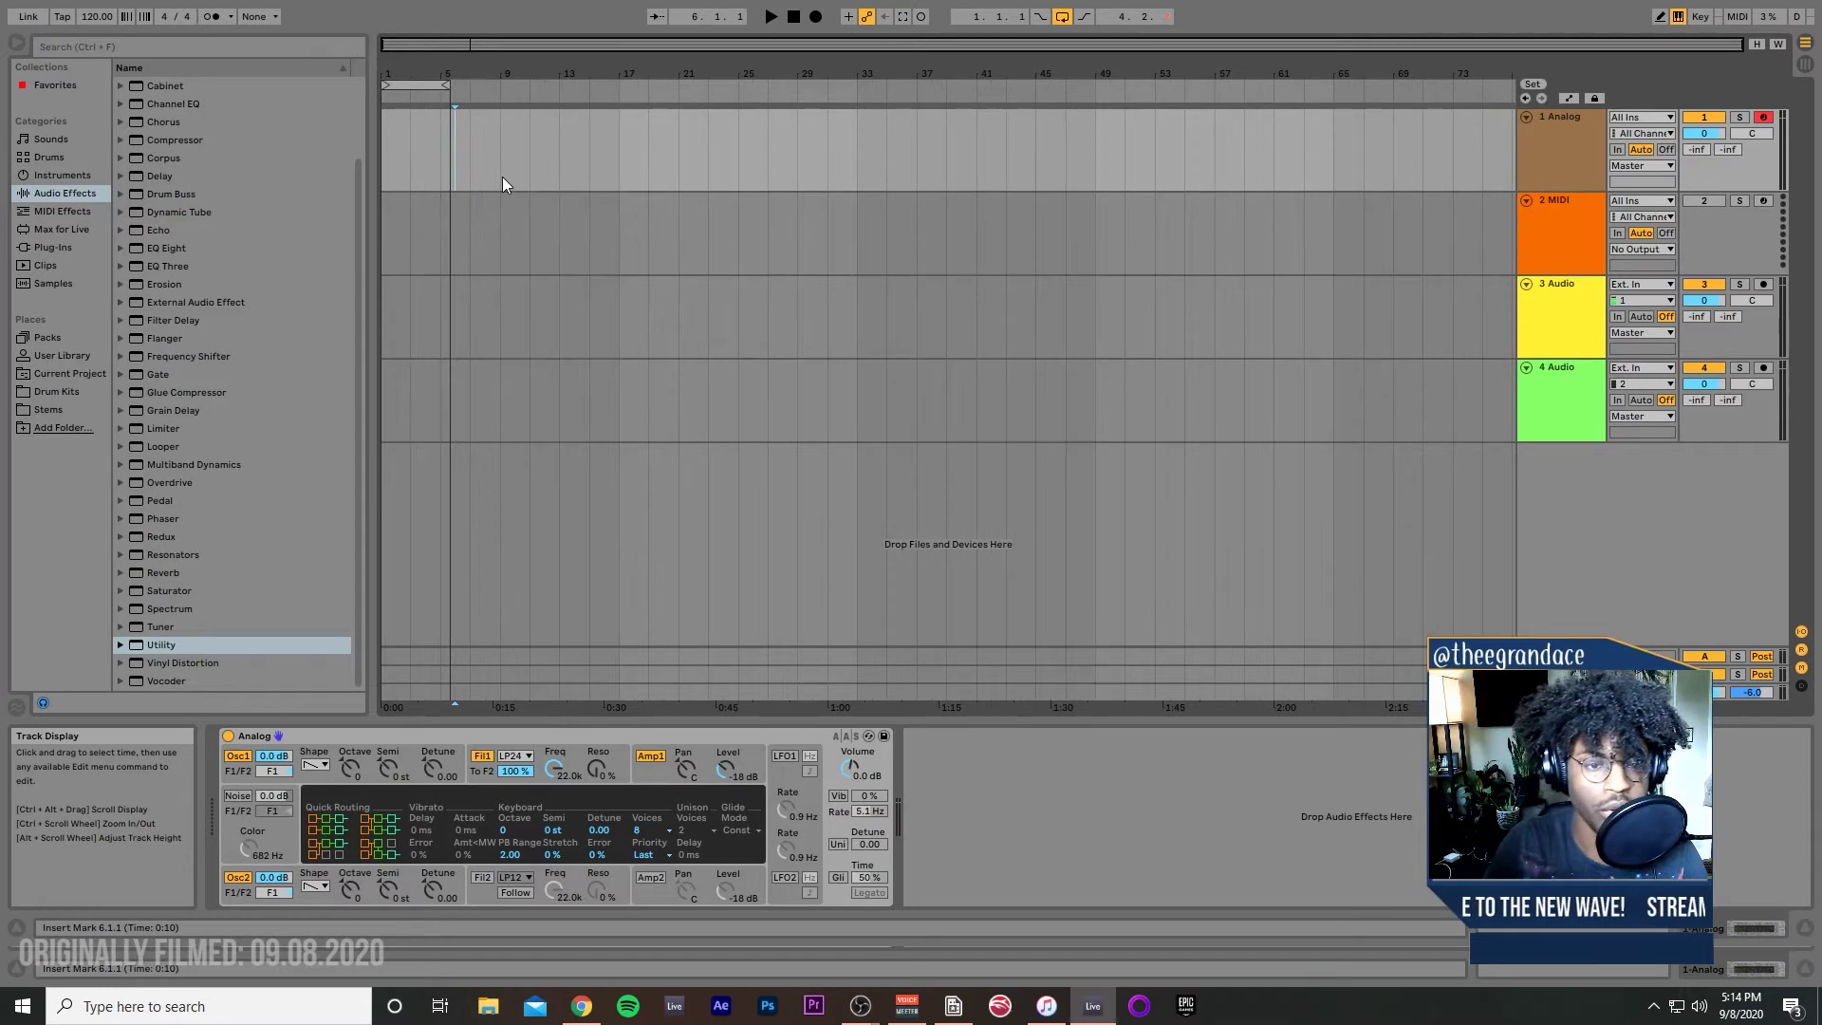
# Step: Loop the first eight bars of the arrangement, using a time selection on the Analog track
pyautogui.moveTo(497, 169); pyautogui.dragTo(379, 167)
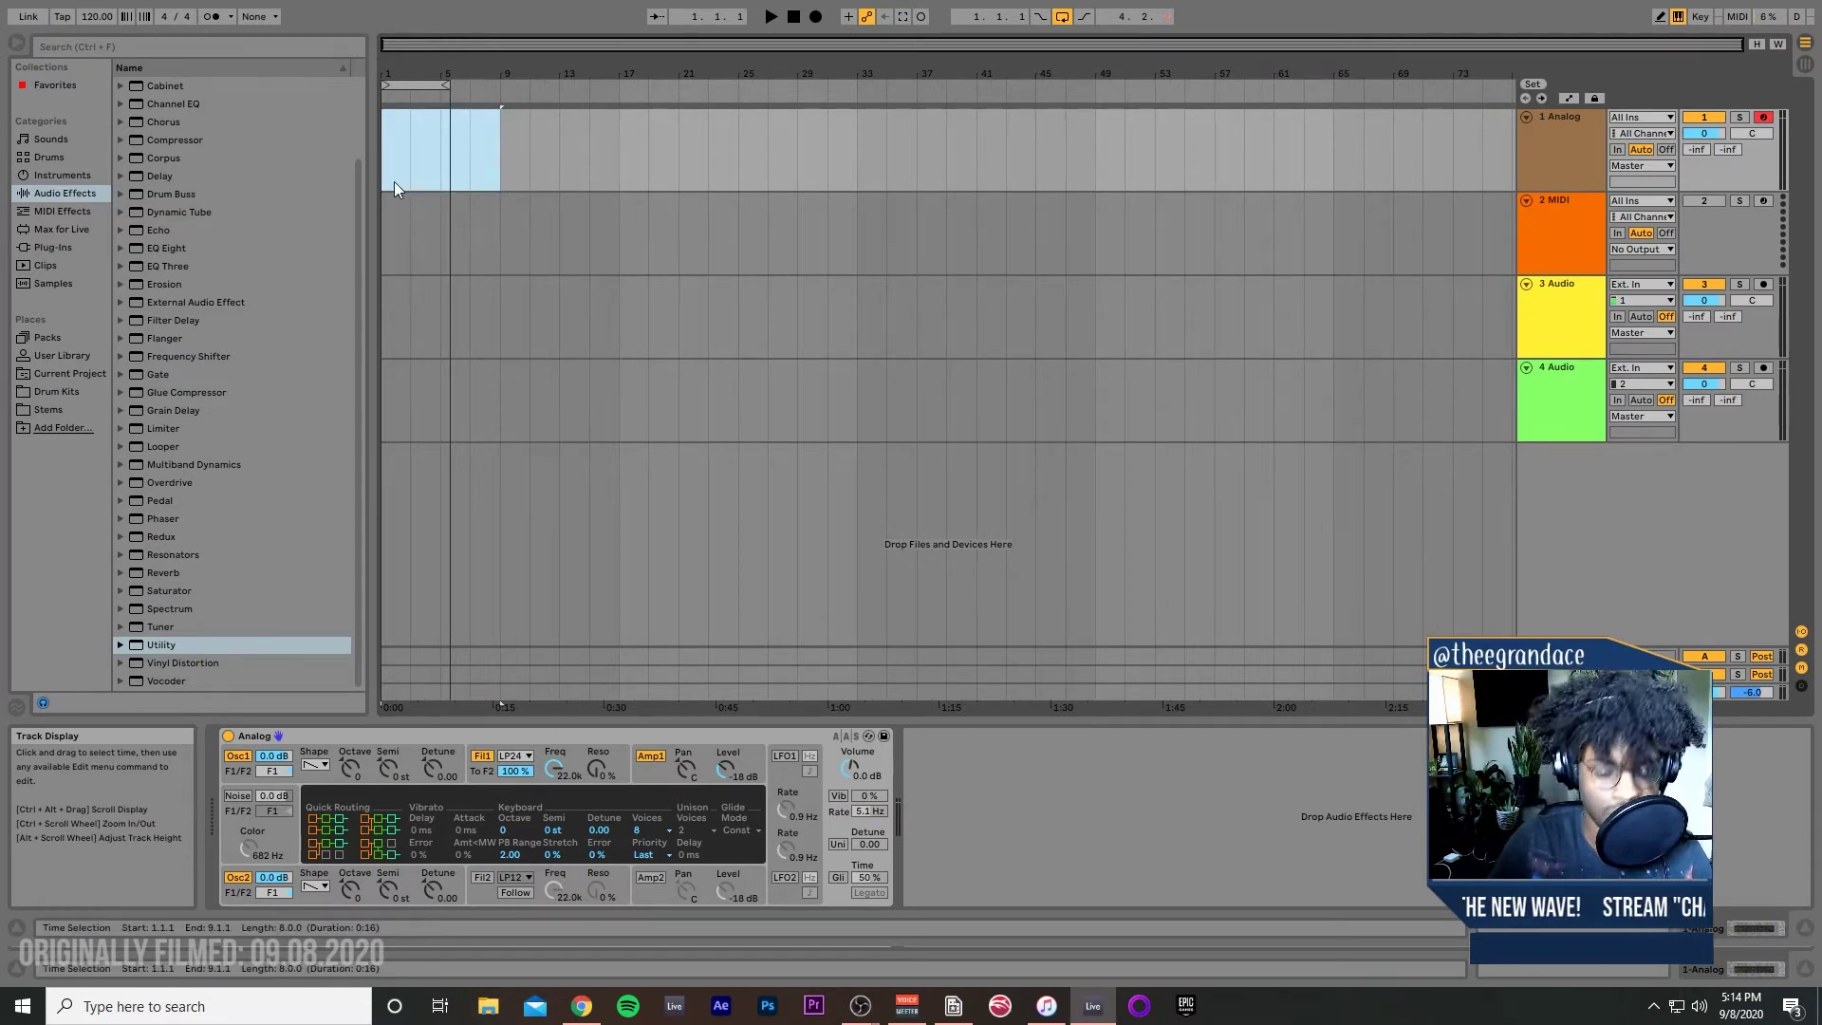
pyautogui.hotkey('ctrl', 'l')
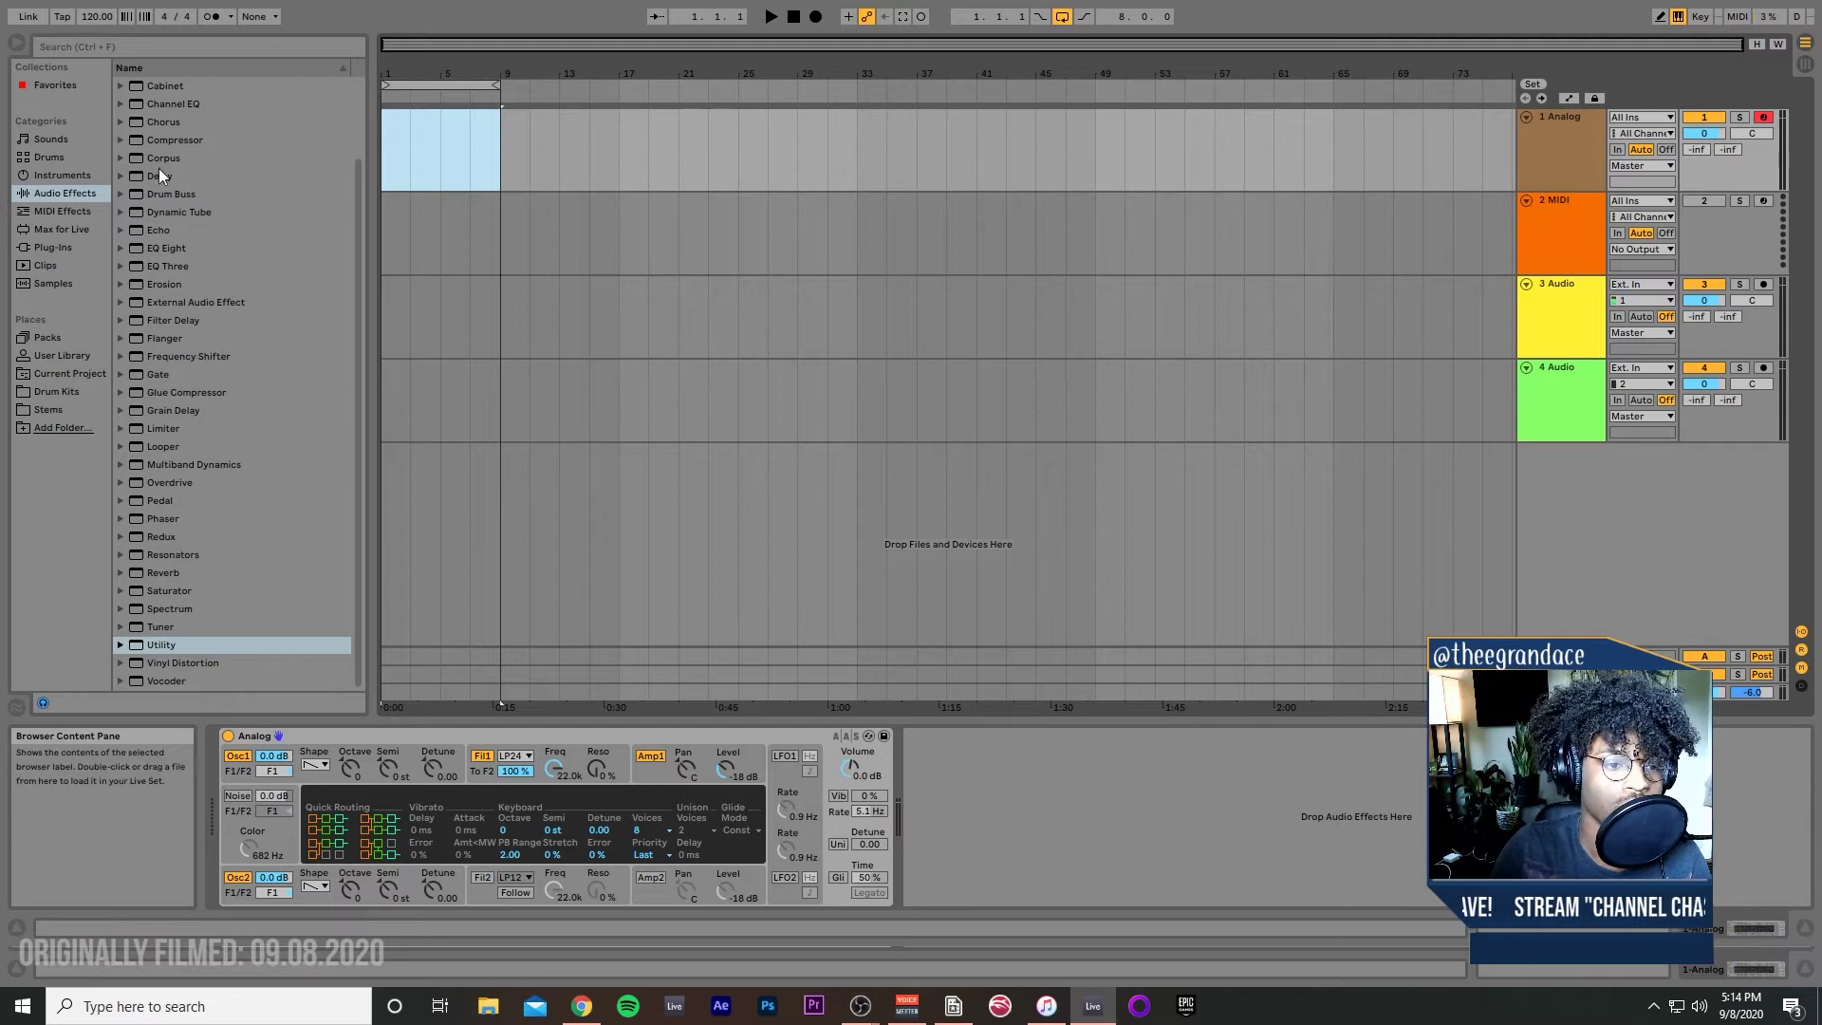
# Step: Find Operator among the instruments and load it on the first track in place of Analog
pyautogui.click(38, 243)
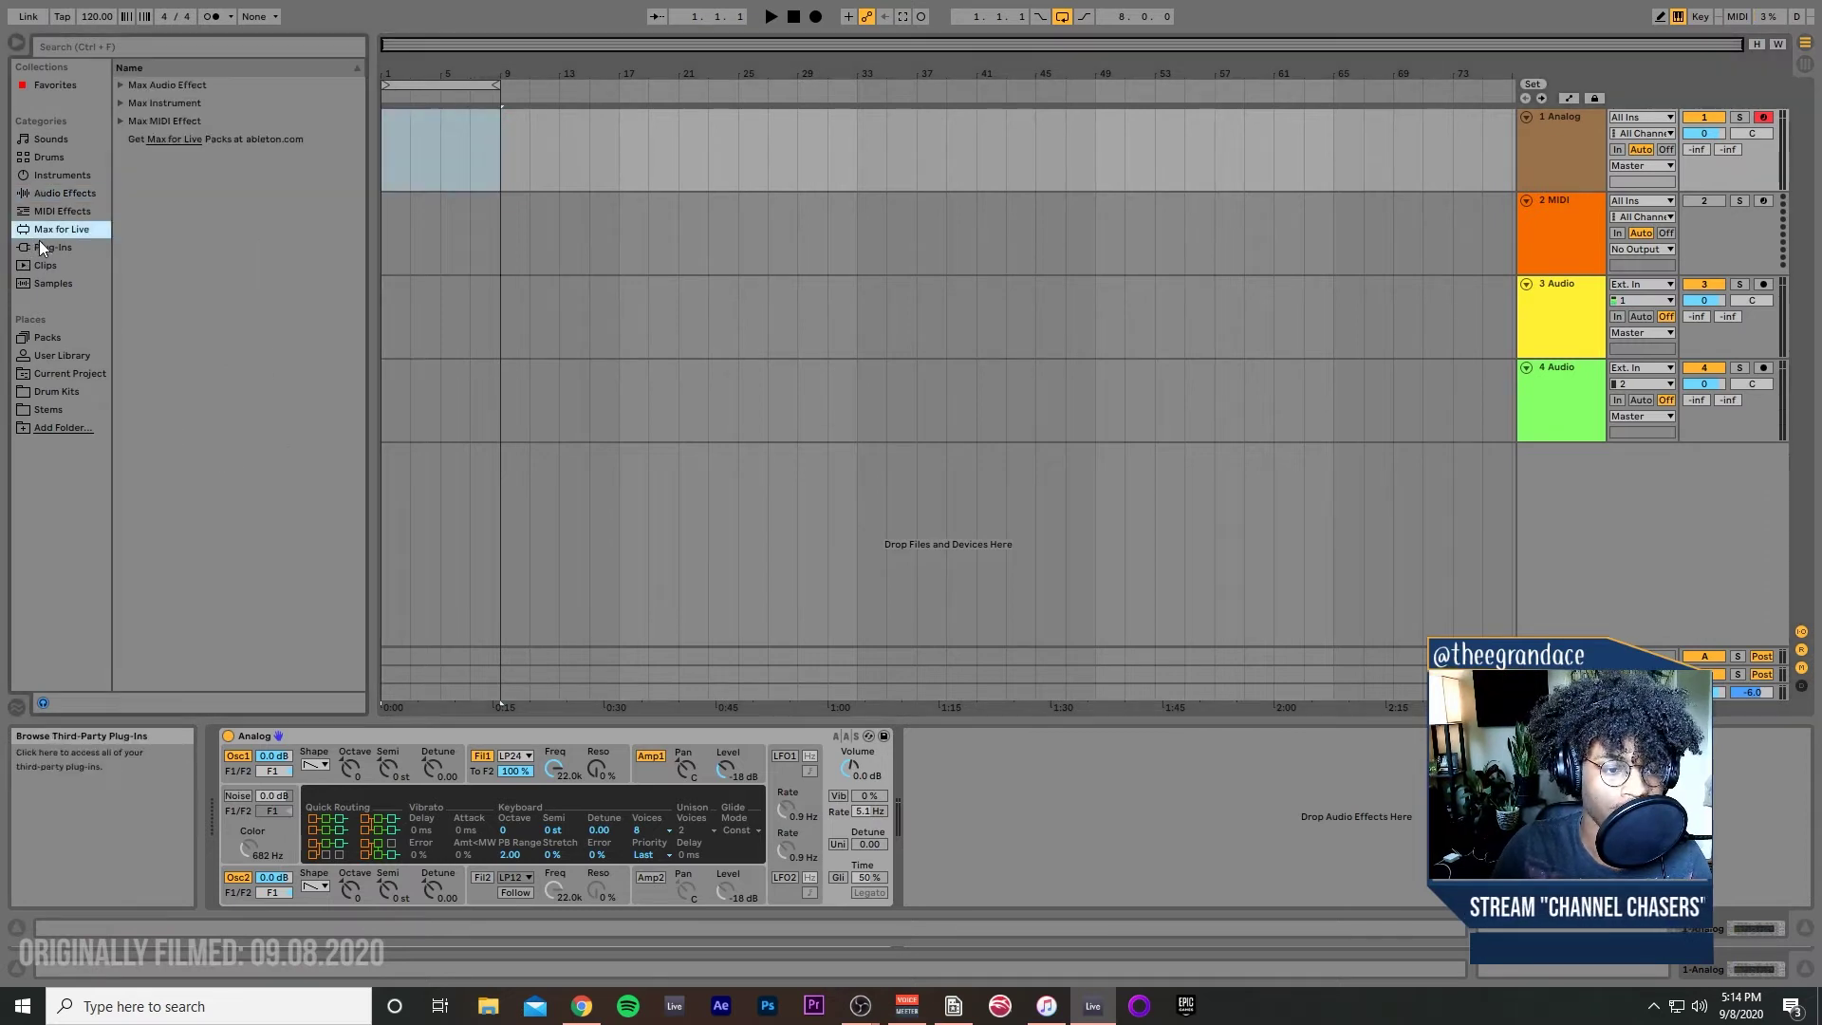
pyautogui.scroll(-5, 208, 214)
pyautogui.scroll(5, 189, 212)
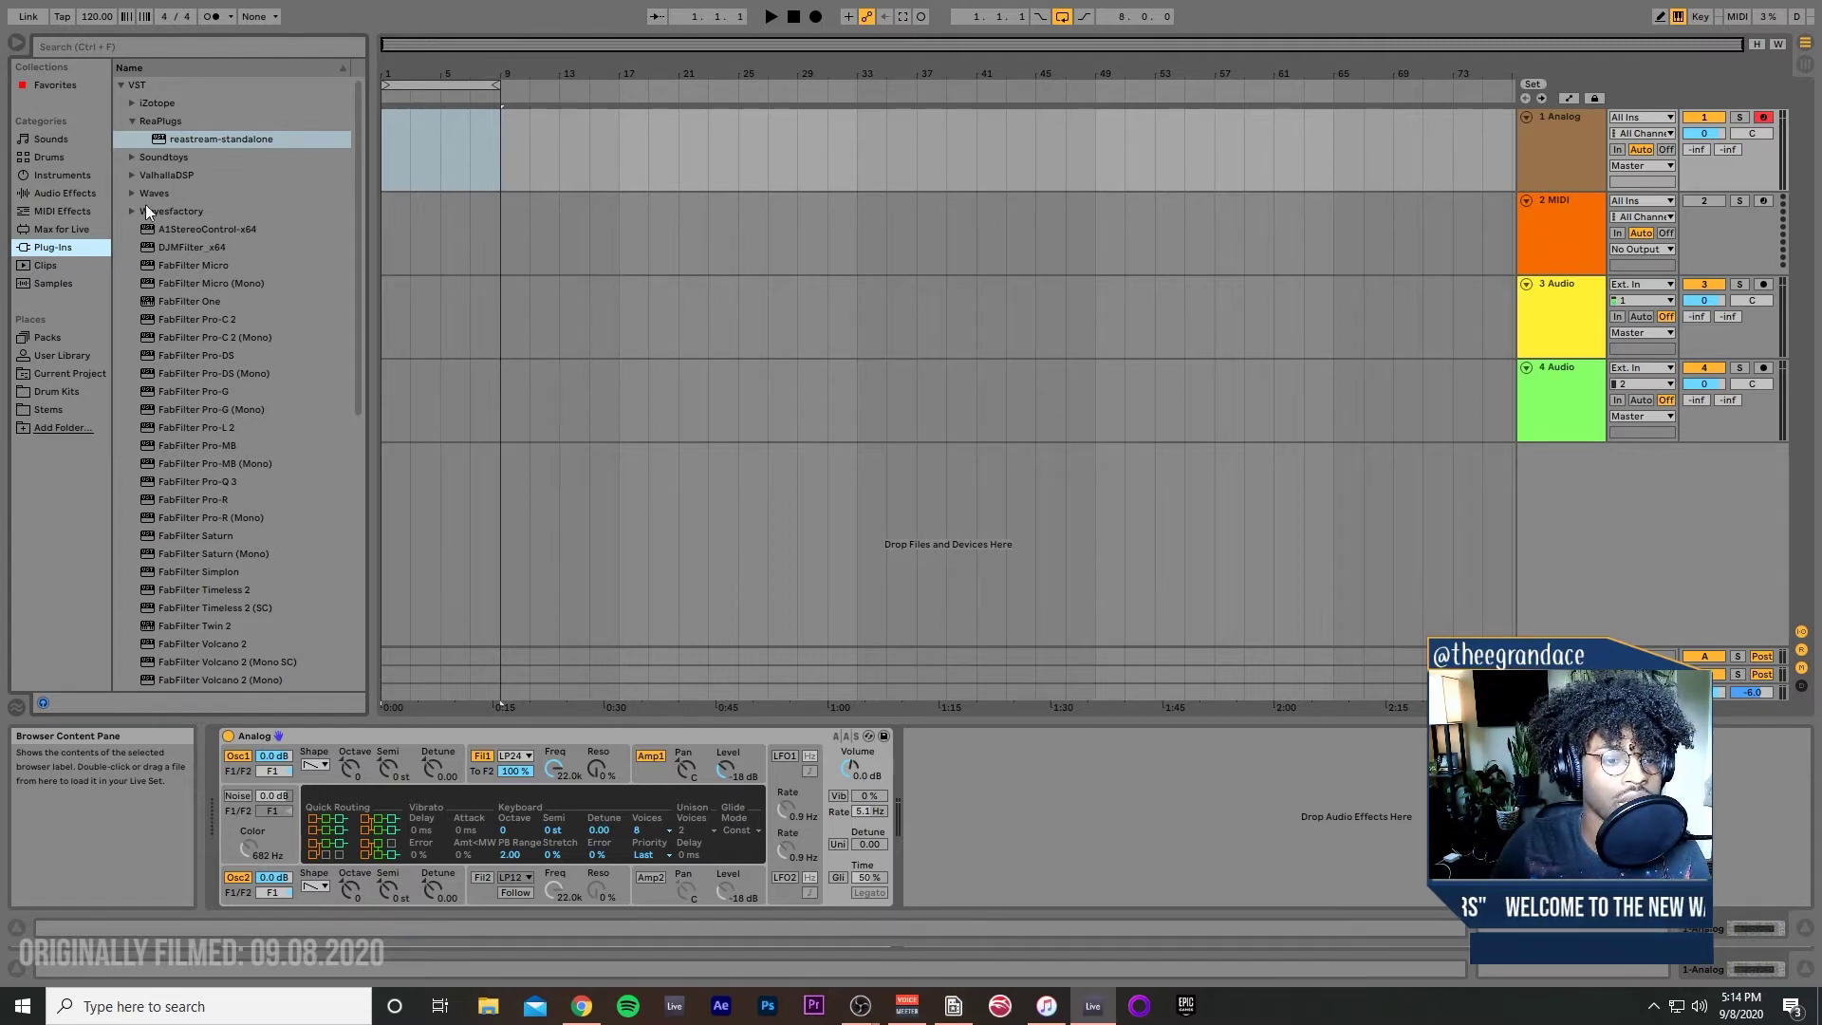
pyautogui.click(133, 211)
pyautogui.click(54, 140)
pyautogui.click(67, 193)
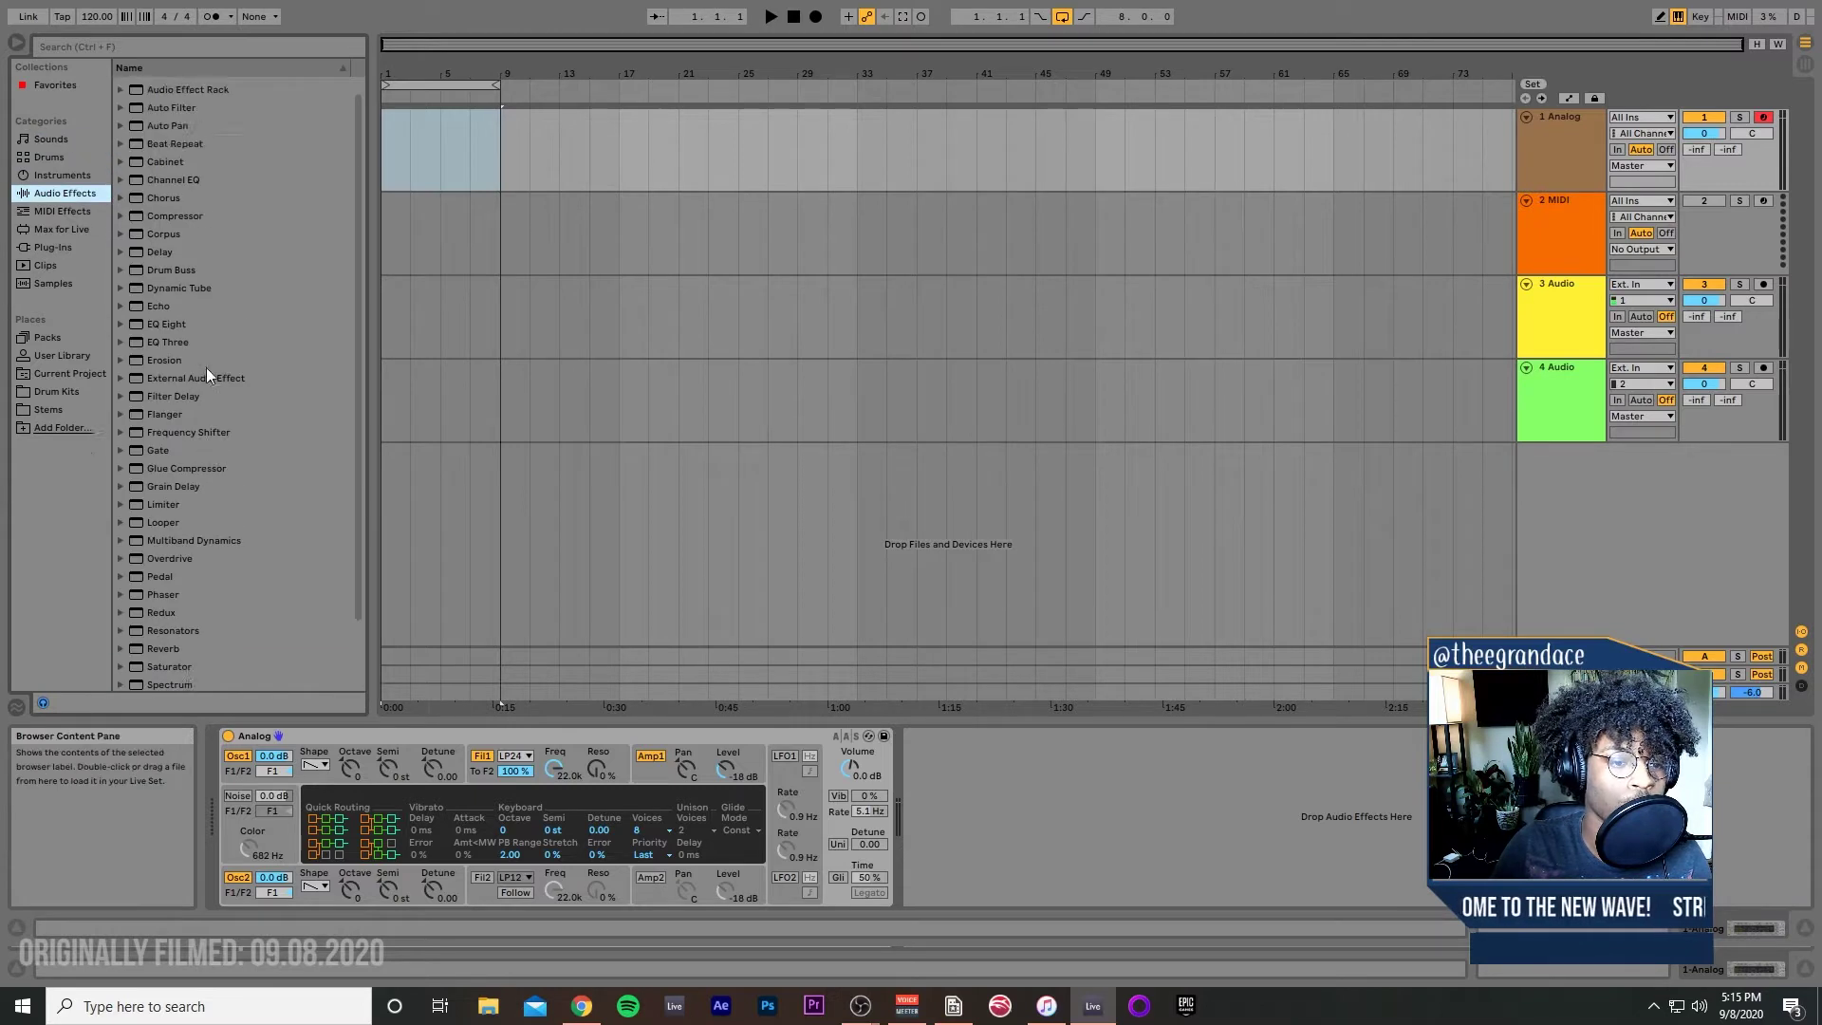
pyautogui.click(38, 175)
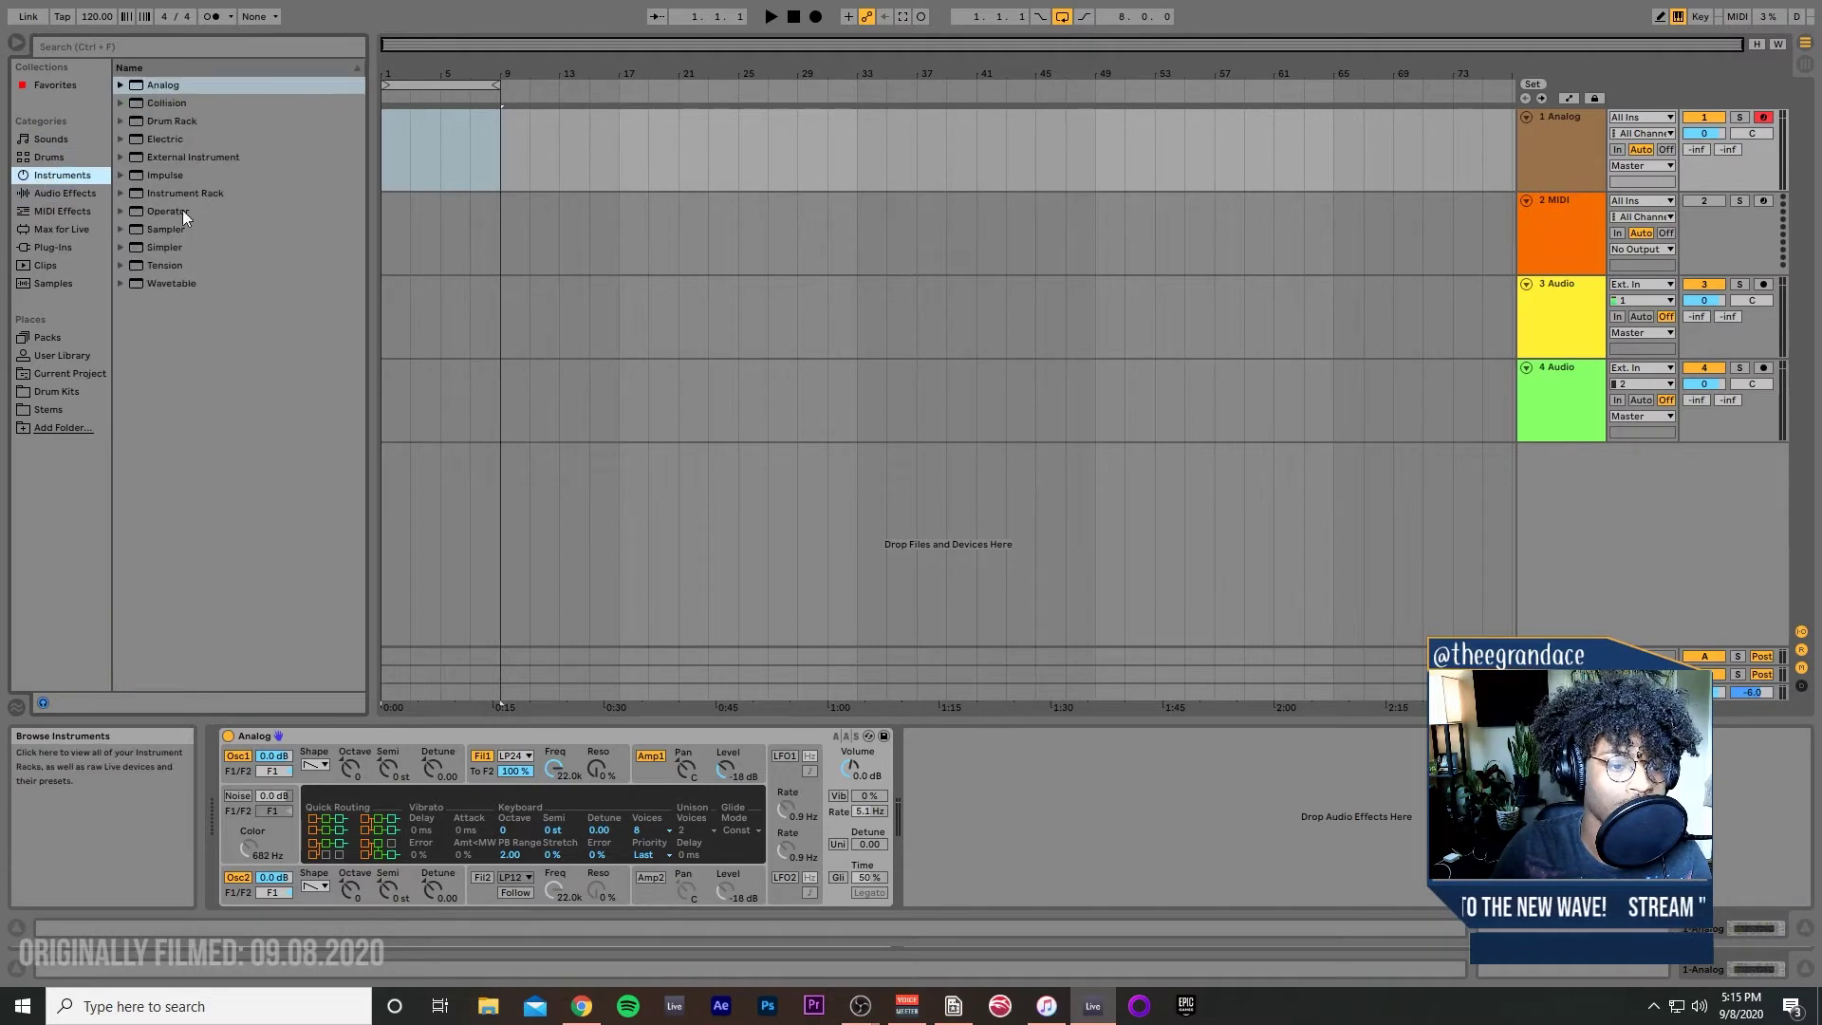
pyautogui.moveTo(161, 212); pyautogui.dragTo(181, 211)
pyautogui.moveTo(442, 174); pyautogui.dragTo(442, 176)
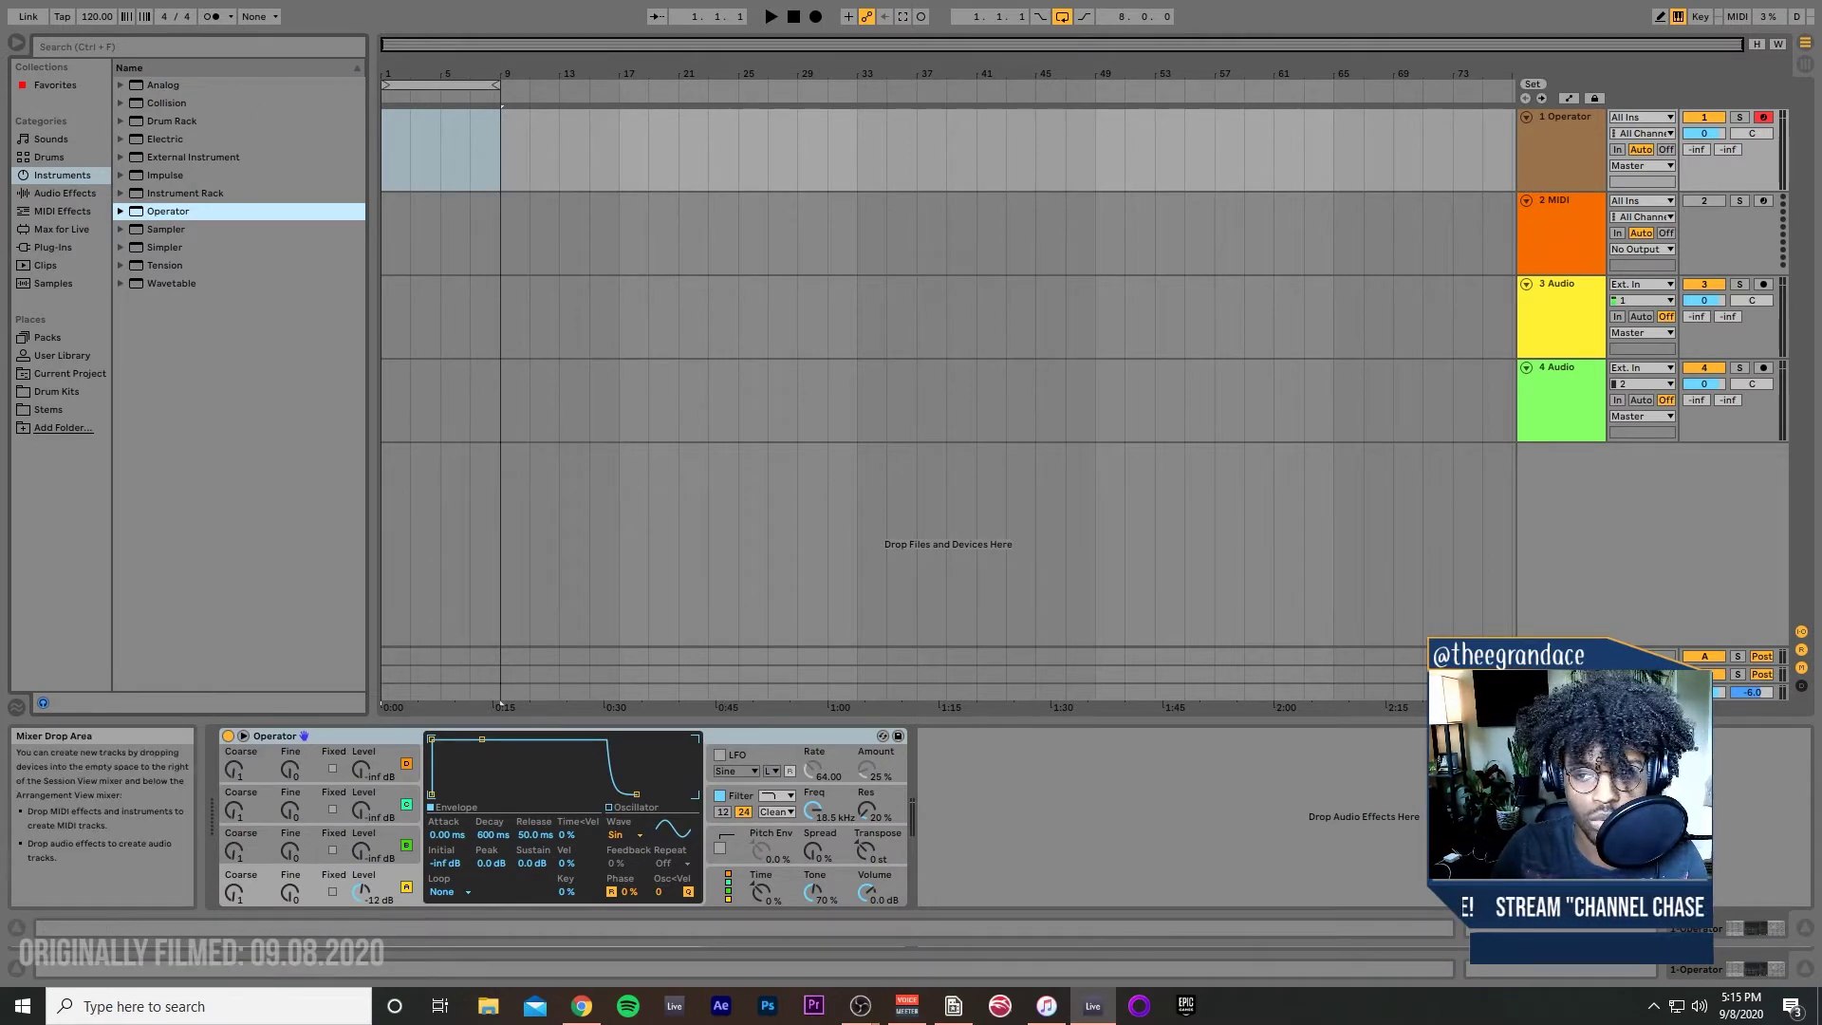
# Step: Raise Operator's oscillator B level to -34 dB and its oscillator C level to -29 dB
pyautogui.click(1566, 174)
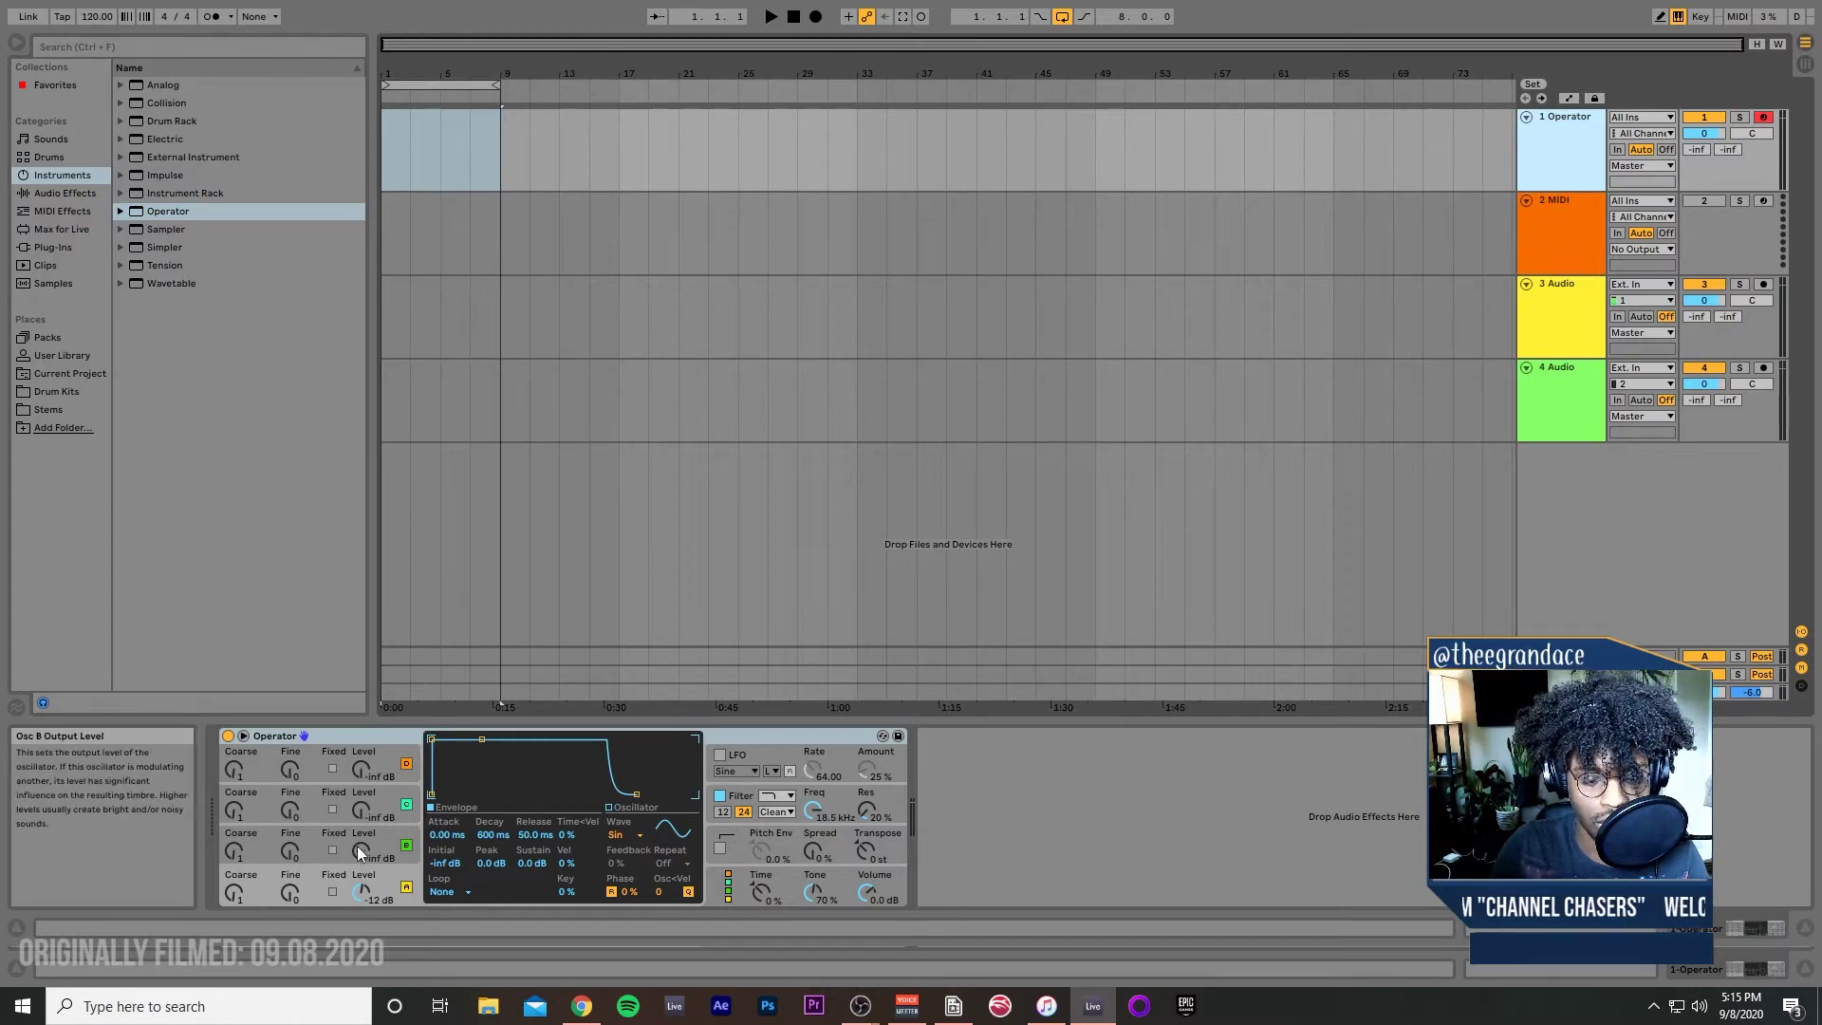
pyautogui.moveTo(361, 851); pyautogui.dragTo(362, 822)
pyautogui.click(361, 809)
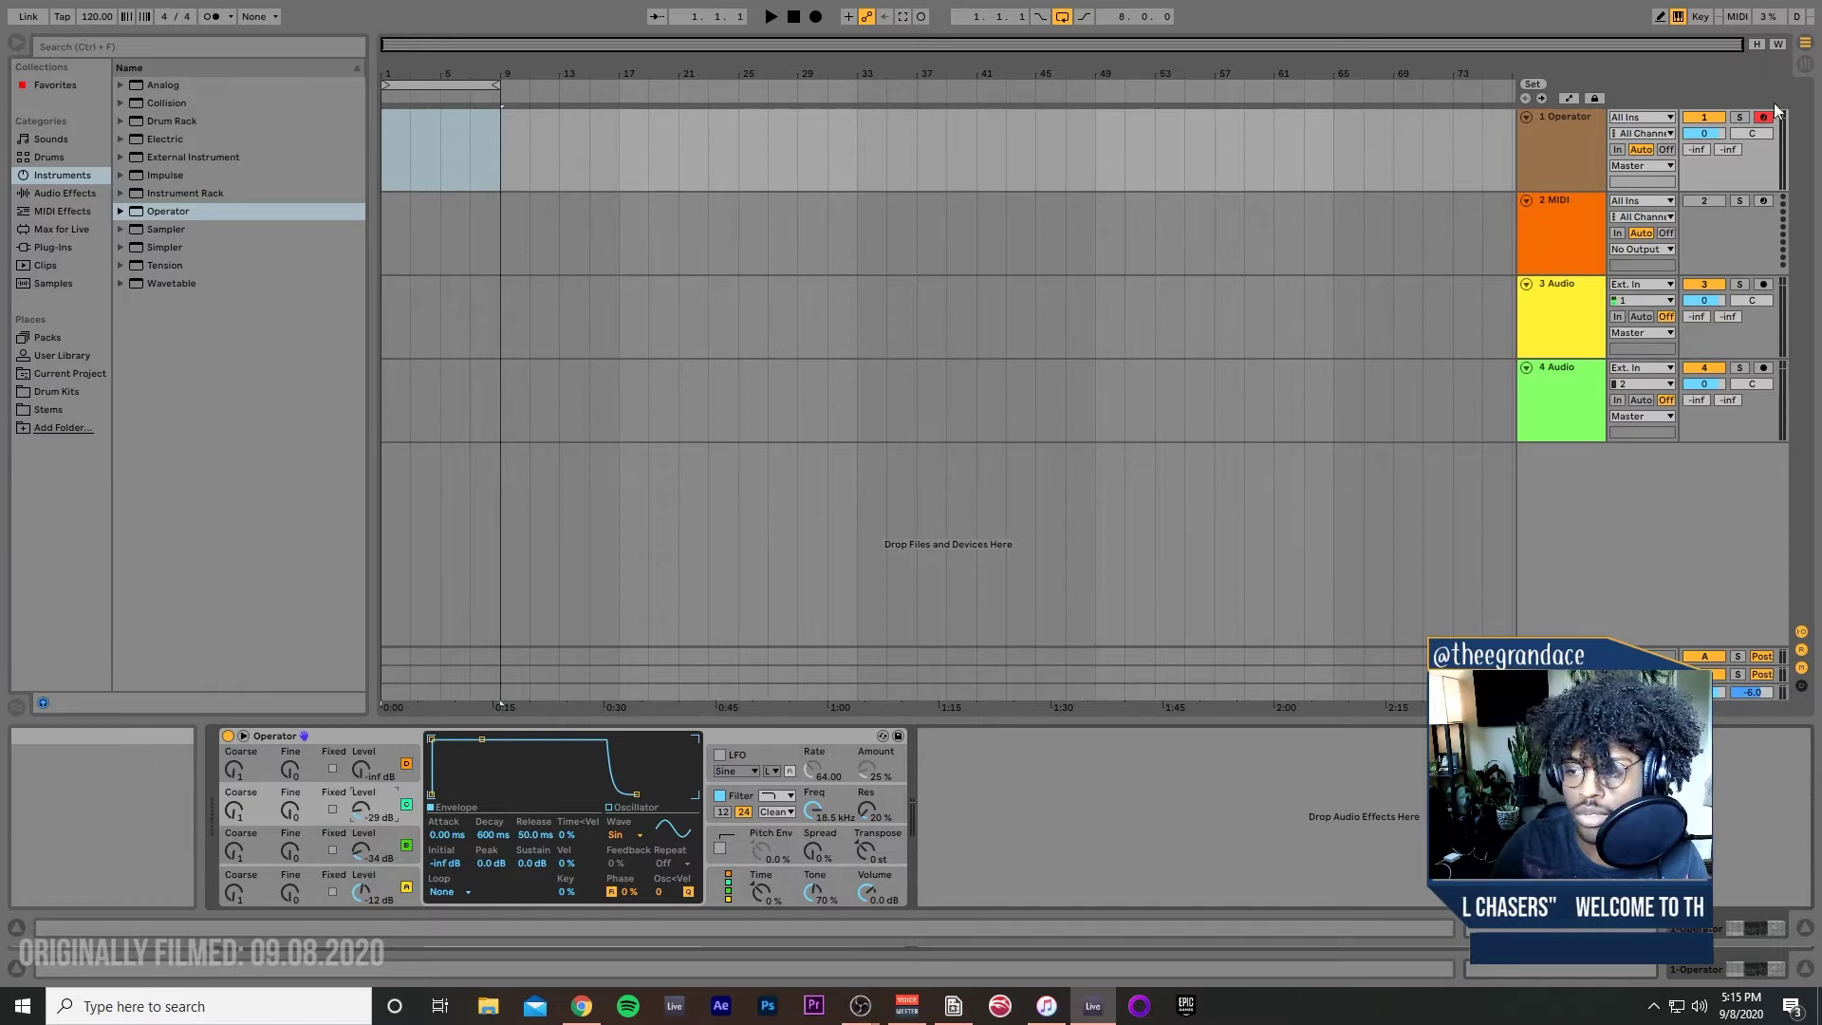
# Step: Check the device chain on the Master track and return to the start of the Operator track
pyautogui.click(392, 146)
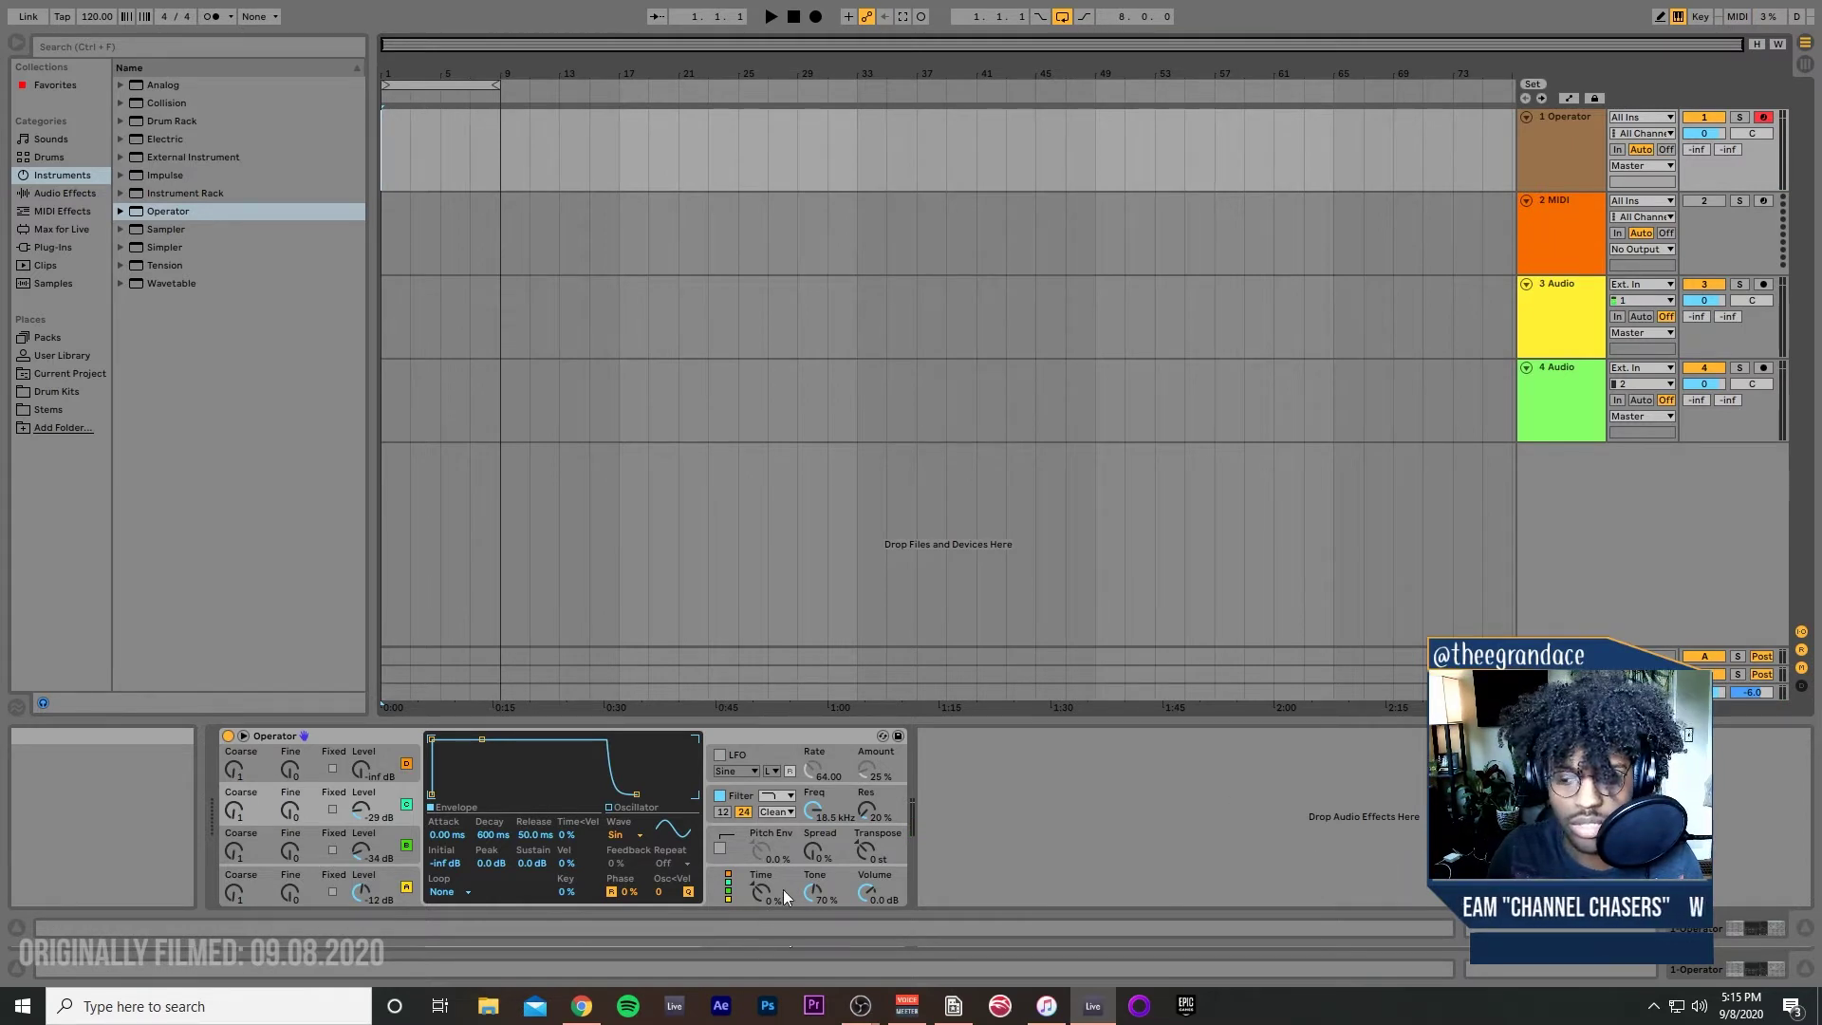
pyautogui.click(1556, 692)
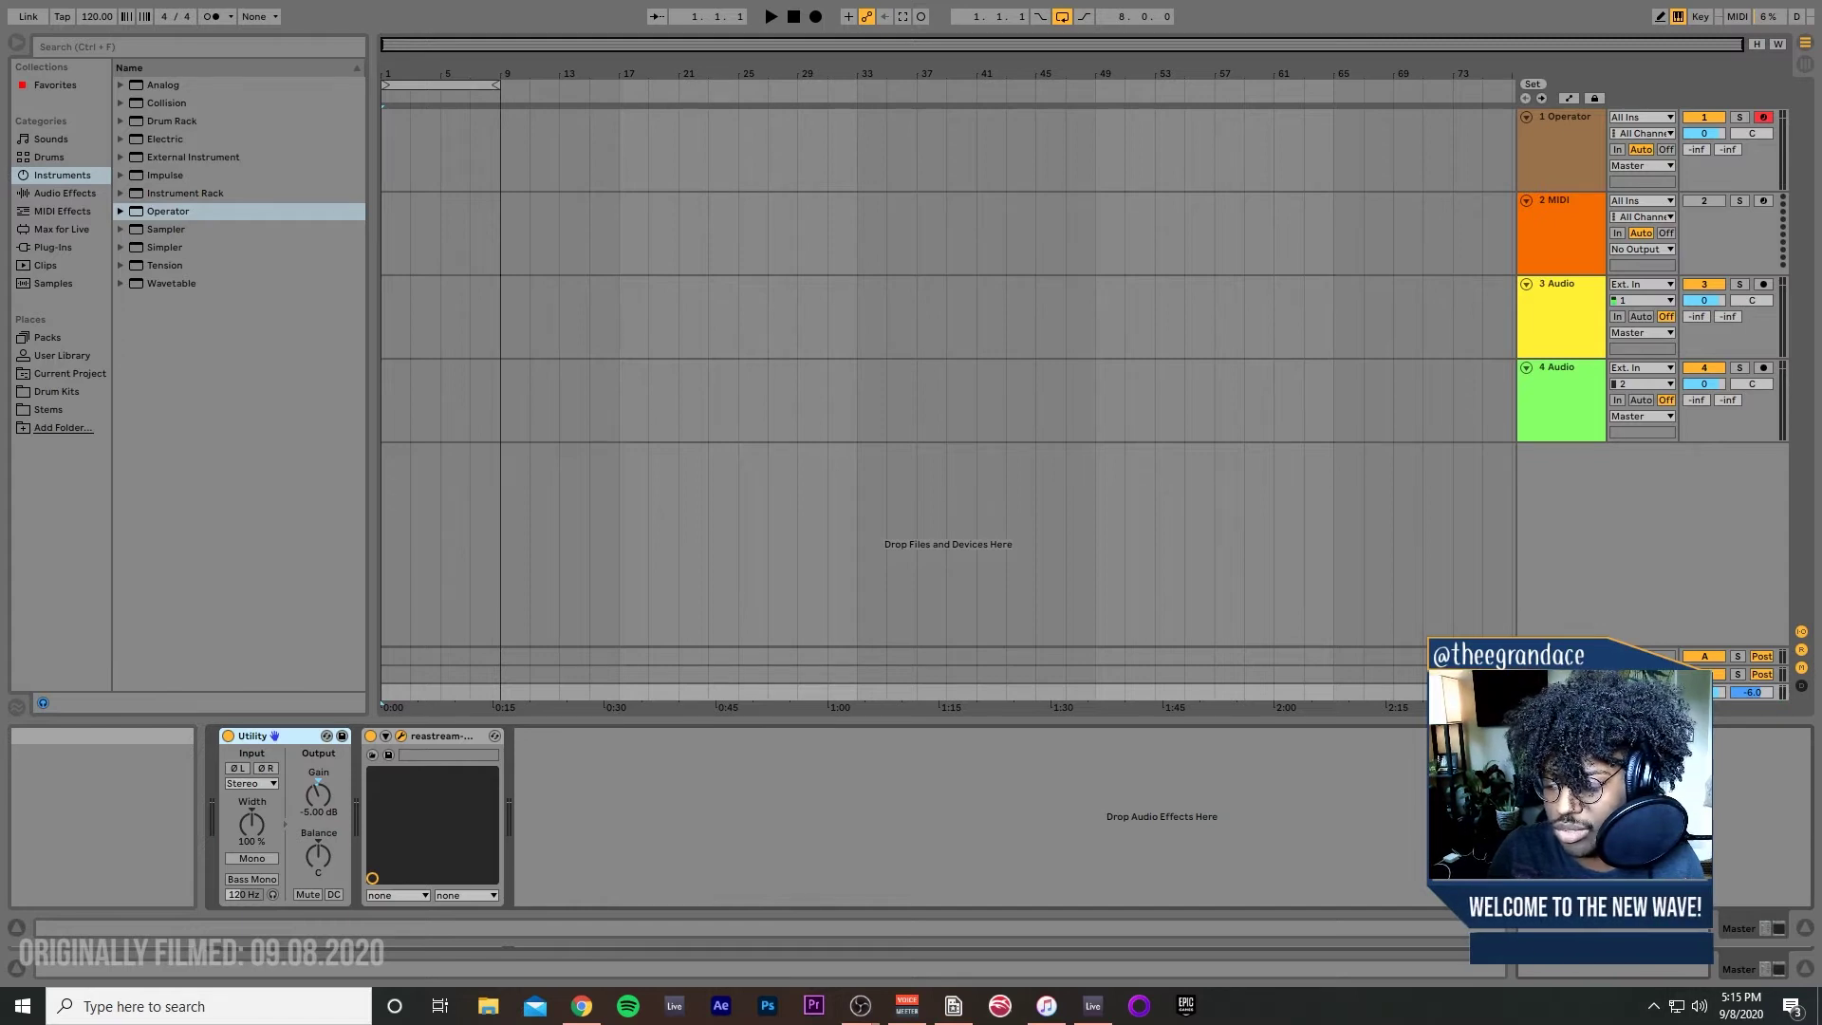
pyautogui.click(708, 408)
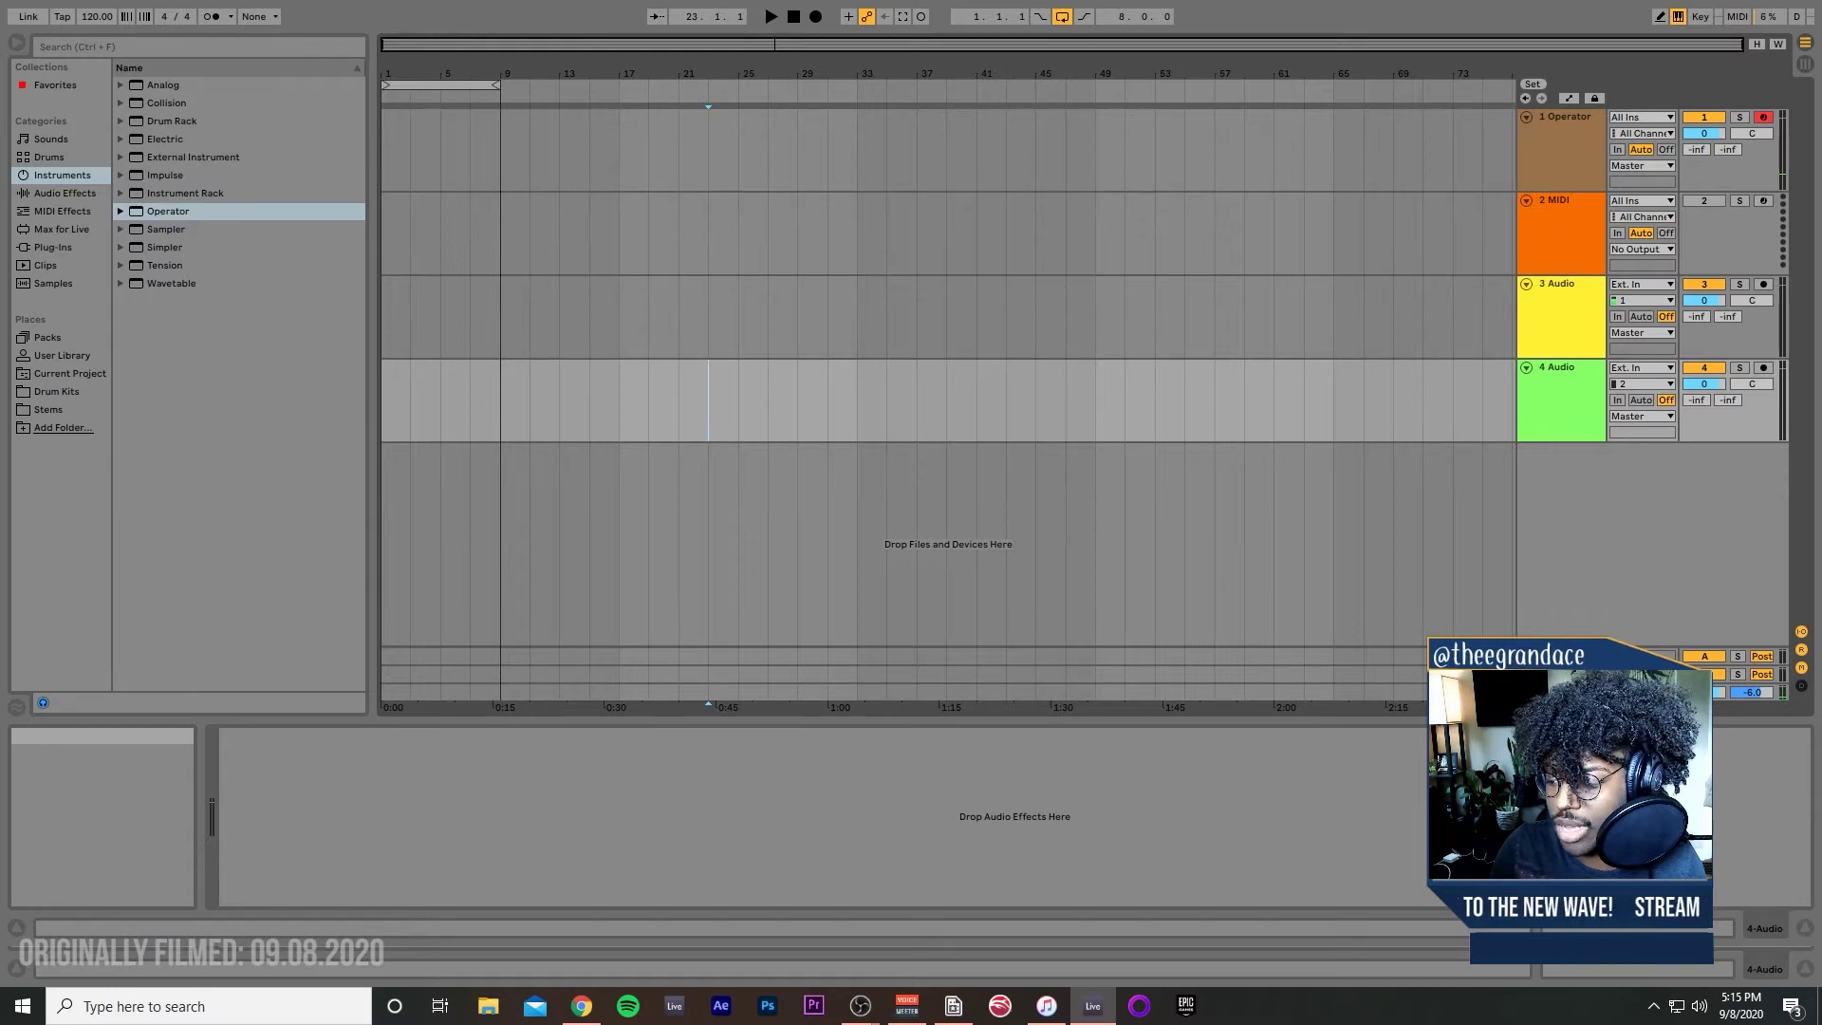
pyautogui.click(389, 144)
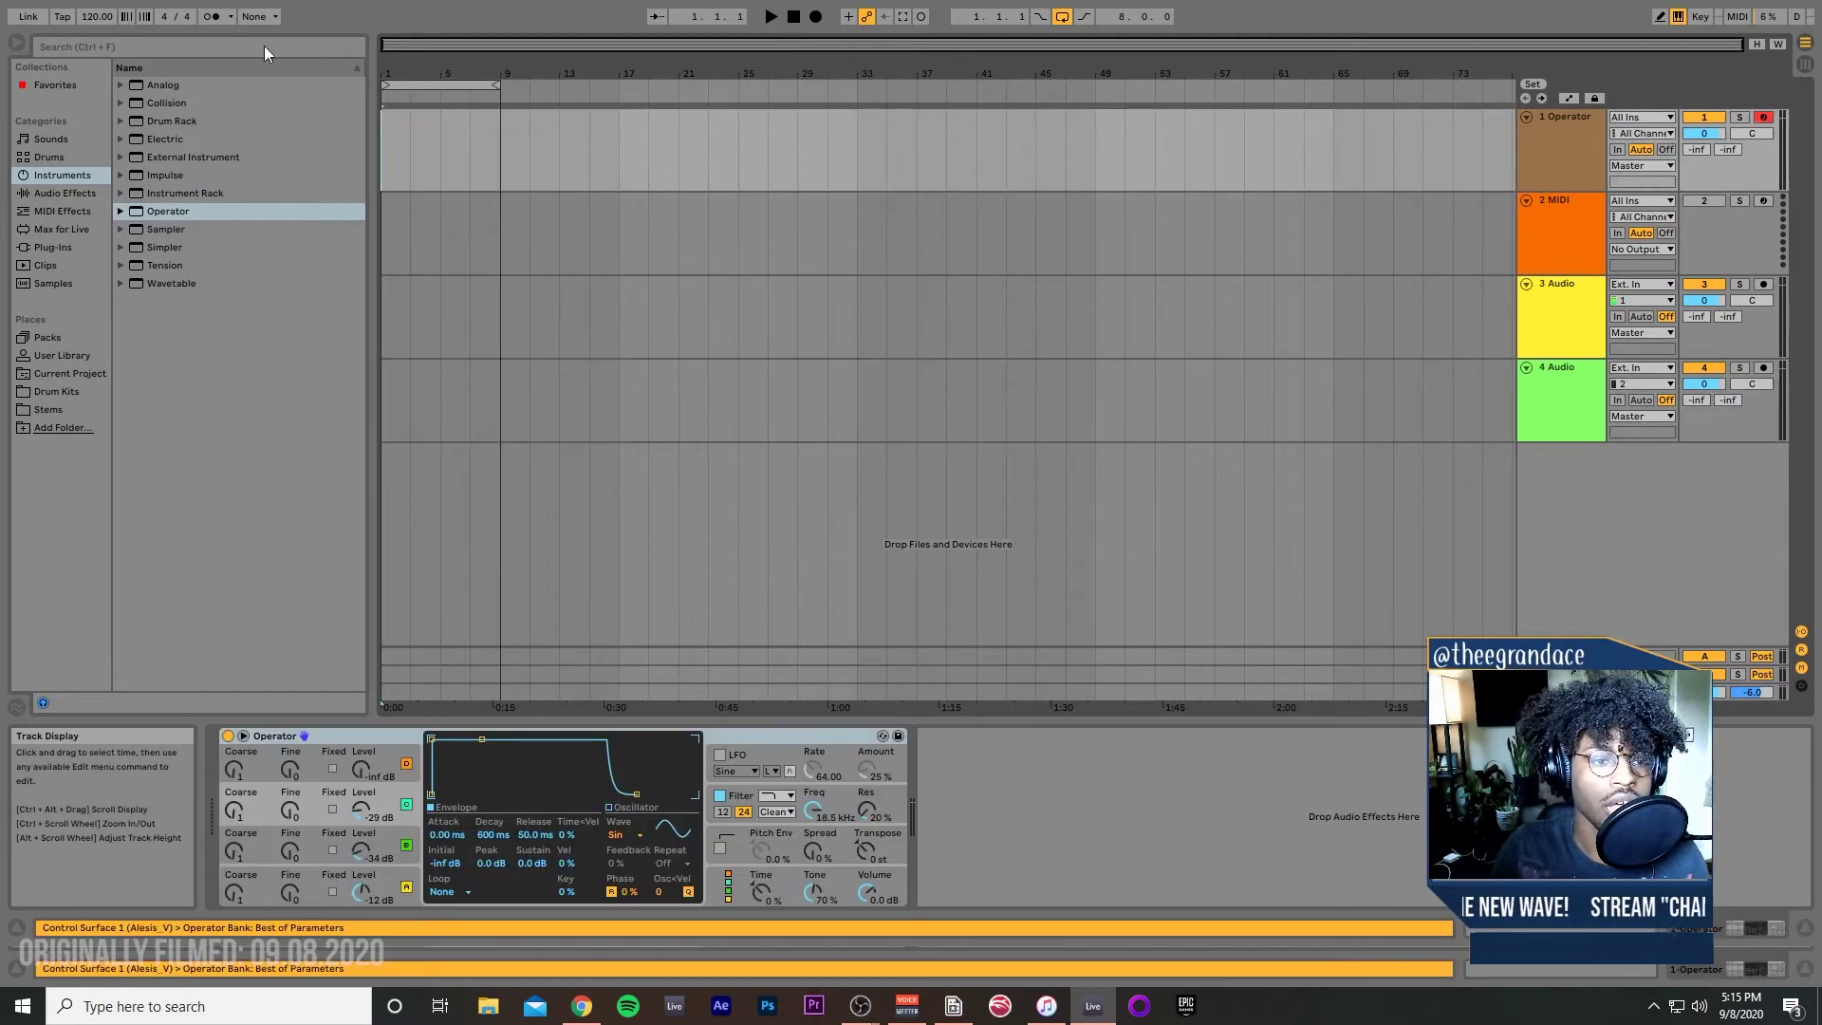
# Step: Set the project tempo to 143 BPM with the metronome on and play the sound against it
pyautogui.press('space')
pyautogui.moveTo(94, 17); pyautogui.dragTo(95, 12)
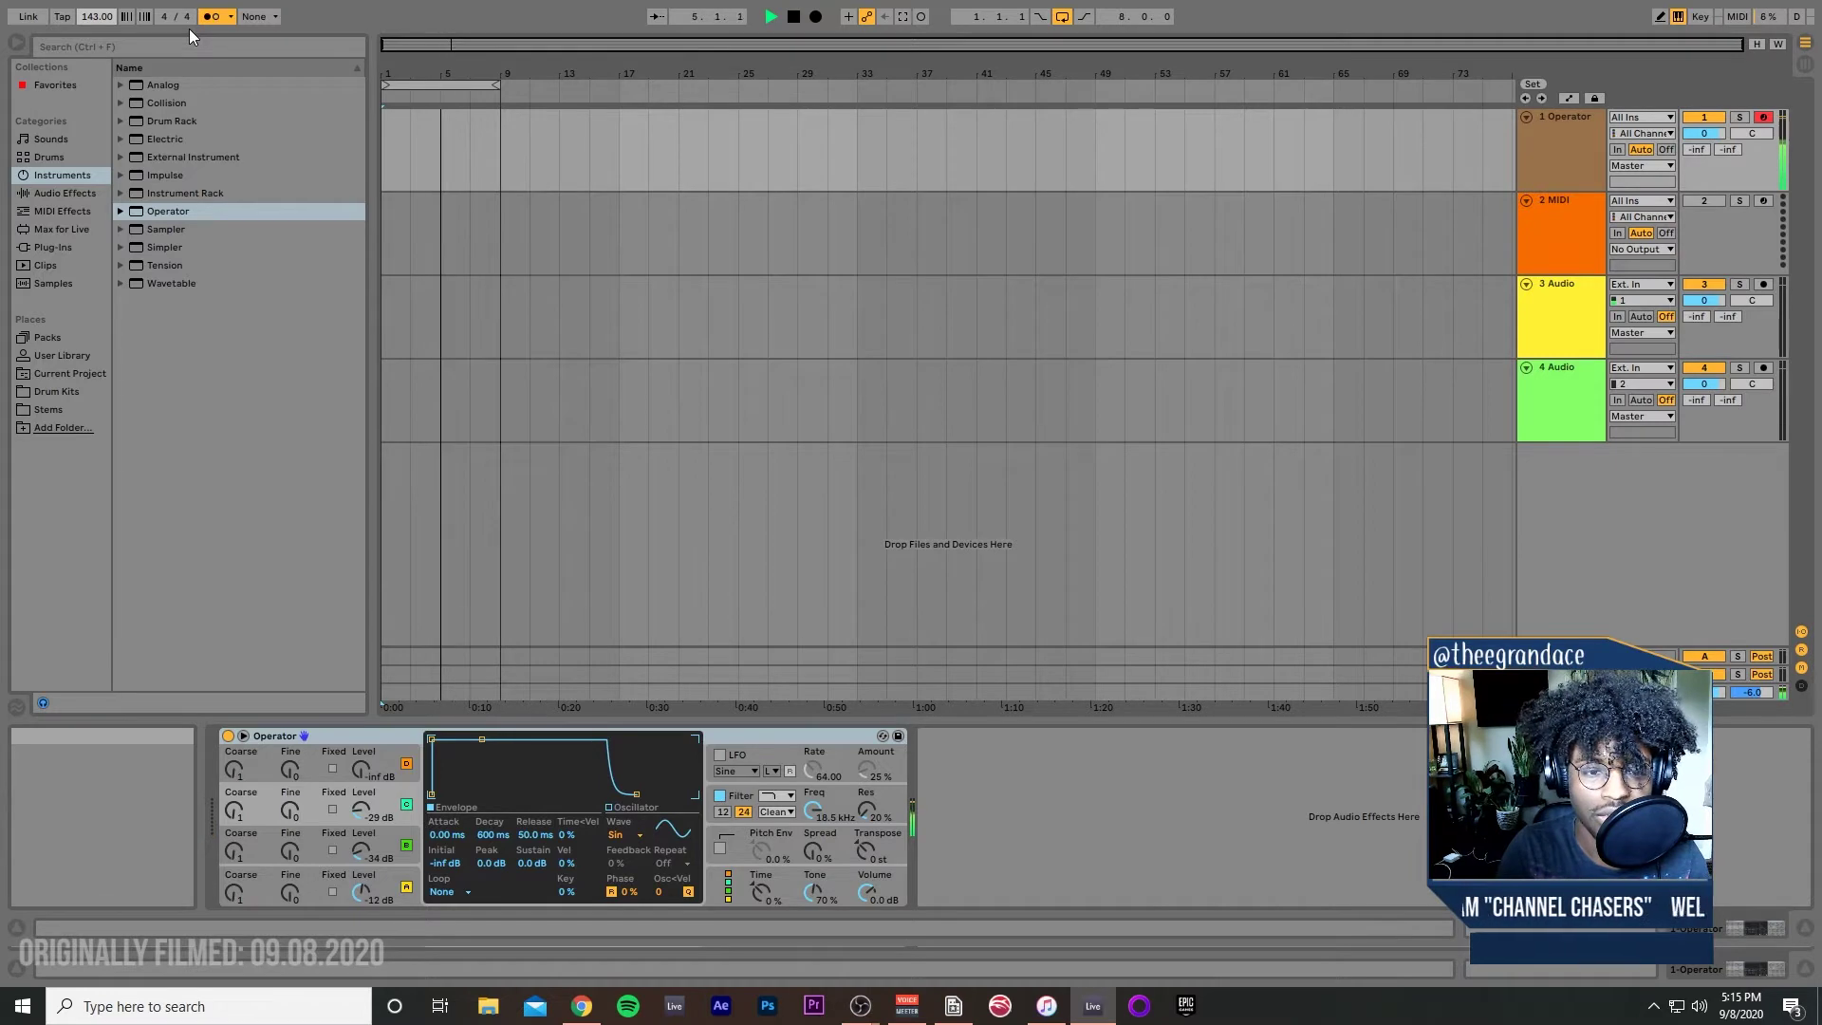
pyautogui.press('space')
# Step: Add the Chorus audio effect after Operator and set its Delay 1 time to 1.50 ms
pyautogui.click(72, 193)
pyautogui.moveTo(172, 207); pyautogui.dragTo(1086, 761)
pyautogui.moveTo(951, 856); pyautogui.dragTo(952, 860)
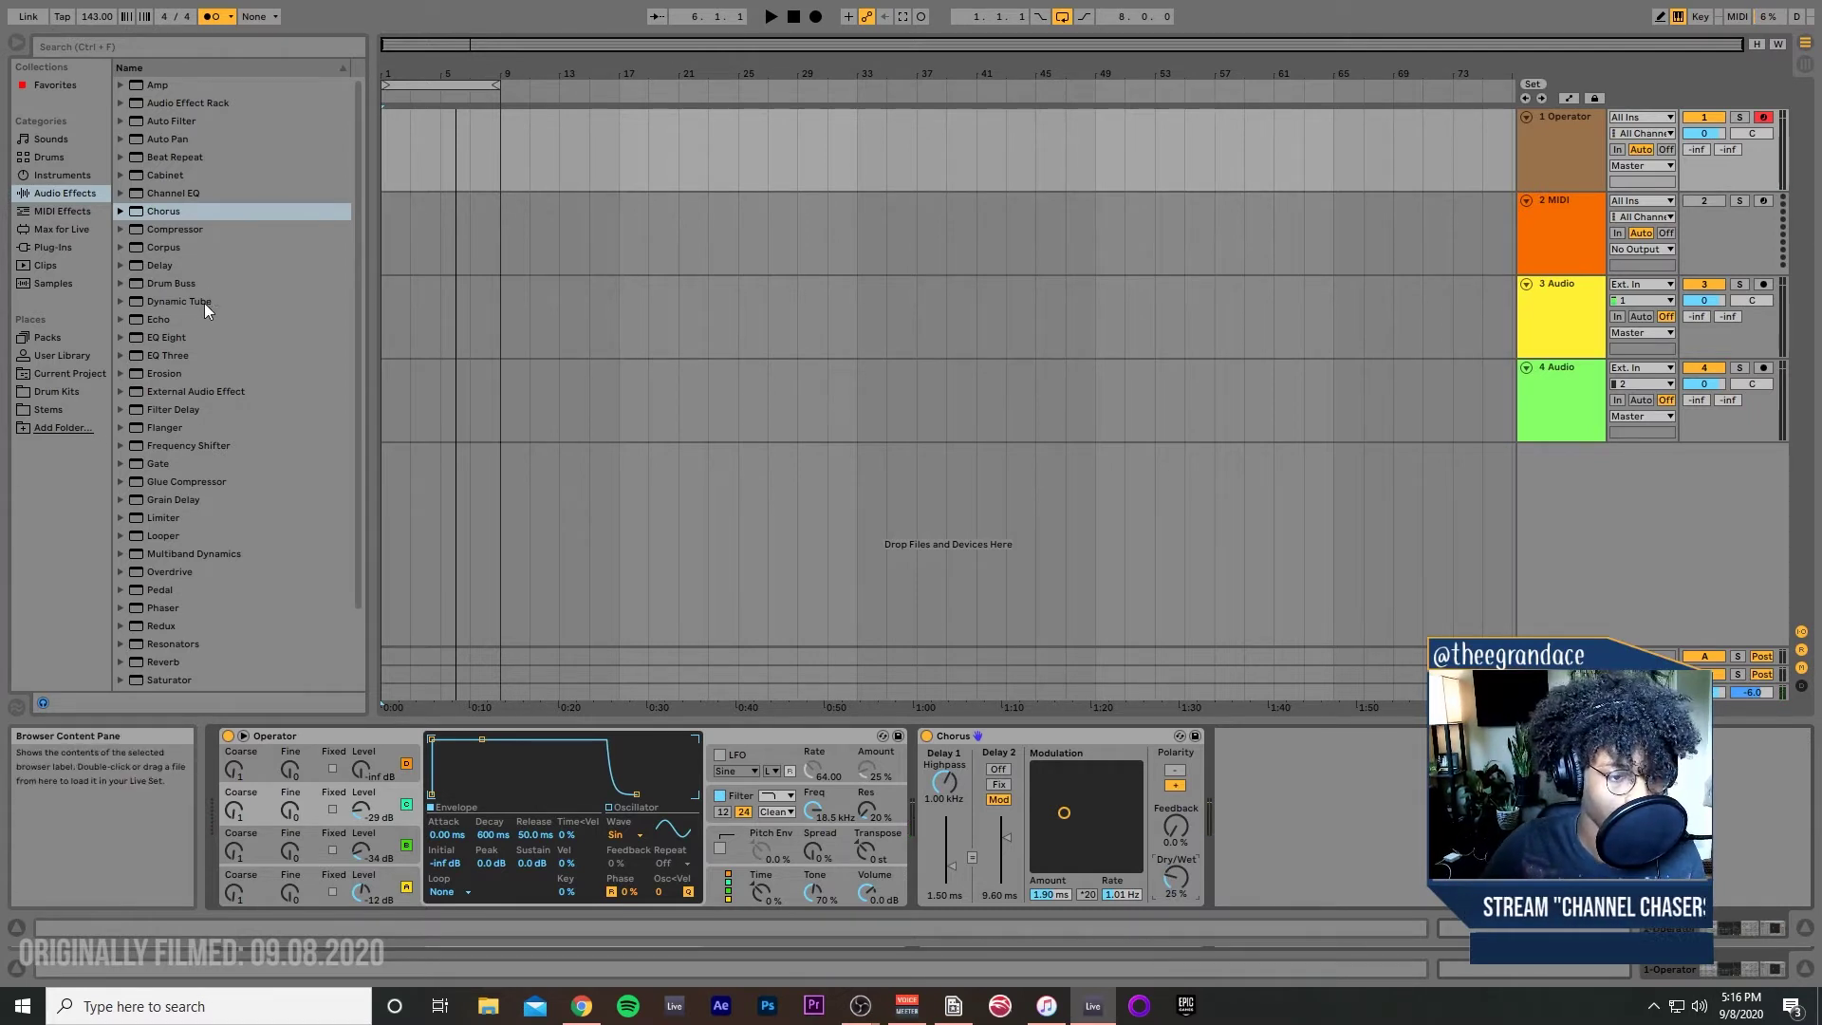
# Step: Add the FabFilter Pro-Q 3 plug-in after the Chorus on the Operator track
pyautogui.scroll(-1, 241, 435)
pyautogui.scroll(1, 284, 408)
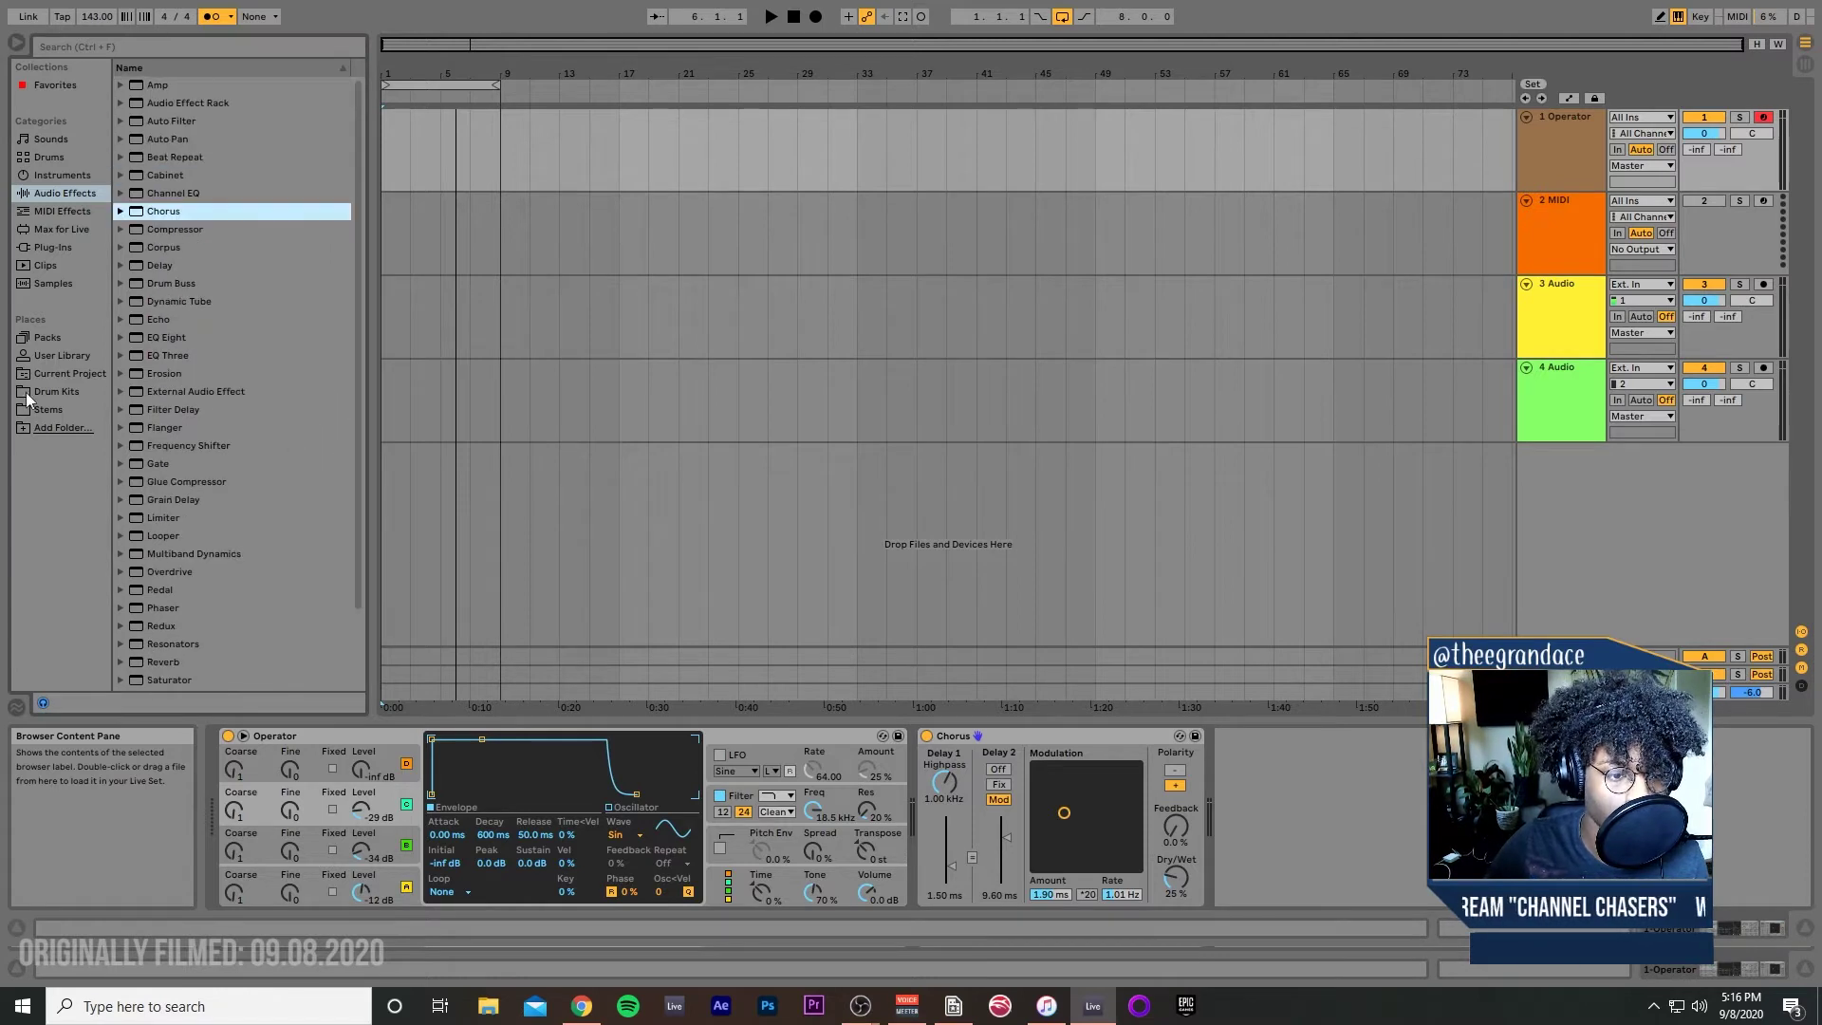
pyautogui.click(32, 253)
pyautogui.scroll(-8, 207, 569)
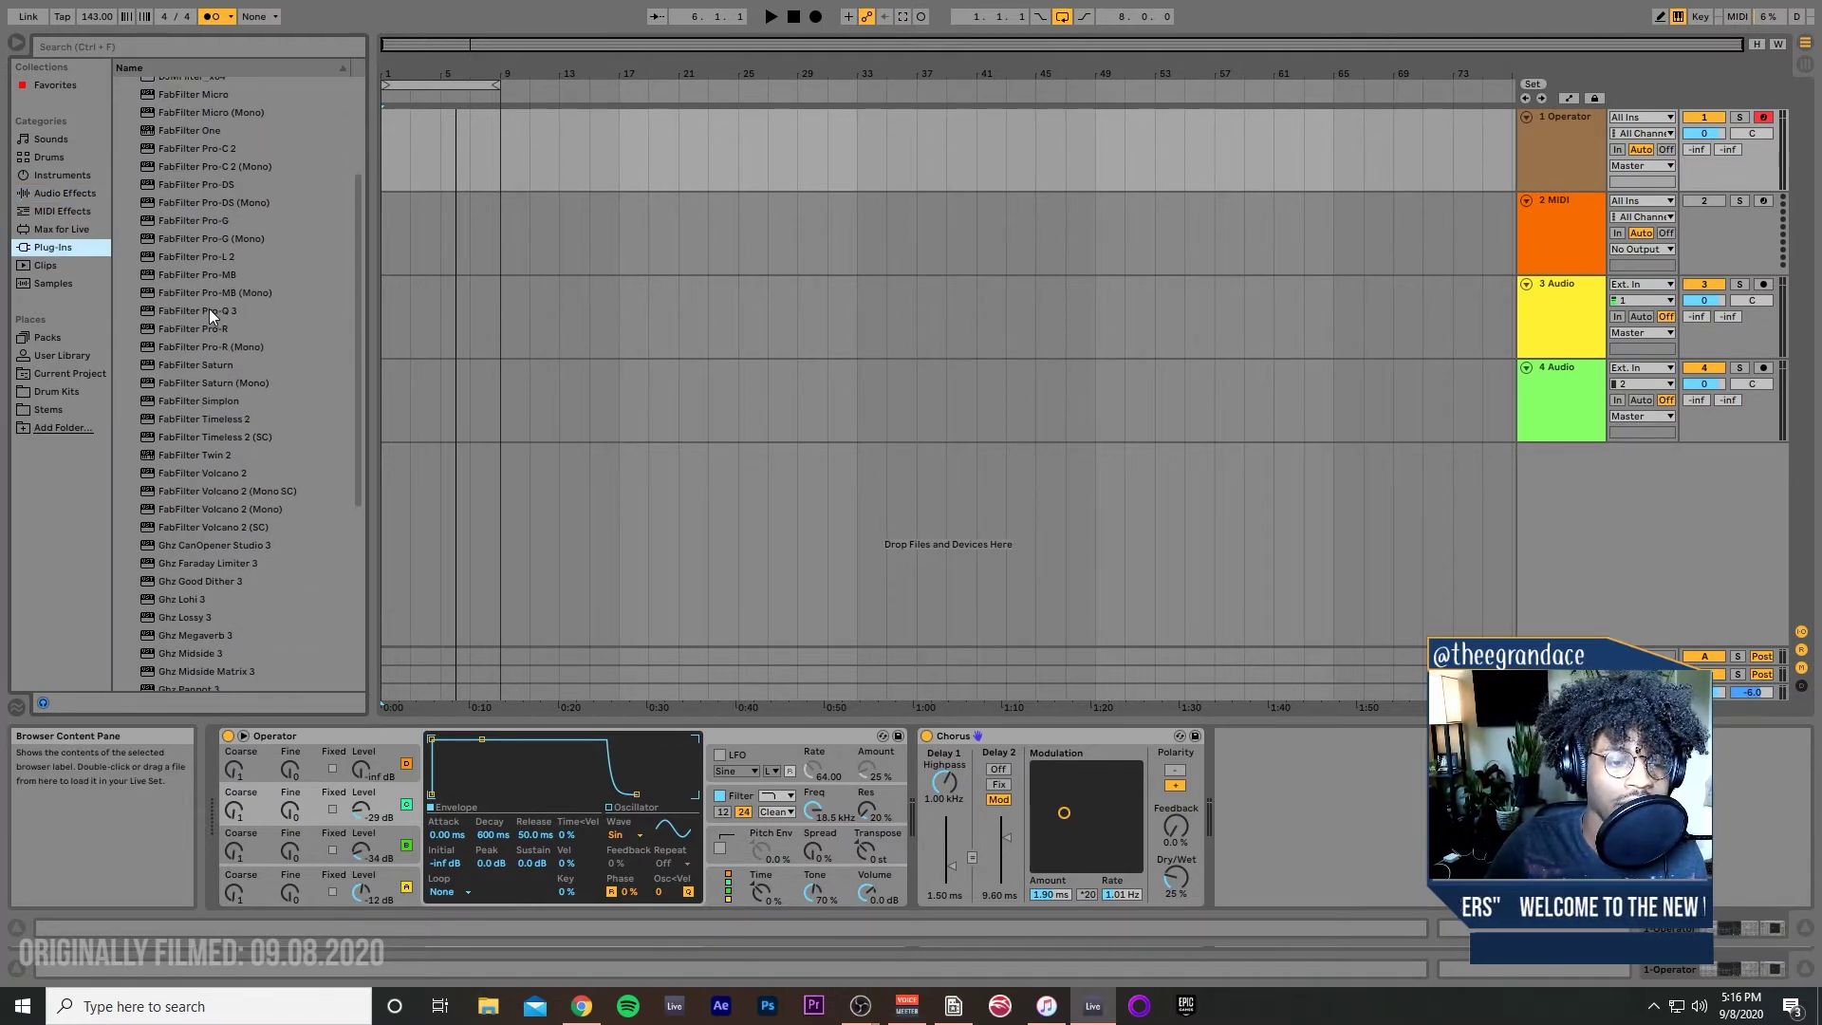
pyautogui.moveTo(191, 315)
pyautogui.mouseDown()
pyautogui.moveTo(1403, 834)
pyautogui.moveTo(1367, 885)
pyautogui.mouseUp()
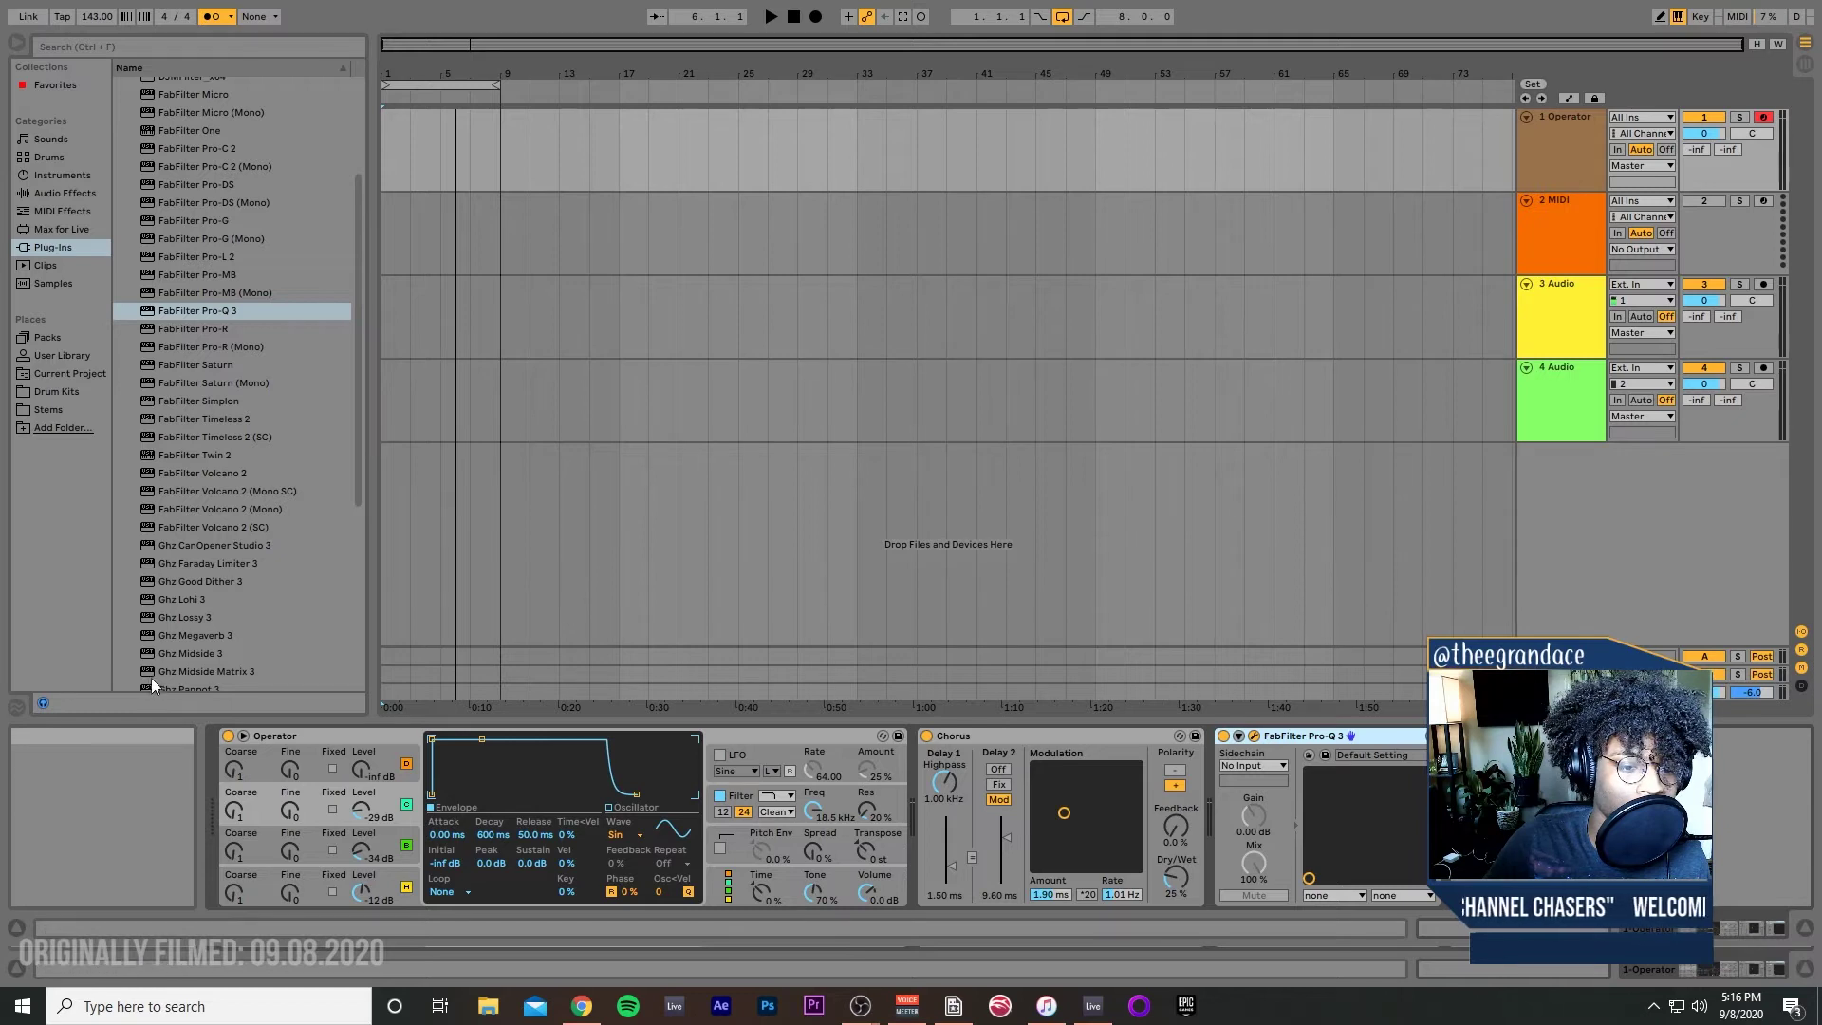
# Step: Lower the Chorus dry/wet mix to 19%
pyautogui.press('space')
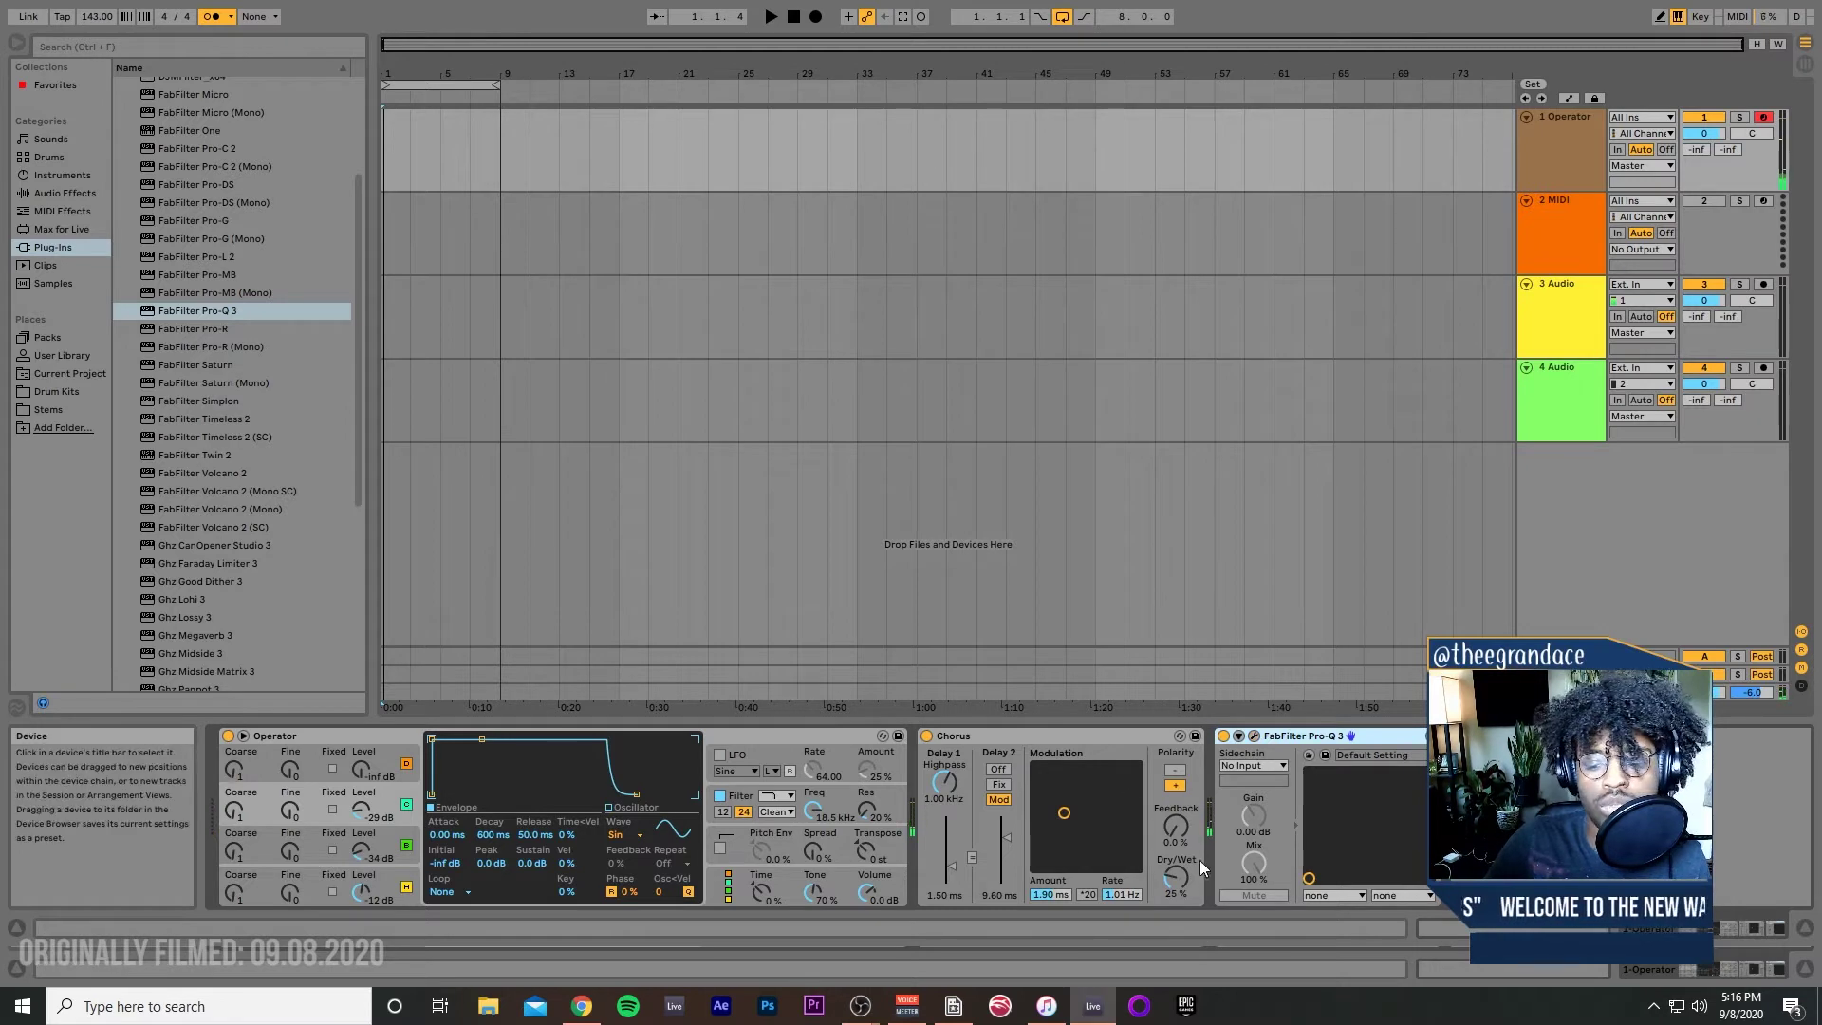
pyautogui.moveTo(1176, 875); pyautogui.dragTo(1176, 881)
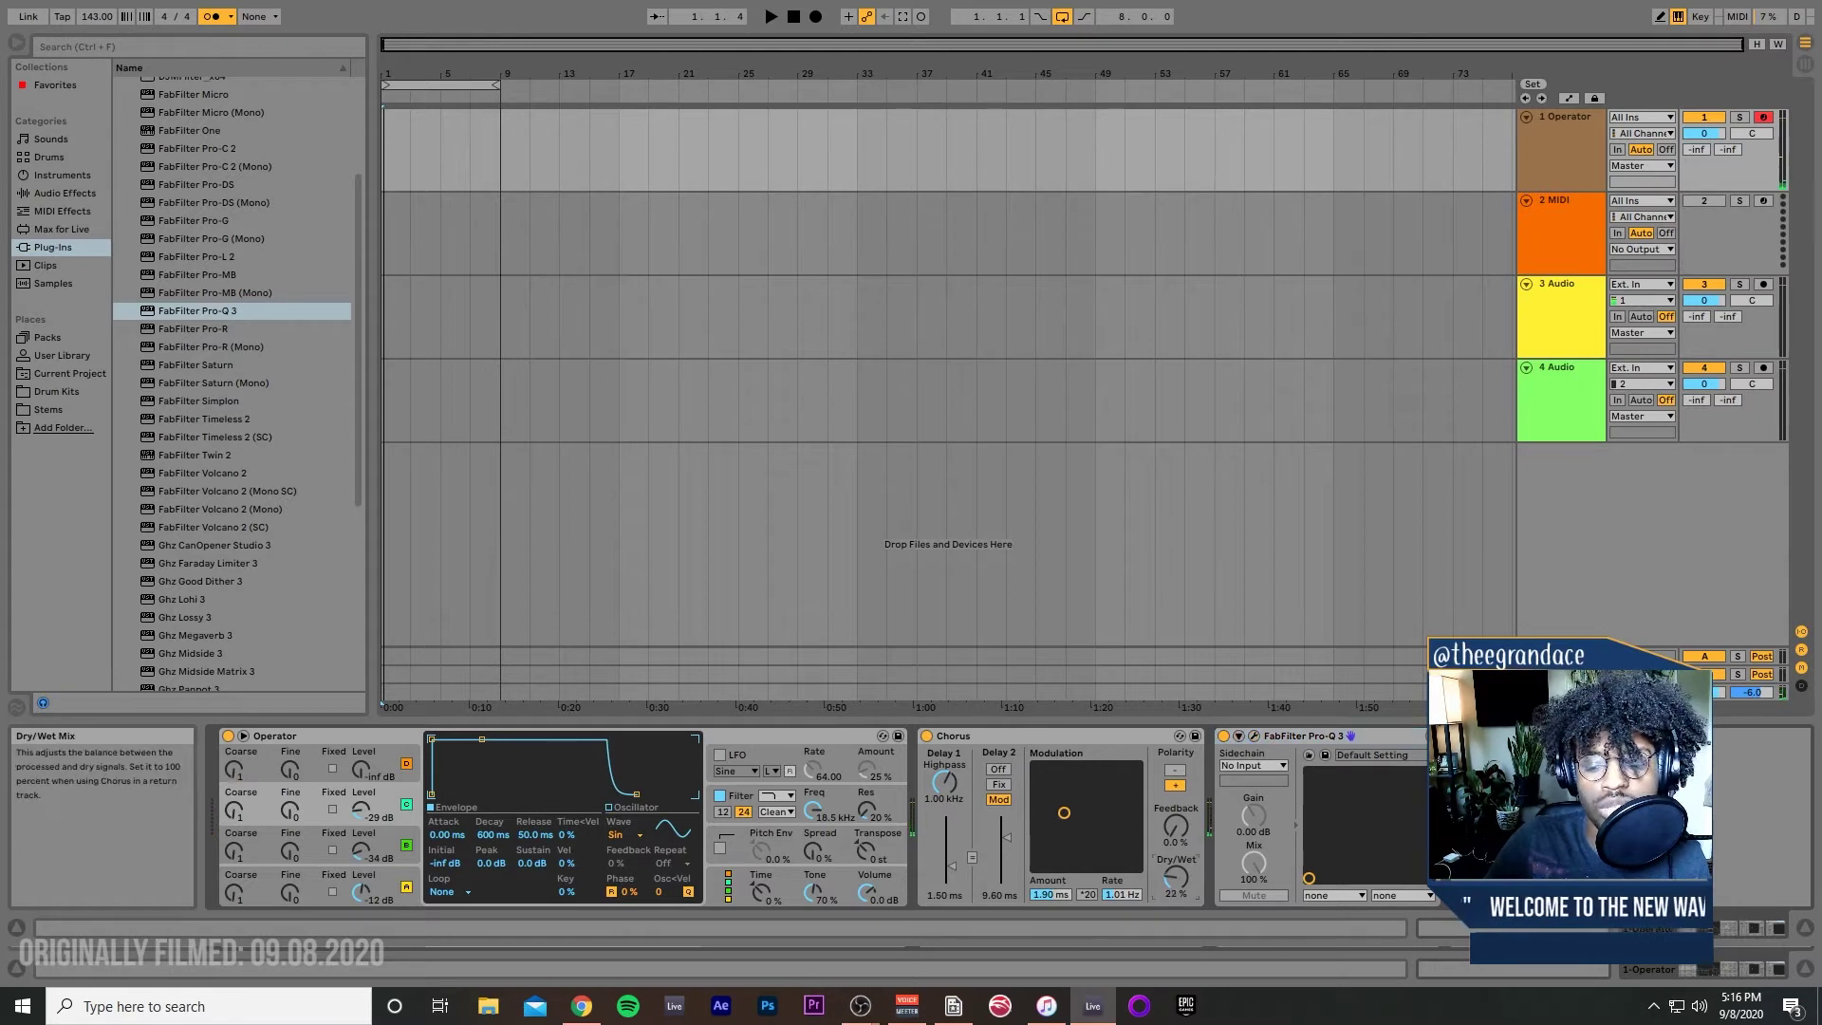
# Step: Add the Delay audio effect at the end of the Operator track's device chain
pyautogui.click(66, 188)
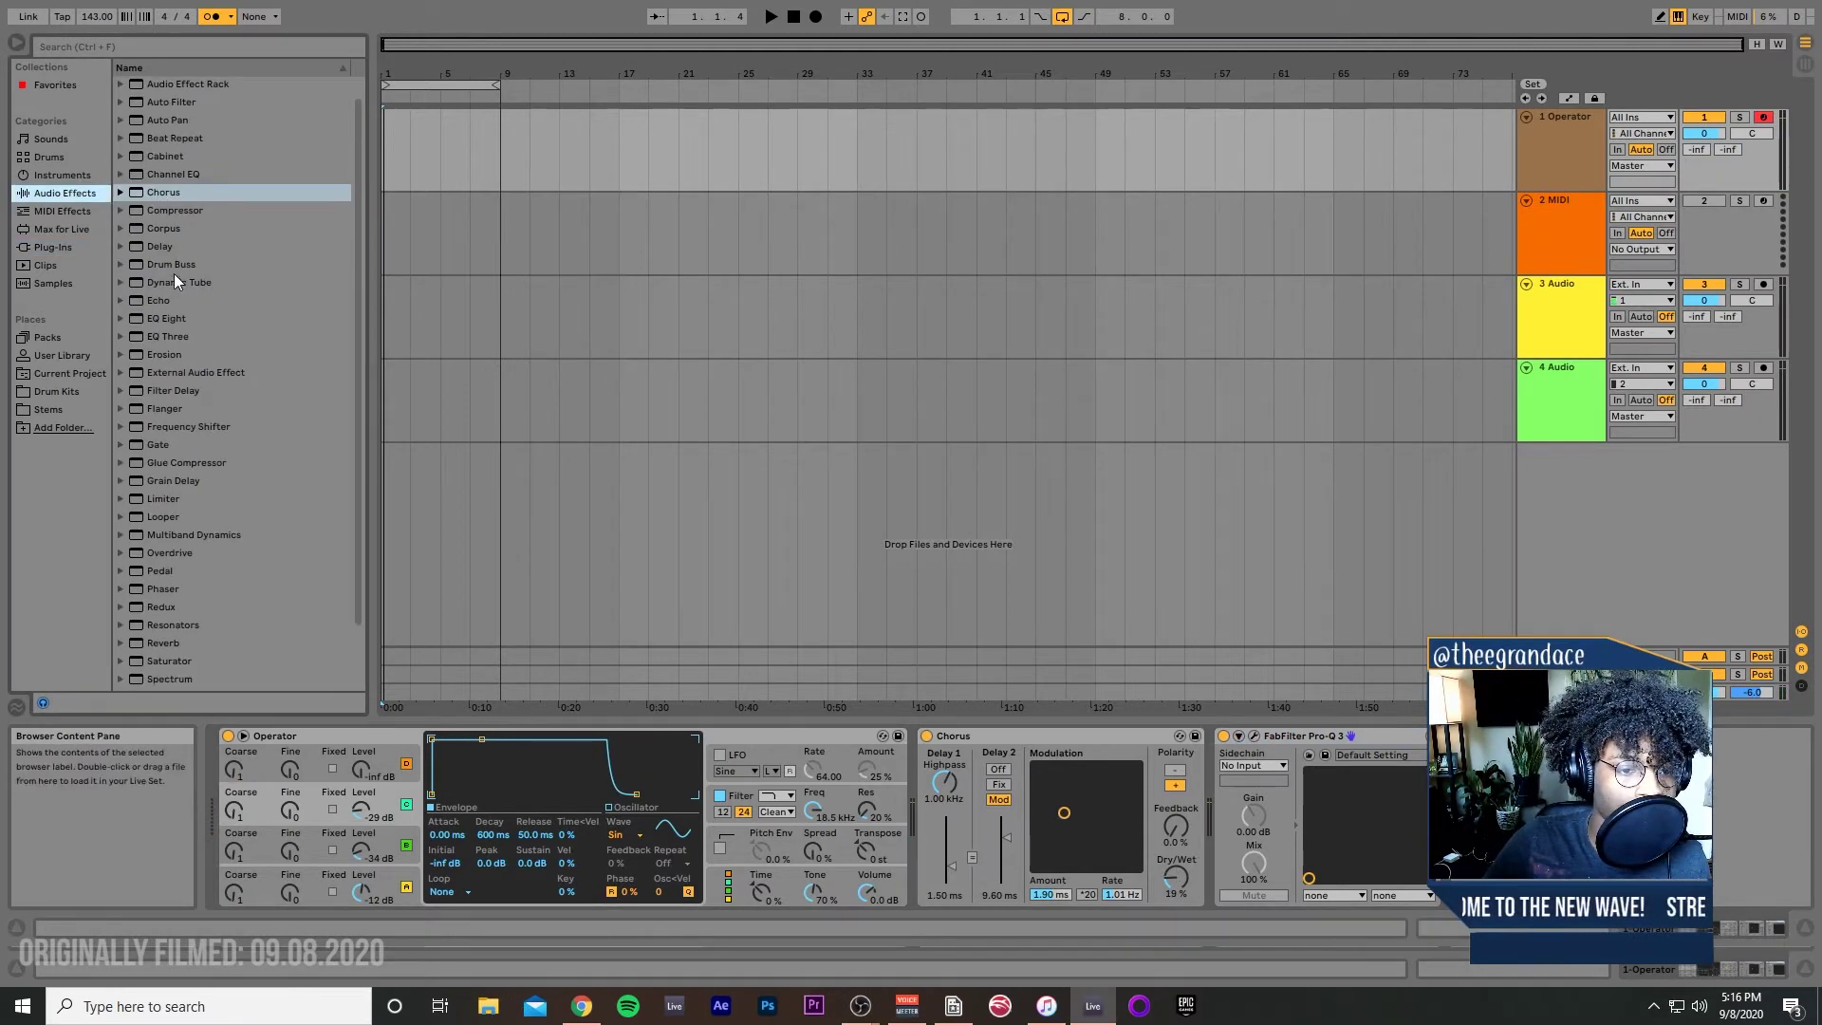
pyautogui.click(160, 266)
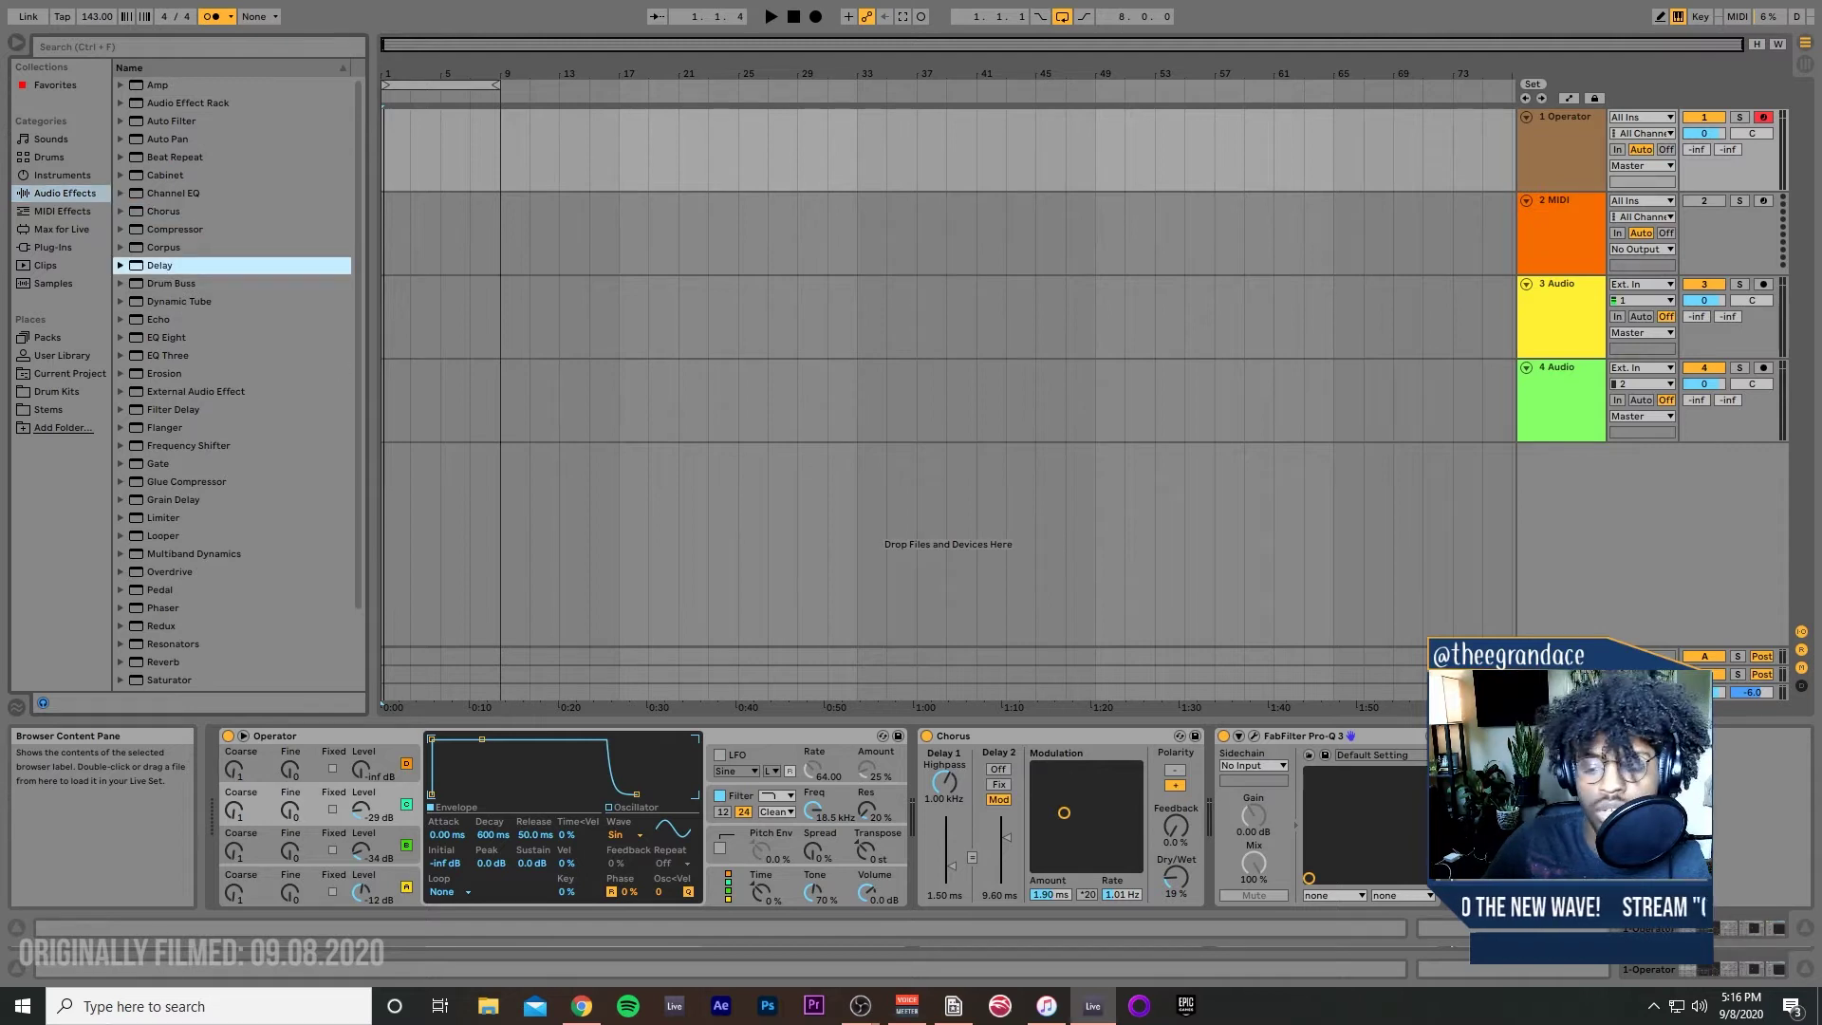
pyautogui.press('Return')
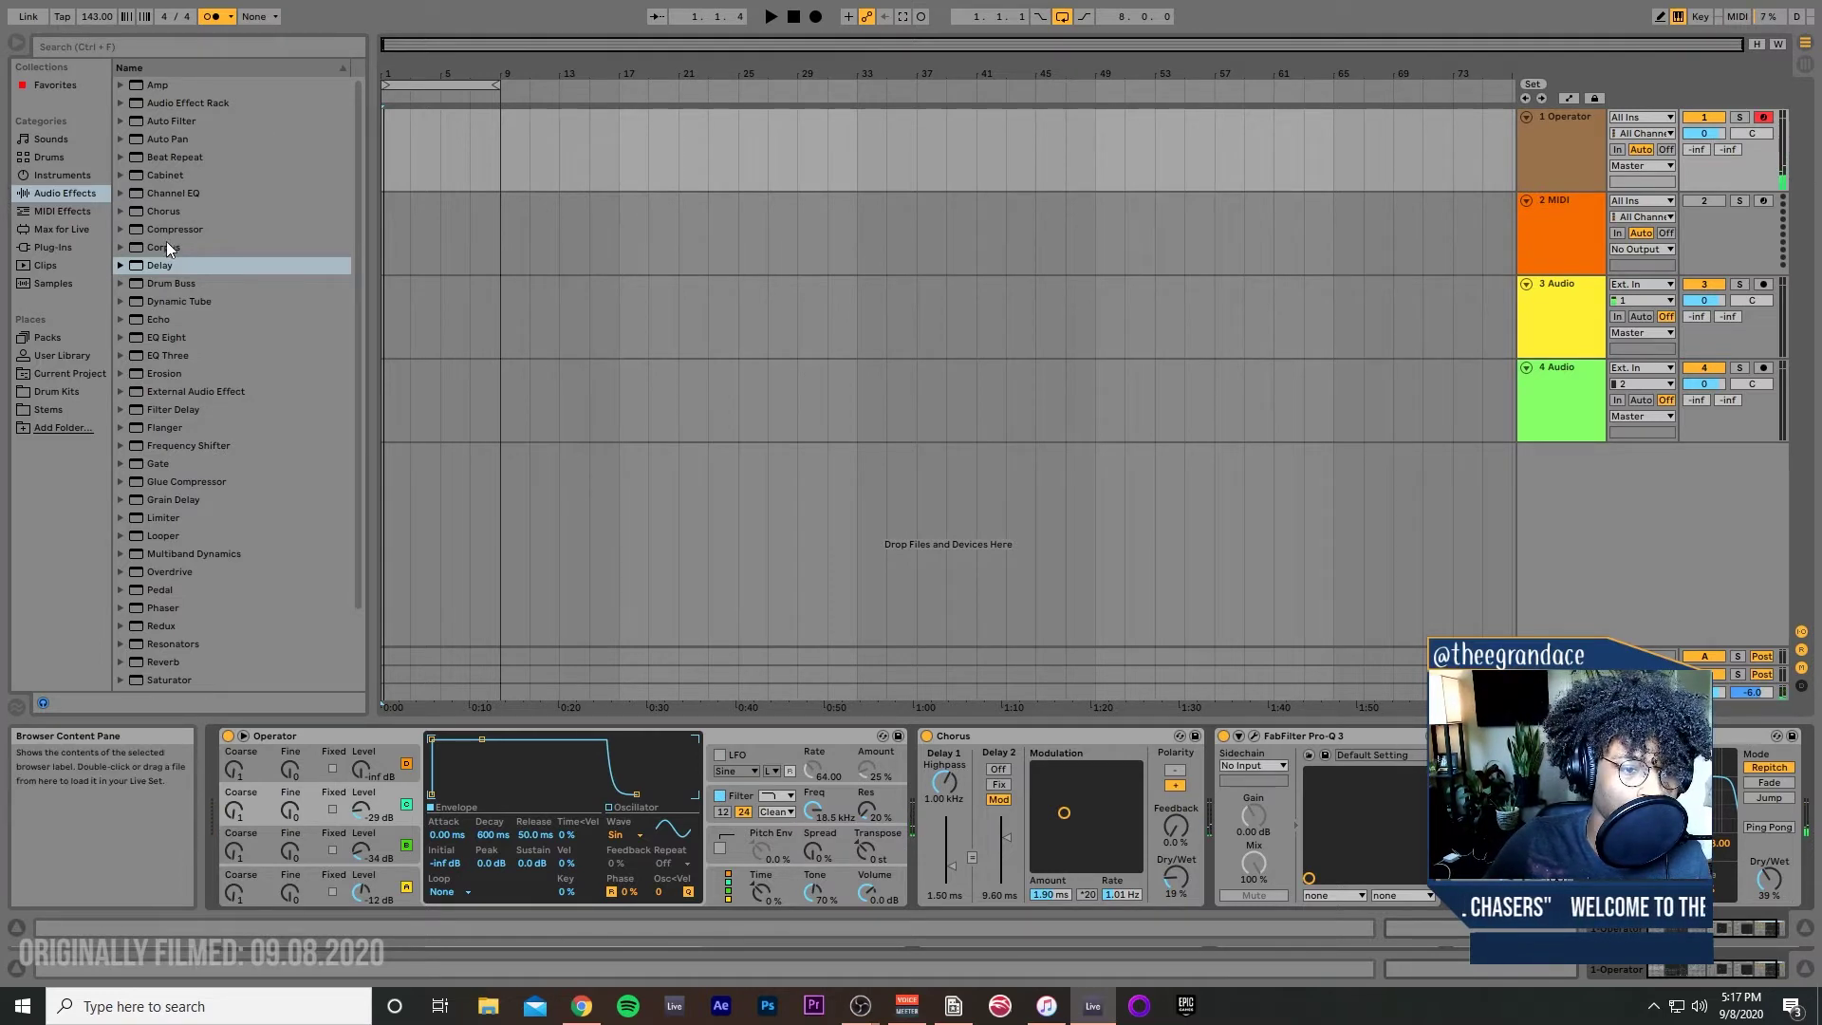
# Step: Insert a Phaser between the Chorus and Pro-Q 3, with its frequency at 1.16 kHz and feedback at 0.60
pyautogui.scroll(-1, 180, 303)
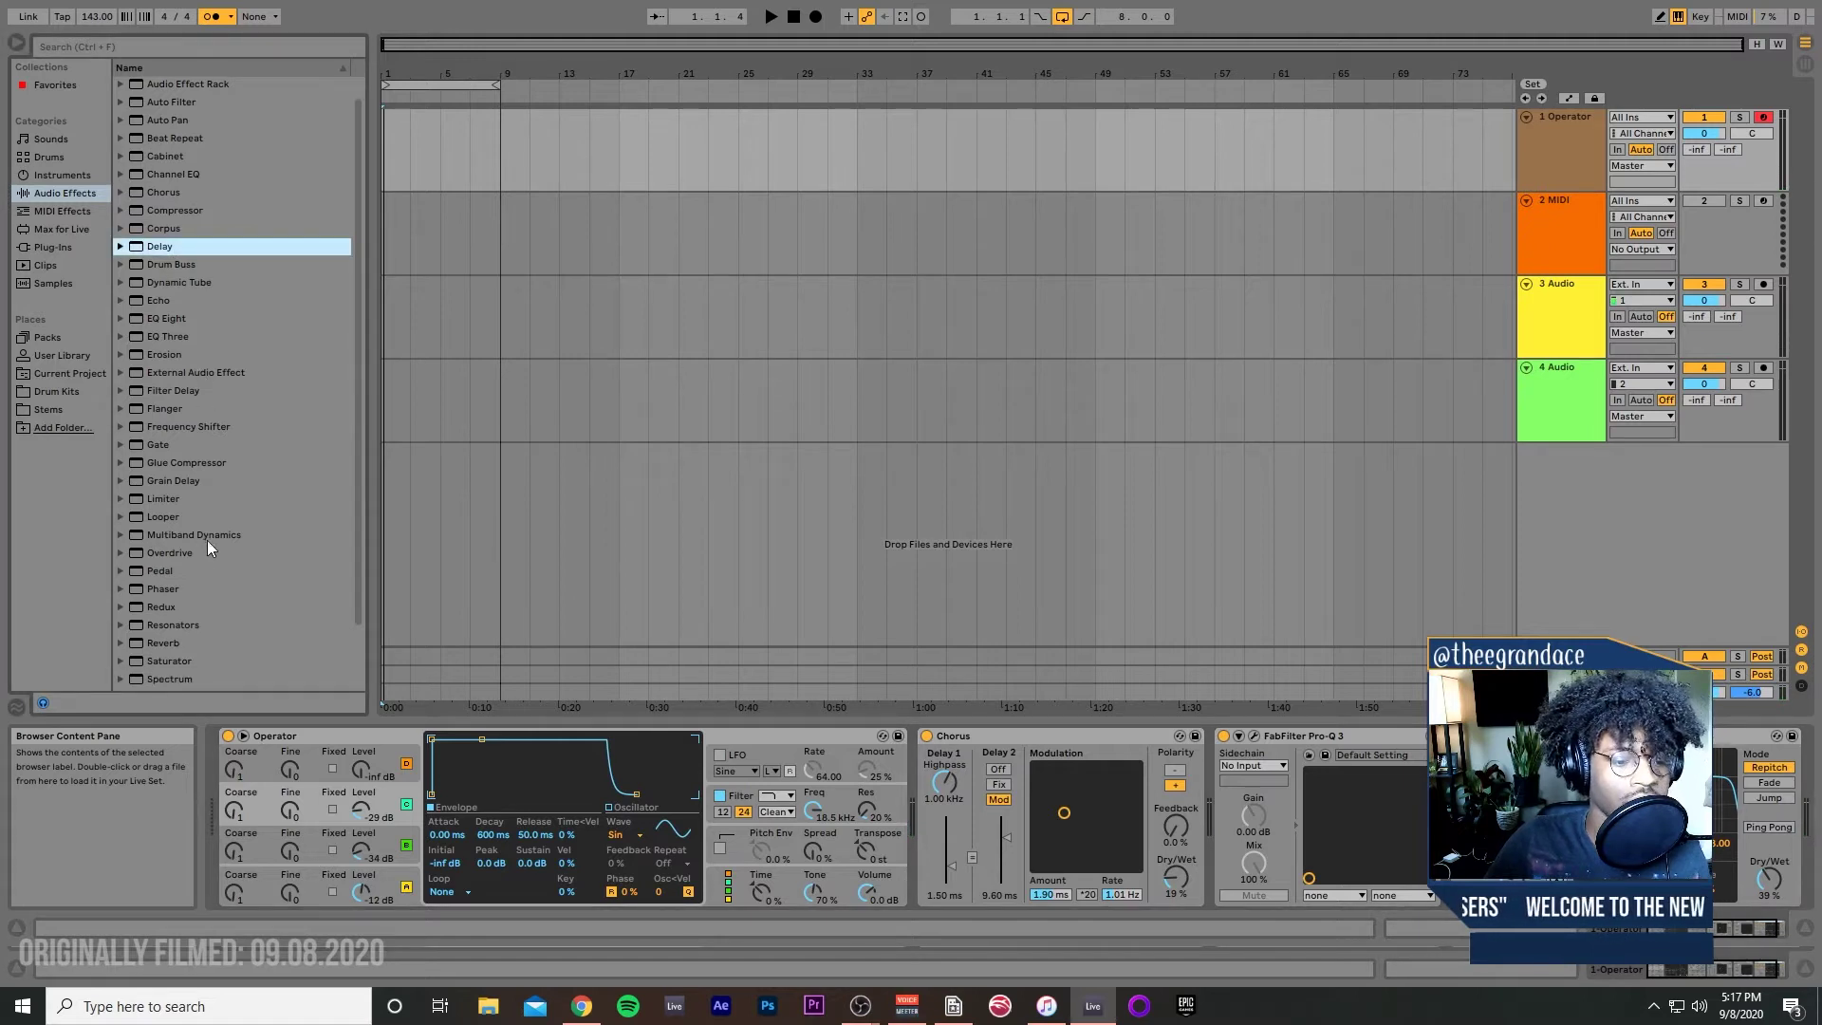
pyautogui.moveTo(146, 588); pyautogui.dragTo(1220, 864)
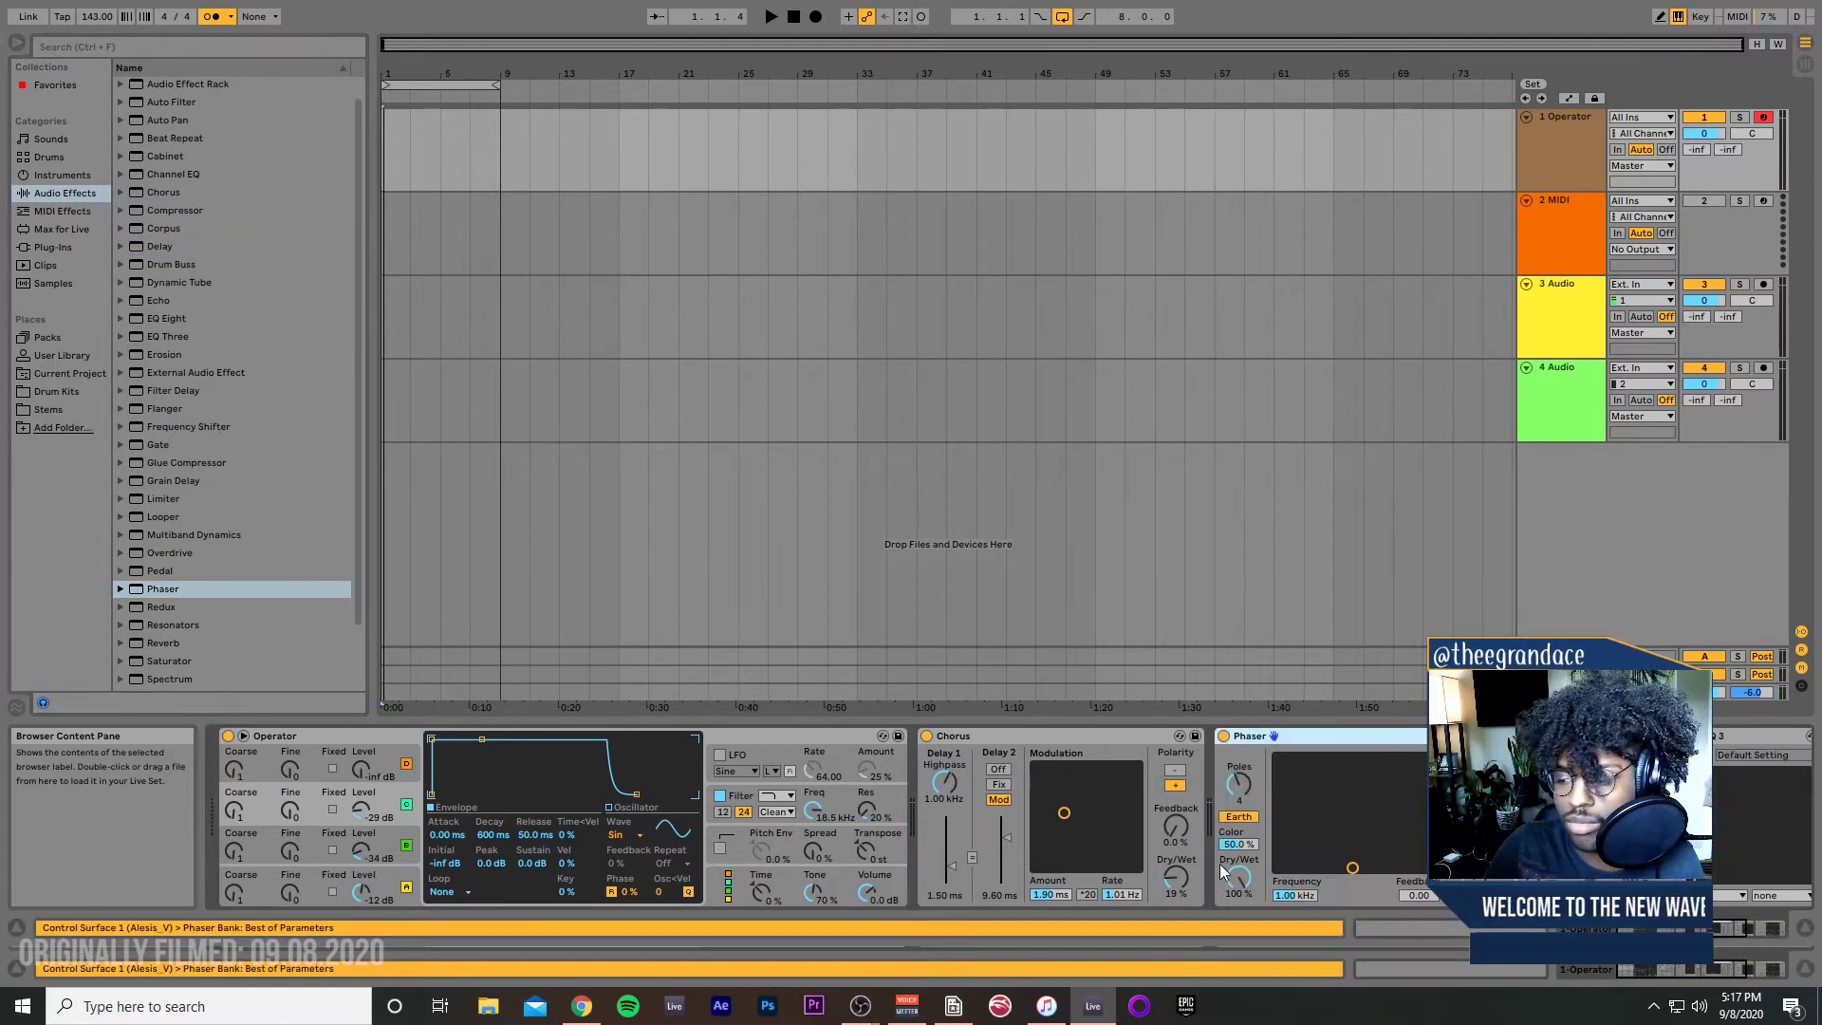
pyautogui.moveTo(1340, 867); pyautogui.dragTo(1367, 833)
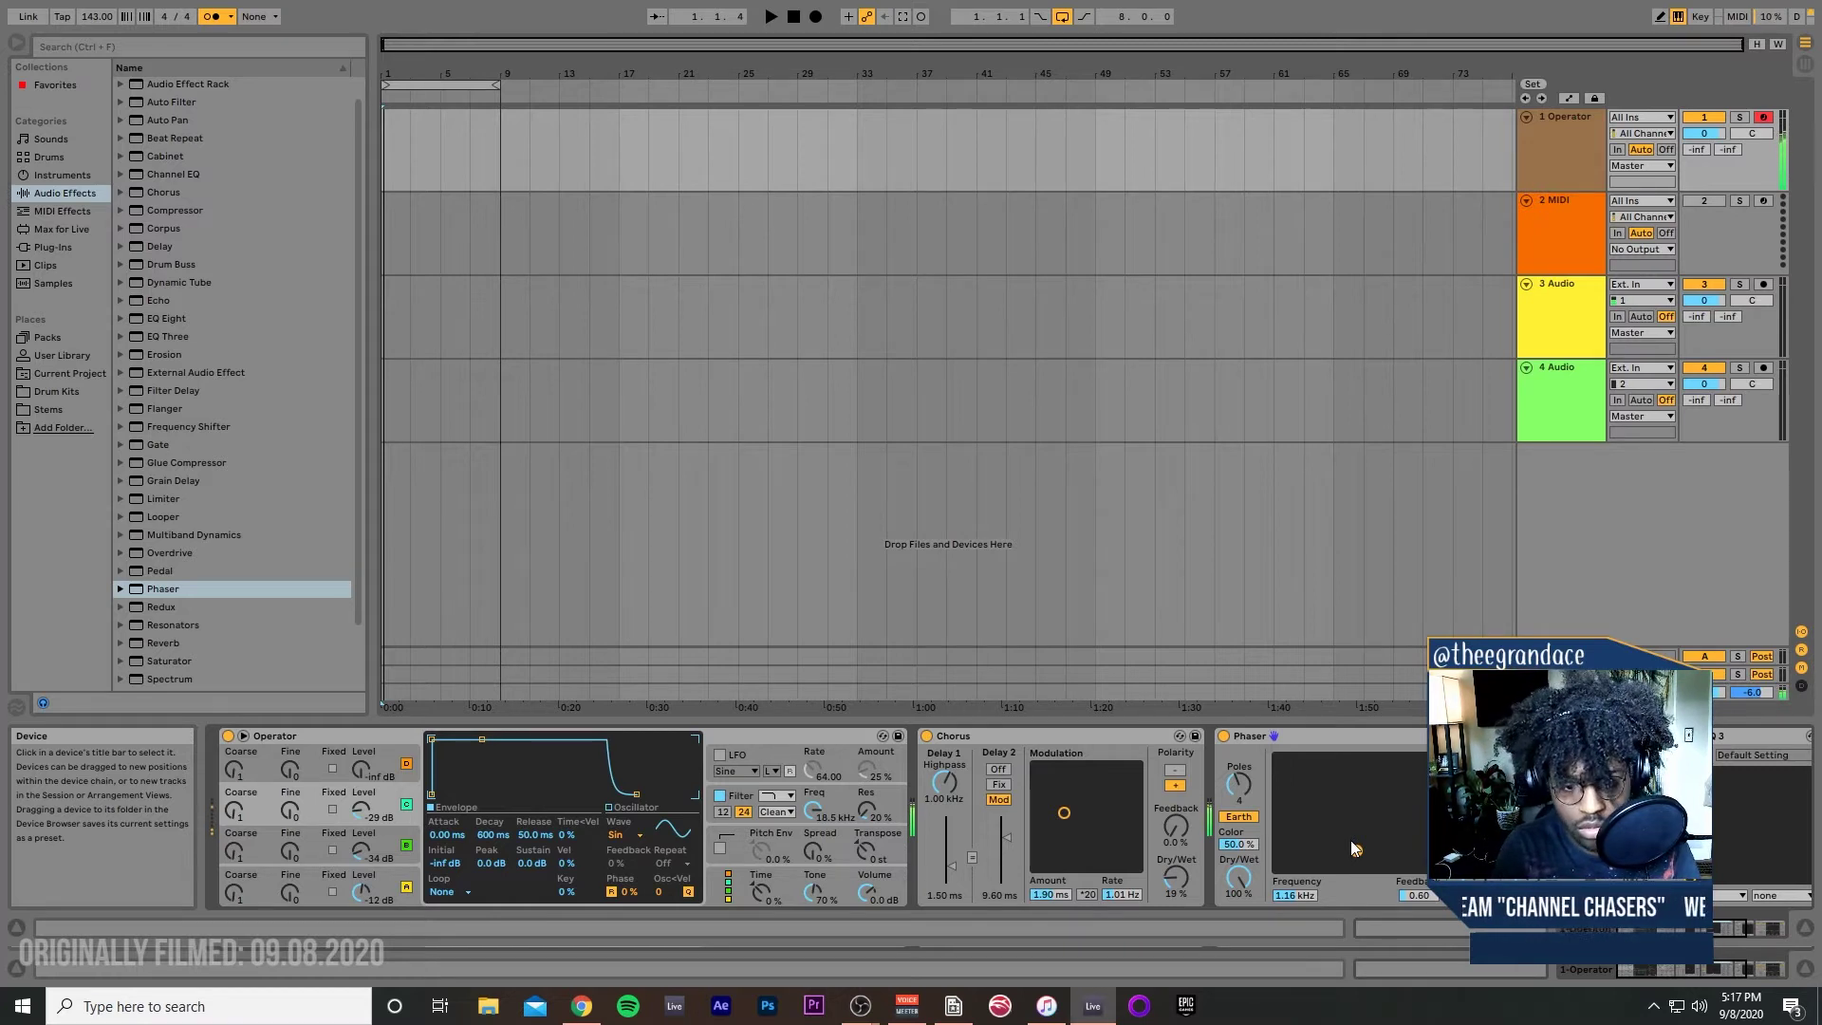
# Step: Play the project briefly and tap in a slower tempo of about 87 BPM
pyautogui.press('space')
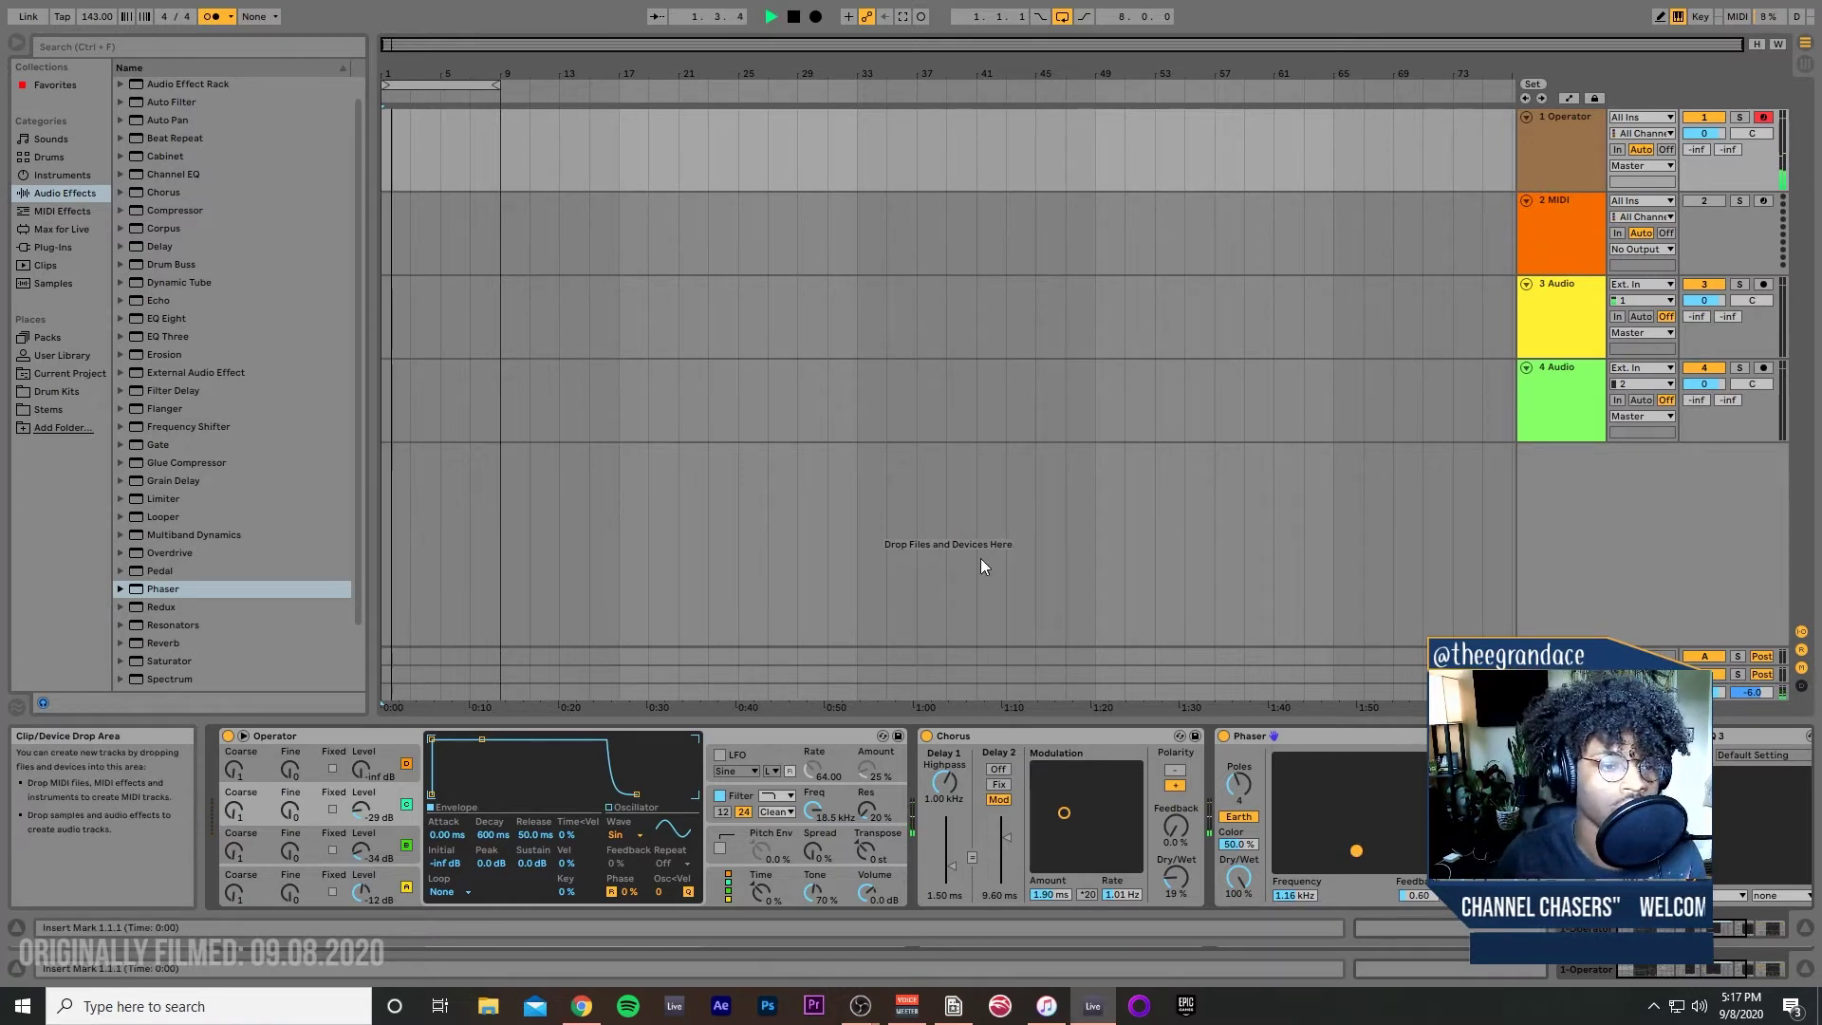
pyautogui.press('space')
pyautogui.click(64, 17)
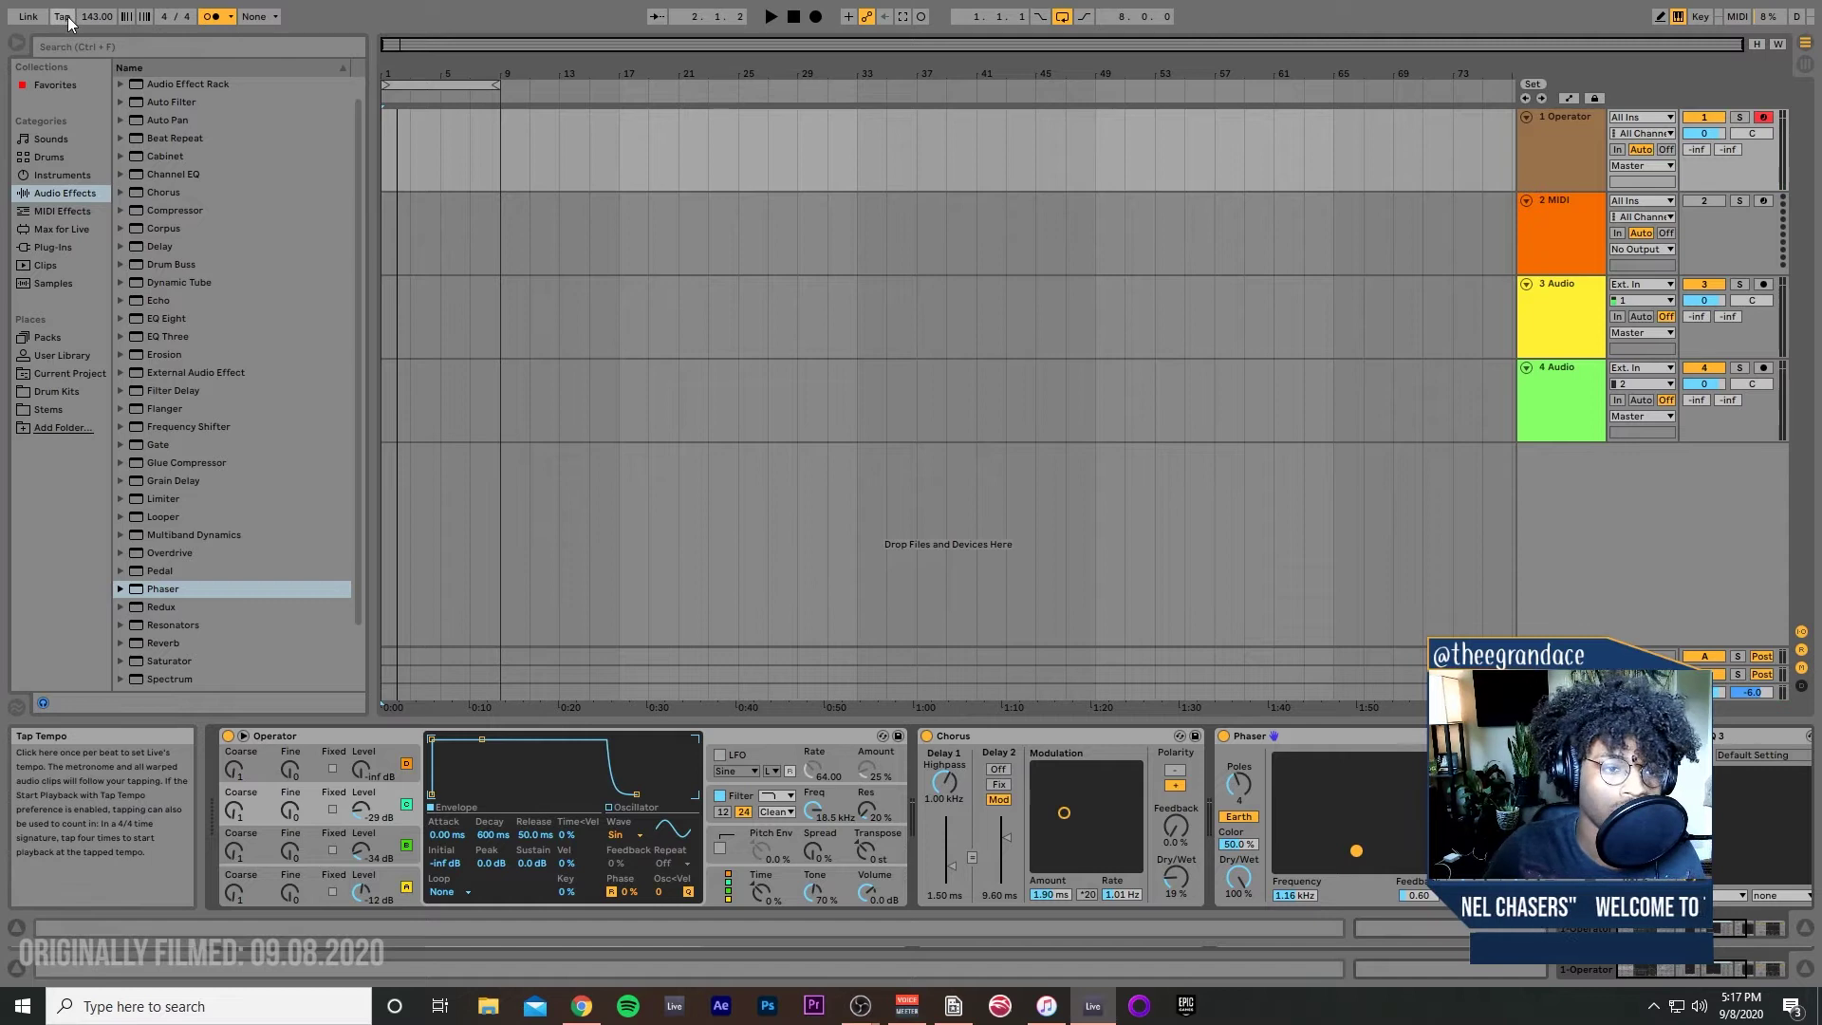
pyautogui.click(64, 16)
pyautogui.click(65, 15)
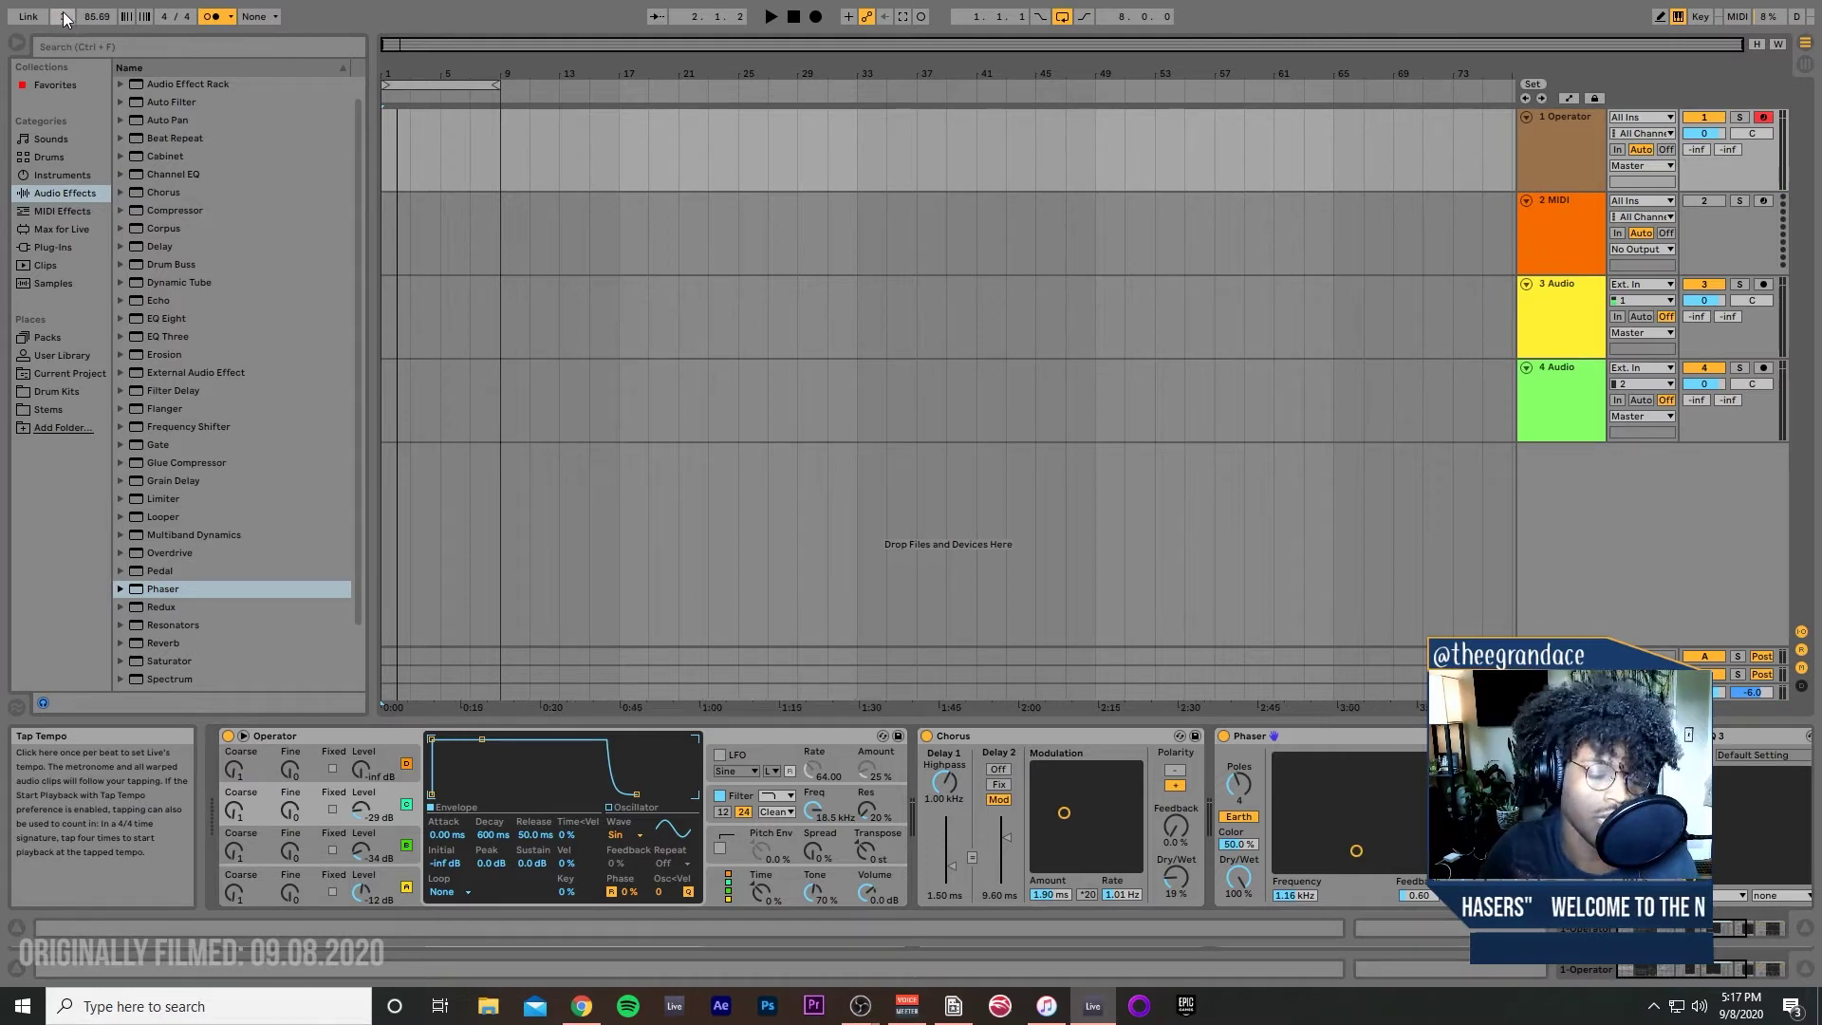
pyautogui.click(64, 17)
# Step: Set the project tempo to 187 BPM while playing along with the metronome
pyautogui.press('space')
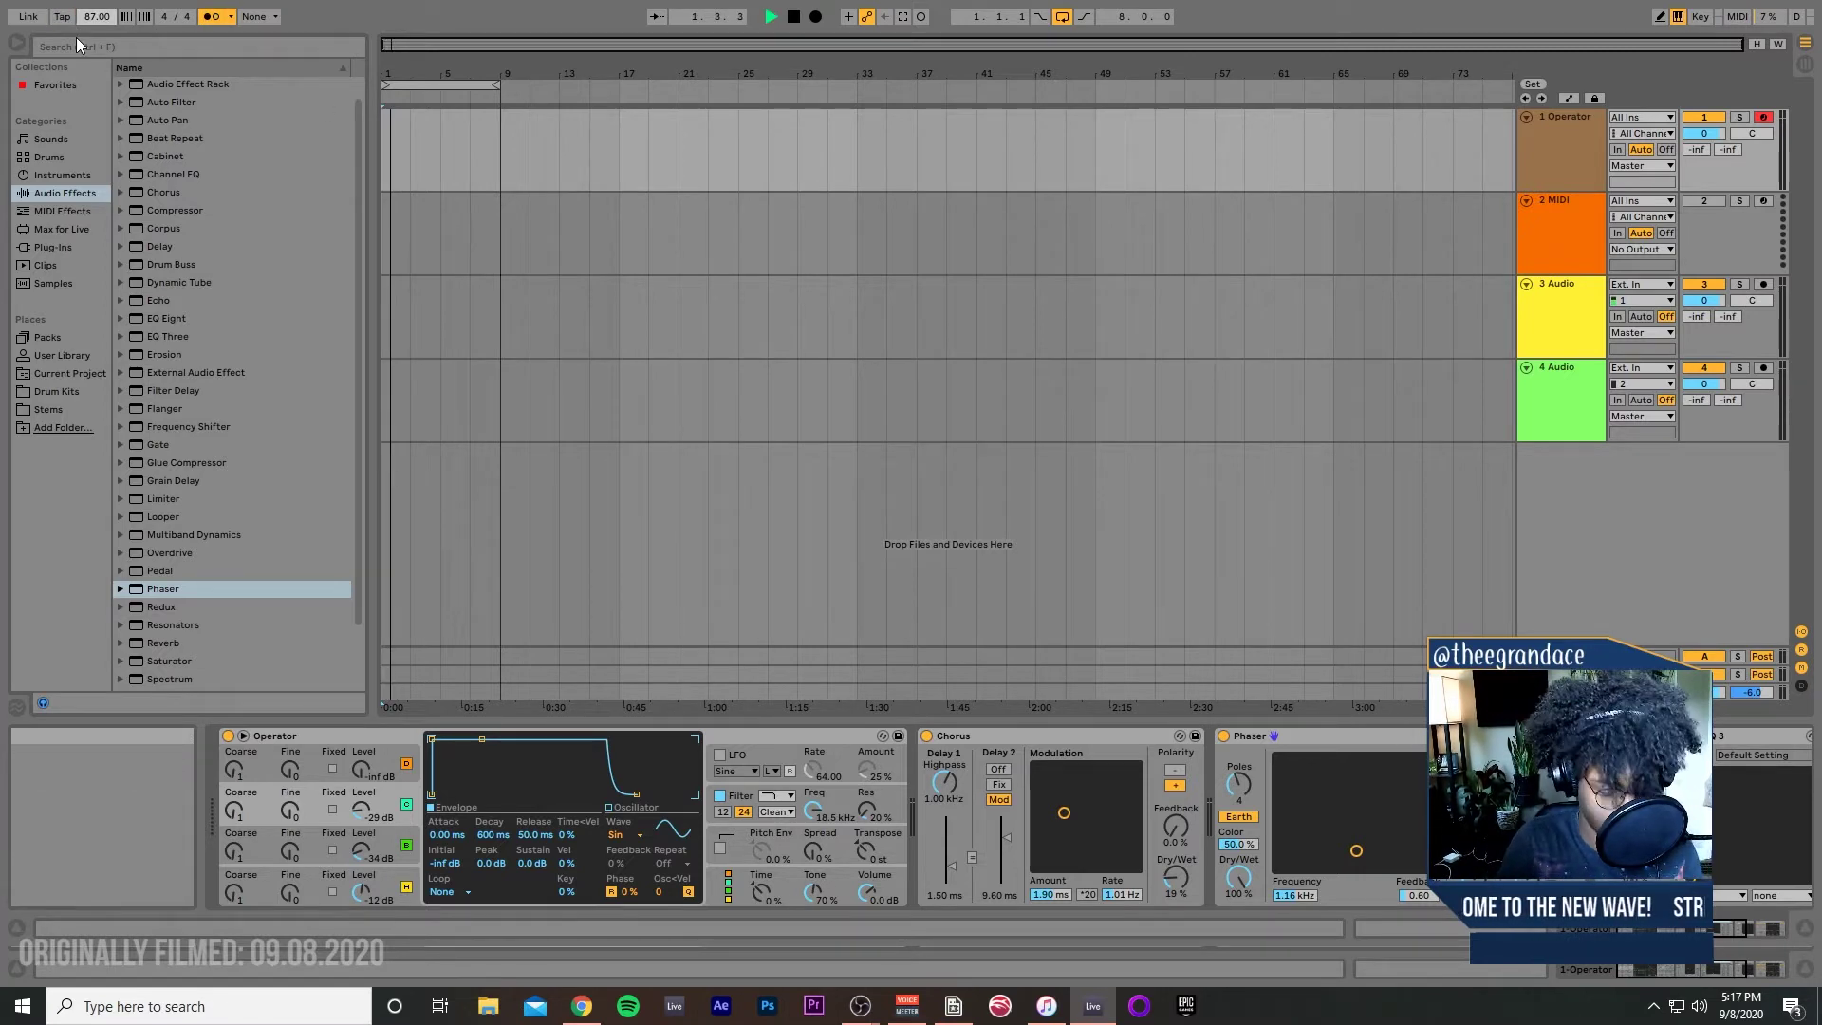
pyautogui.moveTo(97, 16)
pyautogui.mouseDown()
pyautogui.moveTo(97, 0)
pyautogui.moveTo(93, 19)
pyautogui.mouseUp()
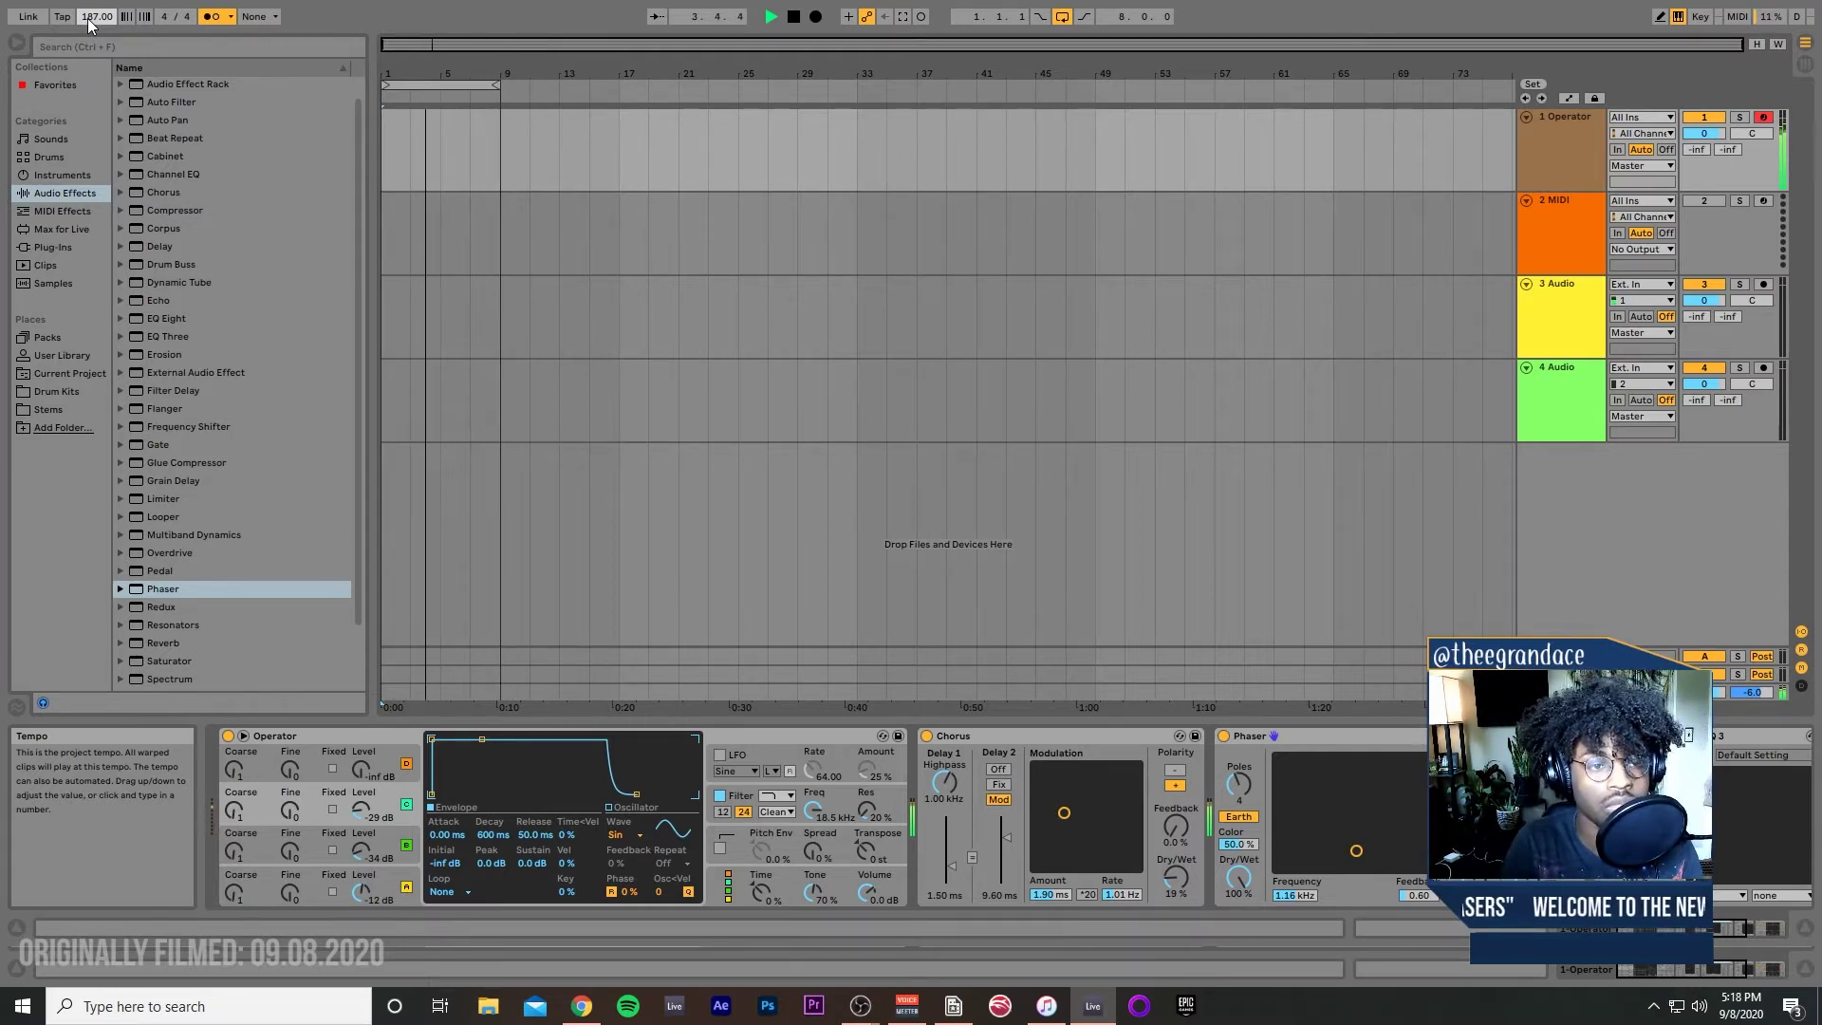
pyautogui.press('z')
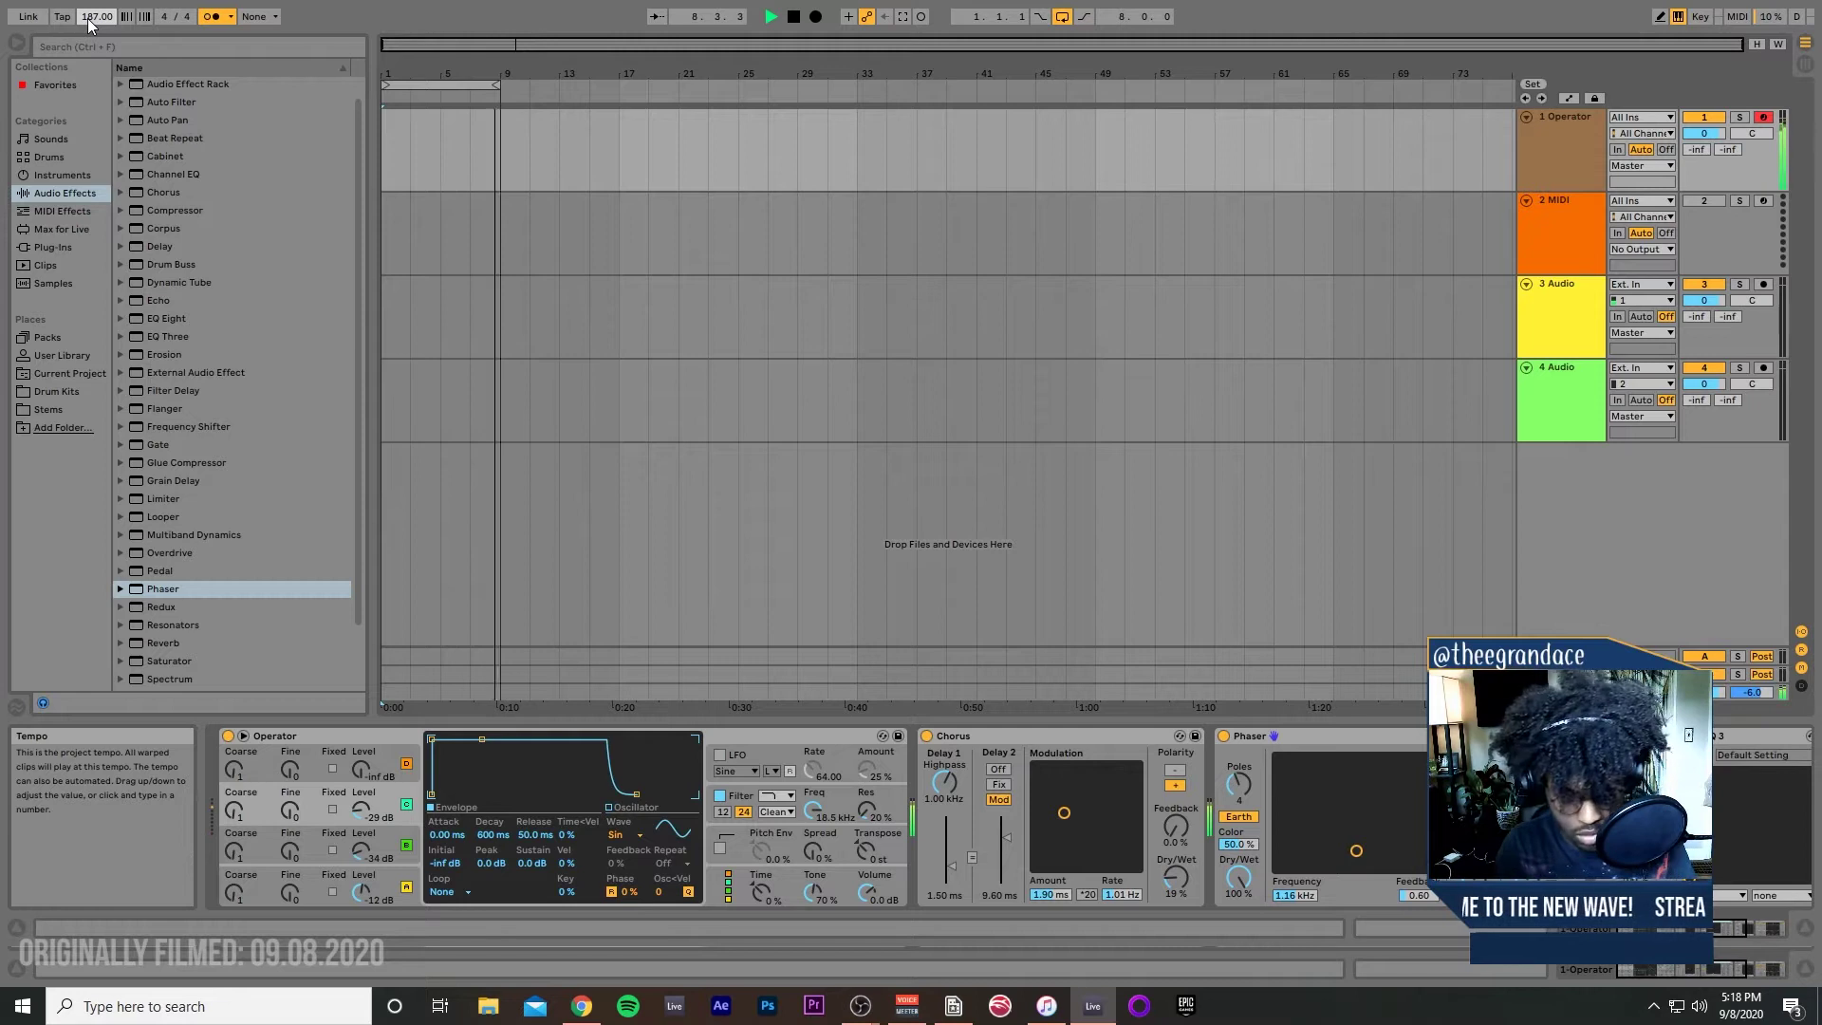
pyautogui.click(18, 209)
pyautogui.click(48, 160)
pyautogui.click(56, 173)
pyautogui.click(59, 195)
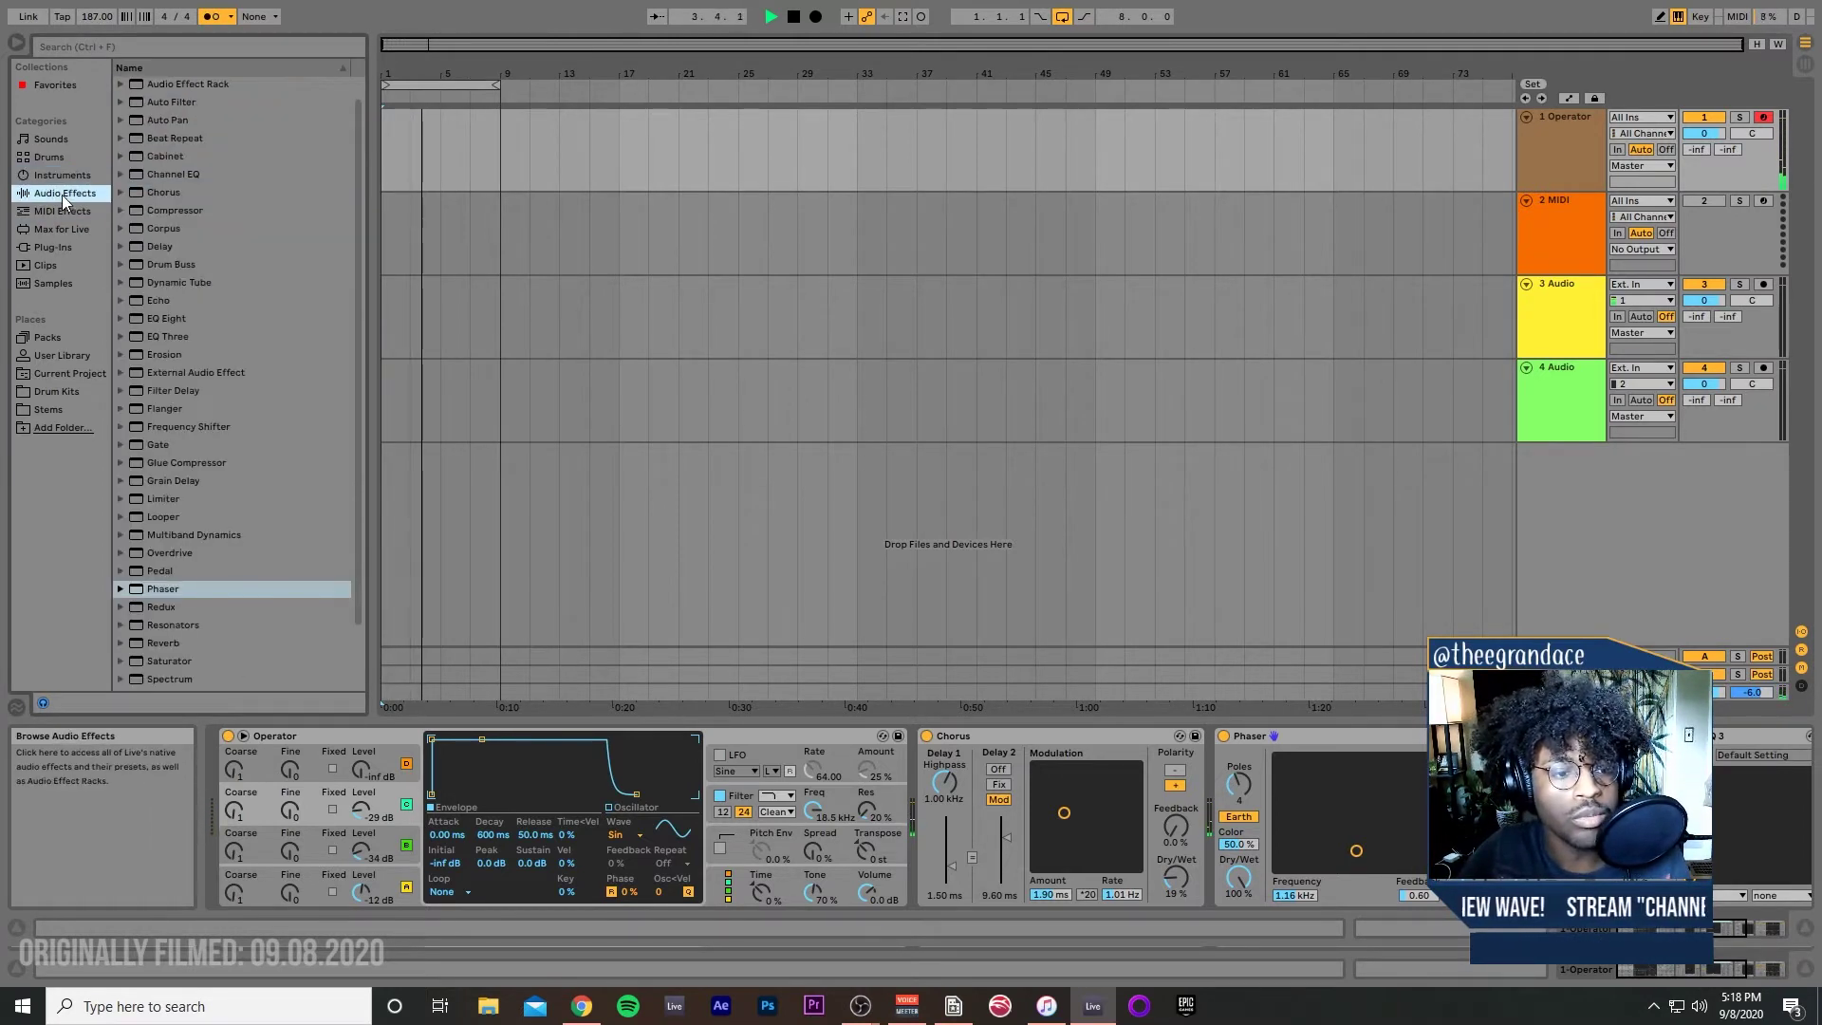
pyautogui.click(59, 175)
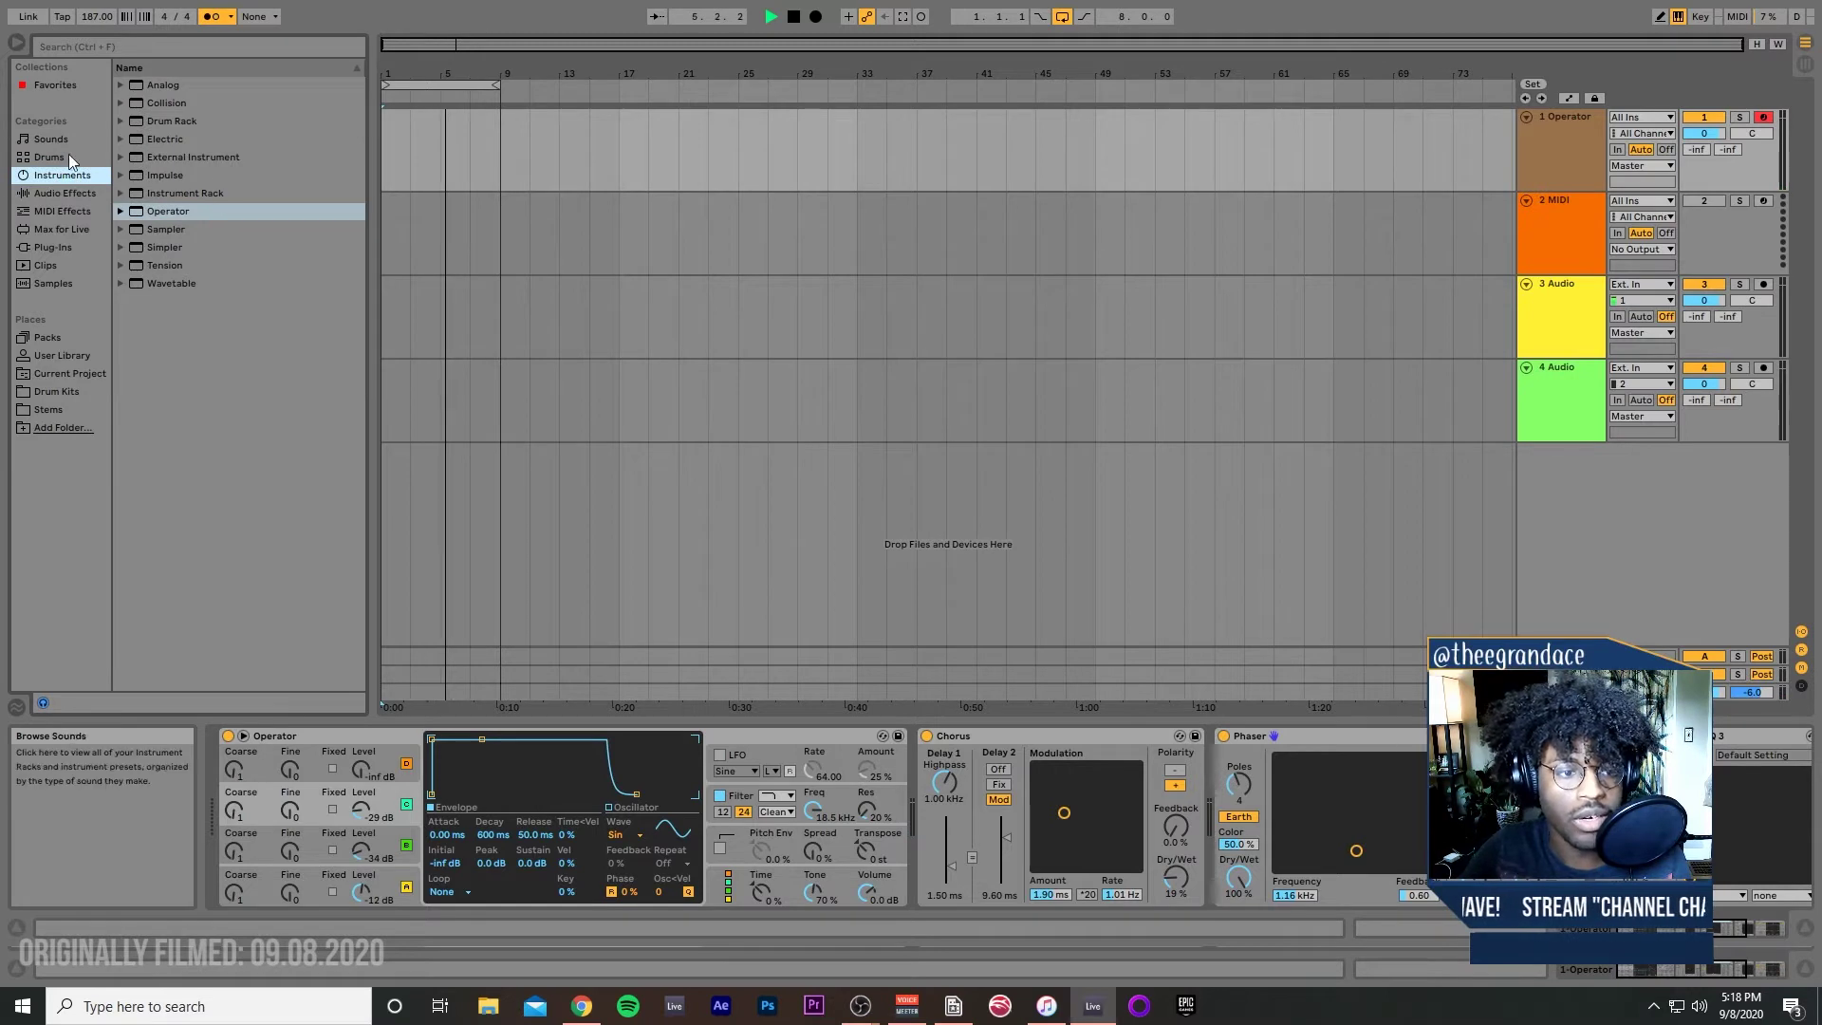
pyautogui.click(49, 140)
pyautogui.click(52, 158)
pyautogui.click(59, 194)
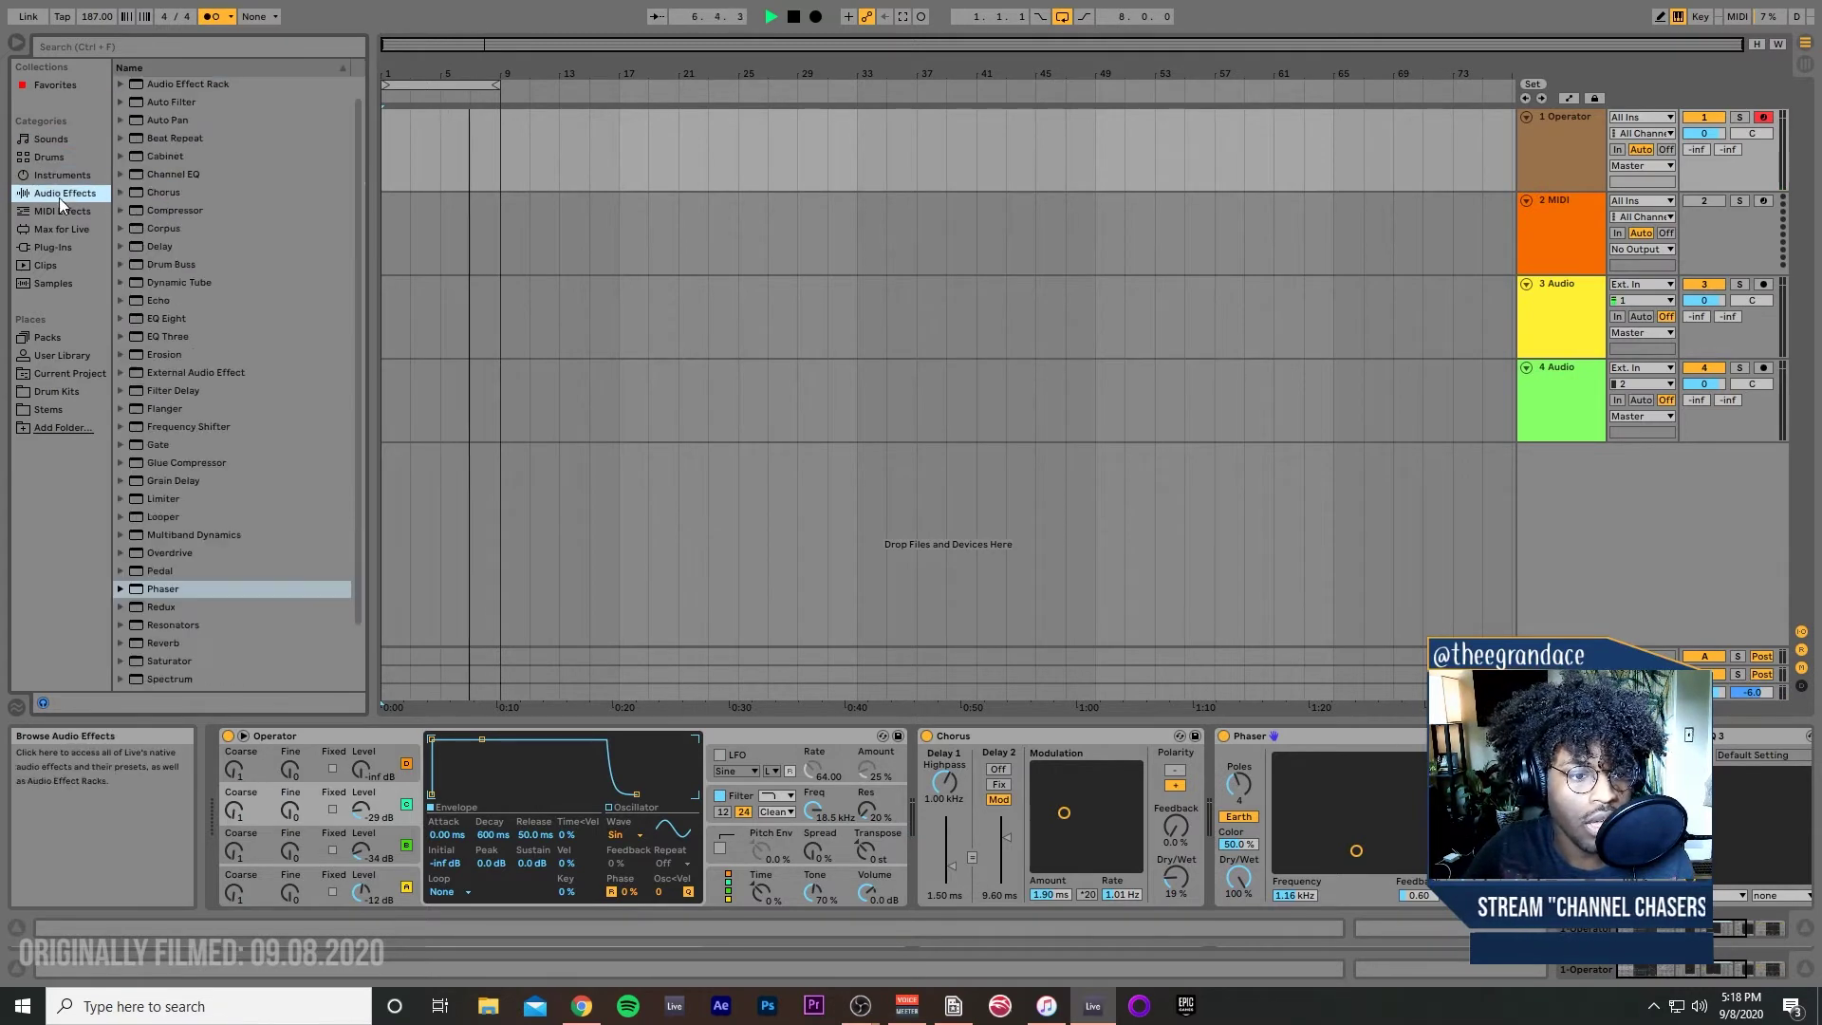
pyautogui.click(74, 181)
pyautogui.click(78, 196)
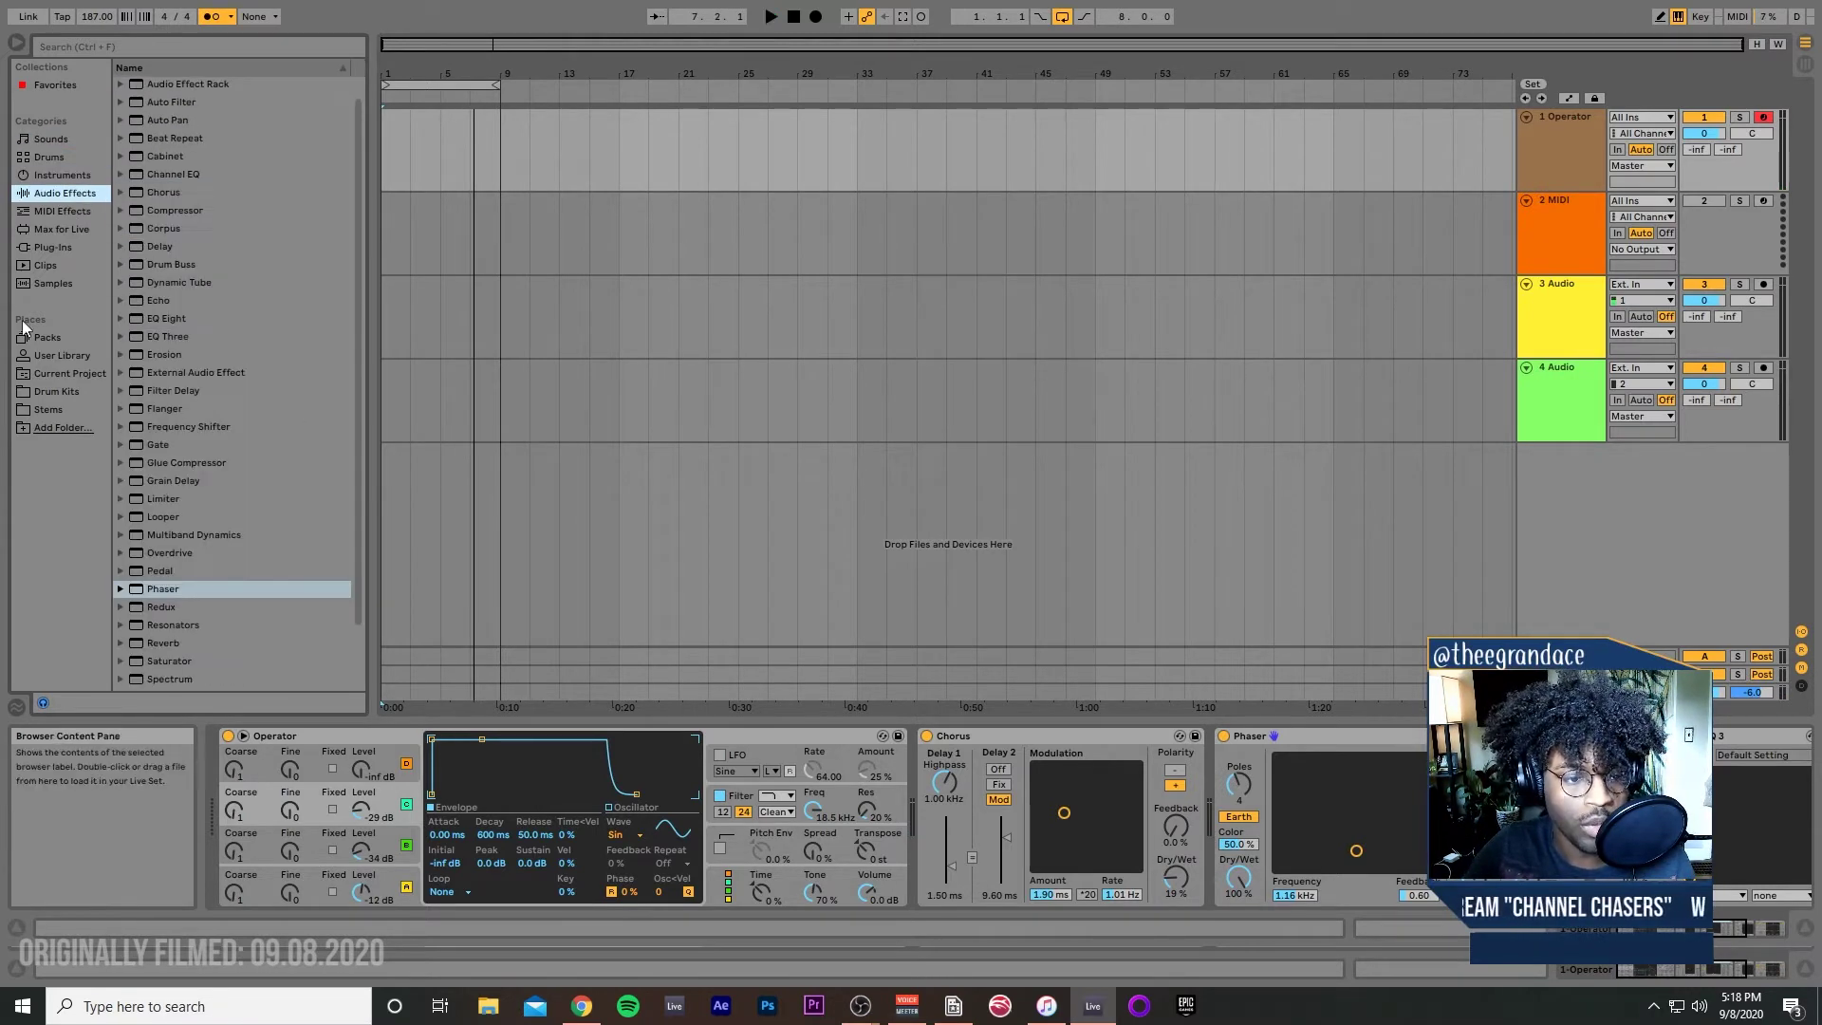
# Step: Add the Pitch MIDI effect in front of Operator and set its pitch to -3 st
pyautogui.click(59, 229)
pyautogui.click(57, 213)
pyautogui.click(161, 159)
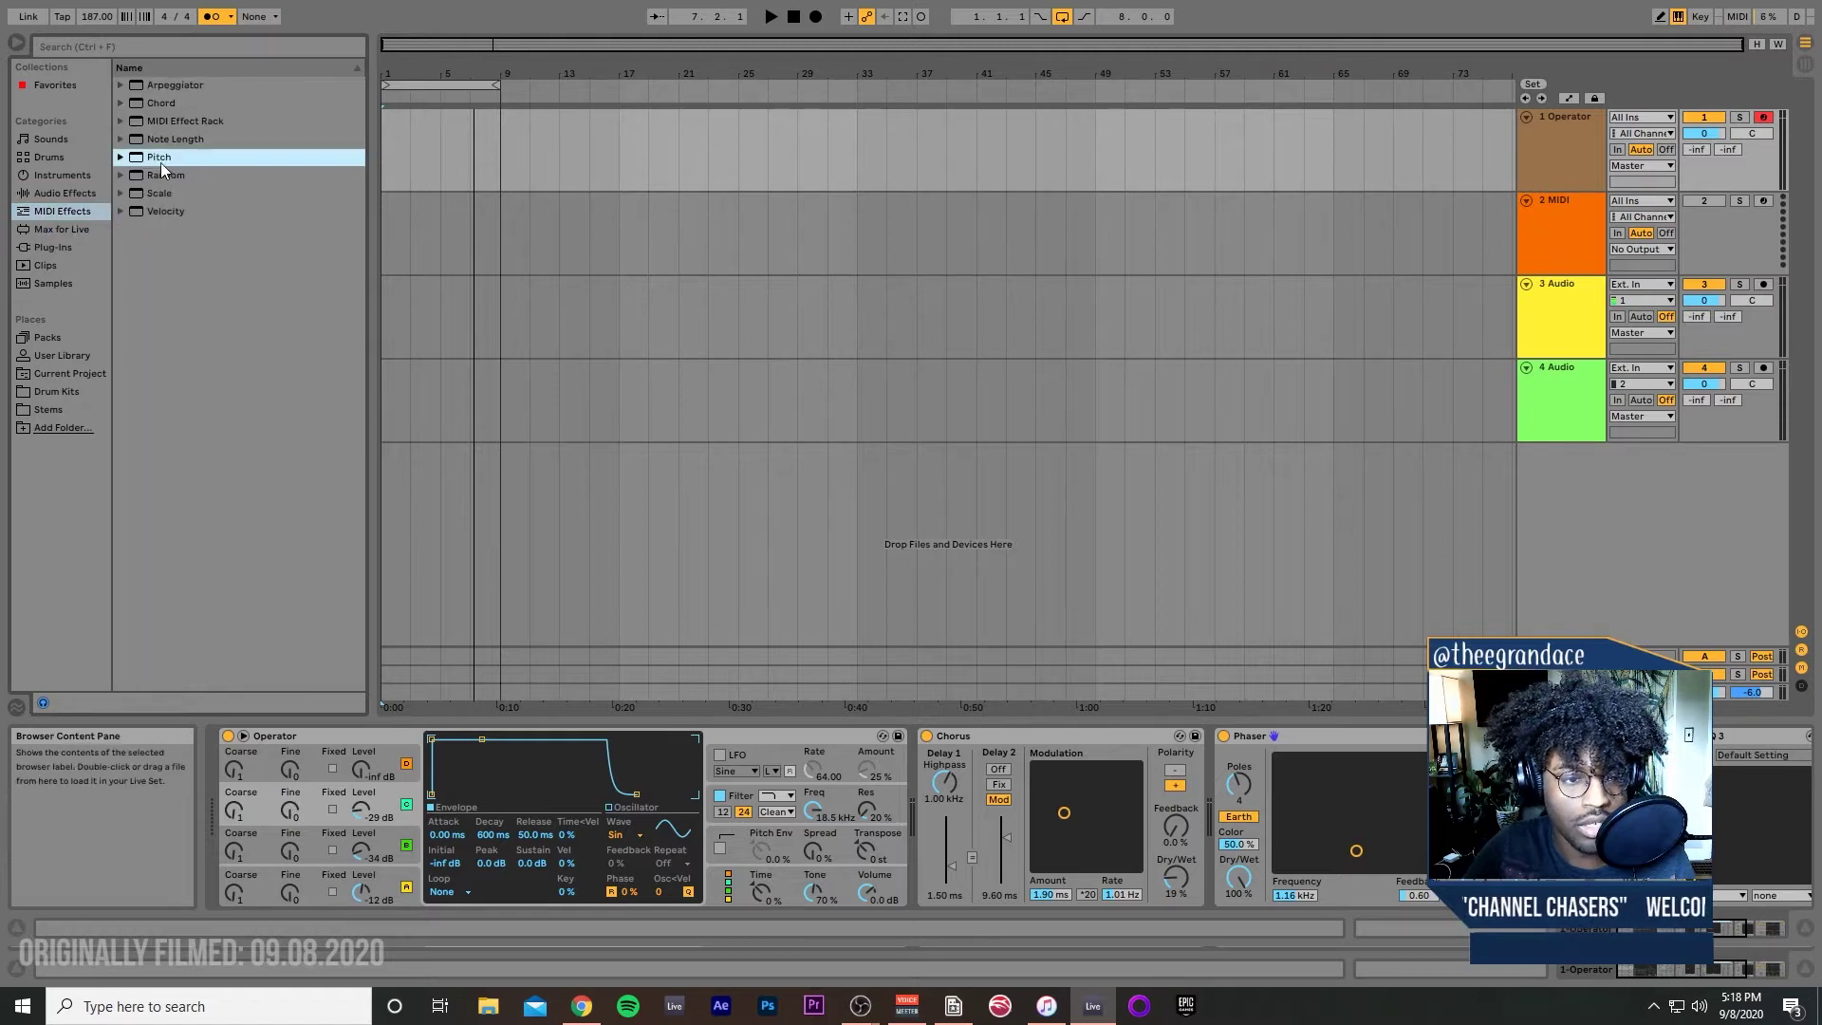
pyautogui.moveTo(287, 784); pyautogui.dragTo(285, 784)
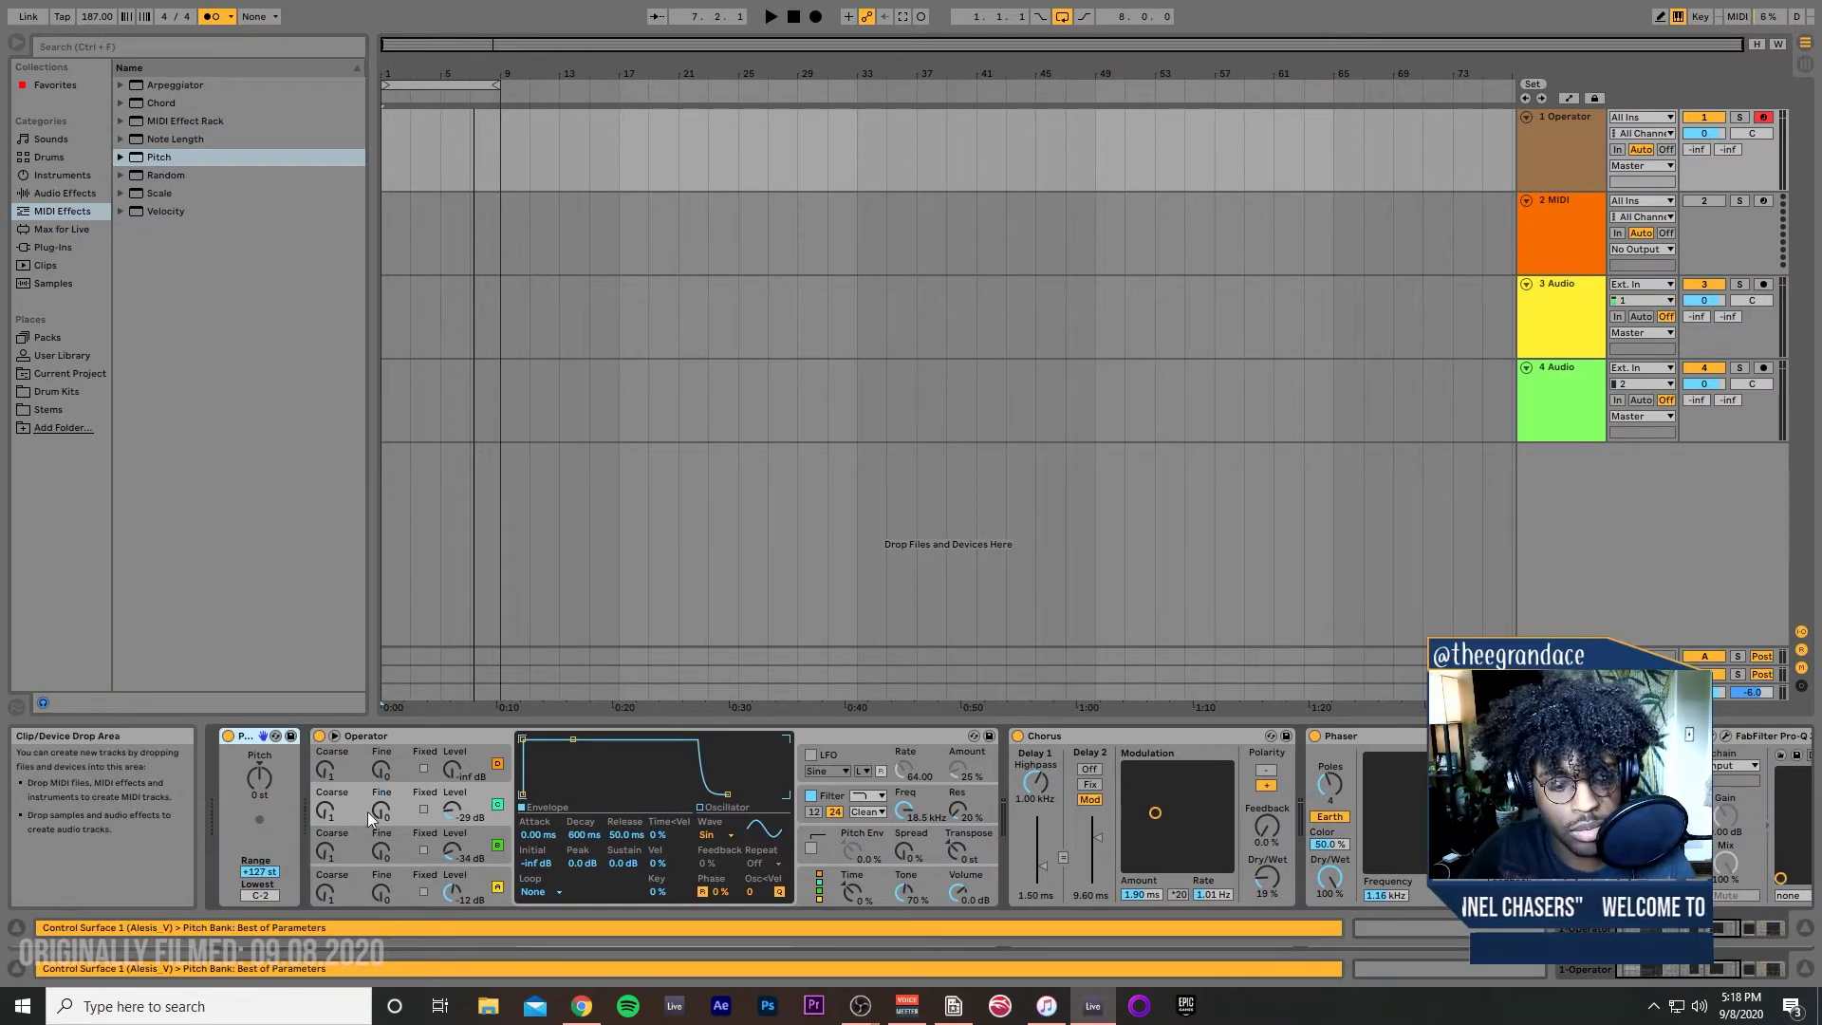
pyautogui.press('x')
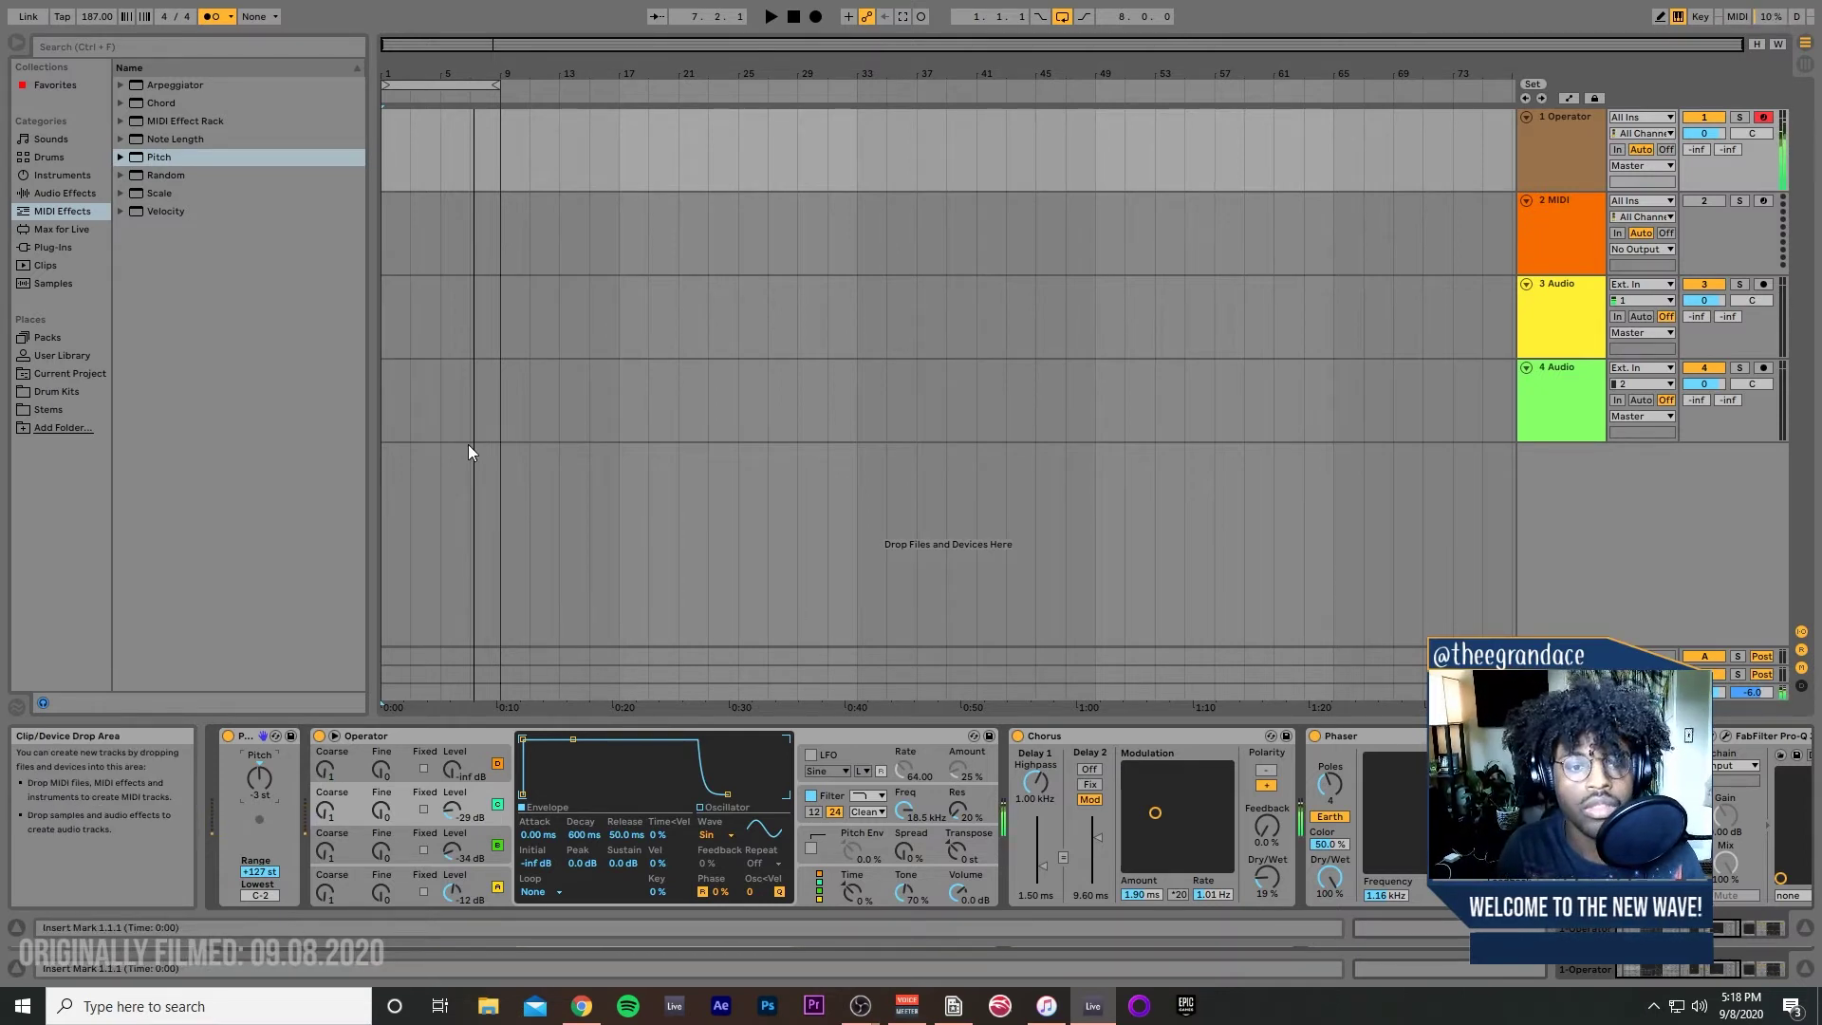
# Step: Play along with the loop and capture the performed chords as a MIDI clip on the Operator track
pyautogui.press('space')
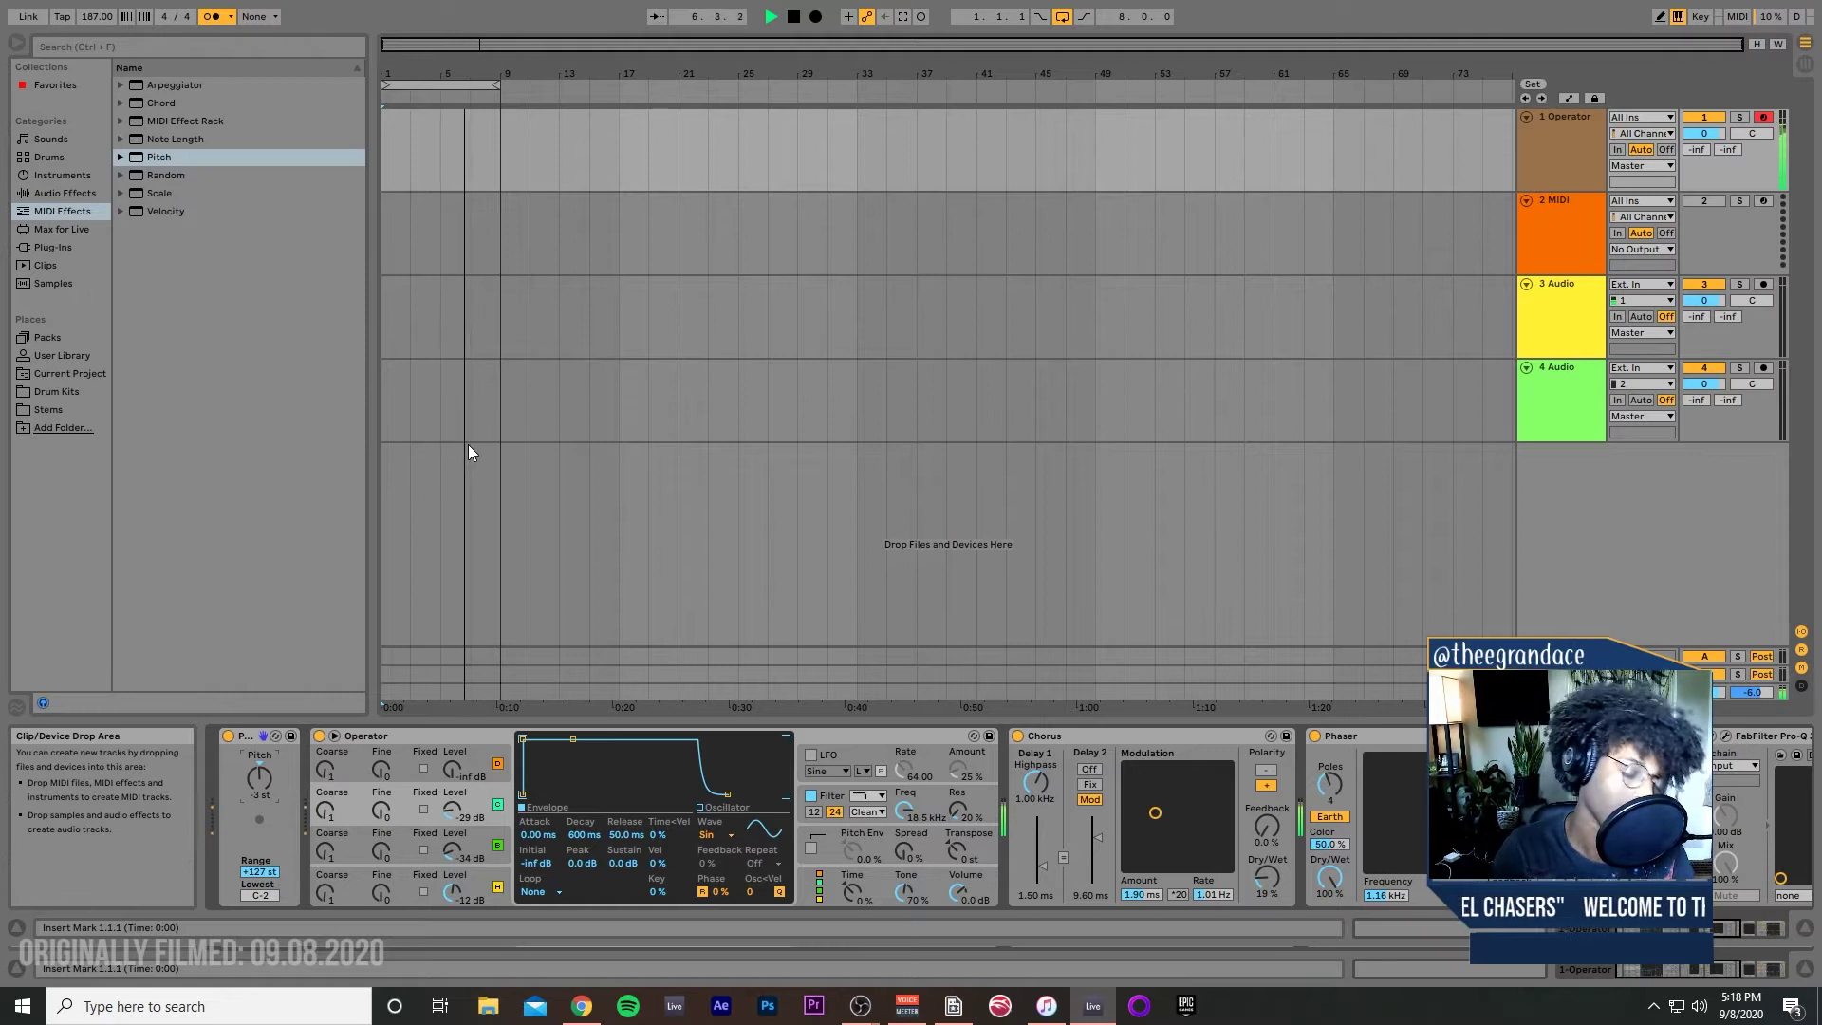
pyautogui.press('space')
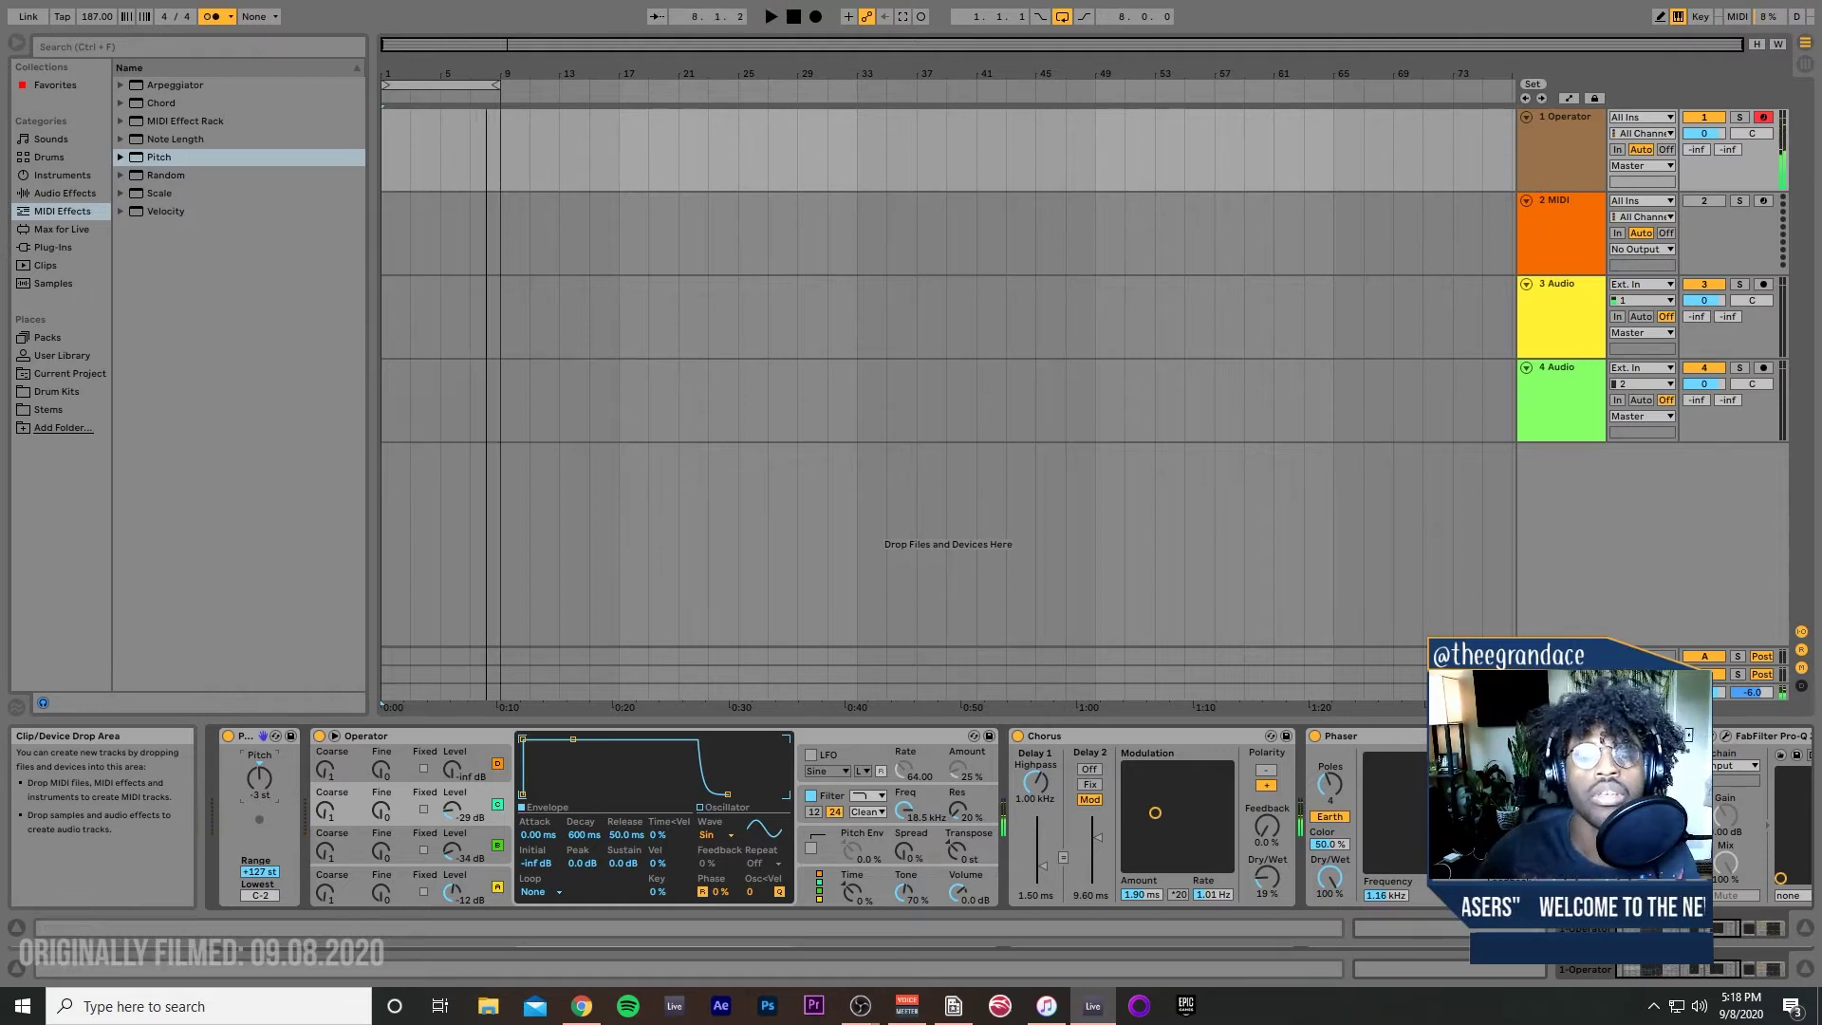
pyautogui.hotkey('ctrl', 'z')
pyautogui.press('space')
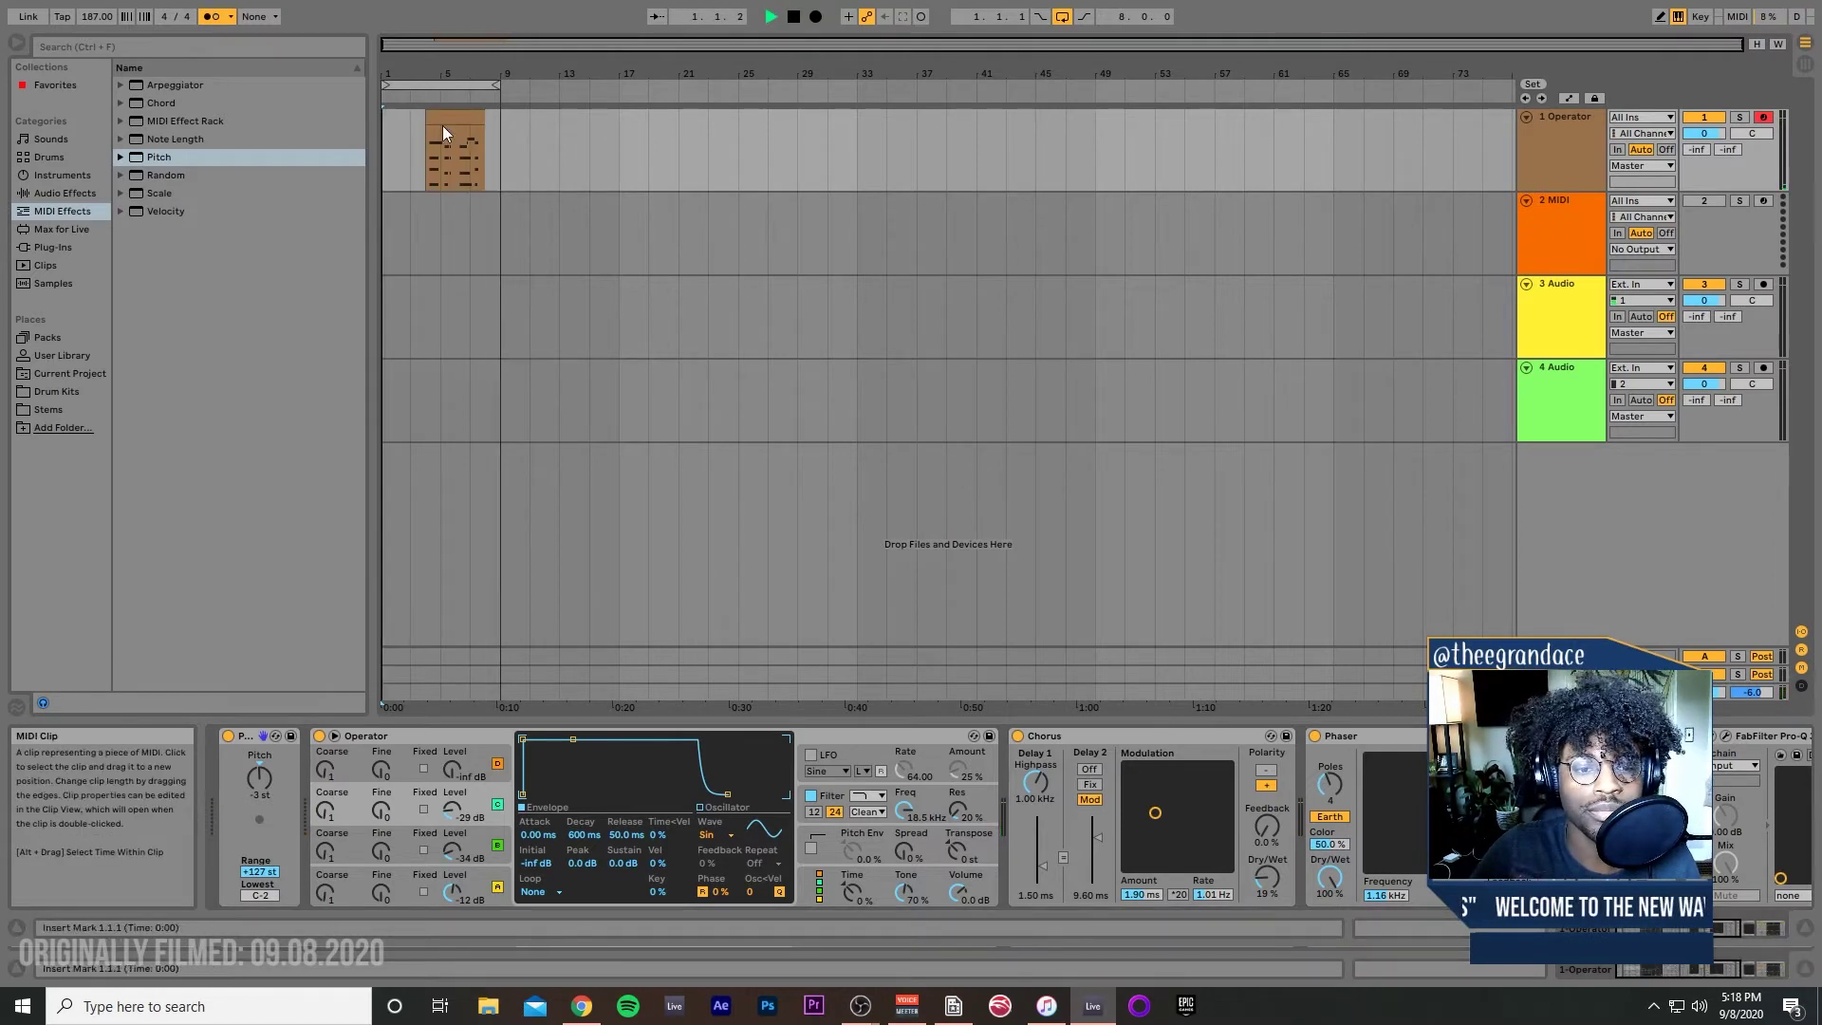
# Step: Extend the captured clip's start back to bar 1 and move the clip to span 2.1.1 to 9.1.1
pyautogui.moveTo(426, 133); pyautogui.dragTo(324, 118)
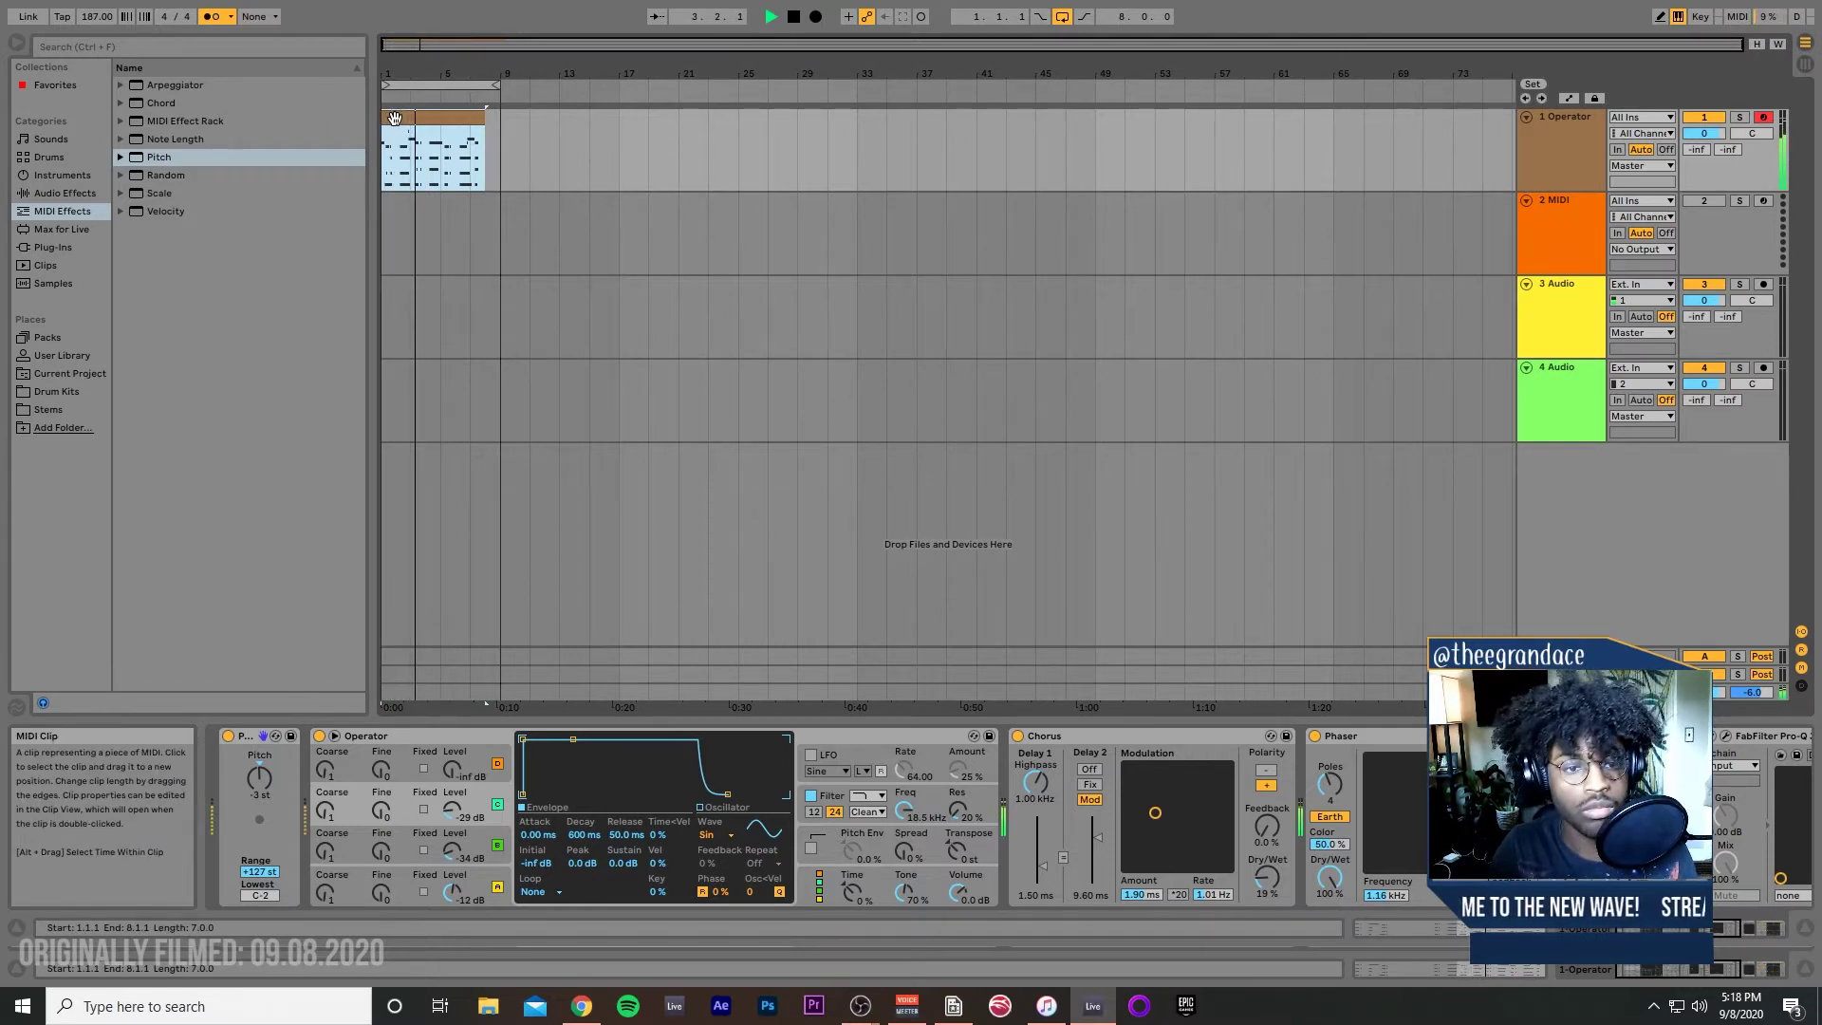
pyautogui.press('+')
pyautogui.moveTo(395, 118); pyautogui.dragTo(857, 121)
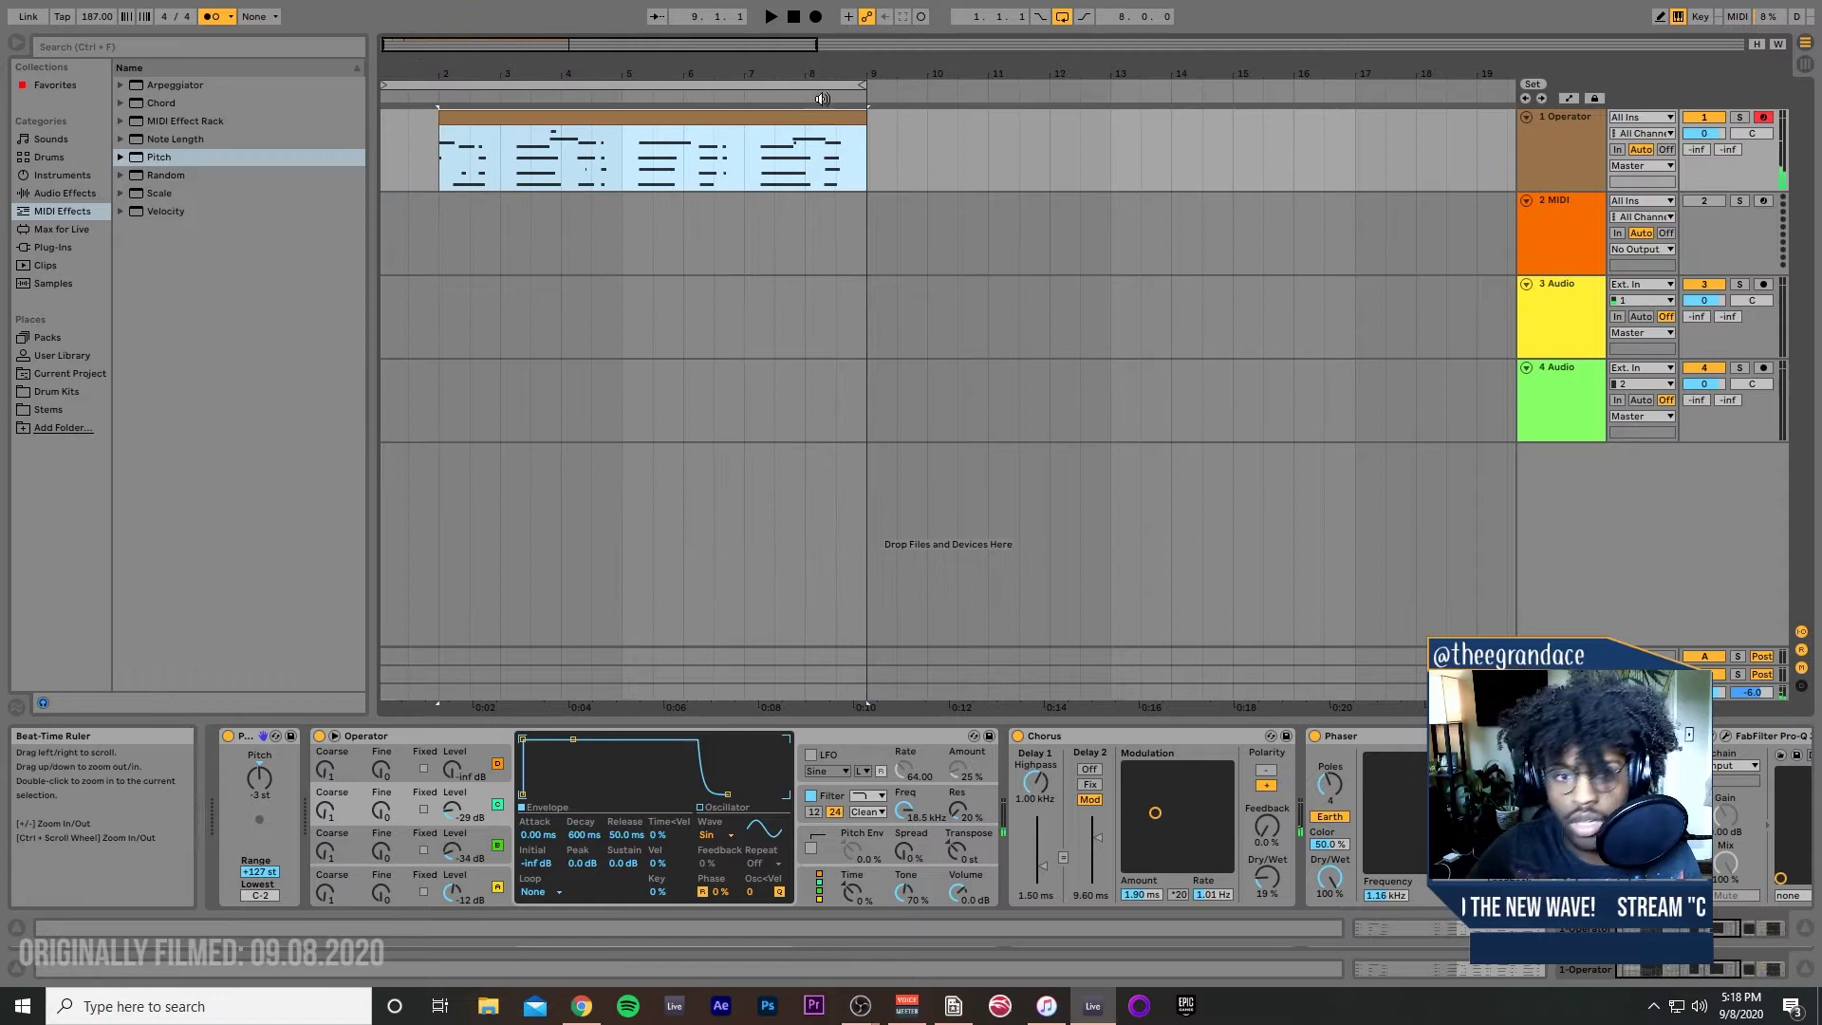
# Step: Trim the beginning of the Operator clip after listening to it and move the clip to the start of the timeline
pyautogui.click(500, 164)
pyautogui.press('space')
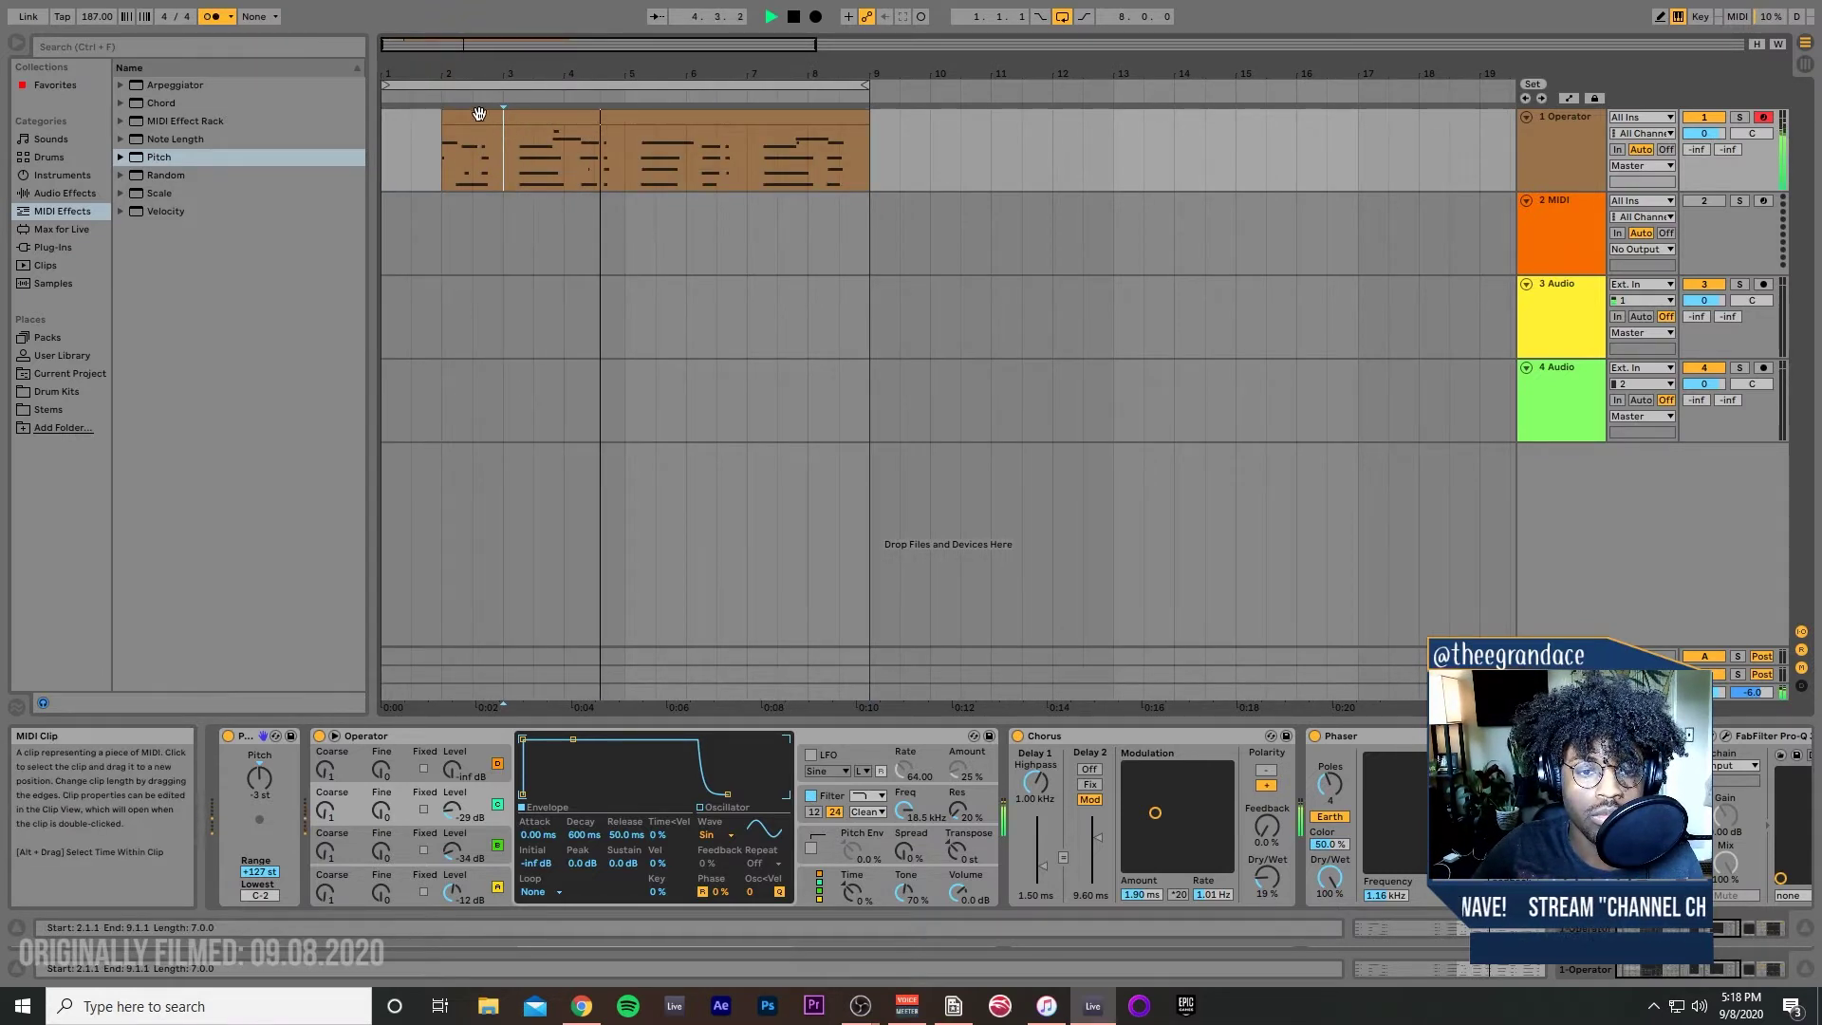
pyautogui.moveTo(442, 133); pyautogui.dragTo(563, 130)
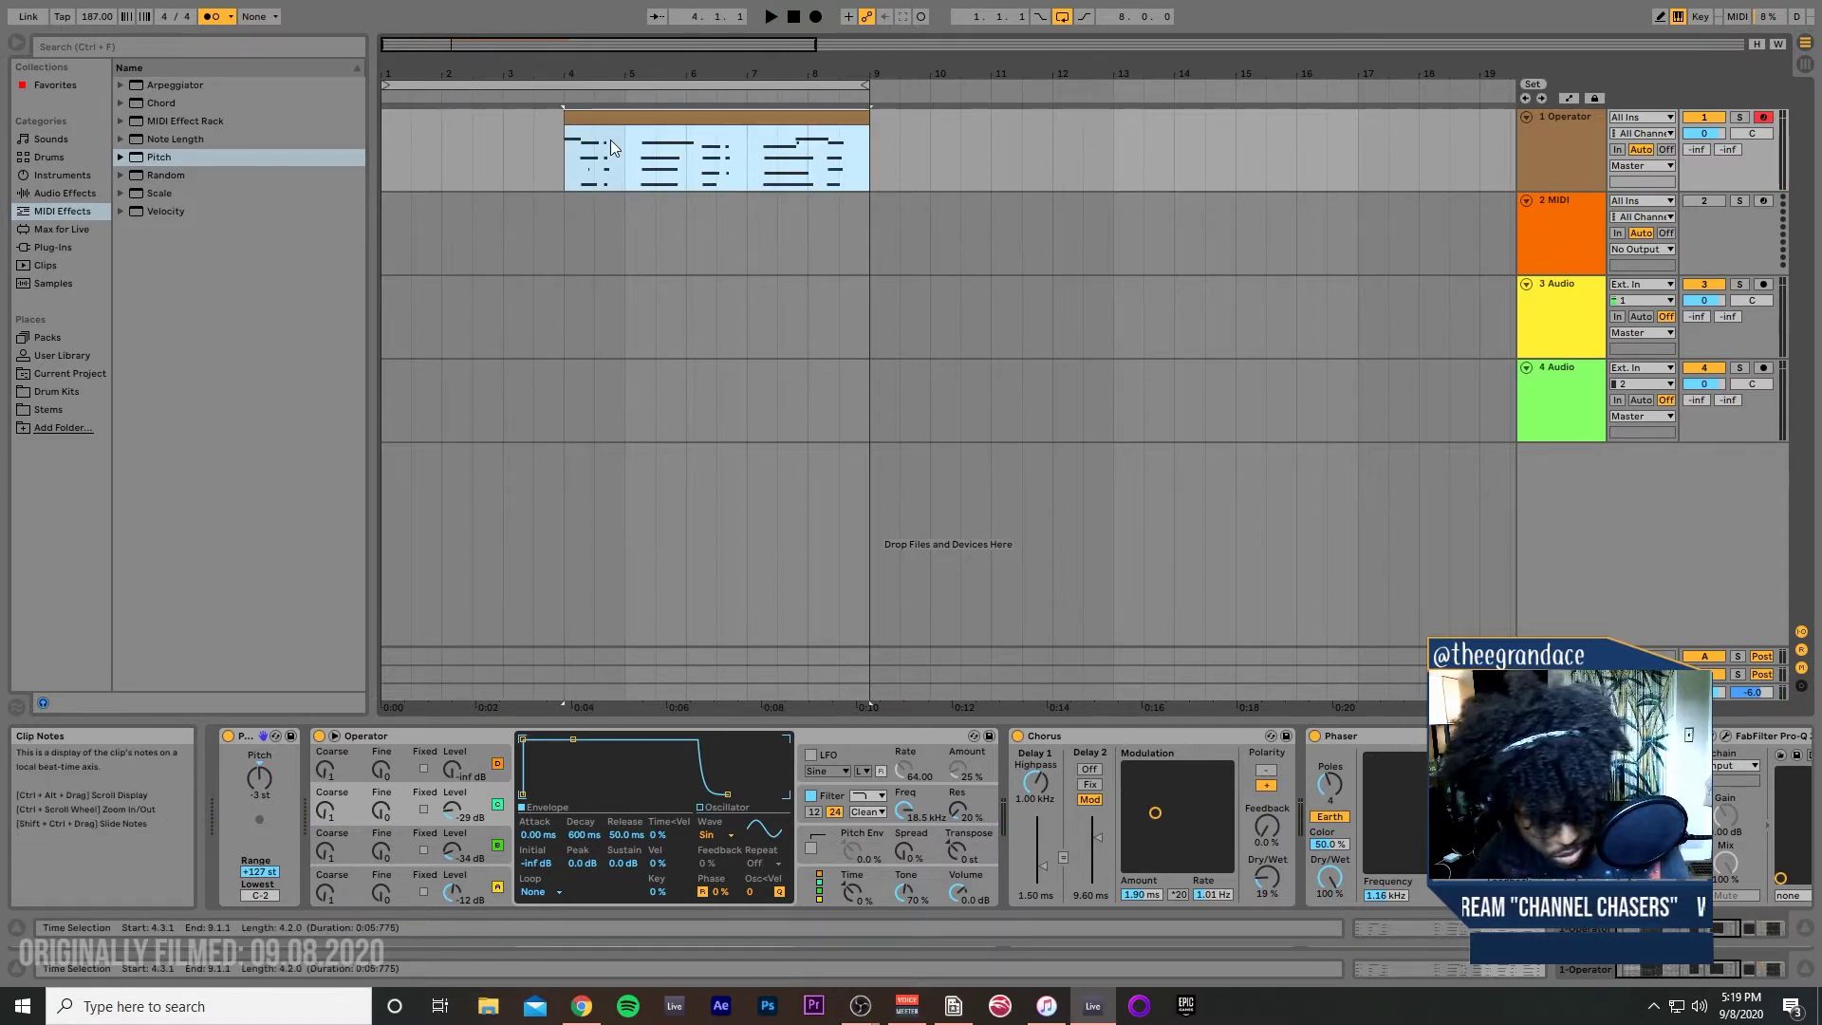
pyautogui.moveTo(564, 114); pyautogui.dragTo(399, 152)
pyautogui.press('space')
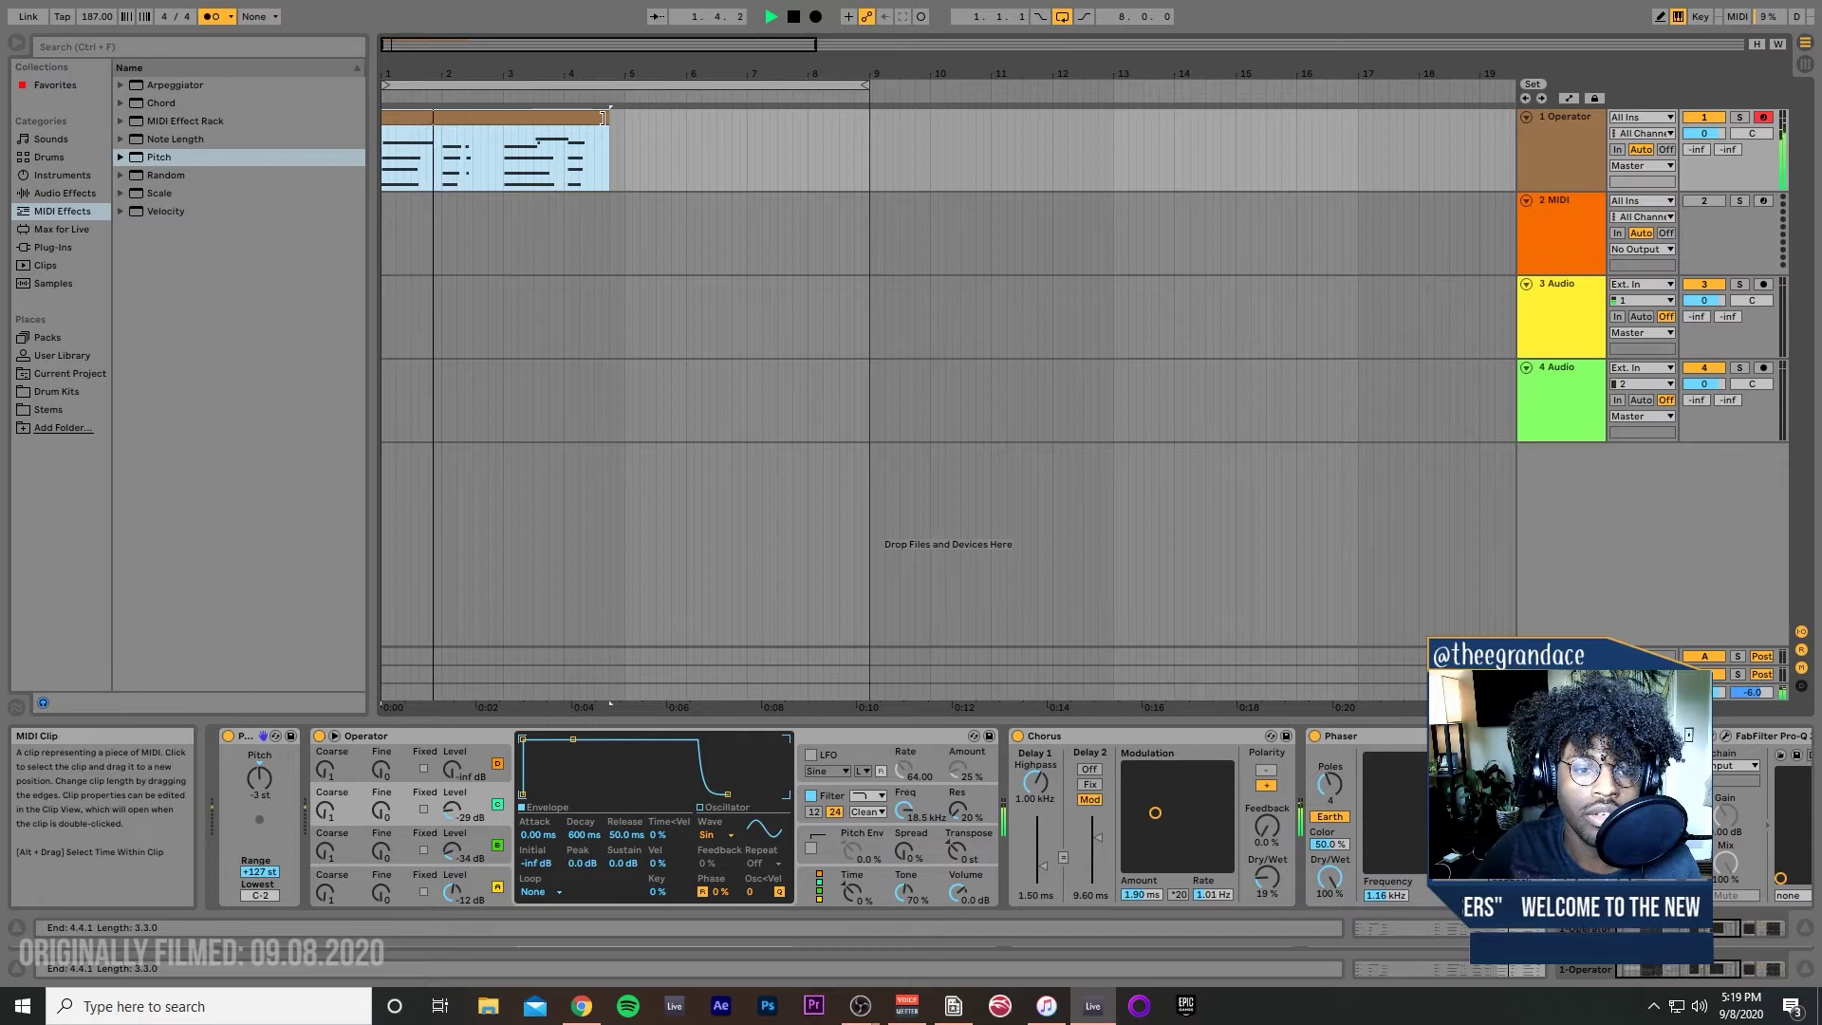
# Step: Readjust the clip's beginning so it runs from 1.1.1 to 5.4.1, and play it back from the start
pyautogui.press('space')
pyautogui.moveTo(408, 117); pyautogui.dragTo(339, 121)
pyautogui.press('space')
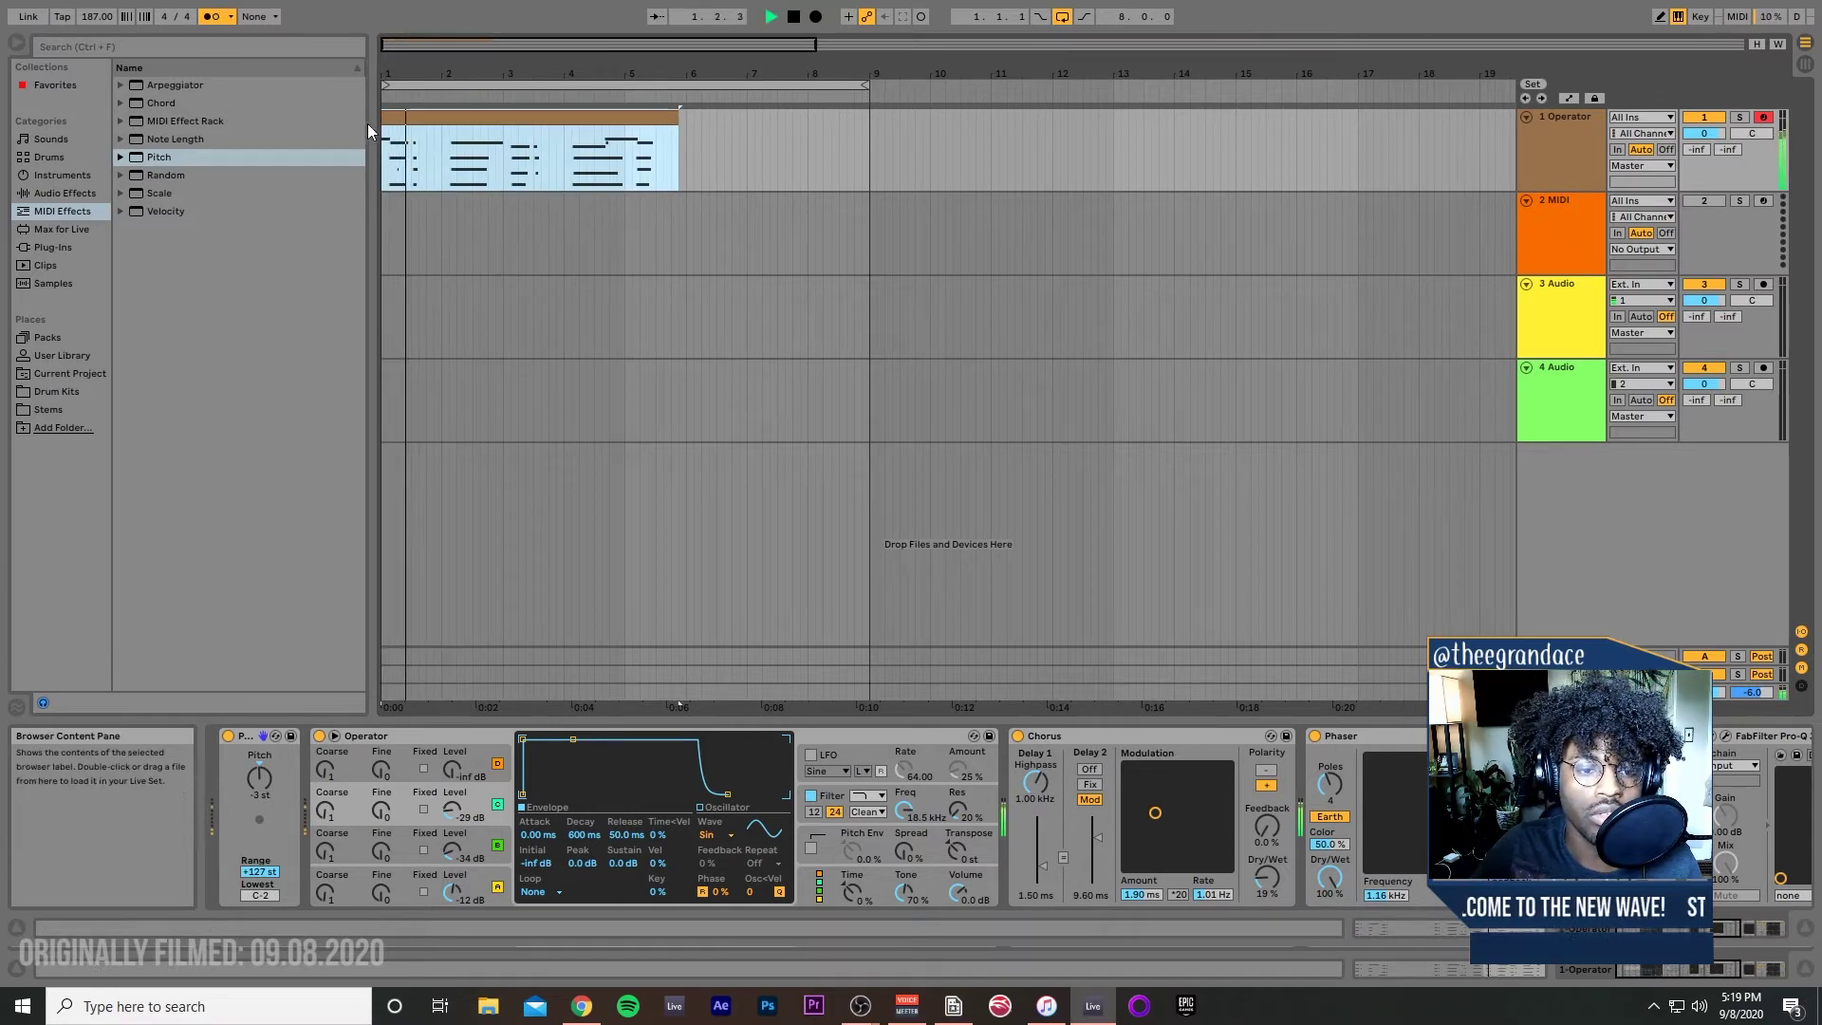
pyautogui.press('space')
pyautogui.click(387, 118)
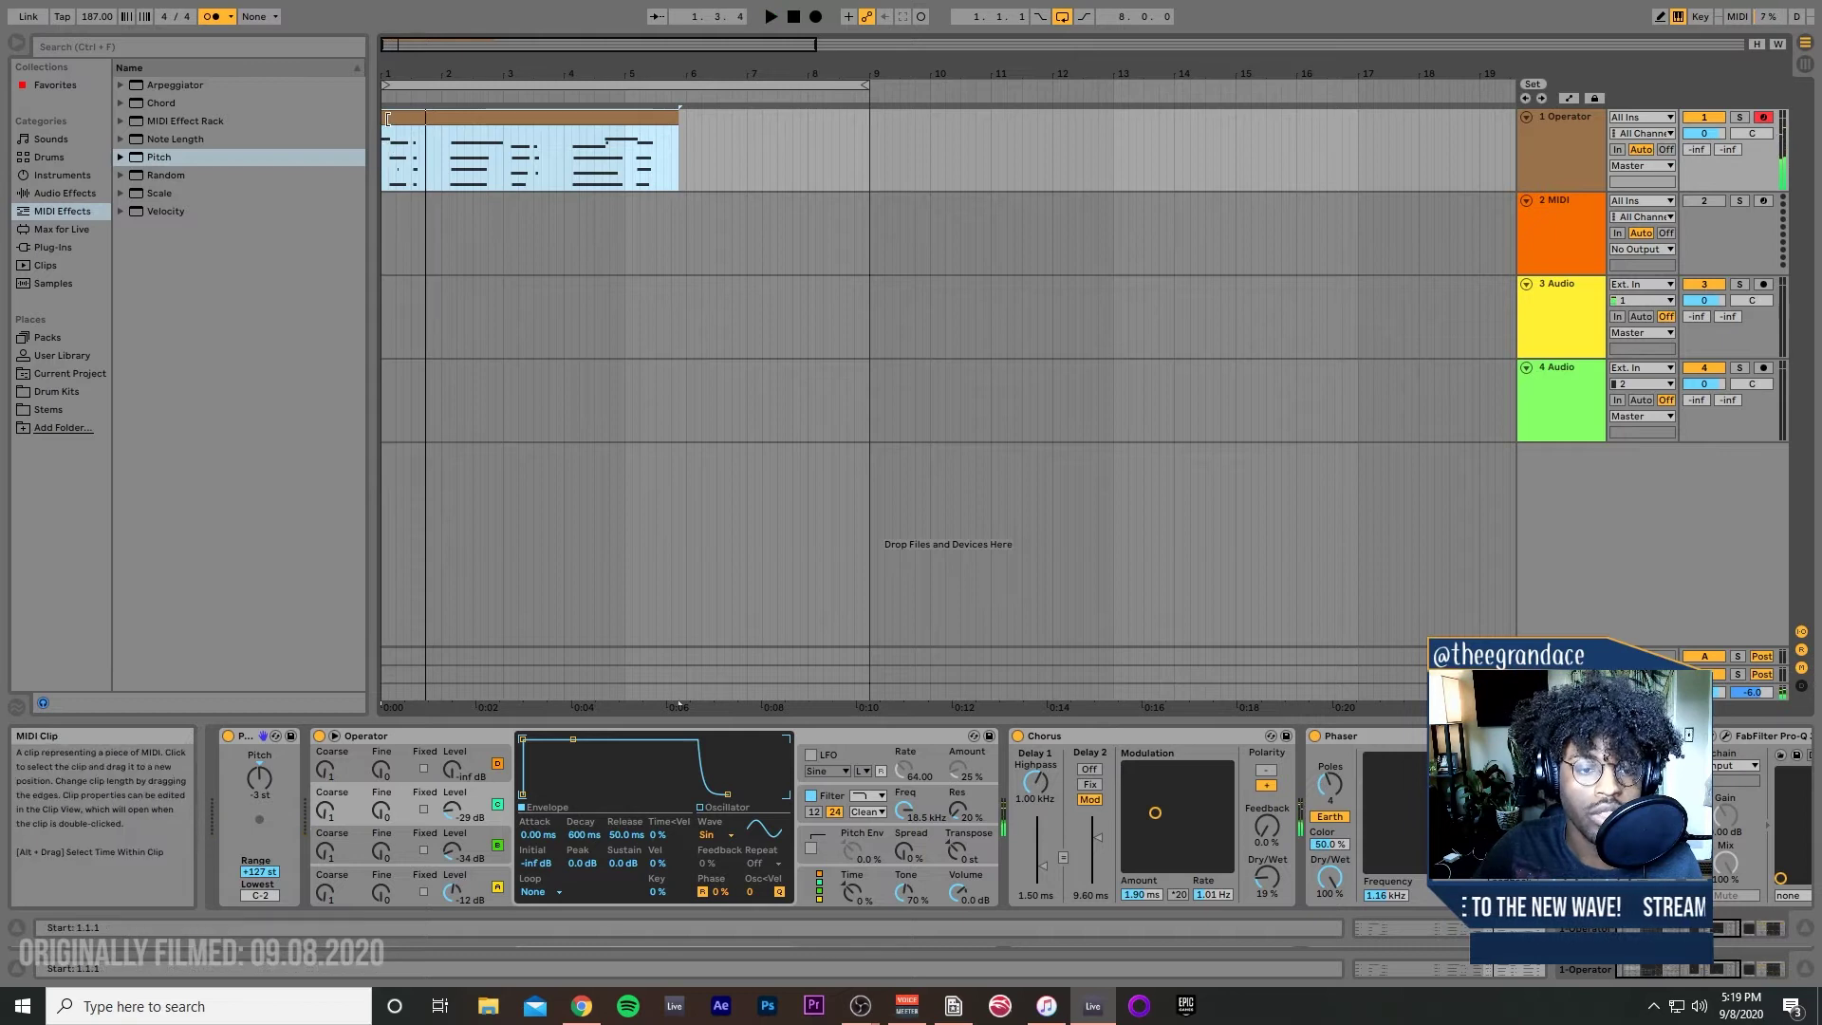
pyautogui.moveTo(398, 43); pyautogui.dragTo(420, 135)
pyautogui.press('space')
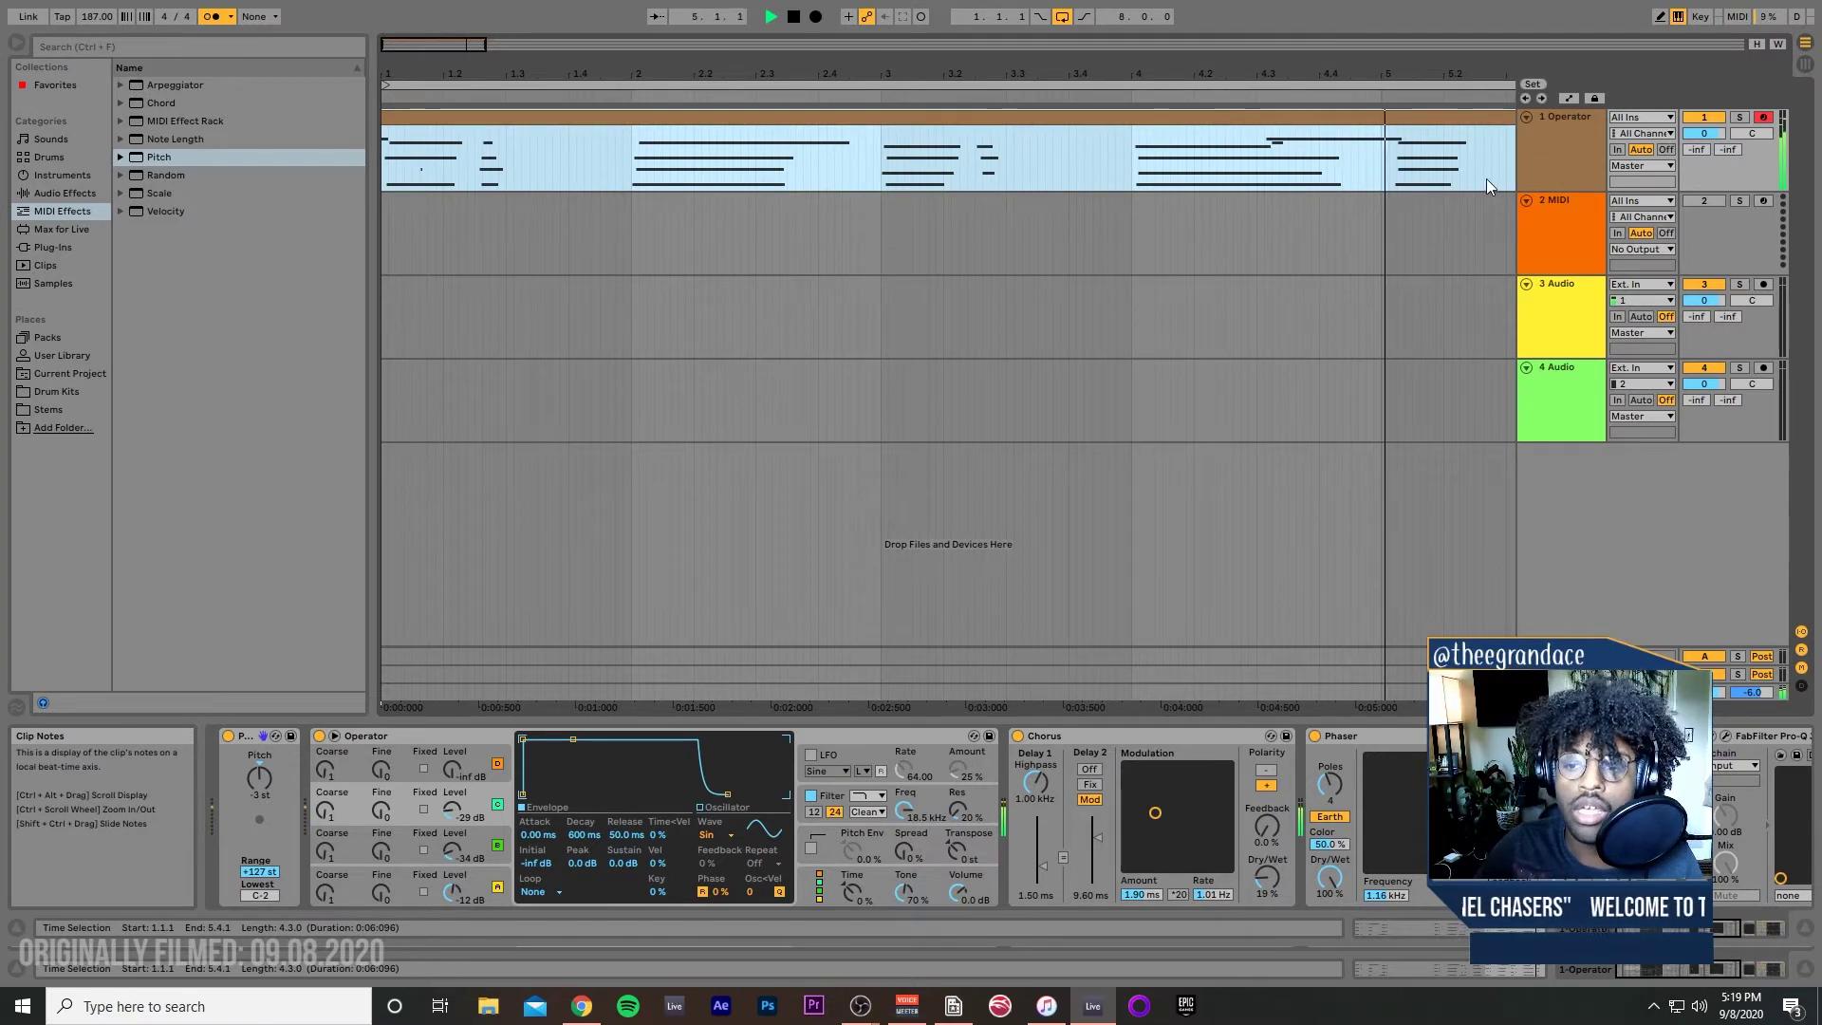
# Step: Split the Operator clip at 5.1.1 and delete the part after it, leaving a four-bar clip
pyautogui.press('space')
pyautogui.click(1374, 179)
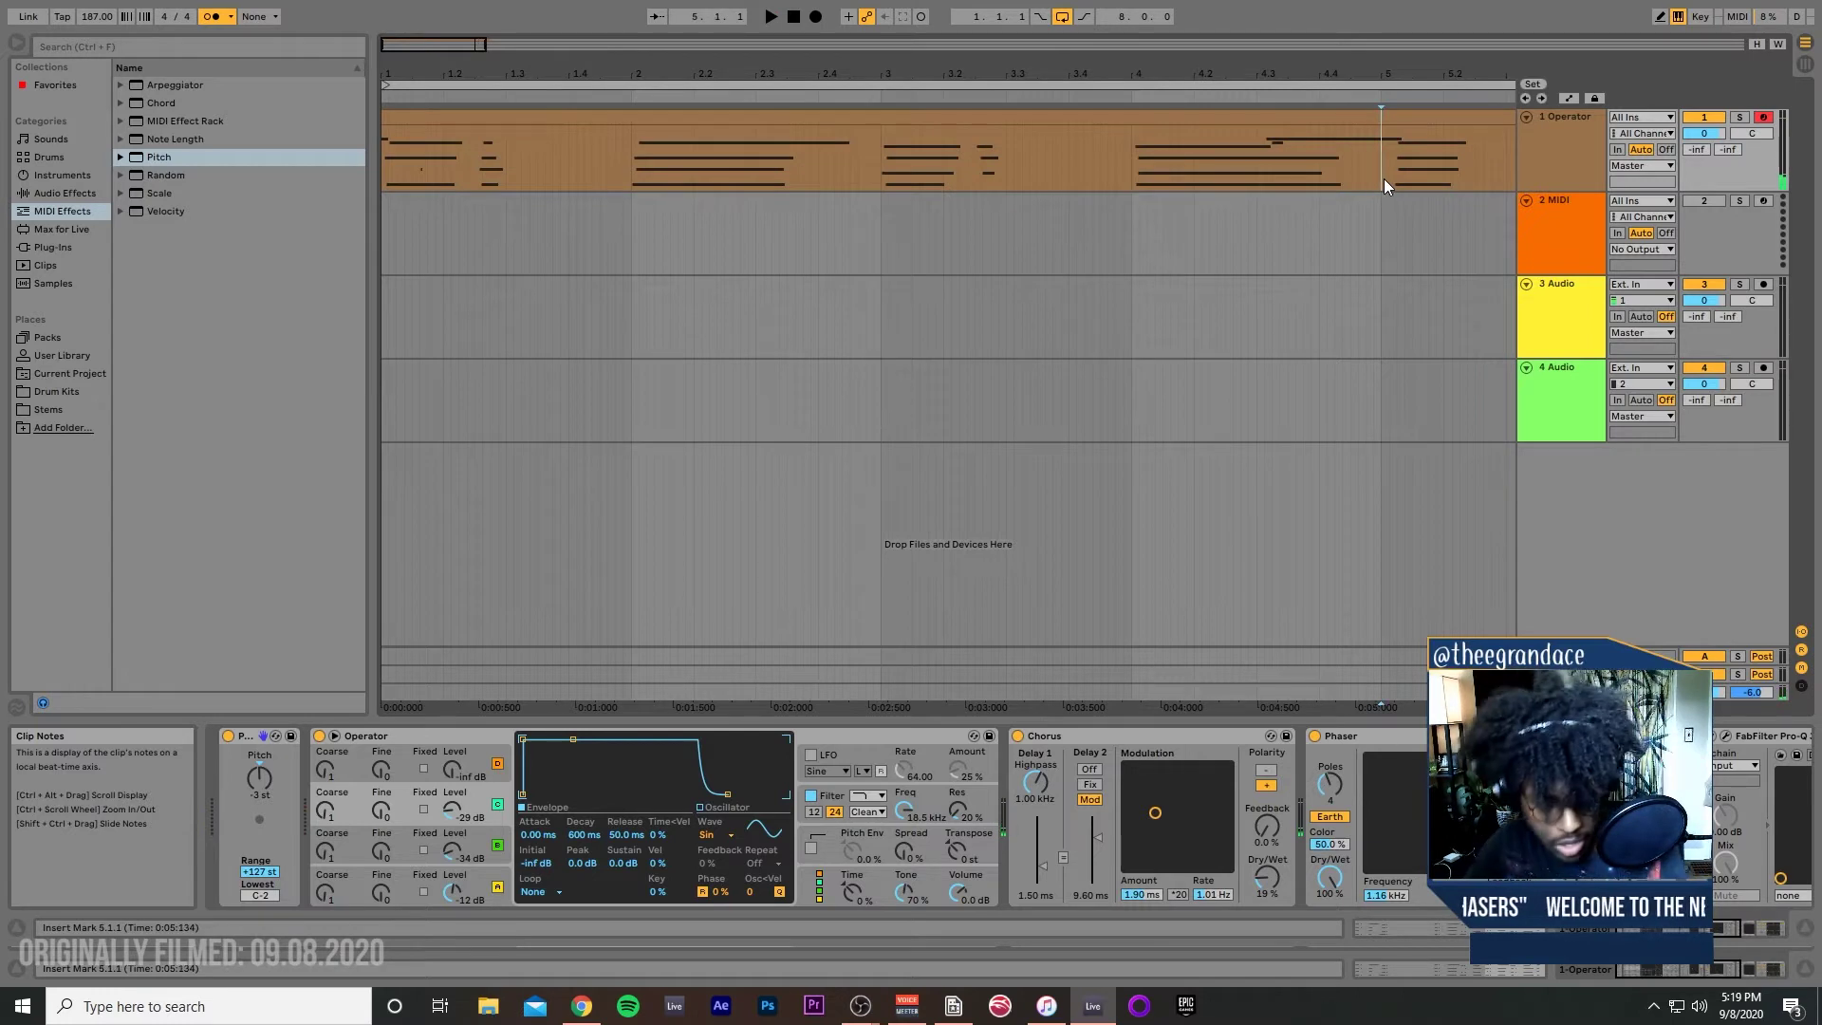
pyautogui.hotkey('ctrl', 'e')
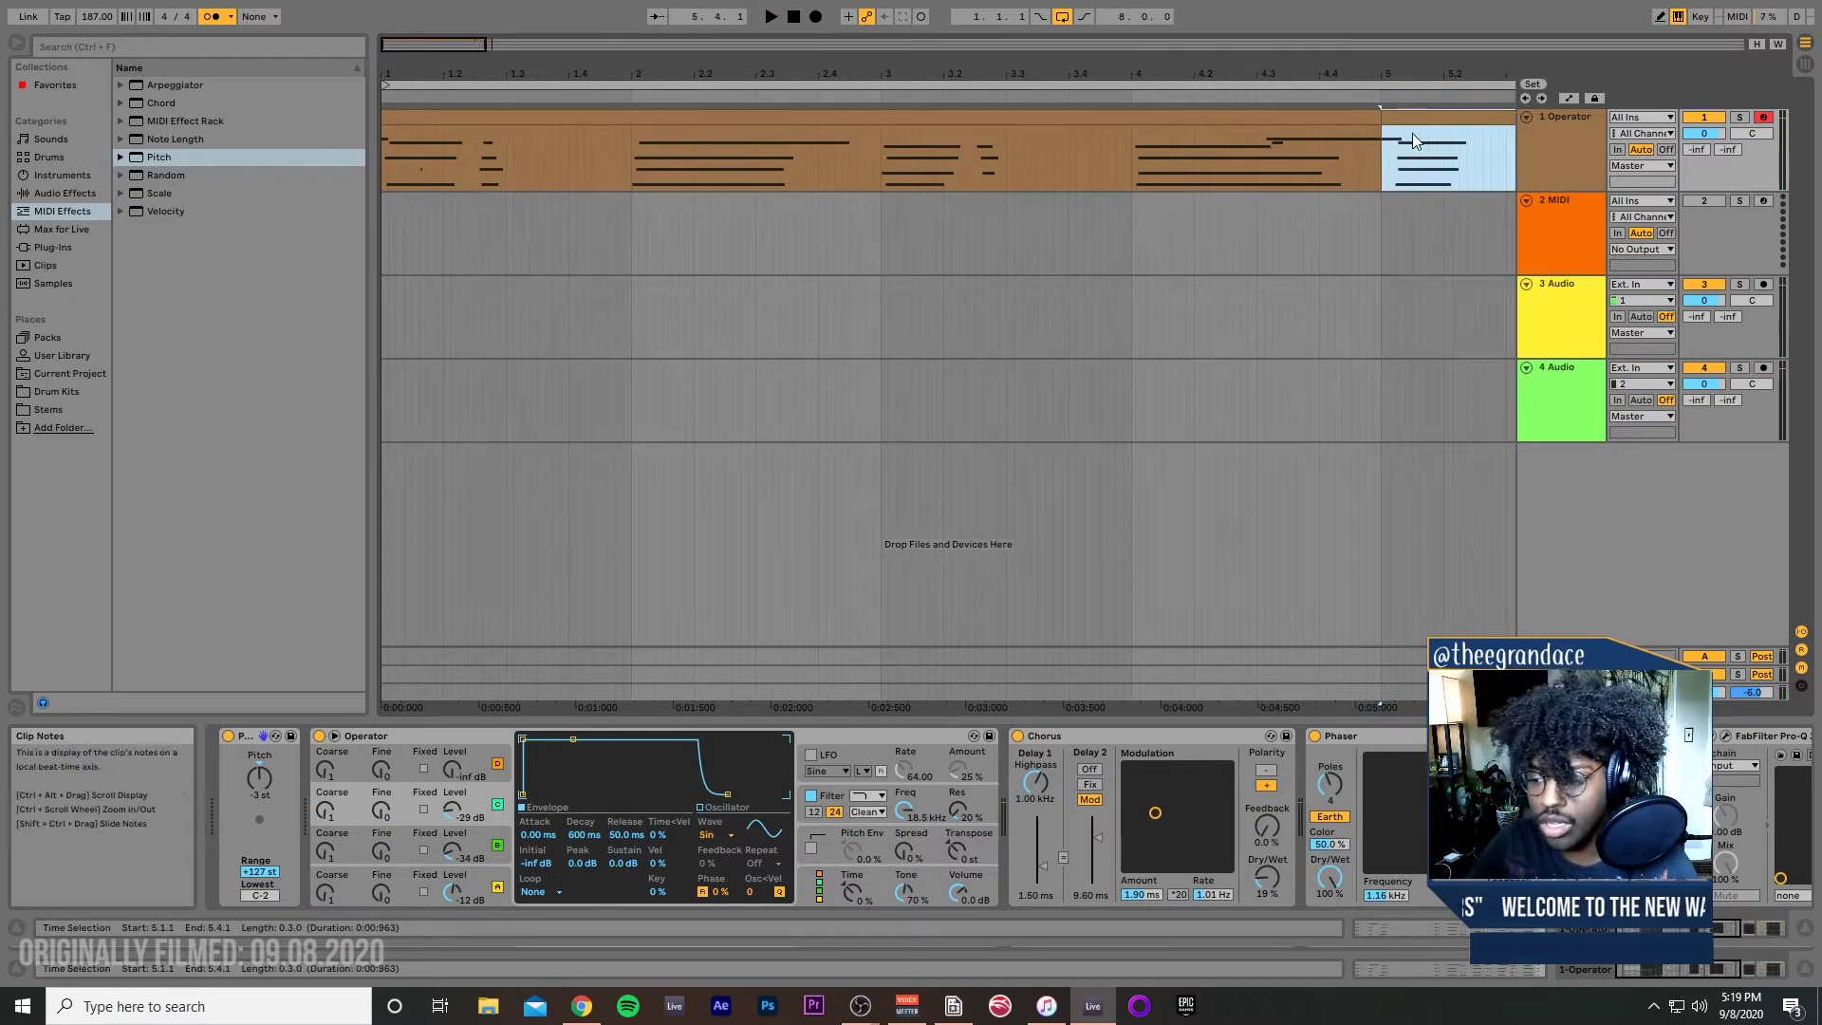
pyautogui.press('Delete')
pyautogui.click(1325, 124)
pyautogui.moveTo(721, 44); pyautogui.dragTo(683, 68)
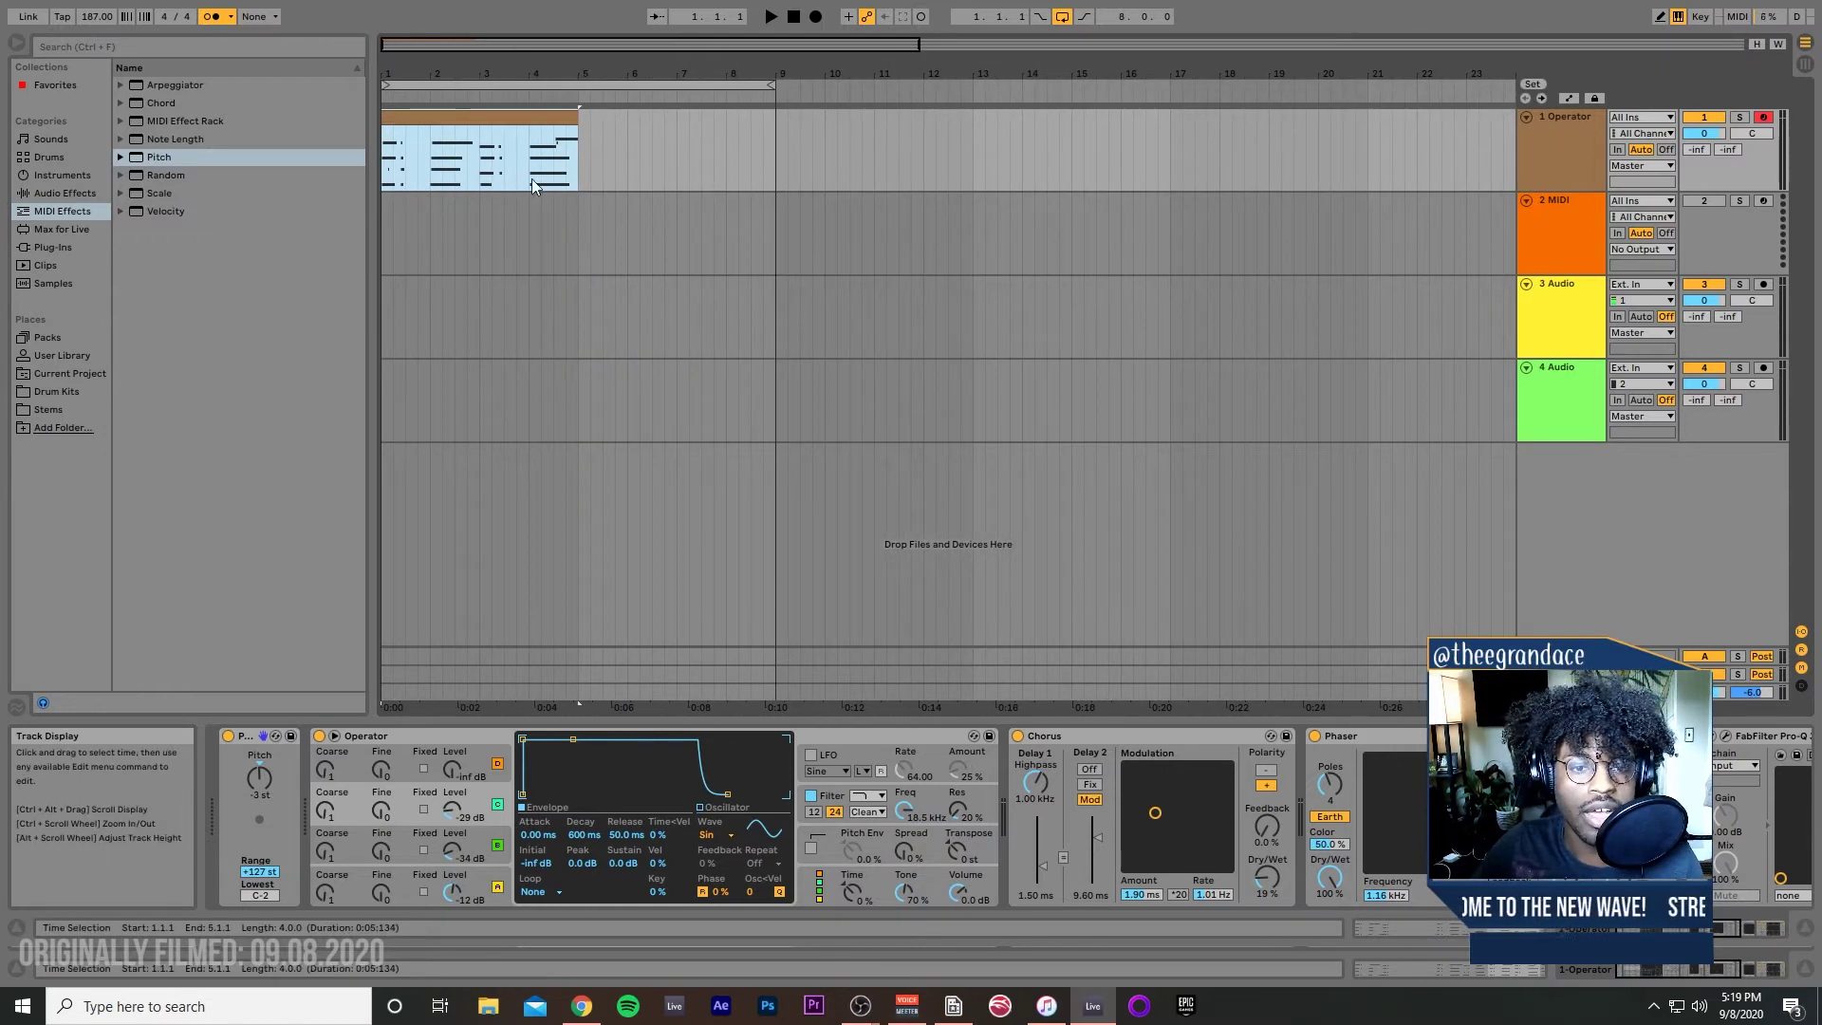
# Step: Duplicate the four-bar clip to fill bars 5 to 8 and play the loop
pyautogui.hotkey('ctrl', 'd')
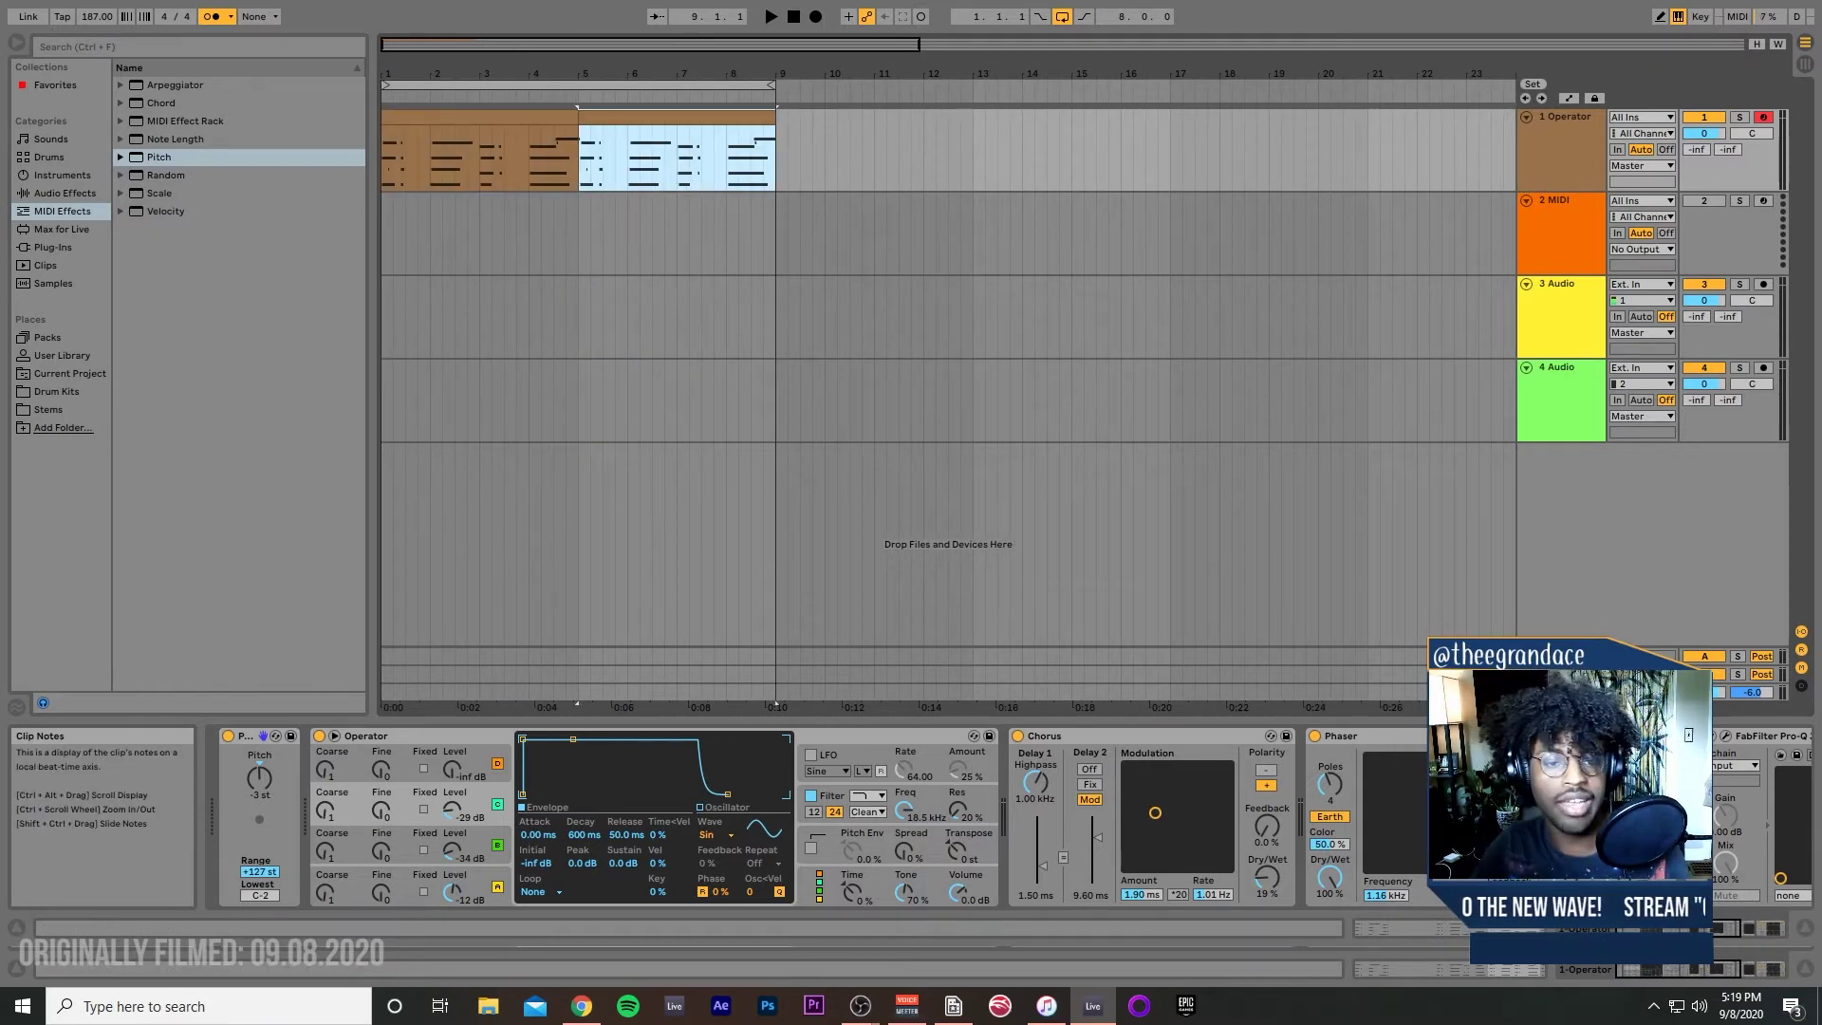
pyautogui.click(417, 114)
pyautogui.press('space')
# Step: Insert a new MIDI track below the 2 MIDI track and load the Analog instrument onto it
pyautogui.click(1550, 260)
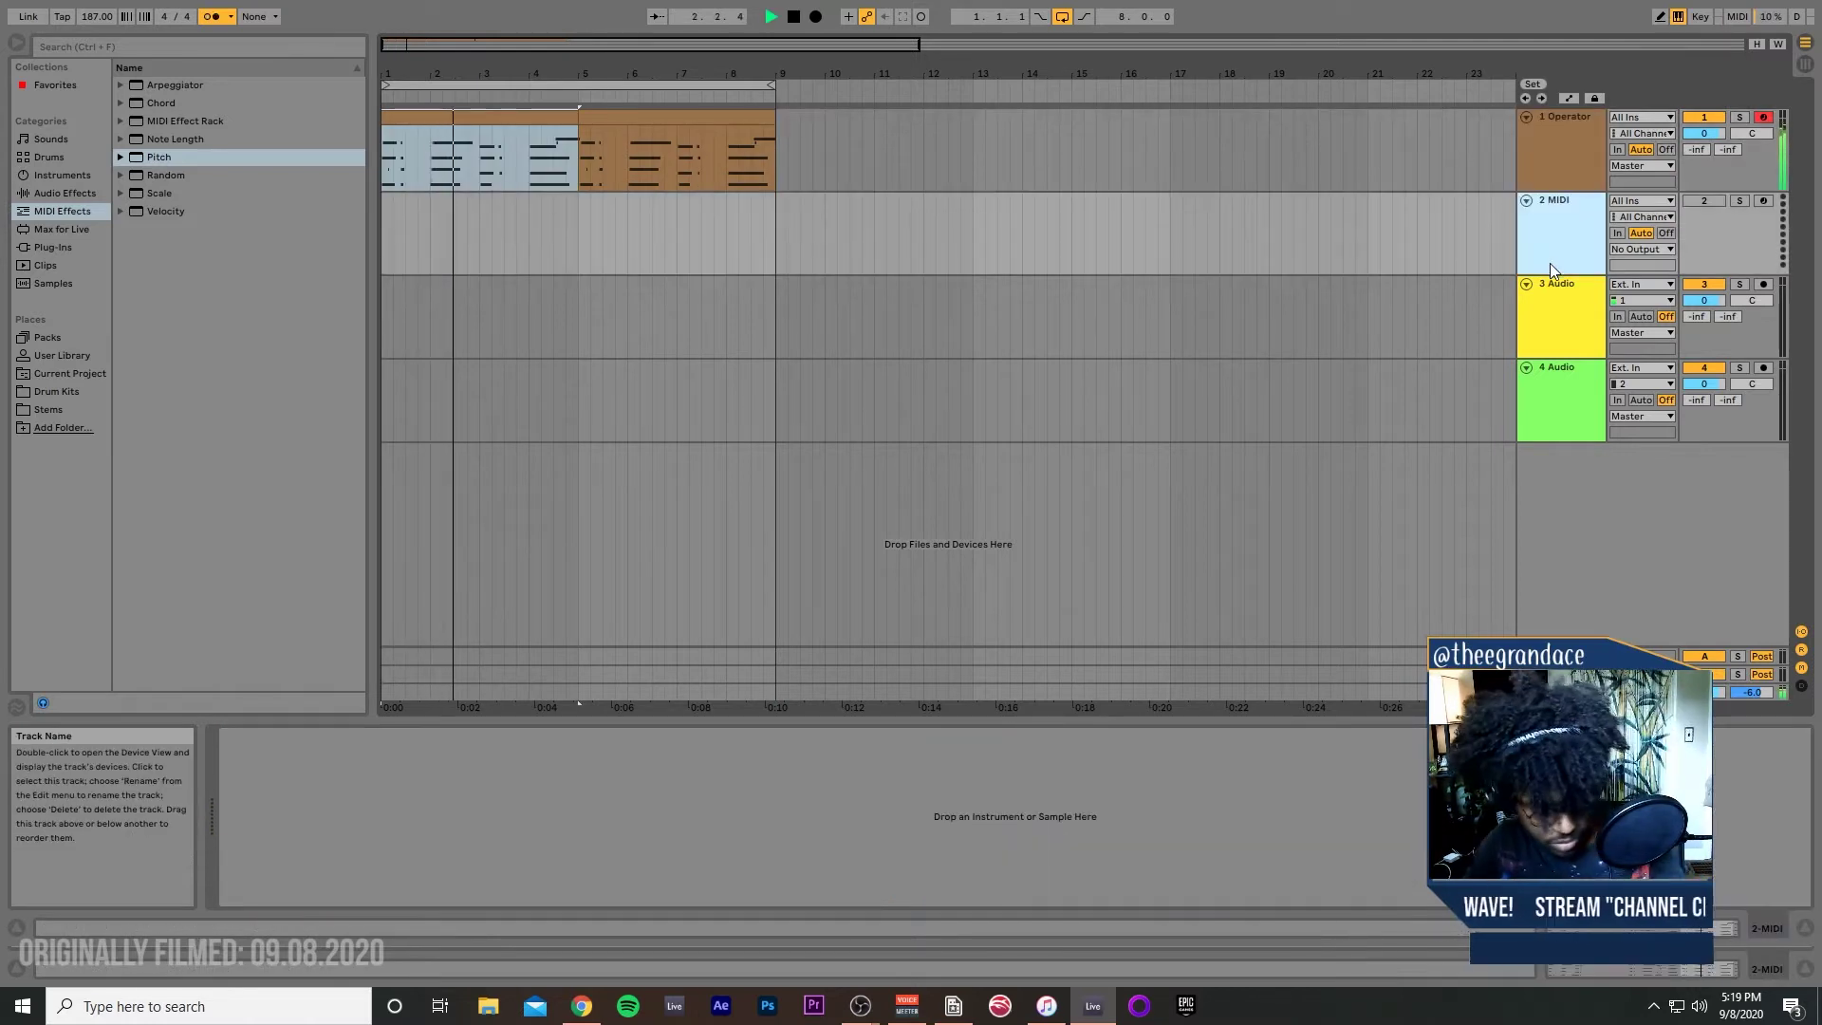
pyautogui.hotkey('ctrl', 'shift', 't')
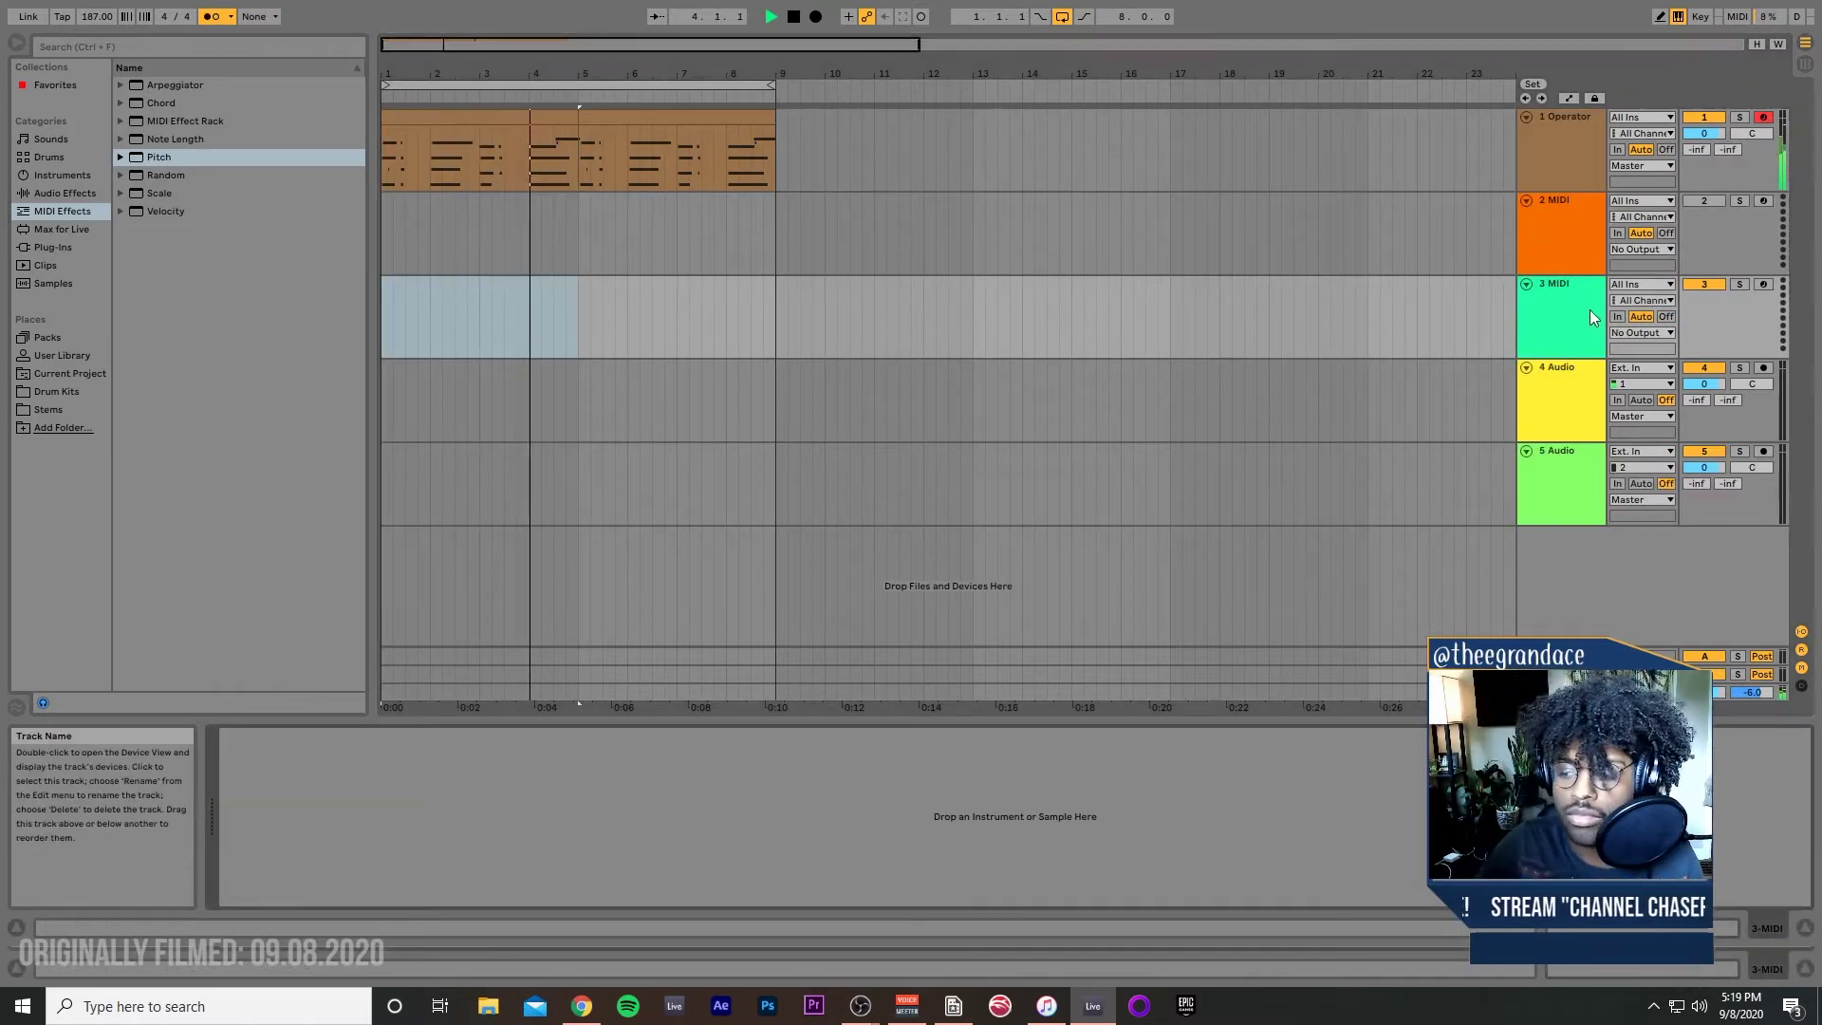
pyautogui.click(53, 142)
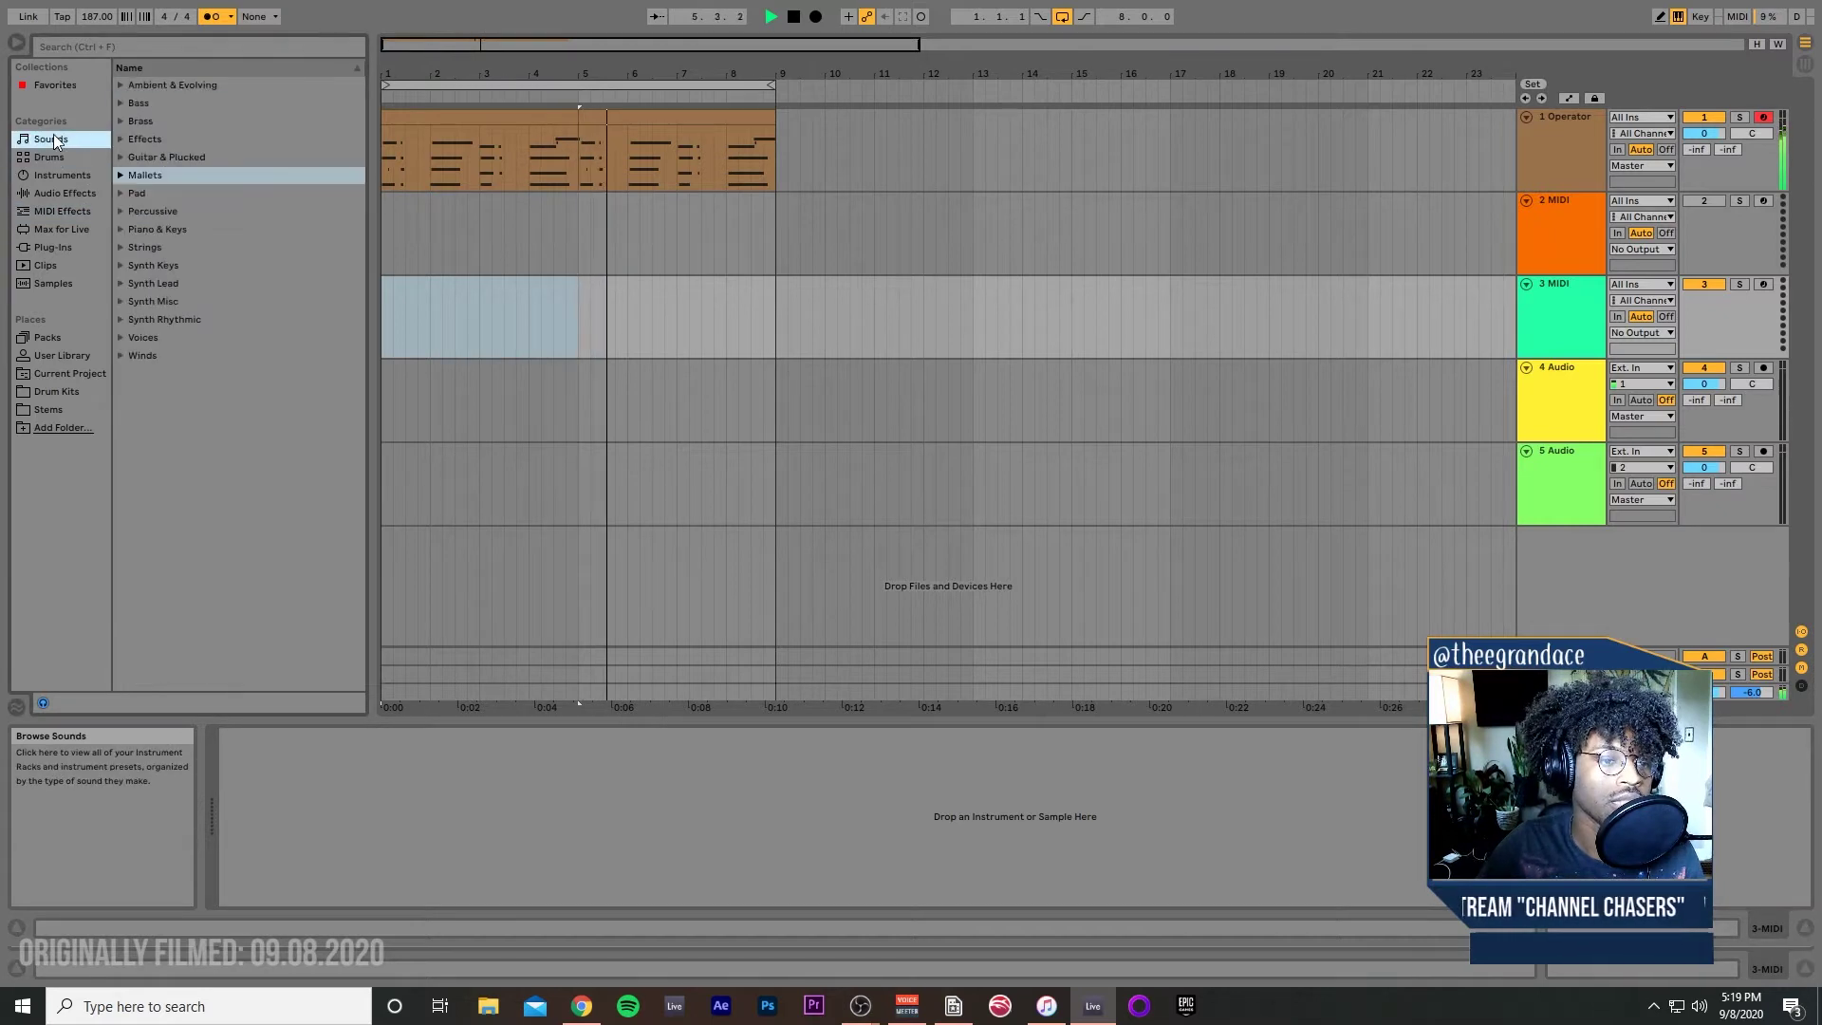
pyautogui.click(139, 102)
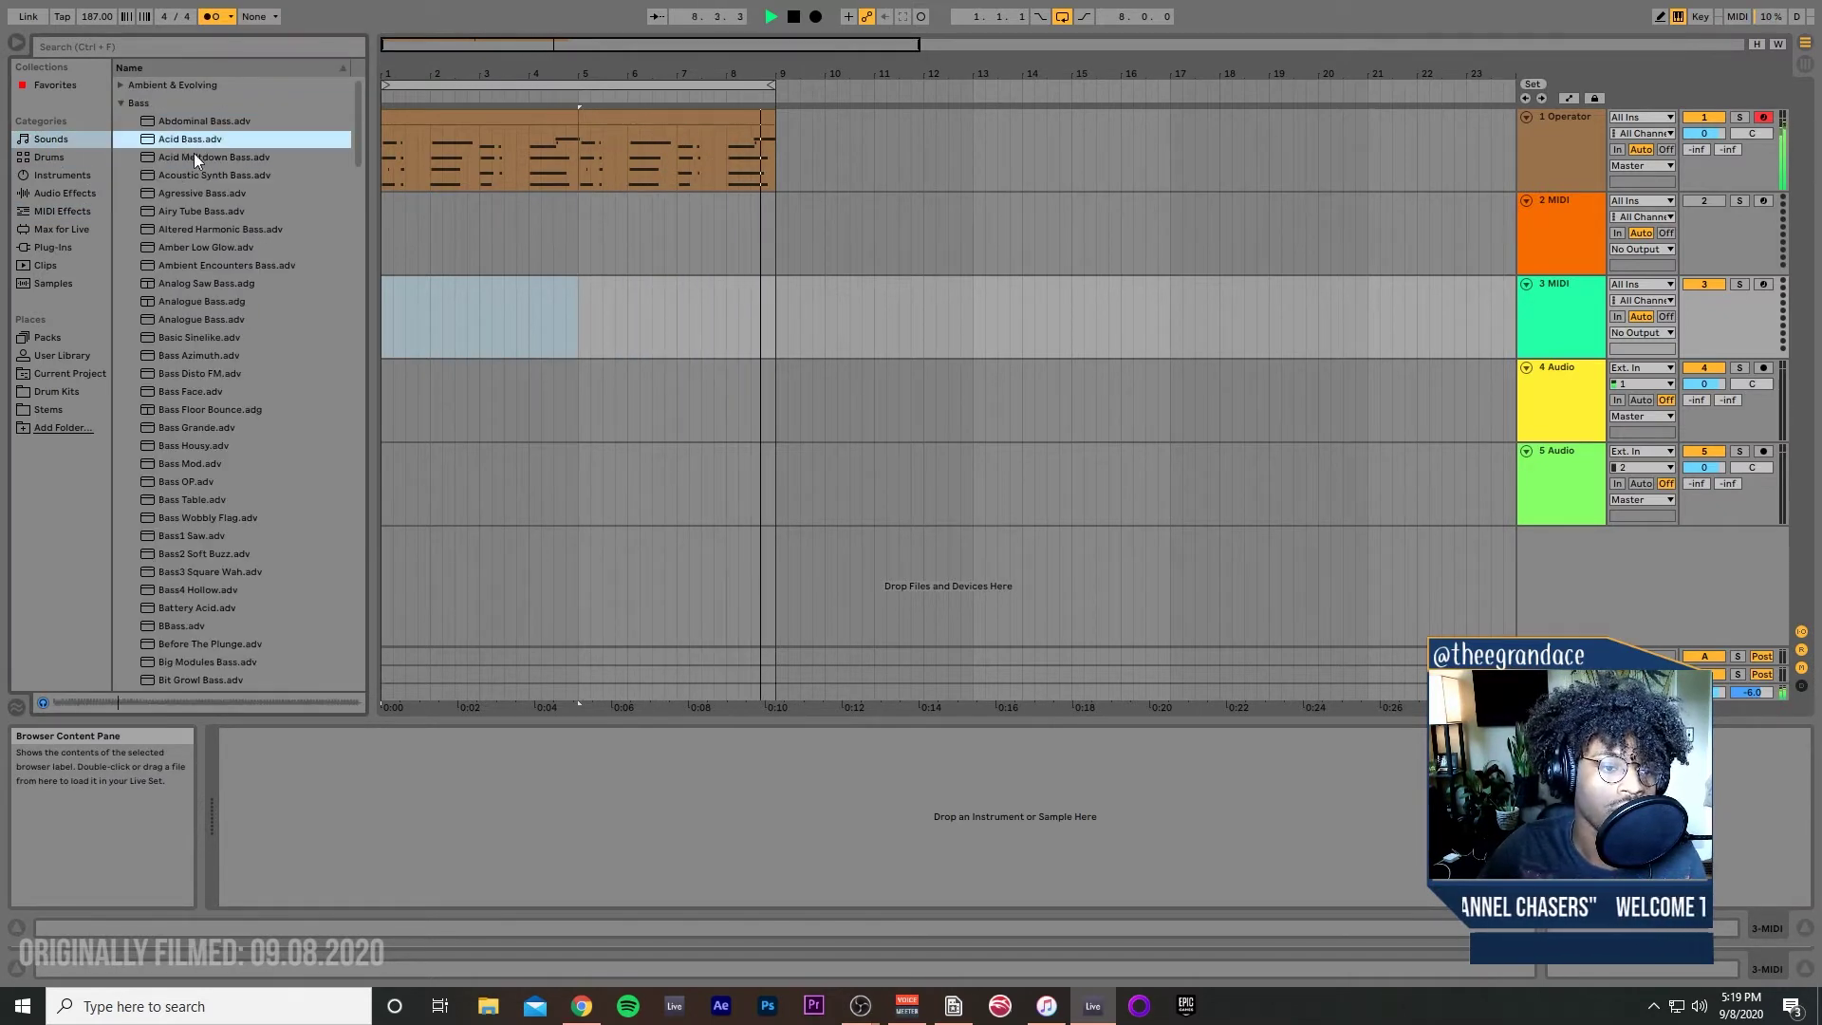
pyautogui.press('Left')
pyautogui.press('Down')
pyautogui.click(52, 157)
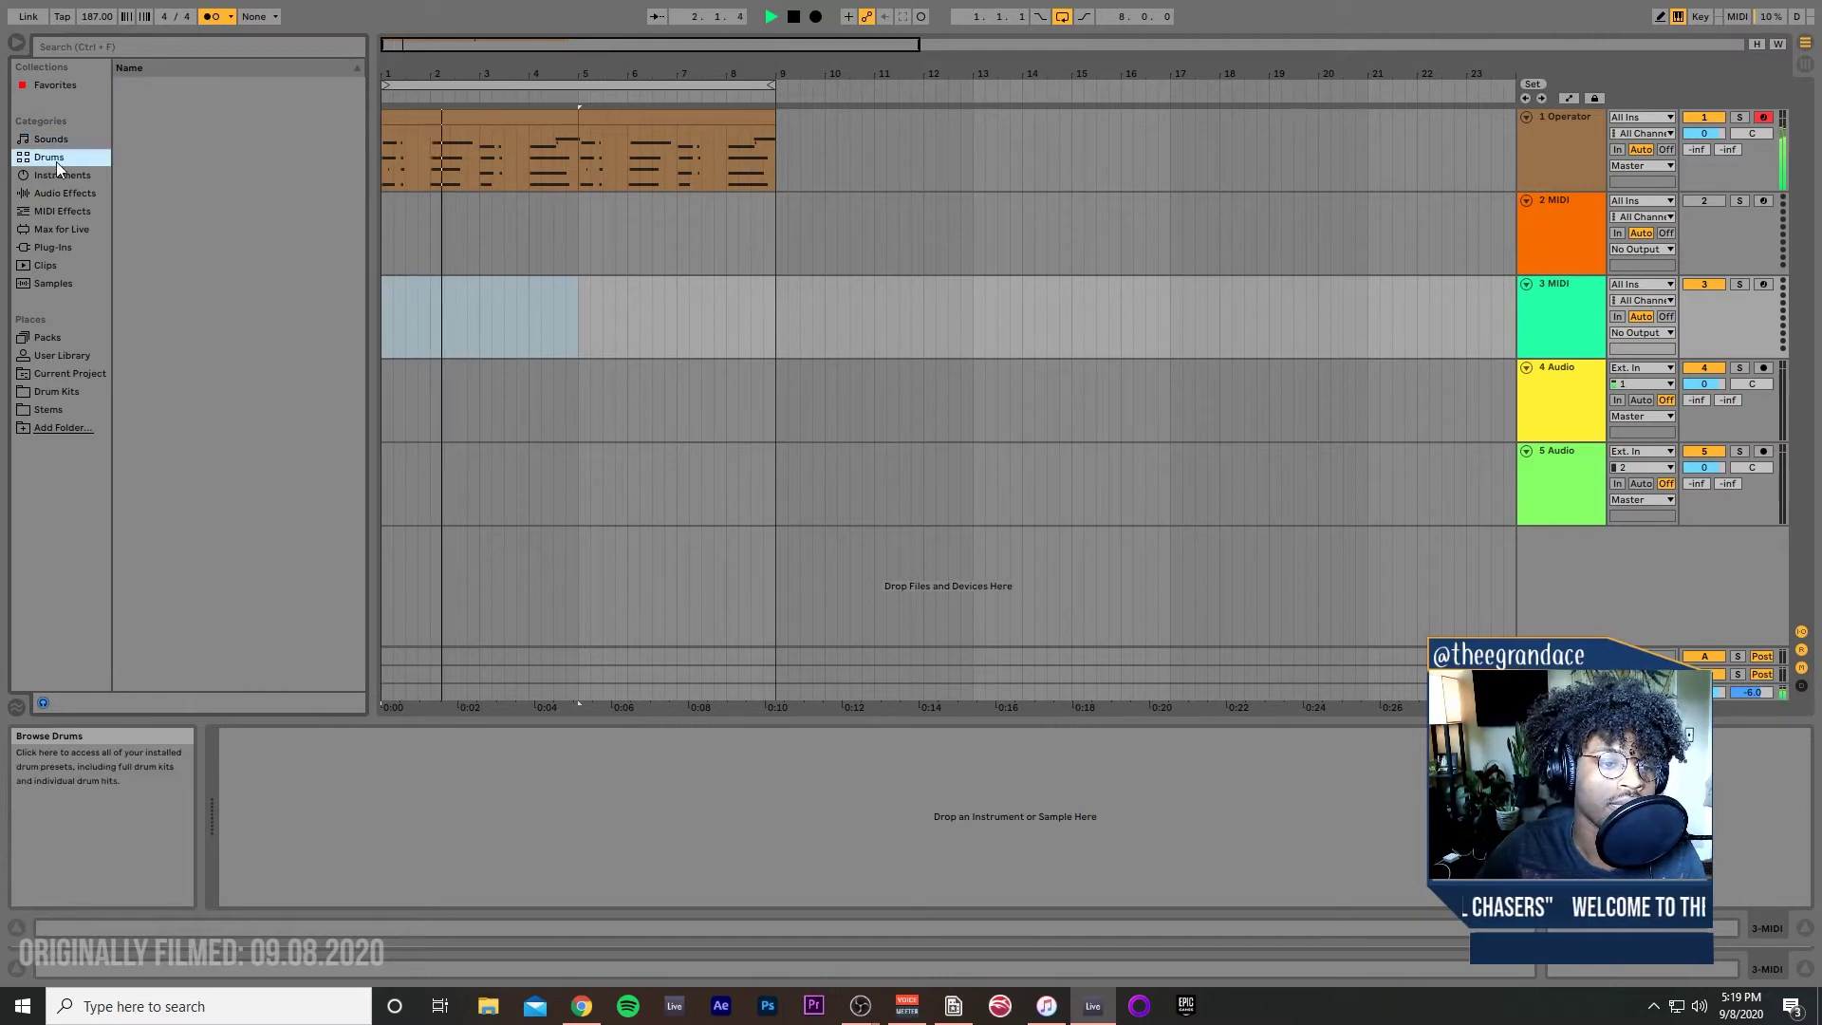
pyautogui.click(62, 174)
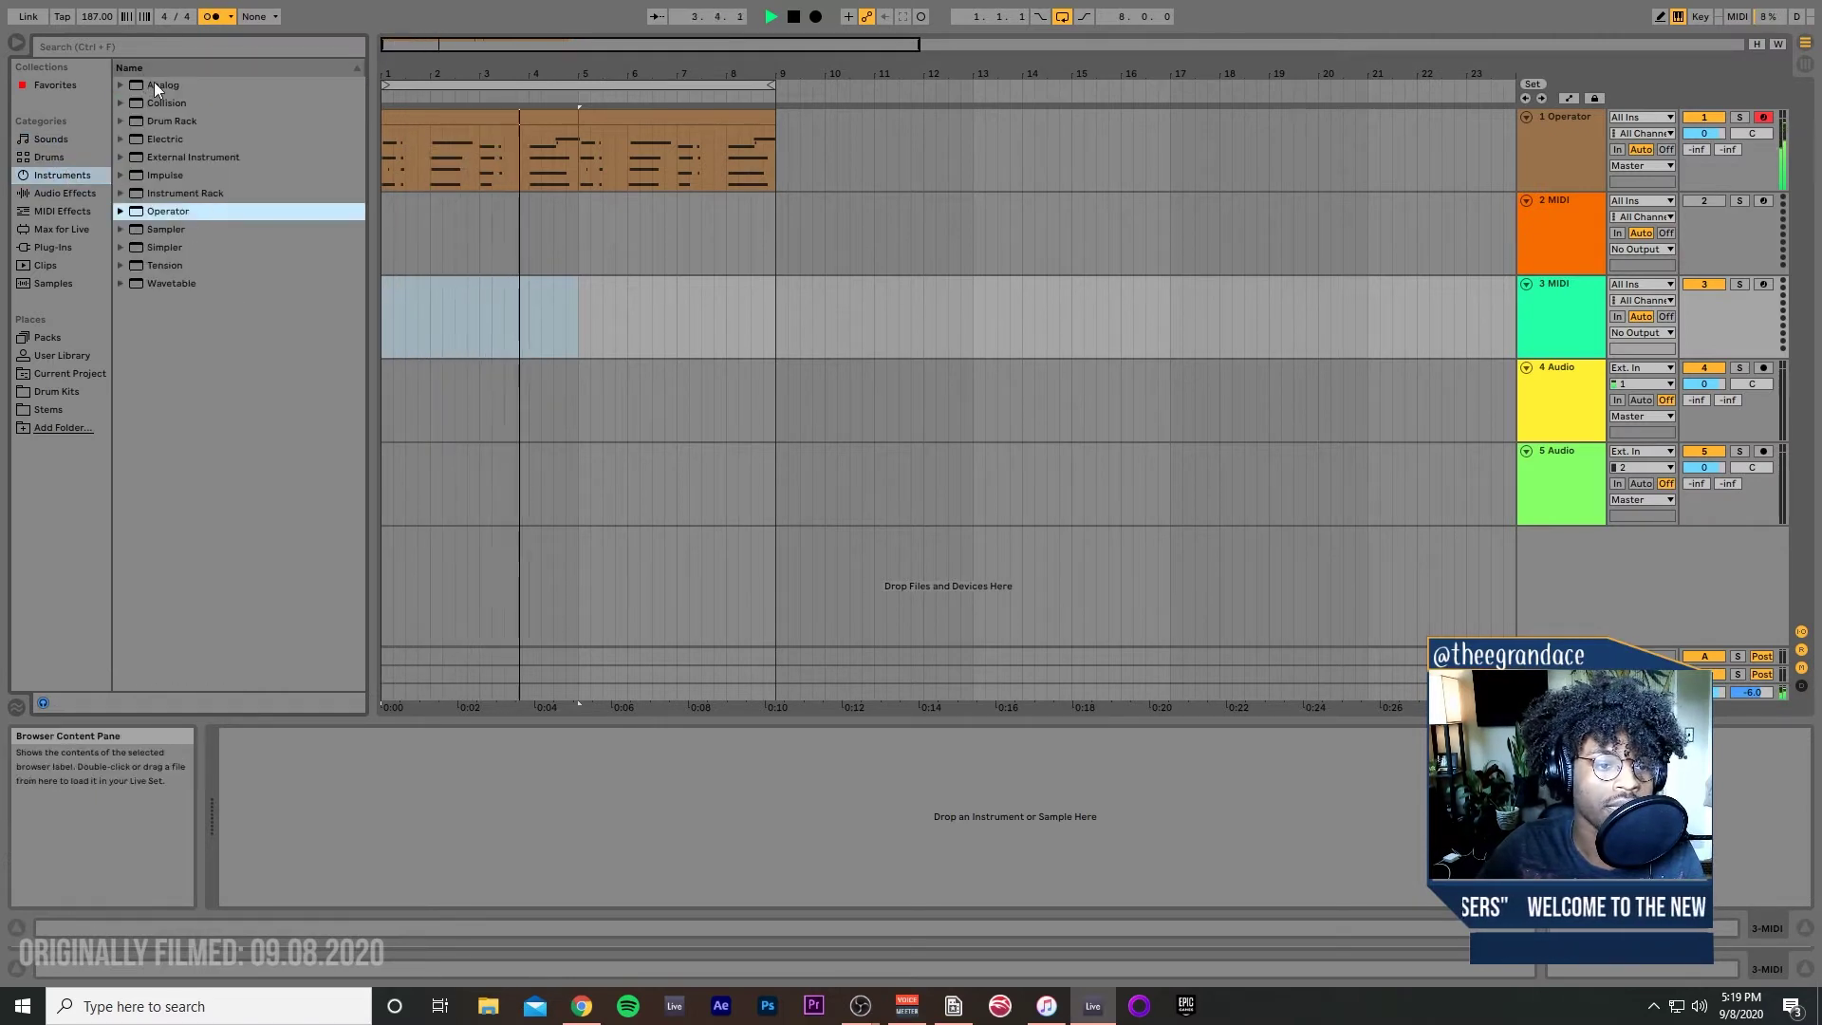
pyautogui.moveTo(153, 85); pyautogui.dragTo(429, 298)
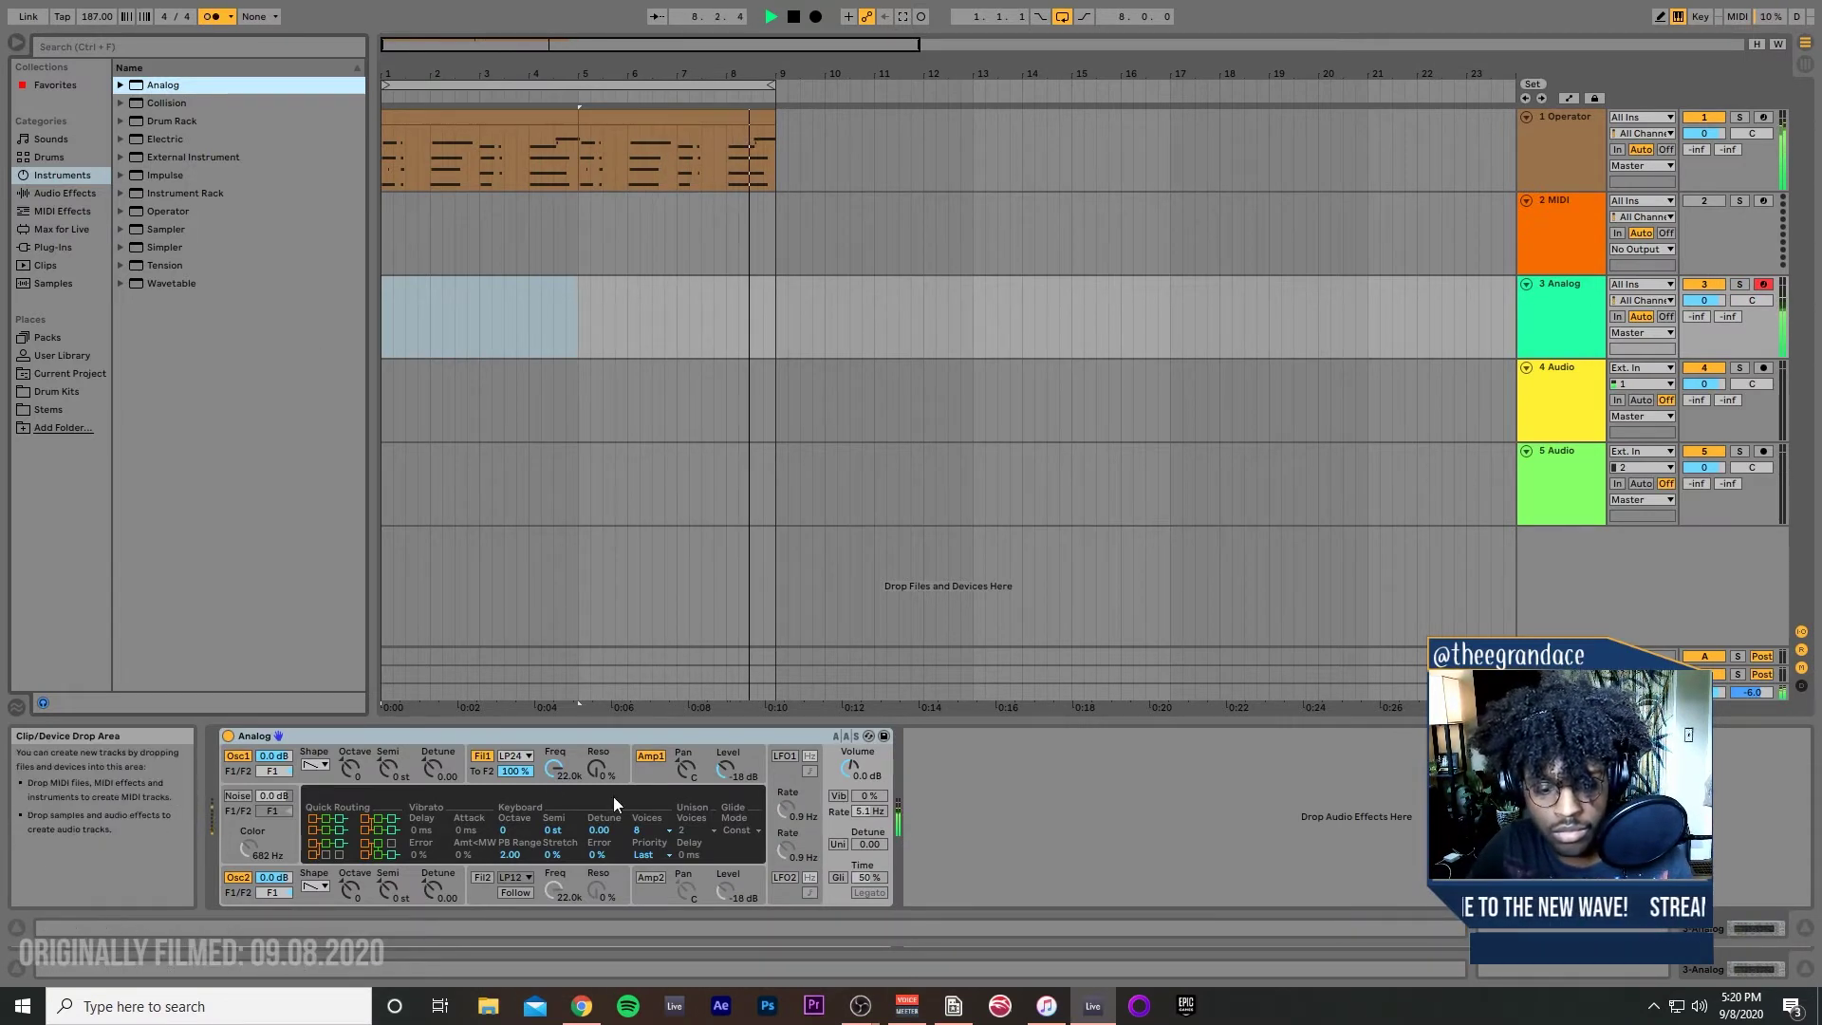
# Step: Lower Analog's filter 1 cutoff with an envelope attack of 723 ms and set oscillator 1's waveform to sine
pyautogui.moveTo(550, 770); pyautogui.dragTo(550, 854)
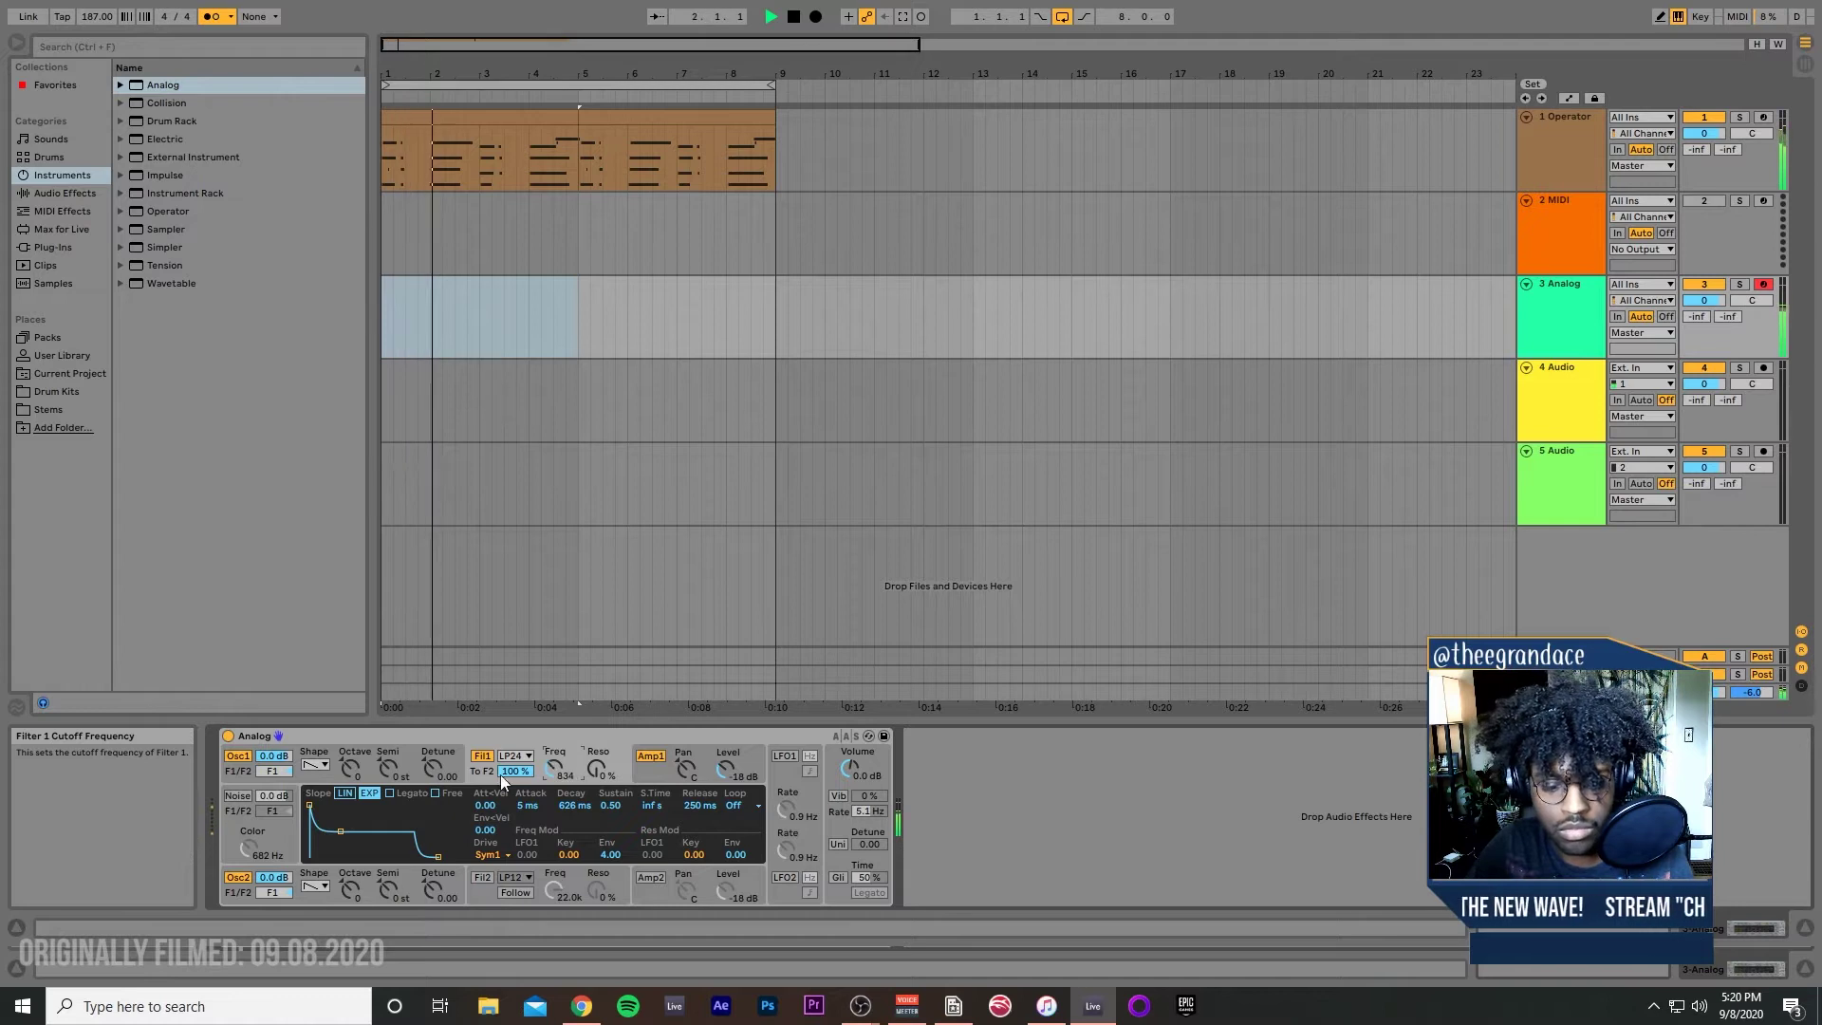
pyautogui.moveTo(309, 805); pyautogui.dragTo(342, 805)
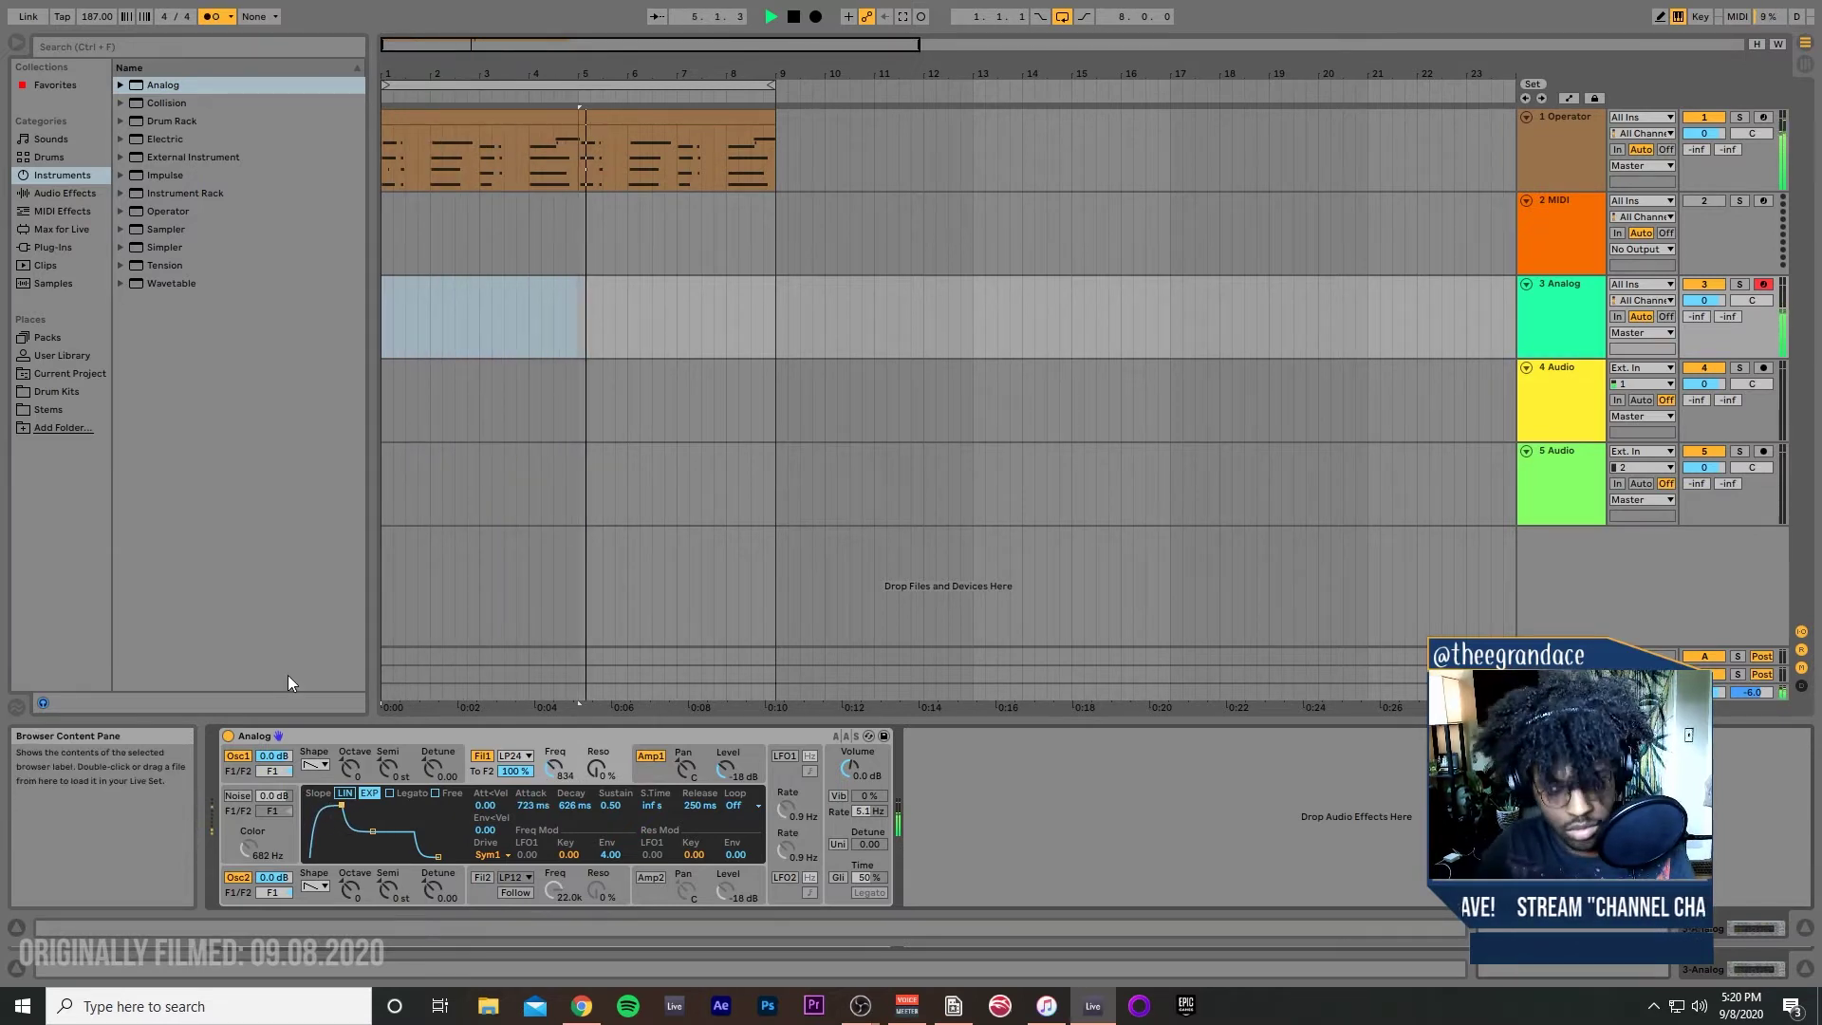
pyautogui.click(321, 767)
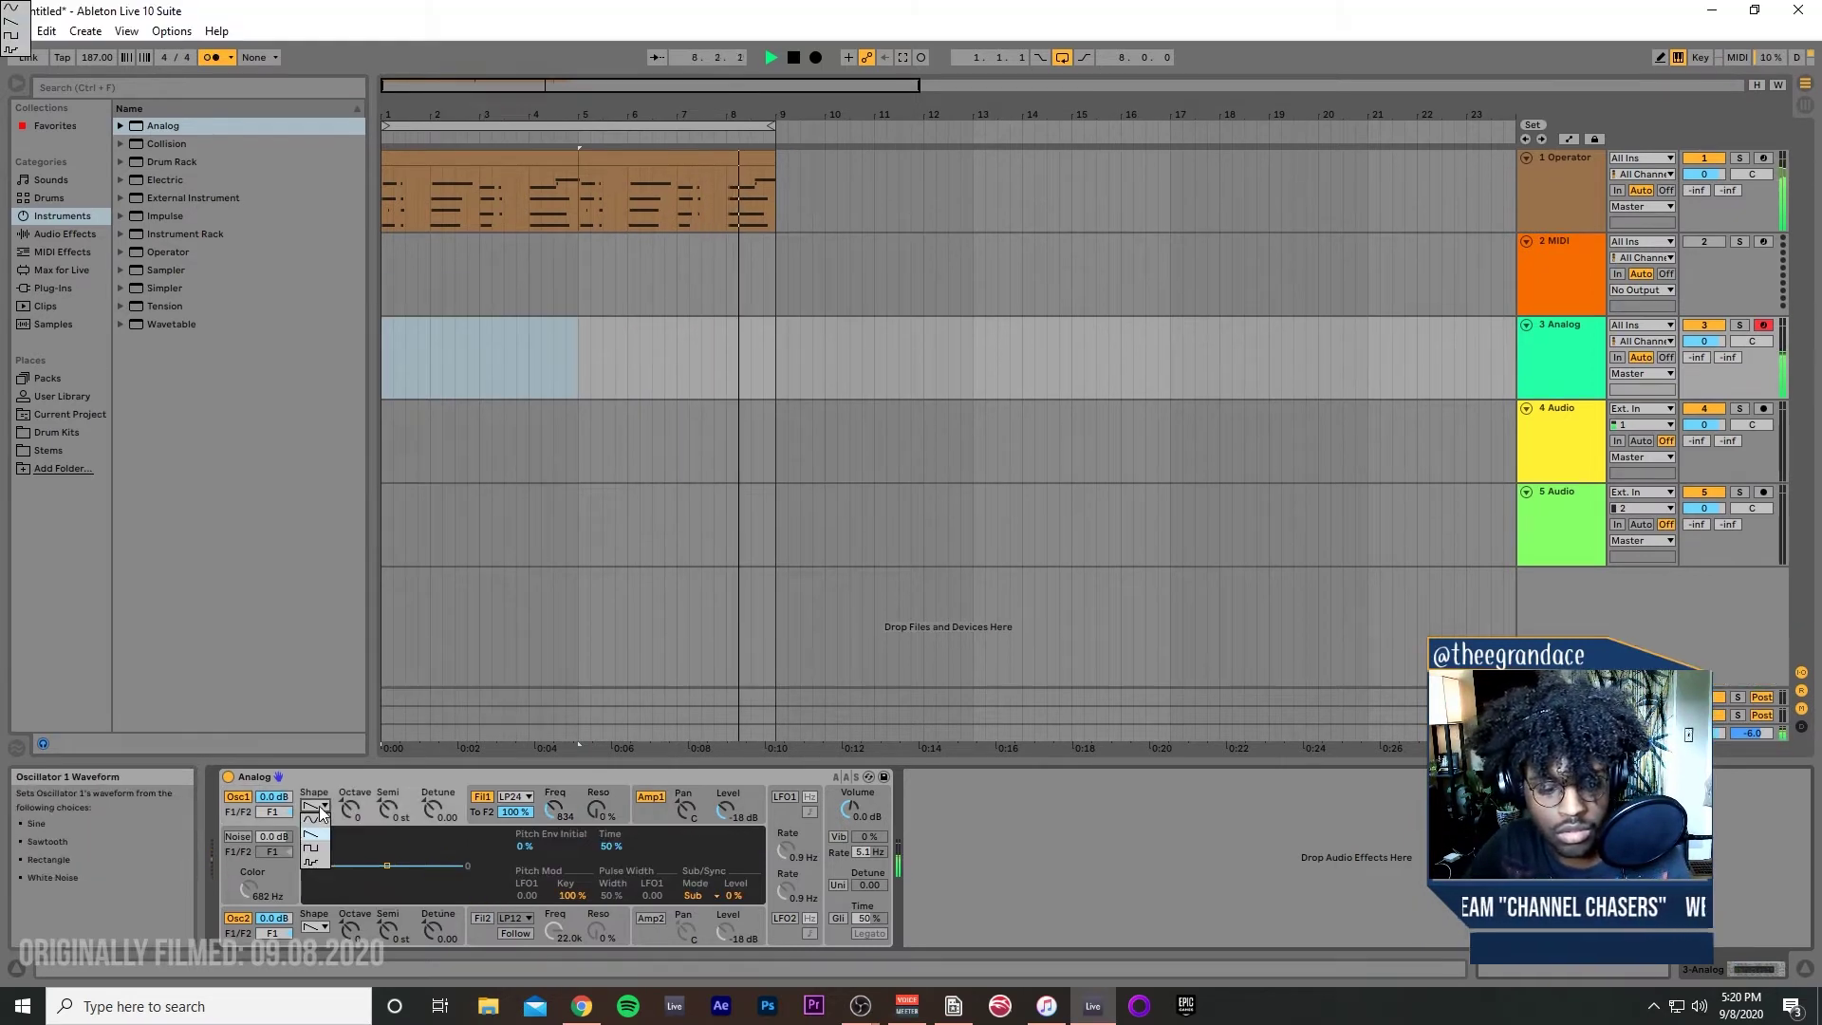
pyautogui.click(320, 819)
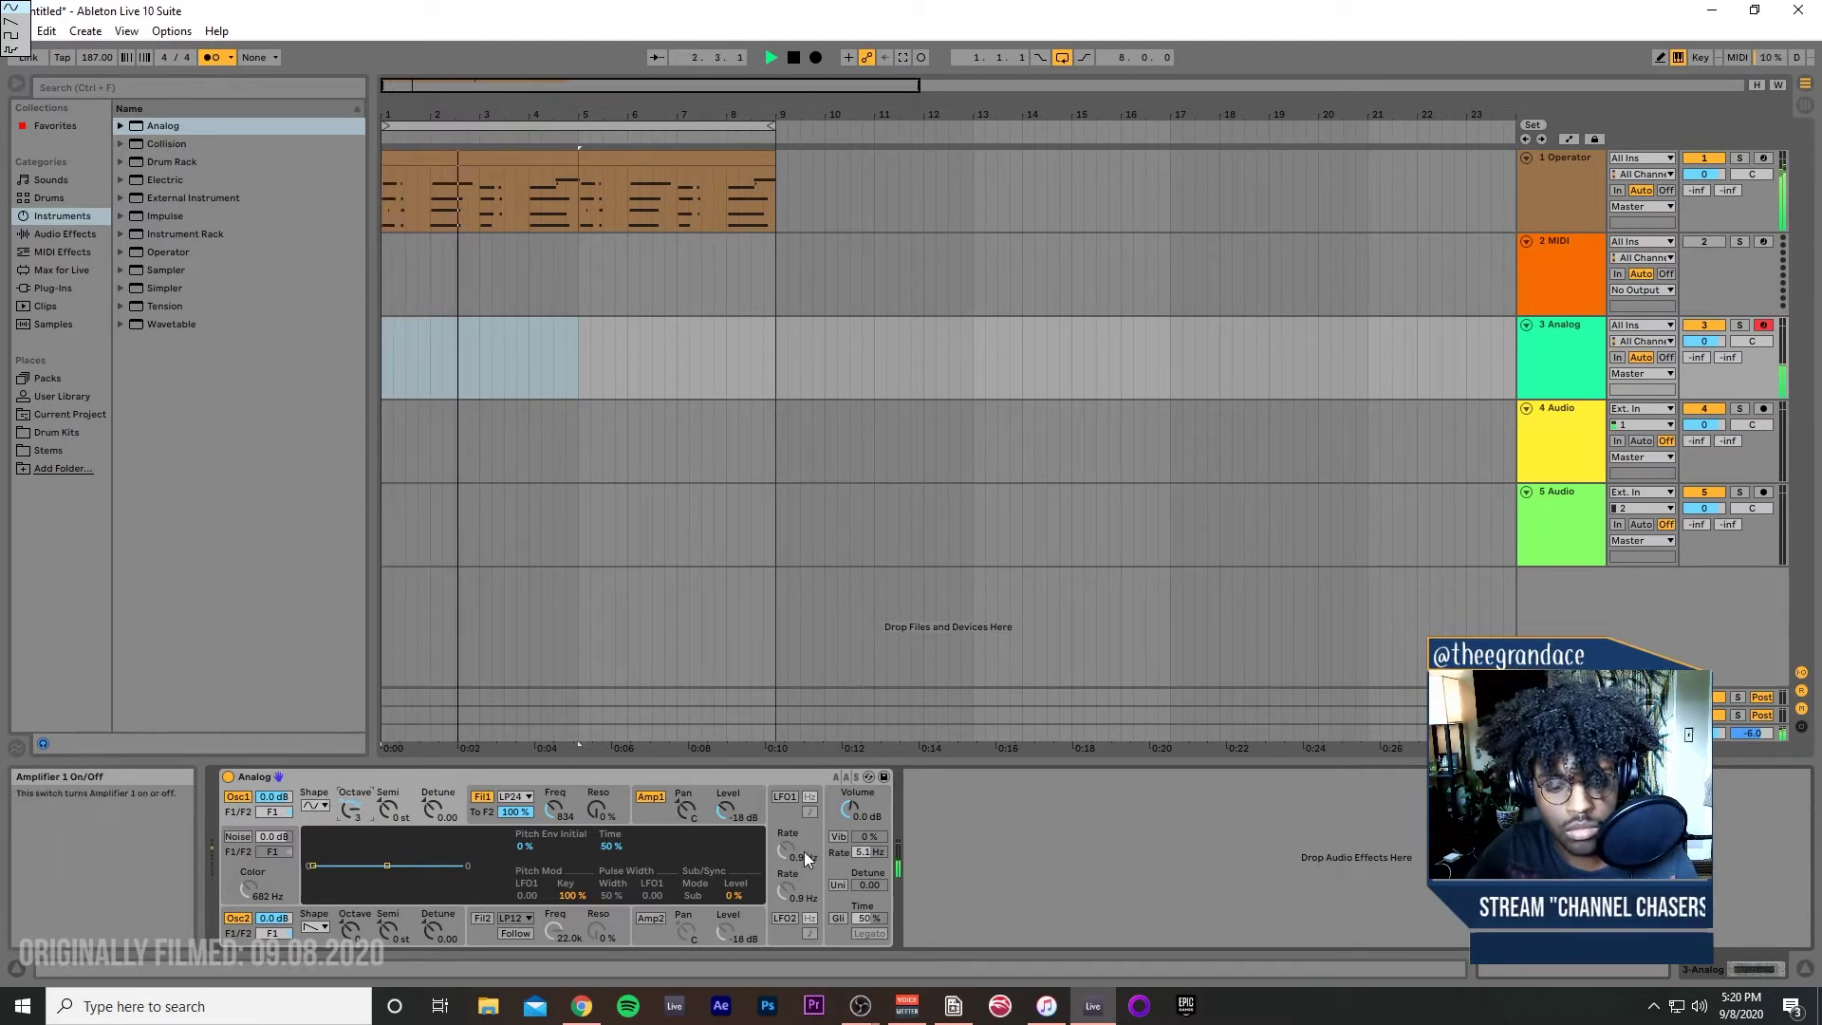
# Step: Turn on Analog's unison with a detune of 27.34 and lower the instrument volume to -3.9 dB
pyautogui.click(839, 884)
pyautogui.moveTo(869, 885); pyautogui.dragTo(851, 826)
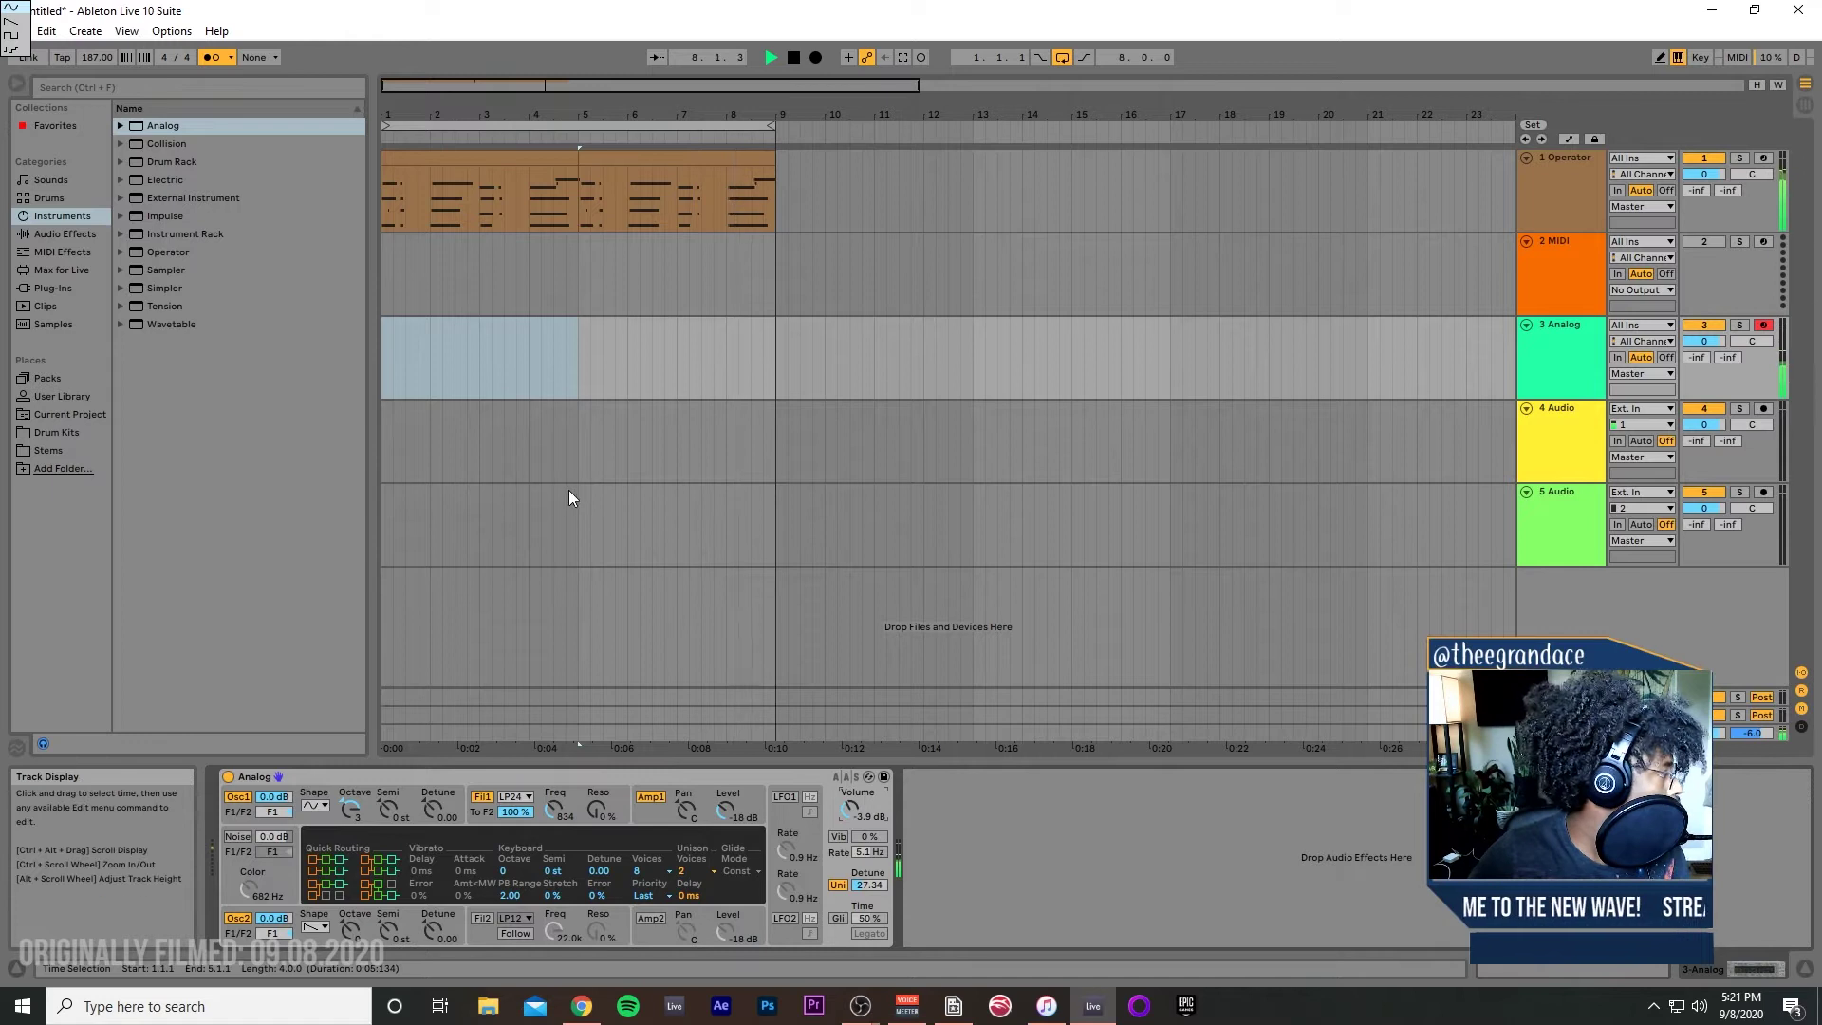
# Step: Capture the part played on the Analog track as a four-bar MIDI clip
pyautogui.click(902, 59)
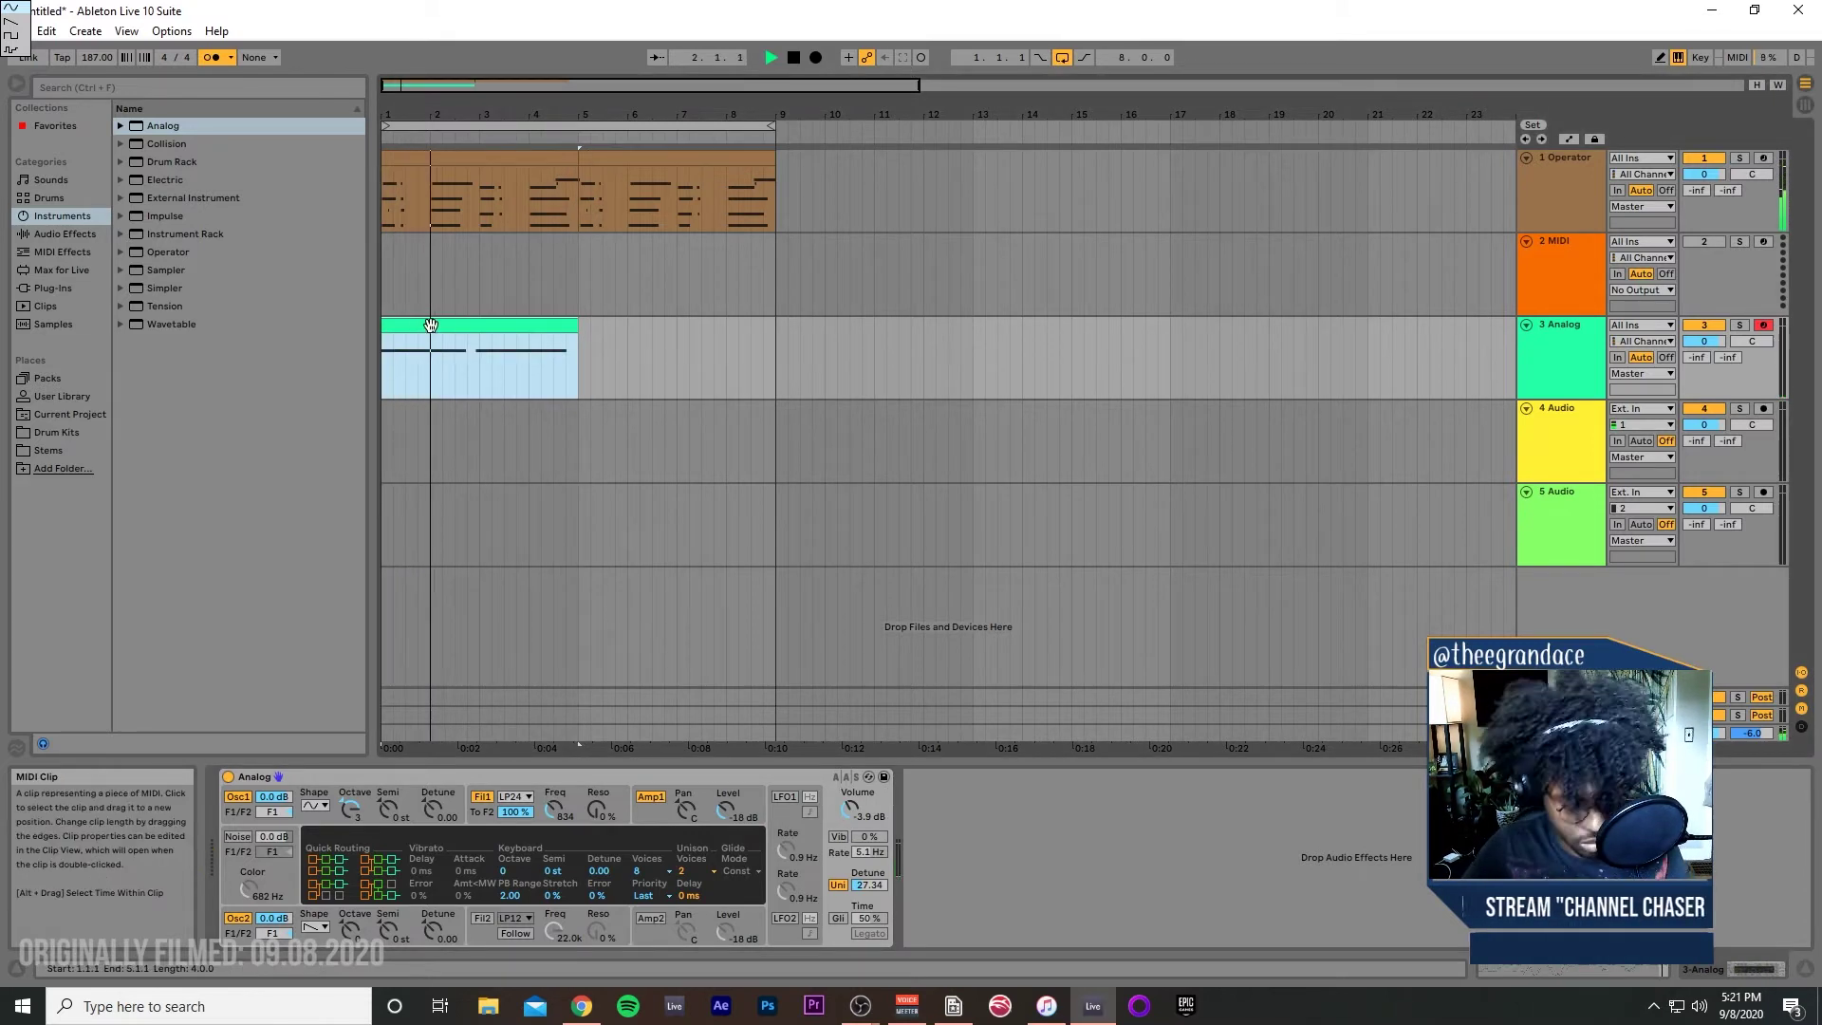
# Step: Duplicate the four-bar Analog clip to fill bars 5 to 8, and nudge the first clip's second note slightly later
pyautogui.hotkey('ctrl', 'd')
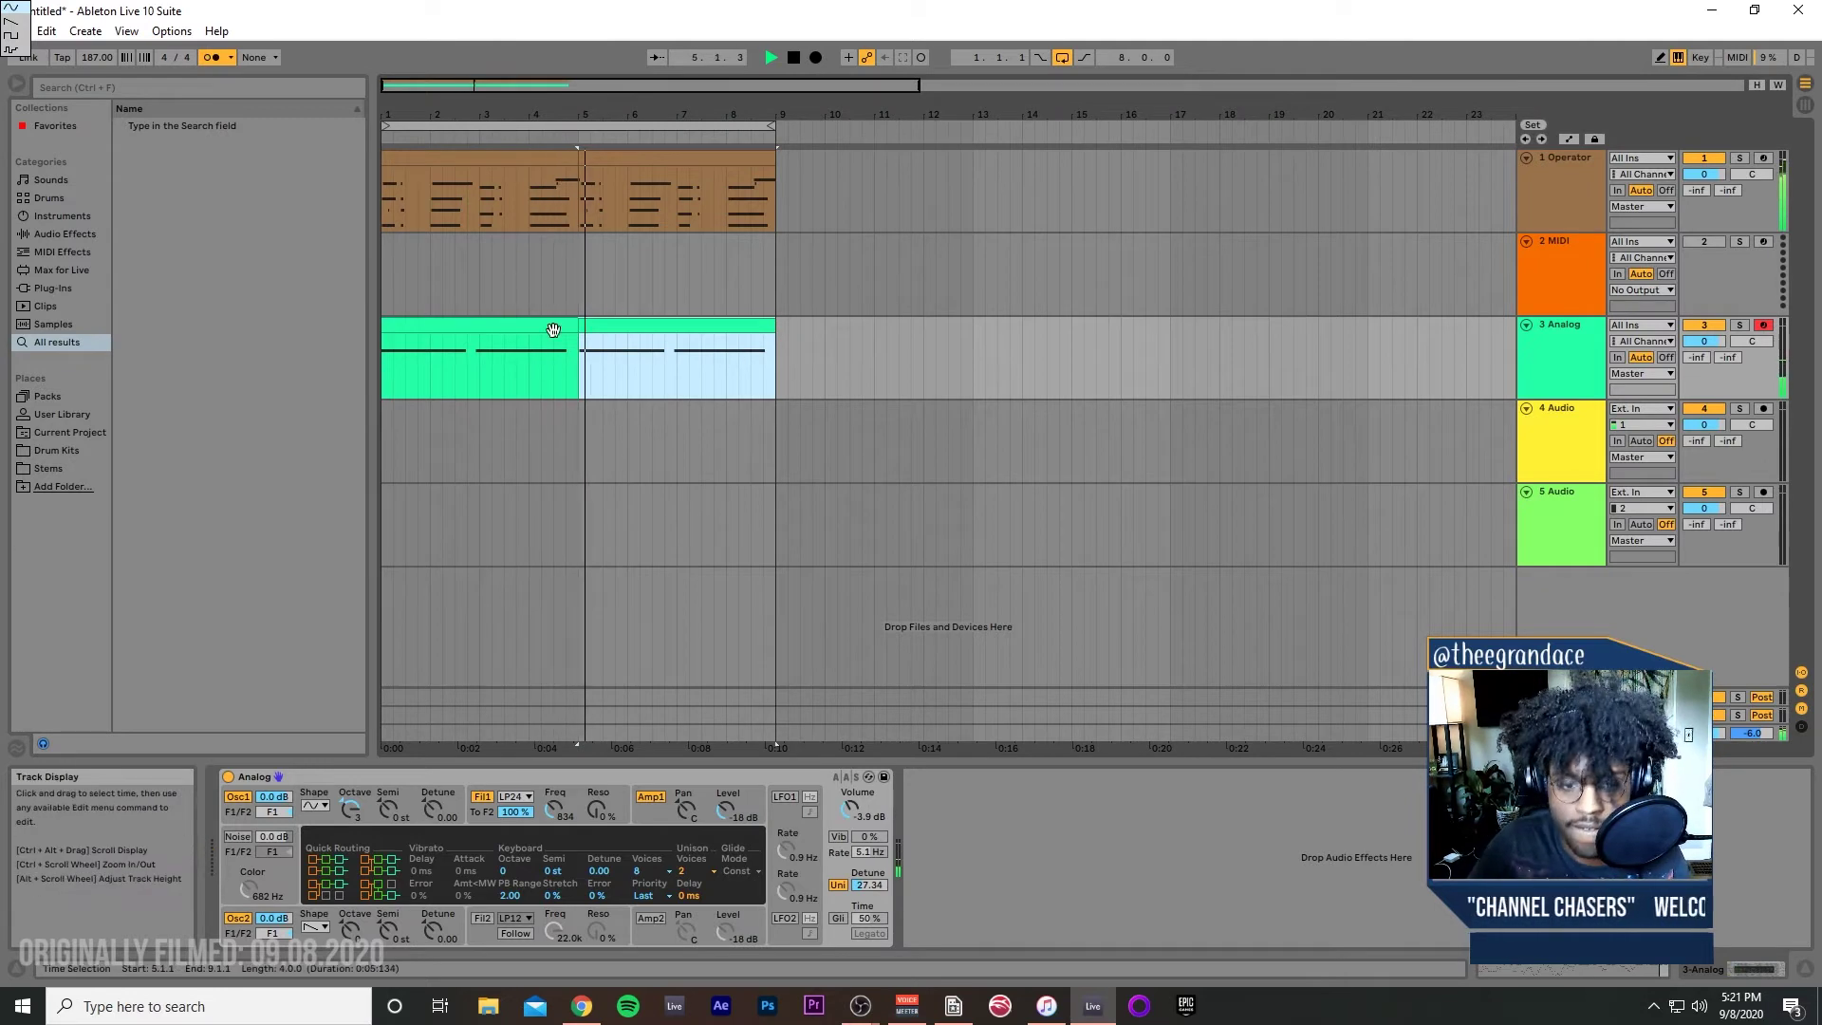
pyautogui.click(493, 319)
pyautogui.press('space')
pyautogui.doubleClick(504, 321)
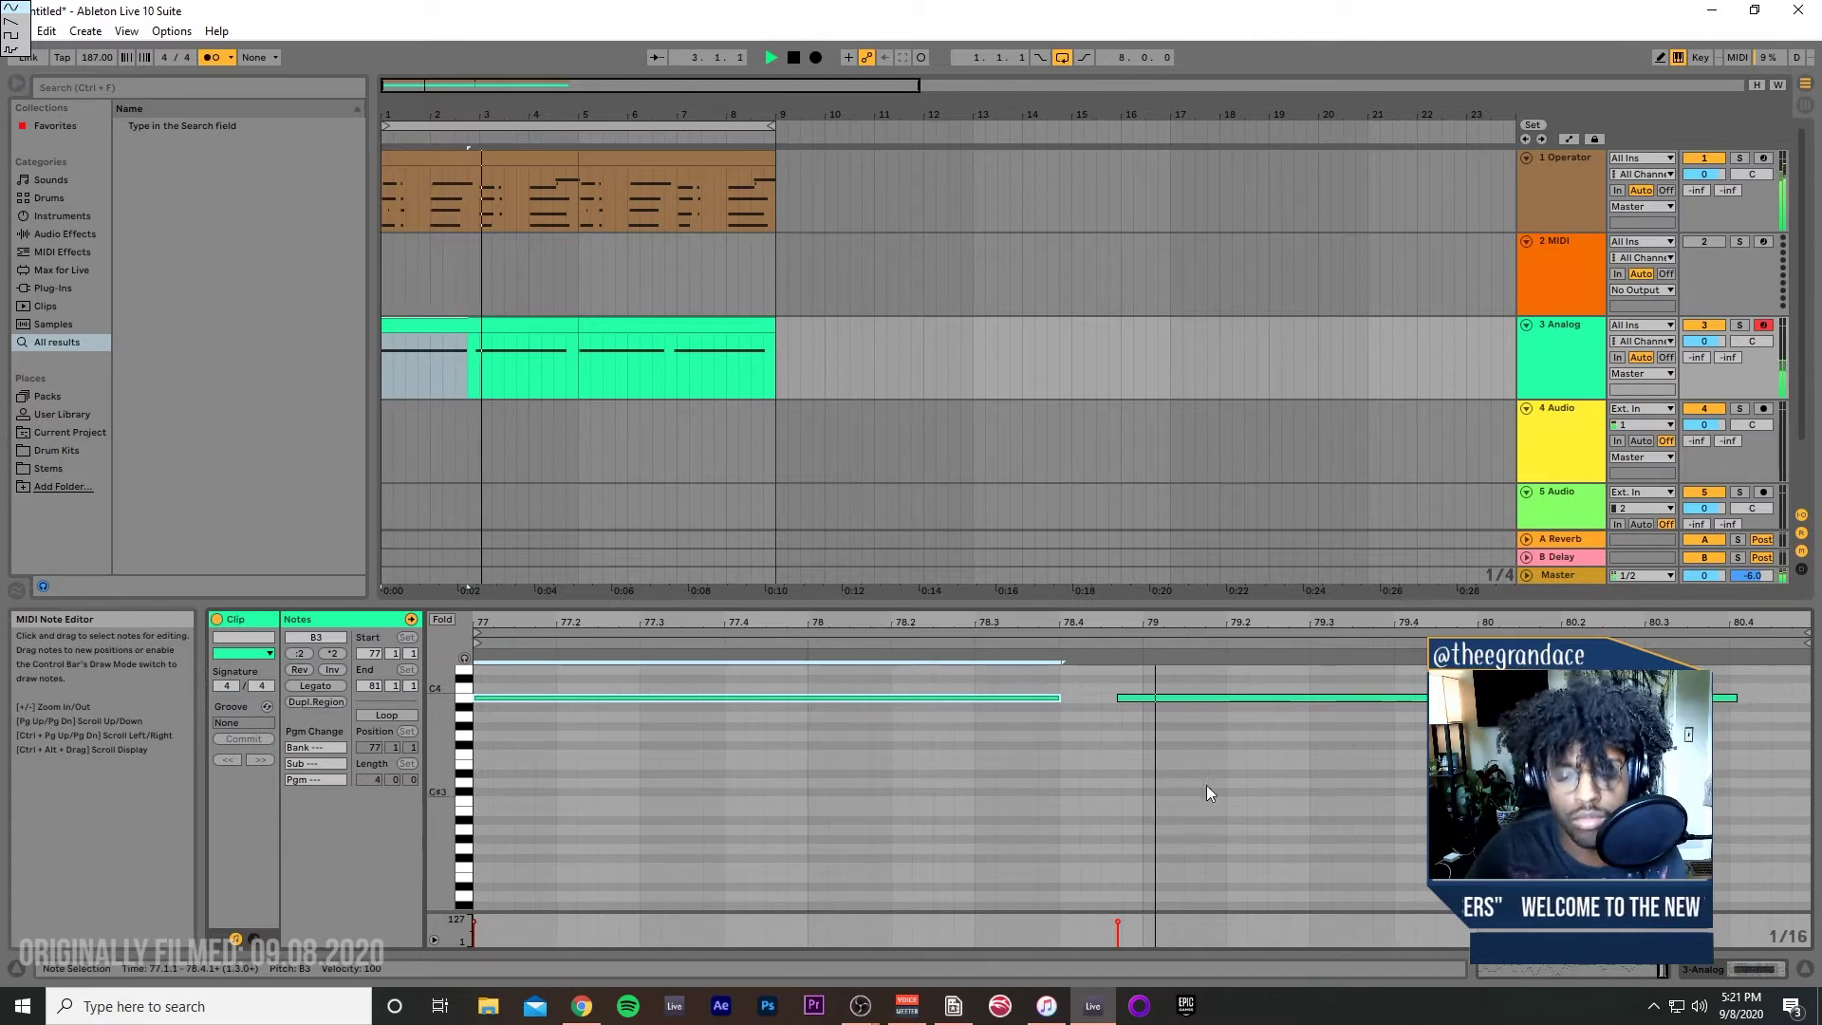
pyautogui.moveTo(1135, 699); pyautogui.dragTo(1141, 699)
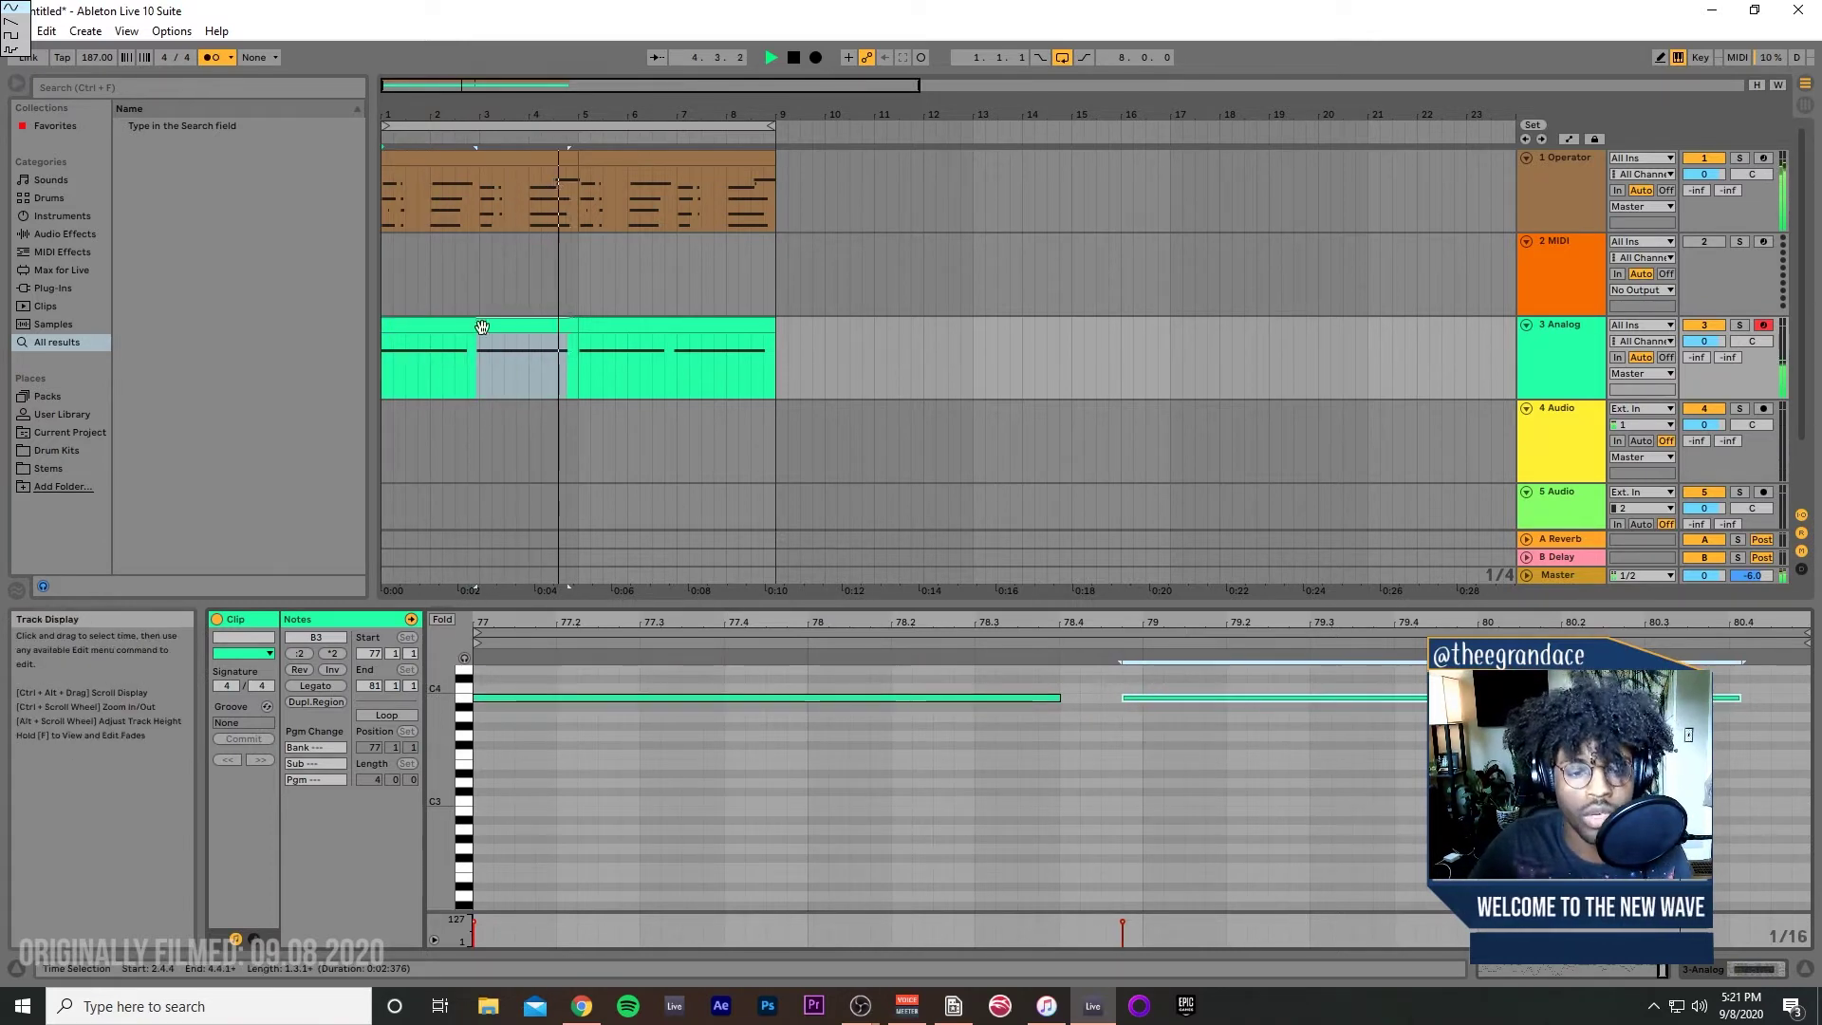
pyautogui.click(503, 347)
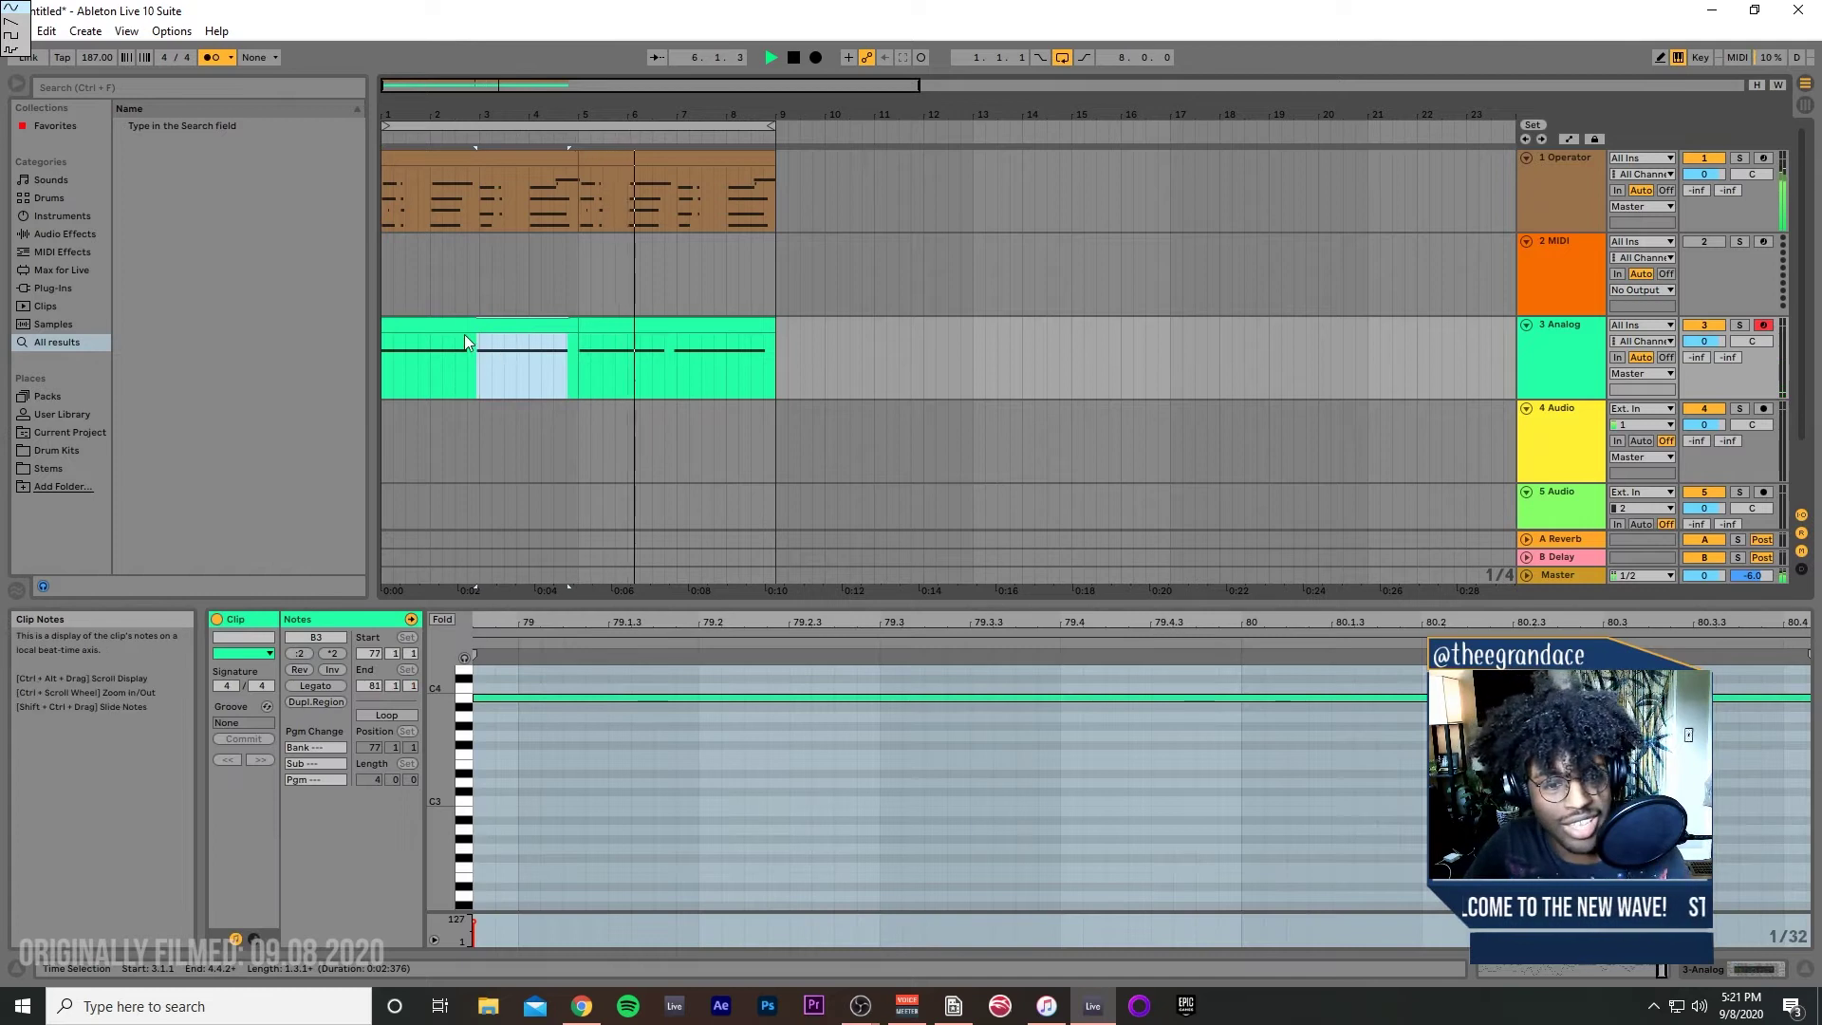
pyautogui.click(466, 340)
pyautogui.click(750, 358)
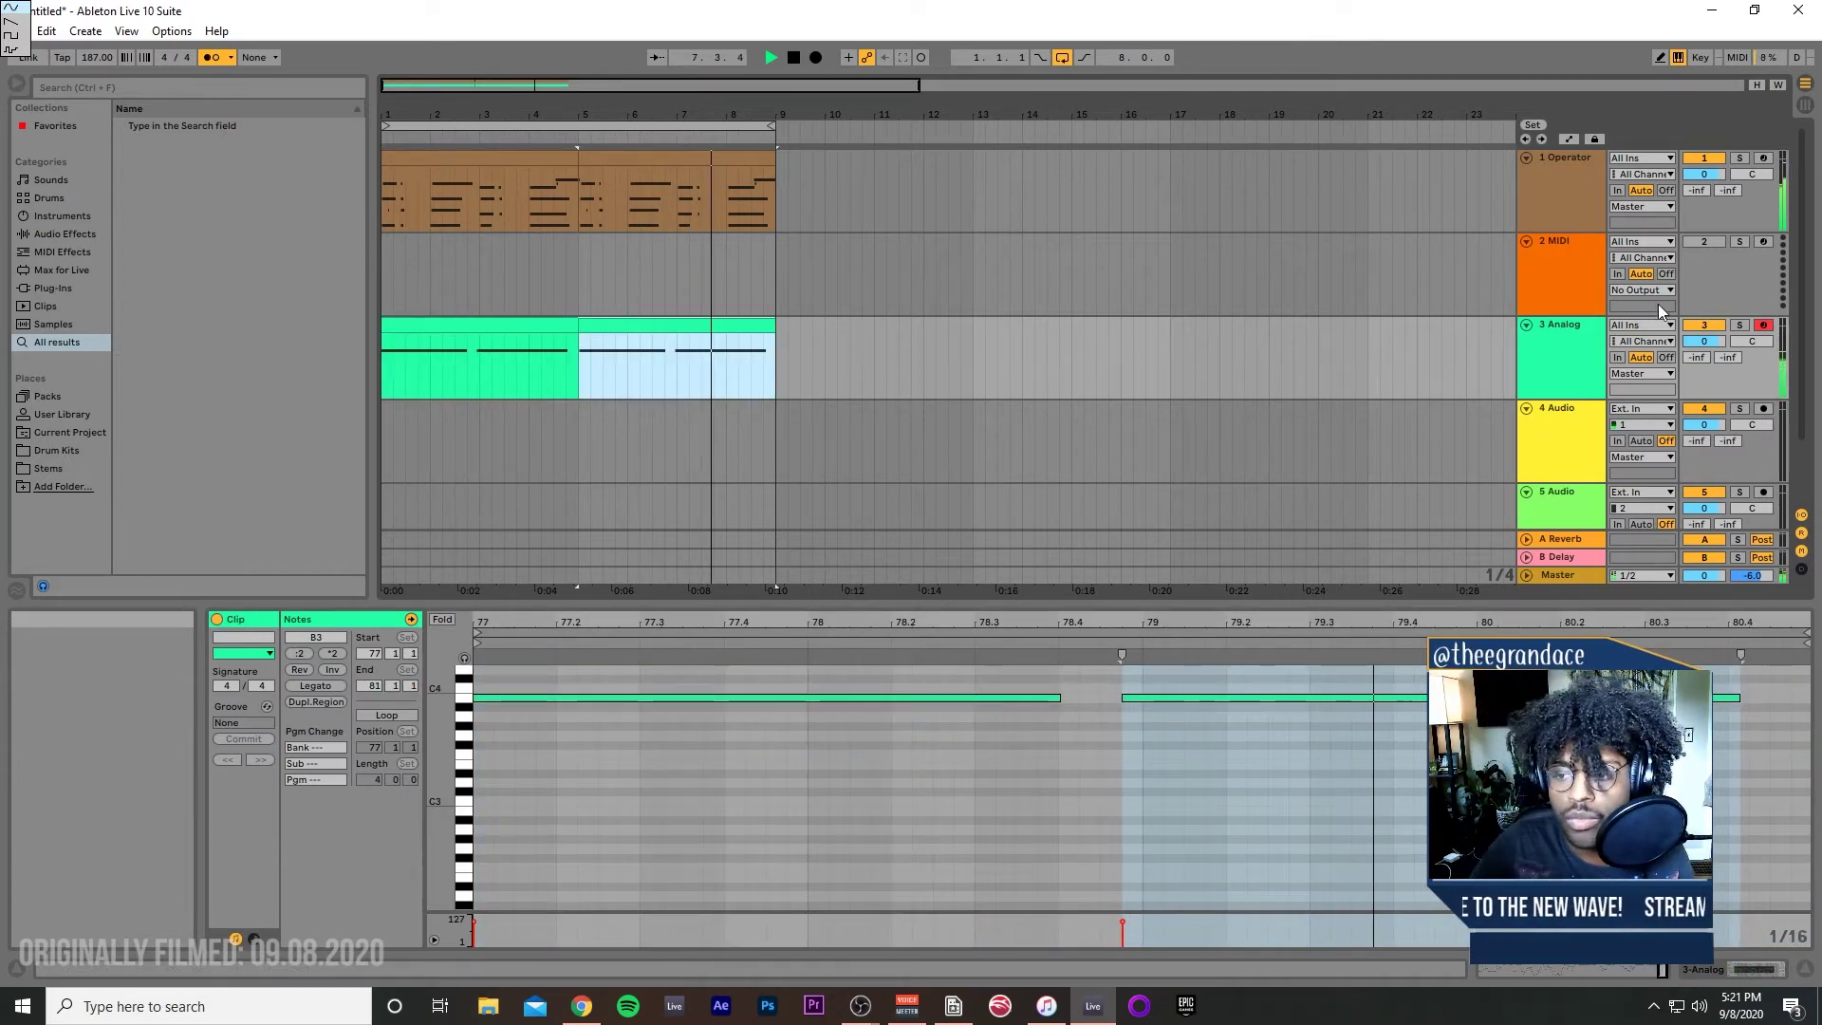
# Step: Add an EQ Eight to the Operator track and cut a band at 316 Hz by -3.35 dB with a Q of 0.89
pyautogui.click(1588, 184)
pyautogui.click(76, 233)
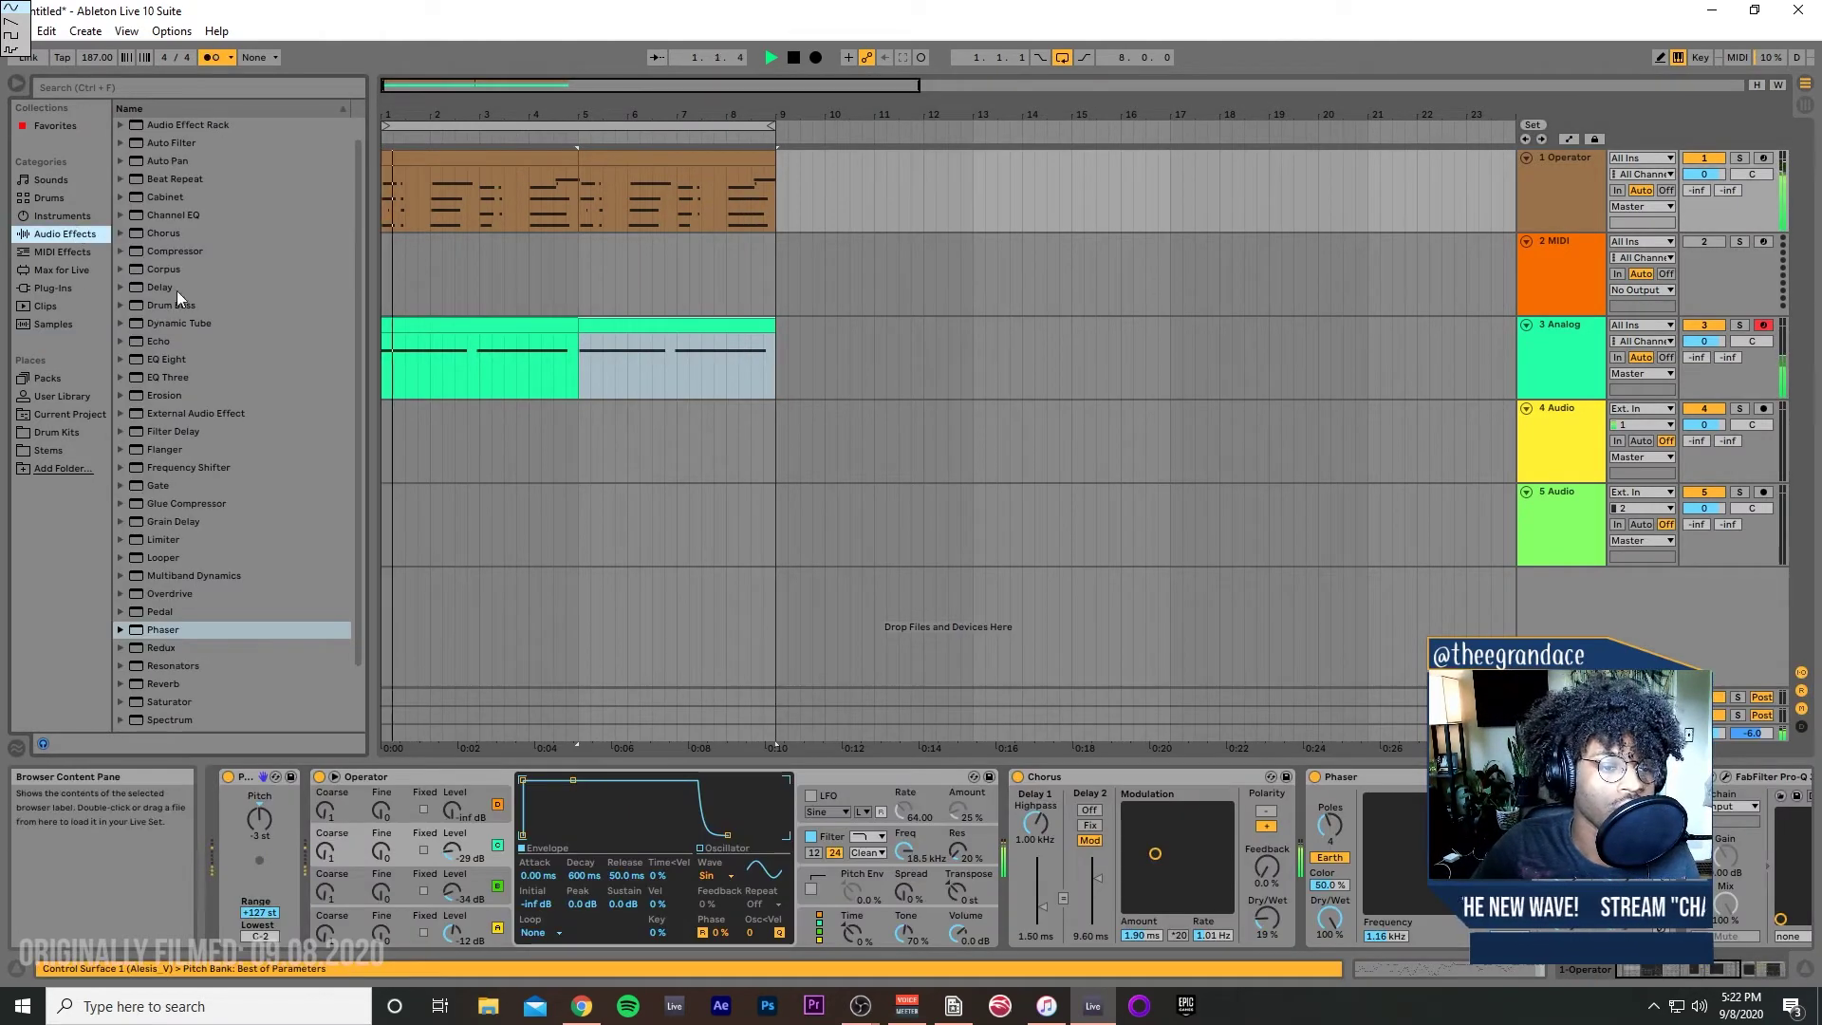
pyautogui.click(169, 359)
pyautogui.moveTo(617, 256); pyautogui.dragTo(616, 190)
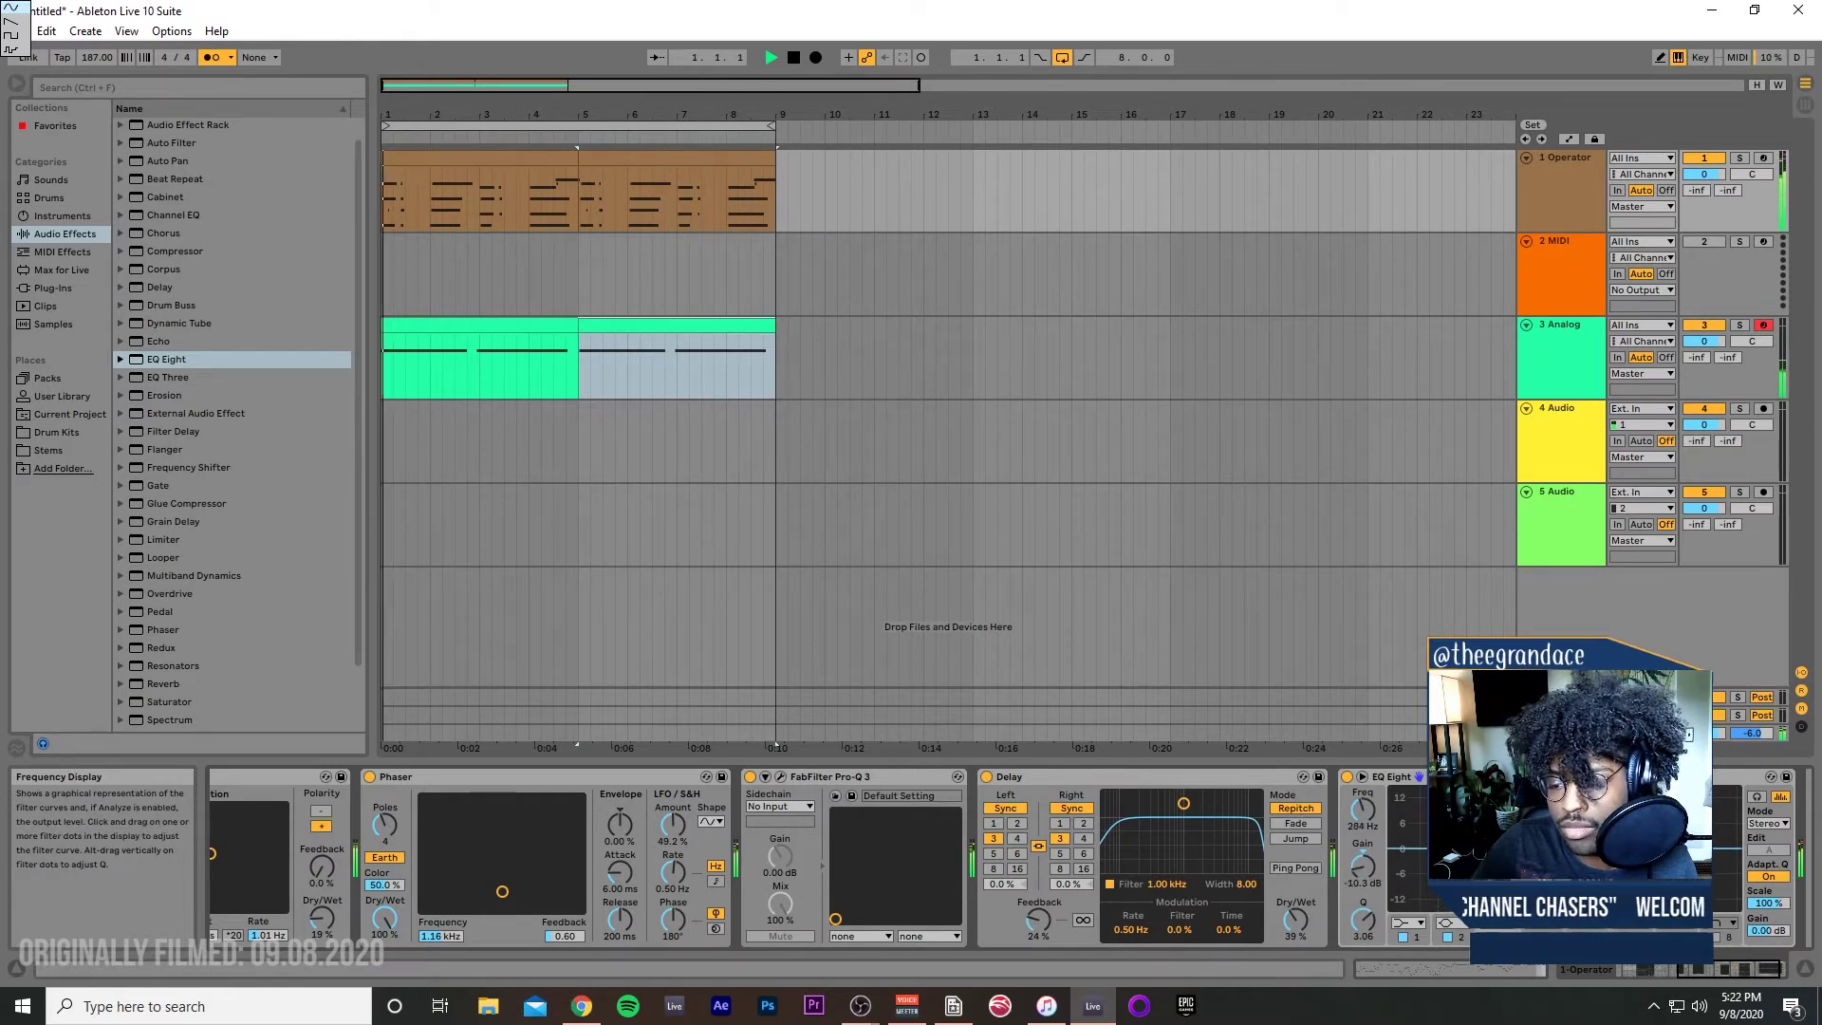
pyautogui.moveTo(1364, 918); pyautogui.dragTo(1364, 944)
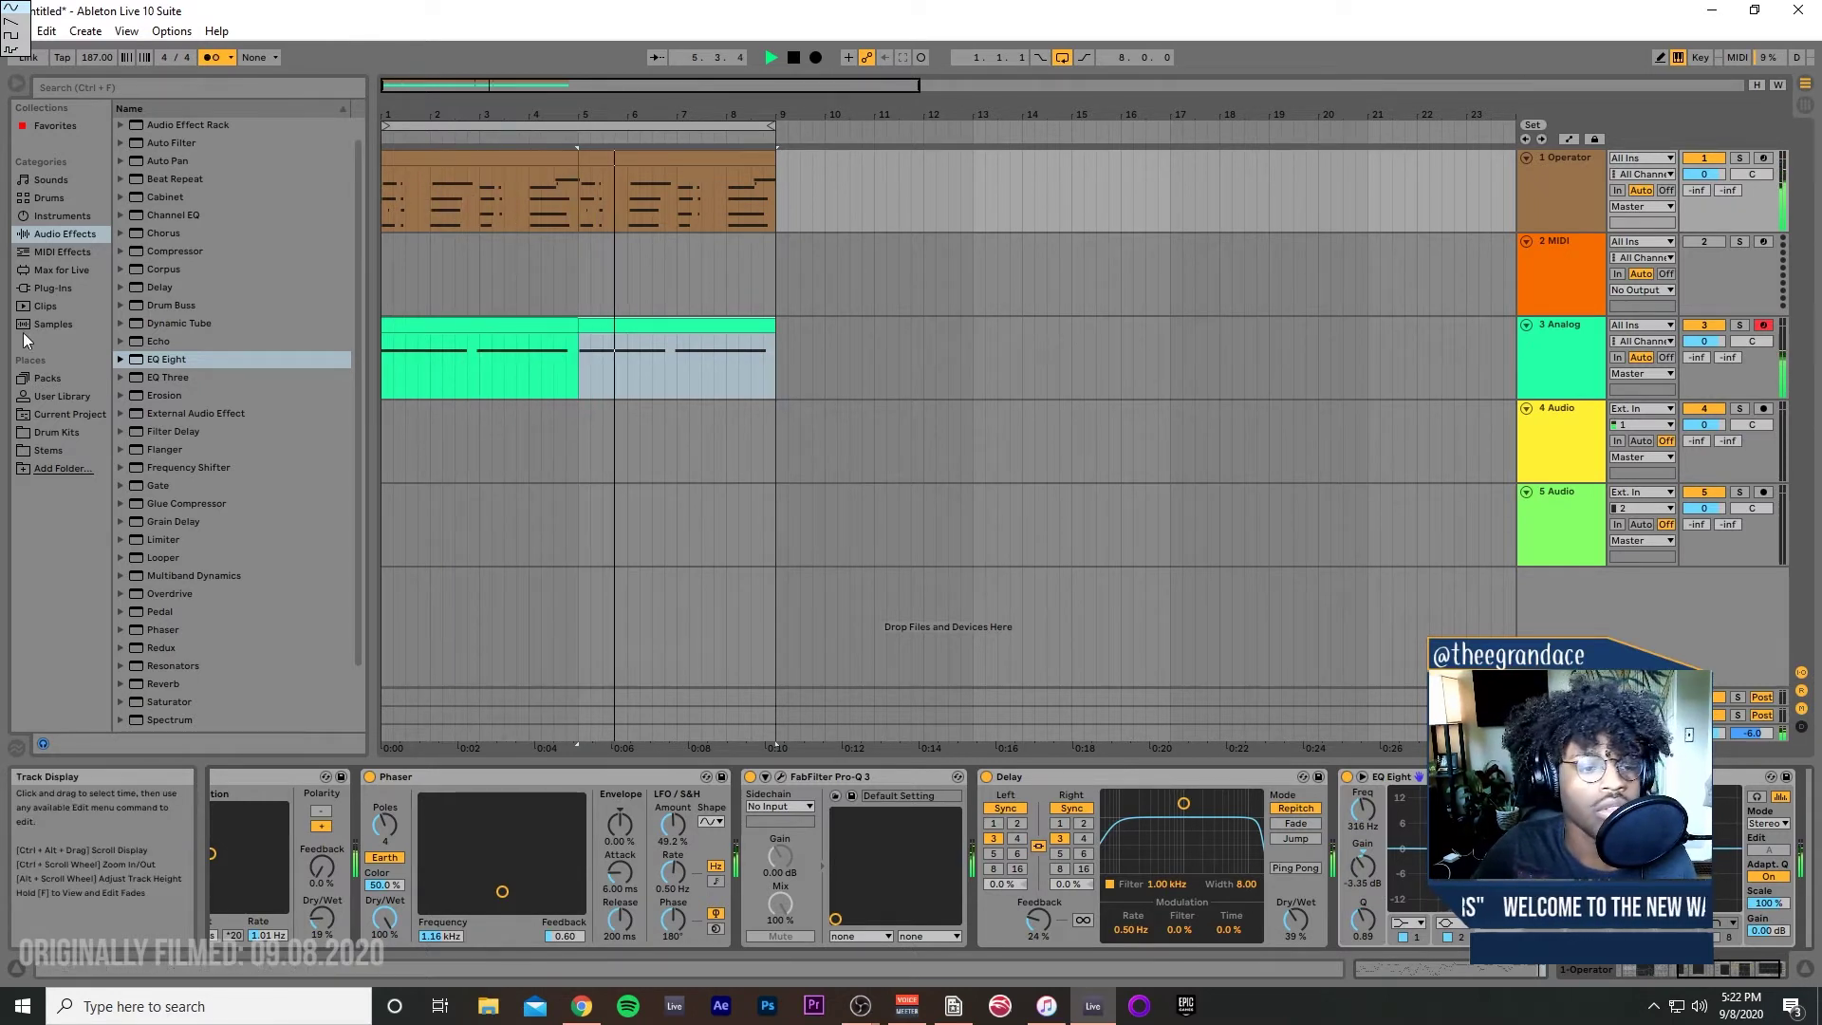
# Step: Search the plug-ins for "val" and load ValhallaVintageVerb_x64 onto the Analog track
pyautogui.click(52, 288)
pyautogui.click(167, 89)
pyautogui.write('val')
pyautogui.click(139, 163)
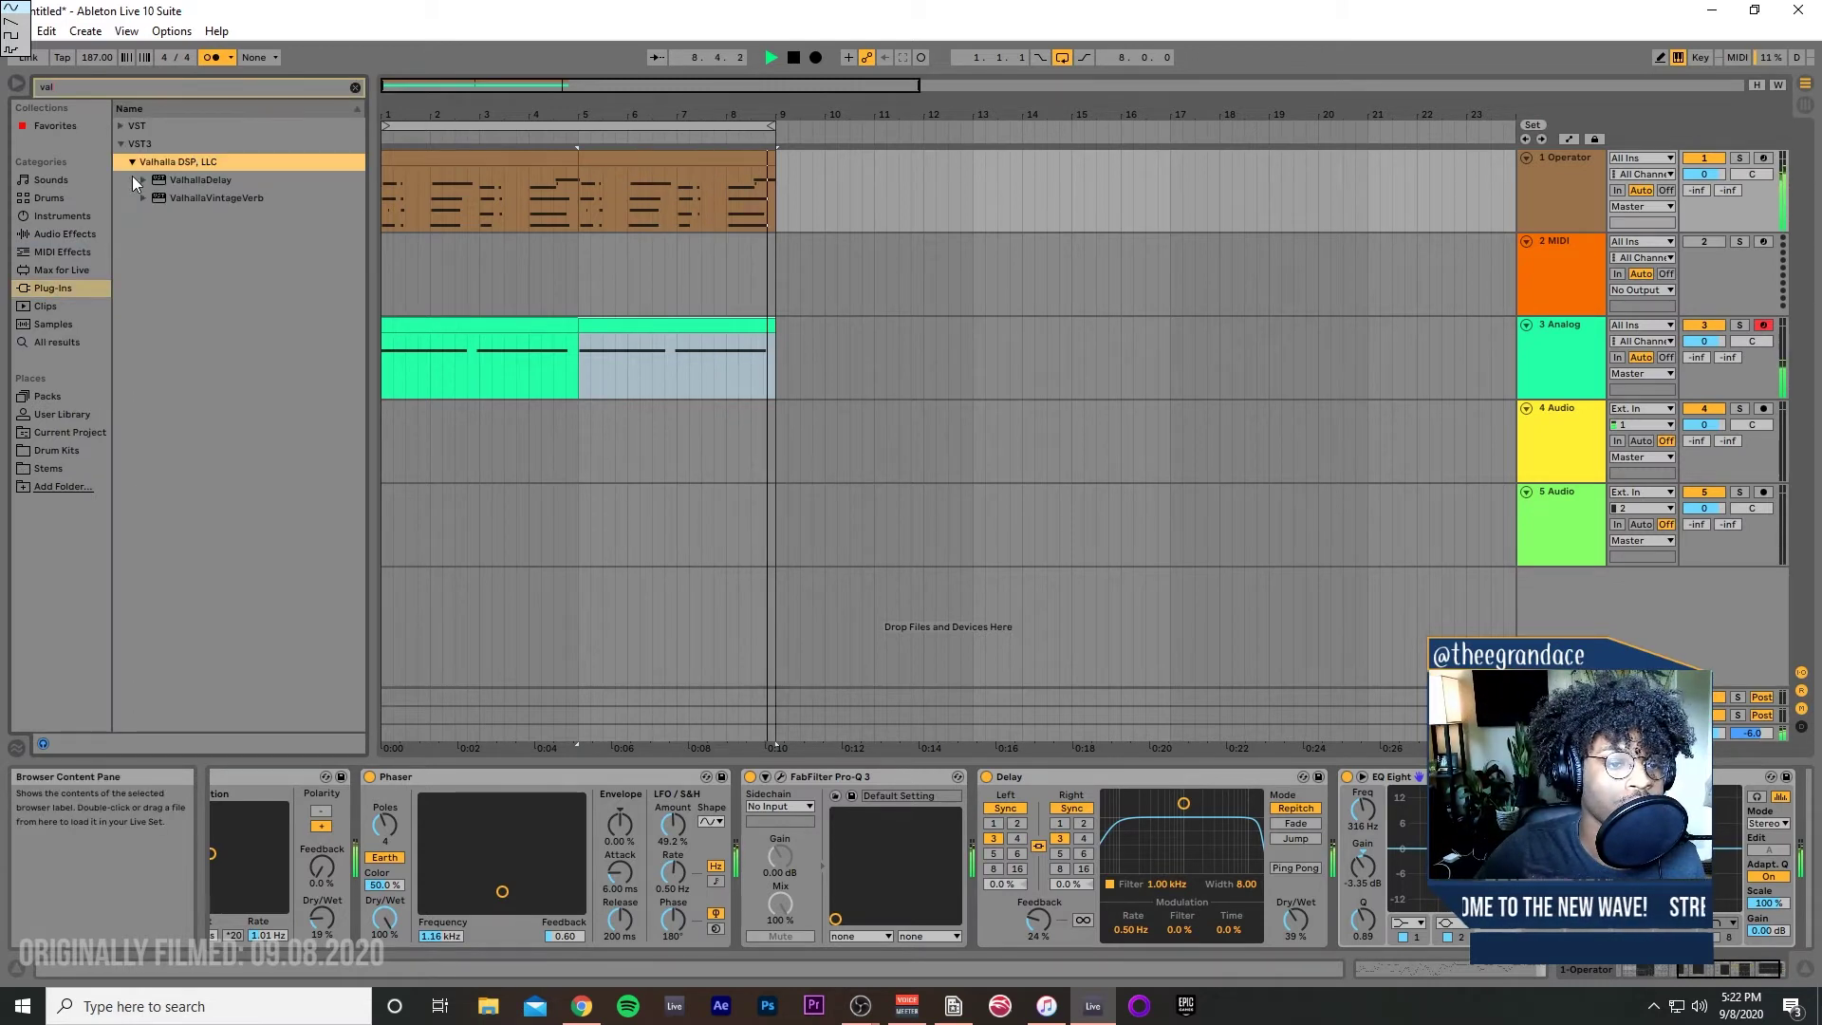
pyautogui.click(184, 193)
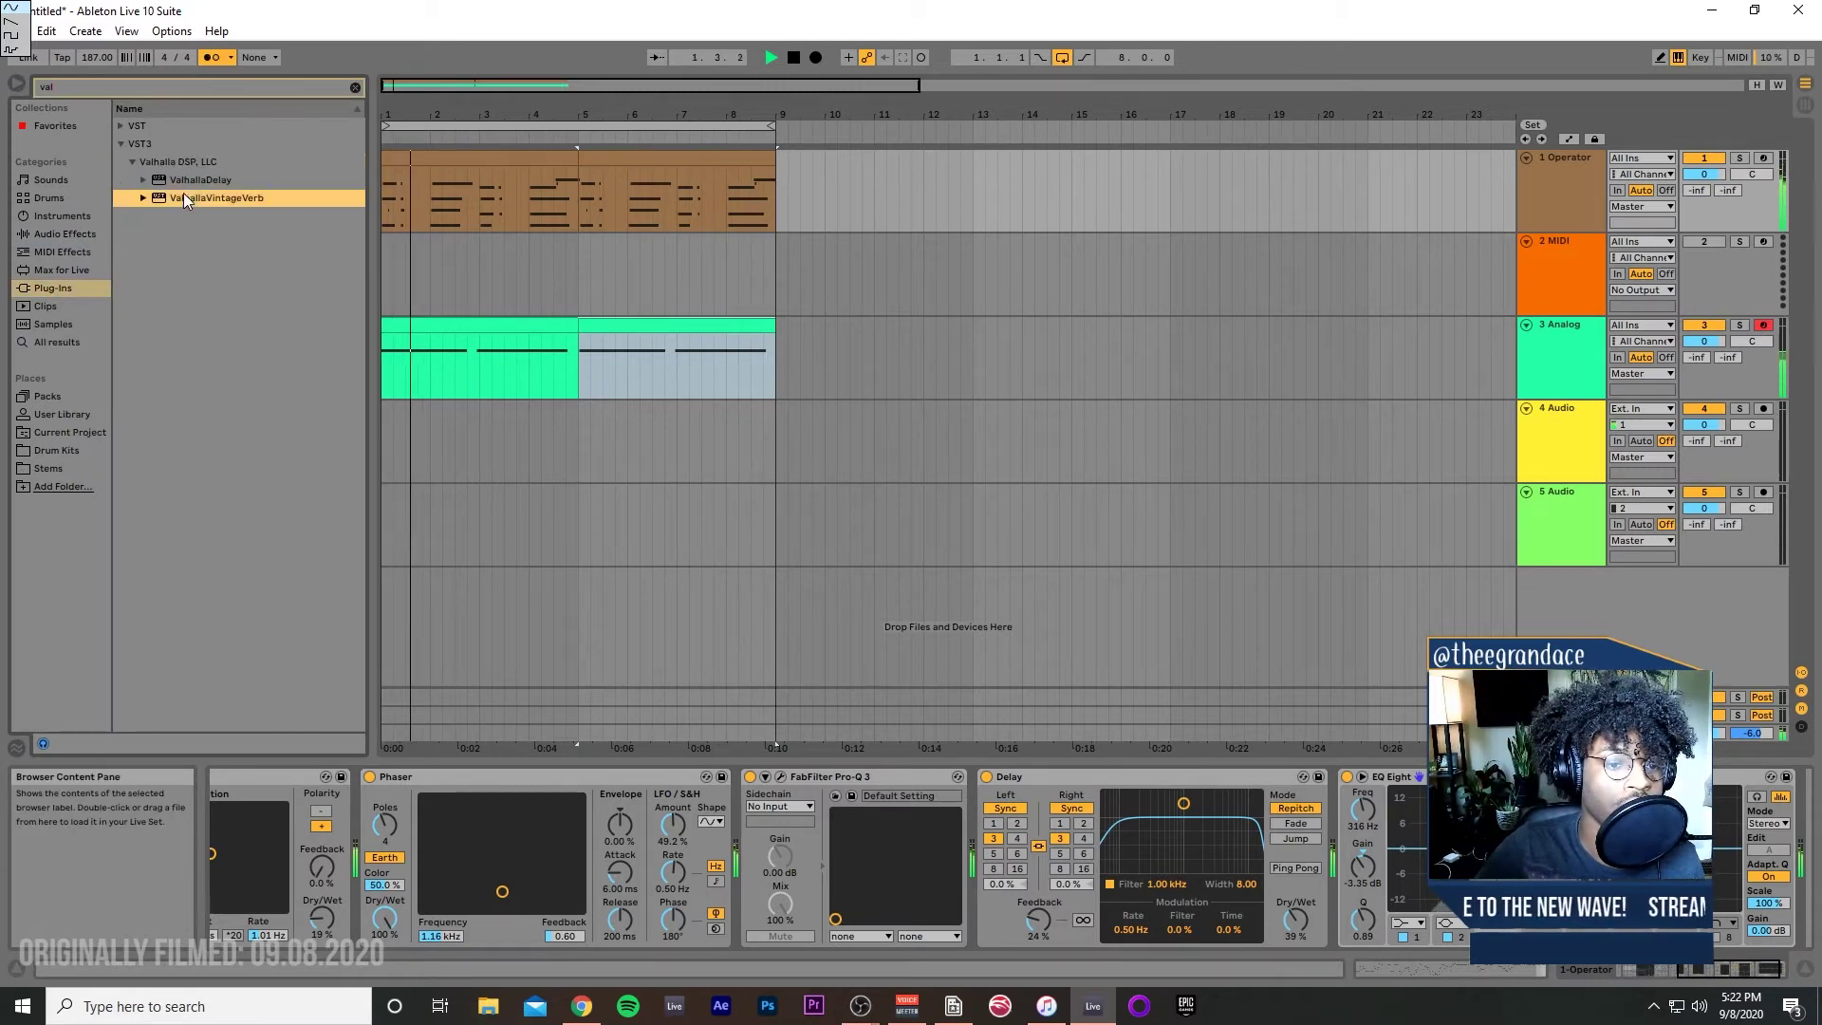
pyautogui.click(112, 125)
pyautogui.click(131, 146)
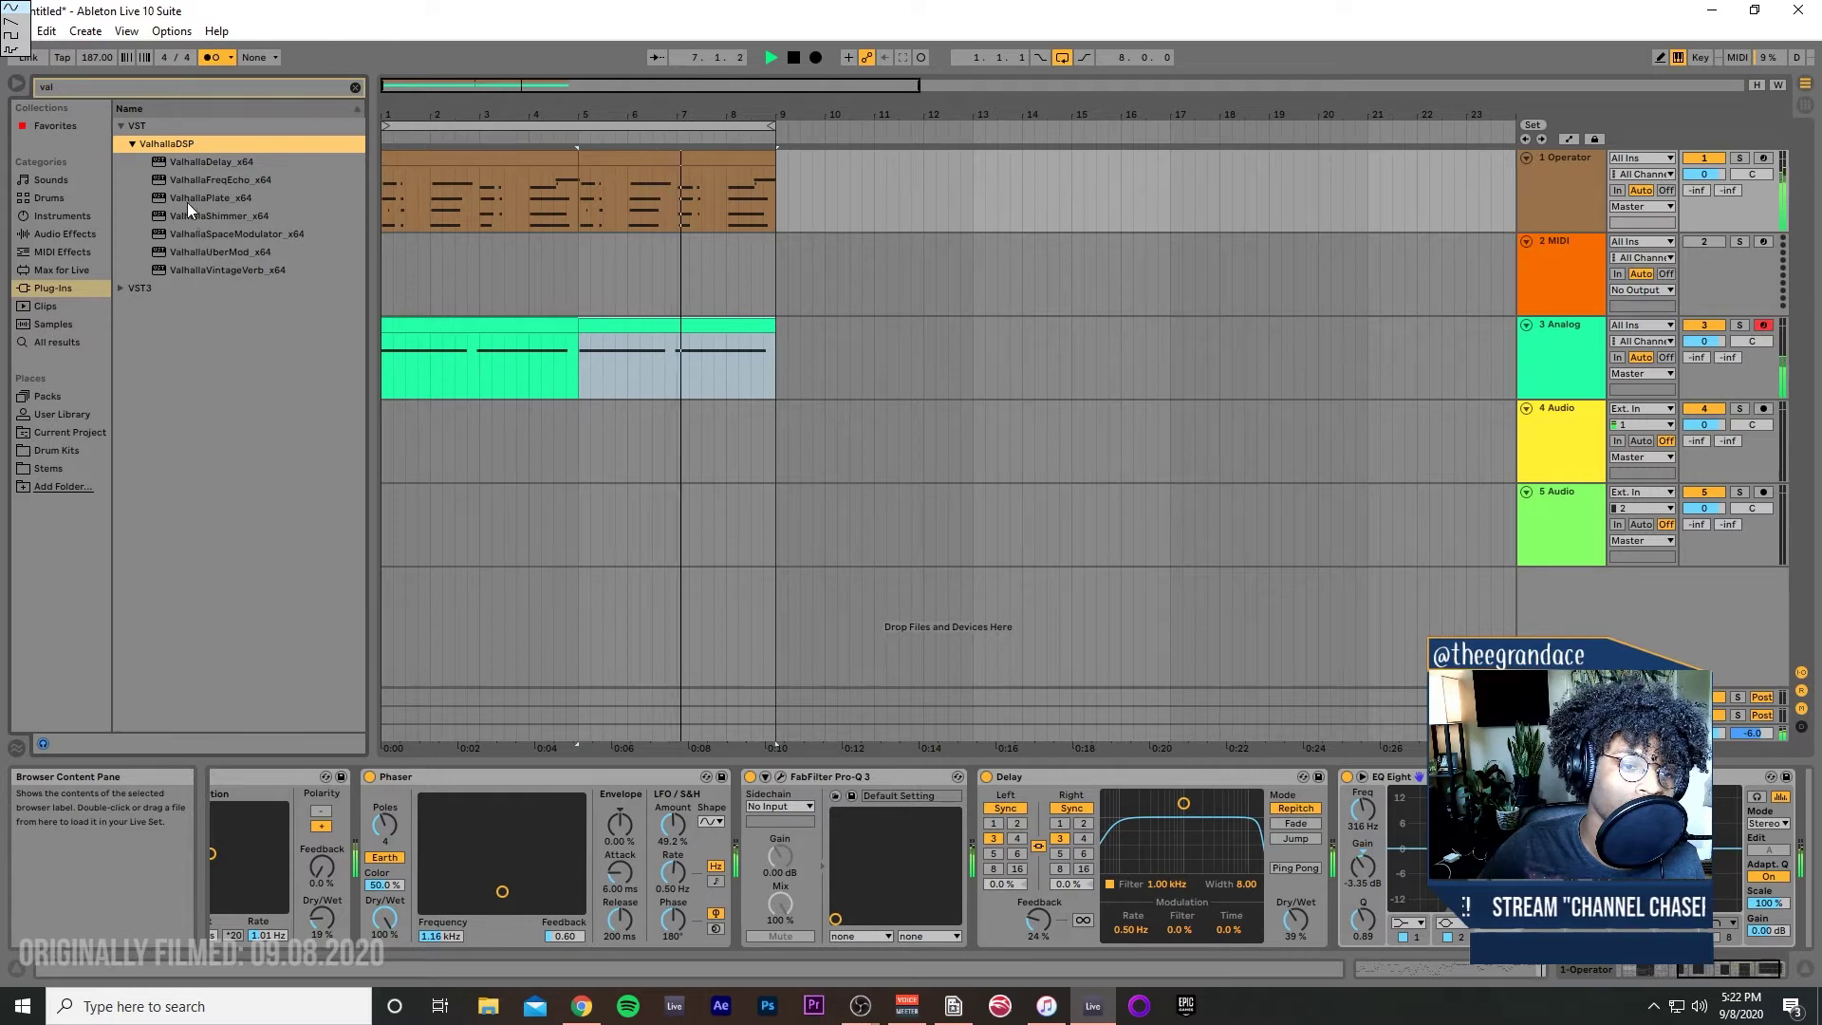
pyautogui.doubleClick(237, 270)
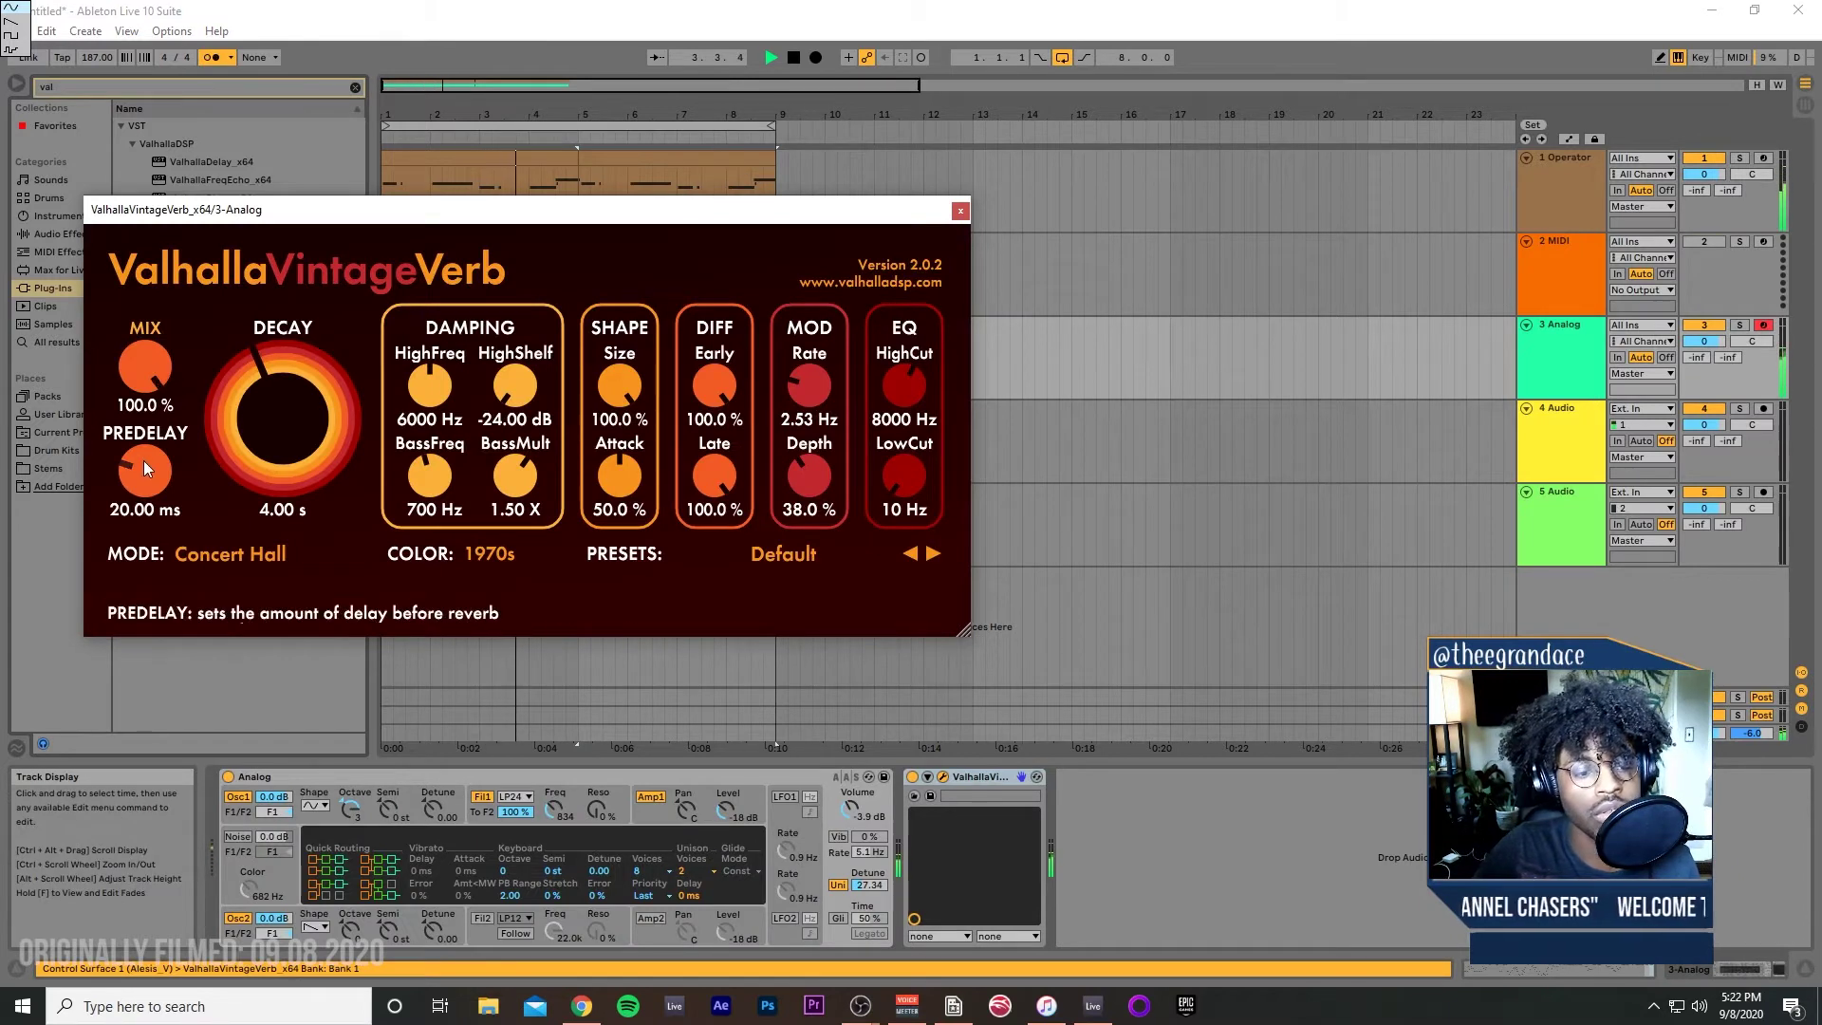
# Step: Set the reverb's predelay to 29.14 ms, decay to 0.81 s, high cut to 5650 Hz and low cut to 310 Hz
pyautogui.moveTo(144, 460); pyautogui.dragTo(145, 446)
pyautogui.moveTo(244, 401); pyautogui.dragTo(240, 452)
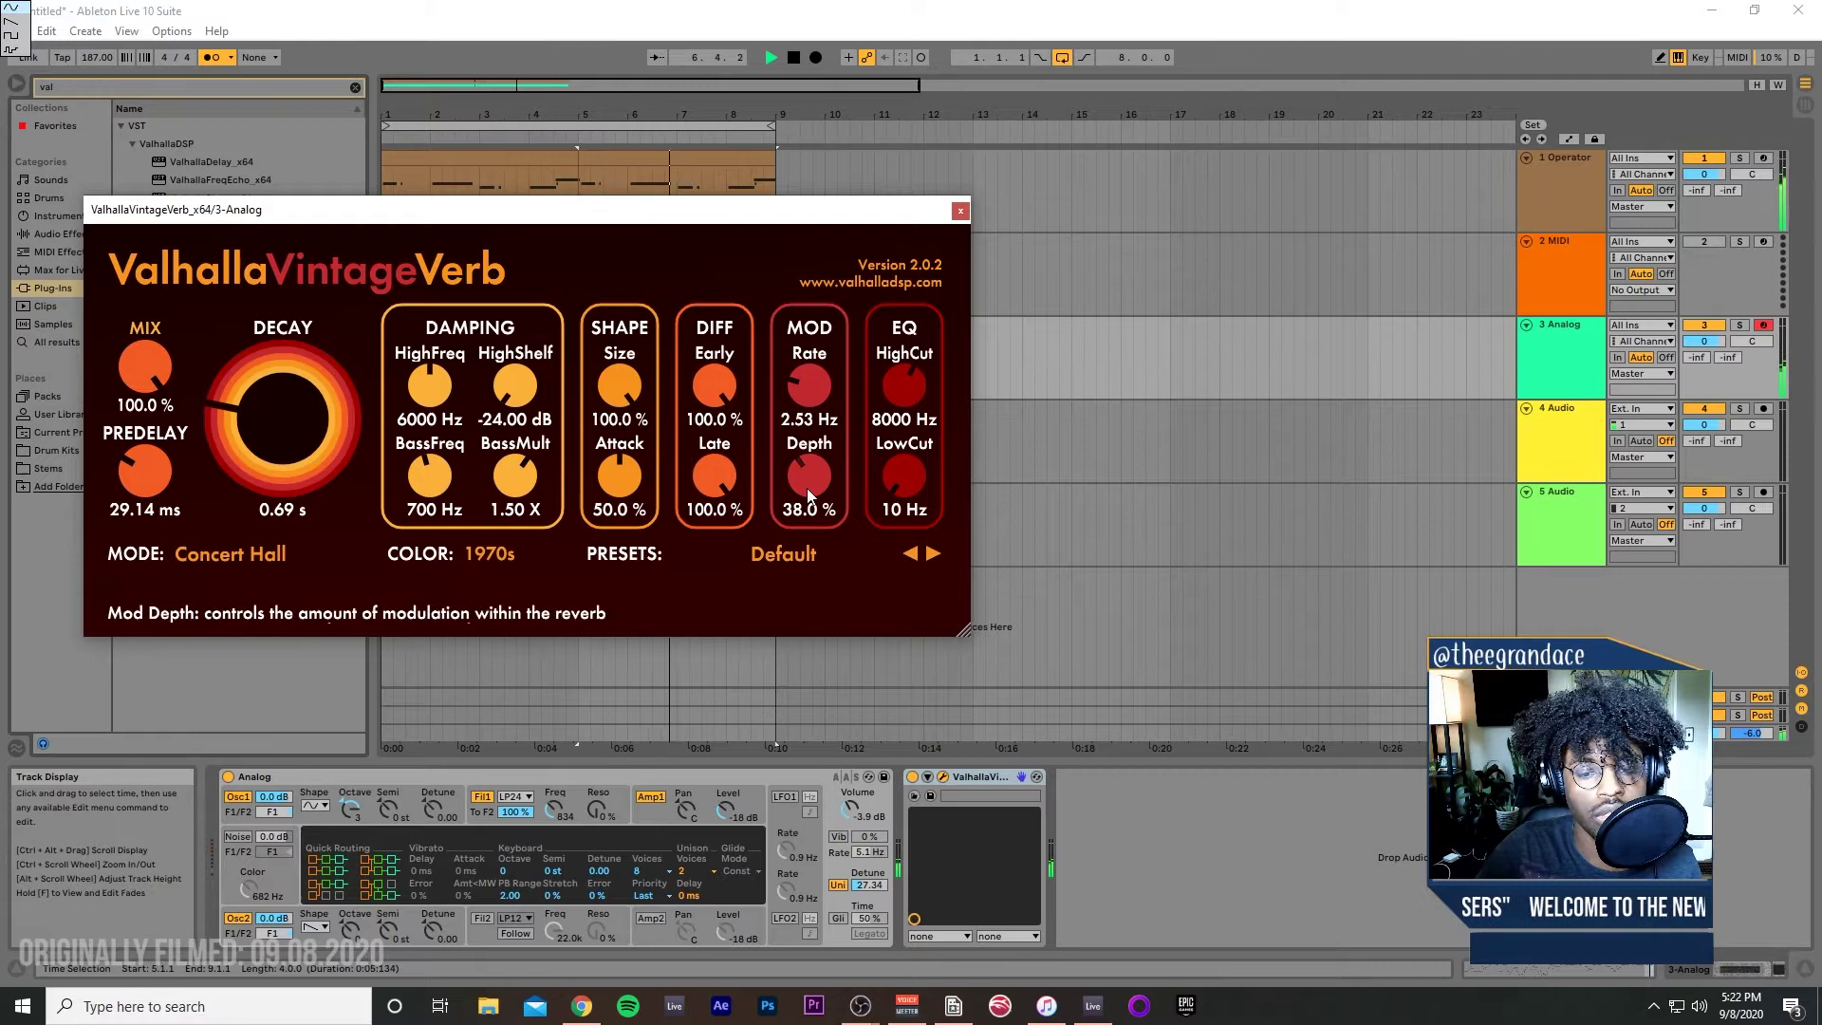
pyautogui.moveTo(908, 467); pyautogui.dragTo(877, 410)
pyautogui.moveTo(220, 437); pyautogui.dragTo(219, 427)
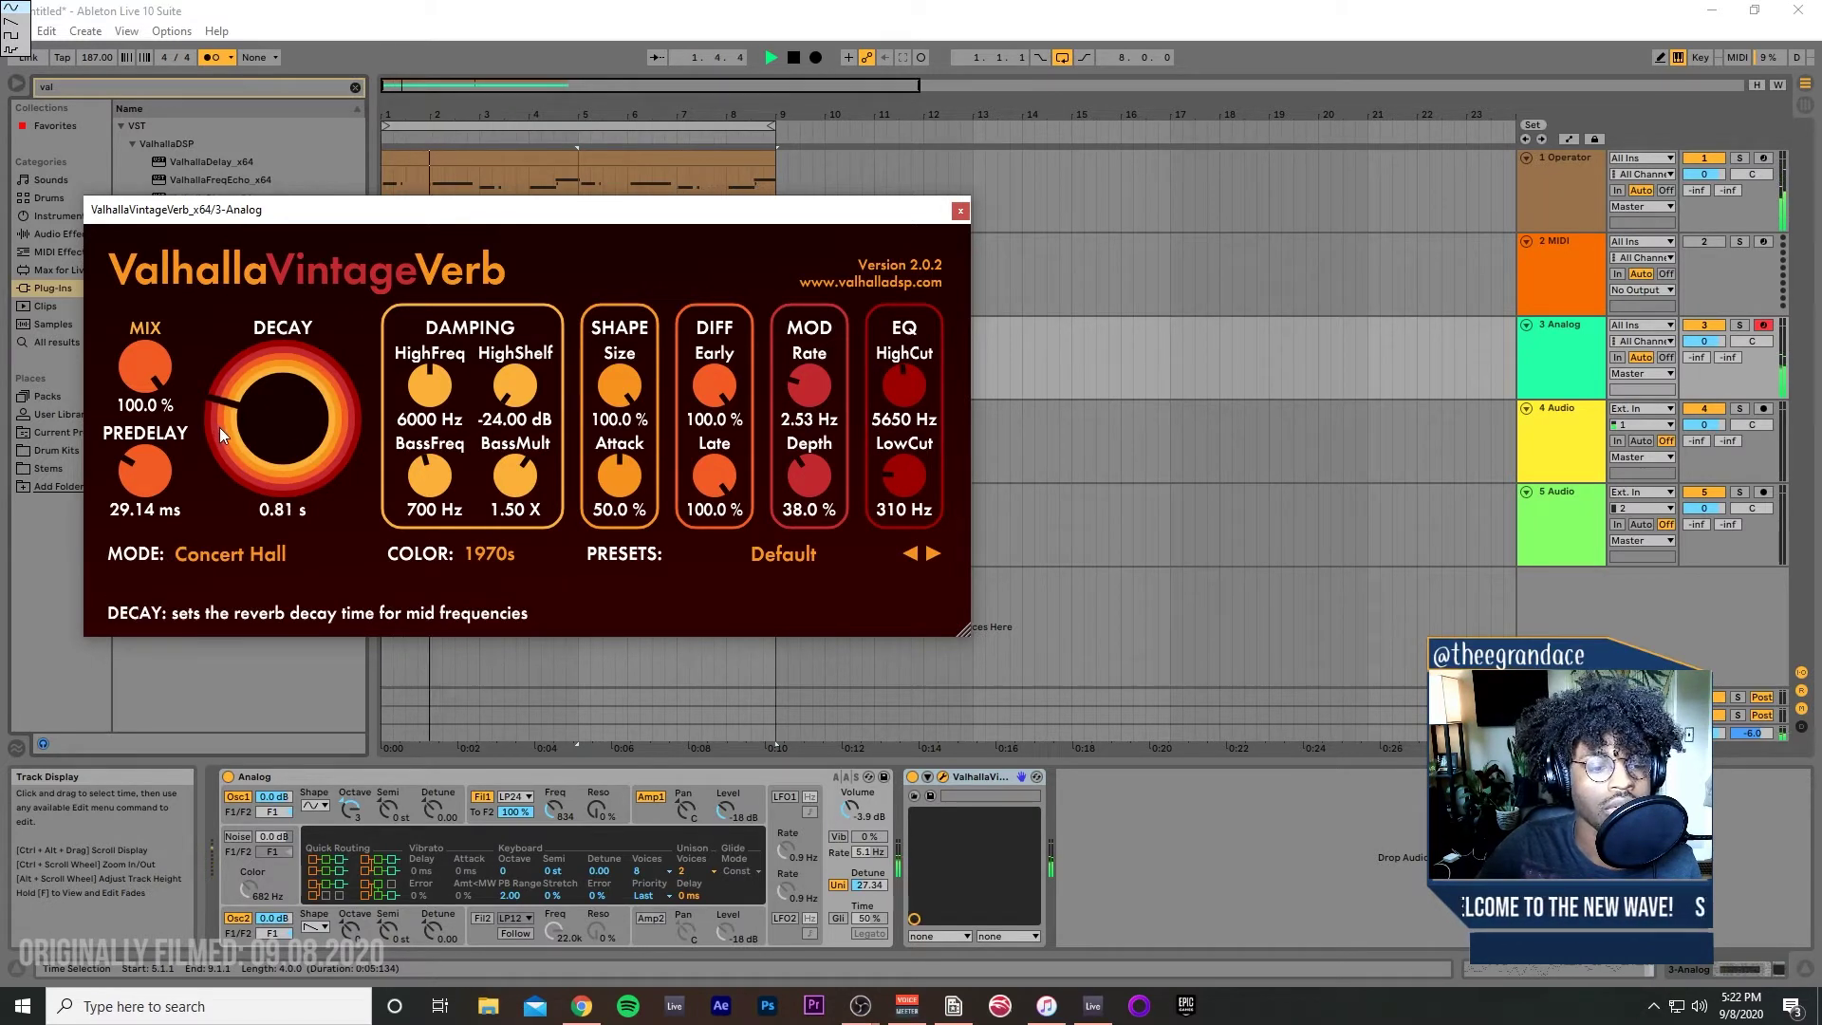
pyautogui.click(961, 210)
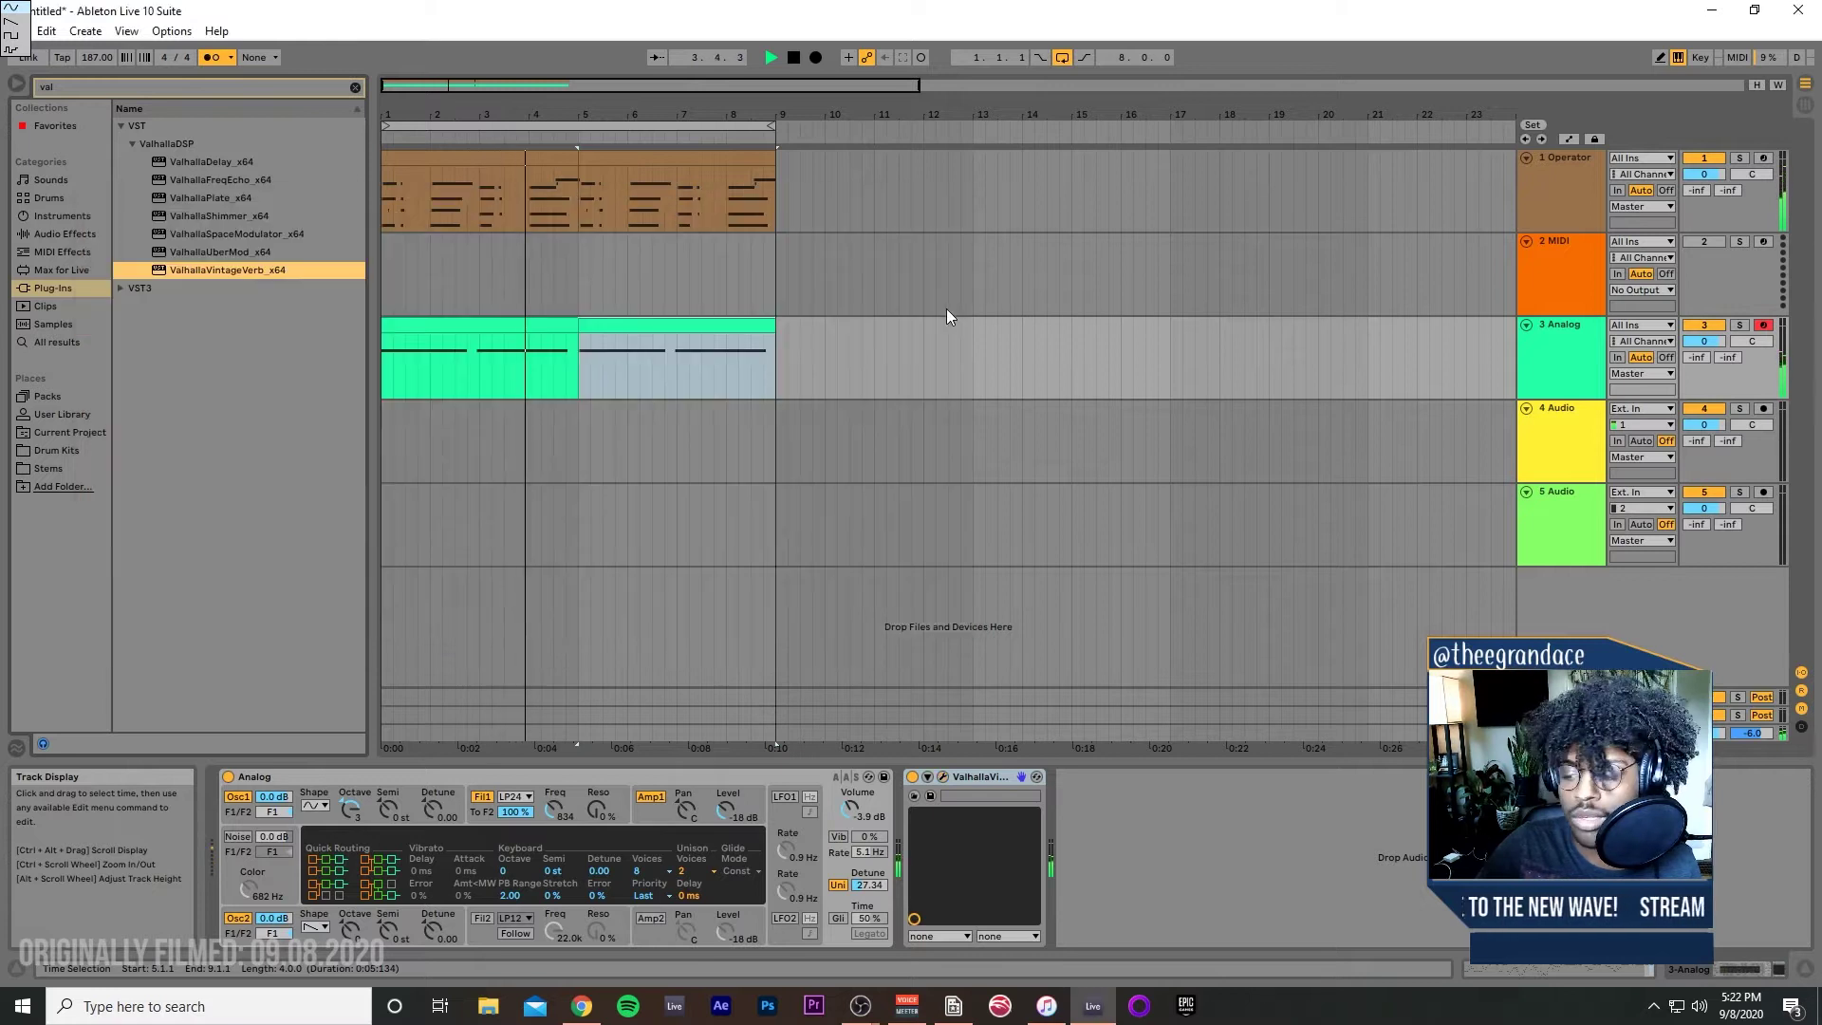
pyautogui.click(355, 88)
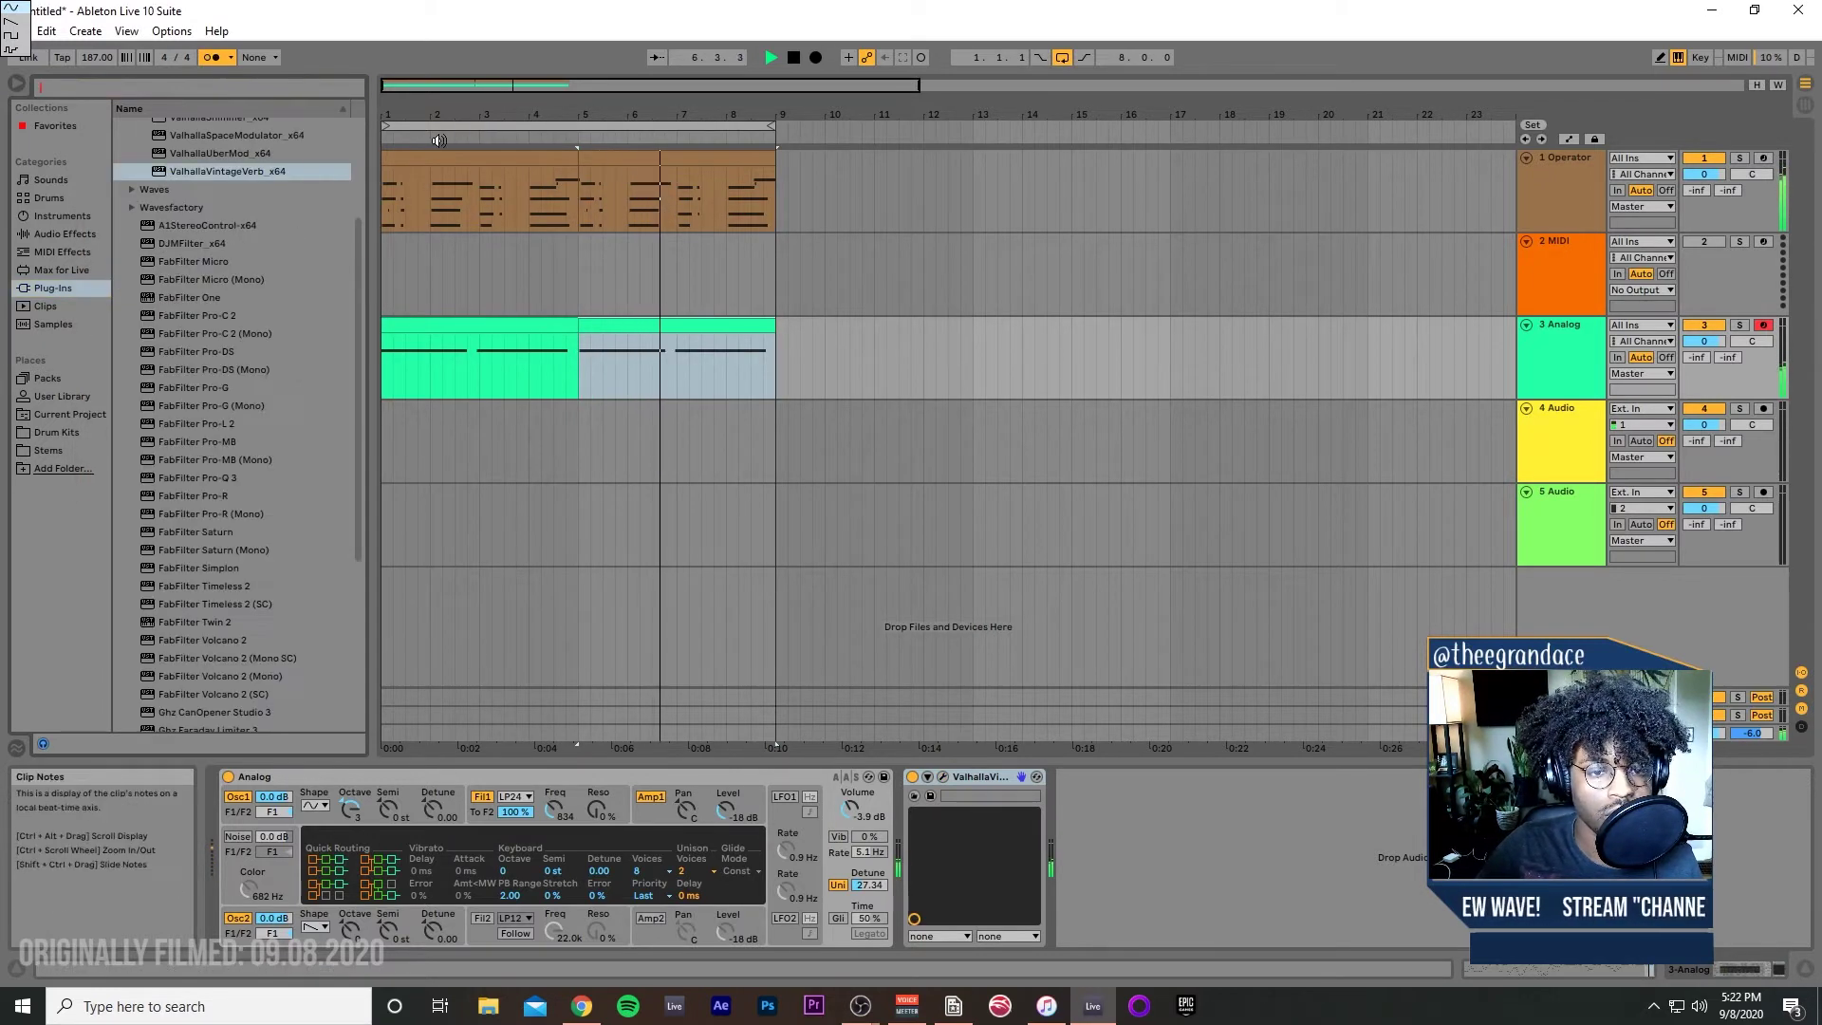
# Step: Set the synced time of the Operator track's Delay to 4 sixteenths on both channels
pyautogui.click(1594, 179)
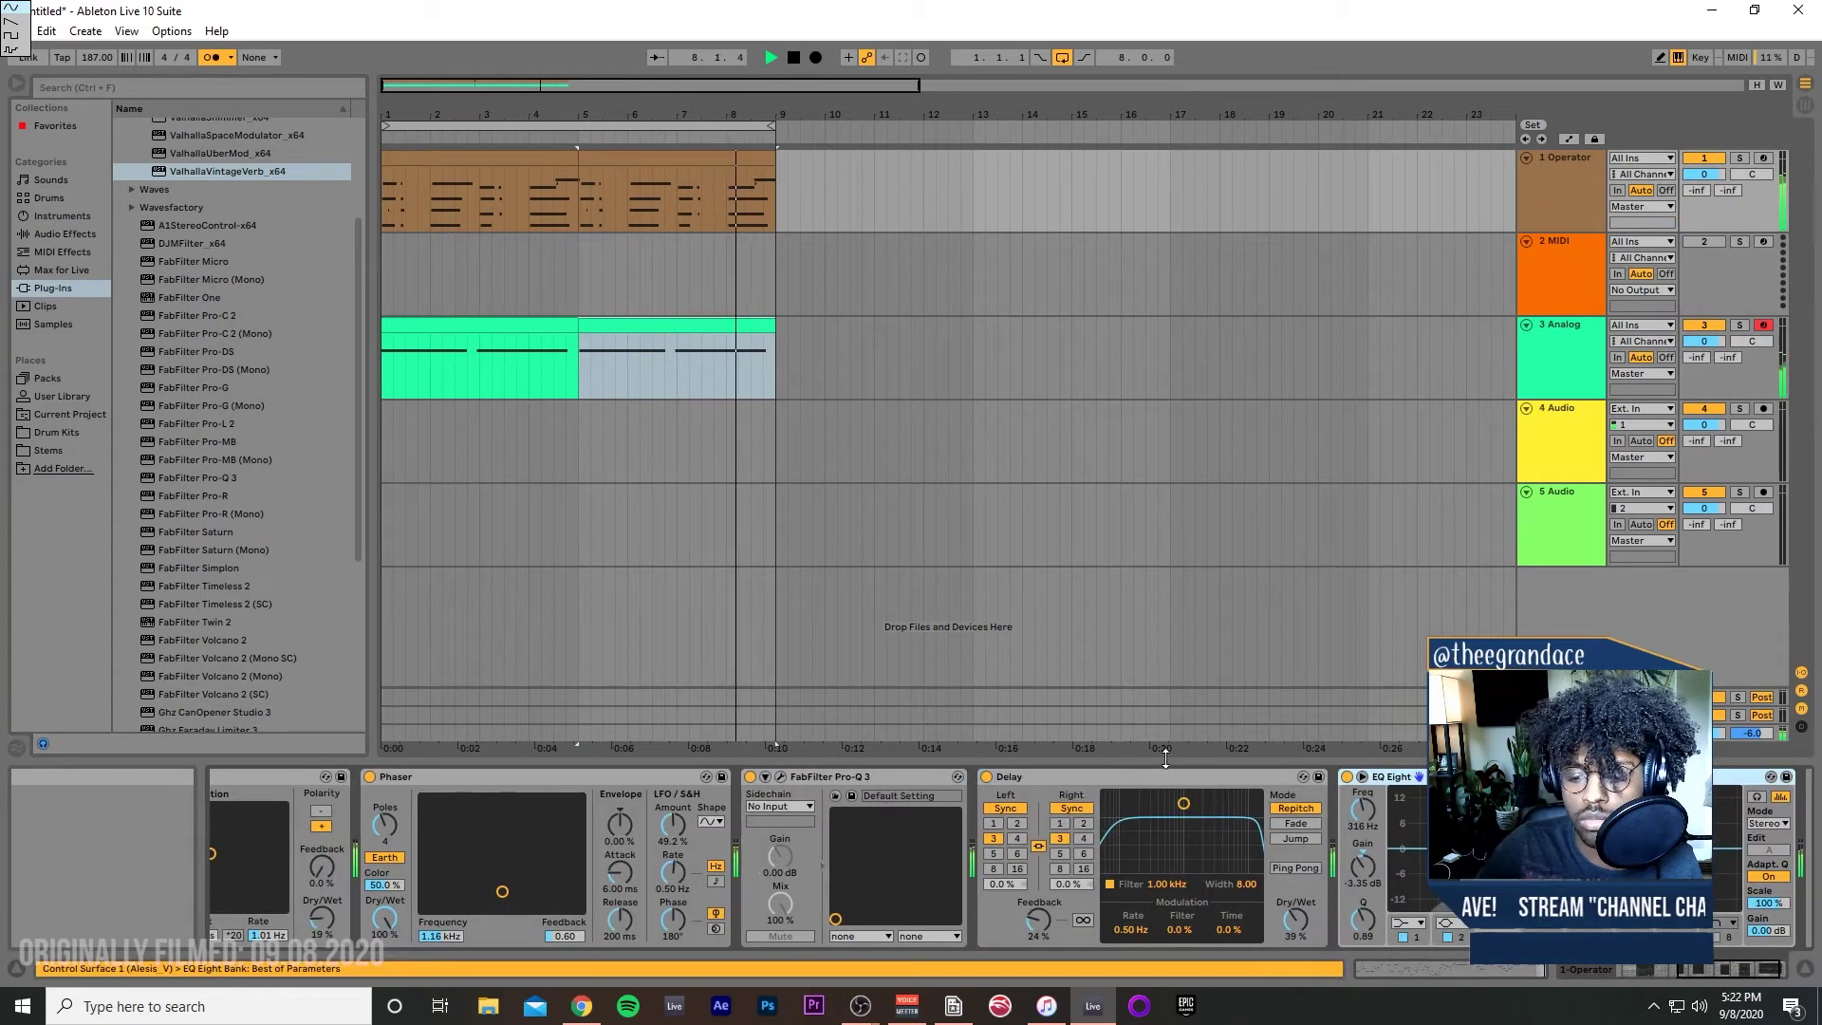
pyautogui.click(1083, 839)
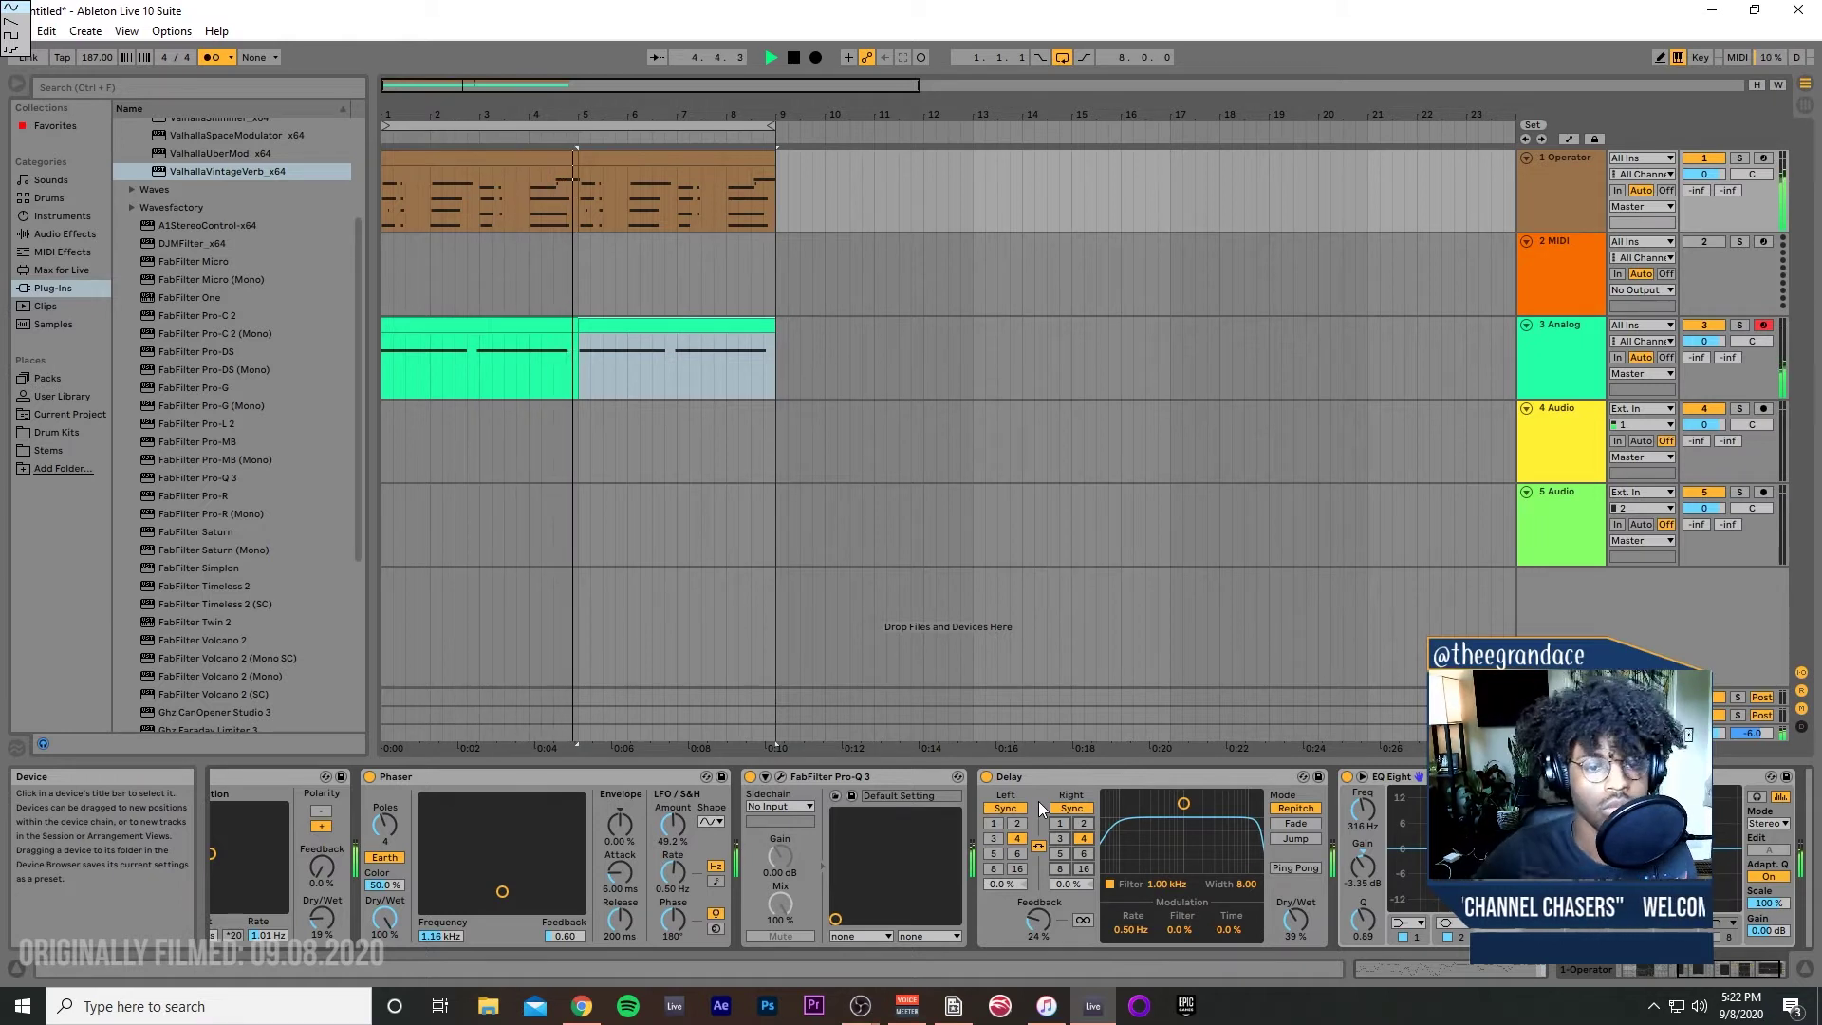
# Step: Add a Chorus after the reverb on the Analog track with Dry/Wet at 46%, and turn off Analog's unison
pyautogui.moveTo(199, 180); pyautogui.dragTo(1592, 354)
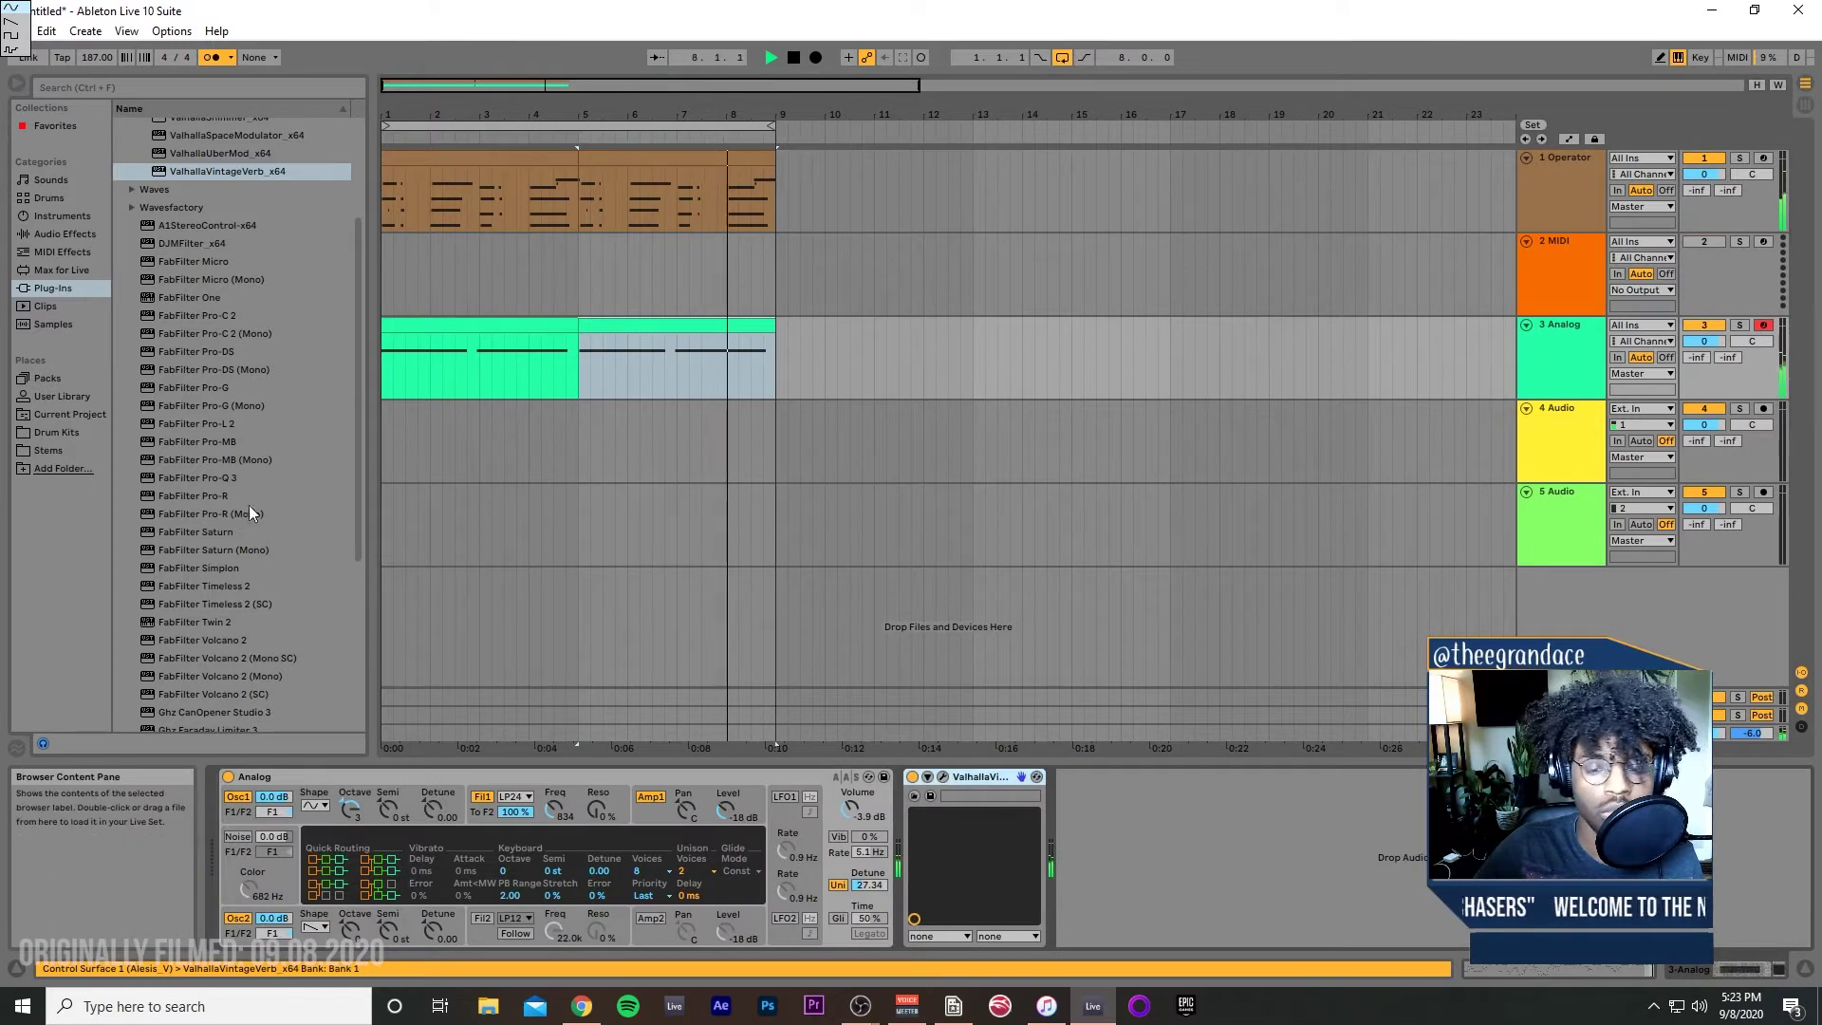
pyautogui.click(80, 234)
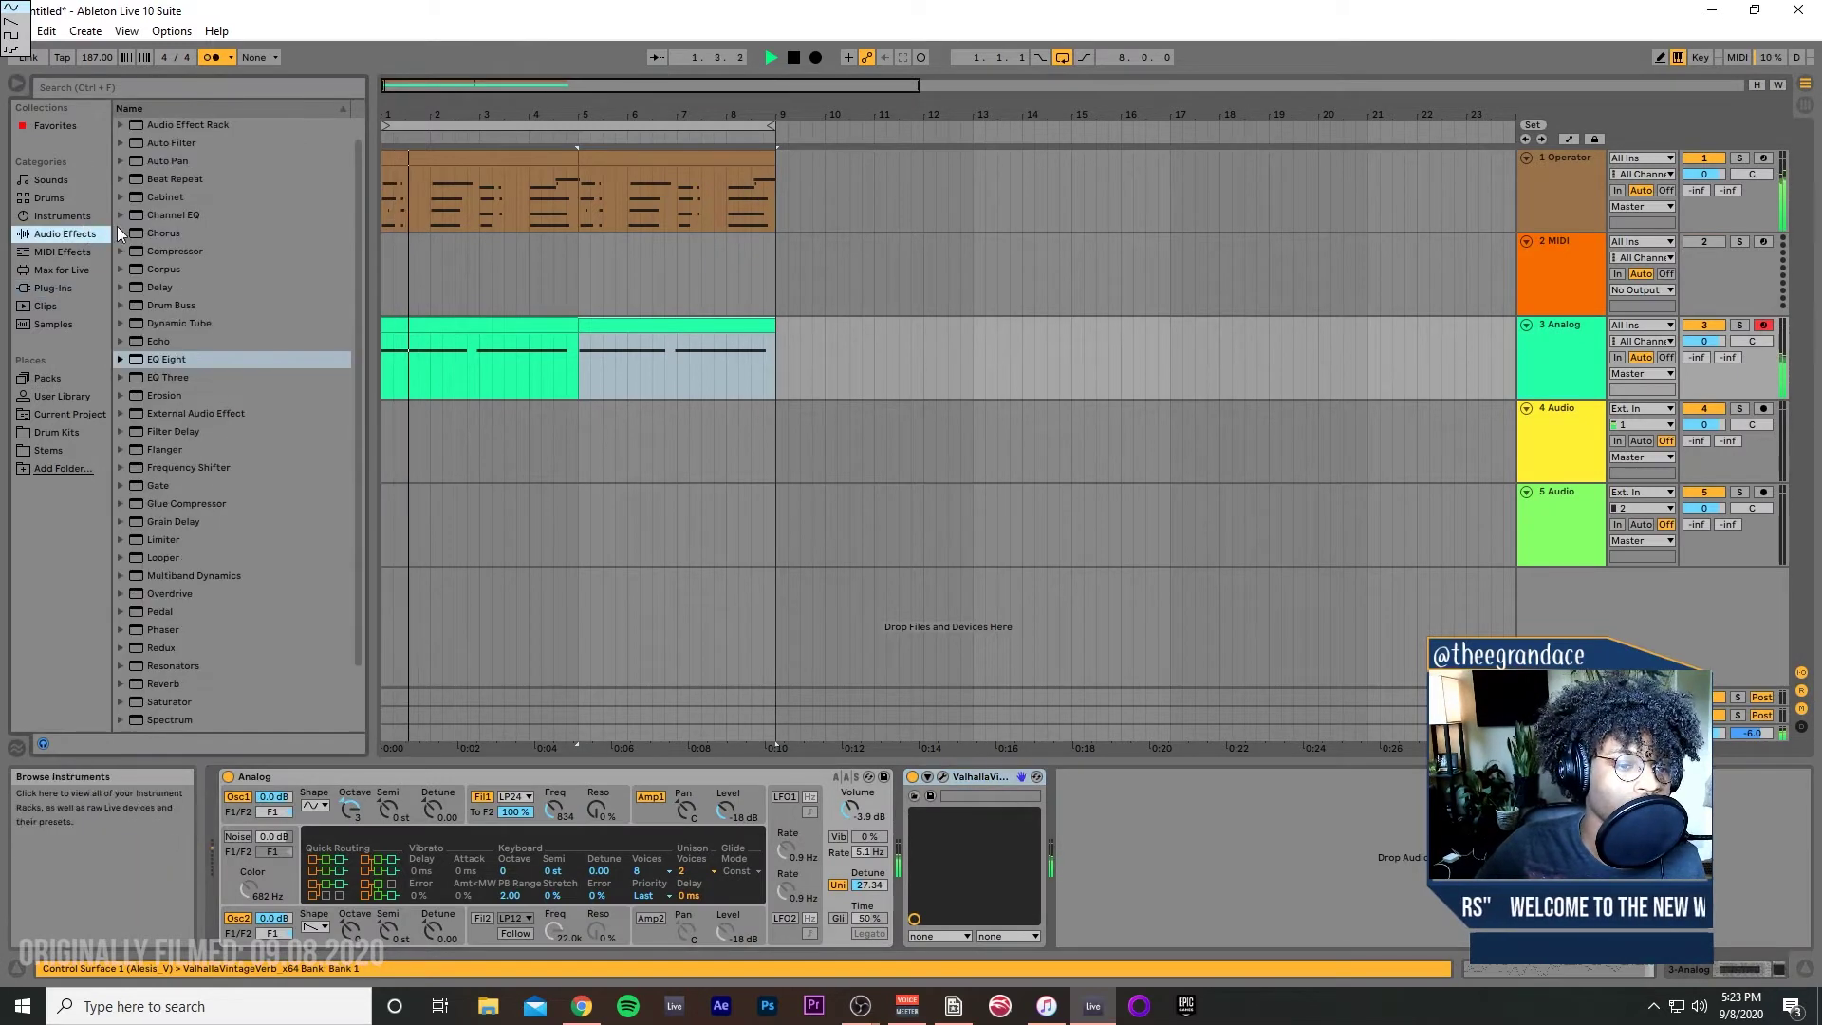
pyautogui.click(150, 234)
pyautogui.moveTo(983, 1013); pyautogui.dragTo(1090, 856)
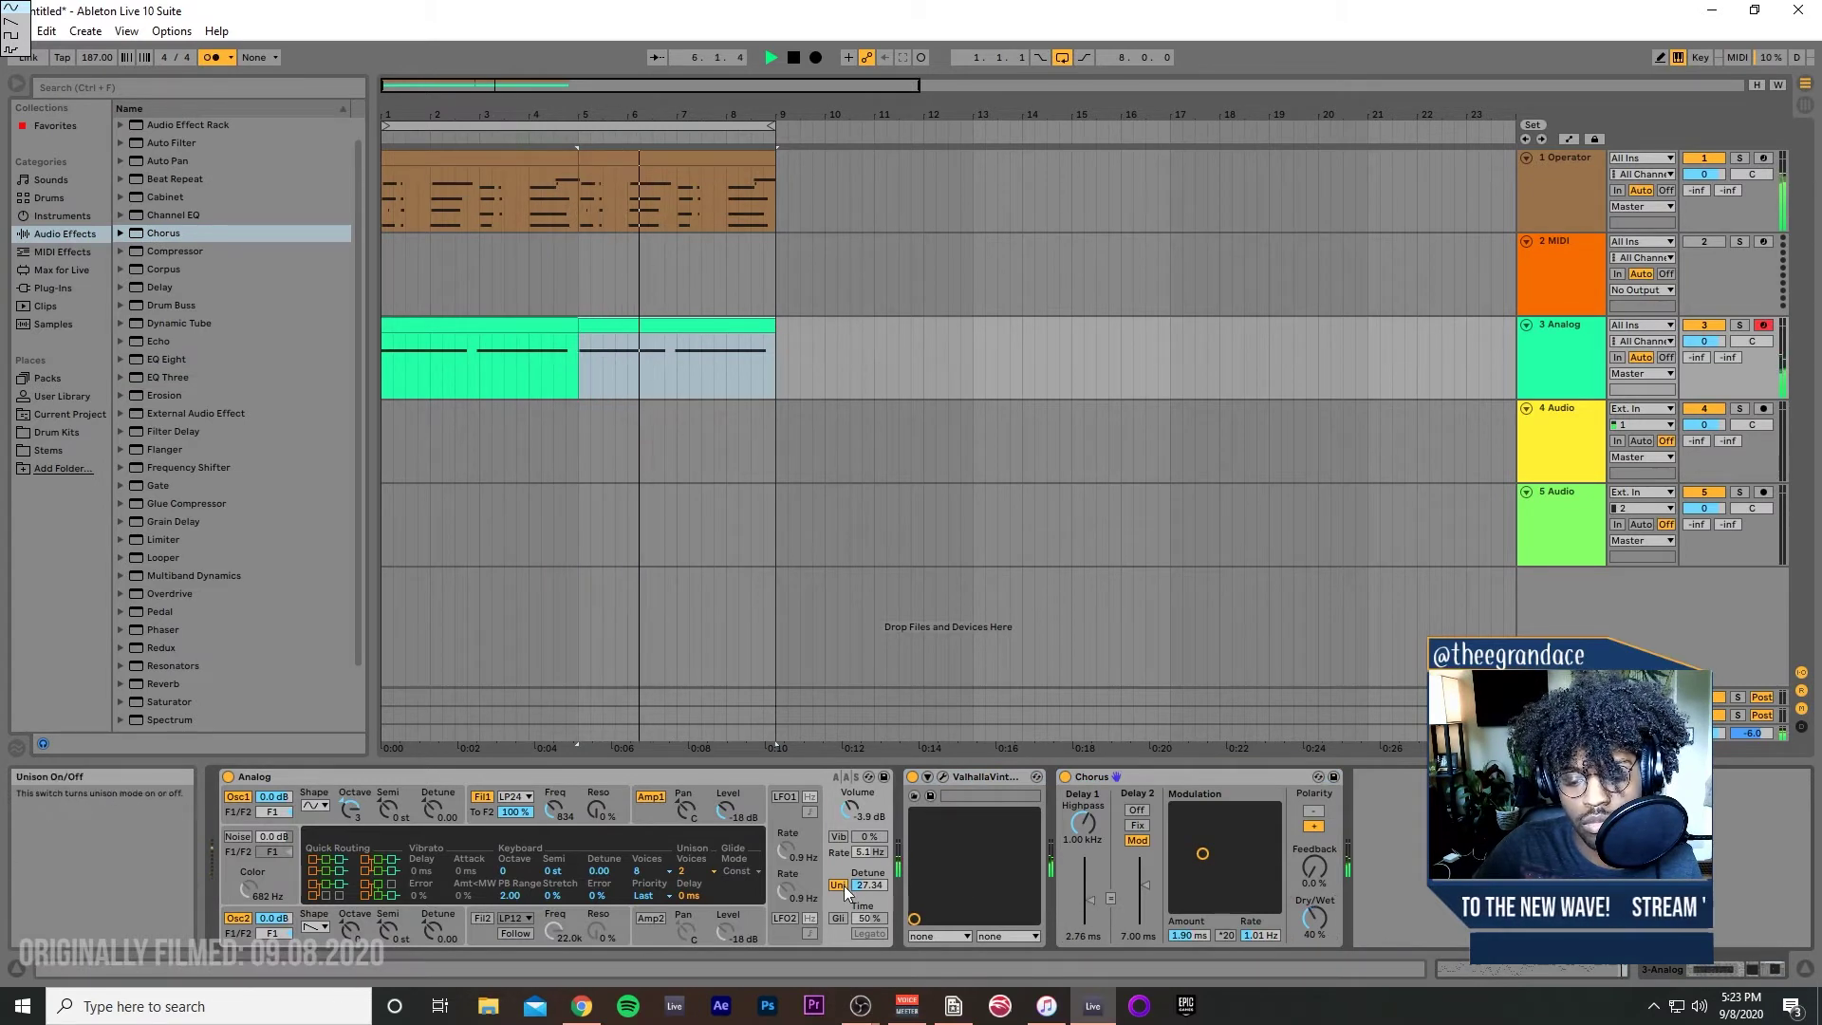
pyautogui.moveTo(1312, 909); pyautogui.dragTo(1312, 903)
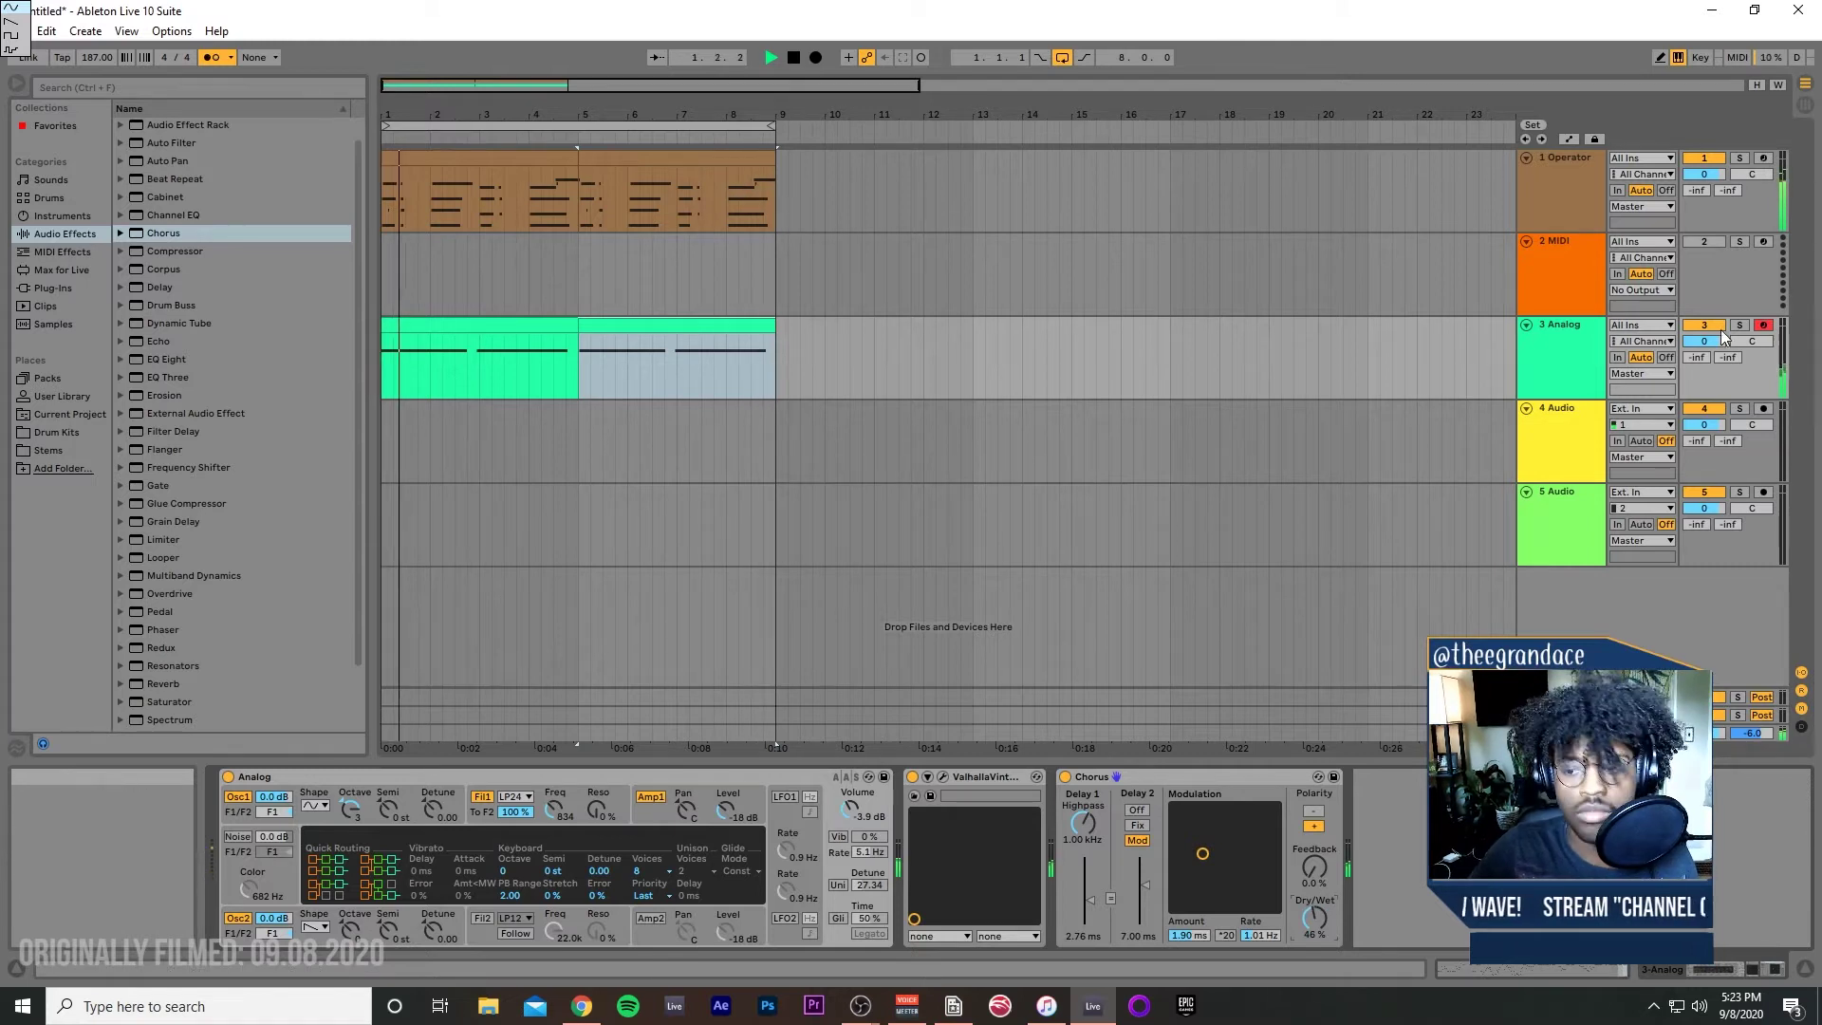
pyautogui.click(1553, 355)
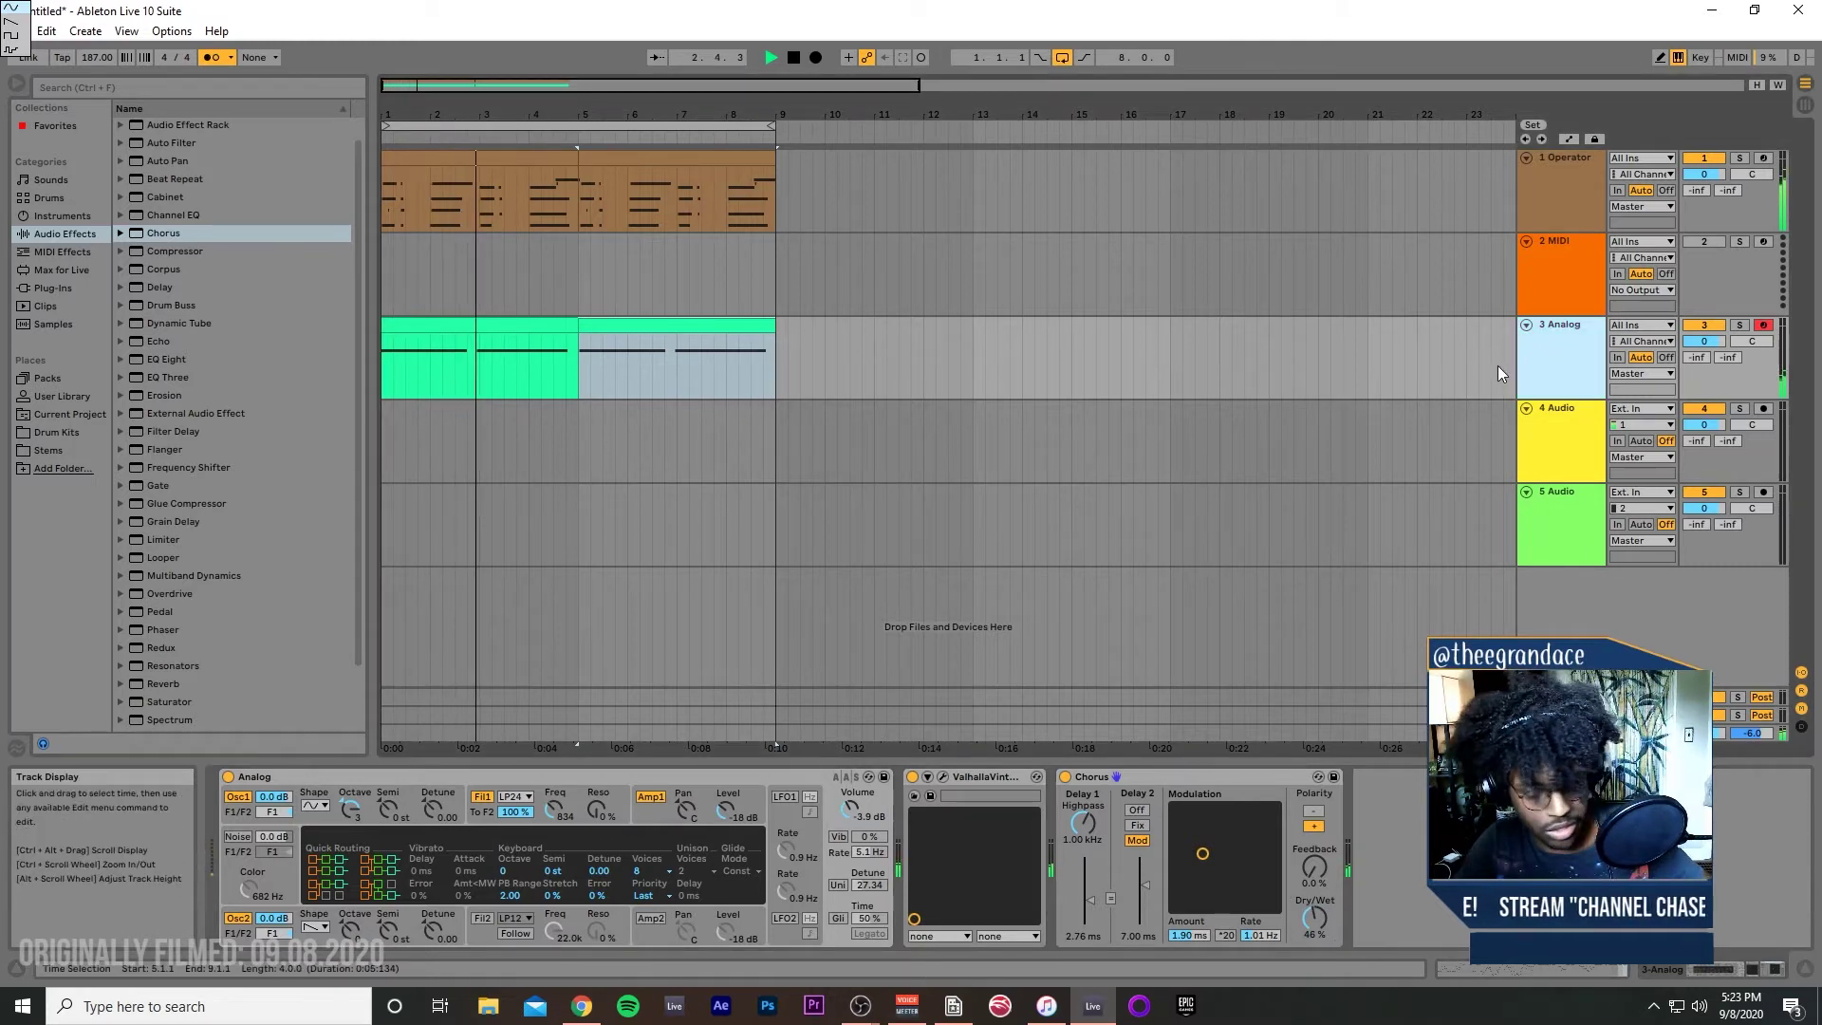
# Step: Open the Isaiah Rashad x Mick Jenkins kit in the Drum Kits folder to show its sample folders
pyautogui.click(42, 288)
pyautogui.click(55, 216)
pyautogui.click(68, 236)
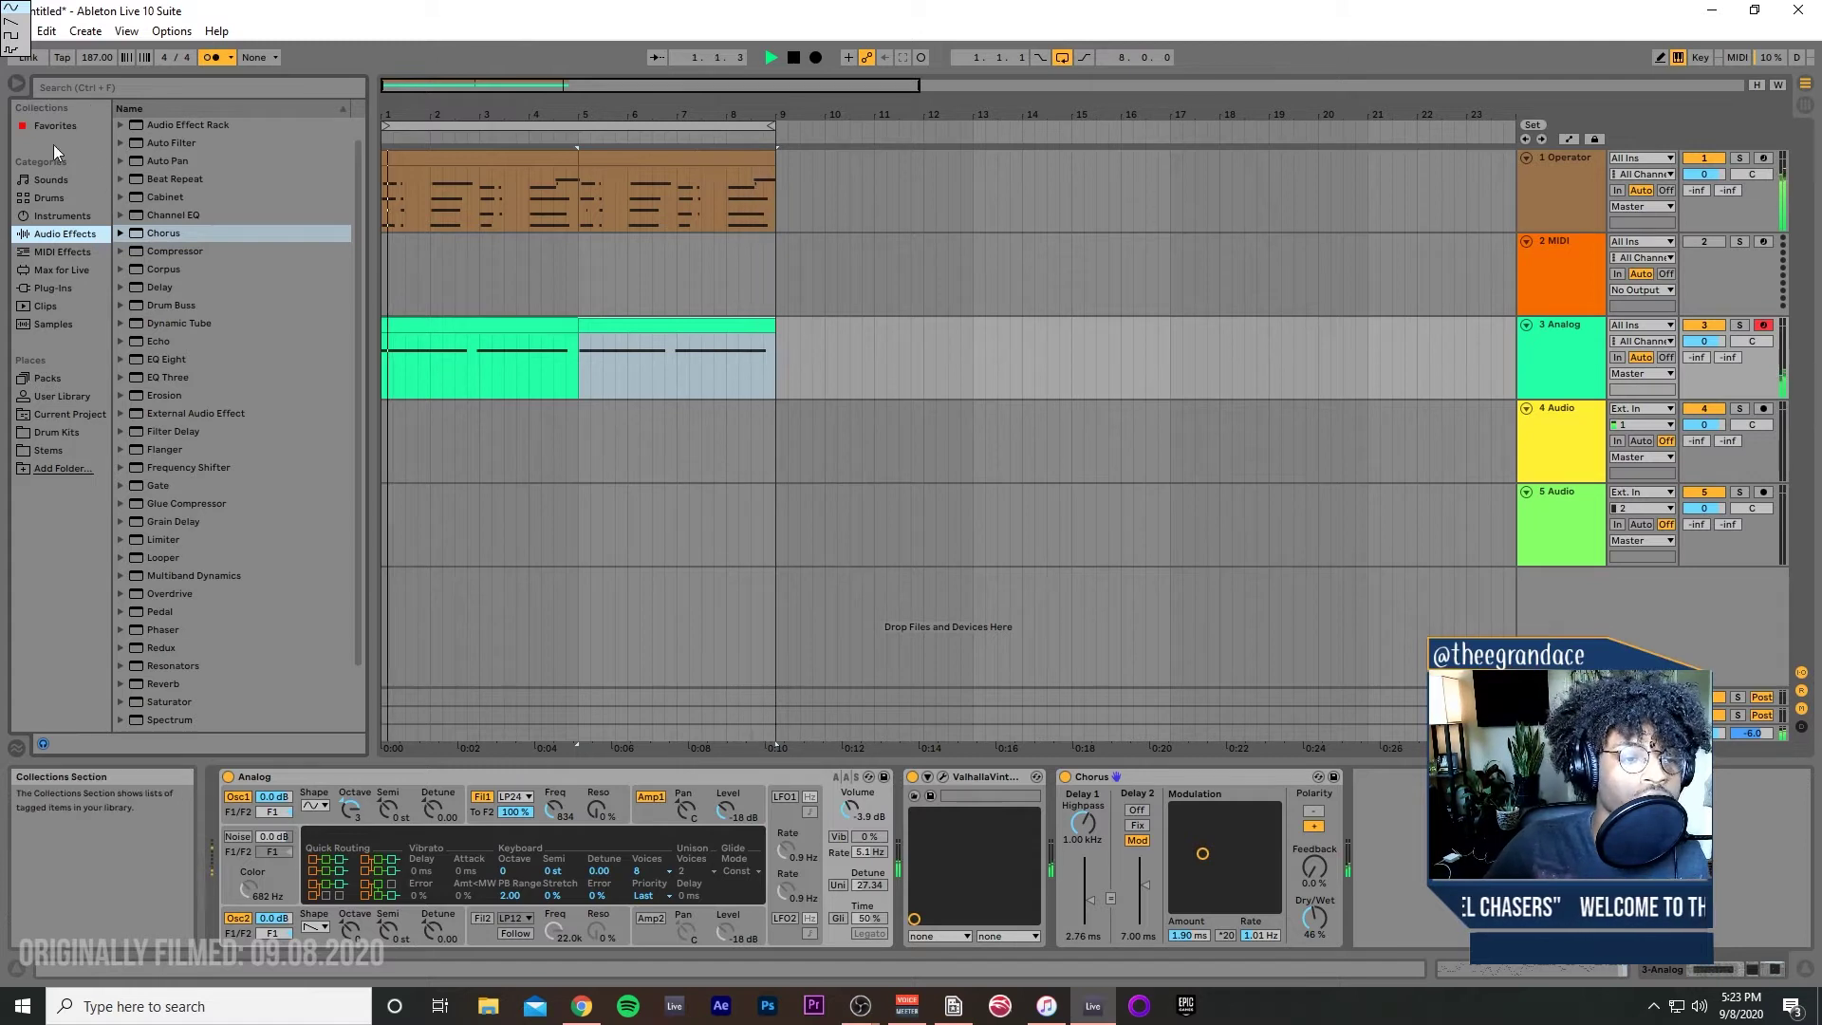
pyautogui.click(59, 432)
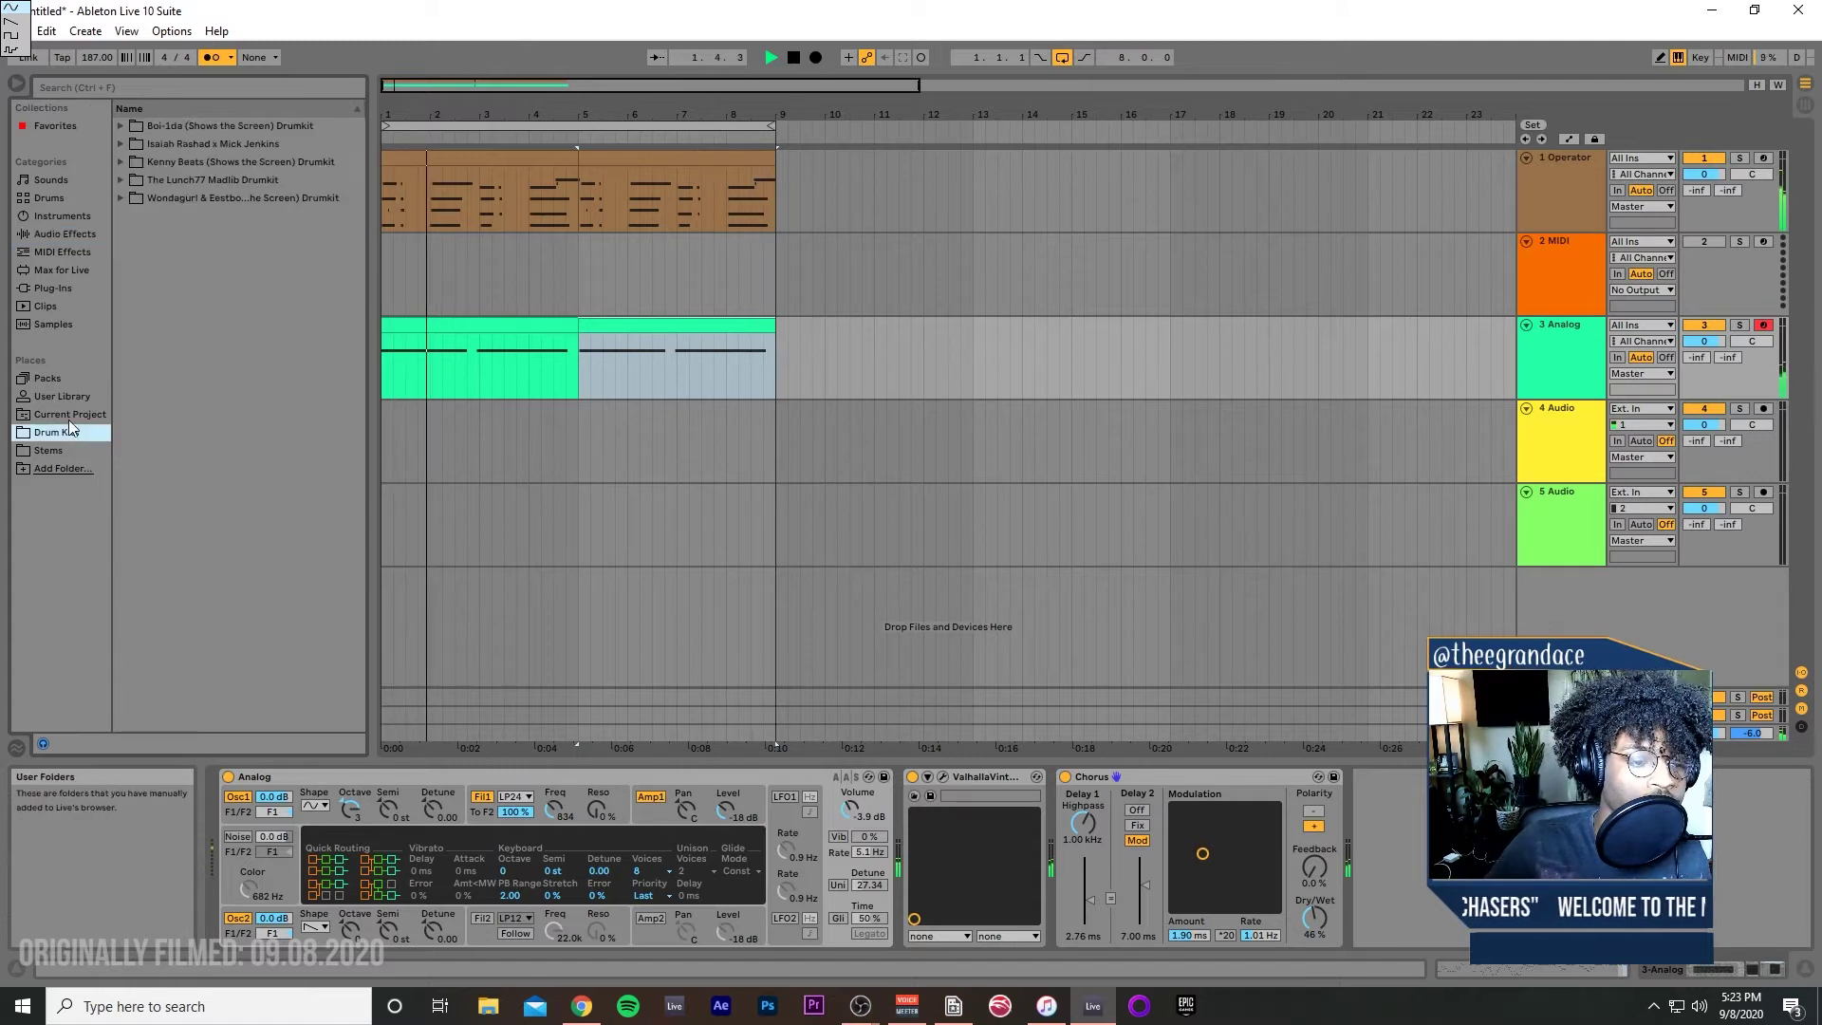
pyautogui.click(121, 143)
pyautogui.click(132, 161)
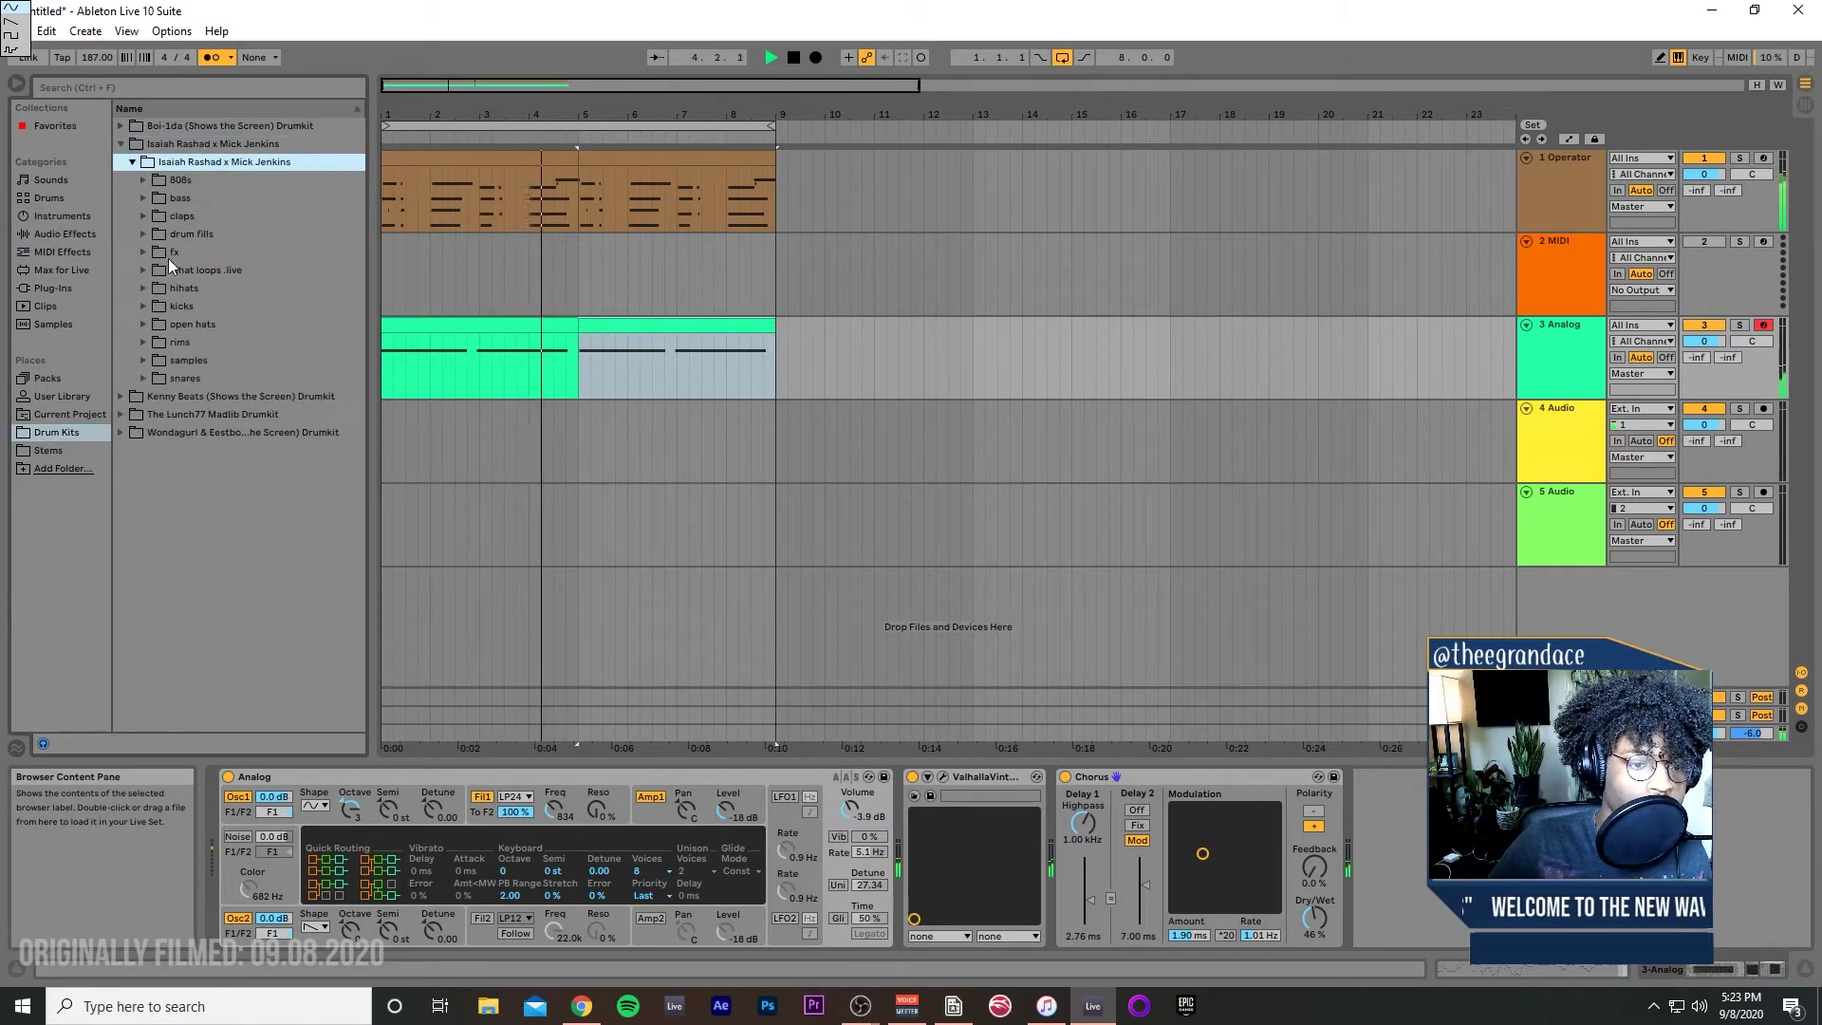
# Step: Audition the first boom bap hi-hat samples in the kit's hihats folder
pyautogui.click(226, 284)
pyautogui.press('Right')
pyautogui.press('Down')
pyautogui.press('Right')
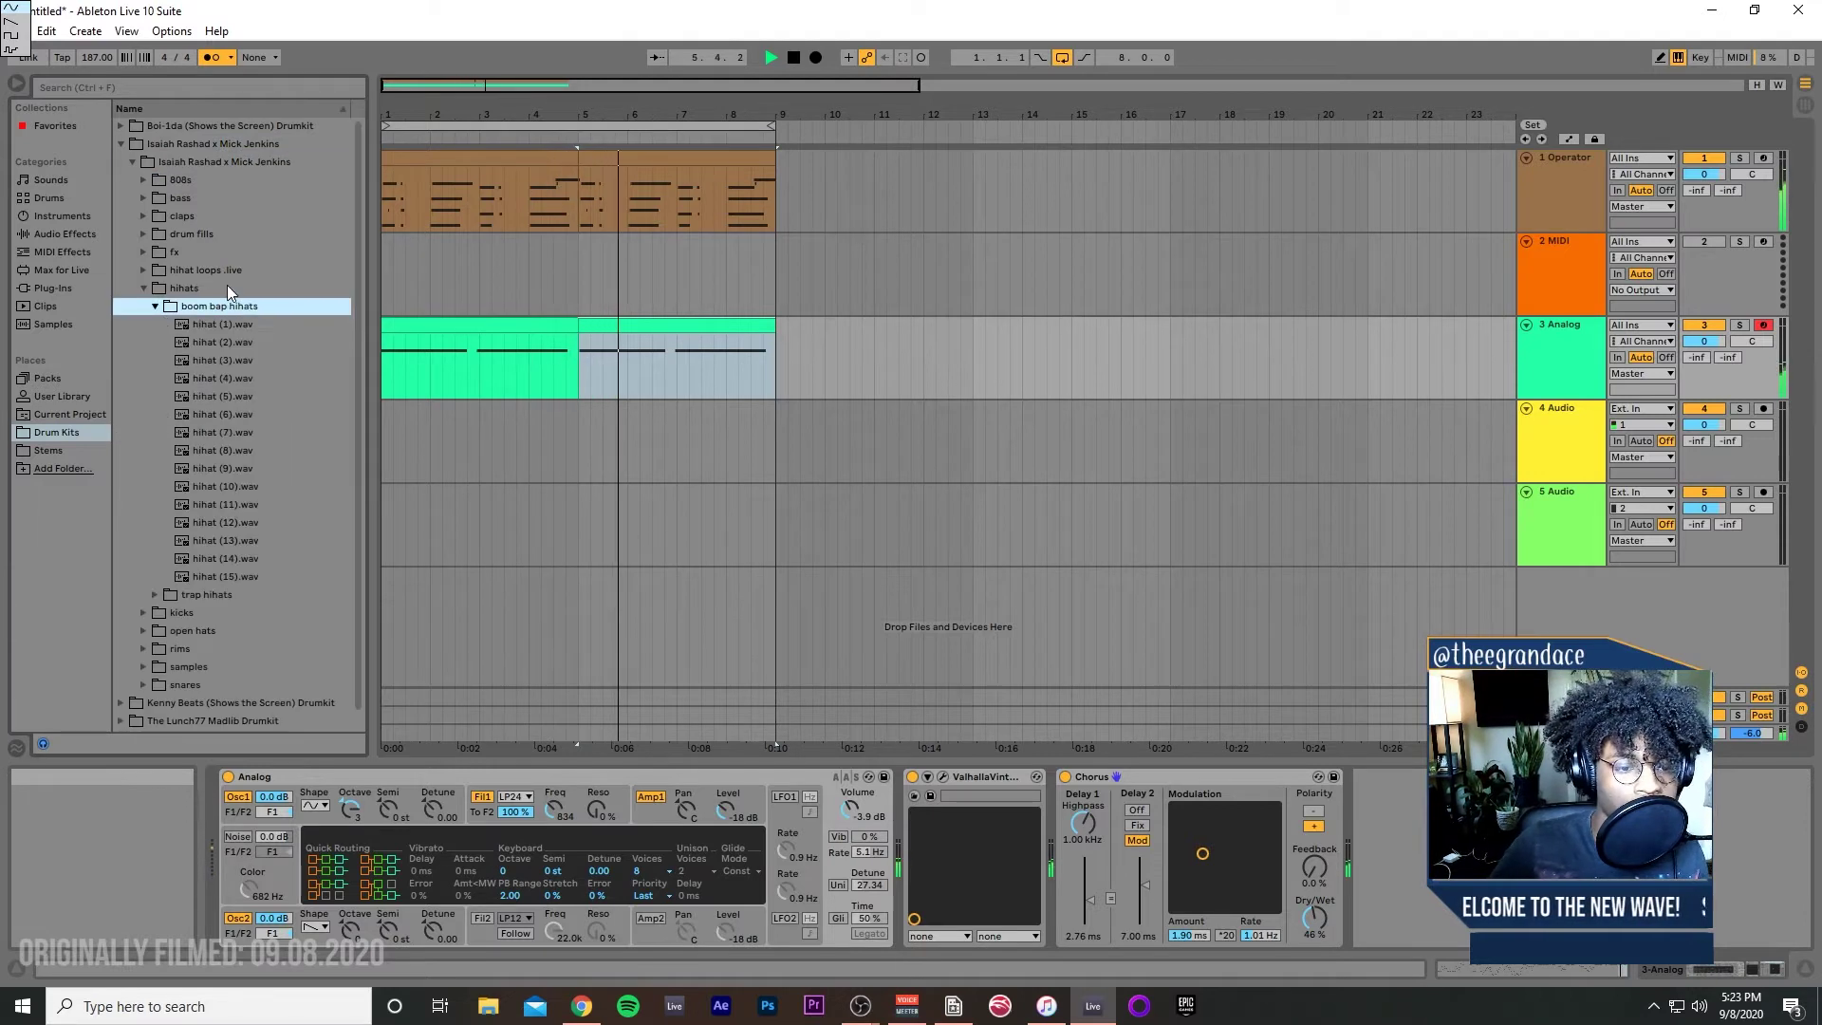
pyautogui.press('Down')
pyautogui.press('Down')
pyautogui.press('Down')
pyautogui.press('Down')
pyautogui.press('Down')
pyautogui.press('Left')
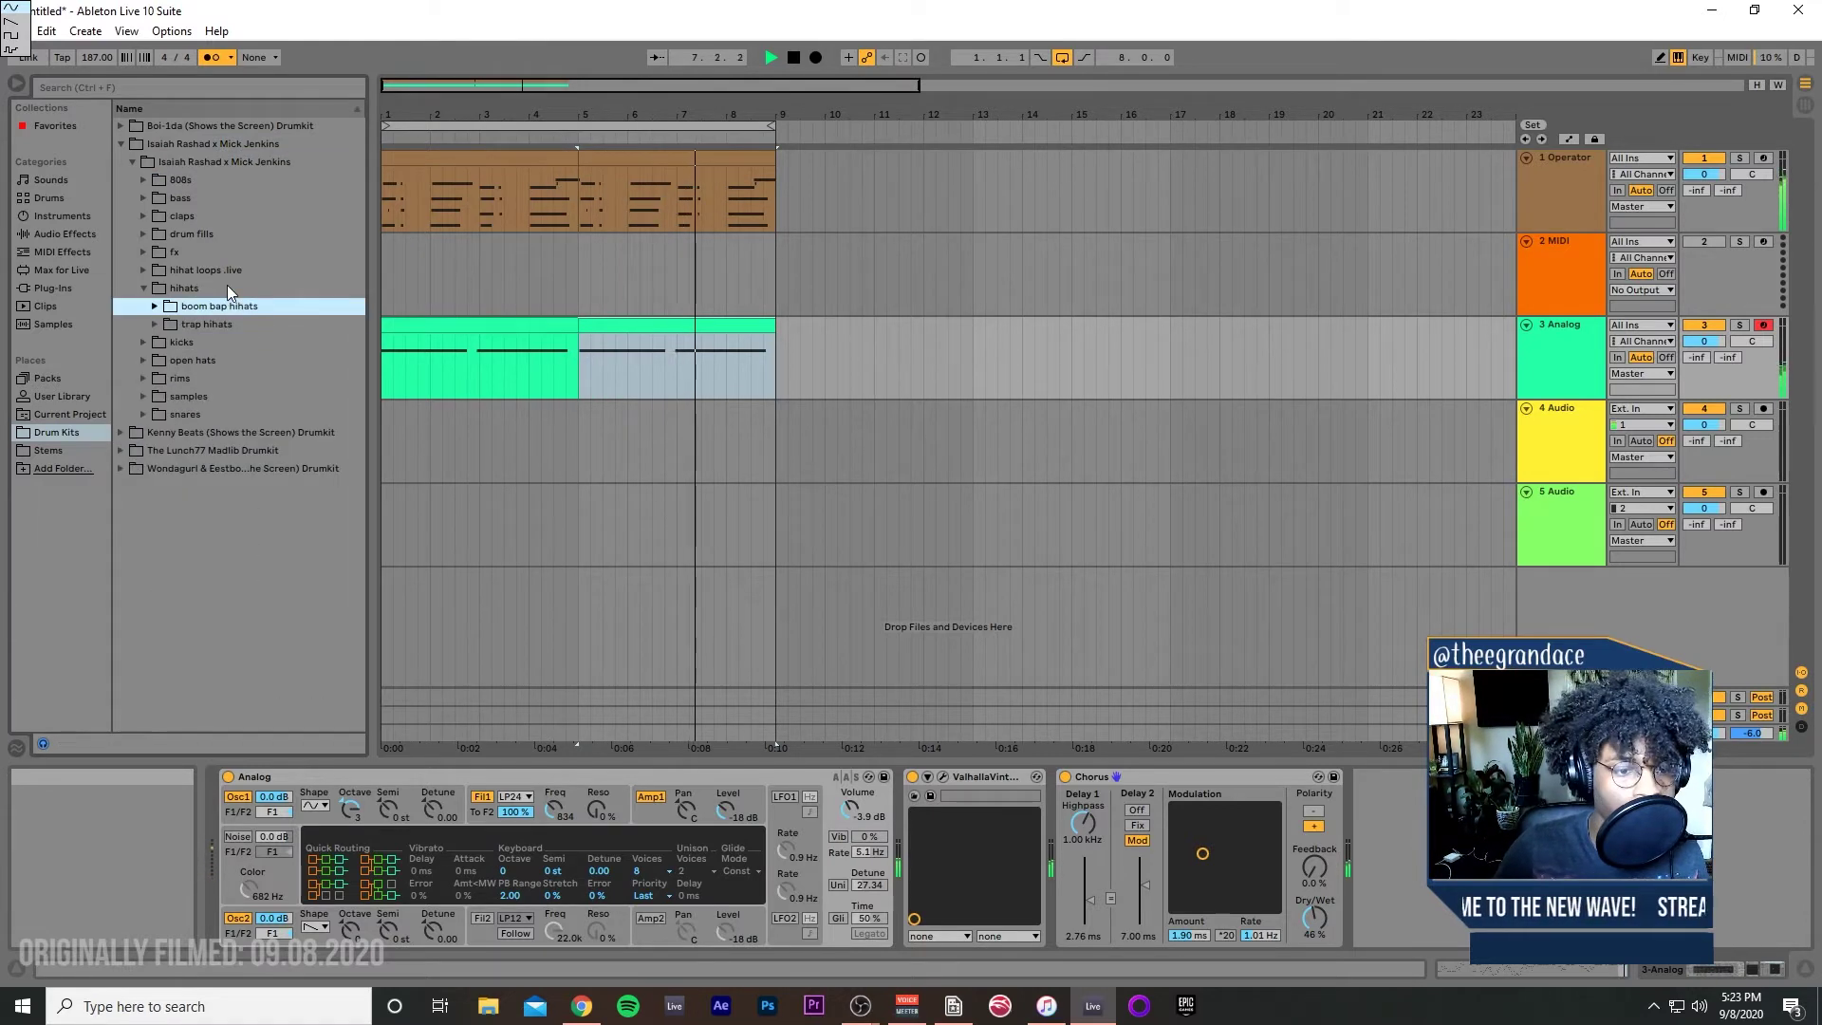
# Step: Audition the kit's trap hihats and load hihat (12).wav onto the empty 2 MIDI track as a sampled instrument
pyautogui.press('Down')
pyautogui.press('Right')
pyautogui.press('Down')
pyautogui.press('Down')
pyautogui.press('Down')
pyautogui.press('Down')
pyautogui.press('Down')
pyautogui.press('Down')
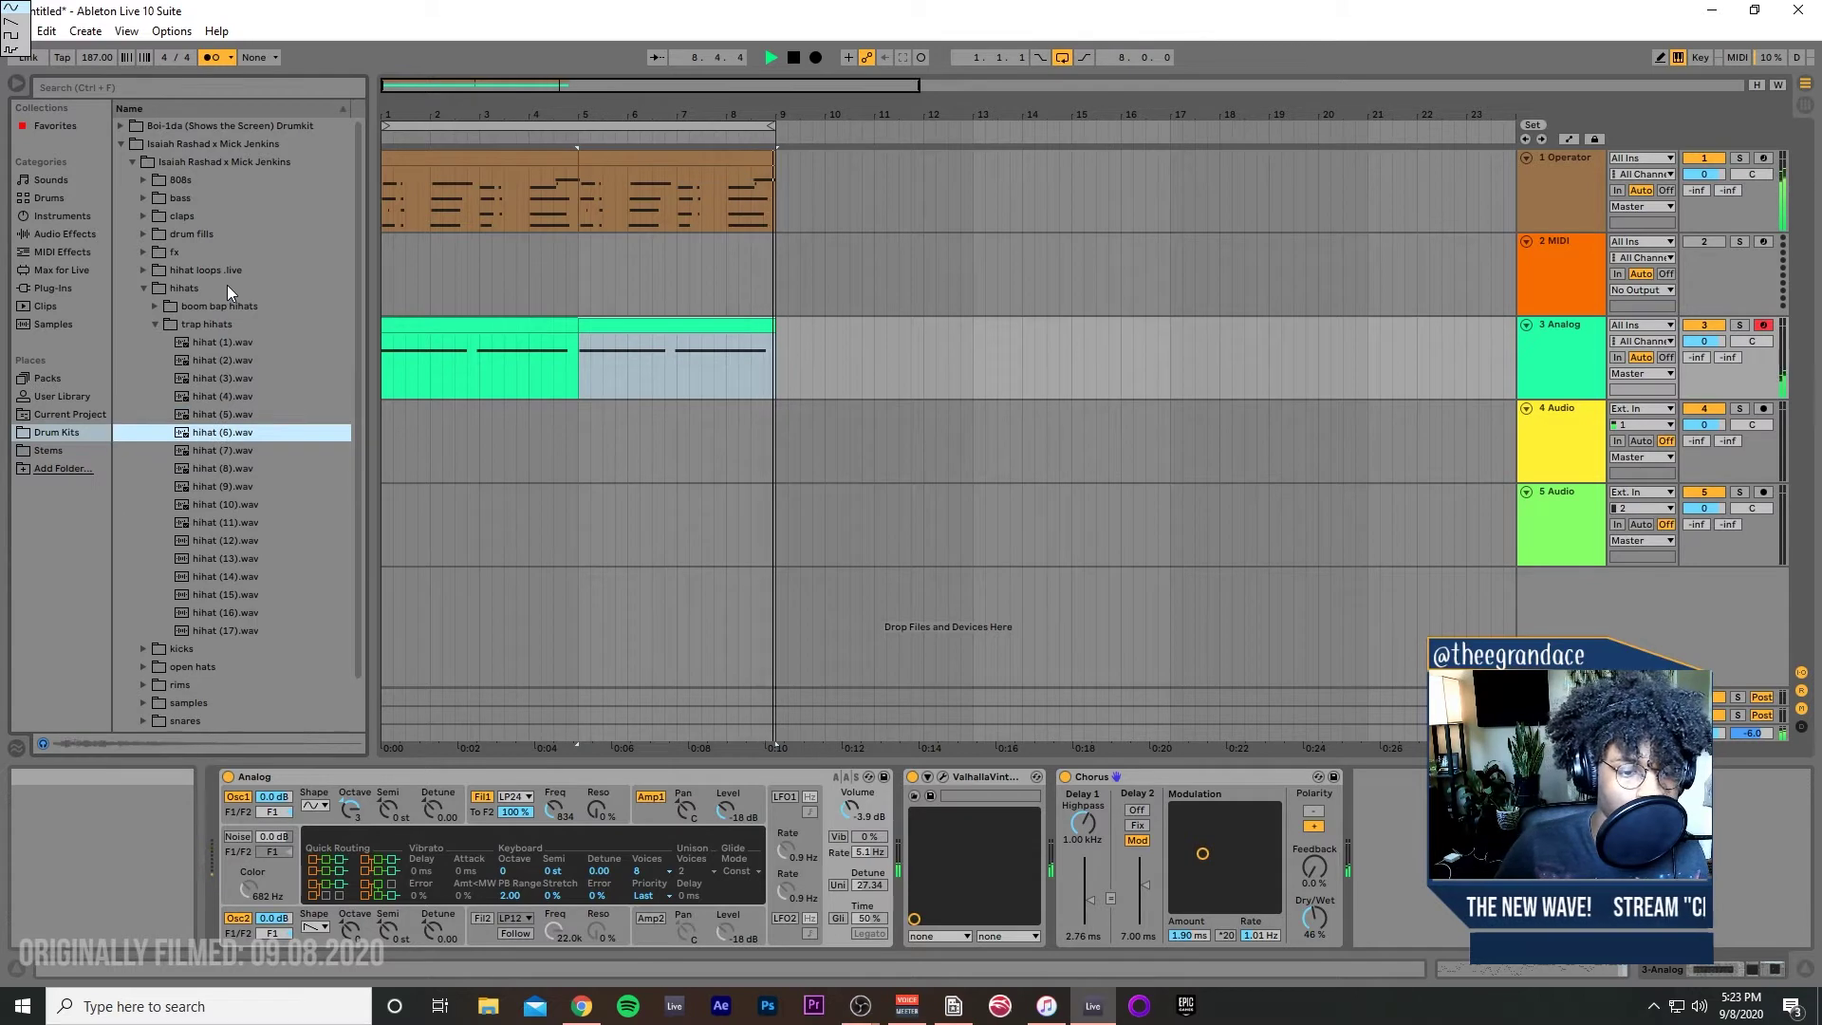
pyautogui.press('Down')
pyautogui.press('Down')
pyautogui.press('Down')
pyautogui.press('Down')
pyautogui.press('Down')
pyautogui.press('Down')
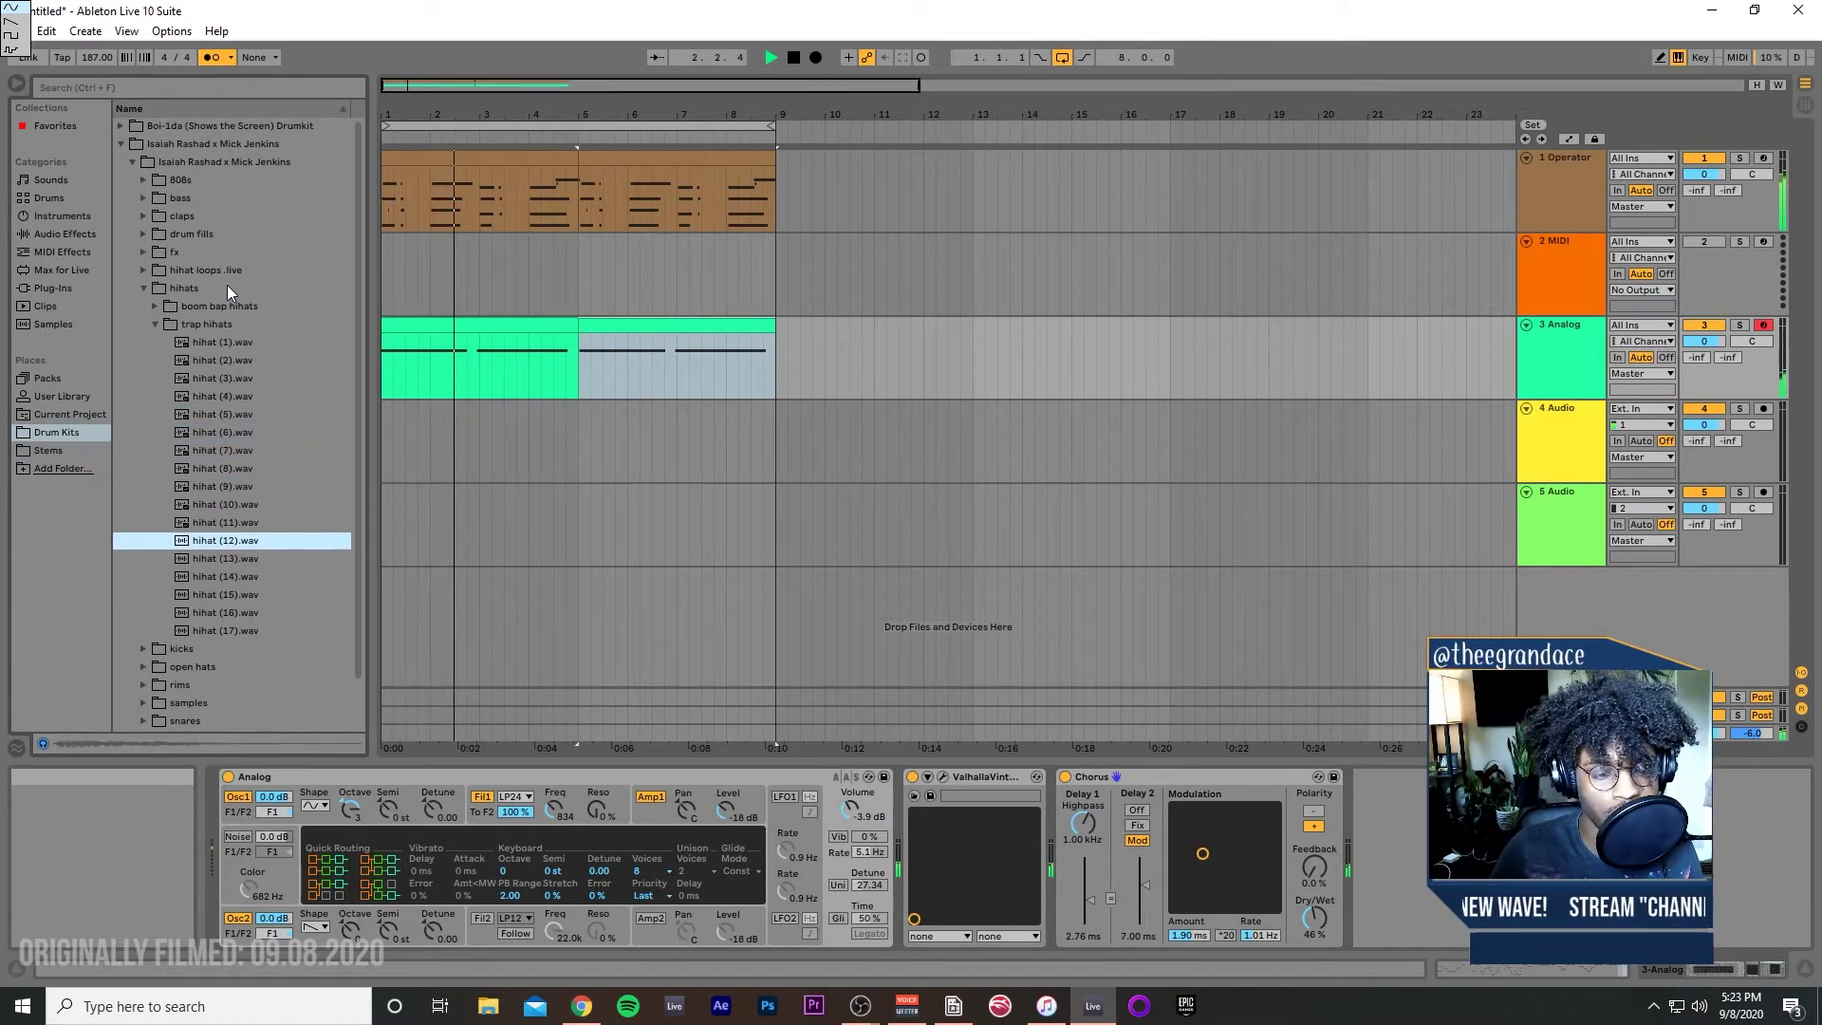
pyautogui.press('Down')
pyautogui.press('Down')
pyautogui.press('Up')
pyautogui.press('Up')
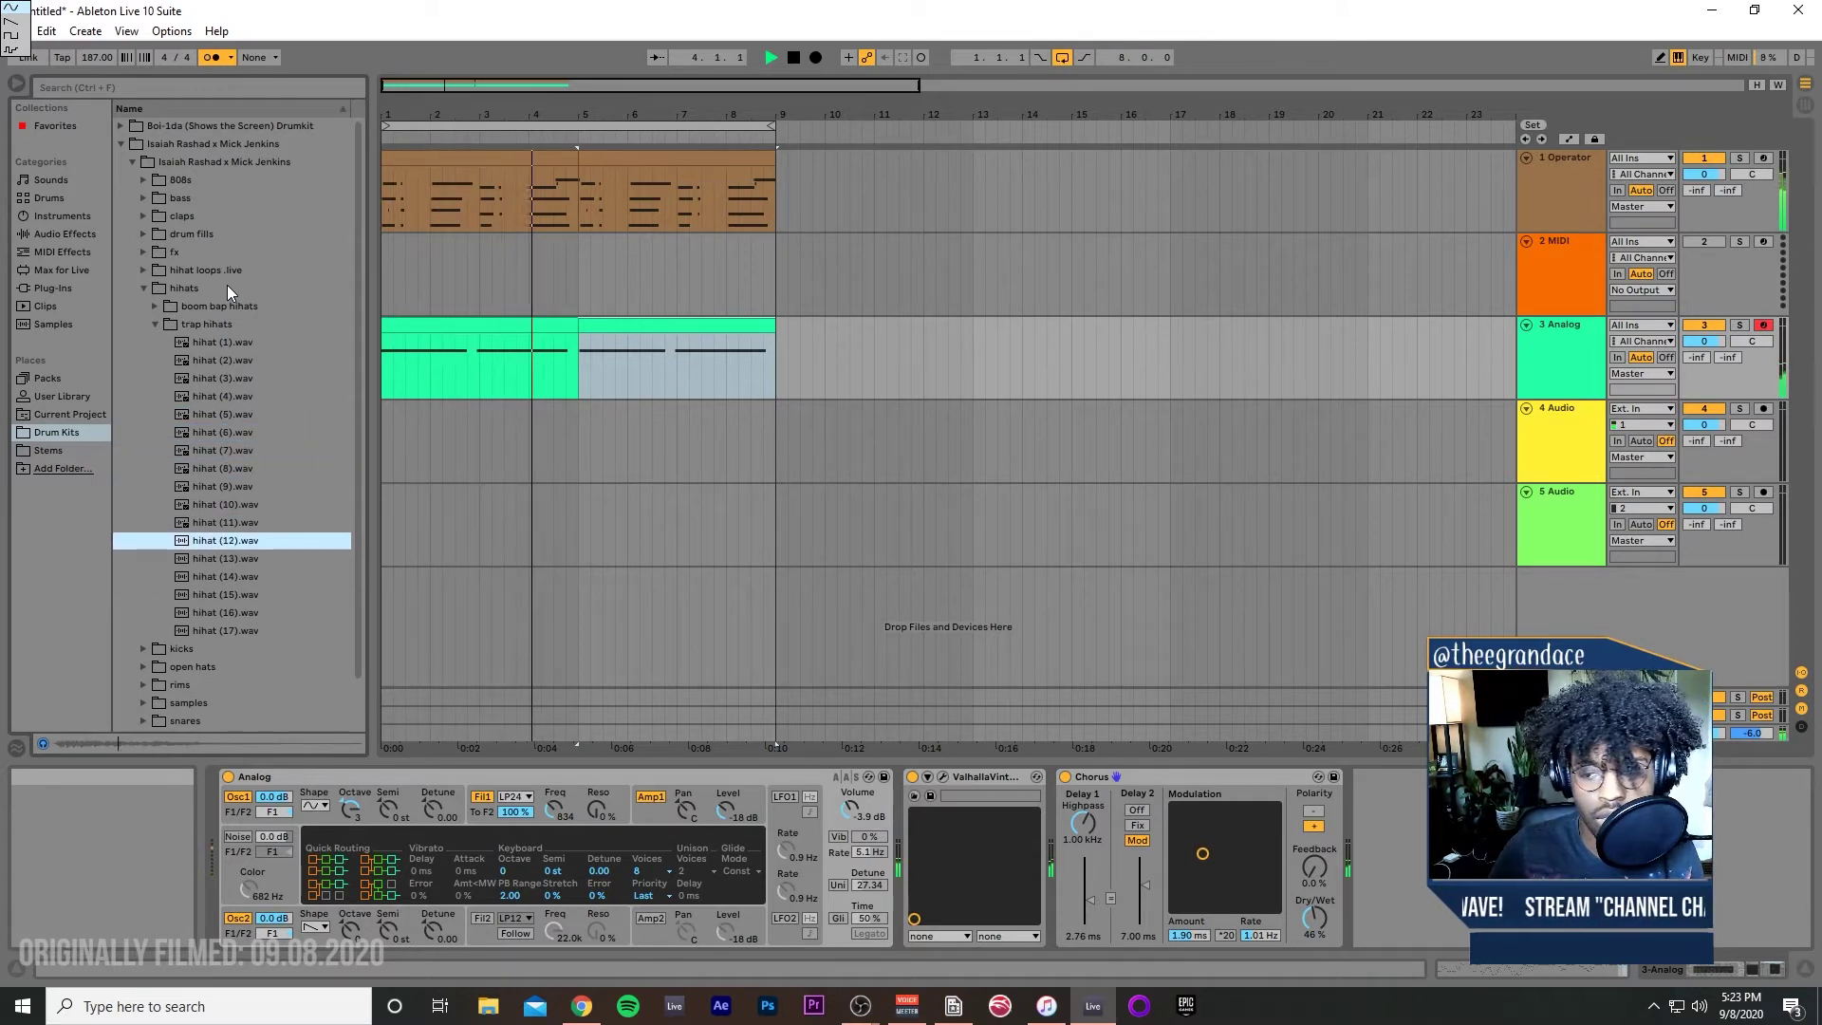
pyautogui.press('Up')
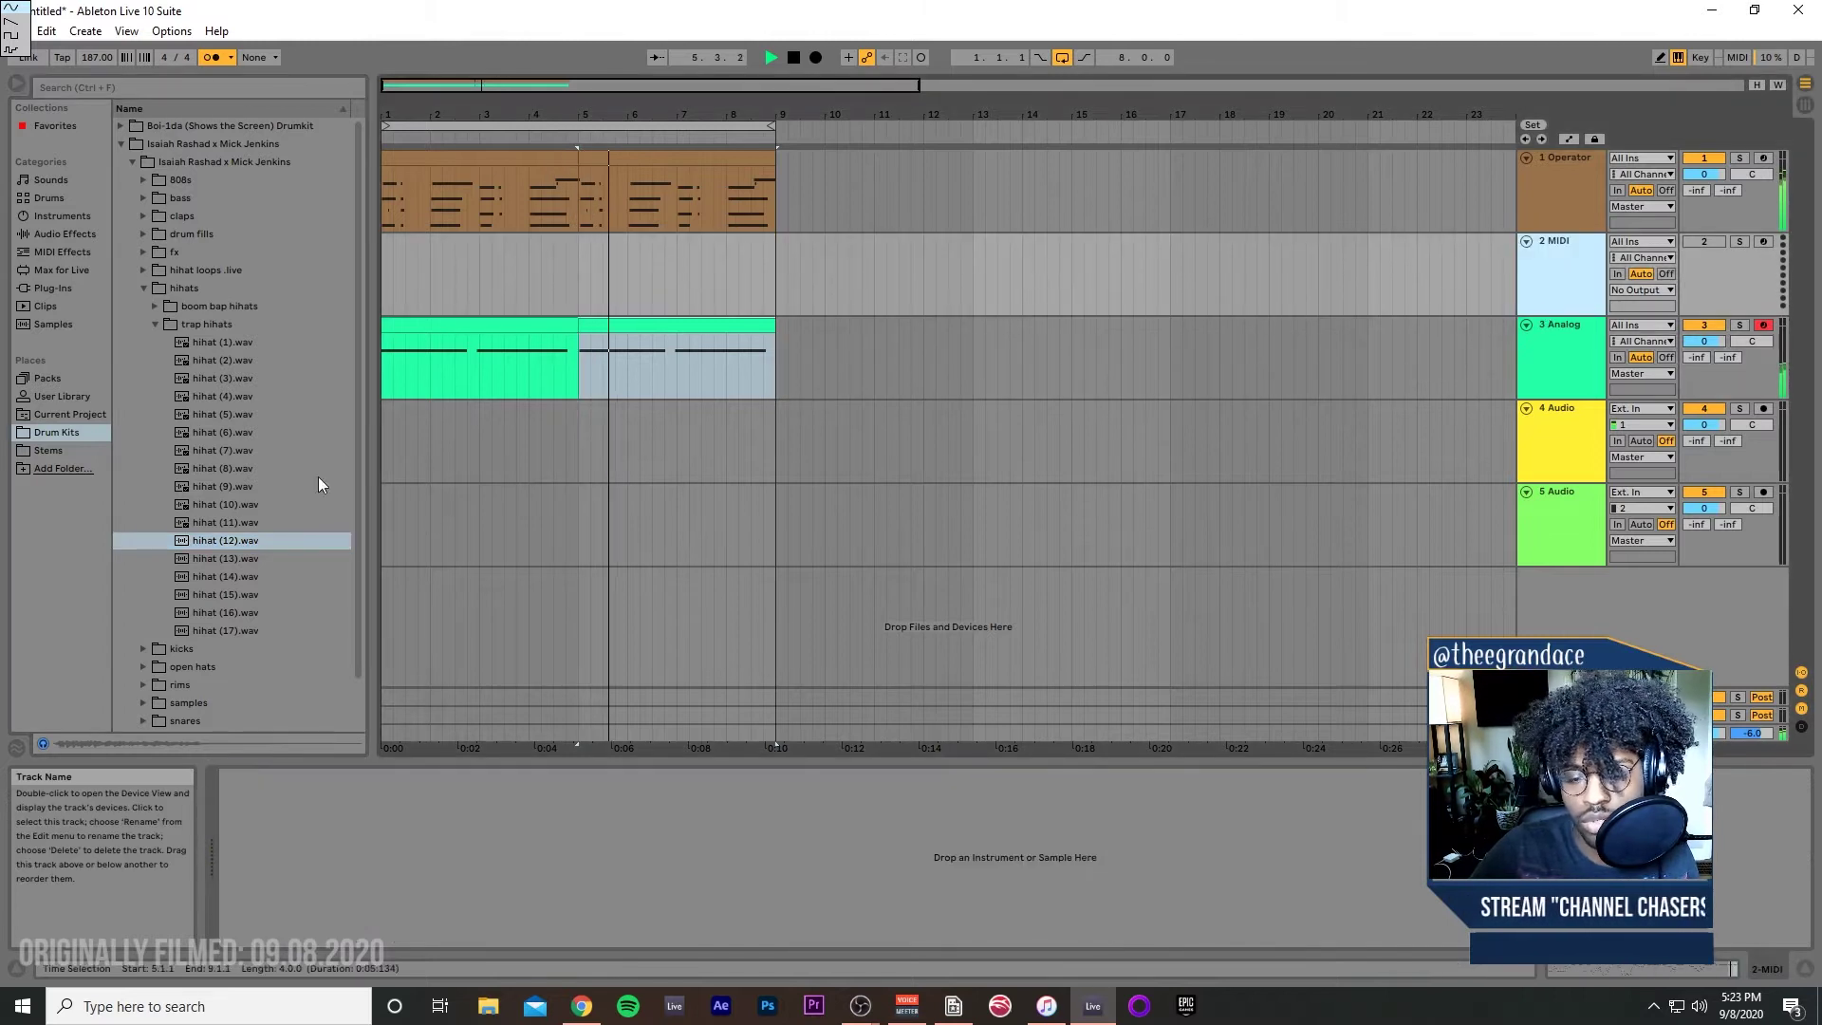
pyautogui.moveTo(225, 540); pyautogui.dragTo(475, 861)
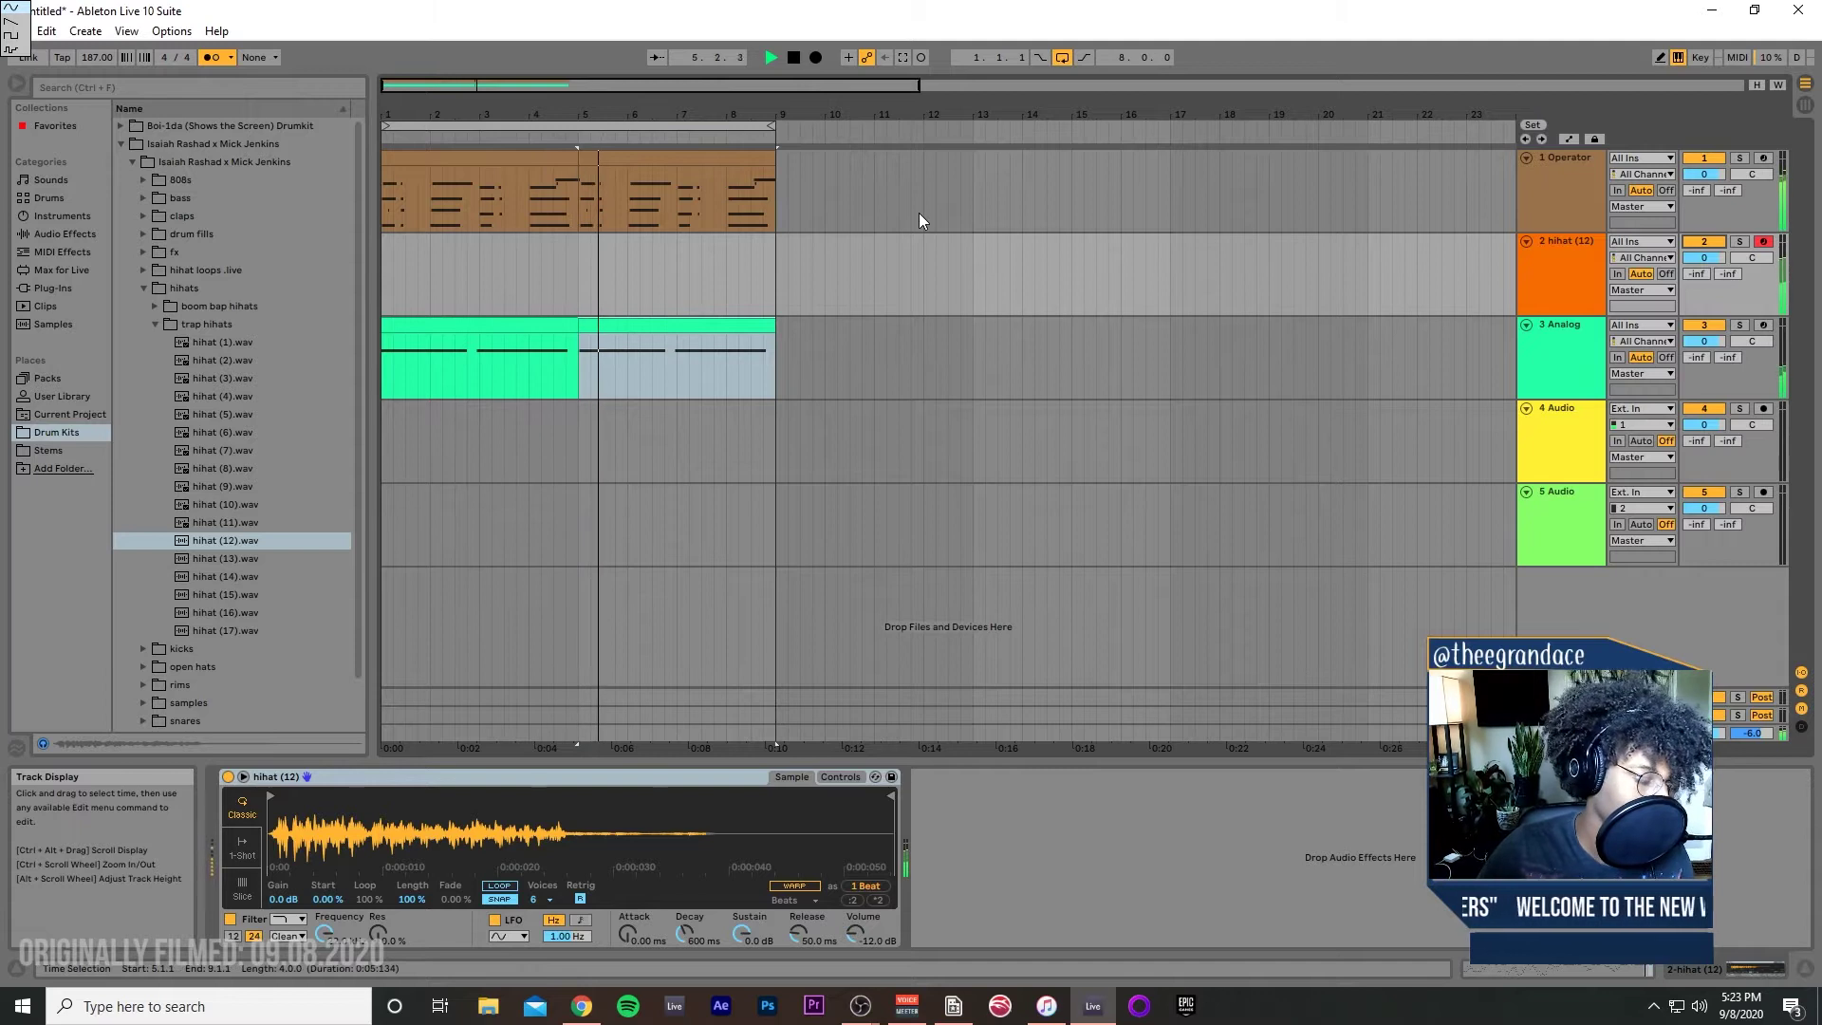
# Step: Switch Delay Compensation off and back on
pyautogui.click(173, 32)
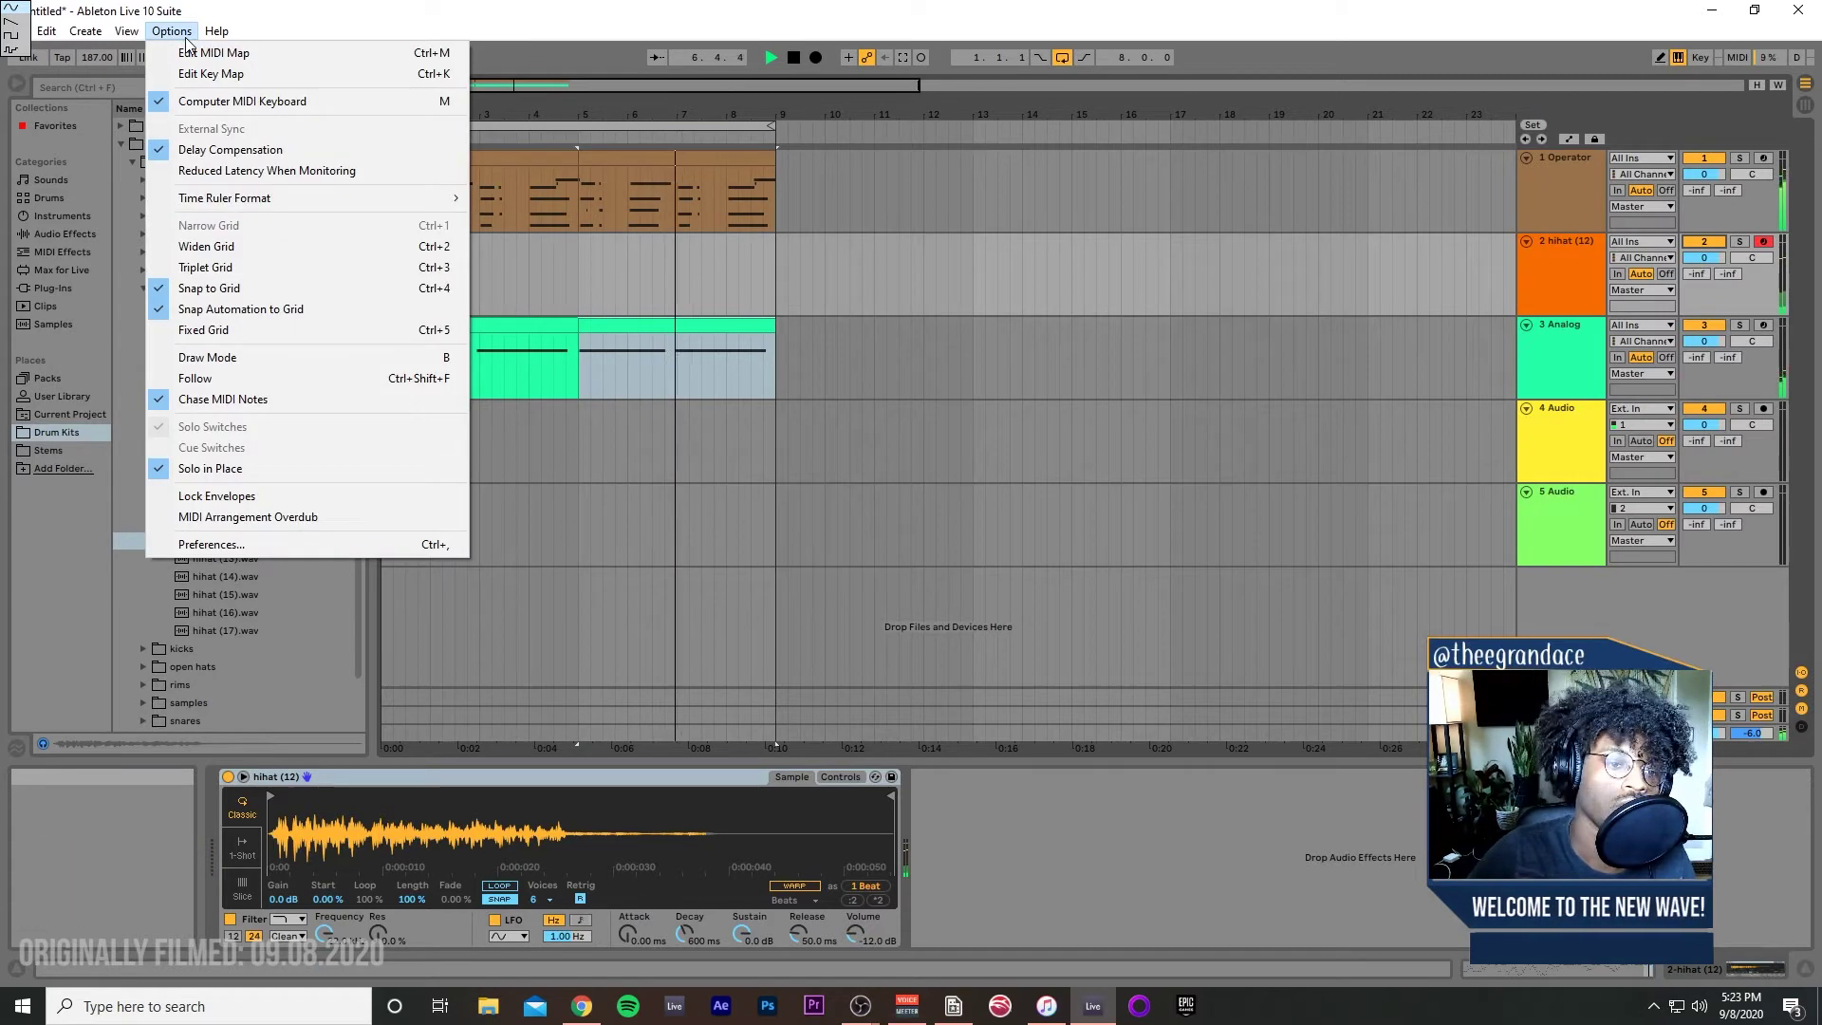
pyautogui.click(230, 150)
pyautogui.click(172, 31)
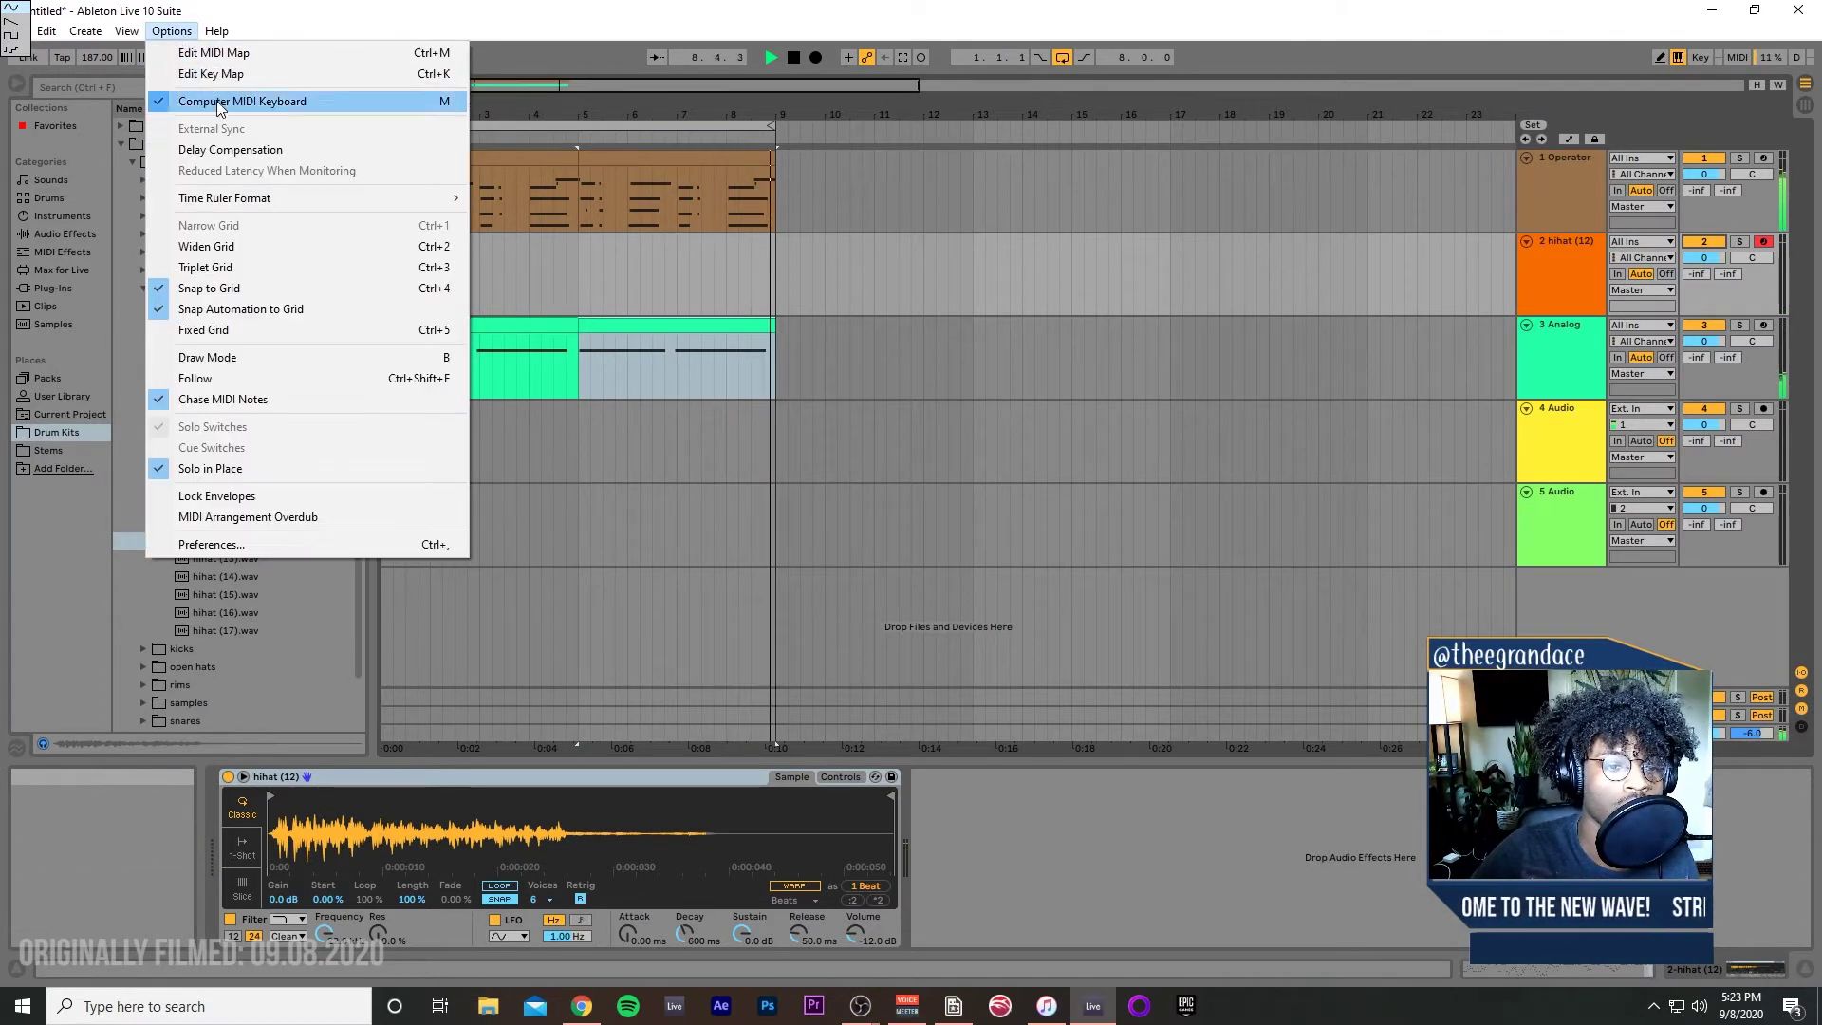
pyautogui.click(321, 149)
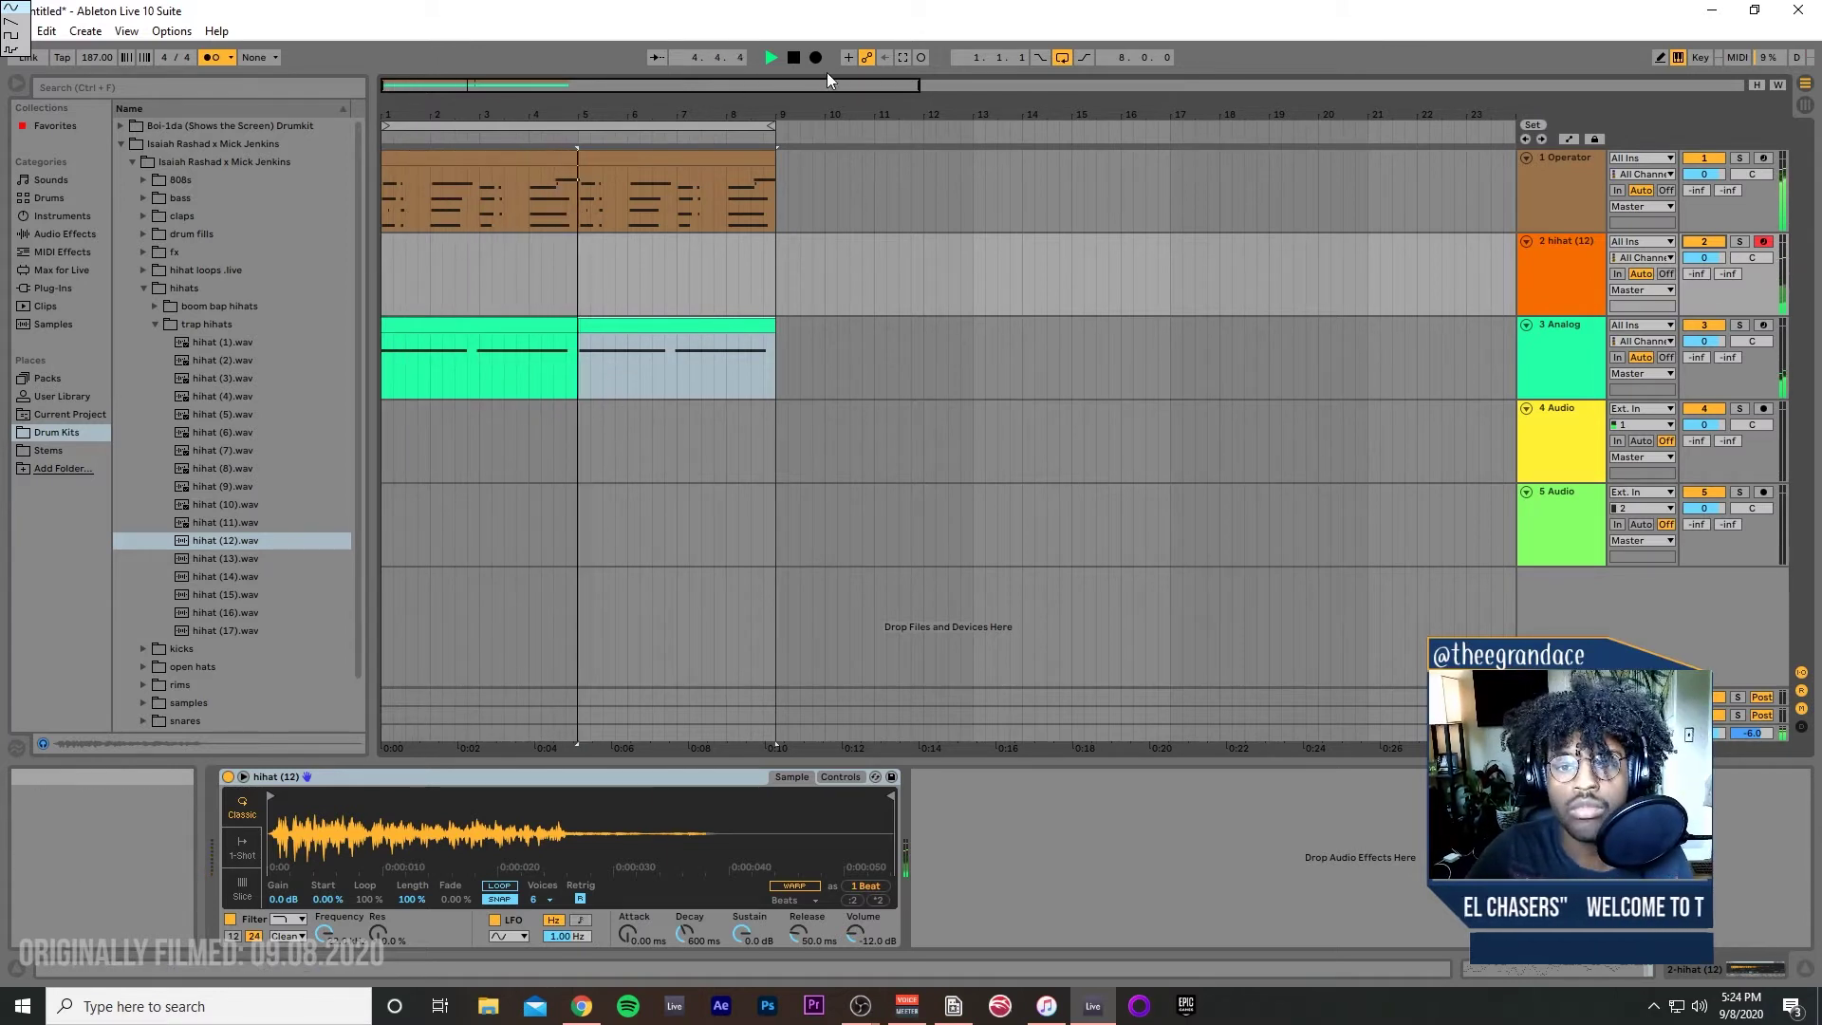
# Step: Place the hi-hat pattern as a four-bar clip at bar 1 of the hihat (12) track and duplicate it to bar 5
pyautogui.hotkey('ctrl', 'v')
pyautogui.click(520, 246)
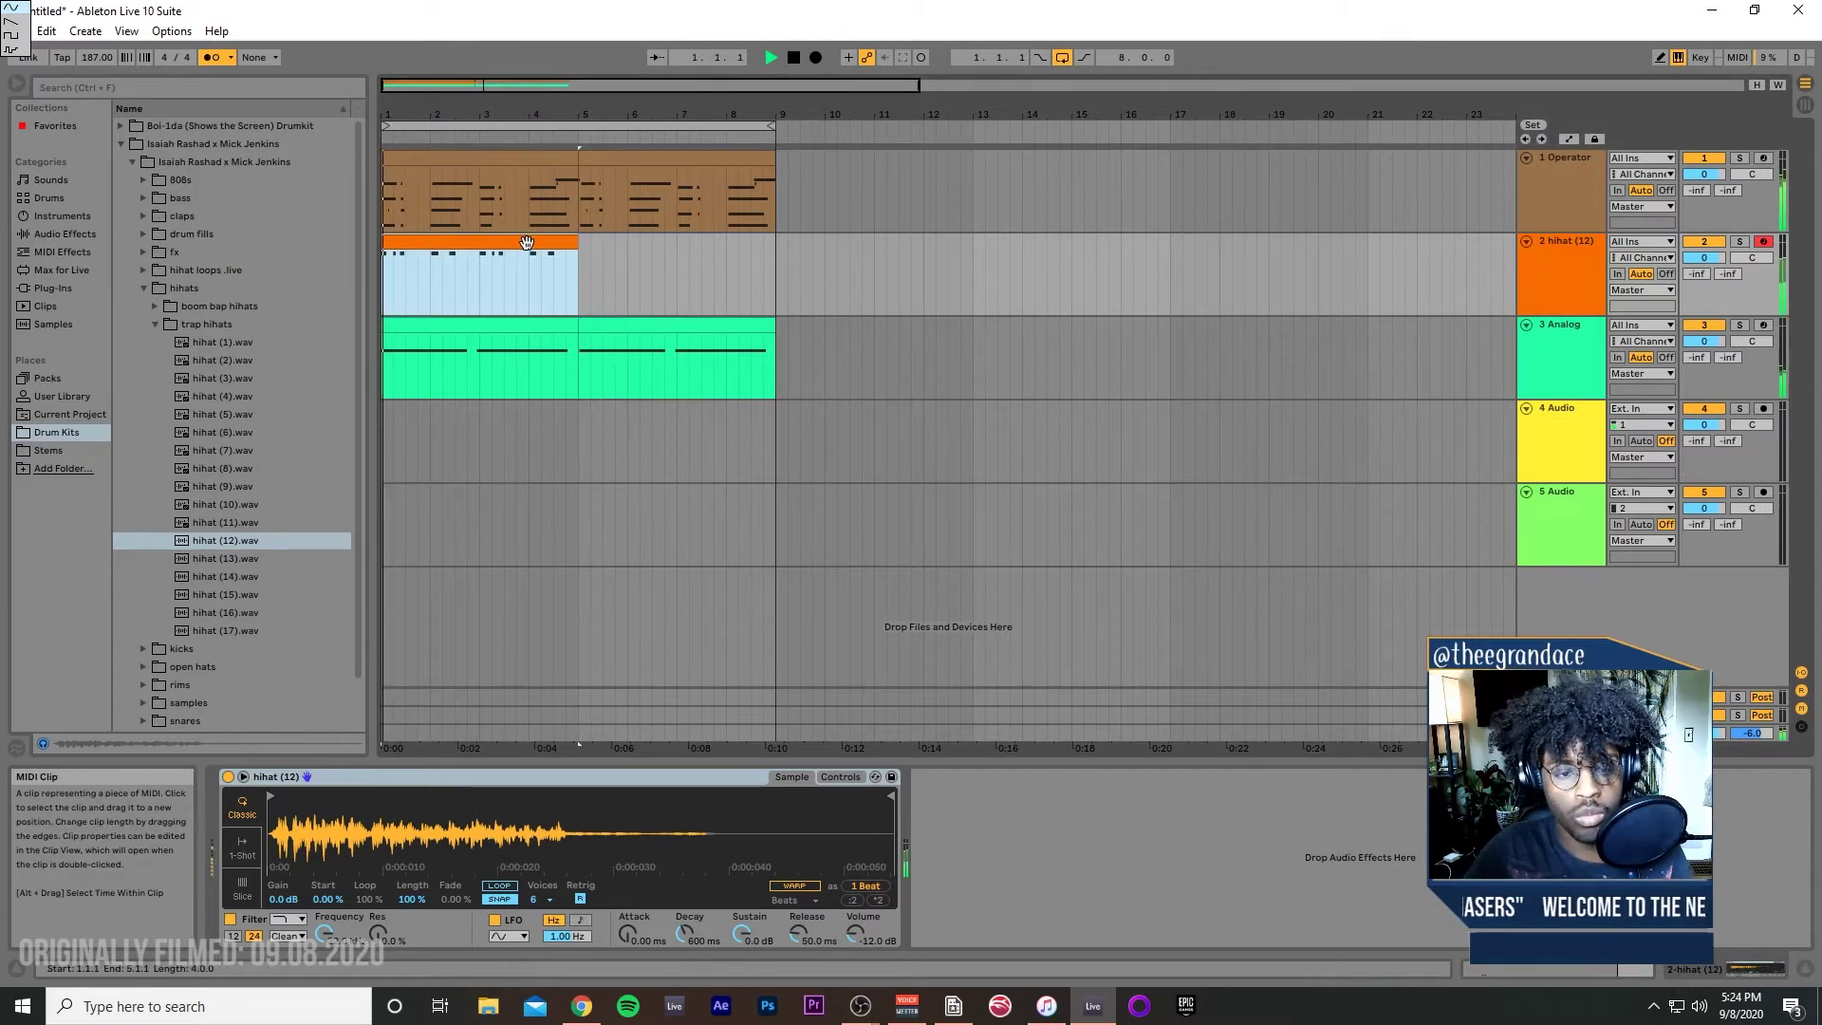
pyautogui.doubleClick(528, 243)
pyautogui.click(1068, 823)
pyautogui.hotkey('ctrl', 'a')
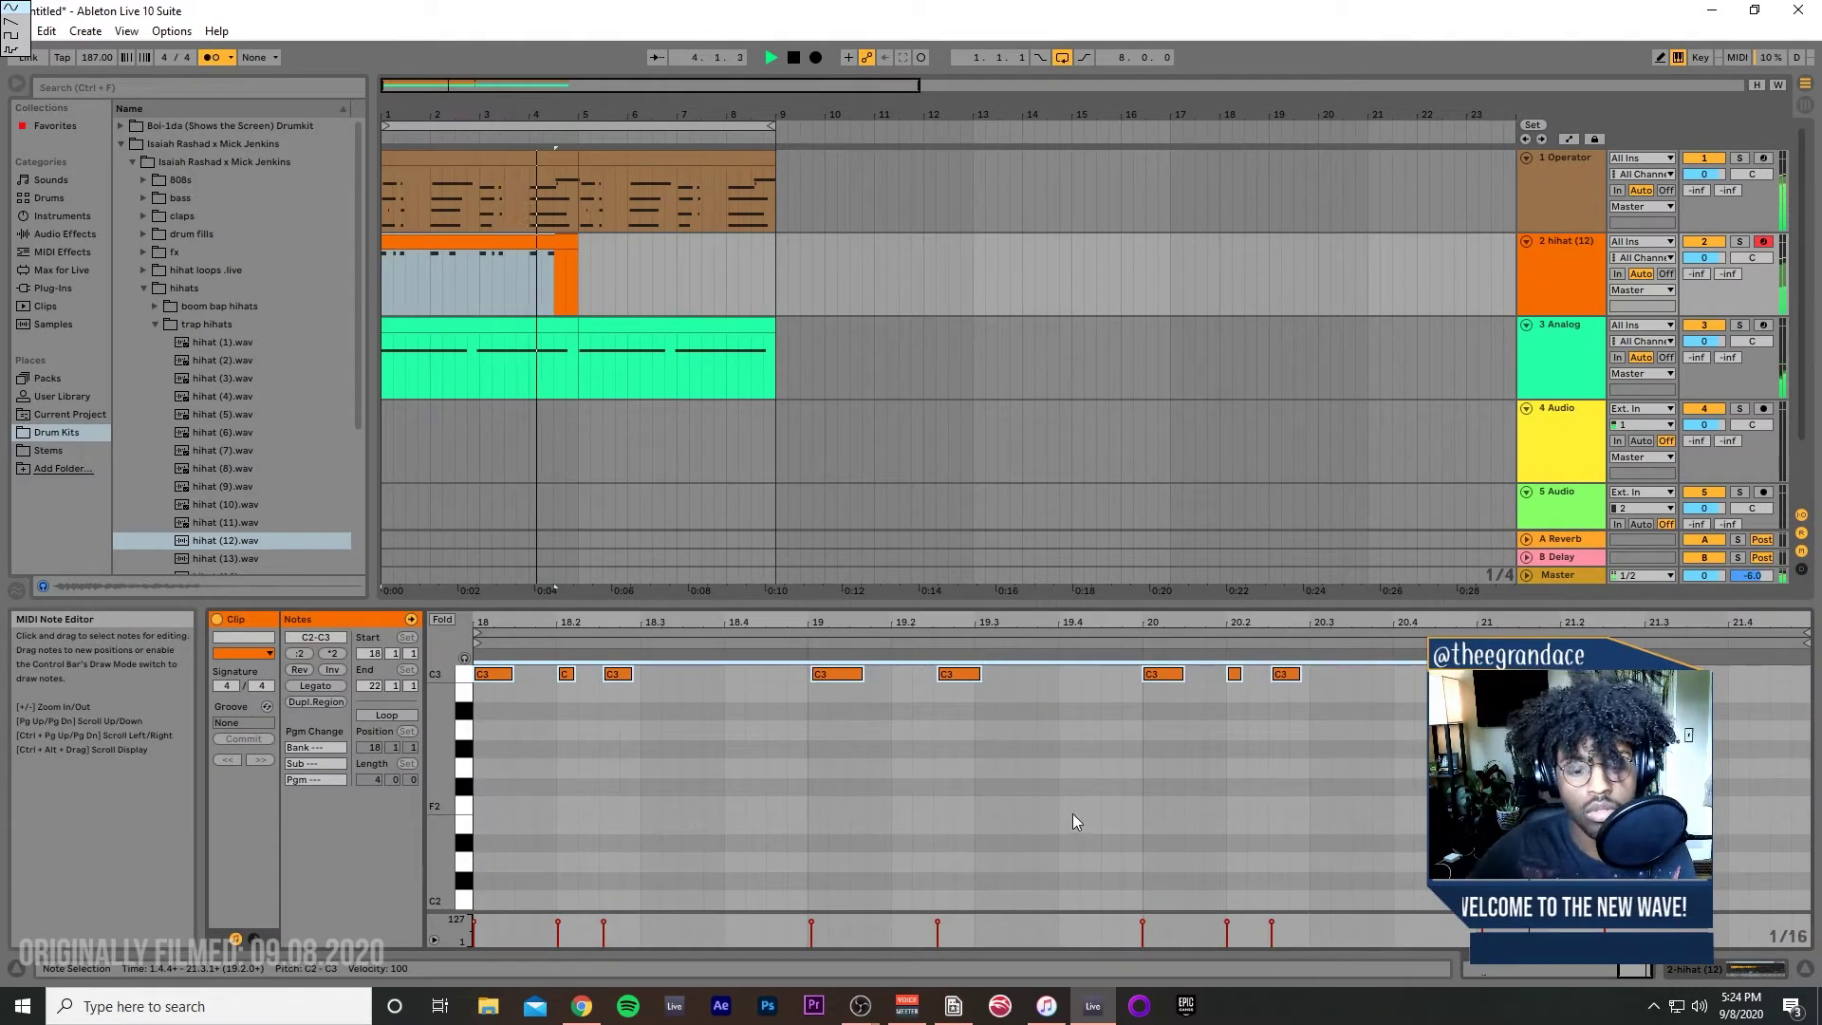
pyautogui.hotkey('ctrl', 'd')
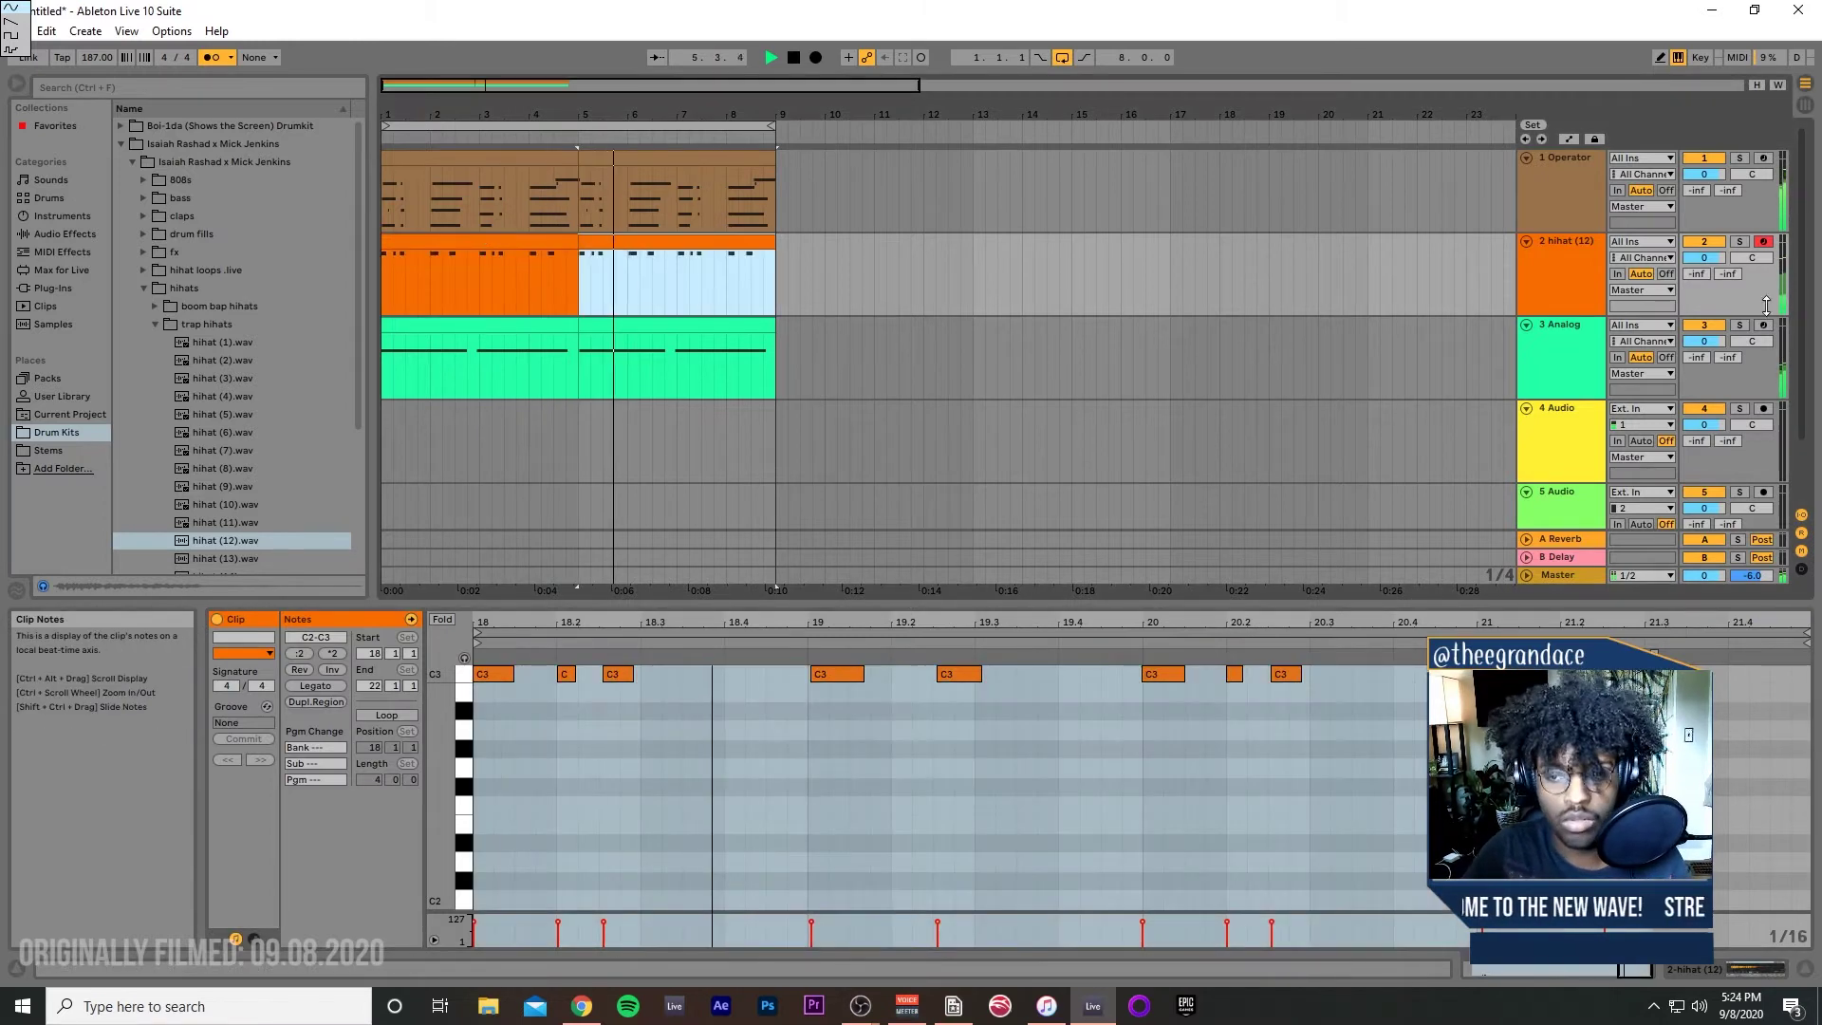
# Step: Insert a MIDI track below the hihat (12) track and collapse the kit's hihats folder
pyautogui.hotkey('ctrl', 'shift', 't')
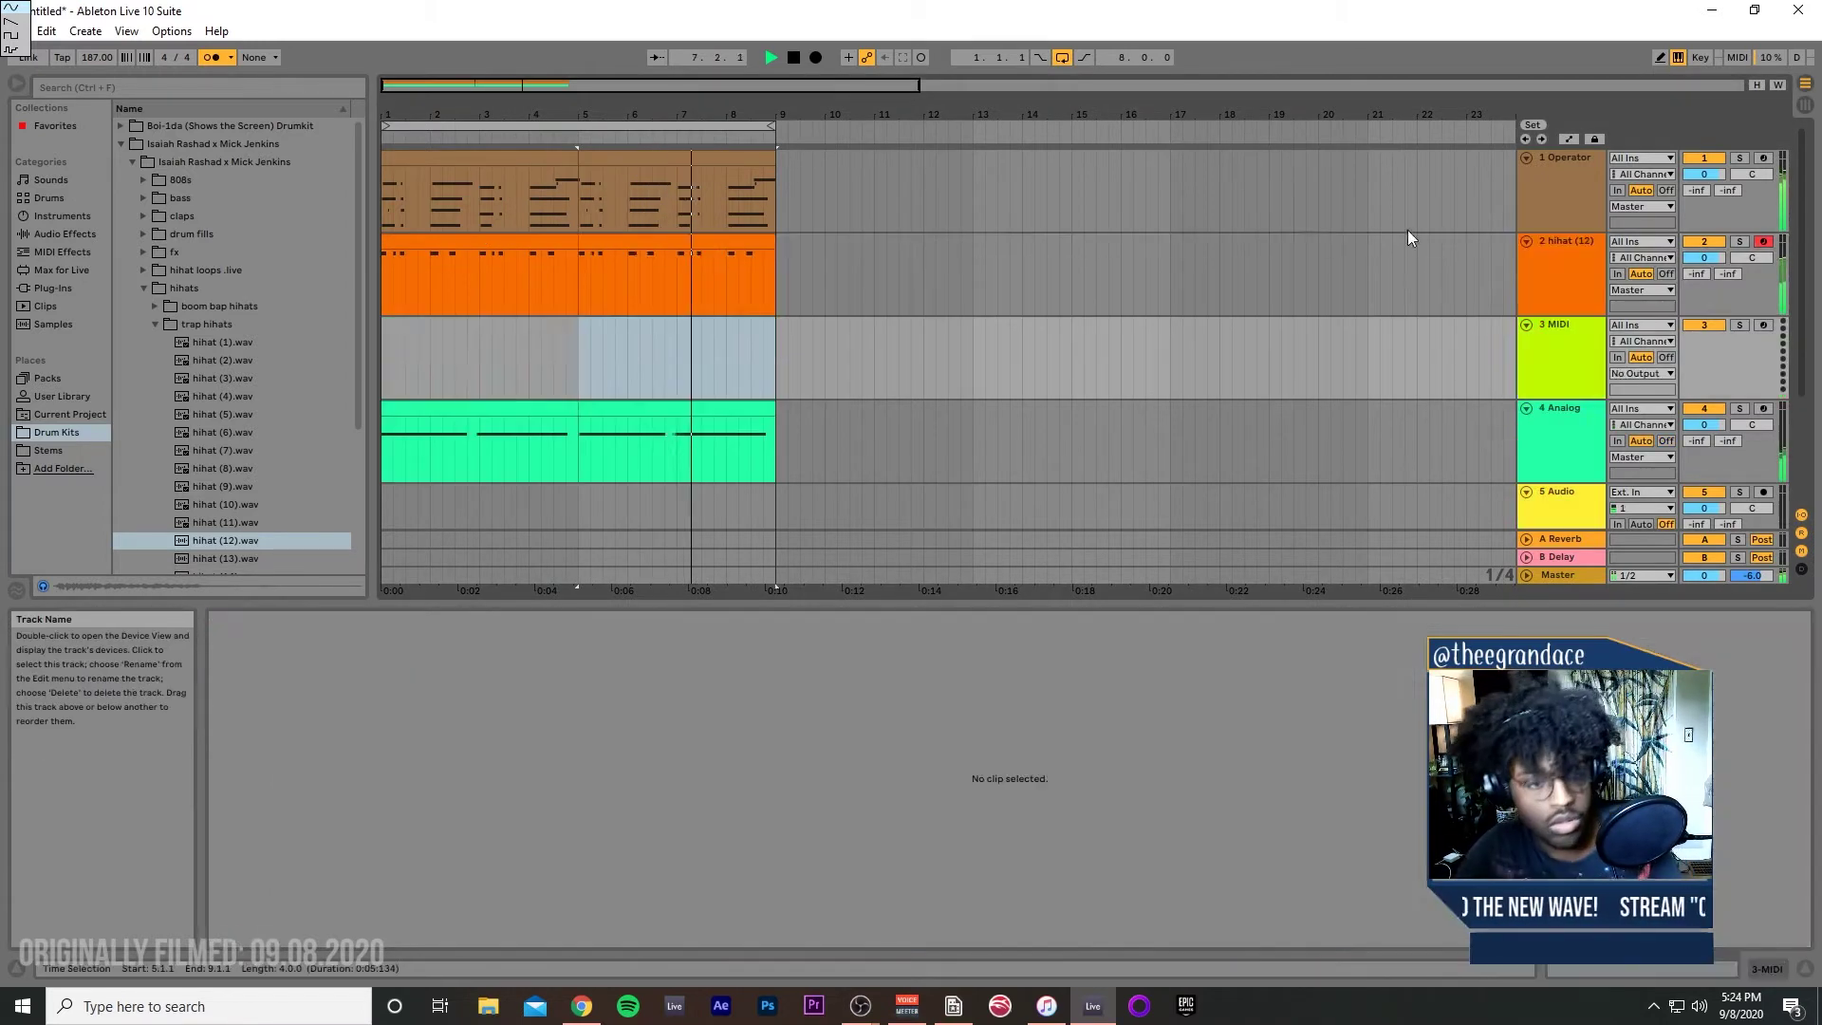
pyautogui.click(242, 560)
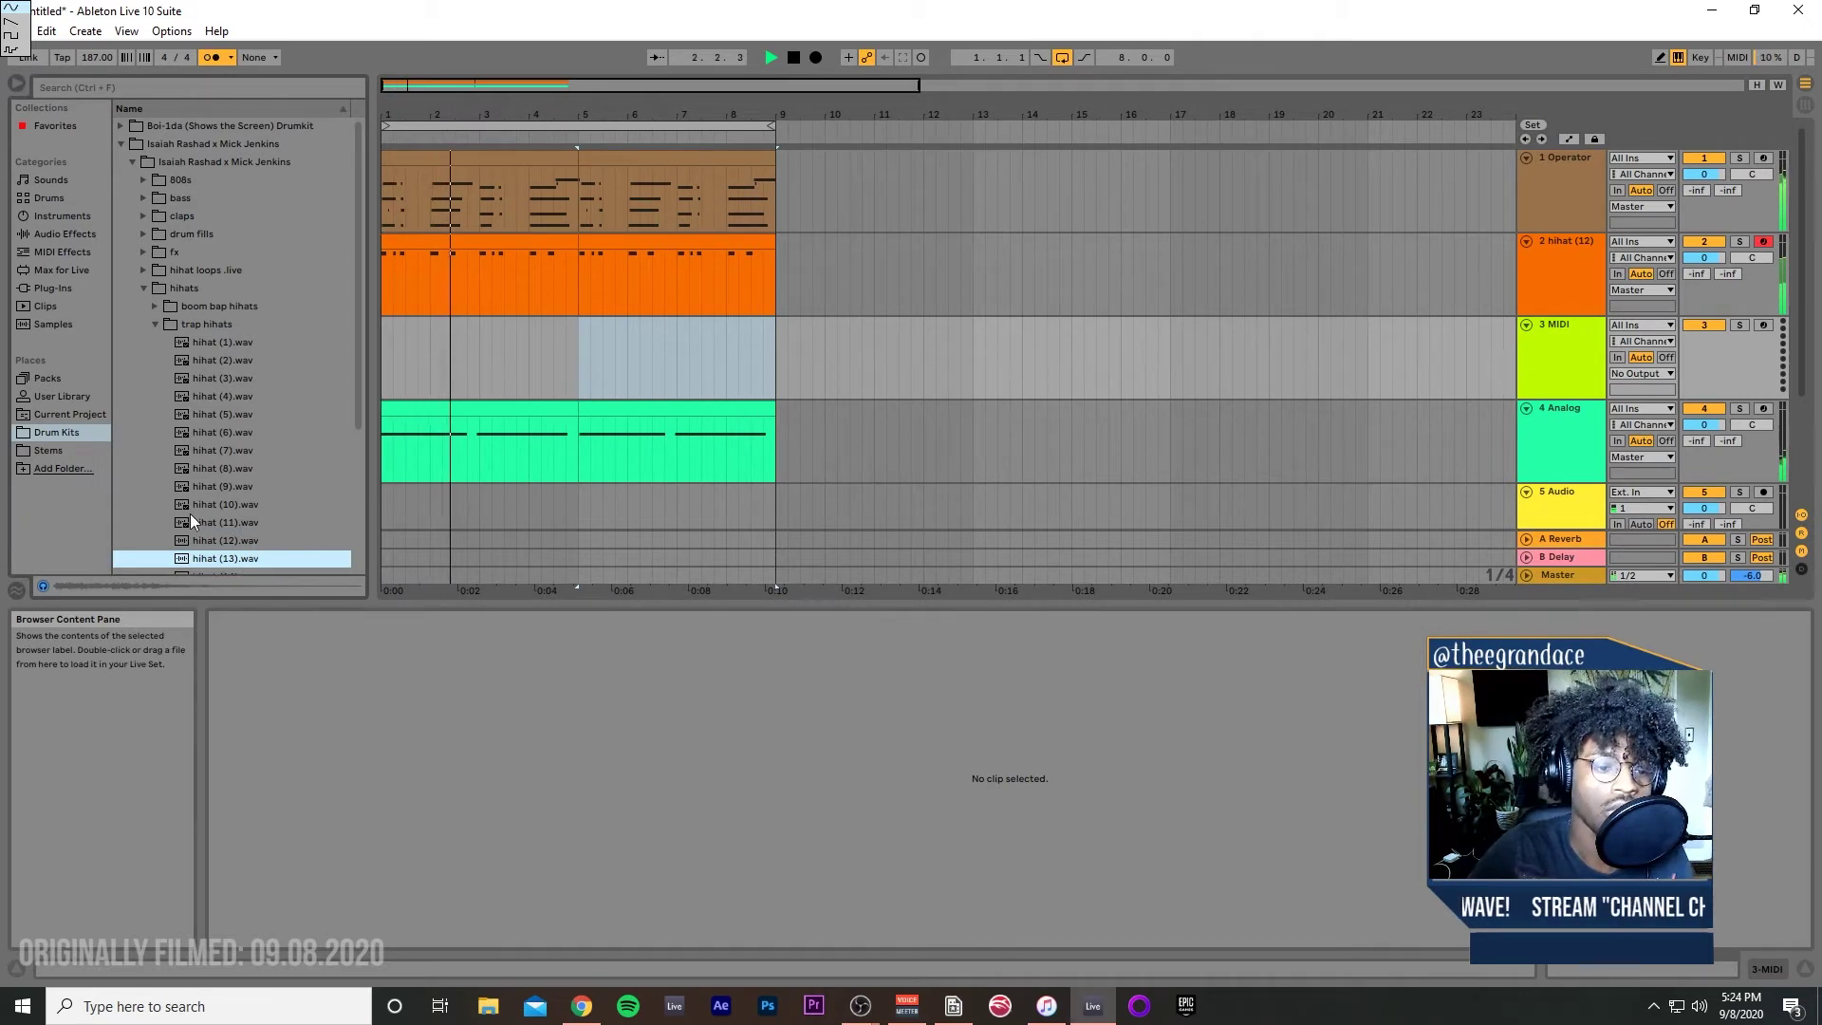
pyautogui.press('Left')
pyautogui.press('Left')
pyautogui.press('Left')
pyautogui.press('Left')
pyautogui.press('Left')
pyautogui.press('Left')
pyautogui.press('Right')
pyautogui.press('Down')
pyautogui.click(145, 287)
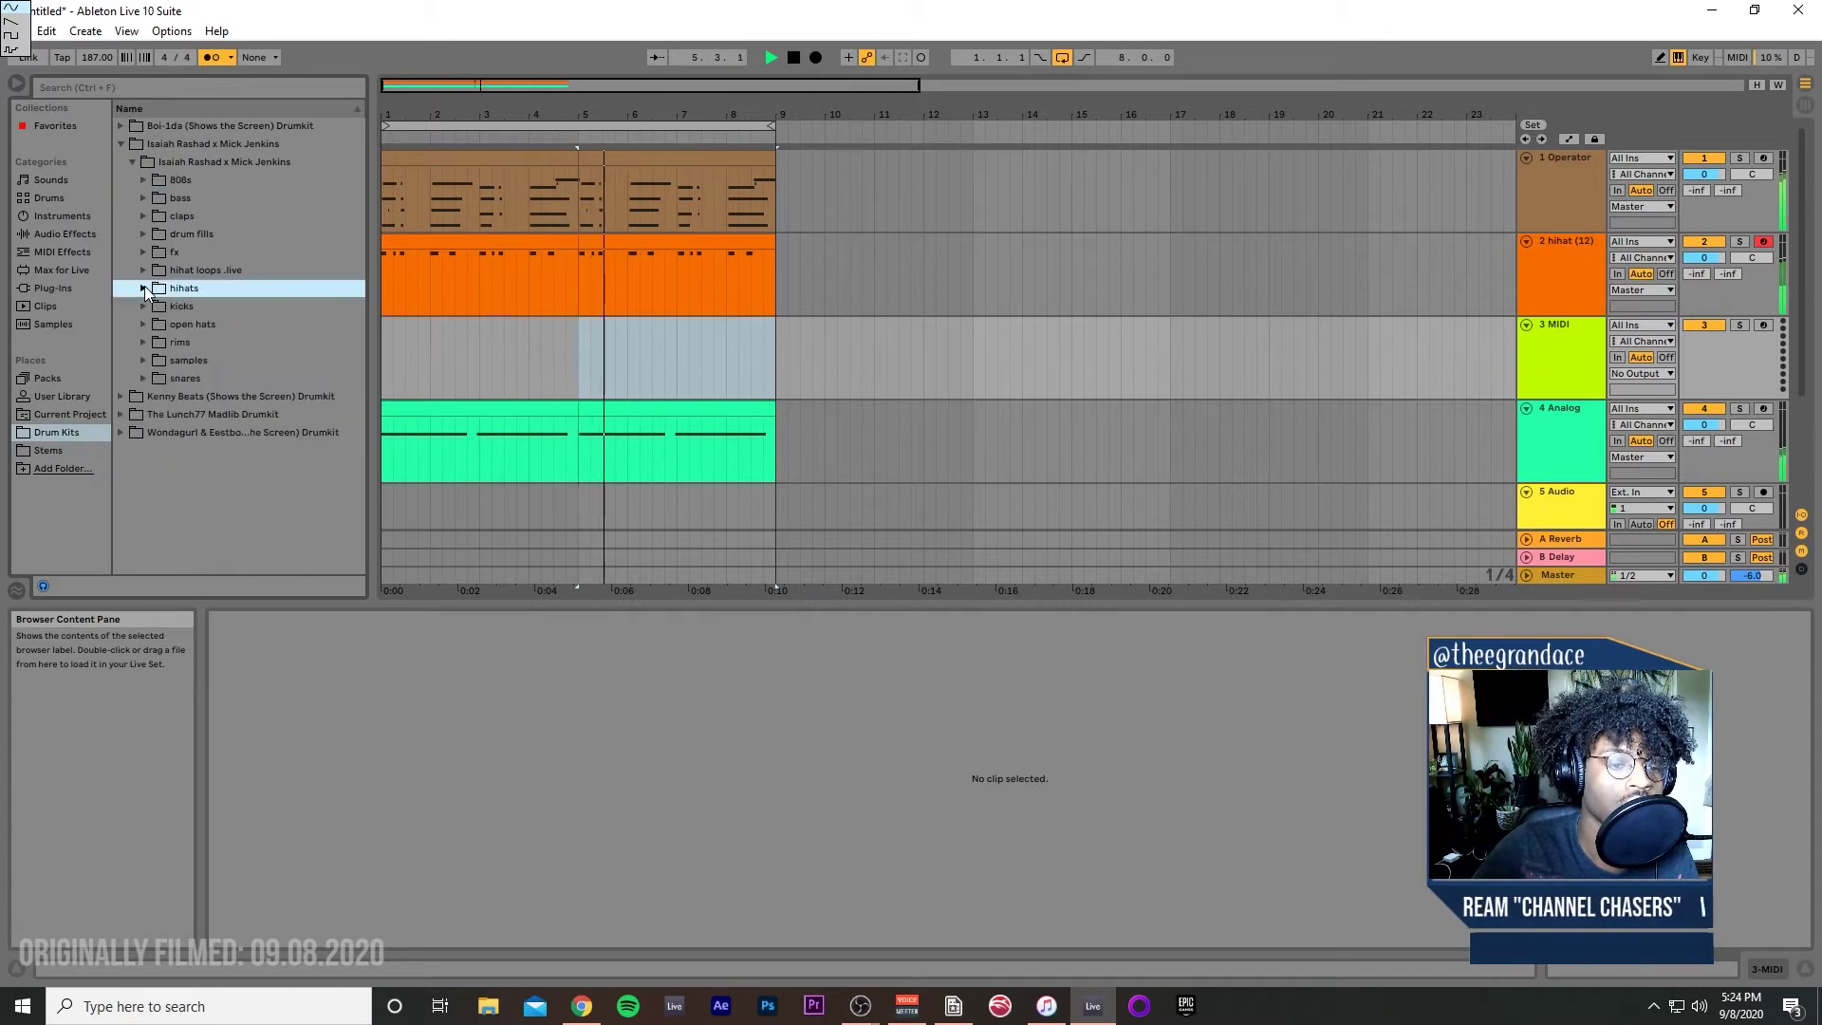
# Step: Open the kit's drum fills folder and audition its samples through drum fill (5).wav
pyautogui.click(145, 245)
pyautogui.click(147, 231)
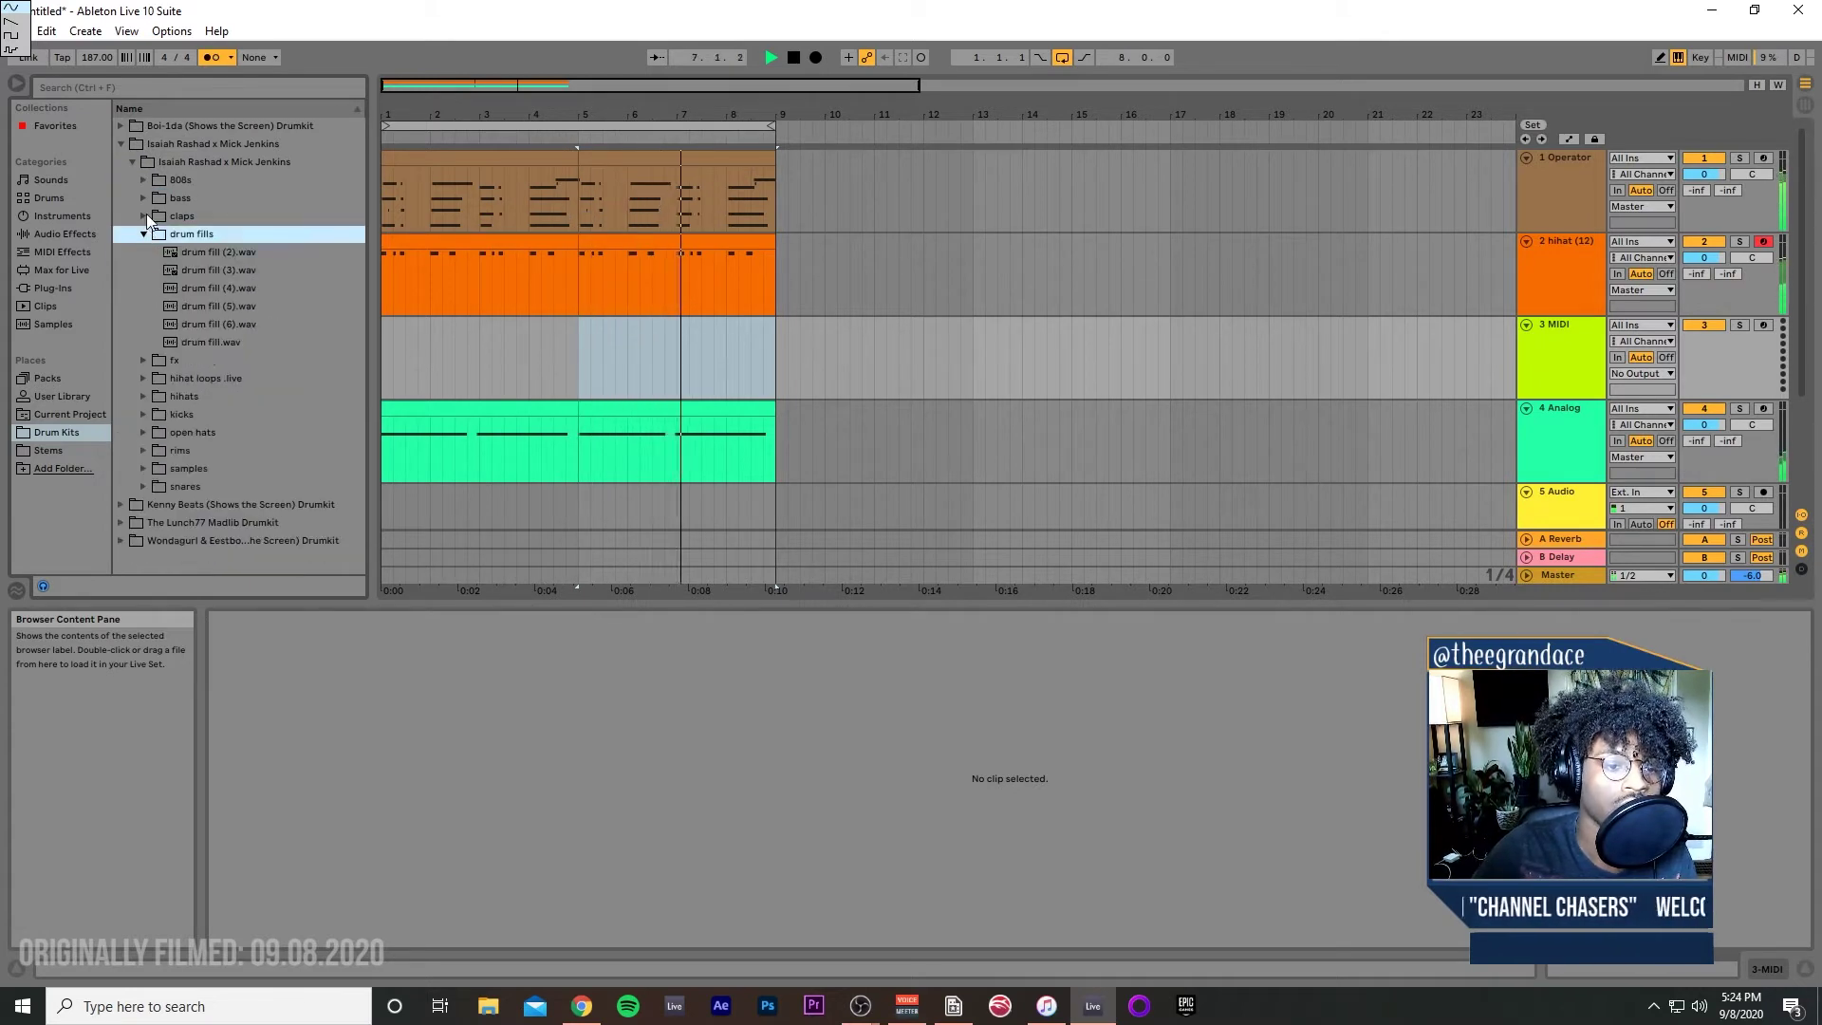
pyautogui.press('Down')
pyautogui.press('Down')
pyautogui.press('Down')
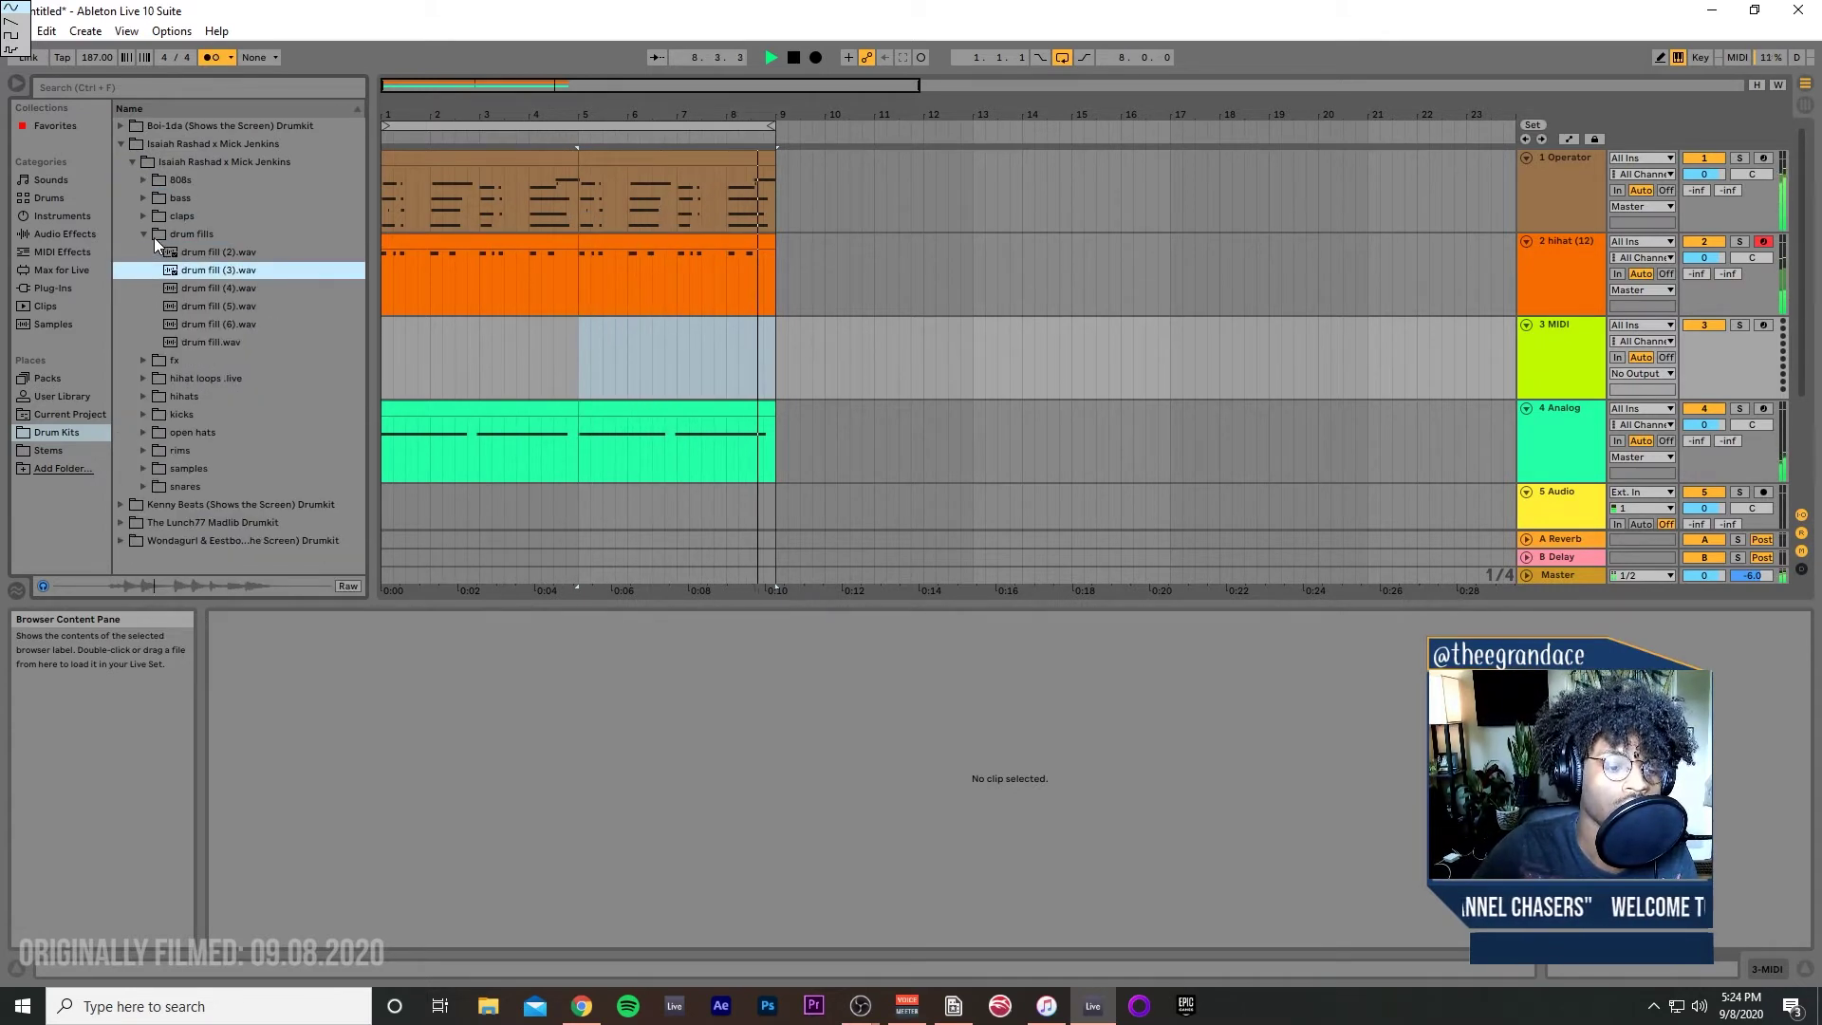
pyautogui.press('Down')
pyautogui.press('Up')
pyautogui.press('Down')
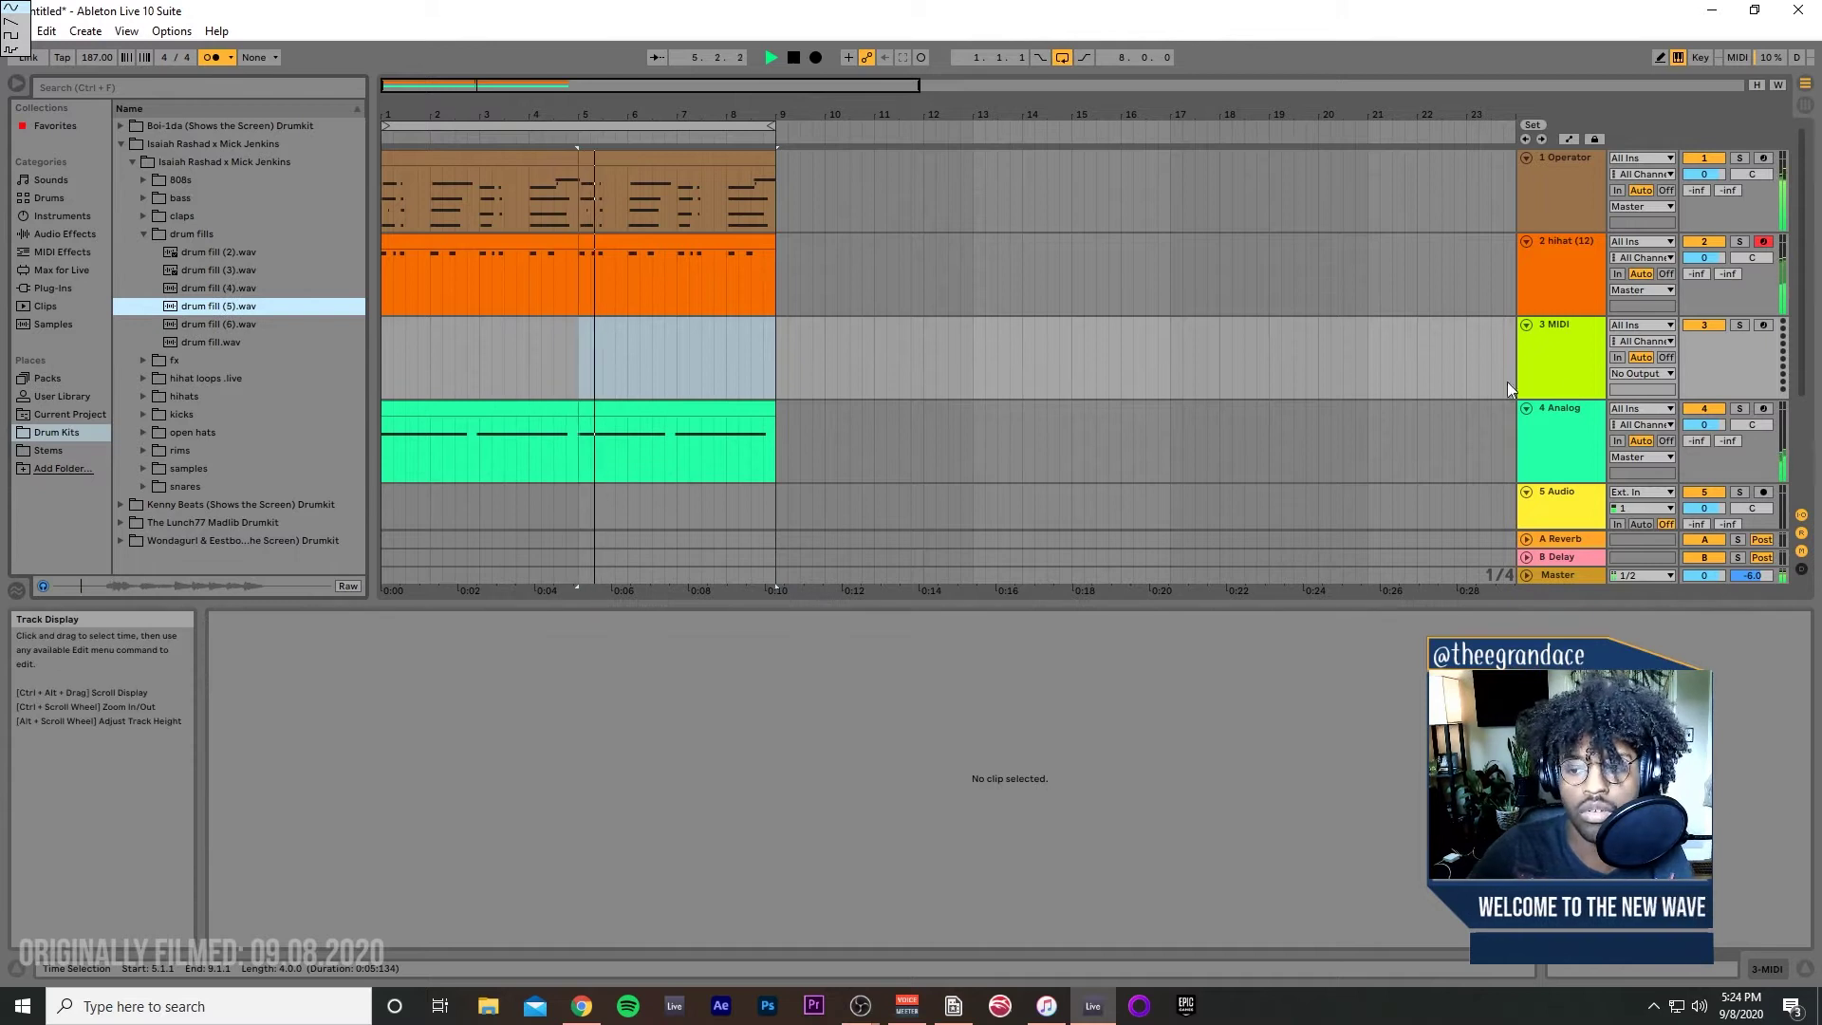
# Step: Load drum fill (5).wav onto the empty 3 MIDI track as a sampled instrument and trim the sample's end to its first hit
pyautogui.click(1568, 383)
pyautogui.doubleClick(1568, 376)
pyautogui.moveTo(225, 300); pyautogui.dragTo(661, 777)
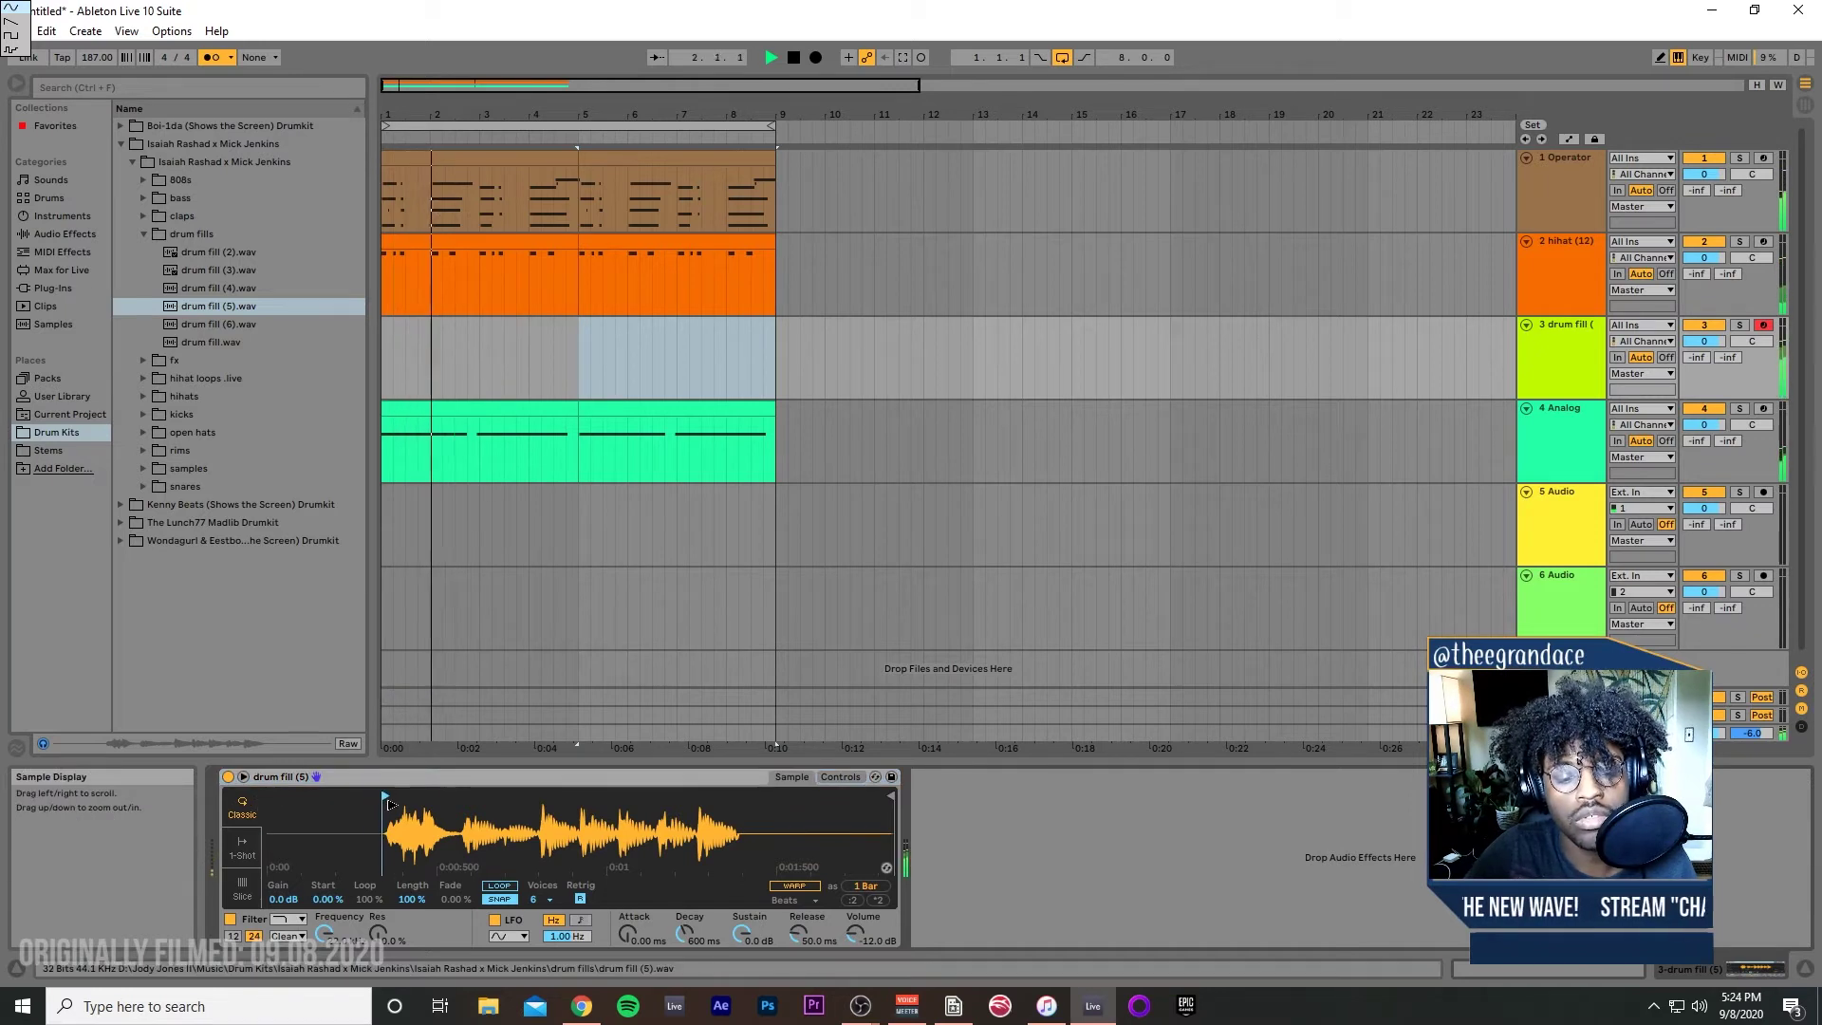
pyautogui.moveTo(887, 800); pyautogui.dragTo(443, 805)
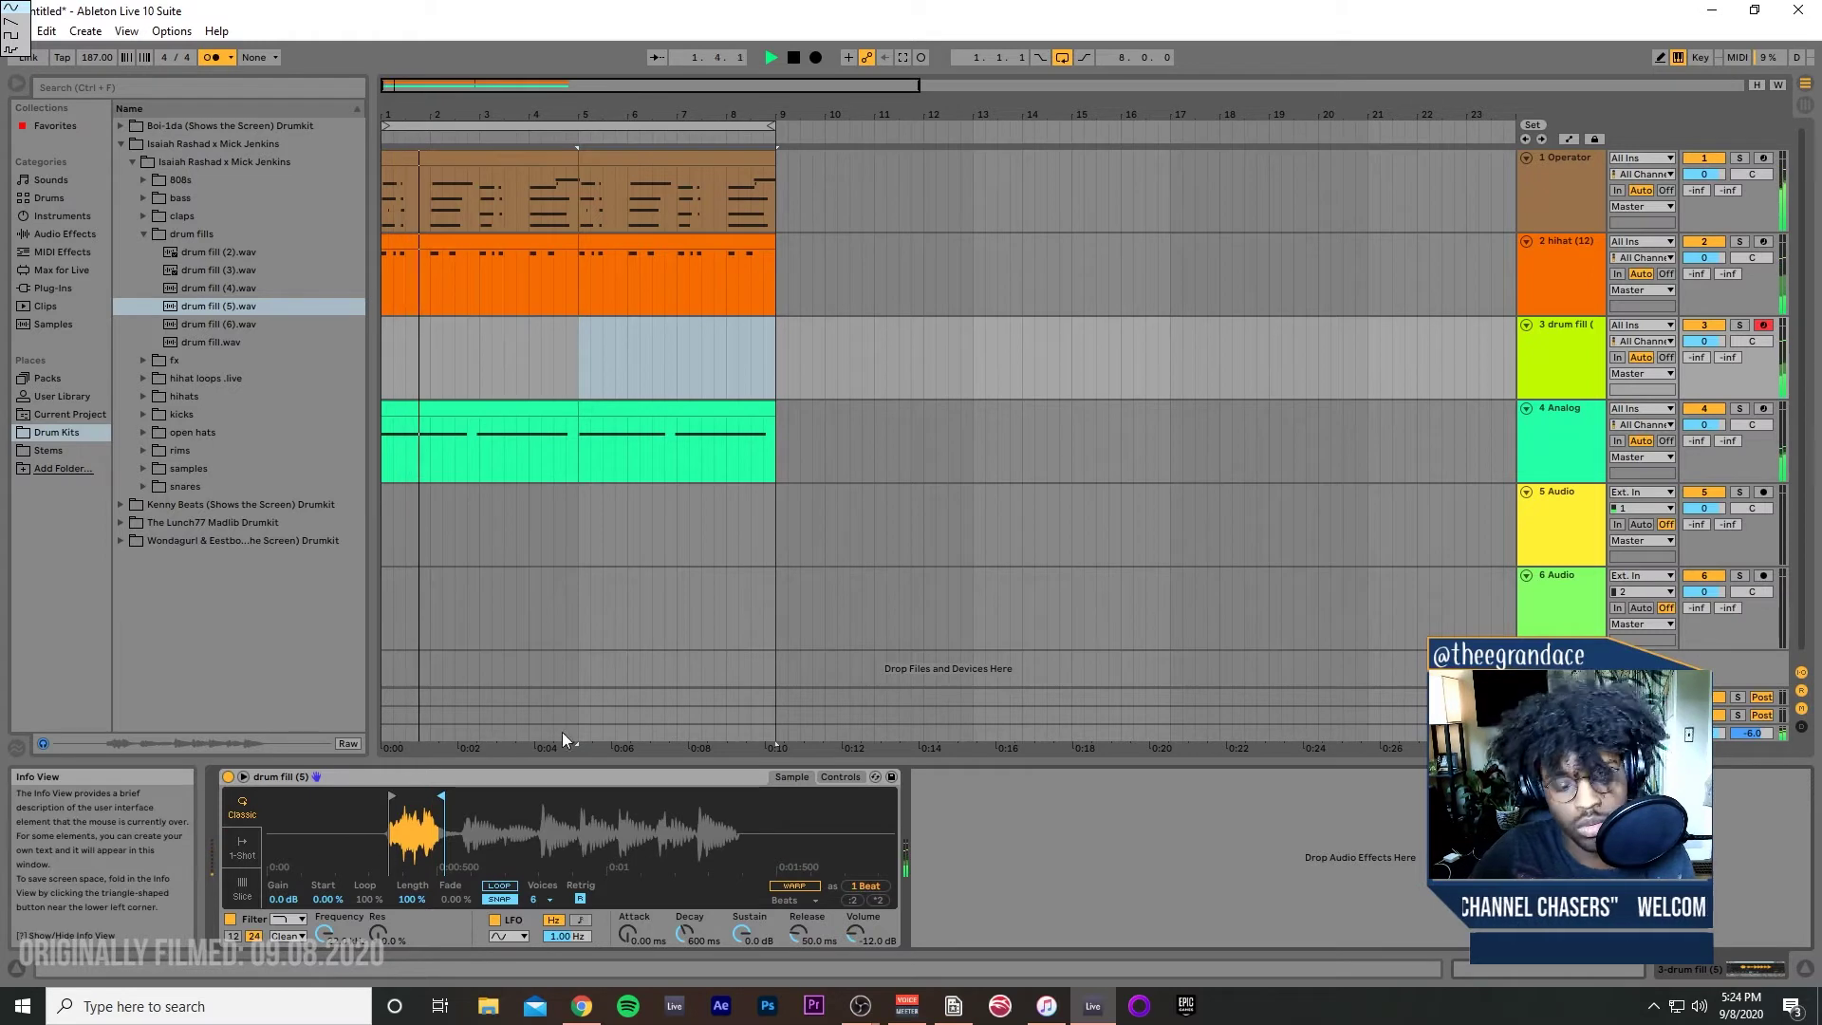
# Step: Audition the remaining drum fill samples, from drum fill (6).wav up to drum fill (2).wav and back down to drum fill.wav
pyautogui.click(249, 324)
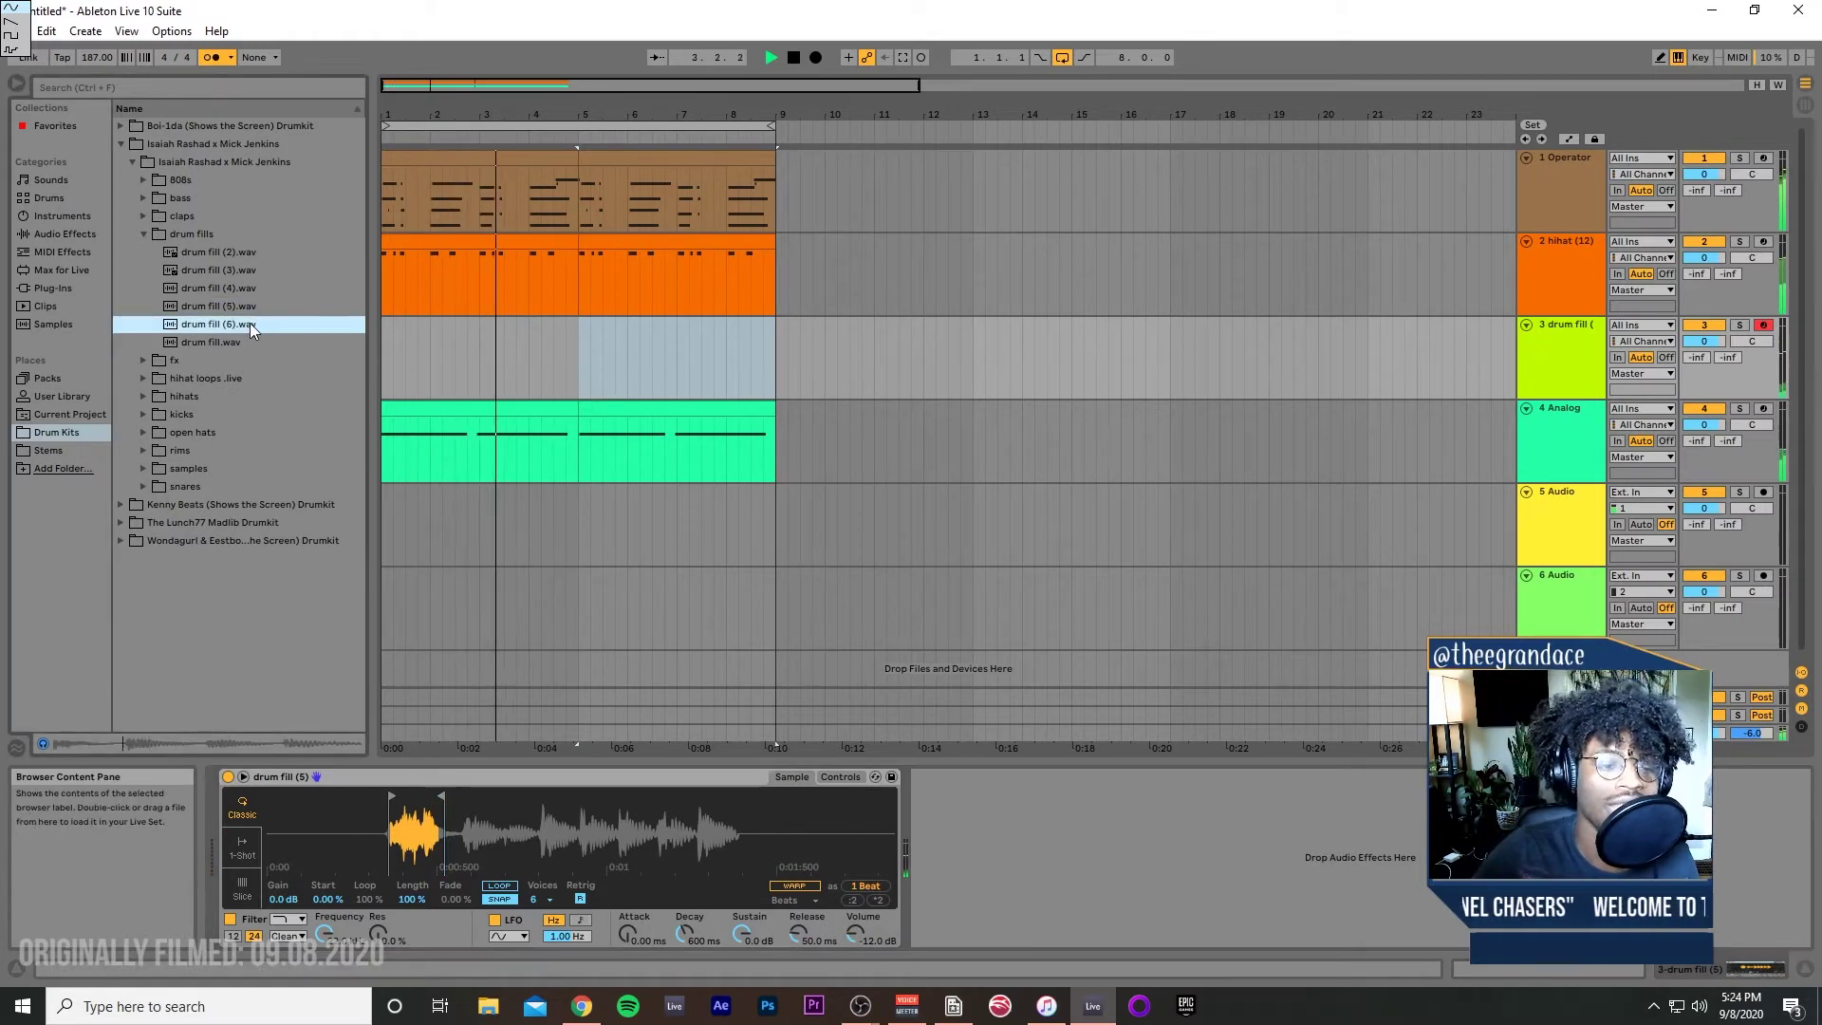
pyautogui.press('Up')
pyautogui.press('Up')
pyautogui.press('Up')
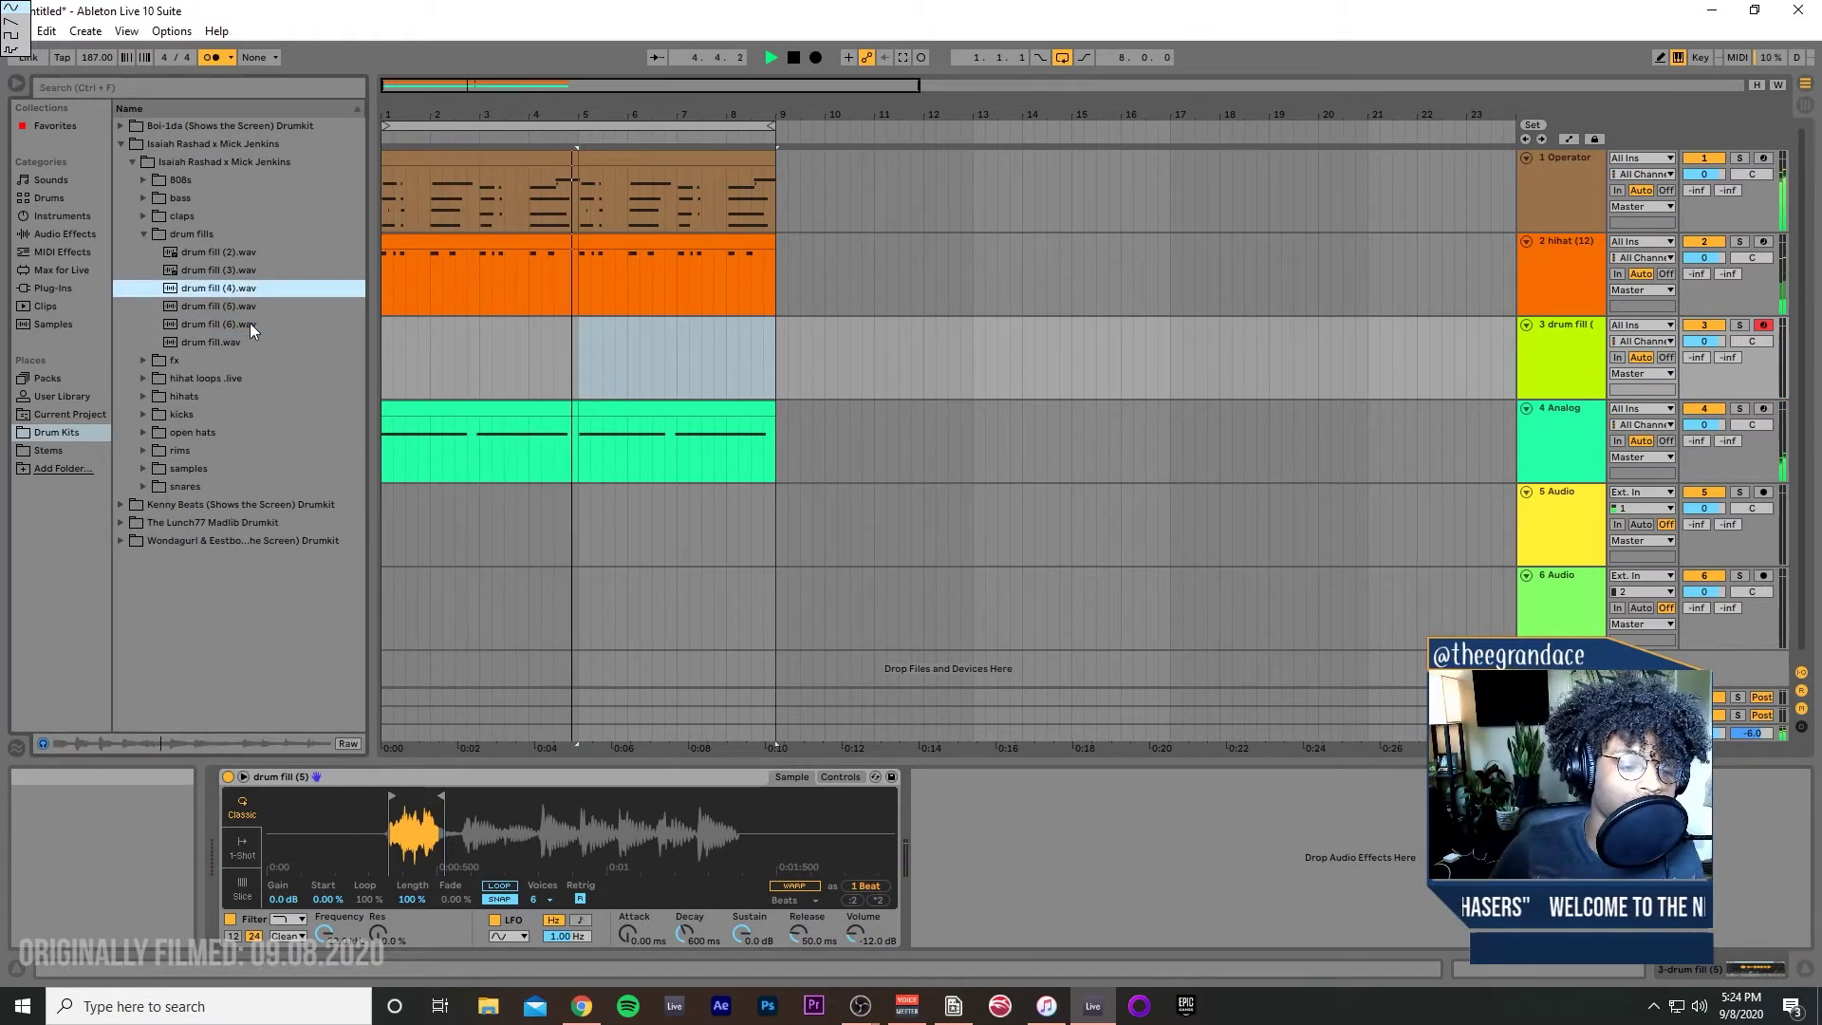
pyautogui.press('Up')
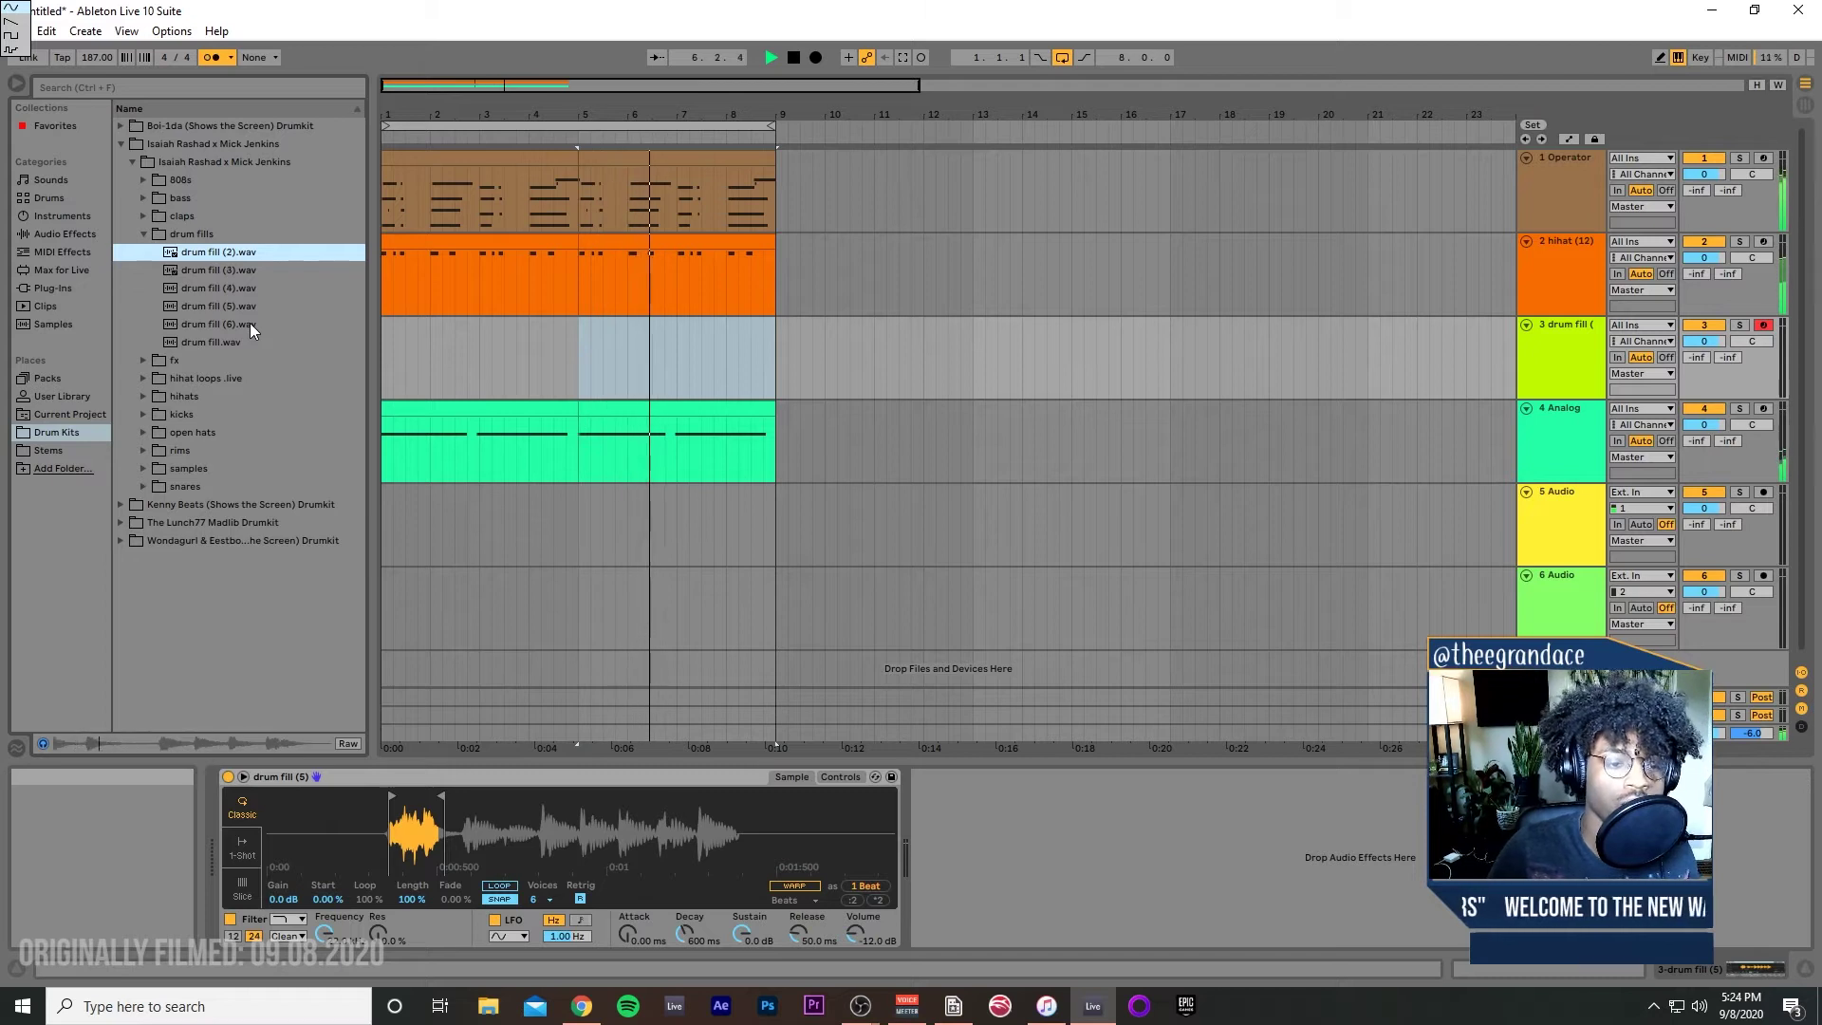
pyautogui.press('Down')
pyautogui.press('Down')
pyautogui.press('Down')
pyautogui.press('Down')
pyautogui.press('Down')
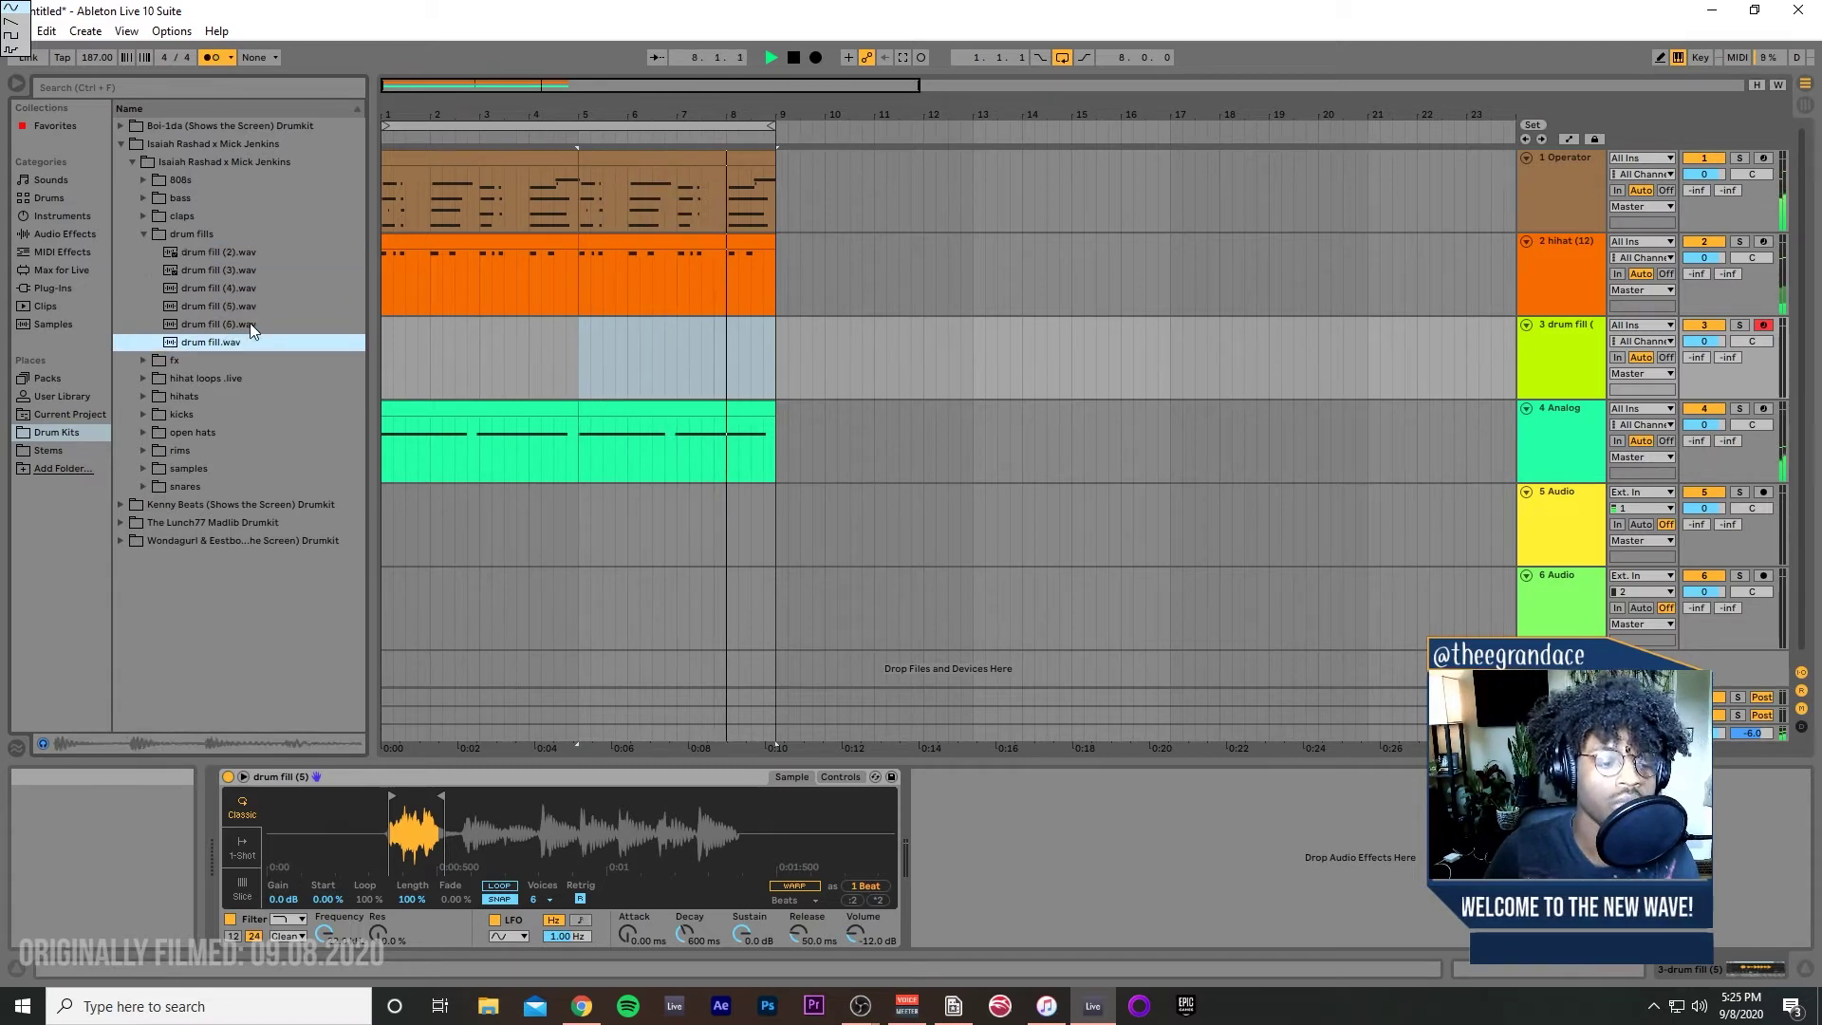
# Step: Collapse the drum fills folder and open the kit's rims folder
pyautogui.press('Down')
pyautogui.press('Down')
pyautogui.press('Down')
pyautogui.press('Down')
pyautogui.press('Down')
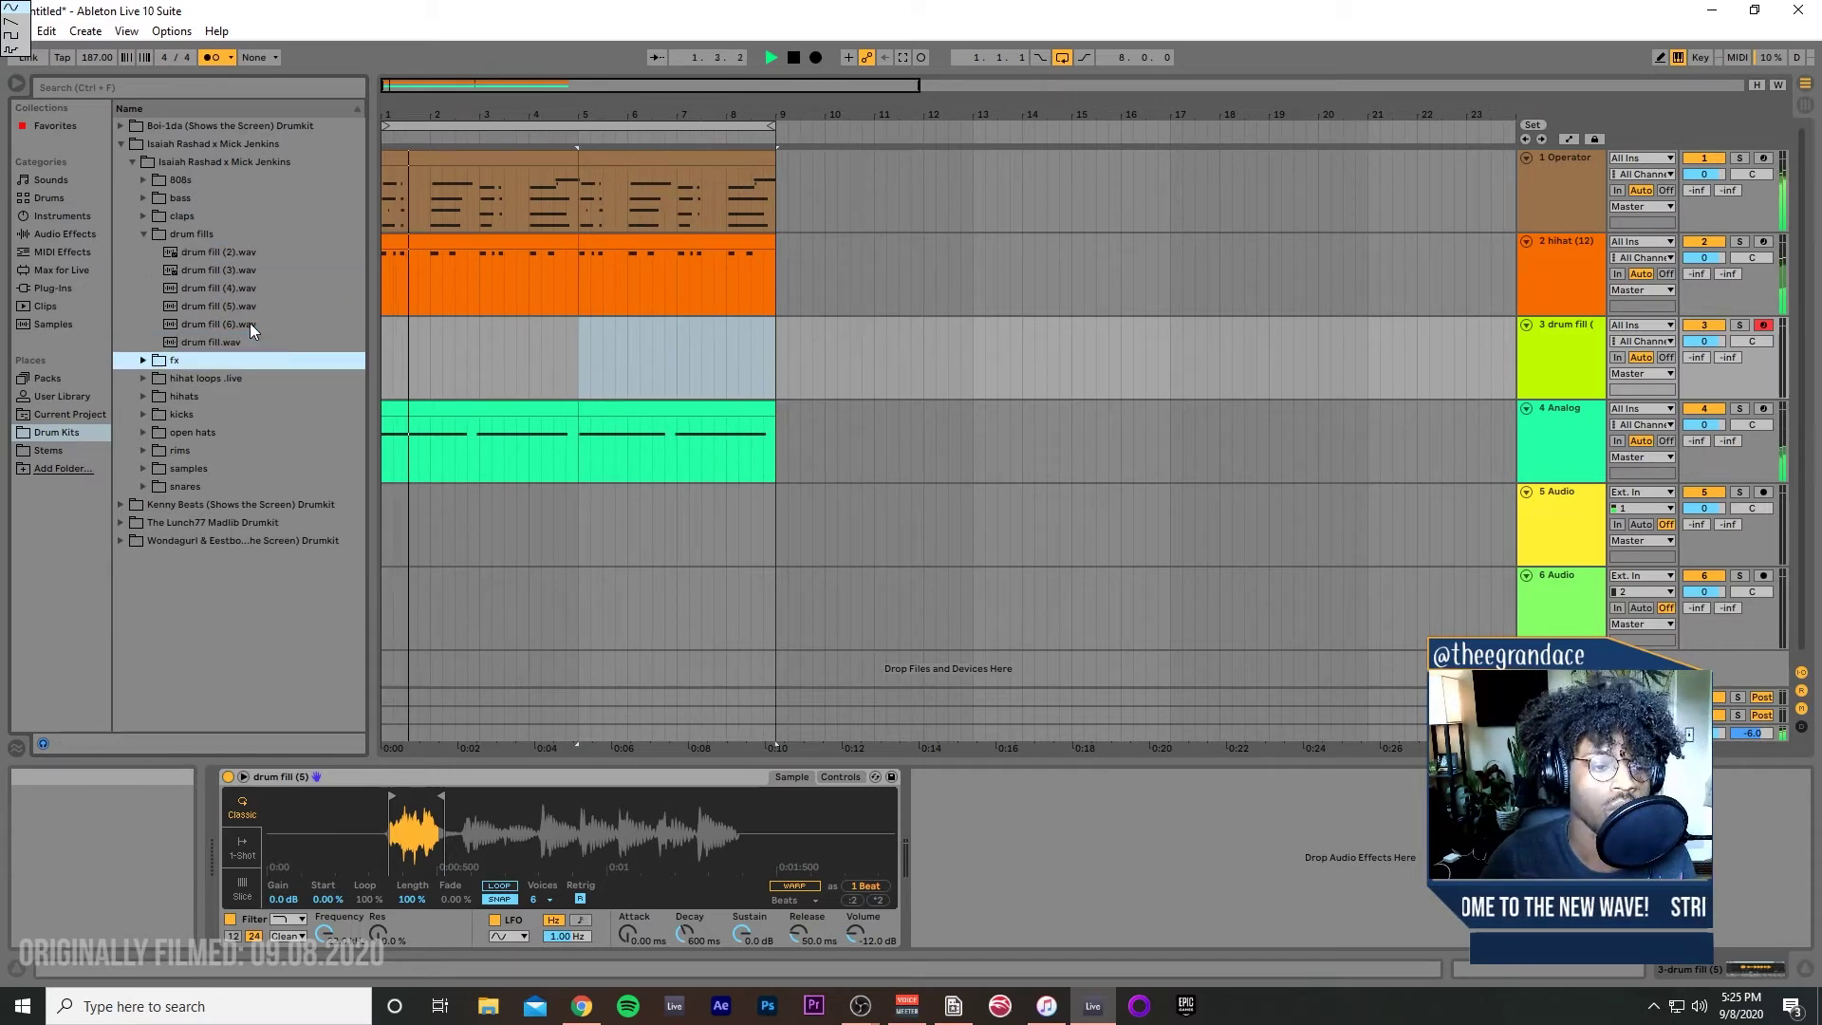
pyautogui.press('Down')
pyautogui.press('Right')
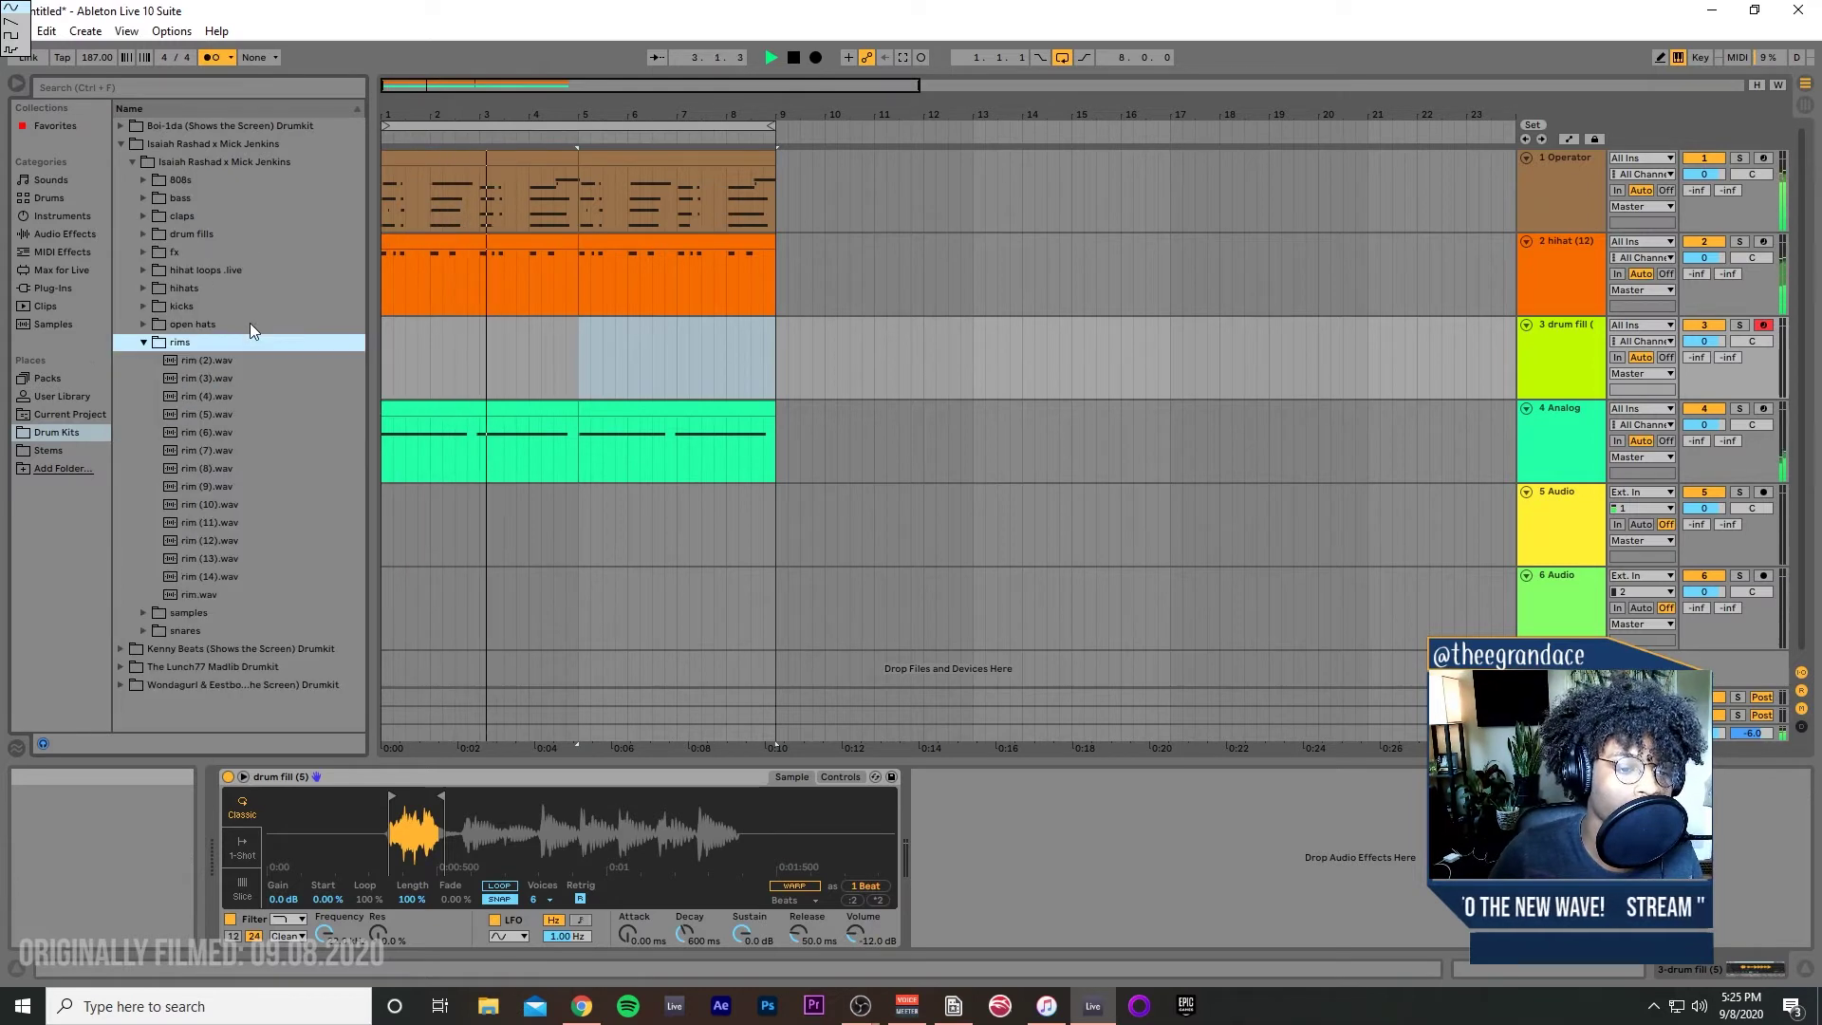
# Step: Audition the kit's rim samples and load rim (8).wav onto track 3 in place of drum fill (5)
pyautogui.press('Down')
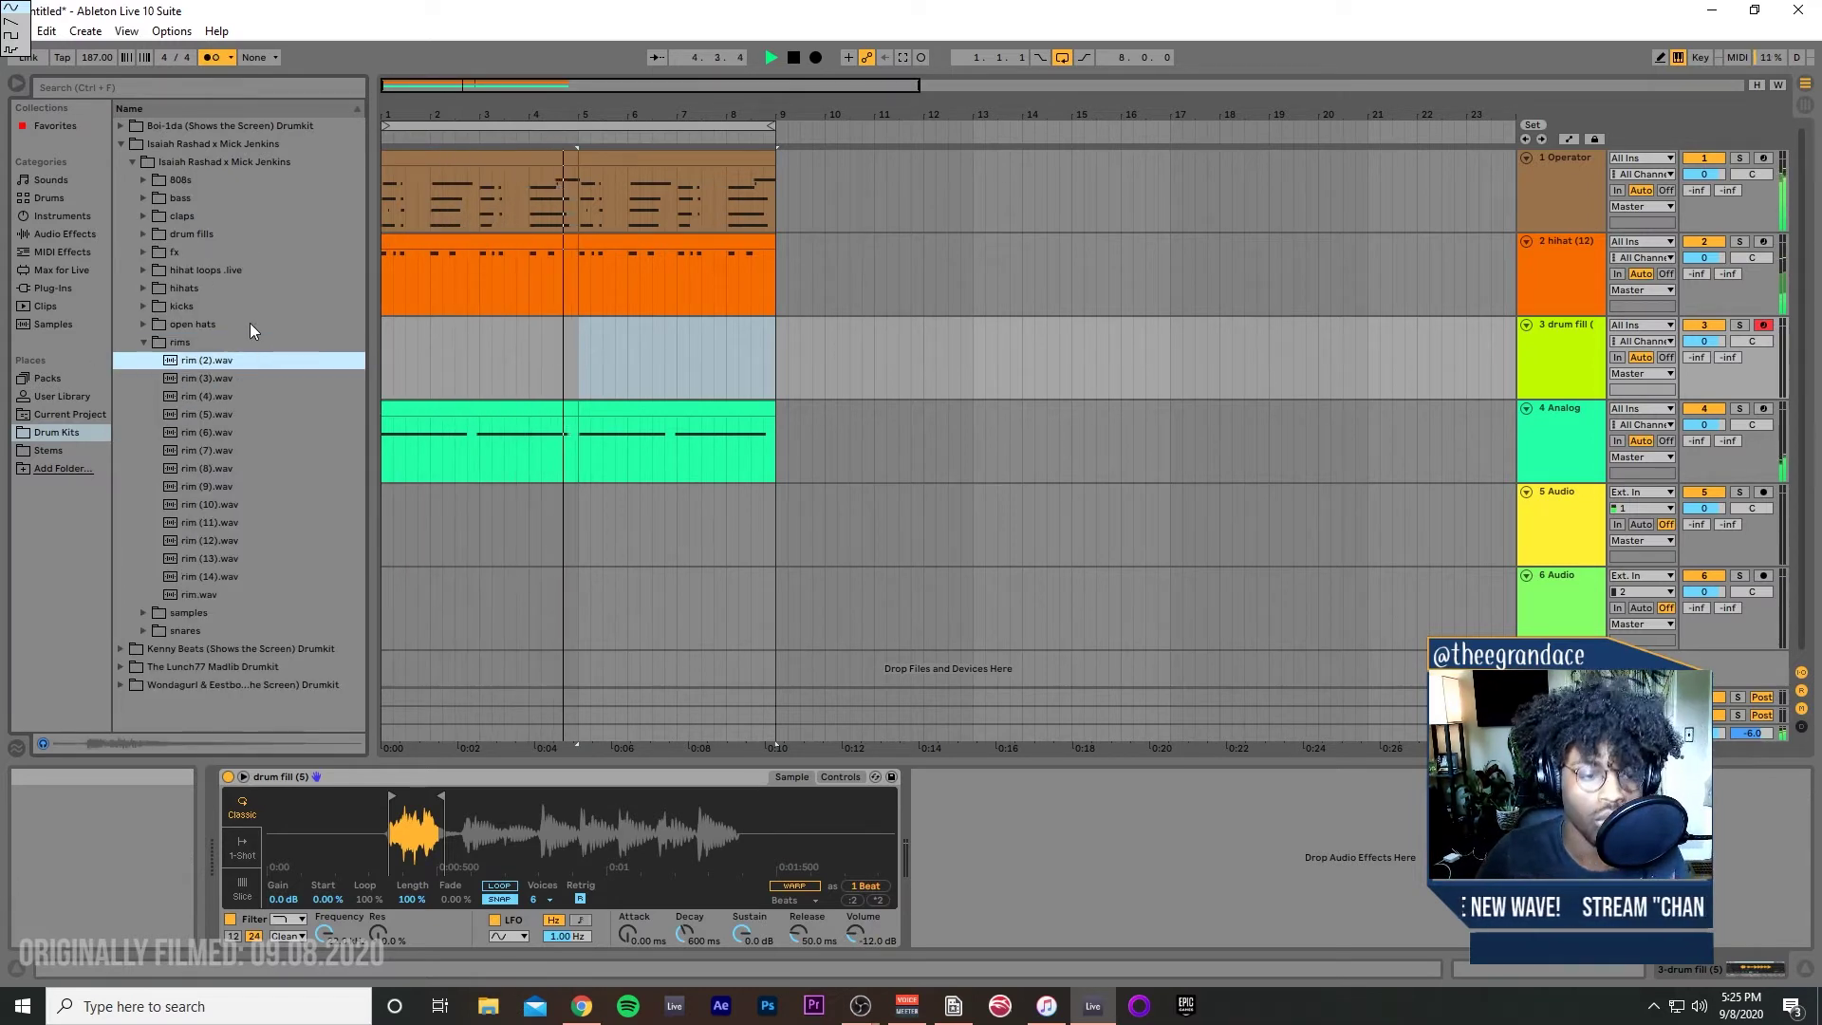
pyautogui.press('Down')
pyautogui.press('Down')
pyautogui.press('Up')
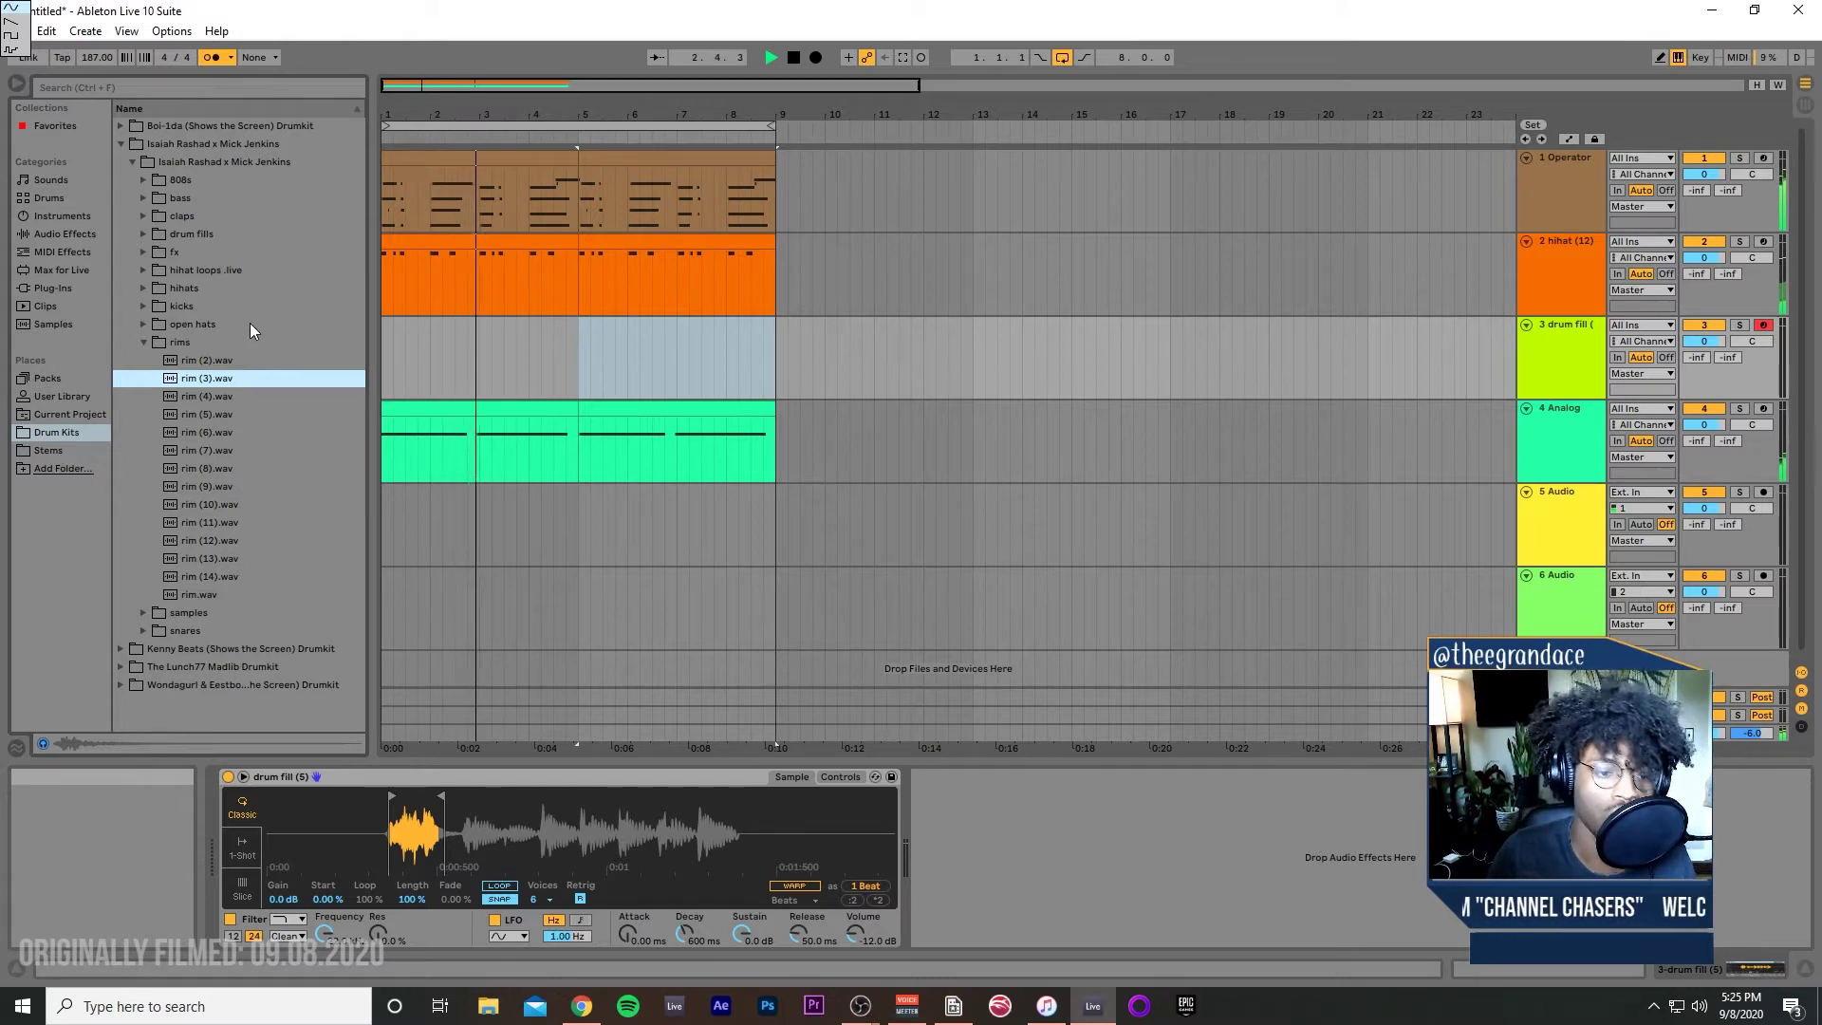
pyautogui.press('Down')
pyautogui.press('Down')
pyautogui.press('Down')
pyautogui.press('Down')
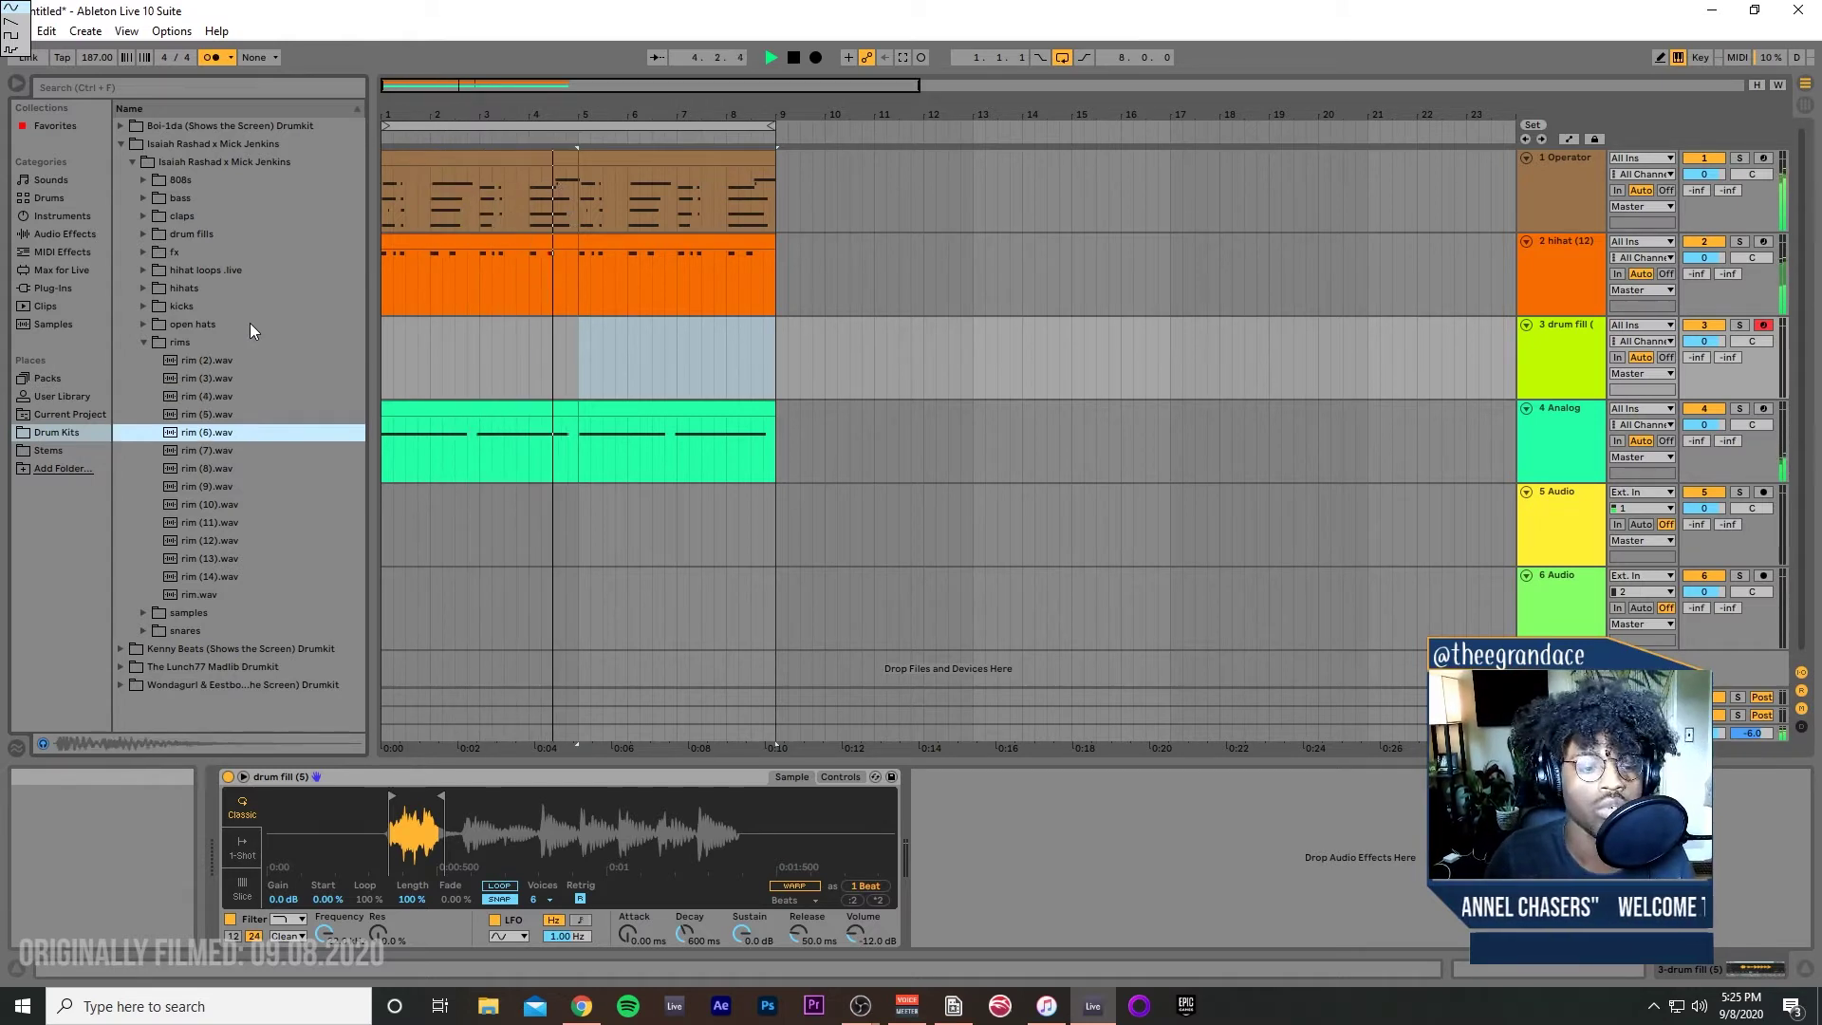
pyautogui.press('Down')
pyautogui.press('Down')
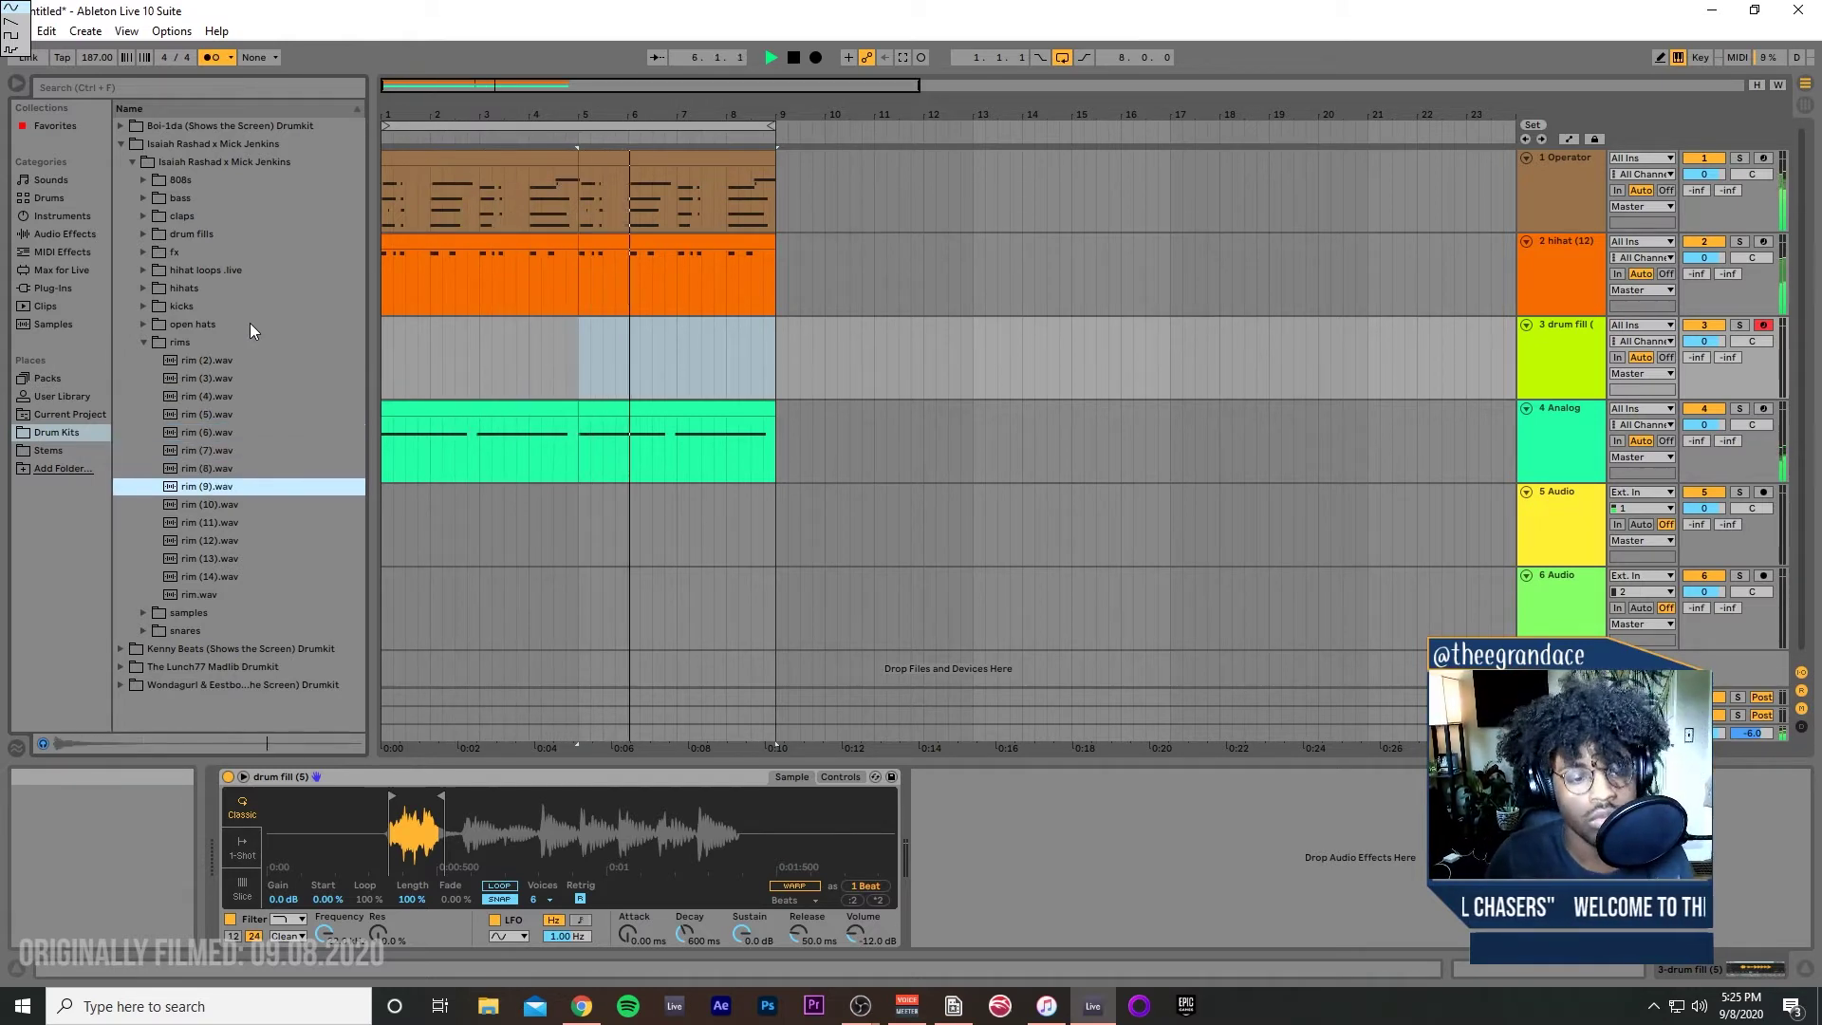
pyautogui.press('Up')
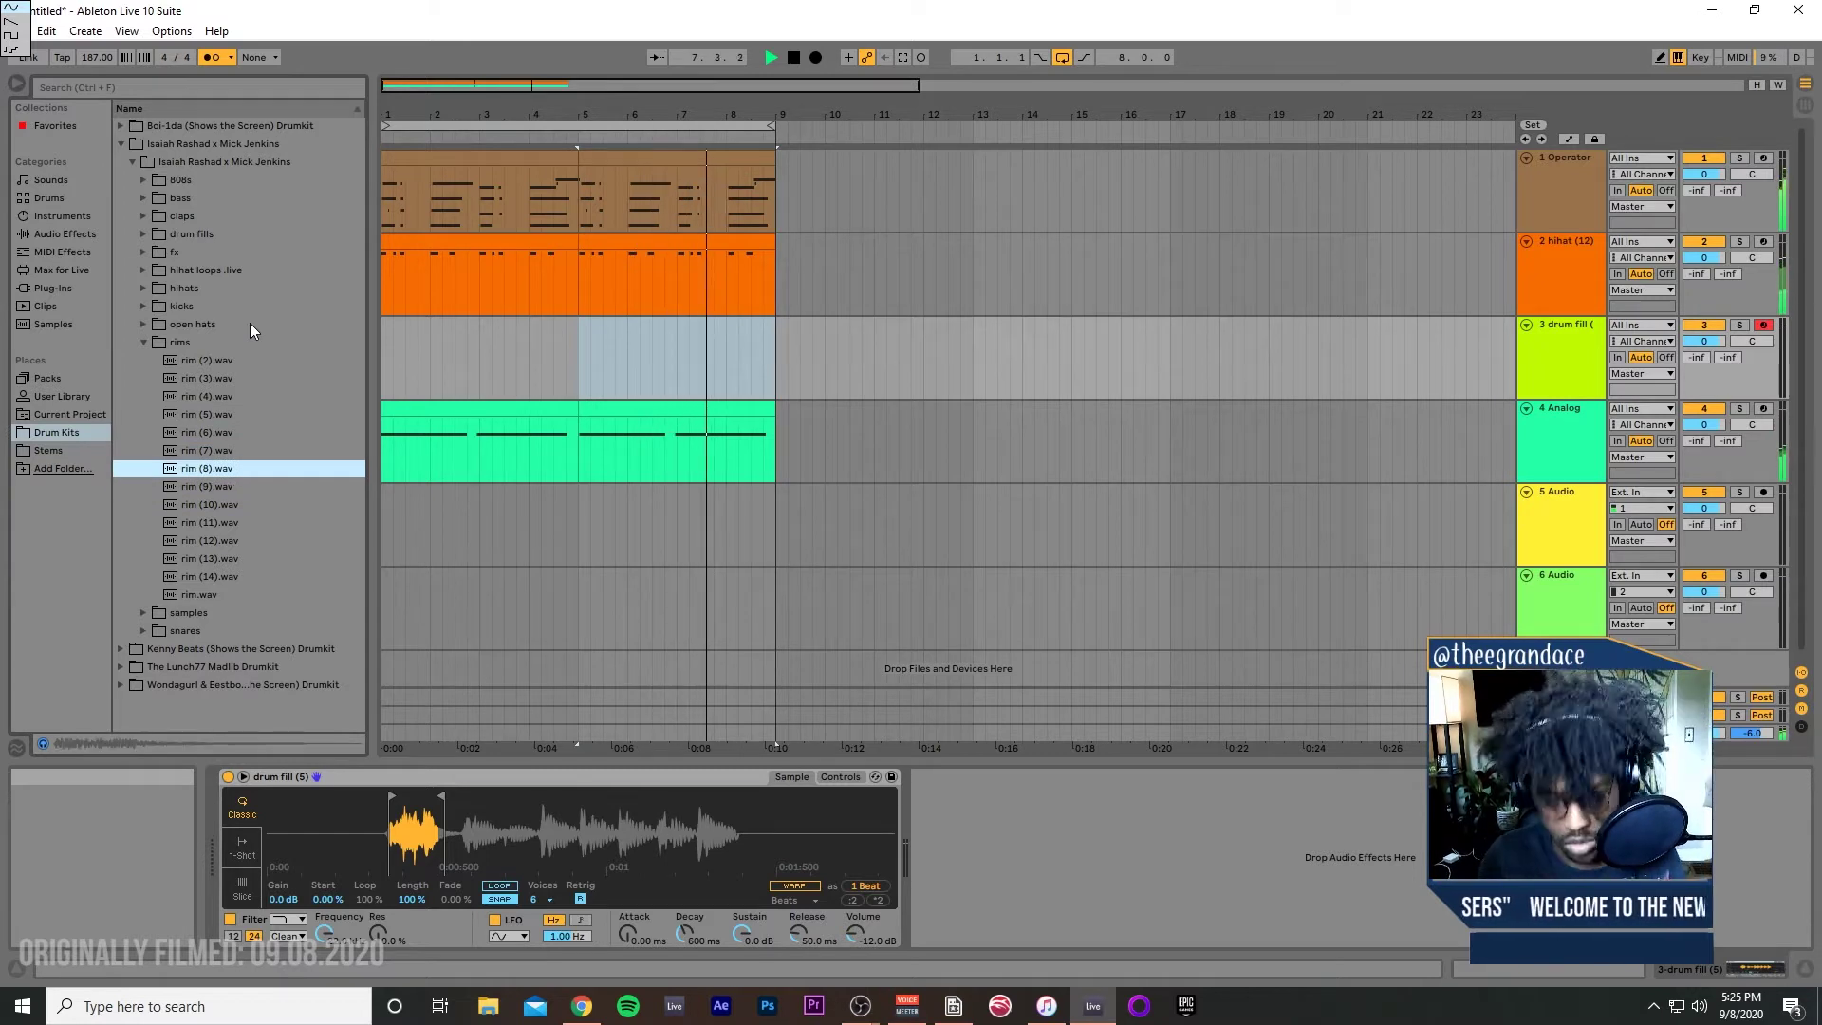
pyautogui.click(1591, 378)
pyautogui.moveTo(222, 474); pyautogui.dragTo(812, 826)
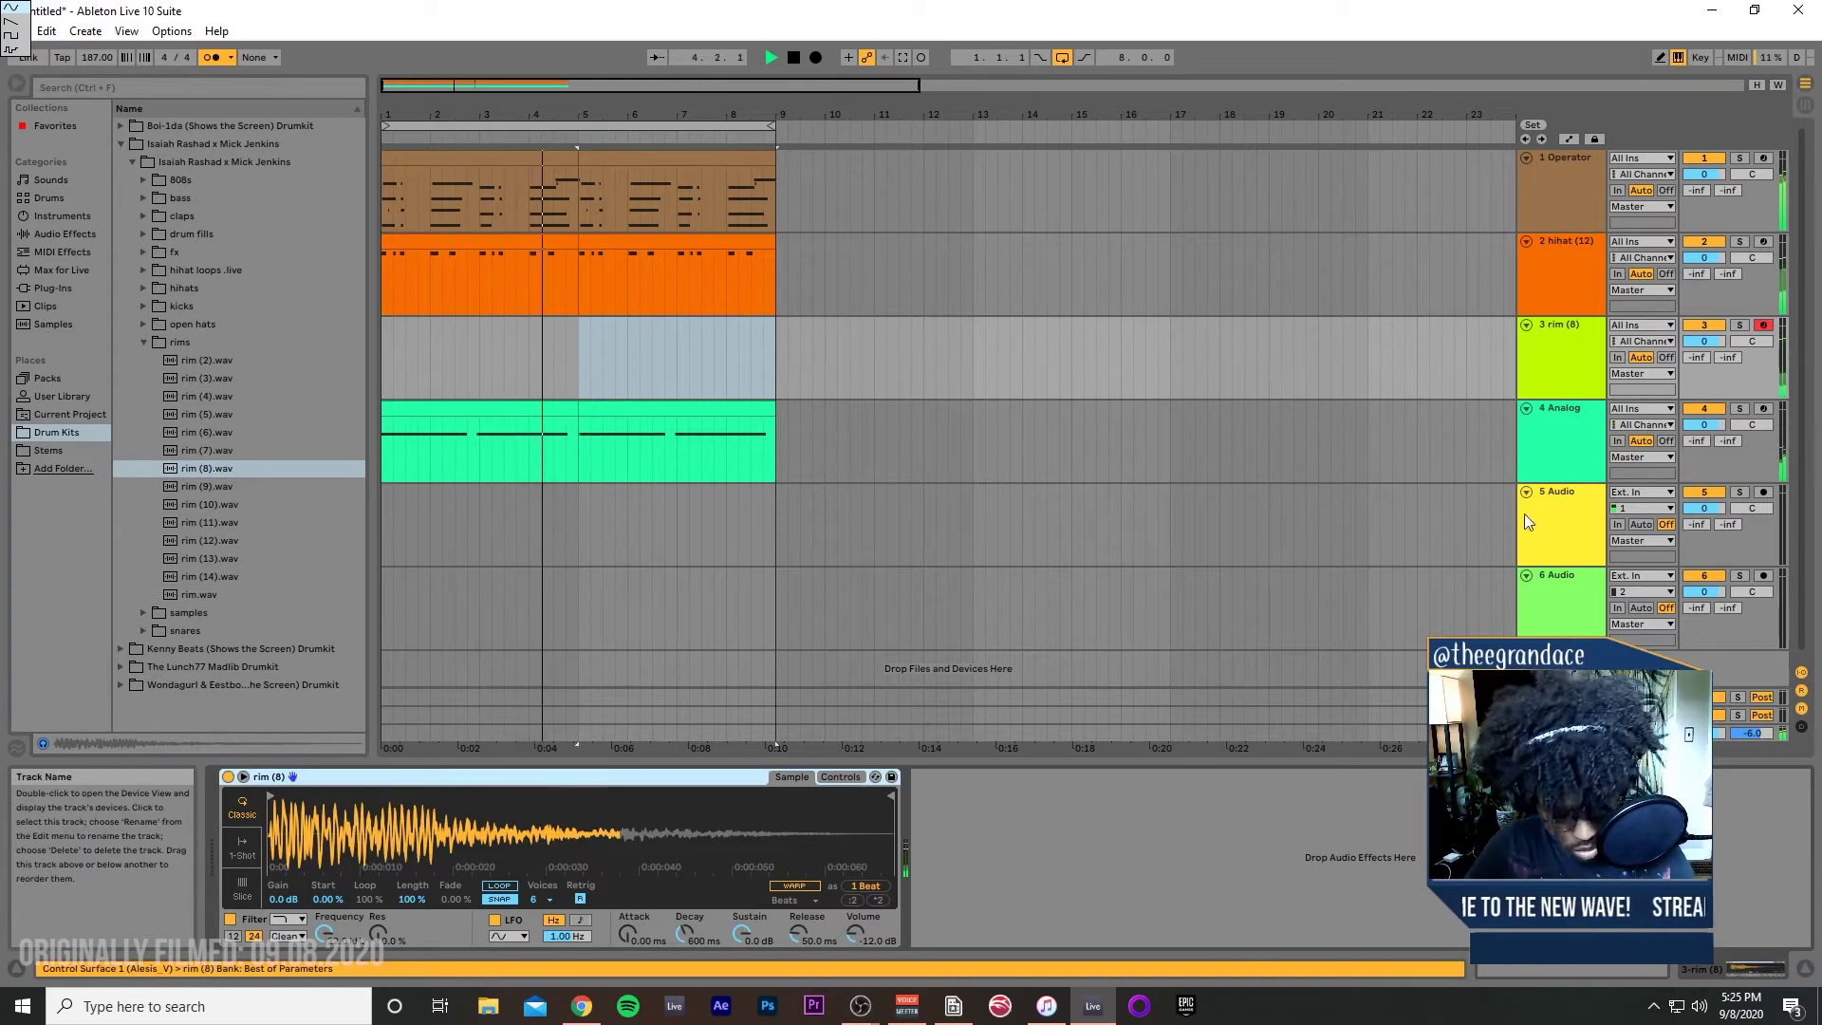
# Step: Play a rim pattern, capture it as a MIDI clip on the rim (8) track, and extend the clip's start back to 3.3.1
pyautogui.press('a')
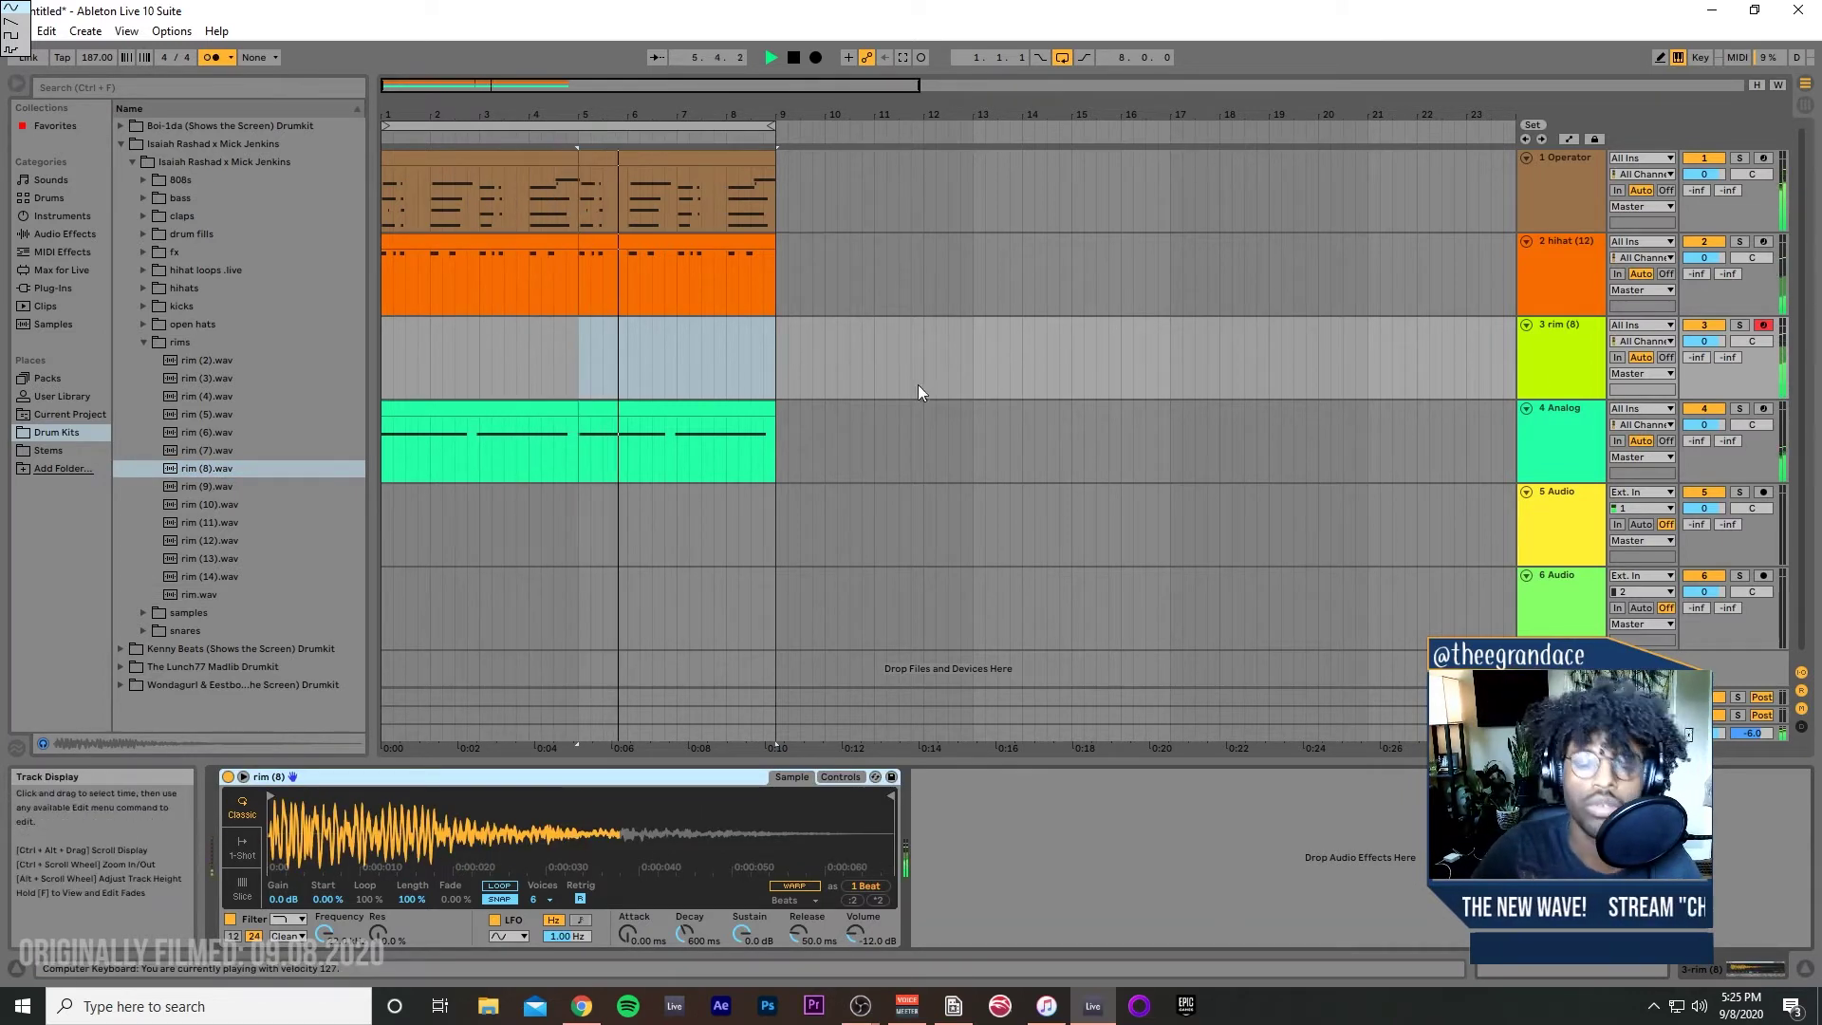
pyautogui.click(902, 58)
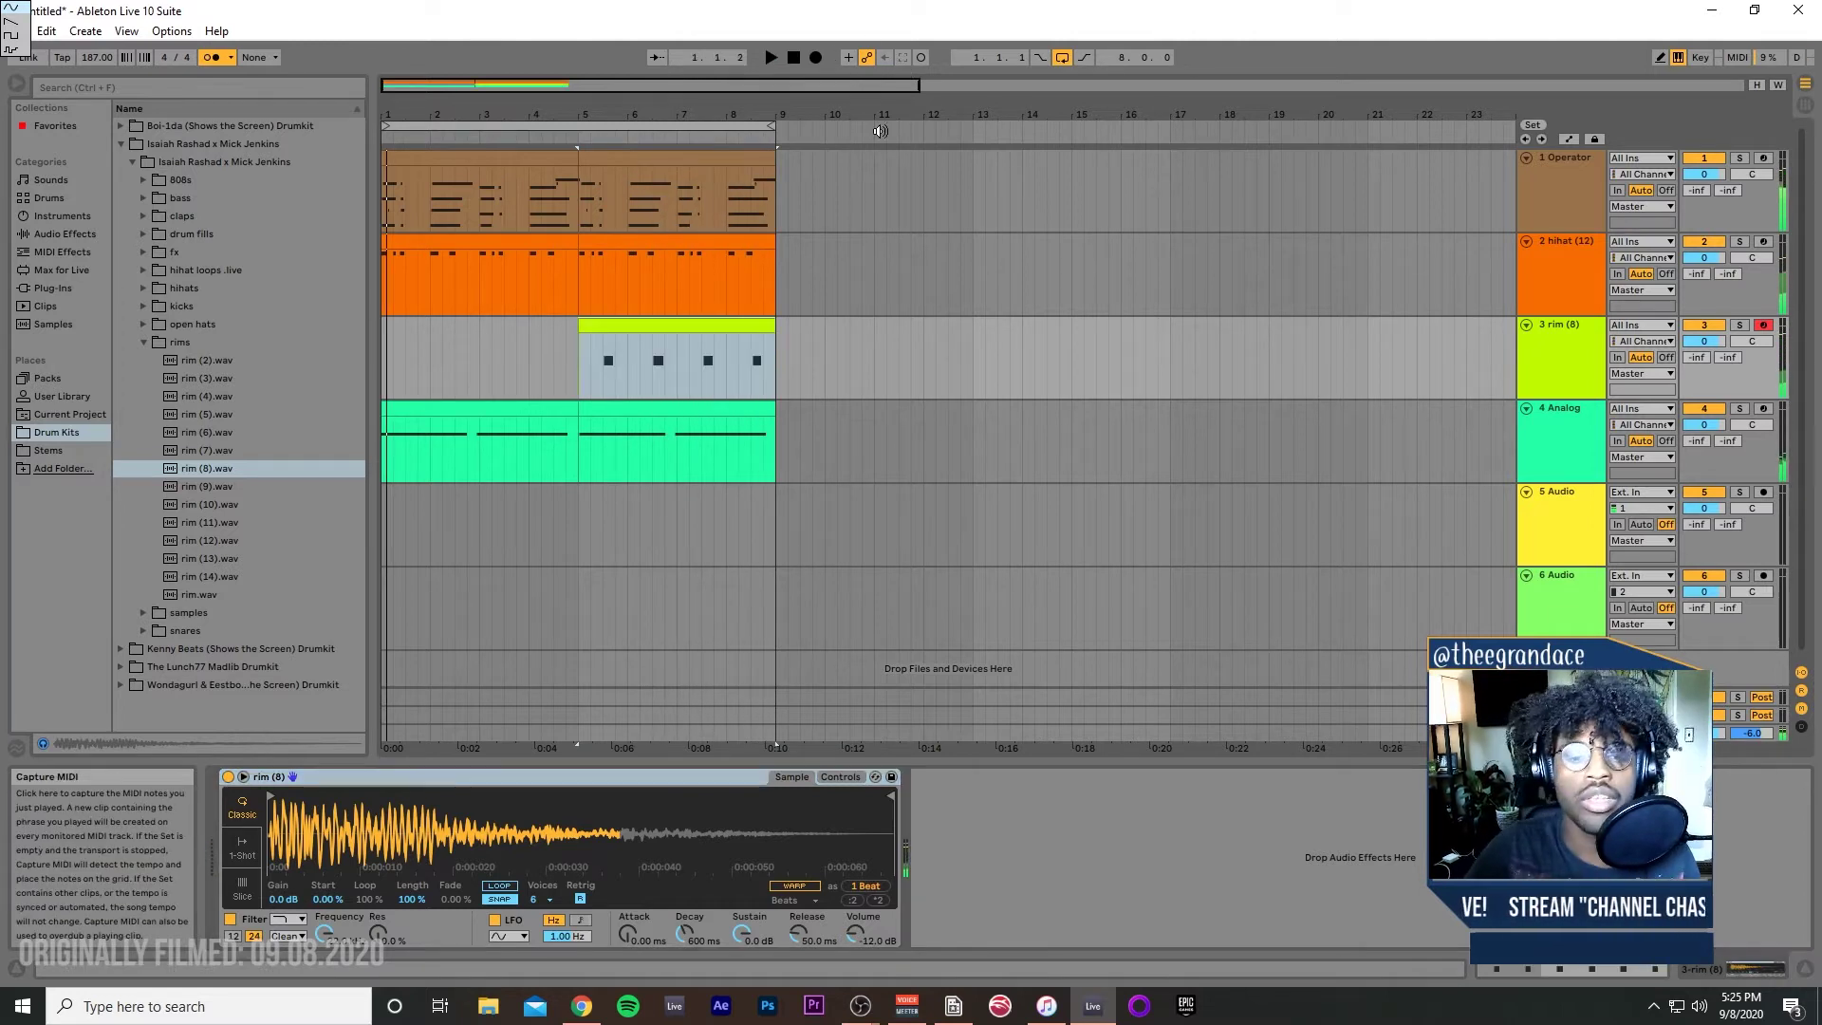
pyautogui.click(567, 326)
pyautogui.moveTo(565, 325); pyautogui.dragTo(501, 337)
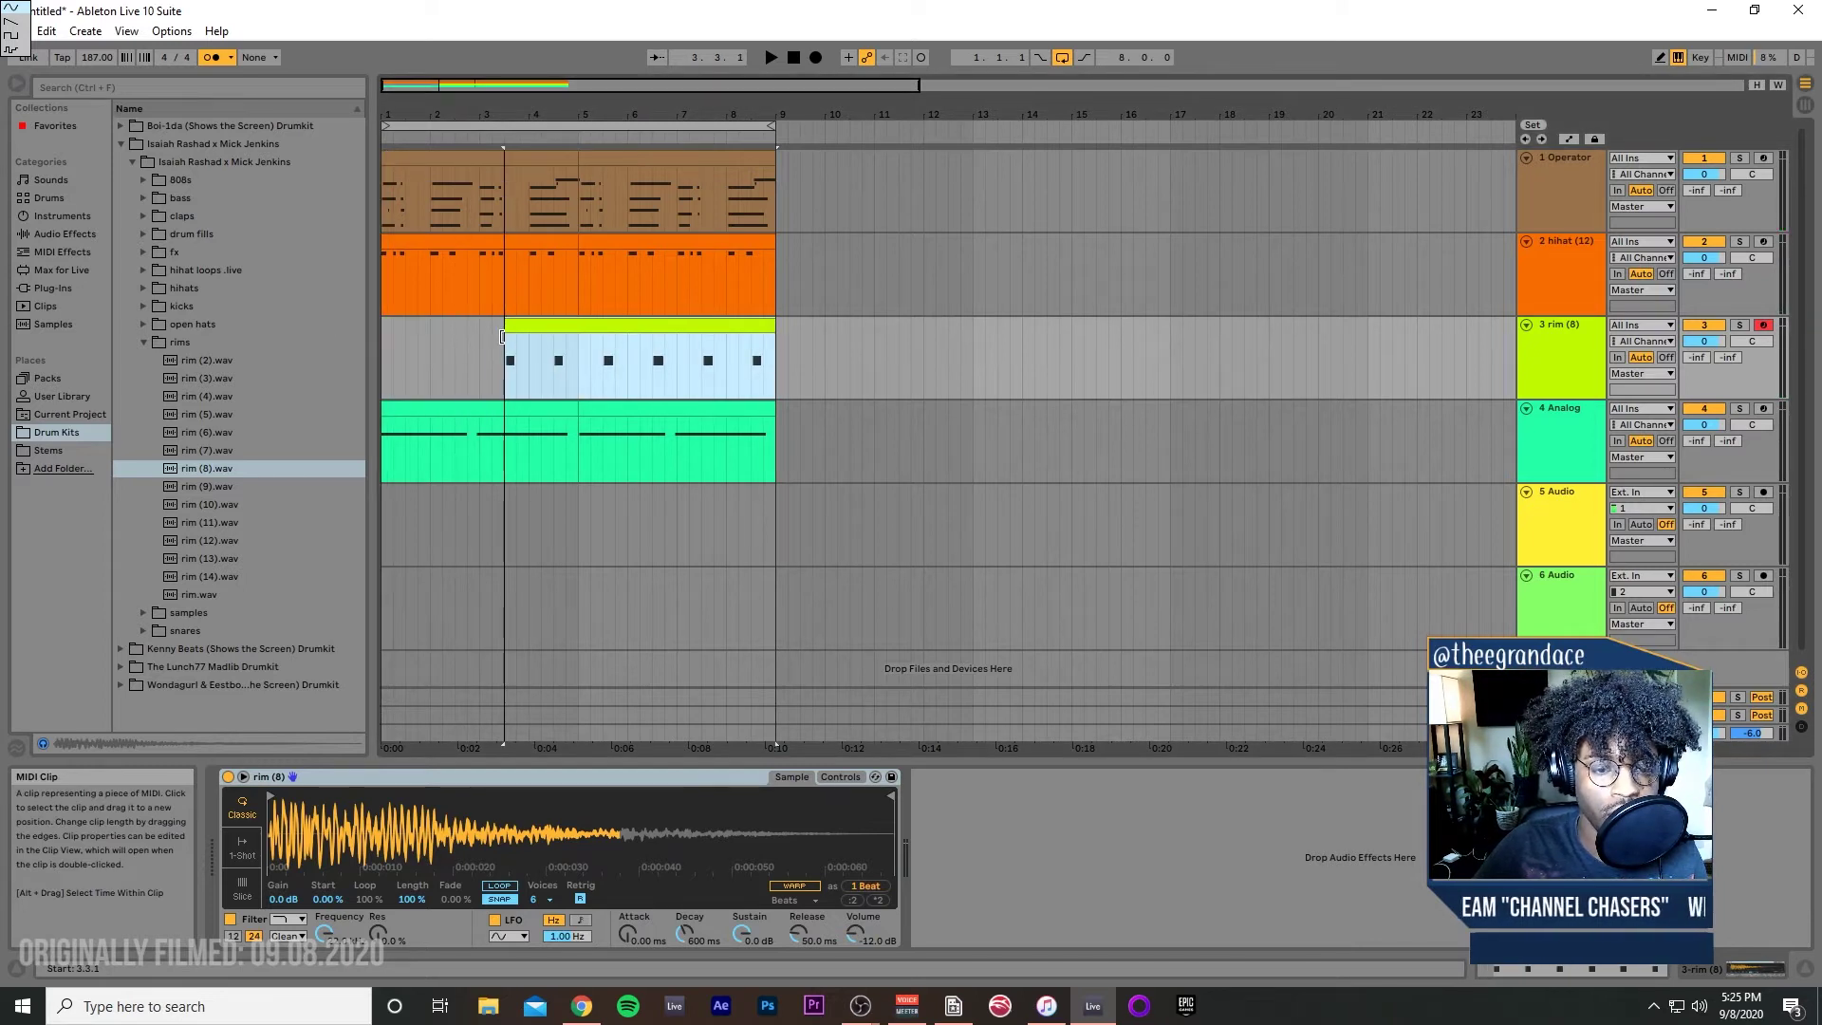
# Step: Place a two-bar copy of the rim pattern at bar 1 of the rim (8) track and duplicate it through to bar 9
pyautogui.click(569, 376)
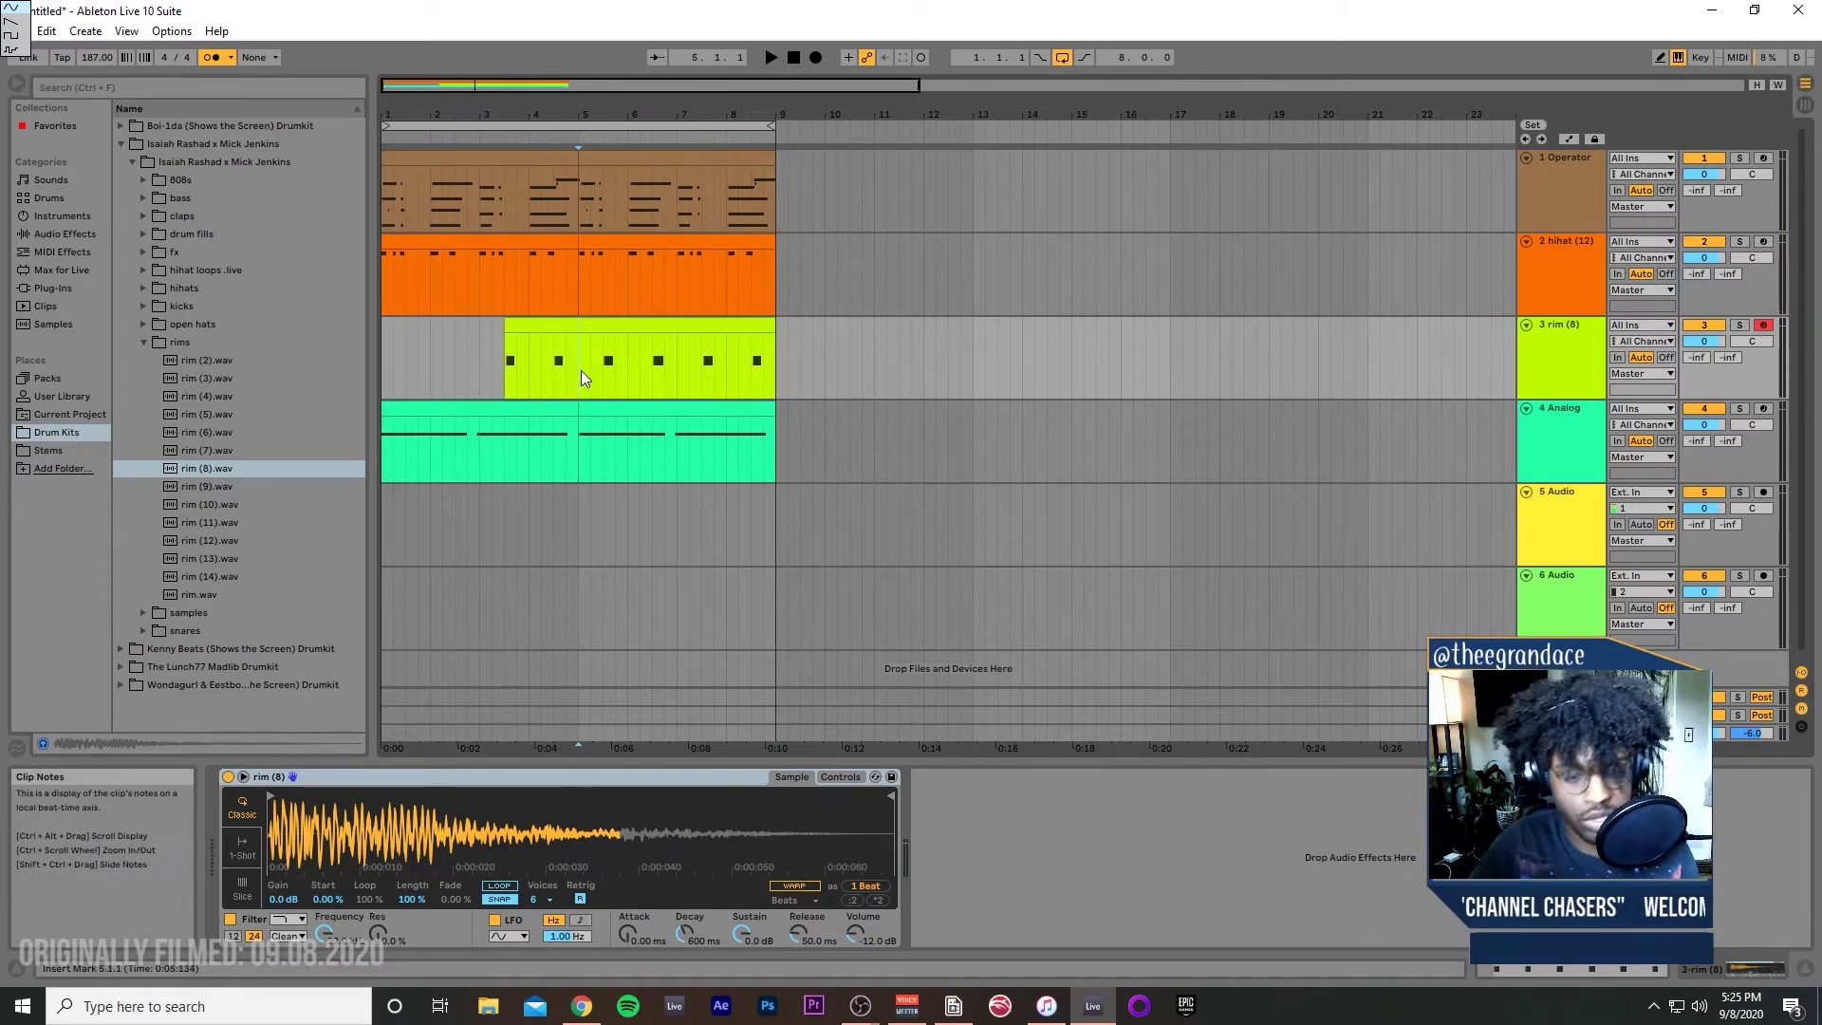
pyautogui.click(538, 327)
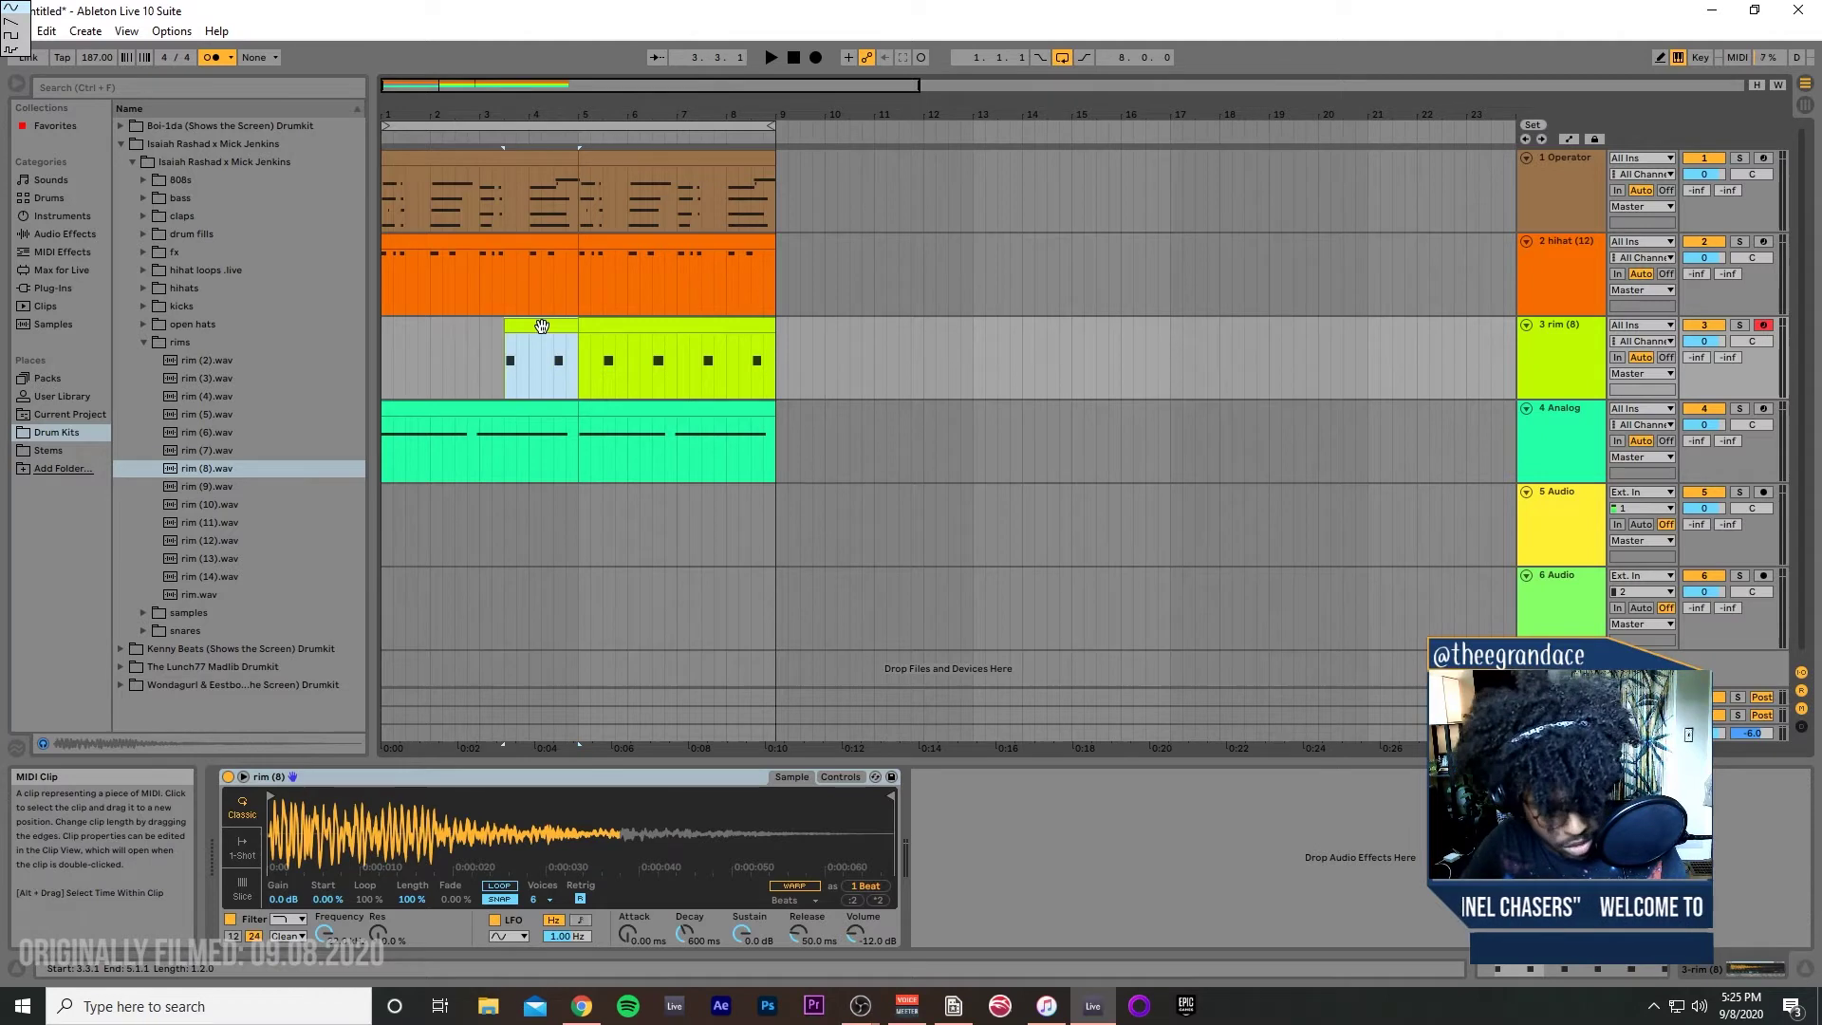
pyautogui.click(392, 343)
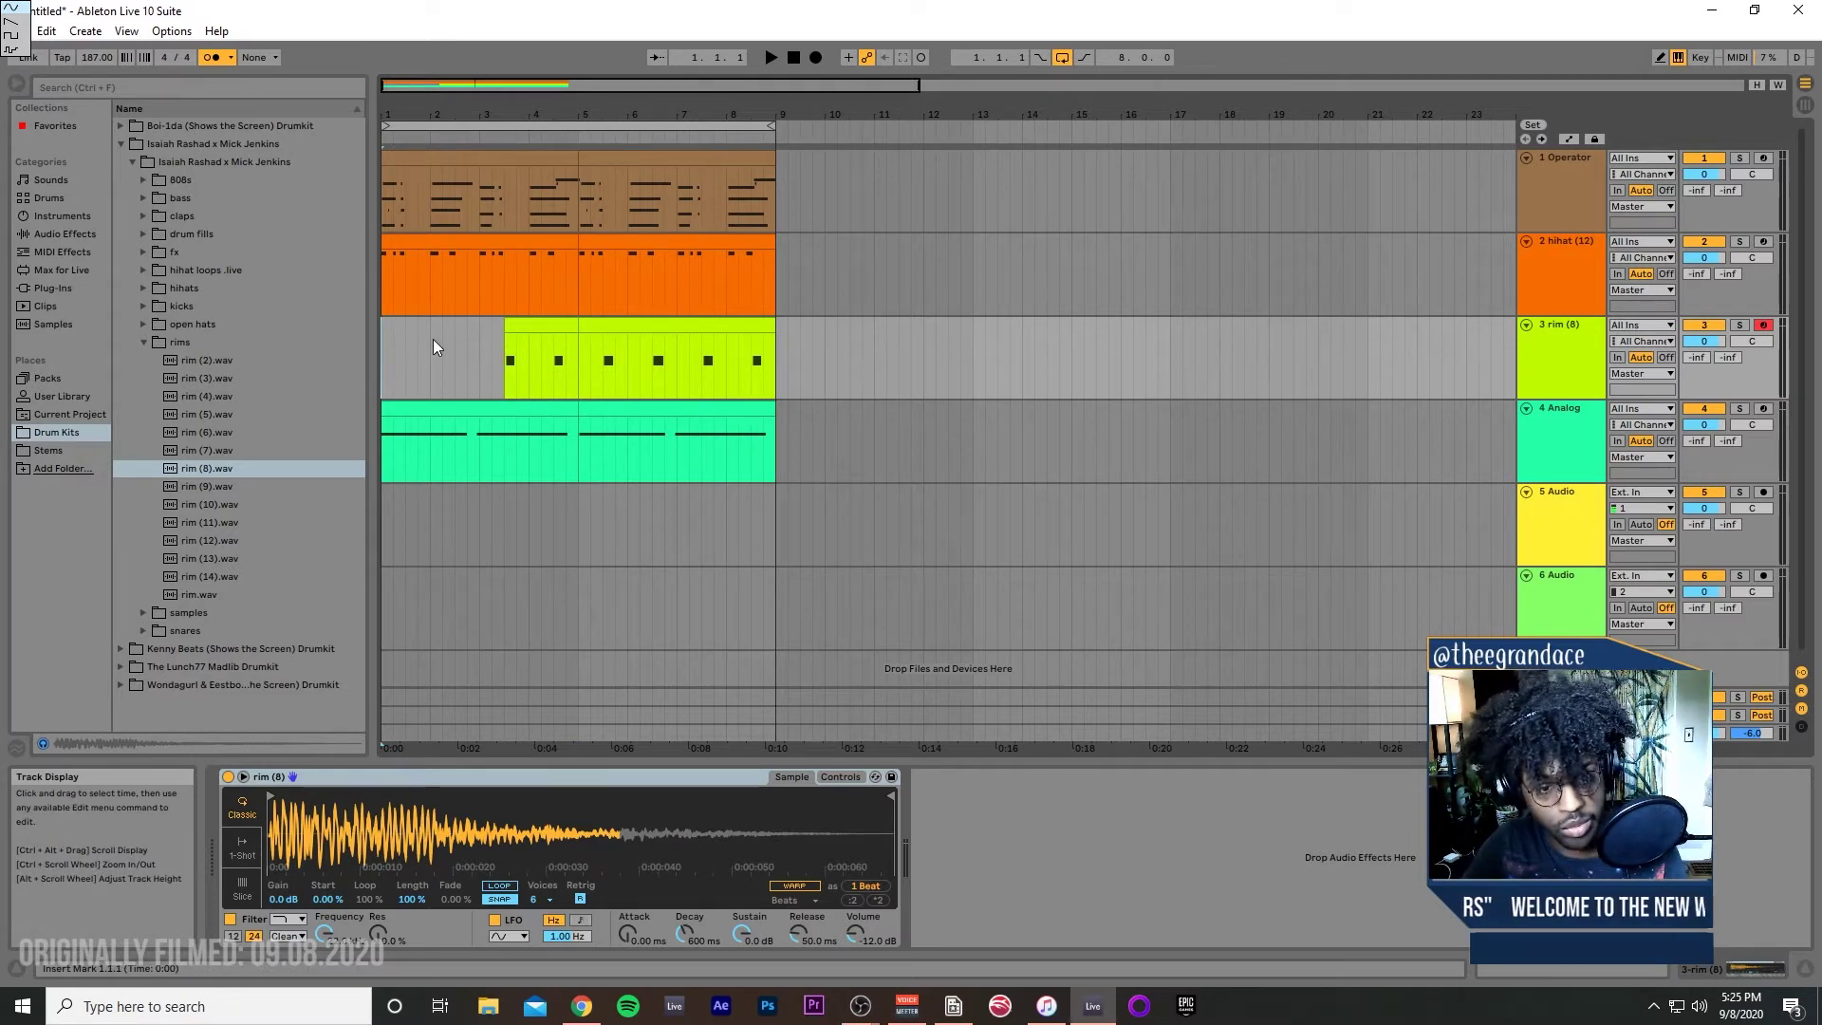
pyautogui.hotkey('ctrl', 'v')
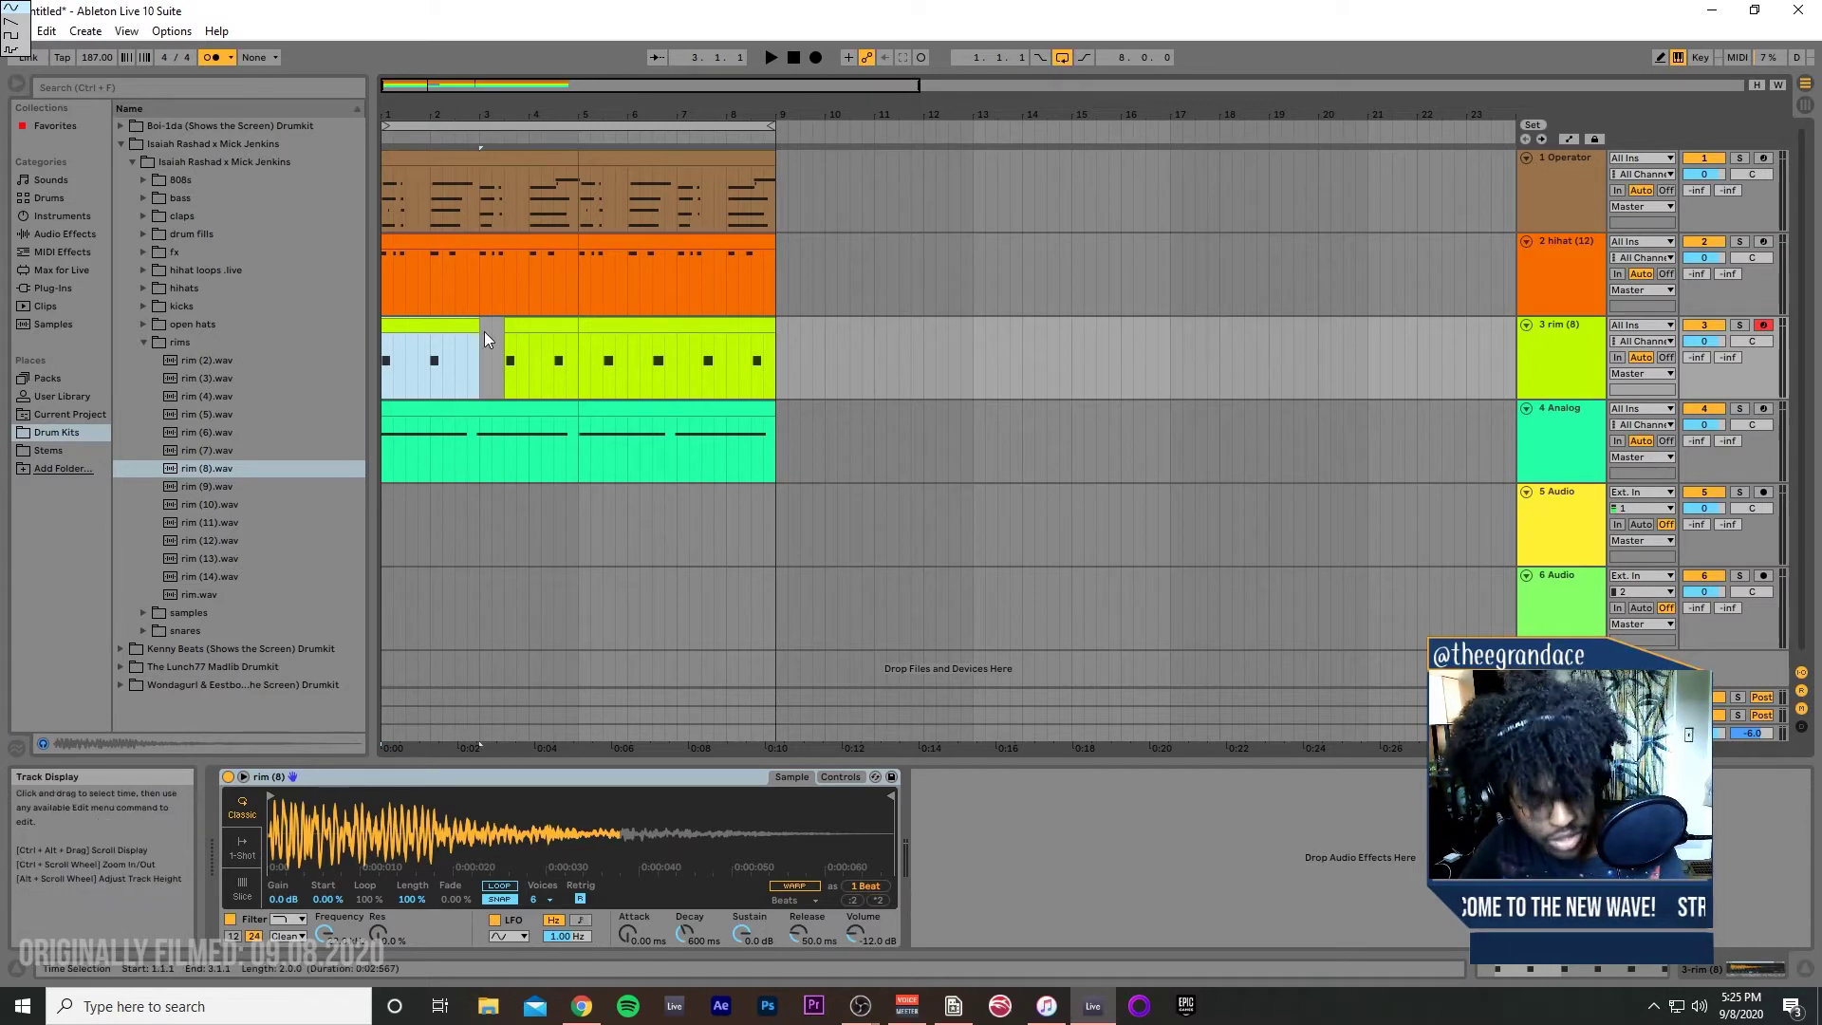
pyautogui.hotkey('ctrl', 'd')
pyautogui.hotkey('ctrl', 'd')
pyautogui.hotkey('ctrl', 'd')
# Step: Play back the rim pattern and move the first two-bar rim clip to start at 1.3.1
pyautogui.click(455, 324)
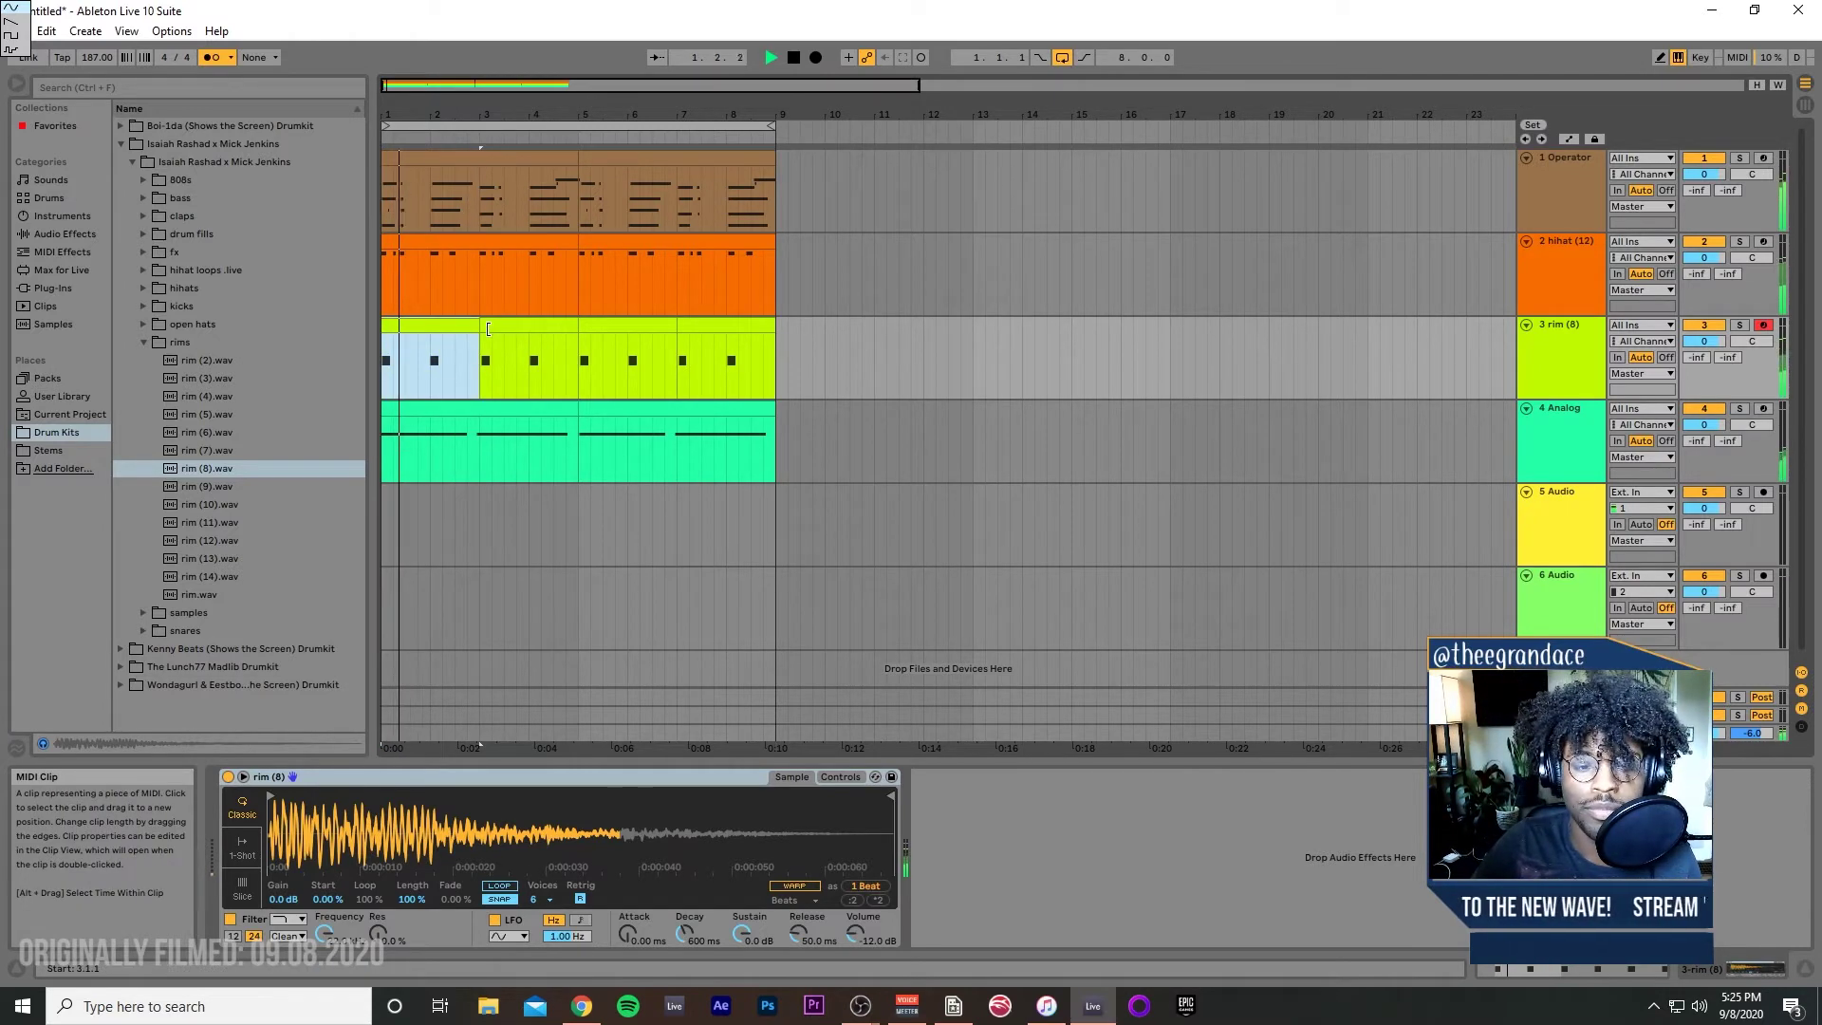
pyautogui.click(482, 333)
pyautogui.click(452, 328)
pyautogui.press('space')
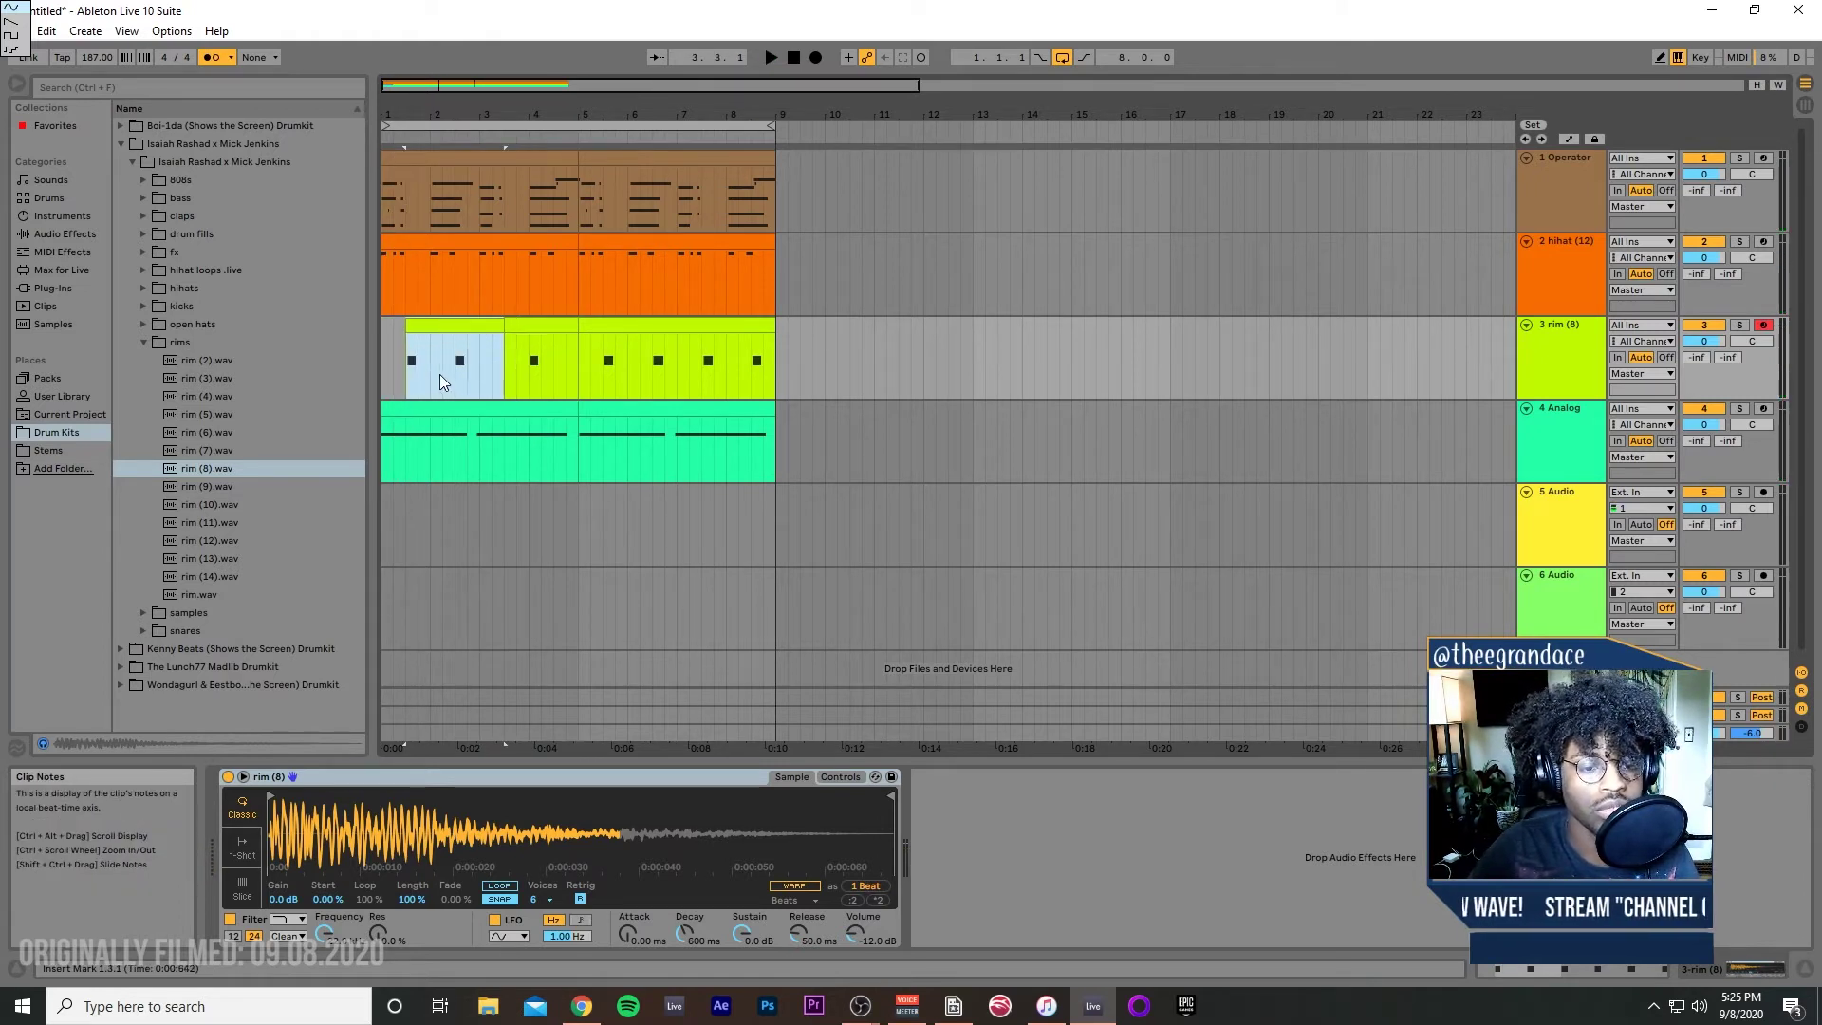
# Step: Play back the shifted rim pattern, then delete all rim clips from the rim (8) track
pyautogui.click(388, 349)
pyautogui.press('space')
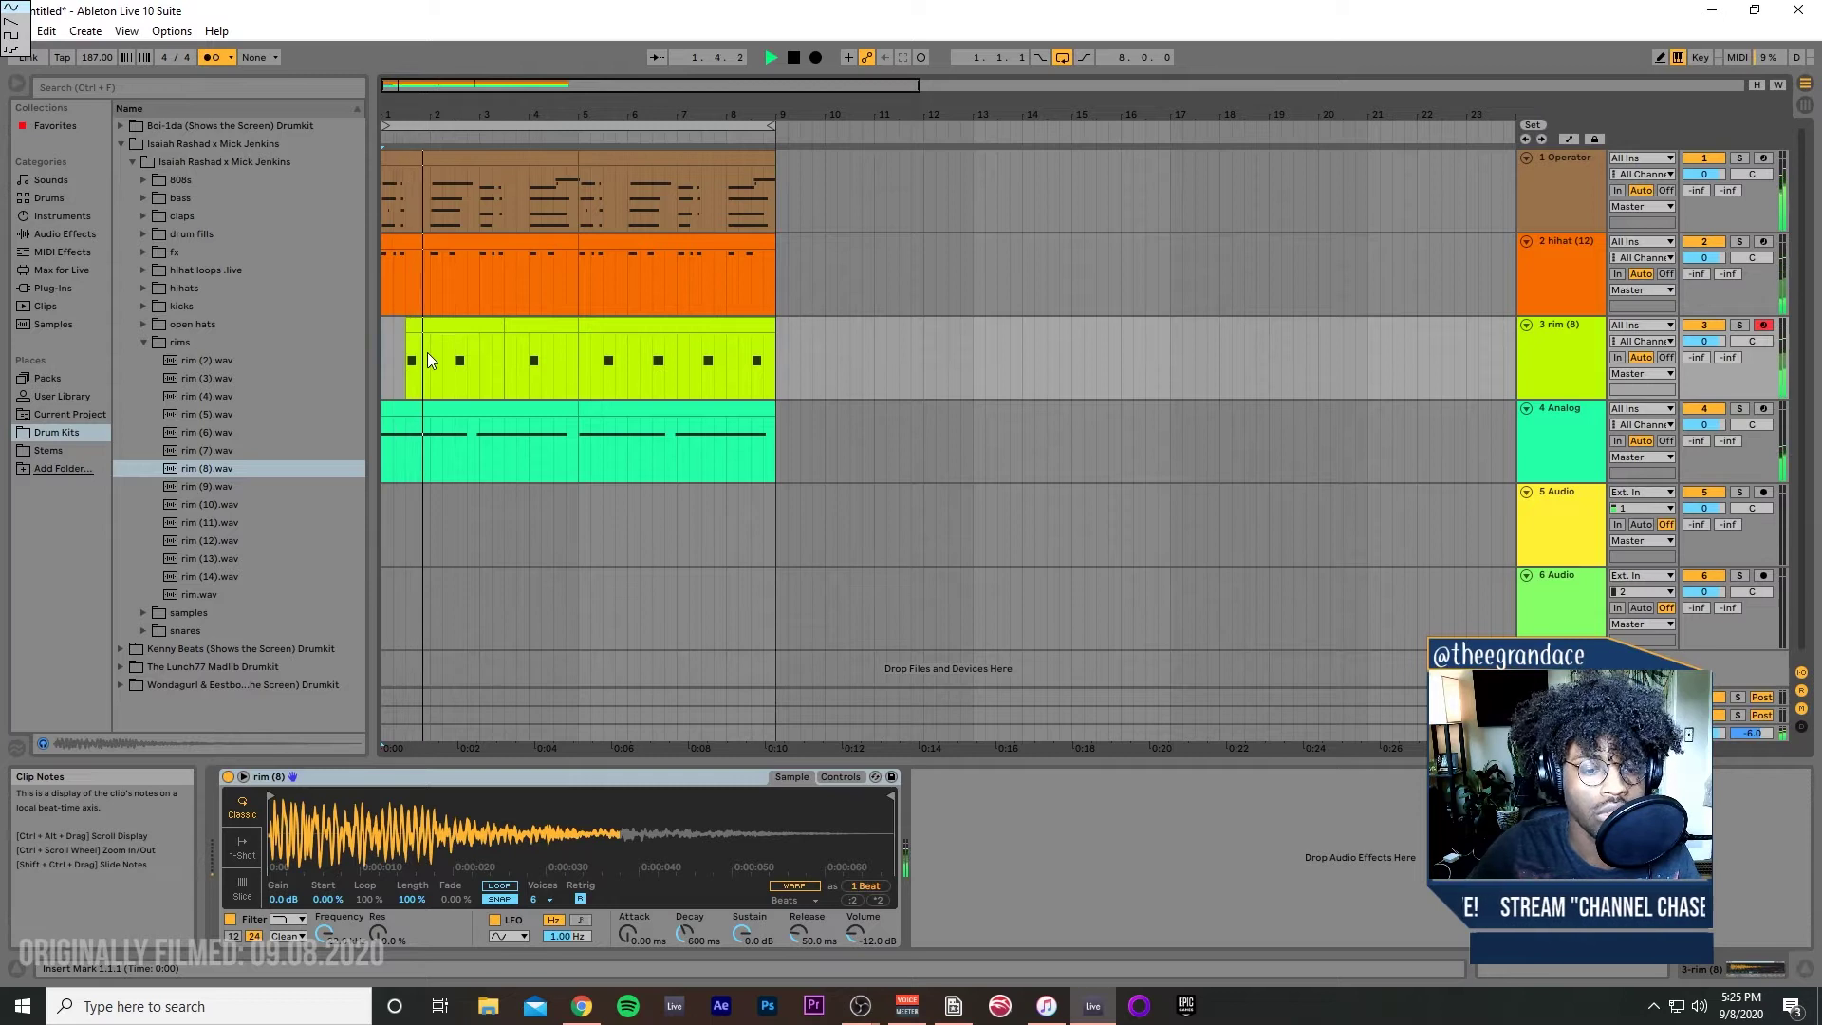
pyautogui.moveTo(499, 345)
pyautogui.mouseDown()
pyautogui.moveTo(412, 353)
pyautogui.moveTo(492, 326)
pyautogui.mouseUp()
pyautogui.click(660, 326)
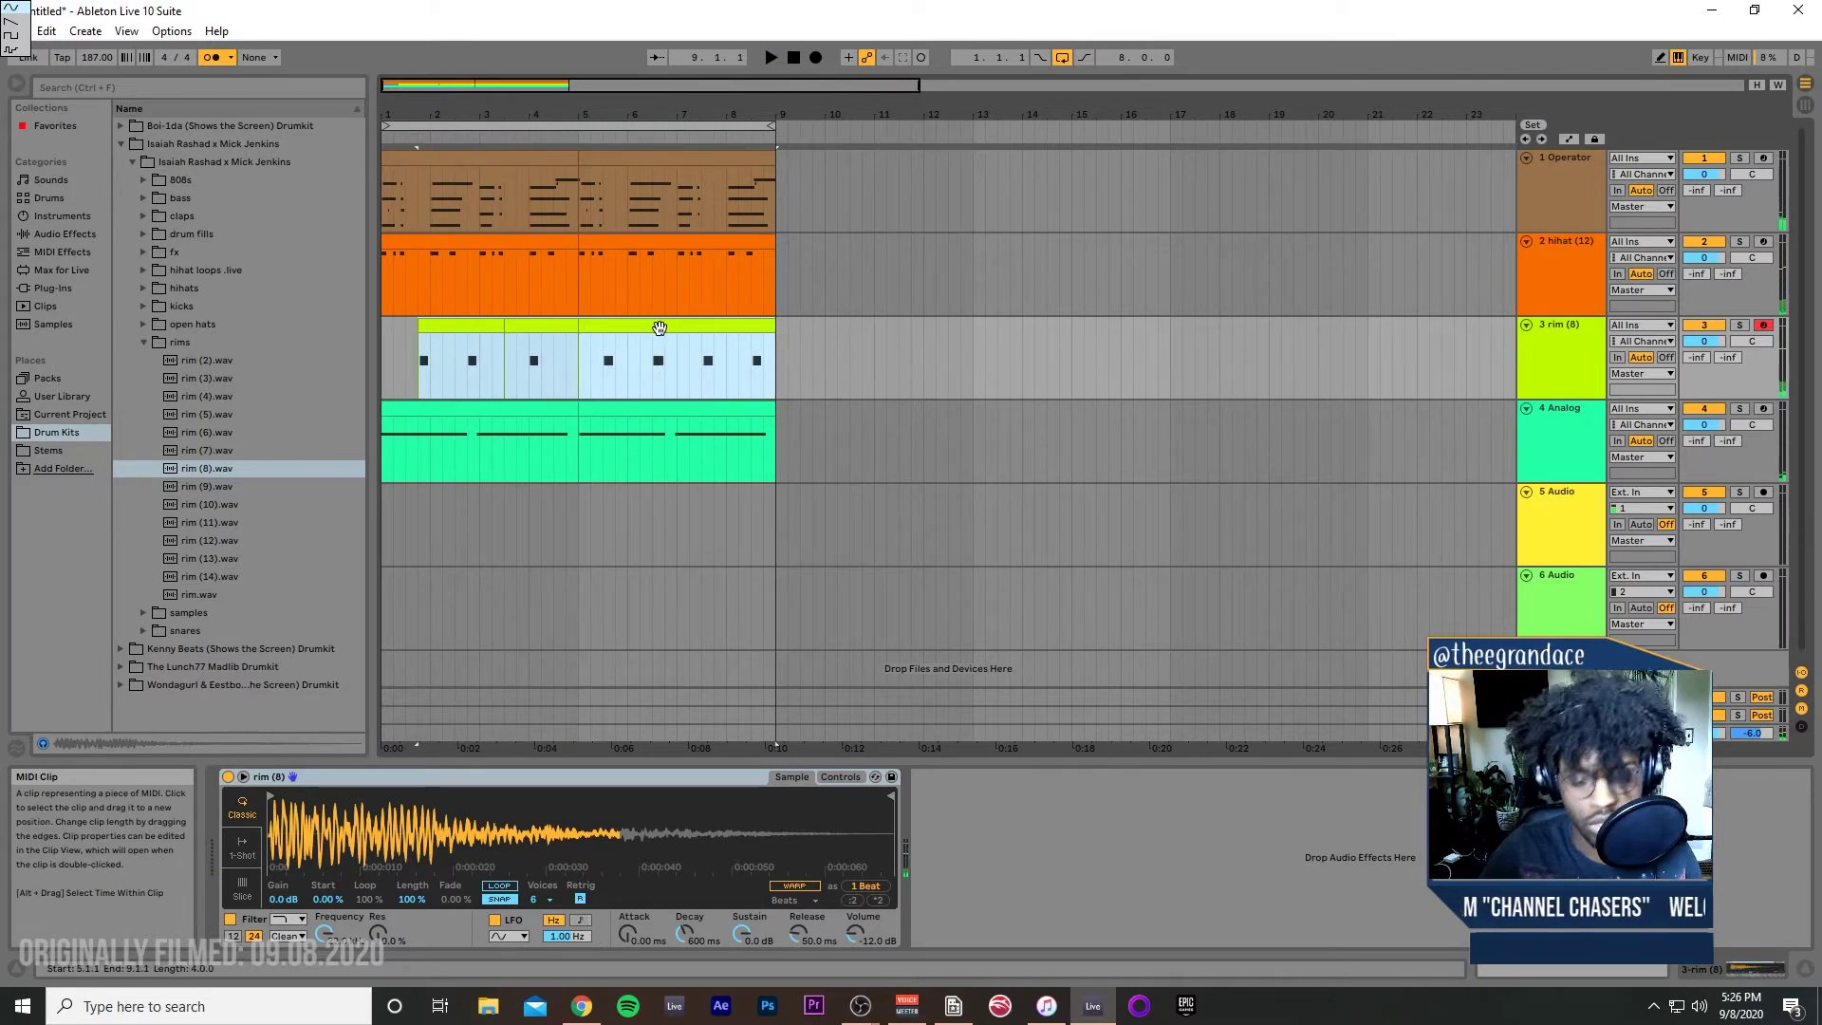
pyautogui.press('Delete')
# Step: Play a new rim pattern over the loop and capture it as a four-bar MIDI clip at bar 5 on the rim (8) track
pyautogui.press('space')
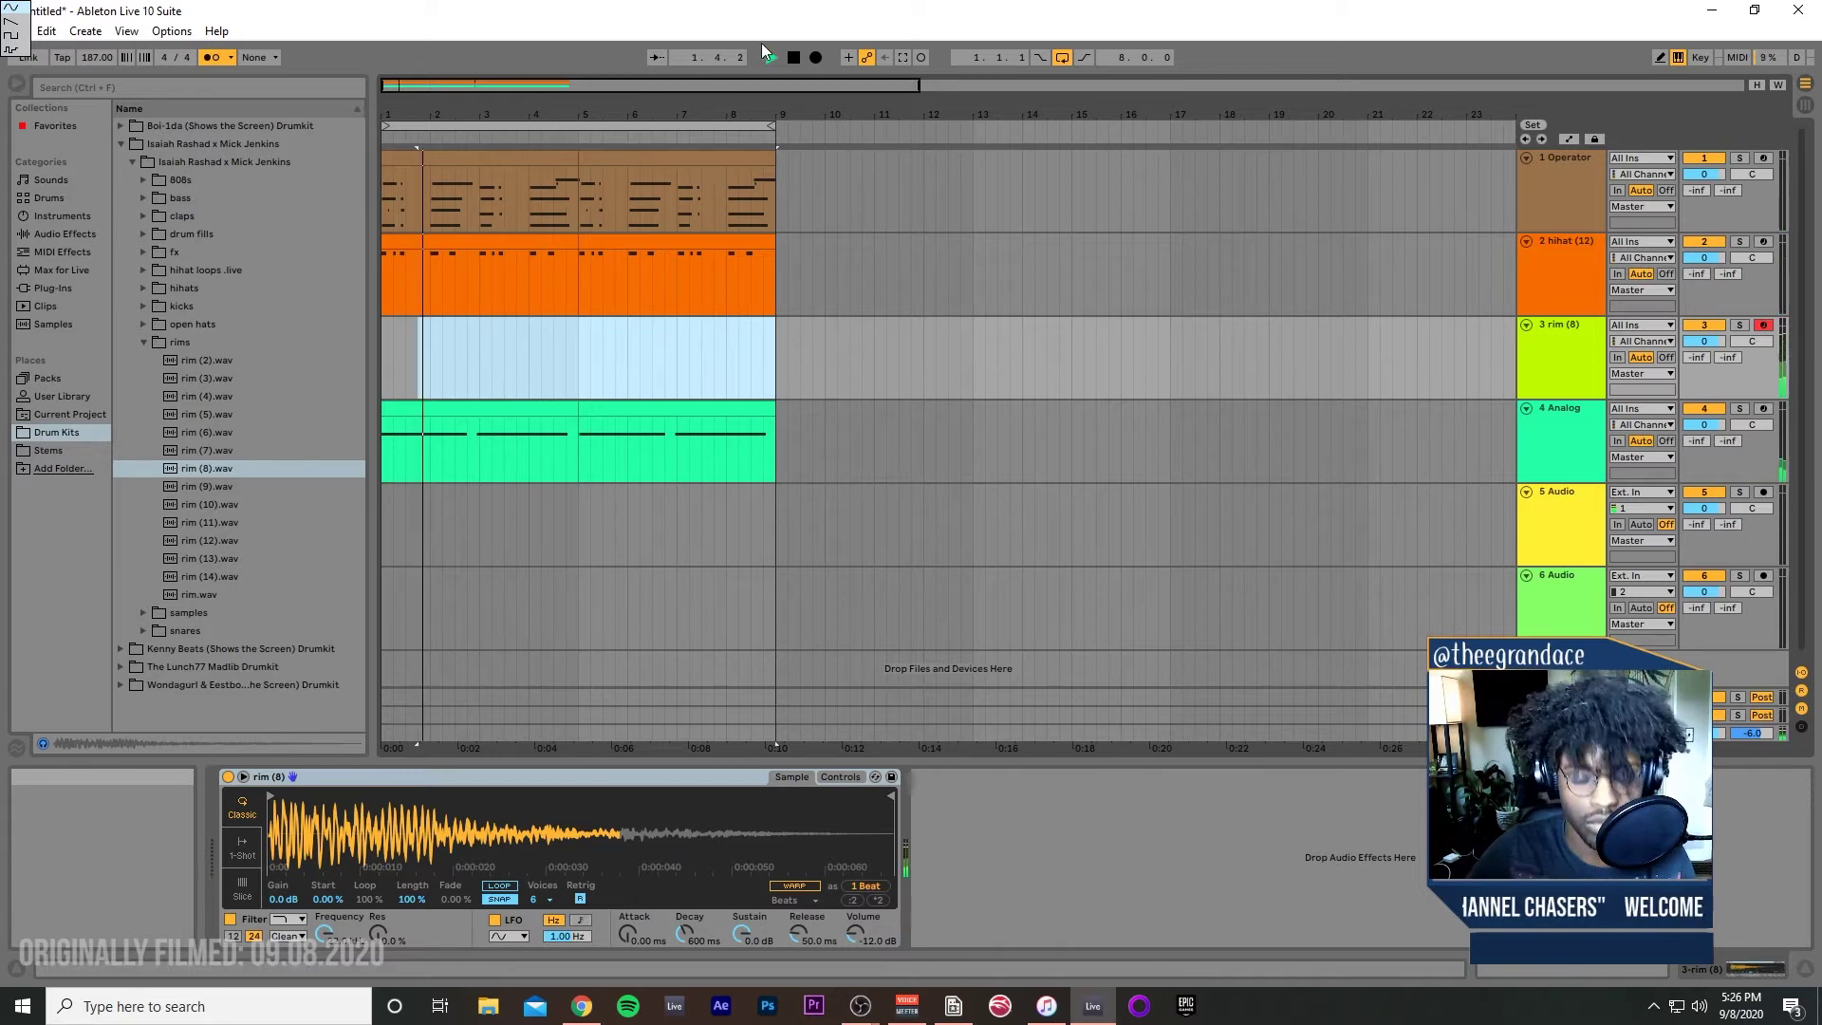
pyautogui.click(794, 57)
pyautogui.press('space')
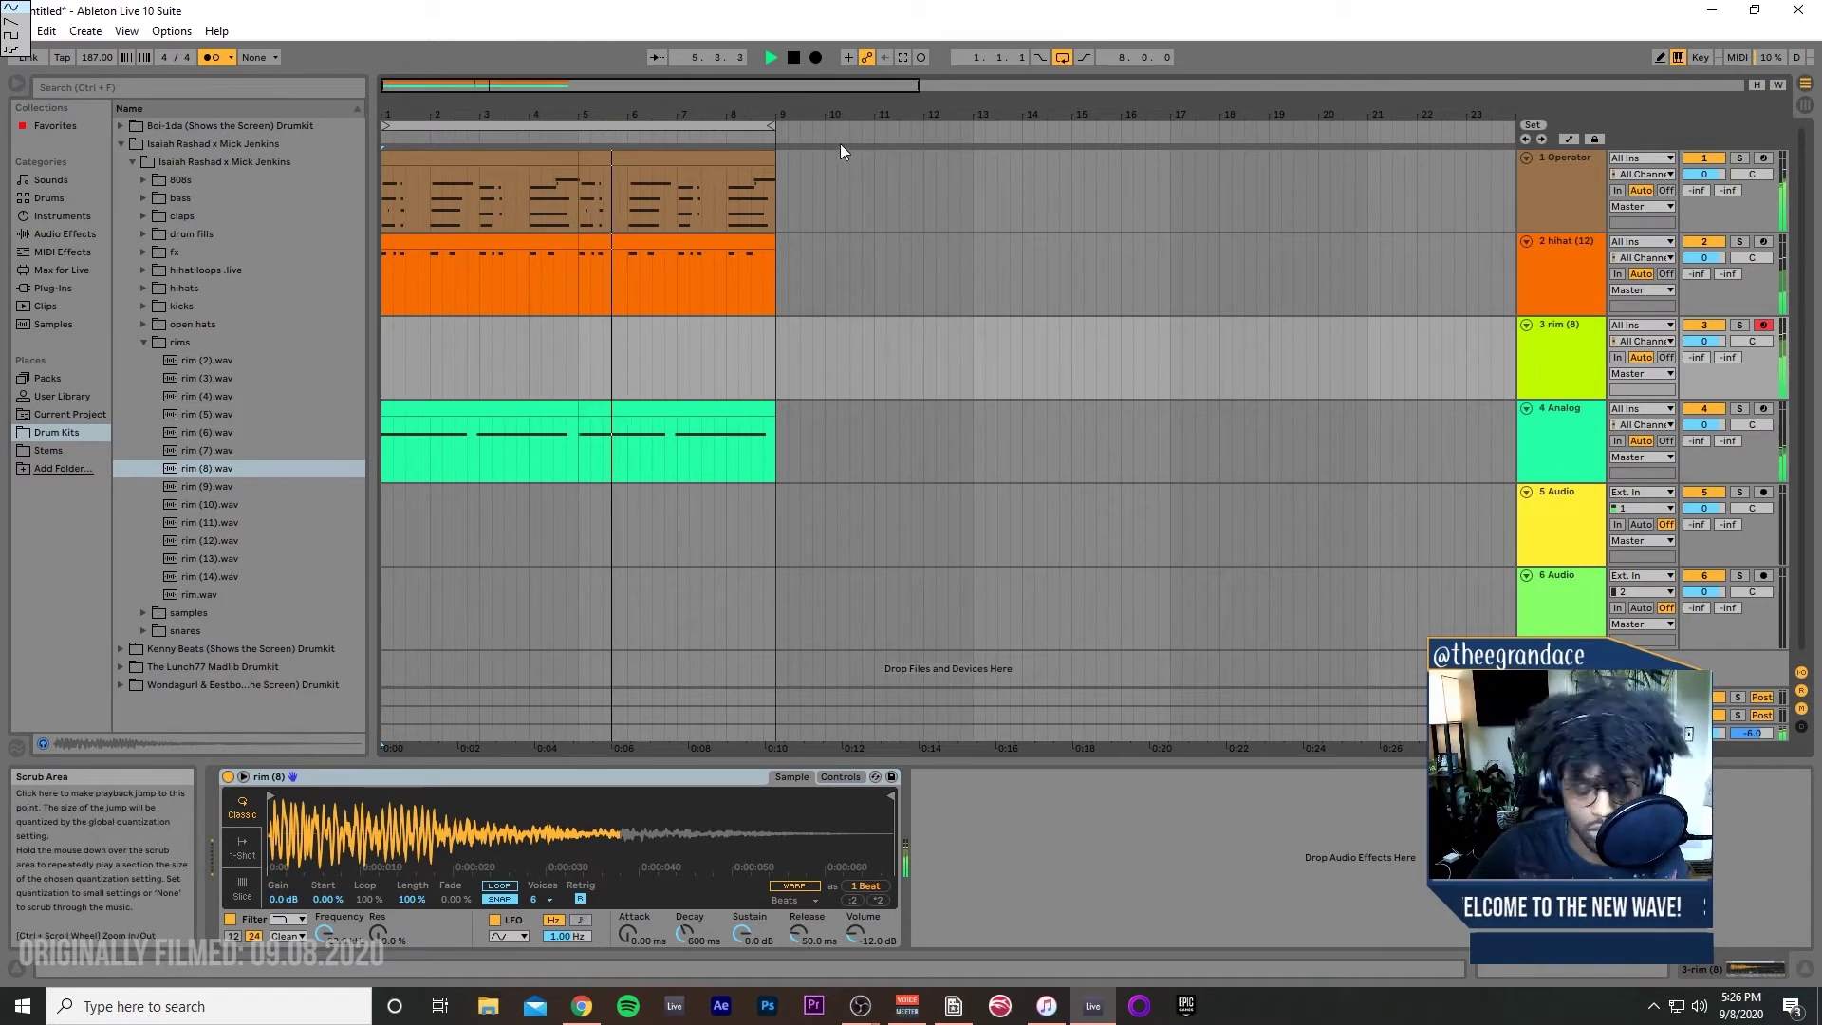
pyautogui.press('q')
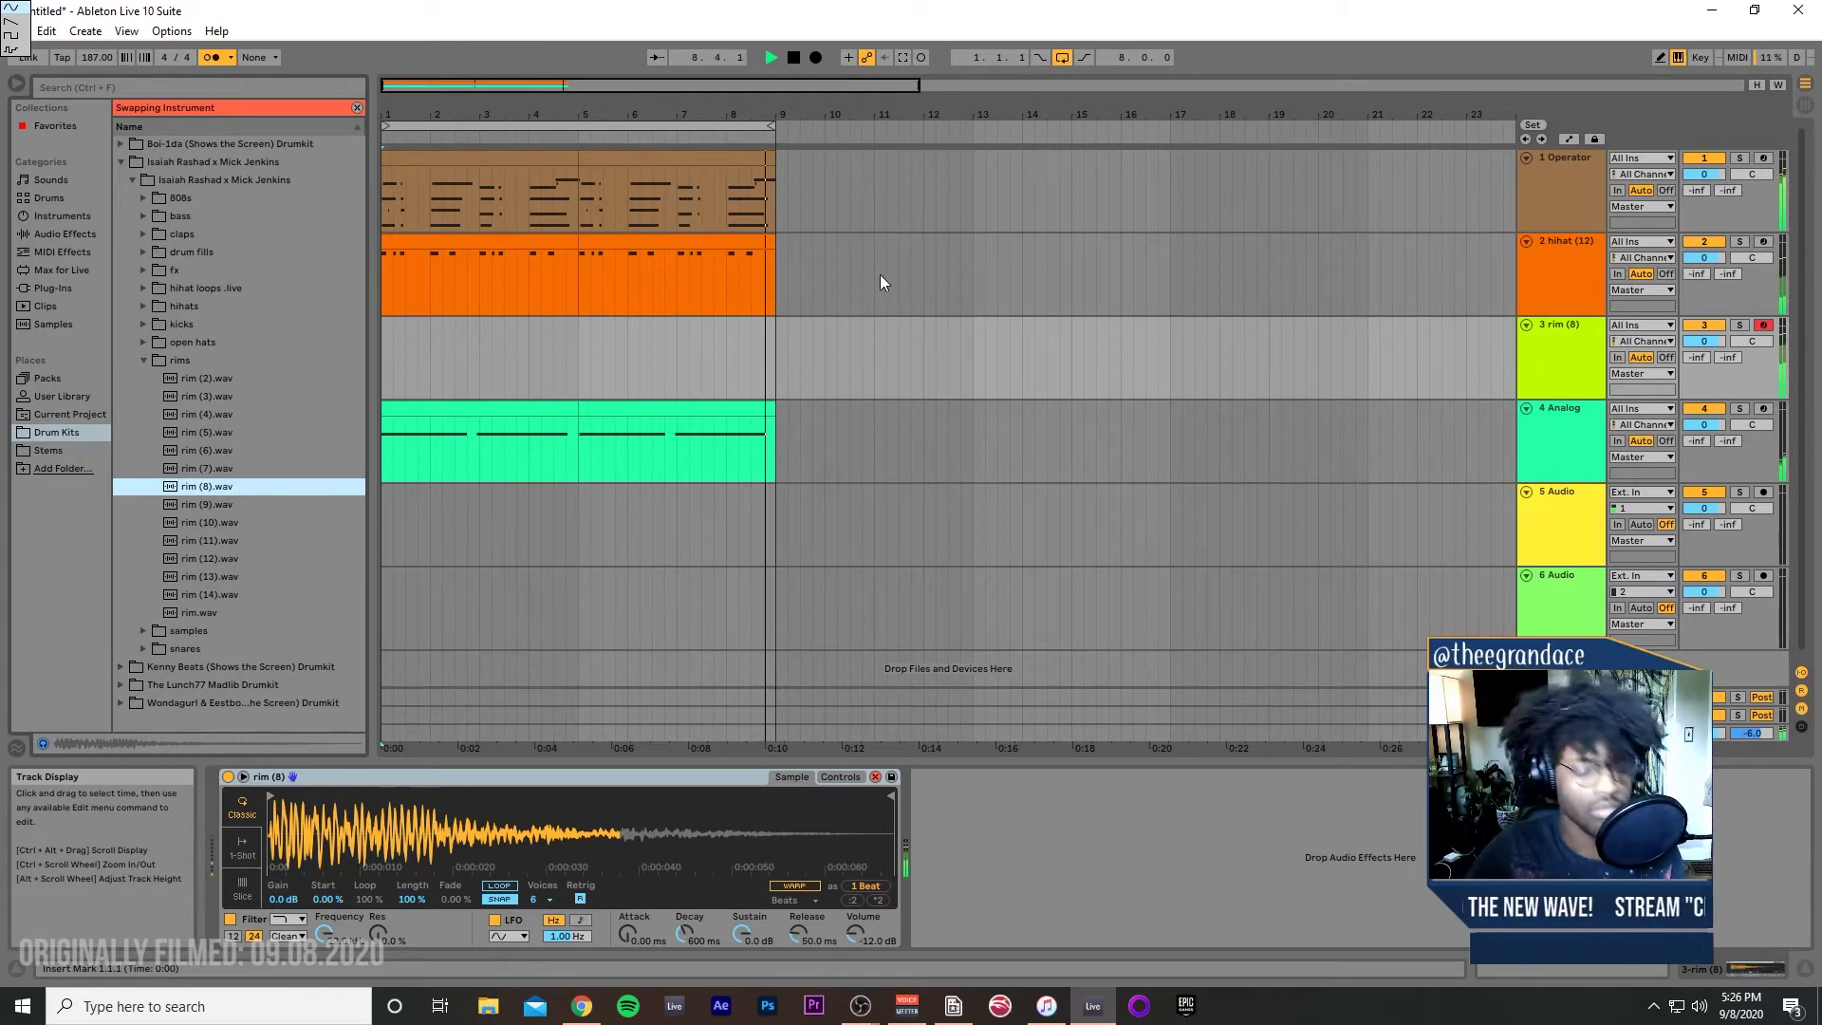
pyautogui.press('space')
pyautogui.hotkey('ctrl', 'z')
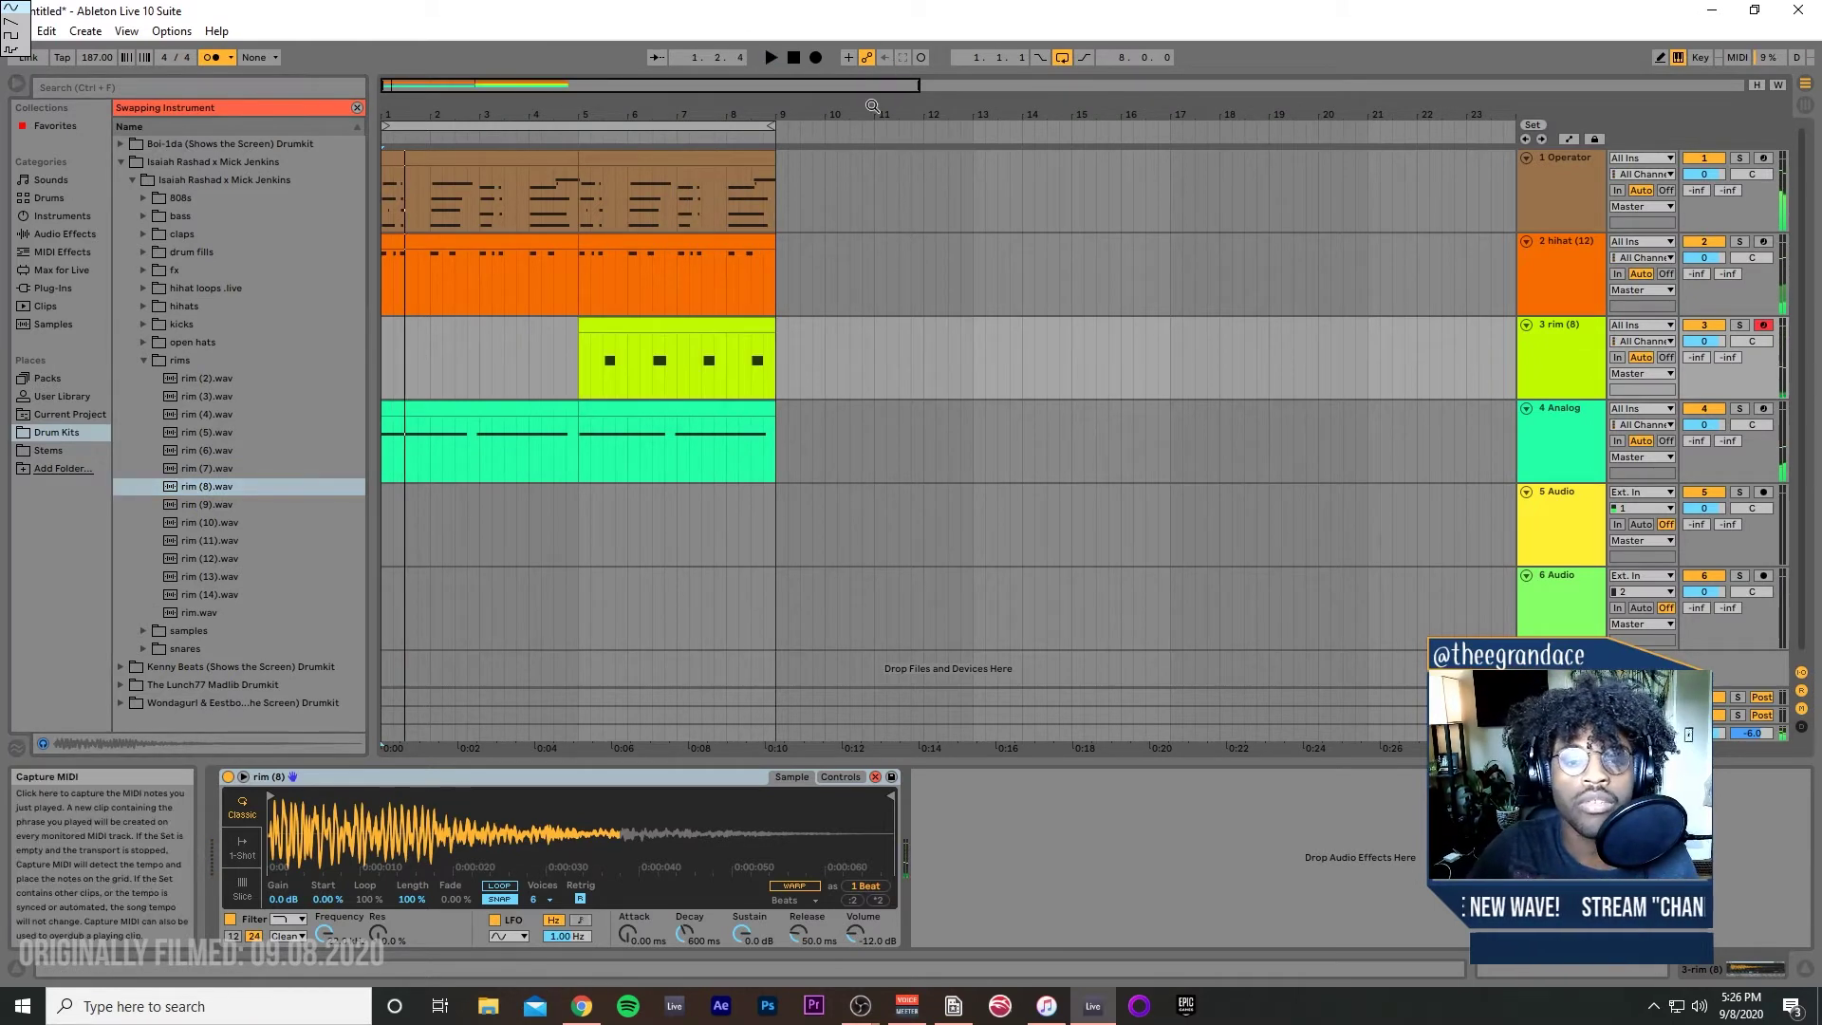
# Step: Copy the captured four-bar rim clip to bar 1 of the rim (8) track and play back the loop
pyautogui.click(589, 322)
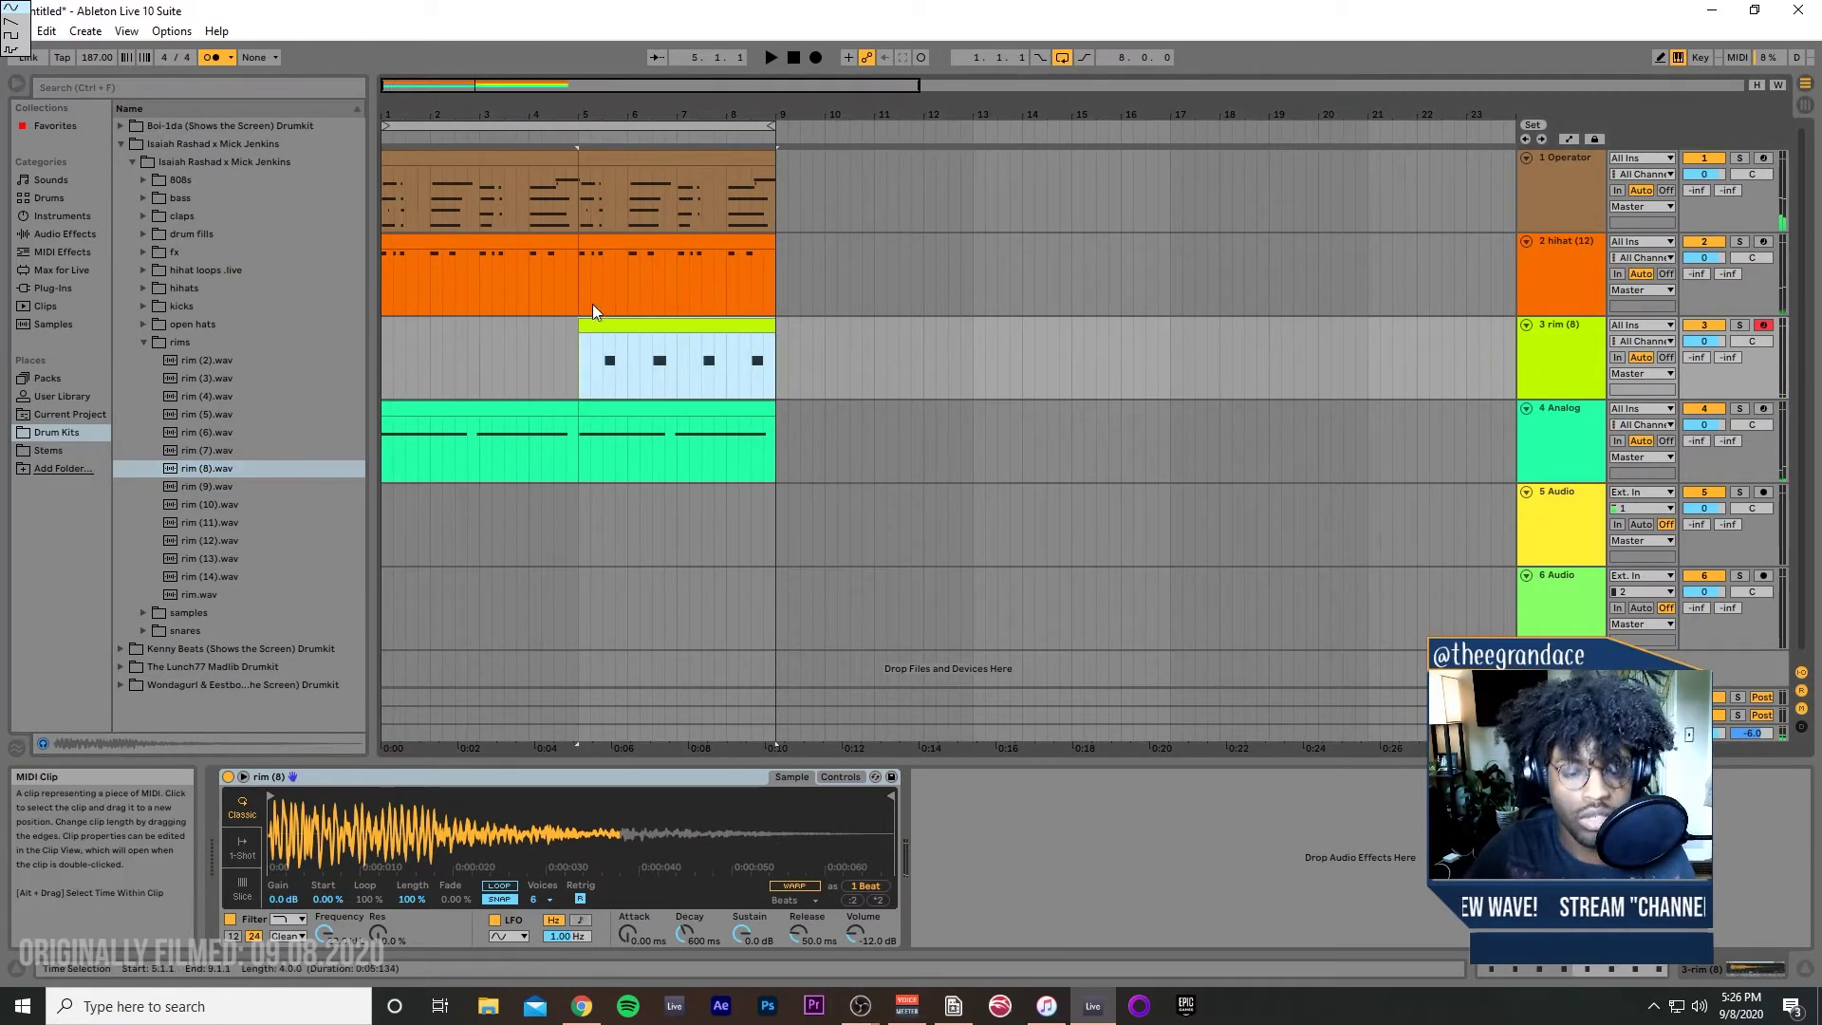
pyautogui.click(392, 349)
pyautogui.hotkey('ctrl', 'v')
pyautogui.press('space')
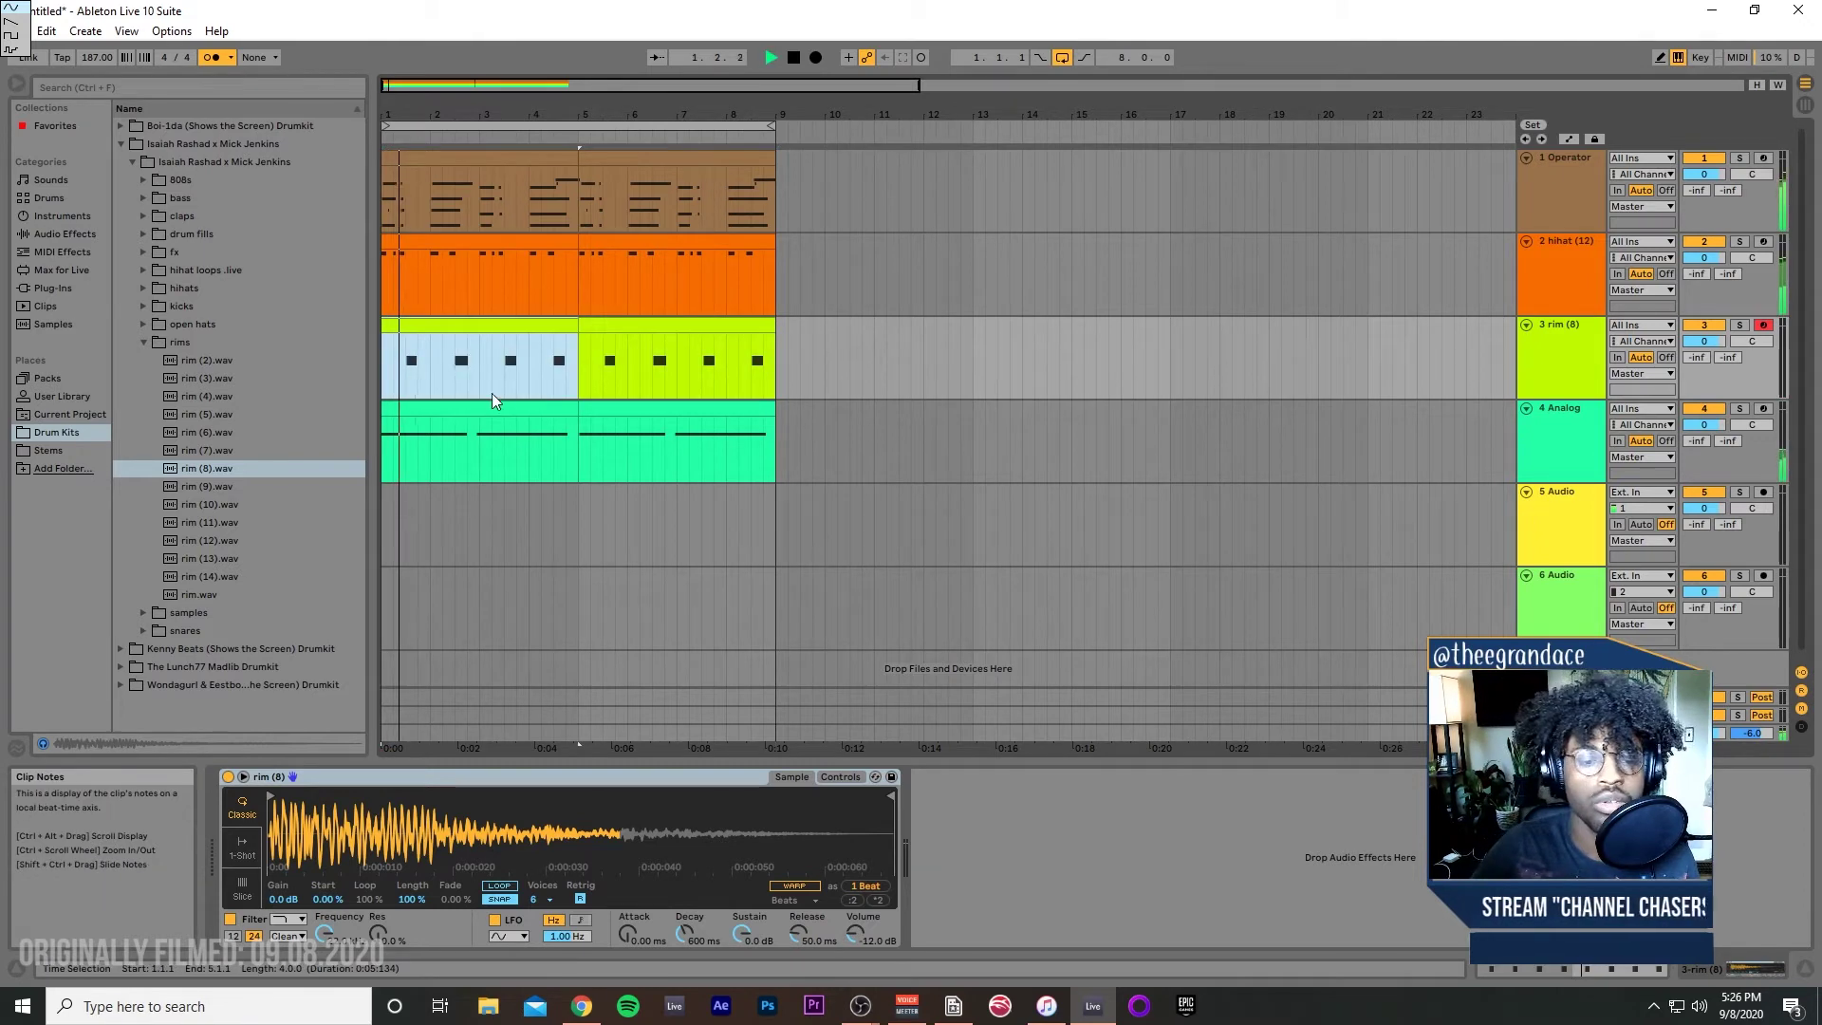
# Step: Open the rim clip at bar 1 for note editing and select all of its notes
pyautogui.doubleClick(412, 318)
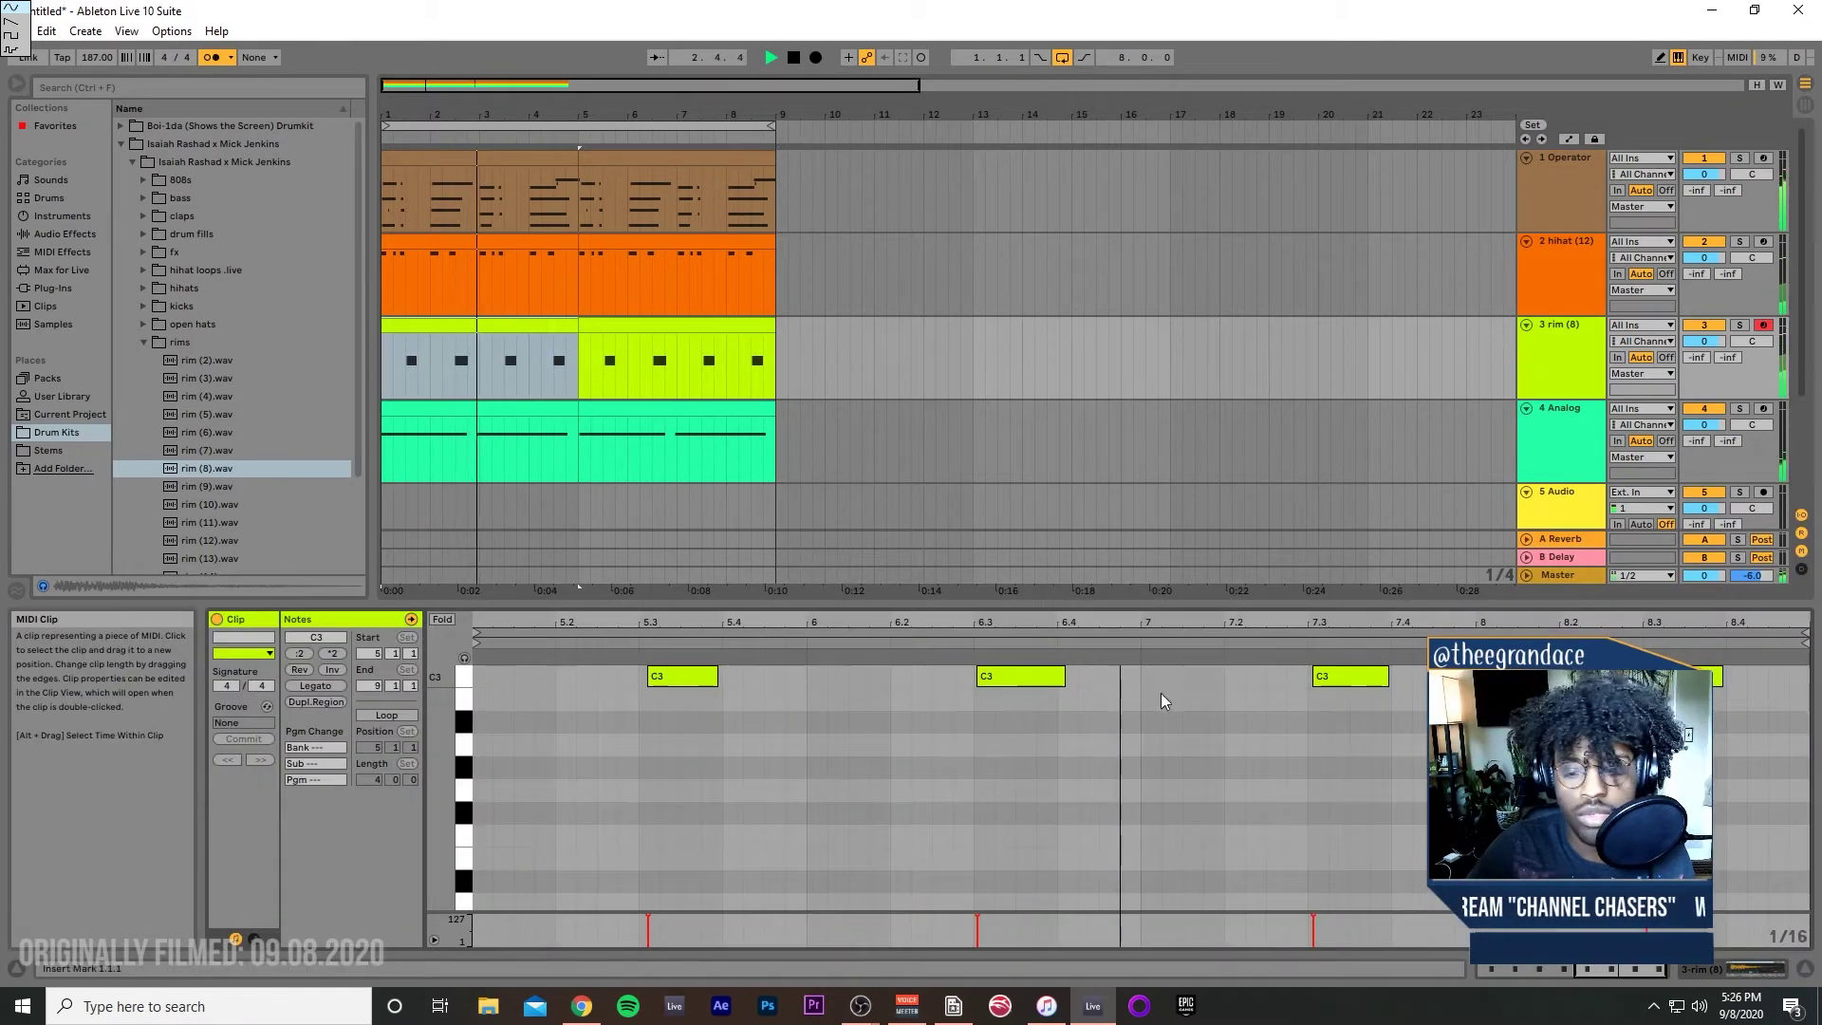
pyautogui.click(1186, 708)
pyautogui.hotkey('ctrl', 'a')
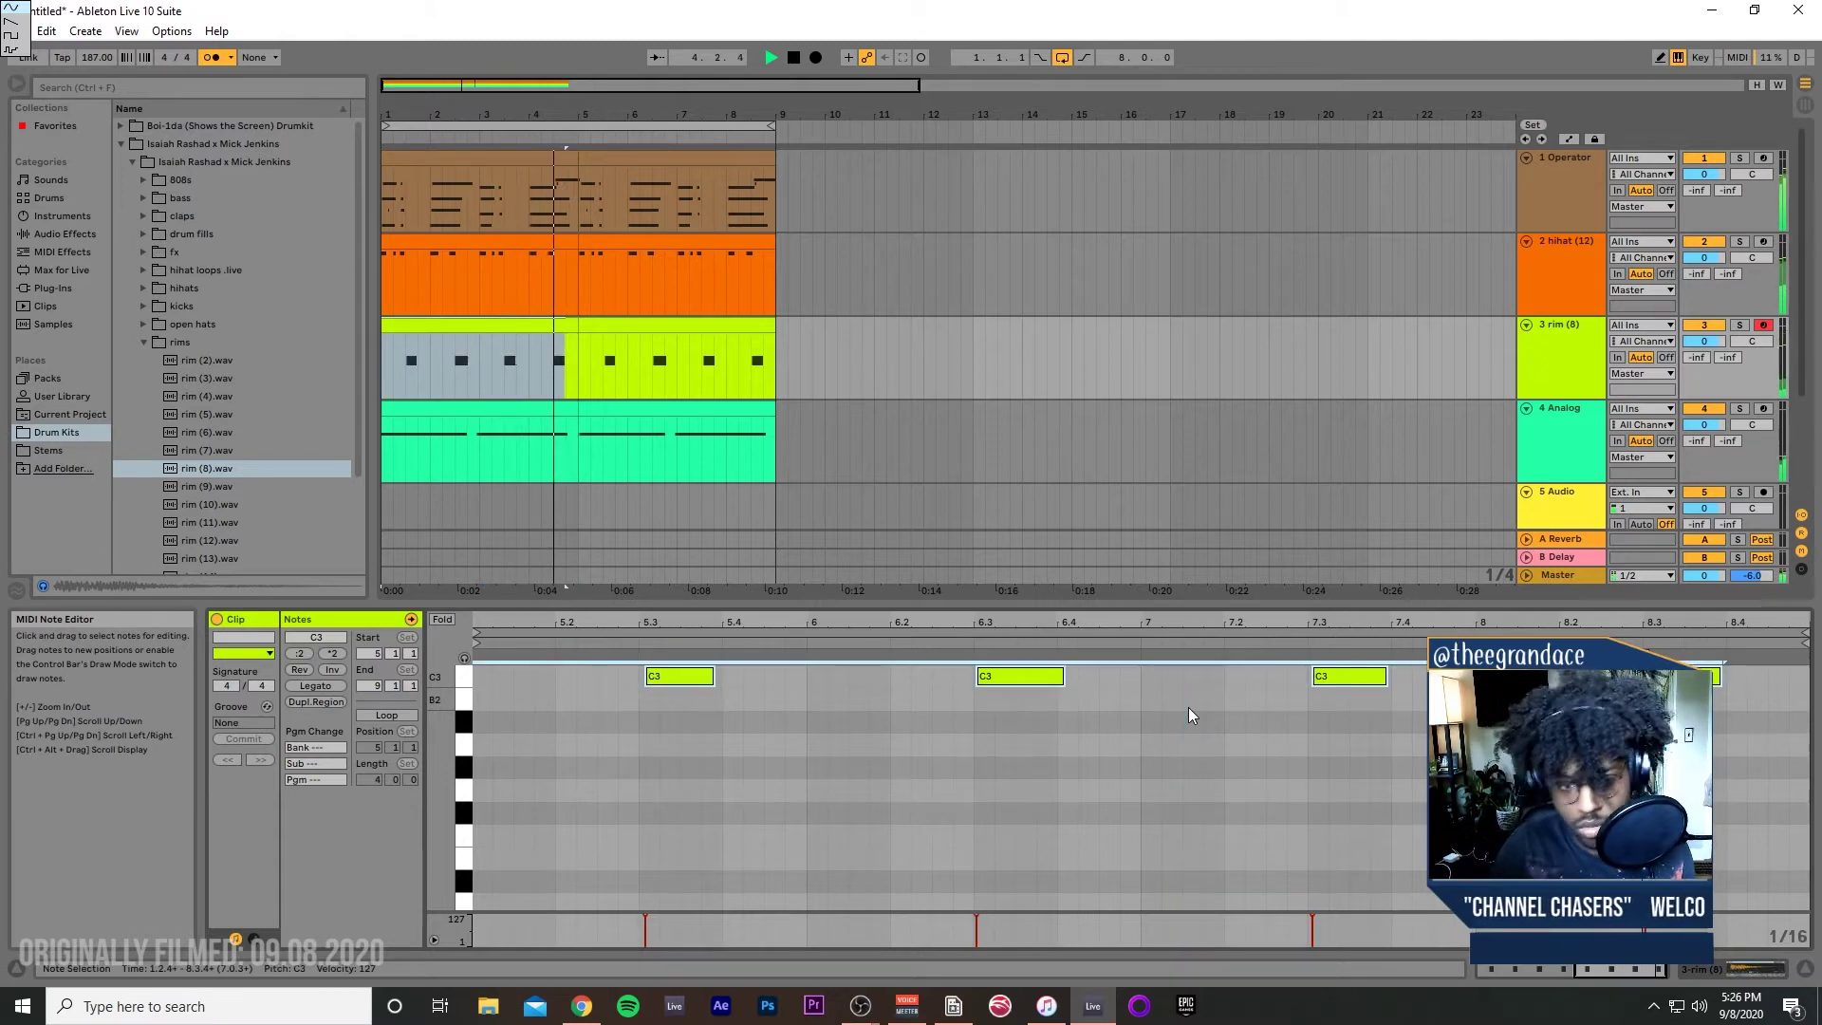
pyautogui.click(565, 332)
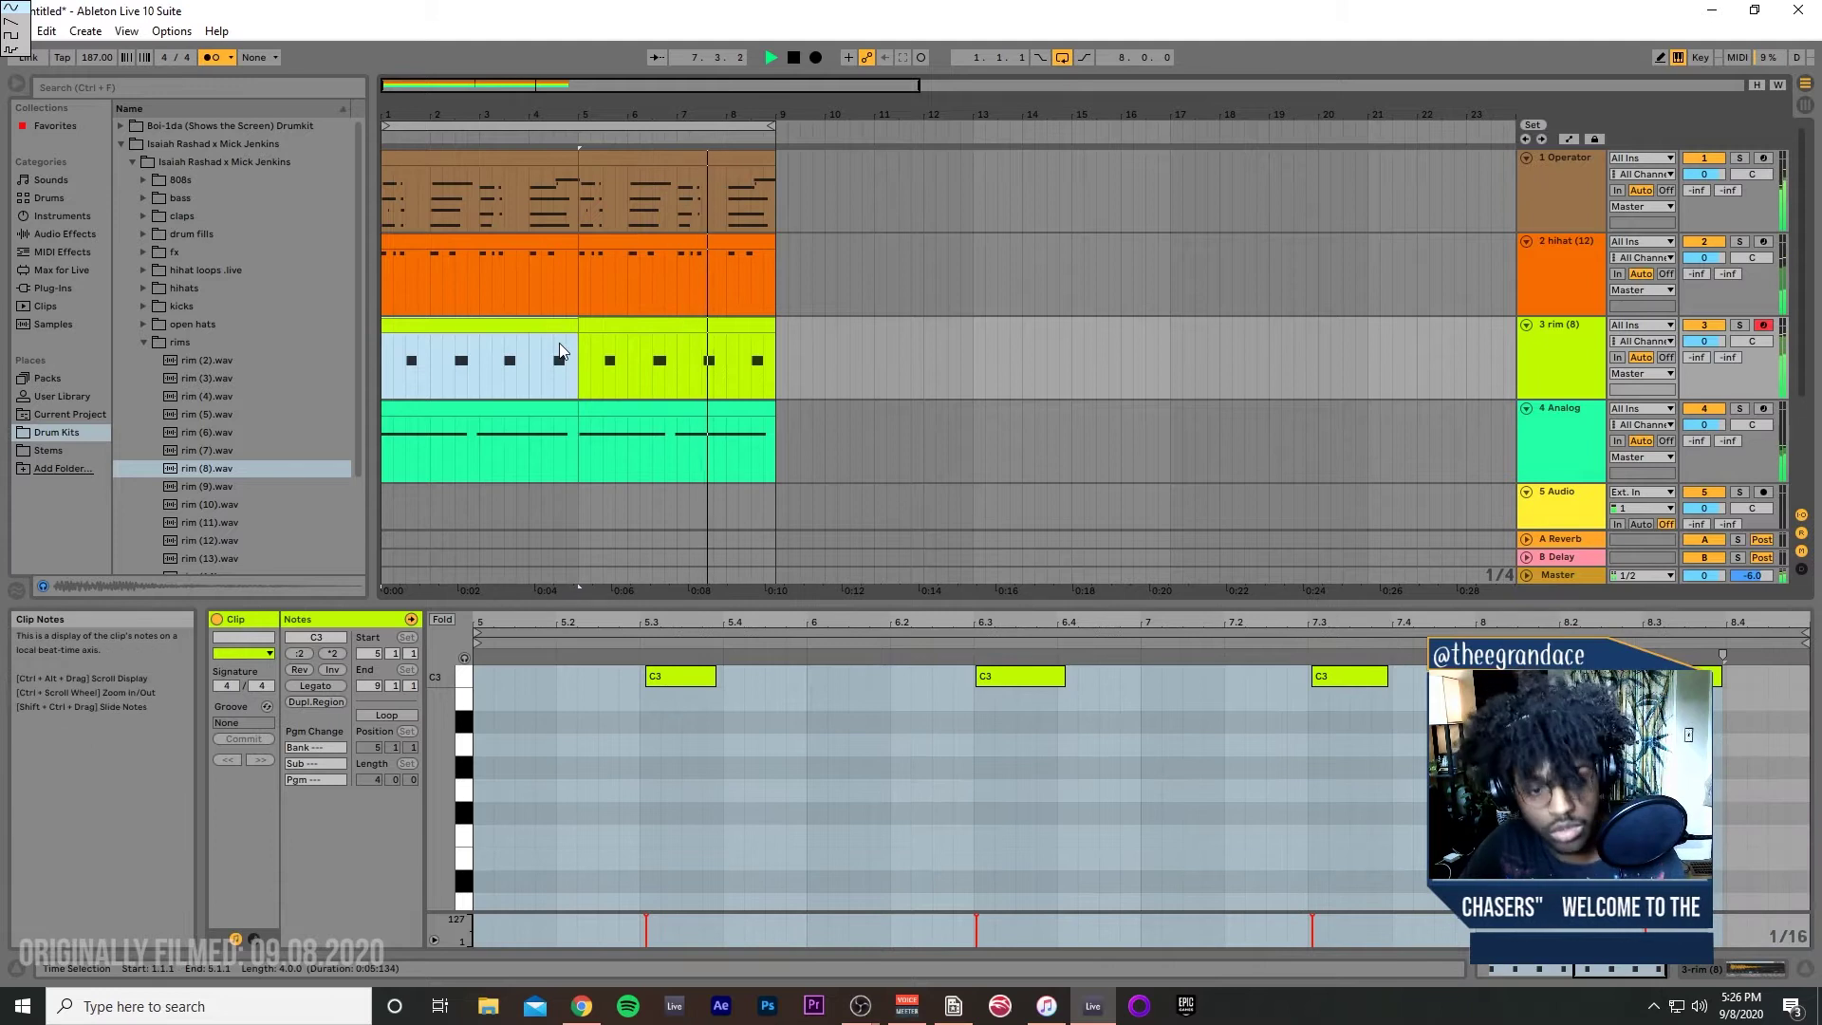
pyautogui.click(589, 344)
# Step: Set Operator's filter on track 1 to 404 Hz with 100% envelope amount and give the filter envelope a short attack
pyautogui.click(1524, 168)
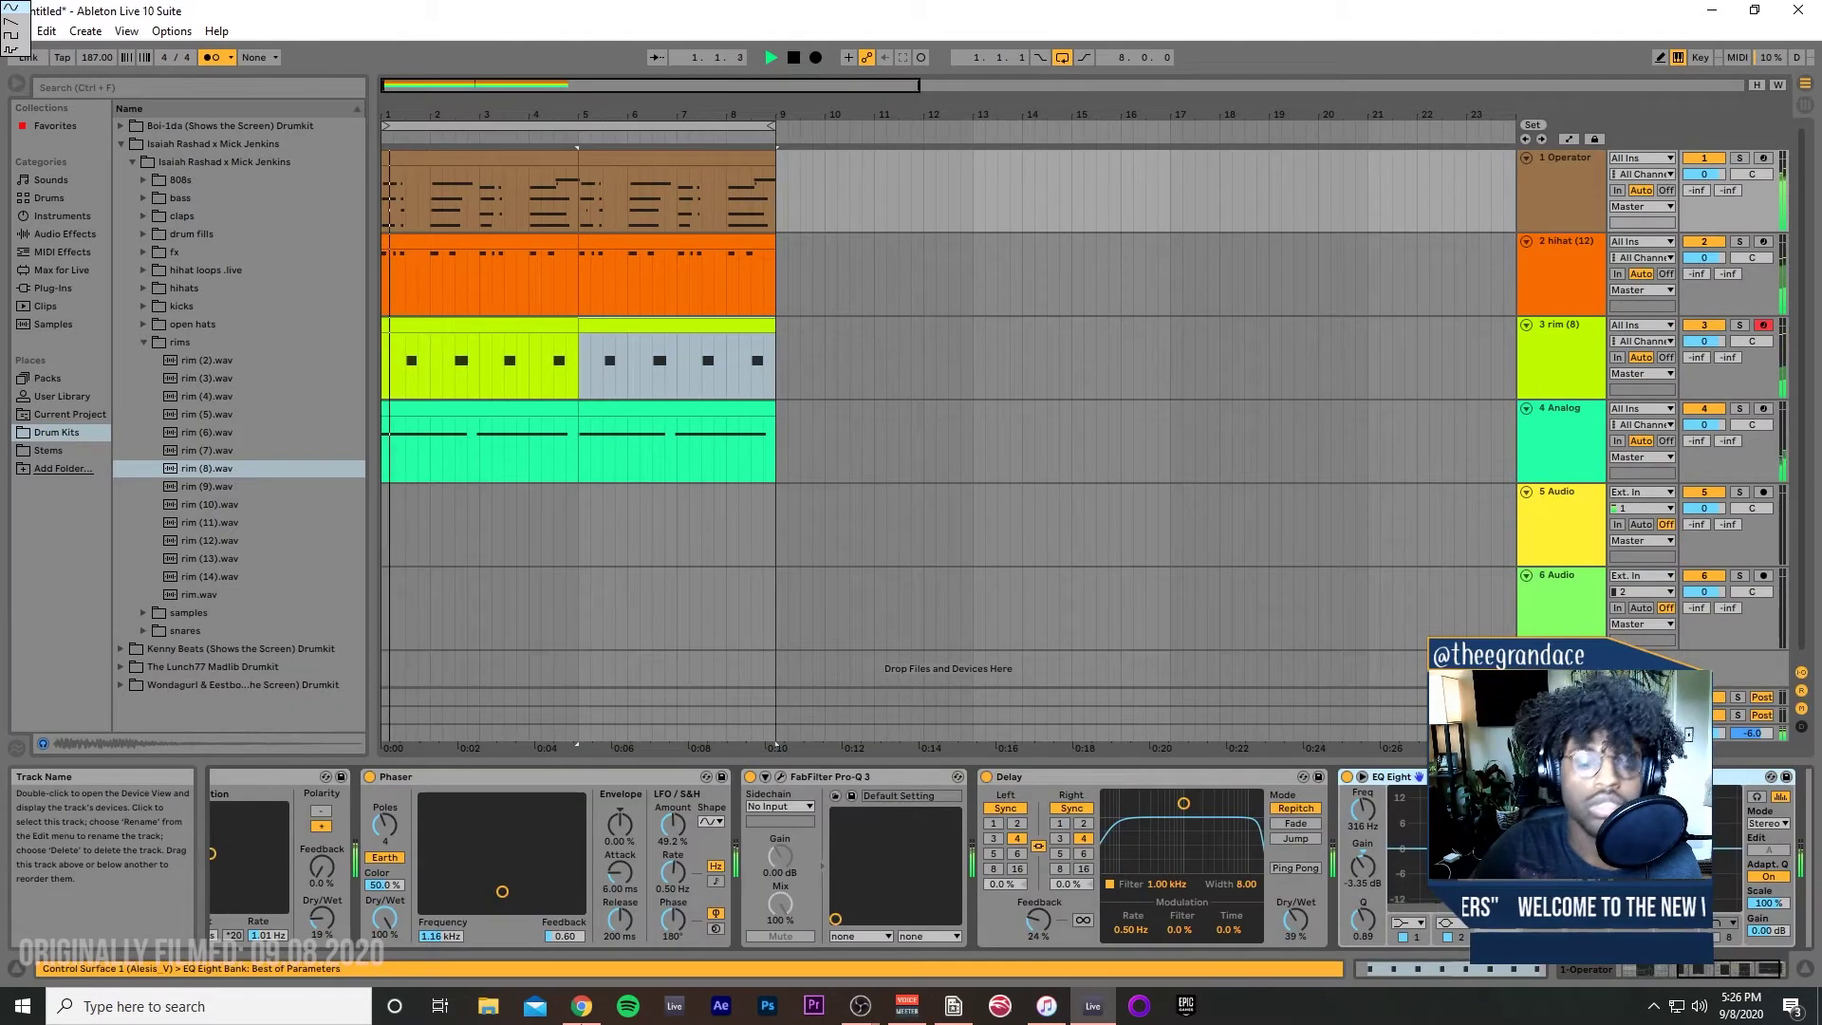
pyautogui.scroll(5, 949, 883)
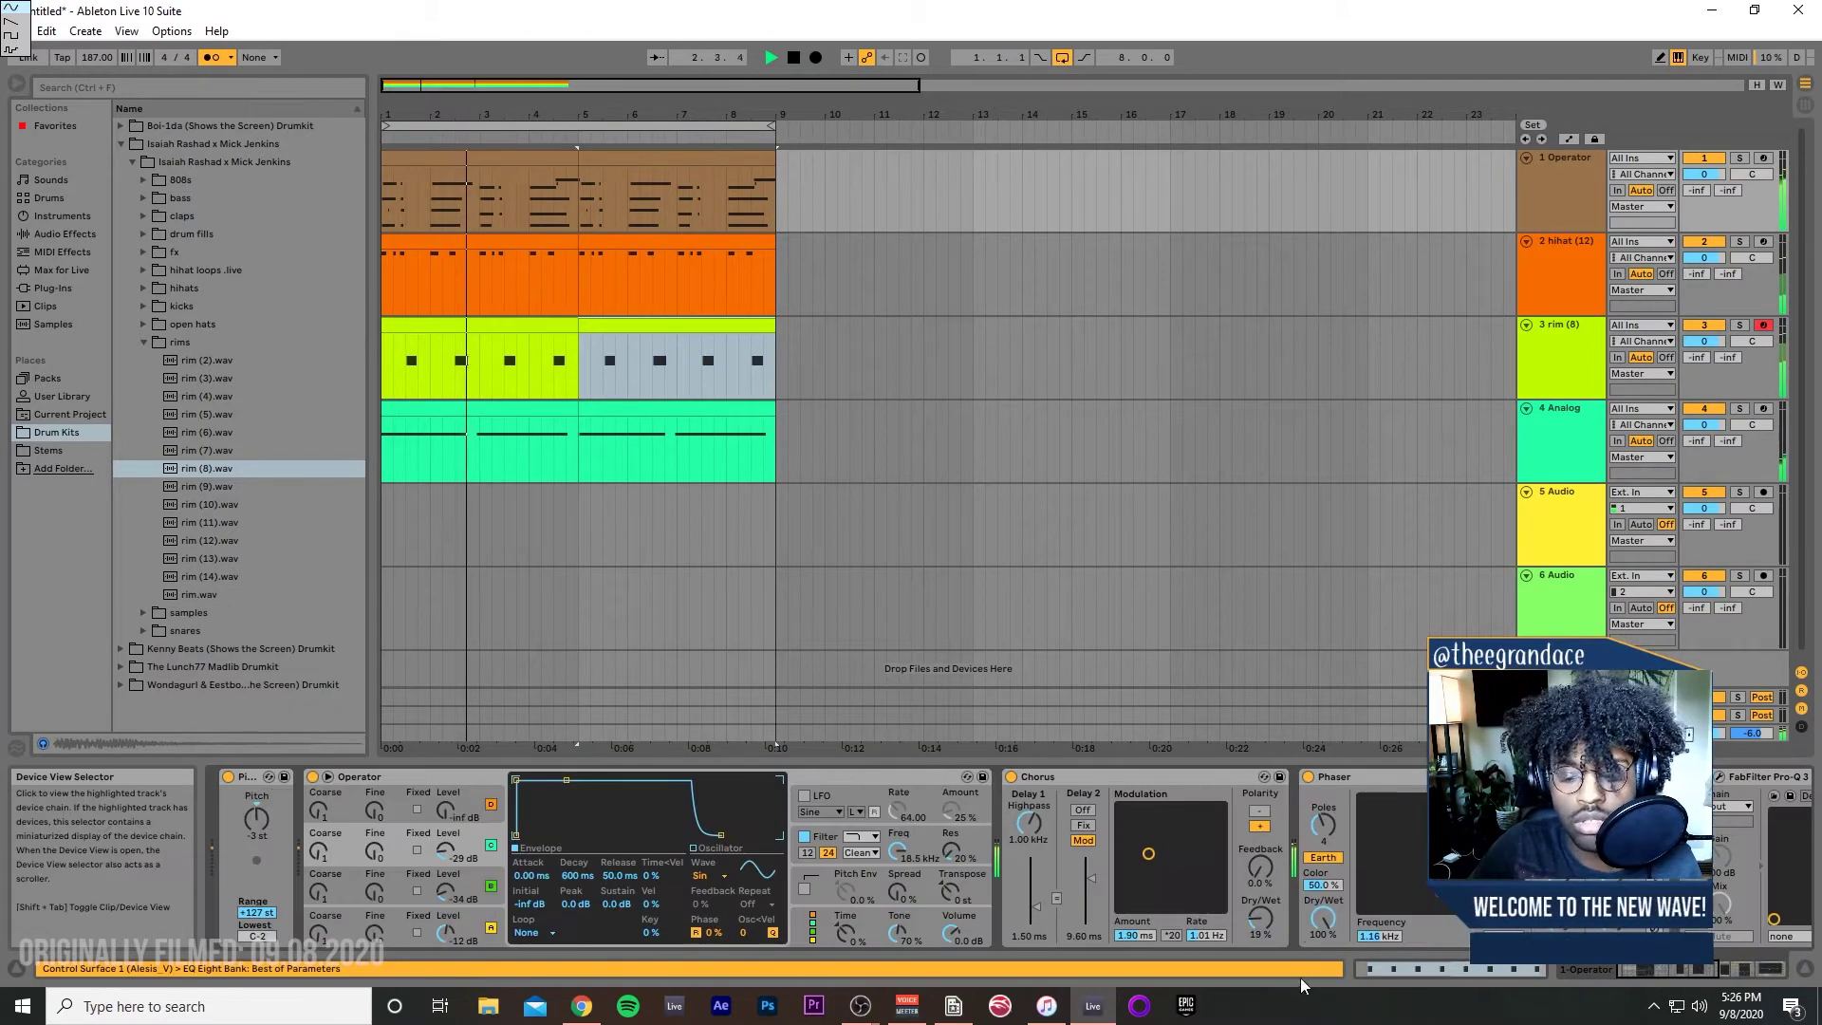
pyautogui.click(817, 926)
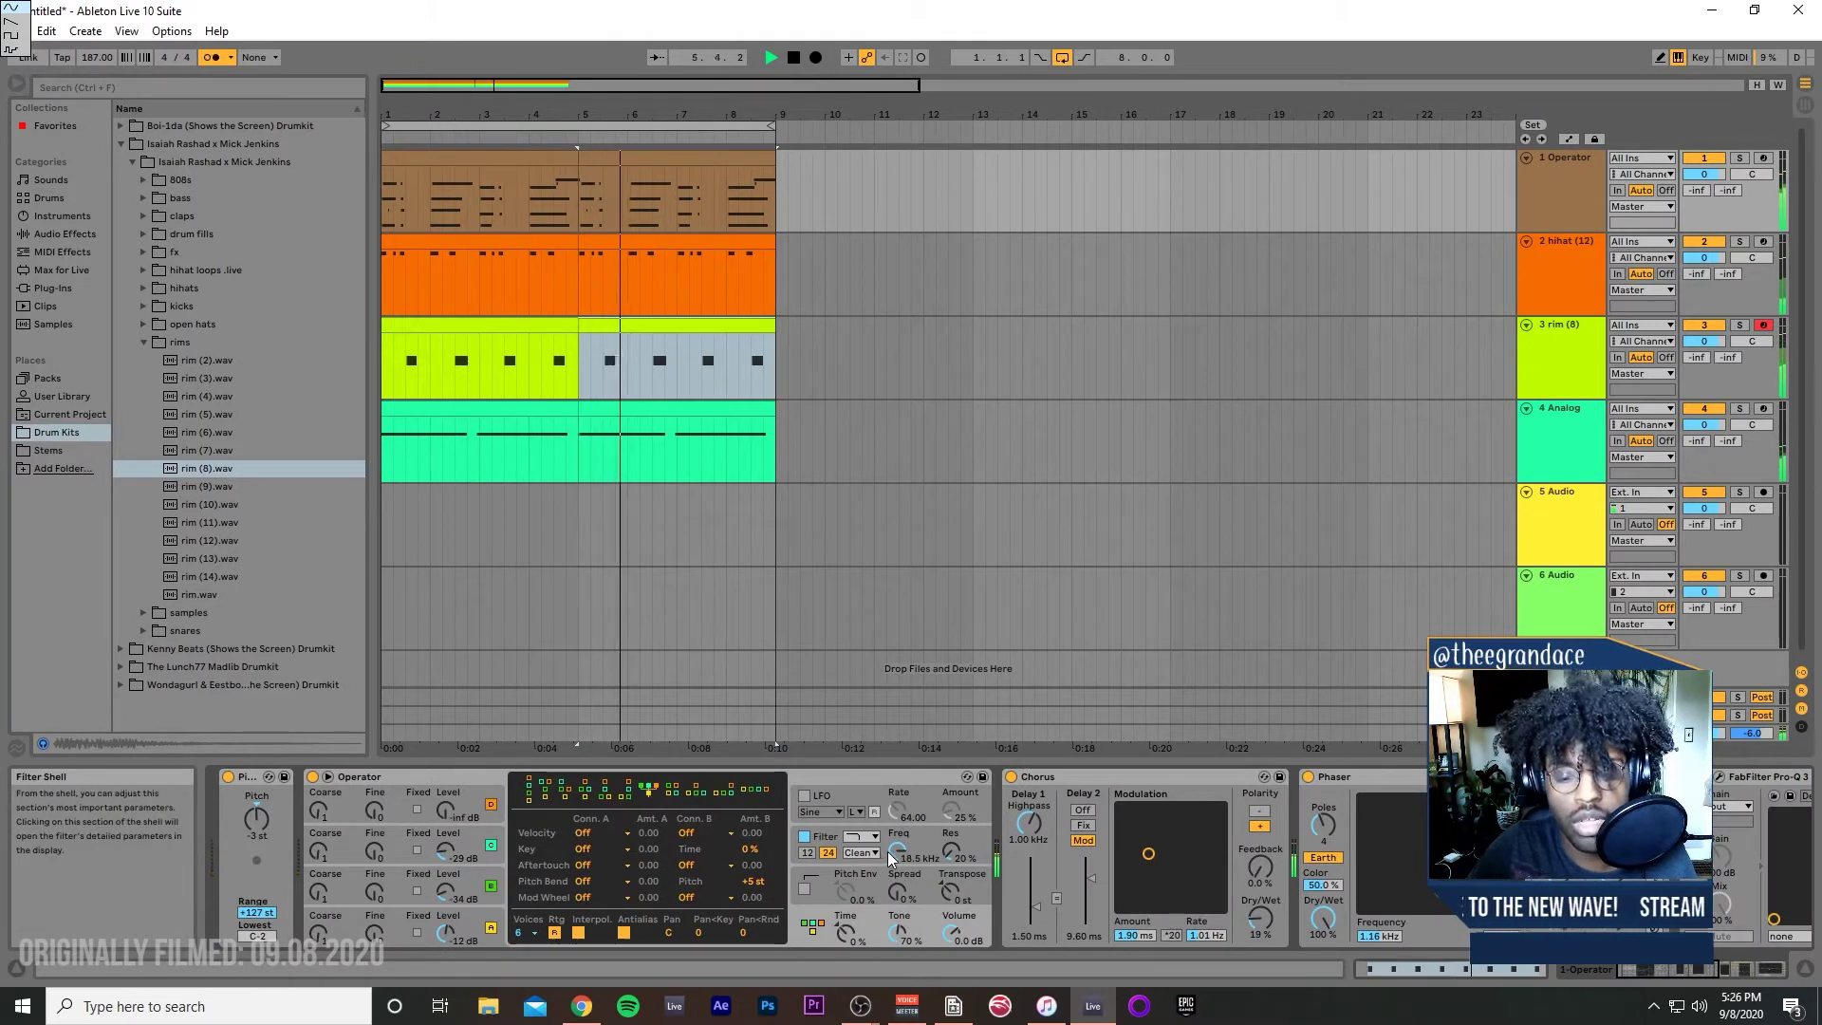
pyautogui.click(854, 837)
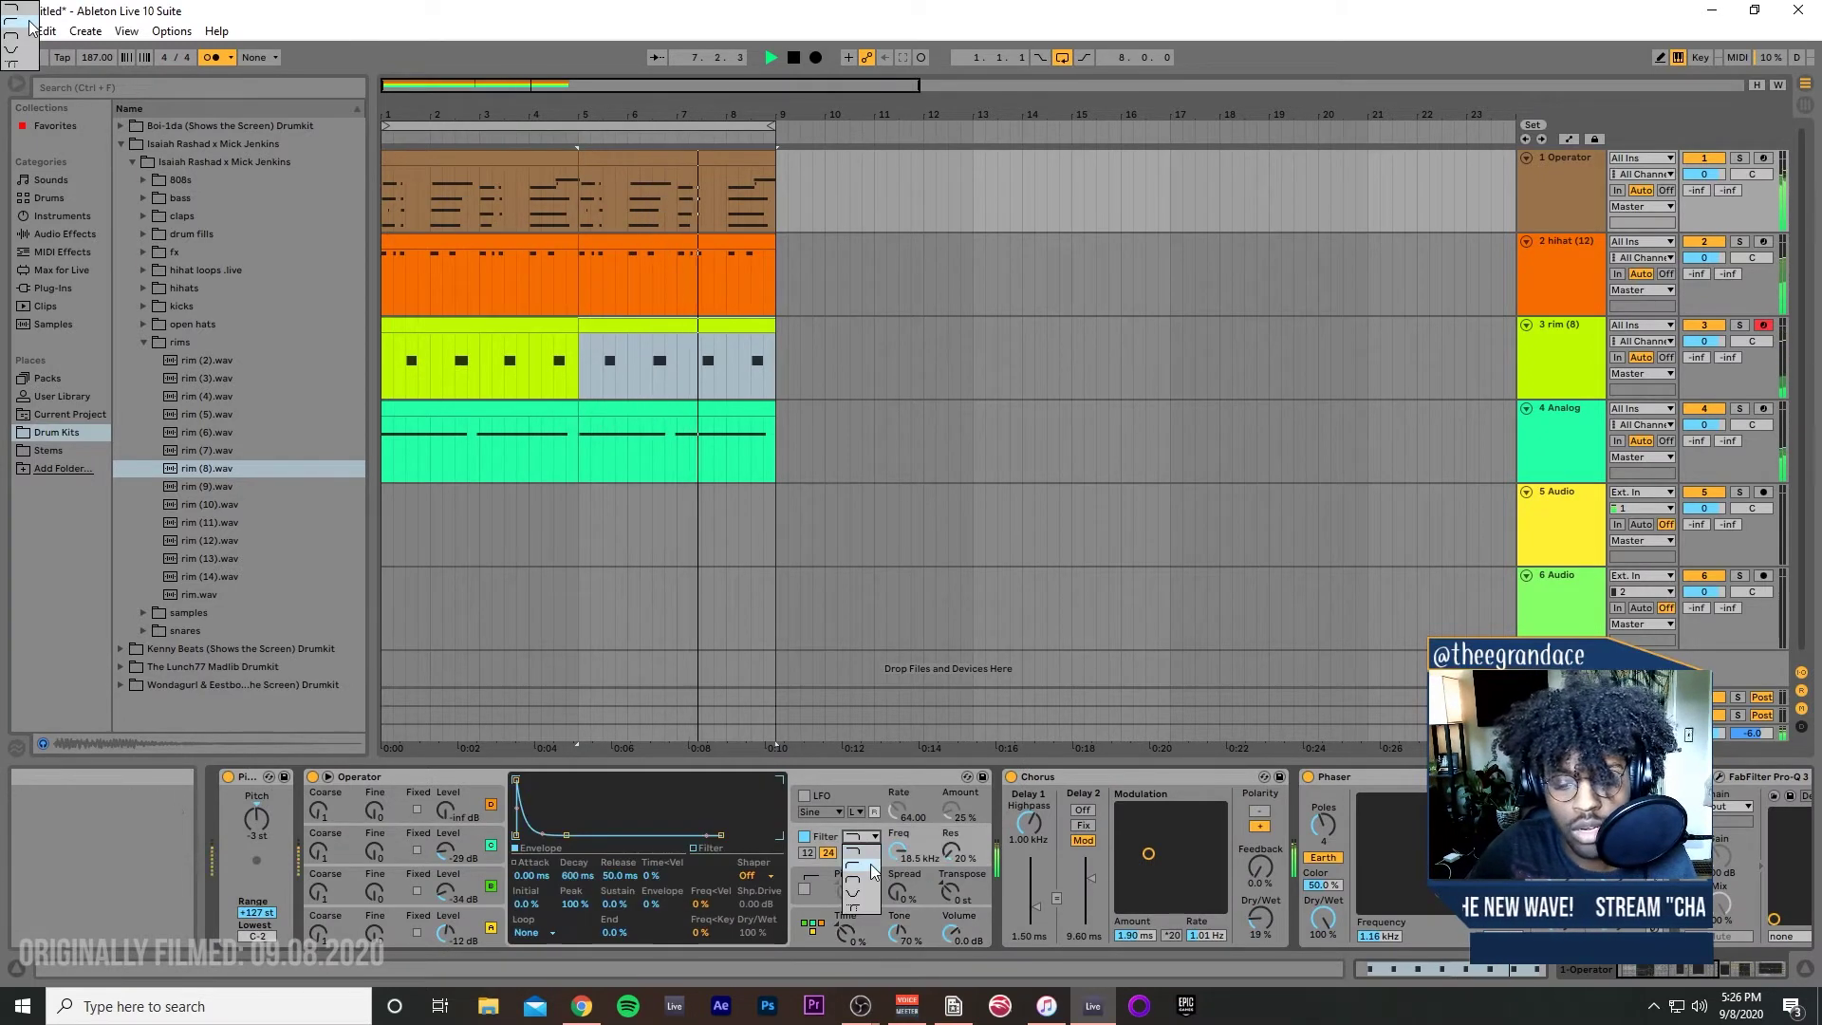
pyautogui.click(863, 863)
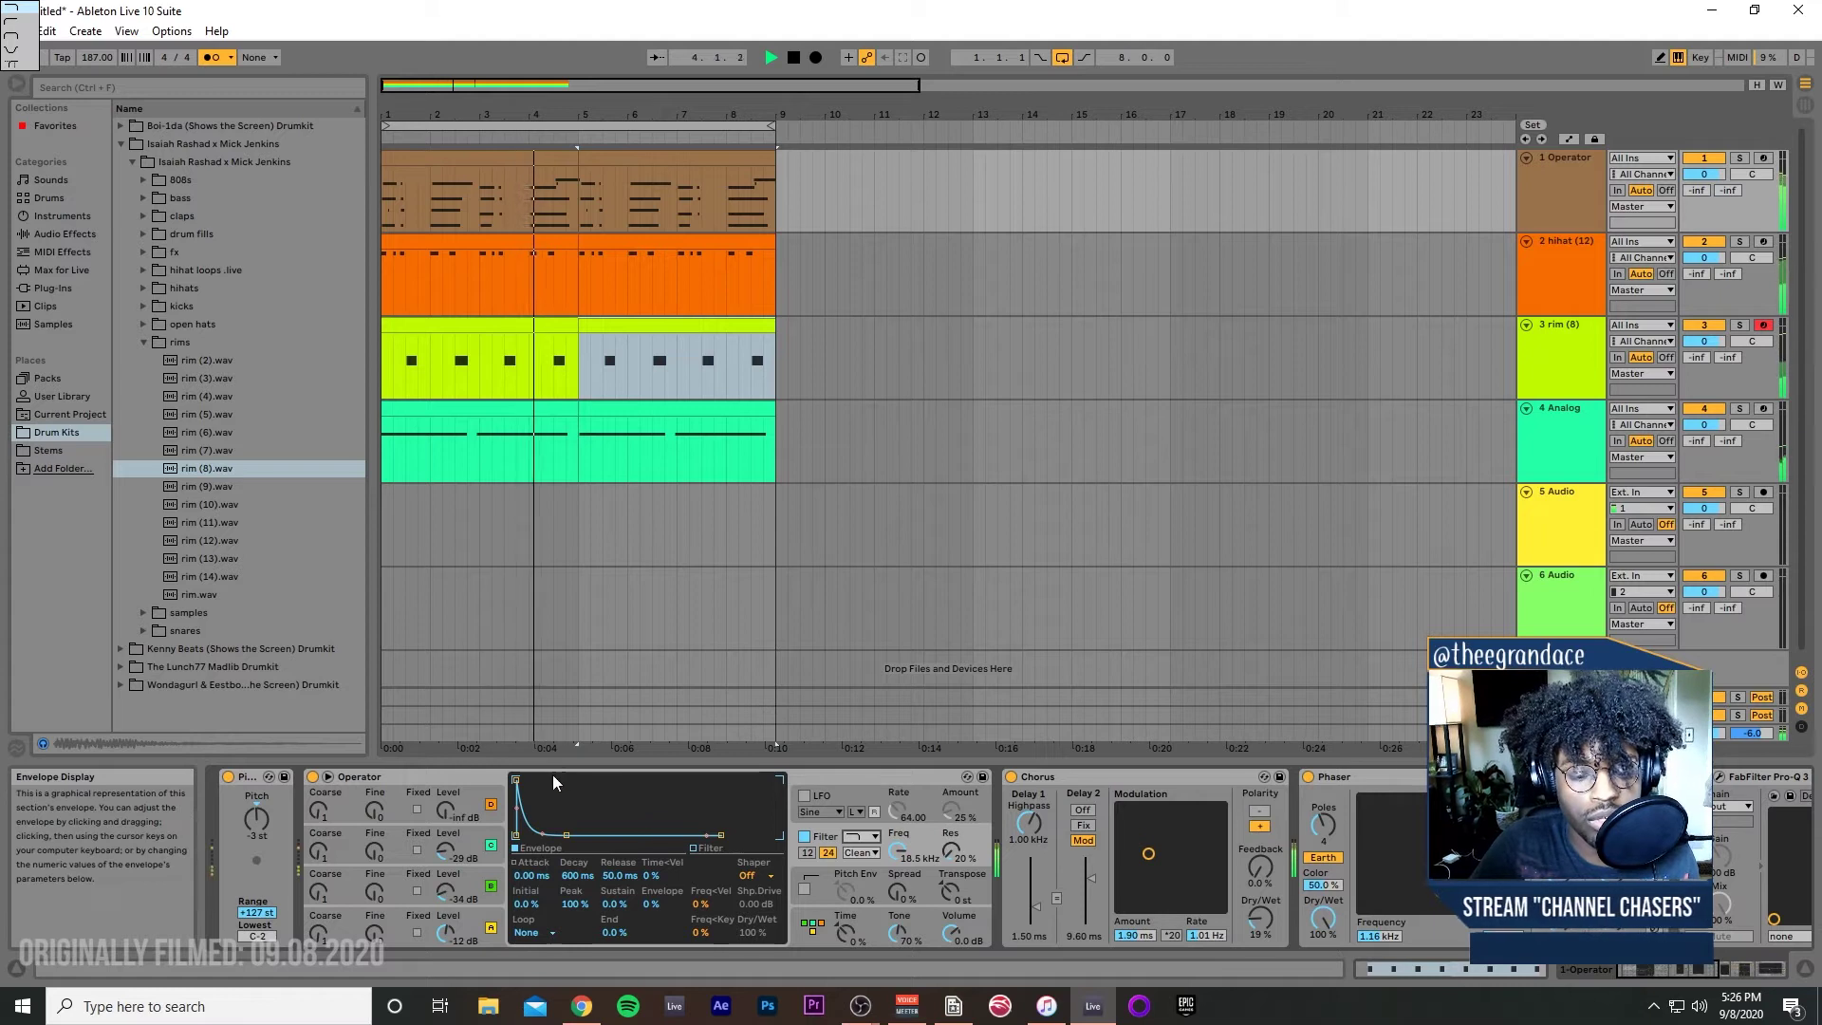
pyautogui.moveTo(653, 897); pyautogui.dragTo(653, 835)
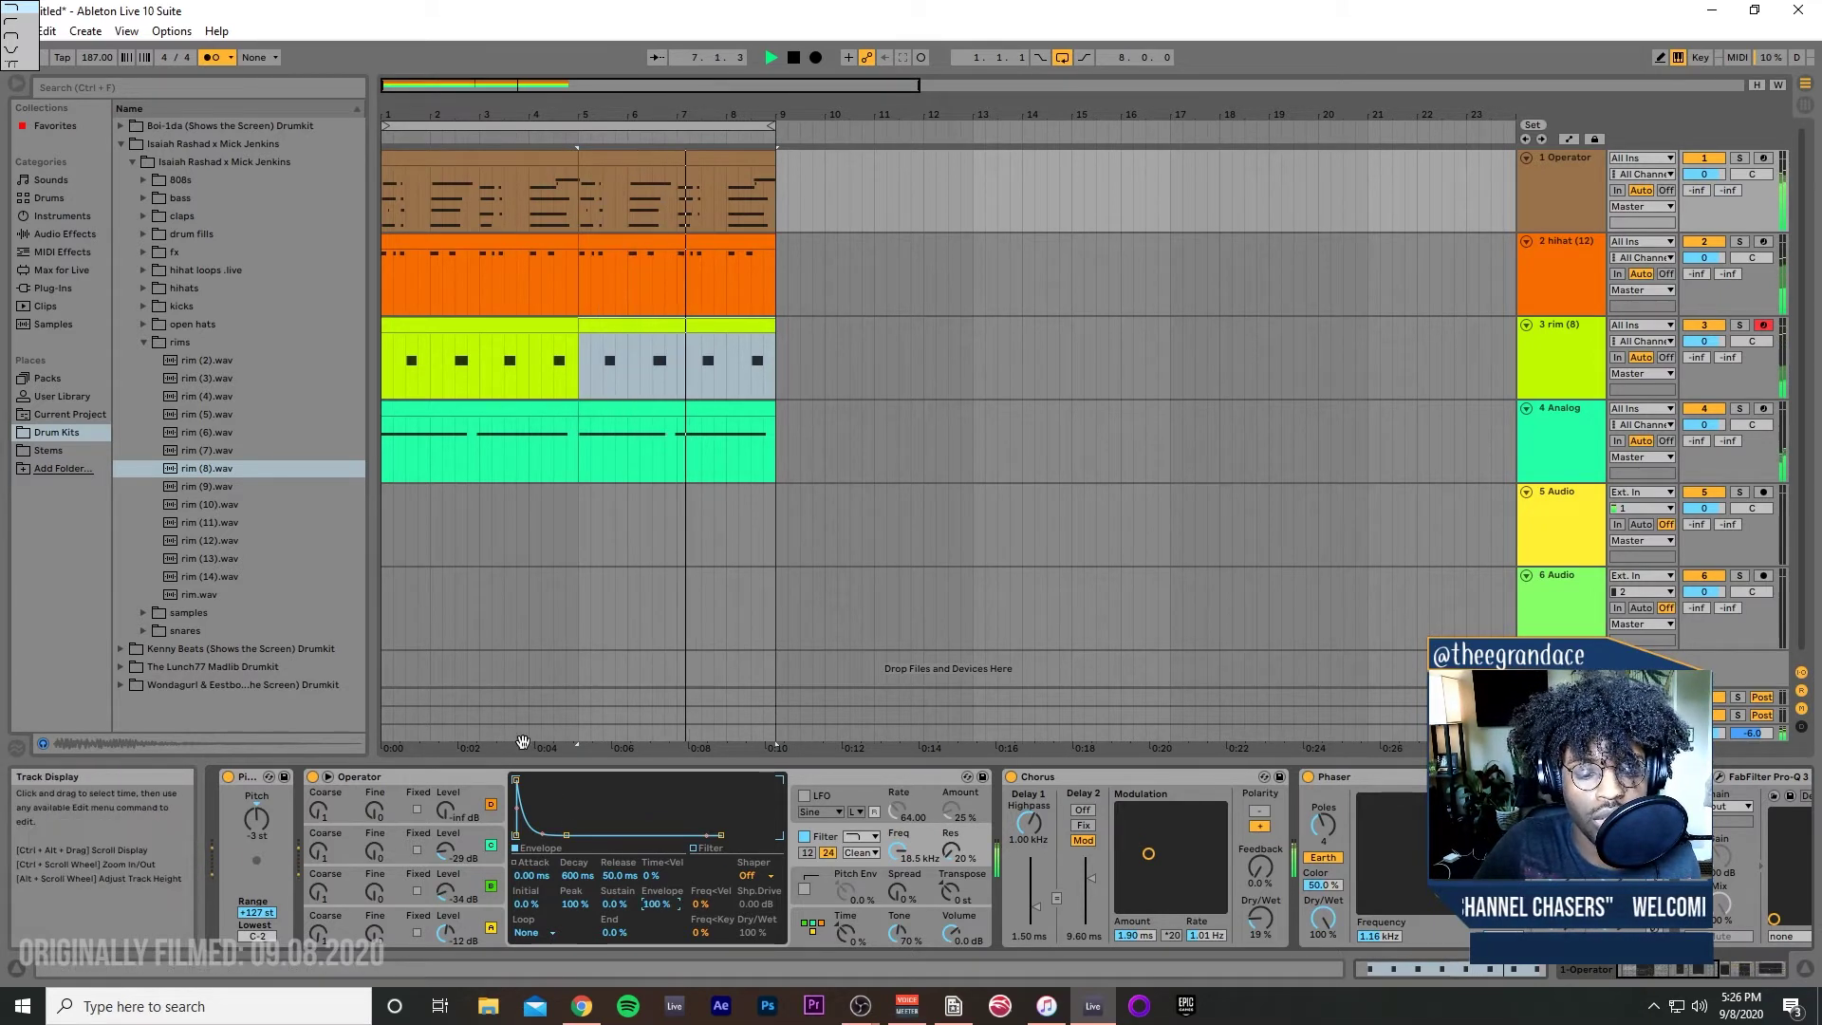
pyautogui.moveTo(536, 780); pyautogui.dragTo(532, 780)
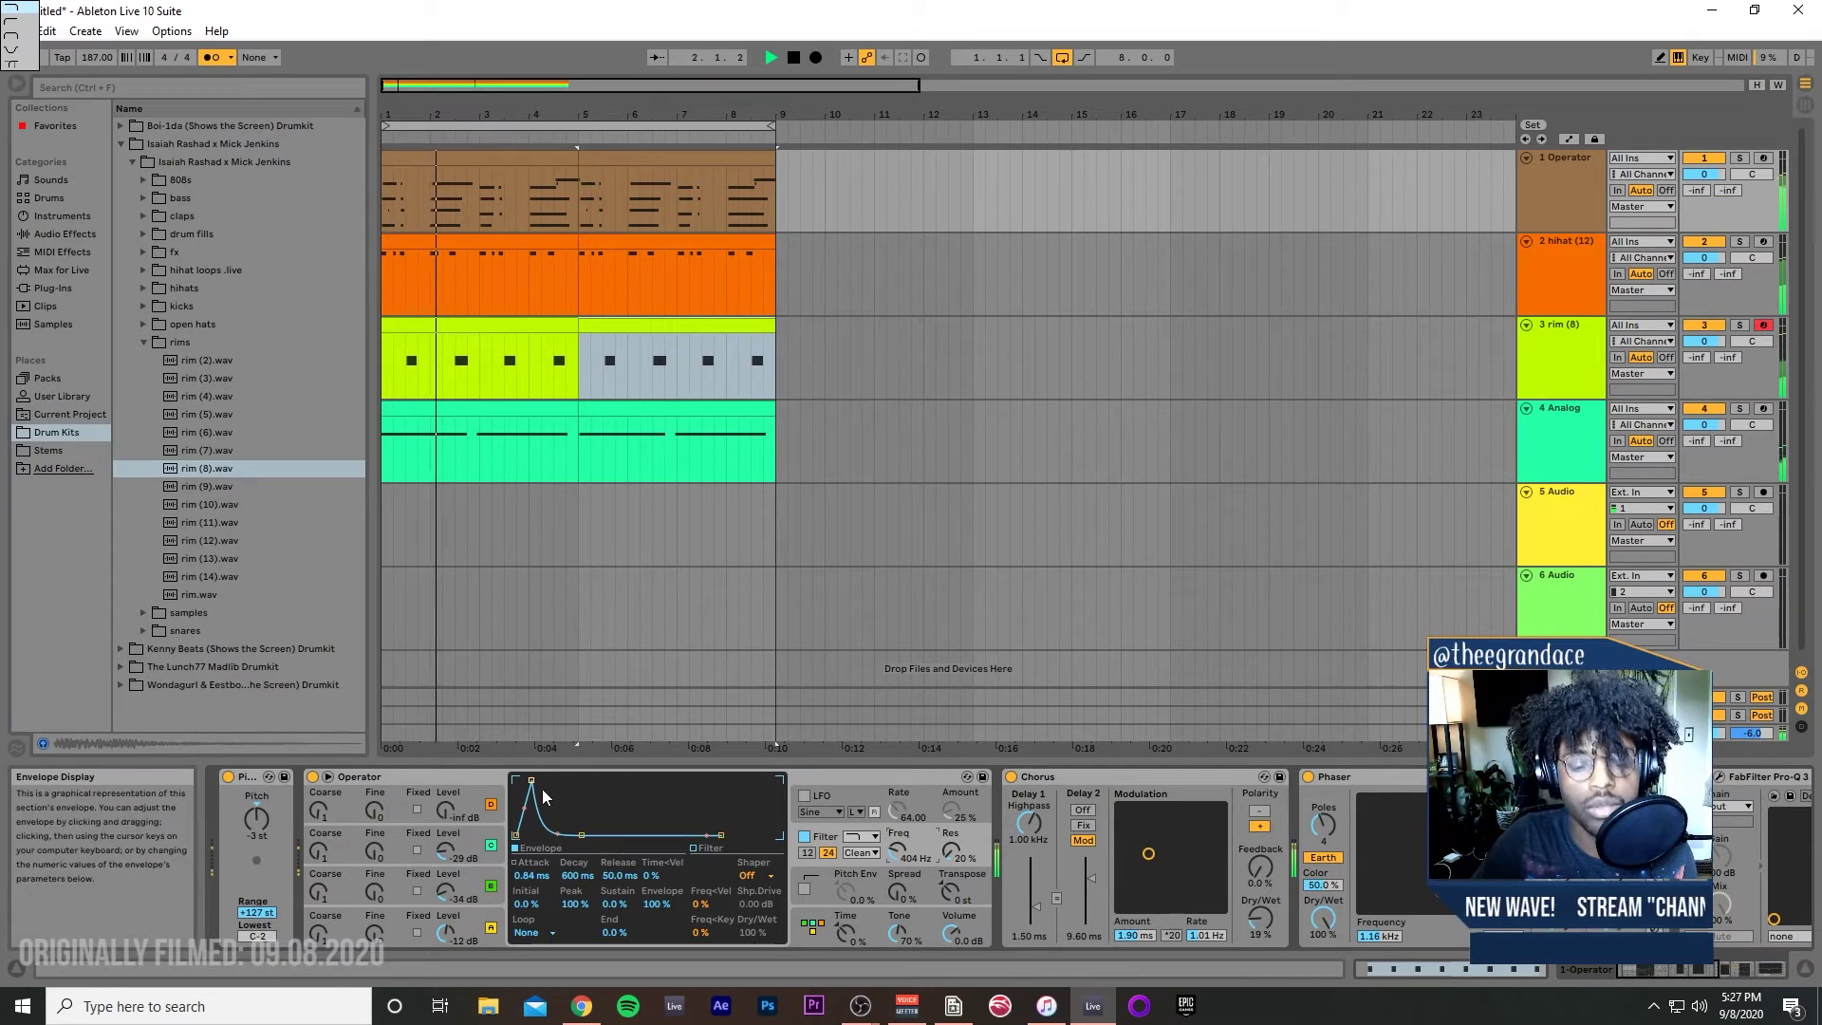
# Step: Add a Compressor after EQ Eight on the Operator track, with automatic makeup off and its output gain raised slightly
pyautogui.doubleClick(510, 167)
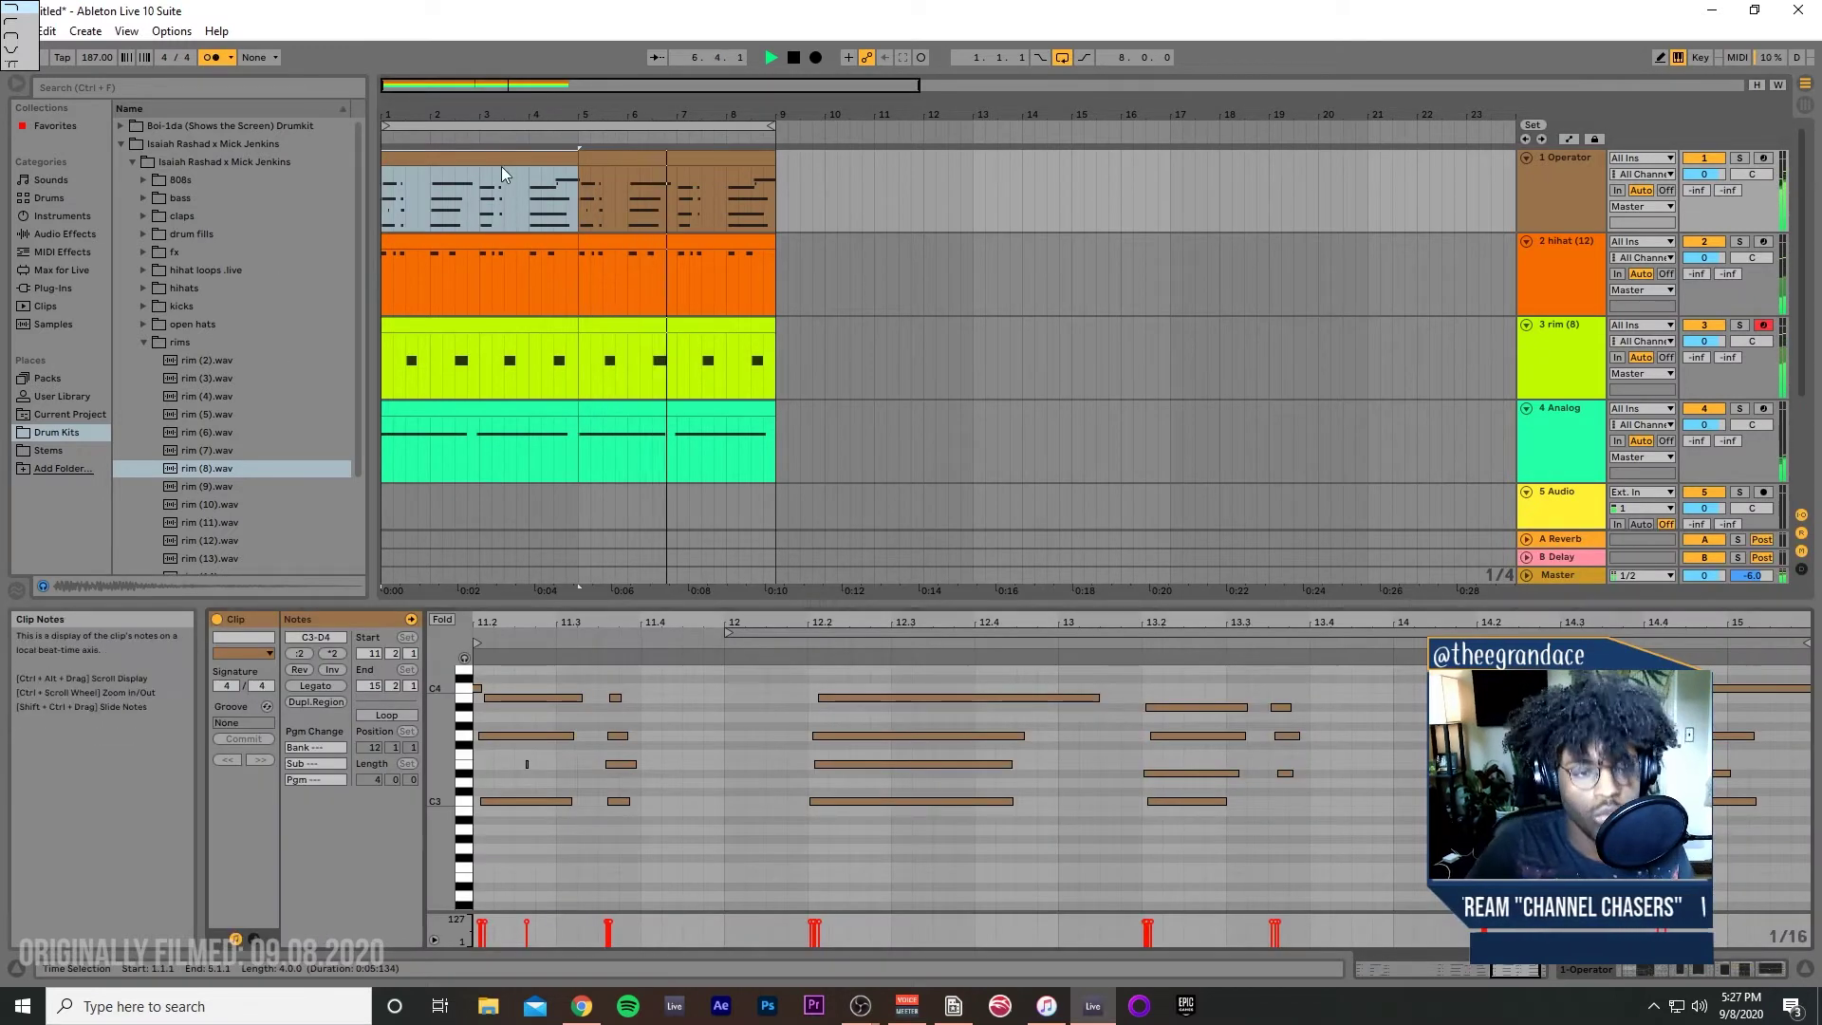
pyautogui.doubleClick(1583, 173)
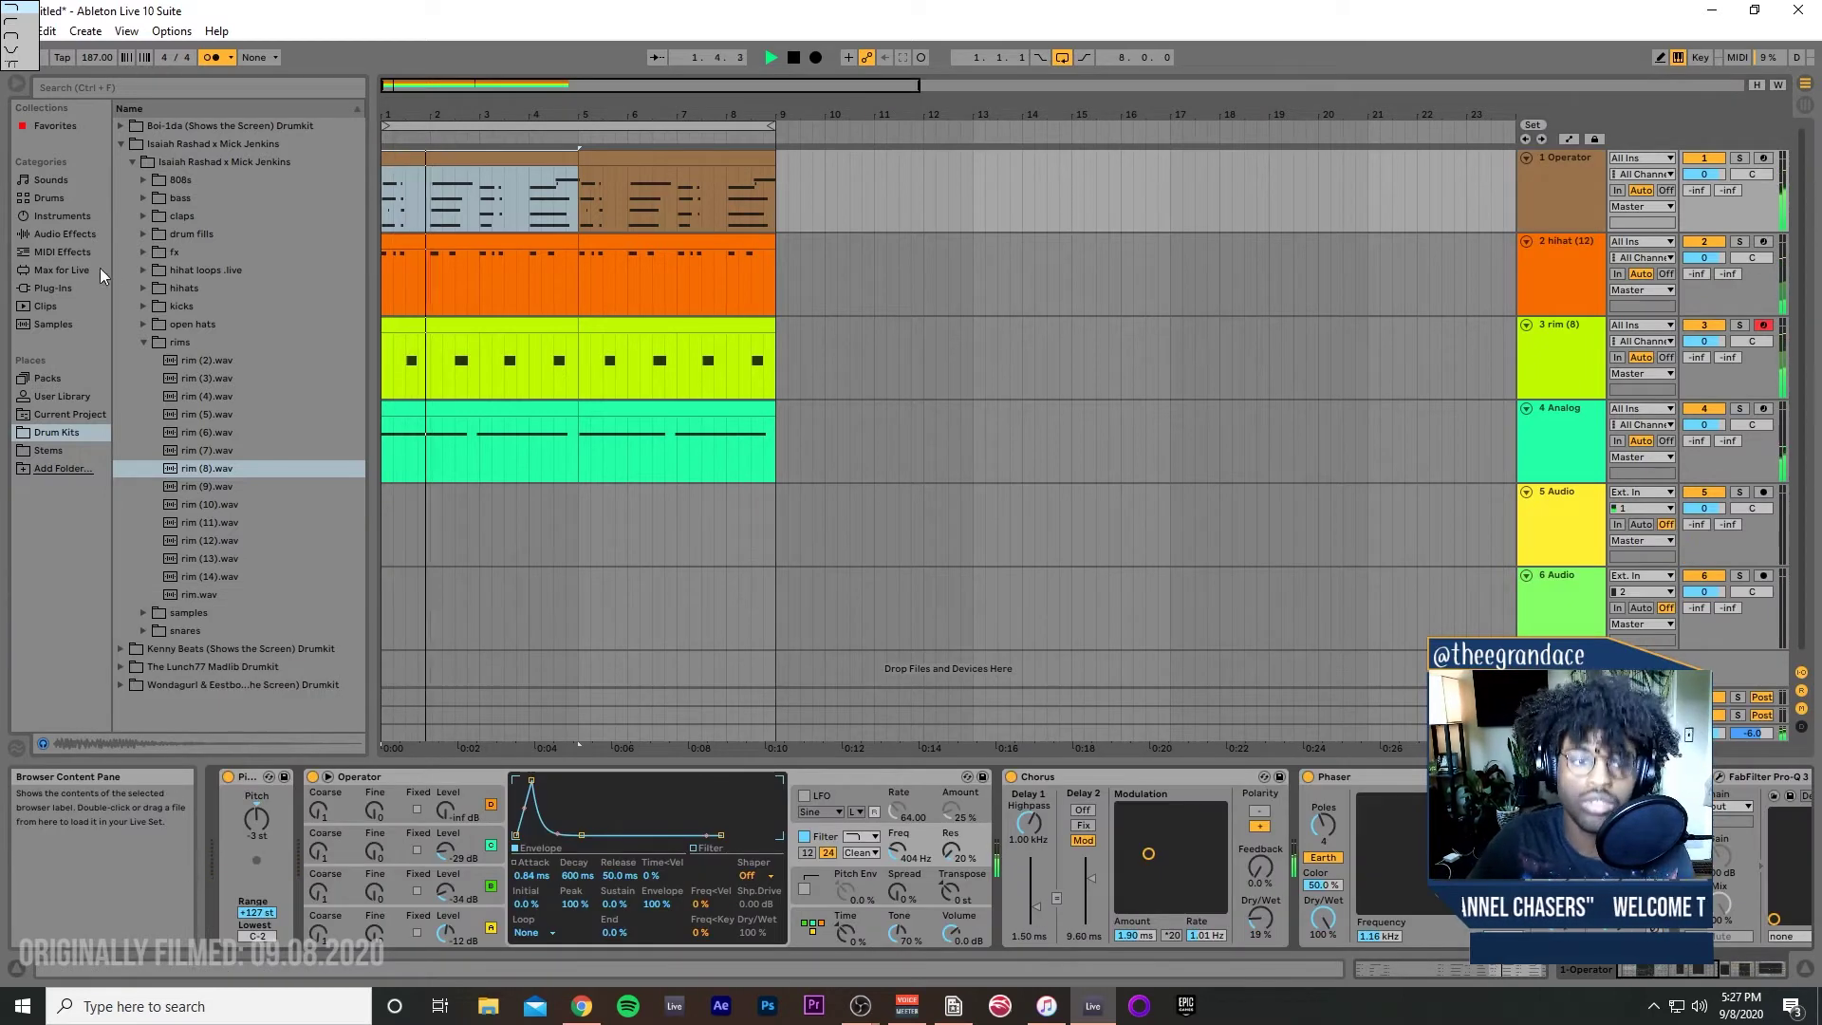
pyautogui.click(72, 233)
pyautogui.click(156, 249)
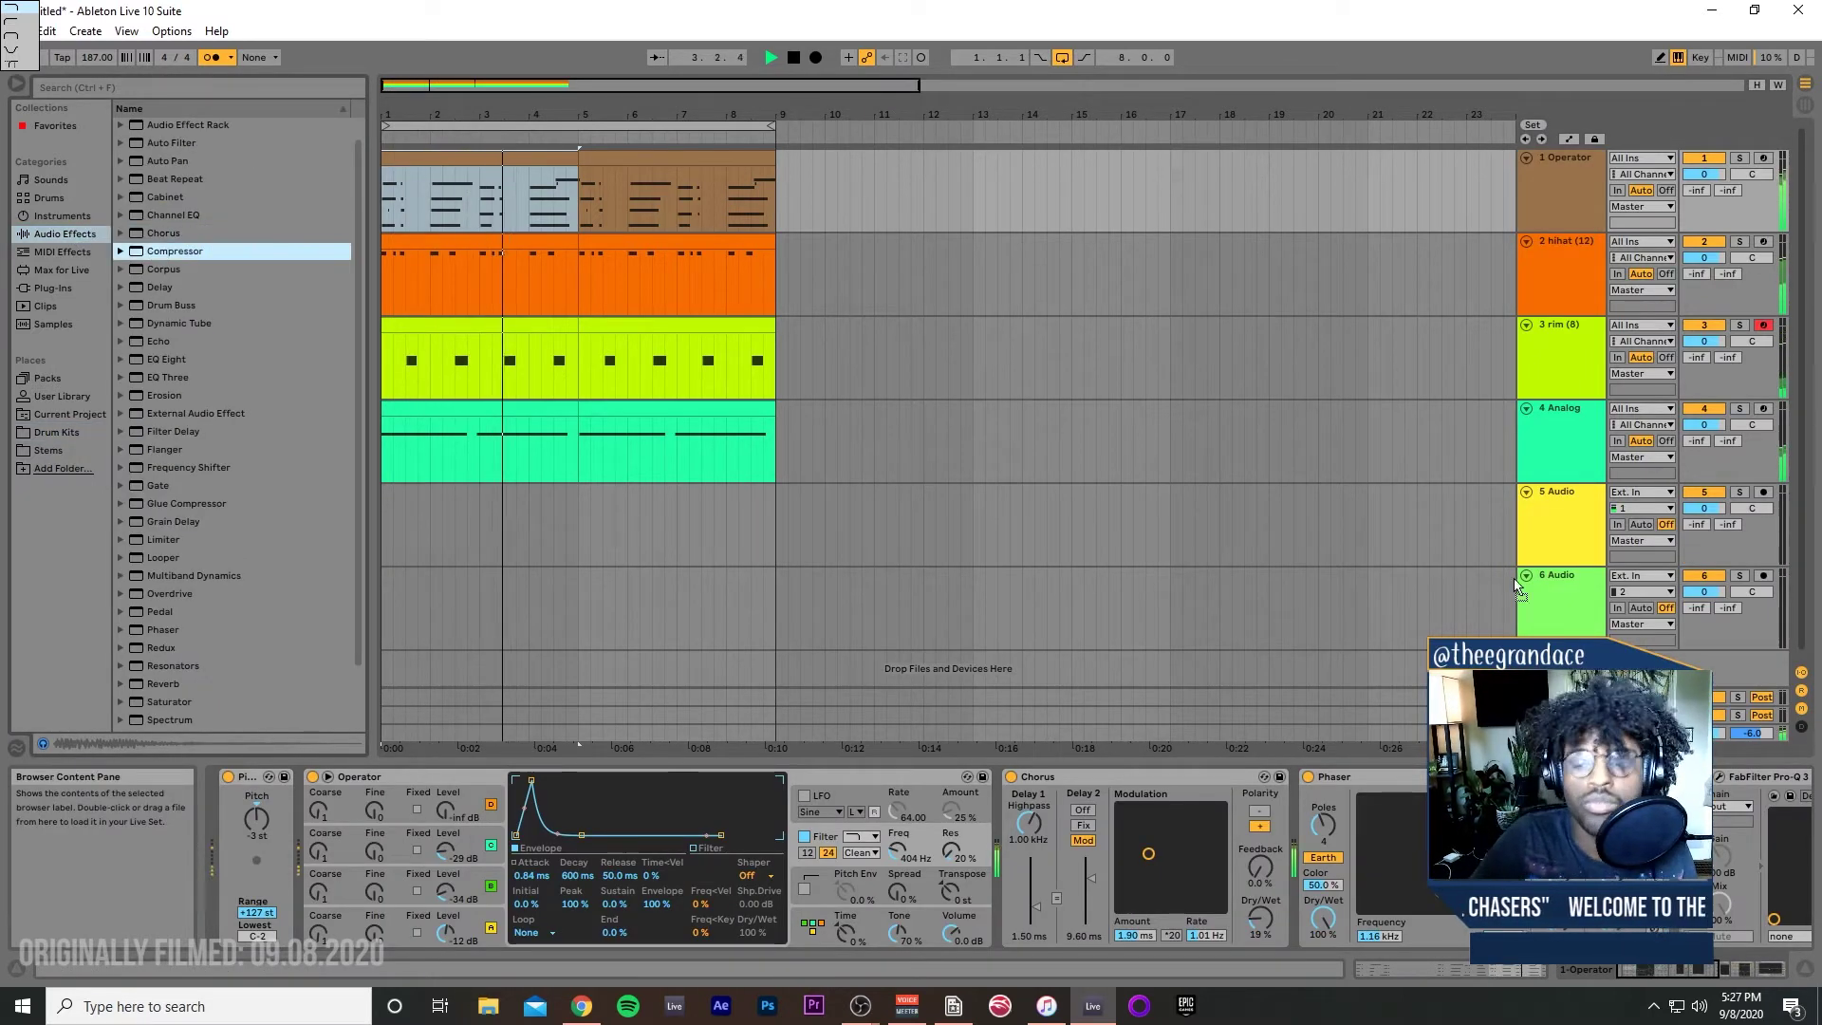
pyautogui.hscroll(6, 1796, 878)
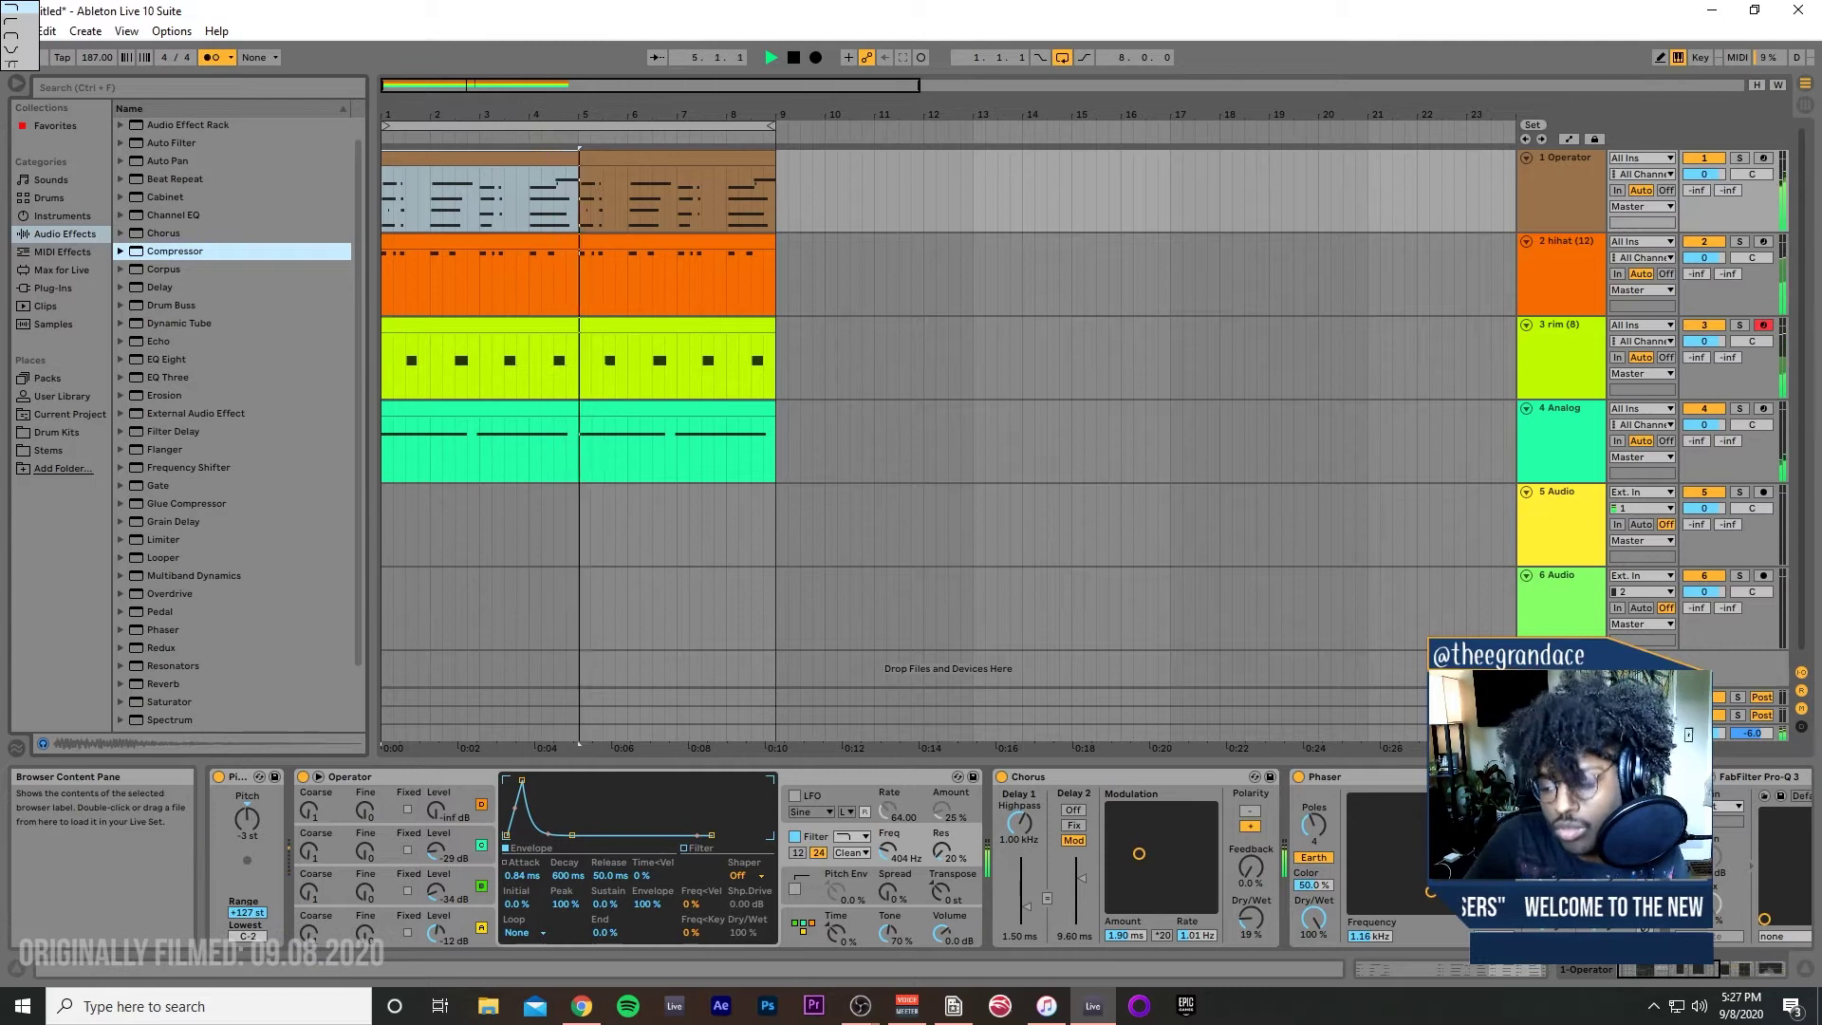
pyautogui.hscroll(6, 1796, 878)
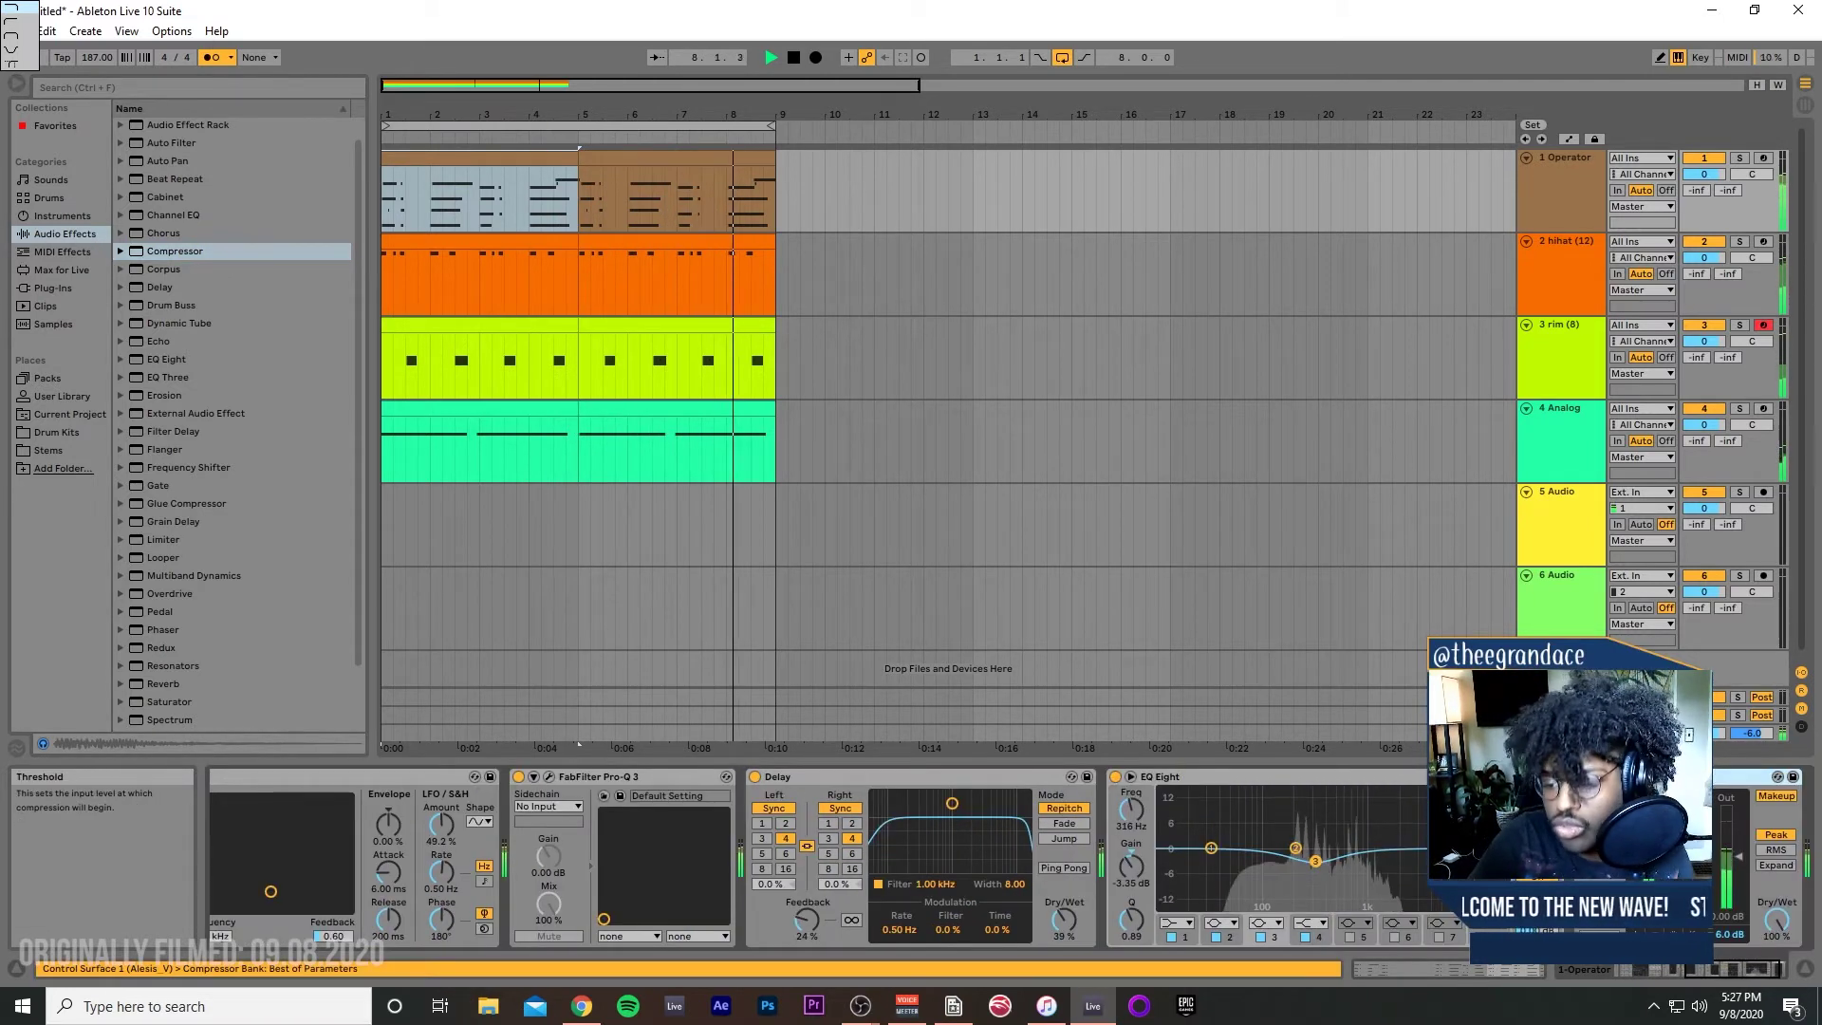
pyautogui.click(1777, 797)
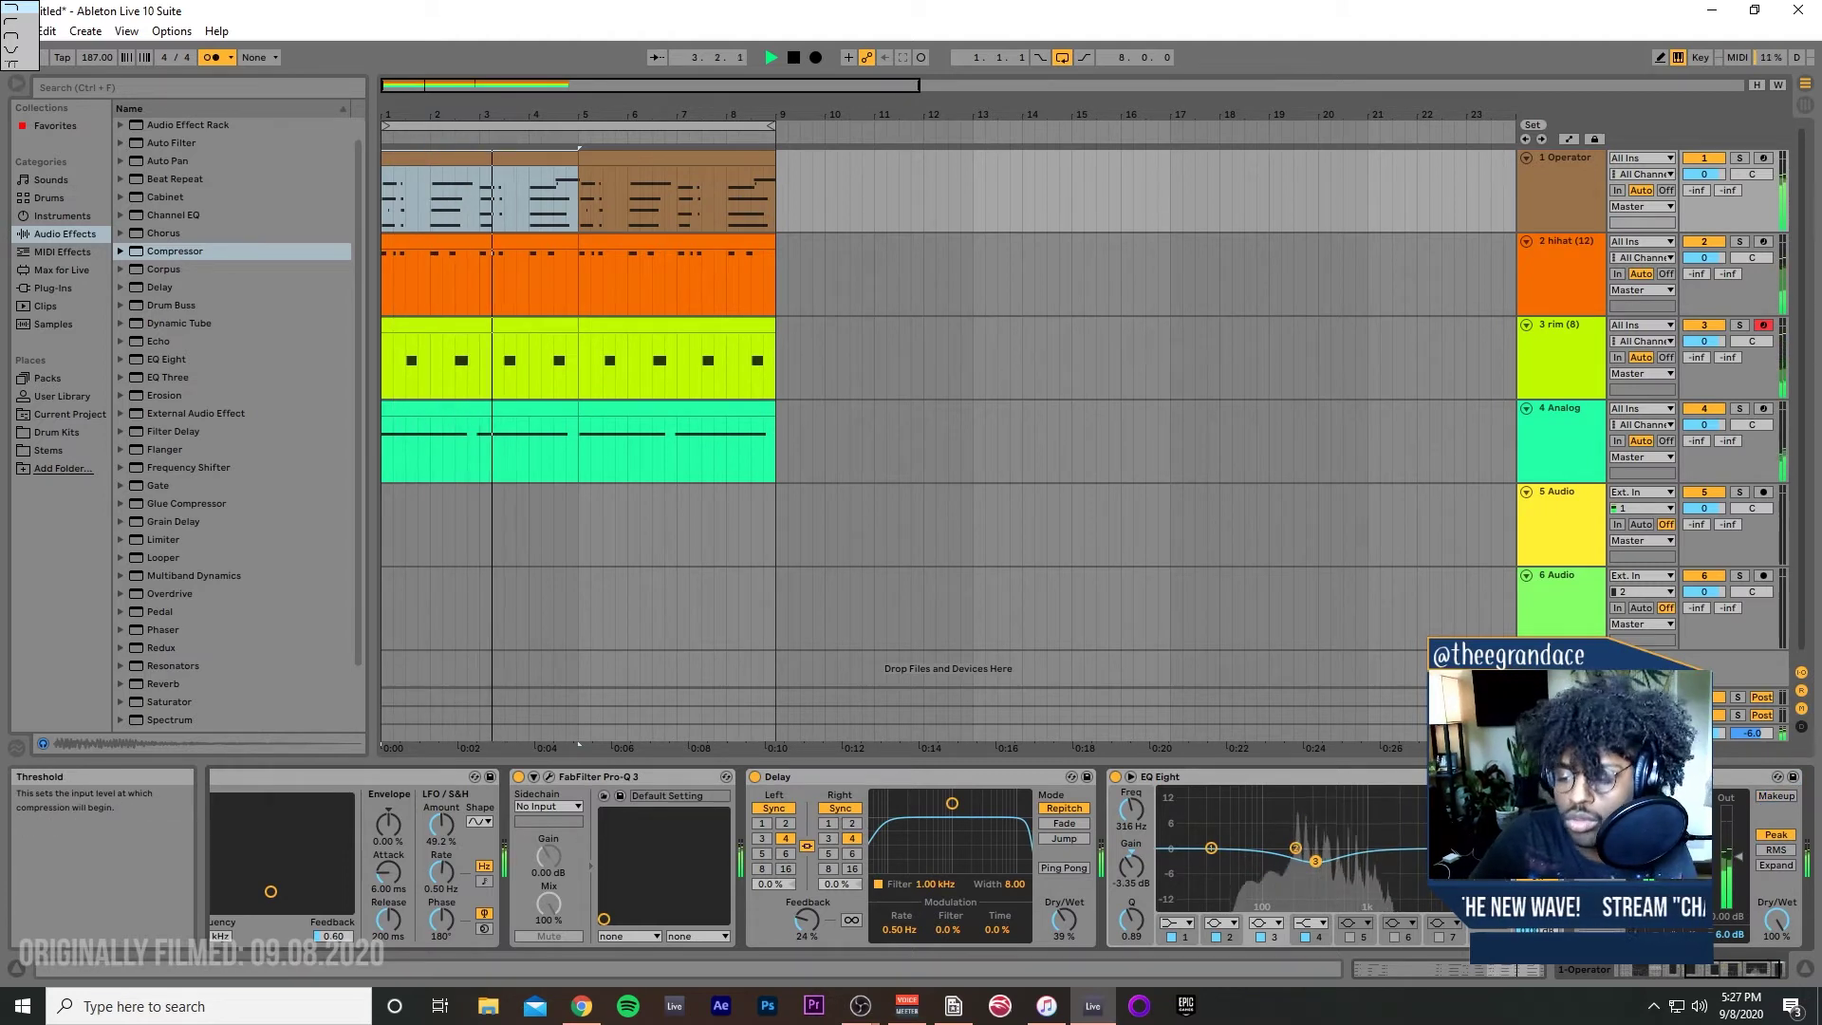
pyautogui.moveTo(1739, 858); pyautogui.dragTo(1738, 850)
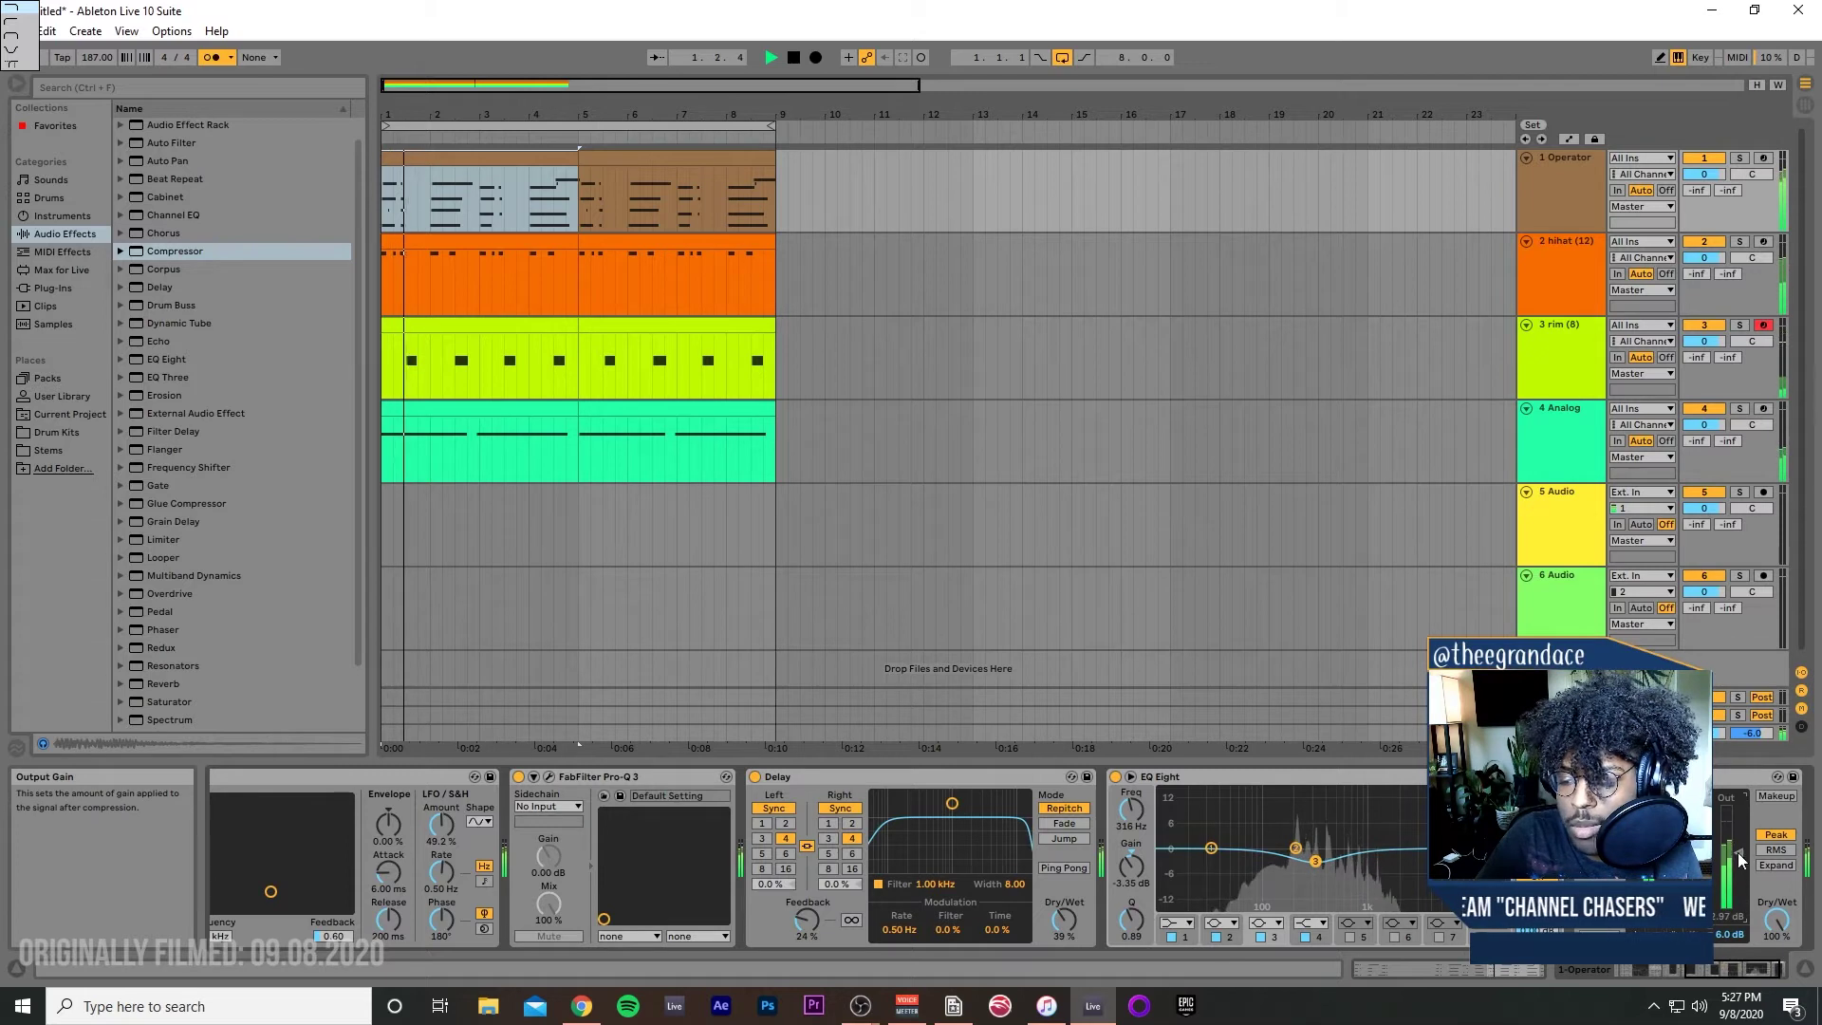
# Step: Delete the empty audio track below 4 Analog and insert a new MIDI track in its place
pyautogui.click(1571, 501)
pyautogui.click(1570, 457)
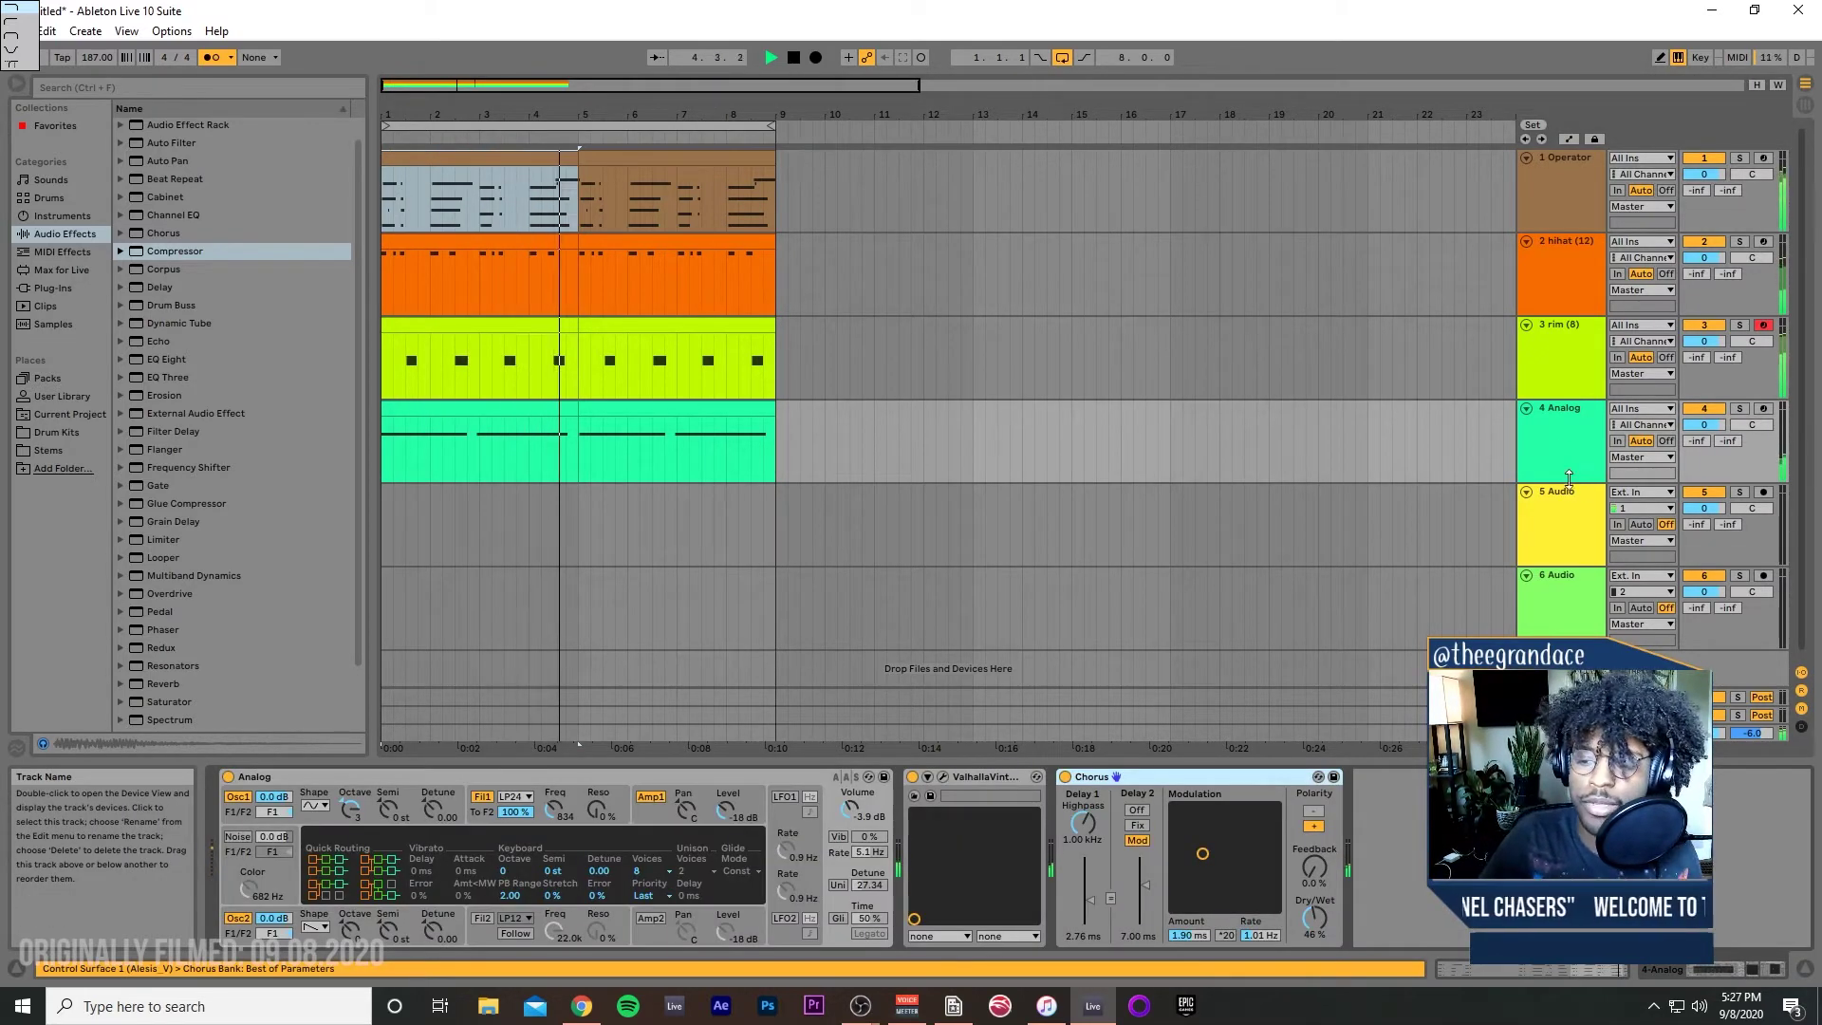
pyautogui.click(1558, 450)
pyautogui.click(1586, 501)
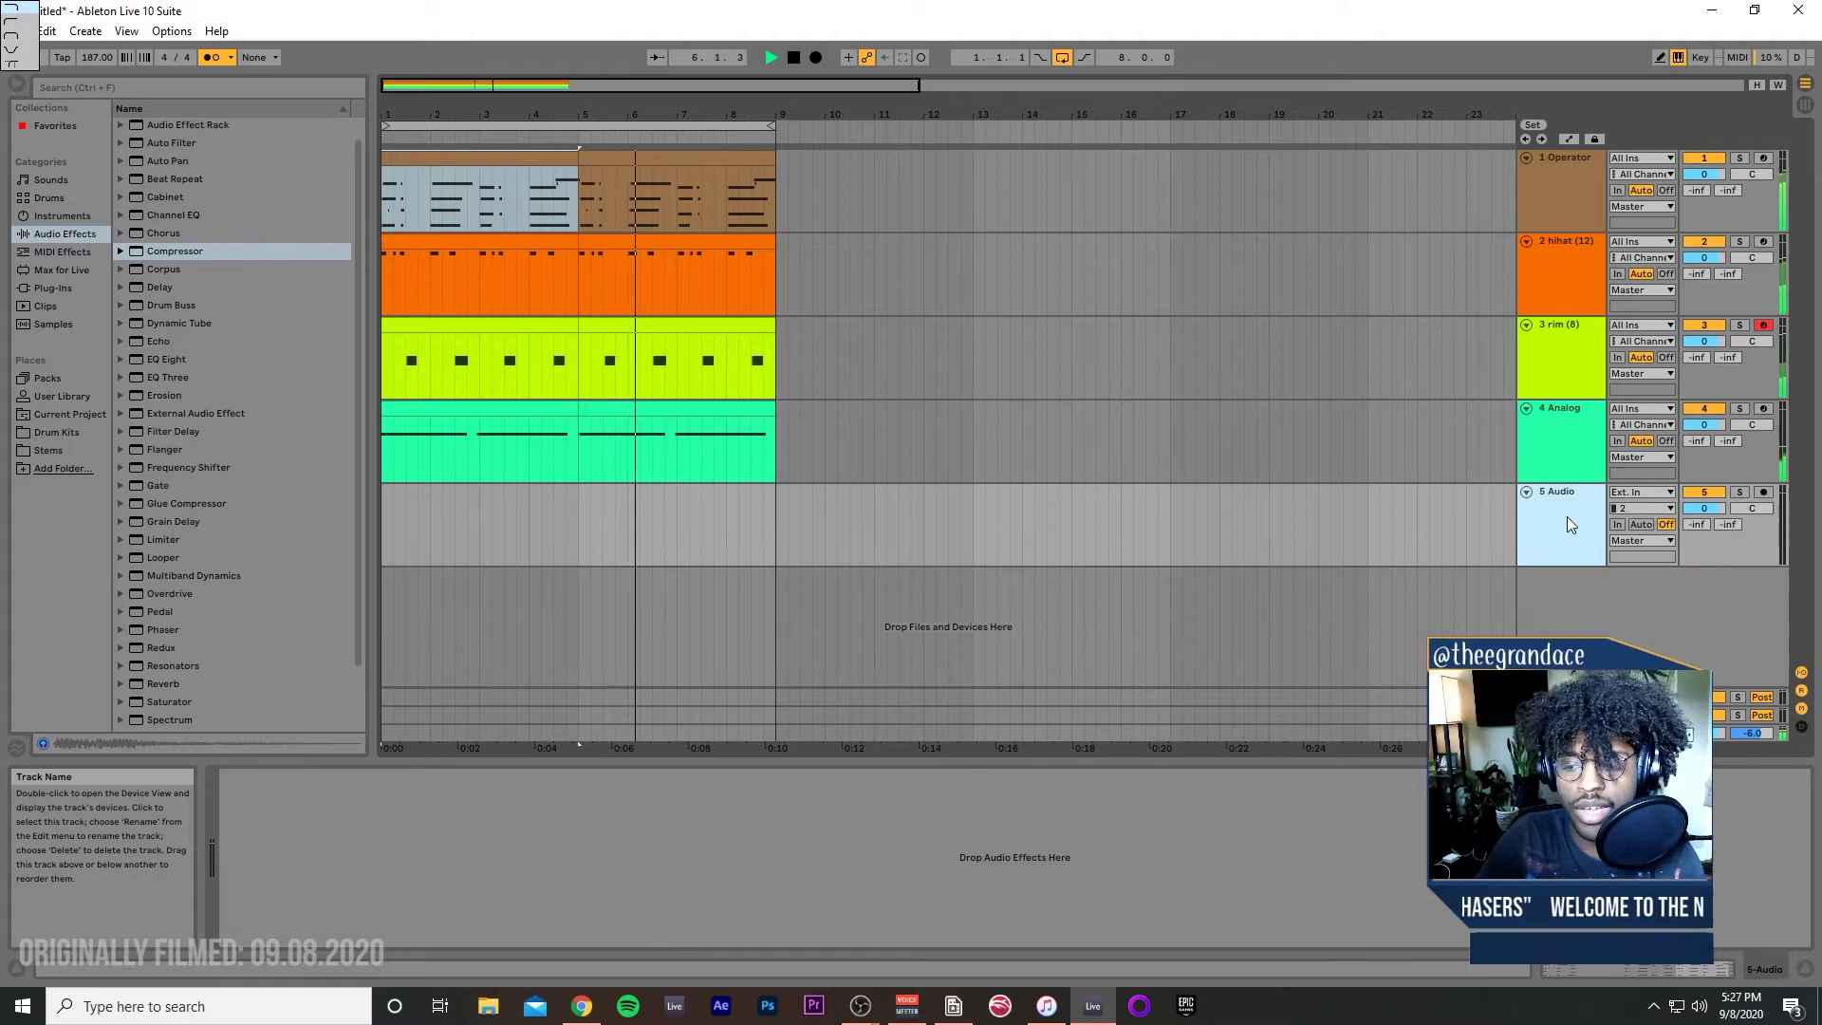
pyautogui.press('Delete')
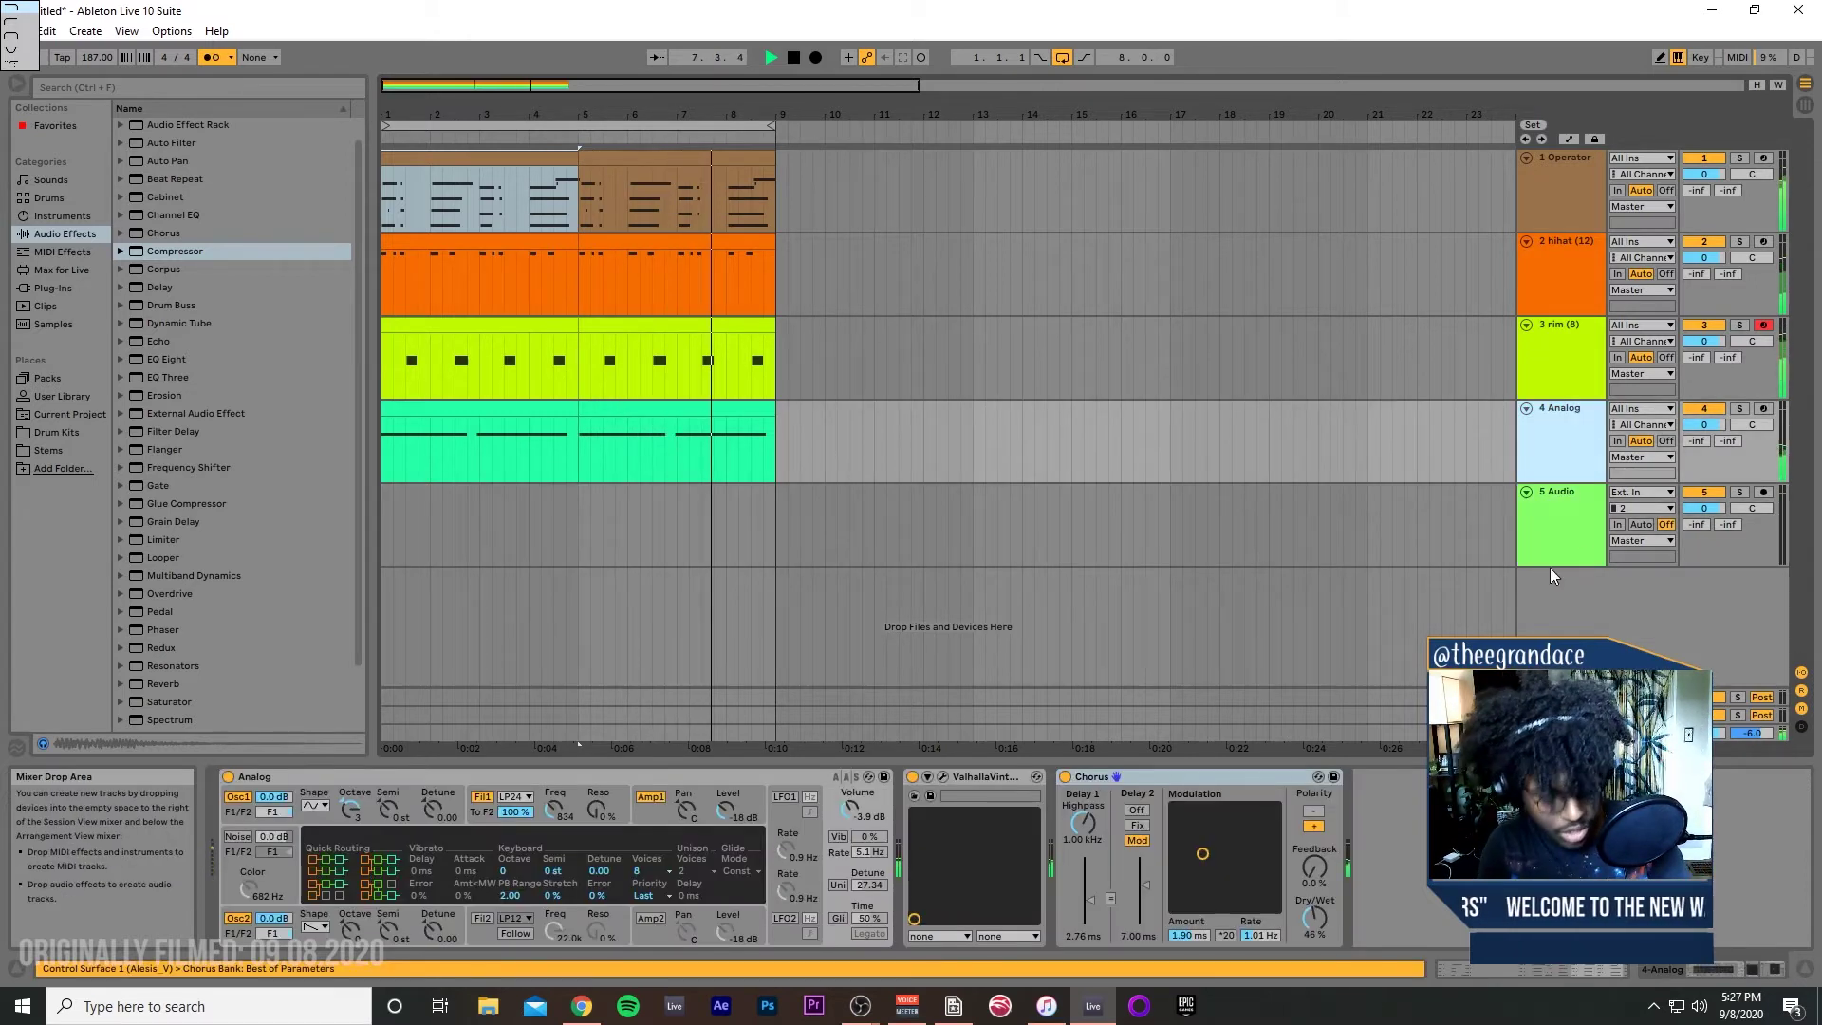
pyautogui.hotkey('ctrl', 'shift', 't')
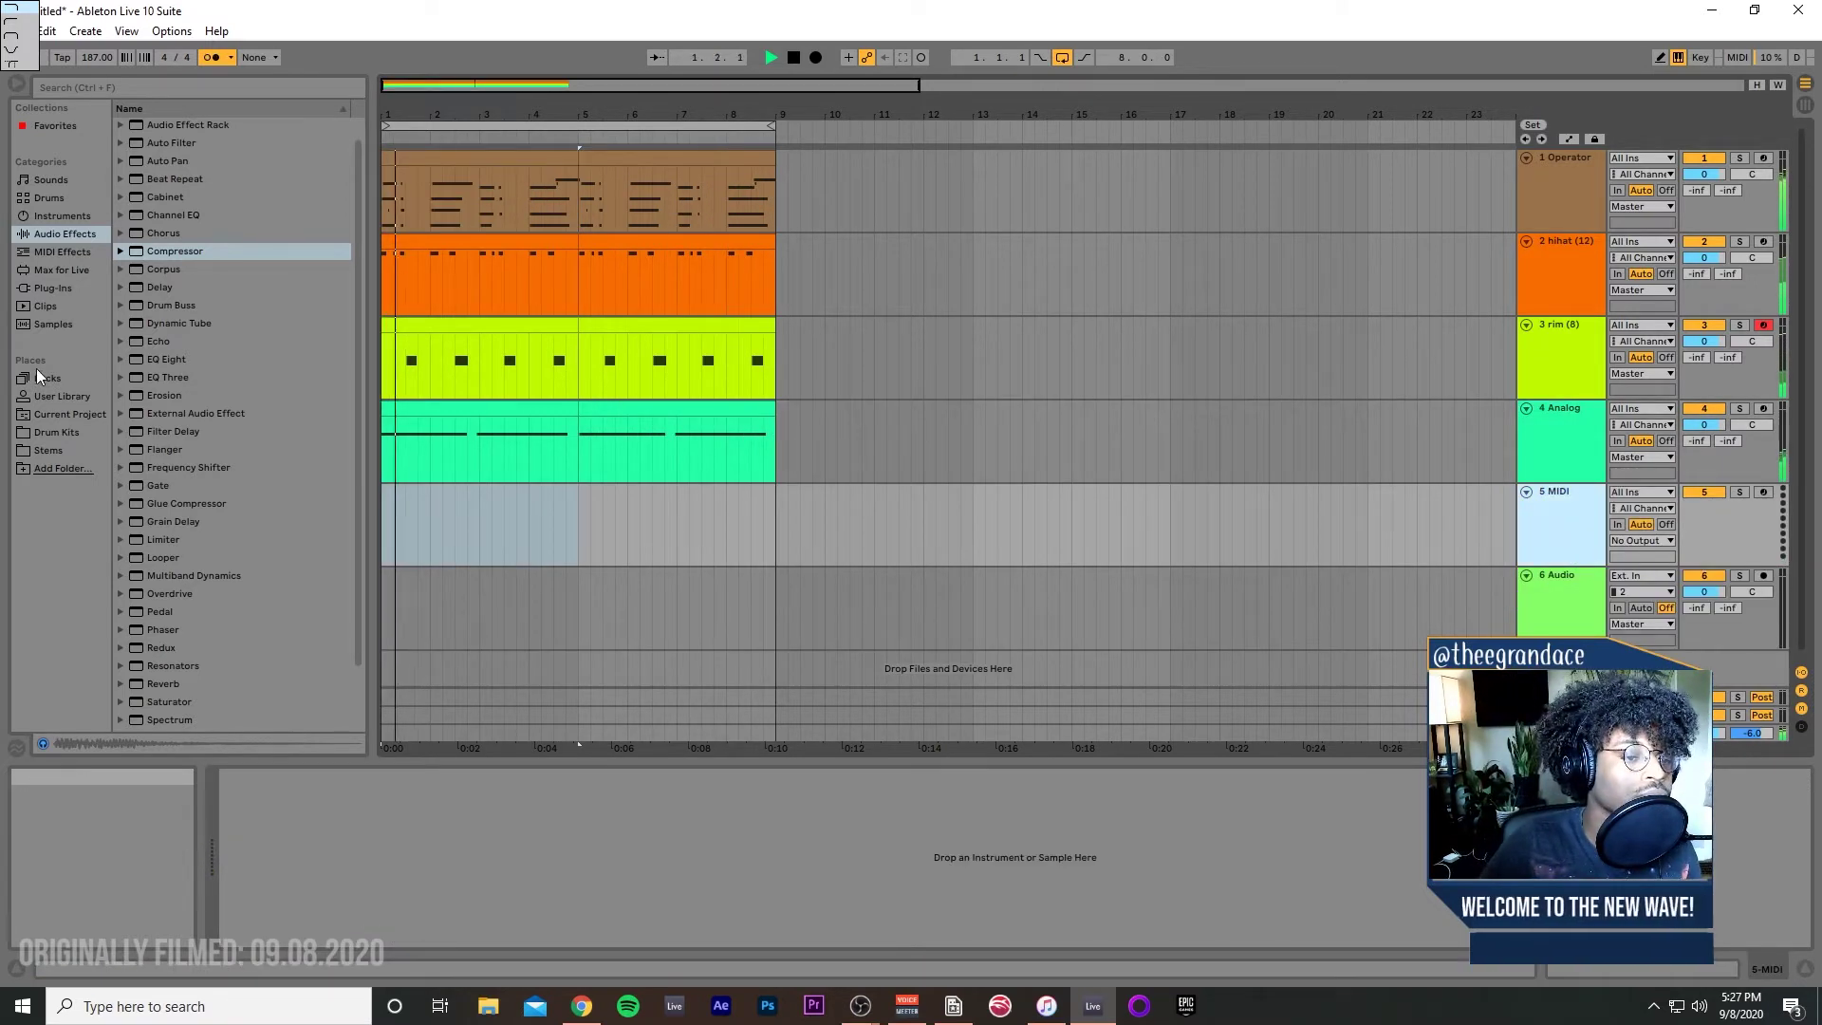
# Step: Collapse the Isaiah Rashad kit in Drum Kits and expand the Kenny Beats (Shows the Screen) Drumkit folder with its subfolder
pyautogui.click(52, 288)
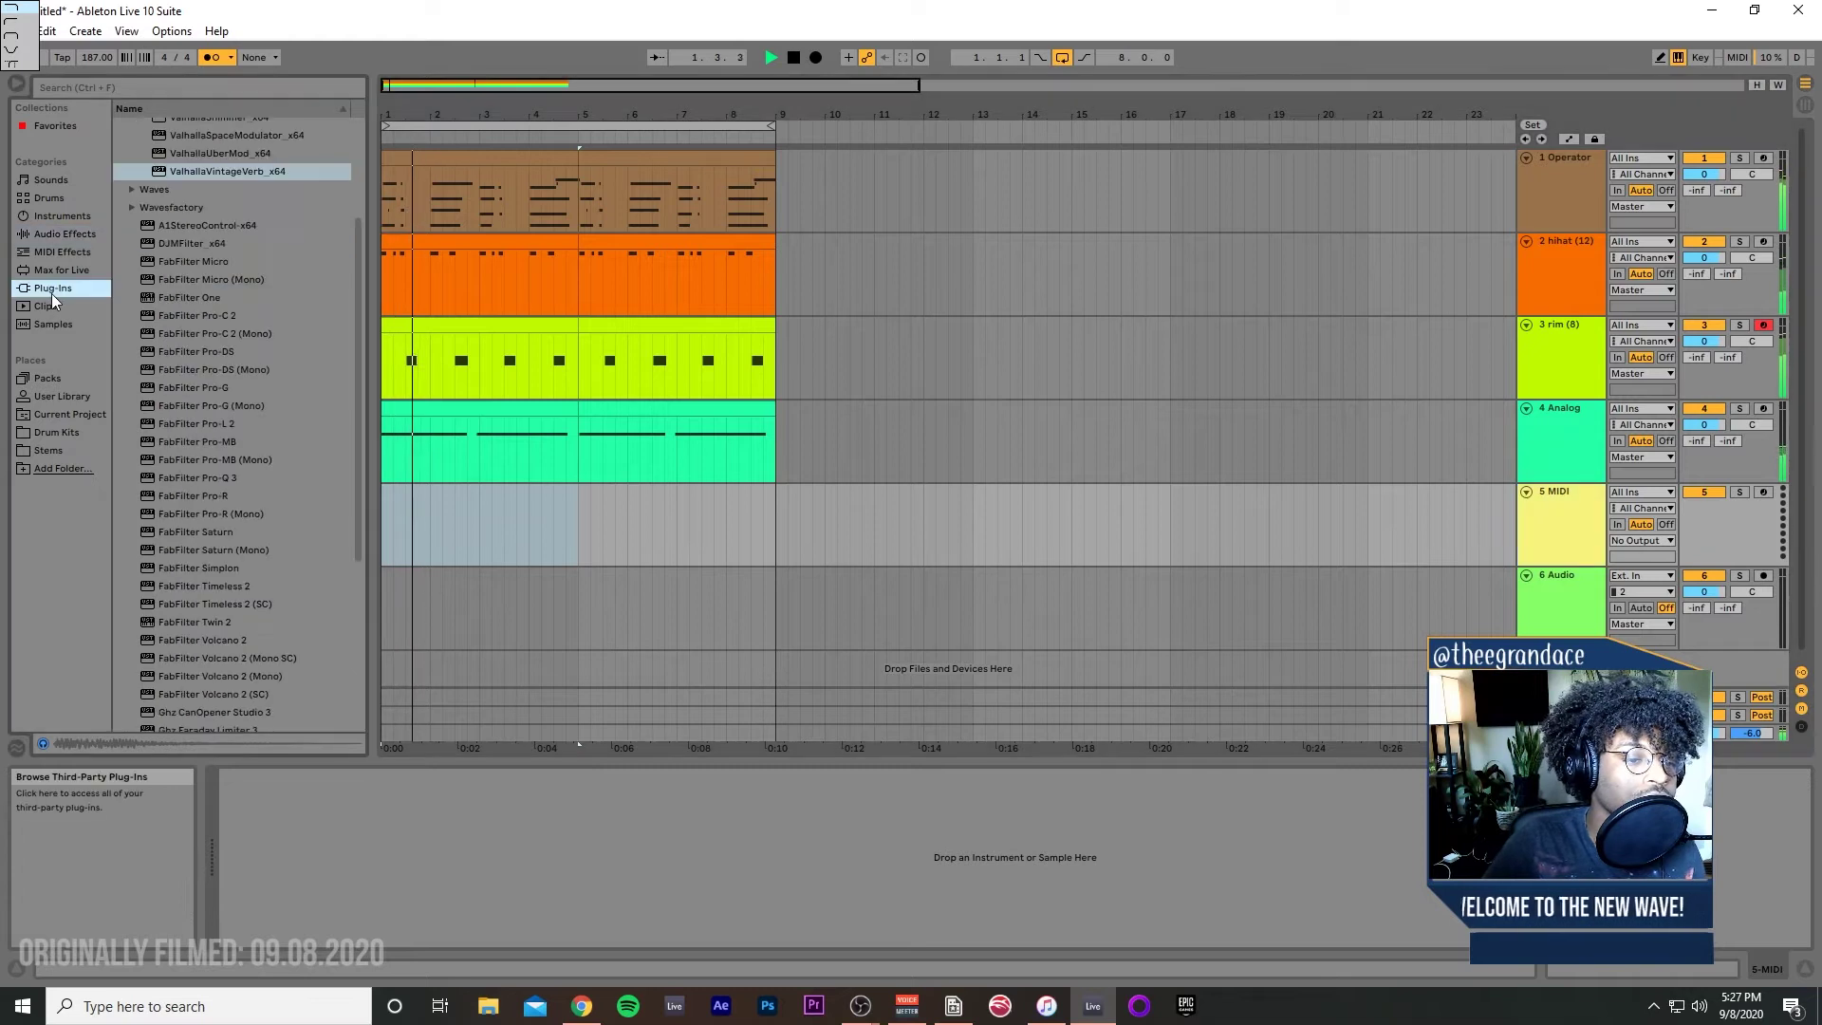
pyautogui.click(40, 448)
pyautogui.click(35, 434)
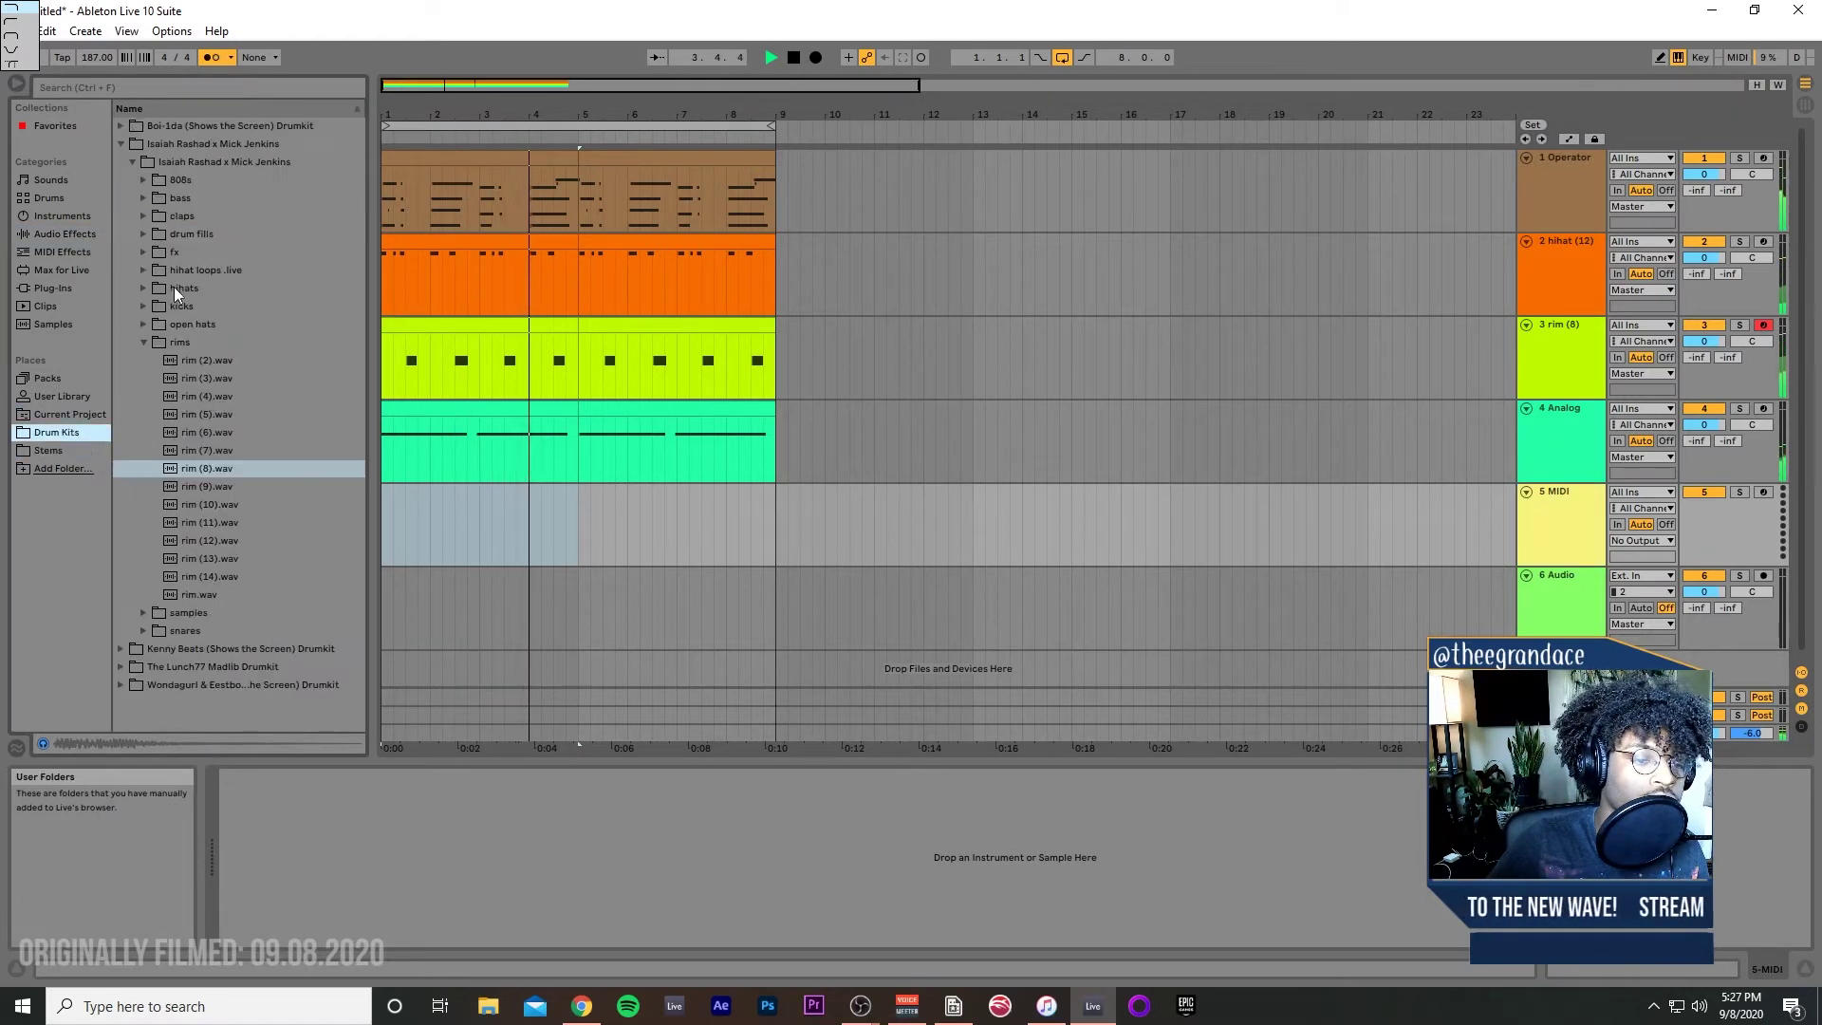
pyautogui.click(143, 342)
pyautogui.click(123, 389)
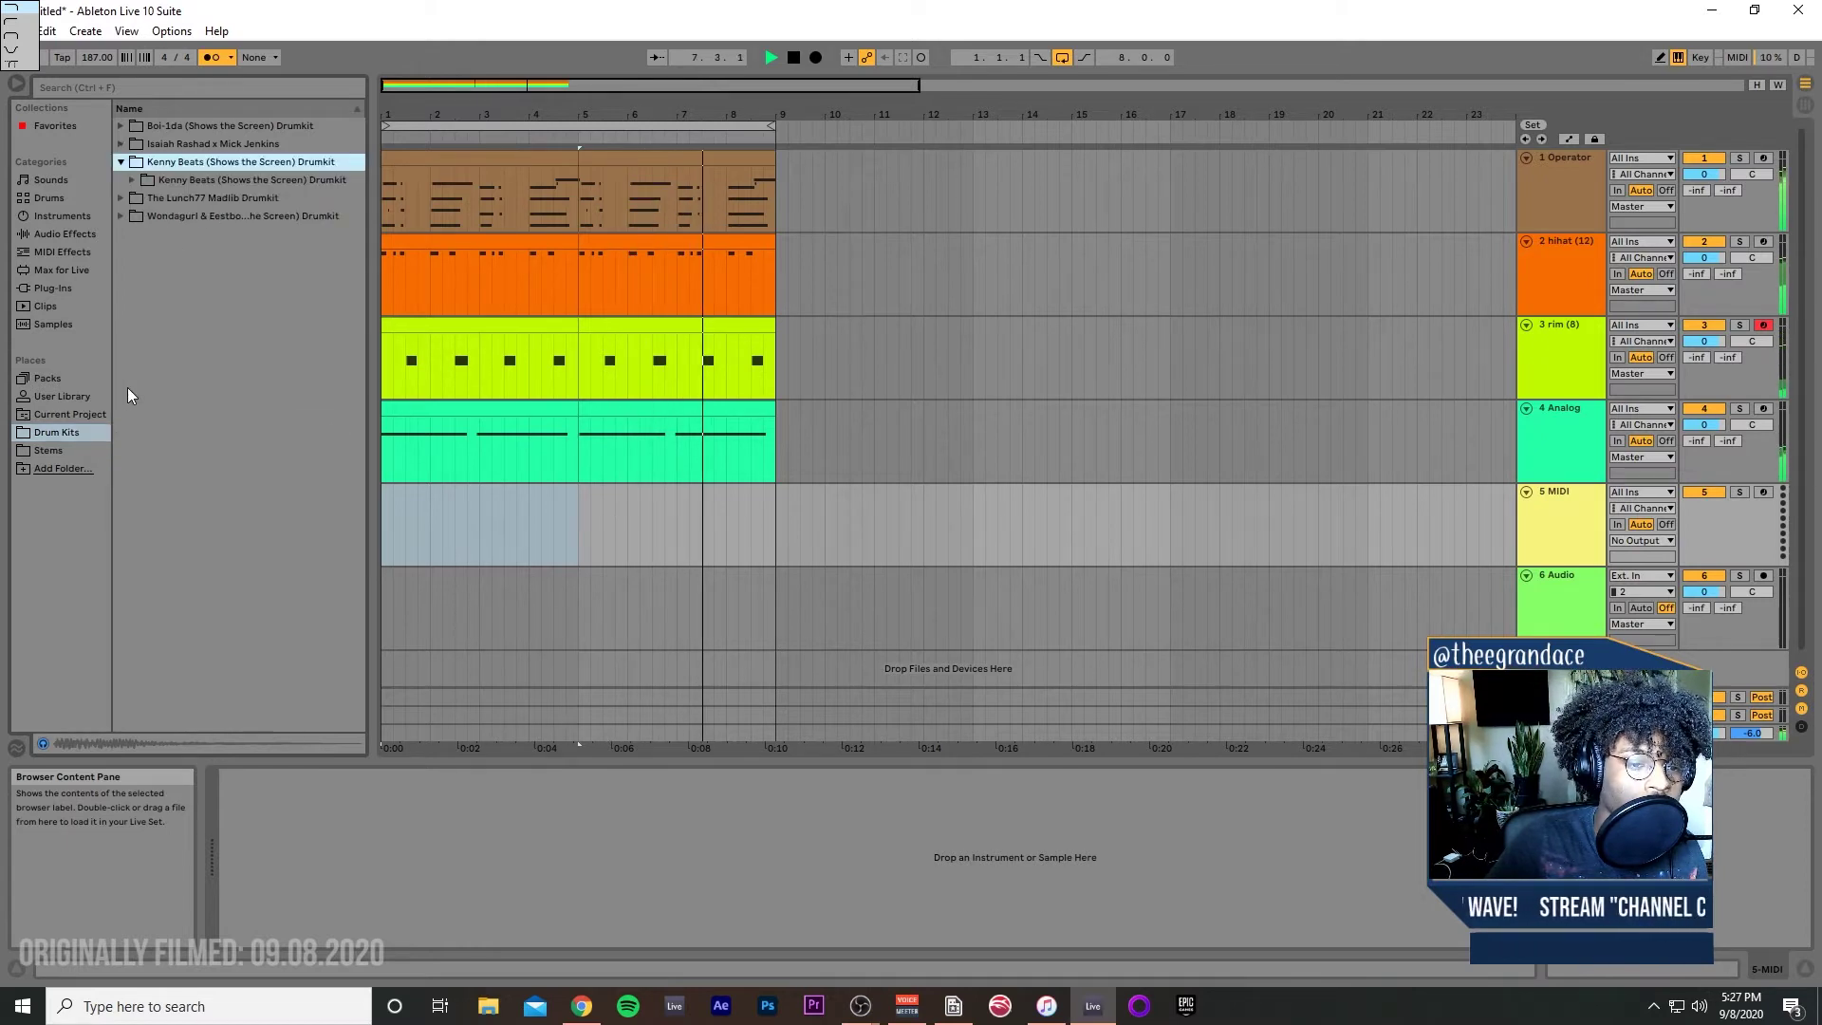
pyautogui.press('Down')
pyautogui.press('Right')
# Step: Expand the Percs folder inside the Kenny Beats (Shows the Screen) Drumkit
pyautogui.press('Down')
pyautogui.press('Down')
pyautogui.press('Down')
pyautogui.press('Down')
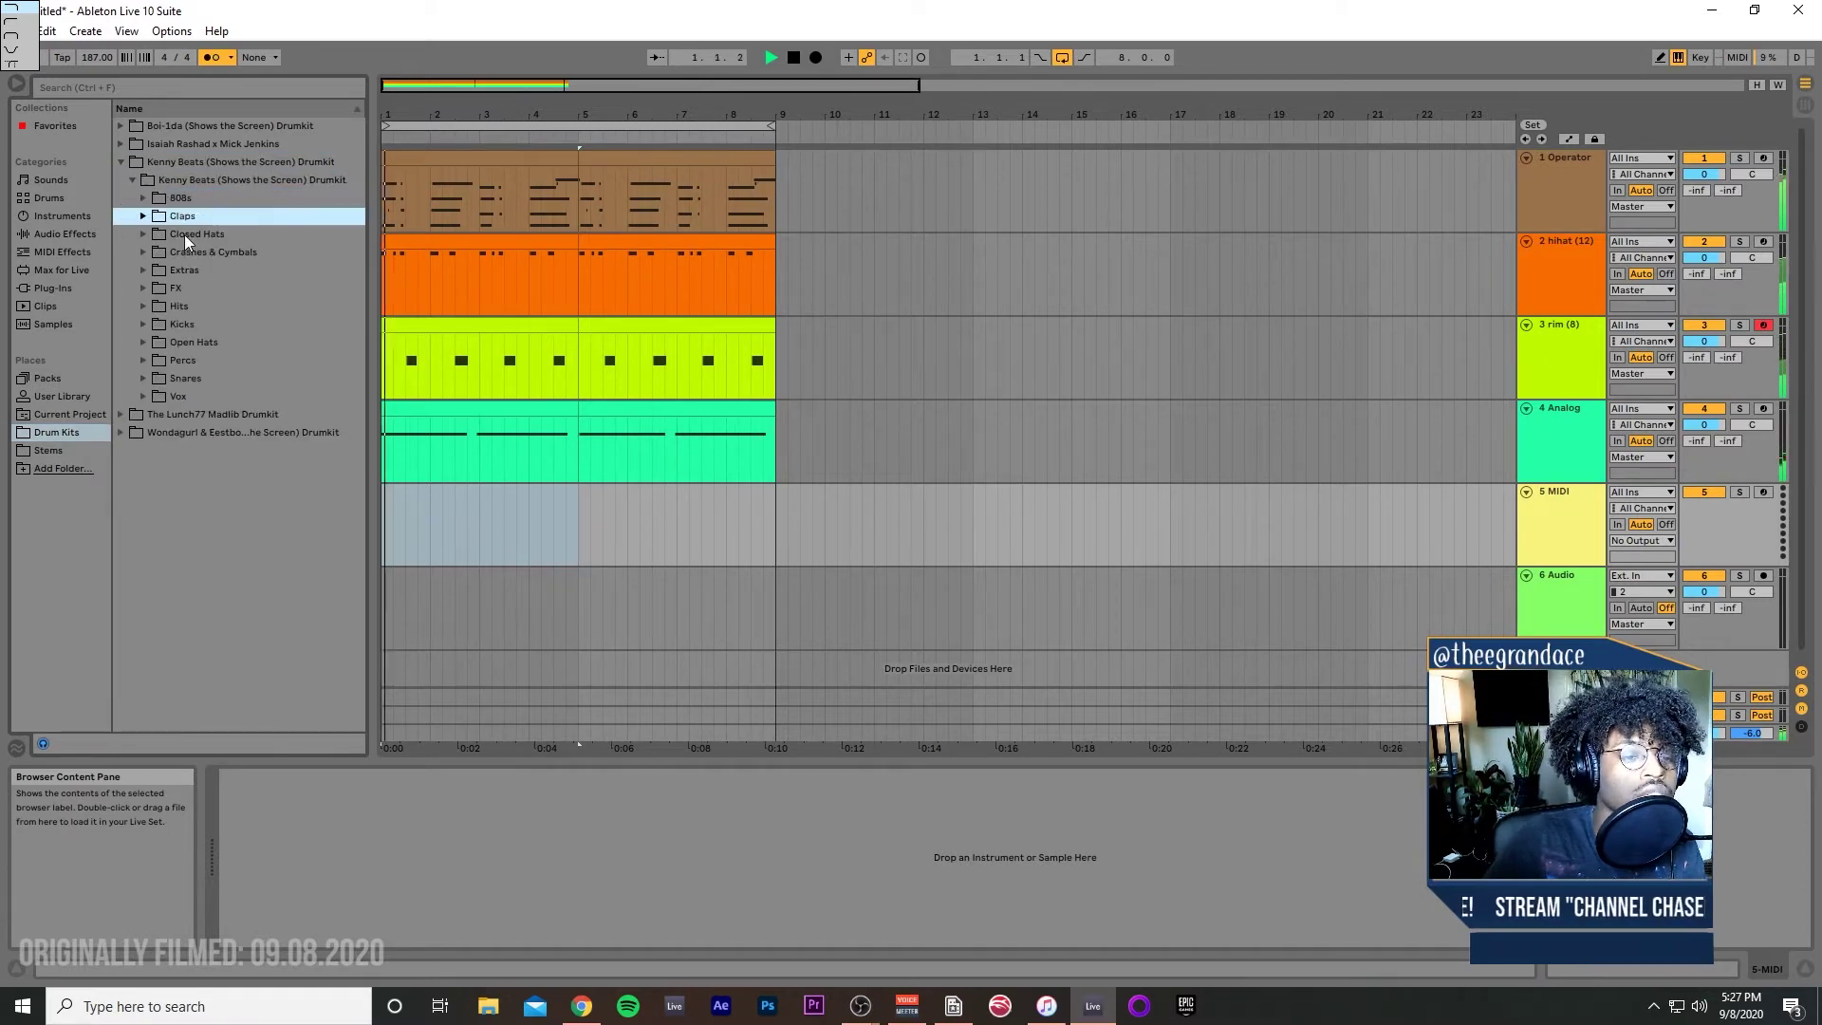
pyautogui.press('Down')
pyautogui.press('Down')
pyautogui.press('Down')
pyautogui.press('Down')
pyautogui.press('Down')
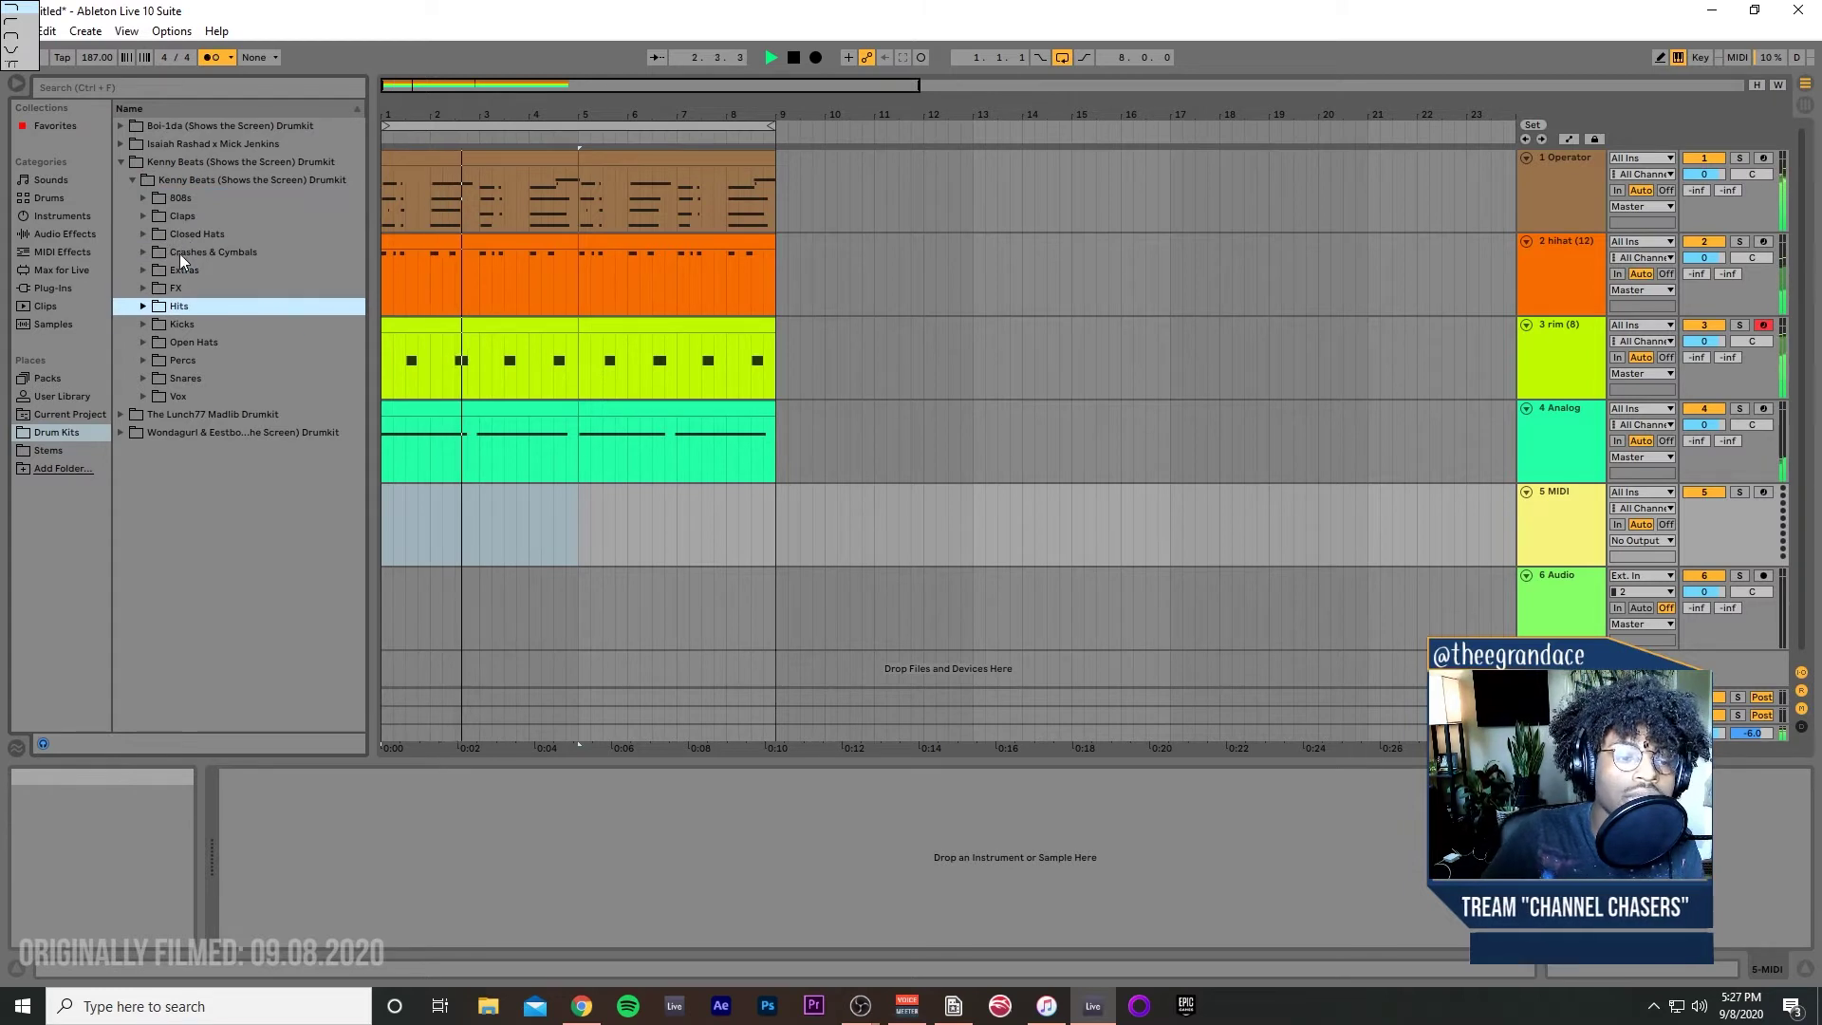
pyautogui.press('Down')
pyautogui.press('Right')
# Step: Audition the Percs samples against the playing loop, as far as KENNY BEATS PERC 12.wav
pyautogui.press('Down')
pyautogui.press('Down')
pyautogui.press('Down')
pyautogui.press('Down')
pyautogui.press('Down')
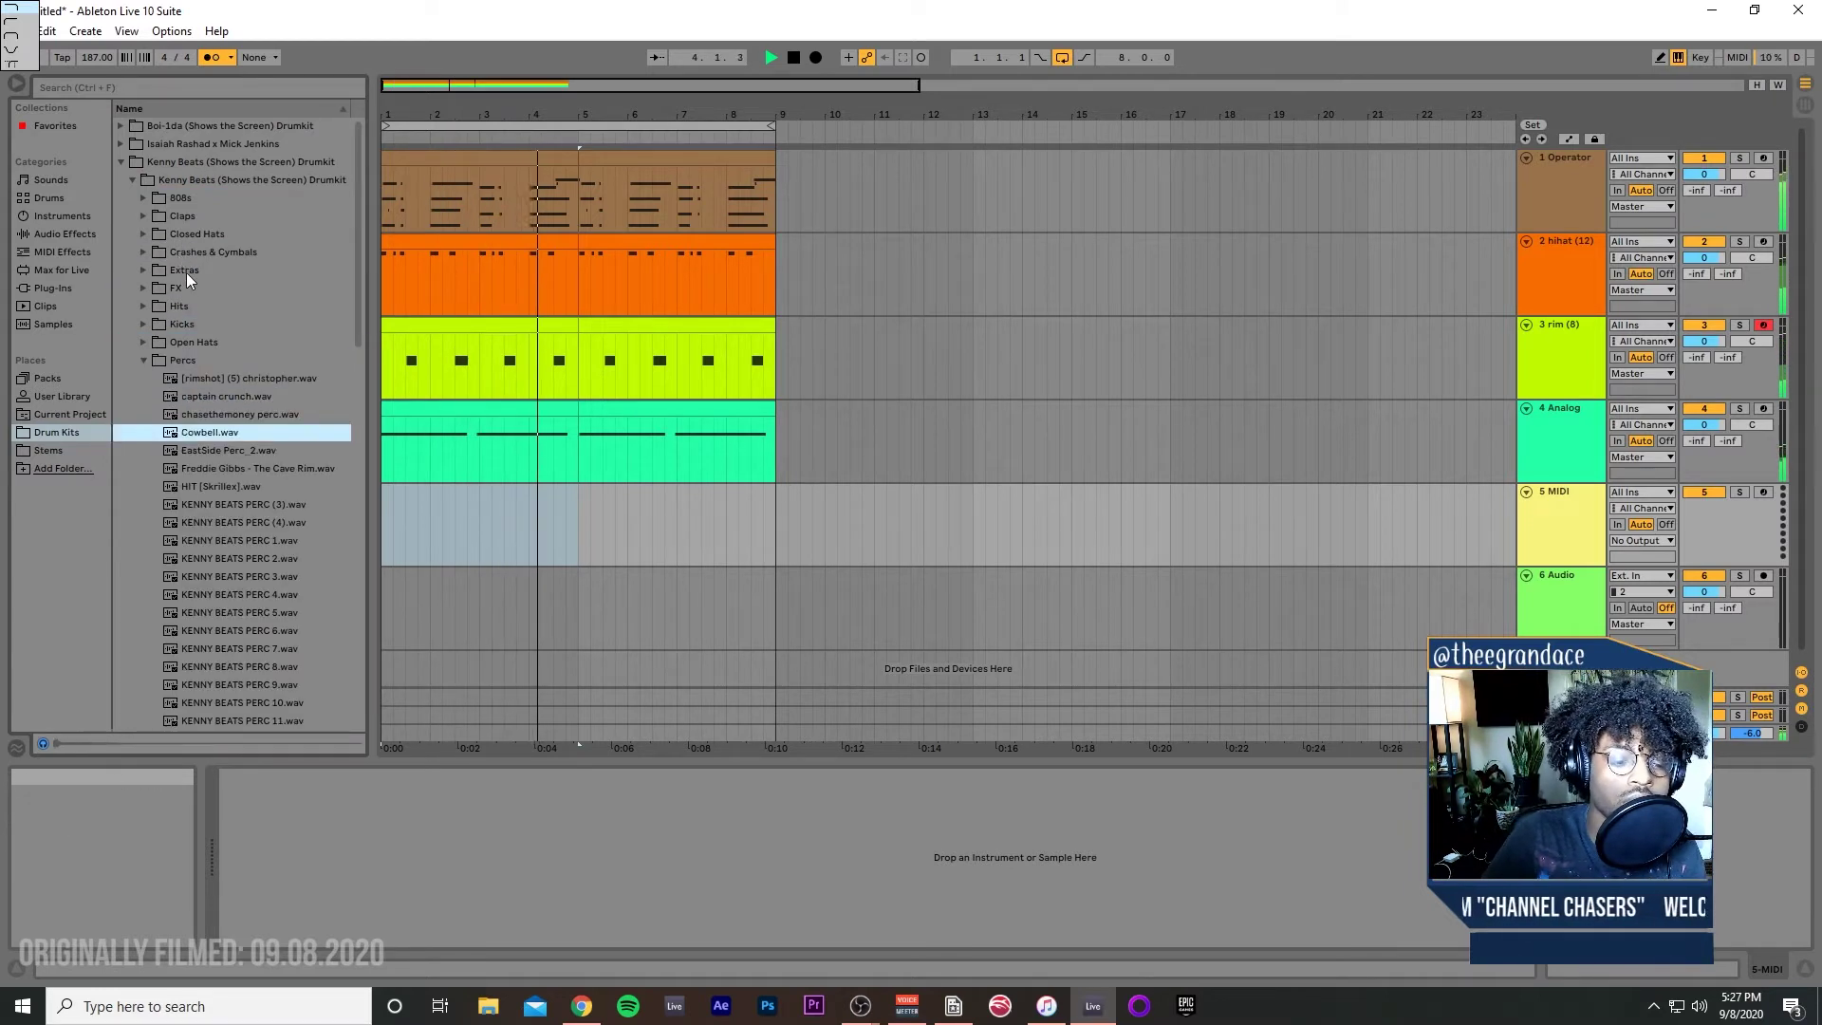
pyautogui.press('Down')
pyautogui.press('Down')
pyautogui.press('Down')
pyautogui.press('Down')
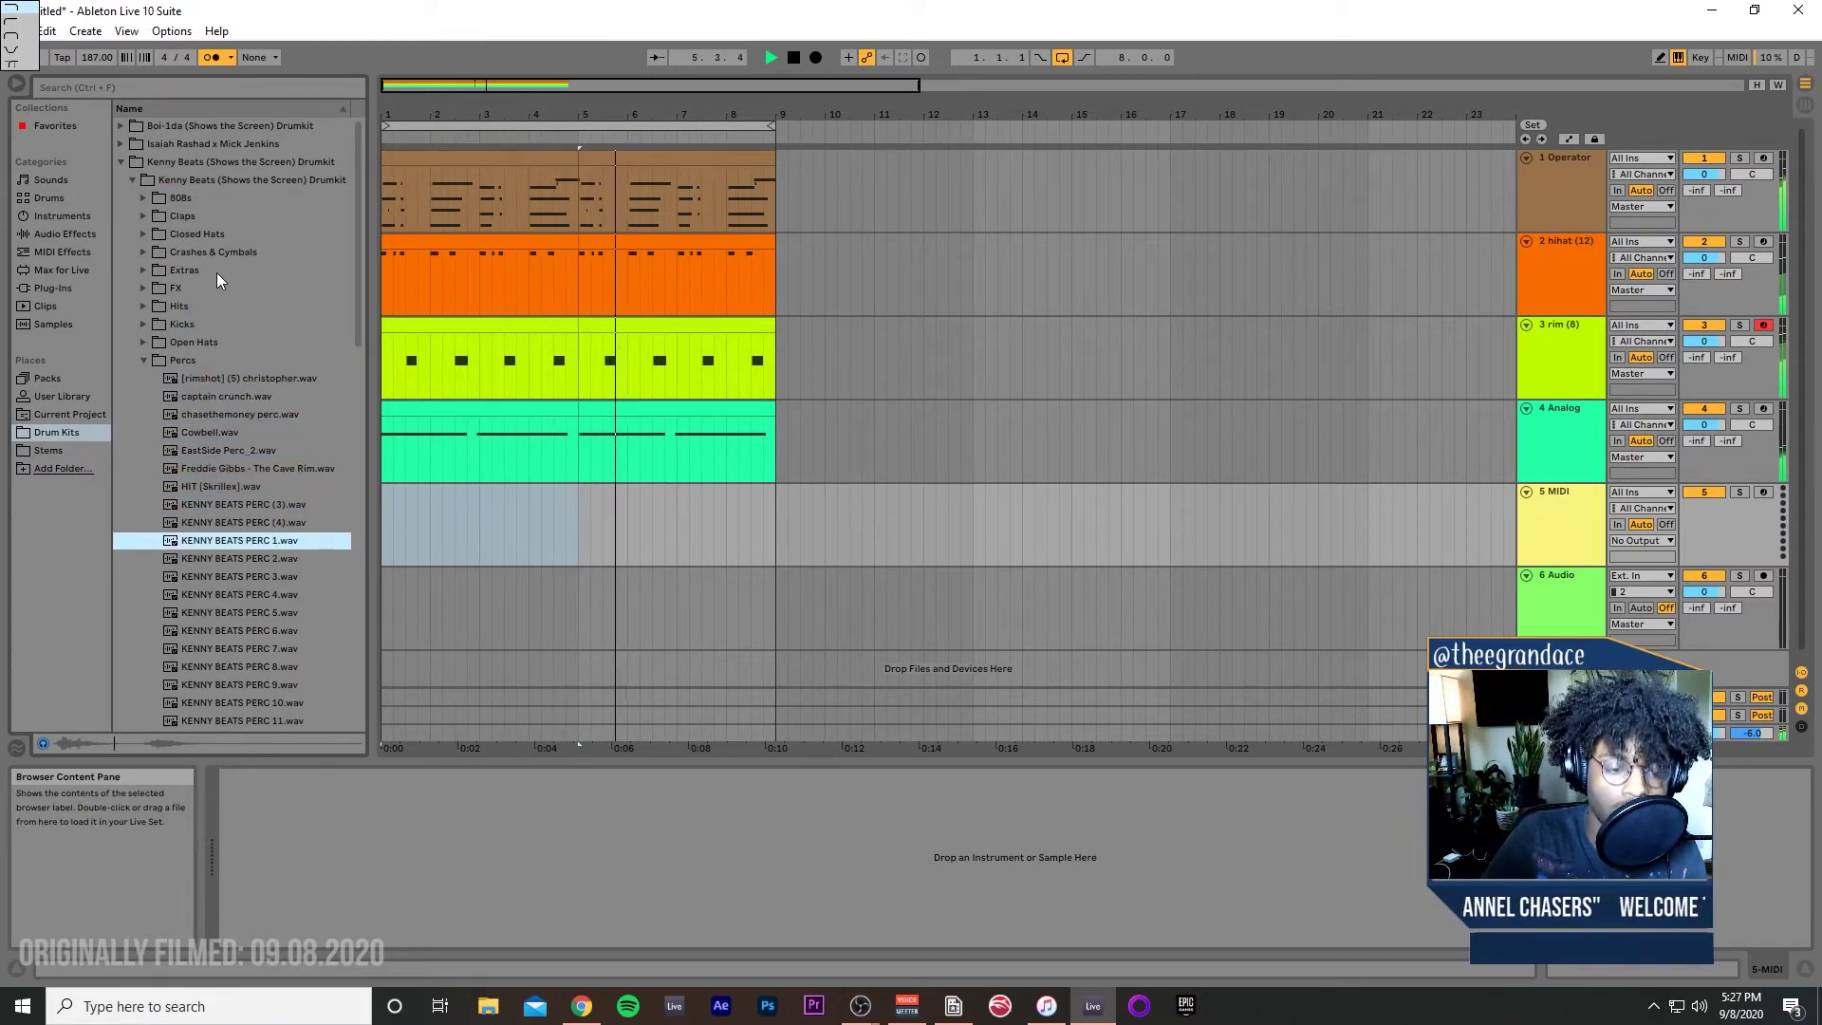
pyautogui.press('Up')
pyautogui.press('Up')
pyautogui.press('Up')
pyautogui.press('Up')
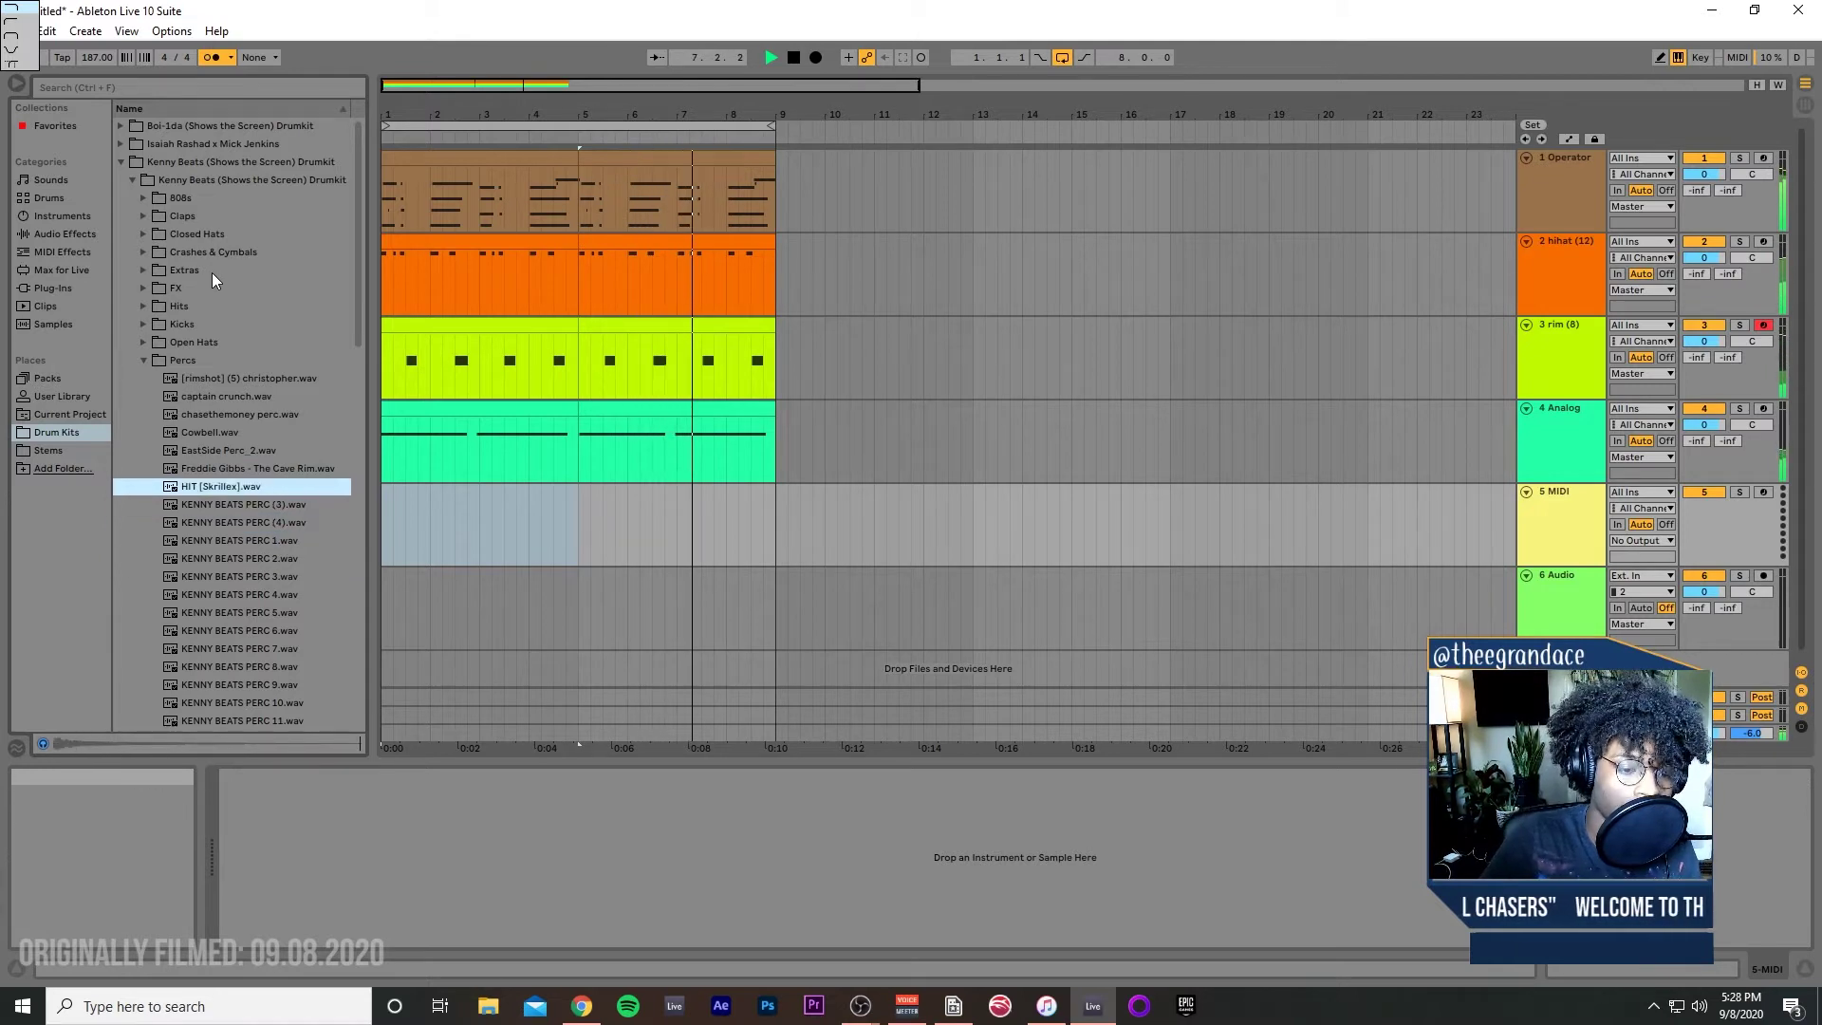
pyautogui.press('Down')
pyautogui.press('Down')
pyautogui.press('Down')
pyautogui.press('Down')
pyautogui.press('Down')
pyautogui.press('Down')
pyautogui.press('Down')
pyautogui.press('Down')
pyautogui.press('Down')
pyautogui.press('Down')
pyautogui.press('Down')
pyautogui.press('Down')
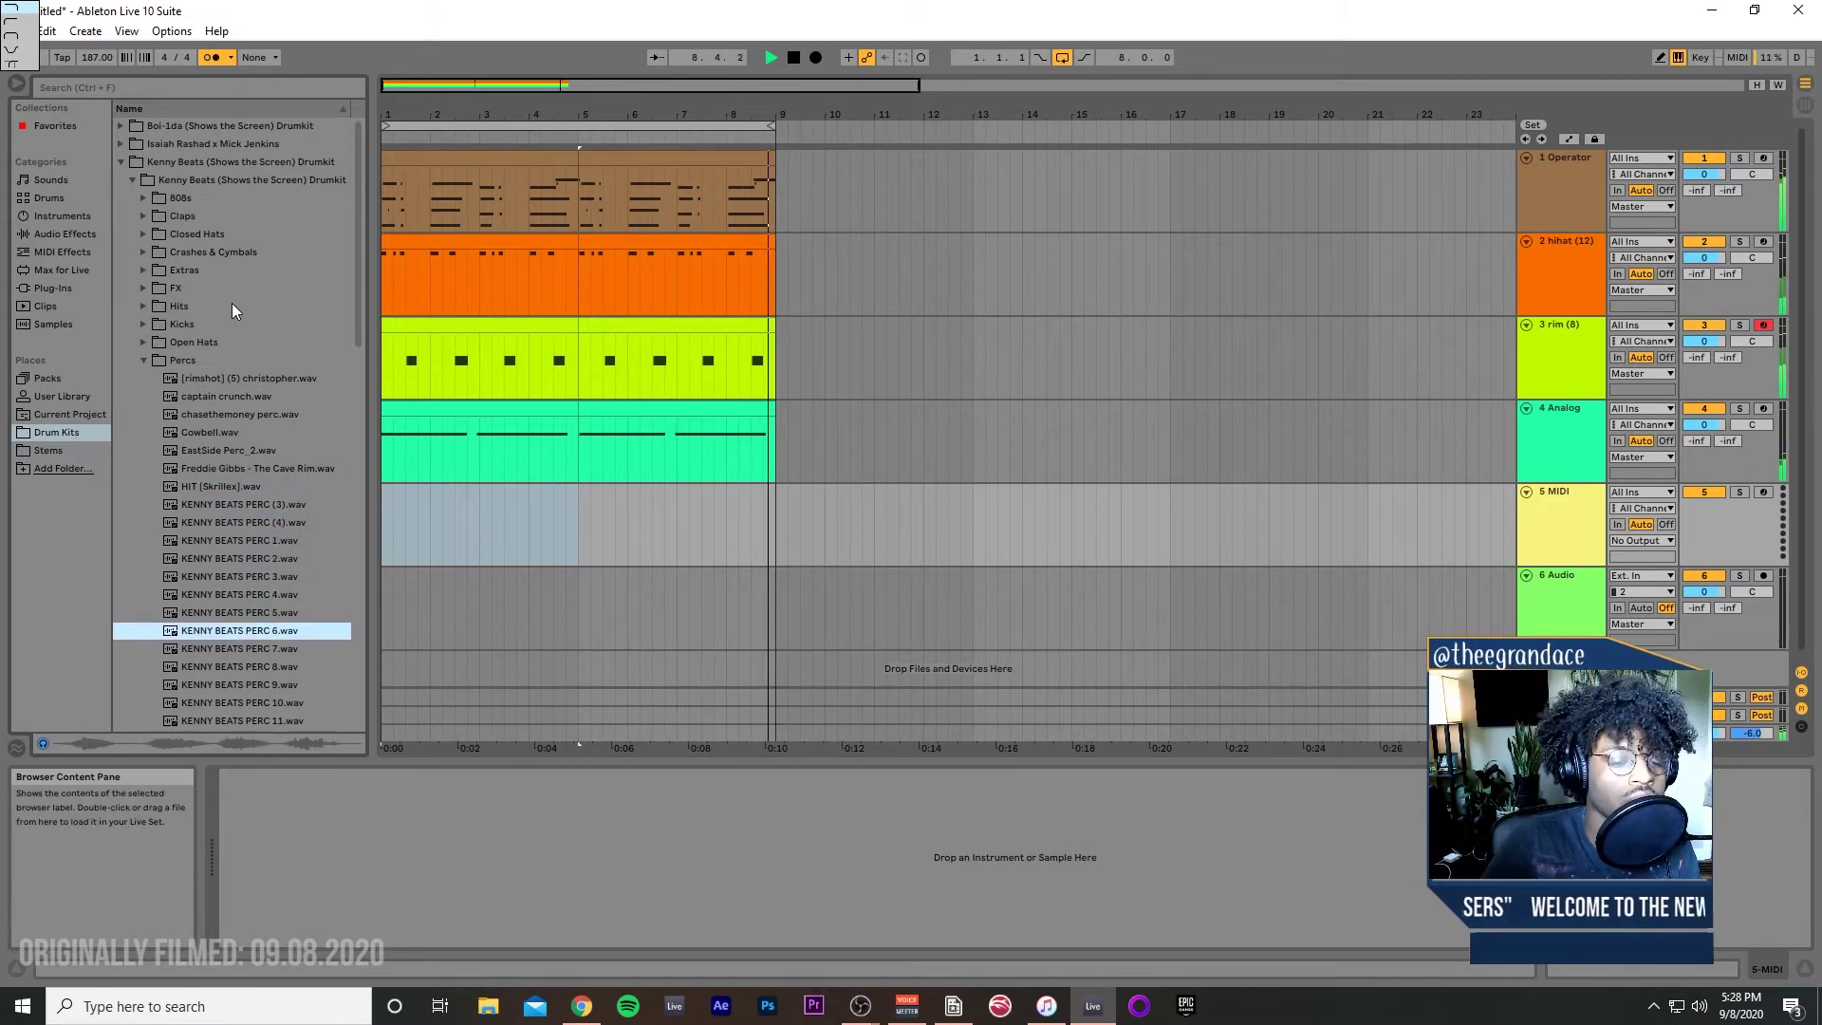
pyautogui.press('Up')
pyautogui.press('Up')
pyautogui.press('Up')
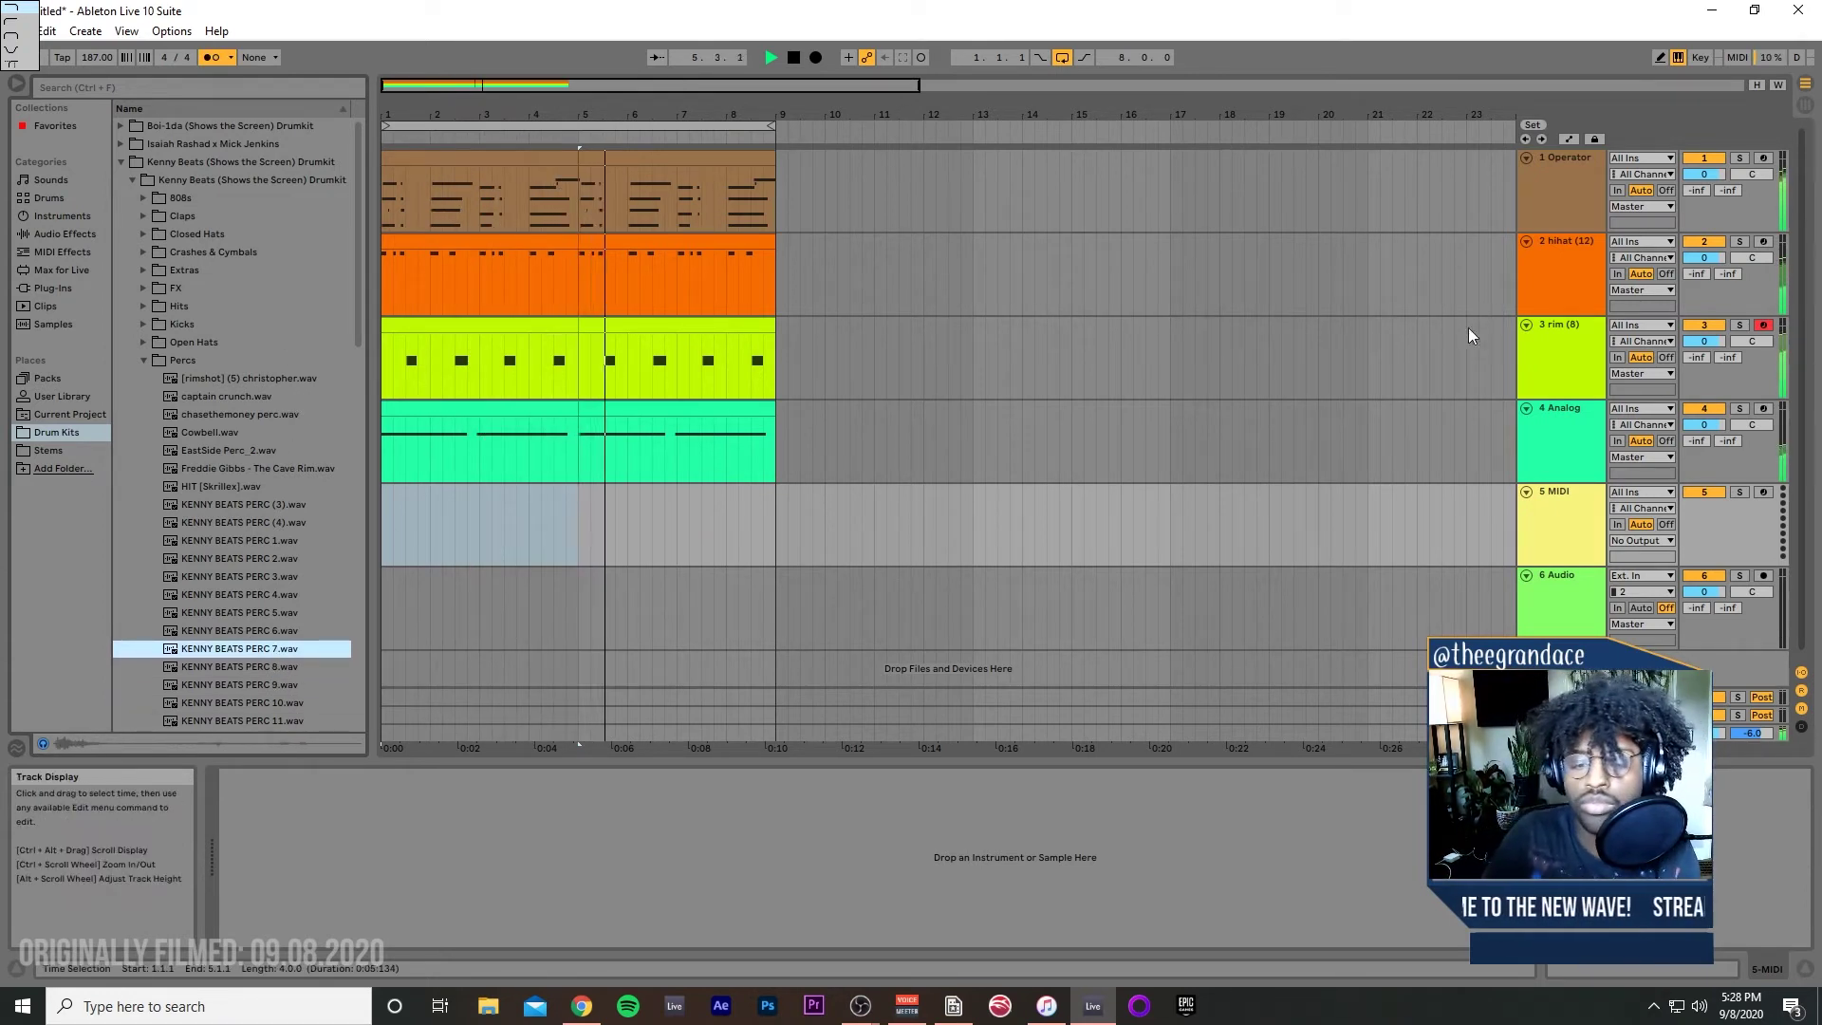
pyautogui.press('Down')
pyautogui.press('Down')
pyautogui.press('Down')
pyautogui.press('Down')
pyautogui.press('Down')
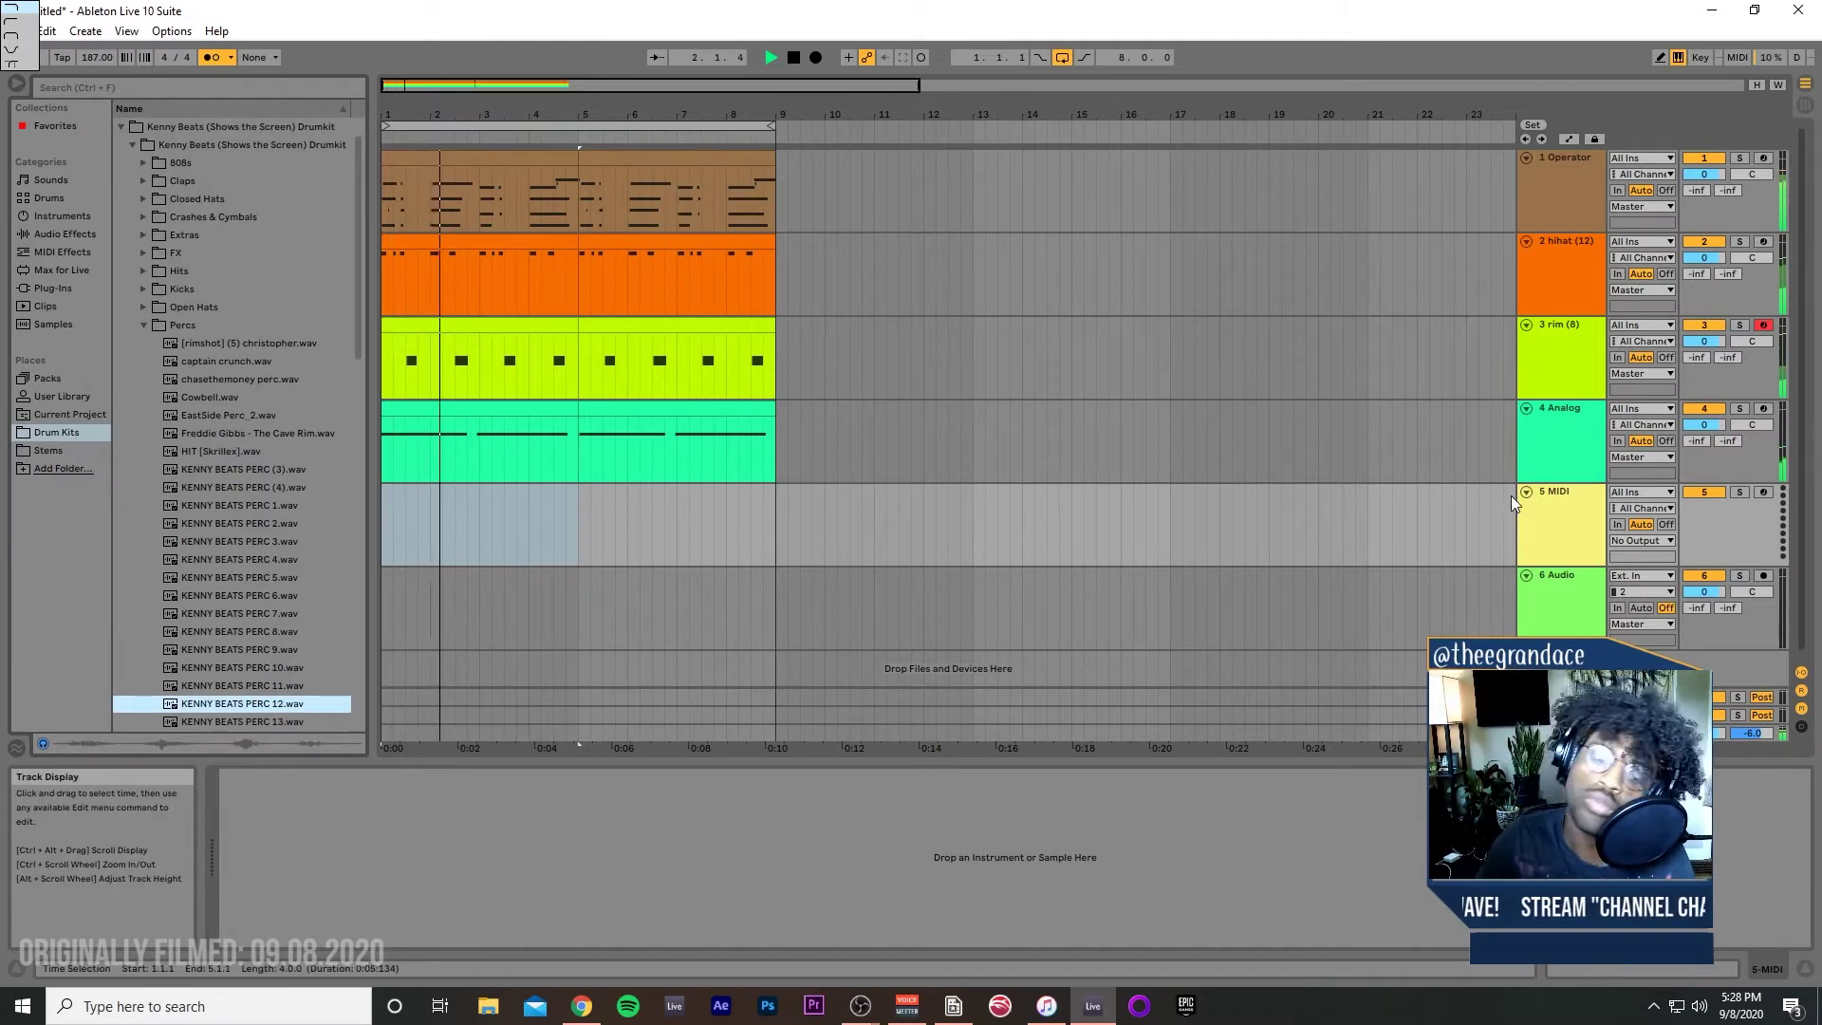
# Step: Place KENNY BEATS PERC 12.wav on audio track 6 late in bar 1 and play the loop from the start
pyautogui.click(1545, 606)
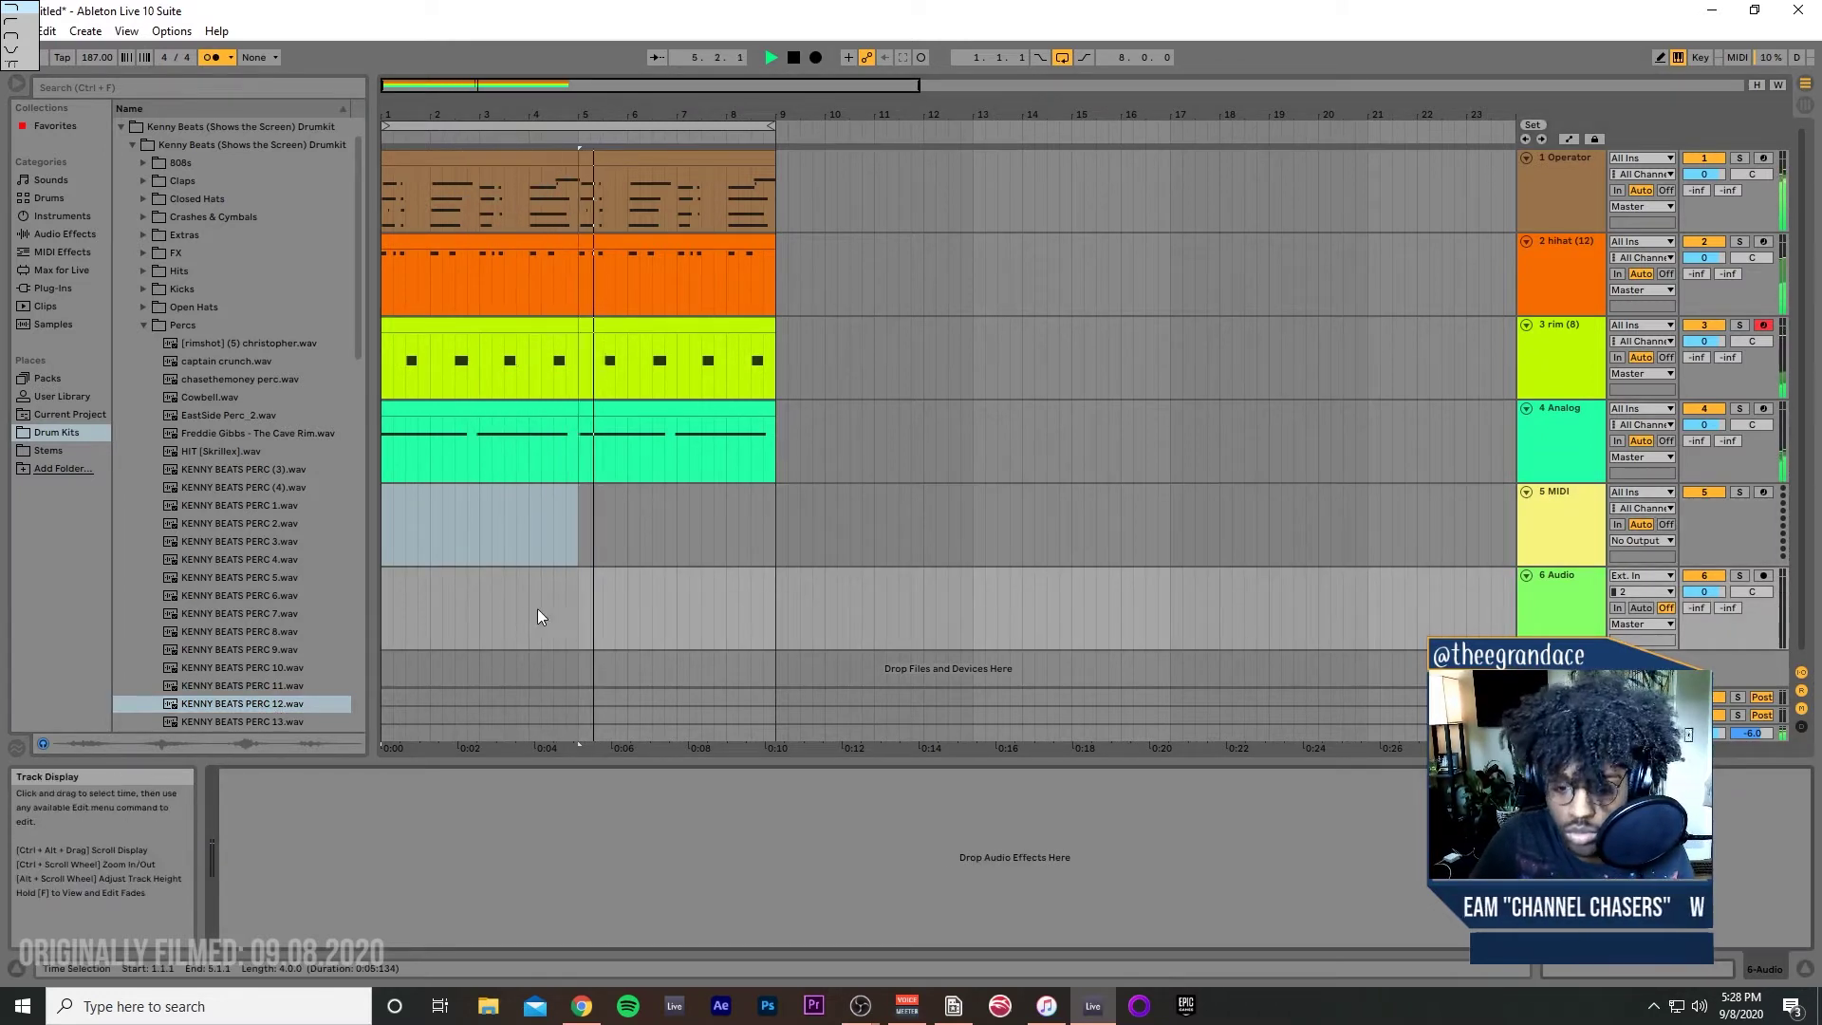
pyautogui.click(267, 707)
pyautogui.moveTo(266, 709); pyautogui.dragTo(408, 608)
pyautogui.press('space')
pyautogui.click(382, 607)
pyautogui.press('space')
# Step: Lower the clip gain of the KENNY BEATS PERC 12 clip to about -5 dB
pyautogui.scroll(3, 473, 611)
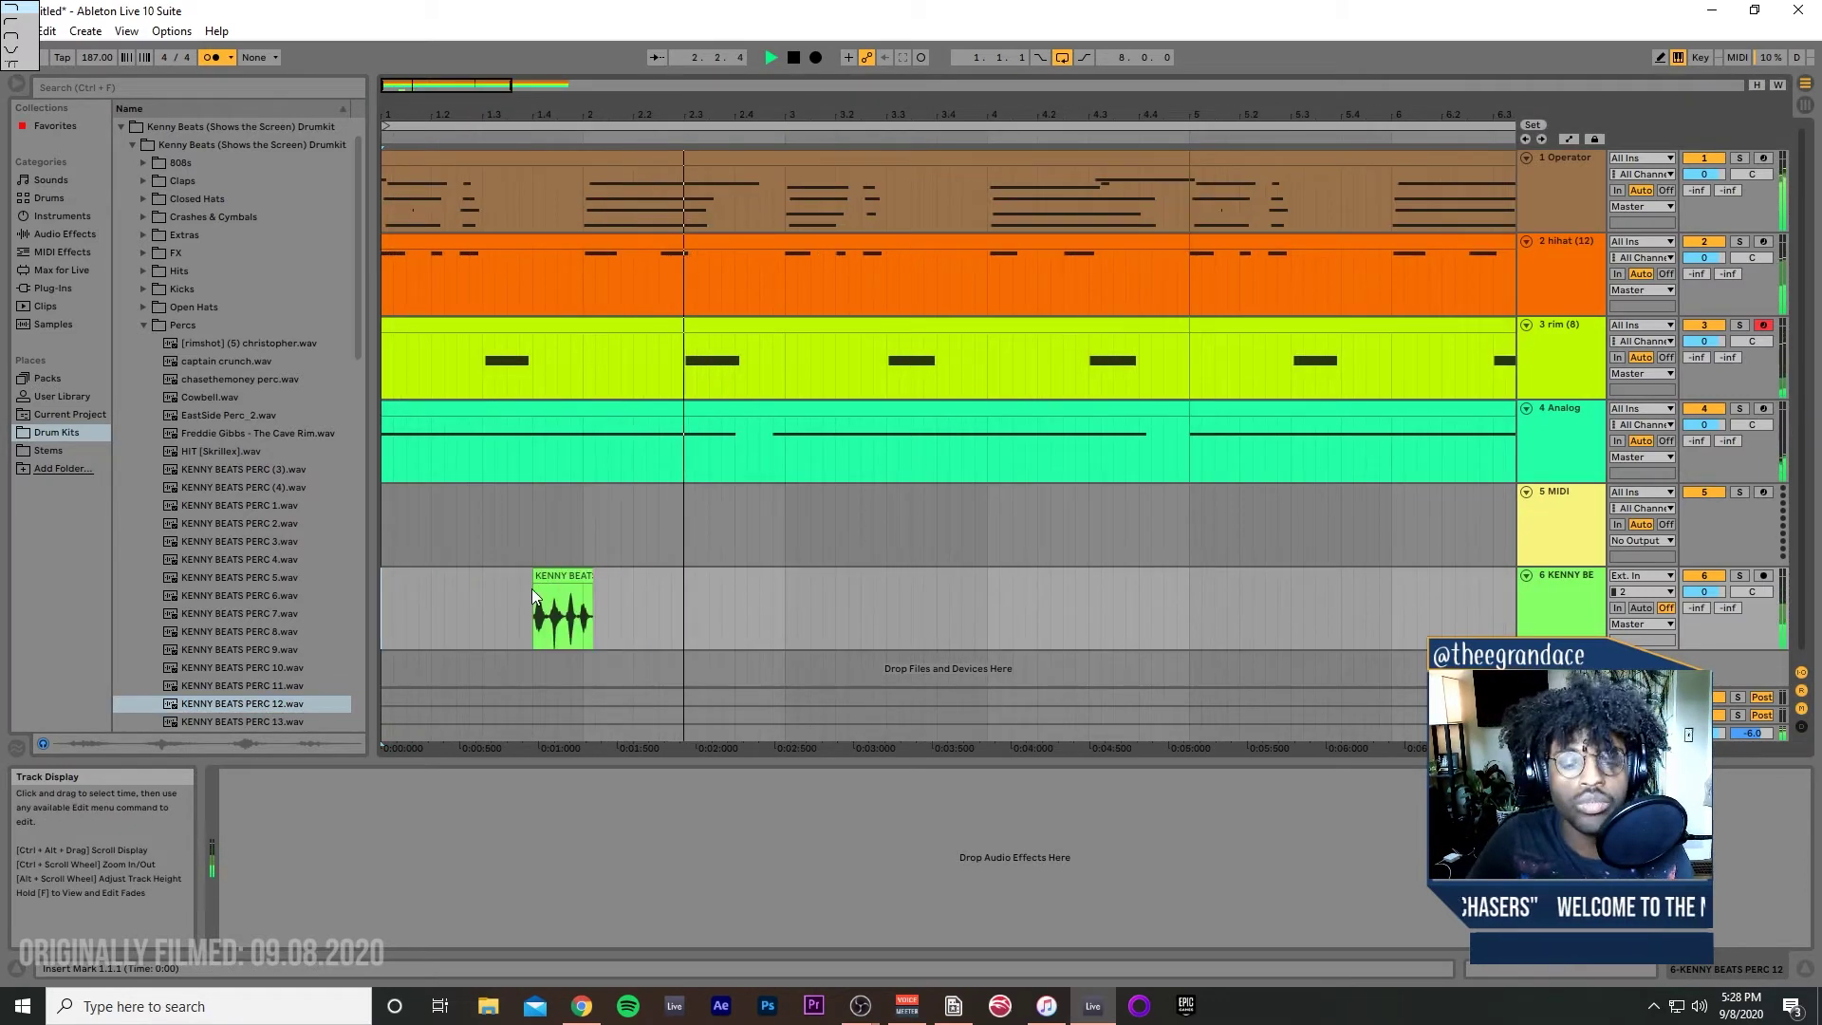
pyautogui.doubleClick(562, 612)
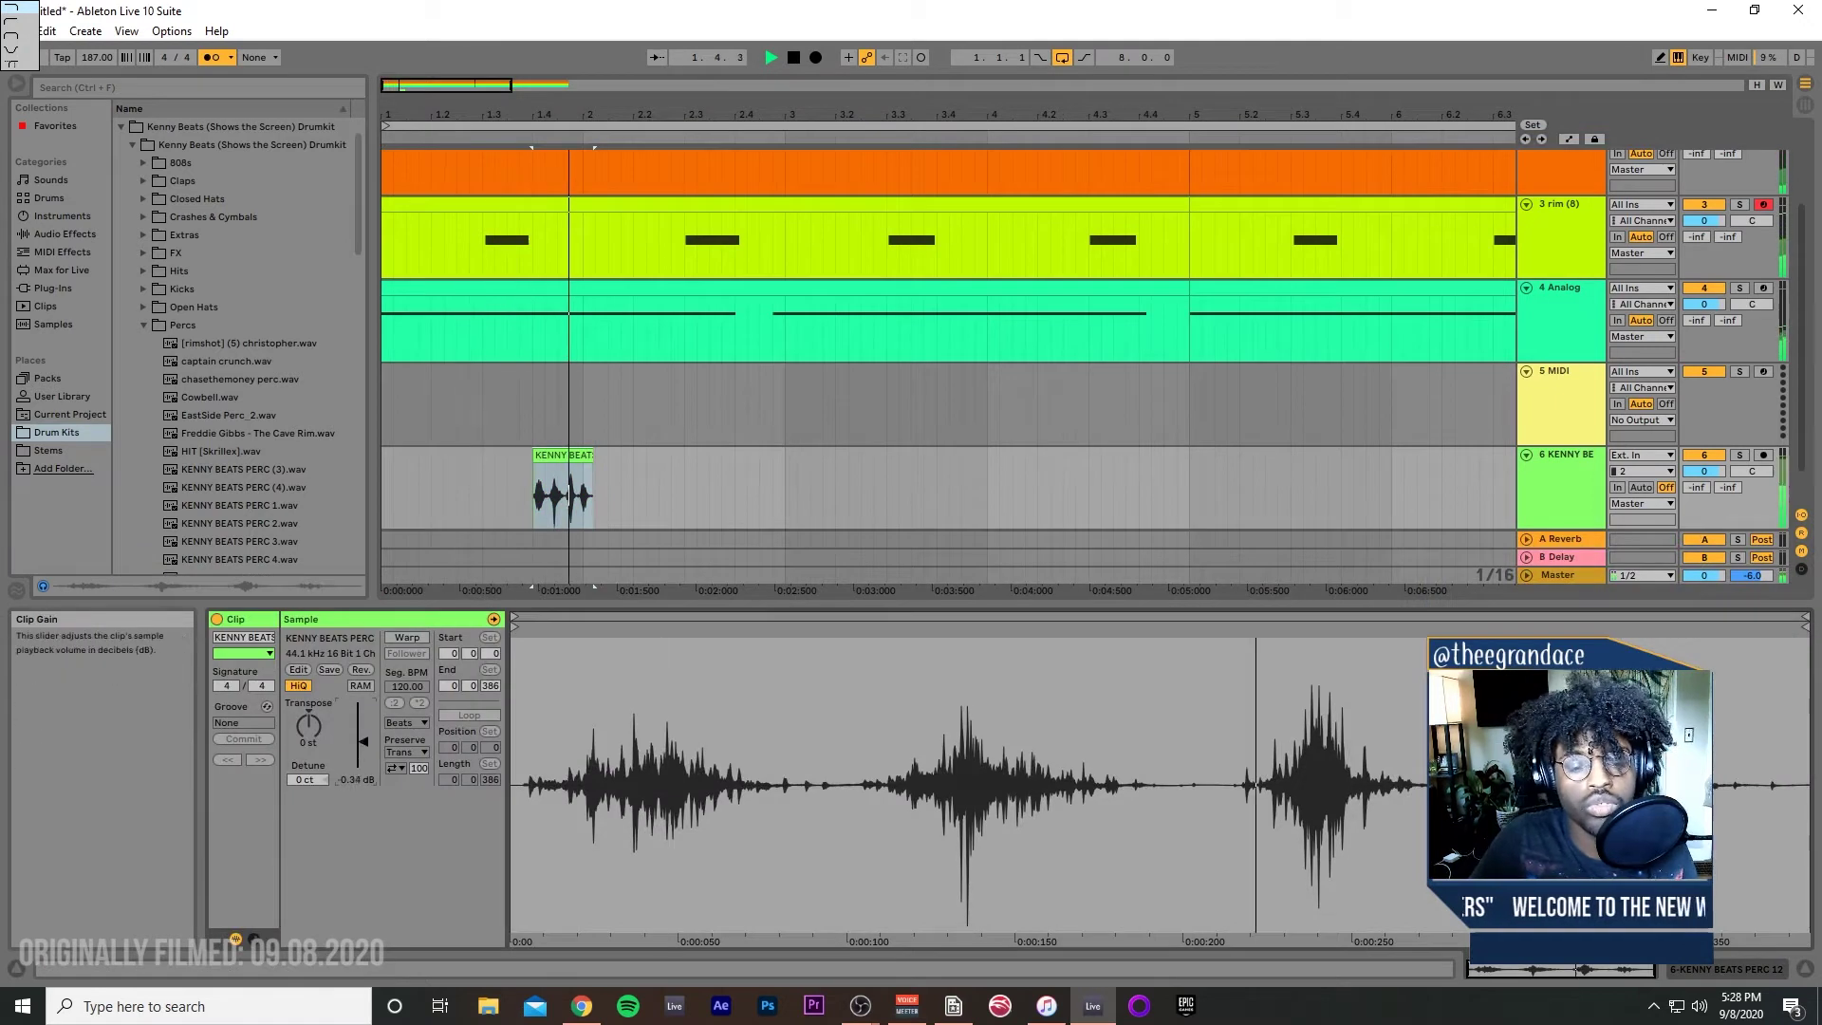
pyautogui.moveTo(356, 730); pyautogui.dragTo(359, 759)
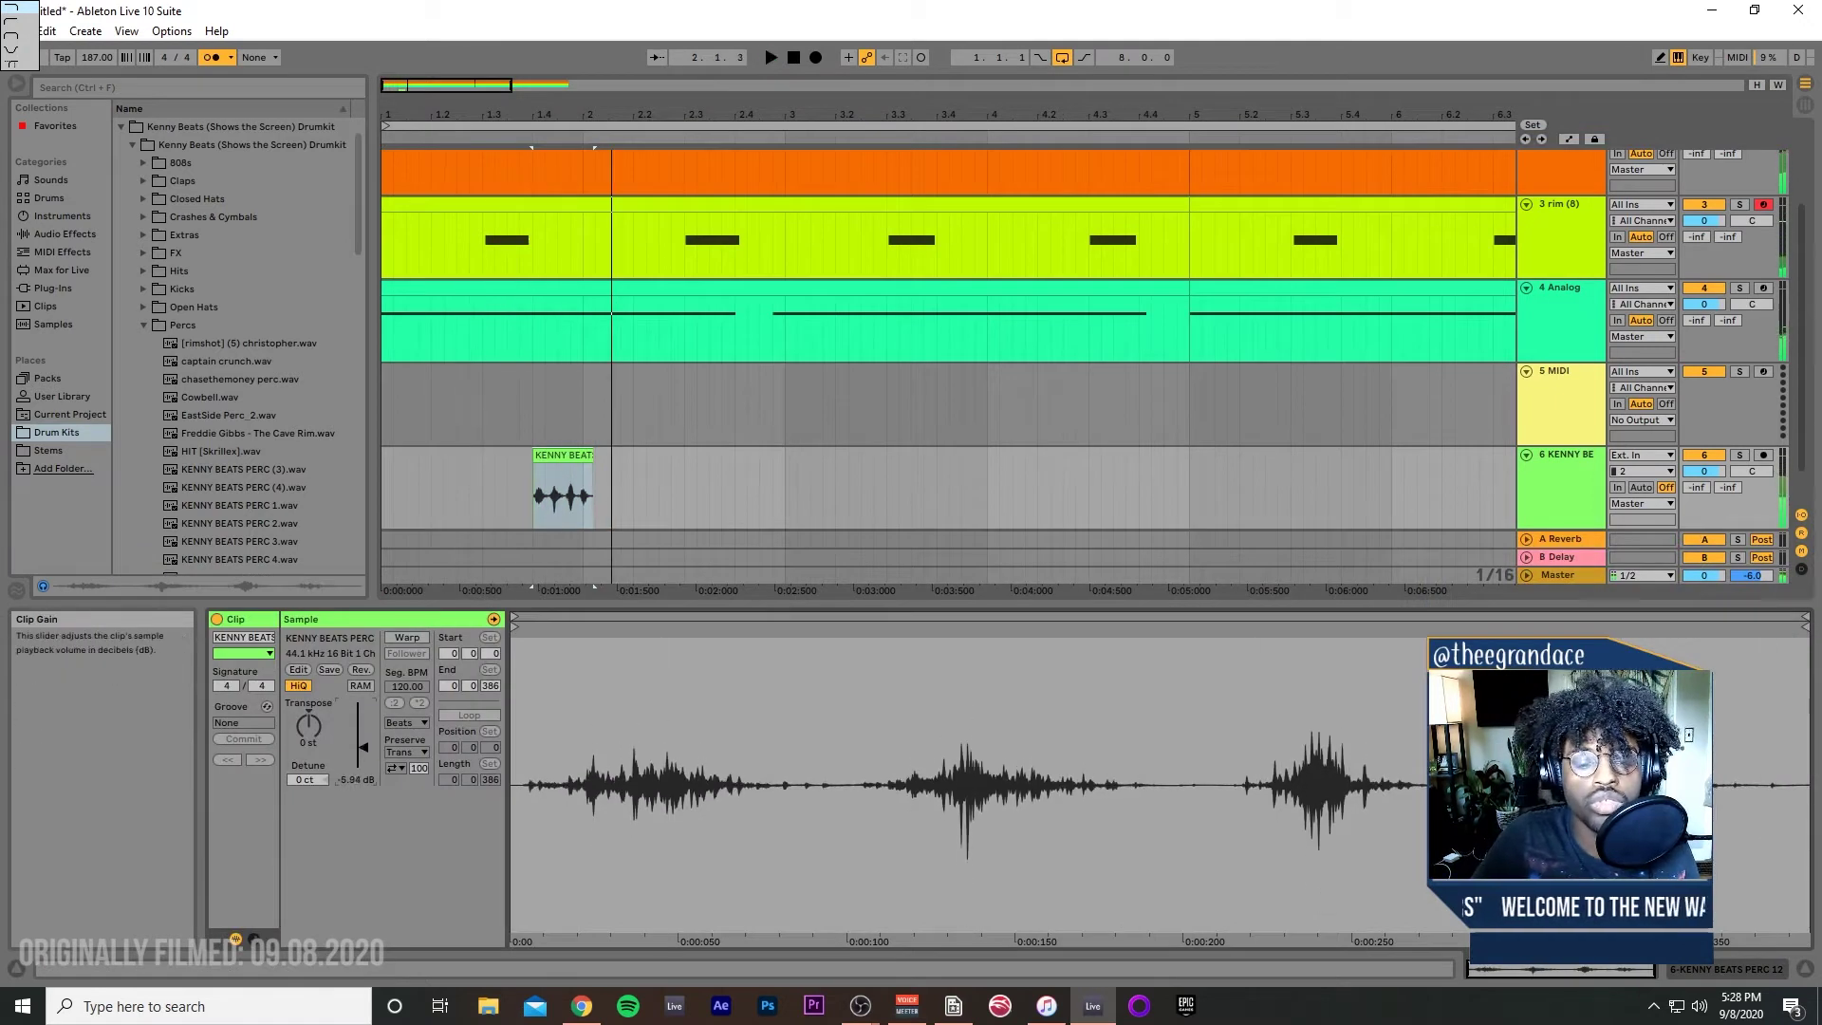
# Step: Move the KENNY BEATS PERC 12 clip to beat 2.2, checking its timing against the loop
pyautogui.moveTo(547, 459)
pyautogui.mouseDown()
pyautogui.moveTo(636, 459)
pyautogui.moveTo(575, 470)
pyautogui.mouseUp()
pyautogui.press('space')
pyautogui.press('space')
pyautogui.press('space')
pyautogui.click(578, 470)
pyautogui.press('space')
pyautogui.moveTo(602, 465); pyautogui.dragTo(640, 465)
pyautogui.click(472, 504)
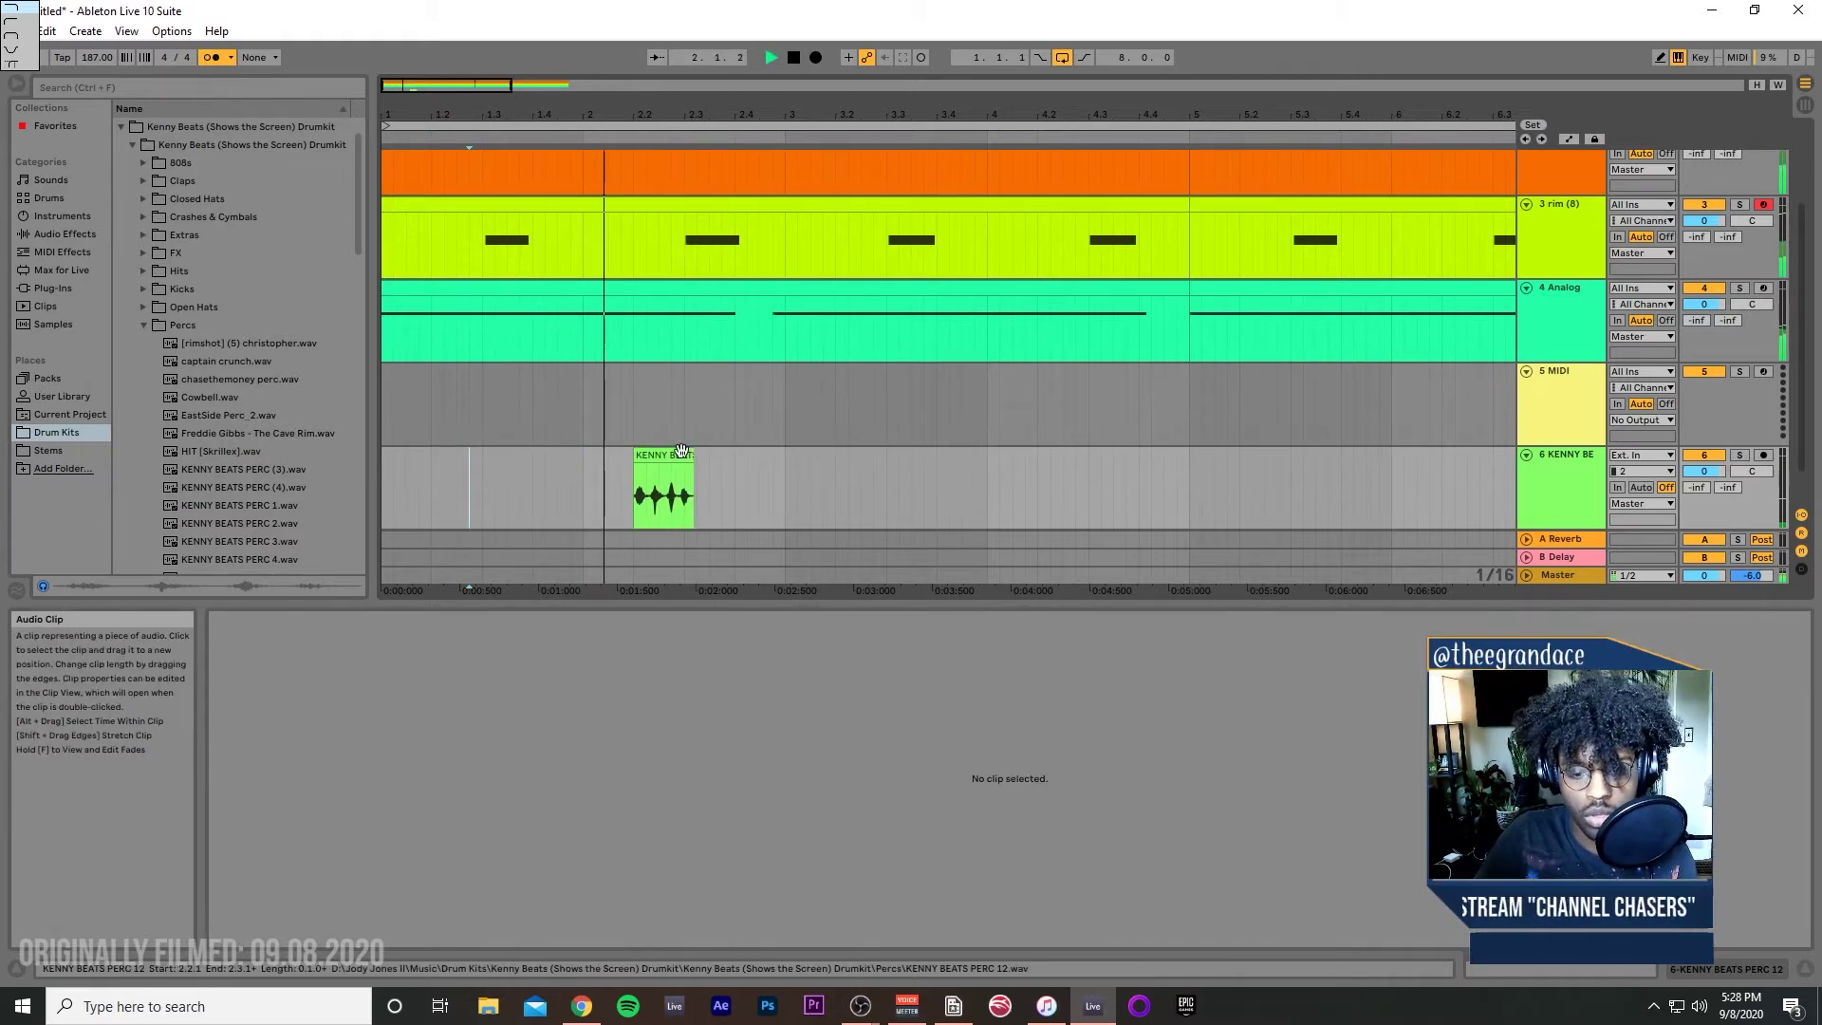
# Step: Trim the end of the KENNY BEATS PERC 12 clip back to 2.2.4, for a length of 0.0.3
pyautogui.moveTo(692, 455); pyautogui.dragTo(681, 456)
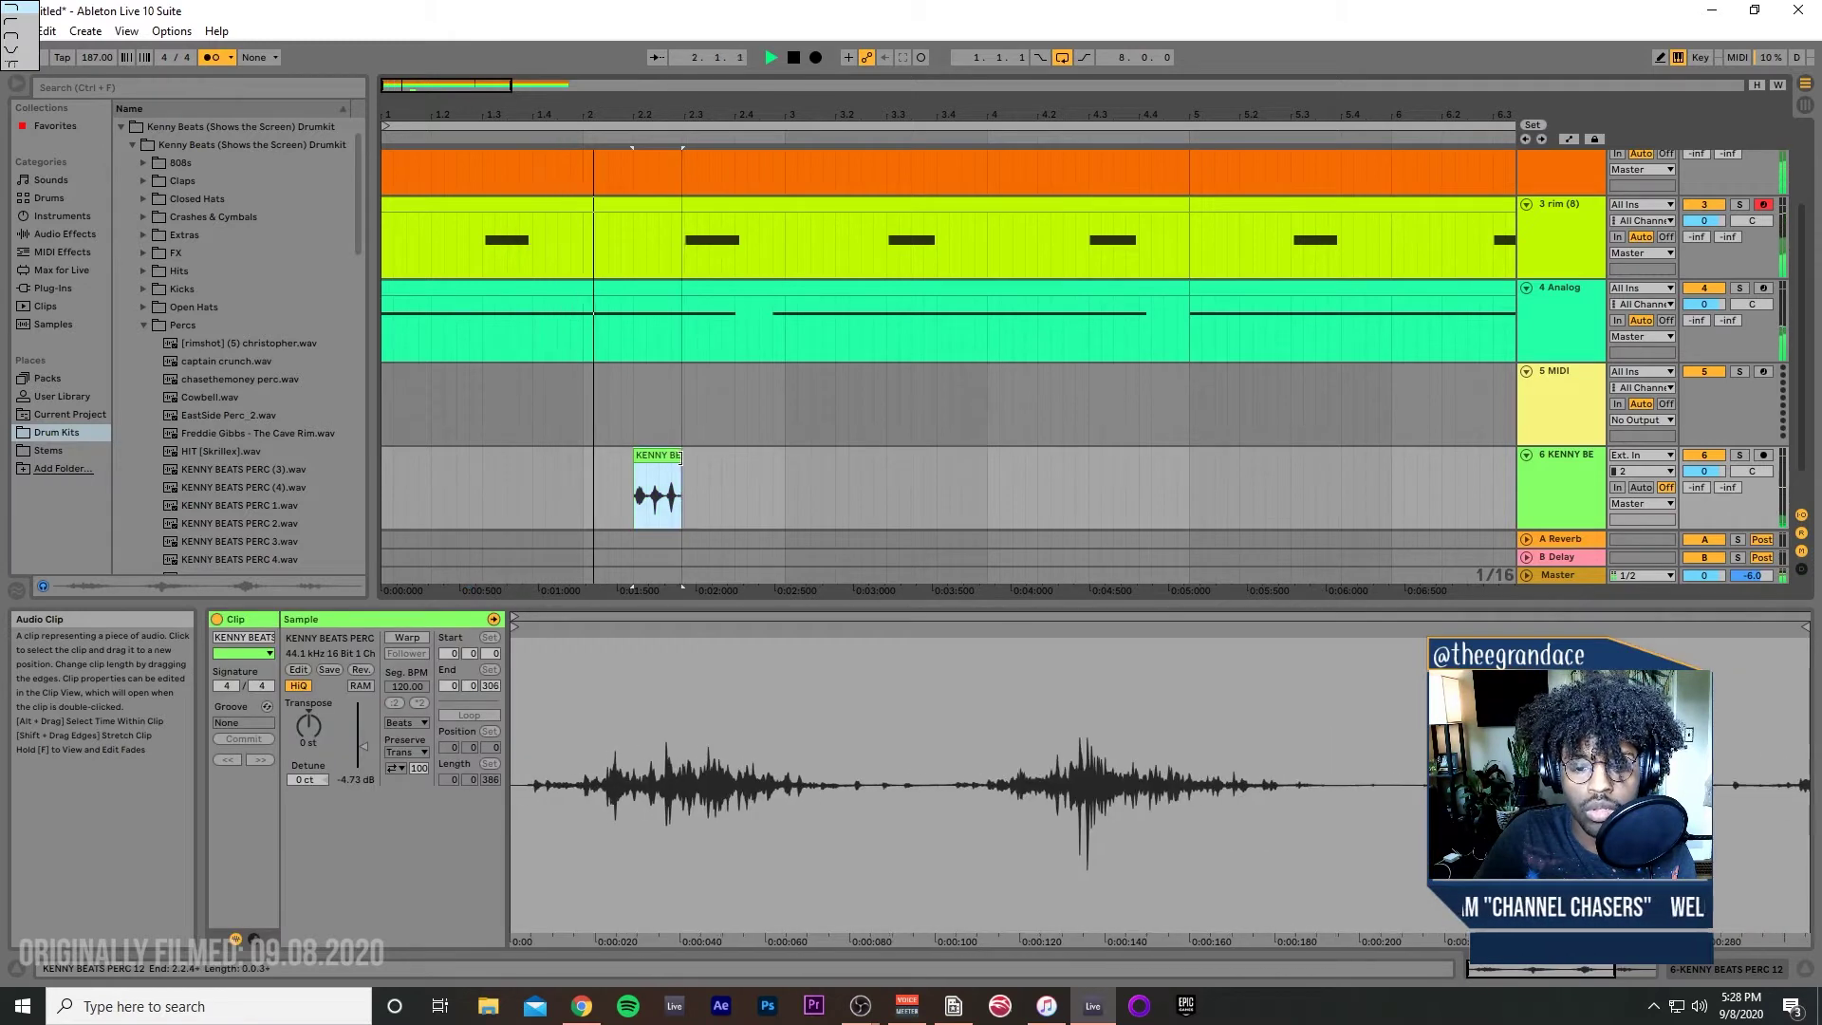
pyautogui.click(766, 475)
pyautogui.press('-')
pyautogui.press('-')
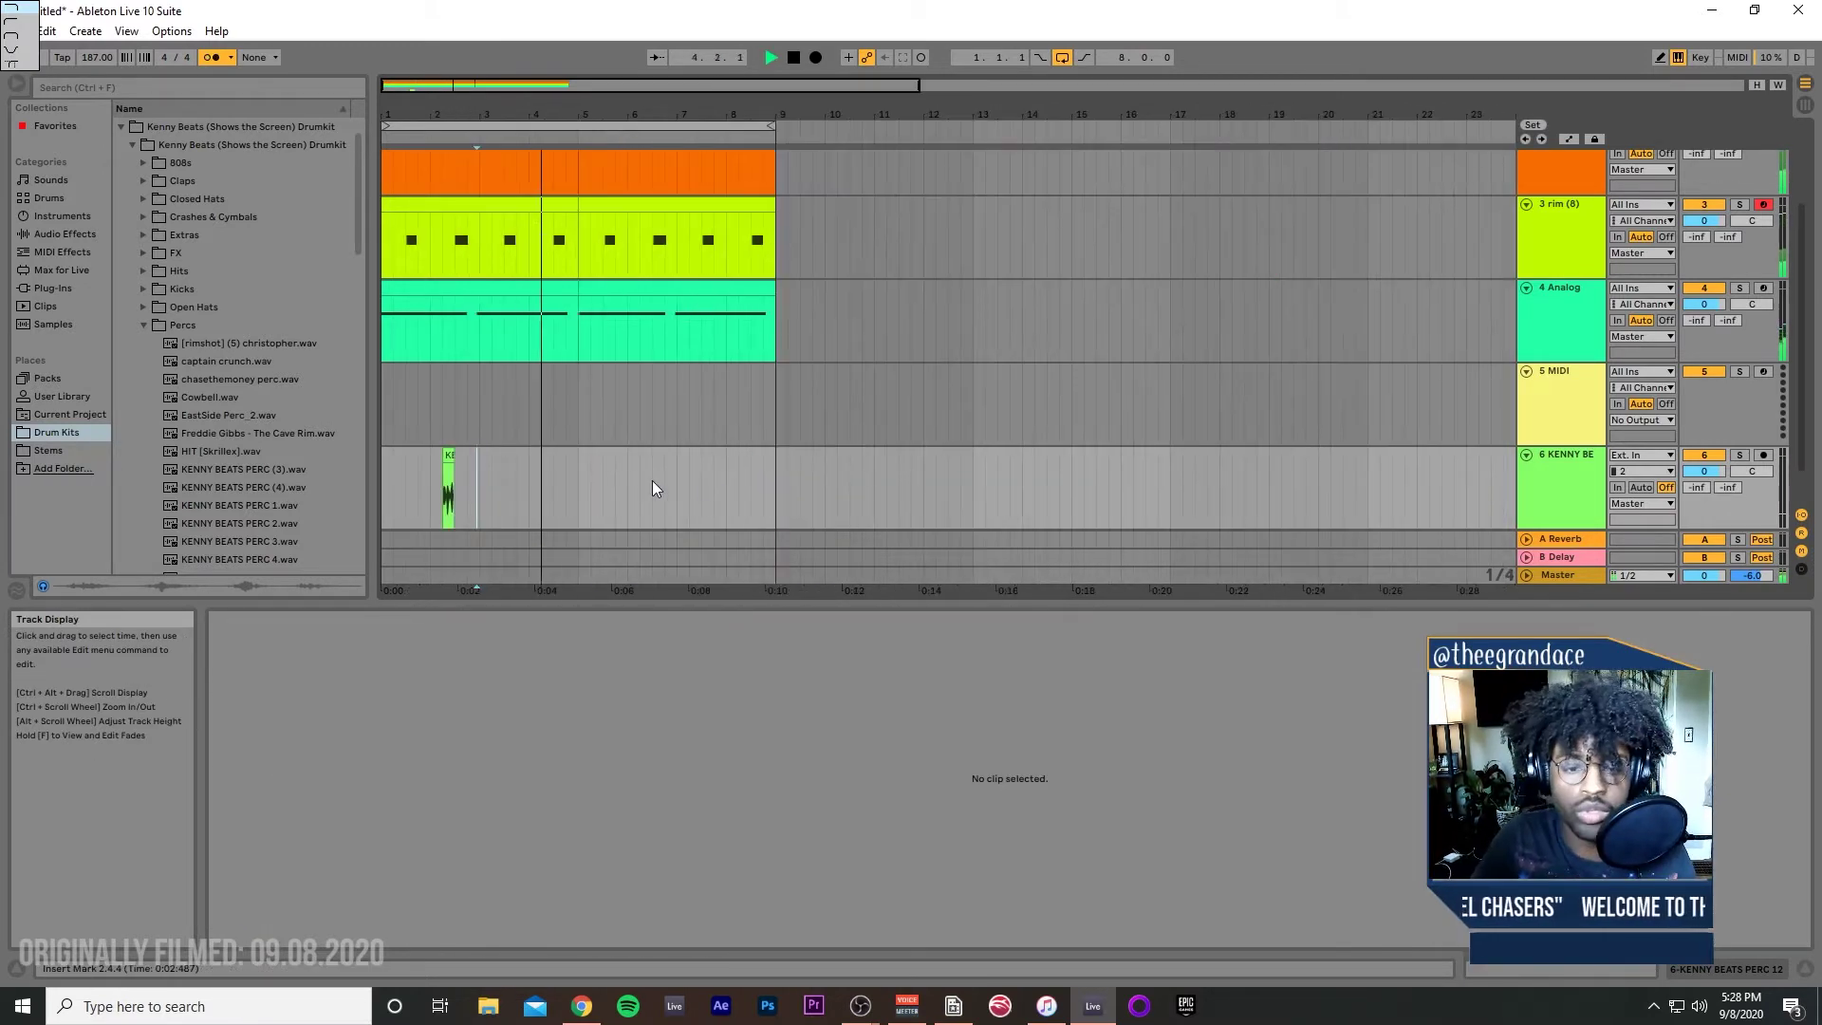
# Step: Duplicate the first two bars of track 6 into bars 3 and 4
pyautogui.click(385, 481)
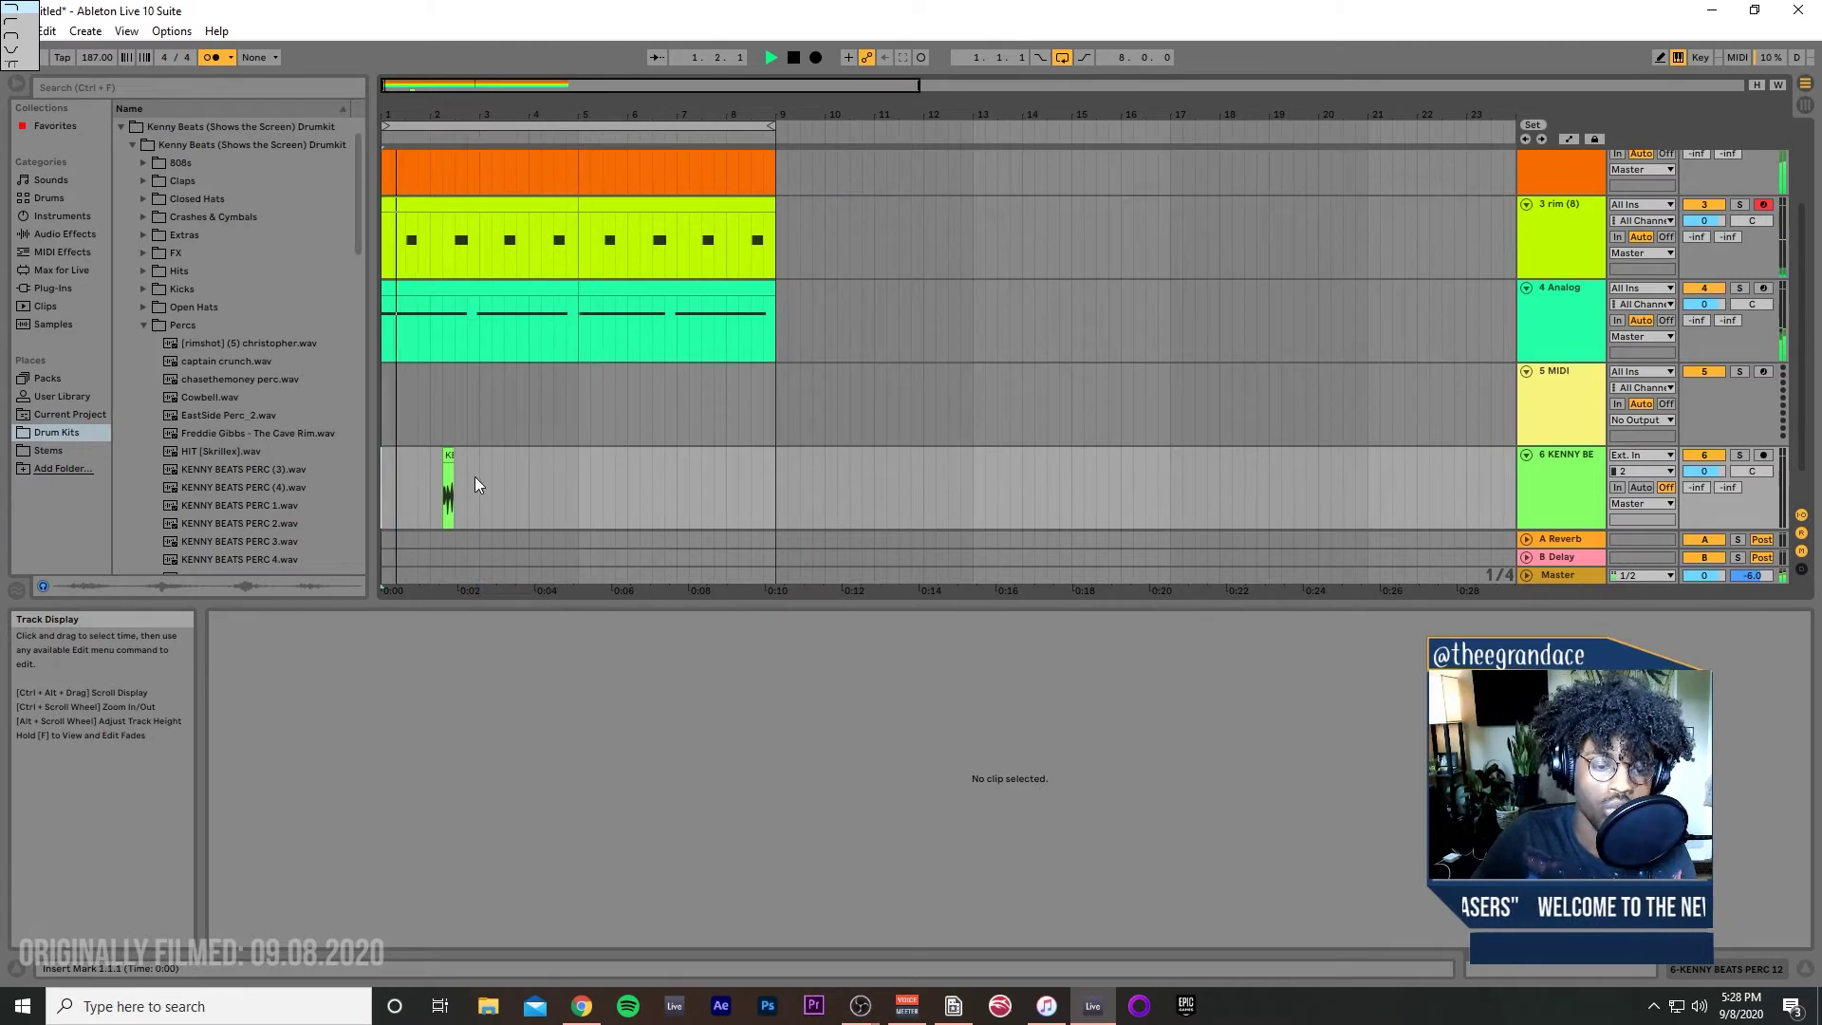
pyautogui.moveTo(478, 469); pyautogui.dragTo(379, 499)
pyautogui.hotkey('ctrl', 'd')
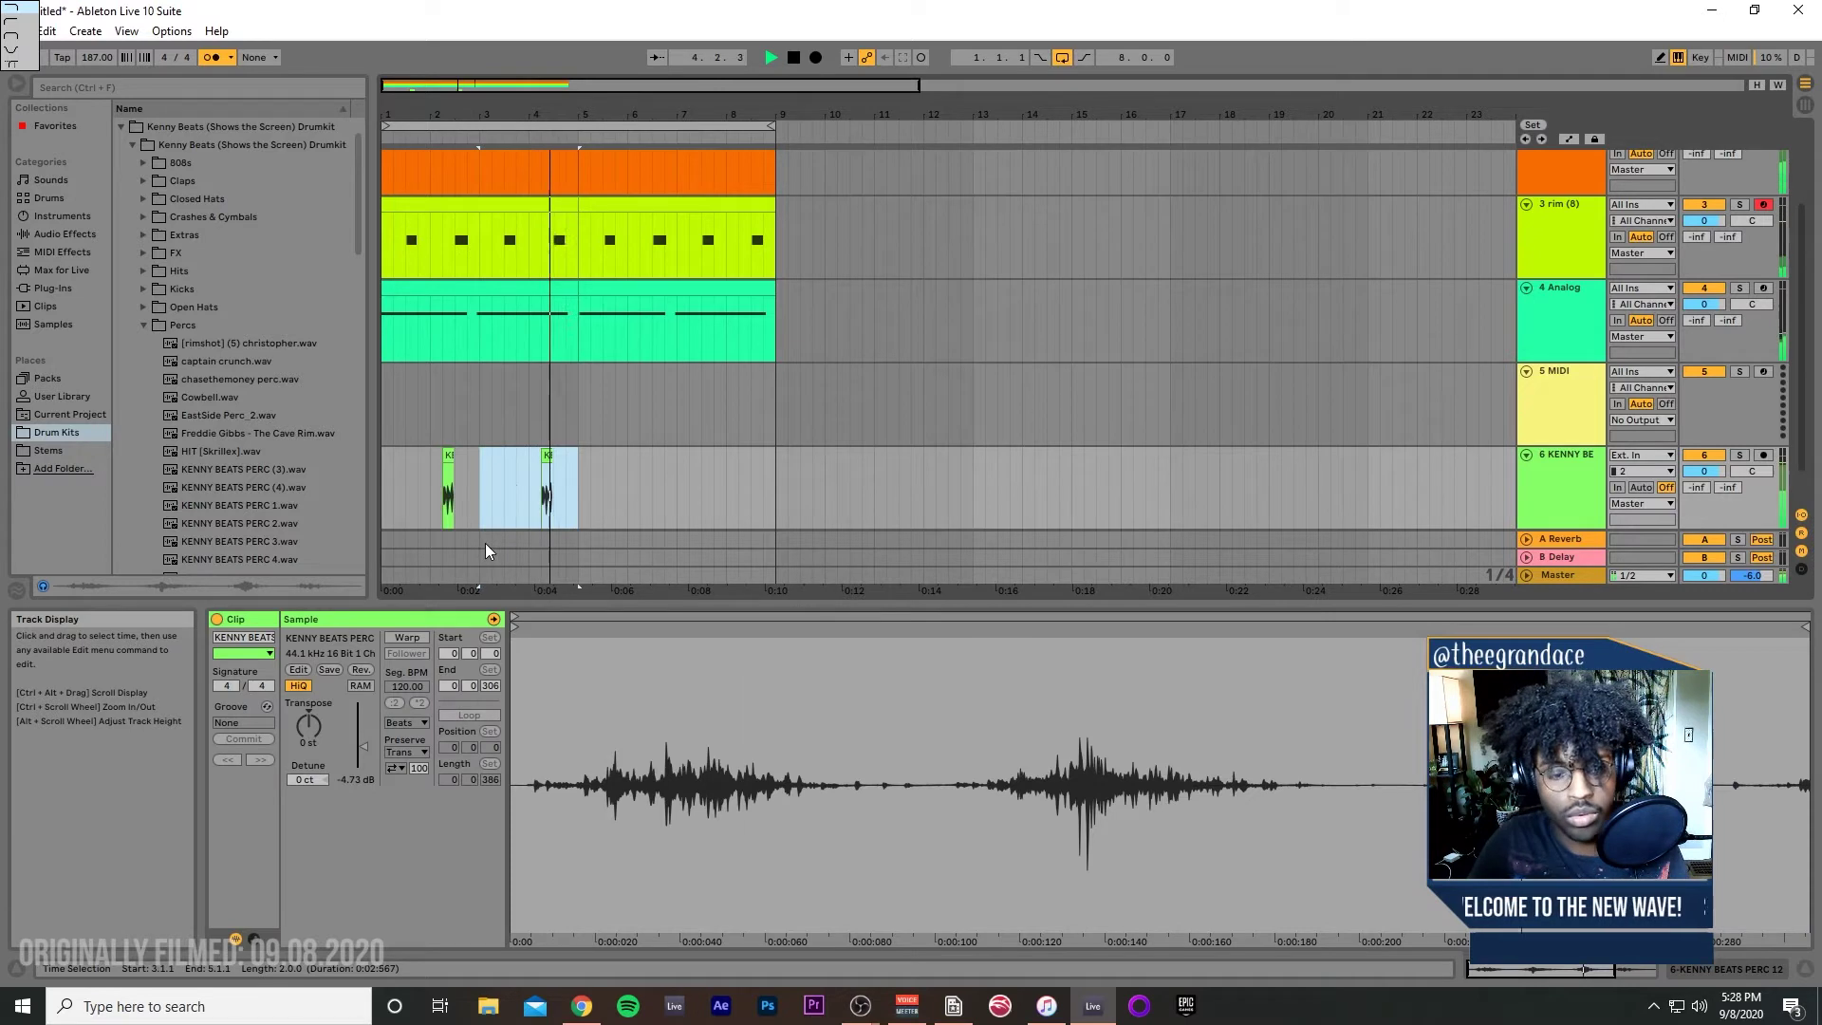
# Step: Trim the copied percussion clip at 4.2 to its first hit, with a length of 0.0.1
pyautogui.click(546, 464)
pyautogui.scroll(5, 546, 464)
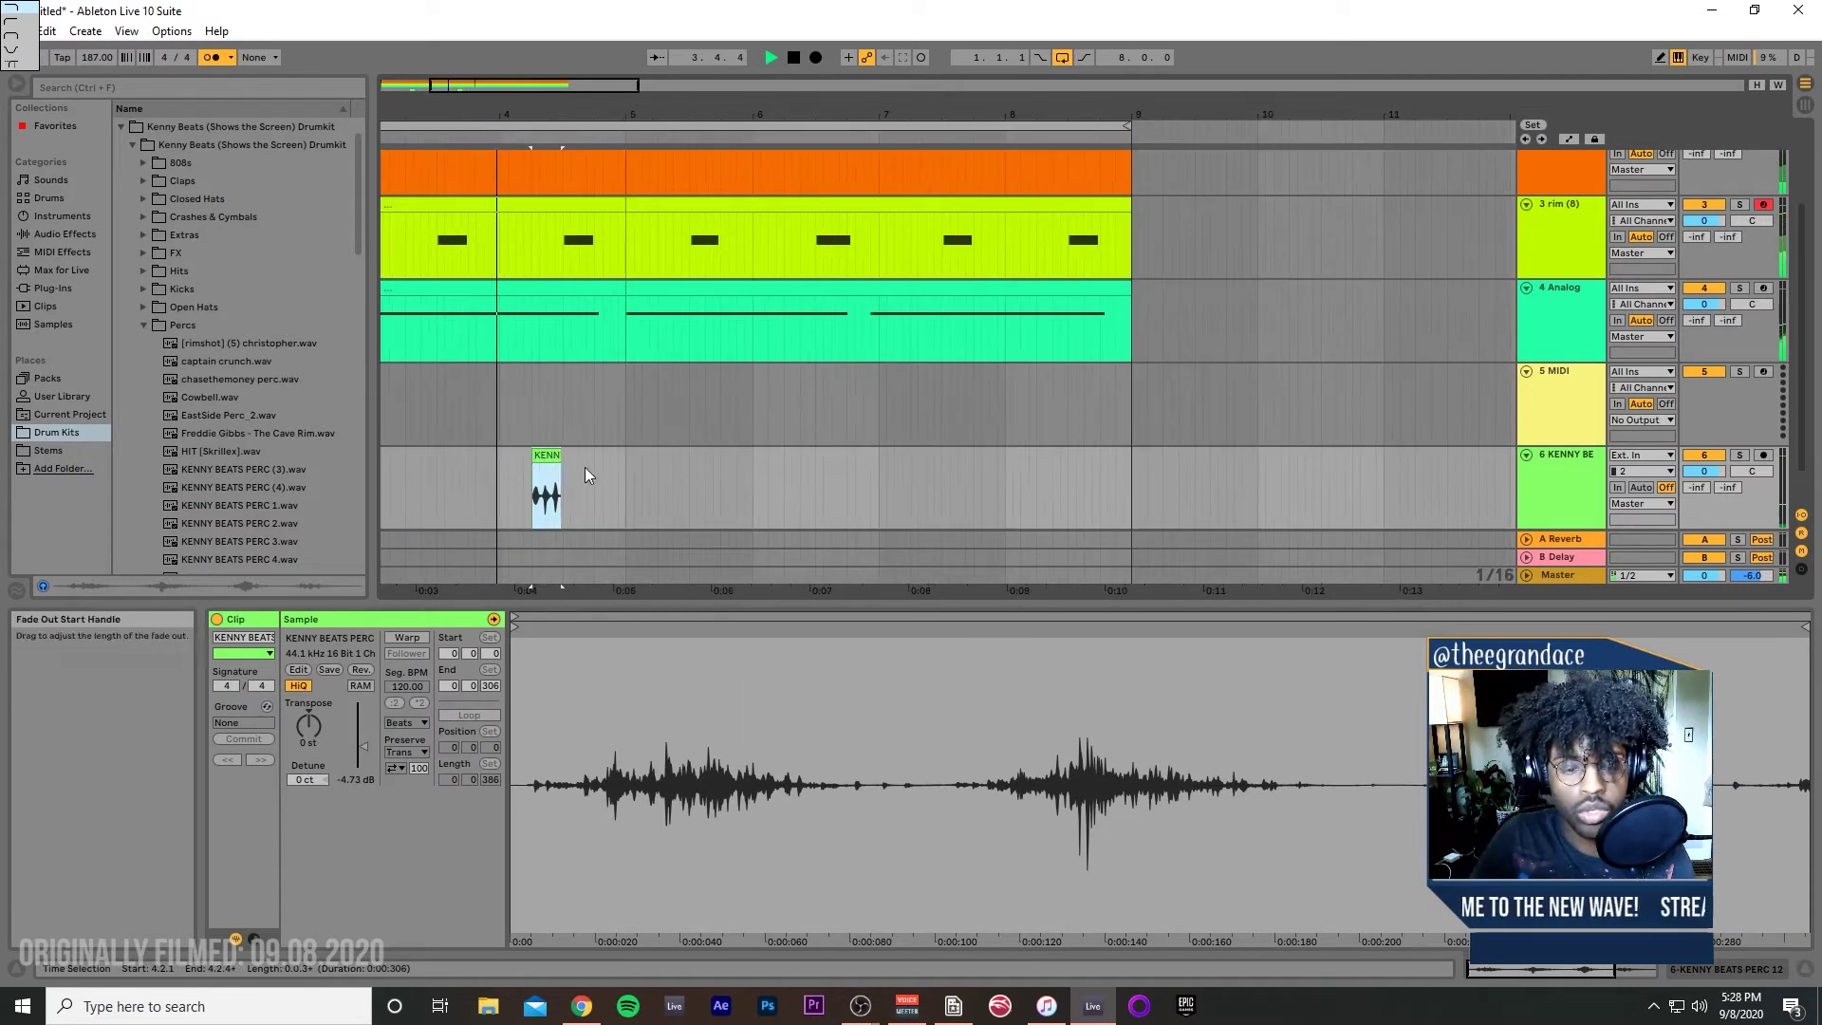
pyautogui.moveTo(584, 477); pyautogui.dragTo(526, 459)
pyautogui.click(554, 464)
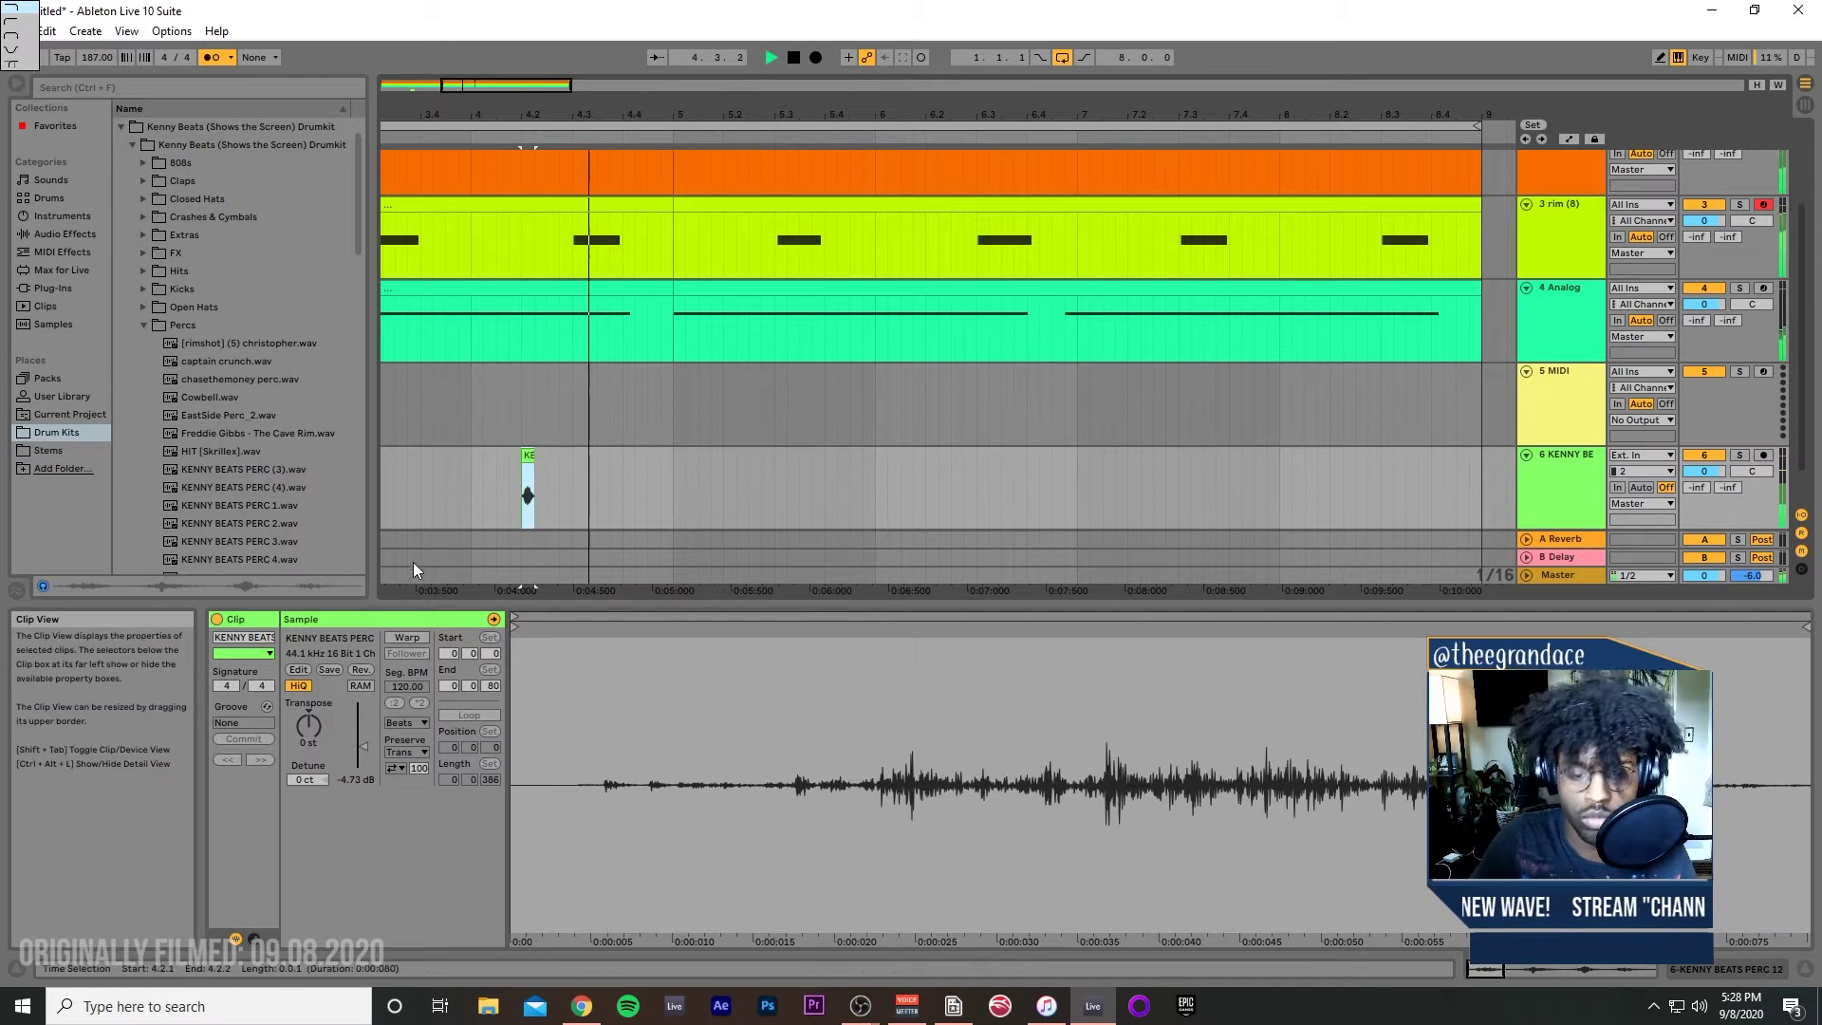
# Step: Duplicate the first four bars of track 6 into bars 5 to 8
pyautogui.click(446, 520)
pyautogui.scroll(-5, 458, 520)
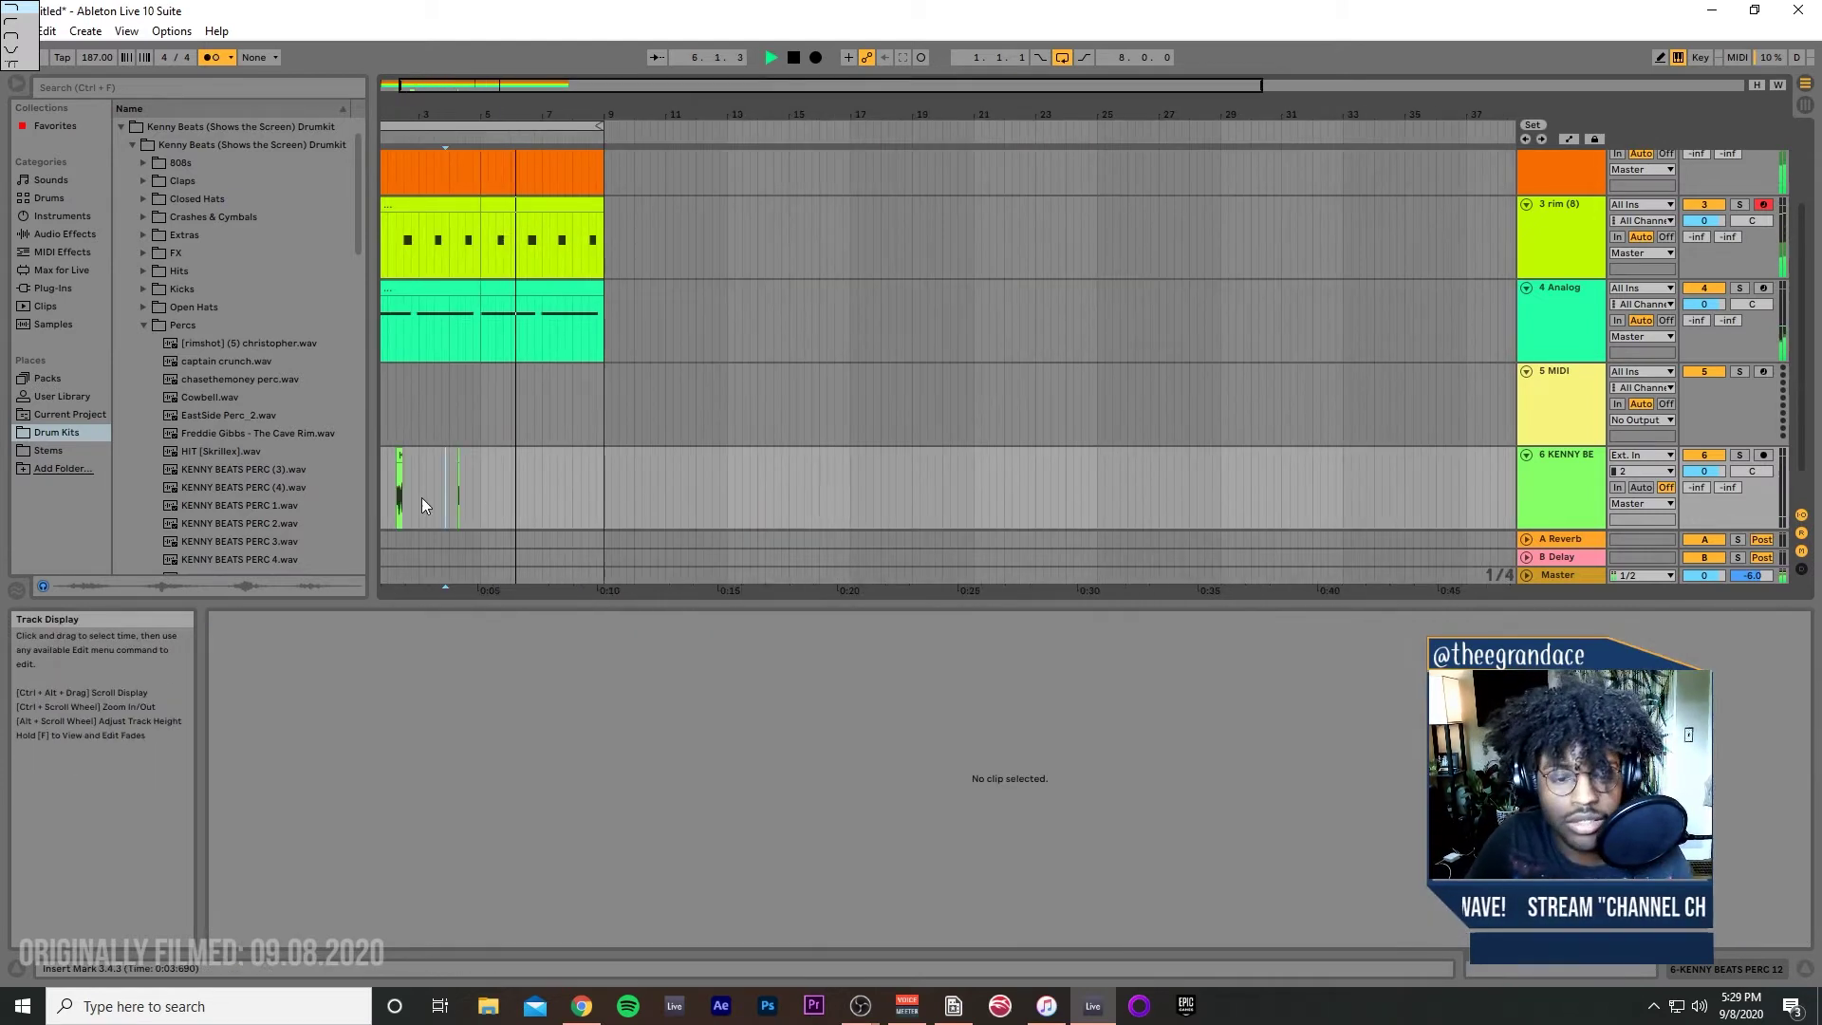
pyautogui.moveTo(482, 484); pyautogui.dragTo(184, 469)
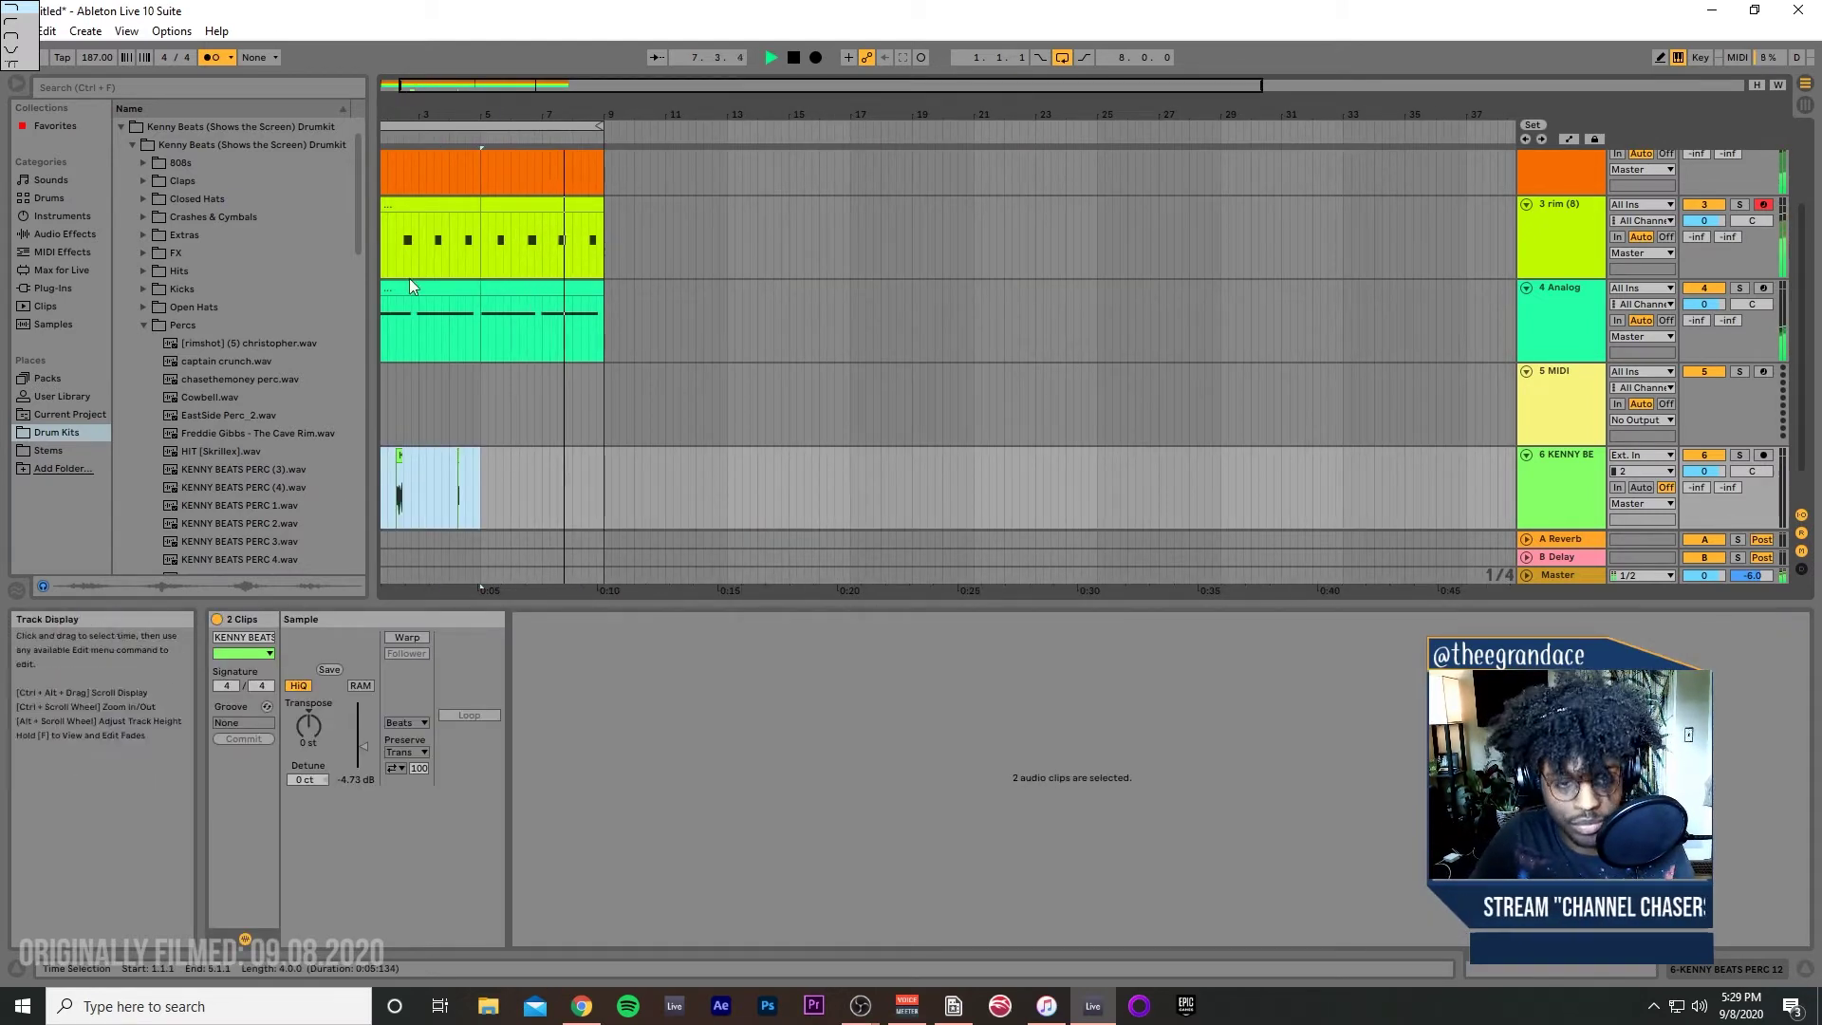
pyautogui.click(409, 95)
pyautogui.hotkey('ctrl', 'd')
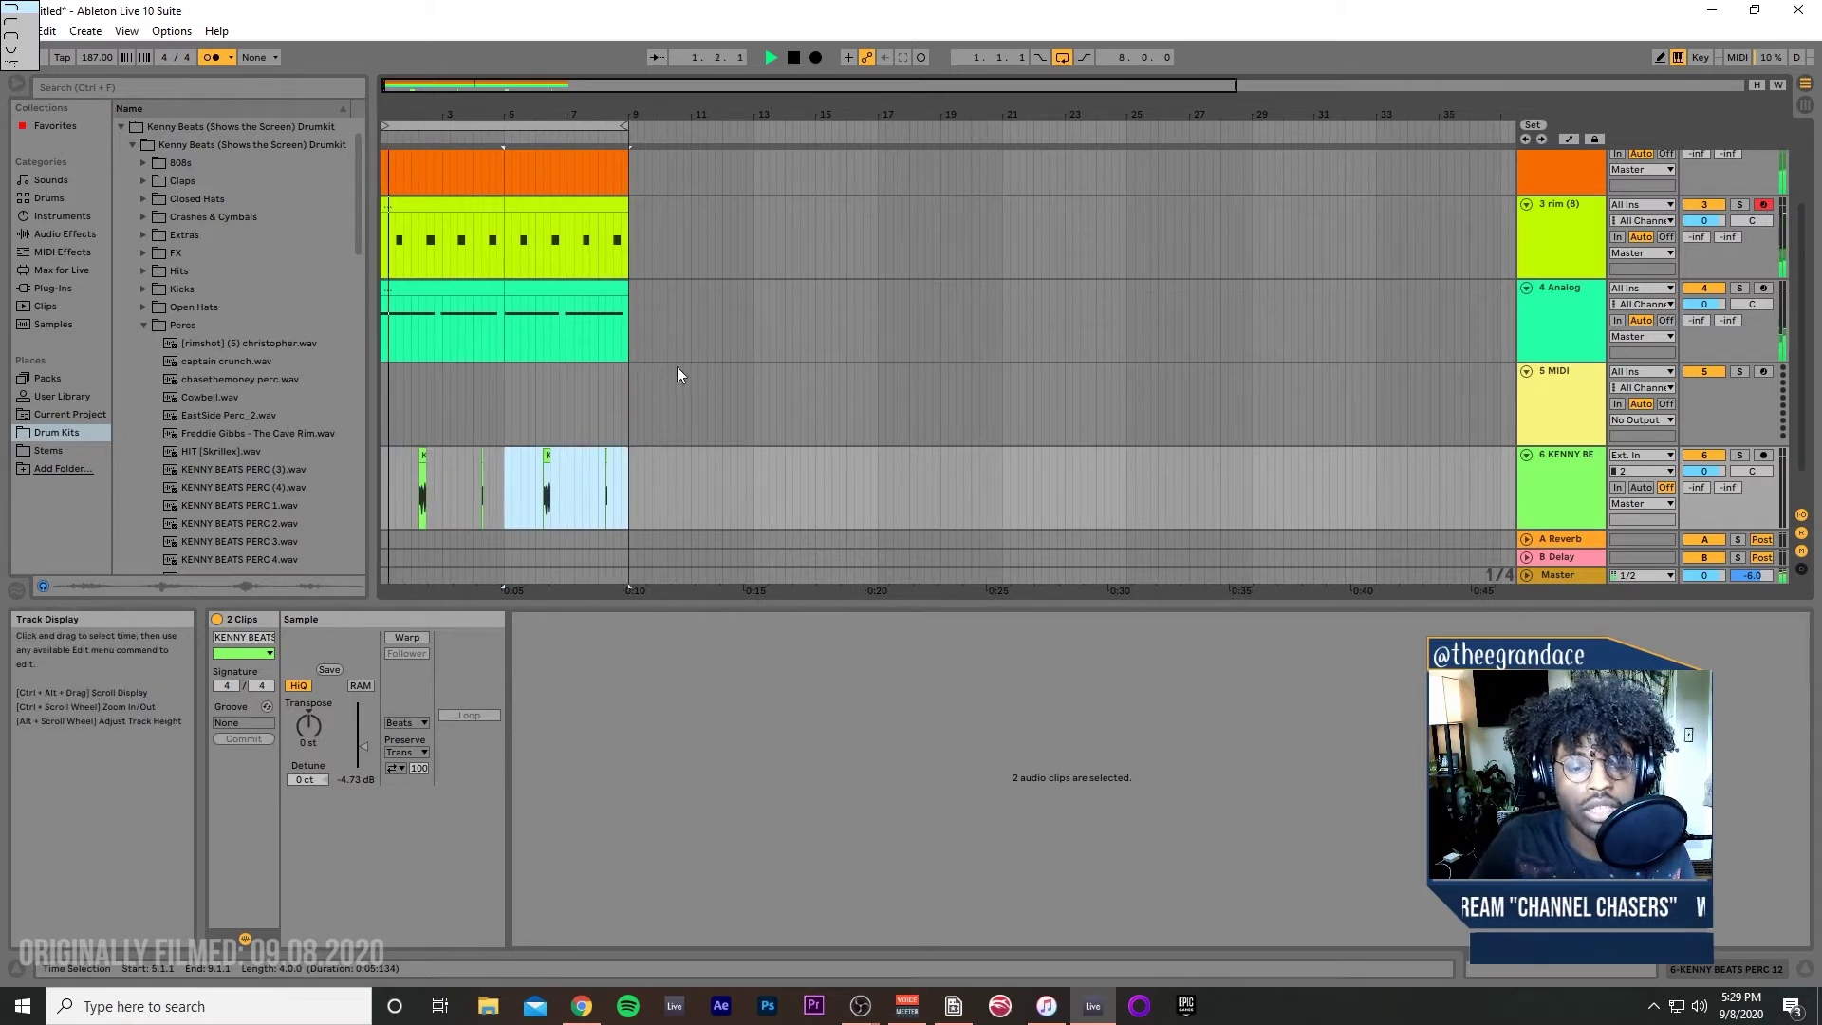
pyautogui.scroll(-2, 248, 508)
# Step: Collapse the Kenny Beats kit folders and expand the Wondagurl drumkit
pyautogui.click(269, 483)
pyautogui.press('Down')
pyautogui.press('Down')
pyautogui.press('Down')
pyautogui.press('Left')
pyautogui.press('Left')
pyautogui.press('Down')
pyautogui.press('Down')
pyautogui.press('Down')
pyautogui.press('Down')
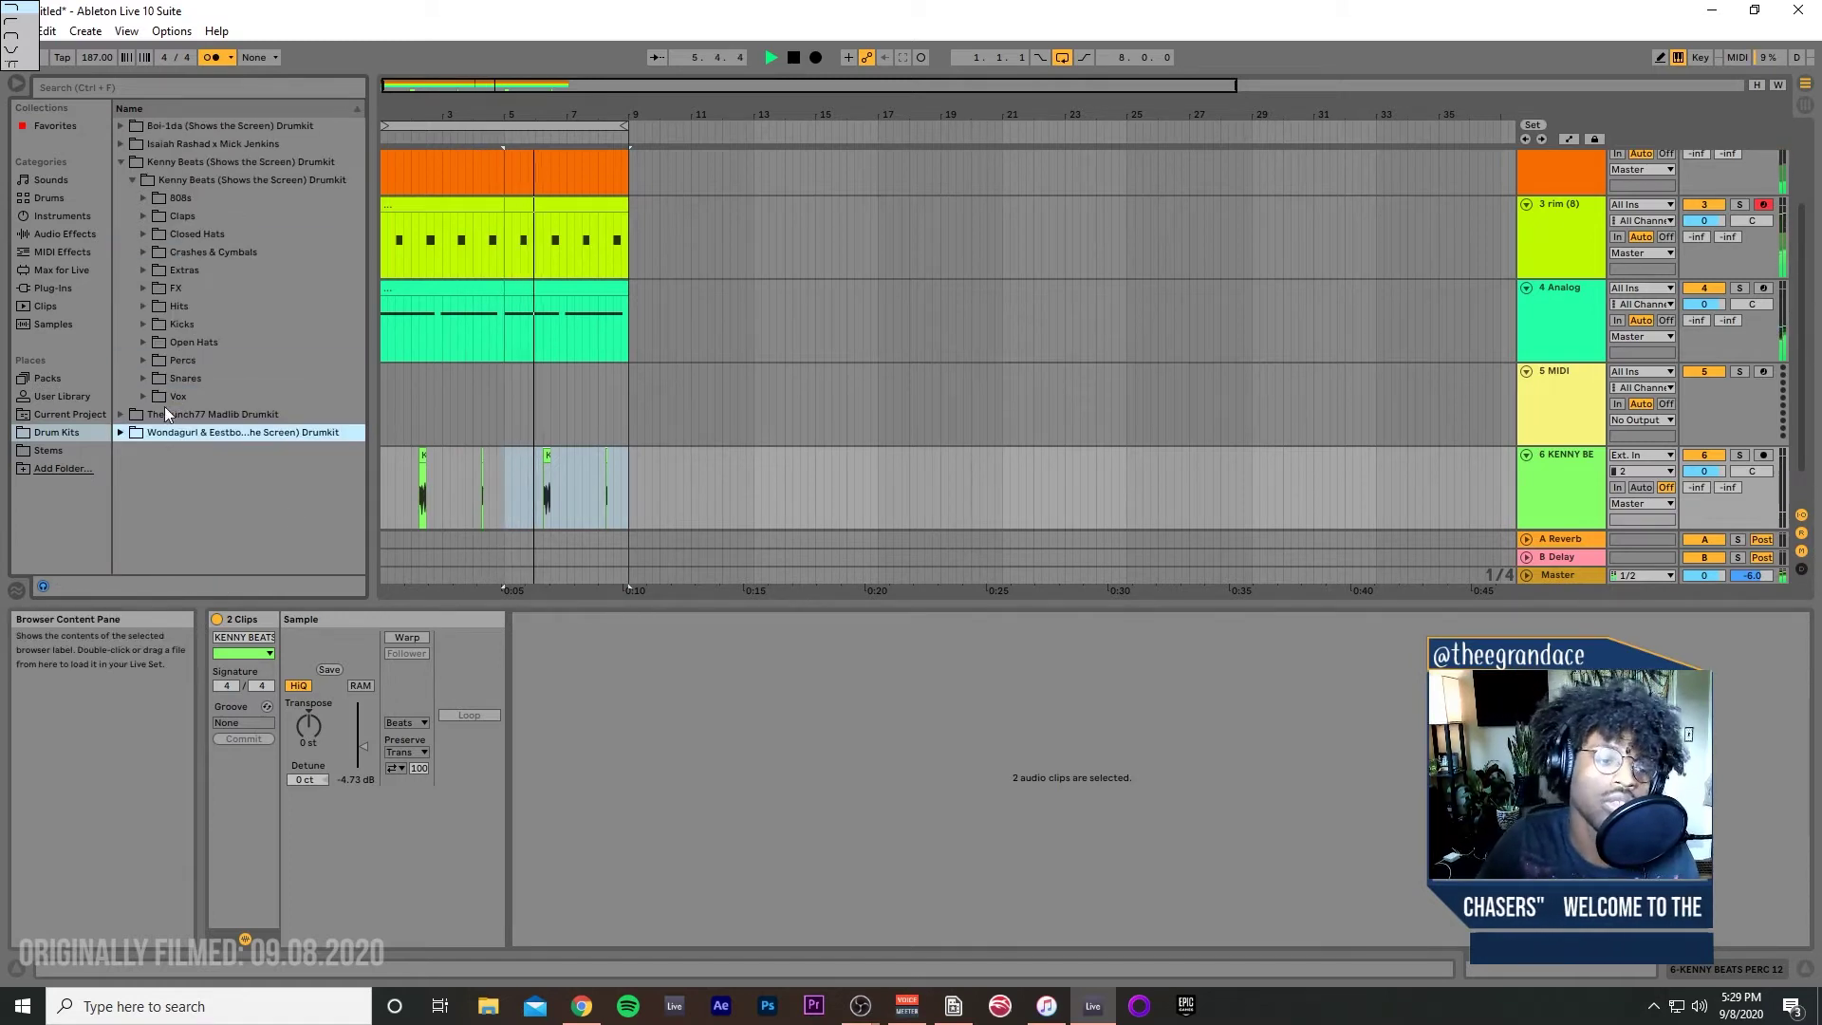
pyautogui.press('Right')
# Step: Expand the FX folder of the Wondagurl drumkit
pyautogui.press('Down')
pyautogui.press('Down')
pyautogui.press('Down')
pyautogui.press('Down')
pyautogui.press('Down')
pyautogui.press('Down')
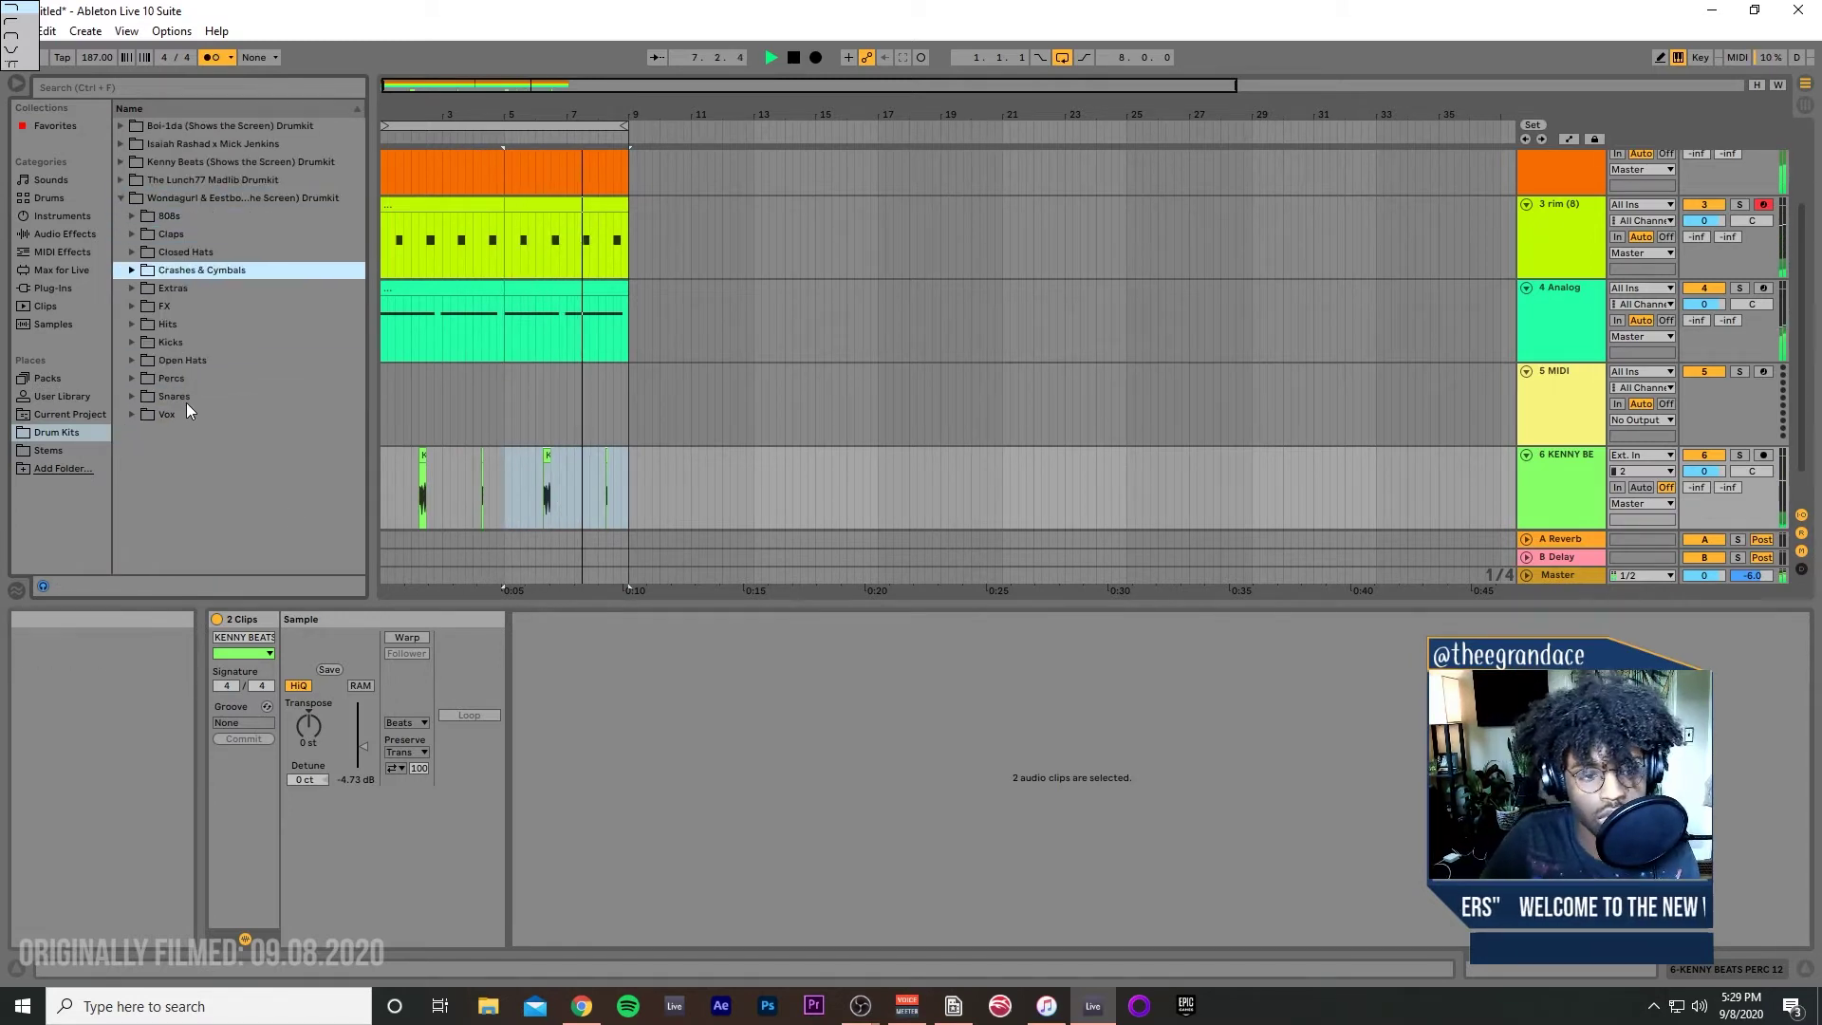
pyautogui.press('Right')
# Step: Audition the first FX samples and load "- Weird thing.wav" onto the 5 MIDI track
pyautogui.press('Down')
pyautogui.press('Down')
pyautogui.press('Down')
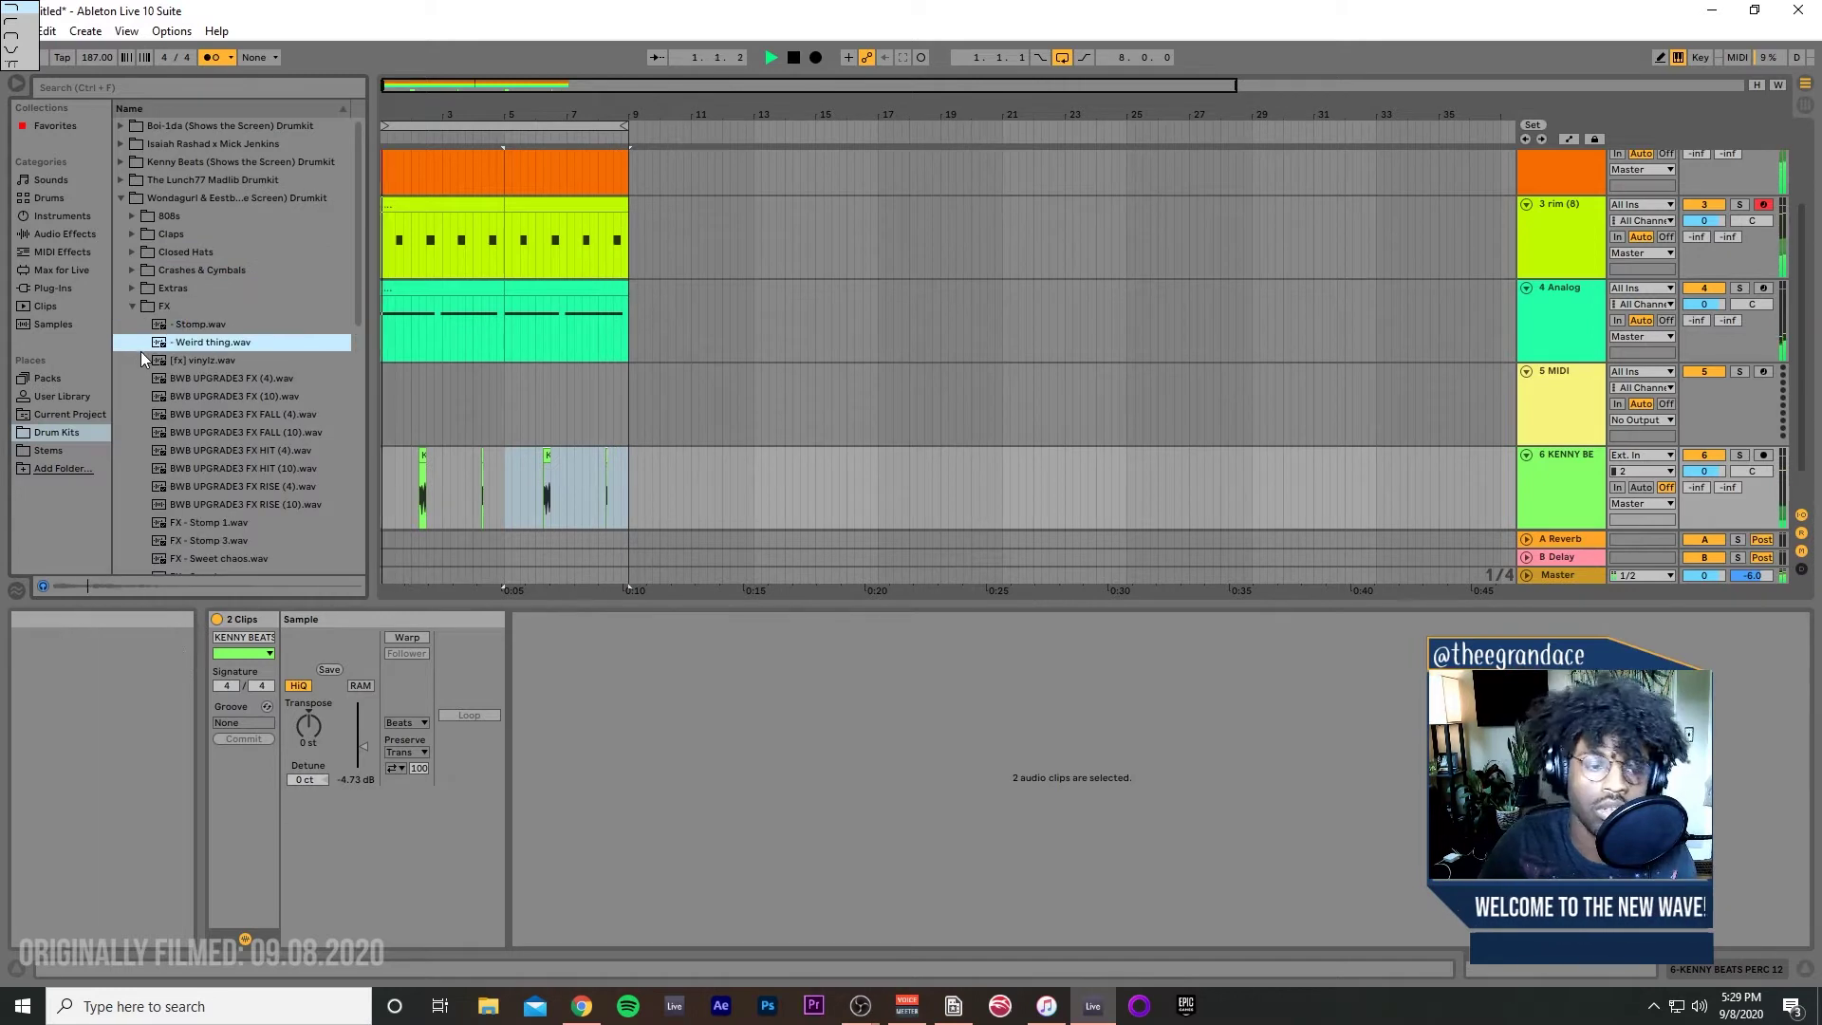
pyautogui.press('Up')
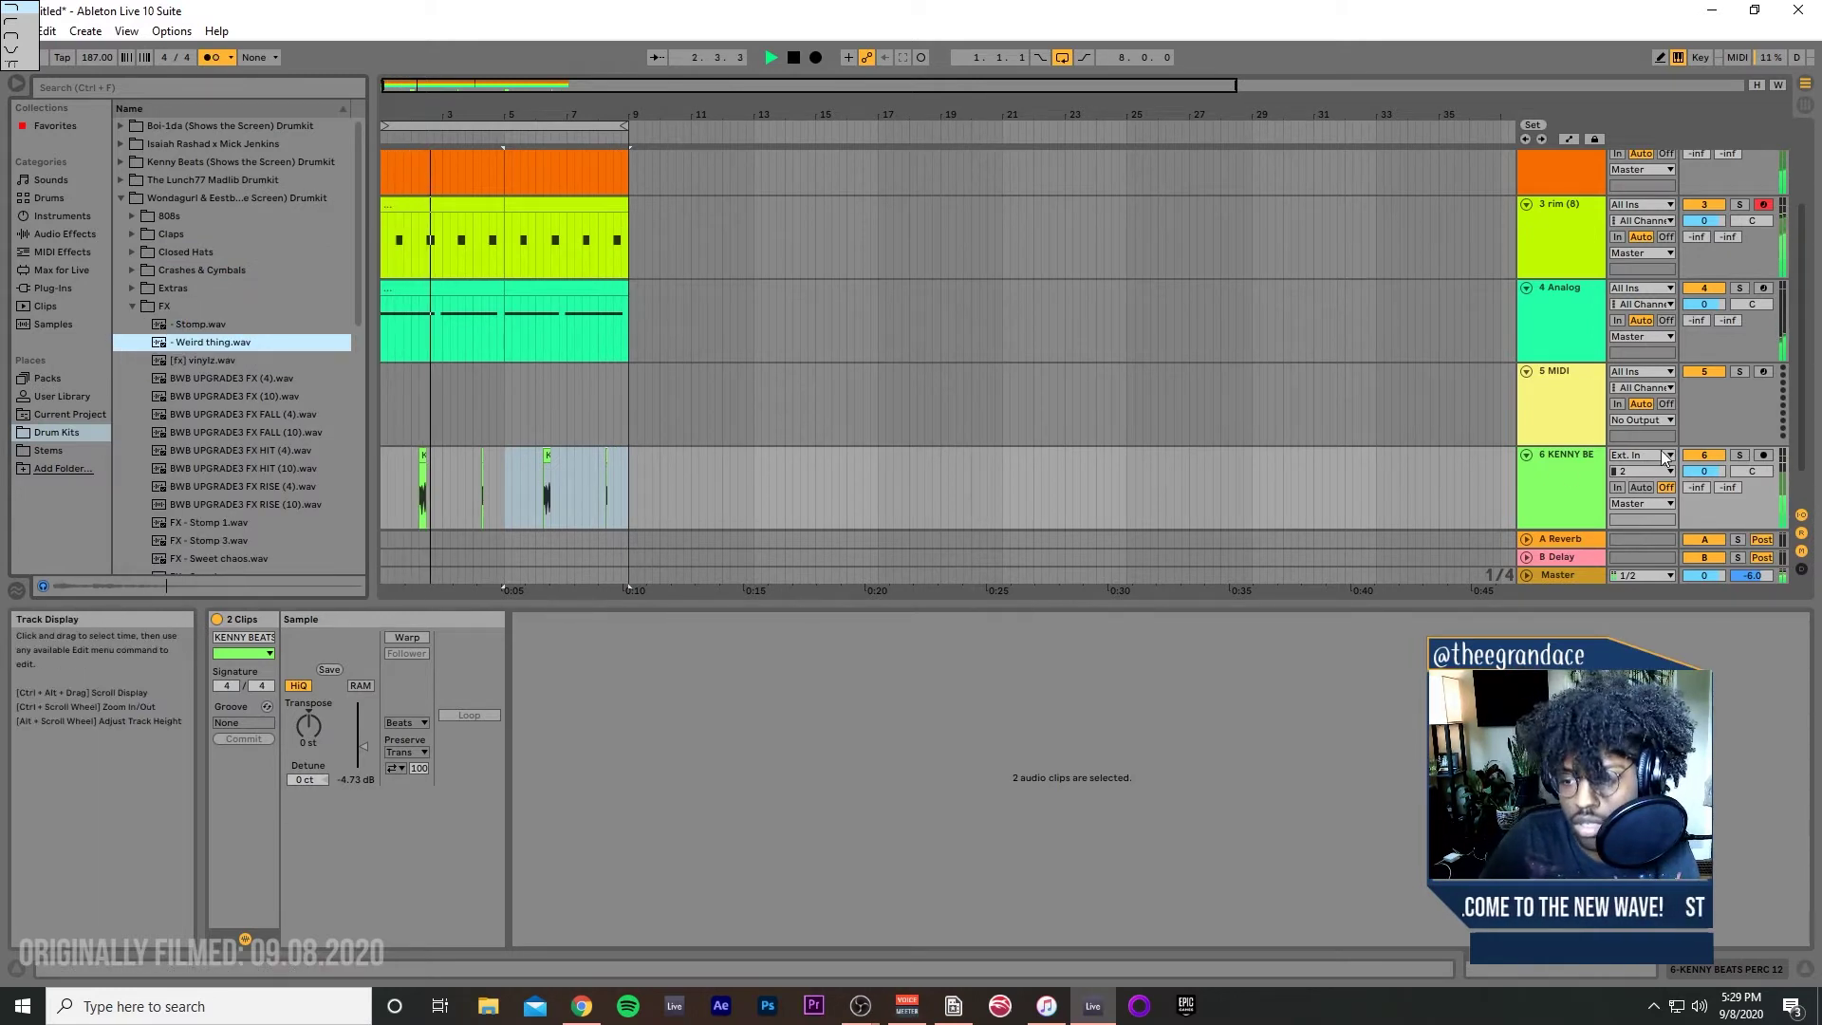
pyautogui.doubleClick(1568, 372)
pyautogui.doubleClick(188, 345)
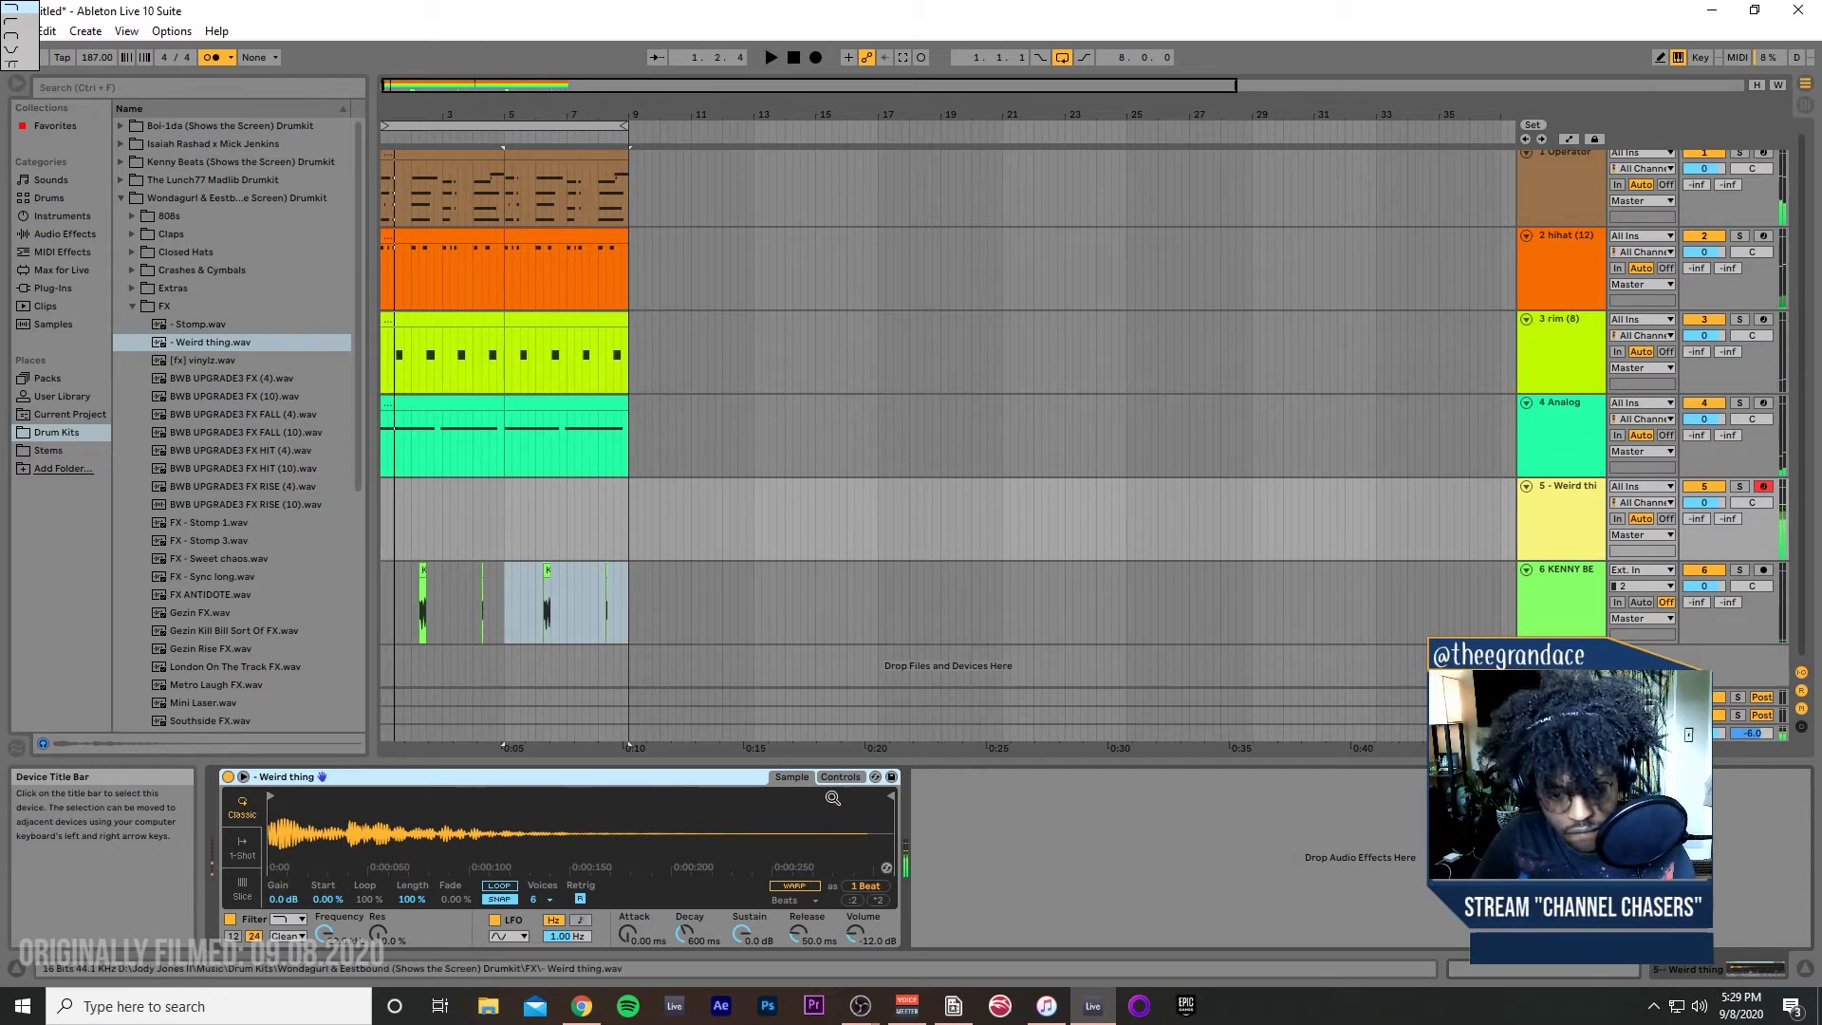
# Step: Set the detune of the Weird thing sampler to -20 ct, testing its pitch against the loop
pyautogui.click(840, 777)
pyautogui.moveTo(806, 901); pyautogui.dragTo(807, 883)
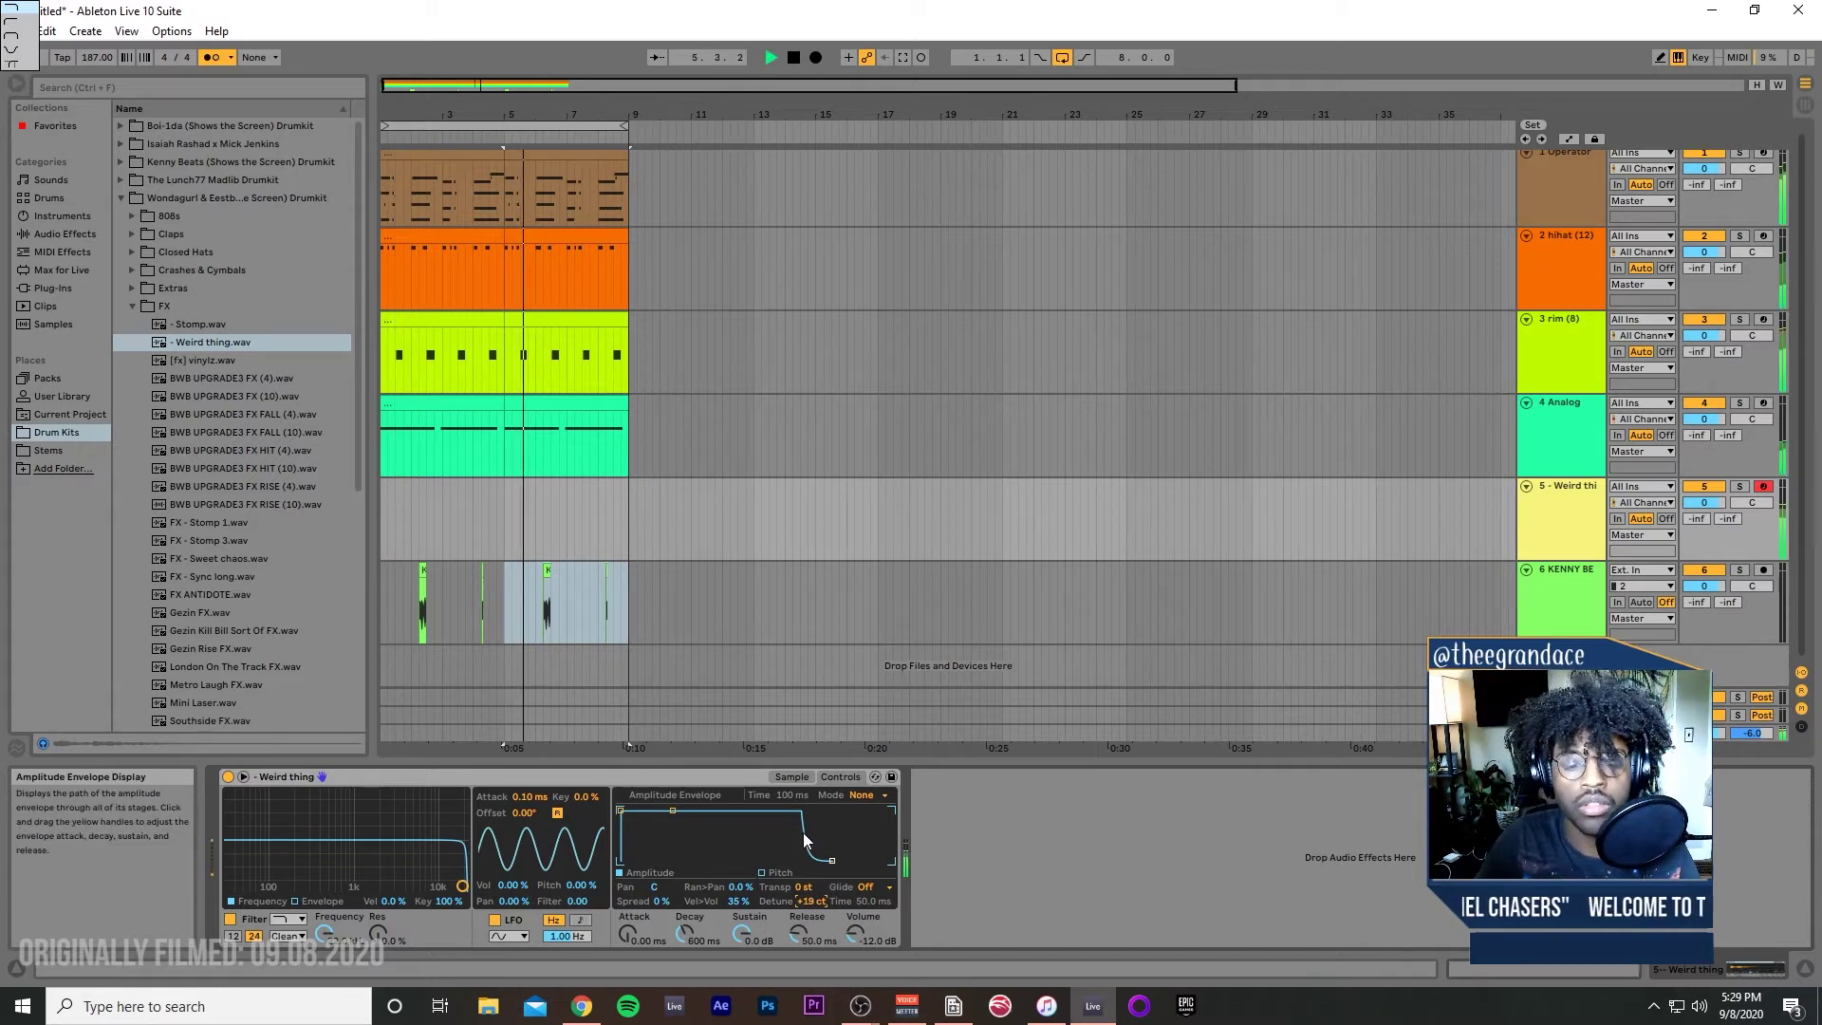
pyautogui.press('z')
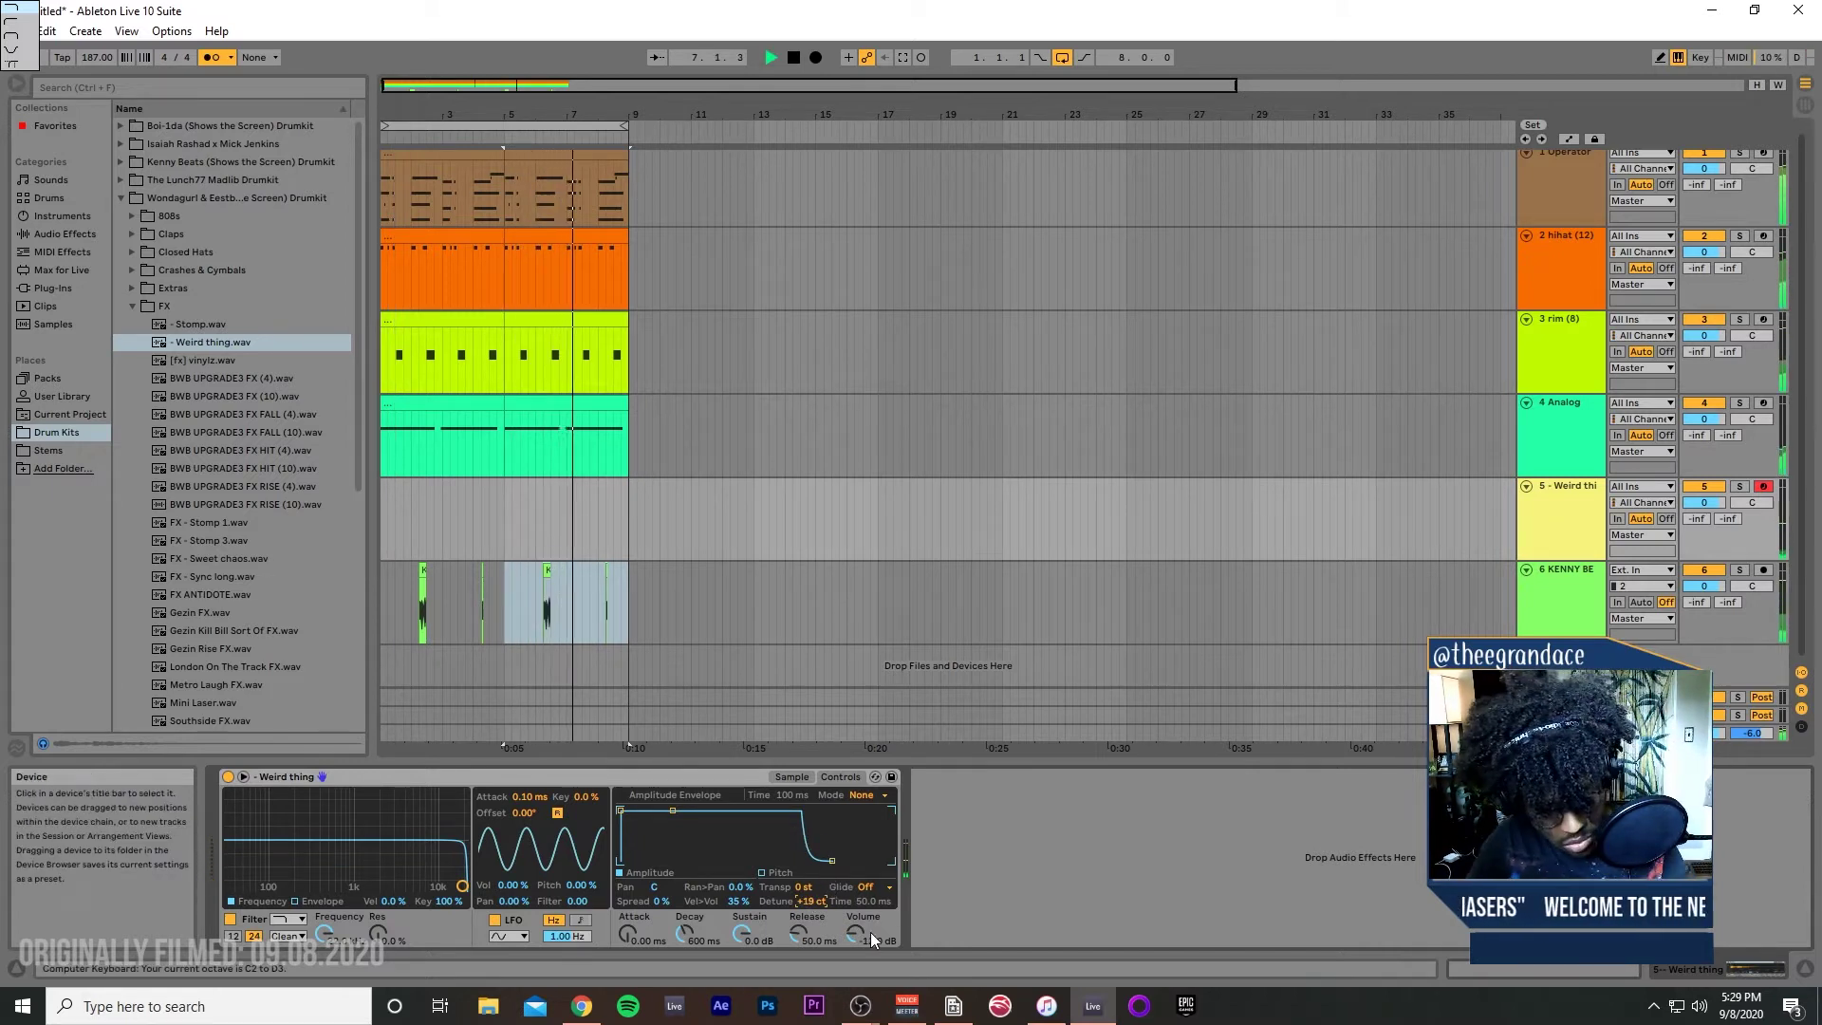
pyautogui.moveTo(822, 896); pyautogui.dragTo(822, 882)
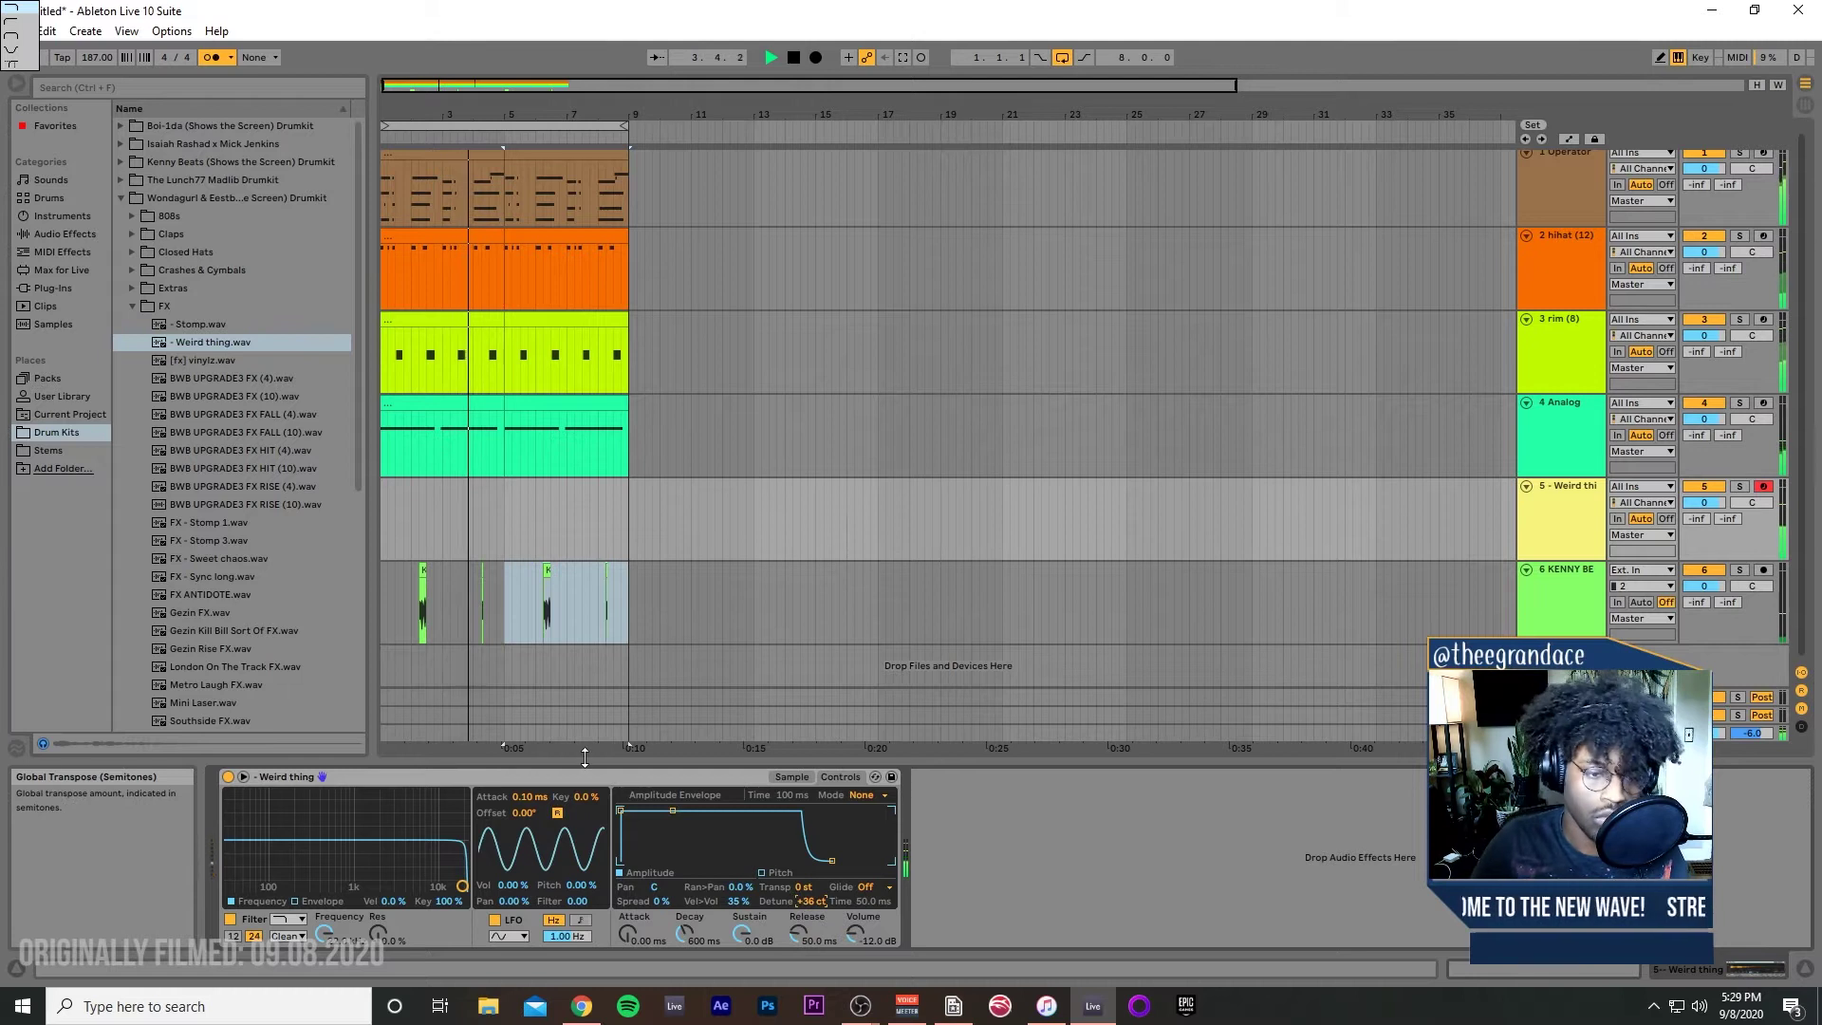
pyautogui.moveTo(813, 900); pyautogui.dragTo(813, 887)
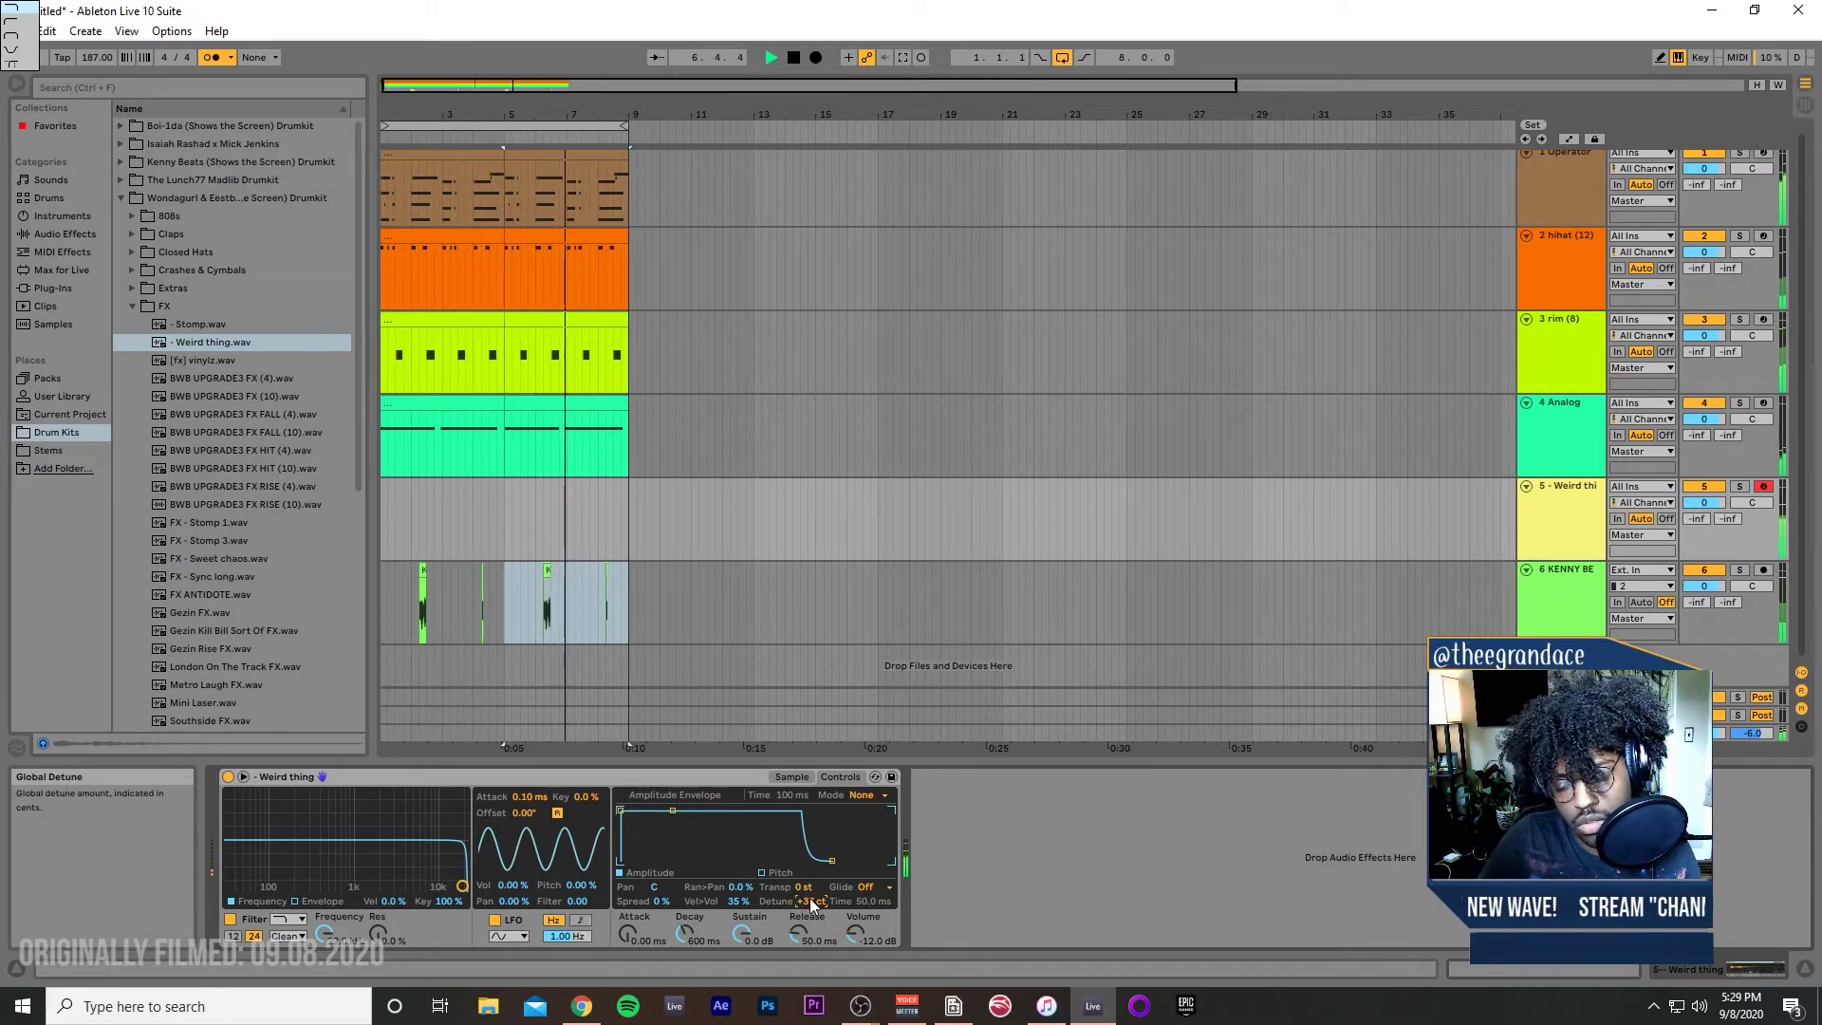
pyautogui.moveTo(810, 901); pyautogui.dragTo(810, 917)
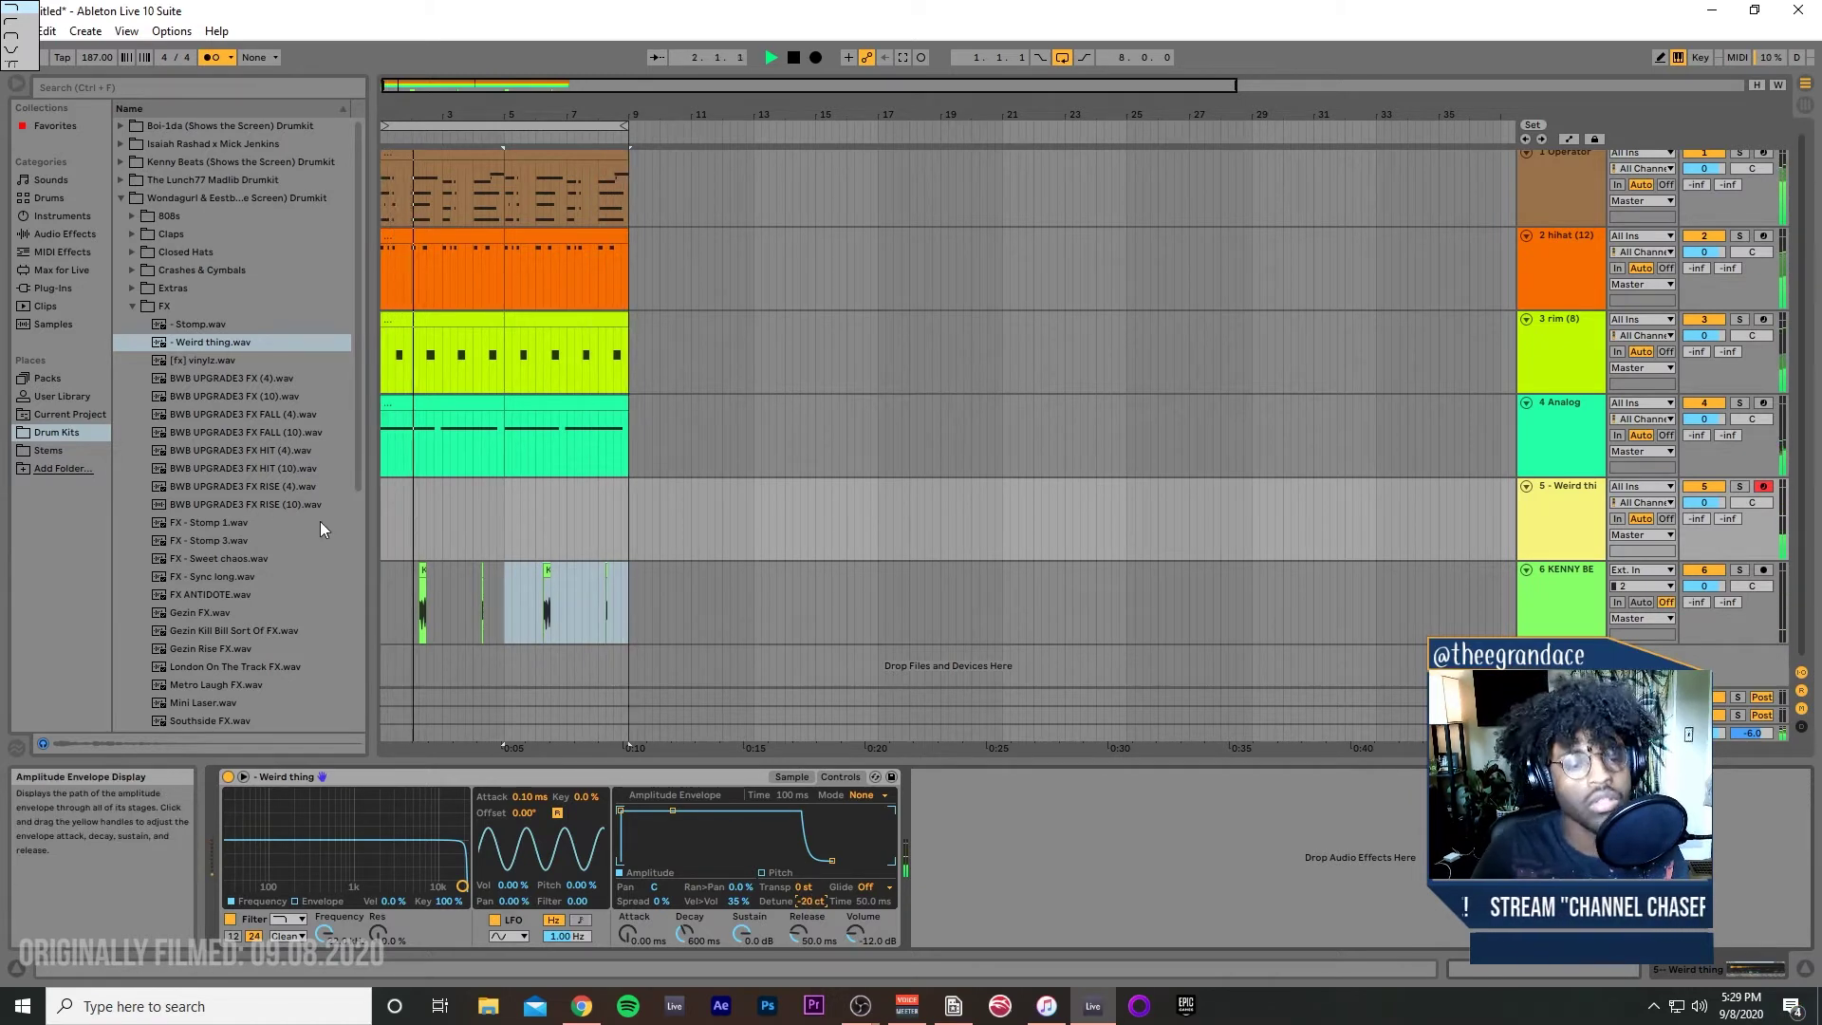
pyautogui.click(59, 233)
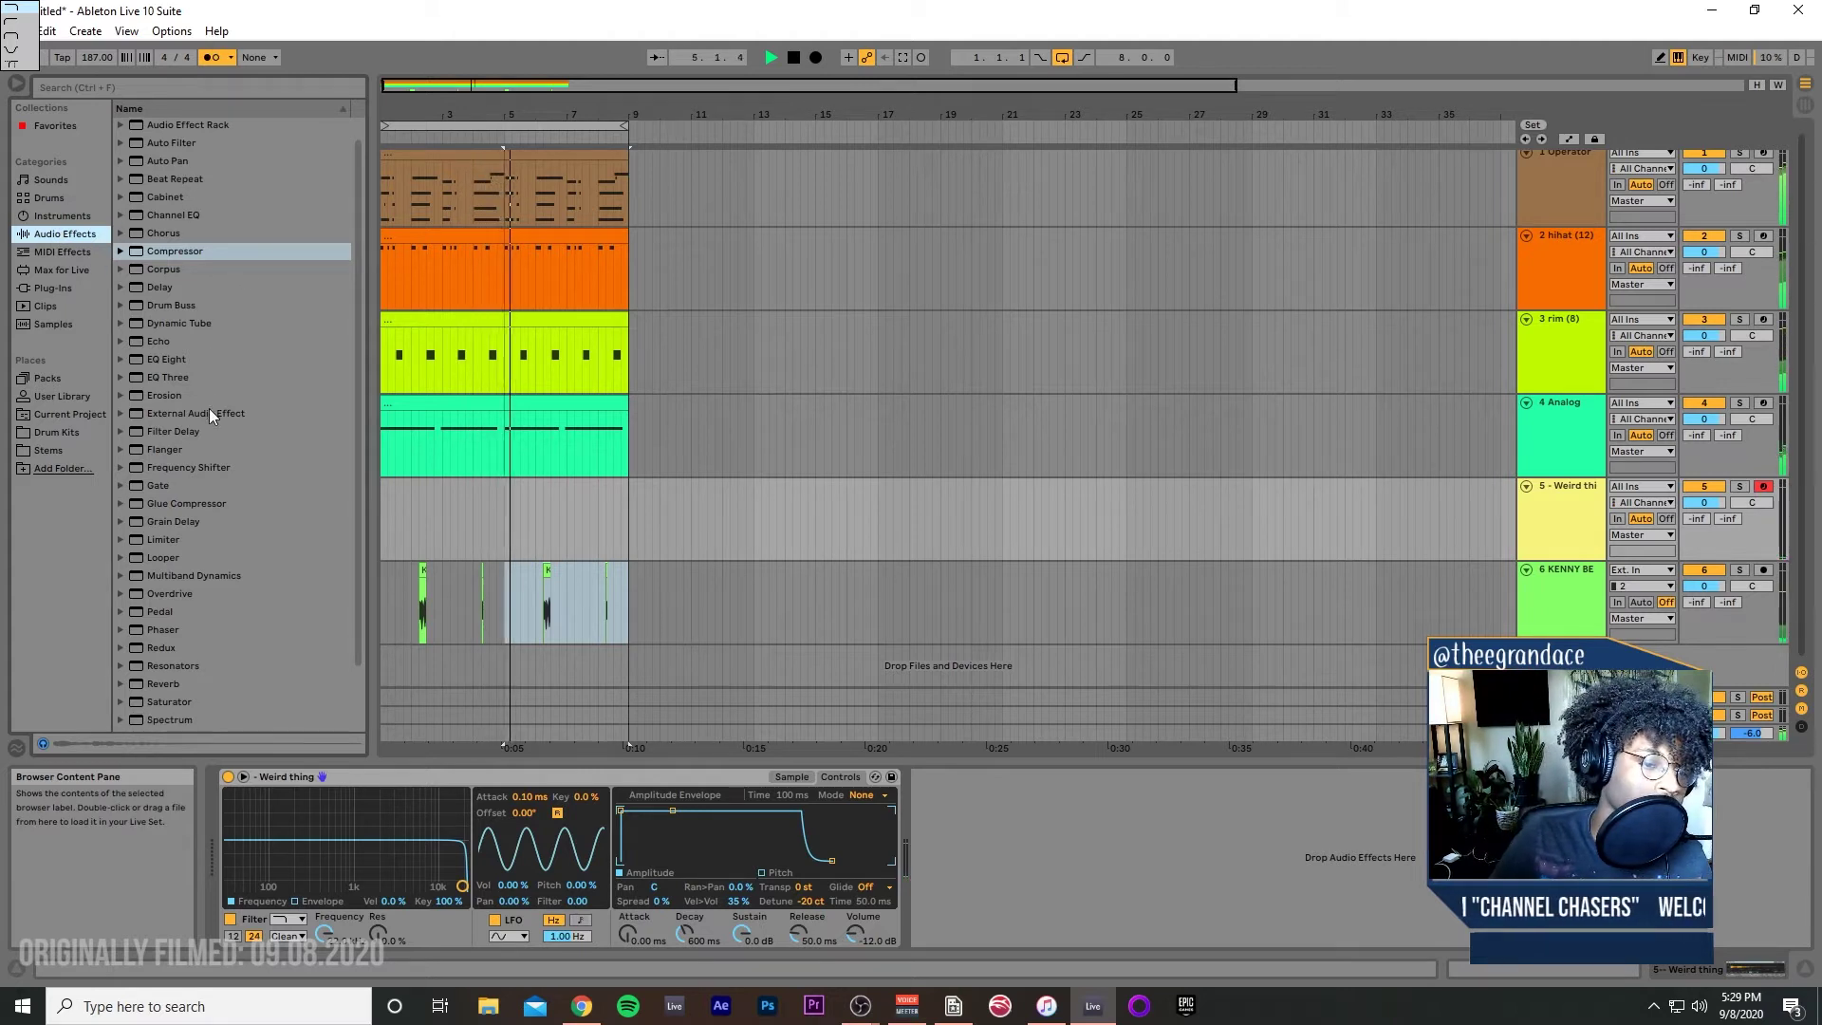
pyautogui.scroll(-3, 185, 492)
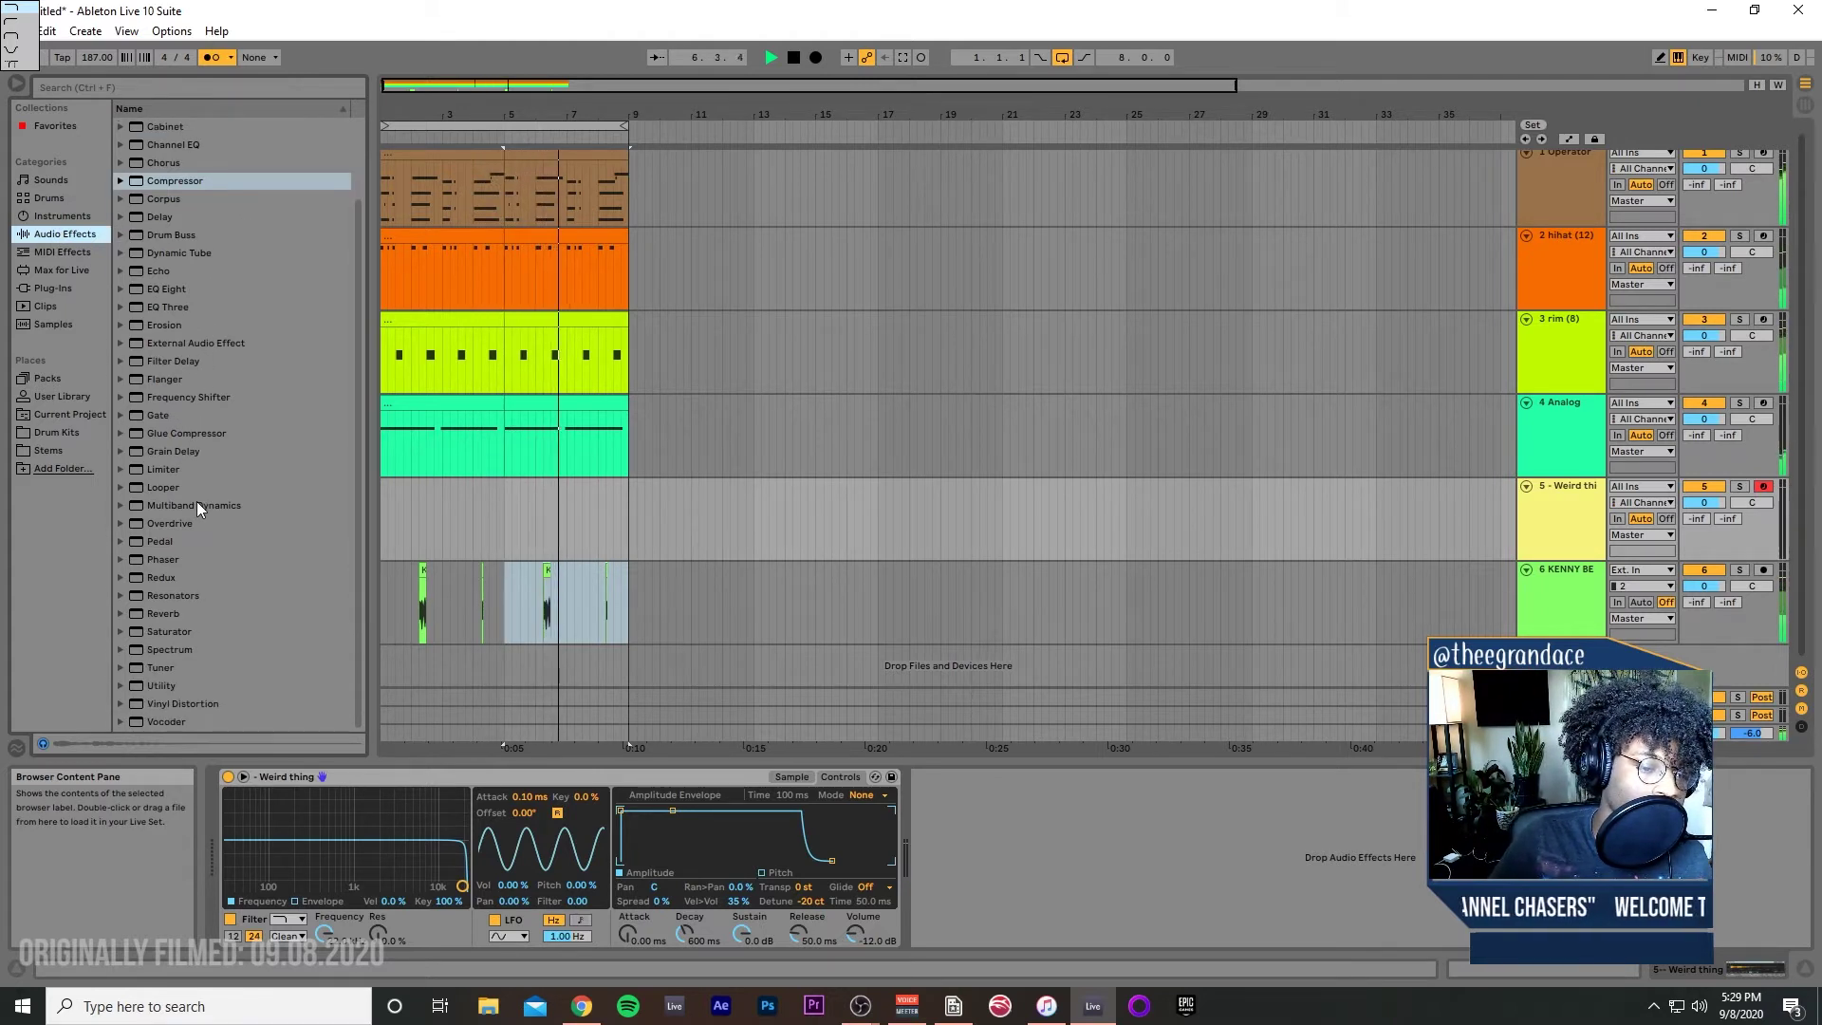
pyautogui.click(166, 470)
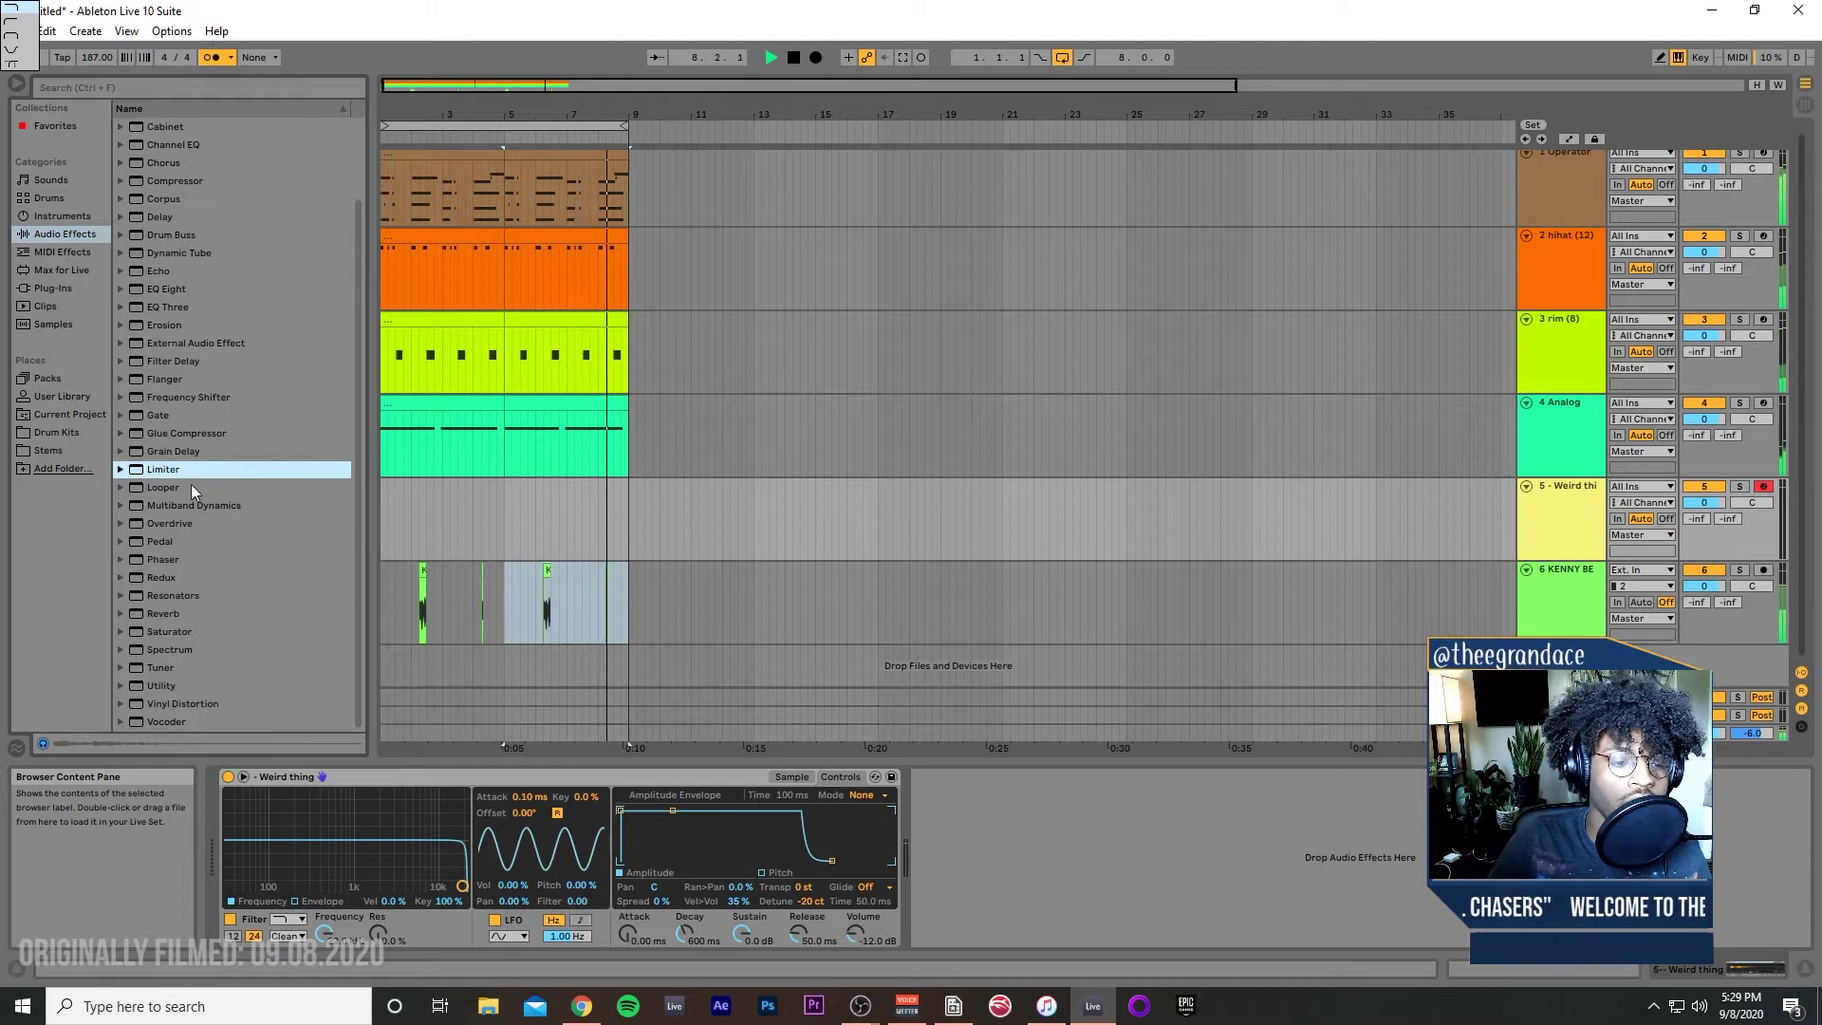
pyautogui.click(169, 487)
pyautogui.moveTo(169, 489); pyautogui.dragTo(1224, 778)
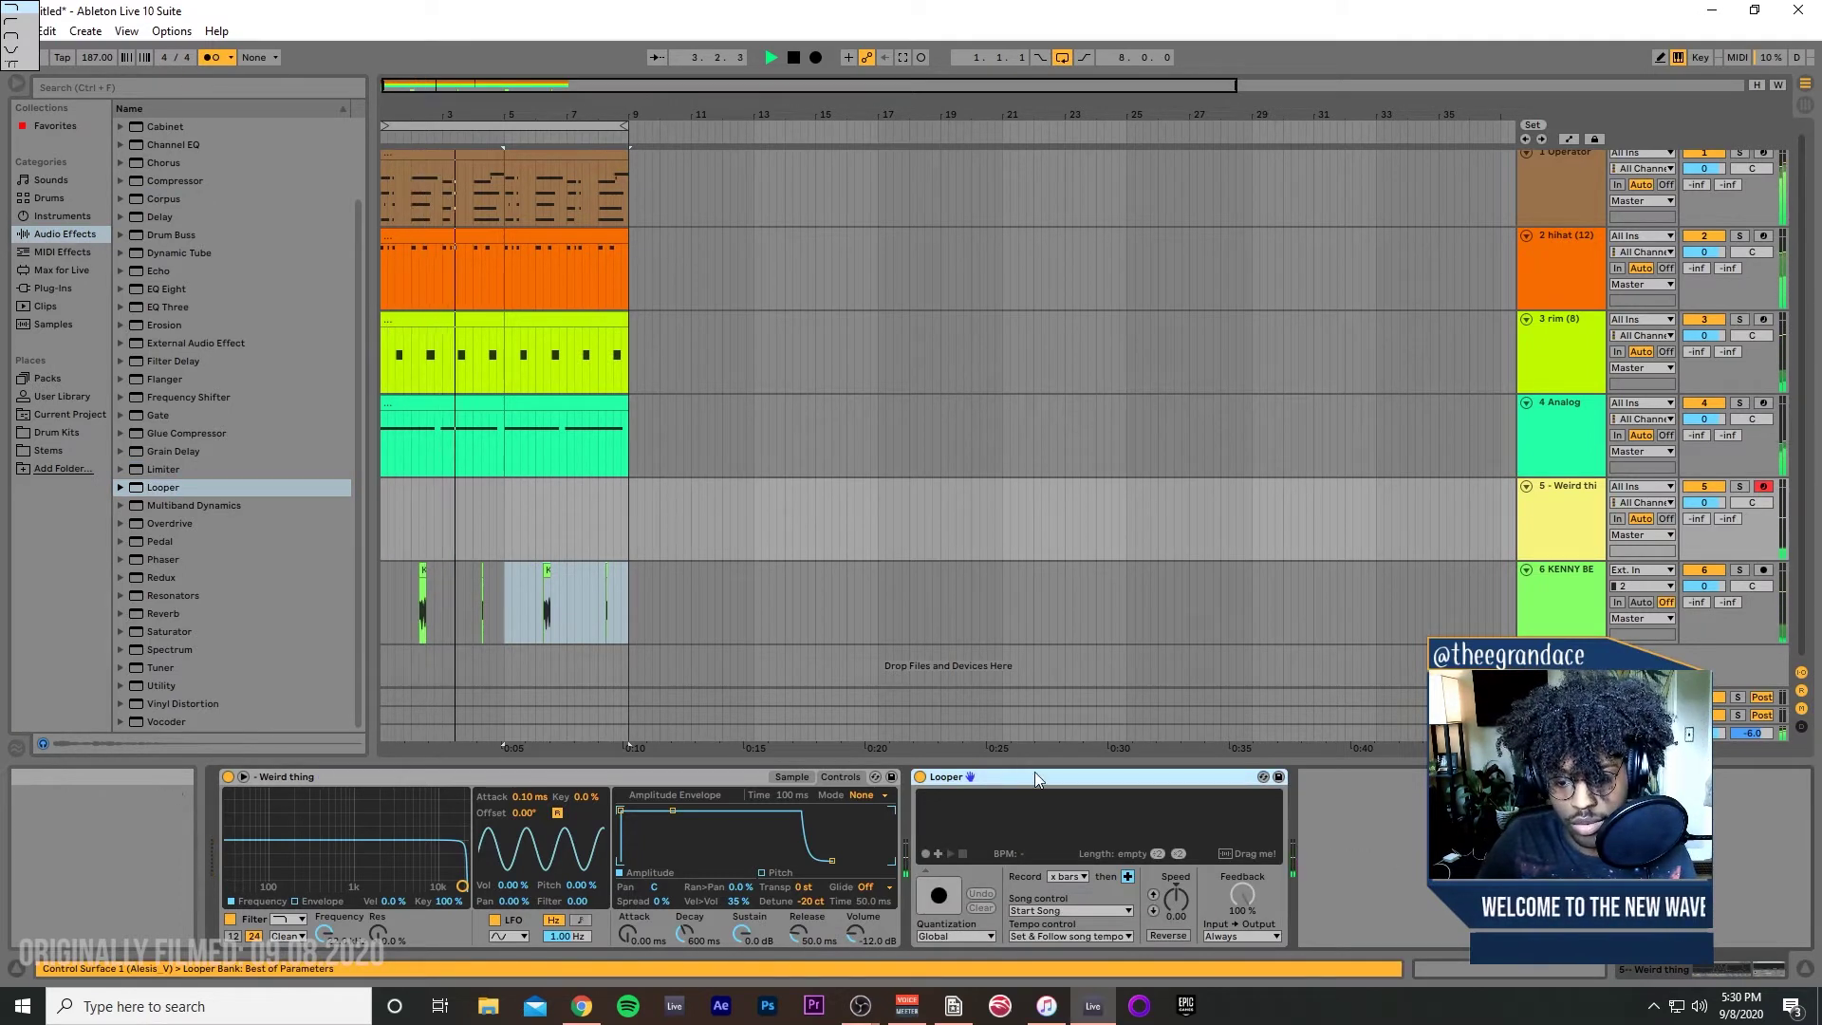
pyautogui.press('Delete')
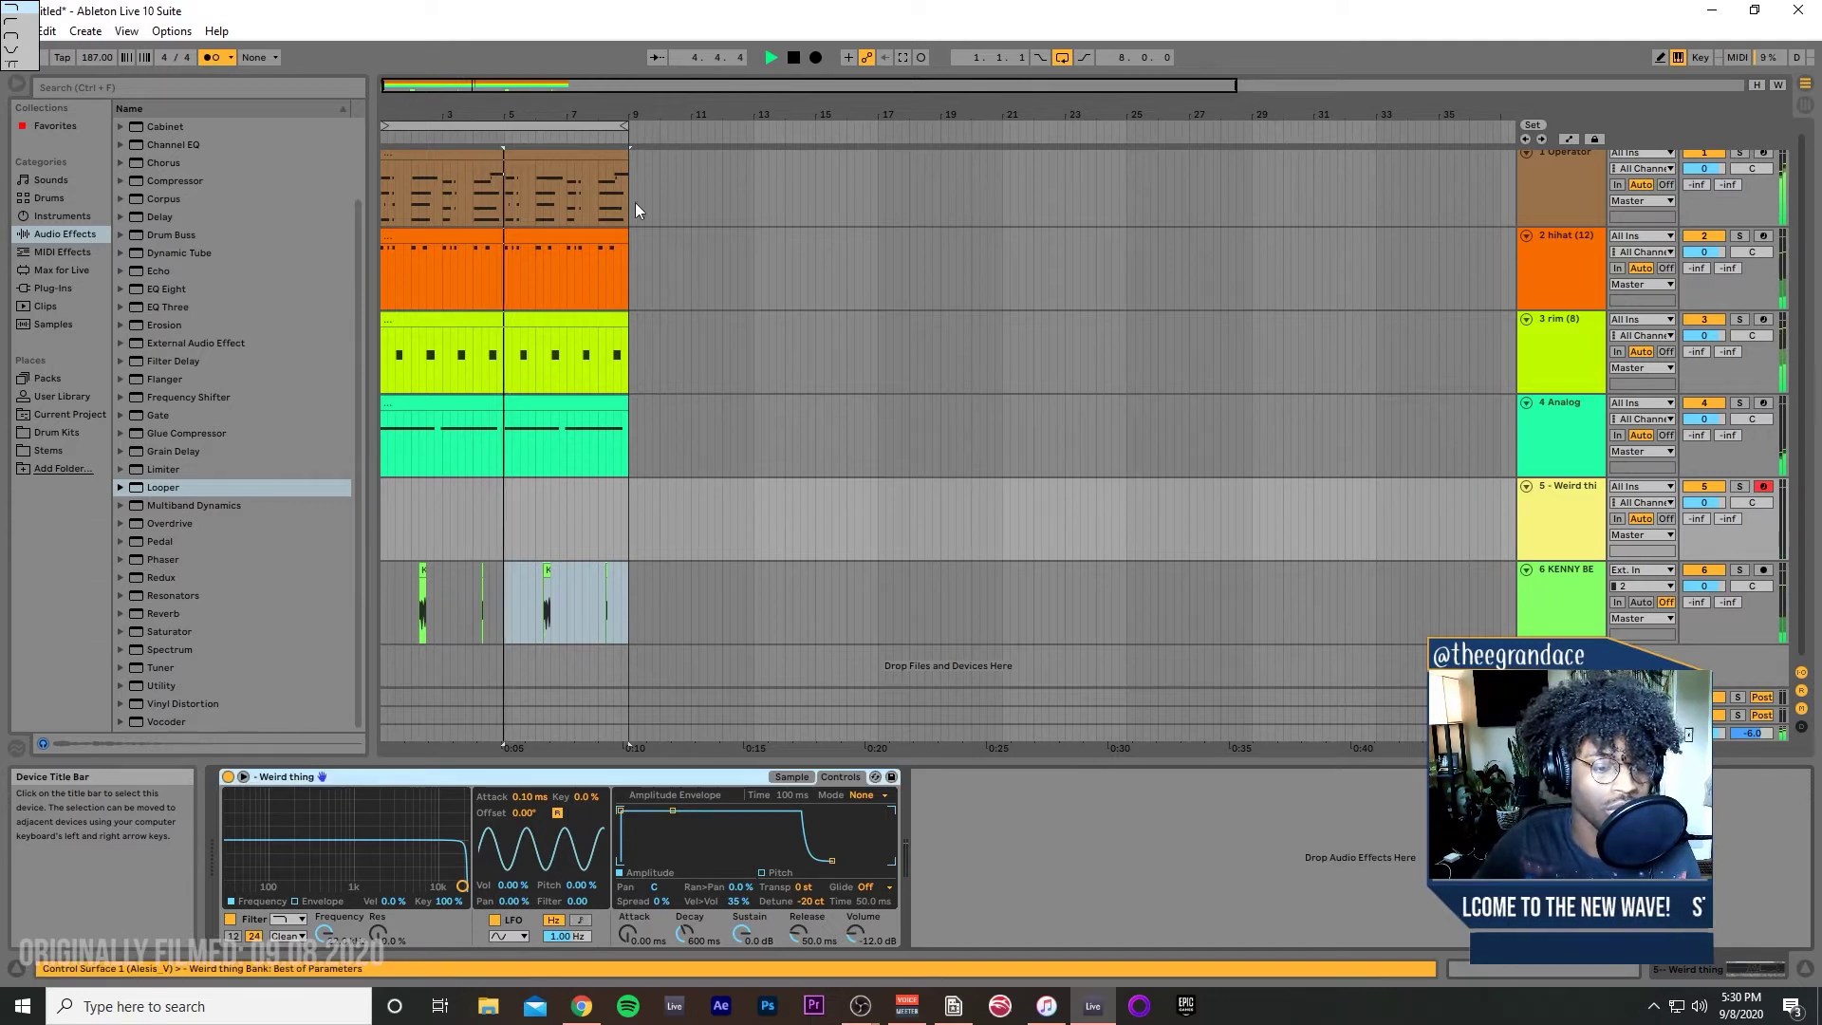
# Step: Add the Beat Repeat audio effect to the Weird thing track and set its interval to 1/4 and grid to 1/8
pyautogui.scroll(2, 230, 254)
pyautogui.moveTo(178, 184); pyautogui.dragTo(1170, 875)
pyautogui.moveTo(919, 854); pyautogui.dragTo(918, 901)
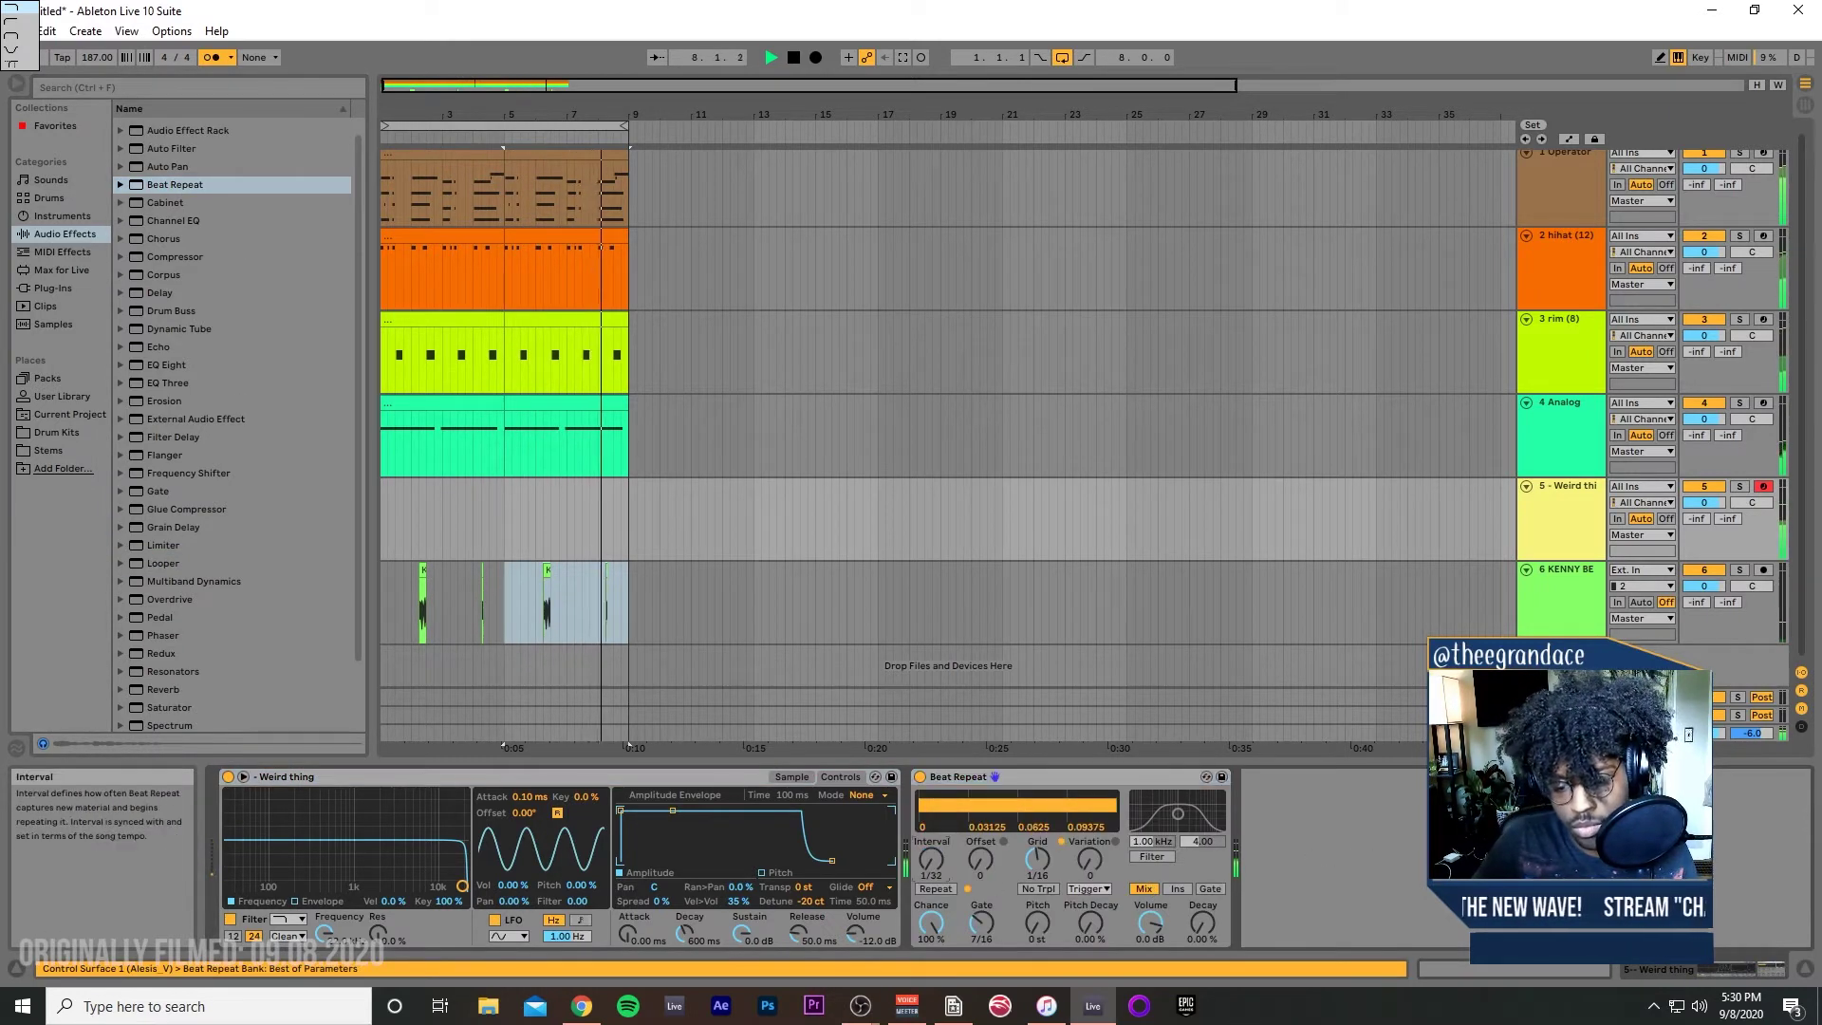
pyautogui.moveTo(1037, 859); pyautogui.dragTo(1037, 877)
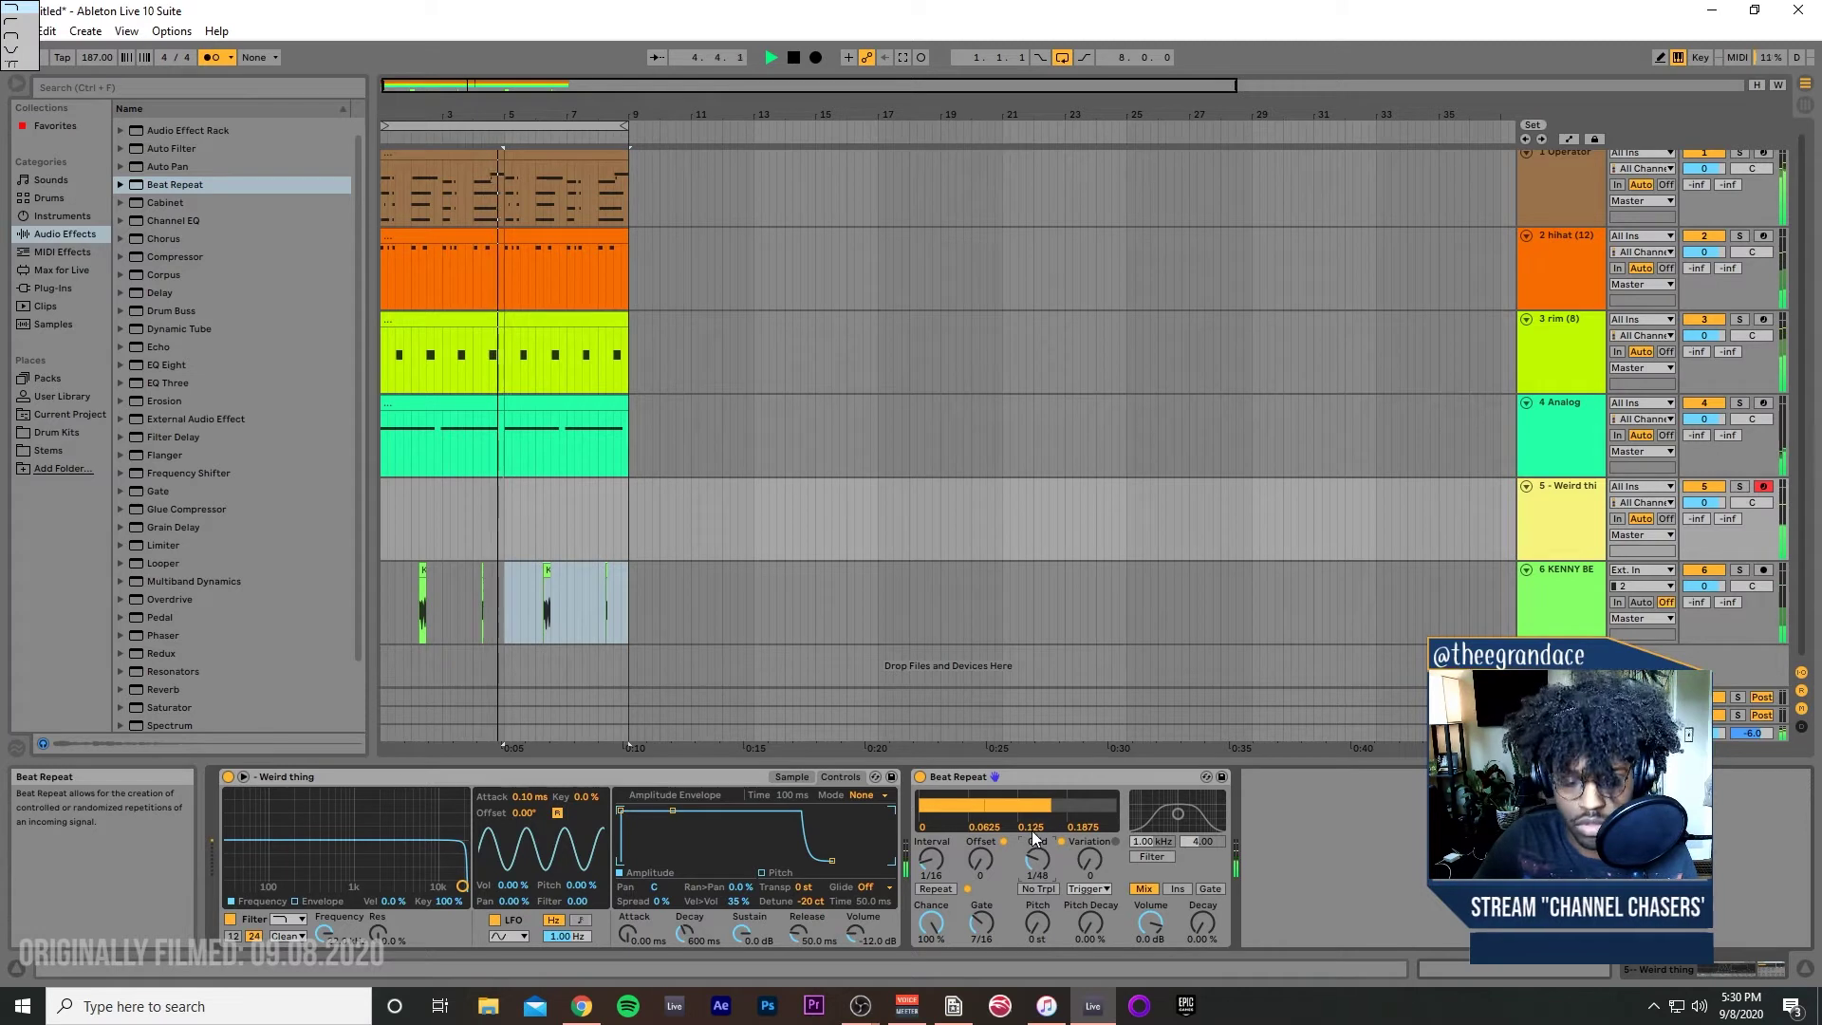
pyautogui.press('x')
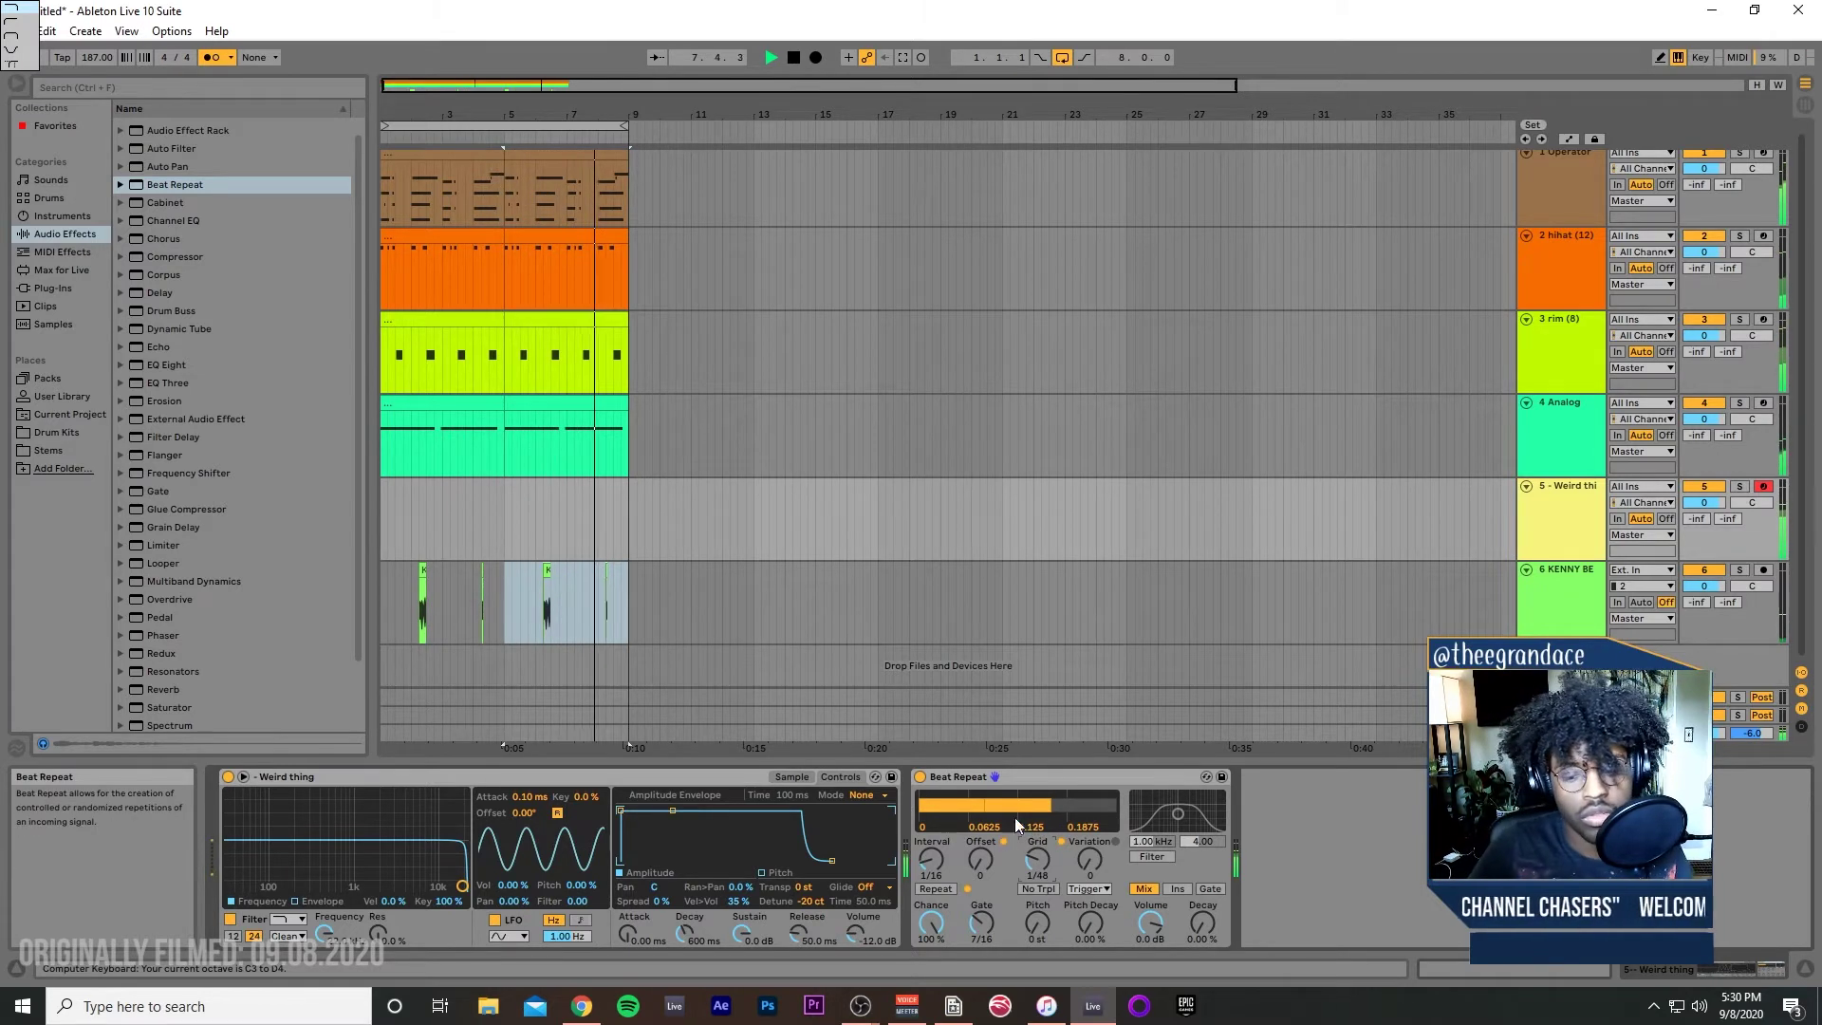
pyautogui.moveTo(931, 859)
pyautogui.mouseDown()
pyautogui.moveTo(931, 797)
pyautogui.moveTo(931, 826)
pyautogui.mouseUp()
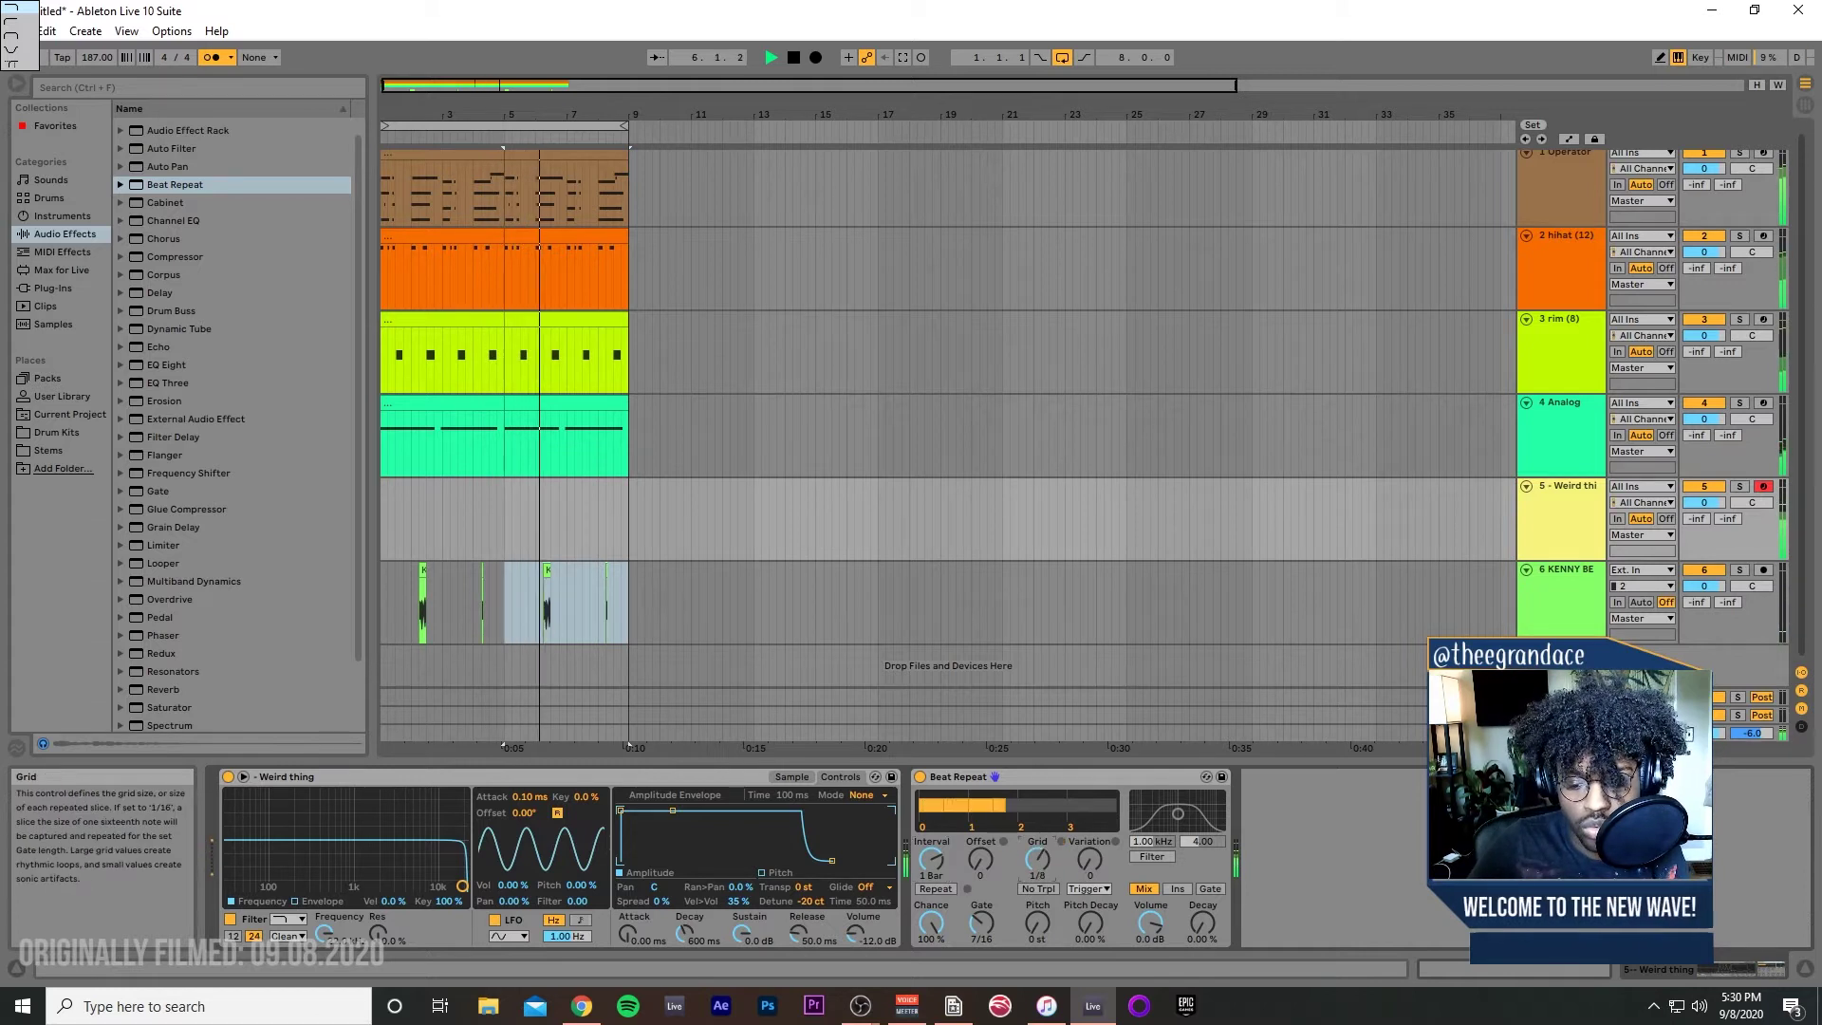
pyautogui.moveTo(932, 860); pyautogui.dragTo(932, 883)
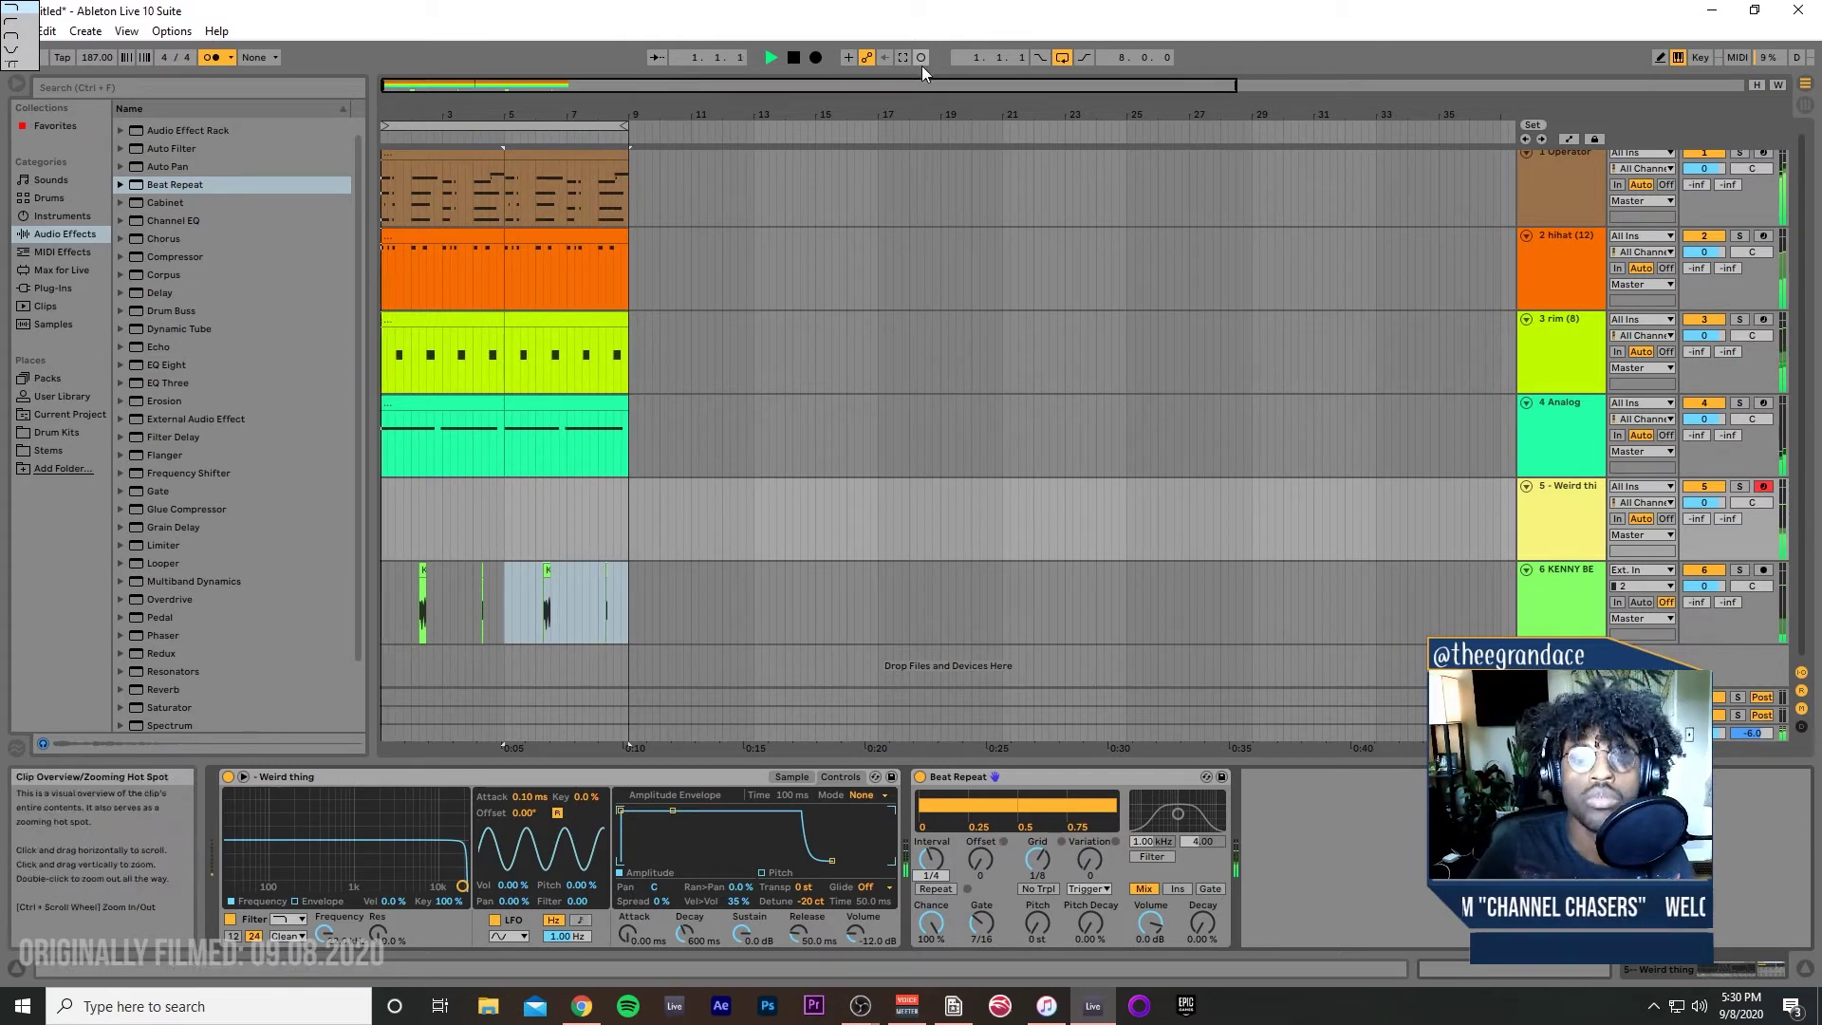
# Step: Capture the played MIDI as a clip on the Weird thing track and move its third D3 note to start at 51.1
pyautogui.hotkey('ctrl', 'z')
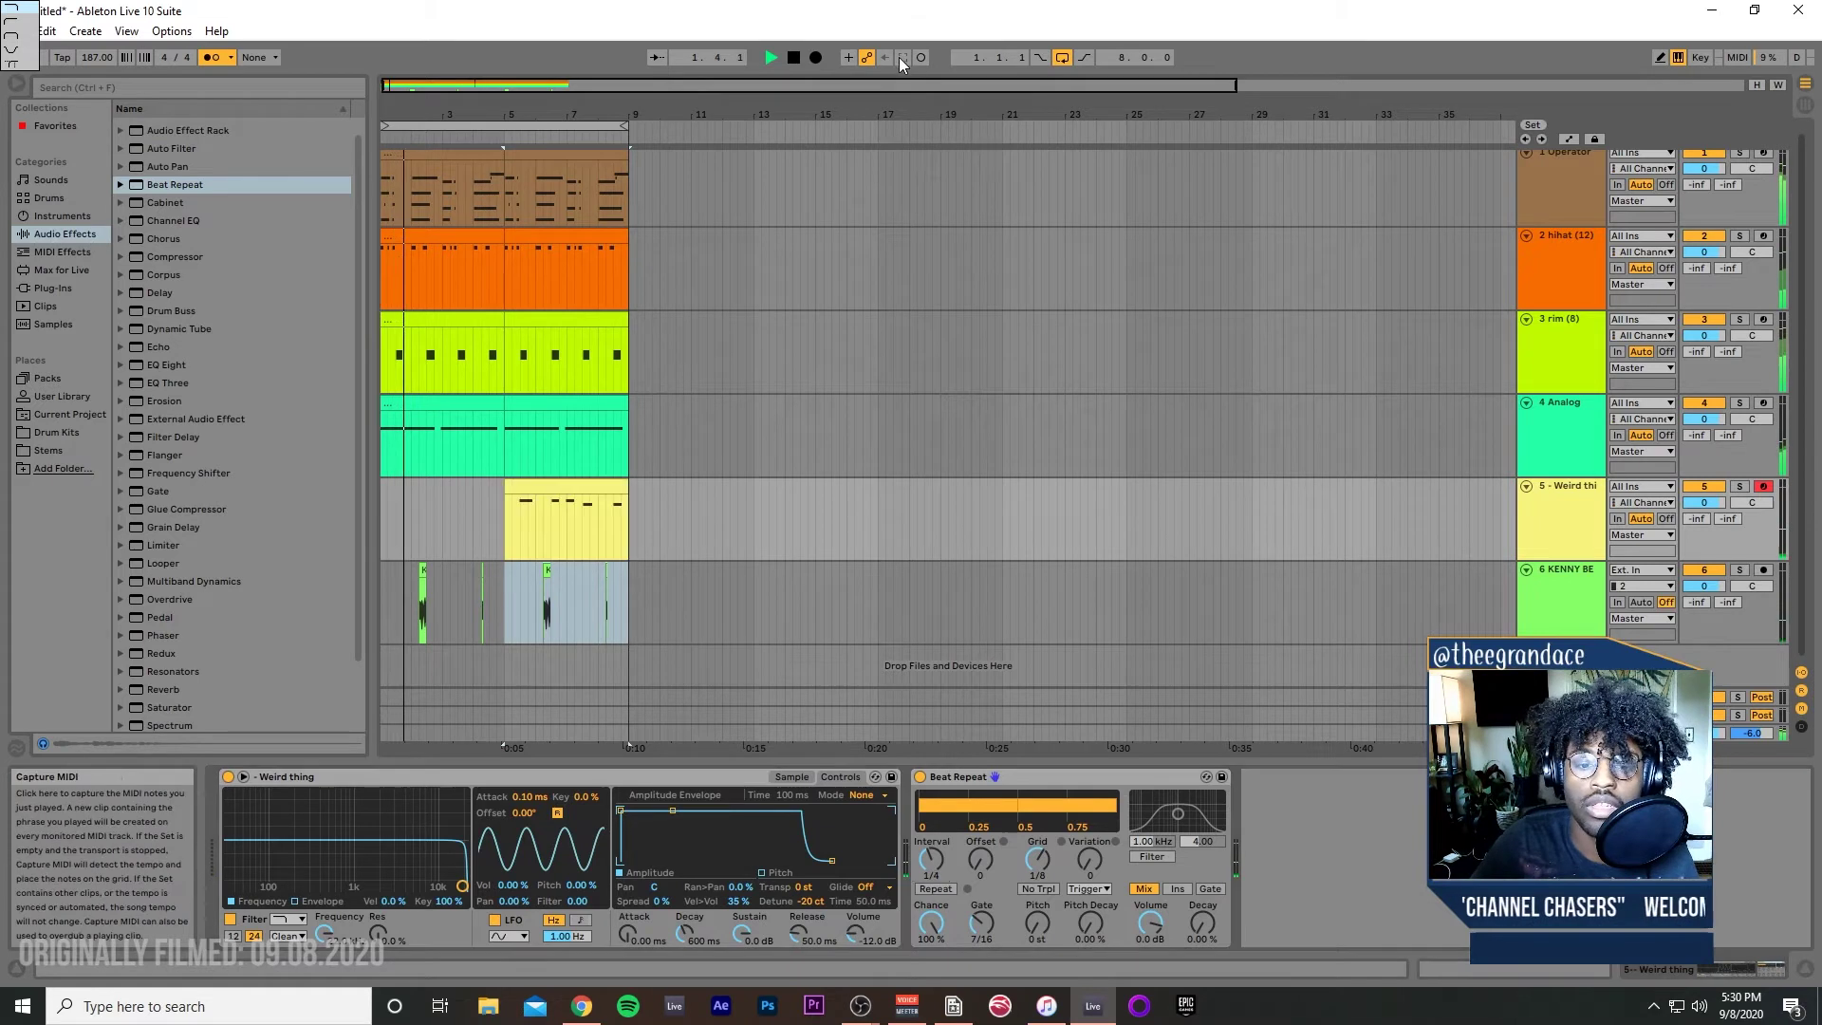
pyautogui.doubleClick(534, 487)
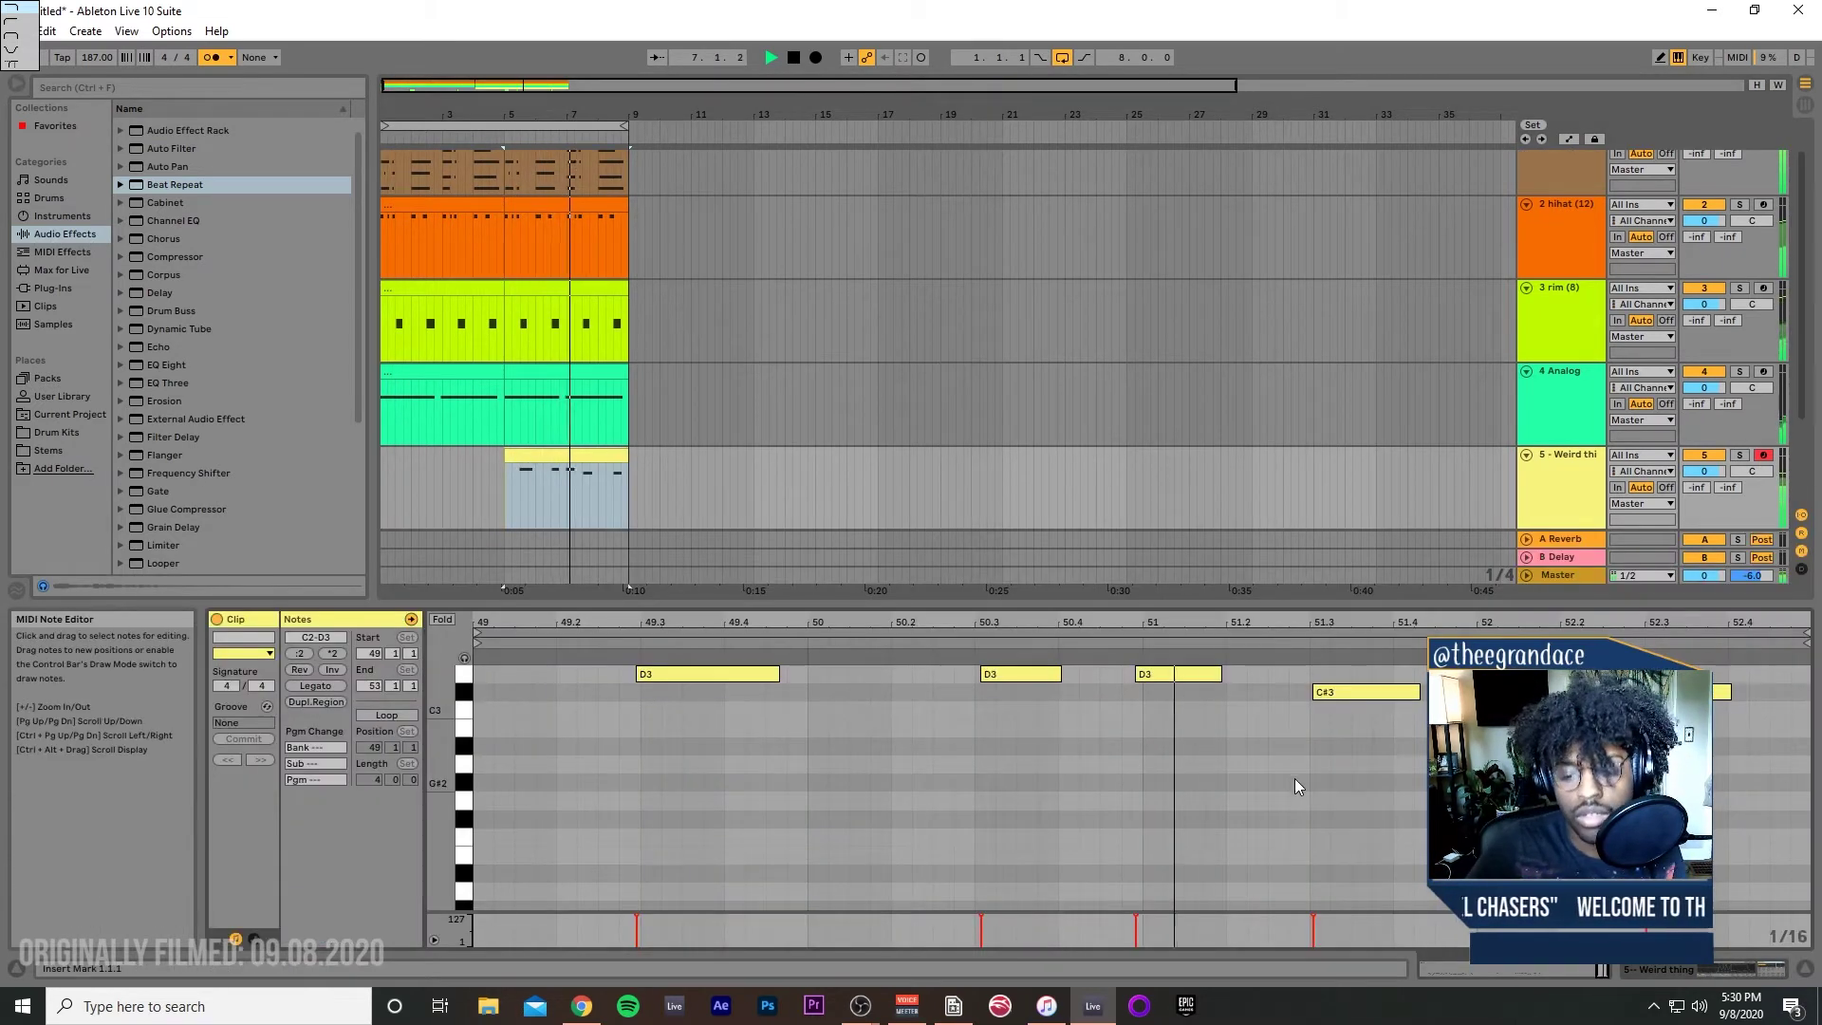
pyautogui.moveTo(1181, 674); pyautogui.dragTo(1189, 674)
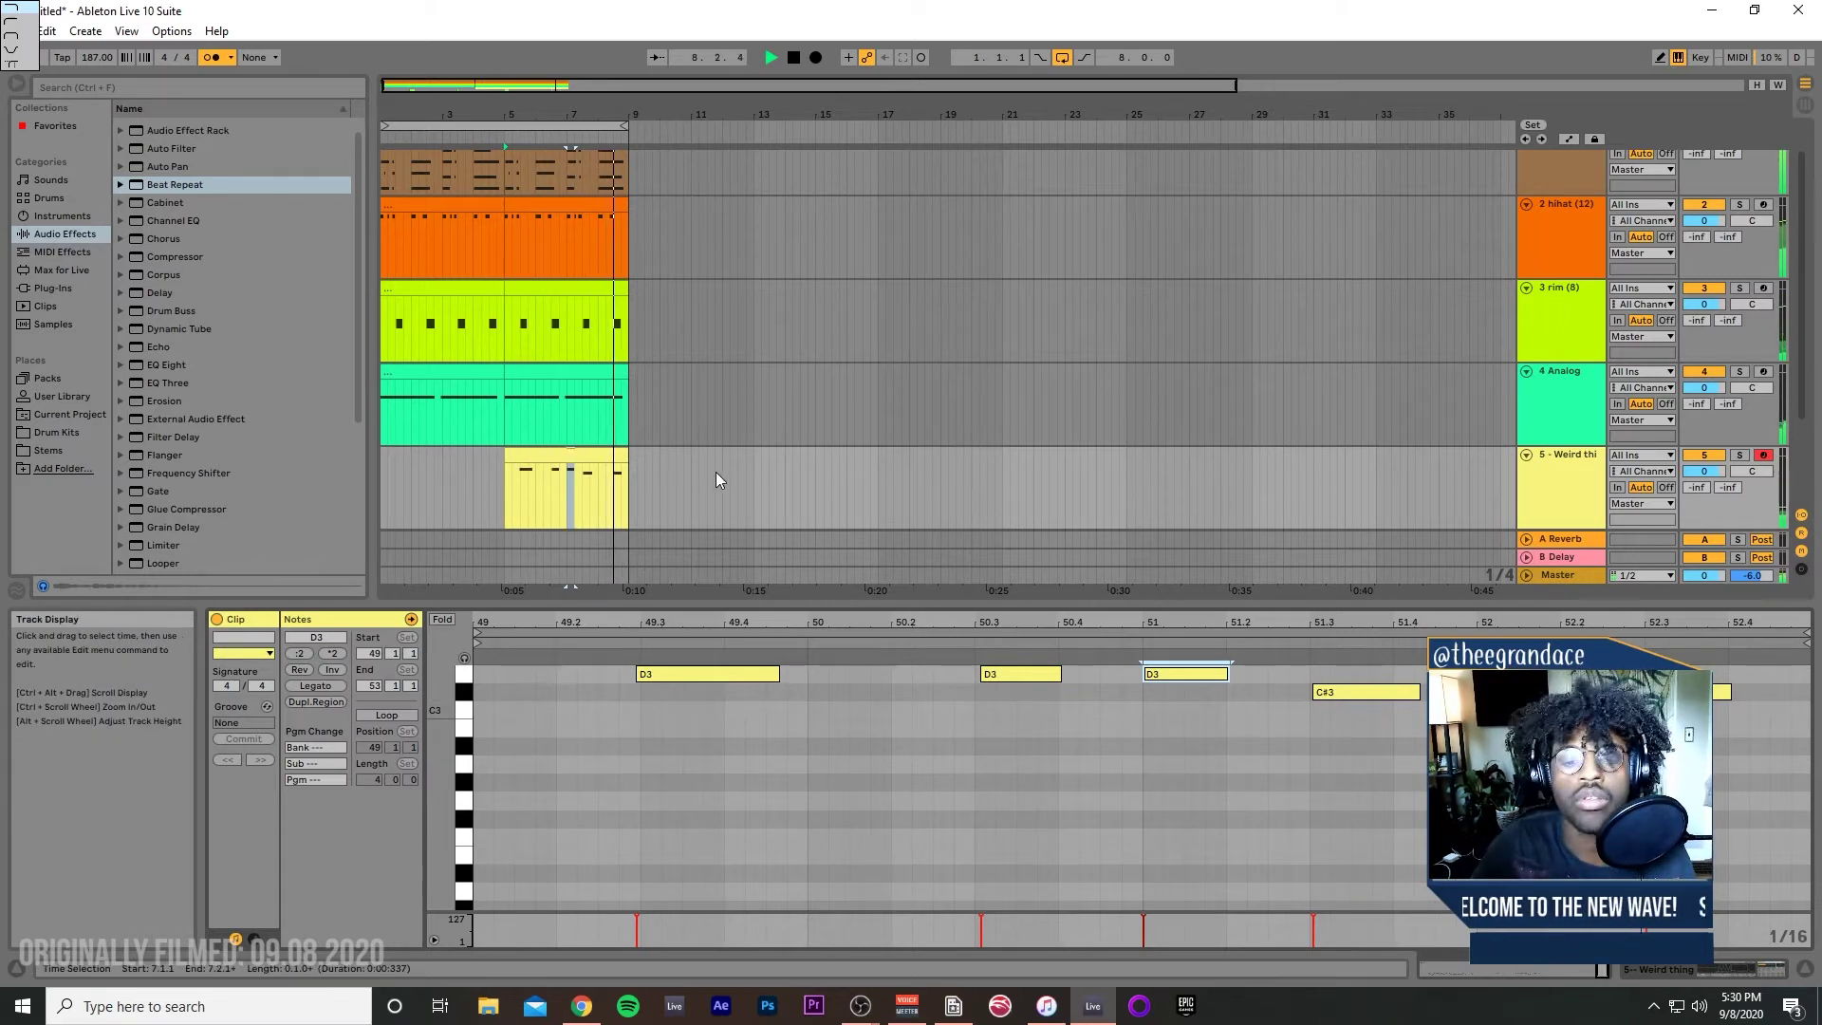
# Step: Copy the Weird thing clip from bar 5 to bar 1 so the part fills all eight bars
pyautogui.click(507, 479)
pyautogui.click(380, 459)
pyautogui.hotkey('ctrl', 'v')
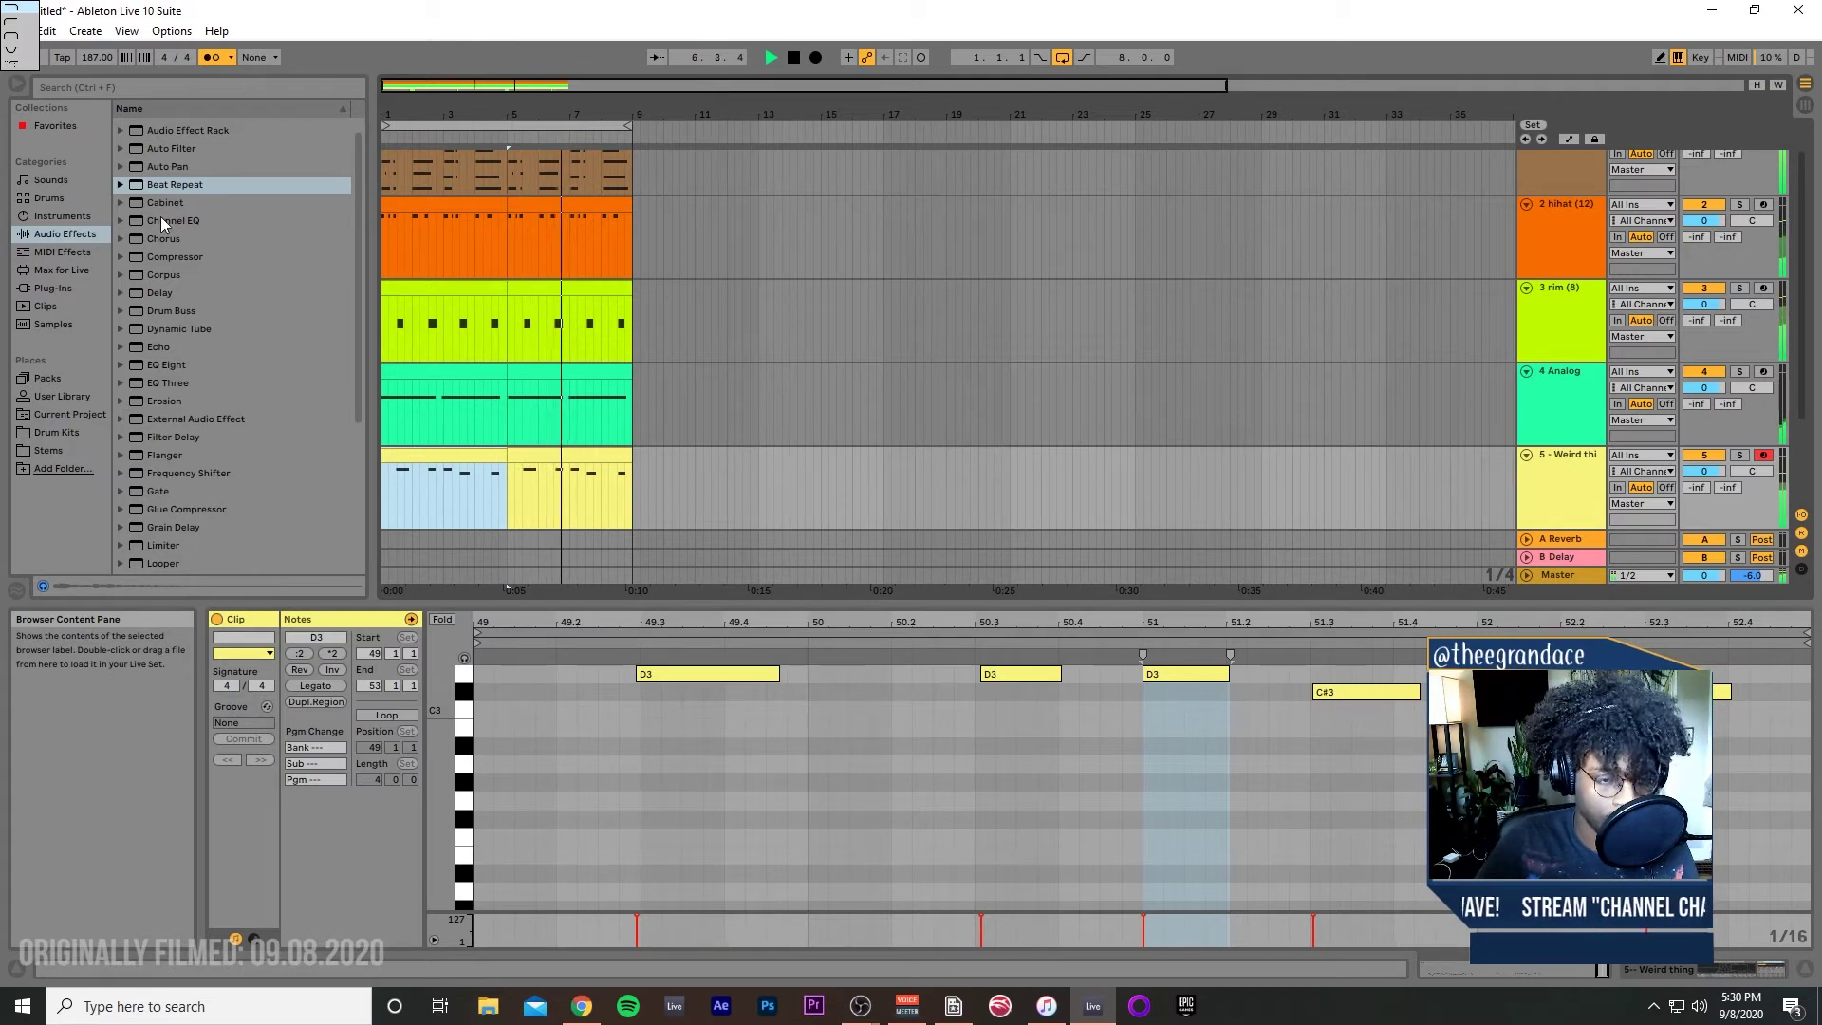
# Step: Add EQ Eight to the Kenny Beats percussion track and set the Weird thing track's volume to -2.6 dB
pyautogui.click(188, 357)
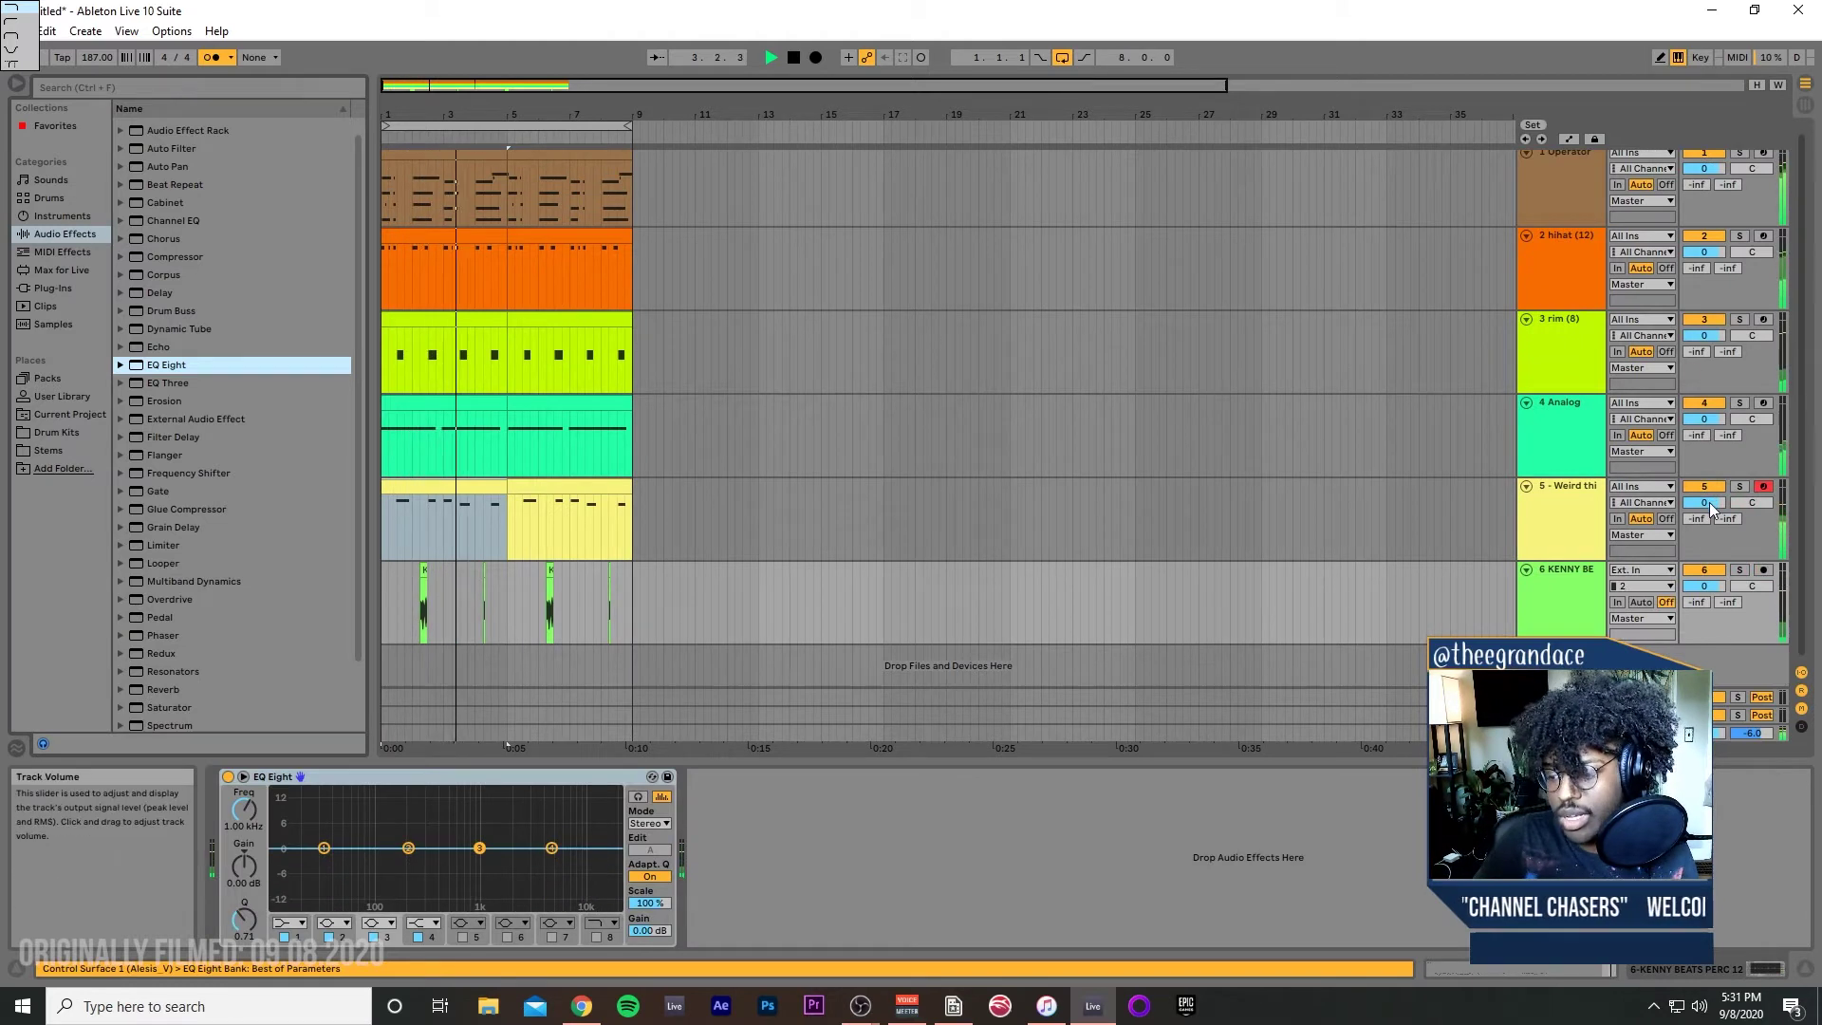
pyautogui.moveTo(1712, 509); pyautogui.dragTo(1712, 517)
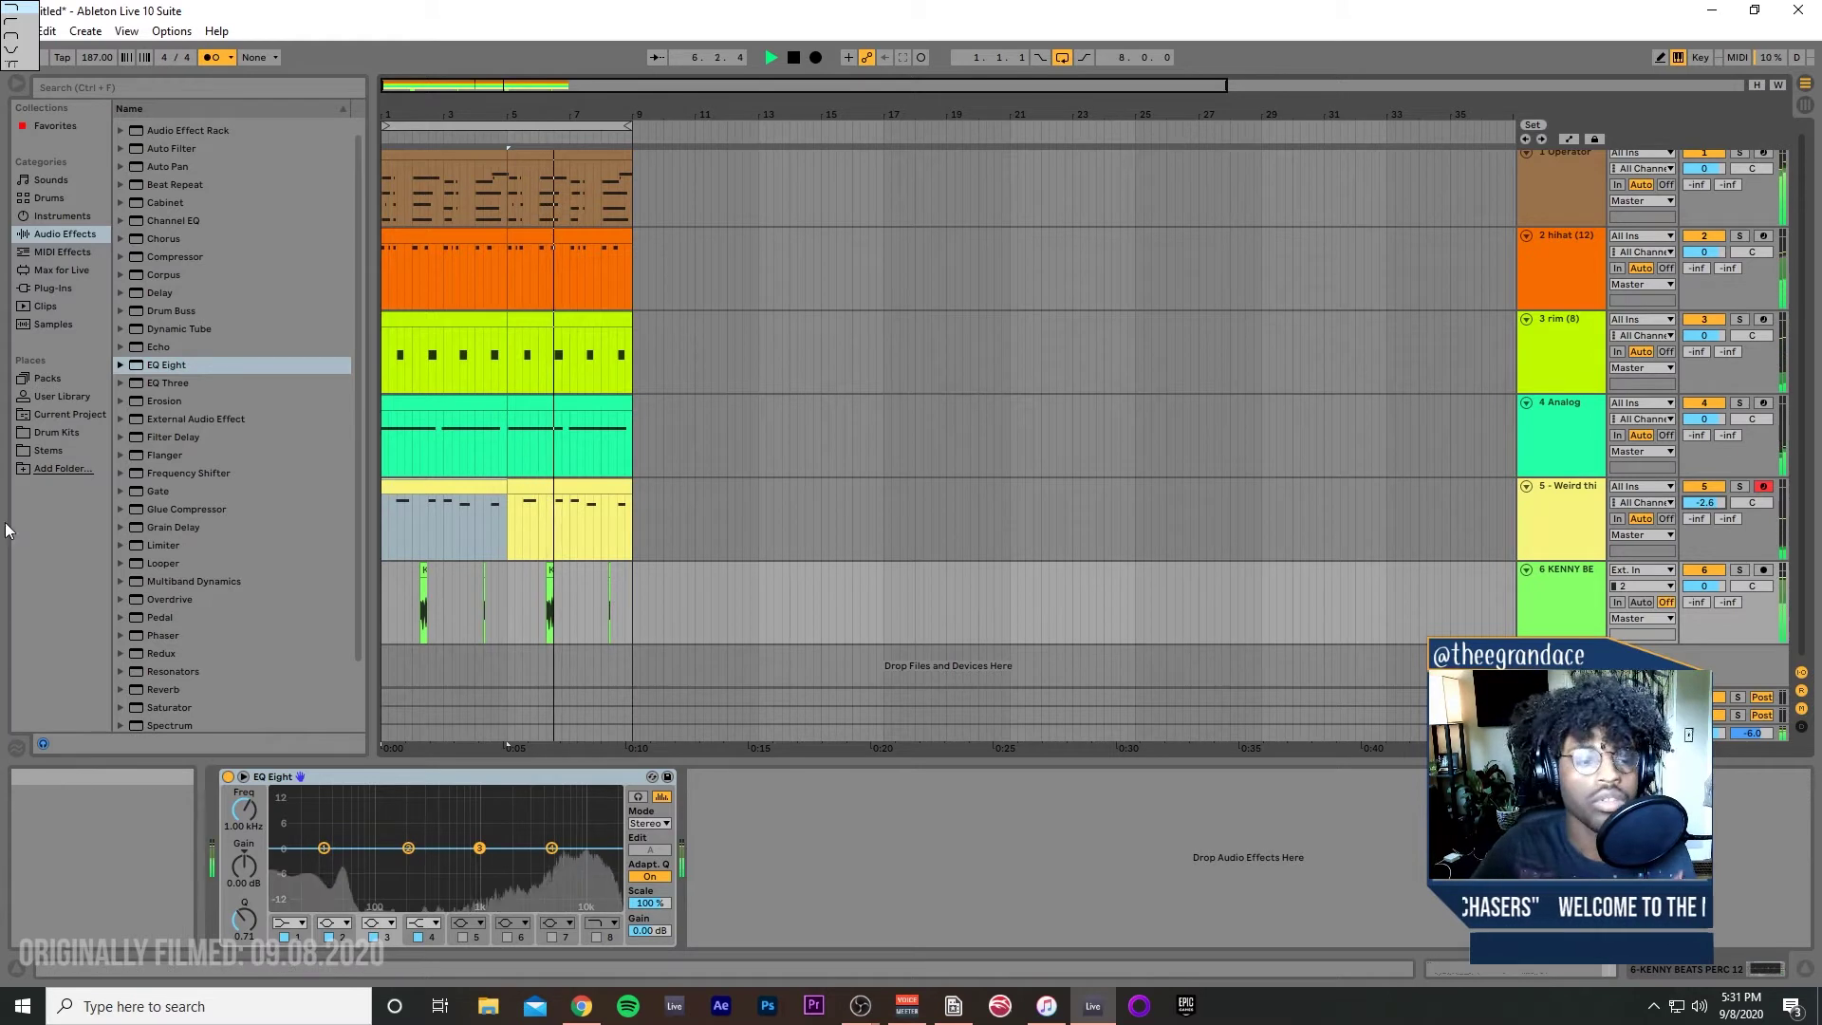
# Step: Return to the Drum Kits, close the Wondagurl kit's FX folder and look through its Kicks and Claps folders
pyautogui.click(27, 287)
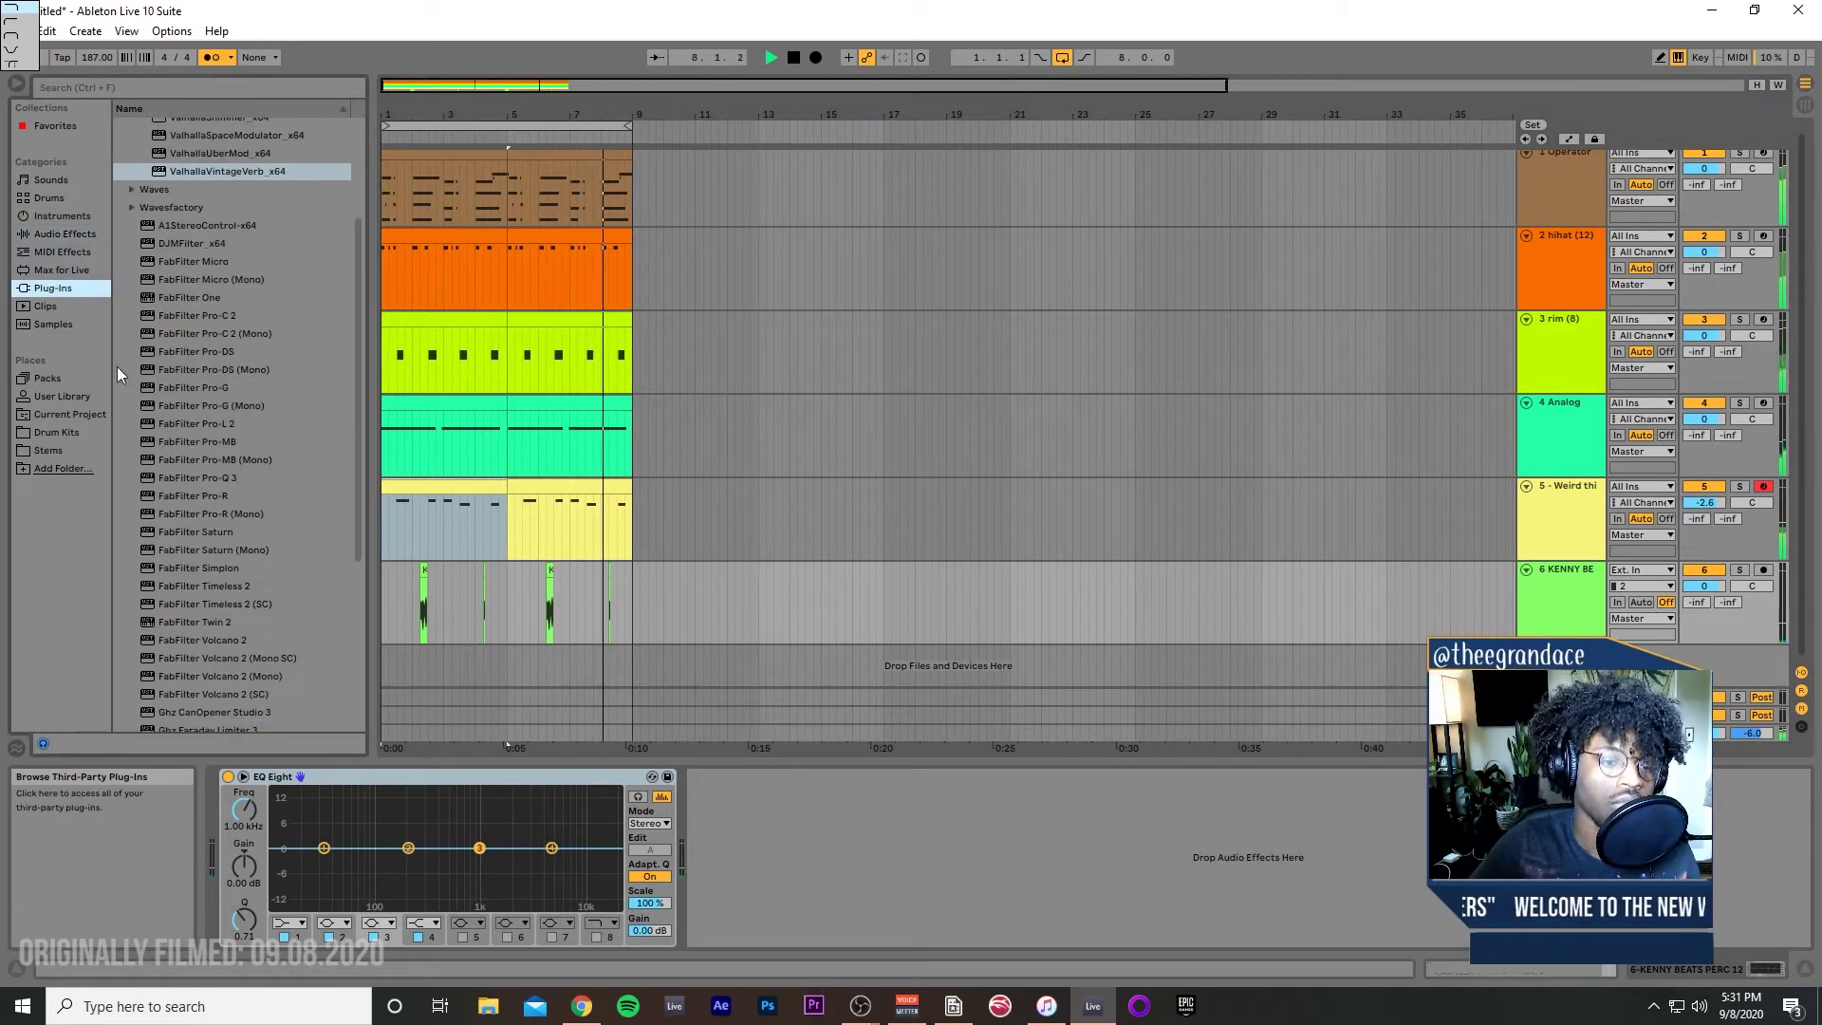
pyautogui.click(74, 433)
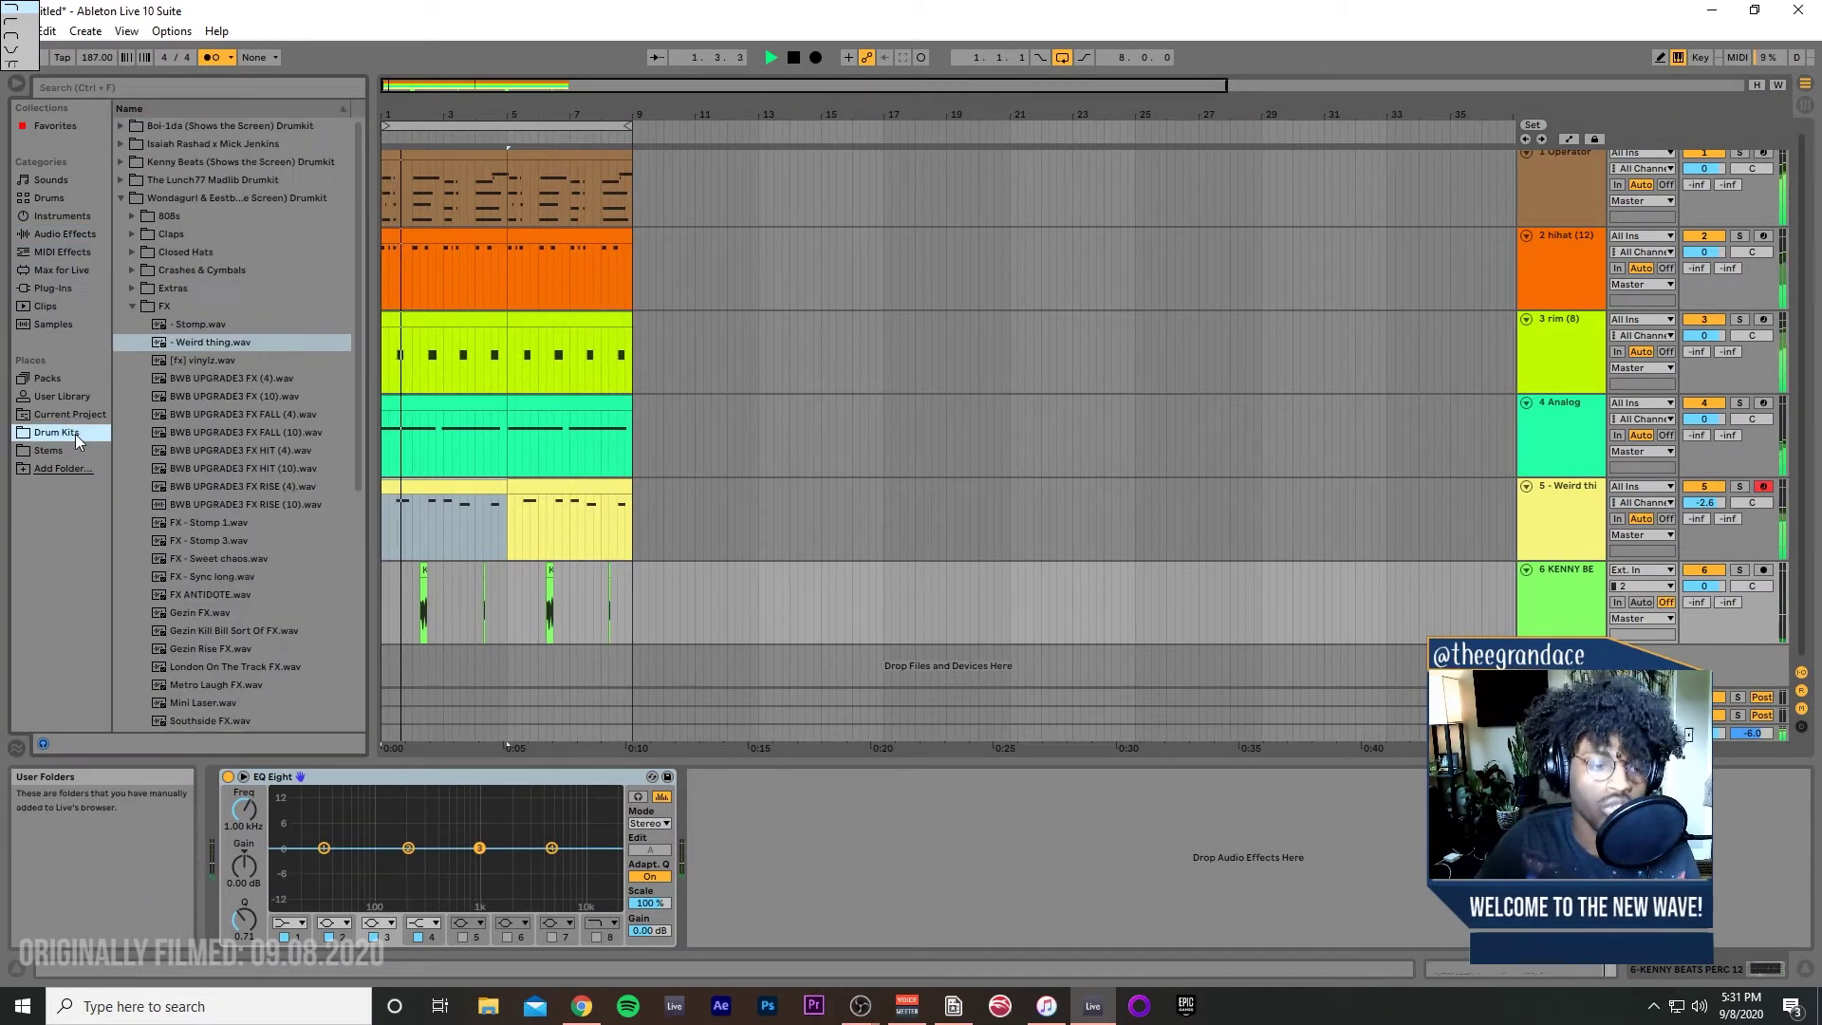
pyautogui.click(133, 304)
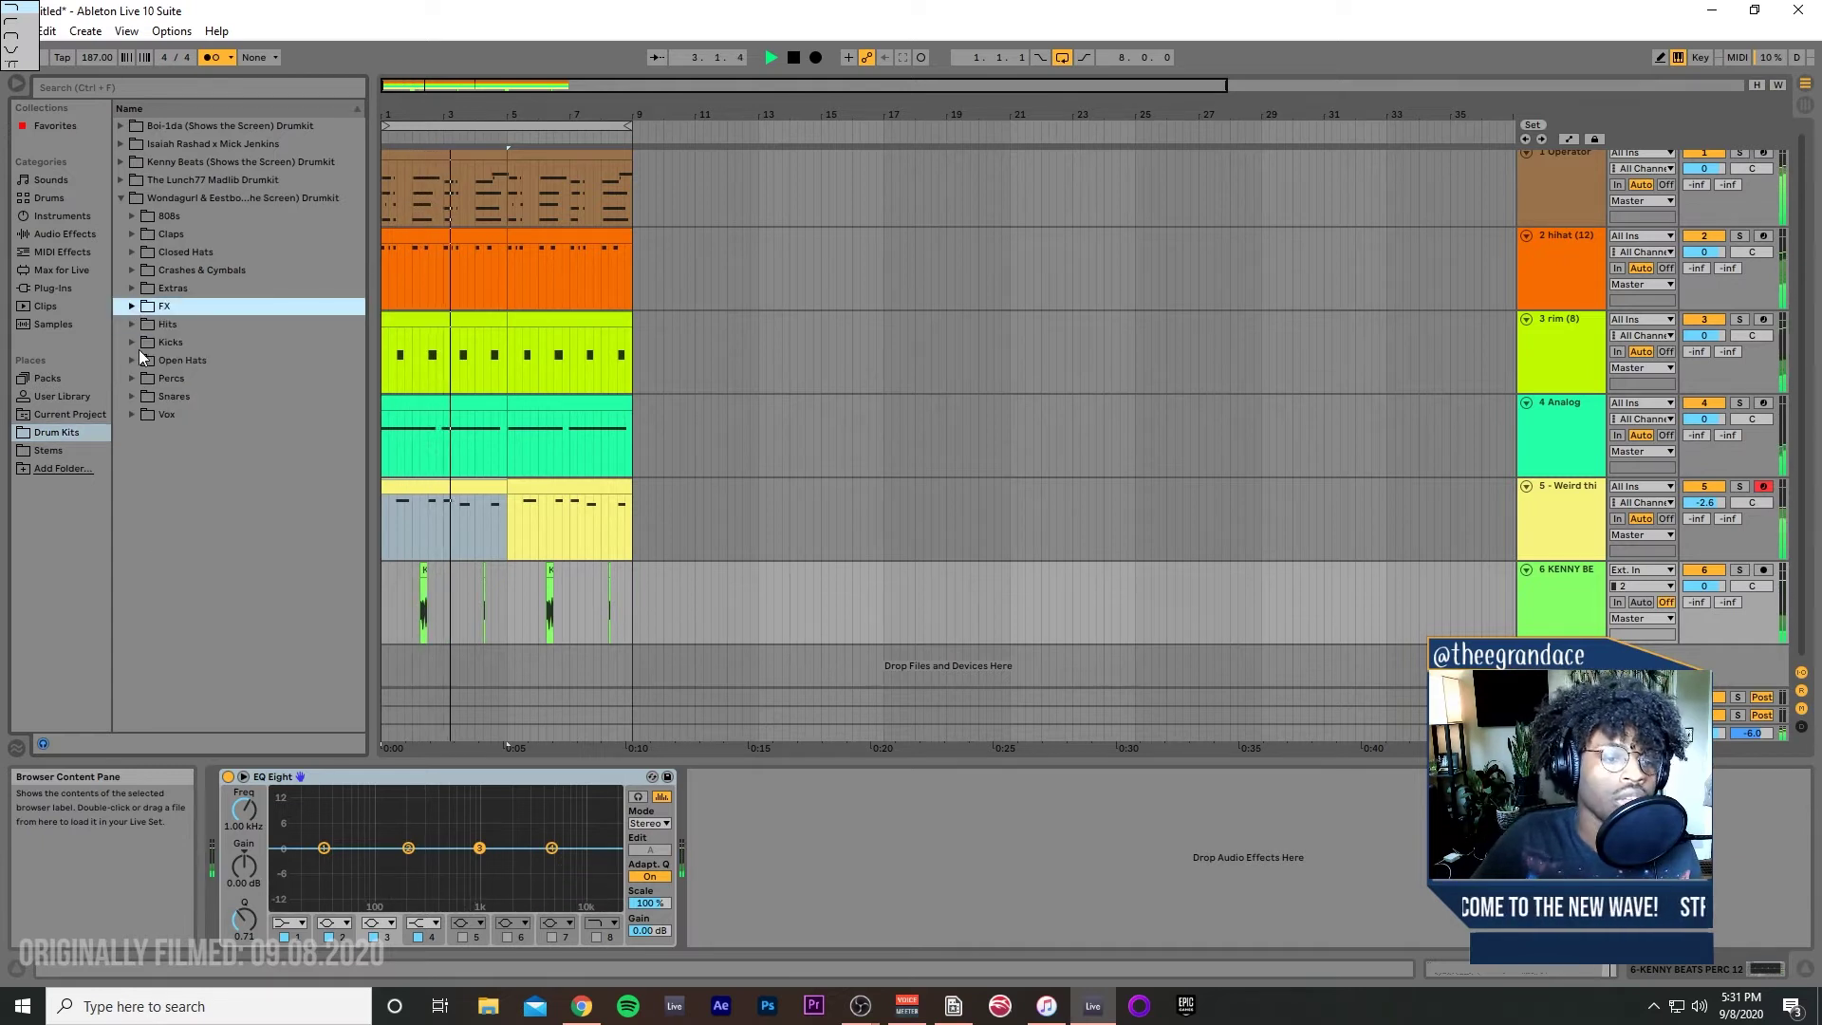
pyautogui.click(134, 344)
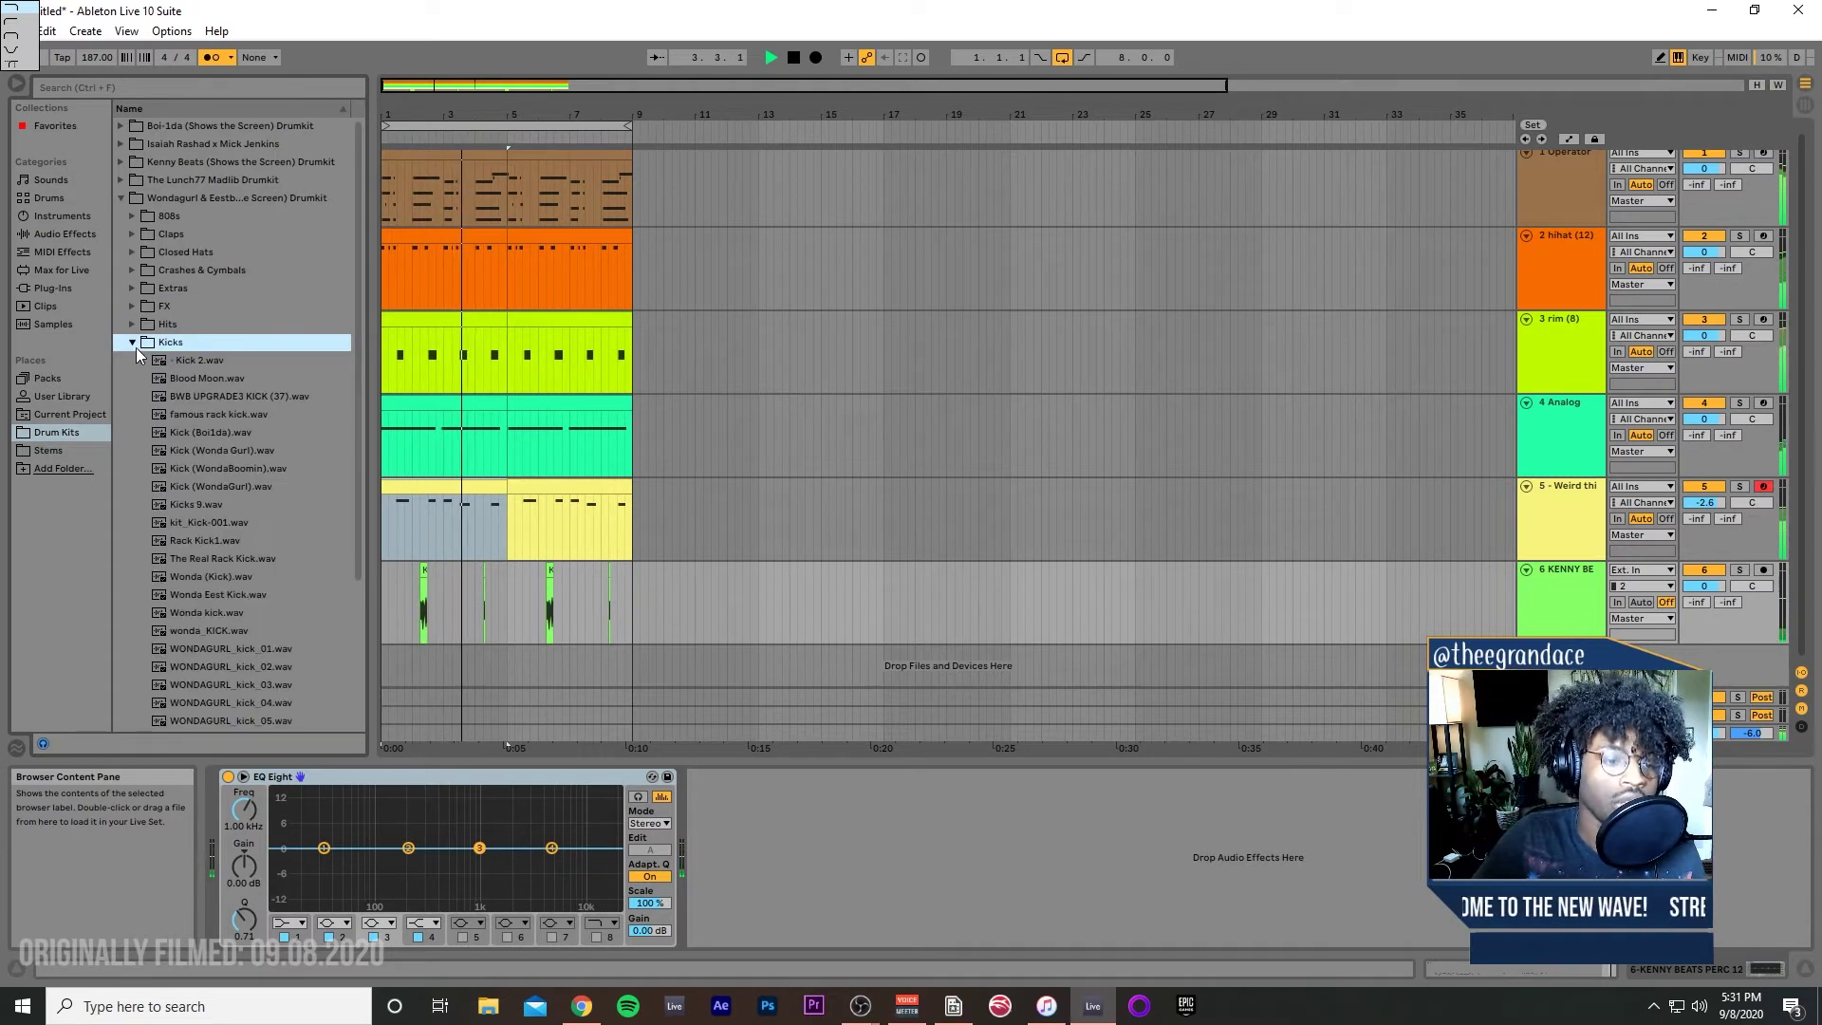
pyautogui.click(134, 236)
pyautogui.click(199, 339)
pyautogui.press('Down')
pyautogui.press('Down')
pyautogui.press('Left')
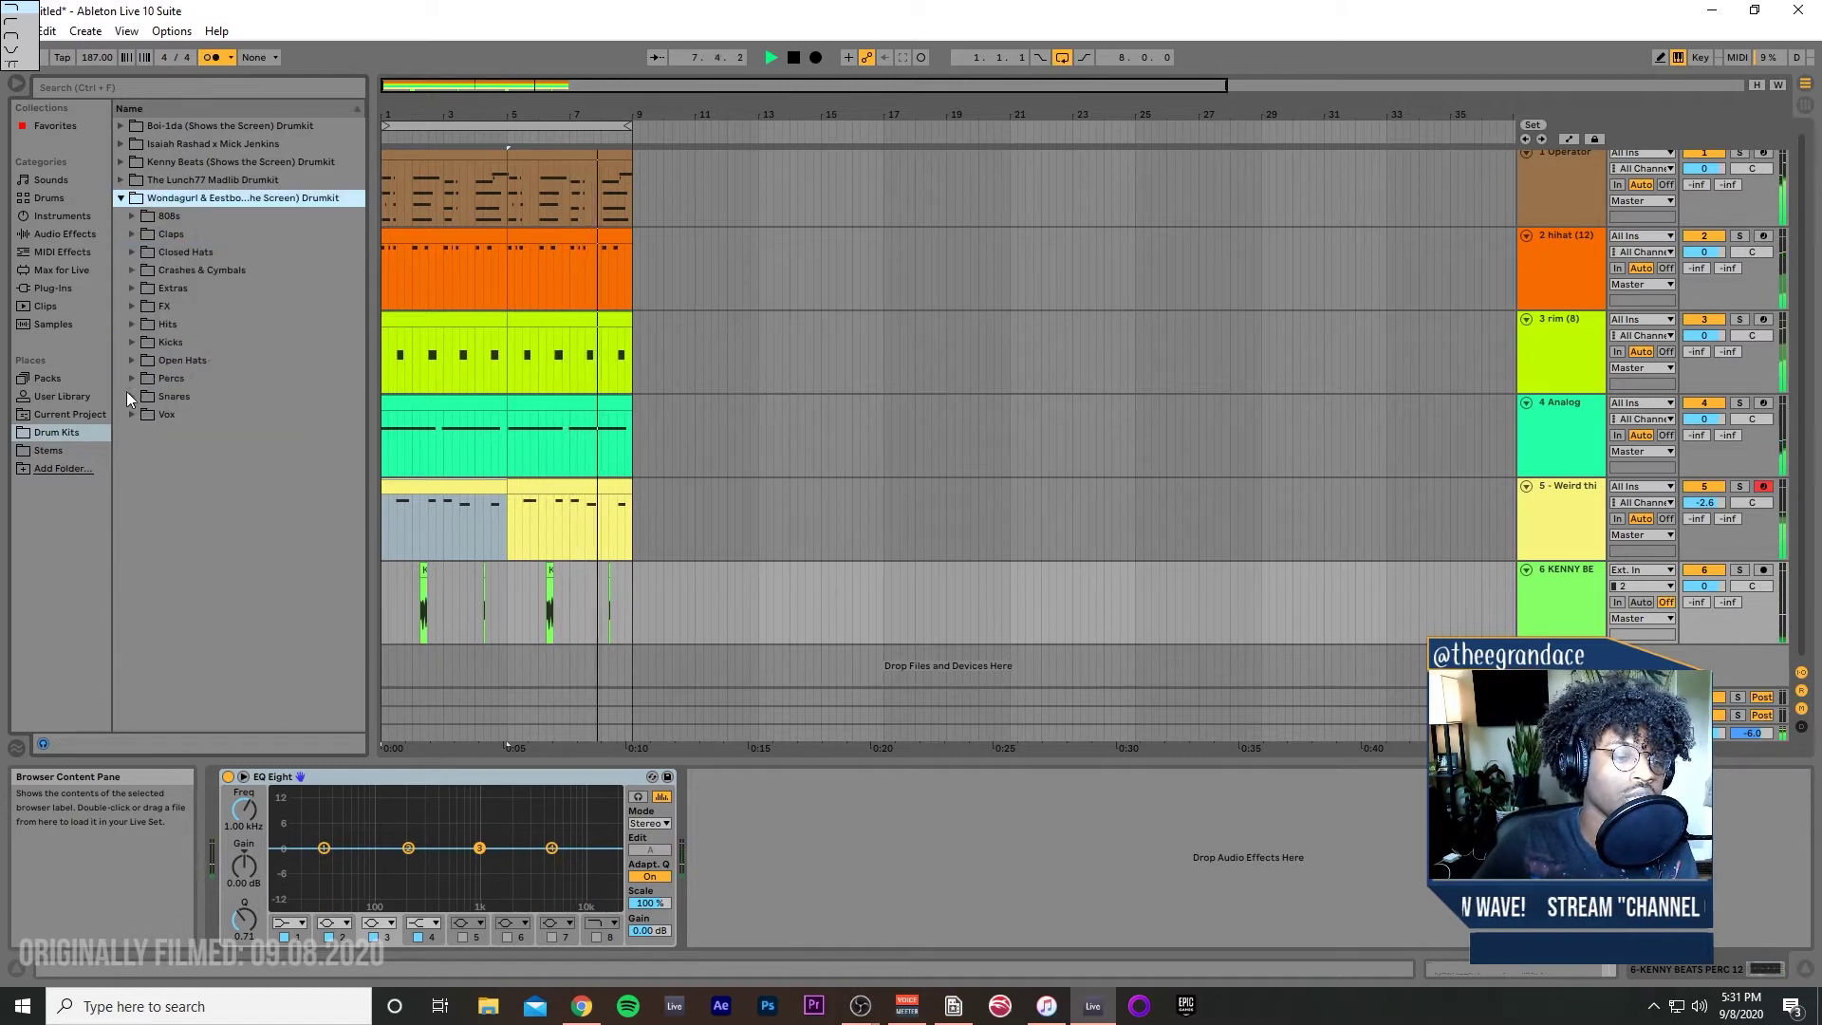
# Step: Expand the Snares folder of the Wondagurl drumkit and audition its samples down to "YoungChop Snr7.wav"
pyautogui.click(129, 395)
pyautogui.press('Down')
pyautogui.press('Down')
pyautogui.press('Down')
pyautogui.press('Down')
pyautogui.press('Down')
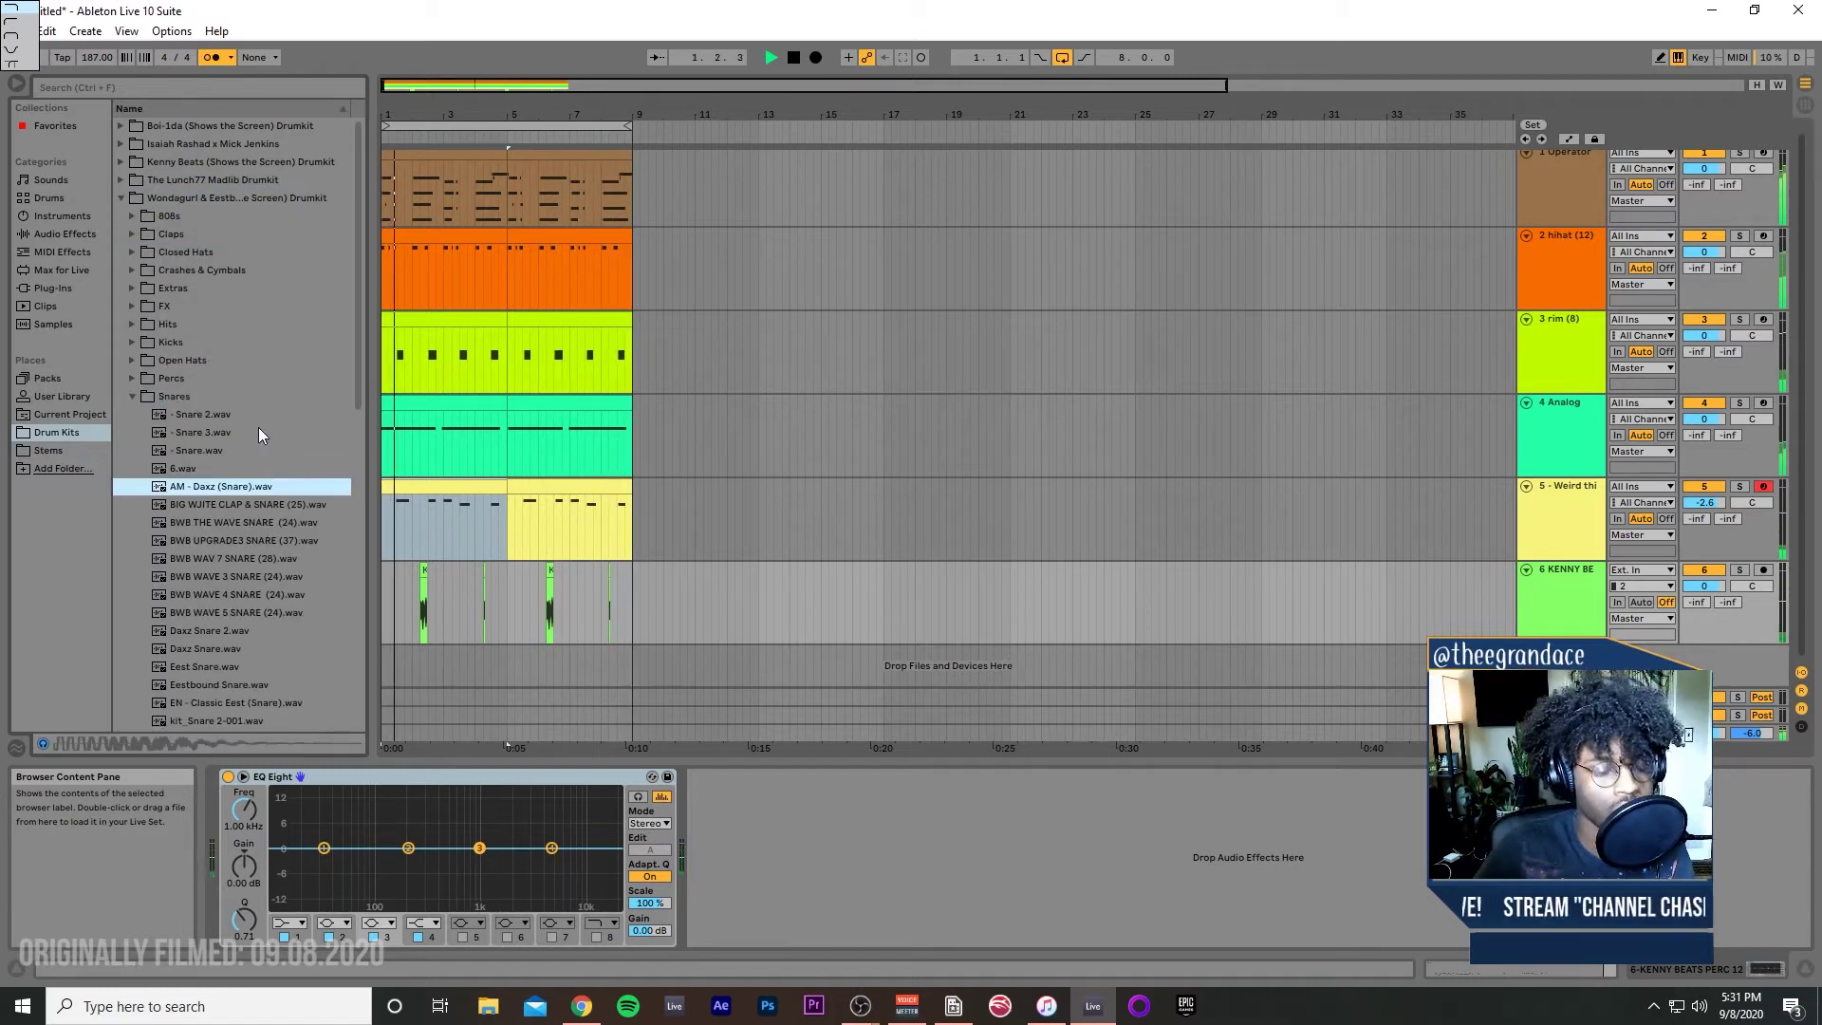
pyautogui.press('Down')
pyautogui.press('Down')
pyautogui.press('Down')
pyautogui.press('Down')
pyautogui.press('Down')
pyautogui.press('Down')
pyautogui.press('Down')
pyautogui.press('Down')
pyautogui.press('Down')
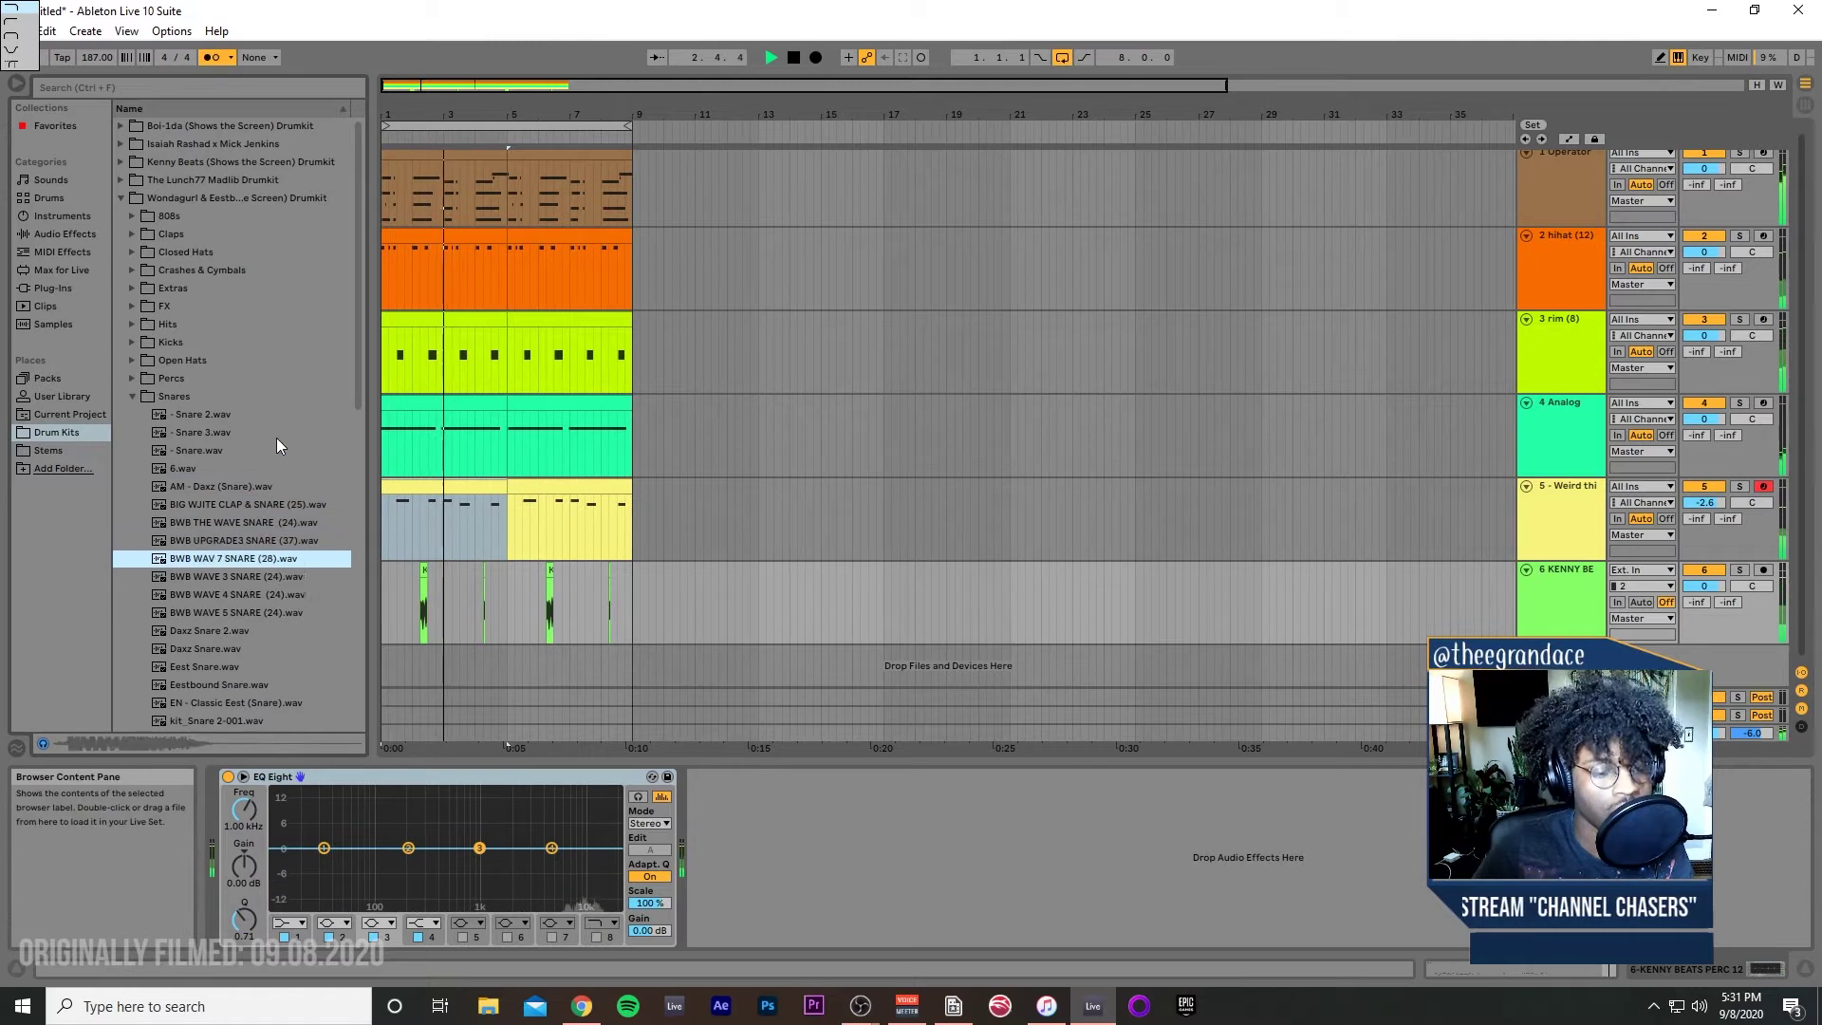
pyautogui.press('Down')
pyautogui.press('Down')
pyautogui.press('Down')
pyautogui.press('Down')
pyautogui.press('Down')
pyautogui.press('Down')
pyautogui.press('Down')
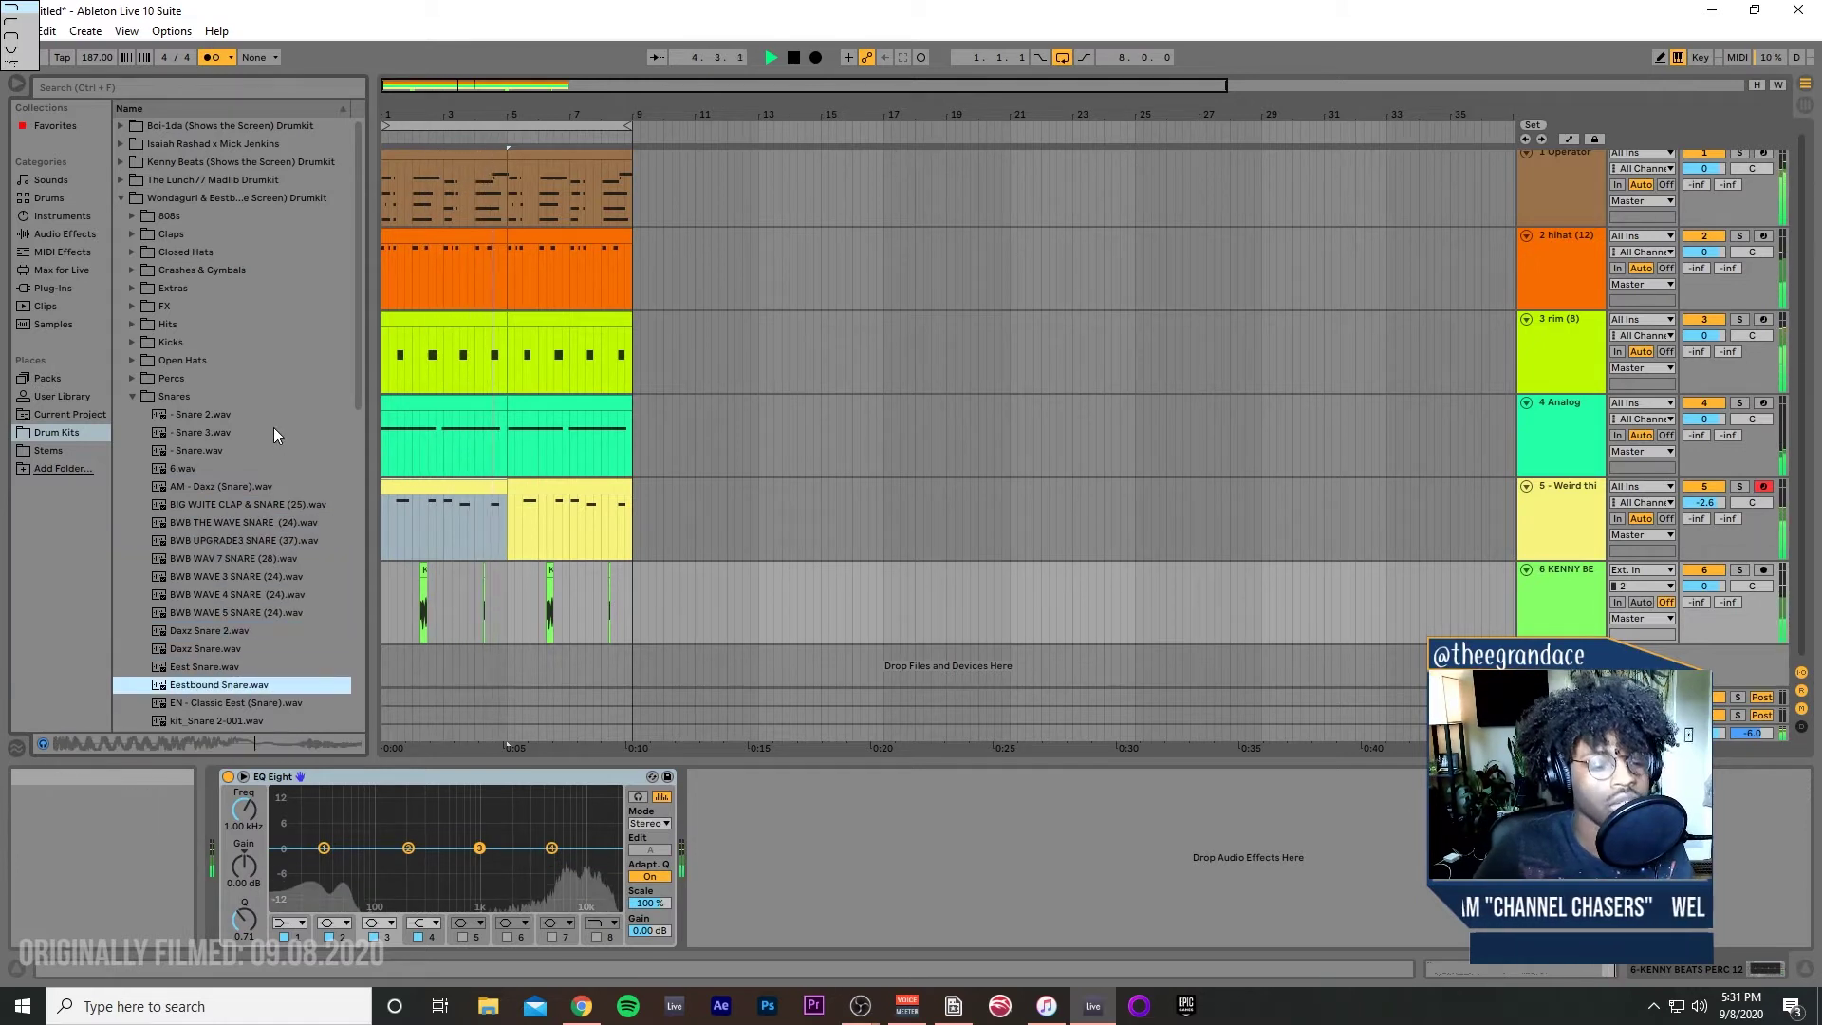
pyautogui.press('Down')
pyautogui.press('Down')
pyautogui.press('Down')
pyautogui.press('Down')
pyautogui.press('Down')
pyautogui.press('Down')
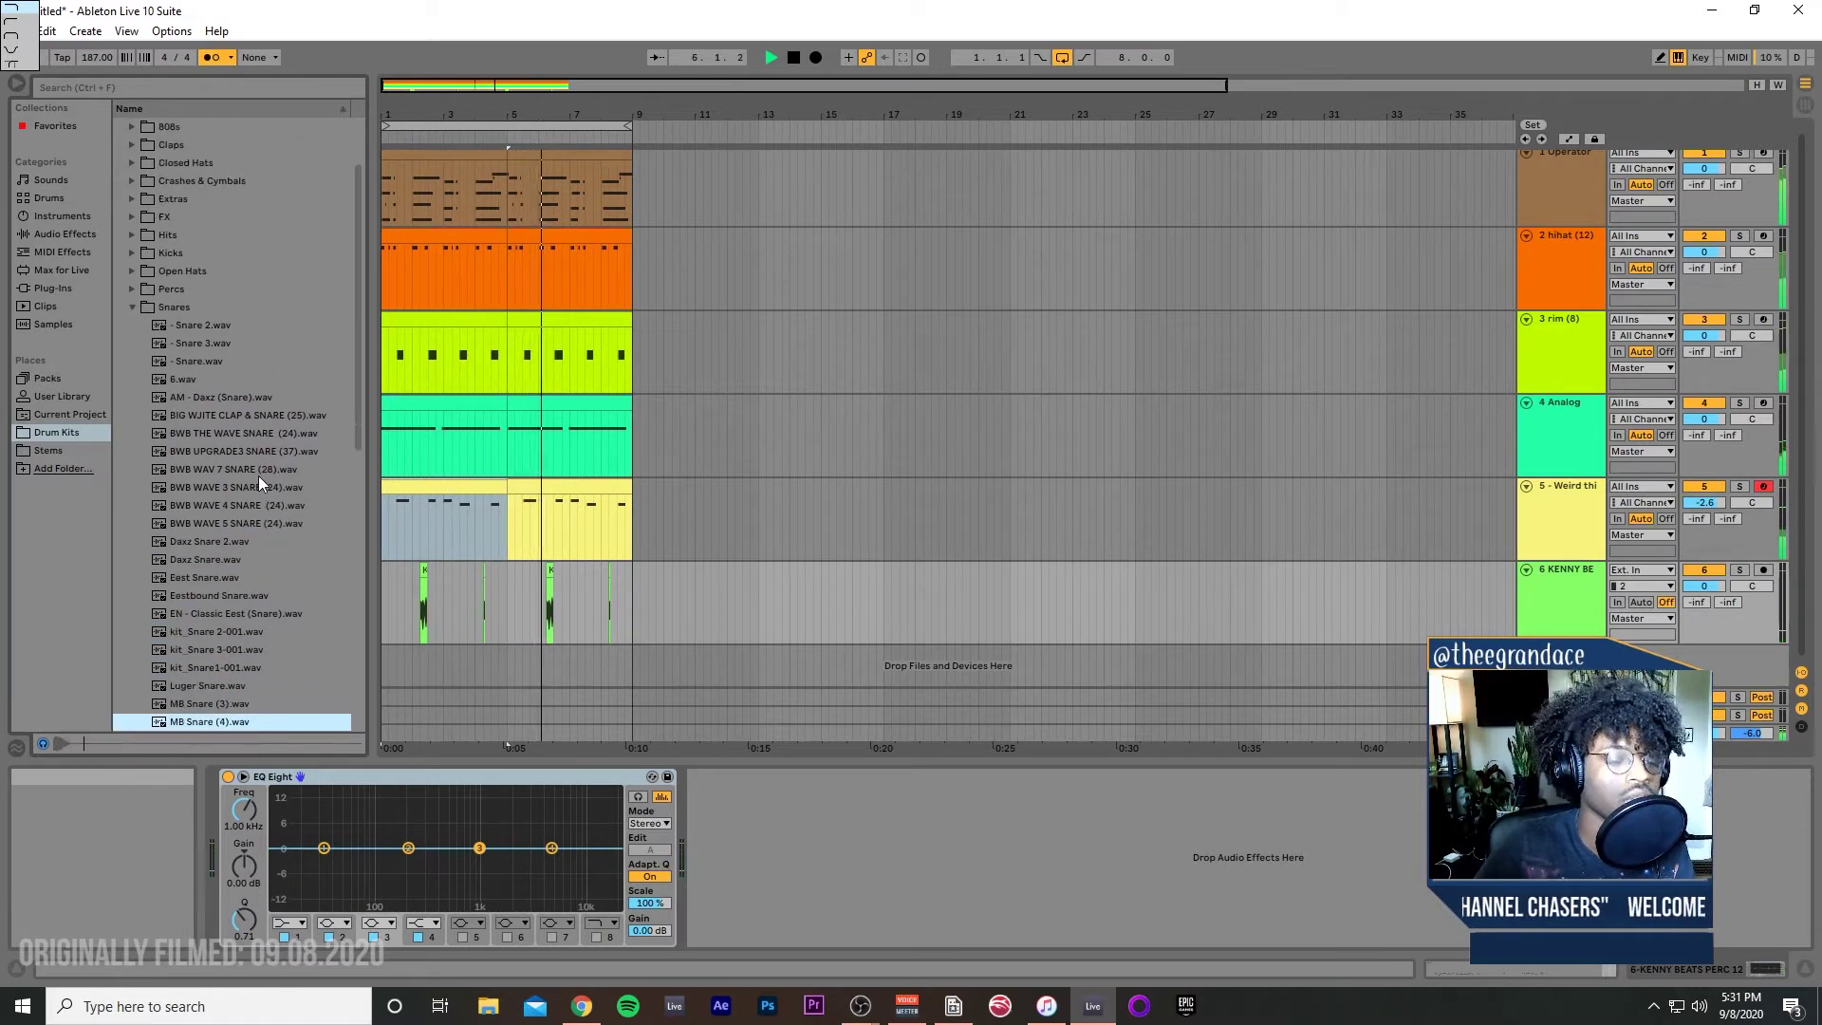
pyautogui.press('Down')
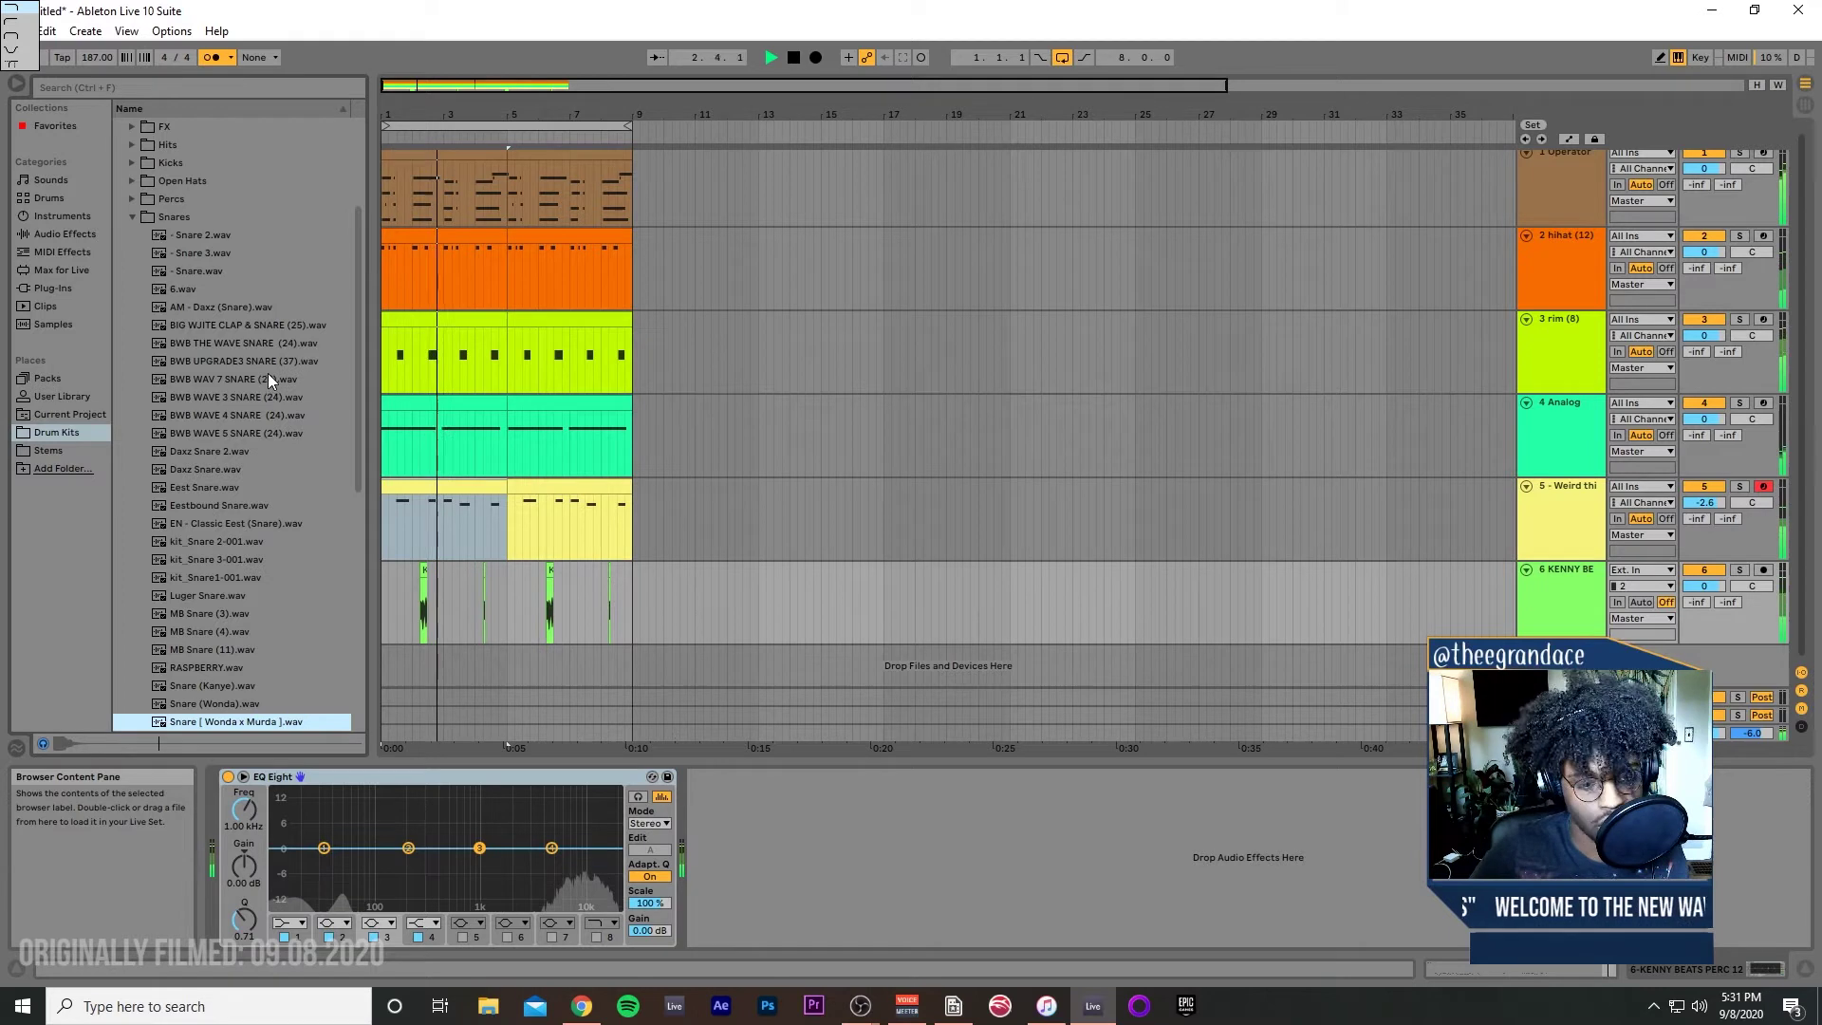
pyautogui.press('Down')
pyautogui.press('Down')
pyautogui.press('Down')
pyautogui.press('Down')
pyautogui.press('Down')
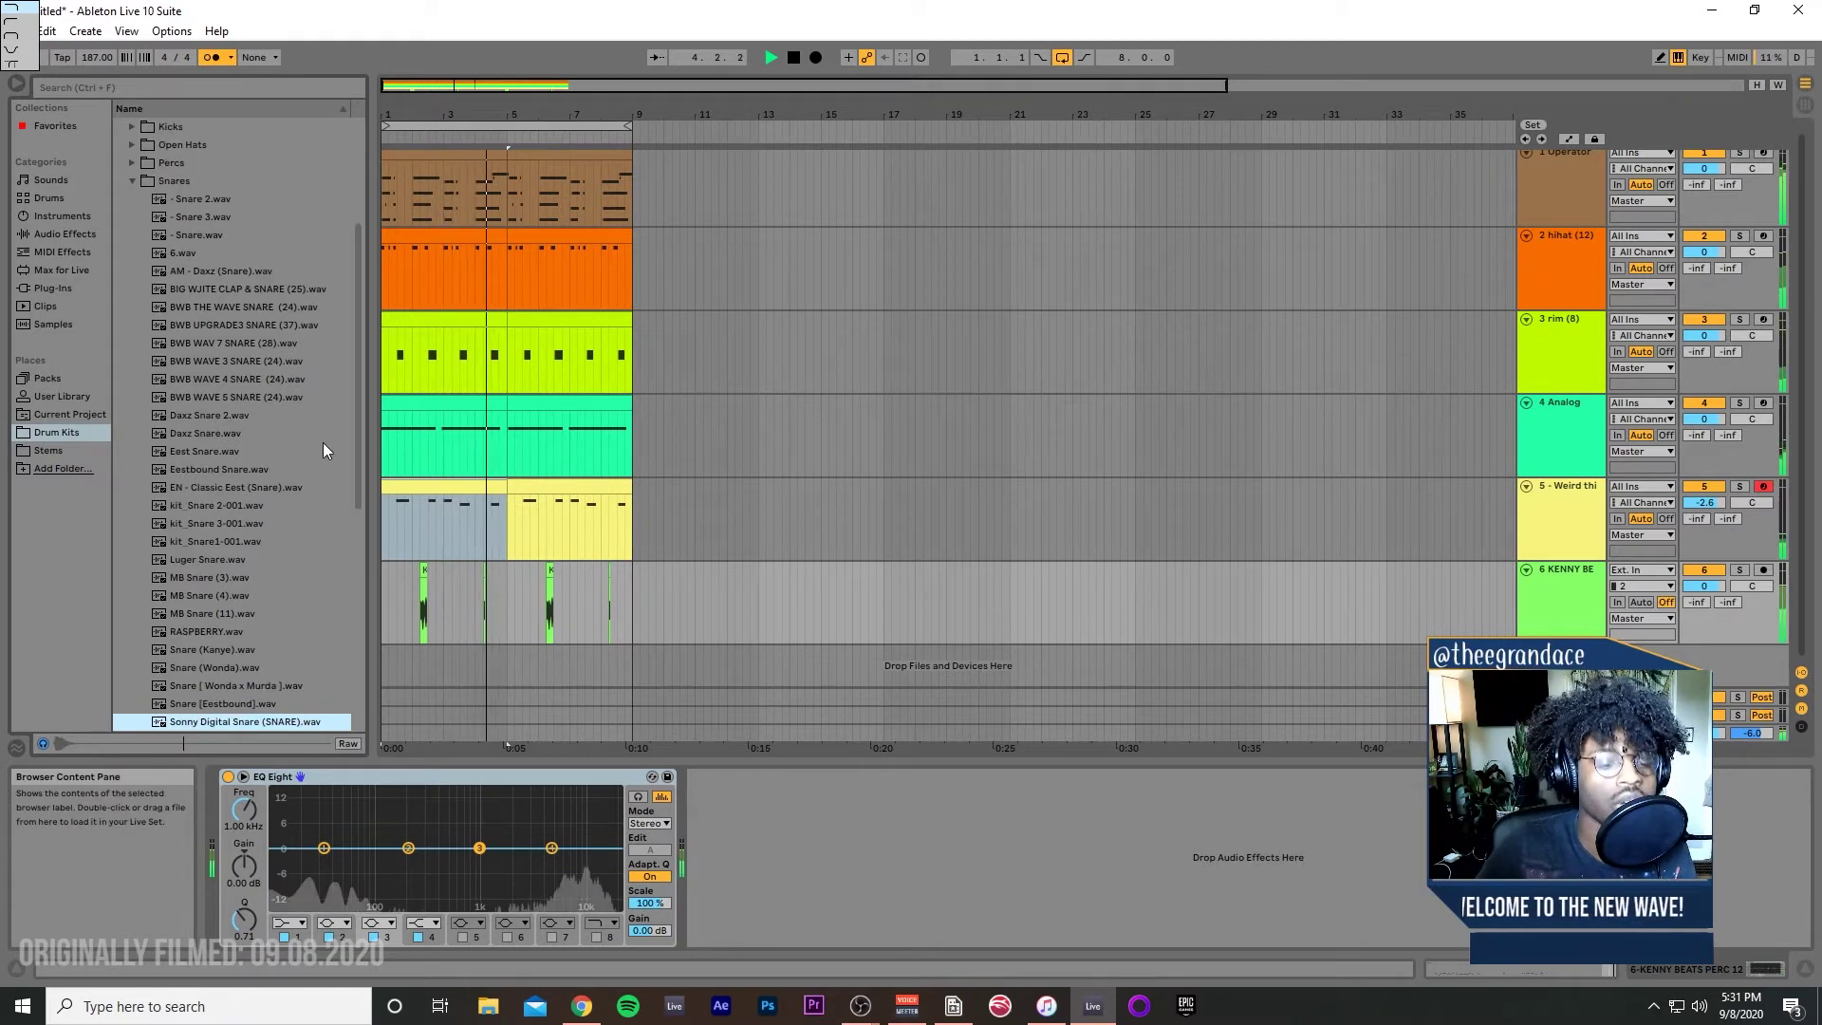
pyautogui.press('Down')
pyautogui.press('Down')
pyautogui.press('Down')
pyautogui.press('Down')
pyautogui.press('Down')
pyautogui.press('Down')
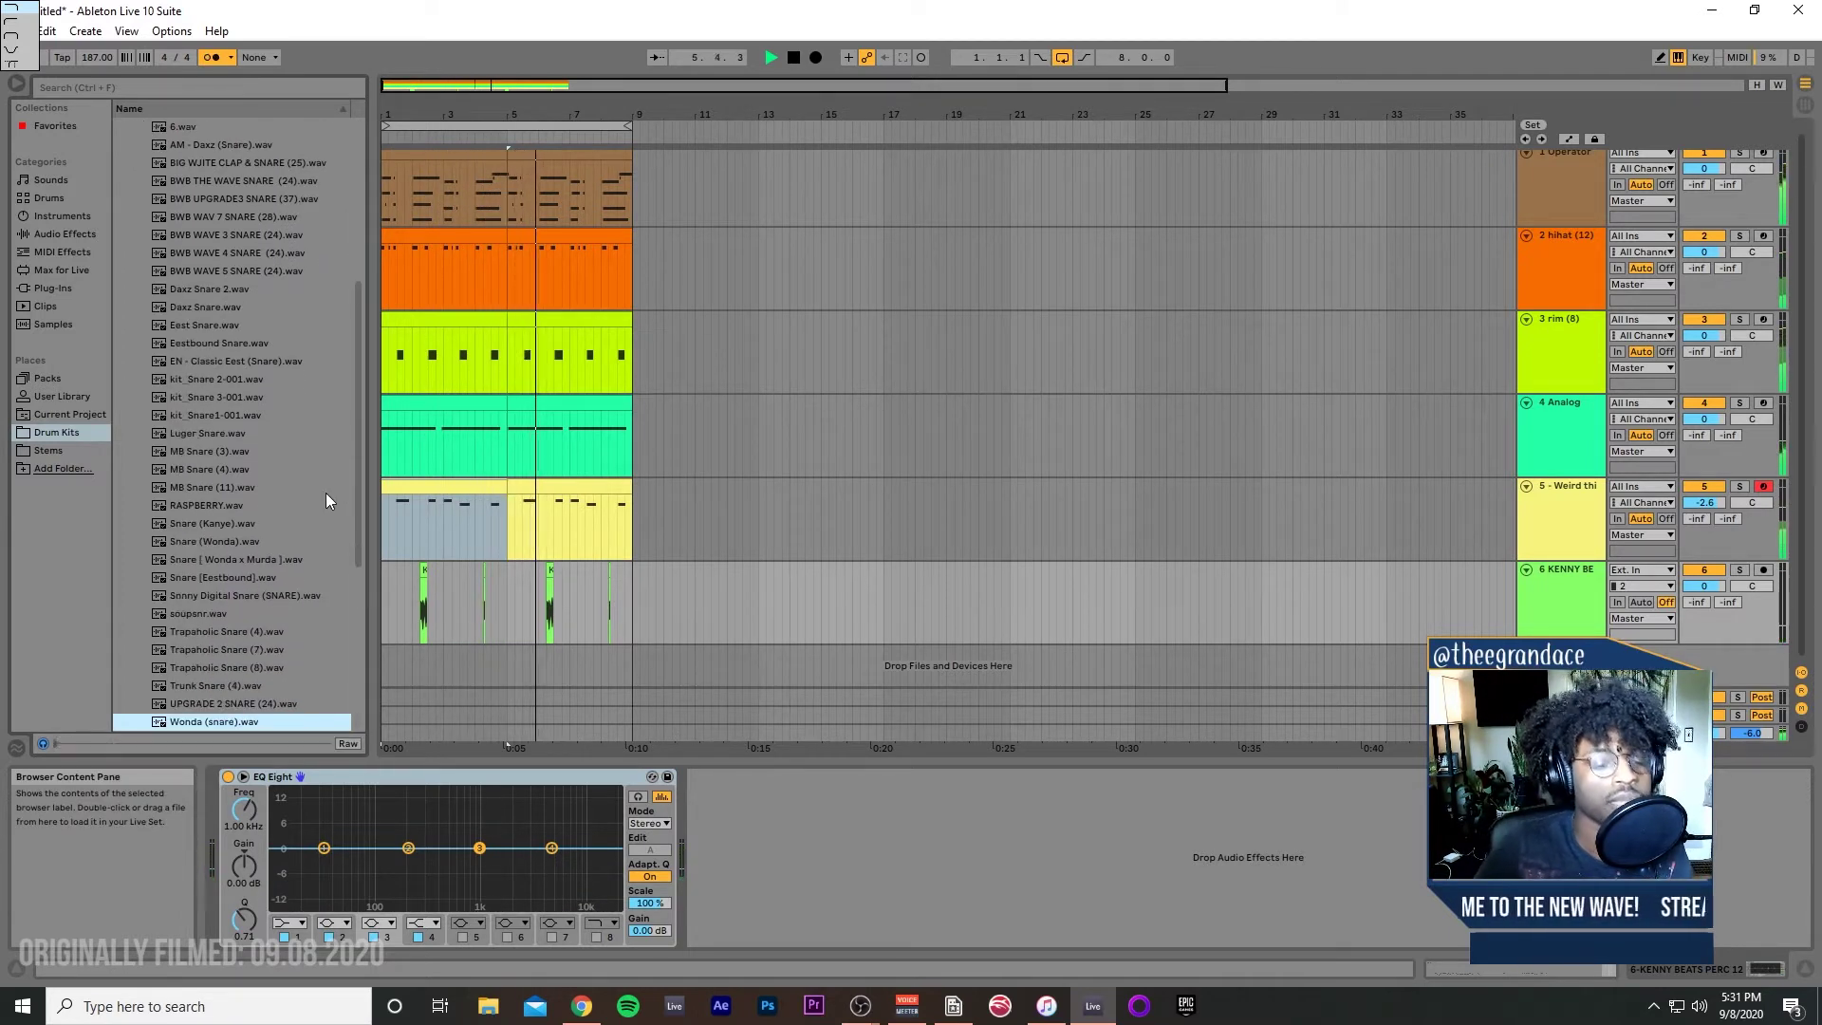
pyautogui.press('Down')
pyautogui.press('Down')
pyautogui.press('Down')
pyautogui.press('Down')
pyautogui.press('Down')
pyautogui.press('Down')
pyautogui.press('Down')
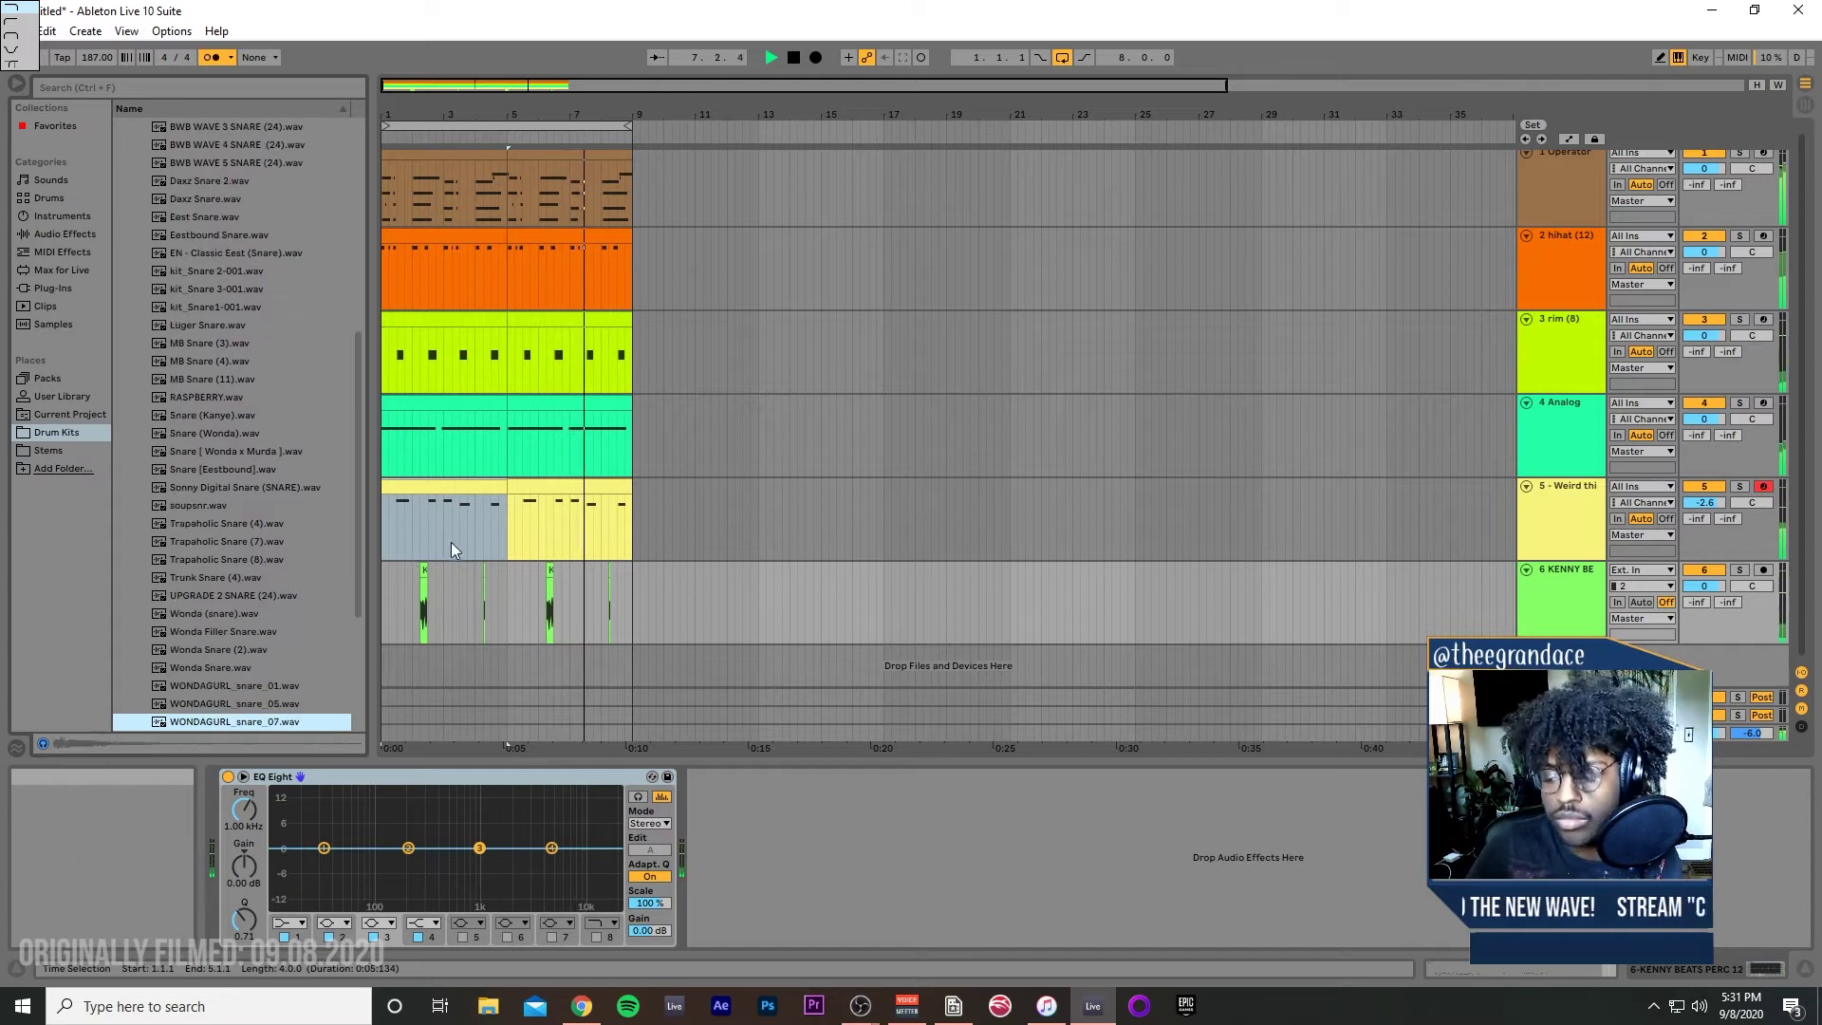
pyautogui.press('Down')
pyautogui.press('Down')
pyautogui.press('Down')
pyautogui.press('Down')
pyautogui.press('Down')
pyautogui.press('Down')
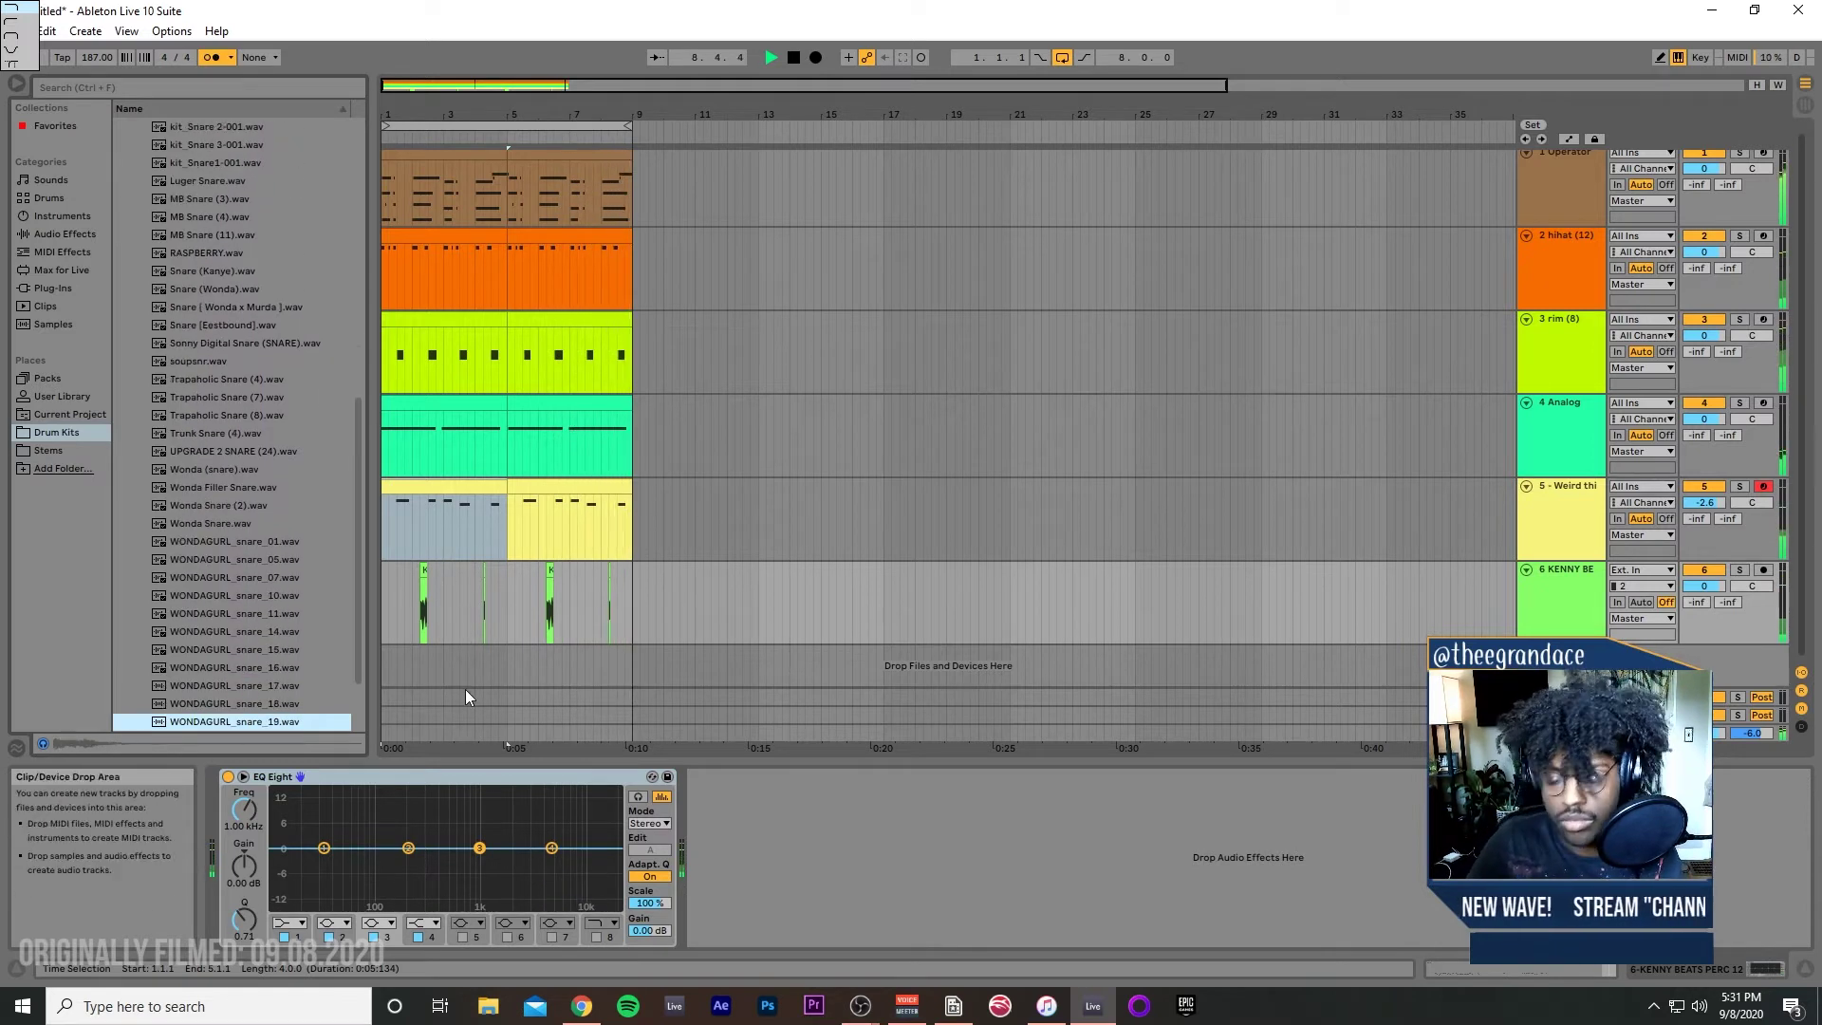
pyautogui.press('Down')
pyautogui.press('Down')
pyautogui.press('Down')
pyautogui.press('Down')
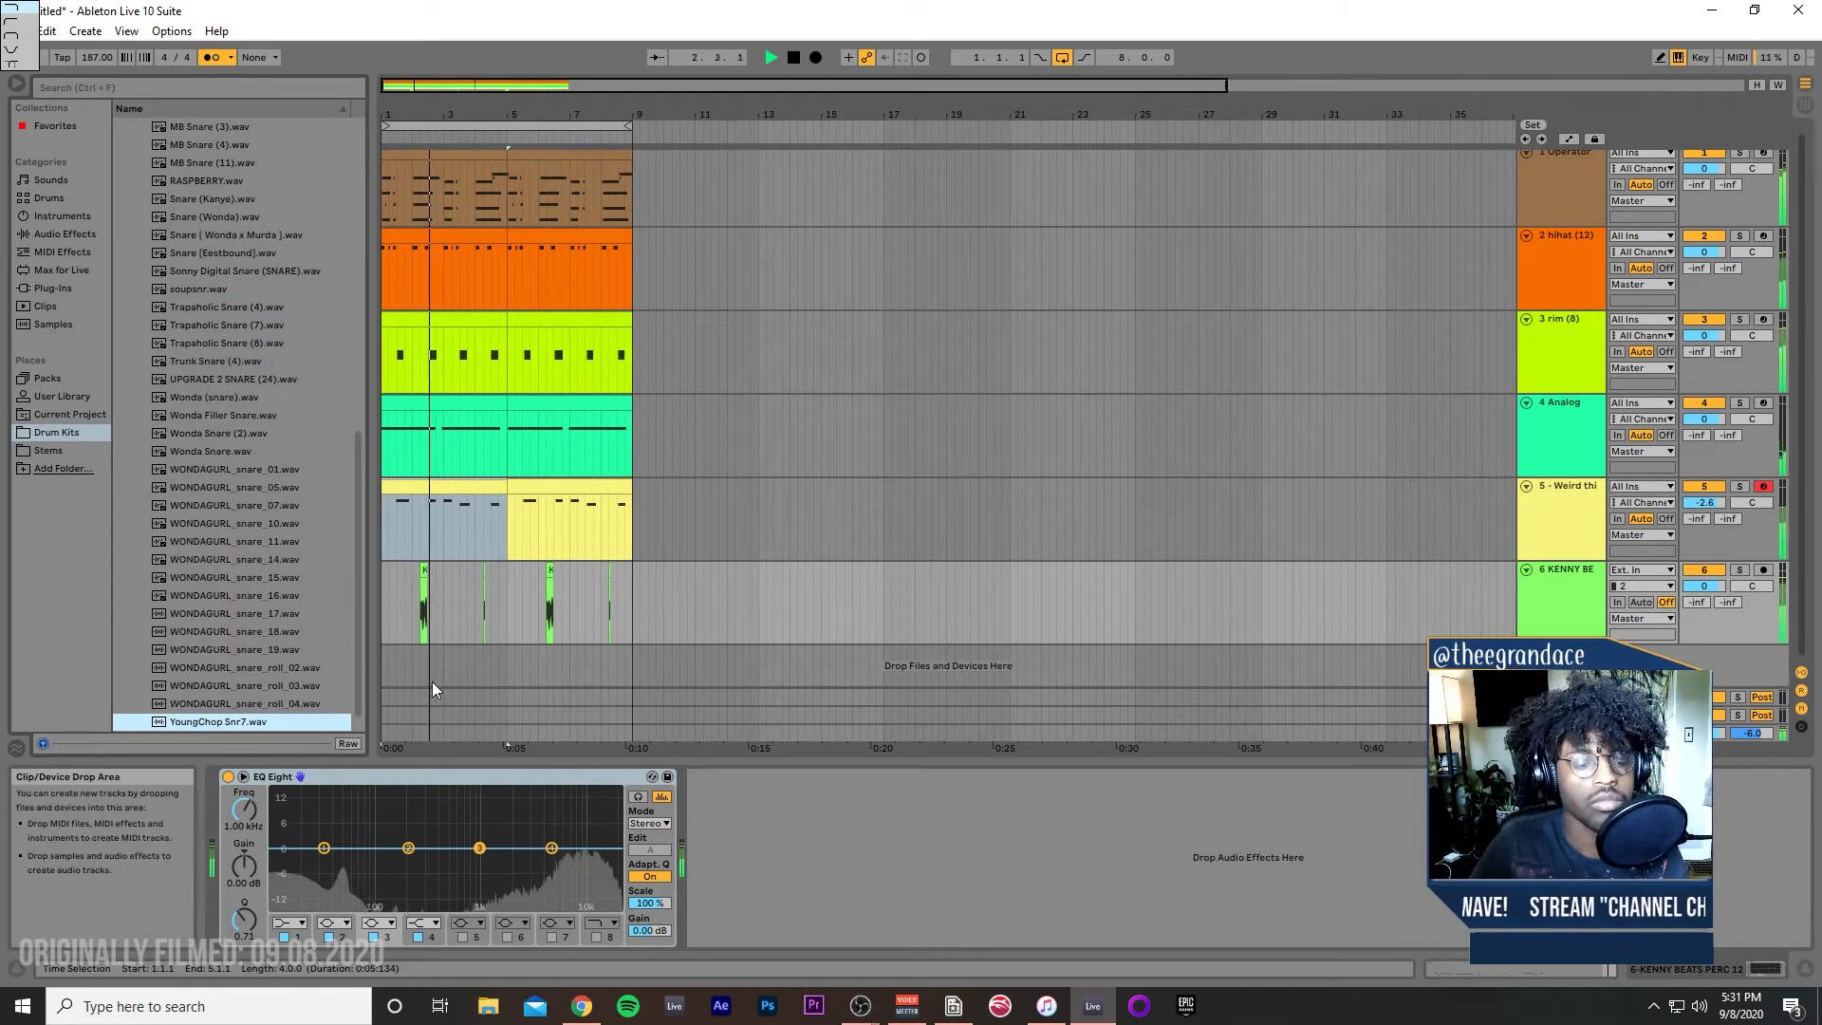
pyautogui.press('Up')
# Step: Collapse the Wondagurl drumkit and expand the Kenny Beats drumkit to reach its Snares folder
pyautogui.press('Left')
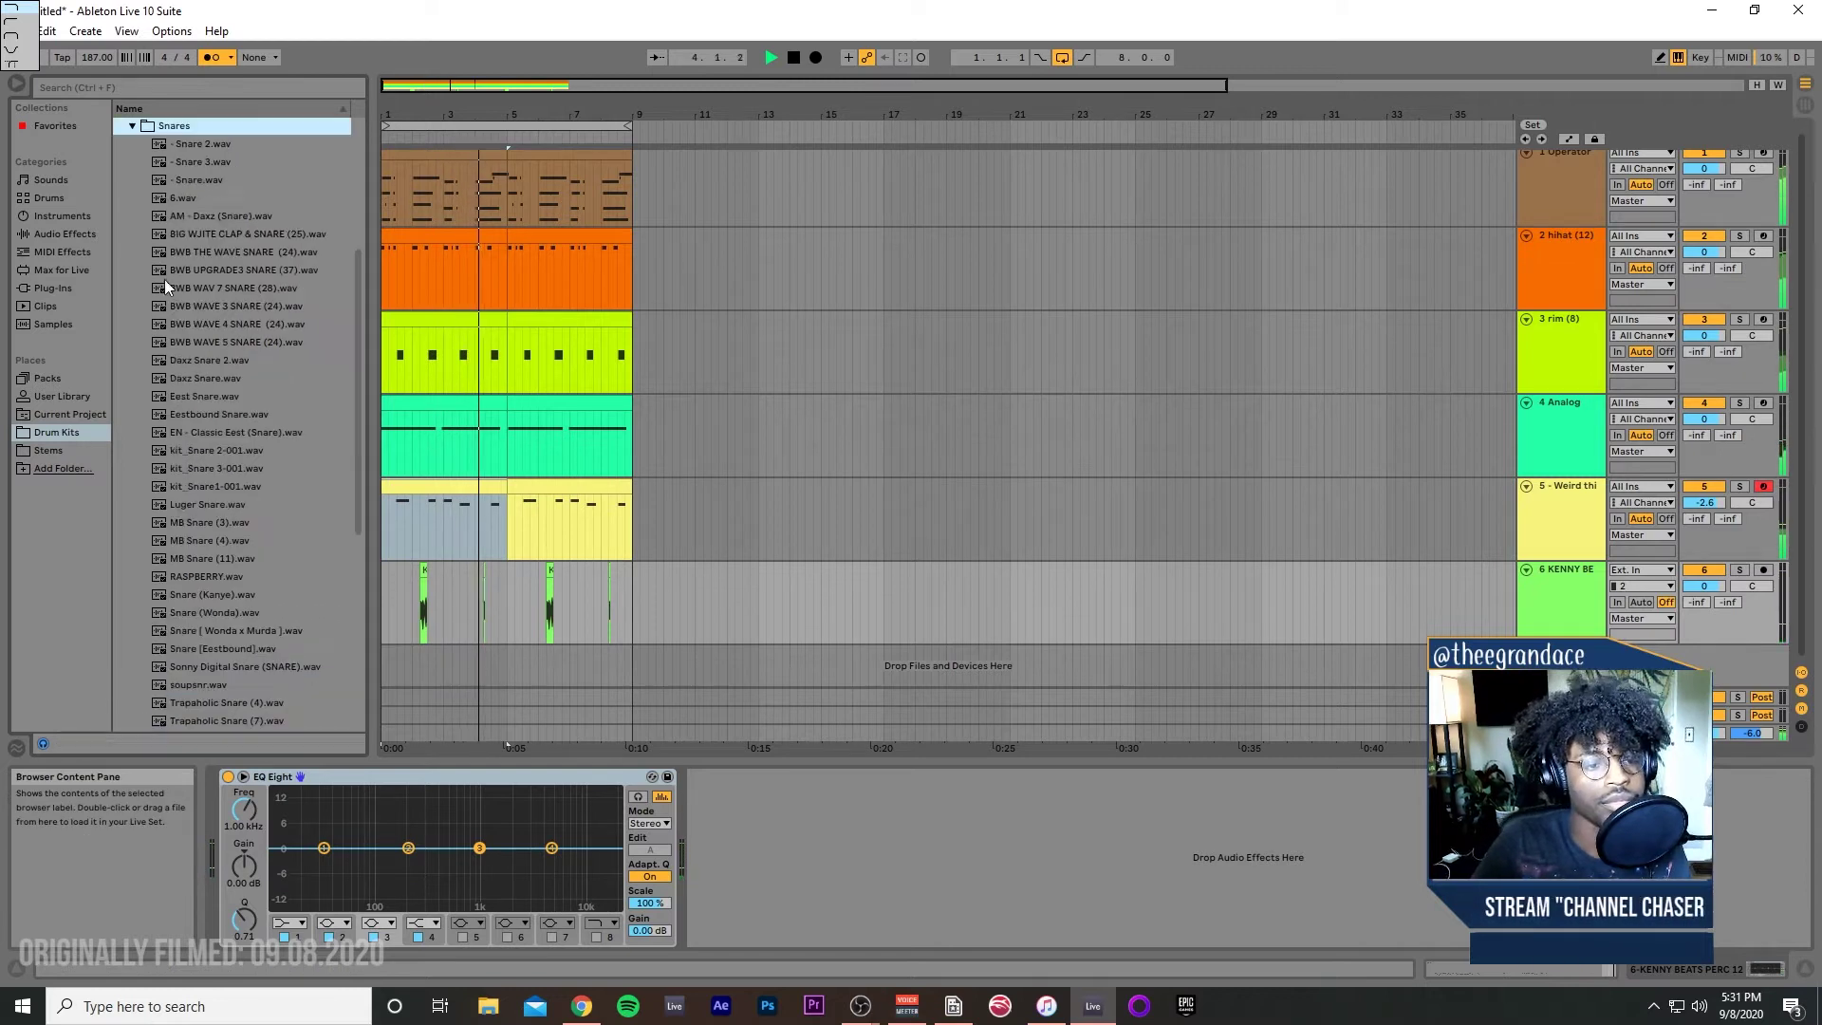
pyautogui.press('Left')
pyautogui.press('Up')
pyautogui.press('Up')
pyautogui.press('Up')
pyautogui.press('Left')
pyautogui.press('Left')
pyautogui.press('Up')
pyautogui.press('Up')
pyautogui.press('Right')
pyautogui.press('Down')
pyautogui.press('Down')
pyautogui.click(168, 383)
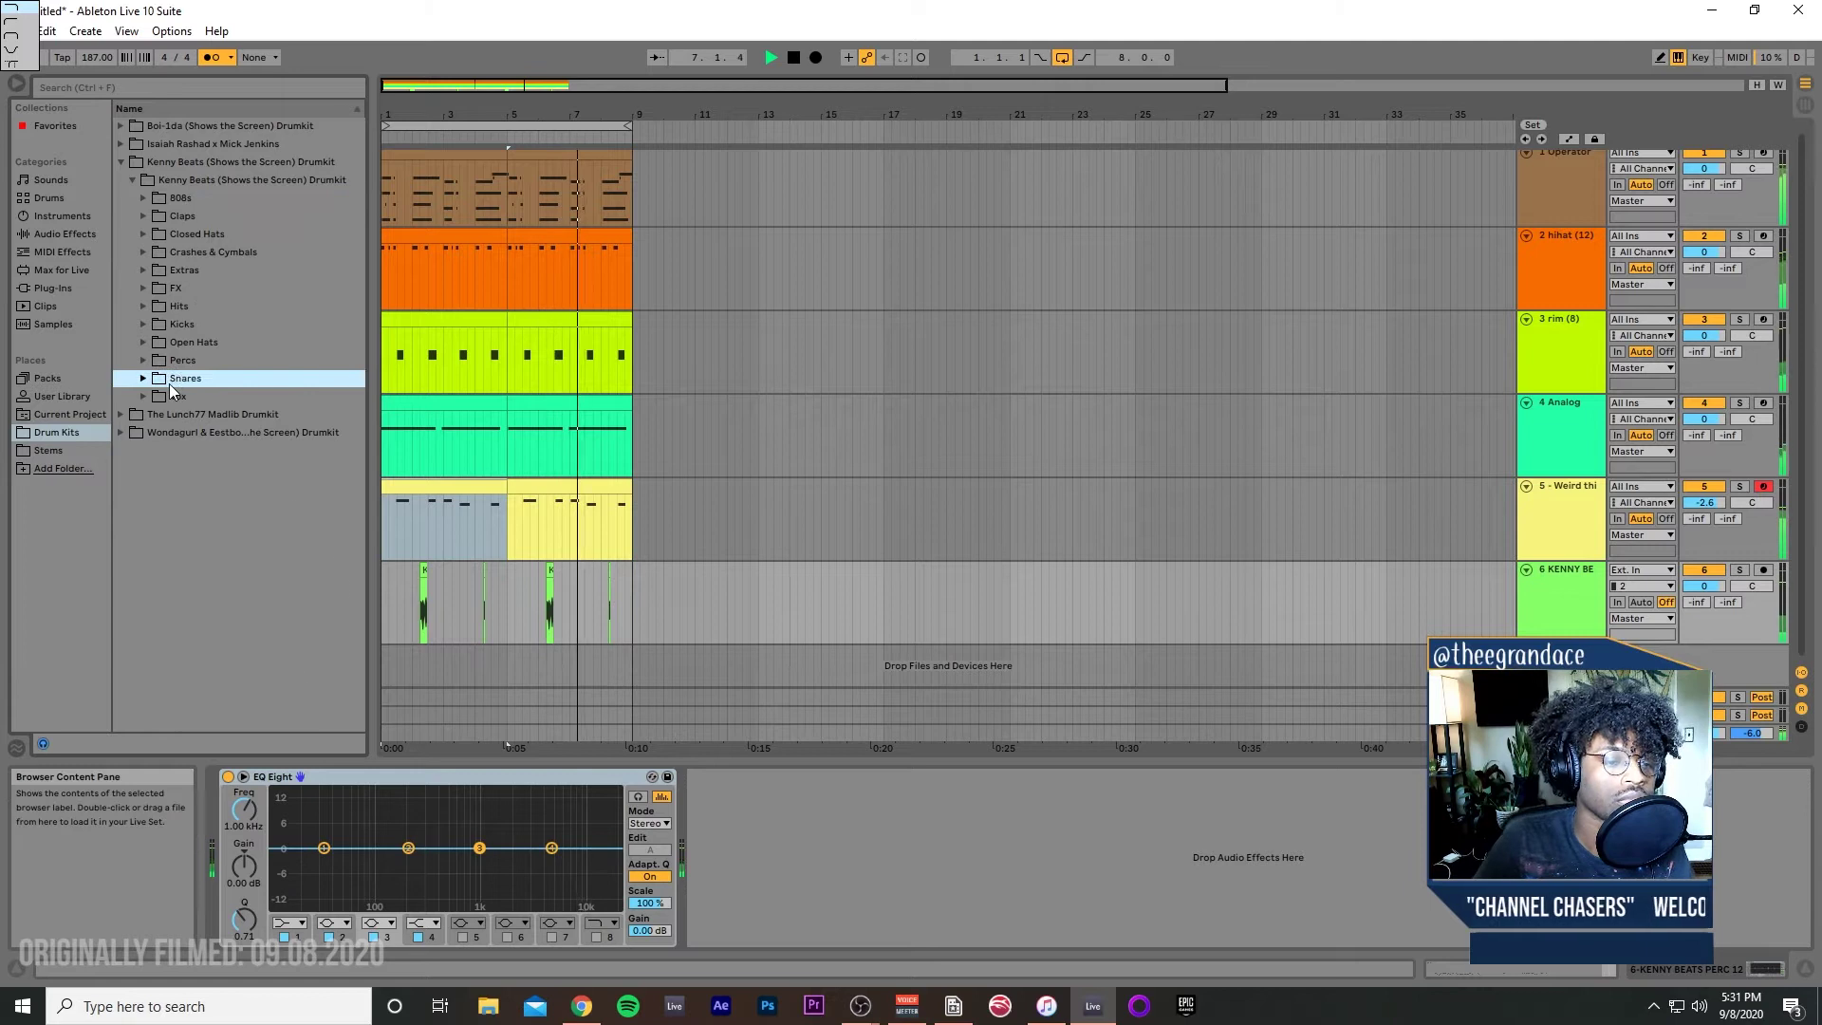
# Step: Expand the Kenny Beats Snares folder and audition its samples down to "KENNY BEATS SNARE 13.wav"
pyautogui.press('Right')
pyautogui.press('Down')
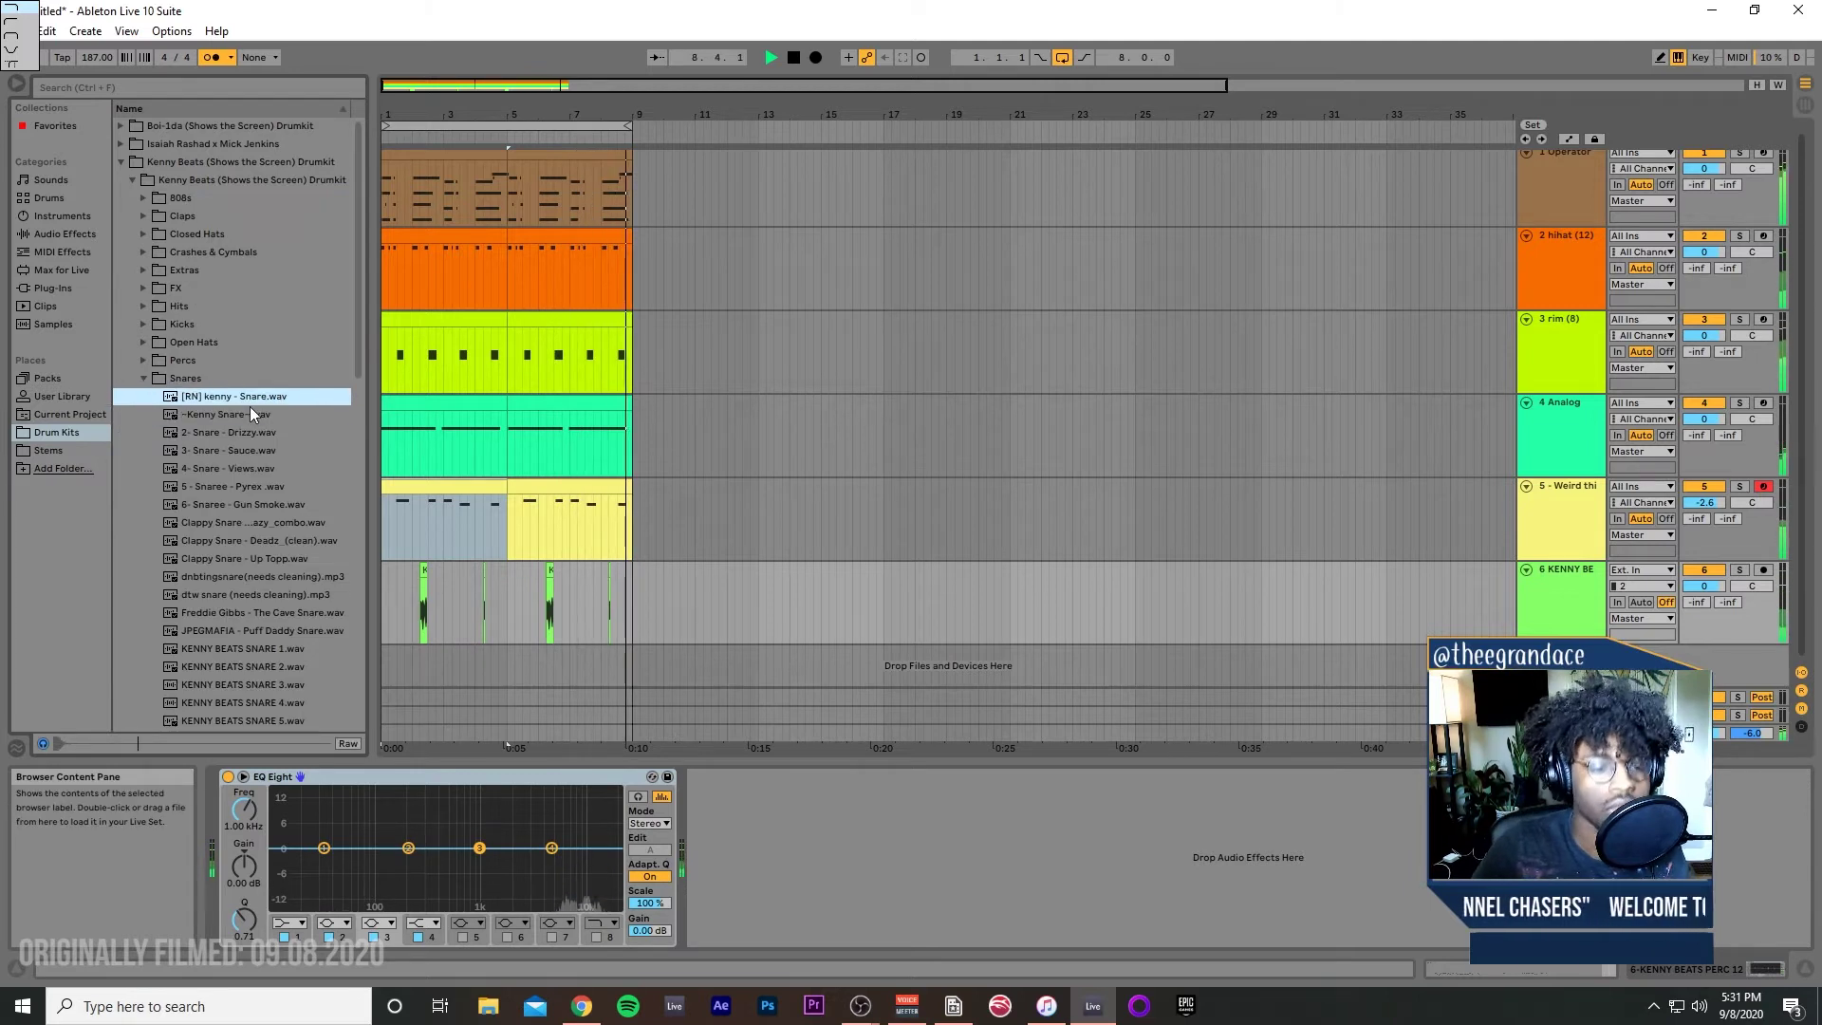
pyautogui.press('Down')
pyautogui.press('Down')
pyautogui.press('Down')
pyautogui.press('Down')
pyautogui.press('Down')
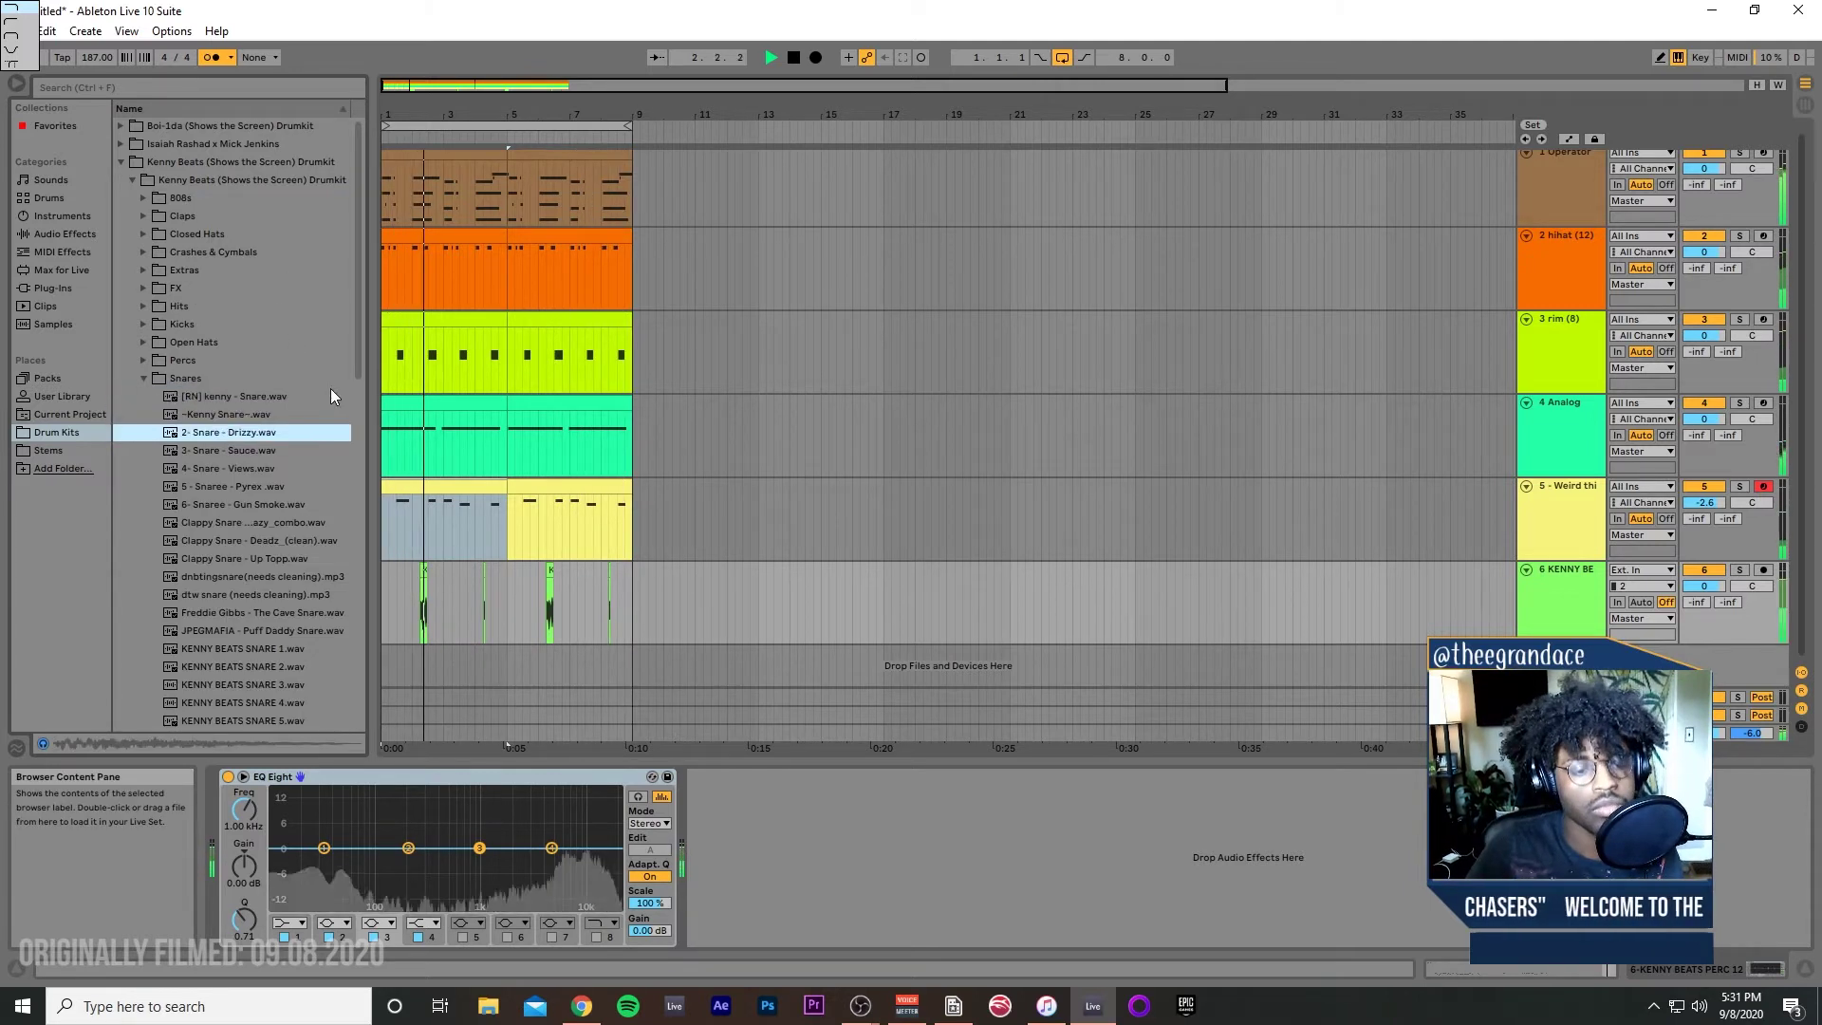
pyautogui.press('Down')
pyautogui.press('Down')
pyautogui.press('Down')
pyautogui.press('Down')
pyautogui.press('Down')
pyautogui.press('Down')
pyautogui.press('Down')
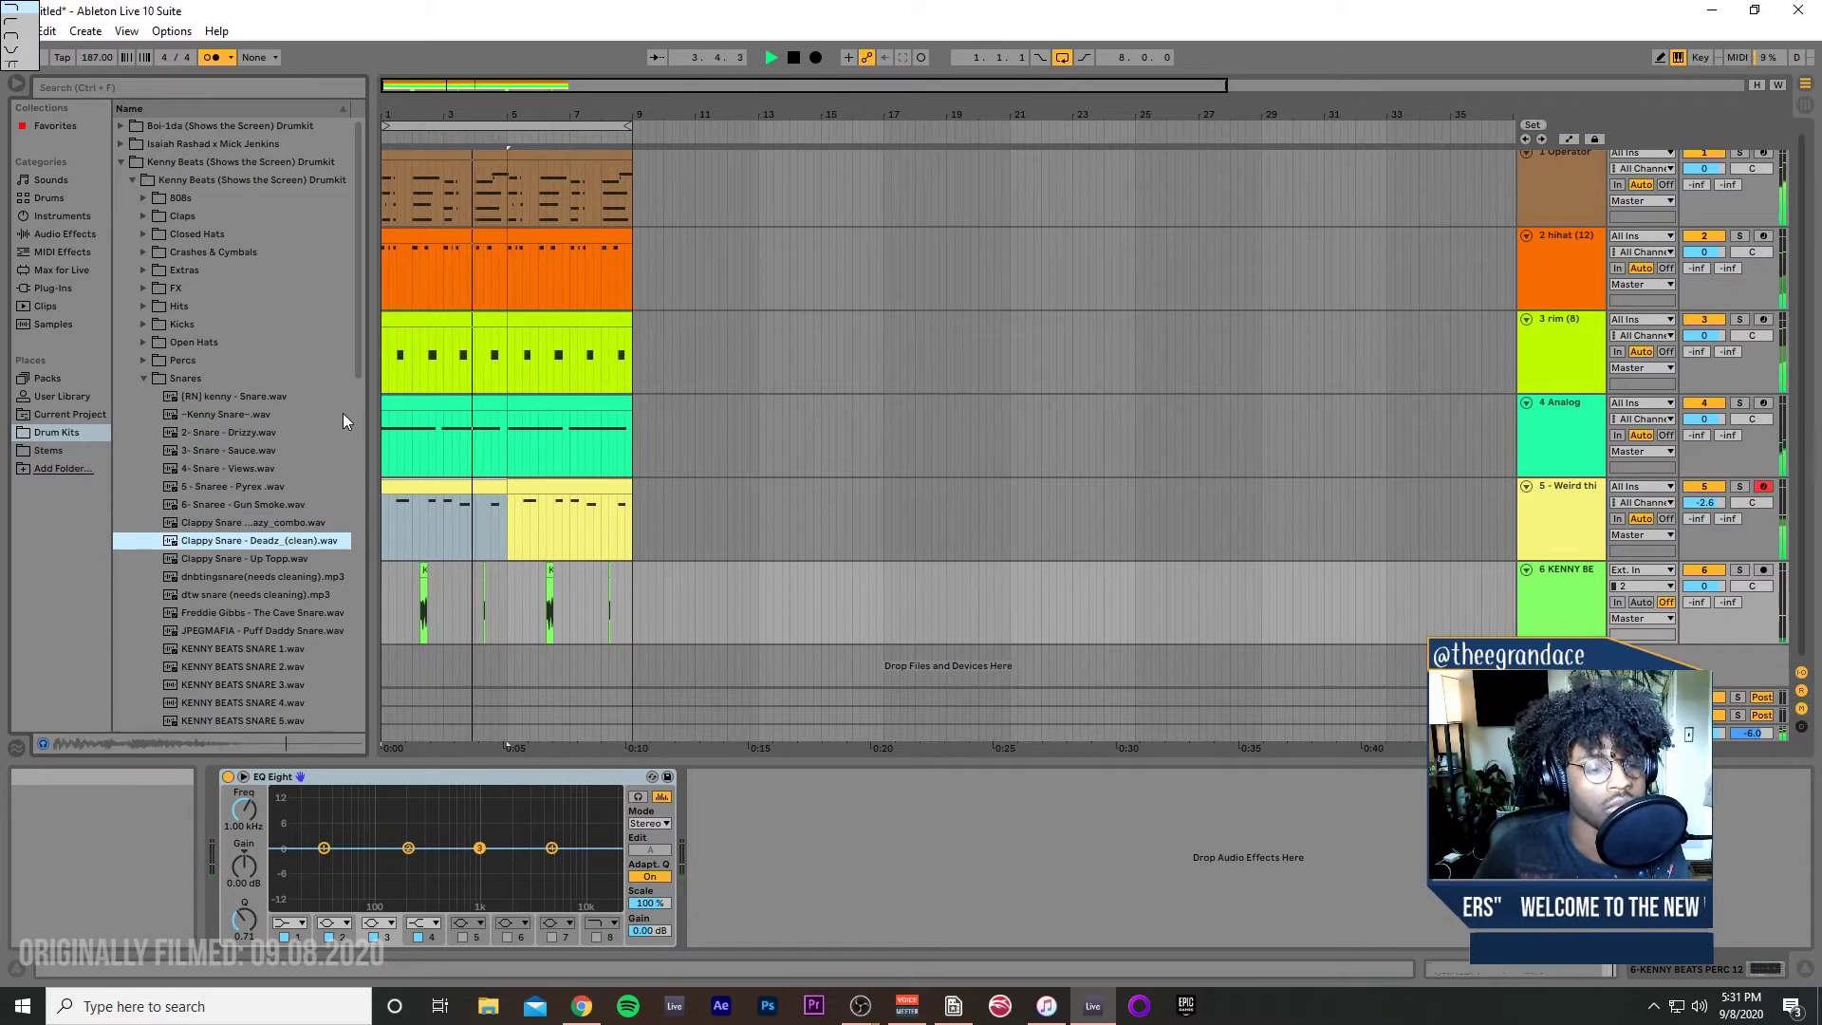
pyautogui.press('Down')
pyautogui.press('Down')
pyautogui.press('Down')
pyautogui.press('Down')
pyautogui.press('Down')
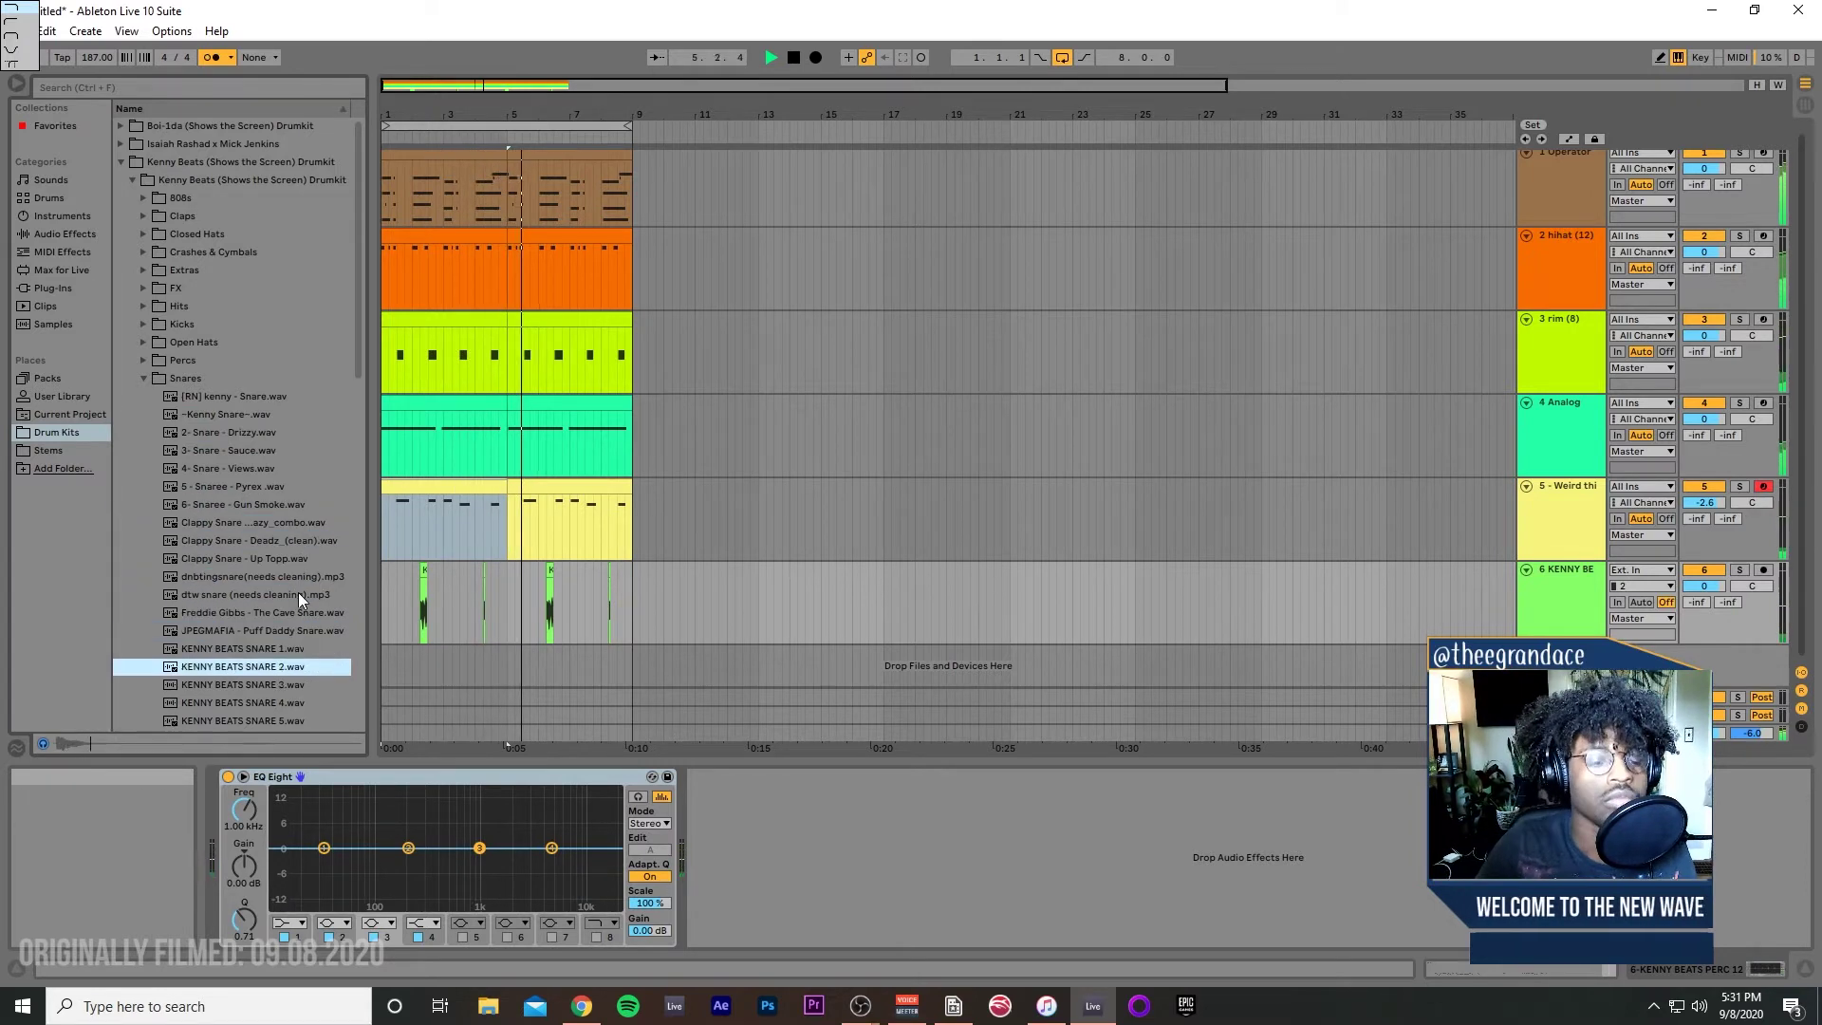
pyautogui.press('Down')
pyautogui.press('Down')
pyautogui.press('Down')
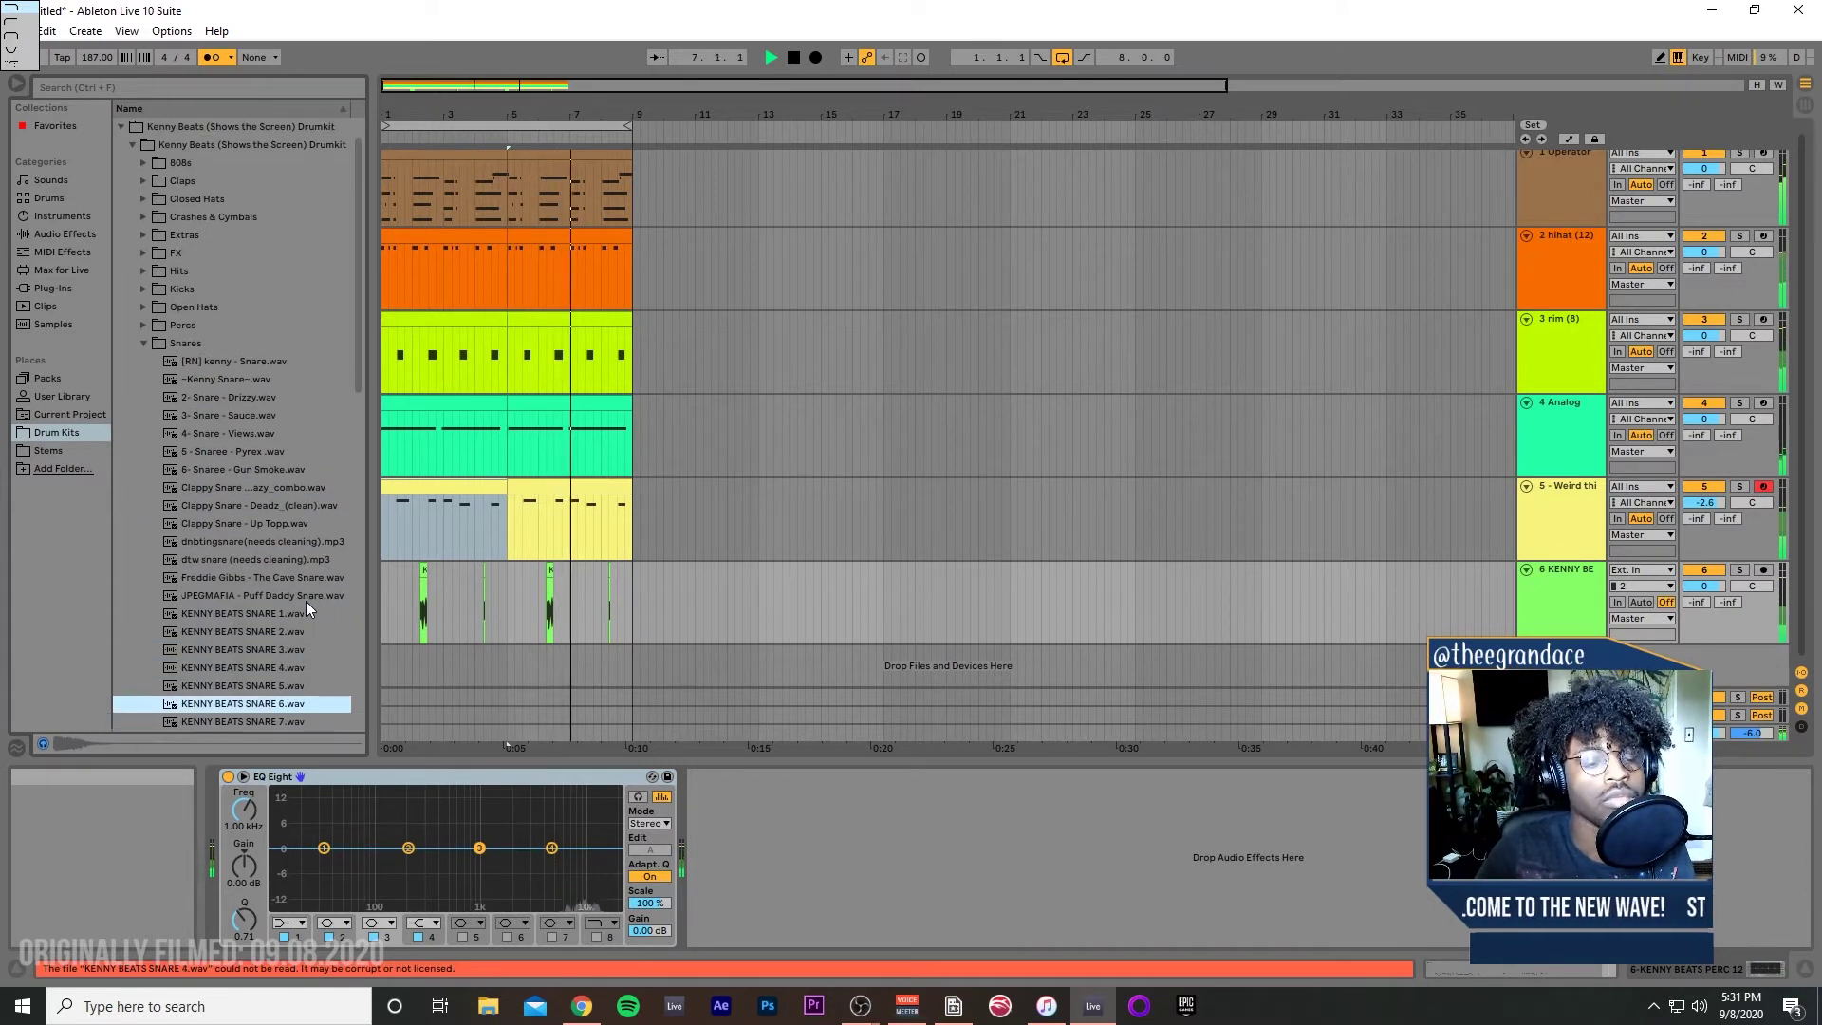
pyautogui.press('Down')
pyautogui.press('Down')
pyautogui.press('Down')
pyautogui.press('Down')
pyautogui.press('Down')
pyautogui.press('Down')
pyautogui.press('Down')
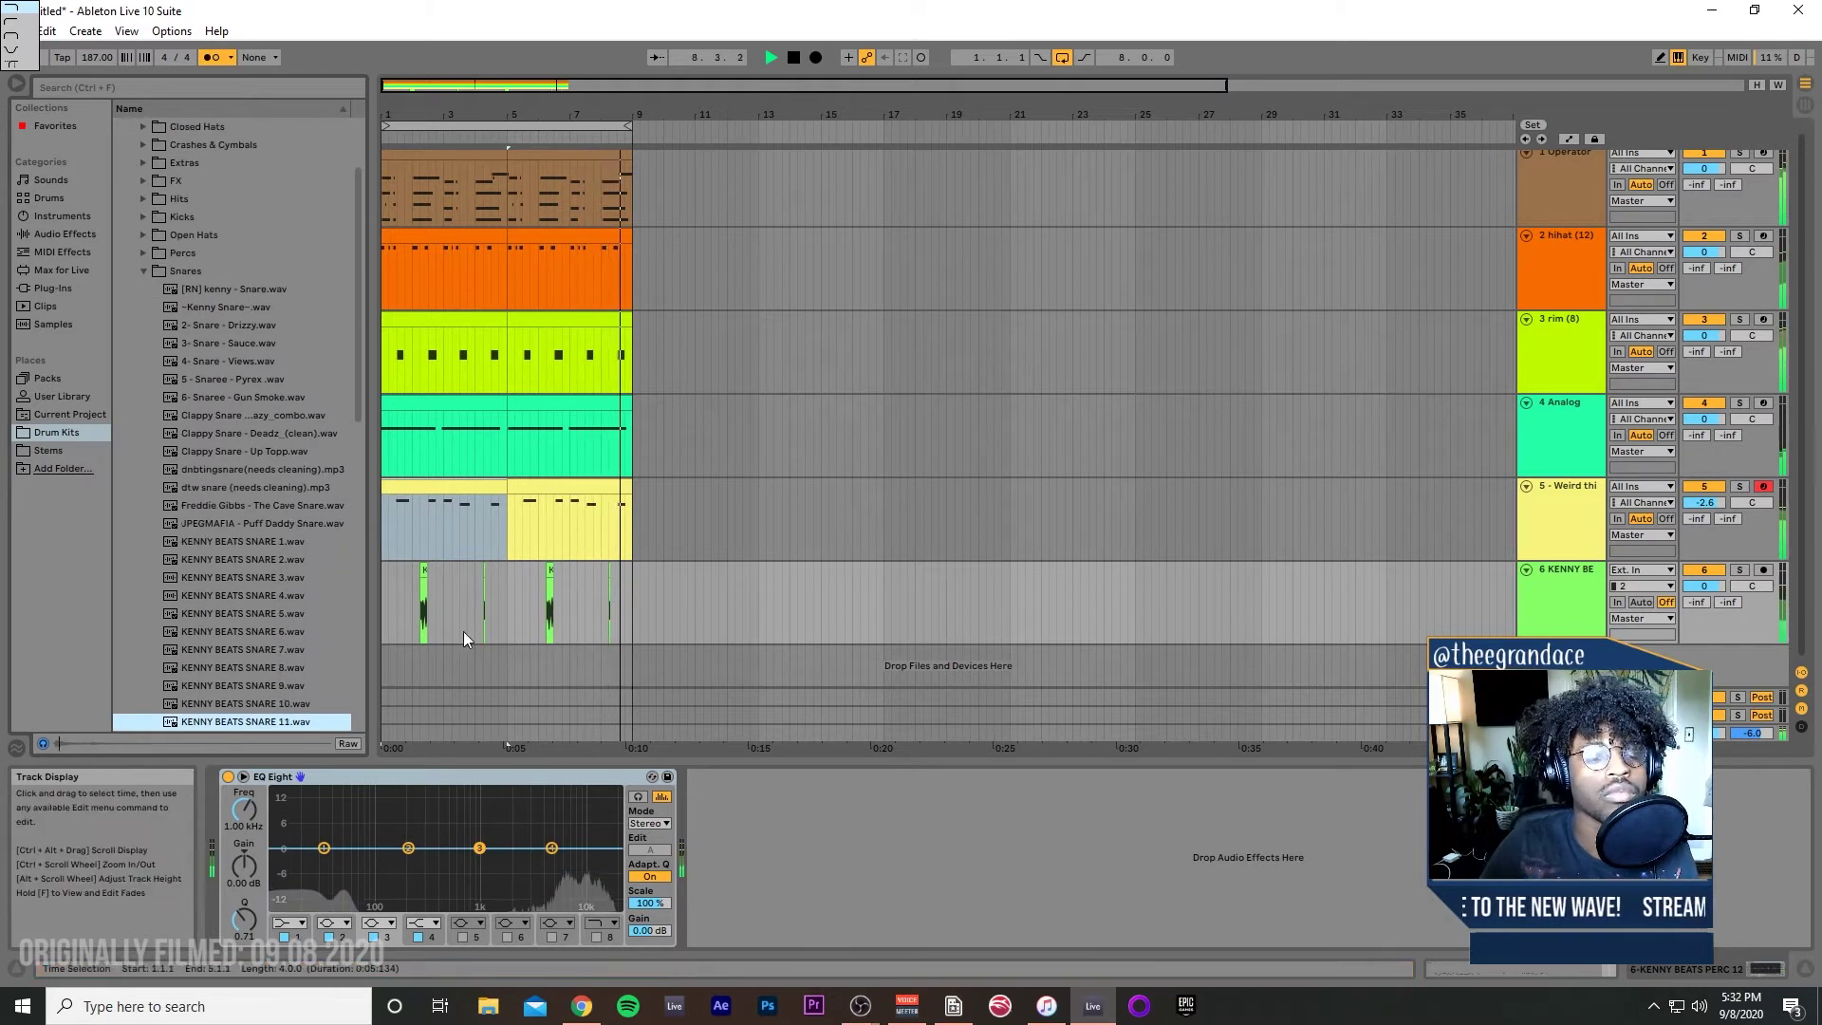
pyautogui.press('Up')
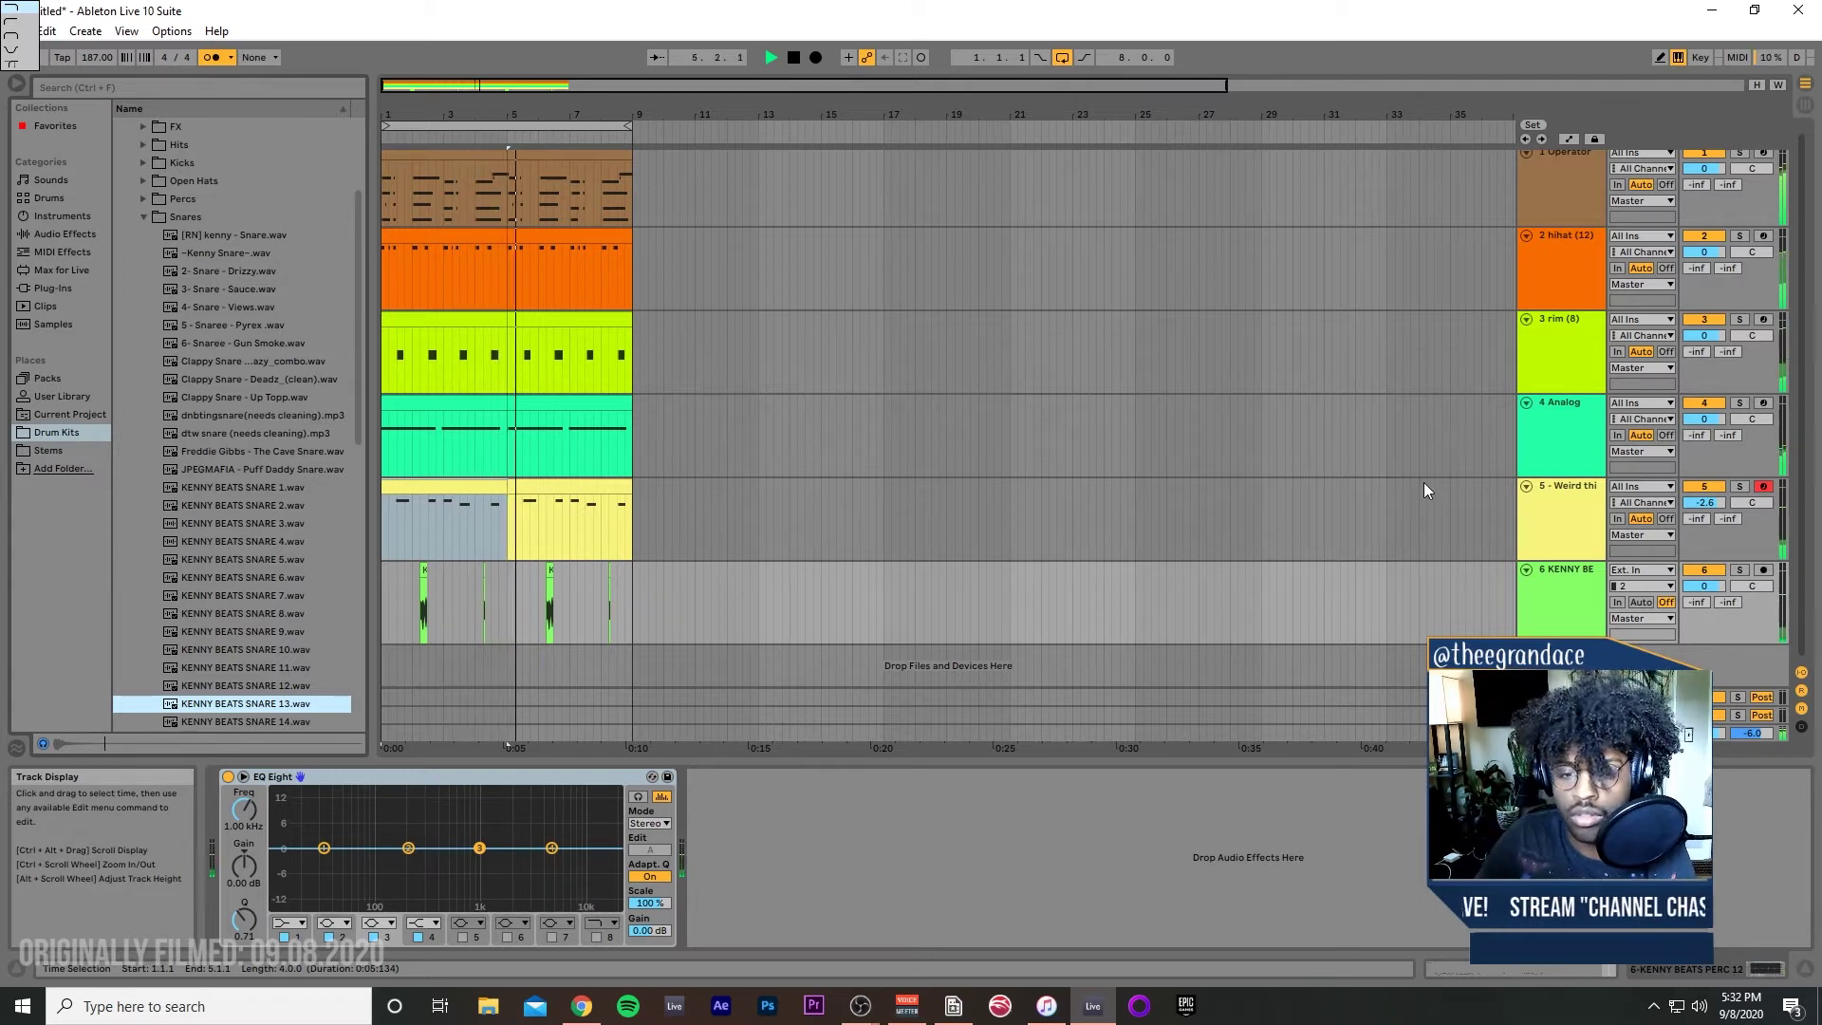
# Step: Insert a new MIDI track below the rim track and copy the rim's eight-bar pattern onto it
pyautogui.click(1586, 356)
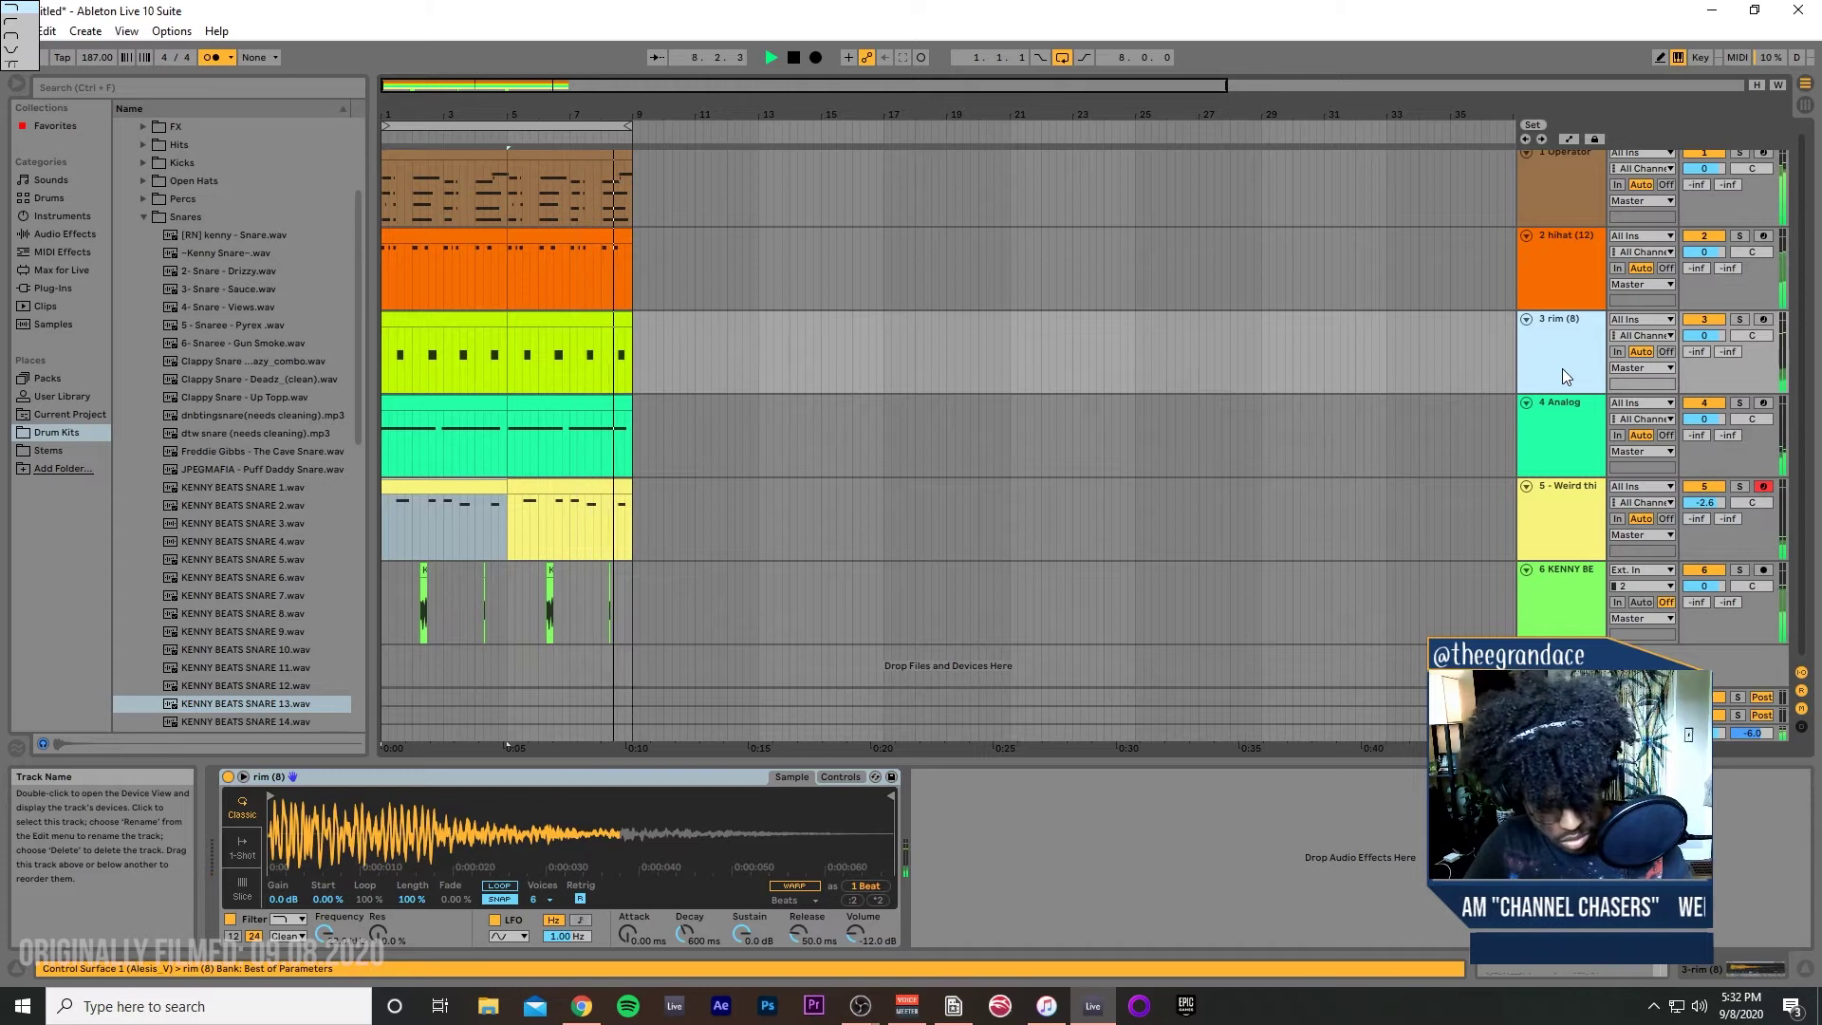
pyautogui.hotkey('ctrl', 'shift', 't')
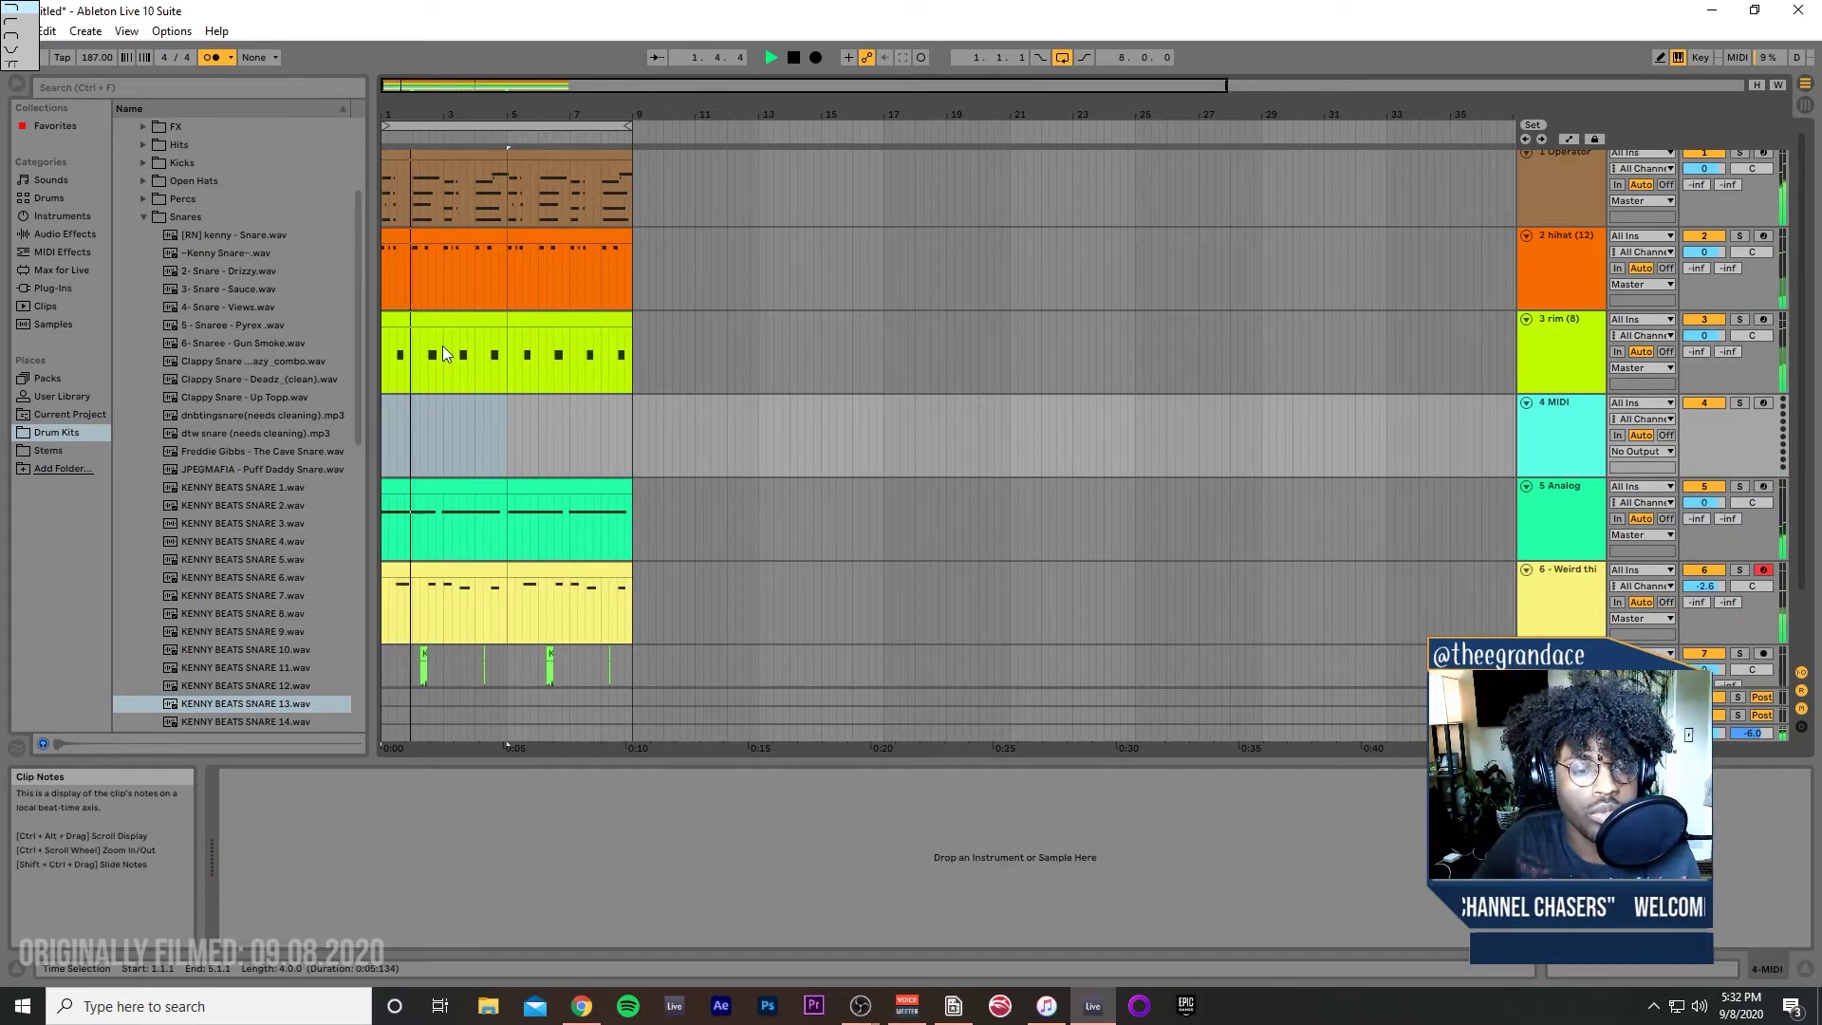
pyautogui.press('Up')
pyautogui.hotkey('ctrl', 'c')
pyautogui.press('Down')
pyautogui.hotkey('ctrl', 'v')
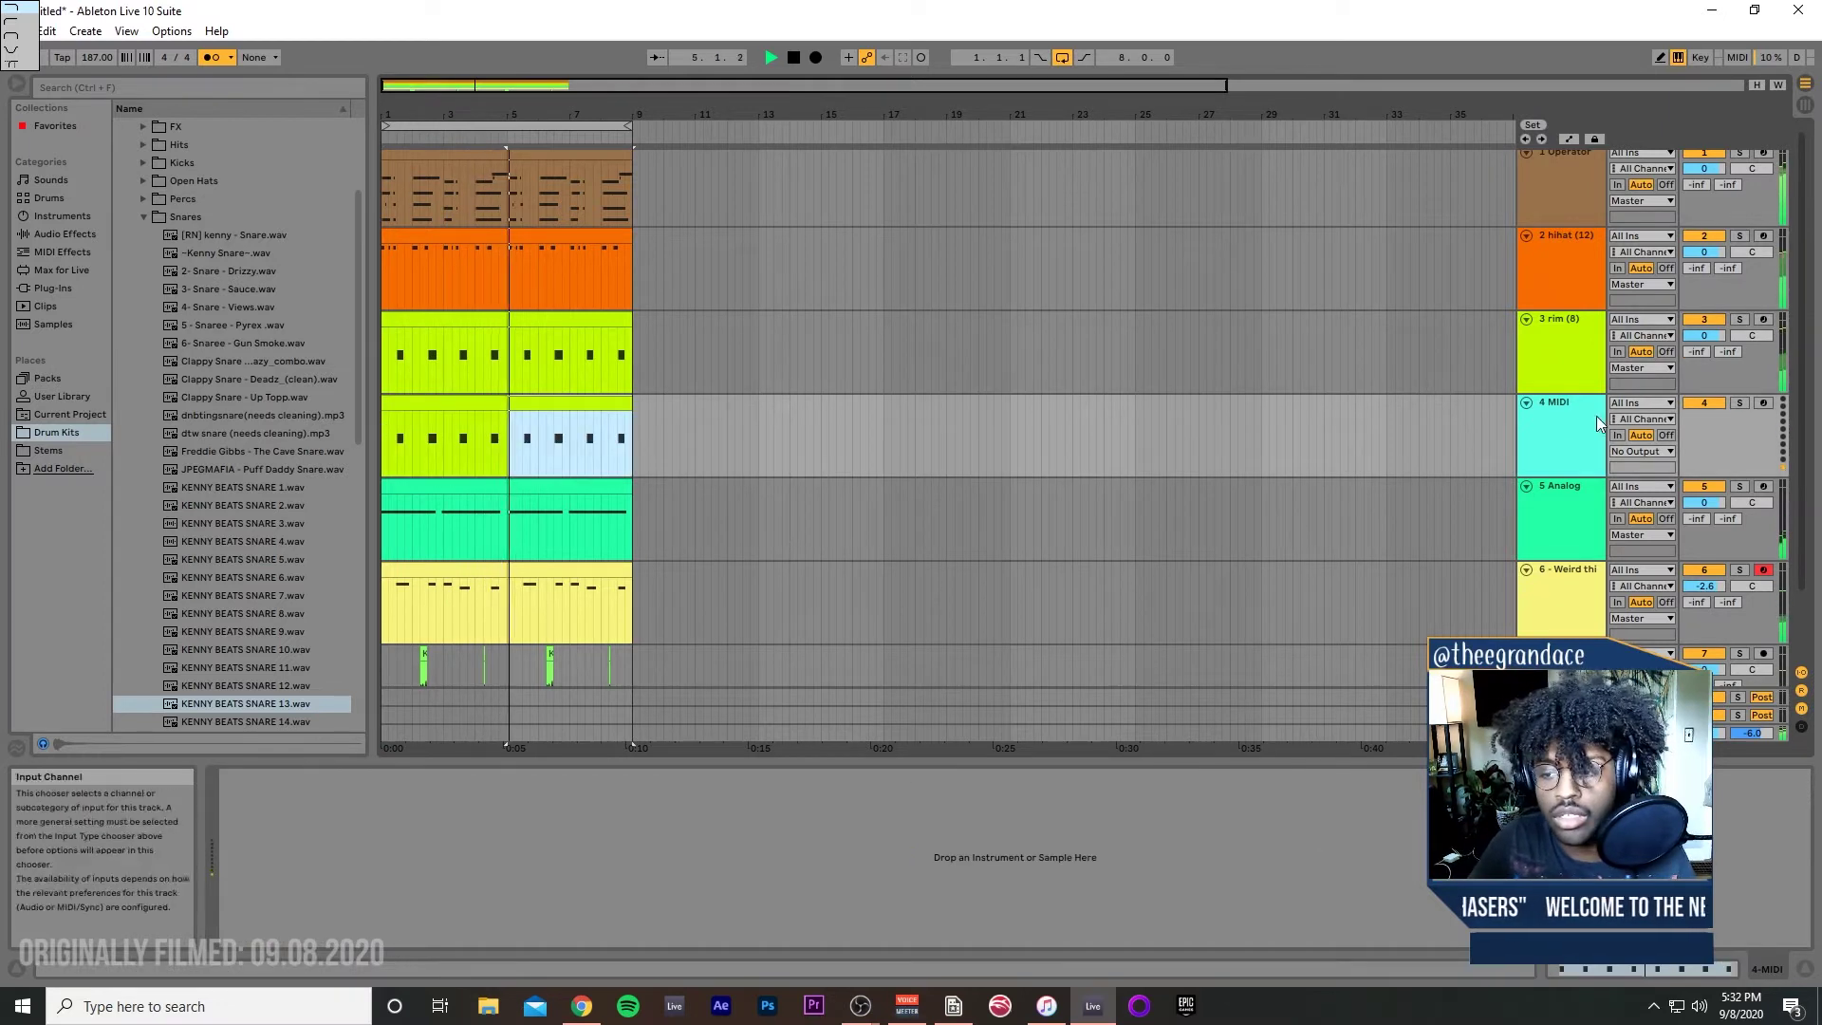
# Step: Load "KENNY BEATS SNARE 13.wav" as the new MIDI track's instrument and set the track's volume to 0.9 dB
pyautogui.moveTo(211, 704); pyautogui.dragTo(493, 844)
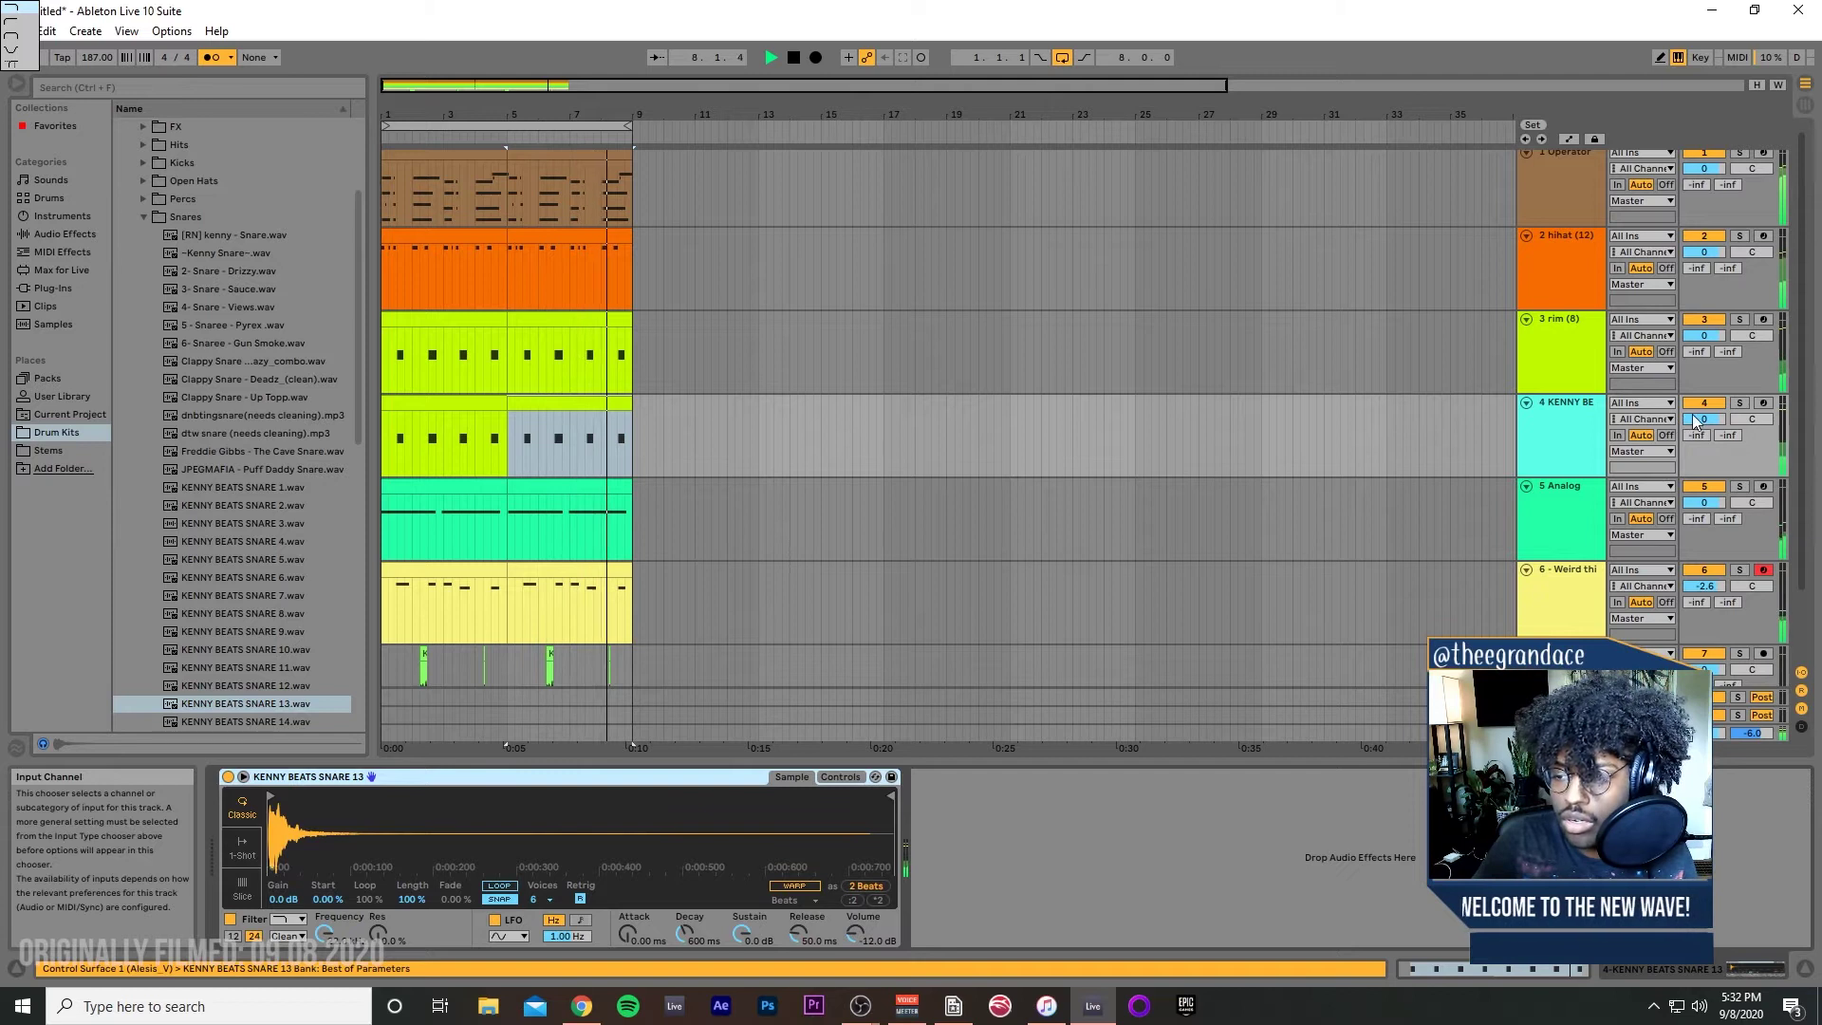
pyautogui.moveTo(1704, 418); pyautogui.dragTo(1704, 408)
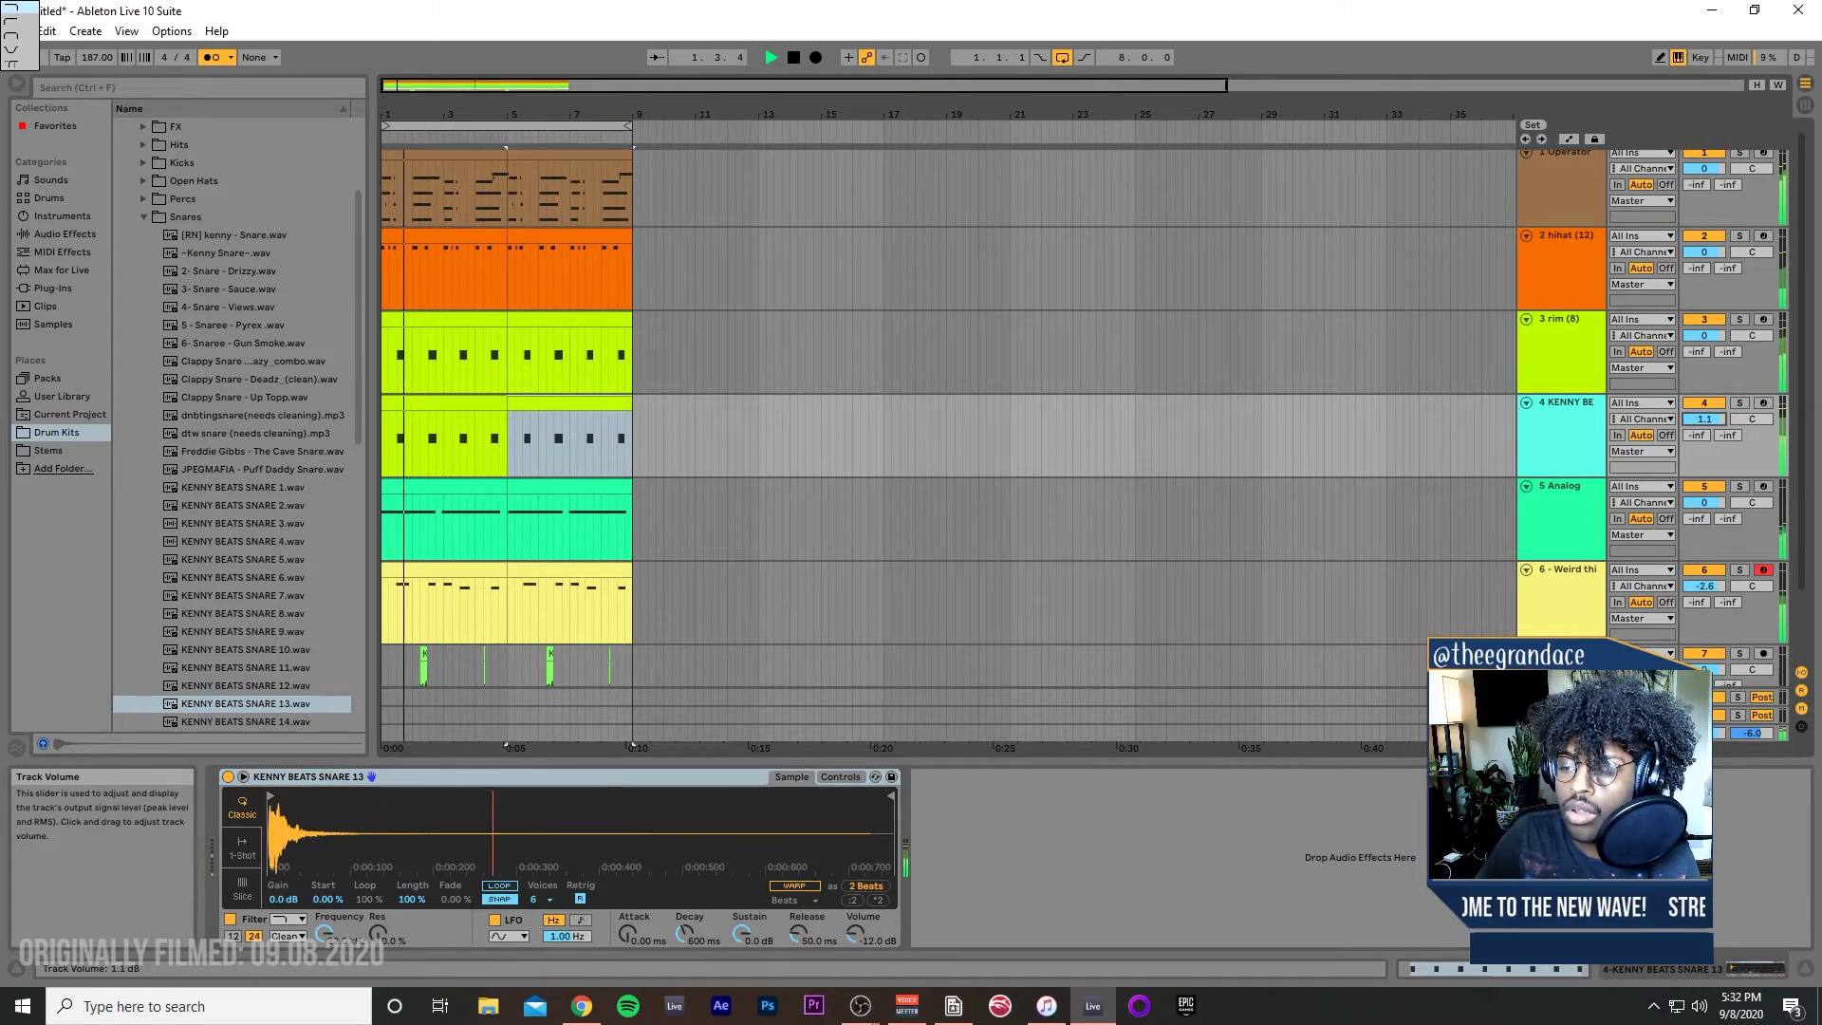
# Step: Group the rim and Kenny Beats snare tracks and add EQ Eight to the group
pyautogui.click(1587, 377)
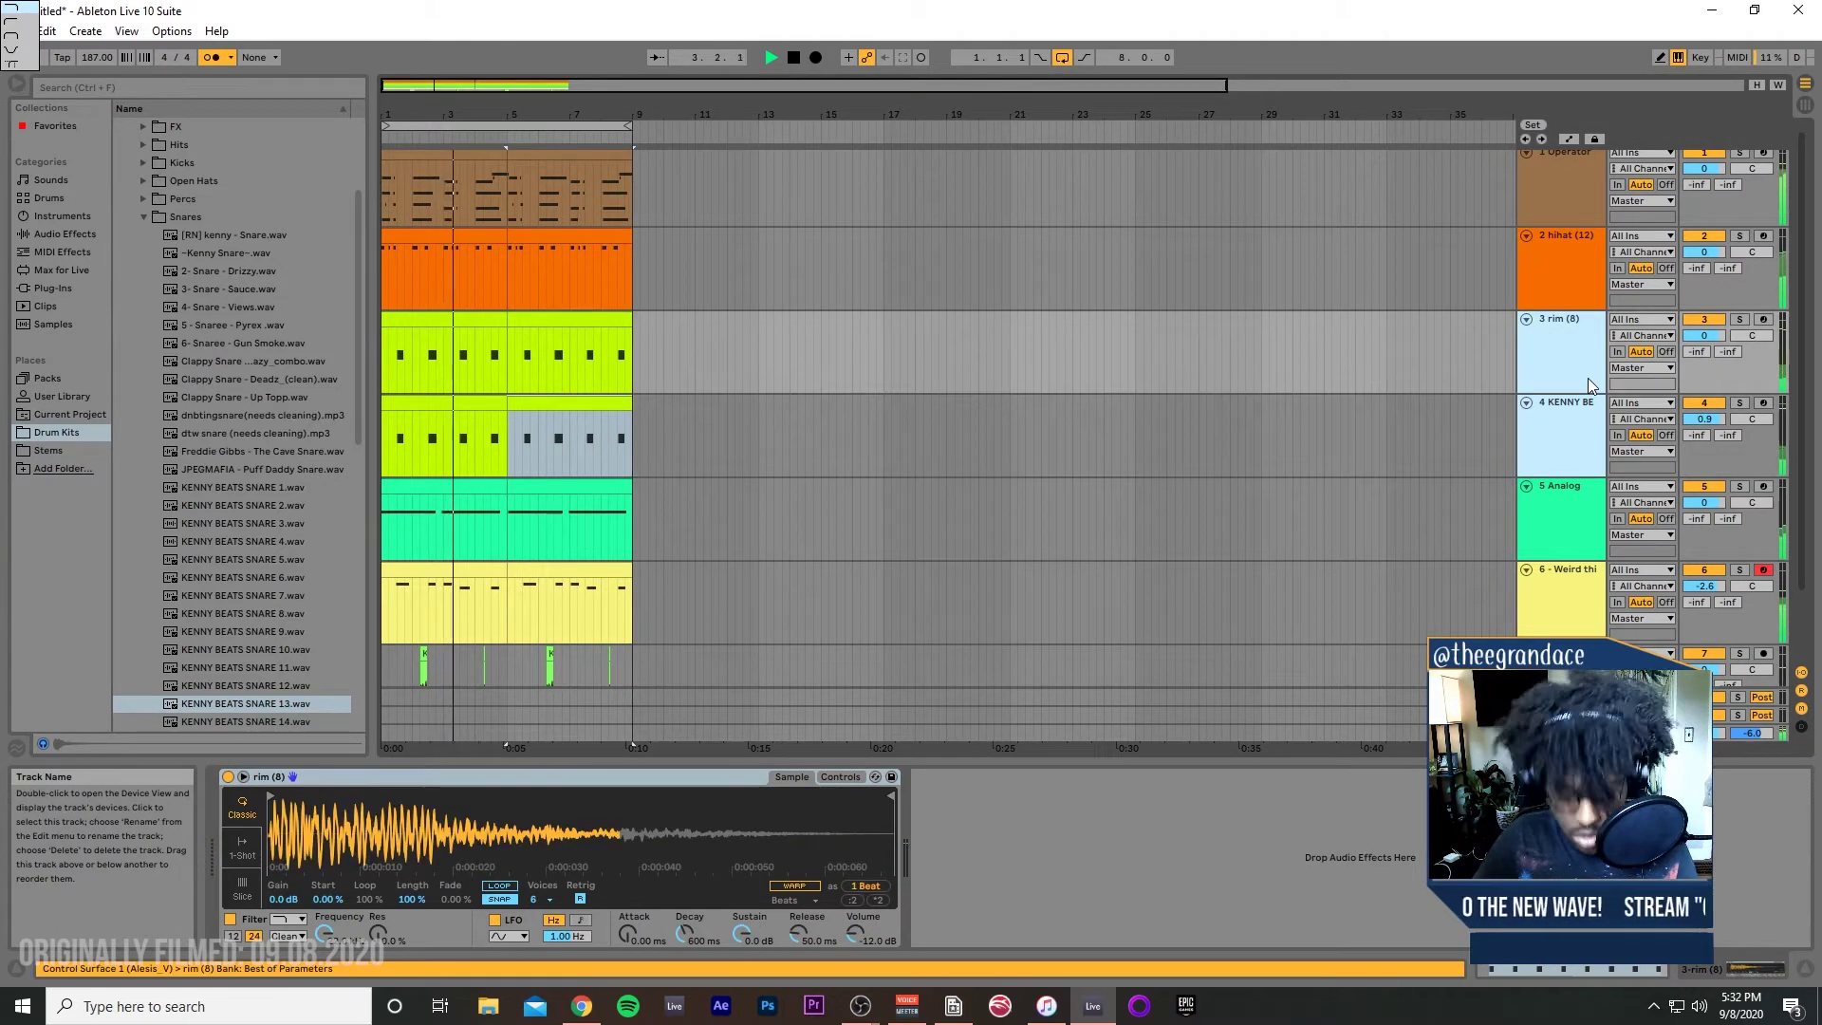
pyautogui.hotkey('ctrl', 'g')
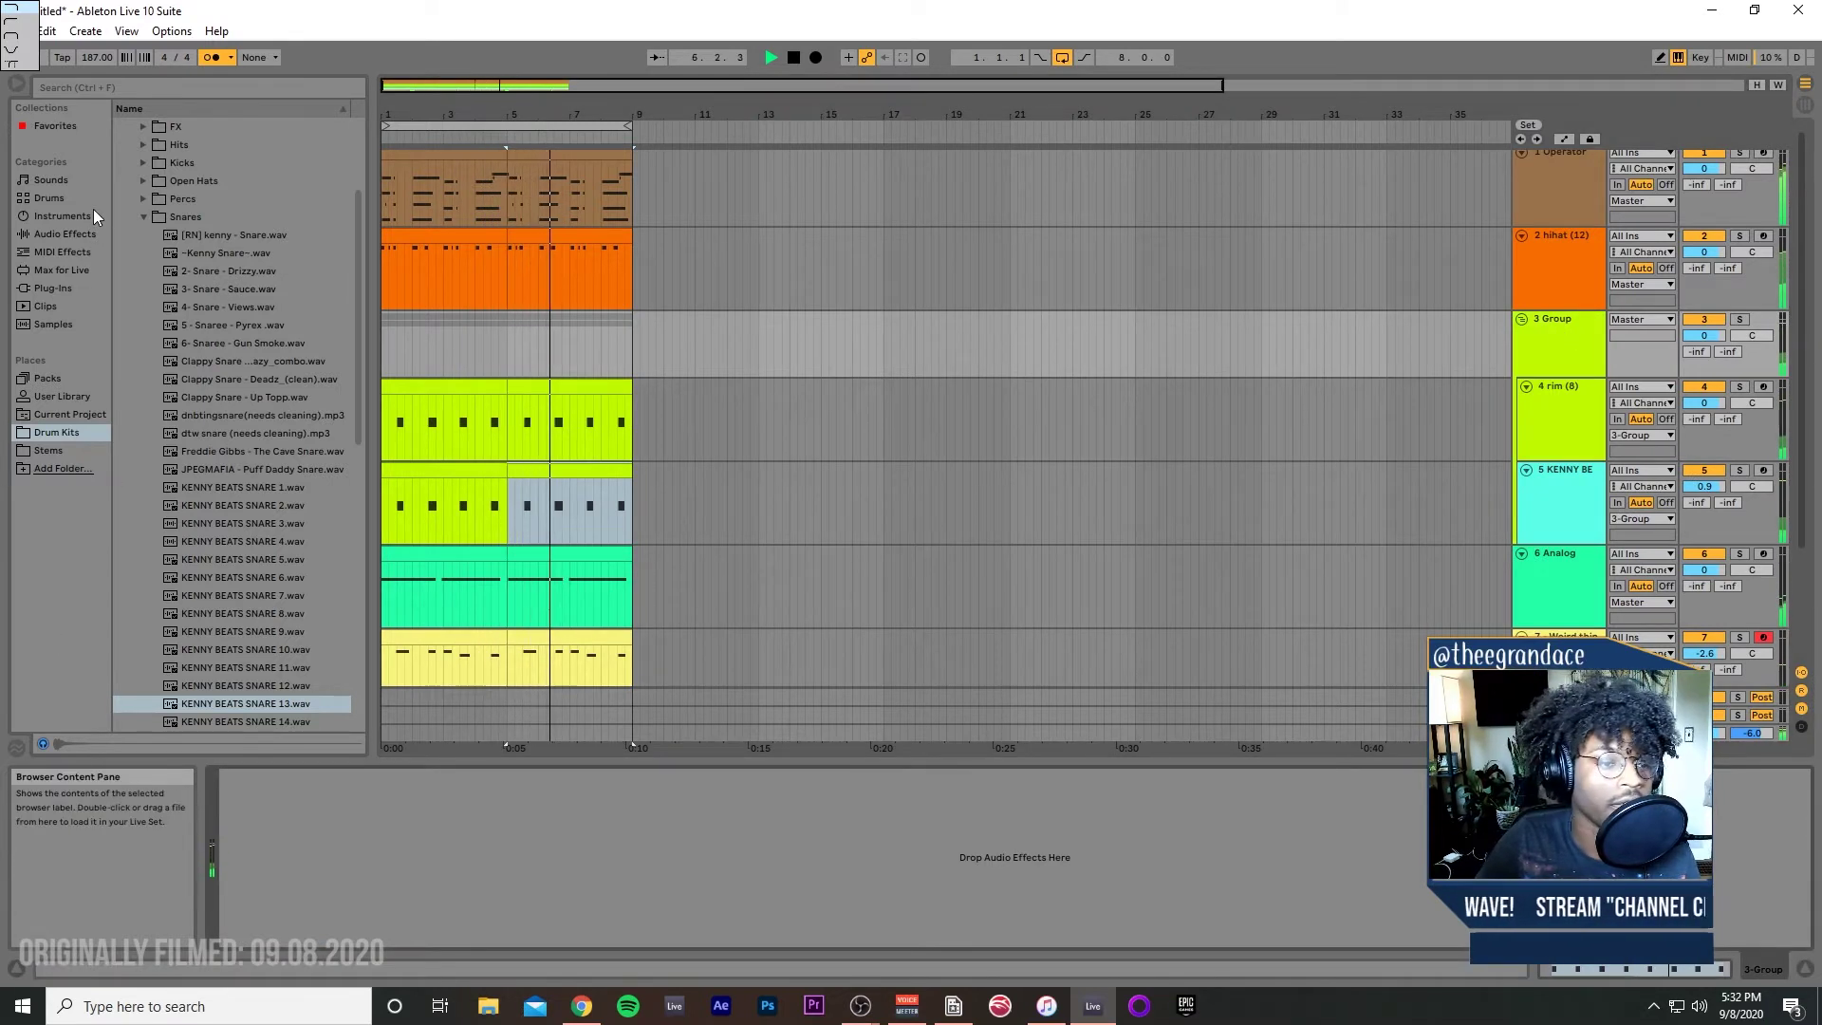
pyautogui.click(82, 235)
pyautogui.moveTo(194, 366); pyautogui.dragTo(214, 366)
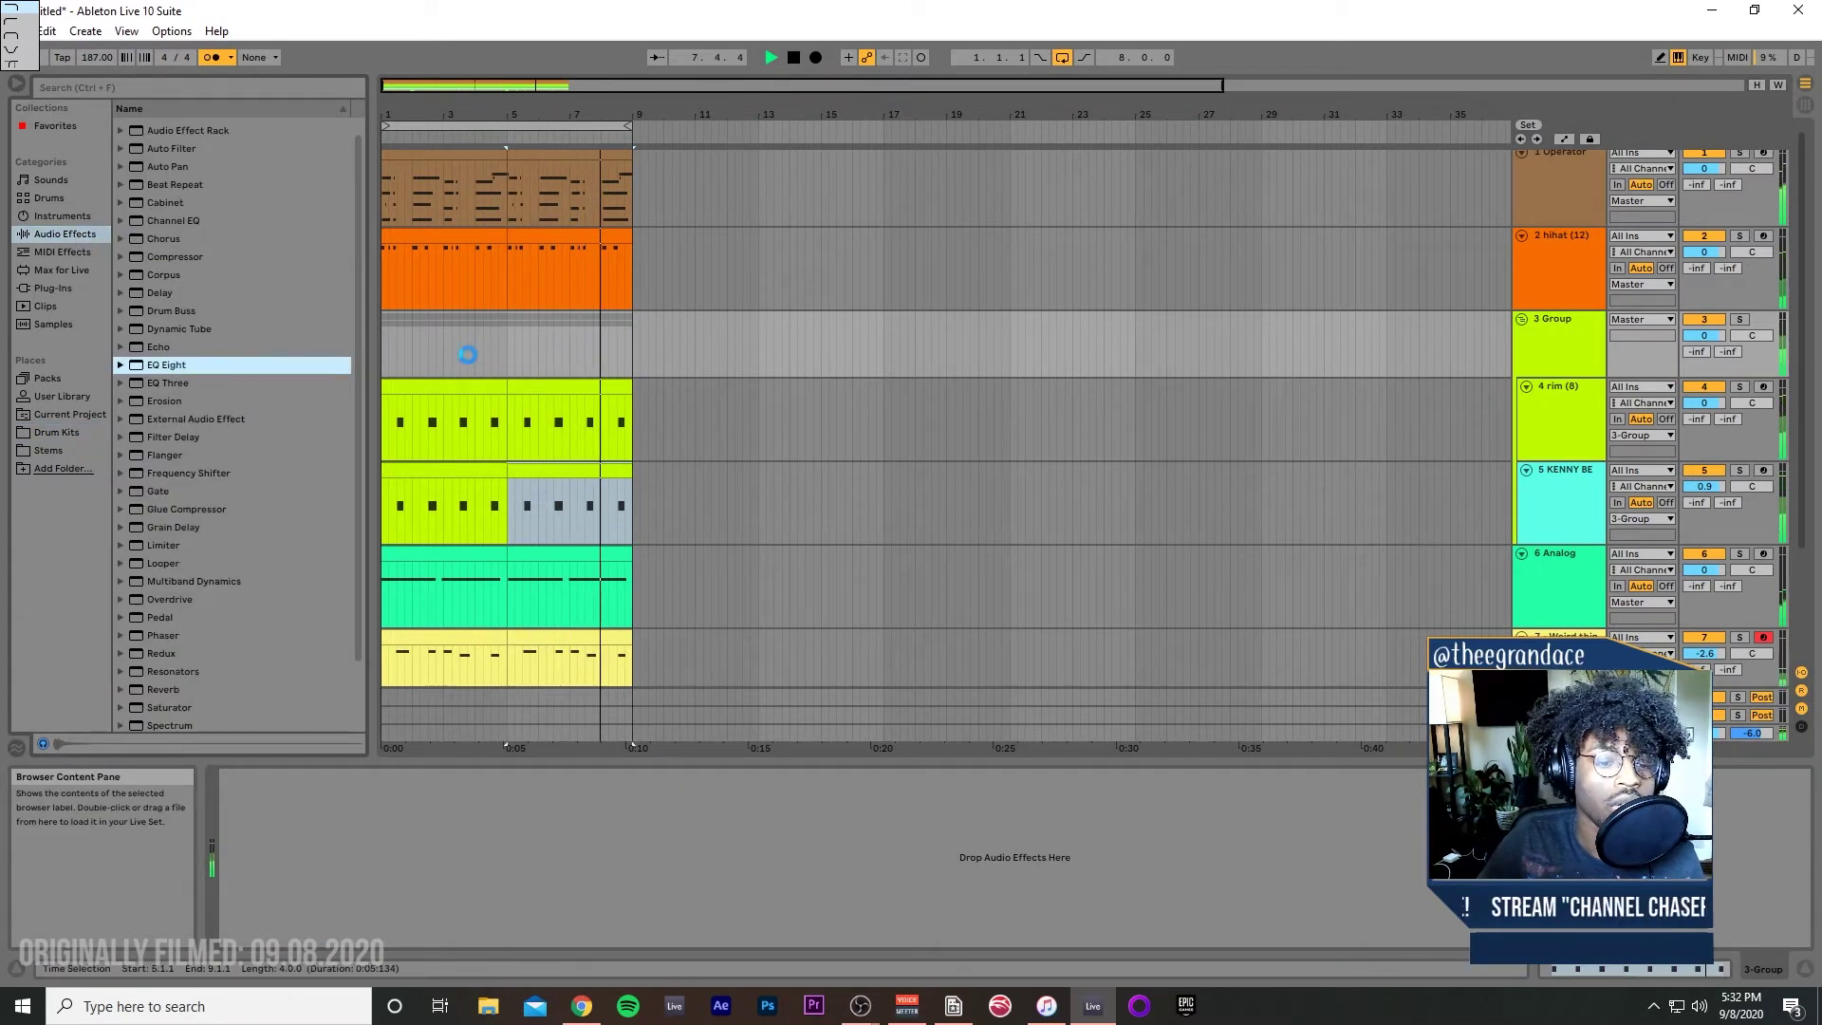
pyautogui.moveTo(467, 354); pyautogui.dragTo(467, 356)
# Step: Shape the group's EQ Eight by cutting band 2 by 3.84 dB at about 3.2 kHz
pyautogui.moveTo(408, 847); pyautogui.dragTo(536, 791)
pyautogui.moveTo(237, 919); pyautogui.dragTo(238, 903)
pyautogui.moveTo(536, 790); pyautogui.dragTo(530, 863)
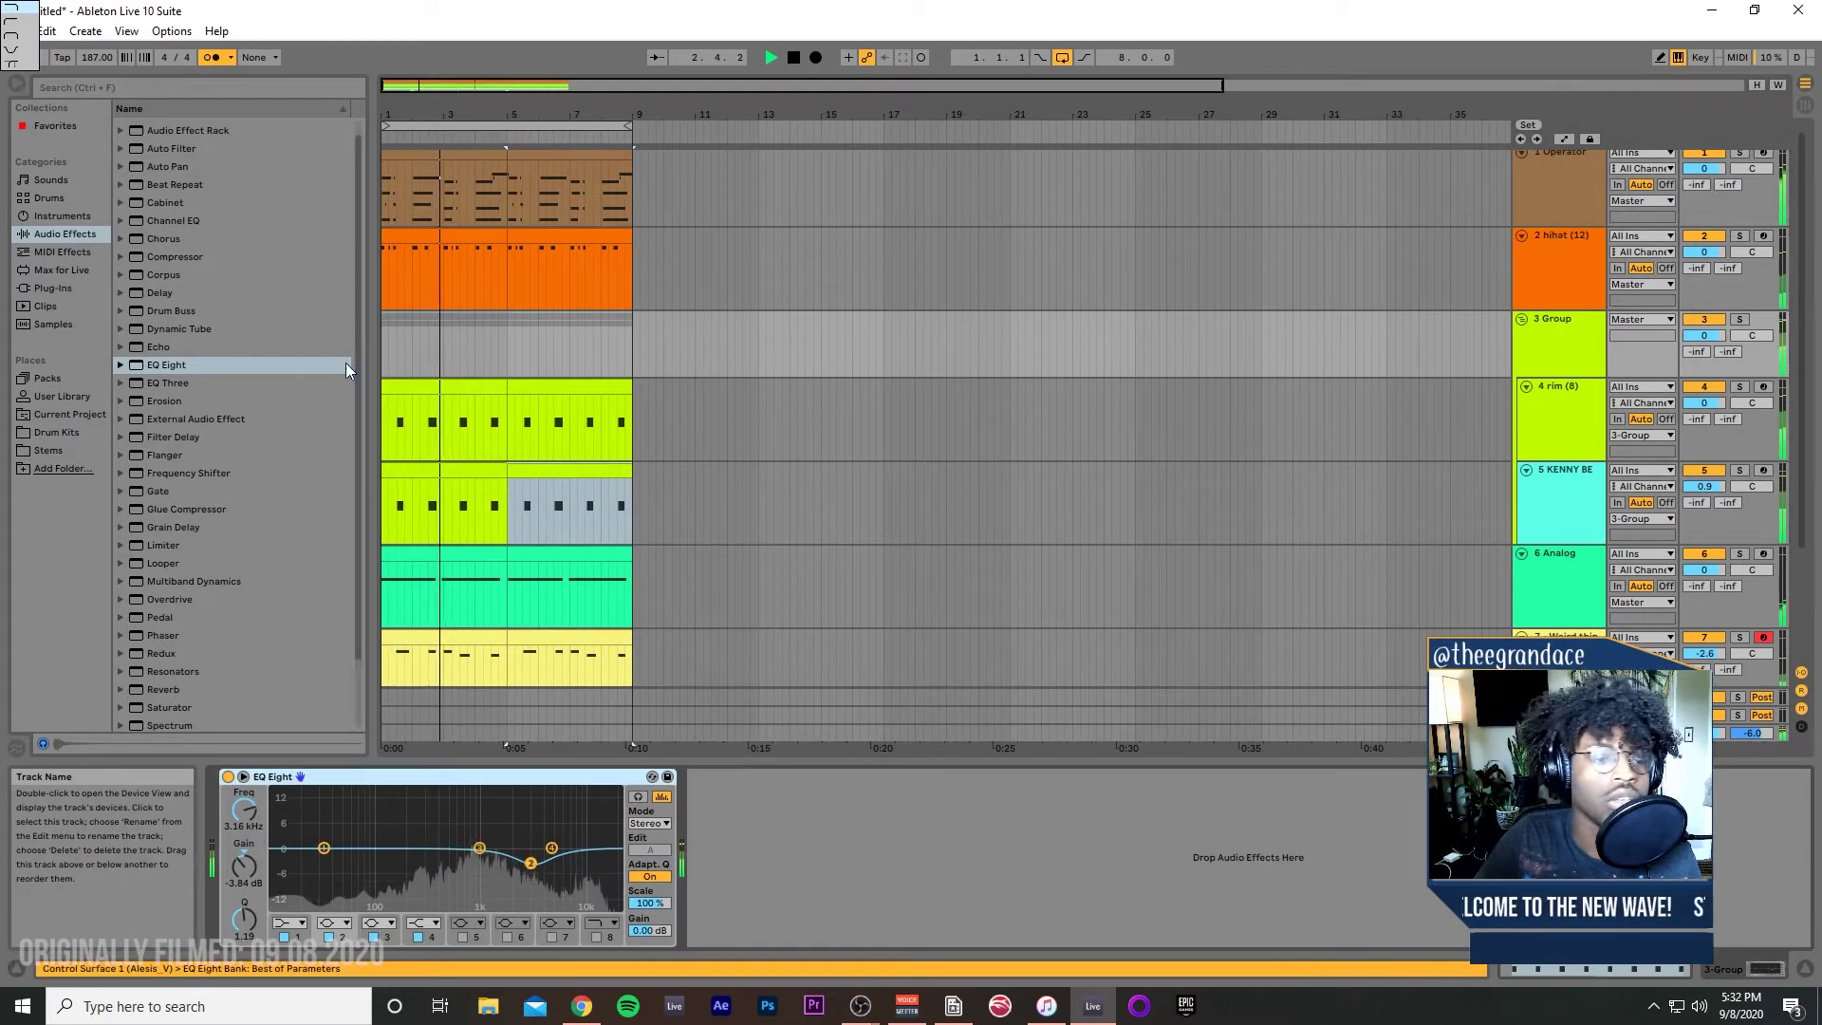
# Step: Add a Glue Compressor after the group's EQ Eight, with threshold -16.5 dB and makeup 9.84 dB
pyautogui.scroll(-4, 188, 539)
pyautogui.scroll(5, 186, 600)
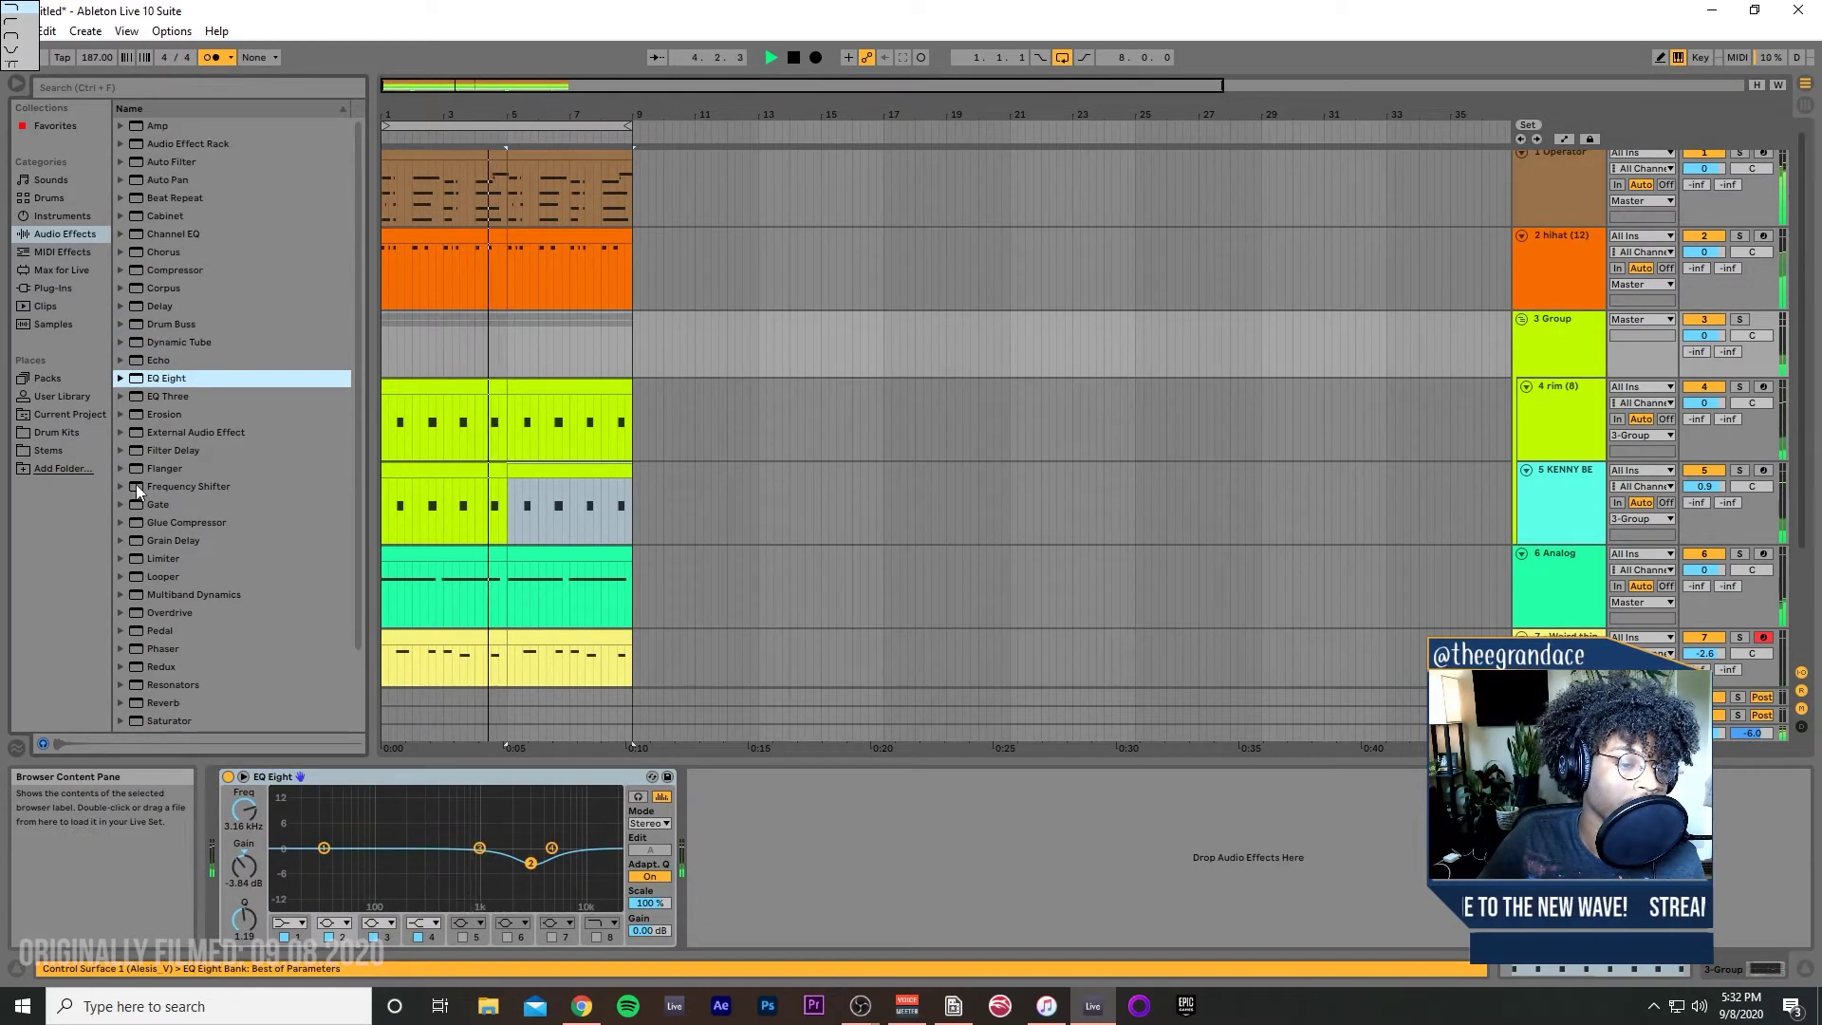
pyautogui.scroll(-2, 196, 497)
pyautogui.scroll(2, 194, 484)
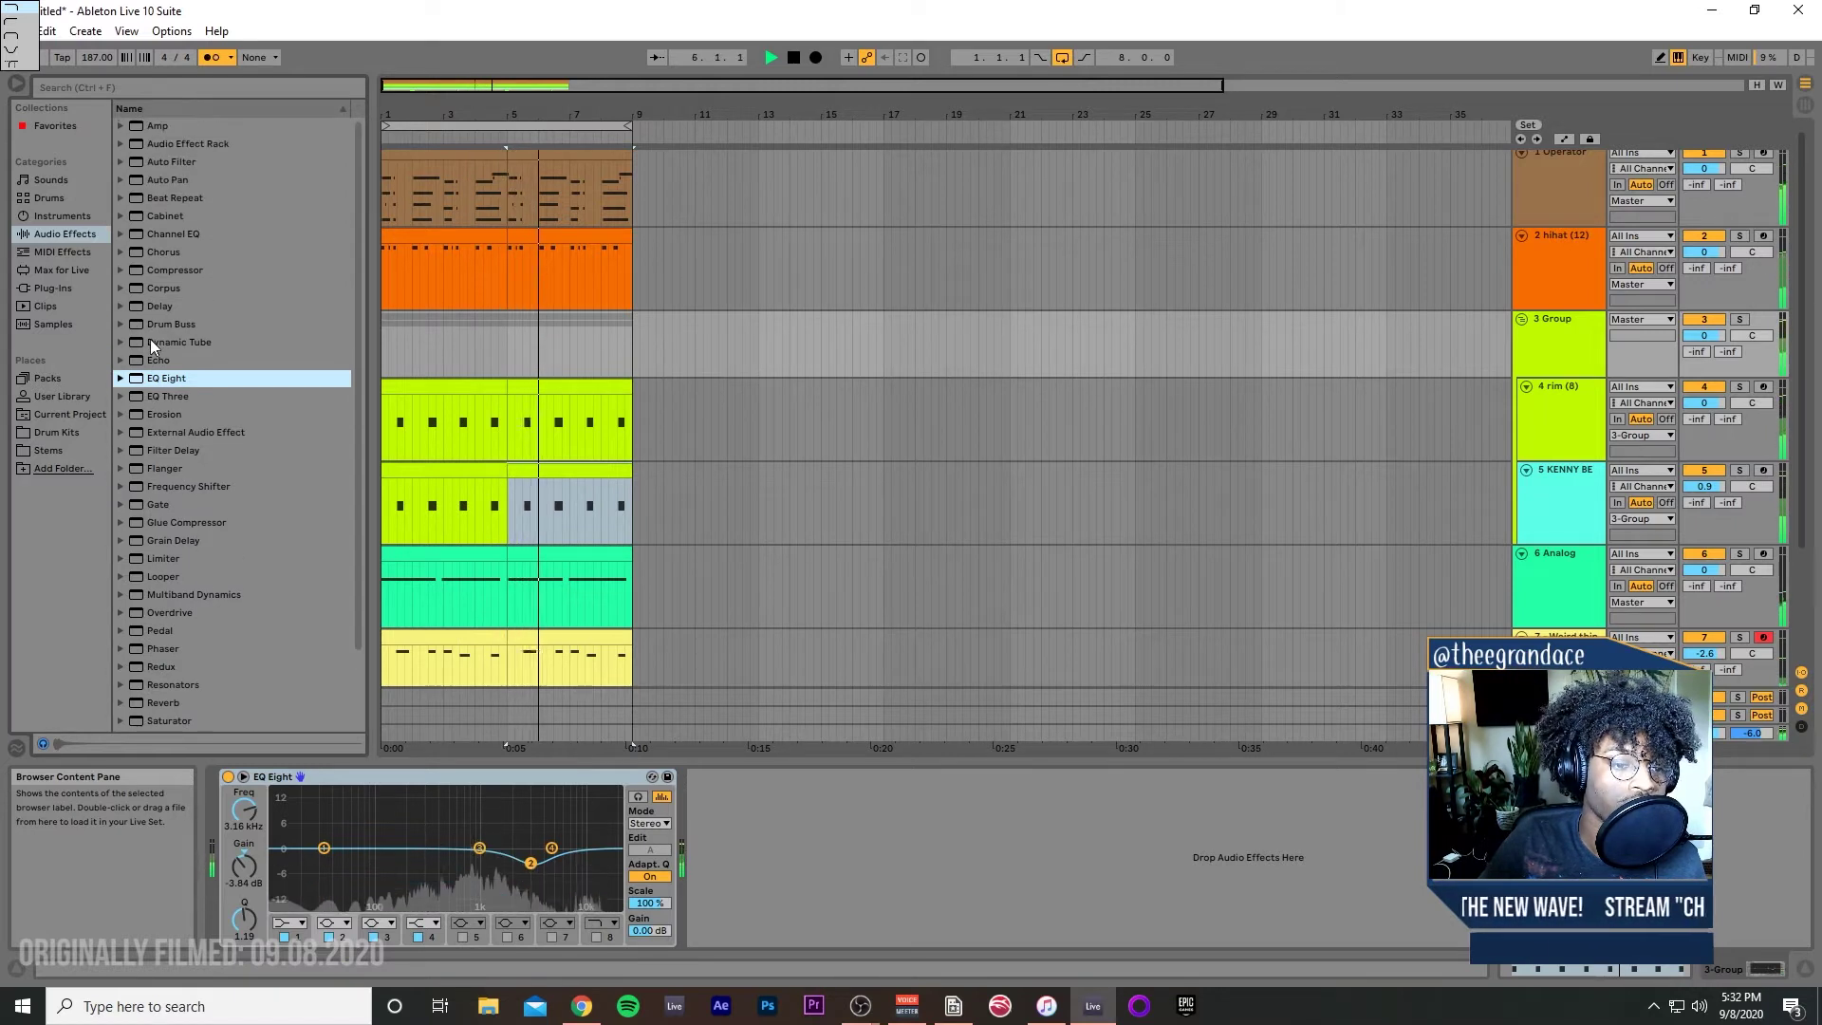
pyautogui.moveTo(148, 522); pyautogui.dragTo(794, 810)
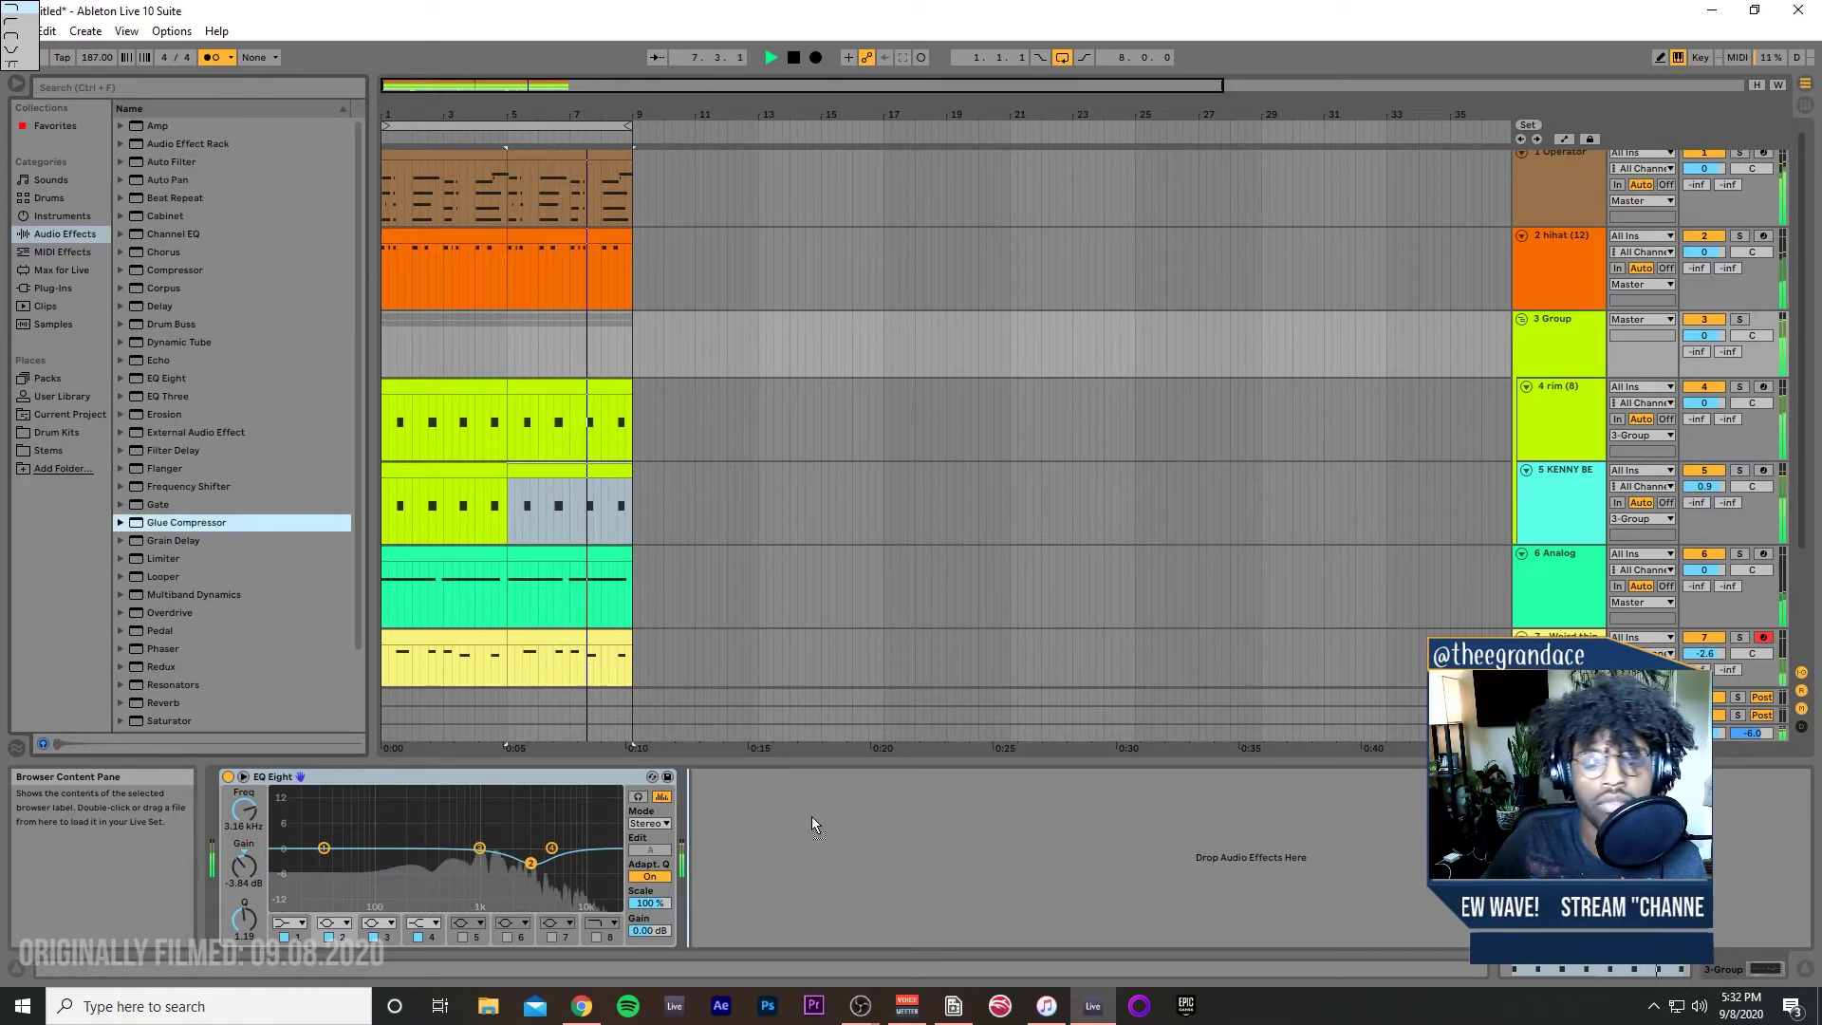
pyautogui.moveTo(812, 908)
pyautogui.mouseDown()
pyautogui.moveTo(811, 944)
pyautogui.moveTo(828, 902)
pyautogui.mouseUp()
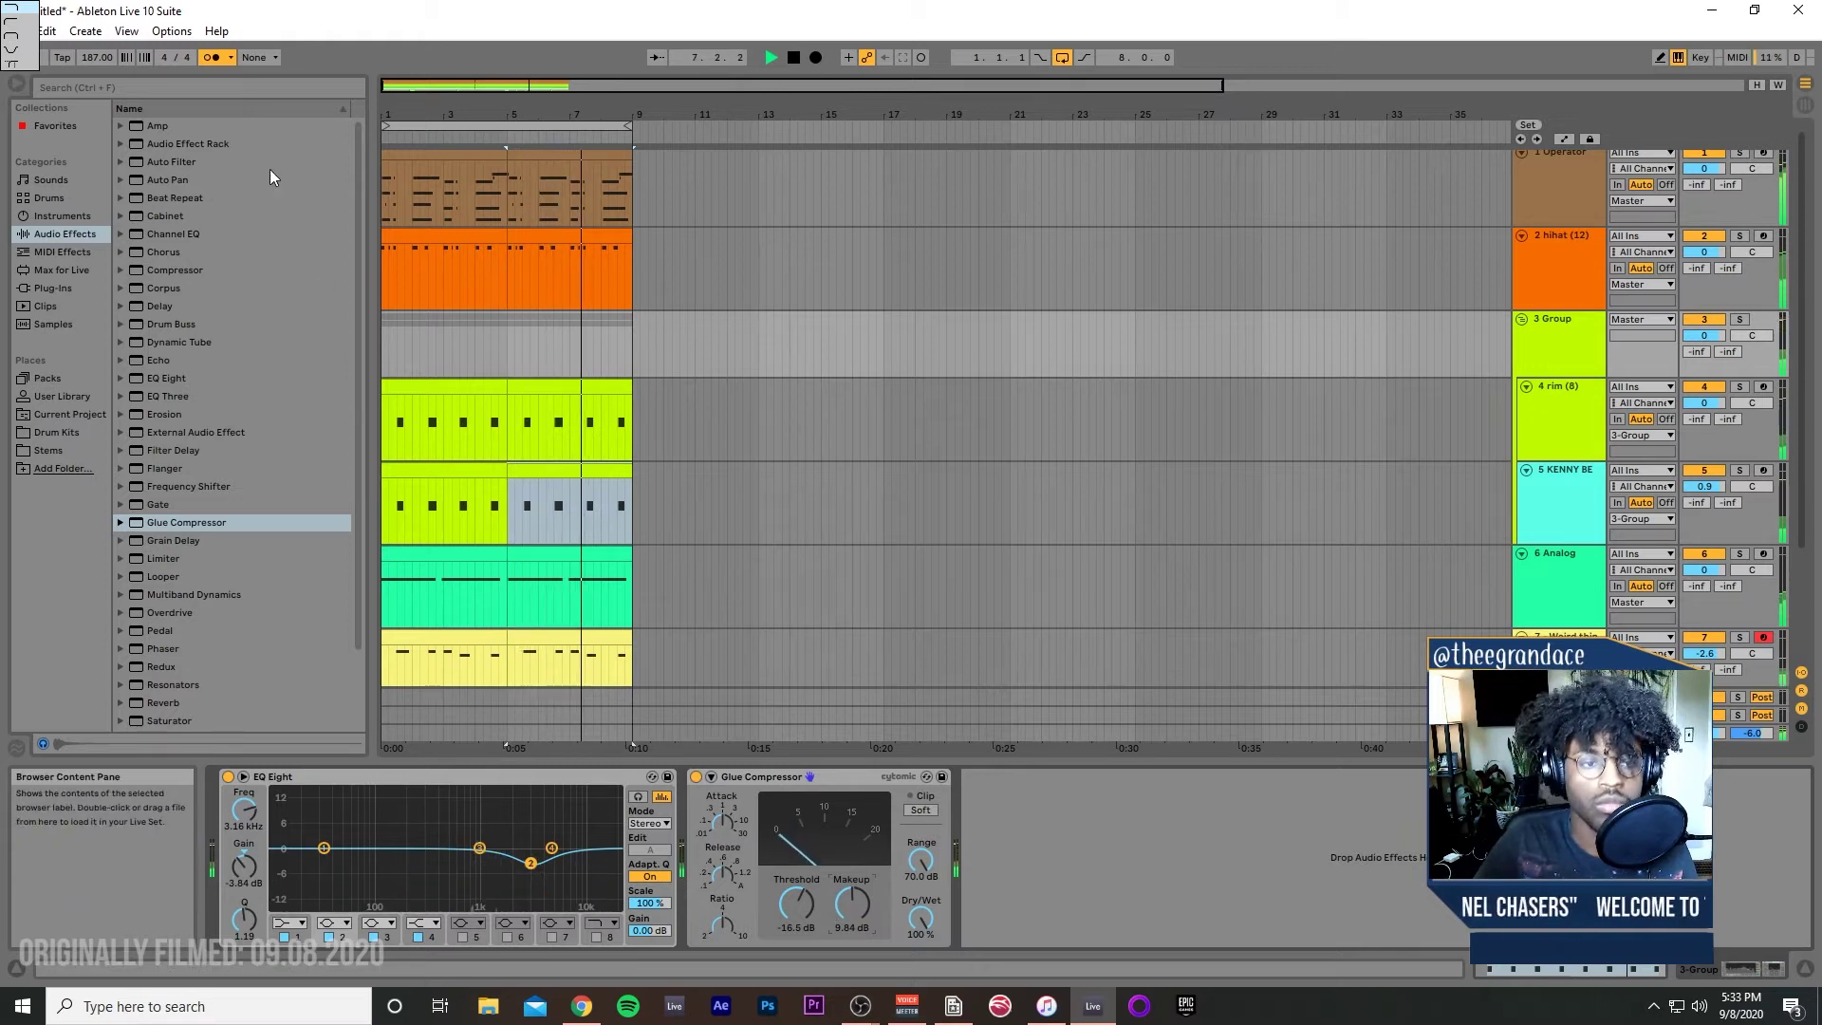
pyautogui.click(69, 414)
pyautogui.click(51, 288)
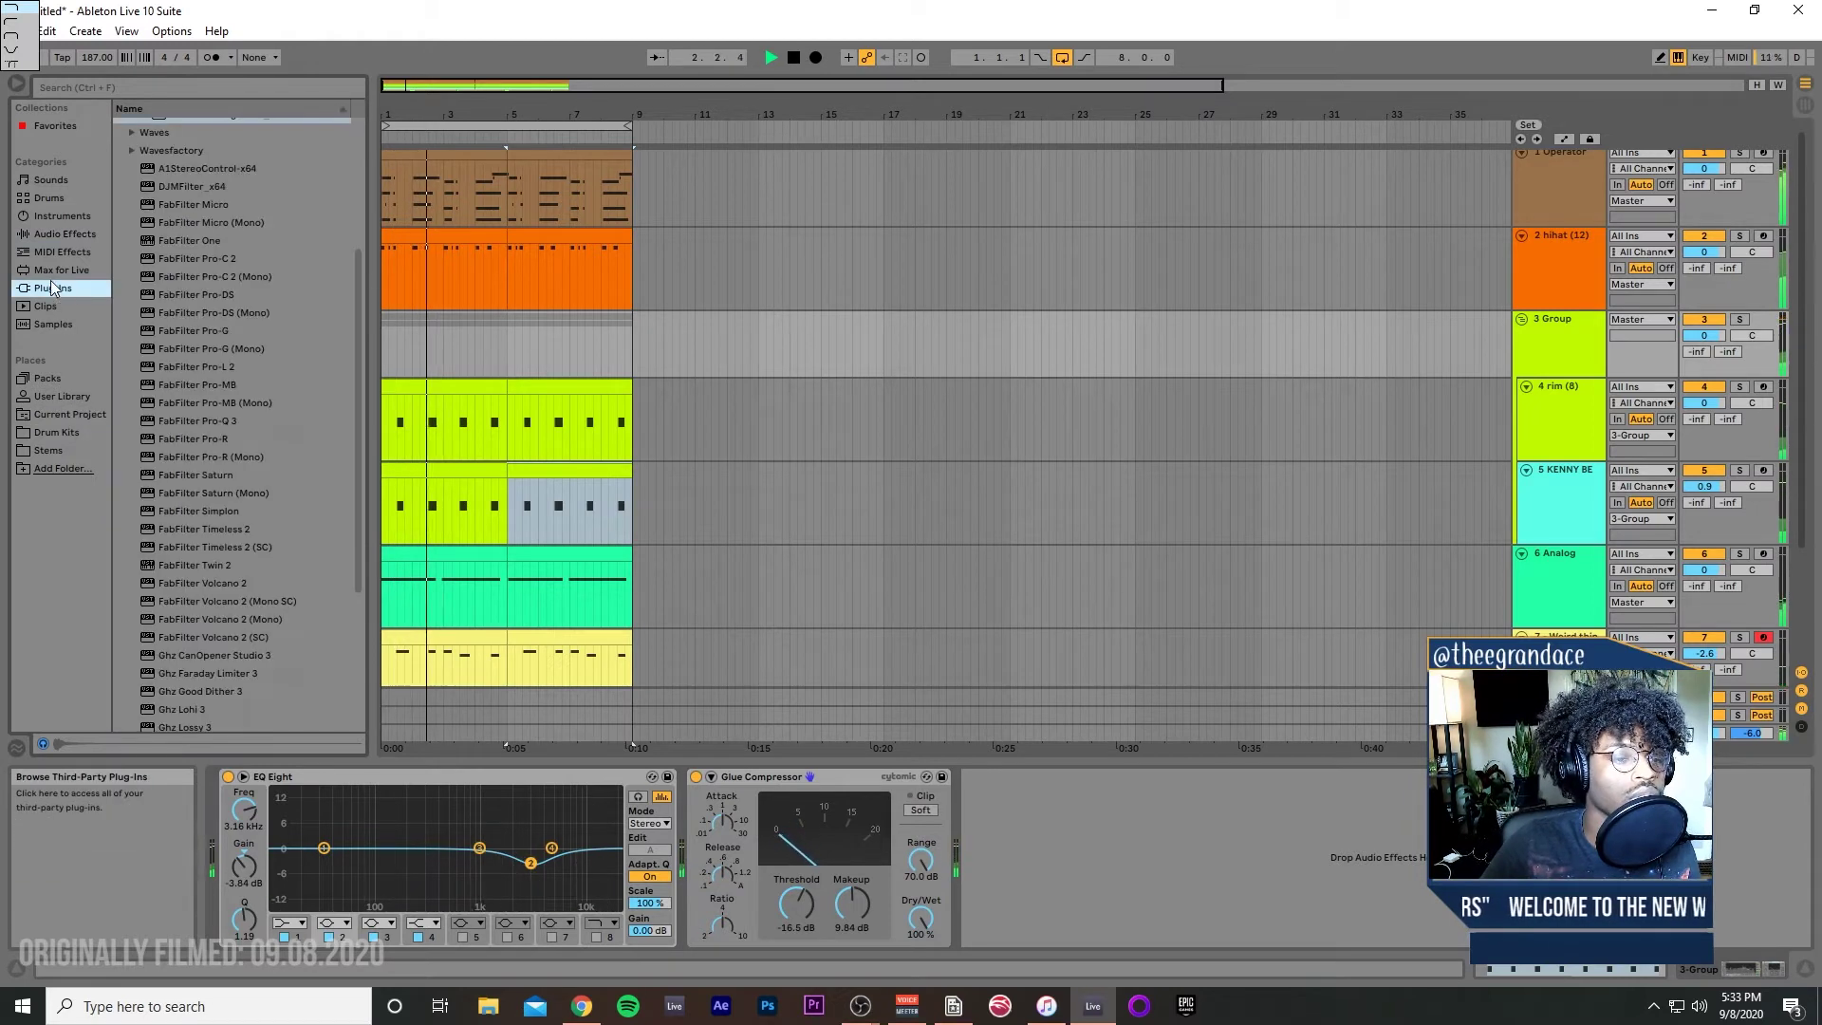
pyautogui.click(52, 448)
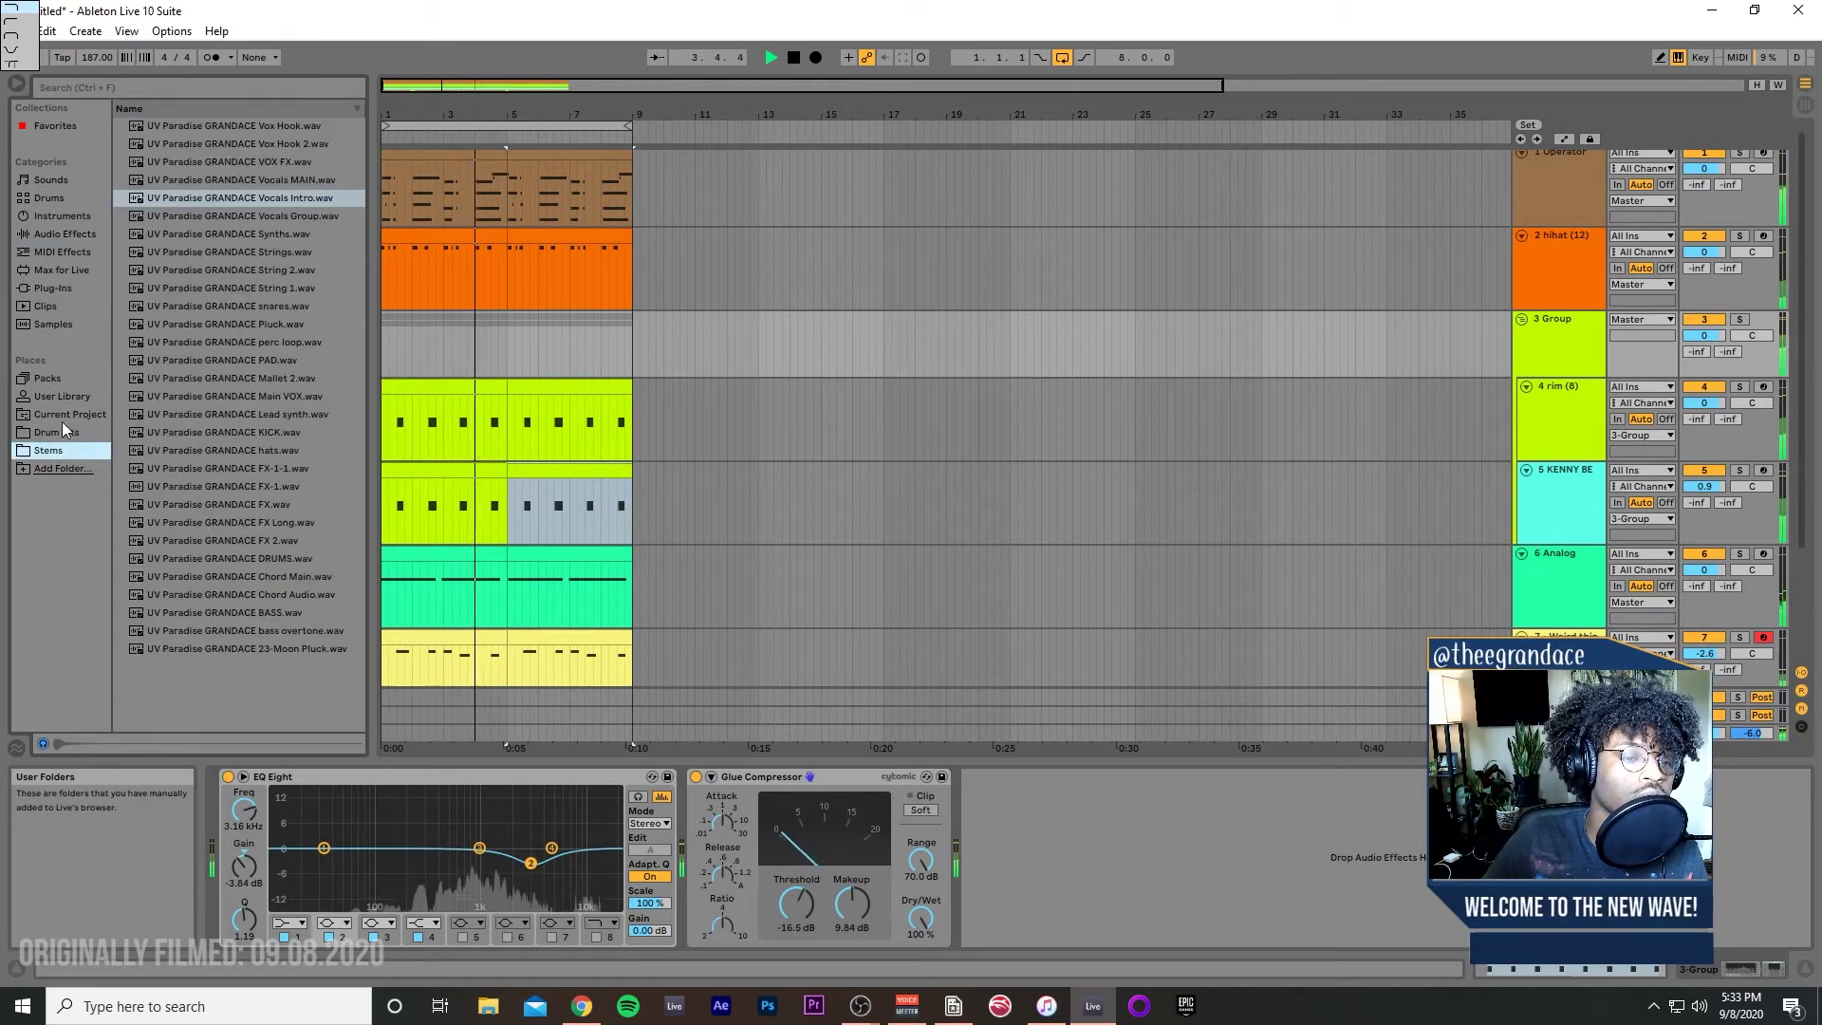
pyautogui.click(43, 235)
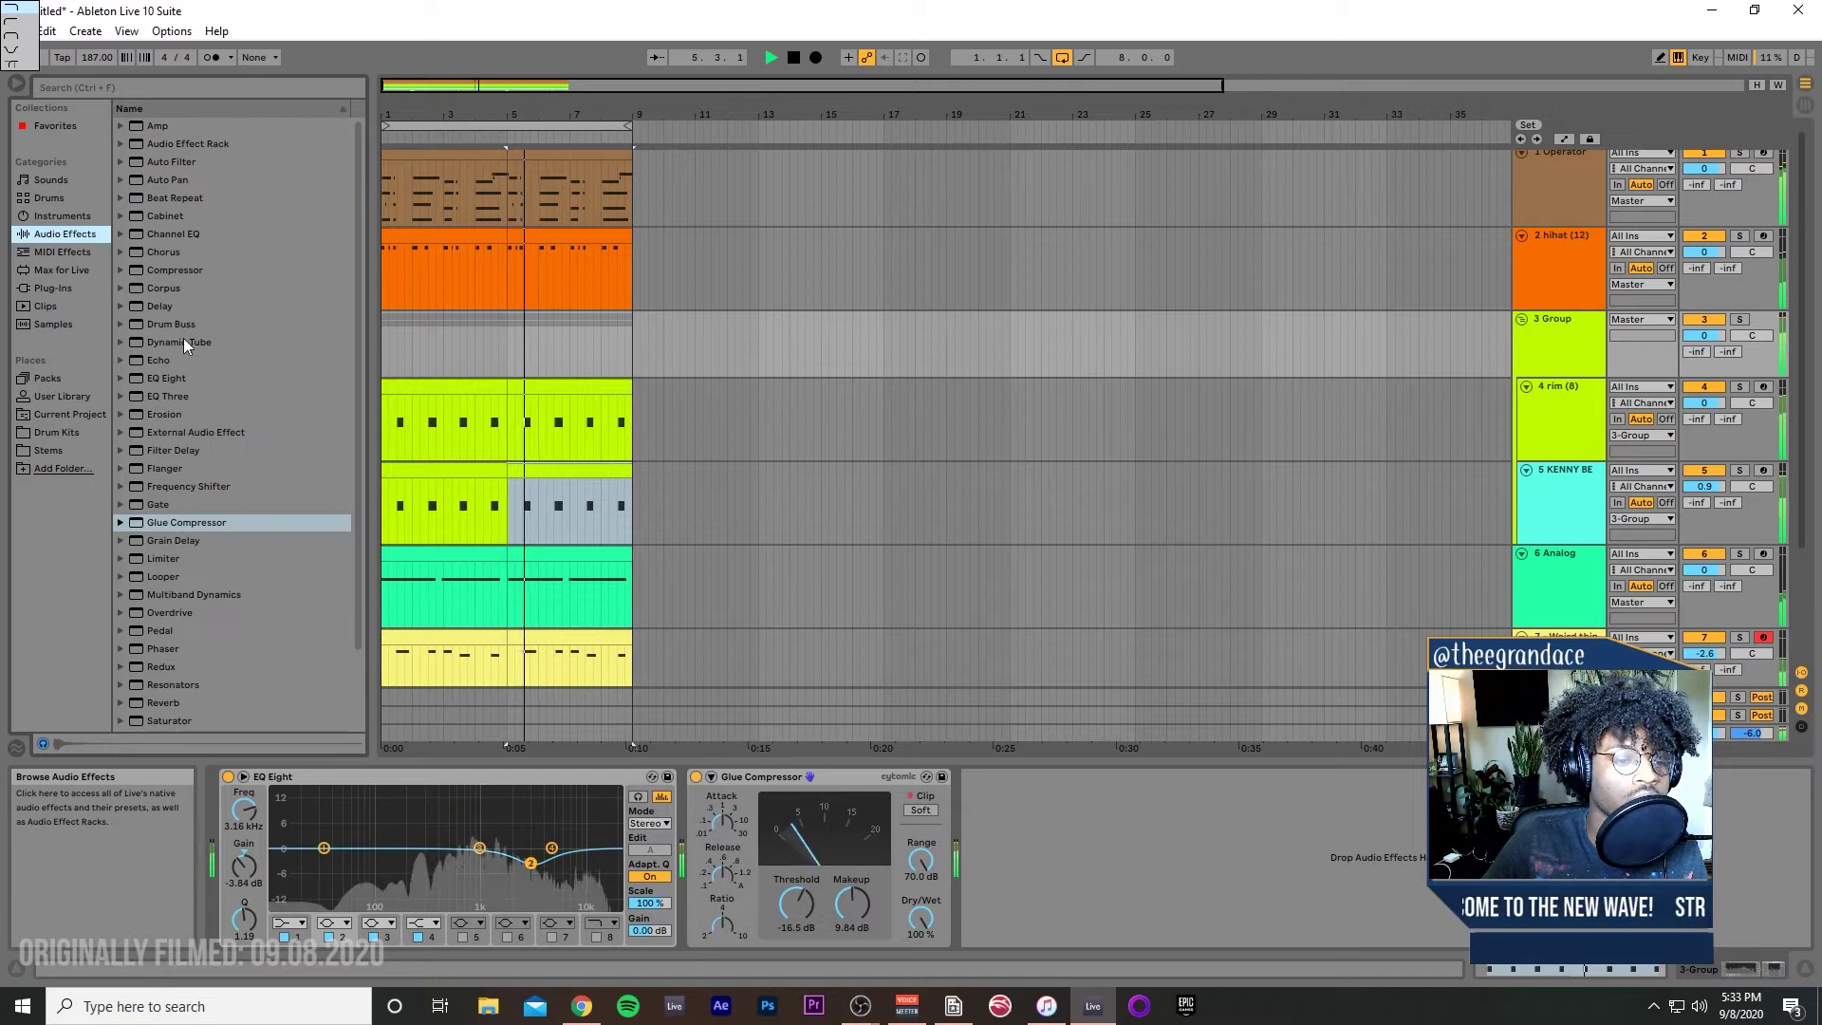
pyautogui.click(62, 414)
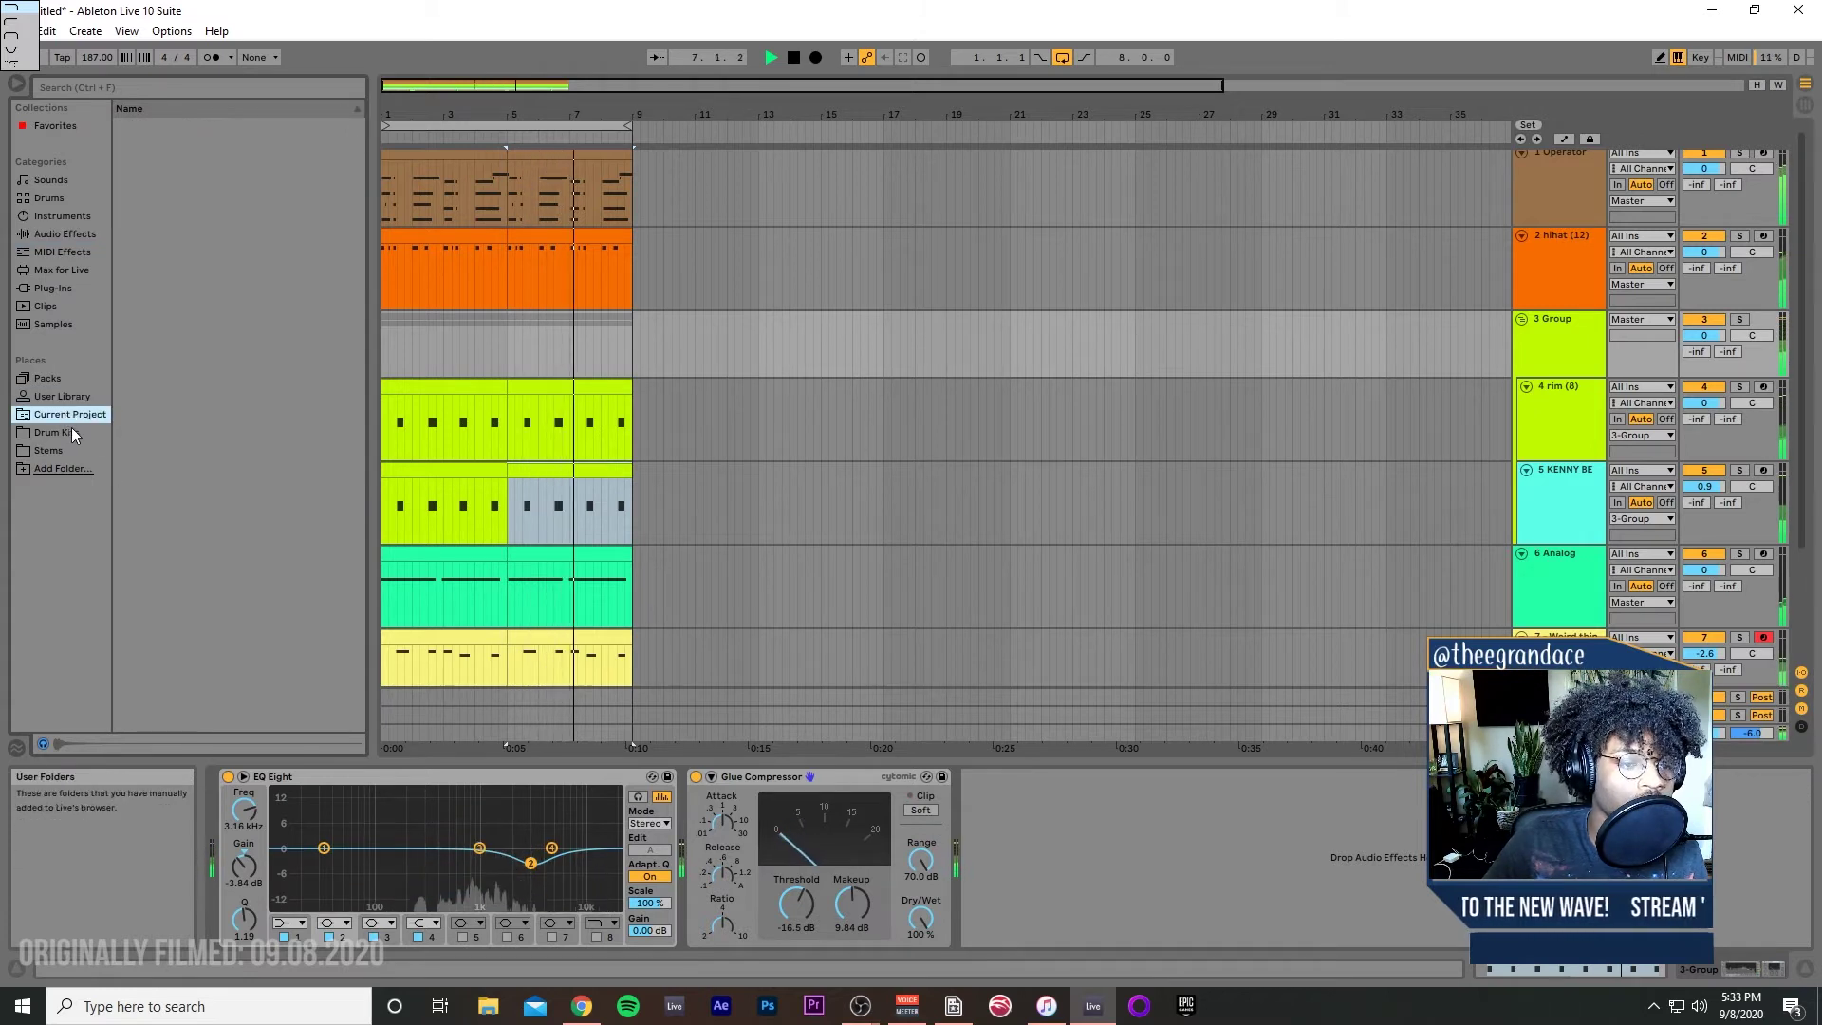
# Step: Return to the Drum Kits and audition the Kenny Beats Kicks folder down to "KENNY BEATS KICK 4.wav"
pyautogui.click(71, 433)
pyautogui.press('Left')
pyautogui.press('Up')
pyautogui.press('Up')
pyautogui.press('Up')
pyautogui.press('Up')
pyautogui.press('Down')
pyautogui.press('Right')
pyautogui.press('Down')
pyautogui.press('Down')
pyautogui.press('Down')
pyautogui.press('Down')
pyautogui.press('Down')
pyautogui.press('Down')
pyautogui.press('Down')
pyautogui.press('Down')
pyautogui.press('Up')
pyautogui.press('Up')
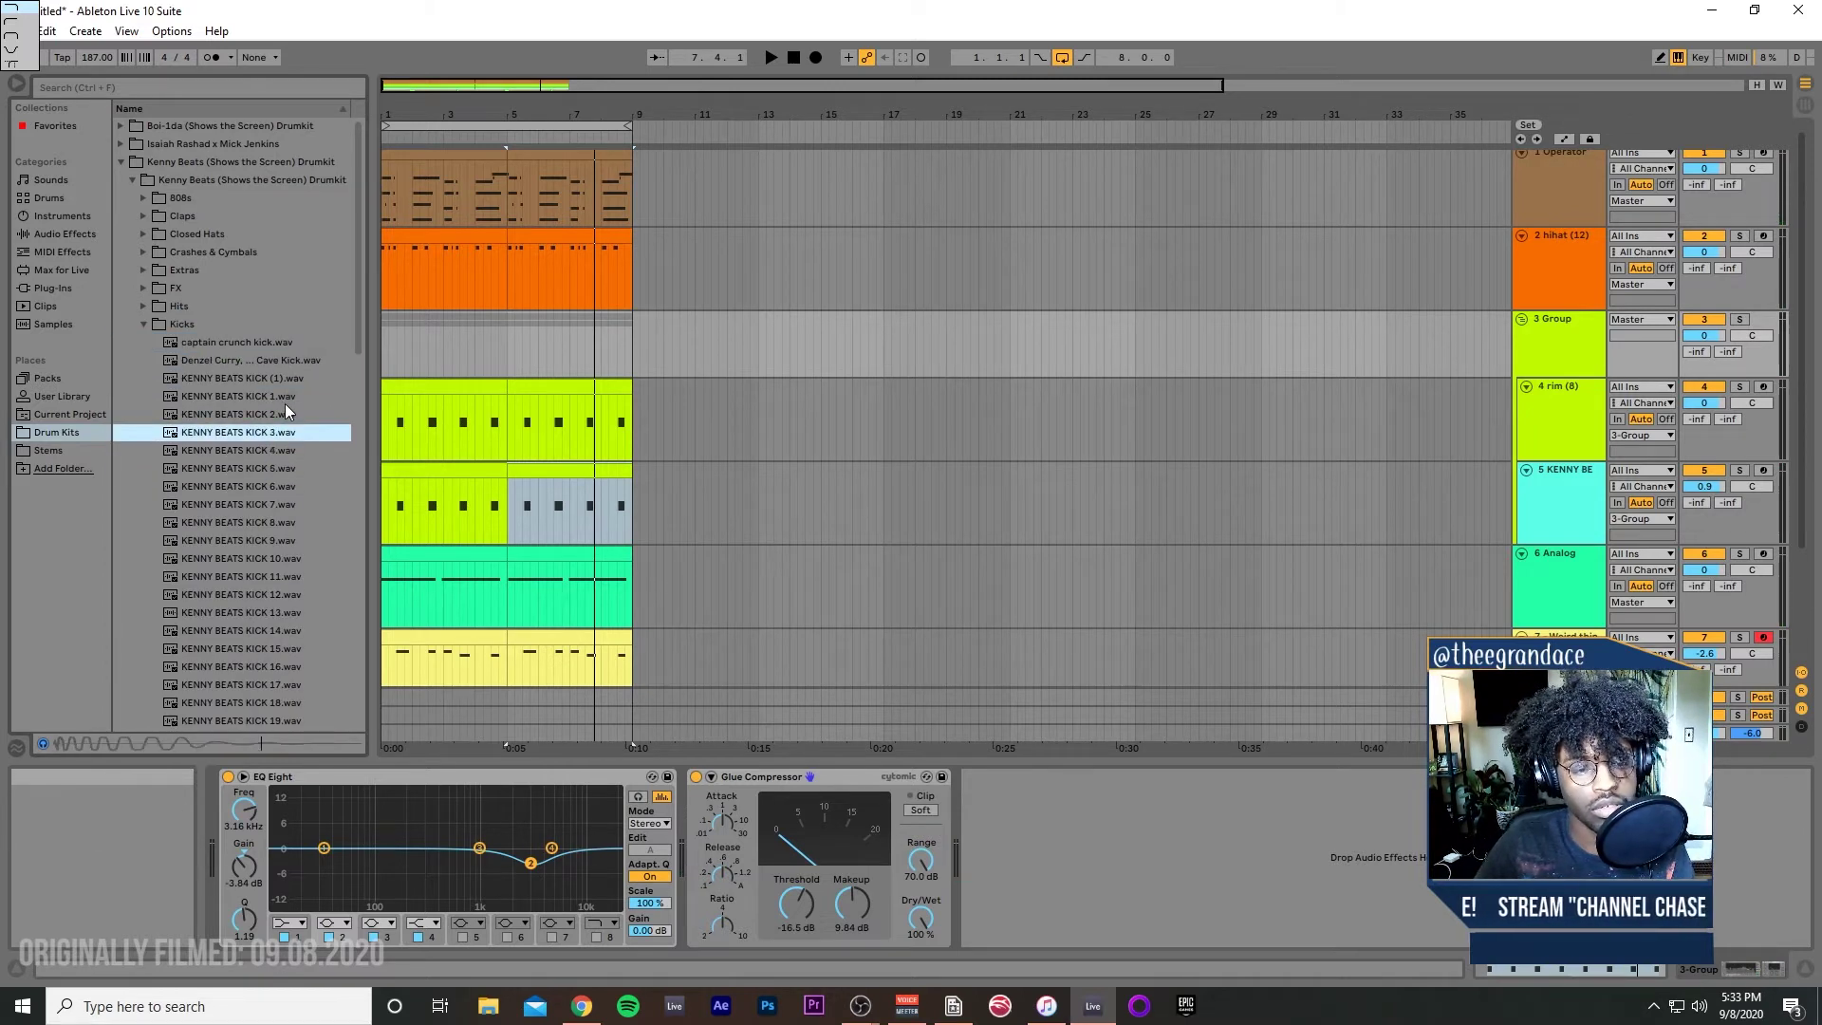
pyautogui.press('Down')
# Step: Insert a MIDI track below the Kenny Beats percussion track and load "KENNY BEATS KICK 4.wav" onto it
pyautogui.scroll(-1, 1566, 683)
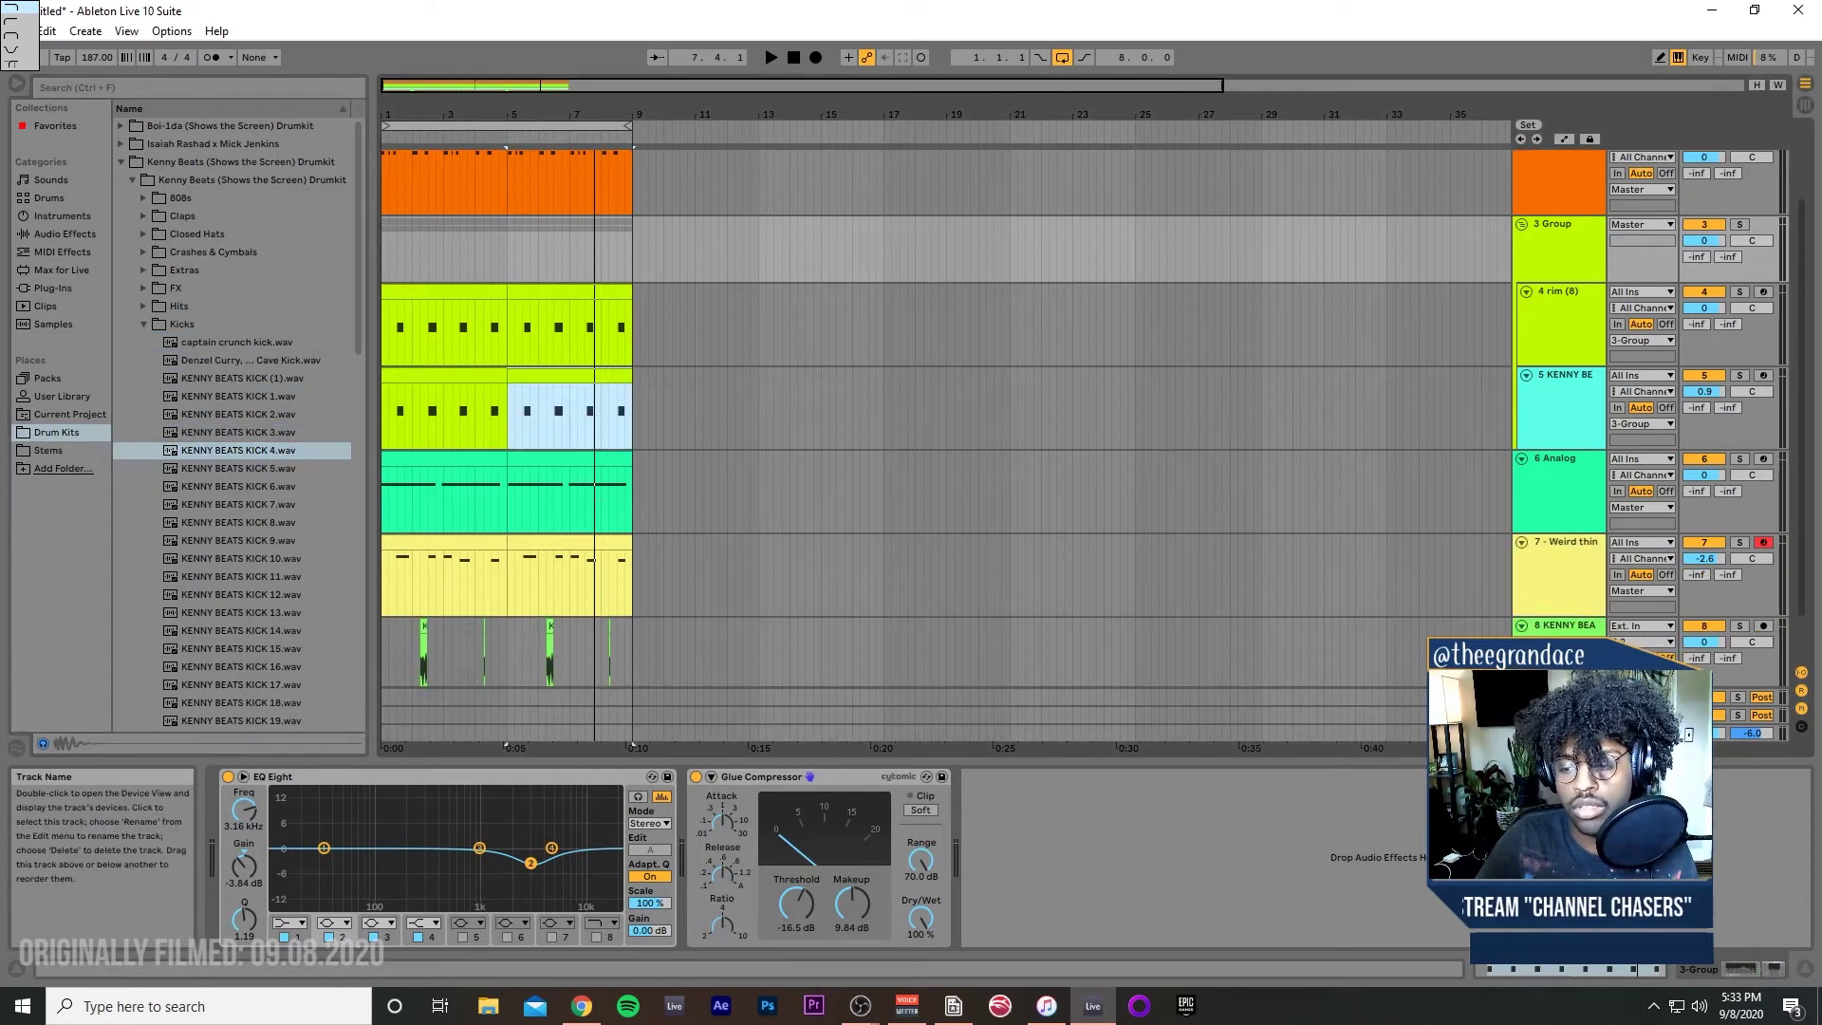
pyautogui.scroll(-1, 1557, 619)
pyautogui.click(1557, 619)
pyautogui.hotkey('ctrl', 'shift', 't')
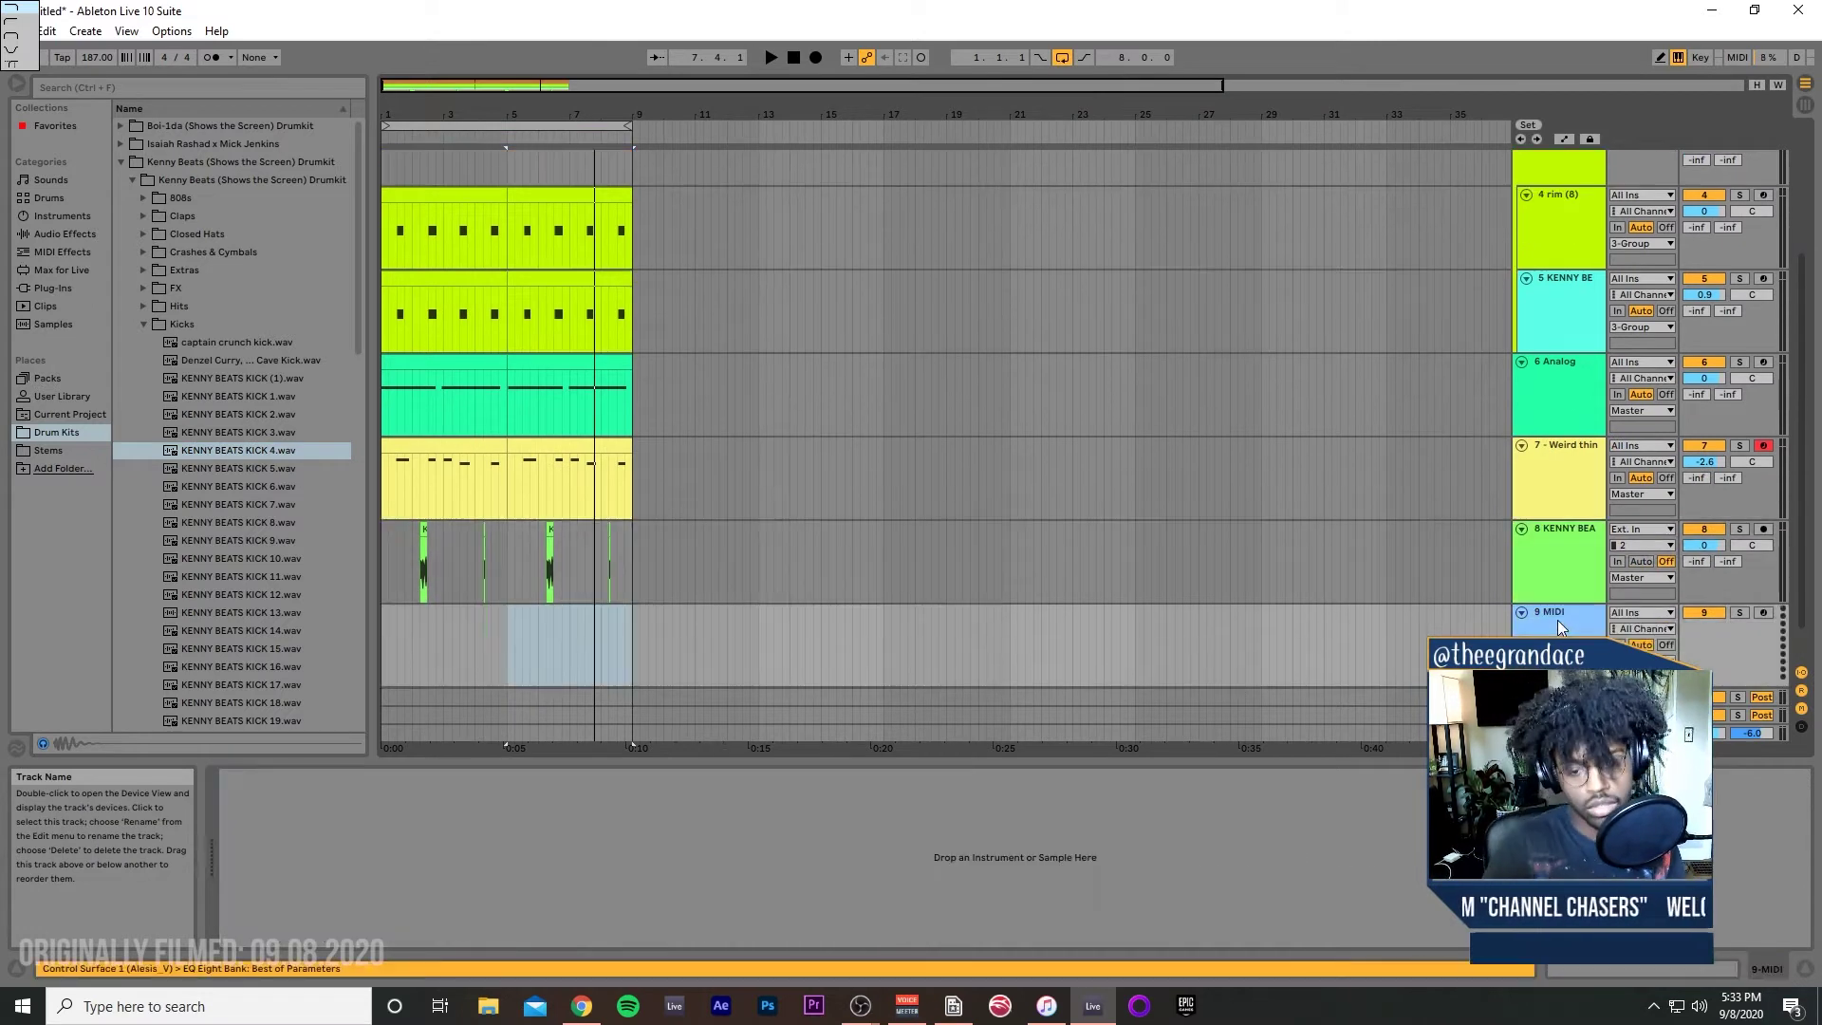
pyautogui.moveTo(203, 454); pyautogui.dragTo(687, 910)
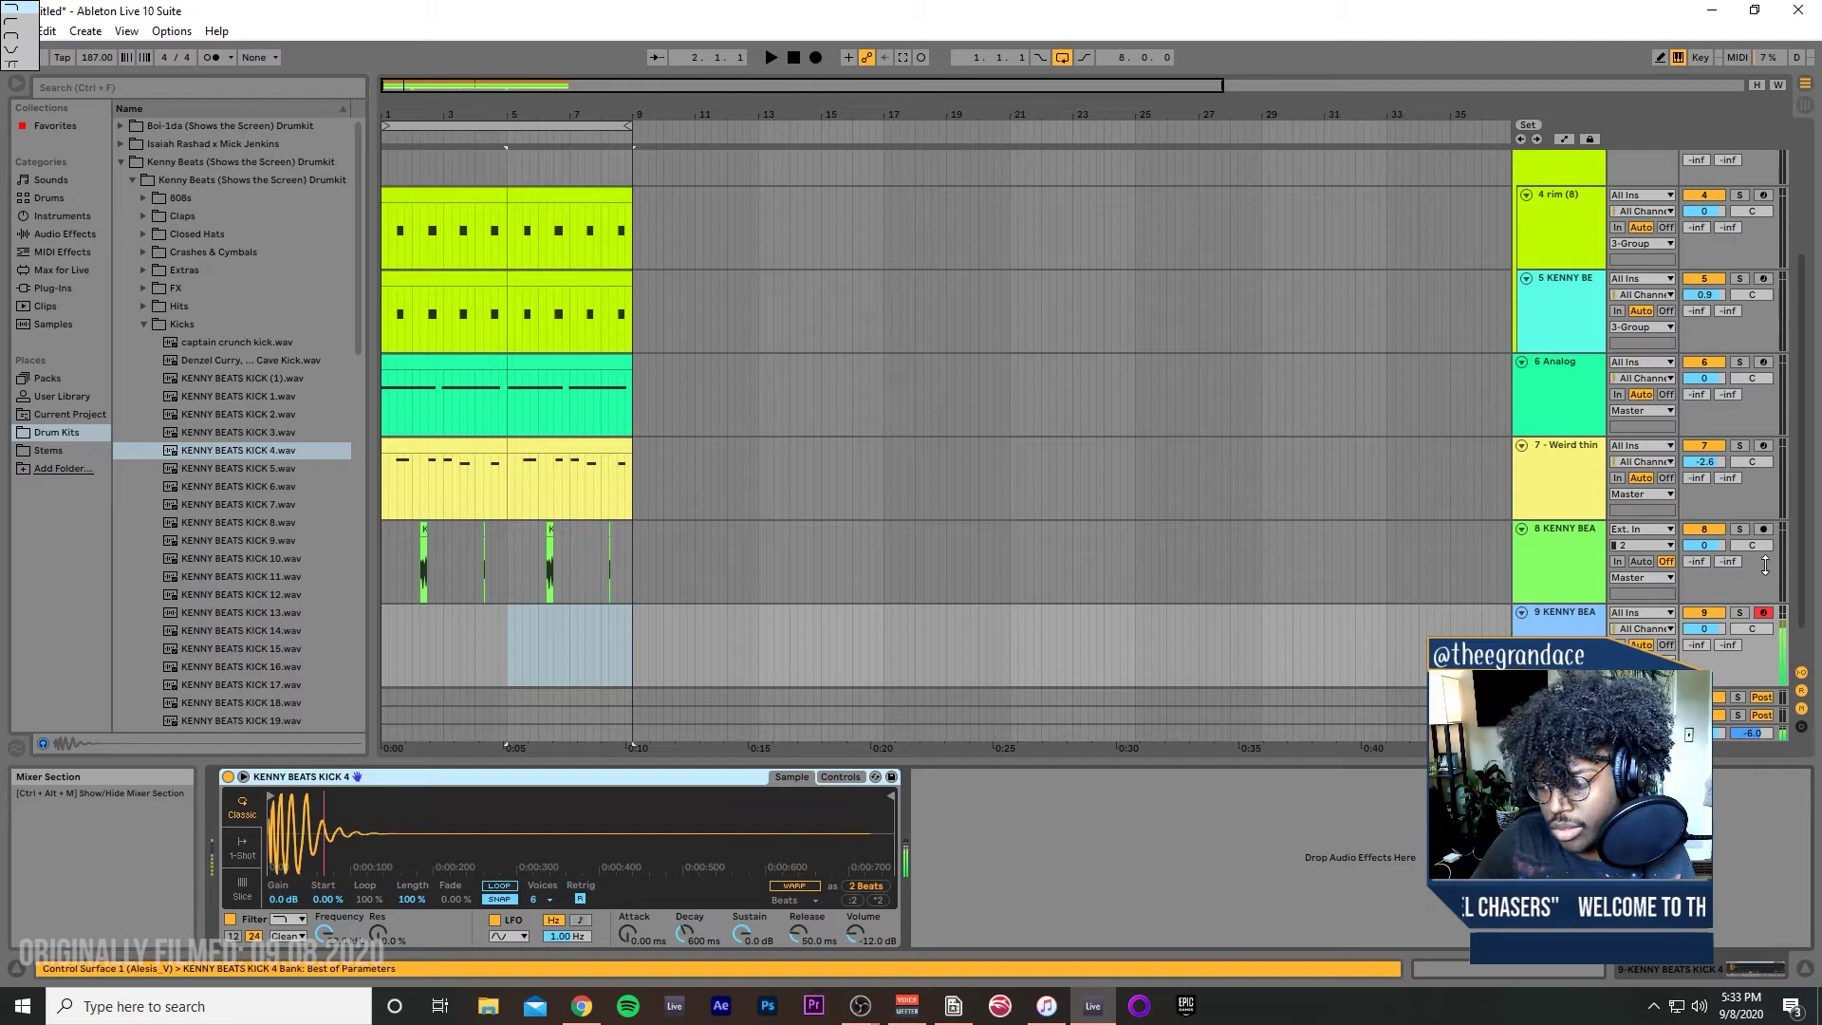
# Step: Try the kick over the playing loop, then replace the kick track's sample with "KENNY BEATS KICK 3.wav"
pyautogui.press('space')
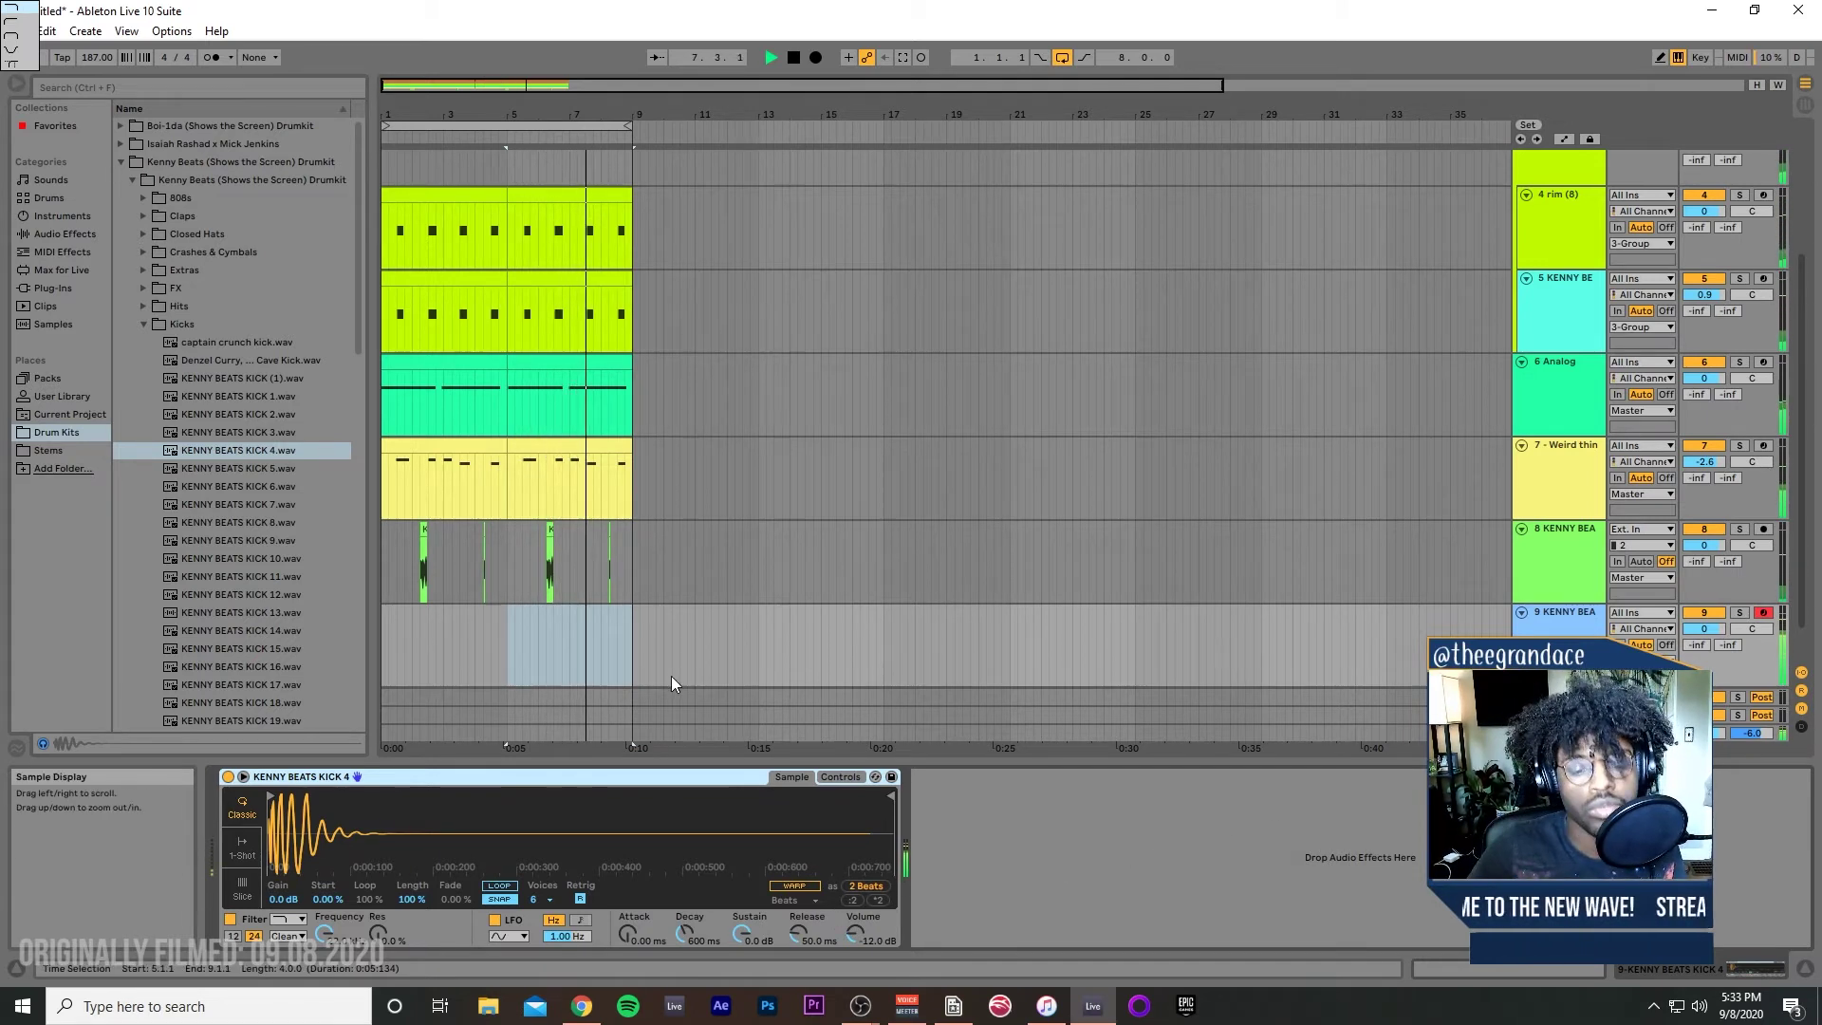
pyautogui.press('space')
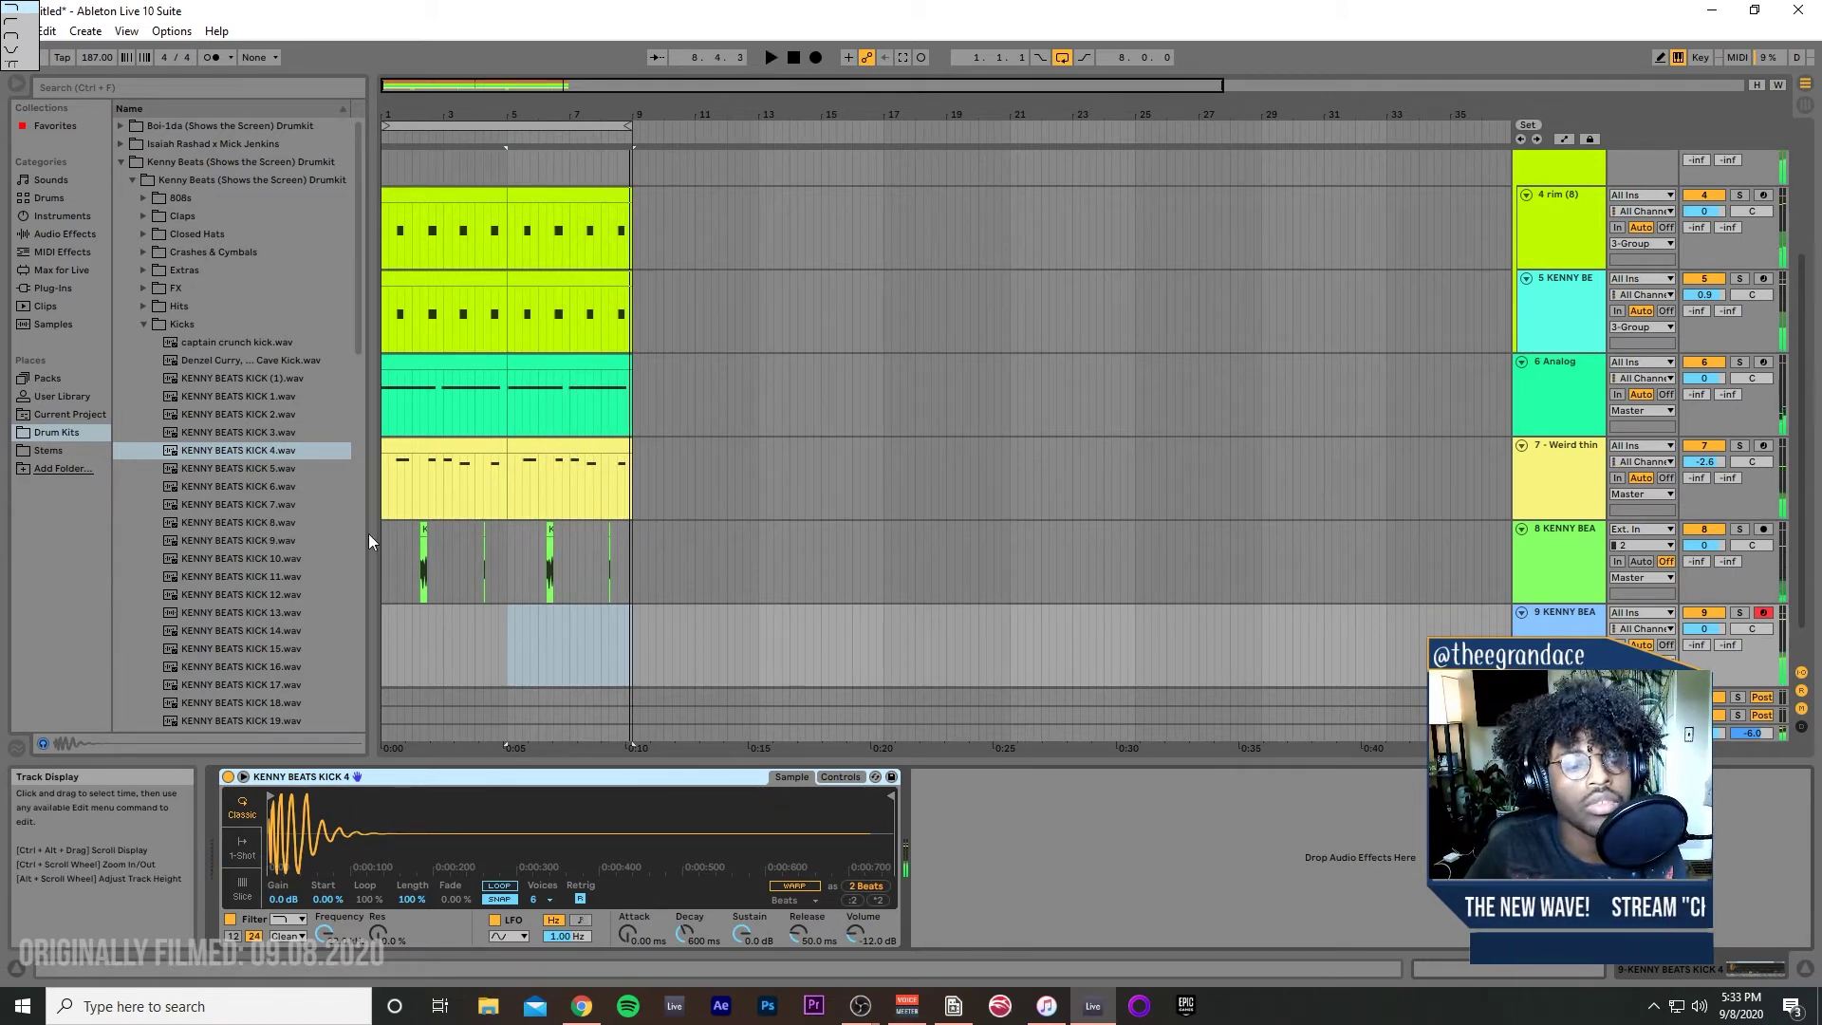
pyautogui.click(210, 433)
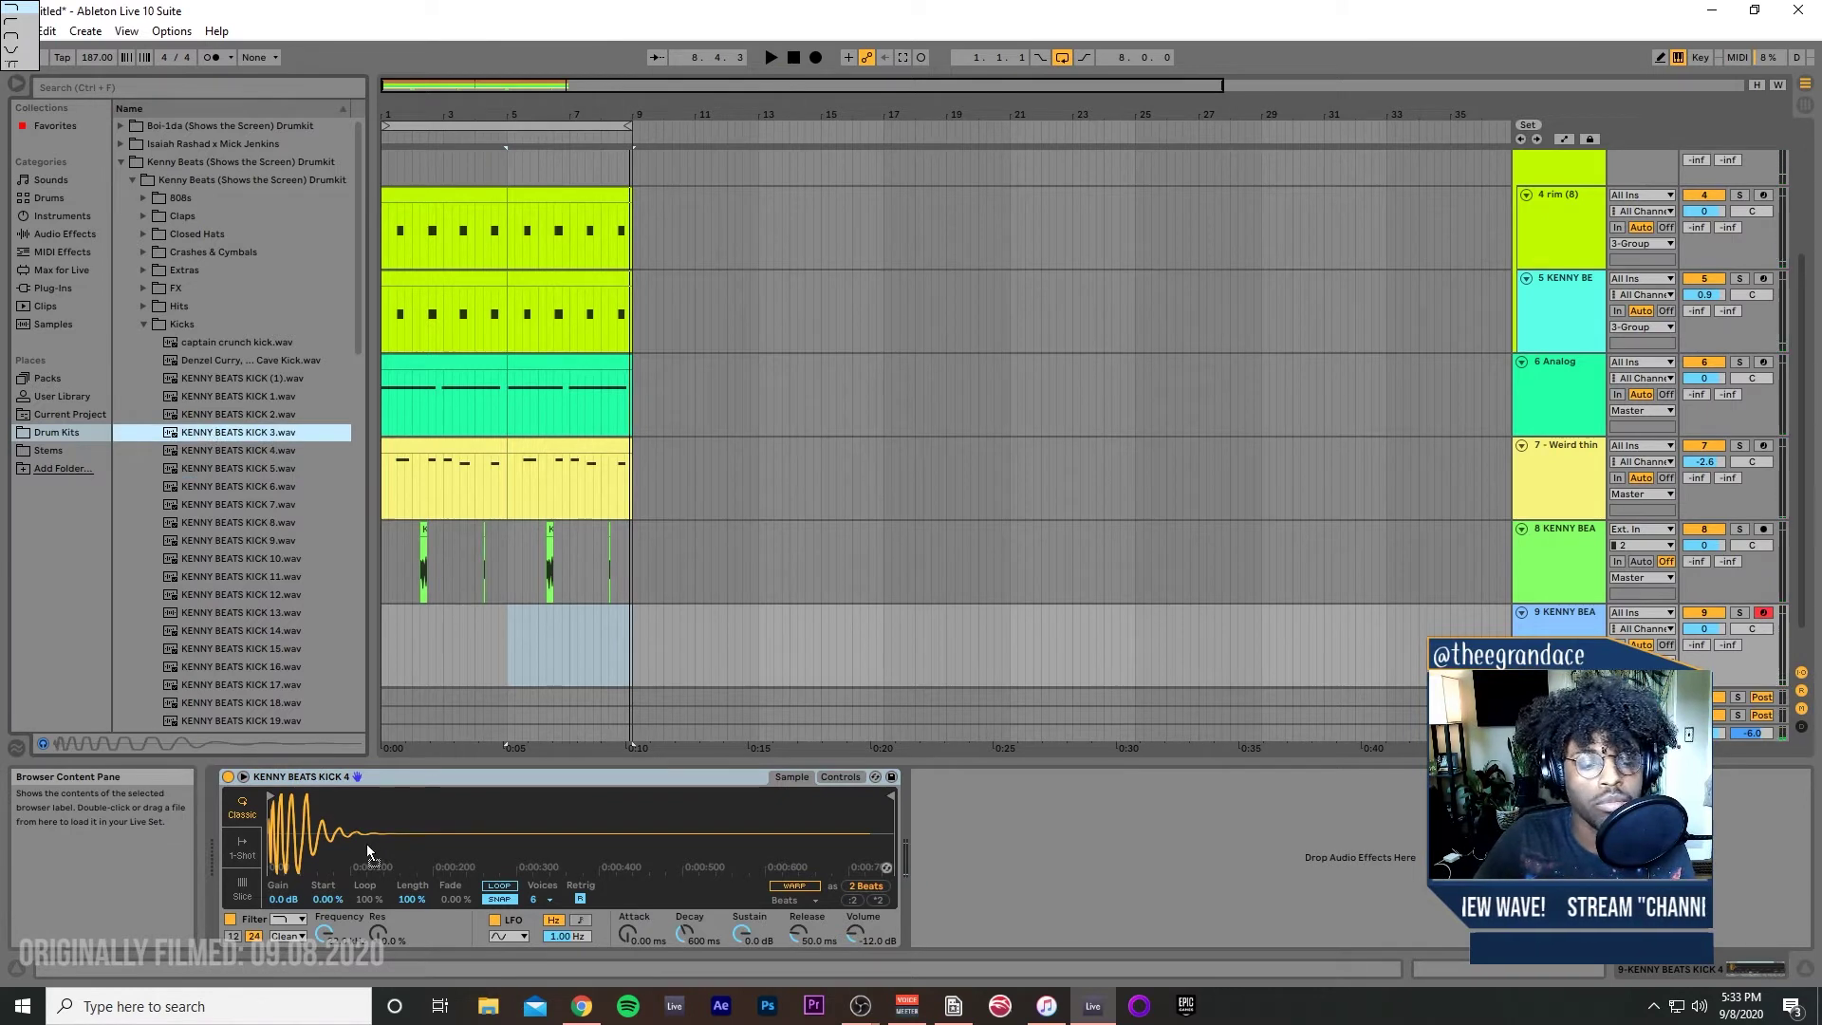
pyautogui.moveTo(370, 851); pyautogui.dragTo(371, 843)
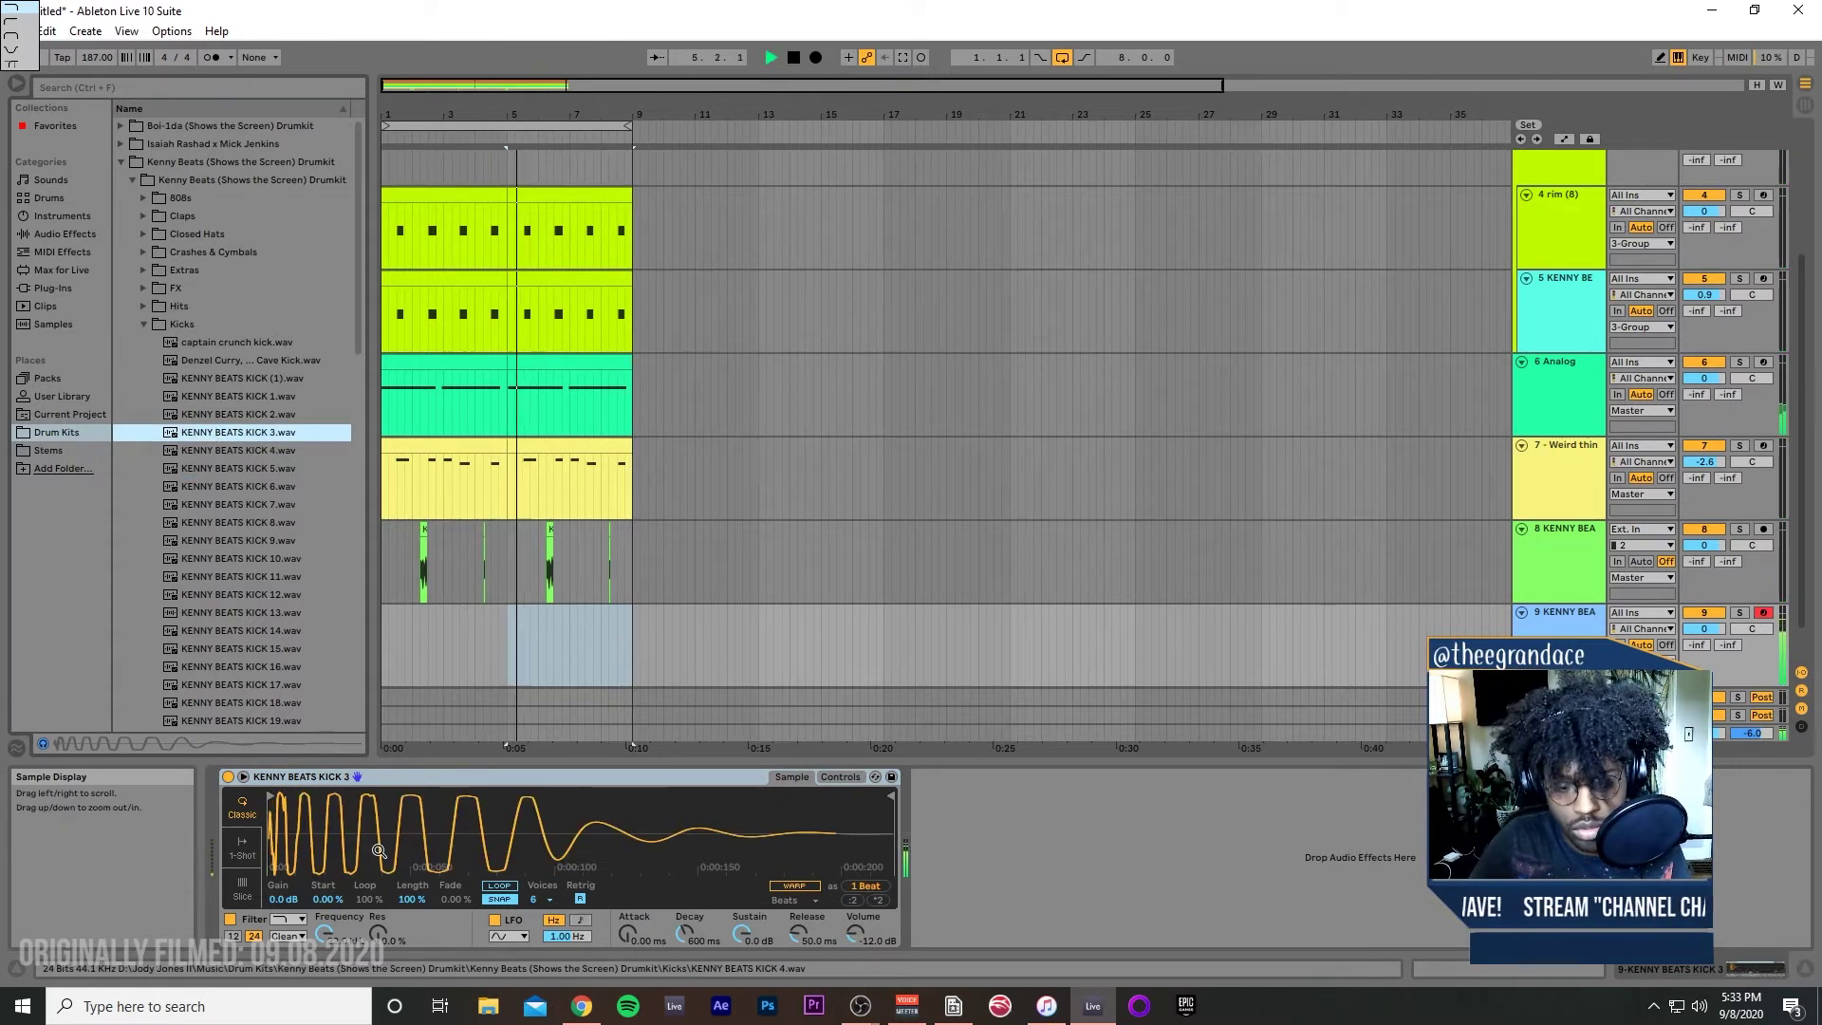
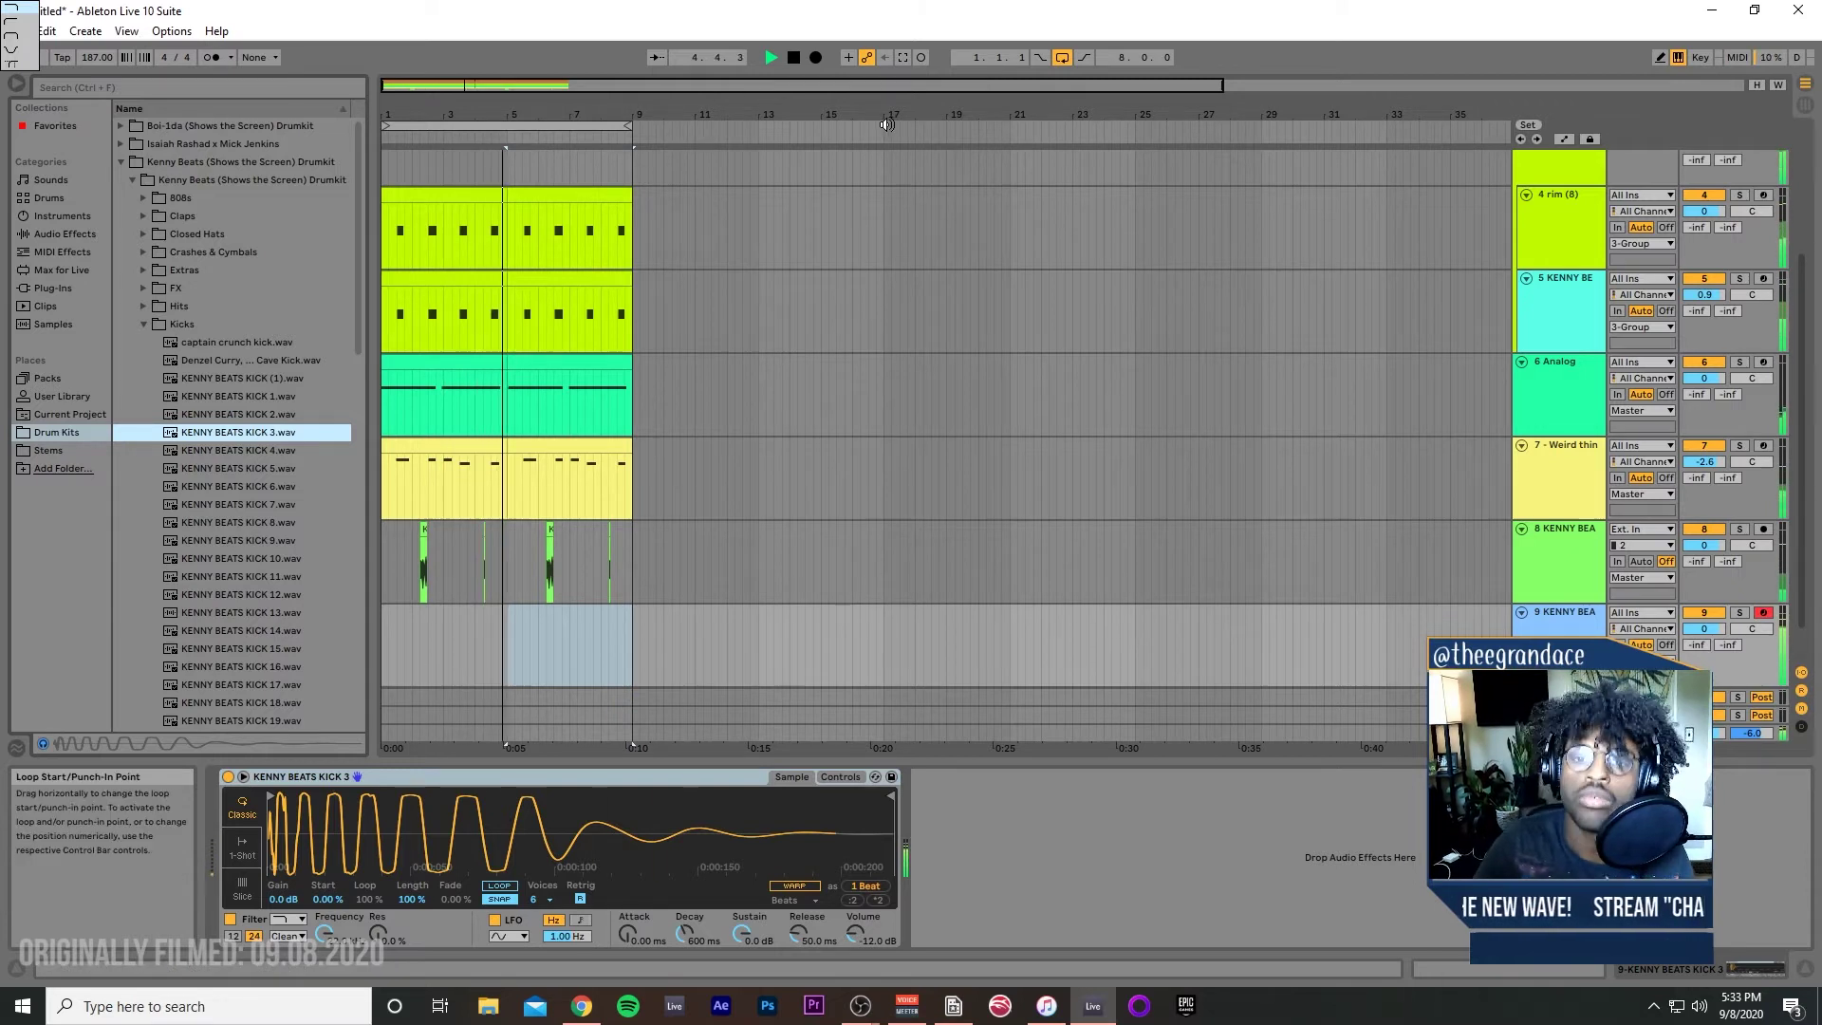
# Step: Restart playback and return to the start of the arrangement to try the kick over the loop
pyautogui.press('space')
pyautogui.press('space')
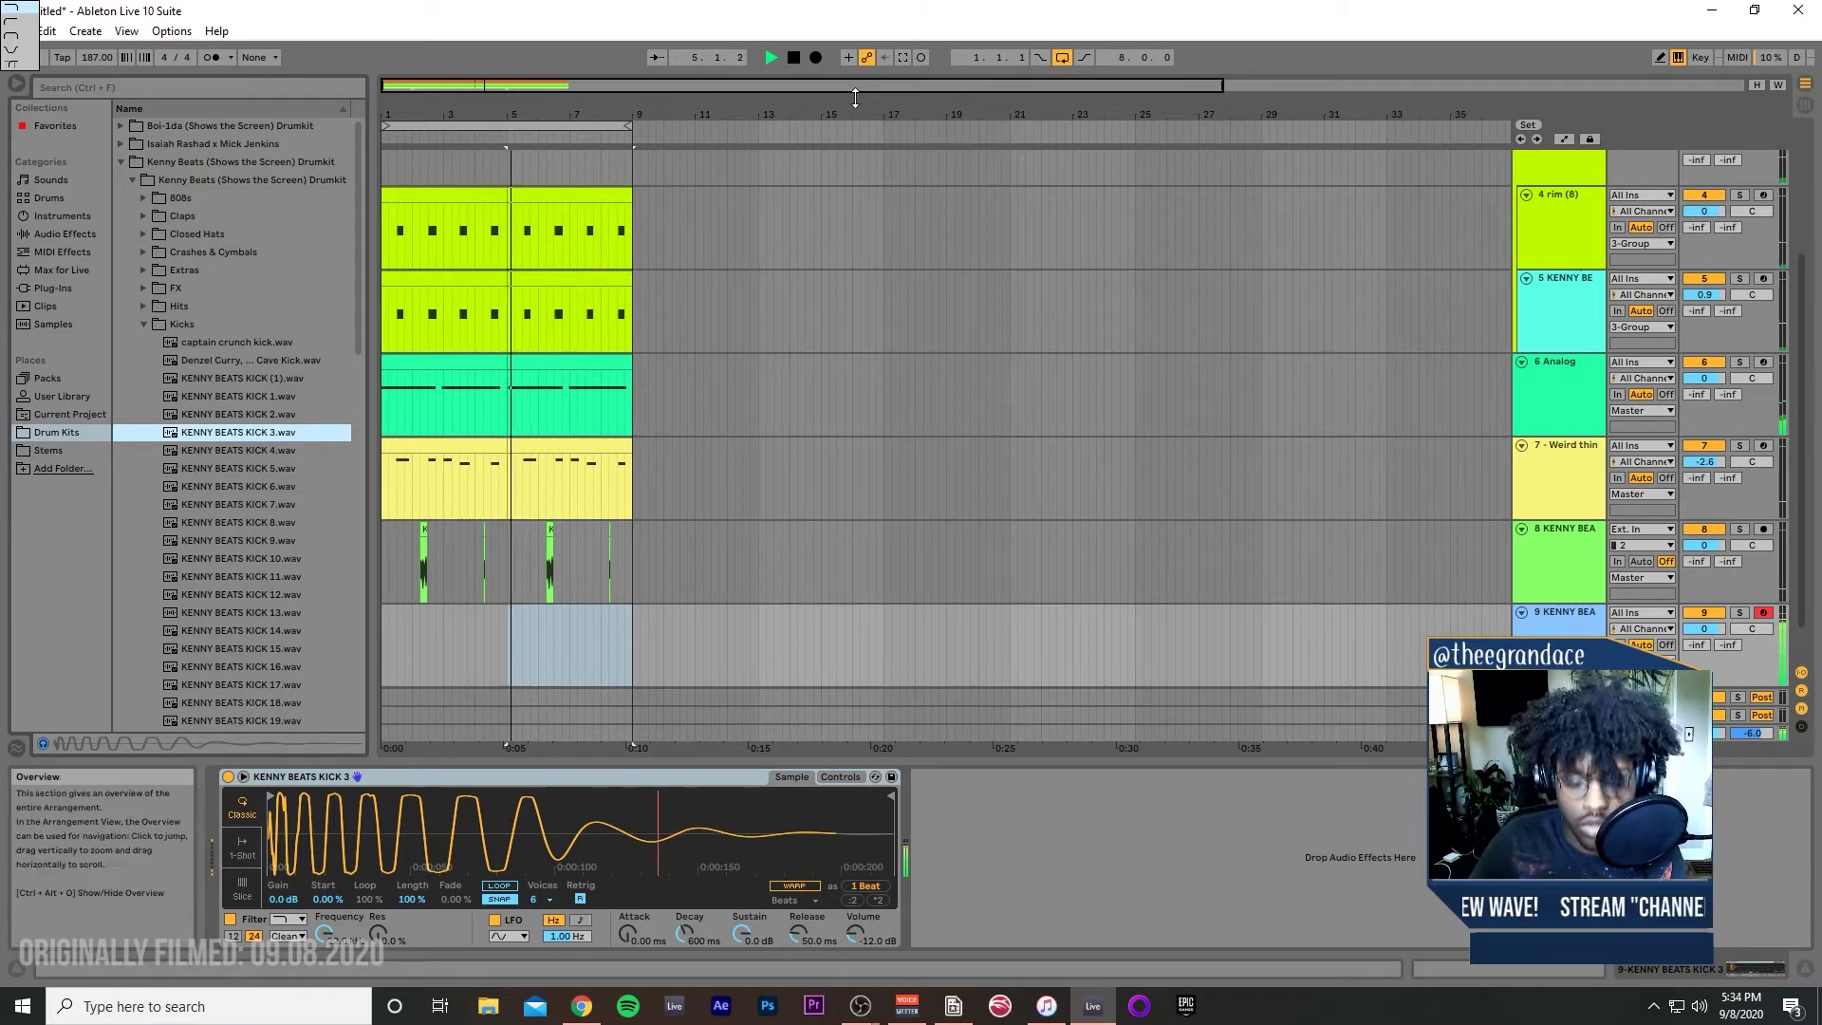
pyautogui.click(794, 58)
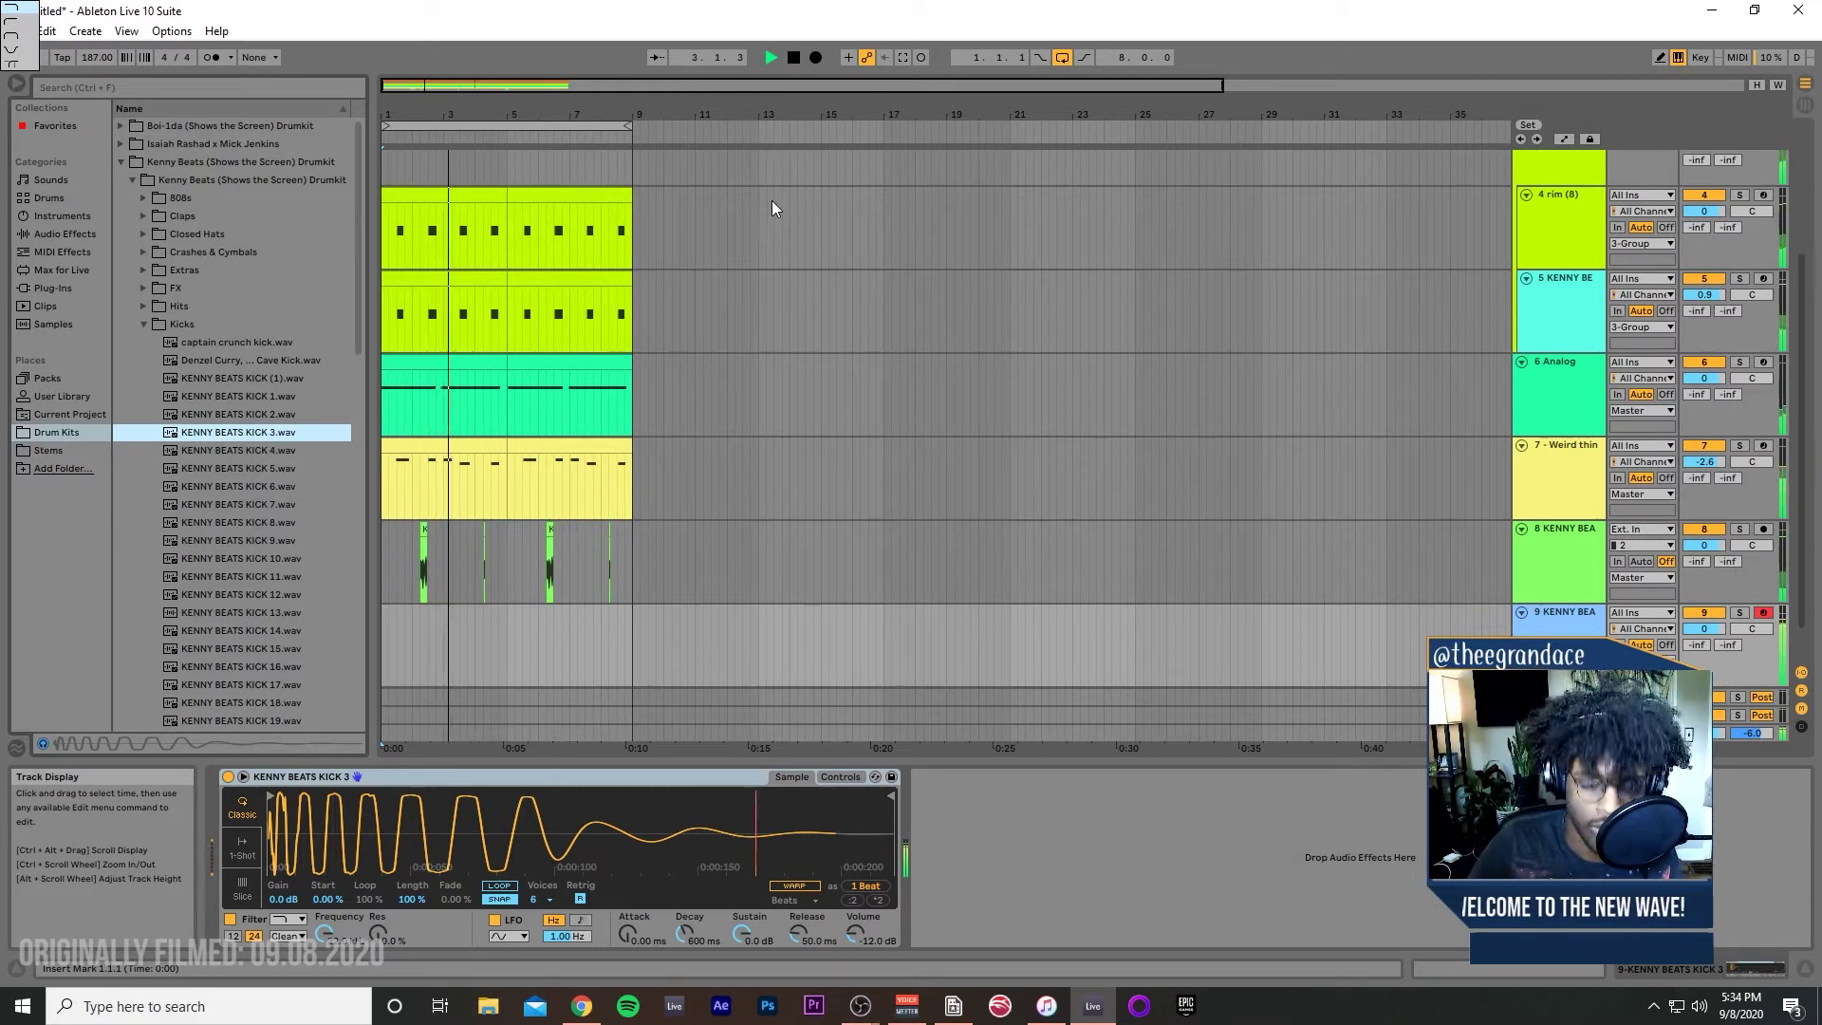
# Step: Play a kick pattern over the loop from the start and capture it as a MIDI clip on the kick track
pyautogui.press('space')
pyautogui.press('space')
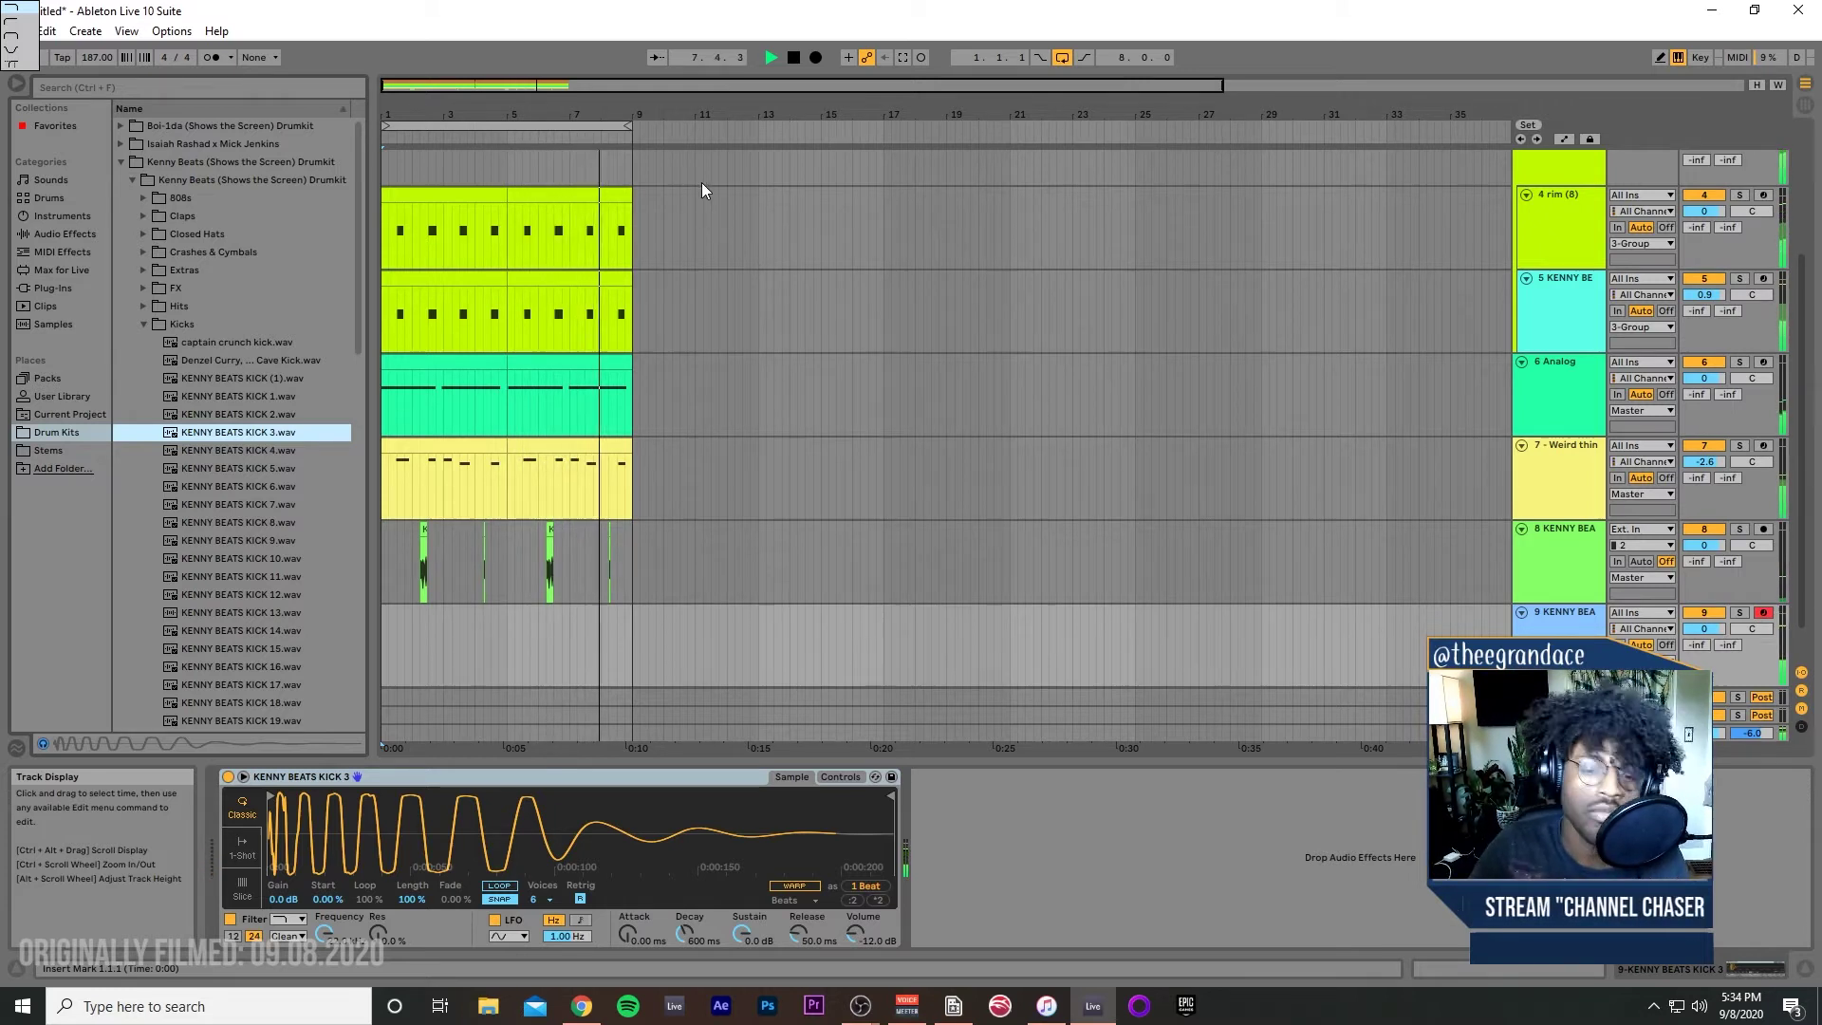
pyautogui.press('space')
pyautogui.click(903, 58)
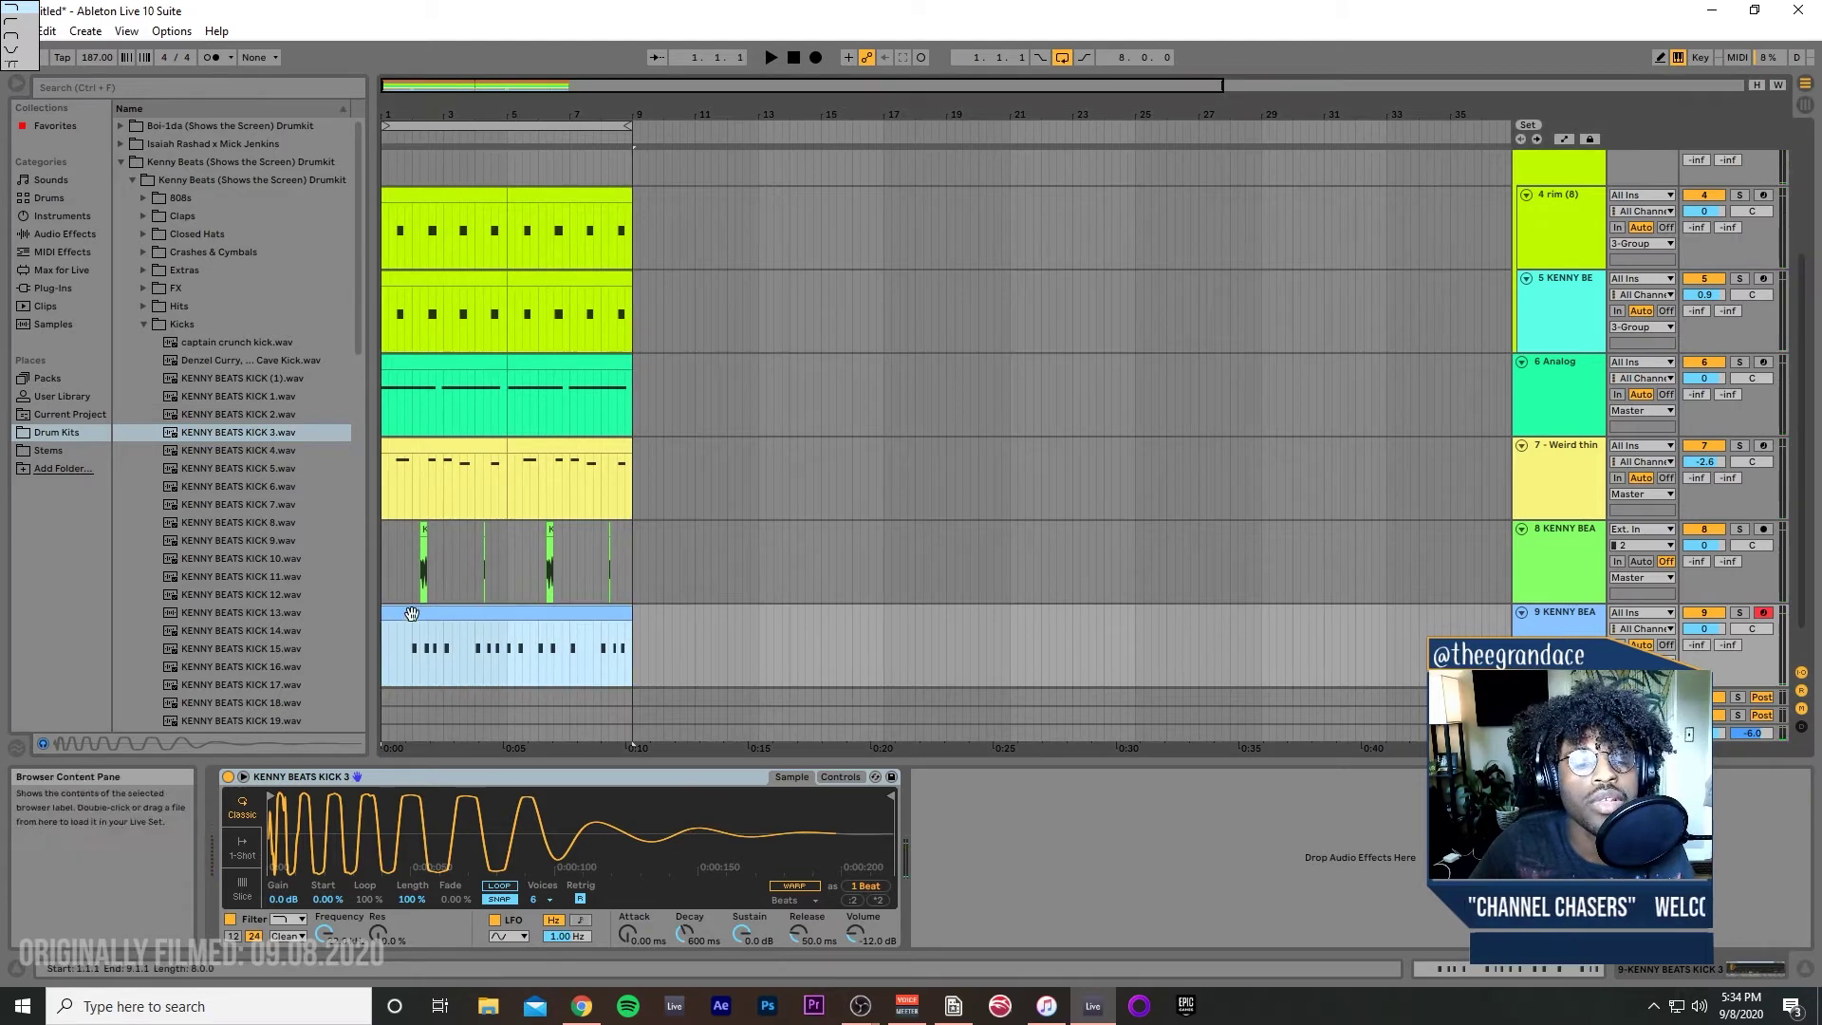
# Step: Try adding a C3 note on the kick clip's first beat and nudging the second kick after bar 2 slightly later
pyautogui.doubleClick(433, 607)
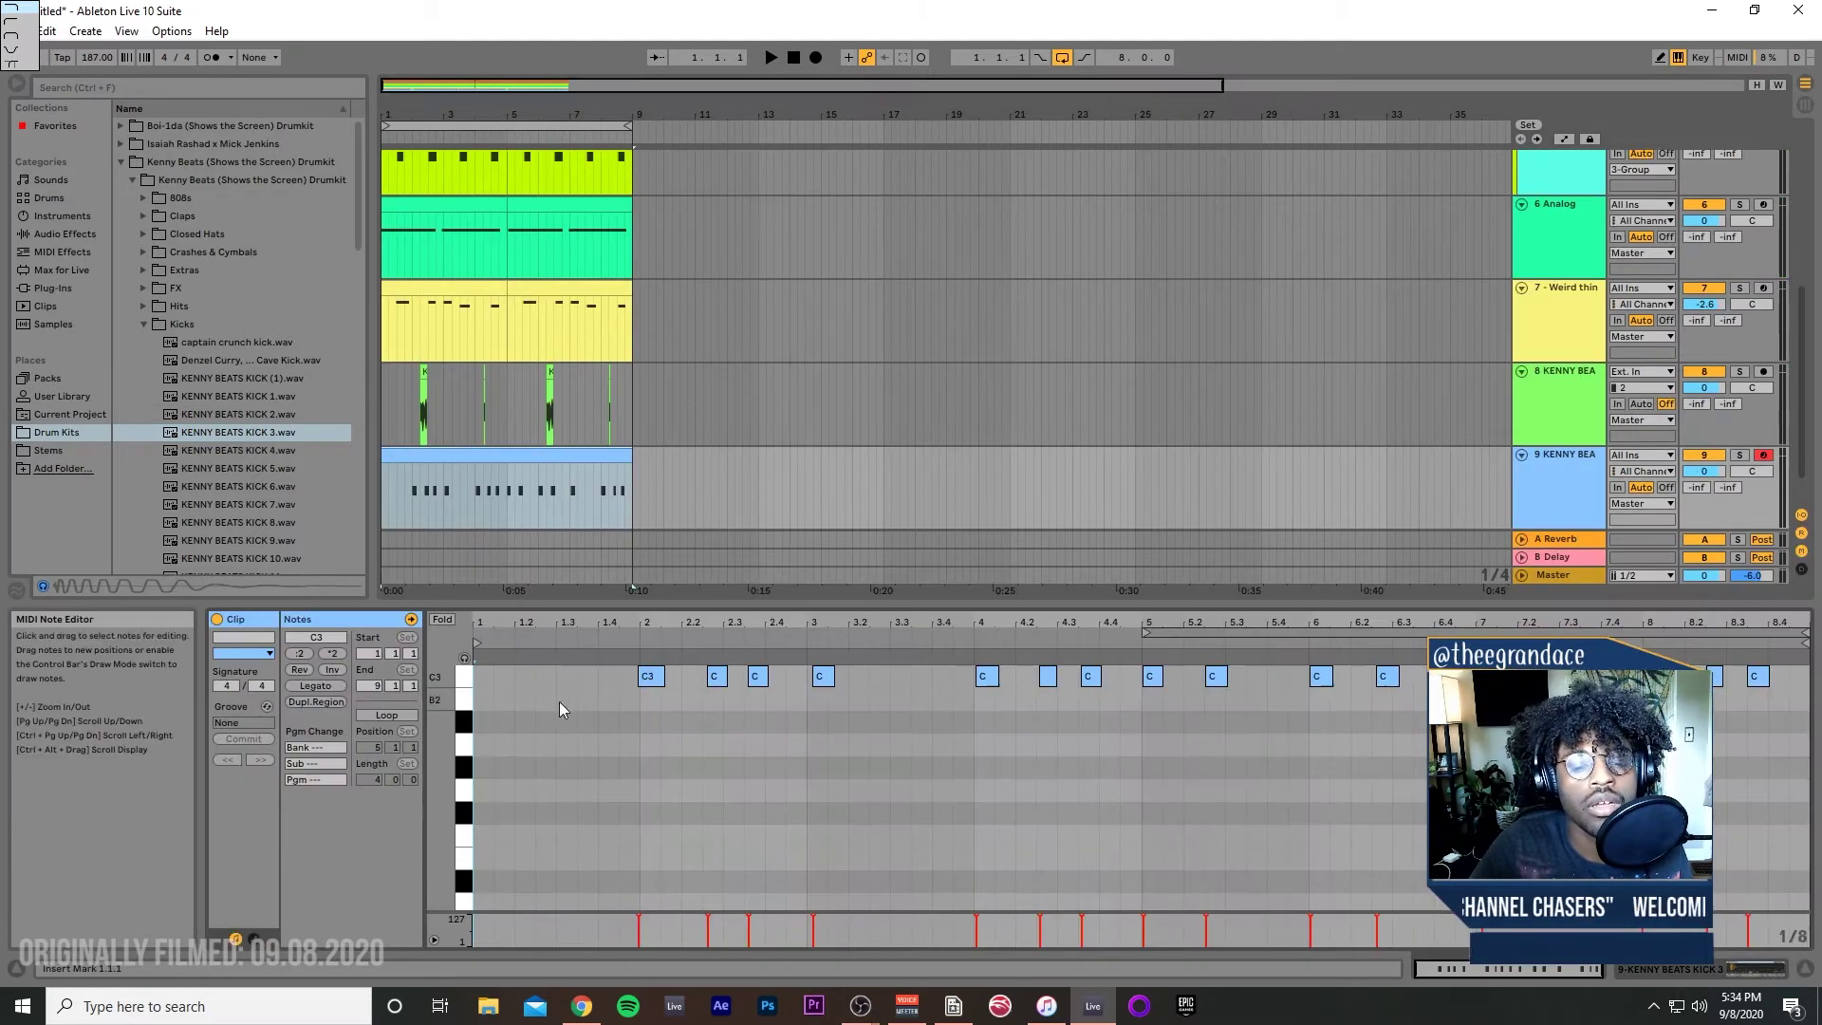
pyautogui.doubleClick(480, 670)
pyautogui.press('space')
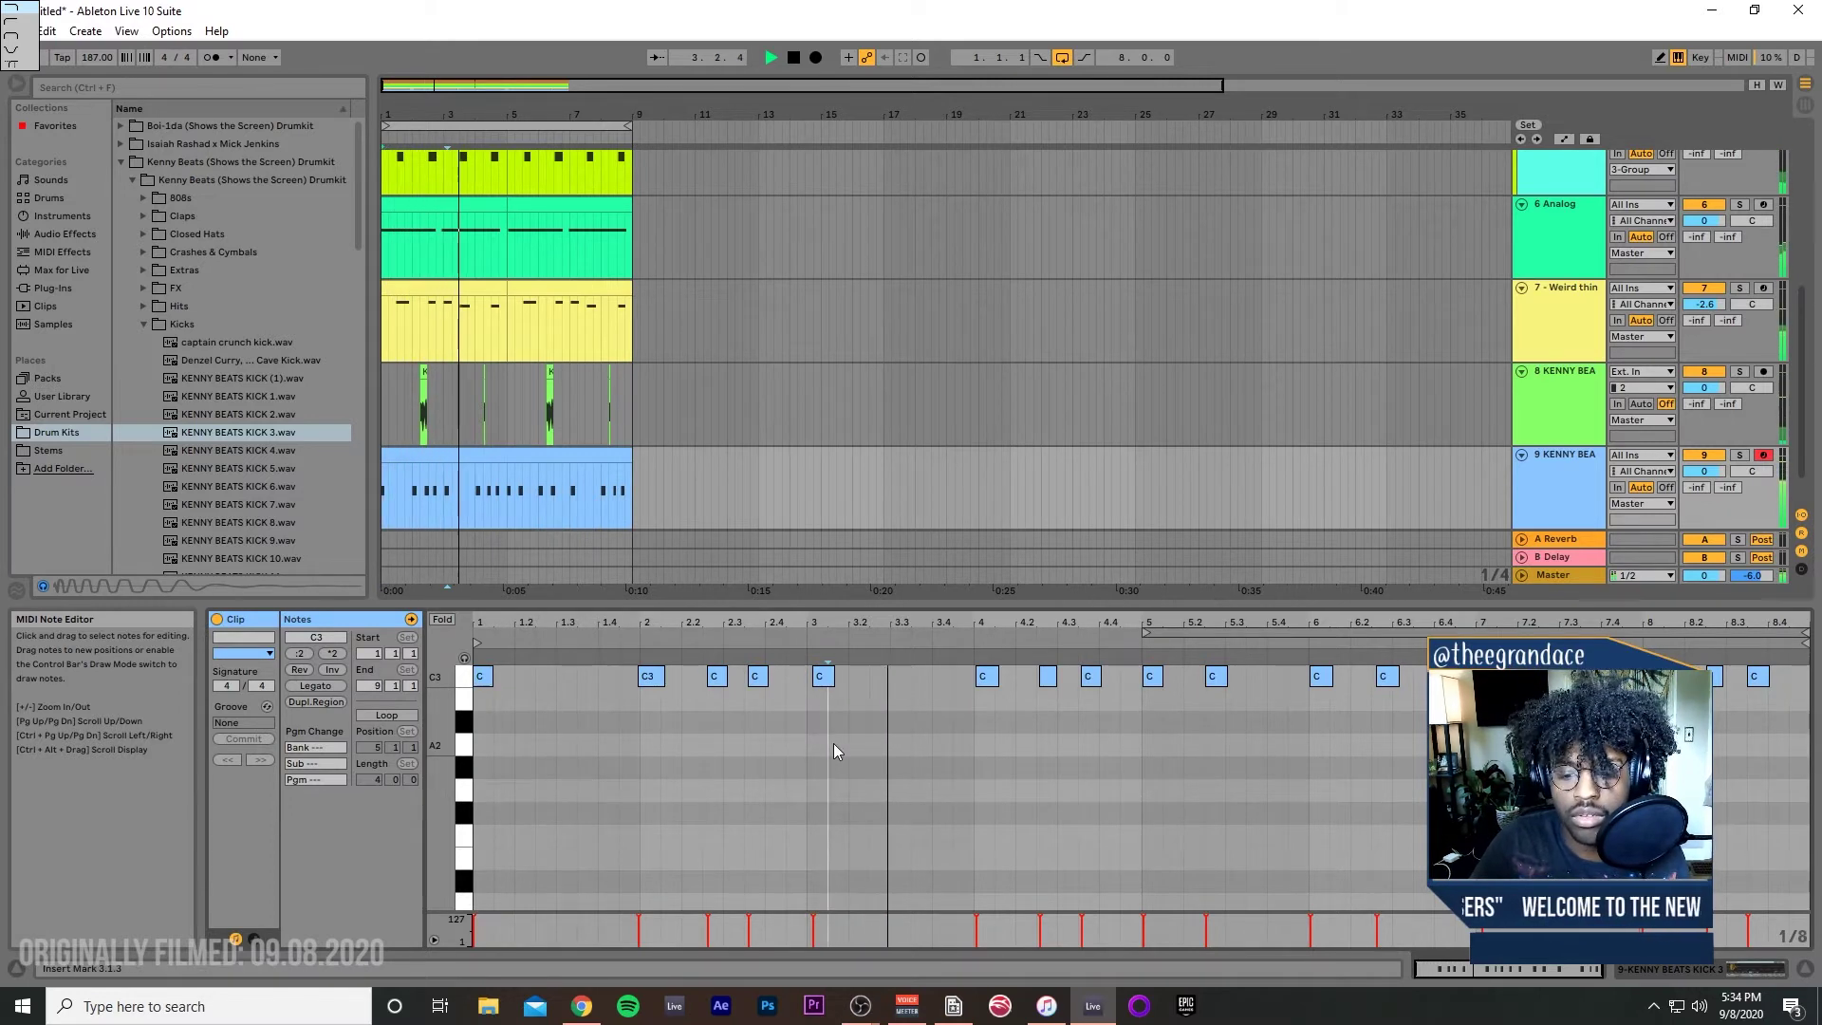
pyautogui.hotkey('ctrl', 'a')
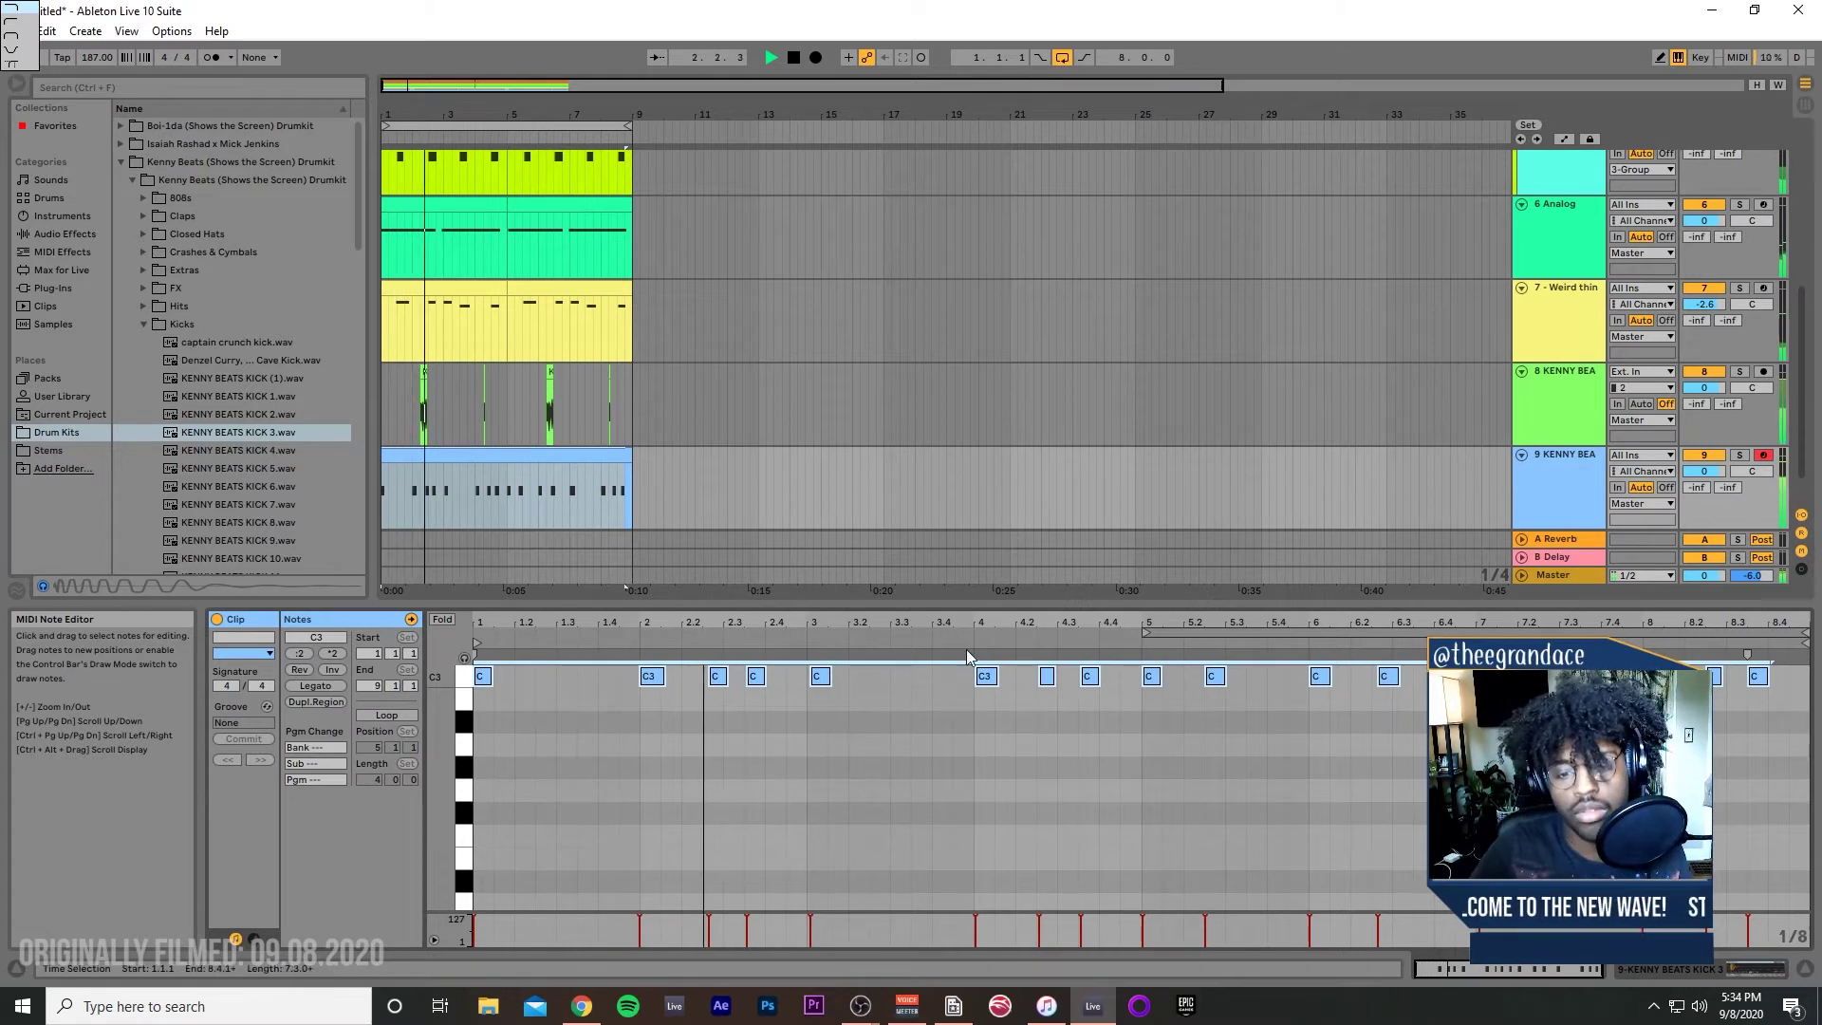
pyautogui.click(755, 676)
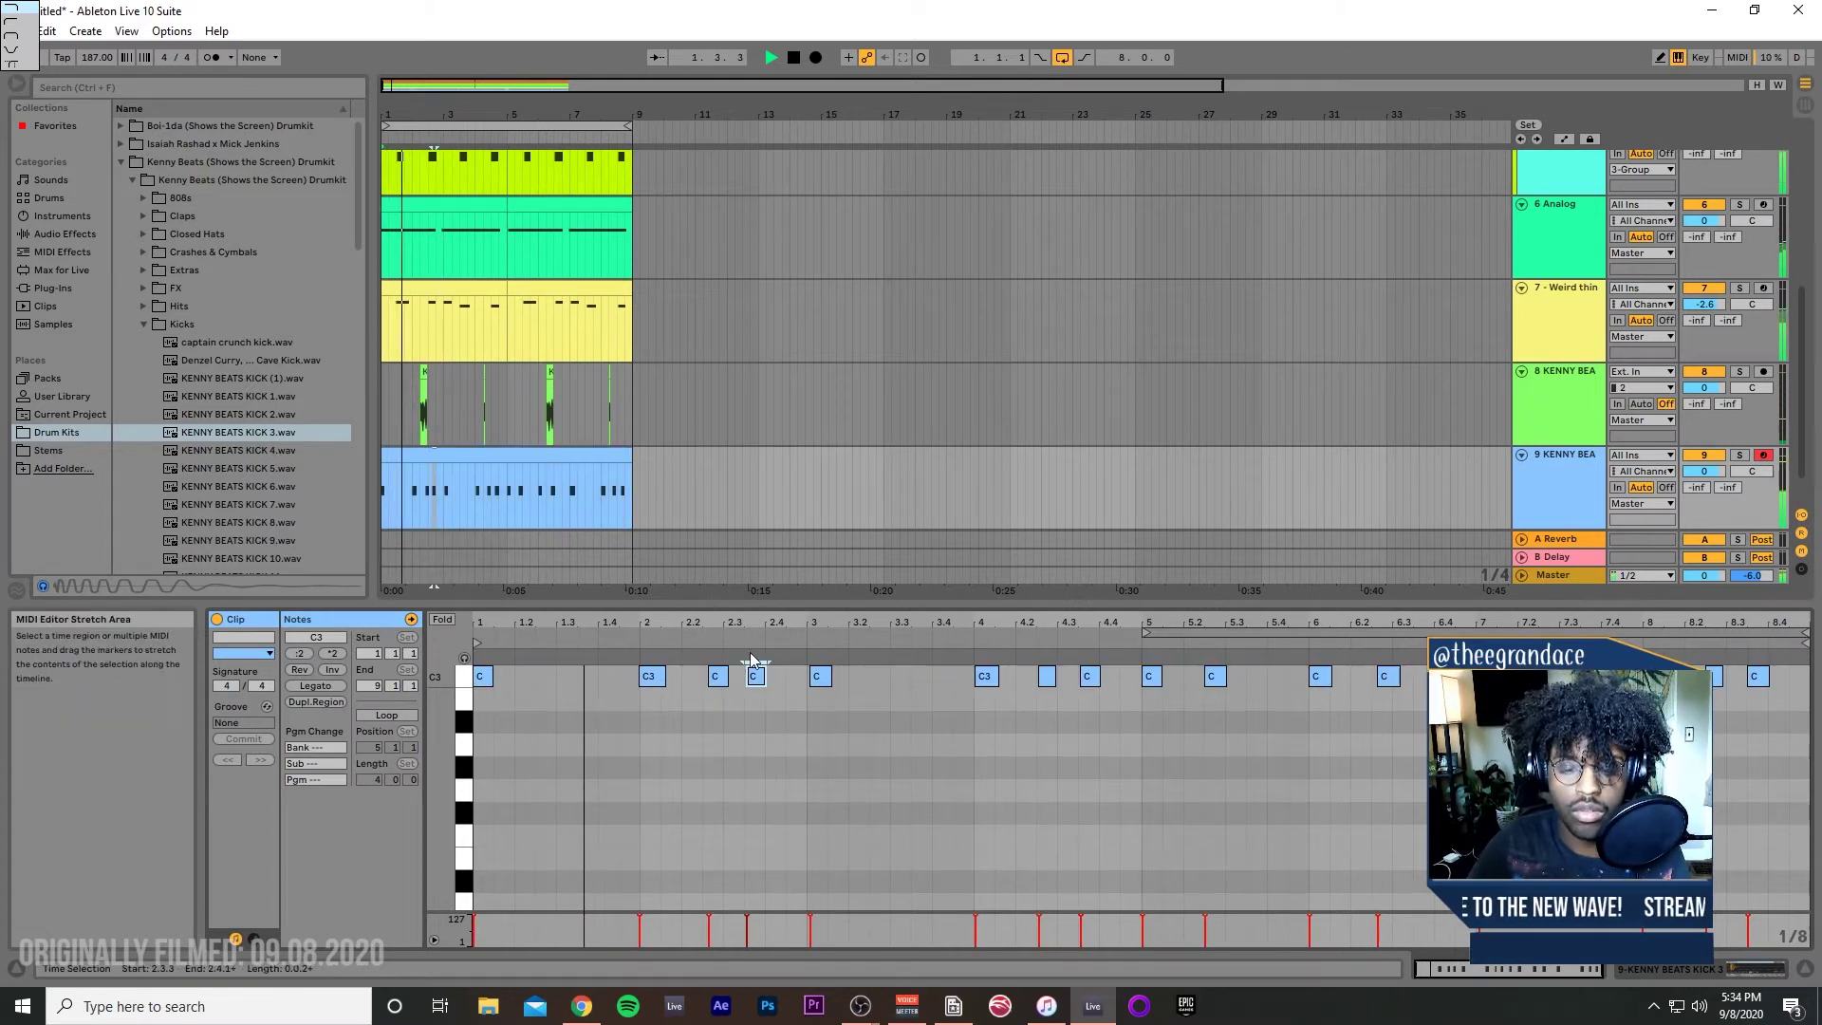
pyautogui.hotkey('alt', 'Right')
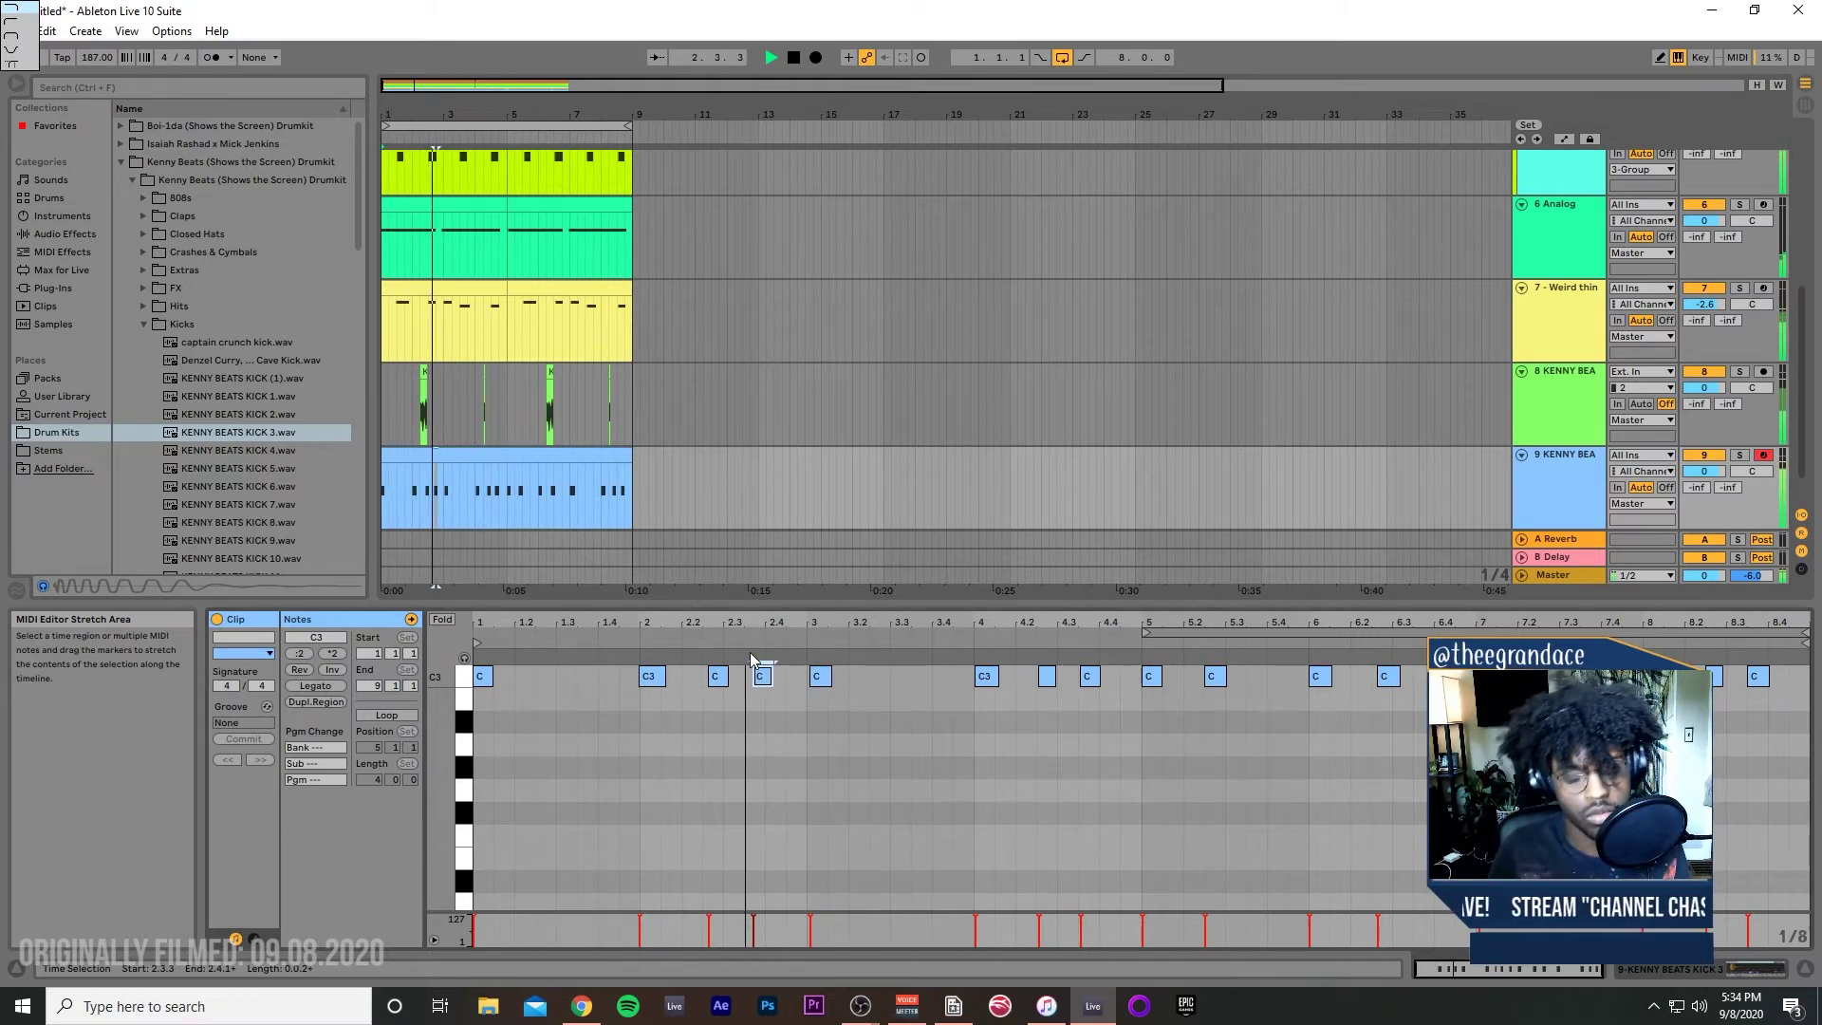
pyautogui.click(813, 652)
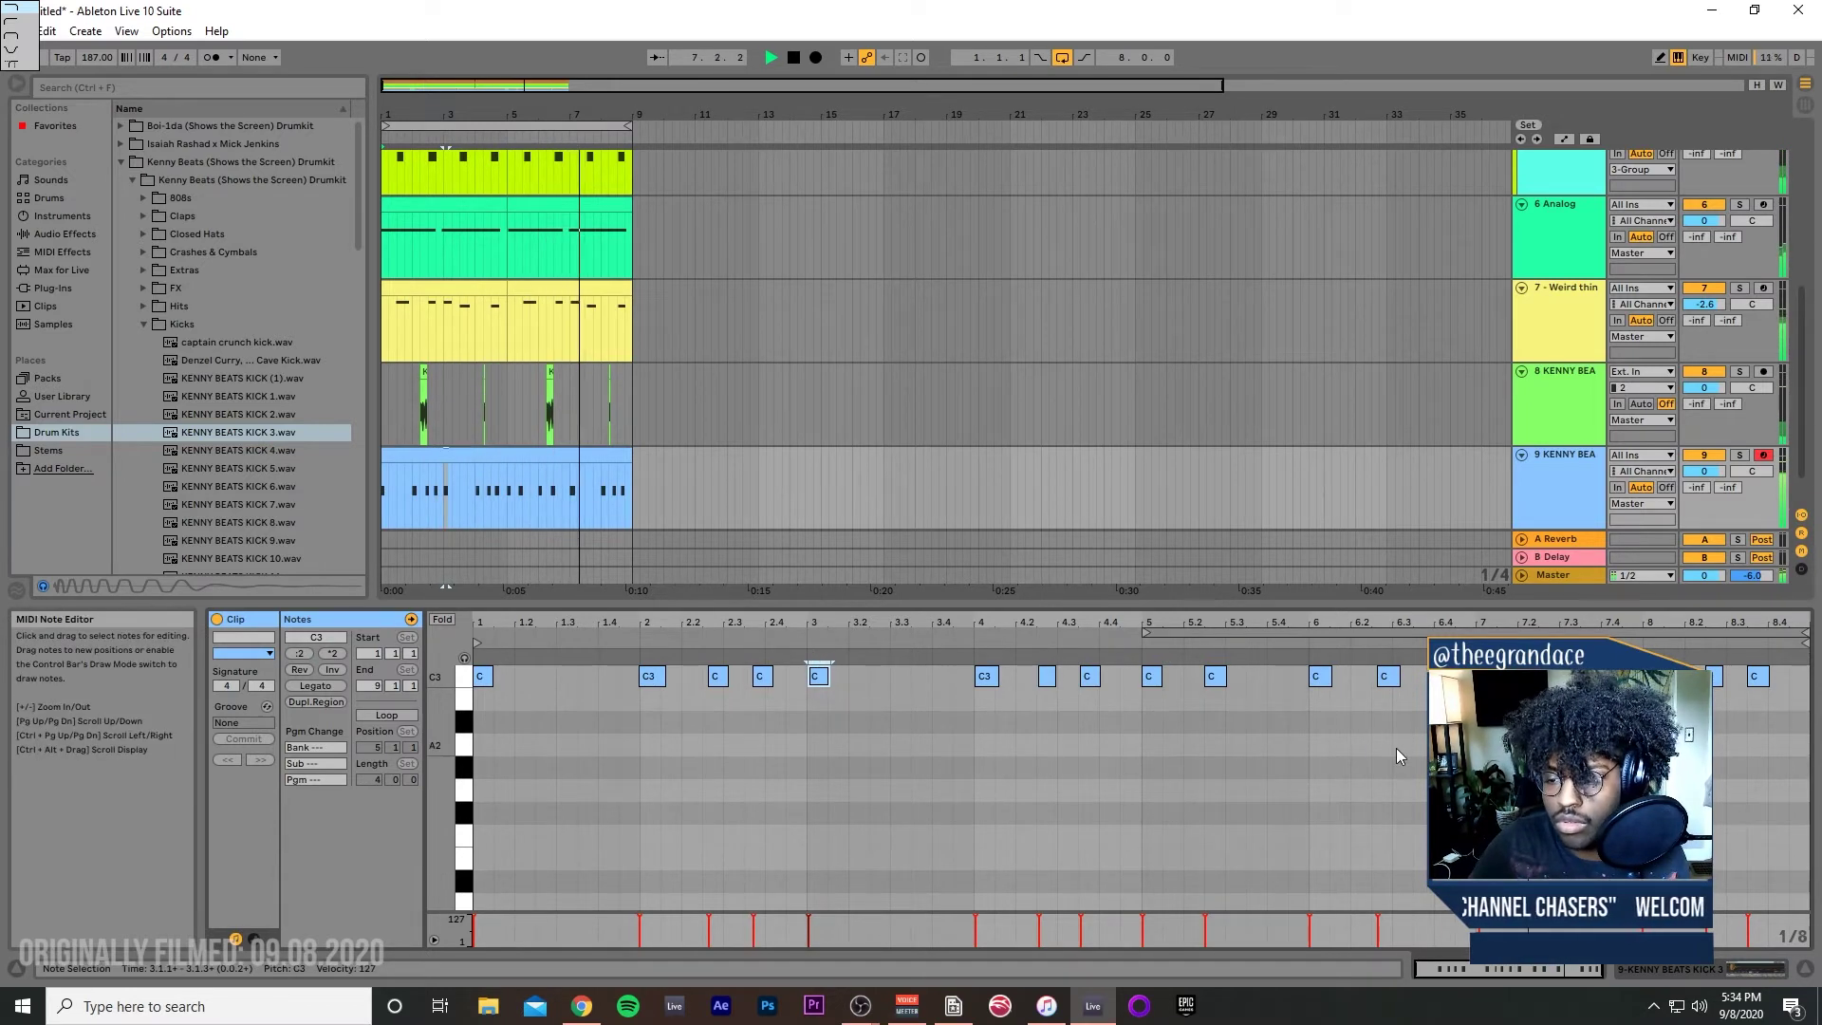
# Step: Delete the captured kick clip, restart the loop and capture a newly played kick pattern on the same track
pyautogui.click(601, 462)
pyautogui.press('Delete')
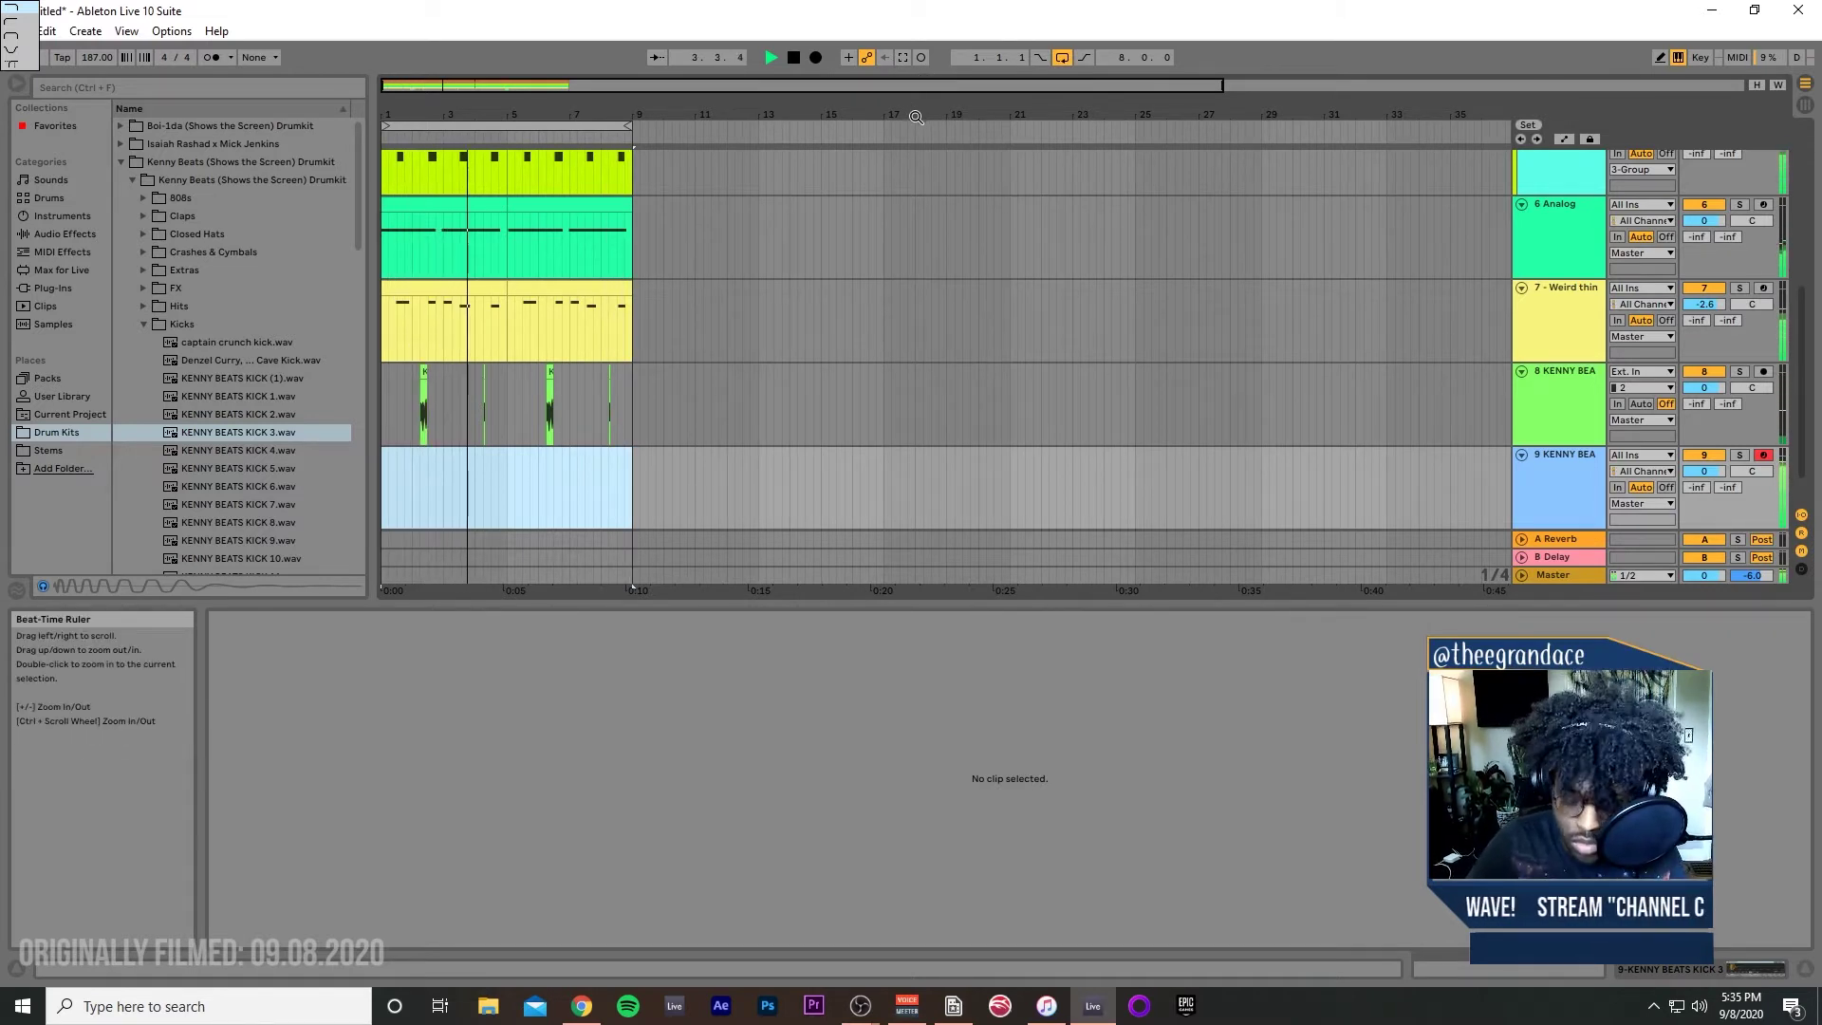
pyautogui.press('space')
pyautogui.press('space')
pyautogui.press('space')
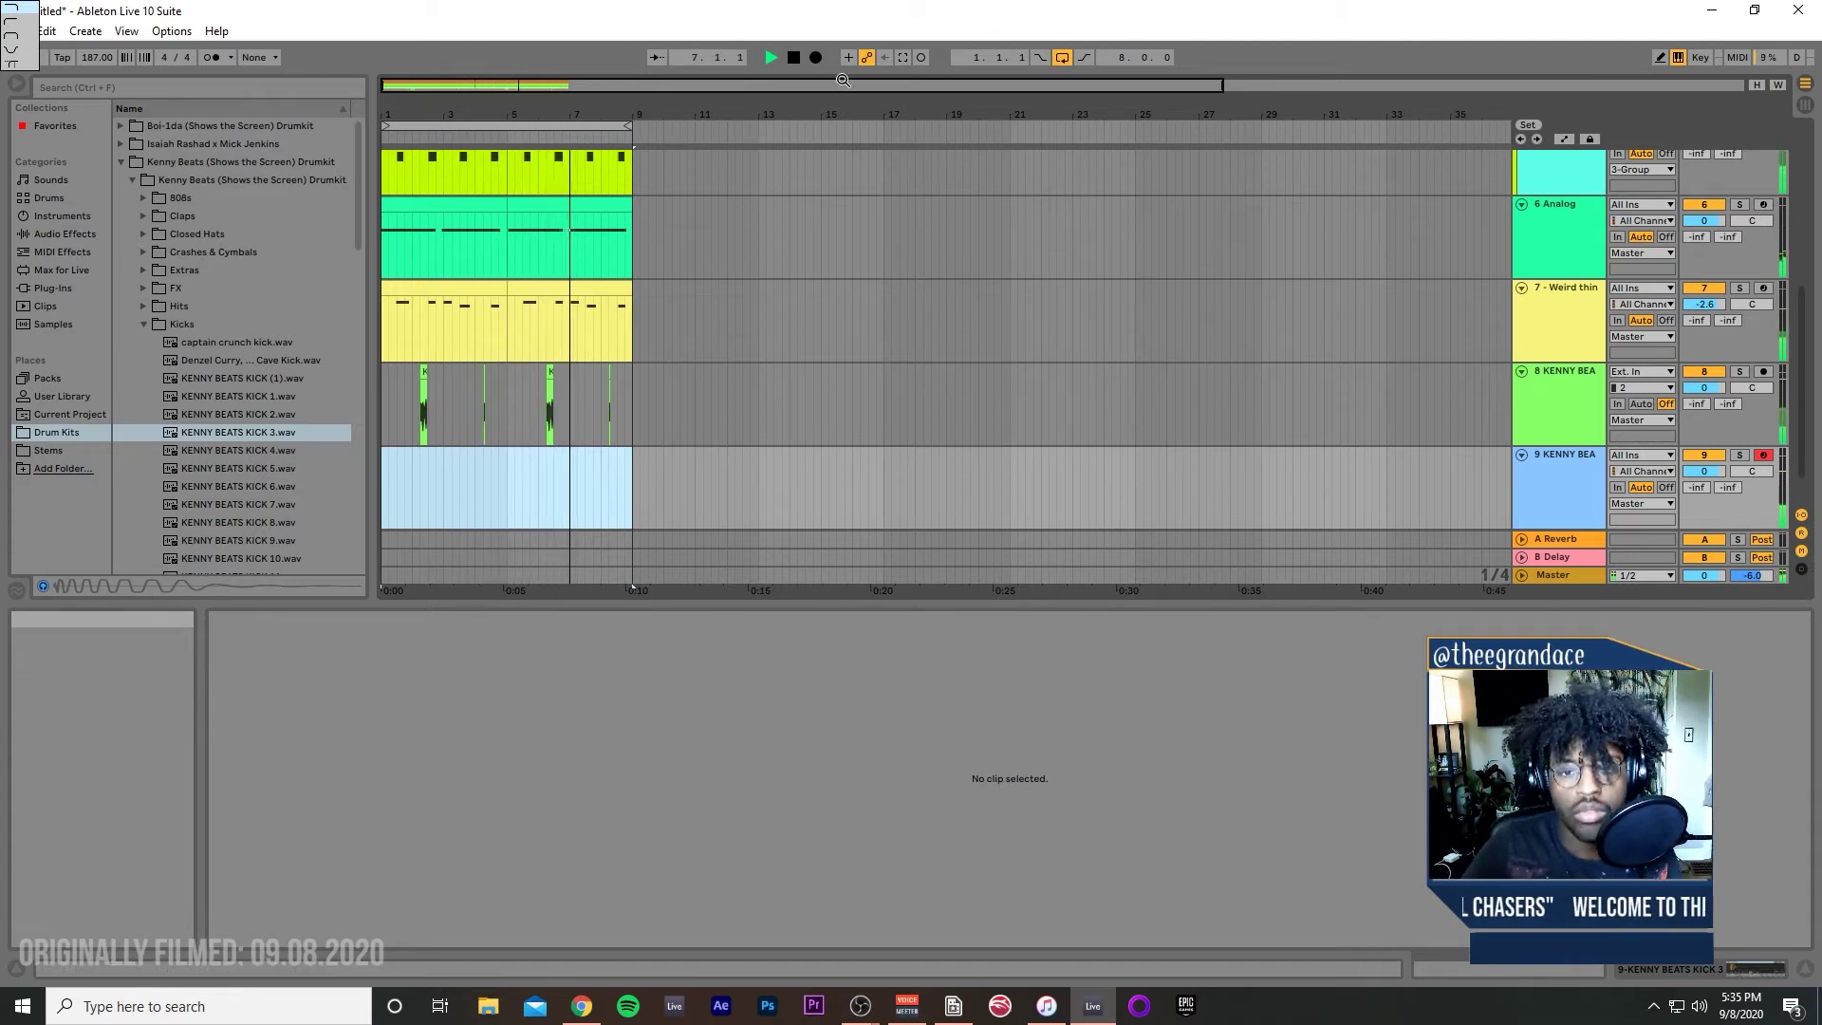
pyautogui.click(903, 57)
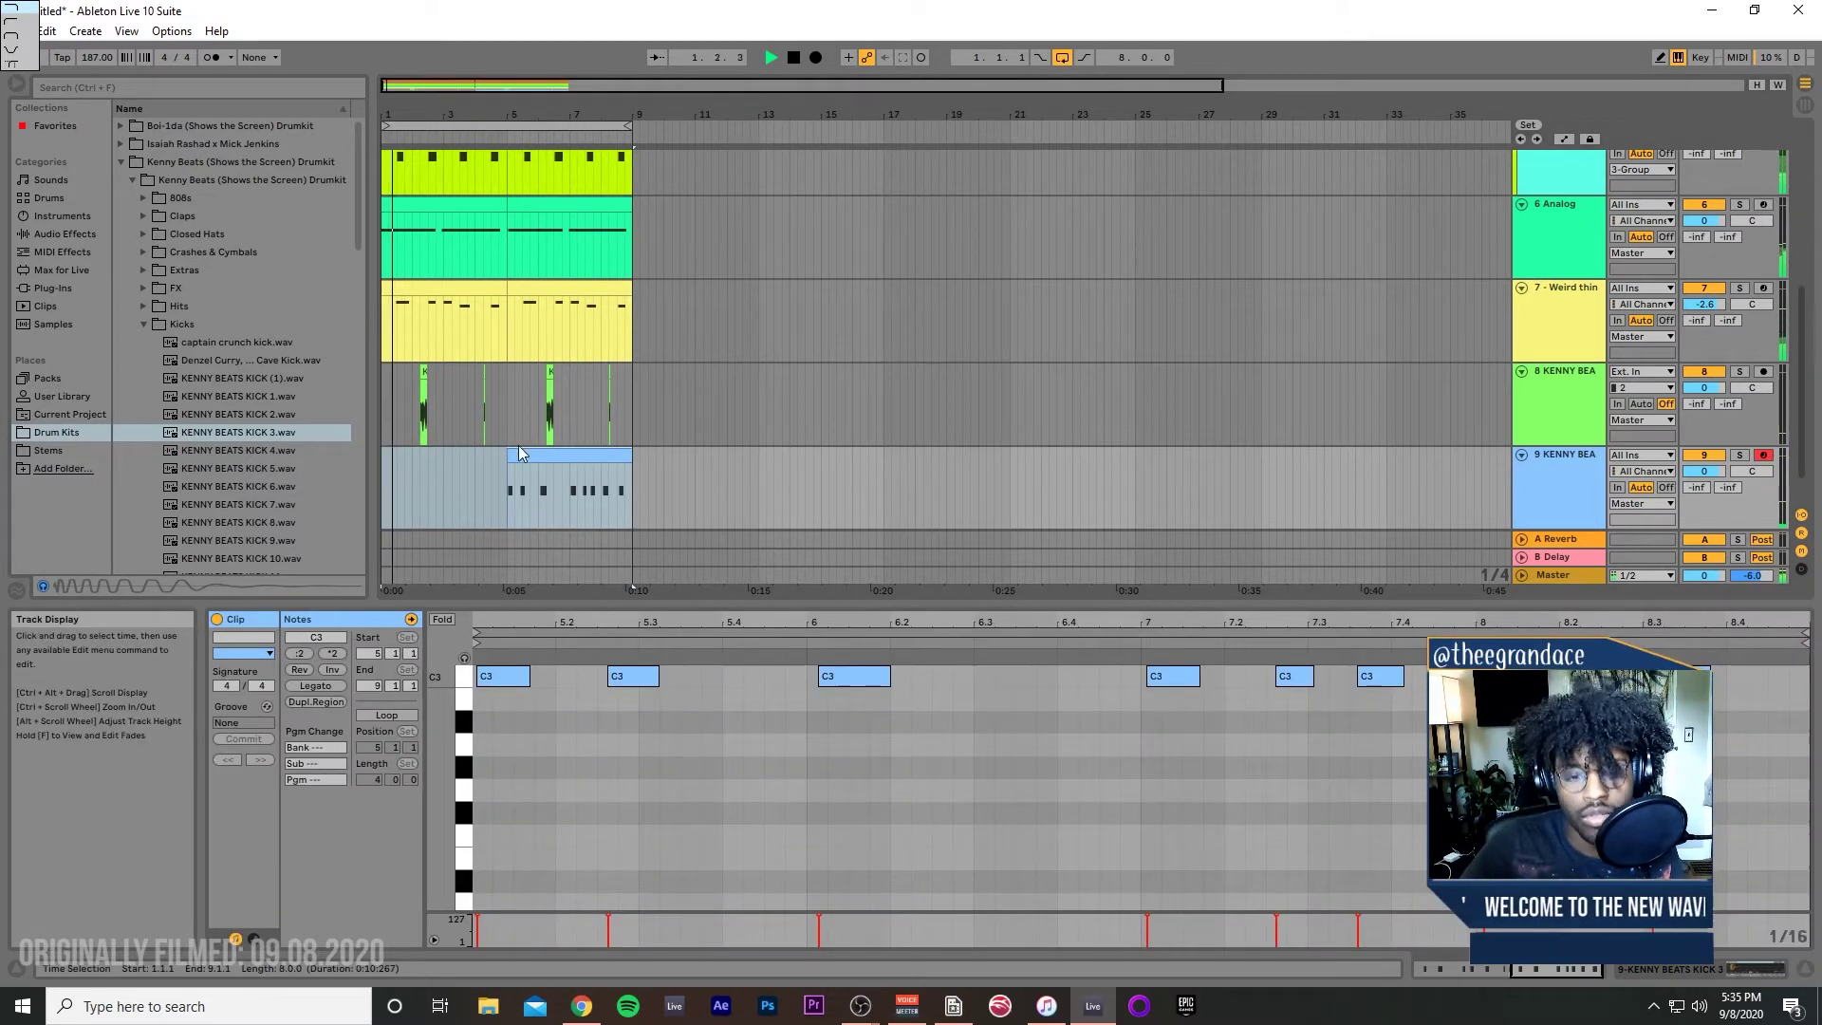
# Step: Extend the start of the new kick clip back to bar 1 and add a C3 note on its first beat
pyautogui.moveTo(518, 446); pyautogui.dragTo(480, 452)
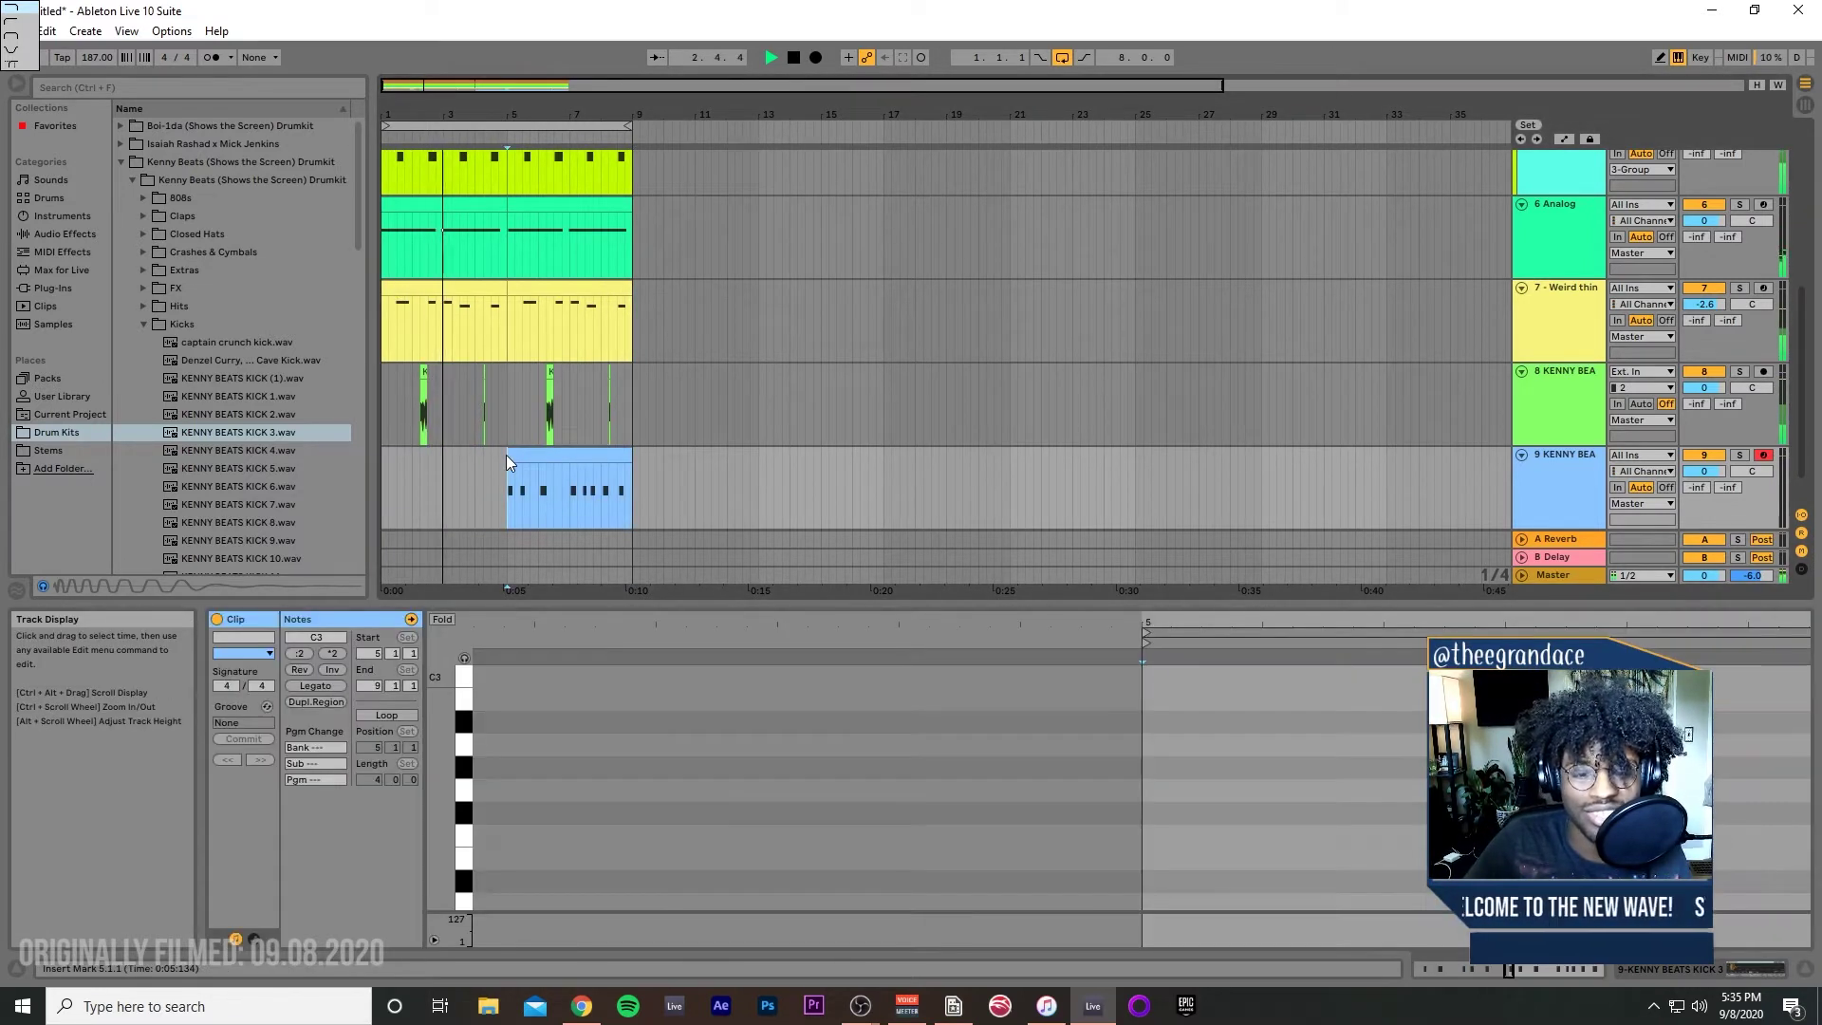
pyautogui.click(505, 454)
pyautogui.moveTo(505, 454); pyautogui.dragTo(186, 459)
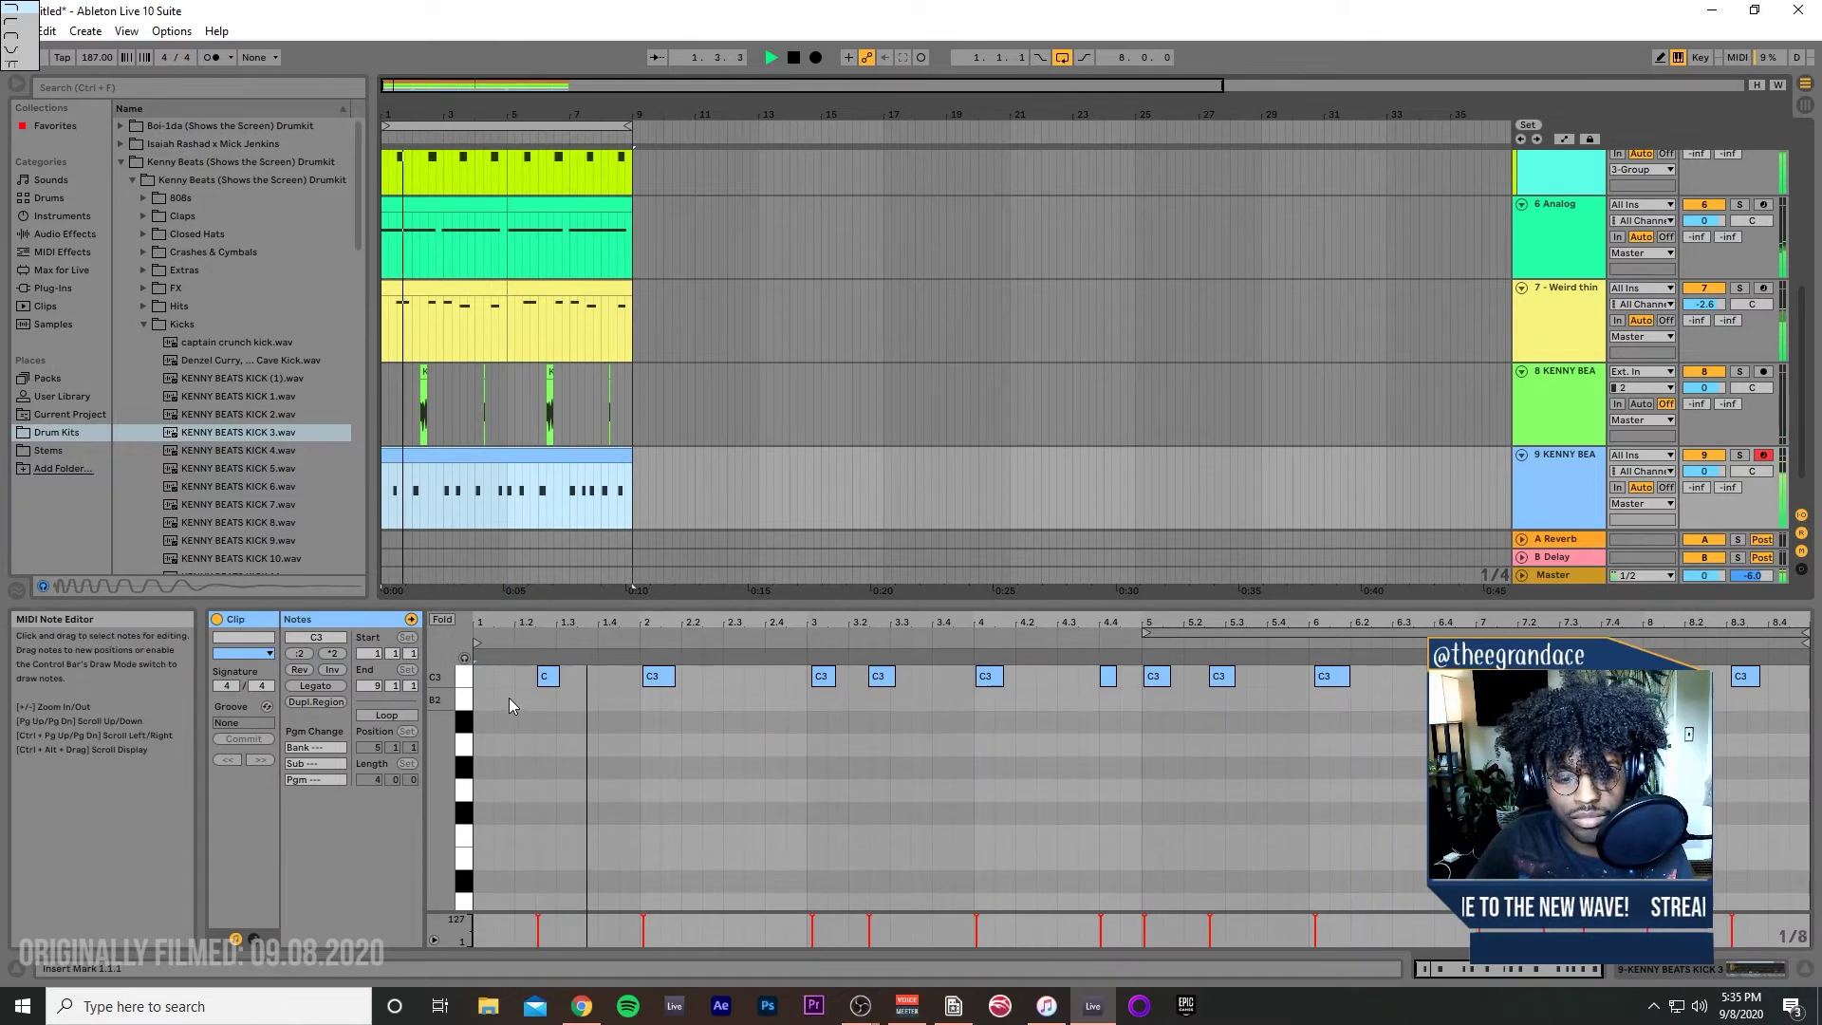
pyautogui.doubleClick(479, 678)
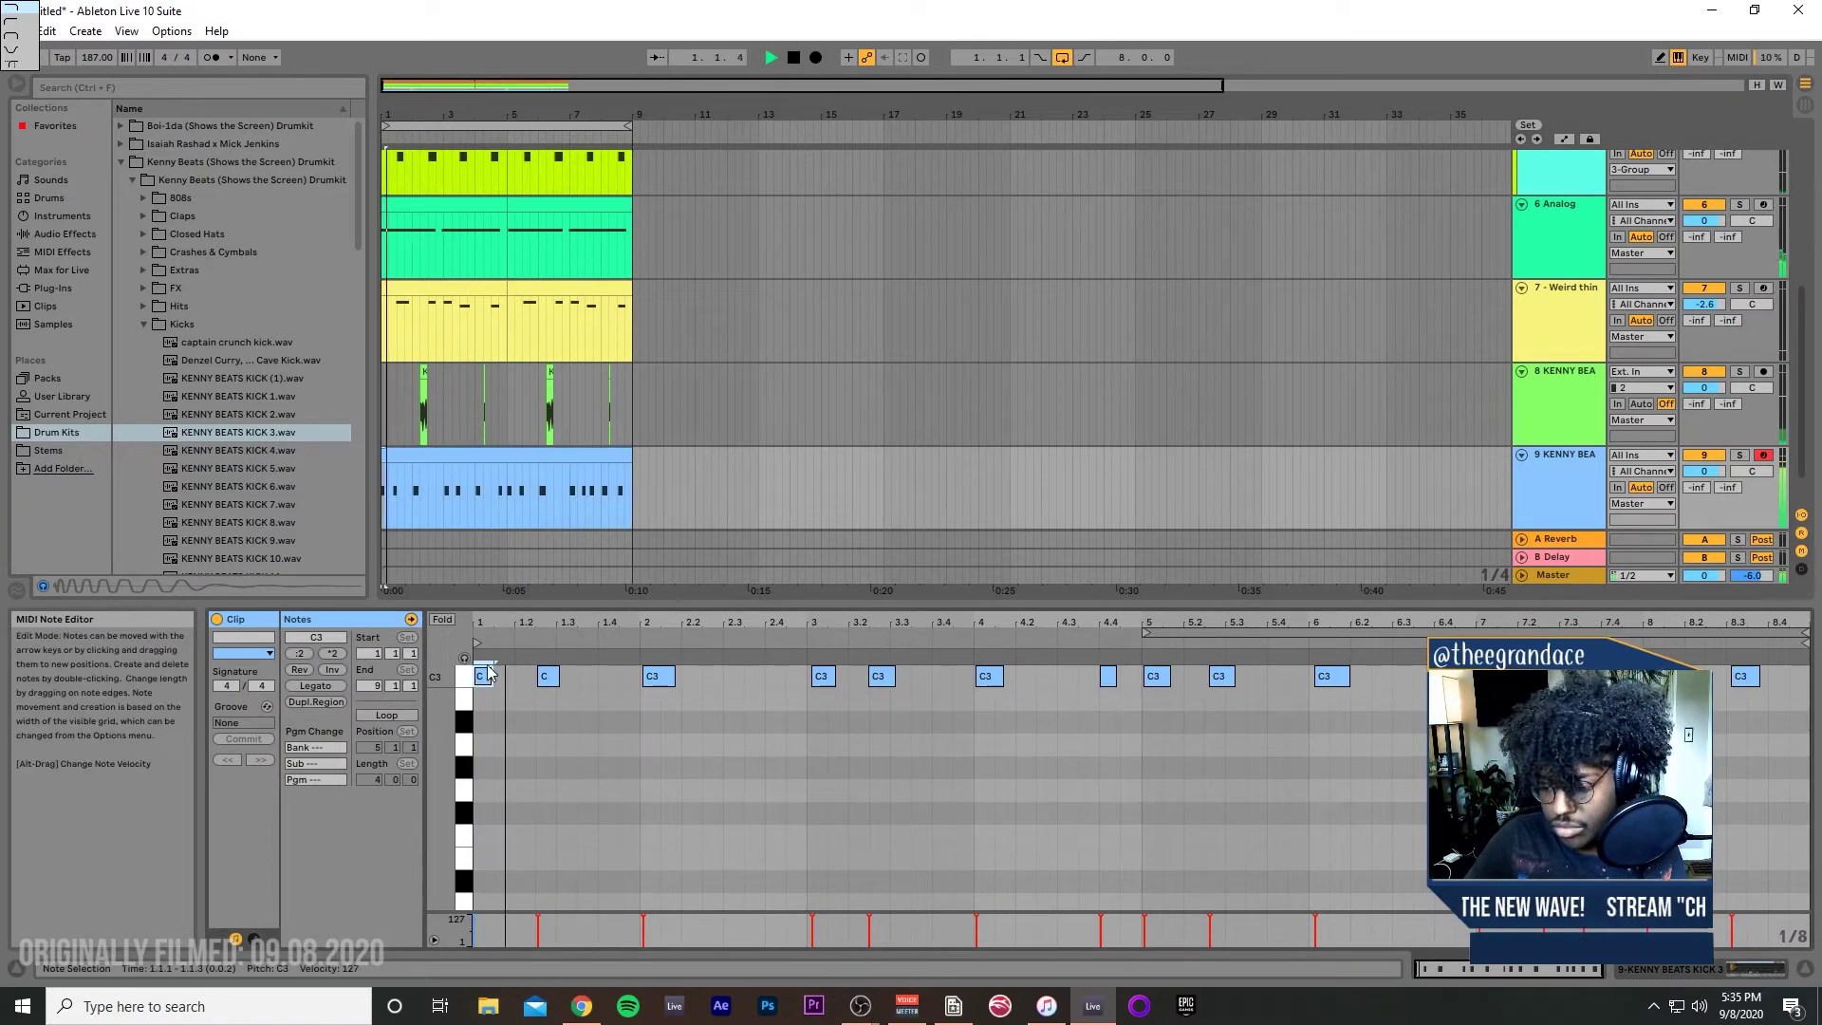
# Step: Check the Operator and hi-hat tracks, and set Oscillator 2's semitone transposition to 4 st in the Analog track's instrument
pyautogui.click(1580, 510)
pyautogui.scroll(3, 1573, 466)
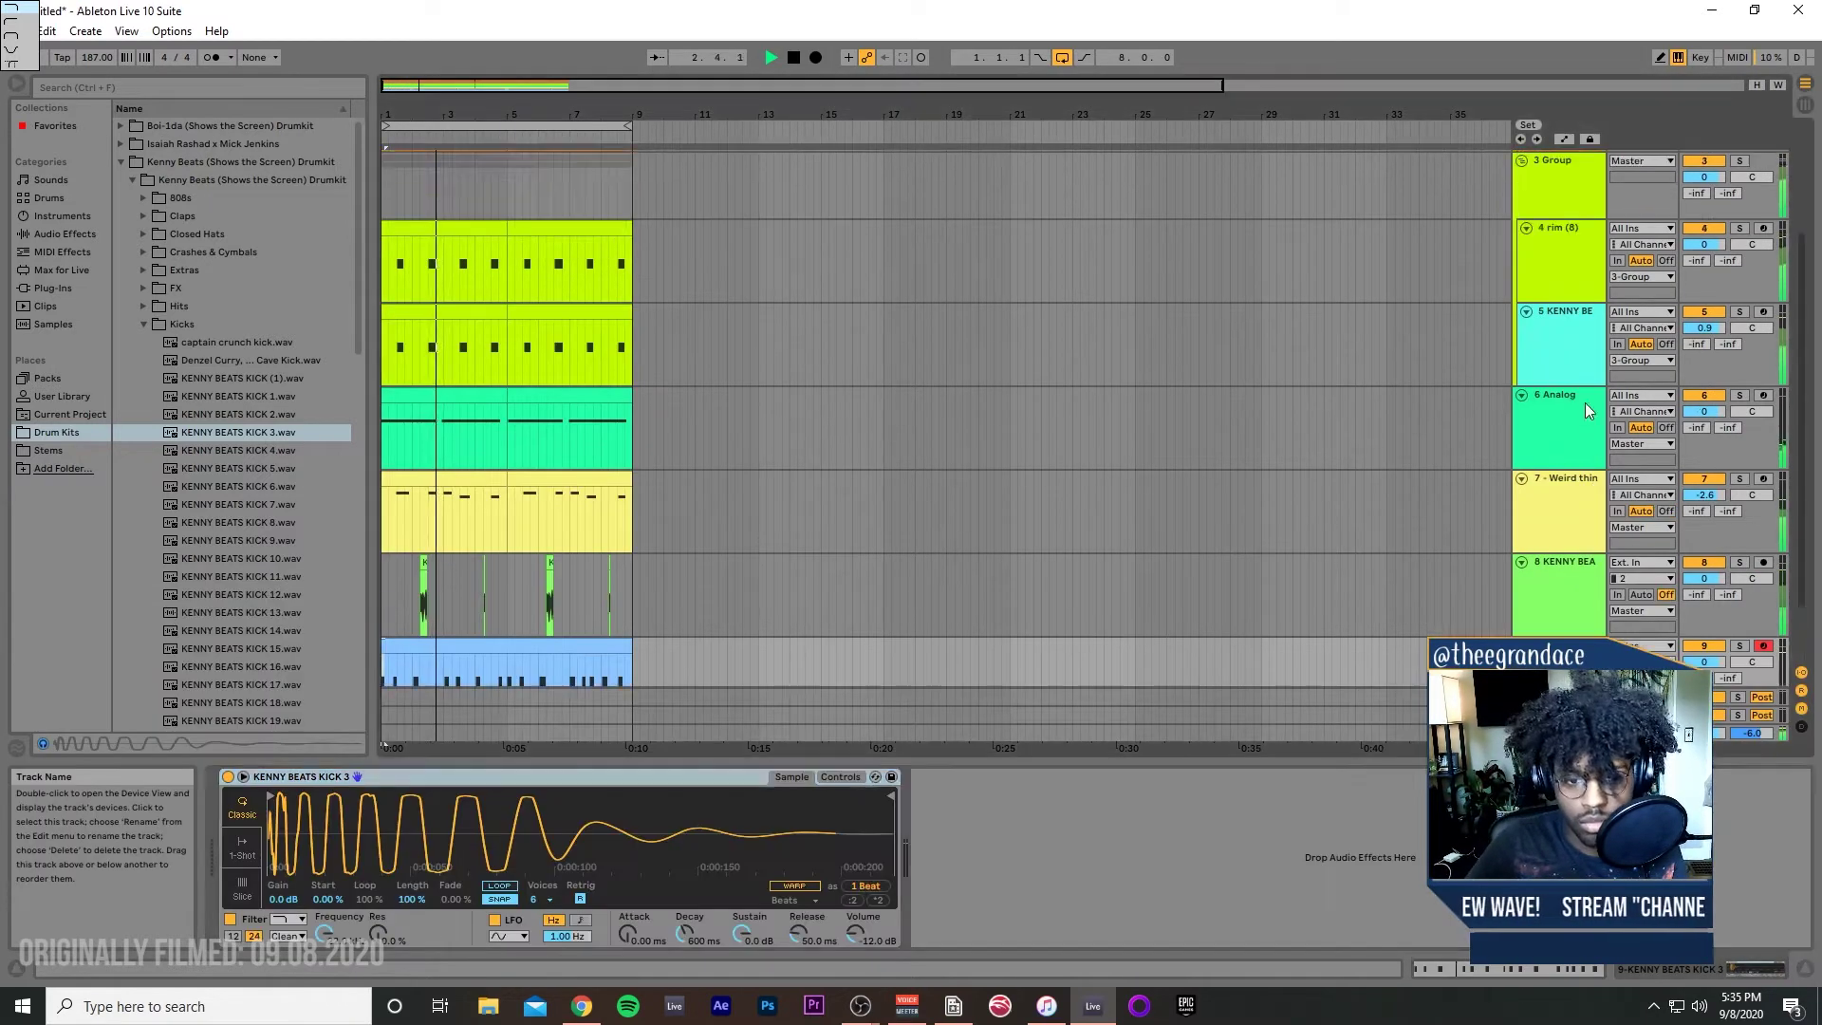
pyautogui.scroll(3, 1478, 361)
pyautogui.click(1552, 207)
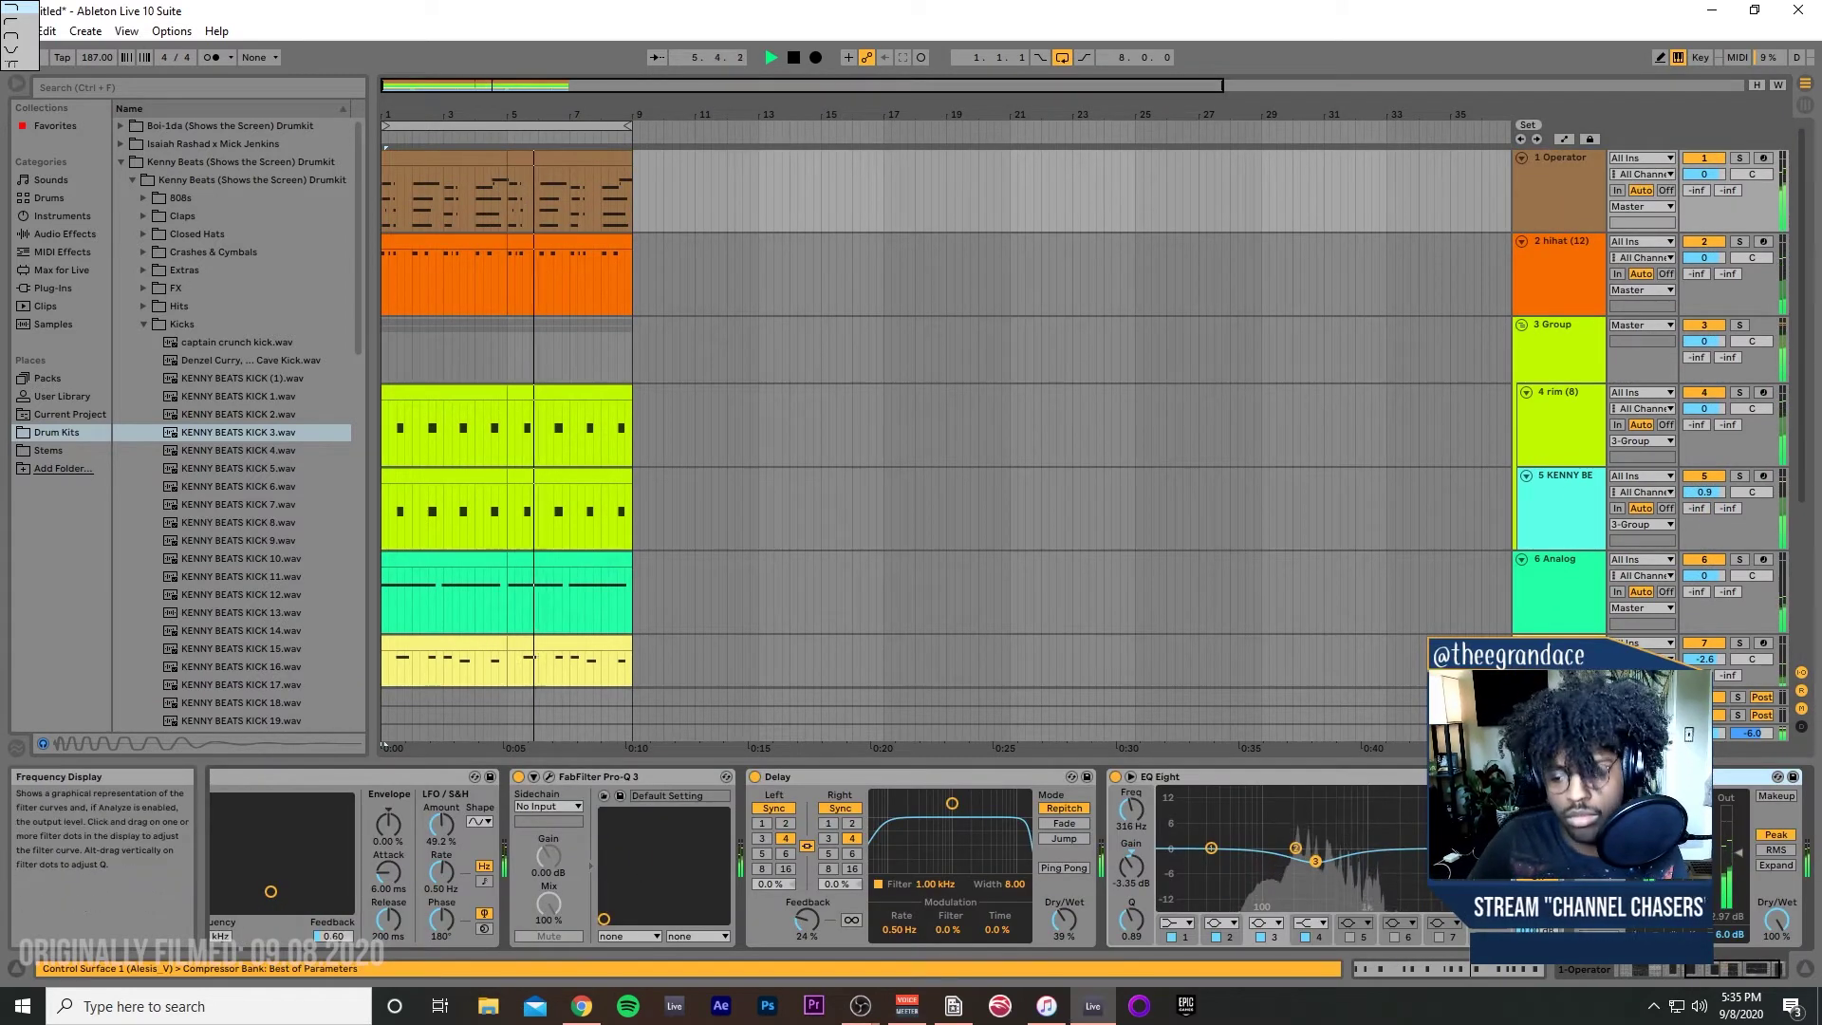
pyautogui.click(1565, 283)
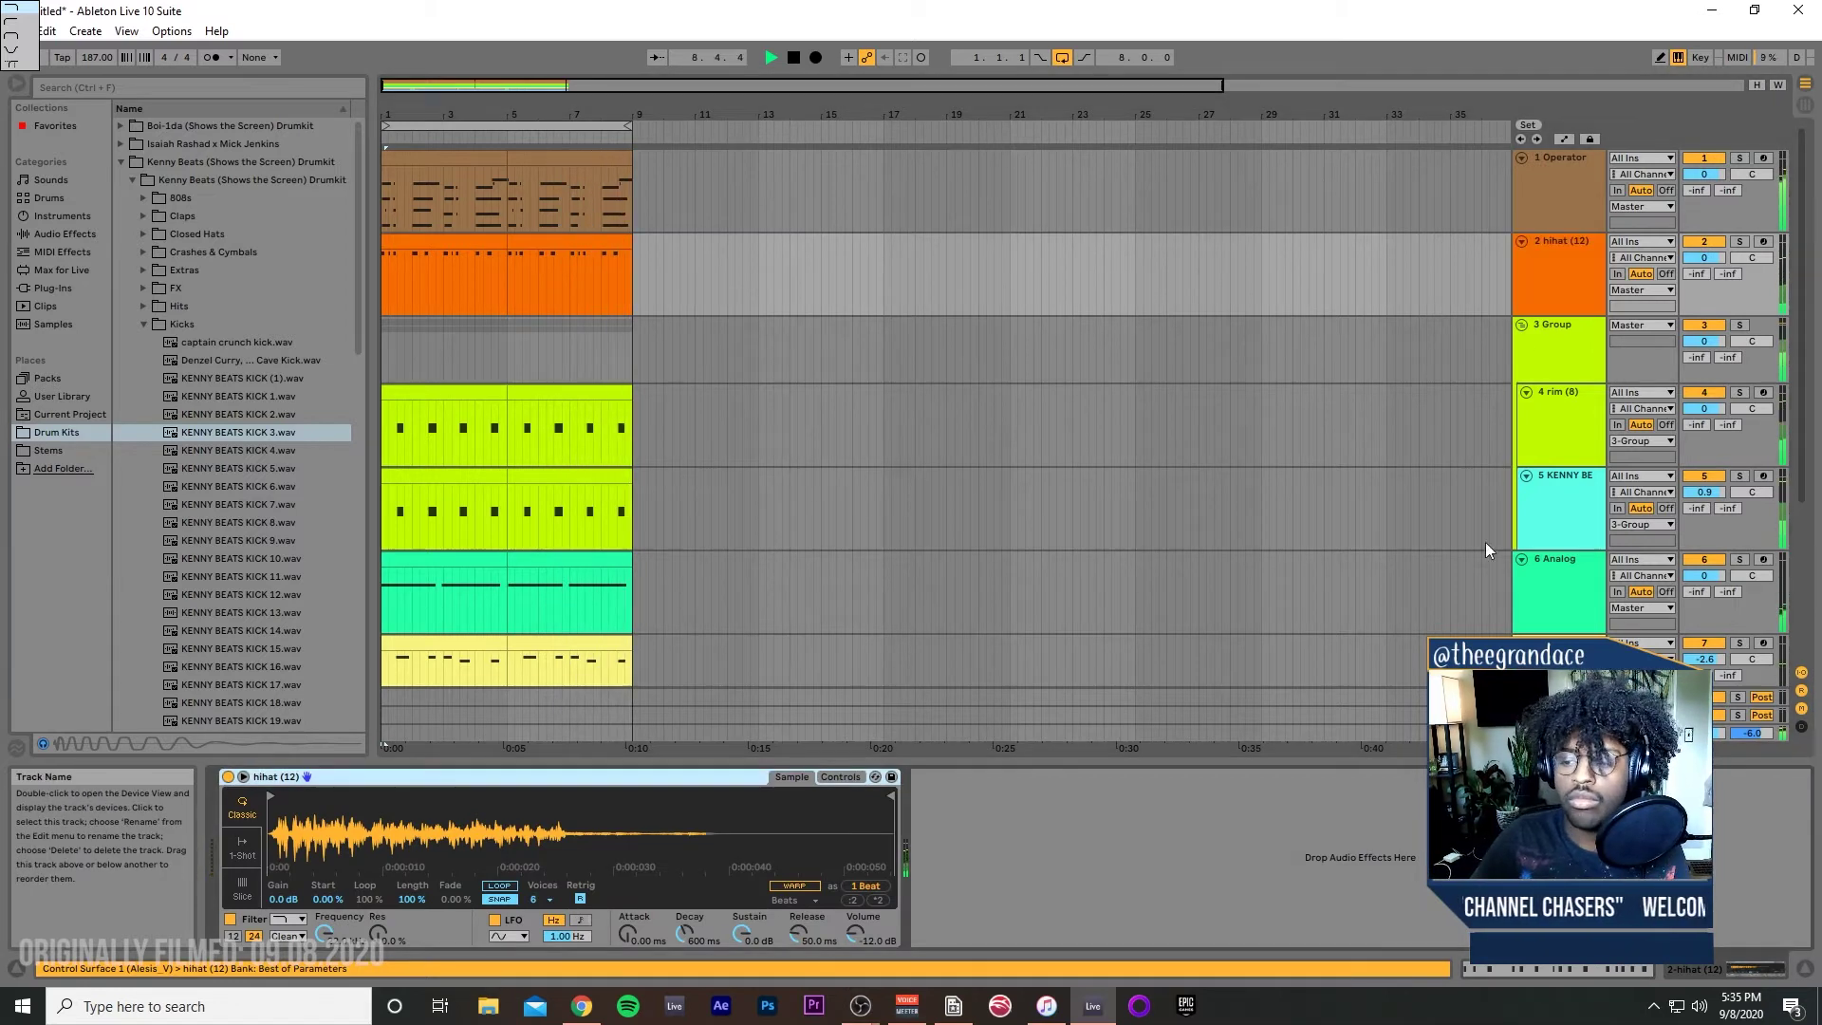
pyautogui.click(1528, 619)
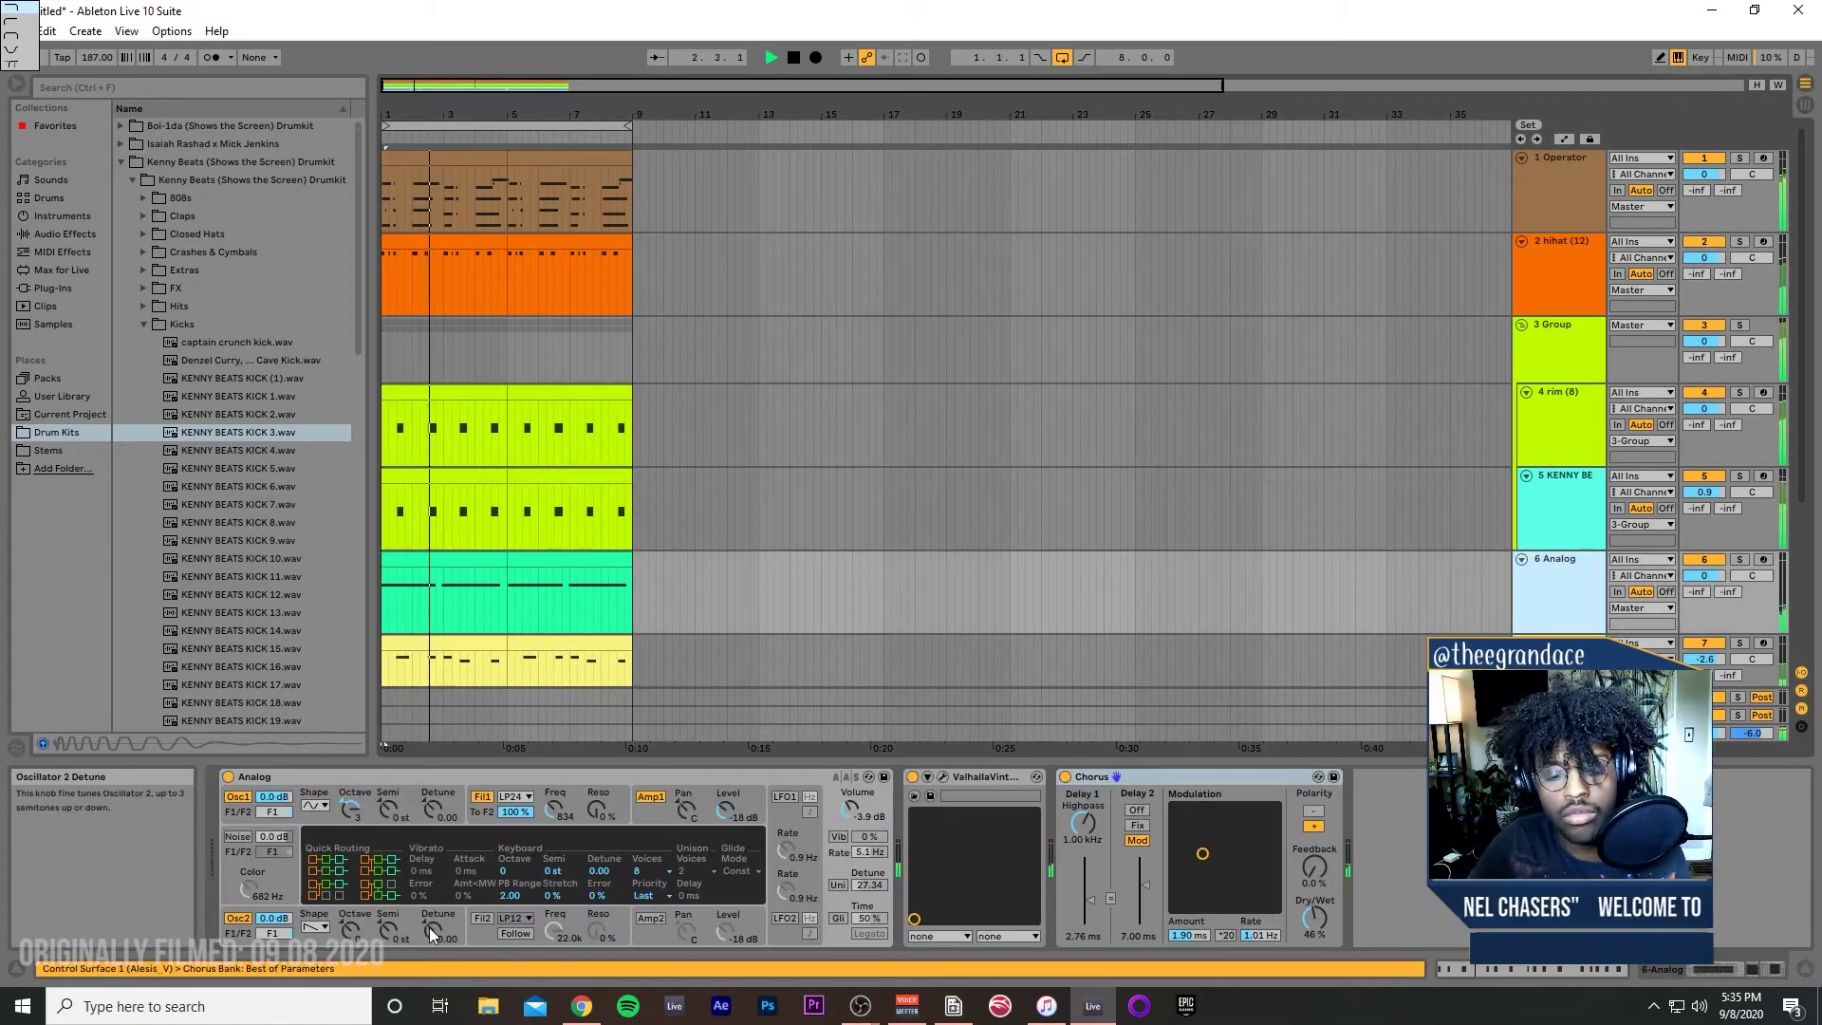
pyautogui.moveTo(396, 934); pyautogui.dragTo(395, 913)
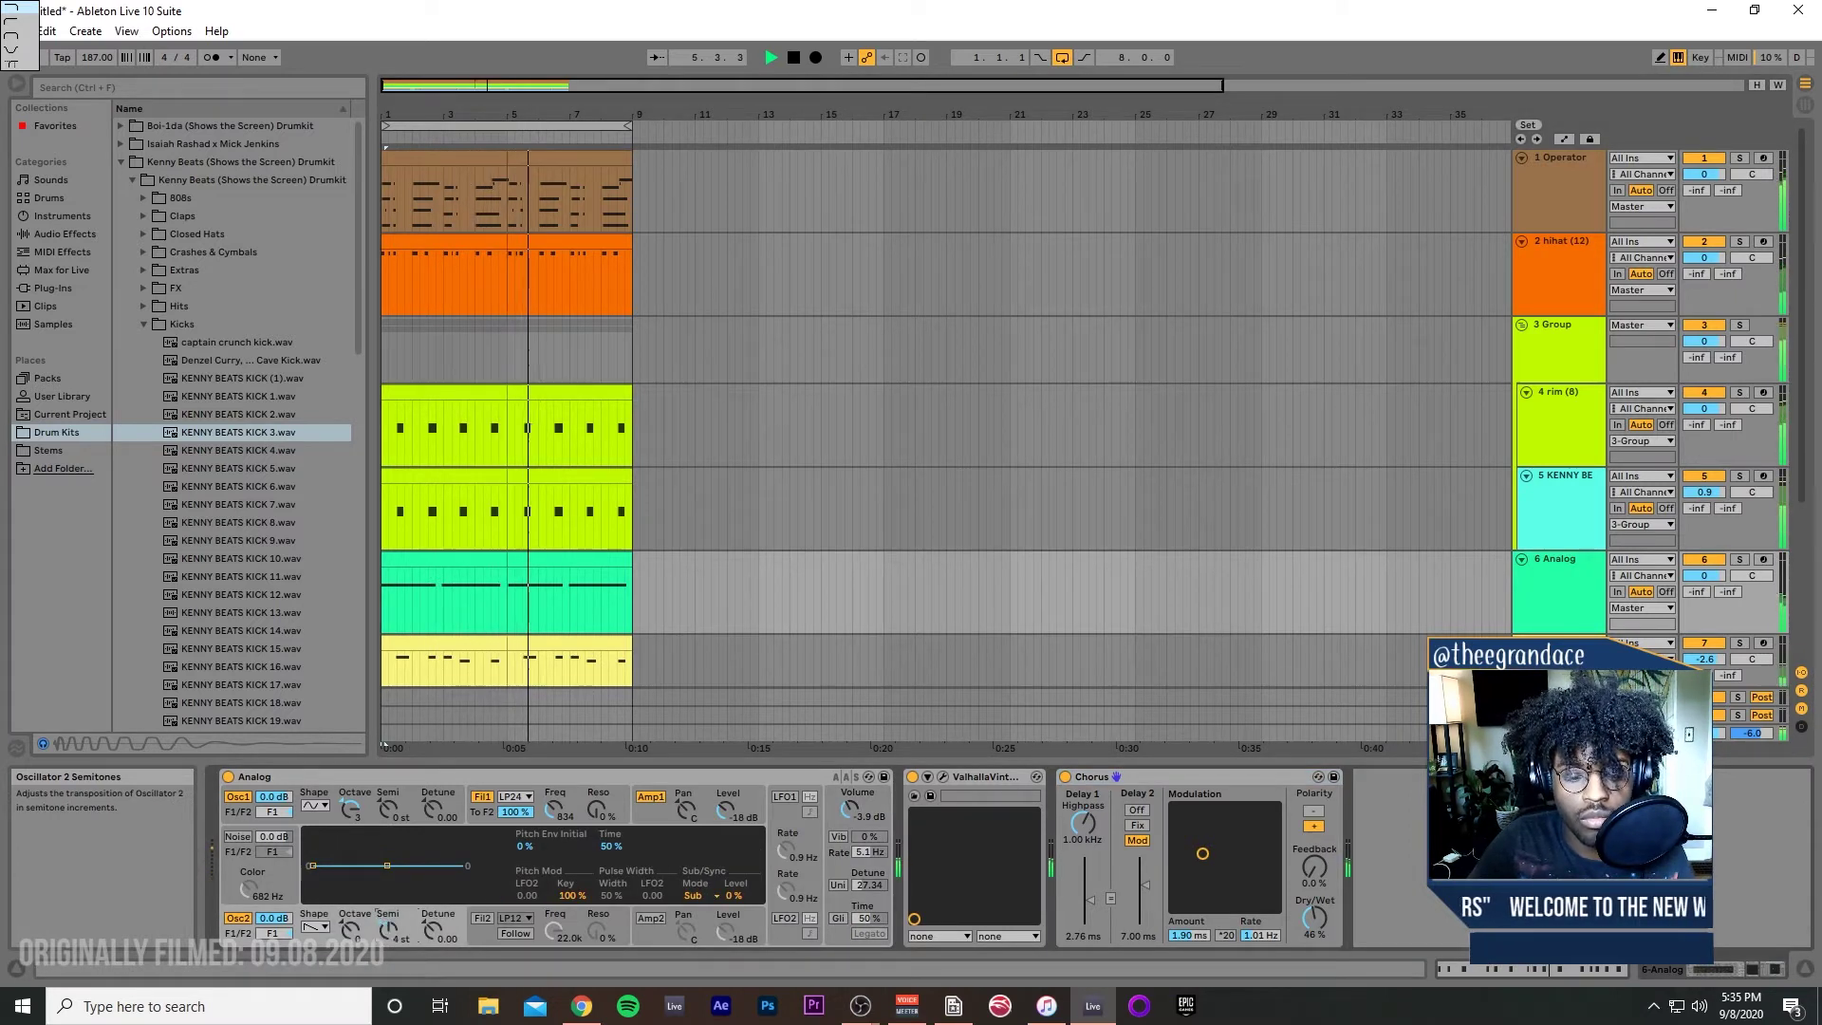
# Step: Adjust Oscillator 2's semitone transposition in the Analog synth on track 6 and stop playback
pyautogui.moveTo(388, 925); pyautogui.dragTo(379, 919)
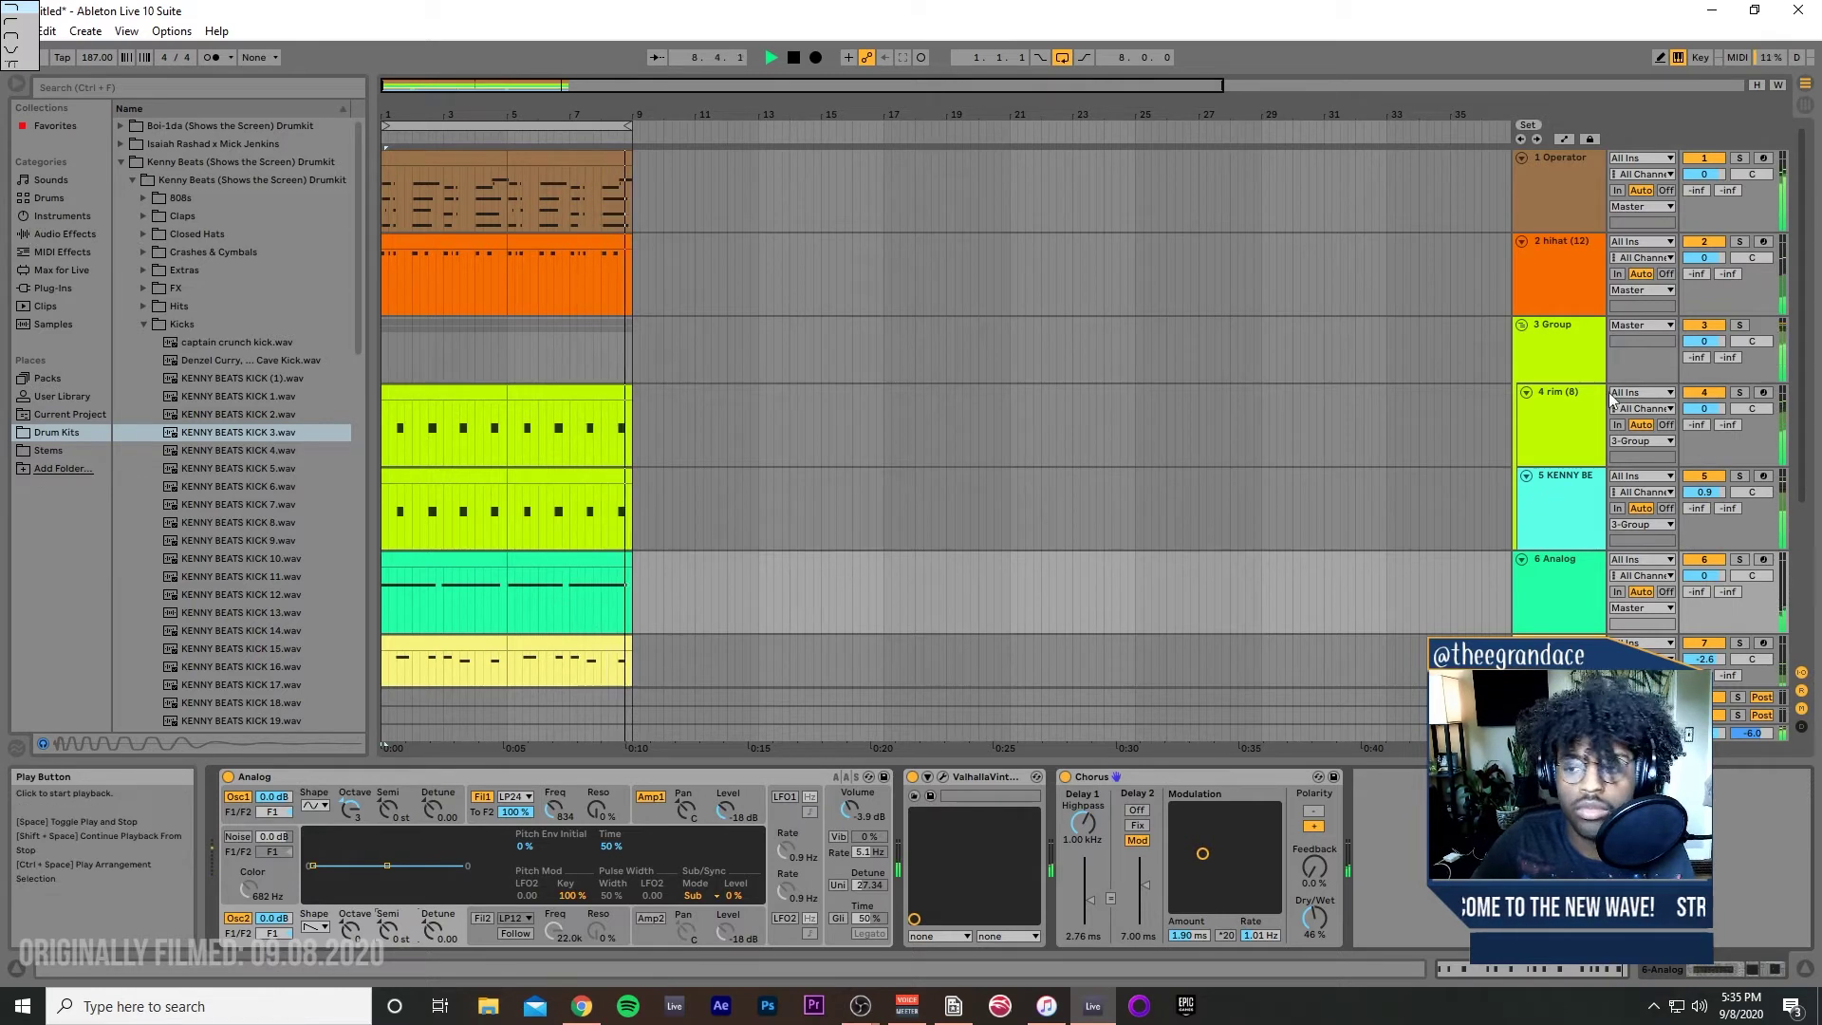
pyautogui.click(1765, 242)
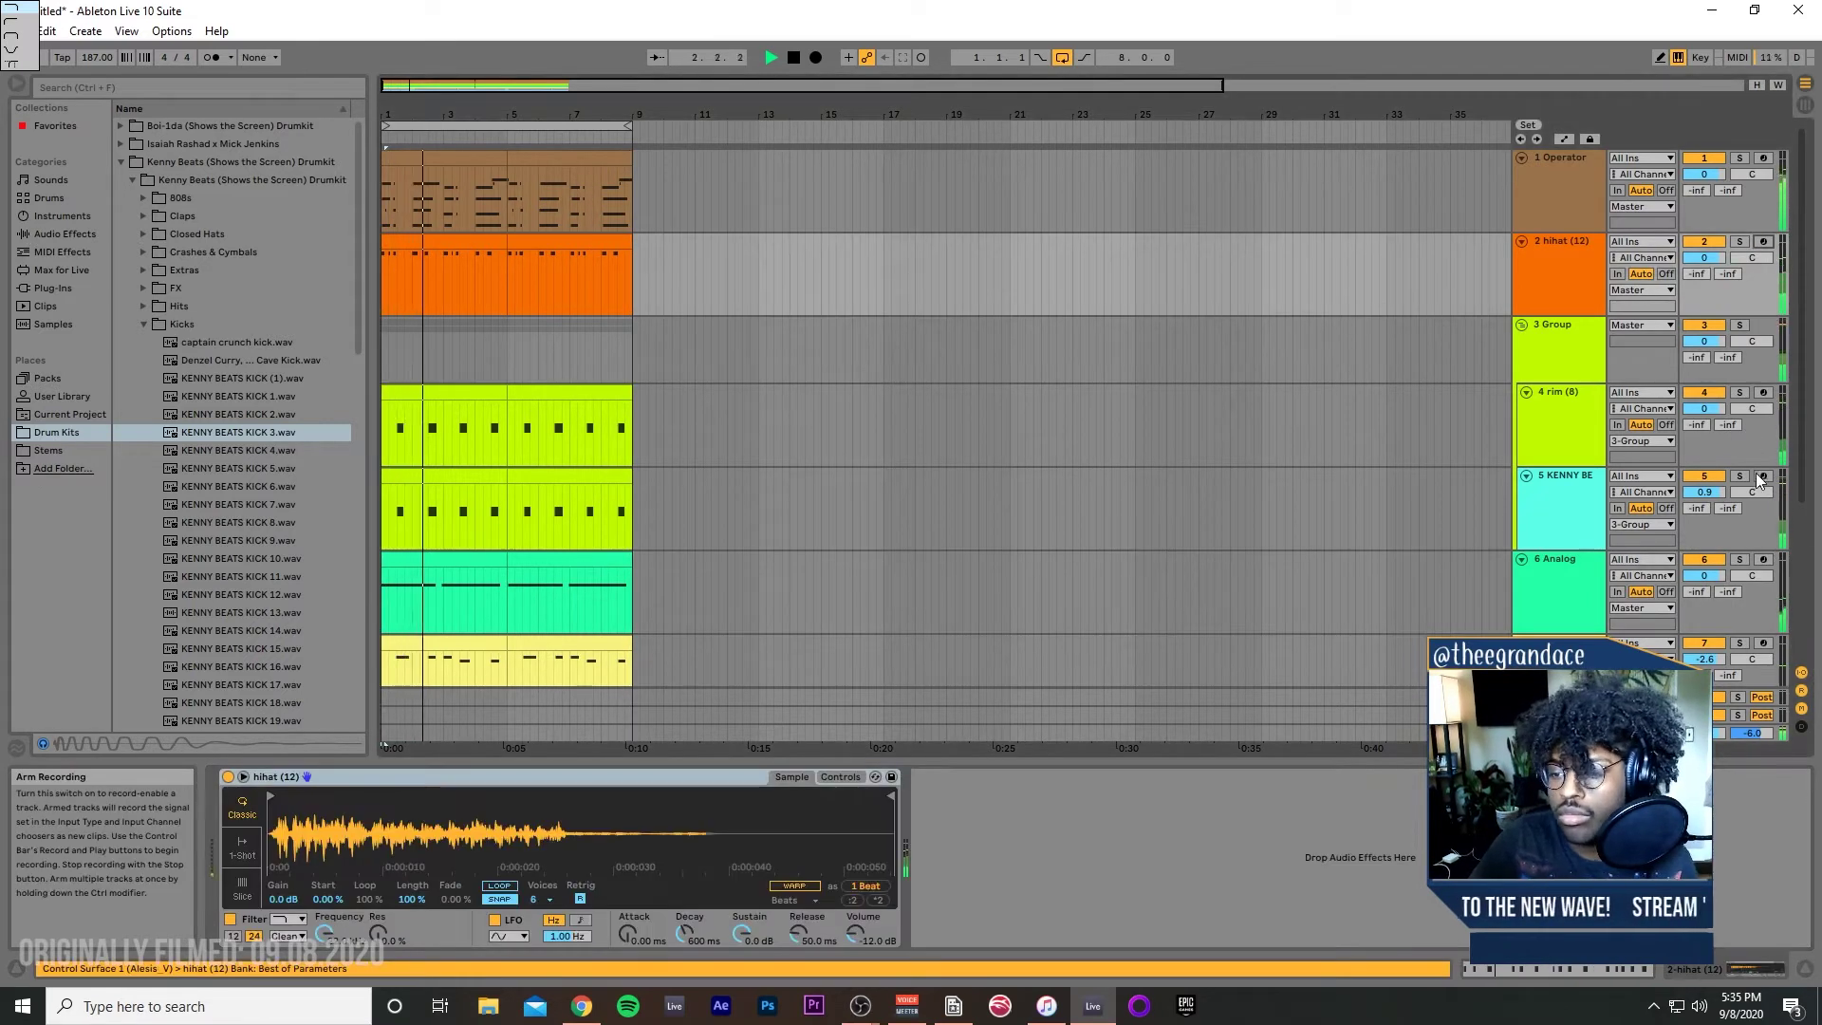
pyautogui.click(1566, 593)
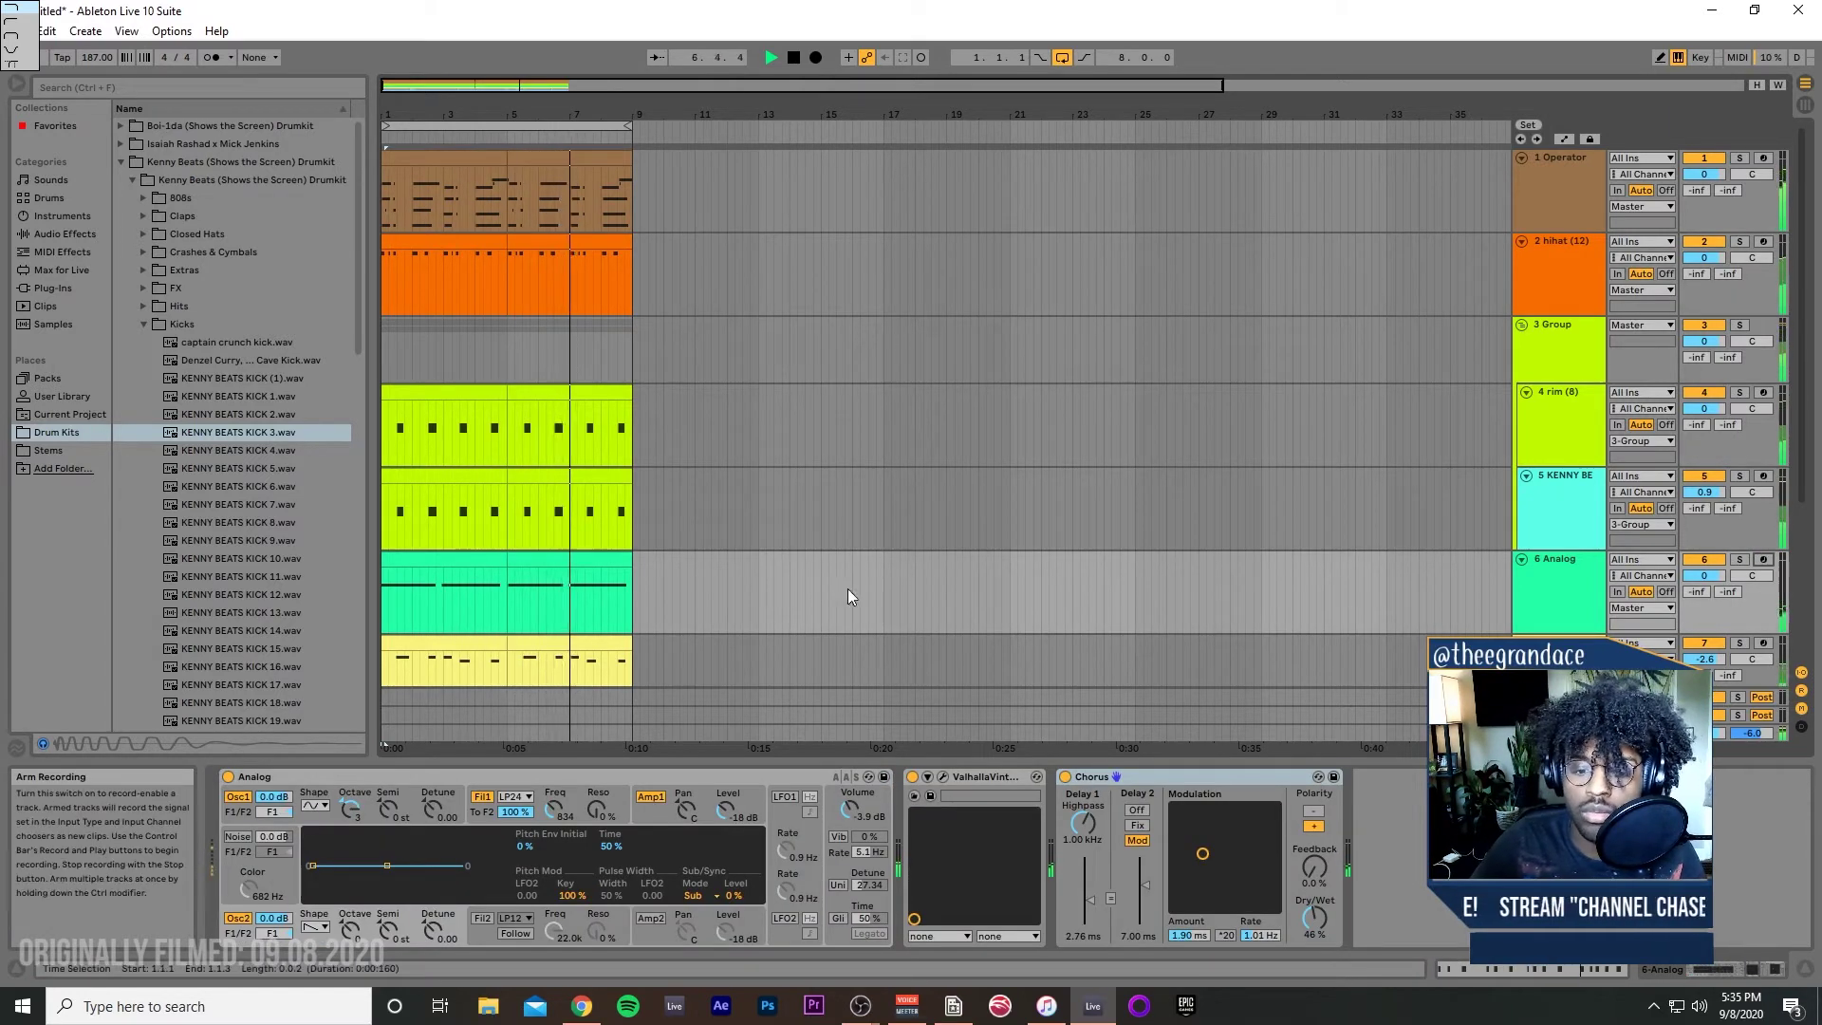
pyautogui.click(797, 59)
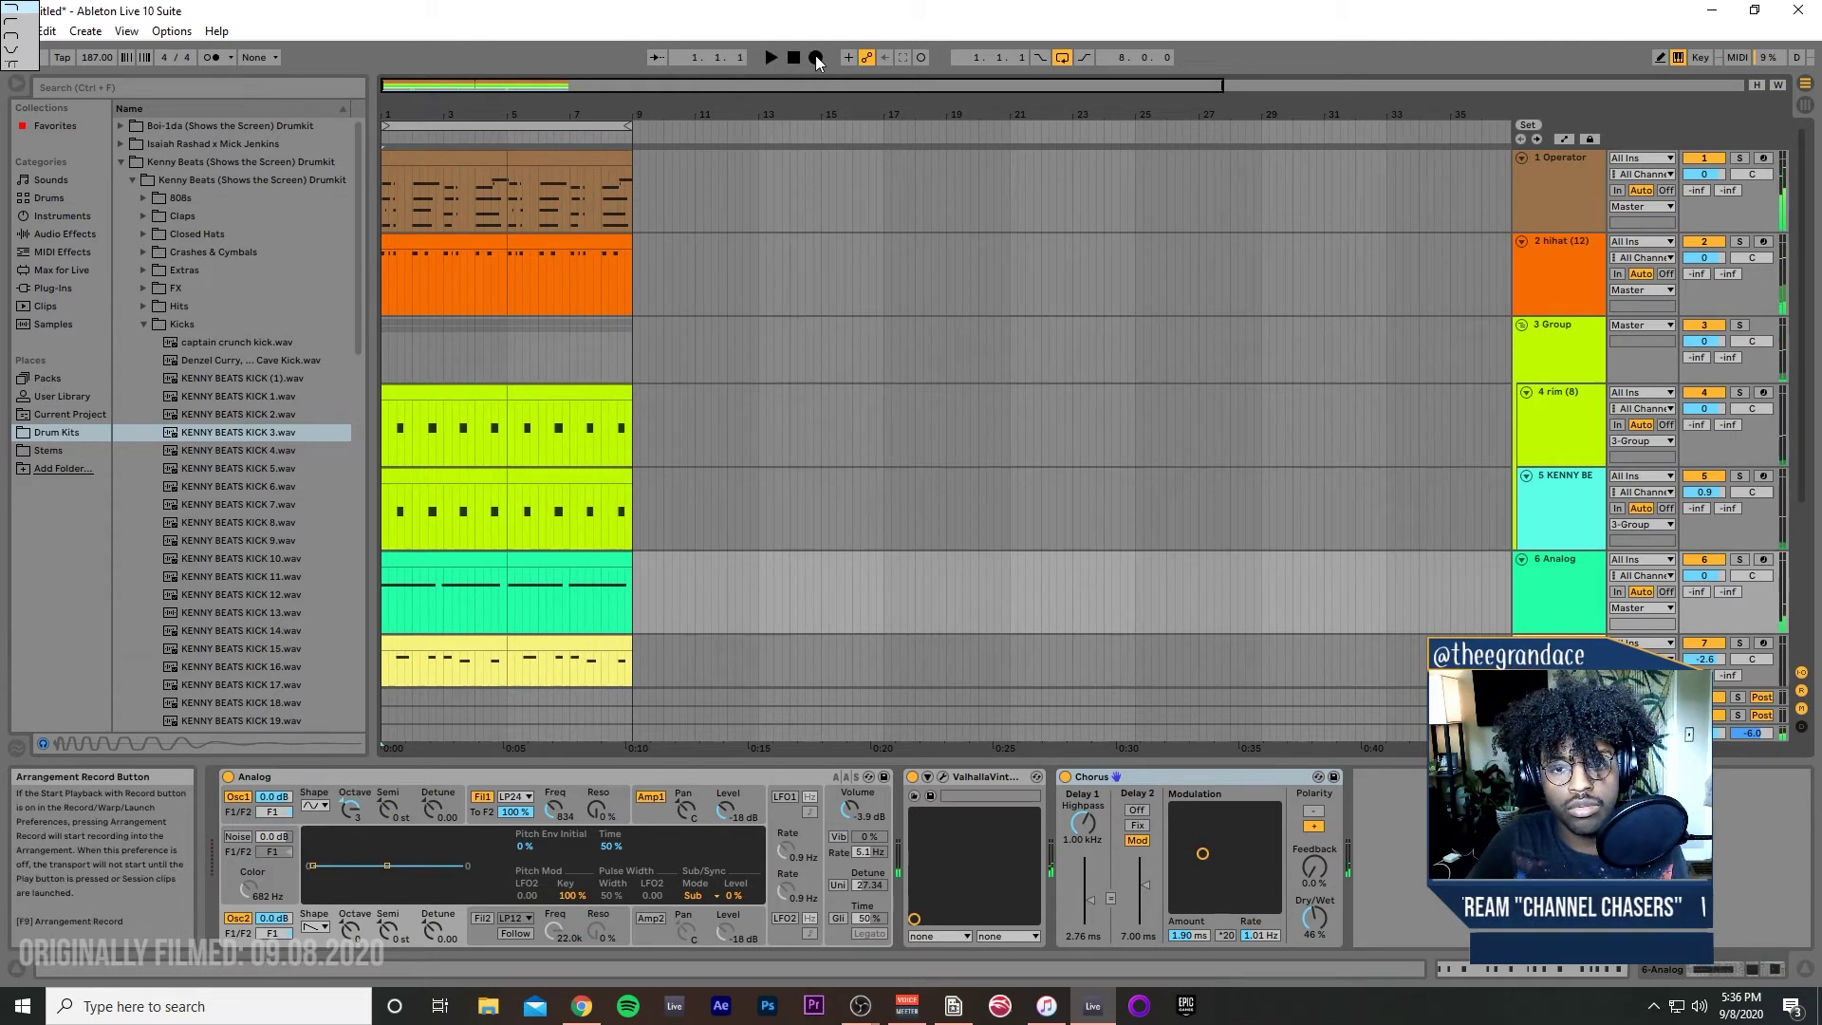
# Step: Open the metronome's count-in options
pyautogui.click(275, 56)
pyautogui.click(228, 60)
pyautogui.click(230, 59)
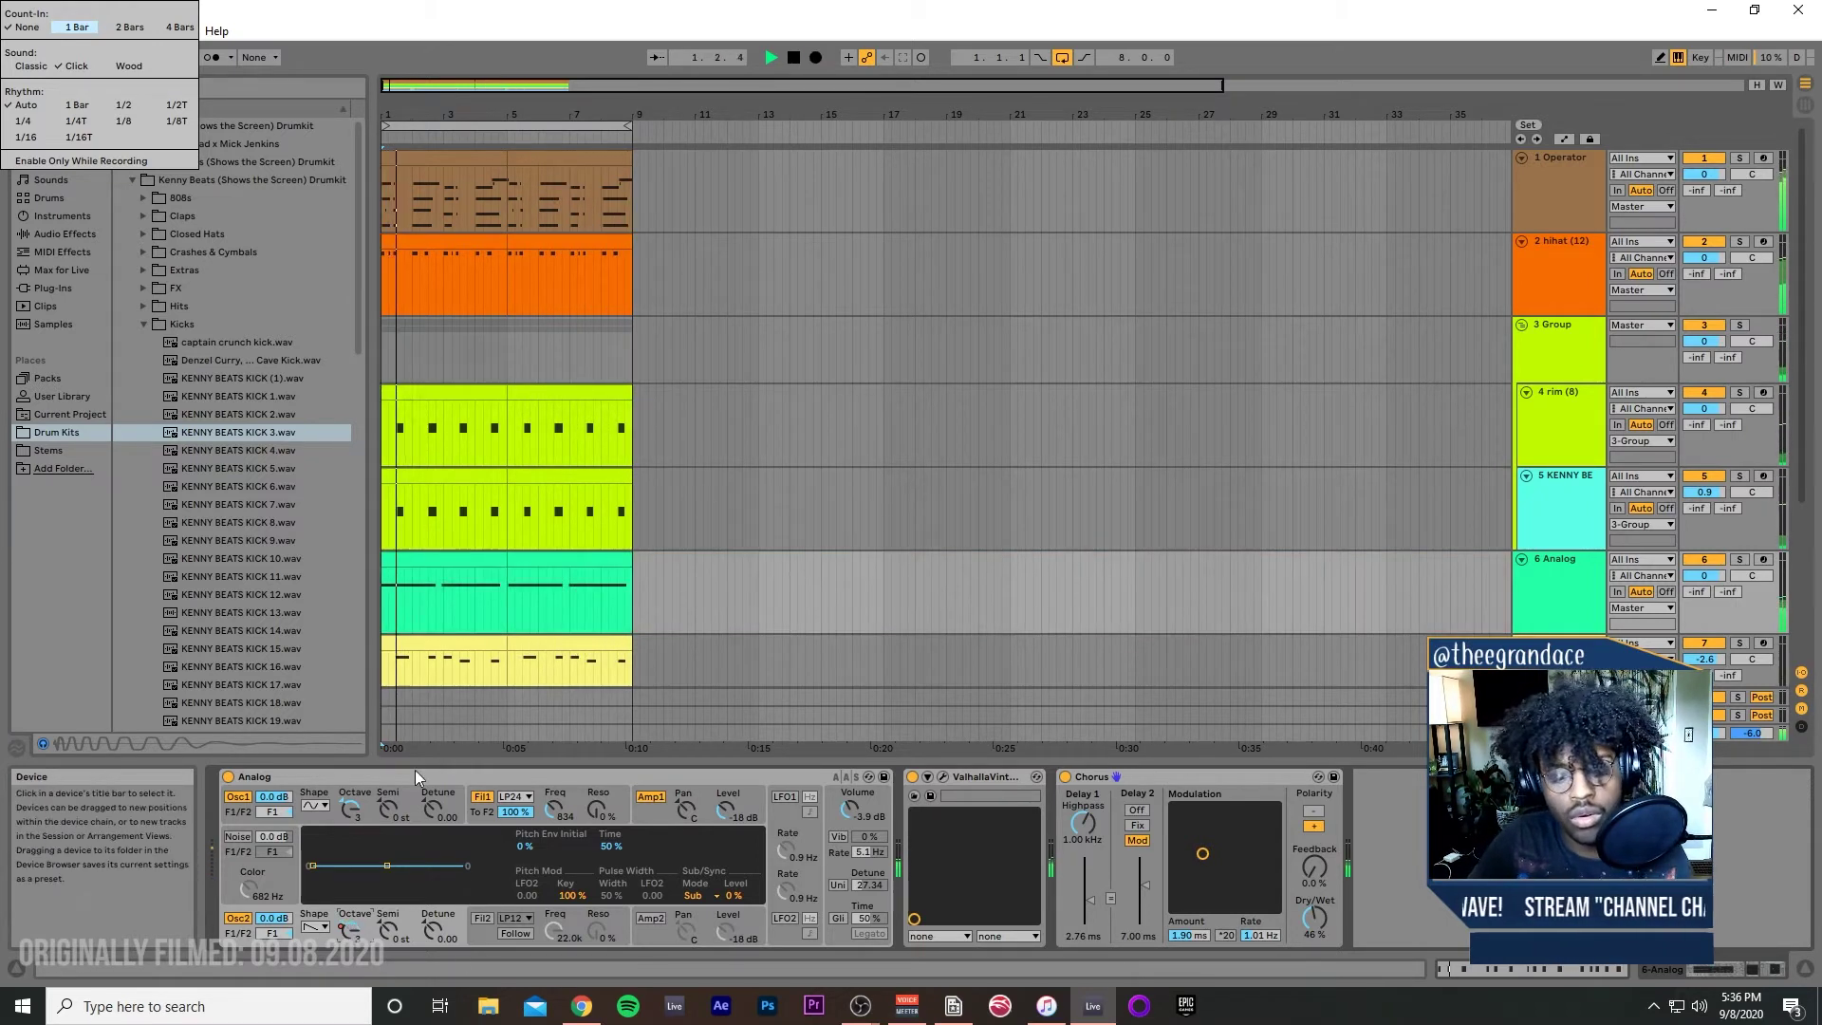
# Step: Insert a new MIDI track below the kick track 9 and browse the Drums category for sounds
pyautogui.scroll(-6, 808, 592)
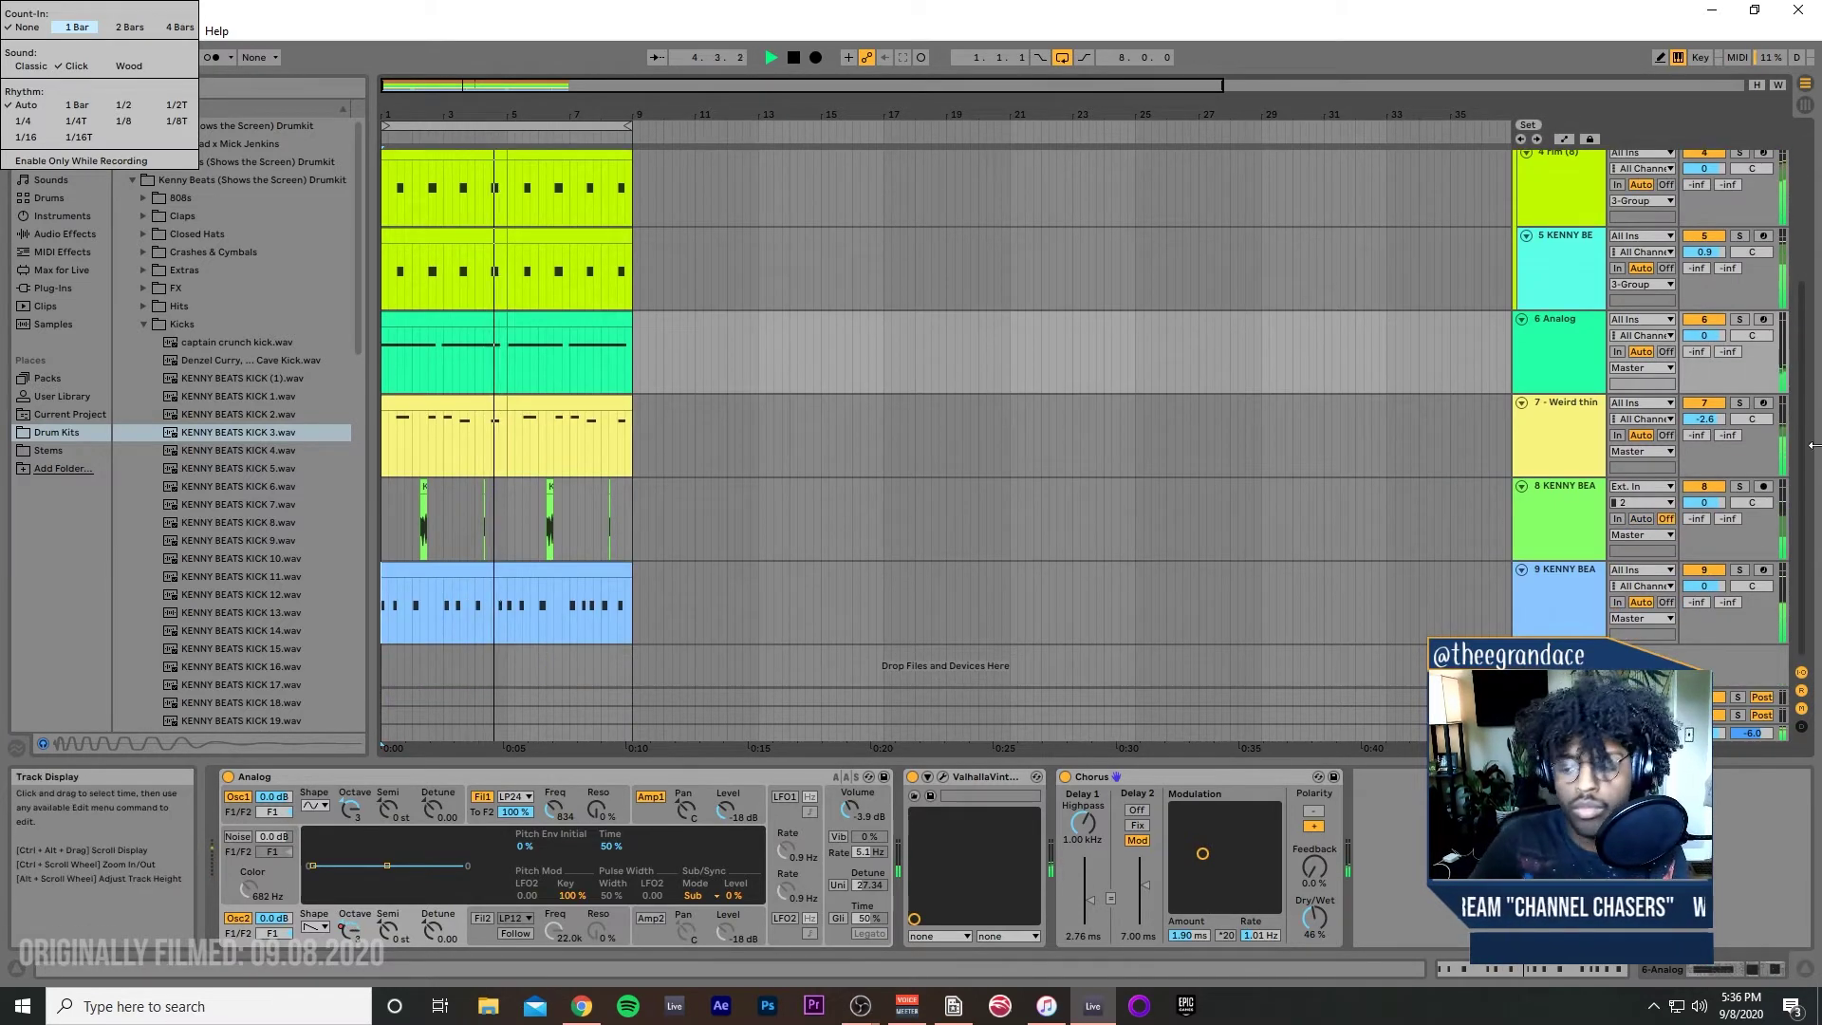
pyautogui.click(1530, 613)
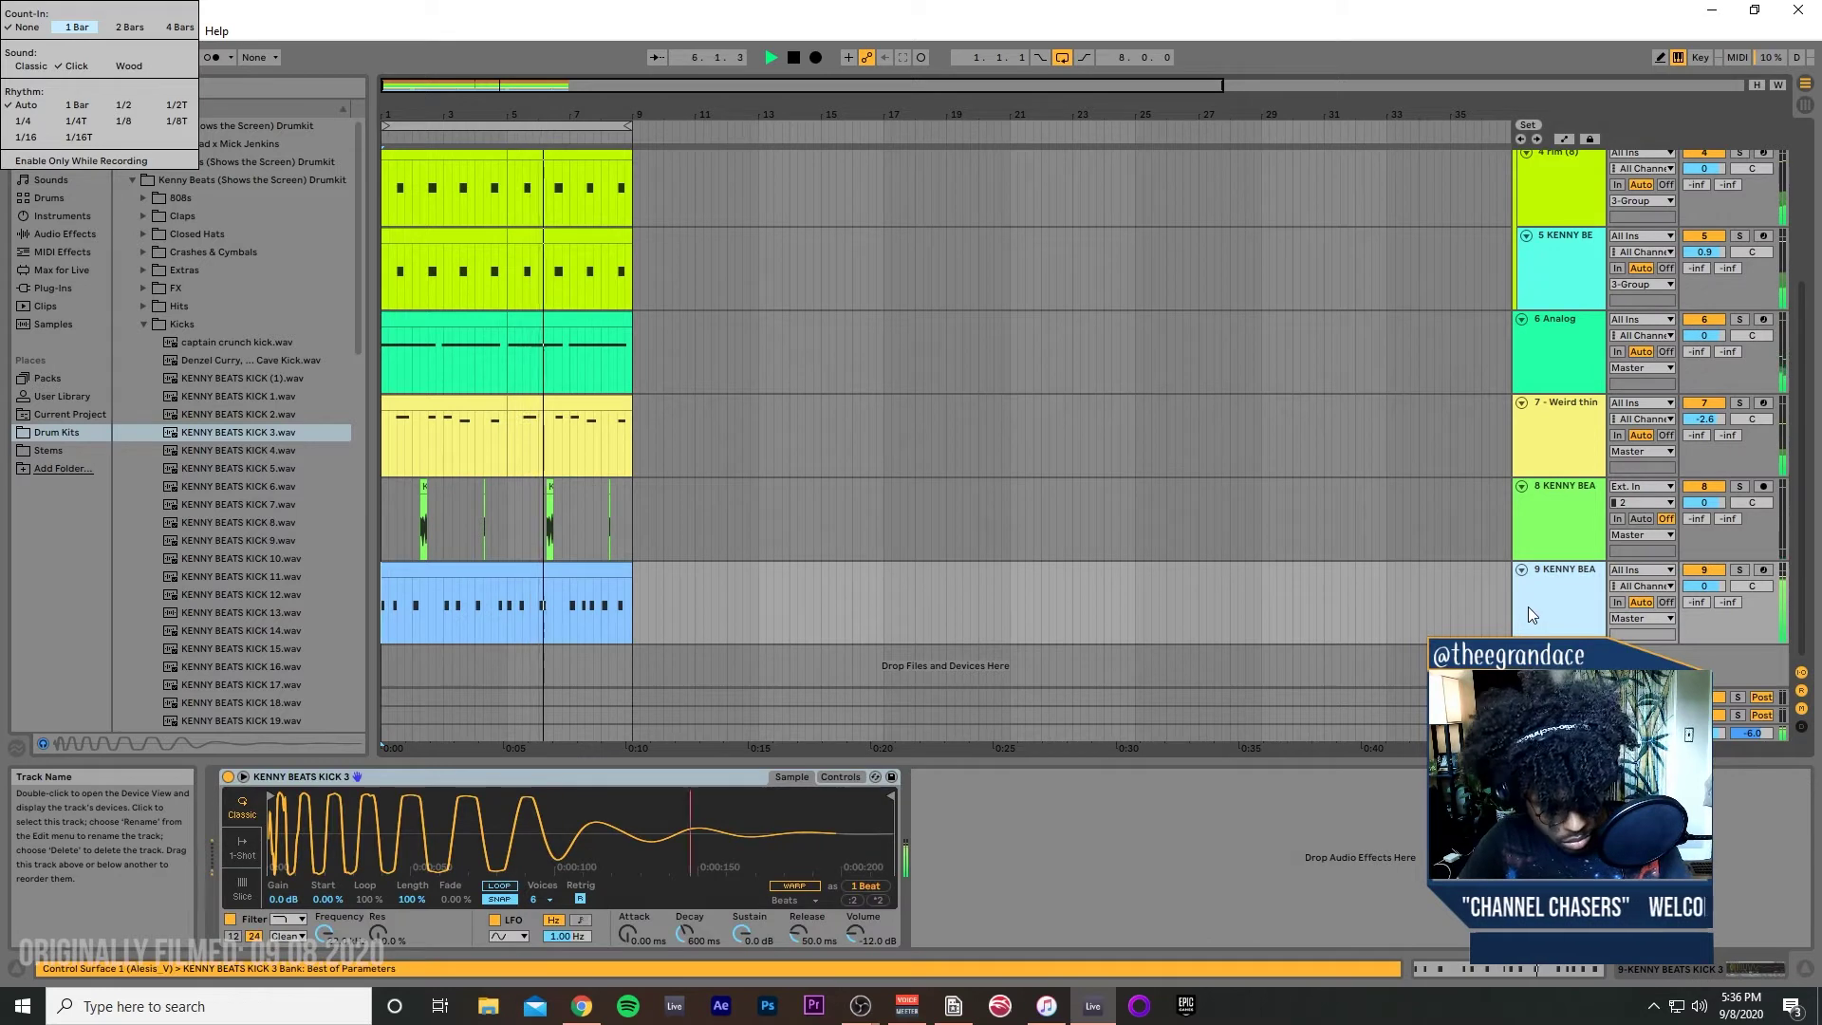
pyautogui.hotkey('ctrl', 'shift', 't')
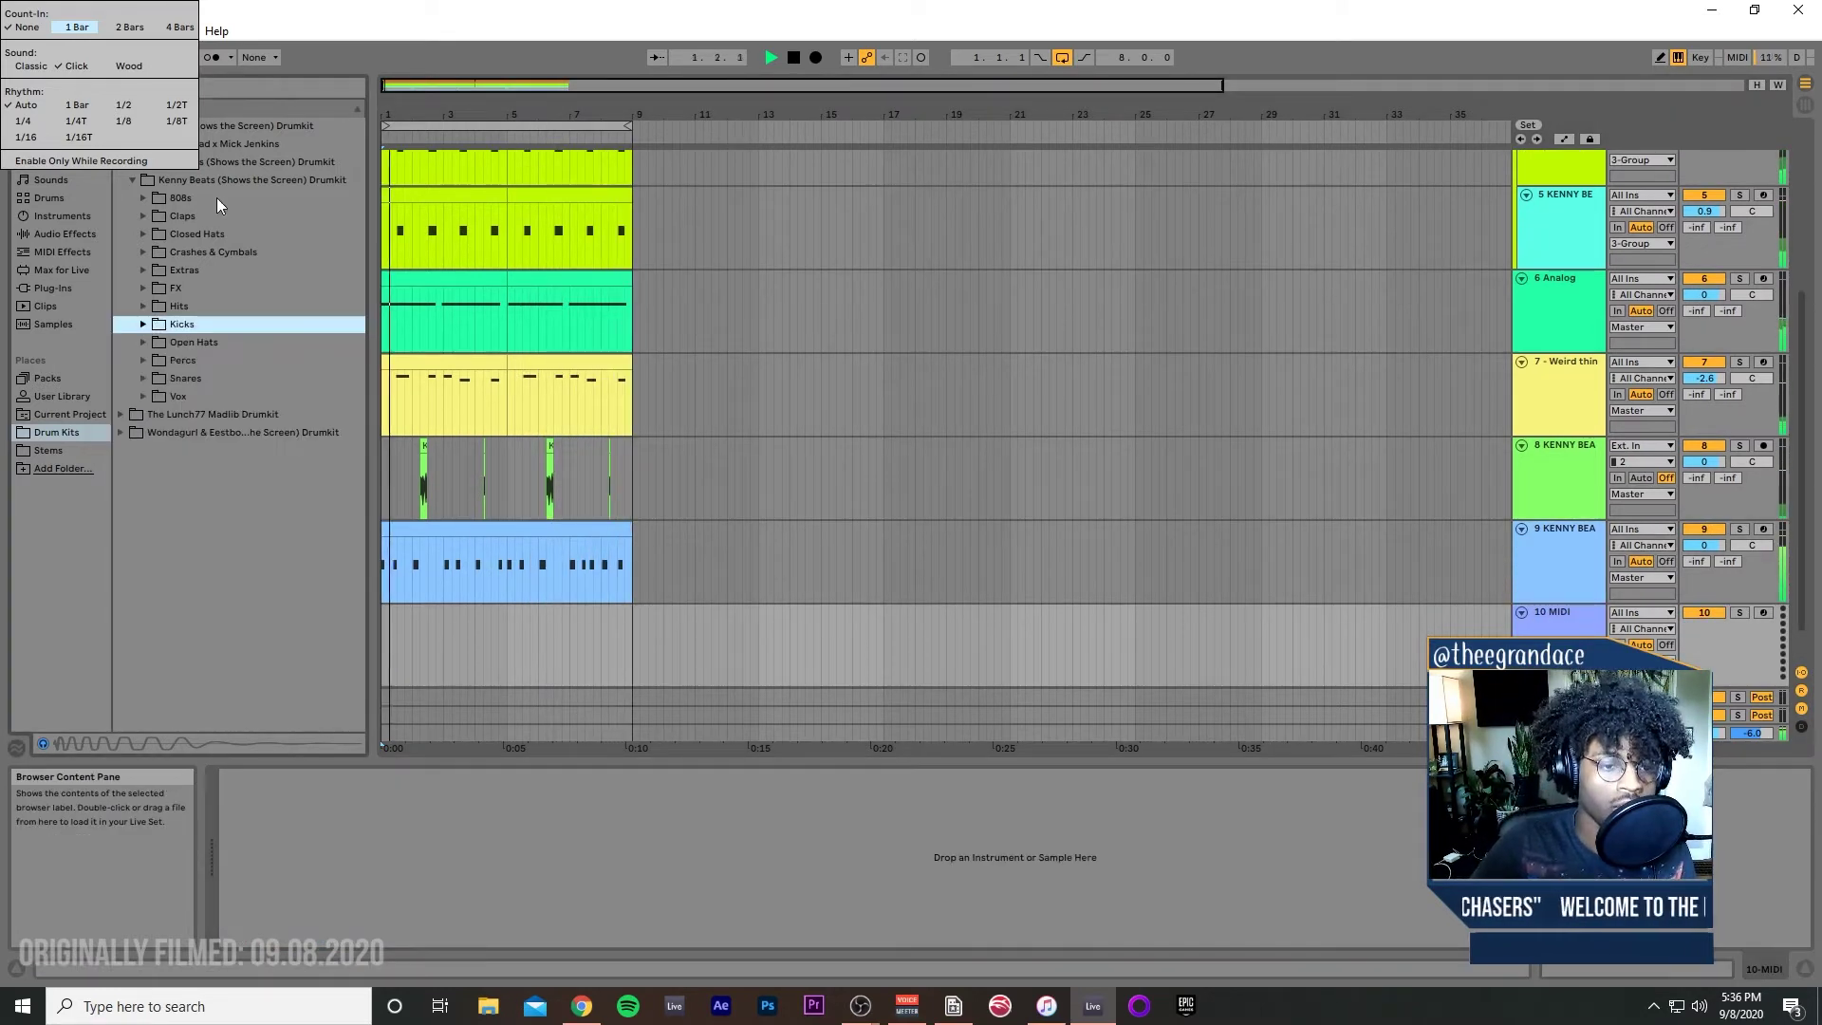
pyautogui.click(74, 197)
# Step: Duplicate the eight-bar clips of tracks 1 to 9 so the arrangement extends to bar 17
pyautogui.click(474, 531)
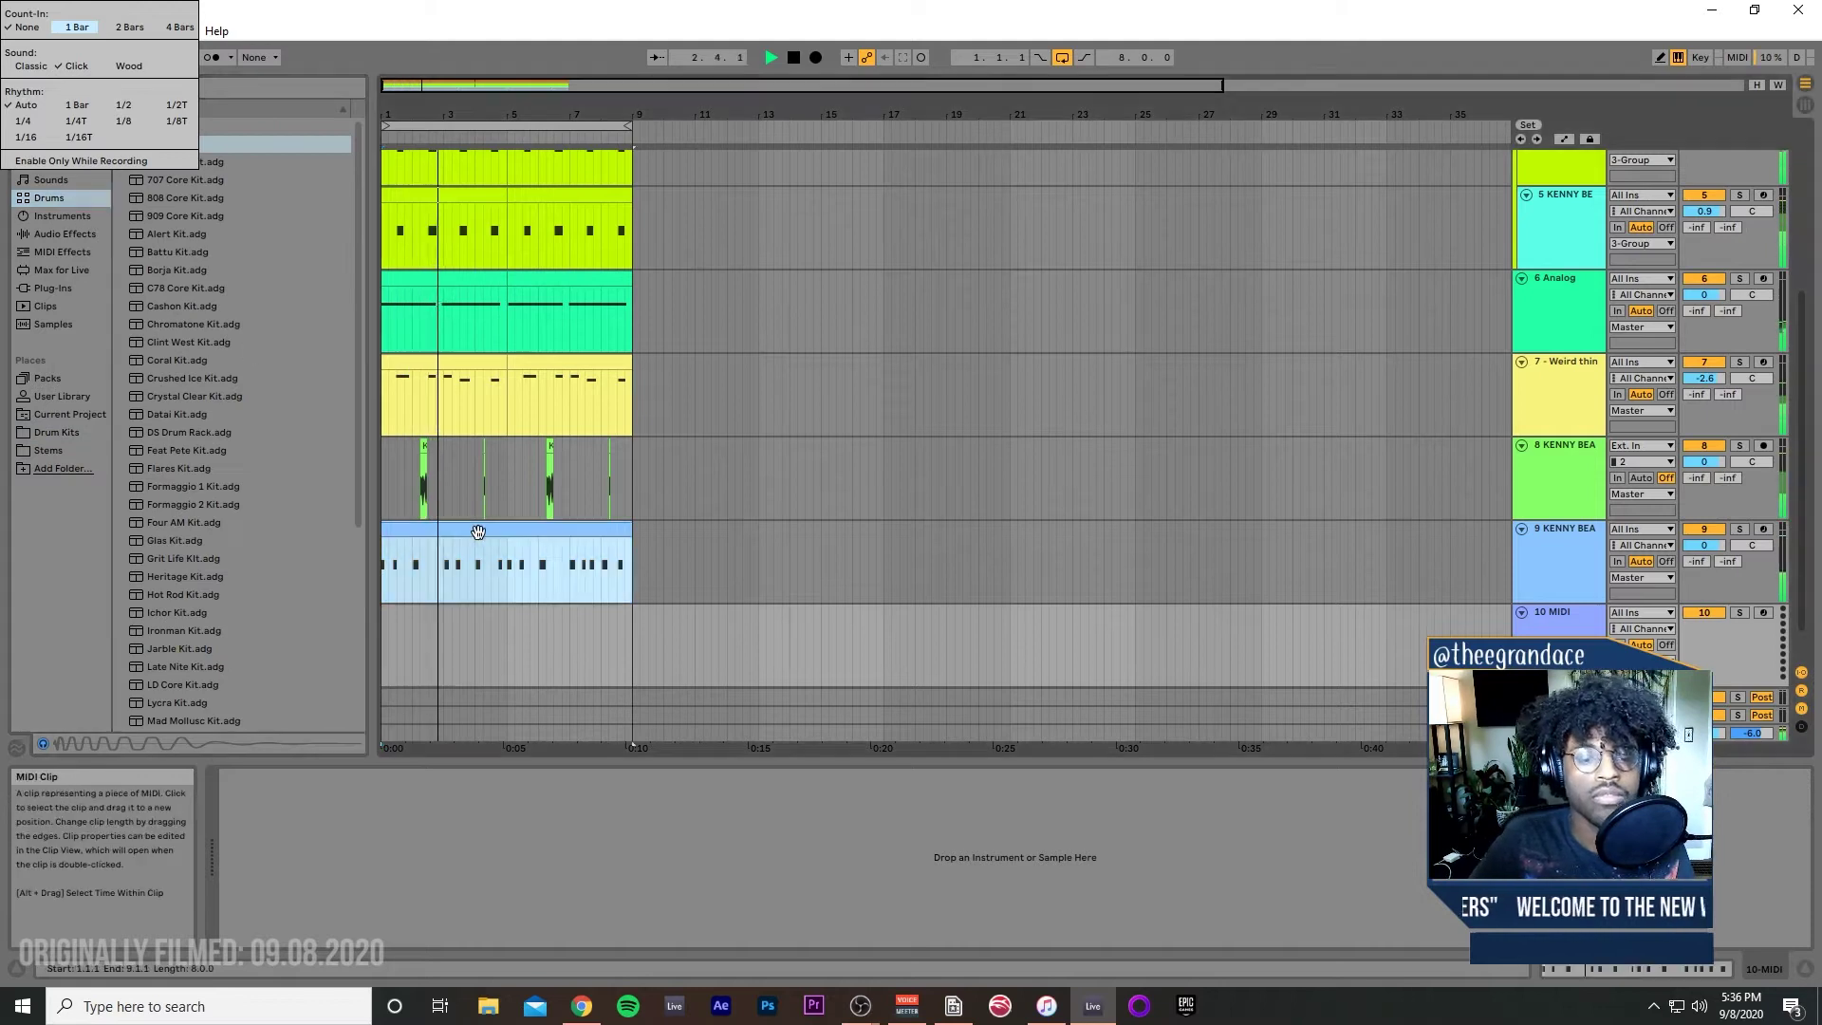
pyautogui.scroll(5, 465, 503)
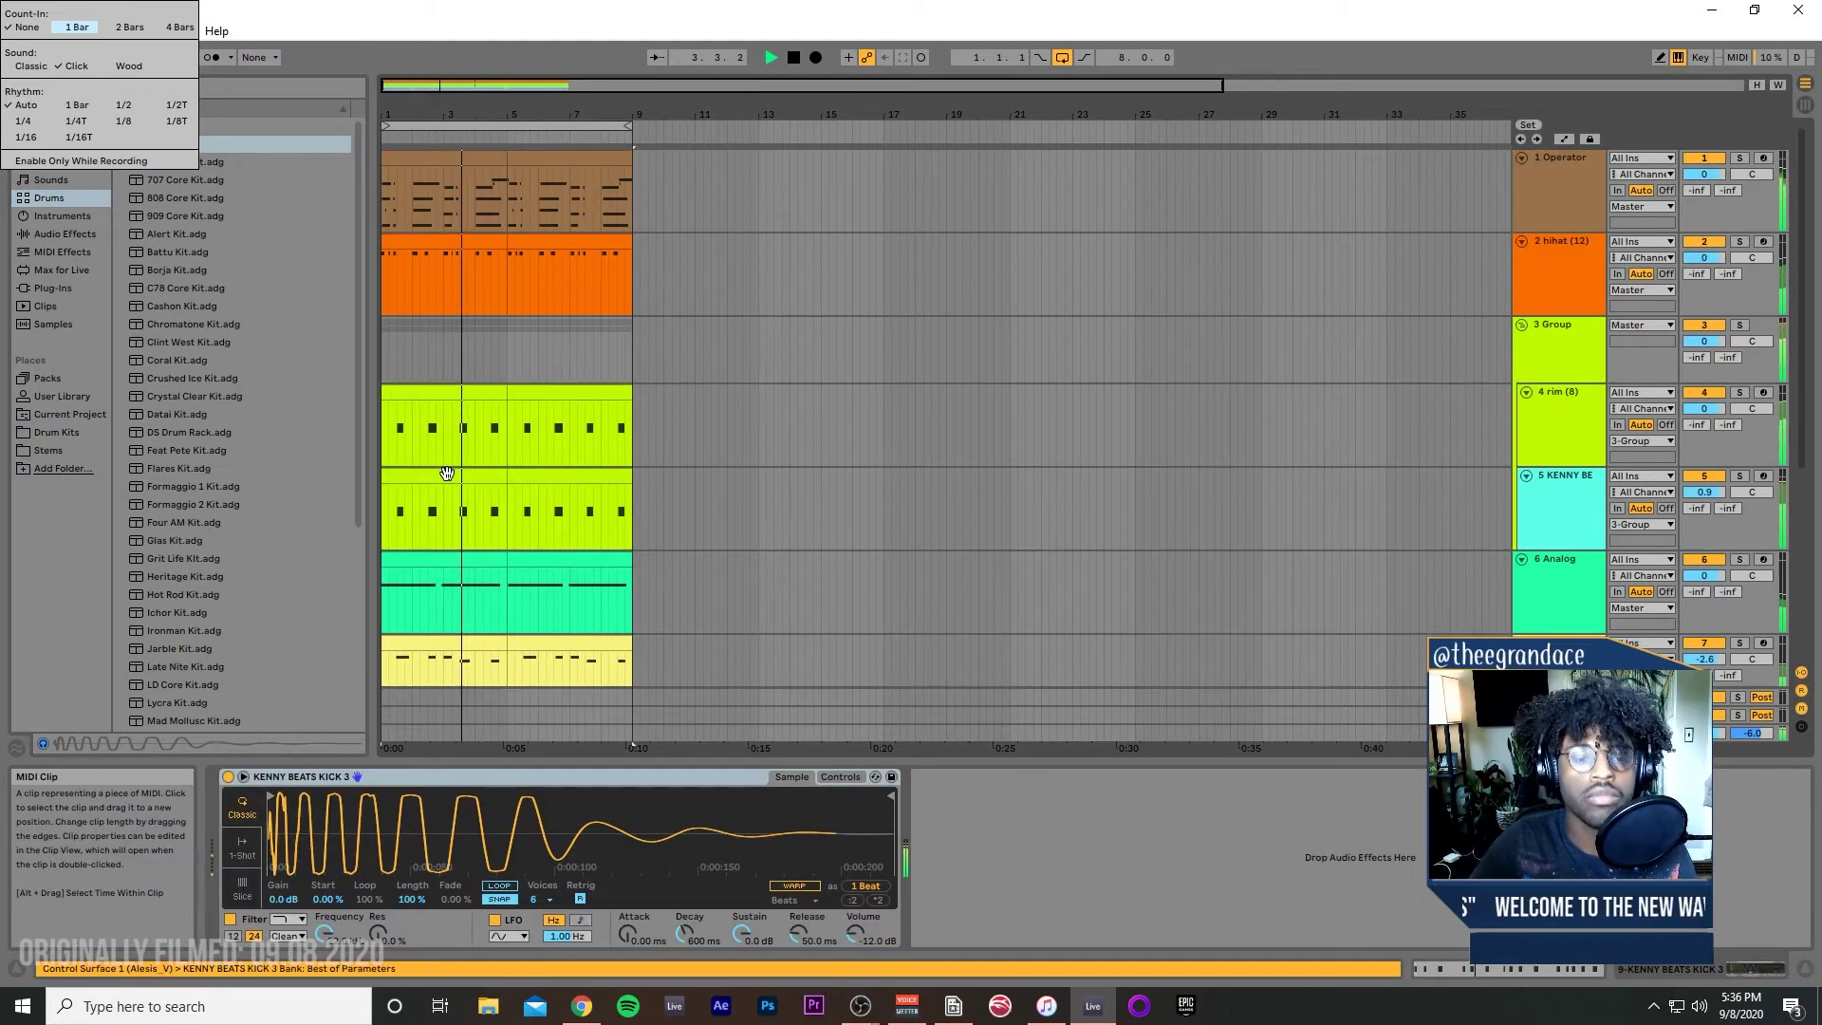
pyautogui.keyDown('shift'); pyautogui.click(431, 195); pyautogui.keyUp('shift')
pyautogui.hotkey('ctrl', 'd')
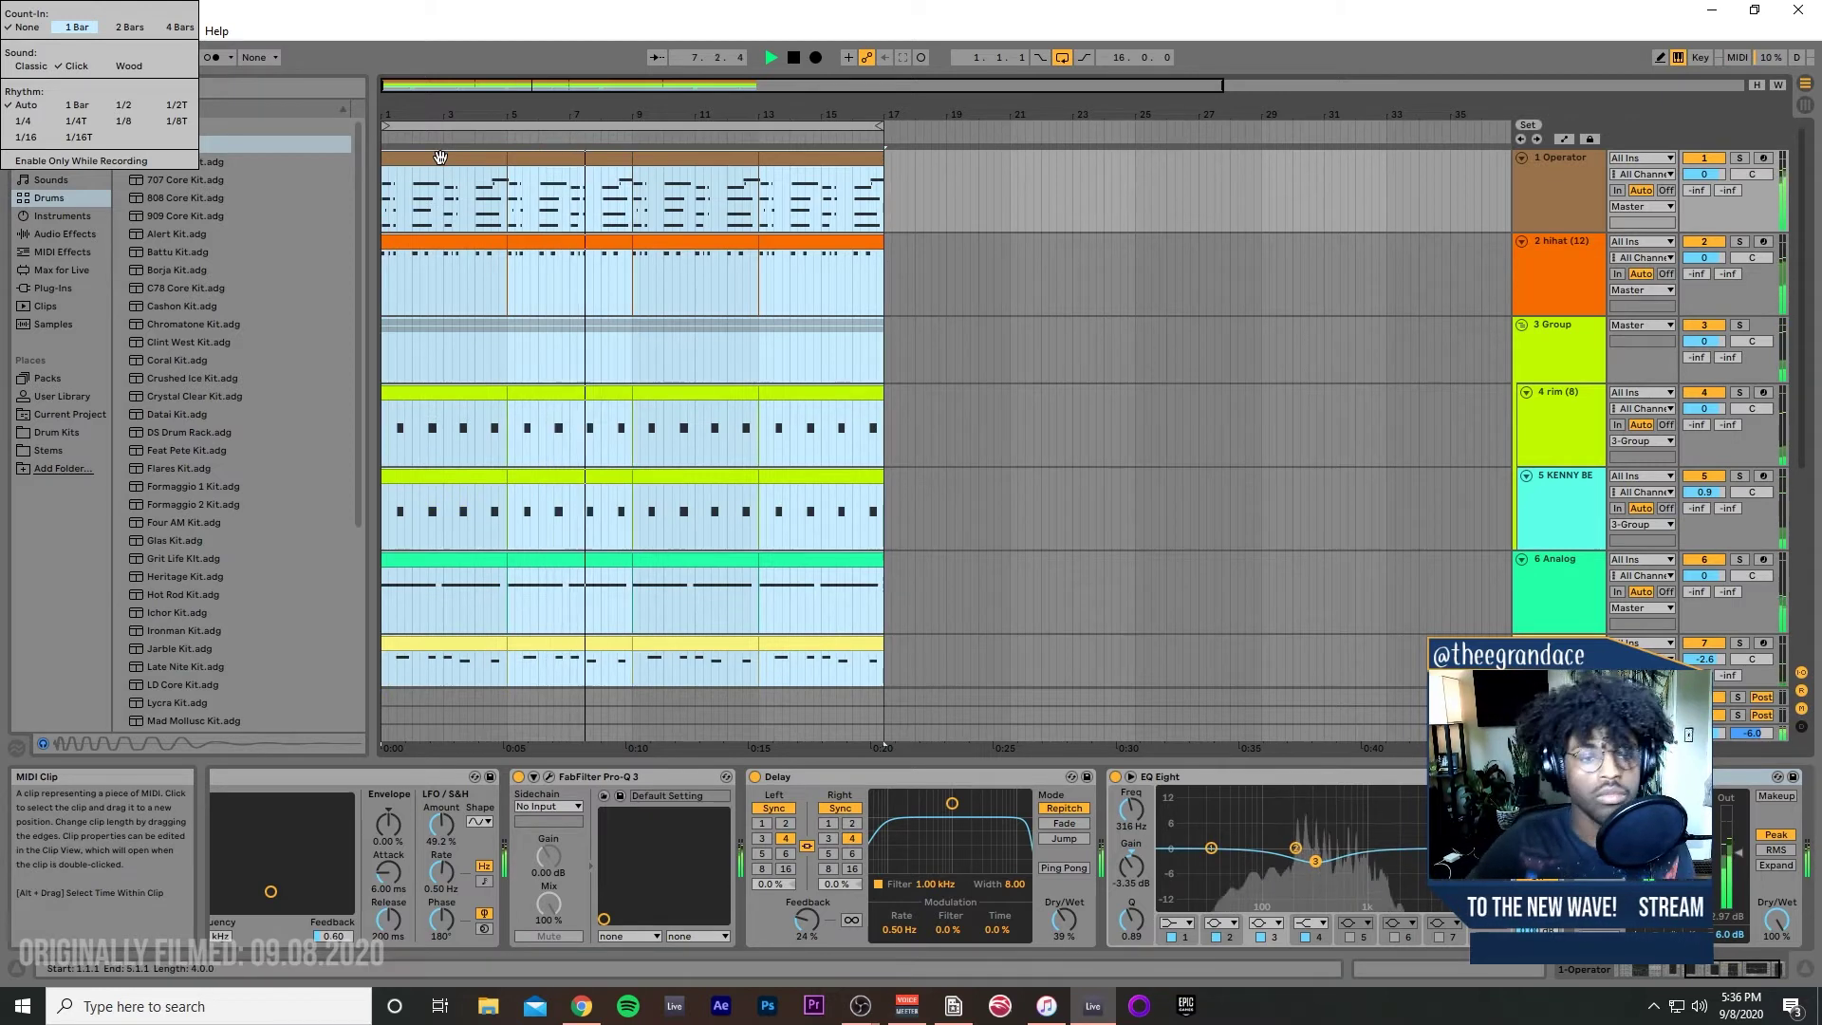
# Step: Open the first kick clip on track 9 in the note editor and select the kick section from bar 9 to 17
pyautogui.scroll(-3, 1000, 503)
pyautogui.scroll(-2, 1002, 509)
pyautogui.click(1547, 584)
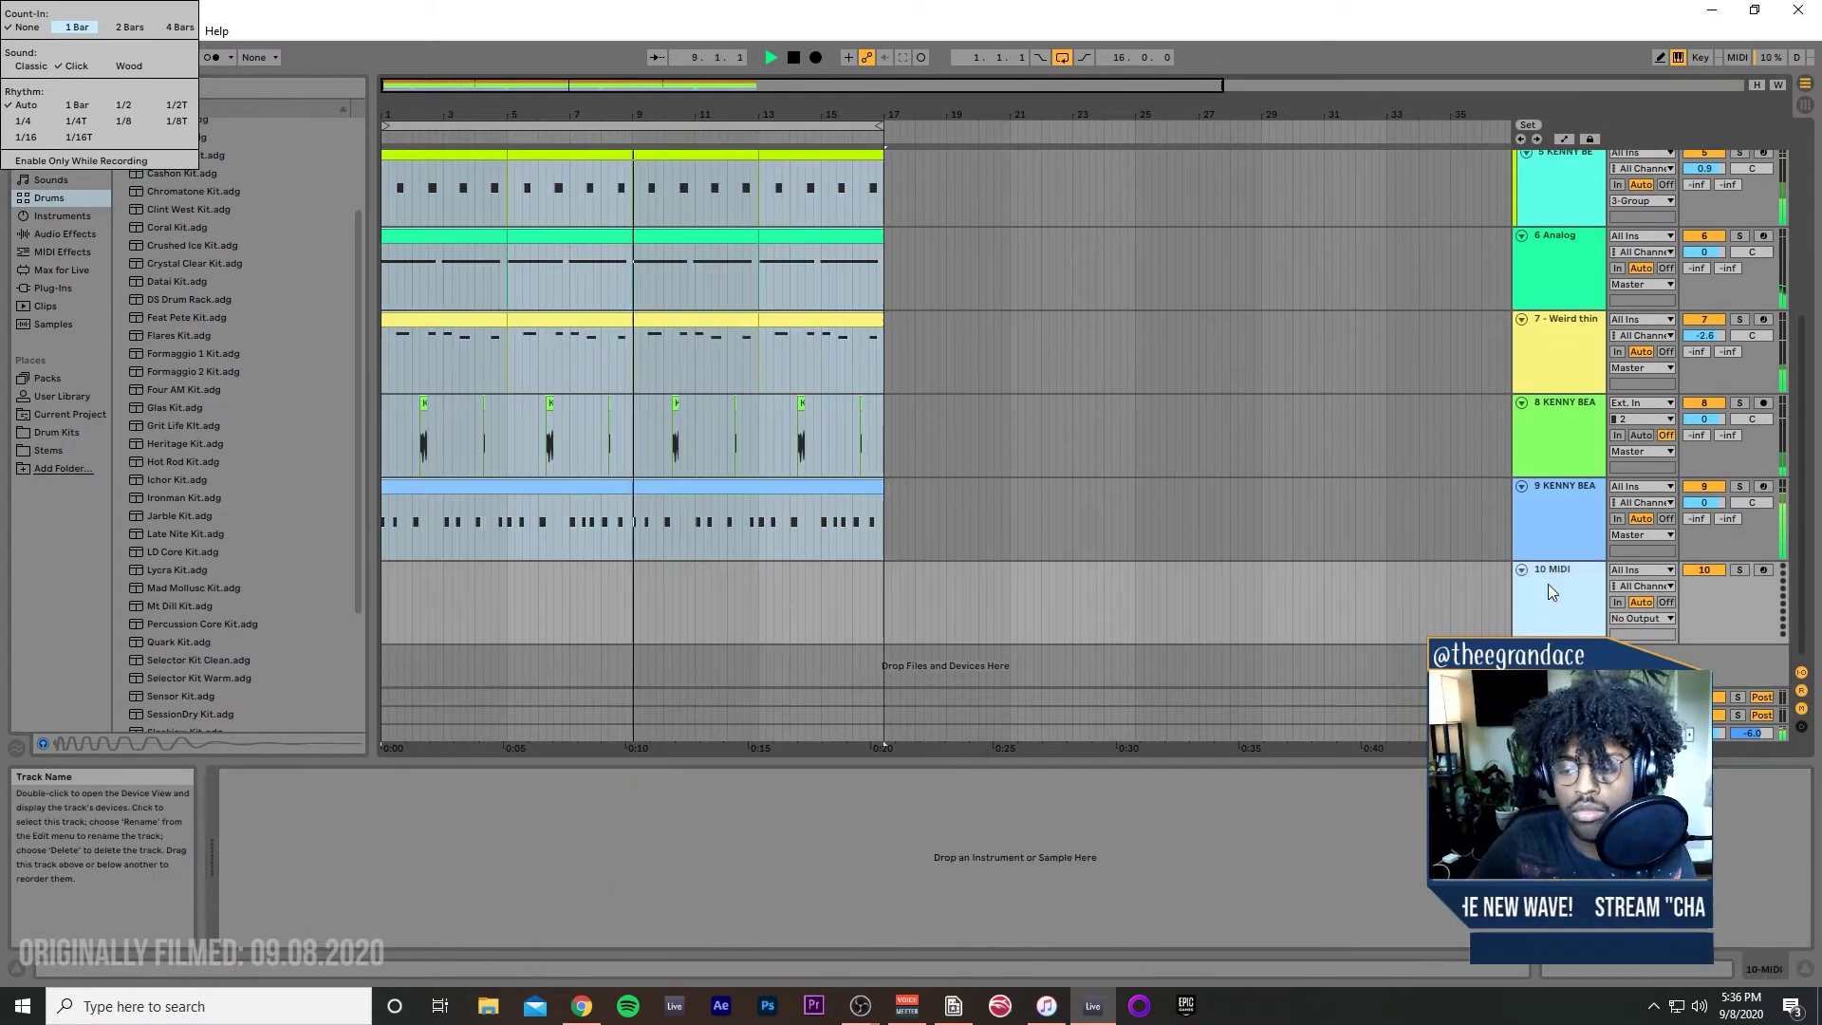
pyautogui.doubleClick(494, 491)
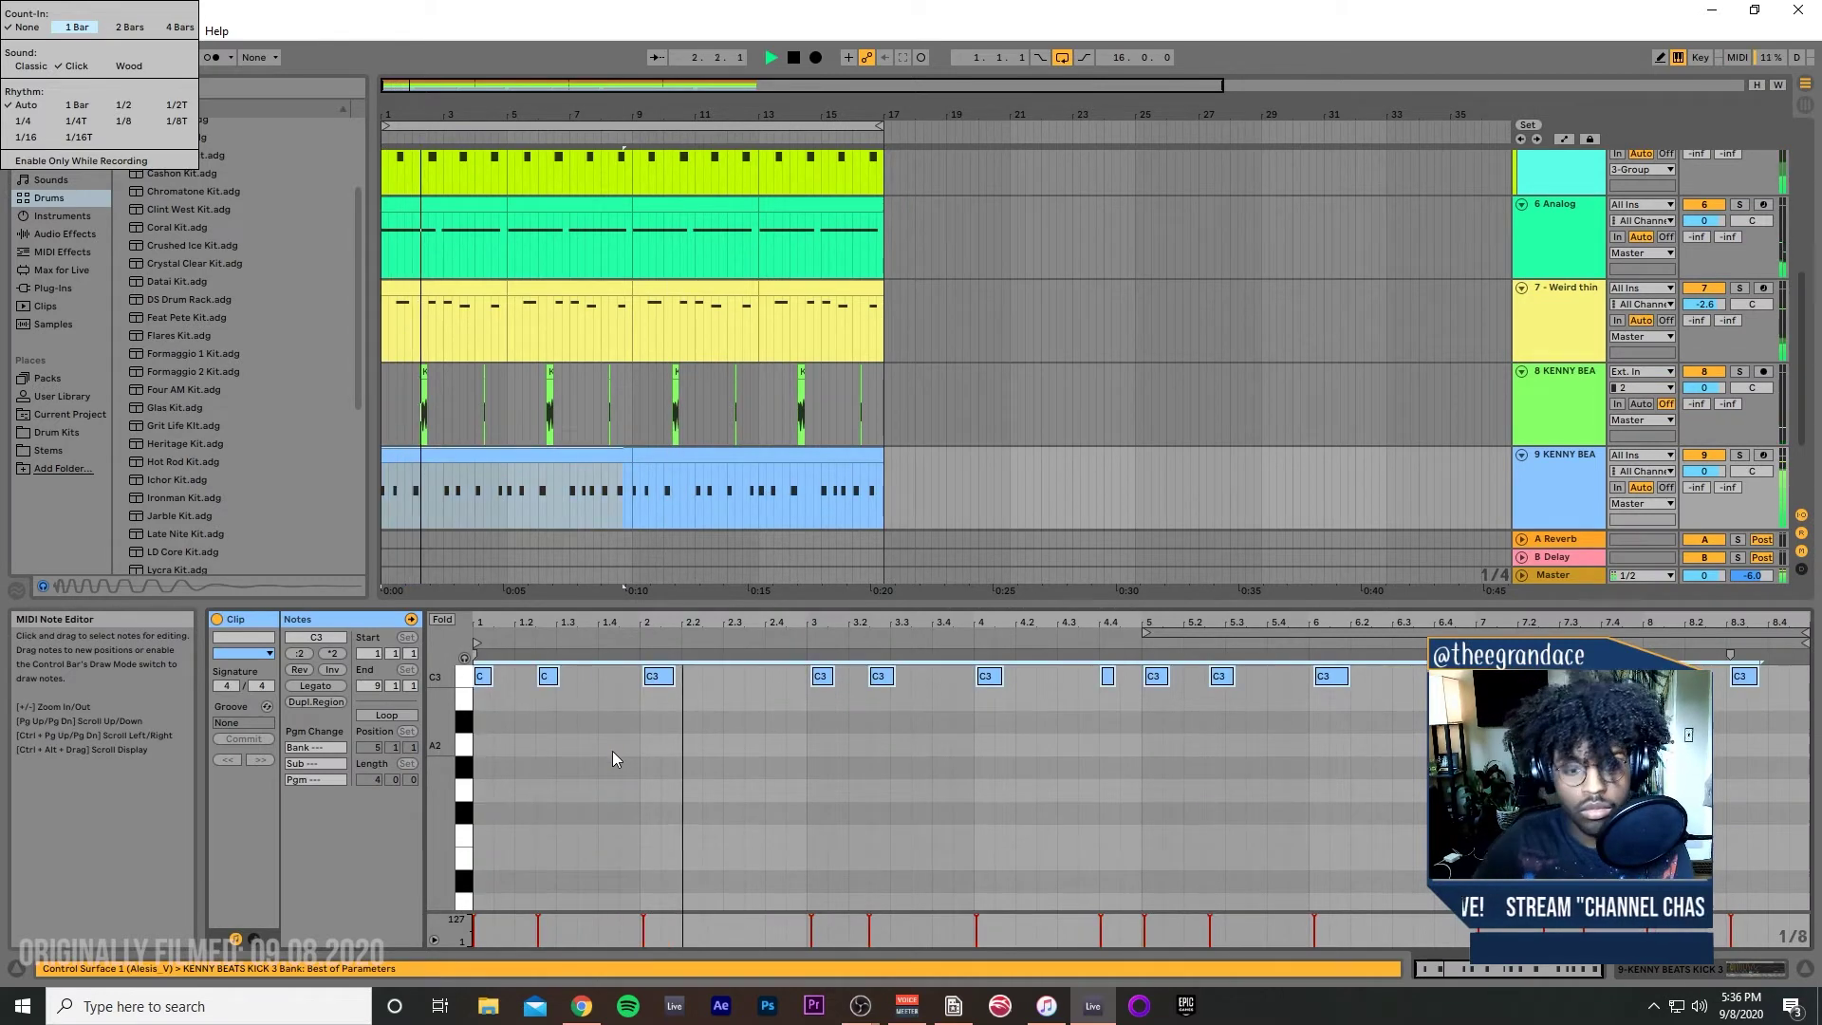
pyautogui.click(447, 496)
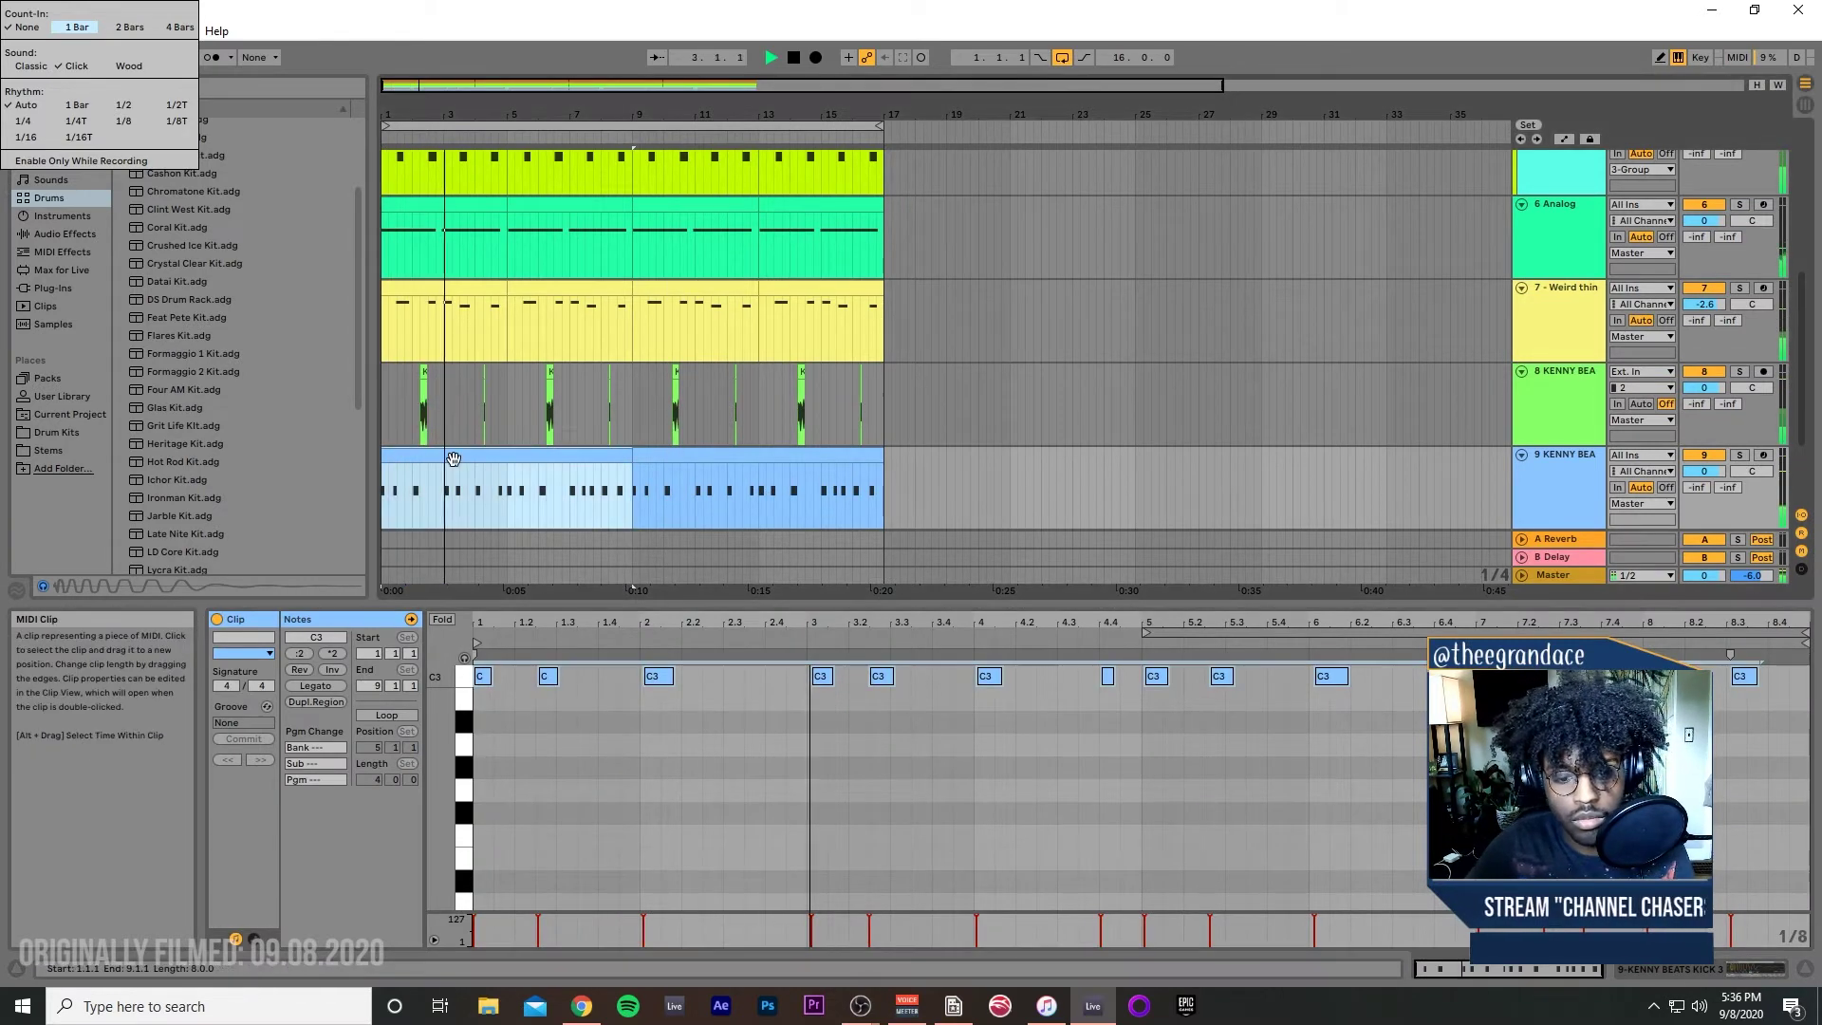
pyautogui.click(493, 497)
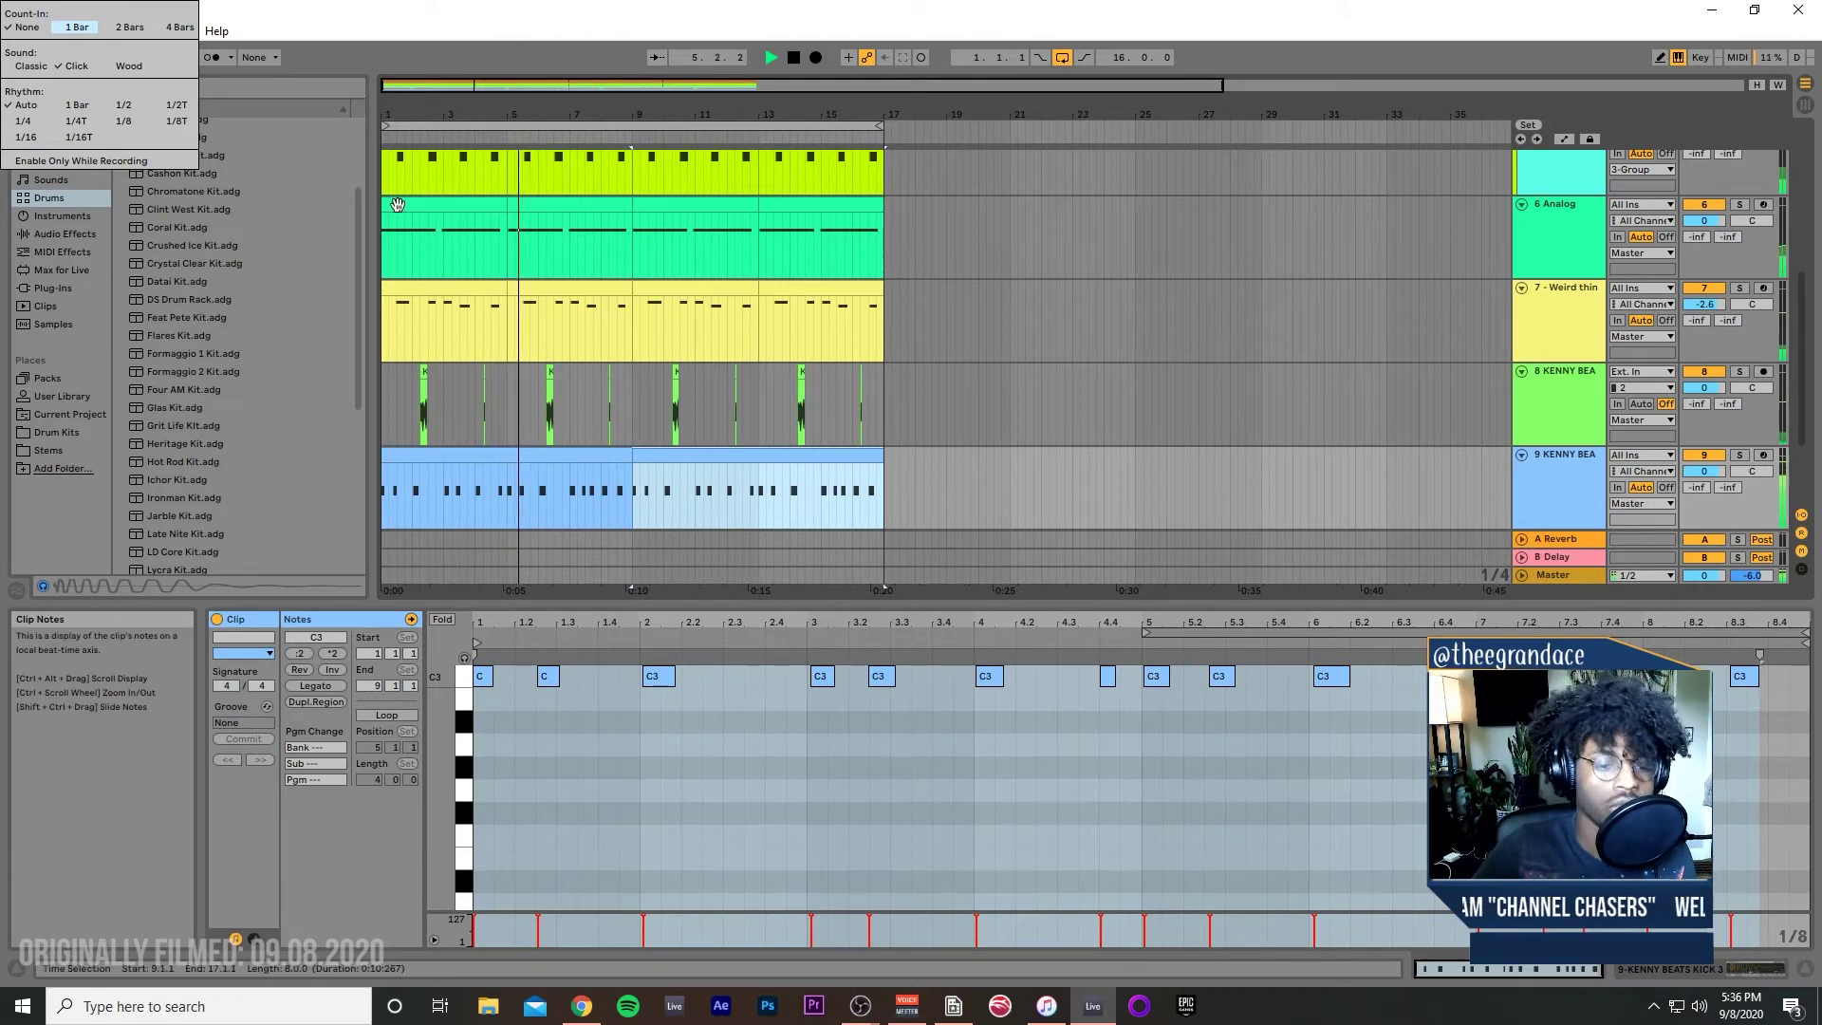
# Step: Look through the third-party plug-ins list, including the ValhallaDSP and FabFilter entries, for an instrument
pyautogui.click(64, 288)
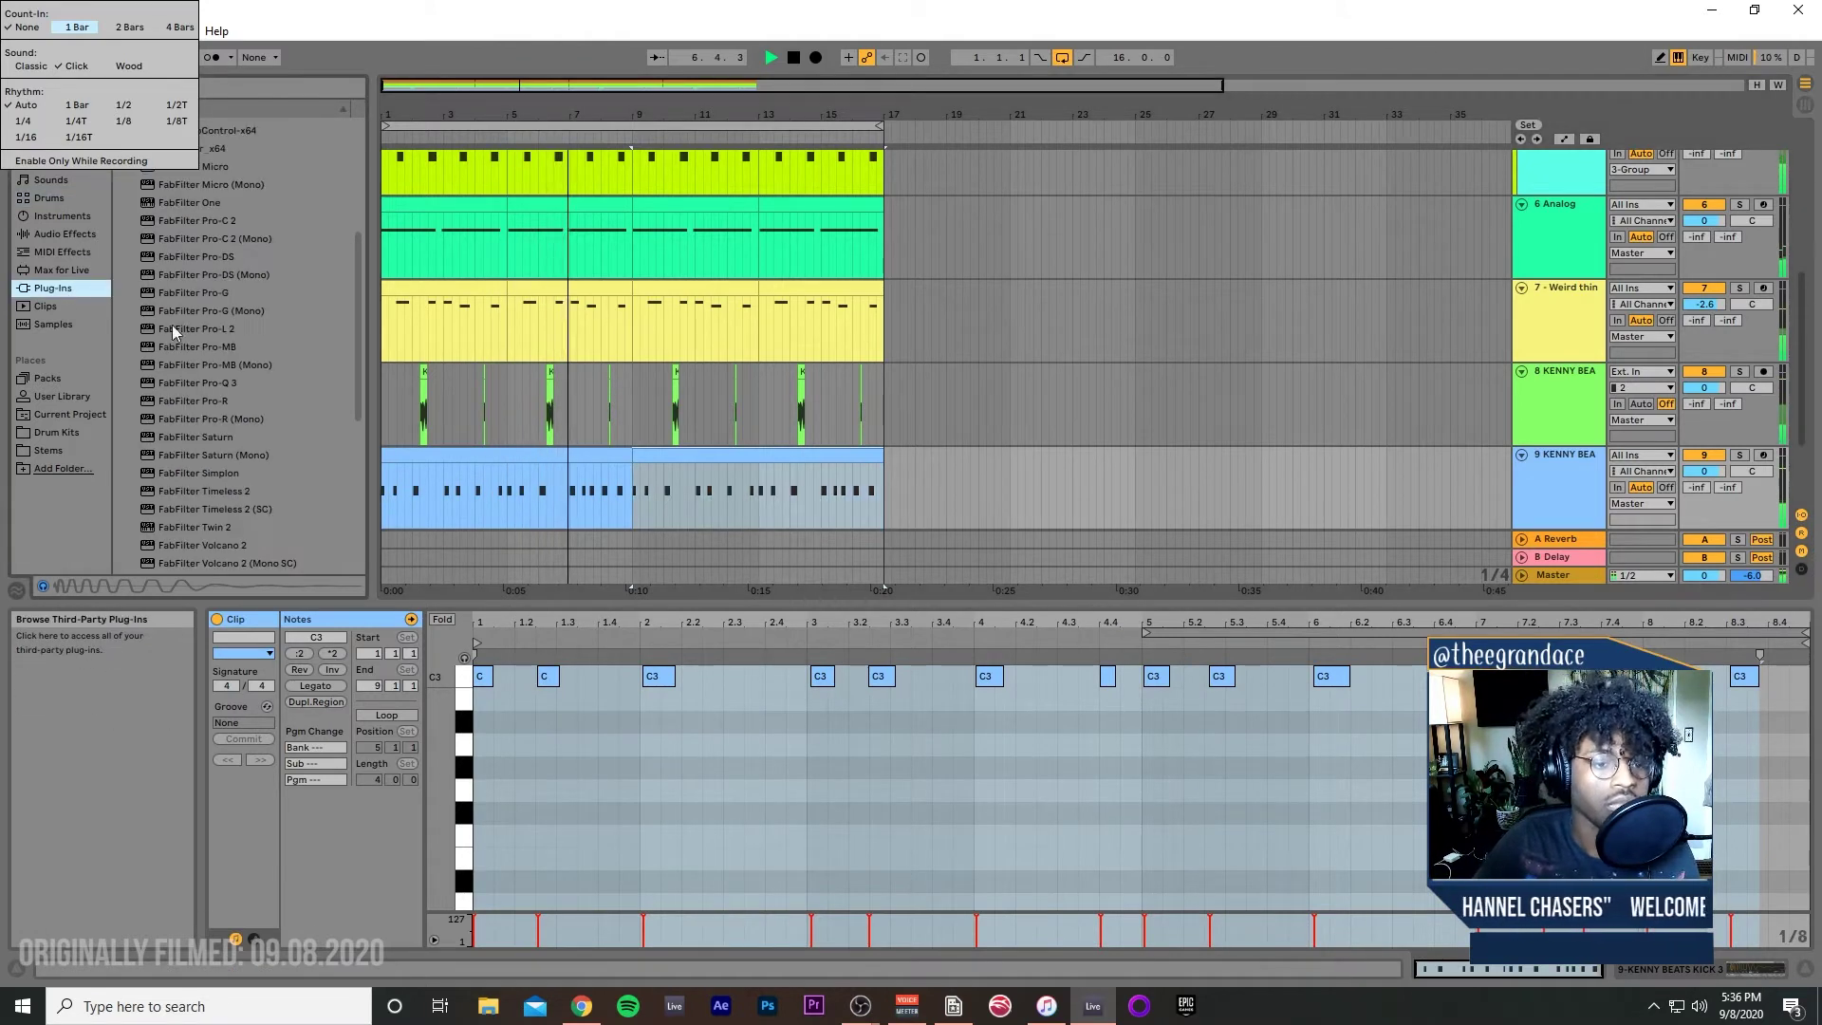
pyautogui.click(94, 415)
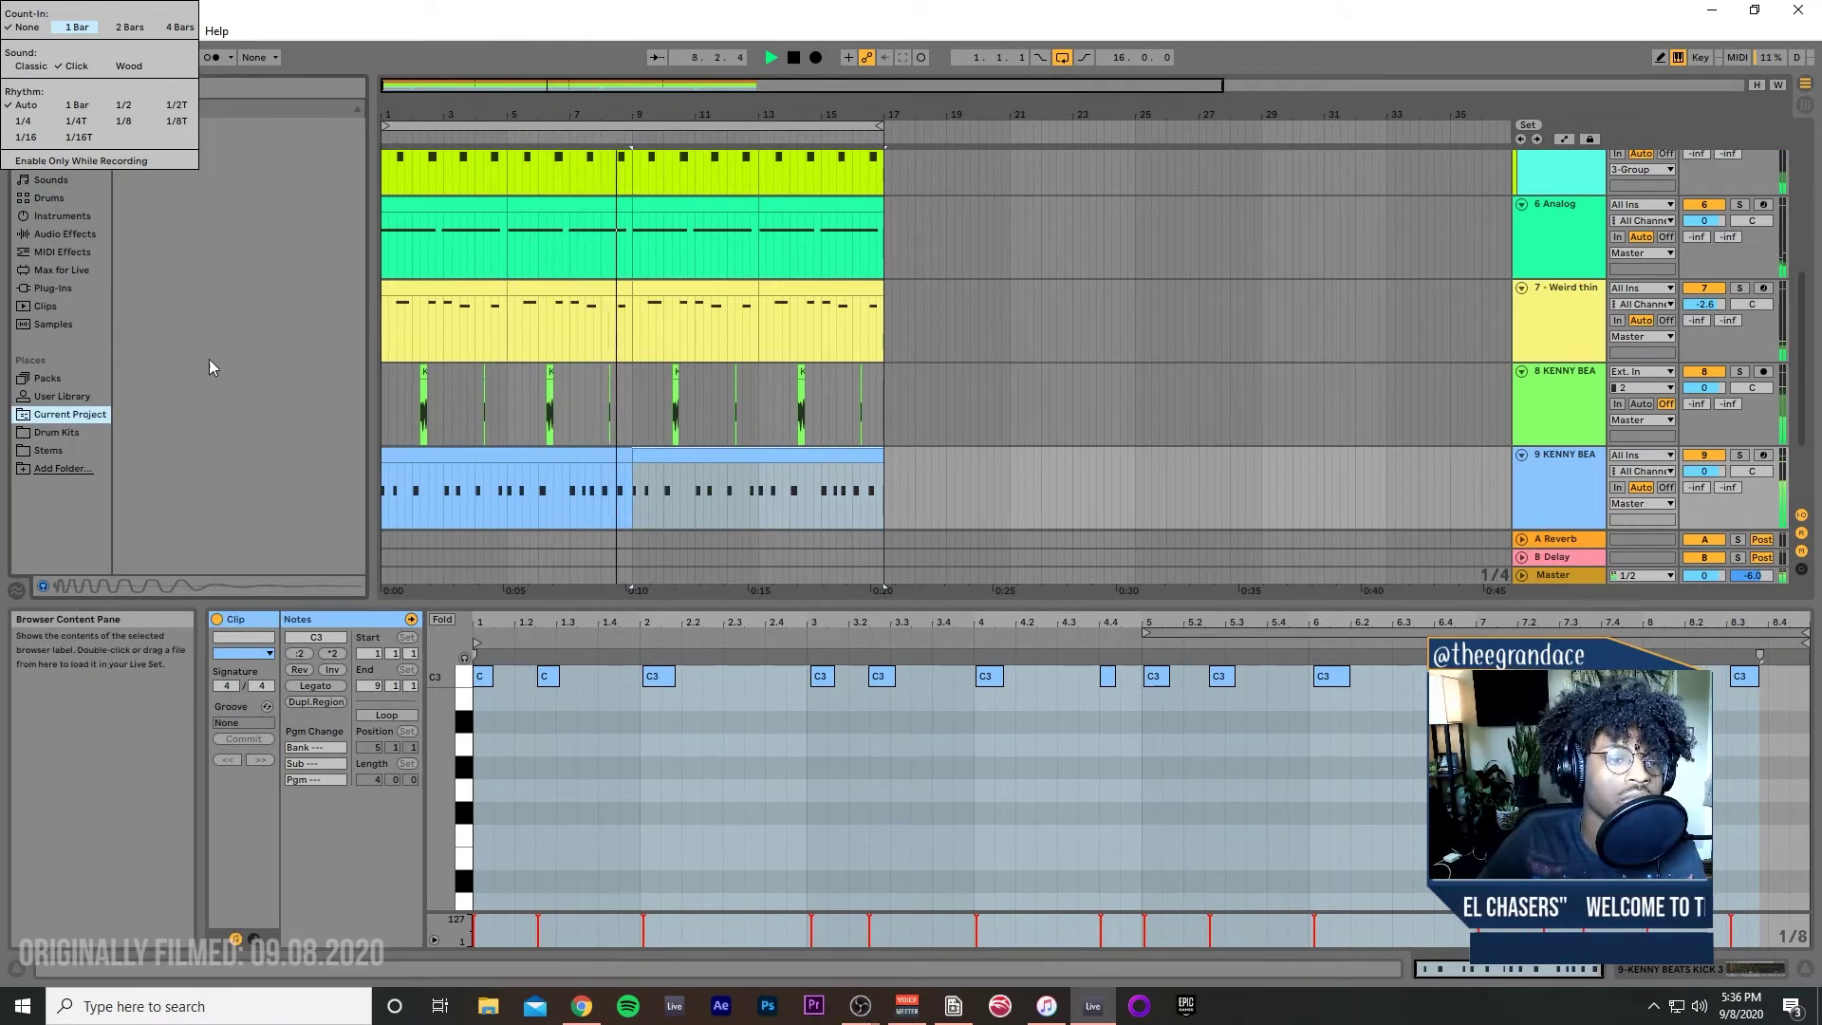
pyautogui.click(64, 289)
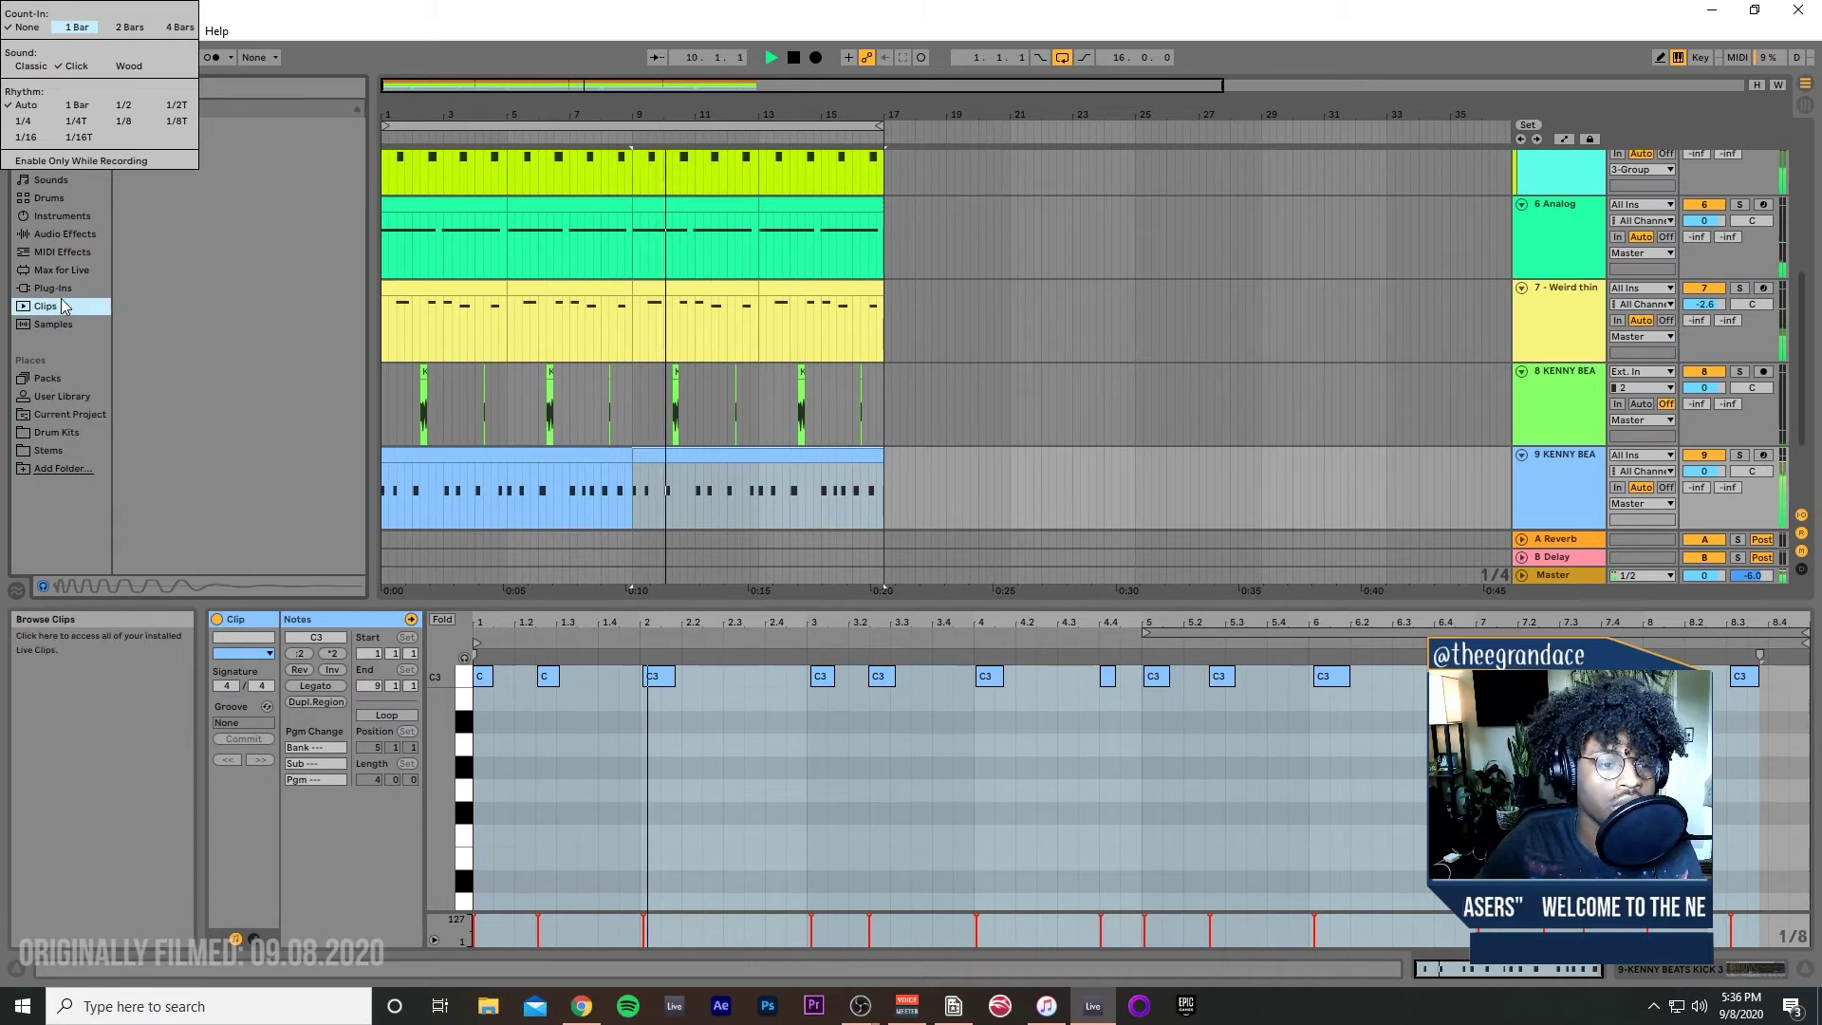
pyautogui.scroll(-5, 295, 351)
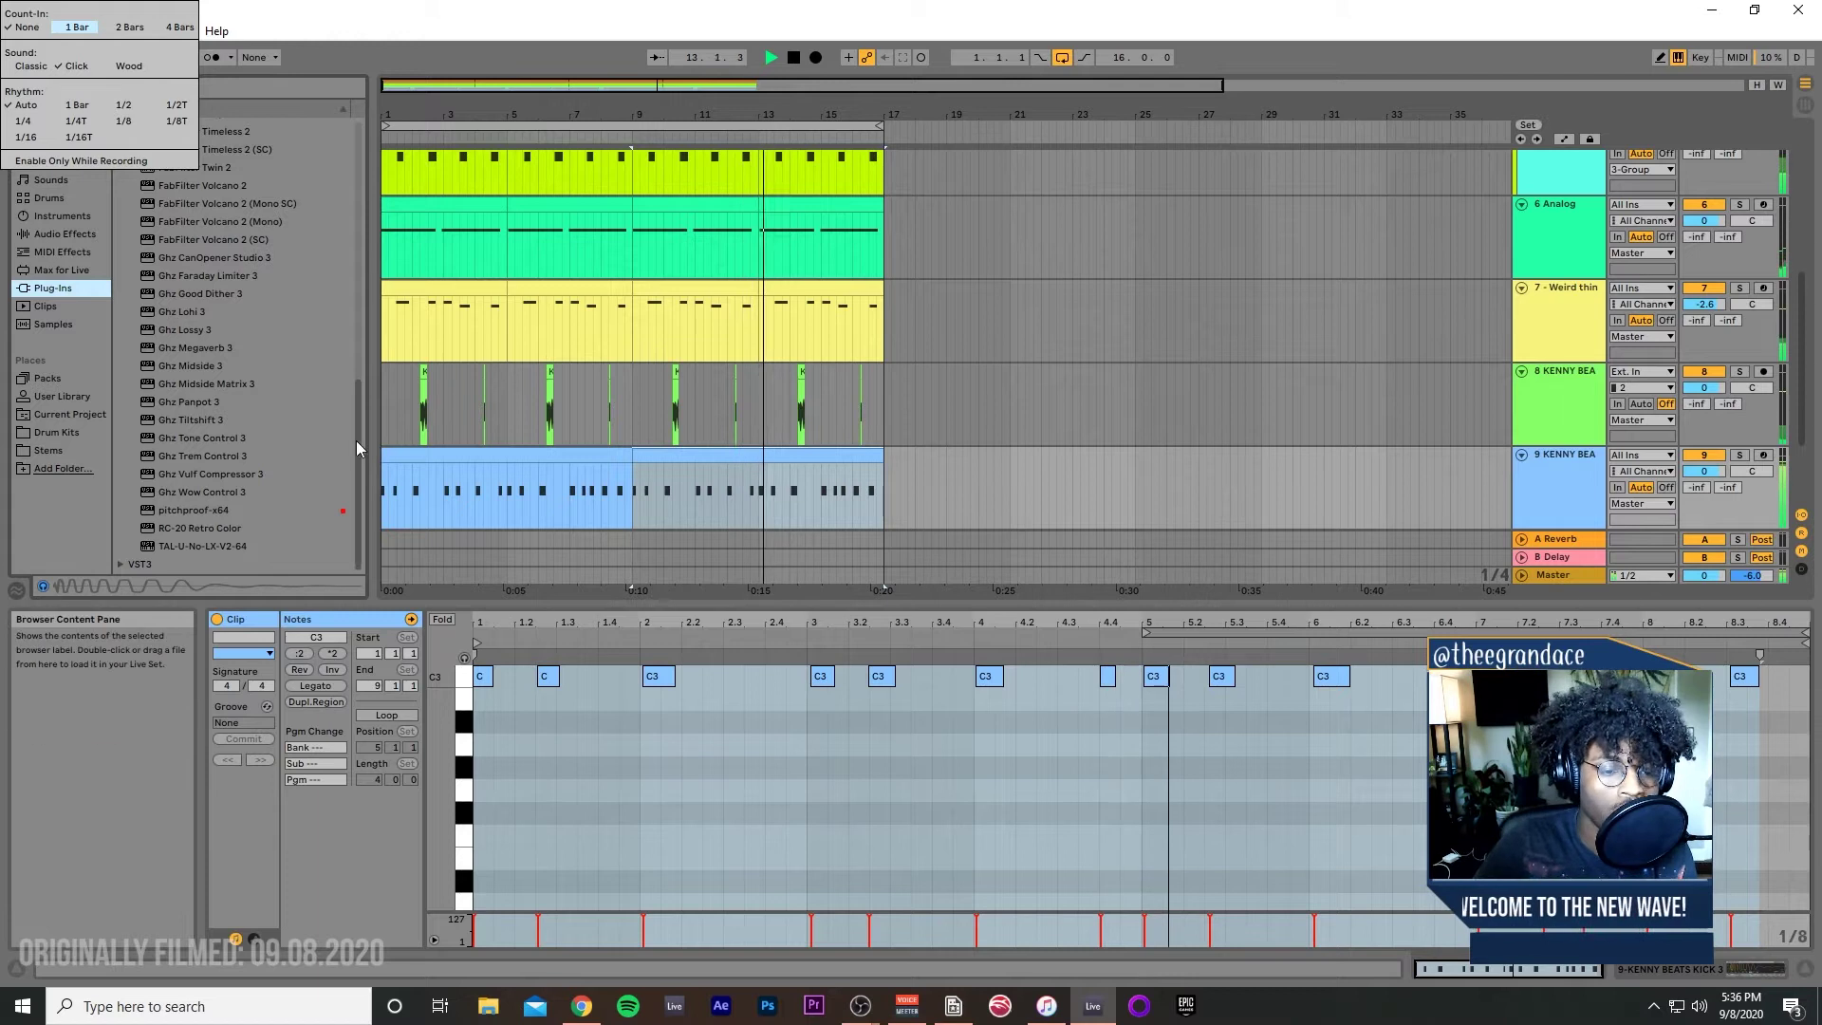
pyautogui.moveTo(356, 441); pyautogui.dragTo(306, 150)
pyautogui.click(135, 218)
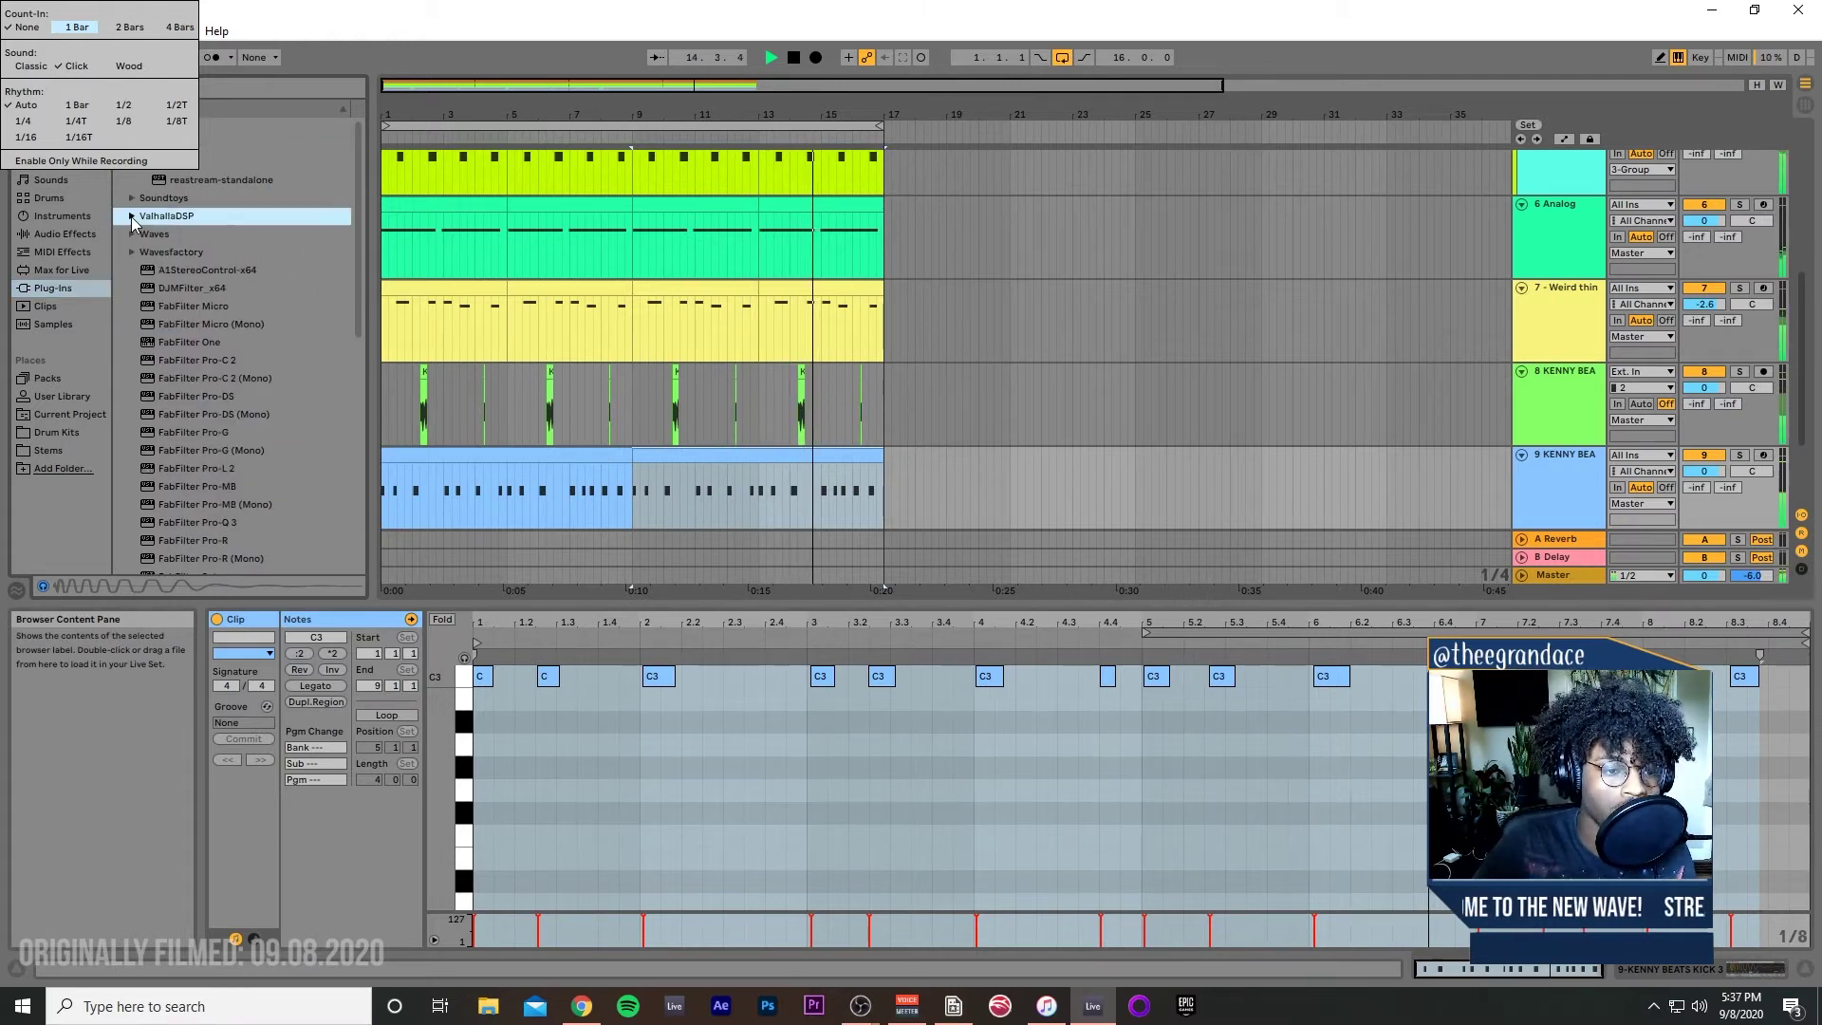
pyautogui.scroll(-5, 276, 236)
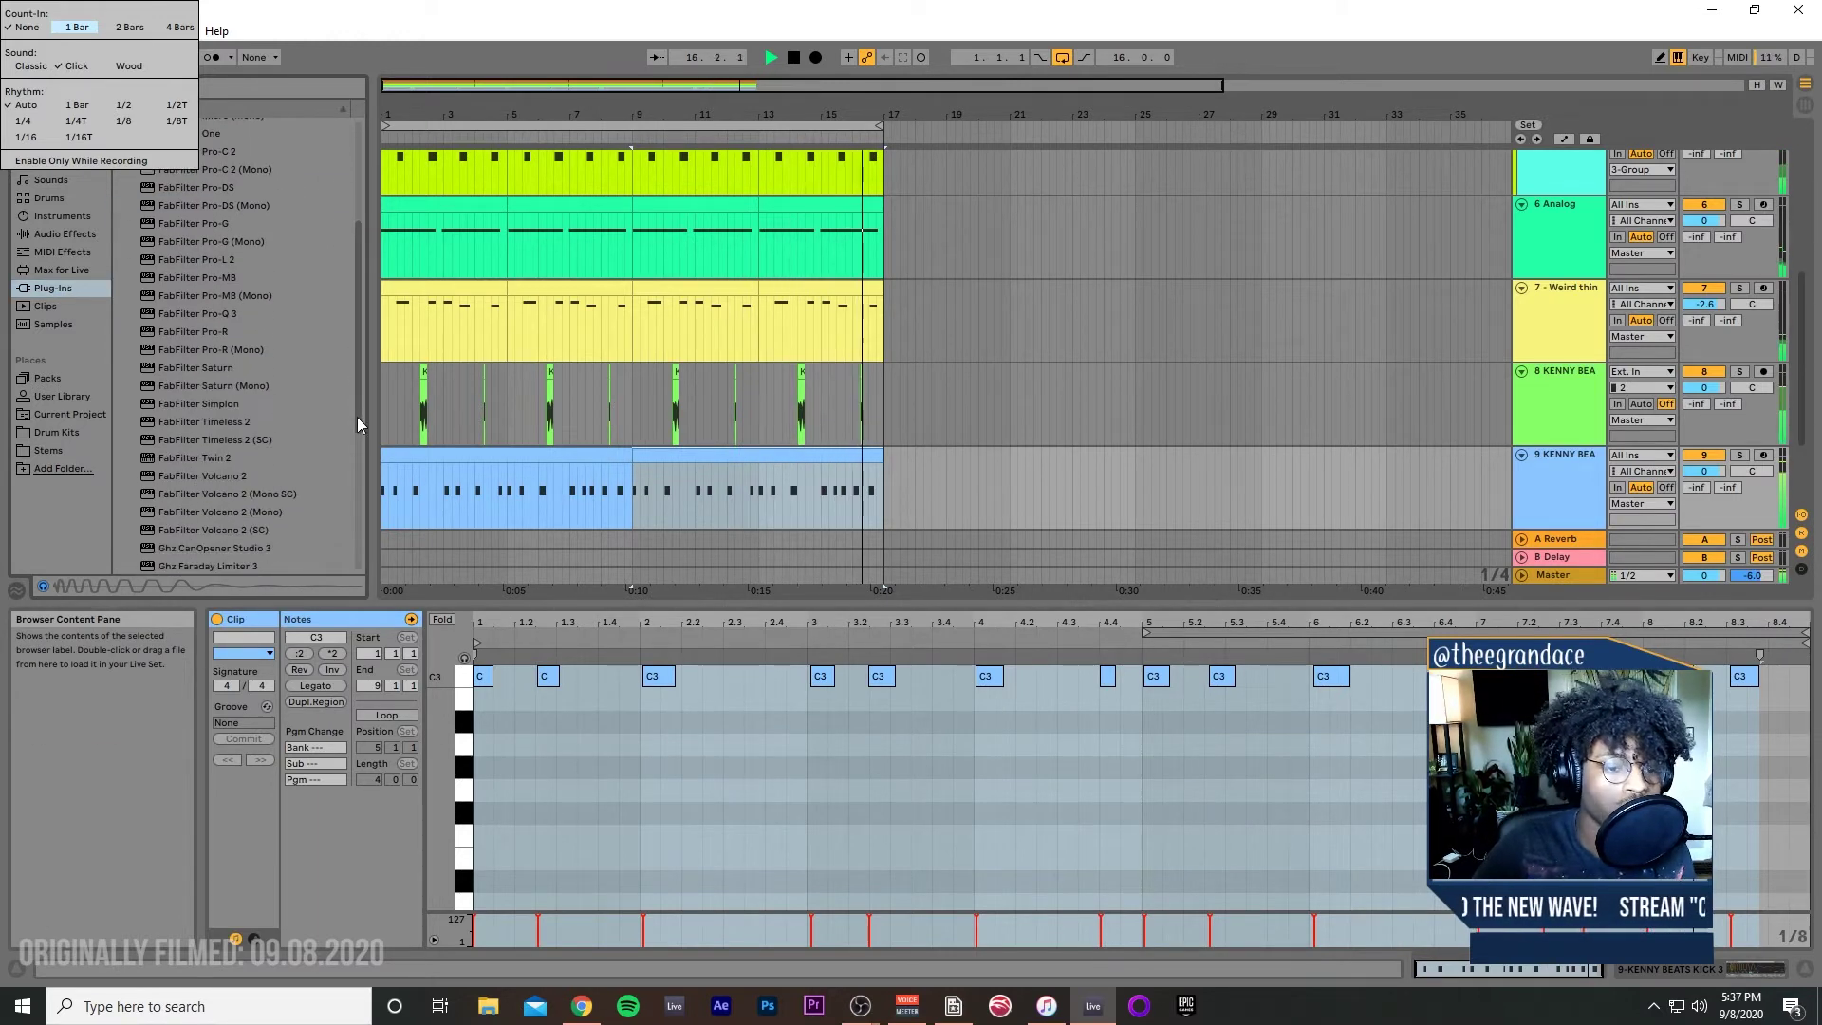
# Step: Load the TAL-U-No-LX-V2-64 synth onto the empty MIDI track 10
pyautogui.scroll(-1, 1574, 451)
pyautogui.scroll(-2, 1556, 442)
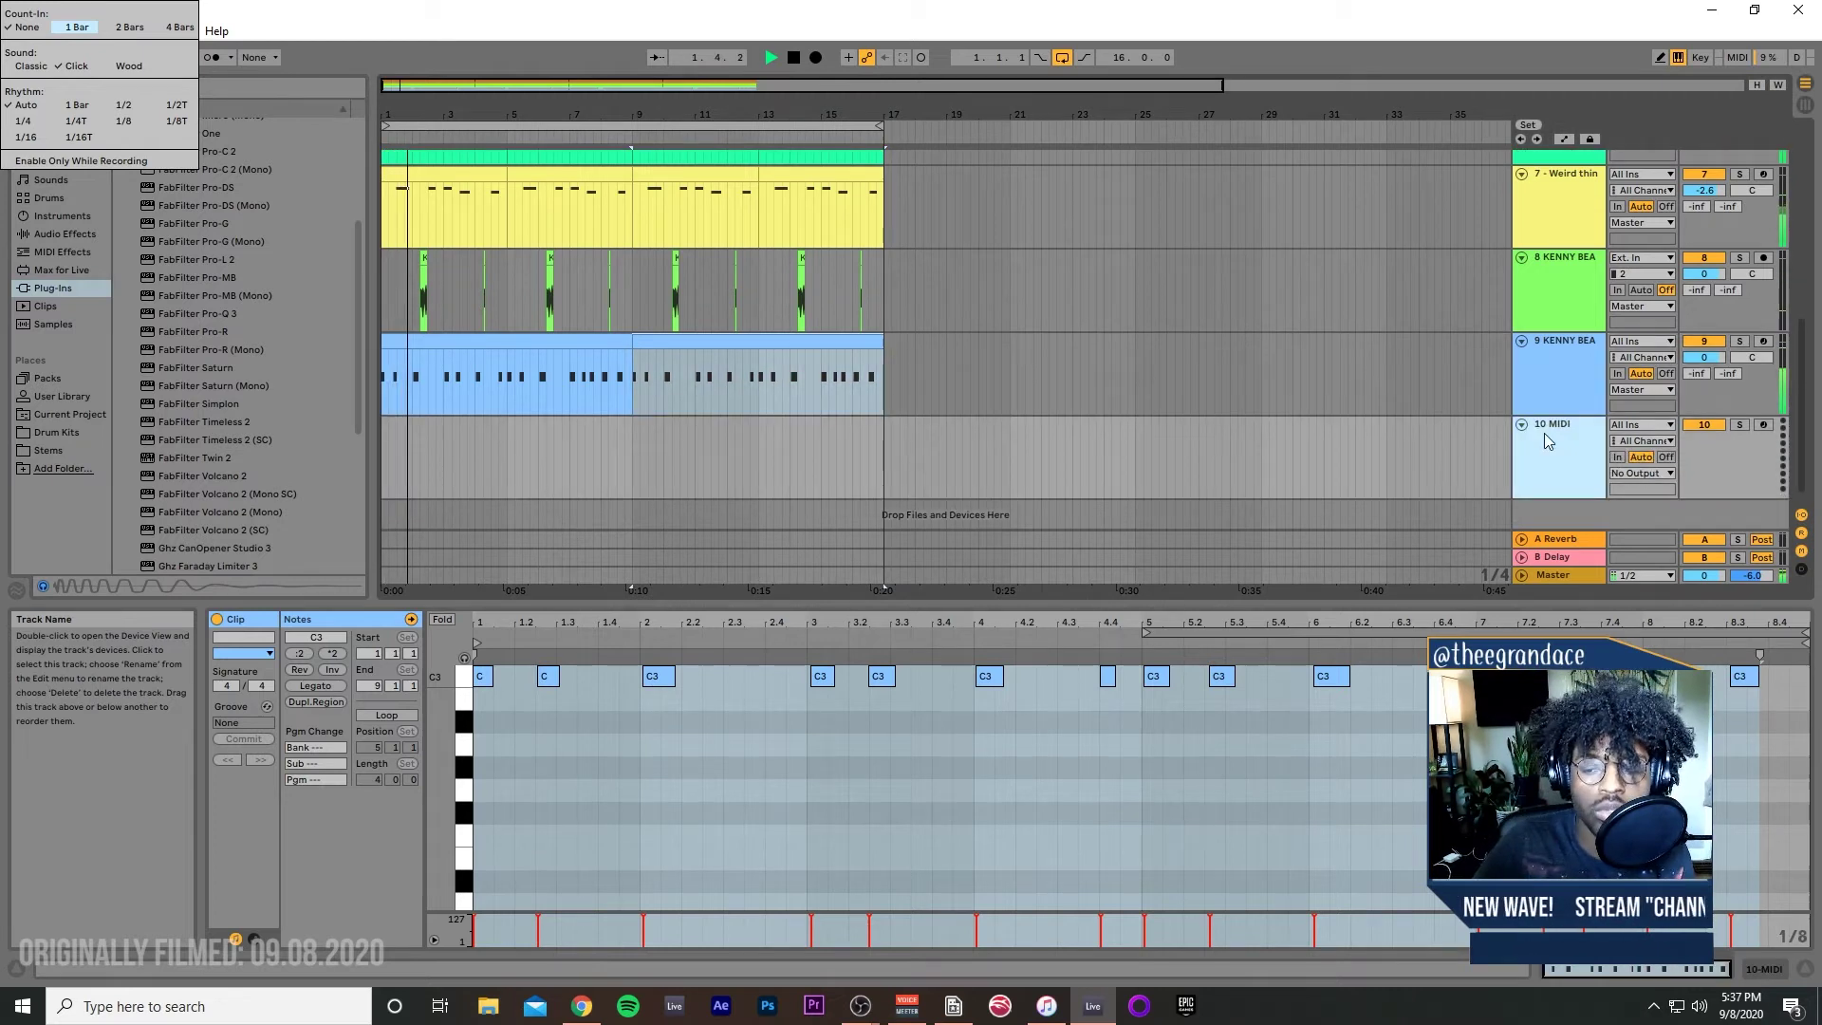
pyautogui.click(1545, 433)
pyautogui.scroll(-2, 229, 520)
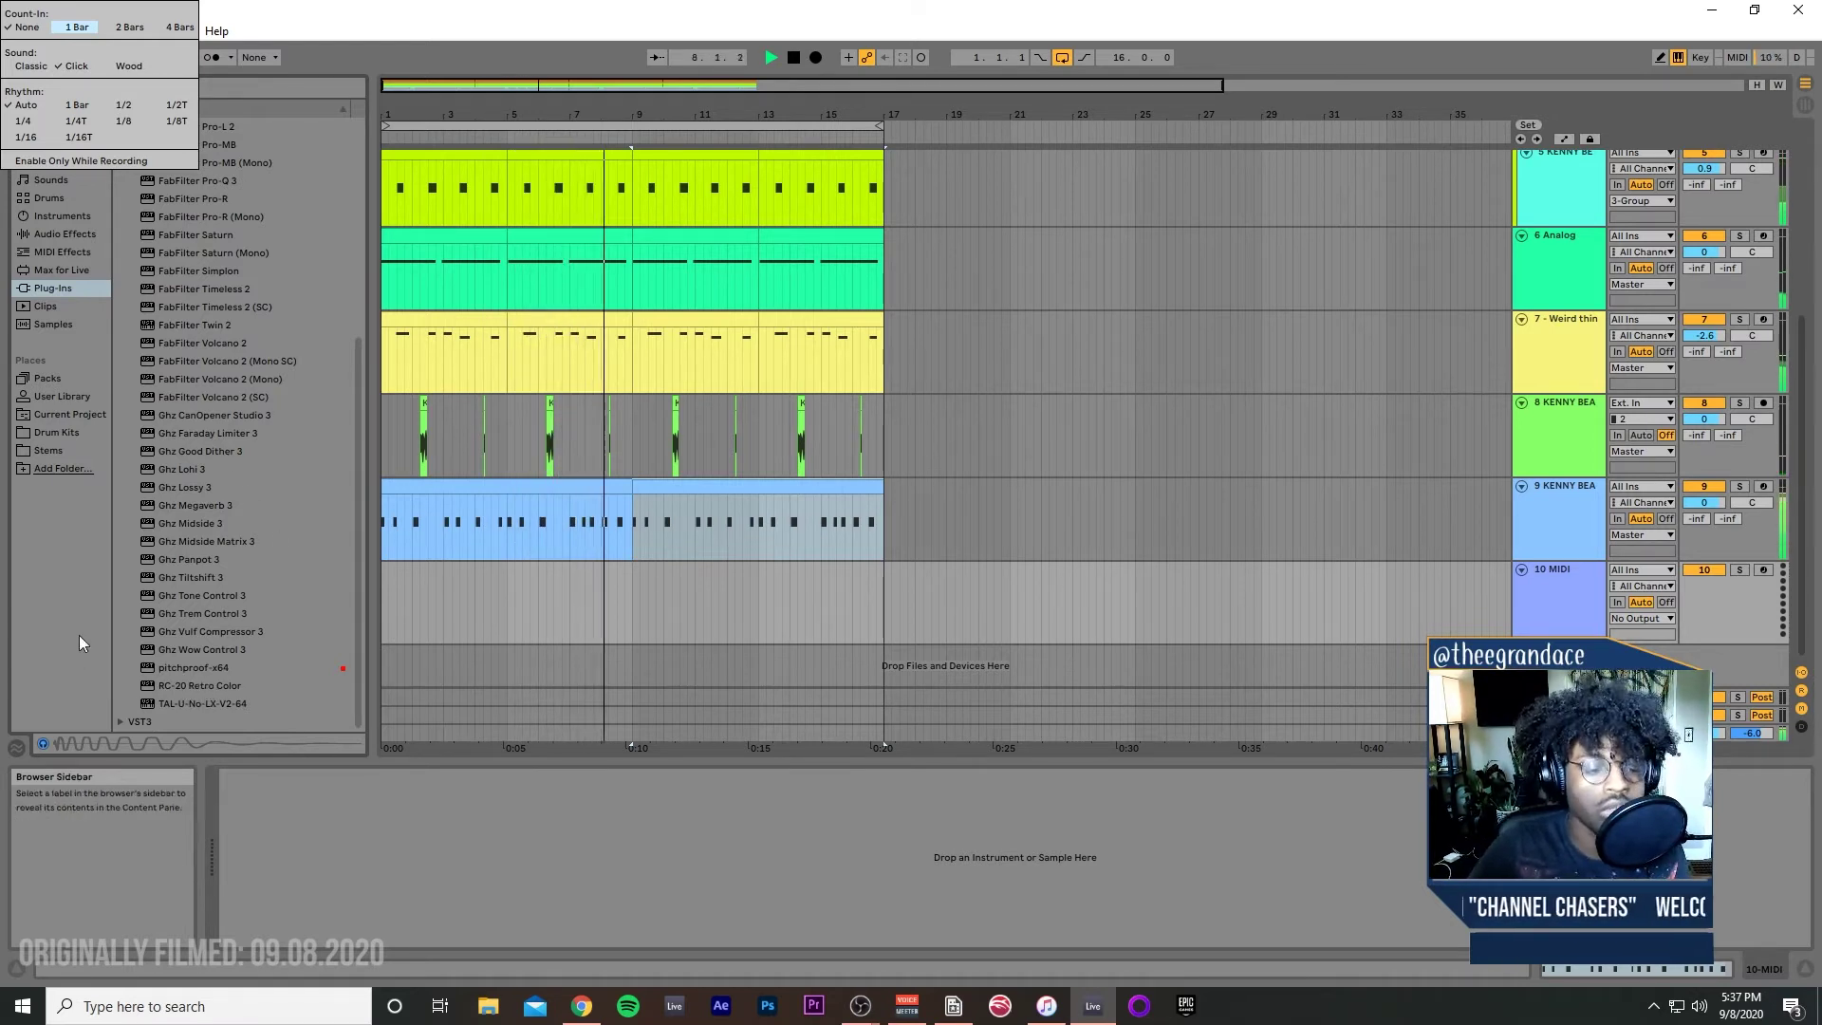
pyautogui.click(191, 700)
pyautogui.moveTo(691, 624); pyautogui.dragTo(693, 622)
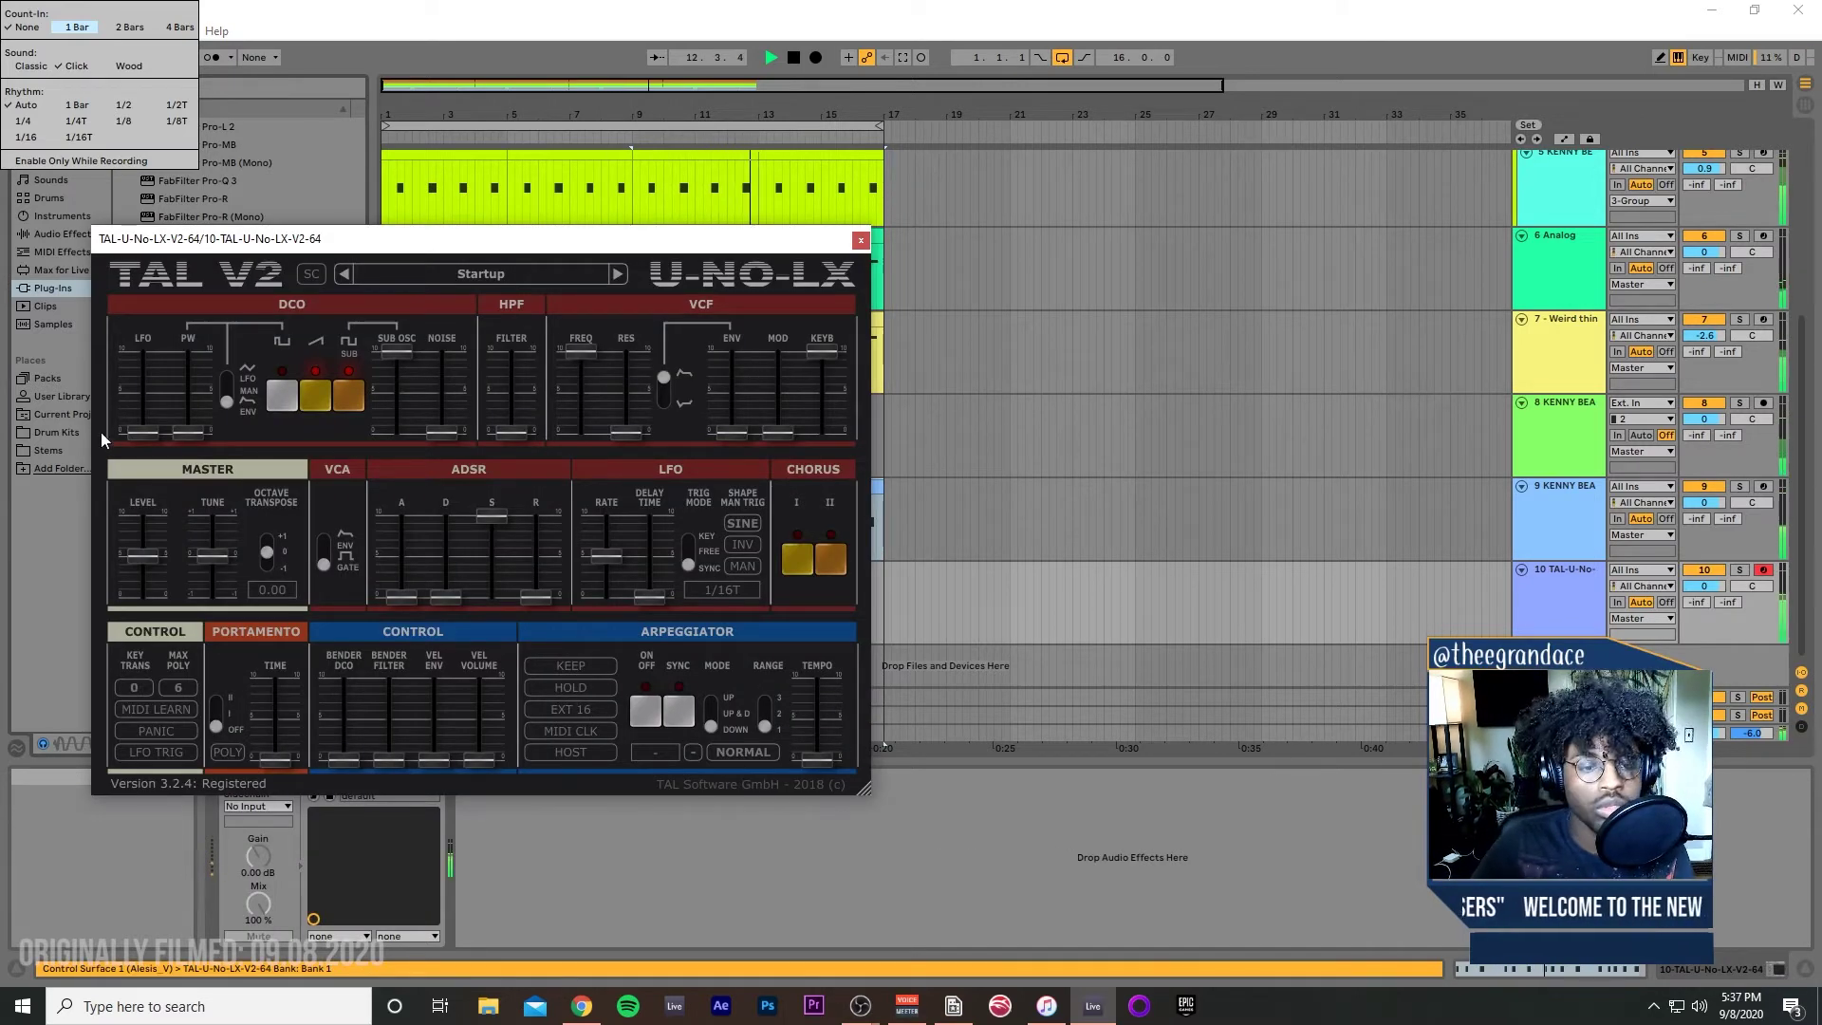
# Step: Try the 48 English Horn preset from Juno Factory Bank A in the synth
pyautogui.click(574, 277)
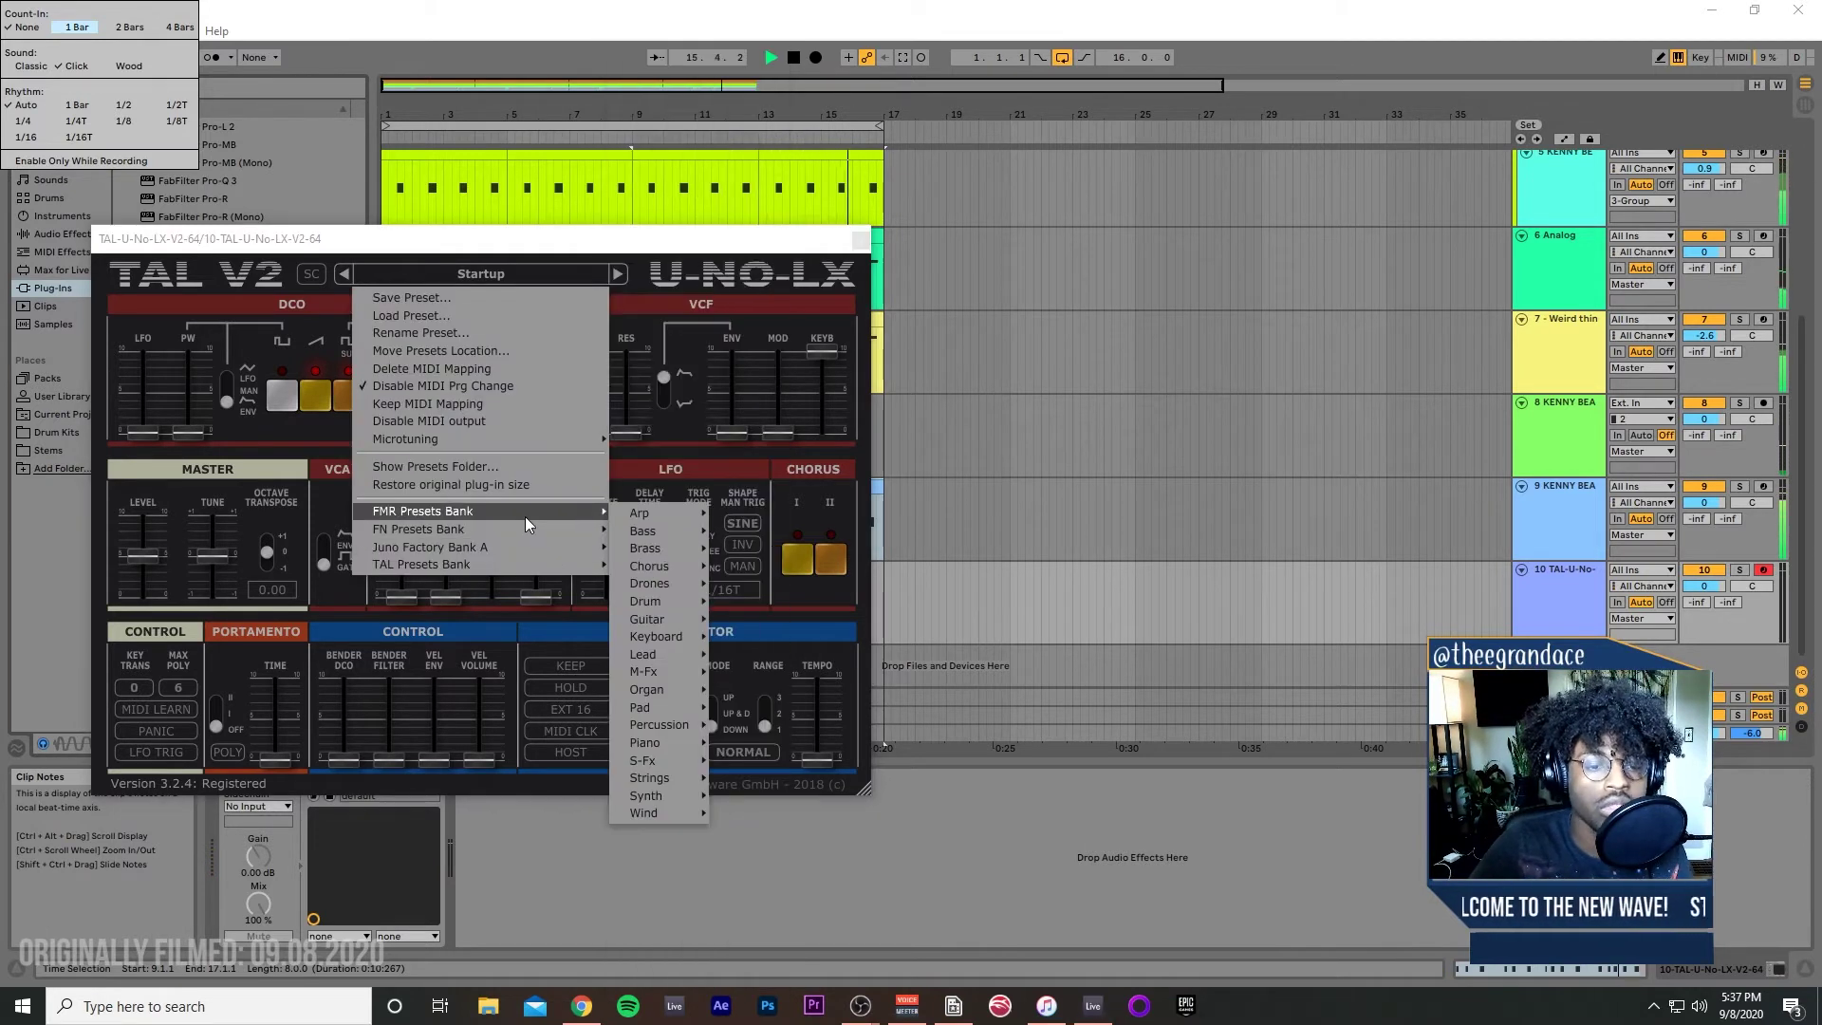
pyautogui.moveTo(548, 548)
pyautogui.click(687, 555)
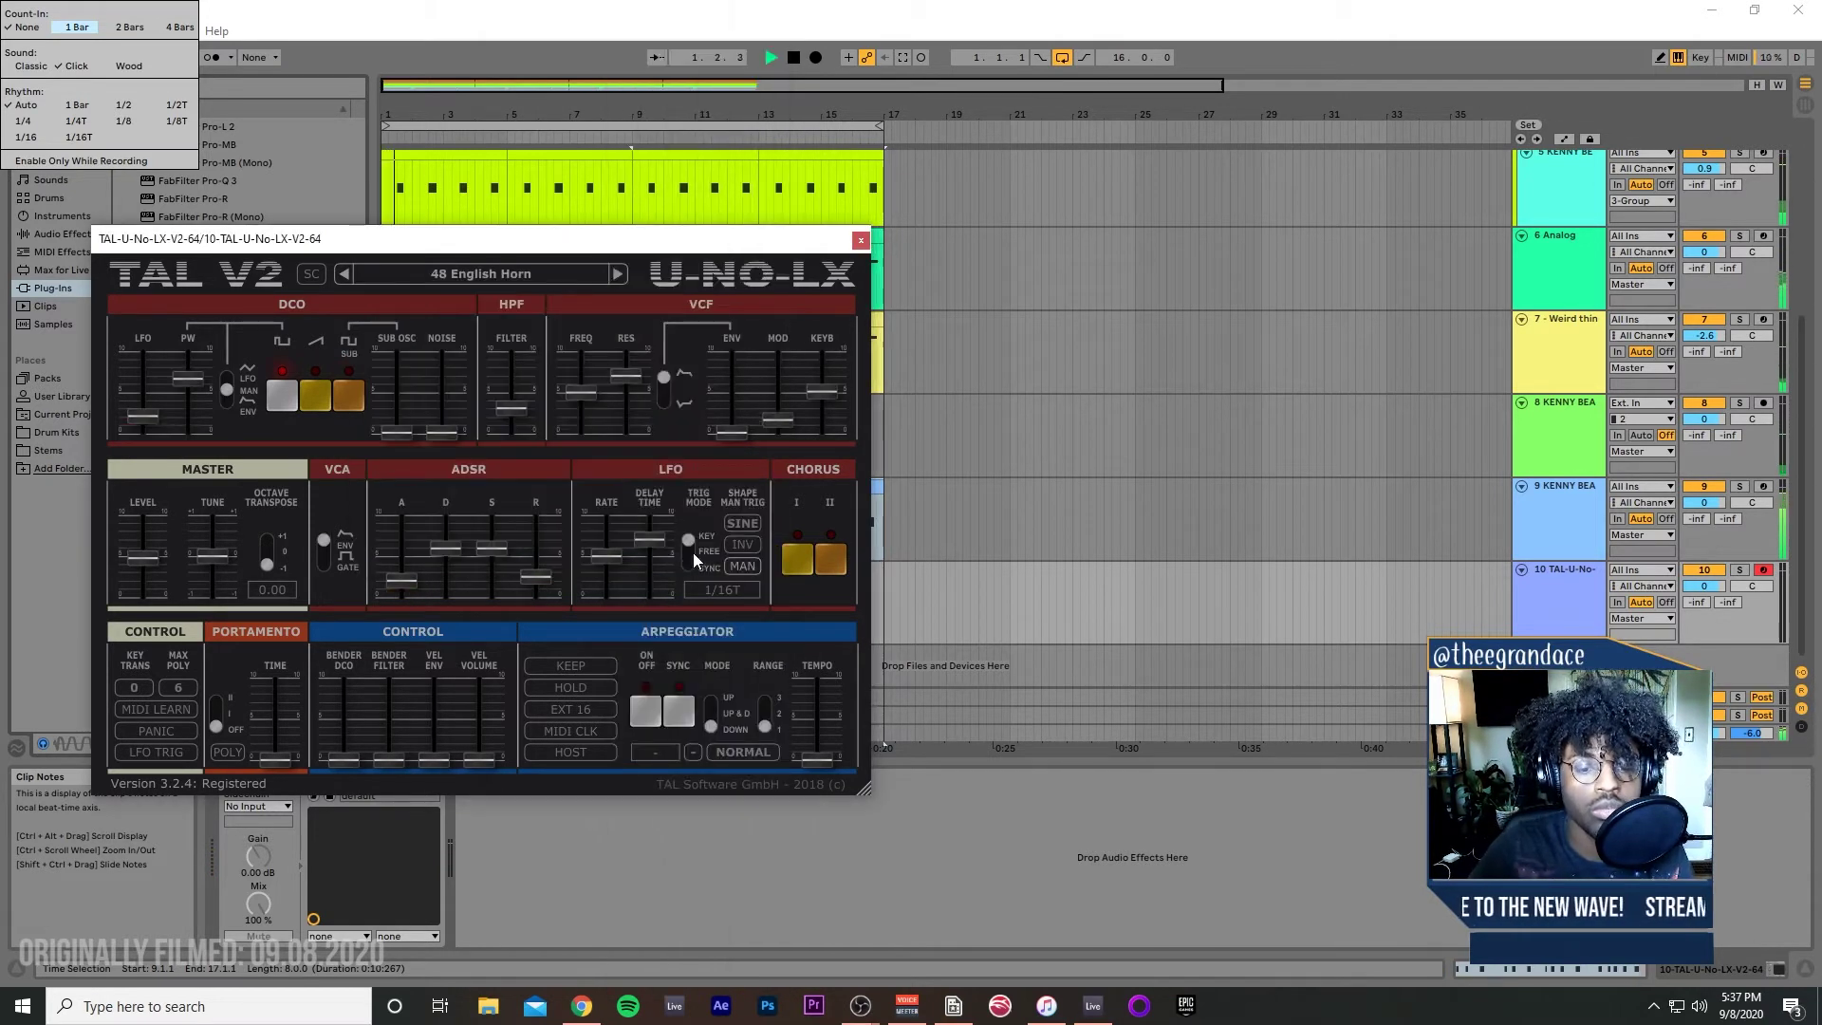
# Step: Load the FN-Darpesh Pad-PAD preset from the FN Presets Bank
pyautogui.click(521, 271)
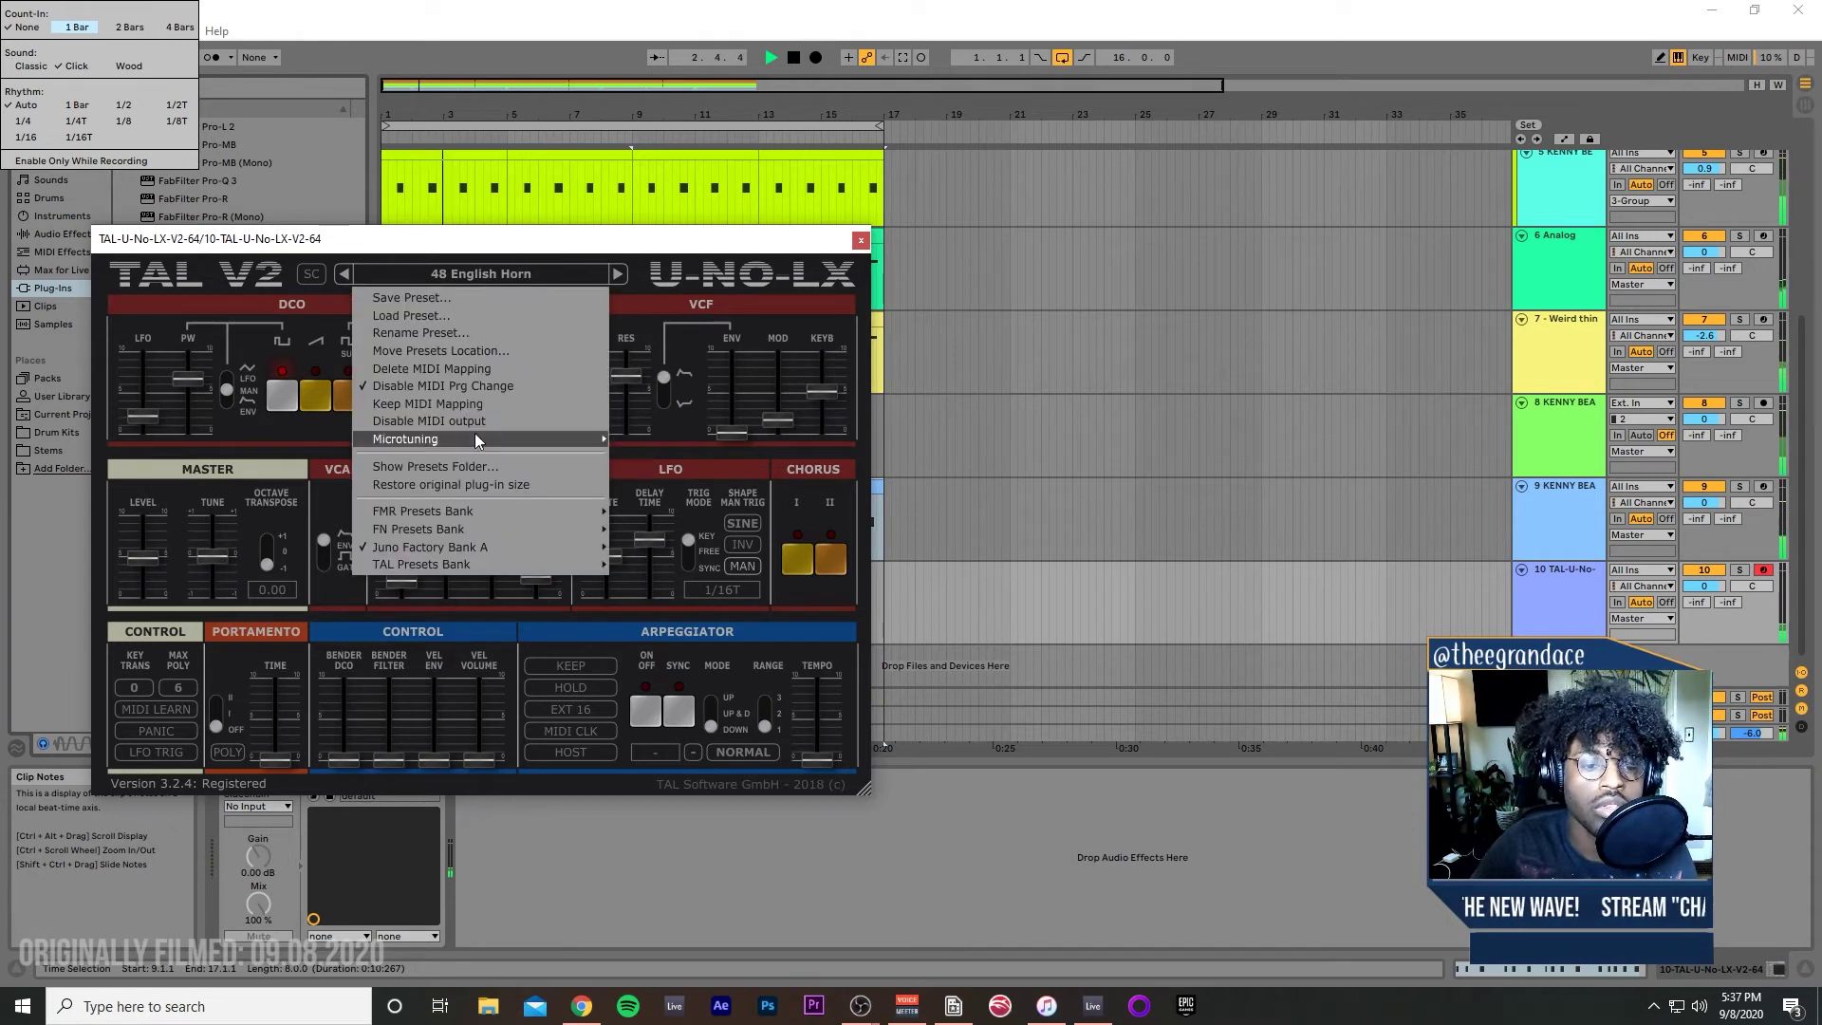
pyautogui.moveTo(463, 528)
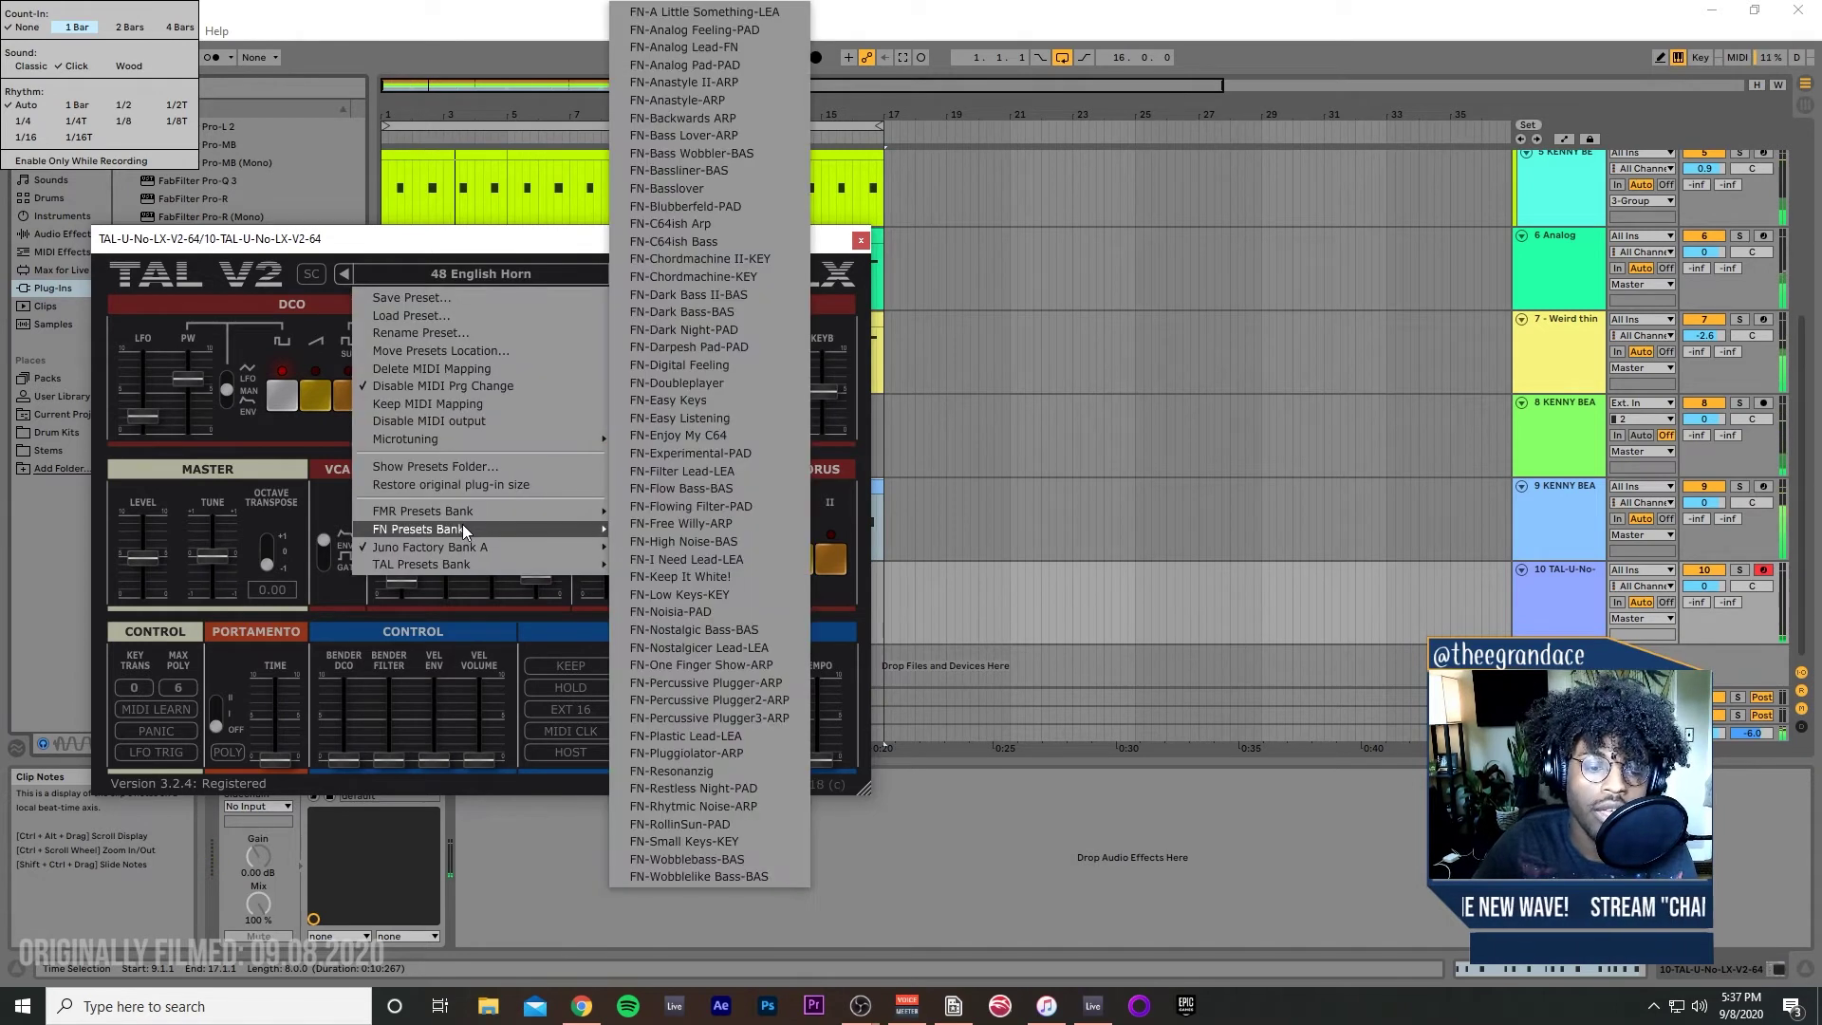
pyautogui.click(714, 347)
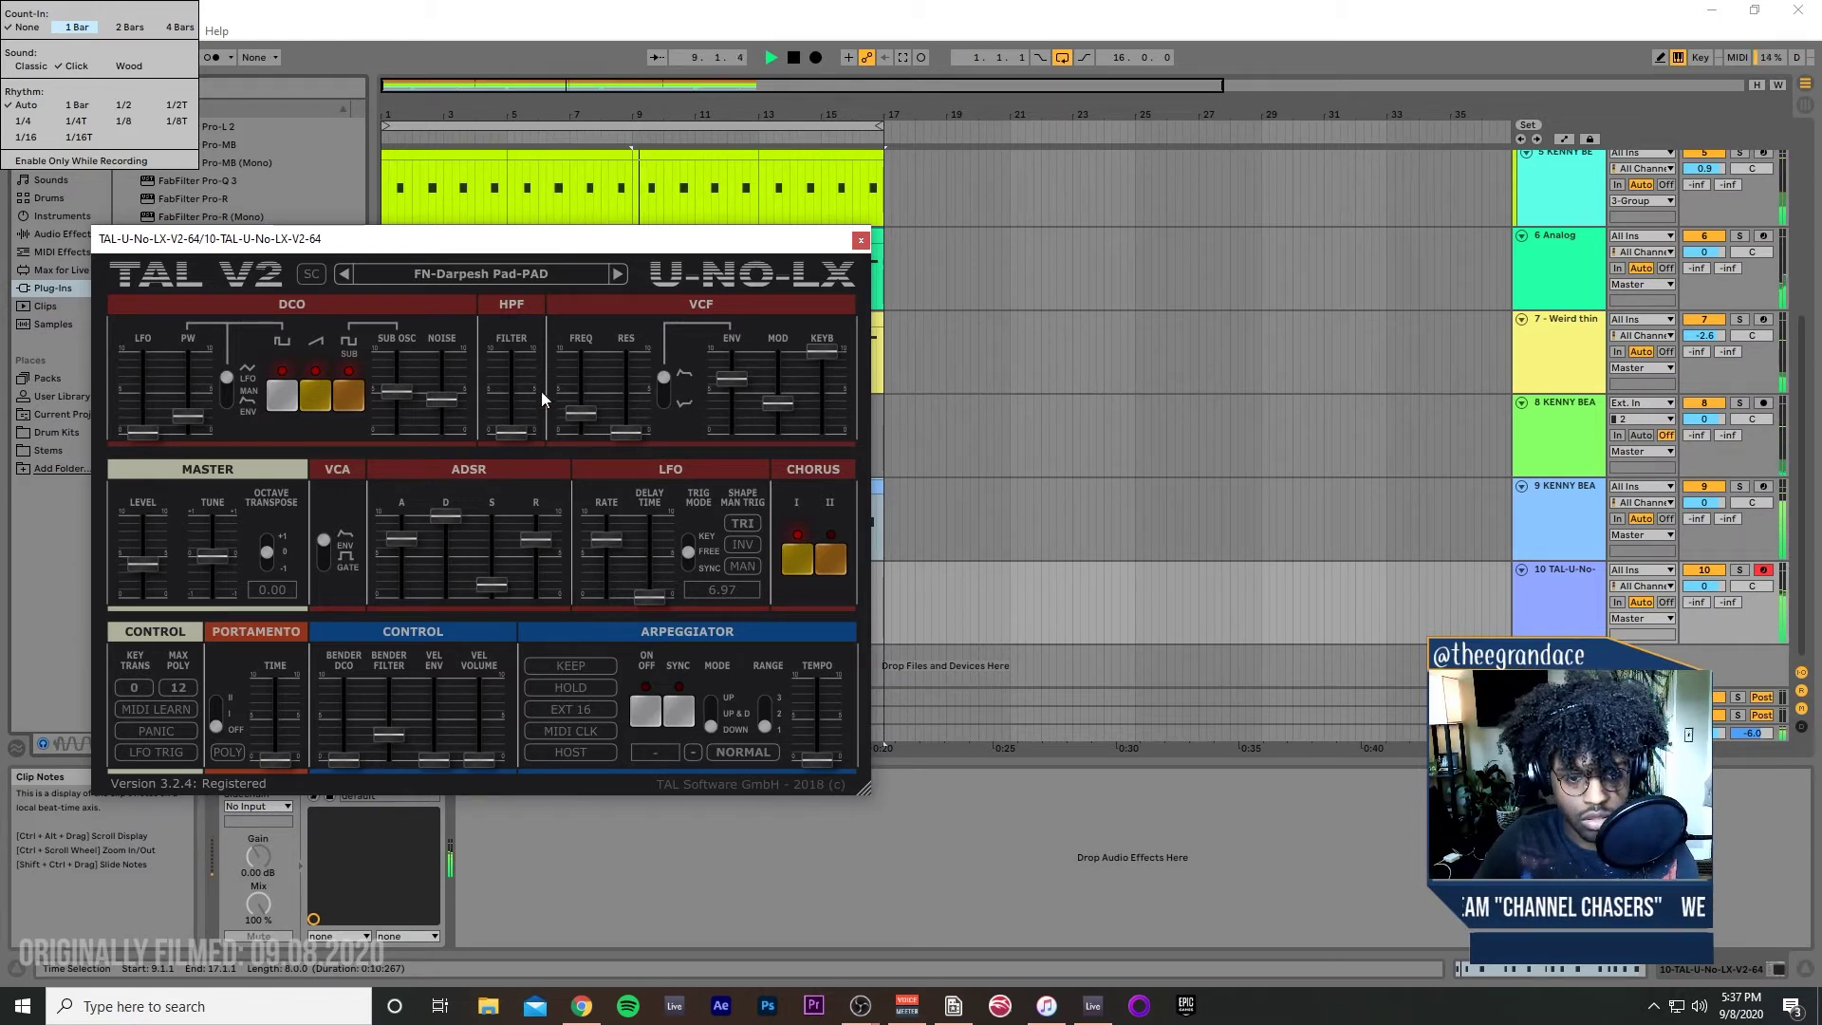
# Step: Audition the following FN presets one after another up to FN-Experimental-PAD
pyautogui.click(618, 274)
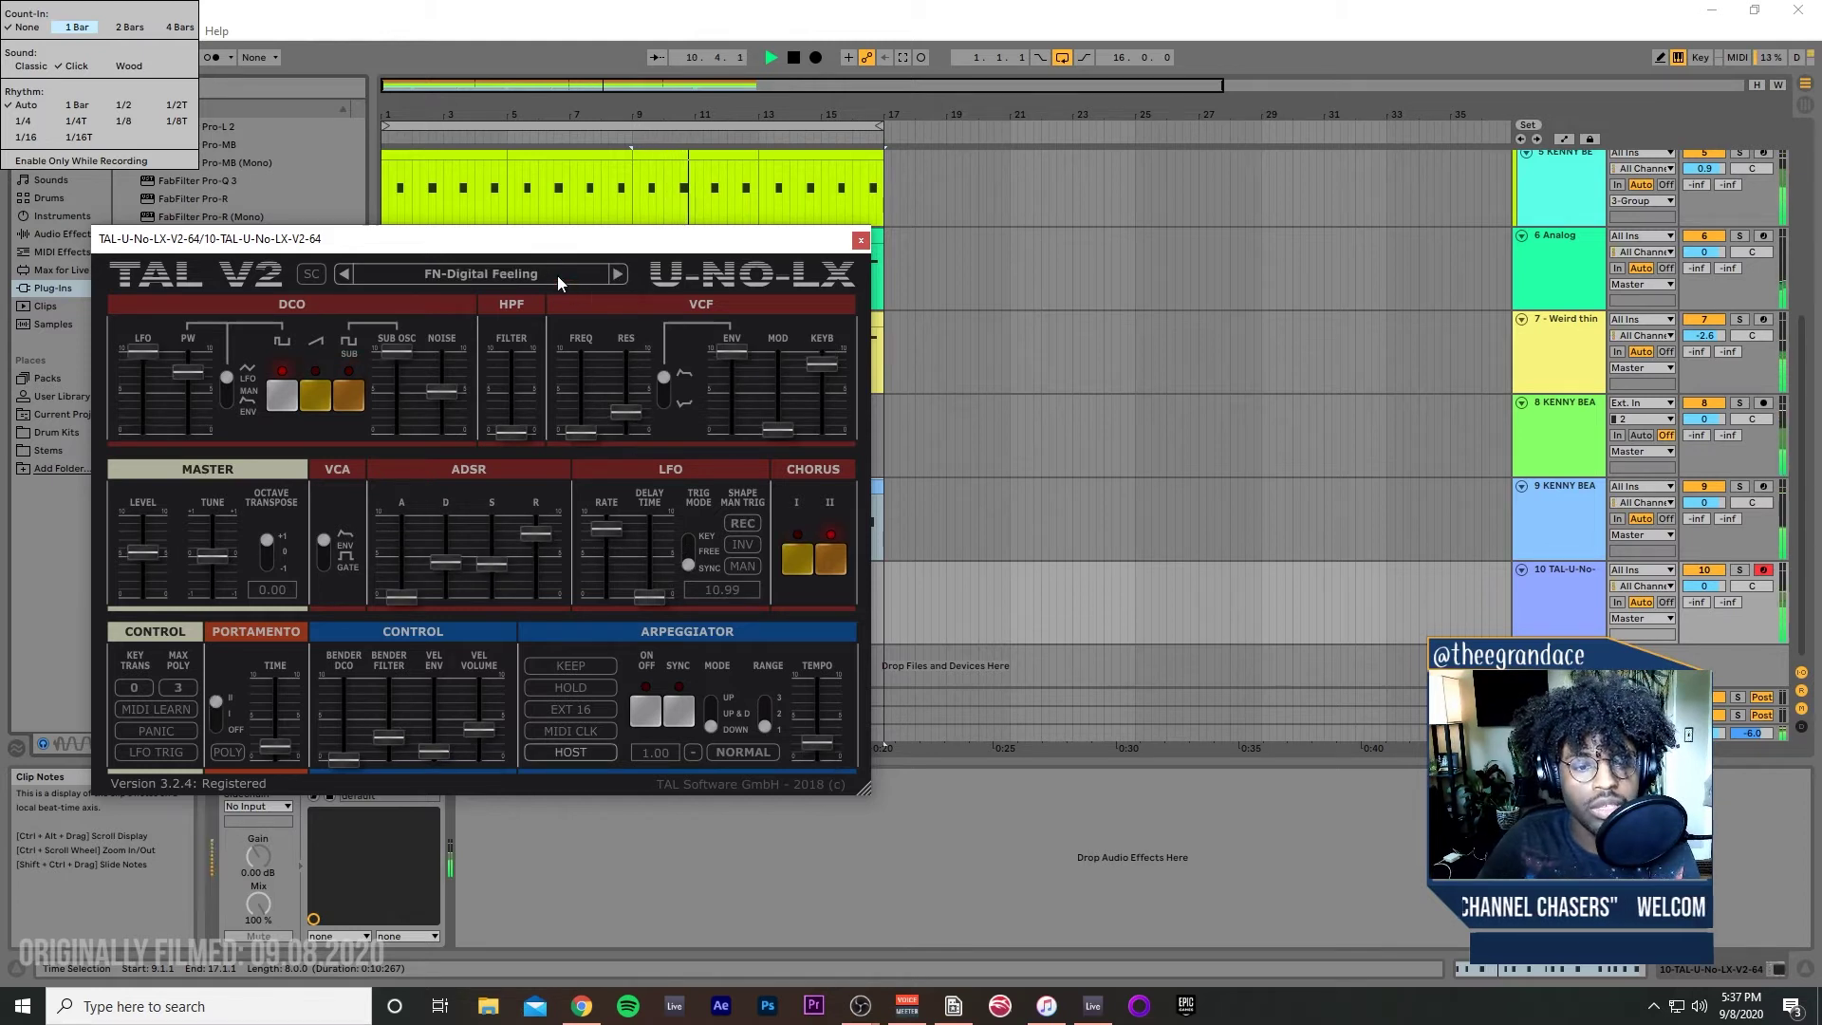
pyautogui.click(617, 278)
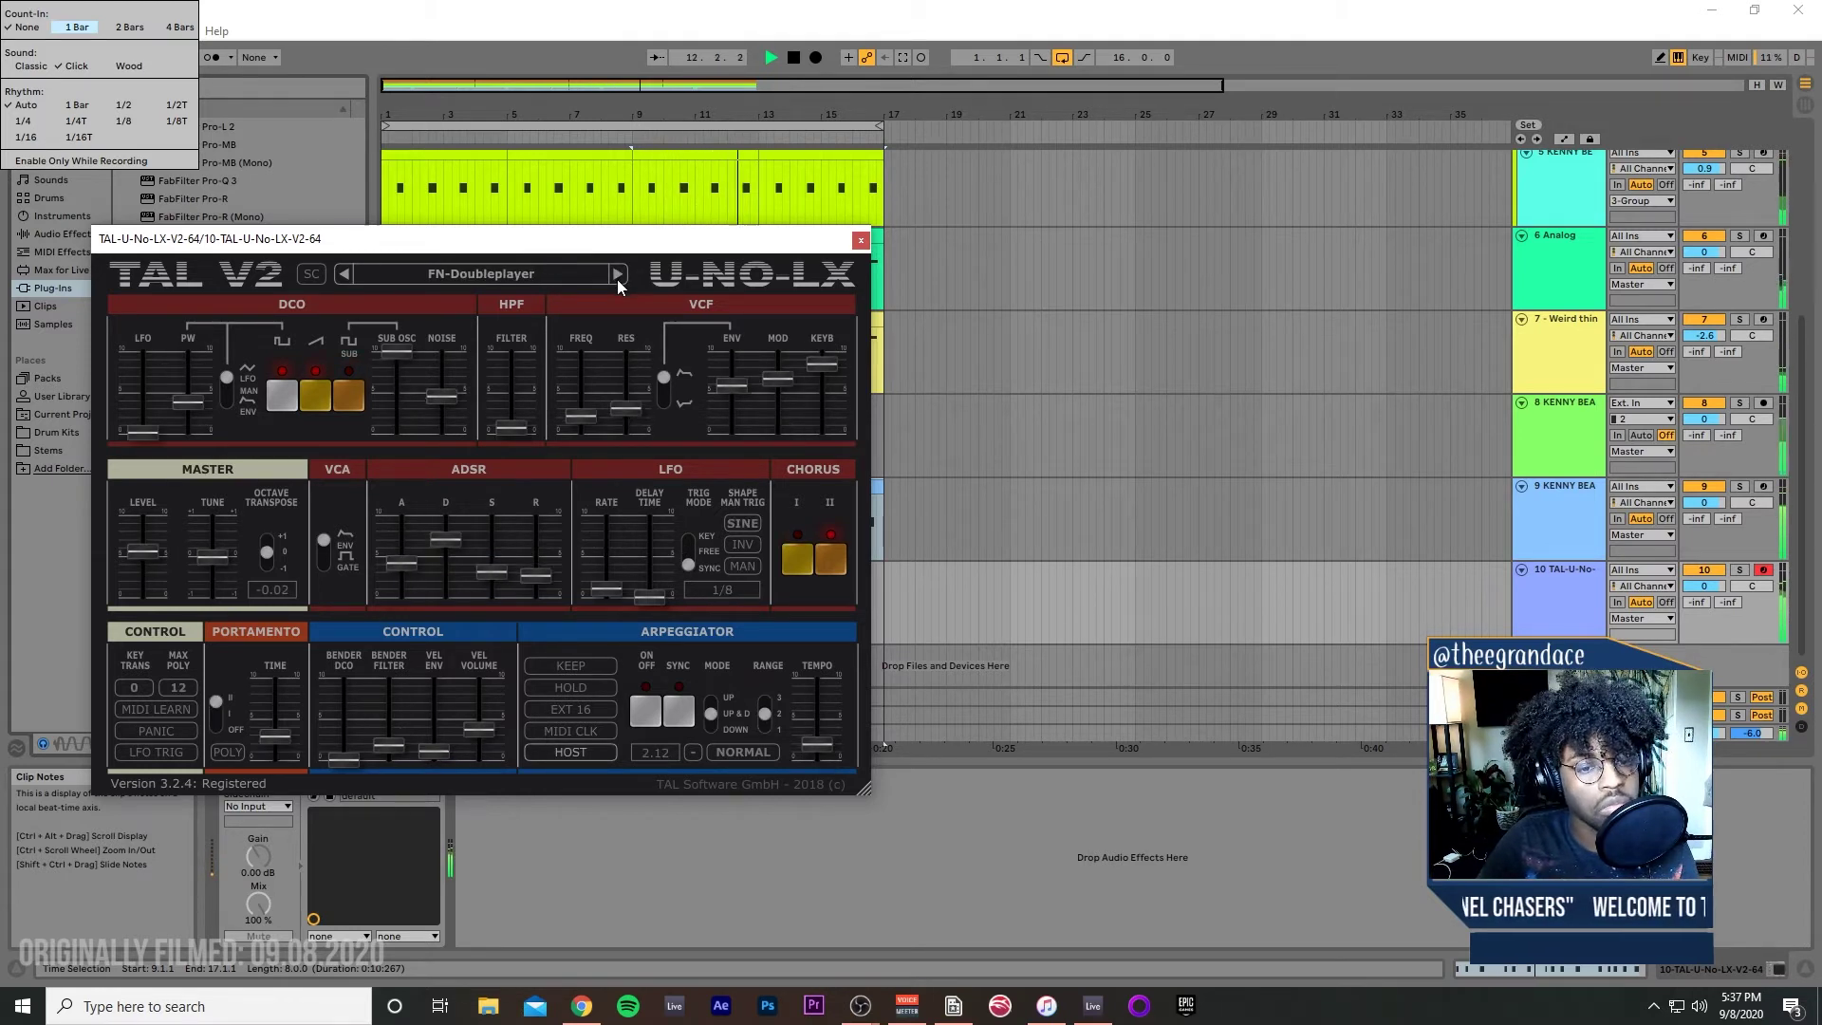
pyautogui.click(616, 277)
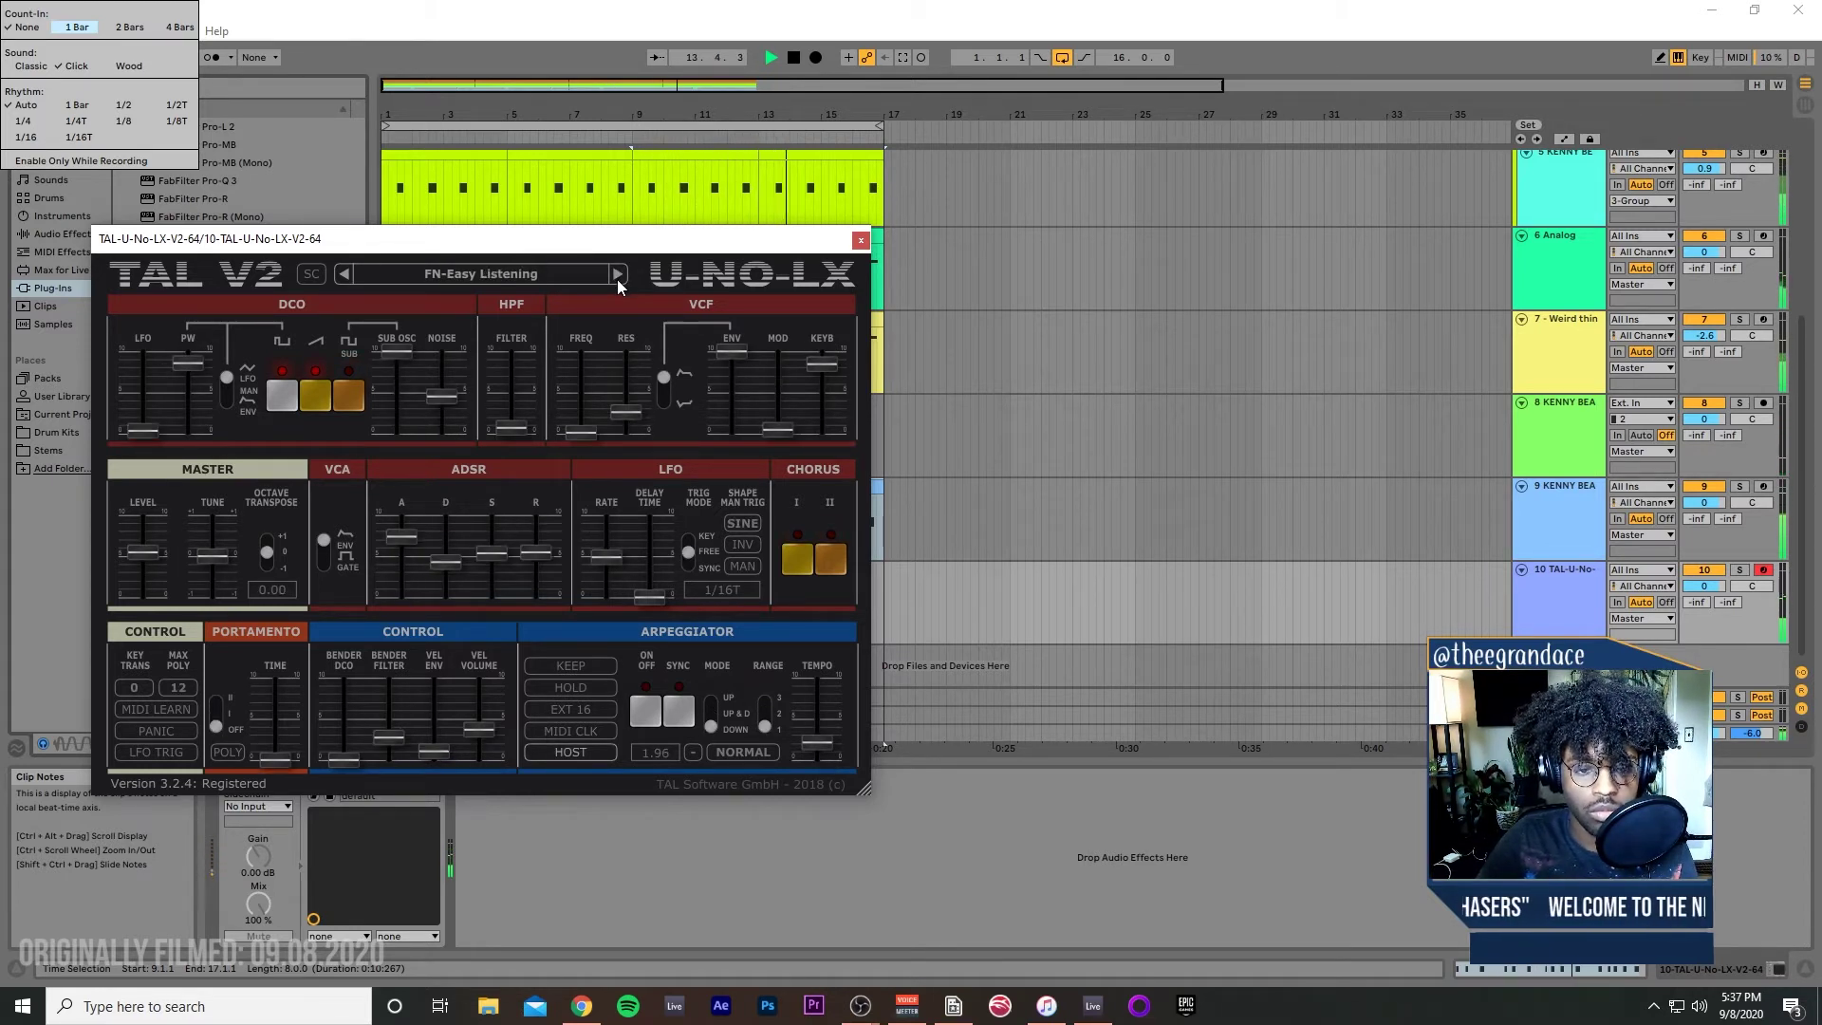
pyautogui.click(617, 275)
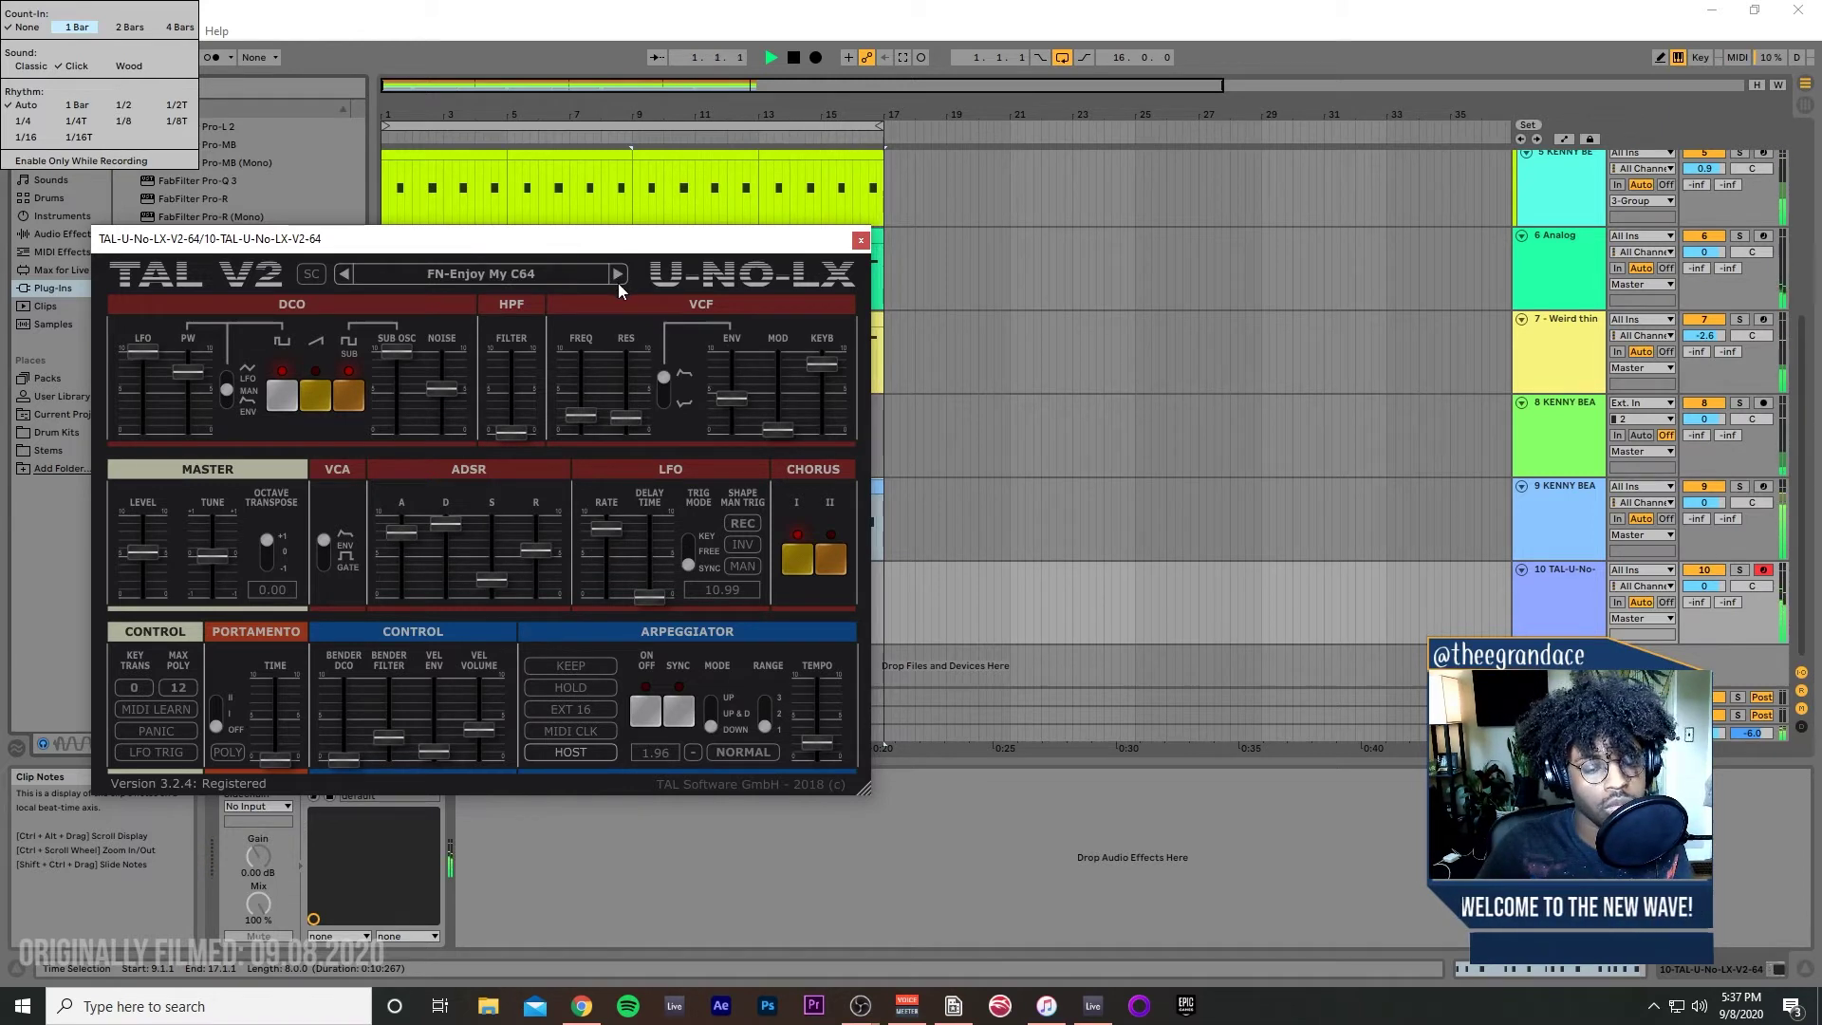
pyautogui.click(617, 280)
# Step: Load the LED Flutey Vibrato Solo FMR preset from the Lead category of the FMR Presets Bank
pyautogui.click(610, 276)
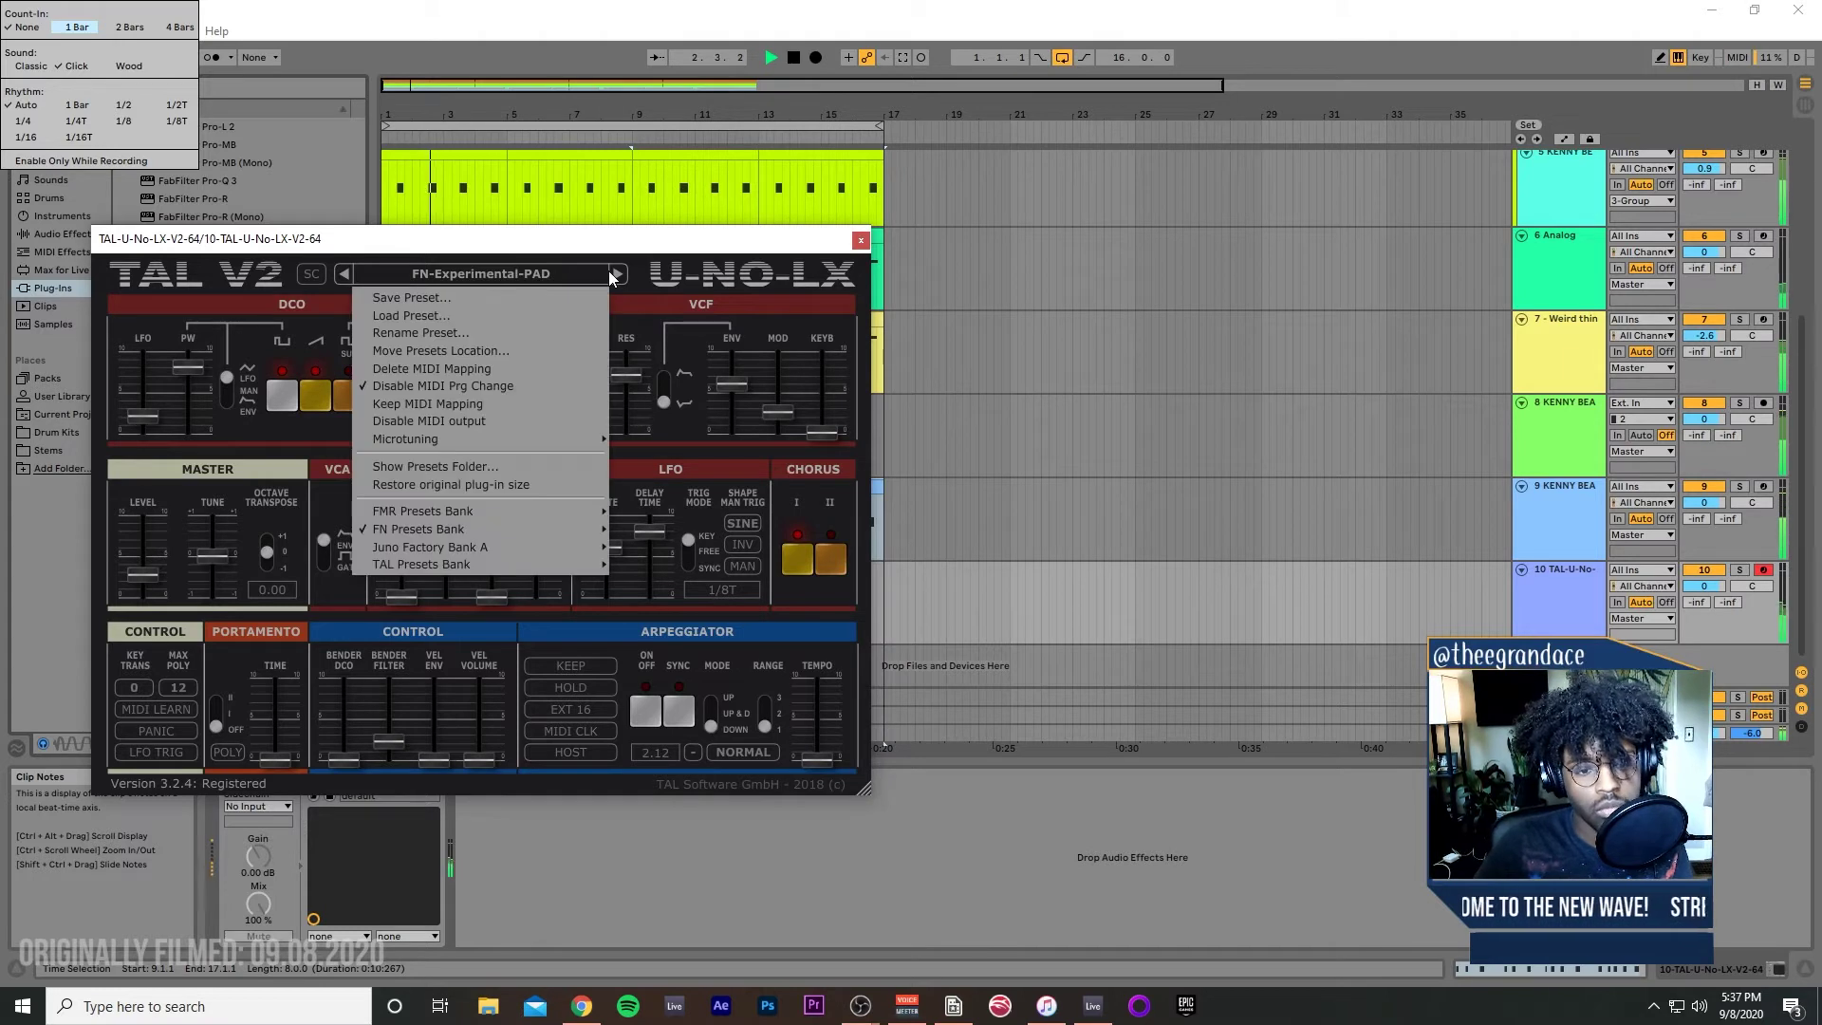
pyautogui.moveTo(529, 510)
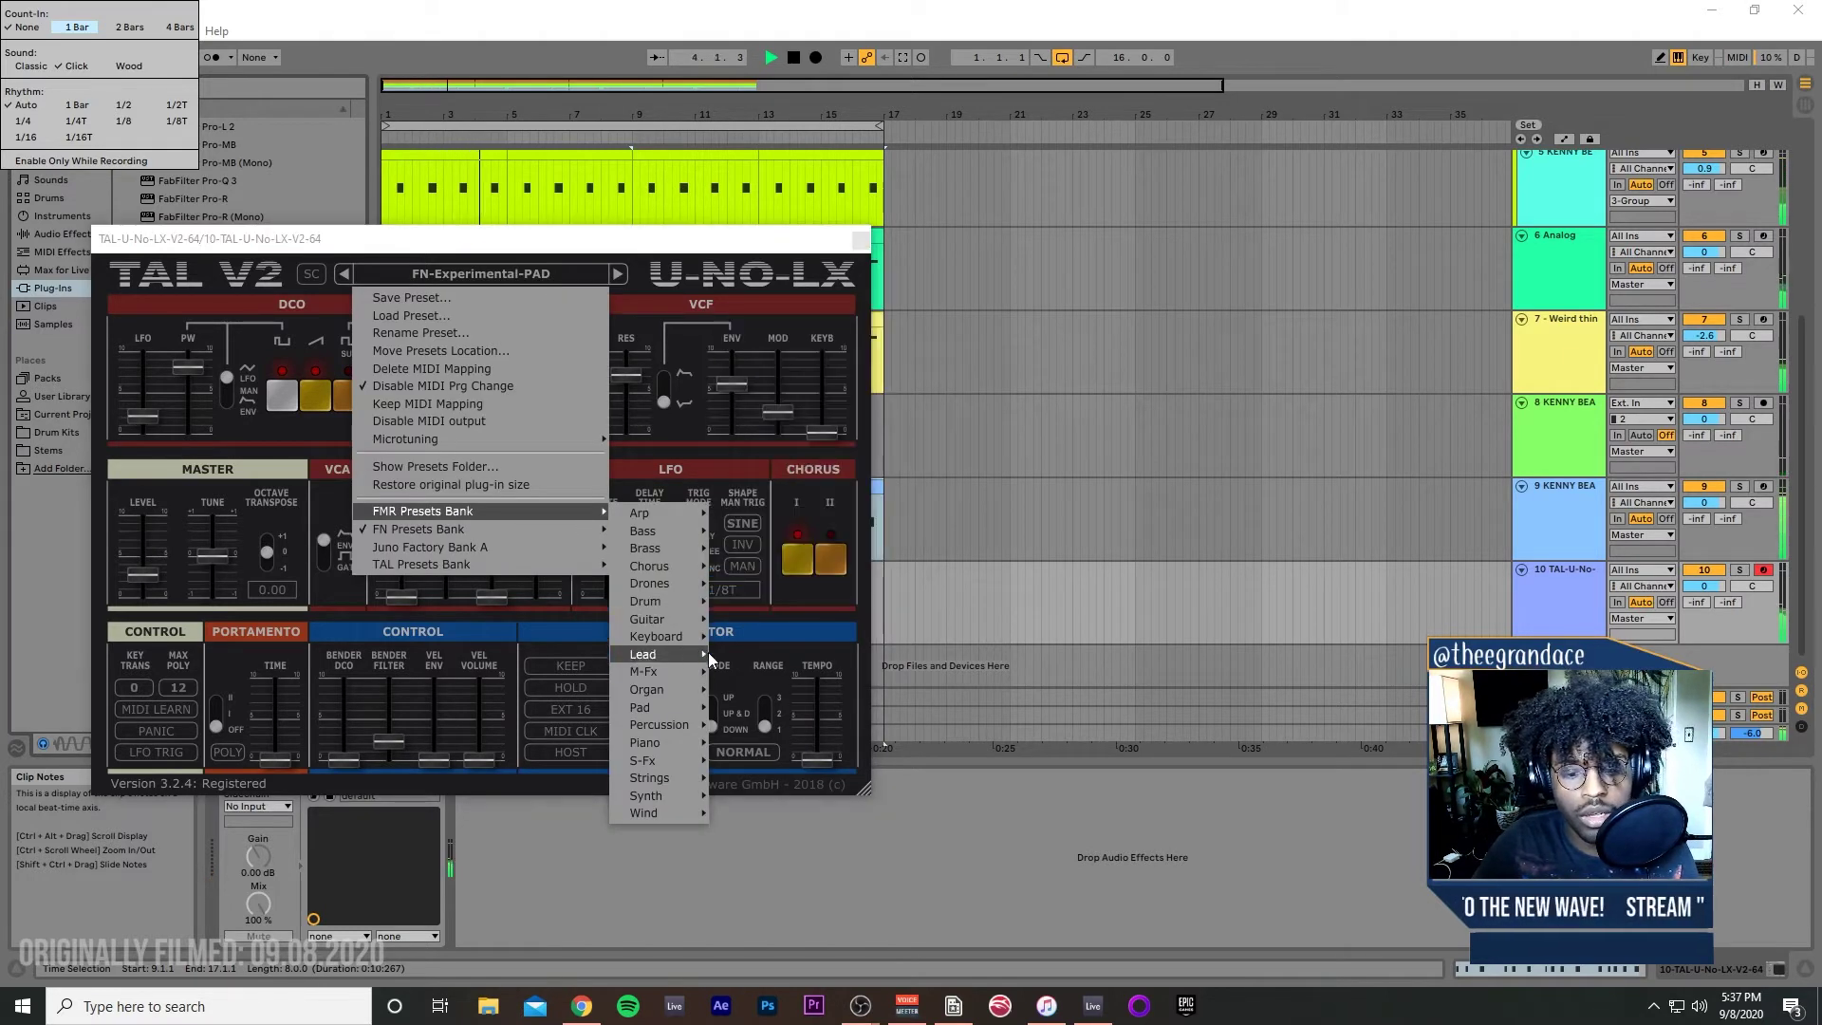
pyautogui.moveTo(693, 651)
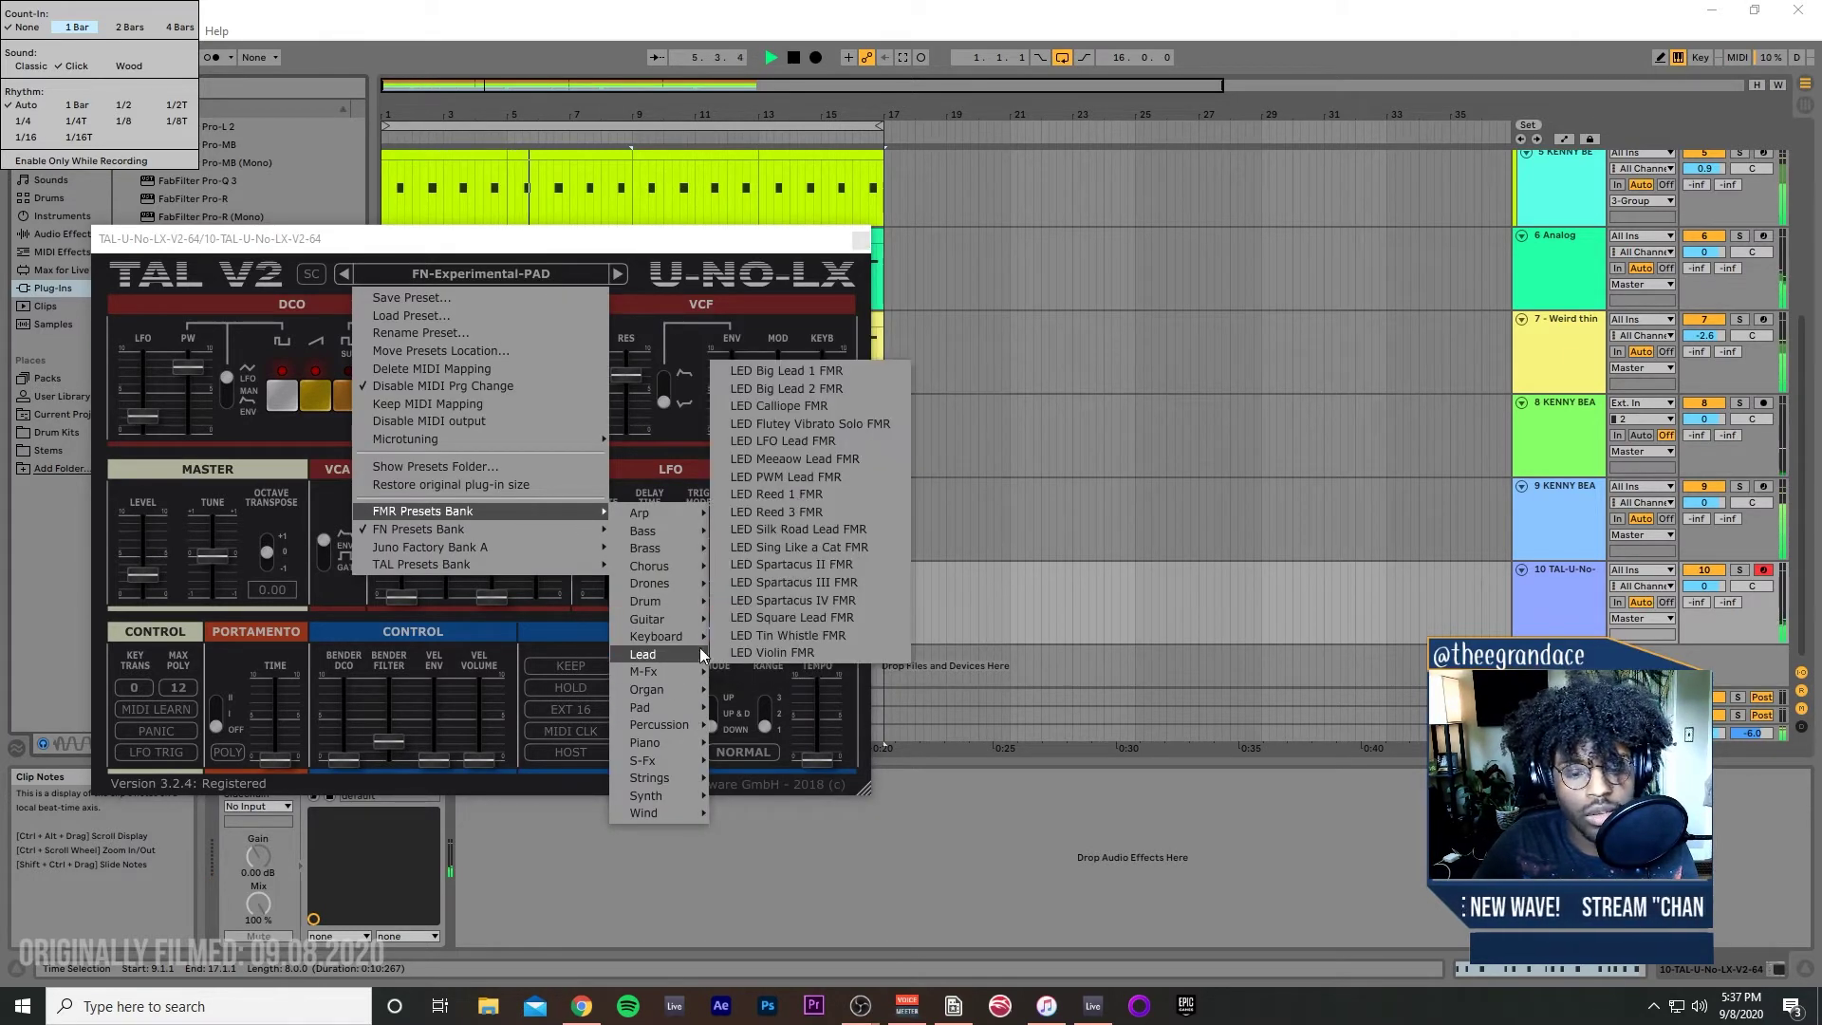
pyautogui.click(845, 424)
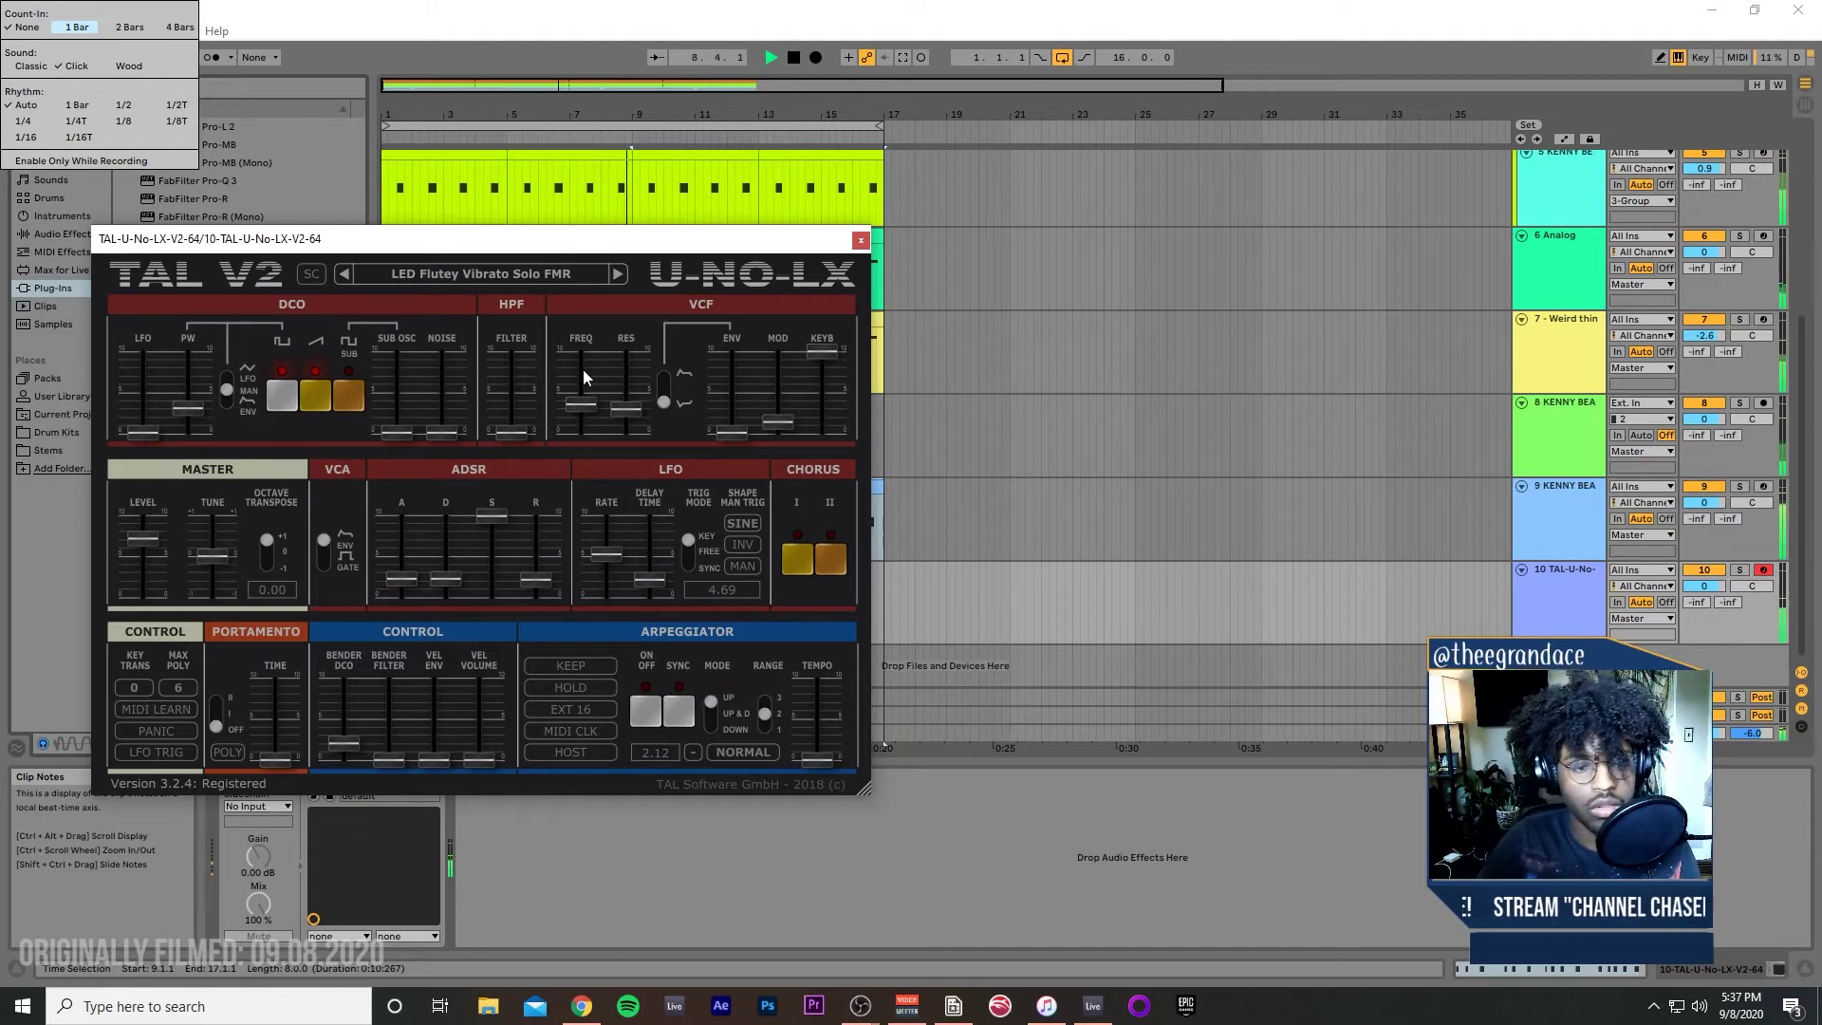
# Step: Audition the following FMR lead presets up to LED Silk Road Lead FMR and go back to LED Reed 3 FMR
pyautogui.click(617, 275)
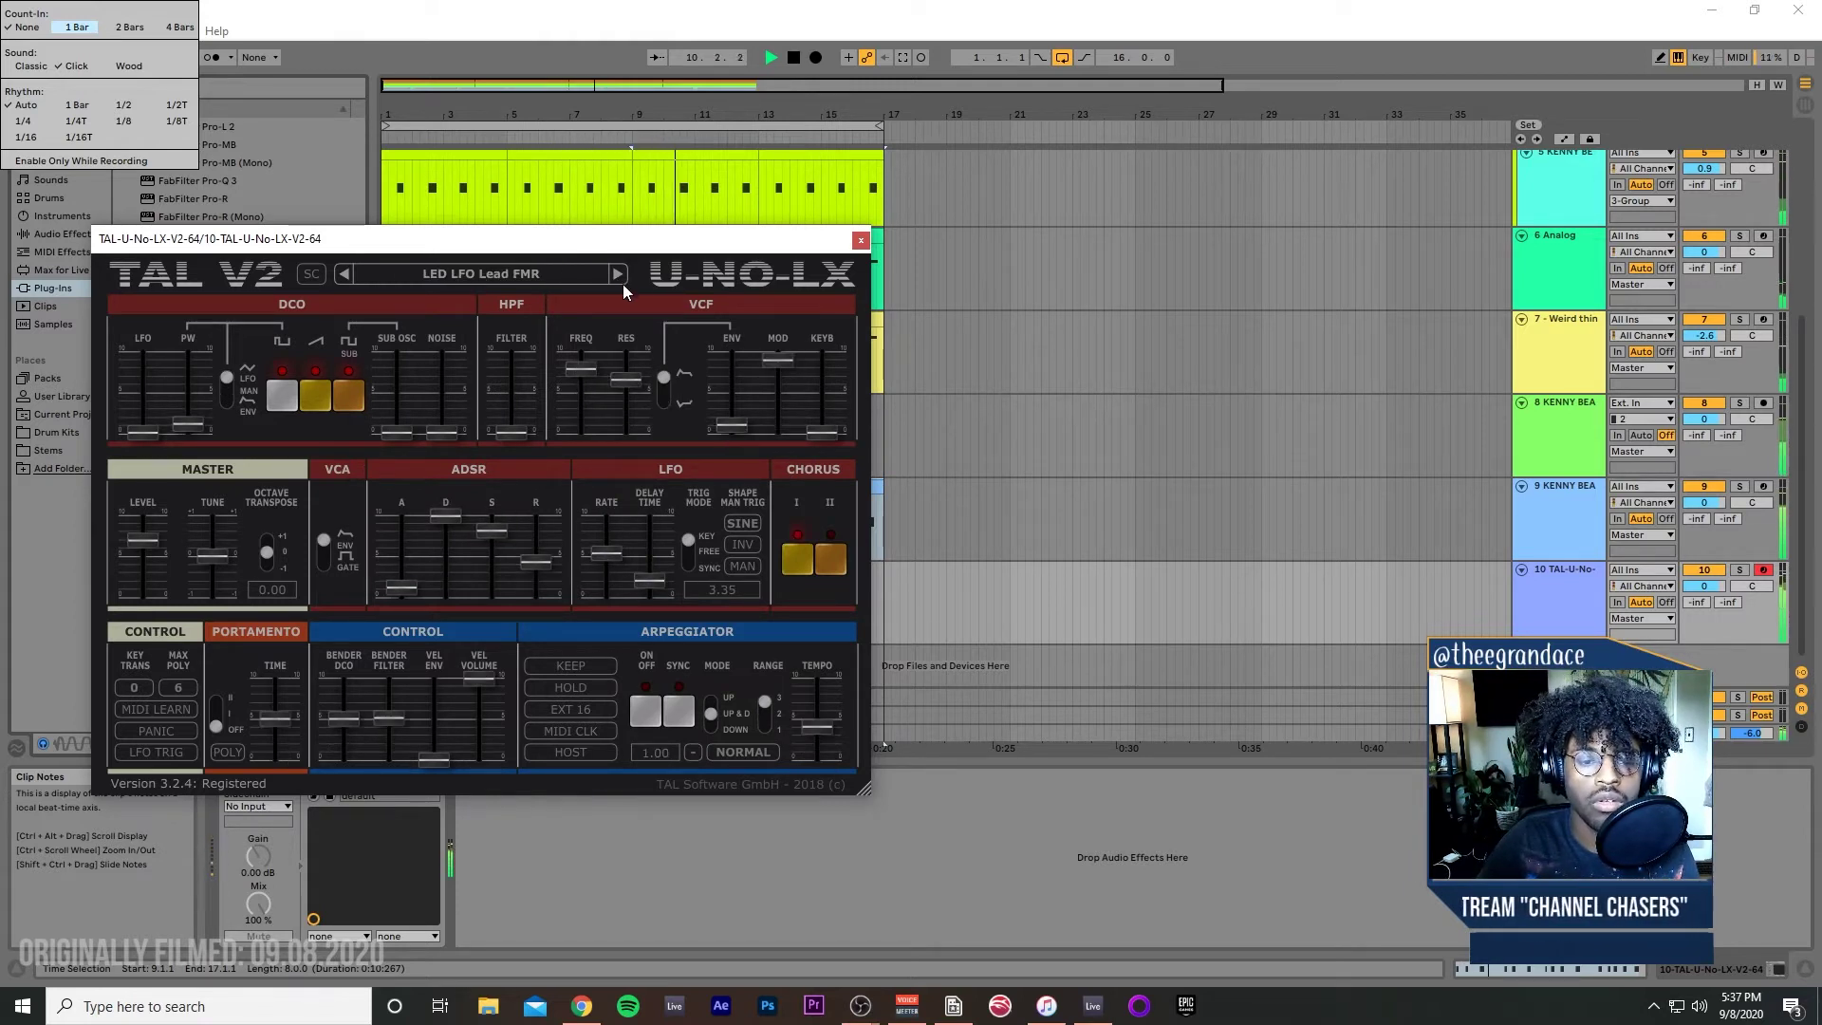
pyautogui.click(620, 274)
pyautogui.click(619, 273)
pyautogui.click(619, 274)
pyautogui.click(619, 274)
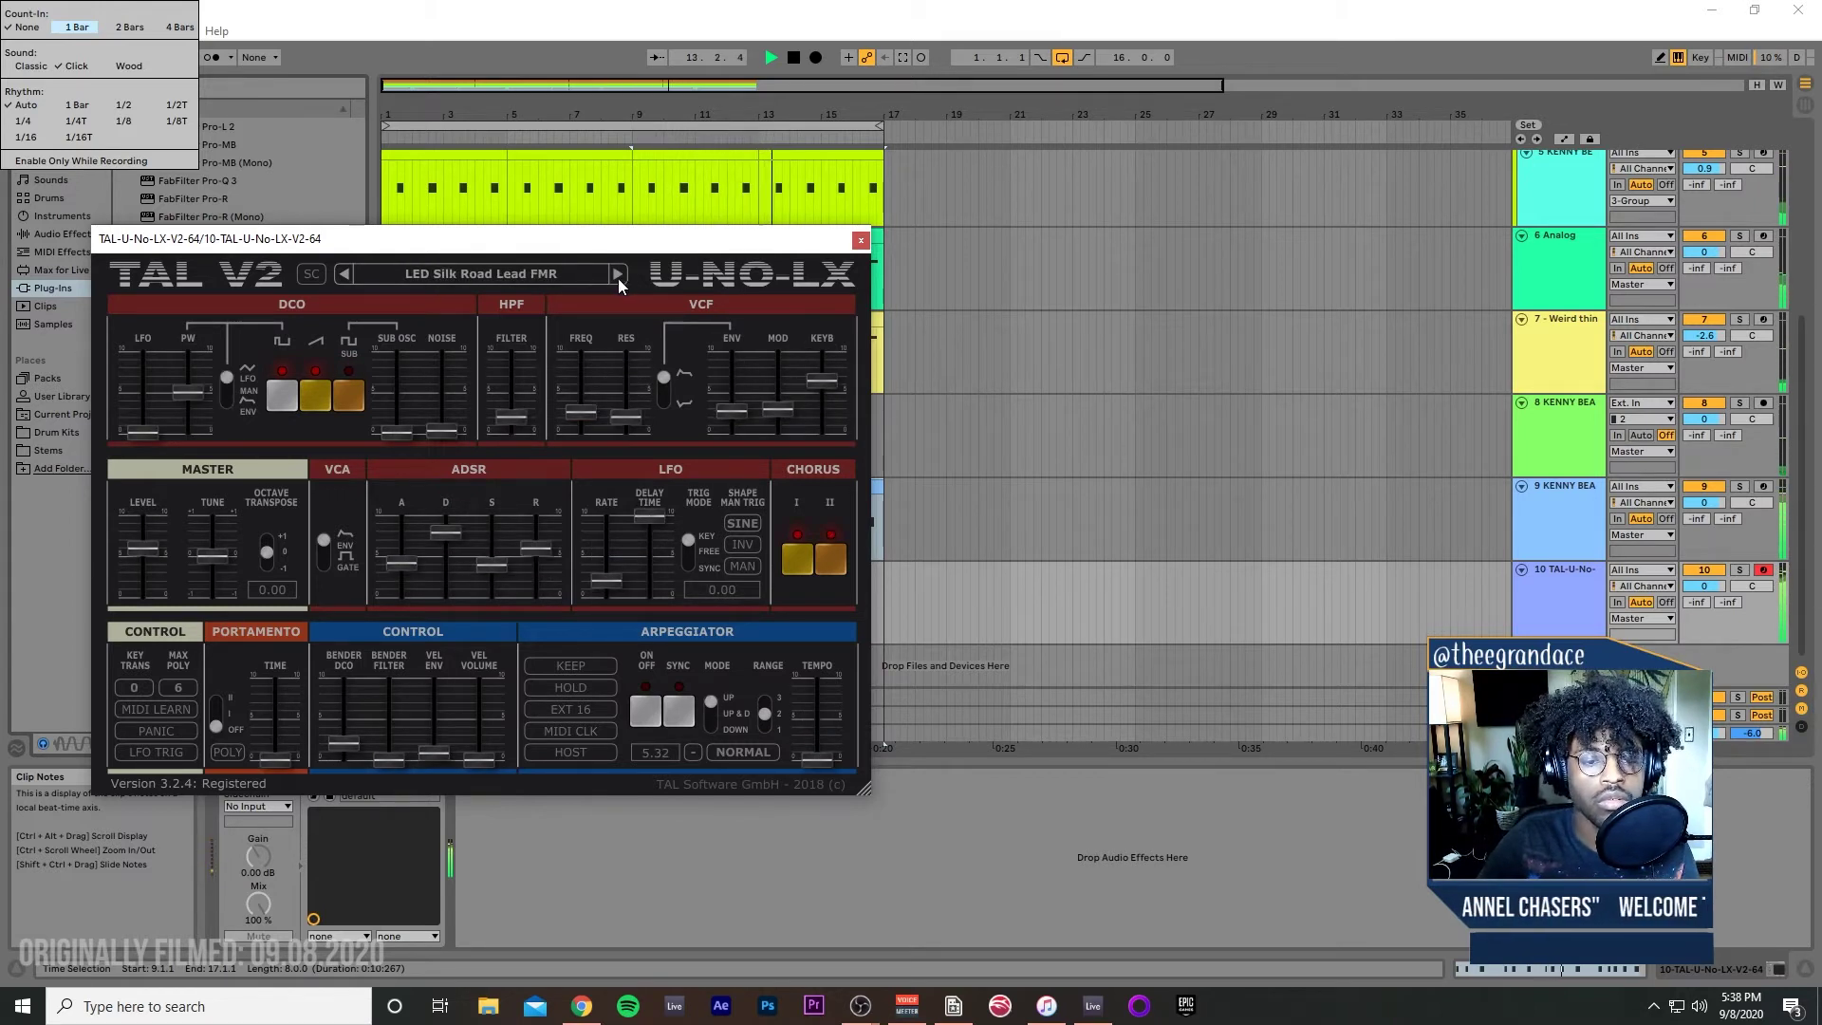
pyautogui.click(356, 279)
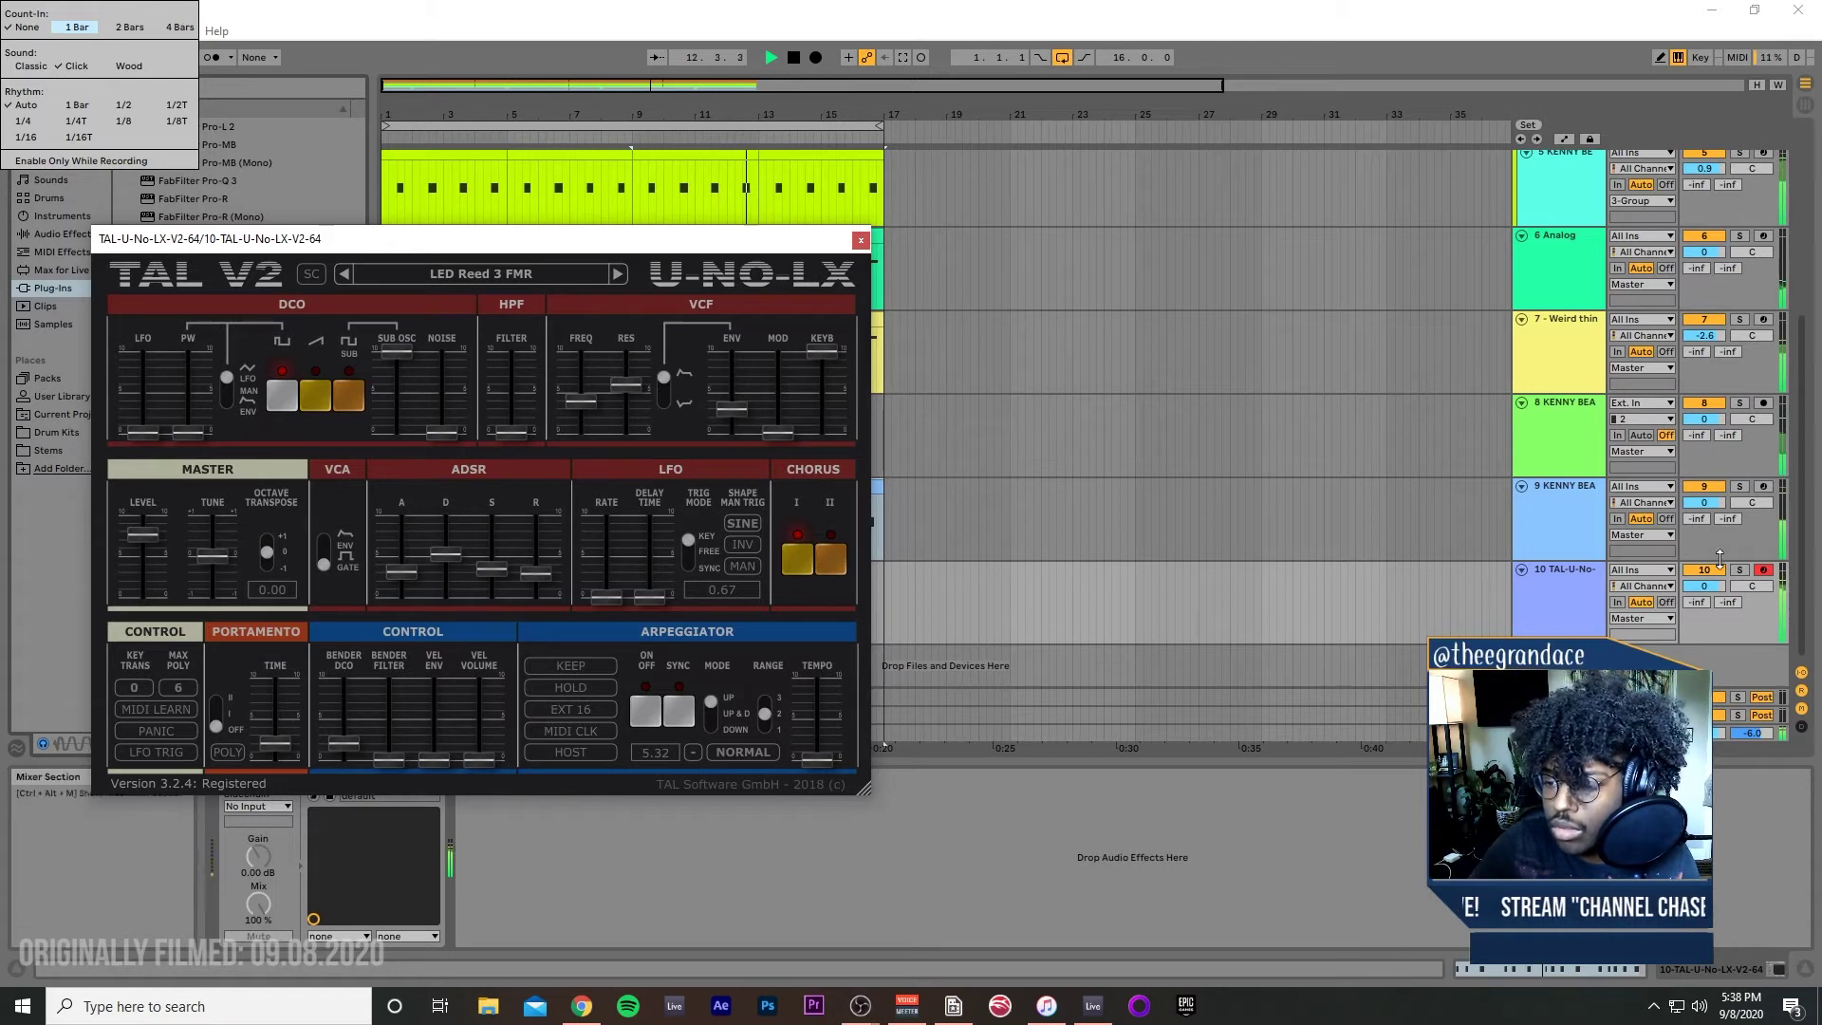
# Step: Lower track 10's volume to -3.2 dB and close the synth window
pyautogui.moveTo(1705, 585); pyautogui.dragTo(1705, 598)
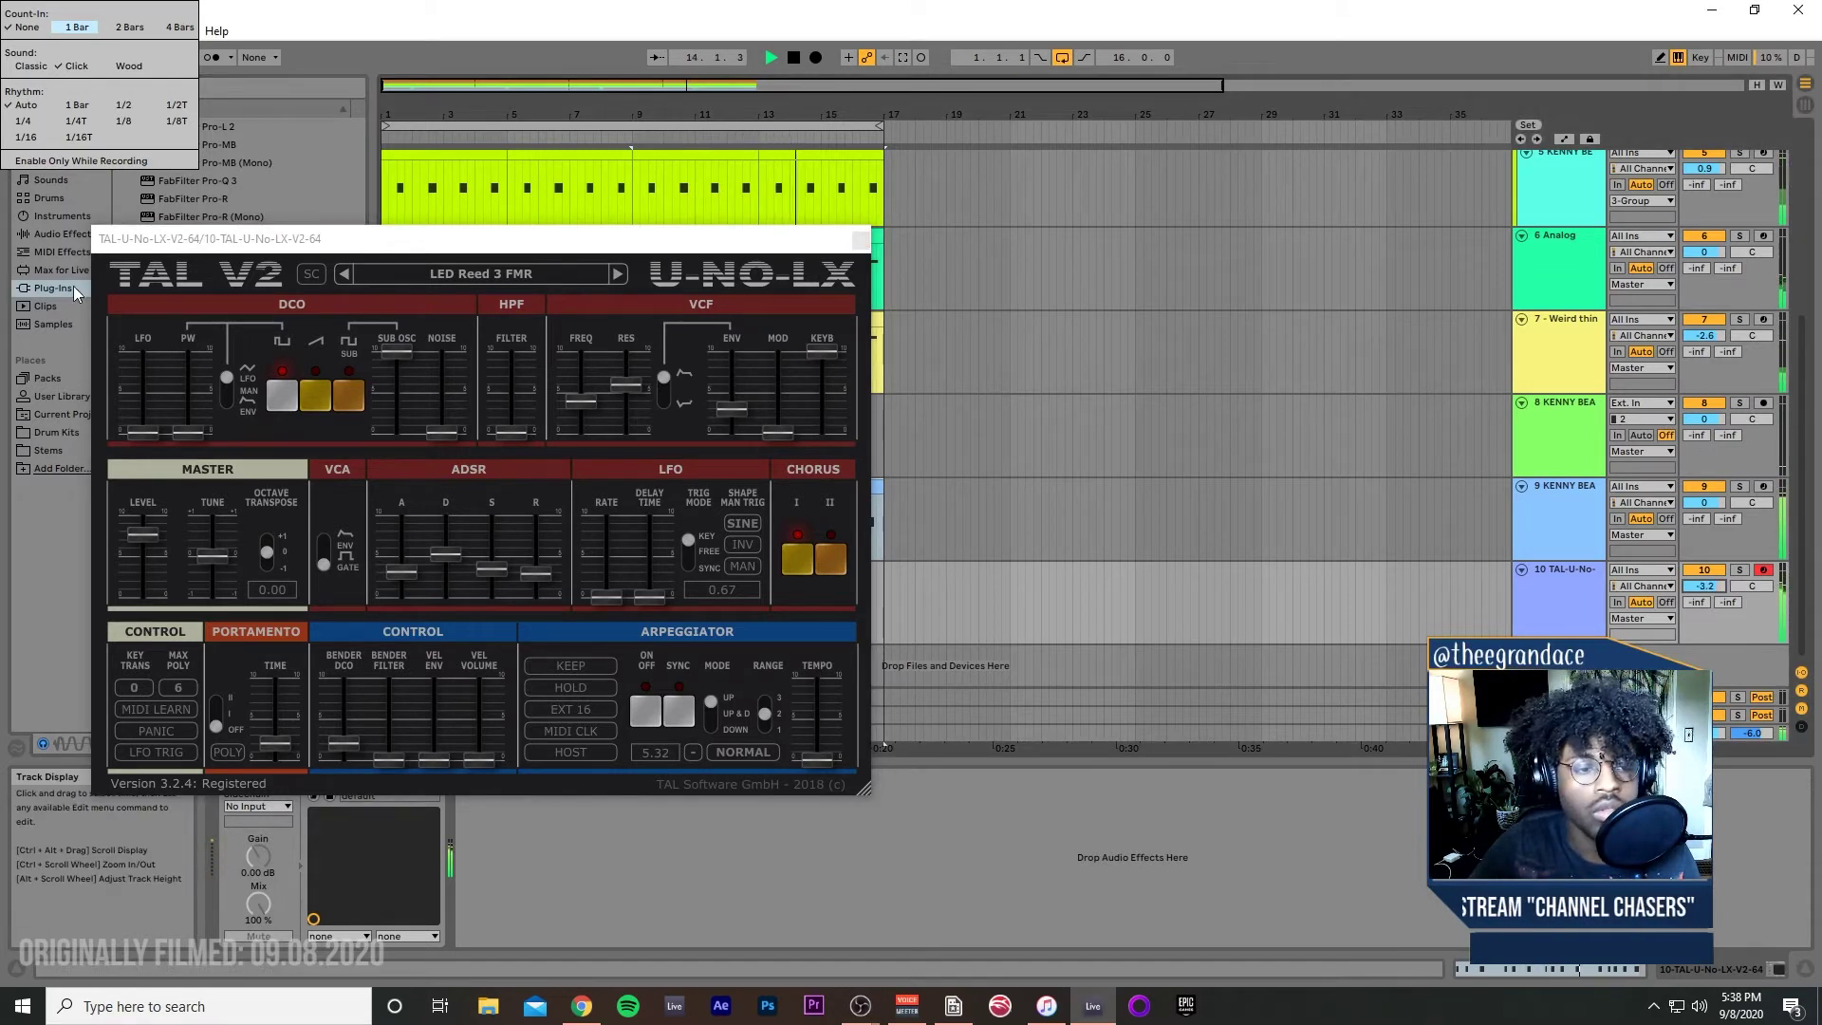
pyautogui.click(860, 240)
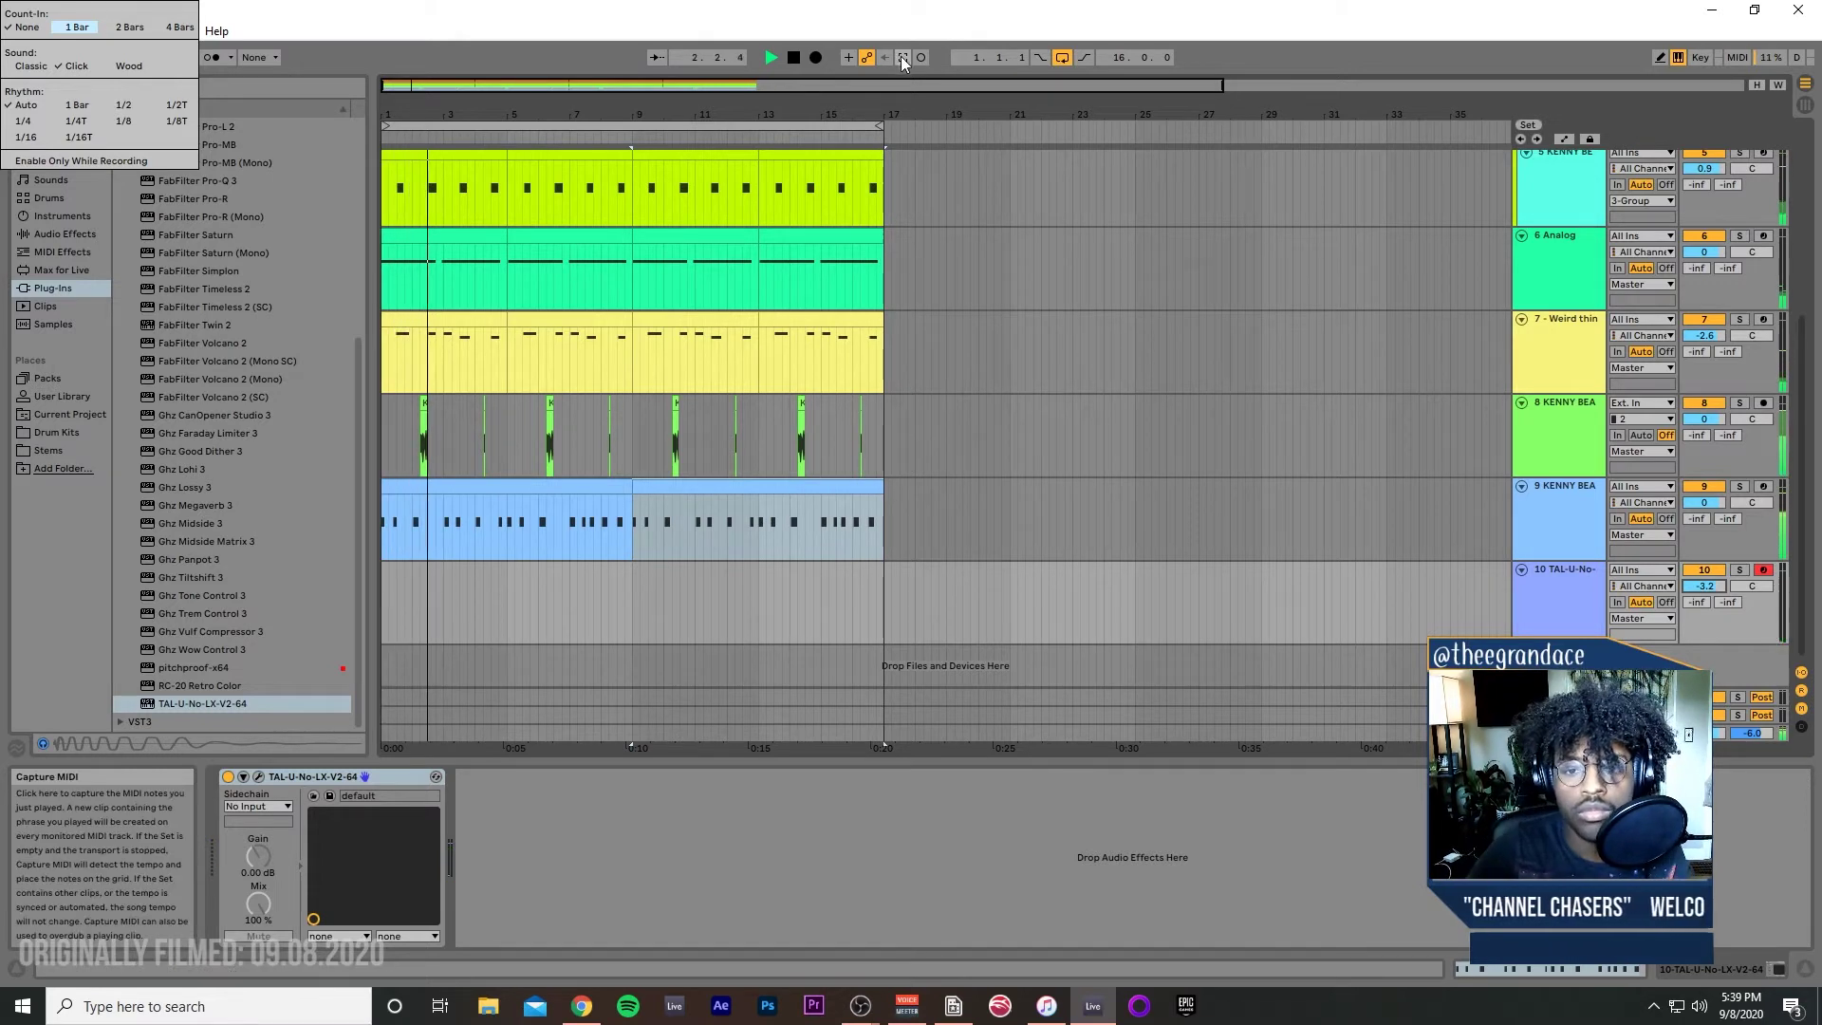
# Step: Capture the played melody as a MIDI clip on track 10 and extend the clip's start back to bar 9
pyautogui.hotkey('ctrl', 'v')
pyautogui.click(778, 588)
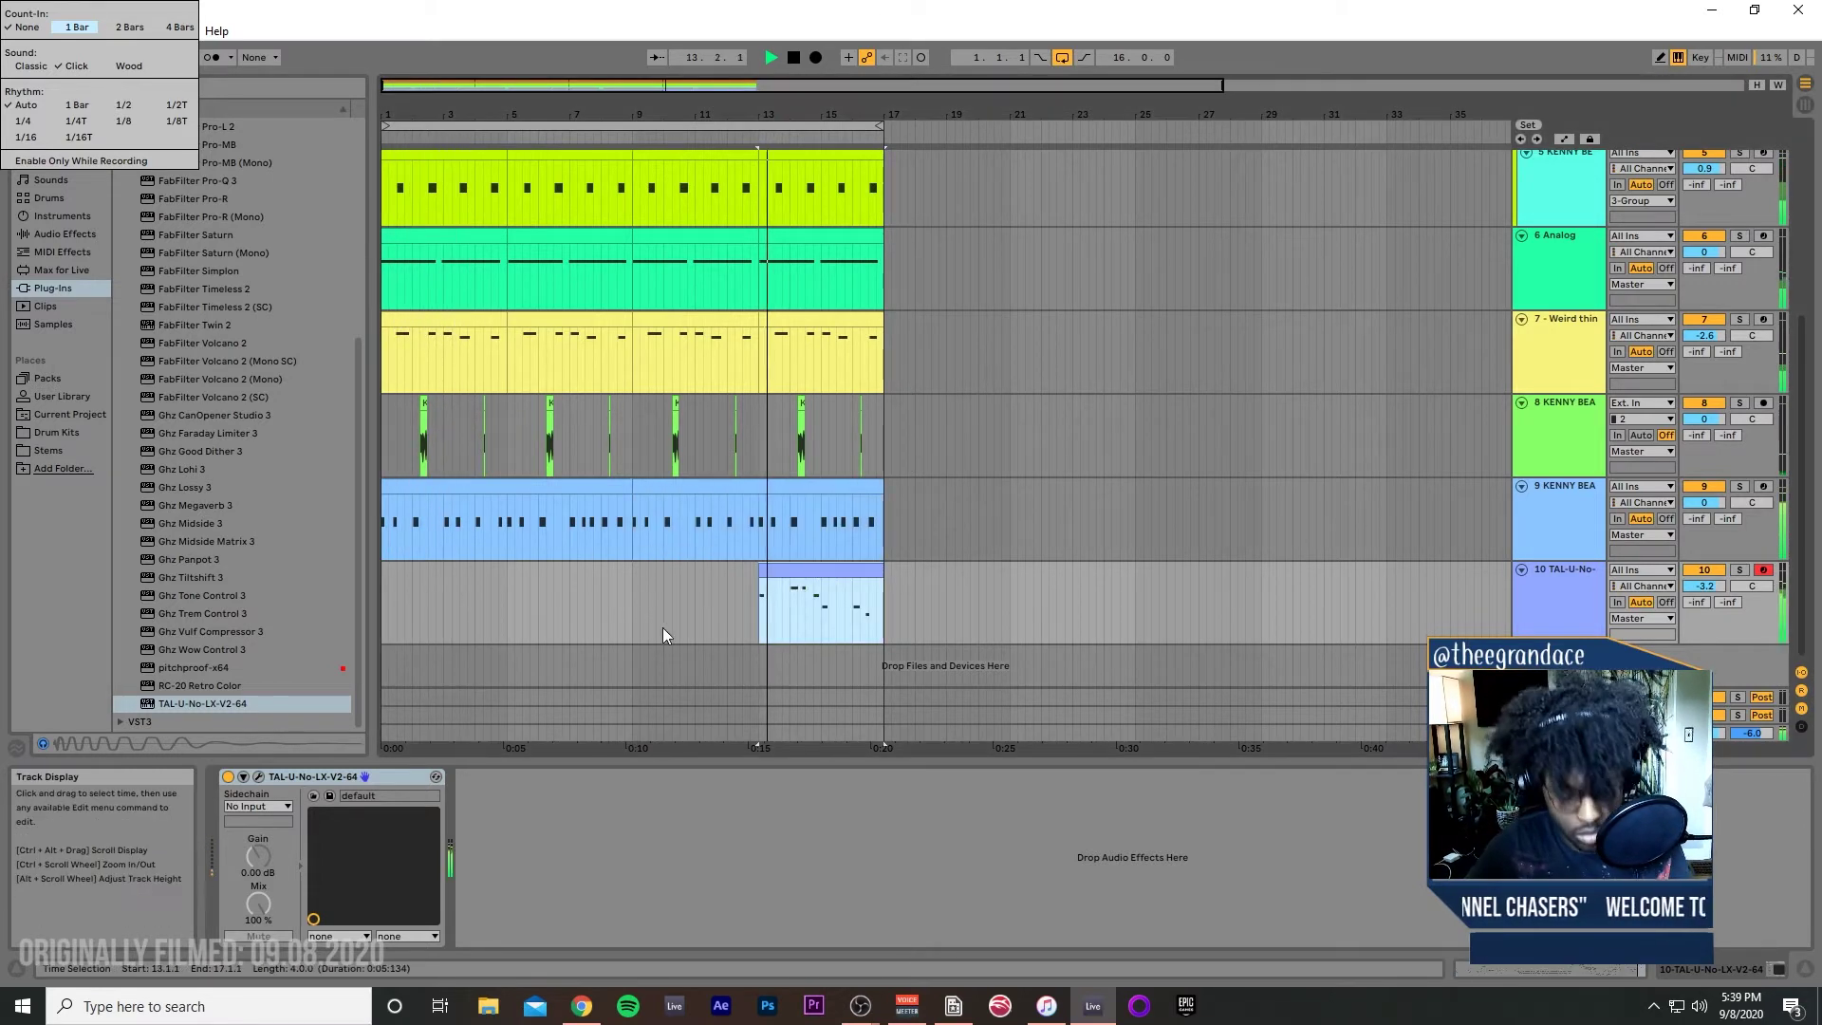
pyautogui.moveTo(757, 577); pyautogui.dragTo(634, 575)
pyautogui.doubleClick(647, 575)
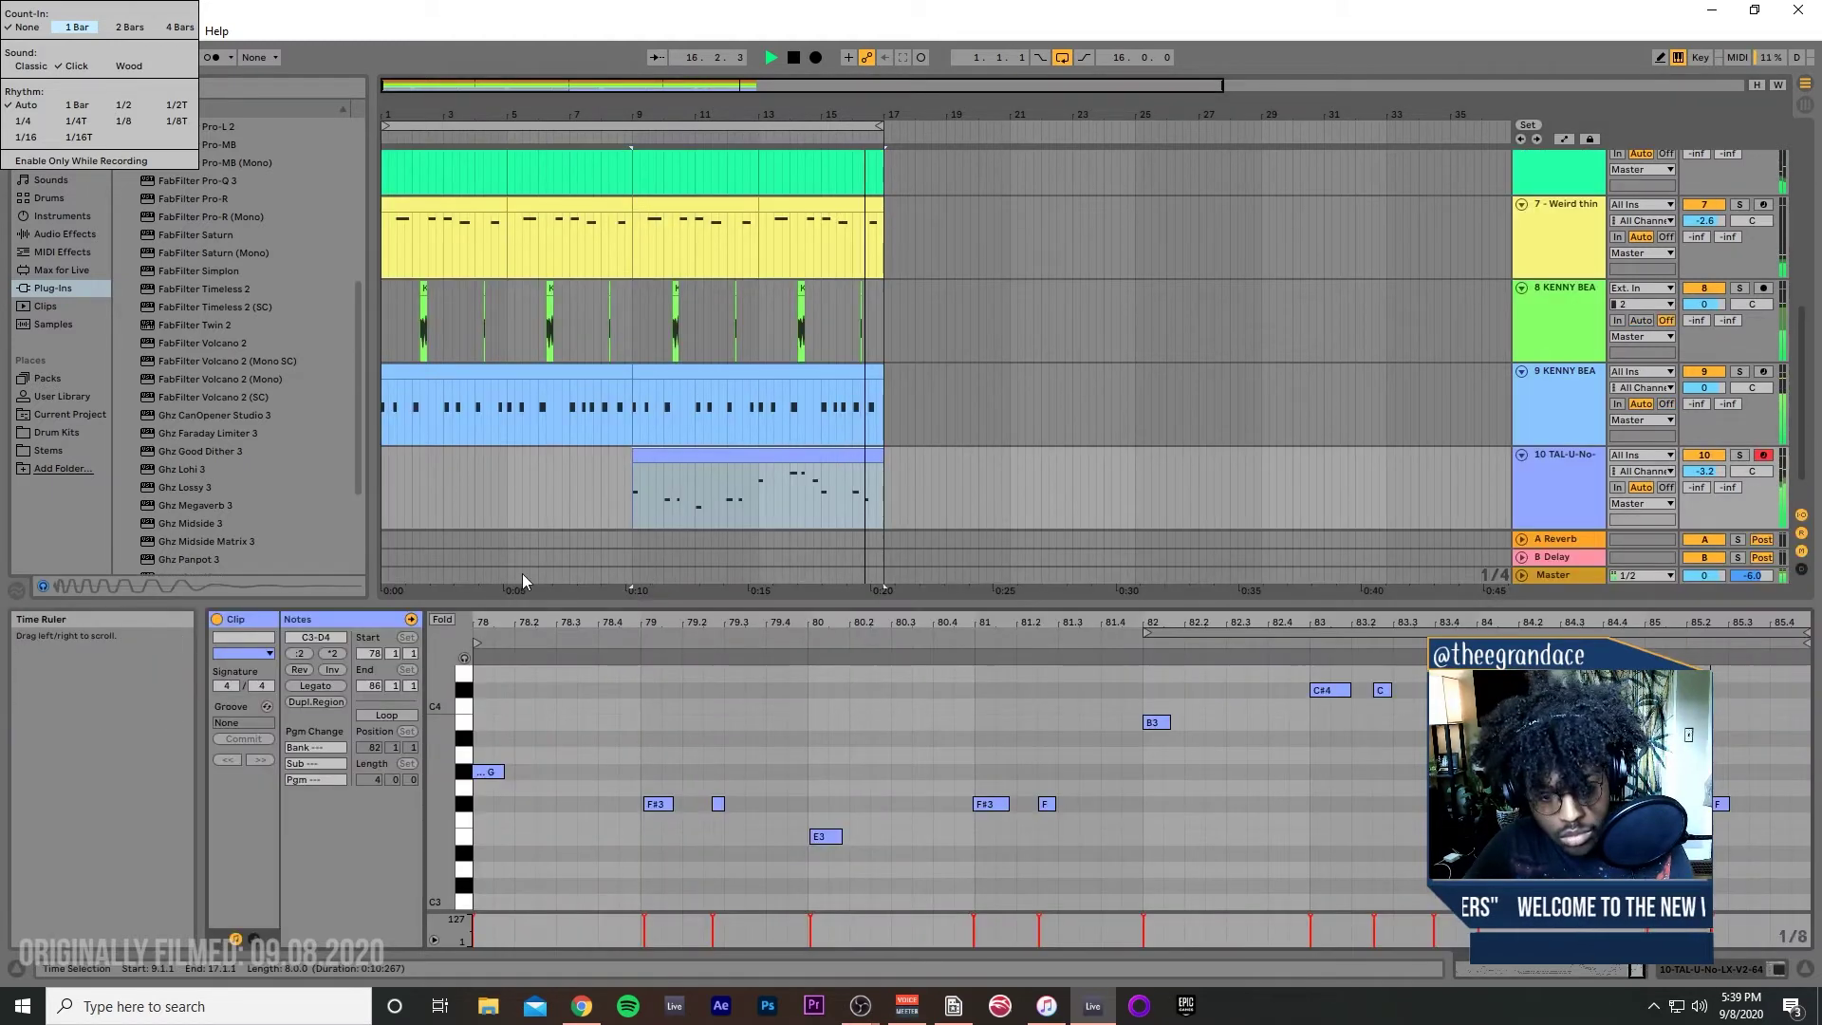
# Step: Copy the melody clip on track 10 to bar 1 so the part fills all 16 bars
pyautogui.click(385, 482)
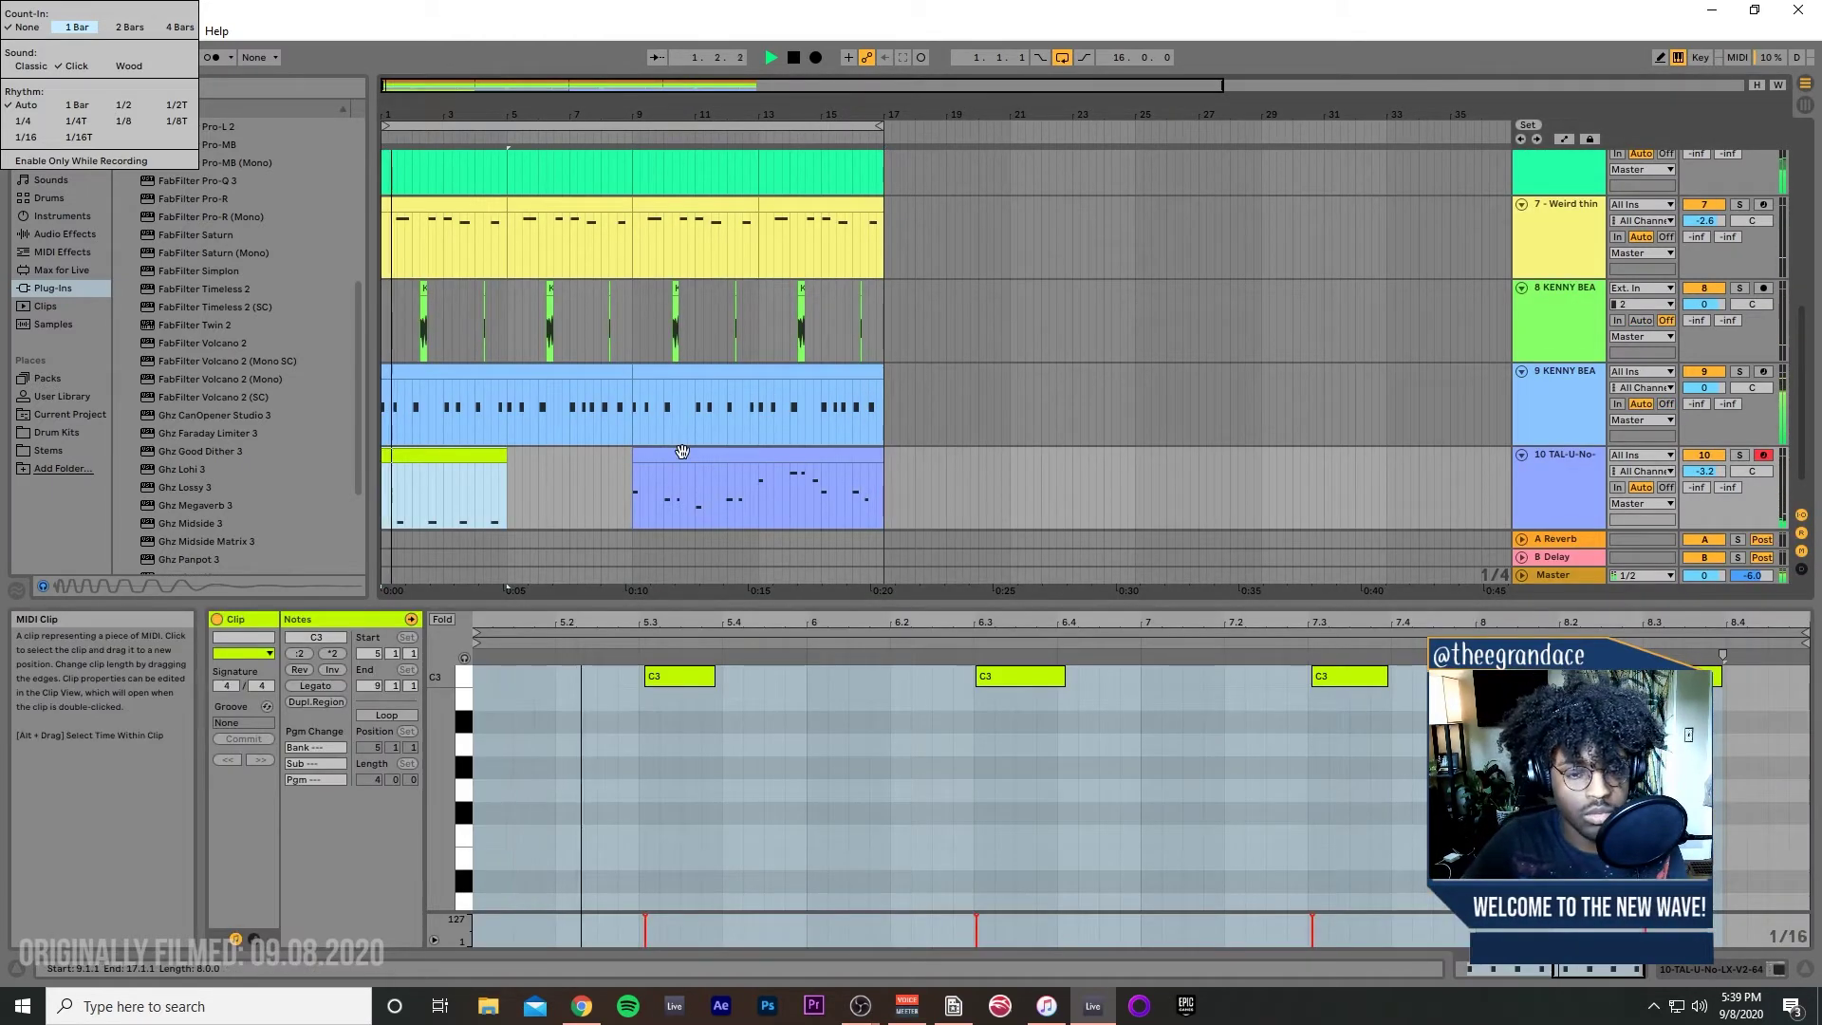
pyautogui.click(683, 489)
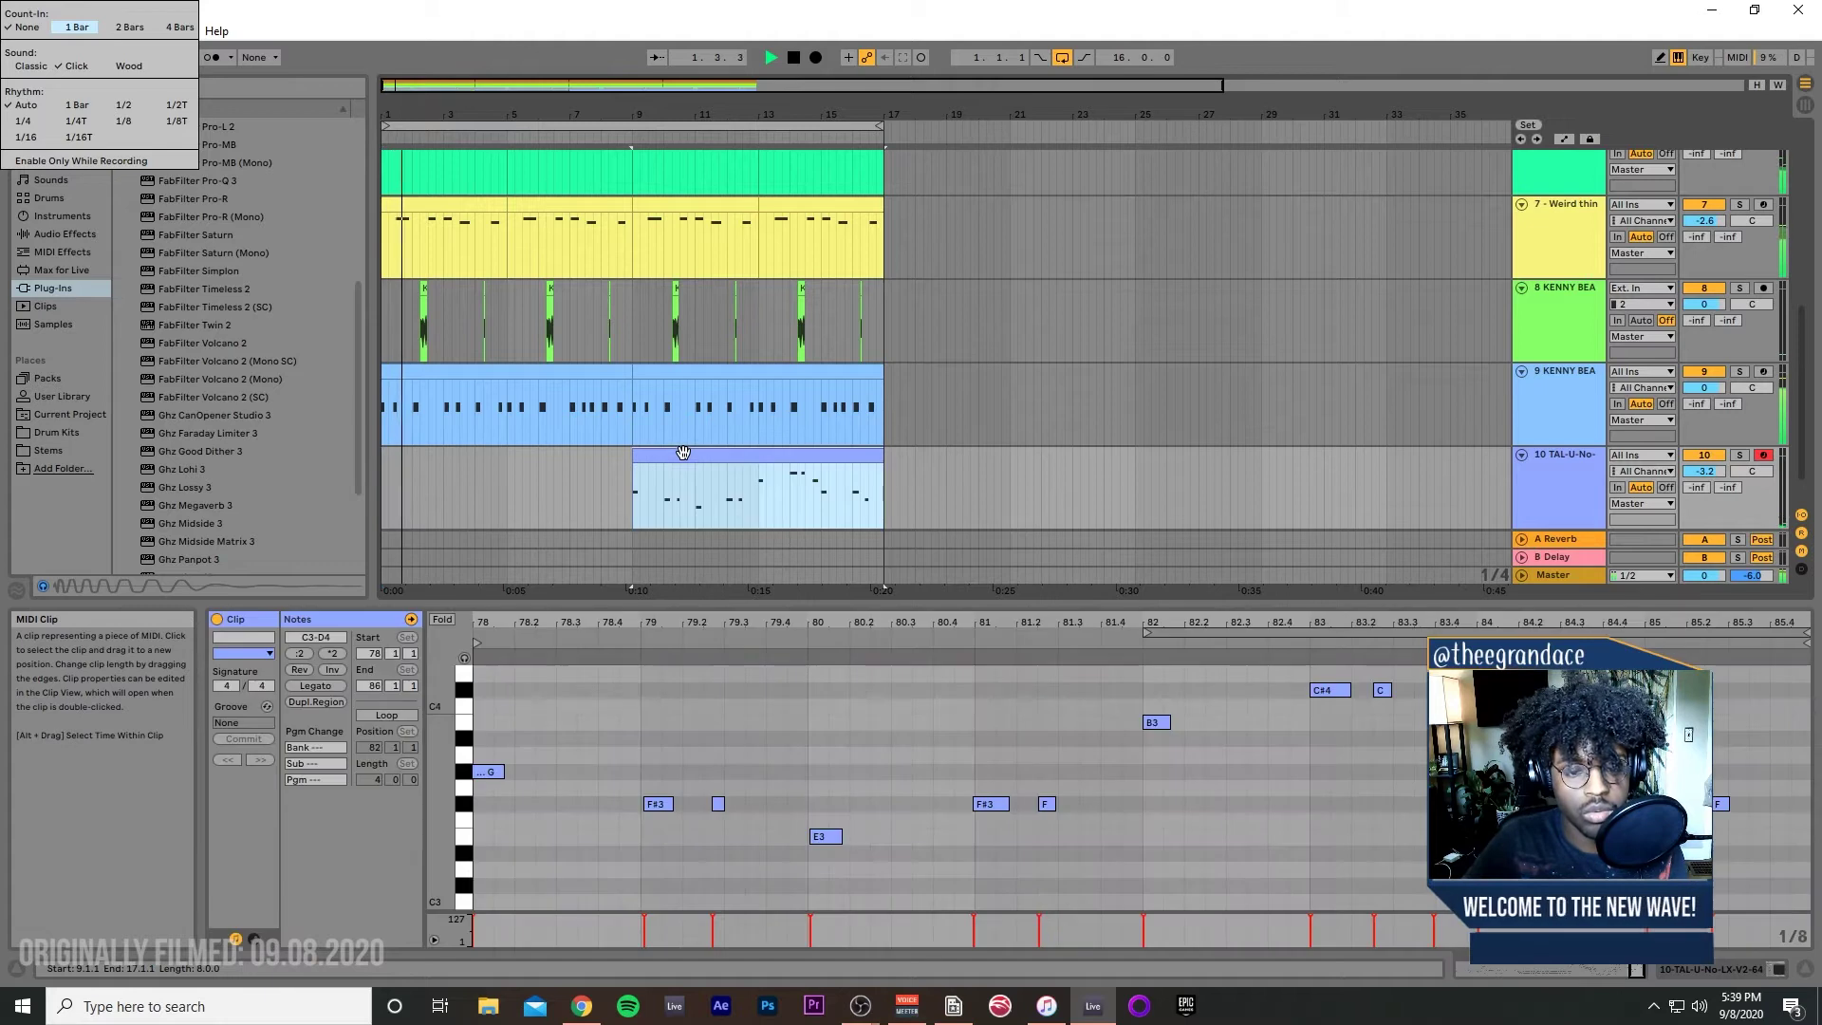
pyautogui.click(384, 475)
pyautogui.hotkey('ctrl', 'v')
pyautogui.click(386, 485)
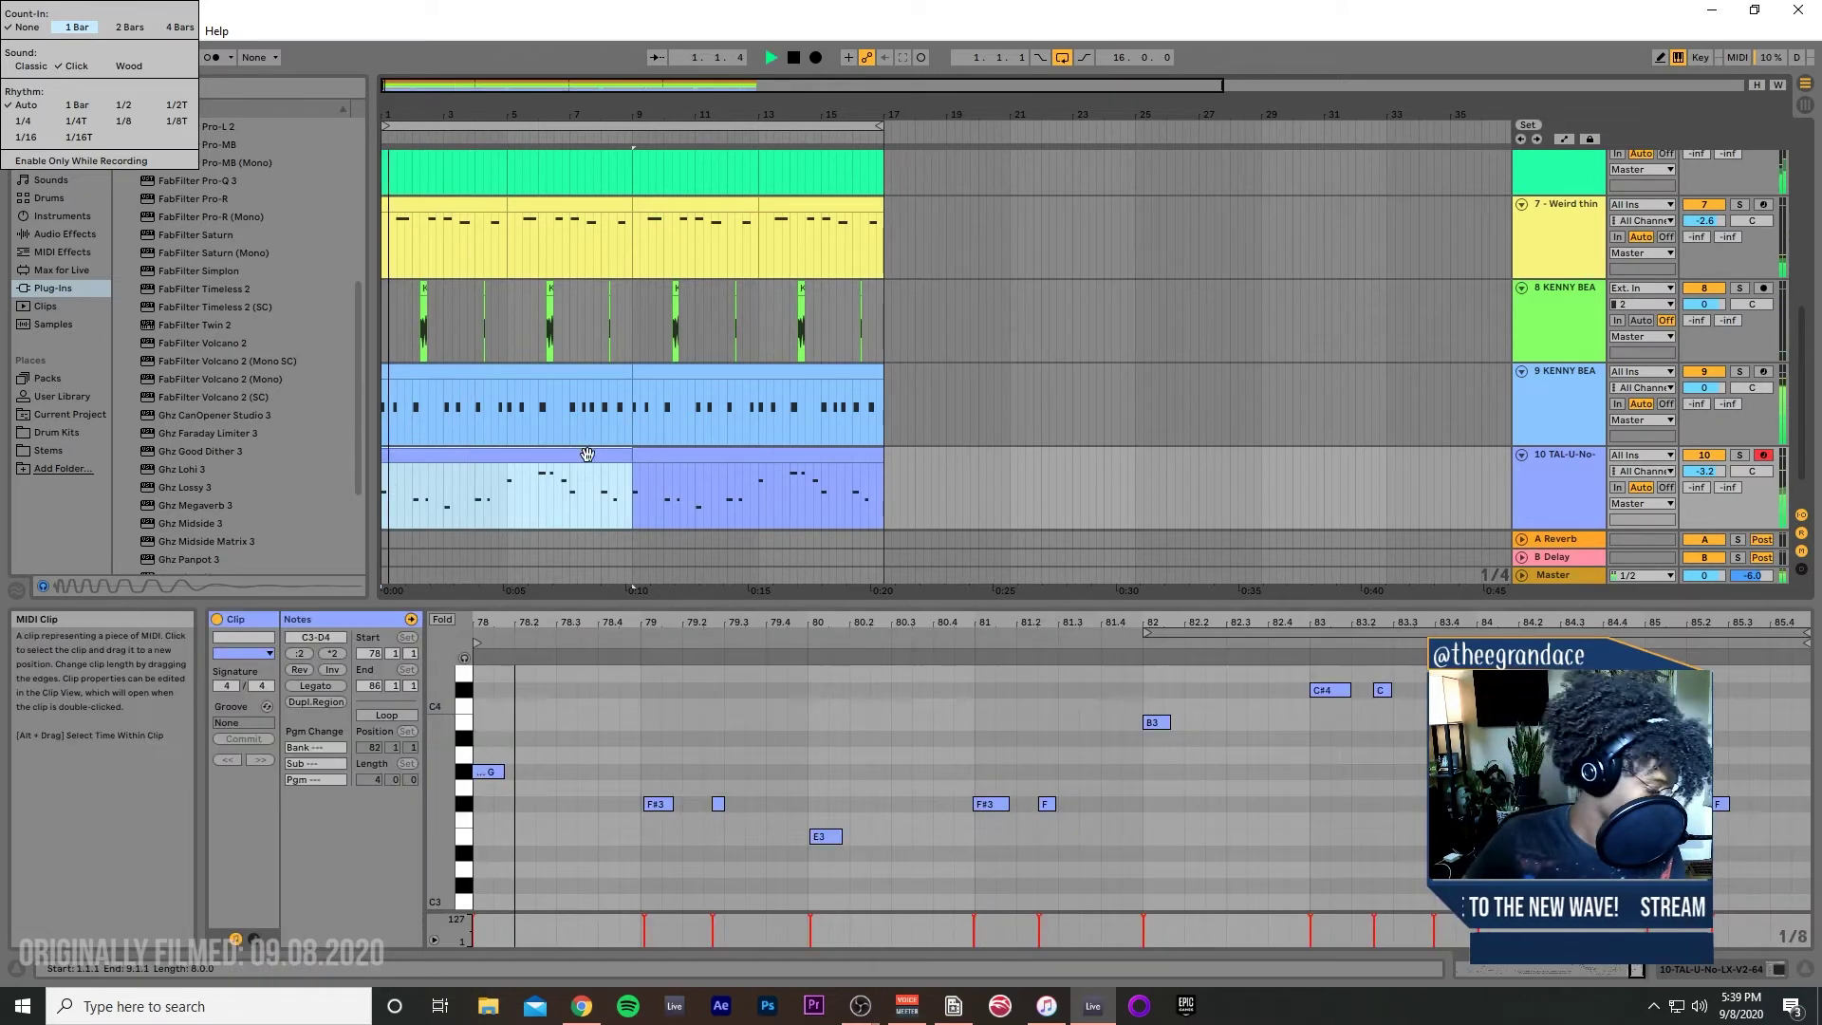
# Step: Trim the first G#3 note to the start of the first melody clip and enable note preview
pyautogui.press('space')
pyautogui.click(491, 771)
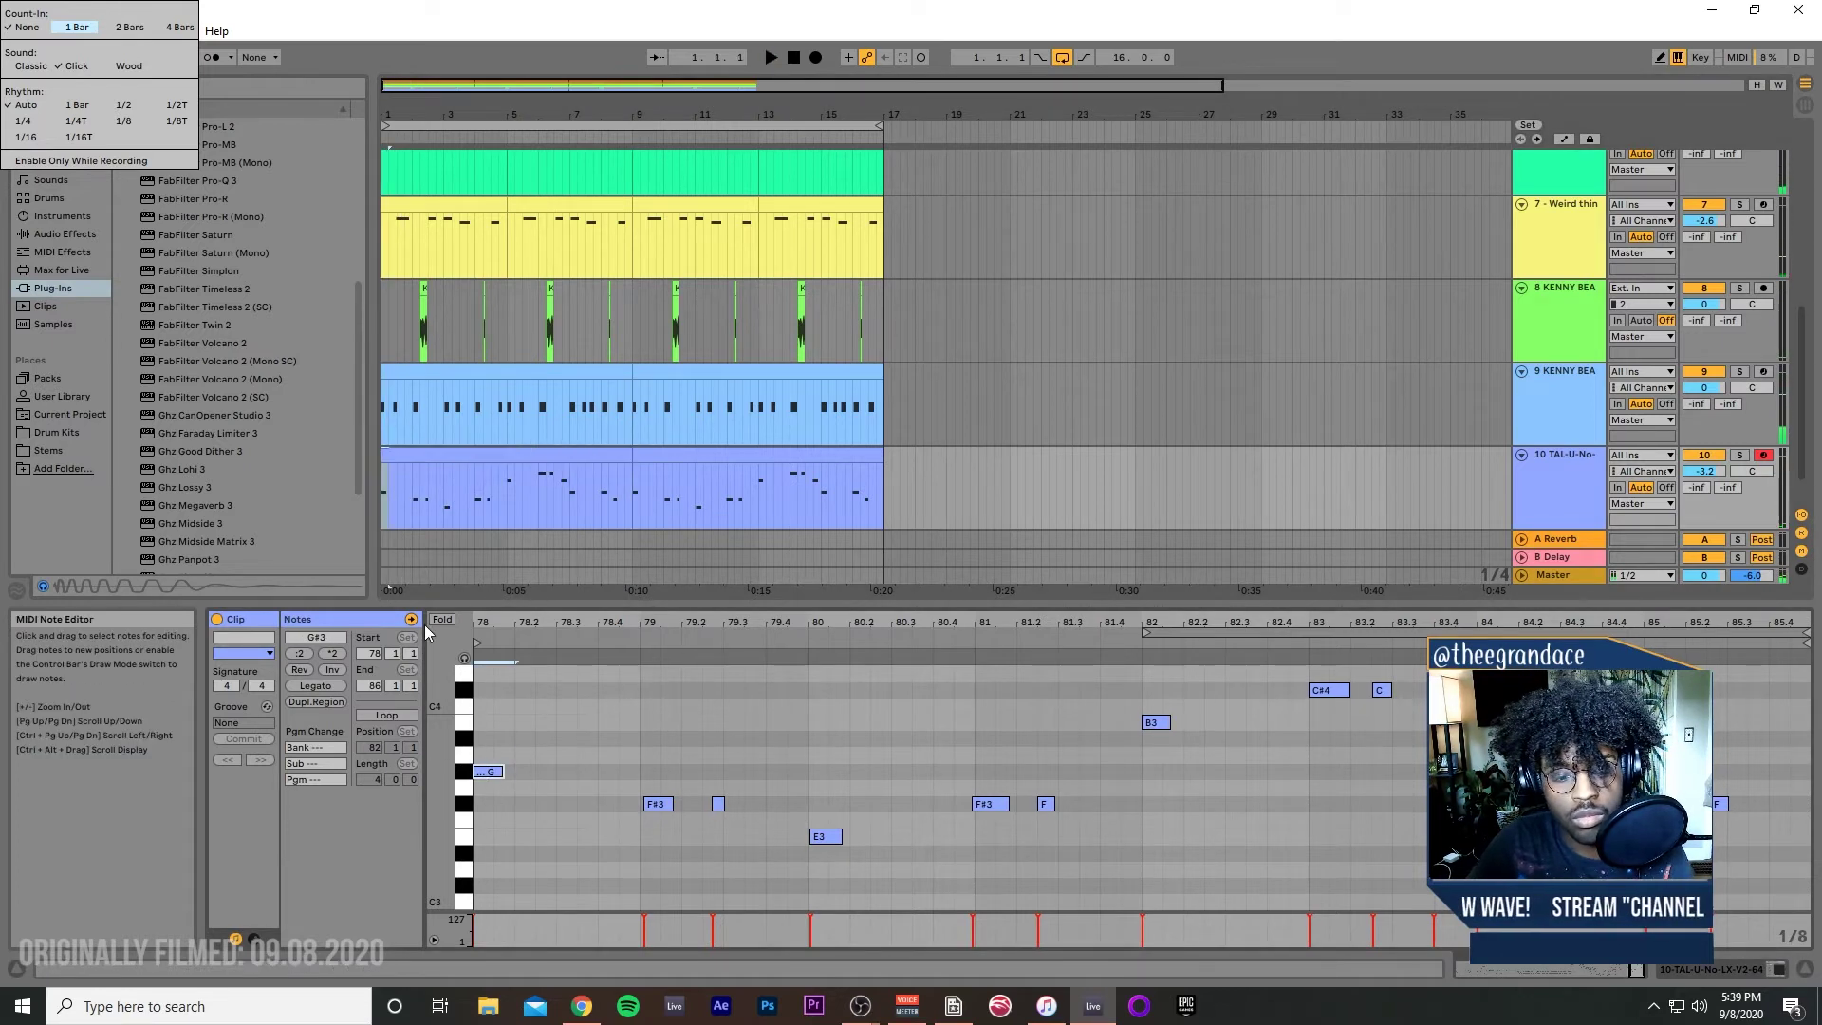
pyautogui.click(469, 653)
pyautogui.press('space')
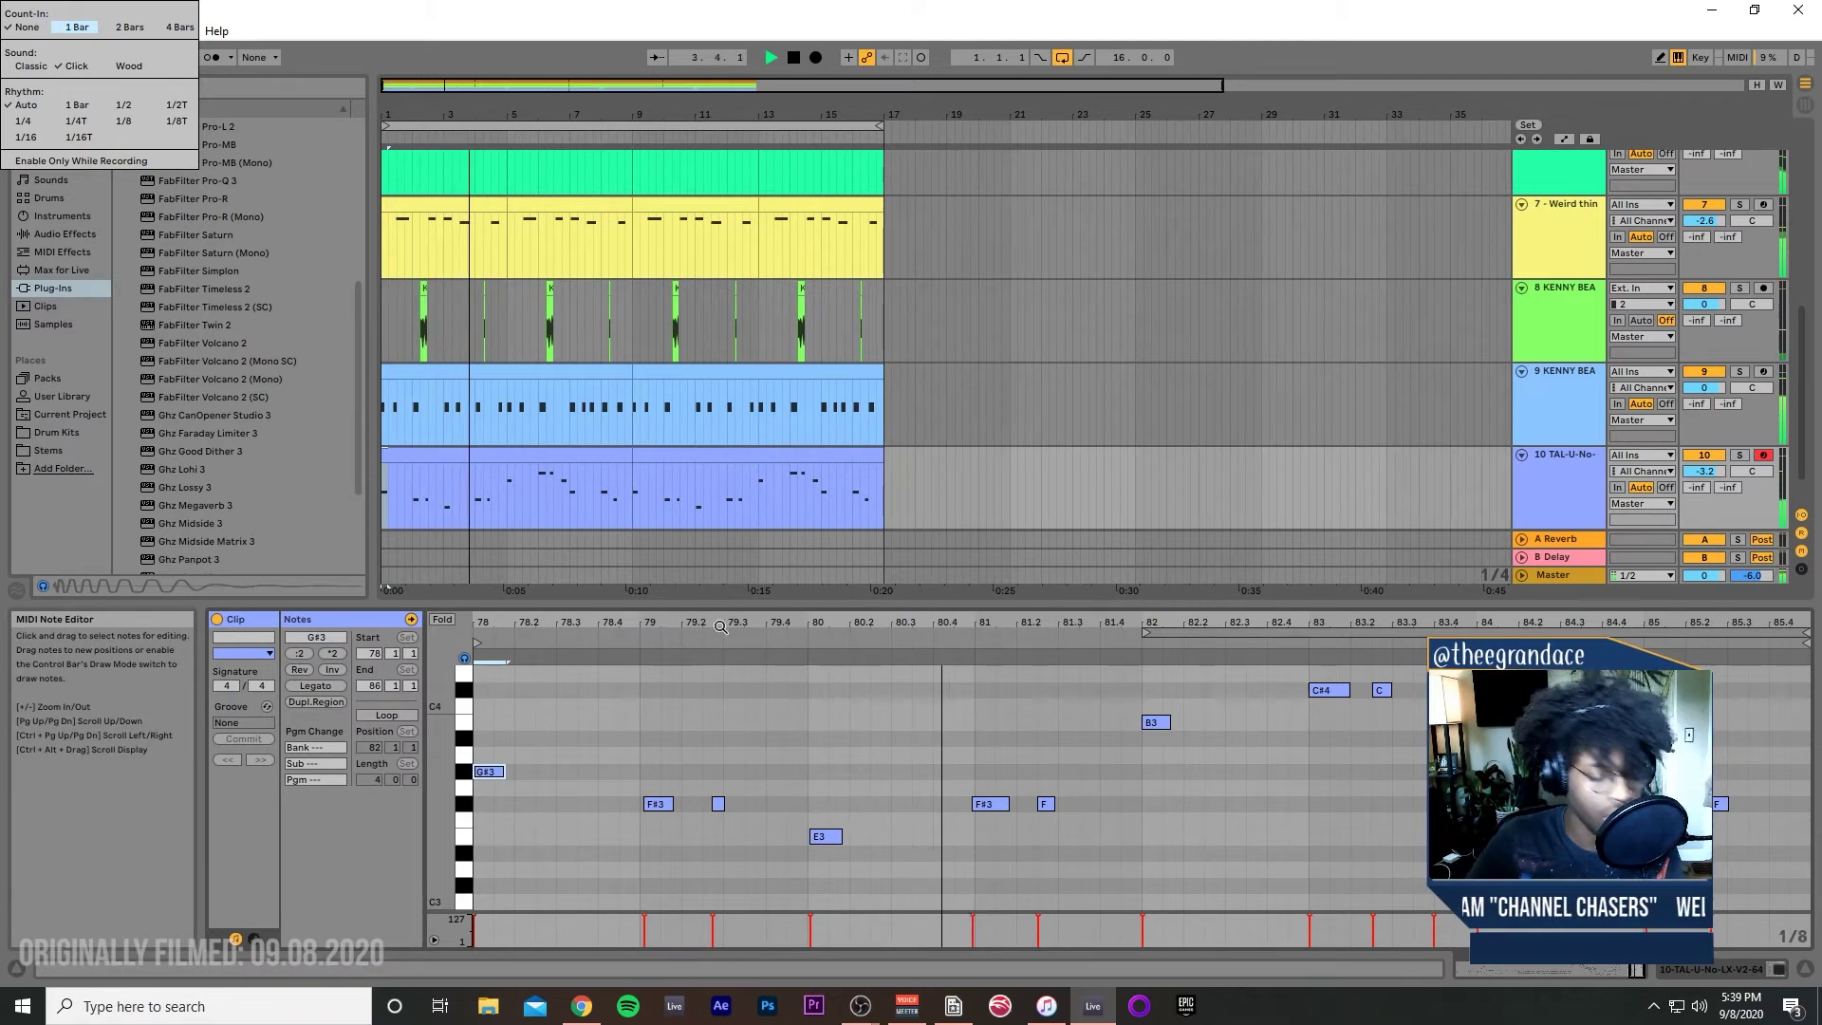
# Step: Open the second melody clip on track 10 and trim its first G#3 note to the clip's start
pyautogui.hotkey('ctrl', 'a')
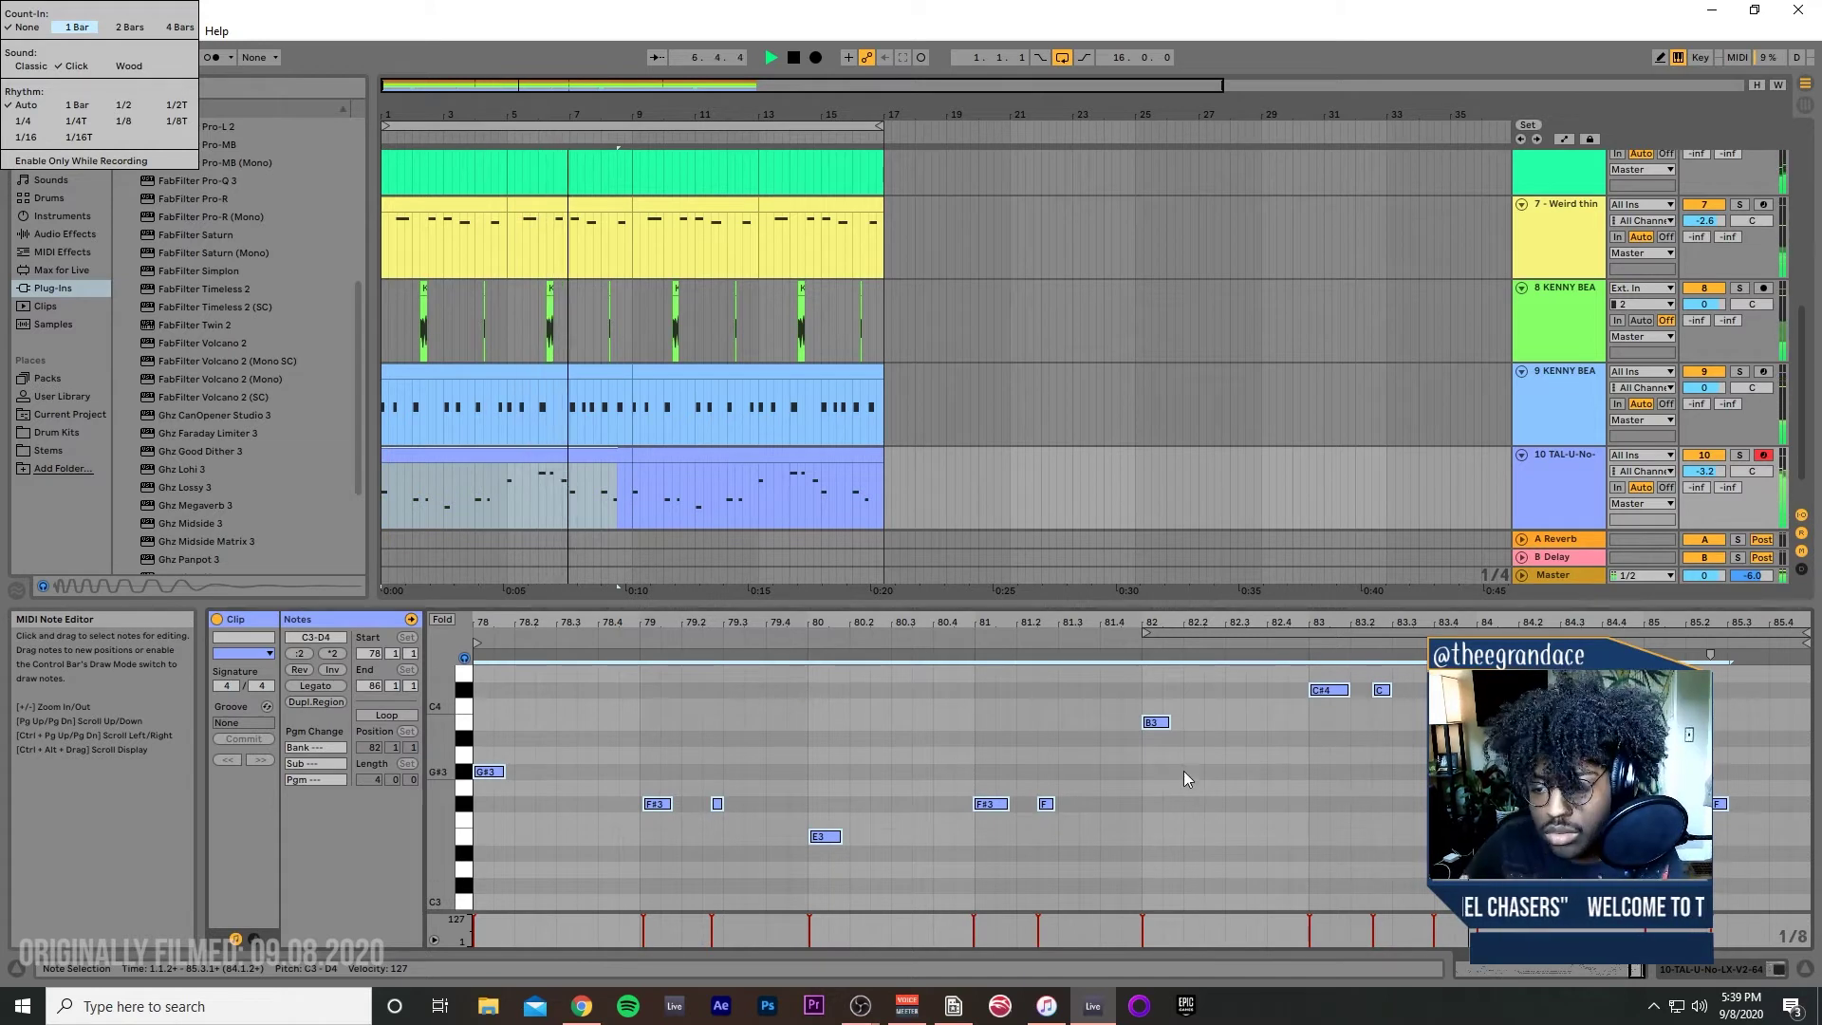
pyautogui.moveTo(617, 457); pyautogui.dragTo(629, 456)
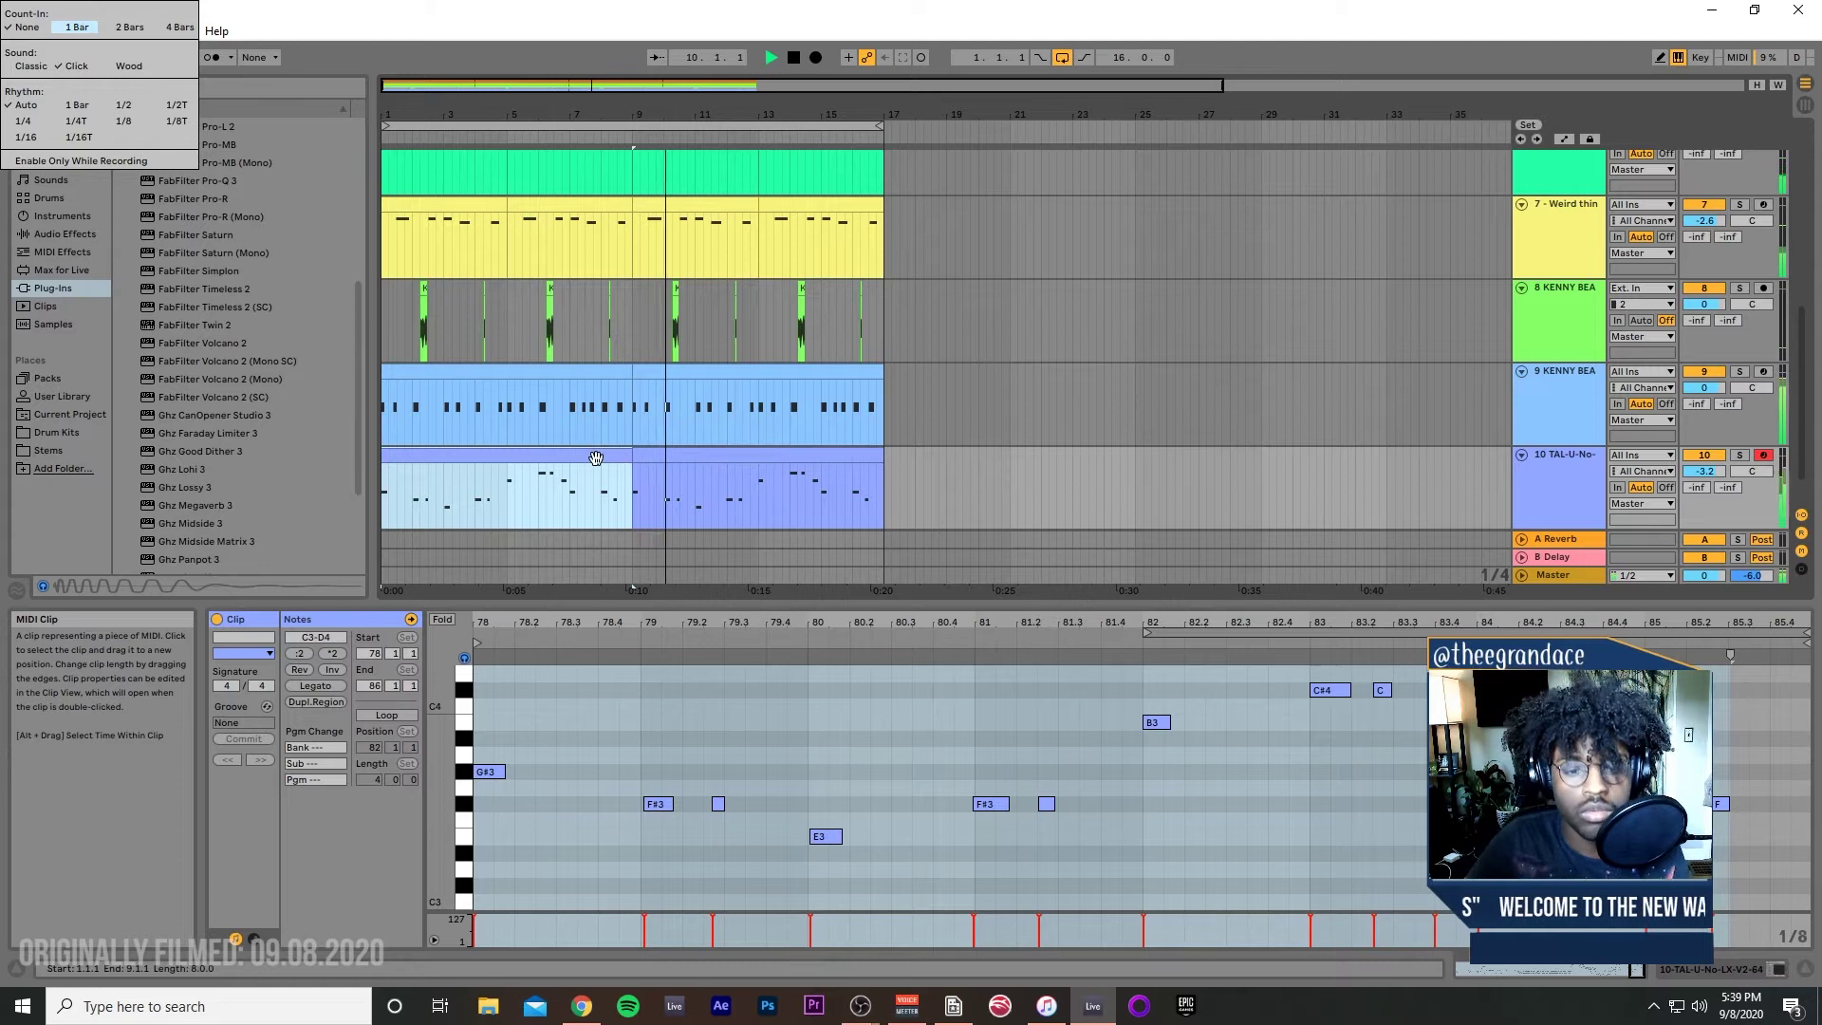
pyautogui.click(649, 463)
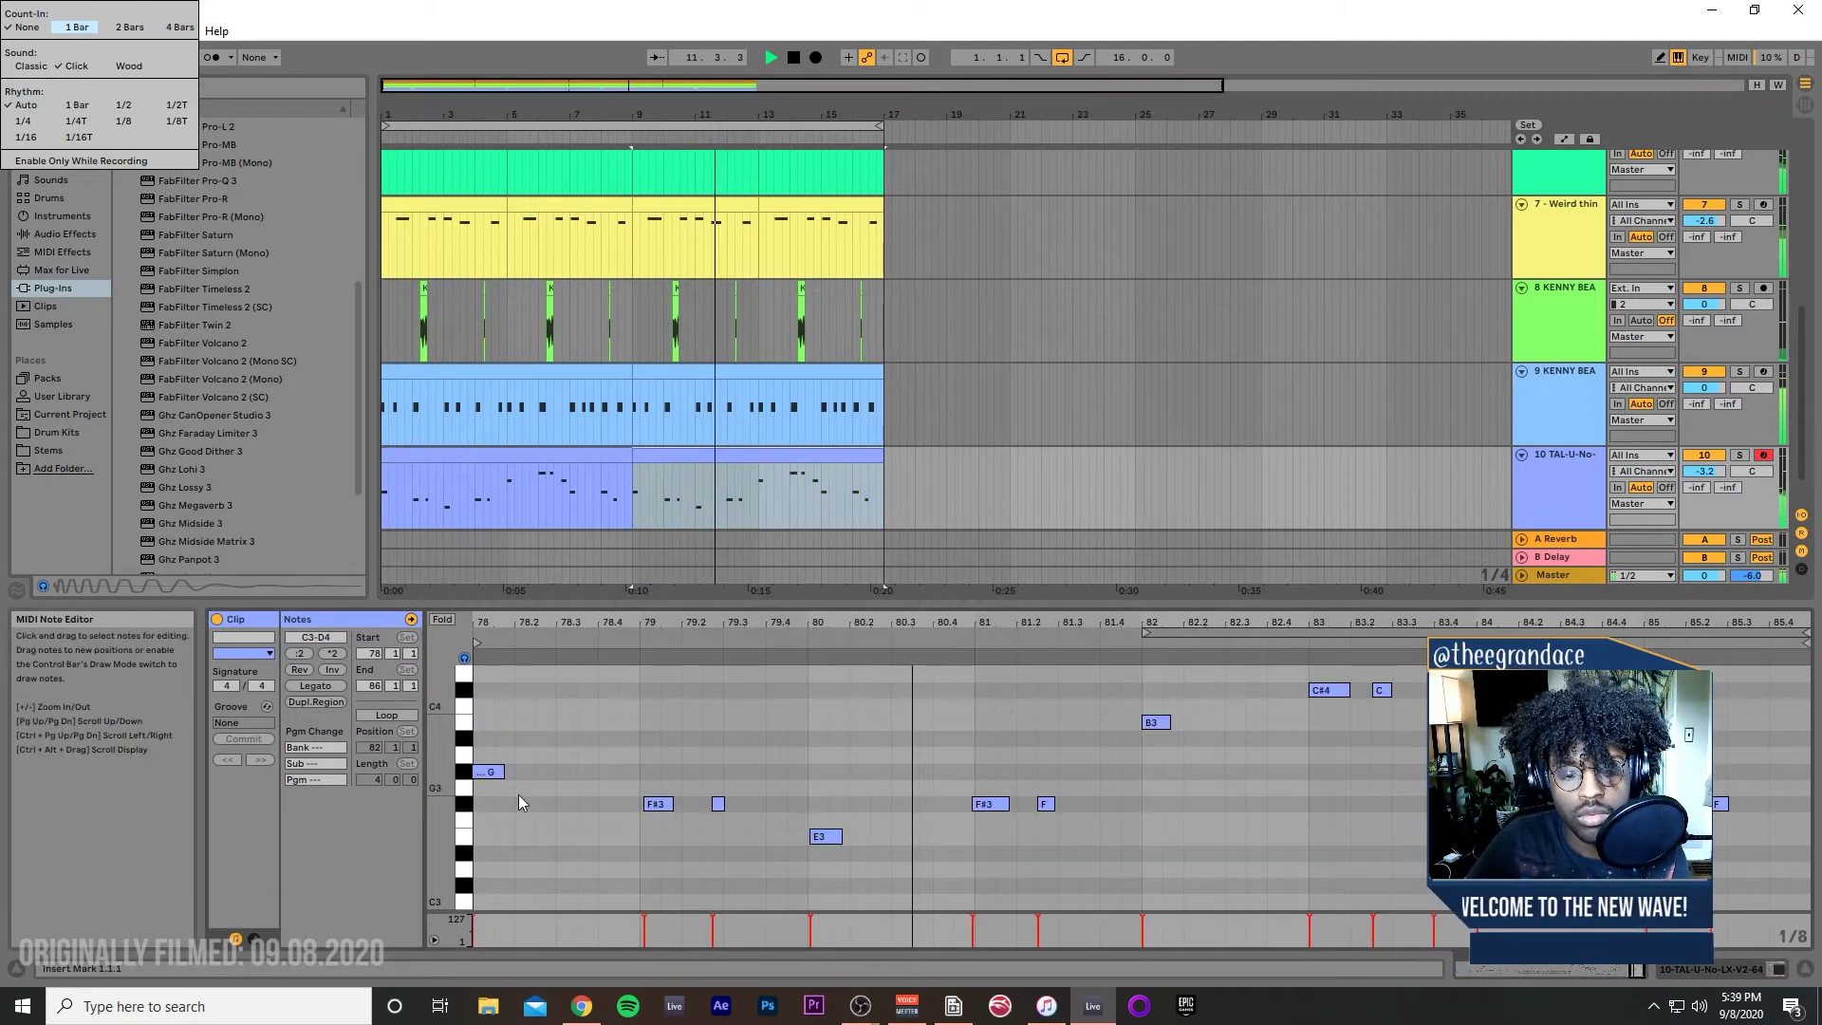
pyautogui.click(556, 727)
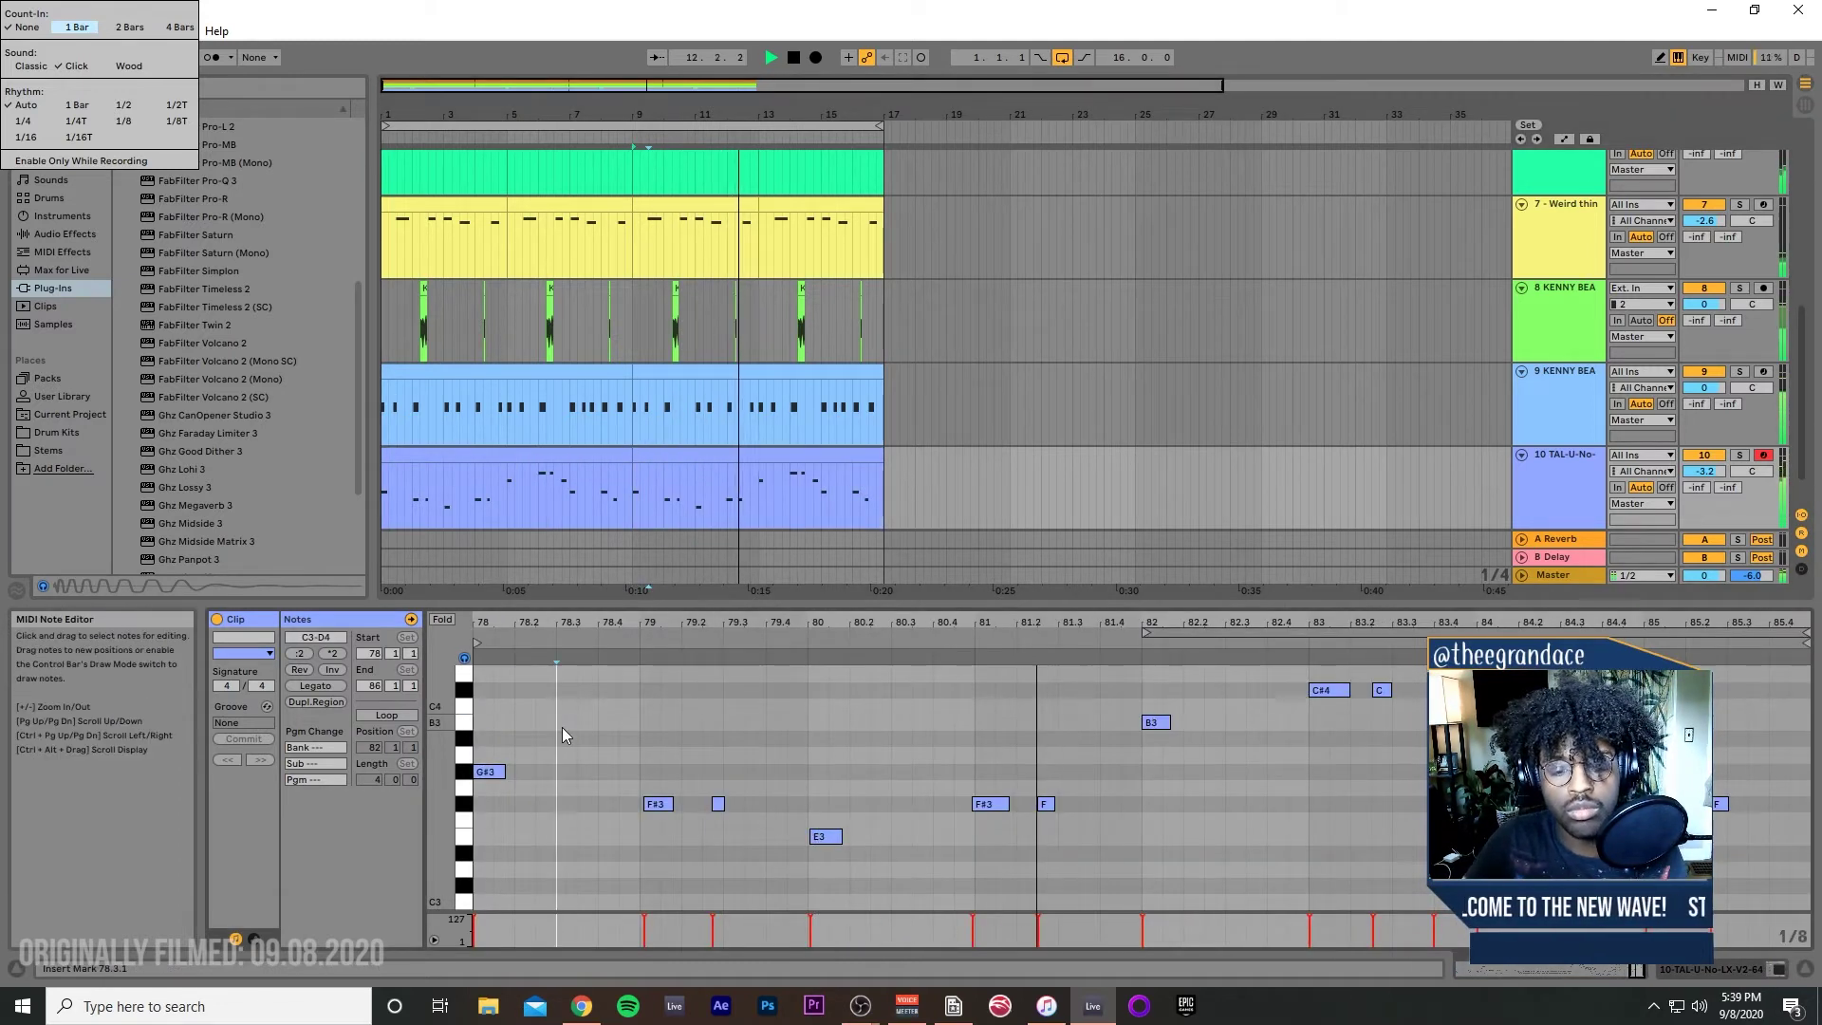
# Step: Reopen track 10's synth, audition the lead presets from LED Sing Like a Cat FMR to LED Violin FMR, and close its window
pyautogui.doubleClick(1534, 514)
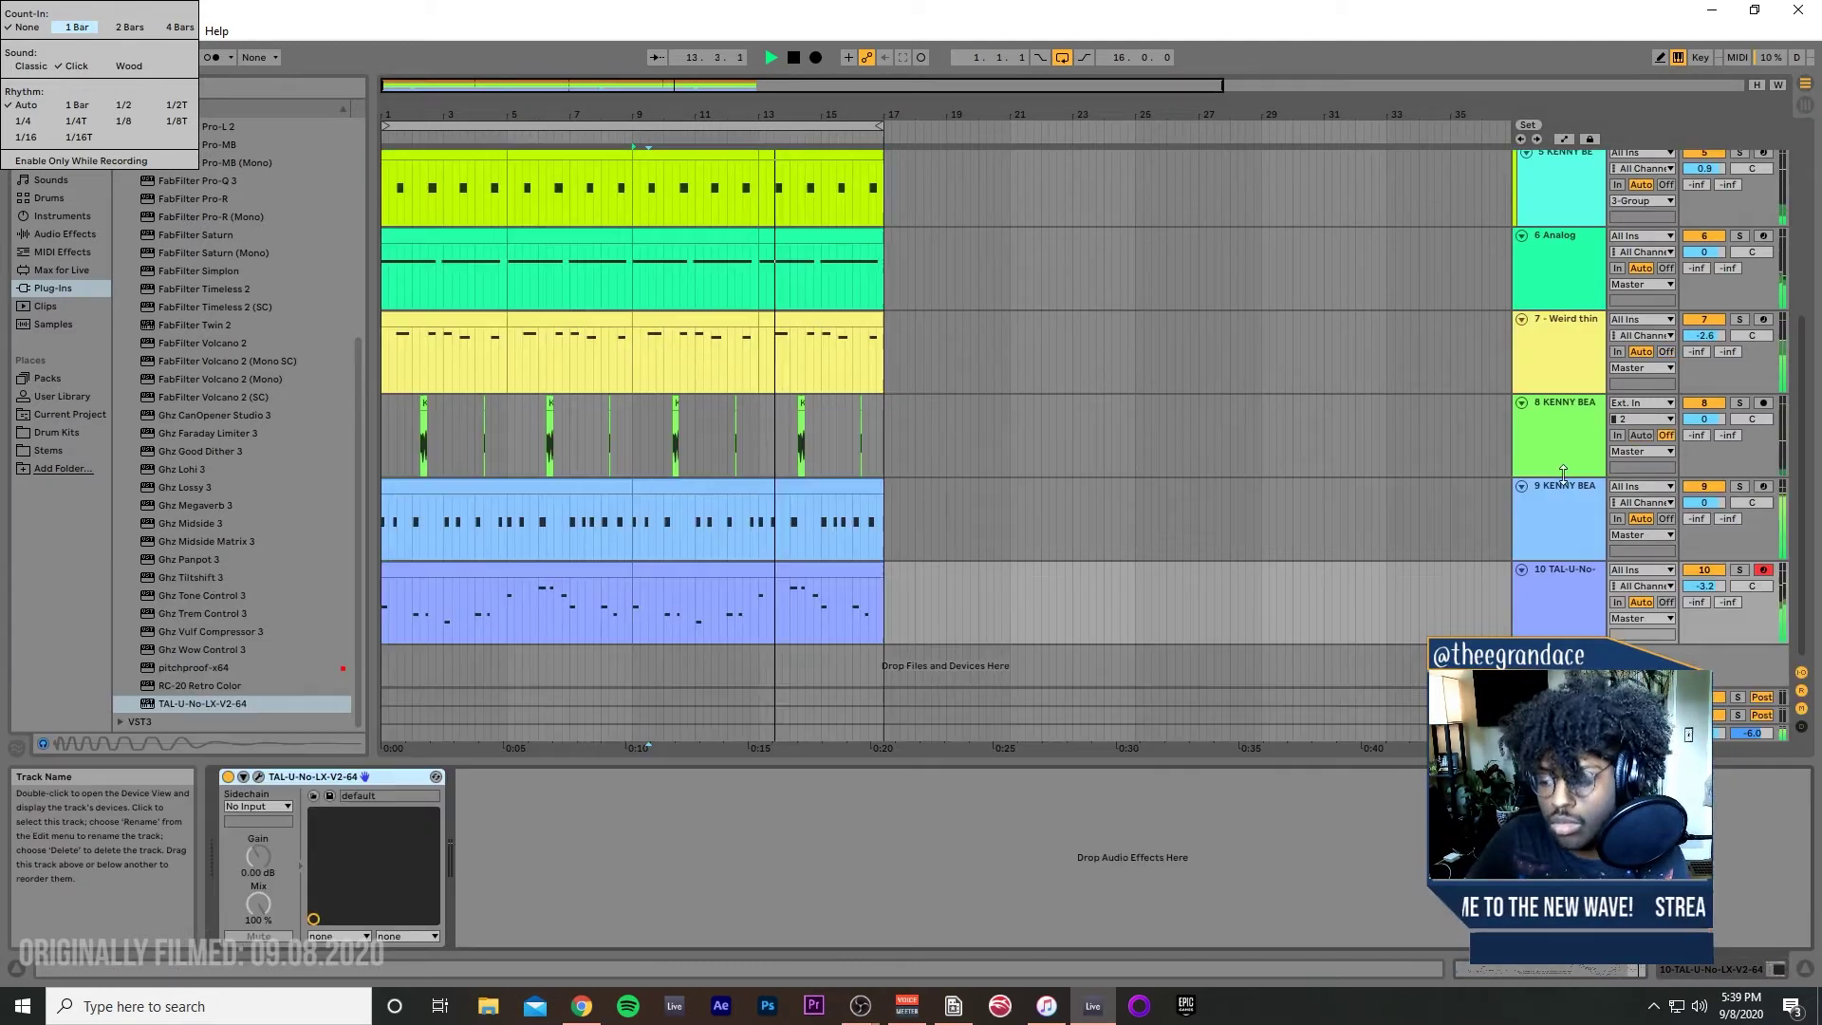
pyautogui.click(256, 784)
pyautogui.click(618, 275)
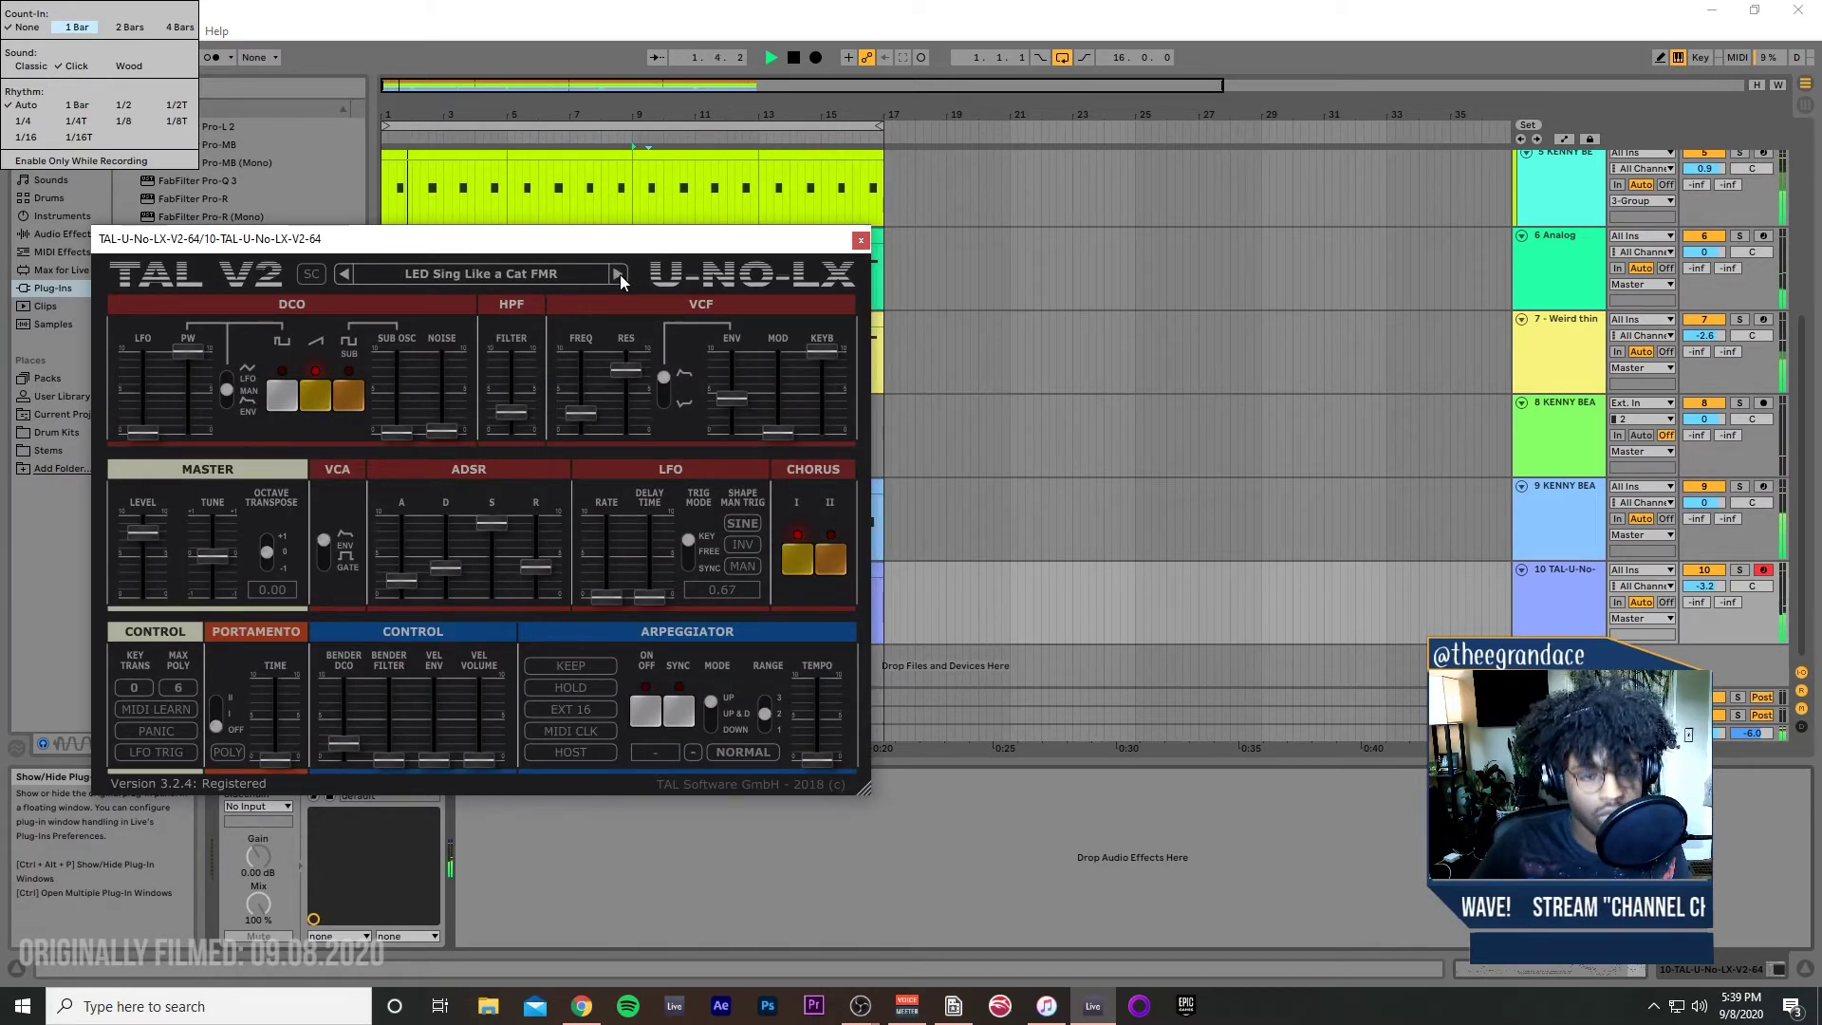
pyautogui.click(618, 274)
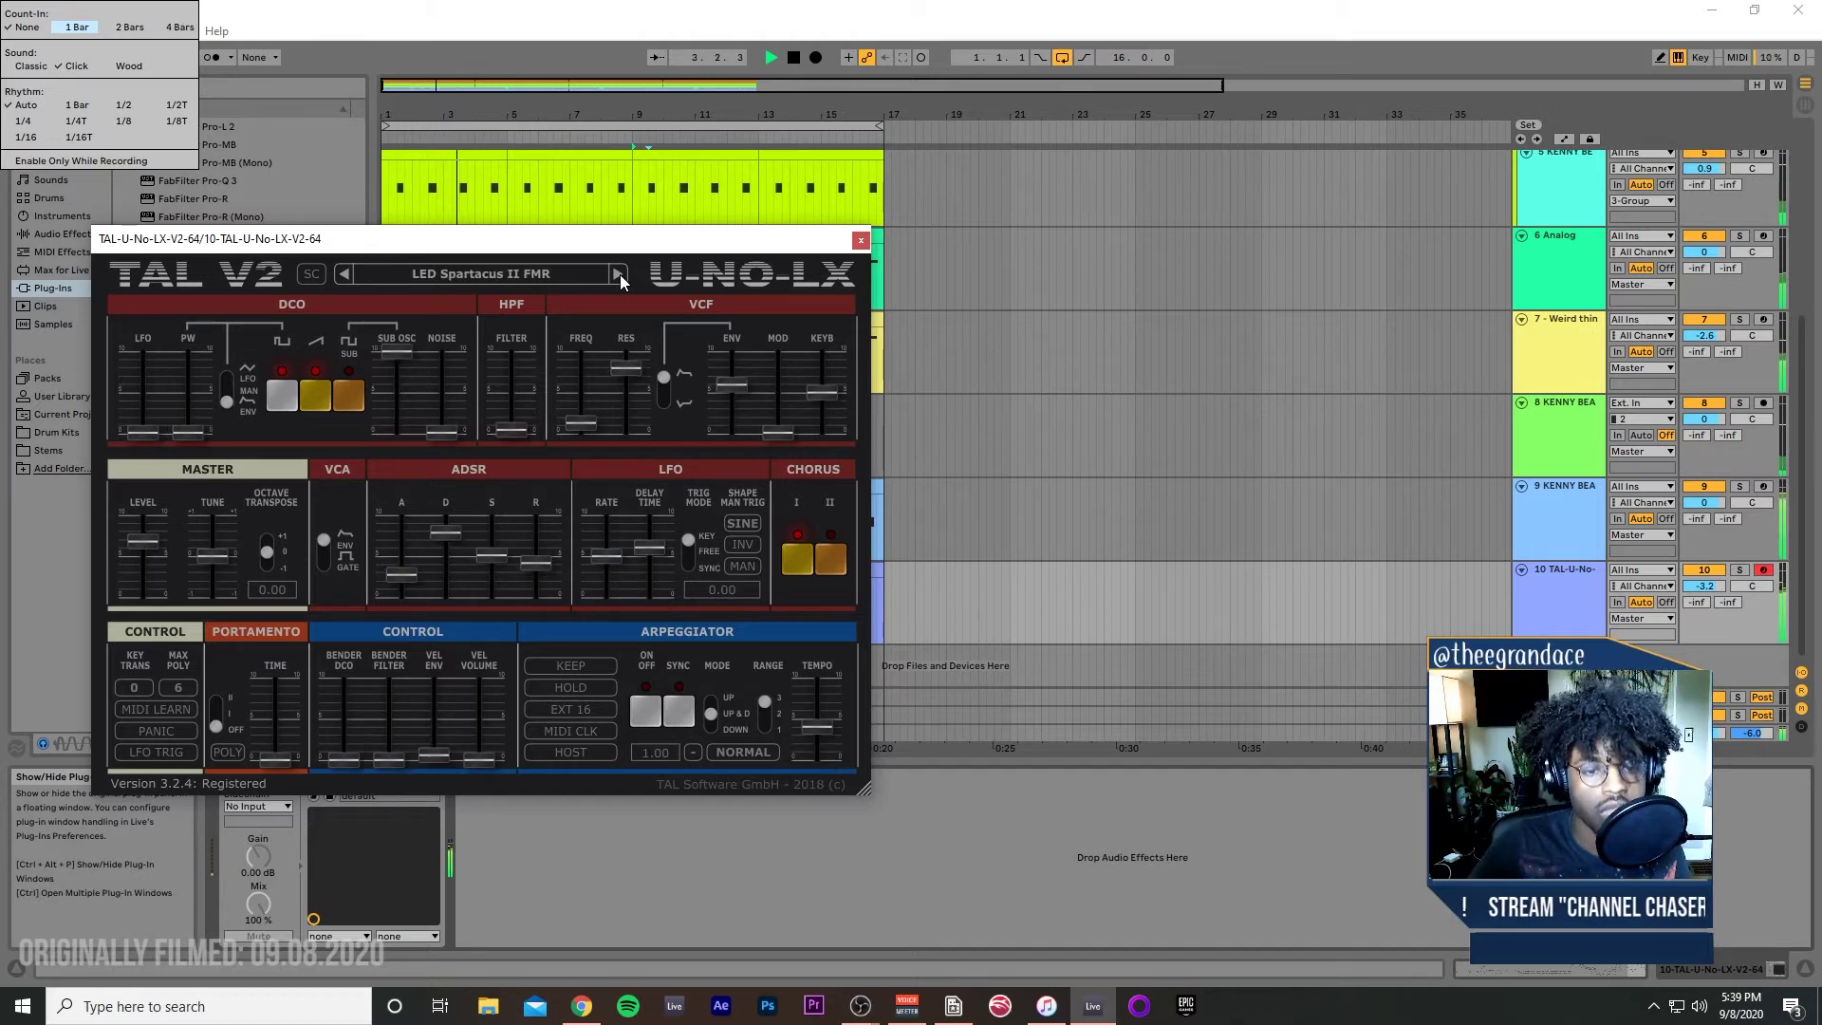
pyautogui.click(618, 274)
pyautogui.click(618, 274)
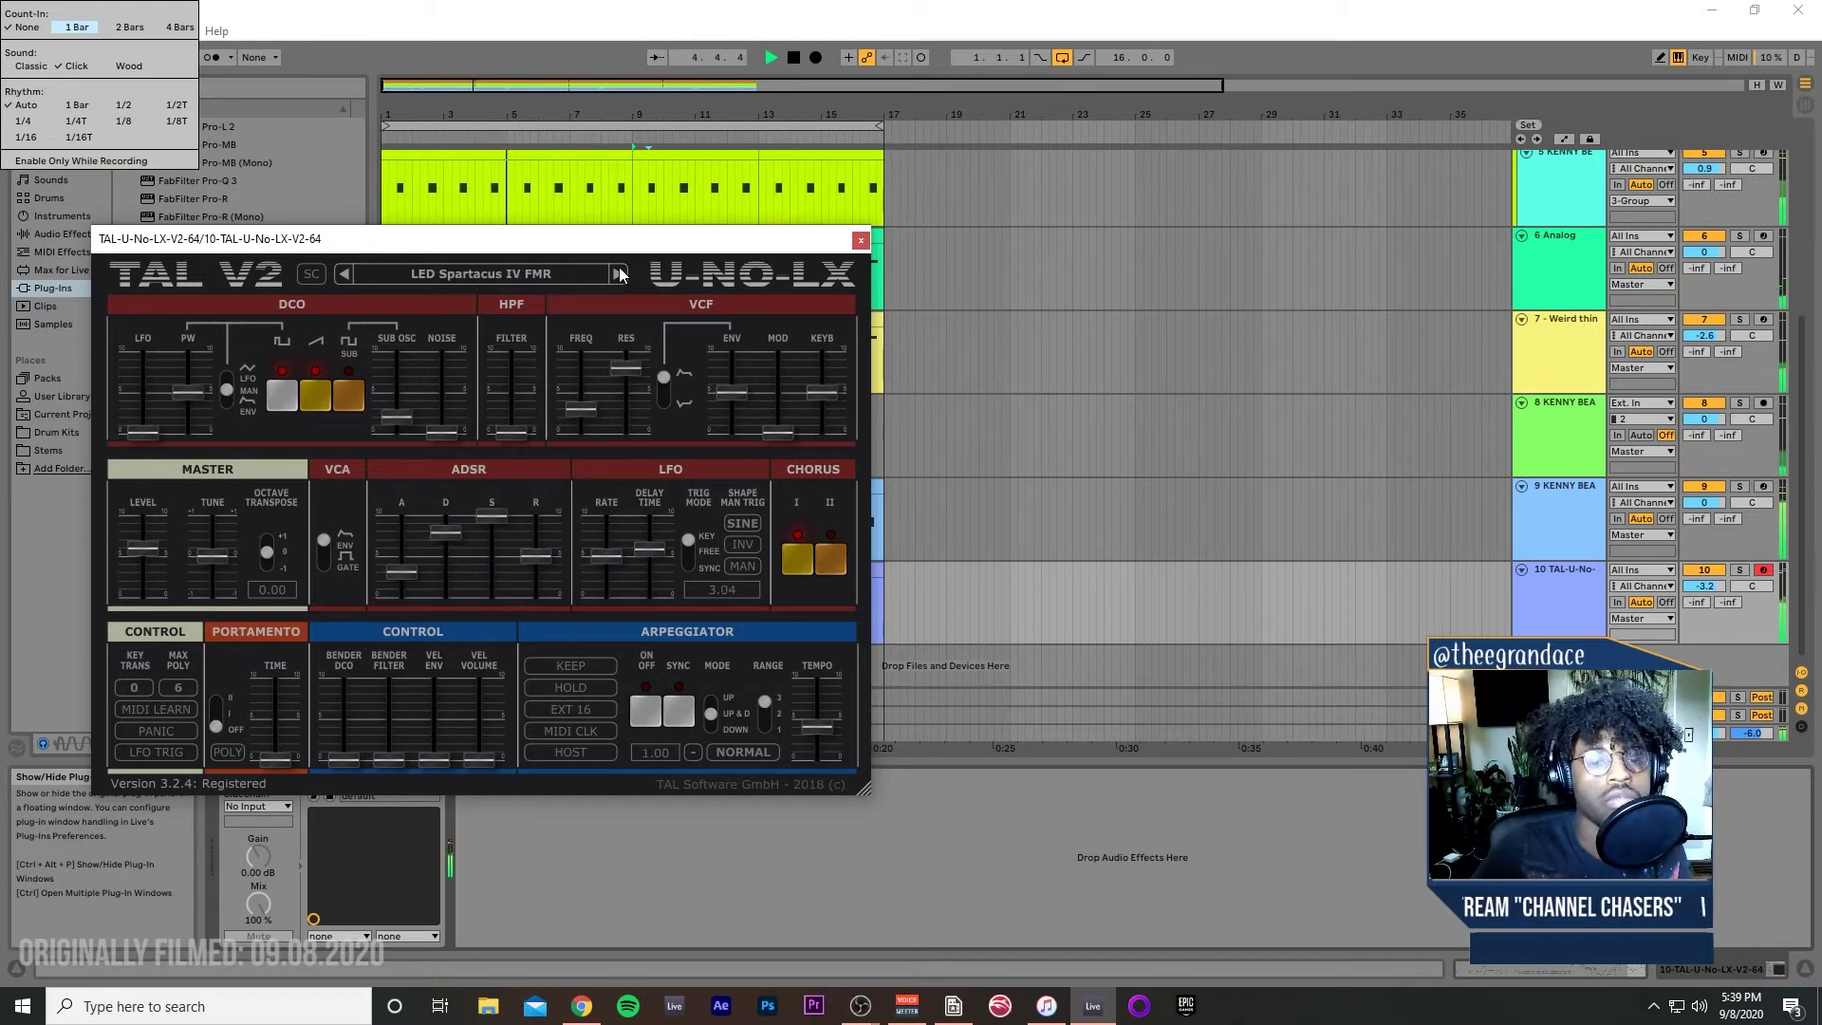
pyautogui.click(618, 274)
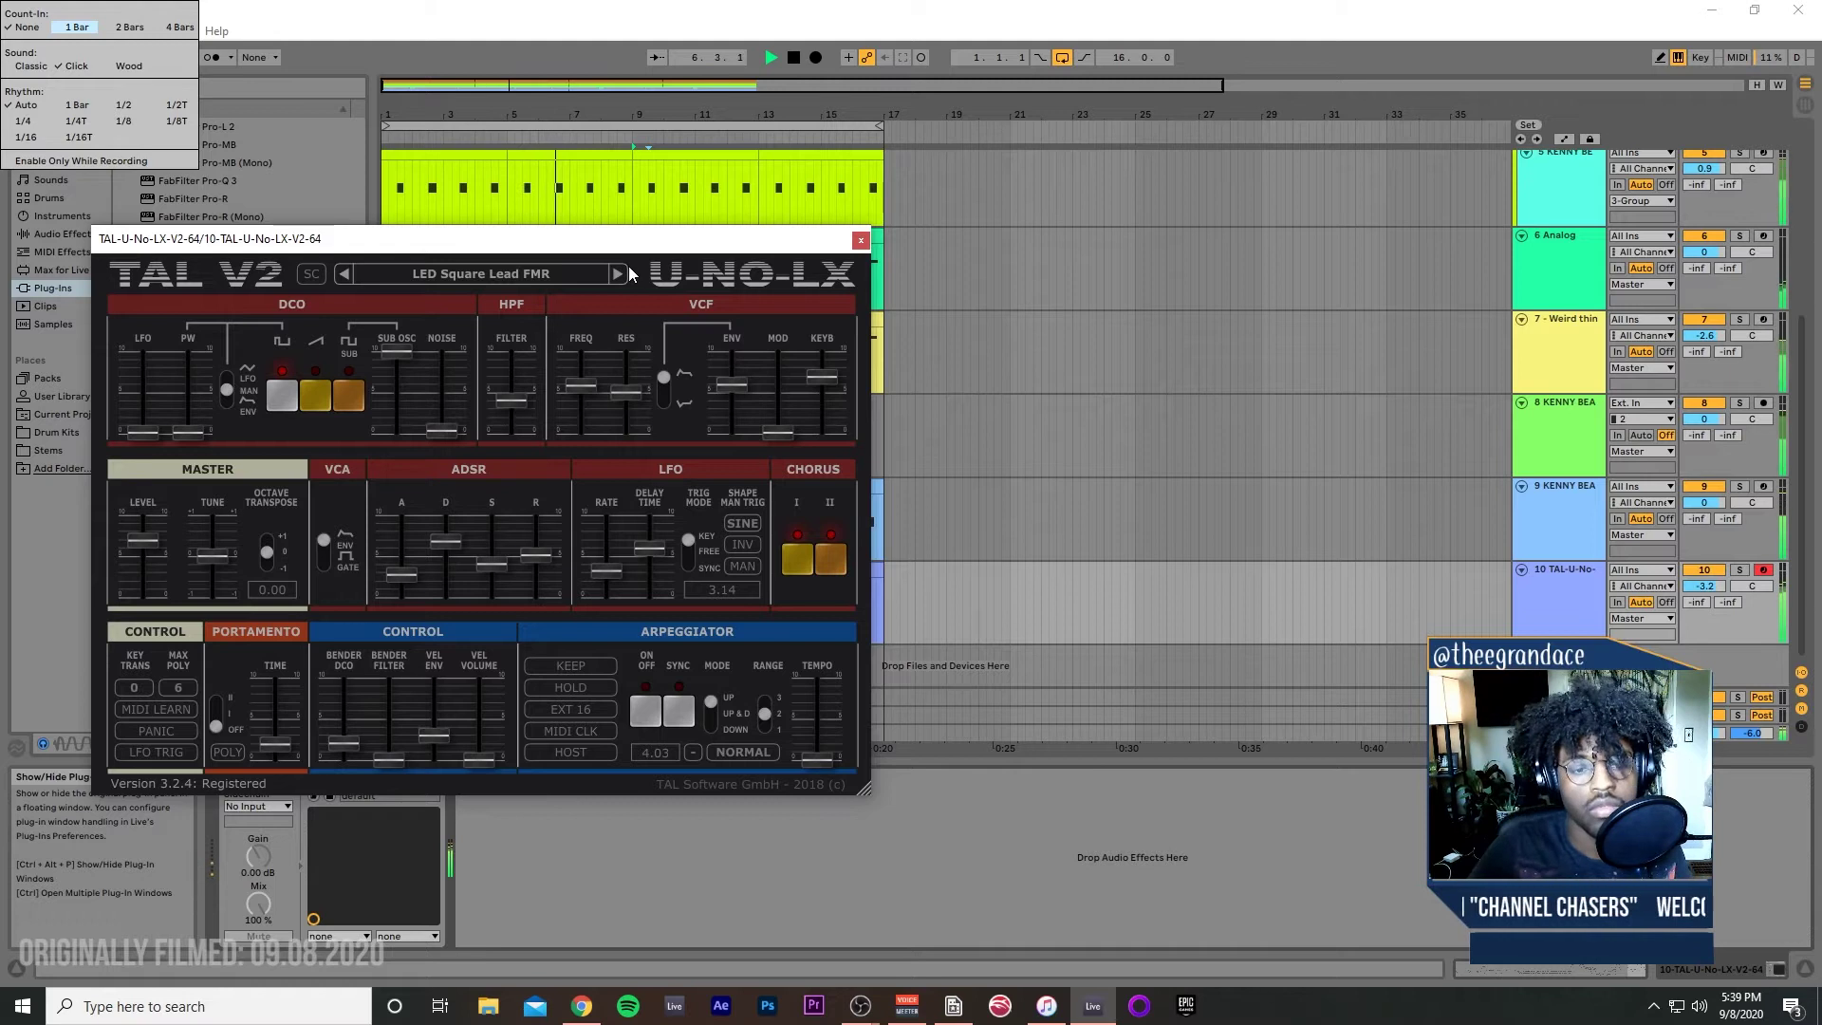
pyautogui.click(619, 276)
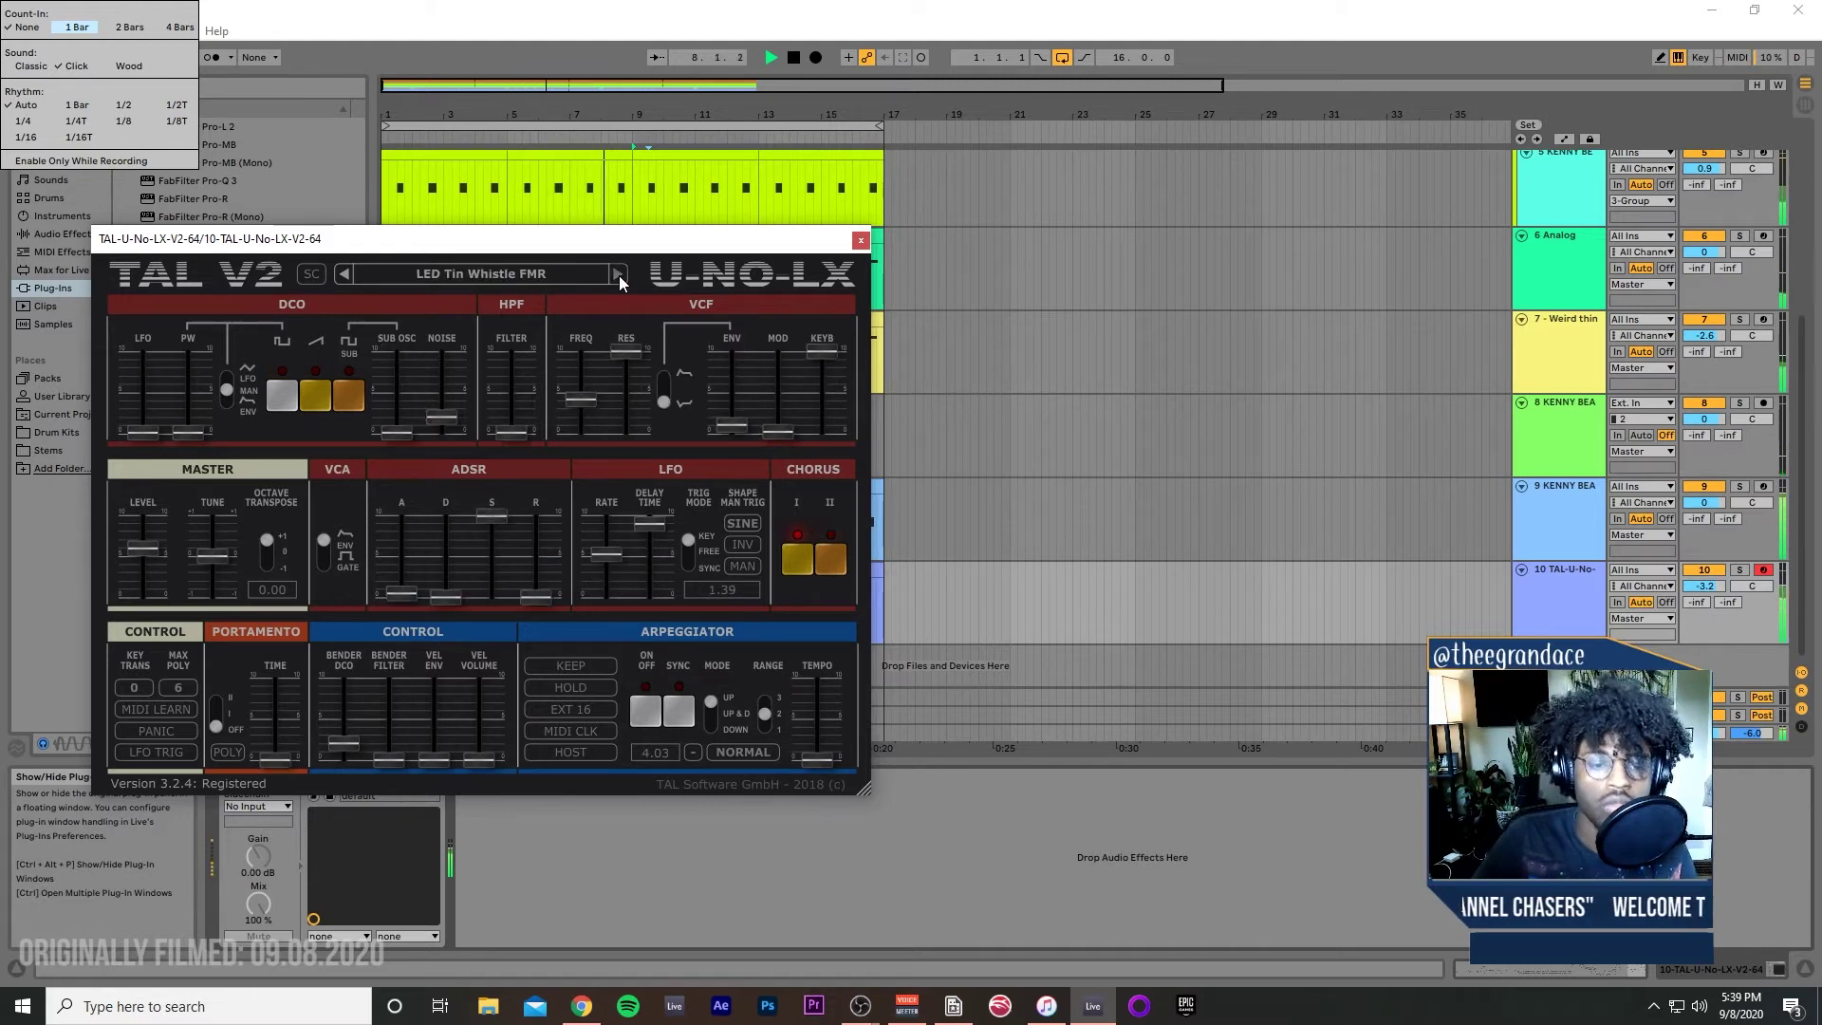
pyautogui.click(619, 275)
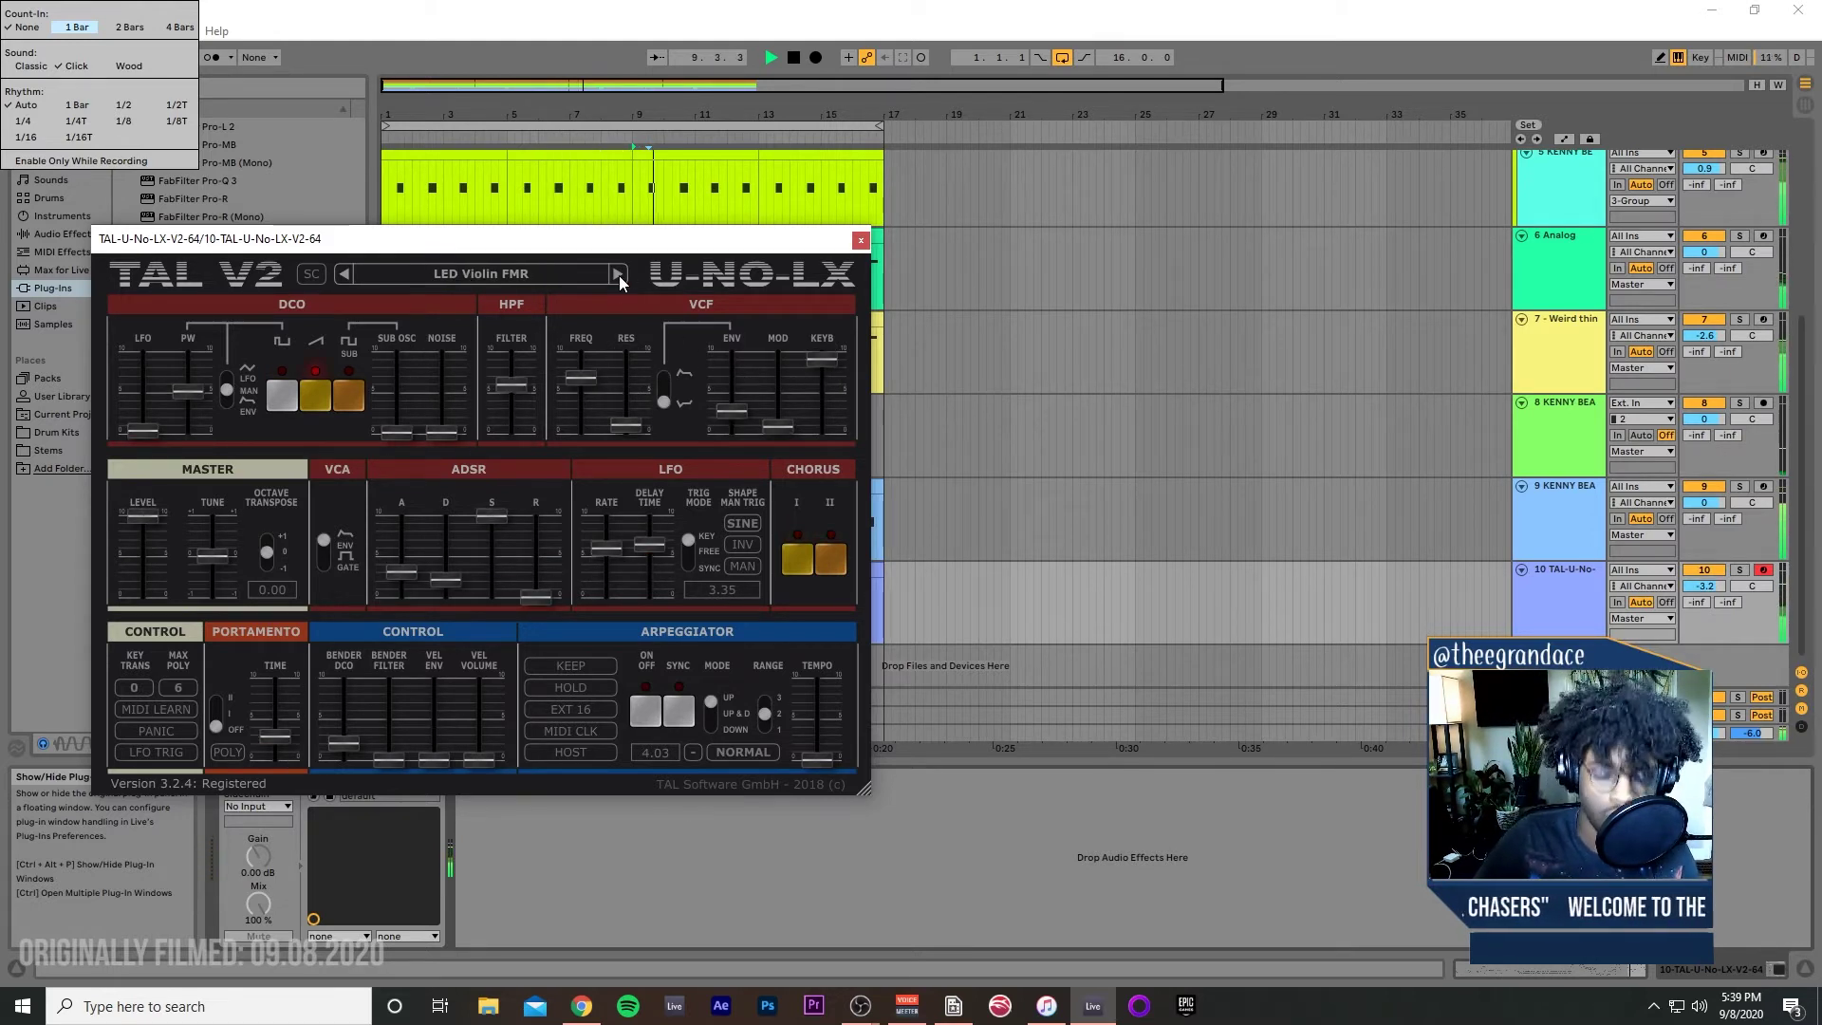
pyautogui.click(860, 240)
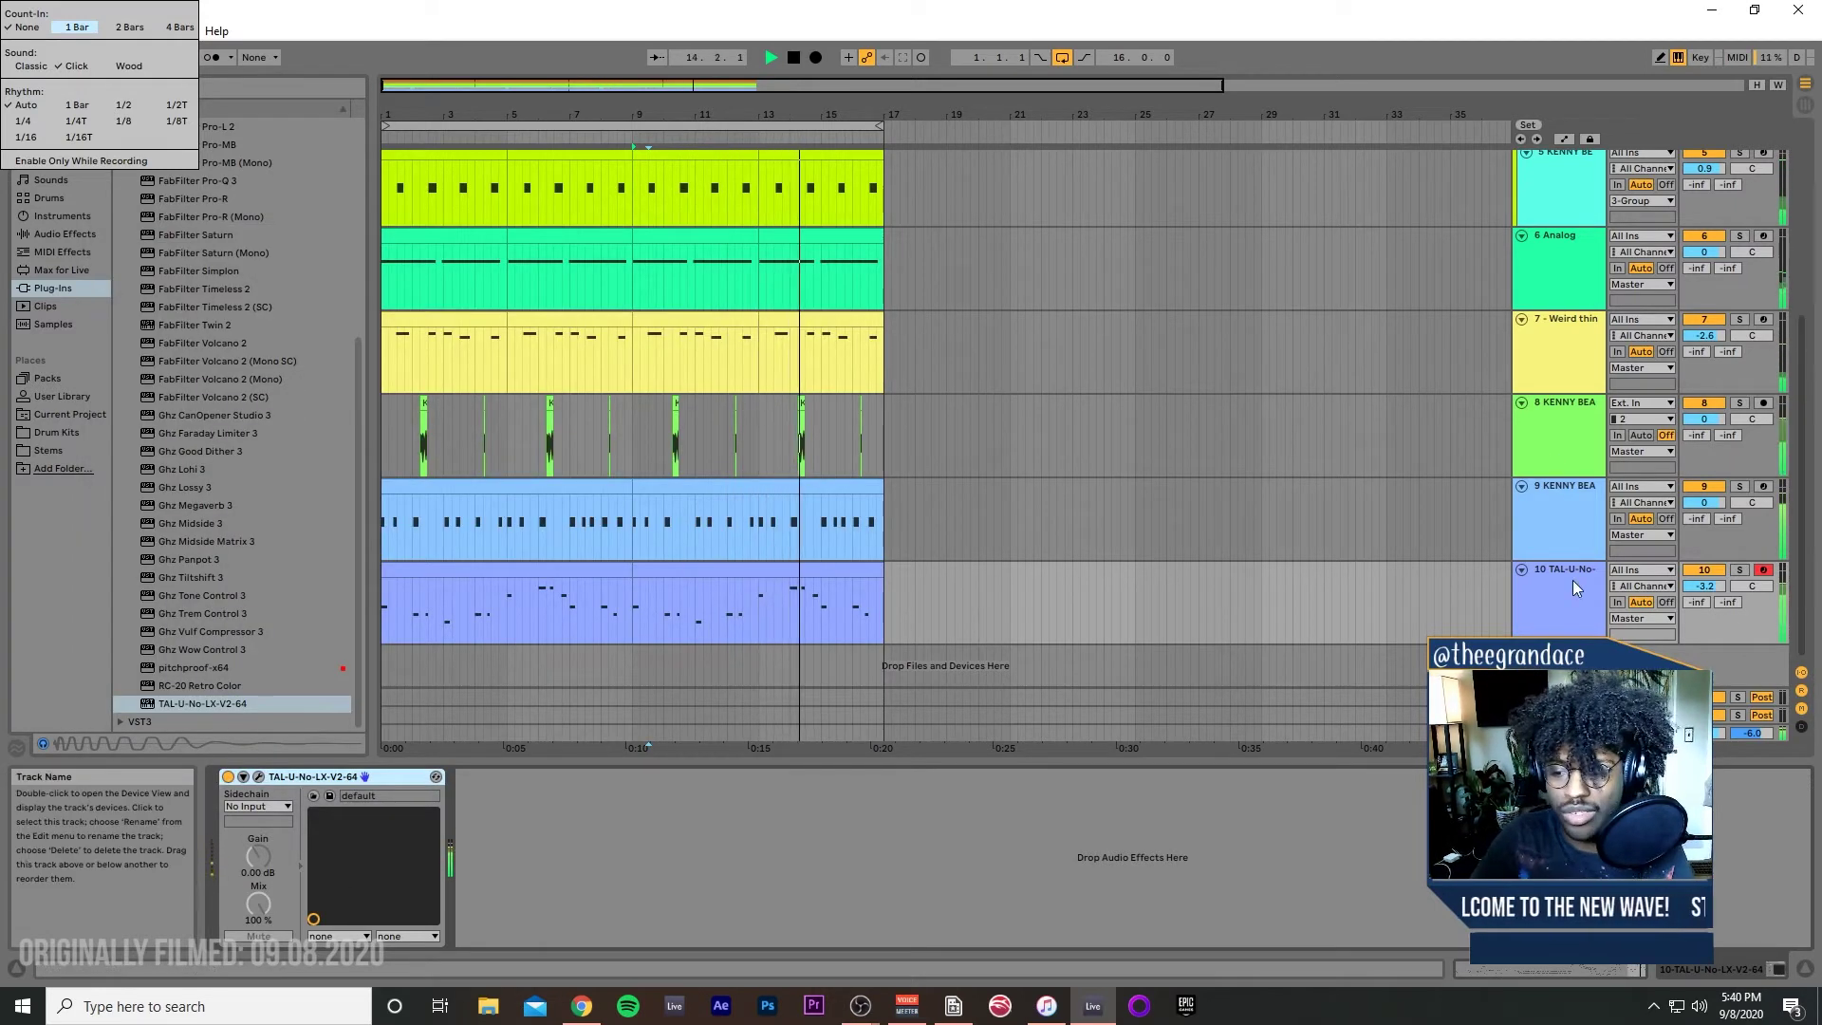
# Step: Add an Overdrive with Drive at 58% and a Utility with -7.78 dB gain after the synth on track 10
pyautogui.click(55, 227)
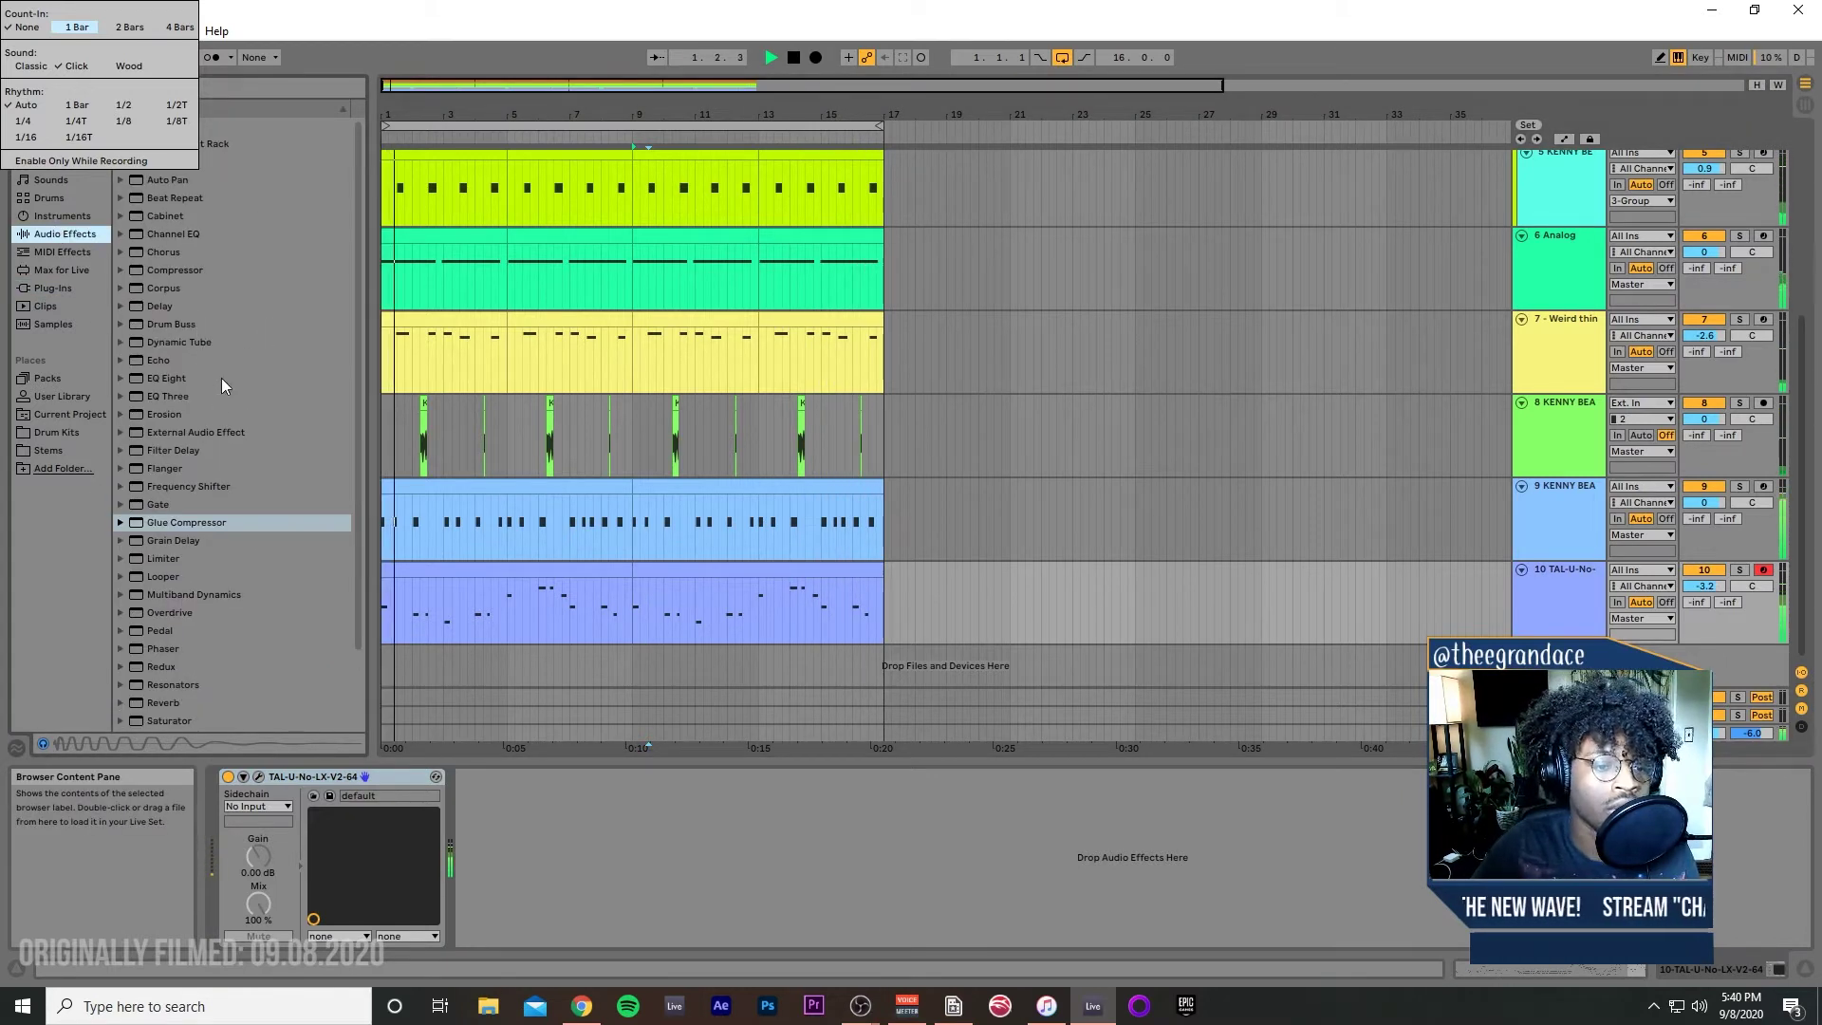
pyautogui.scroll(-3, 229, 408)
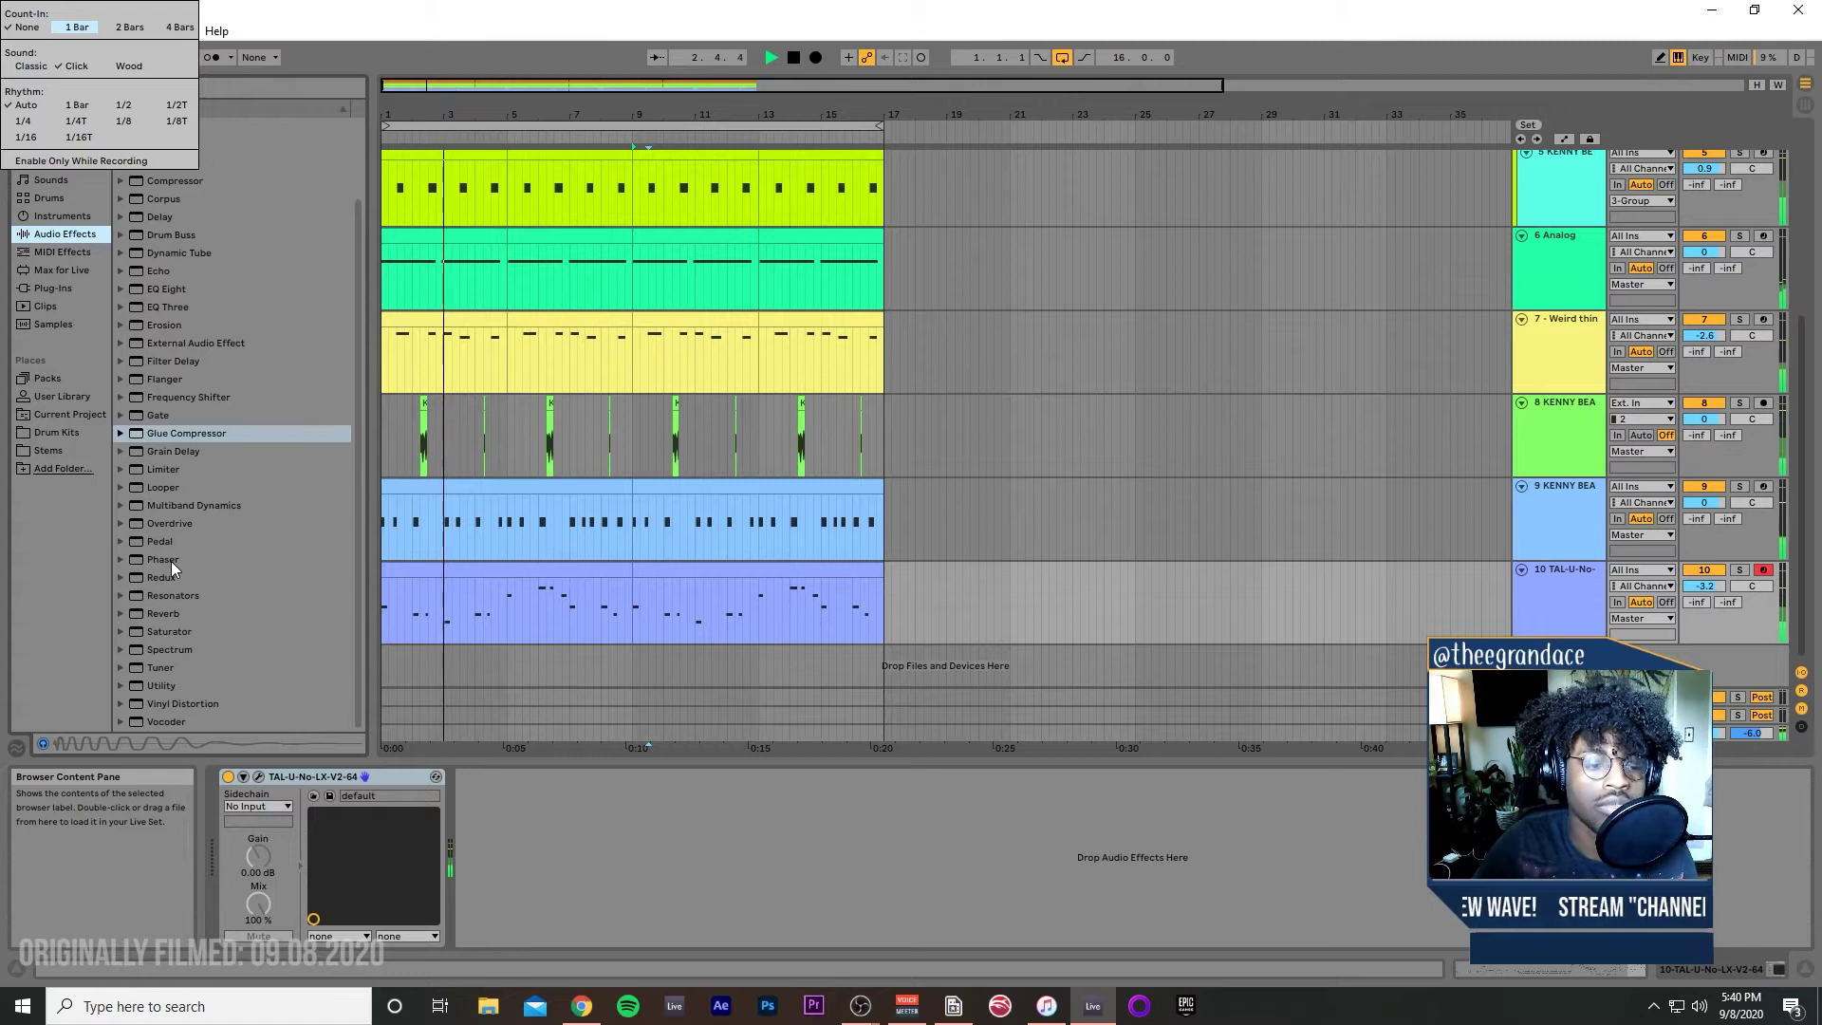
pyautogui.moveTo(156, 523); pyautogui.dragTo(579, 844)
pyautogui.moveTo(480, 892); pyautogui.dragTo(480, 883)
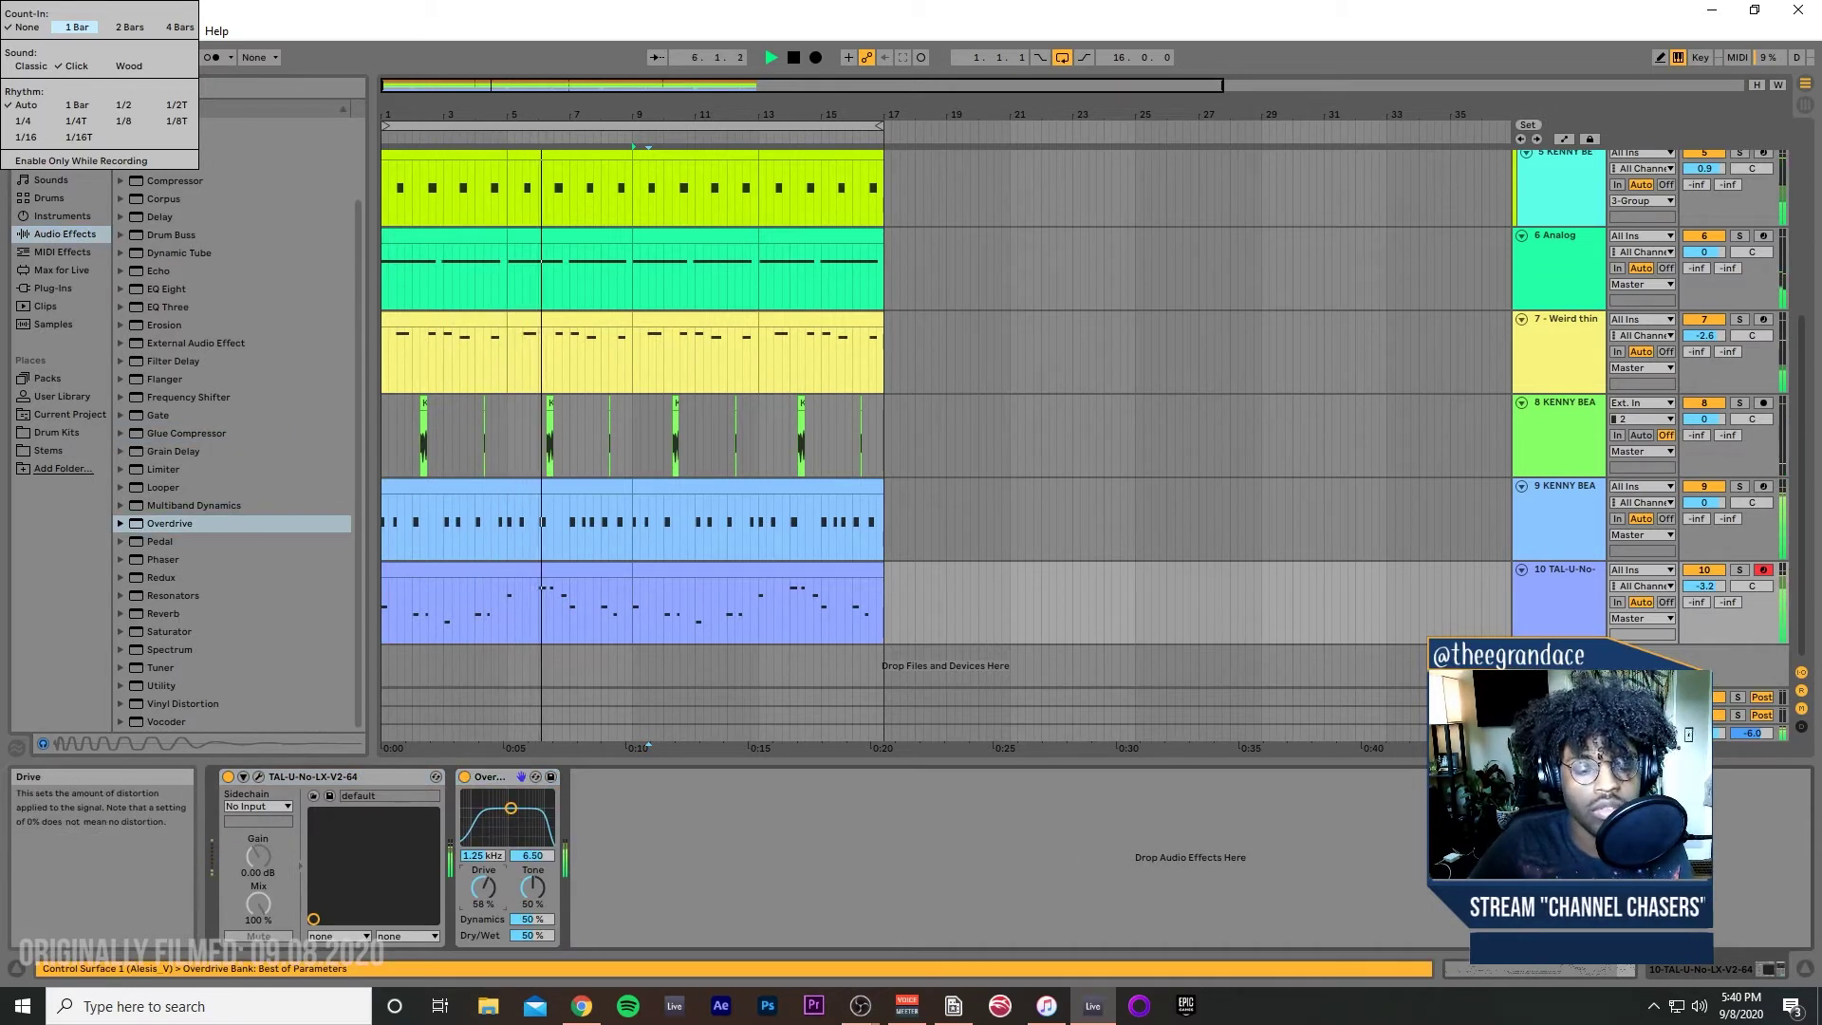
pyautogui.moveTo(167, 685); pyautogui.dragTo(669, 859)
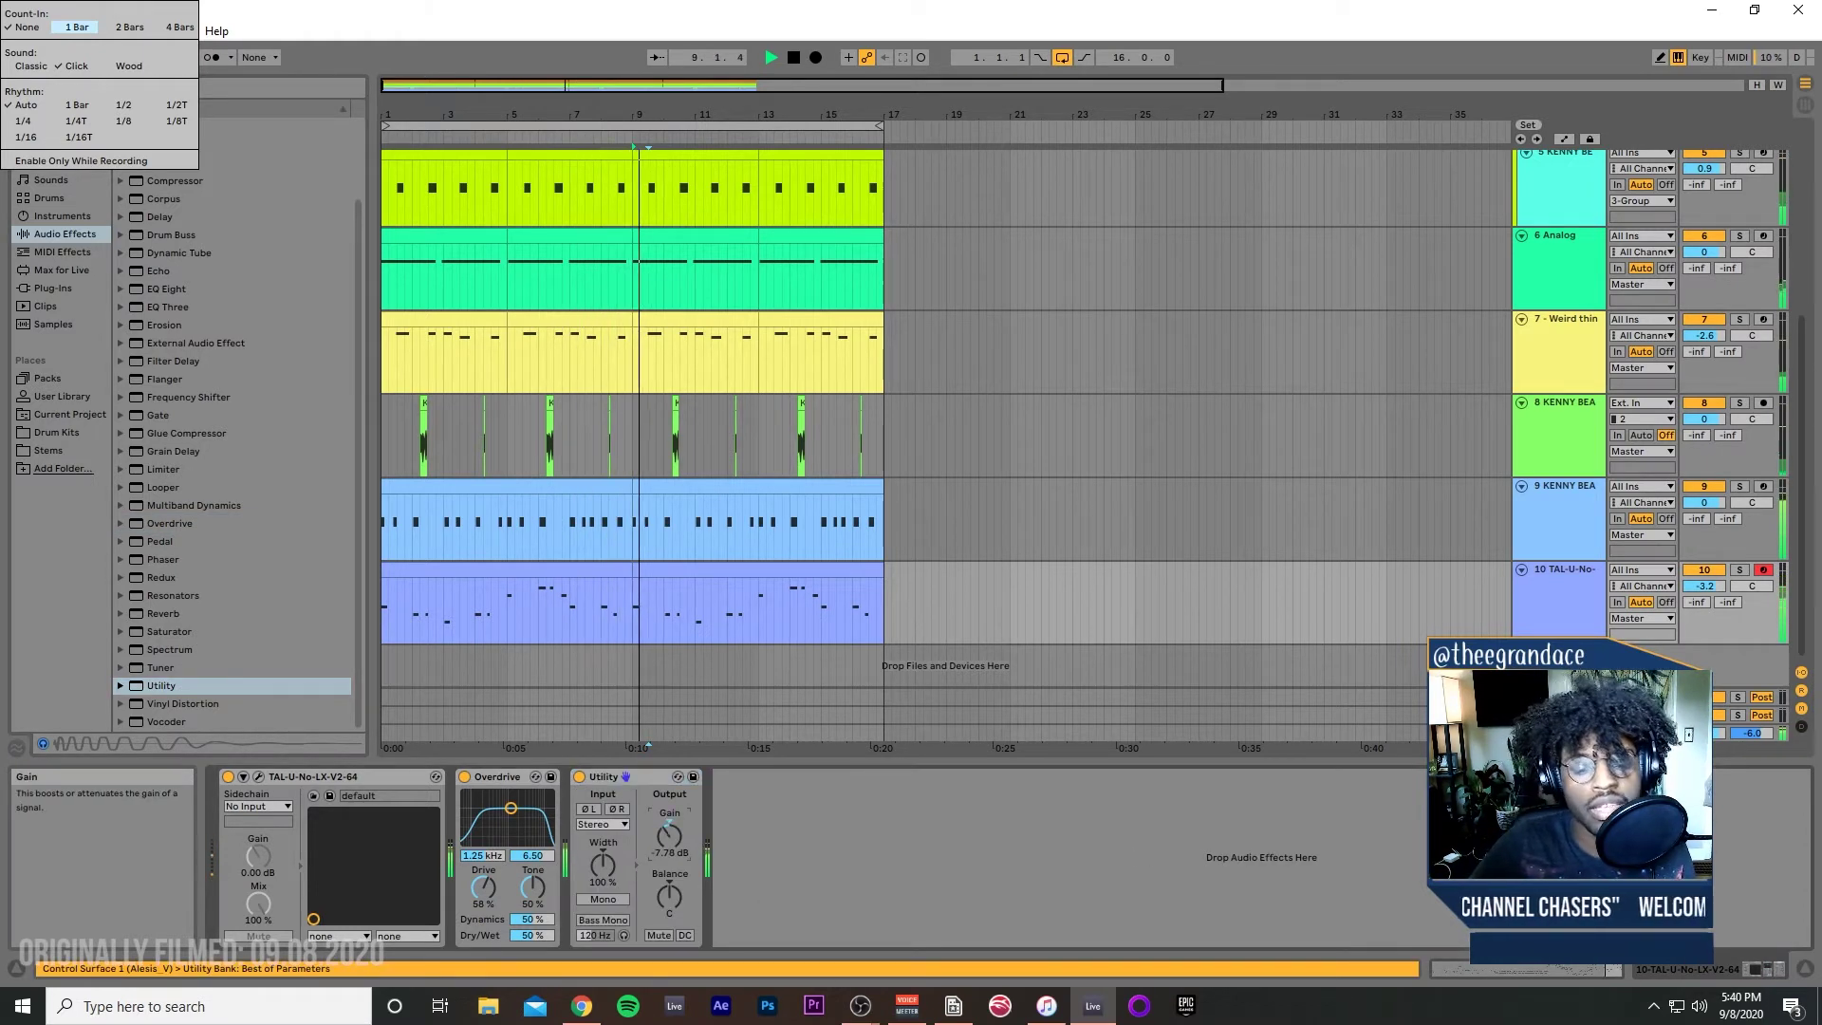
# Step: Add Redux after the Utility with bit reduction on at 14 and Soft downsampling at 5.22, and solo track 10
pyautogui.moveTo(161, 577); pyautogui.dragTo(734, 837)
pyautogui.click(776, 824)
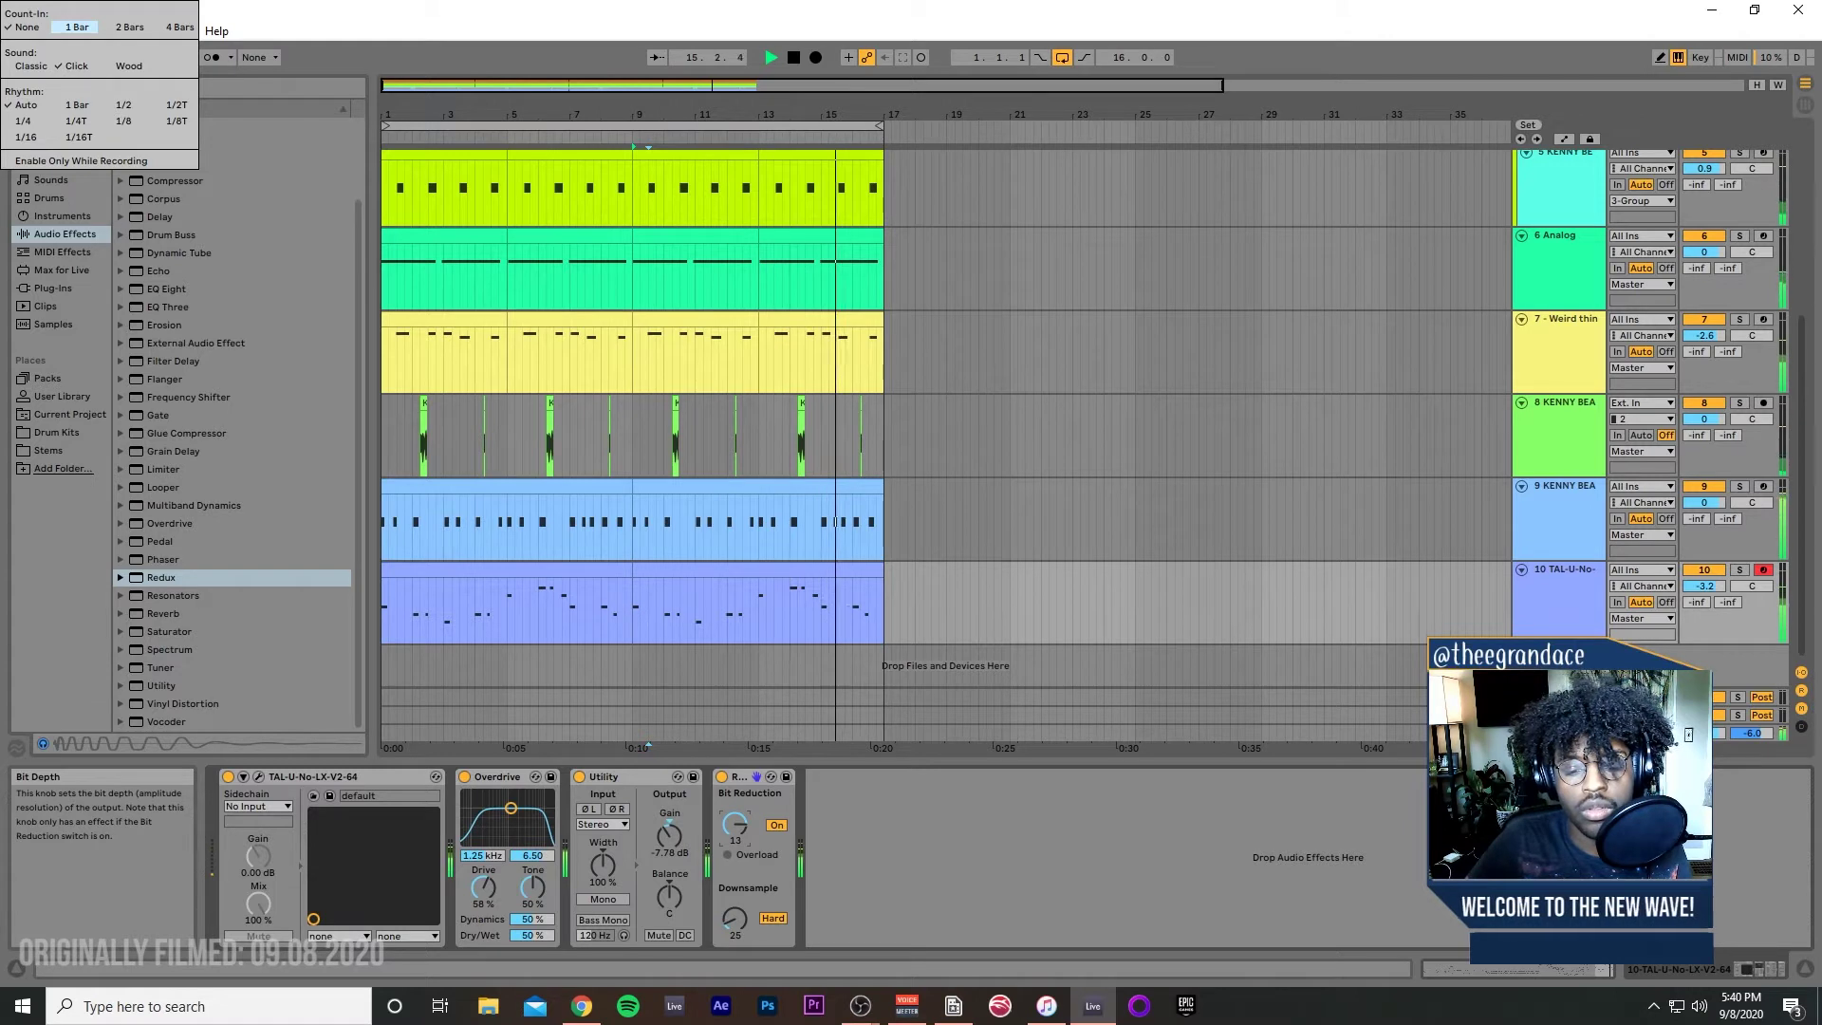
pyautogui.moveTo(735, 919)
pyautogui.mouseDown()
pyautogui.moveTo(734, 944)
pyautogui.moveTo(745, 906)
pyautogui.mouseUp()
pyautogui.click(774, 918)
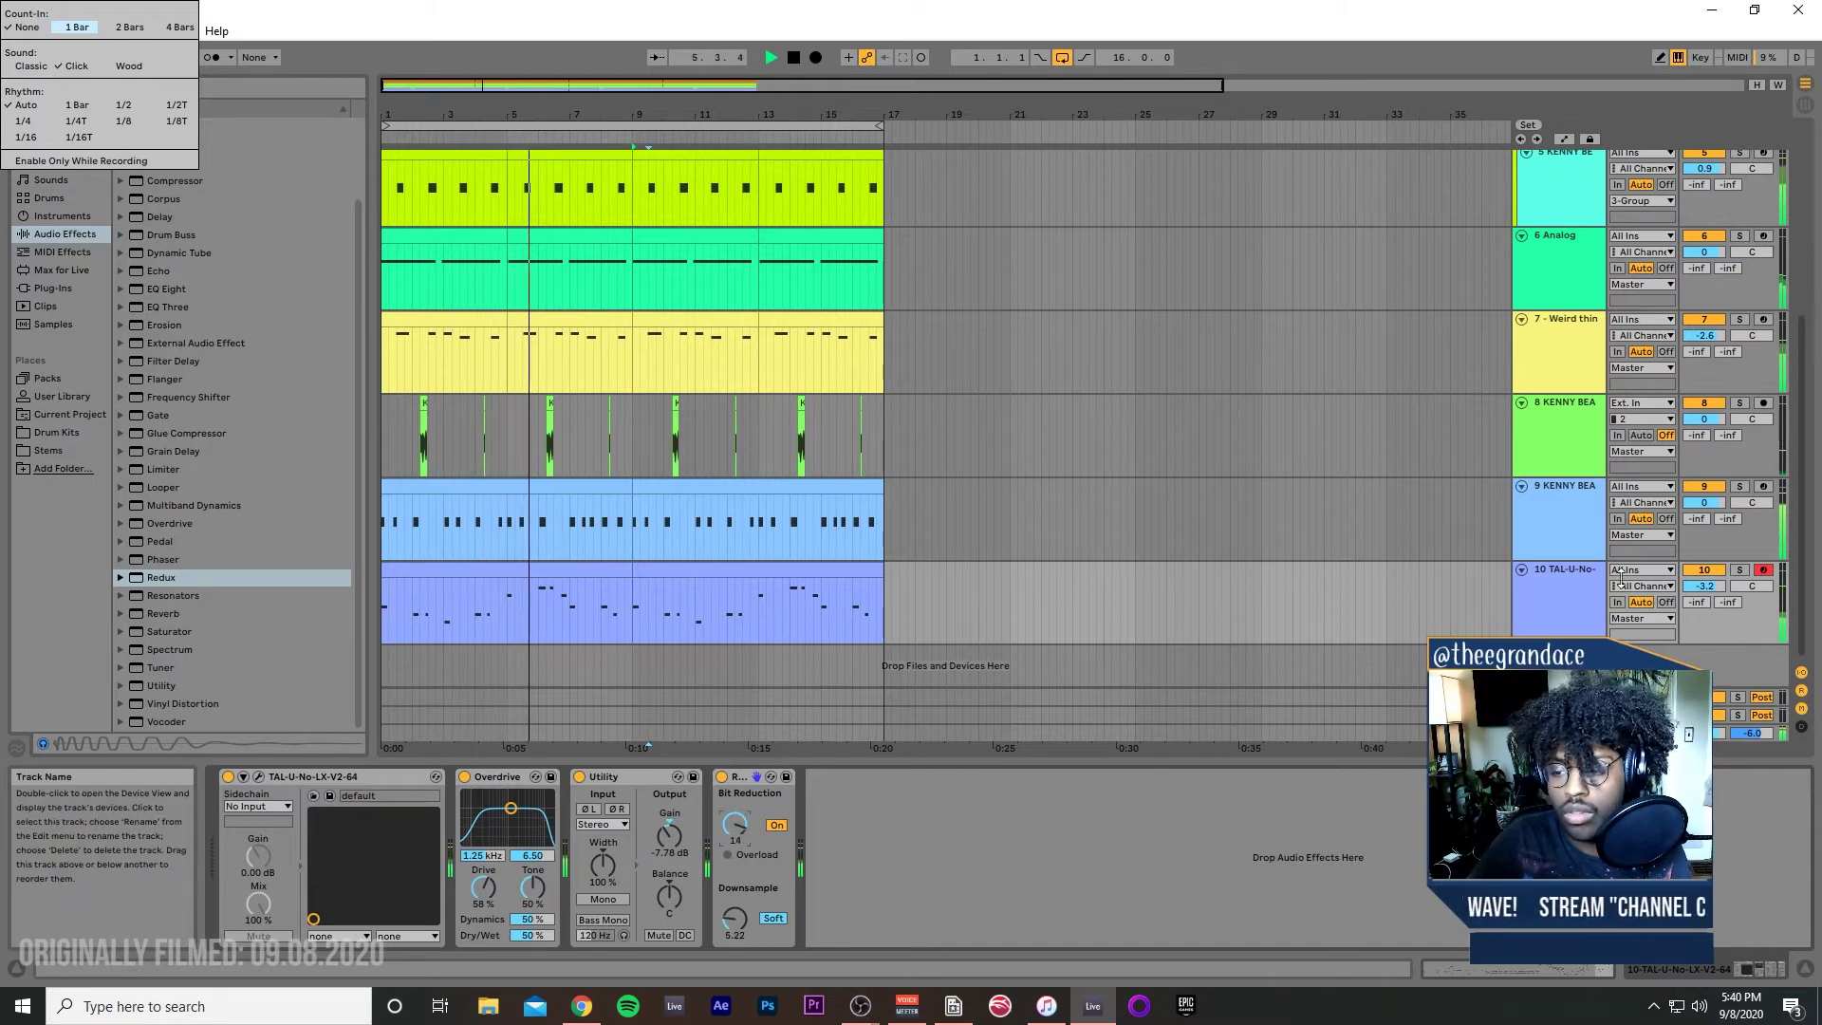
pyautogui.click(1740, 569)
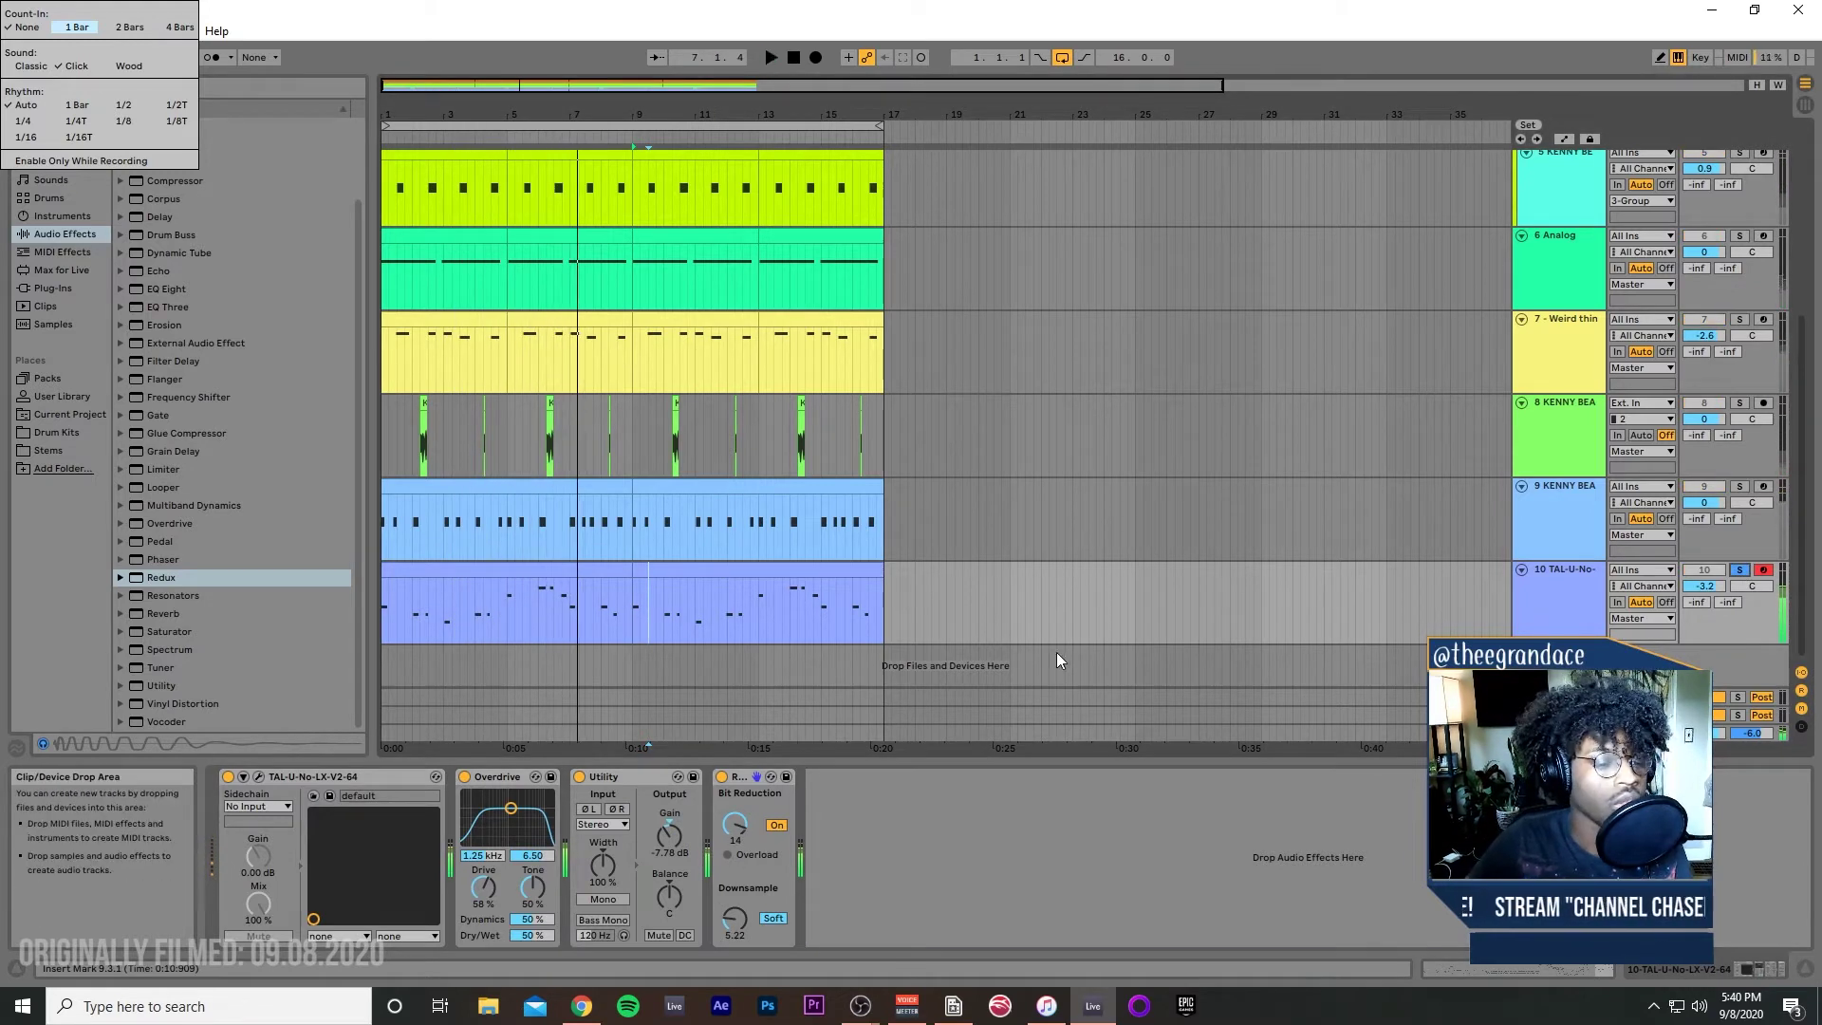
# Step: Add a Chorus after the Redux on track 10 and take the track out of solo
pyautogui.scroll(1, 505, 575)
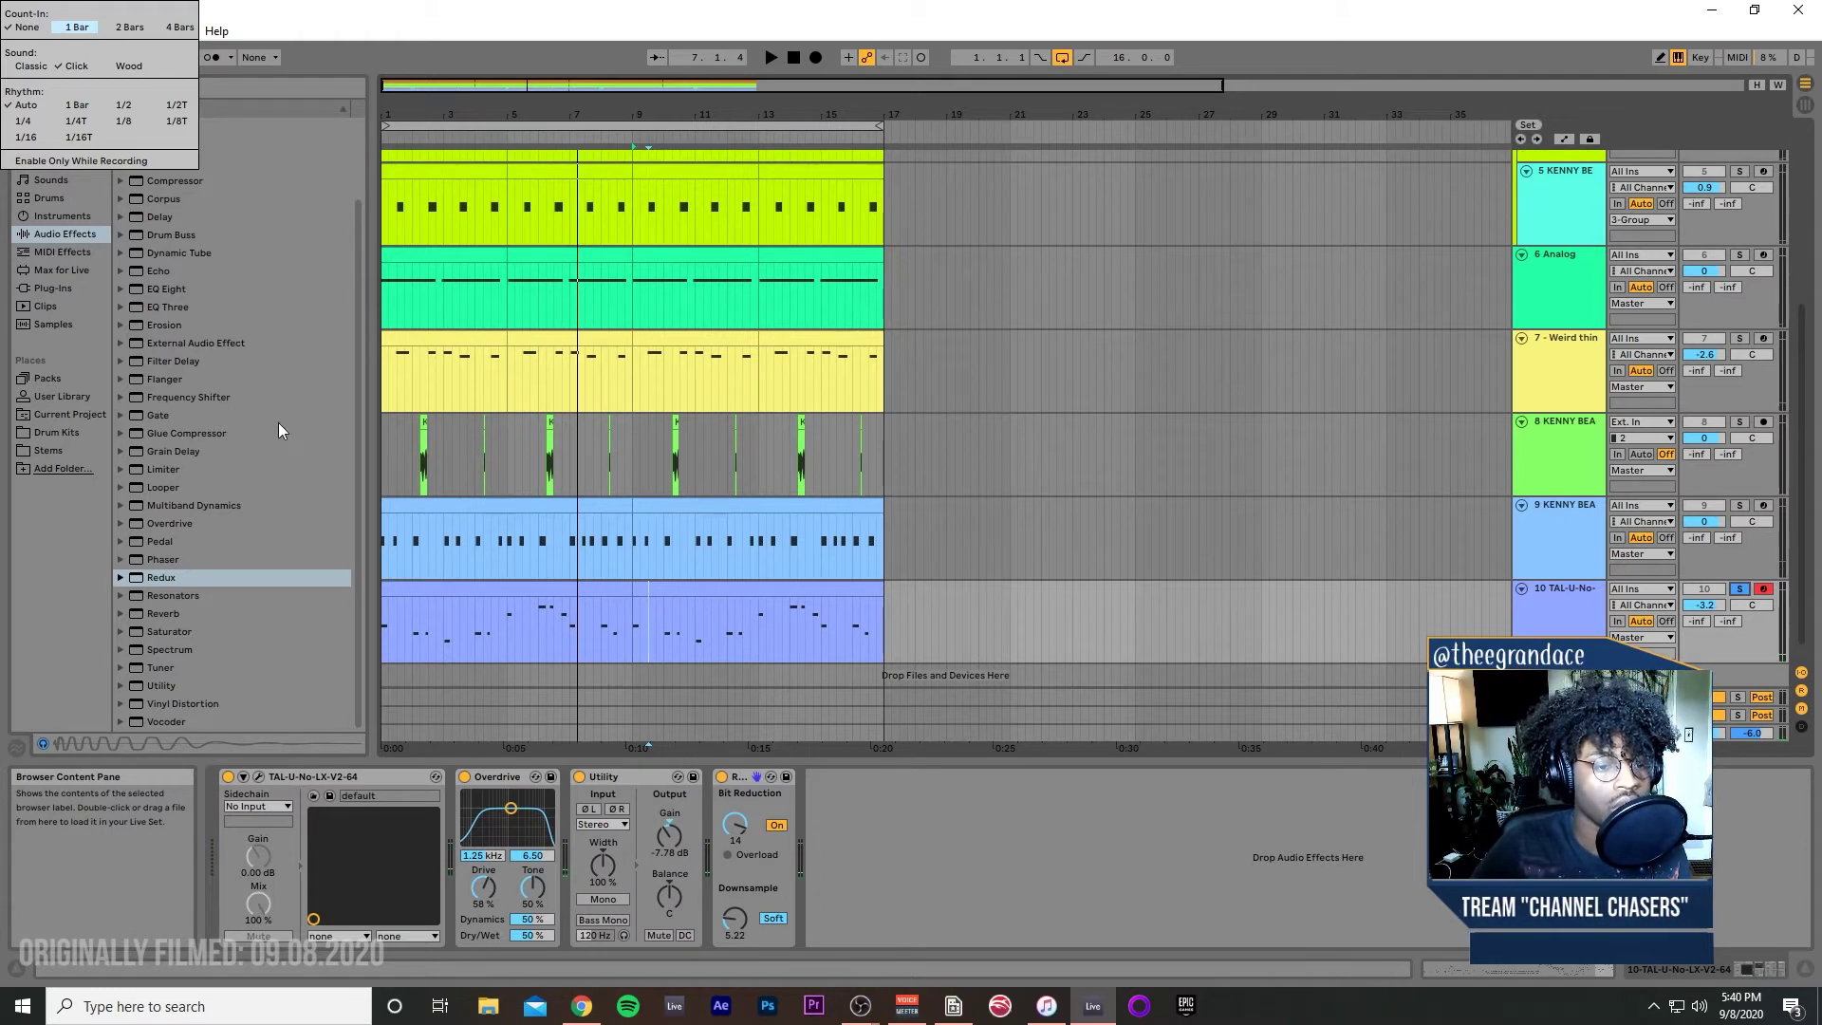
pyautogui.scroll(2, 274, 359)
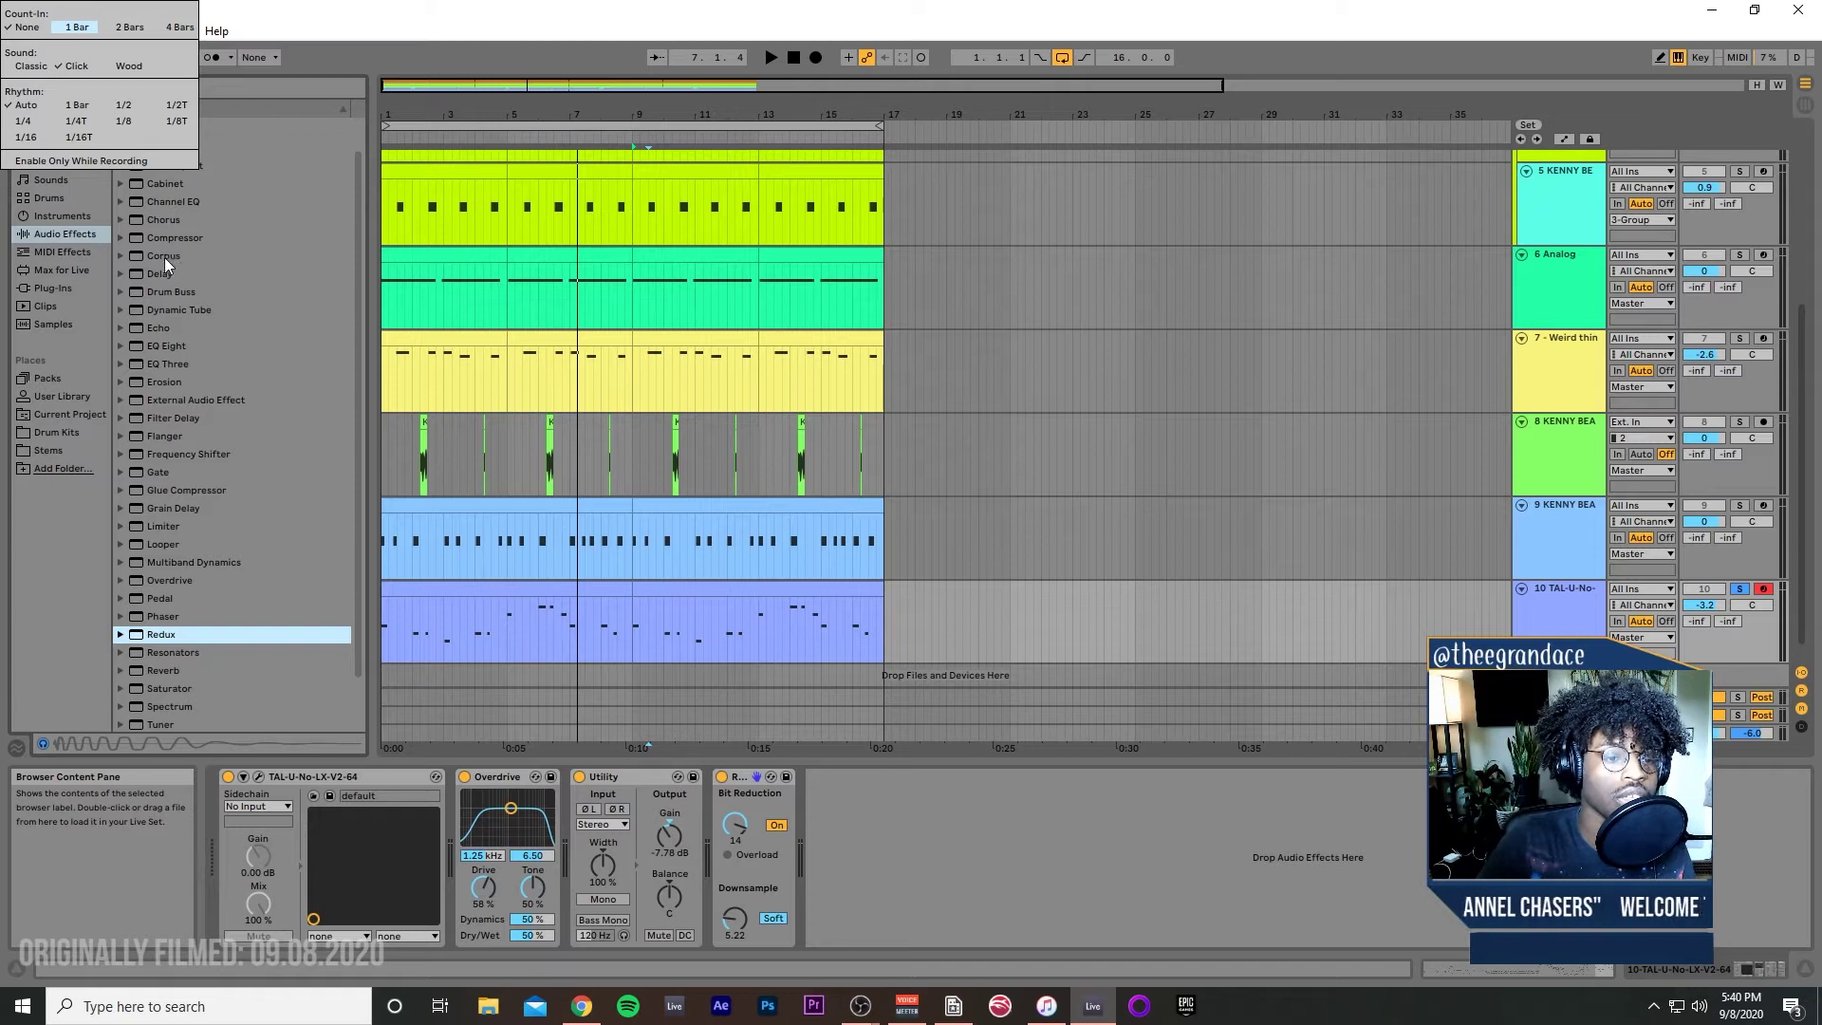
pyautogui.click(165, 221)
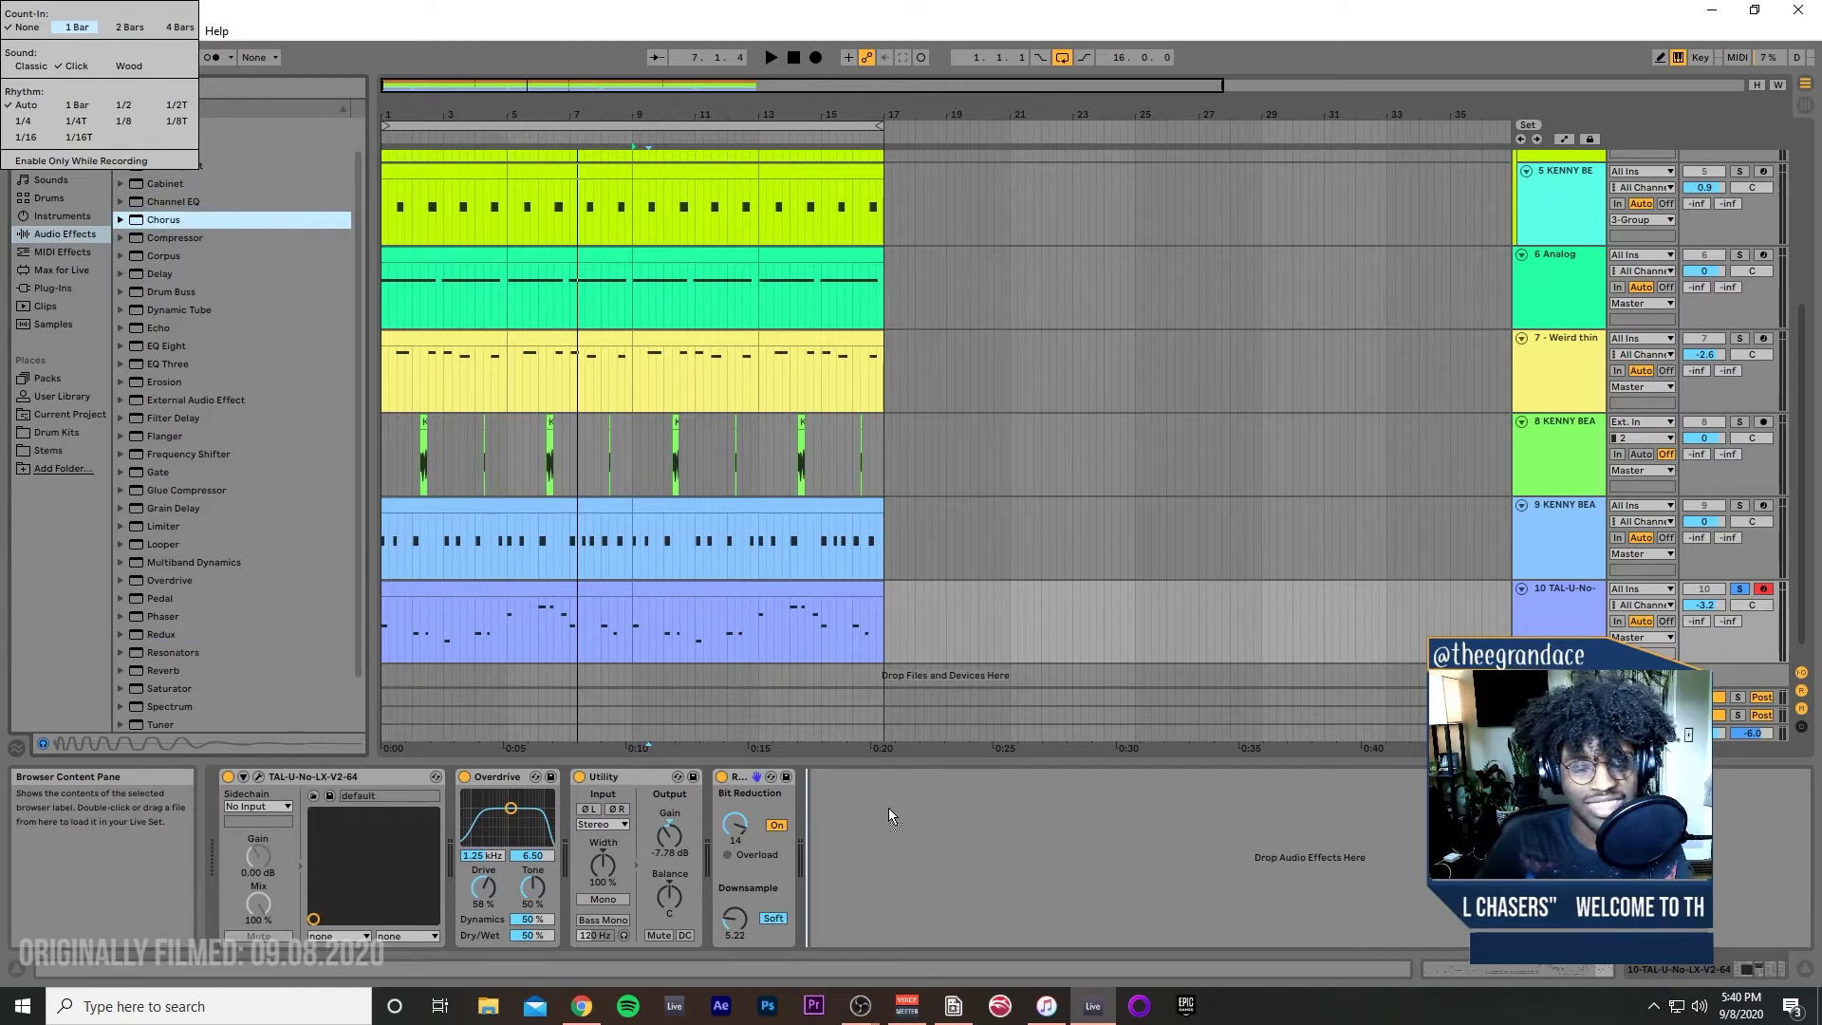
pyautogui.press('Return')
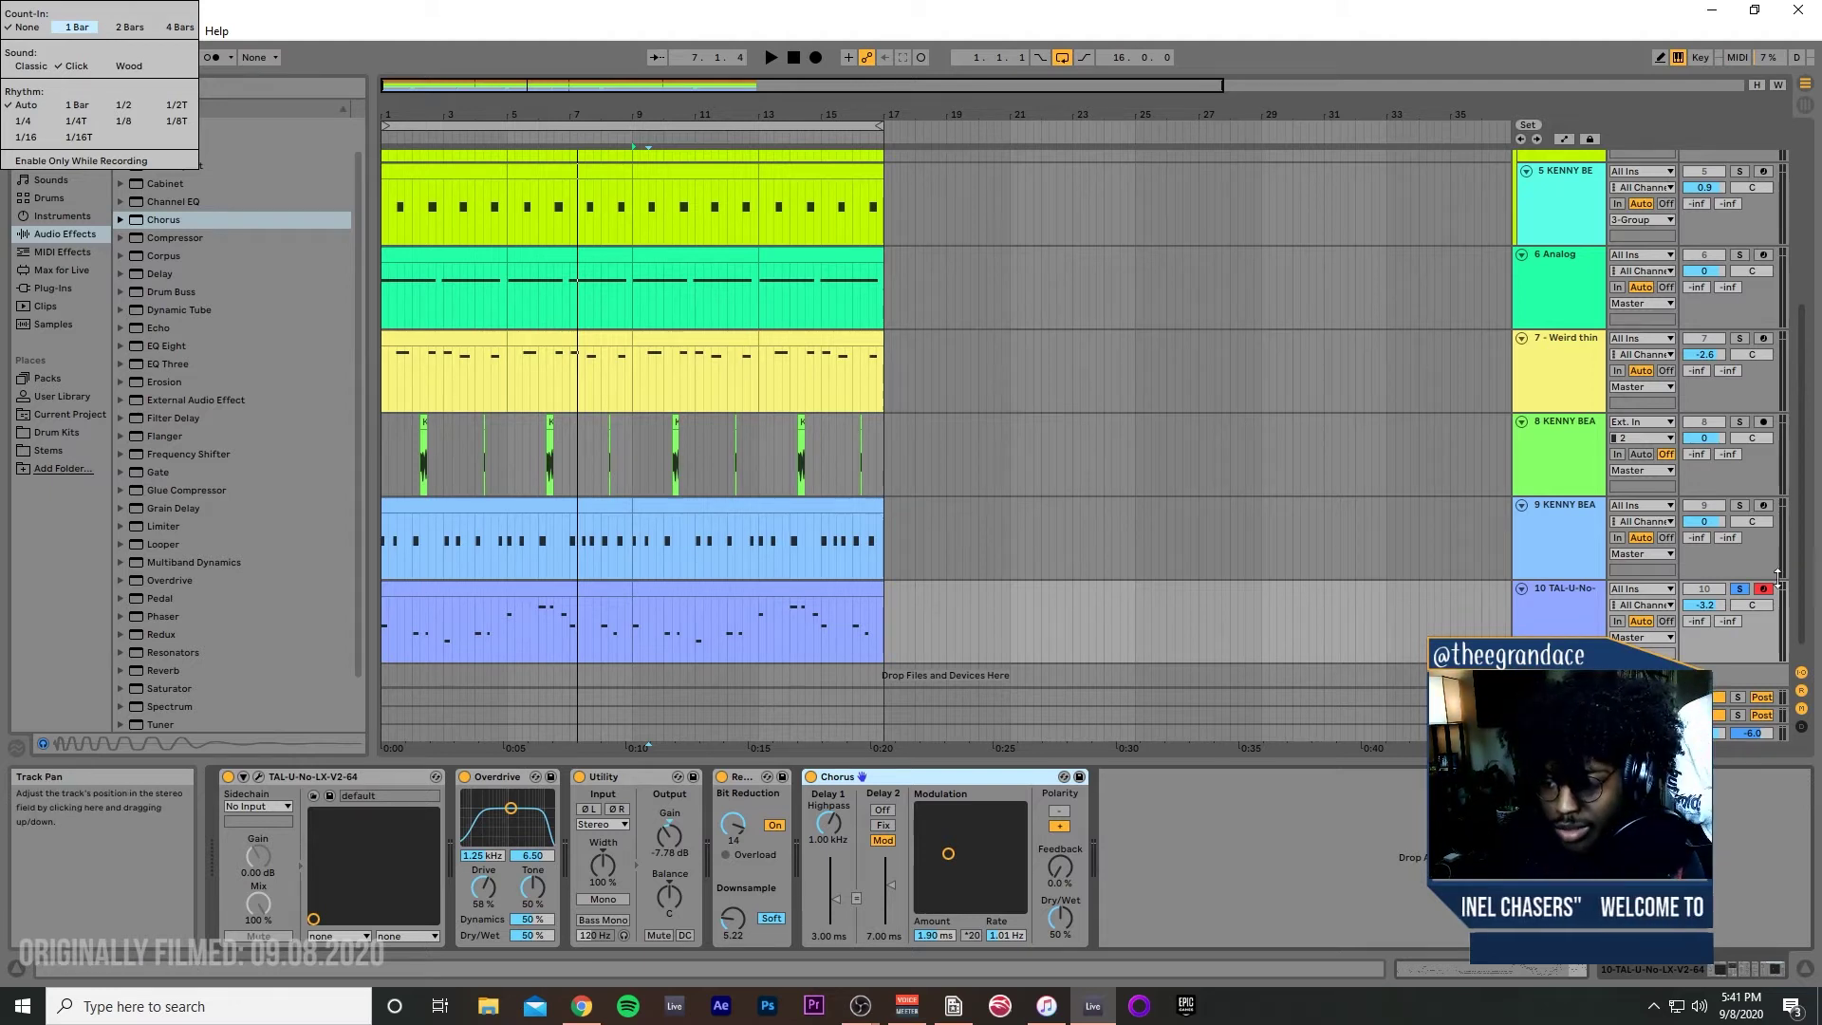
pyautogui.click(1739, 590)
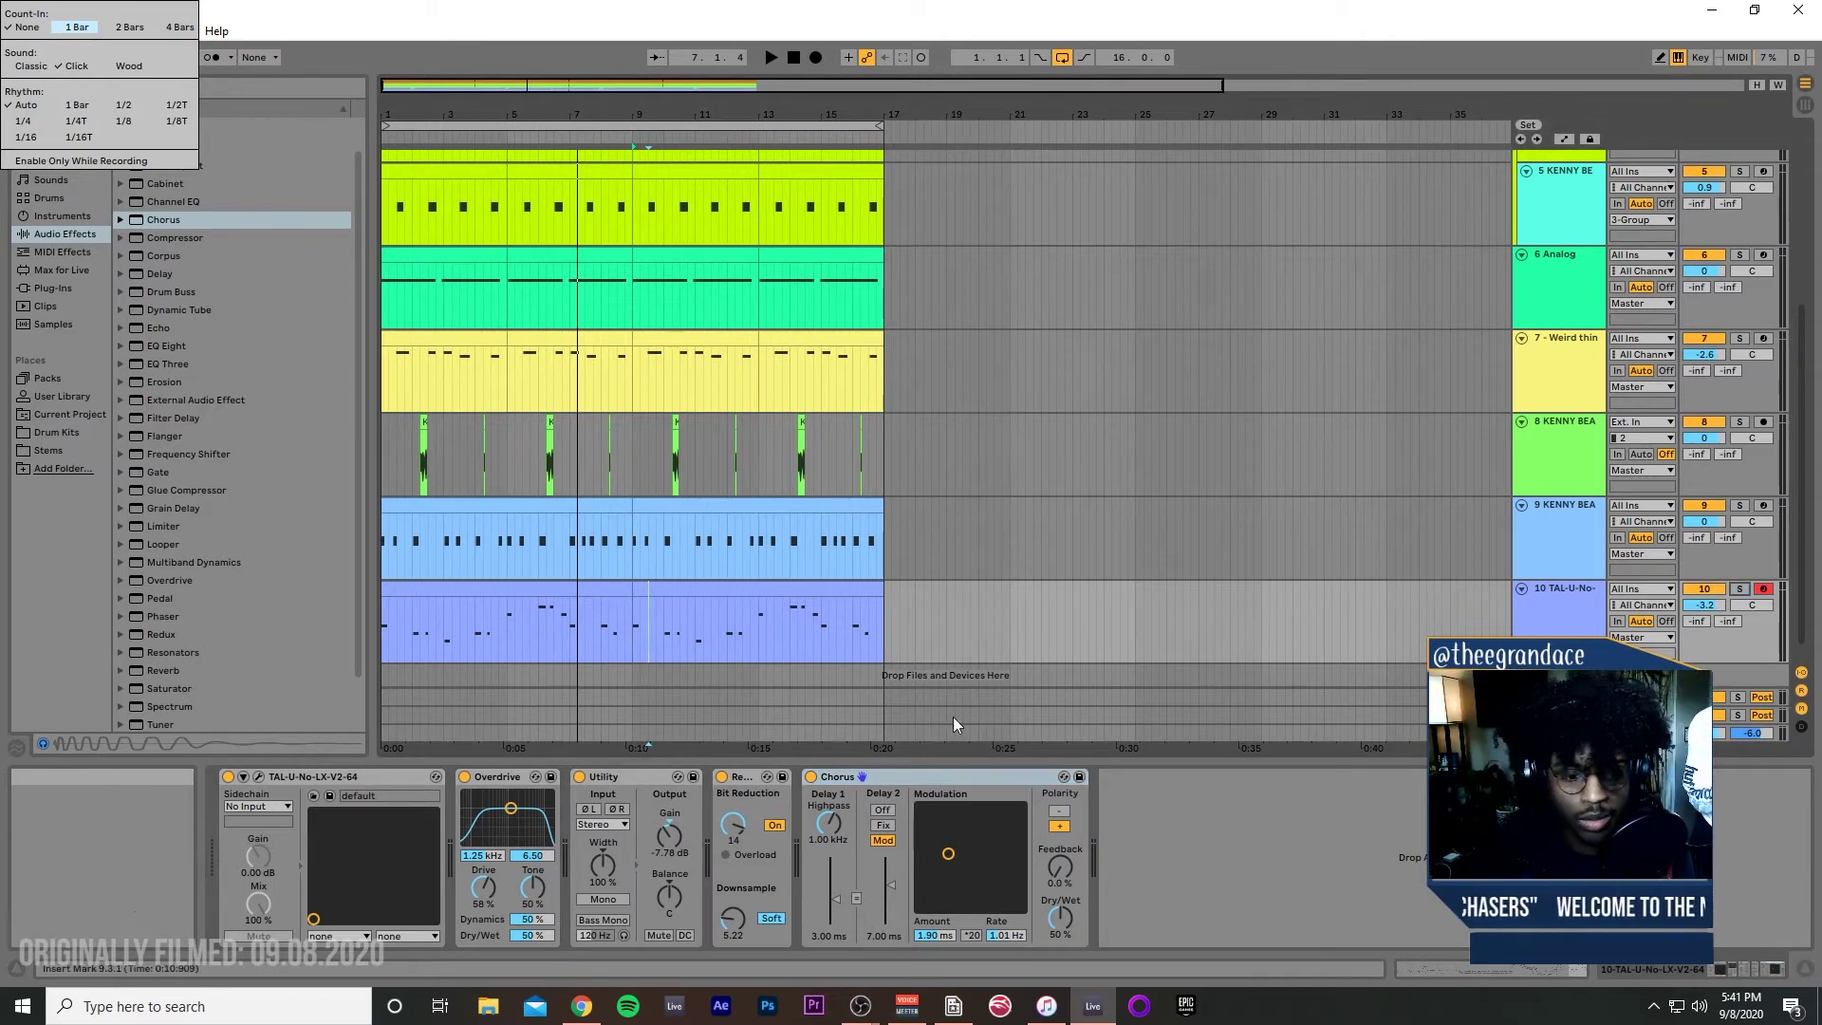
# Step: Add a Grain Delay after the Chorus on track 10 with DryWet at 20% and Frequency at 7.66 Hz
pyautogui.scroll(-3, 213, 503)
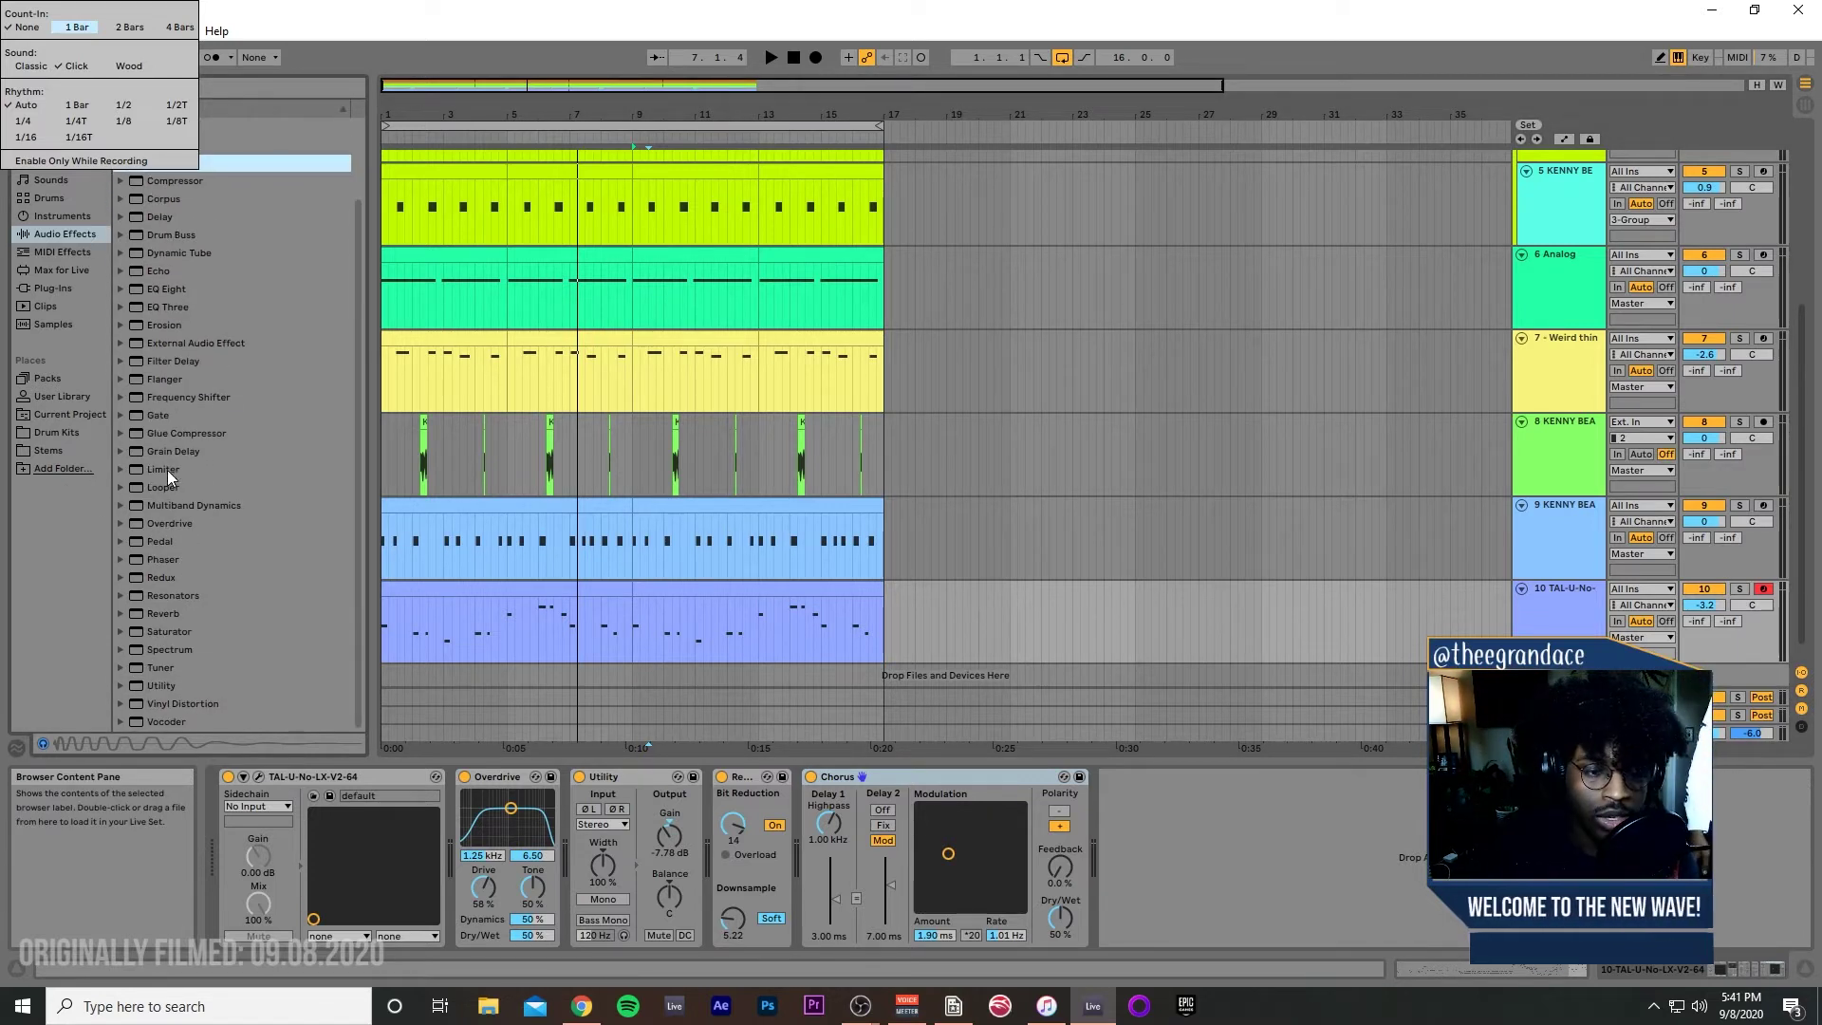
pyautogui.scroll(1, 210, 467)
pyautogui.scroll(-1, 253, 464)
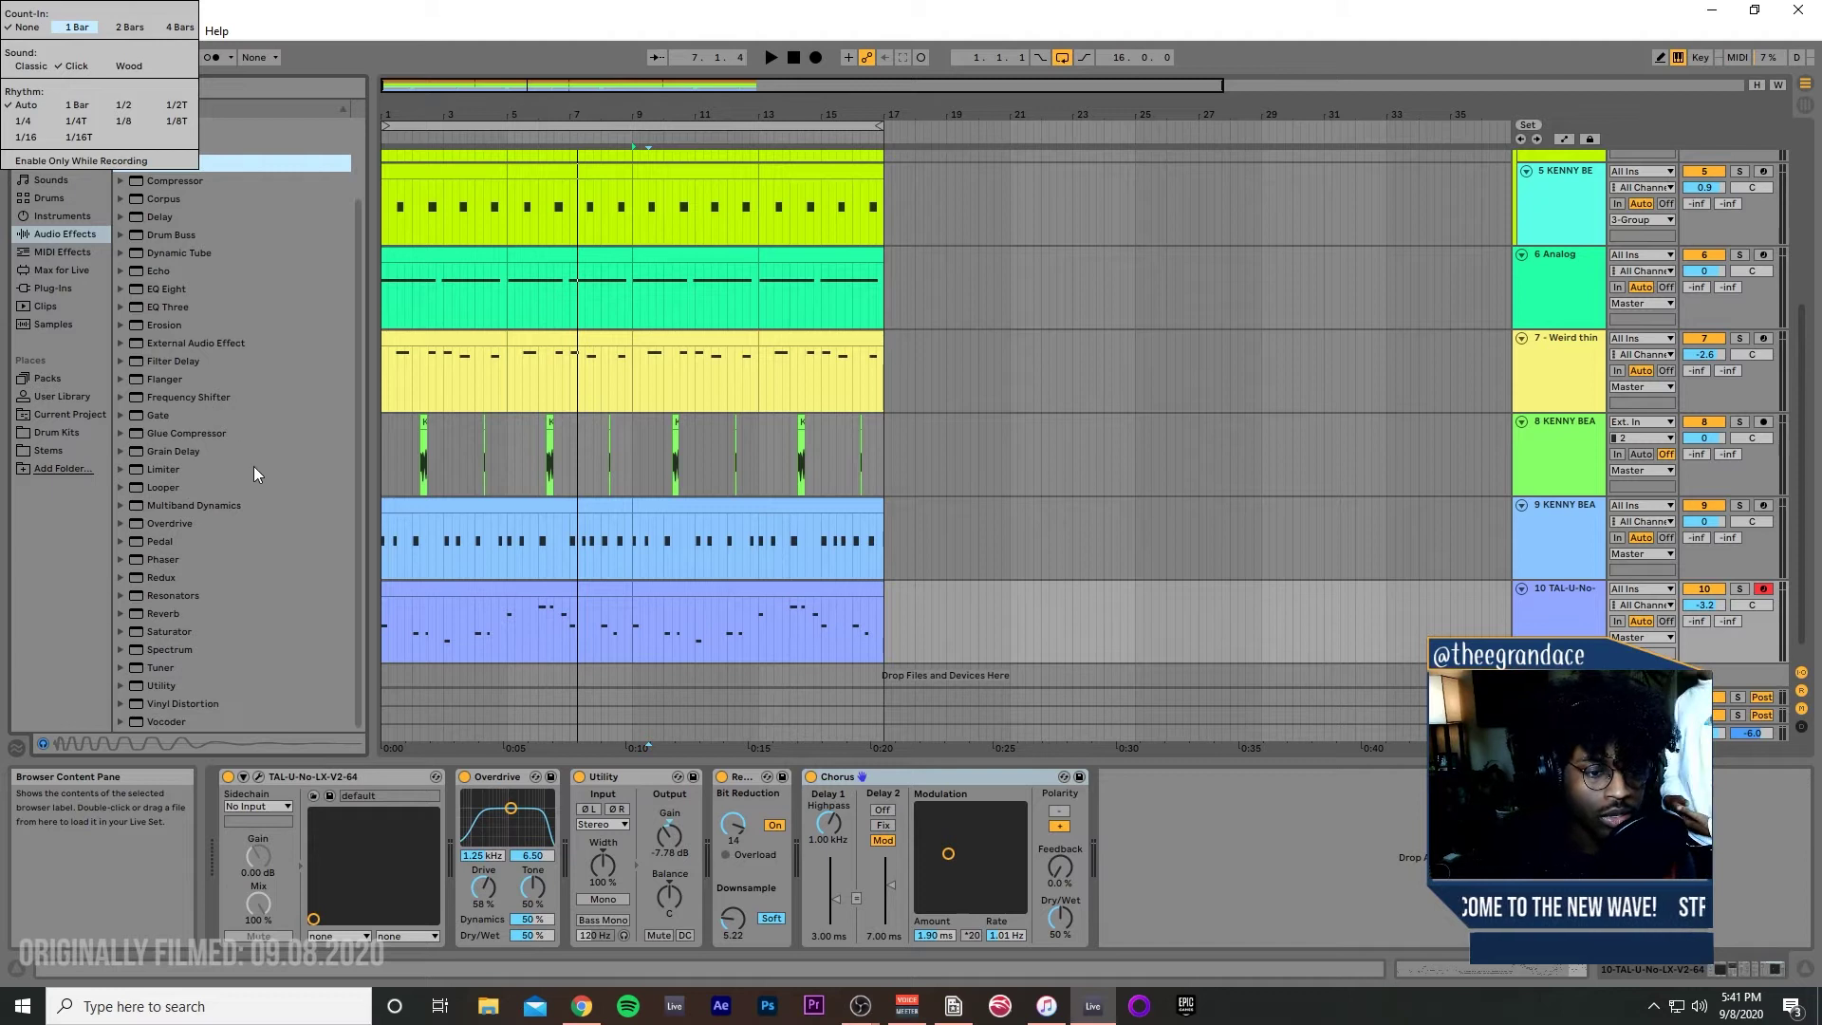
pyautogui.scroll(5, 183, 607)
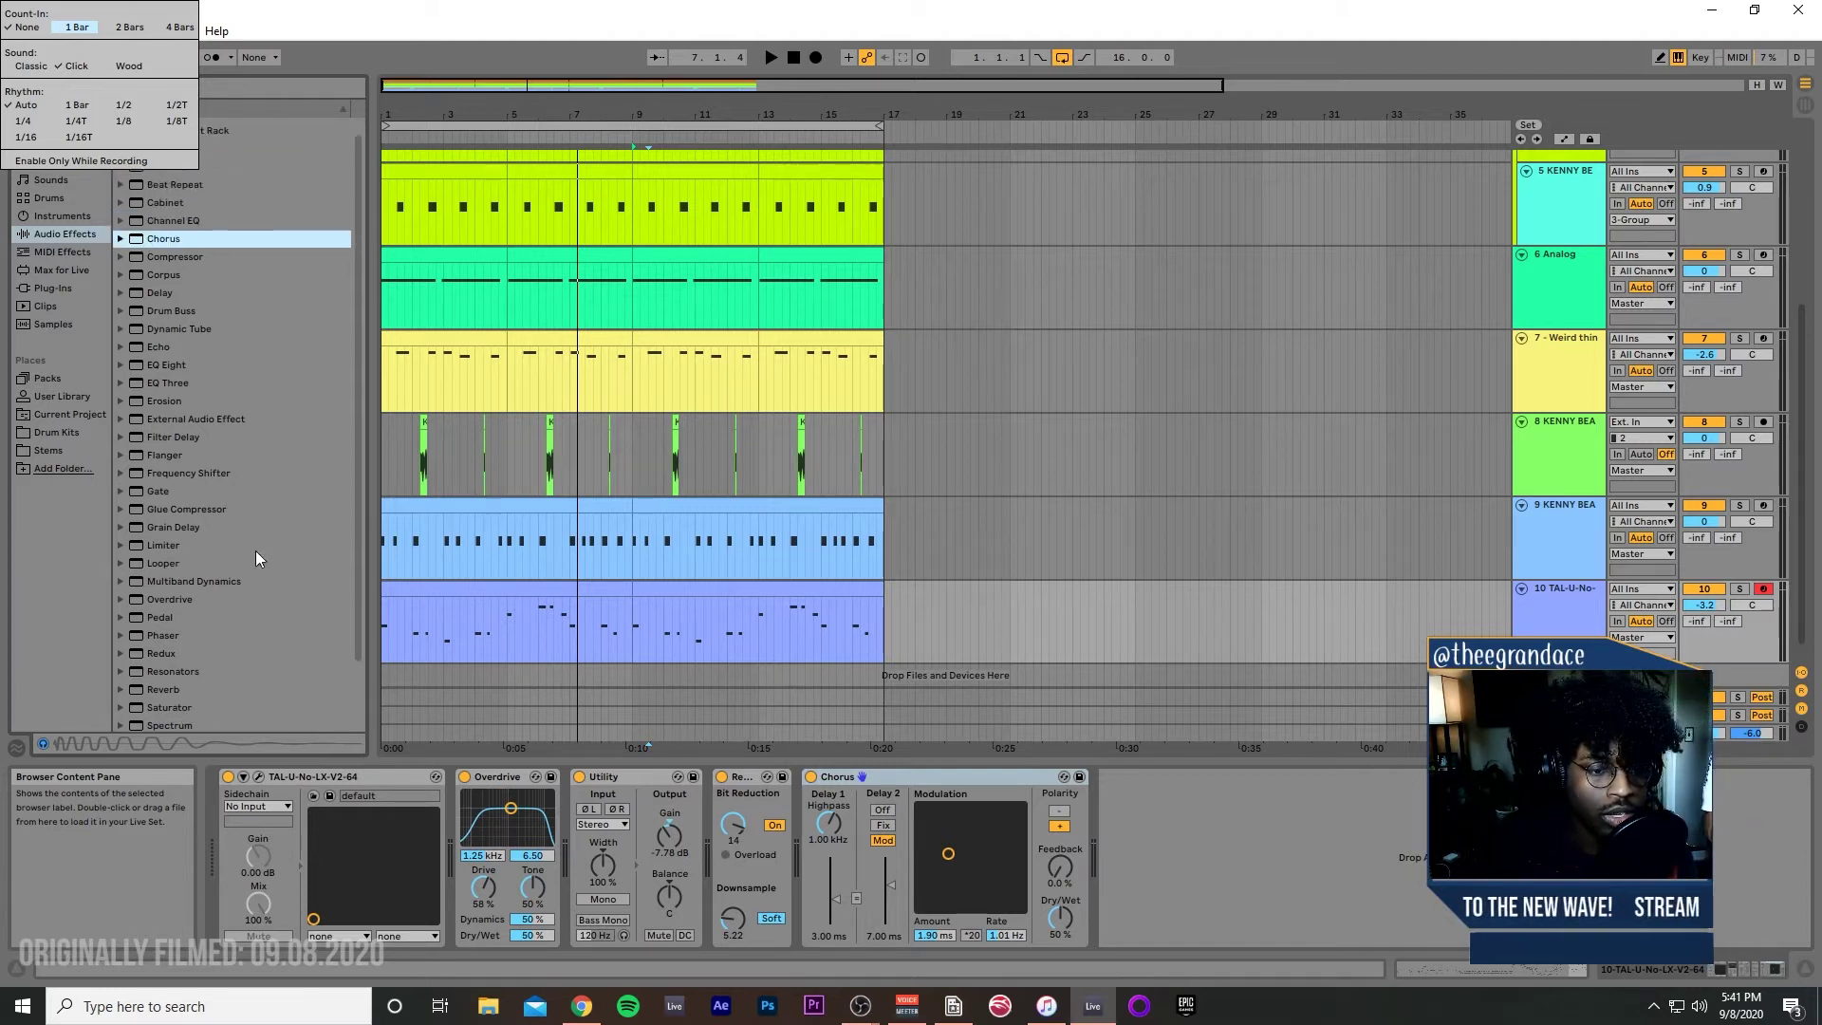
pyautogui.scroll(-1, 227, 416)
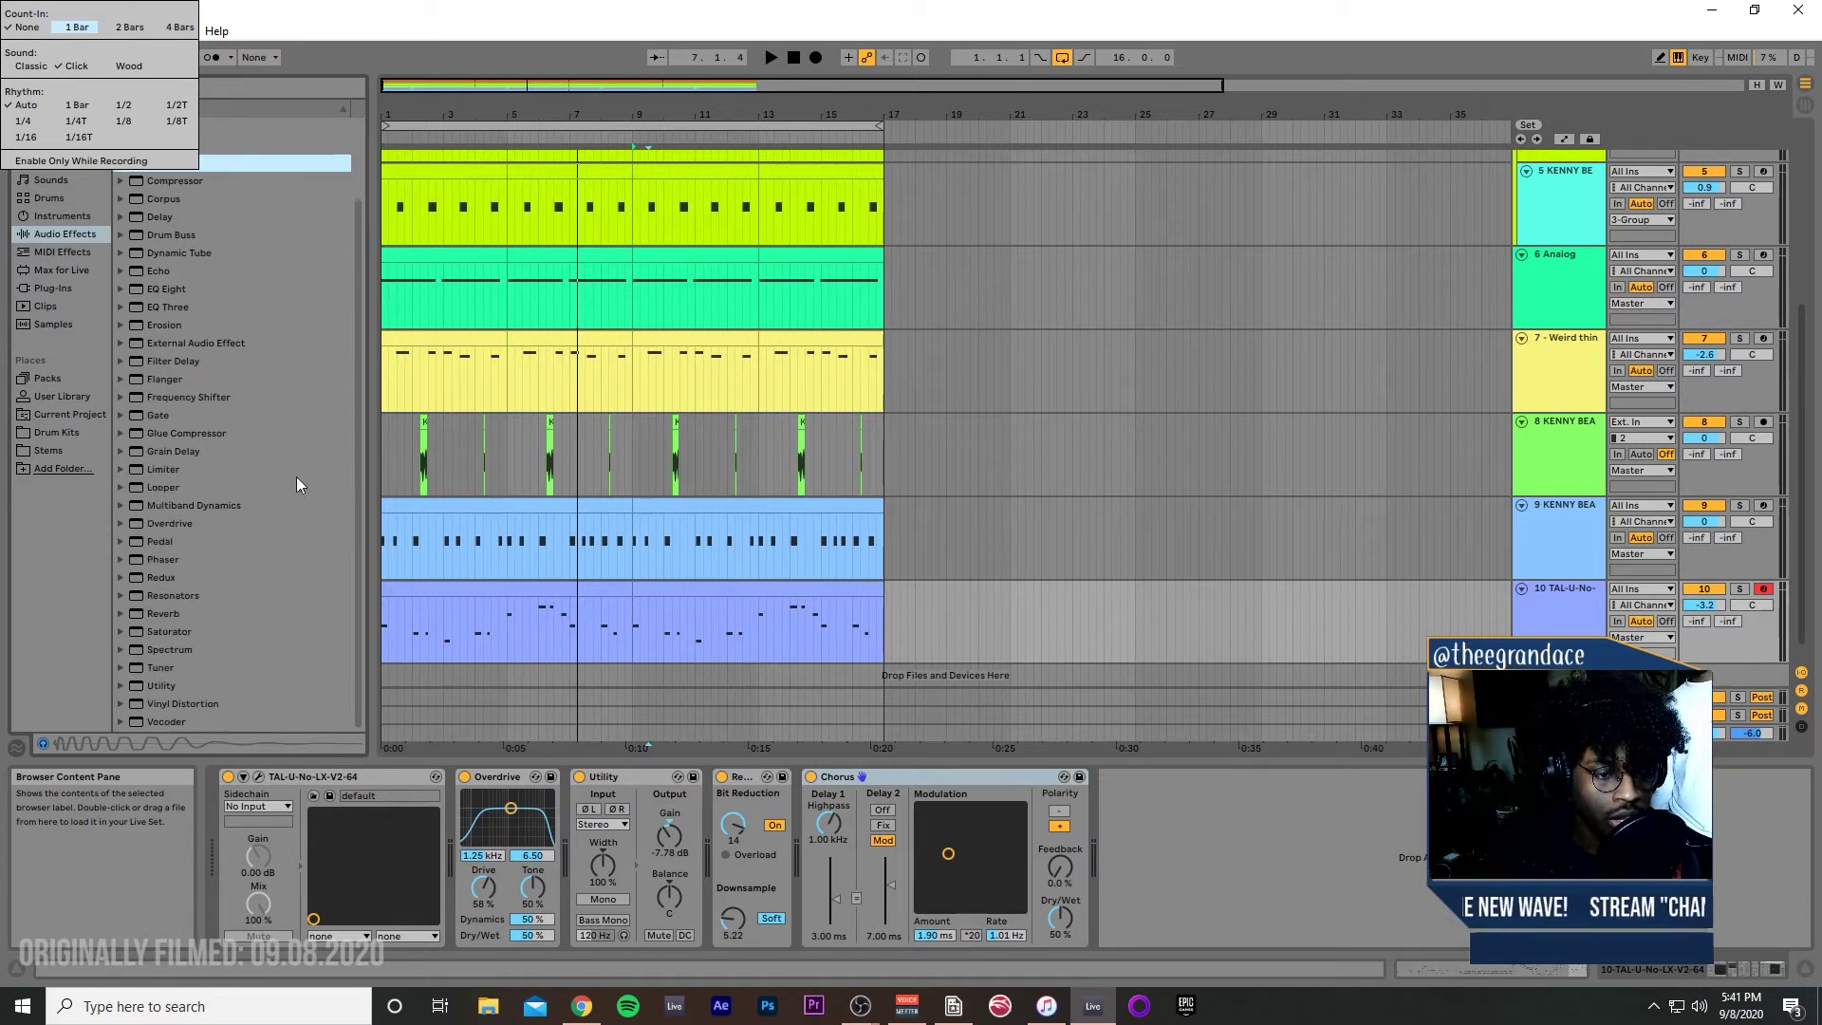
pyautogui.moveTo(175, 452); pyautogui.dragTo(1177, 878)
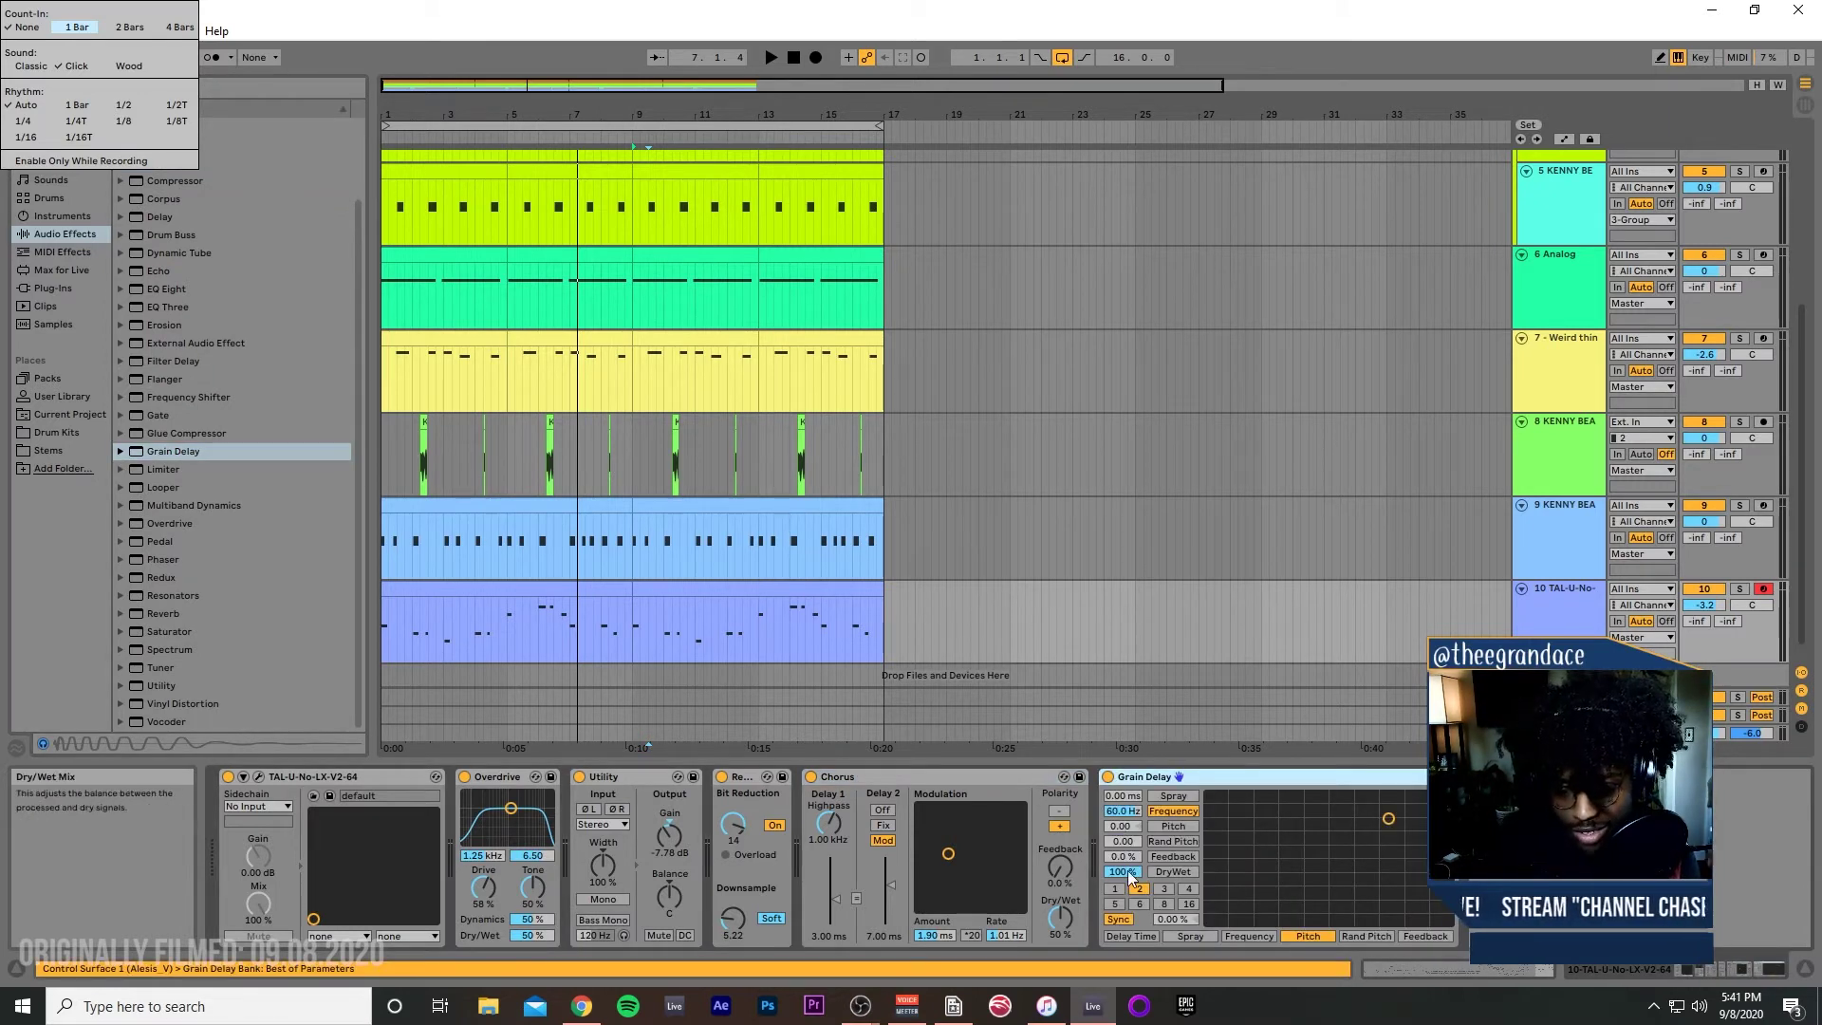
pyautogui.moveTo(1123, 872); pyautogui.dragTo(1123, 902)
pyautogui.moveTo(1123, 810); pyautogui.dragTo(1122, 845)
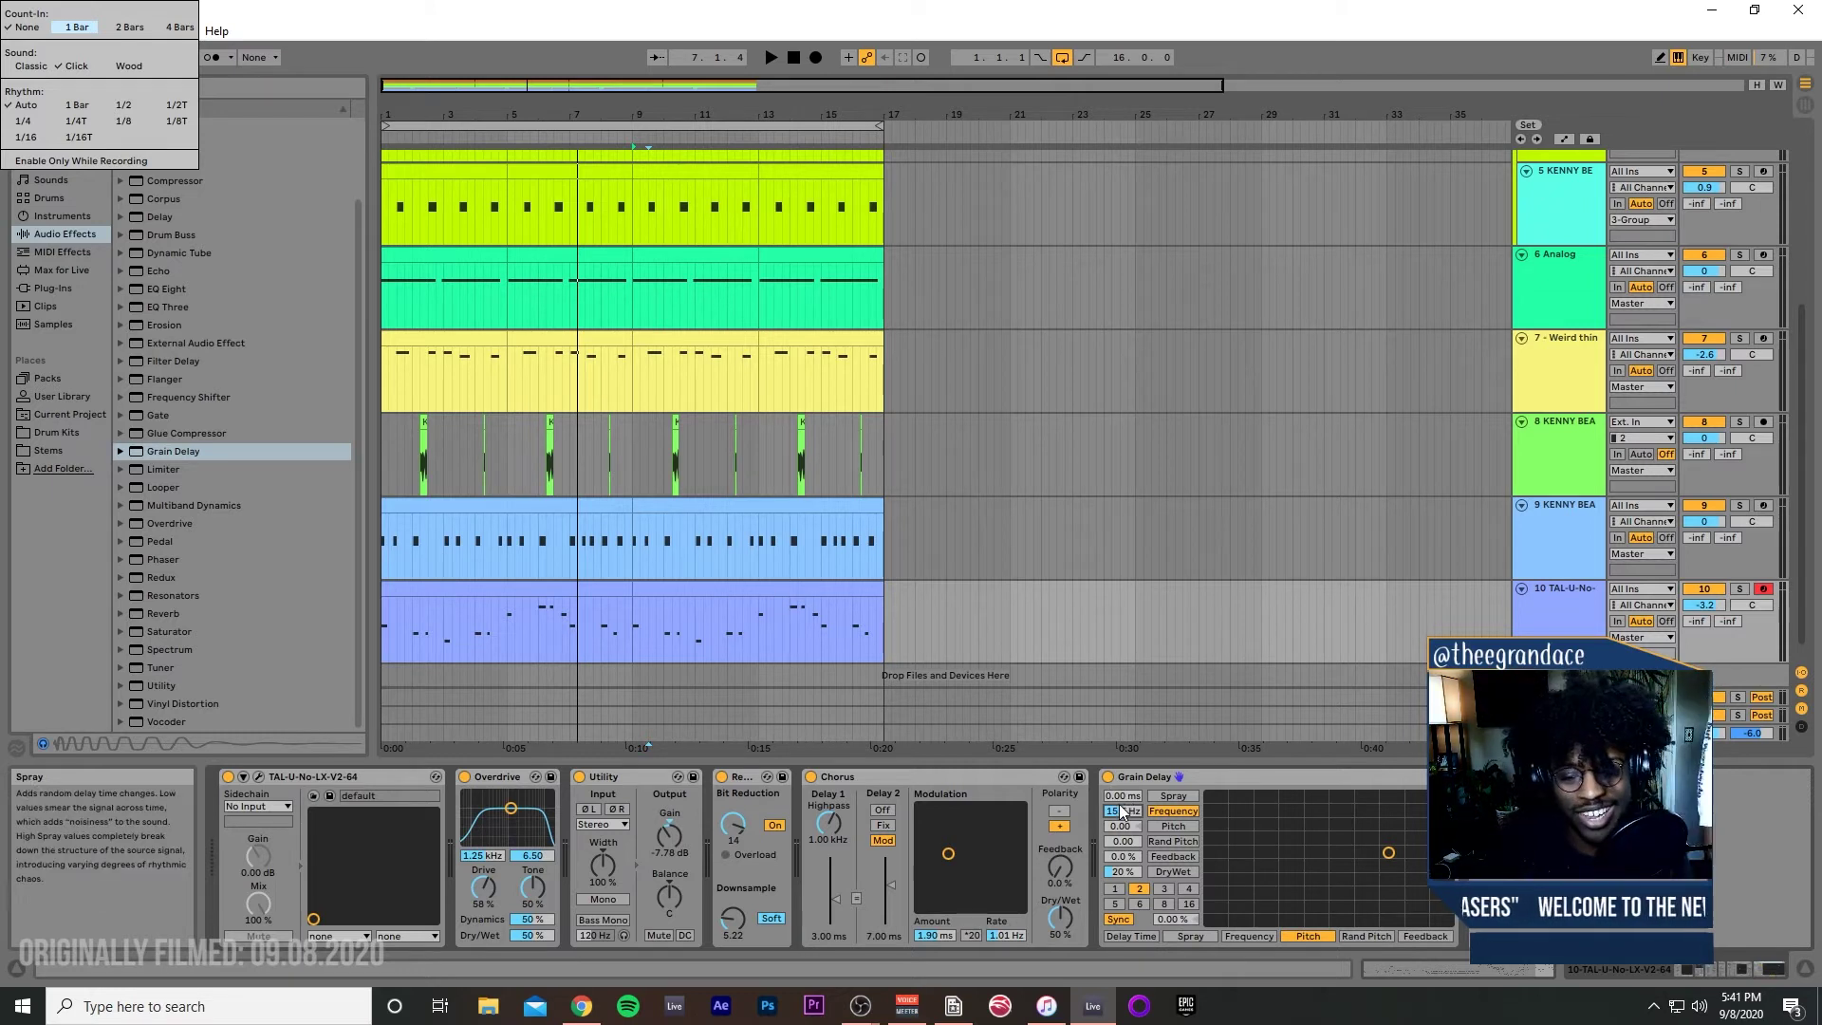
pyautogui.moveTo(1121, 814); pyautogui.dragTo(1121, 843)
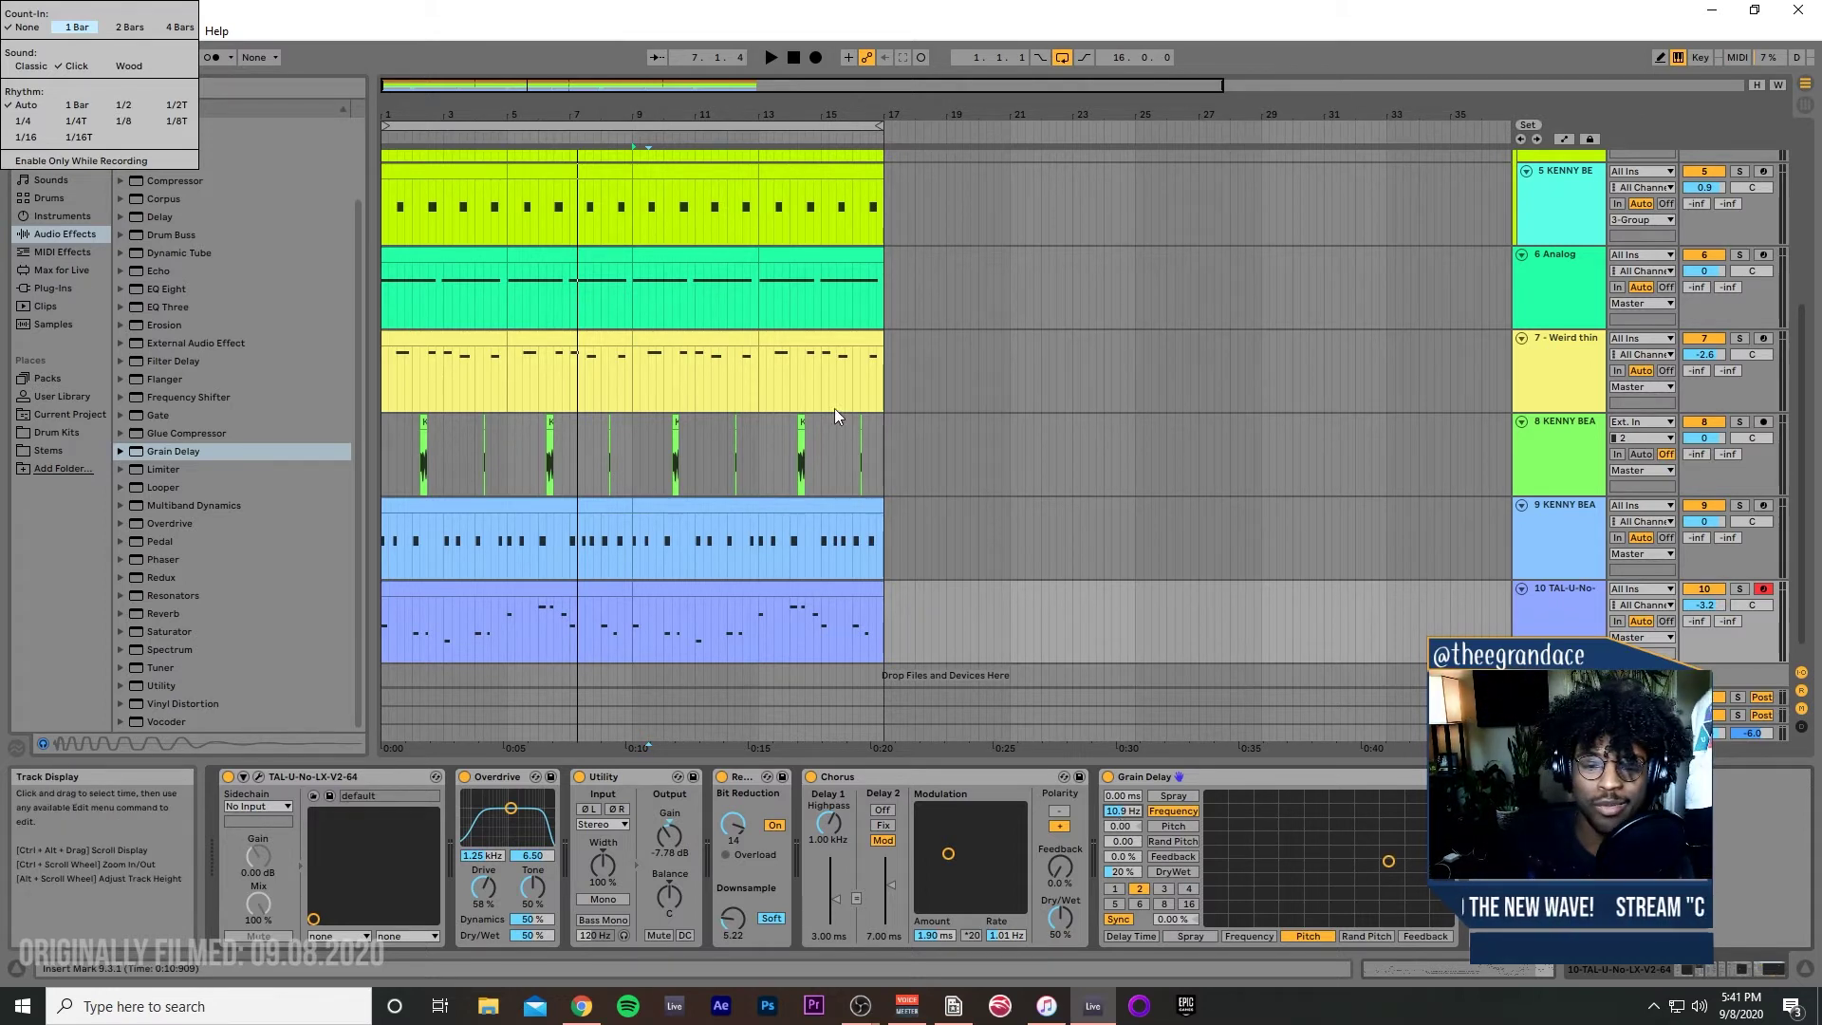
pyautogui.moveTo(1120, 810); pyautogui.dragTo(1121, 826)
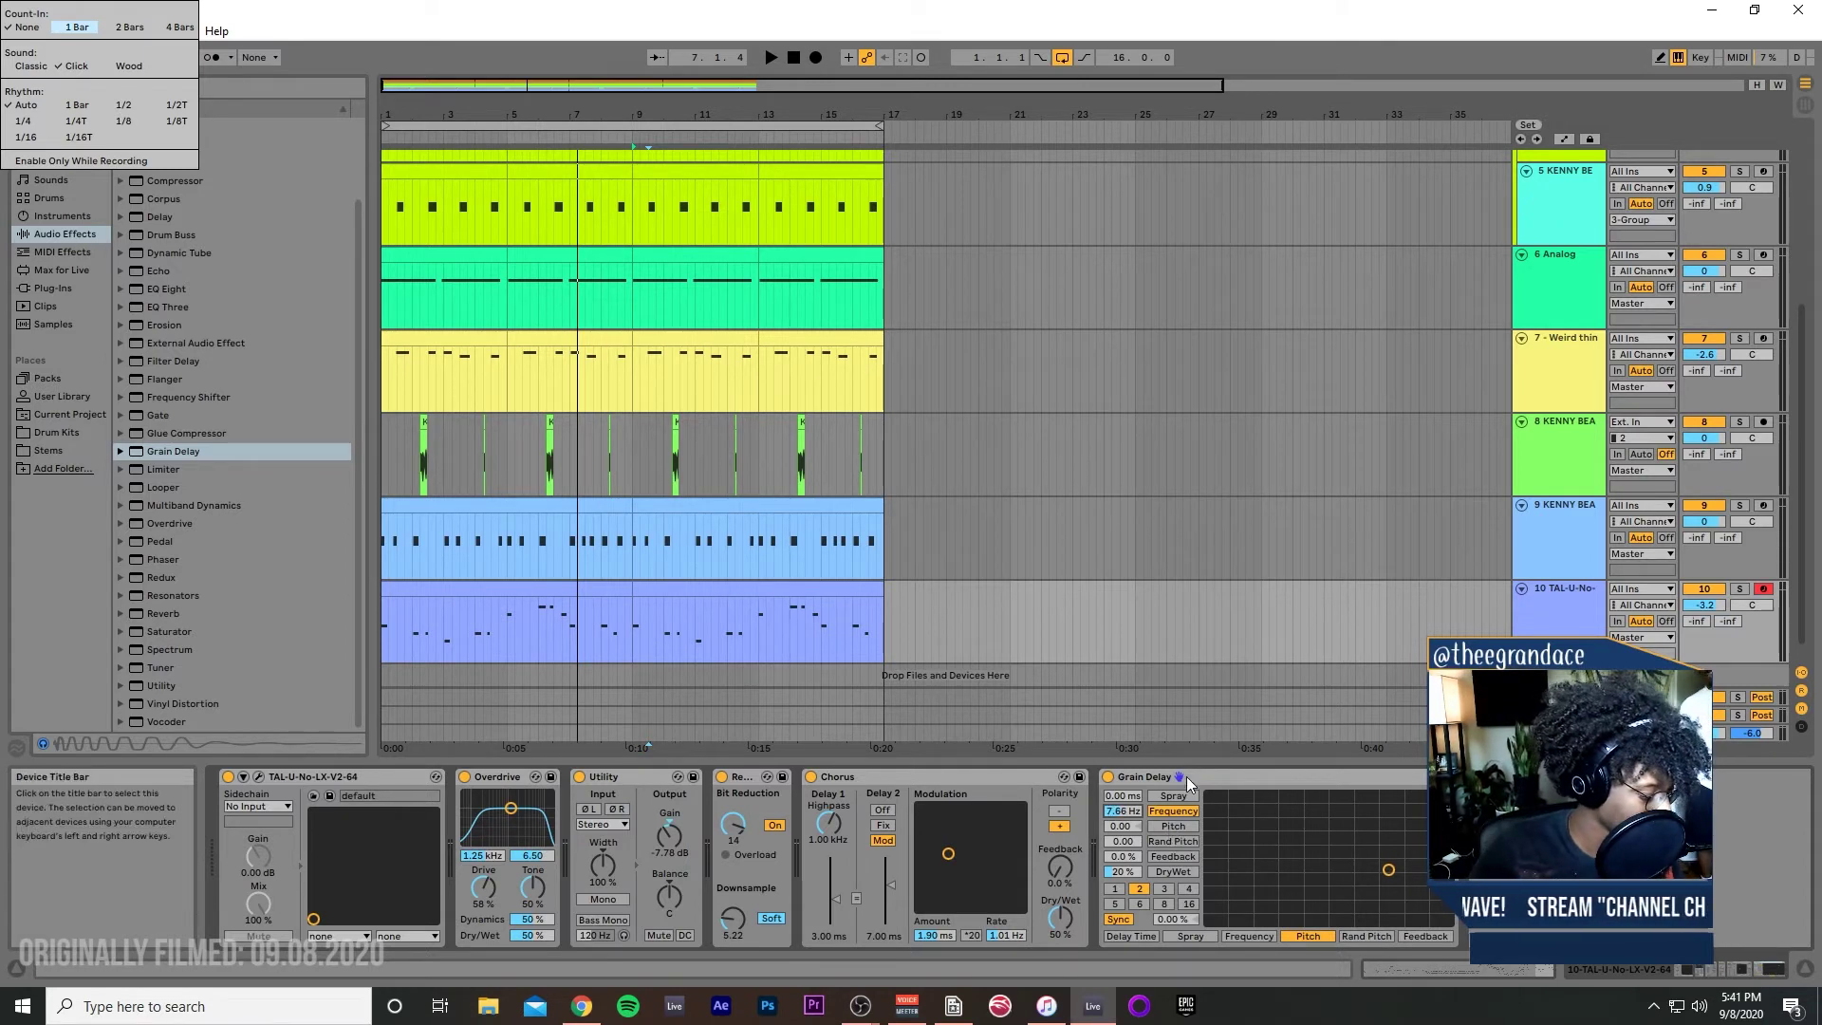
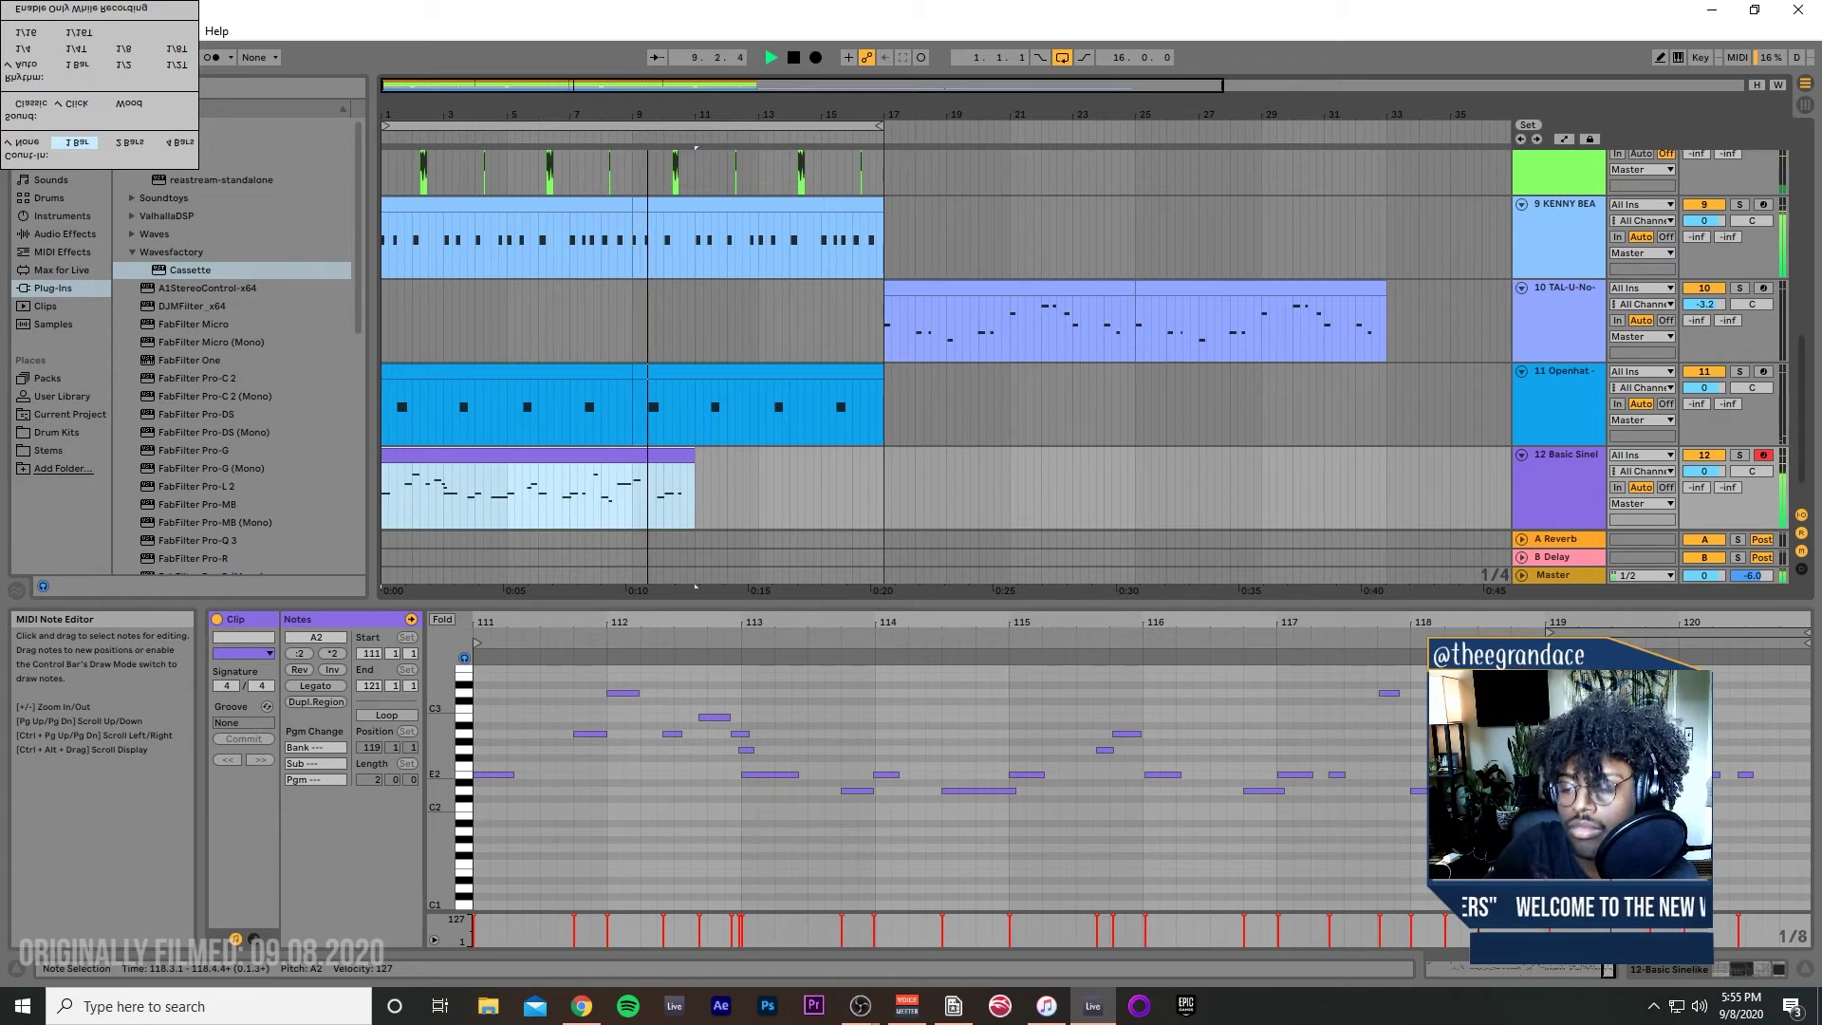
# Step: Trim the Basic Sinelike clip on track 12 to end at bar 9 and duplicate it to fill bars 9 to 17
pyautogui.press('space')
pyautogui.press('space')
pyautogui.moveTo(695, 460); pyautogui.dragTo(633, 460)
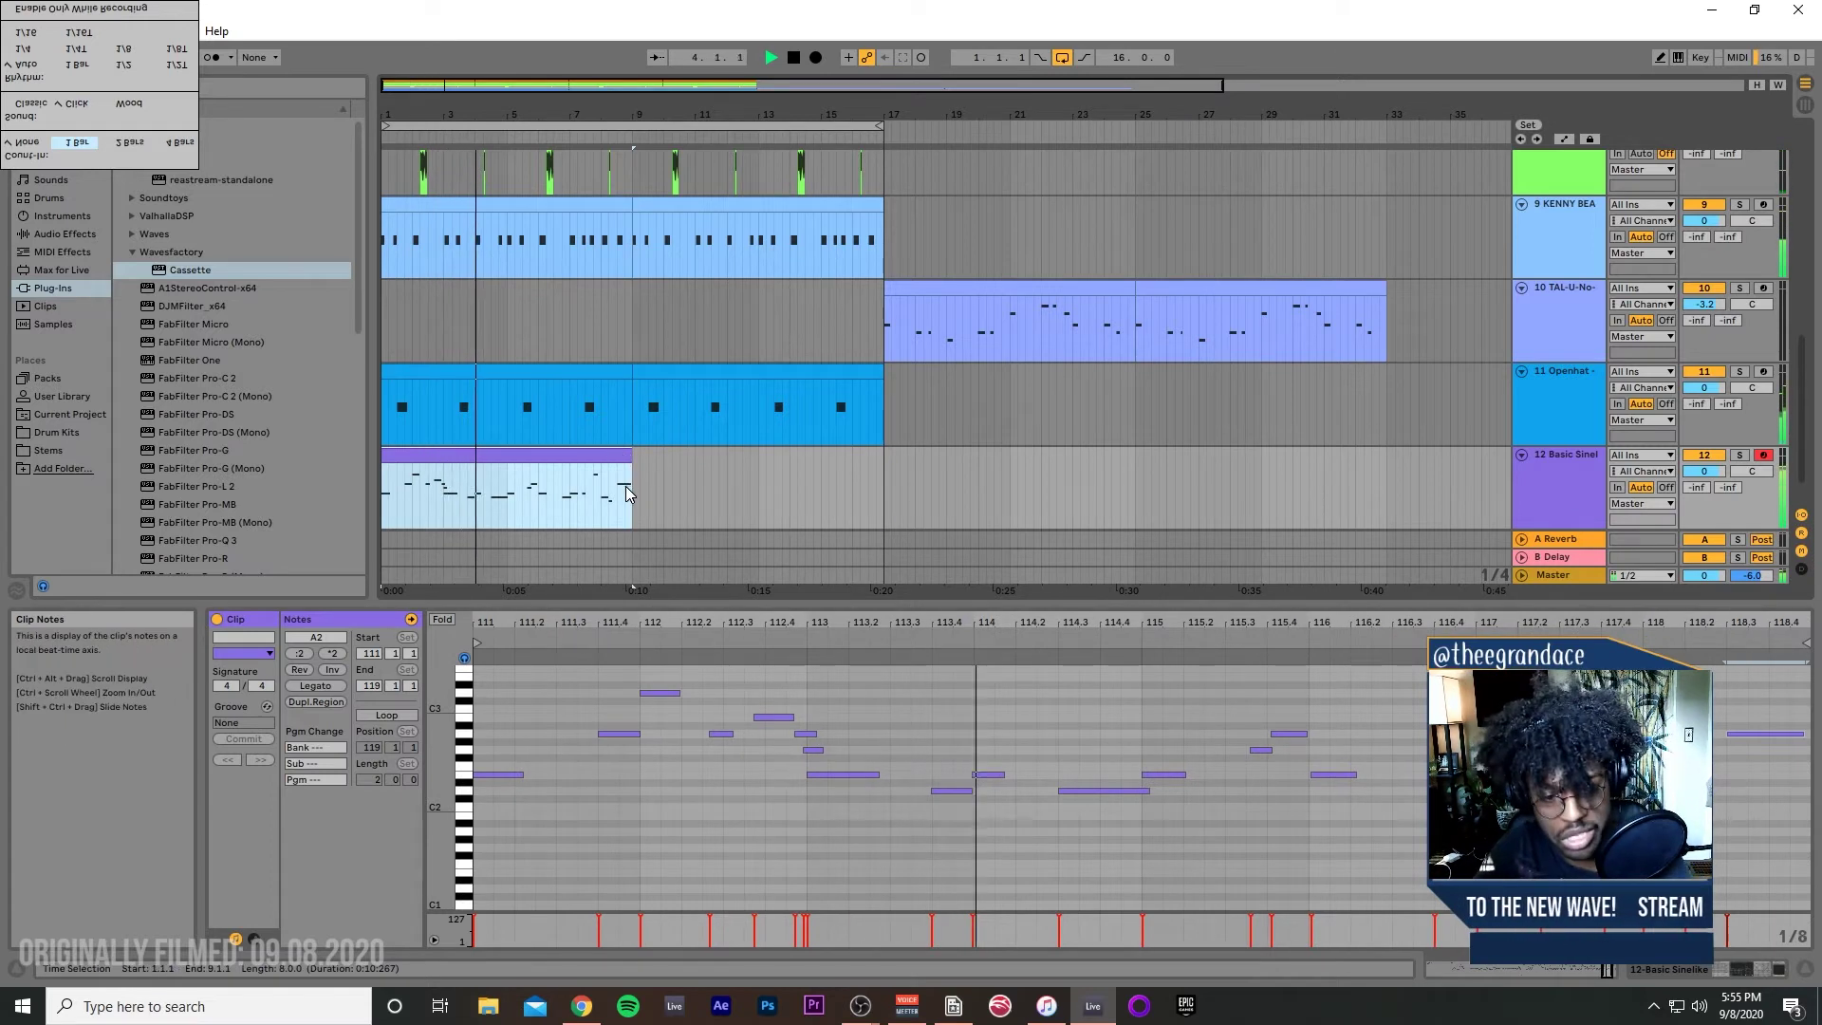
pyautogui.hotkey('ctrl', 'd')
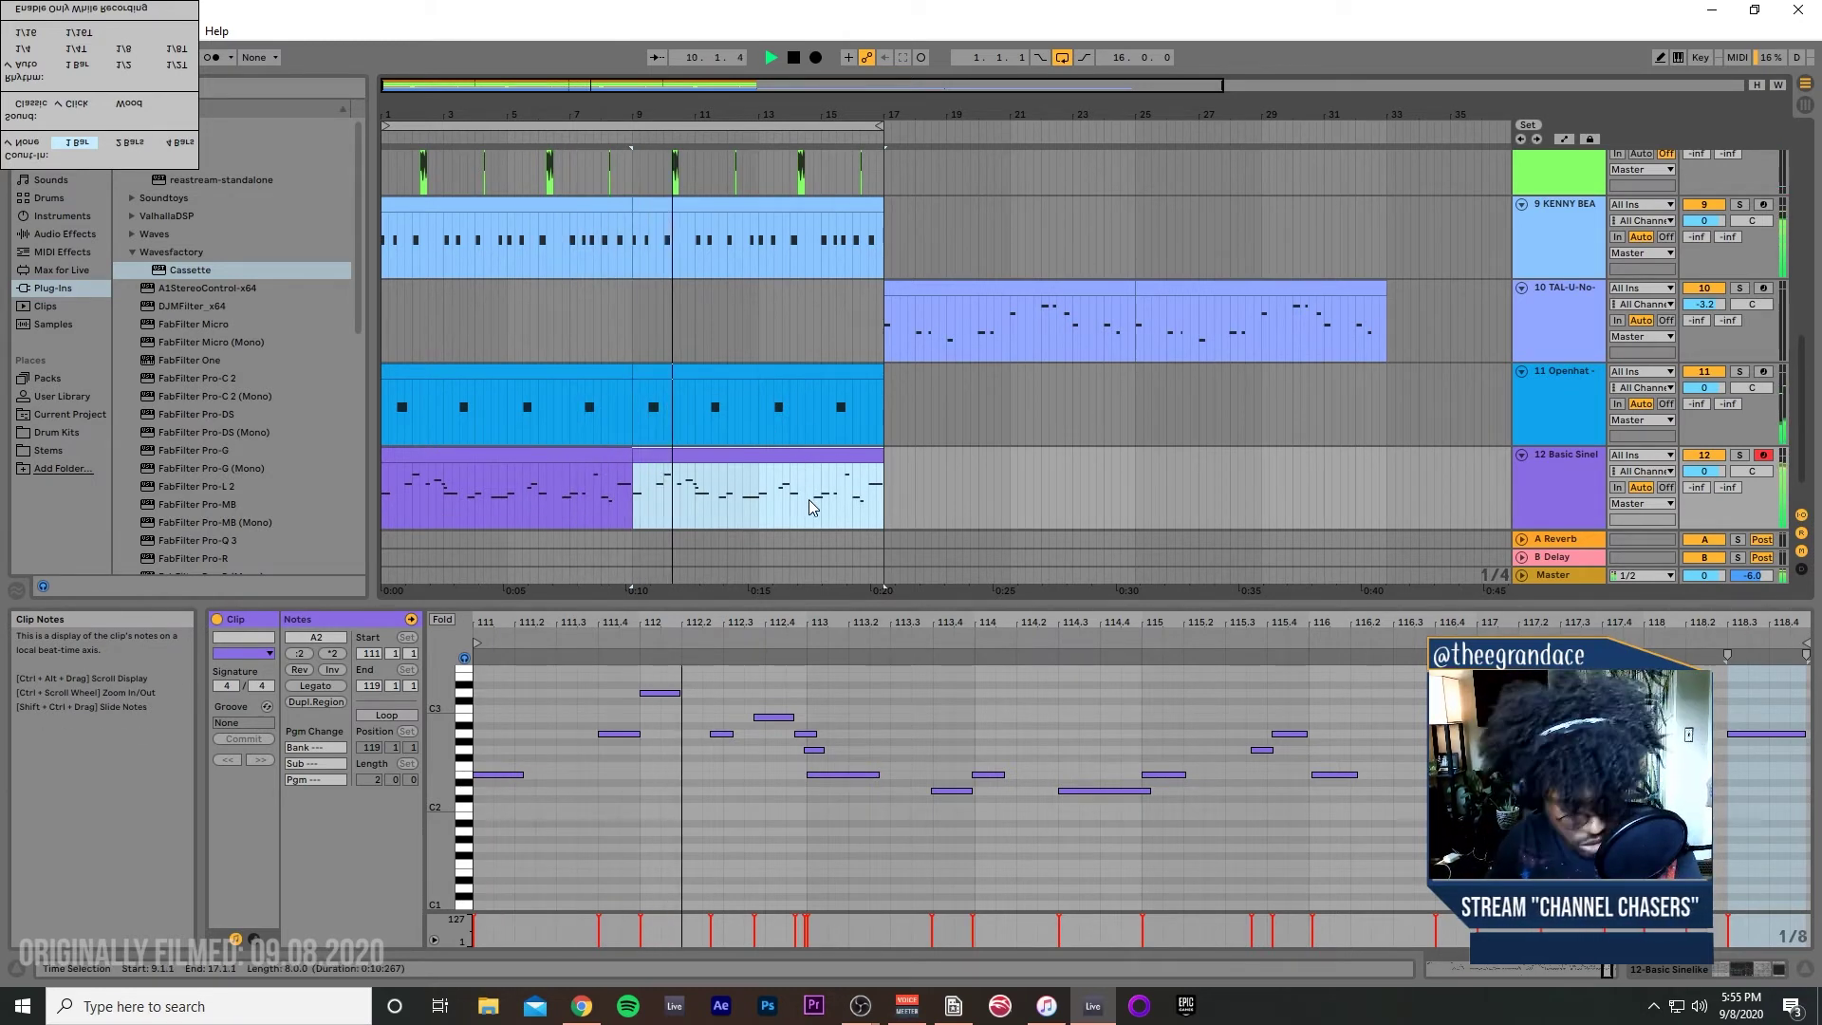
# Step: Save the set as "The Tqweek" in the September 2020 projects folder
pyautogui.hotkey('ctrl', 'shift', 's')
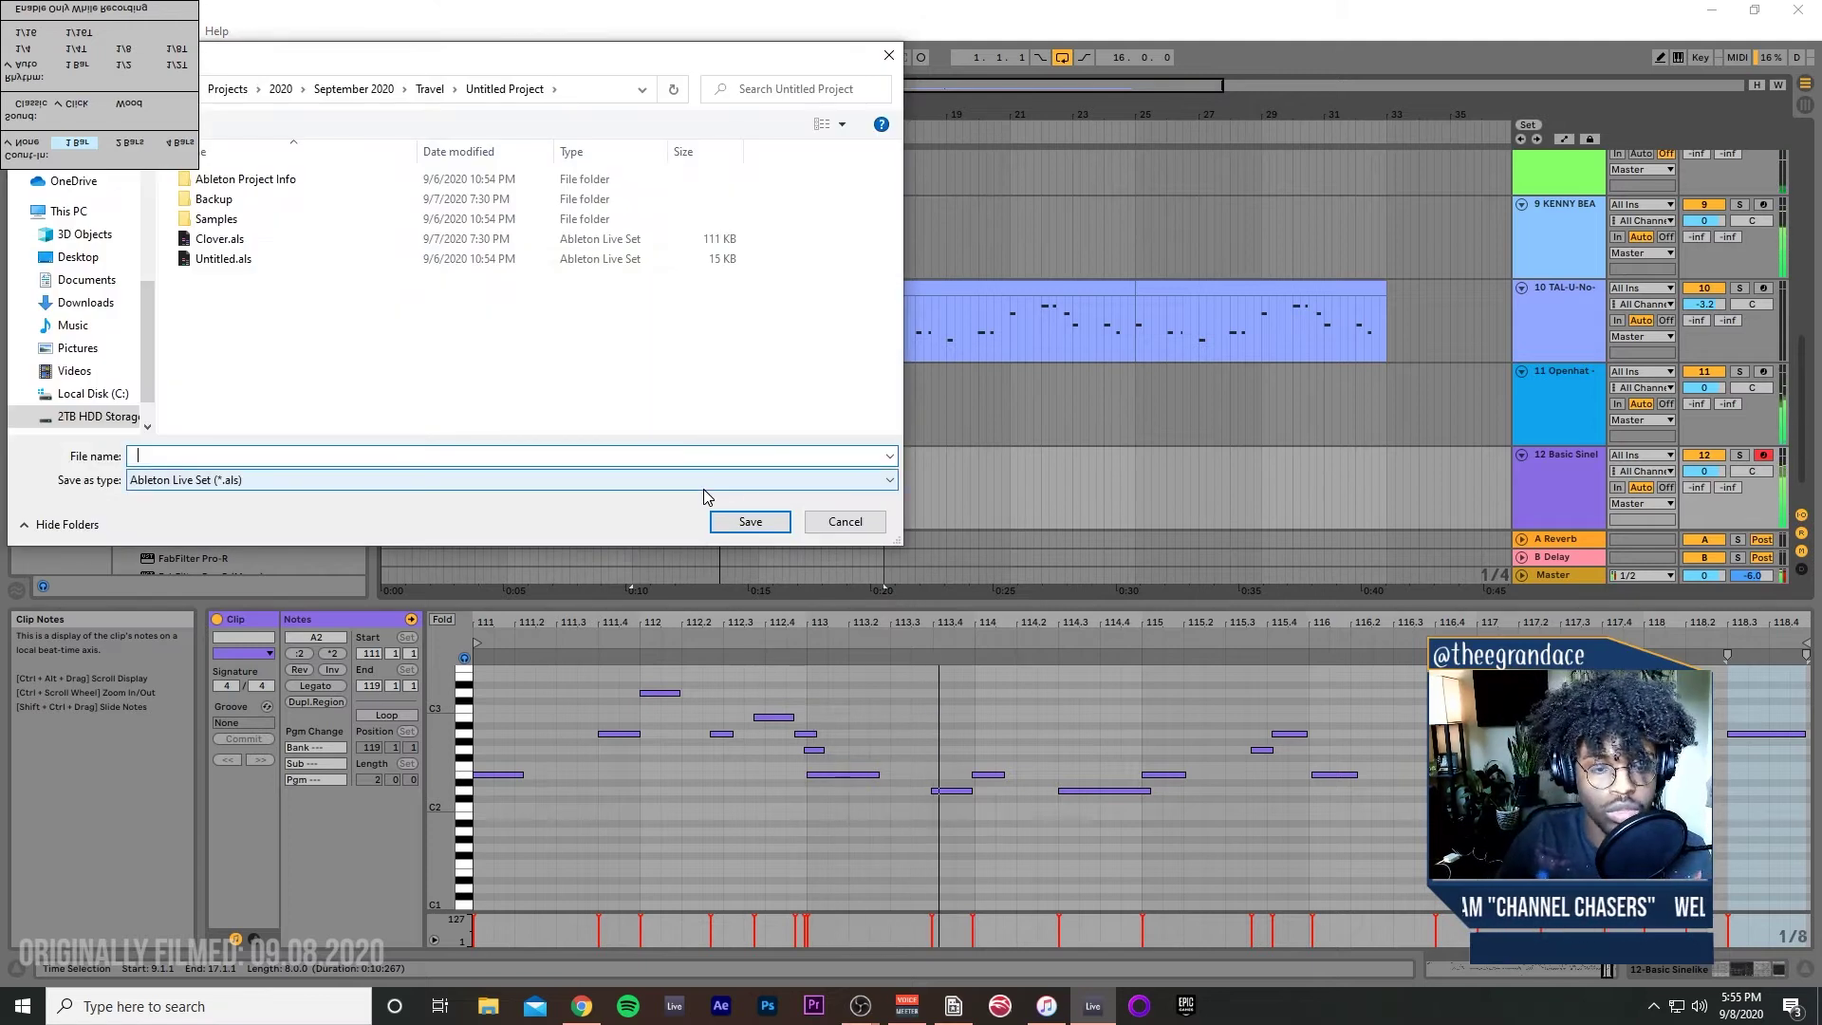
pyautogui.click(425, 92)
pyautogui.click(418, 91)
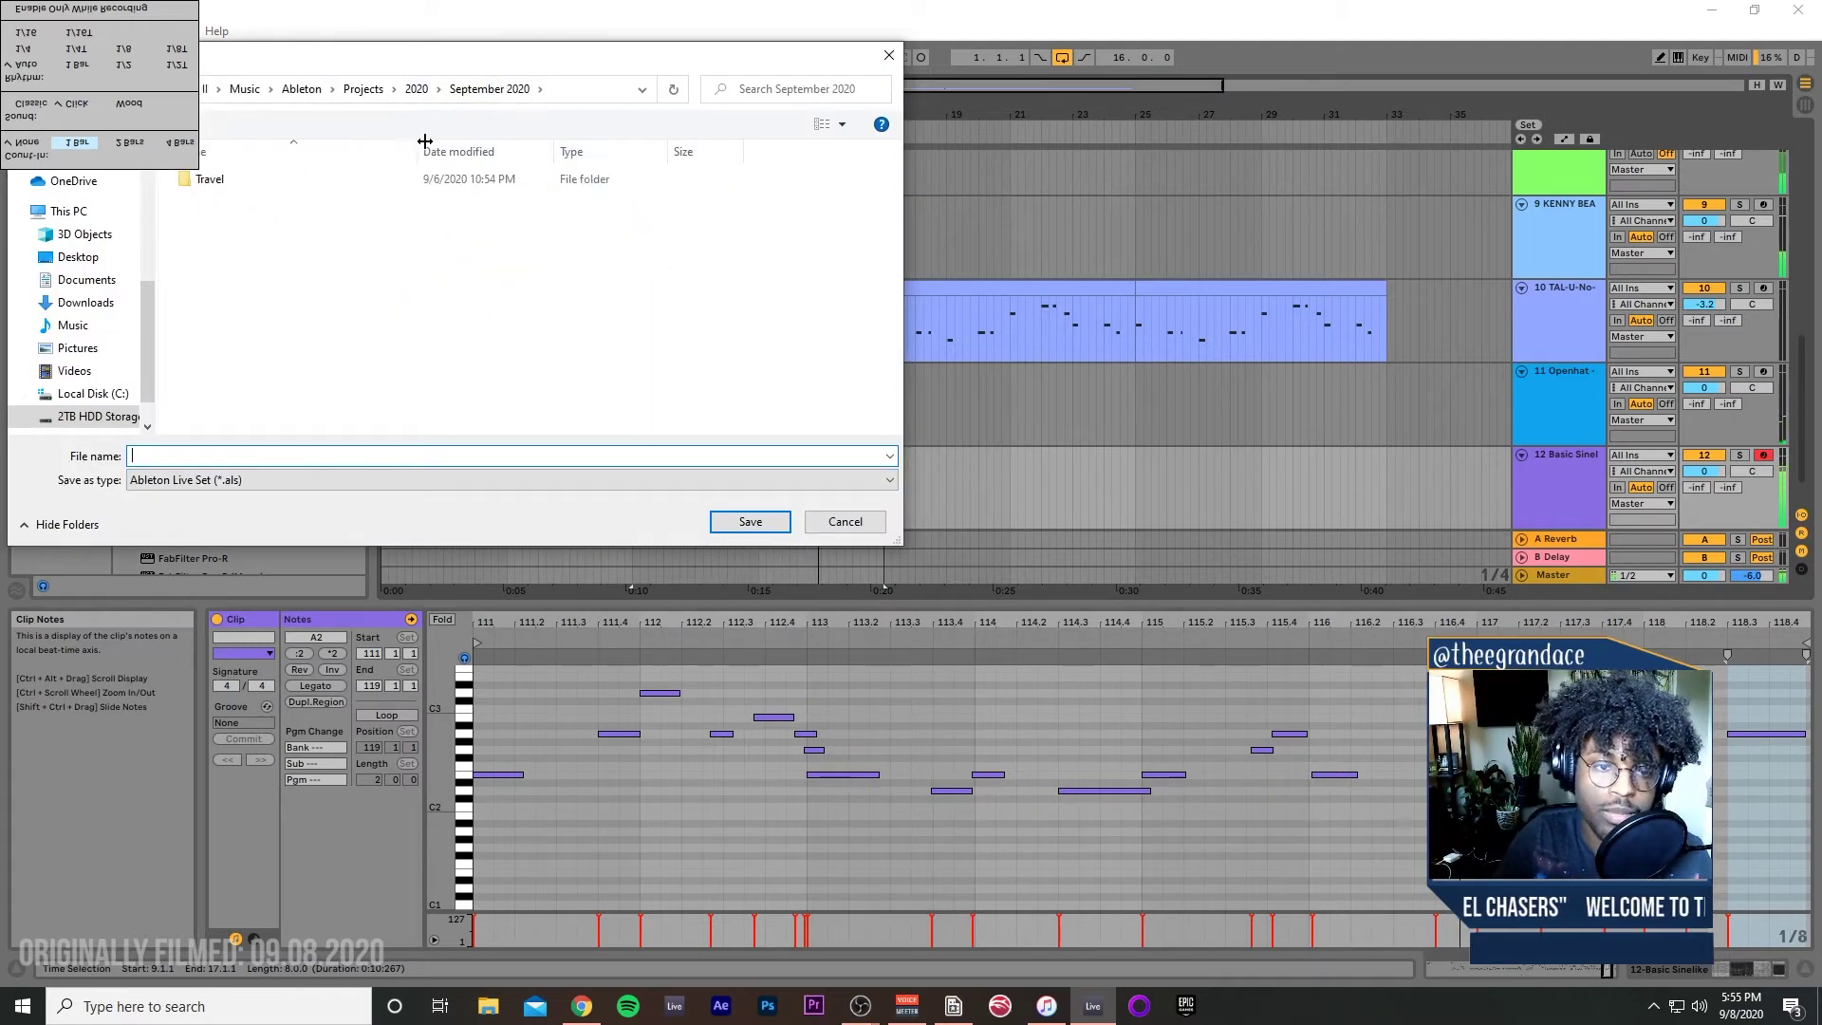
pyautogui.click(415, 93)
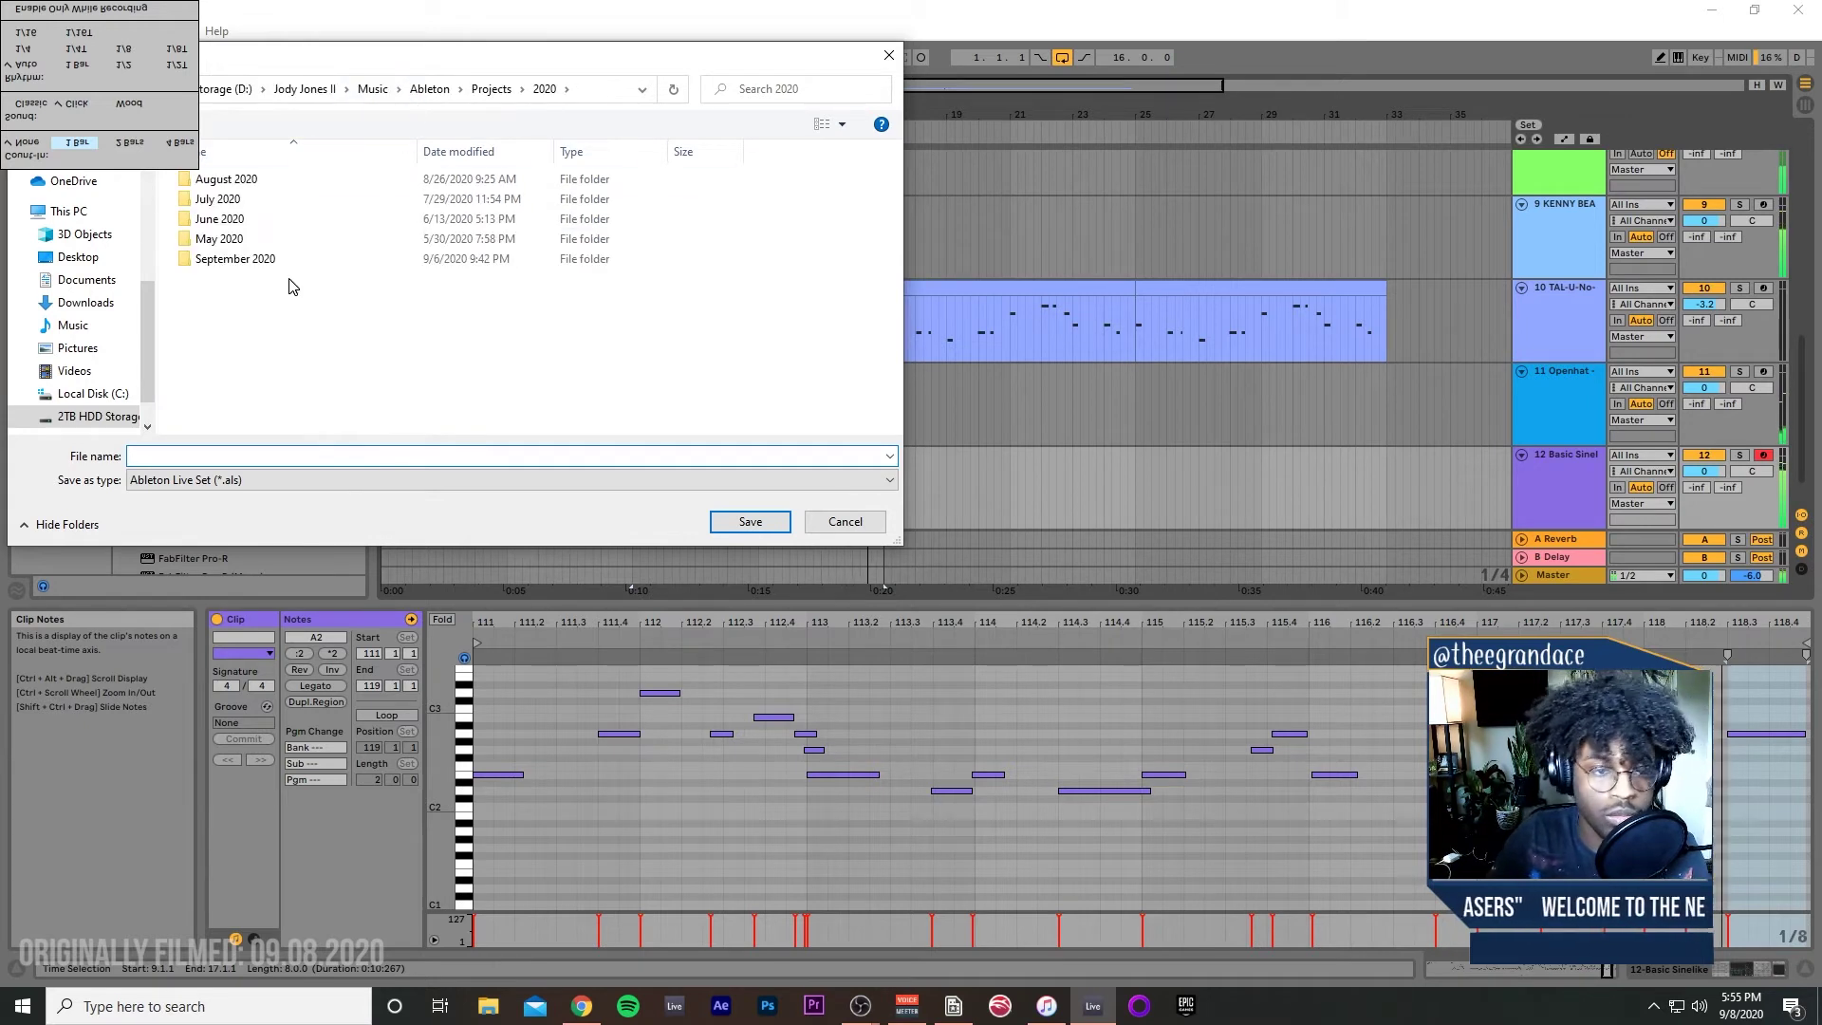
pyautogui.doubleClick(265, 258)
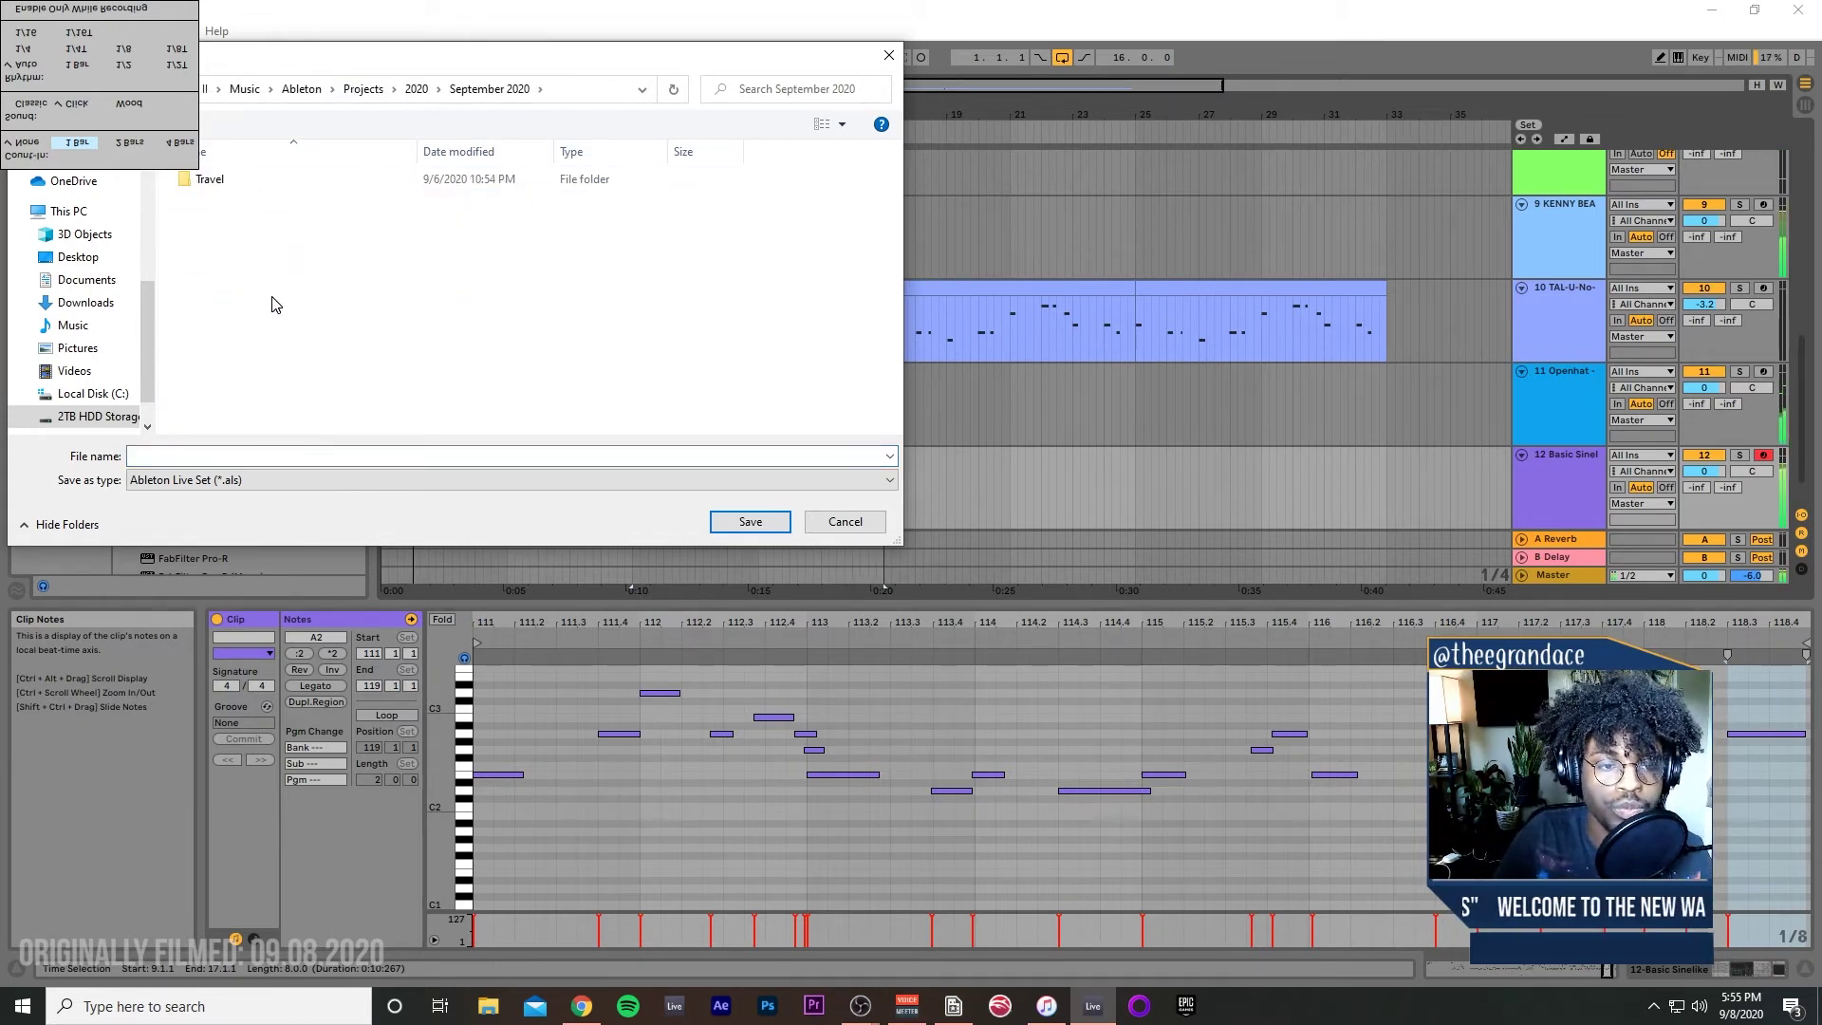
pyautogui.click(215, 453)
pyautogui.write('The Tqweek')
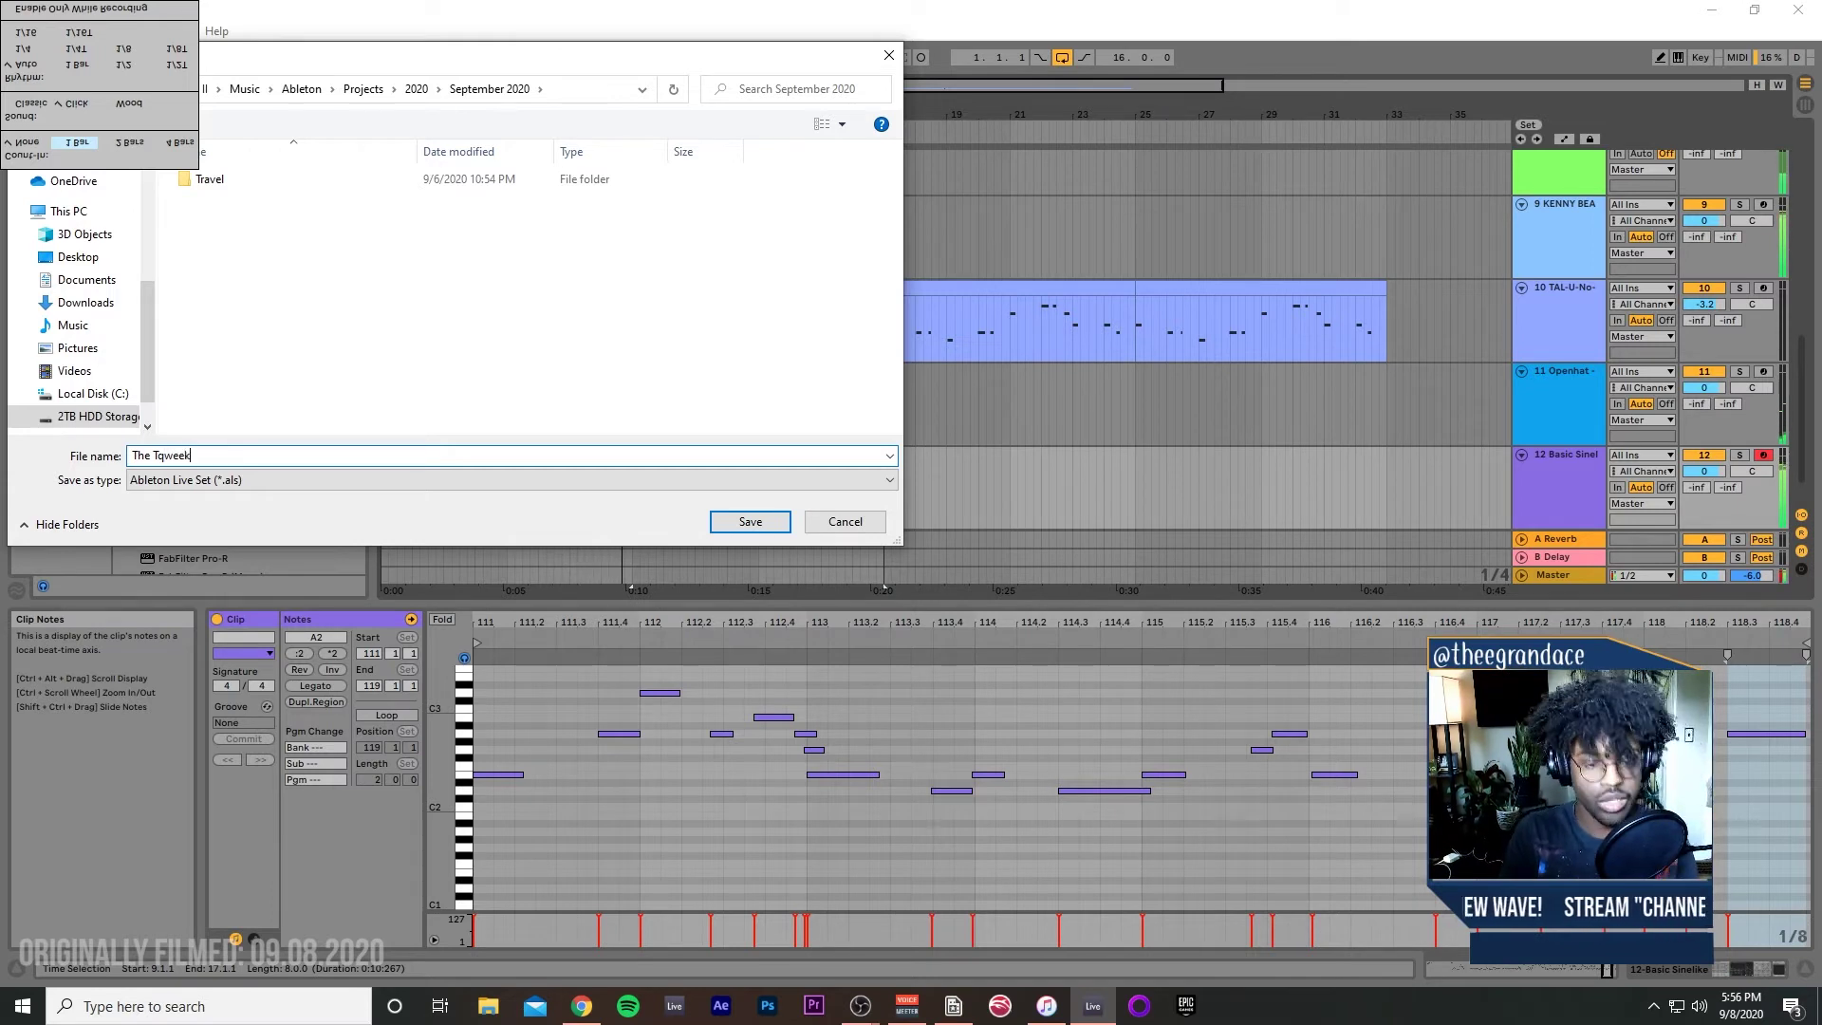
pyautogui.press('Return')
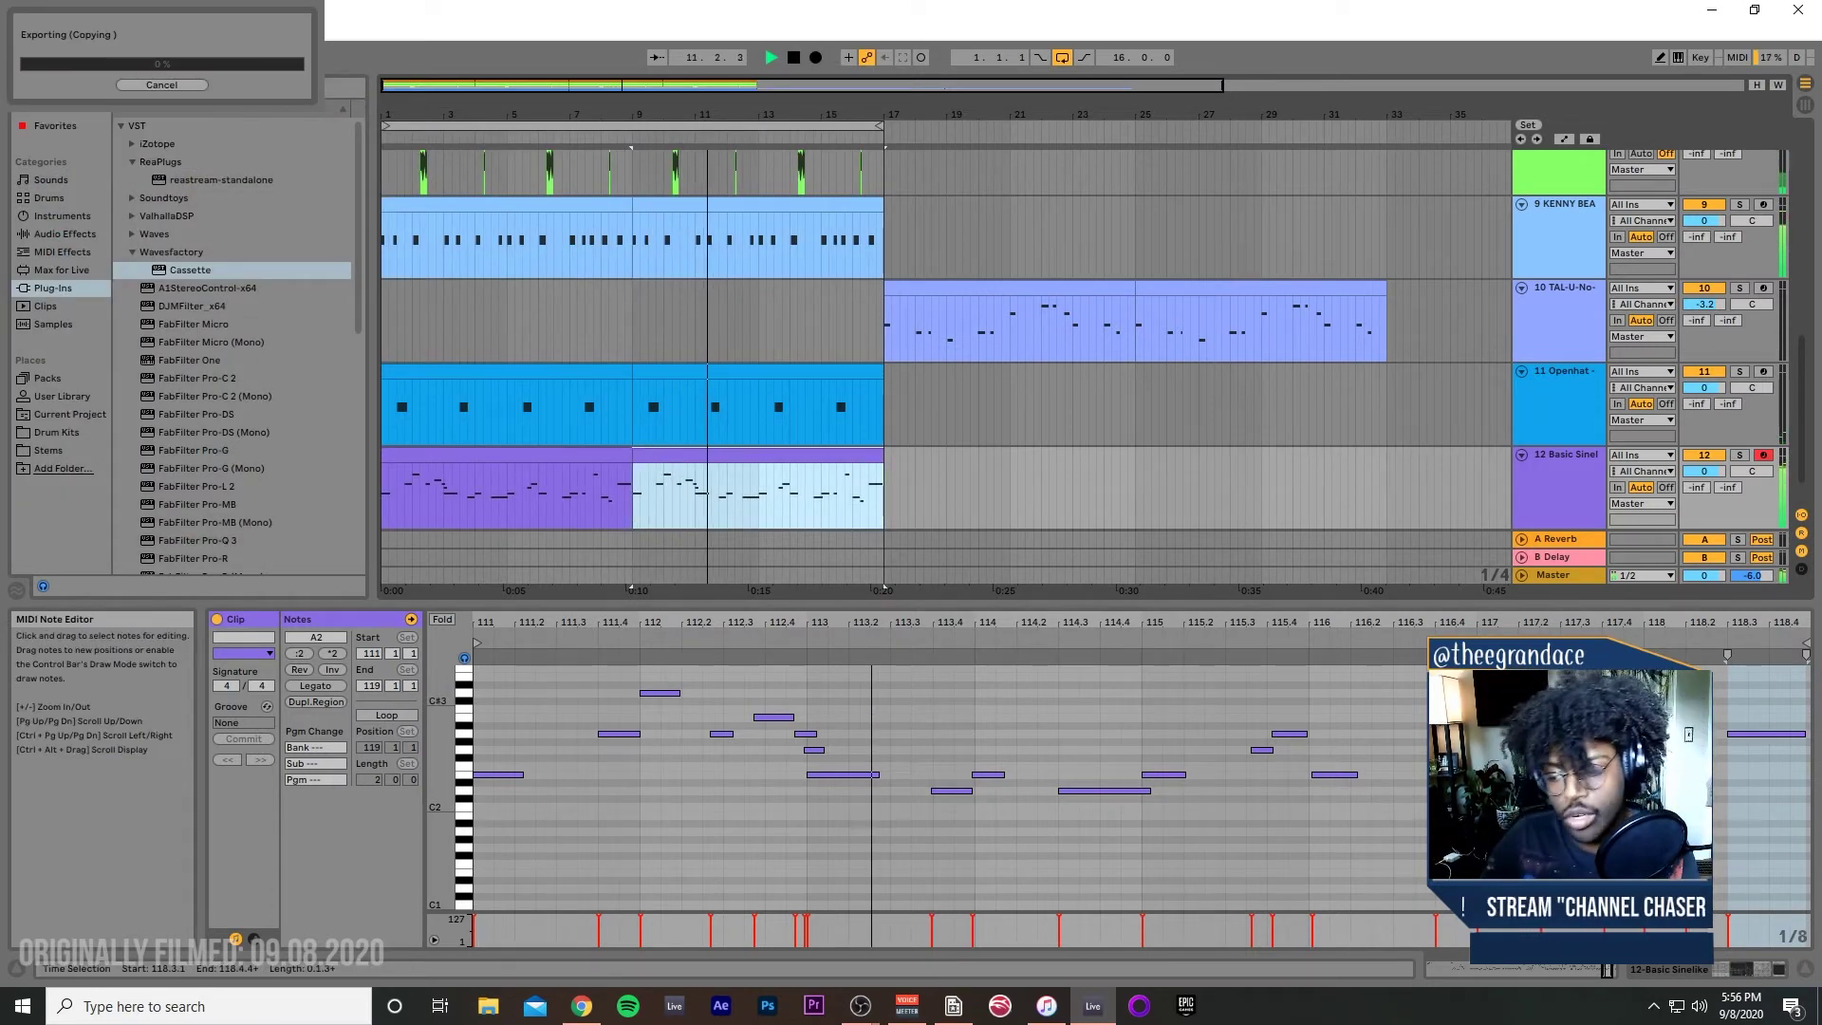
# Step: Insert a new MIDI track below the Basic Sinelike track and look over the arrangement
pyautogui.scroll(-3, 1209, 505)
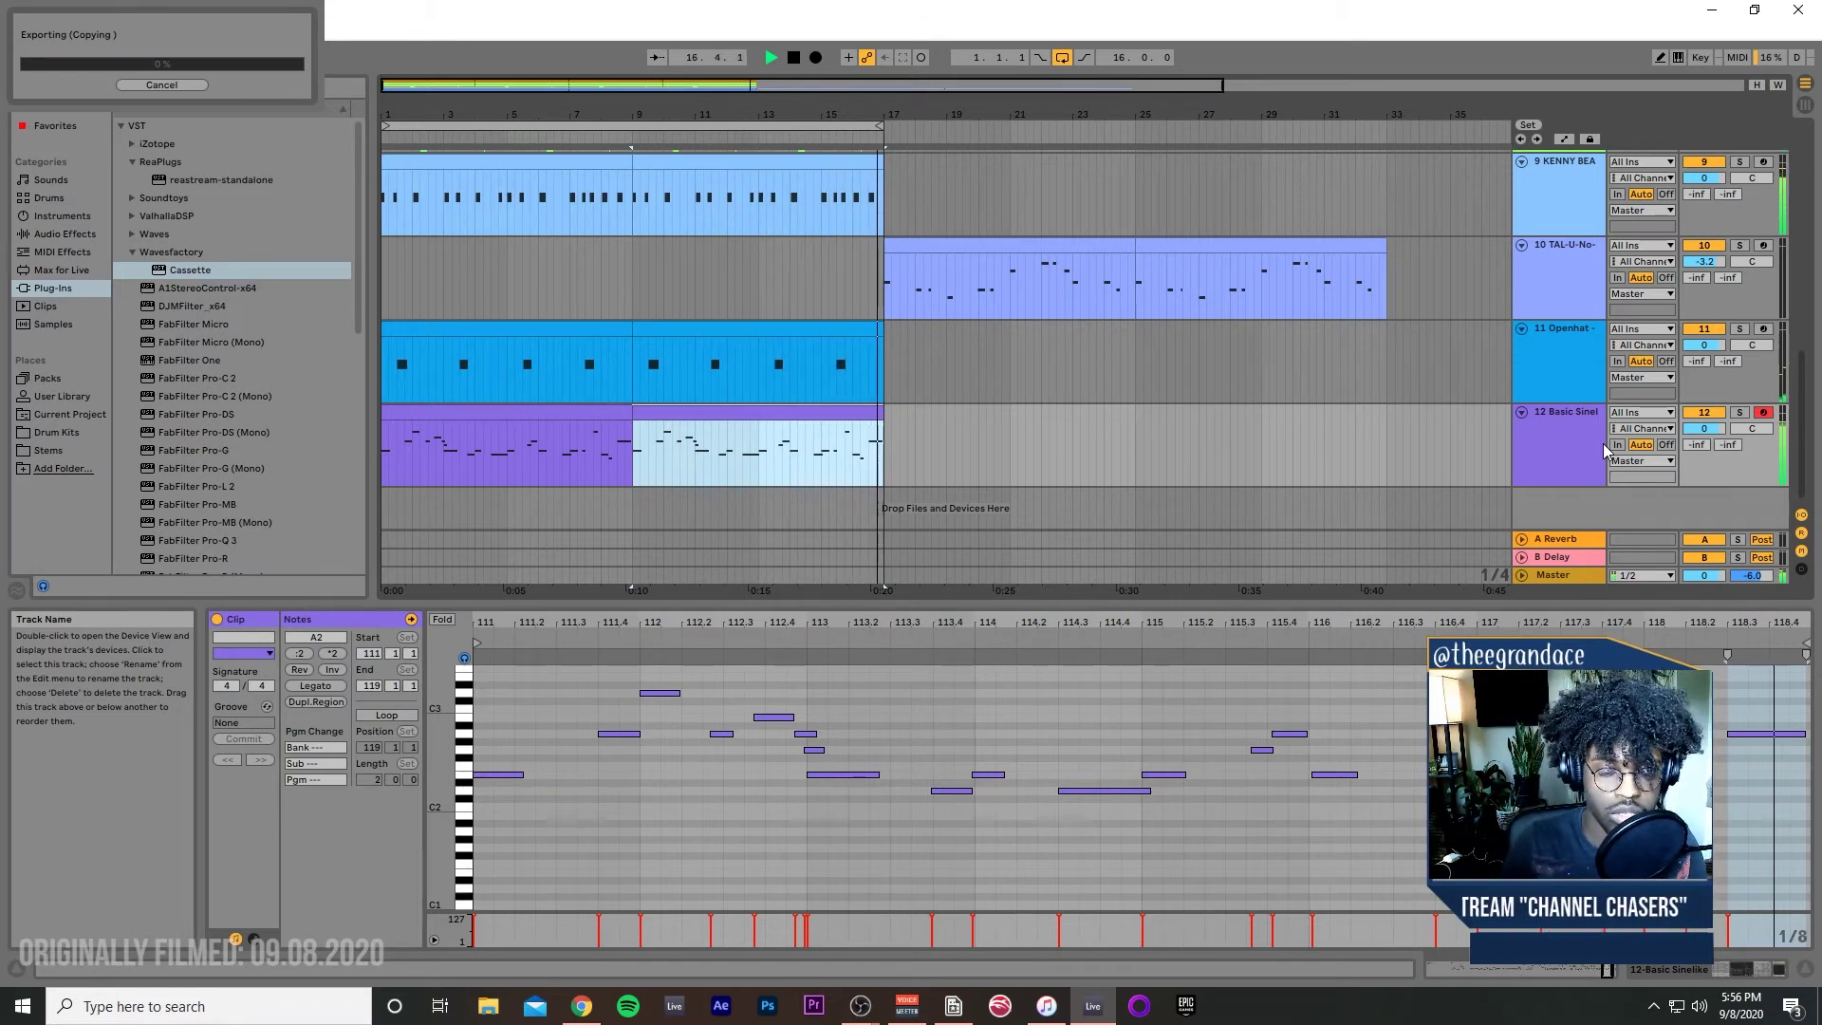
pyautogui.click(1553, 418)
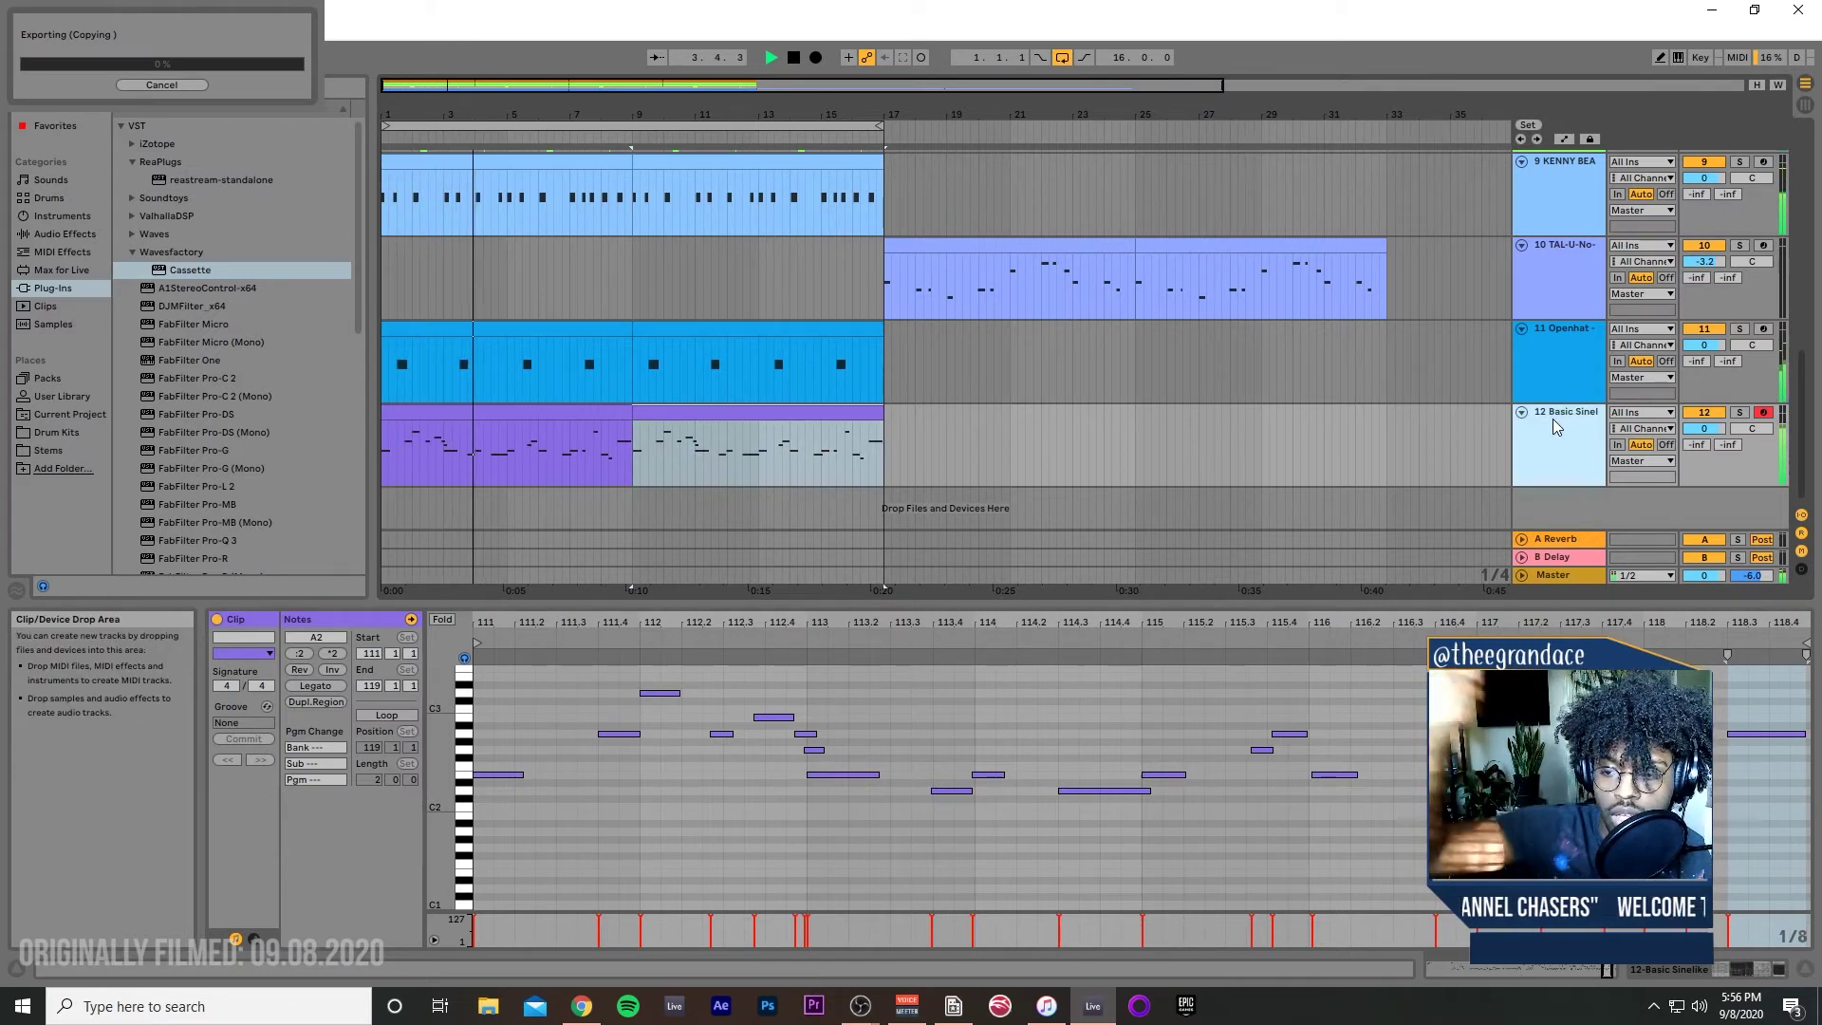
pyautogui.hotkey('ctrl', 'shift', 't')
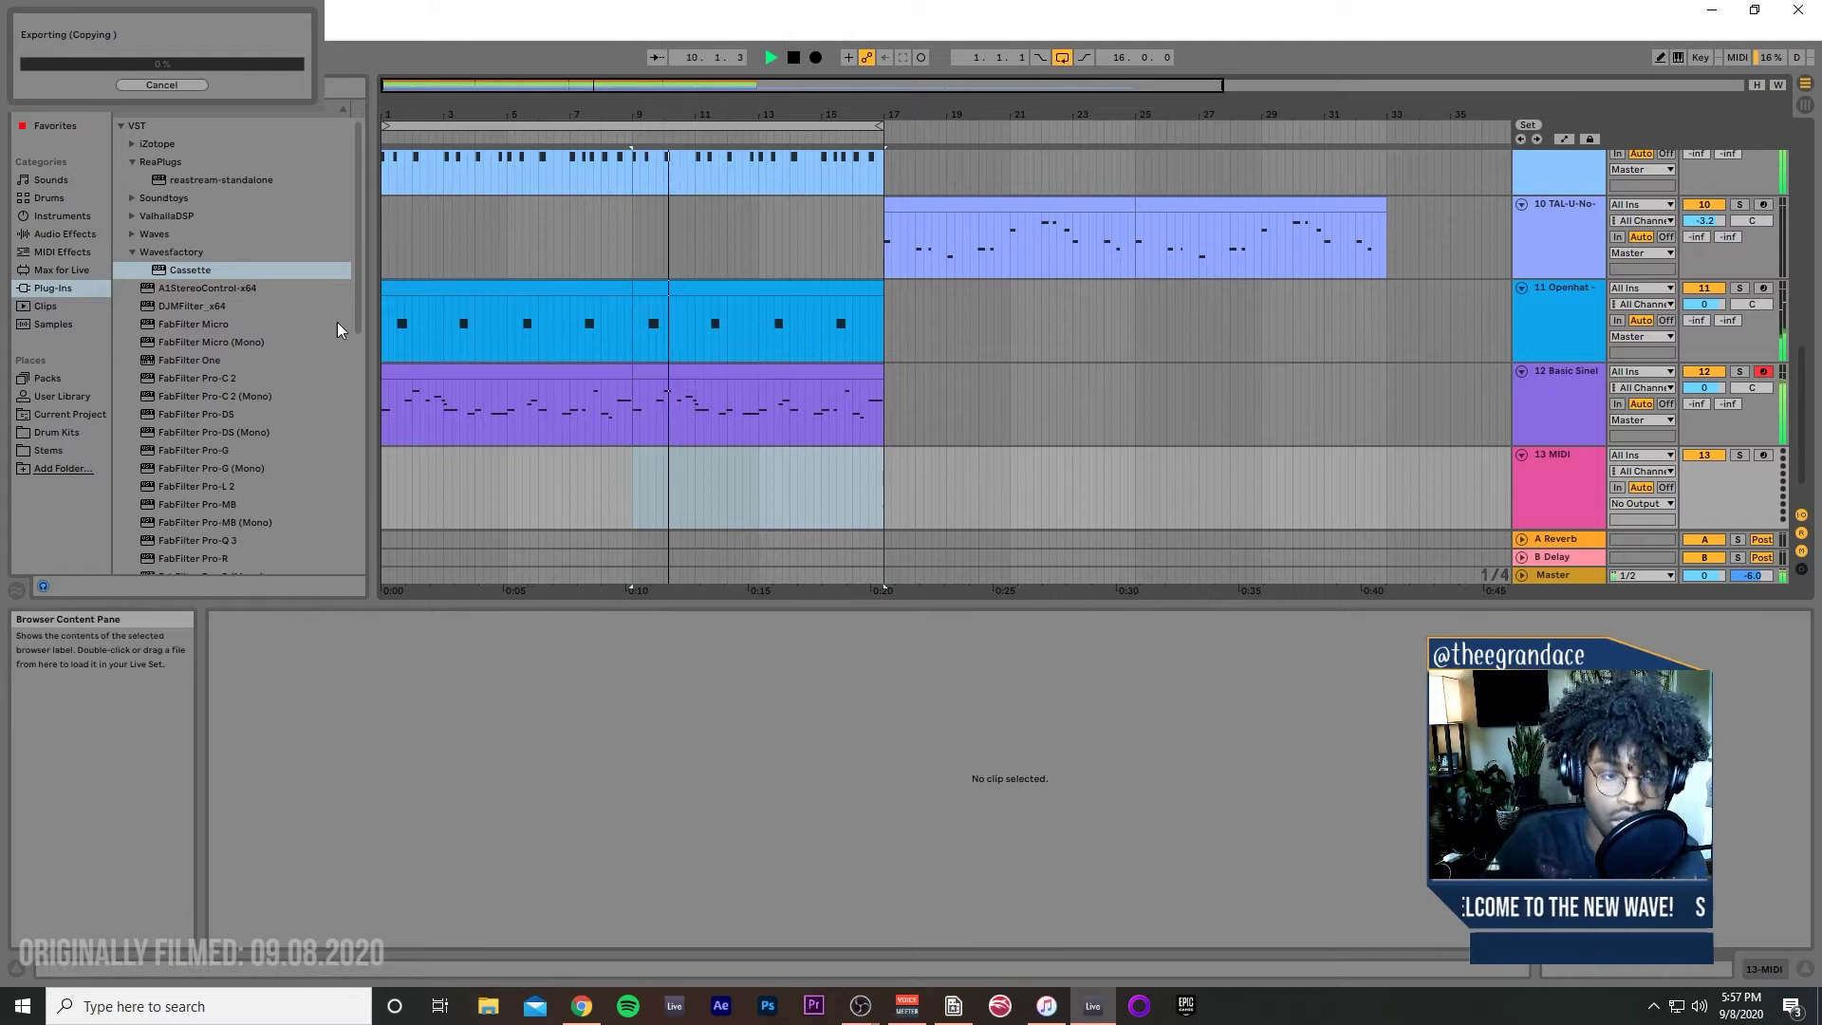
pyautogui.scroll(-3, 341, 351)
pyautogui.scroll(-1, 1226, 424)
pyautogui.scroll(4, 1014, 420)
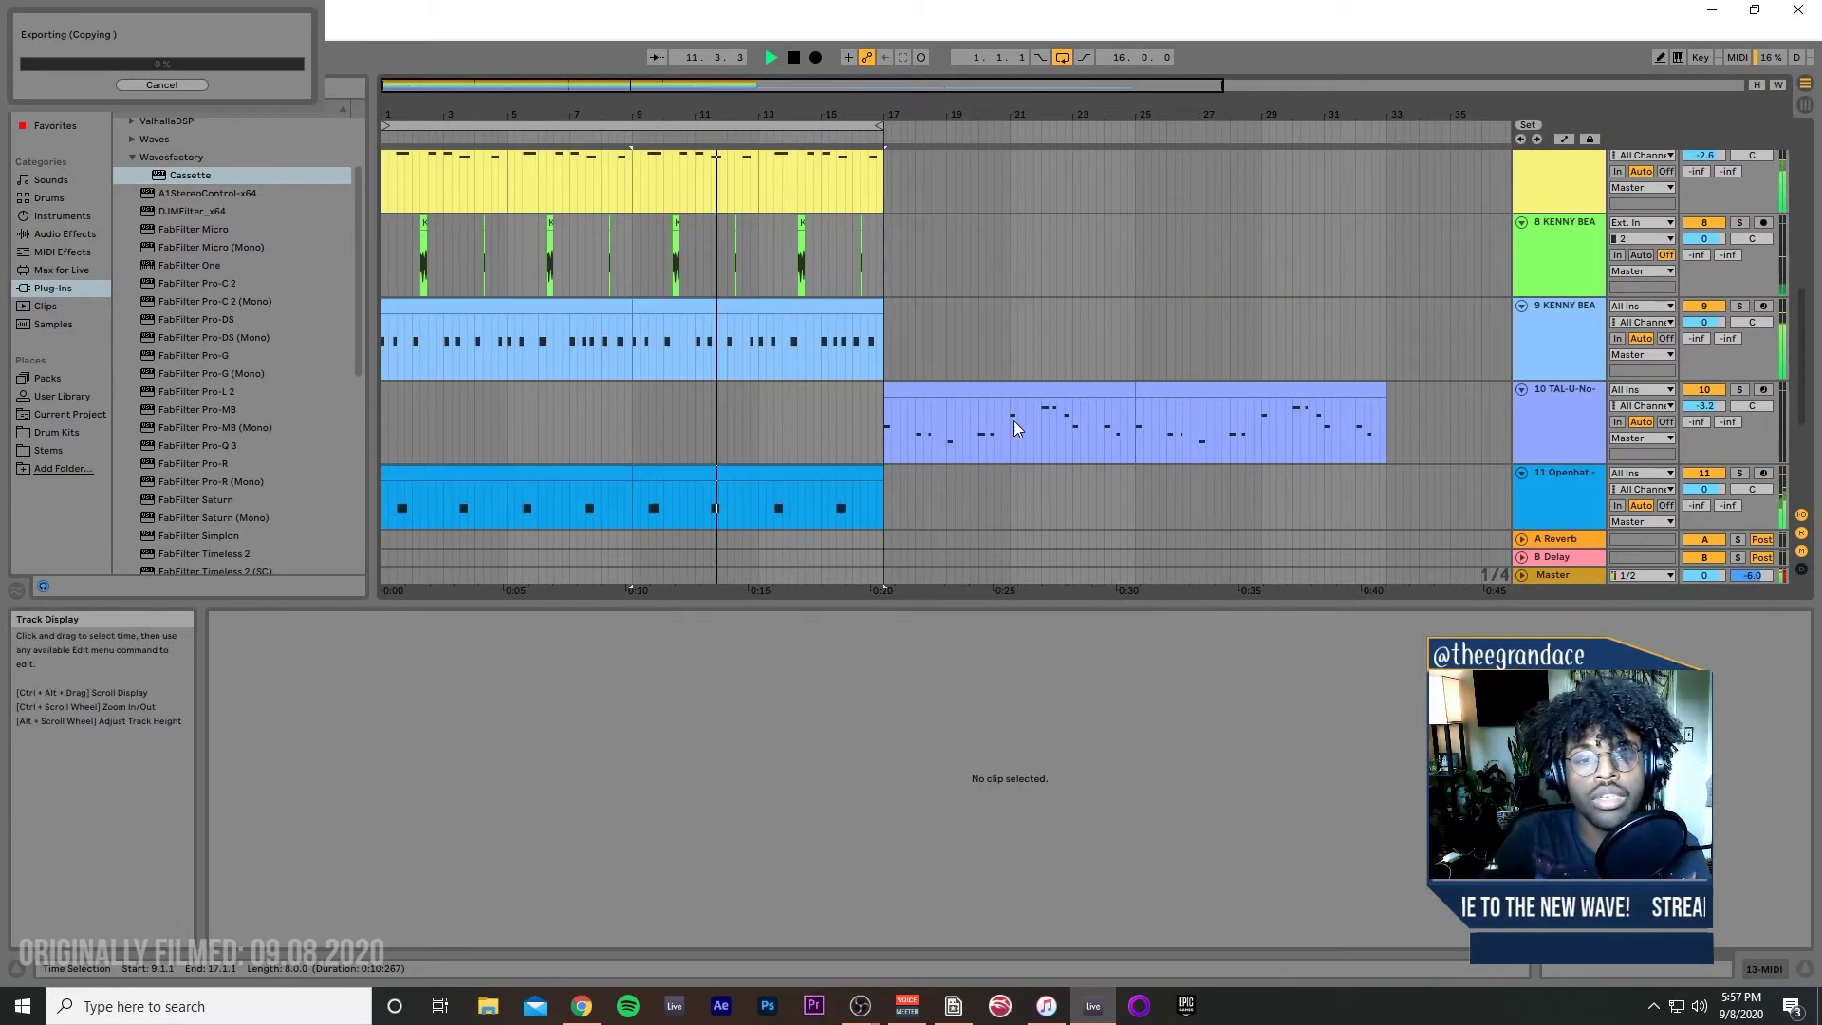
pyautogui.scroll(-3, 751, 296)
pyautogui.scroll(-1, 982, 369)
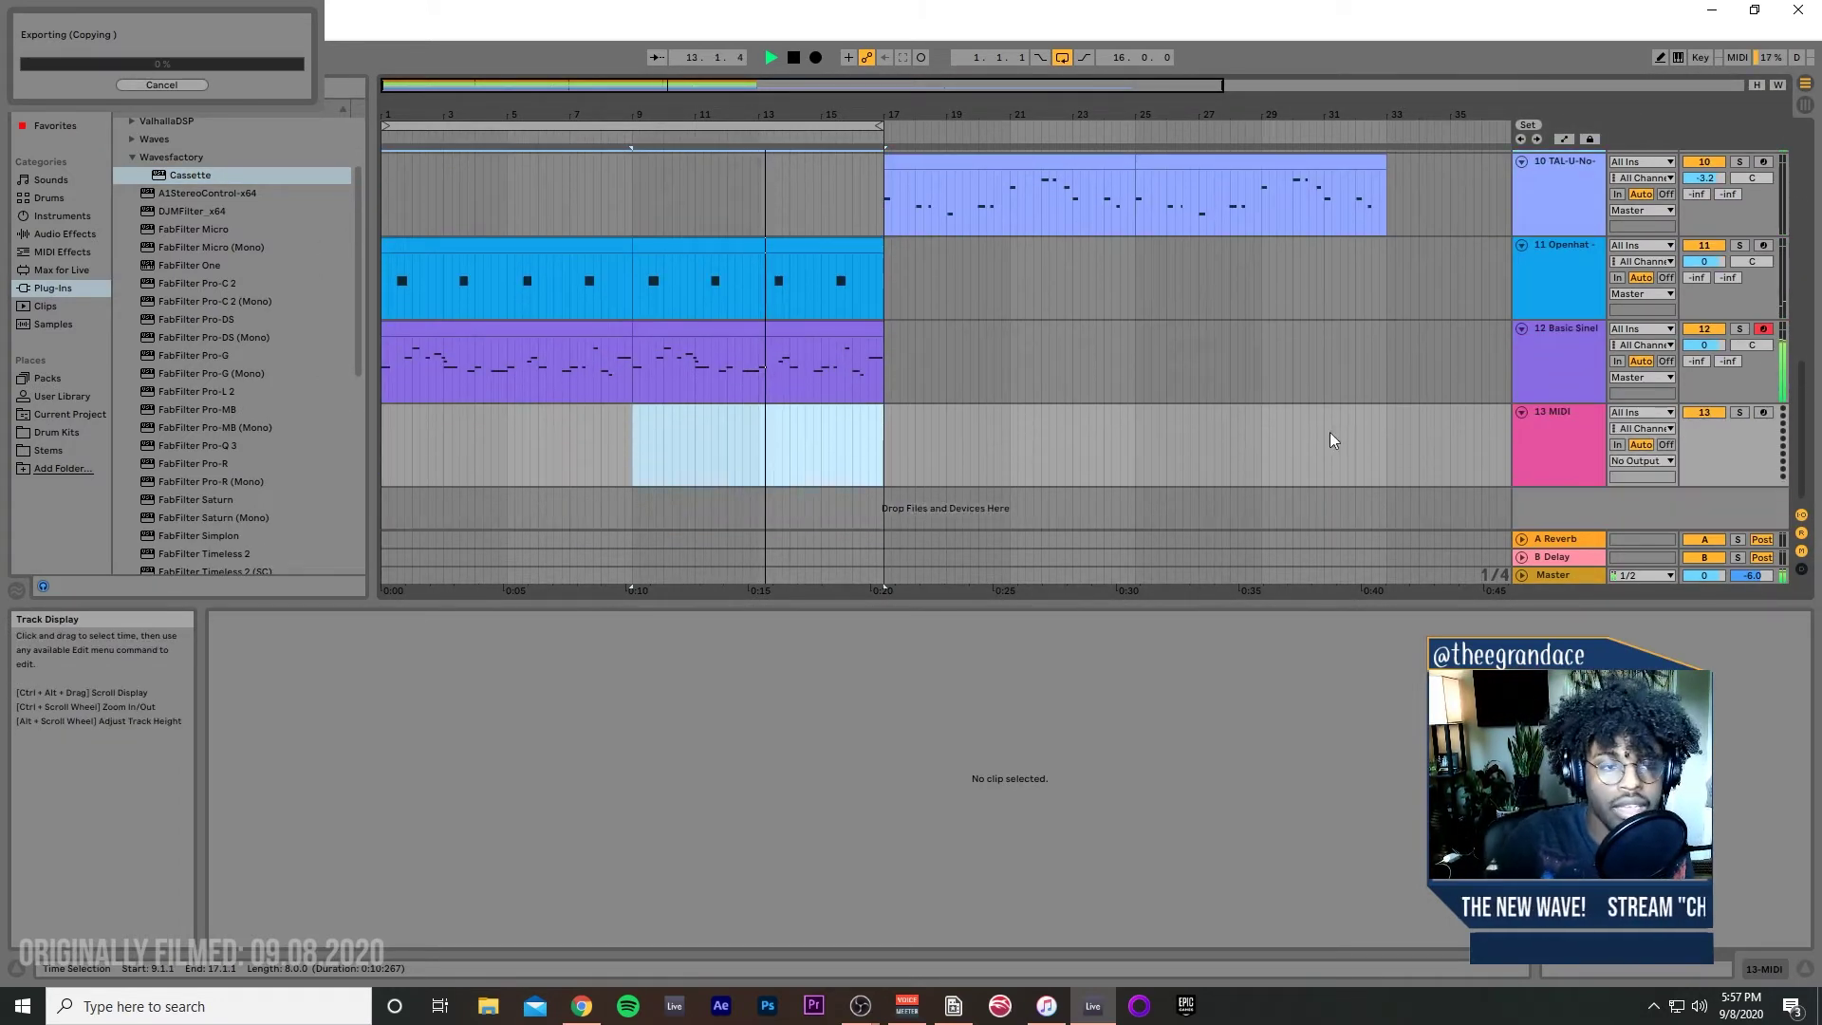
# Step: Add SoundShifter Pitch Stereo between Utility and ReaStream on the Master, transpose it by -8 semitones and -90 cents, and close its window
pyautogui.click(1568, 451)
pyautogui.click(778, 732)
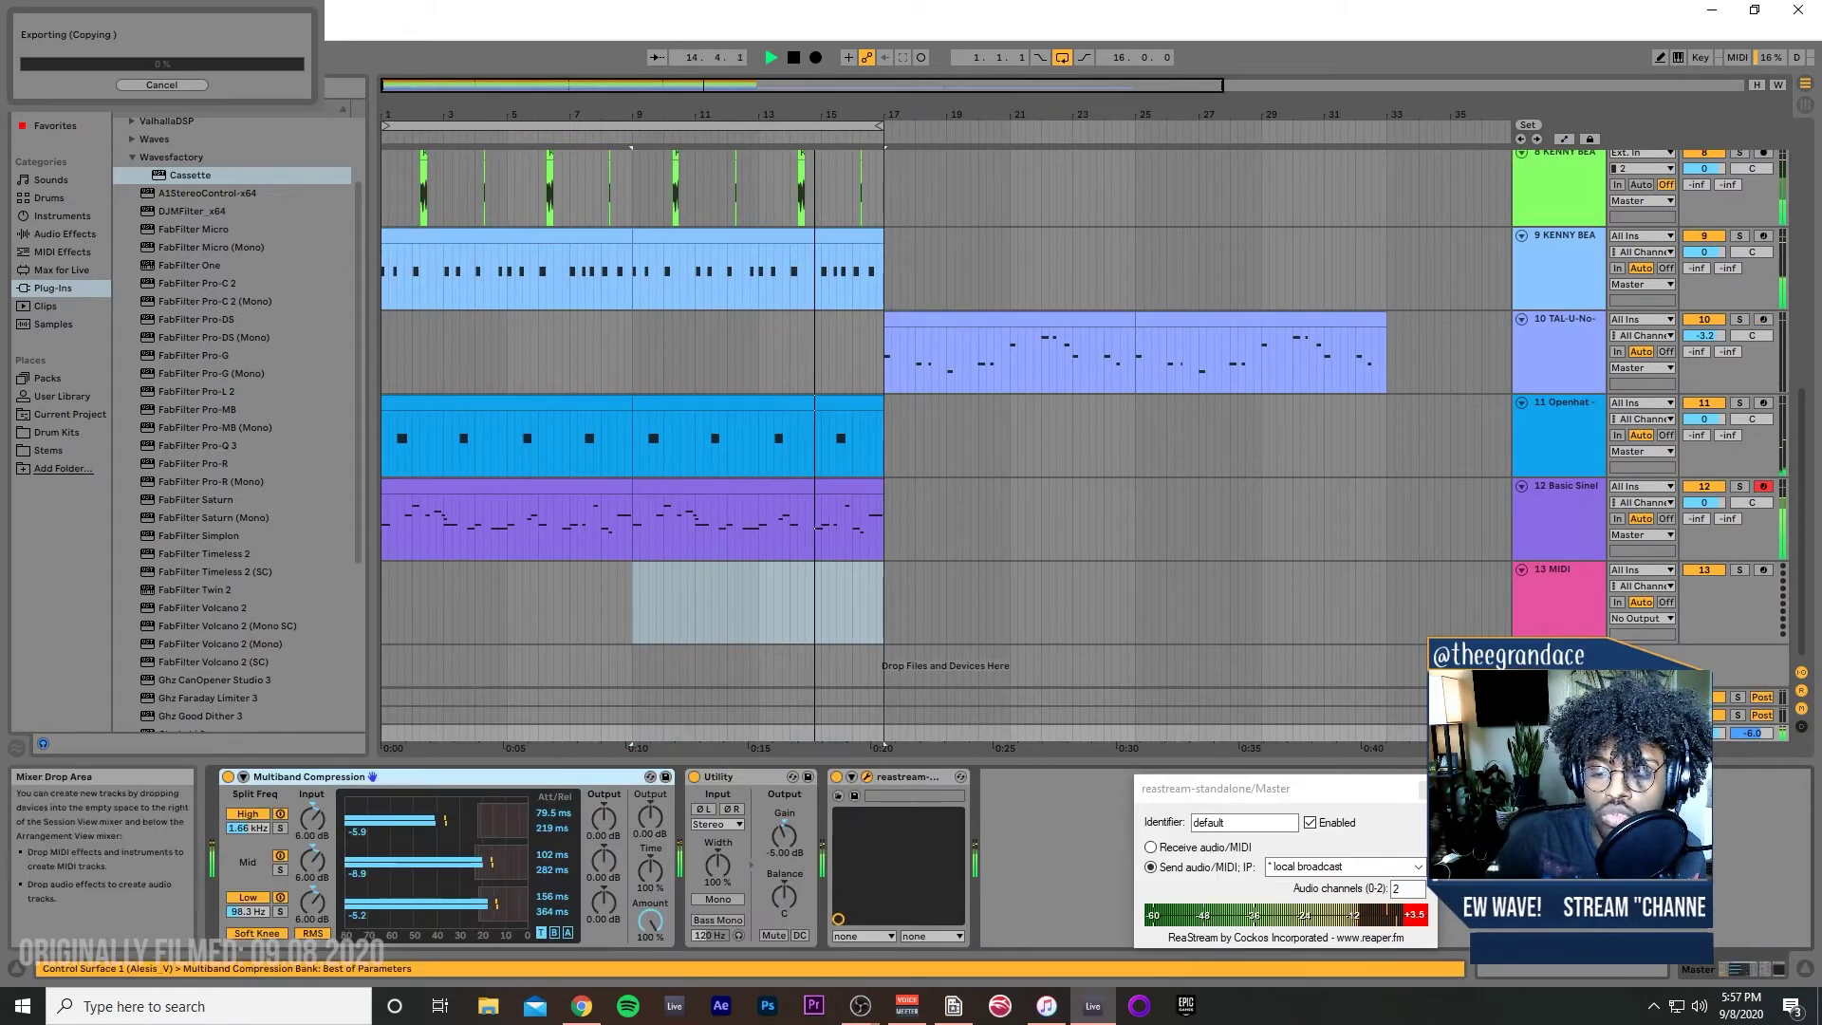
pyautogui.click(65, 234)
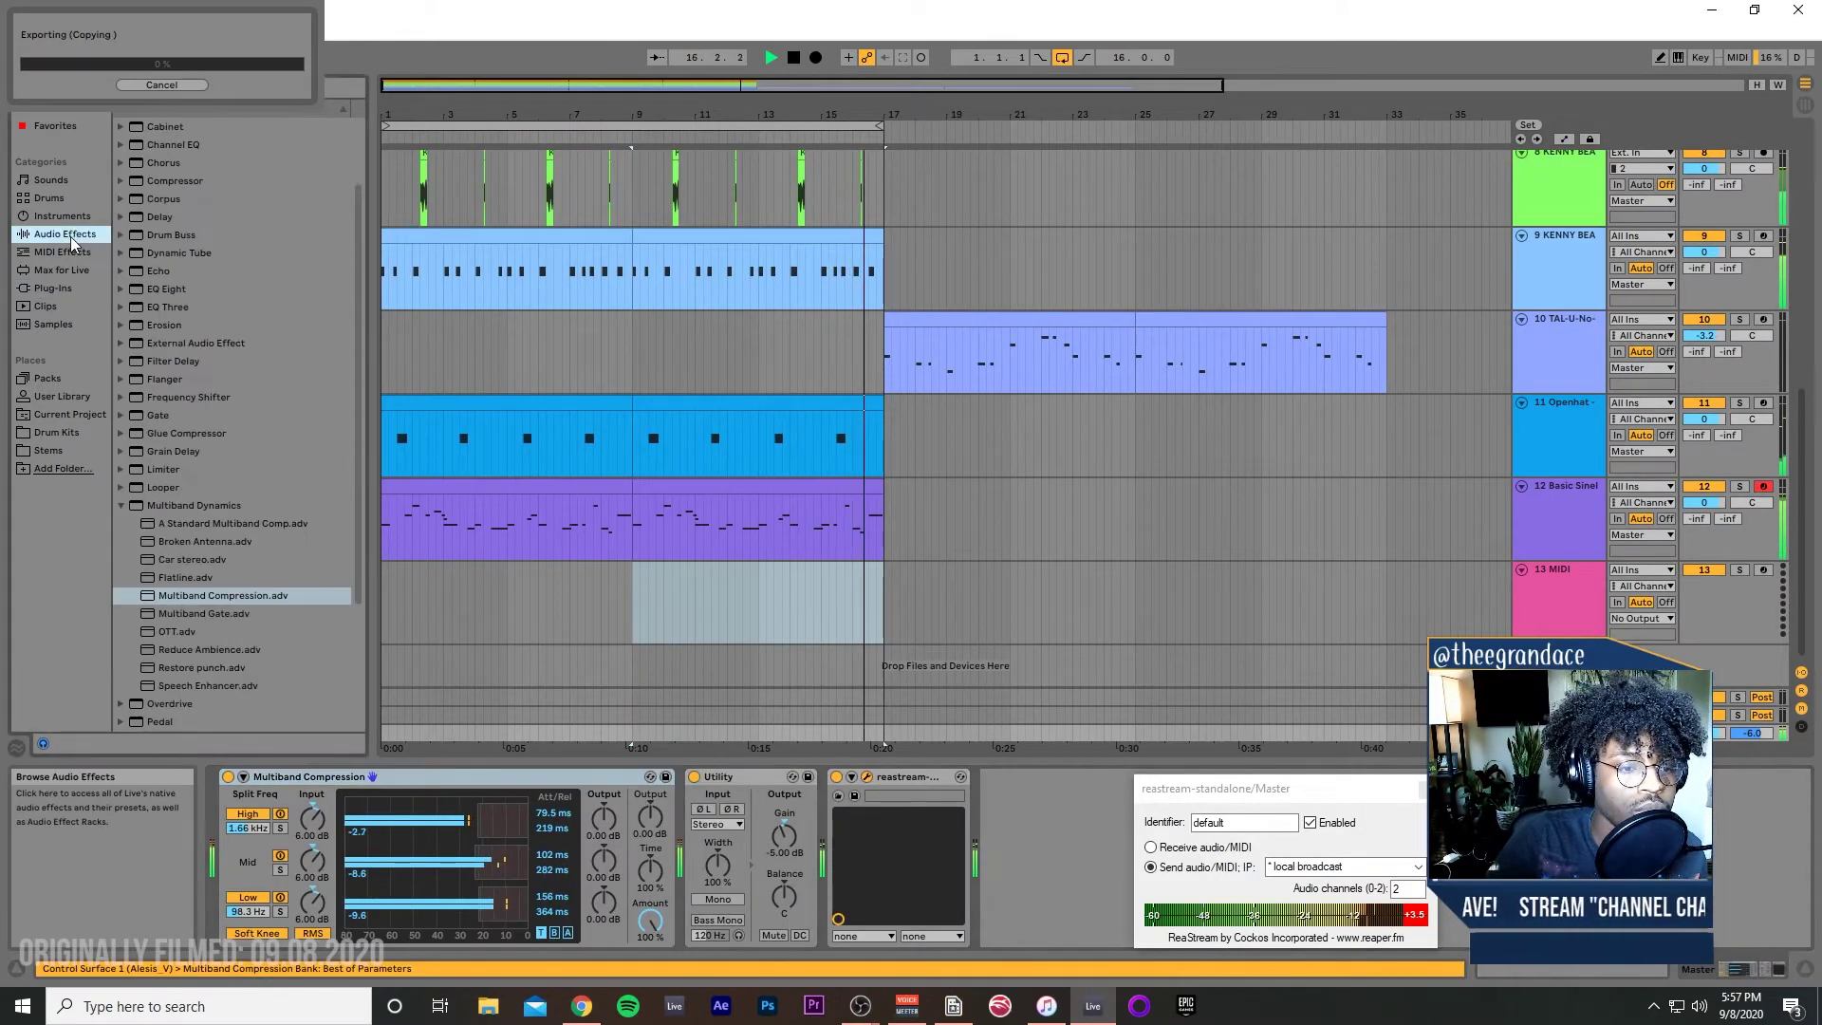
pyautogui.click(53, 124)
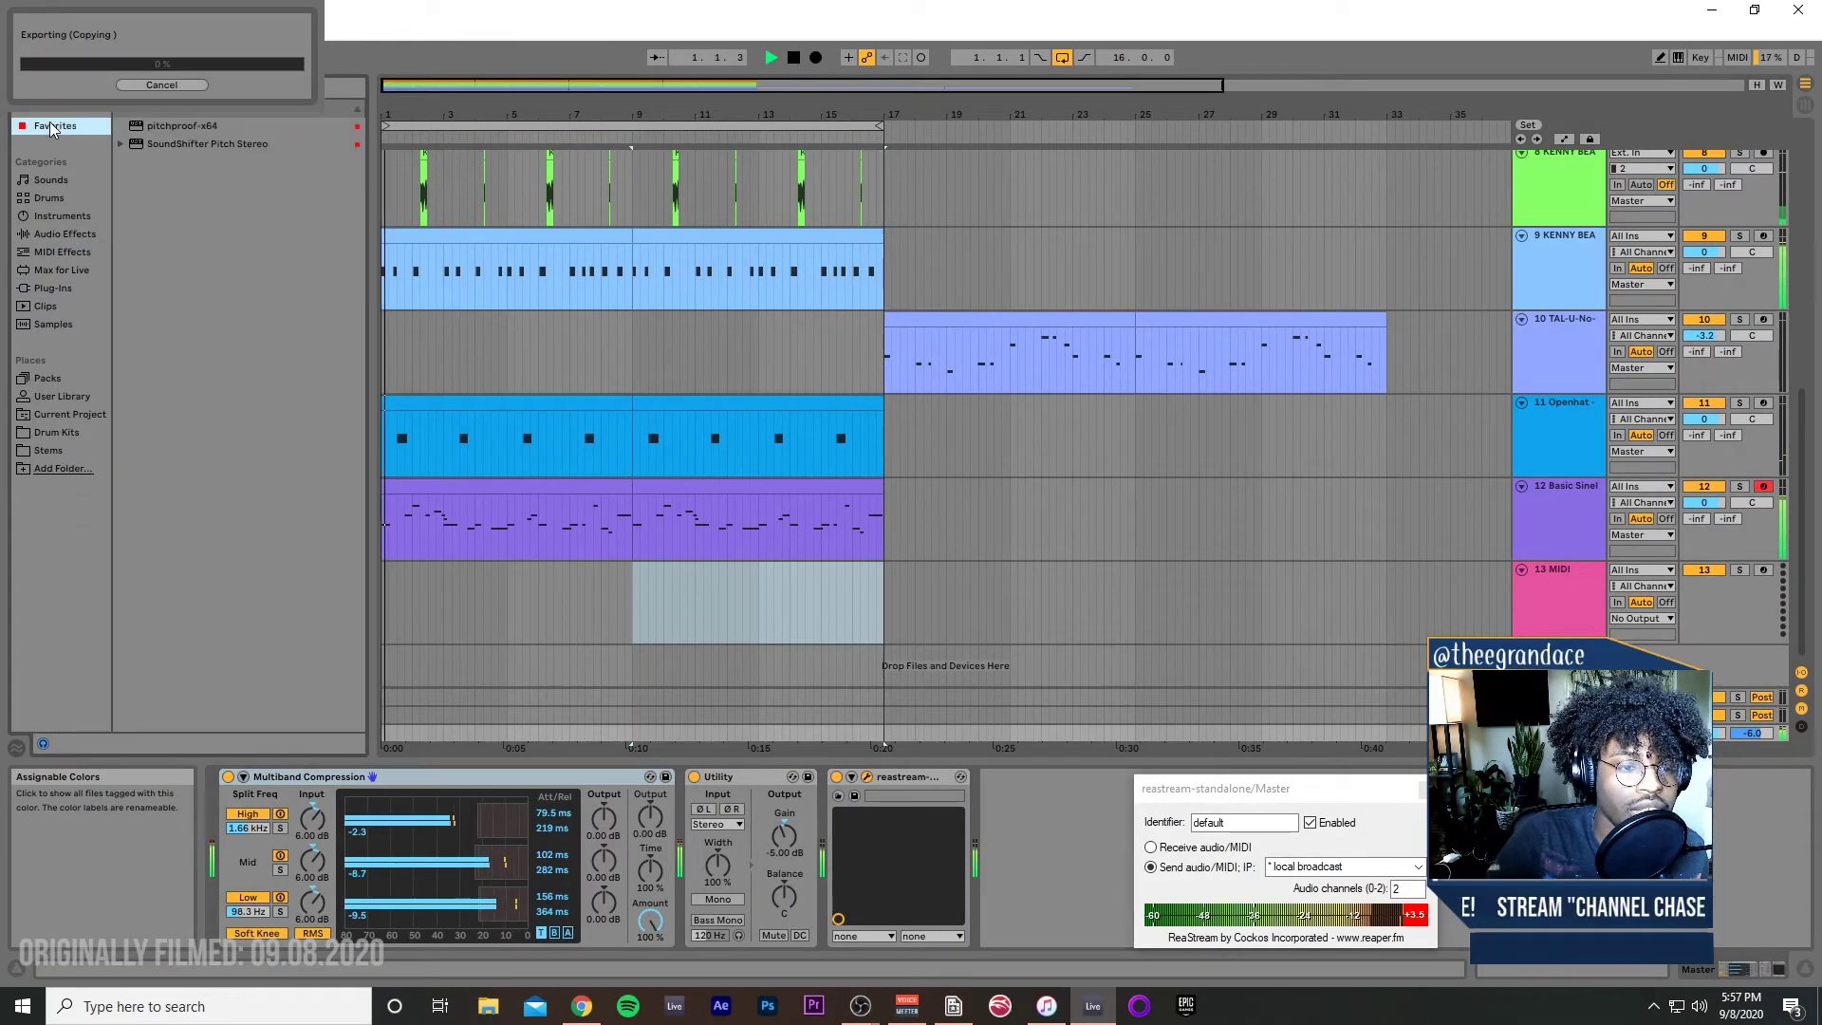
pyautogui.click(164, 126)
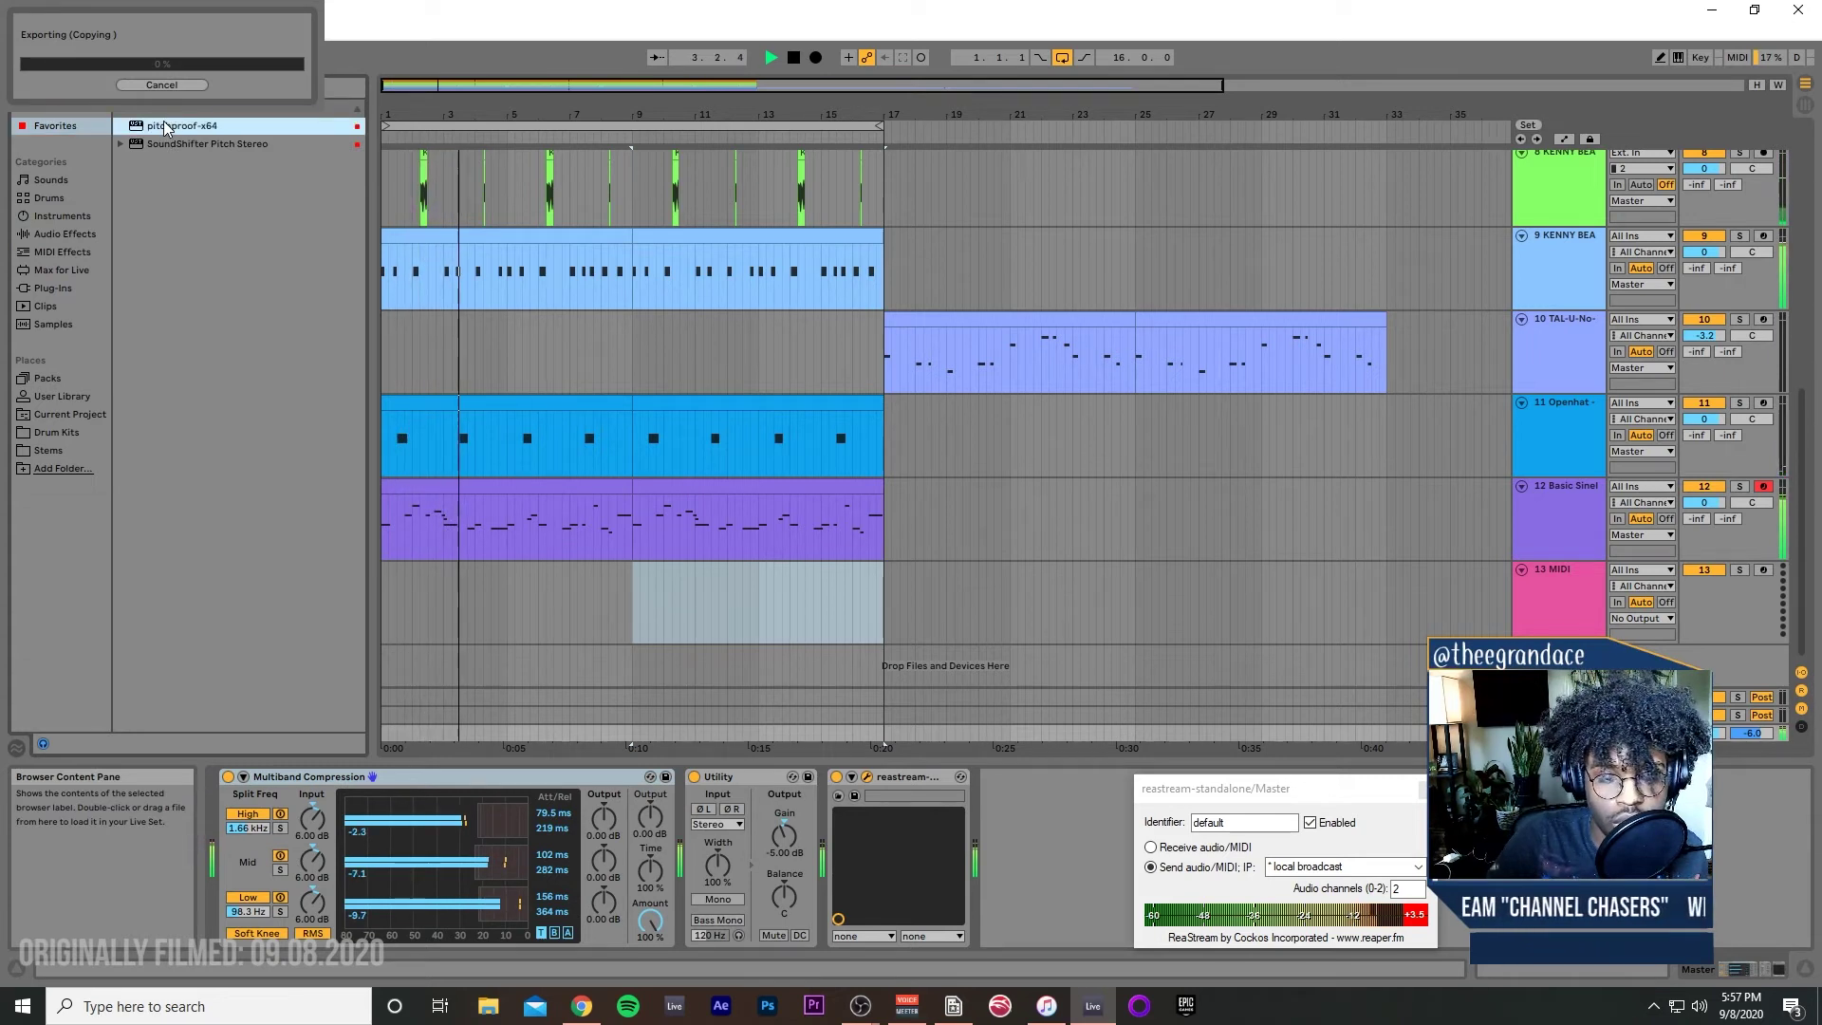
pyautogui.click(163, 143)
pyautogui.moveTo(750, 868); pyautogui.dragTo(816, 859)
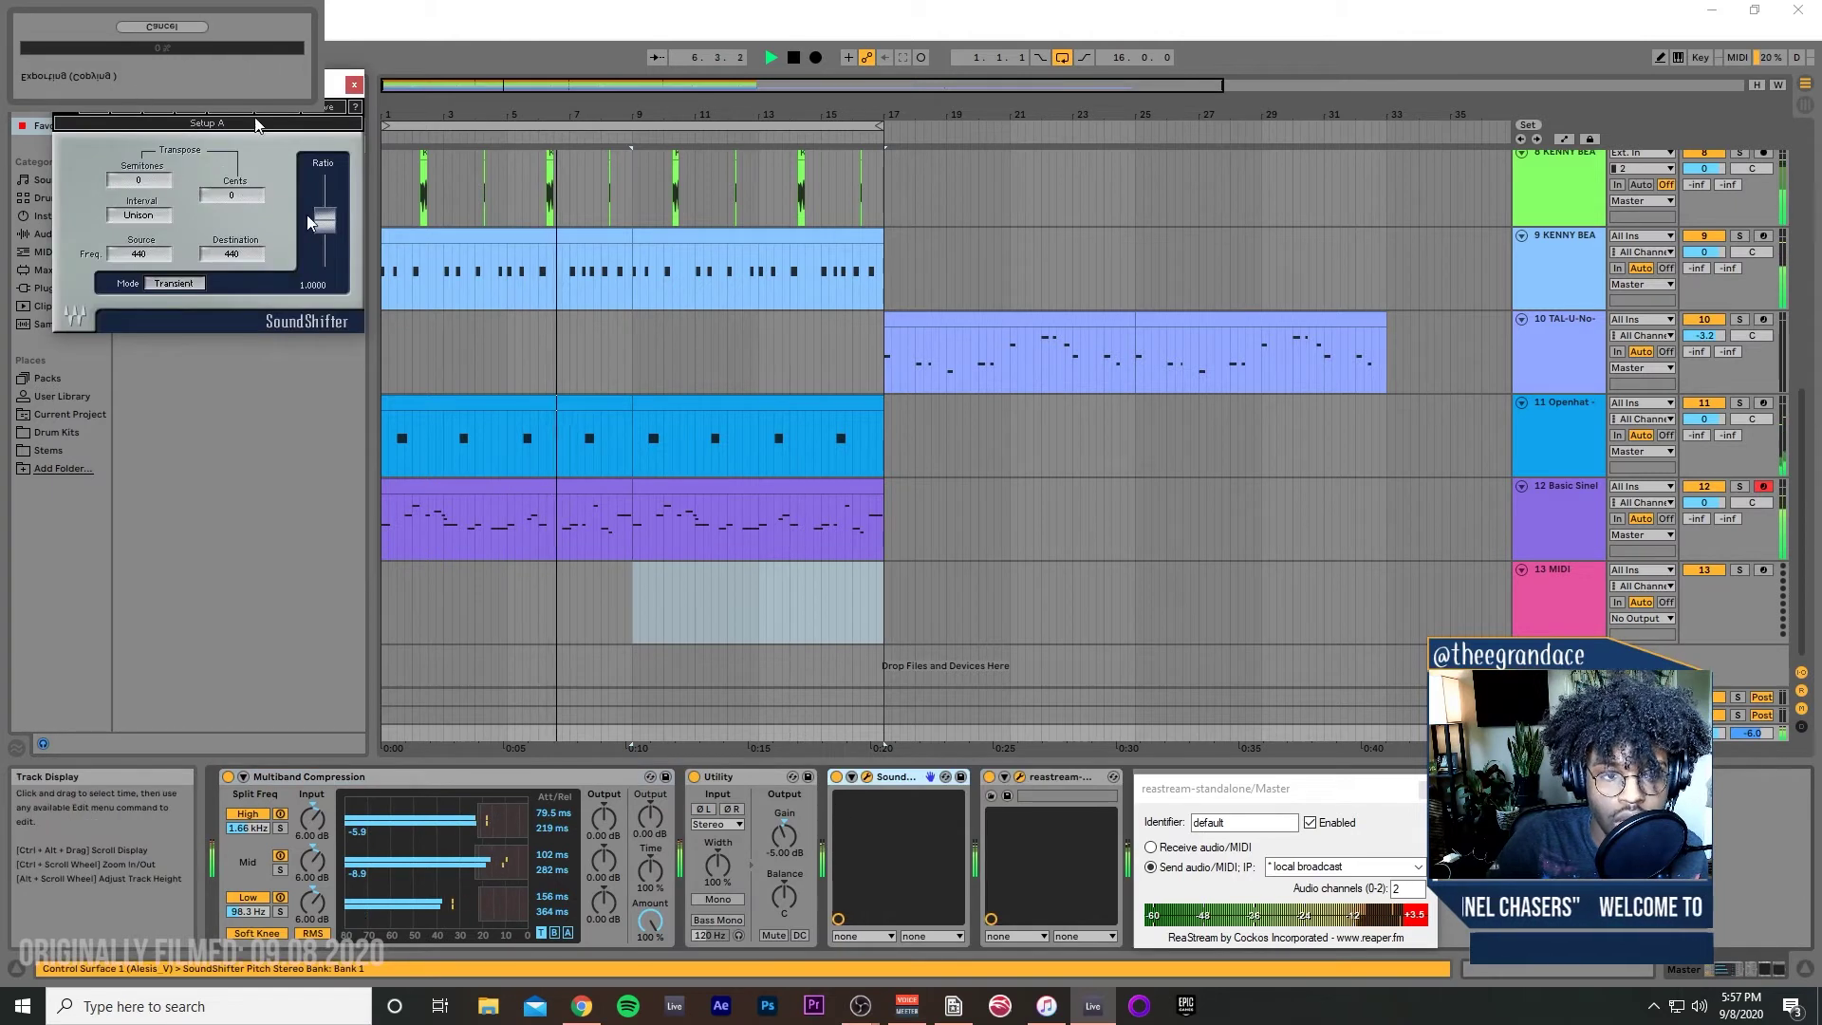
pyautogui.moveTo(308, 218); pyautogui.dragTo(309, 244)
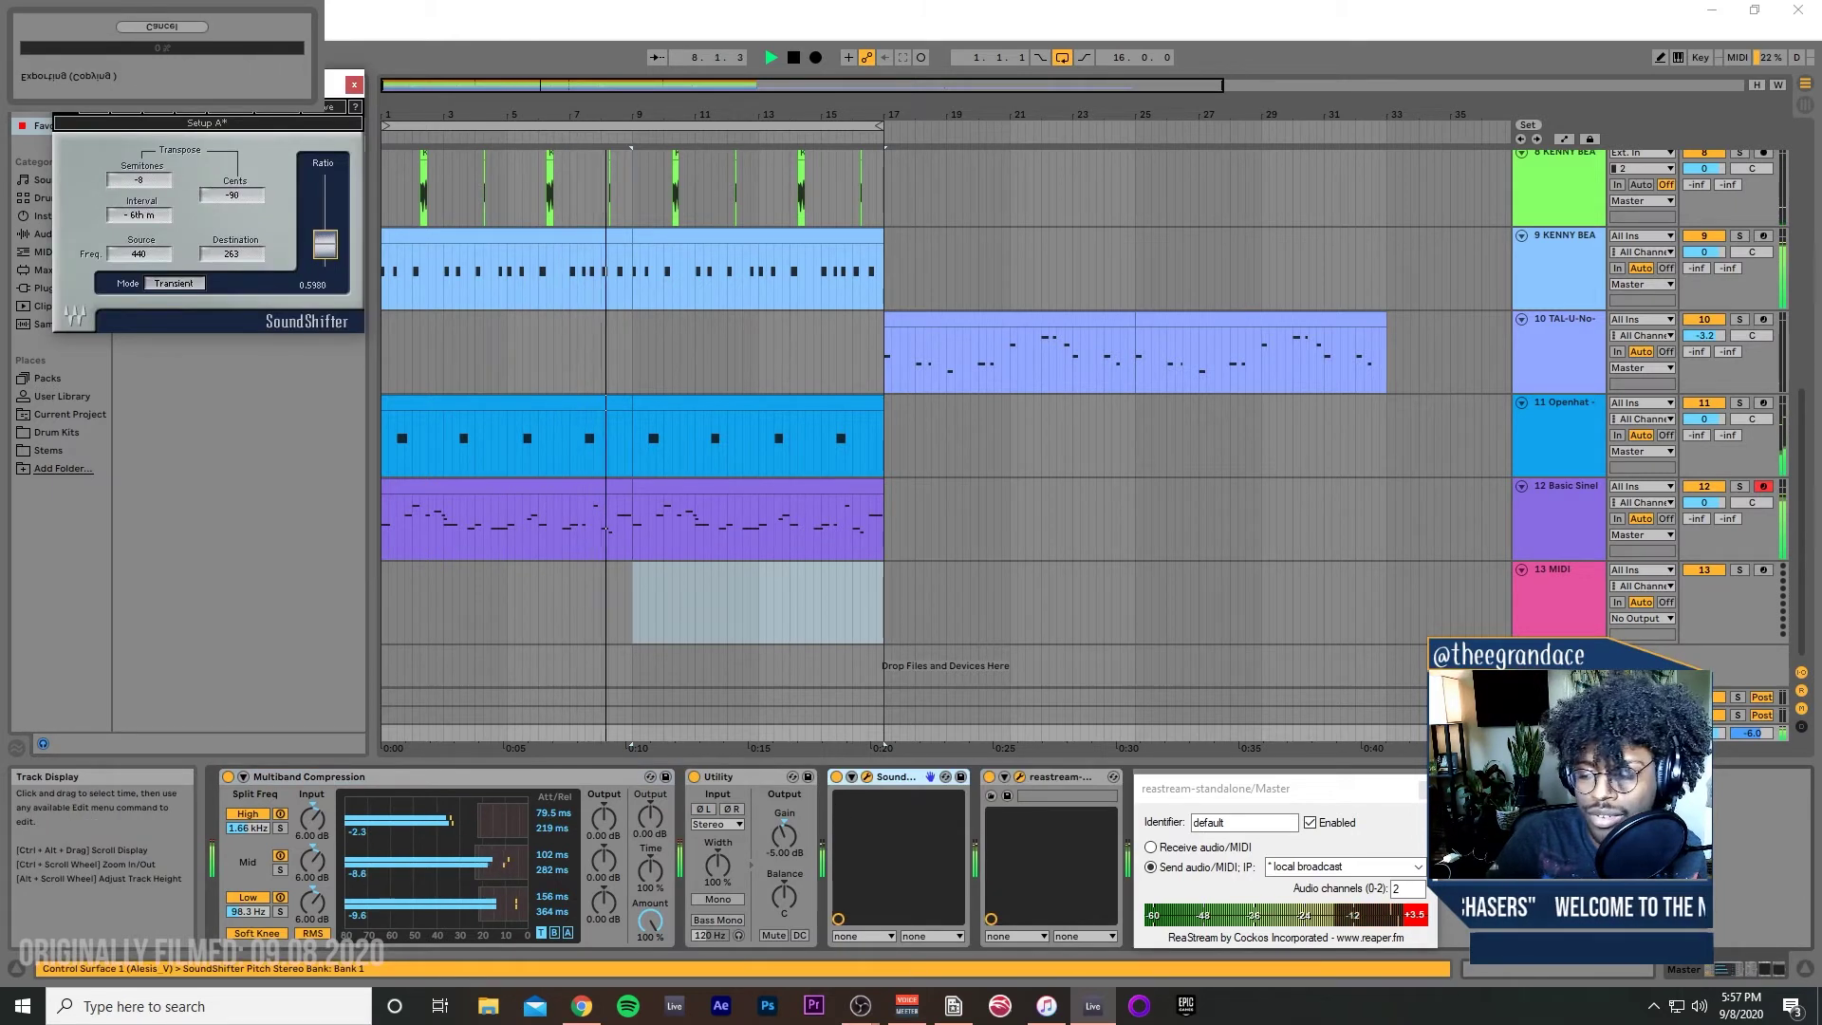
pyautogui.click(354, 84)
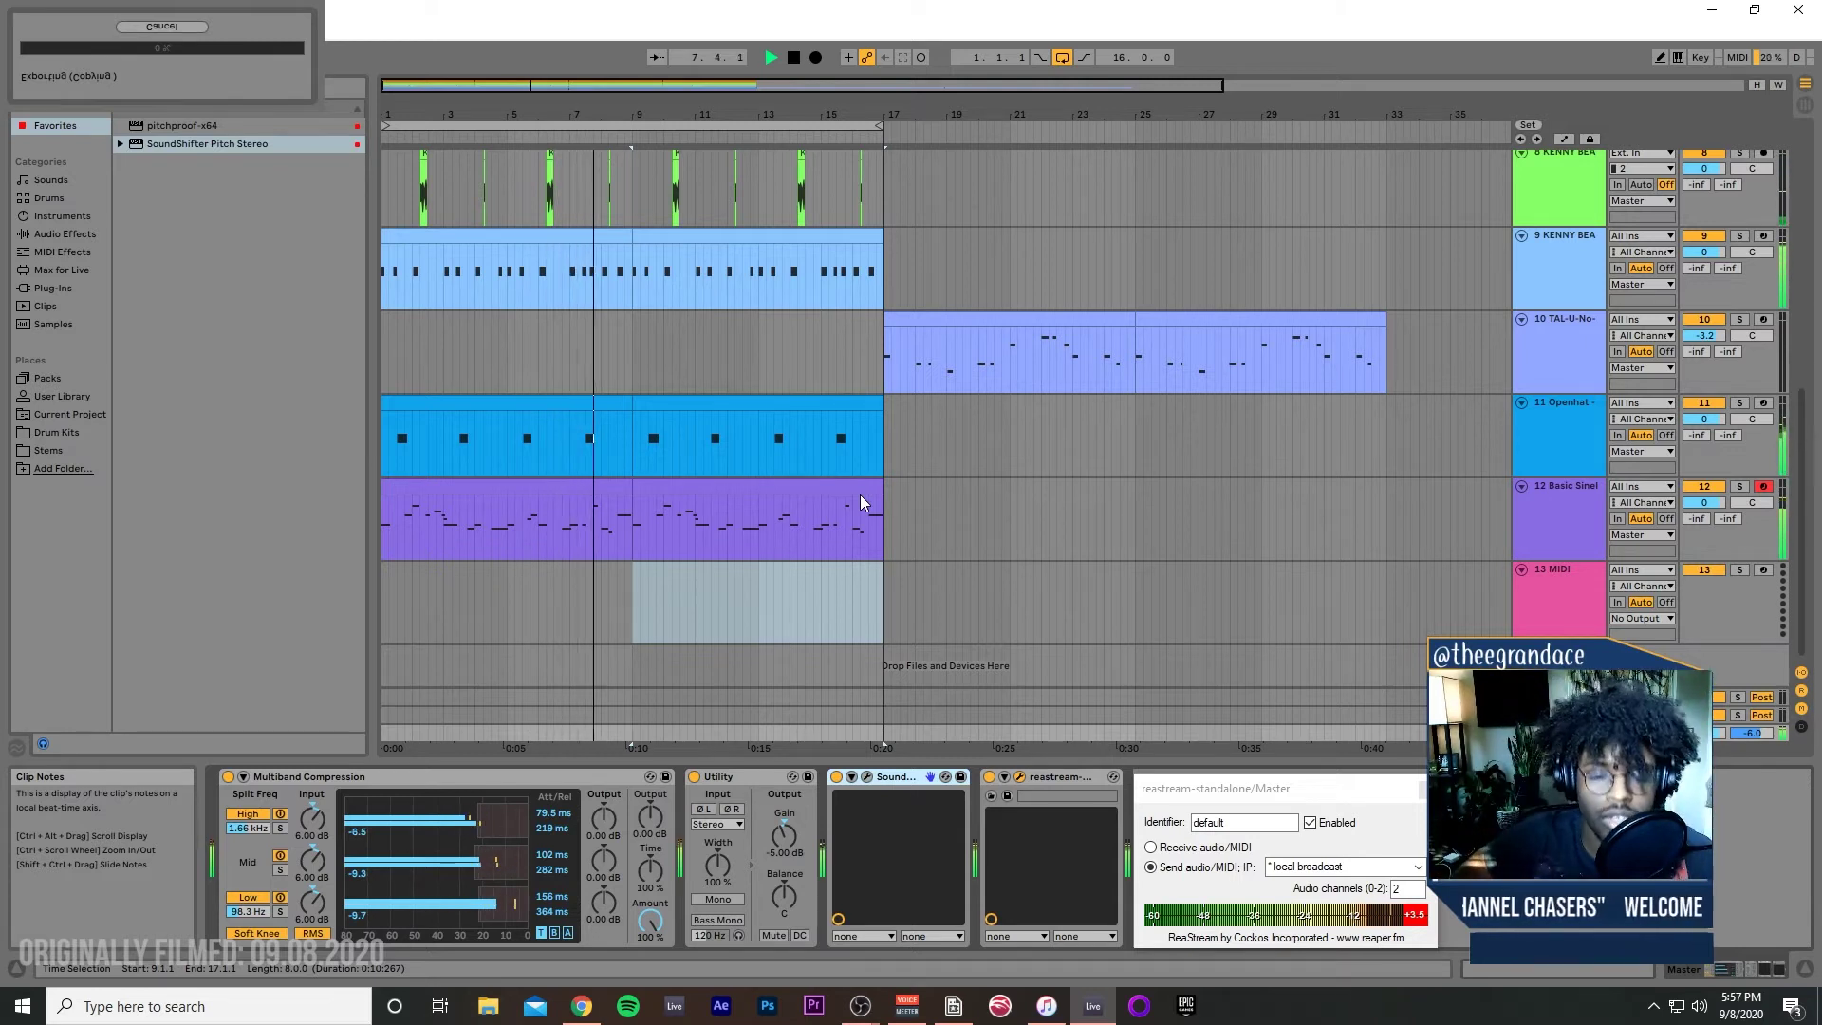
# Step: Select every track from Operator through Basic Sinelike and combine them into one group
pyautogui.click(1579, 547)
pyautogui.scroll(2, 1577, 539)
pyautogui.scroll(-3, 1438, 612)
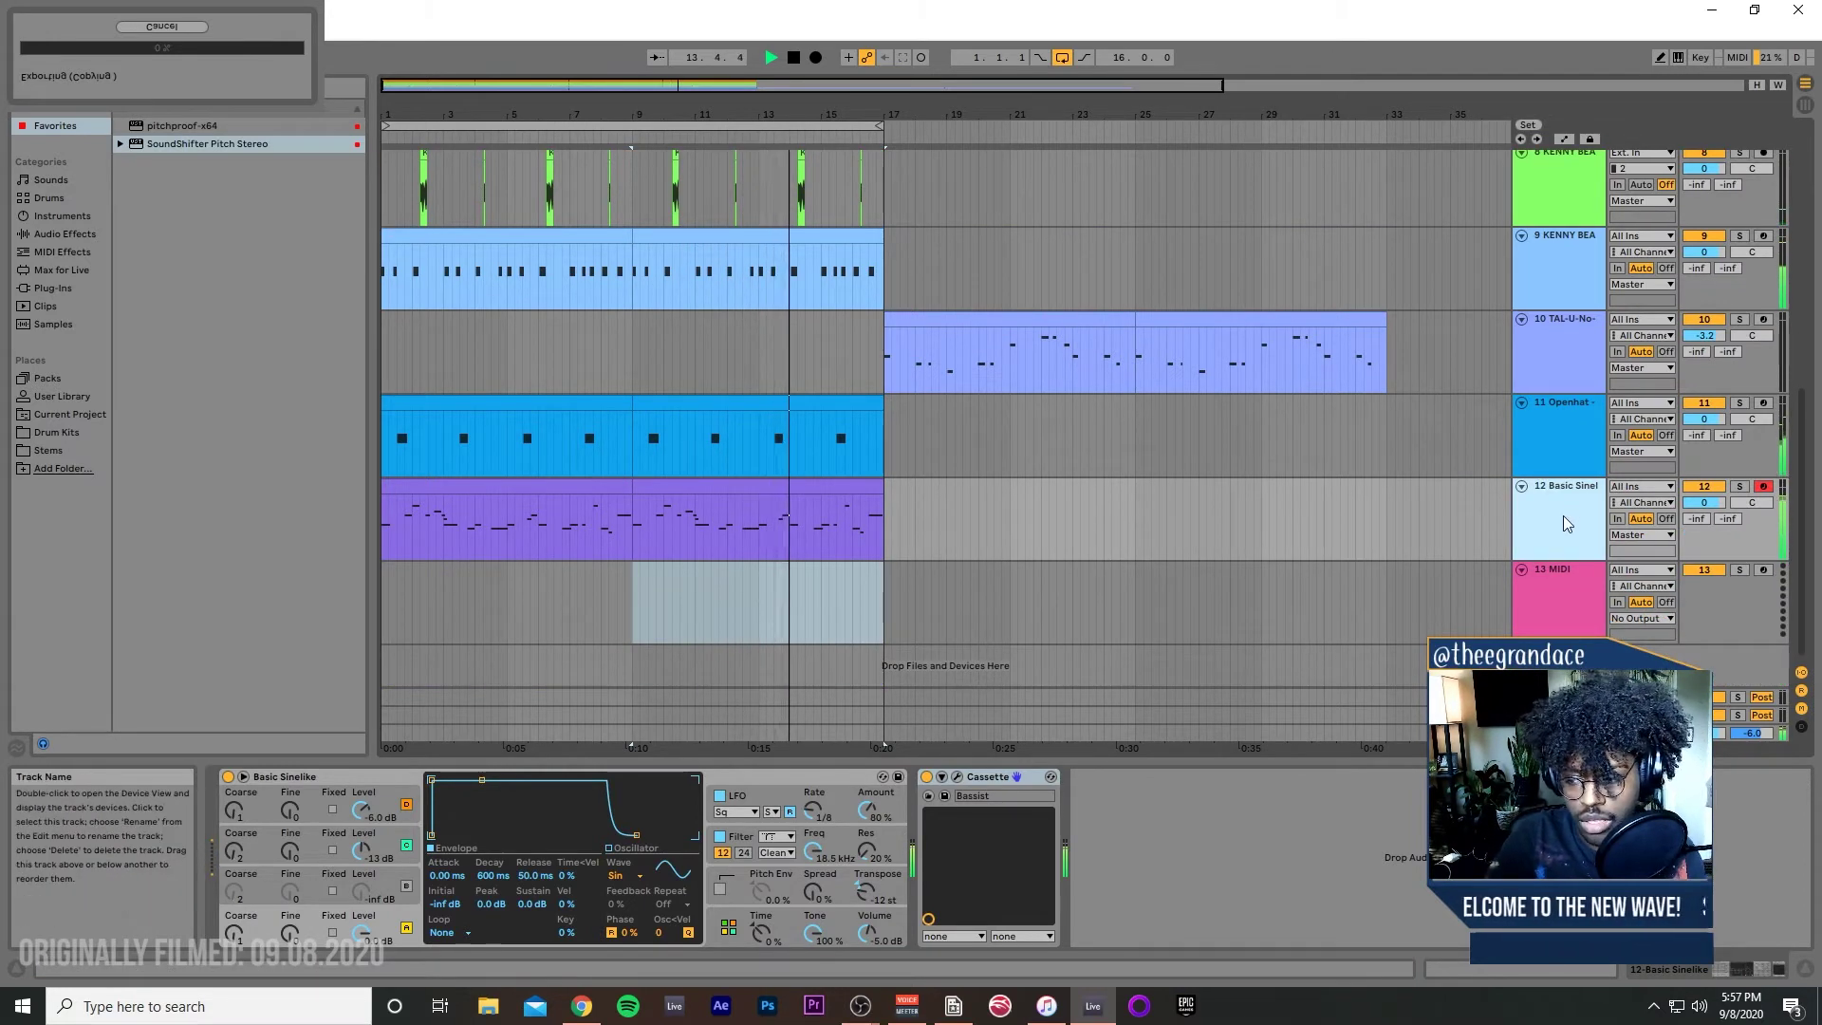
pyautogui.scroll(10, 1563, 515)
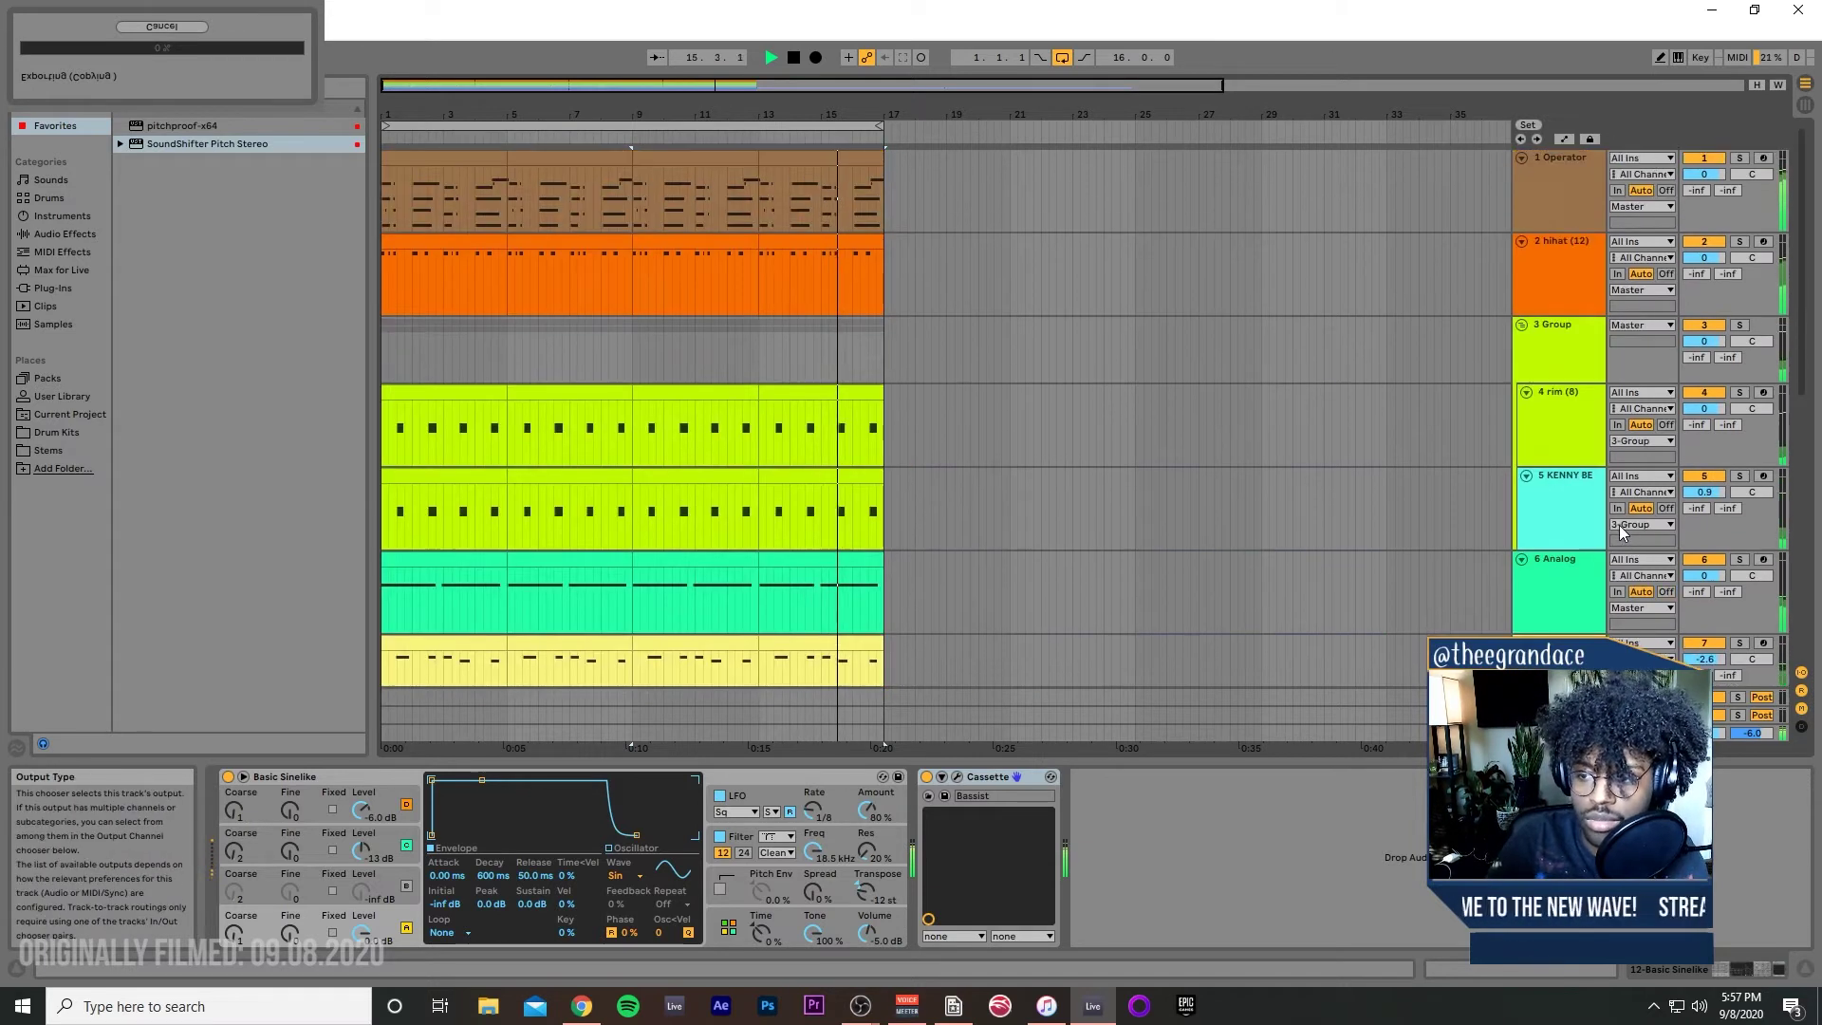
pyautogui.click(1603, 174)
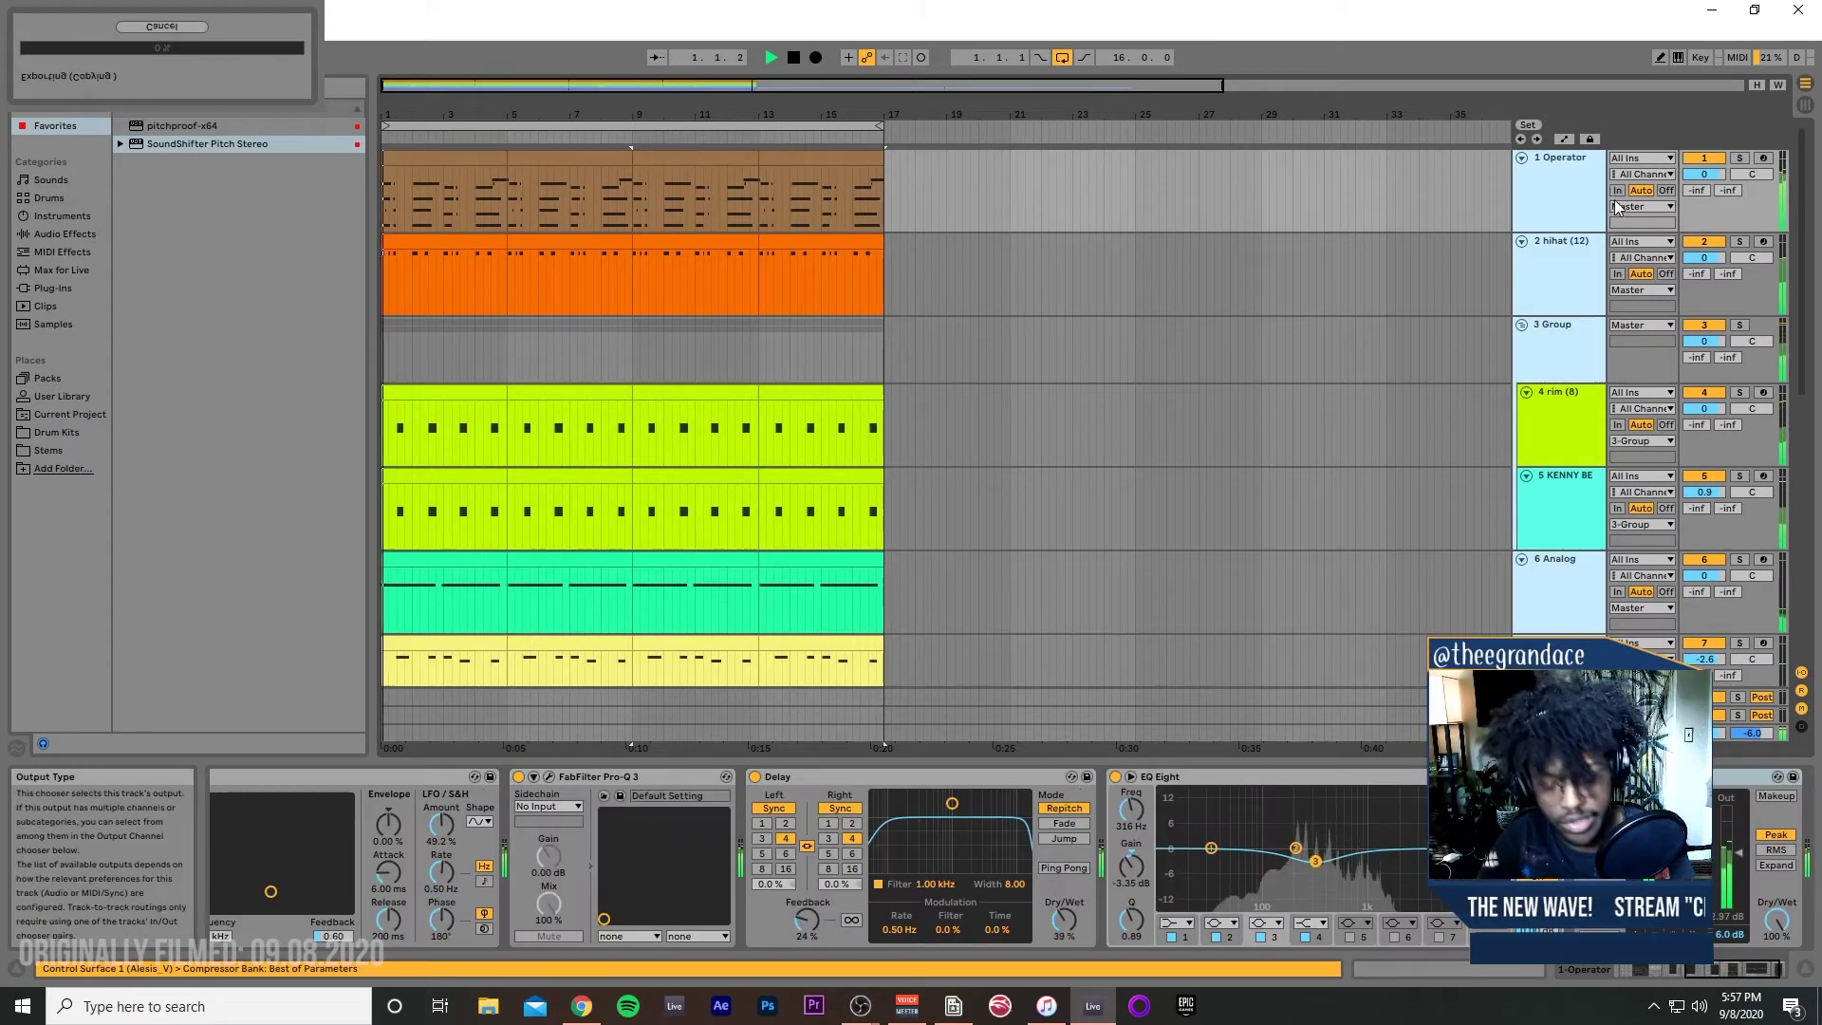
pyautogui.hotkey('ctrl', 'g')
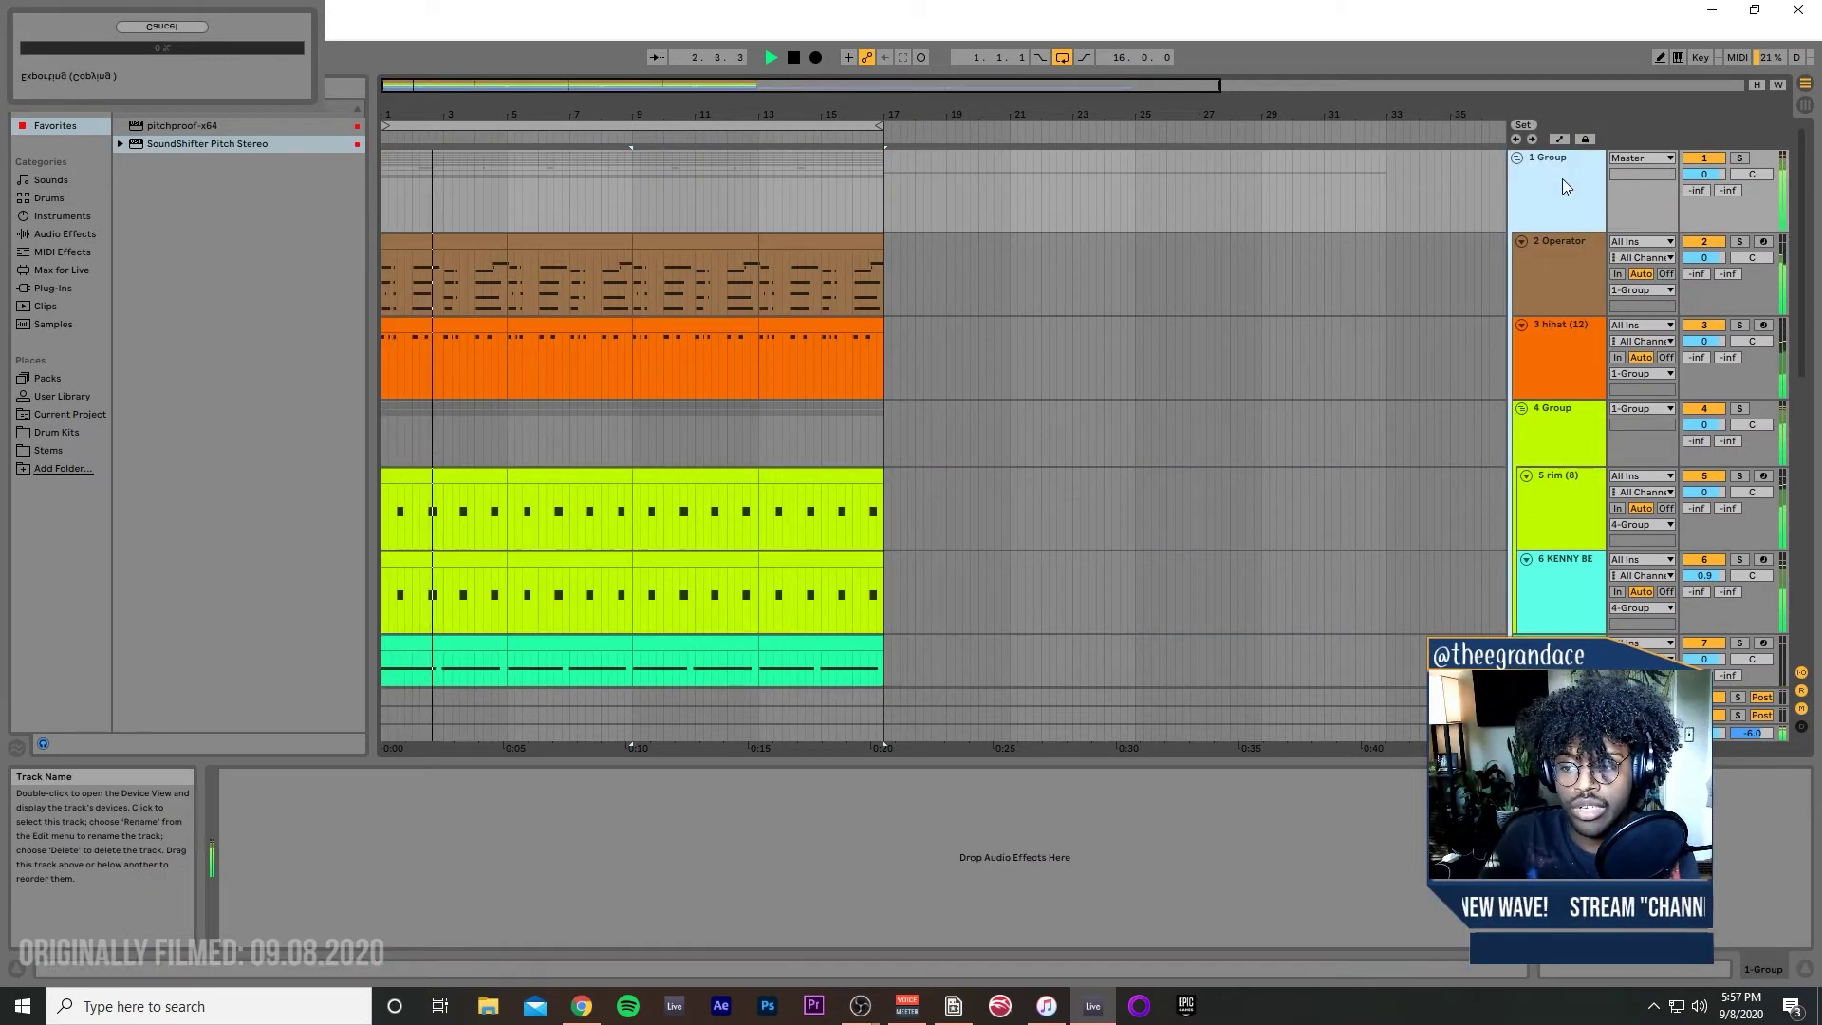
pyautogui.scroll(-3, 1415, 335)
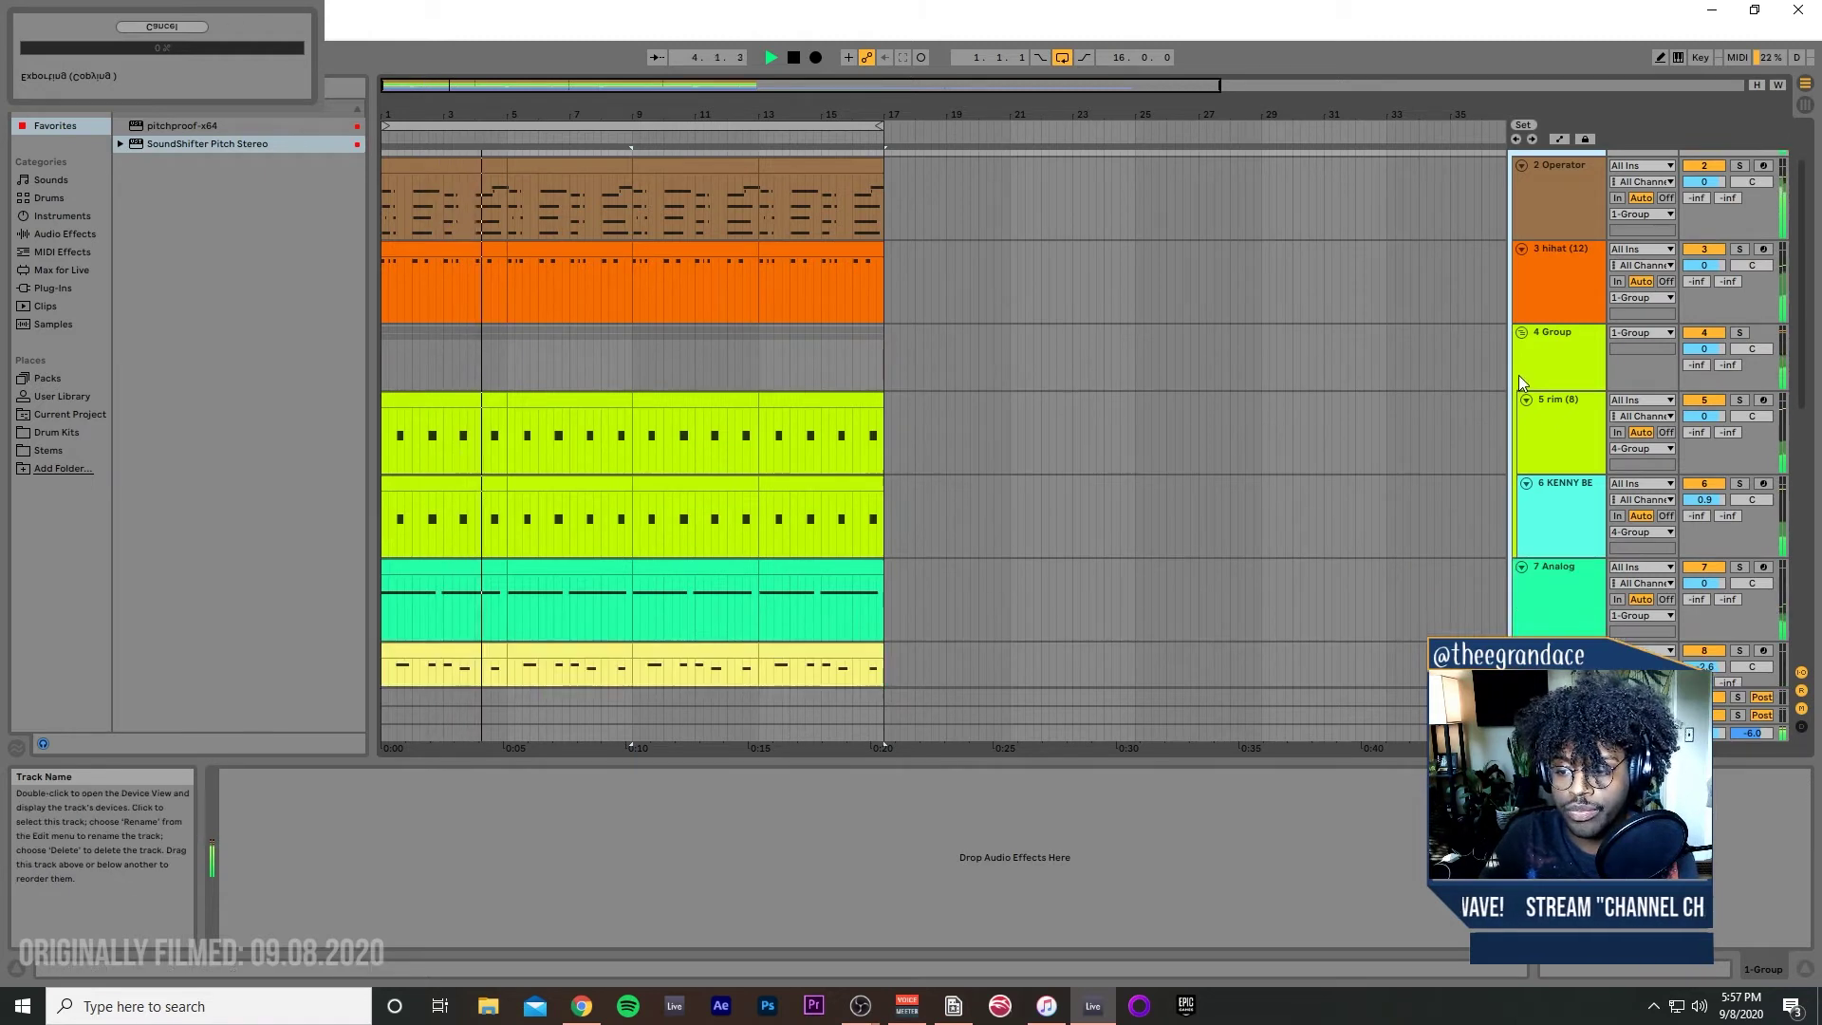
pyautogui.click(1556, 730)
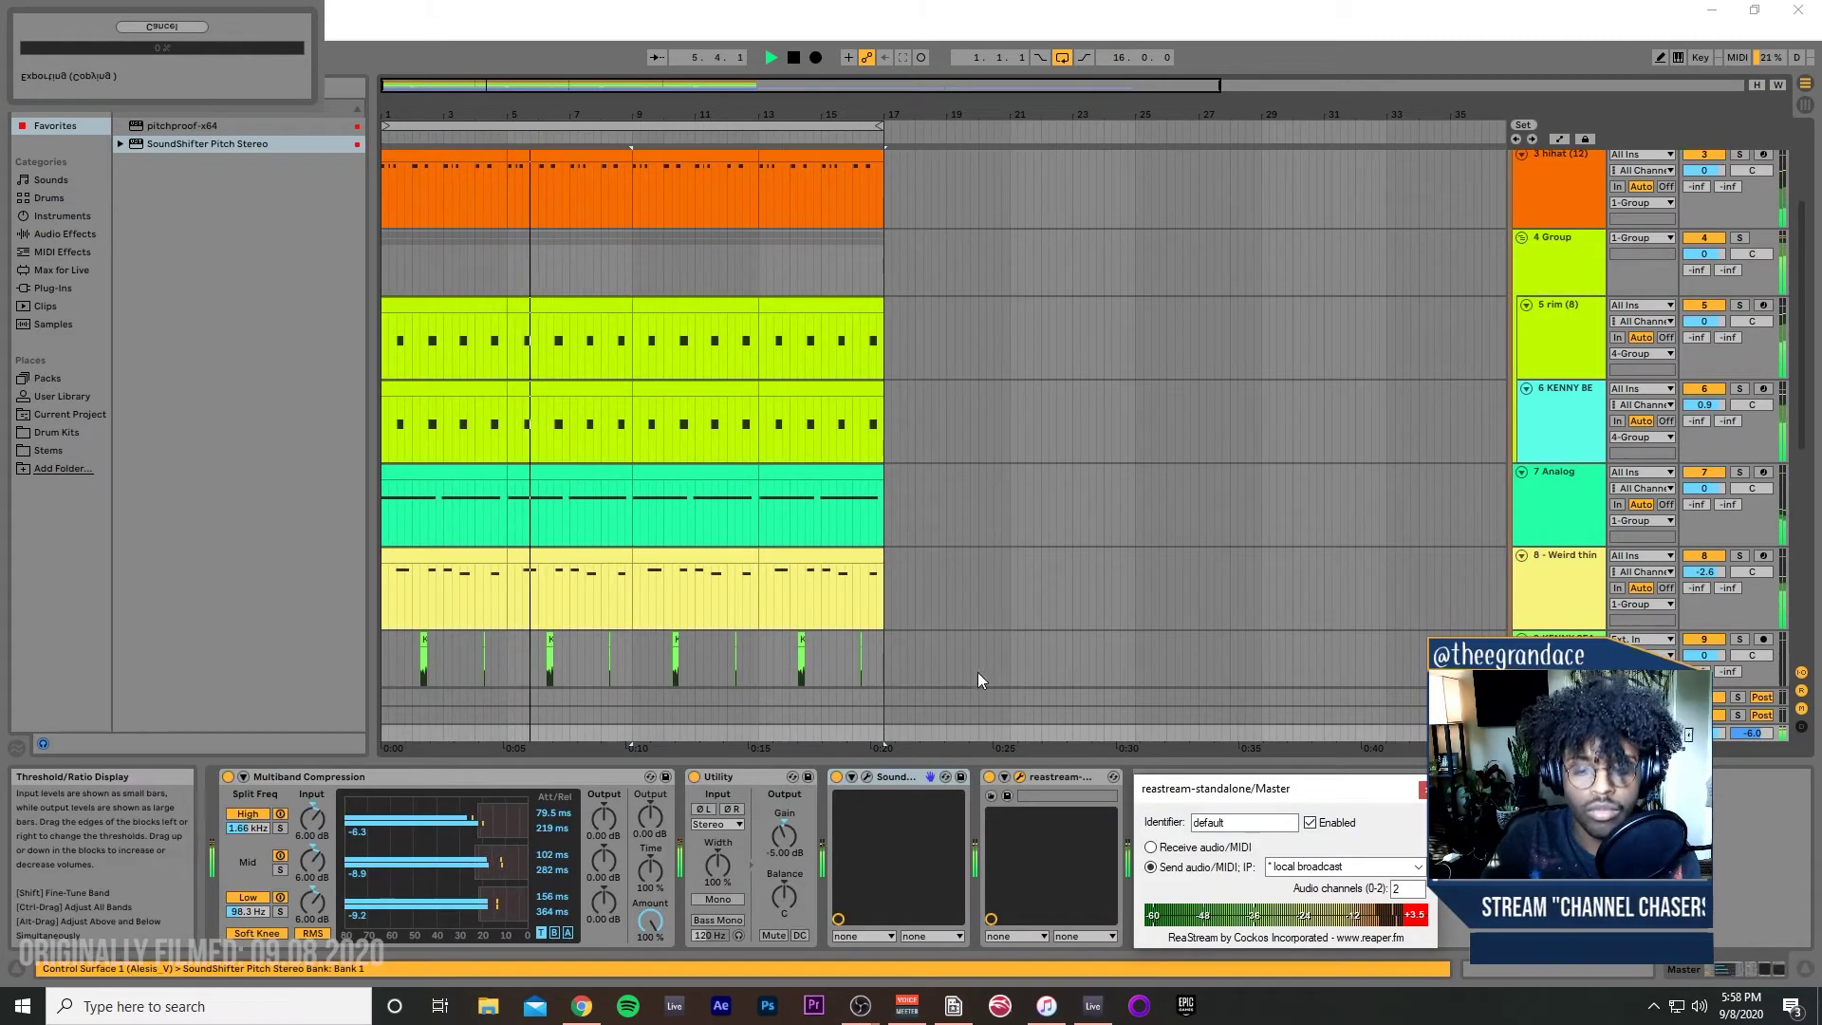
pyautogui.scroll(4, 1033, 606)
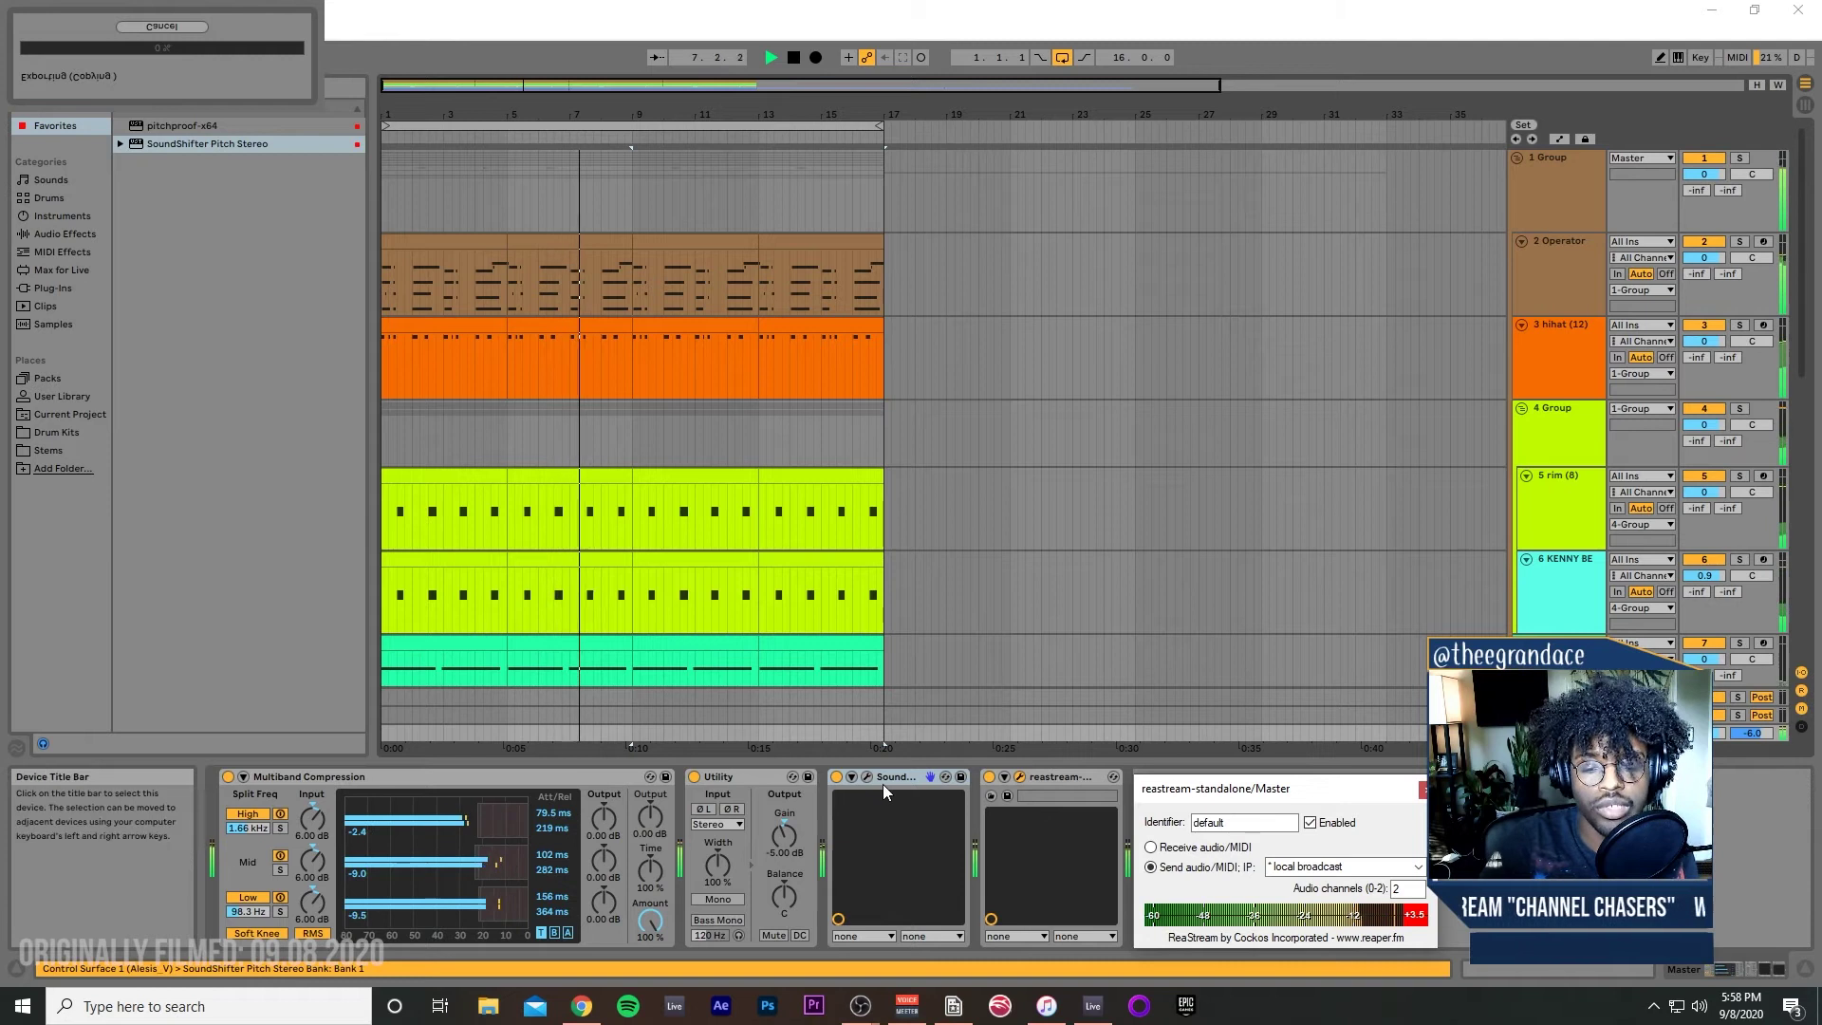
pyautogui.click(692, 195)
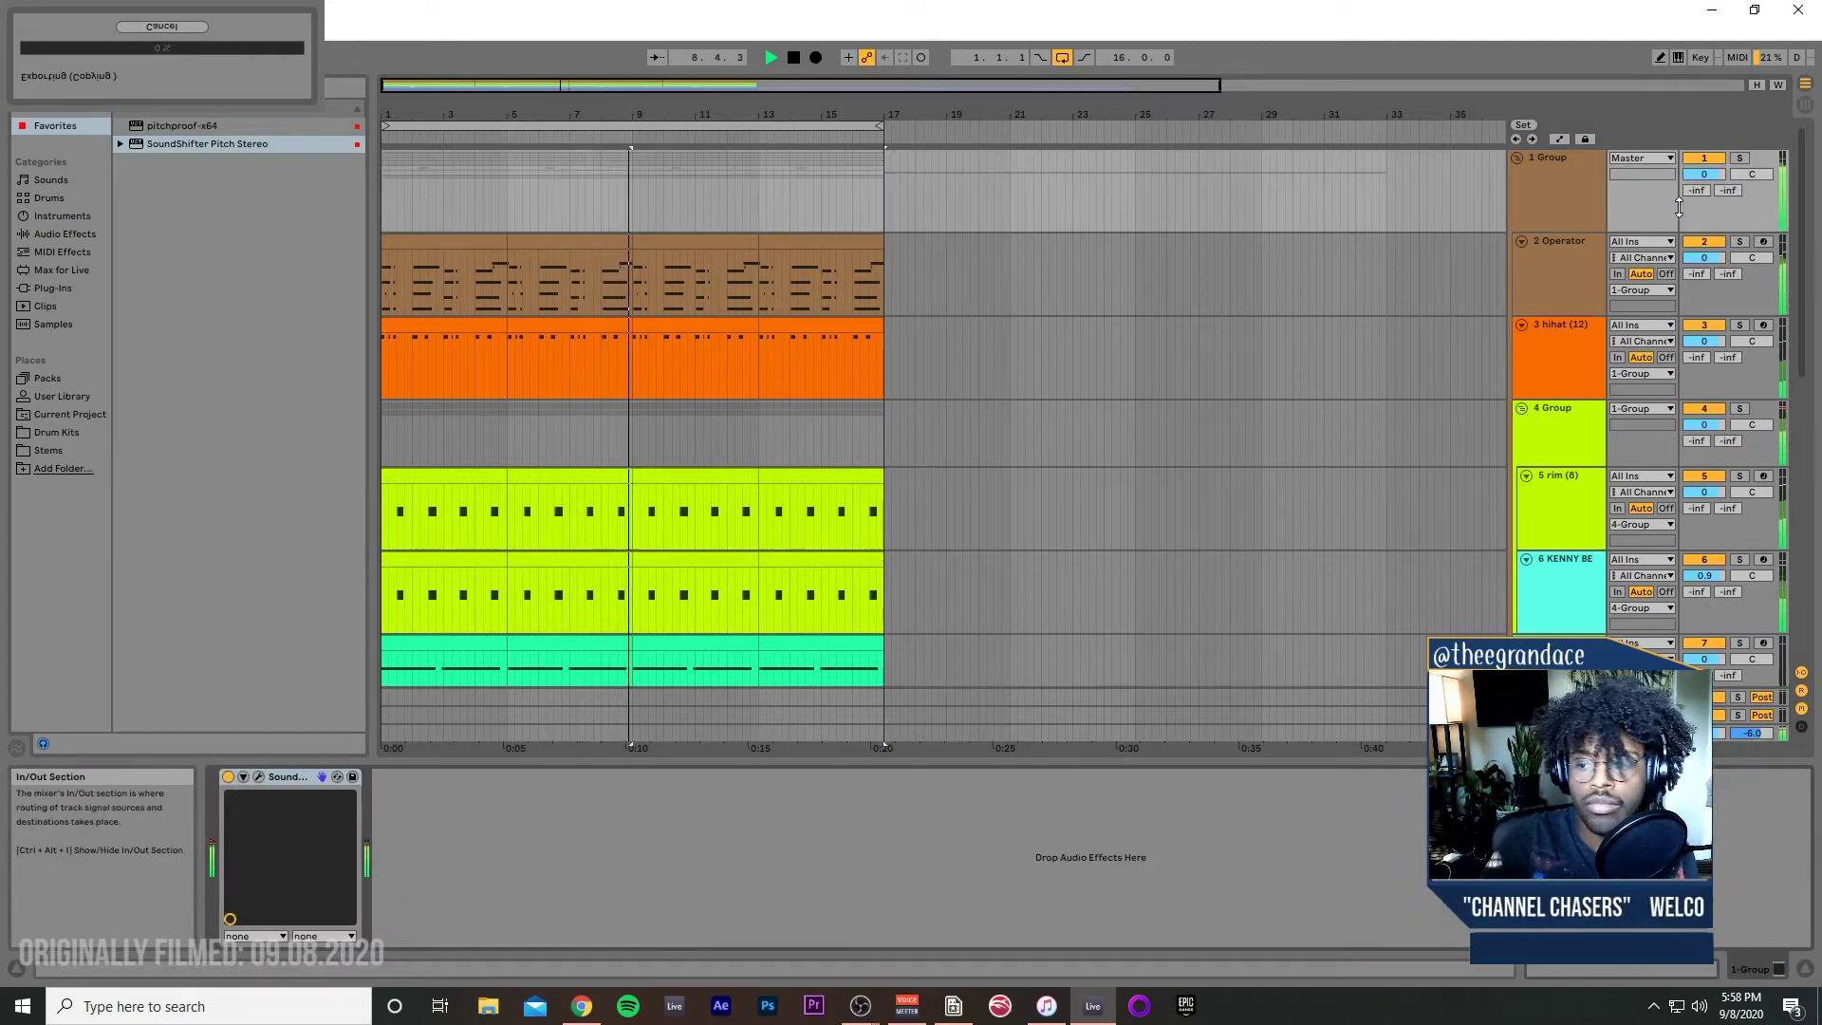
pyautogui.scroll(-8, 1542, 271)
pyautogui.scroll(-5, 1545, 448)
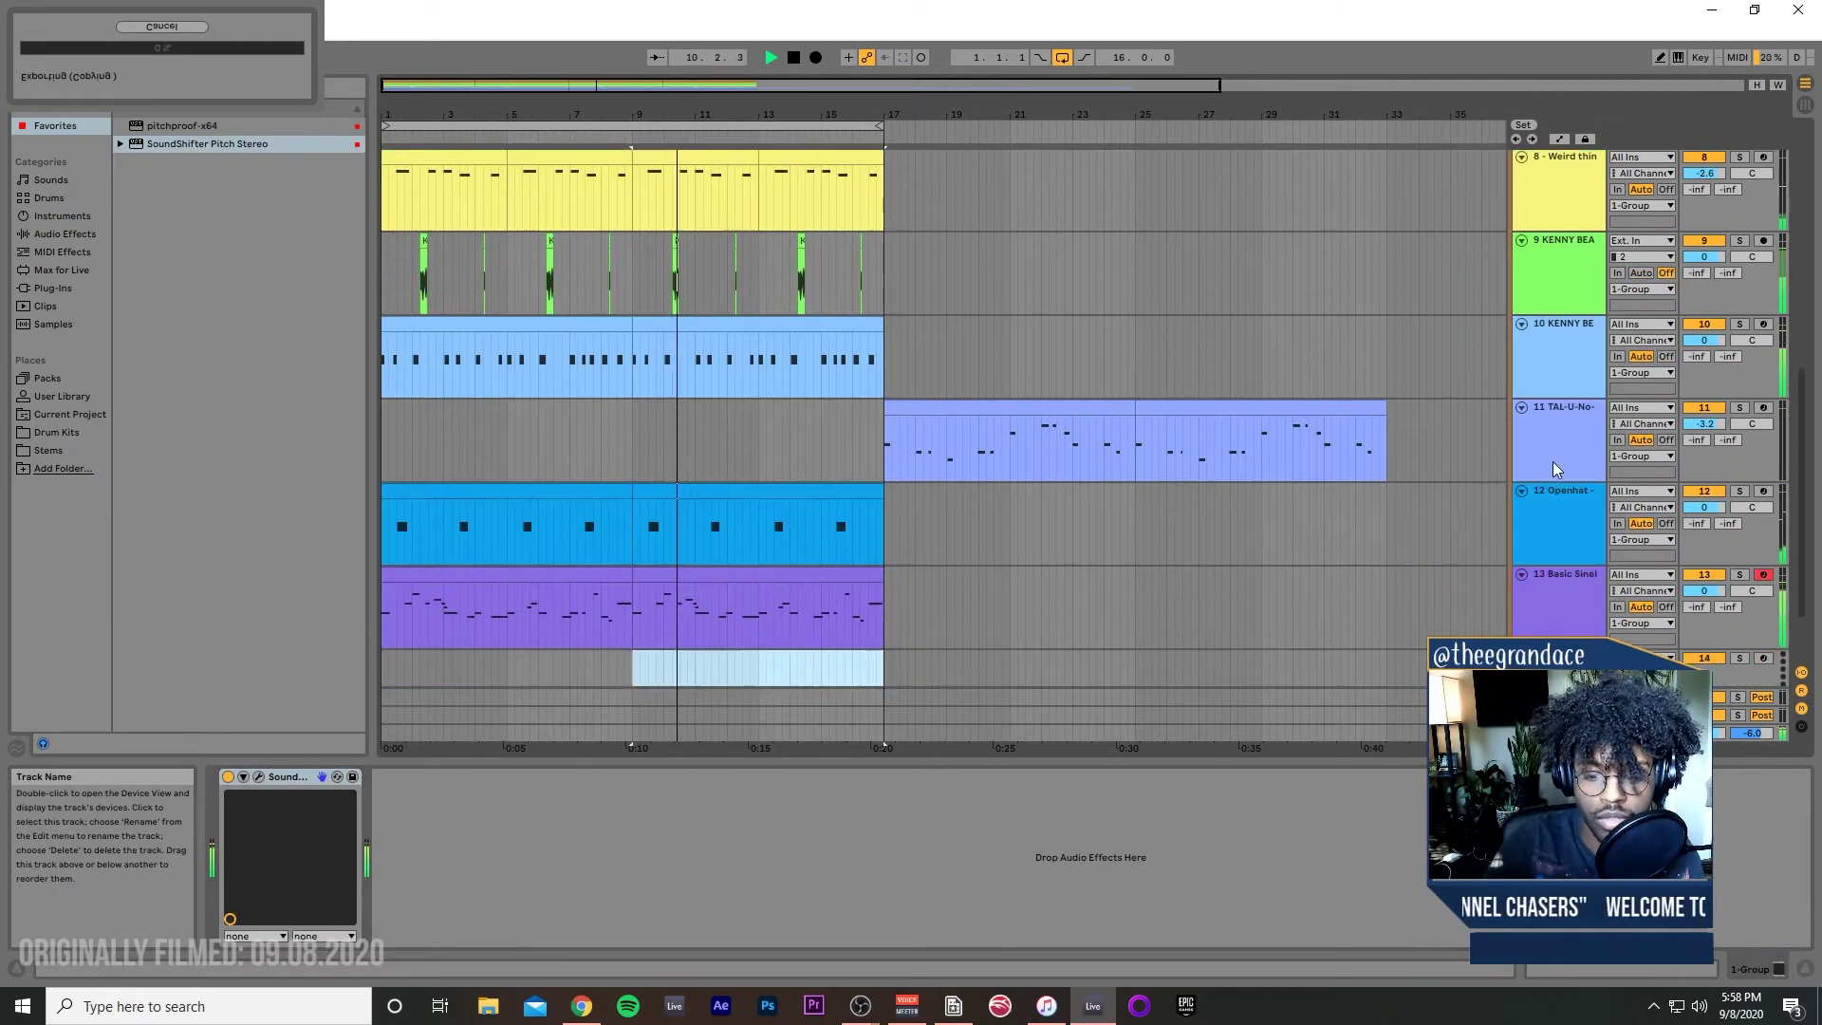
pyautogui.click(1564, 609)
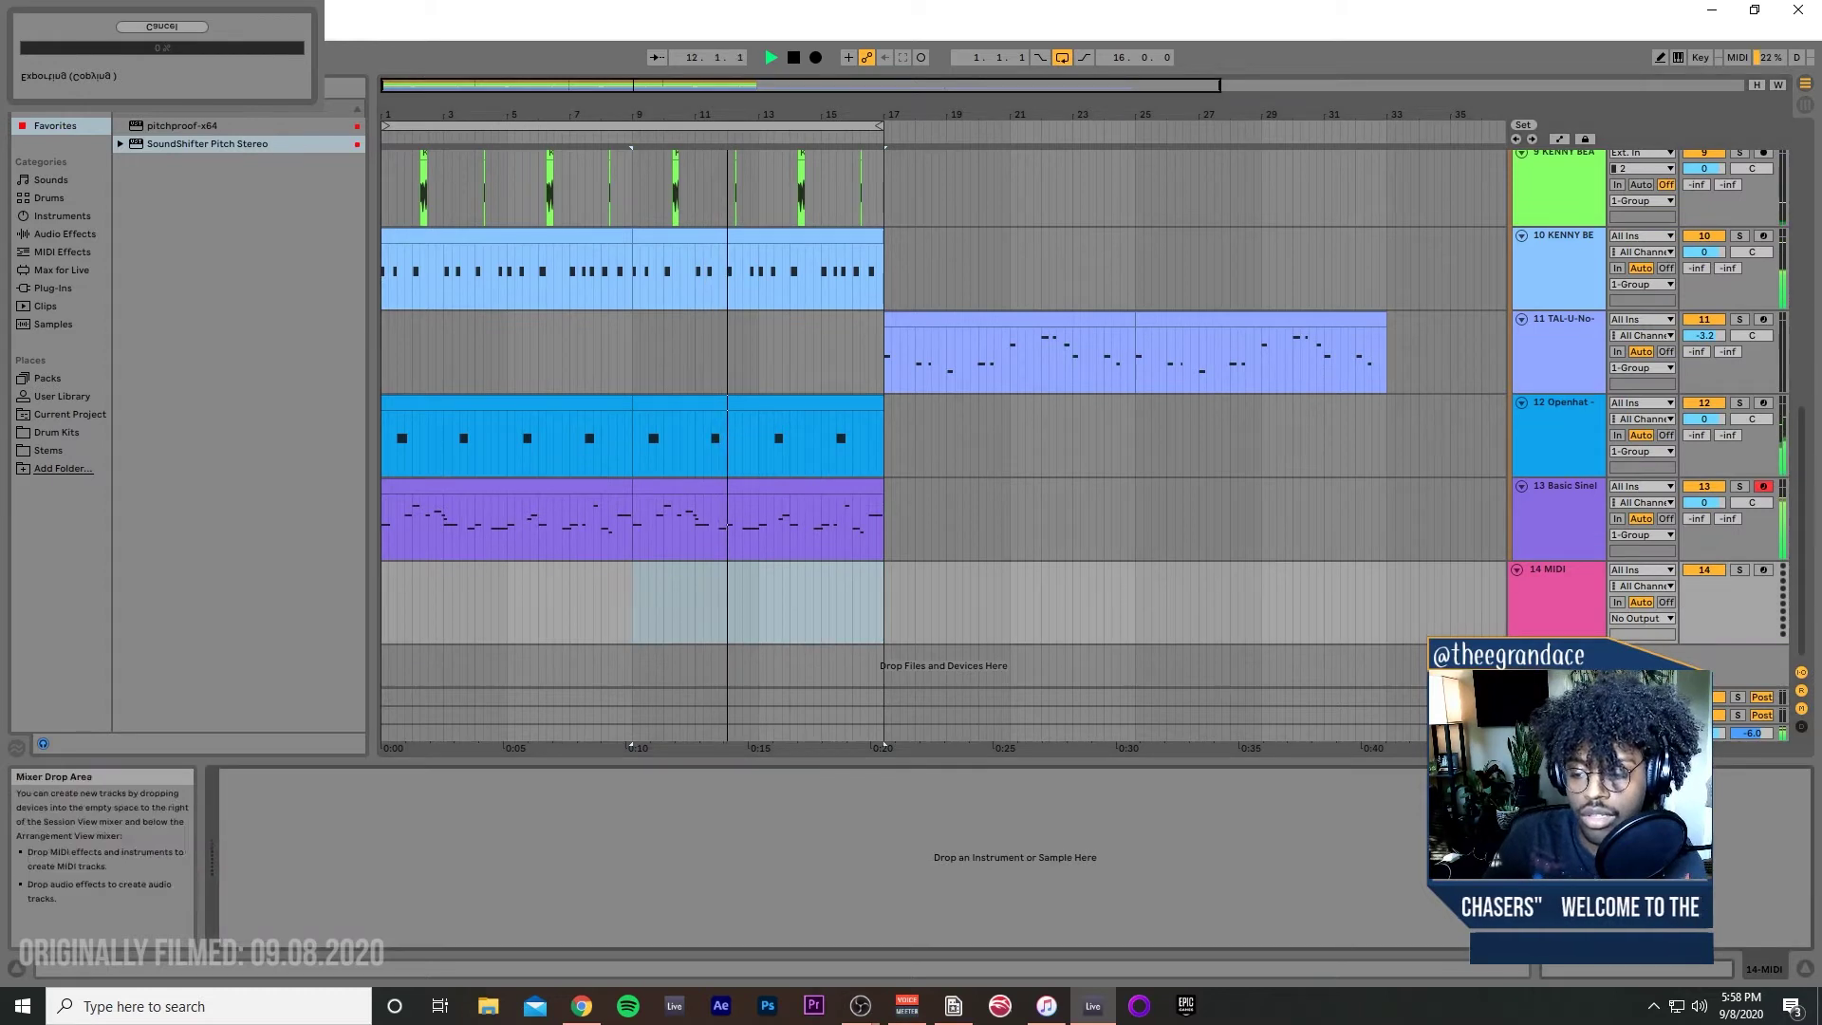
pyautogui.click(1556, 733)
pyautogui.scroll(12, 1490, 474)
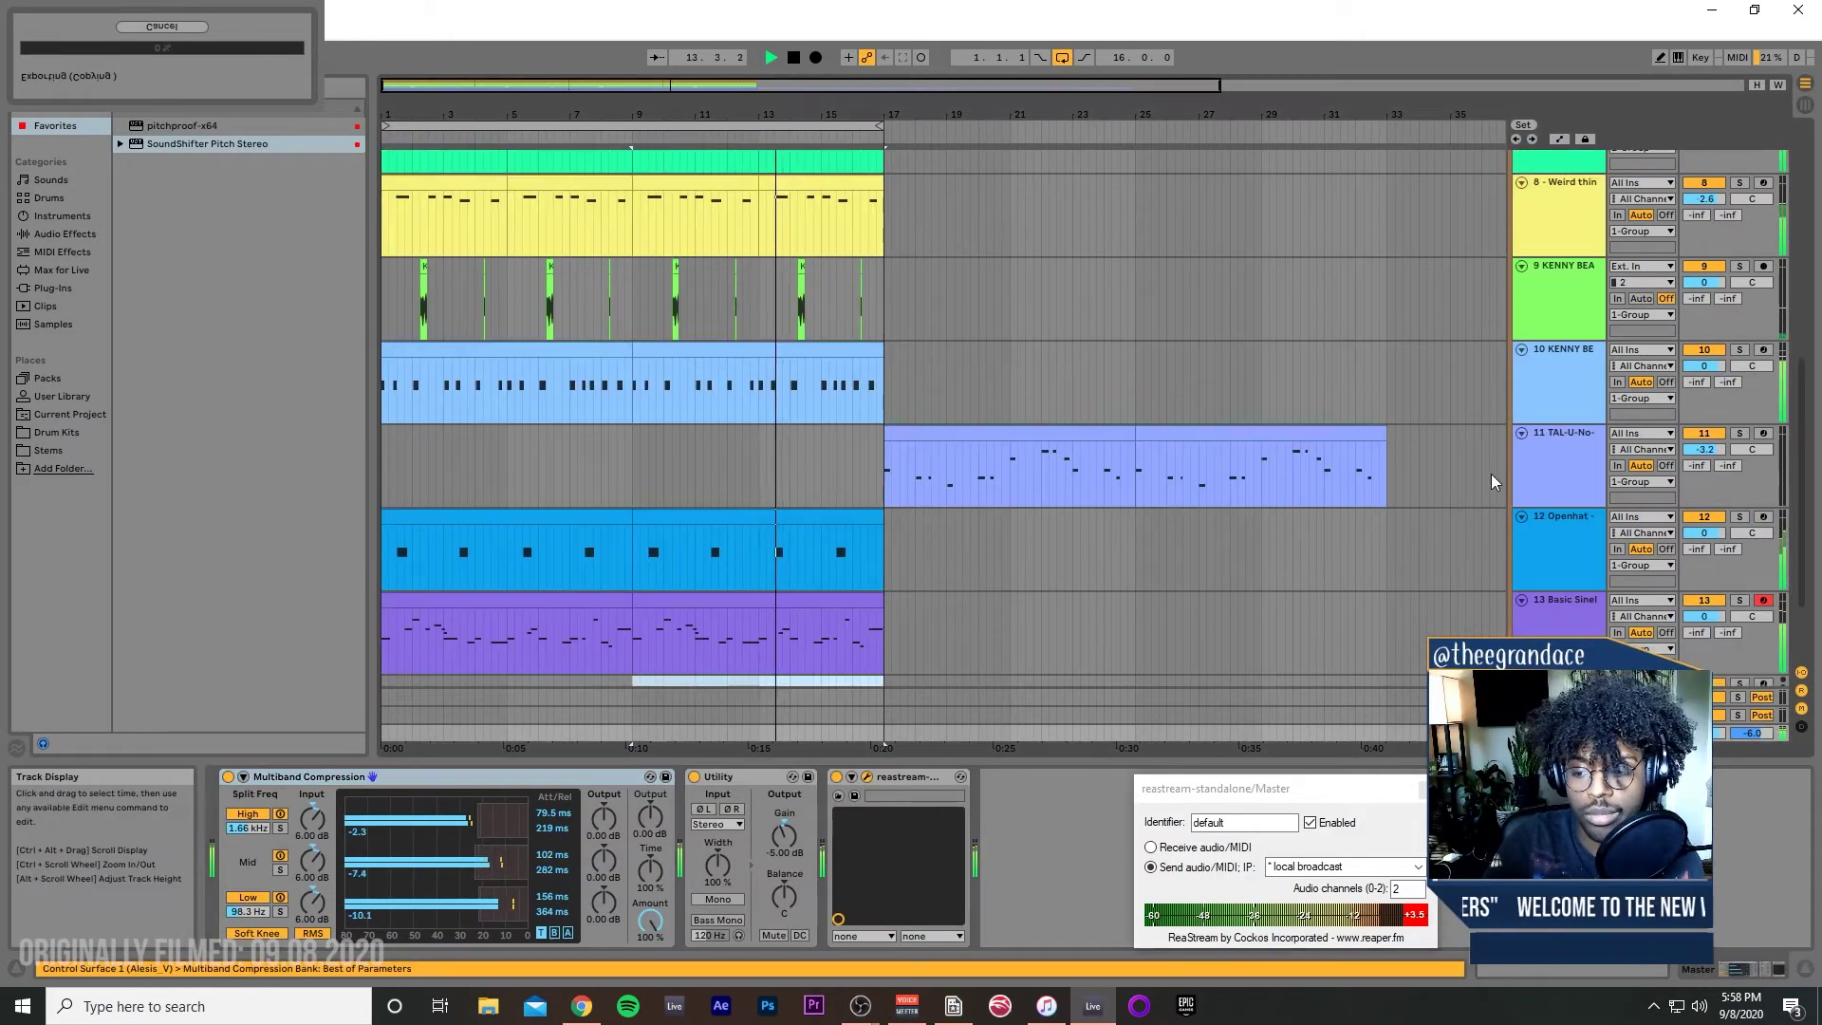
pyautogui.scroll(1, 1542, 219)
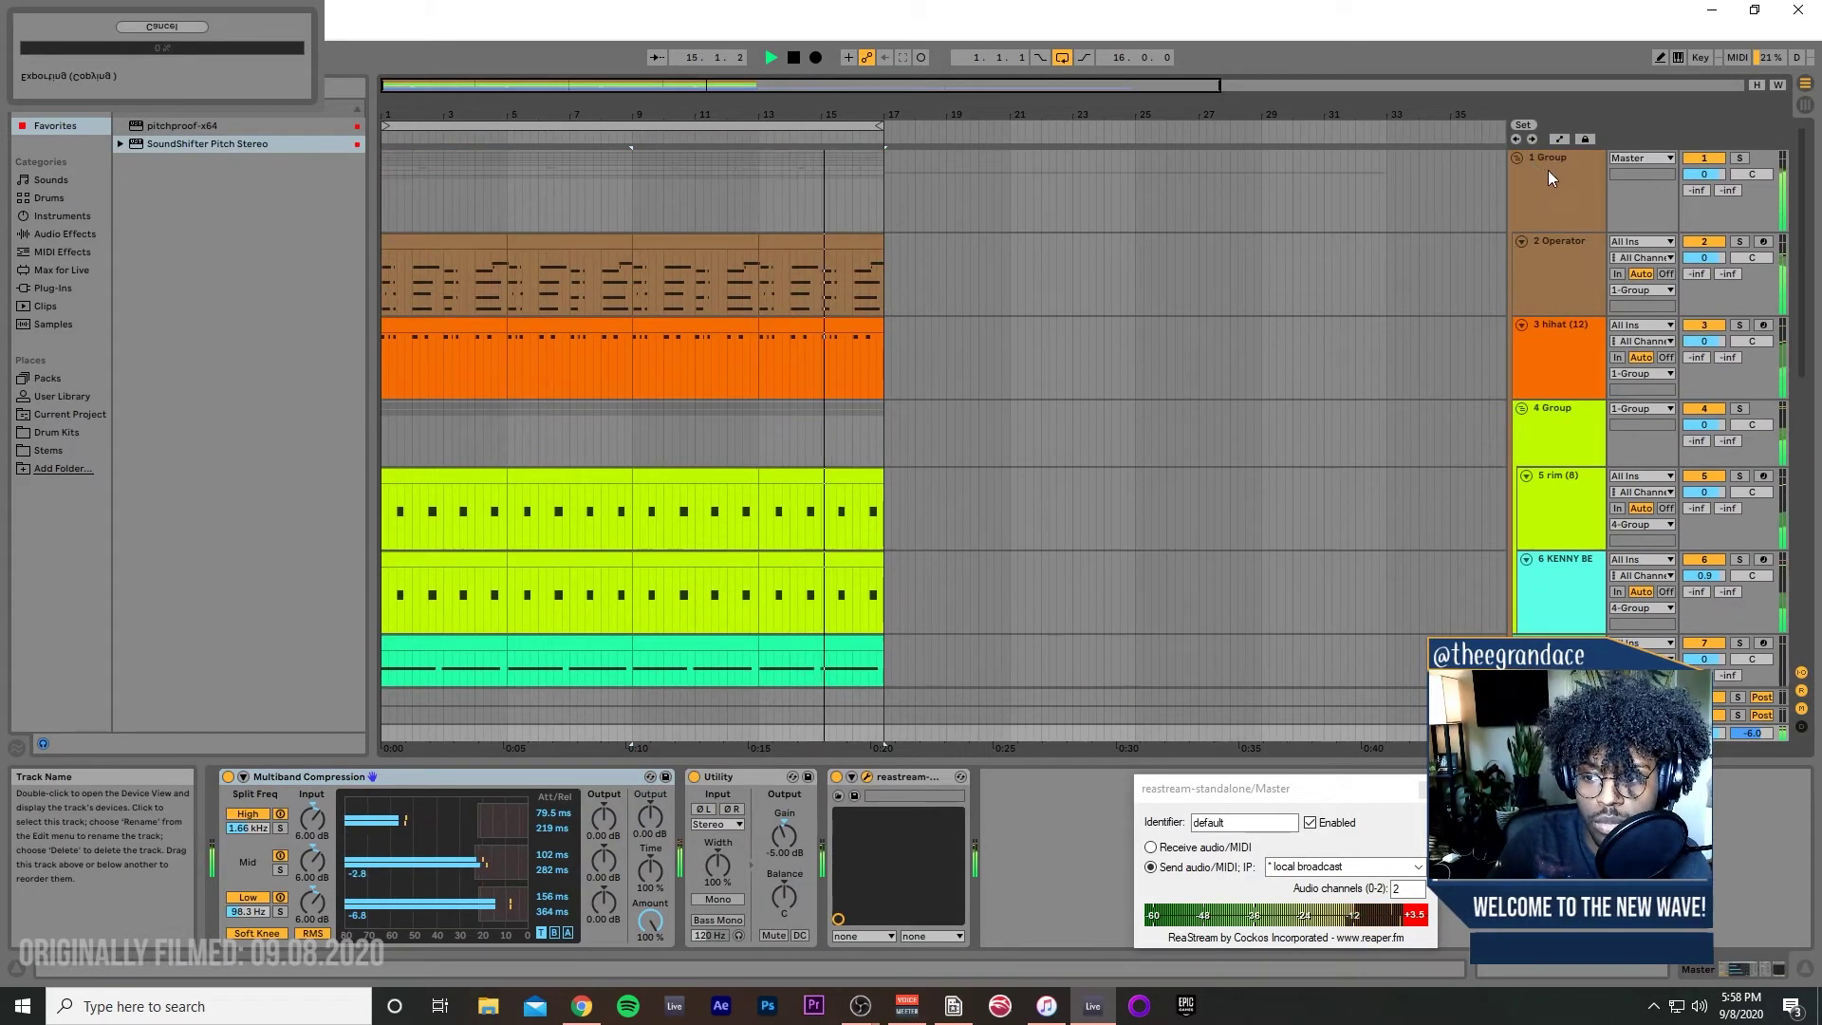
# Step: Transpose the group's SoundShifter by -3 semitones and -67 cents, and close its window
pyautogui.click(1547, 169)
pyautogui.click(258, 776)
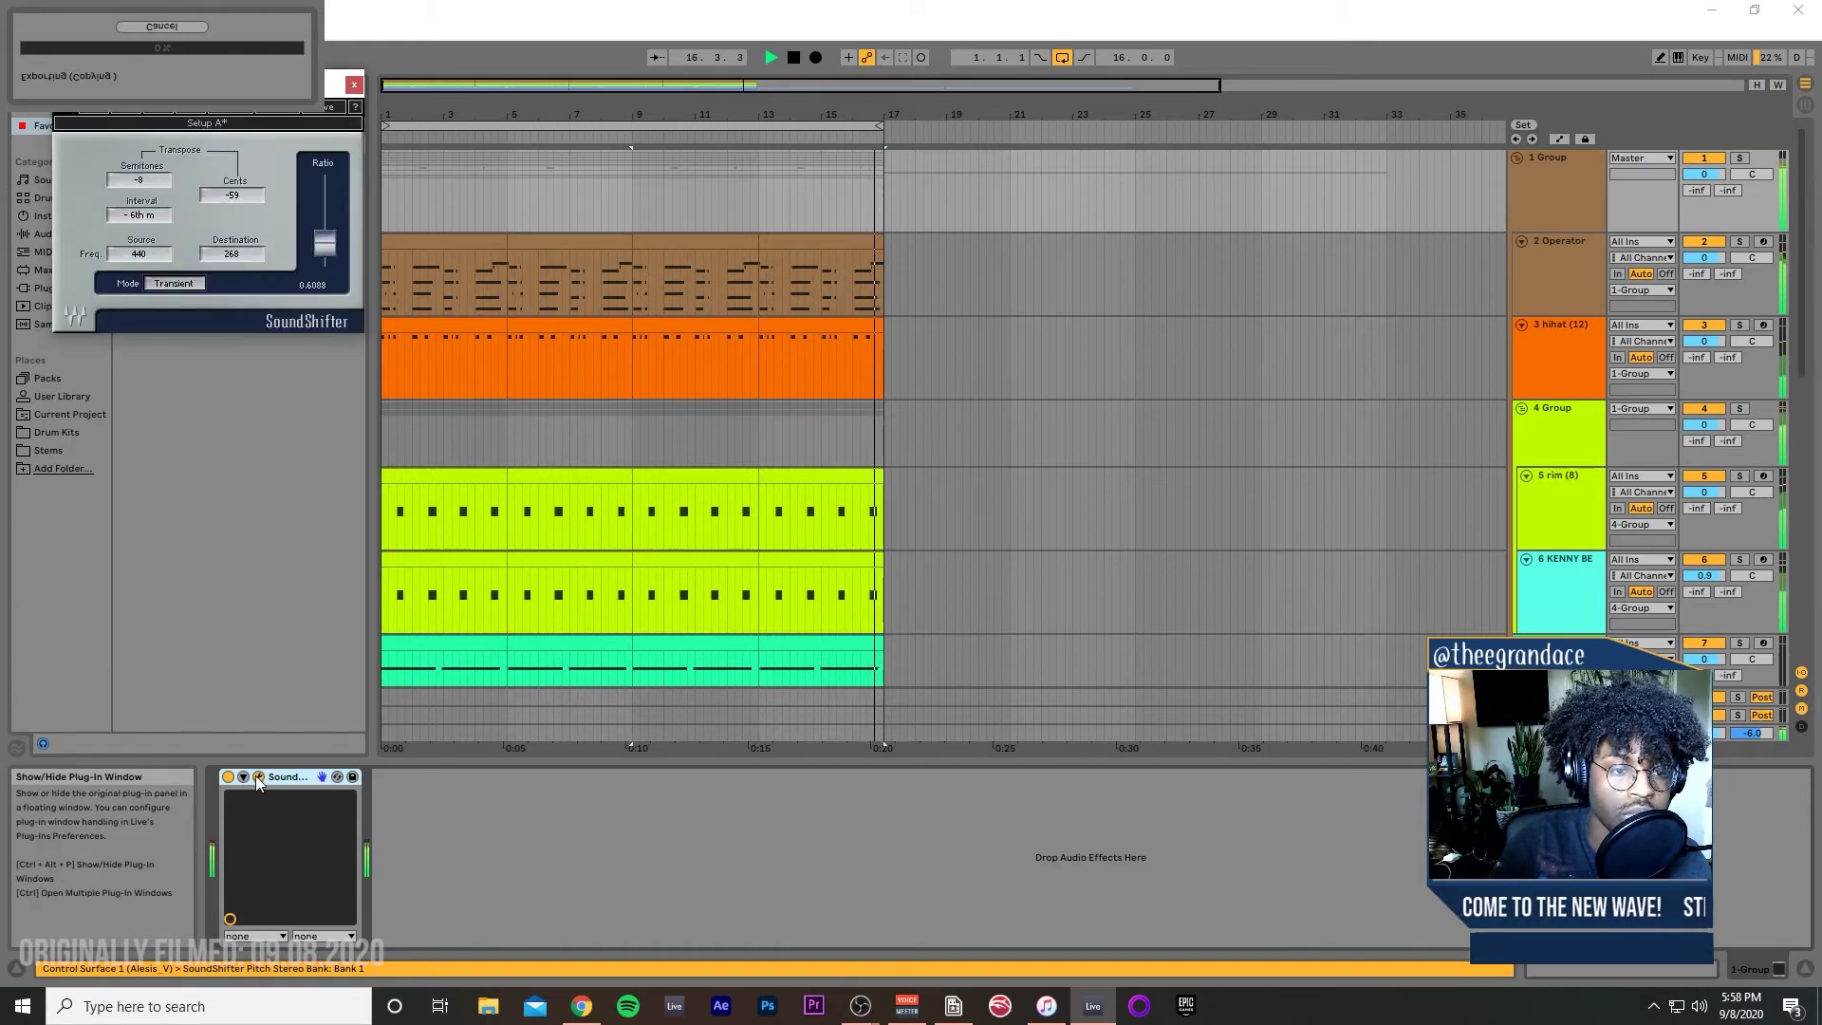
pyautogui.click(258, 776)
pyautogui.scroll(-10, 1126, 465)
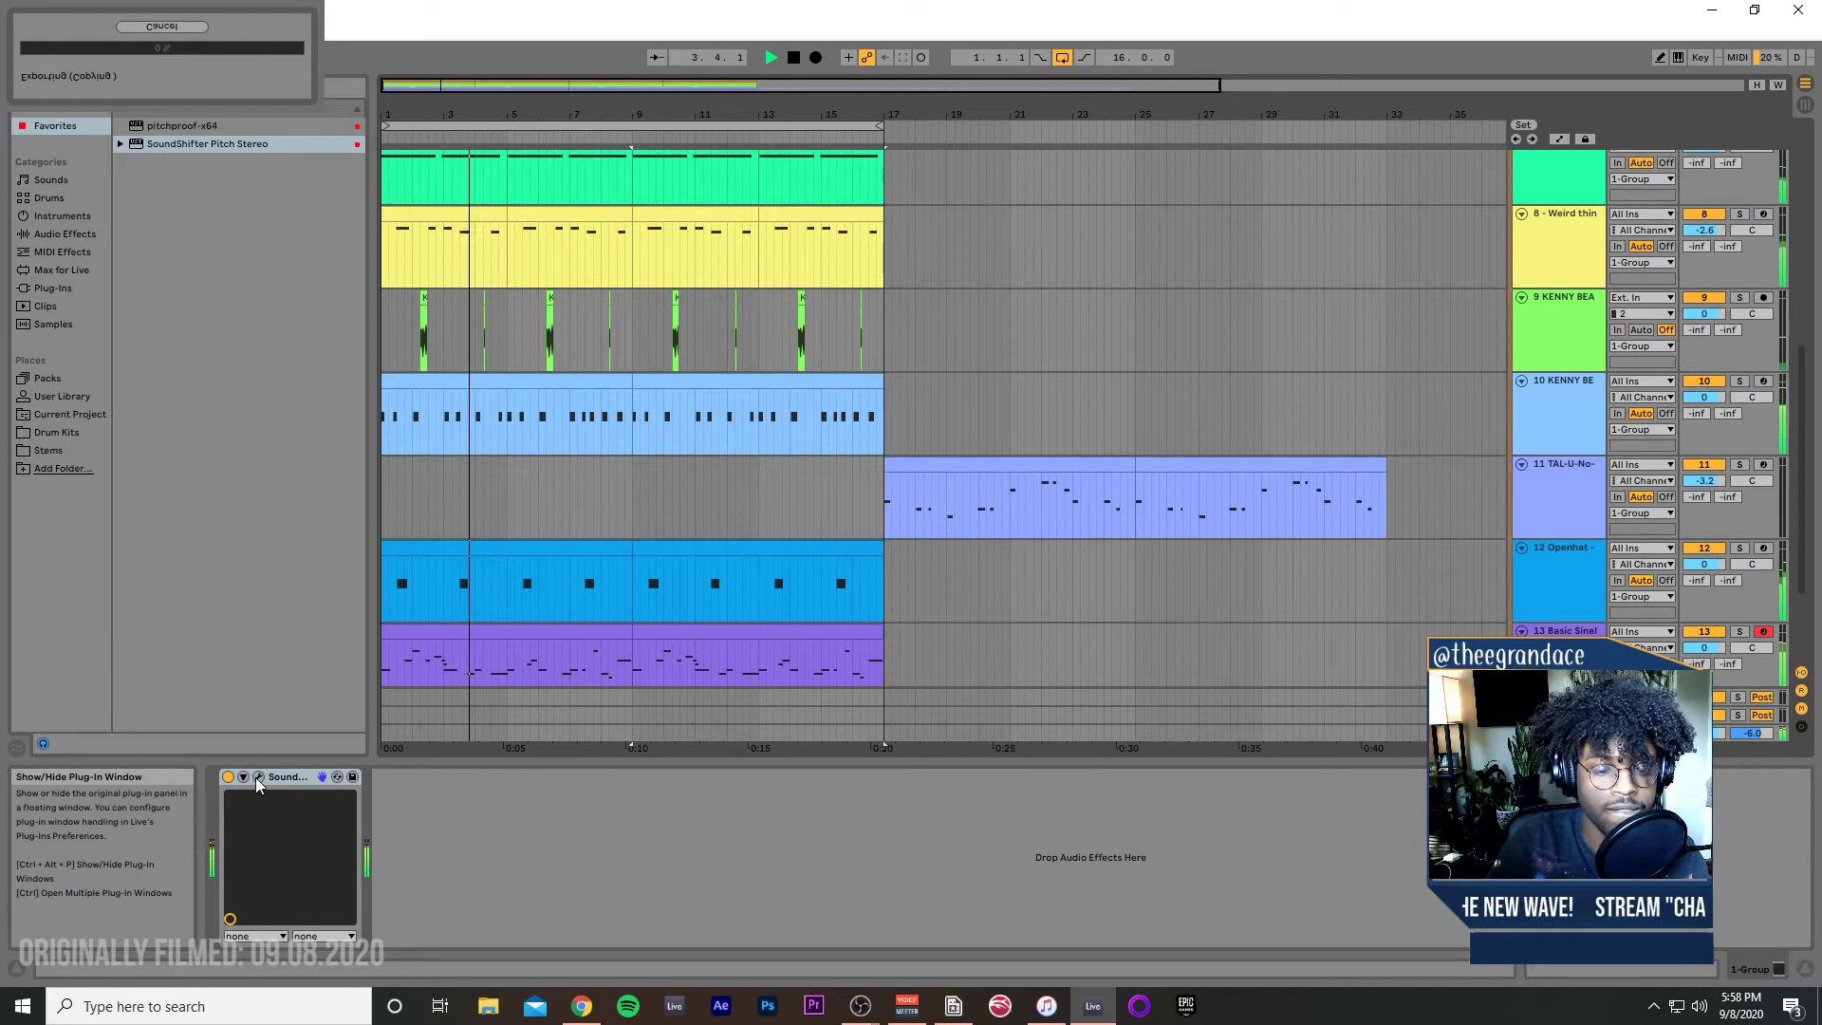
pyautogui.hotkey('ctrl', 'alt', 'p')
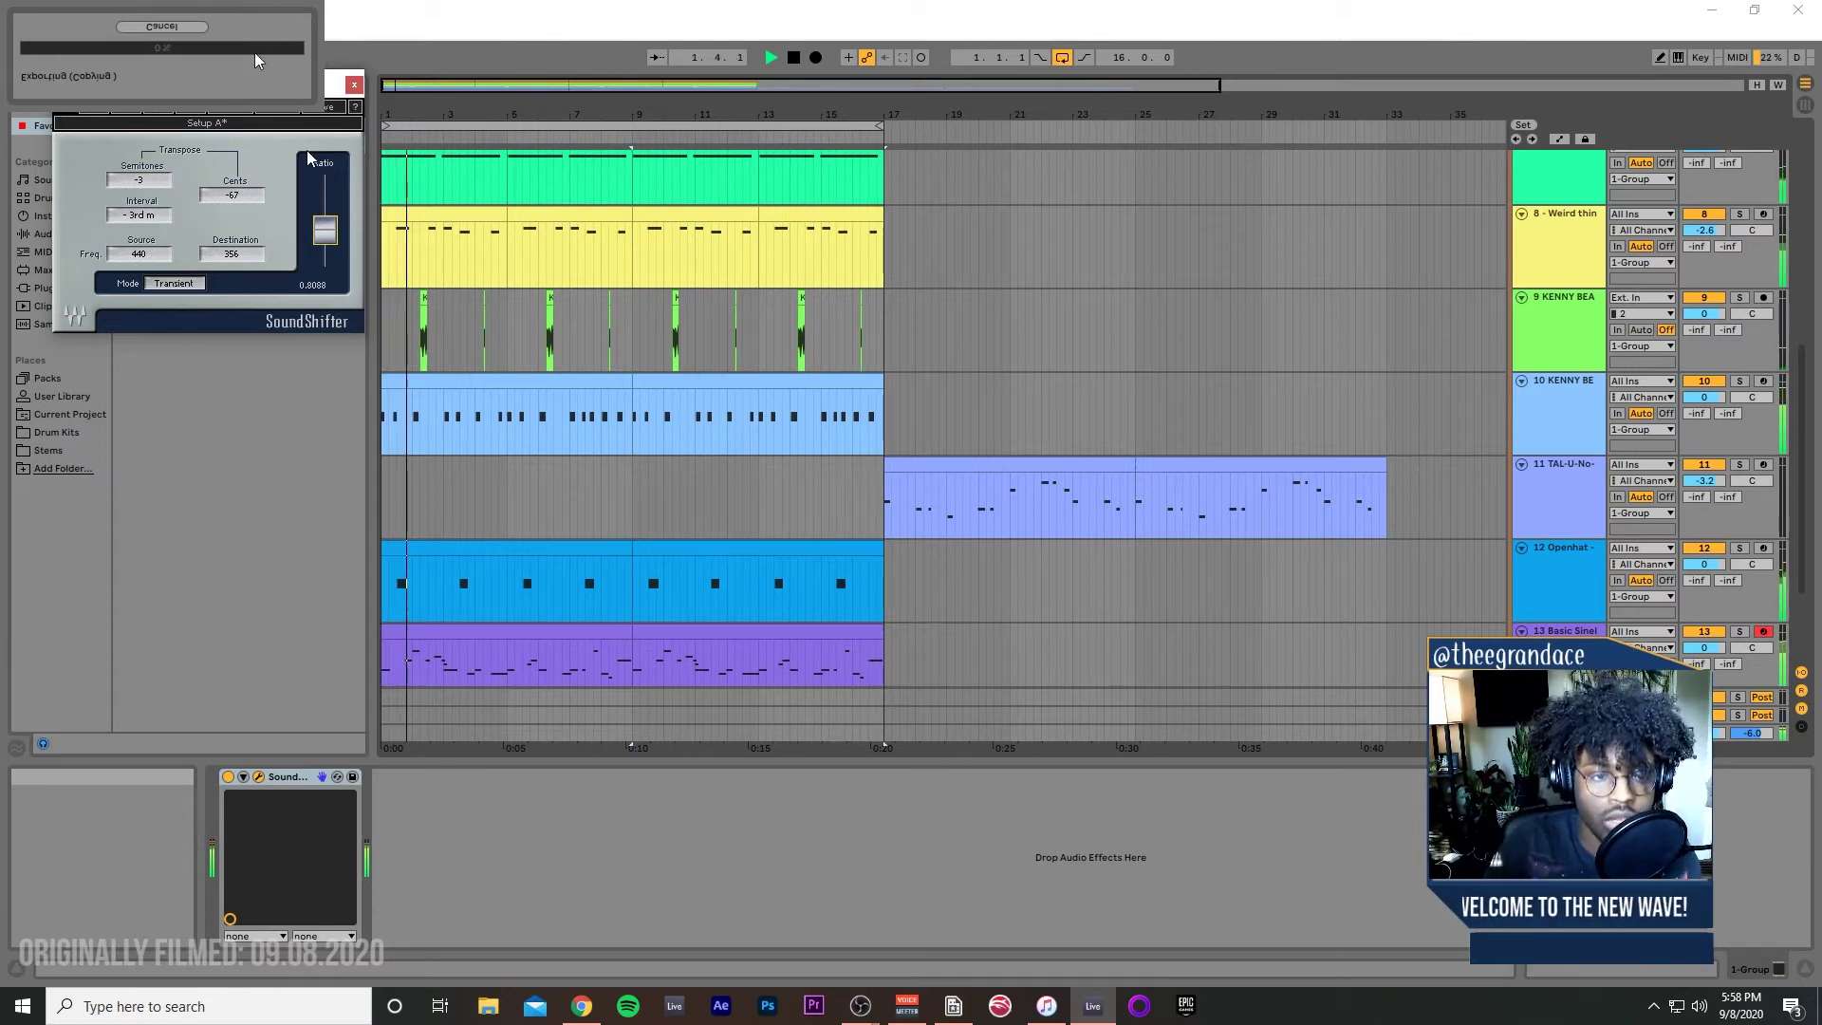
pyautogui.click(353, 85)
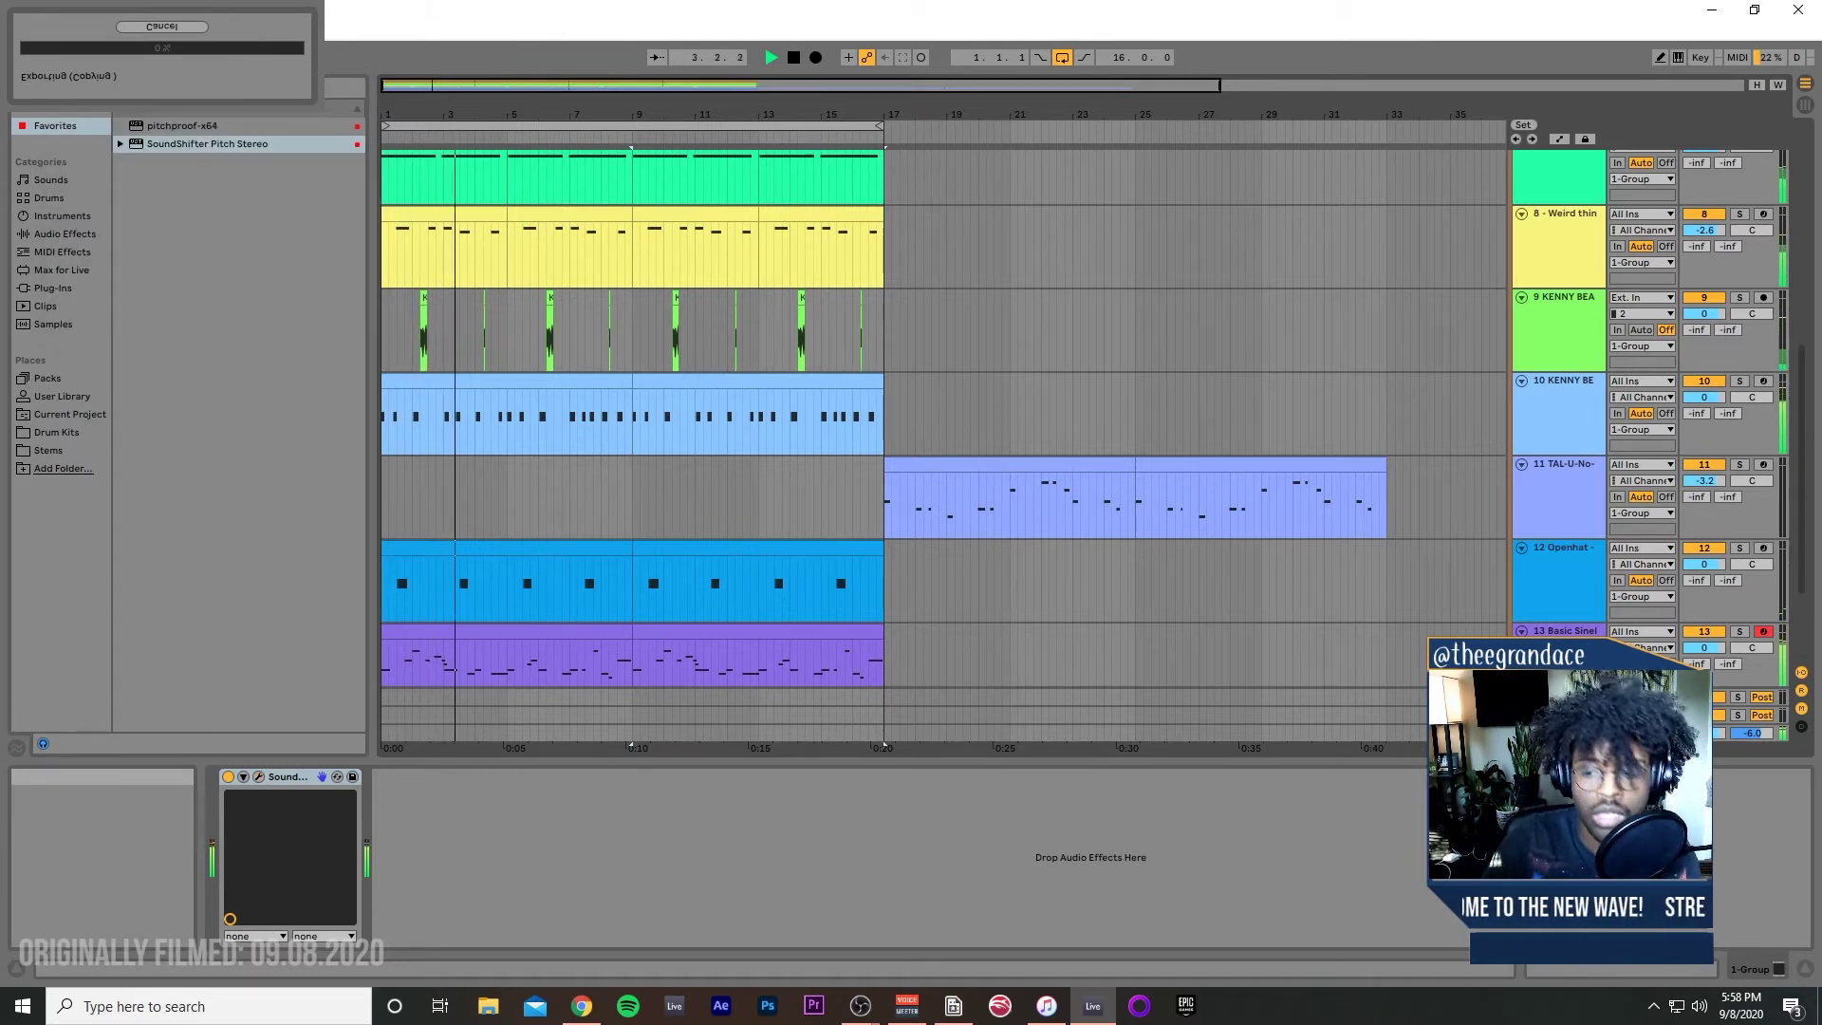
# Step: Switch to OBS to check the audio mixer levels, and return to the Ableton Live set
pyautogui.hotkey('ctrl', 'shift', 't')
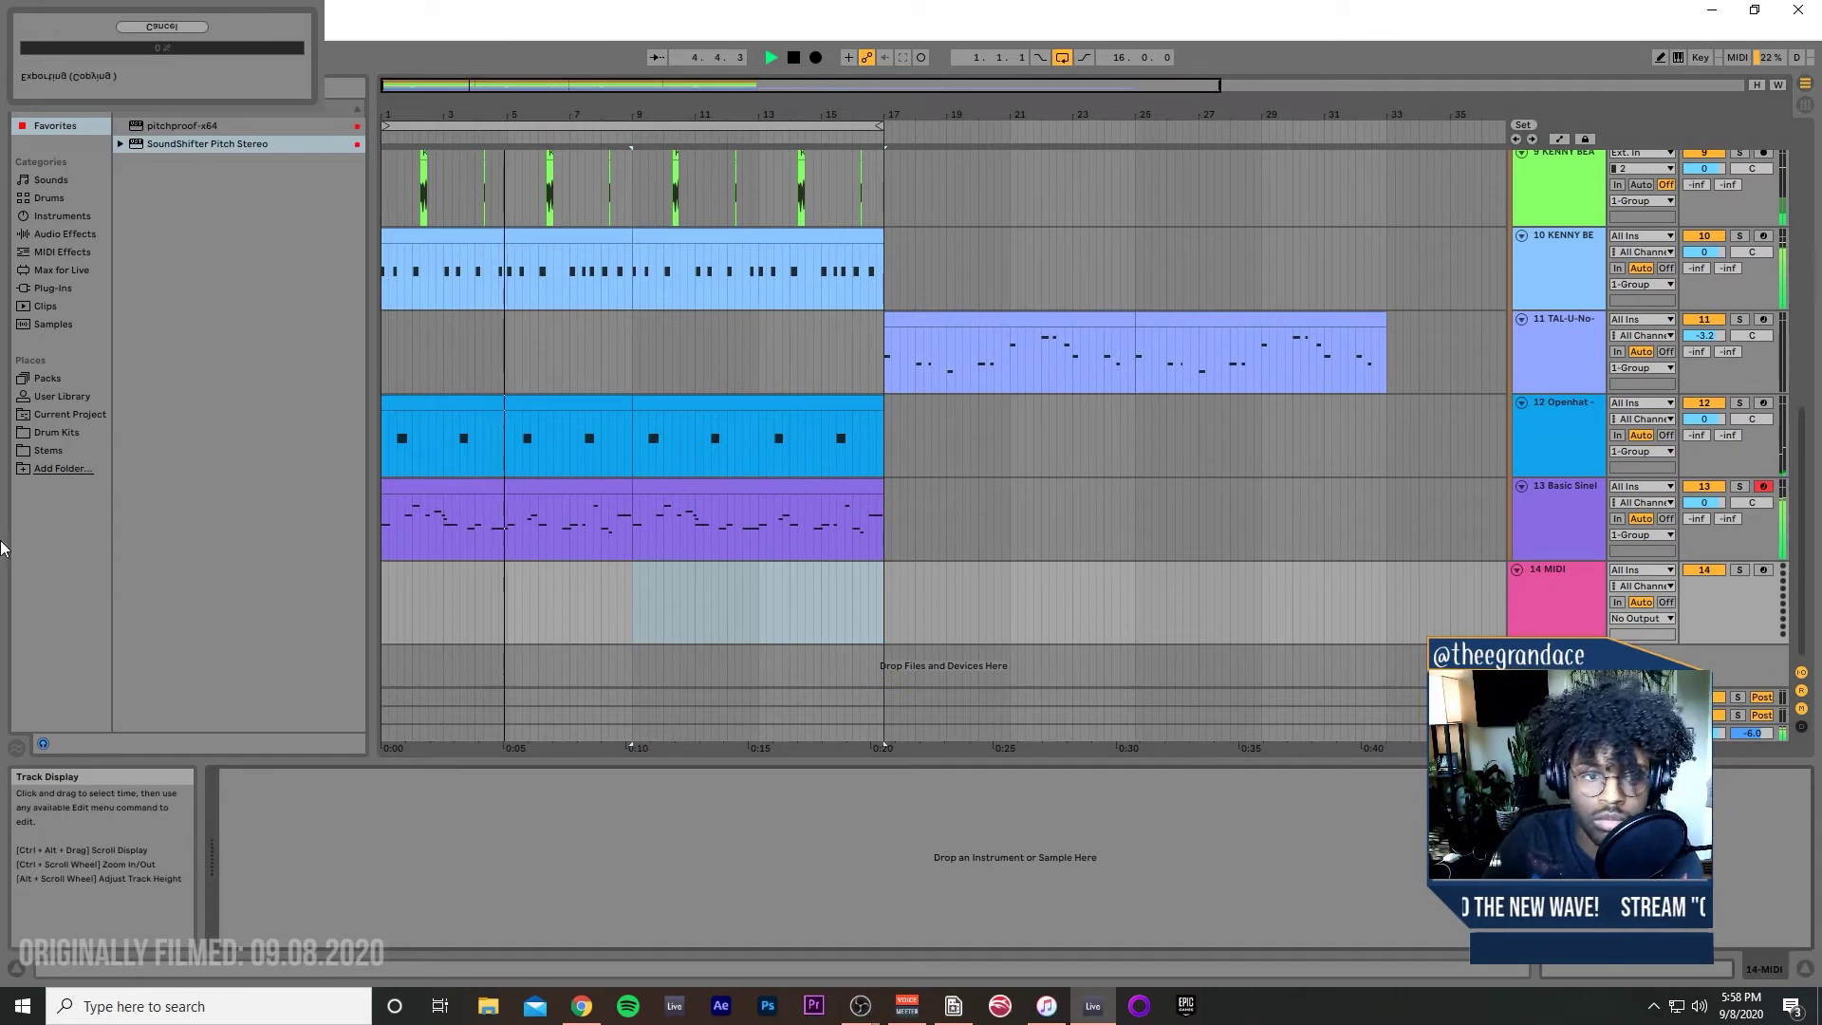
pyautogui.click(84, 270)
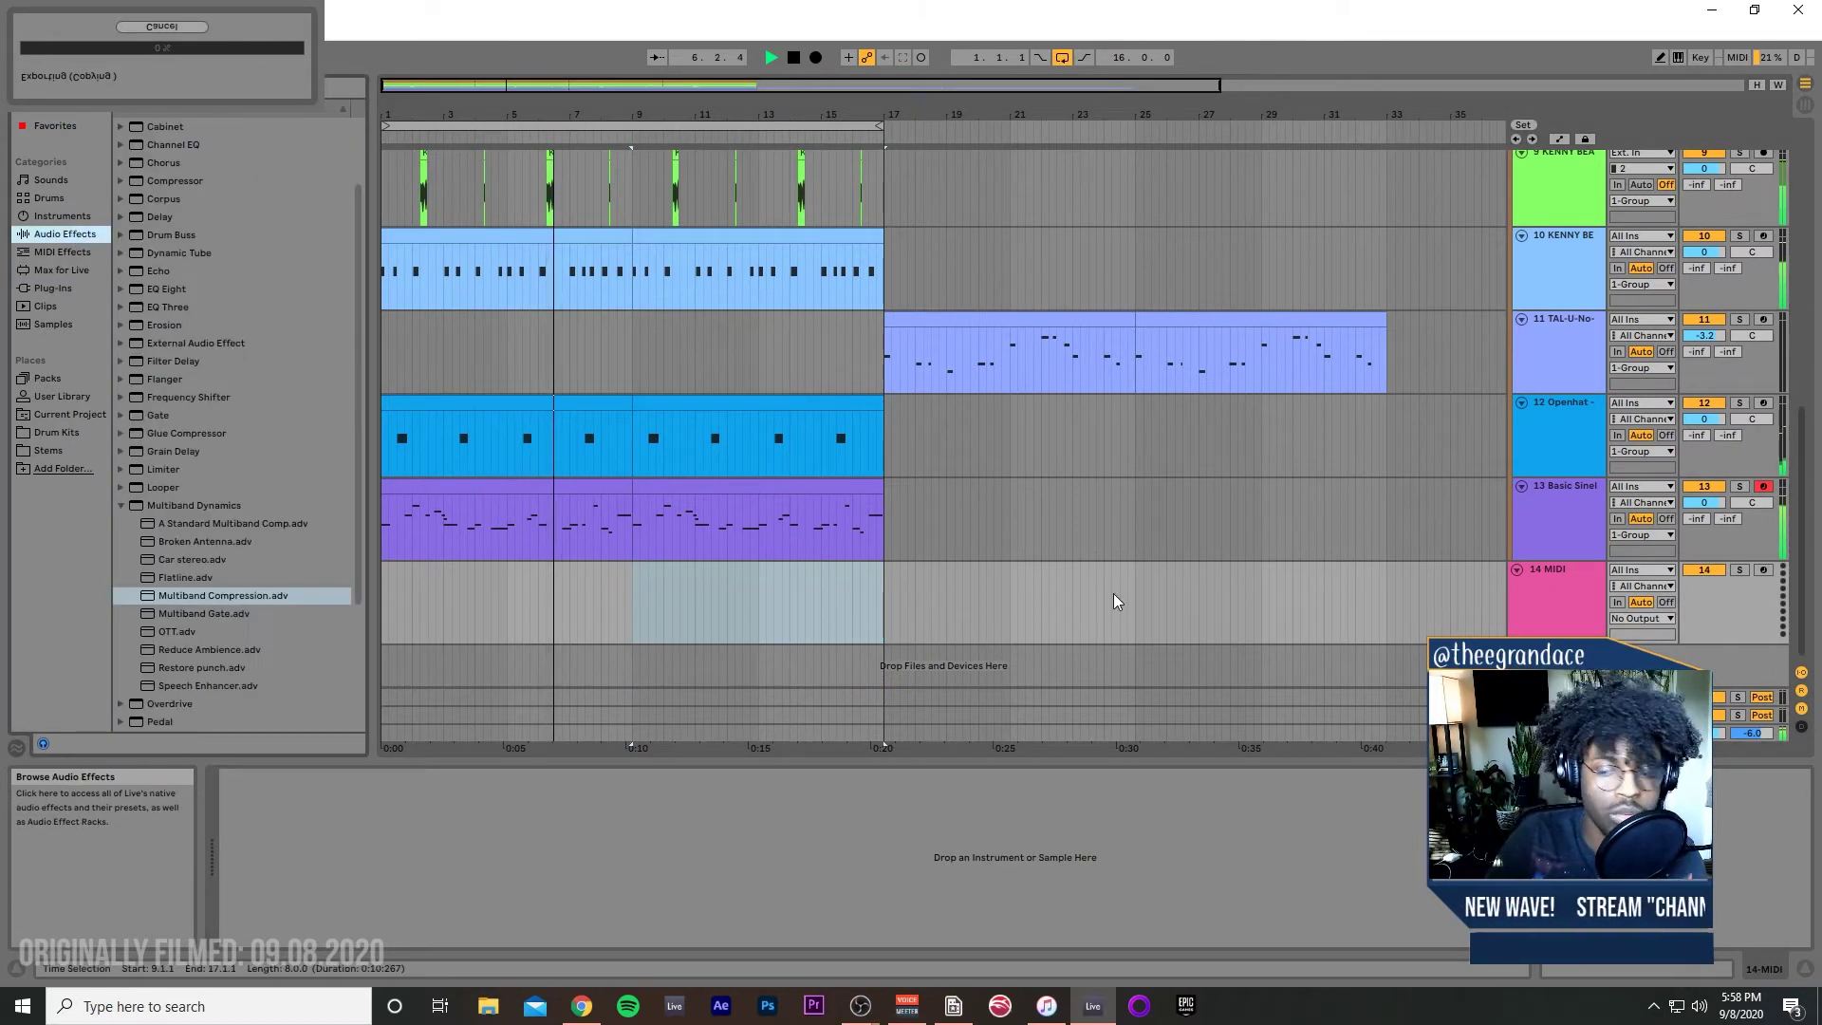
pyautogui.moveTo(874, 1008)
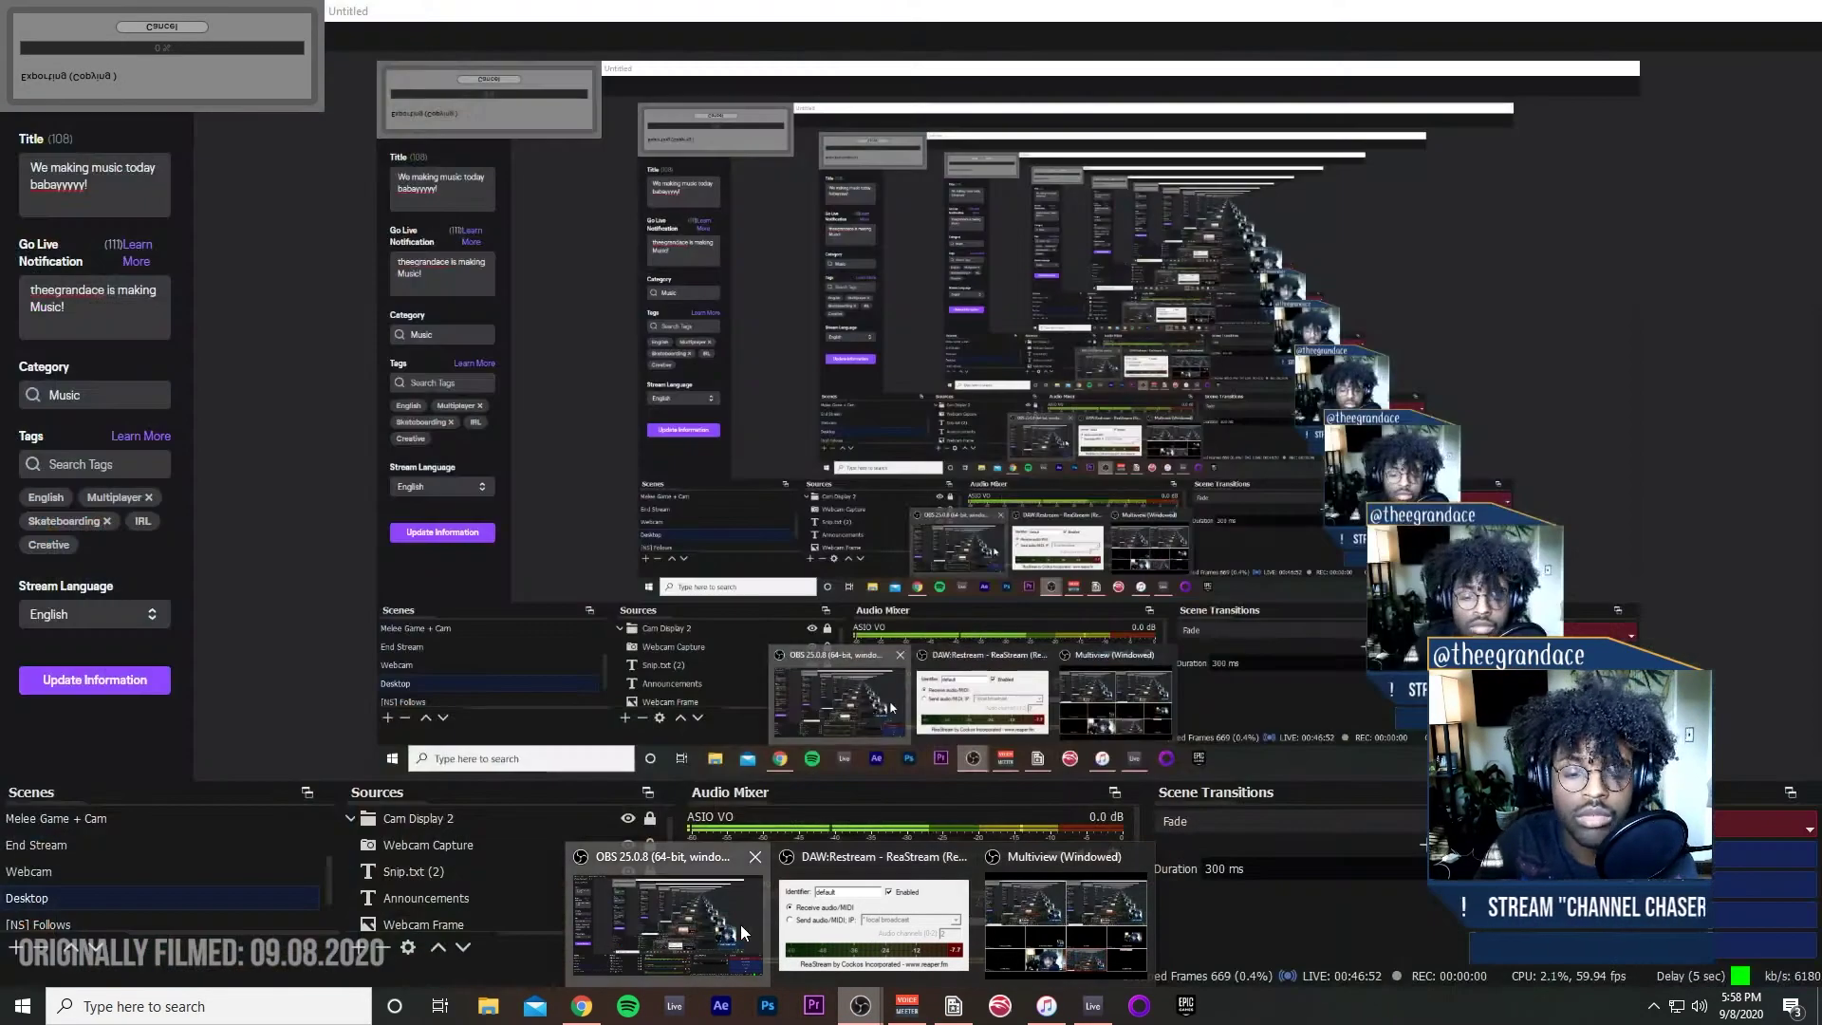
pyautogui.click(740, 924)
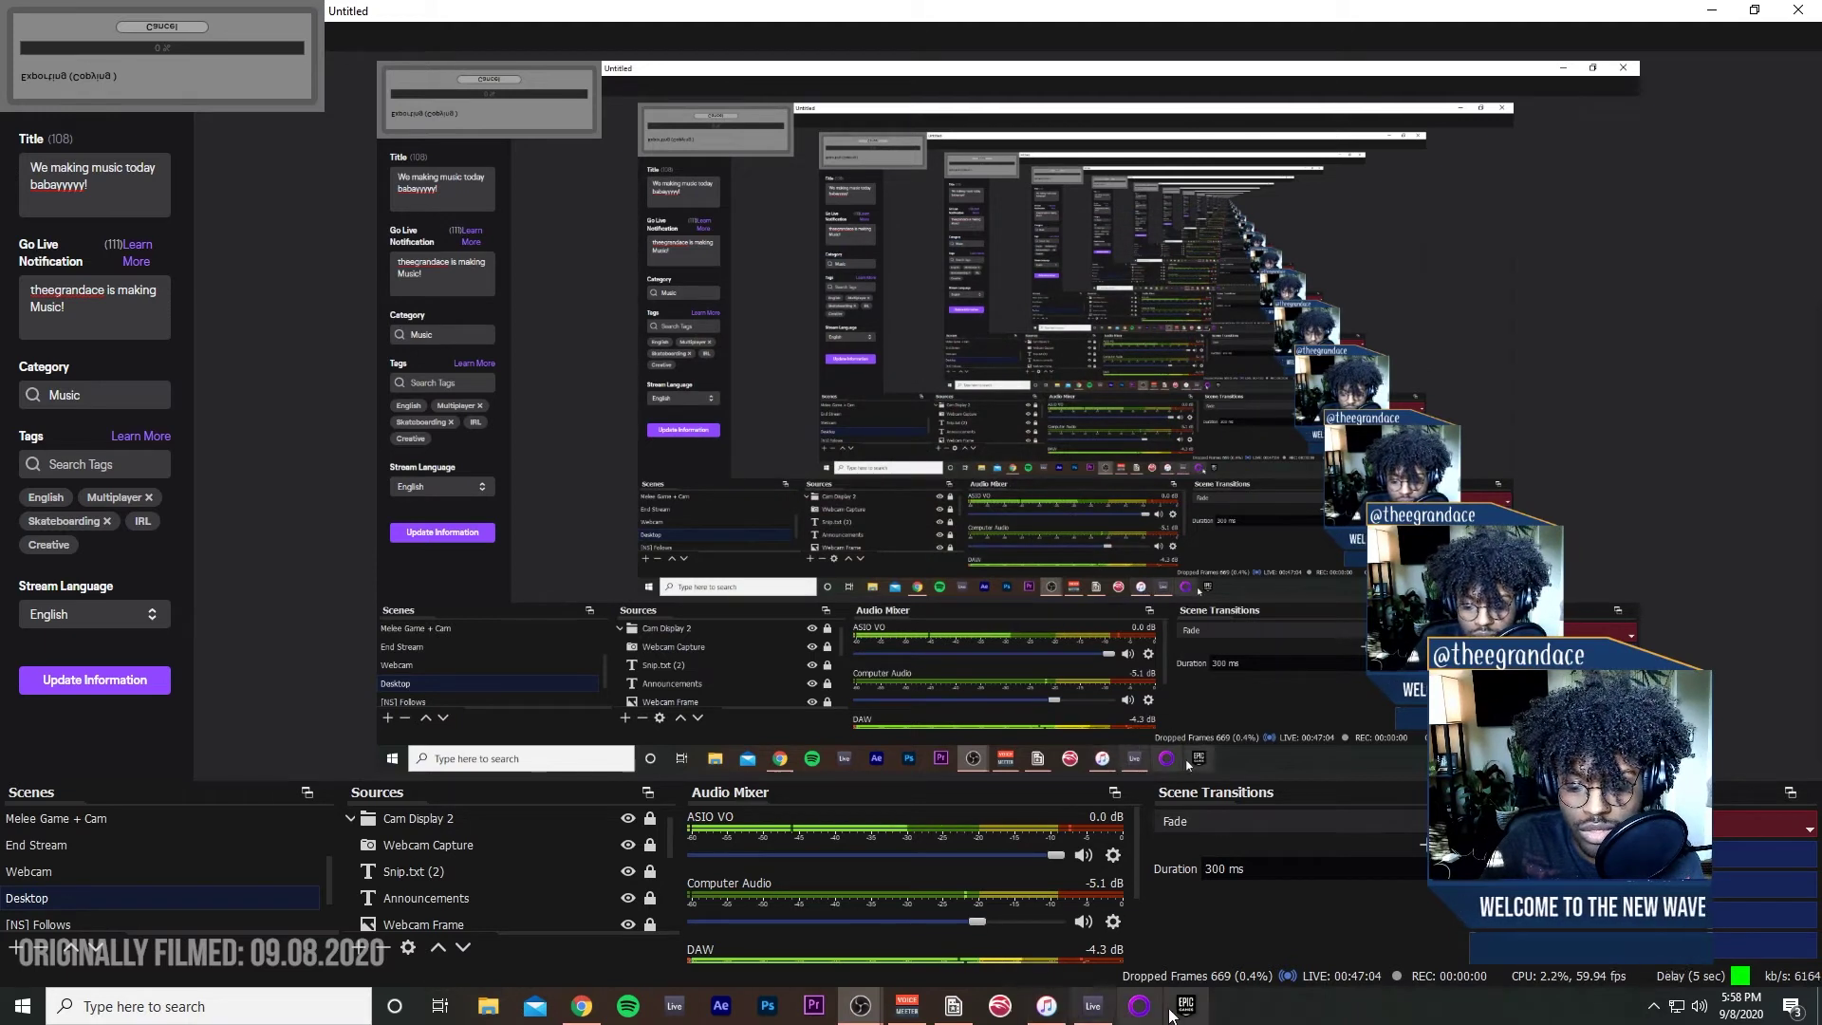
pyautogui.click(1091, 1007)
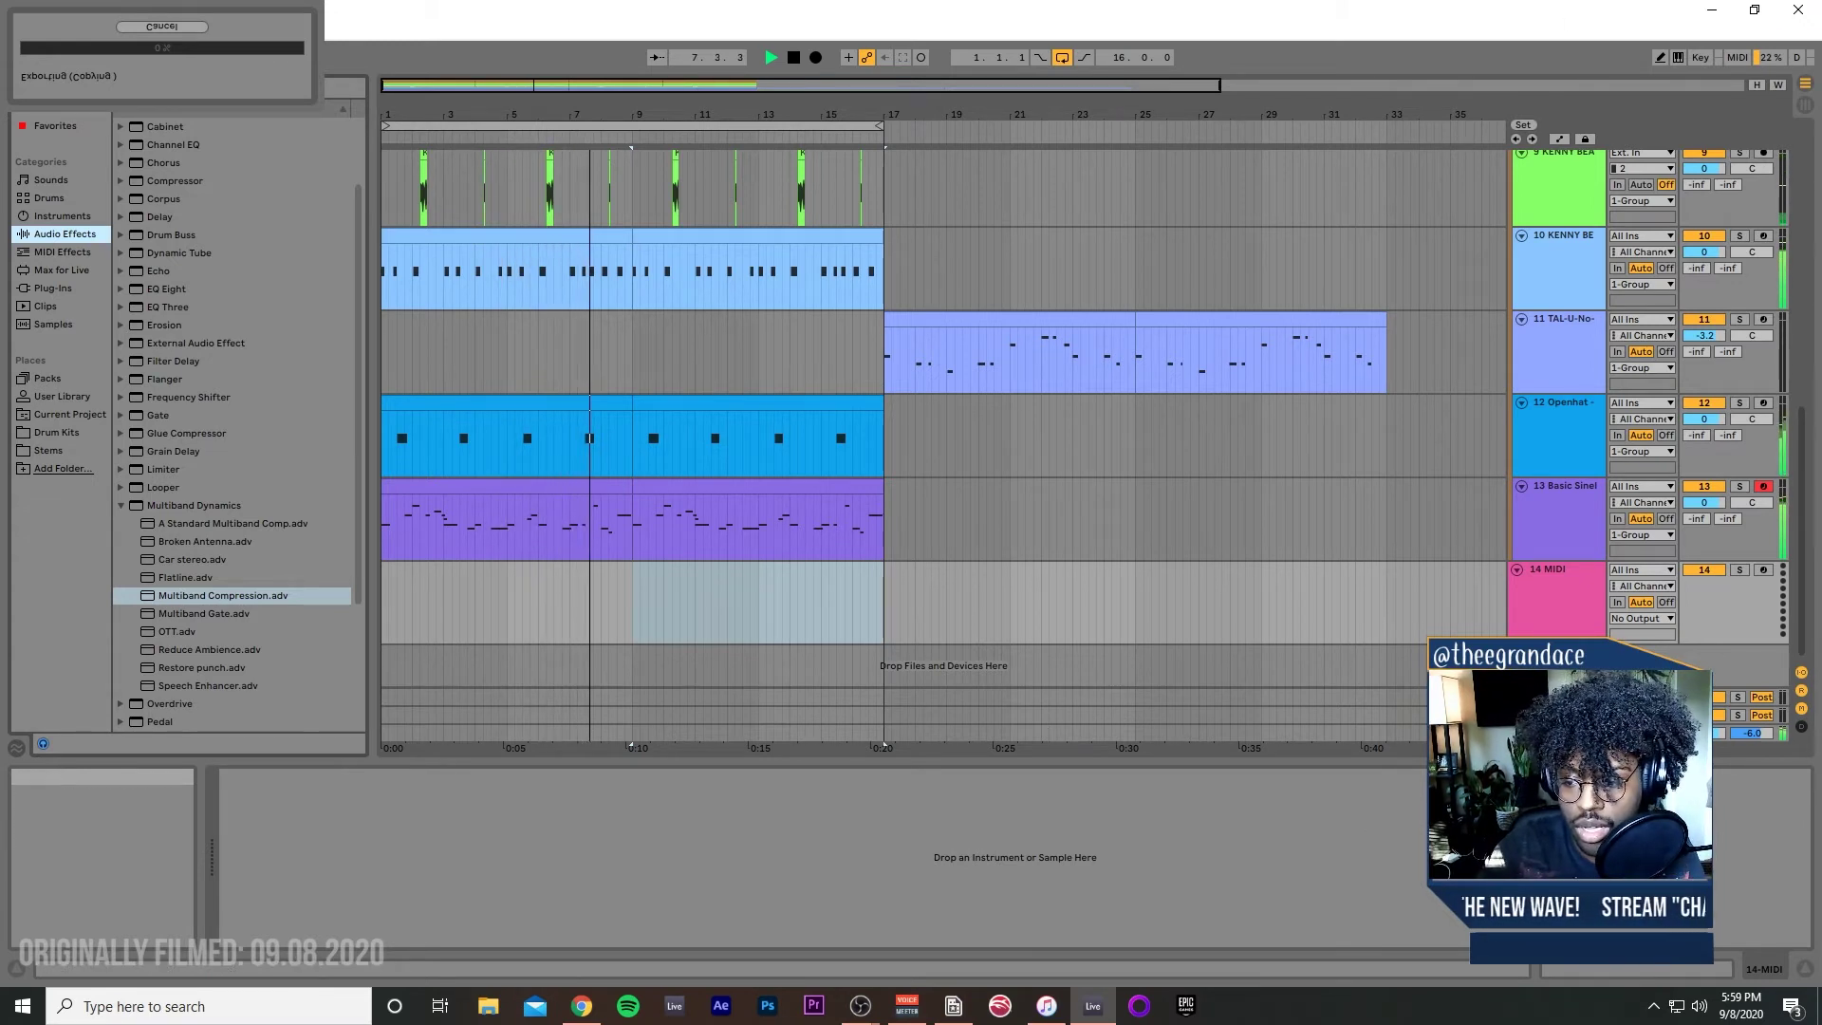
# Step: Insert a new audio track below the empty MIDI track and arm it for recording
pyautogui.click(1538, 634)
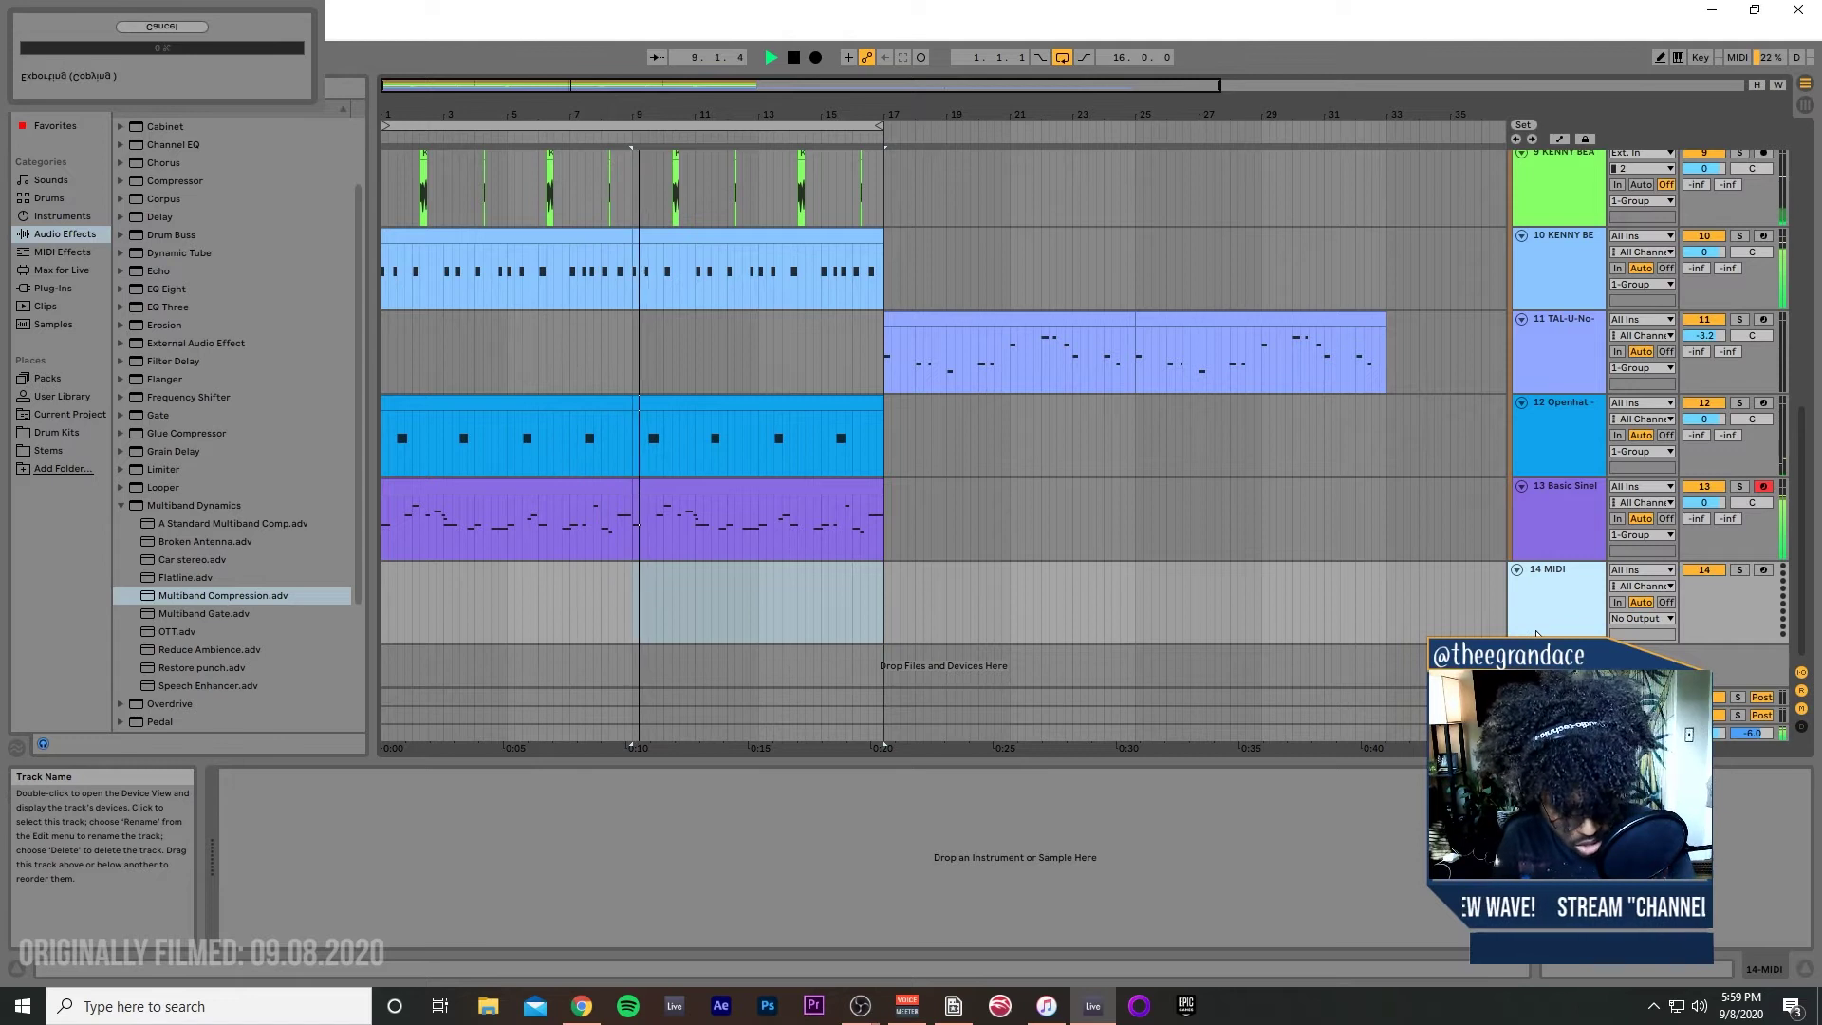
pyautogui.hotkey('ctrl', 't')
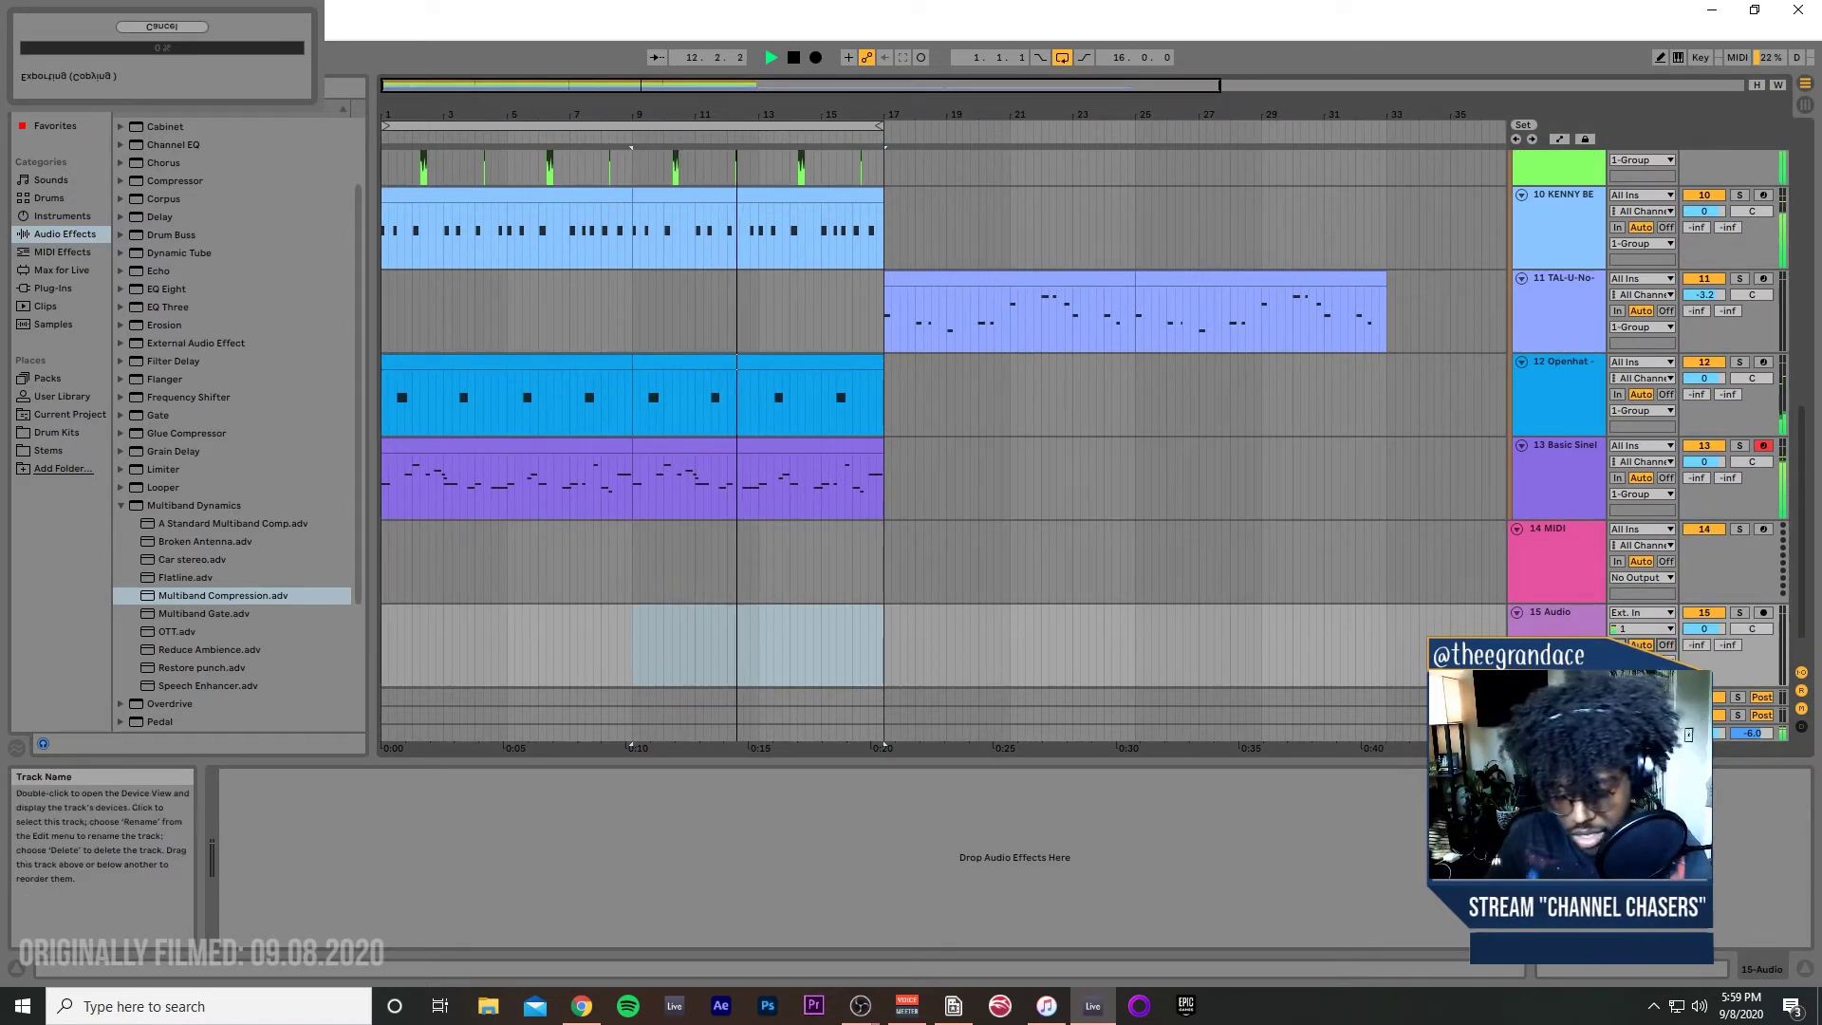
pyautogui.click(1763, 613)
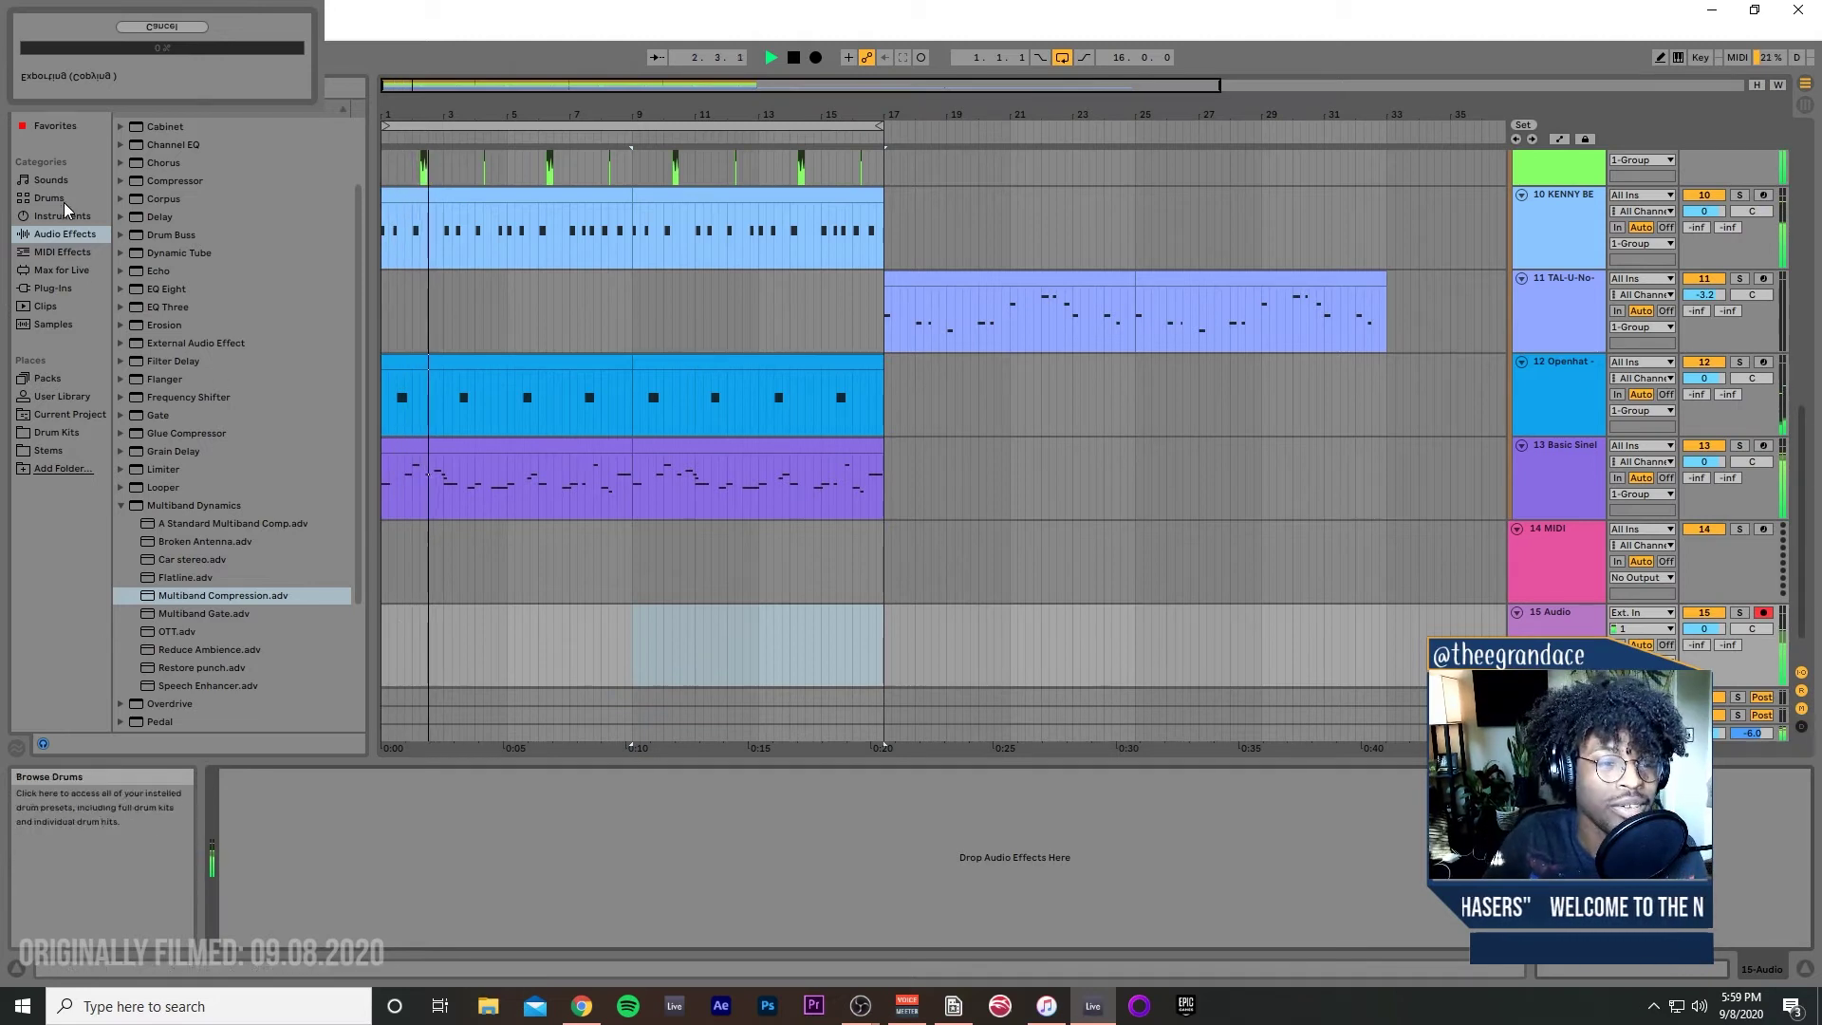
# Step: Add a Compressor to the new audio track, set its threshold to -16.2 dB, and disable Makeup
pyautogui.click(174, 180)
pyautogui.press('Return')
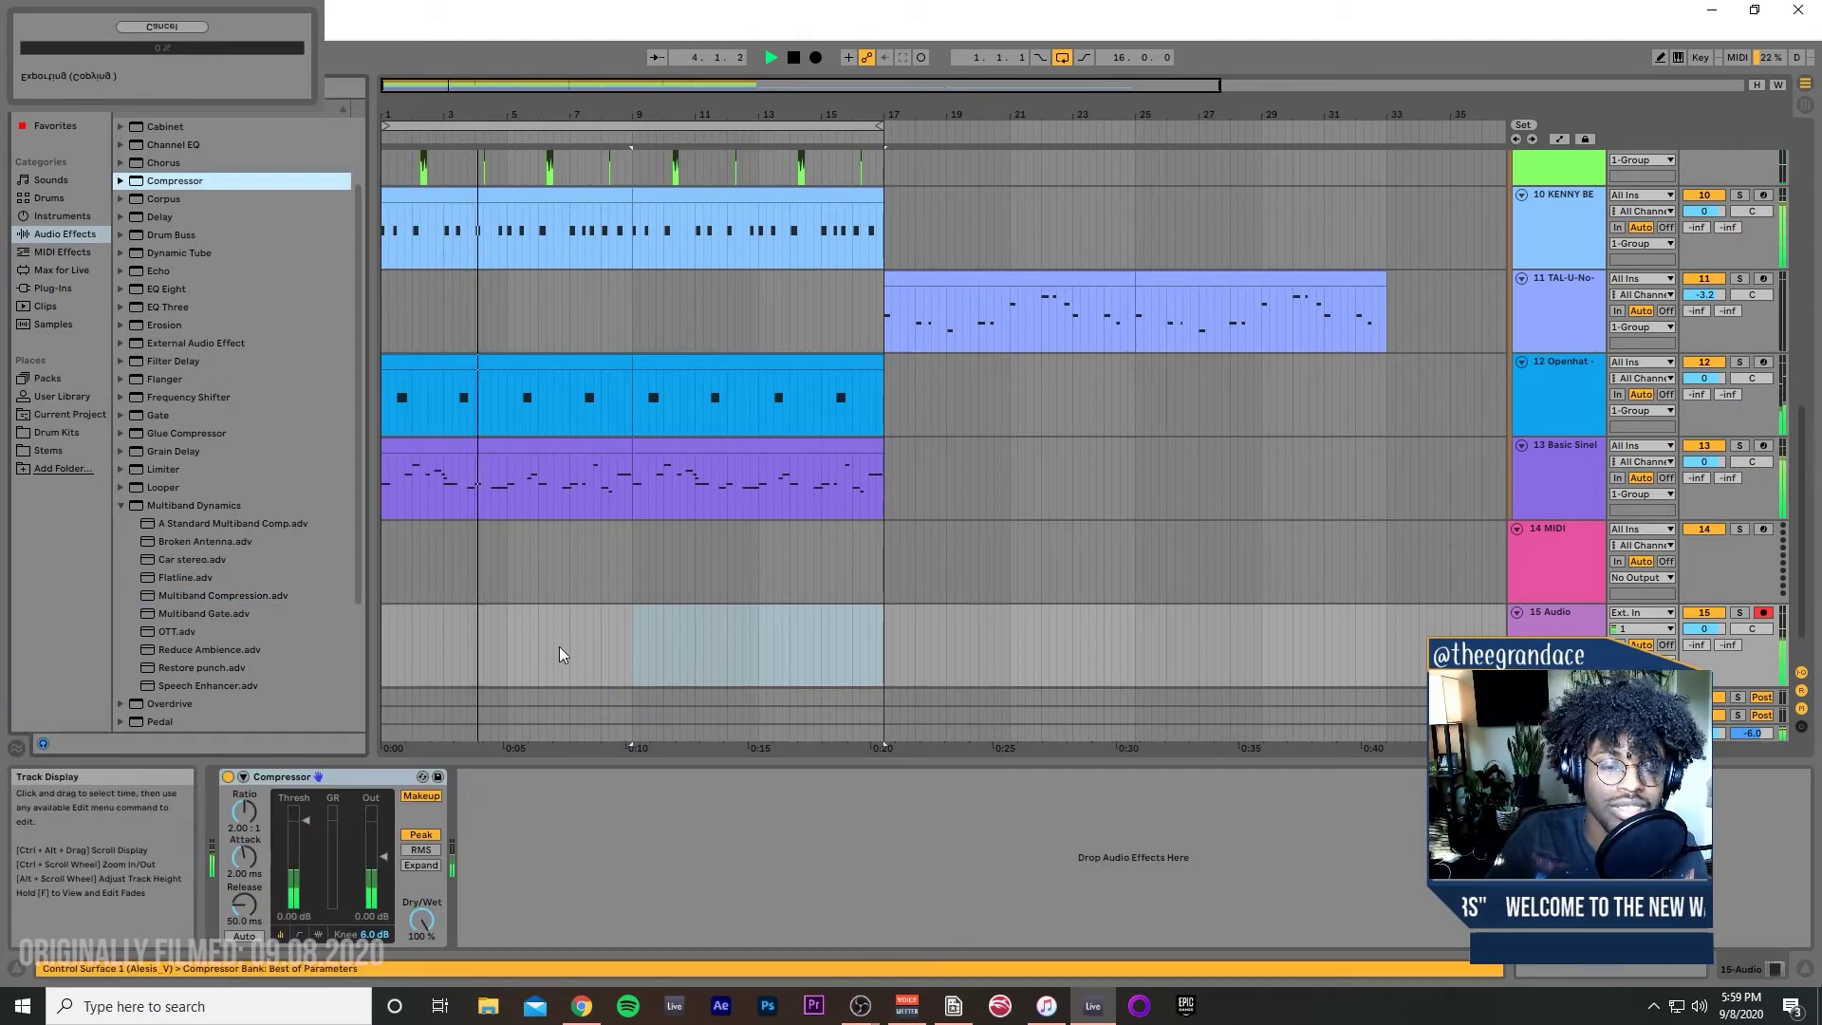
pyautogui.moveTo(306, 822); pyautogui.dragTo(306, 866)
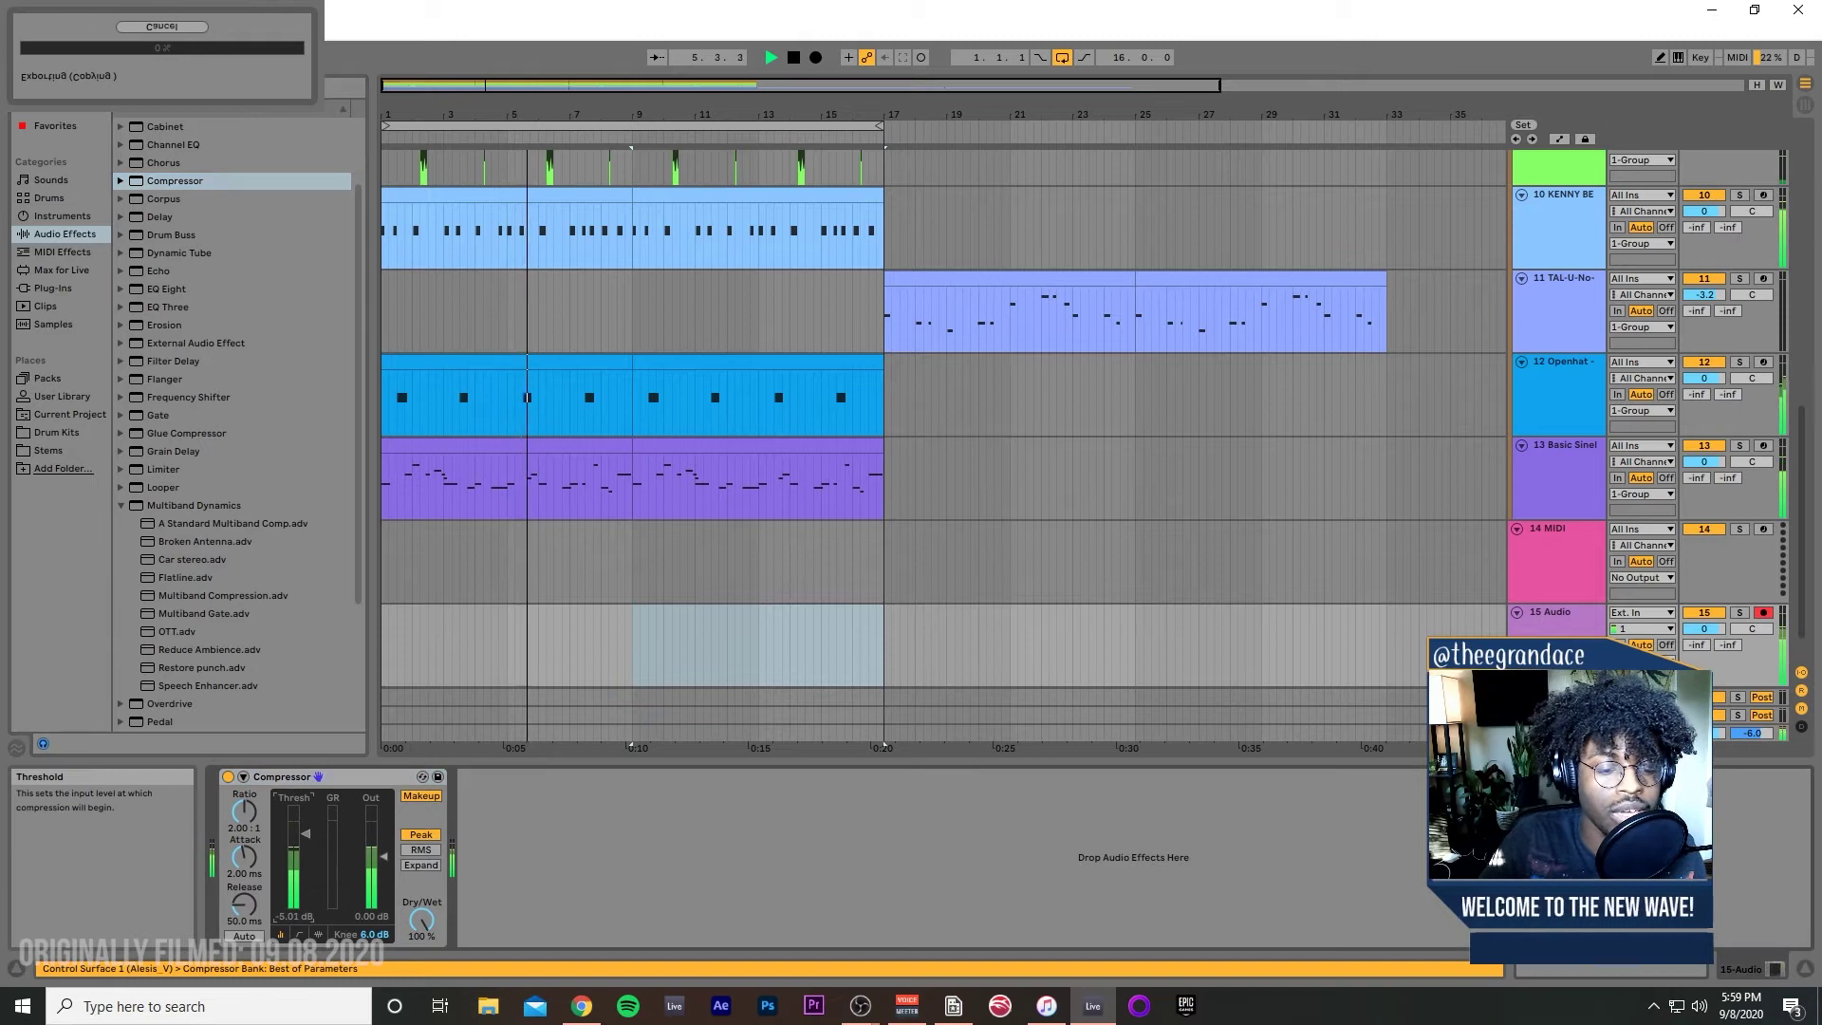
pyautogui.click(421, 796)
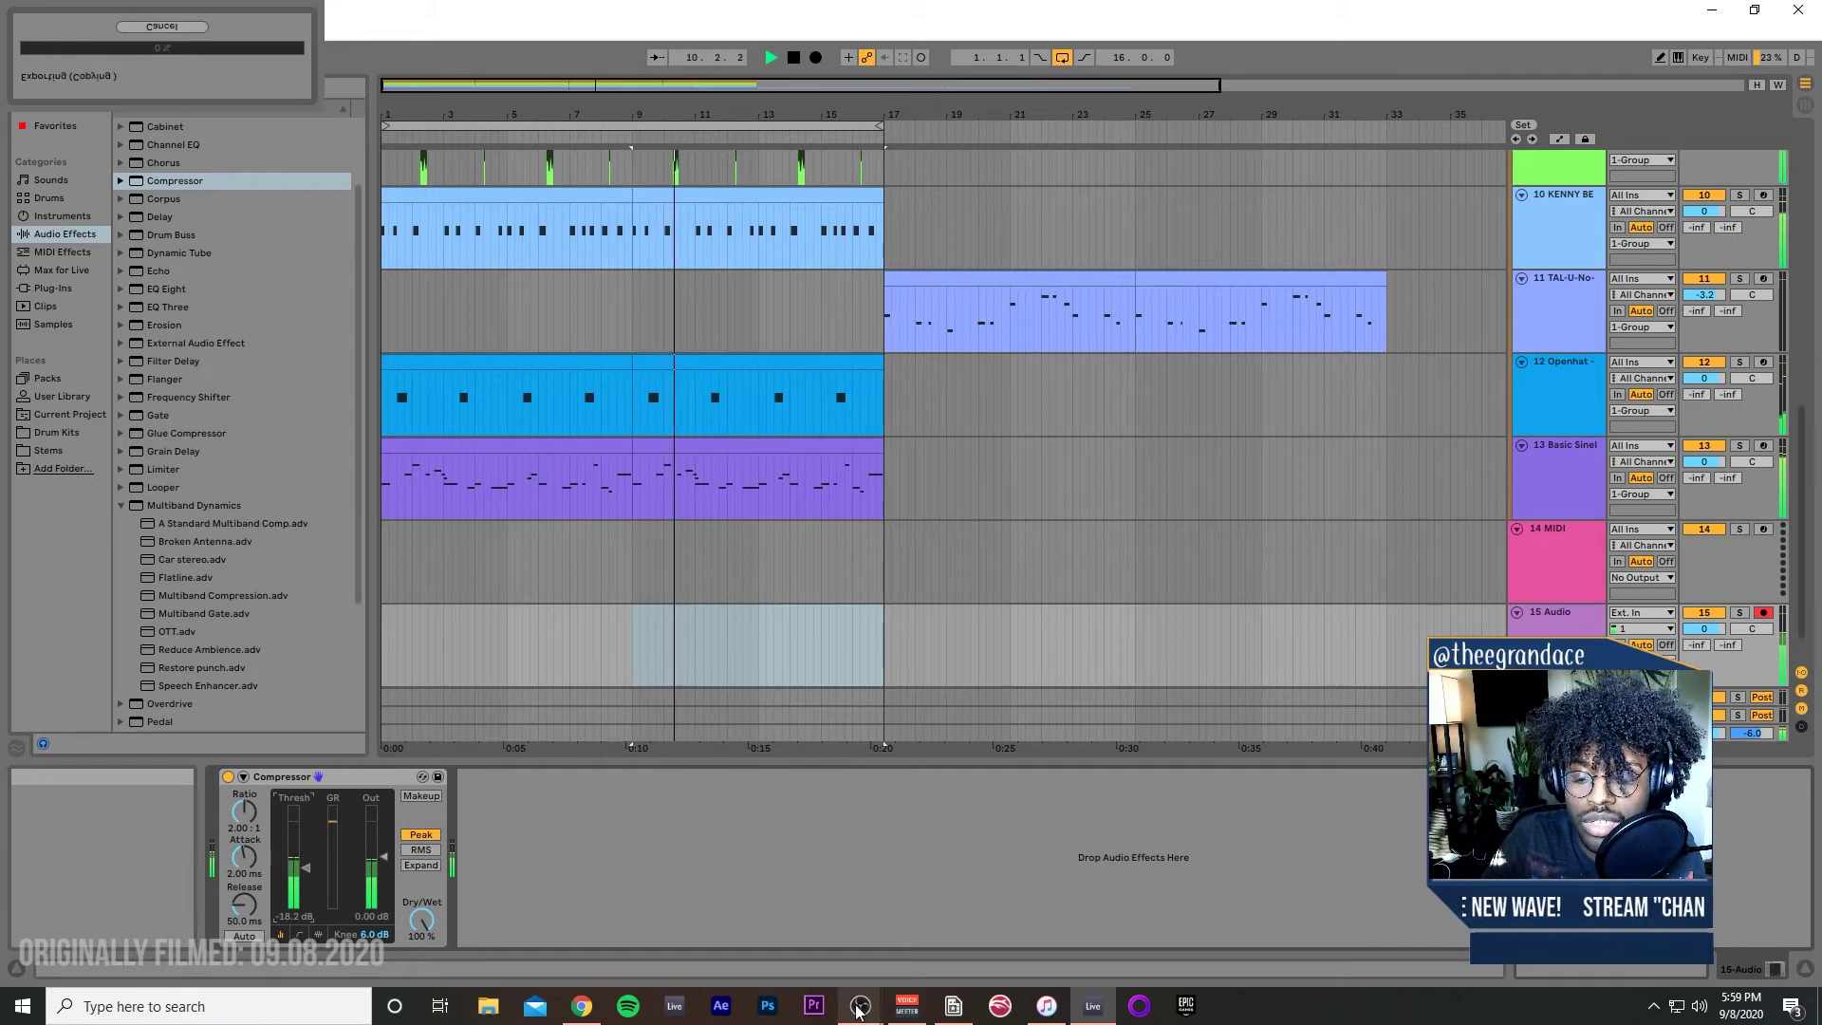
# Step: Switch to OBS, lower the ASIO VO source's volume to -inf dB, and return to Ableton Live
pyautogui.moveTo(860, 1011)
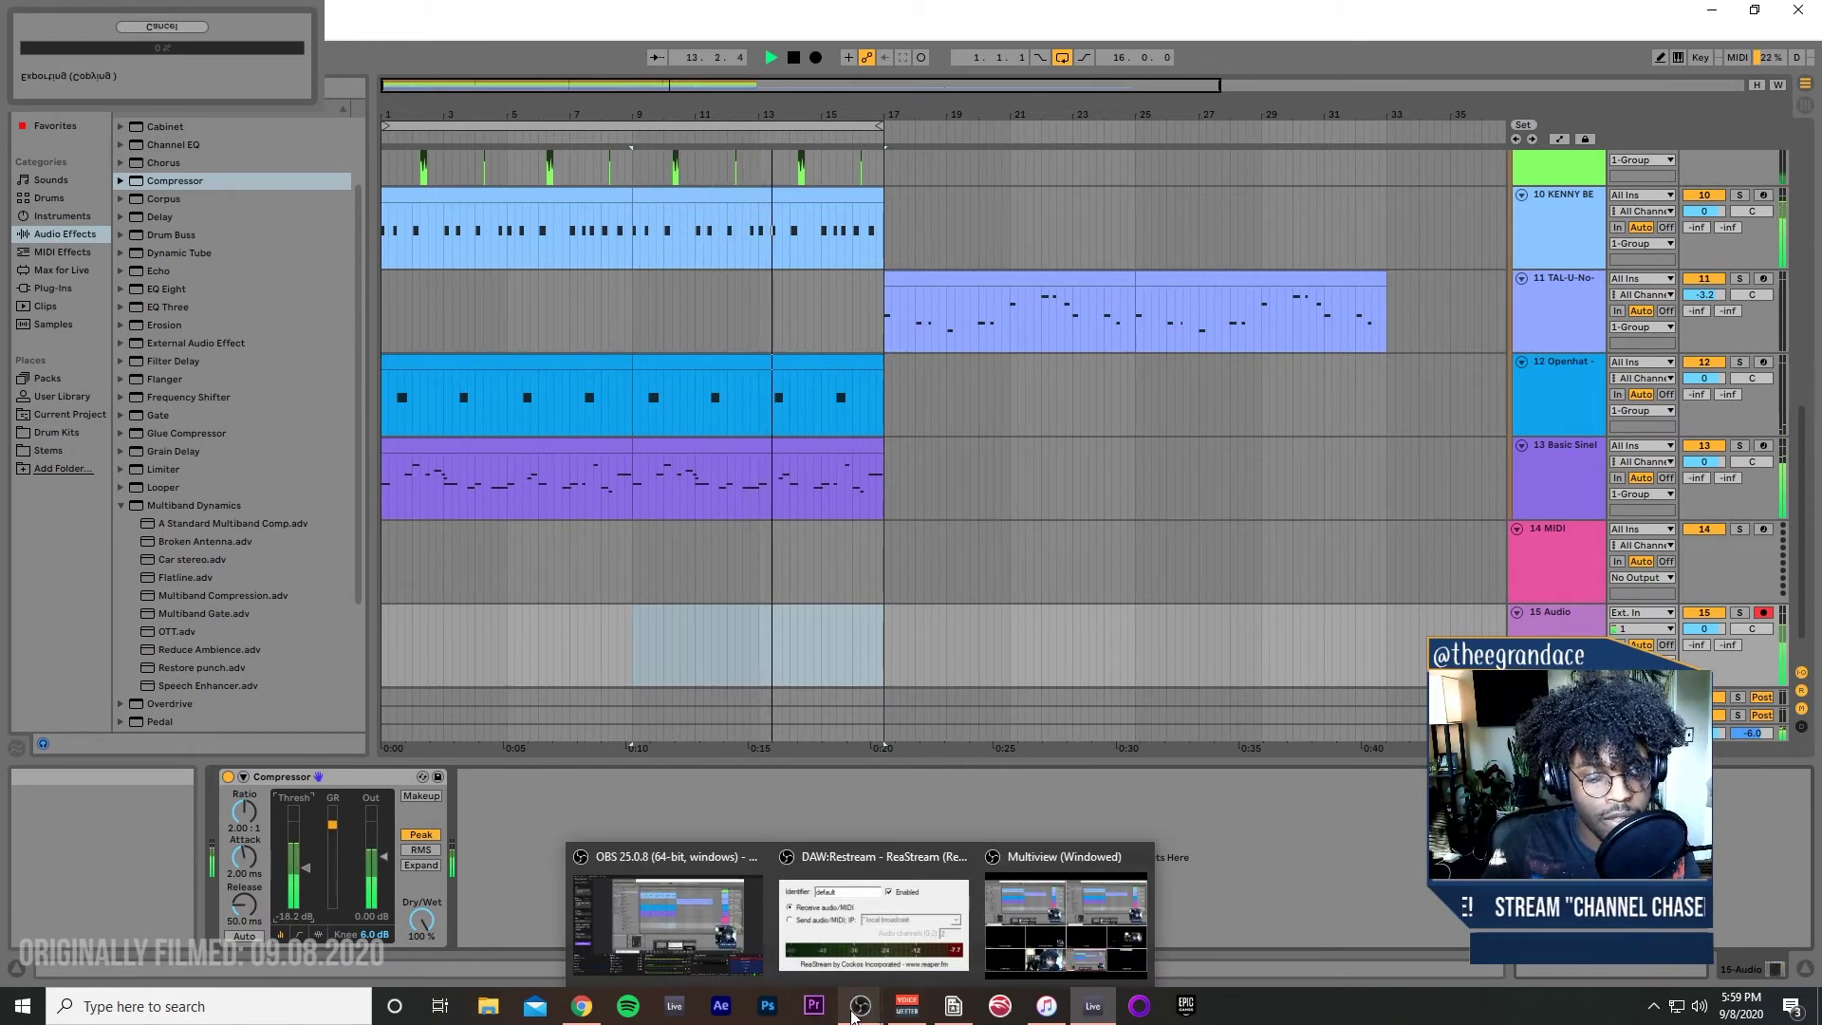
pyautogui.click(687, 938)
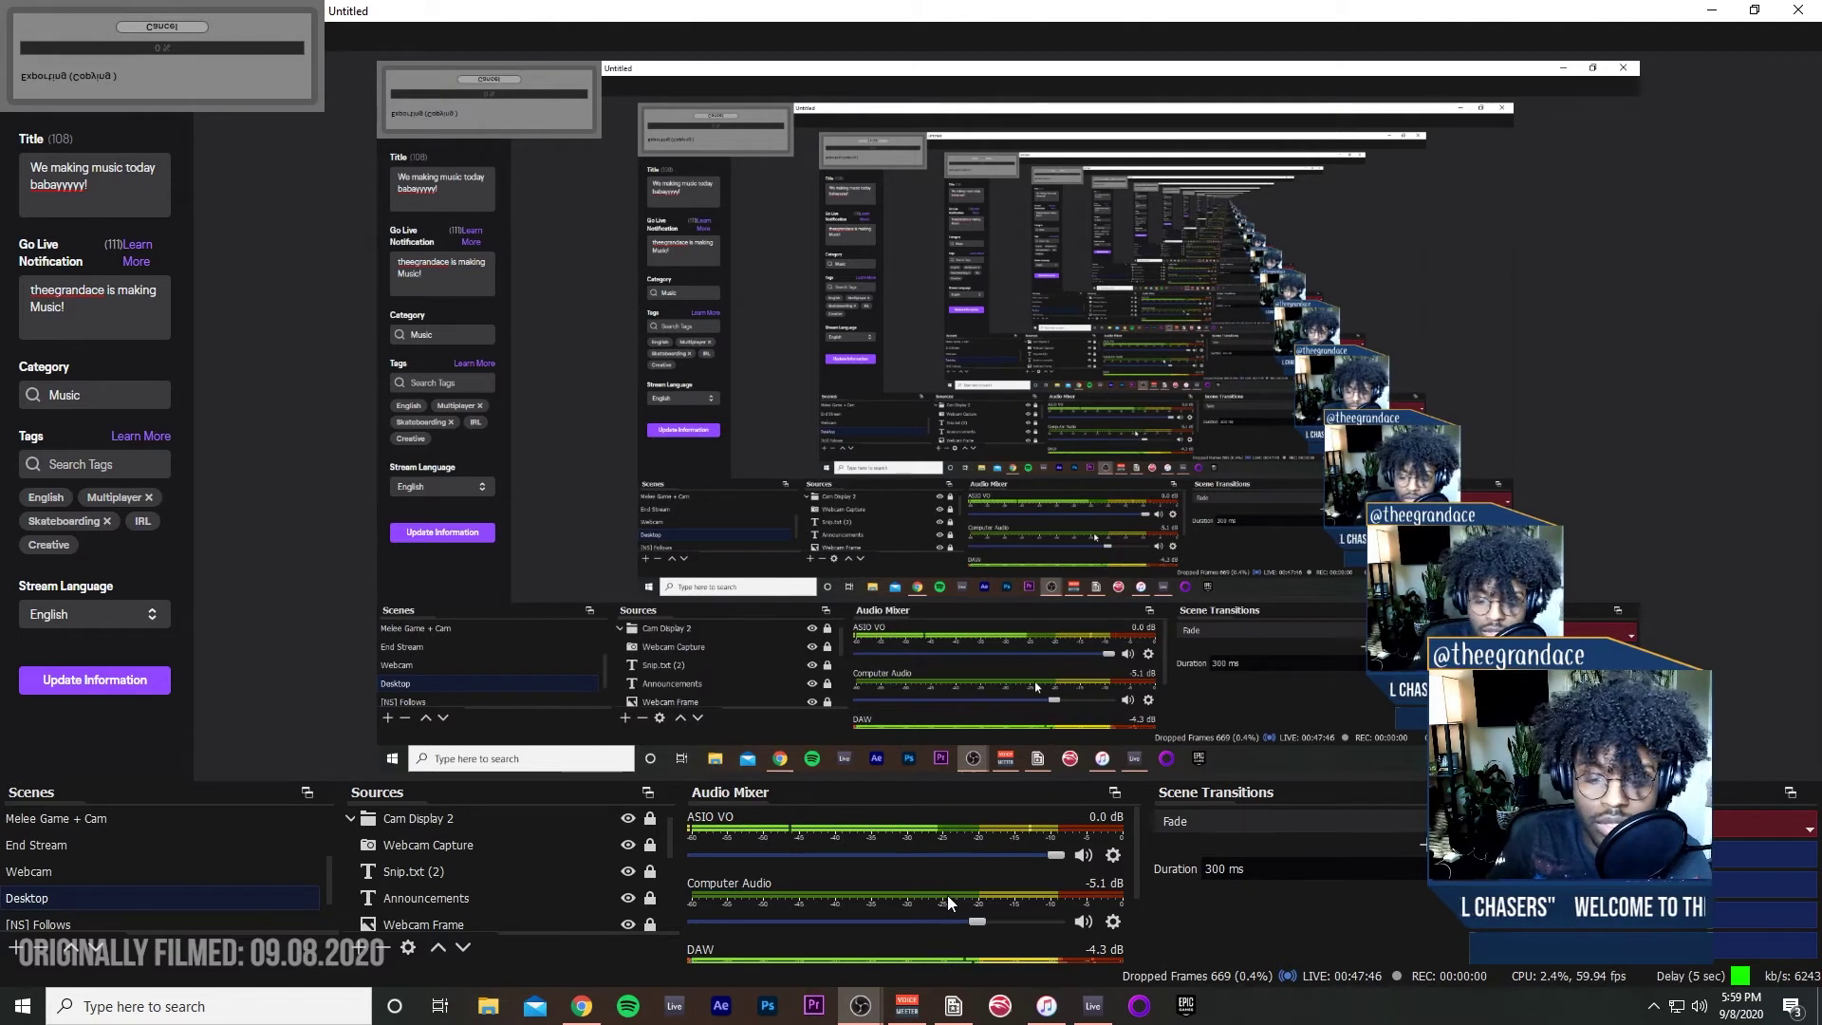
pyautogui.moveTo(1056, 855); pyautogui.dragTo(696, 855)
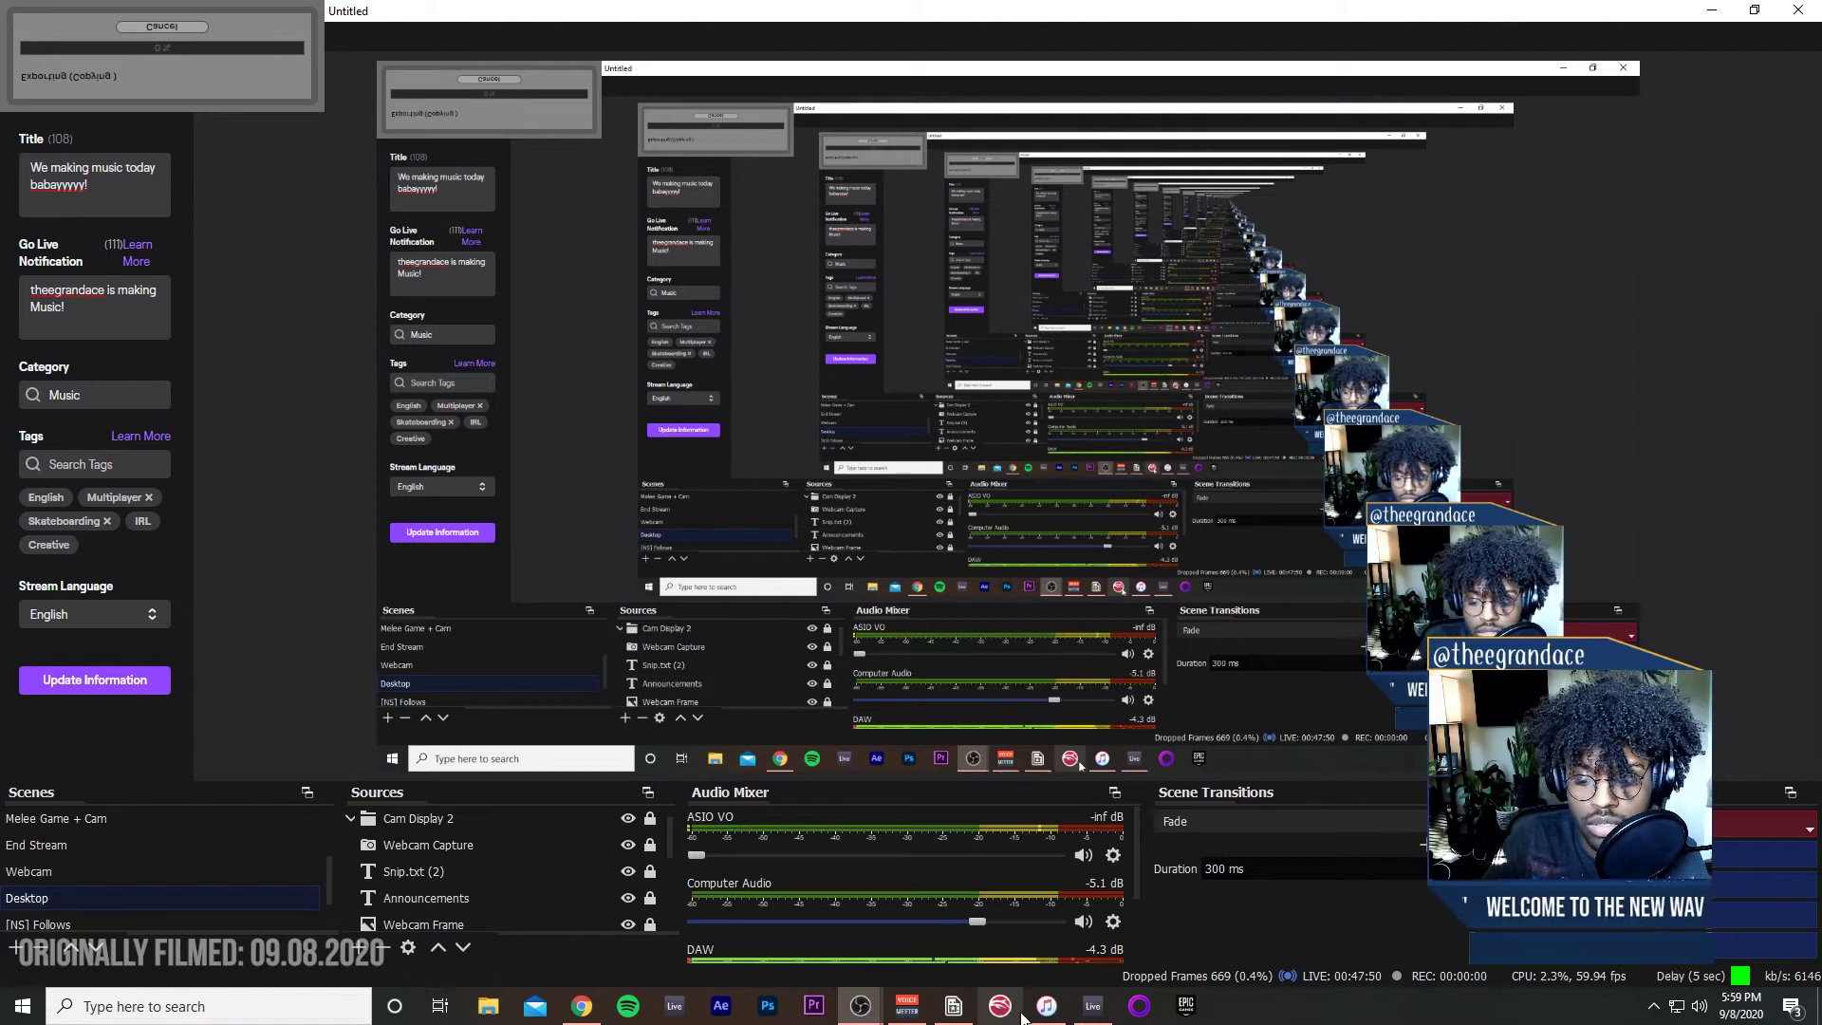
pyautogui.click(1087, 1014)
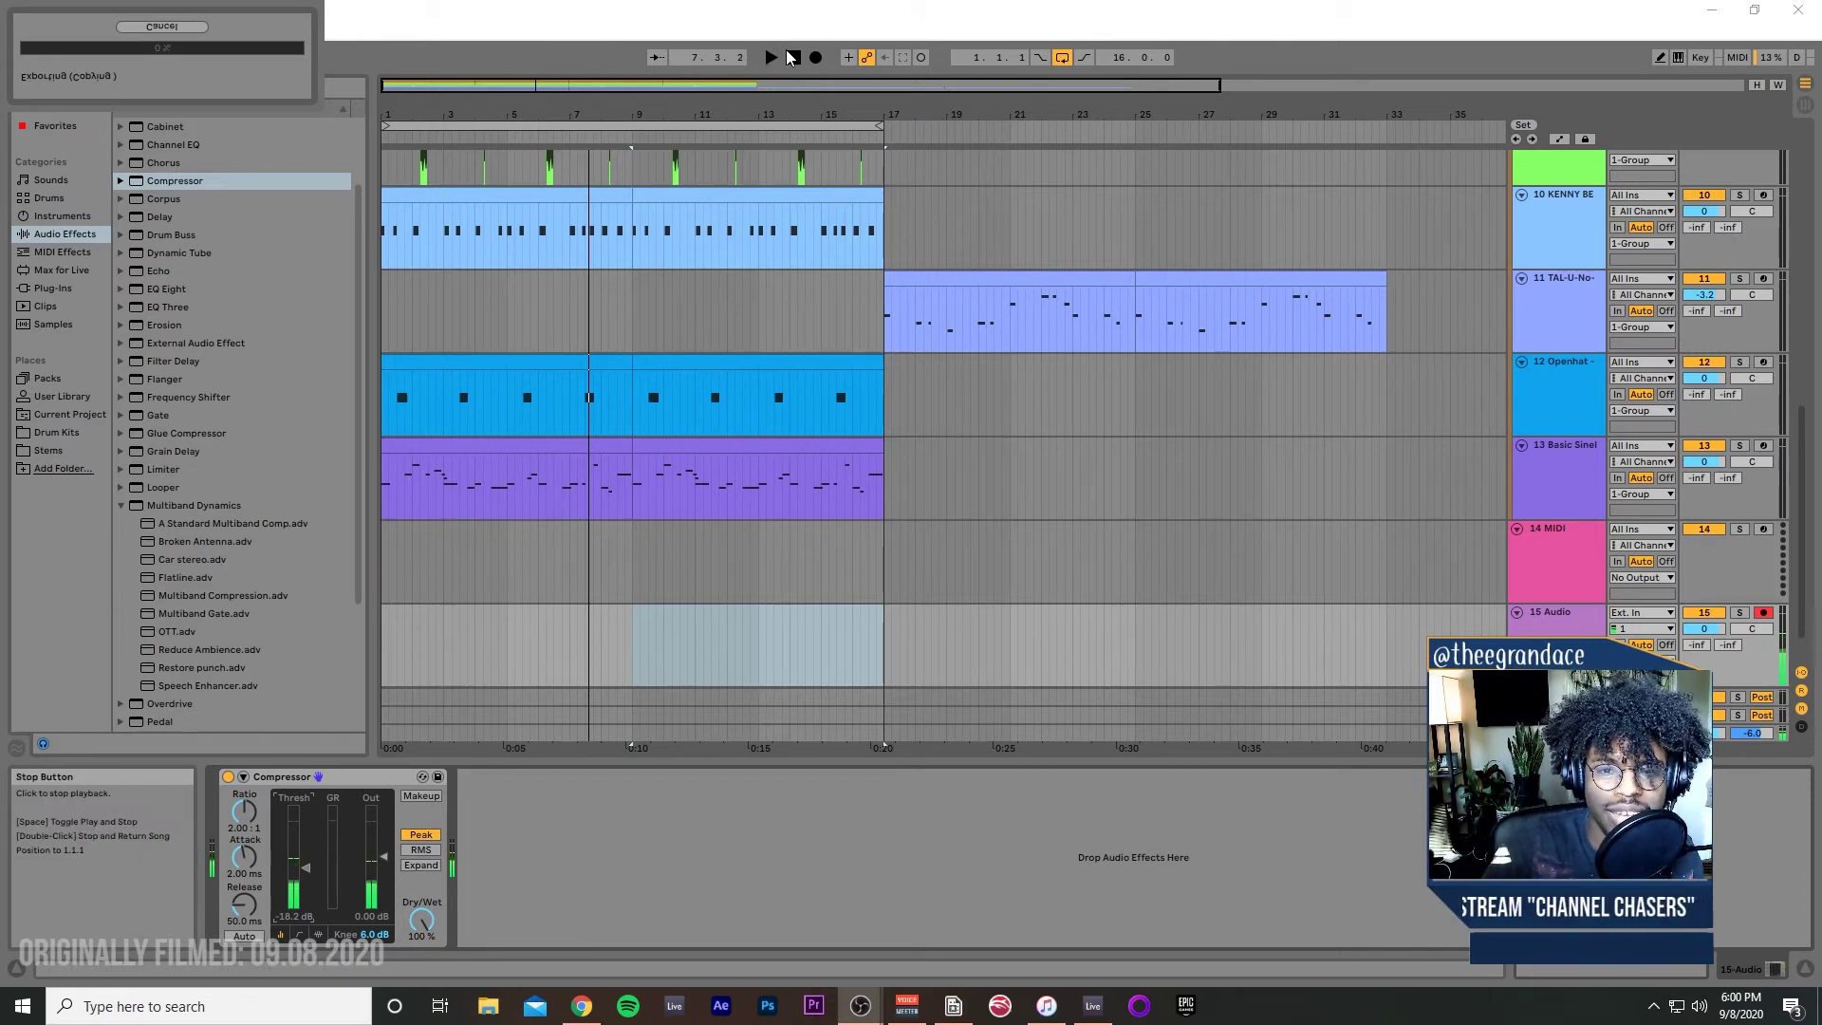
# Step: Restart playback of the arrangement from the beginning
pyautogui.click(450, 350)
pyautogui.press('Home')
pyautogui.press('space')
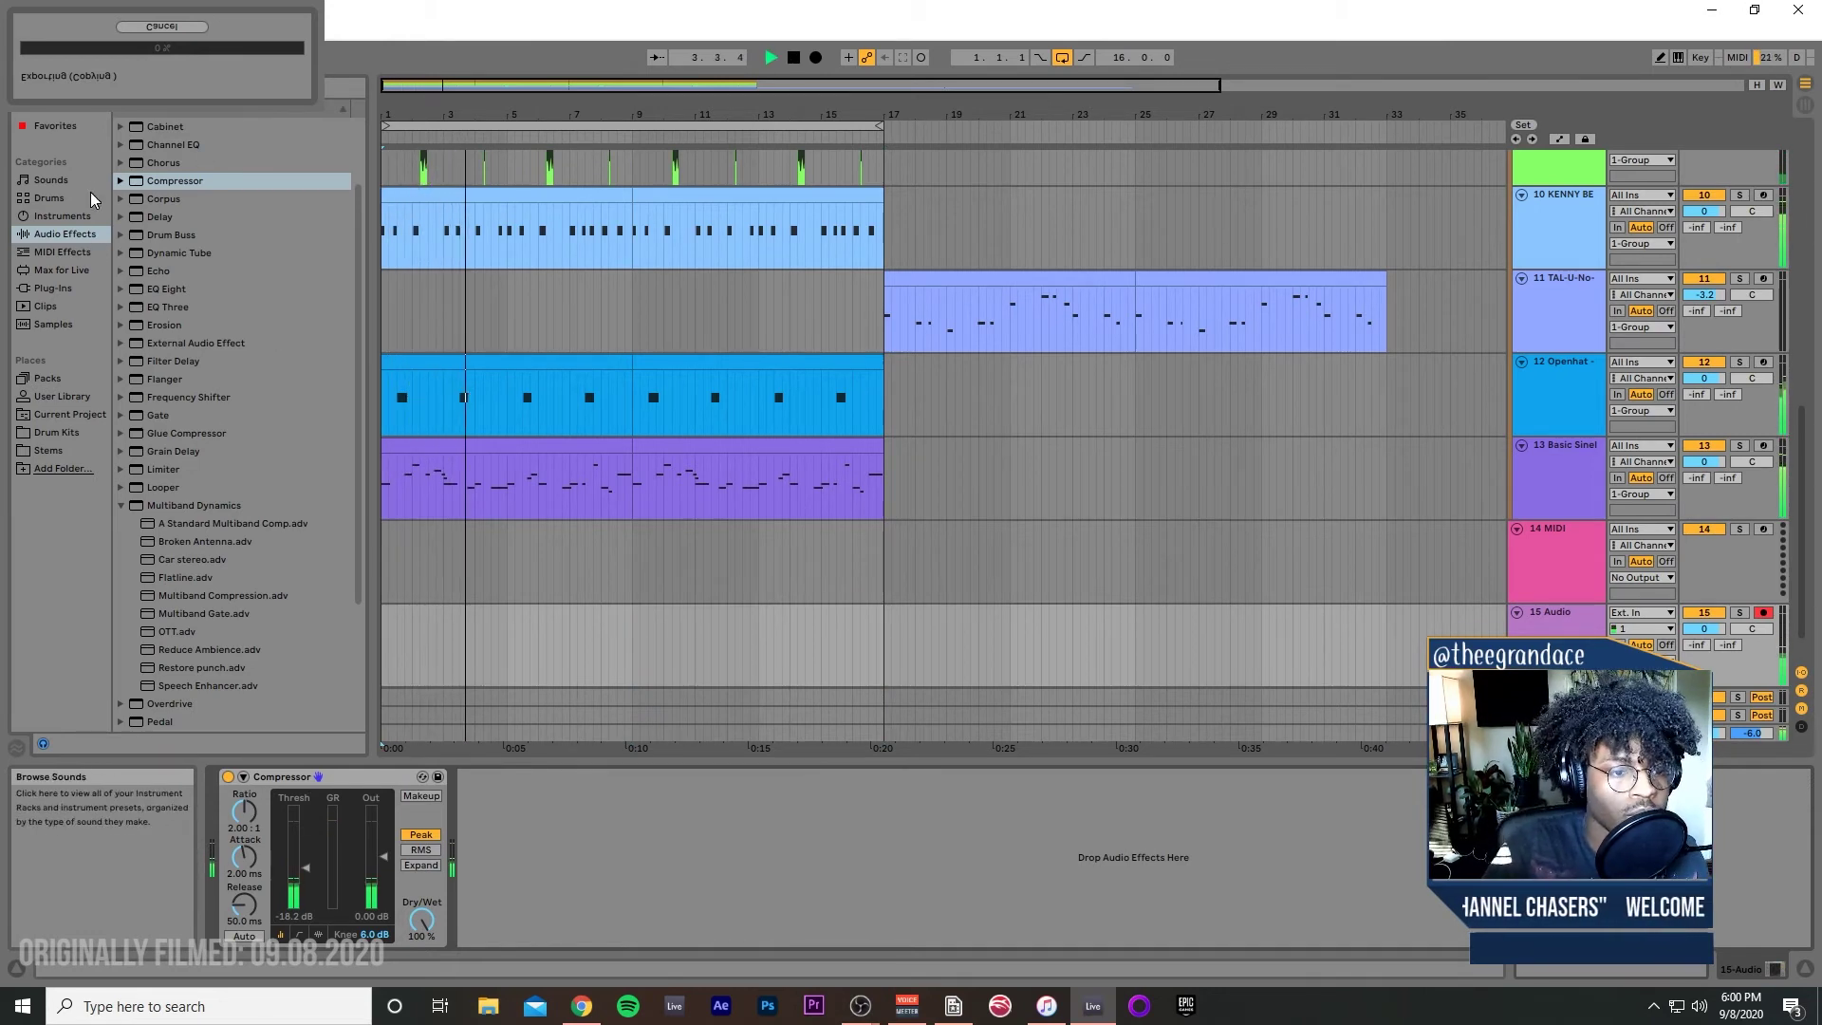
# Step: Search the plug-ins for "valhalla" and add the VST3 ValhallaVintageVerb after the Compressor on the armed audio track
pyautogui.click(38, 283)
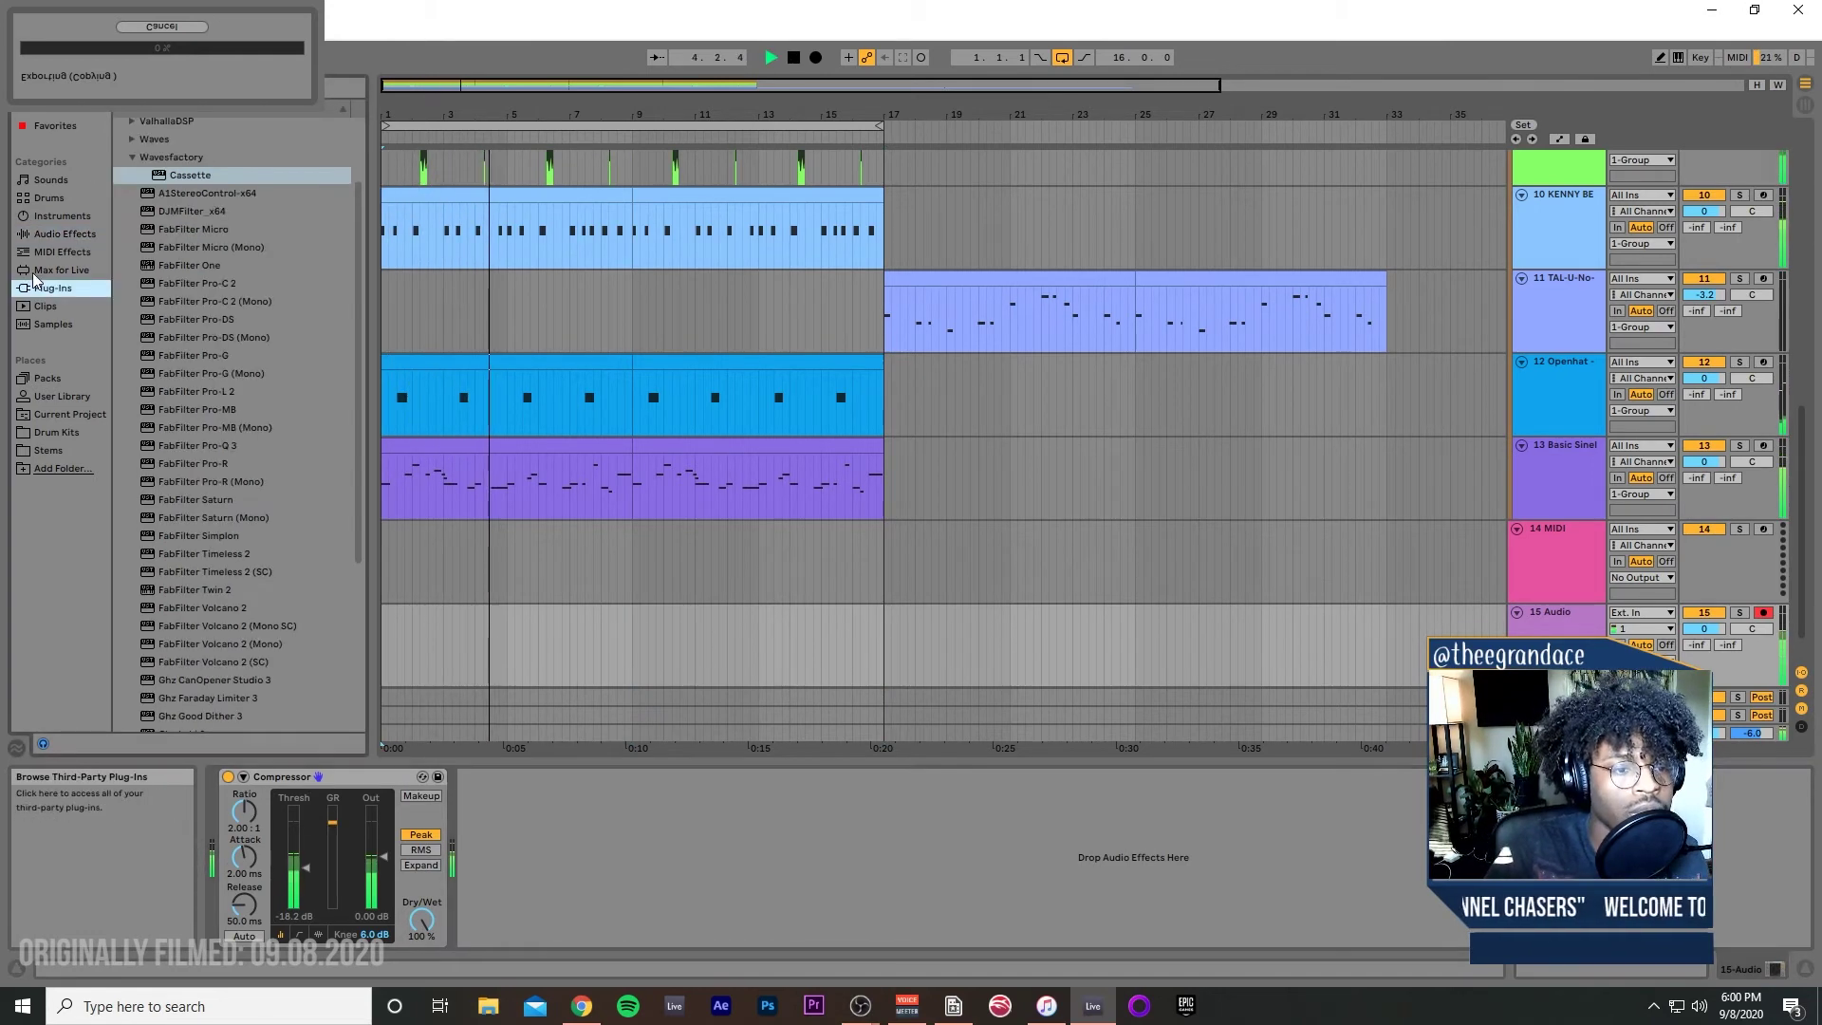
pyautogui.click(100, 89)
pyautogui.write('valhalla')
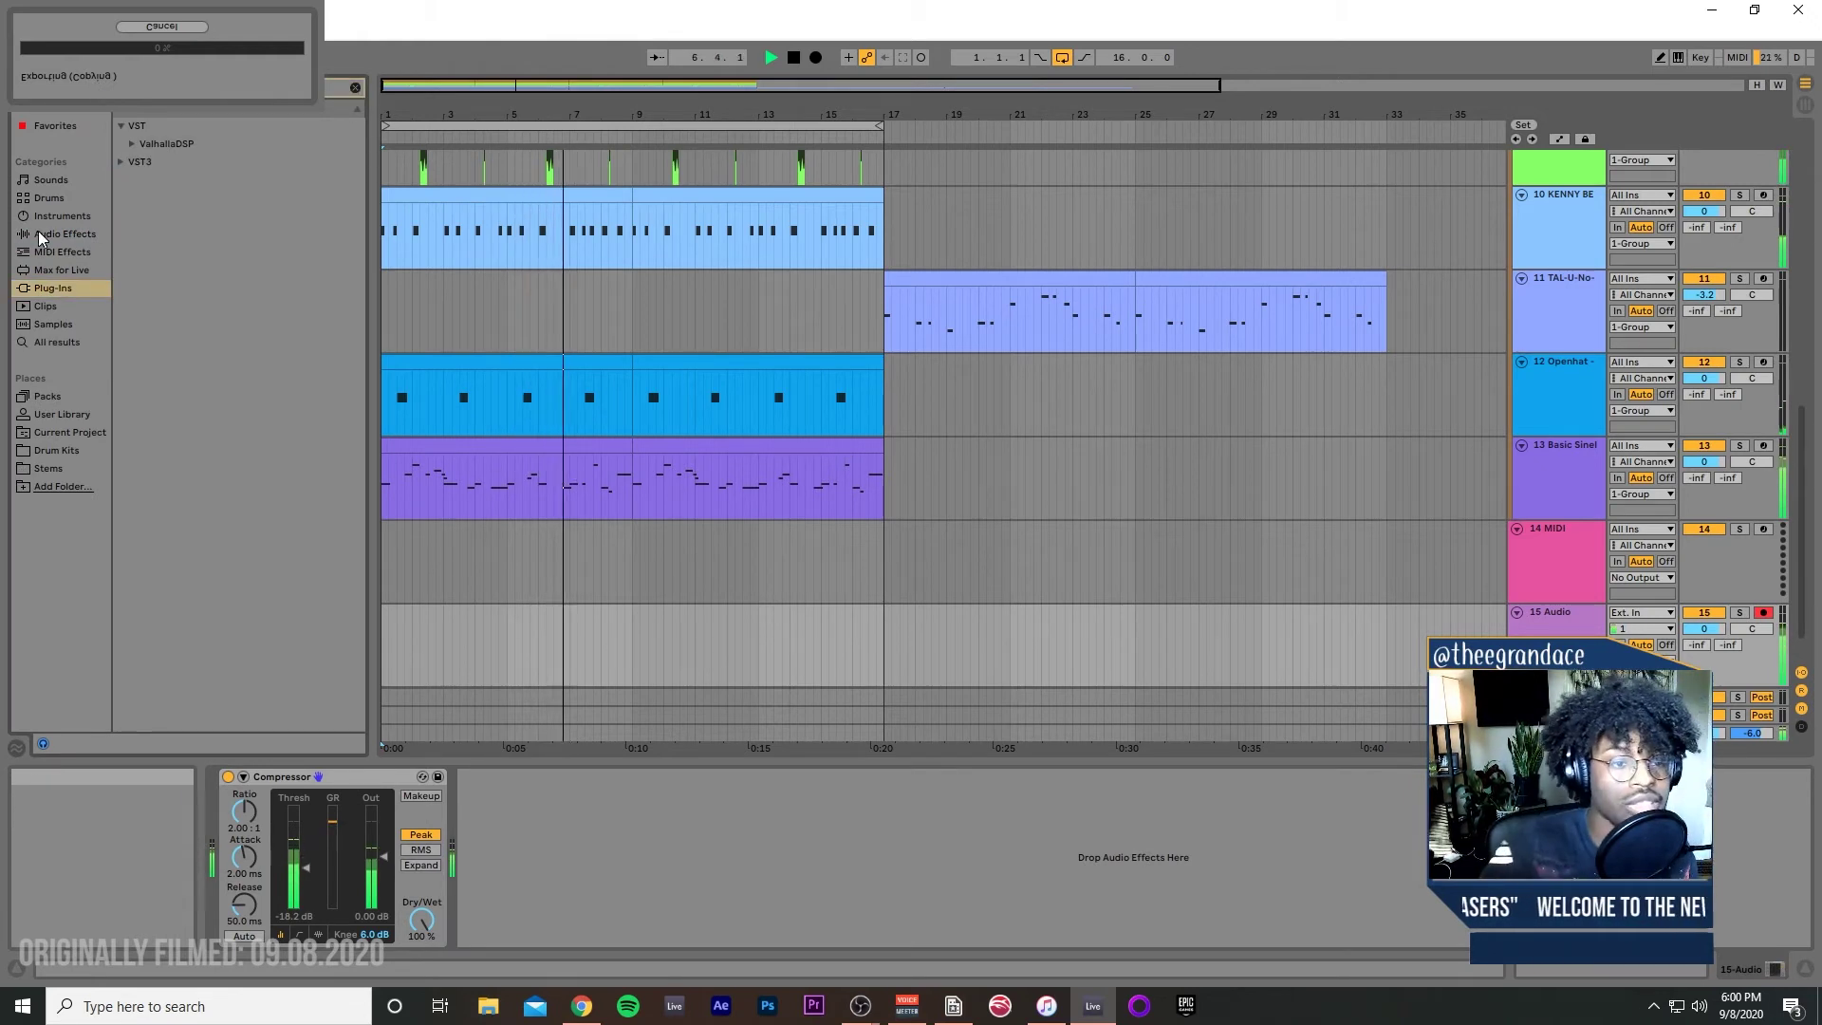
pyautogui.click(121, 161)
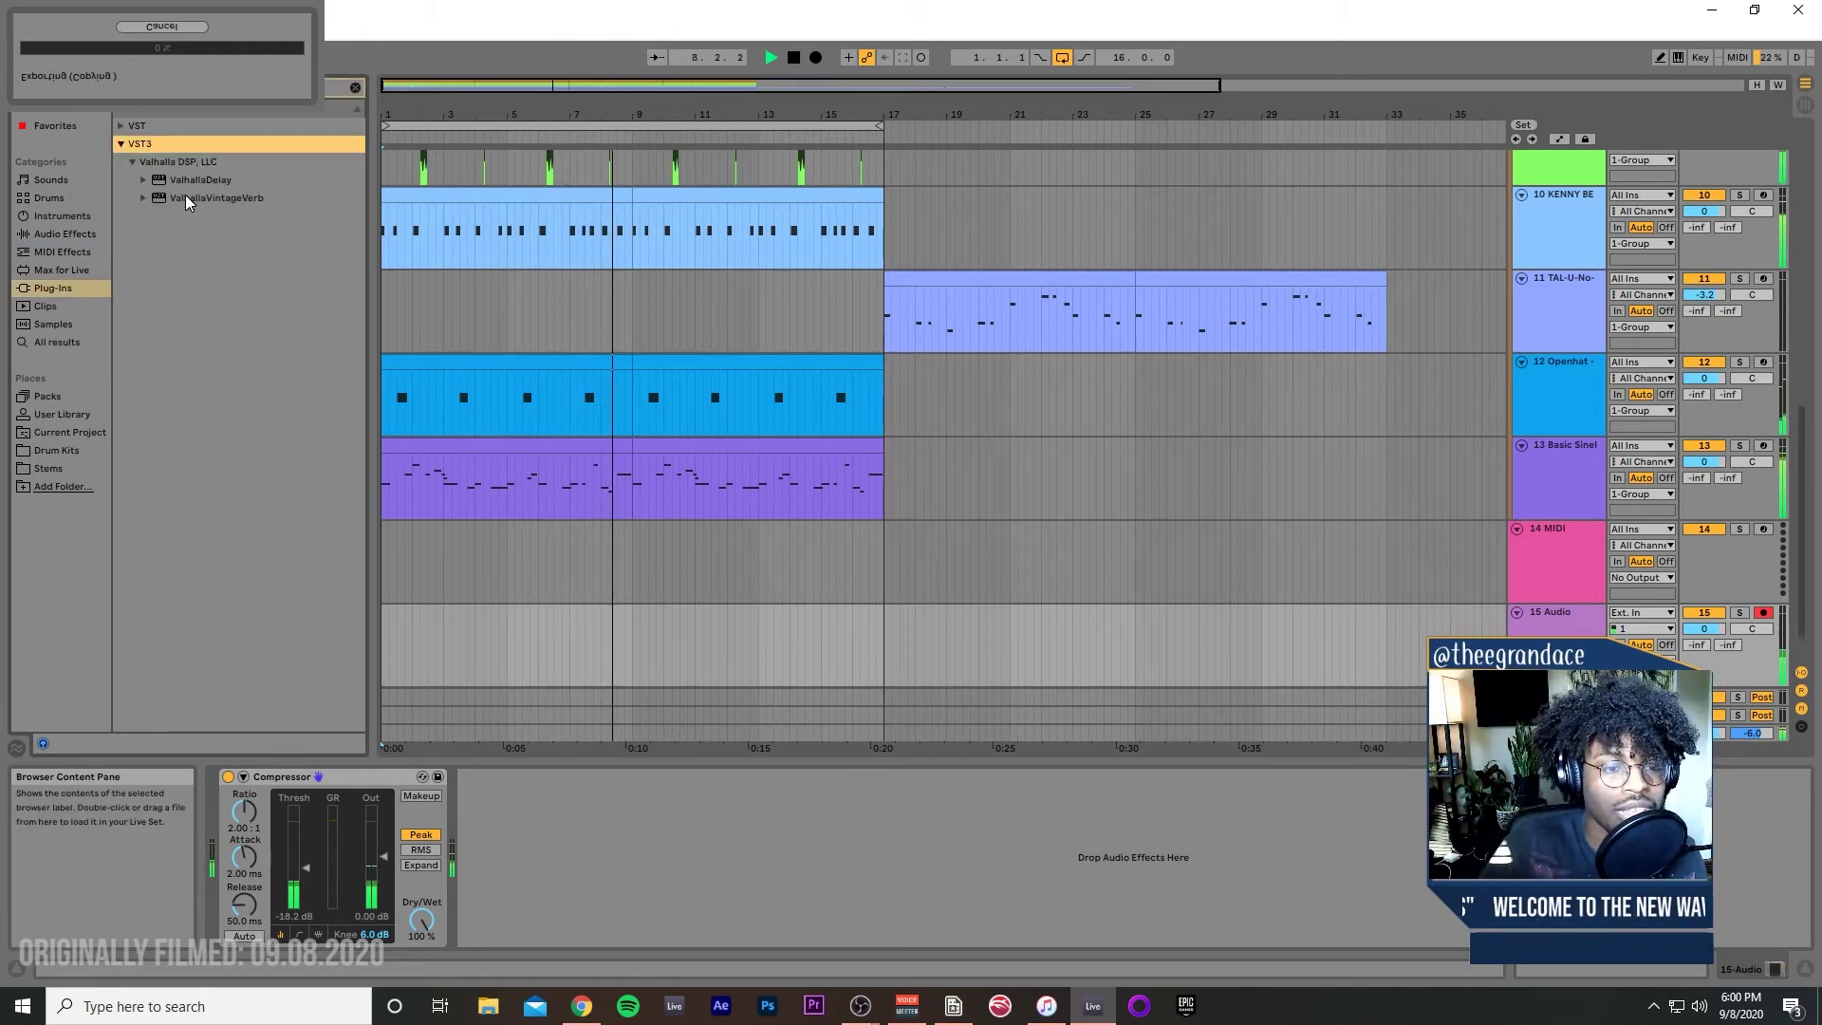
pyautogui.moveTo(205, 197); pyautogui.dragTo(670, 878)
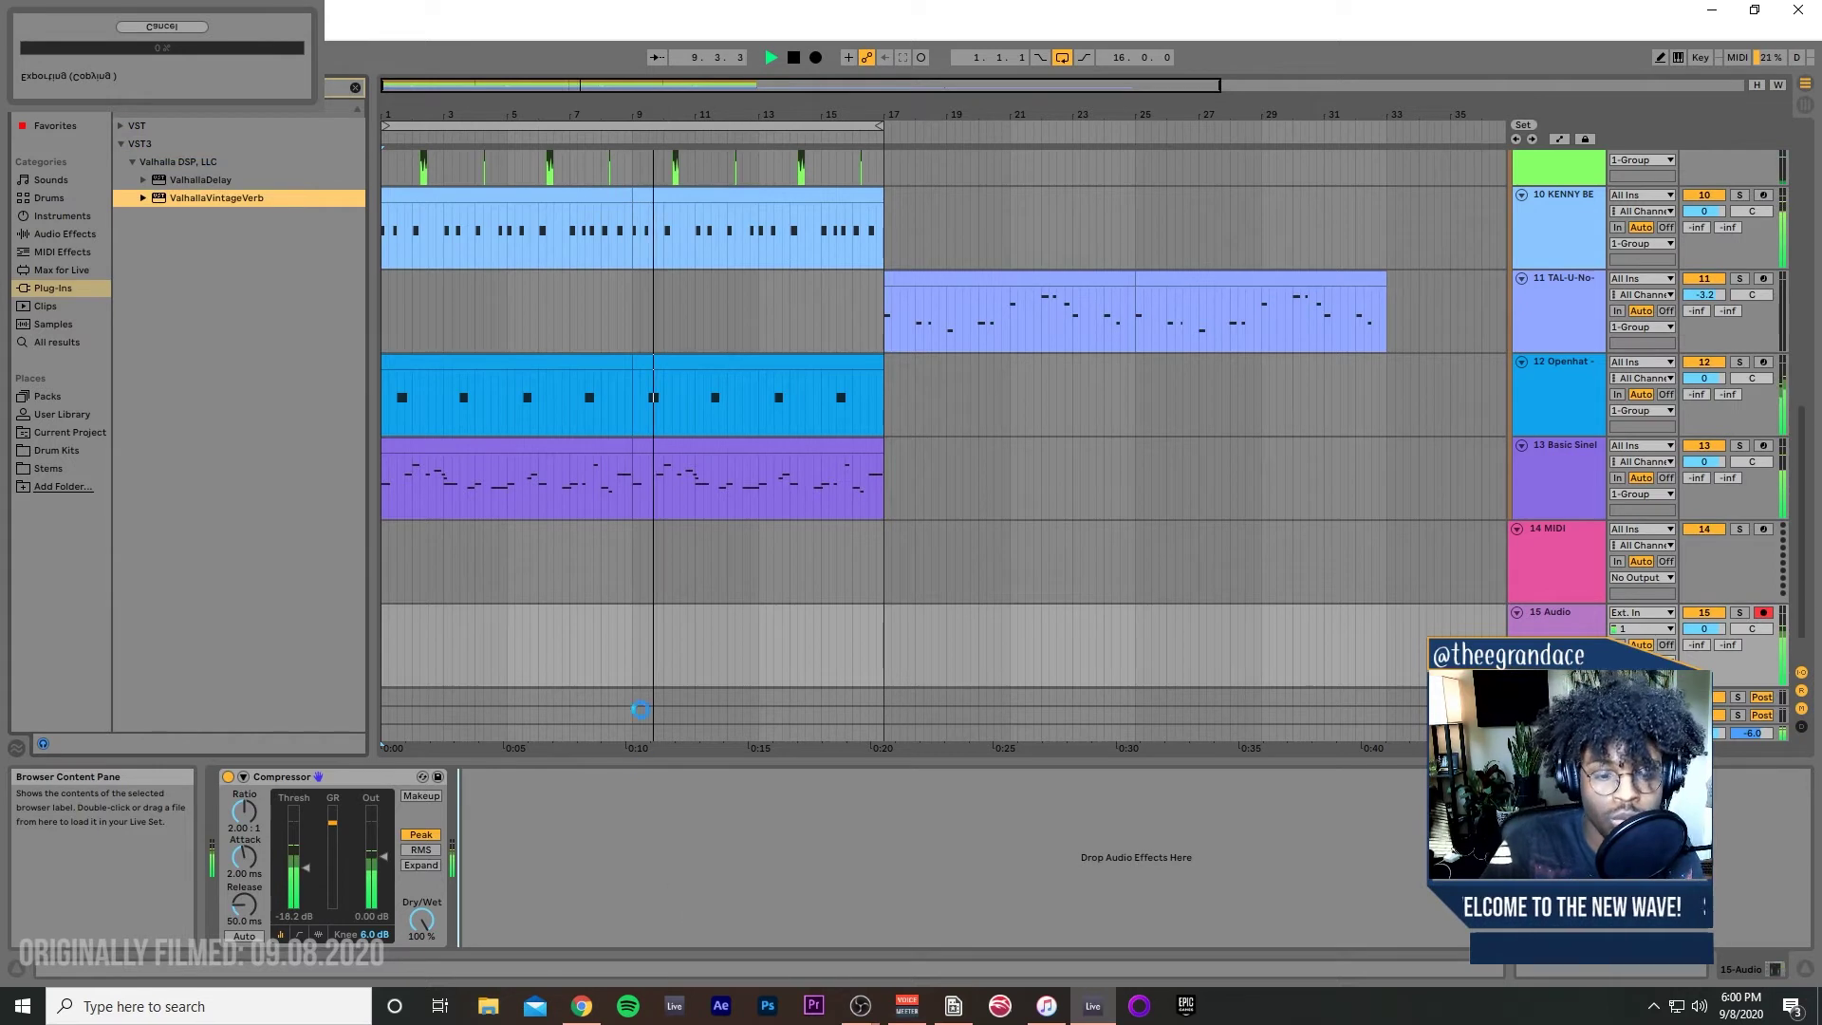
# Step: Set ValhallaVintageVerb's mix to 29.2 % and its decay to 3.75 s, and close its window
pyautogui.moveTo(138, 280); pyautogui.dragTo(149, 300)
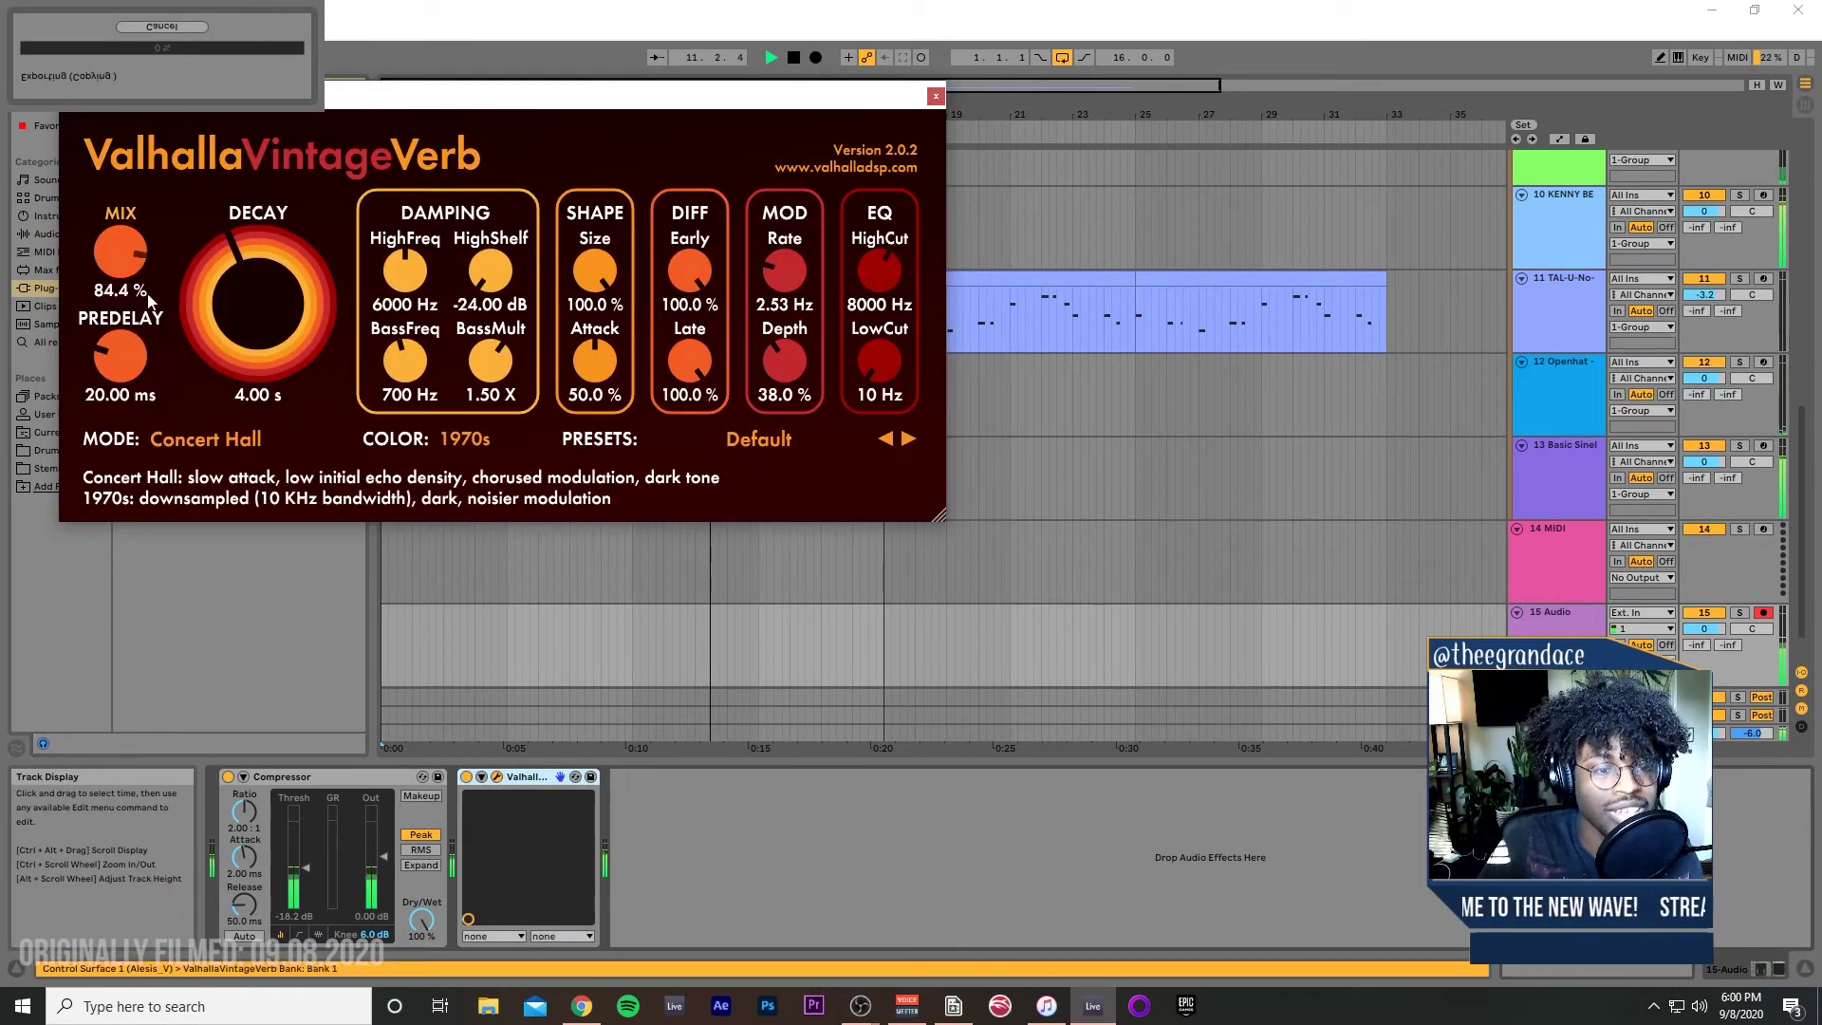
pyautogui.moveTo(260, 277); pyautogui.dragTo(255, 283)
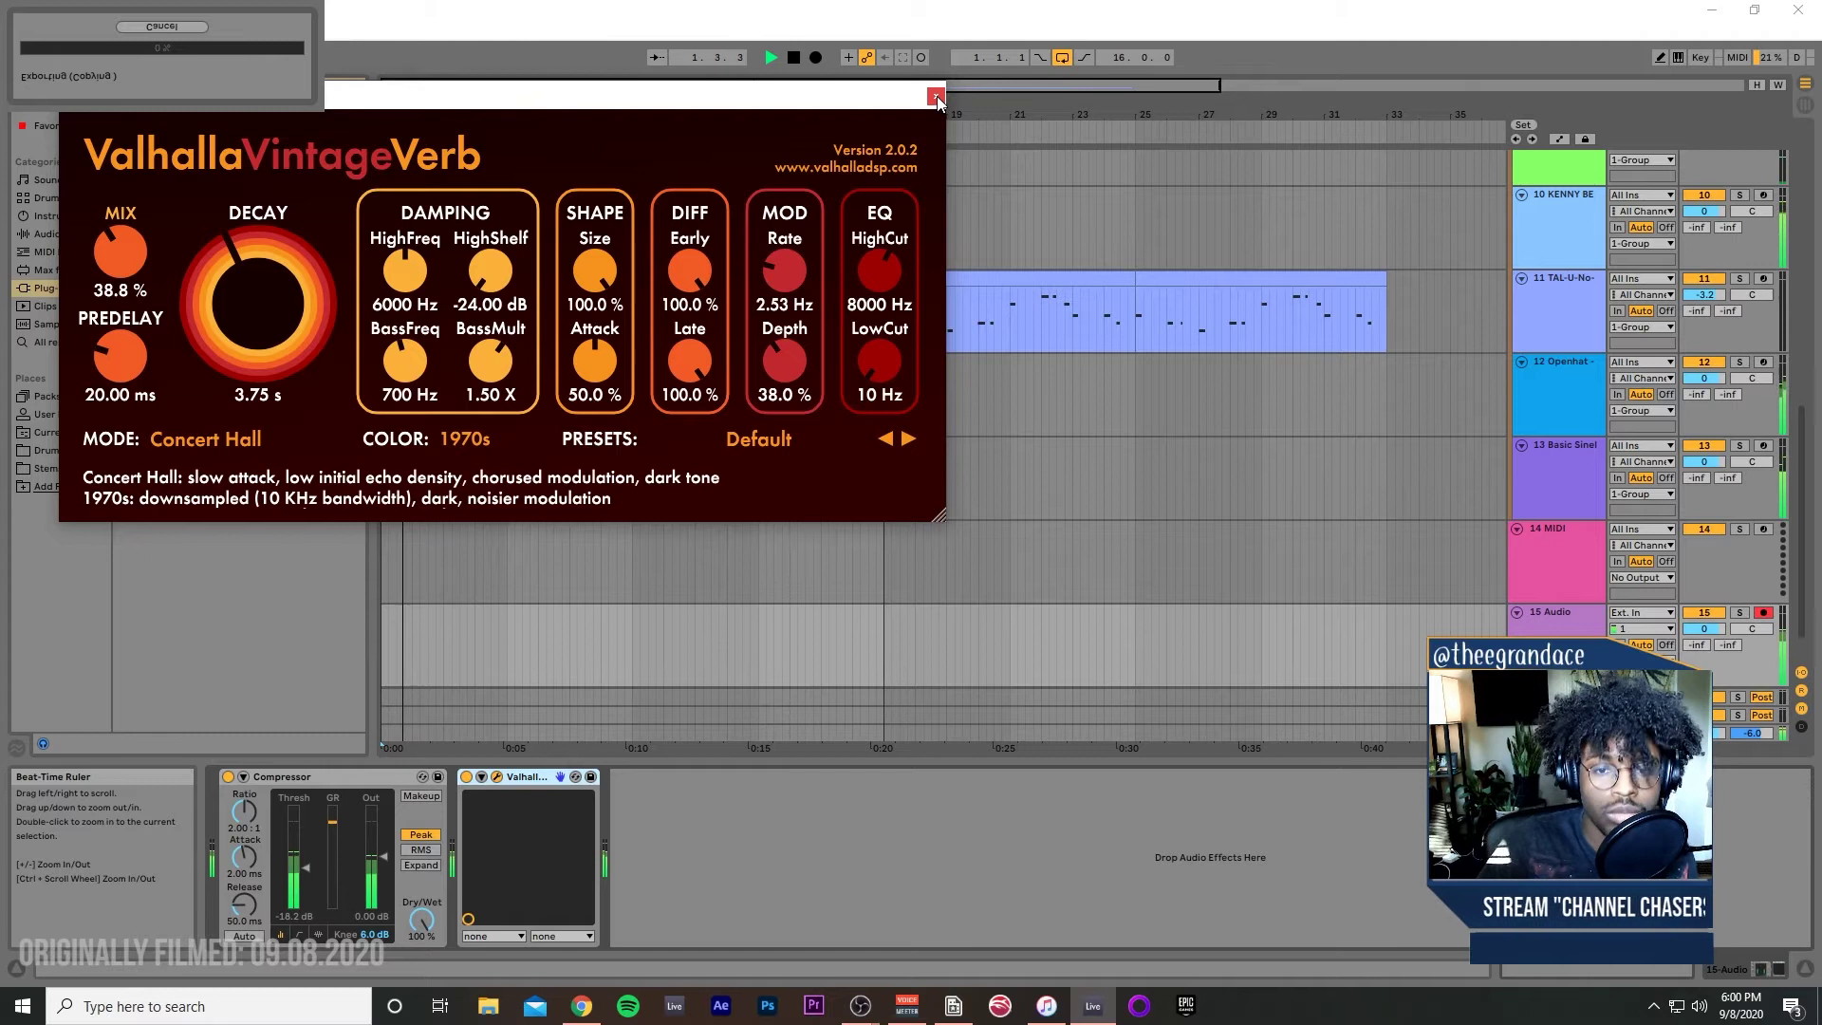
pyautogui.moveTo(122, 281); pyautogui.dragTo(123, 313)
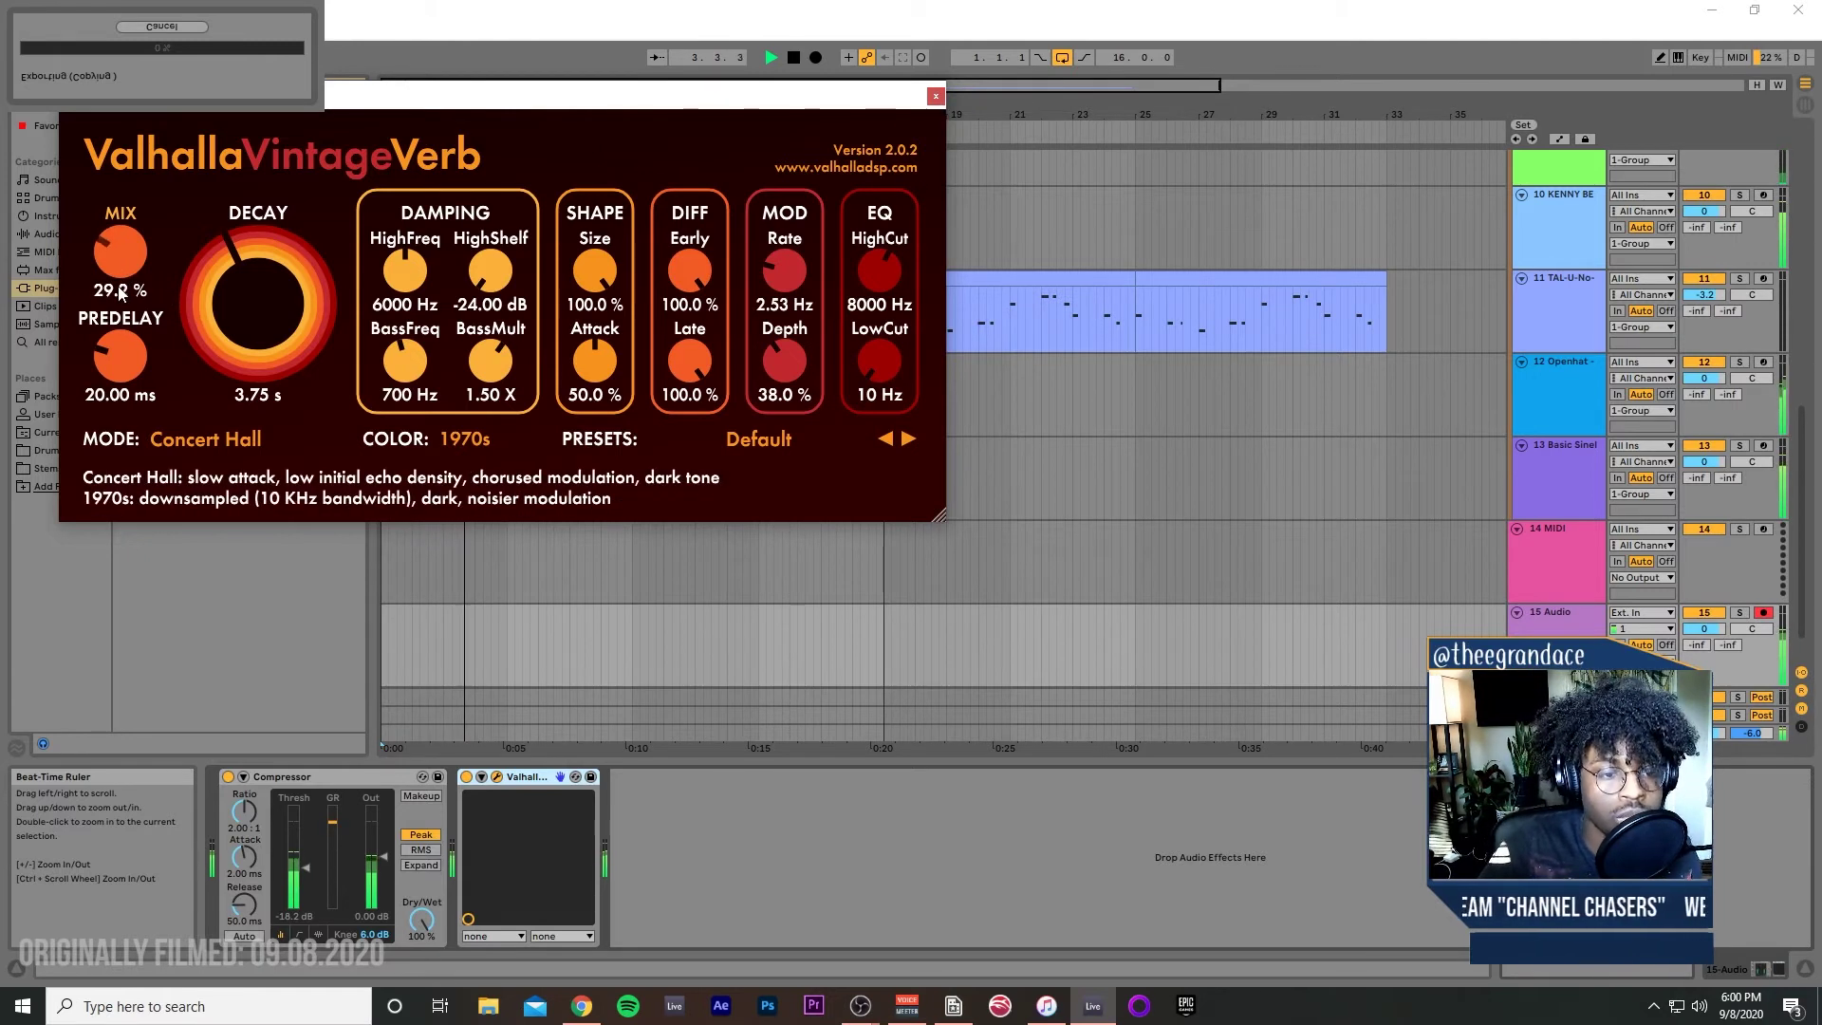
pyautogui.click(934, 98)
# Step: Clear the browser search and return to the full plug-in list
pyautogui.click(361, 87)
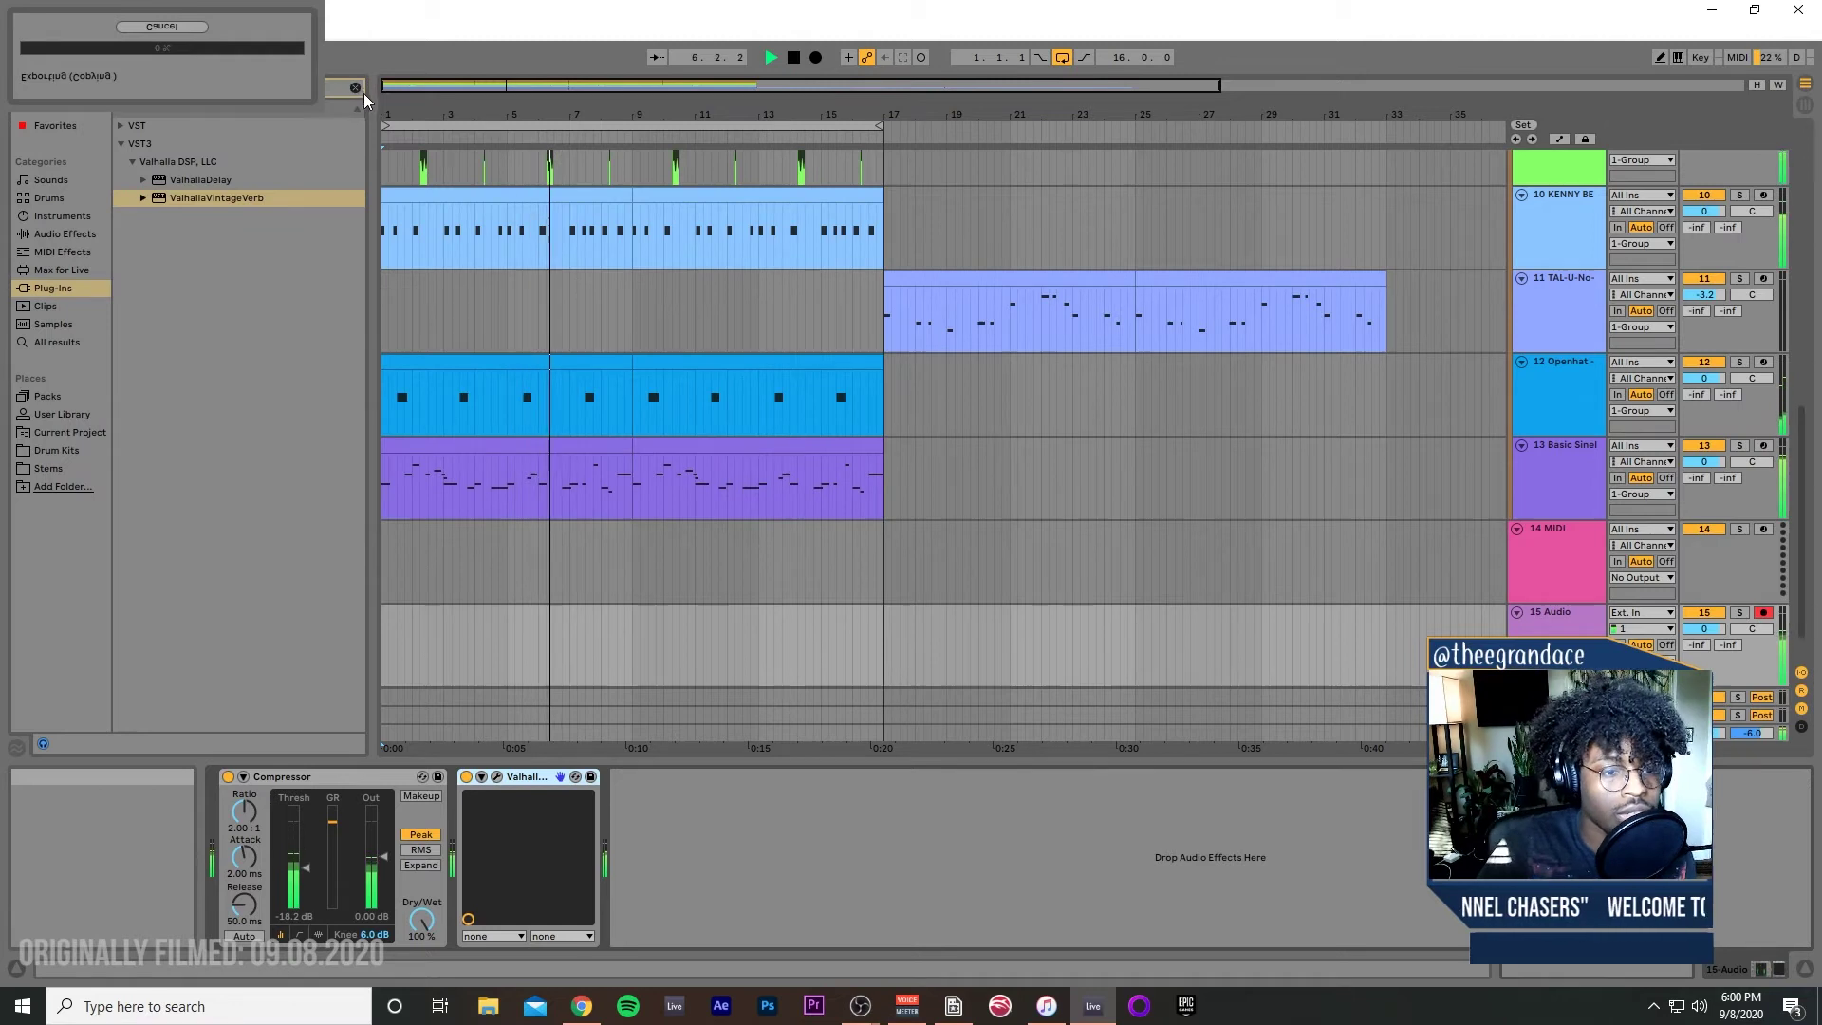
pyautogui.click(64, 234)
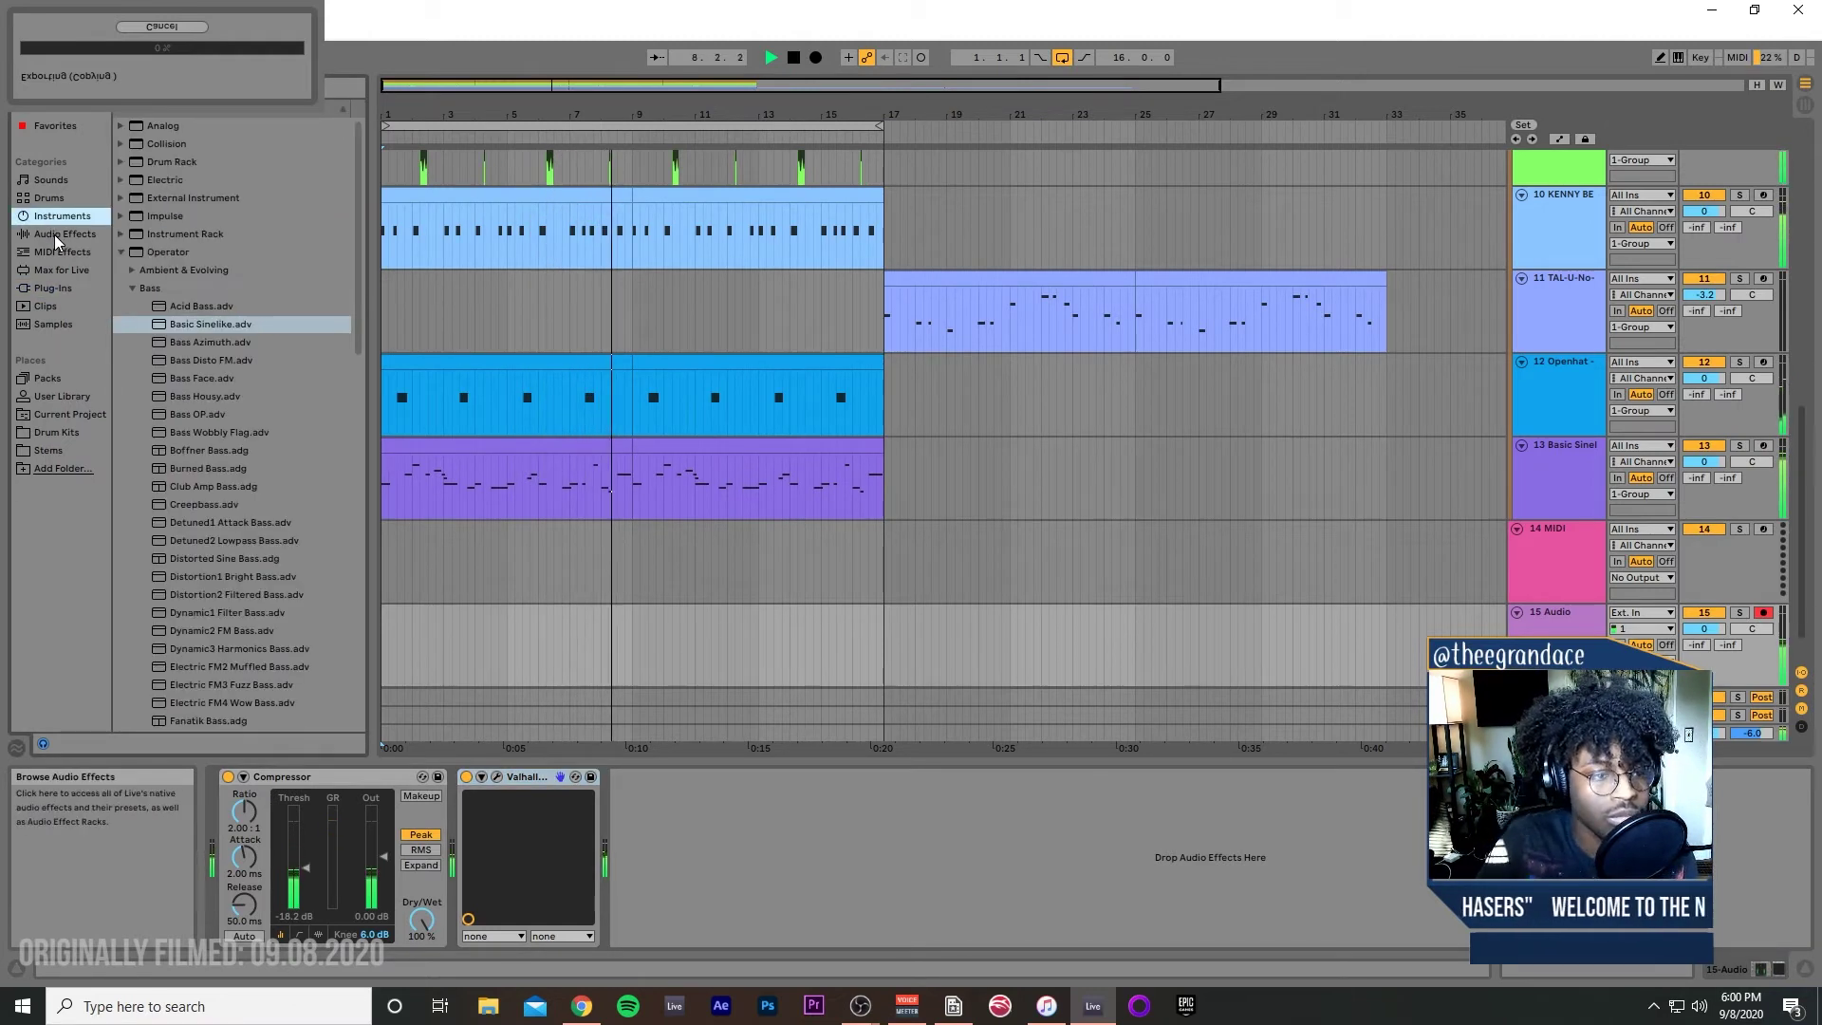
pyautogui.click(76, 288)
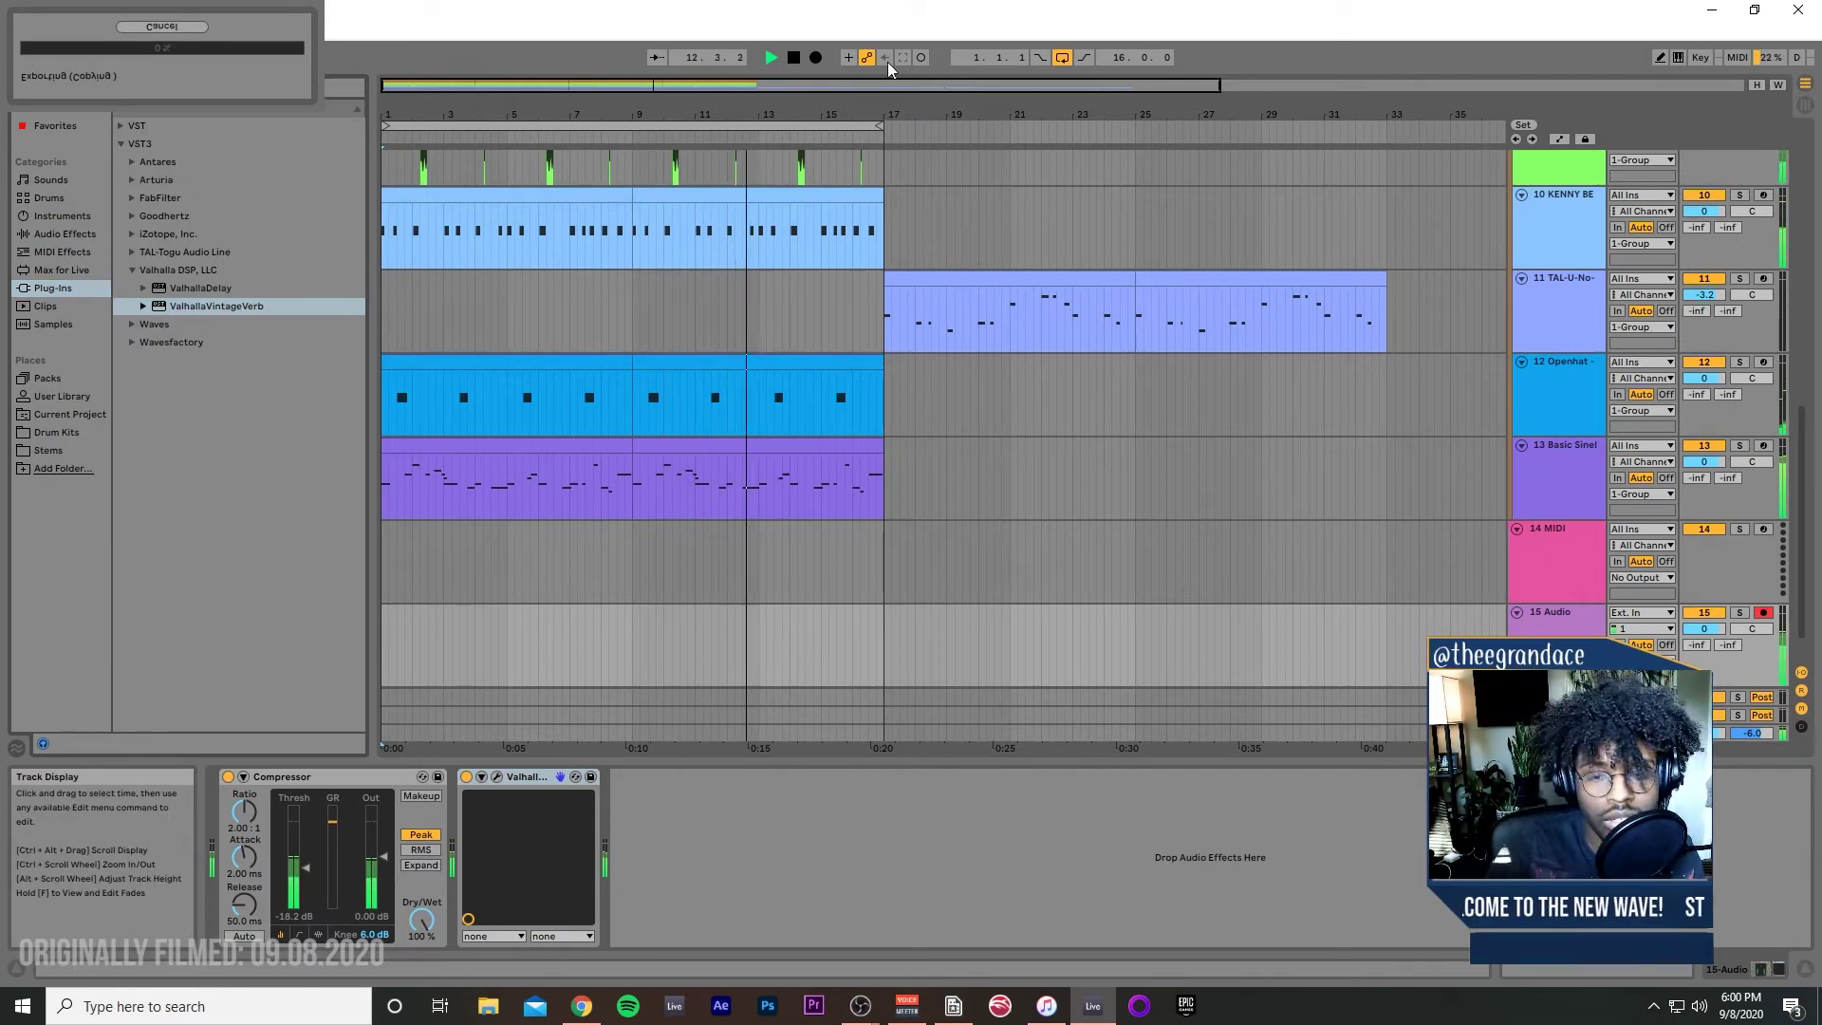
# Step: Record a vocal take over the looped beat on the 15 Audio track and stop the transport
pyautogui.click(815, 60)
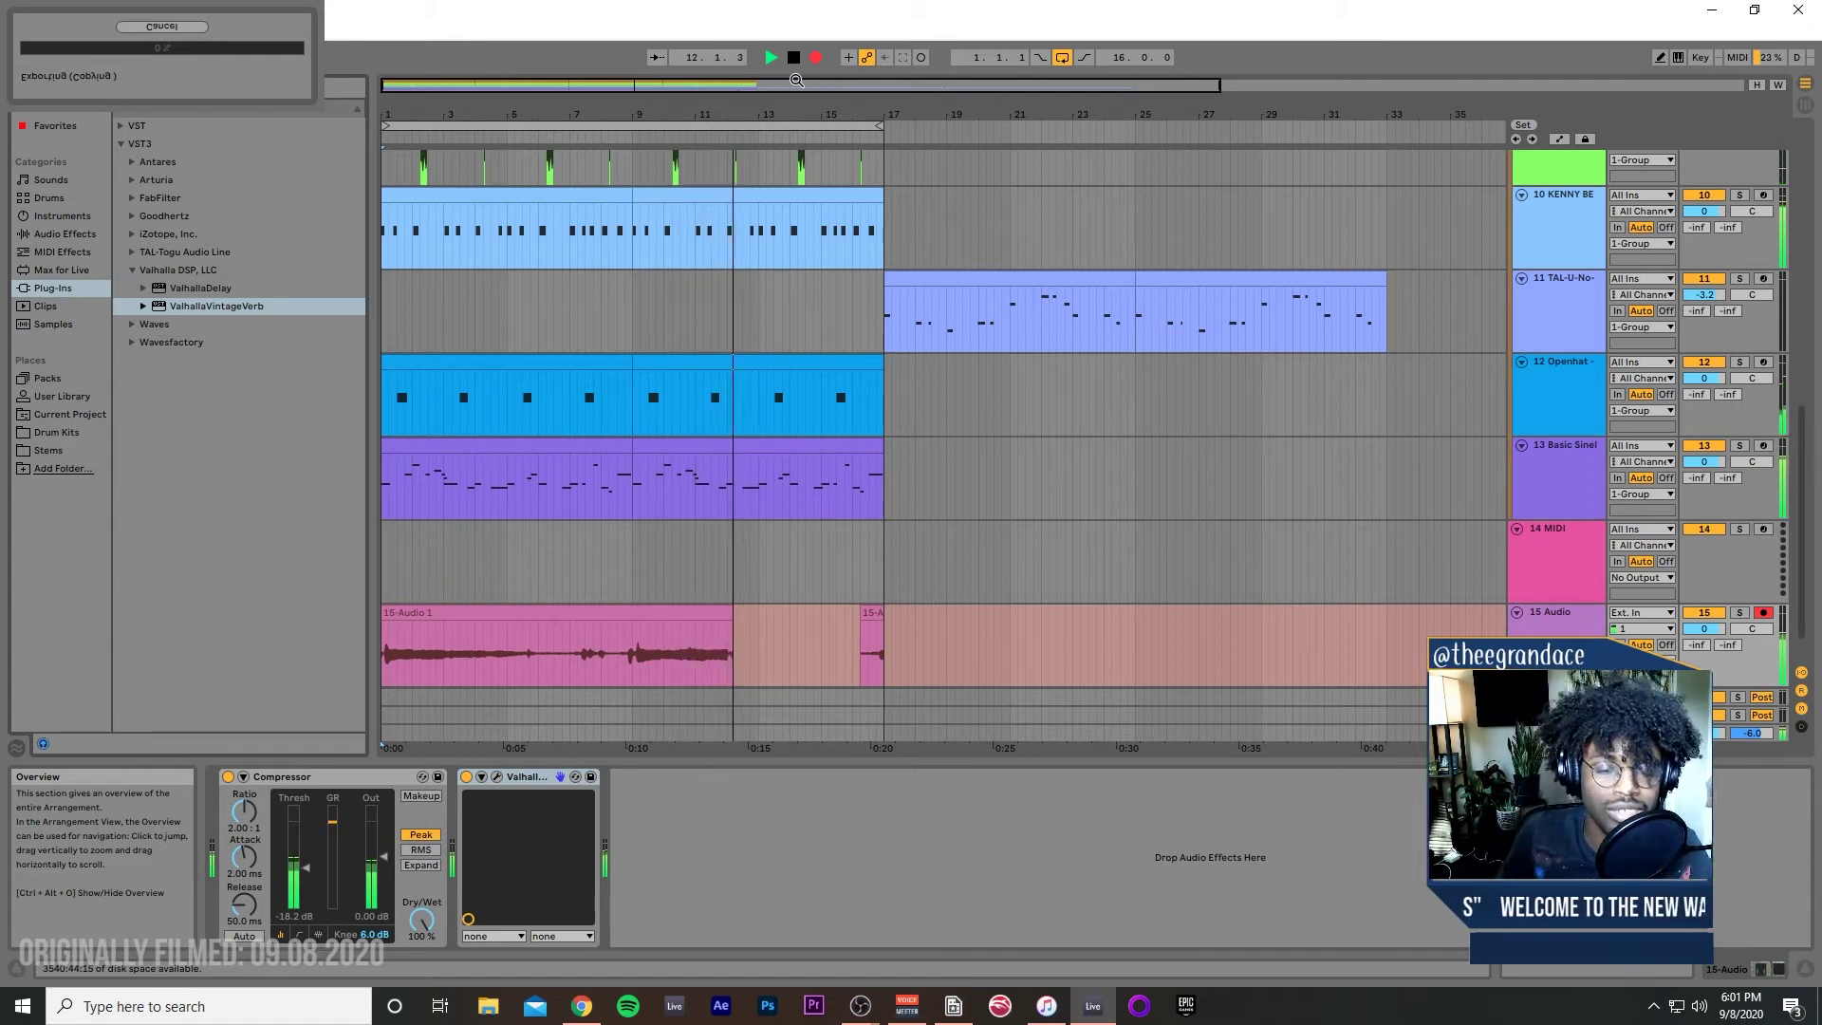
pyautogui.press('space')
pyautogui.press('space')
pyautogui.press('space')
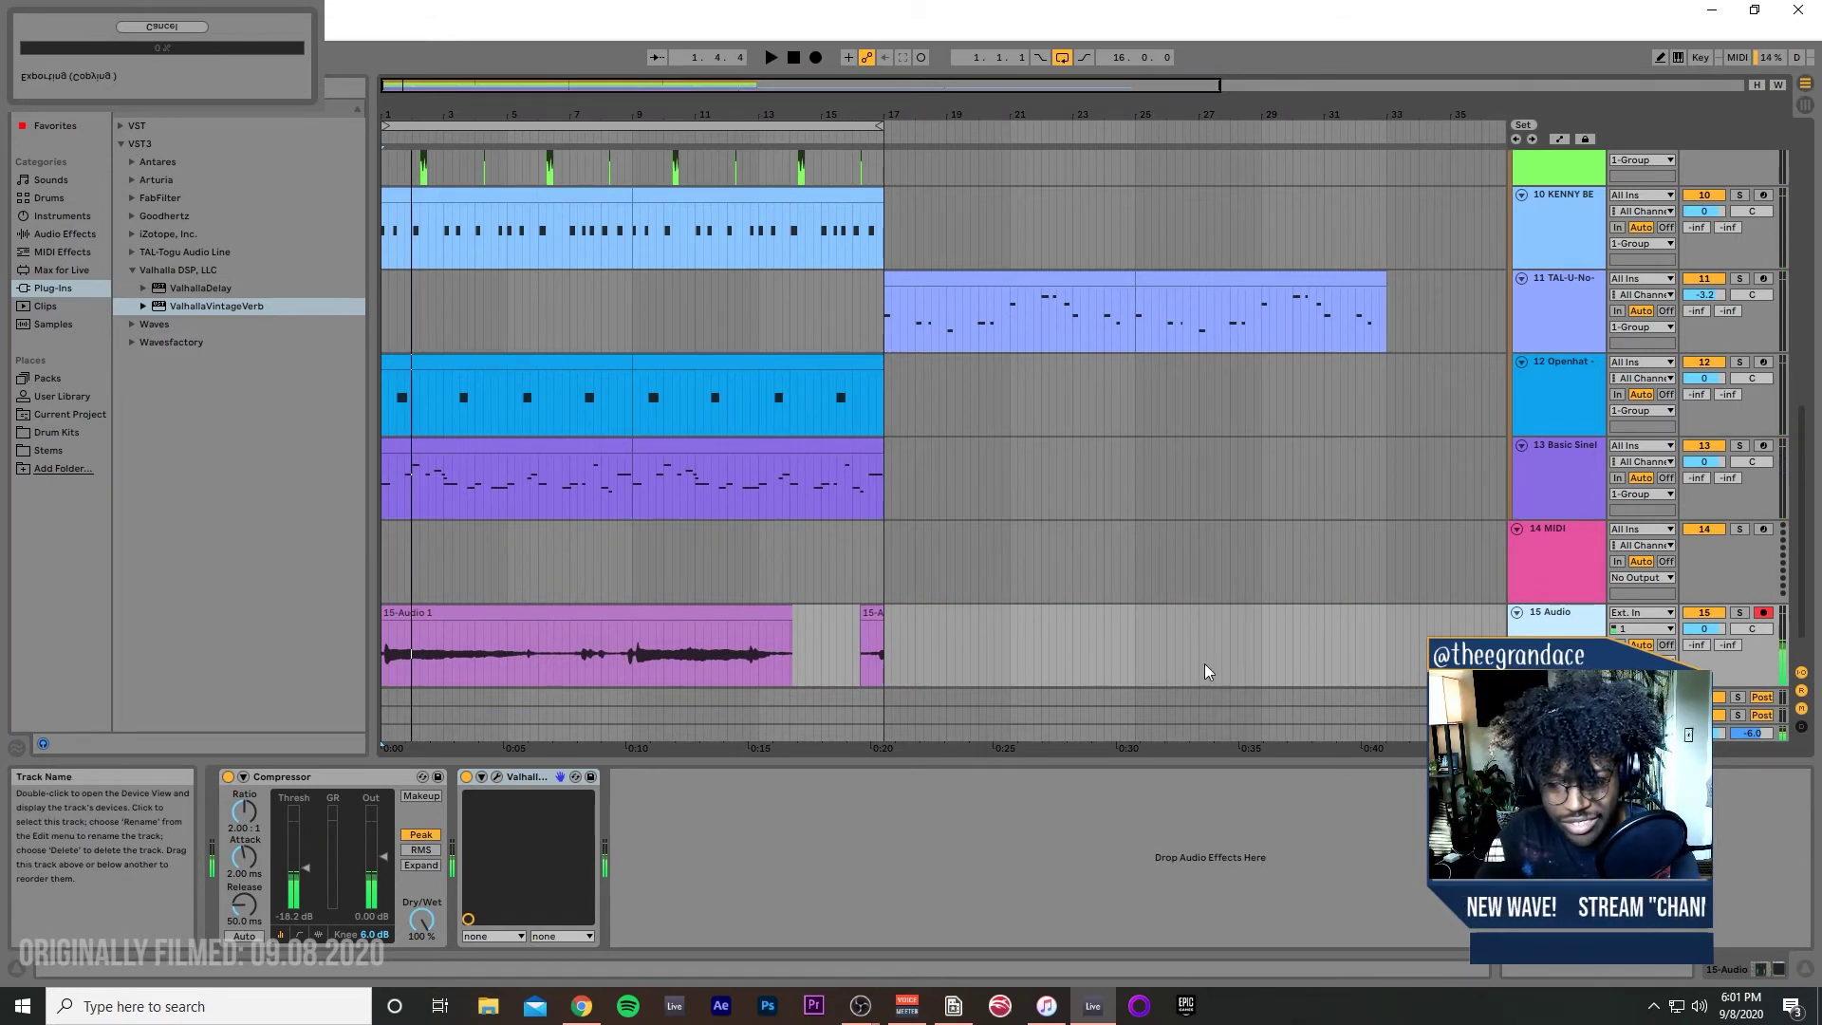
# Step: Create a second audio track with the same Compressor and VintageVerb below 15 Audio, leaving it without clips
pyautogui.hotkey('ctrl', 't')
pyautogui.moveTo(931, 646); pyautogui.dragTo(384, 645)
pyautogui.press('space')
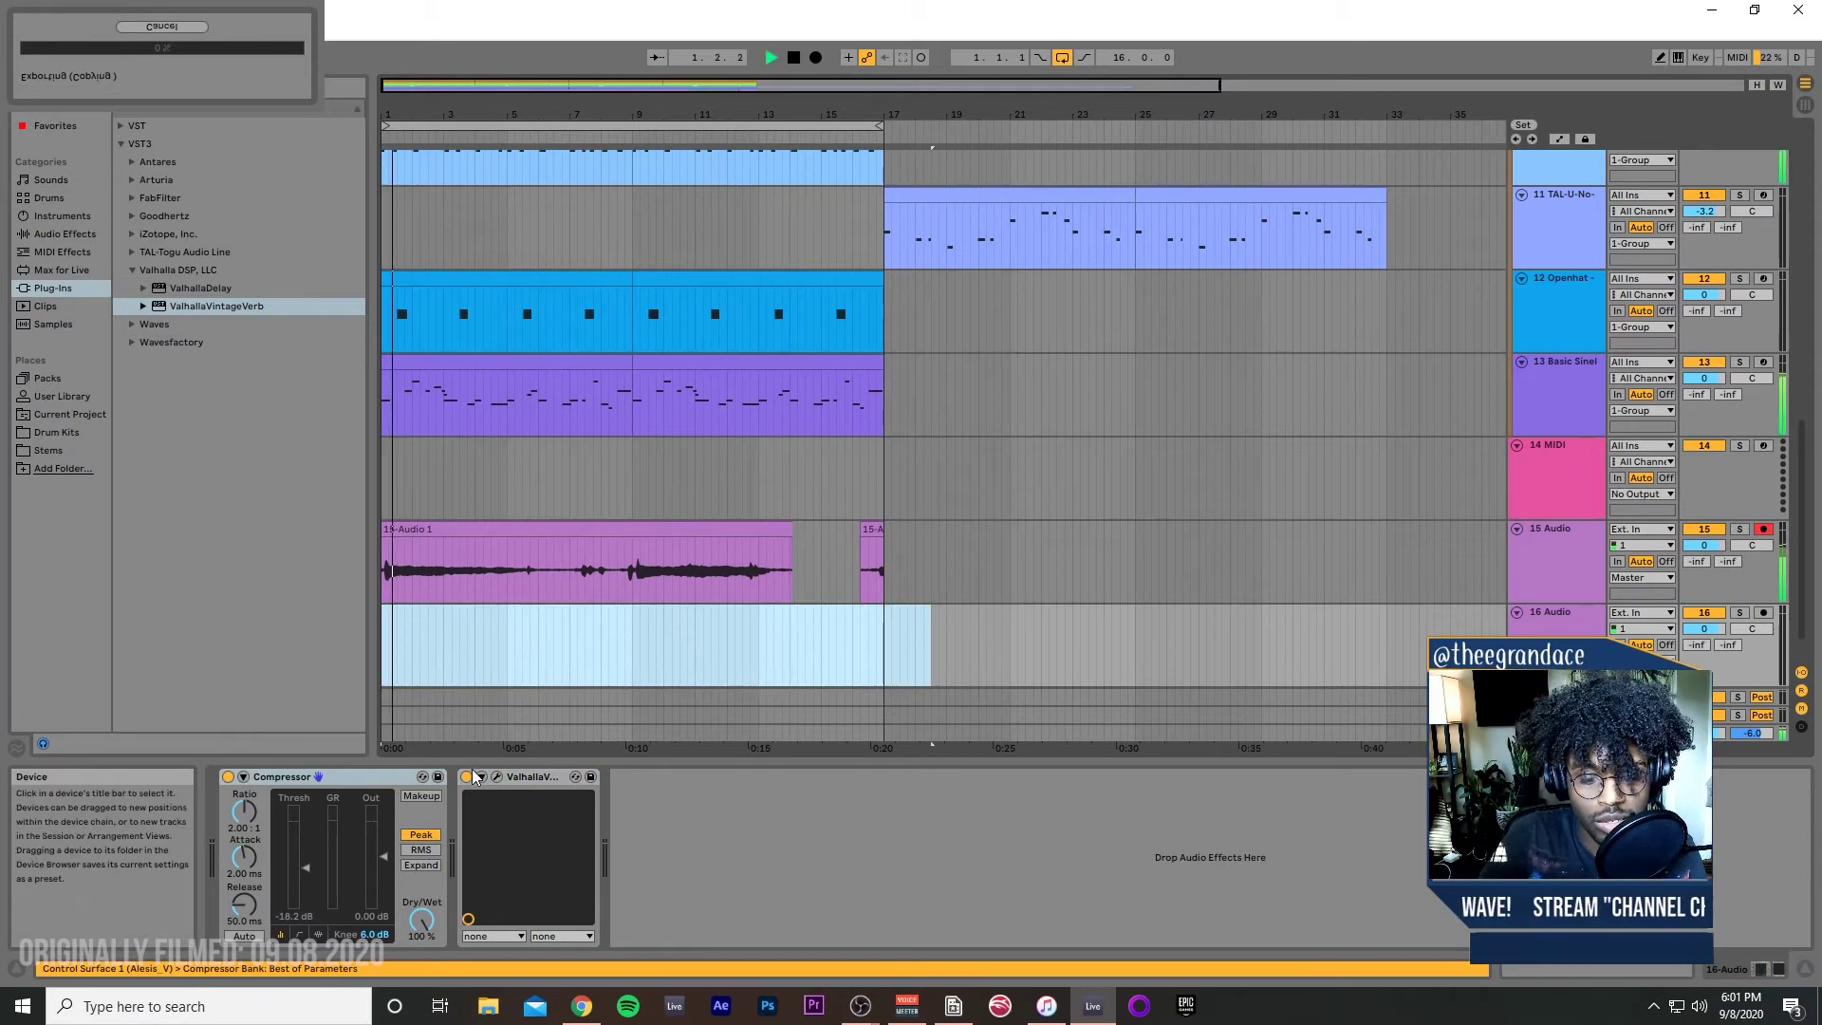
# Step: Bypass ValhallaVintageVerb on the 16 Audio track, stop playback, and arm that track for recording
pyautogui.click(466, 776)
pyautogui.press('space')
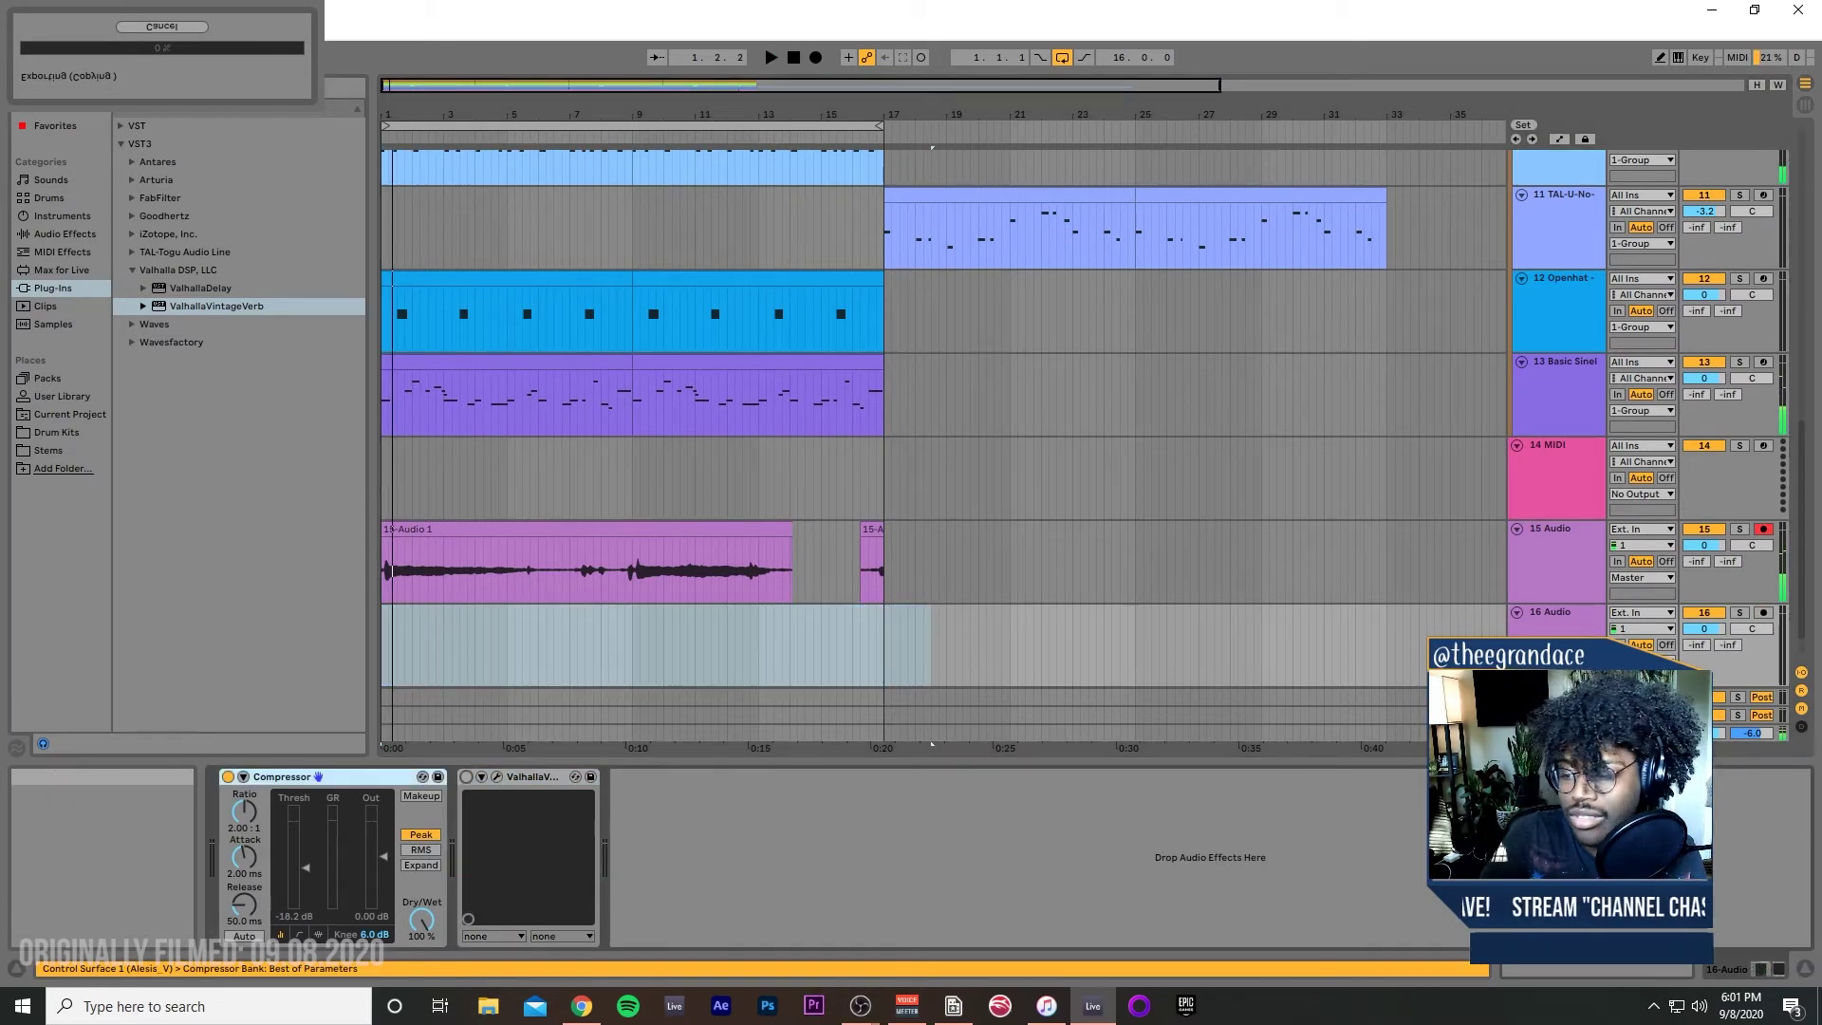
pyautogui.click(1763, 612)
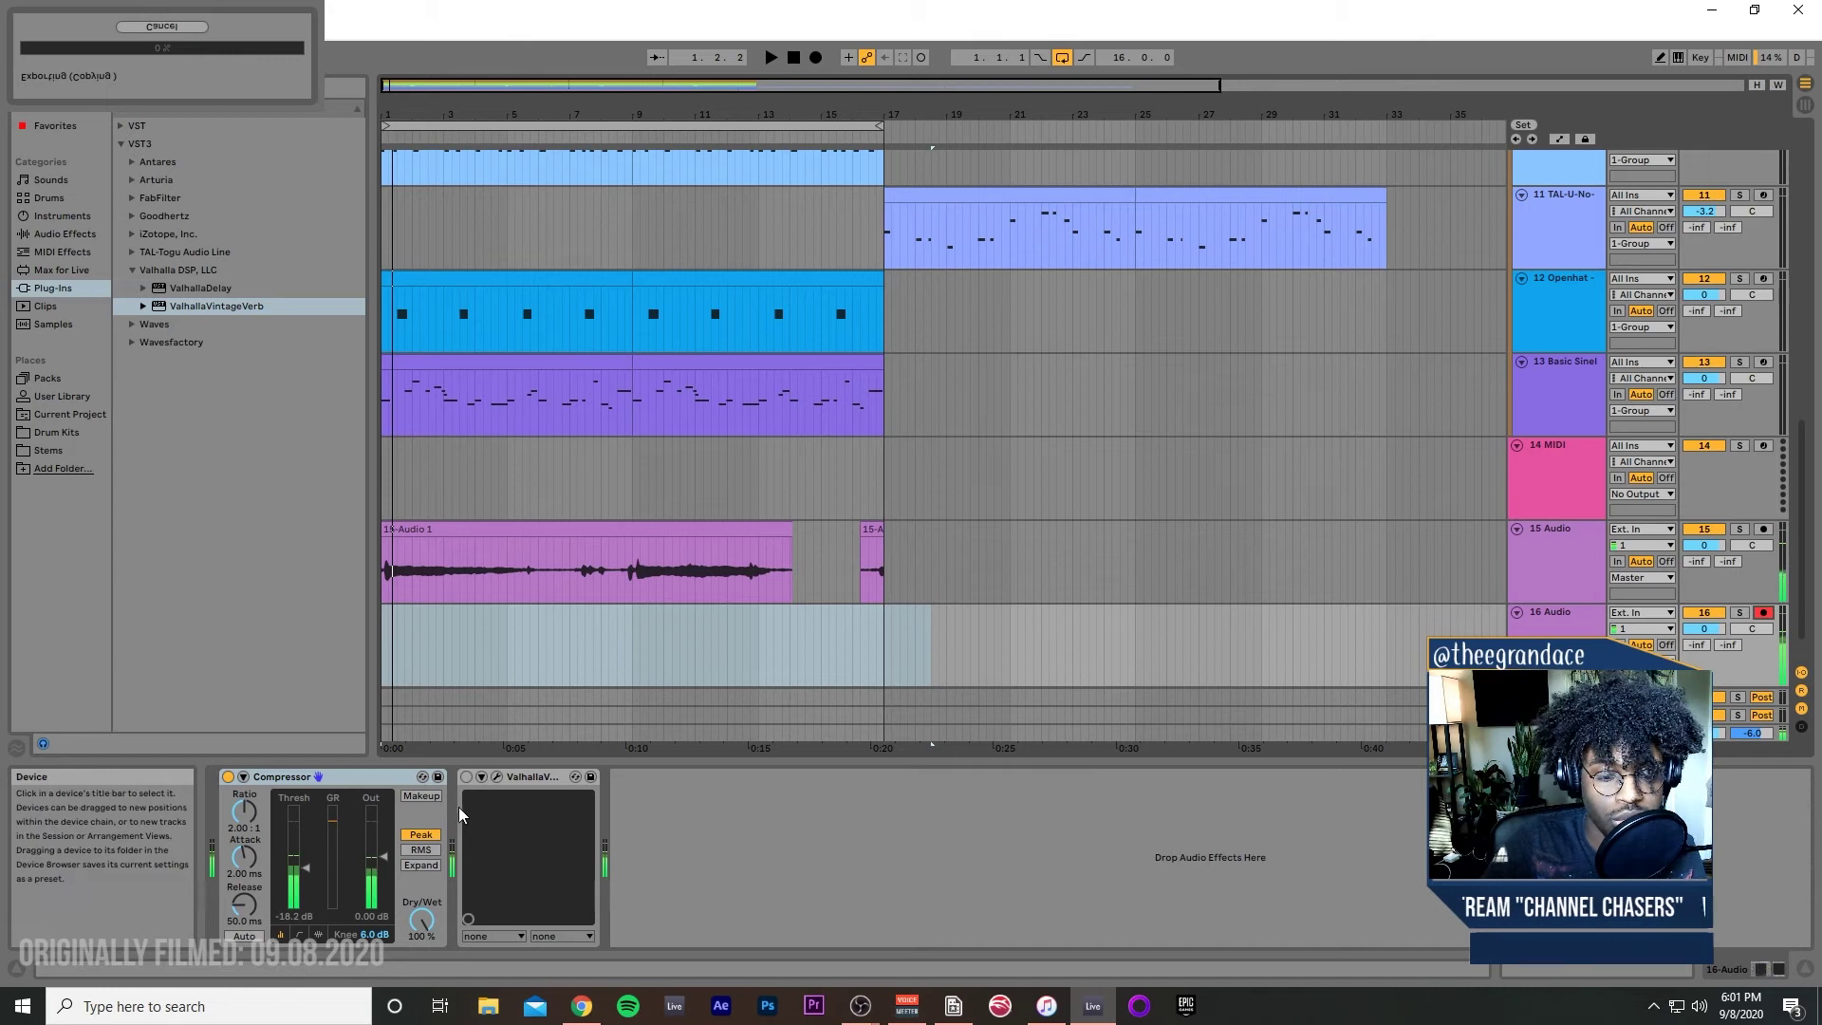
pyautogui.click(794, 57)
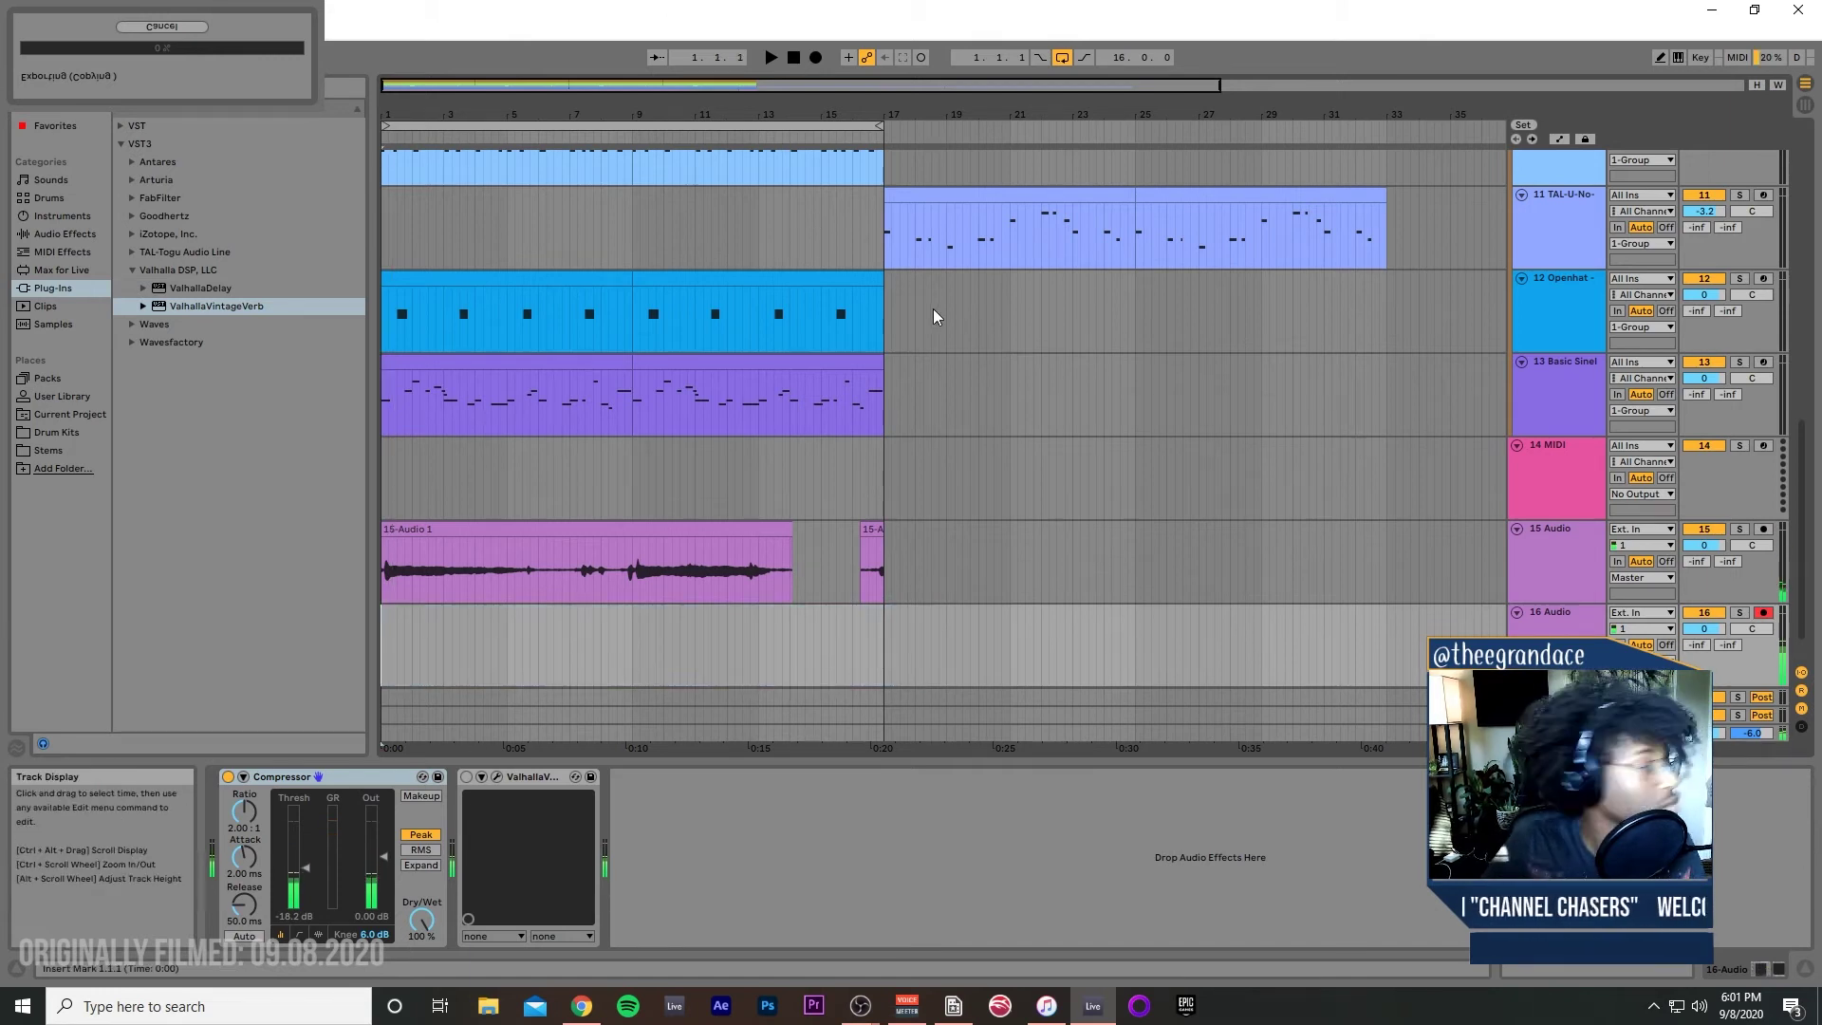
pyautogui.click(793, 58)
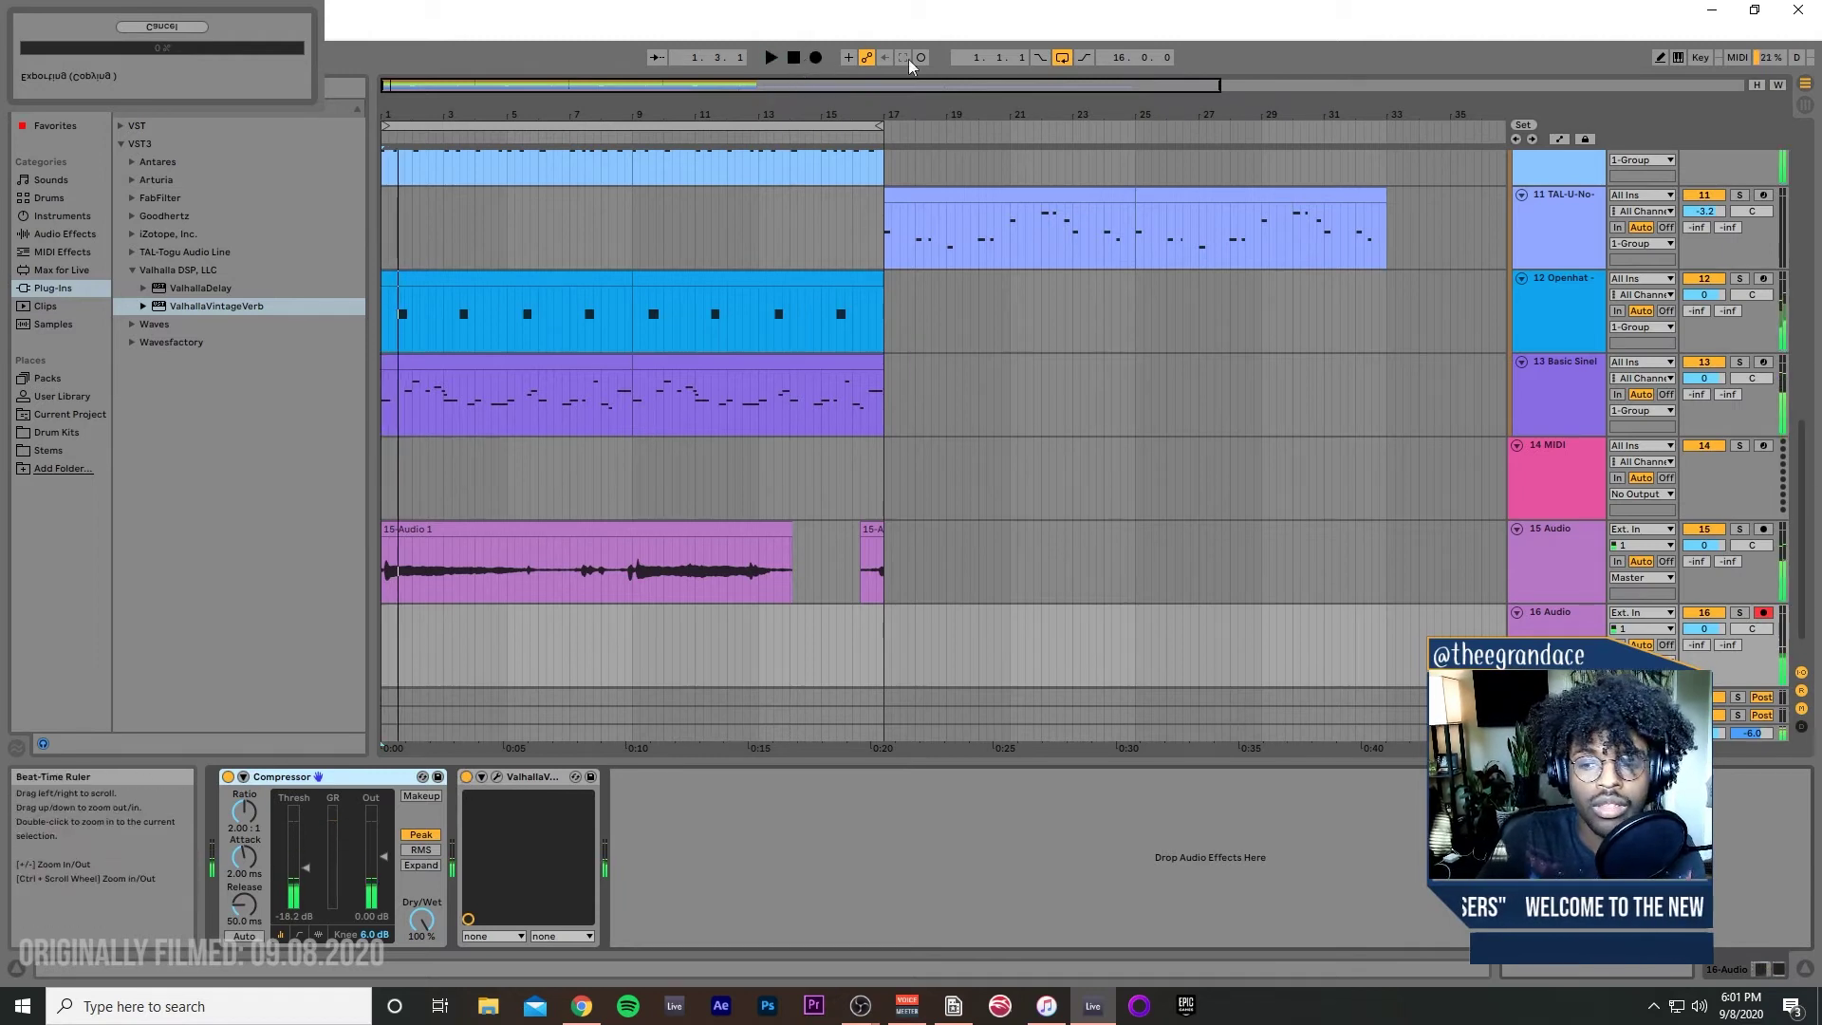
pyautogui.click(815, 58)
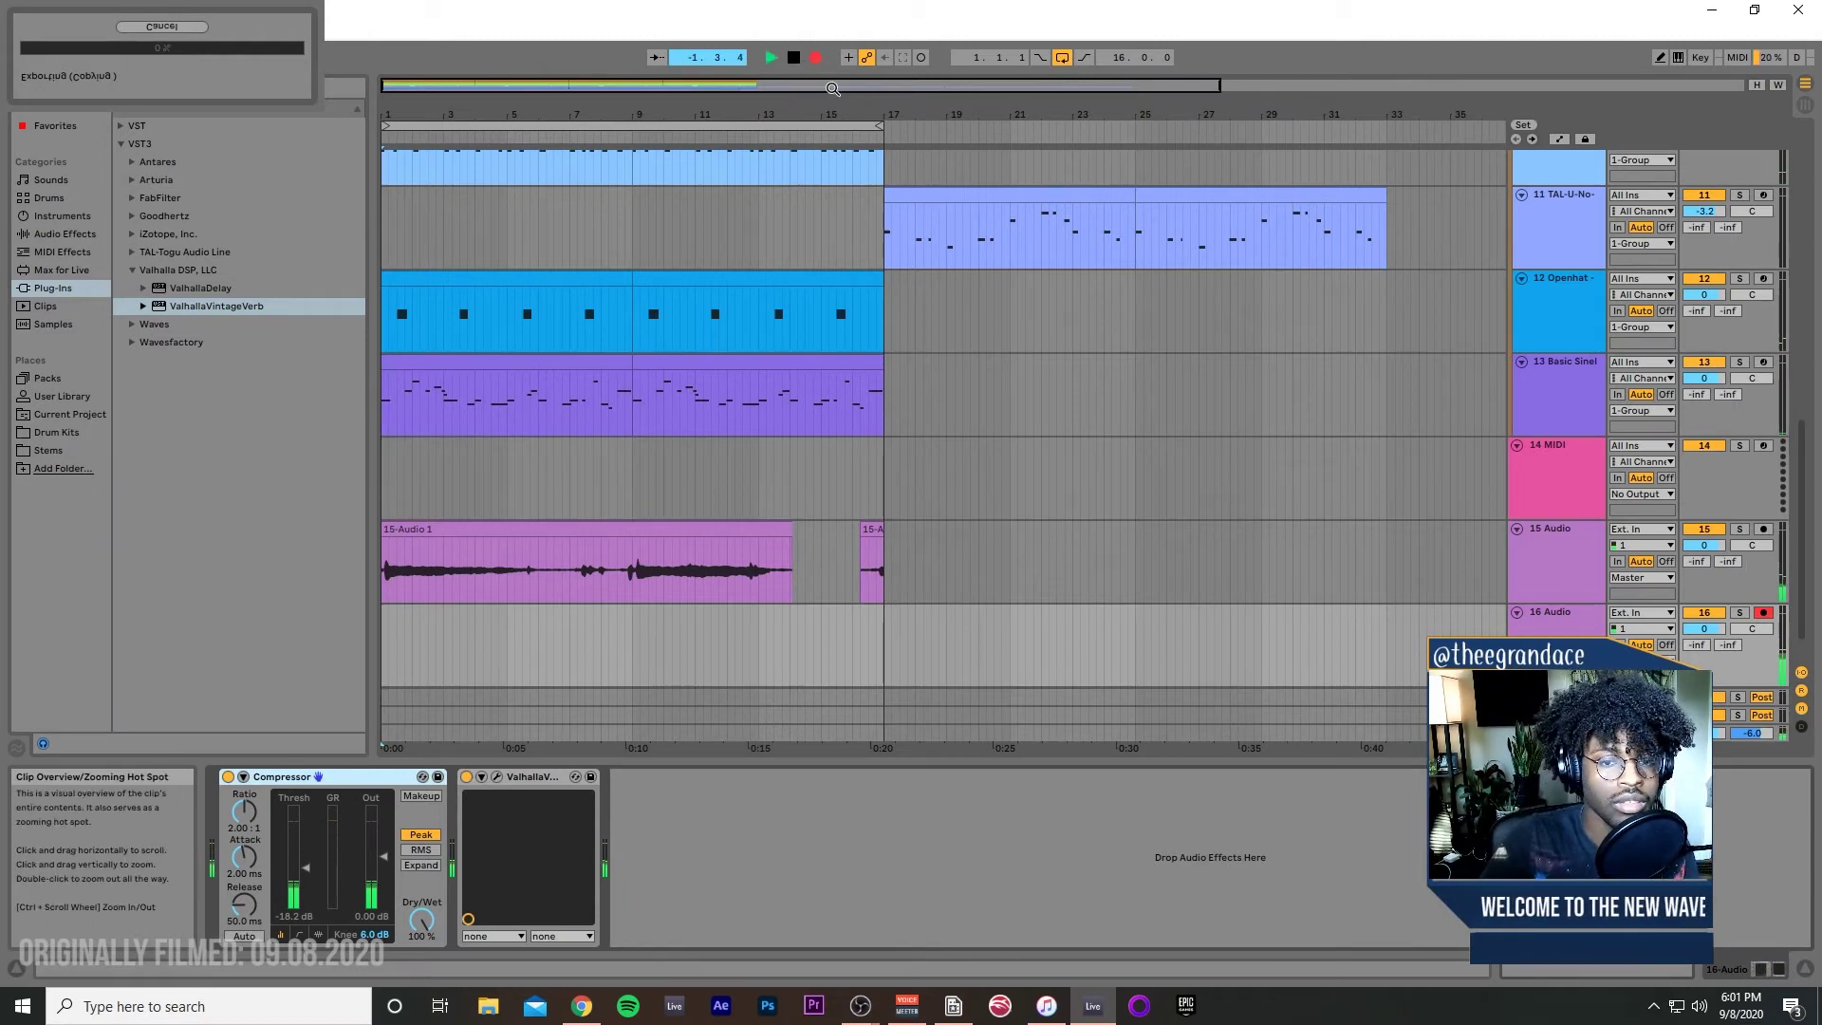
pyautogui.press('space')
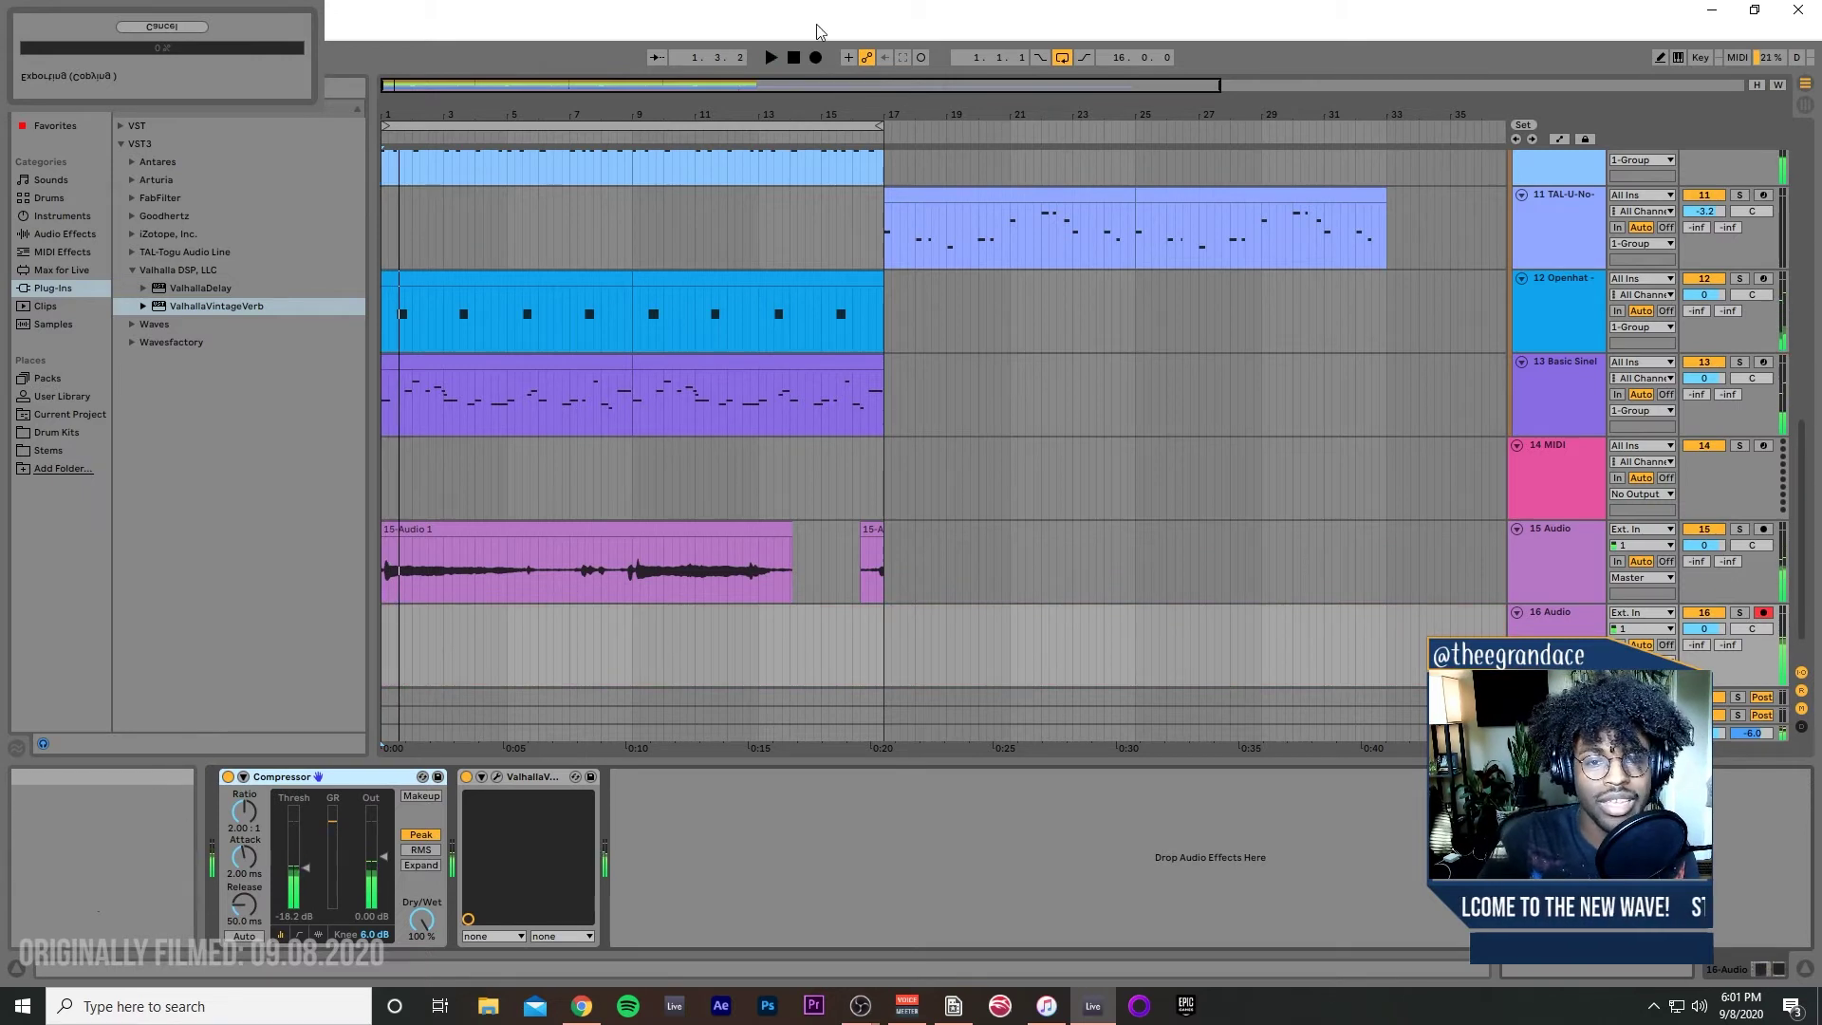
# Step: Record a second vocal take on the 16 Audio track and extend its second clip's start back to 4.3.1
pyautogui.click(820, 60)
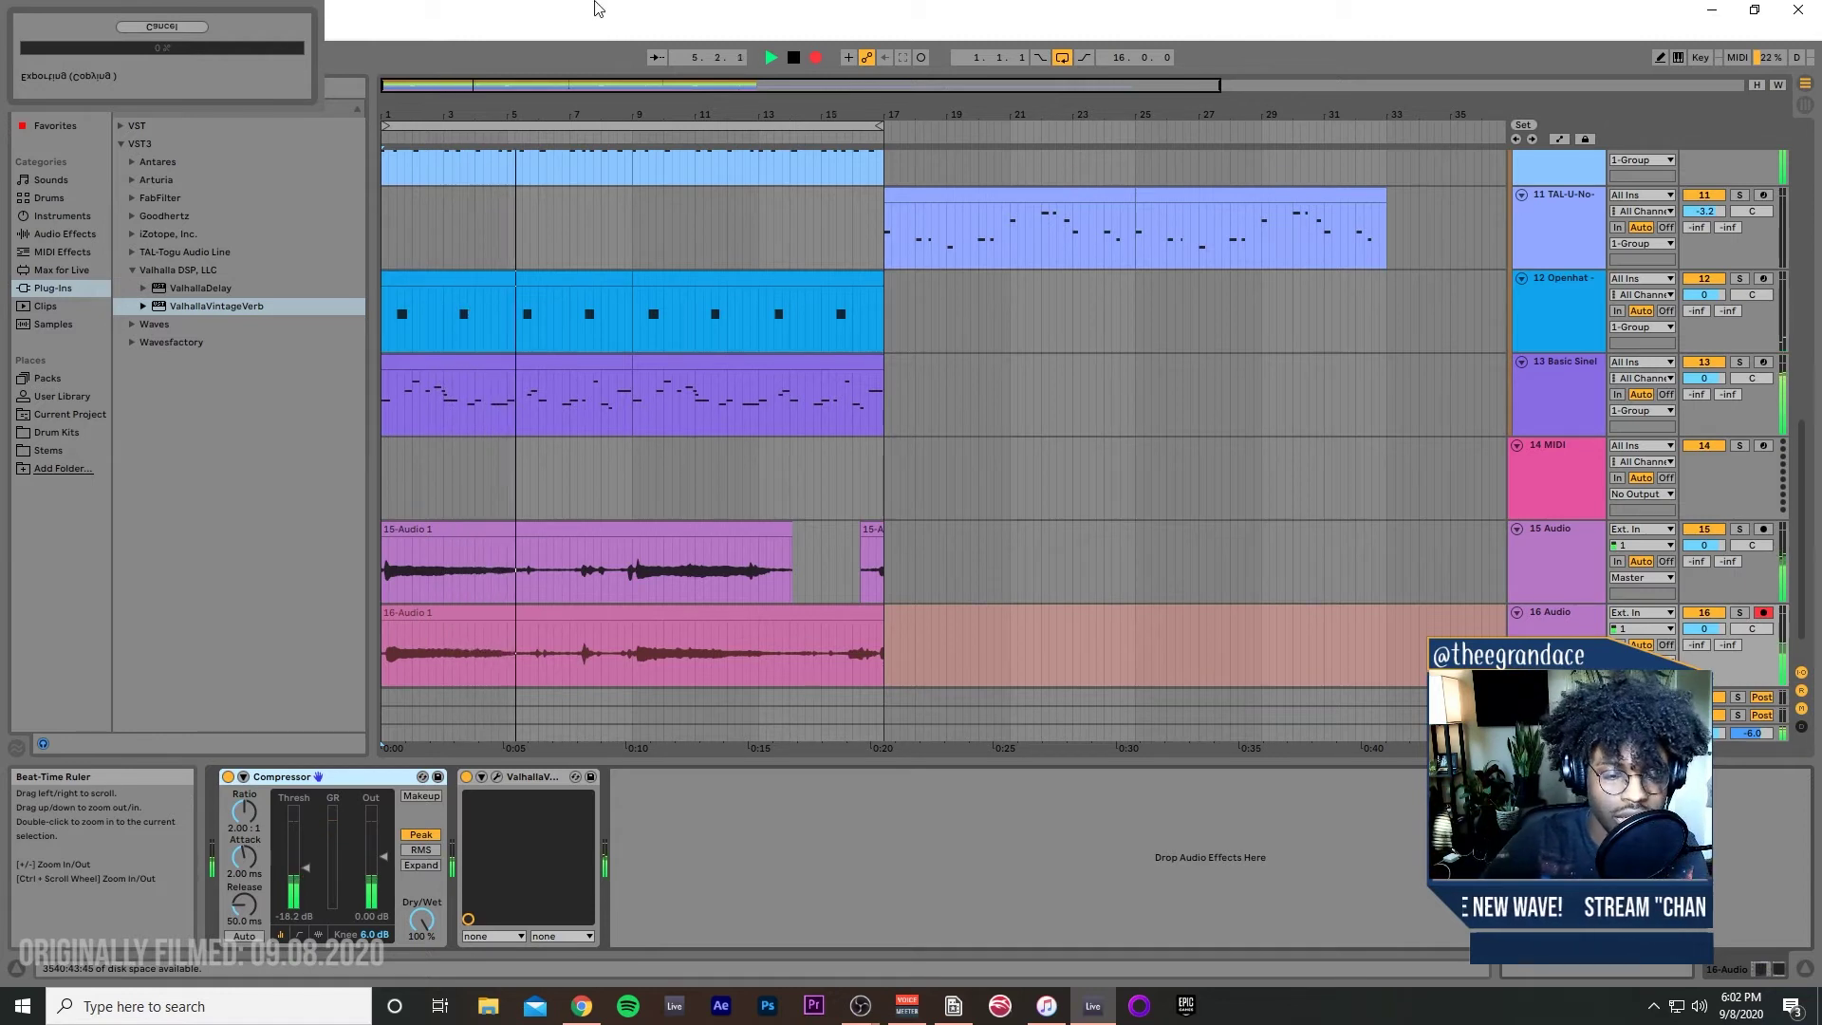
pyautogui.press('space')
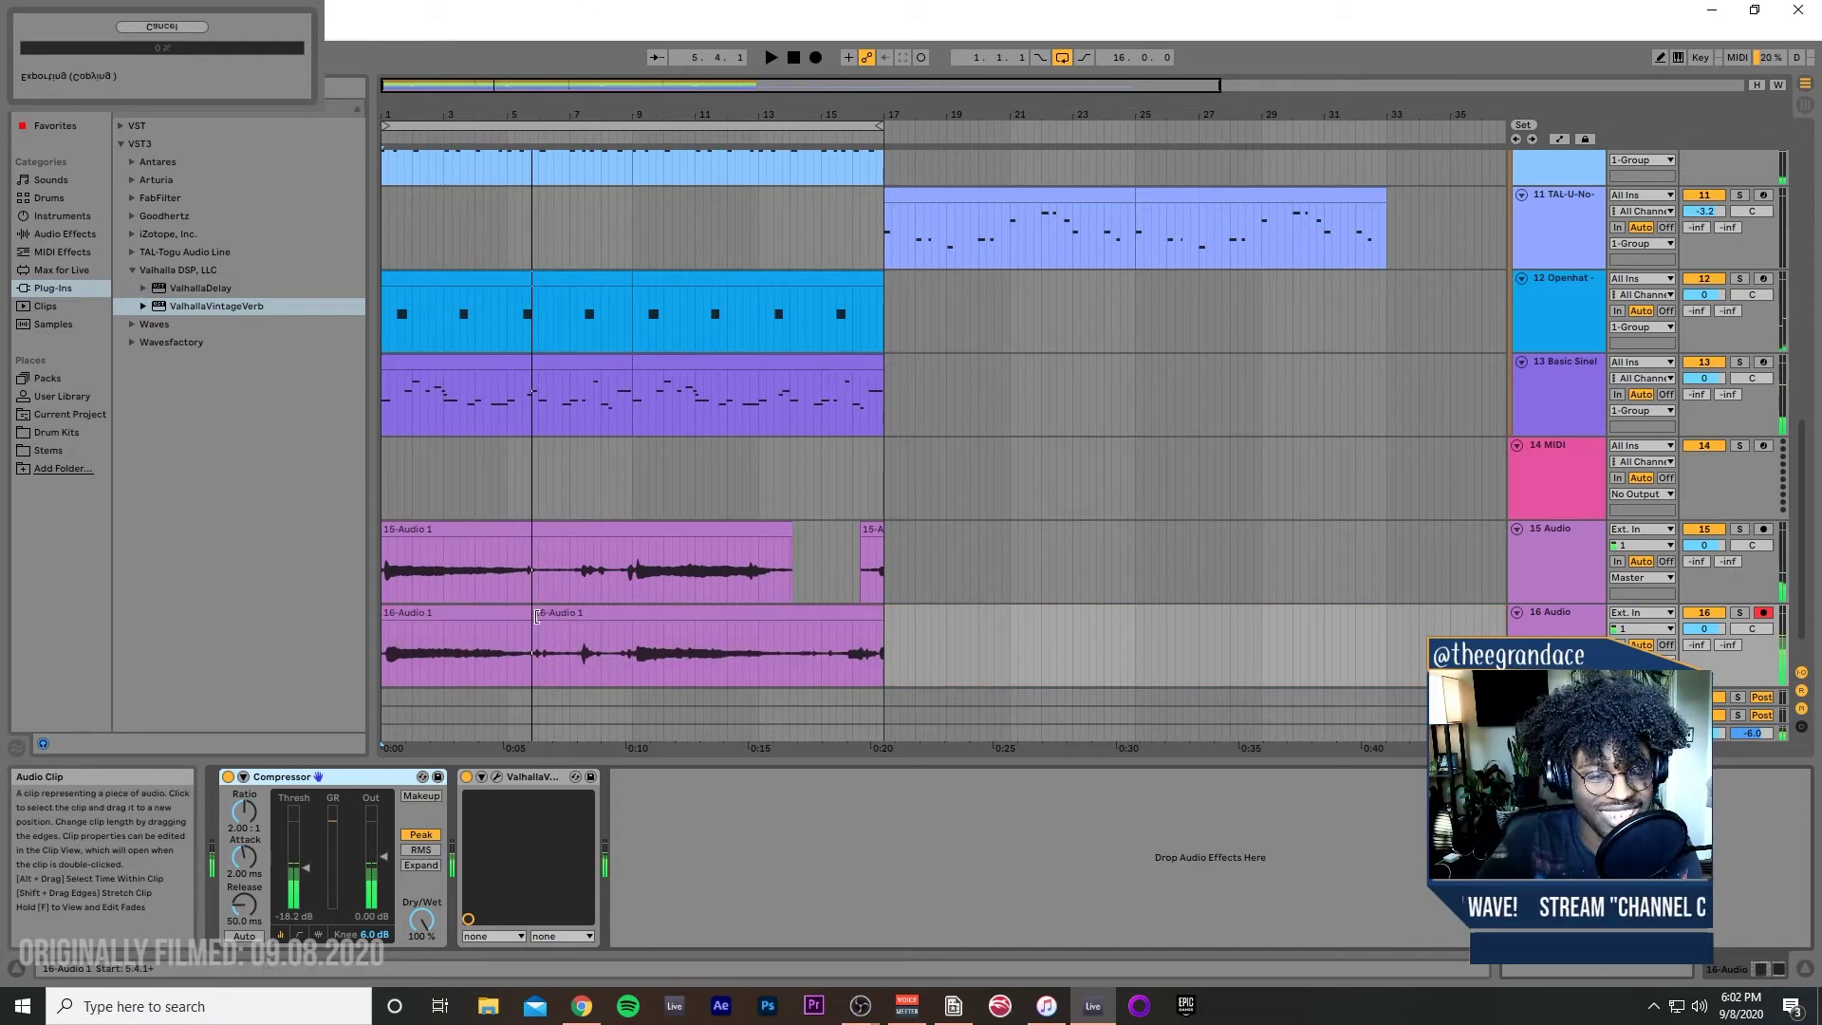
pyautogui.moveTo(537, 617); pyautogui.dragTo(493, 619)
# Step: Duplicate the 16 Audio track and delete both clips from the copy
pyautogui.click(1570, 617)
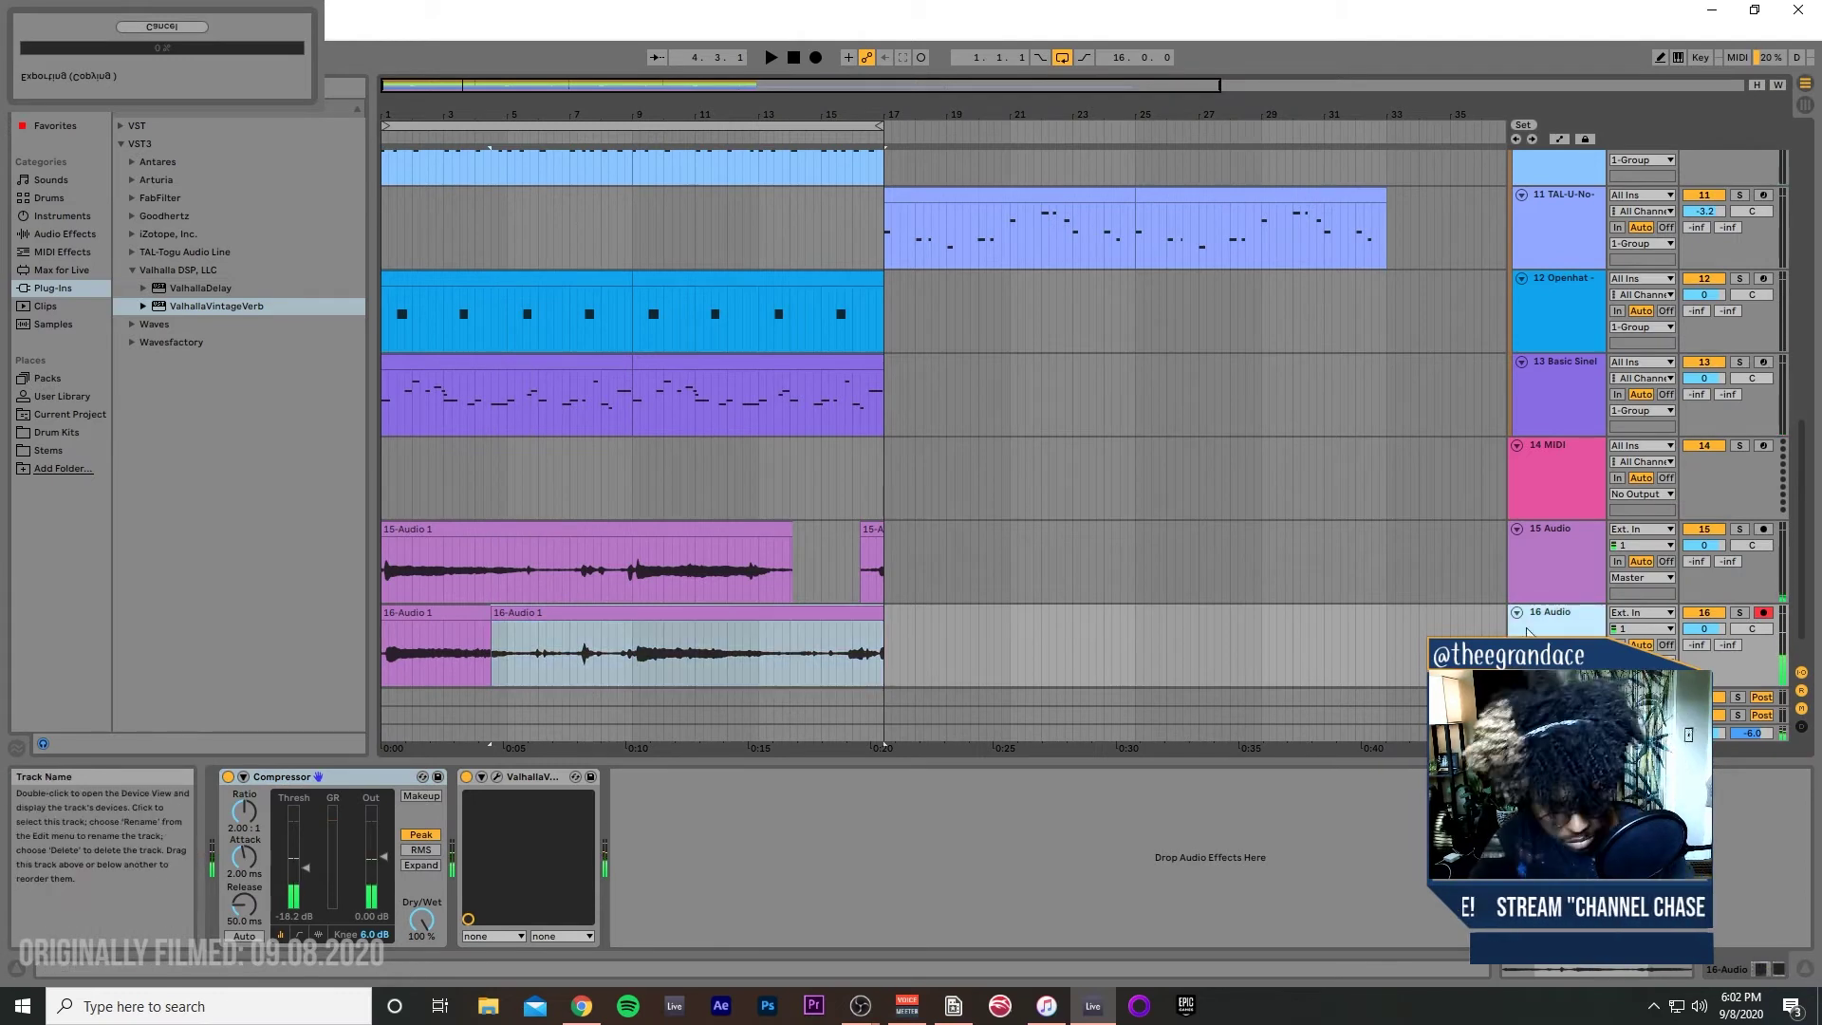
pyautogui.hotkey('ctrl', 'd')
pyautogui.click(561, 632)
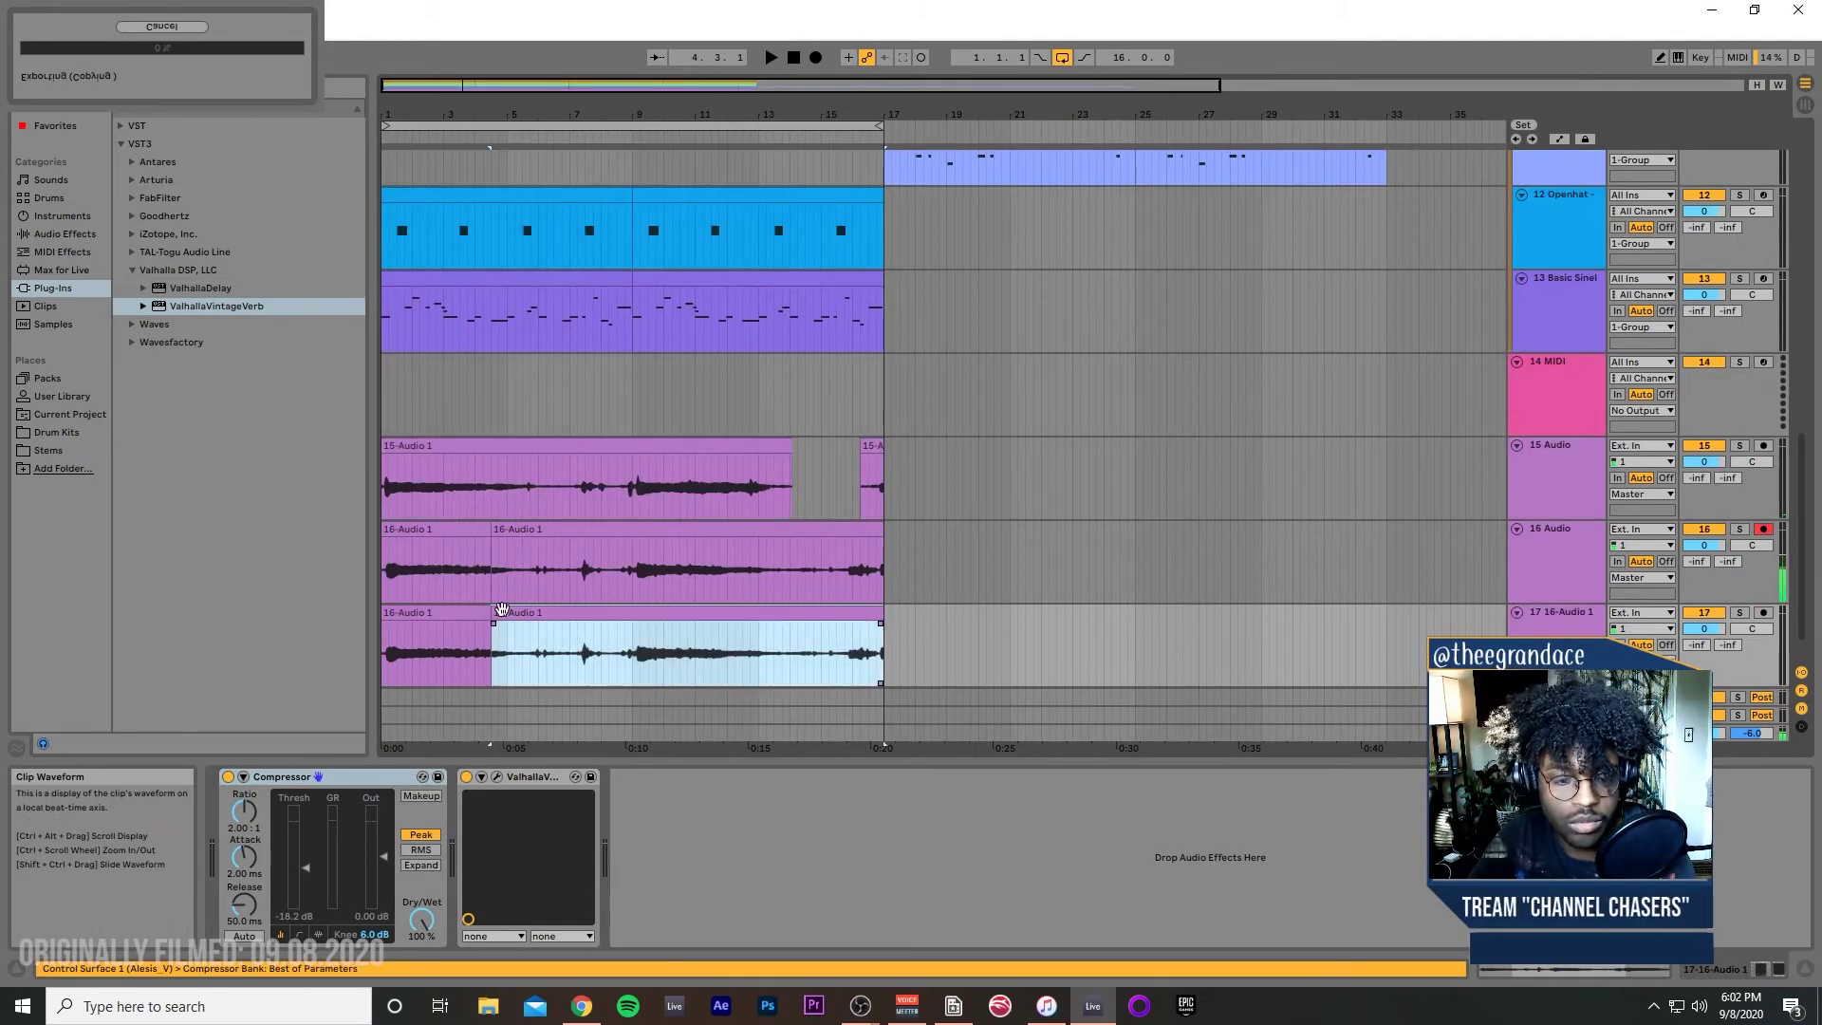
pyautogui.keyDown('shift'); pyautogui.click(459, 620); pyautogui.keyUp('shift')
pyautogui.press('Delete')
# Step: Set VintageVerb's decay to 0.61 s on the empty track copy and arm that track for recording
pyautogui.click(496, 776)
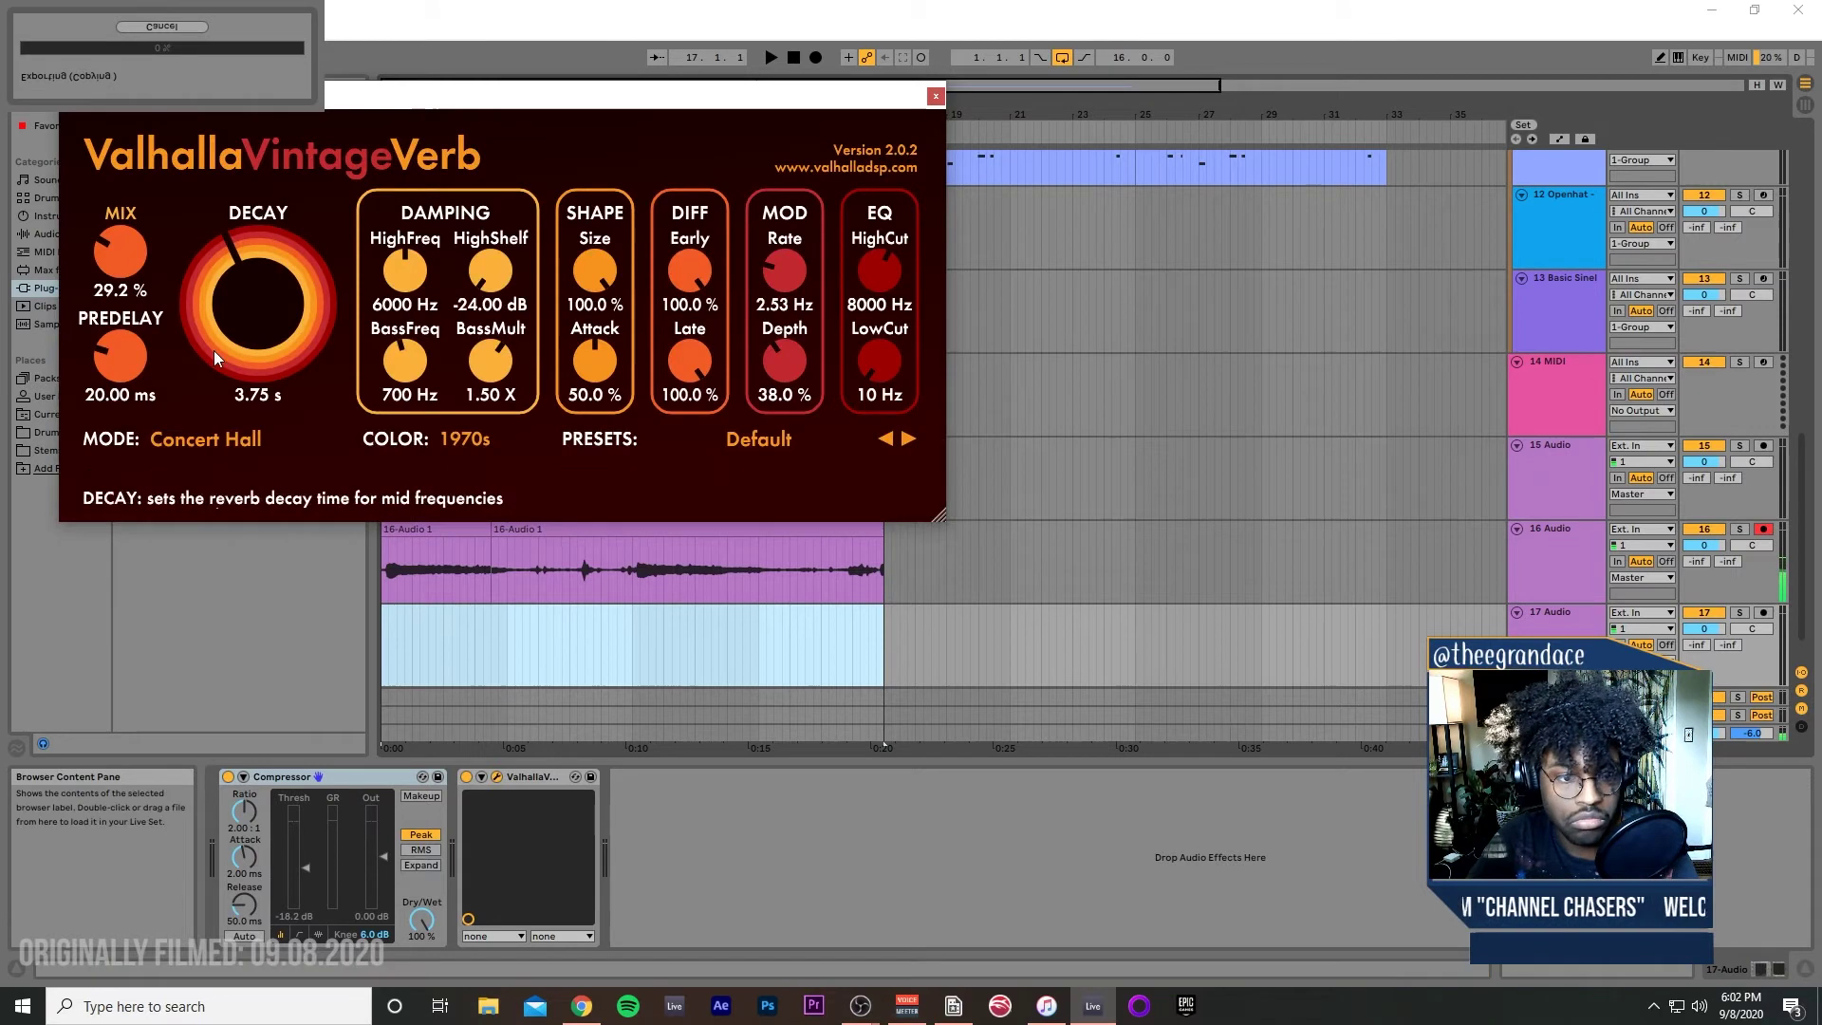
pyautogui.moveTo(220, 340); pyautogui.dragTo(220, 343)
pyautogui.click(1762, 612)
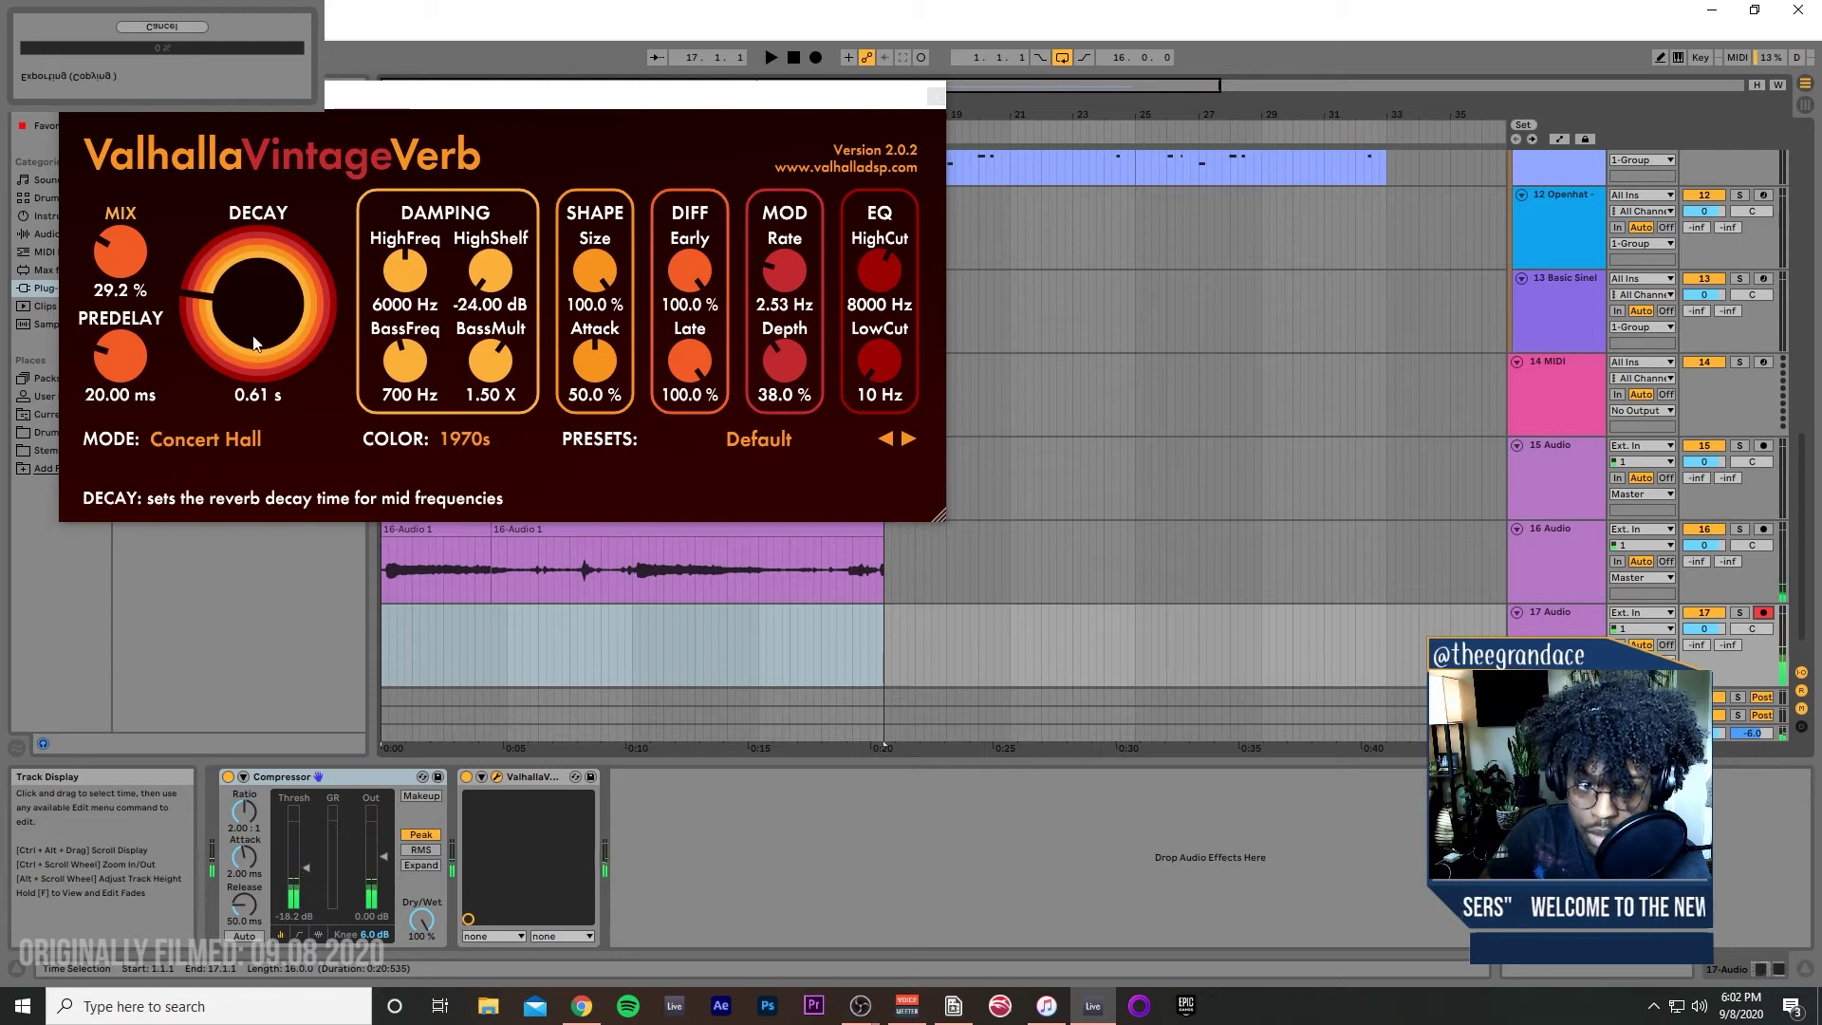
pyautogui.click(937, 96)
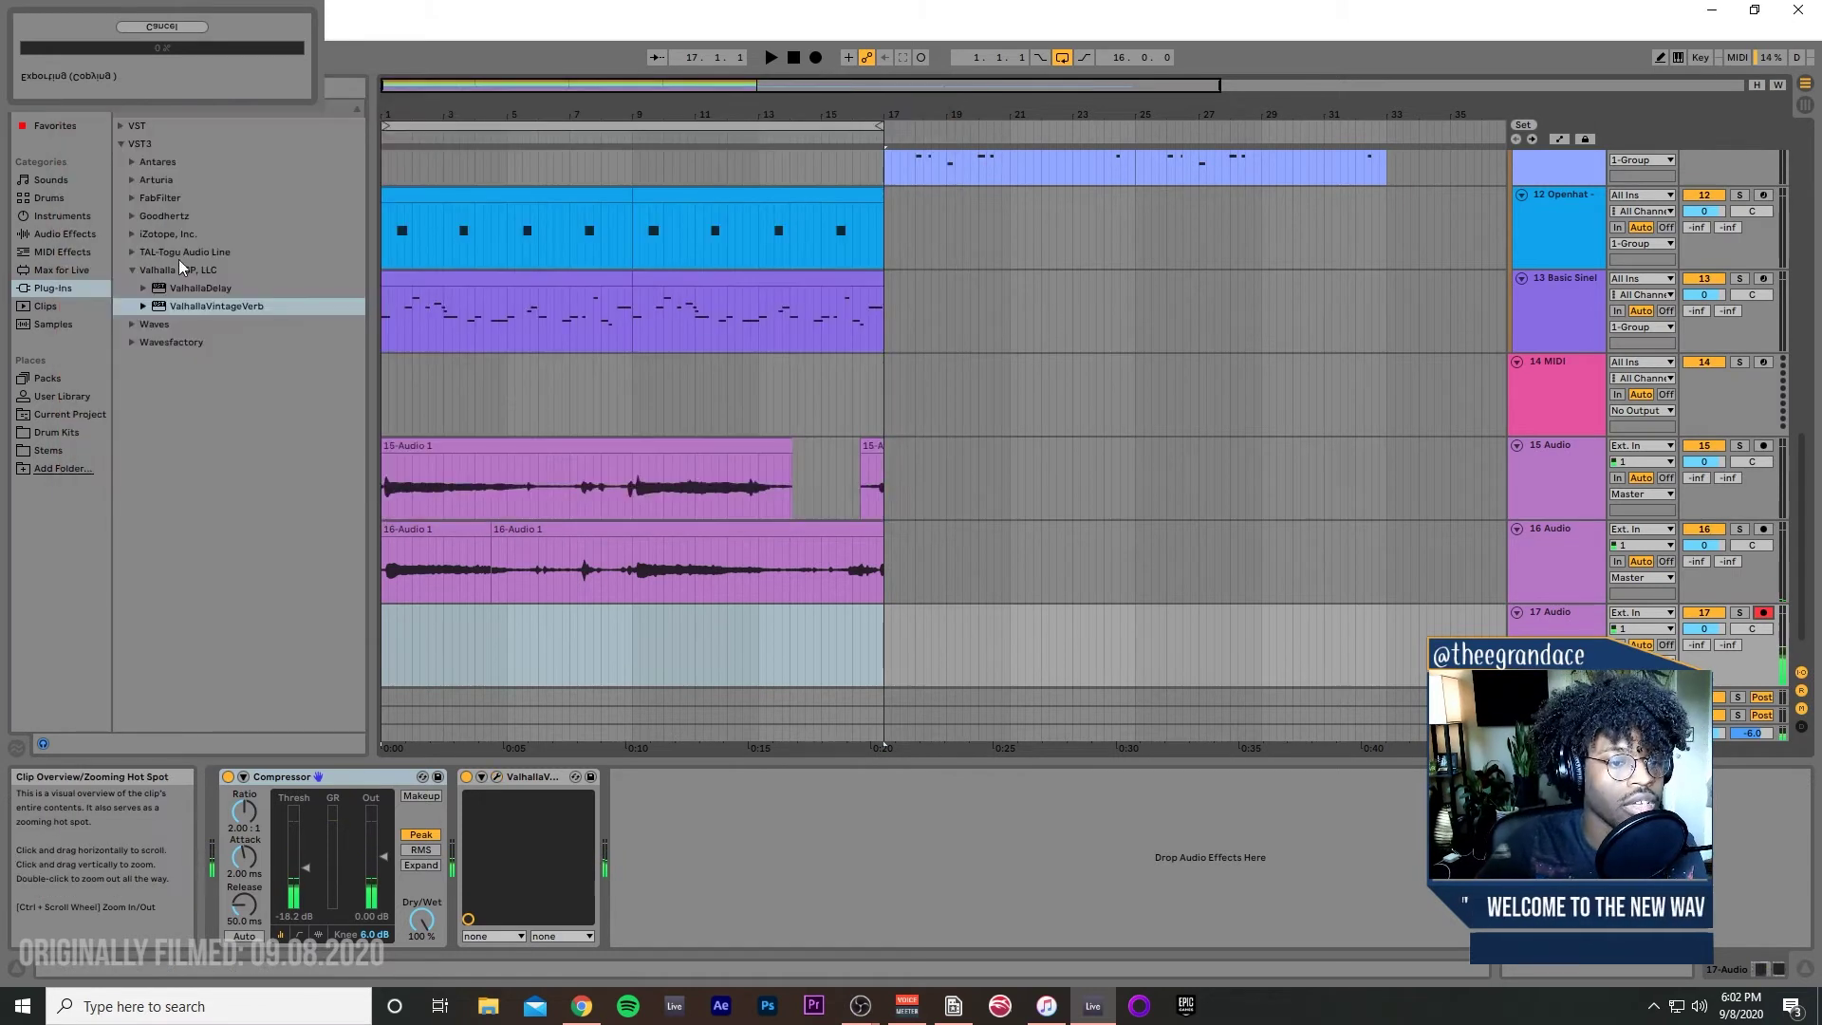
# Step: Add a Delay after VintageVerb on the 17 Audio track, with both channels at 4 sixteenths and Dry/Wet at 25 %
pyautogui.click(88, 235)
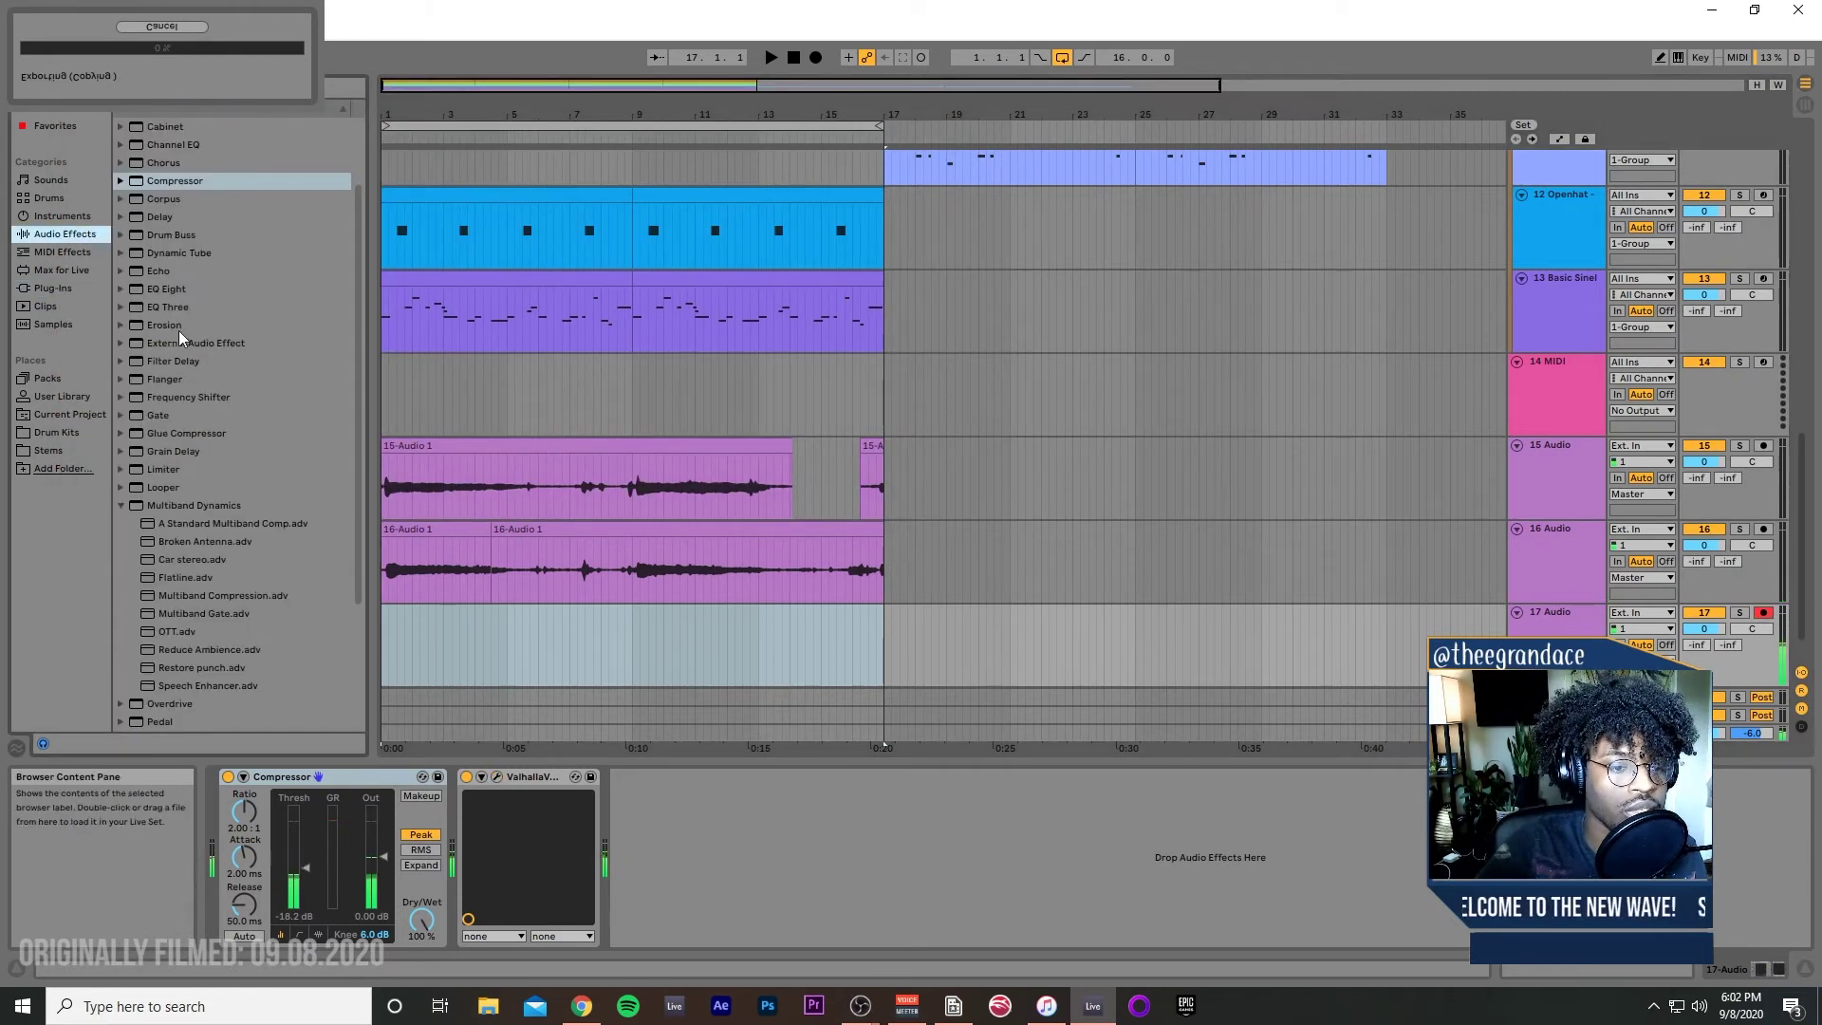
pyautogui.scroll(-1, 211, 488)
pyautogui.click(119, 486)
pyautogui.moveTo(144, 218); pyautogui.dragTo(509, 835)
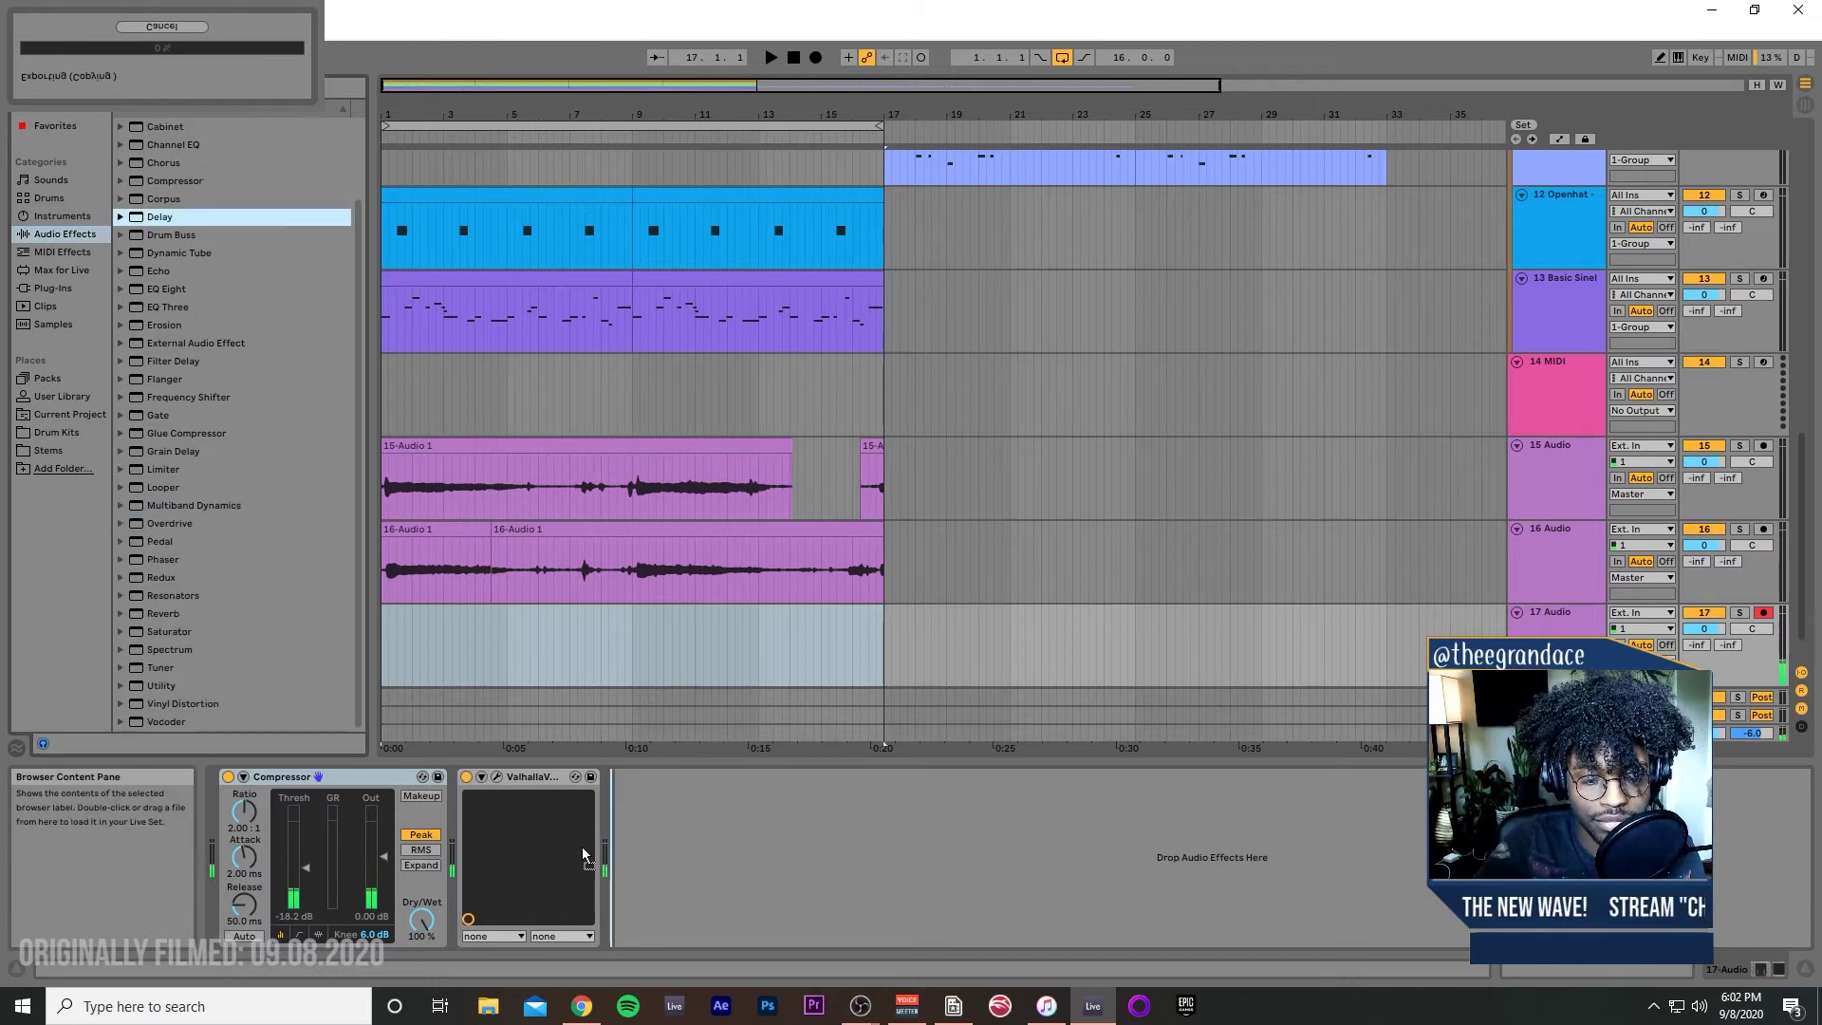
pyautogui.moveTo(748, 852)
pyautogui.mouseDown()
pyautogui.moveTo(497, 873)
pyautogui.moveTo(731, 907)
pyautogui.moveTo(737, 858)
pyautogui.mouseUp()
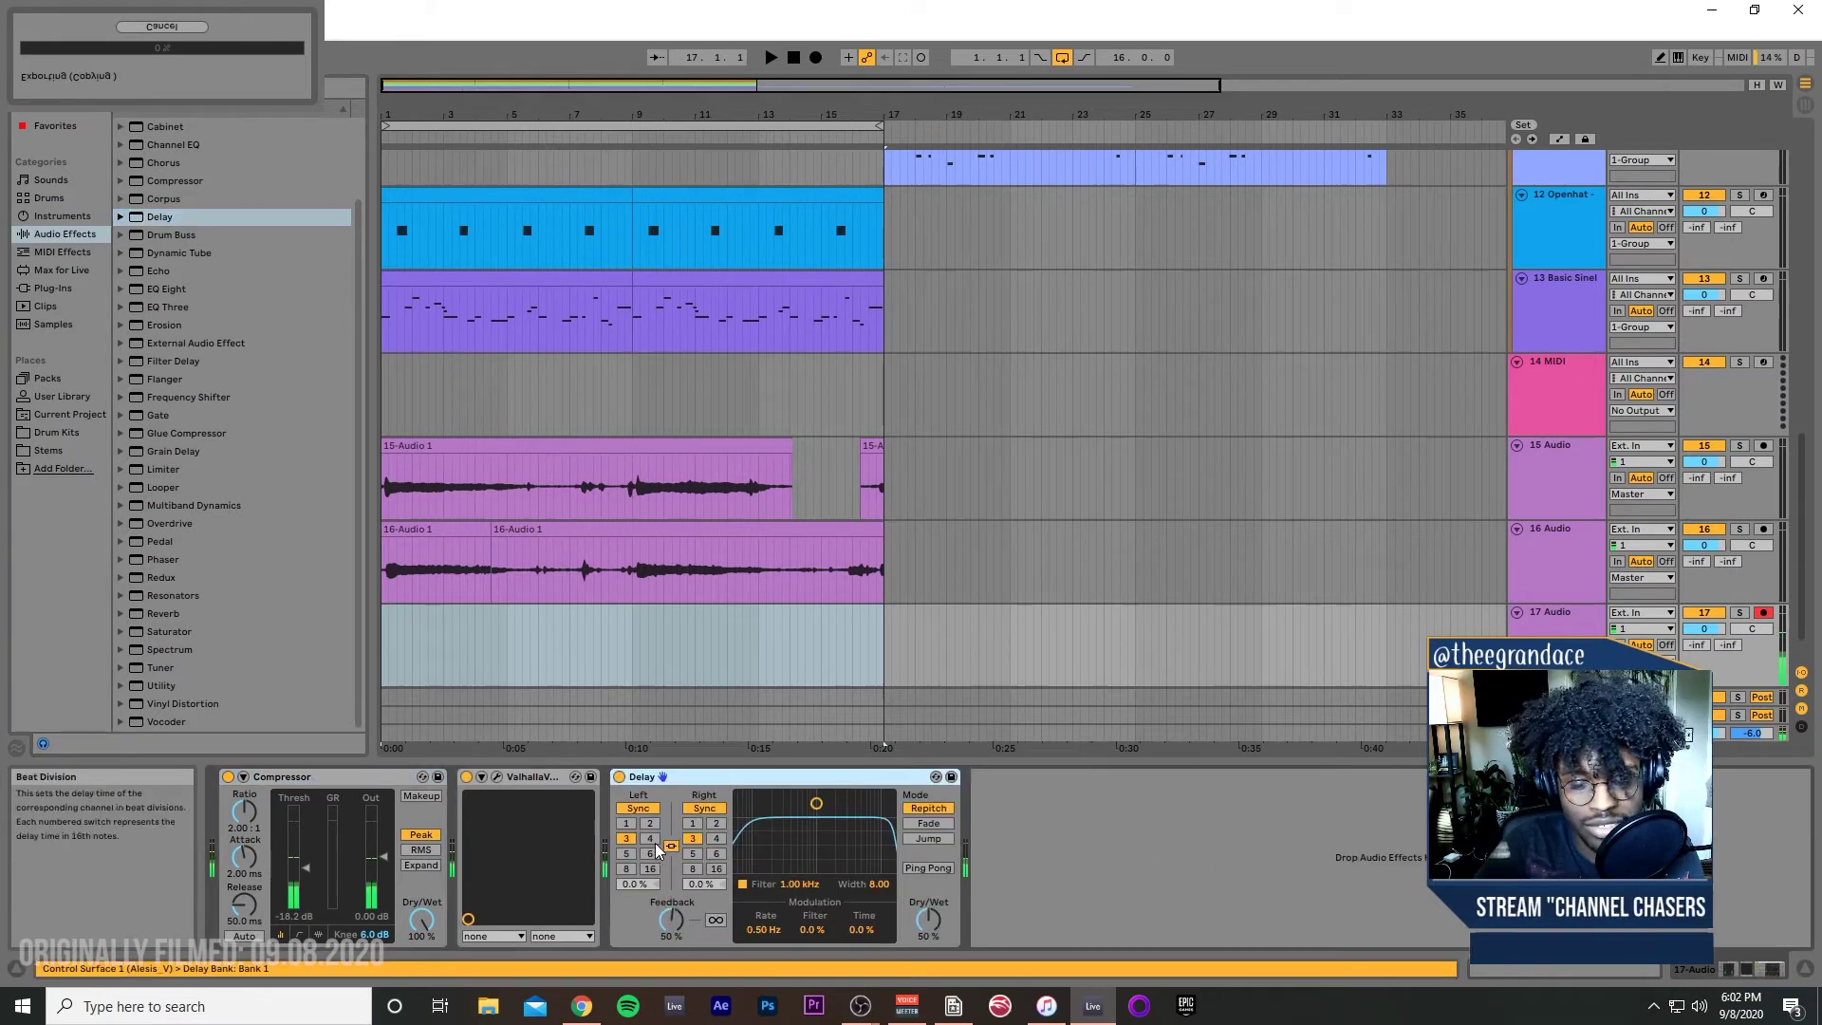
pyautogui.click(715, 839)
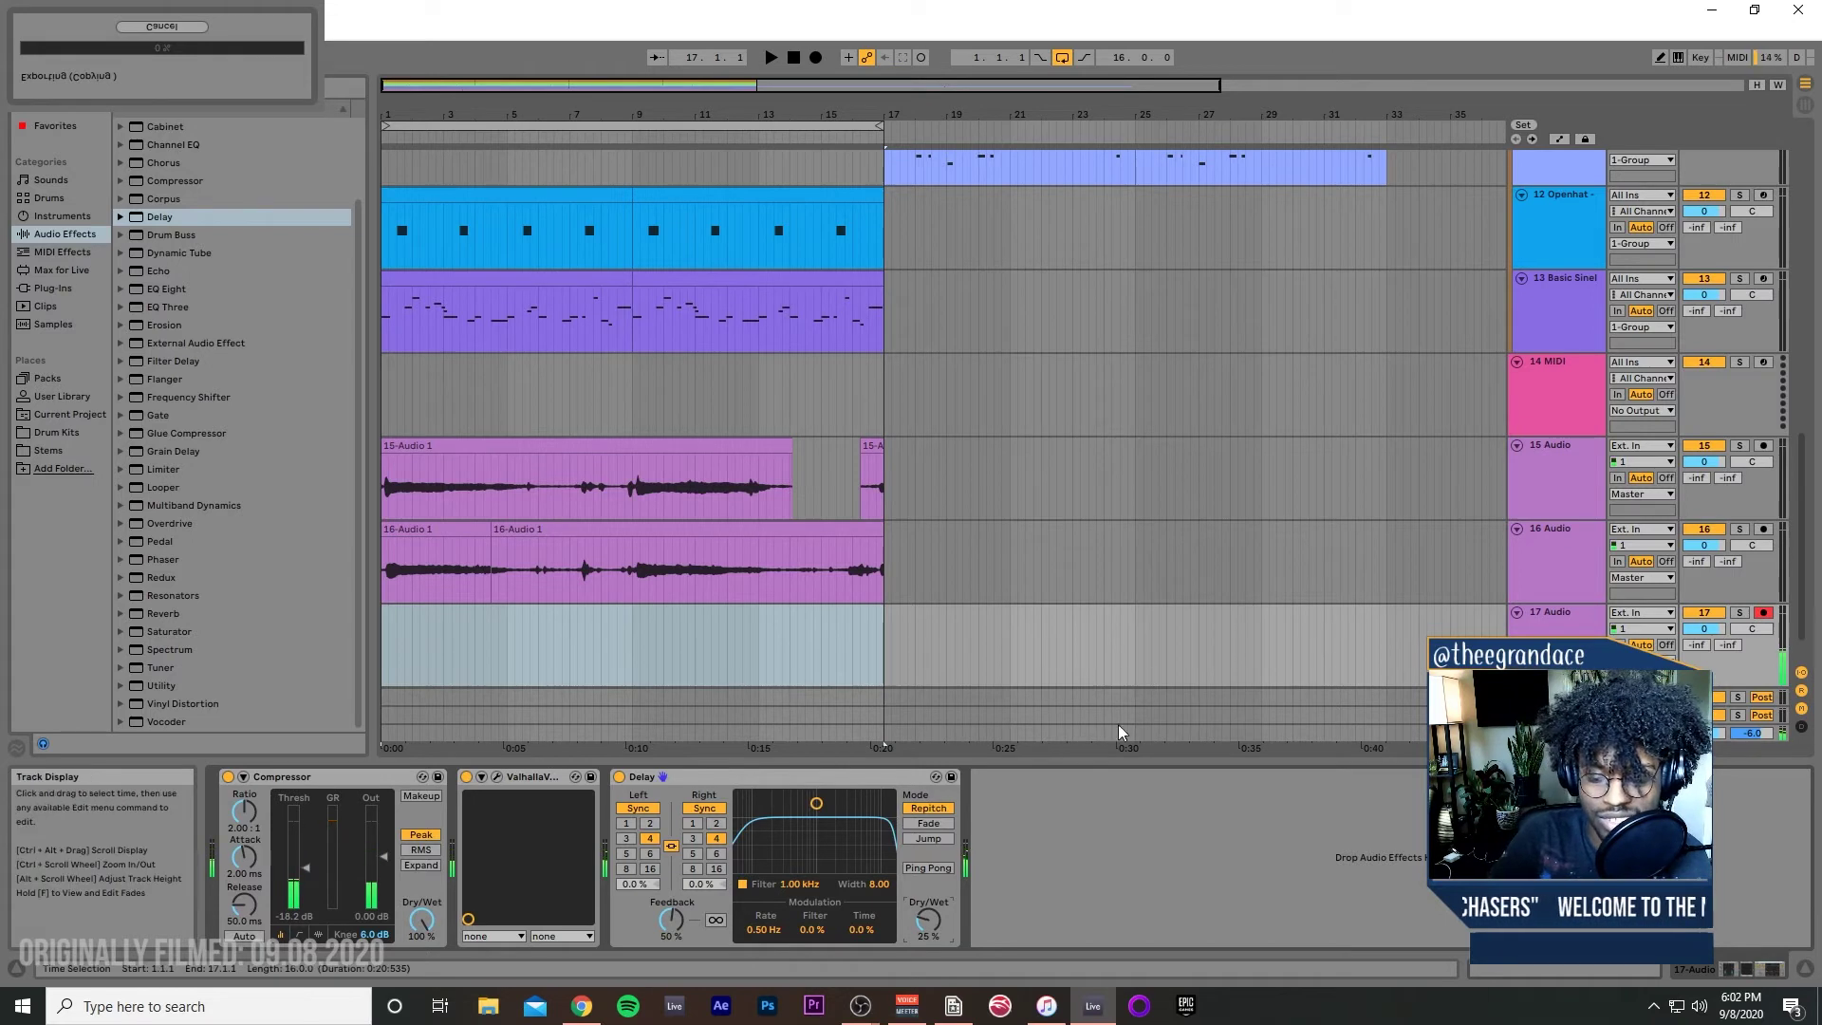
# Step: Start playback and try duplicating the two recorded audio tracks together
pyautogui.press('space')
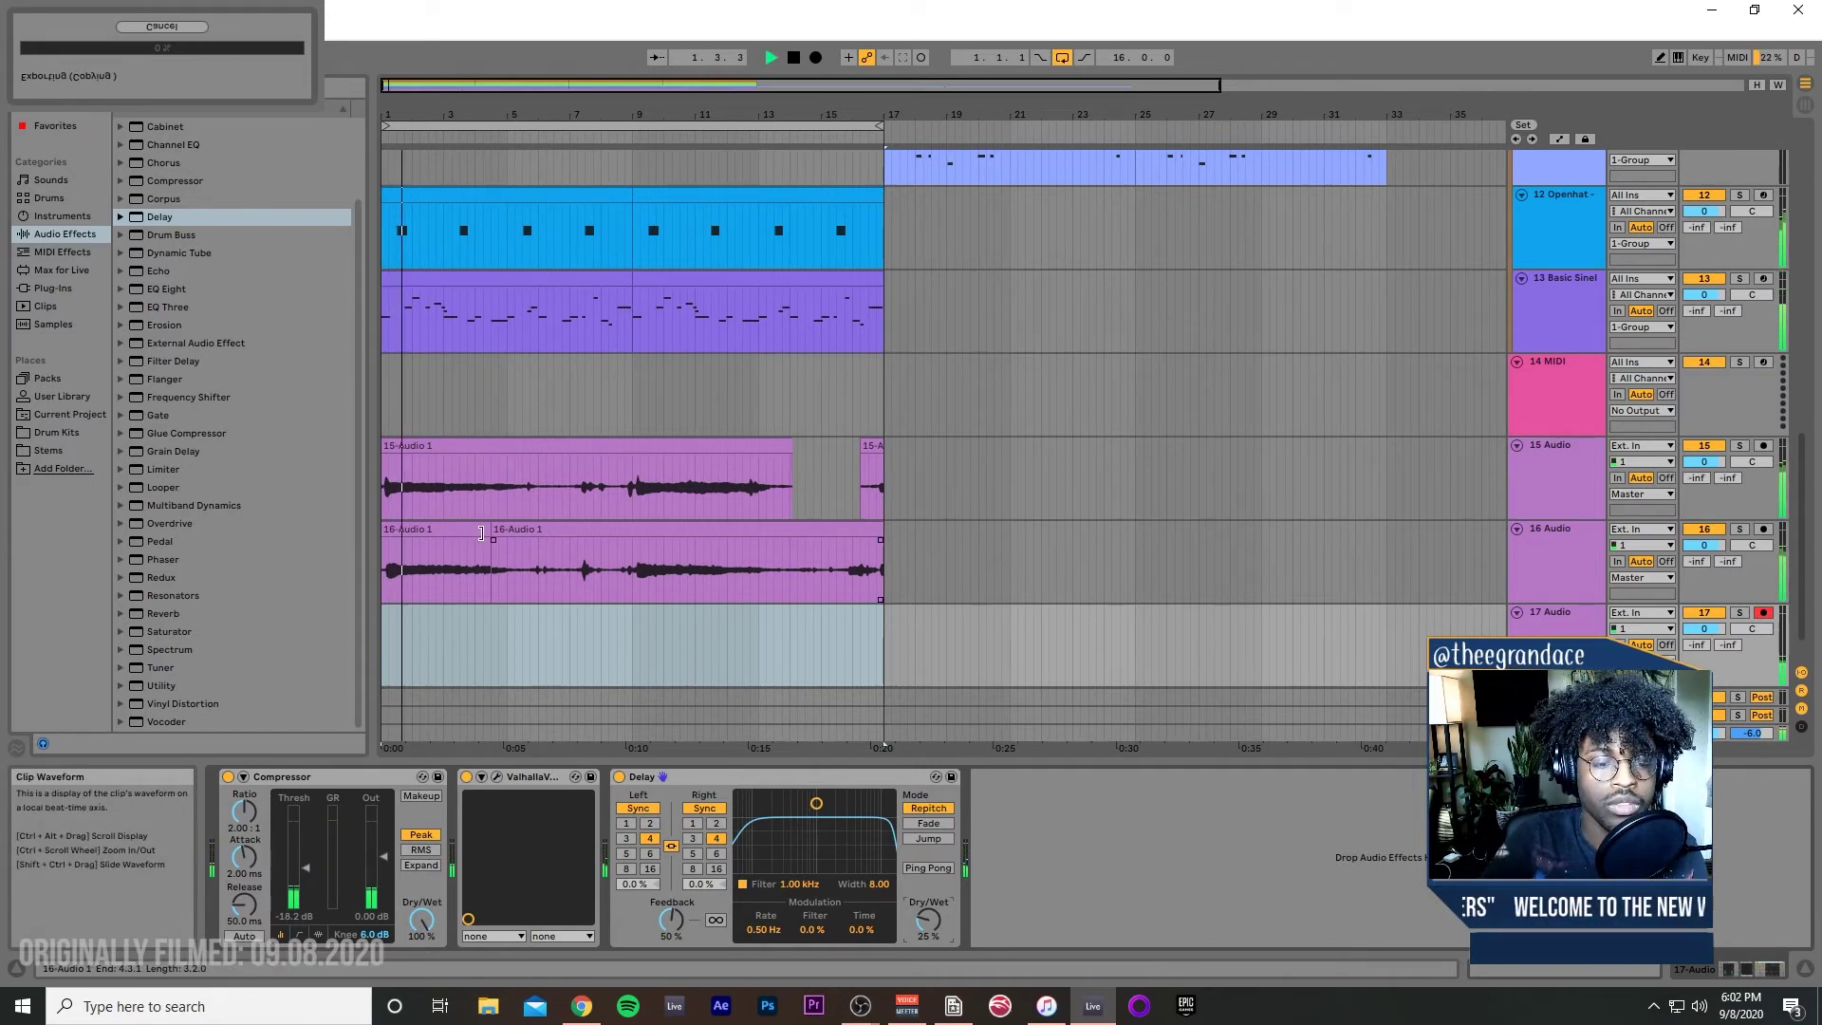
pyautogui.click(1539, 561)
pyautogui.keyDown('shift'); pyautogui.click(1575, 446); pyautogui.keyUp('shift')
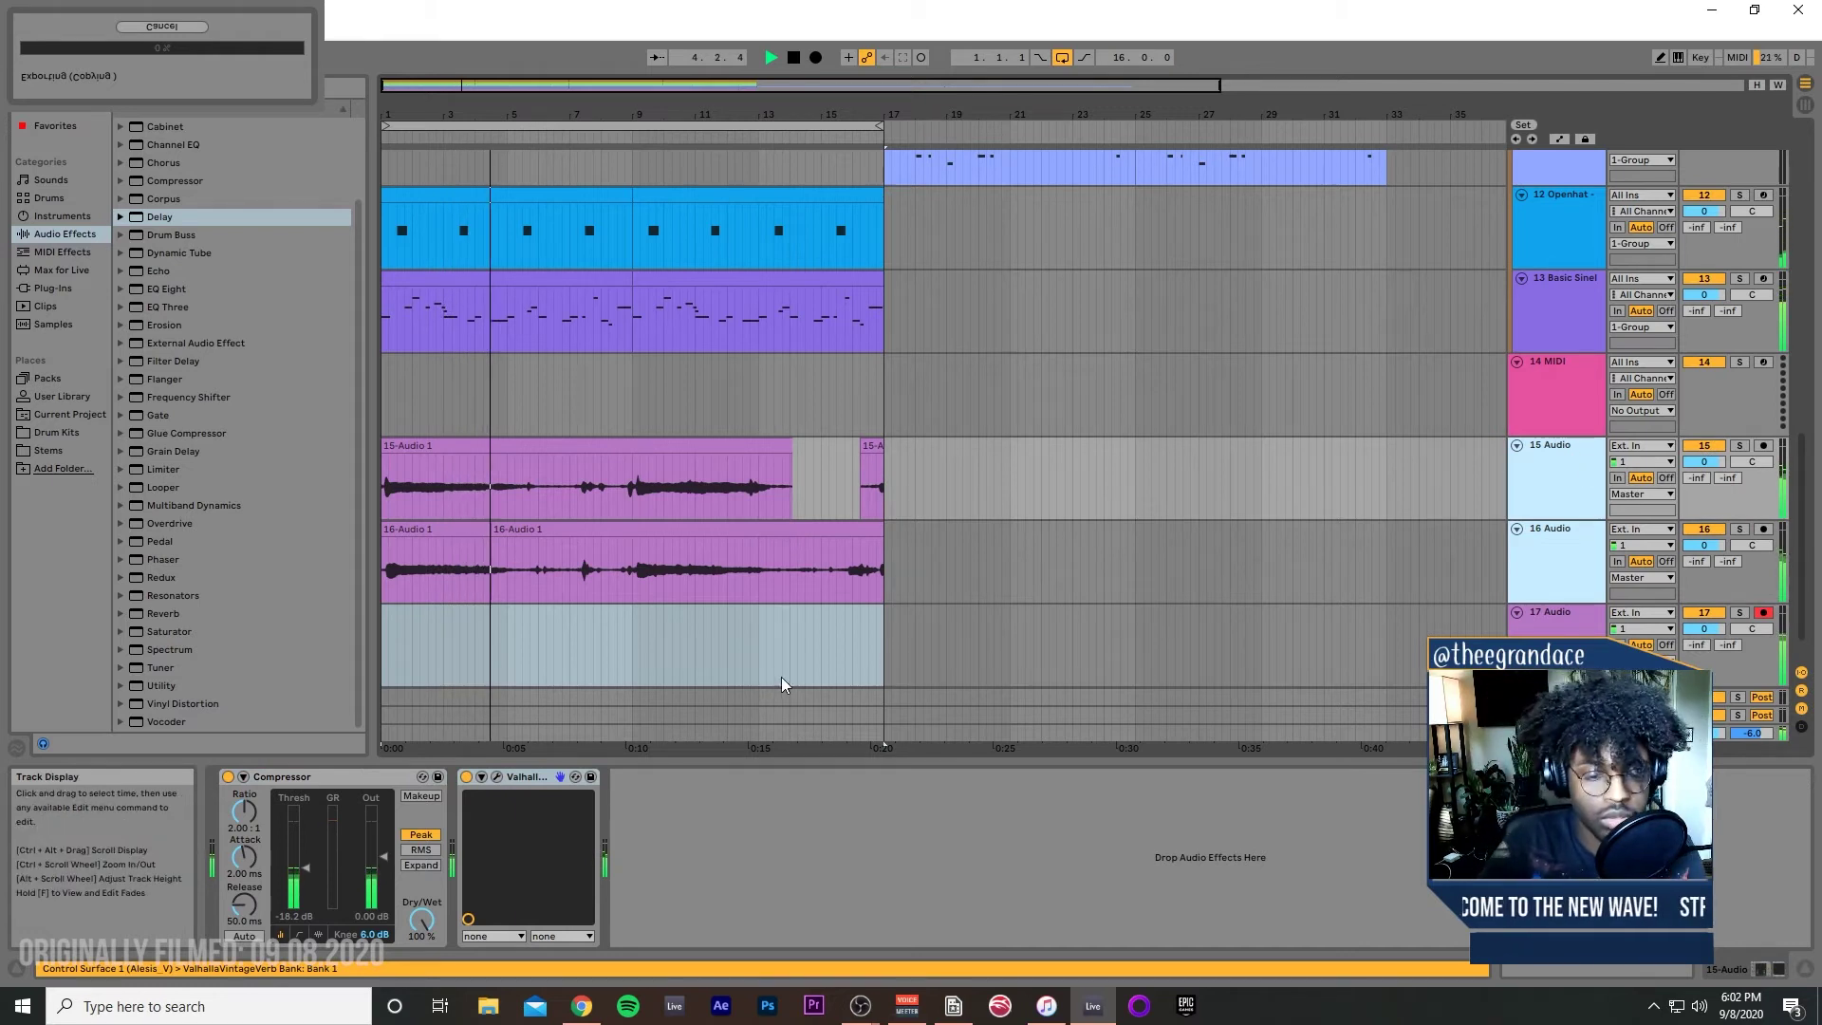
pyautogui.hotkey('ctrl', 'd')
pyautogui.press('Delete')
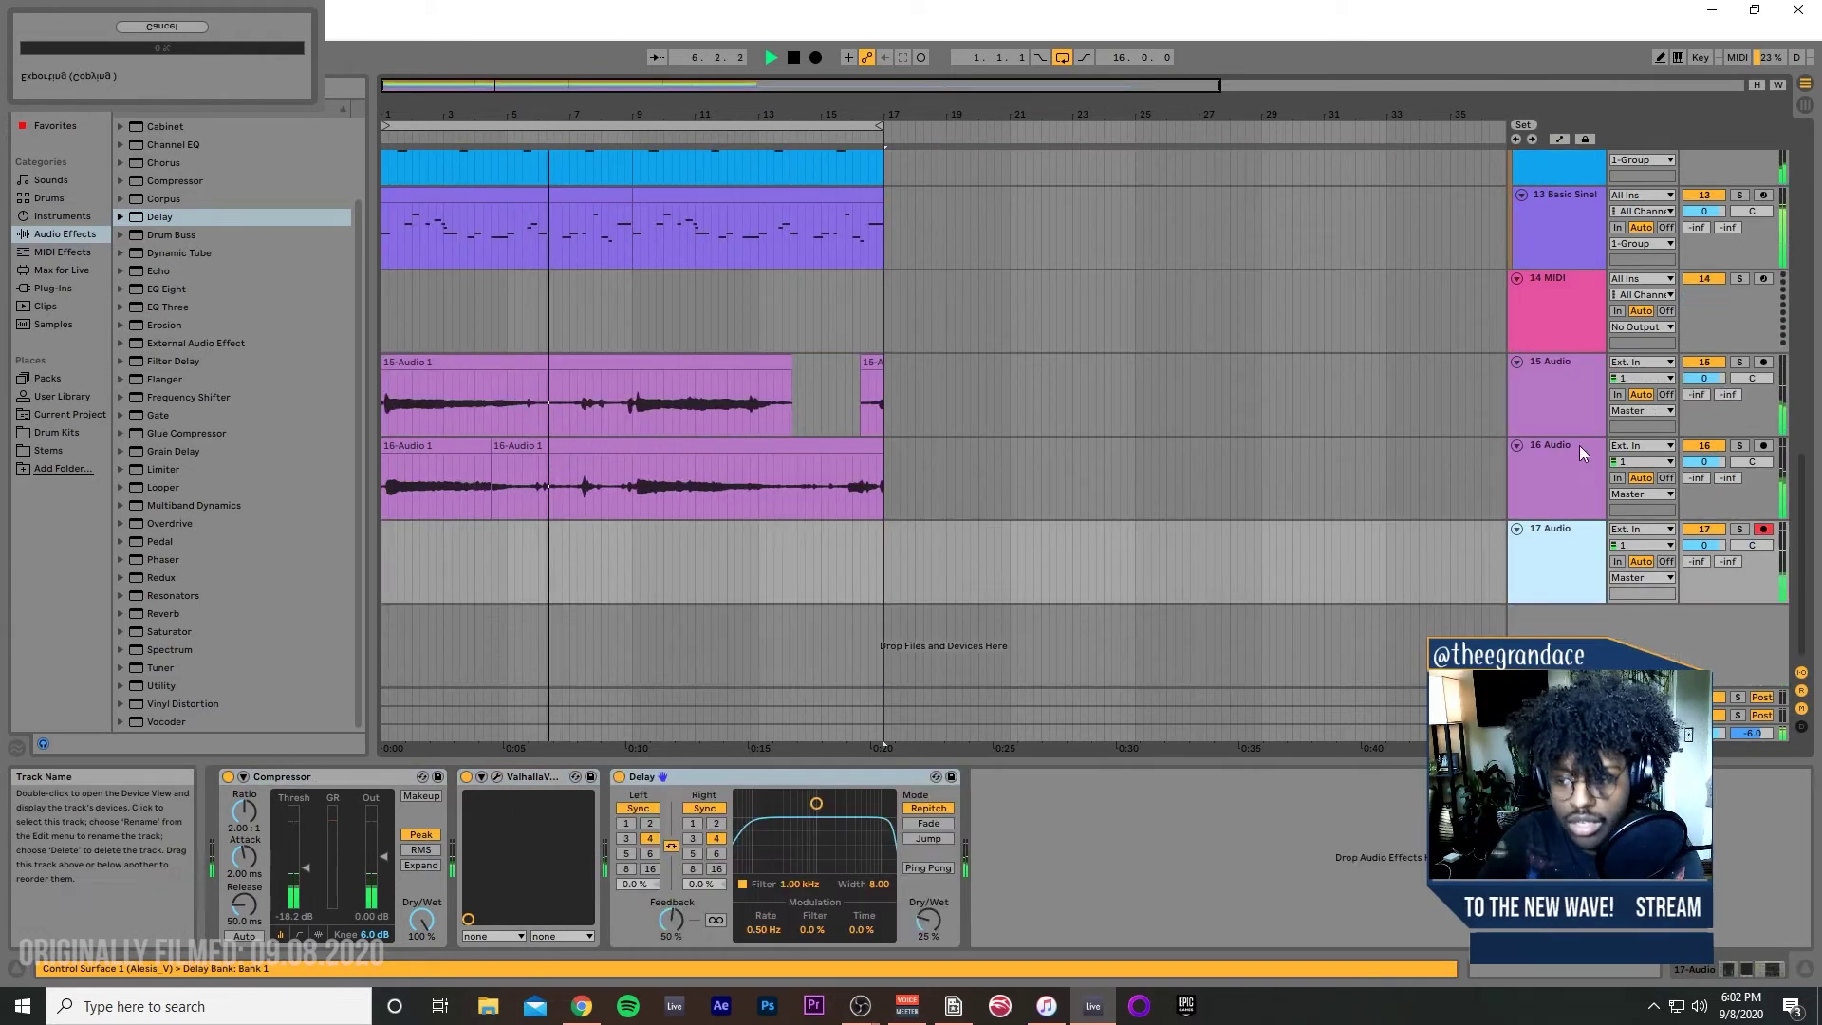
# Step: Group the two recorded audio tracks, select the second one inside the group, and stop playback
pyautogui.click(1580, 446)
pyautogui.keyDown('shift'); pyautogui.click(1558, 381); pyautogui.keyUp('shift')
pyautogui.hotkey('ctrl', 'g')
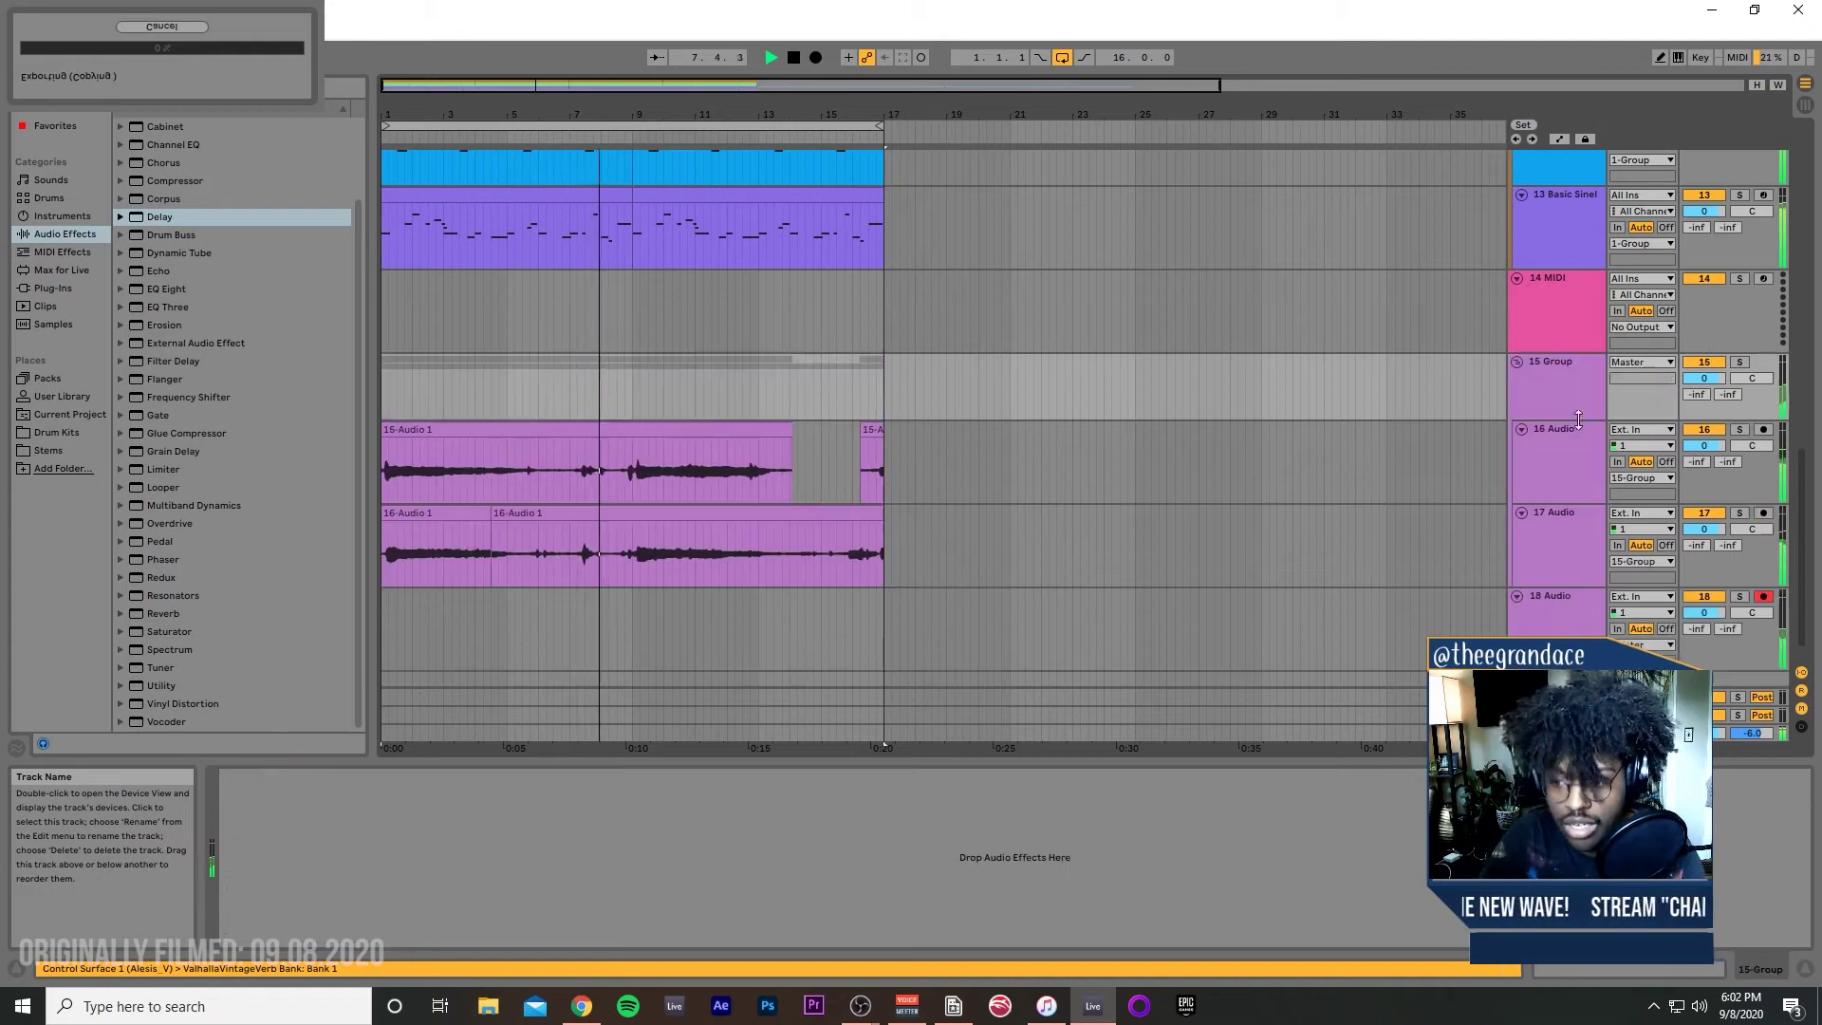
pyautogui.click(1582, 544)
pyautogui.press('space')
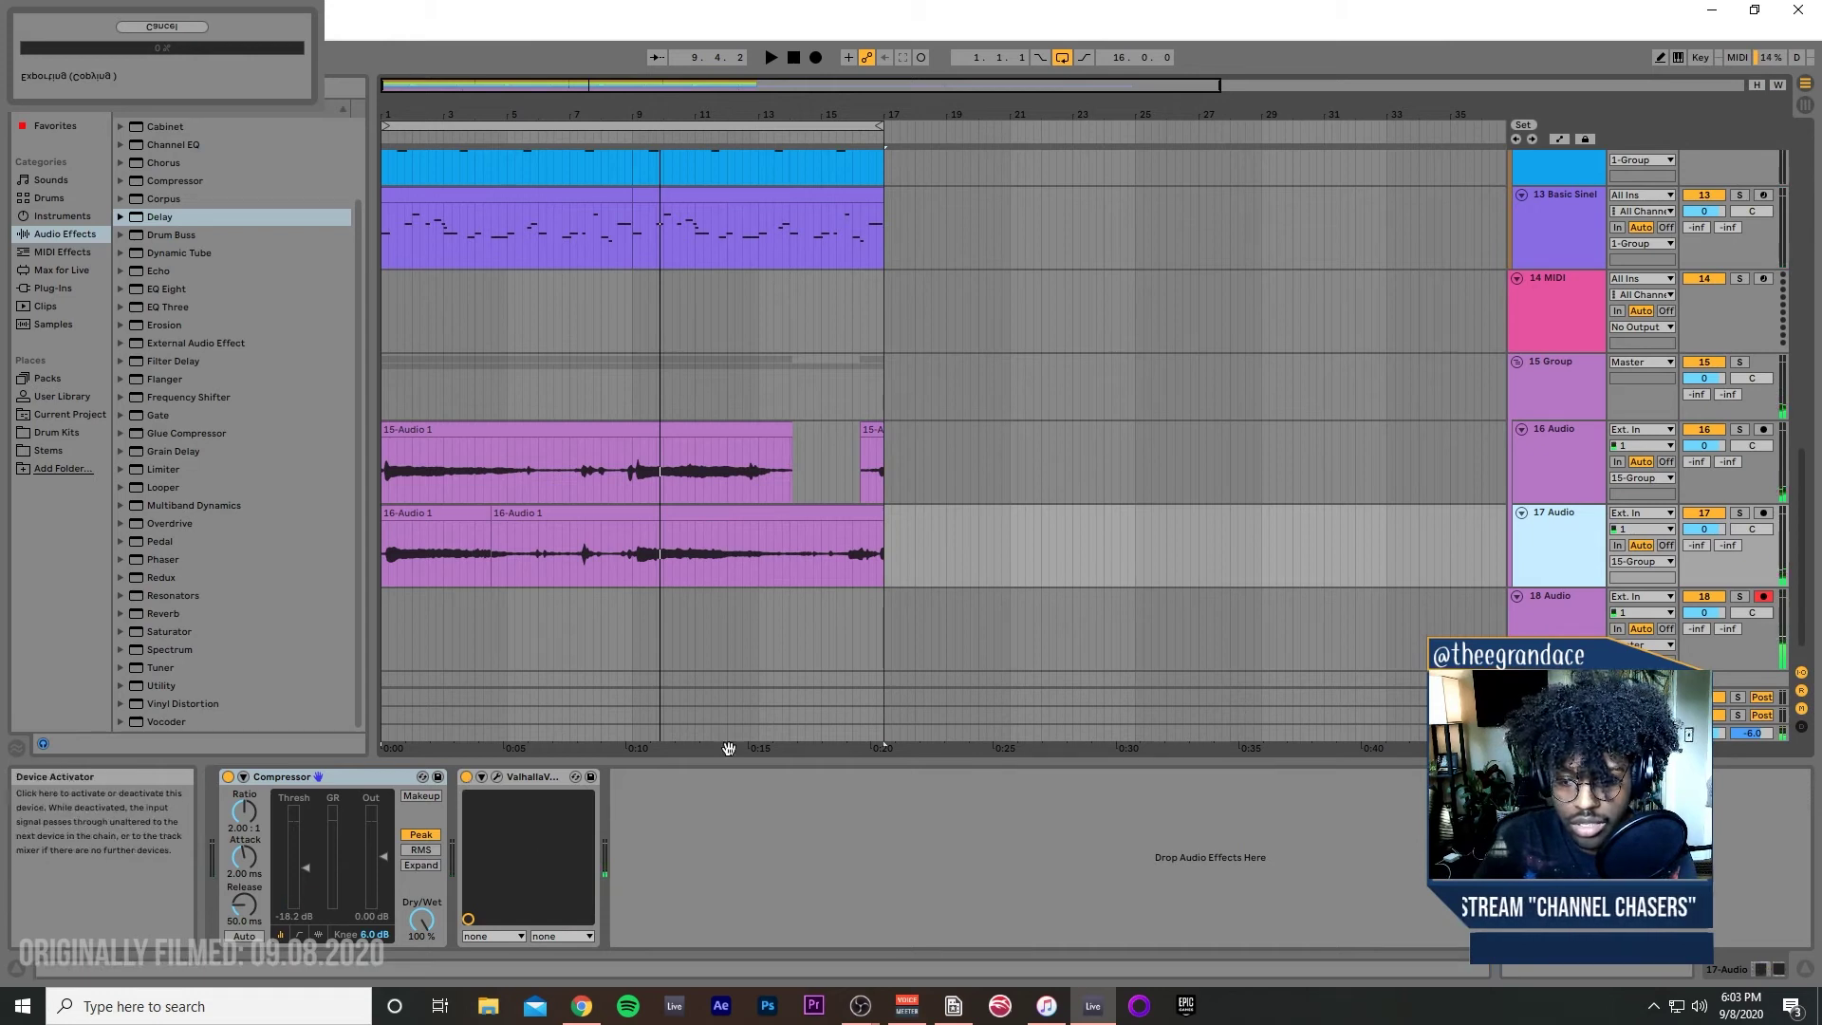
# Step: Bypass the Delay on the 18 Audio track
pyautogui.press('Down')
pyautogui.click(614, 780)
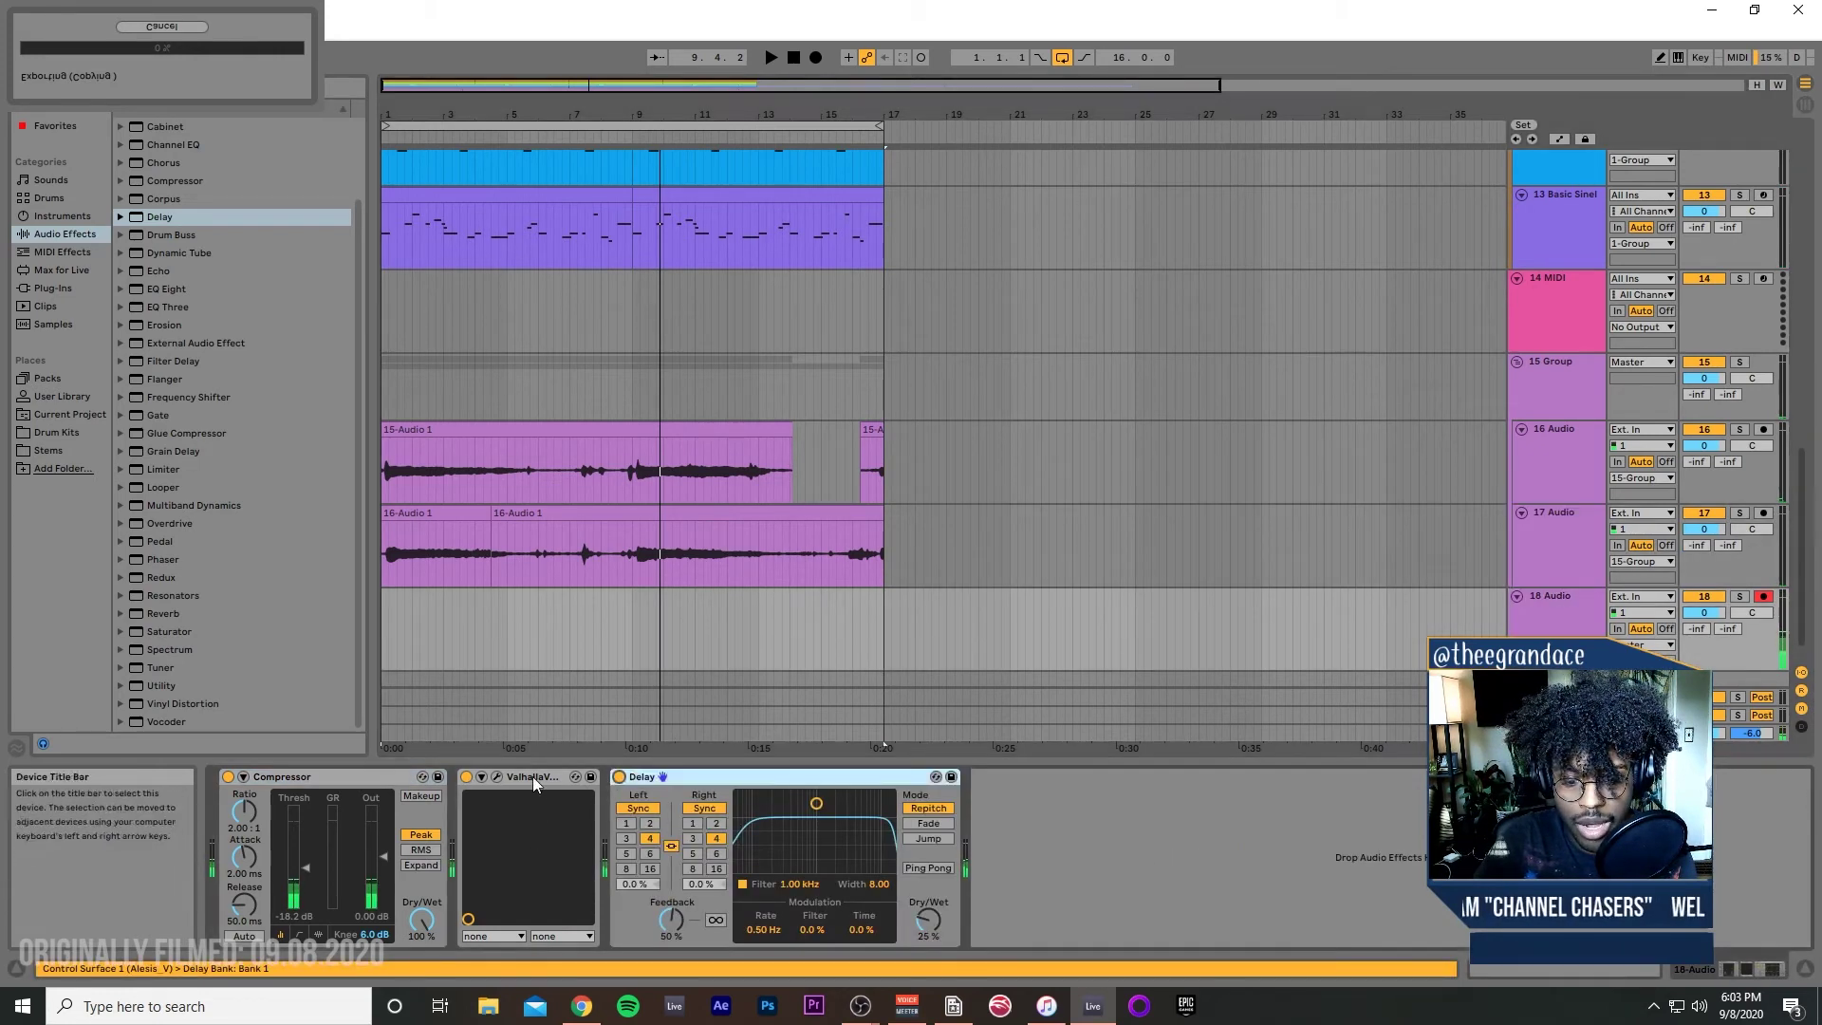
pyautogui.click(619, 777)
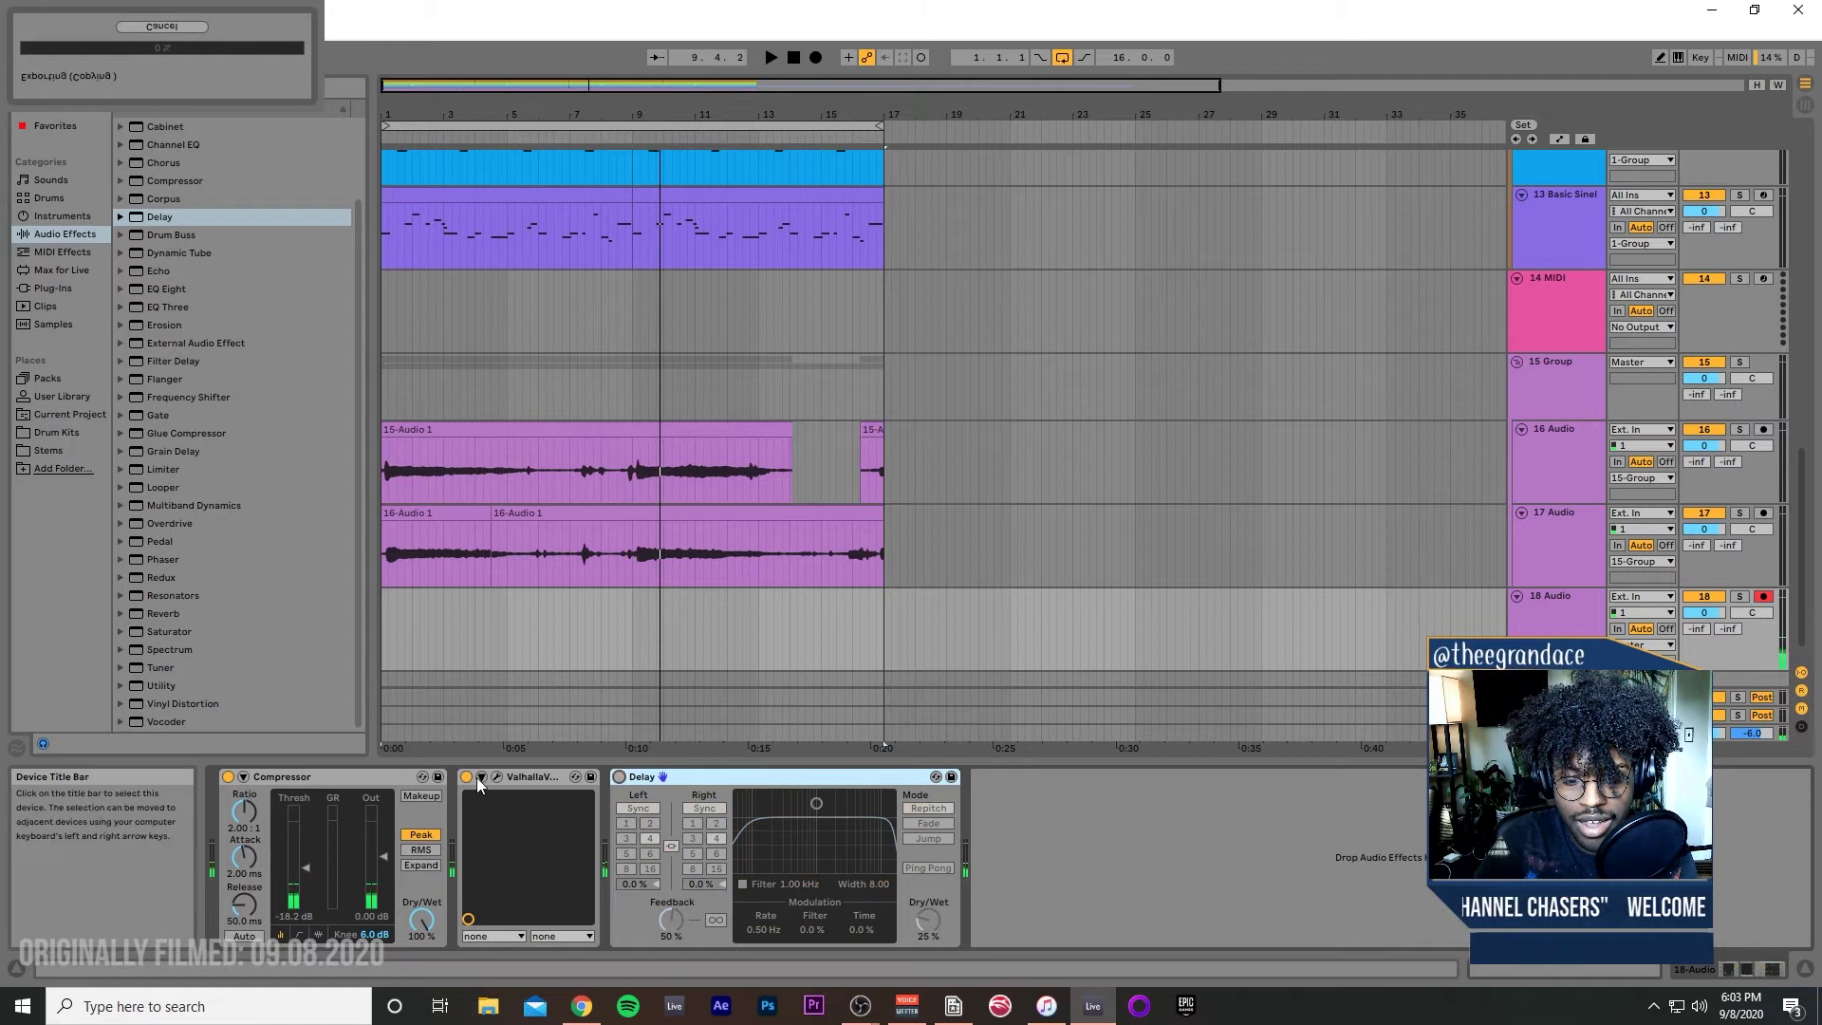
# Step: Try duplicating the 17 Audio track and clearing the recorded clips from the copy
pyautogui.click(1553, 543)
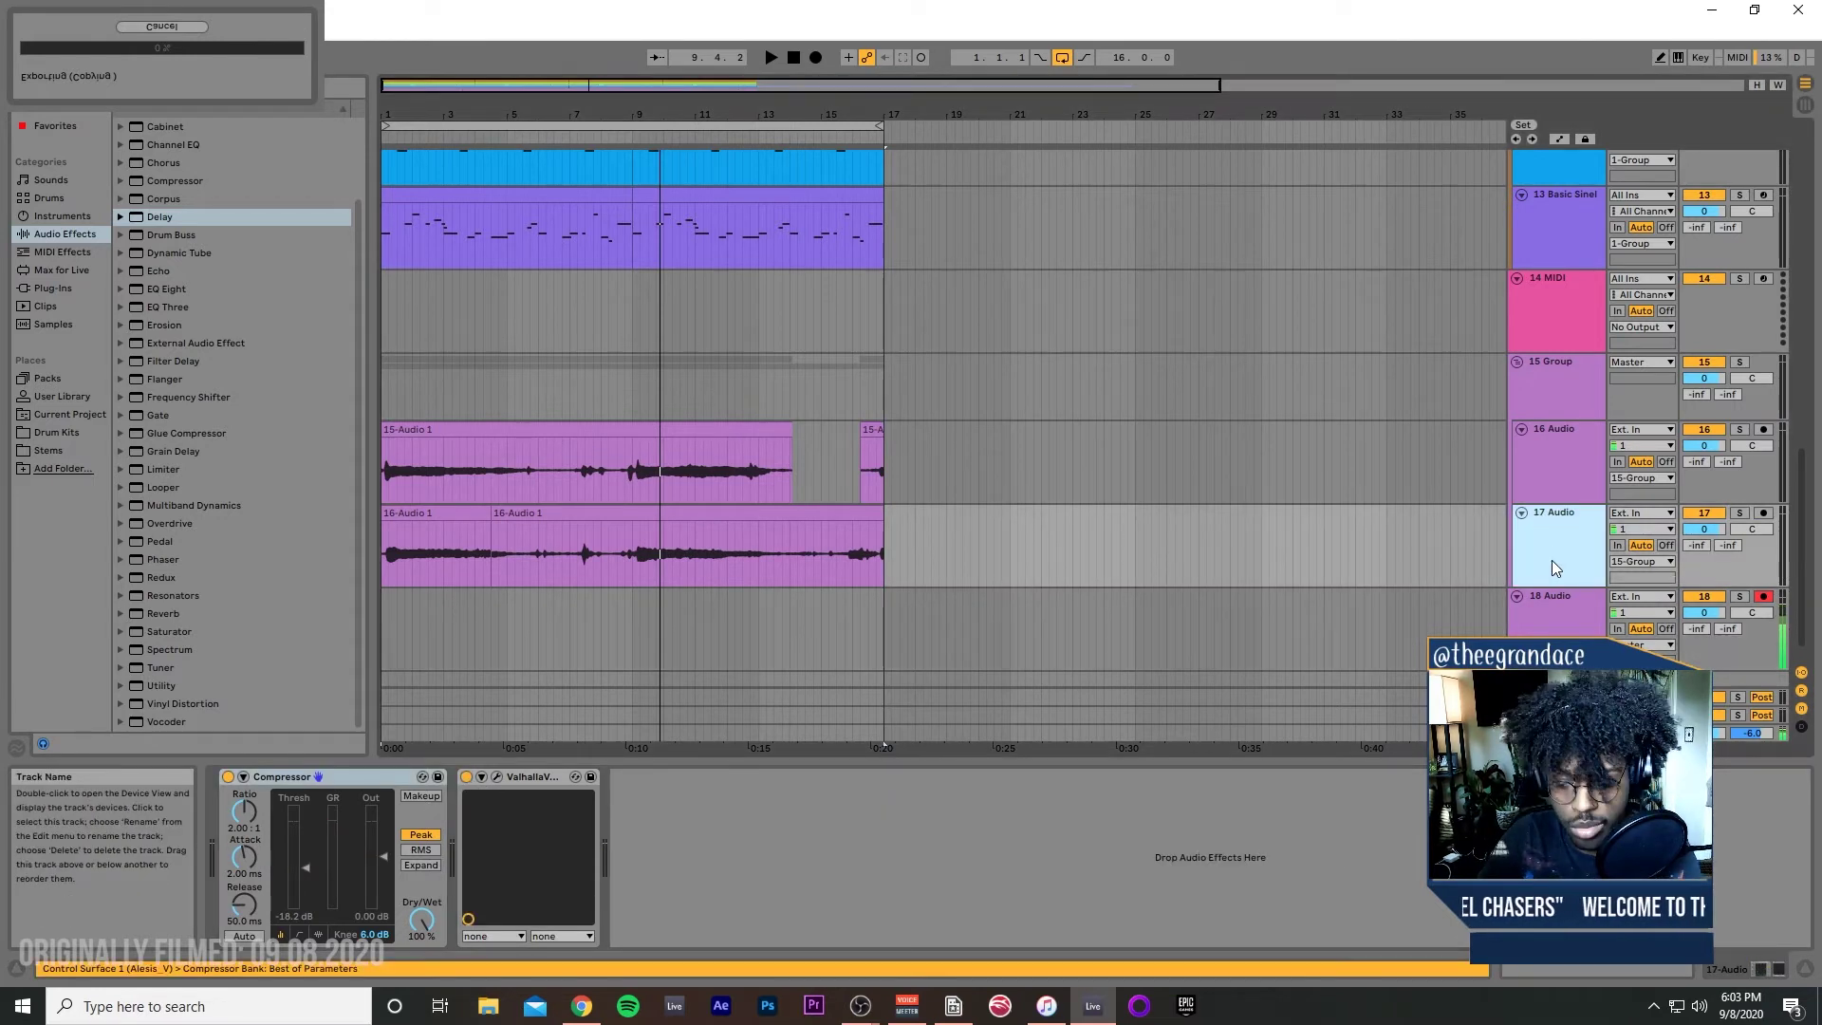
pyautogui.hotkey('ctrl', 'v')
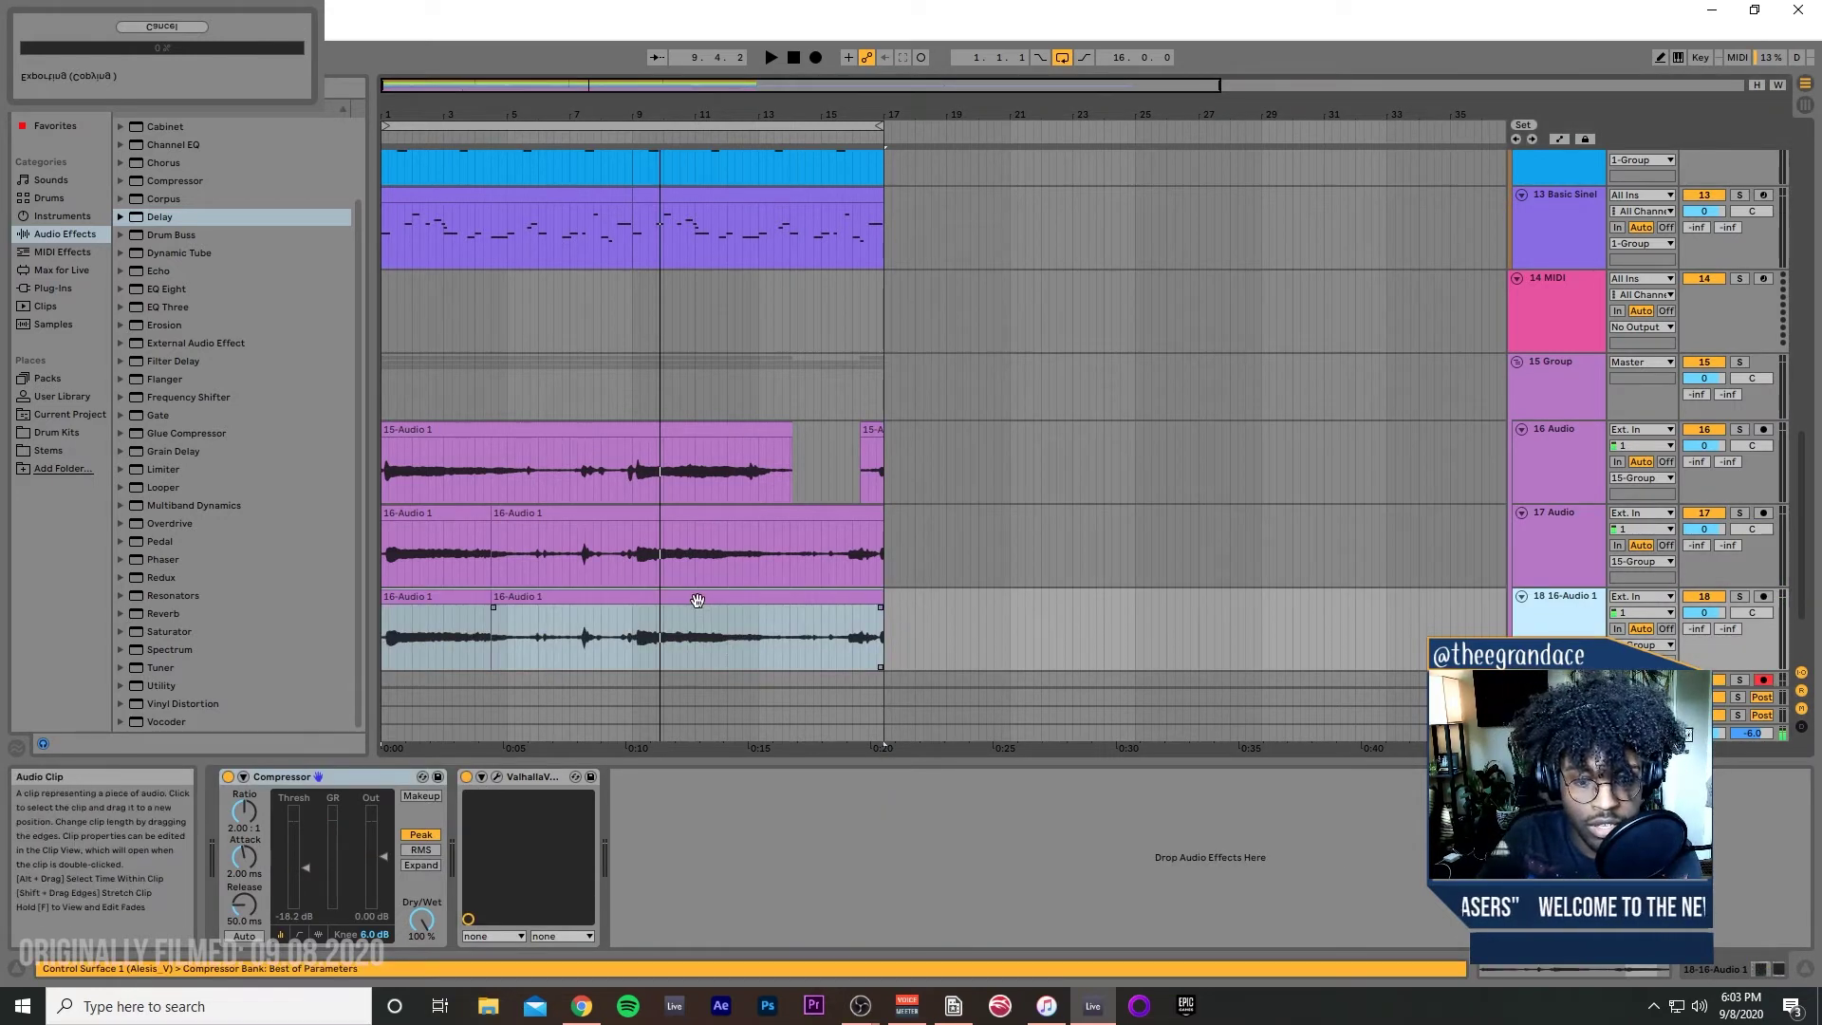
pyautogui.keyDown('shift'); pyautogui.click(385, 632); pyautogui.keyUp('shift')
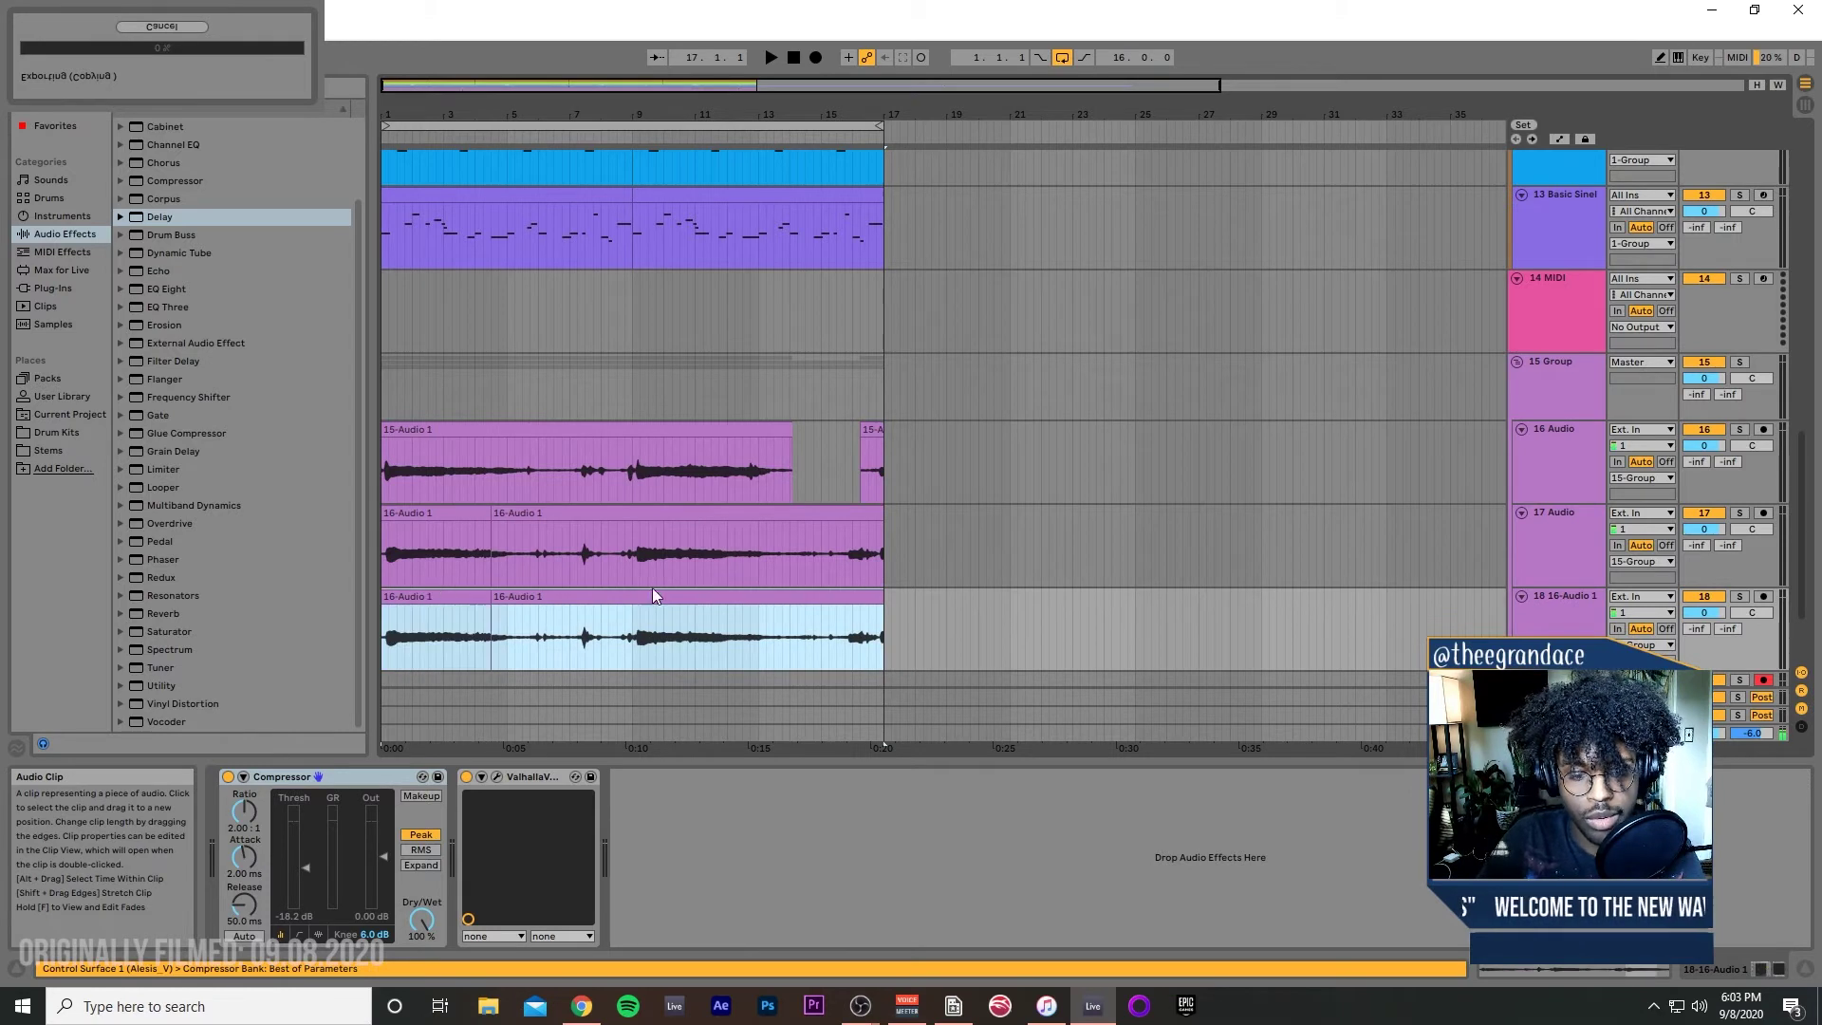
pyautogui.press('Delete')
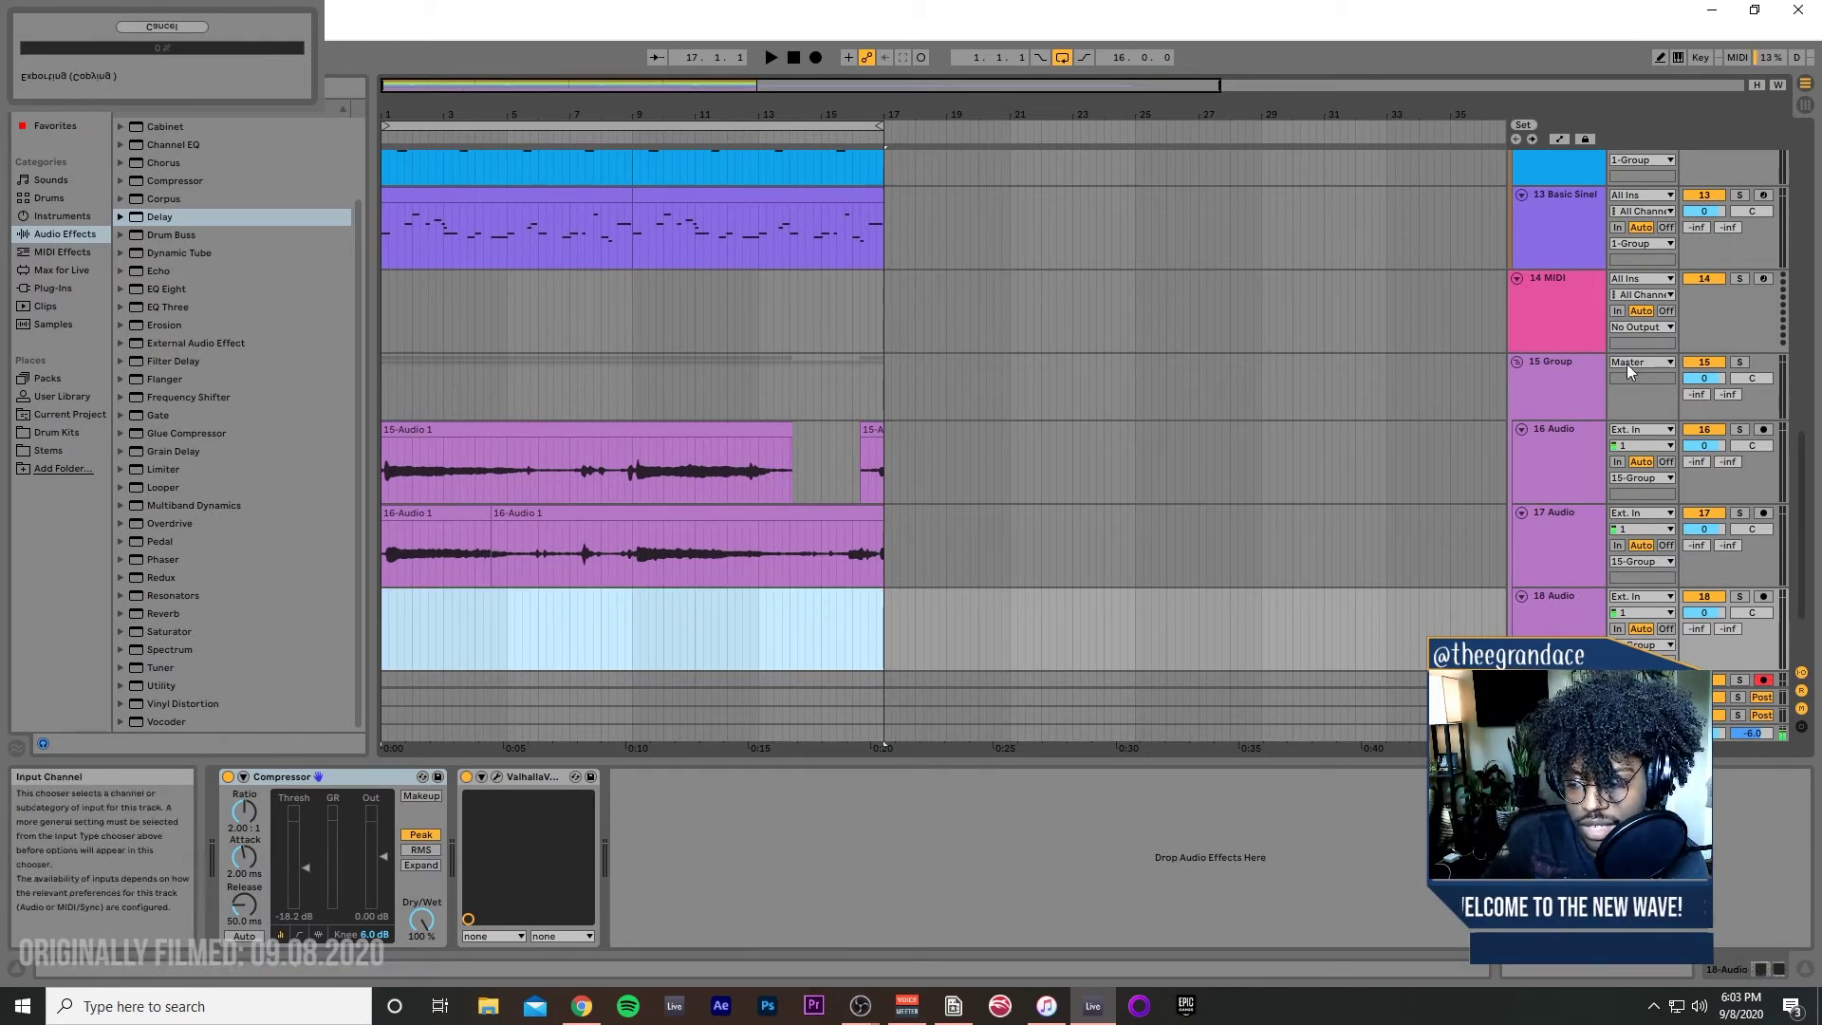
pyautogui.click(1539, 547)
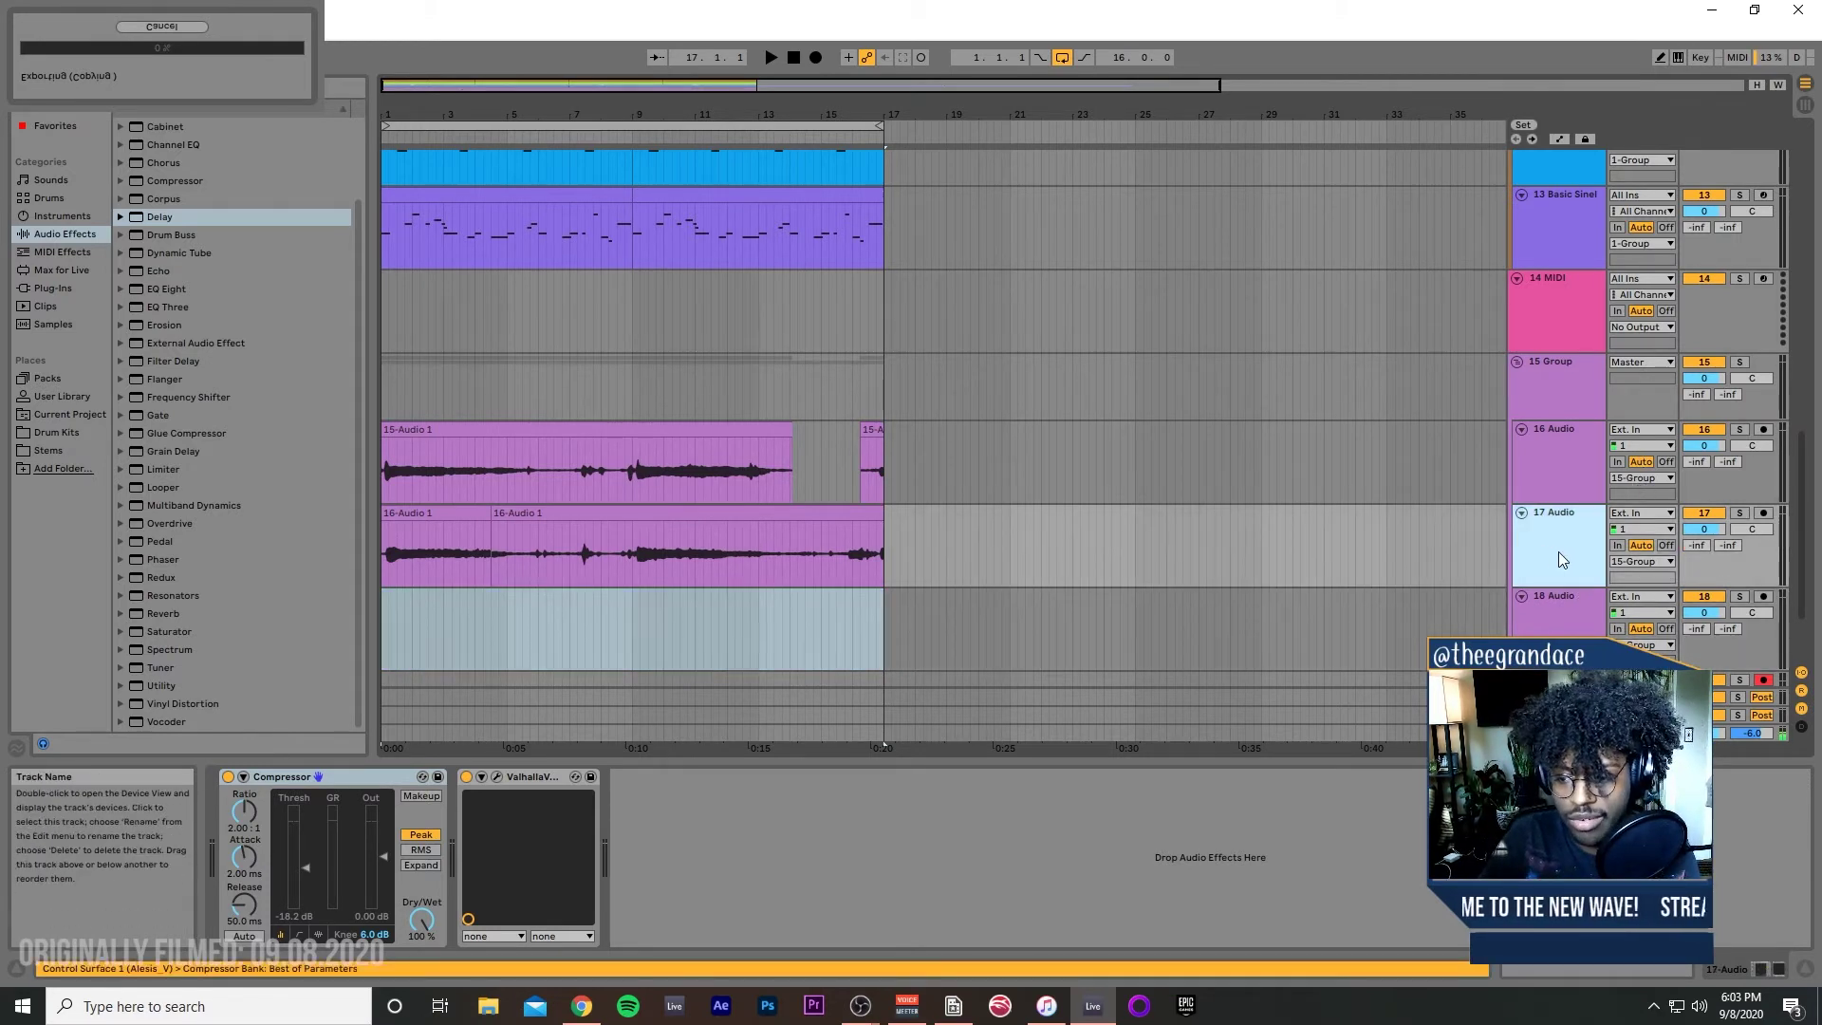
pyautogui.hotkey('ctrl', 'z')
pyautogui.hotkey('ctrl', 'y')
# Step: Switch VintageVerb back on in the 18 Audio track's device chain
pyautogui.click(1564, 593)
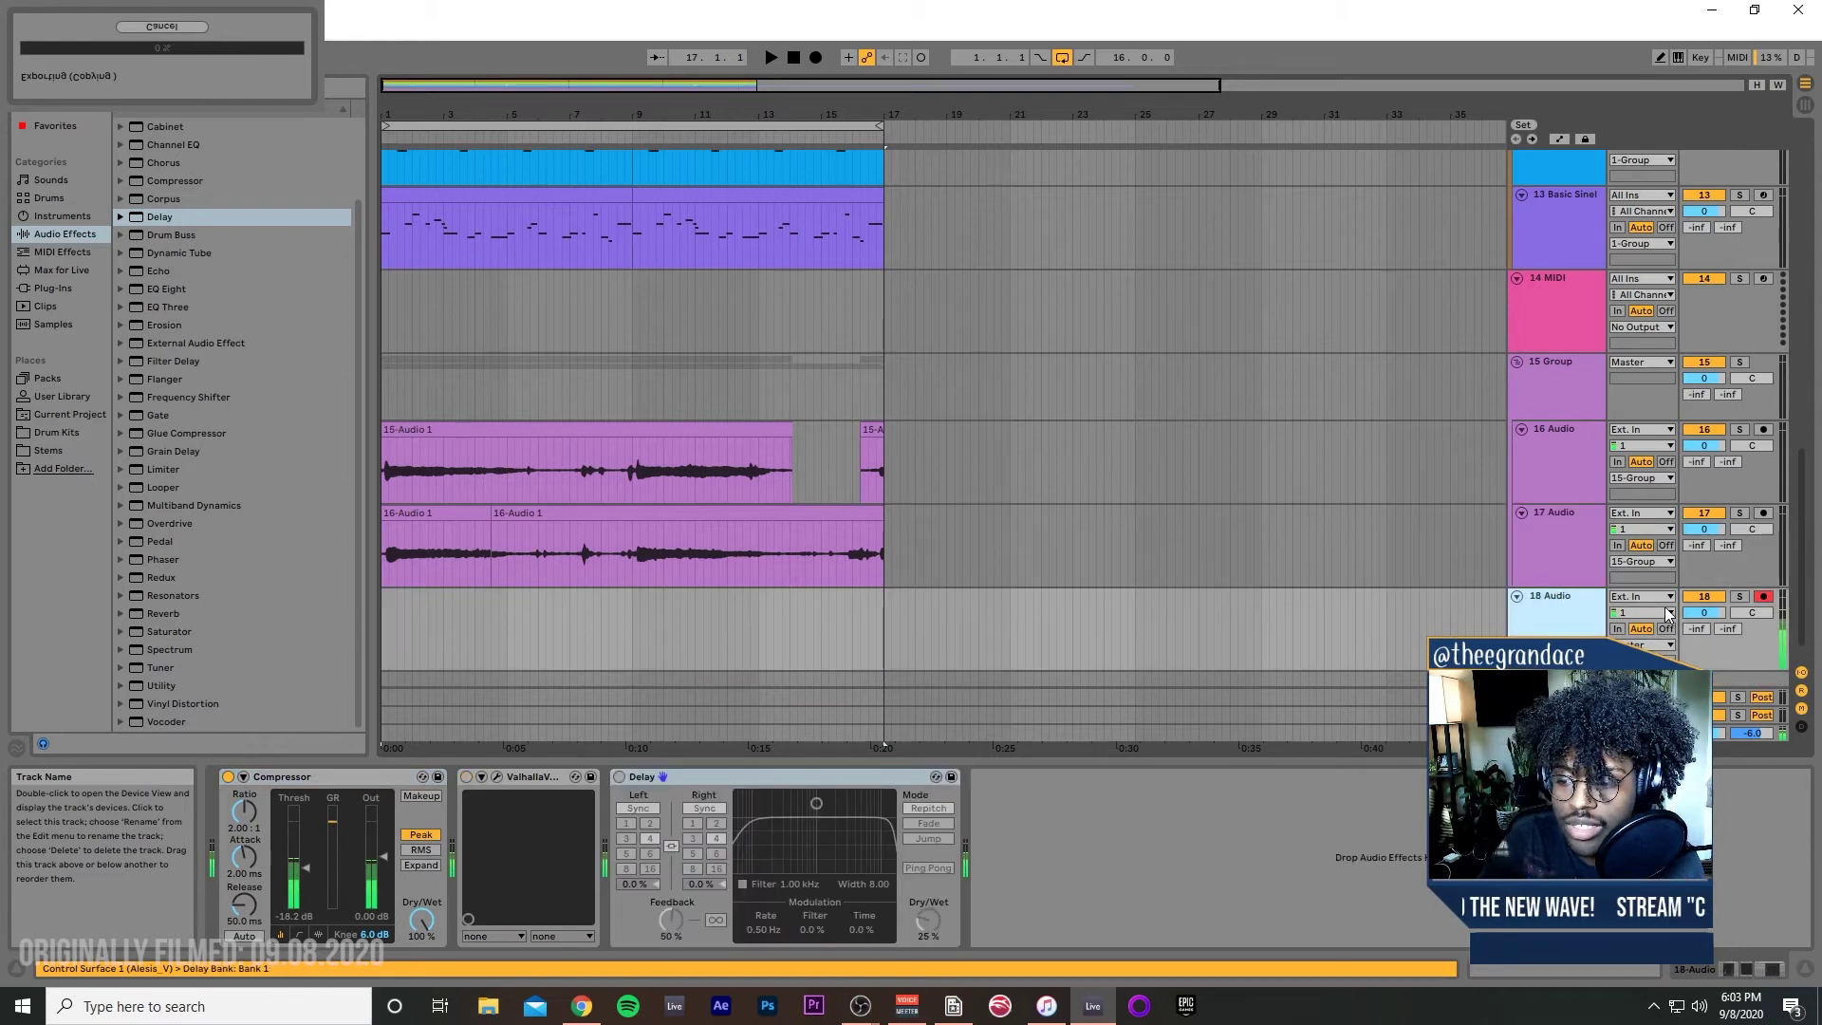
pyautogui.click(465, 780)
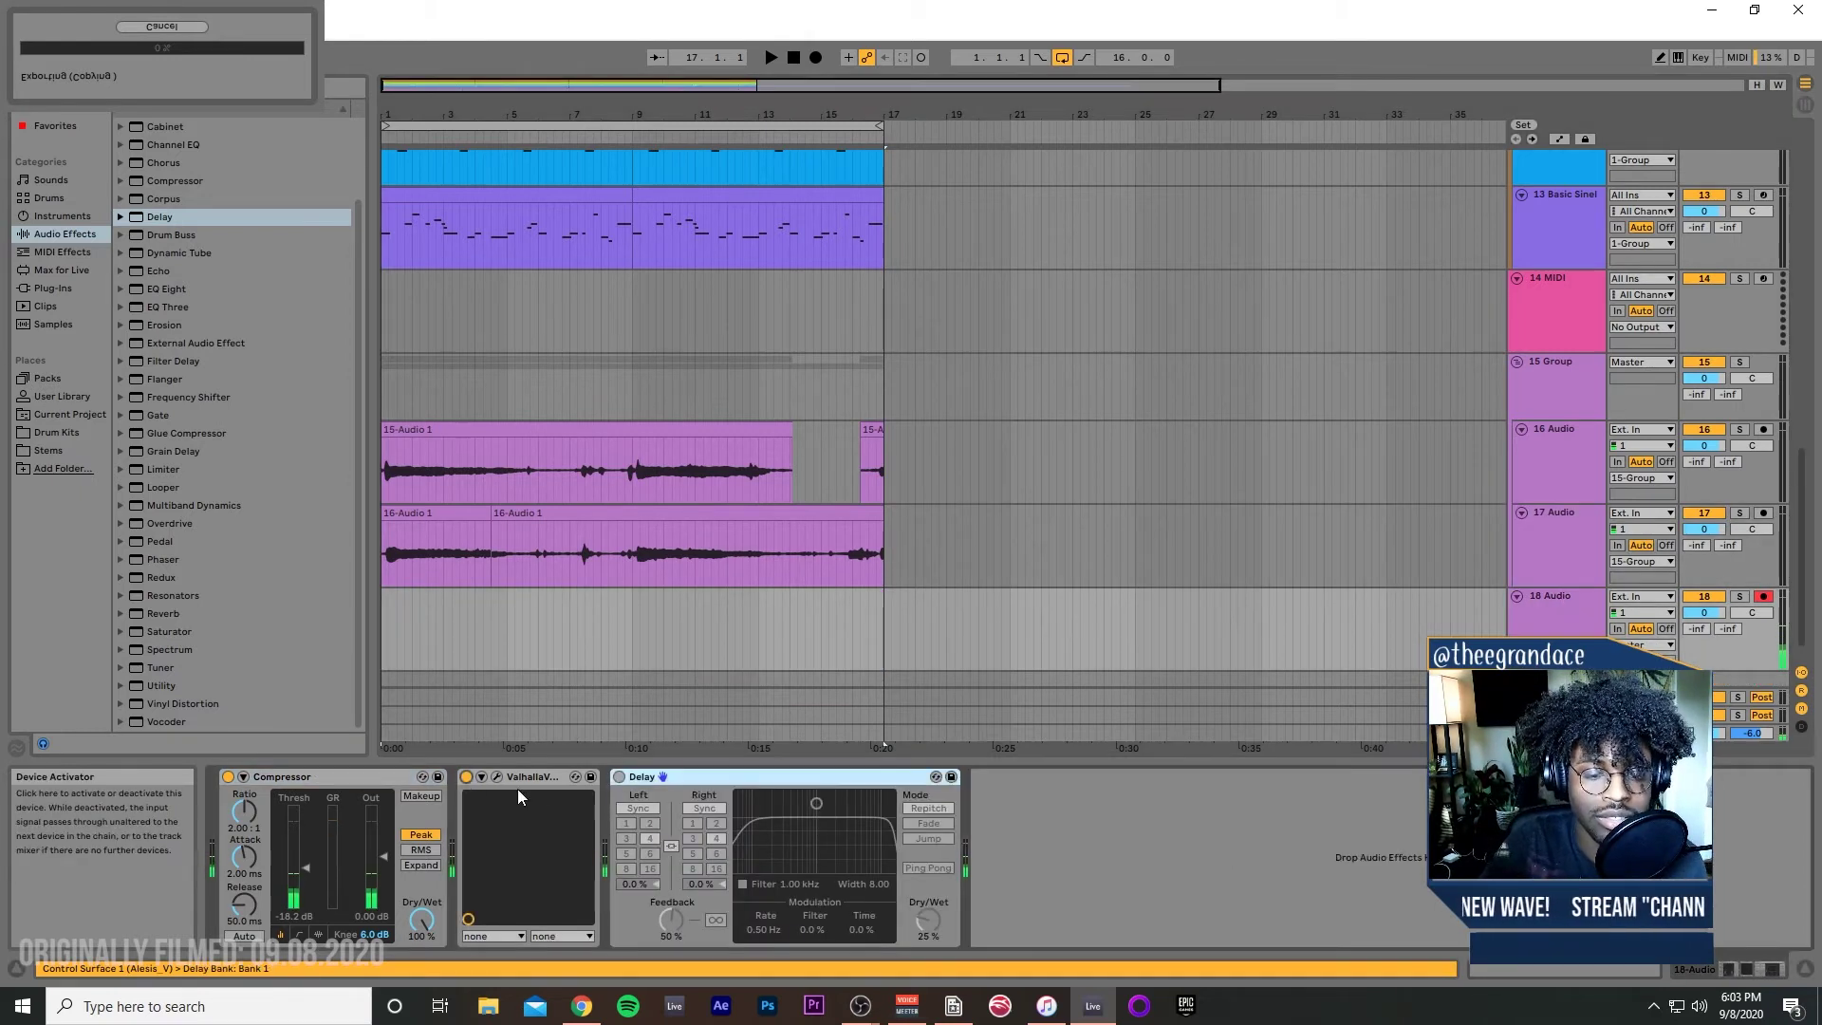
# Step: Add an EQ Eight to the 15 Group track and cut its third band by about 6 dB near 861 Hz
pyautogui.click(1580, 375)
pyautogui.moveTo(161, 289); pyautogui.dragTo(456, 408)
pyautogui.moveTo(479, 847); pyautogui.dragTo(477, 791)
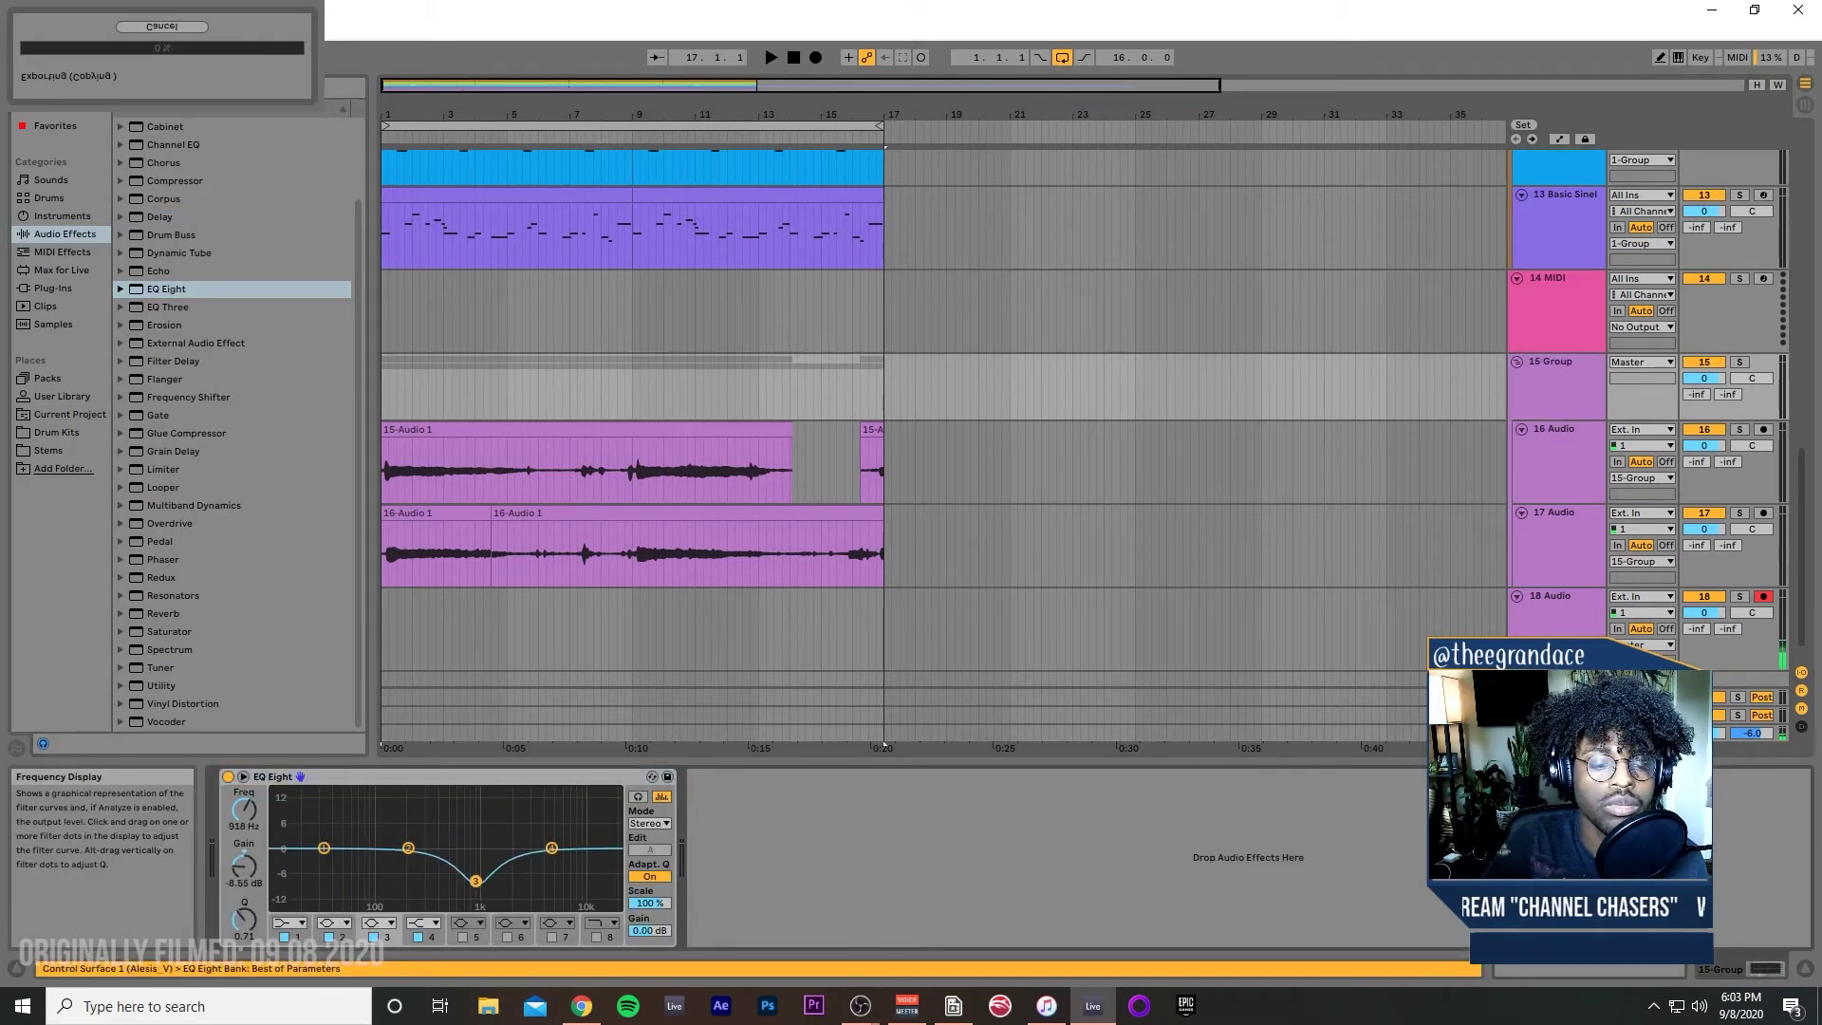
# Step: Start playback from bar 1 and lower the 15 Group track's volume to -0.9 dB
pyautogui.click(389, 626)
pyautogui.press('space')
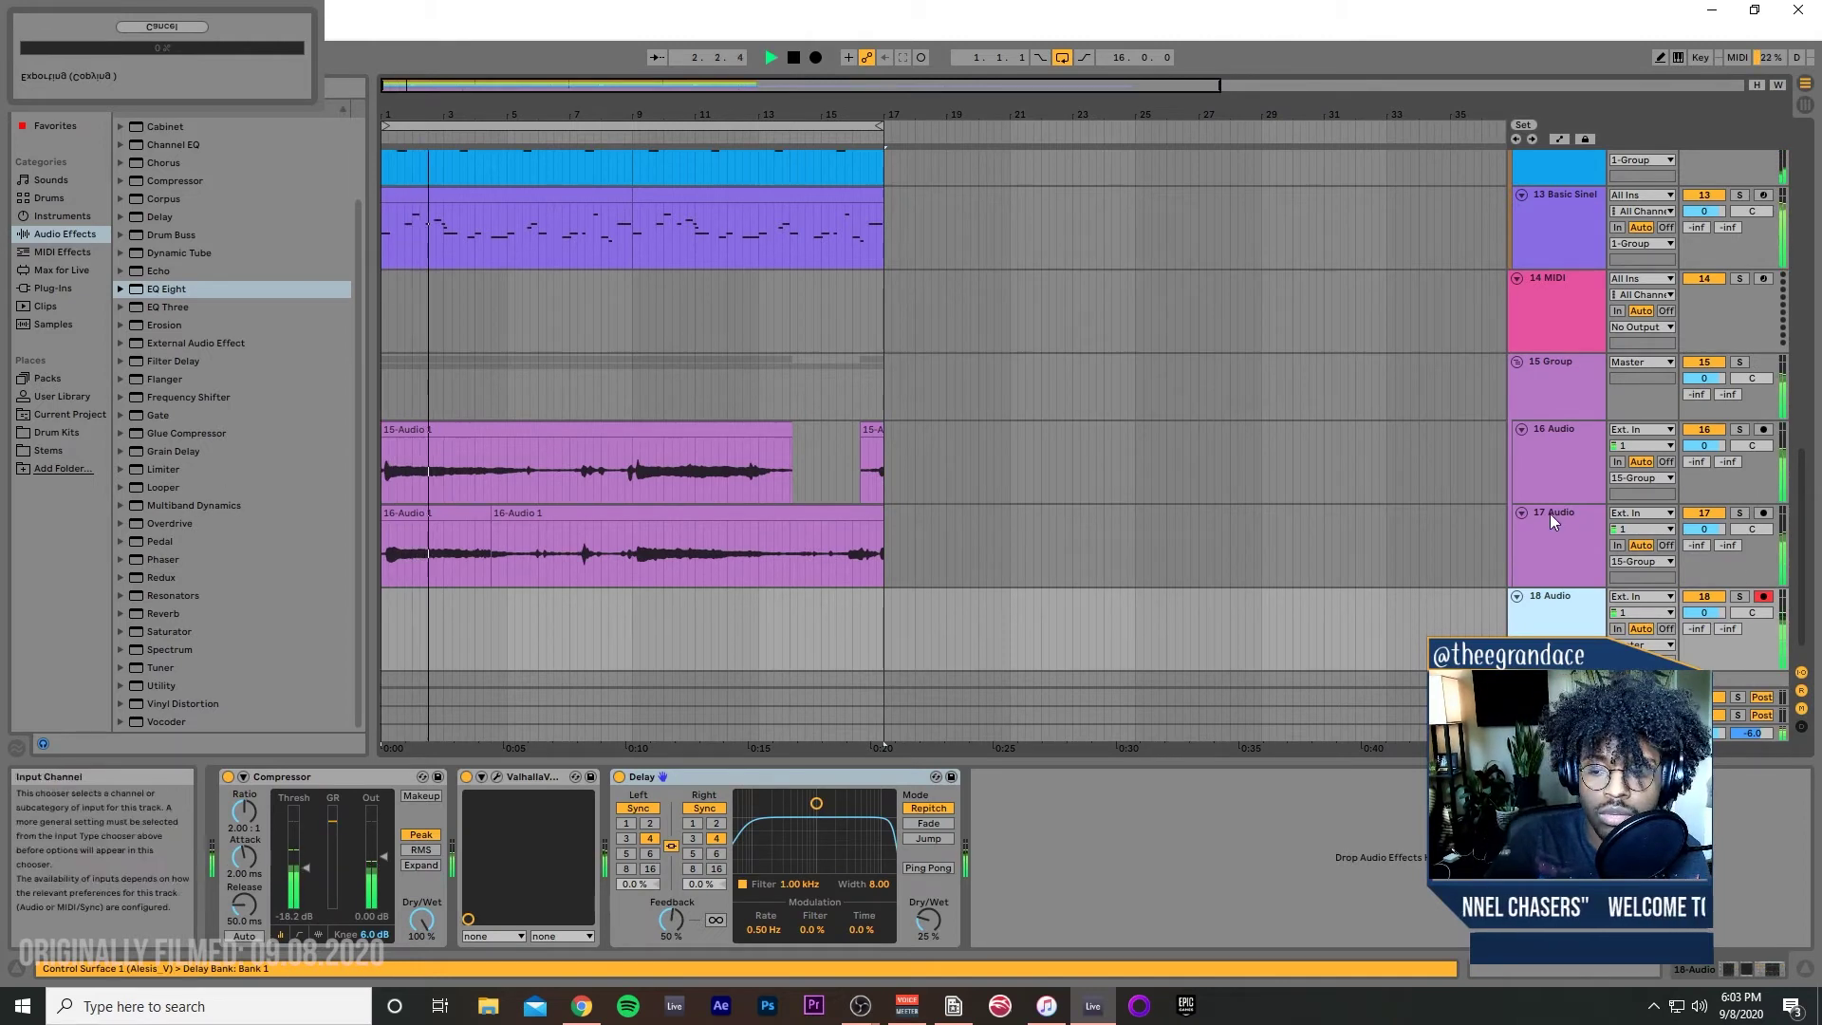
pyautogui.click(1568, 379)
pyautogui.moveTo(1704, 377); pyautogui.dragTo(1704, 383)
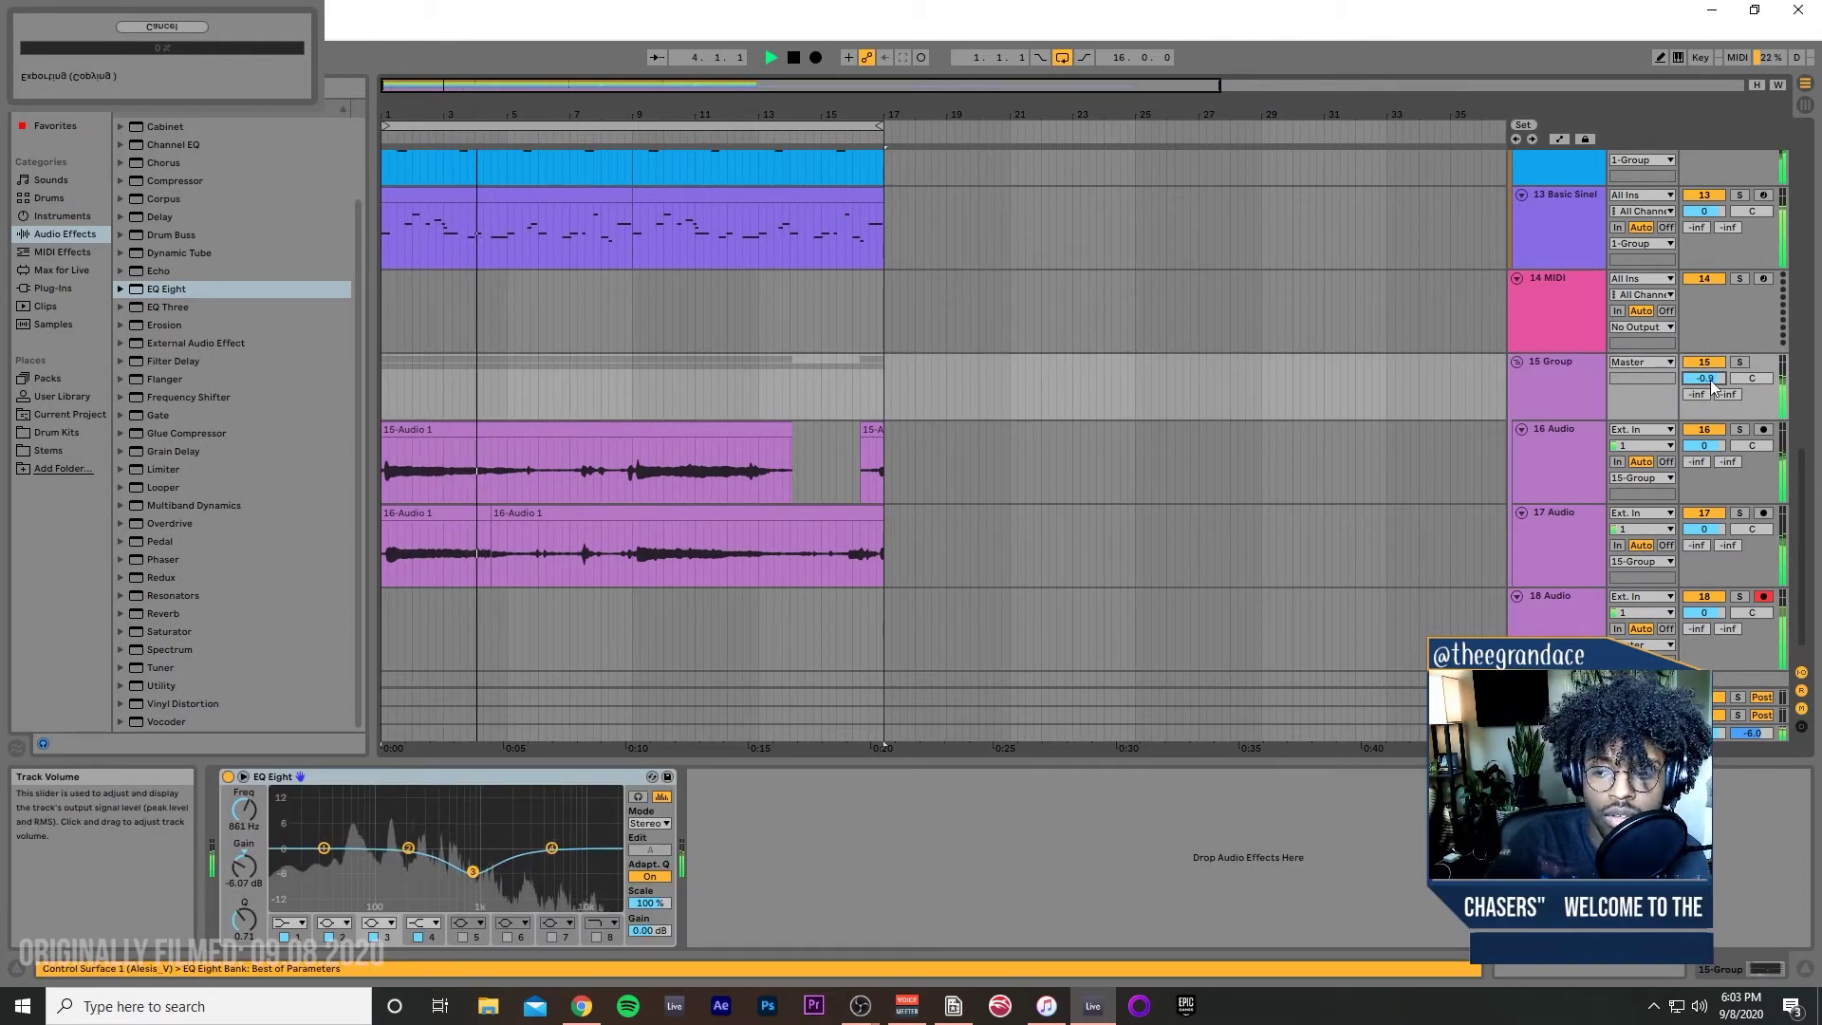
# Step: On 18 Audio, set VintageVerb to 17.2 % mix and 0.39 s decay, and the Delay's filter to 1.04 kHz with width 4.30
pyautogui.click(1572, 637)
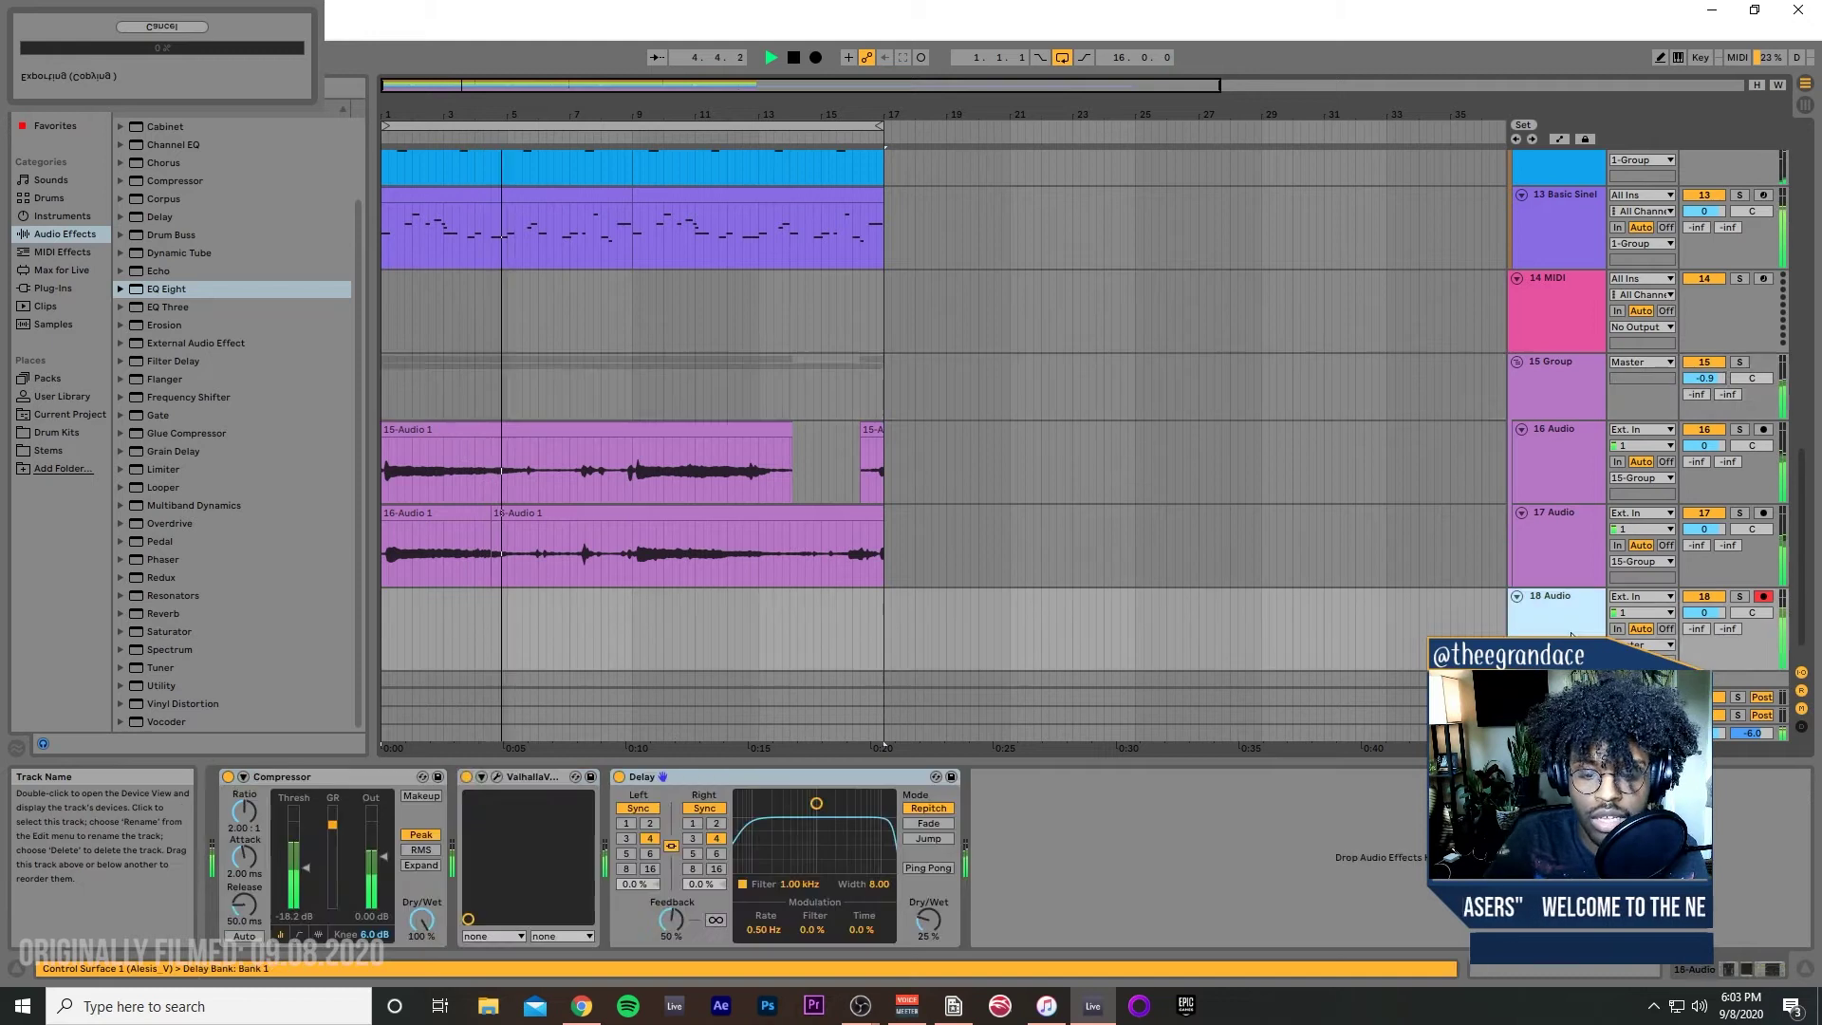
pyautogui.click(496, 776)
pyautogui.moveTo(106, 239); pyautogui.dragTo(115, 271)
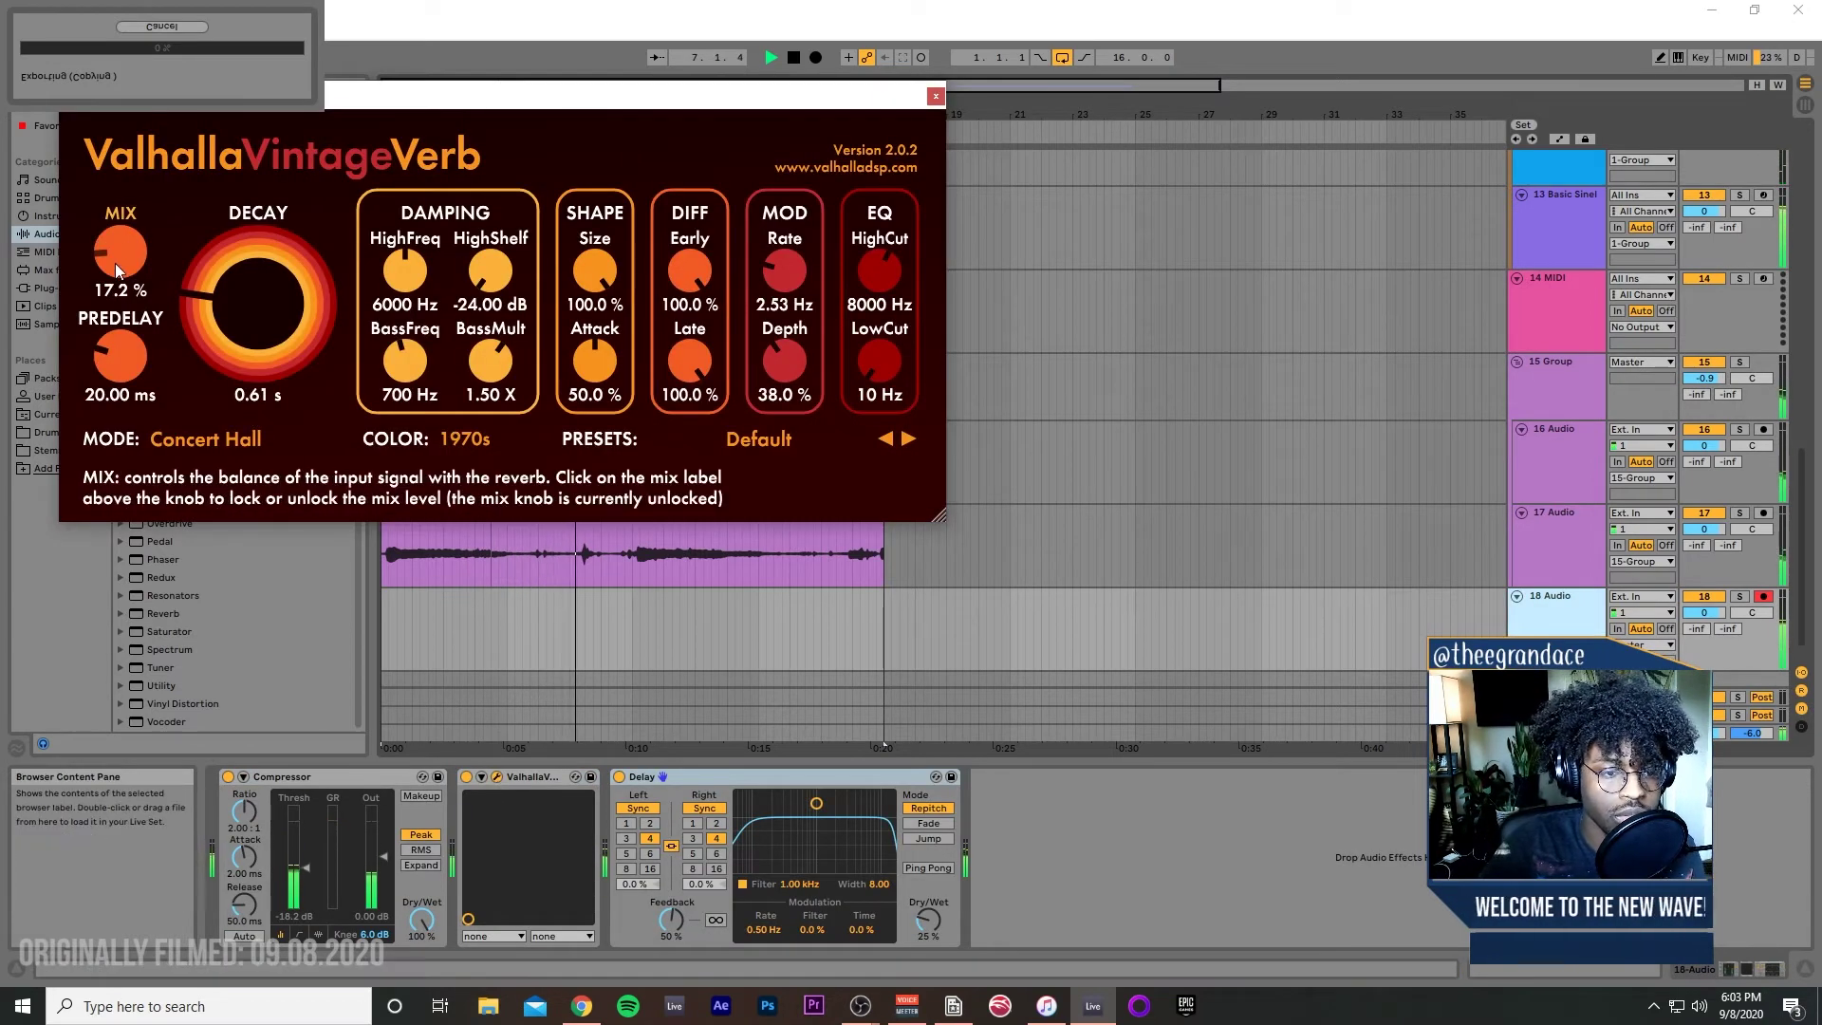
pyautogui.moveTo(248, 311); pyautogui.dragTo(243, 320)
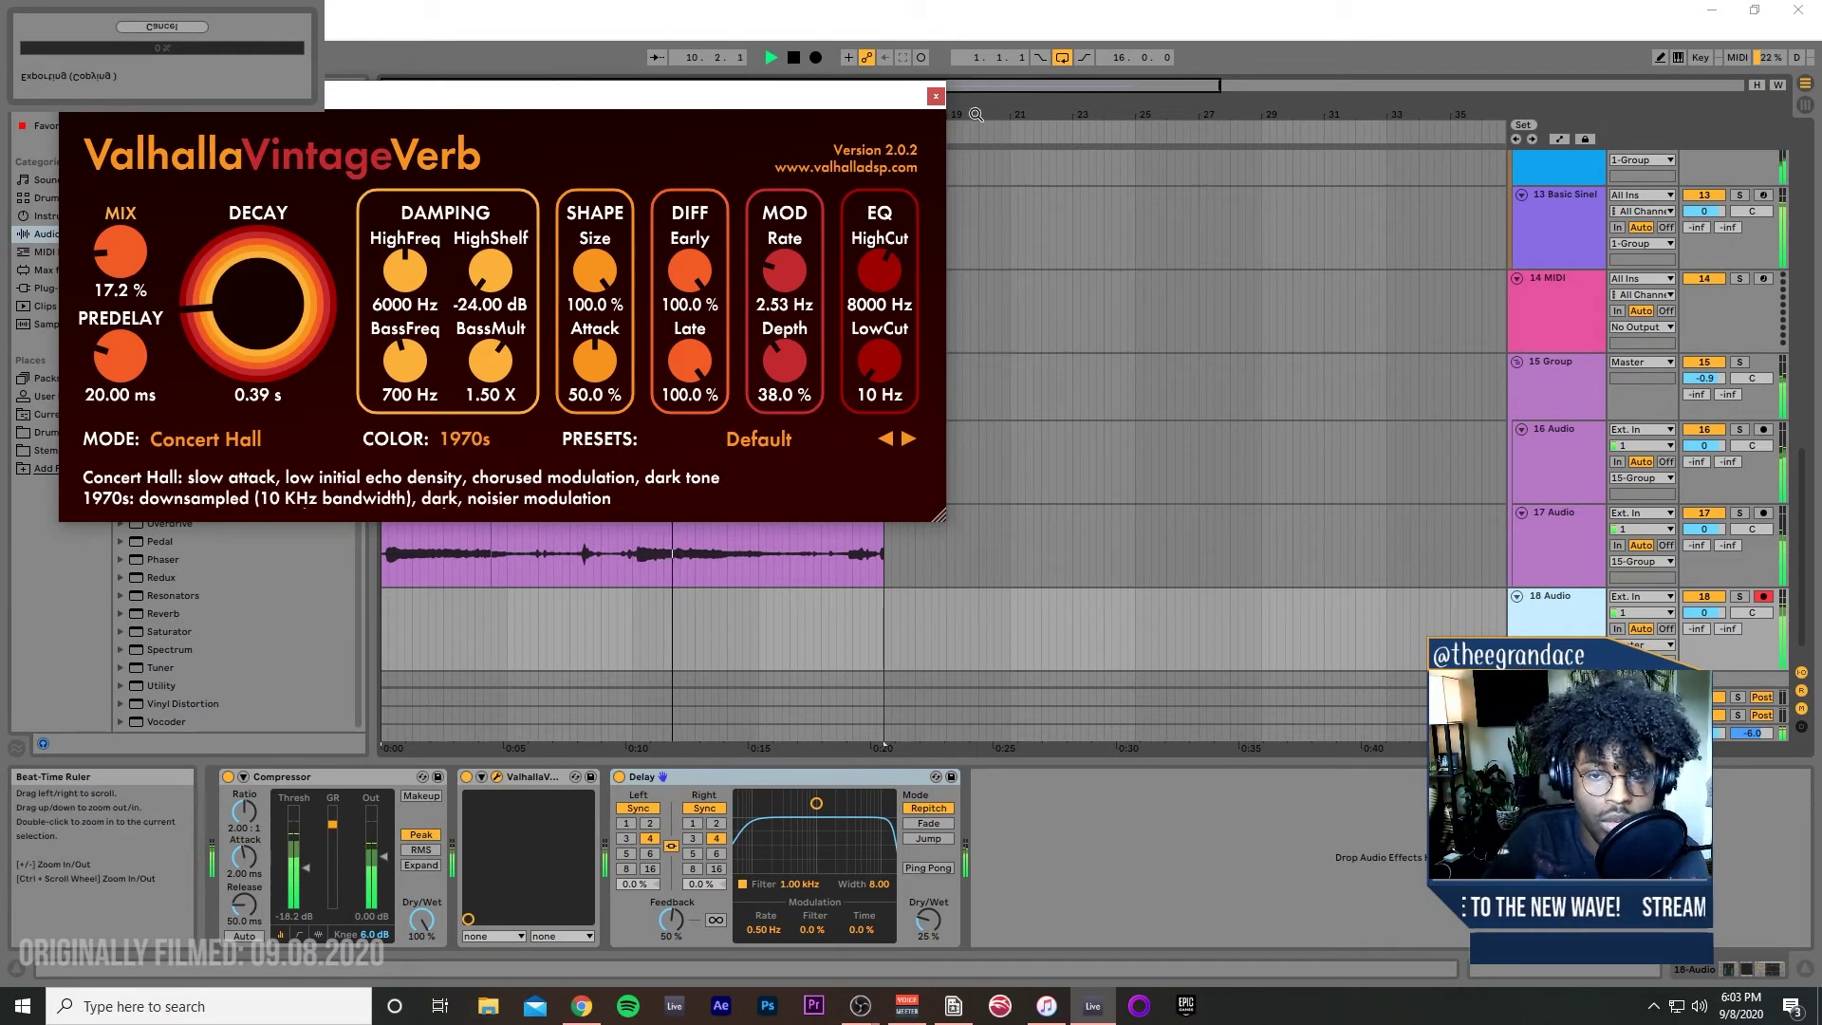
pyautogui.click(936, 96)
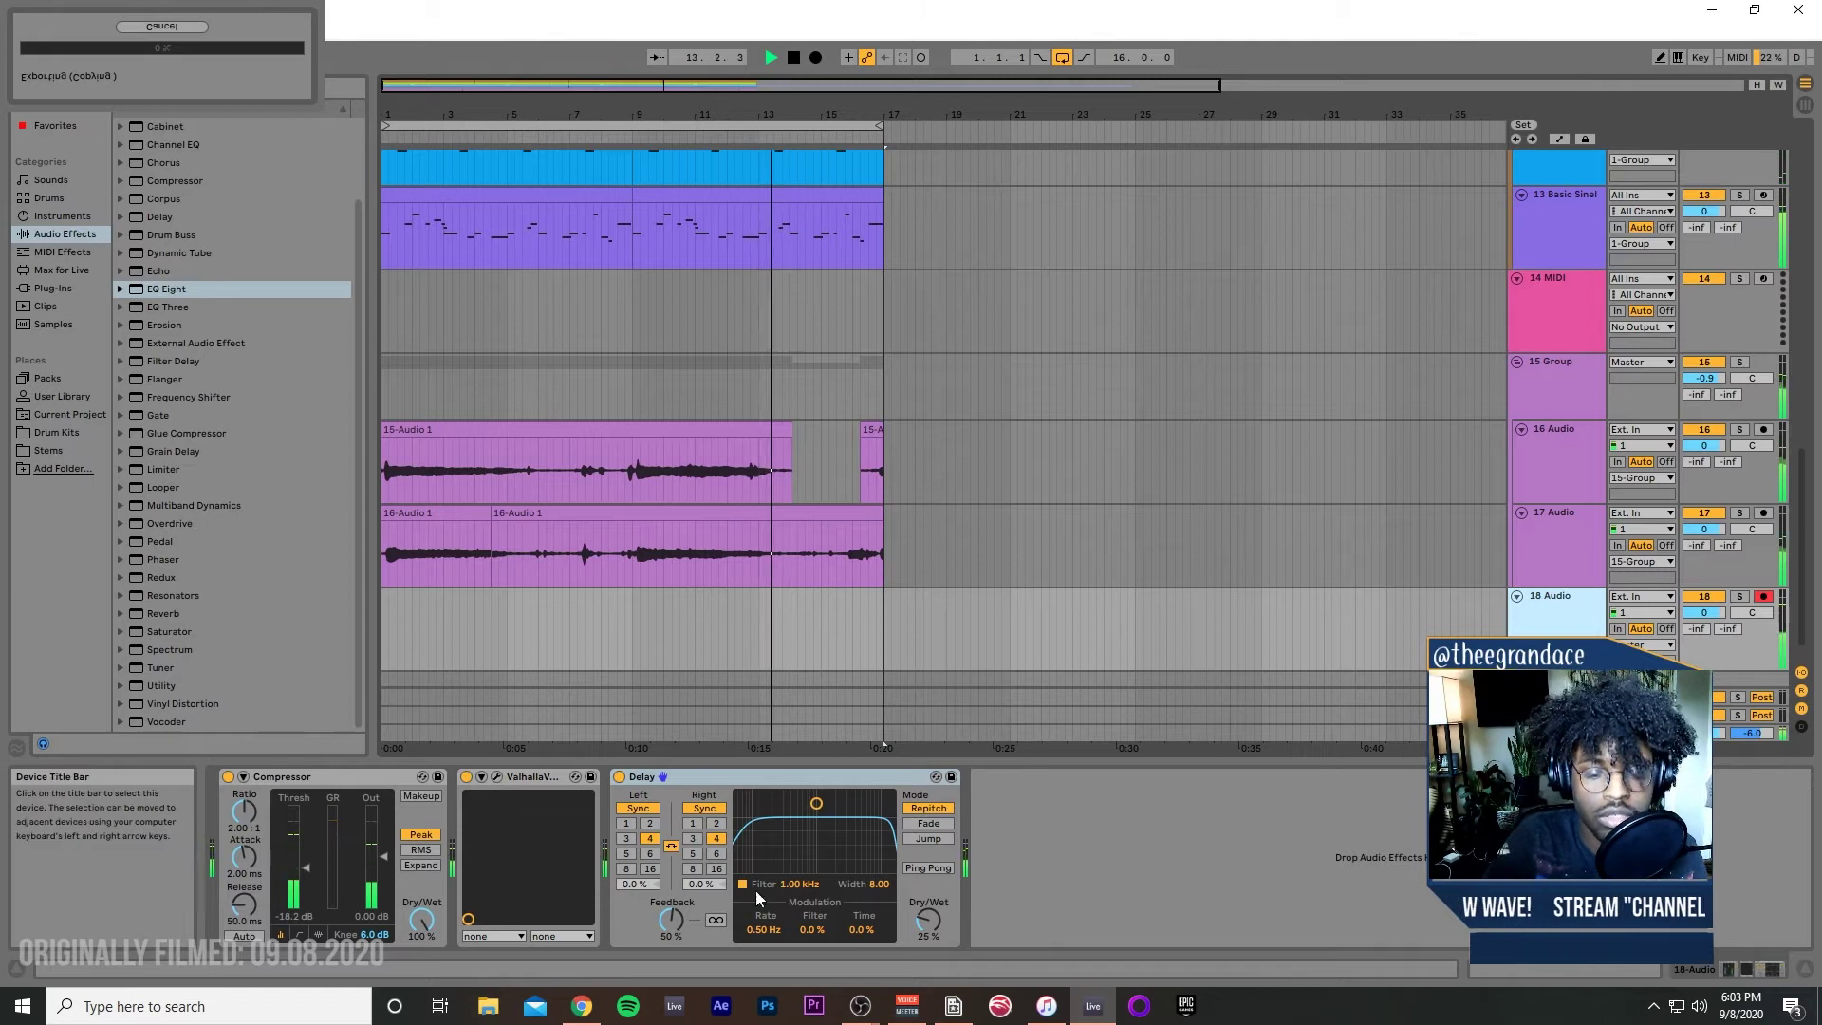
pyautogui.moveTo(816, 803); pyautogui.dragTo(817, 835)
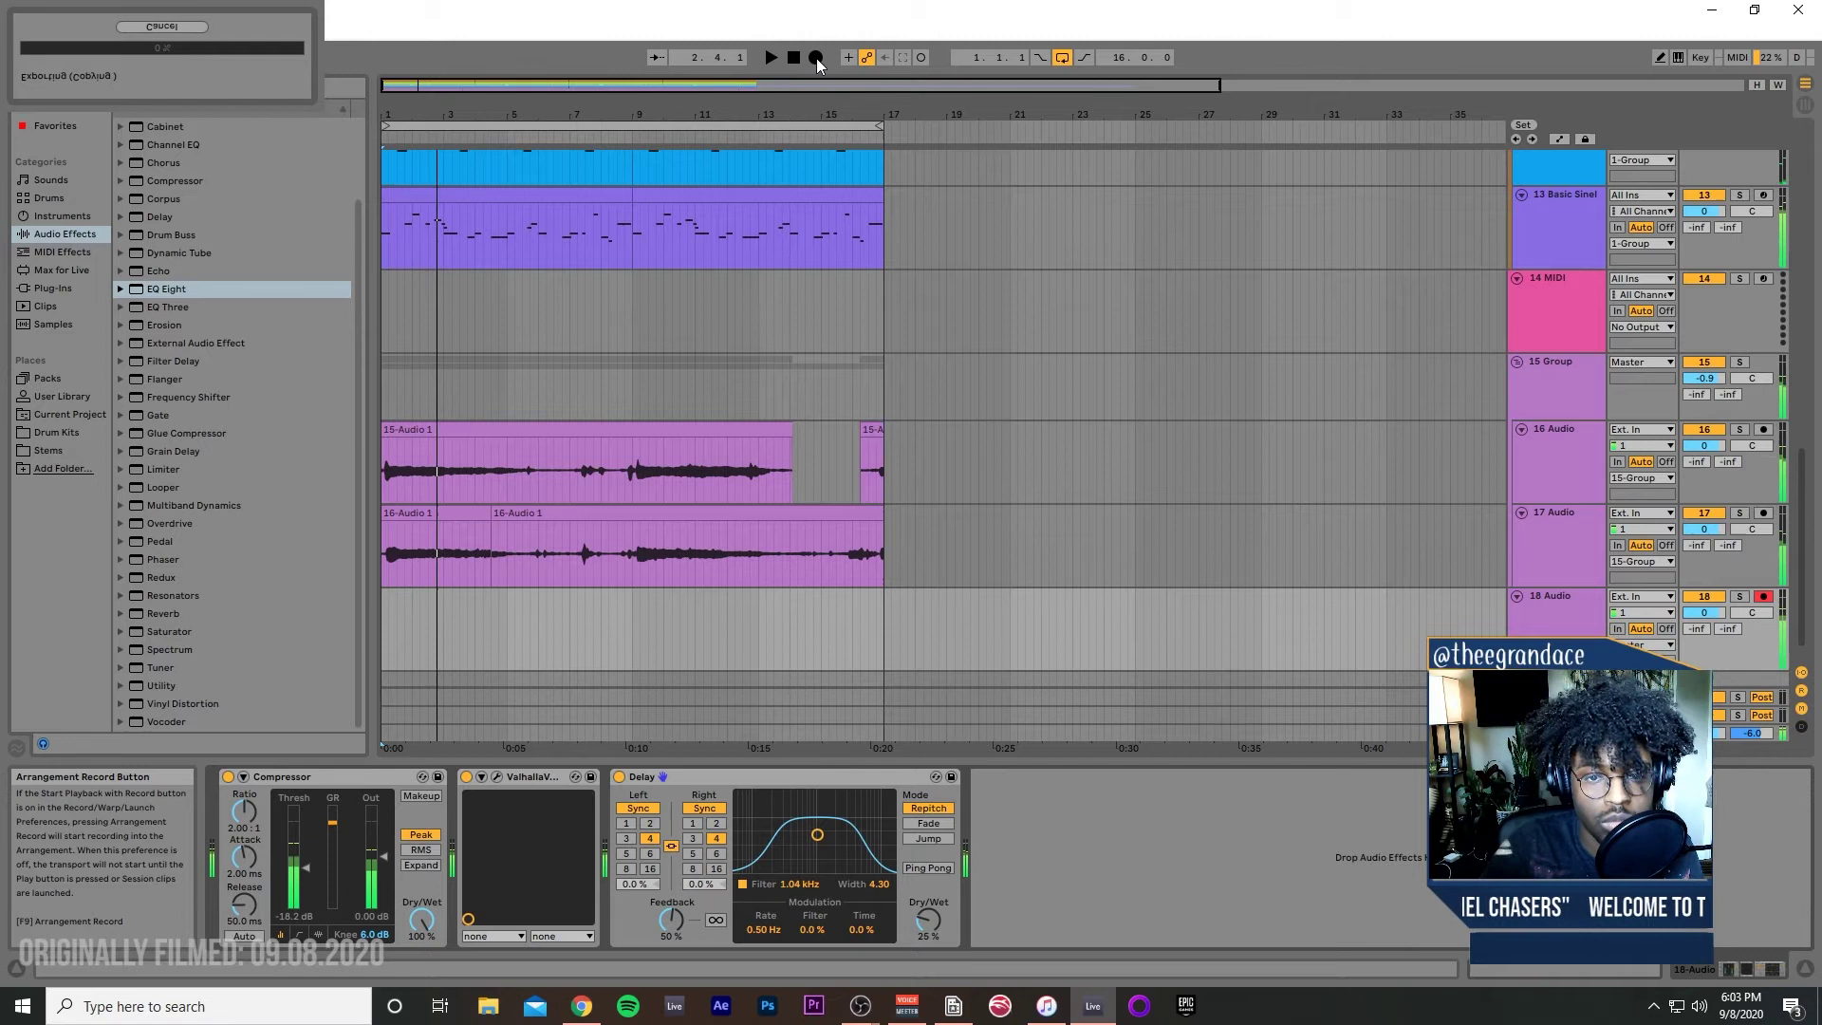
# Step: Record a vocal take on the 18 Audio track up to bar 17 and play it back from the start
pyautogui.click(817, 59)
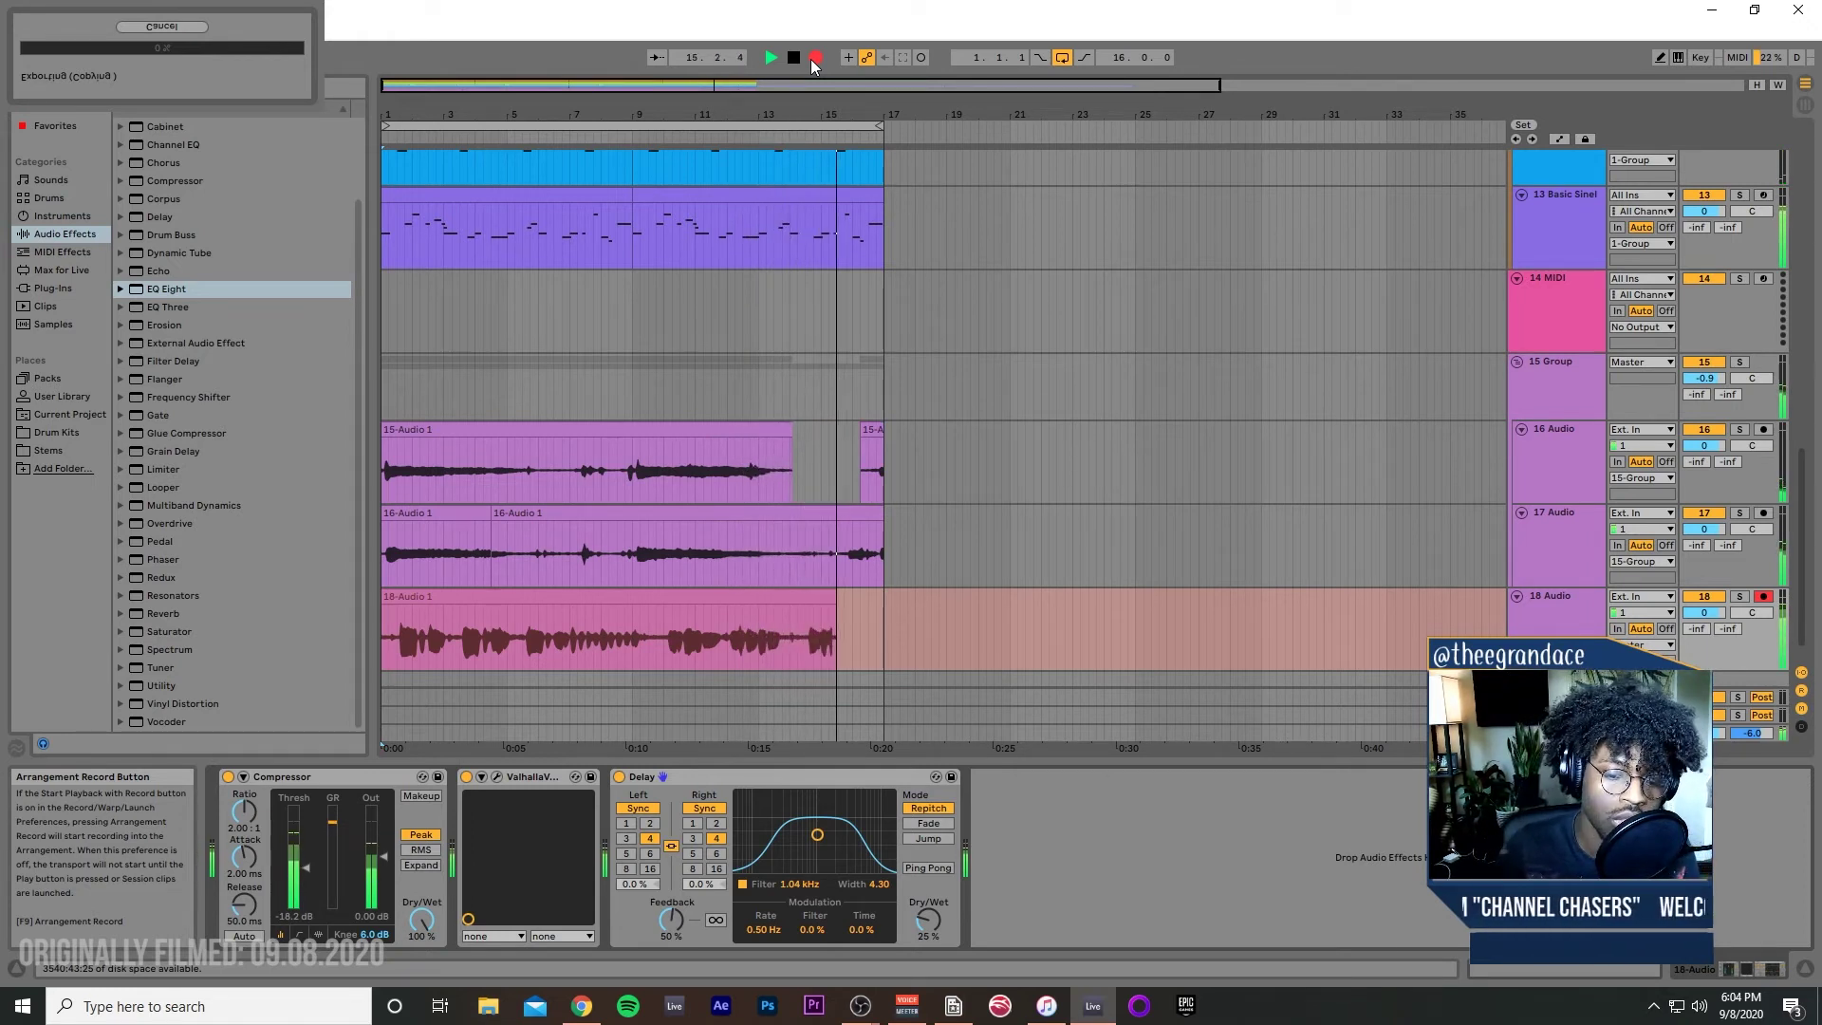
pyautogui.press('space')
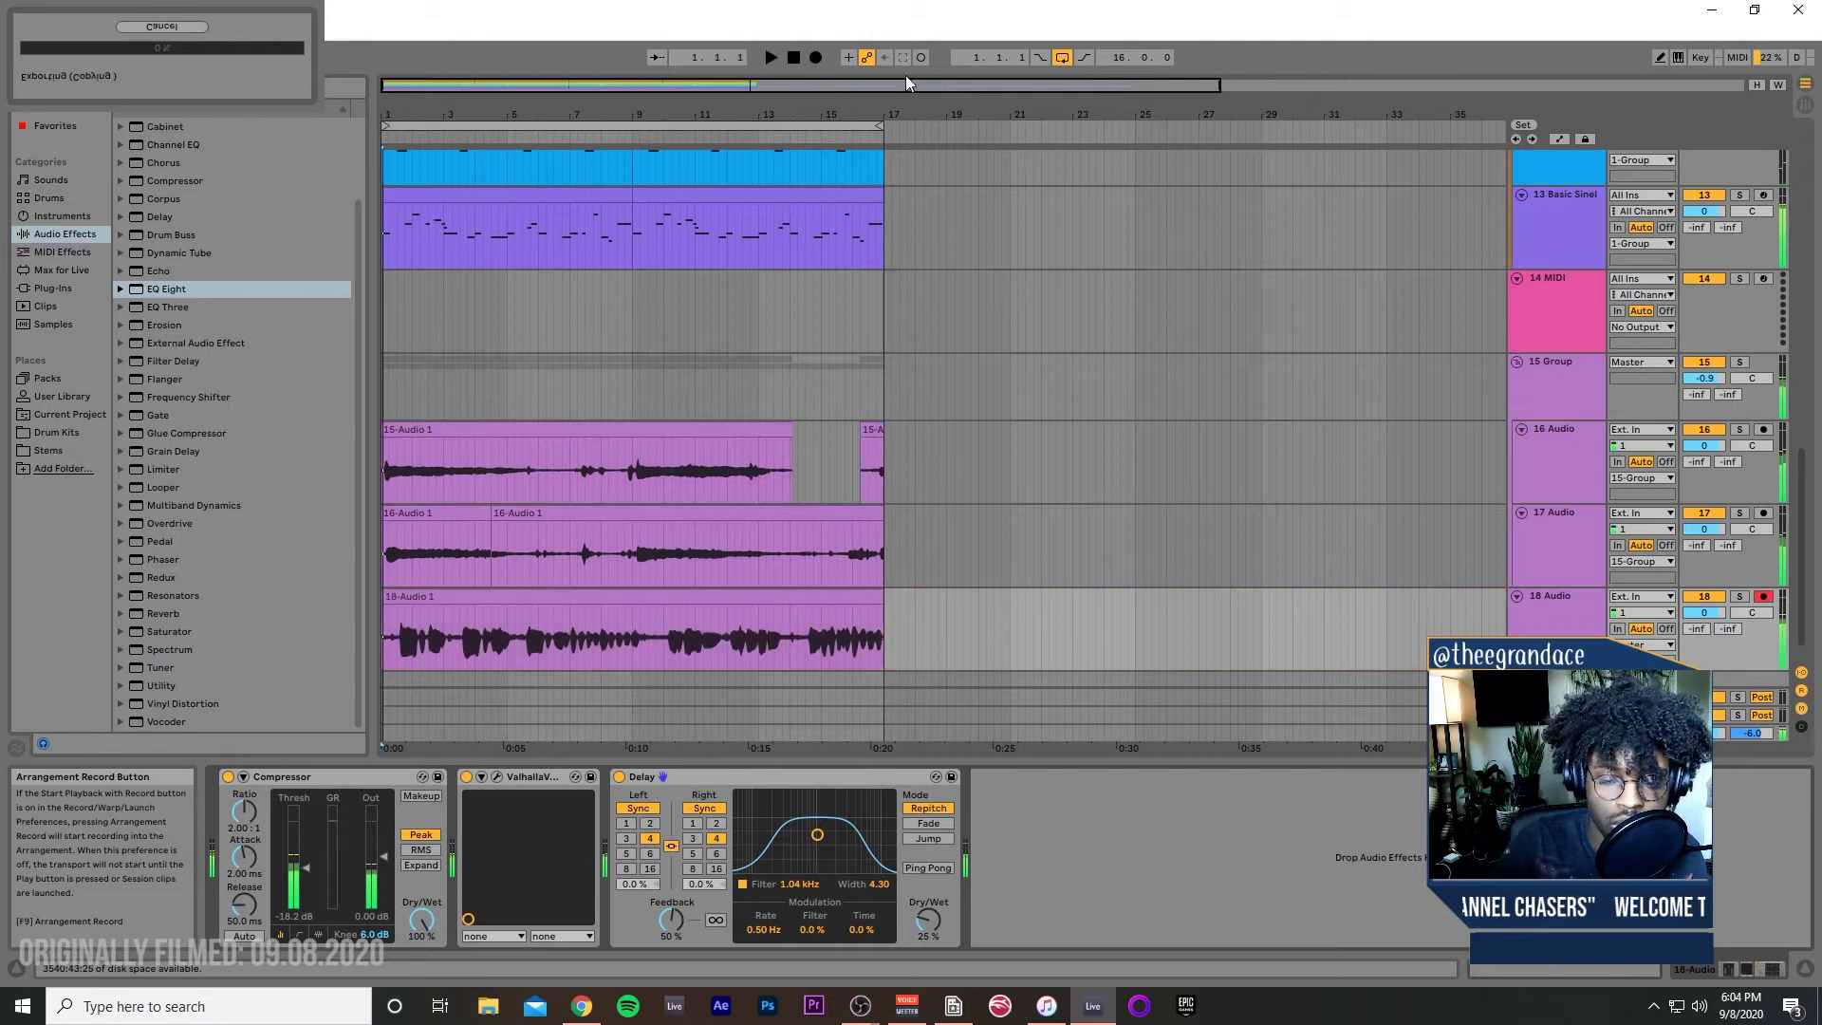
pyautogui.press('space')
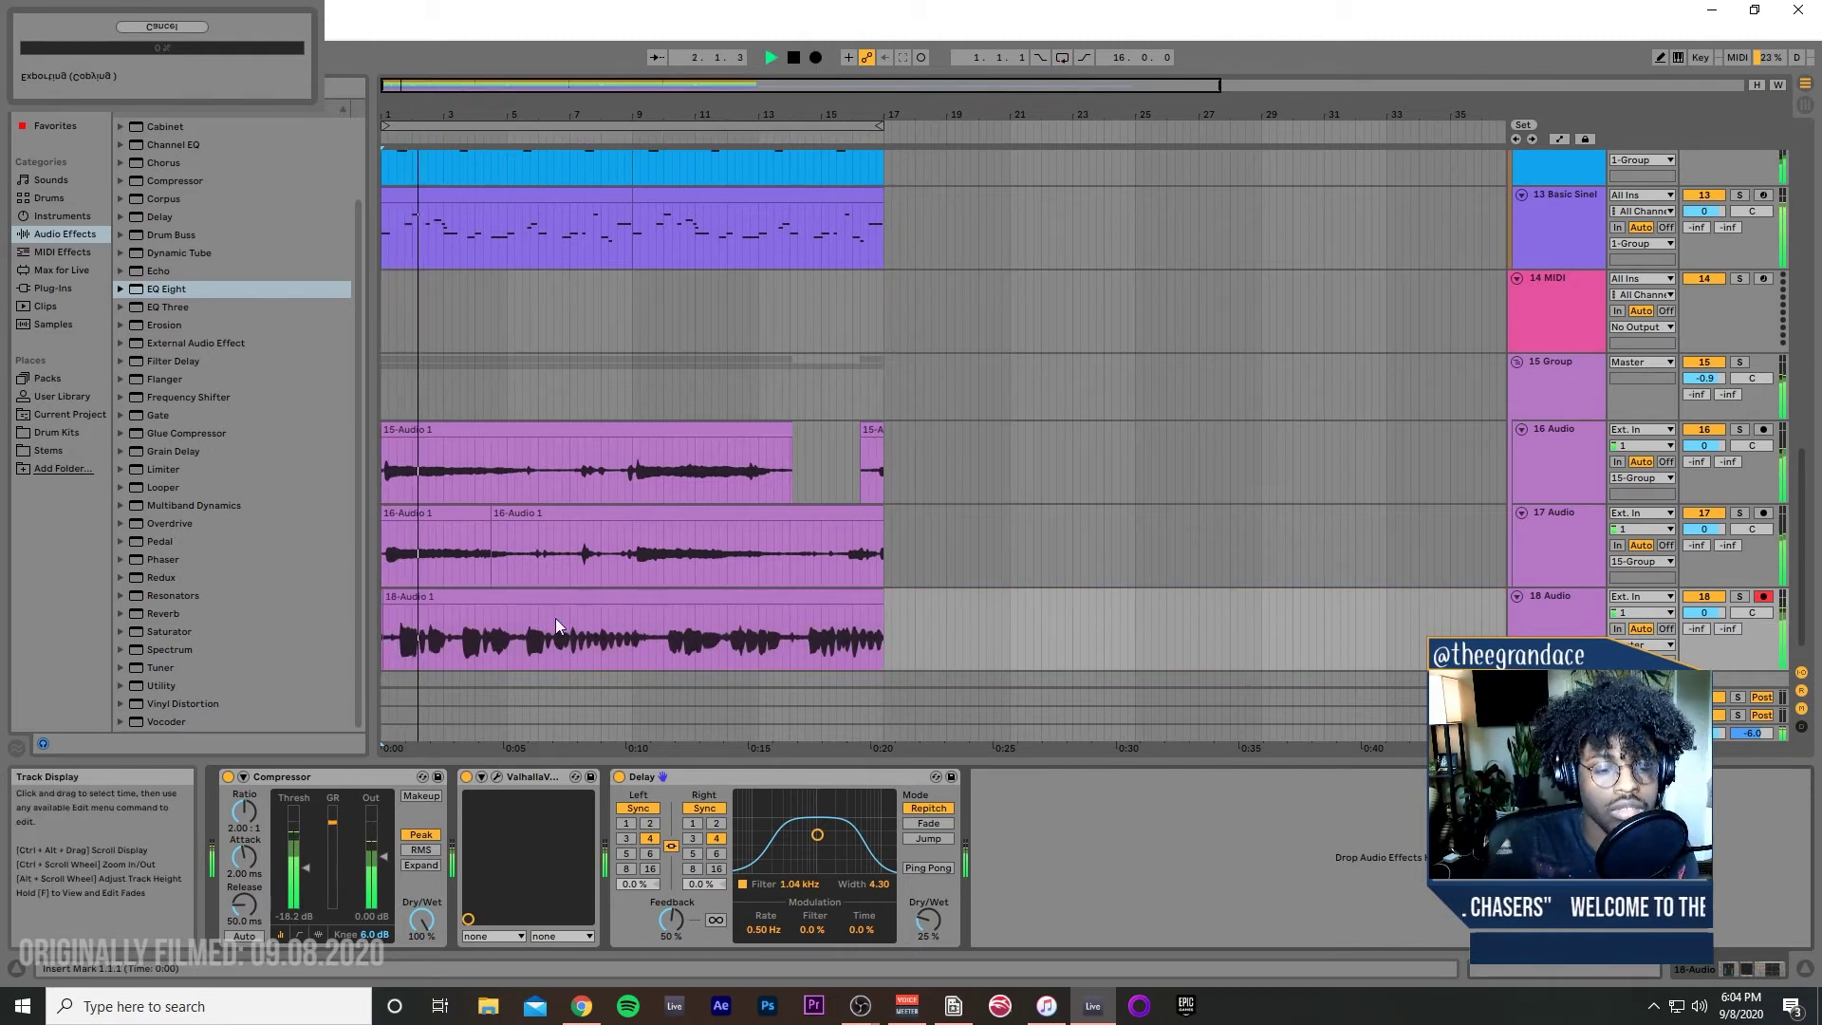
# Step: Select the new take's clip and lower the 15 Group track's volume to -3.6 dB
pyautogui.click(556, 617)
pyautogui.click(802, 452)
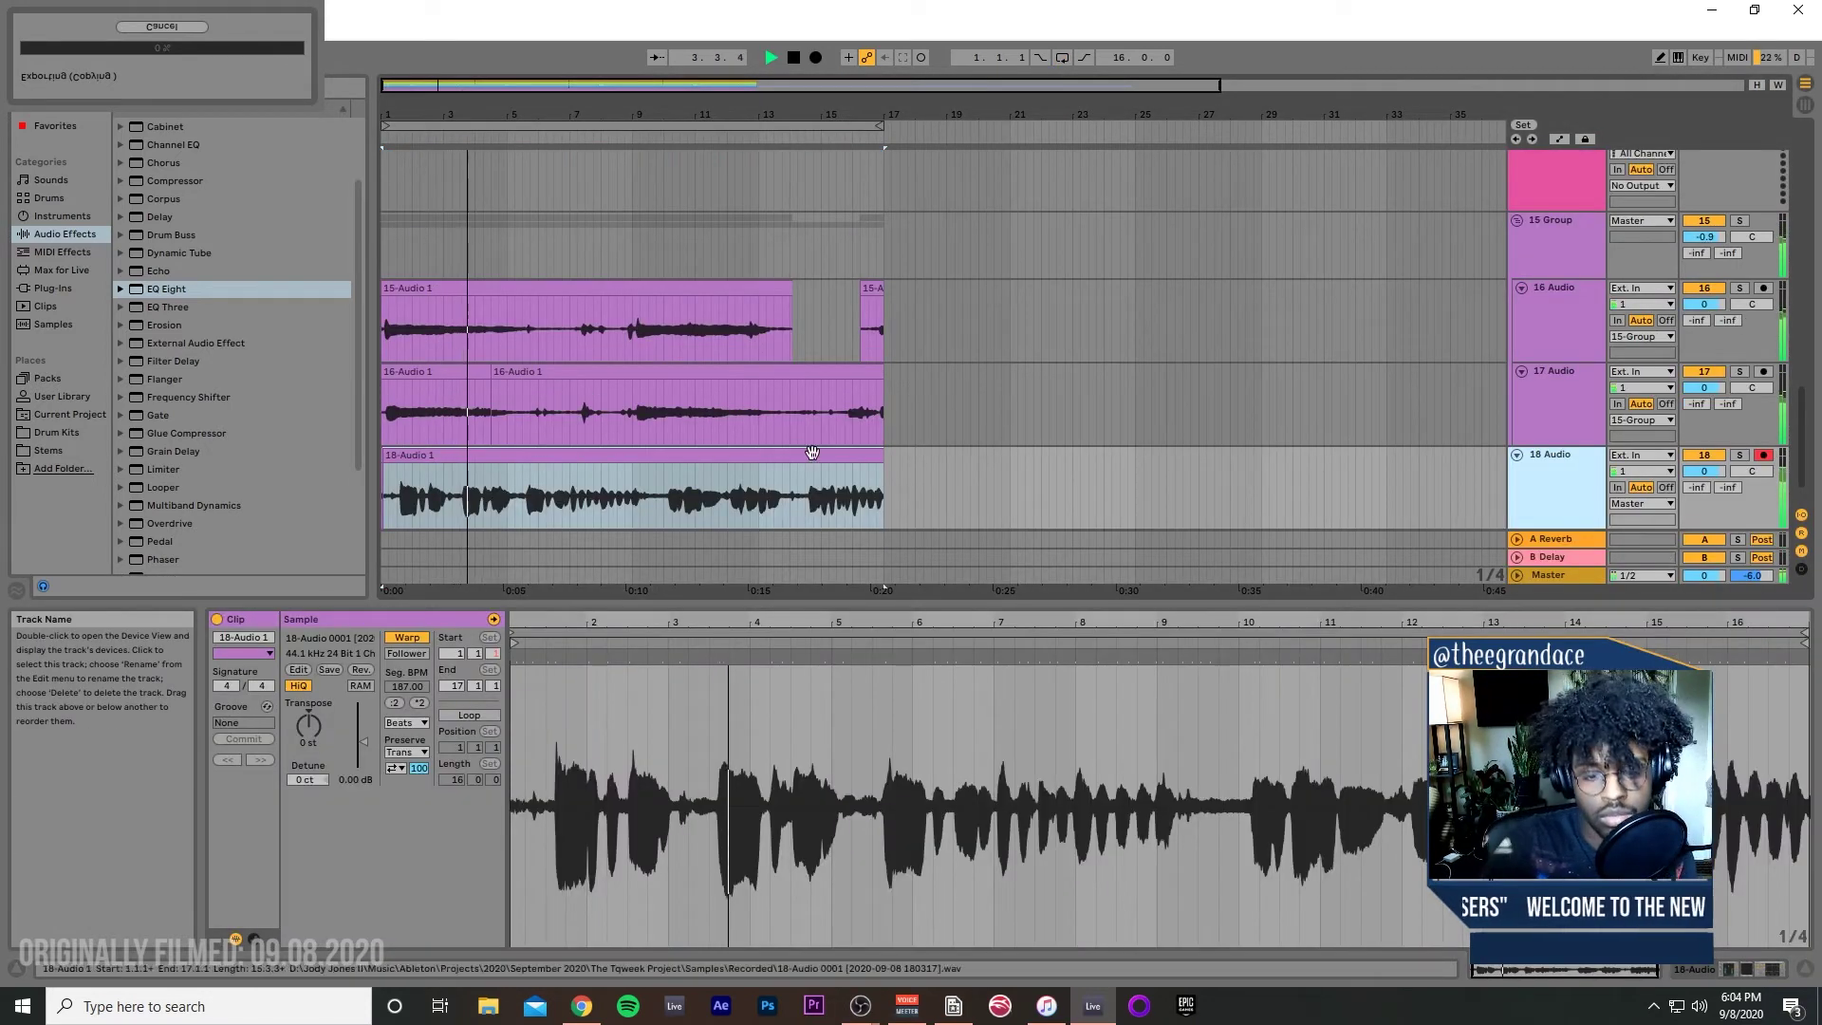
pyautogui.click(1710, 238)
pyautogui.moveTo(1710, 239); pyautogui.dragTo(1710, 261)
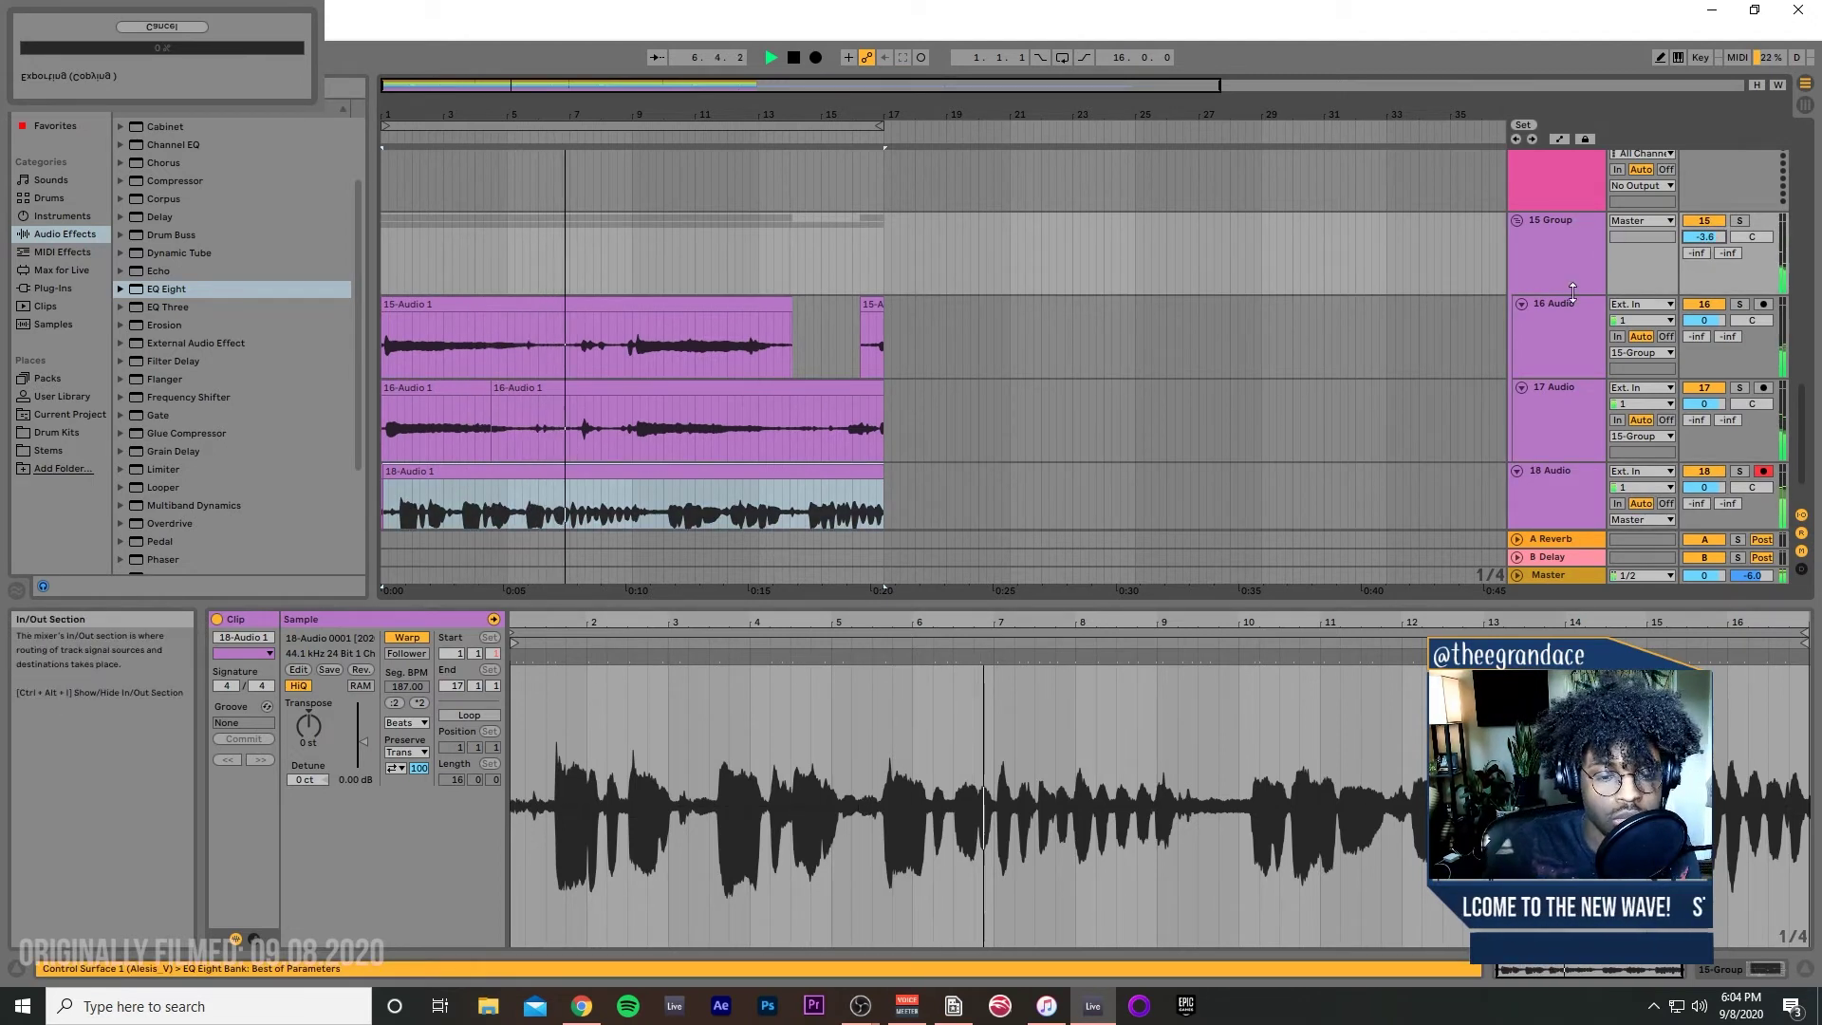
# Step: Show the 18 Audio track's devices and reduce the Delay's Dry/Wet to 13 %
pyautogui.click(1571, 486)
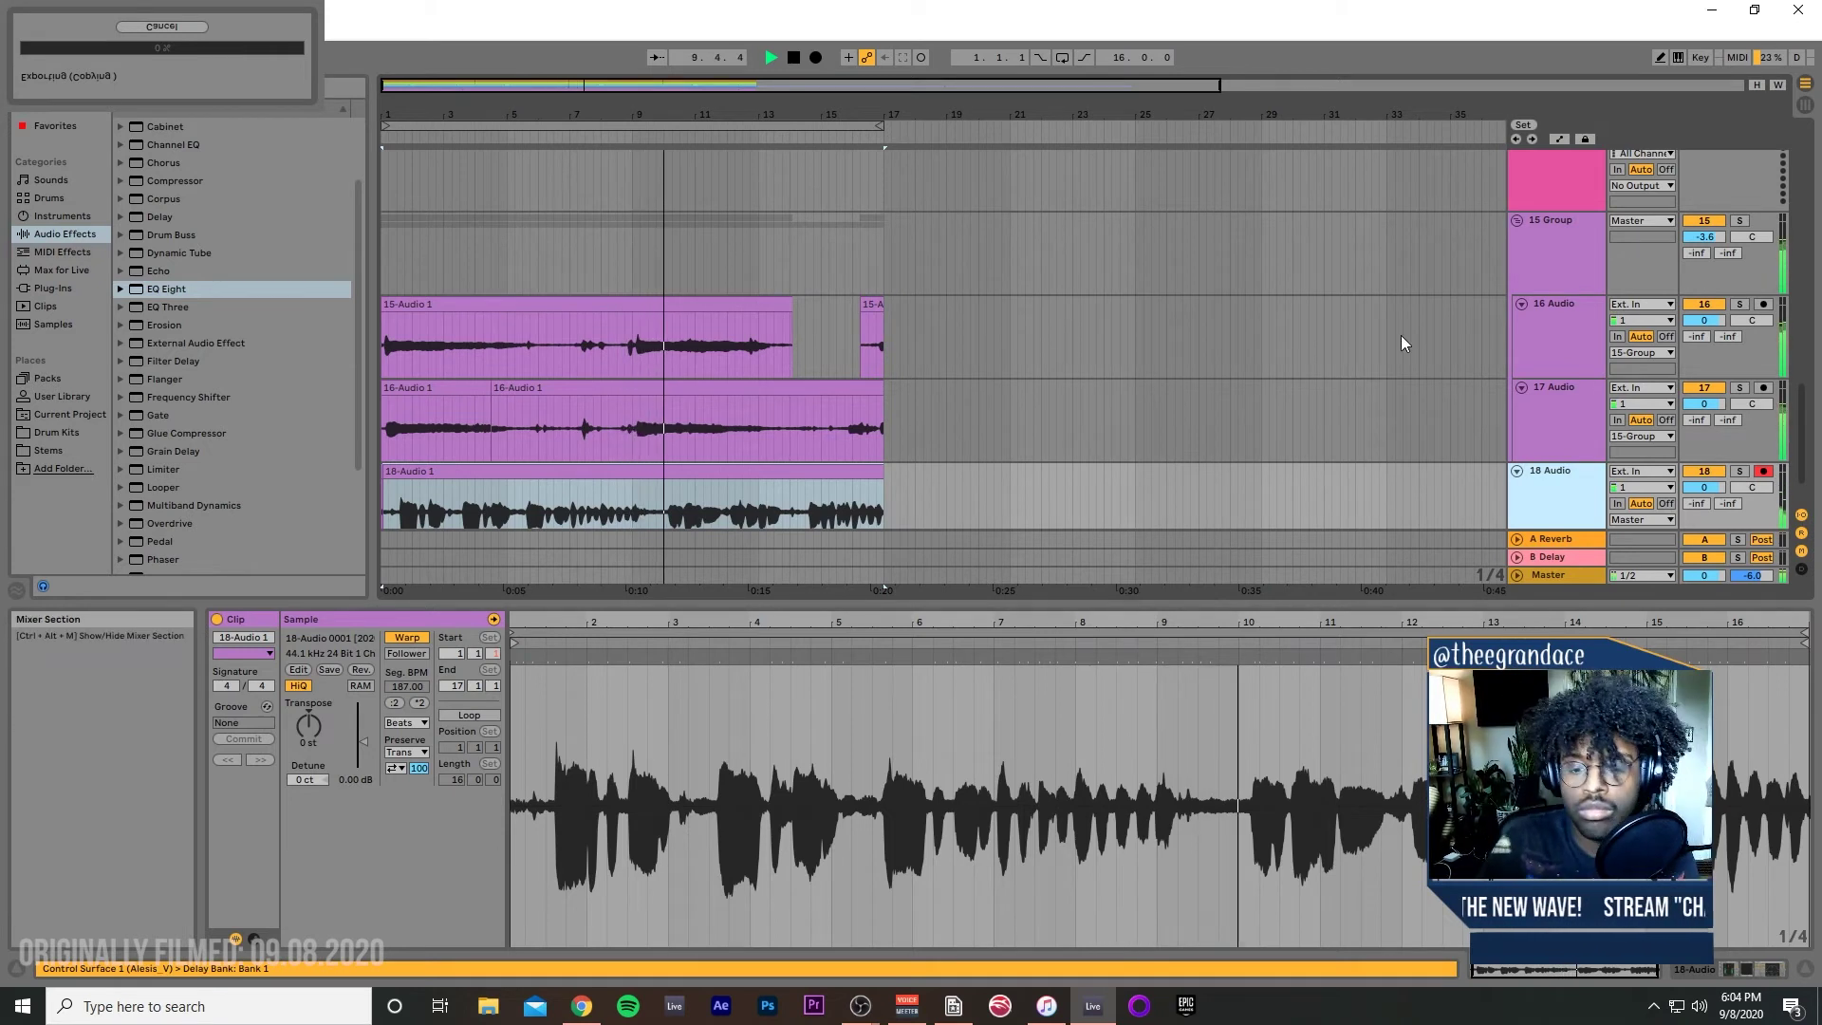
pyautogui.scroll(-2, 1571, 473)
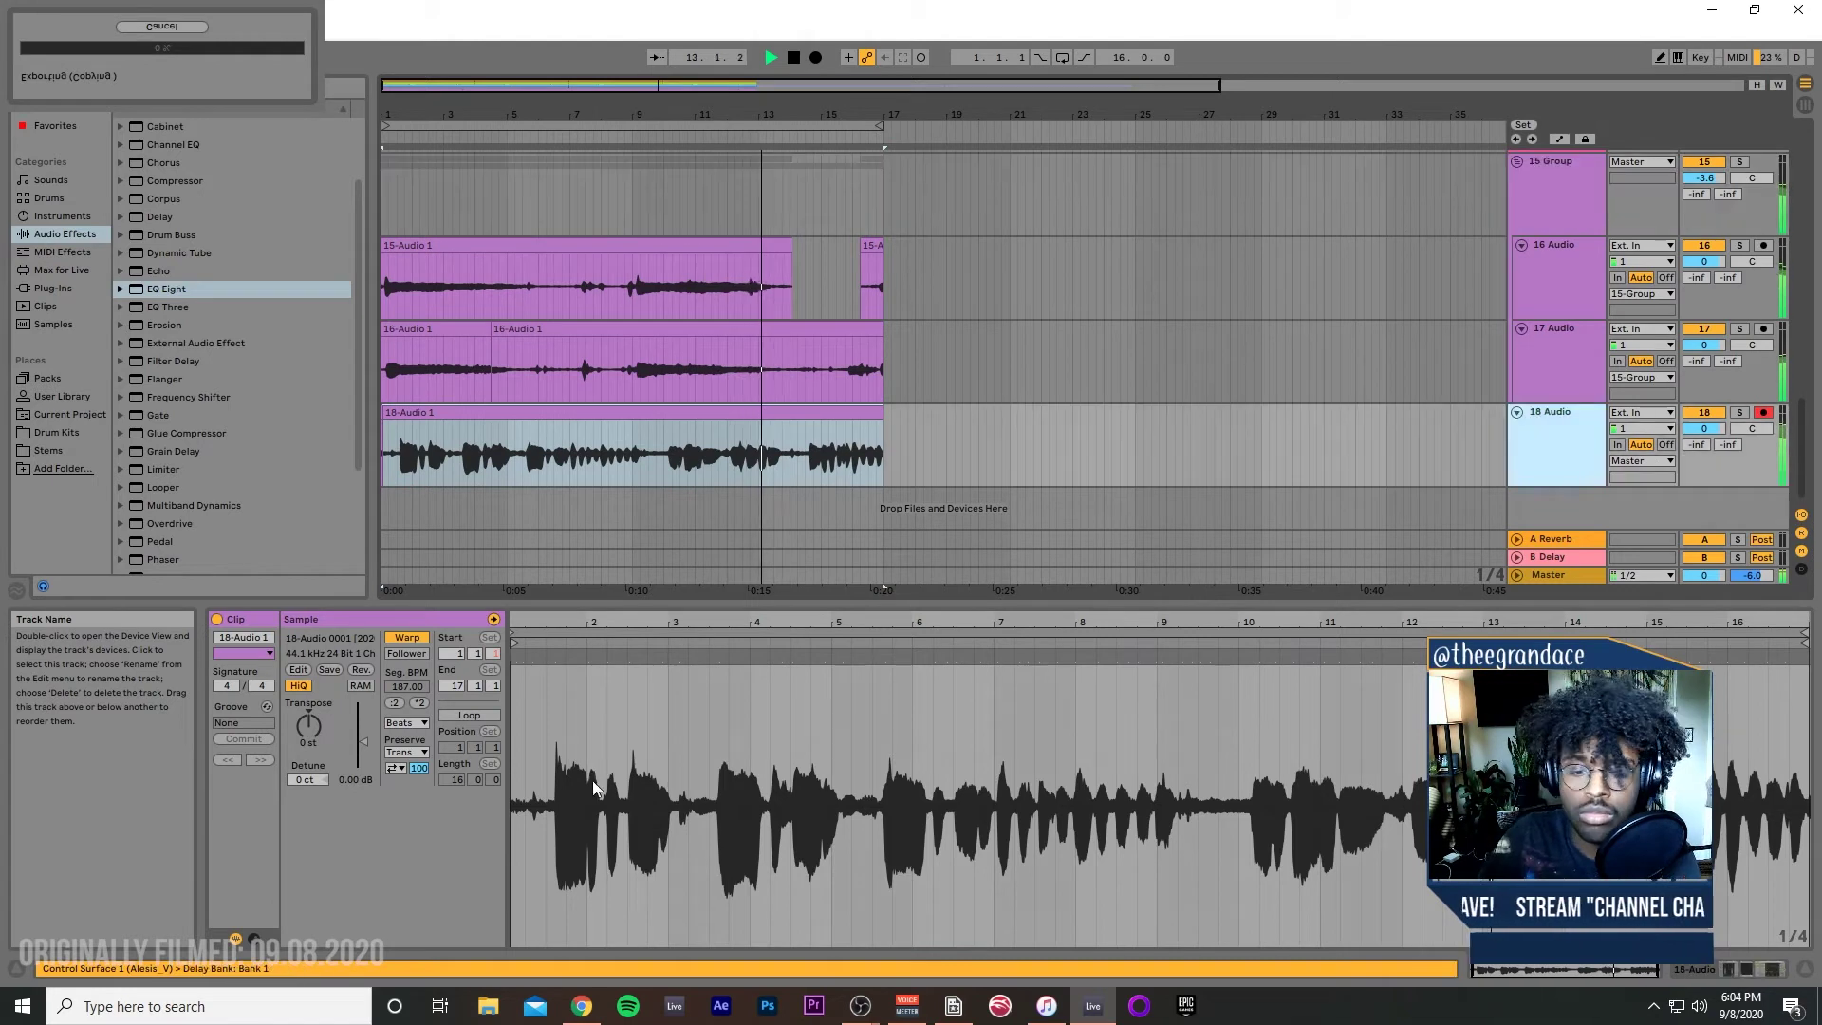
pyautogui.doubleClick(1553, 463)
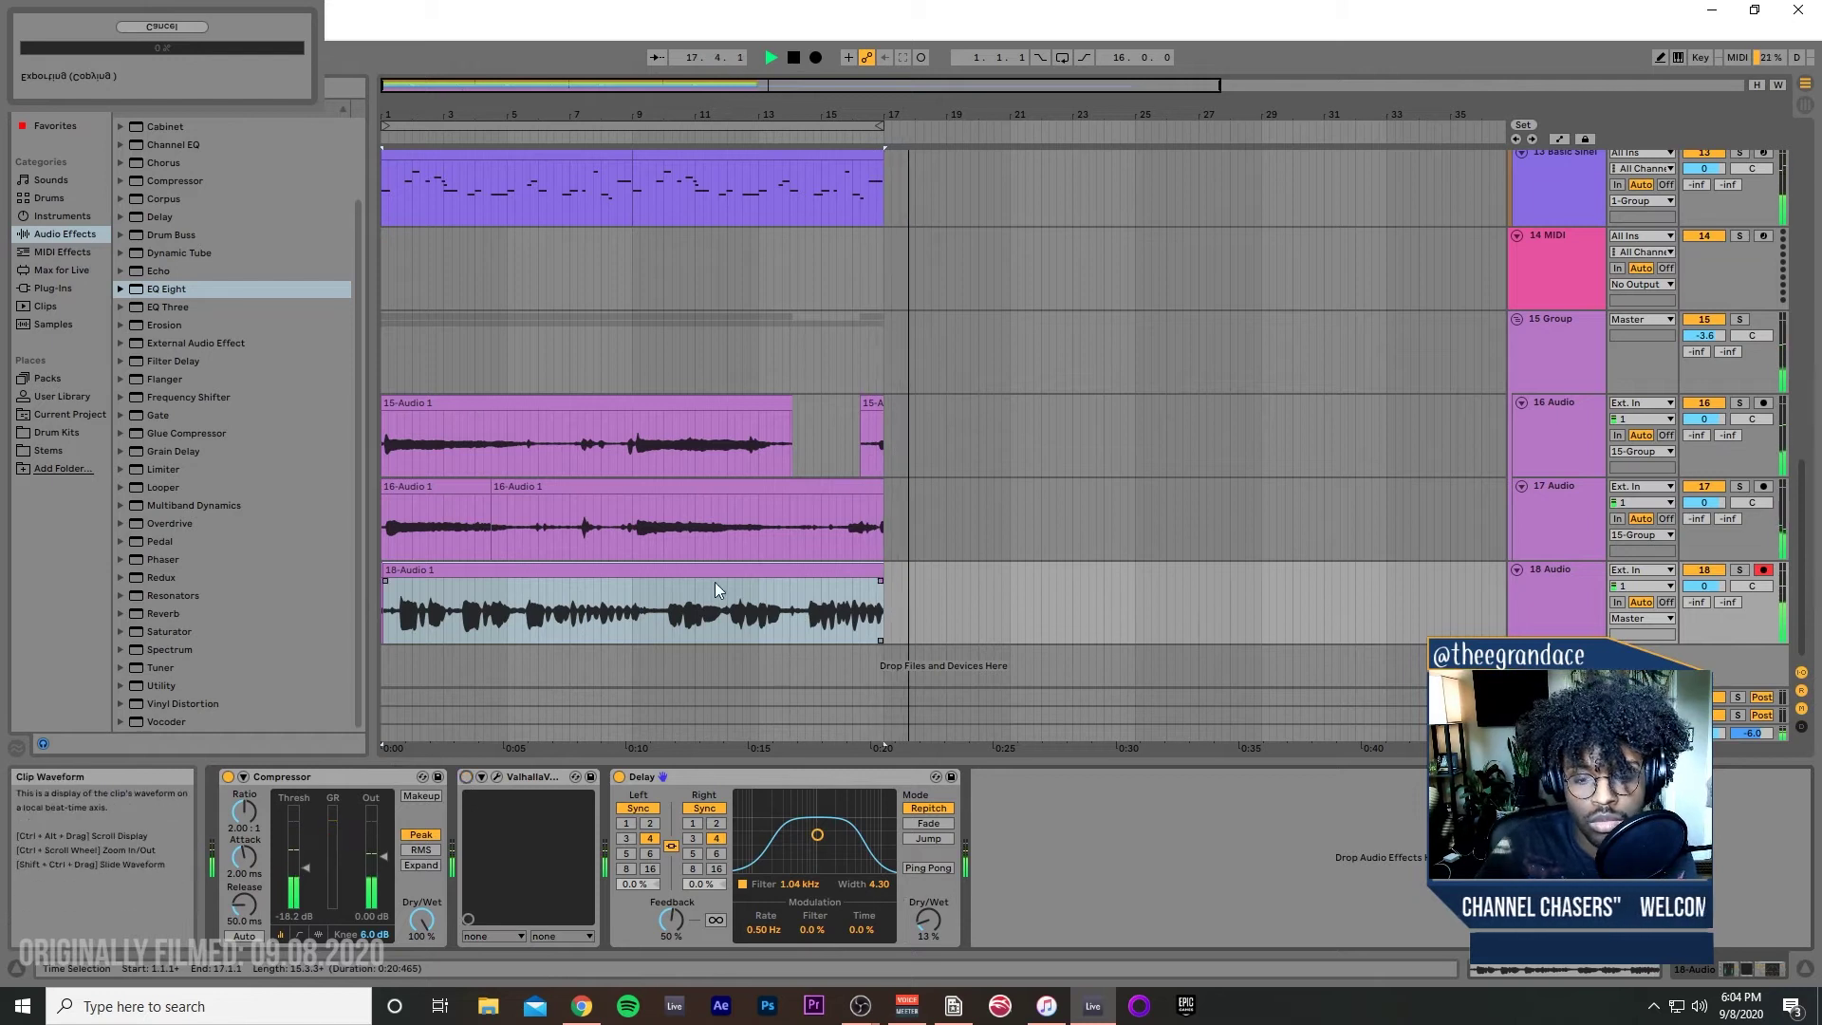
# Step: Duplicate the open-hat and Basic Sinelike clips on tracks 12 and 13 into bars 17 to 32
pyautogui.scroll(6, 713, 585)
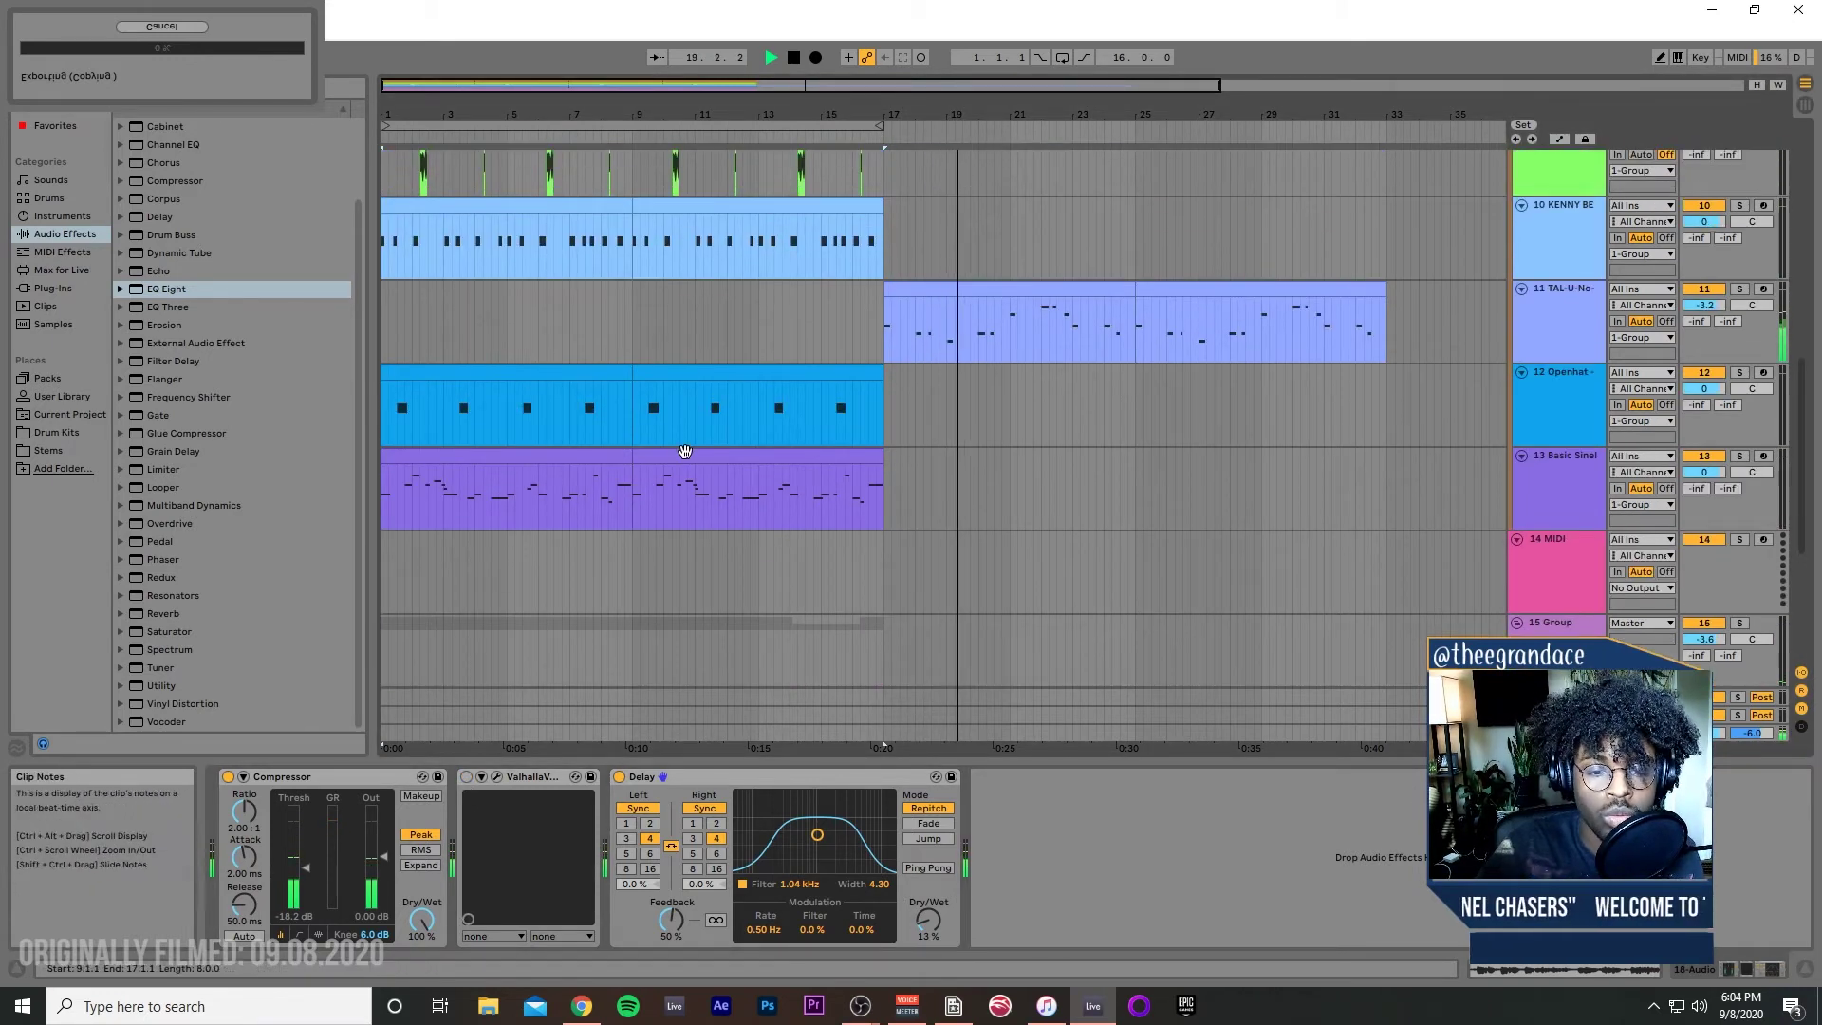
pyautogui.click(677, 450)
pyautogui.keyDown('shift'); pyautogui.click(507, 358); pyautogui.keyUp('shift')
pyautogui.click(513, 366)
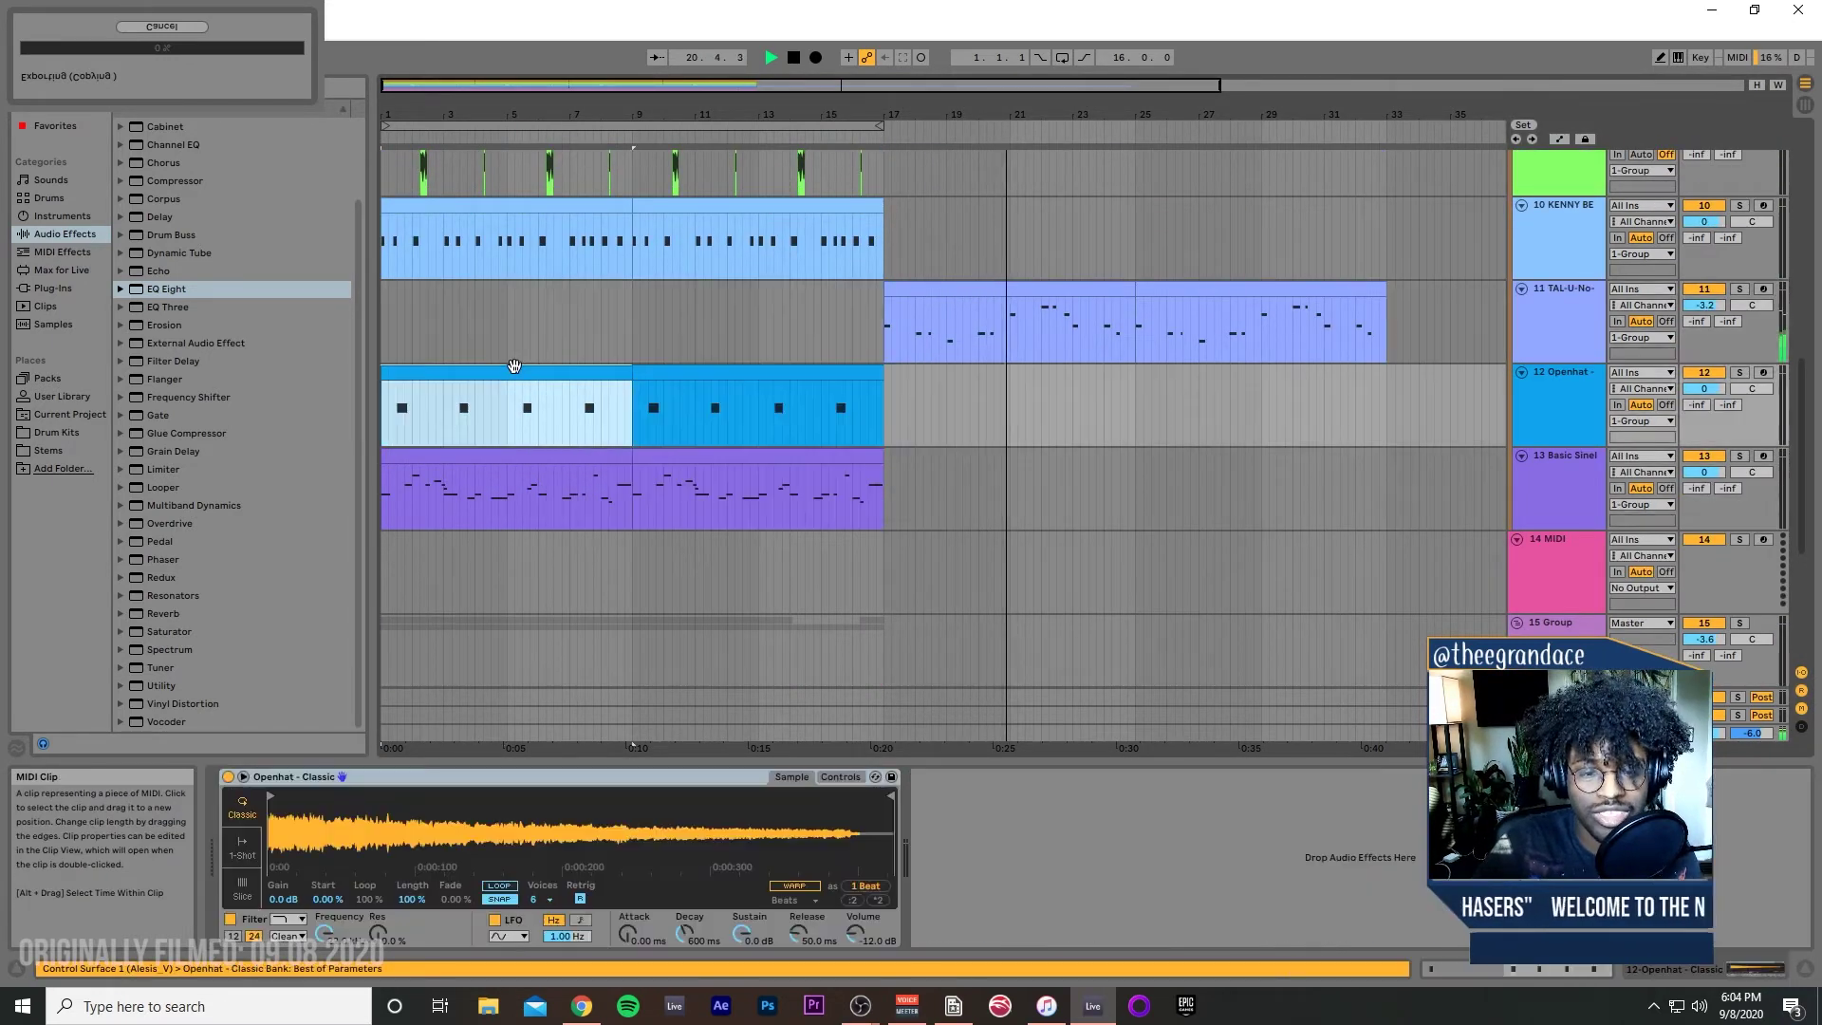
pyautogui.keyDown('shift'); pyautogui.click(713, 462); pyautogui.keyUp('shift')
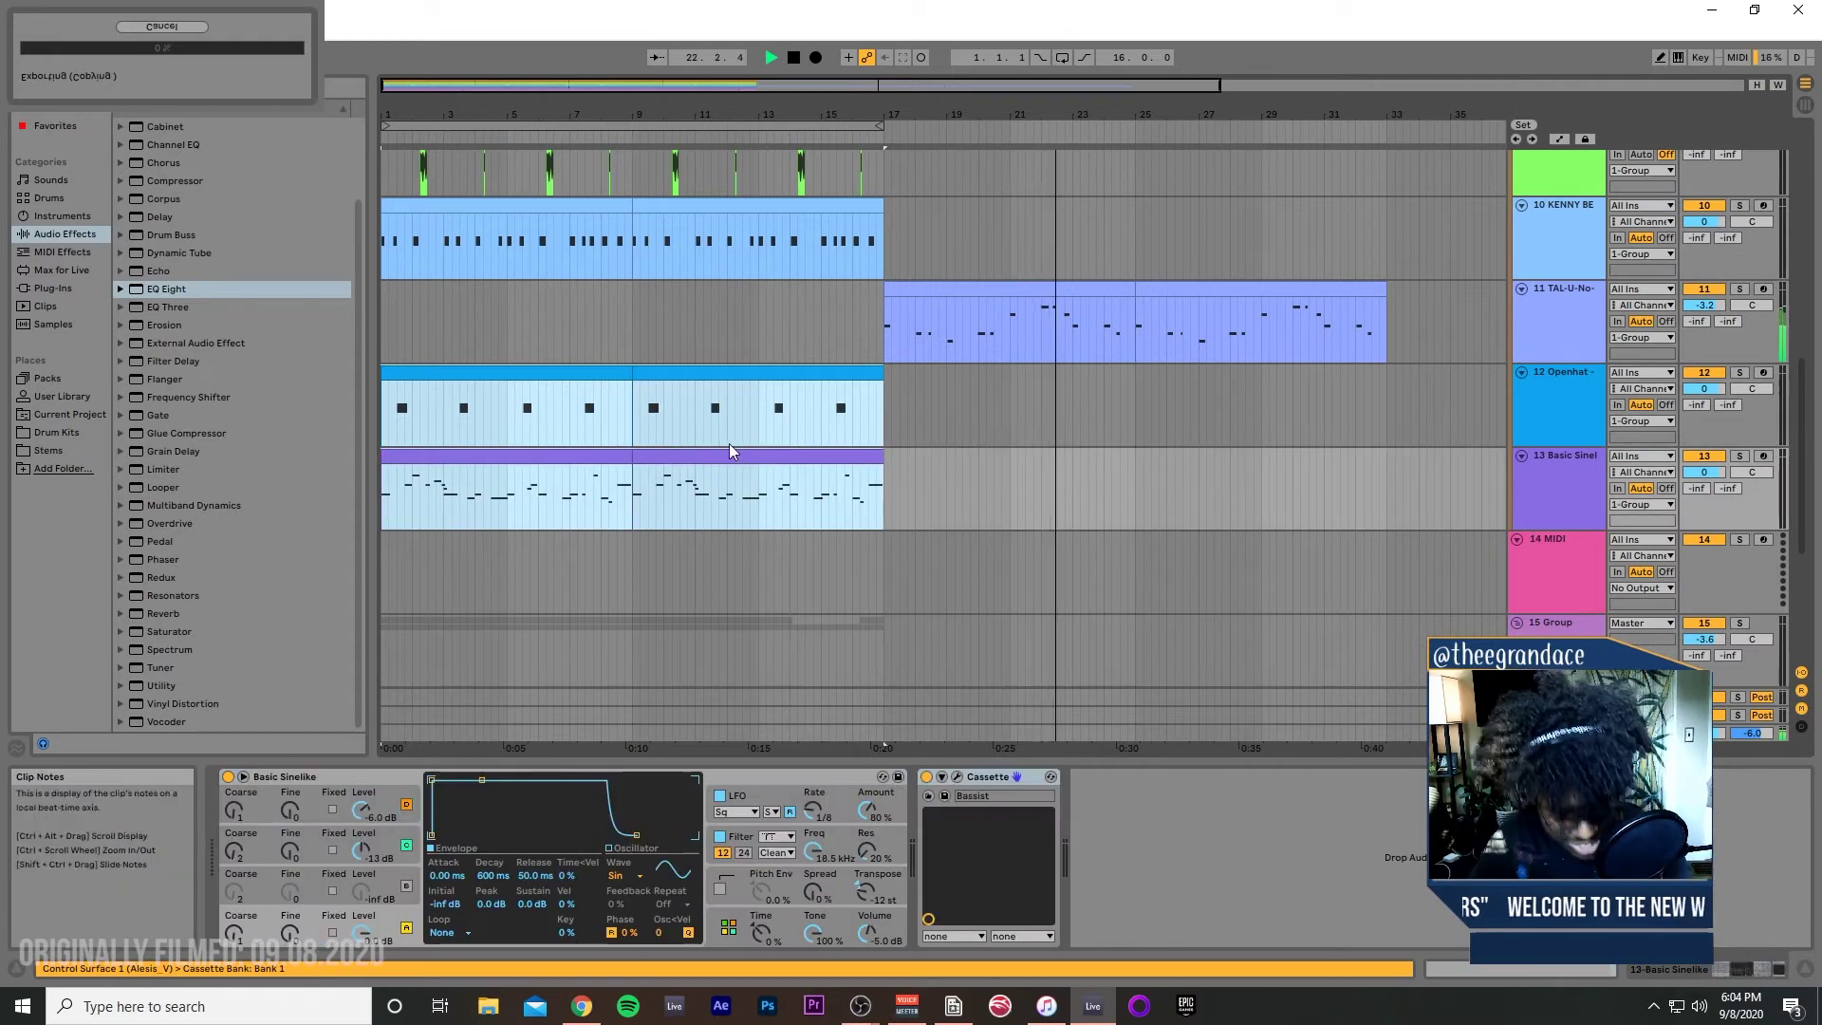
pyautogui.hotkey('ctrl', 'd')
# Step: Duplicate the kick clip on track 10 twice to fill bars 17 to 32
pyautogui.scroll(5, 818, 419)
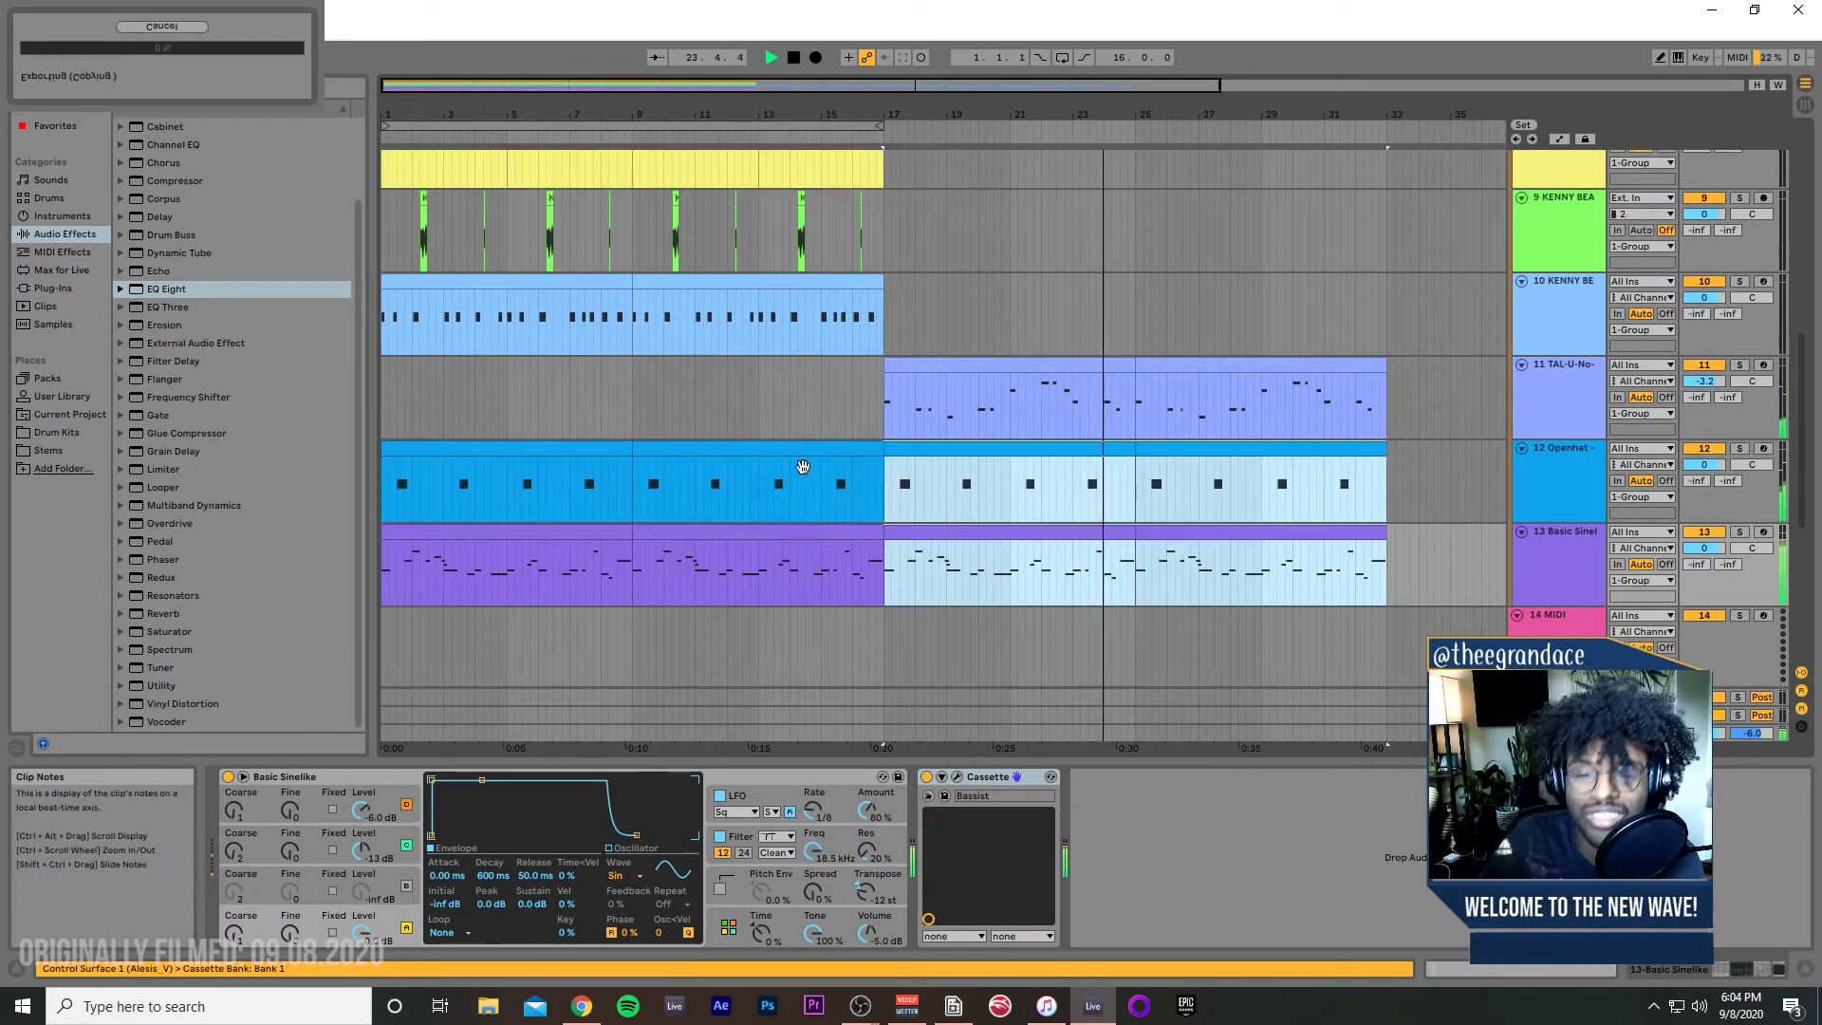
pyautogui.click(768, 410)
pyautogui.hotkey('ctrl', 'd')
pyautogui.hotkey('ctrl', 'd')
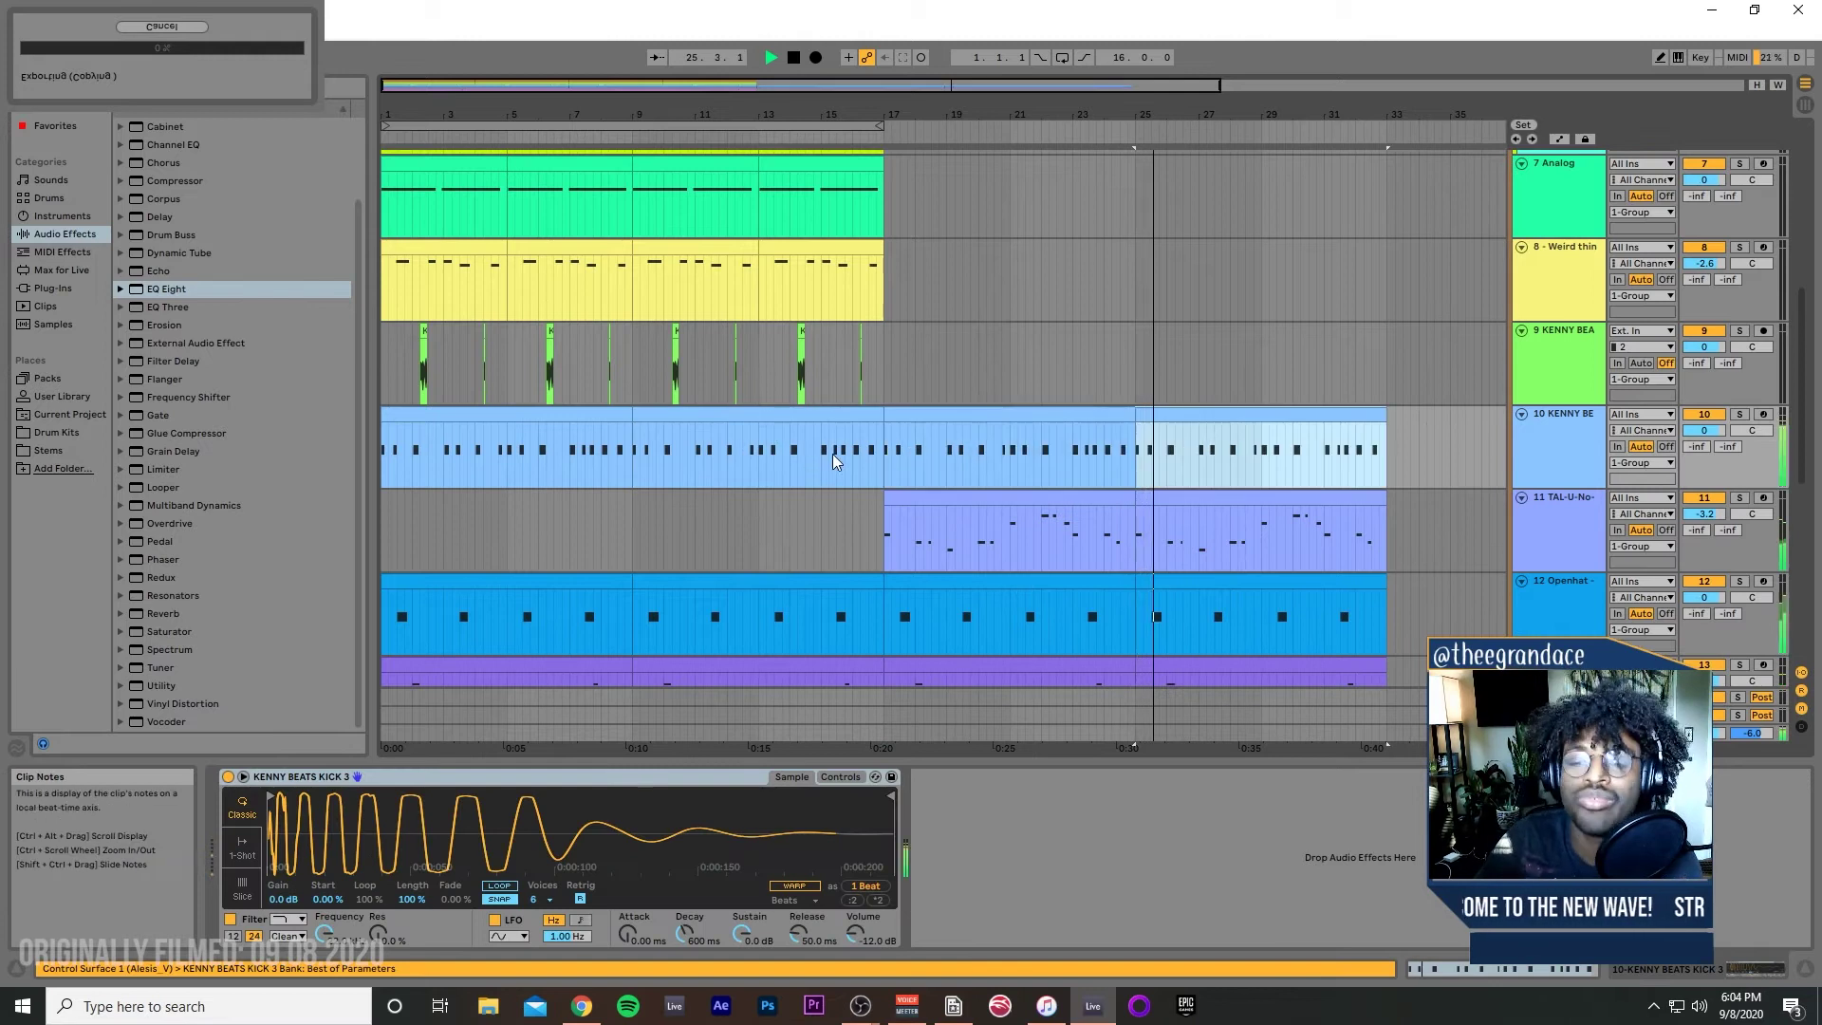
# Step: Select all the audio clips on track 9 up to bar 17 and duplicate them into the following 16 bars
pyautogui.scroll(1, 846, 468)
pyautogui.moveTo(884, 427); pyautogui.dragTo(404, 391)
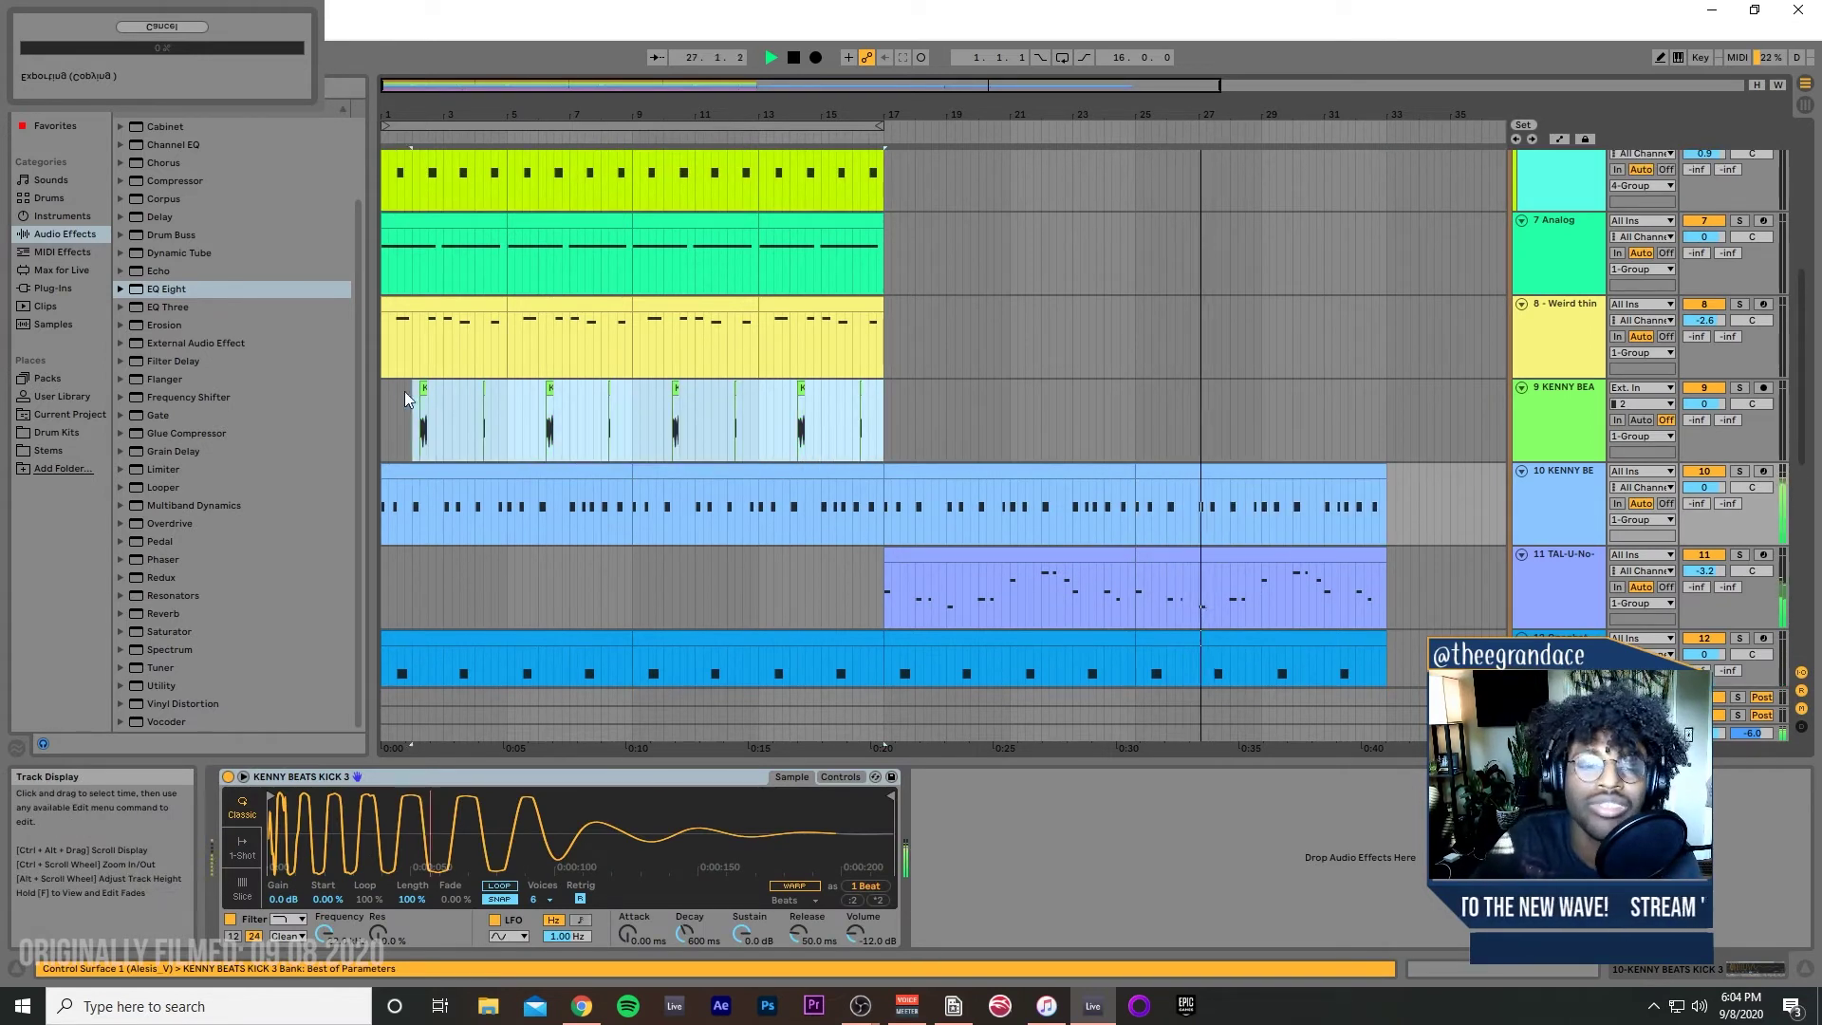
pyautogui.hotkey('ctrl', 'd')
# Step: Try duplicating the rim and snare clips on tracks 5 and 6 past bar 17, stop playback, and undo the duplication
pyautogui.click(451, 203)
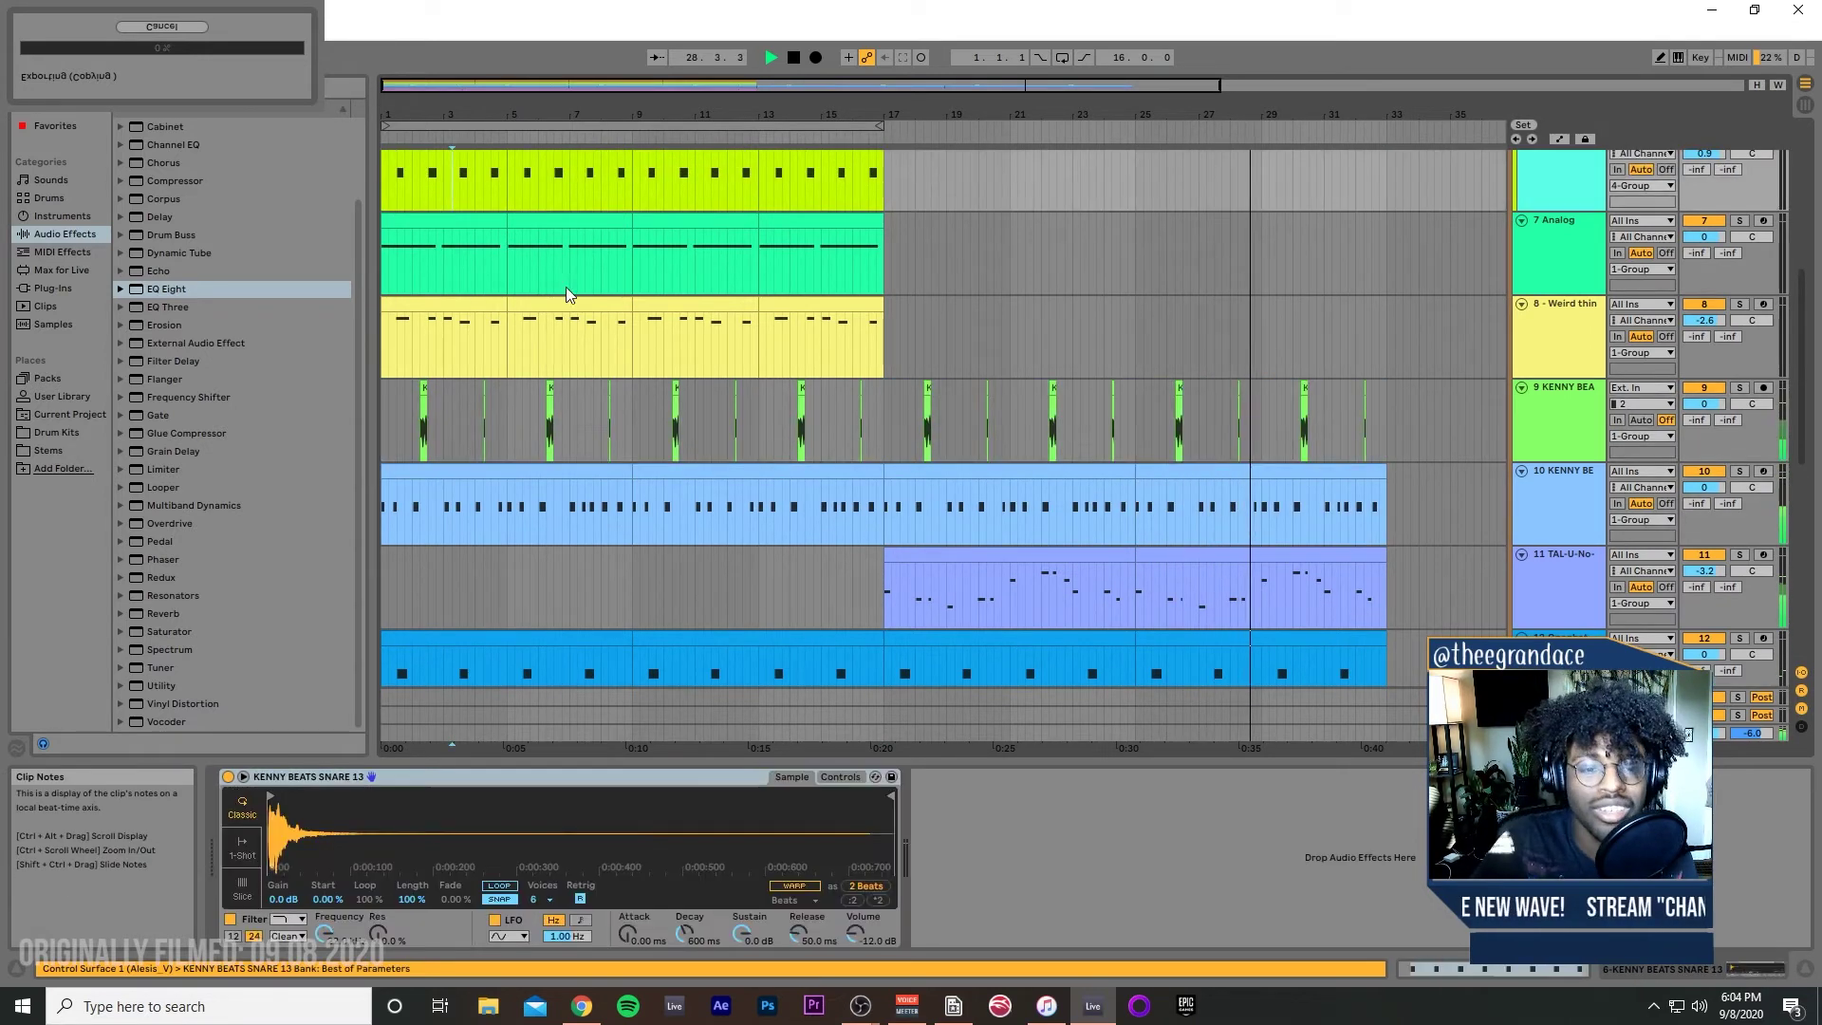
pyautogui.scroll(-3, 541, 382)
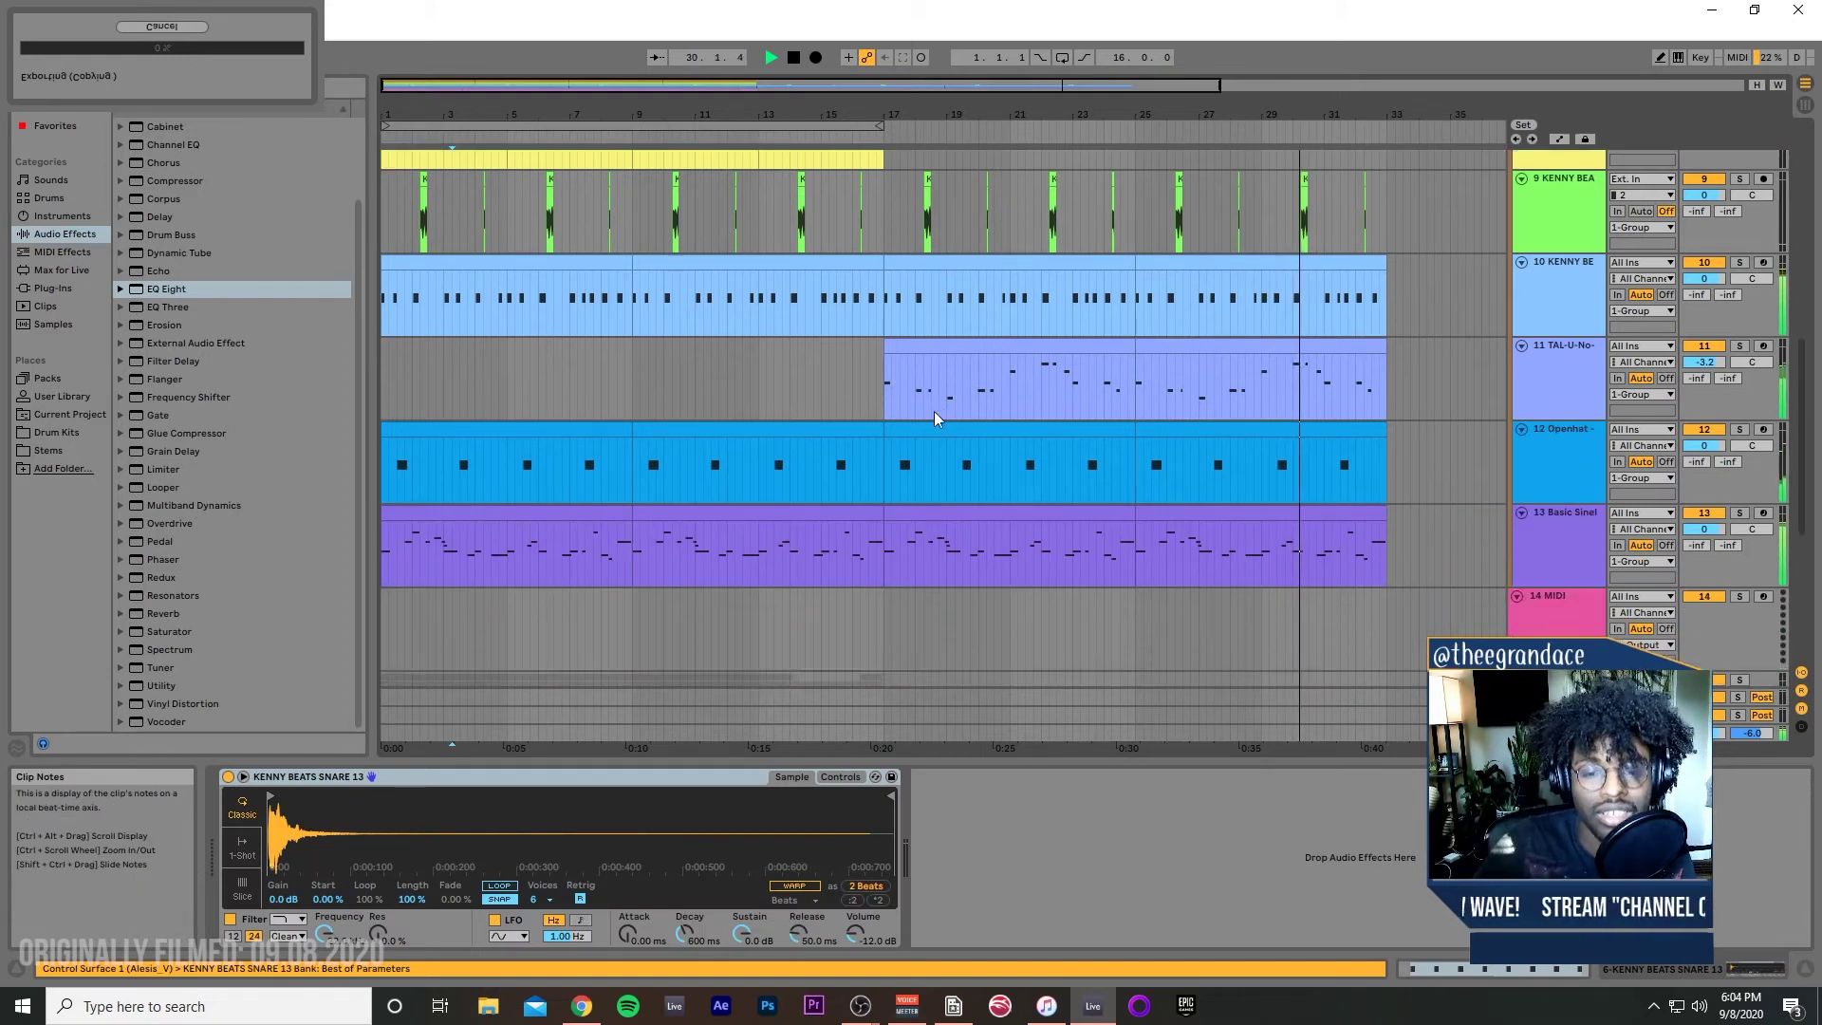
pyautogui.scroll(3, 855, 379)
pyautogui.scroll(3, 713, 311)
pyautogui.moveTo(842, 427); pyautogui.dragTo(484, 348)
pyautogui.hotkey('ctrl', 'd')
pyautogui.press('space')
pyautogui.click(885, 373)
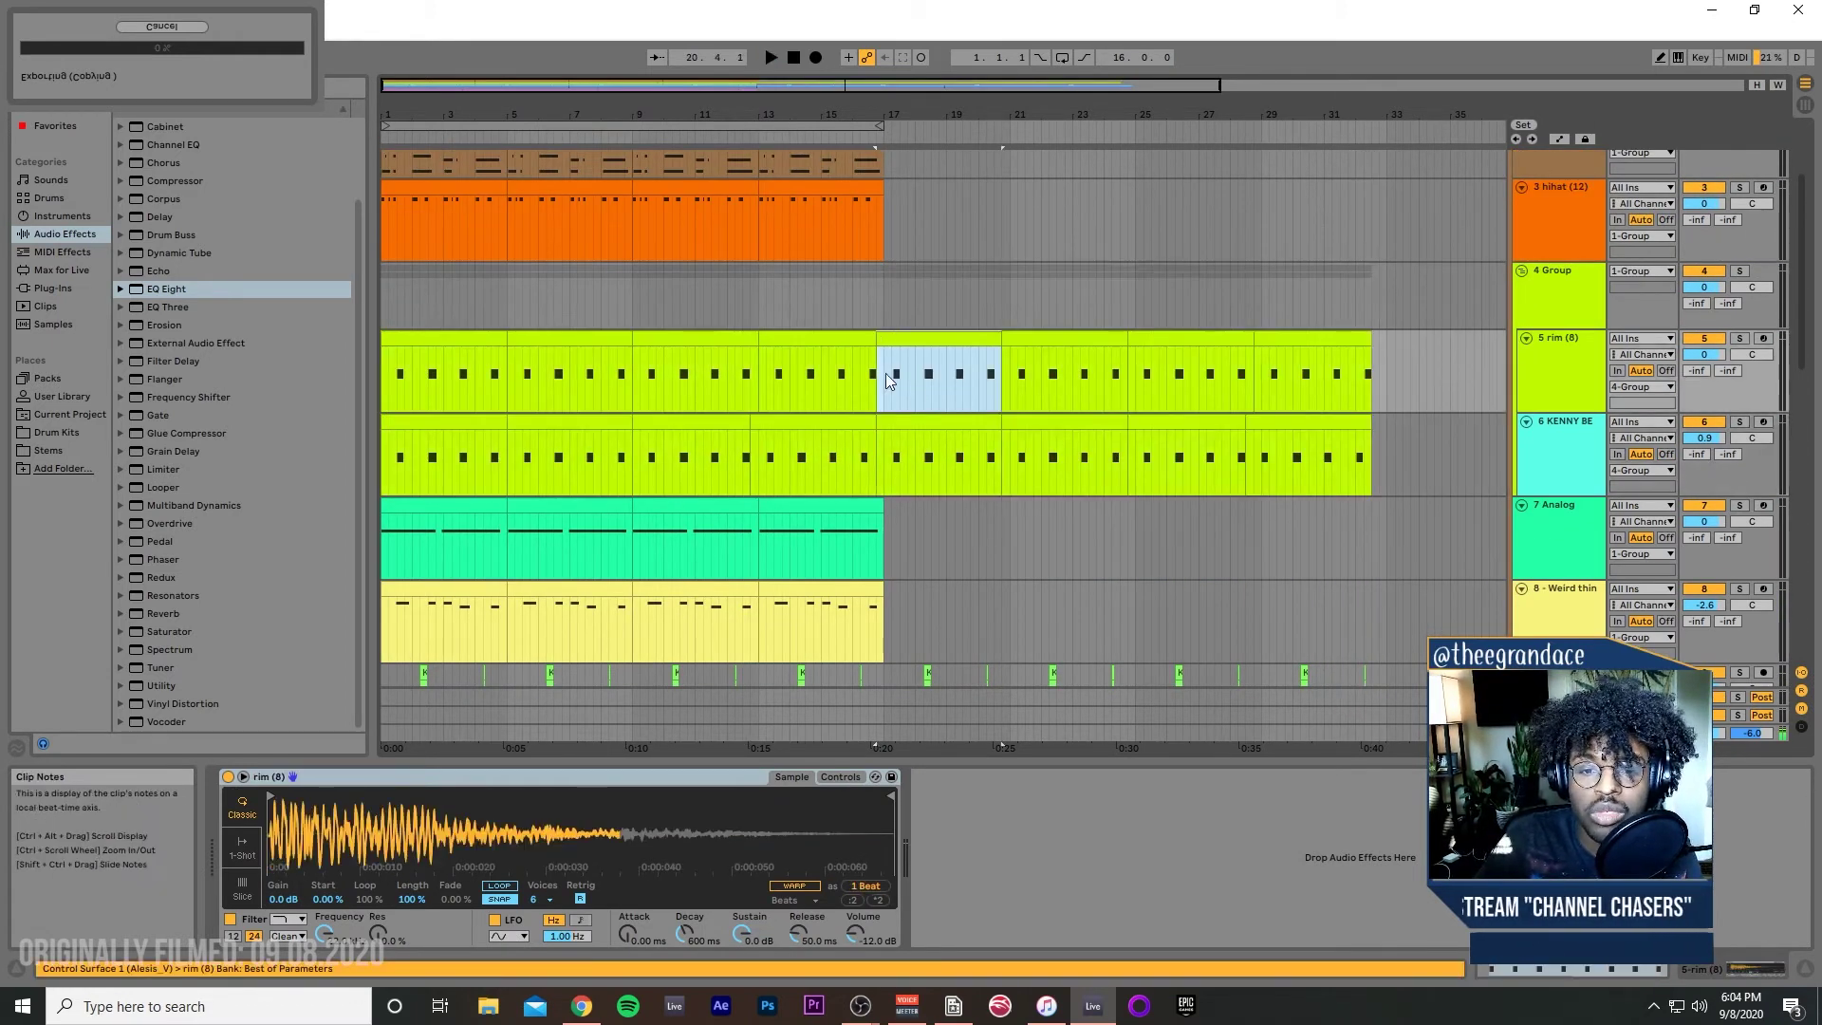
pyautogui.hotkey('ctrl', 'z')
# Step: Duplicate all the rim clips on track 5 from bars 1 to 16 into bars 17 to 32 and start playback
pyautogui.click(886, 377)
pyautogui.hotkey('shift', 'Tab')
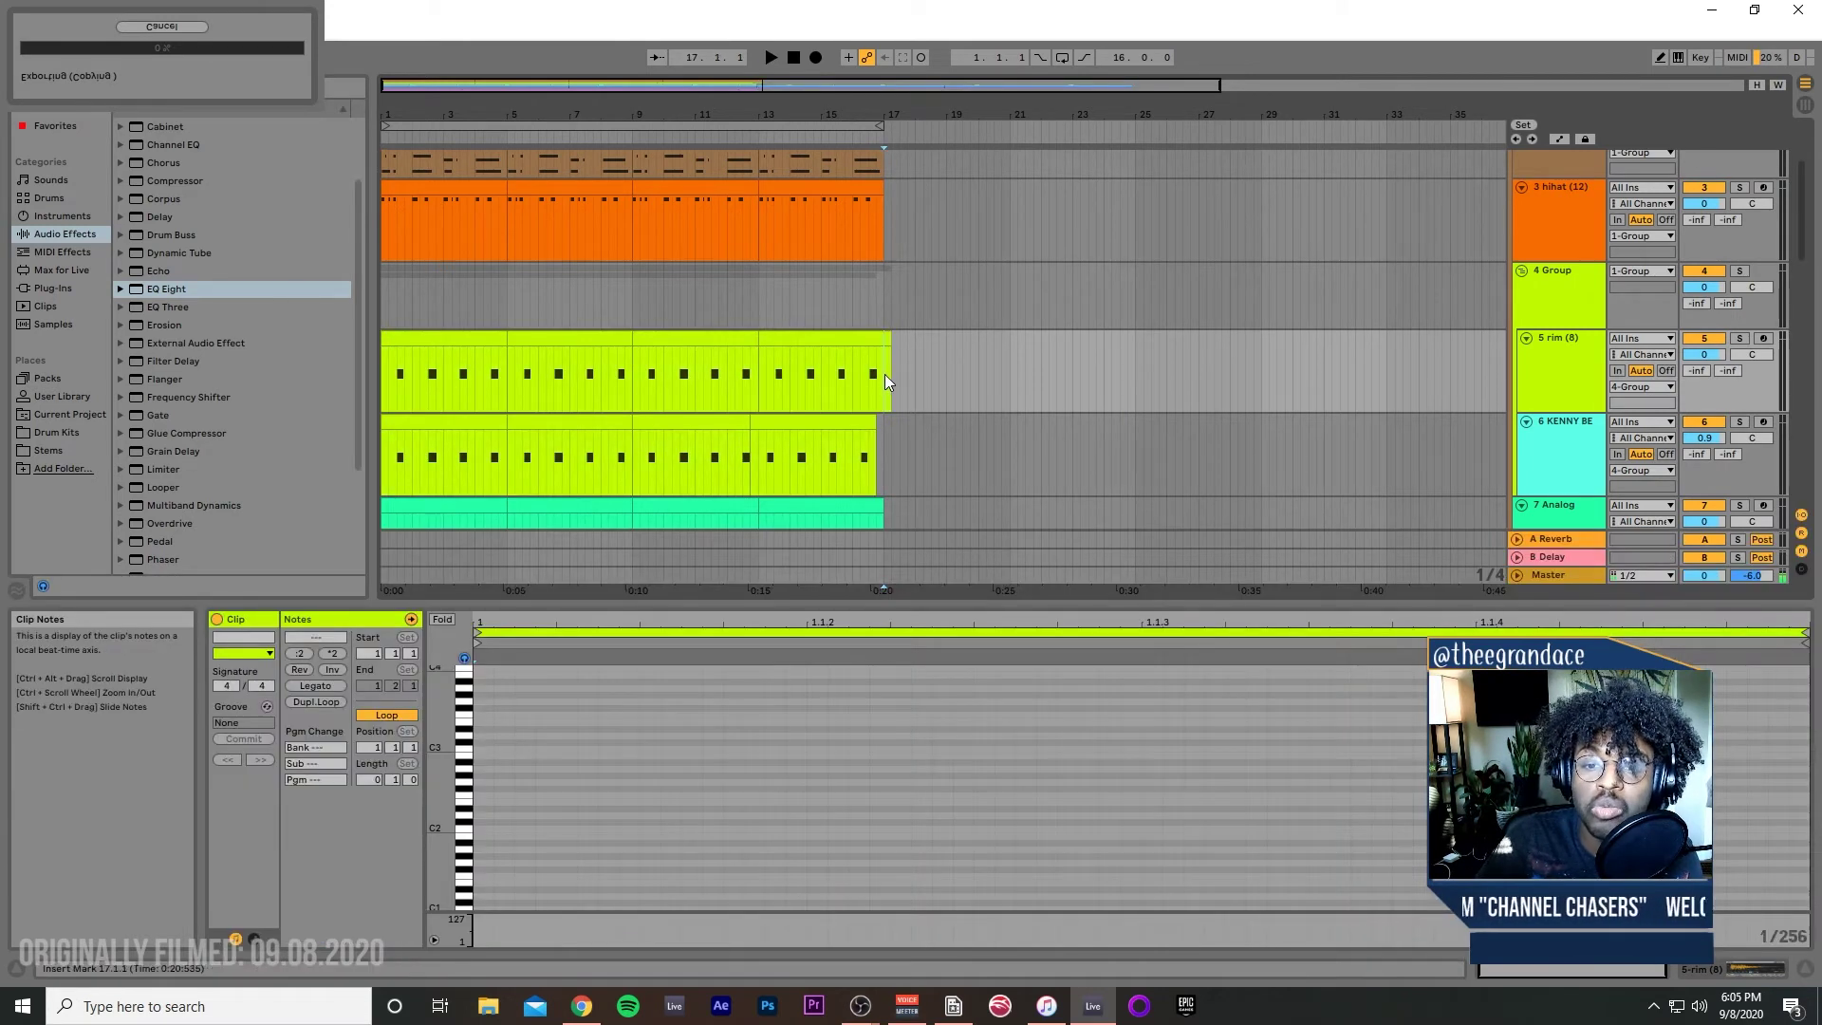
pyautogui.moveTo(887, 373); pyautogui.dragTo(361, 385)
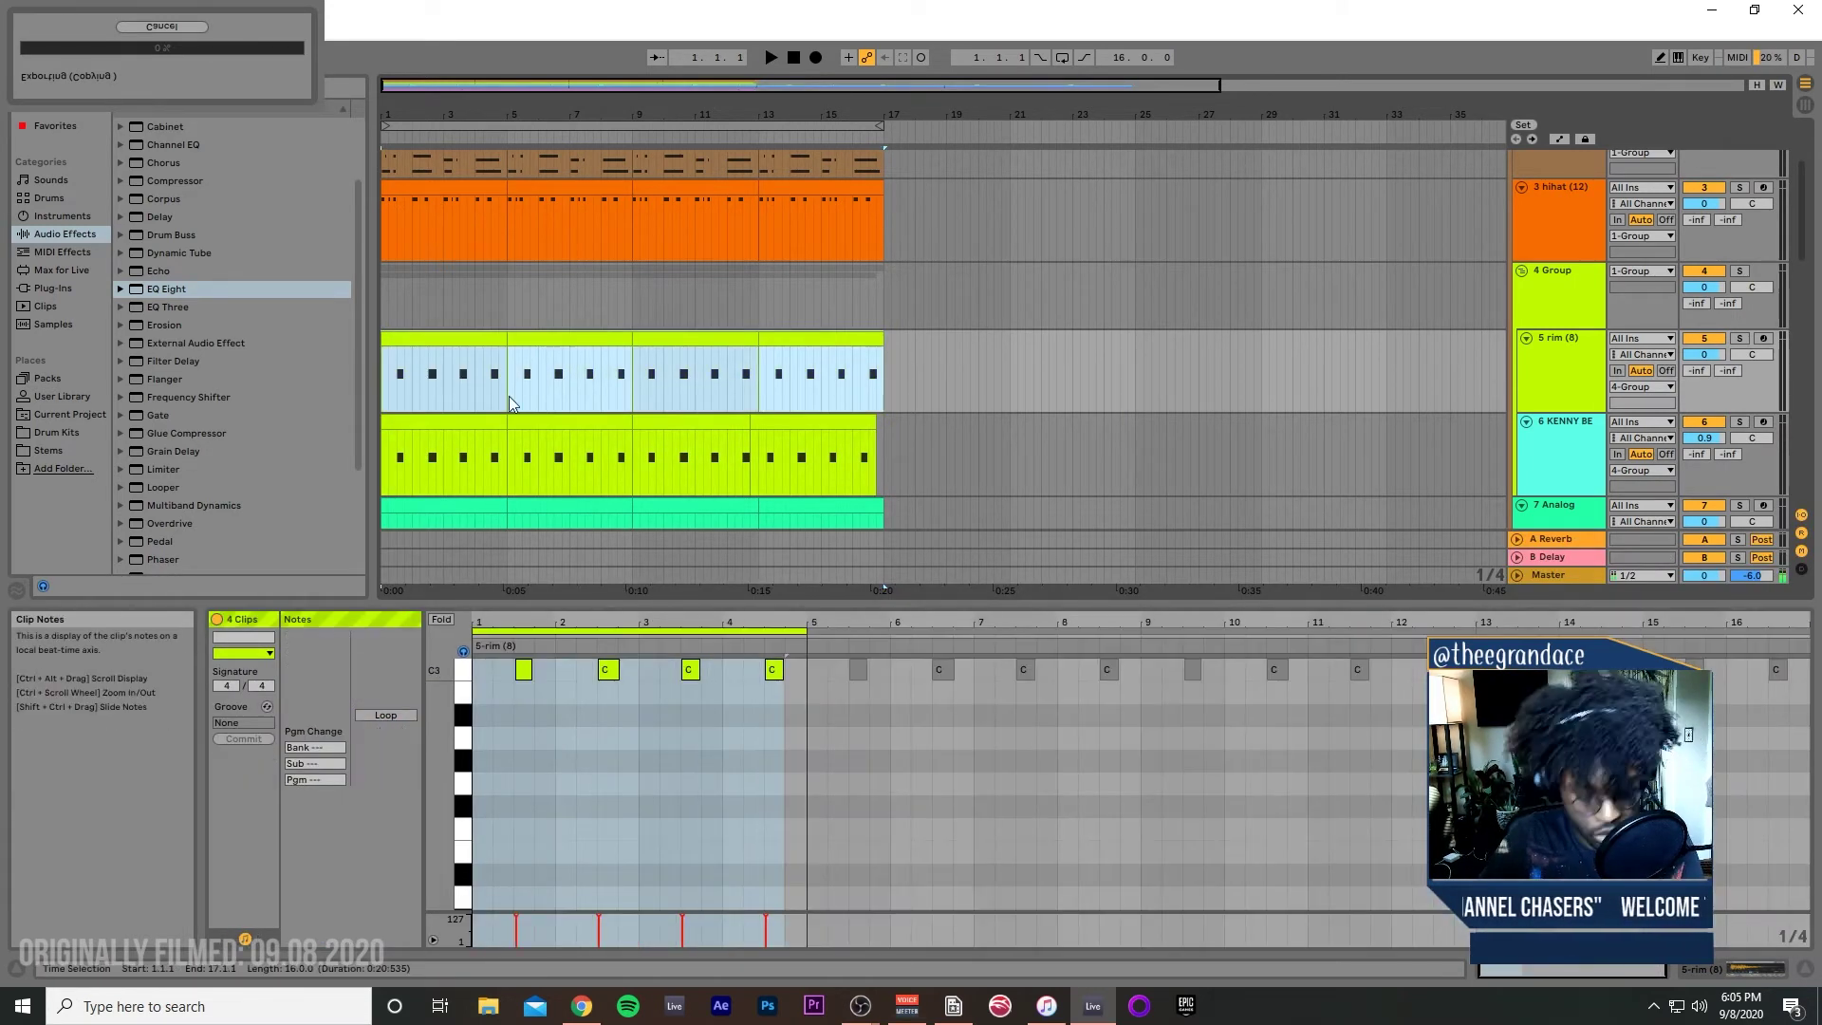
pyautogui.hotkey('ctrl', 'd')
pyautogui.press('space')
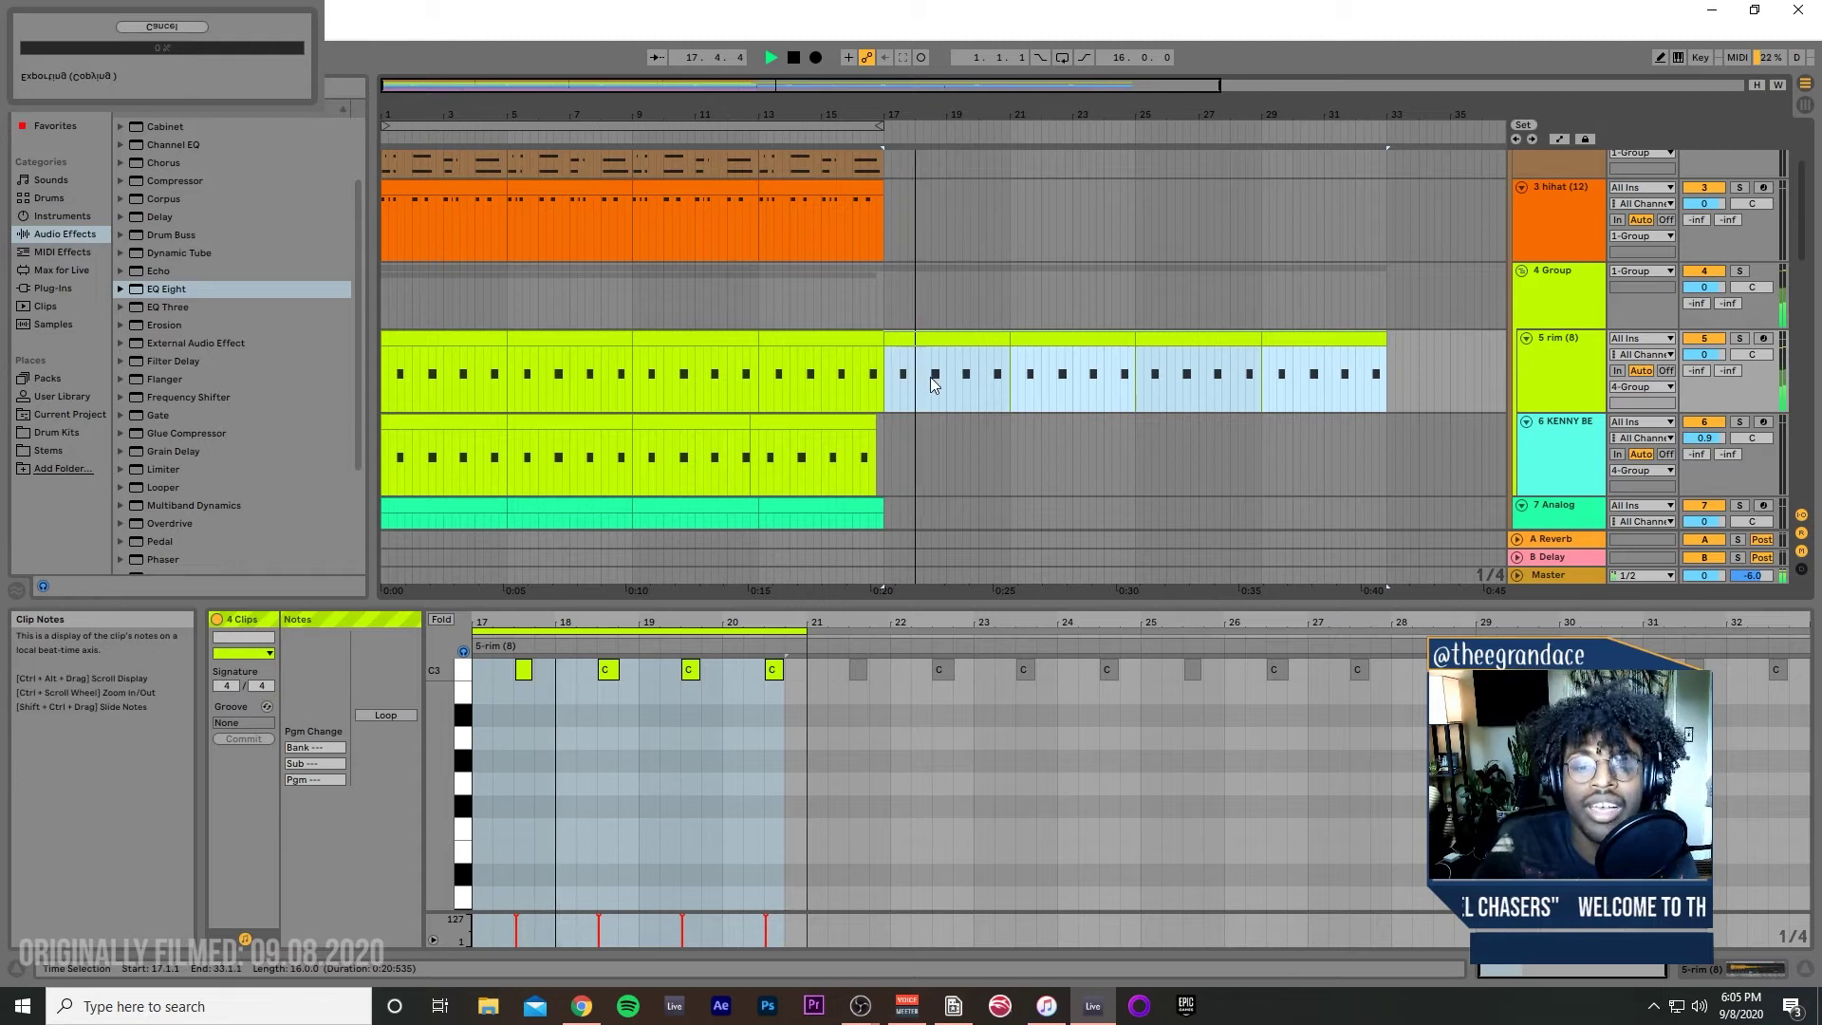
# Step: Duplicate the last hi-hat clip on track 3 to fill bars 17 to 32 and lower the track volume to -2.7 dB
pyautogui.scroll(-2, 1006, 472)
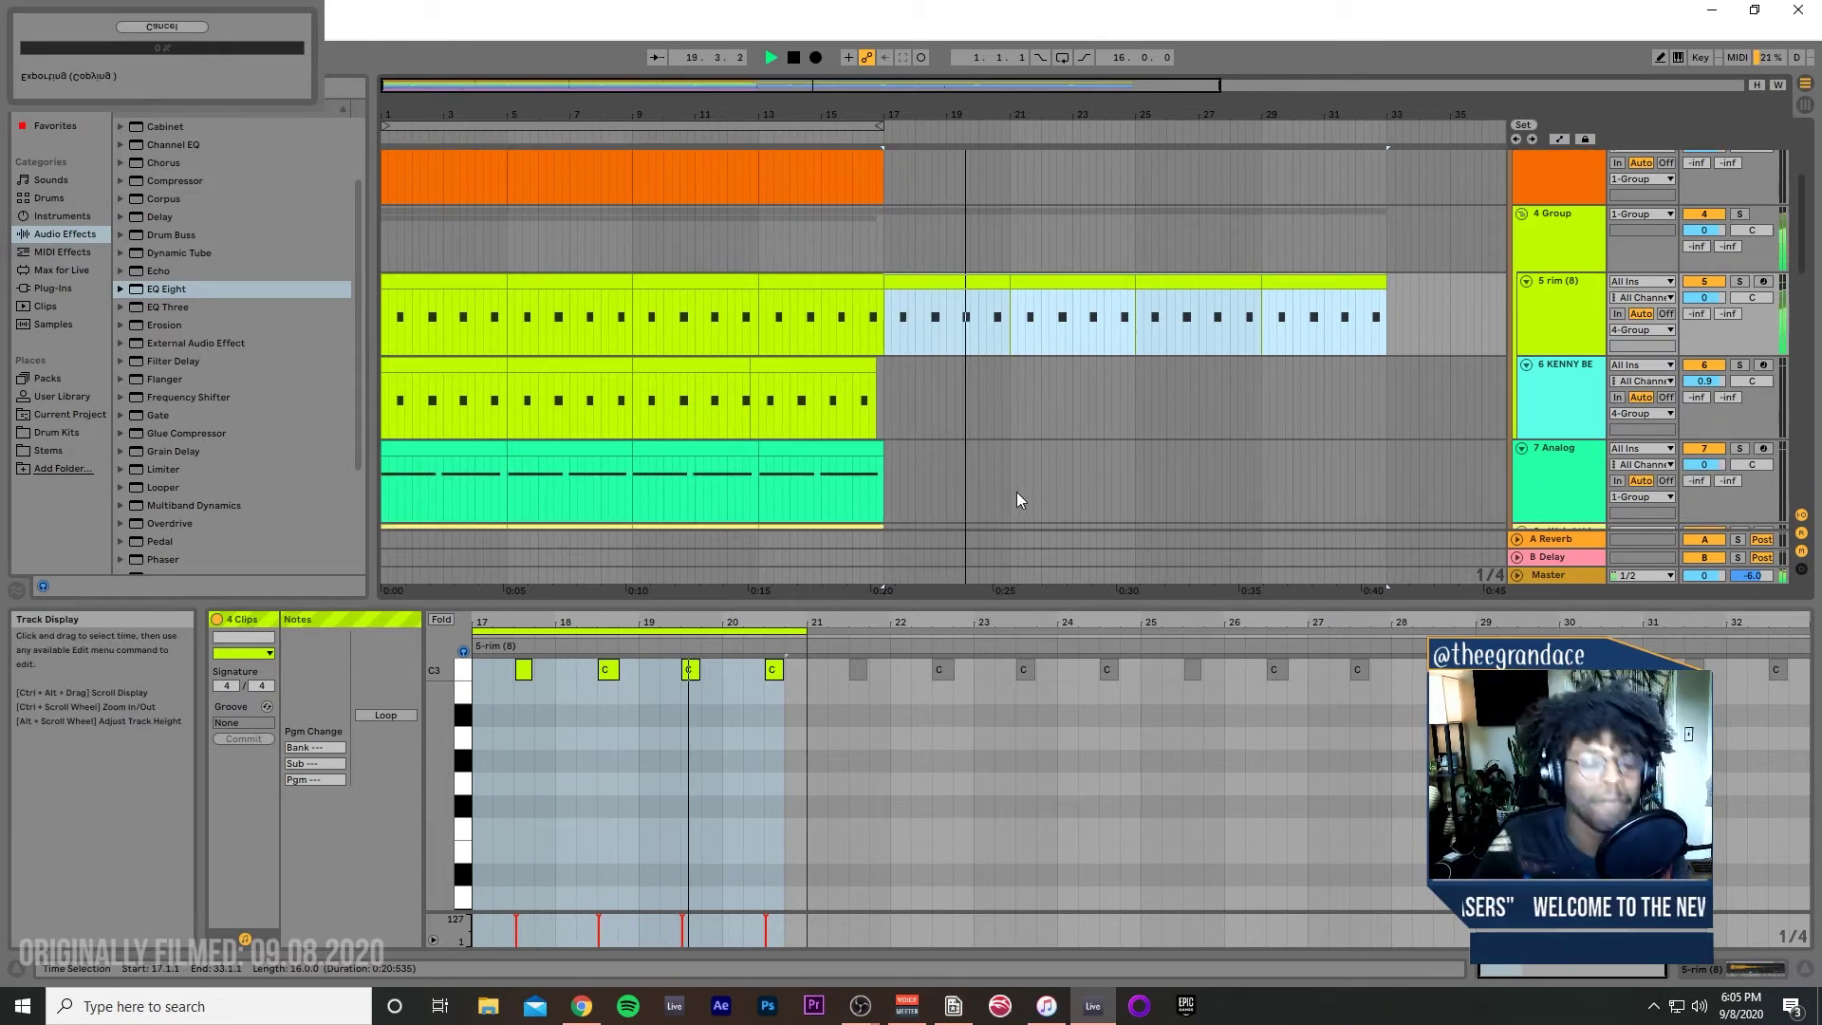
pyautogui.scroll(3, 1035, 497)
pyautogui.scroll(2, 1023, 493)
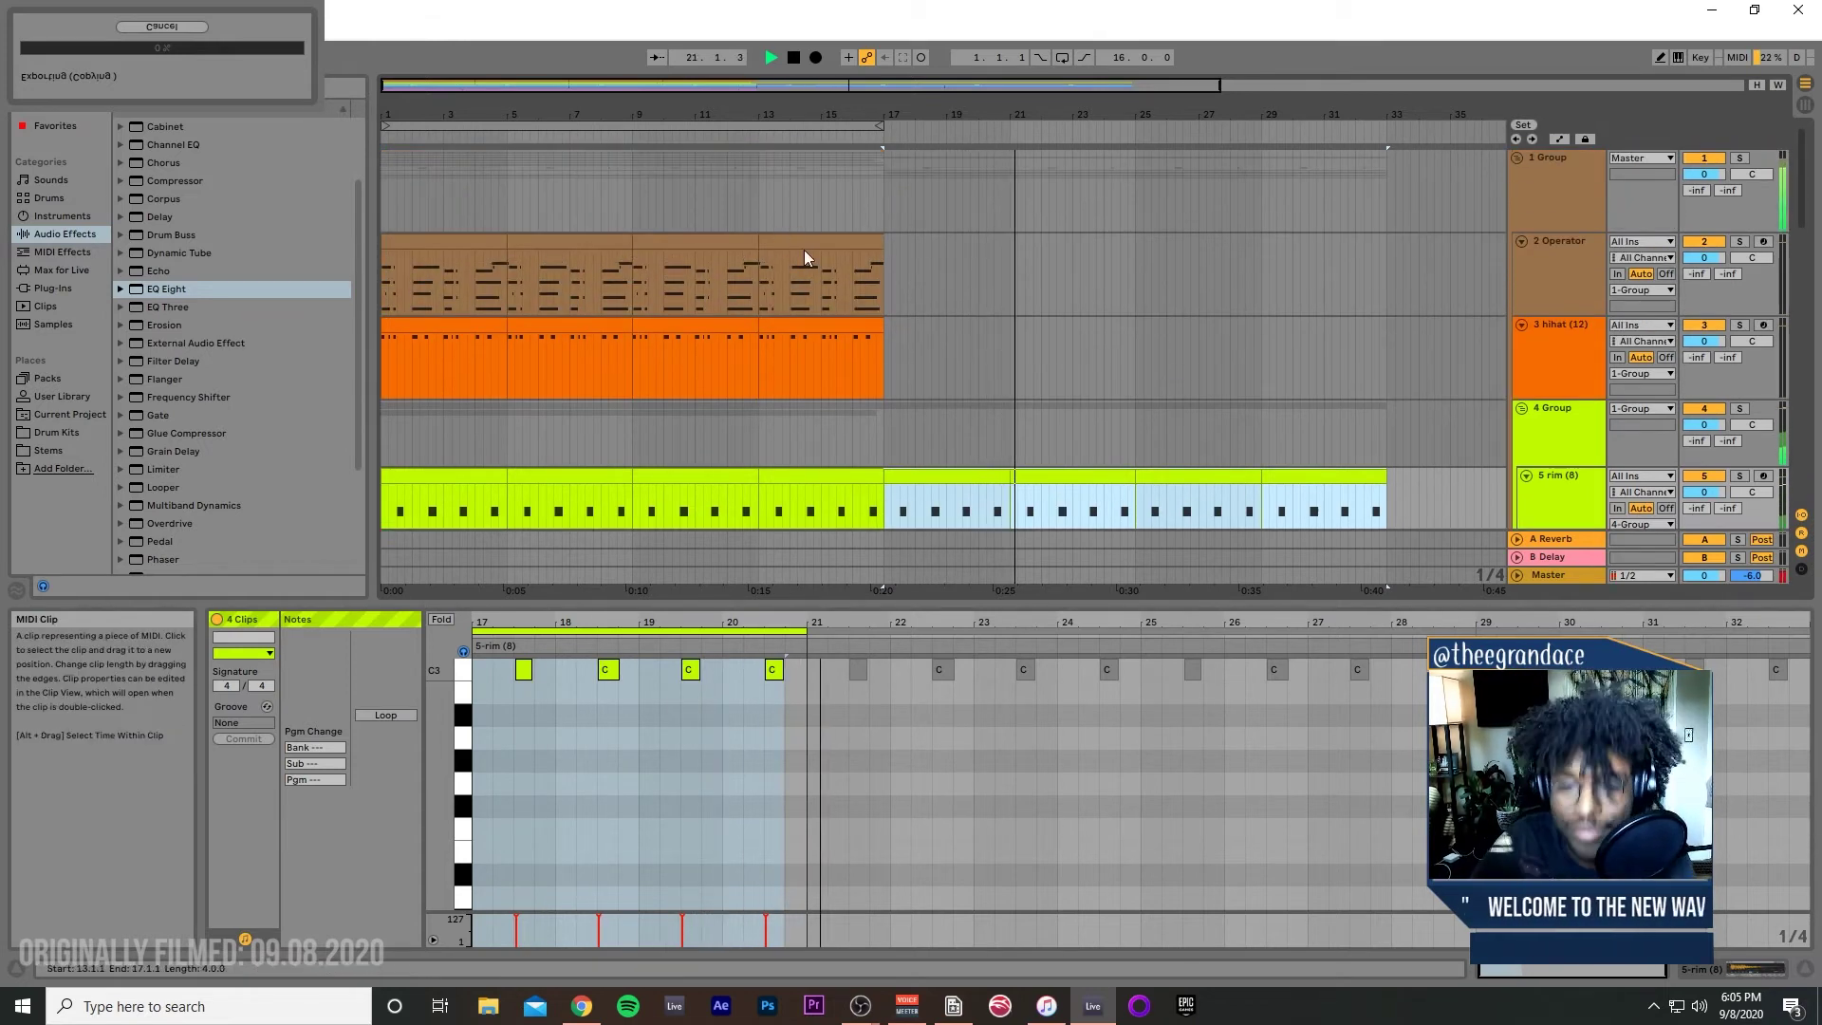
pyautogui.click(830, 266)
pyautogui.click(845, 328)
pyautogui.hotkey('ctrl', 'd')
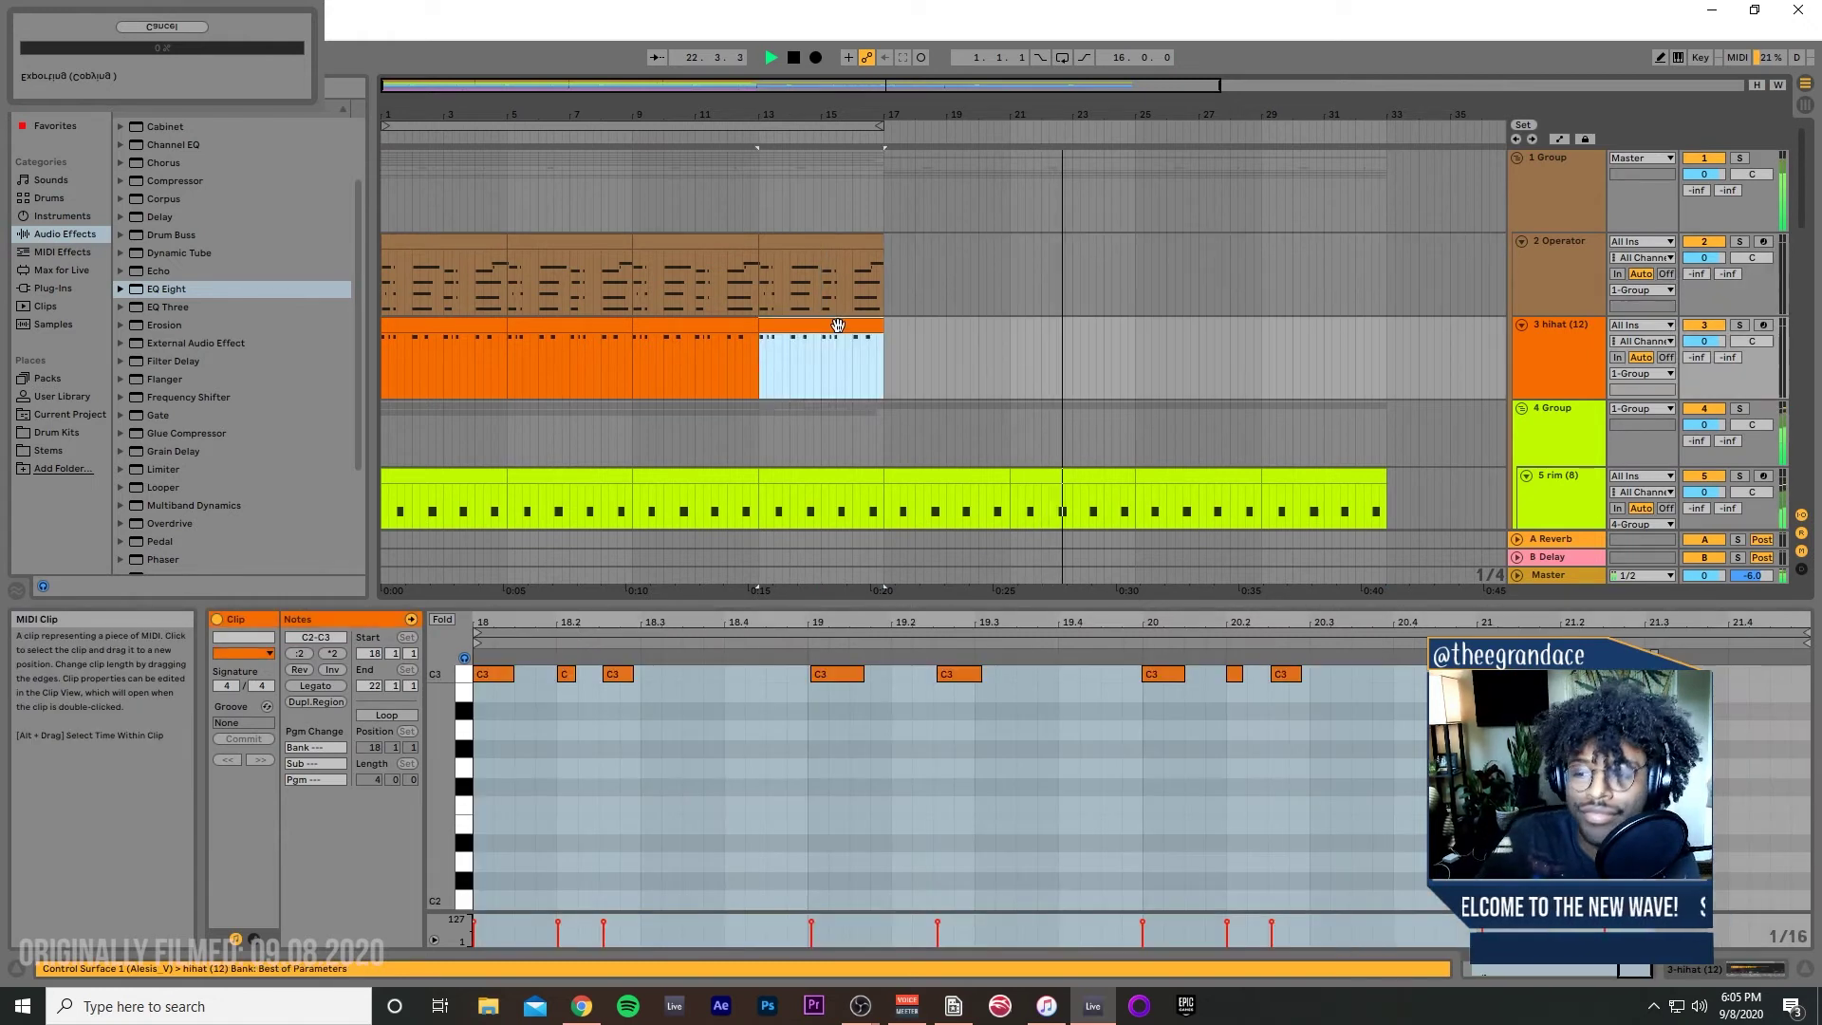
pyautogui.hotkey('ctrl', 'd')
pyautogui.hotkey('ctrl', 'd')
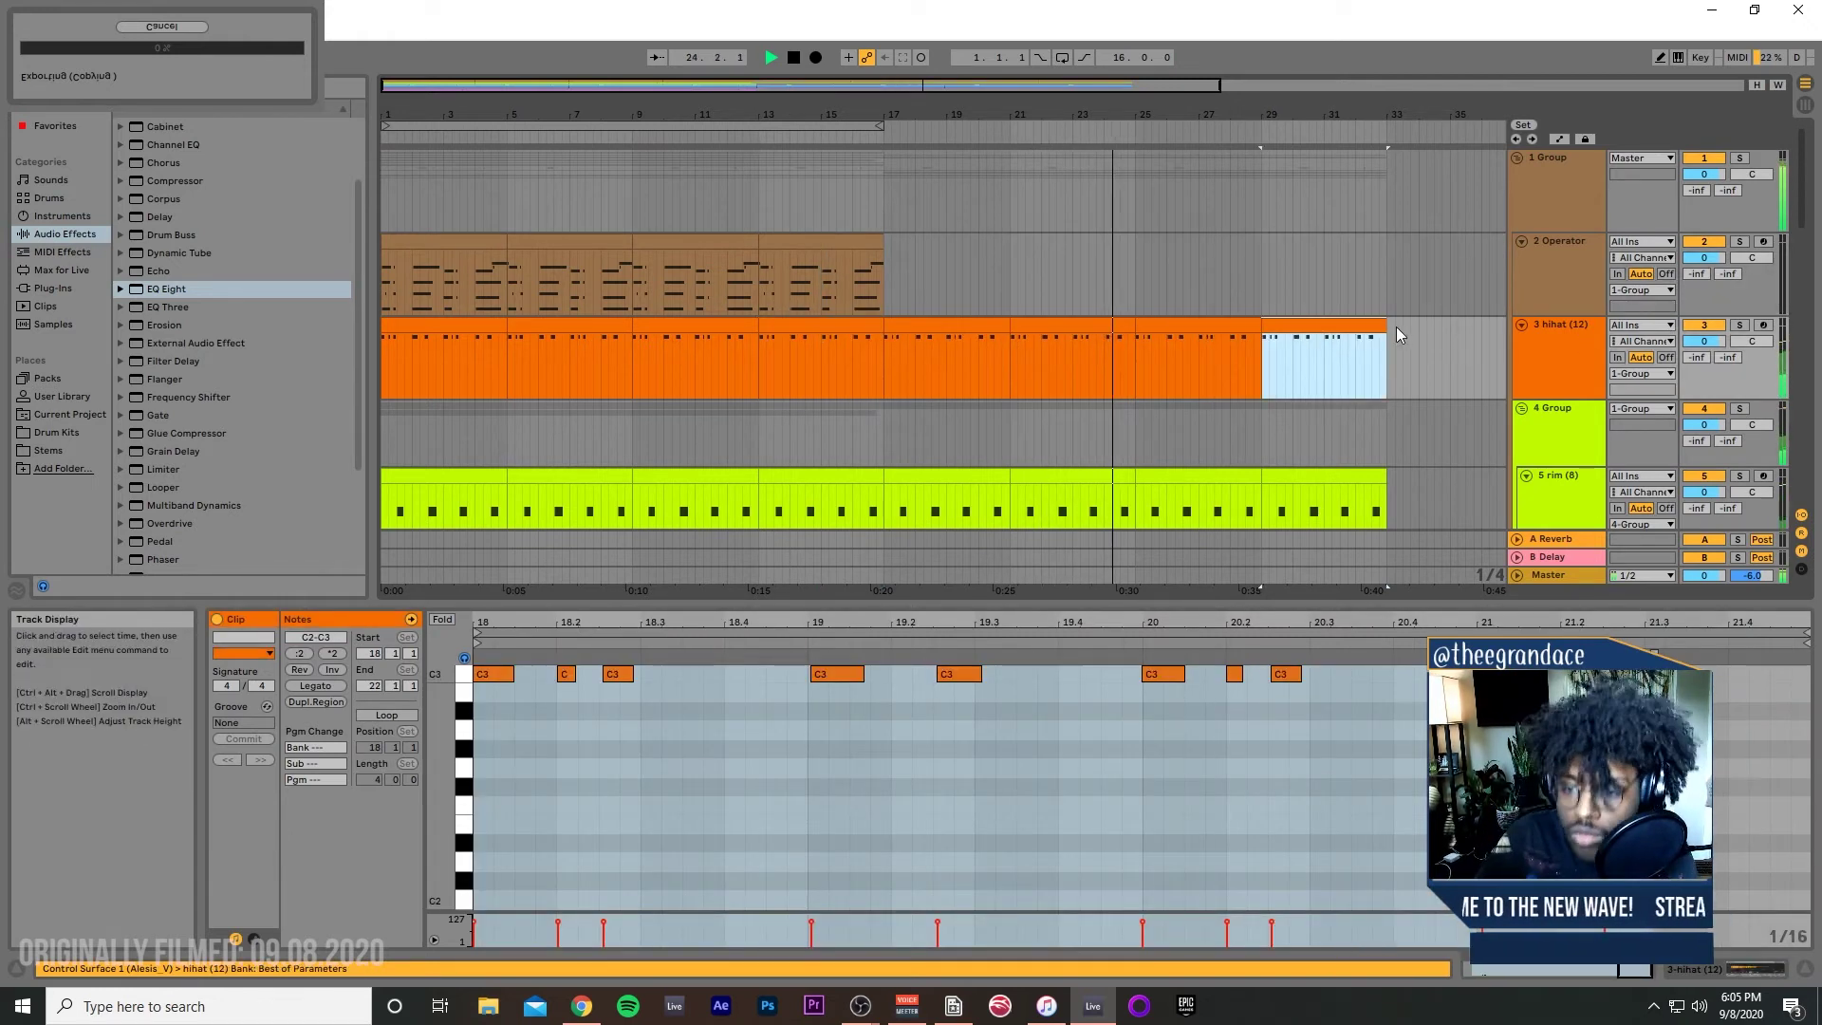
pyautogui.click(1776, 340)
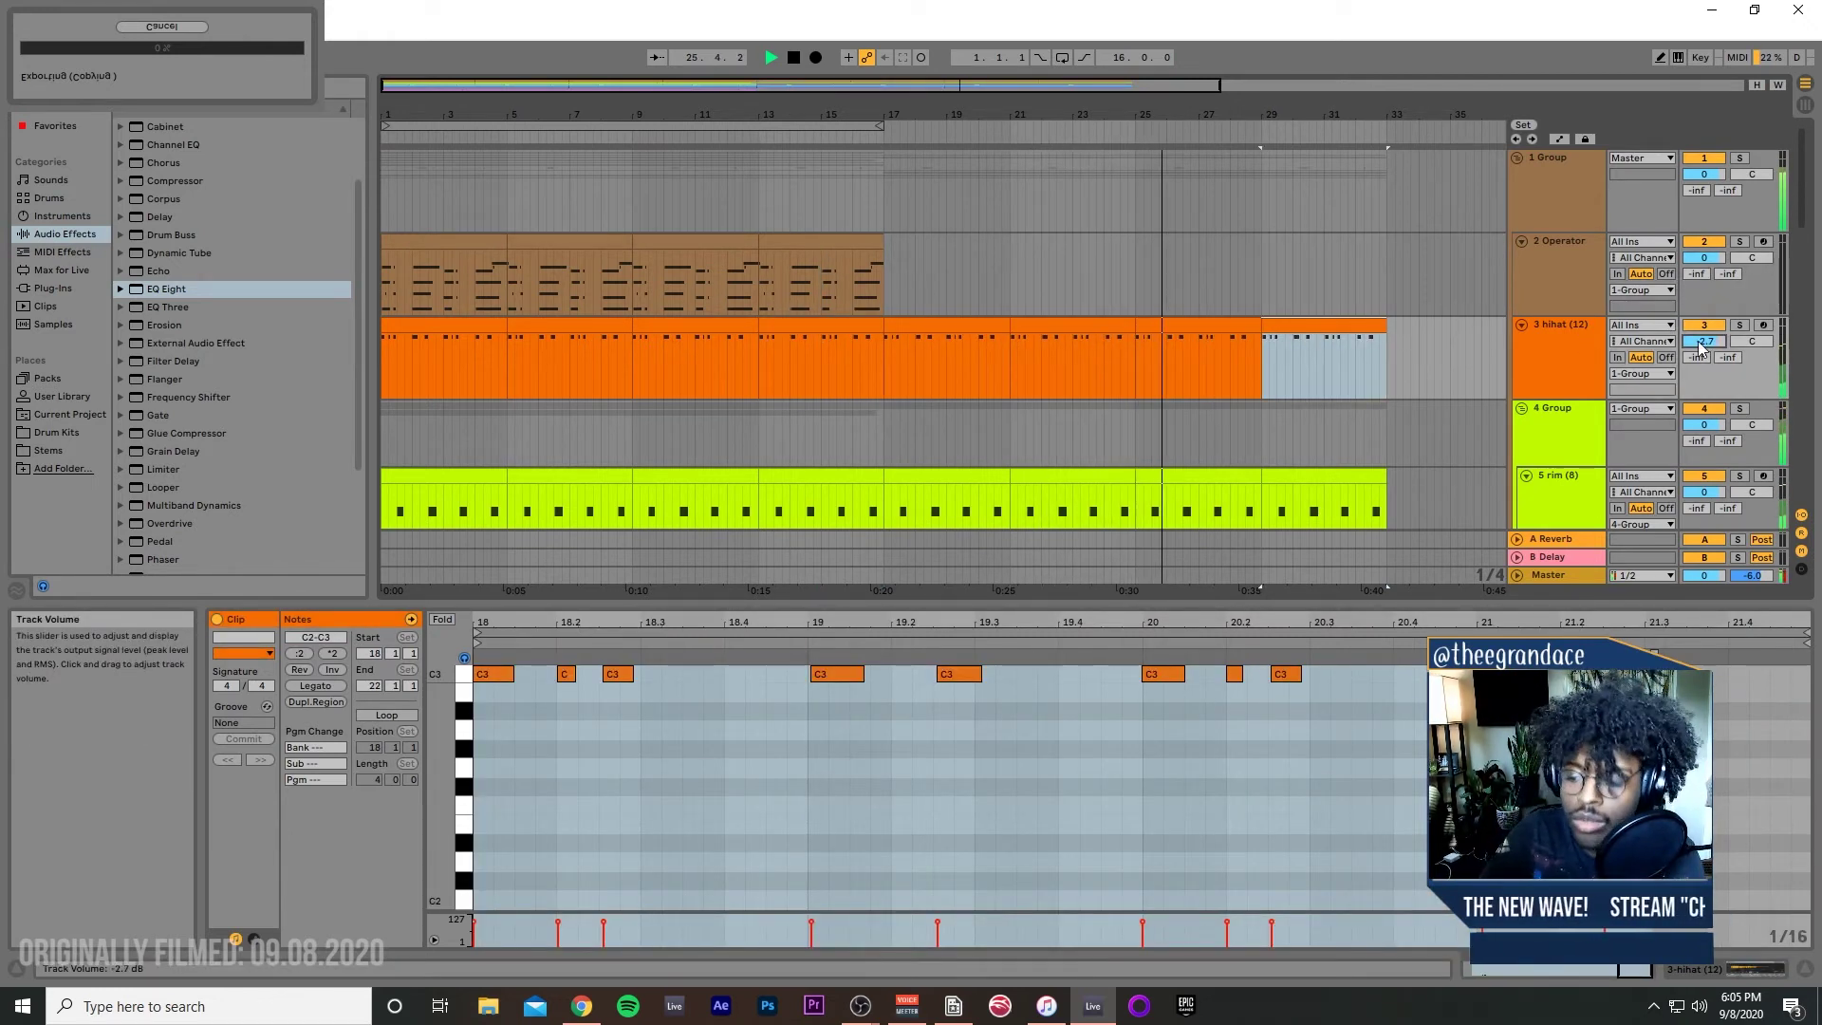
# Step: Duplicate the Operator clip on track 2 four times to fill bars 17 to 32
pyautogui.click(767, 283)
pyautogui.hotkey('ctrl', 'd')
pyautogui.hotkey('ctrl', 'd')
pyautogui.hotkey('ctrl', 'd')
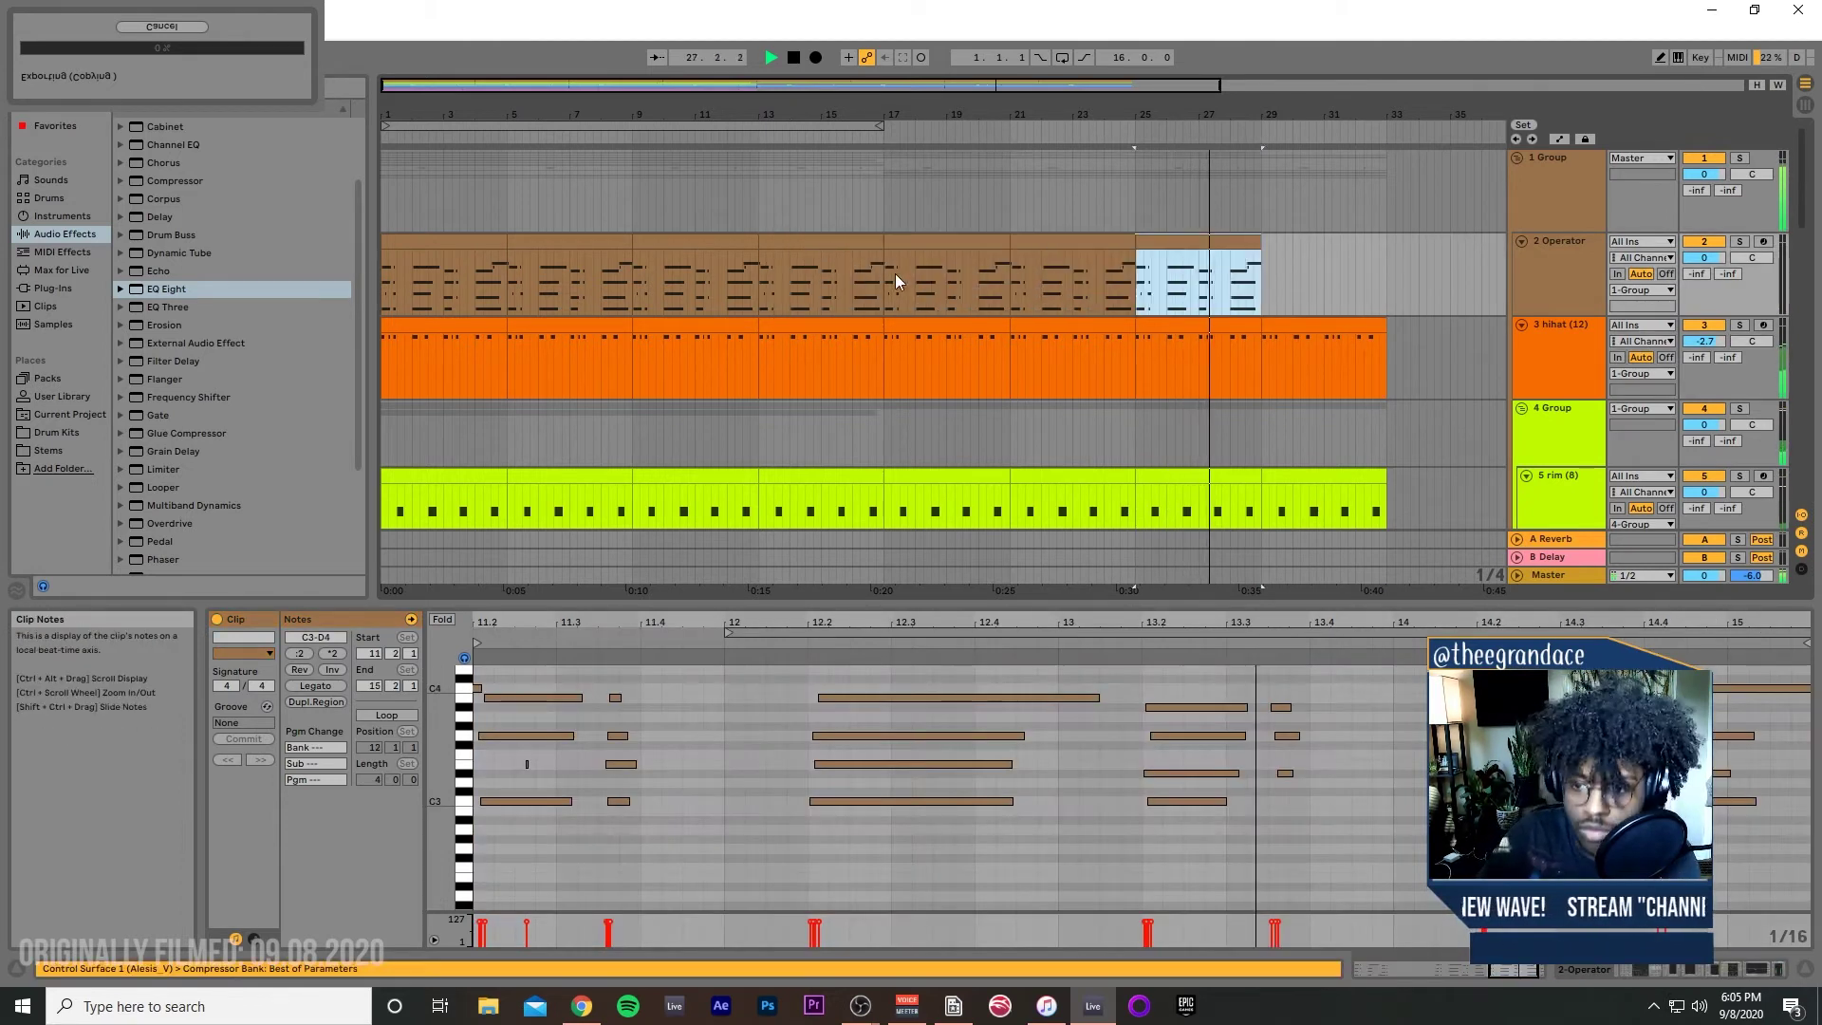
pyautogui.hotkey('ctrl', 'd')
# Step: Insert a new MIDI track below the audio track 18
pyautogui.scroll(-1, 1017, 378)
pyautogui.scroll(-15, 1017, 379)
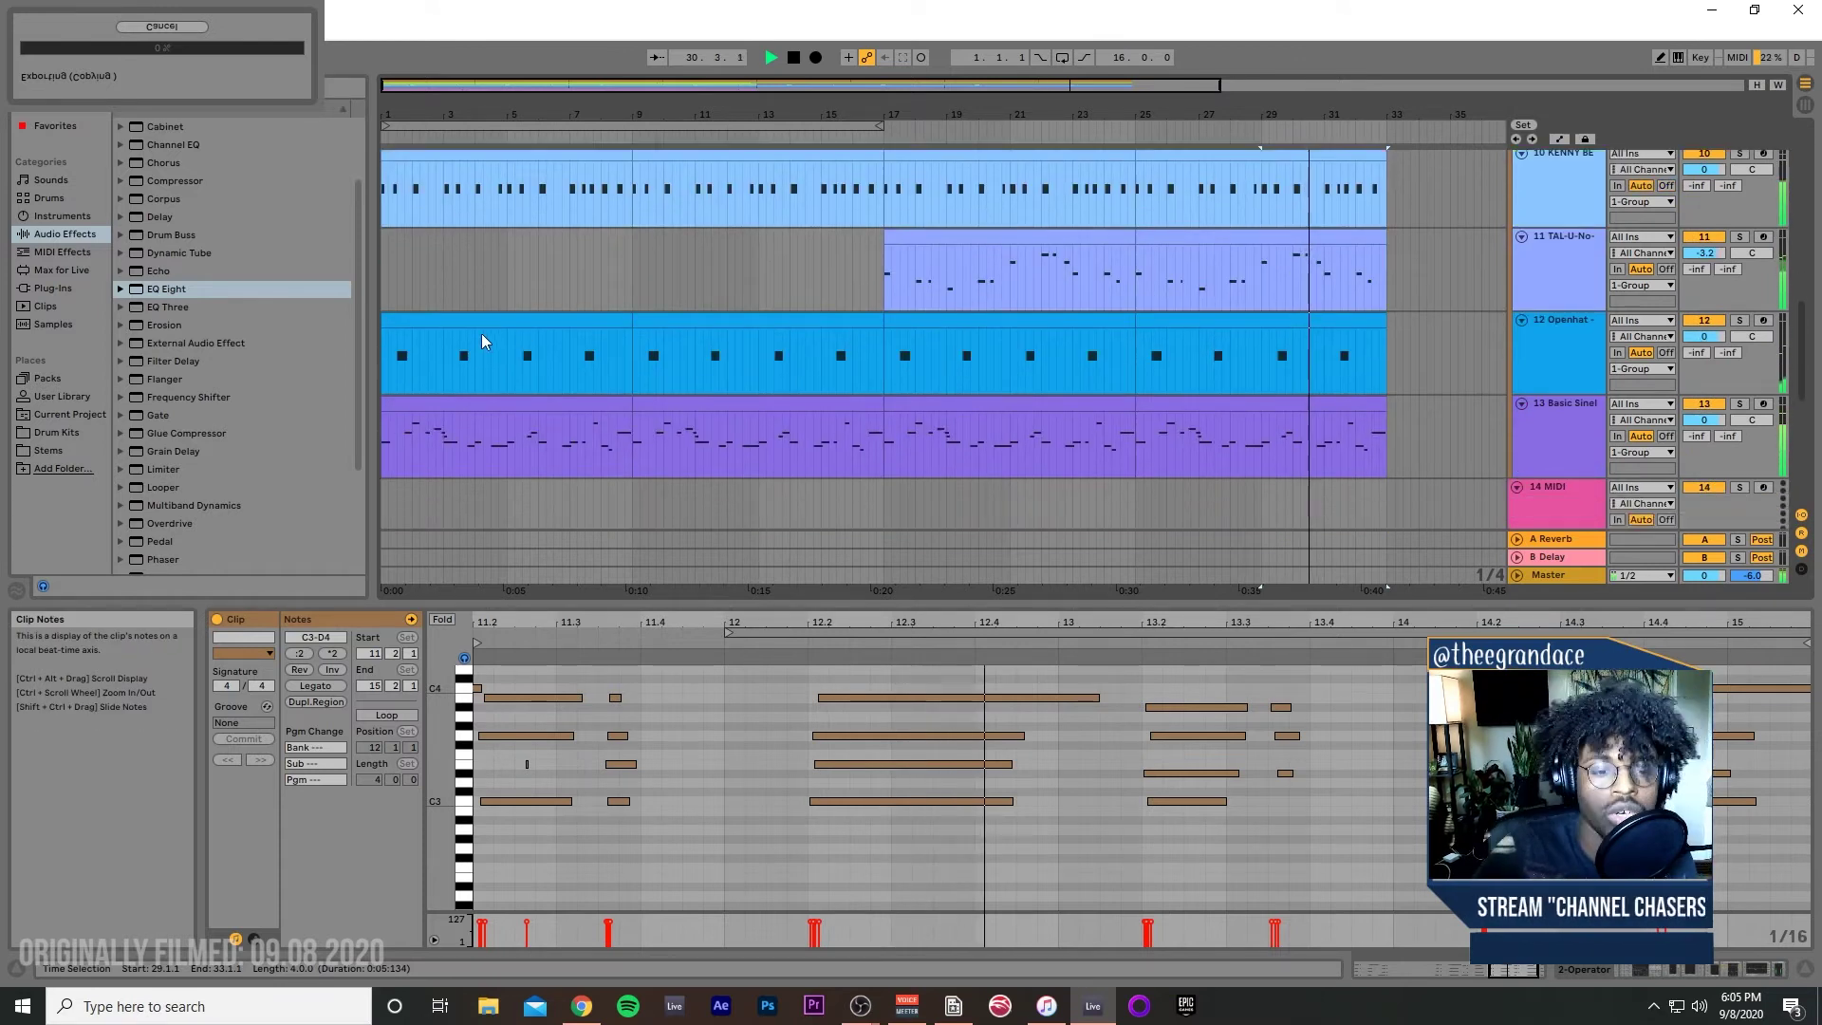
pyautogui.scroll(-8, 486, 364)
pyautogui.scroll(-1, 459, 356)
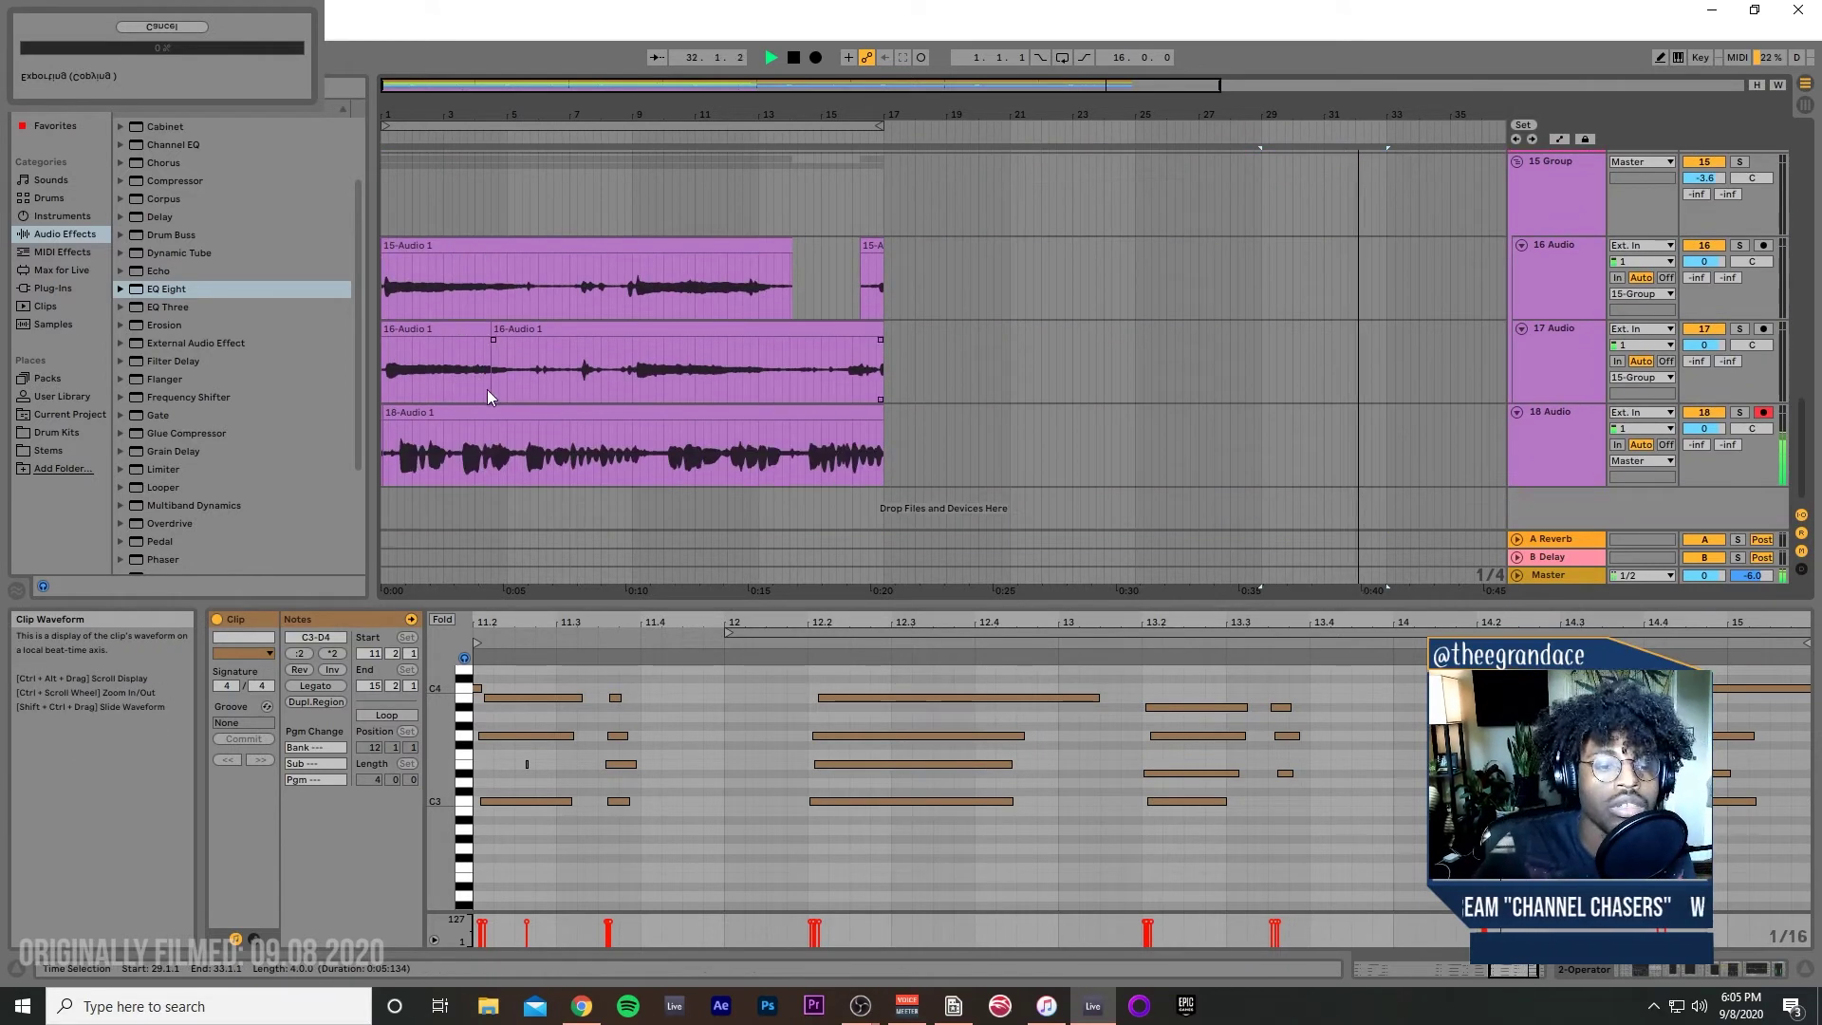
pyautogui.click(554, 459)
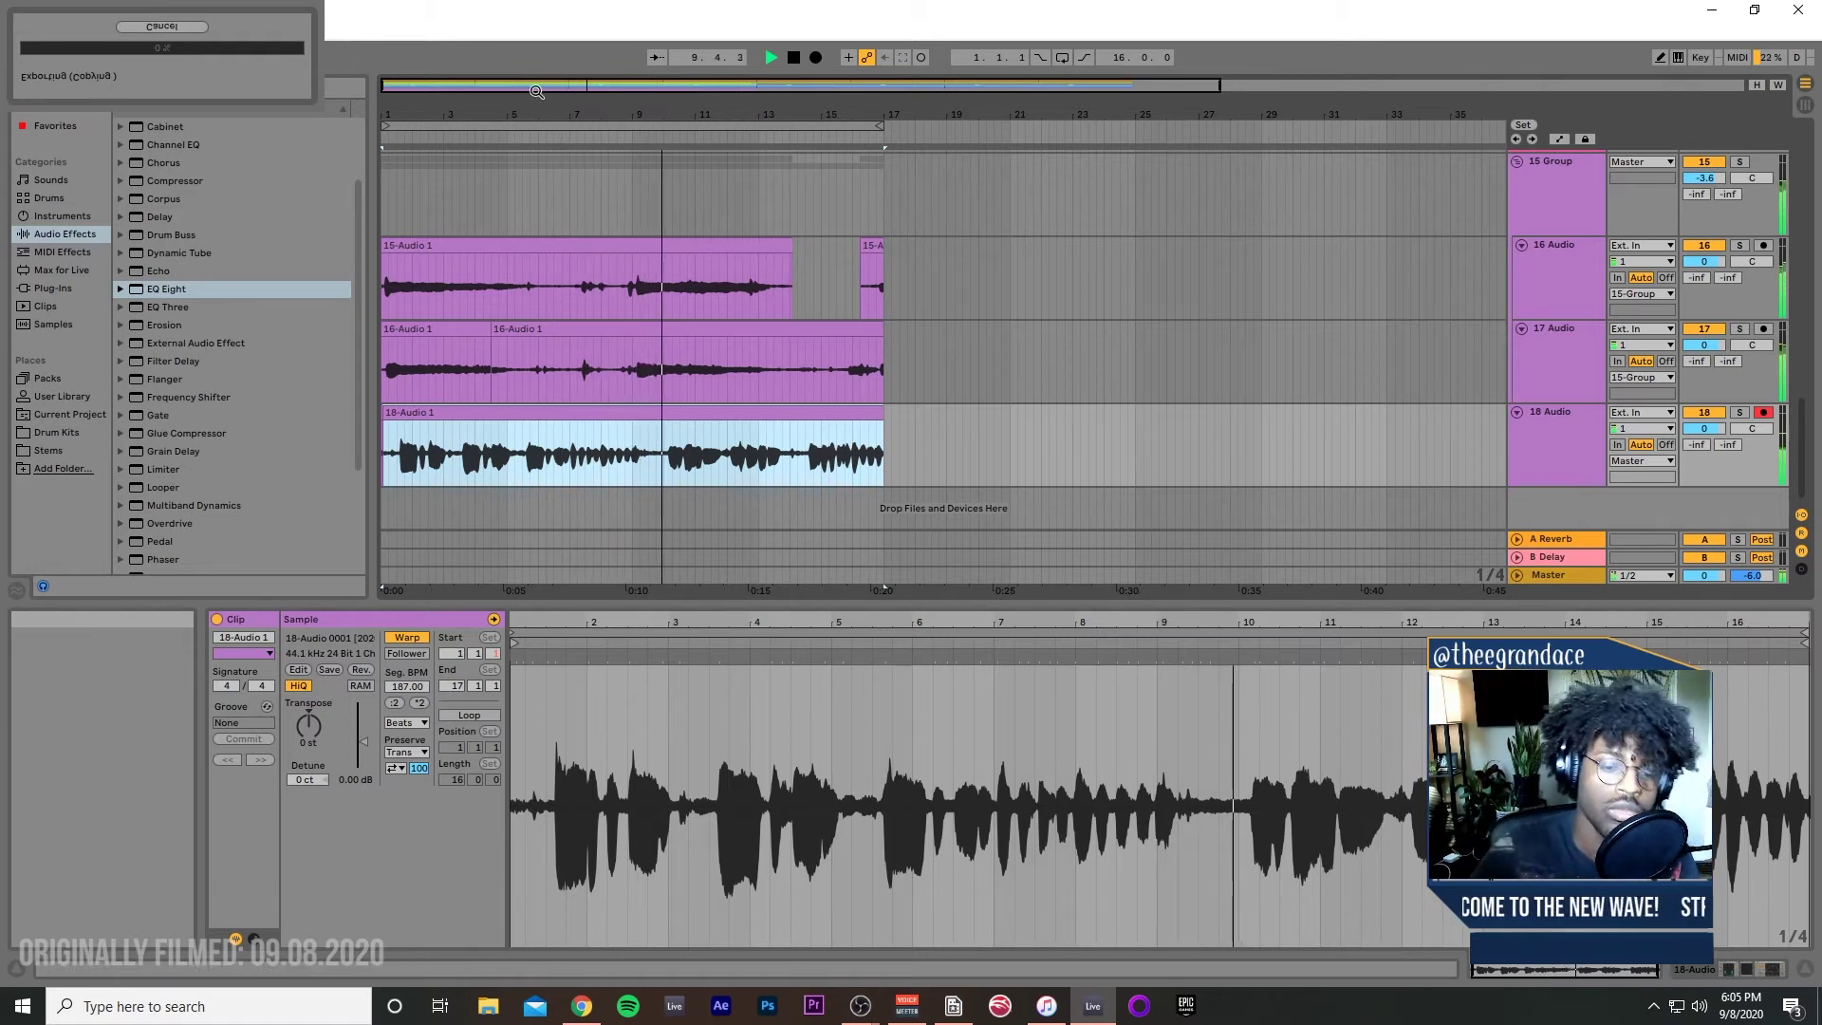
pyautogui.click(1601, 462)
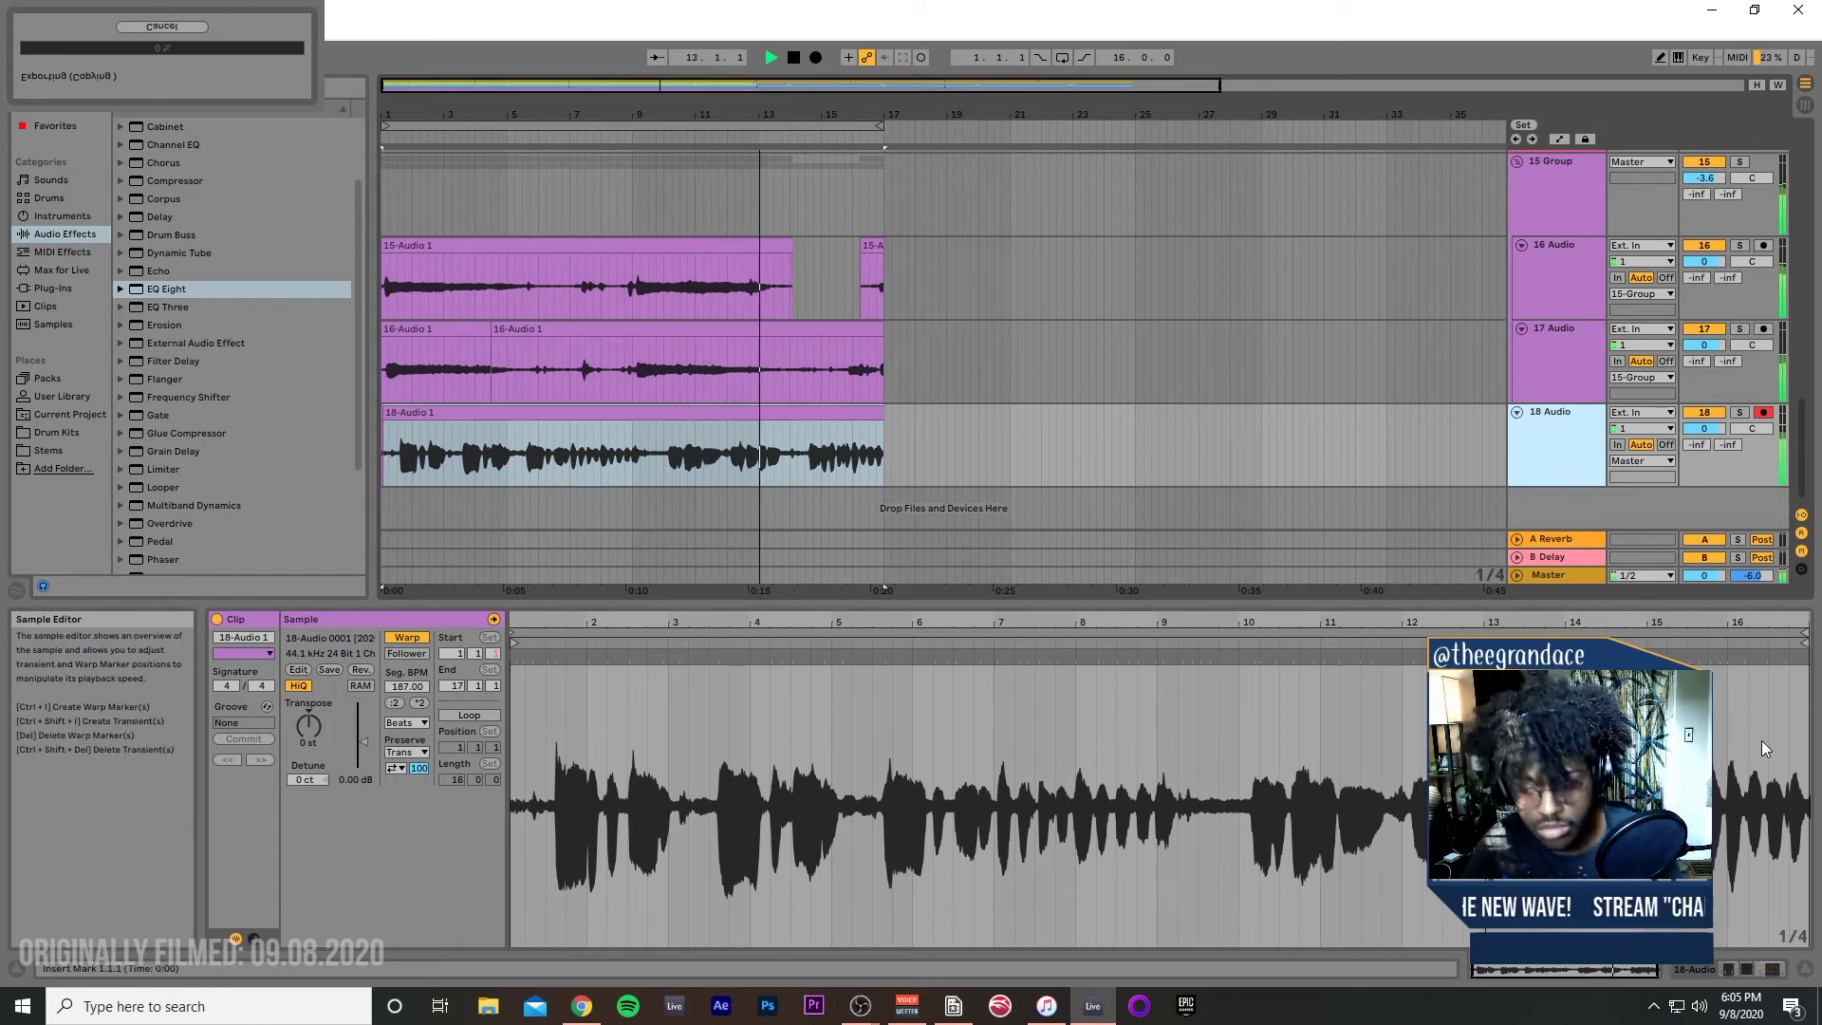
pyautogui.hotkey('ctrl', 'shift', 't')
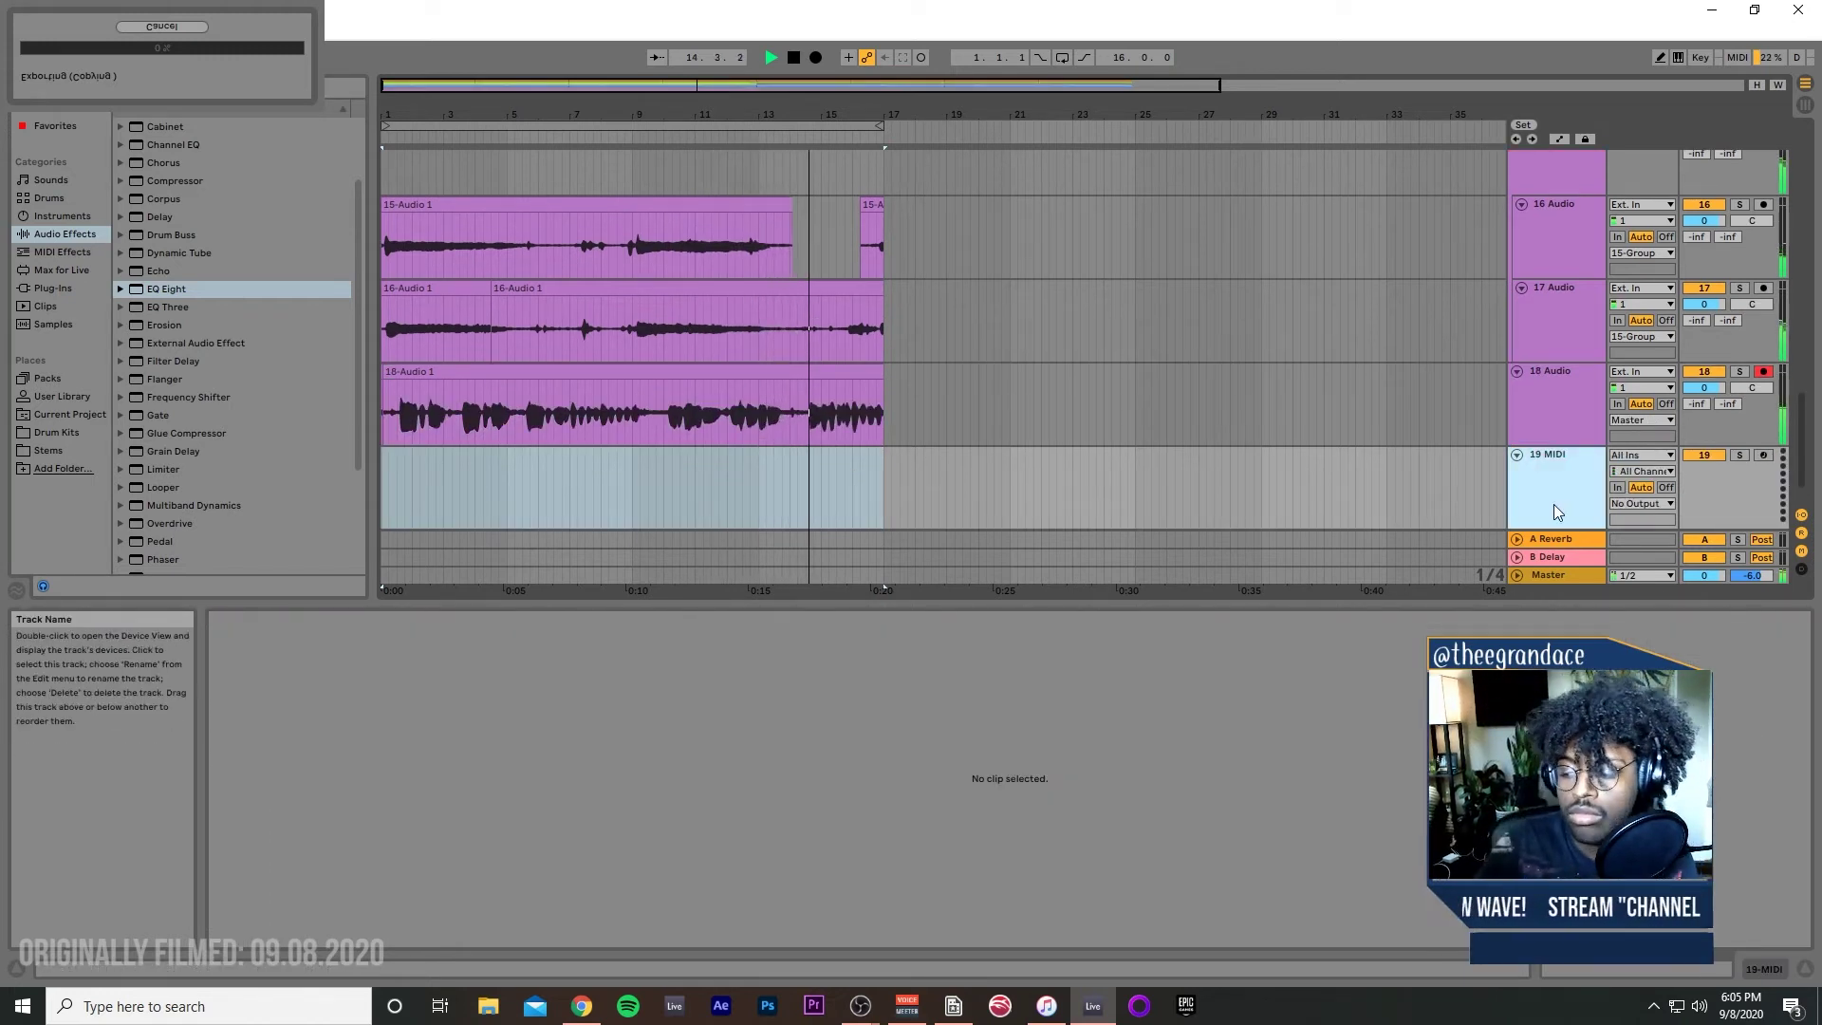
# Step: Deactivate the vocal clip on track 18 and stop playback
pyautogui.click(778, 375)
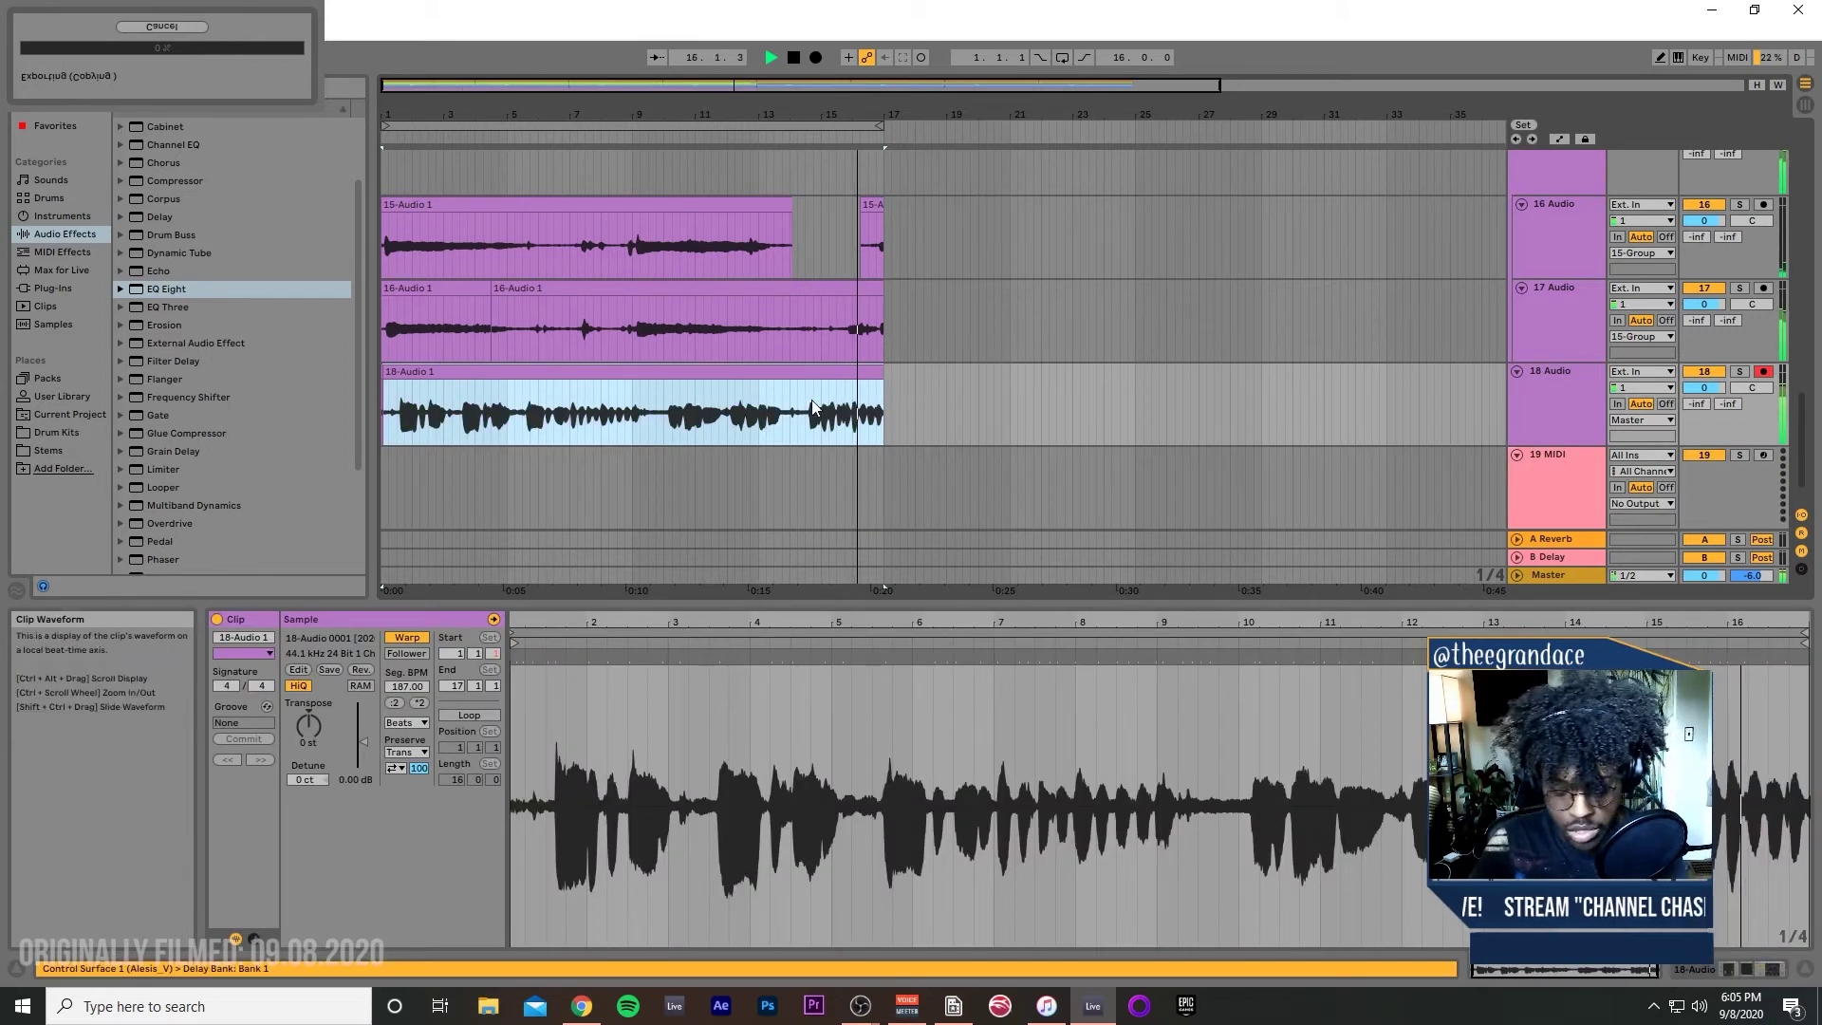
pyautogui.press('0')
pyautogui.press('space')
pyautogui.click(386, 486)
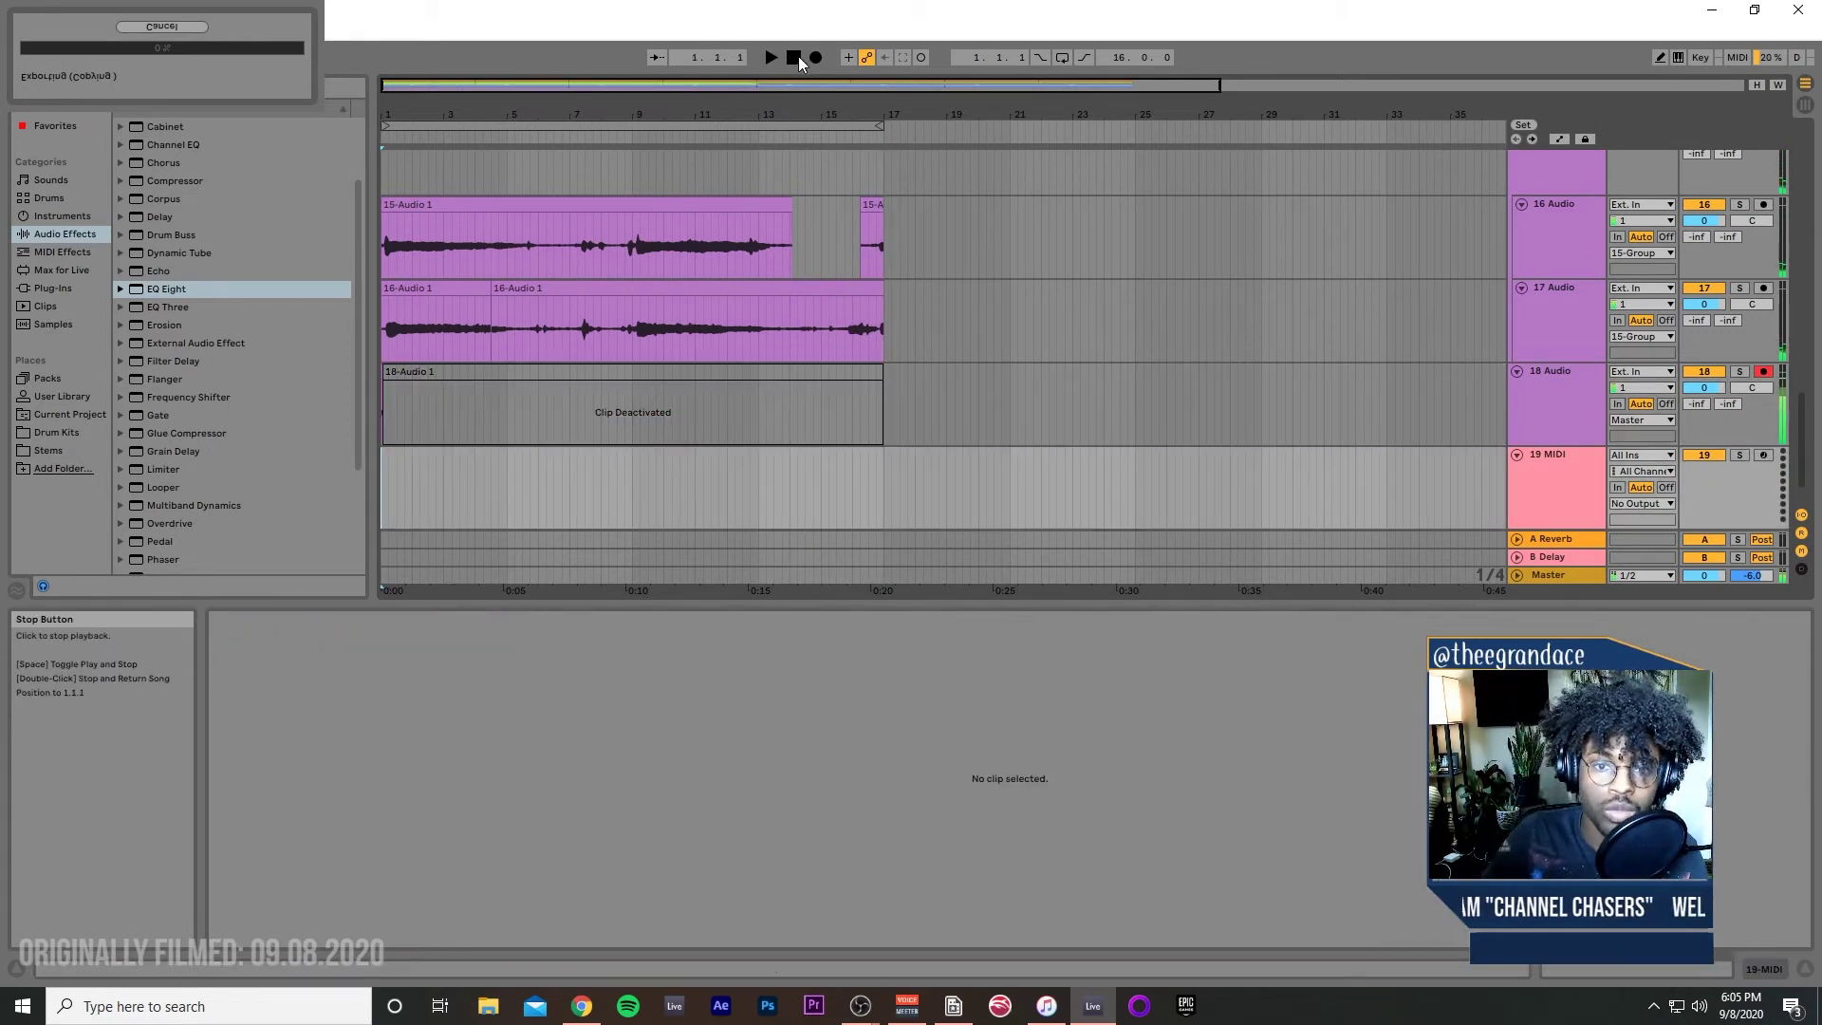
pyautogui.press('space')
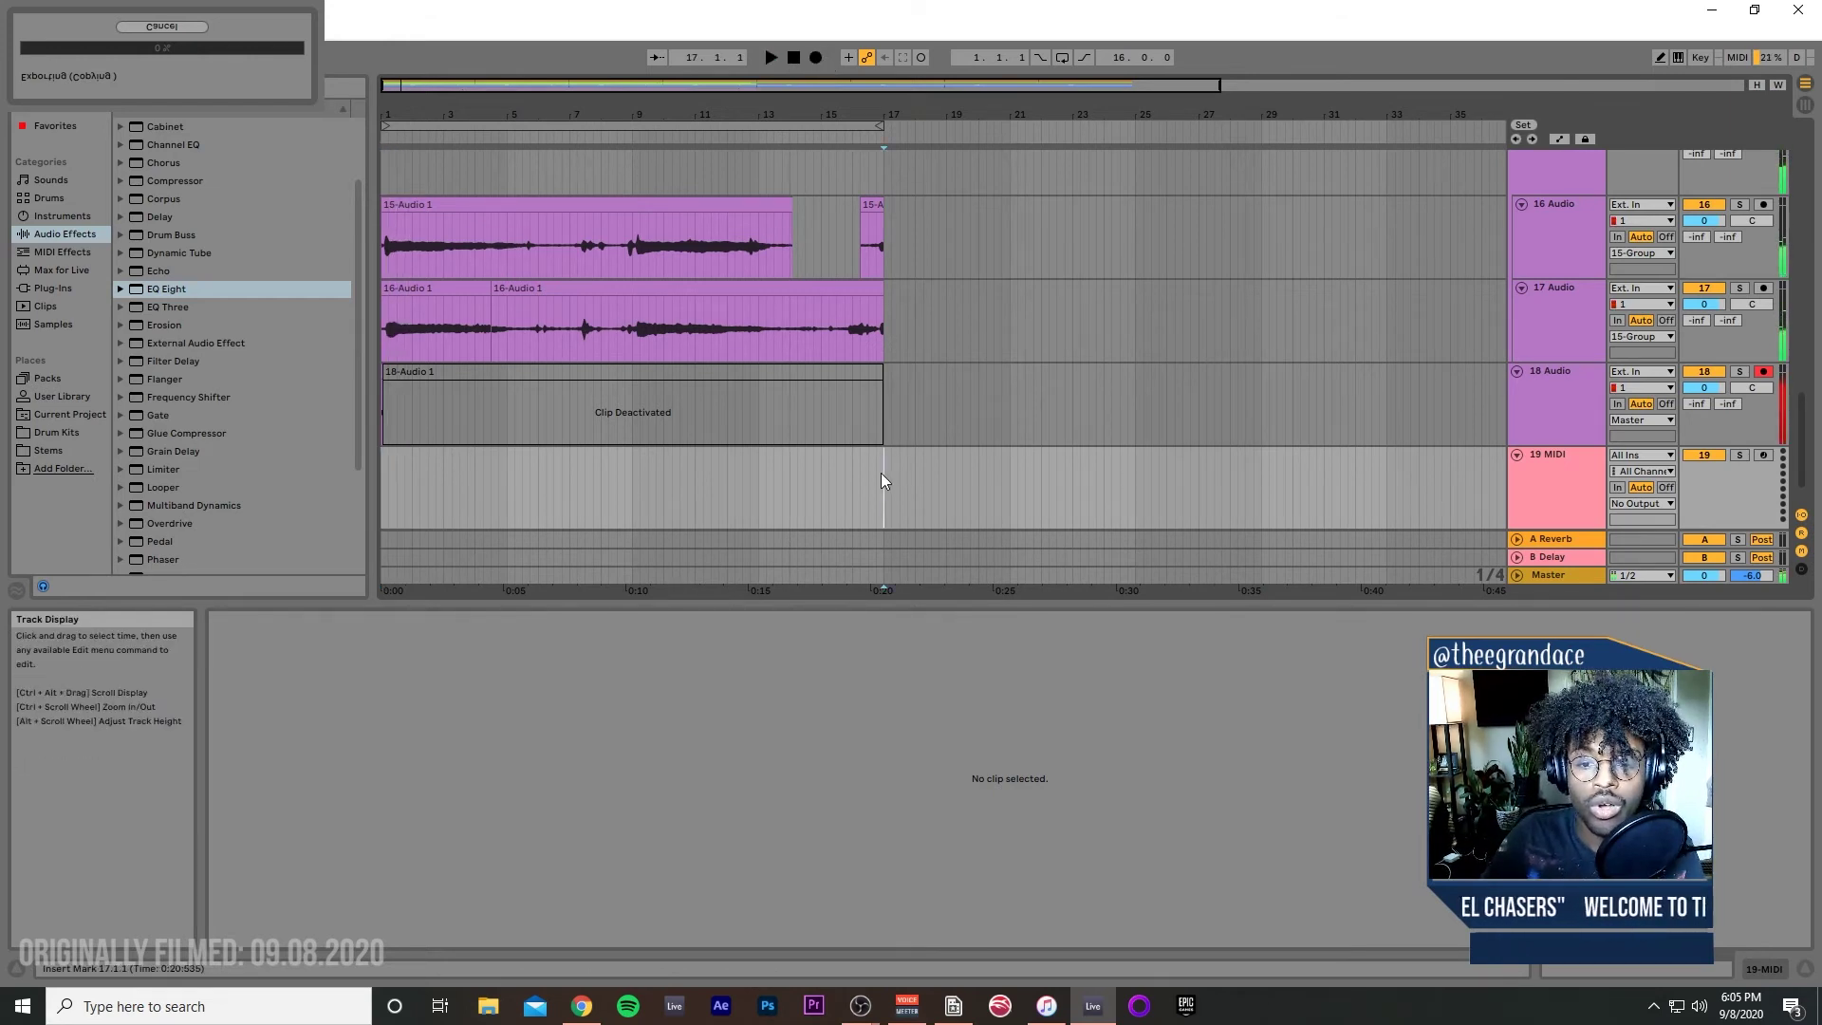
pyautogui.click(891, 475)
pyautogui.press('-')
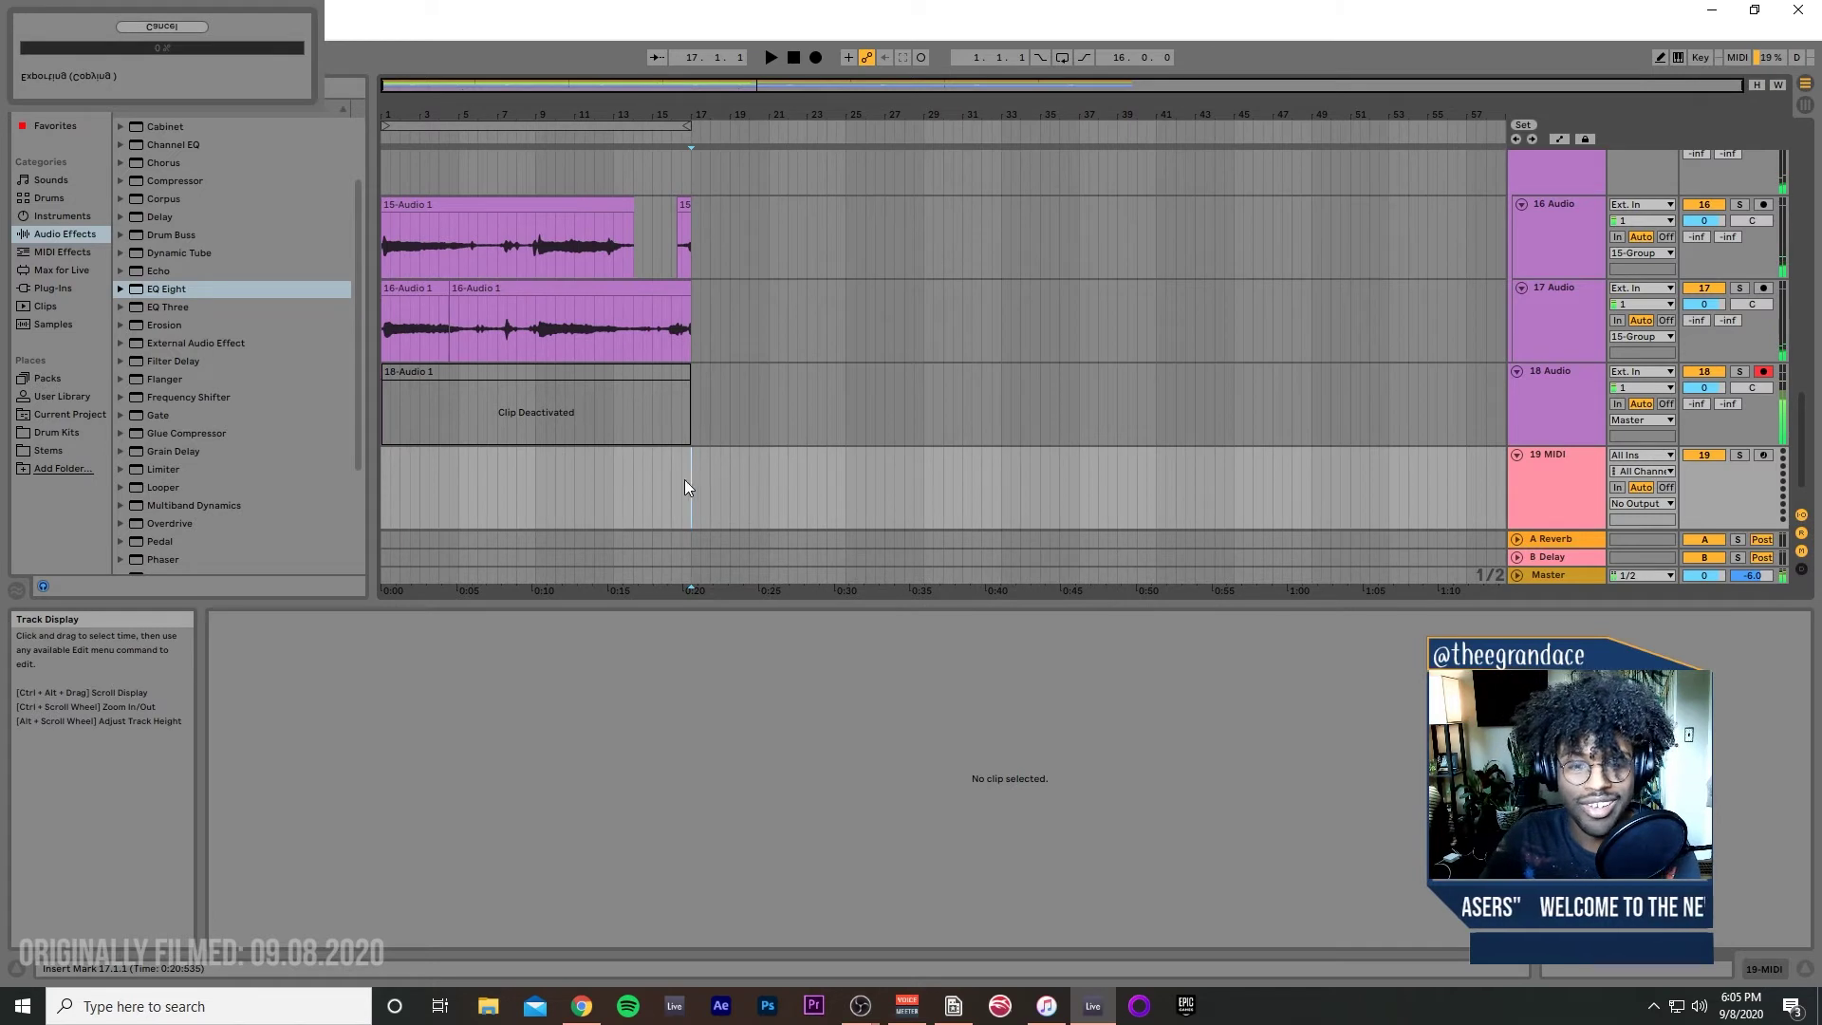
pyautogui.click(385, 497)
pyautogui.click(818, 60)
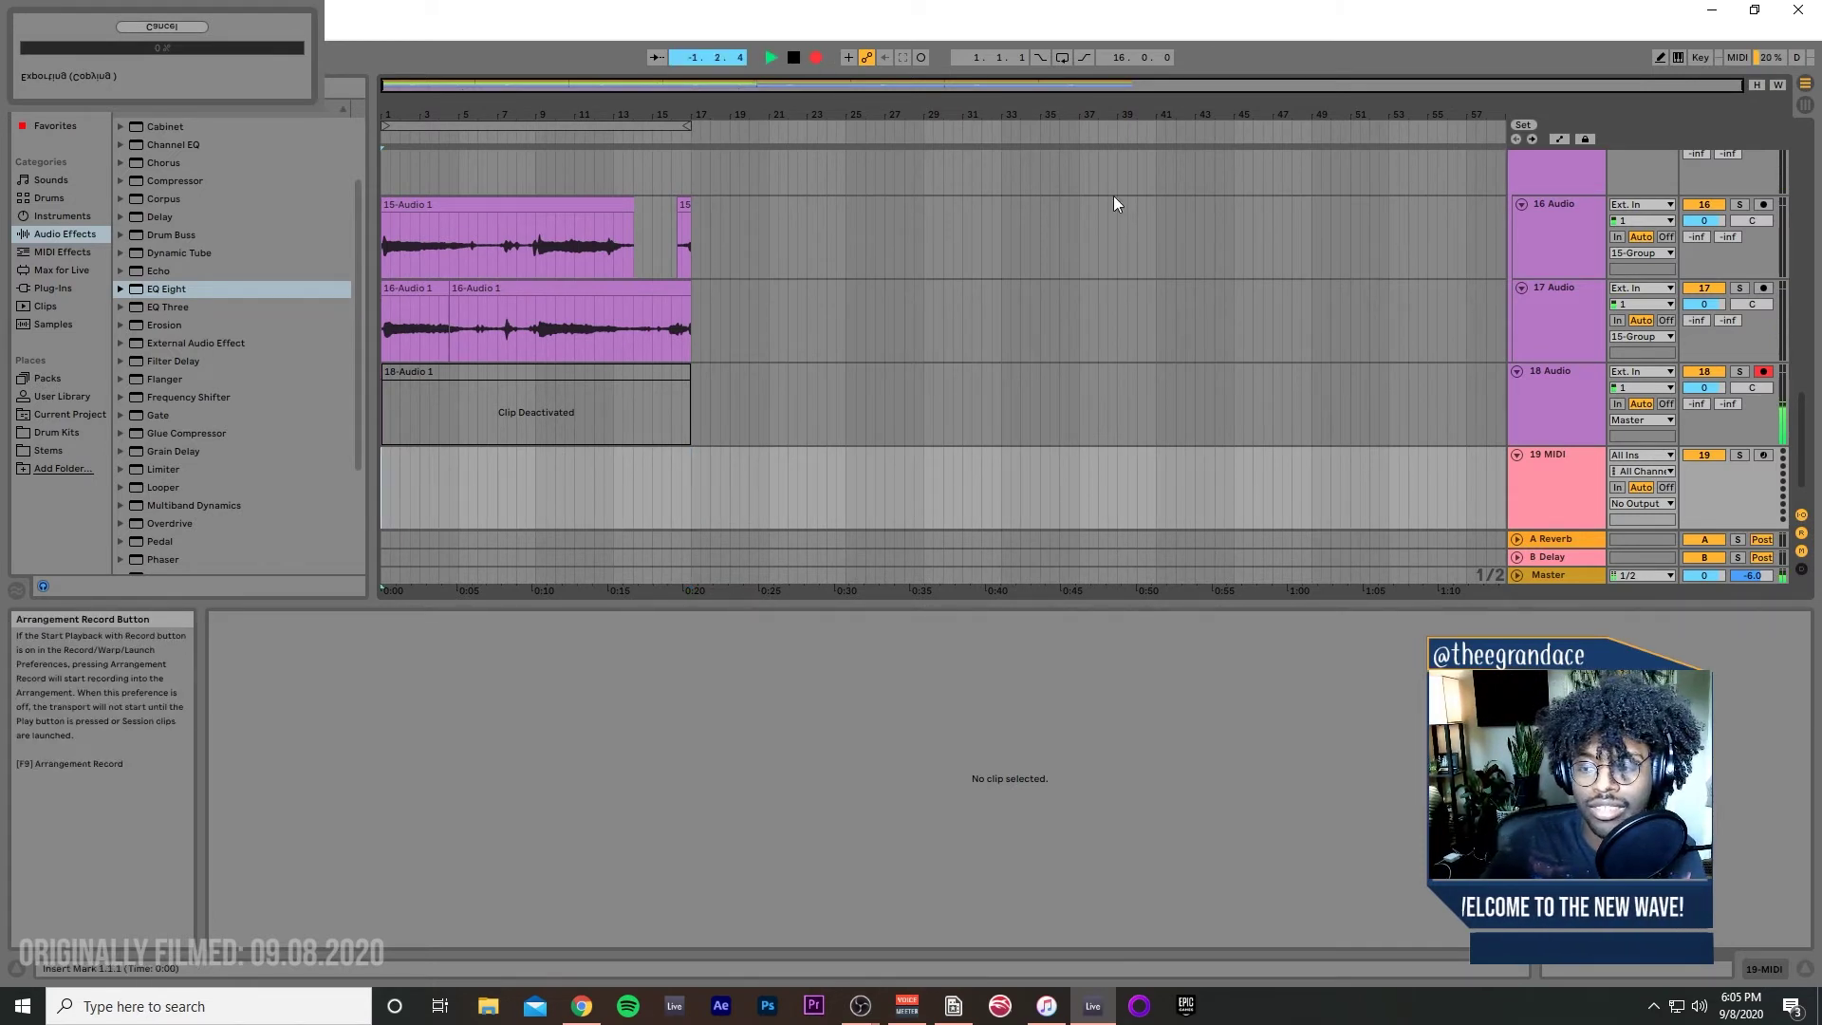
# Step: Duplicate track 18, clear the copied clip from the new track 19, arm that track for recording and stop the transport
pyautogui.click(1566, 413)
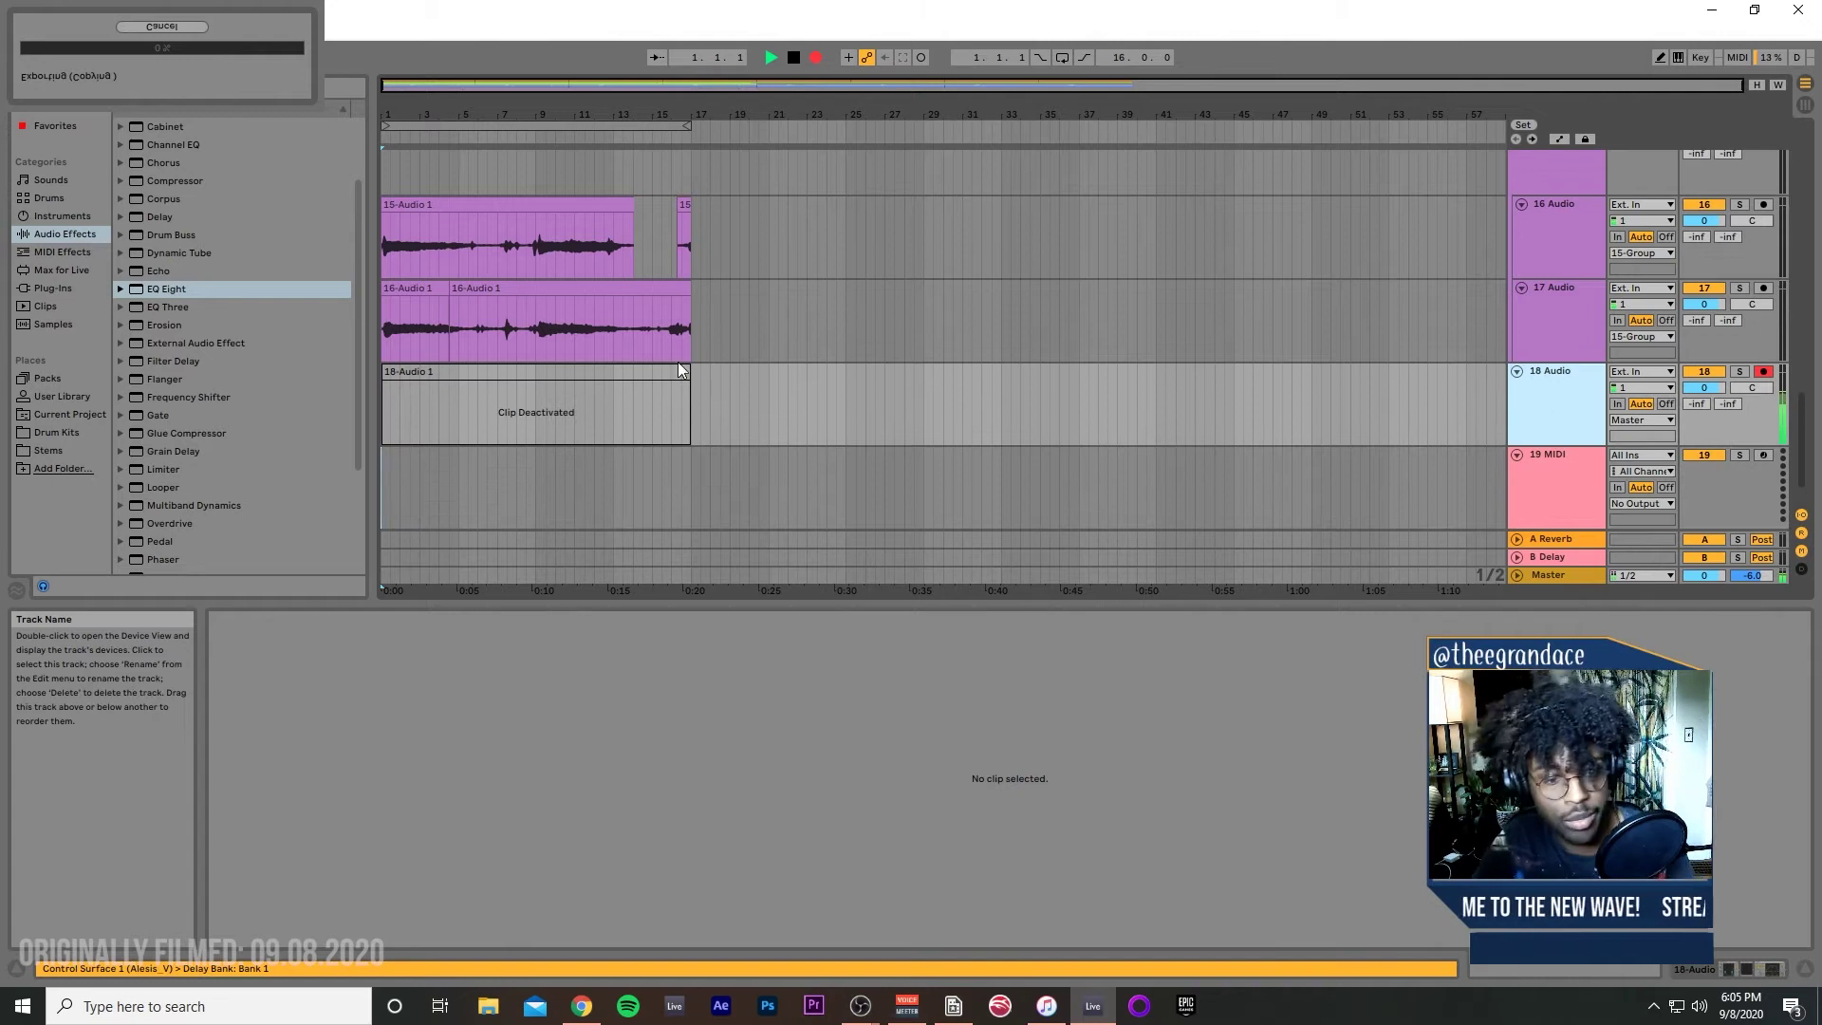
pyautogui.moveTo(503, 418); pyautogui.dragTo(503, 489)
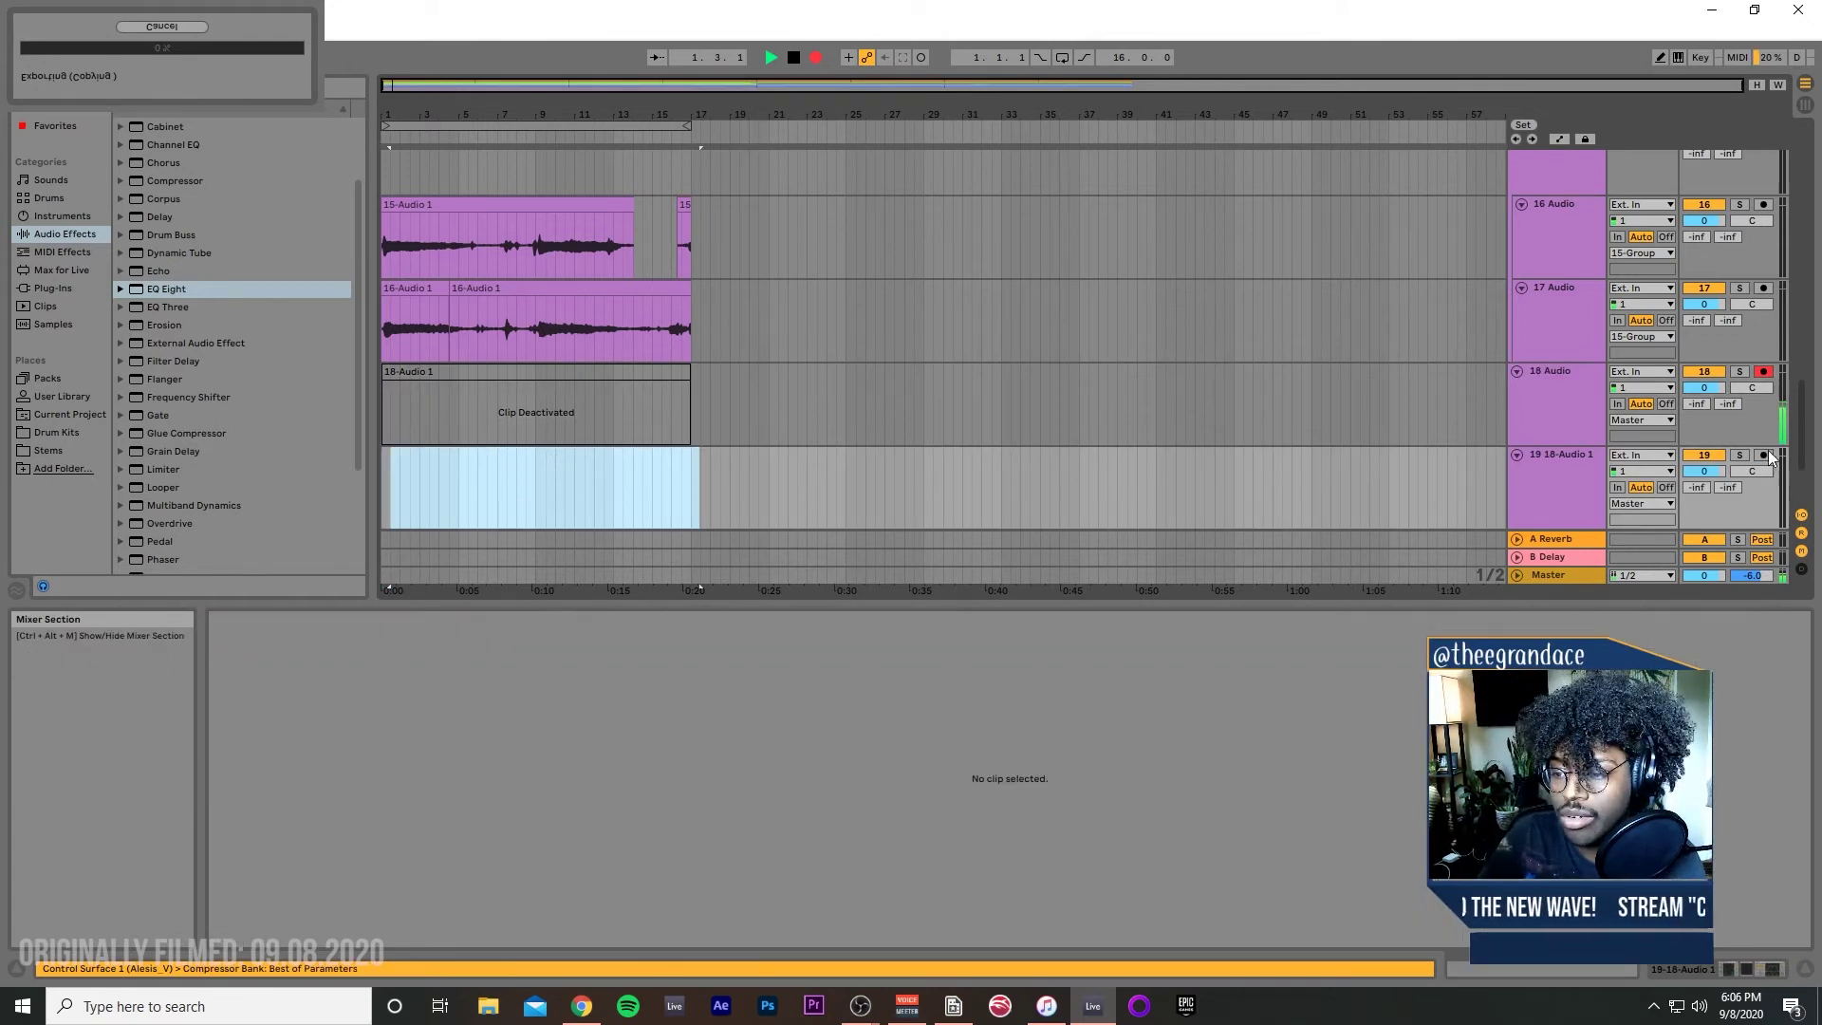
pyautogui.click(1763, 456)
pyautogui.click(795, 59)
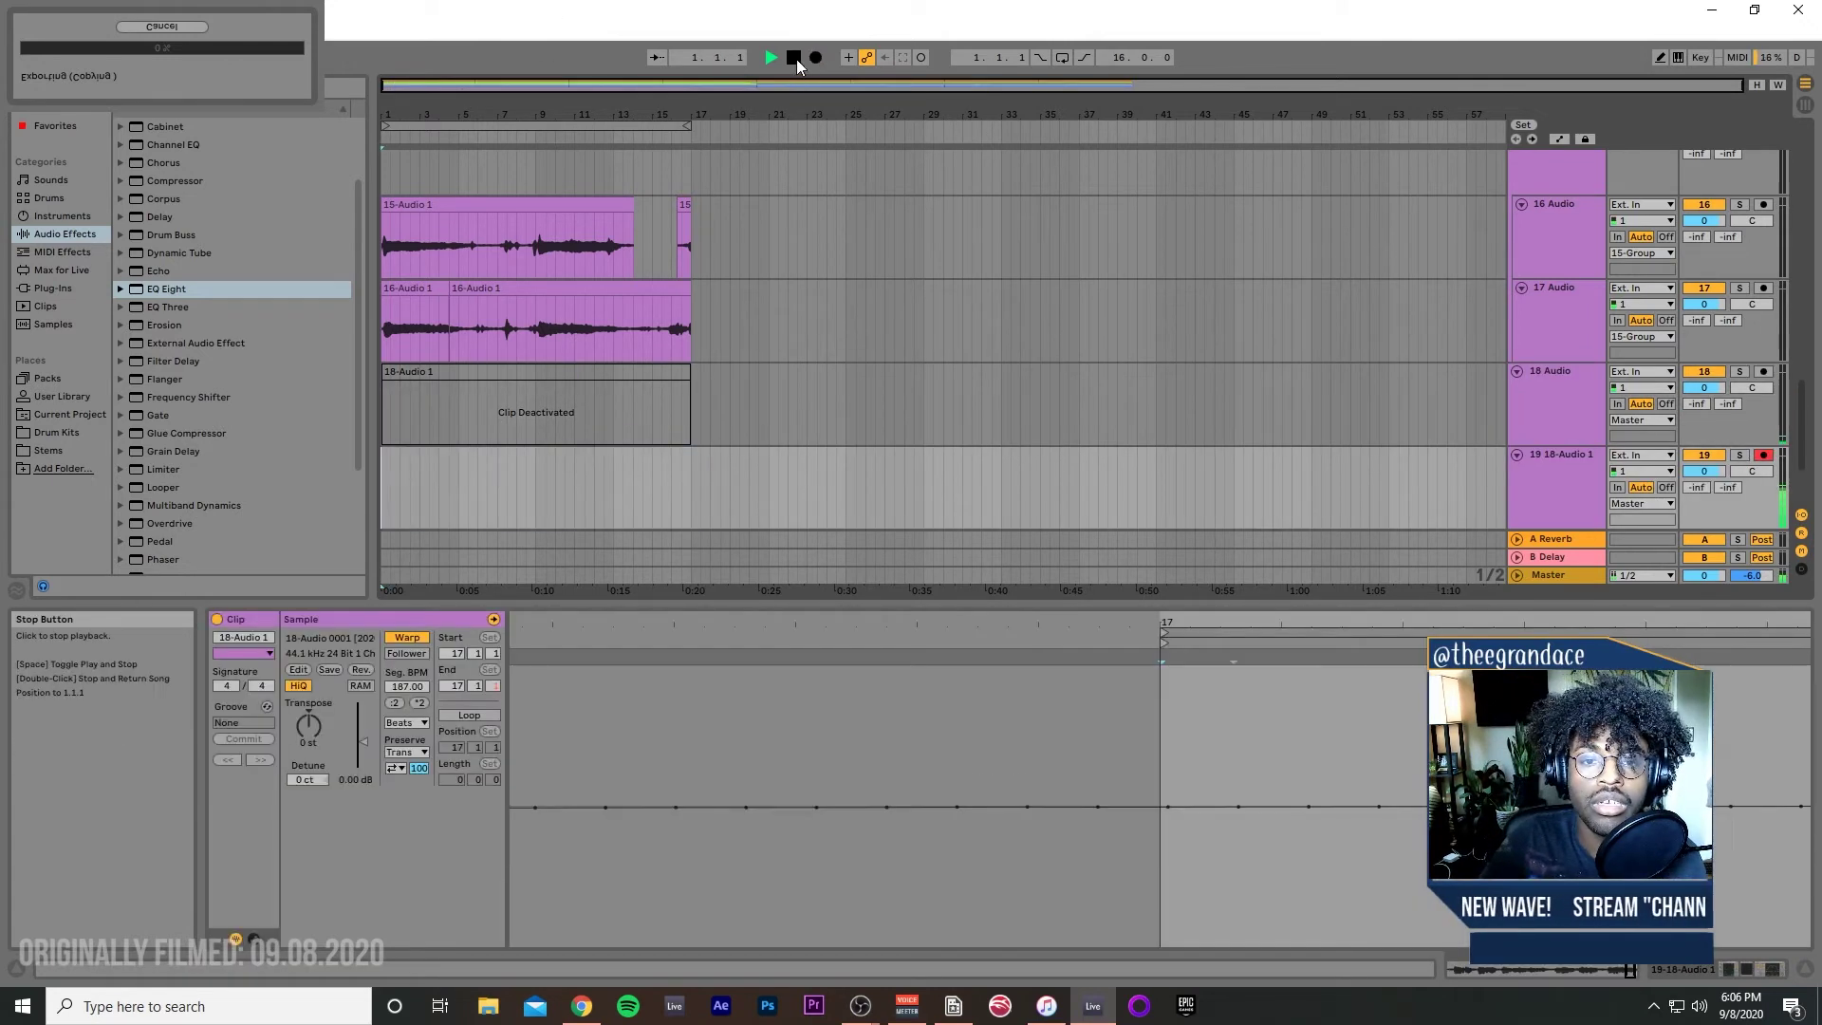
# Step: Try recording vocal takes on track 19 from bar 1 and around bar 9
pyautogui.click(815, 58)
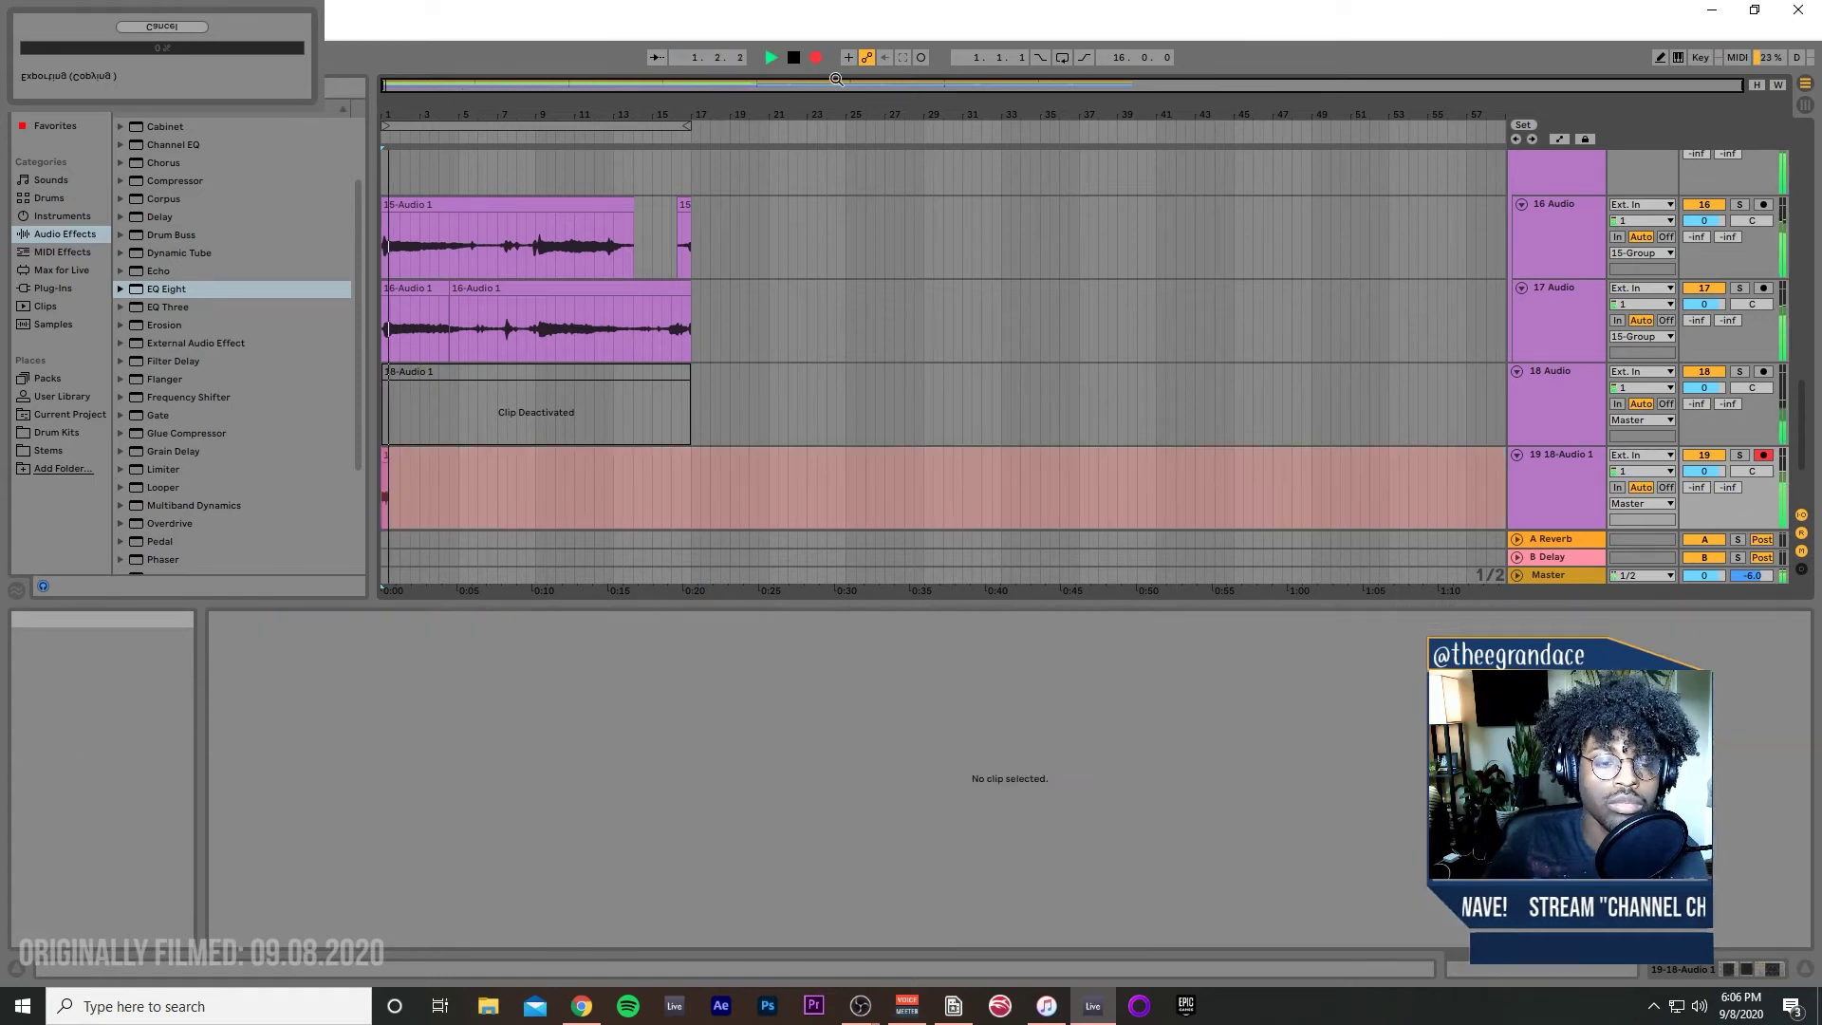
pyautogui.click(479, 493)
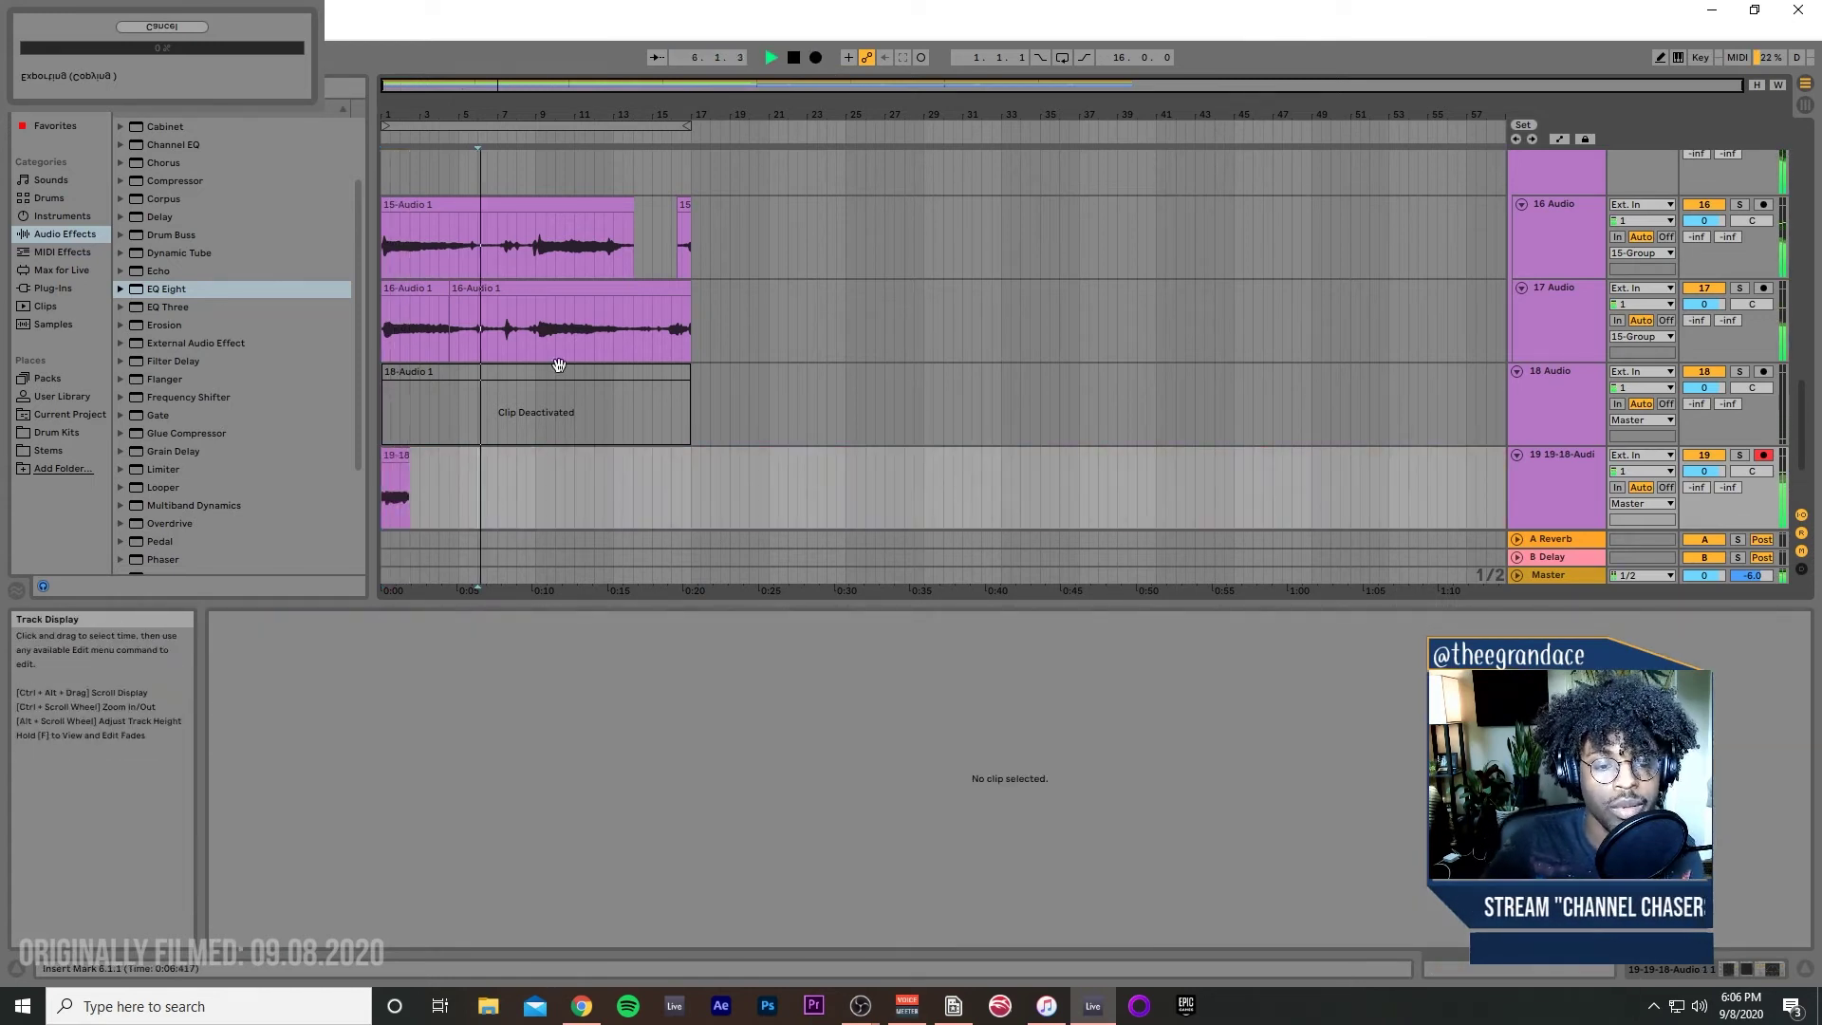
pyautogui.click(515, 489)
pyautogui.press('space')
pyautogui.press('space')
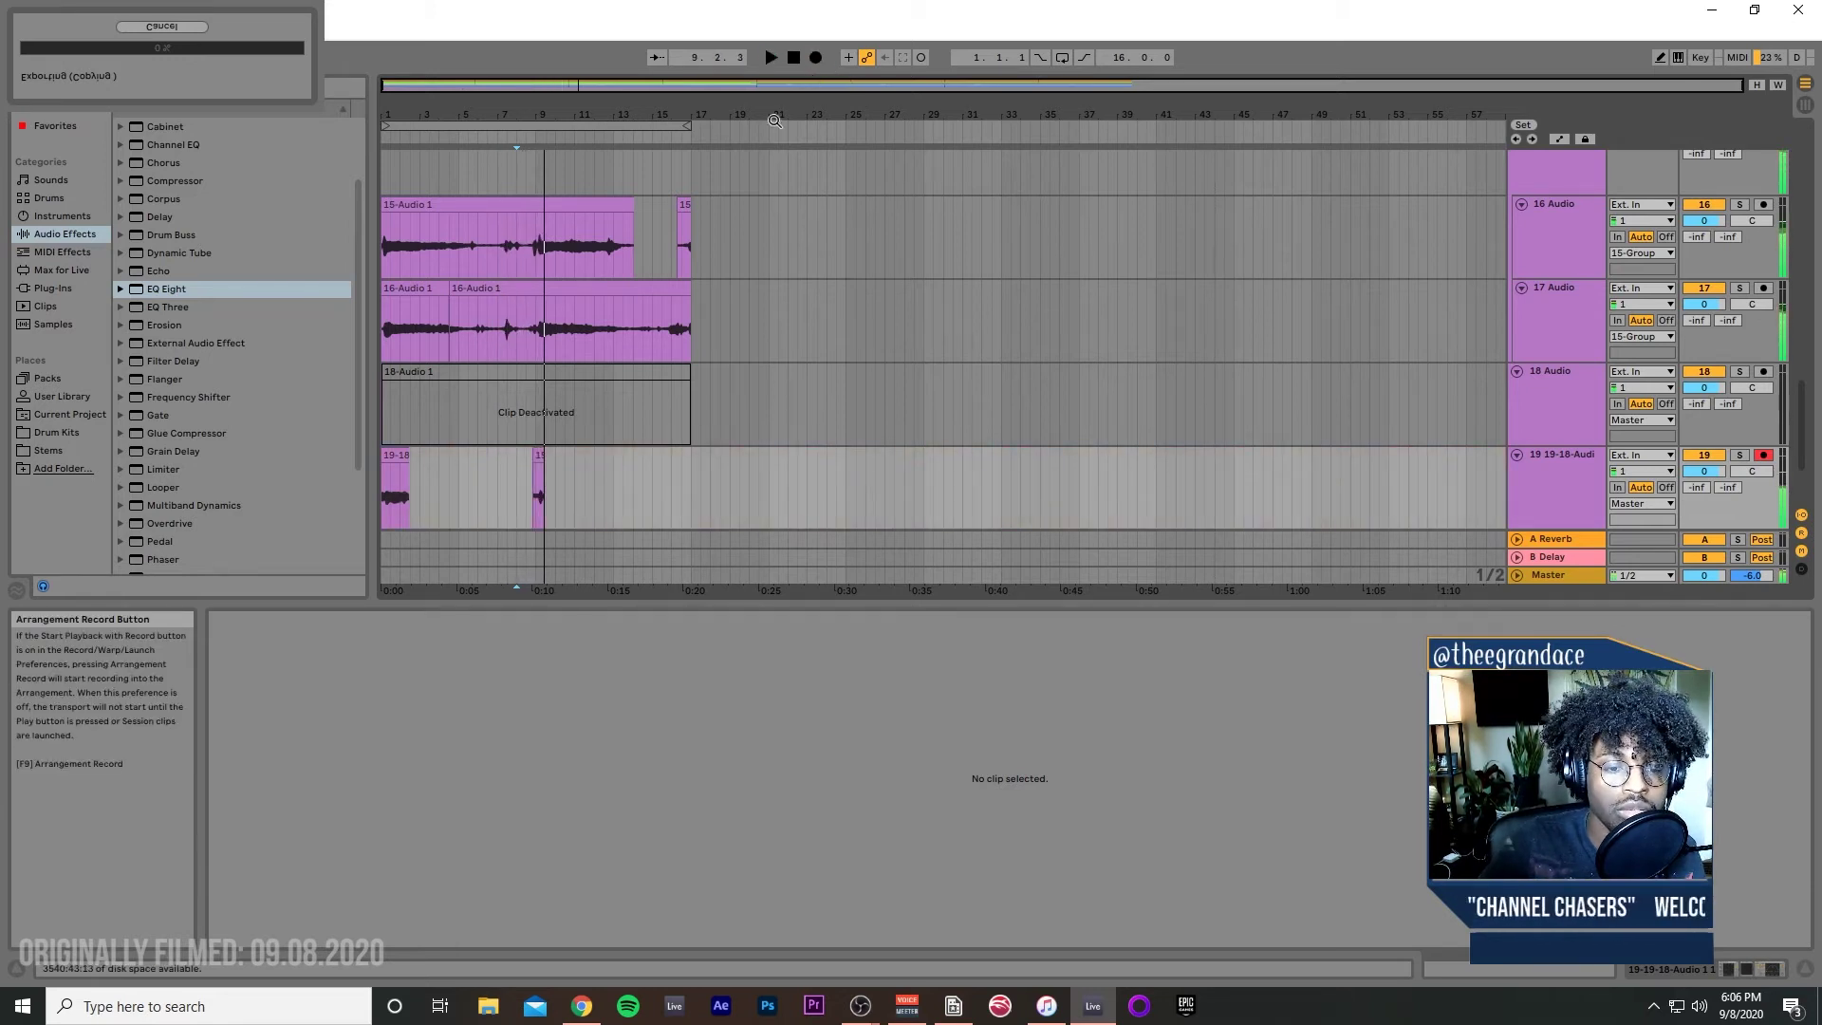
# Step: Record a vocal take on track 19 from about bar 7 to bar 10
pyautogui.click(488, 497)
pyautogui.press('space')
pyautogui.press('space')
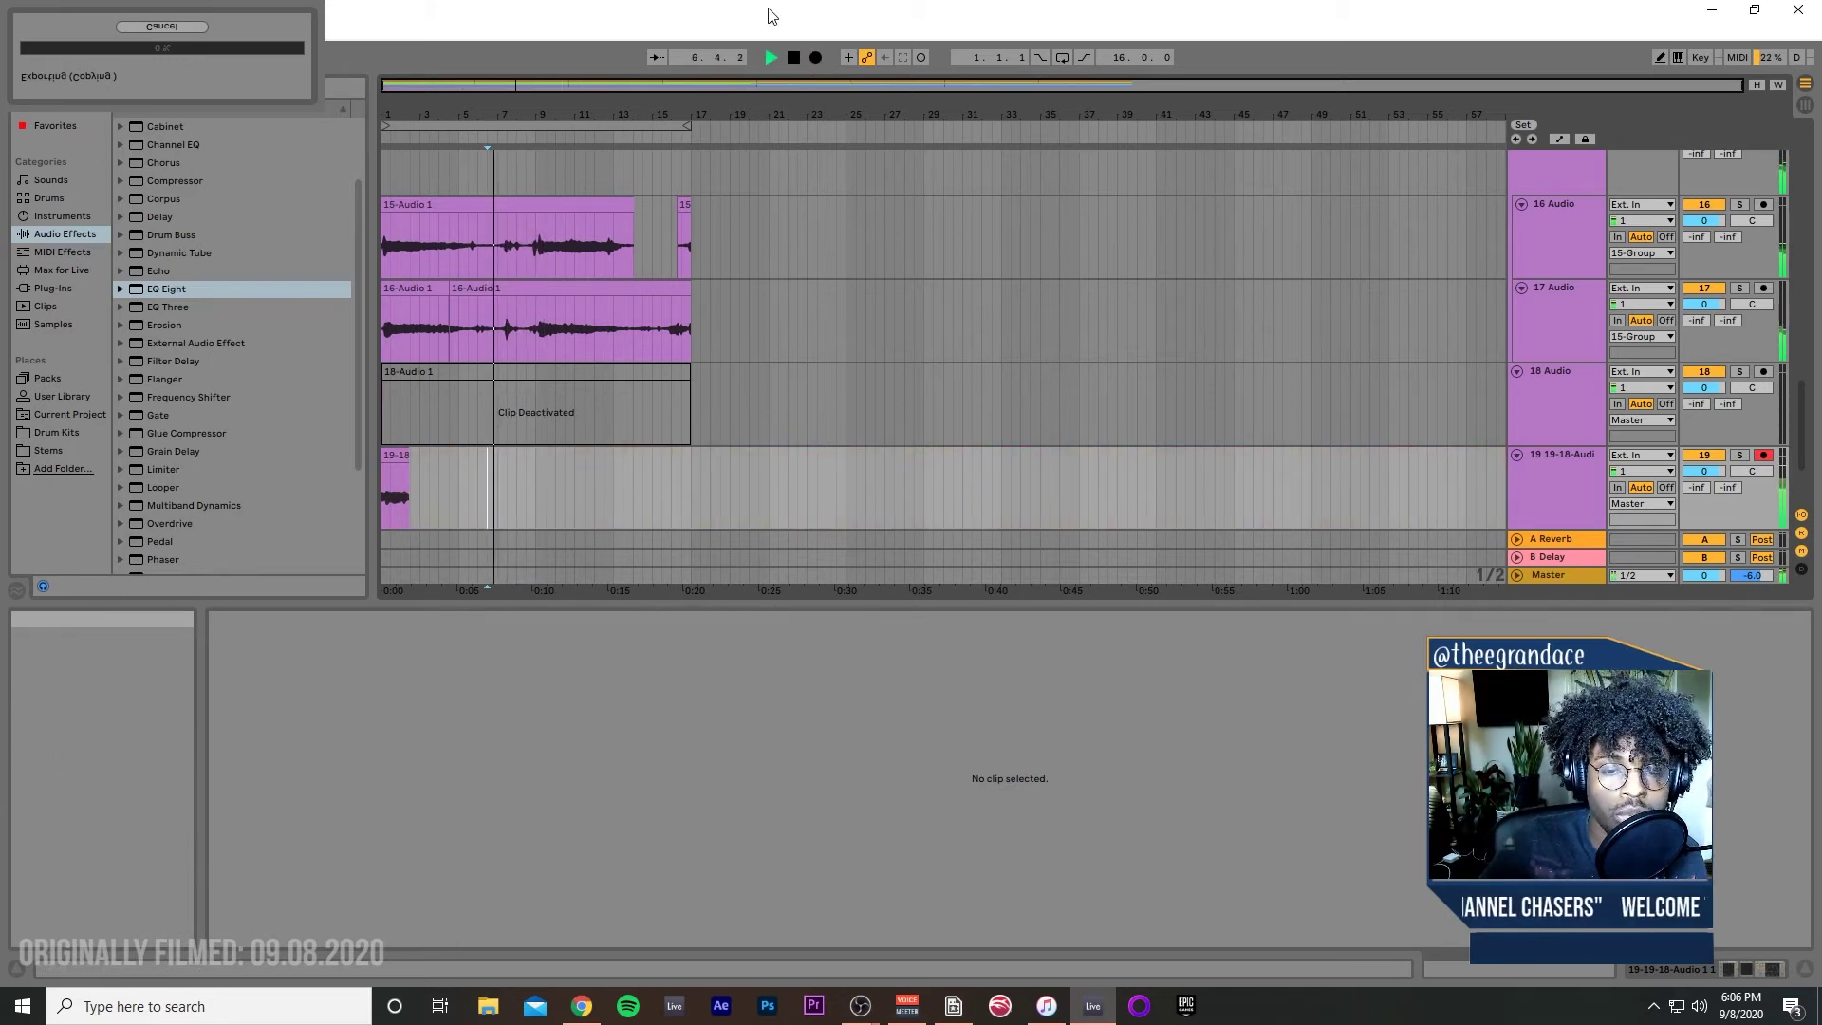
pyautogui.click(821, 60)
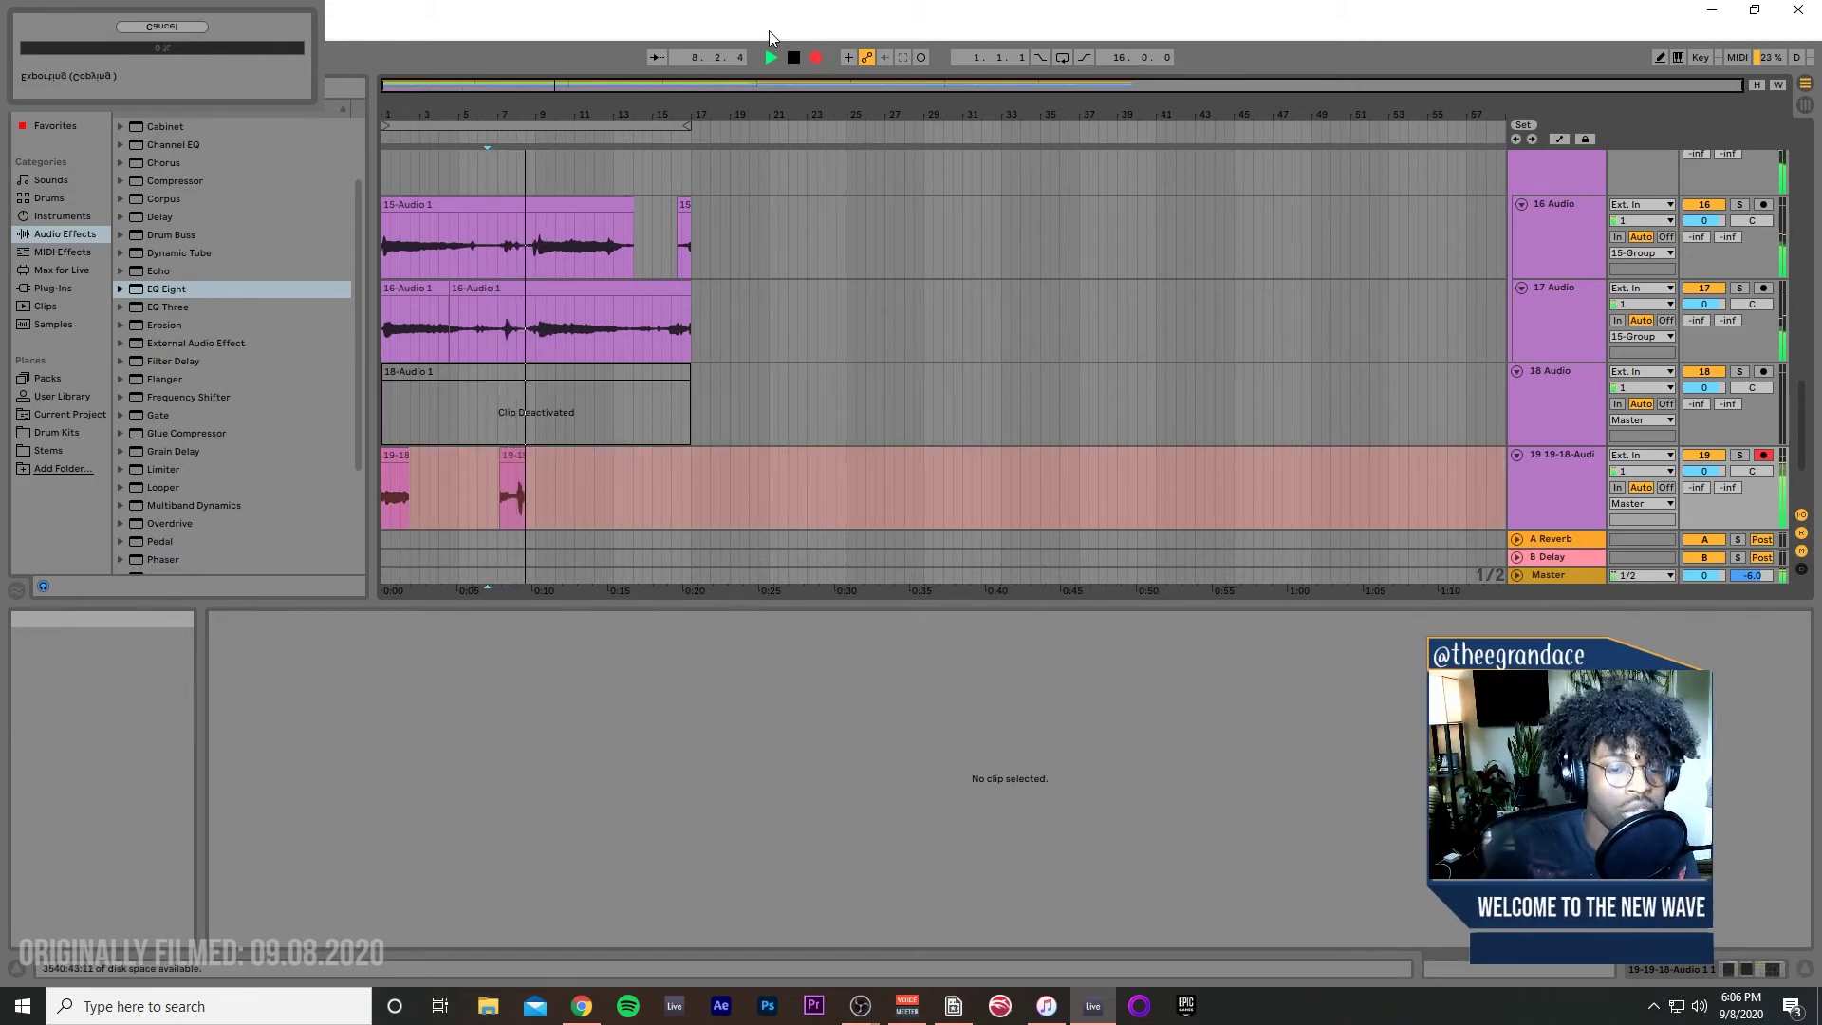
pyautogui.press('space')
# Step: Play from just before the take on track 19 and re-record the vocal over it from about bar 7
pyautogui.scroll(1, 1587, 389)
pyautogui.click(1545, 203)
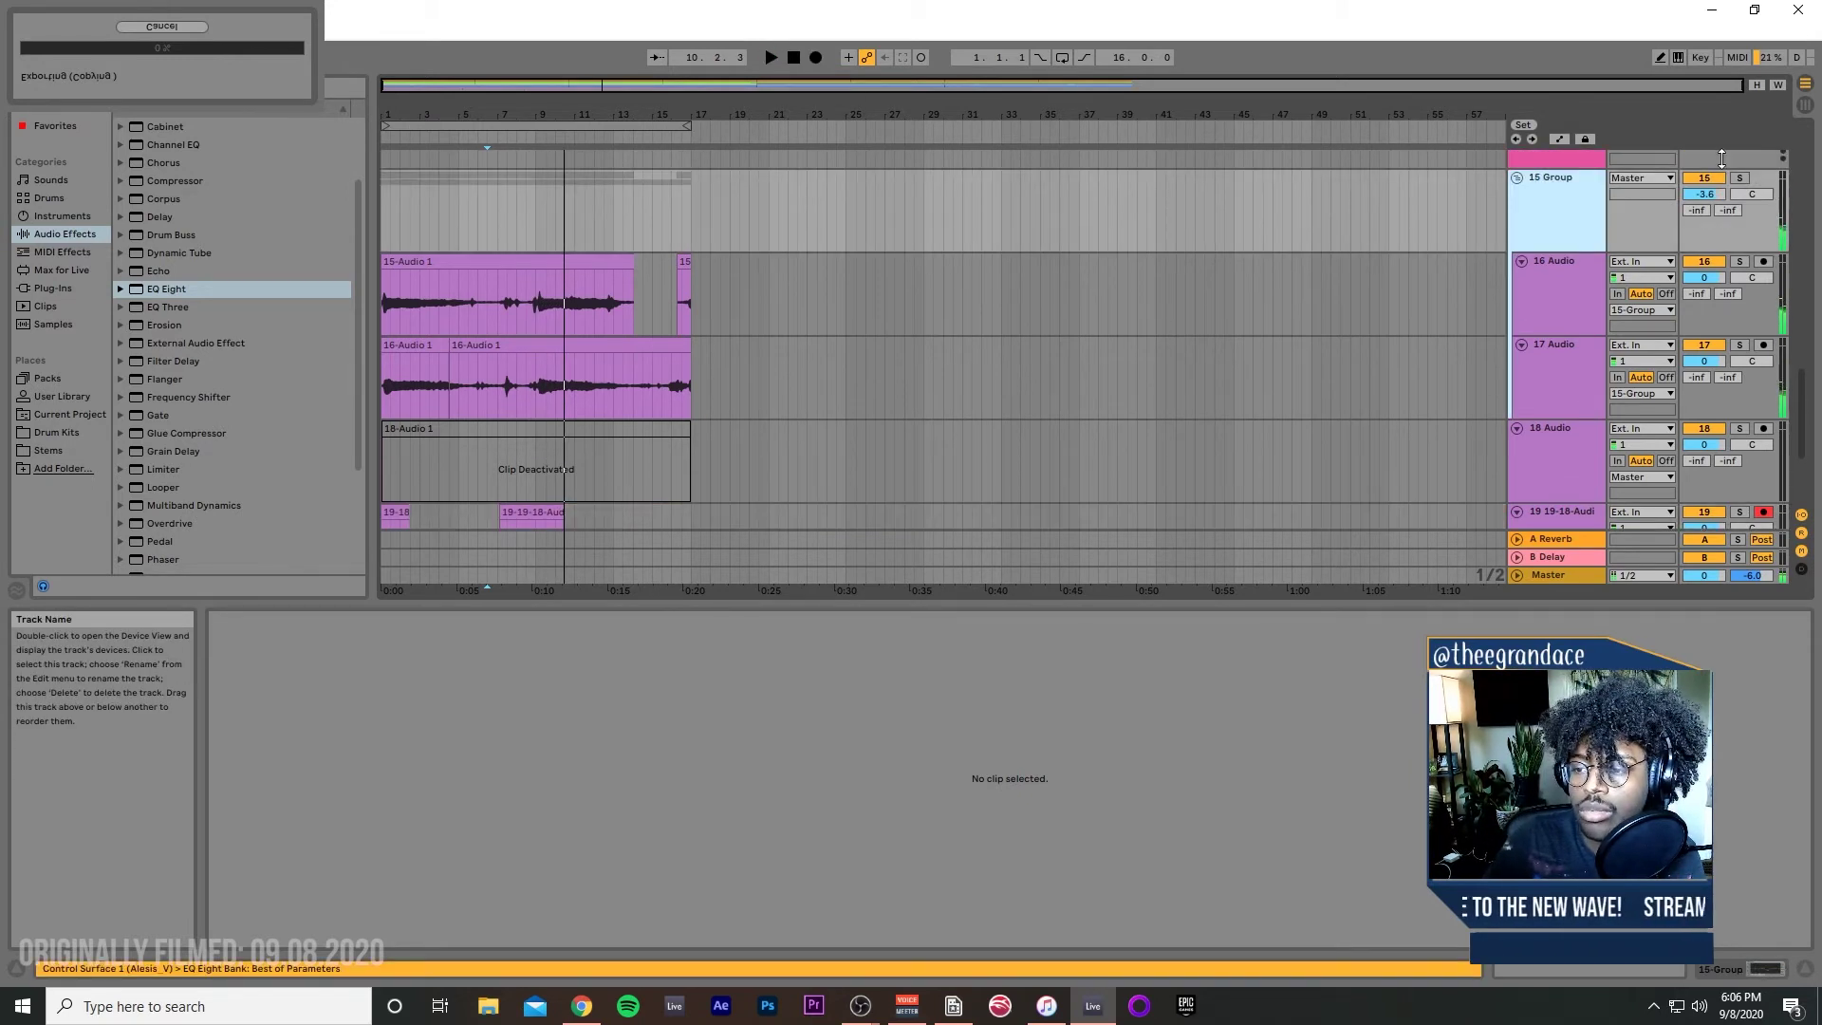
pyautogui.scroll(-2, 569, 467)
pyautogui.scroll(-1, 570, 467)
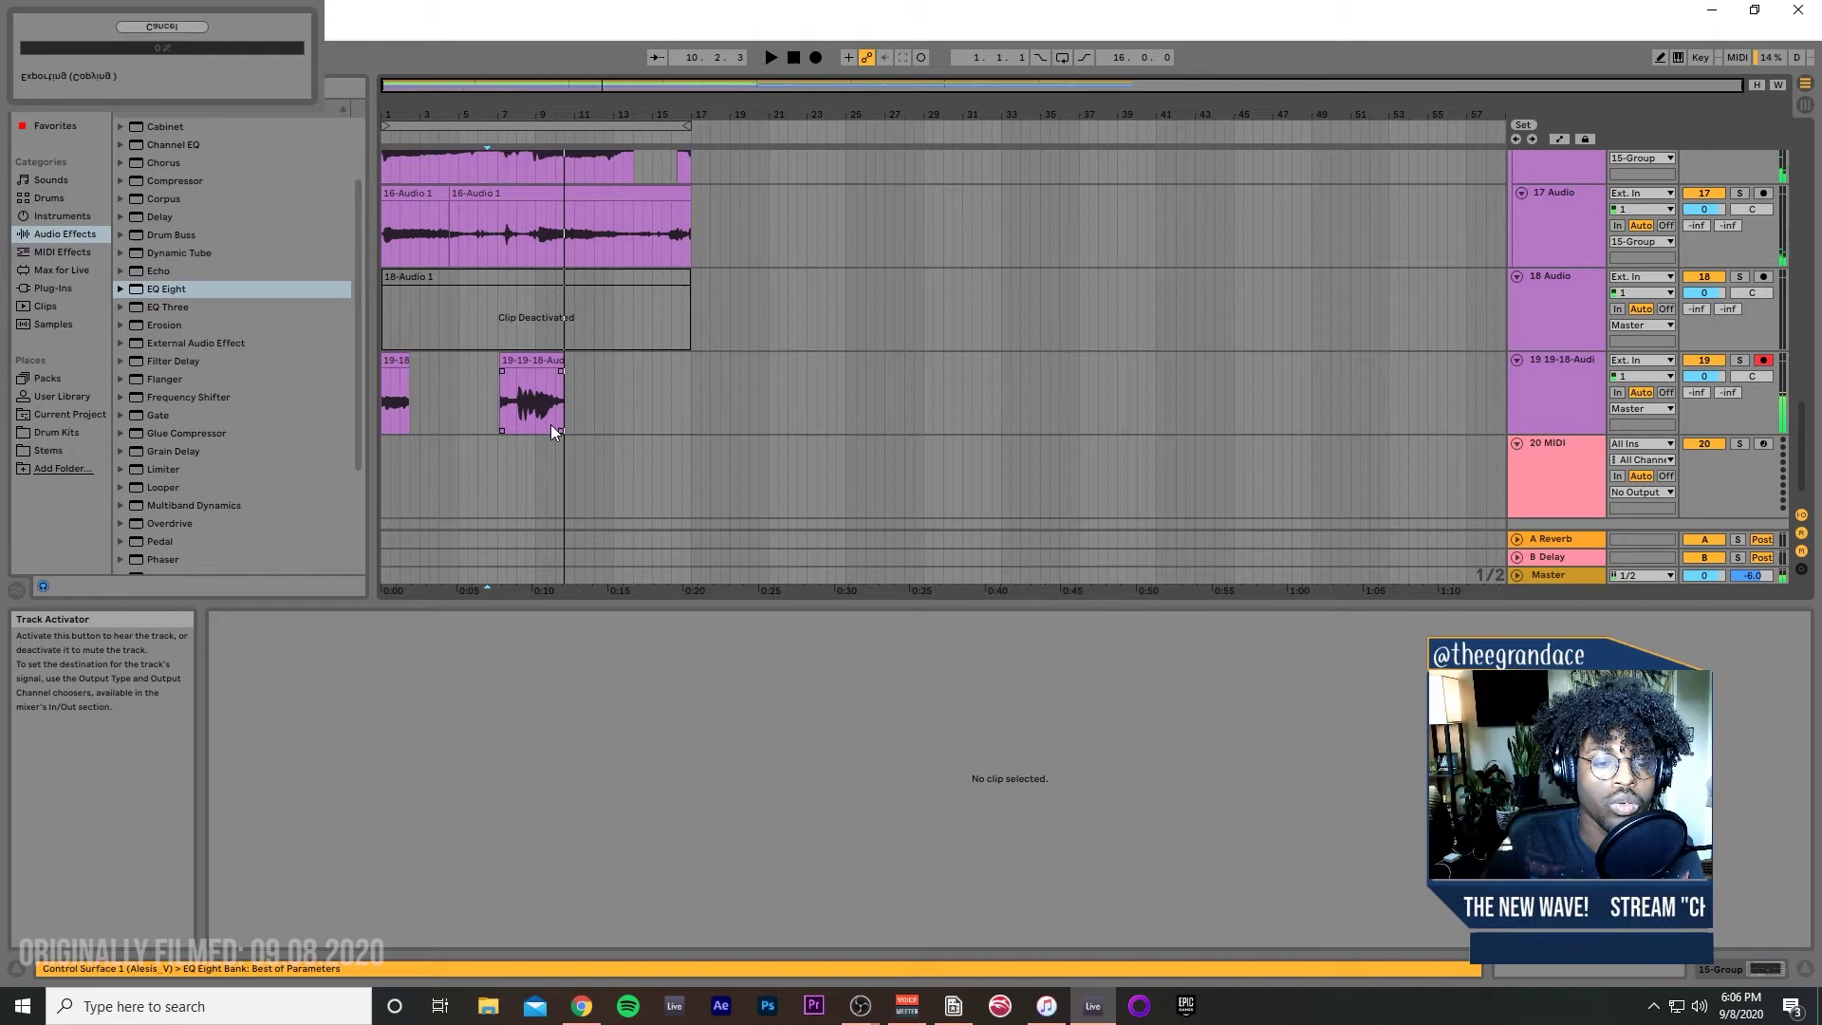
pyautogui.click(497, 379)
pyautogui.press('space')
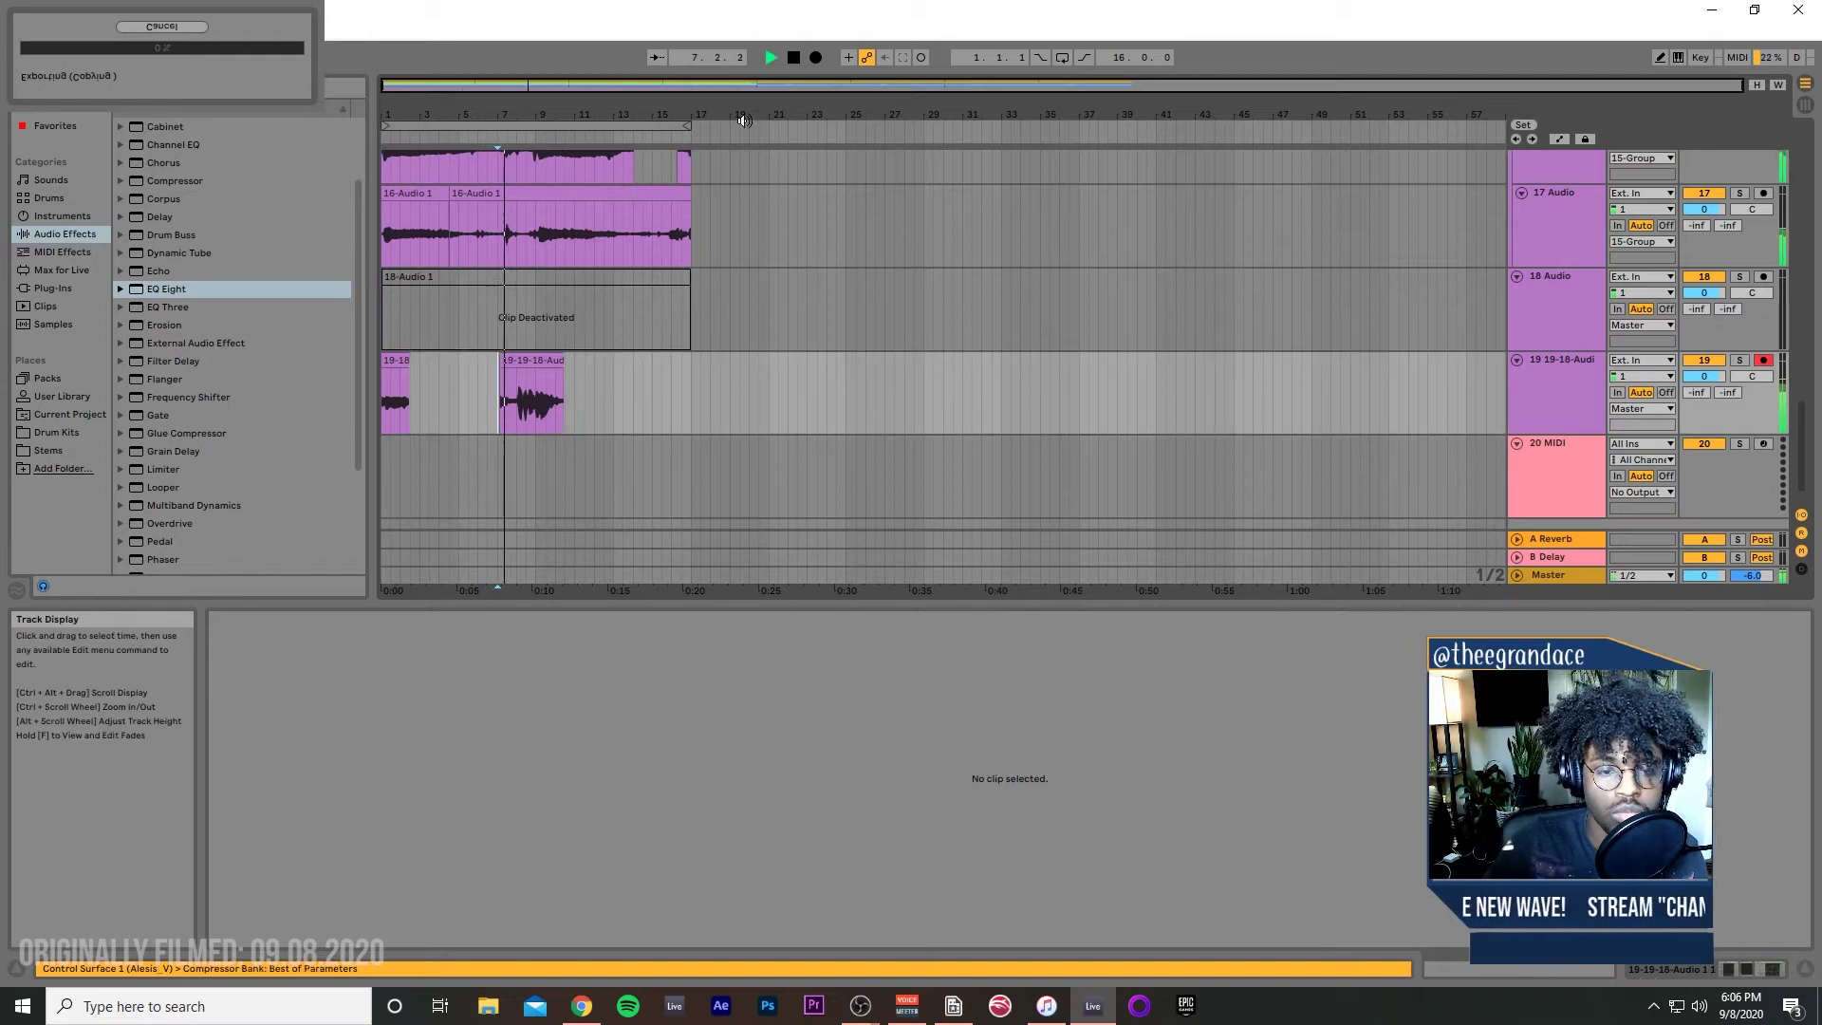
pyautogui.click(816, 58)
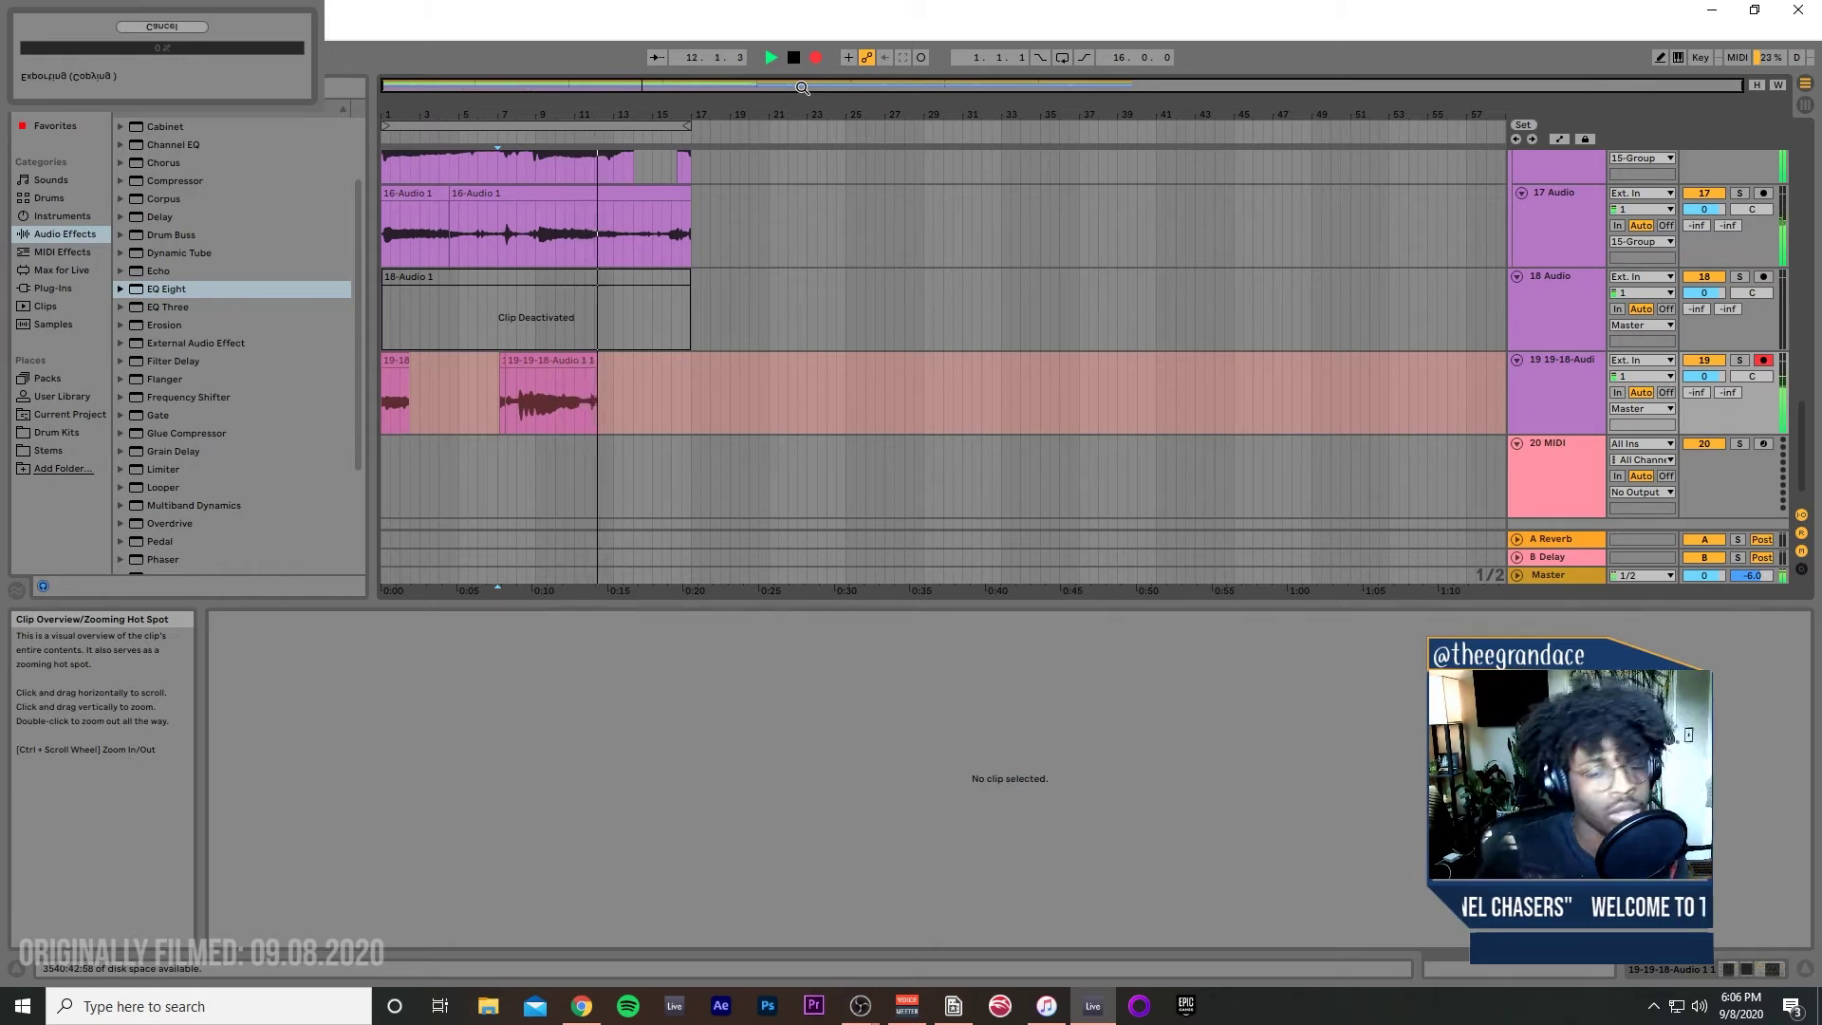
# Step: Delete the take's tail from 11.3.1 to 14.1.1 and the short leftover clip at bar 1 on track 19
pyautogui.click(670, 403)
pyautogui.moveTo(670, 401); pyautogui.dragTo(587, 387)
pyautogui.click(589, 408)
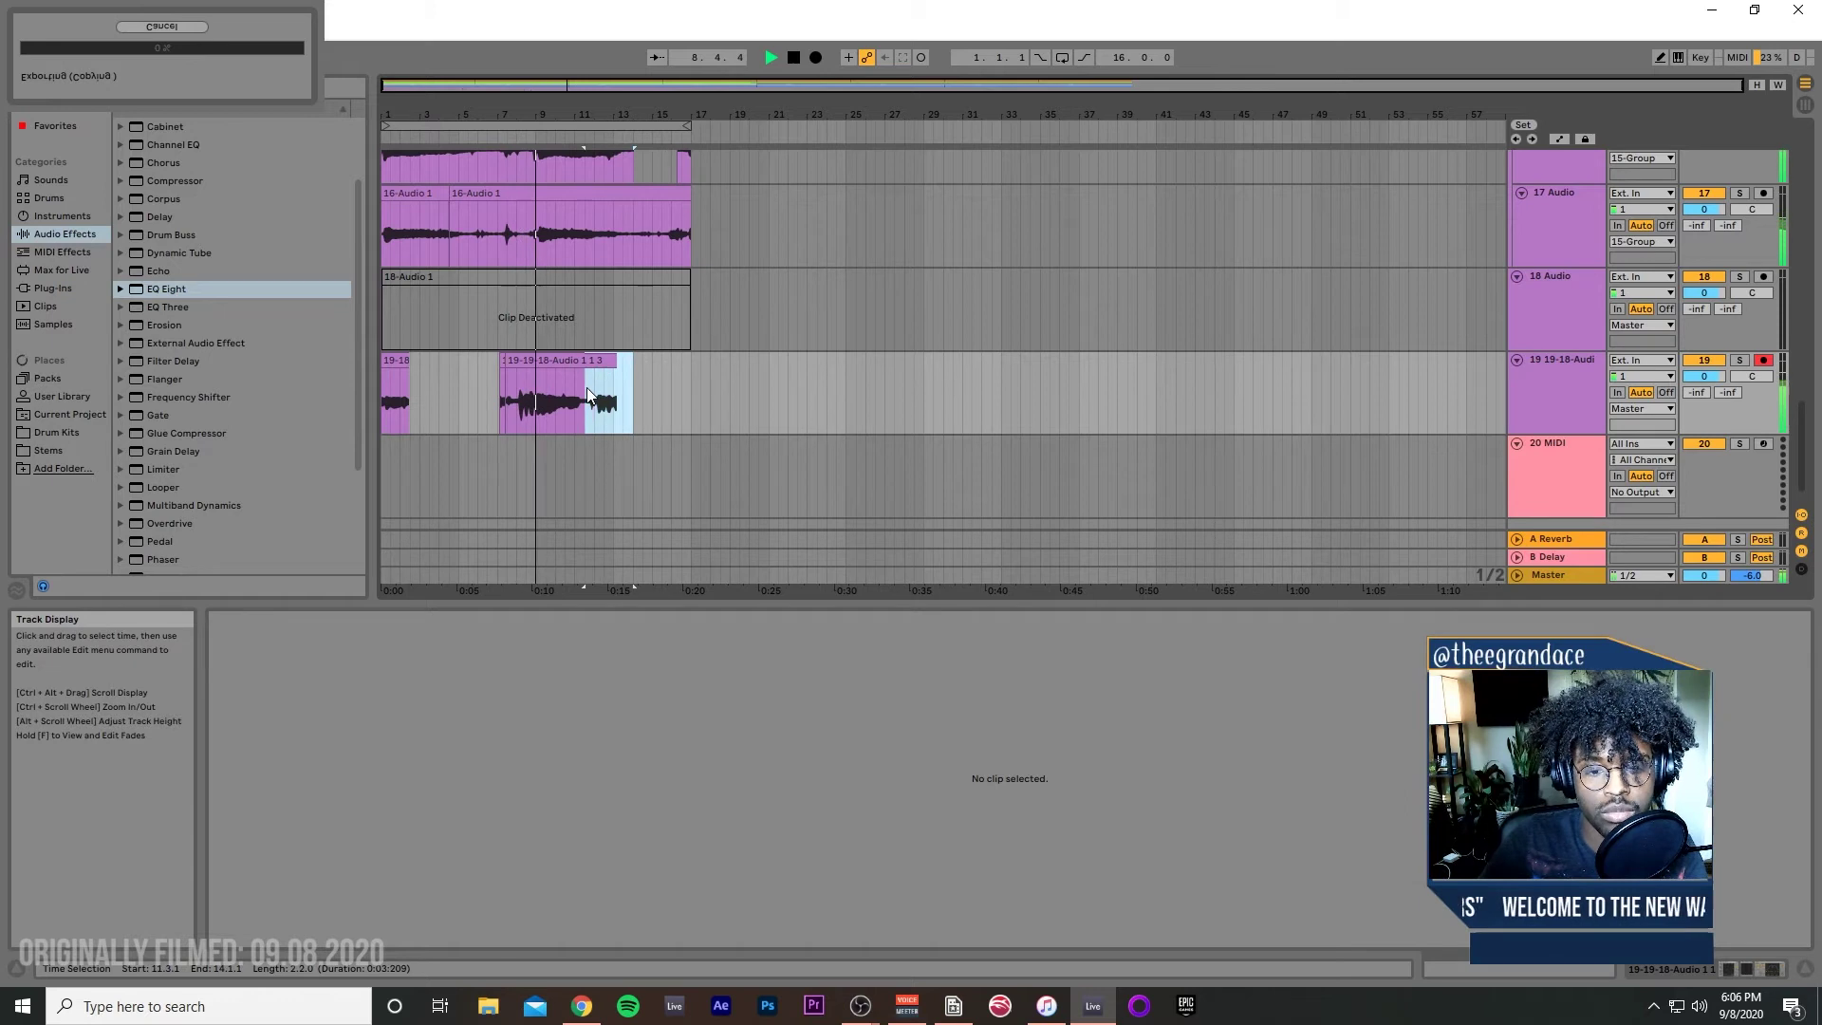
pyautogui.press('Delete')
pyautogui.press('space')
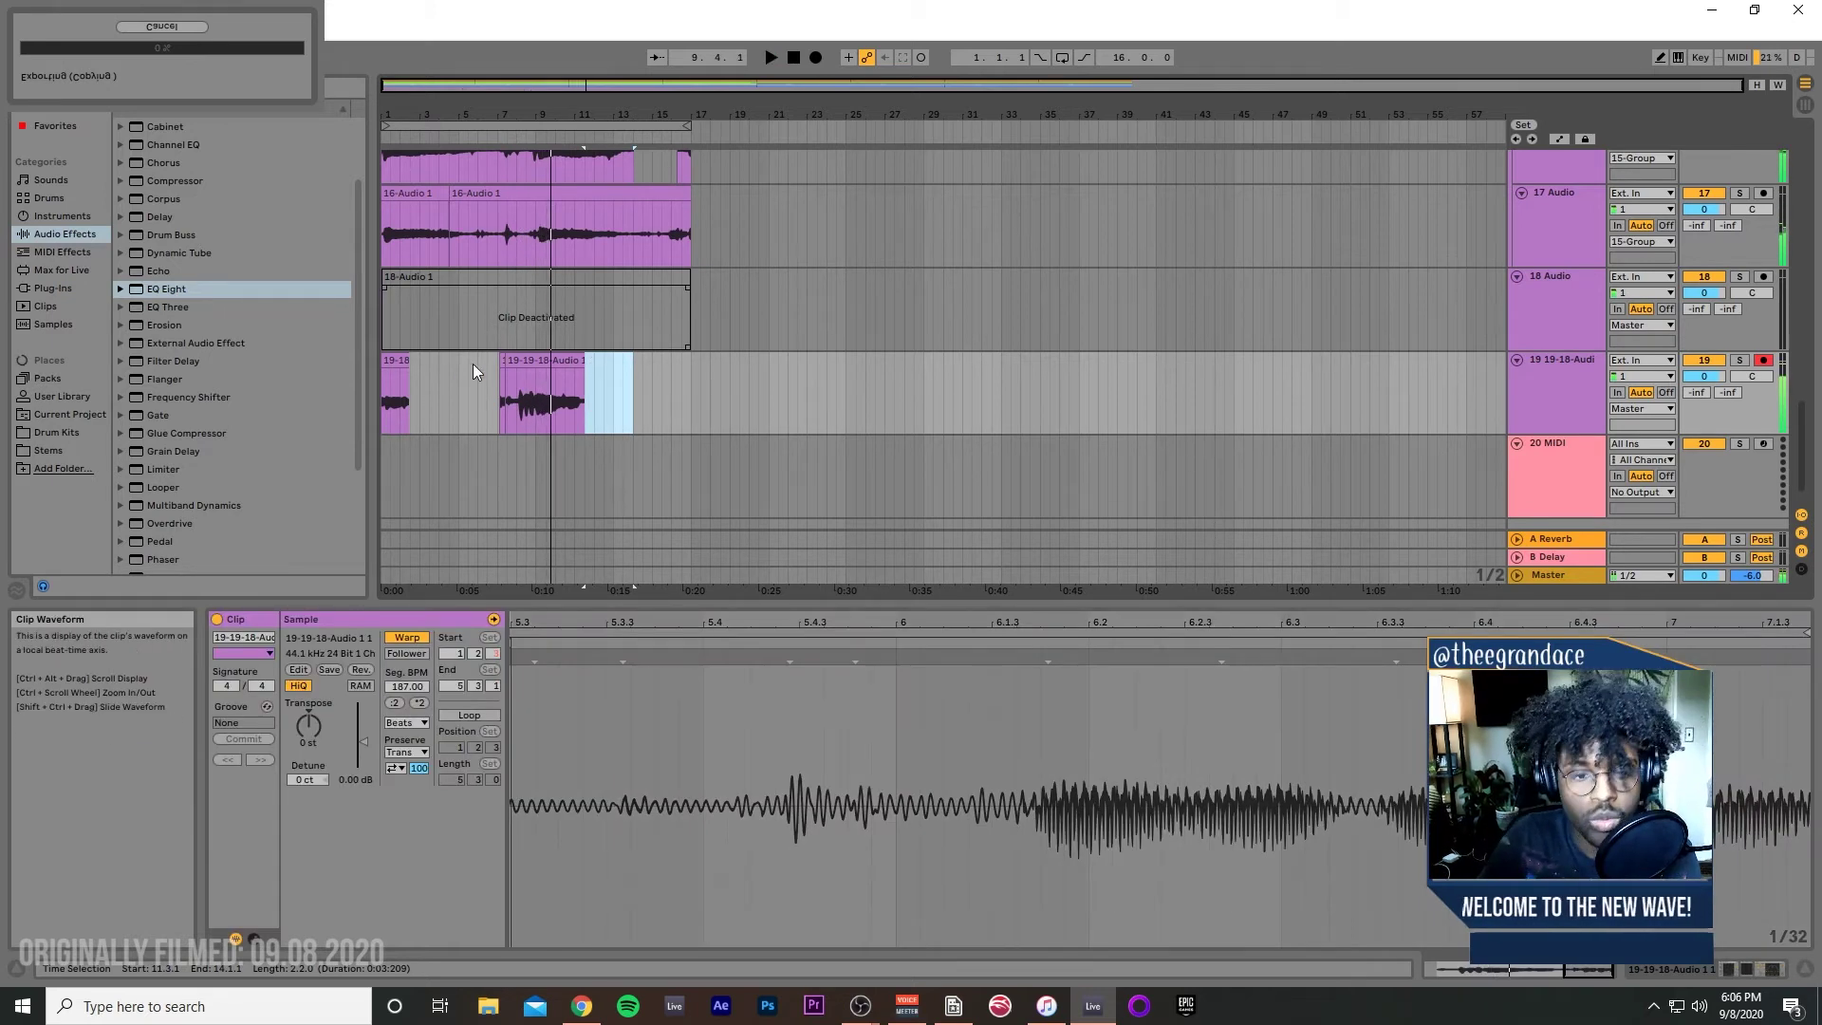
pyautogui.click(395, 360)
pyautogui.press('Delete')
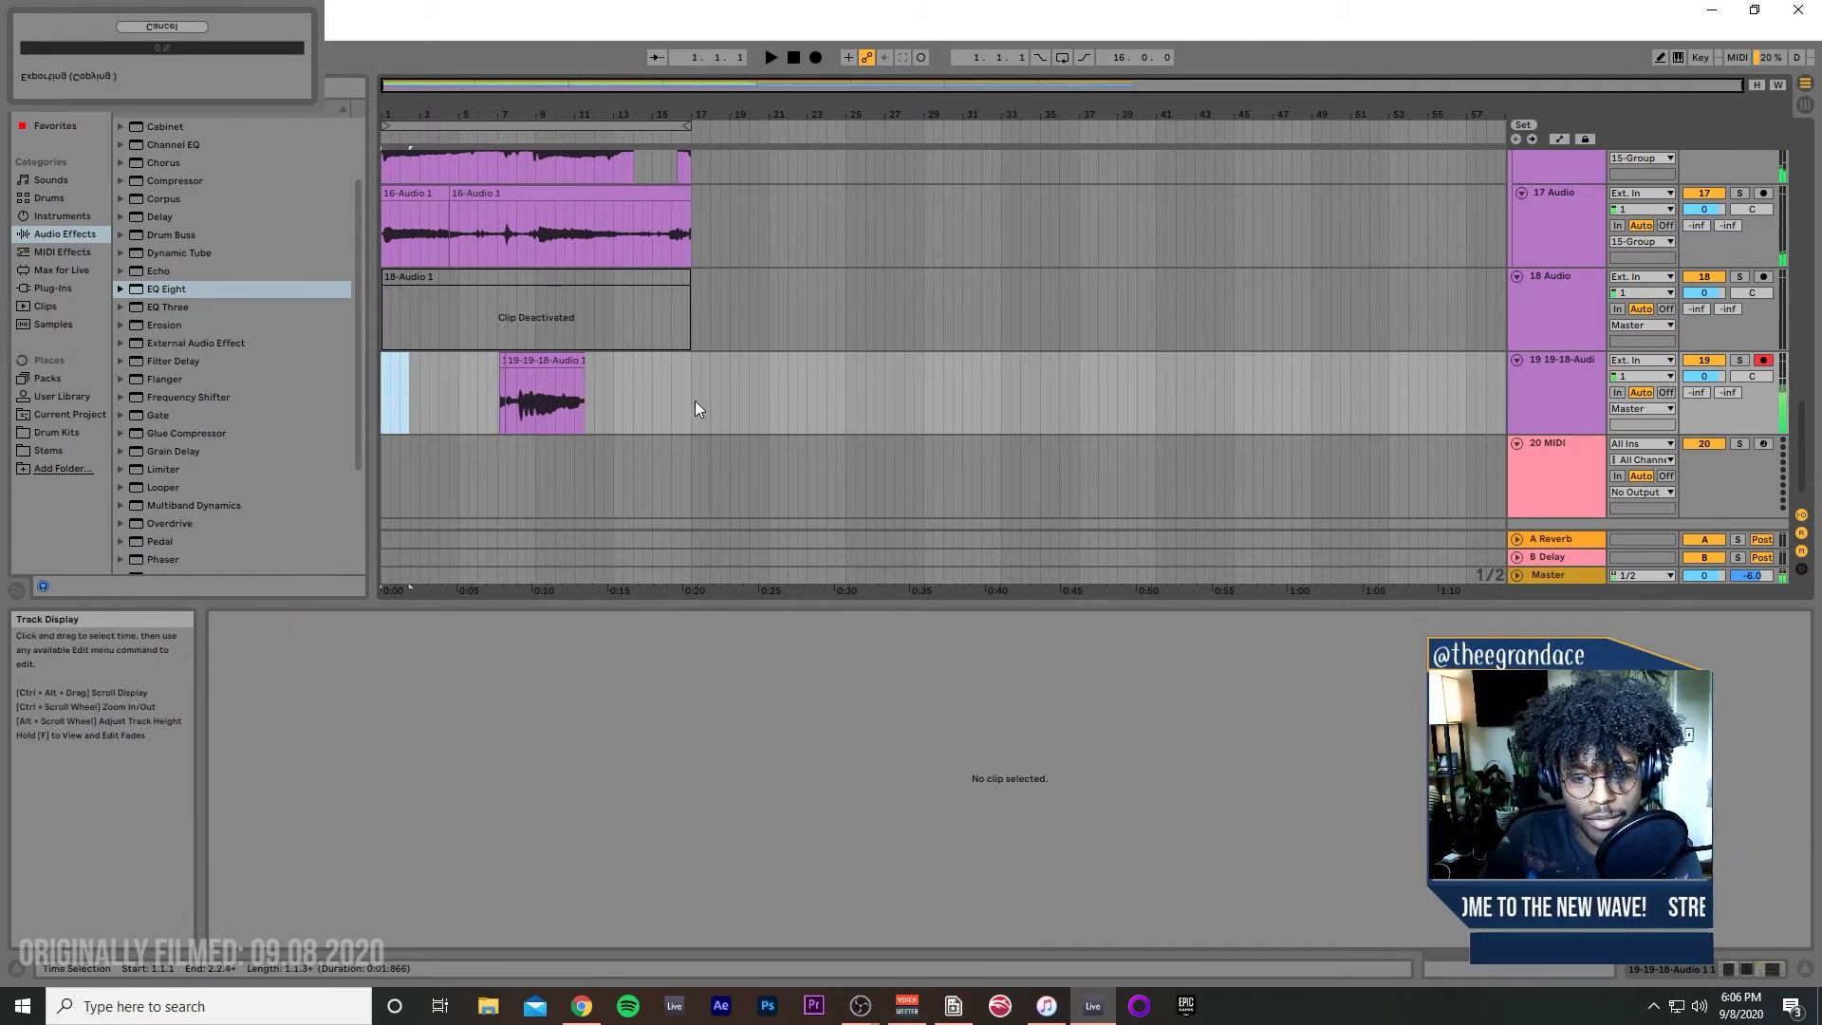
# Step: Select all clips across every track from bar 1 to bar 33 and shift them two bars later to start at bar 3
pyautogui.click(694, 401)
pyautogui.scroll(10, 488, 339)
pyautogui.scroll(5, 513, 258)
pyautogui.click(465, 273)
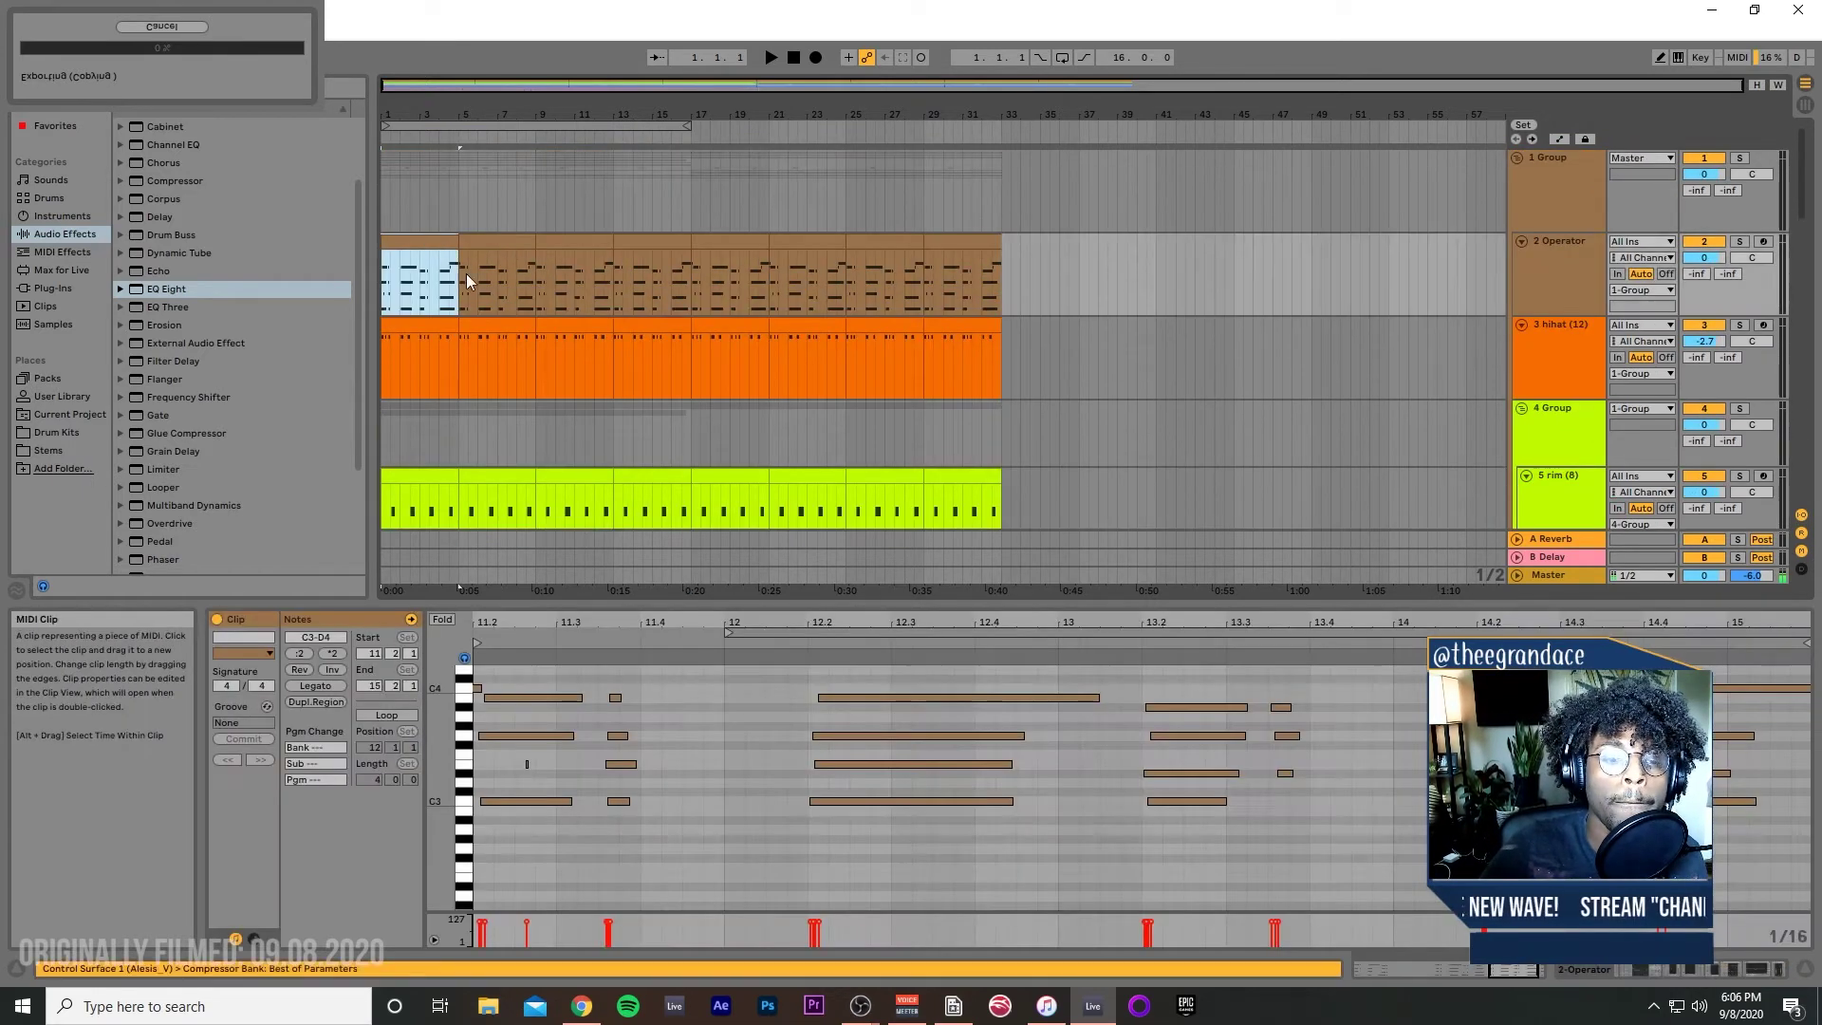
pyautogui.scroll(-10, 949, 357)
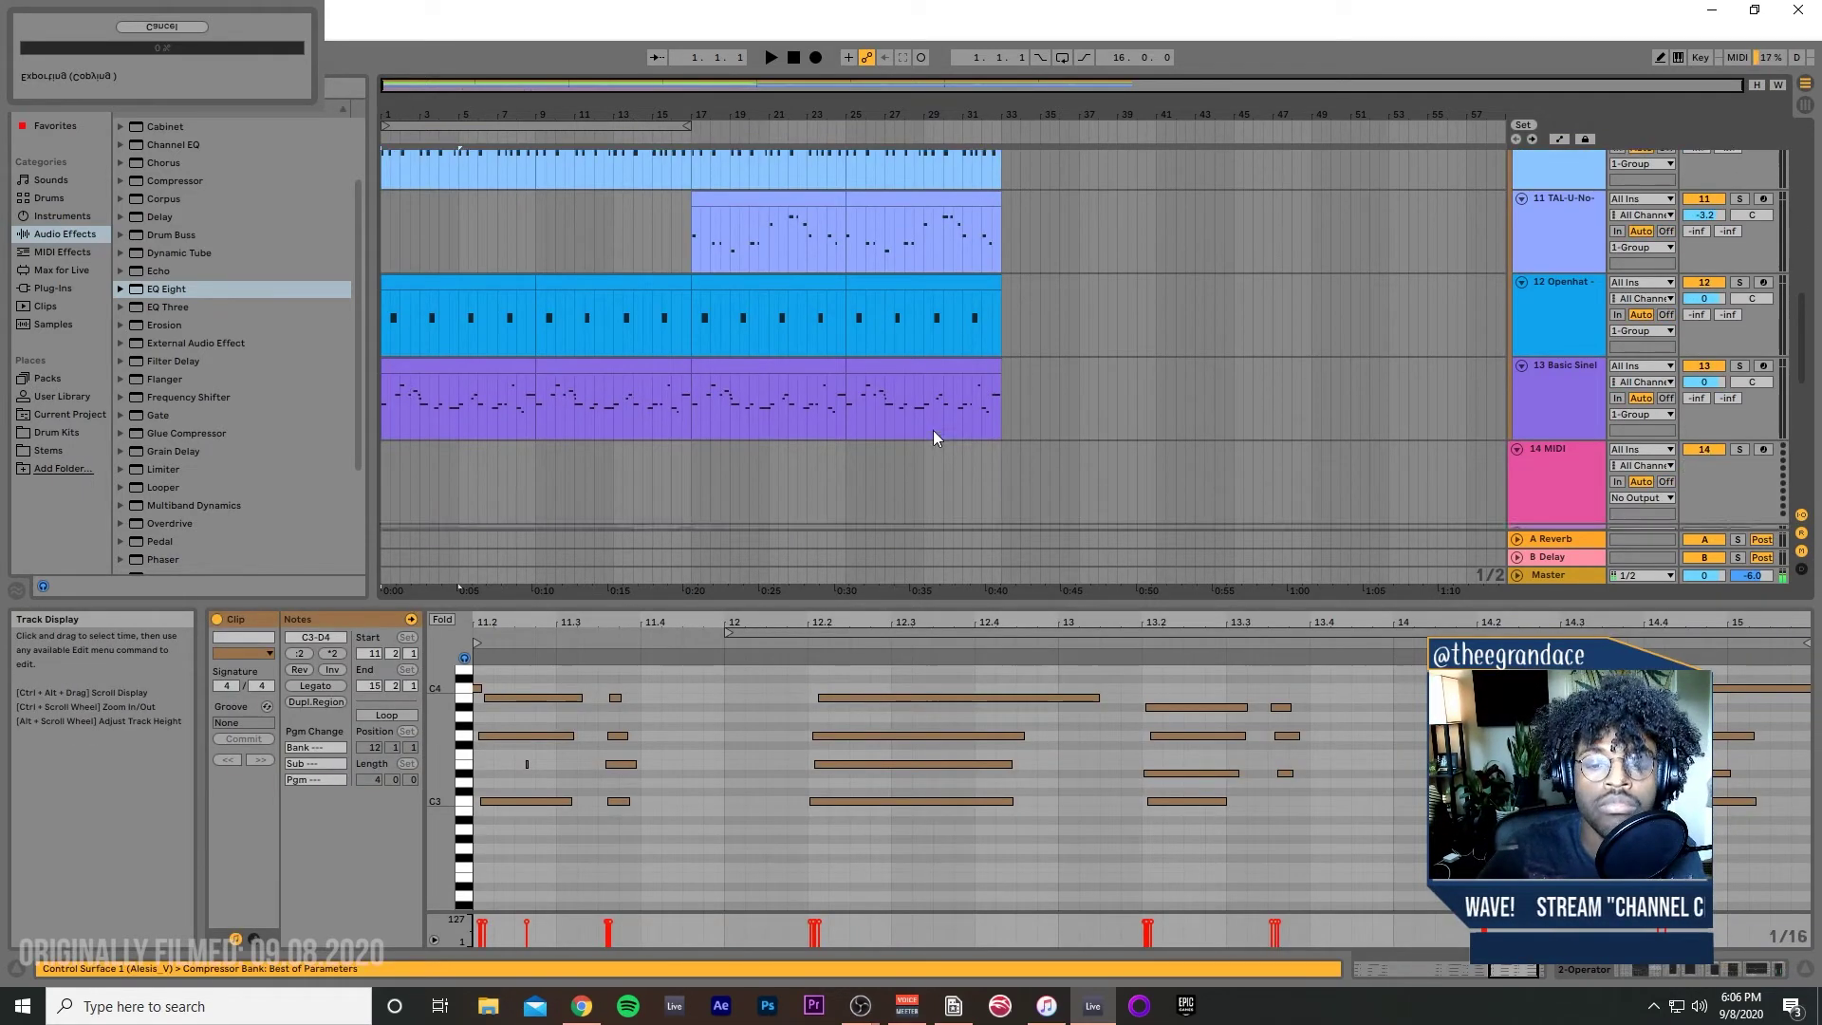
pyautogui.scroll(-3, 949, 418)
pyautogui.scroll(-4, 993, 381)
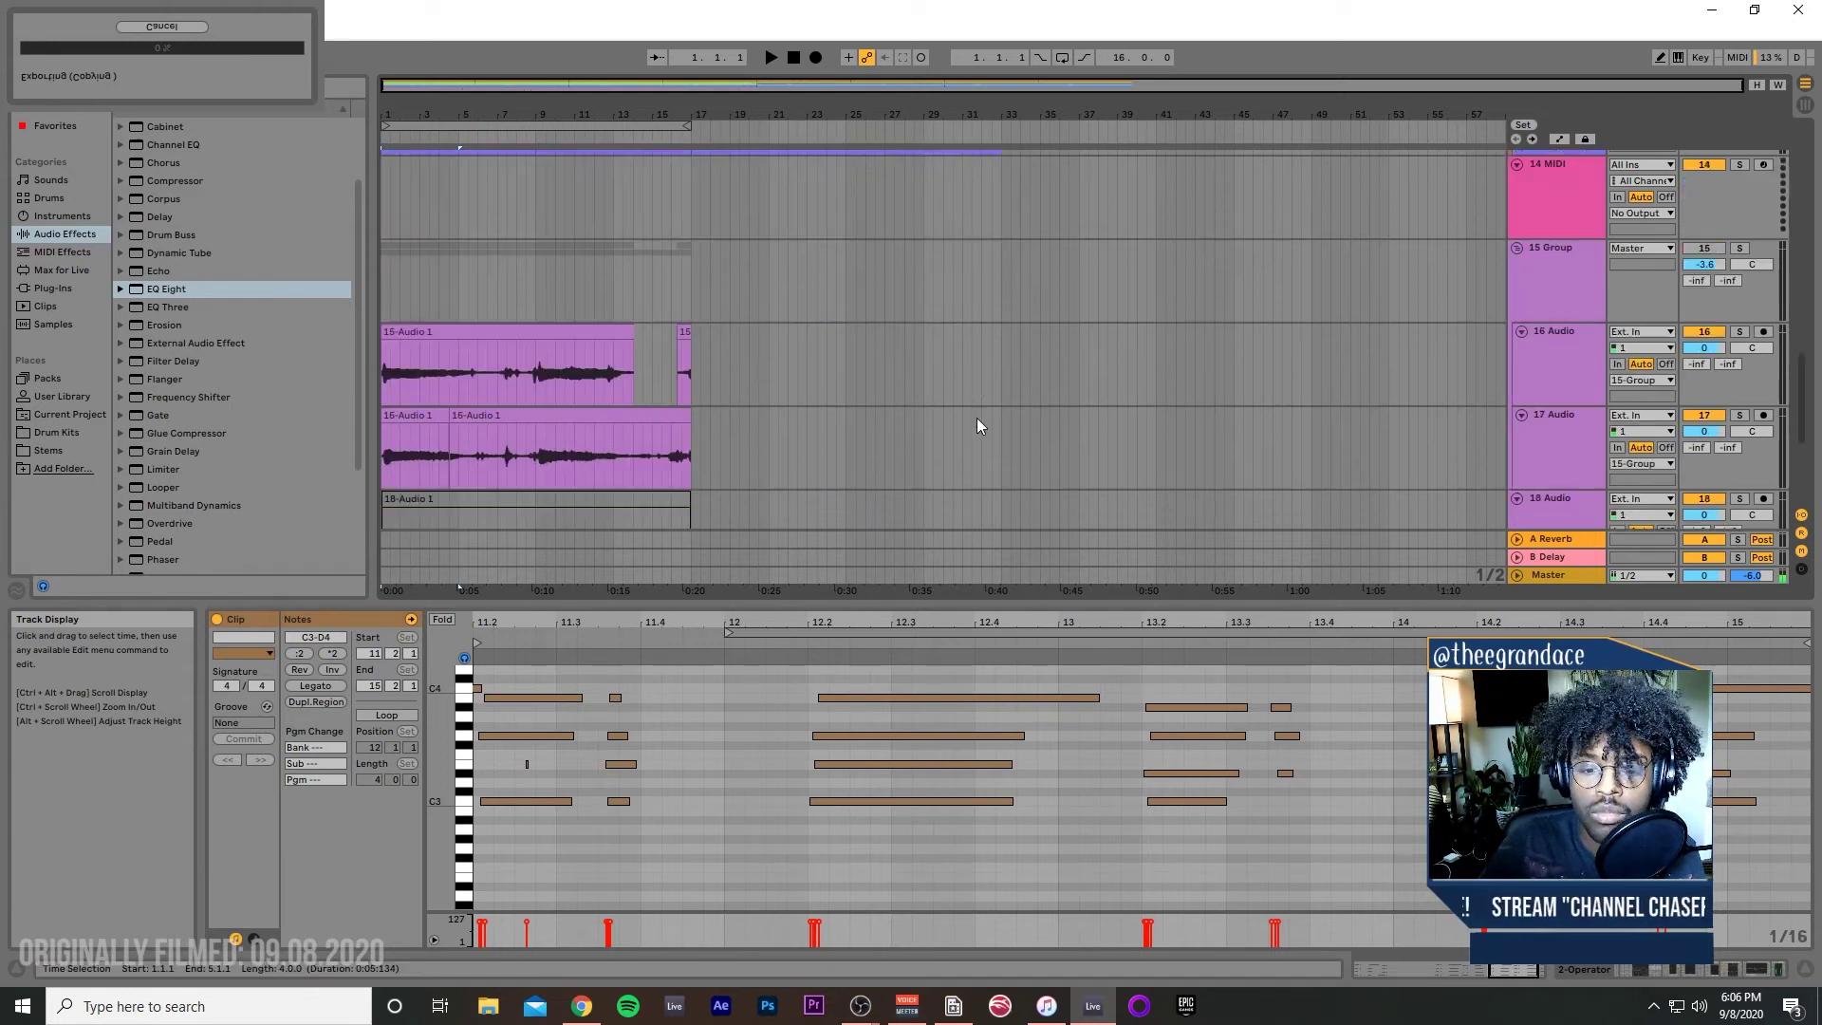
pyautogui.scroll(-3, 978, 429)
pyautogui.hotkey('ctrl', 'a')
pyautogui.keyDown('shift'); pyautogui.click(999, 435); pyautogui.keyUp('shift')
pyautogui.scroll(8, 959, 429)
pyautogui.scroll(8, 879, 433)
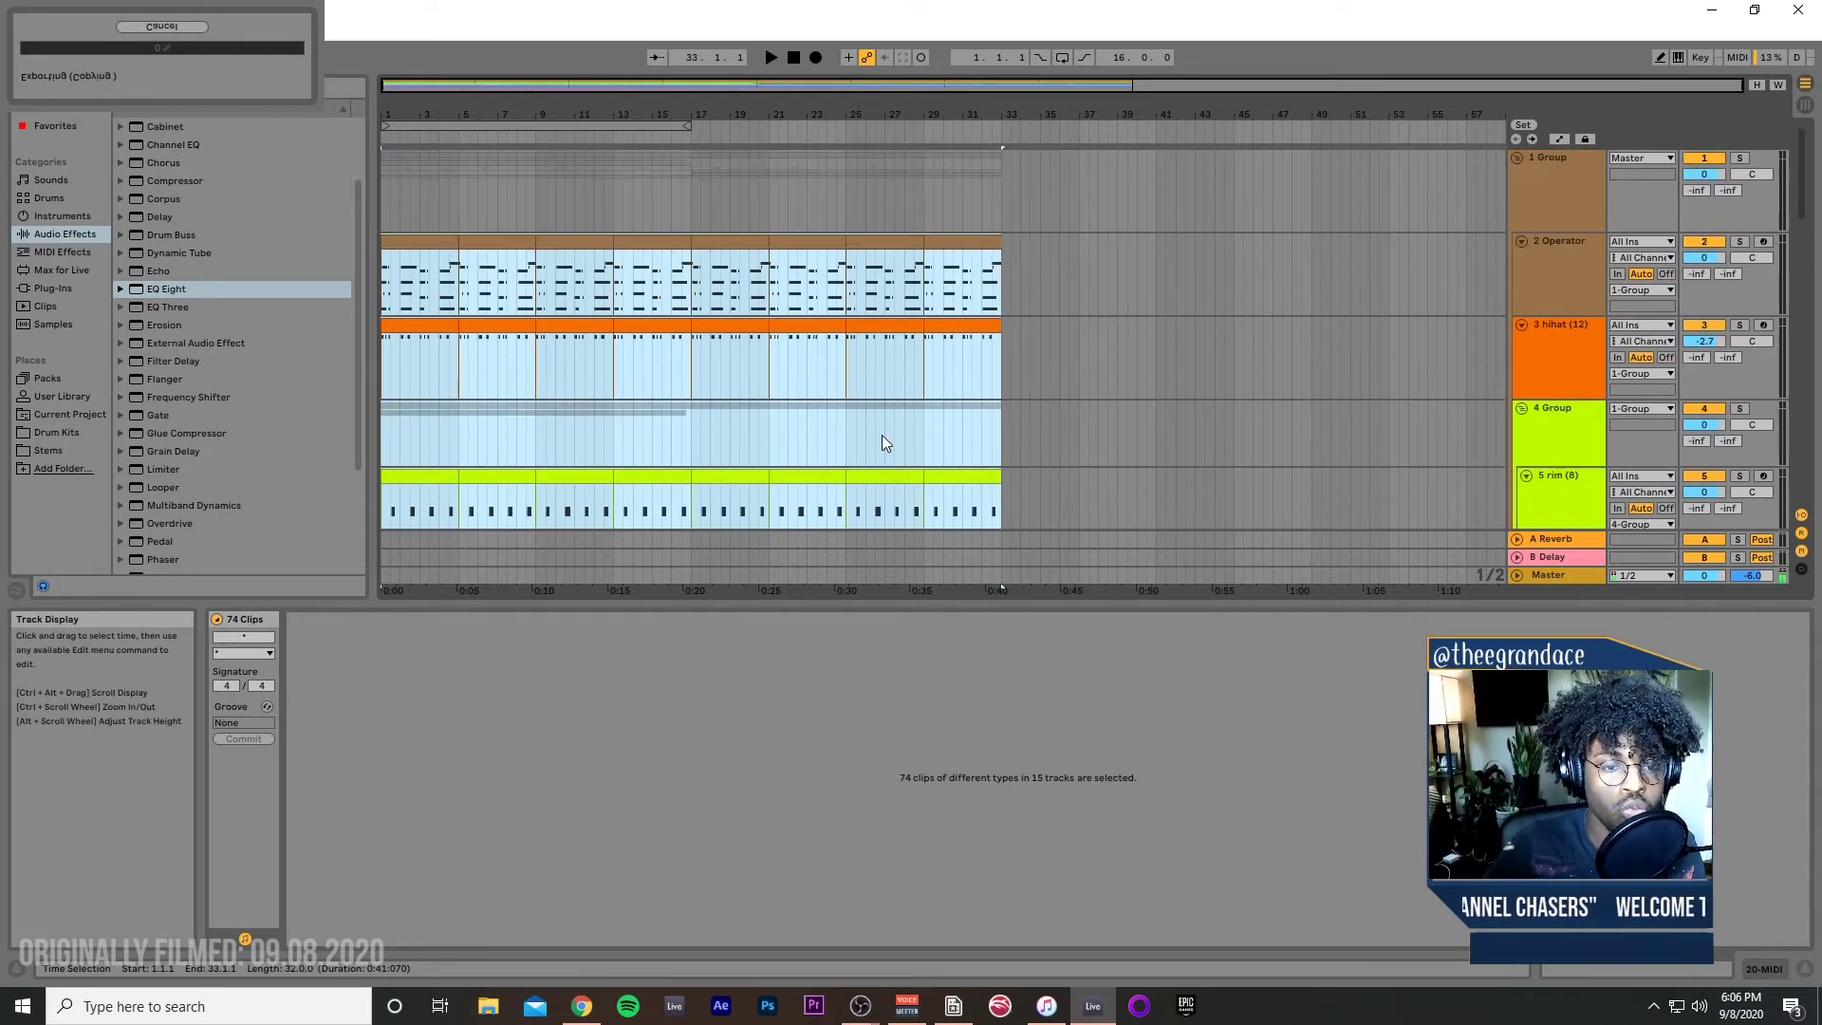
pyautogui.press('Right')
pyautogui.press('Right')
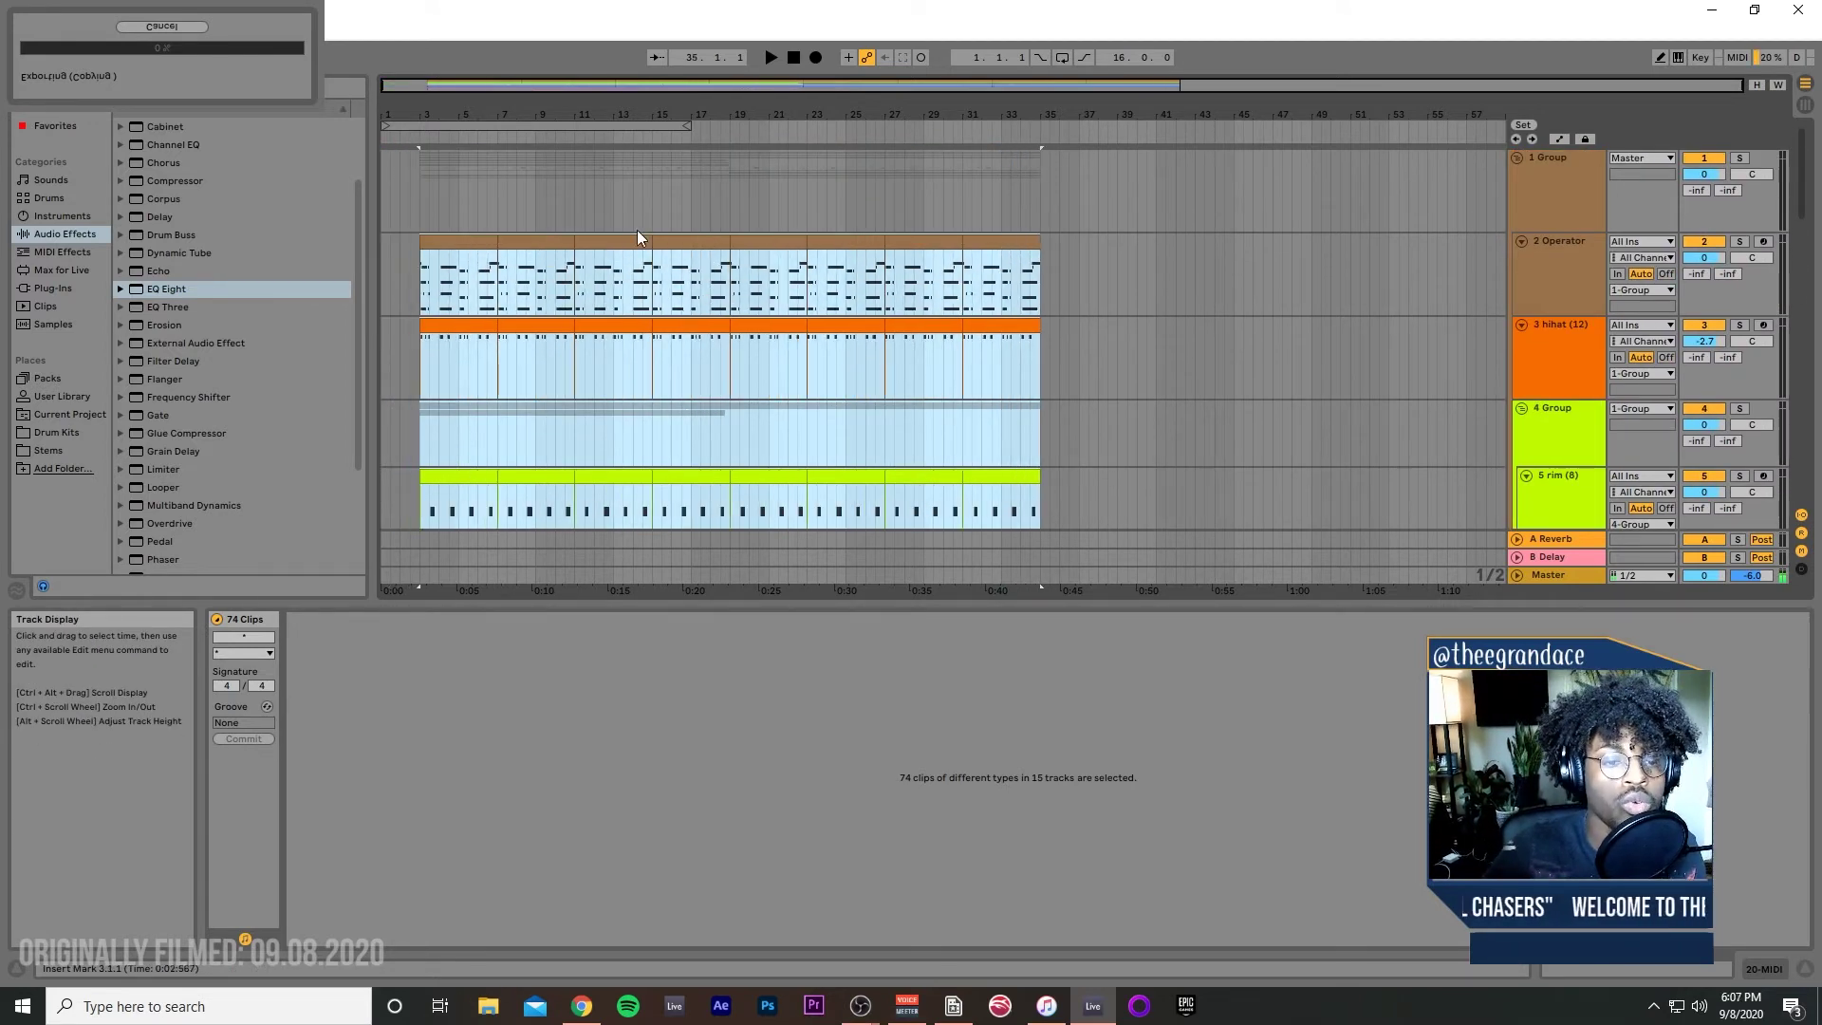
# Step: Copy the first two bars of the Operator and hihat clips into the empty space at bar 1 and play them
pyautogui.click(425, 290)
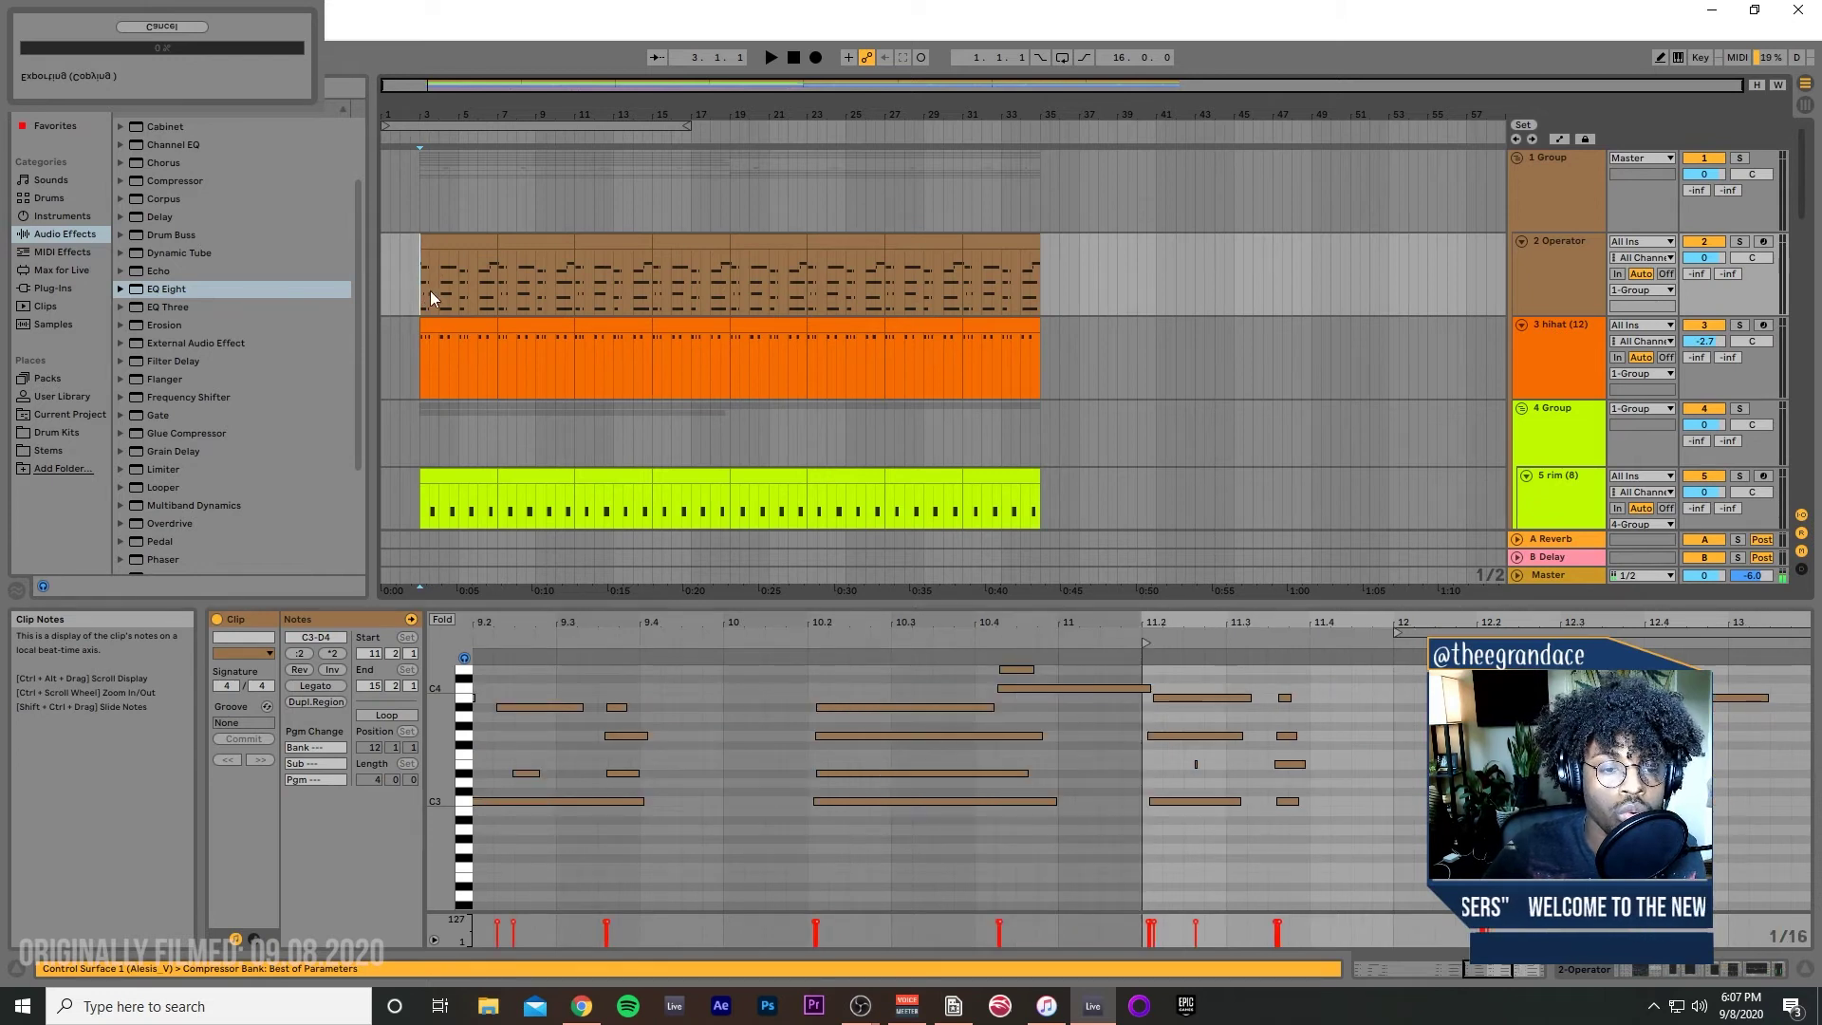
pyautogui.moveTo(418, 294); pyautogui.dragTo(385, 267)
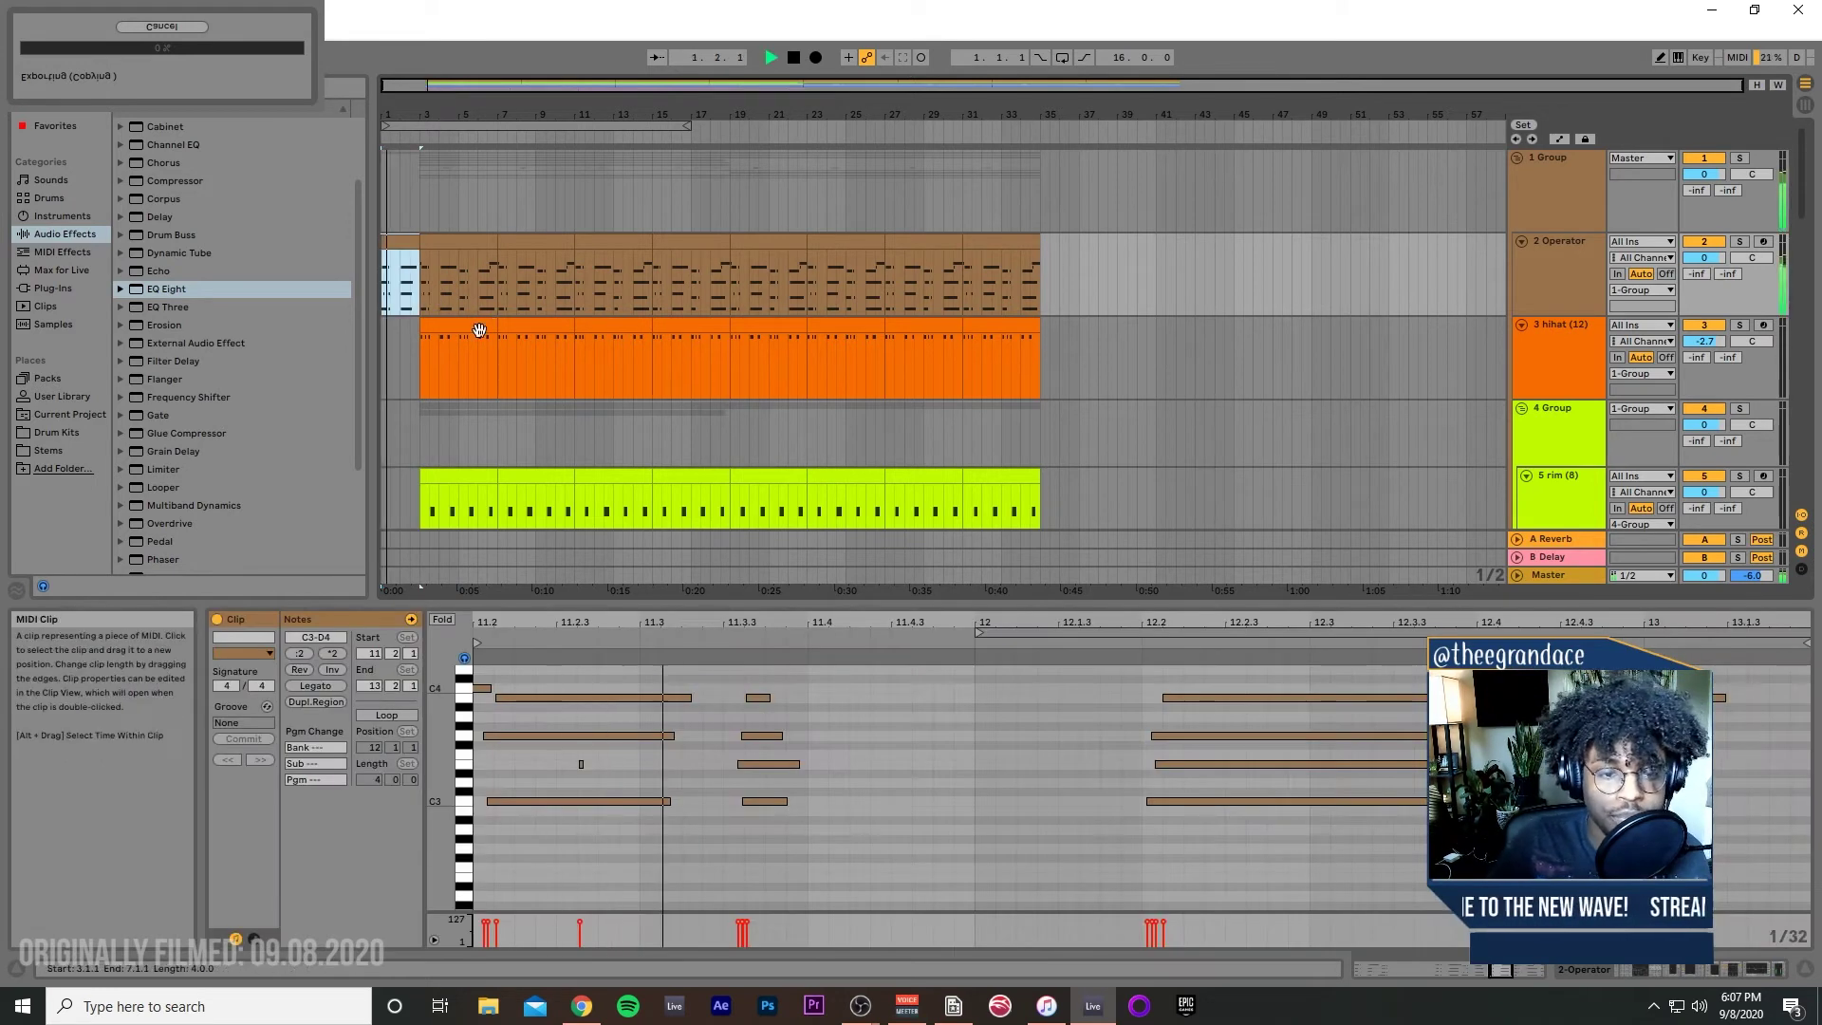
pyautogui.click(459, 363)
pyautogui.moveTo(458, 364); pyautogui.dragTo(394, 351)
pyautogui.press('space')
pyautogui.scroll(-1, 486, 425)
pyautogui.scroll(-3, 412, 465)
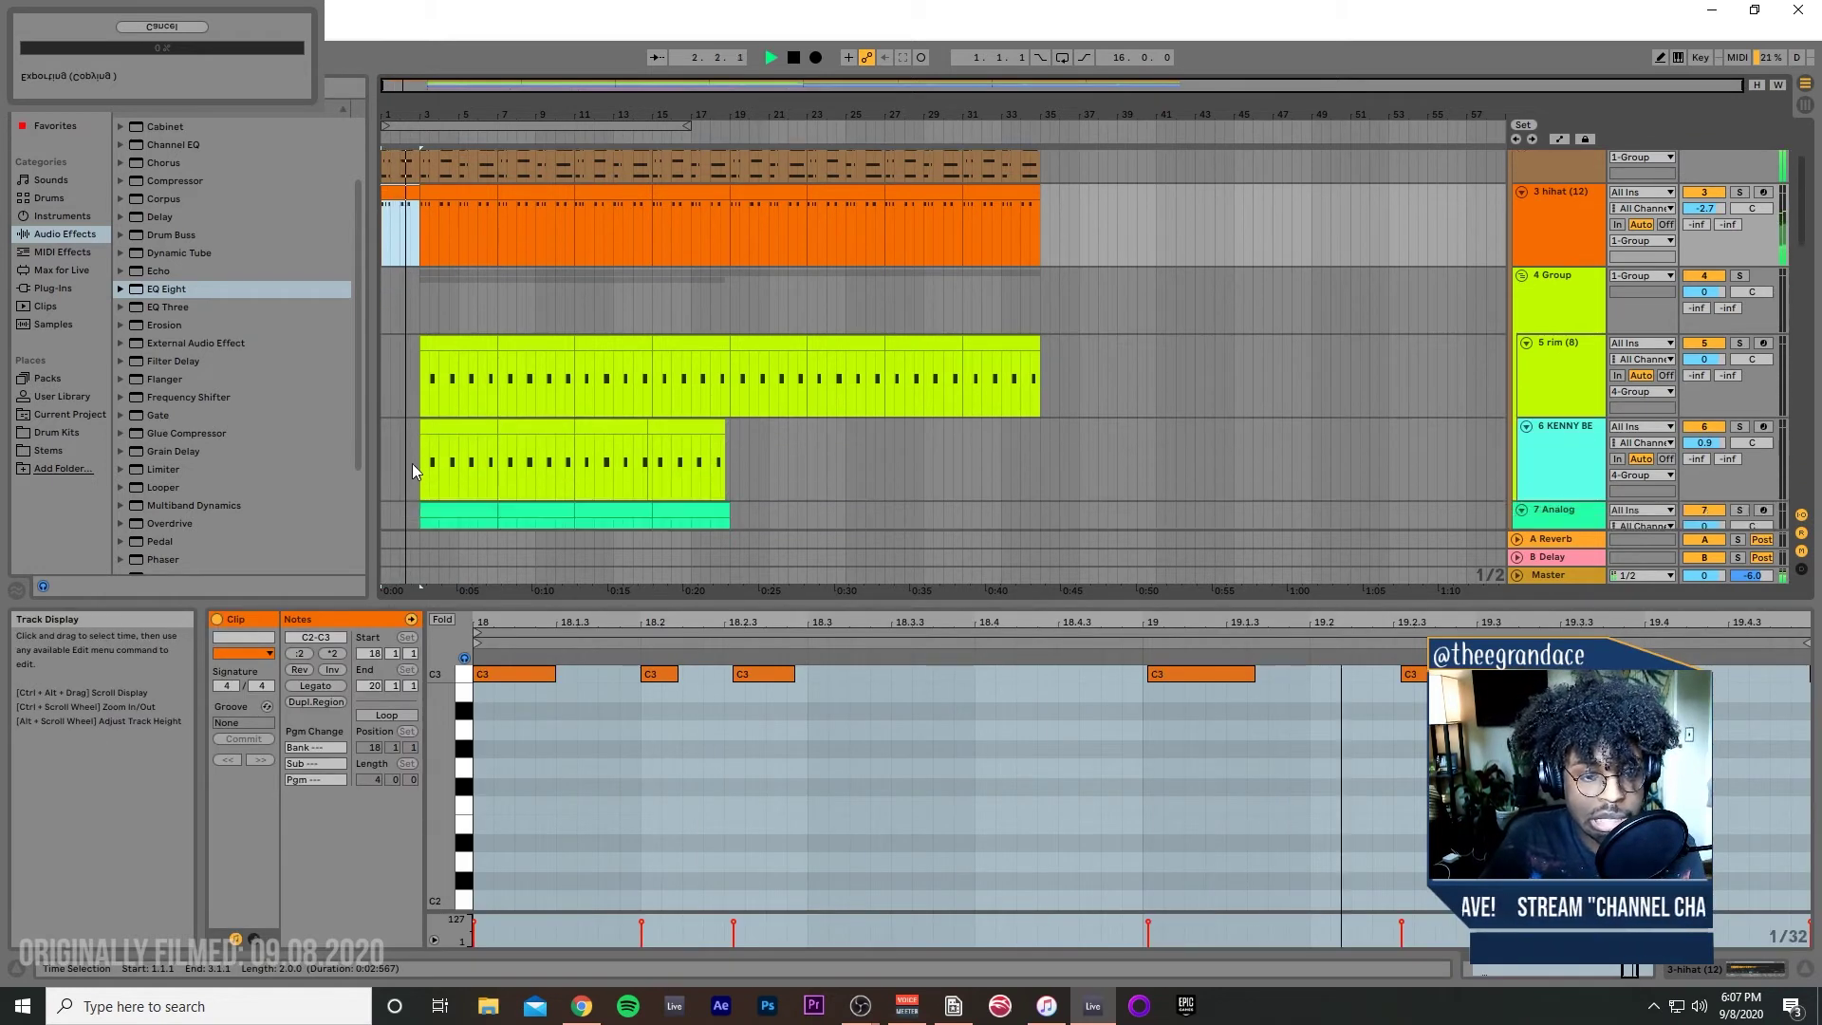
# Step: Delete the two-bar Operator section from bar 1 to bar 3
pyautogui.scroll(3, 420, 298)
pyautogui.moveTo(389, 195); pyautogui.dragTo(418, 197)
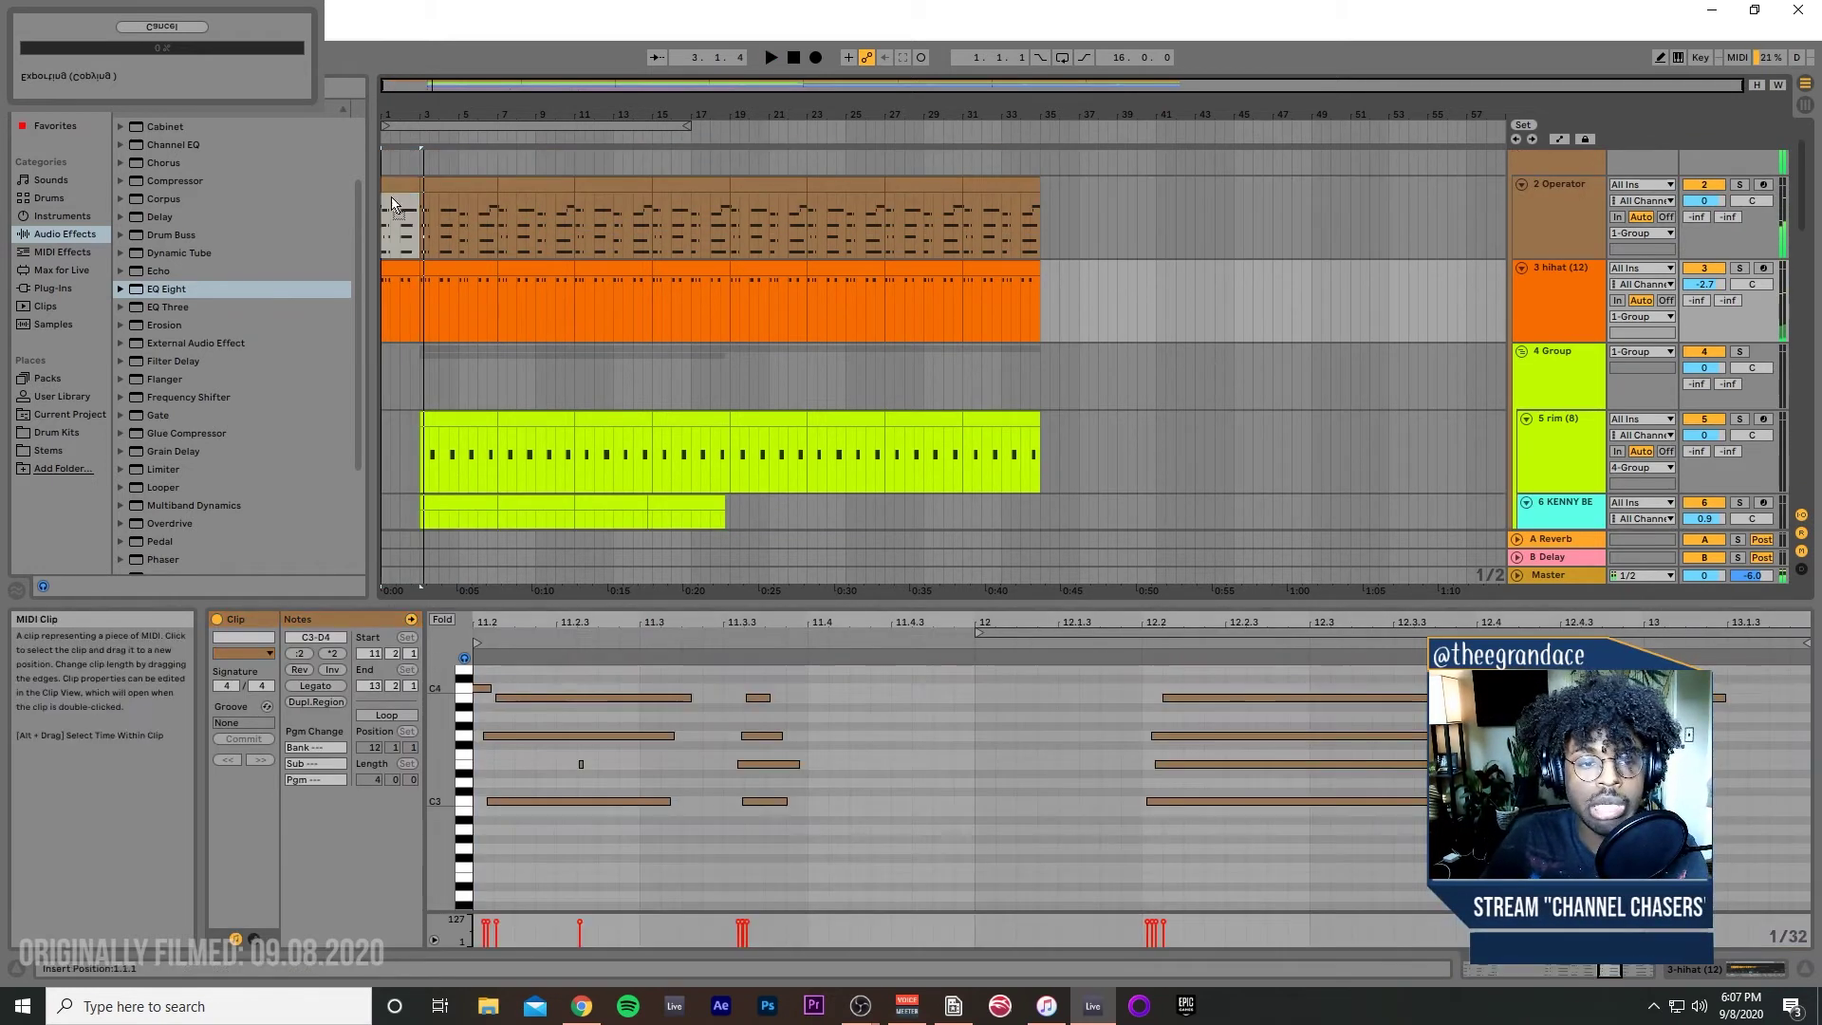
pyautogui.scroll(-1, 431, 255)
pyautogui.click(481, 338)
# Step: Copy the first two bars of the track 10 kick clip to bar 1 and play the intro
pyautogui.scroll(-6, 489, 342)
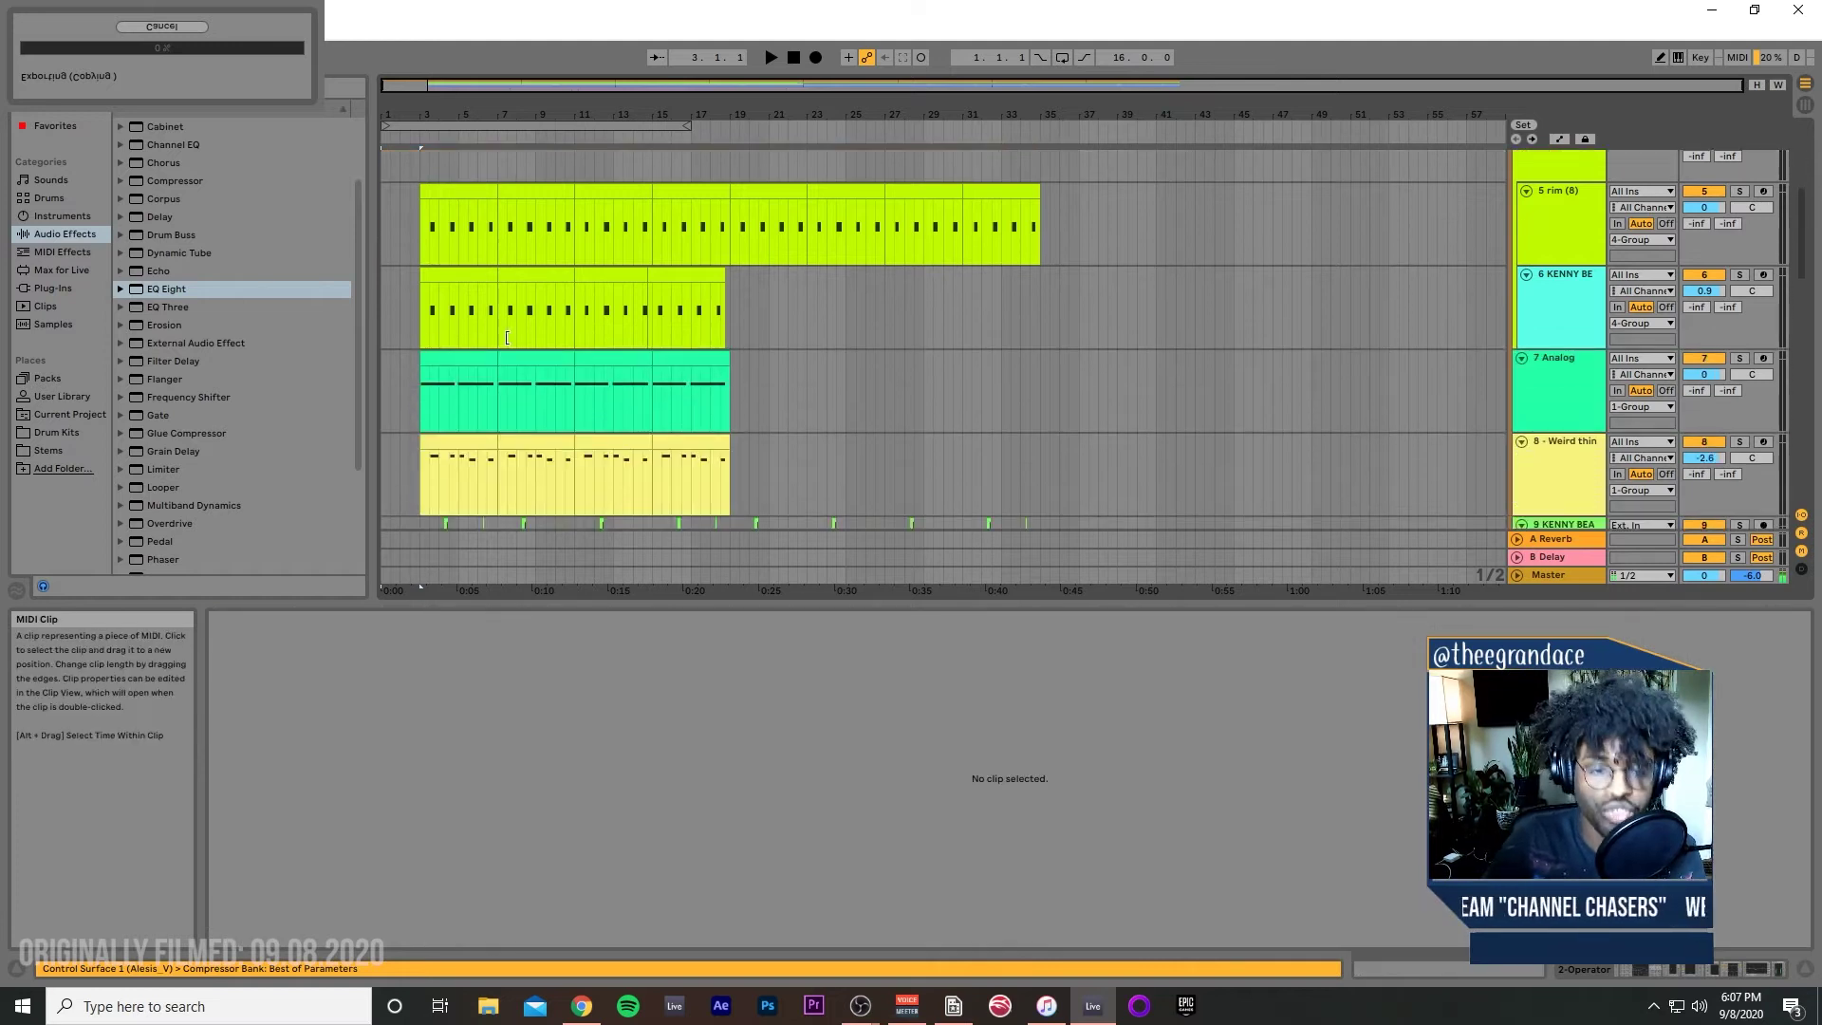
pyautogui.scroll(-4, 488, 356)
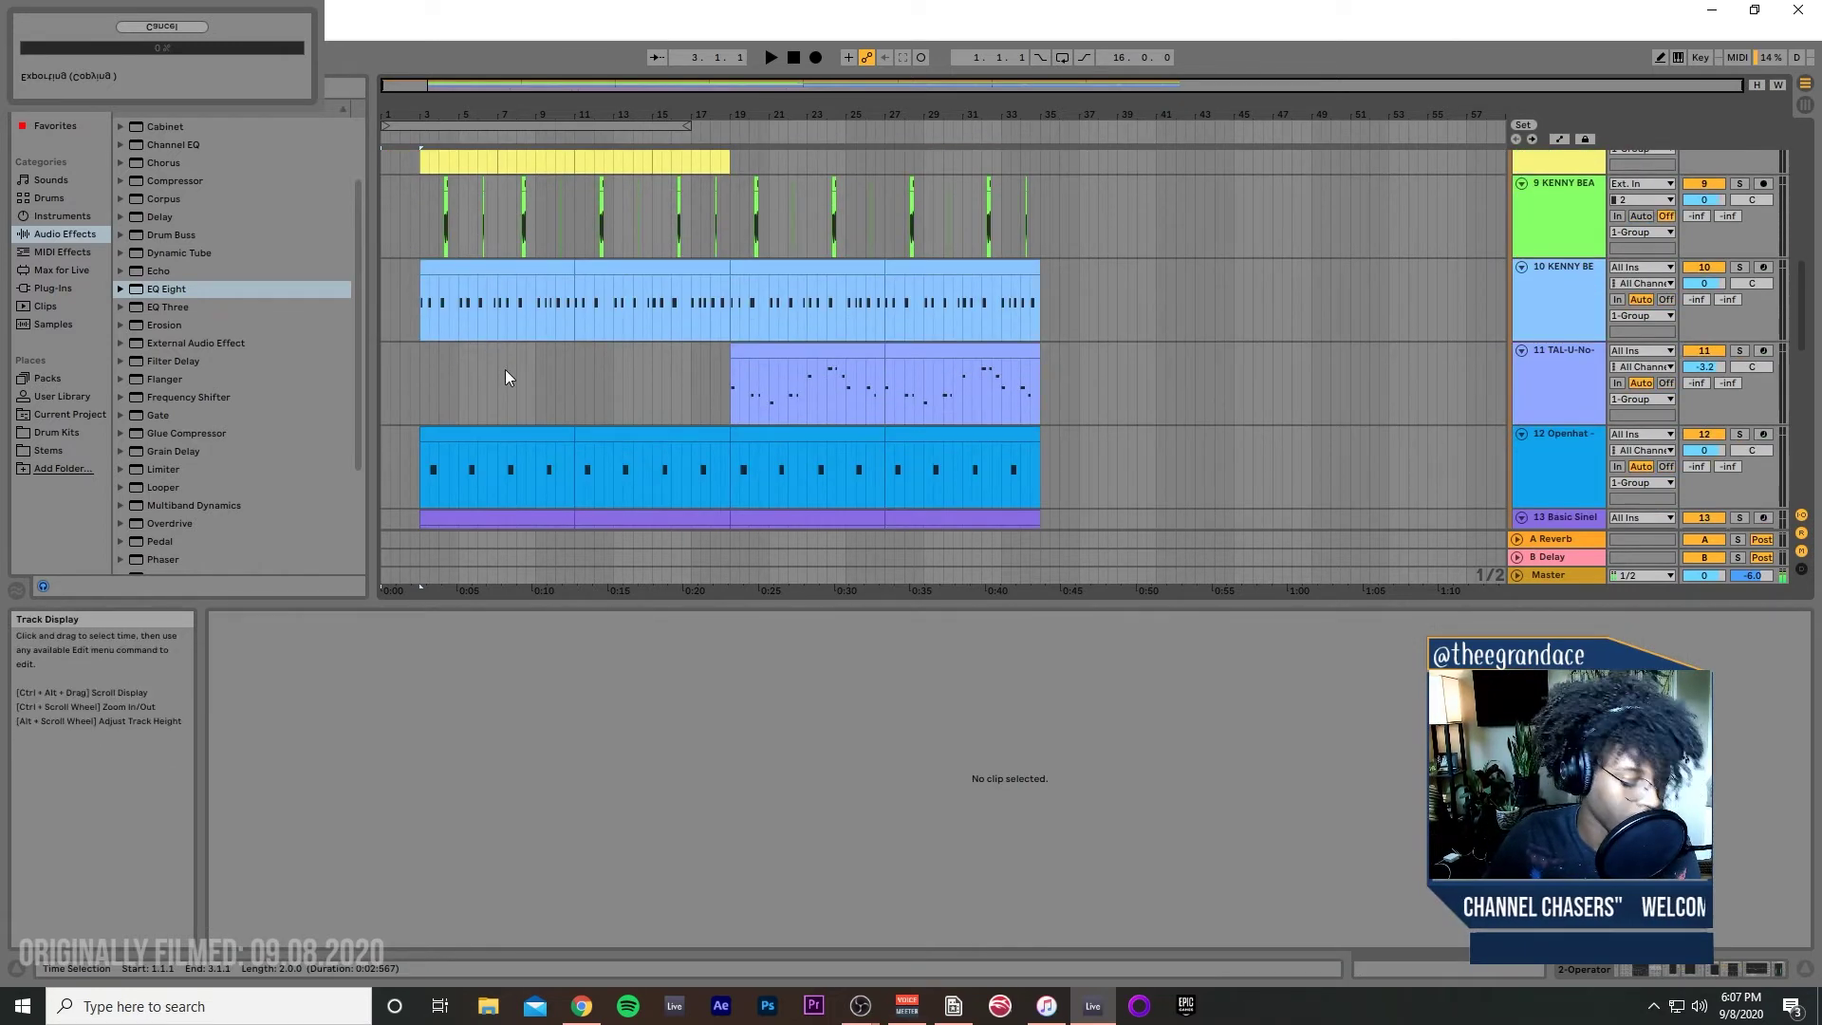
pyautogui.moveTo(419, 266); pyautogui.dragTo(465, 269)
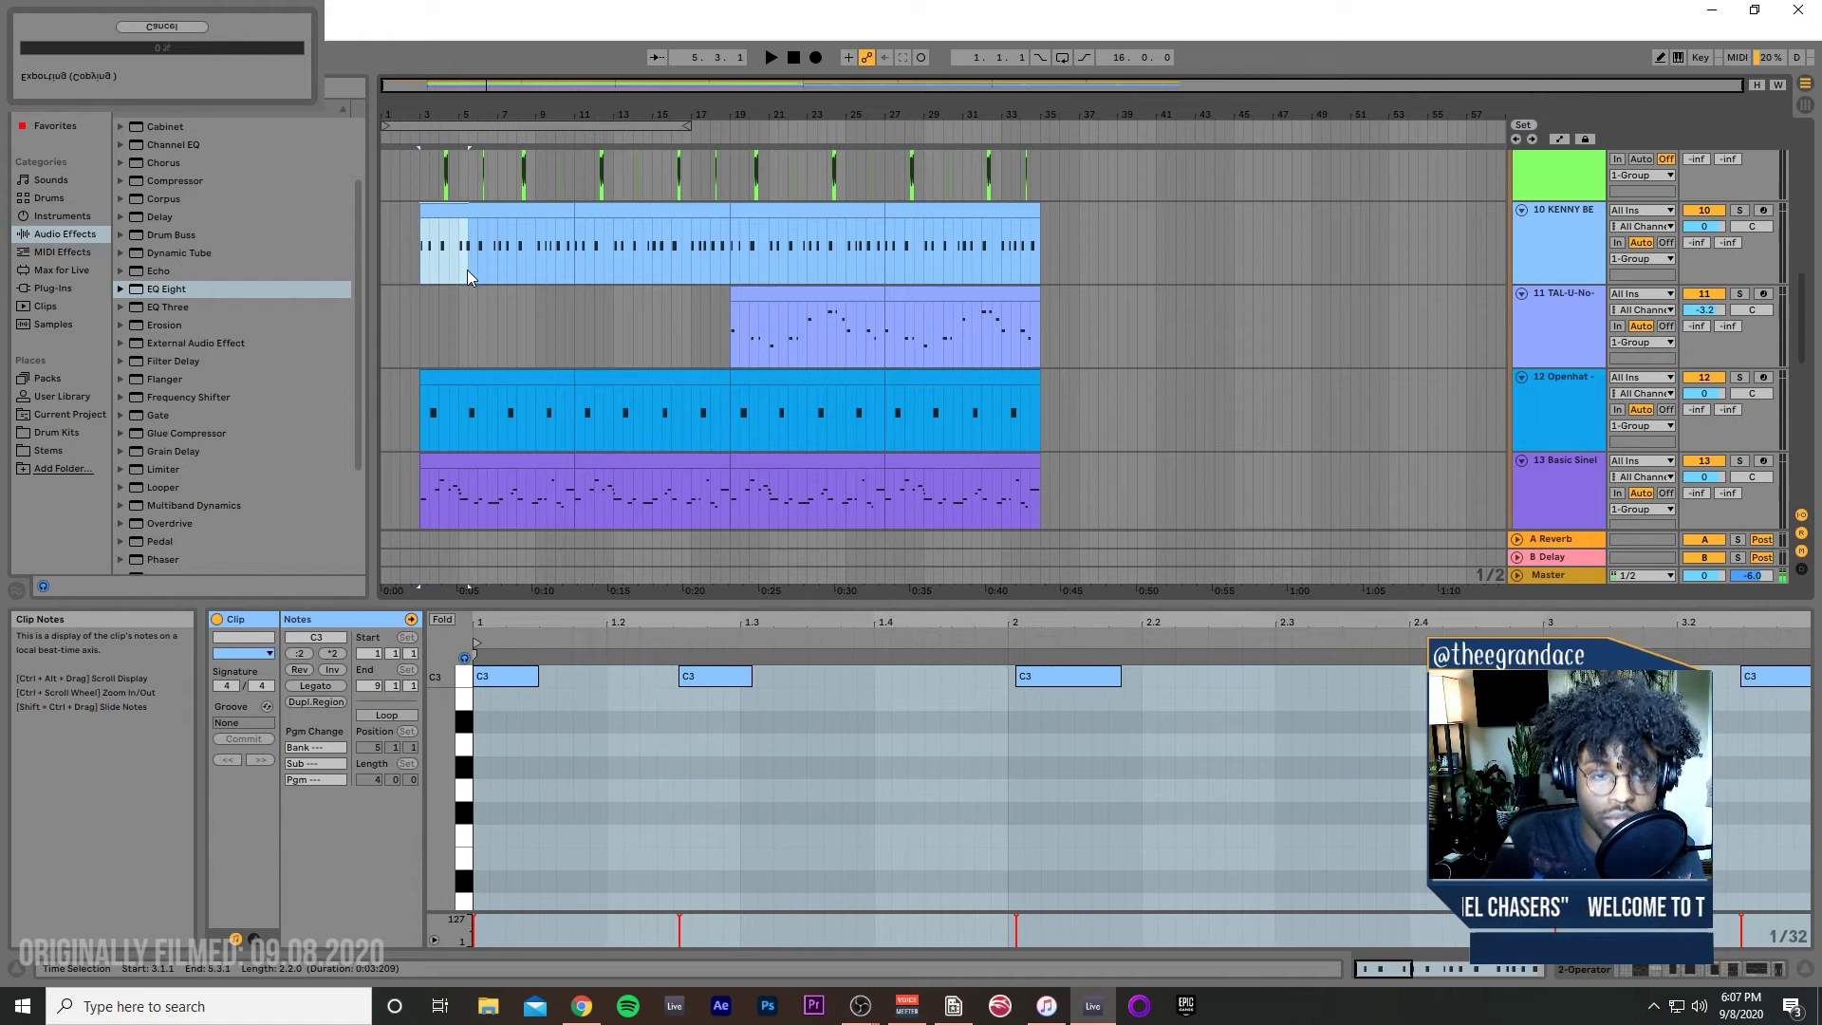
pyautogui.click(383, 248)
pyautogui.press('space')
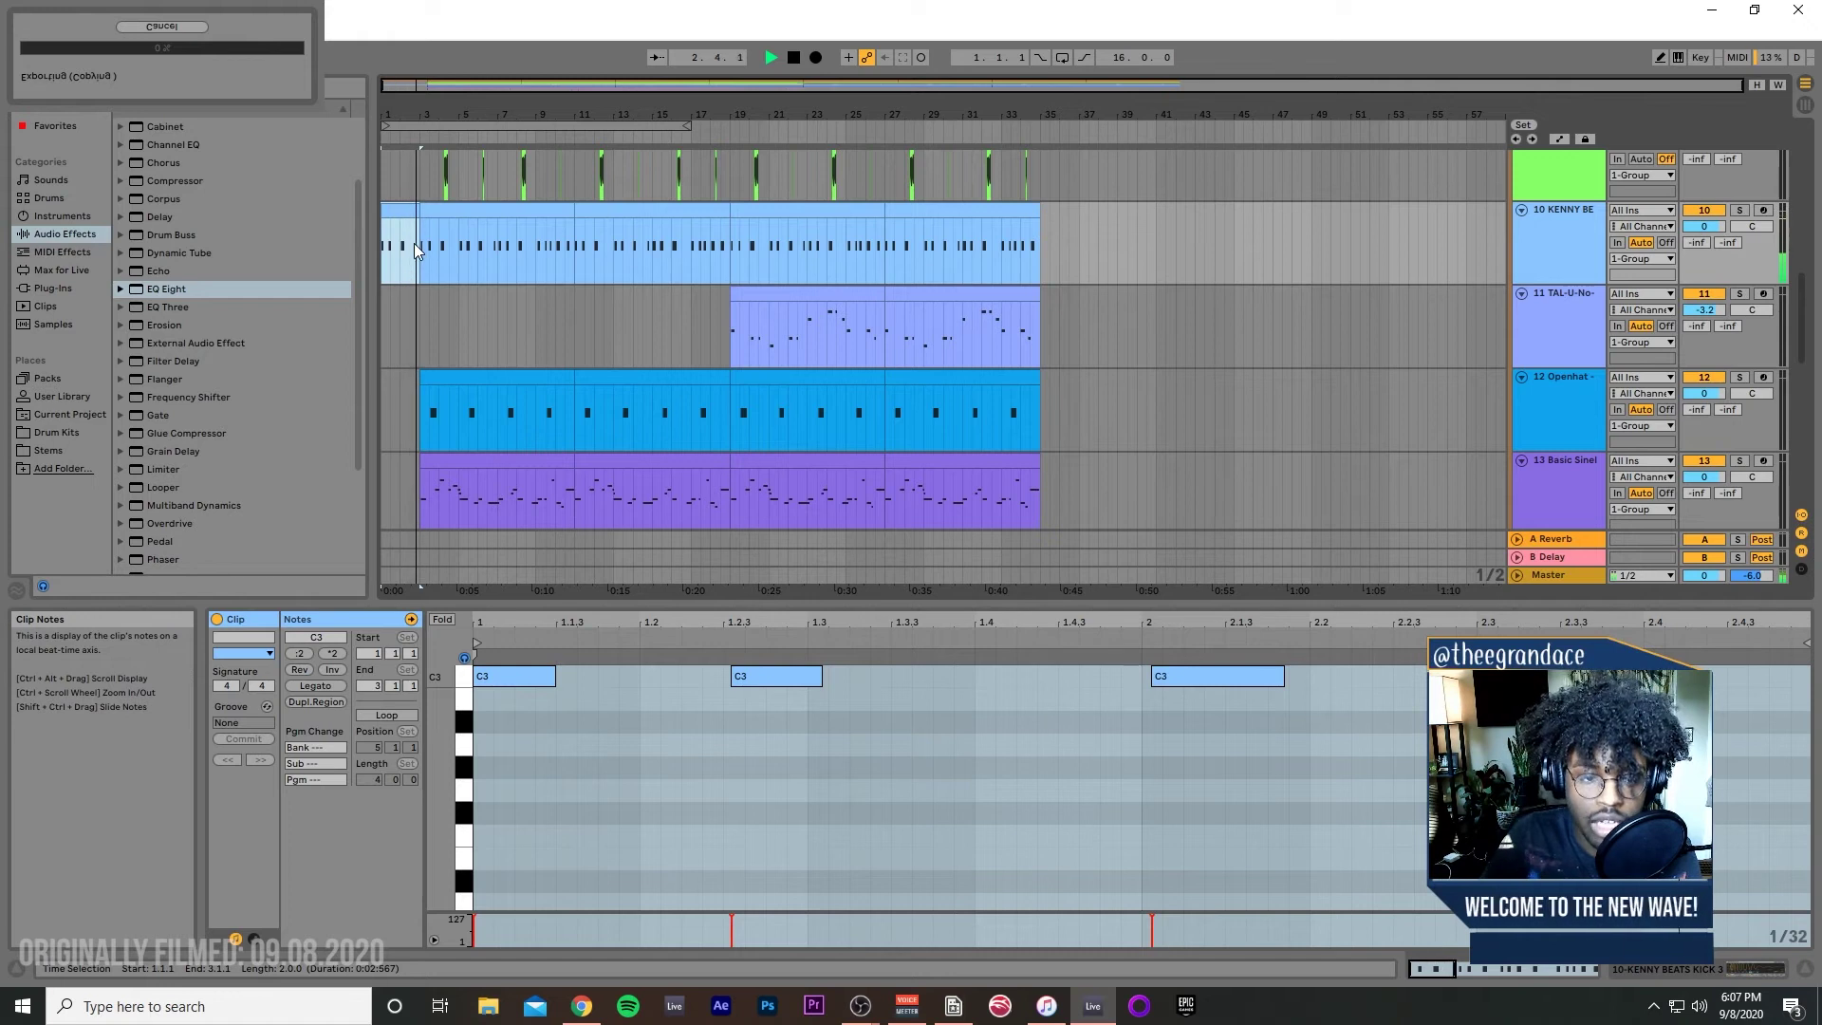
# Step: Copy the first two bars of the track 6 snare clip to bar 1
pyautogui.scroll(5, 422, 248)
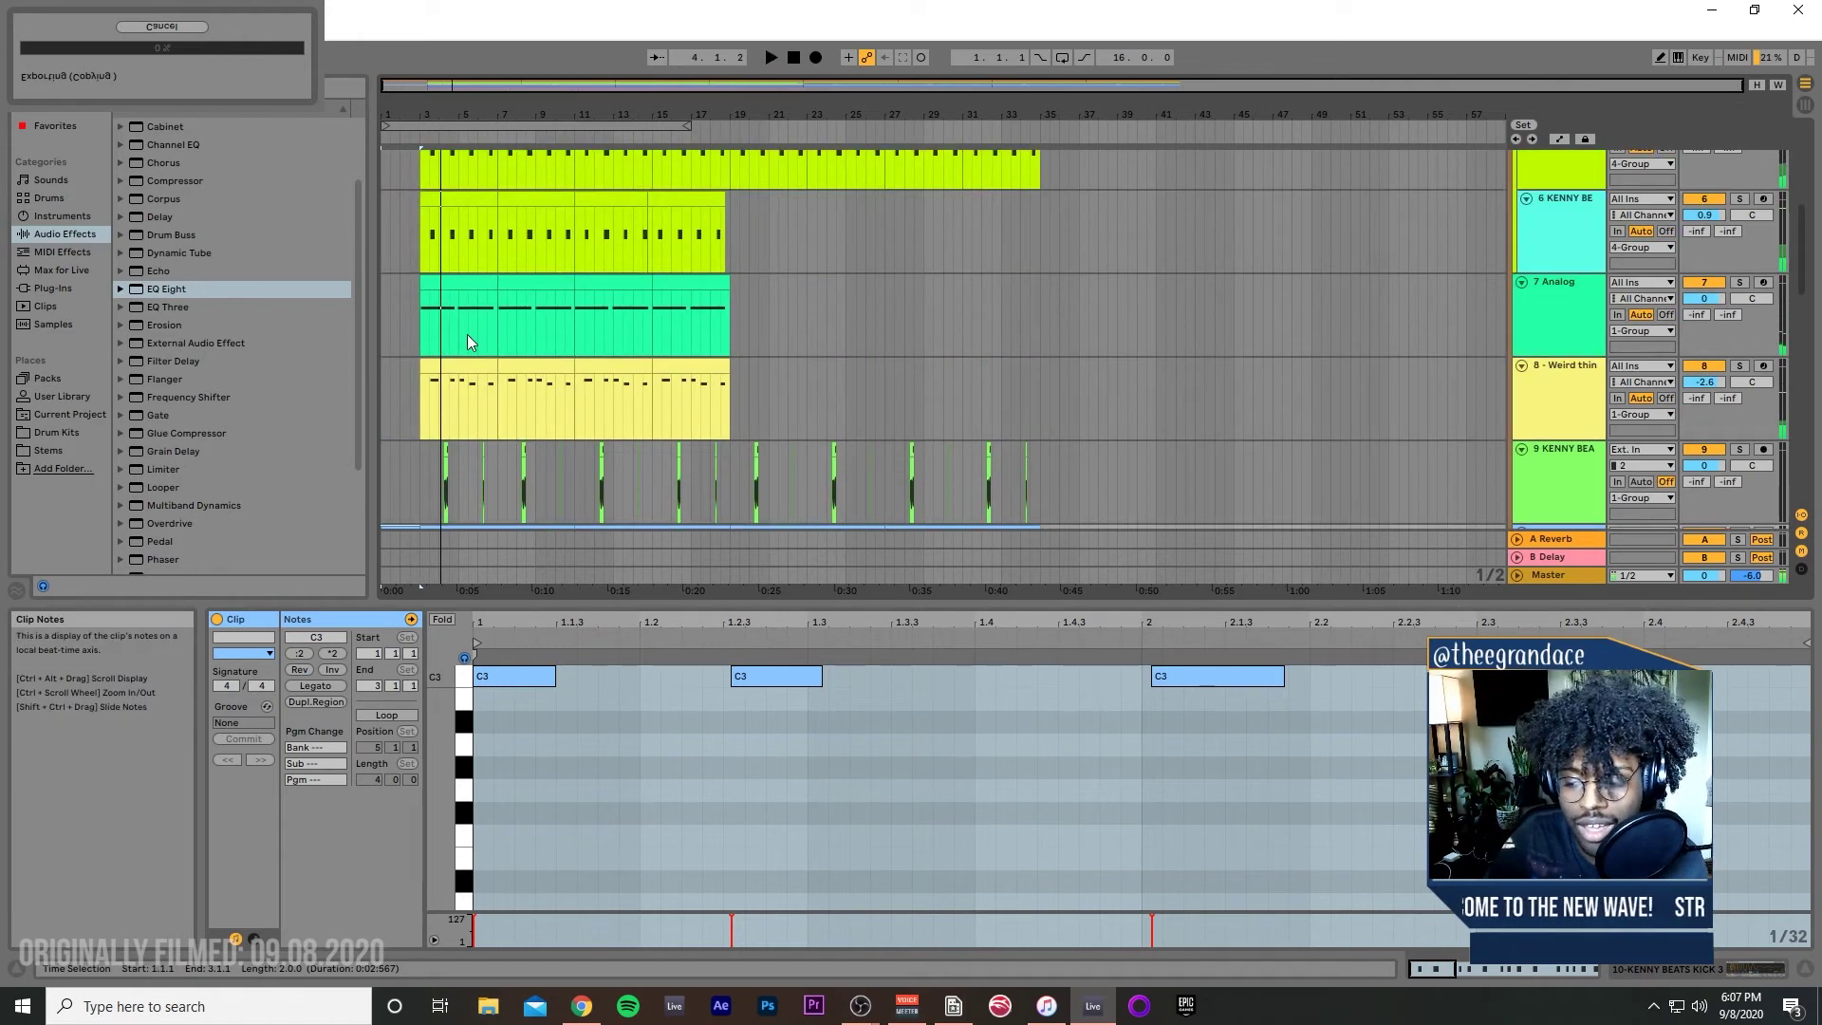
pyautogui.scroll(-1, 570, 346)
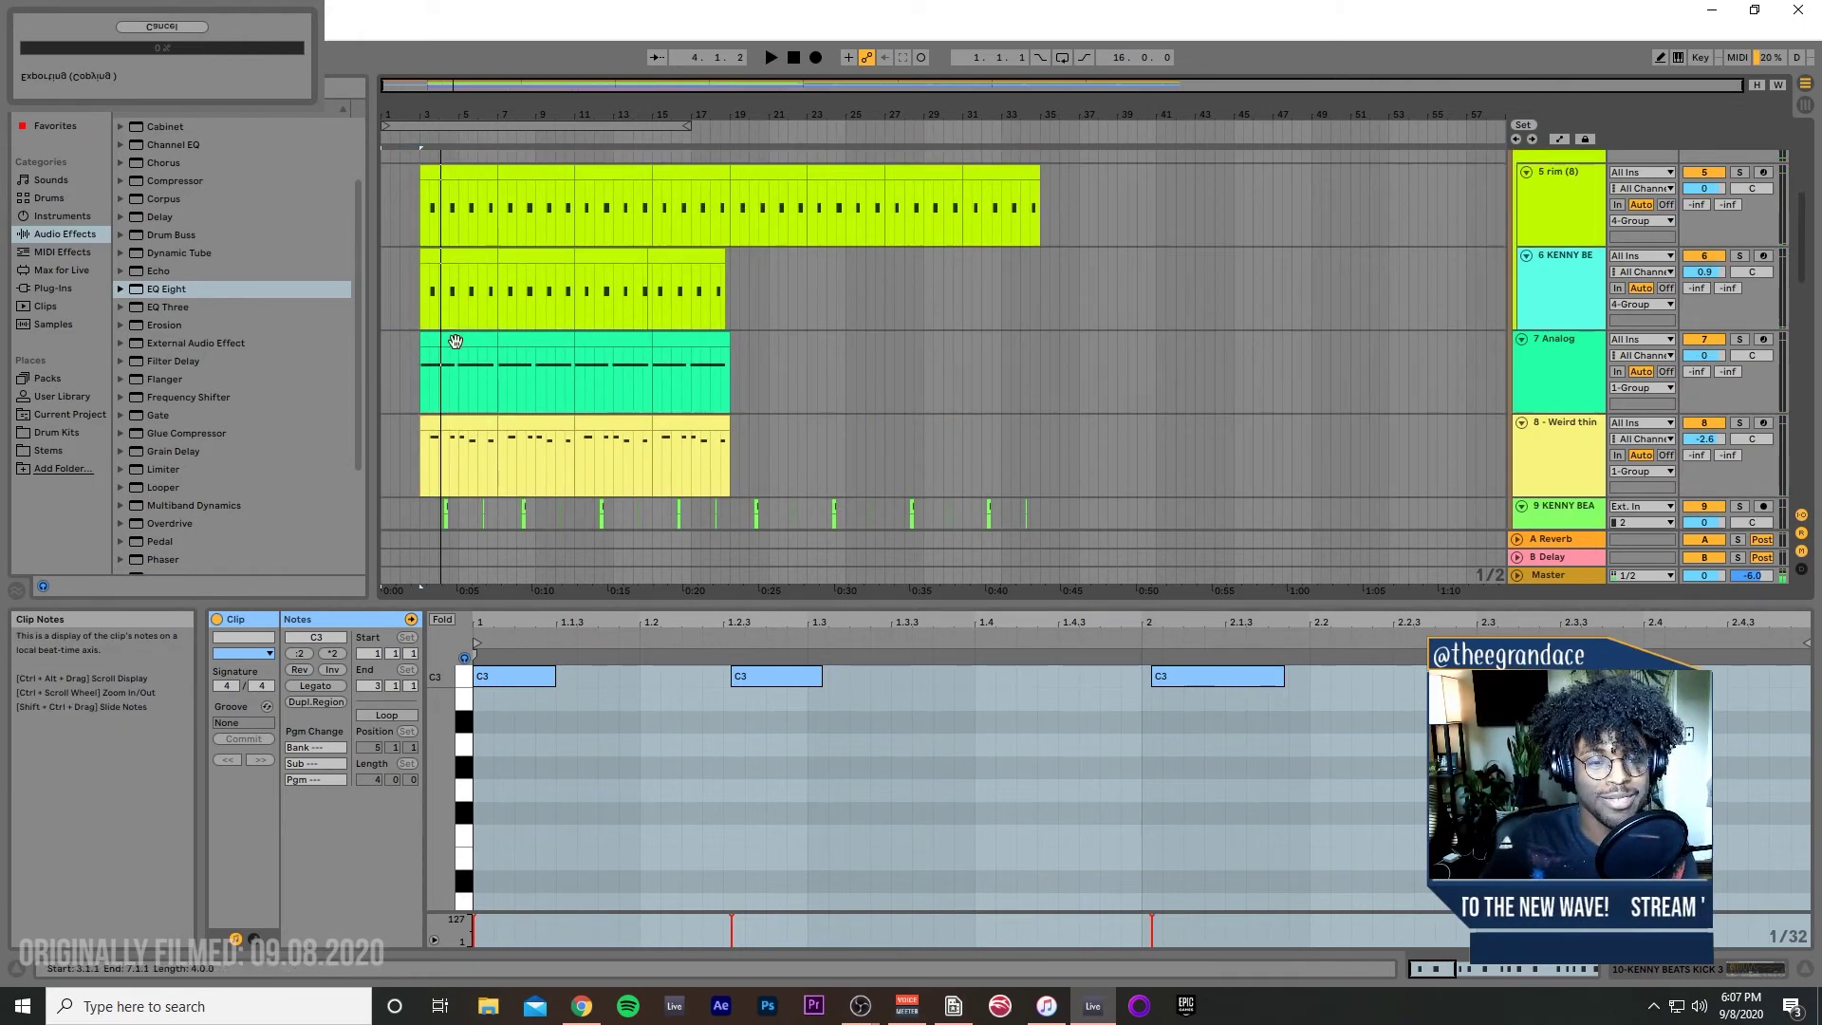
pyautogui.click(438, 254)
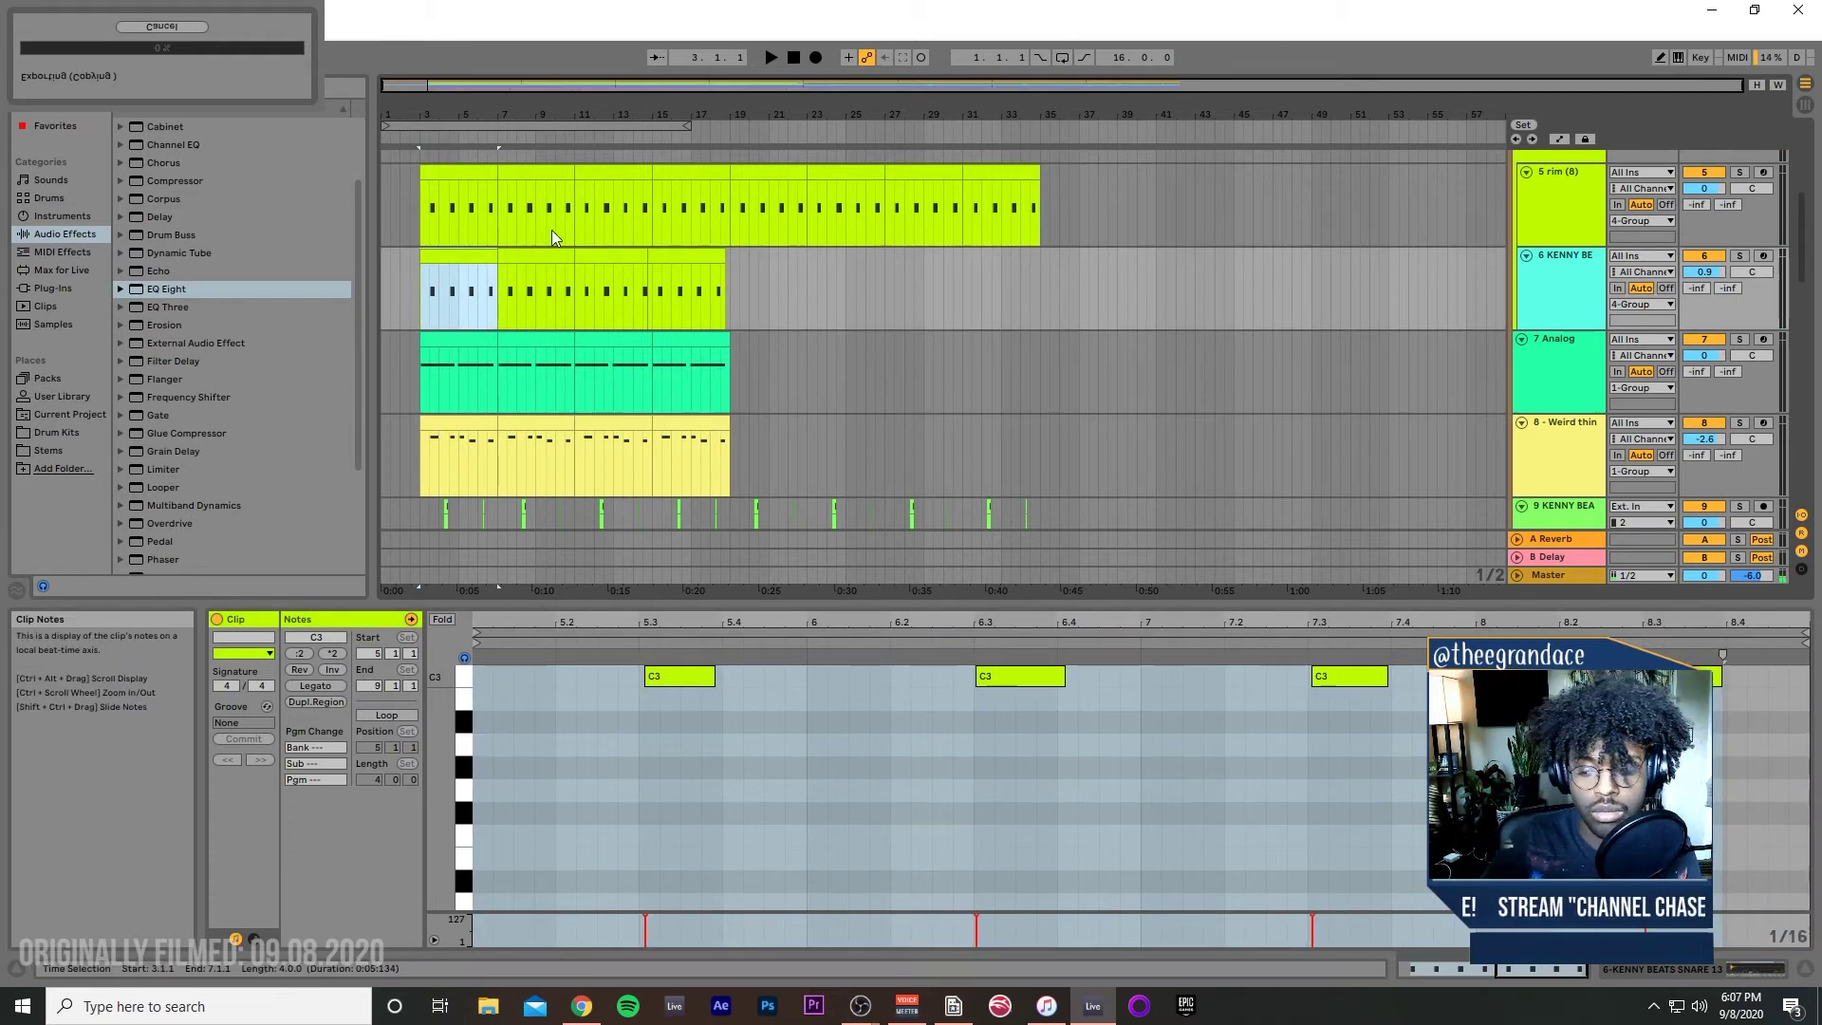
pyautogui.moveTo(423, 294); pyautogui.dragTo(459, 306)
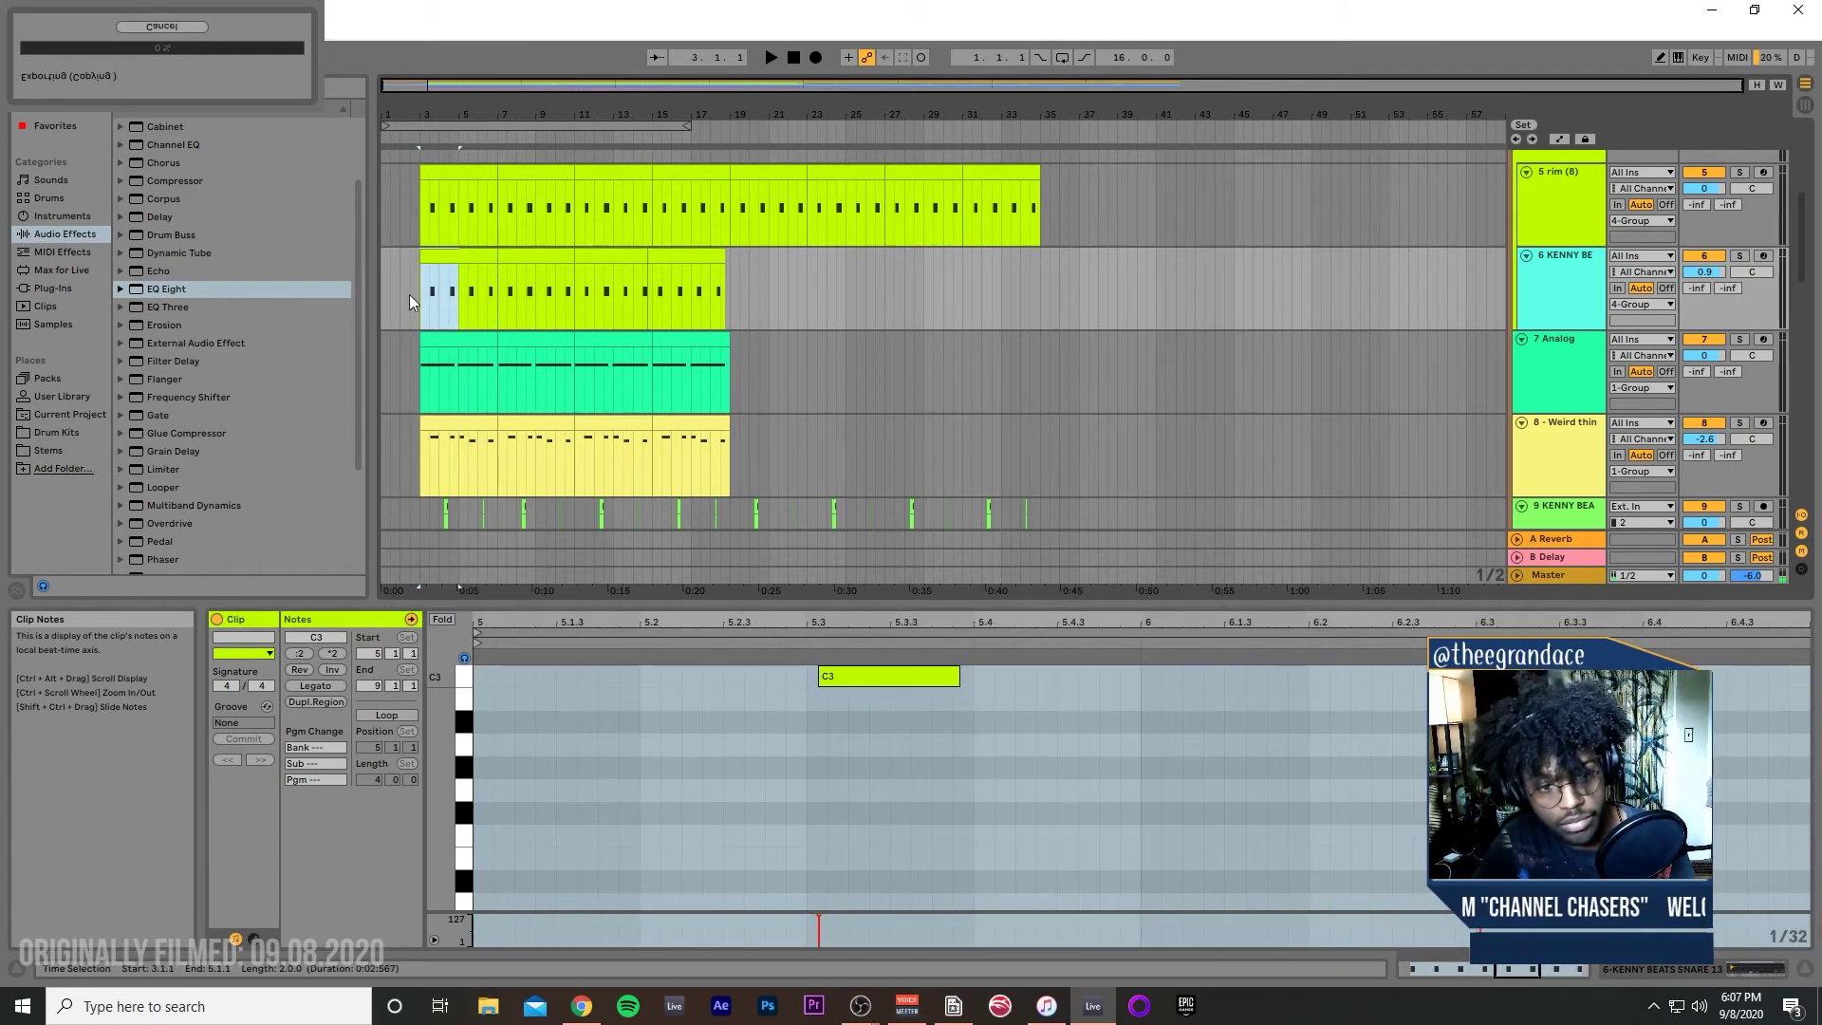
pyautogui.click(383, 276)
pyautogui.hotkey('ctrl', 'v')
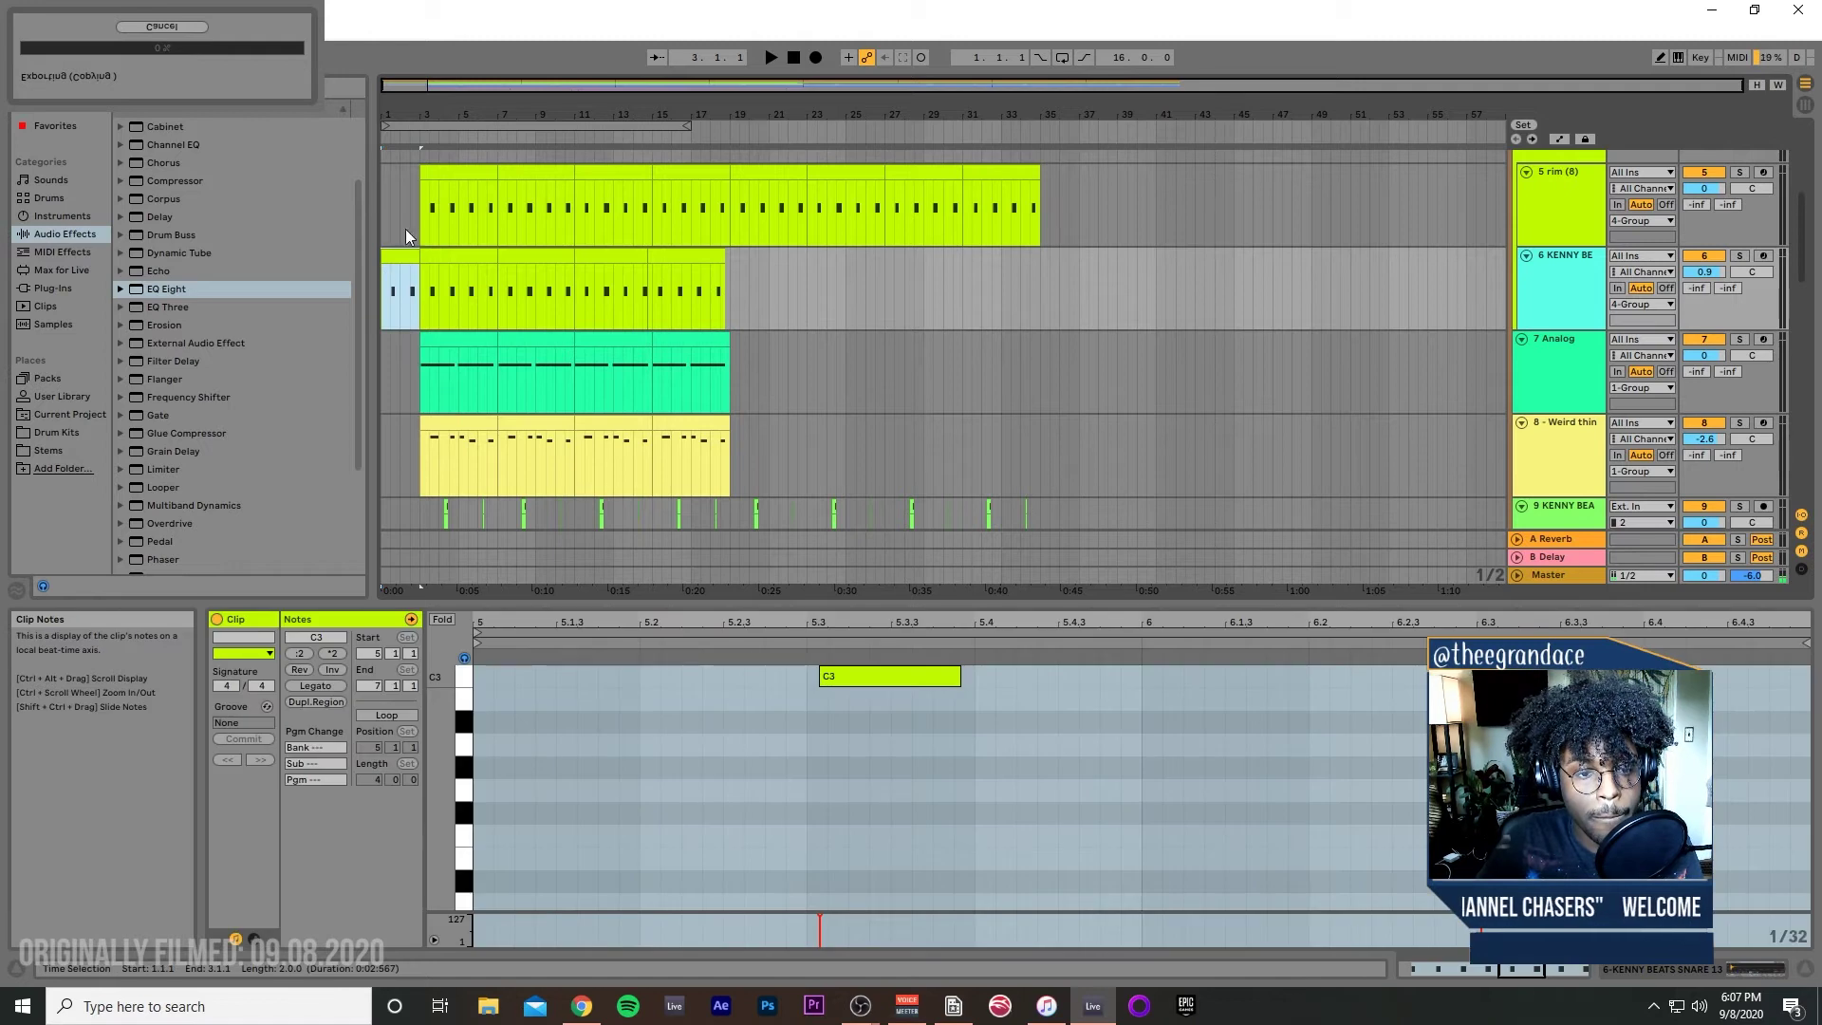
# Step: Copy the rim clip's first two bars to bar 1, then delete bar 1 from both the rim and snare tracks
pyautogui.moveTo(425, 192); pyautogui.dragTo(454, 205)
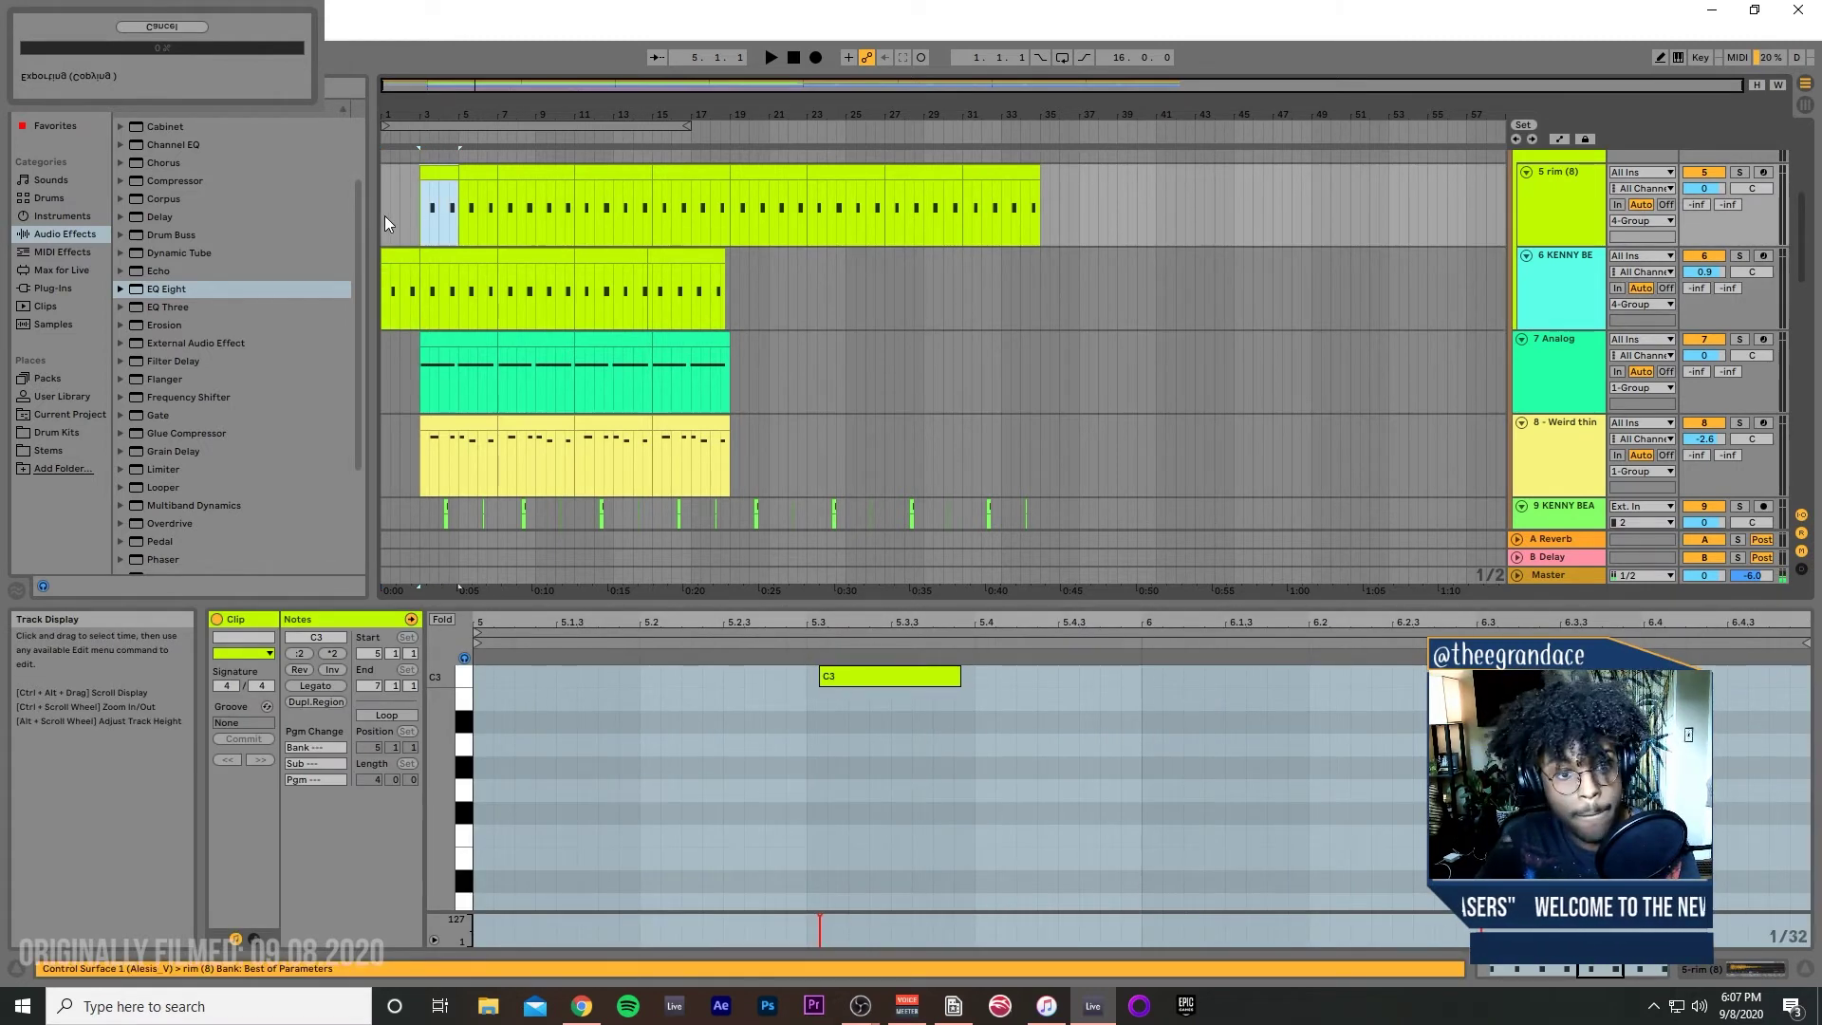
pyautogui.click(384, 215)
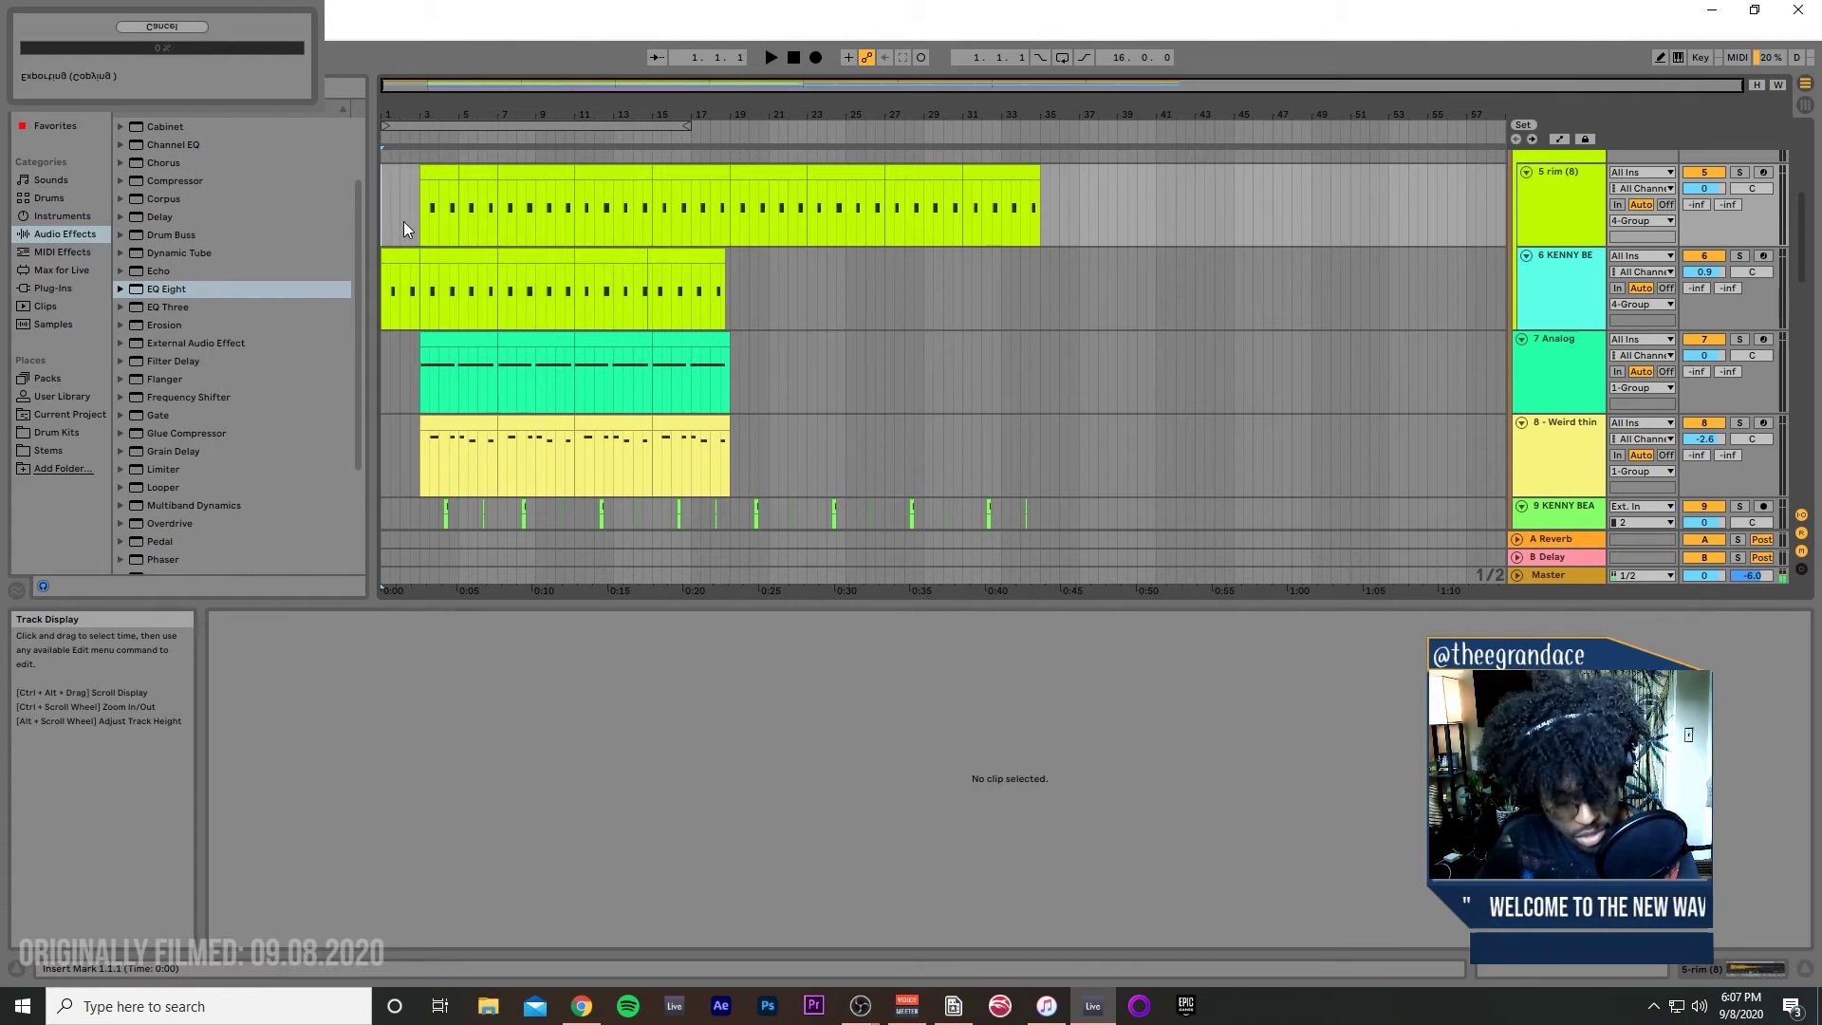
pyautogui.hotkey('ctrl', 'v')
pyautogui.press('space')
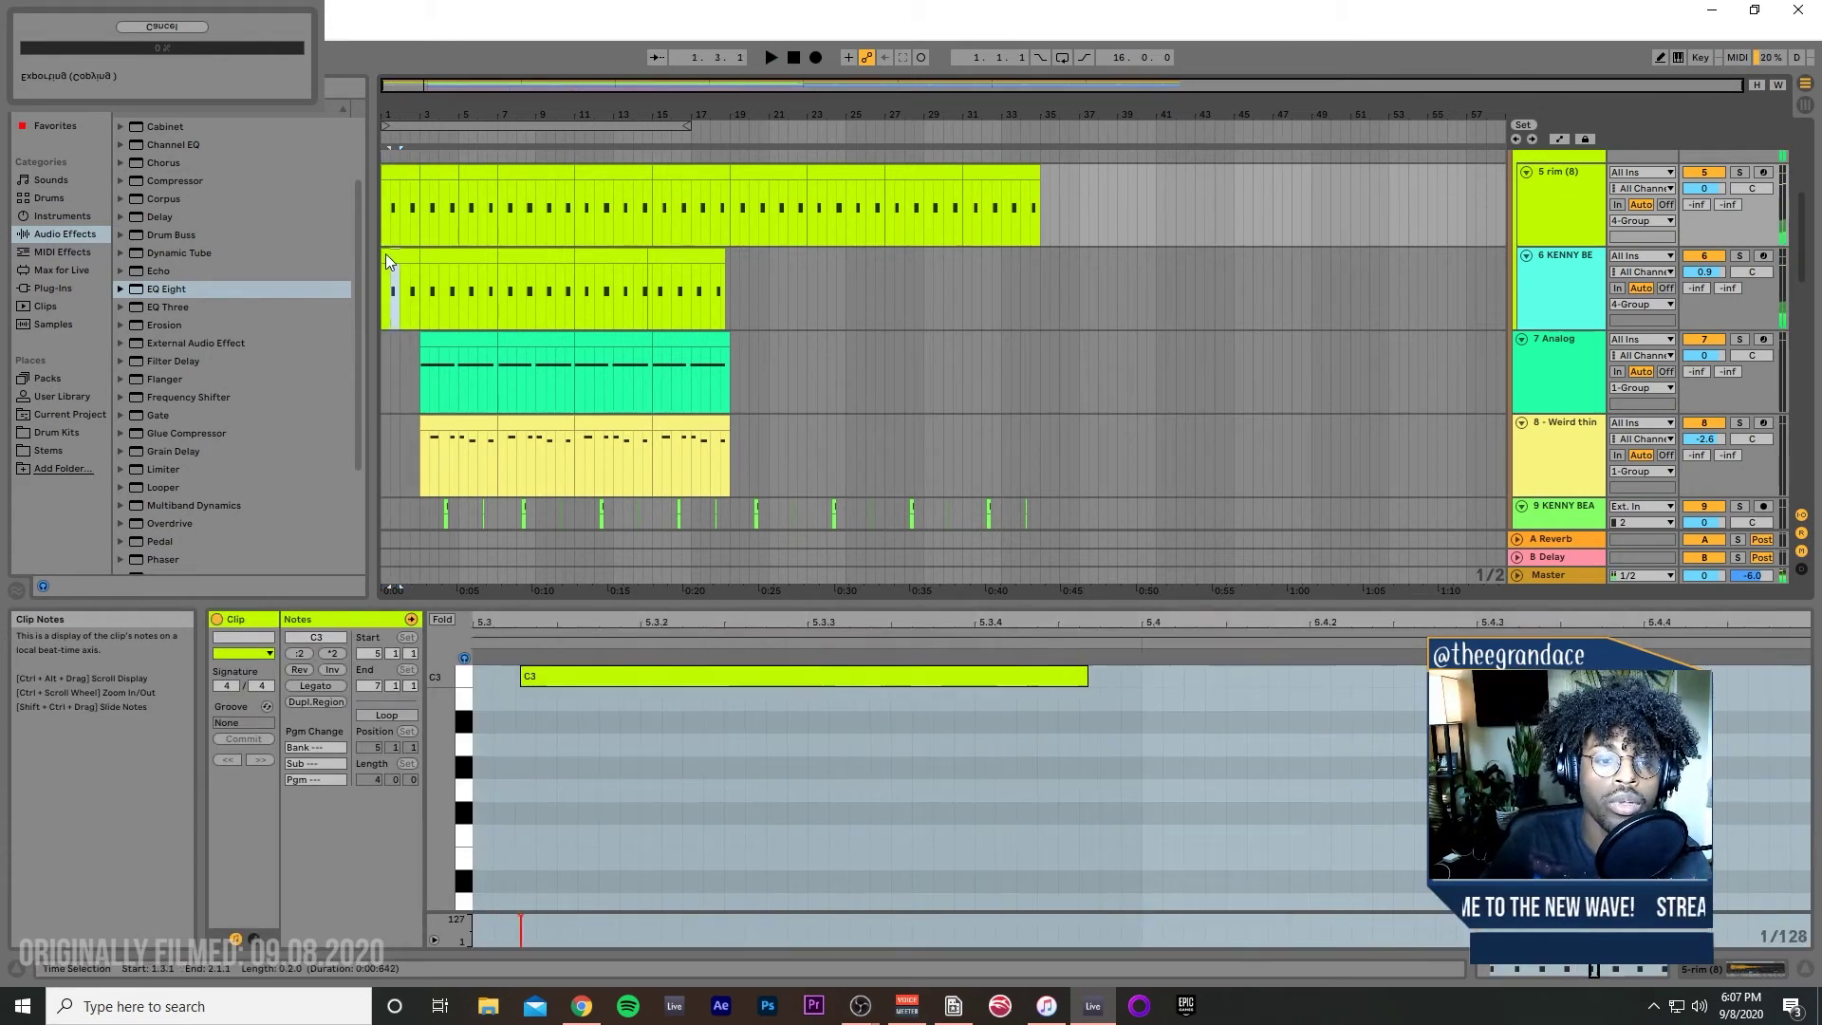
pyautogui.moveTo(399, 288); pyautogui.dragTo(364, 202)
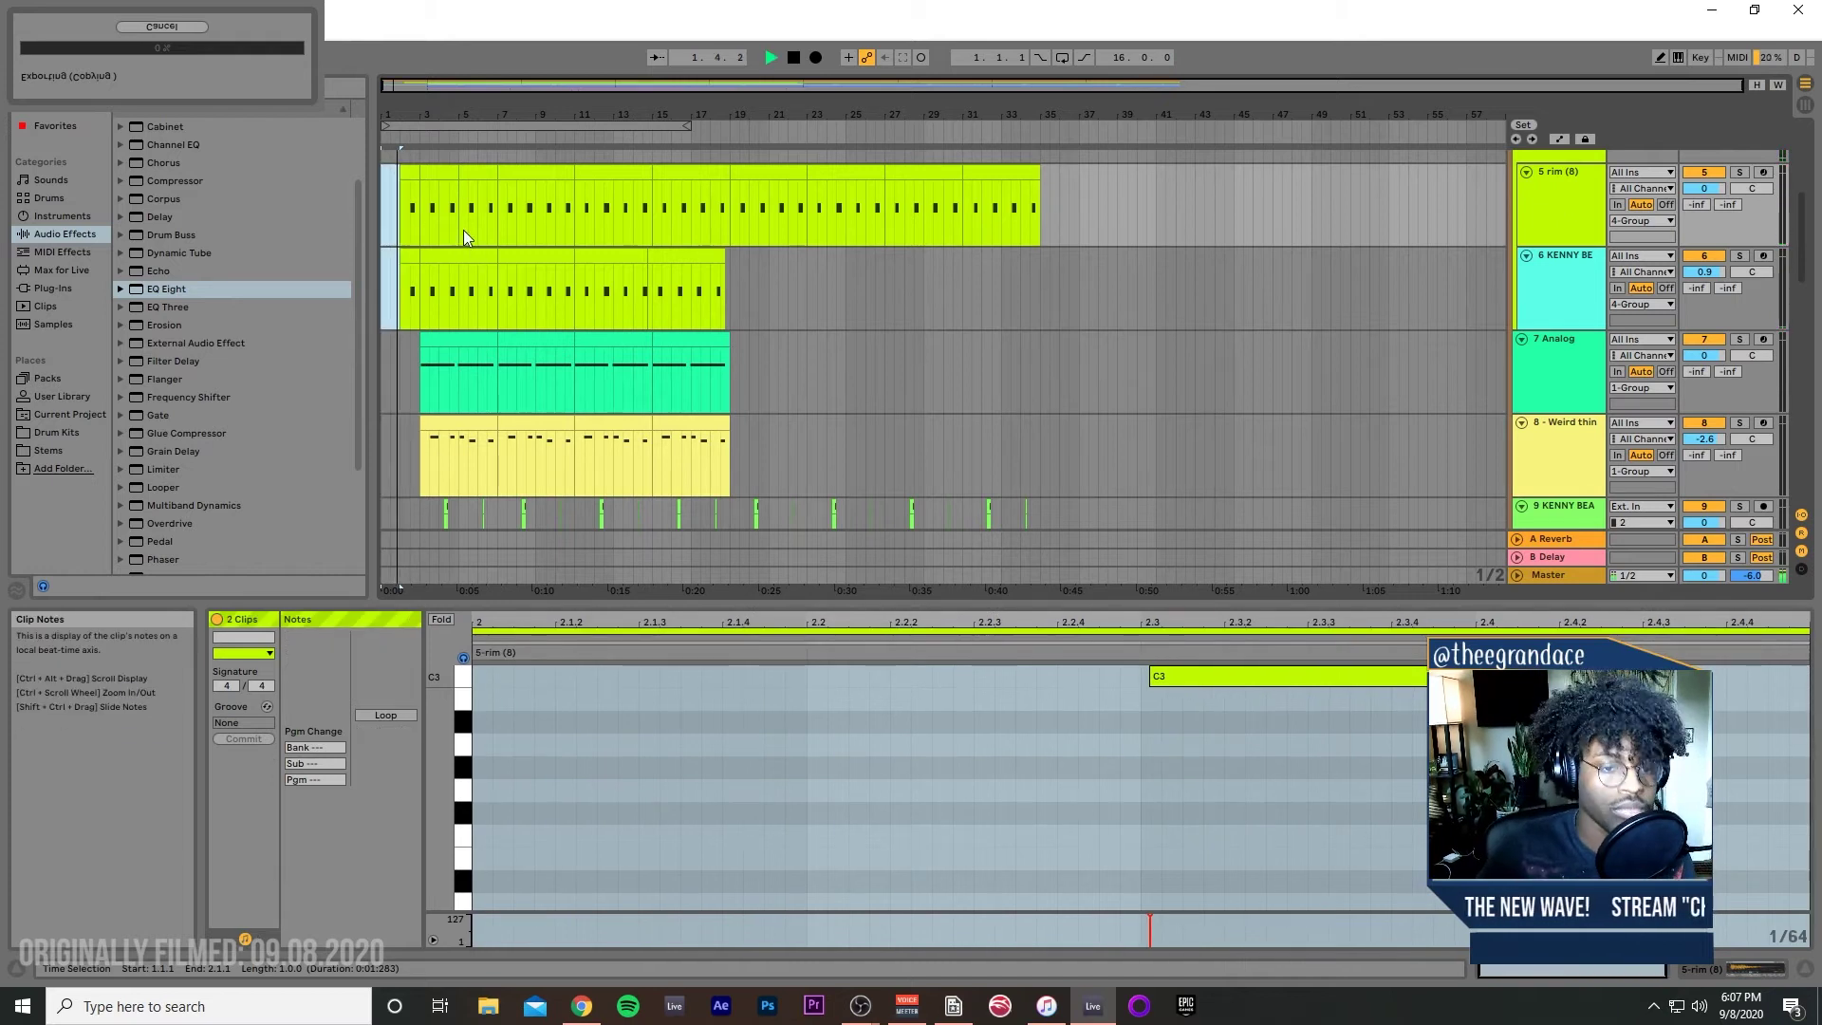
# Step: In the two-bar kick clip at bar 1, nudge the third note 1/32 earlier and add a short C3 note at 1.4
pyautogui.scroll(-4, 475, 368)
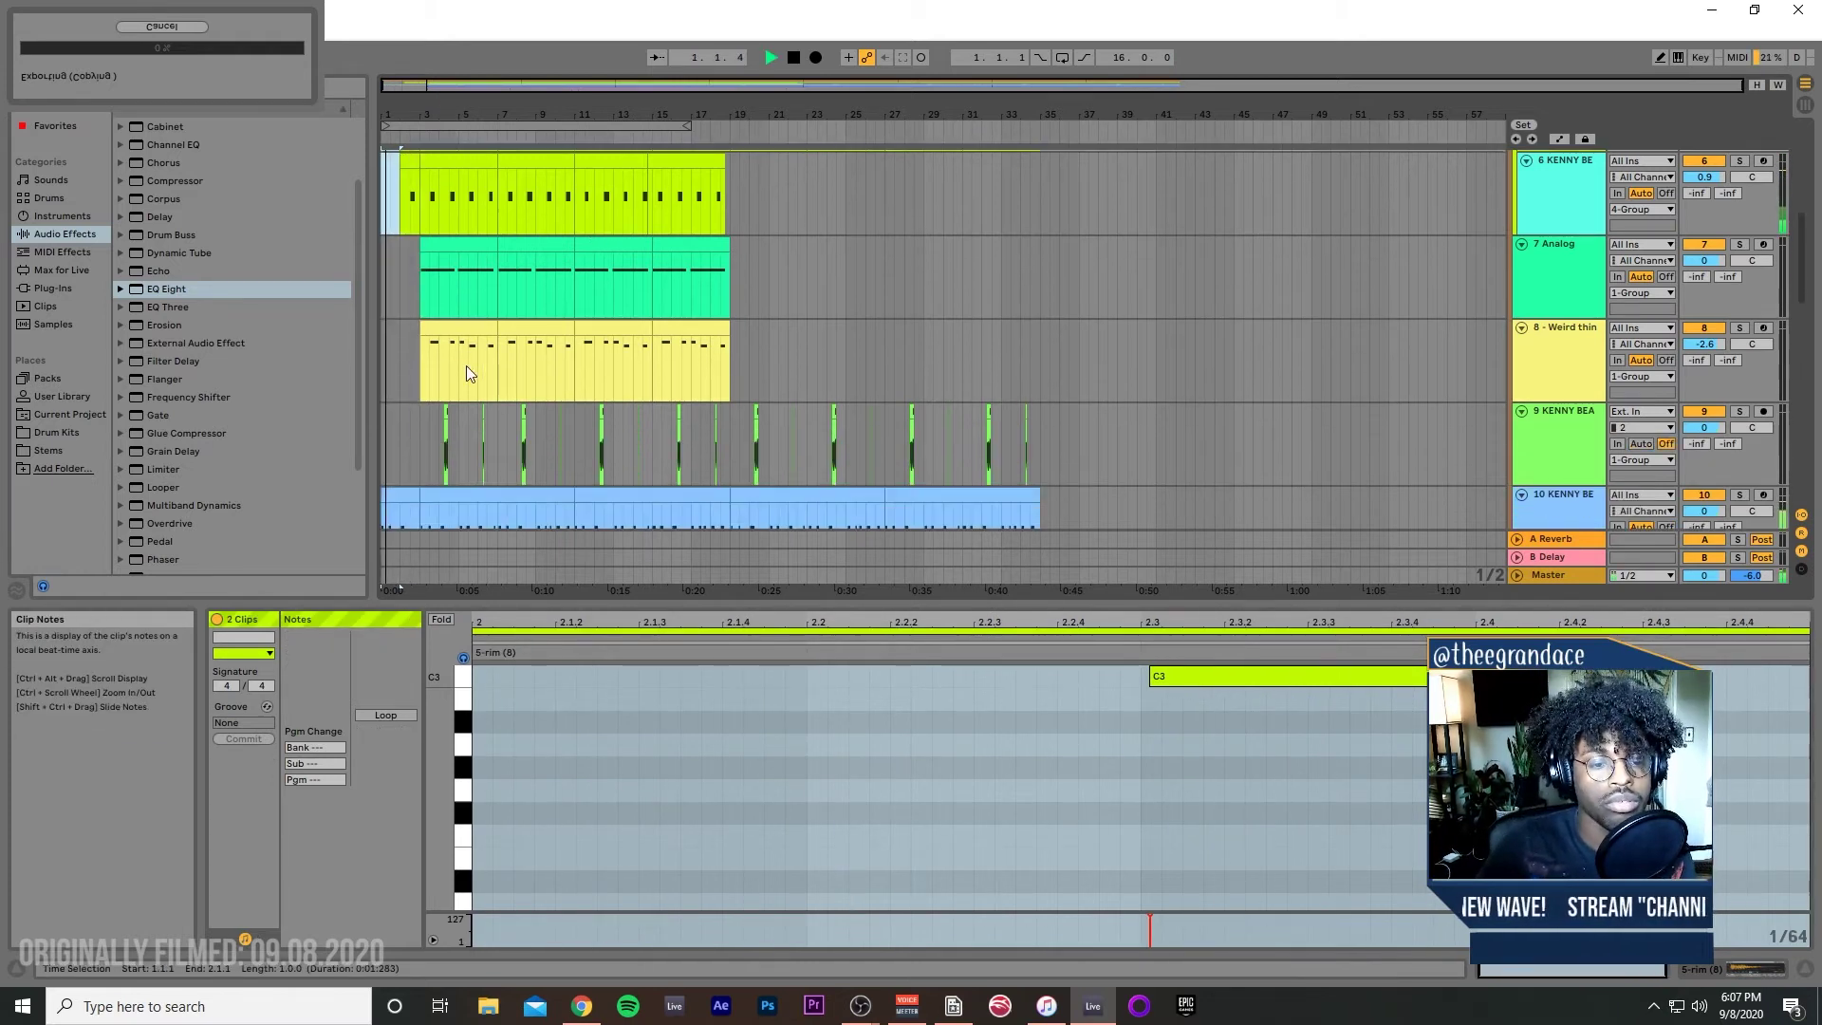
pyautogui.click(409, 406)
pyautogui.press('space')
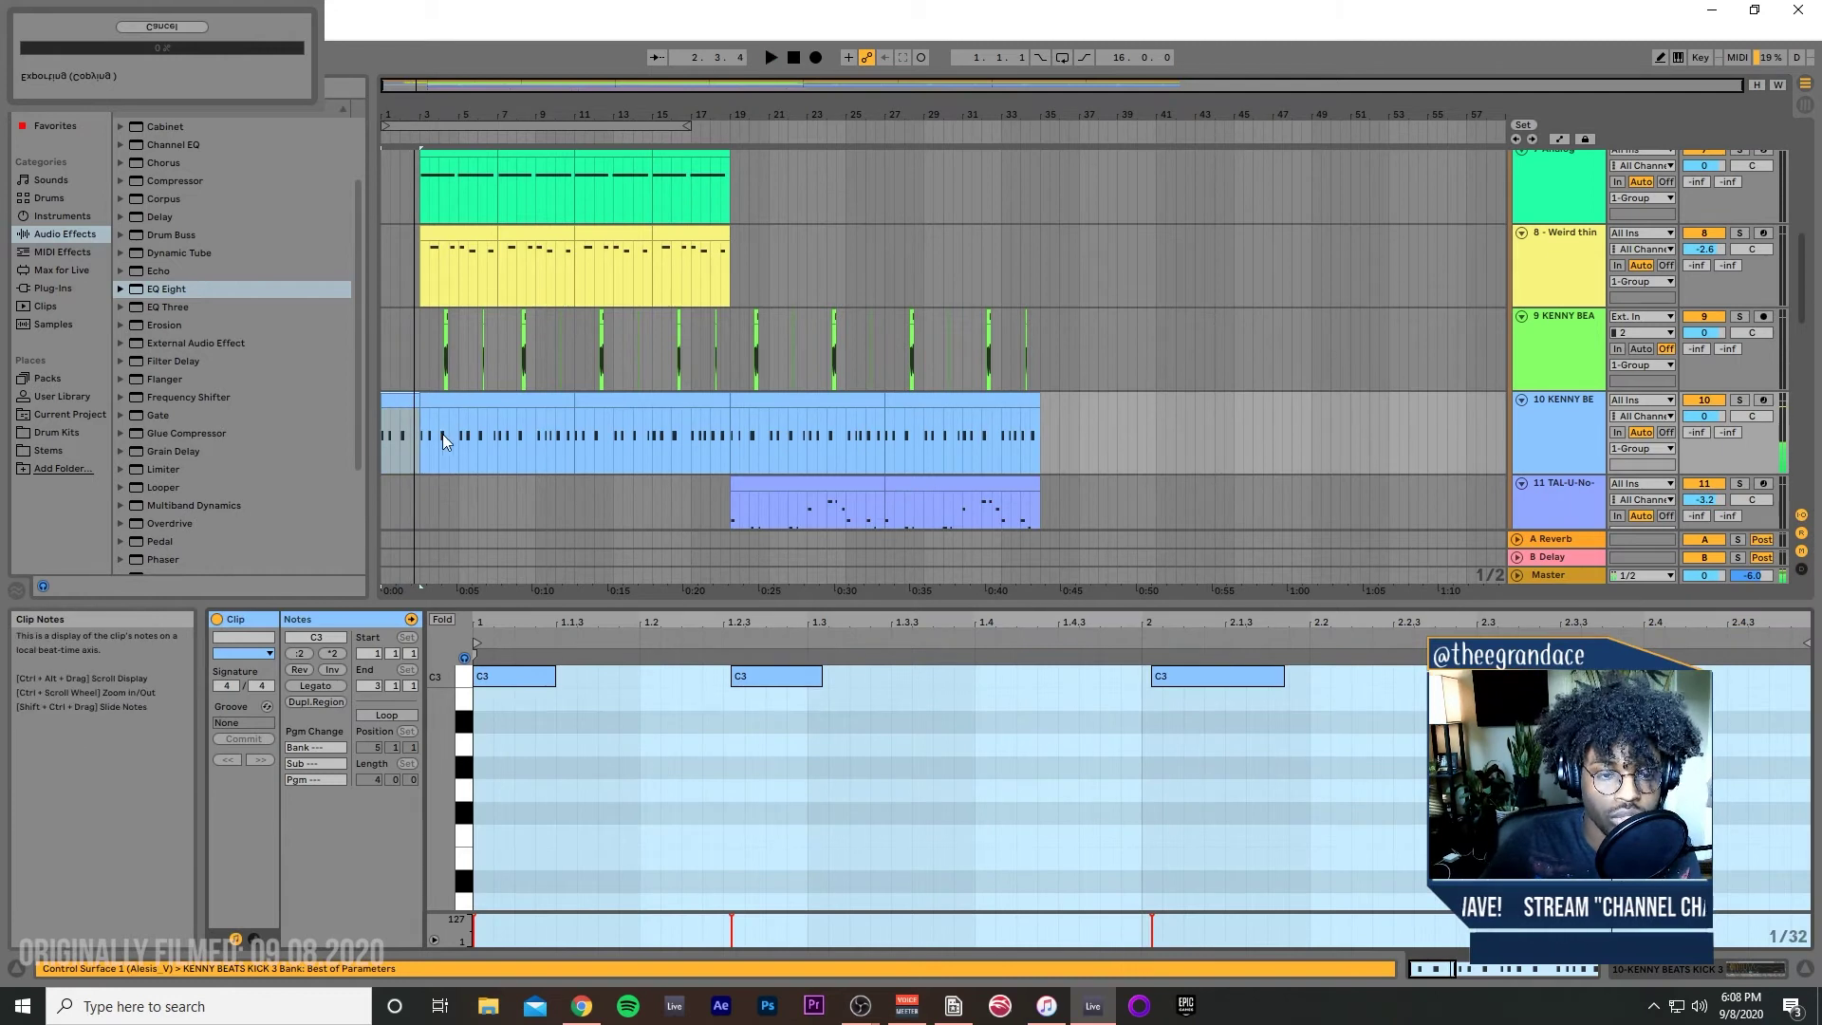
pyautogui.scroll(-1, 417, 341)
pyautogui.press('space')
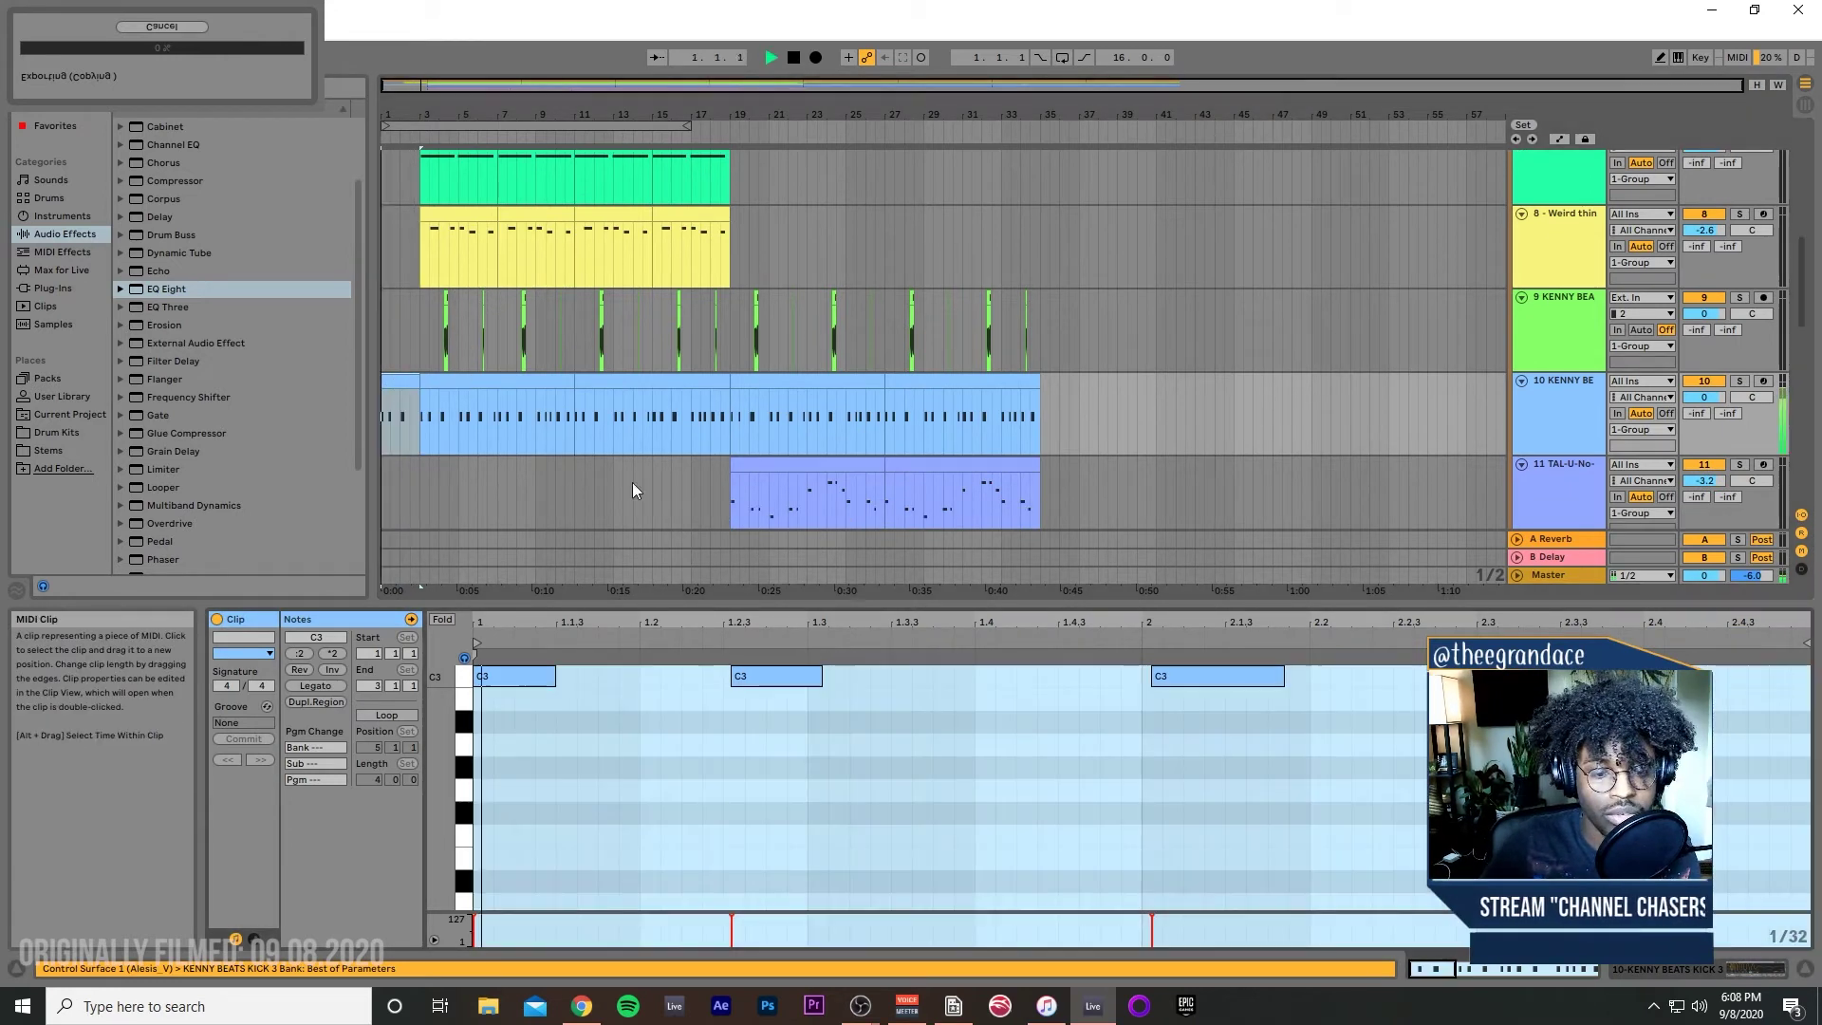
pyautogui.click(1148, 677)
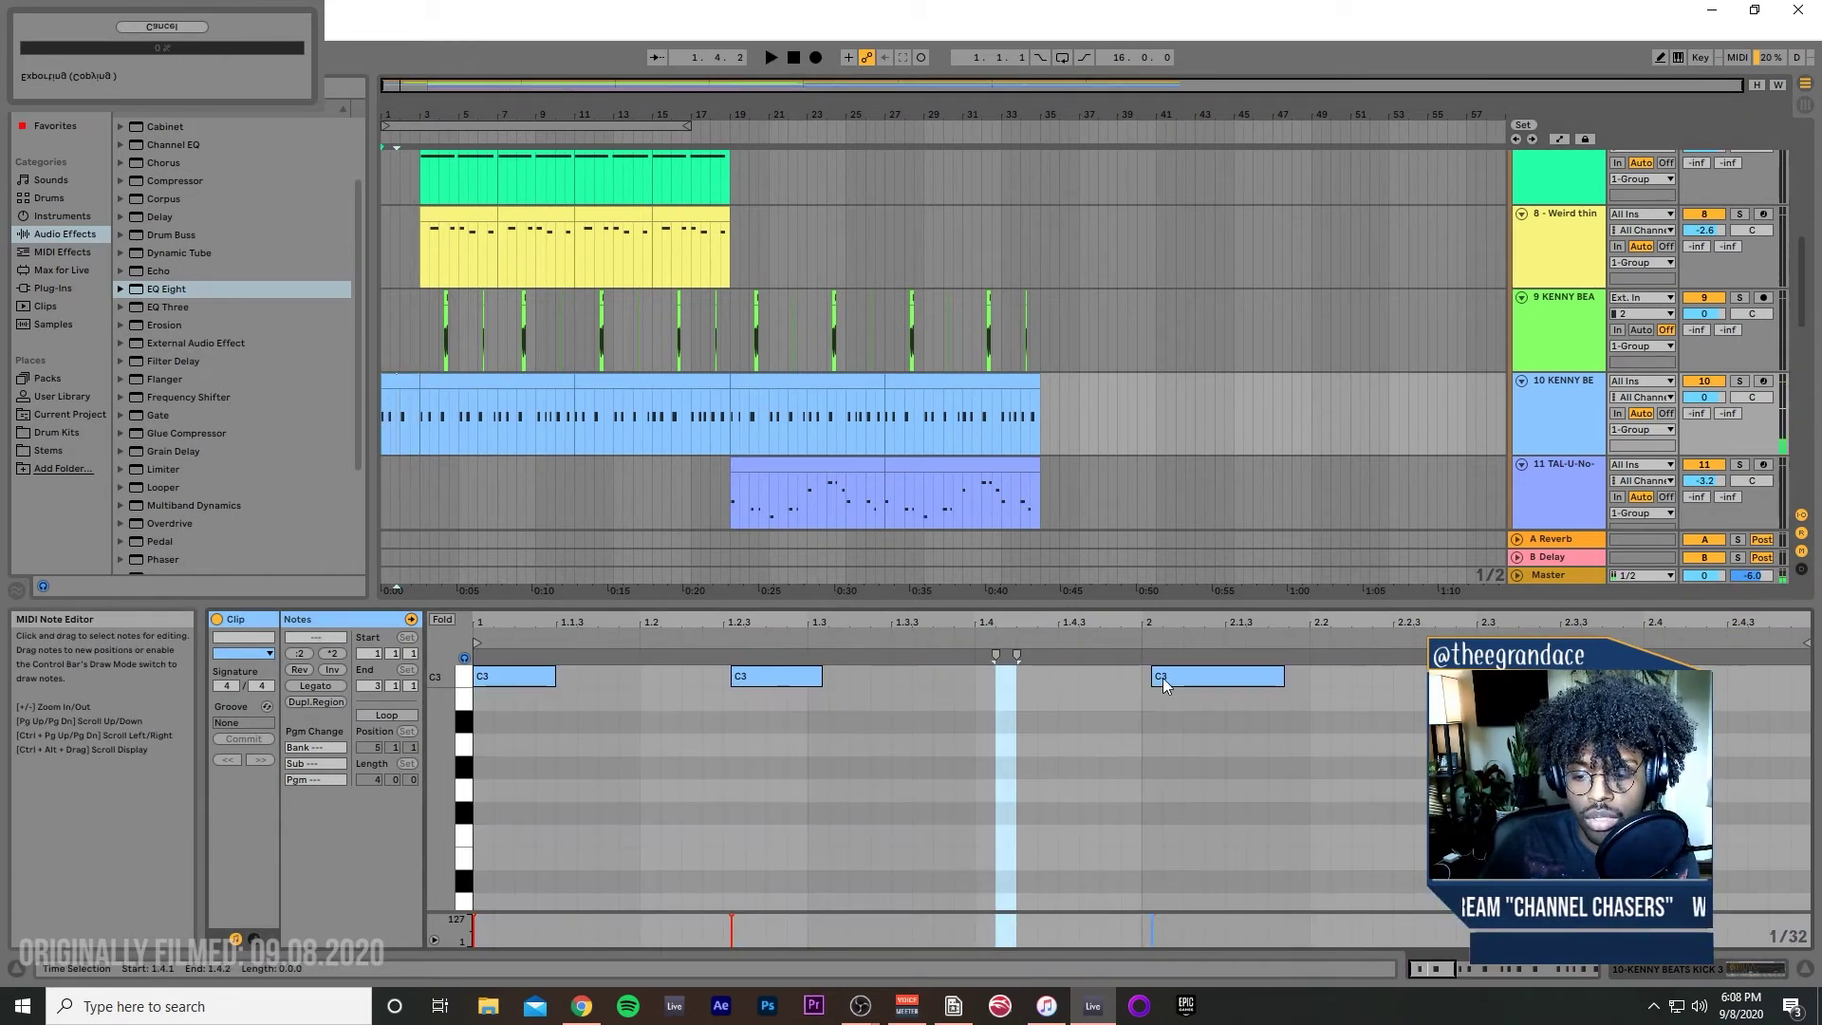
pyautogui.moveTo(1165, 679); pyautogui.dragTo(1141, 657)
pyautogui.press('Left')
pyautogui.press('space')
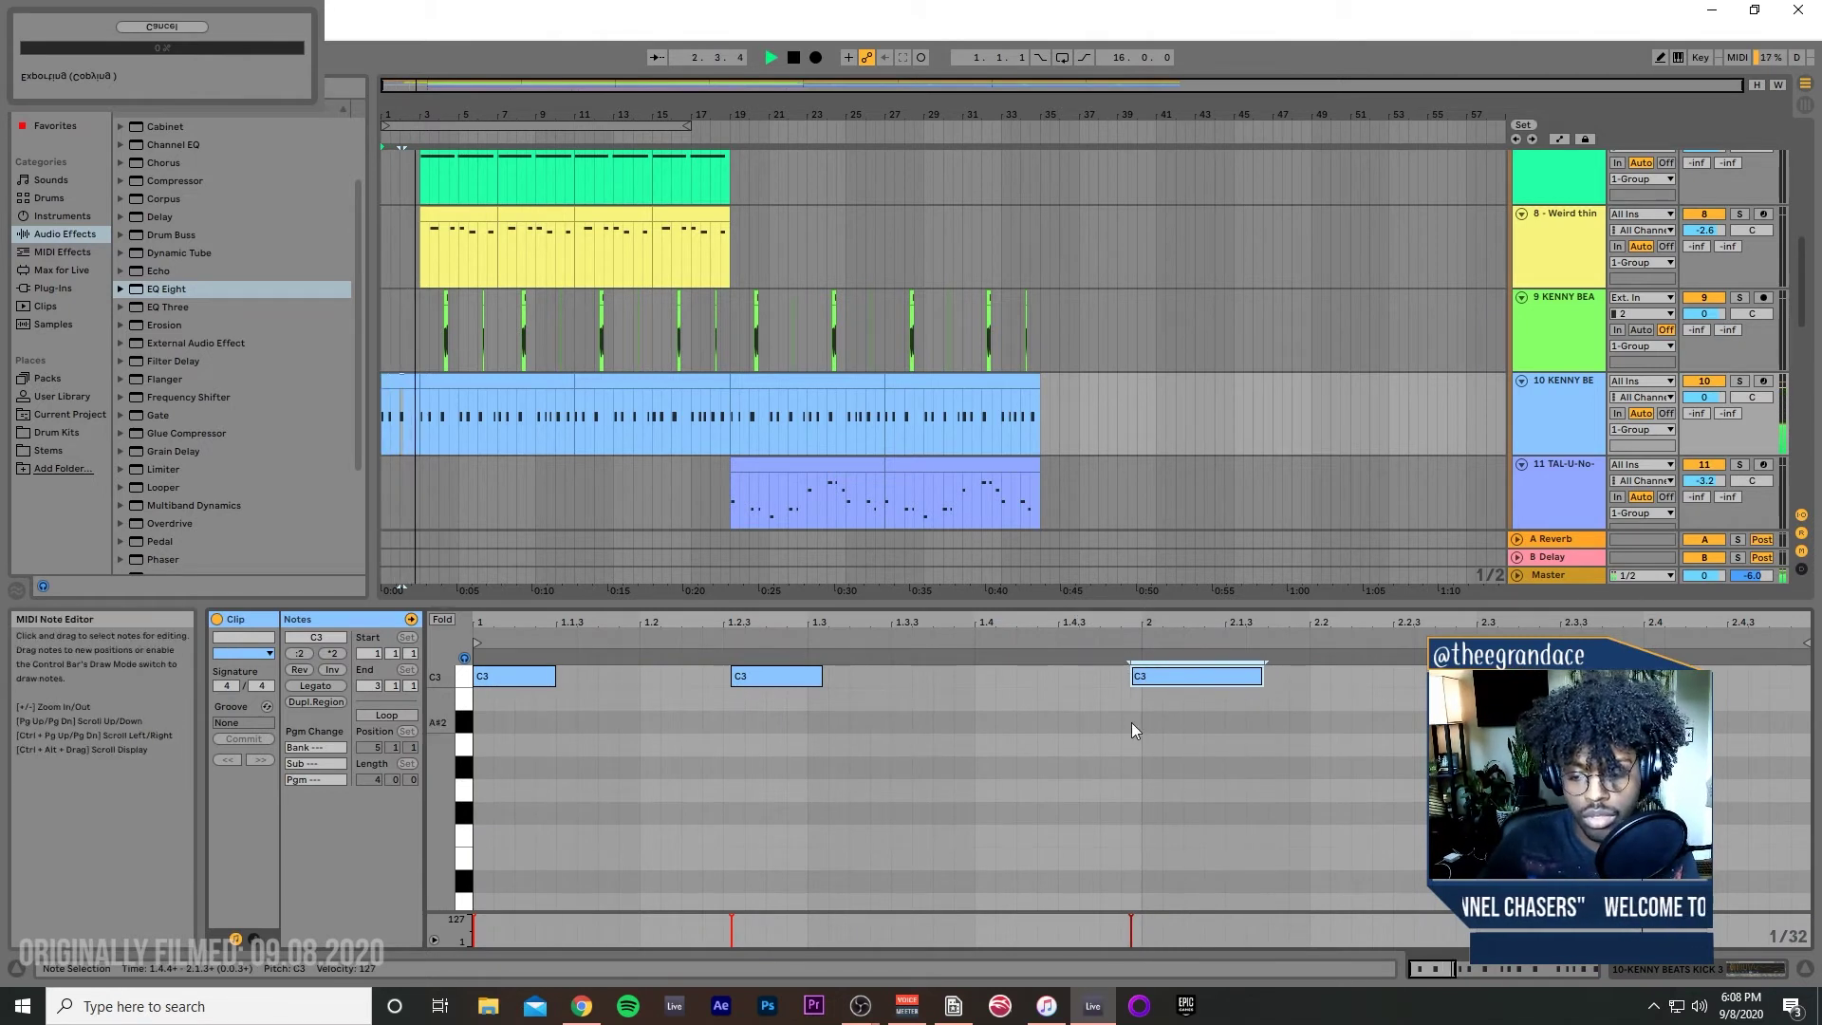
pyautogui.press('Right')
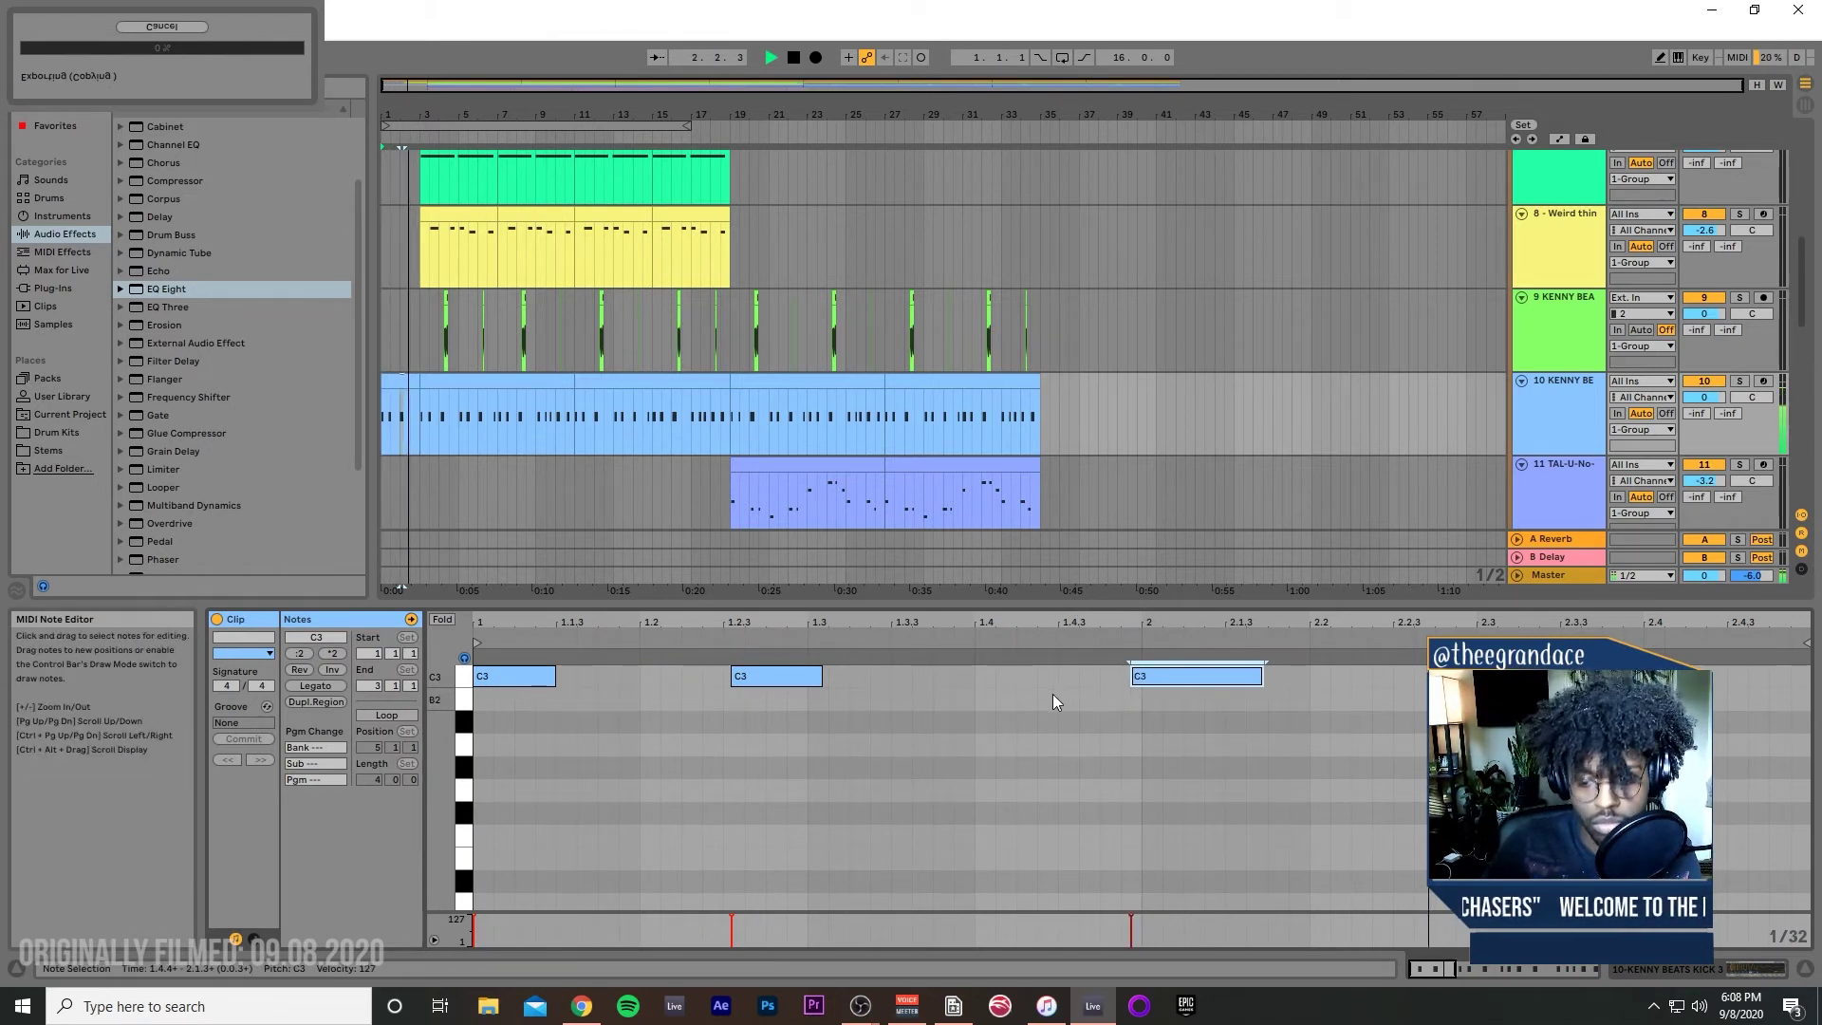
pyautogui.doubleClick(985, 677)
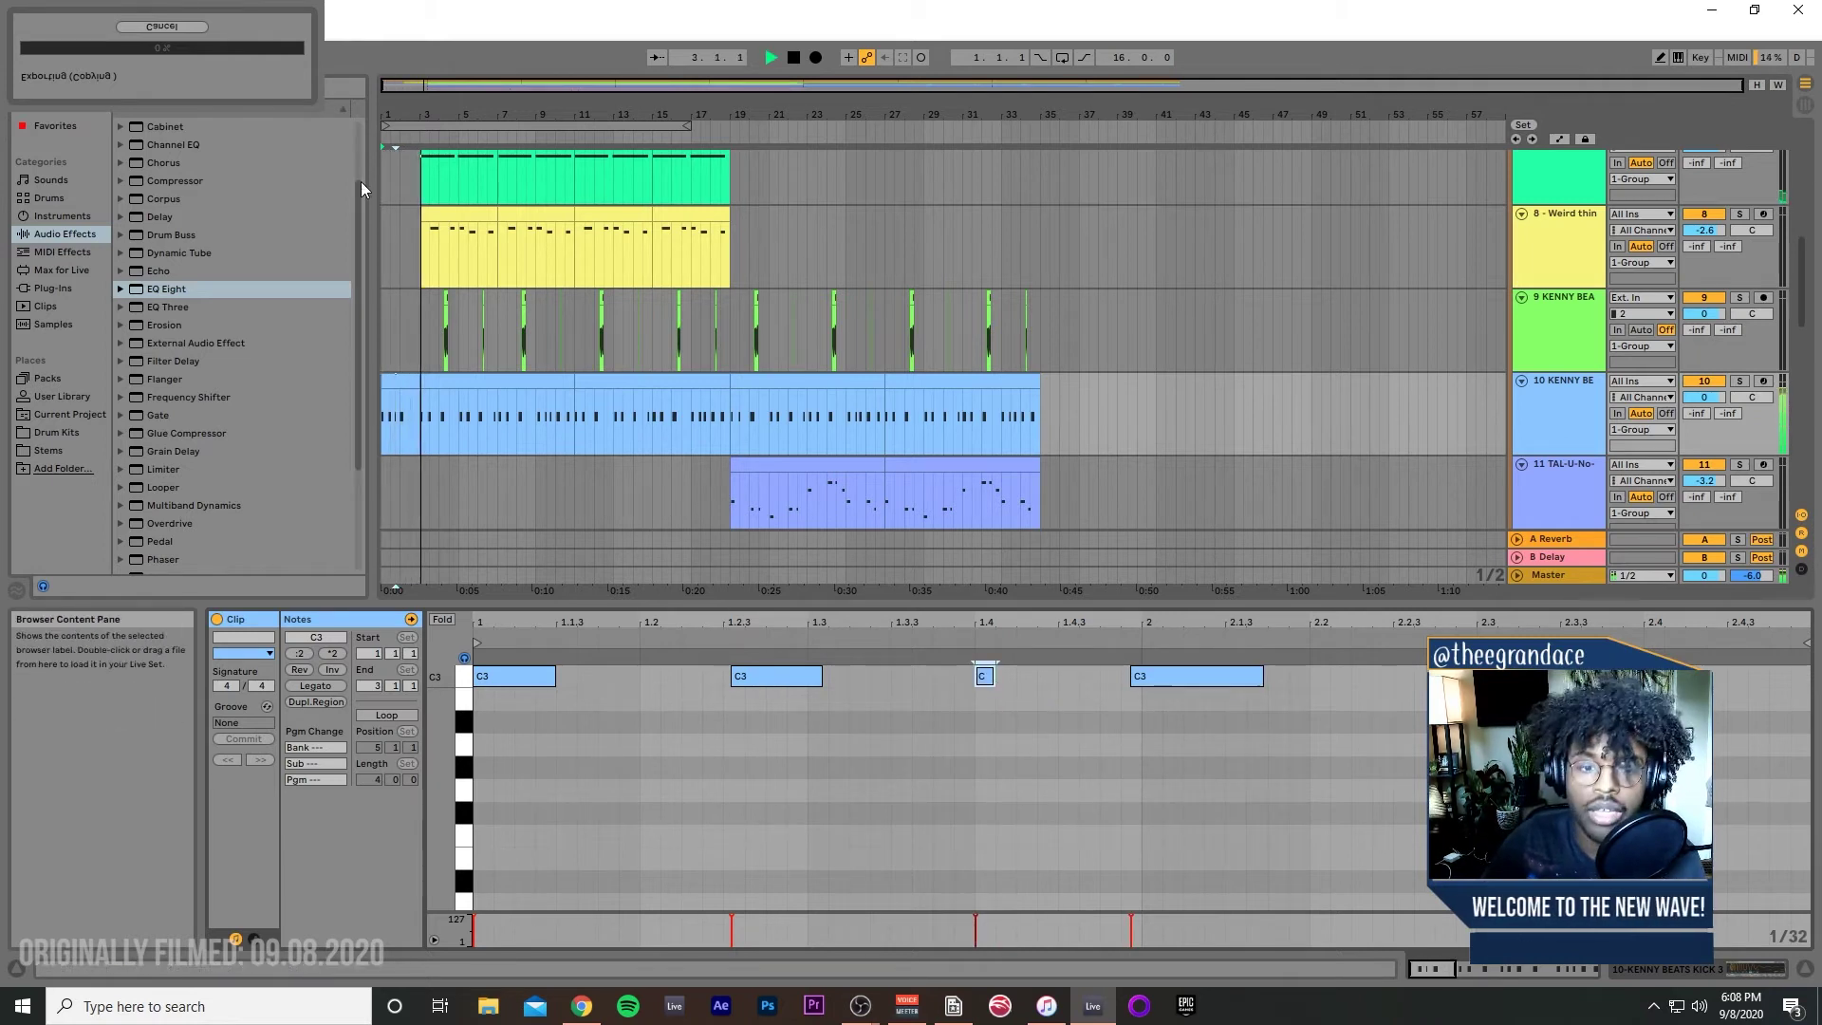
pyautogui.press('space')
# Step: Add a short C3 note at 18.3.3 in the hihat clip at bar 1 during playback
pyautogui.scroll(8, 890, 507)
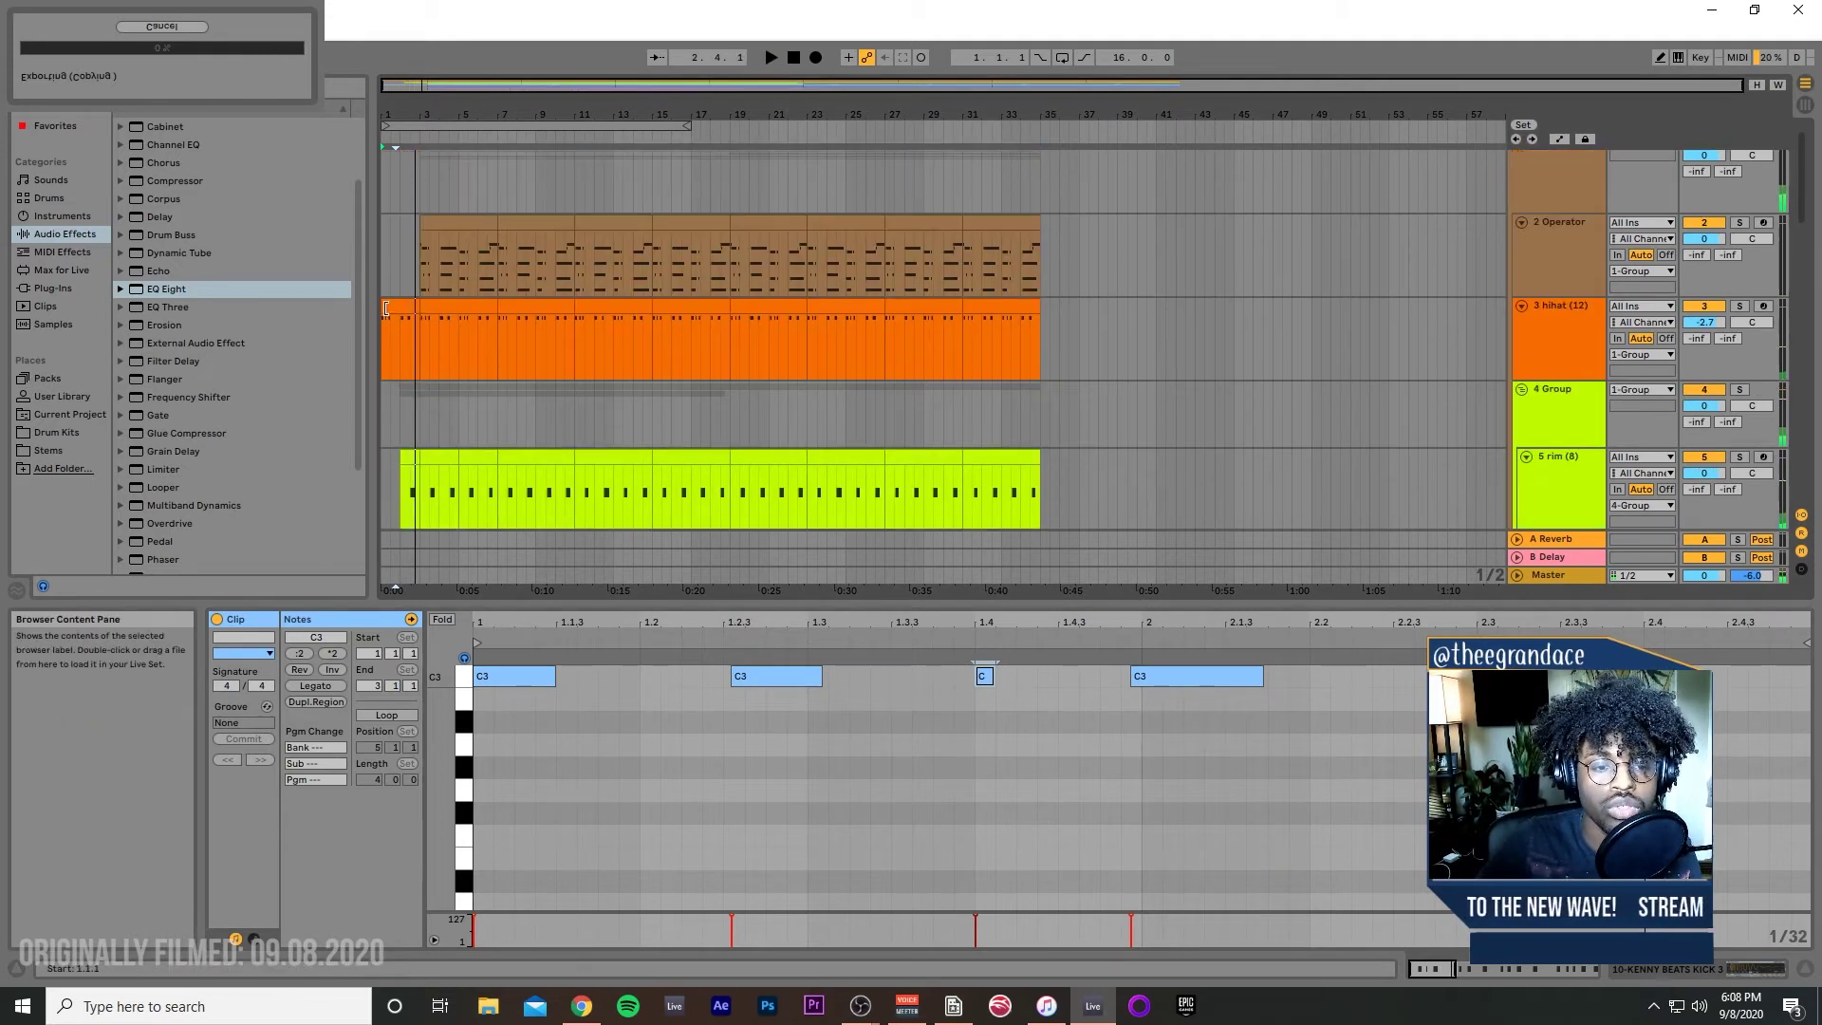
pyautogui.click(399, 340)
pyautogui.doubleClick(987, 676)
pyautogui.press('space')
pyautogui.press('Left')
pyautogui.press('Left')
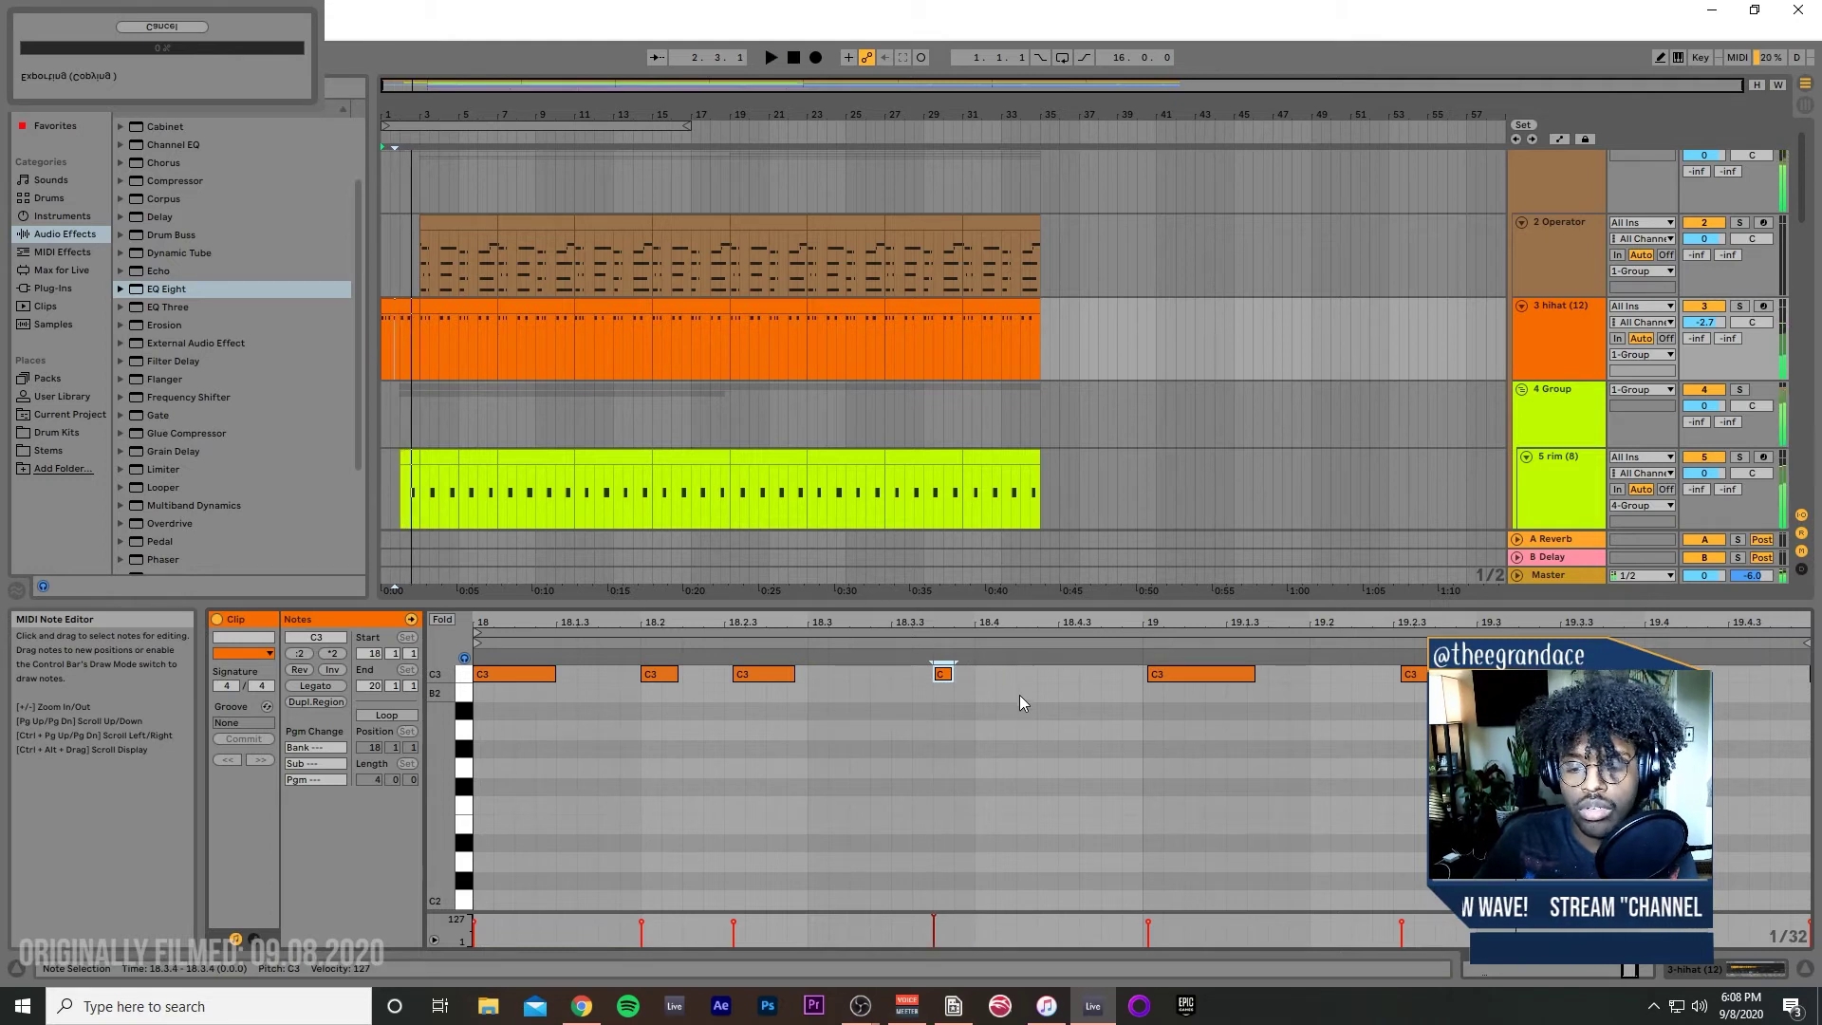
pyautogui.press('Left')
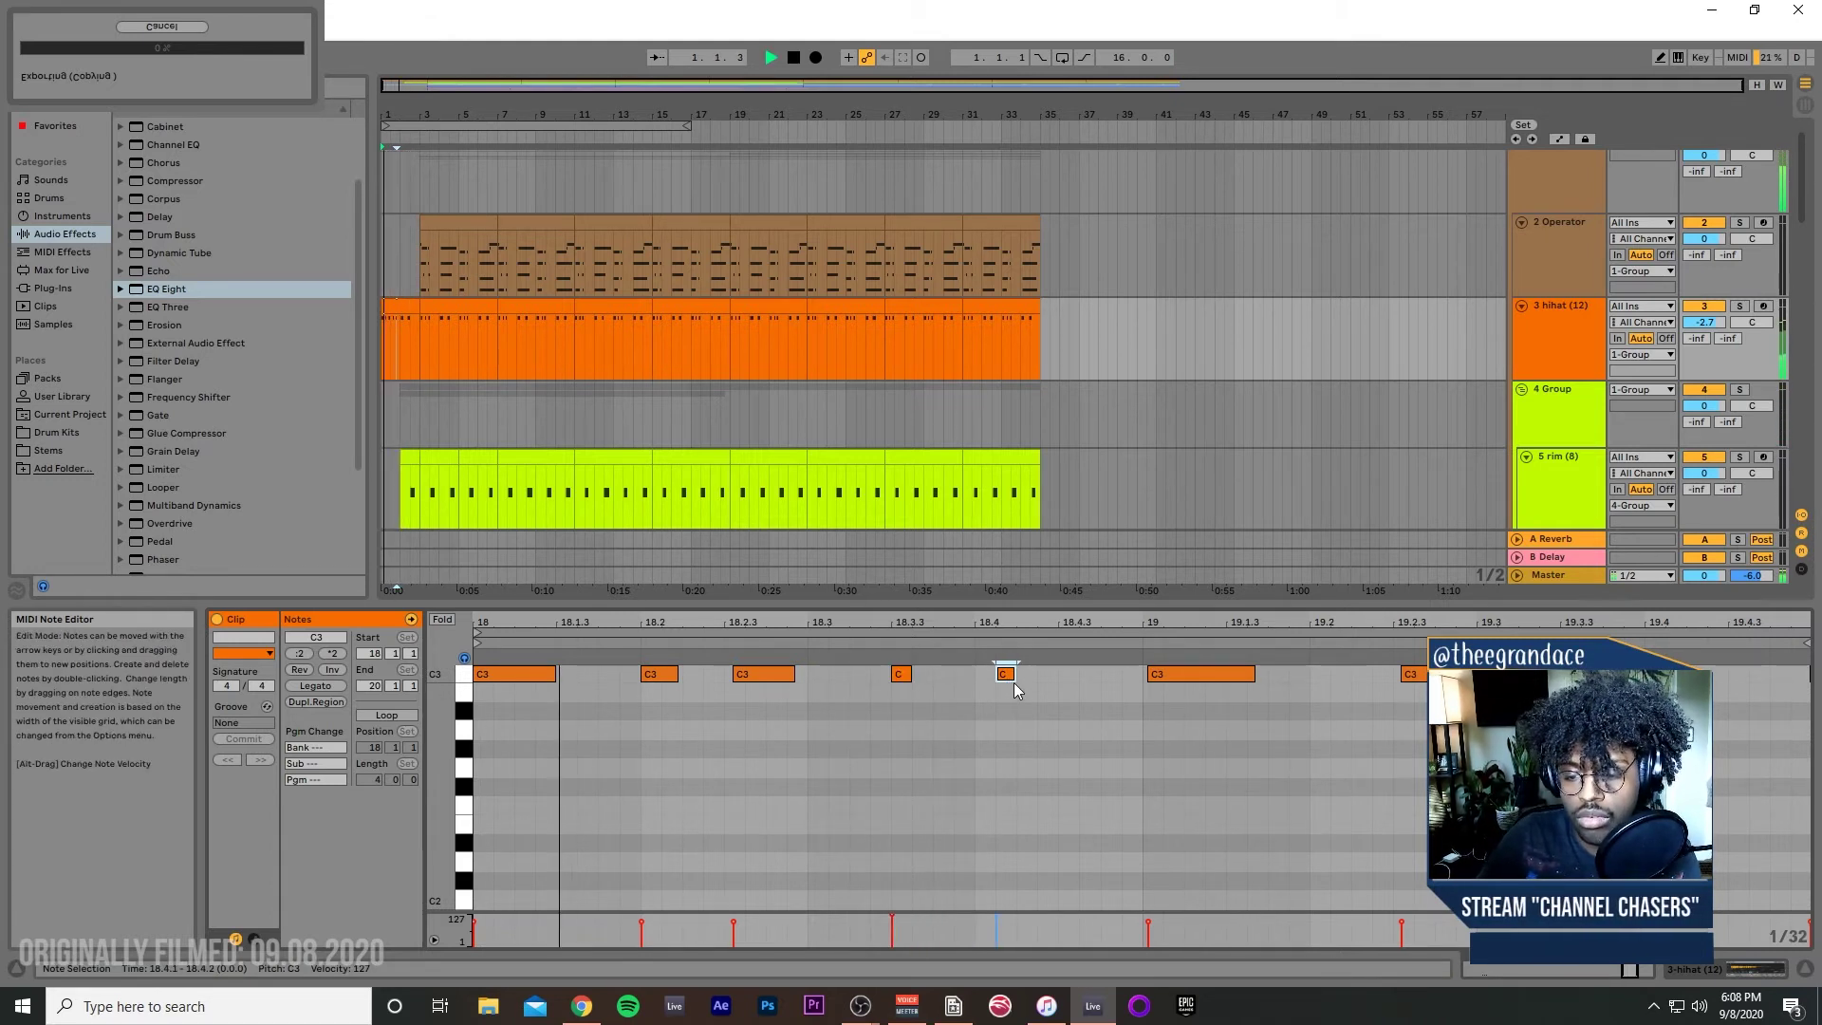
# Step: Add two more short C3 notes to the intro hihat clip, at 18.4 and 18.4.3
pyautogui.doubleClick(1023, 675)
pyautogui.press('Left')
pyautogui.press('Left')
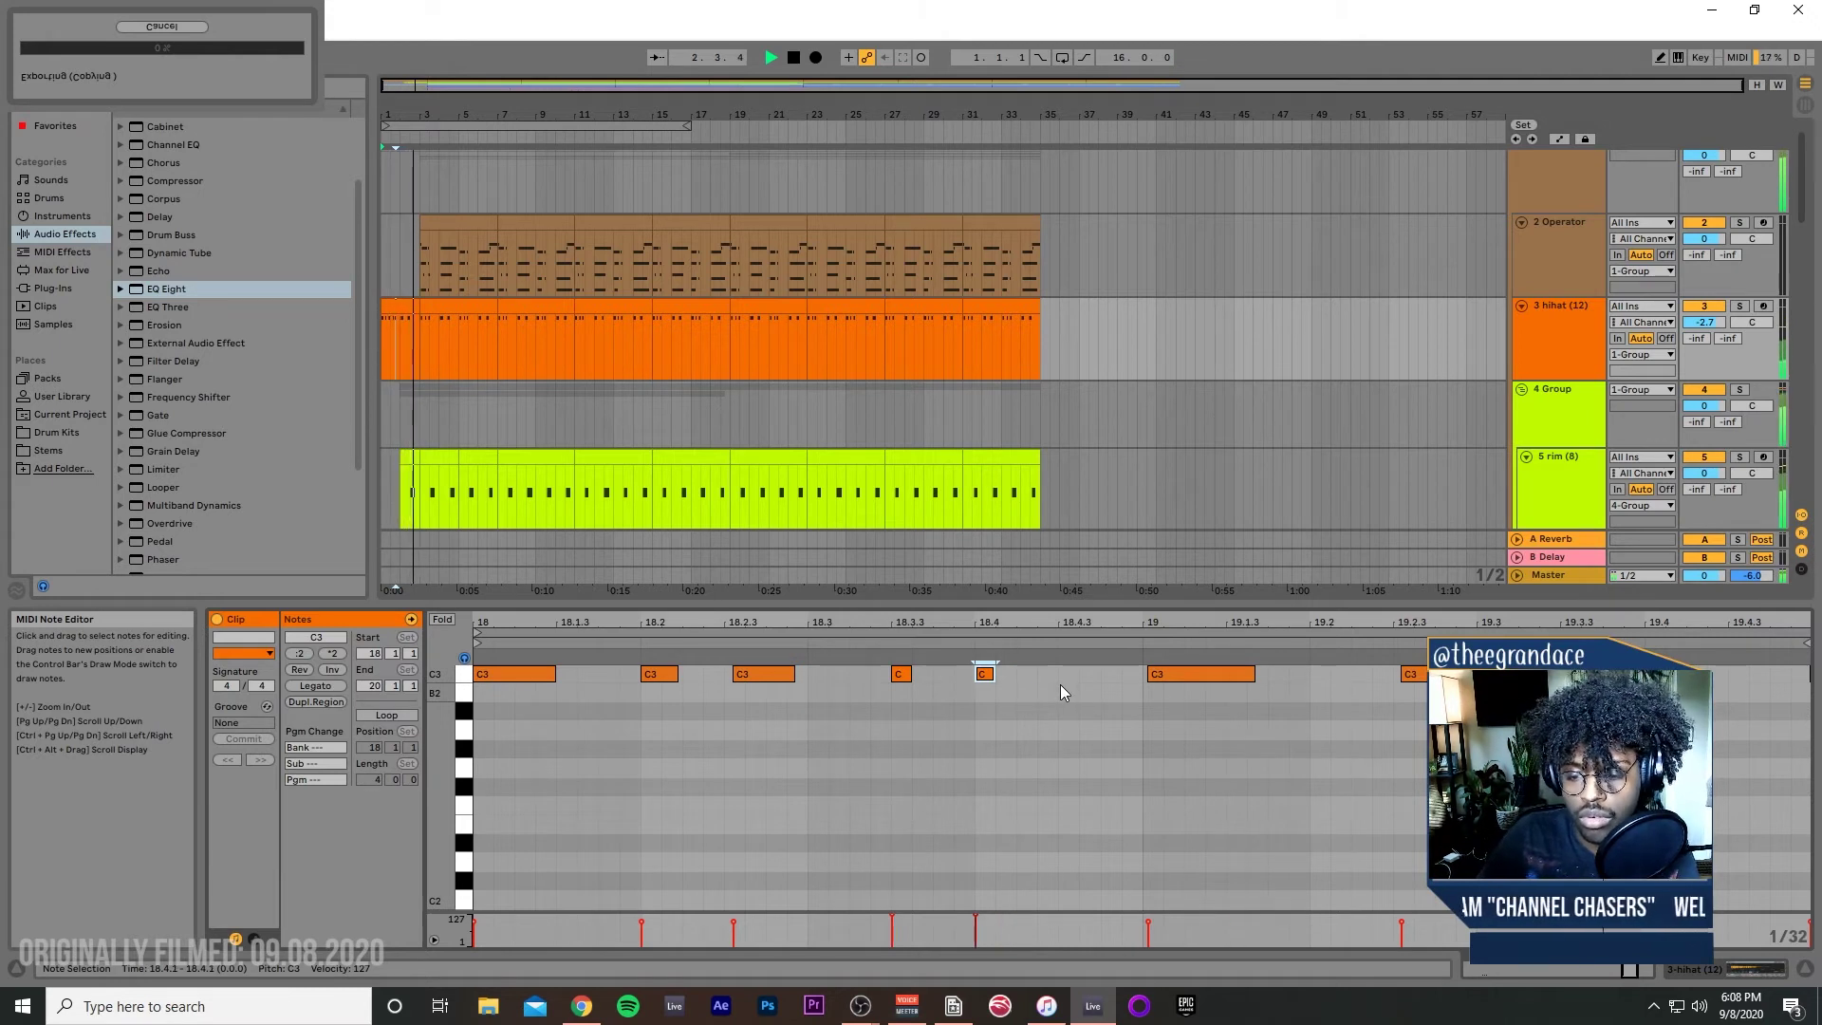
pyautogui.doubleClick(1044, 673)
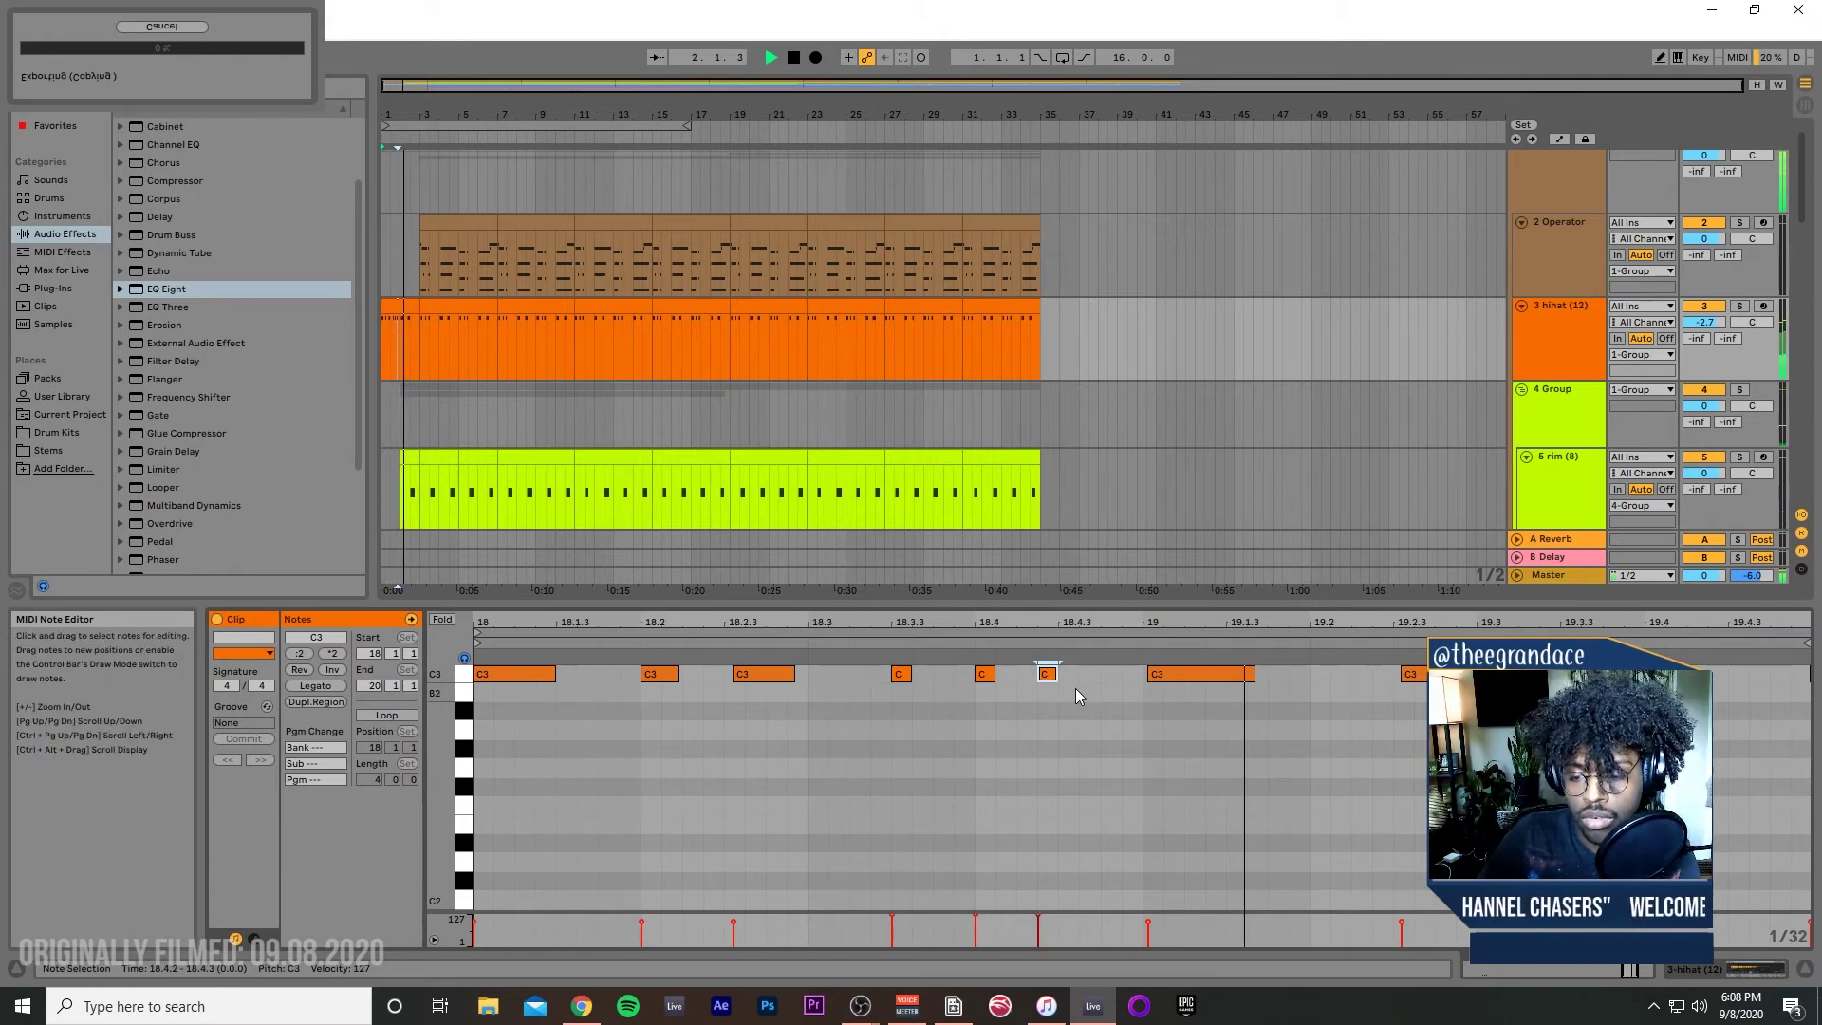
pyautogui.press('Right')
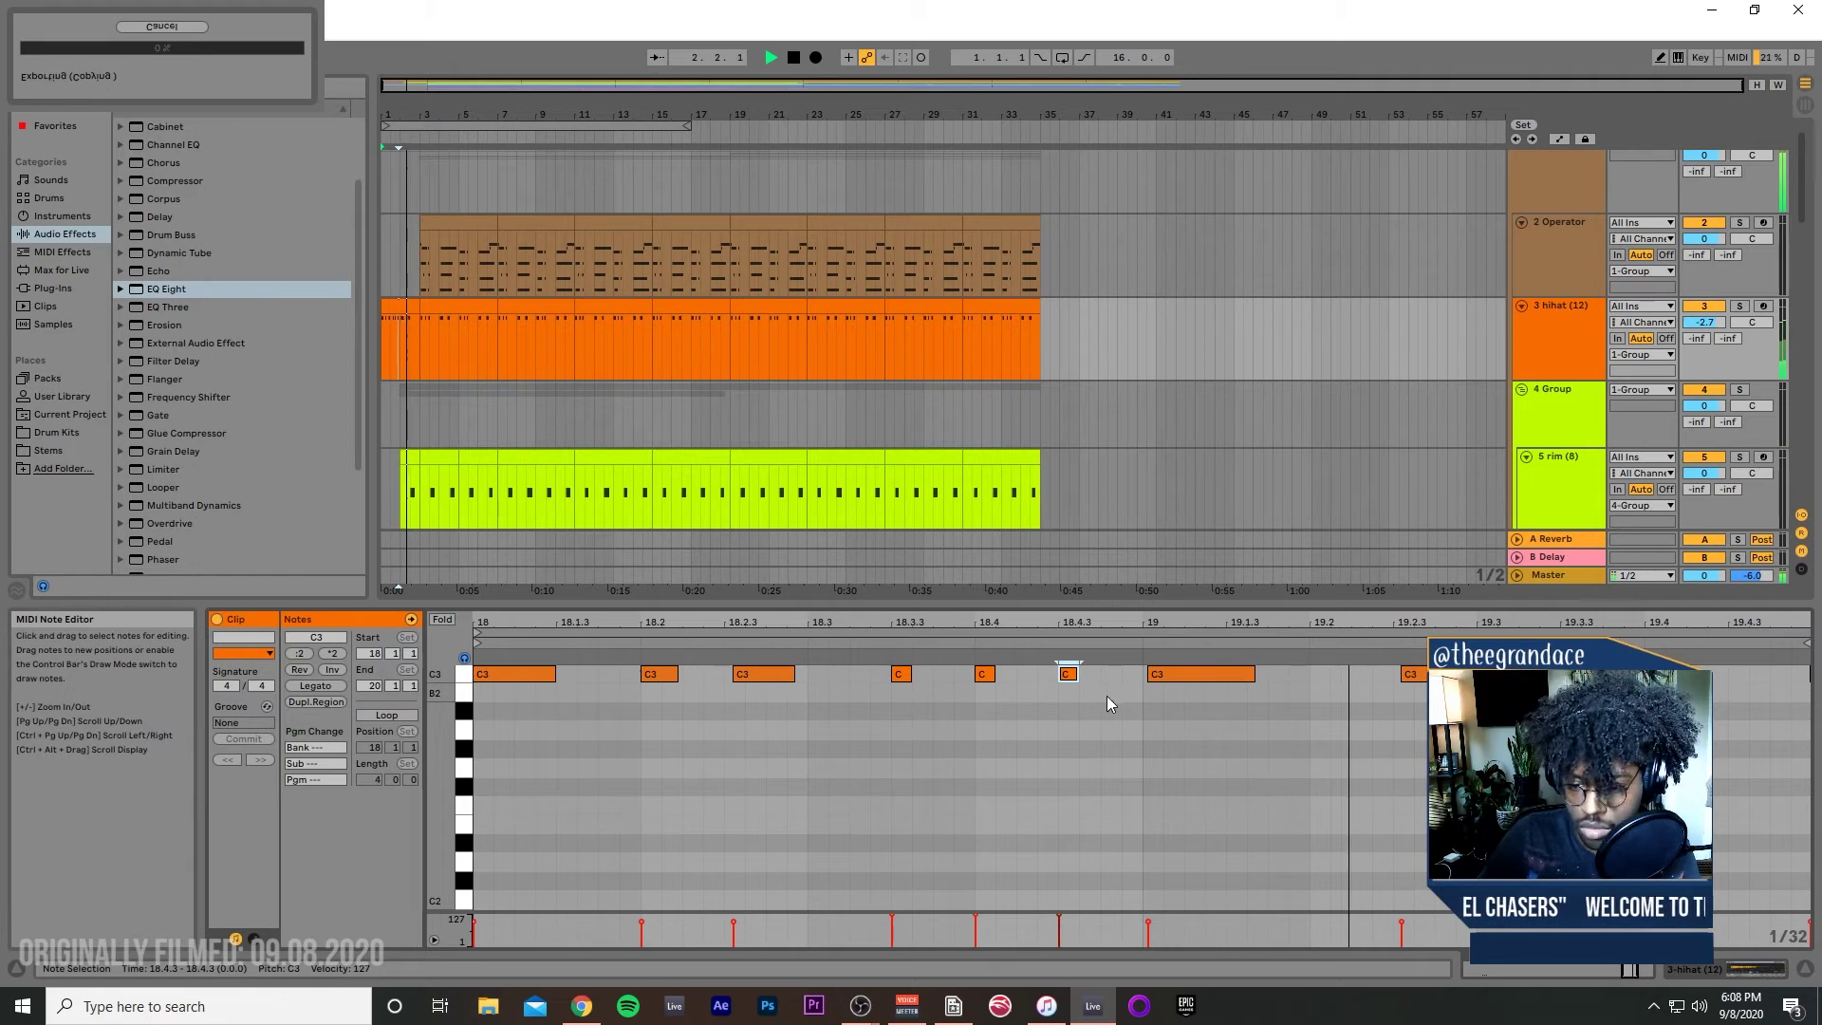
# Step: Nudge the intro hihat note at 19.2.3 earlier by 1/32 and play the passage back to check its timing
pyautogui.click(1444, 676)
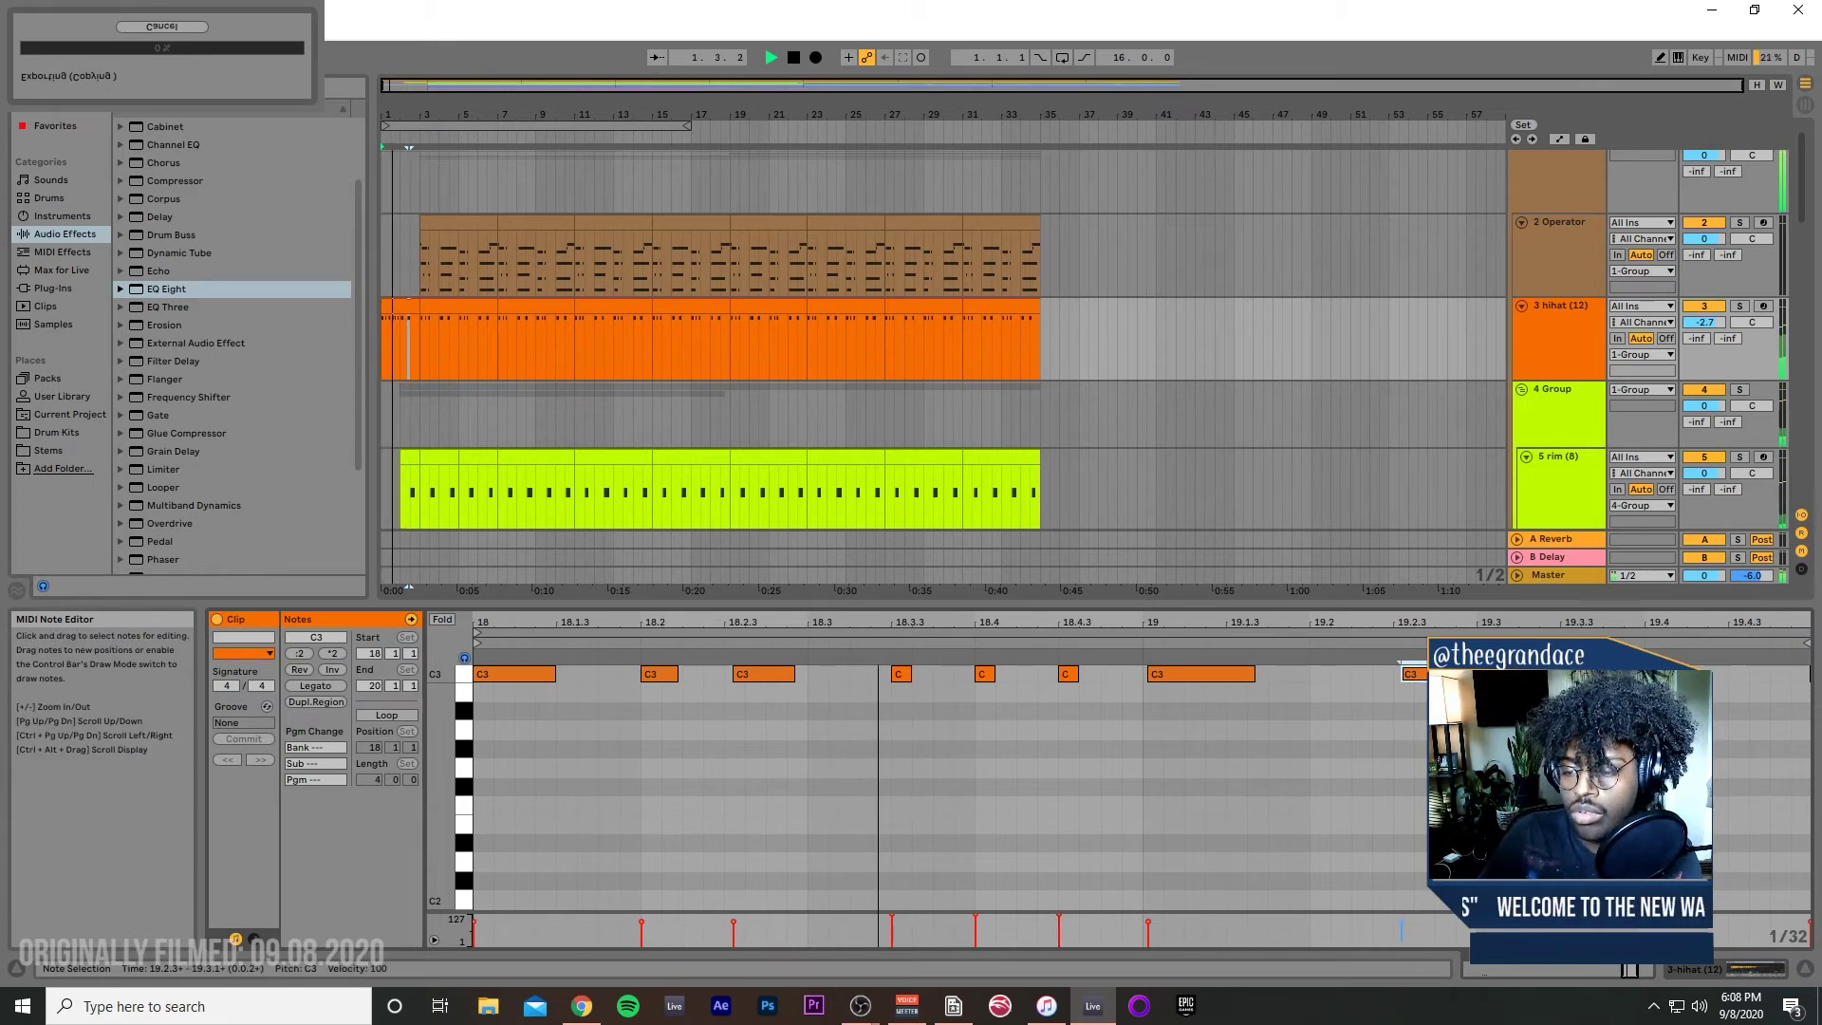
pyautogui.click(1411, 674)
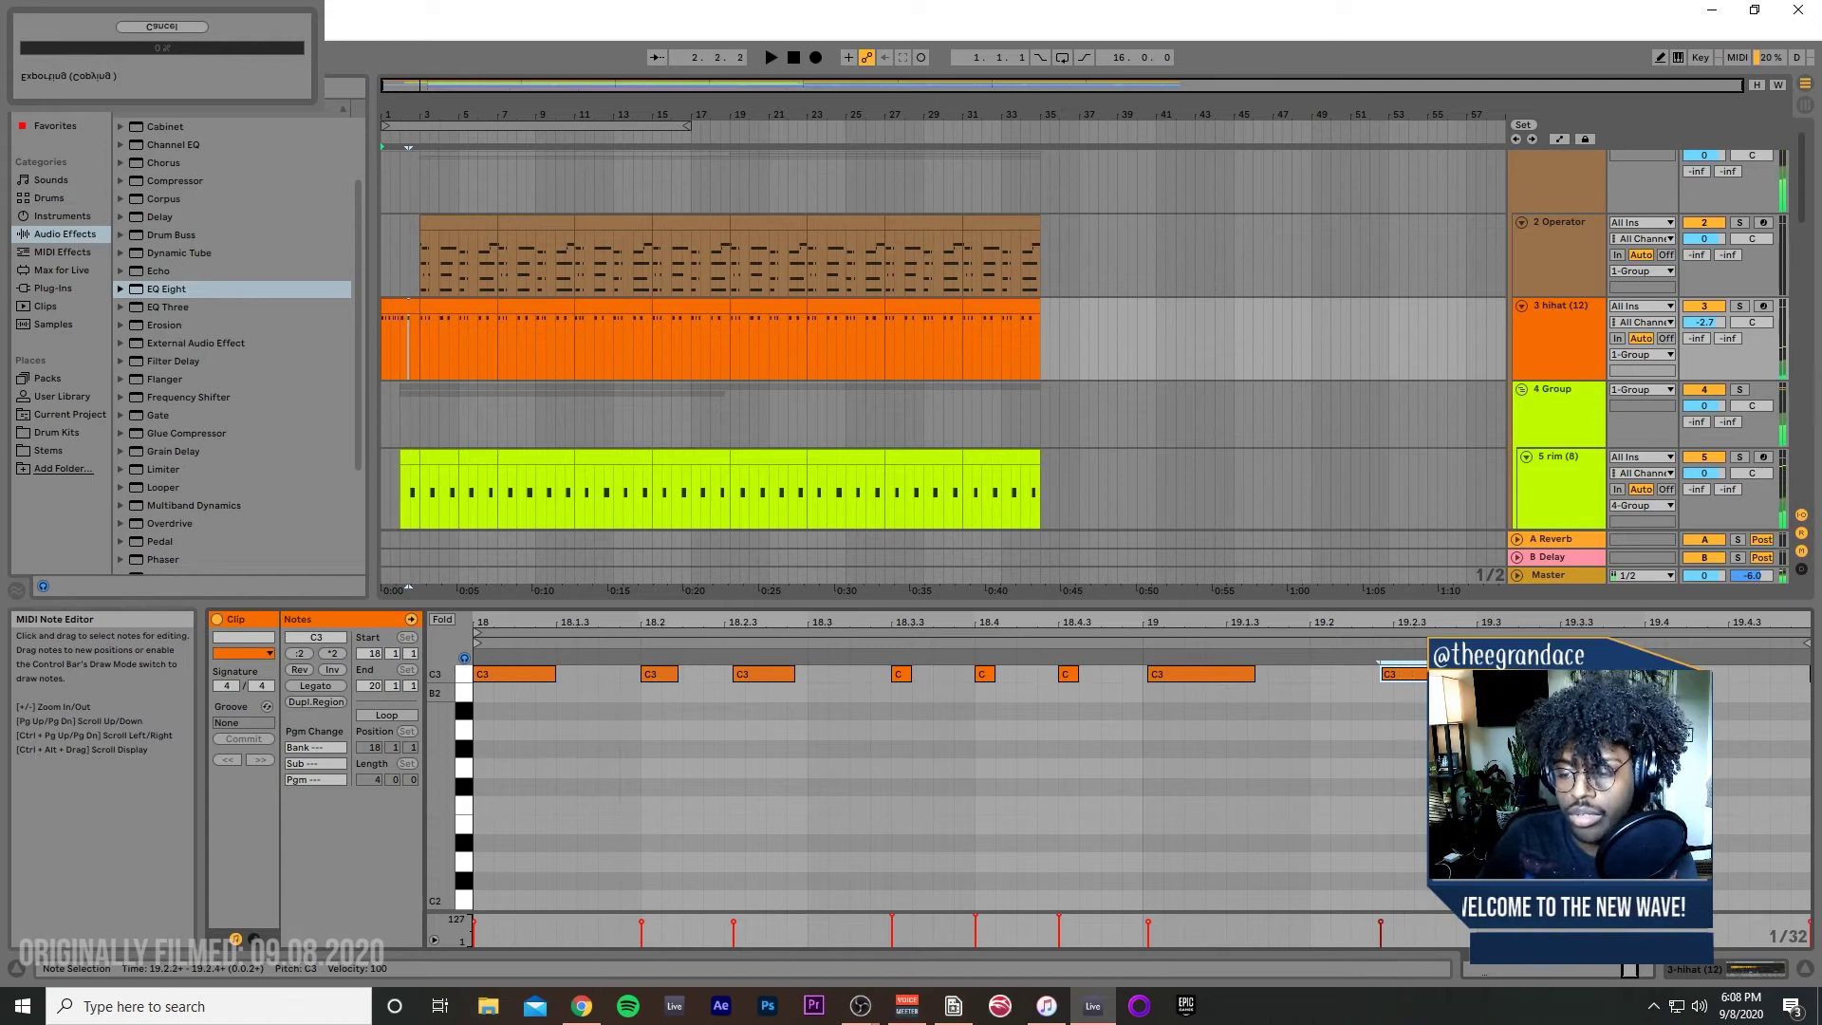
pyautogui.click(1117, 645)
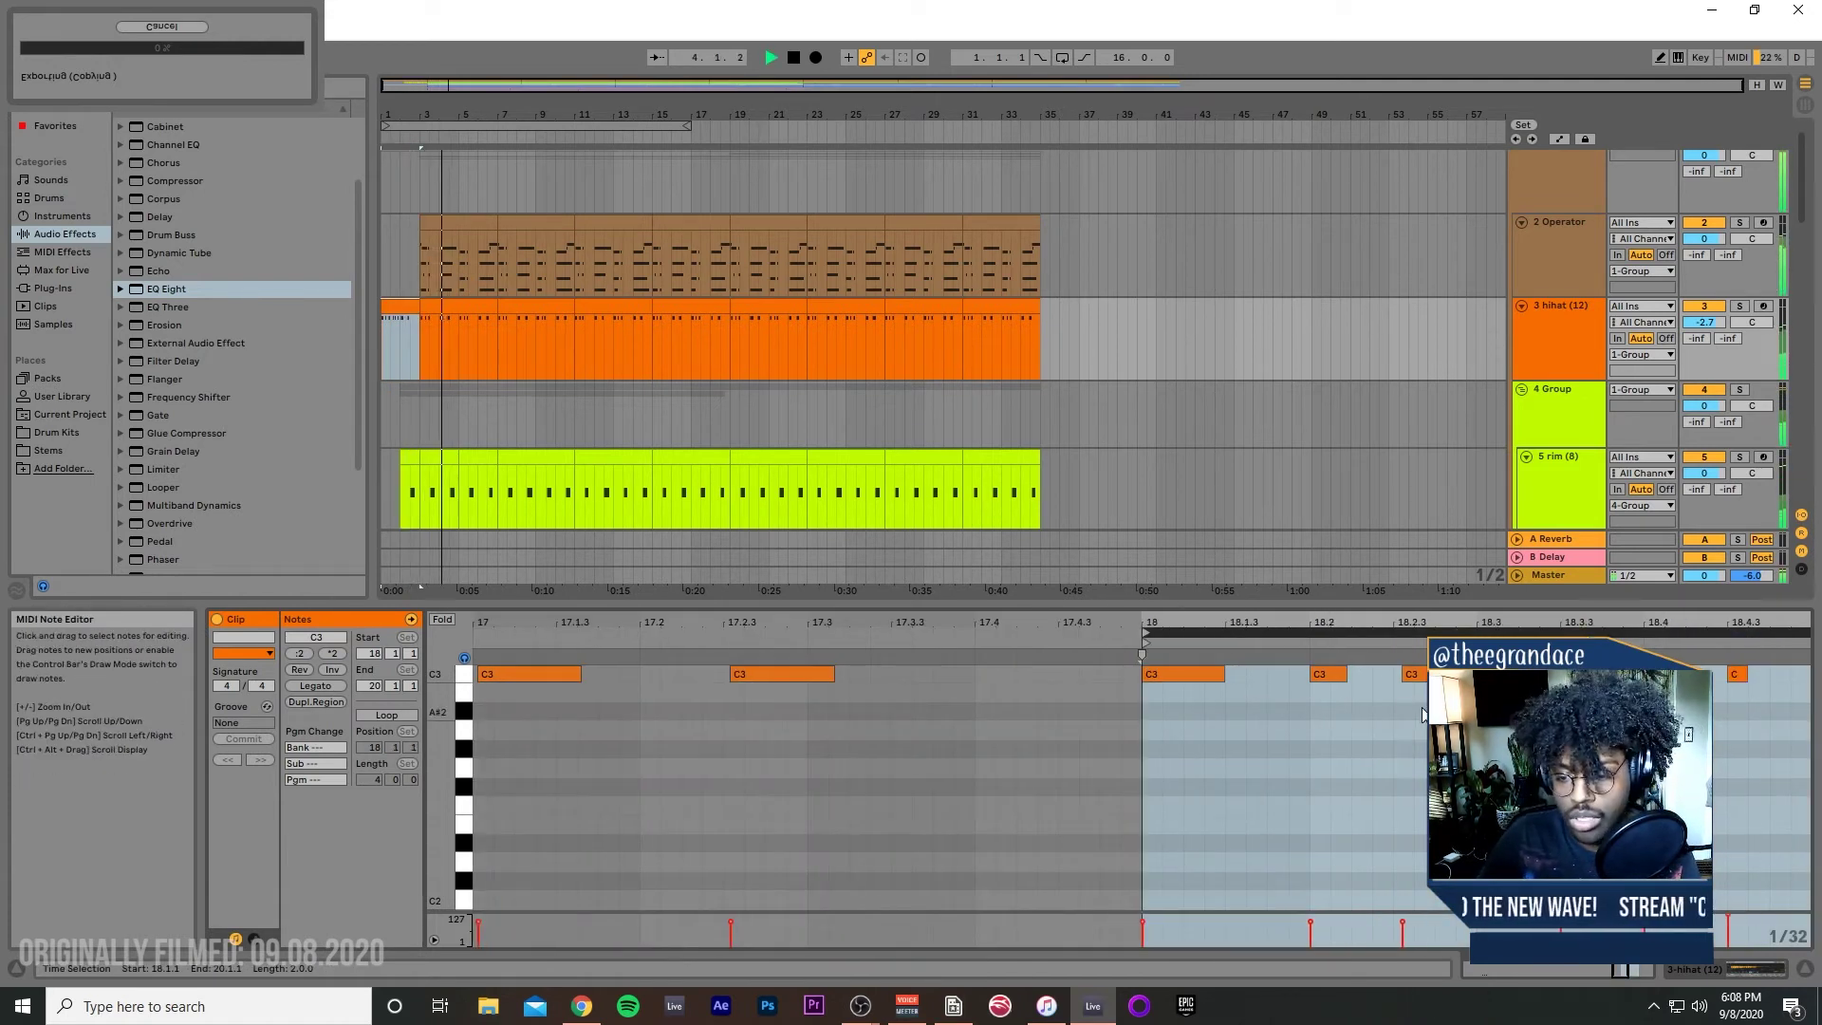
pyautogui.press('space')
pyautogui.press('space')
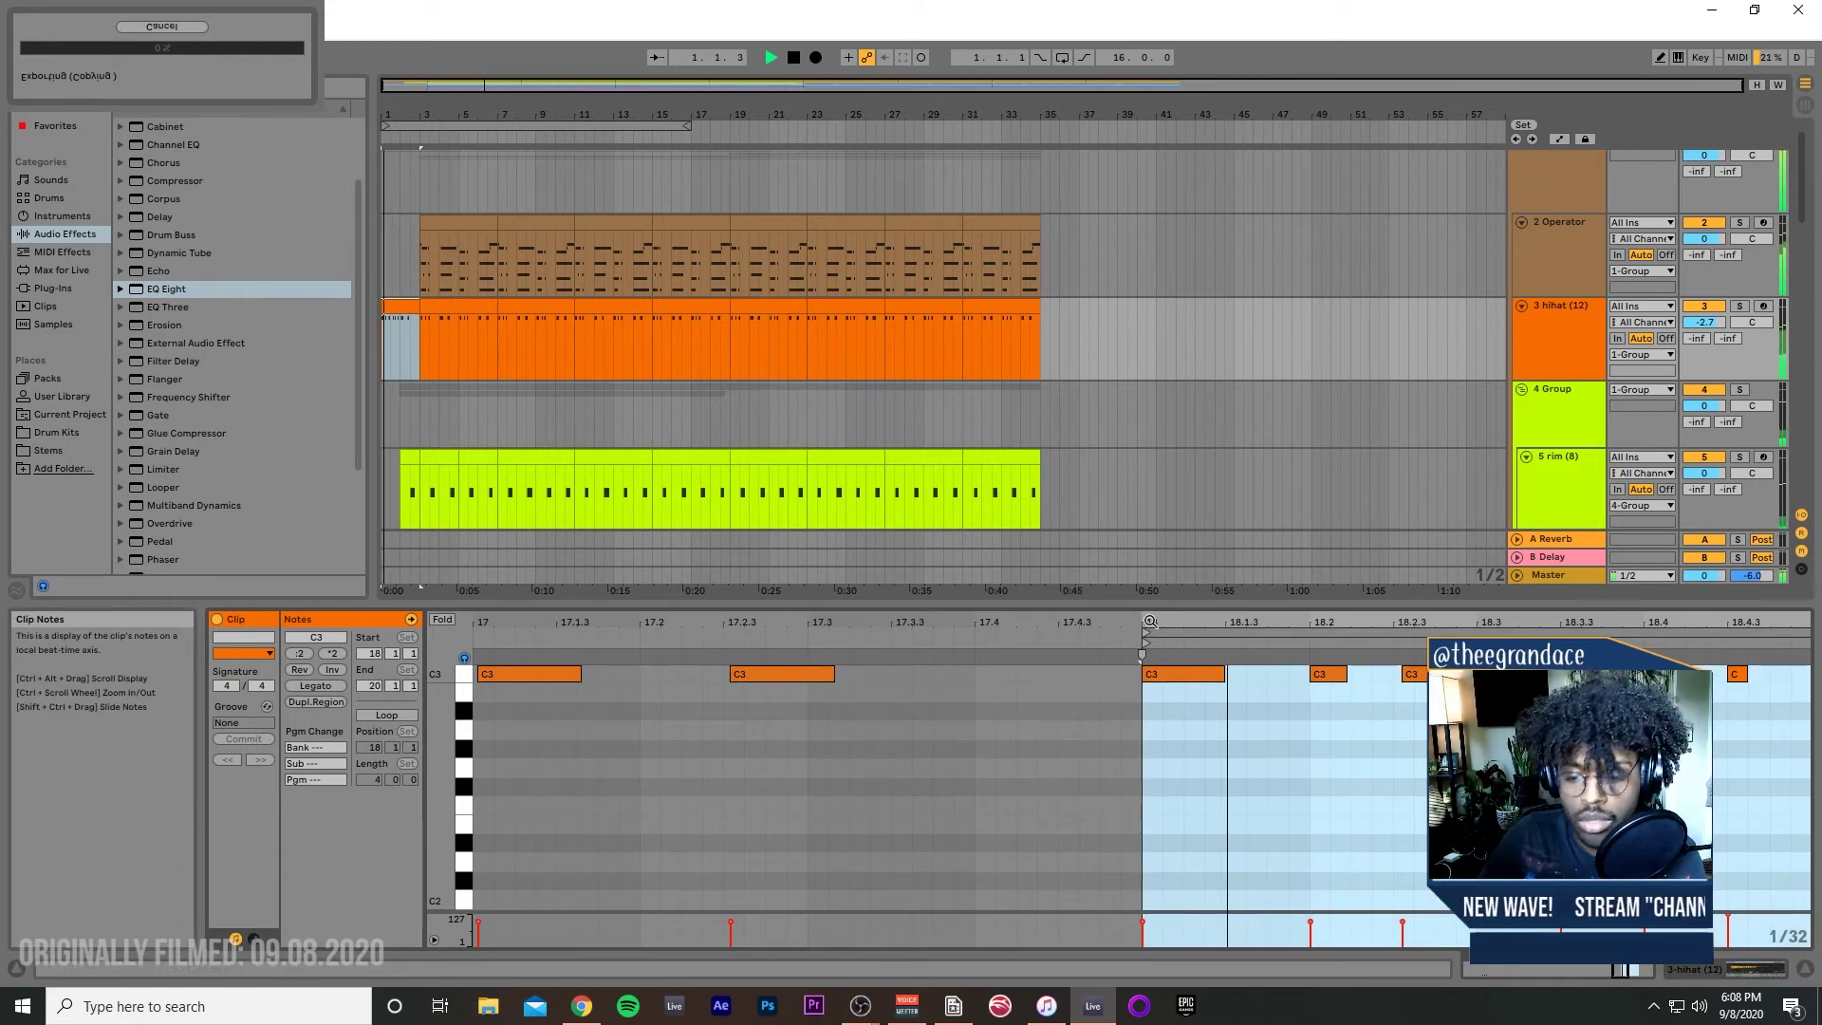
pyautogui.press('space')
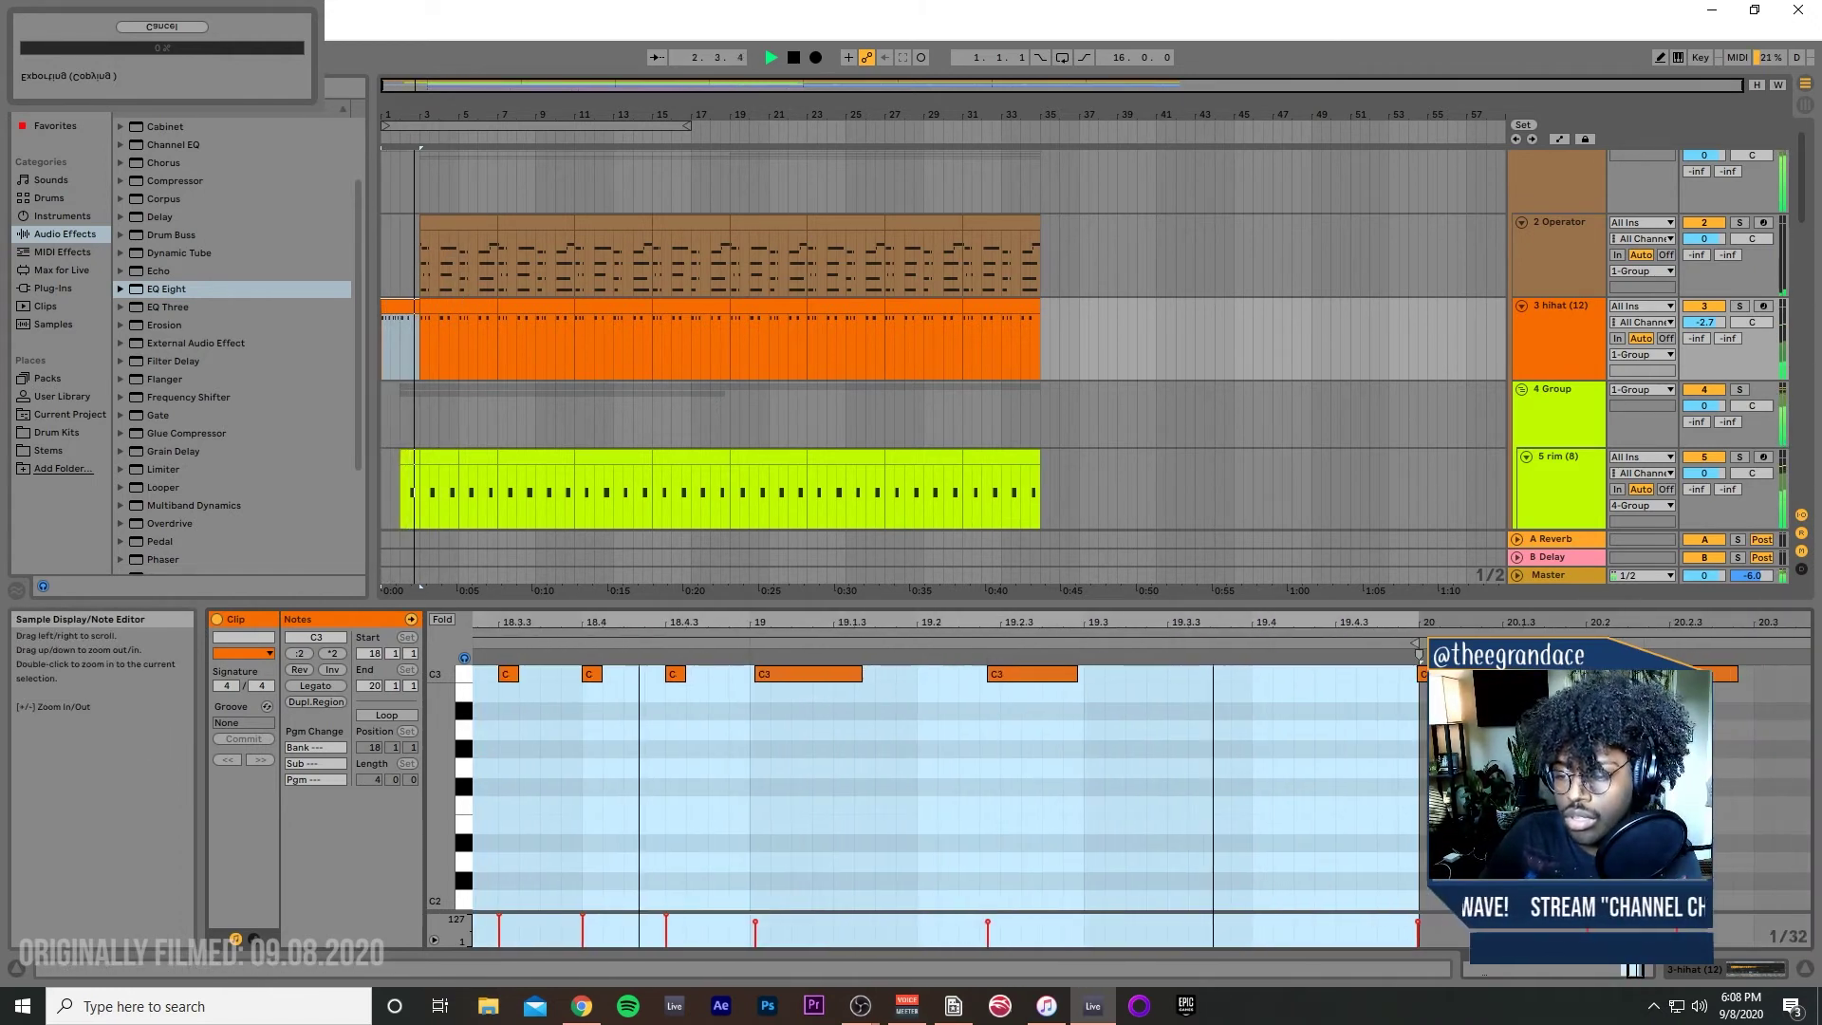
# Step: Move the intro hihat note that follows the one at 19 earlier, to about 19.2, during playback
pyautogui.moveTo(987, 770); pyautogui.dragTo(1080, 655)
pyautogui.moveTo(977, 681); pyautogui.dragTo(970, 681)
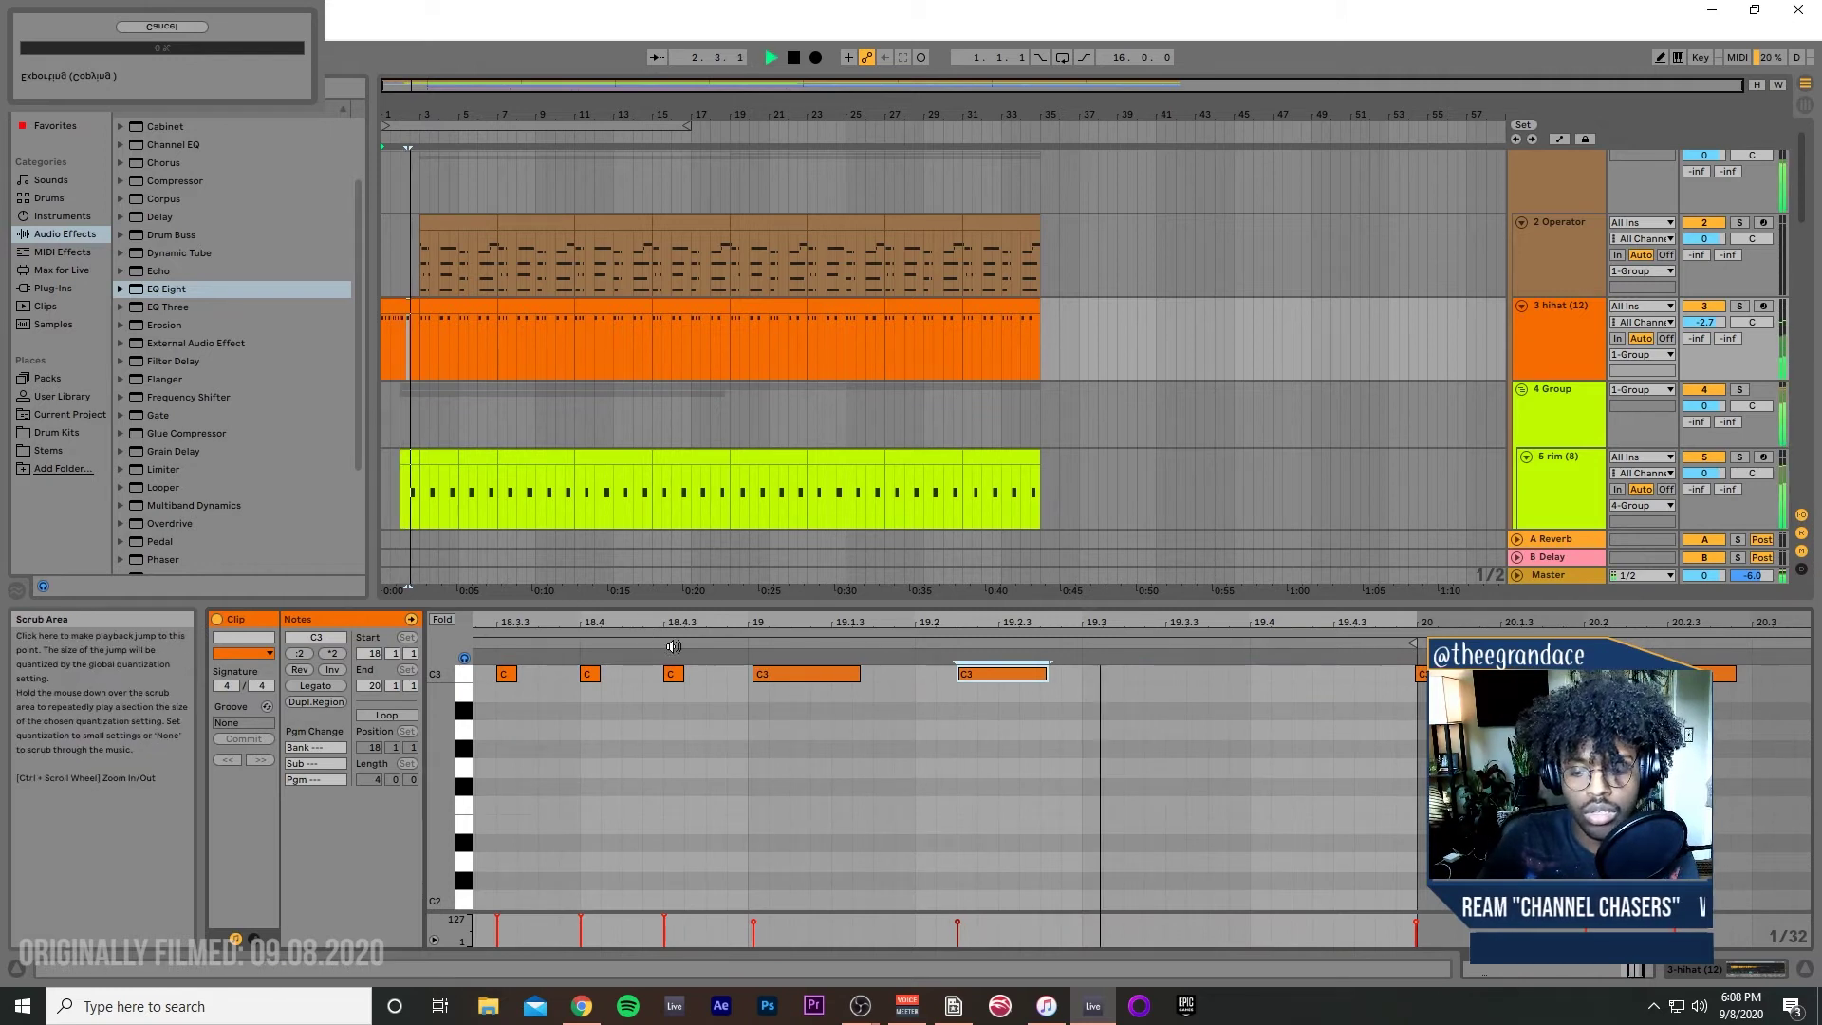
pyautogui.moveTo(987, 676); pyautogui.dragTo(974, 676)
pyautogui.click(694, 642)
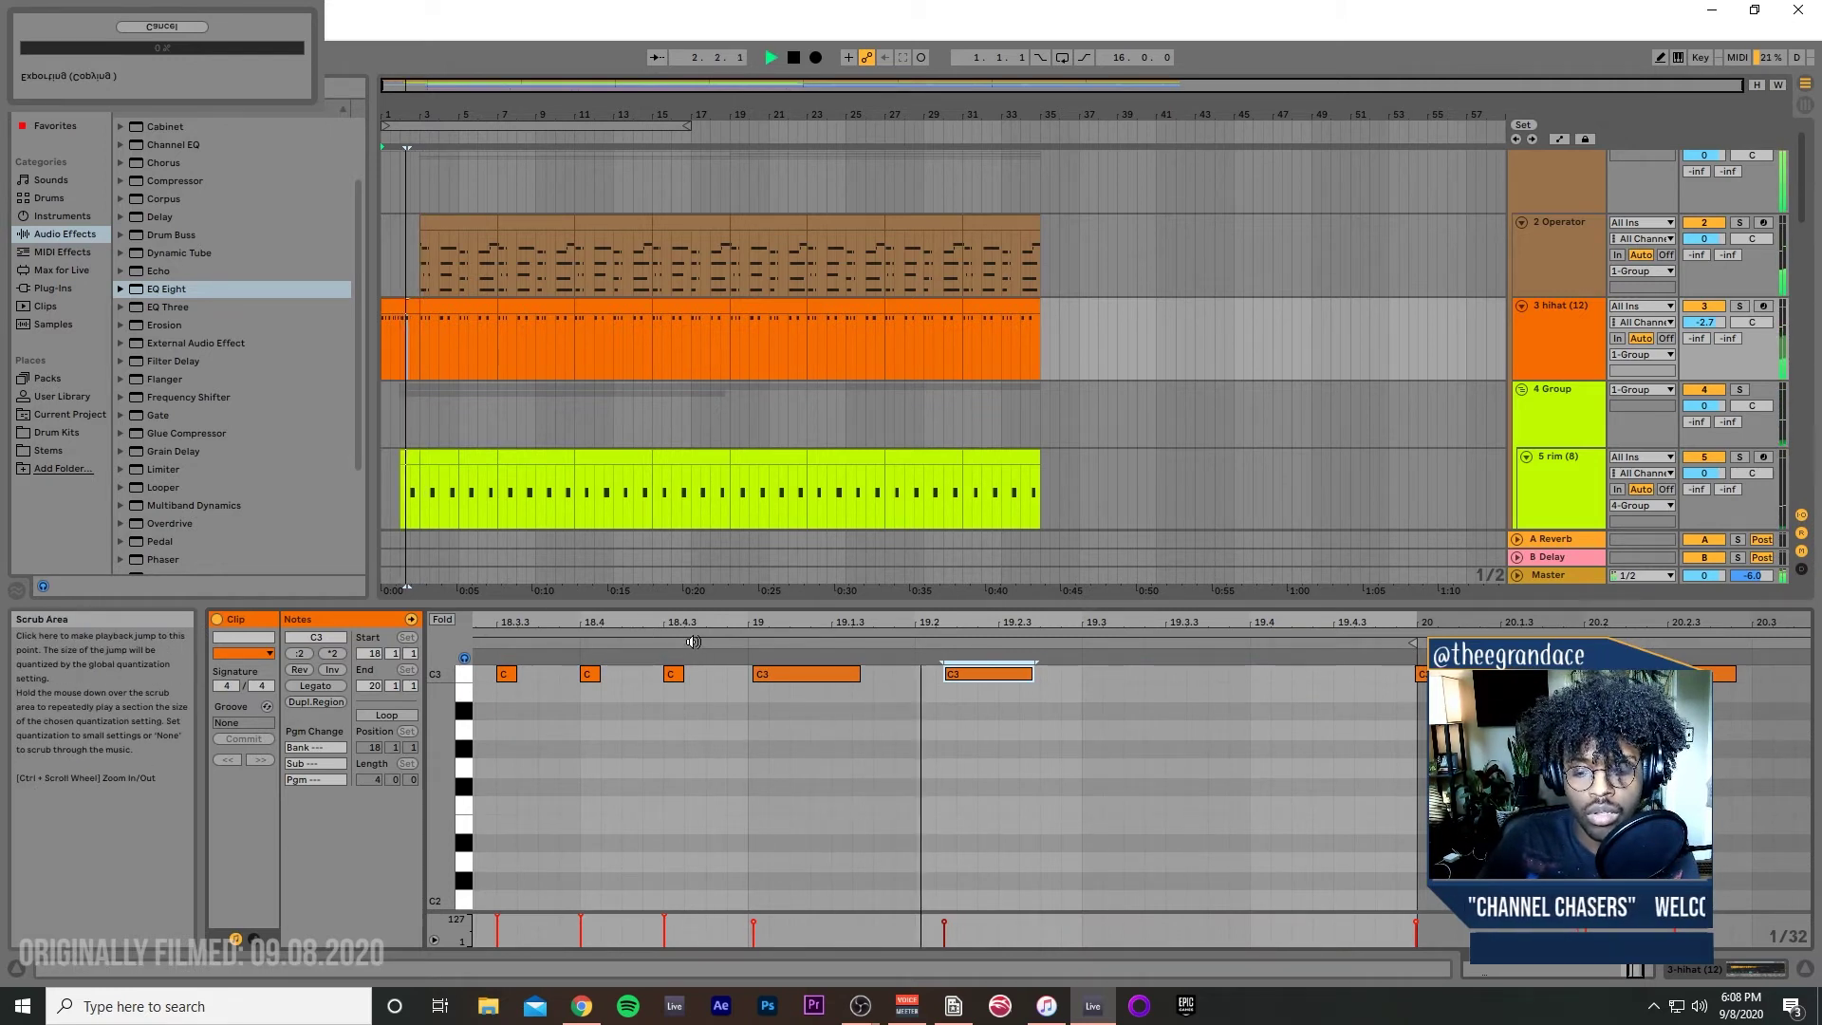
pyautogui.press('space')
pyautogui.press('Left')
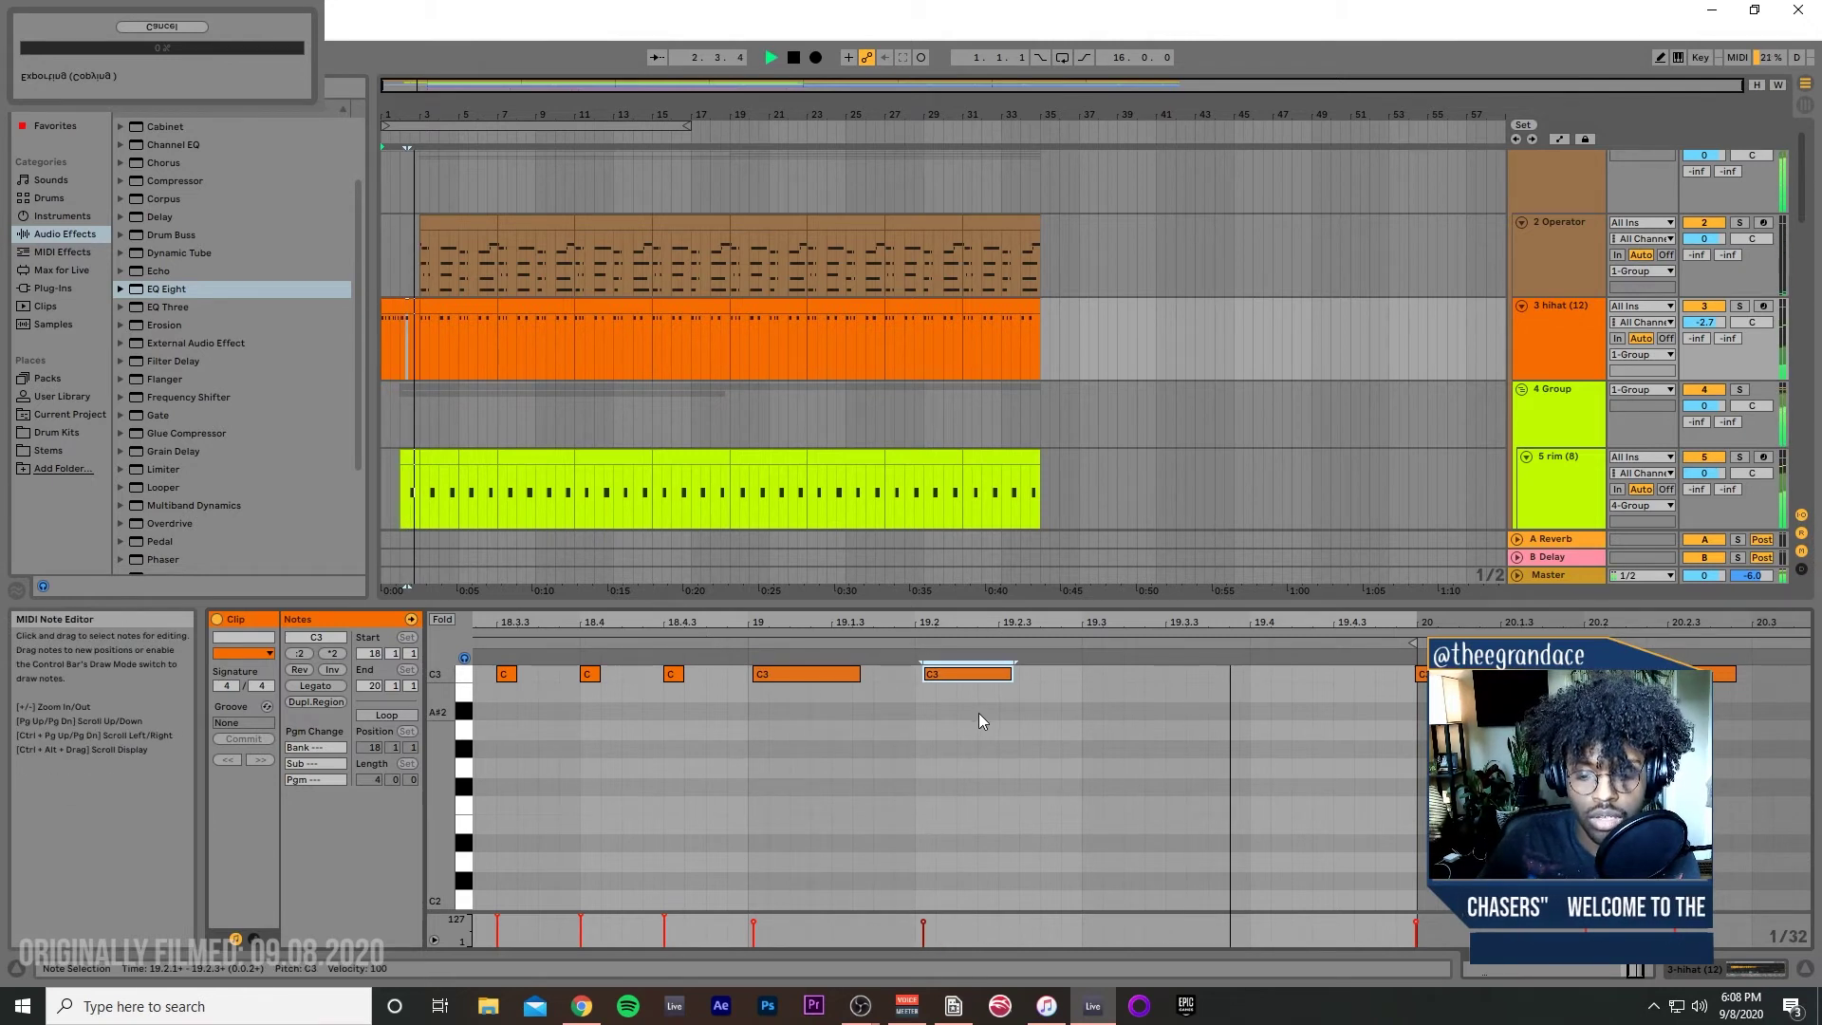
# Step: Return to the song start and play the drum intro into the beat
pyautogui.press('space')
pyautogui.click(400, 312)
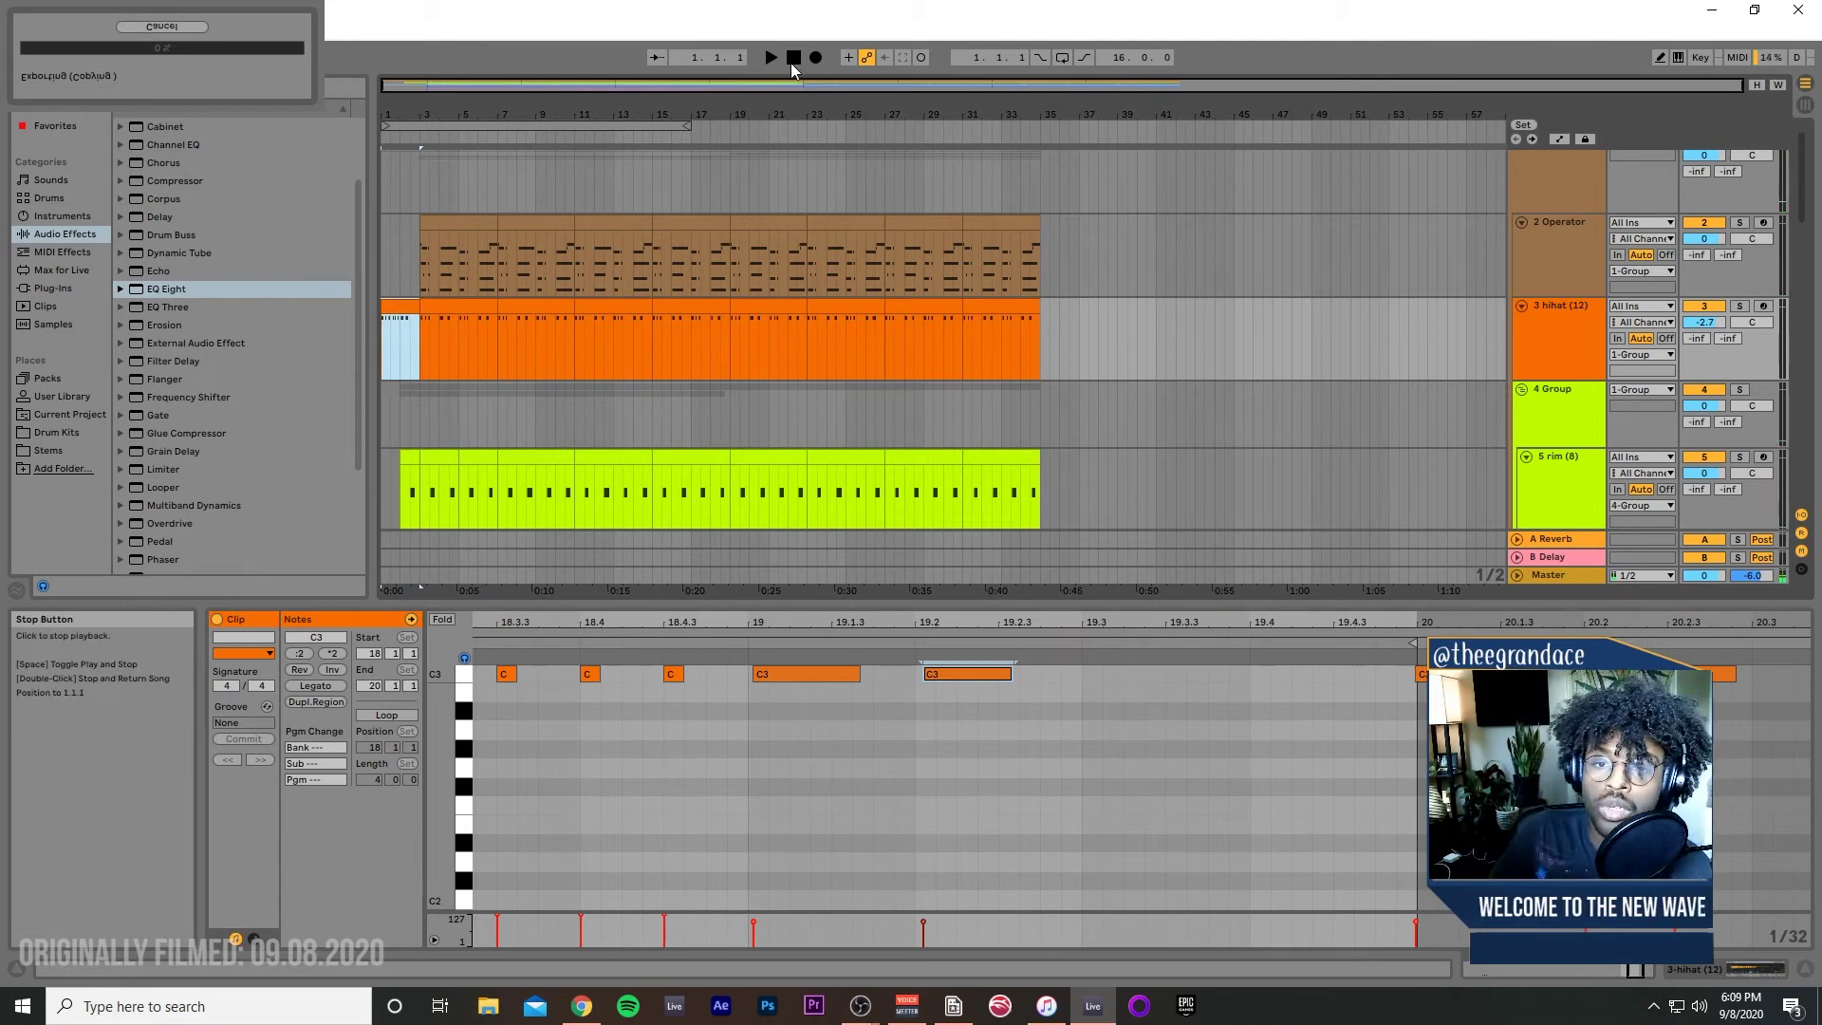
pyautogui.click(792, 59)
pyautogui.press('space')
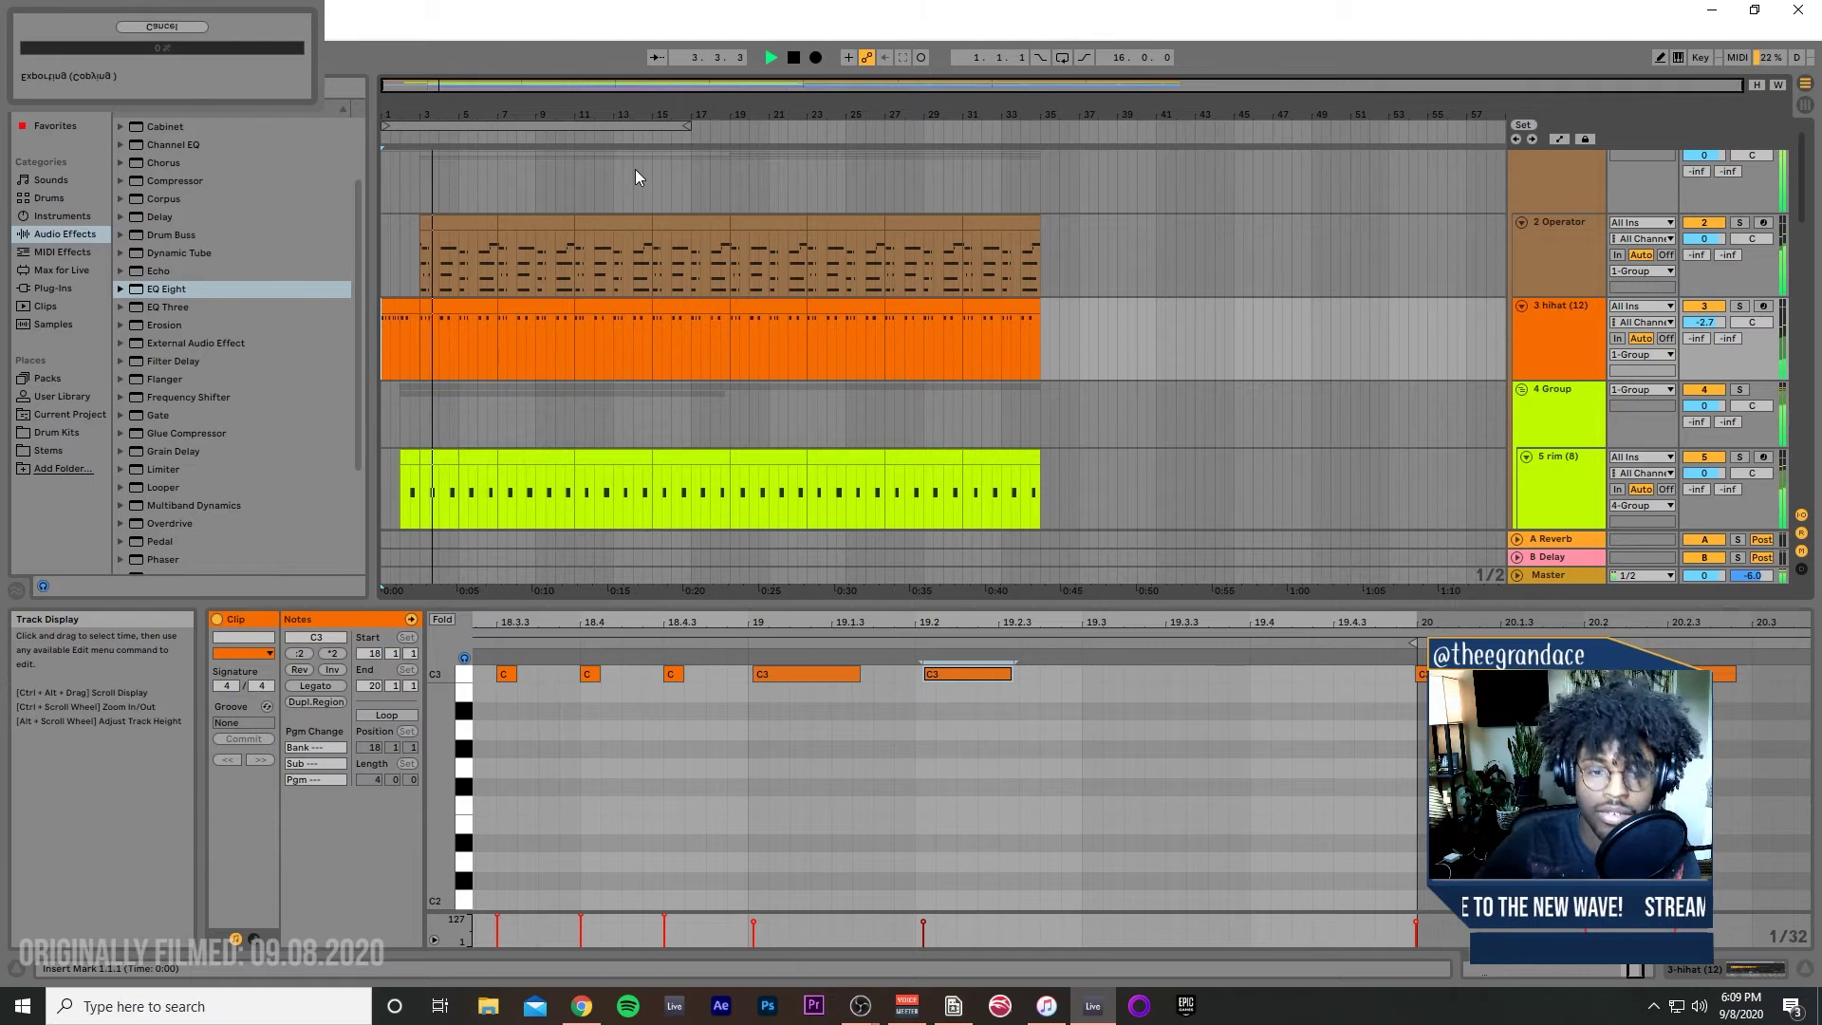
# Step: Set the insert marker at 9.3.1 in the vocal clip on track 19
pyautogui.scroll(-10, 704, 374)
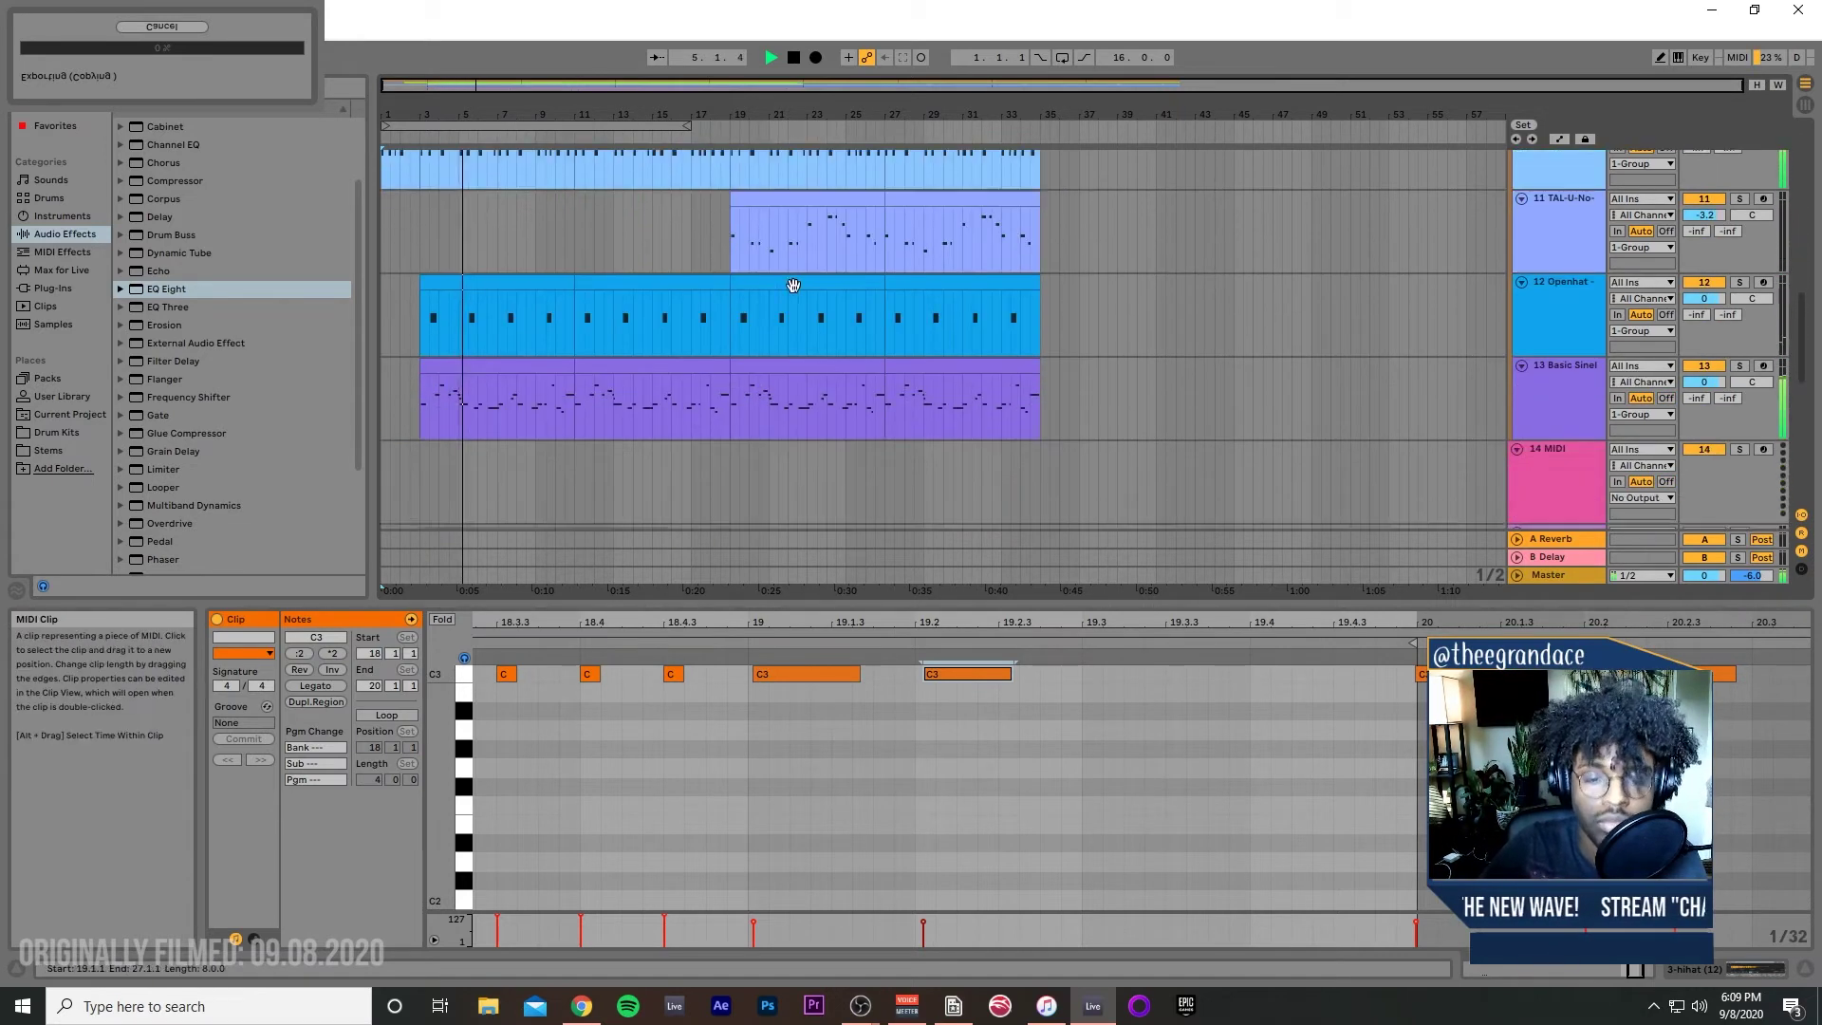
pyautogui.scroll(-8, 766, 271)
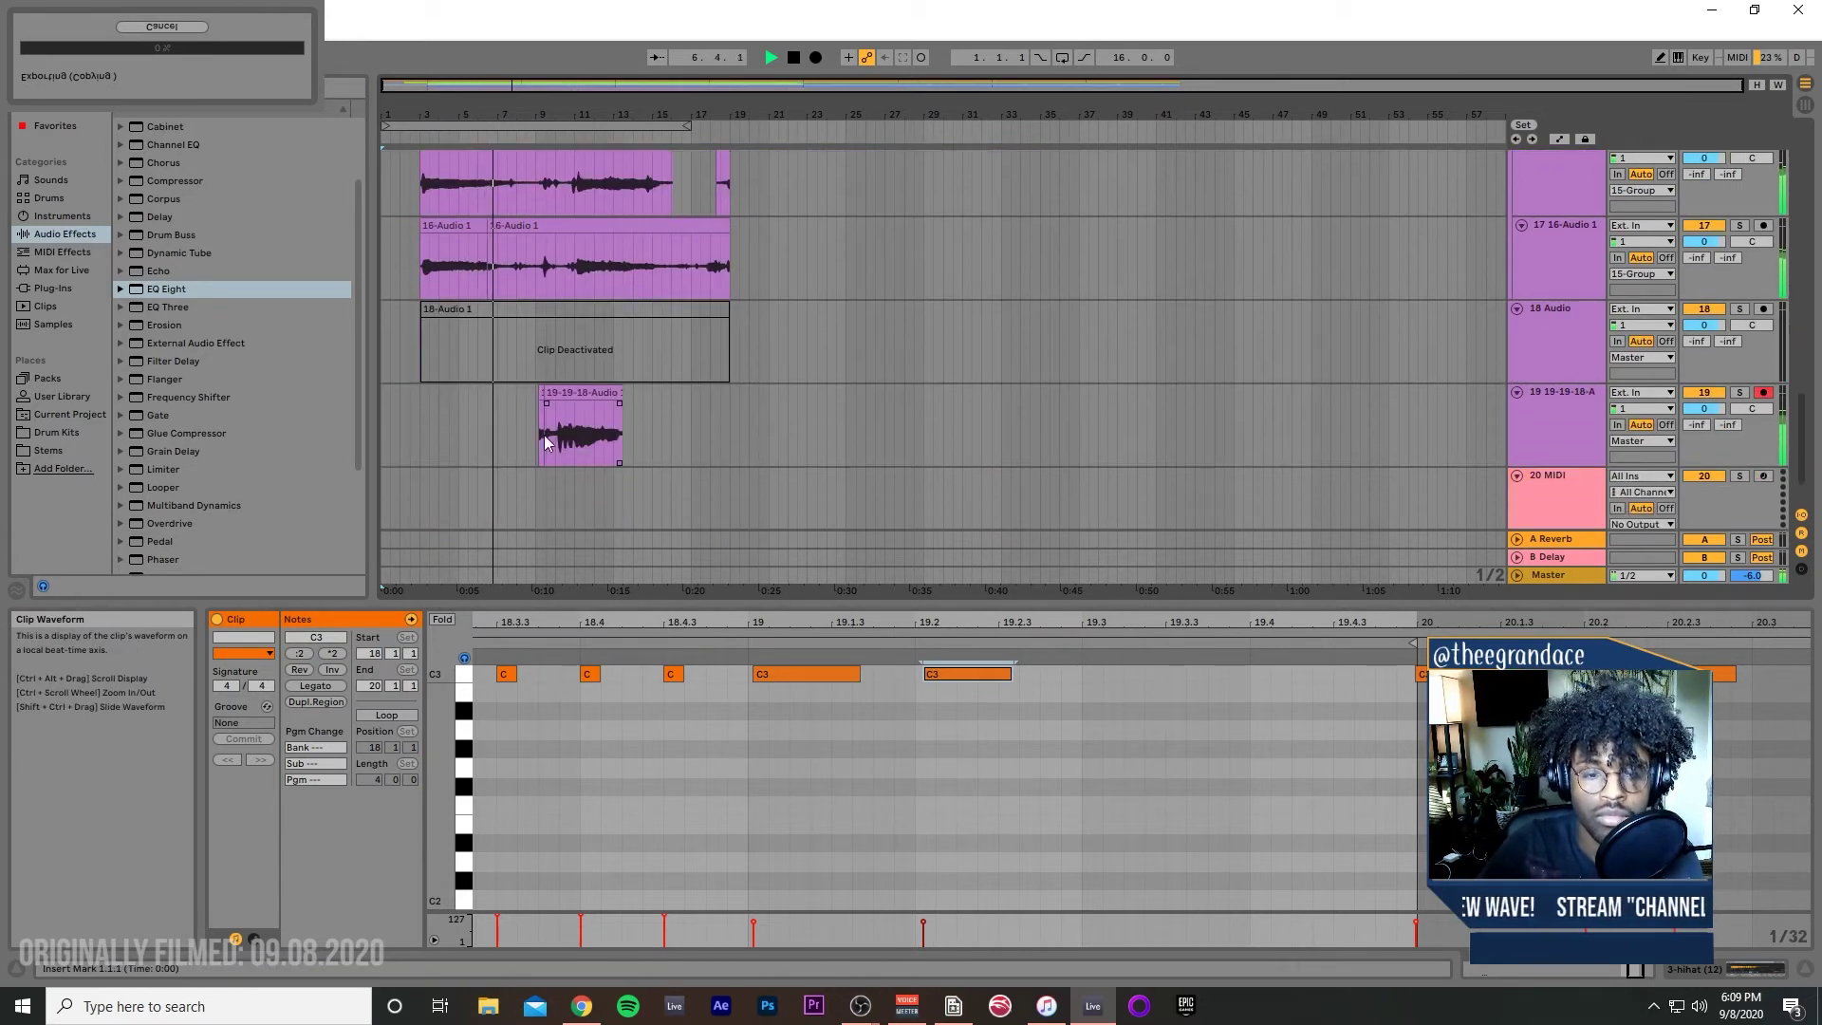
pyautogui.click(547, 442)
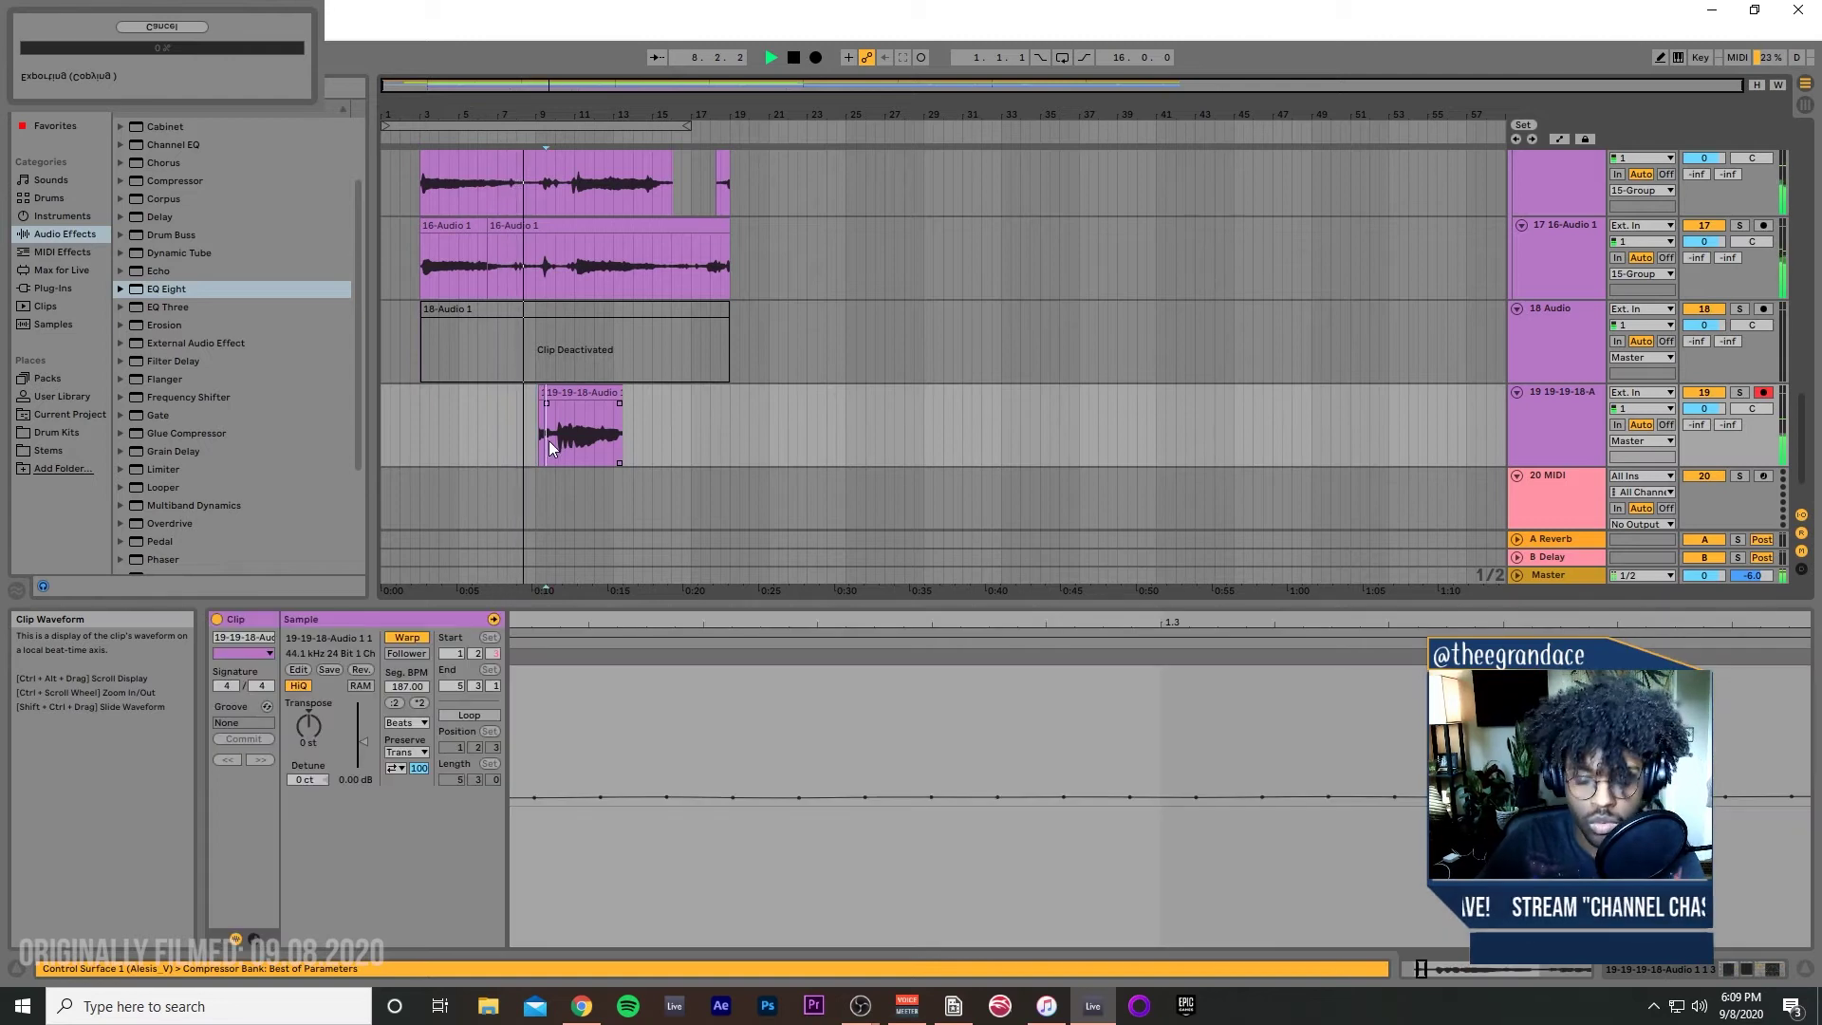
pyautogui.scroll(1, 579, 436)
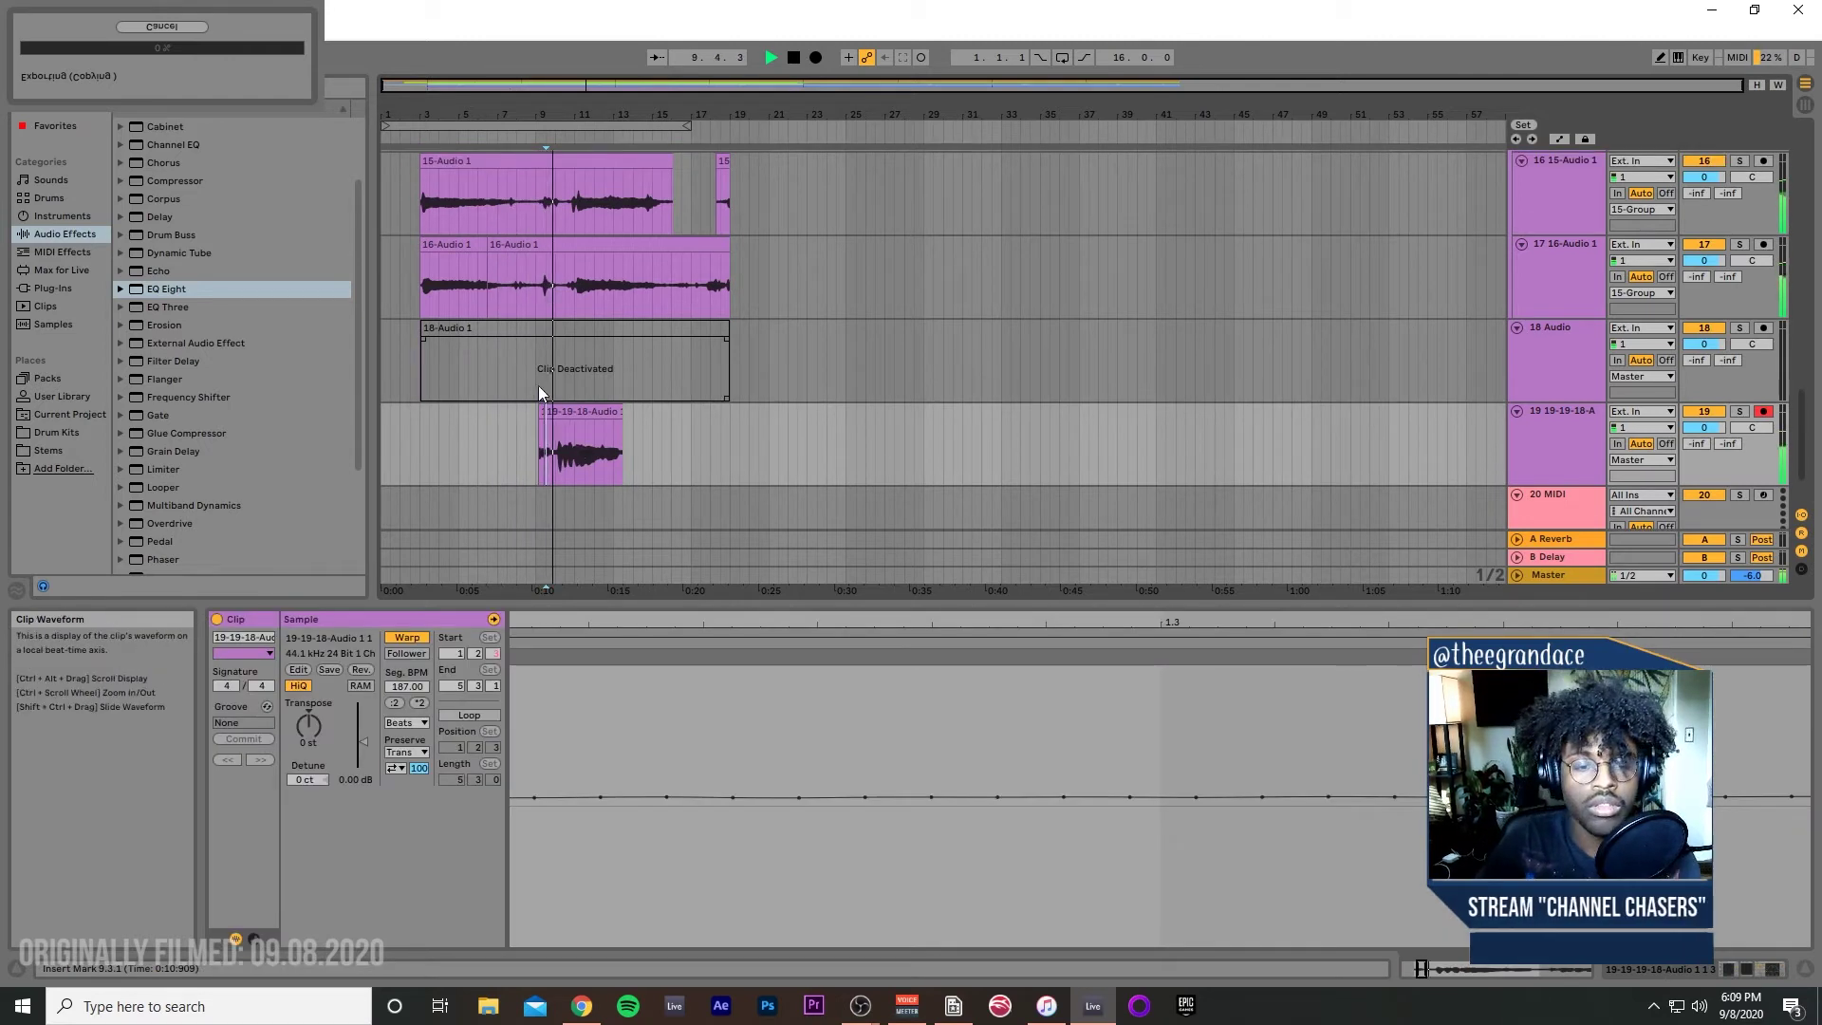
# Step: Delete the short section of audio just before bar 10 at the start of the take on track 19
pyautogui.scroll(4, 517, 428)
pyautogui.moveTo(493, 472); pyautogui.dragTo(555, 464)
# Step: Duplicate audio track 19 with its effects and delete the copied clip from the new track 20
pyautogui.click(1557, 455)
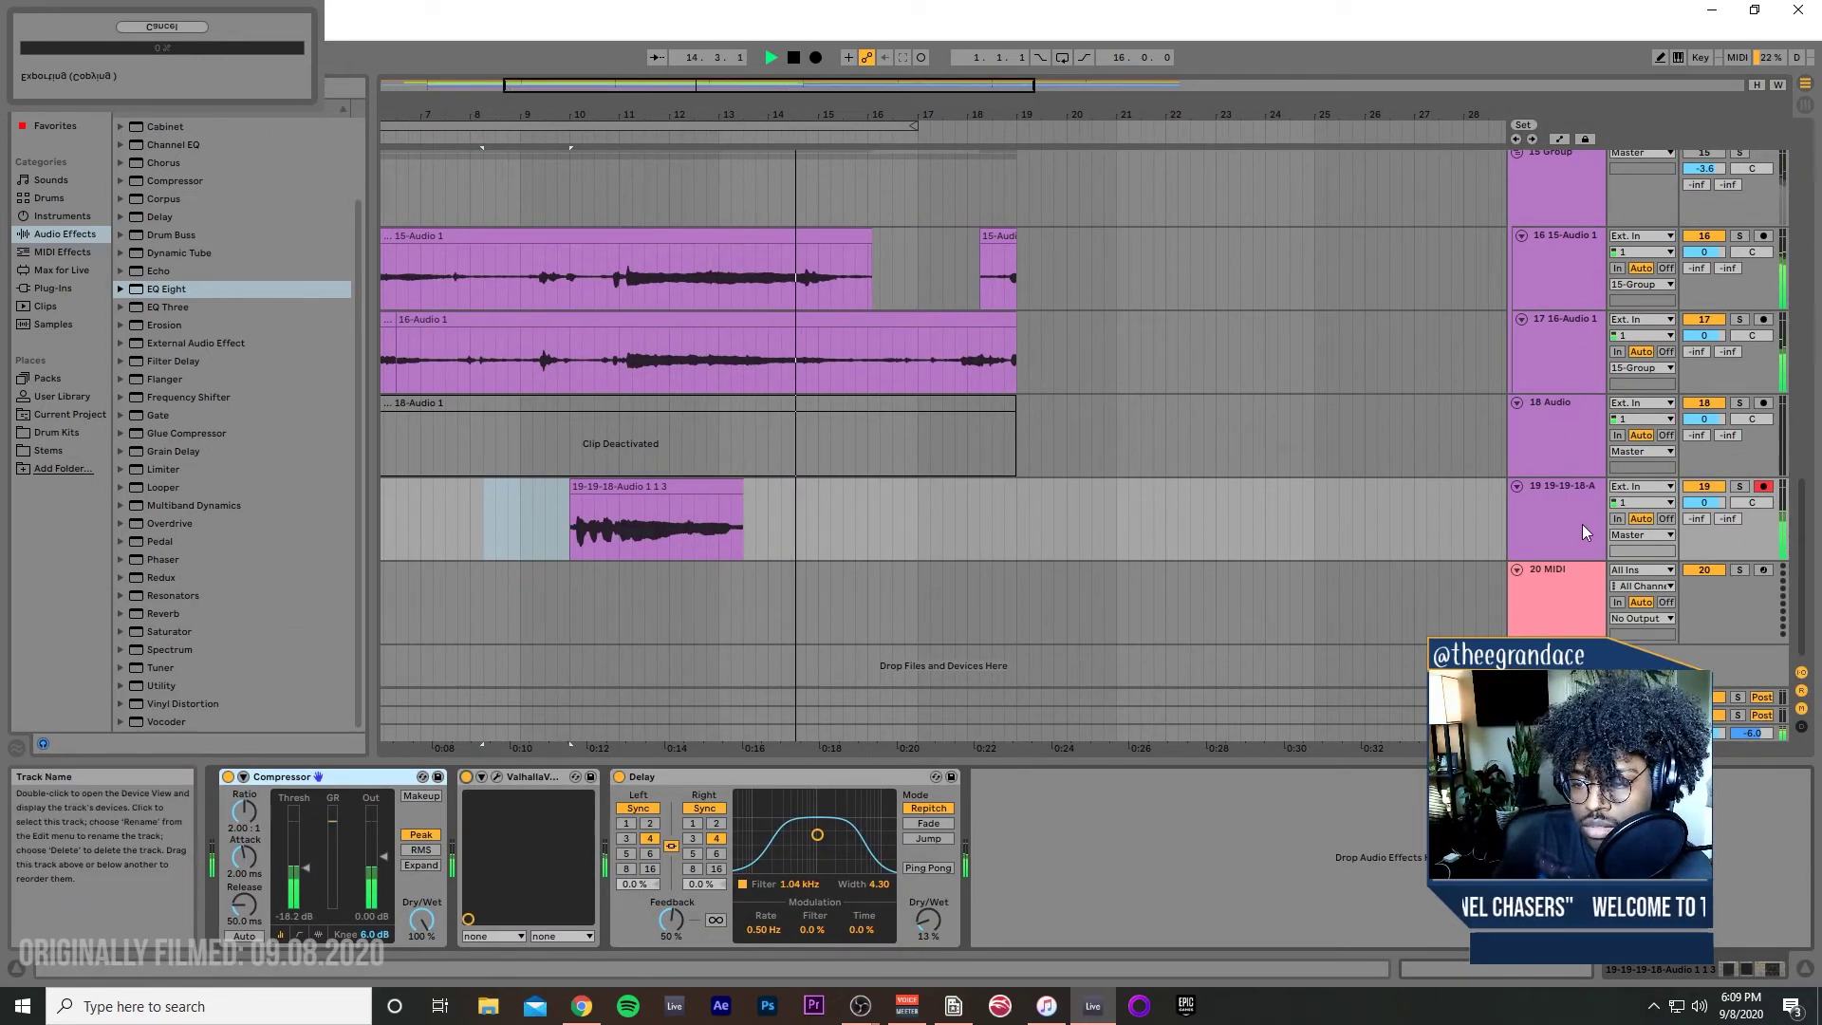
pyautogui.hotkey('ctrl', 'shift', 't')
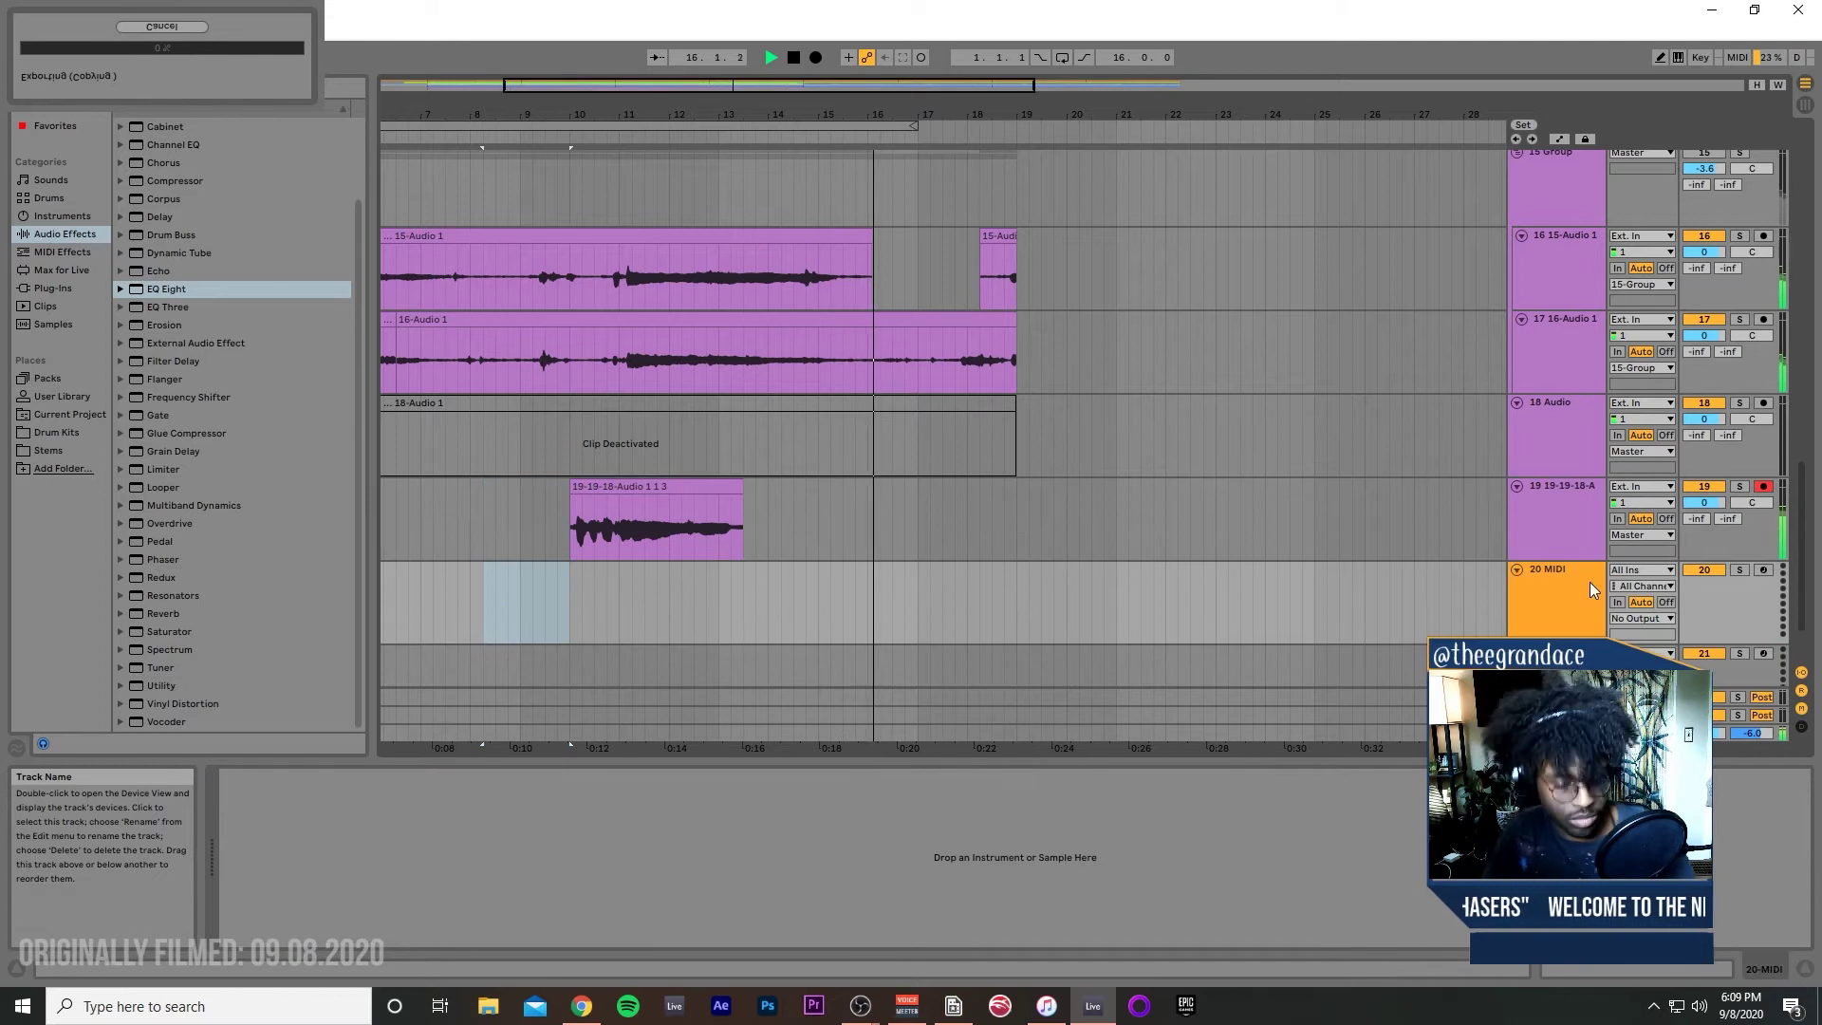
pyautogui.press('Delete')
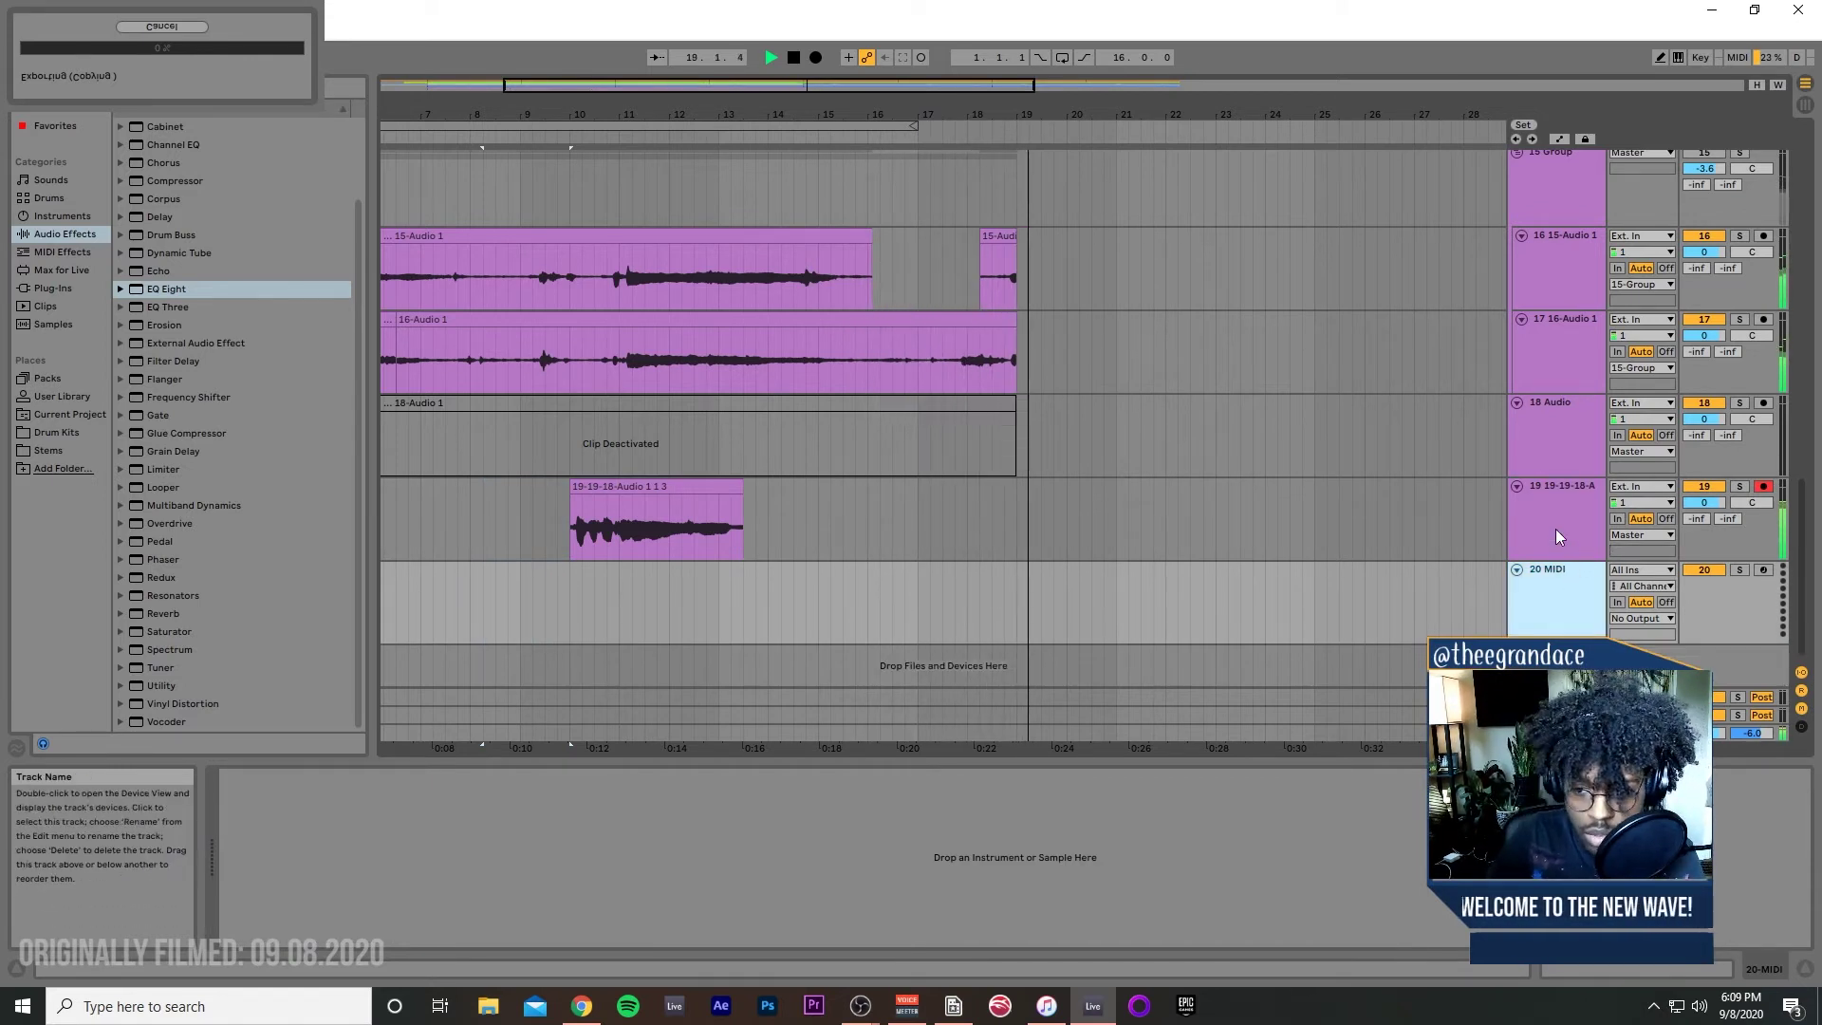
pyautogui.click(1556, 536)
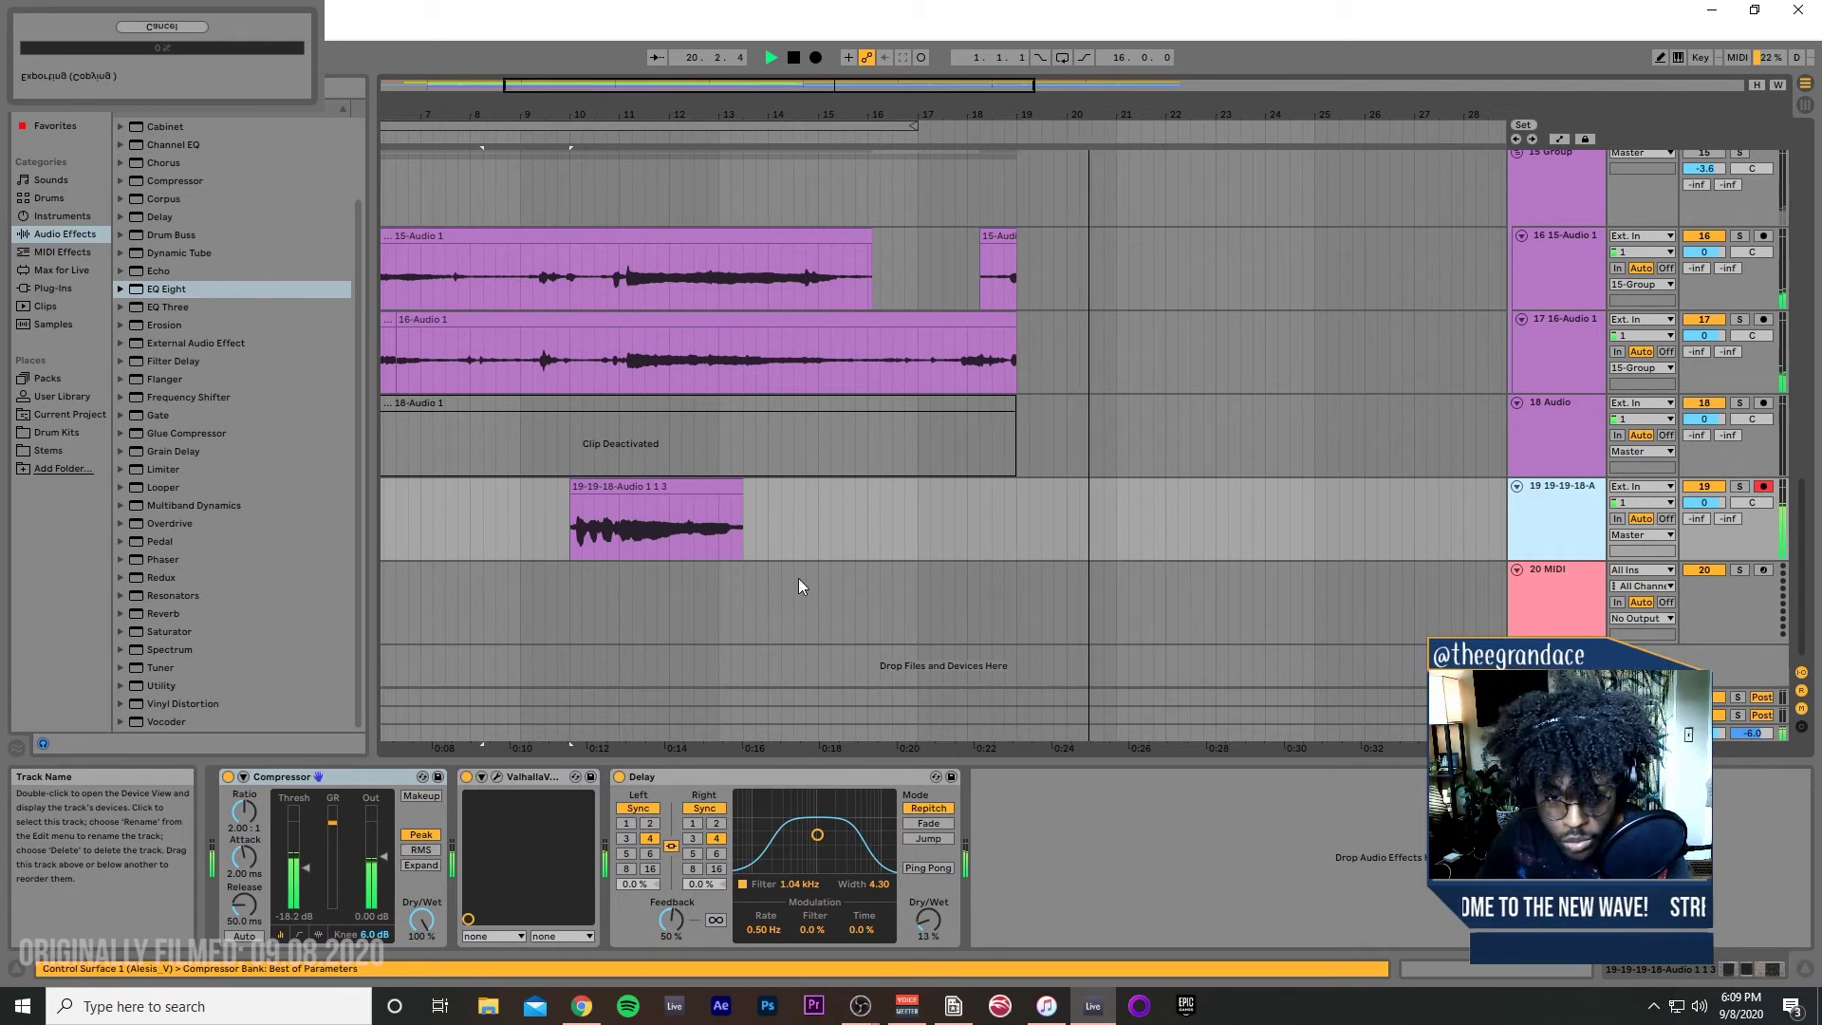
pyautogui.hotkey('ctrl', 't')
pyautogui.moveTo(799, 579); pyautogui.dragTo(525, 617)
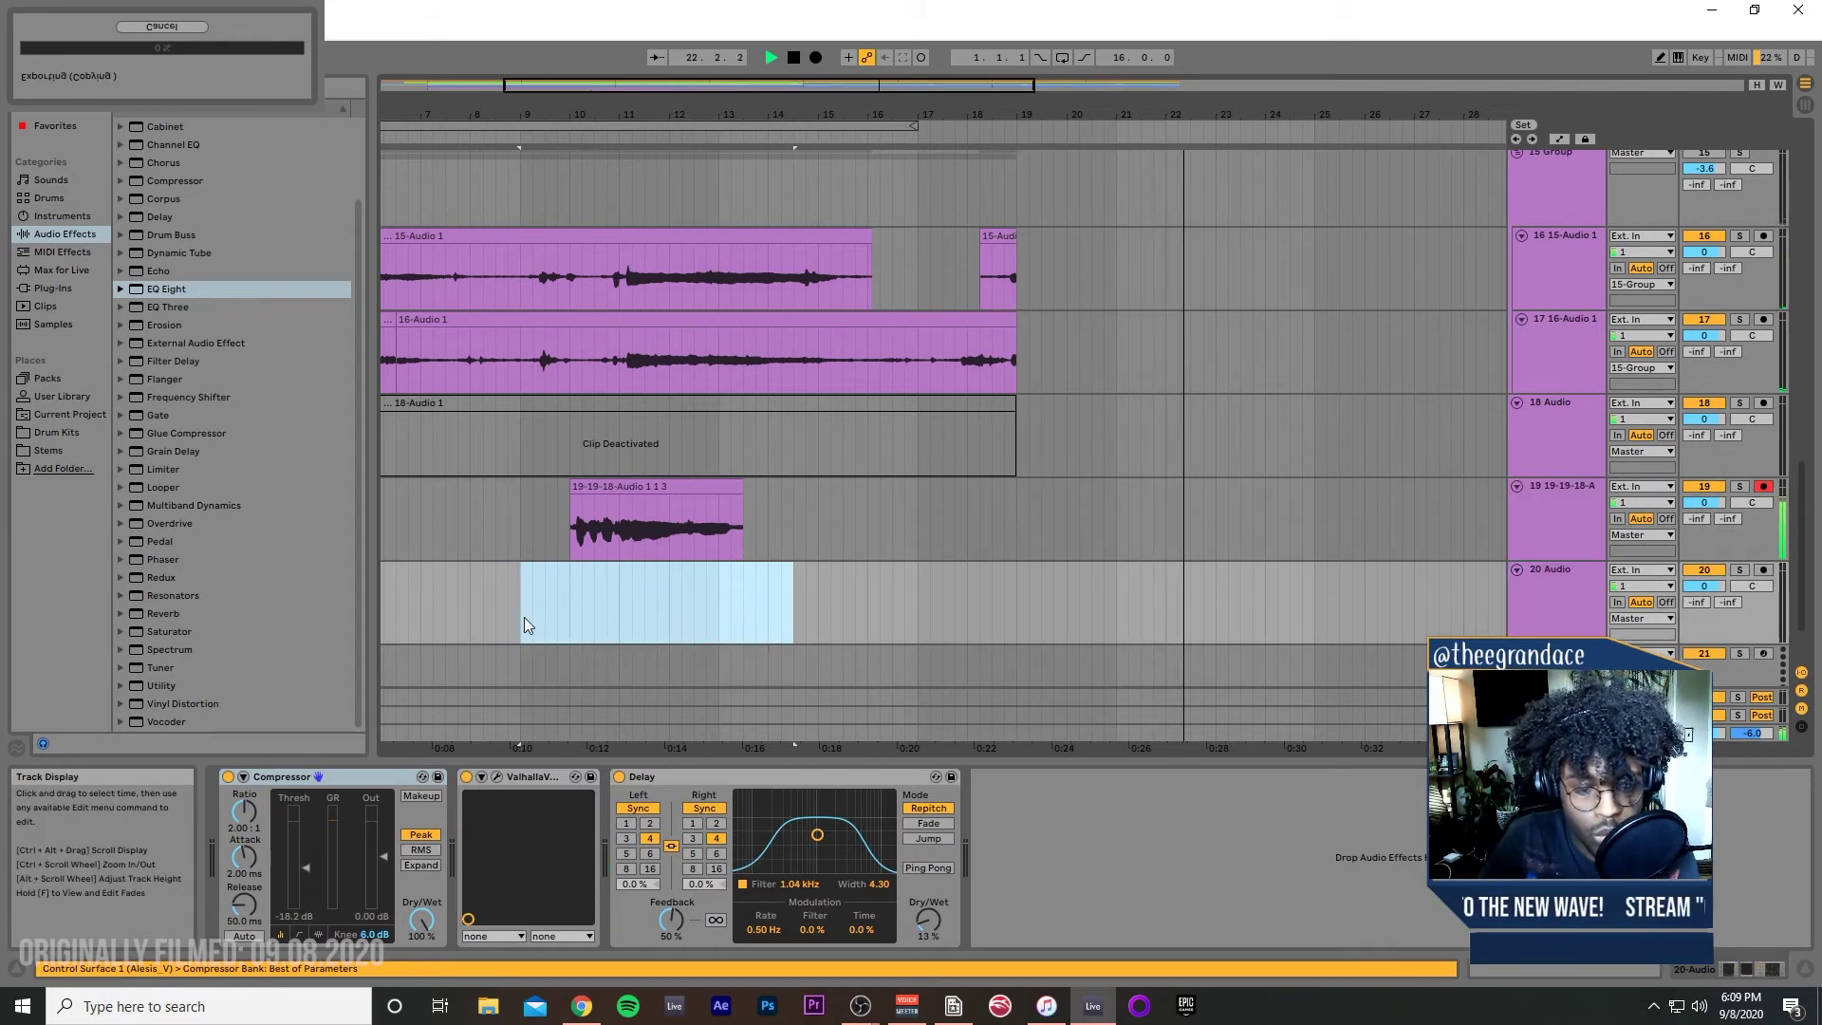
# Step: Arm track 20, start playback from bar 9, record a vocal take from about bar 10, and trim the start of its clip
pyautogui.click(526, 617)
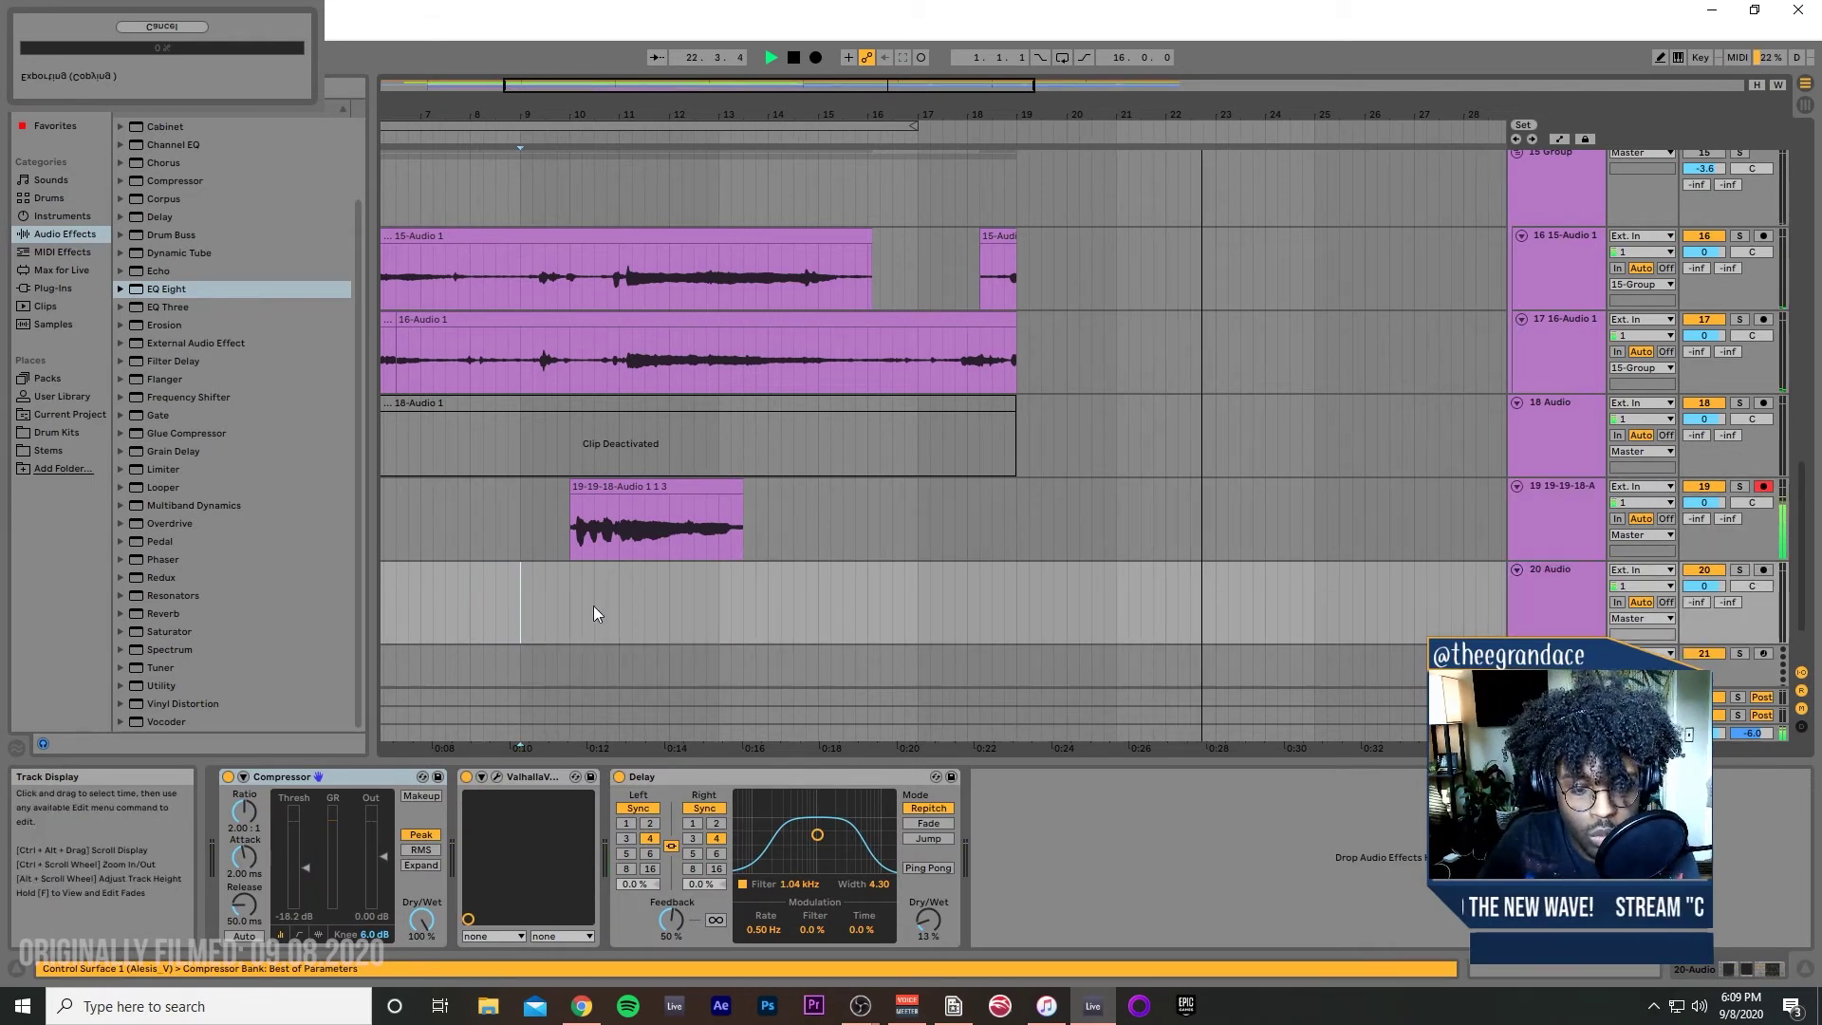
pyautogui.click(1758, 569)
pyautogui.press('space')
pyautogui.press('space')
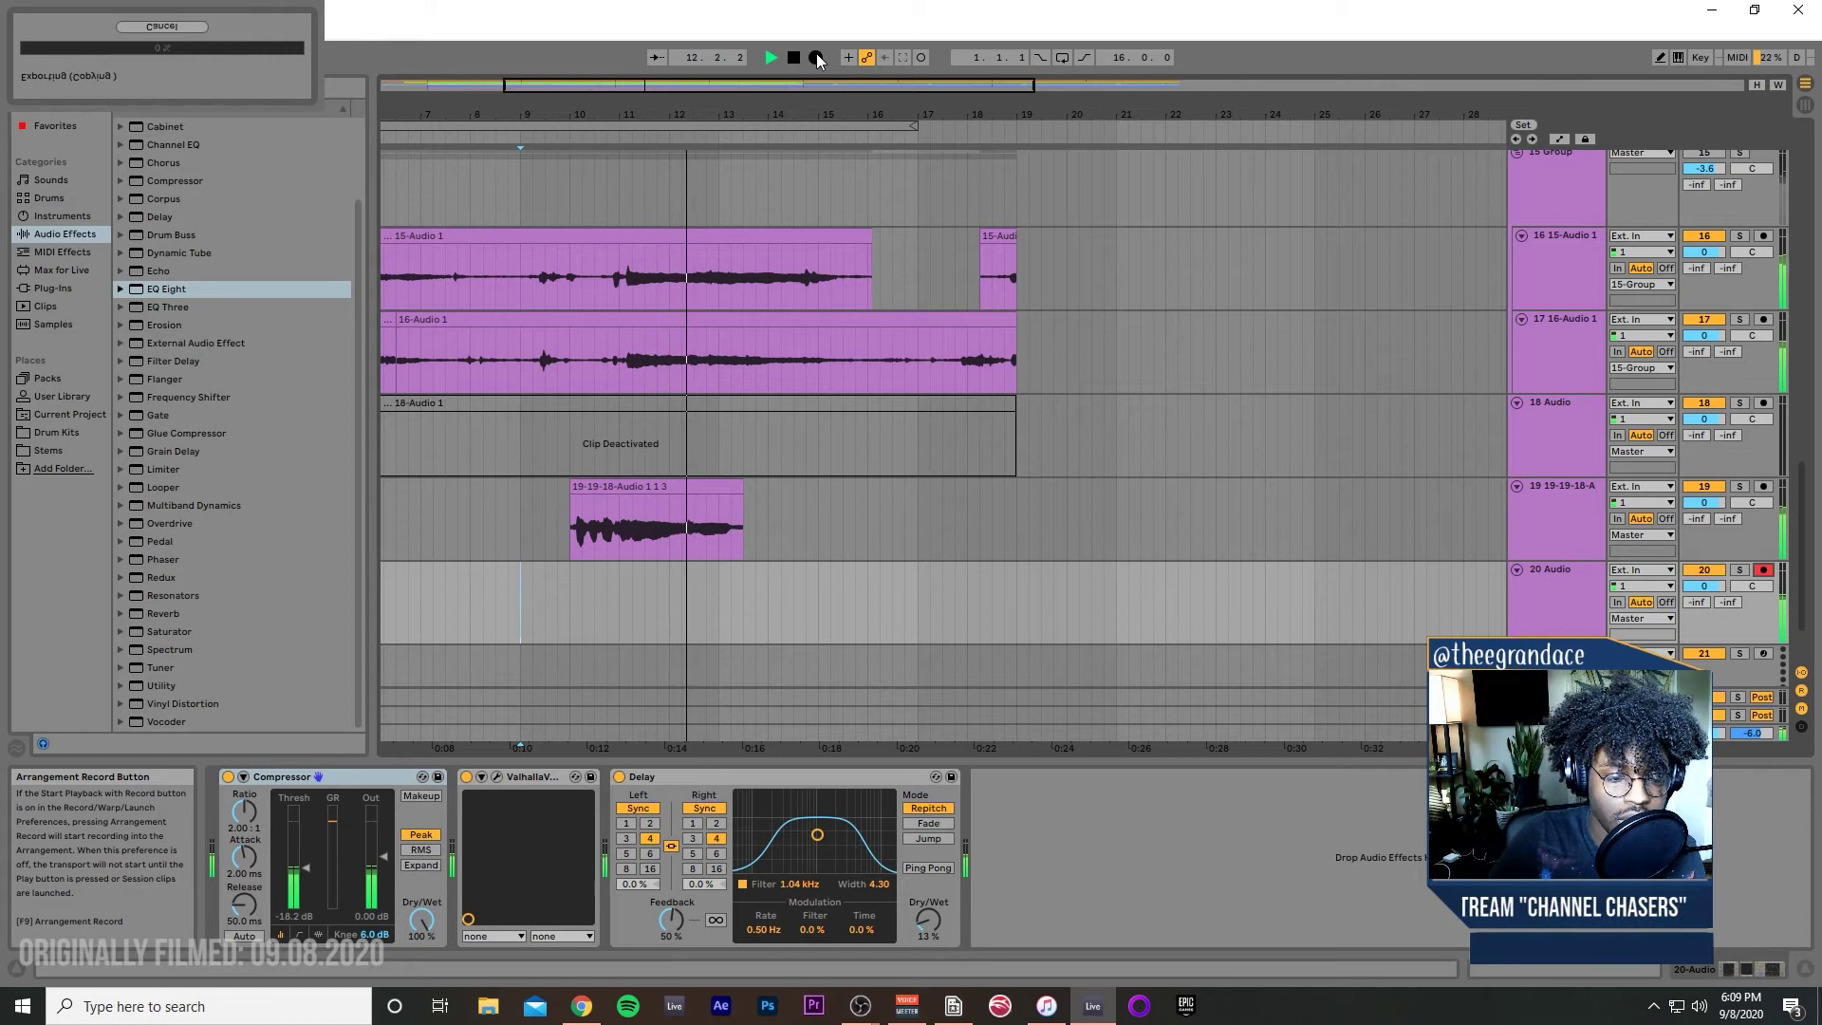
pyautogui.press('space')
pyautogui.press('space')
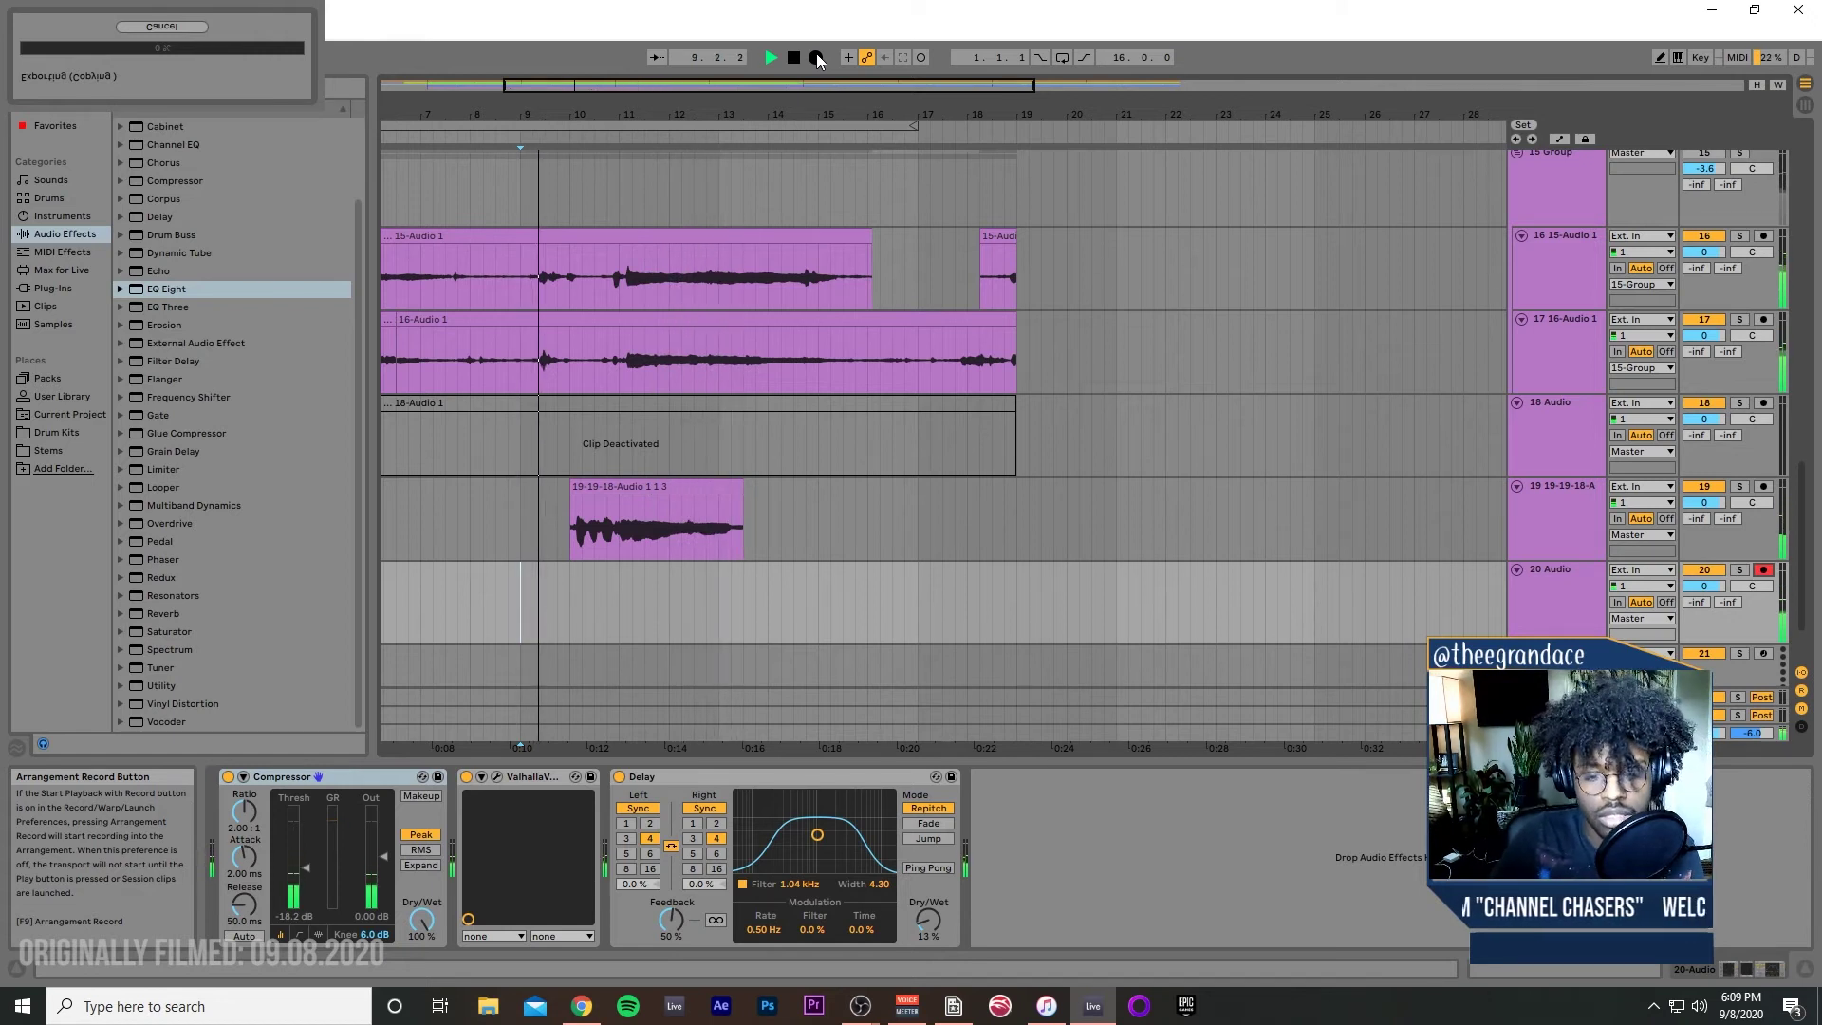
pyautogui.click(817, 58)
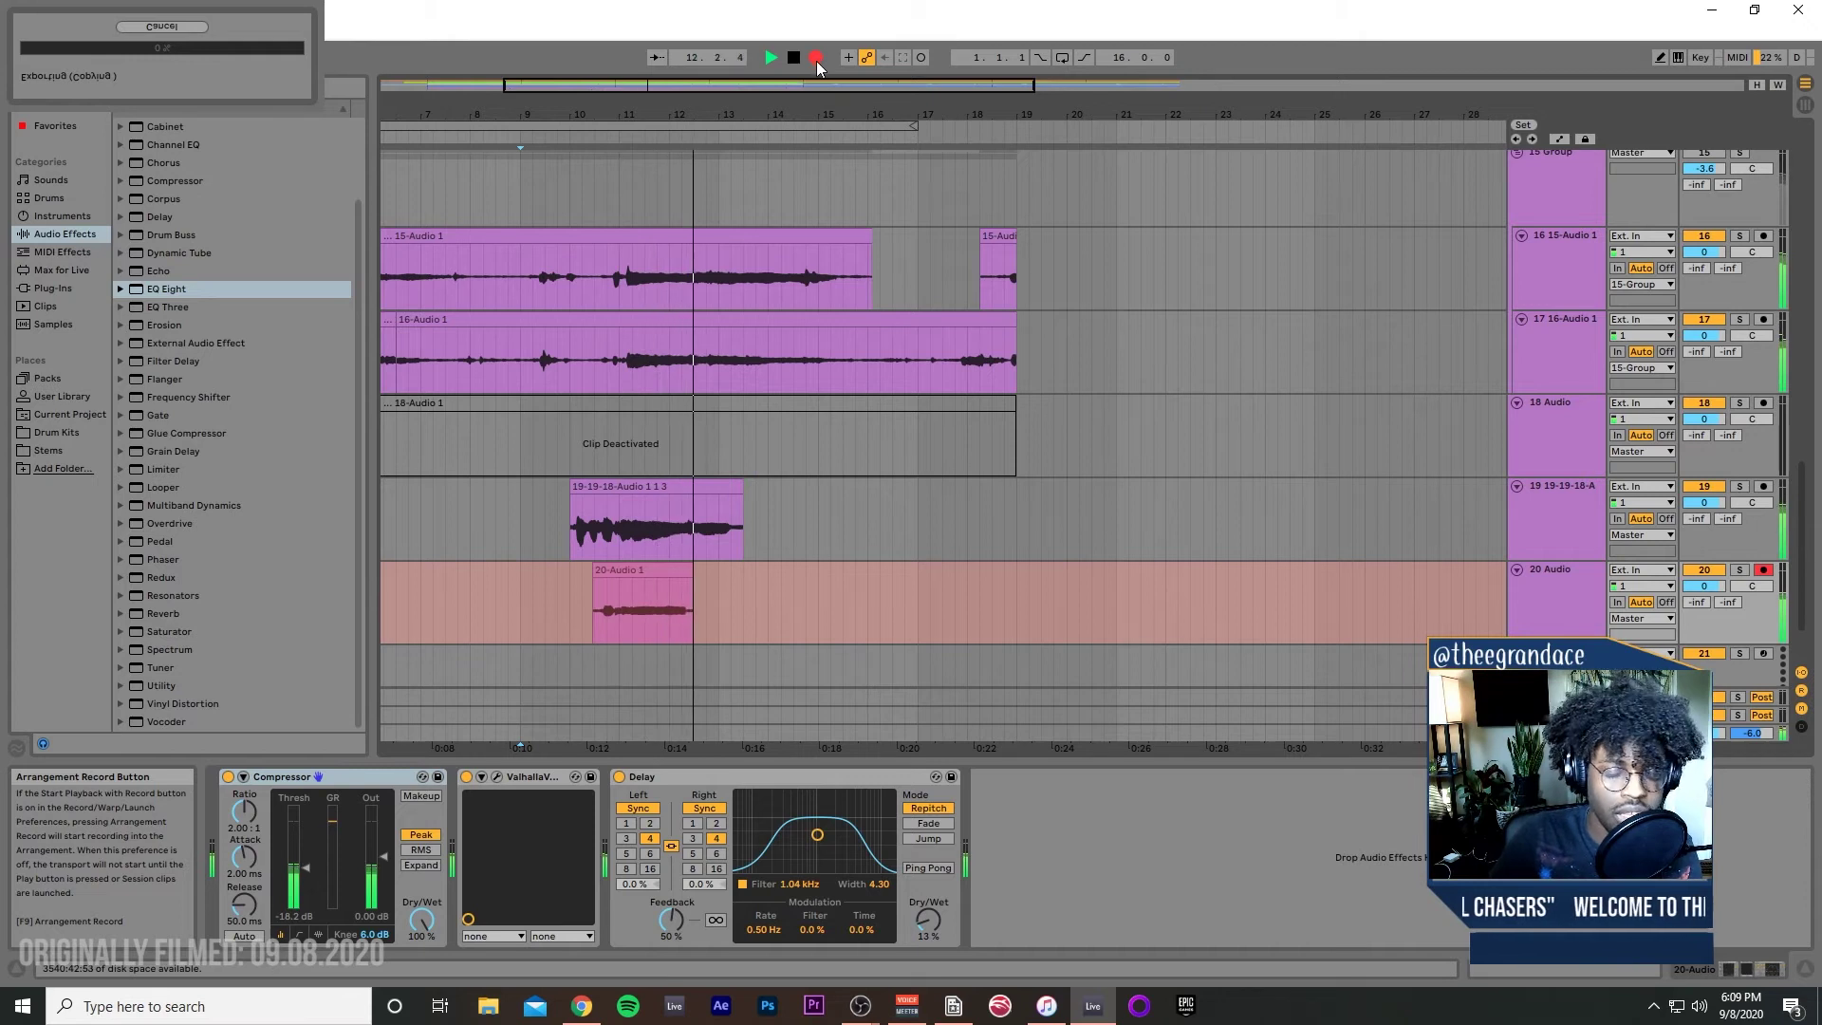
pyautogui.press('space')
pyautogui.press('space')
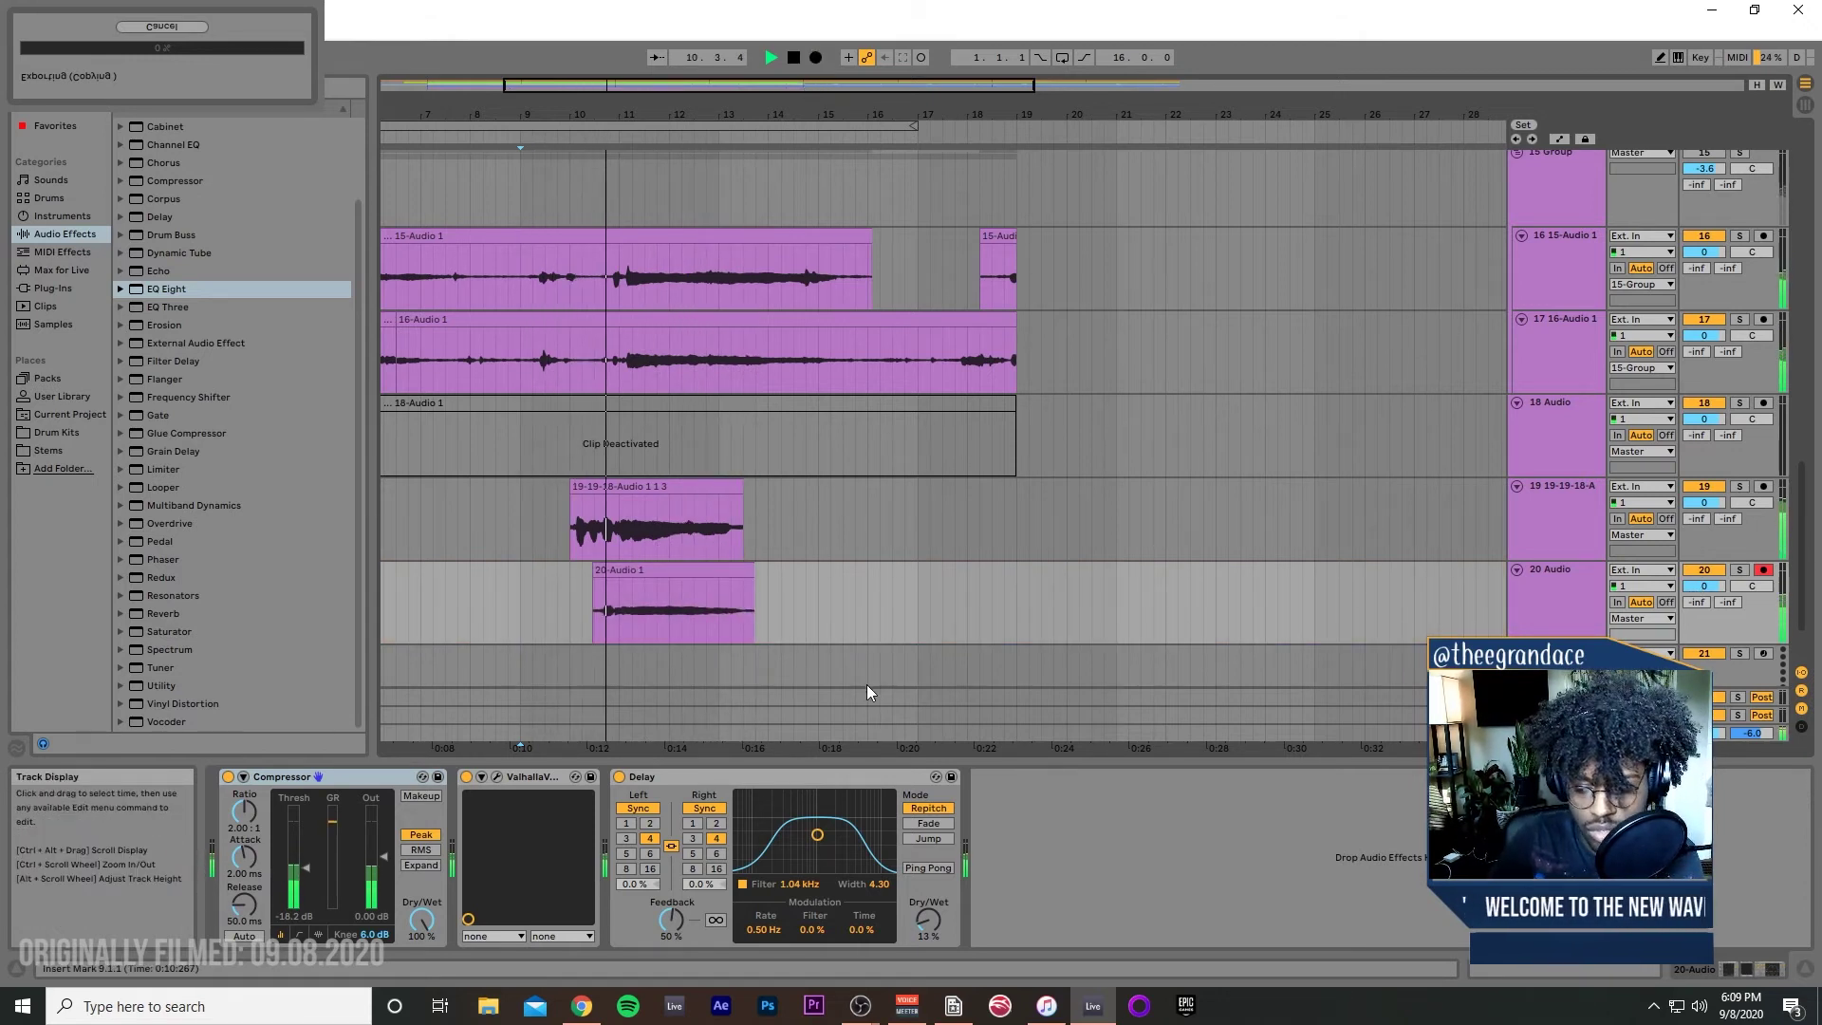
pyautogui.click(596, 575)
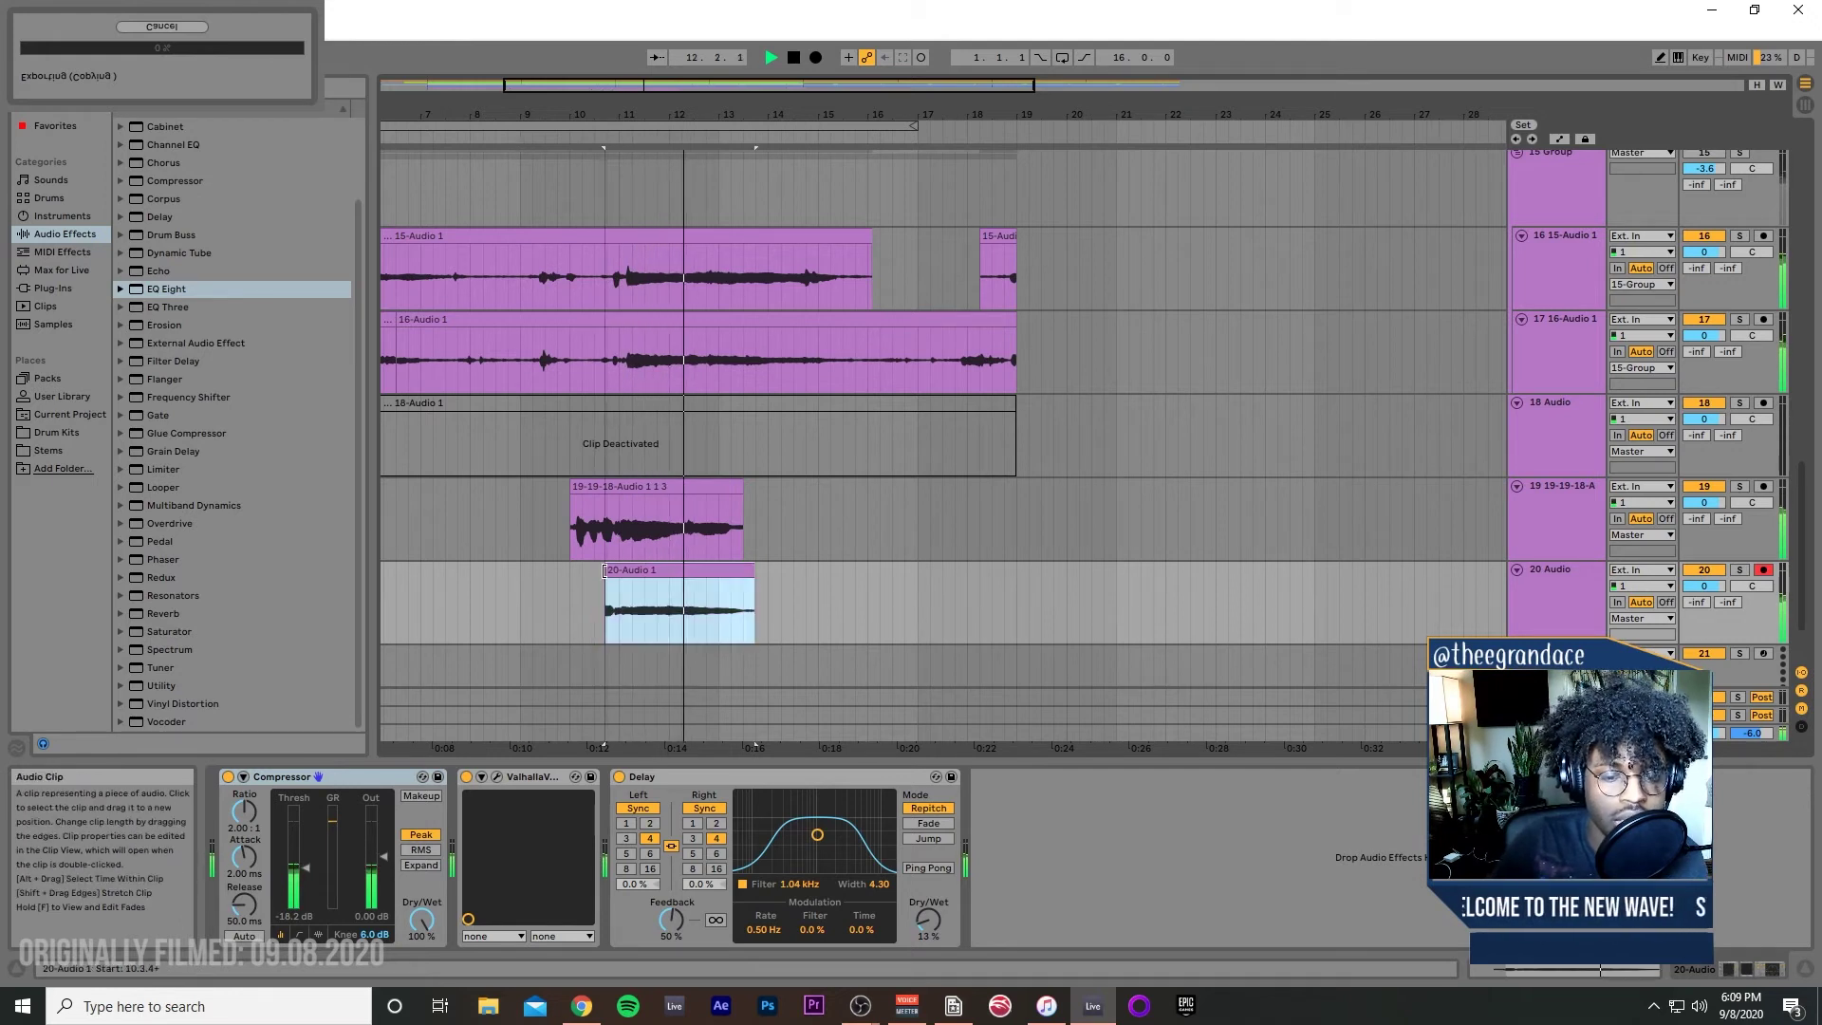
# Step: Add EQ Eight before the Delay on track 20 and lower band 3 to cut the upper mids
pyautogui.moveTo(181, 284); pyautogui.dragTo(689, 612)
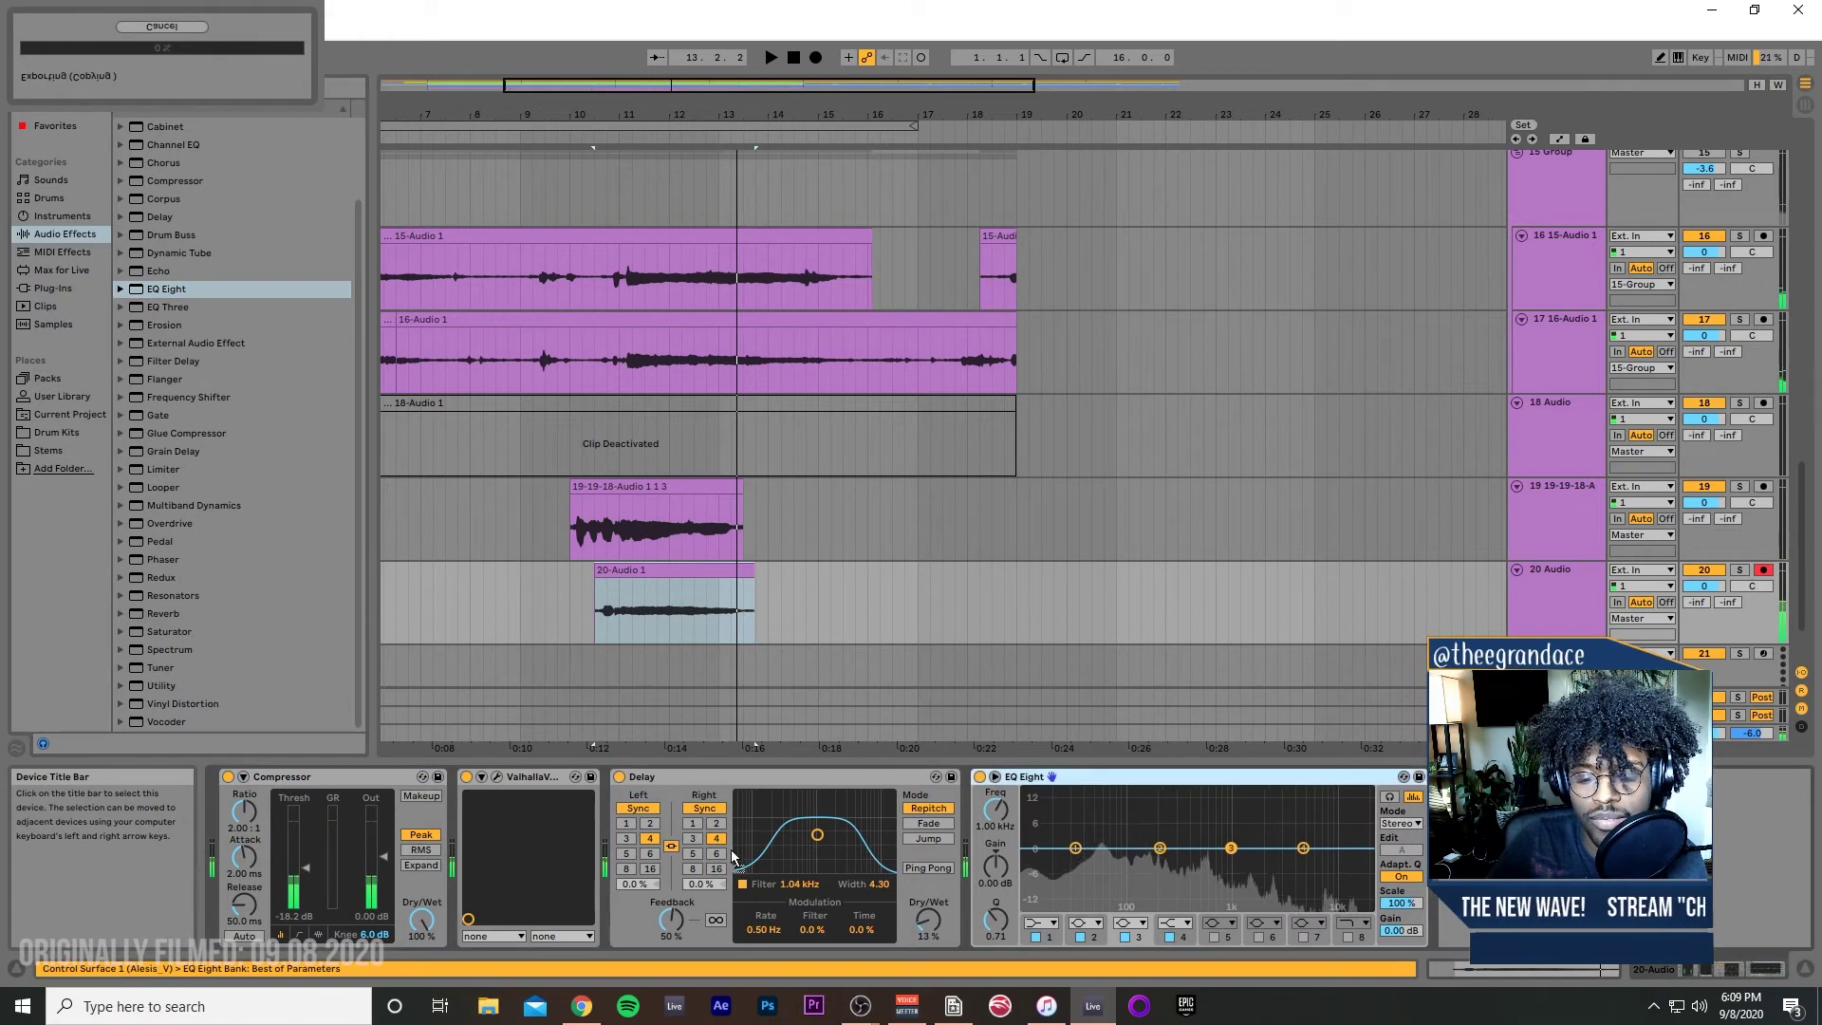
pyautogui.moveTo(1035, 776); pyautogui.dragTo(893, 791)
pyautogui.press('space')
pyautogui.moveTo(635, 918); pyautogui.dragTo(635, 913)
pyautogui.moveTo(893, 790); pyautogui.dragTo(881, 871)
# Step: Change EQ Eight band 1 to a low cut at 199 Hz and play back the vocal
pyautogui.click(677, 922)
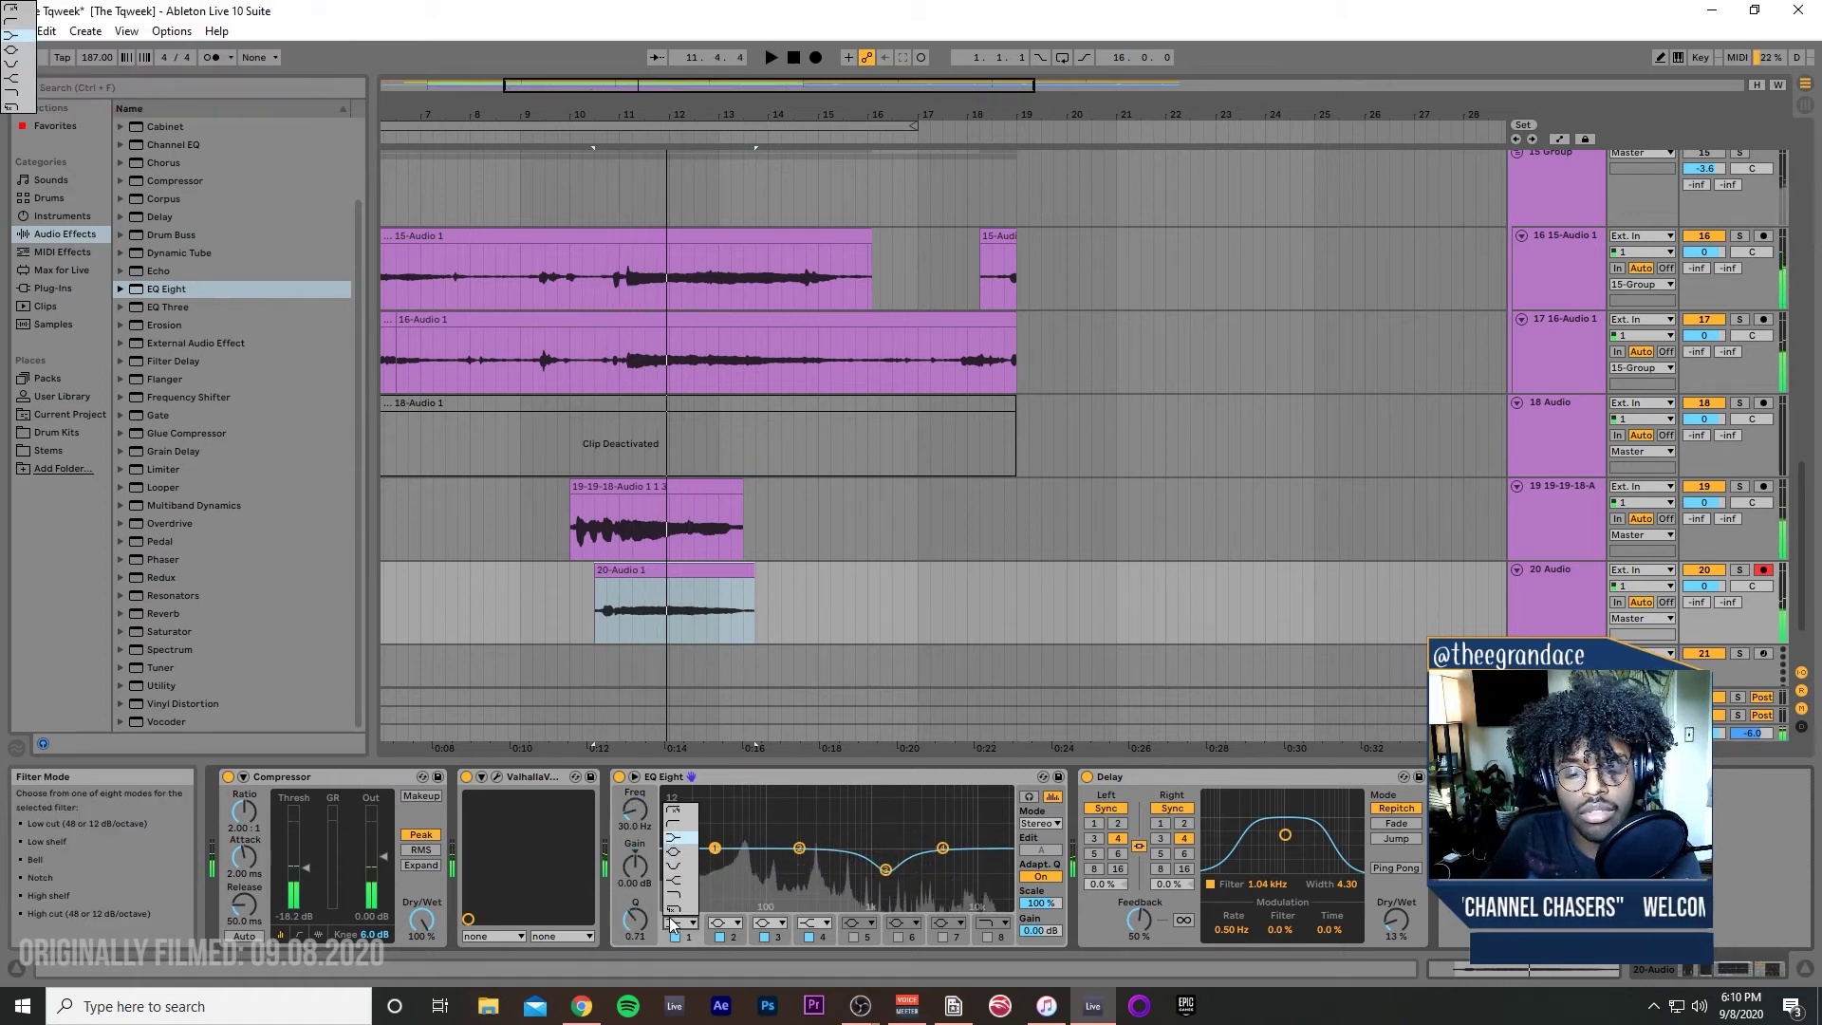
pyautogui.click(677, 818)
pyautogui.moveTo(715, 848); pyautogui.dragTo(798, 861)
pyautogui.press('space')
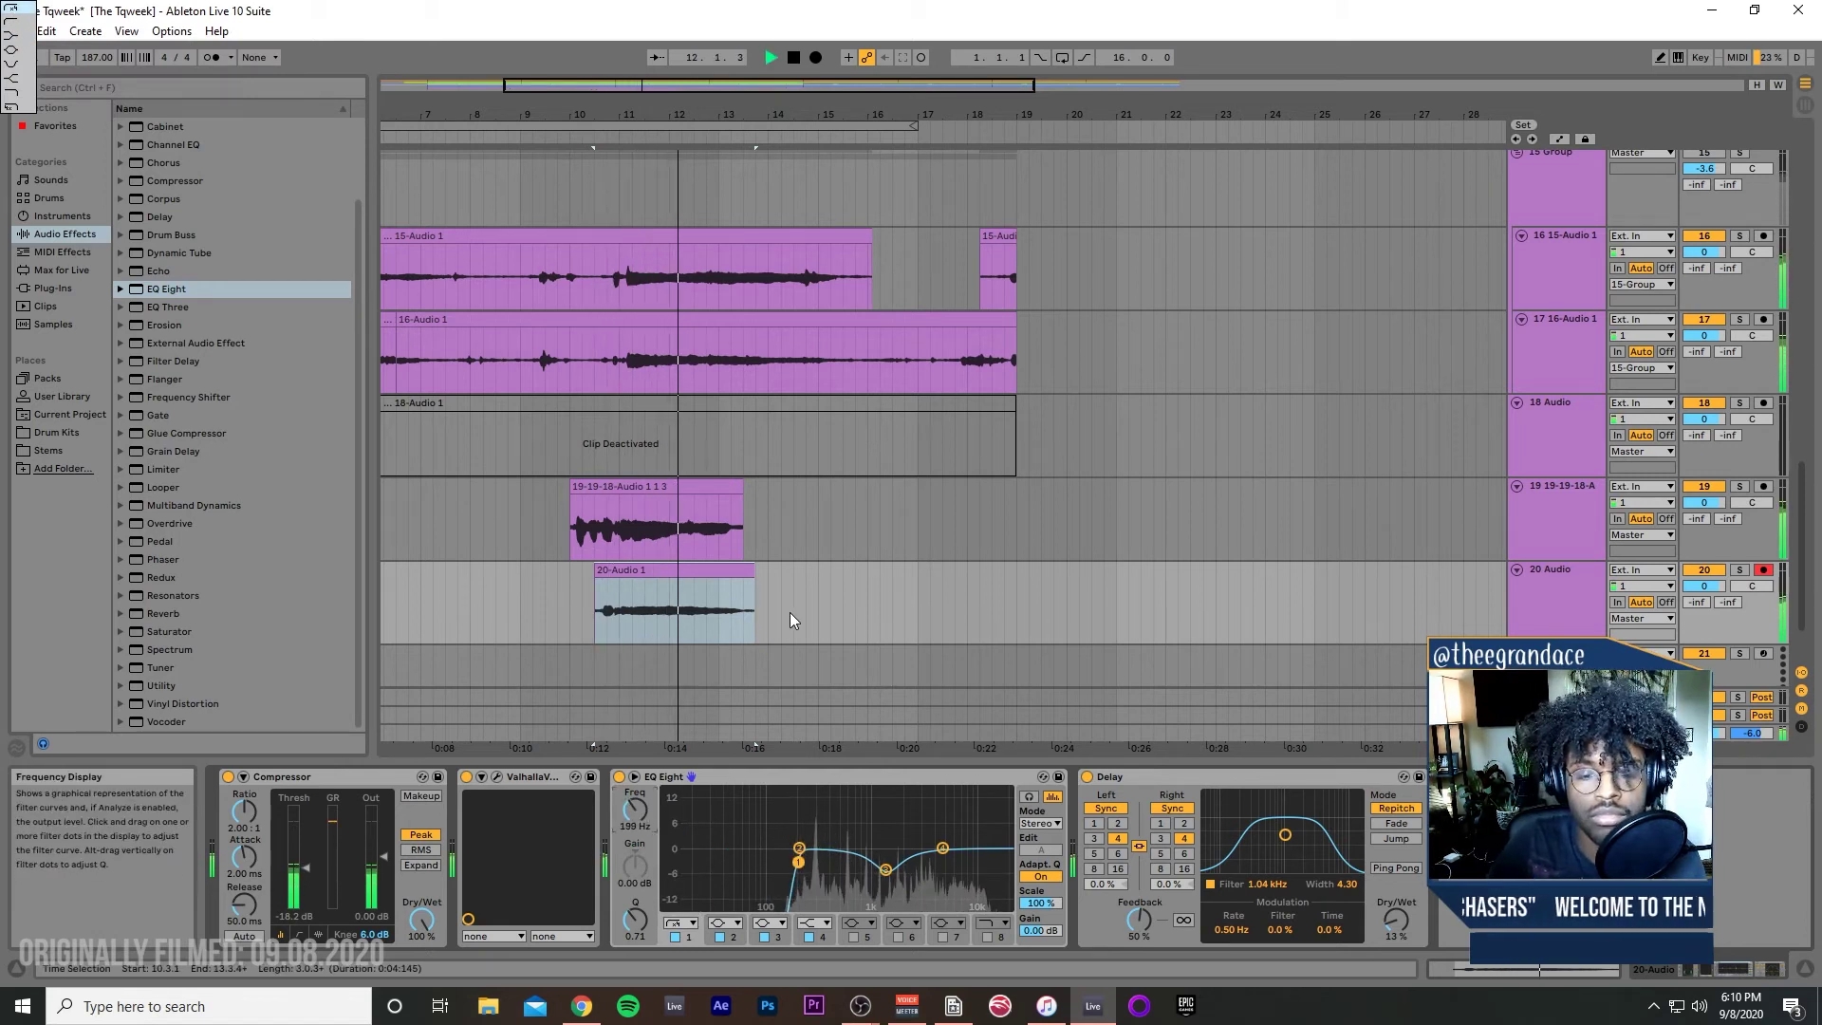
# Step: Duplicate track 19 again as an empty track without the copied clip and arm it for recording
pyautogui.click(1570, 497)
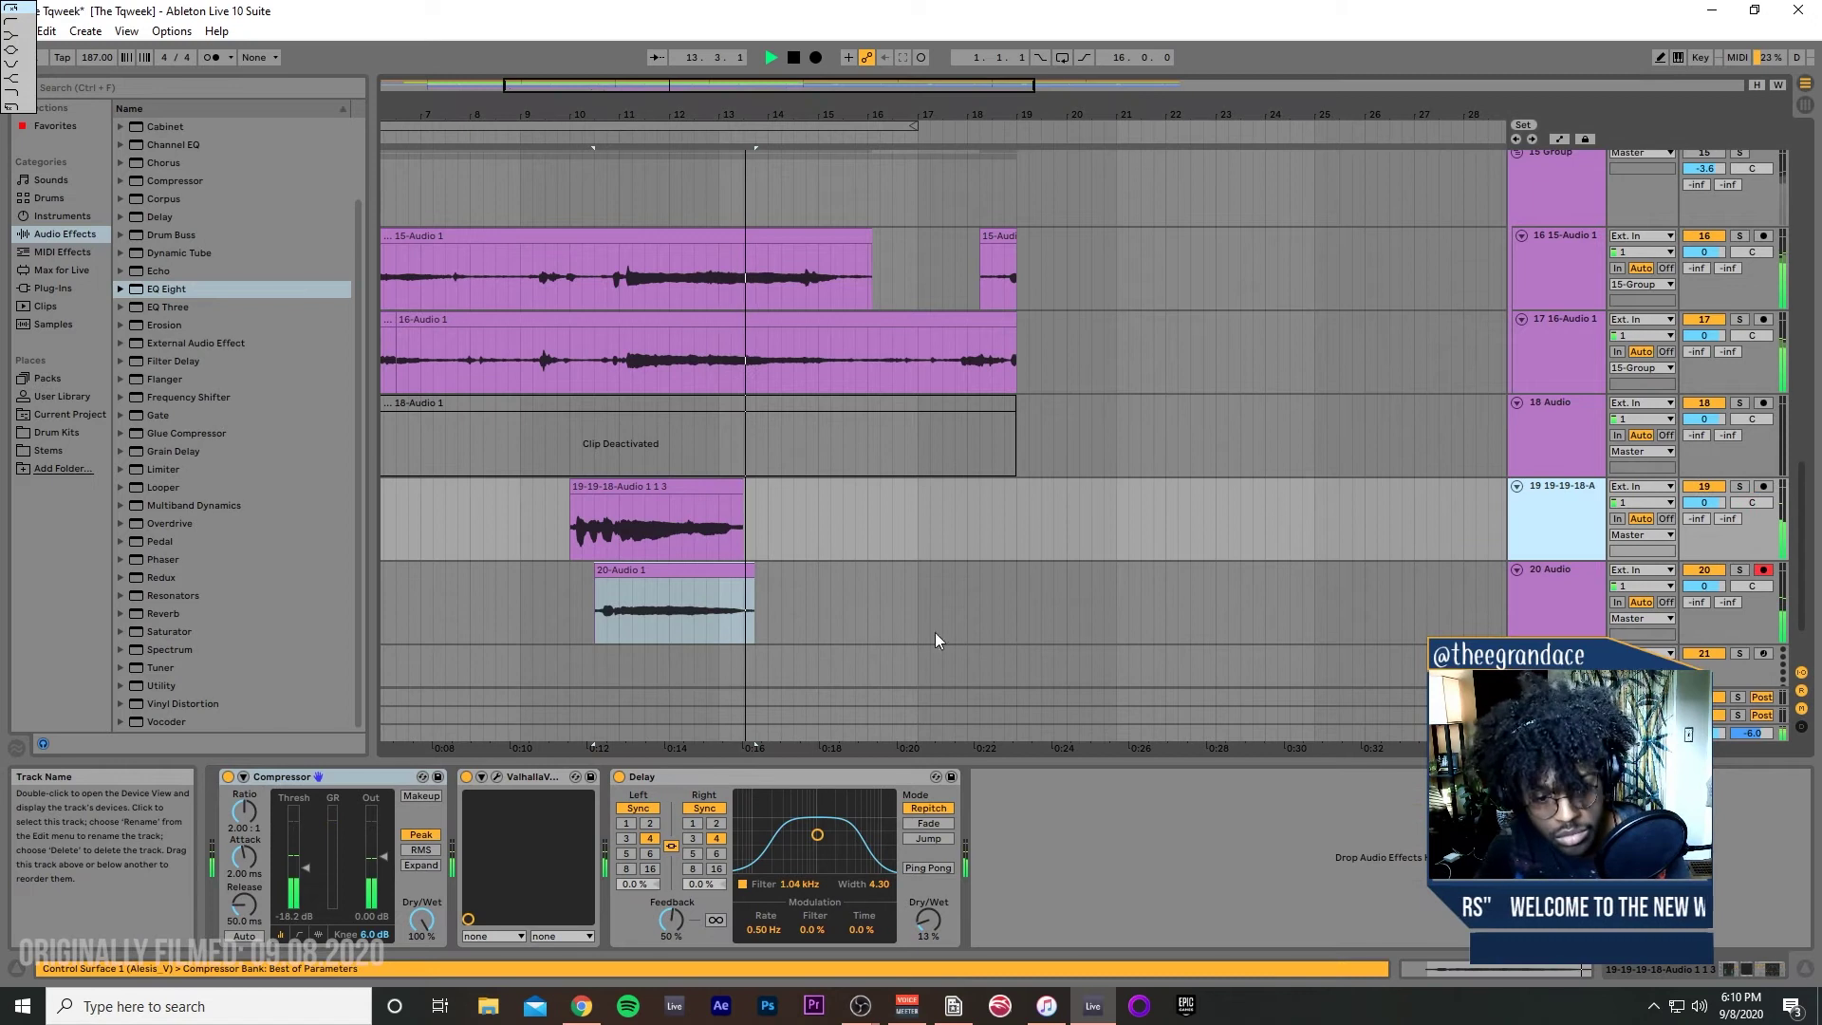
pyautogui.moveTo(686, 573); pyautogui.dragTo(685, 656)
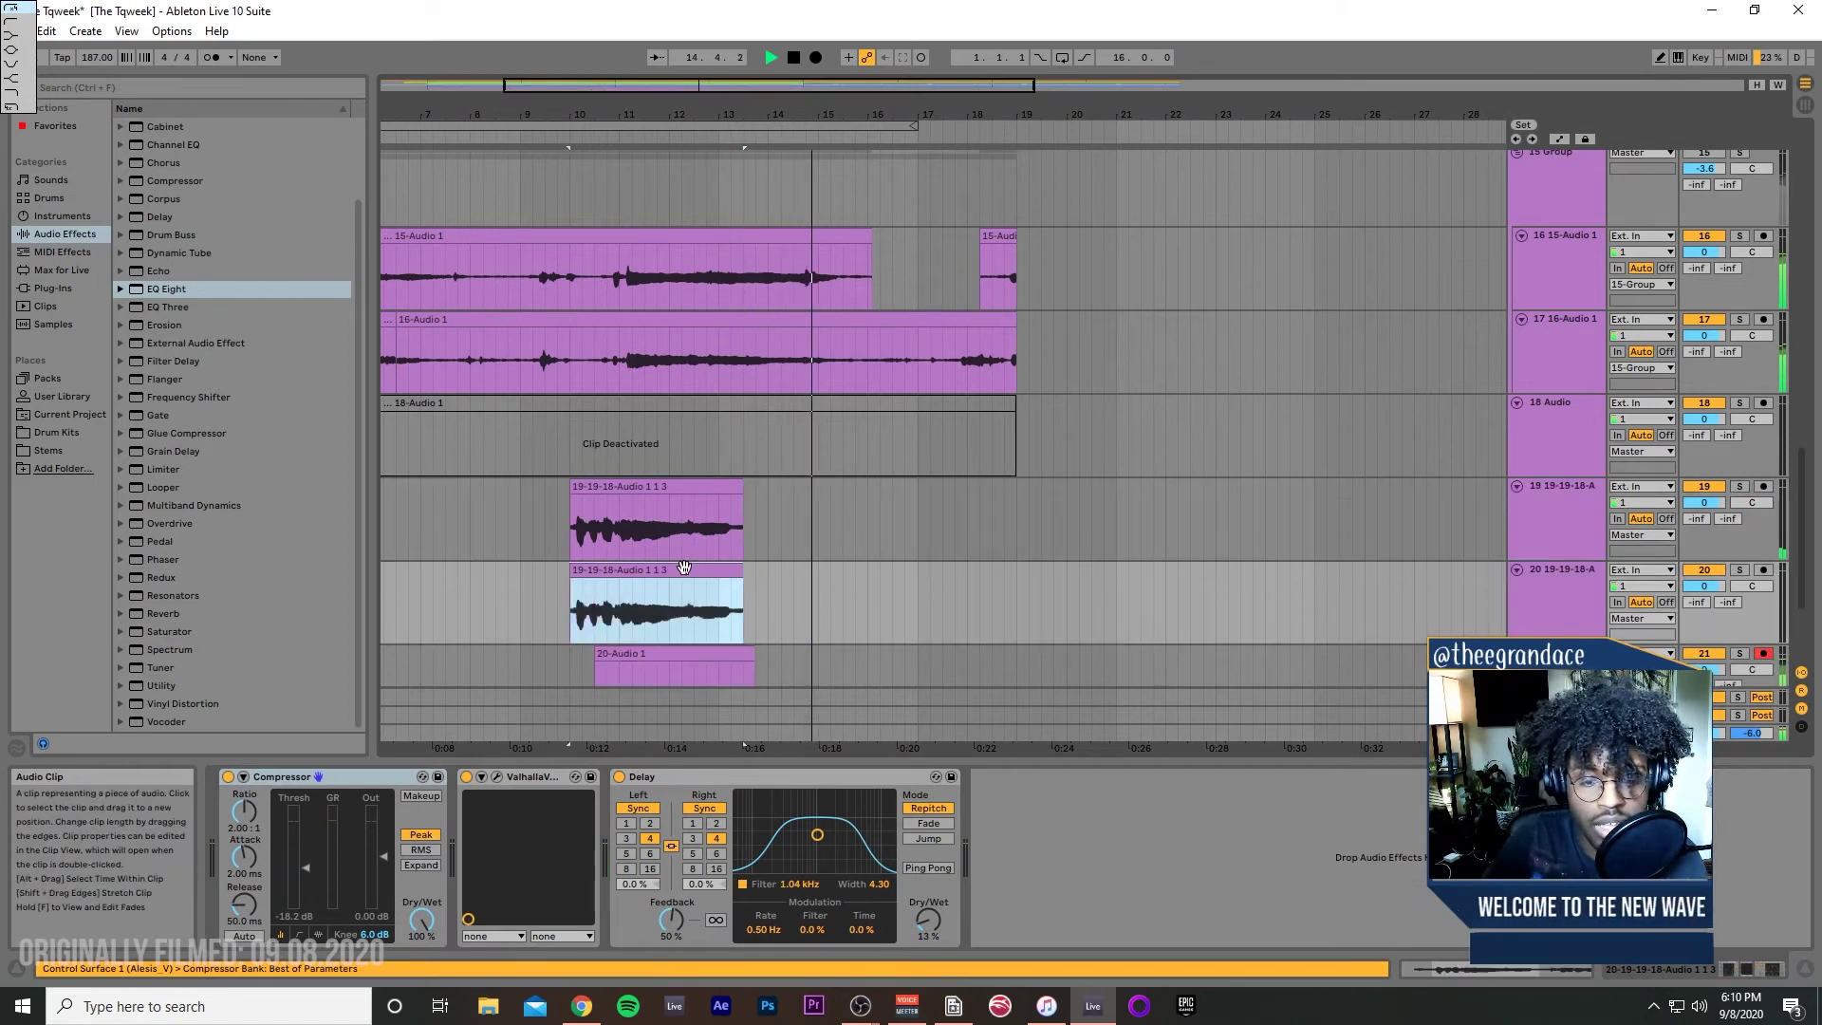
pyautogui.click(534, 580)
pyautogui.click(1763, 569)
pyautogui.scroll(10, 738, 532)
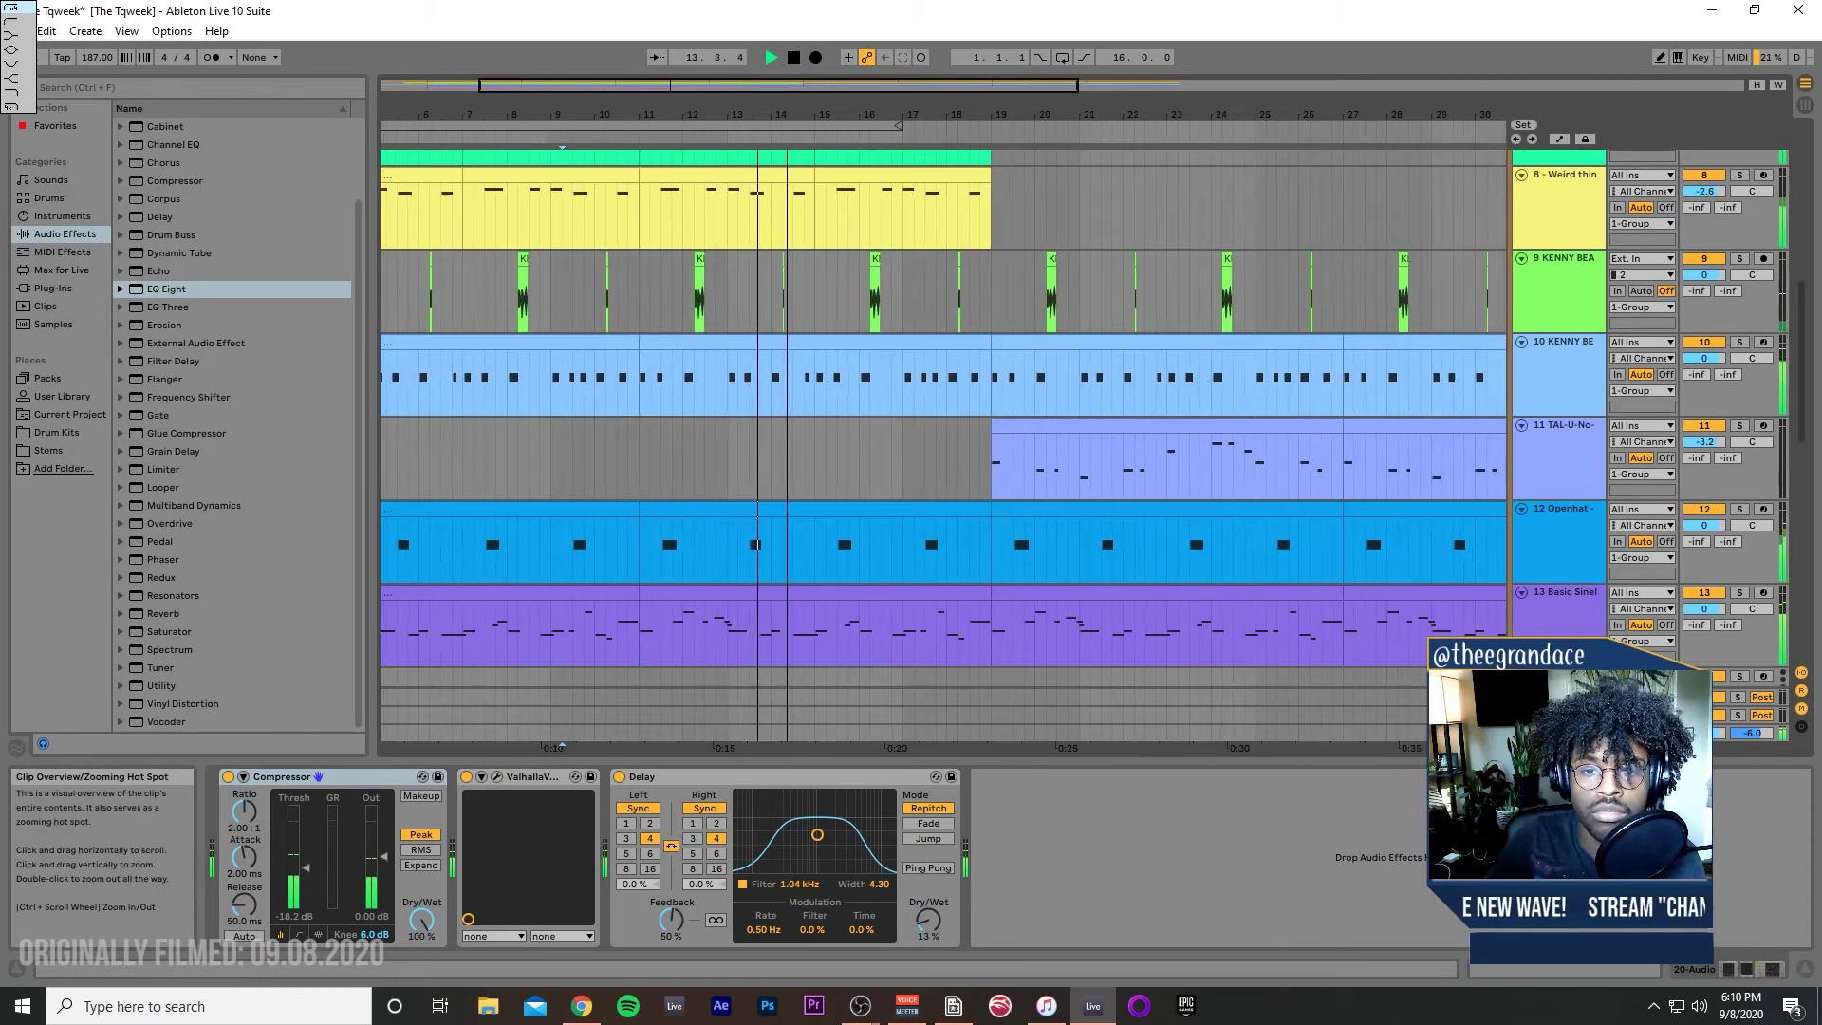
pyautogui.scroll(-5, 820, 282)
pyautogui.scroll(-2, 788, 474)
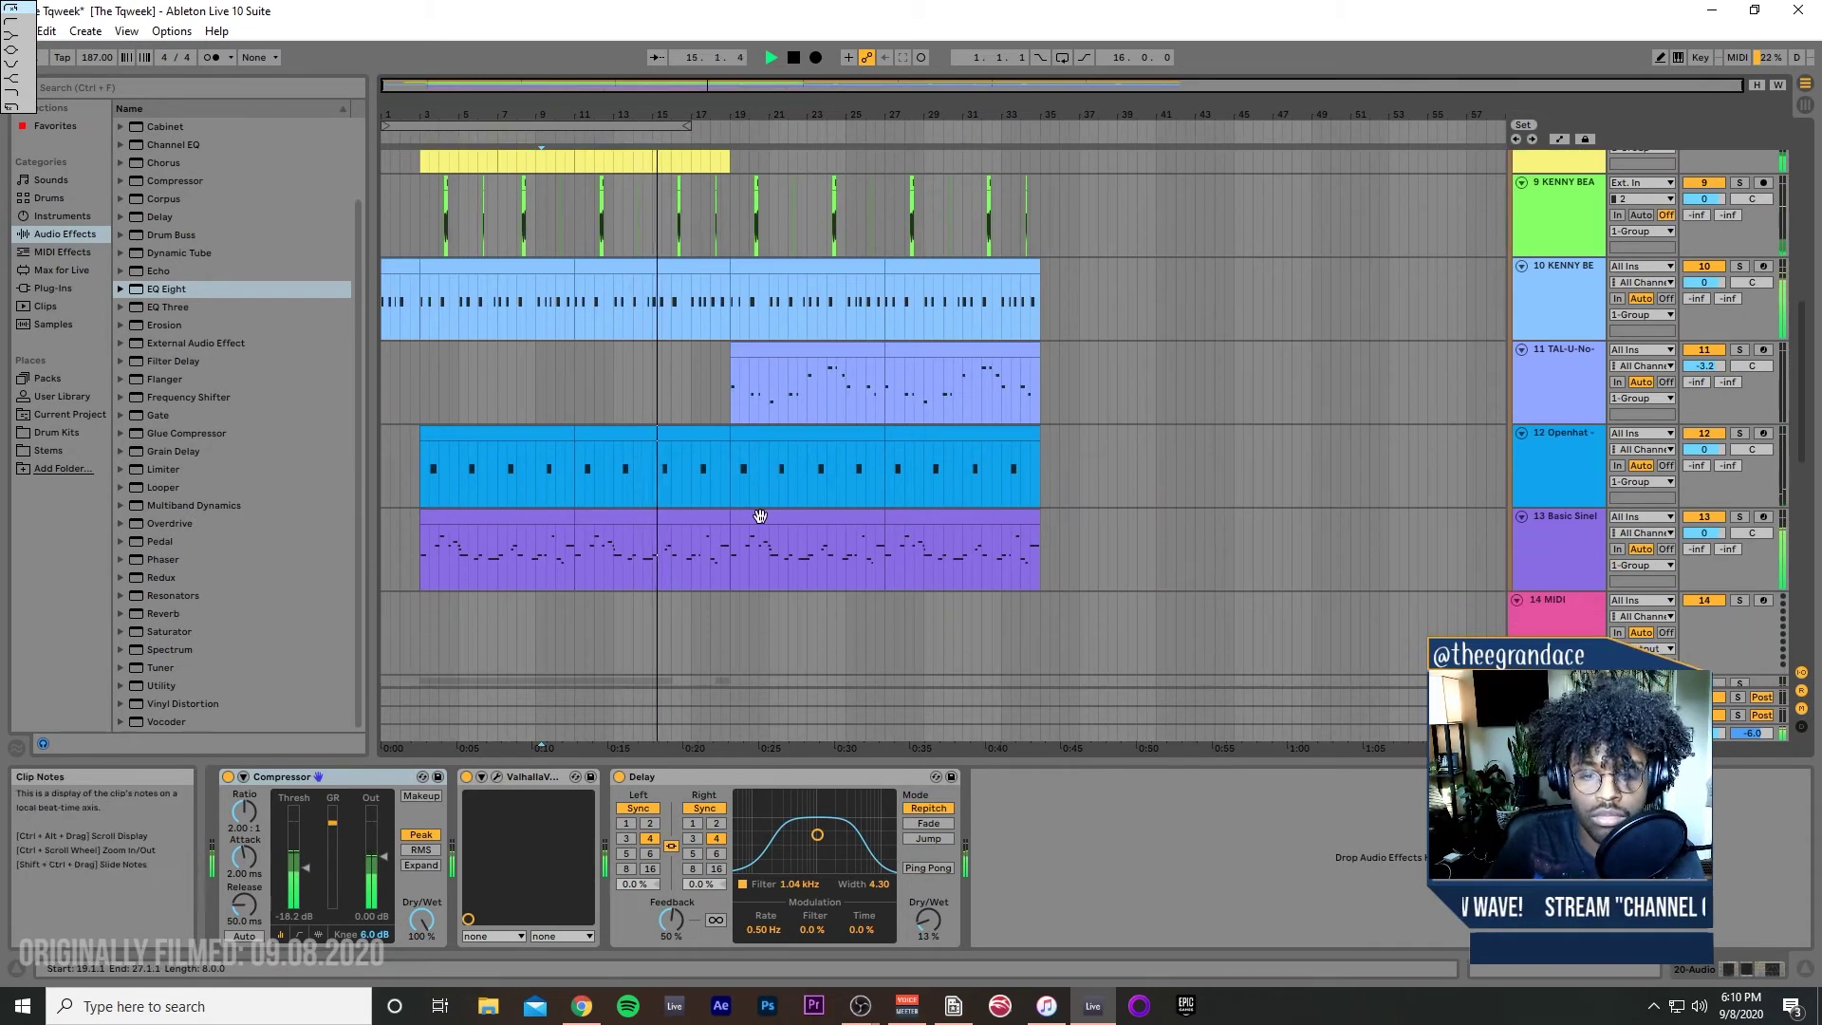
pyautogui.click(807, 517)
pyautogui.scroll(10, 880, 417)
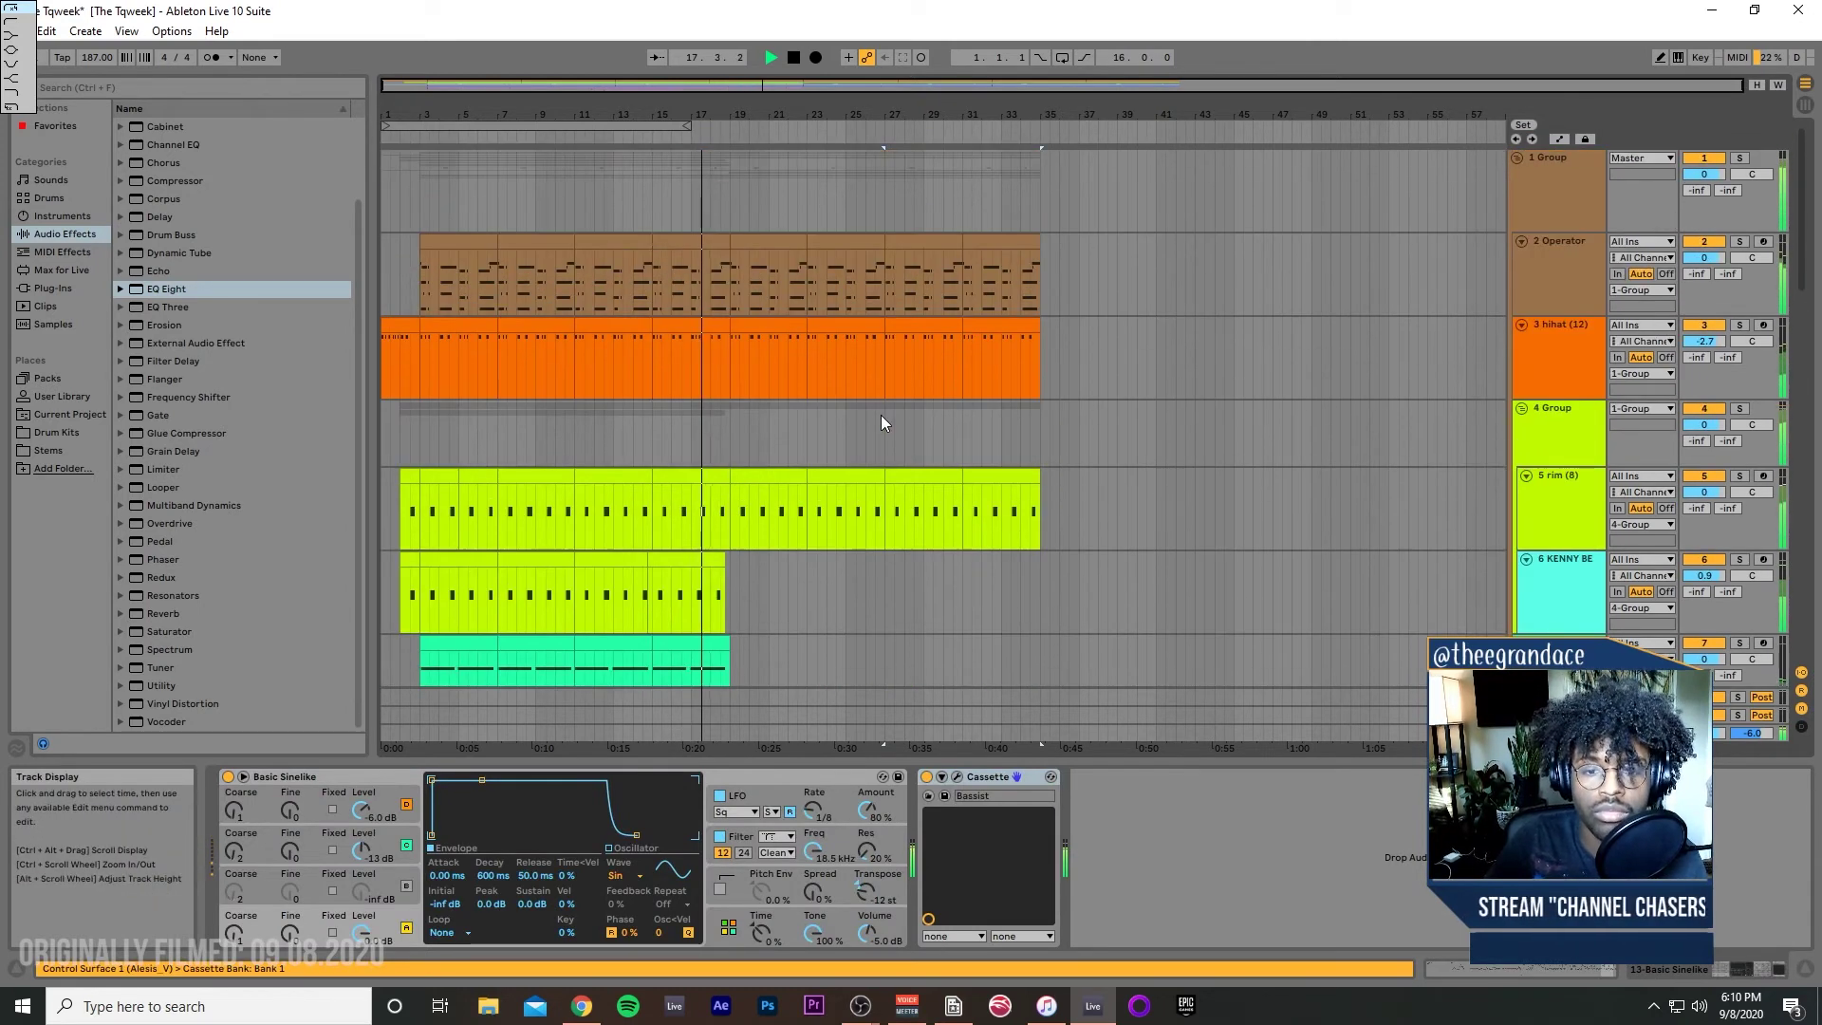
pyautogui.keyDown('shift'); pyautogui.click(747, 249); pyautogui.keyUp('shift')
pyautogui.scroll(-3, 760, 410)
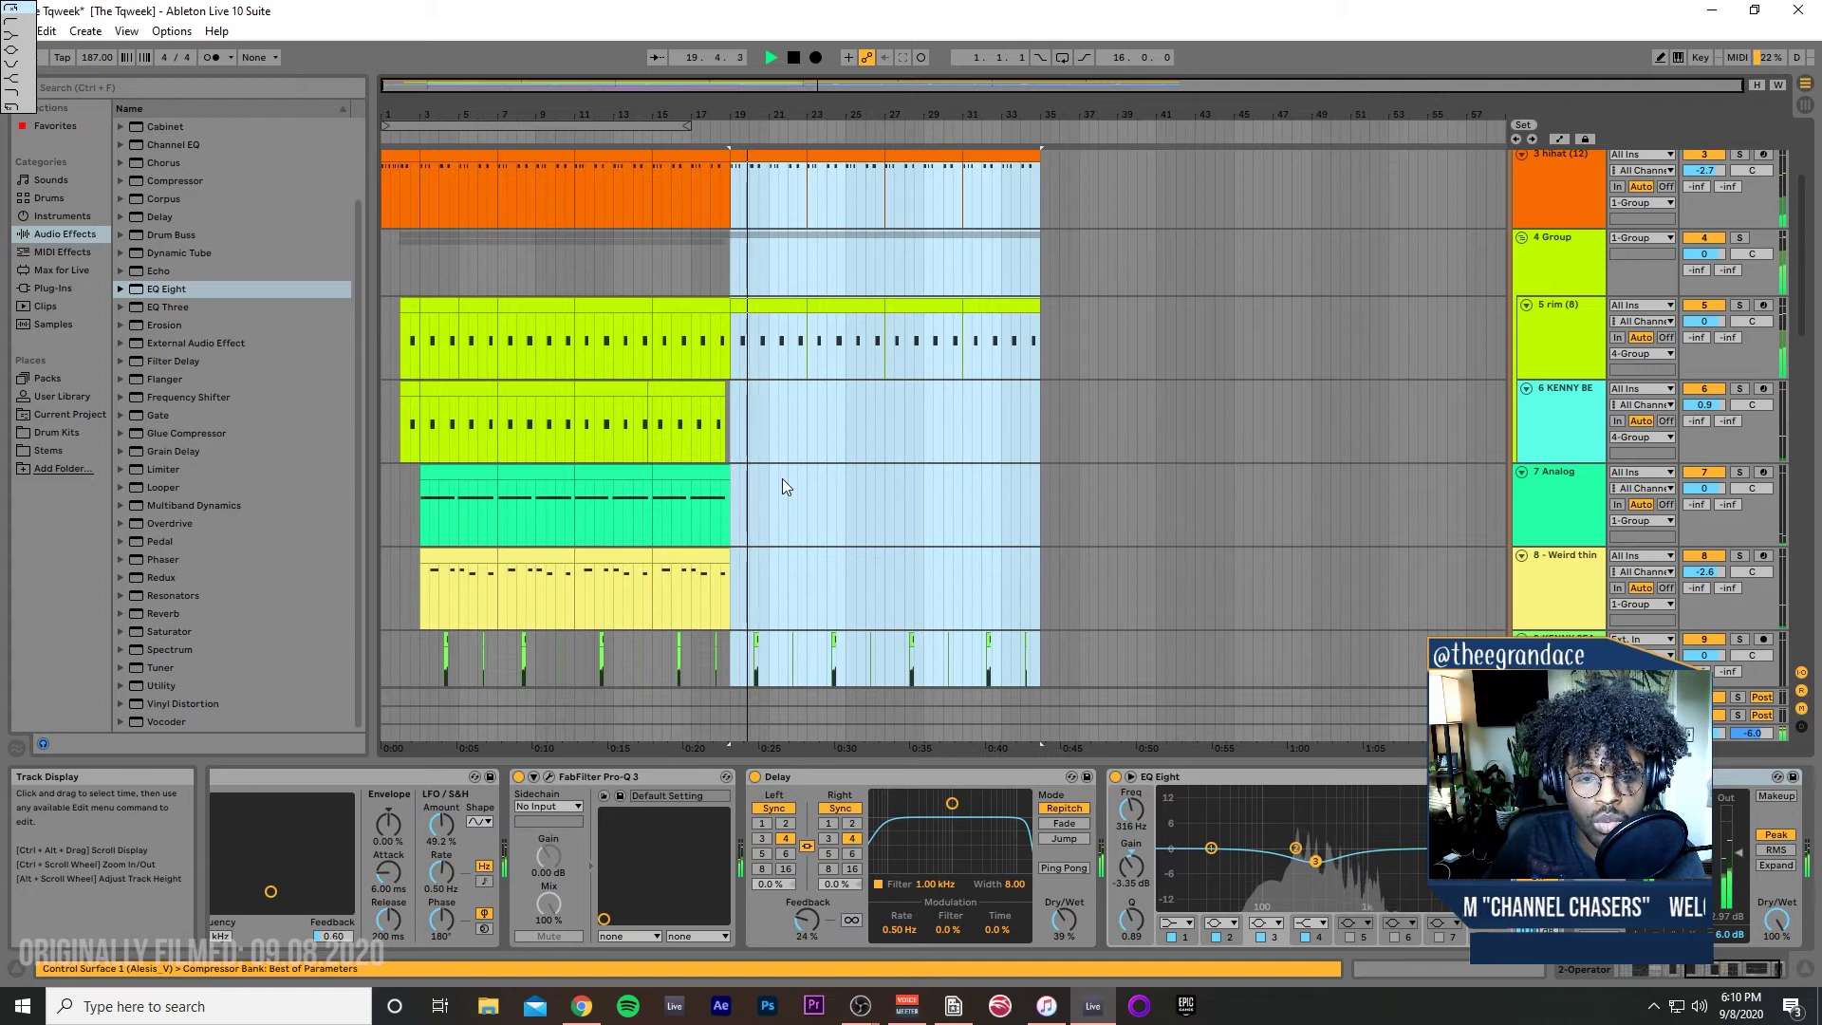
pyautogui.moveTo(573, 430); pyautogui.dragTo(493, 458)
pyautogui.moveTo(653, 441); pyautogui.dragTo(729, 441)
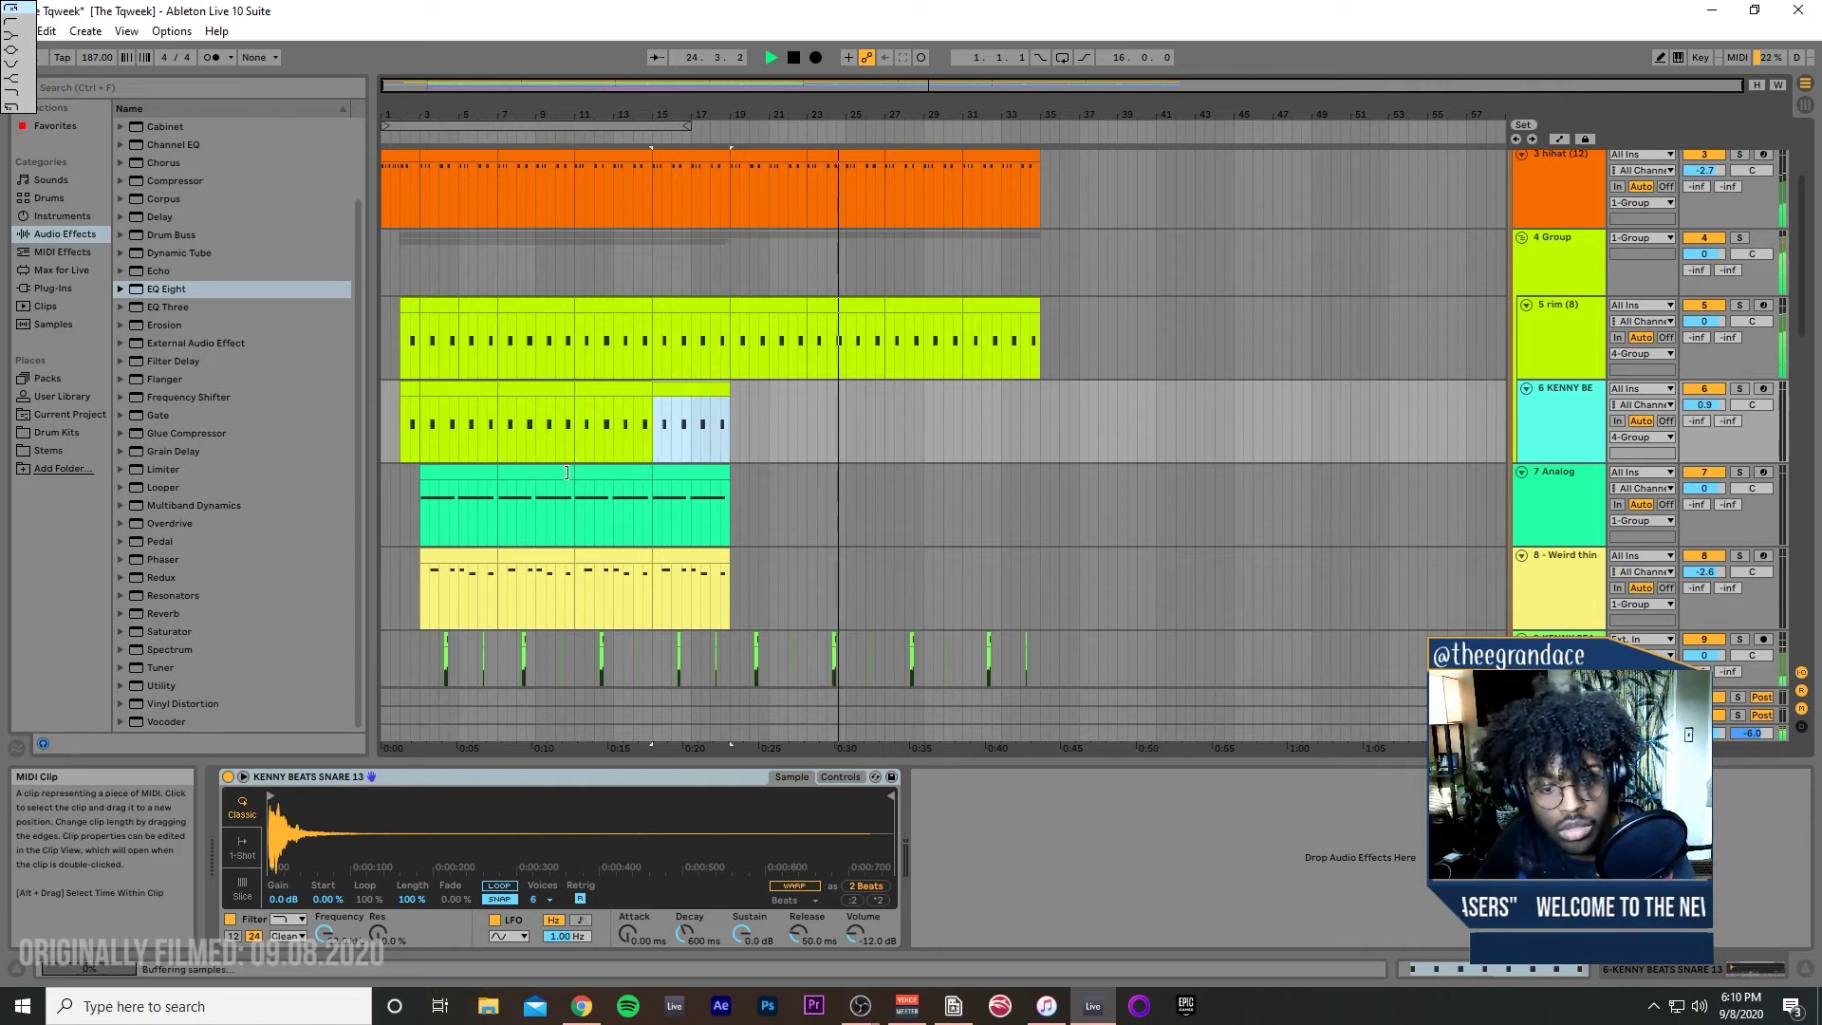
# Step: Move the TAL-U-No clips on track 11 to start at bar 35
pyautogui.scroll(-2, 767, 483)
pyautogui.scroll(-2, 768, 484)
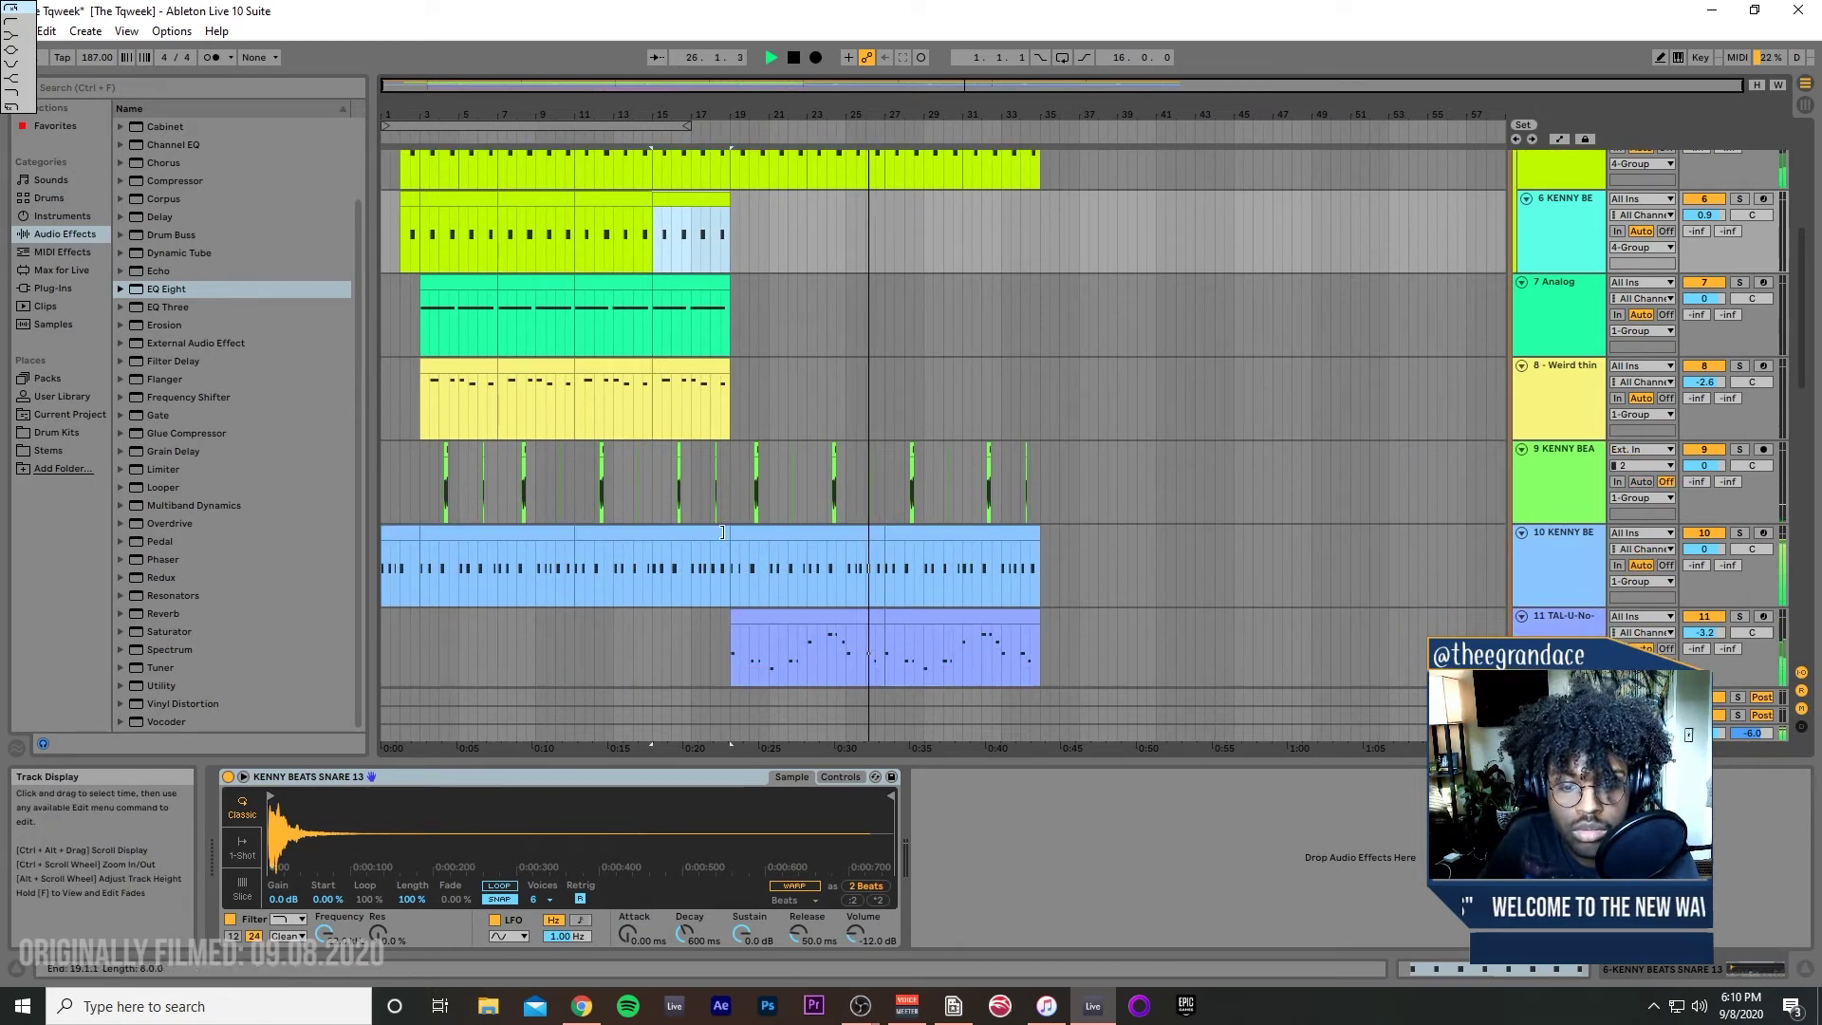
pyautogui.scroll(-1, 721, 534)
pyautogui.scroll(1, 737, 548)
pyautogui.scroll(-1, 822, 560)
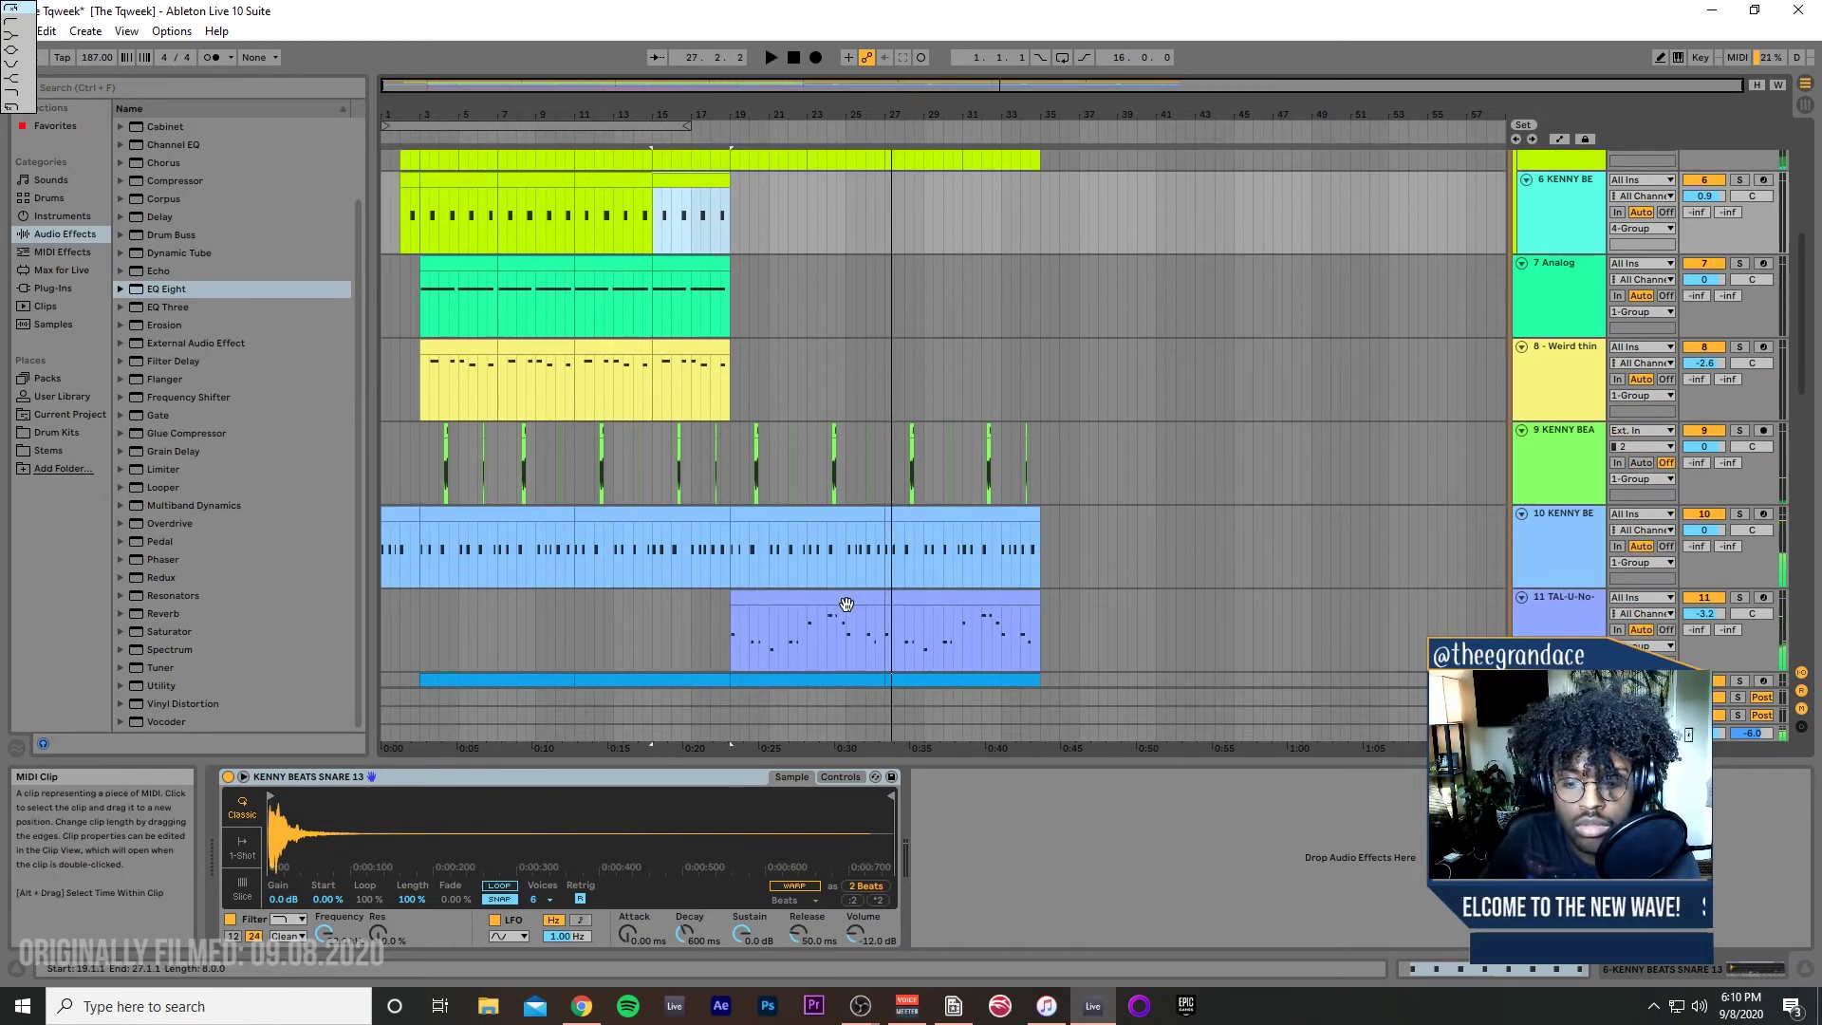
pyautogui.moveTo(911, 604); pyautogui.dragTo(1271, 608)
# Step: Duplicate the bar 3 to 19 clips of the snare track 6 and the Weird thing track 8 into bars 19 to 35
pyautogui.scroll(-1, 596, 567)
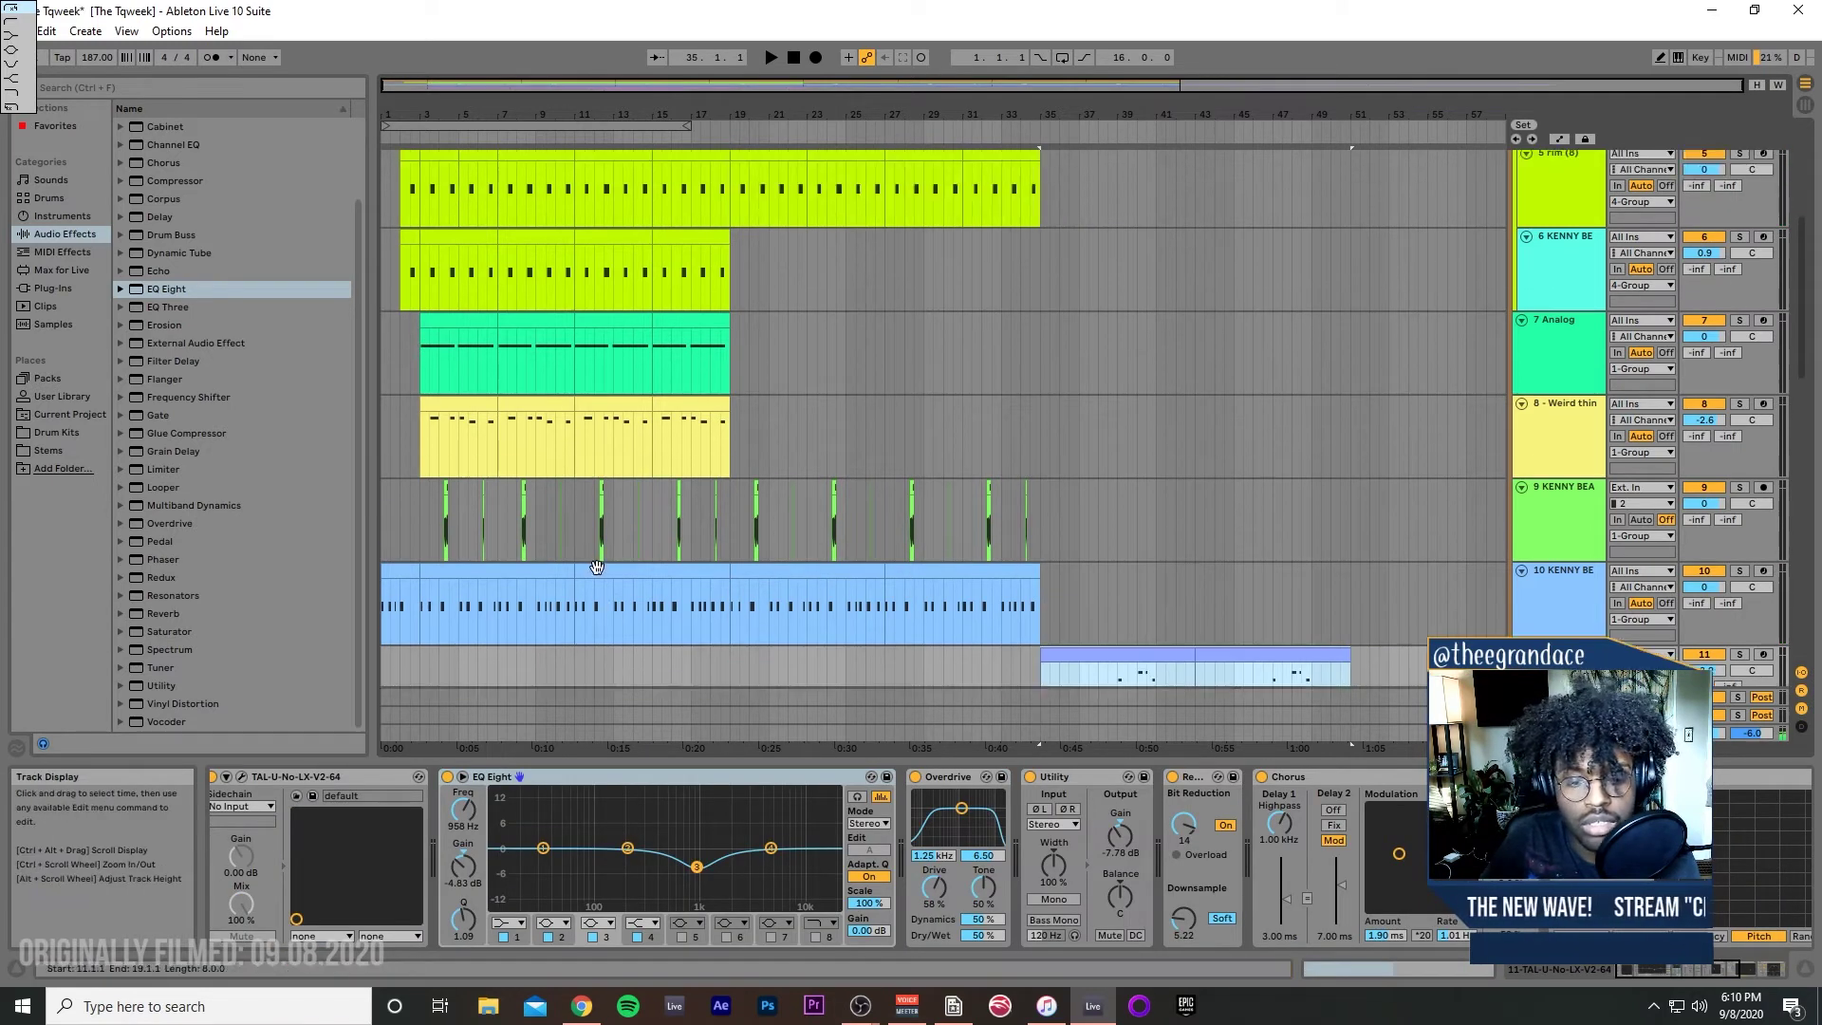
pyautogui.scroll(3, 627, 569)
pyautogui.click(702, 493)
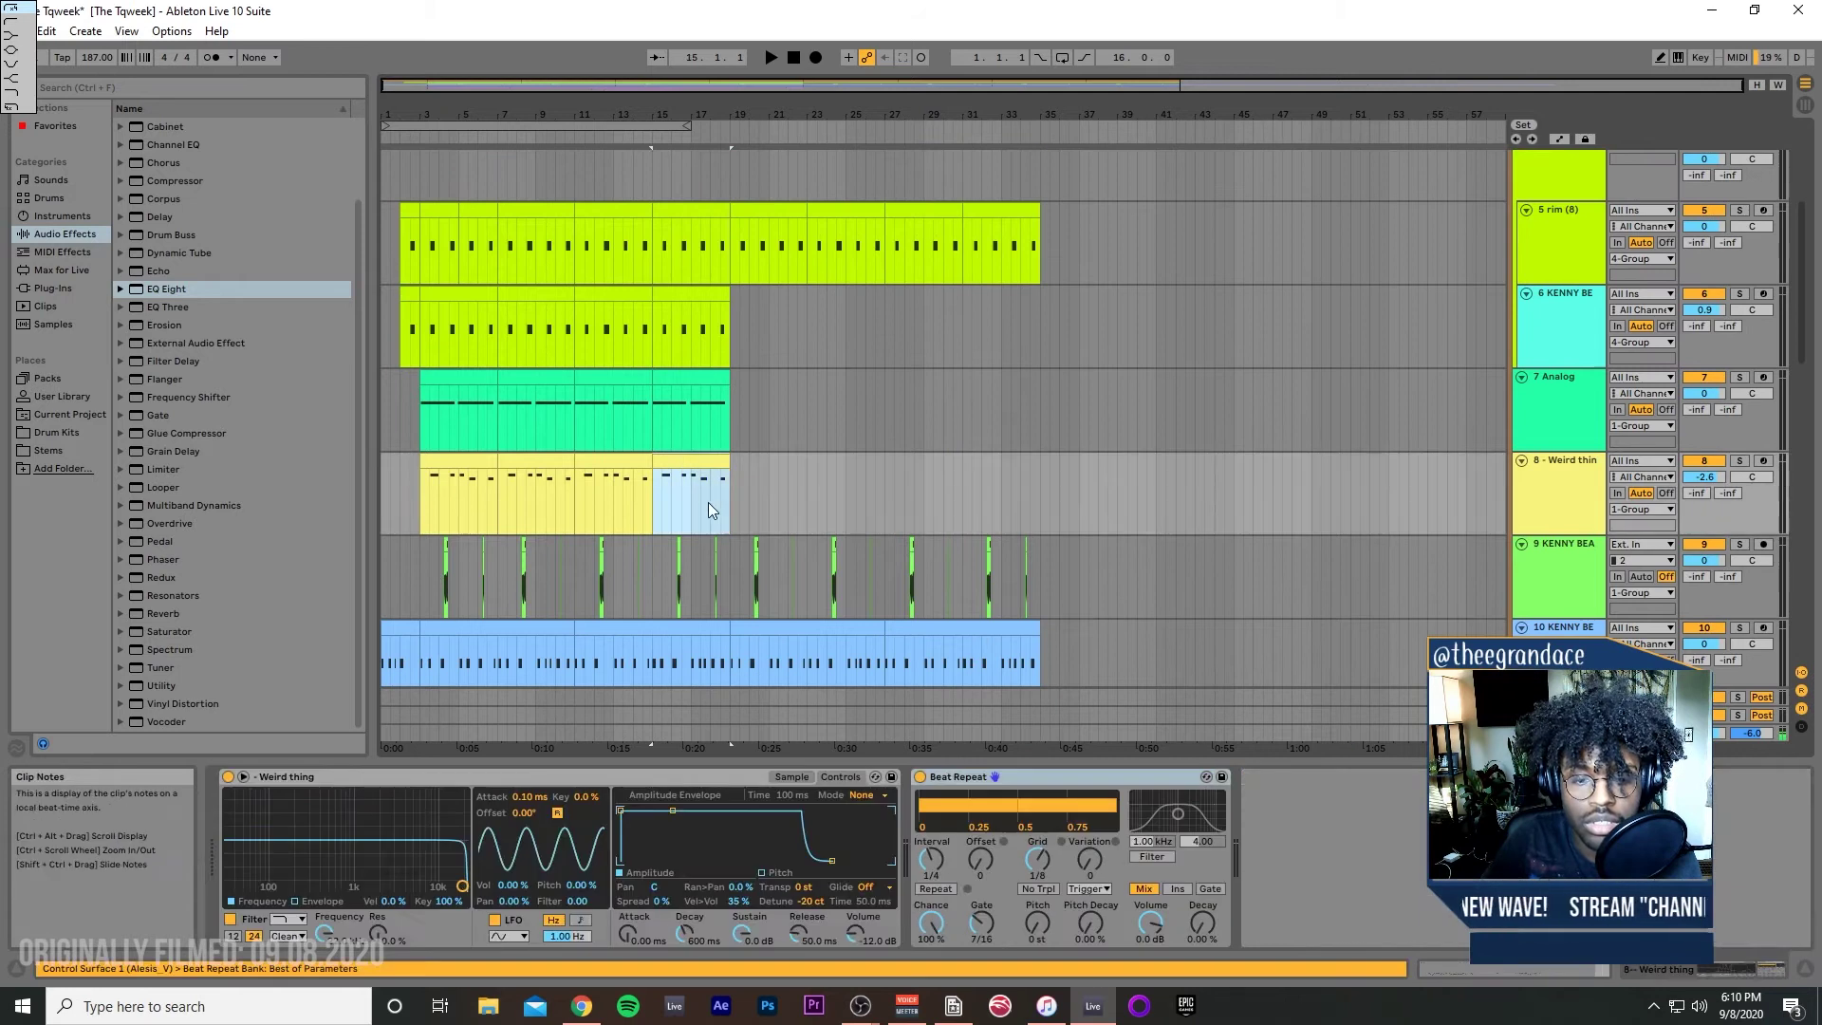
pyautogui.scroll(2, 590, 519)
pyautogui.keyDown('shift'); pyautogui.click(464, 400); pyautogui.keyUp('shift')
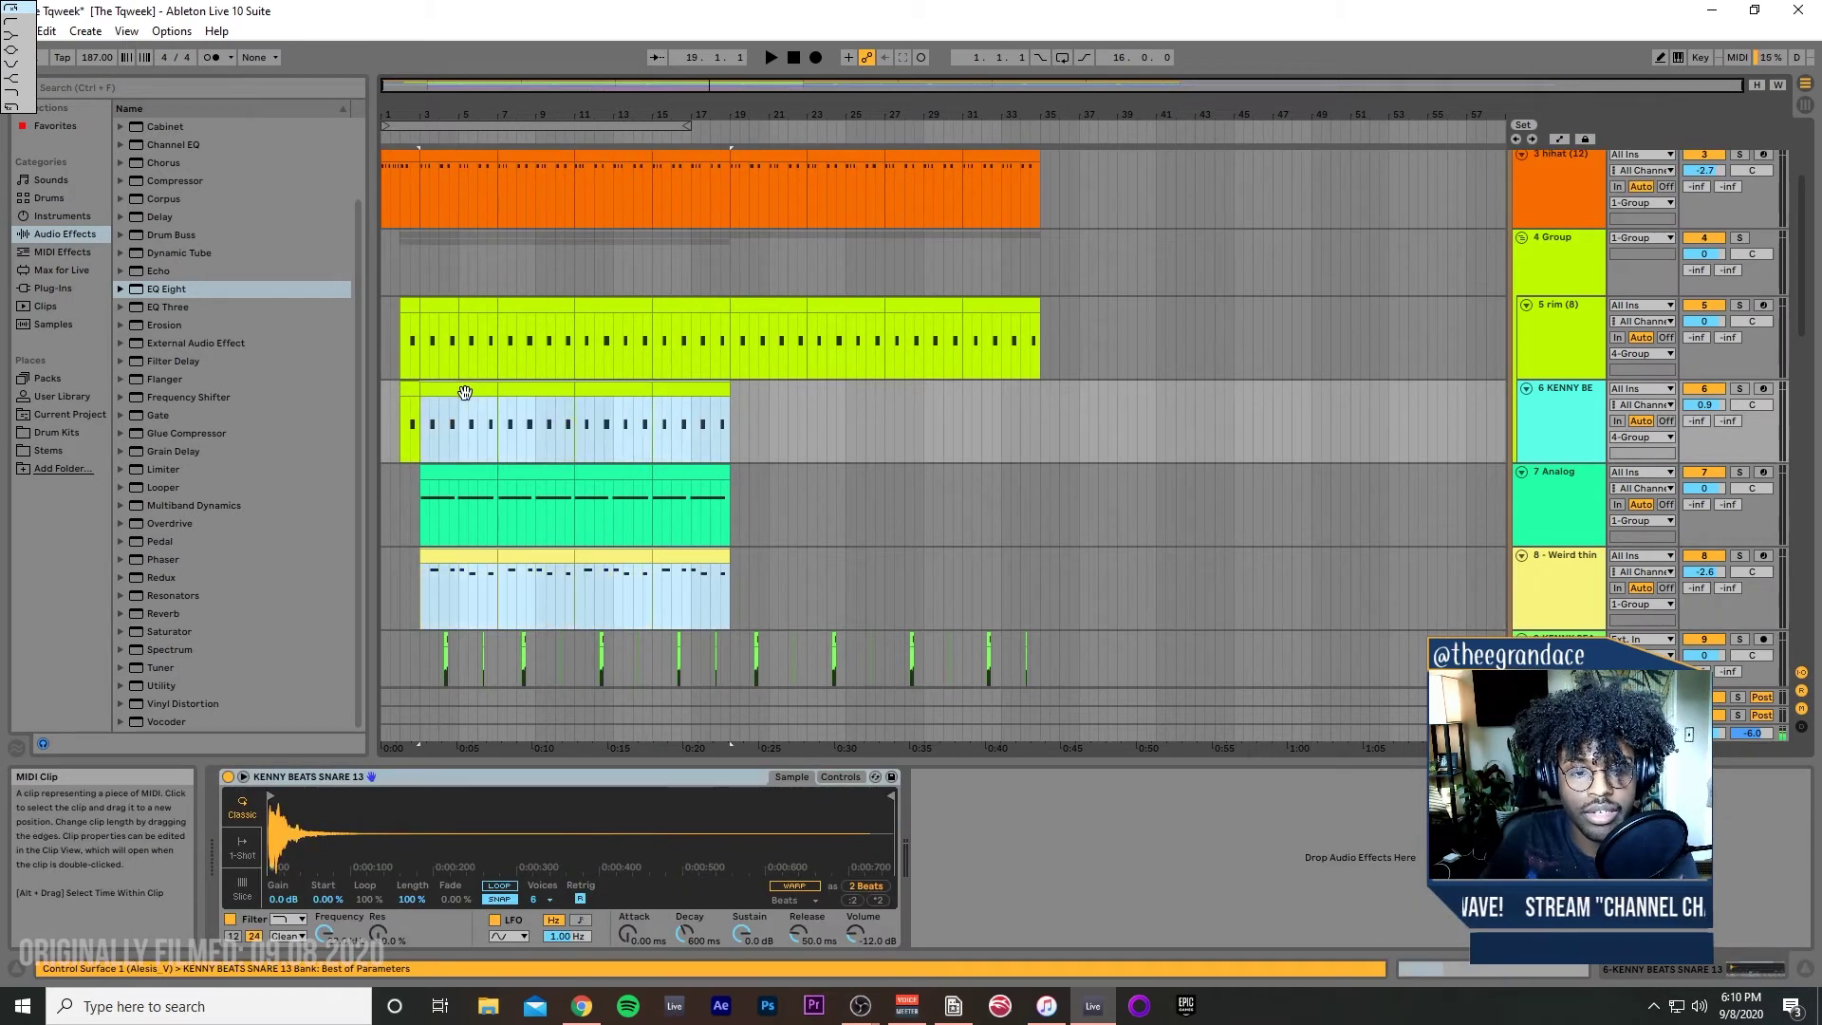
pyautogui.hotkey('ctrl', 'd')
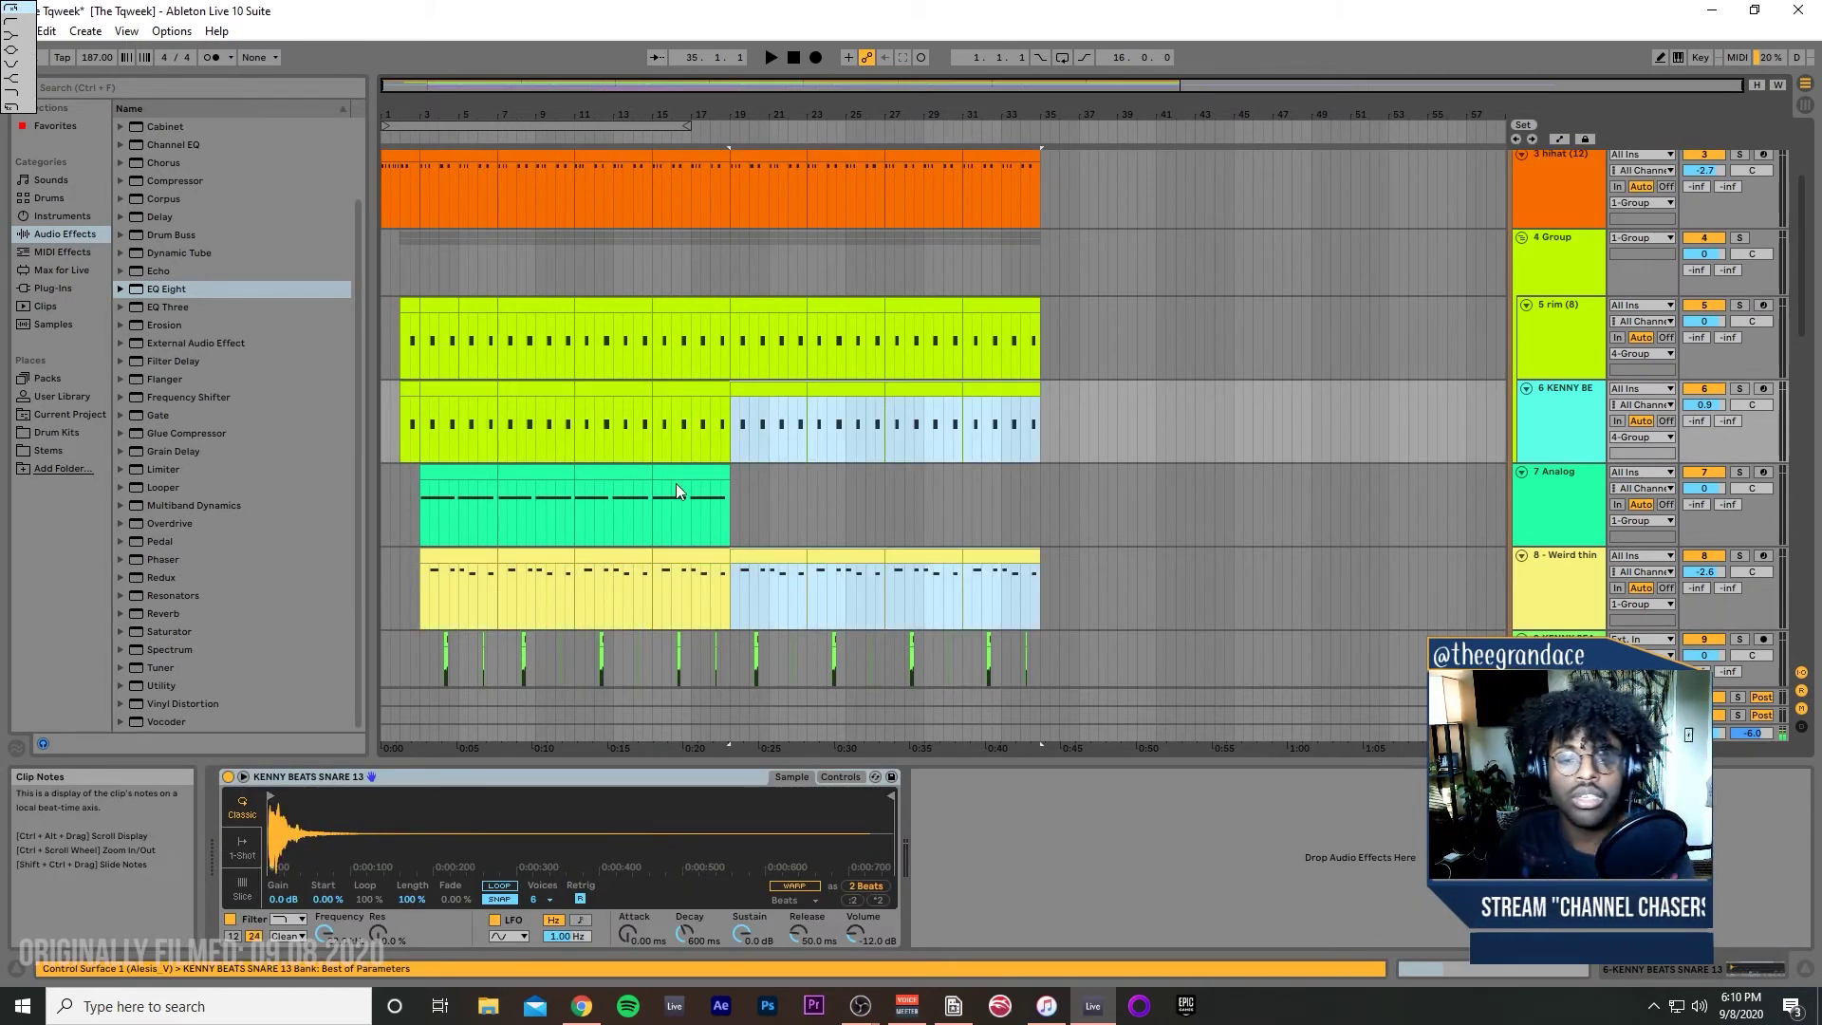
# Step: Duplicate the Analog clips from bars 11 to 19 twice so that track 7 extends to bar 35
pyautogui.click(676, 513)
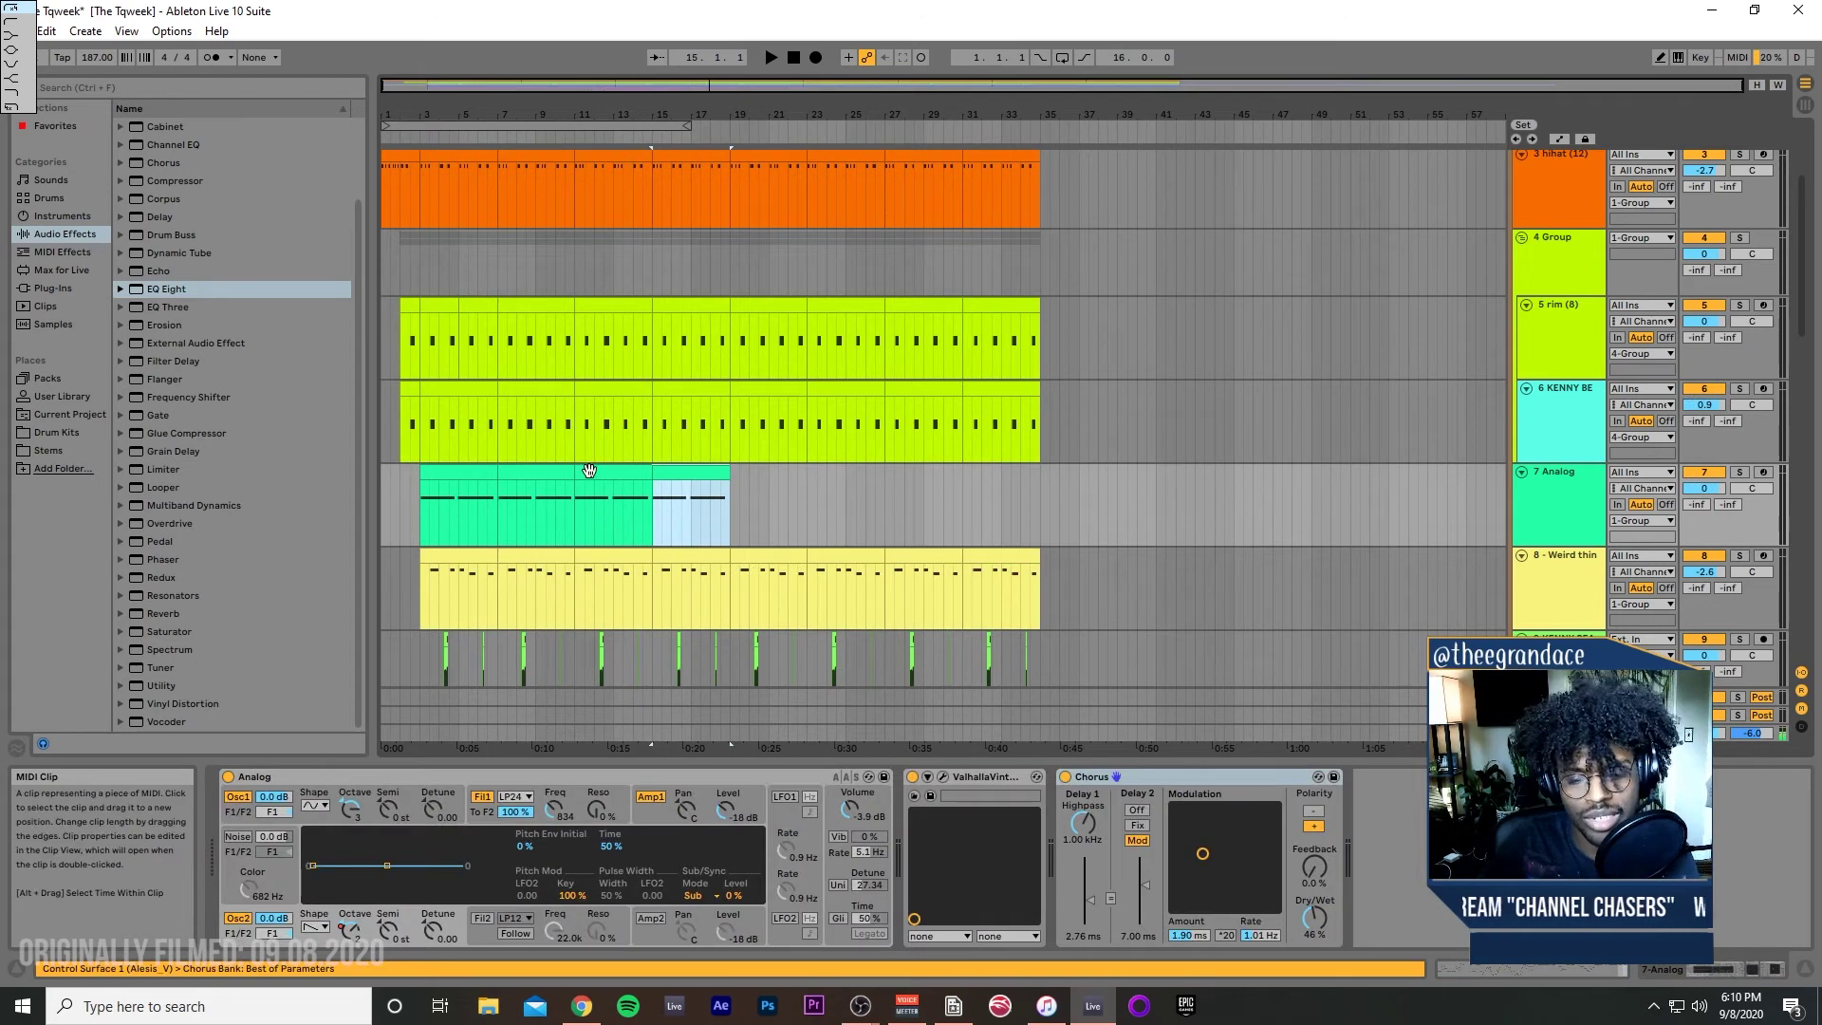
pyautogui.keyDown('shift'); pyautogui.click(573, 493); pyautogui.keyUp('shift')
pyautogui.hotkey('ctrl', 'd')
pyautogui.hotkey('ctrl', 'd')
# Step: Play the arrangement from bar 7 and check the tracks down to the vocals
pyautogui.scroll(4, 680, 442)
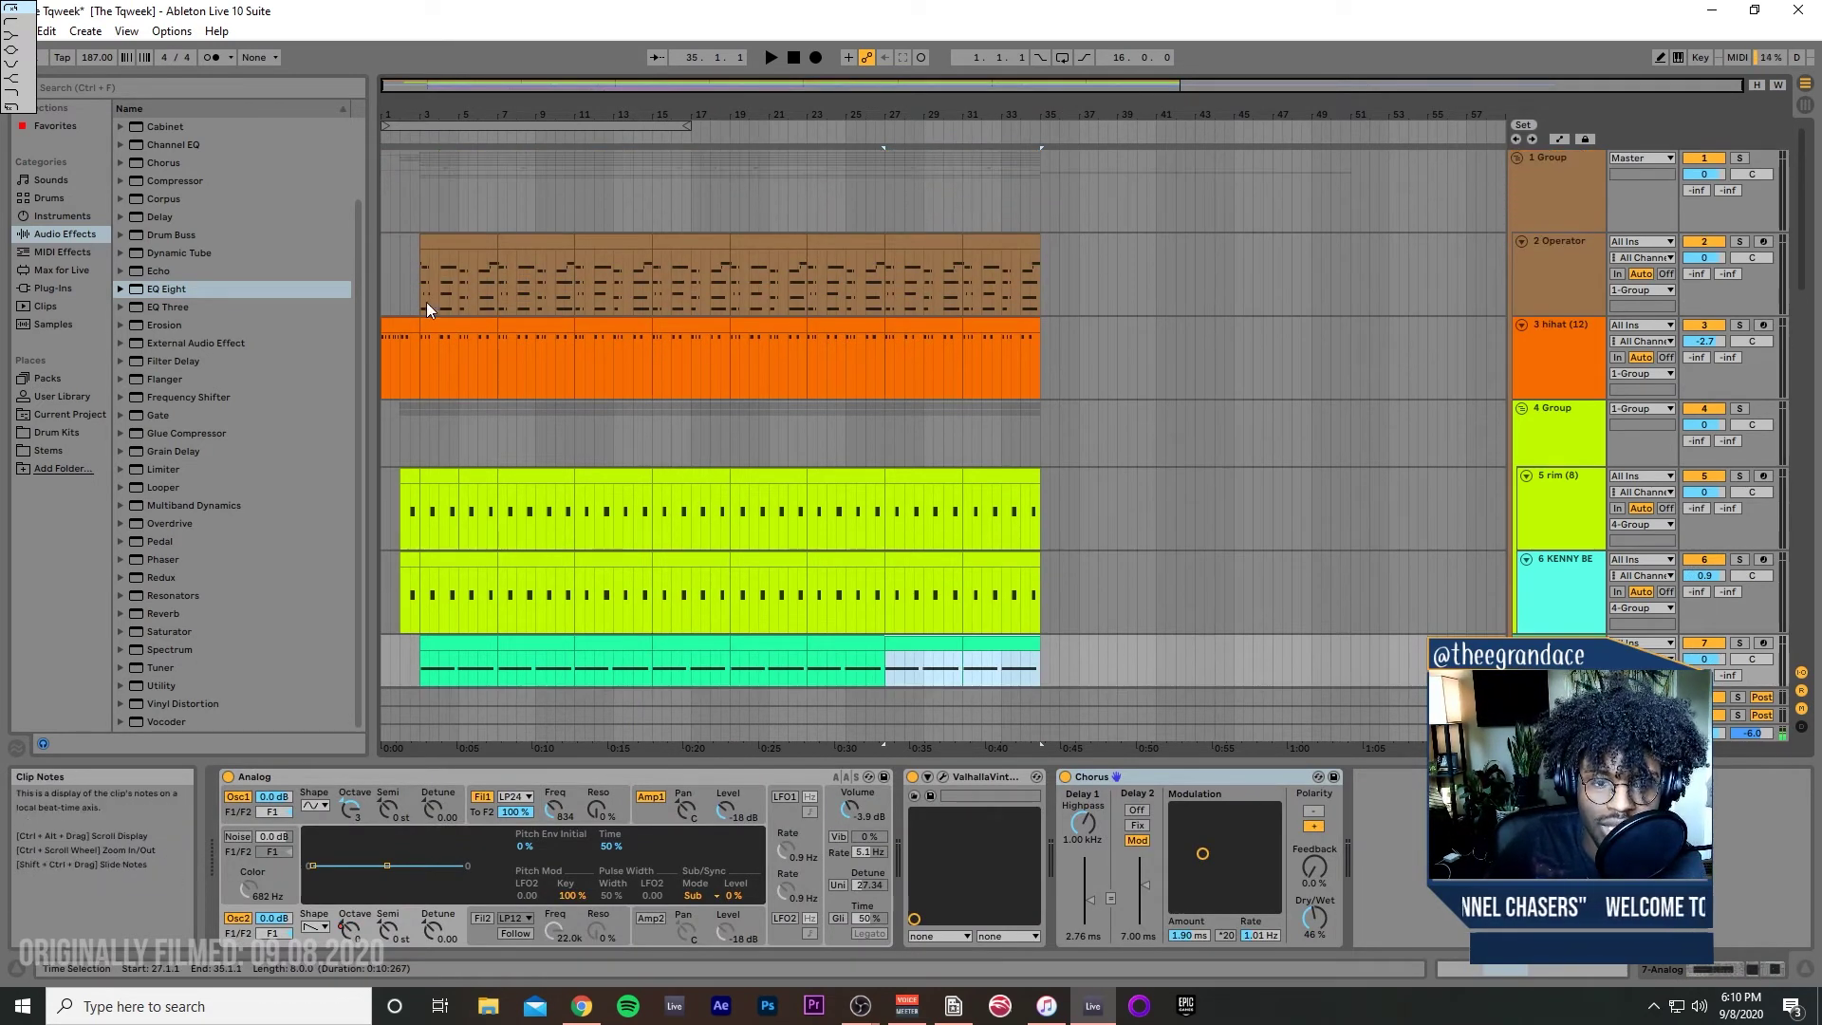
pyautogui.click(495, 290)
pyautogui.press('space')
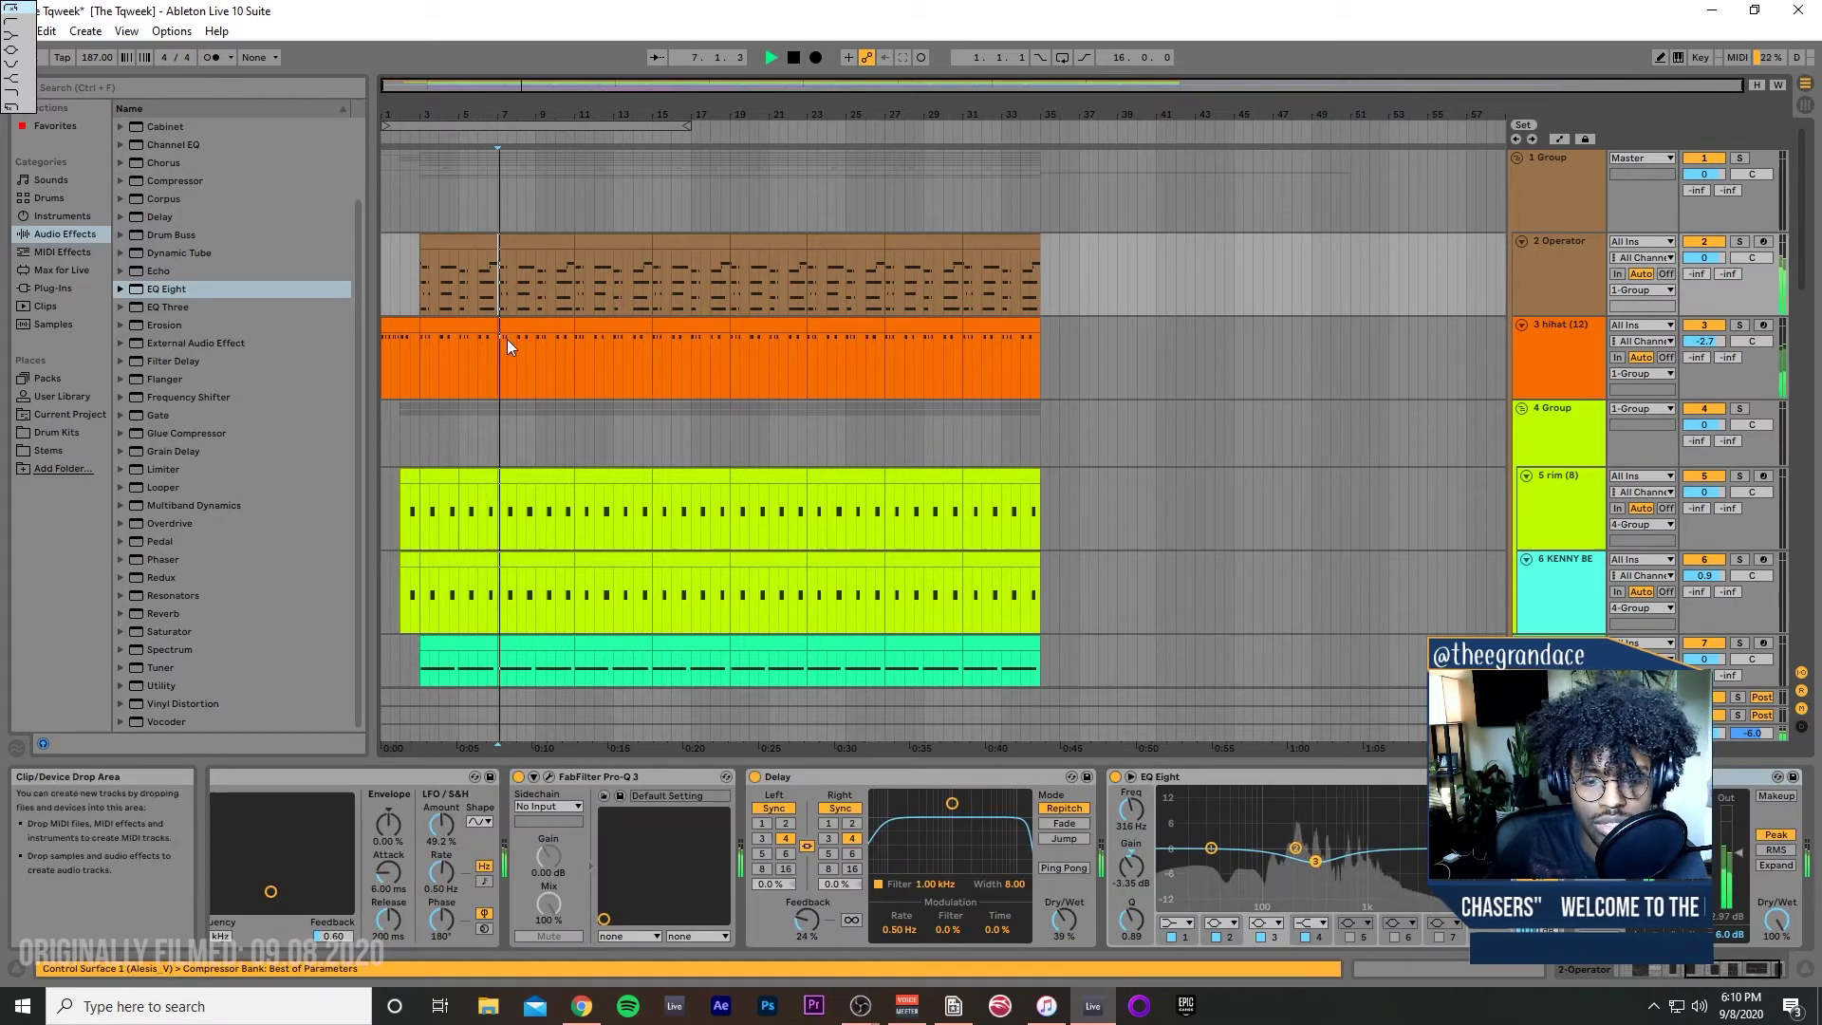
pyautogui.scroll(-2, 647, 452)
pyautogui.scroll(-10, 925, 480)
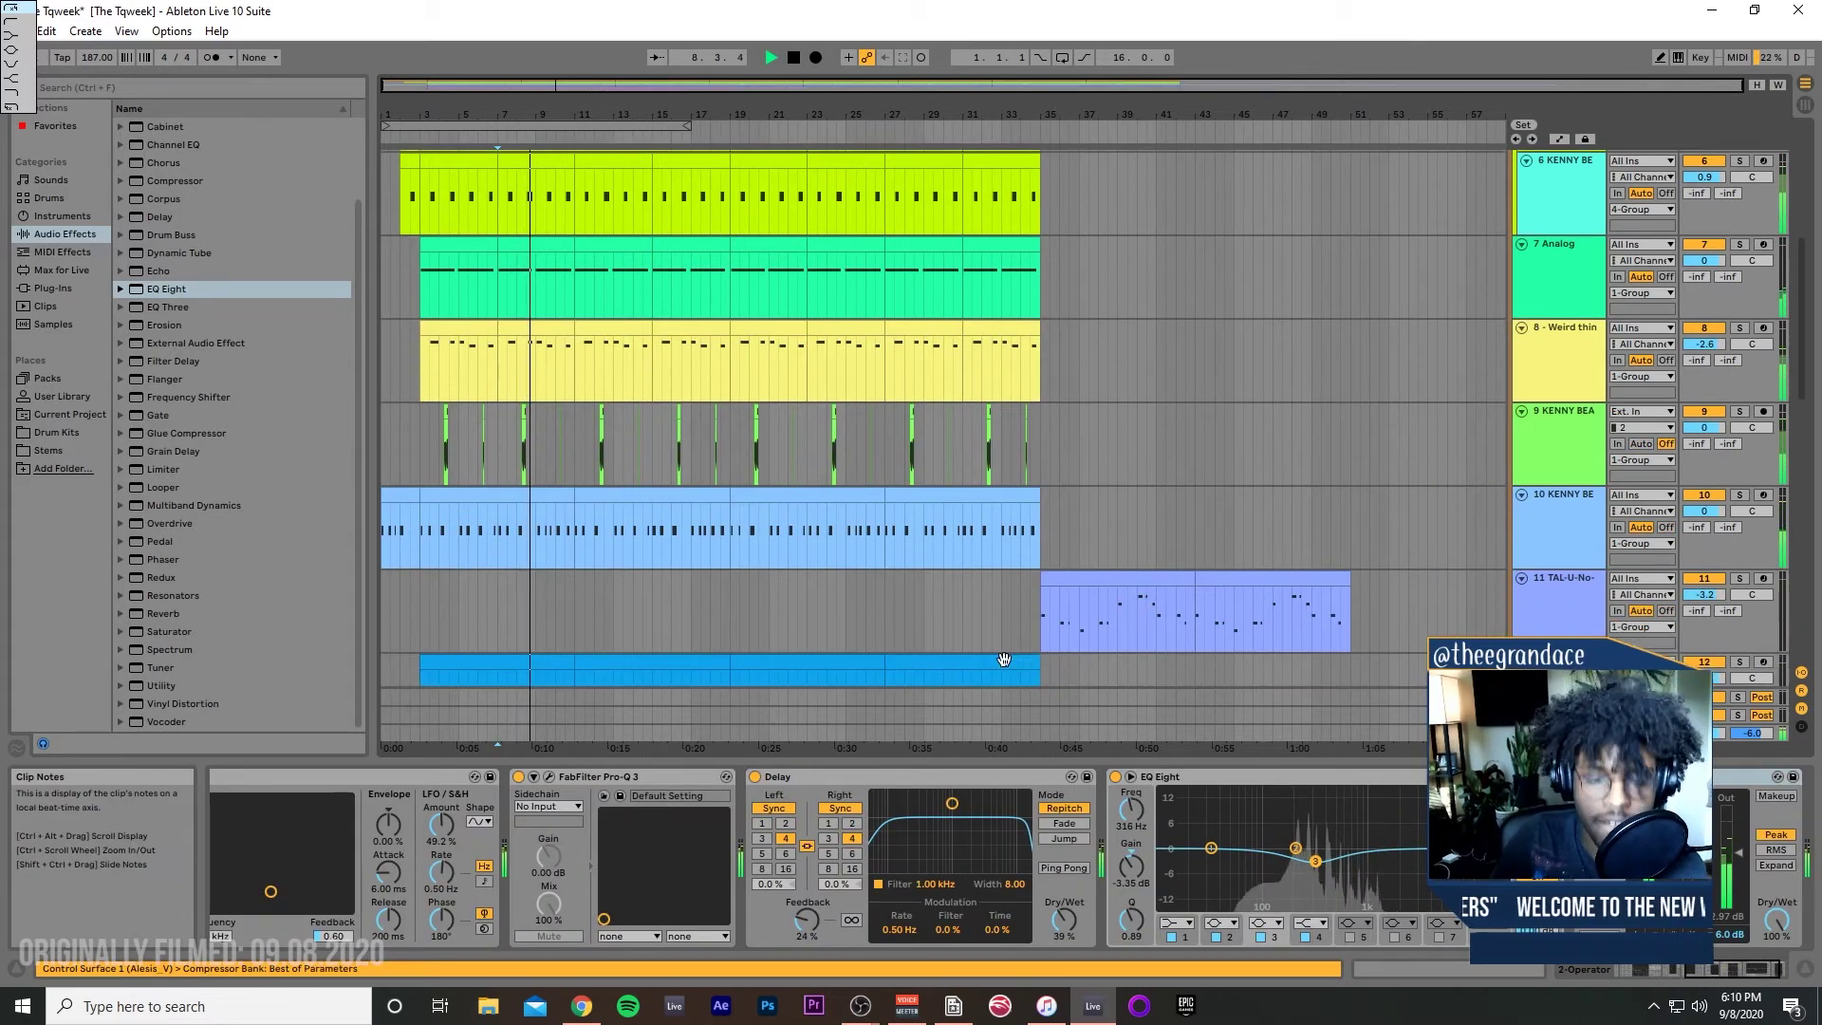
pyautogui.scroll(-14, 986, 398)
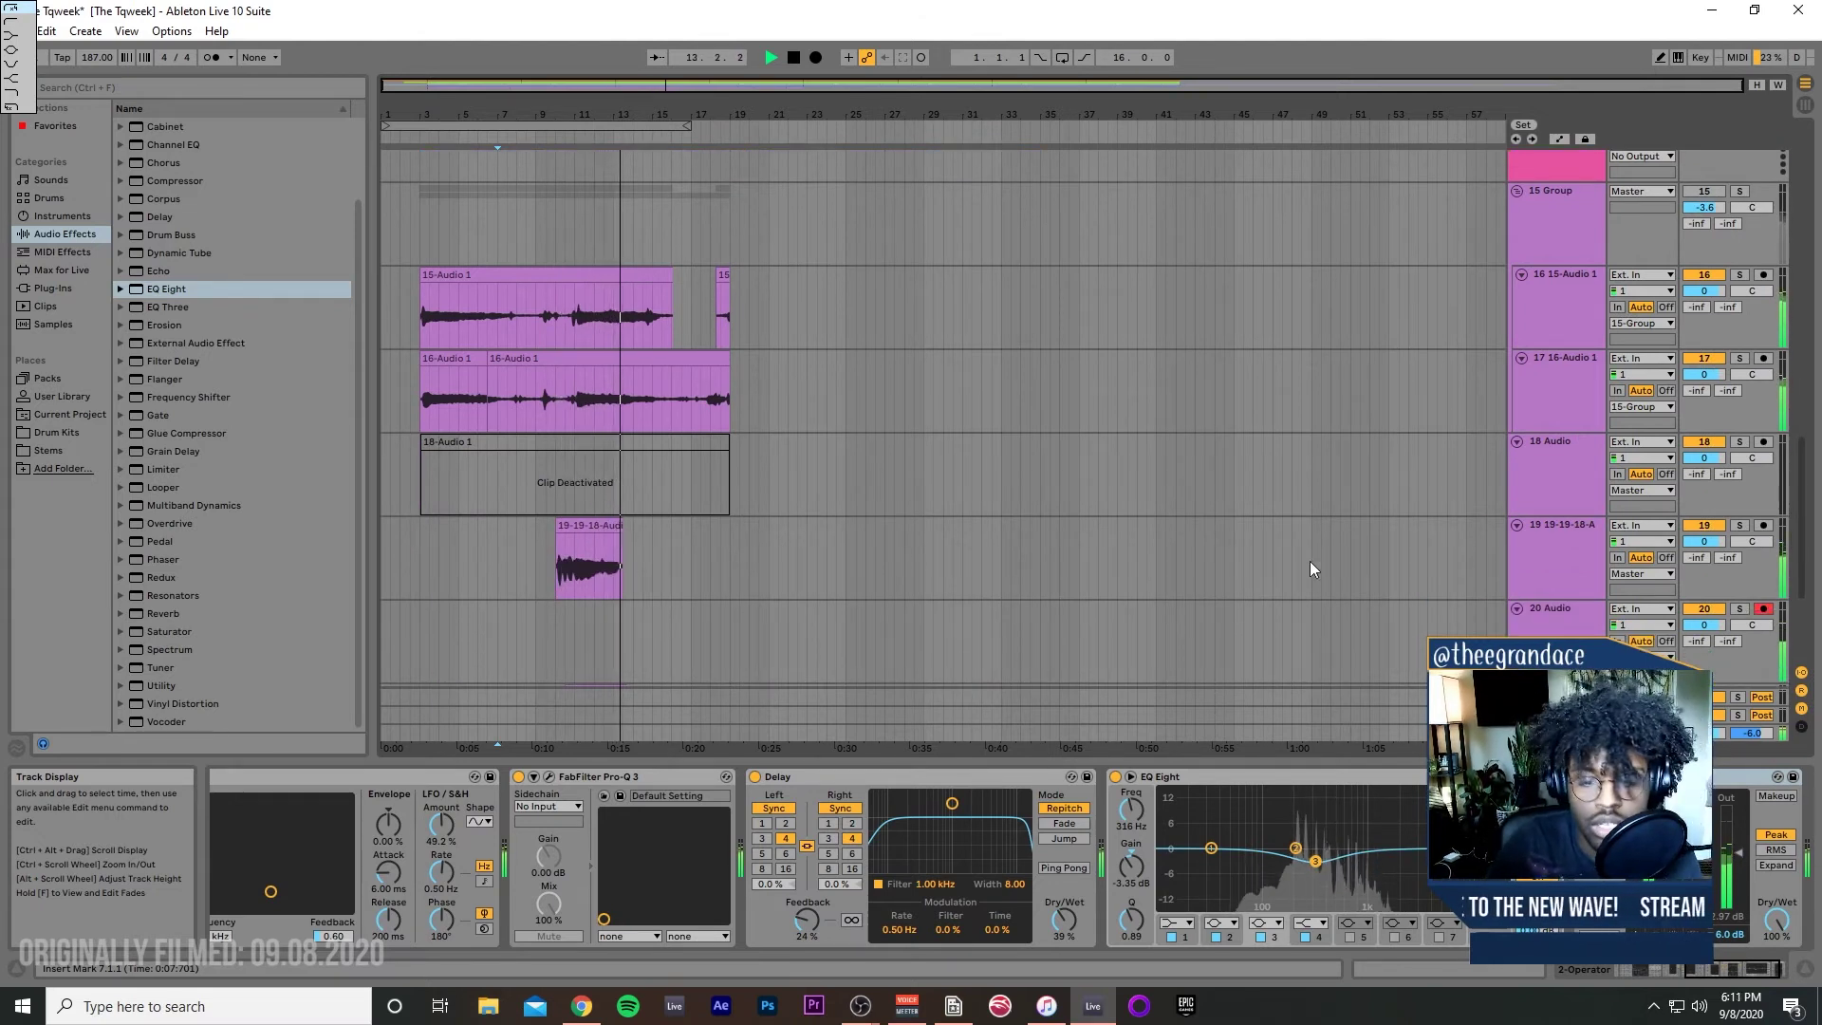
# Step: Play from bar 11 and move the empty armed audio track below the track with the EQ'd vocal take
pyautogui.click(1573, 622)
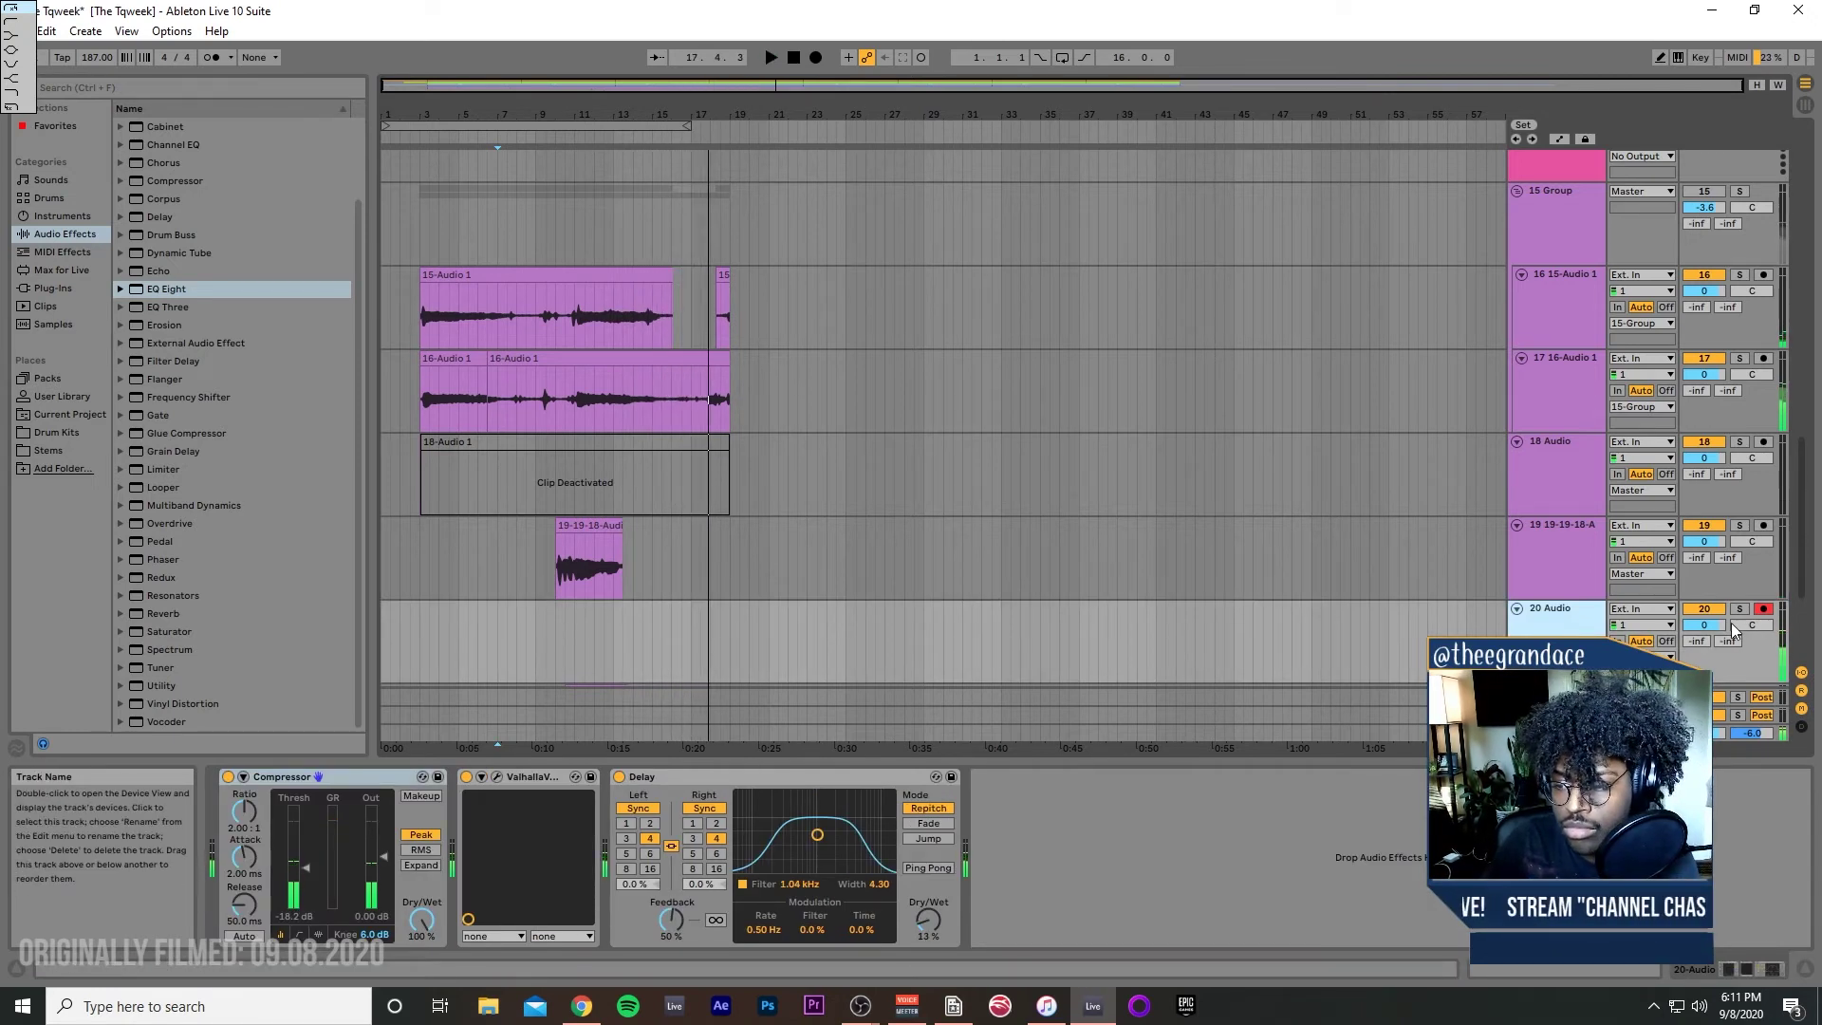
pyautogui.click(573, 624)
pyautogui.press('space')
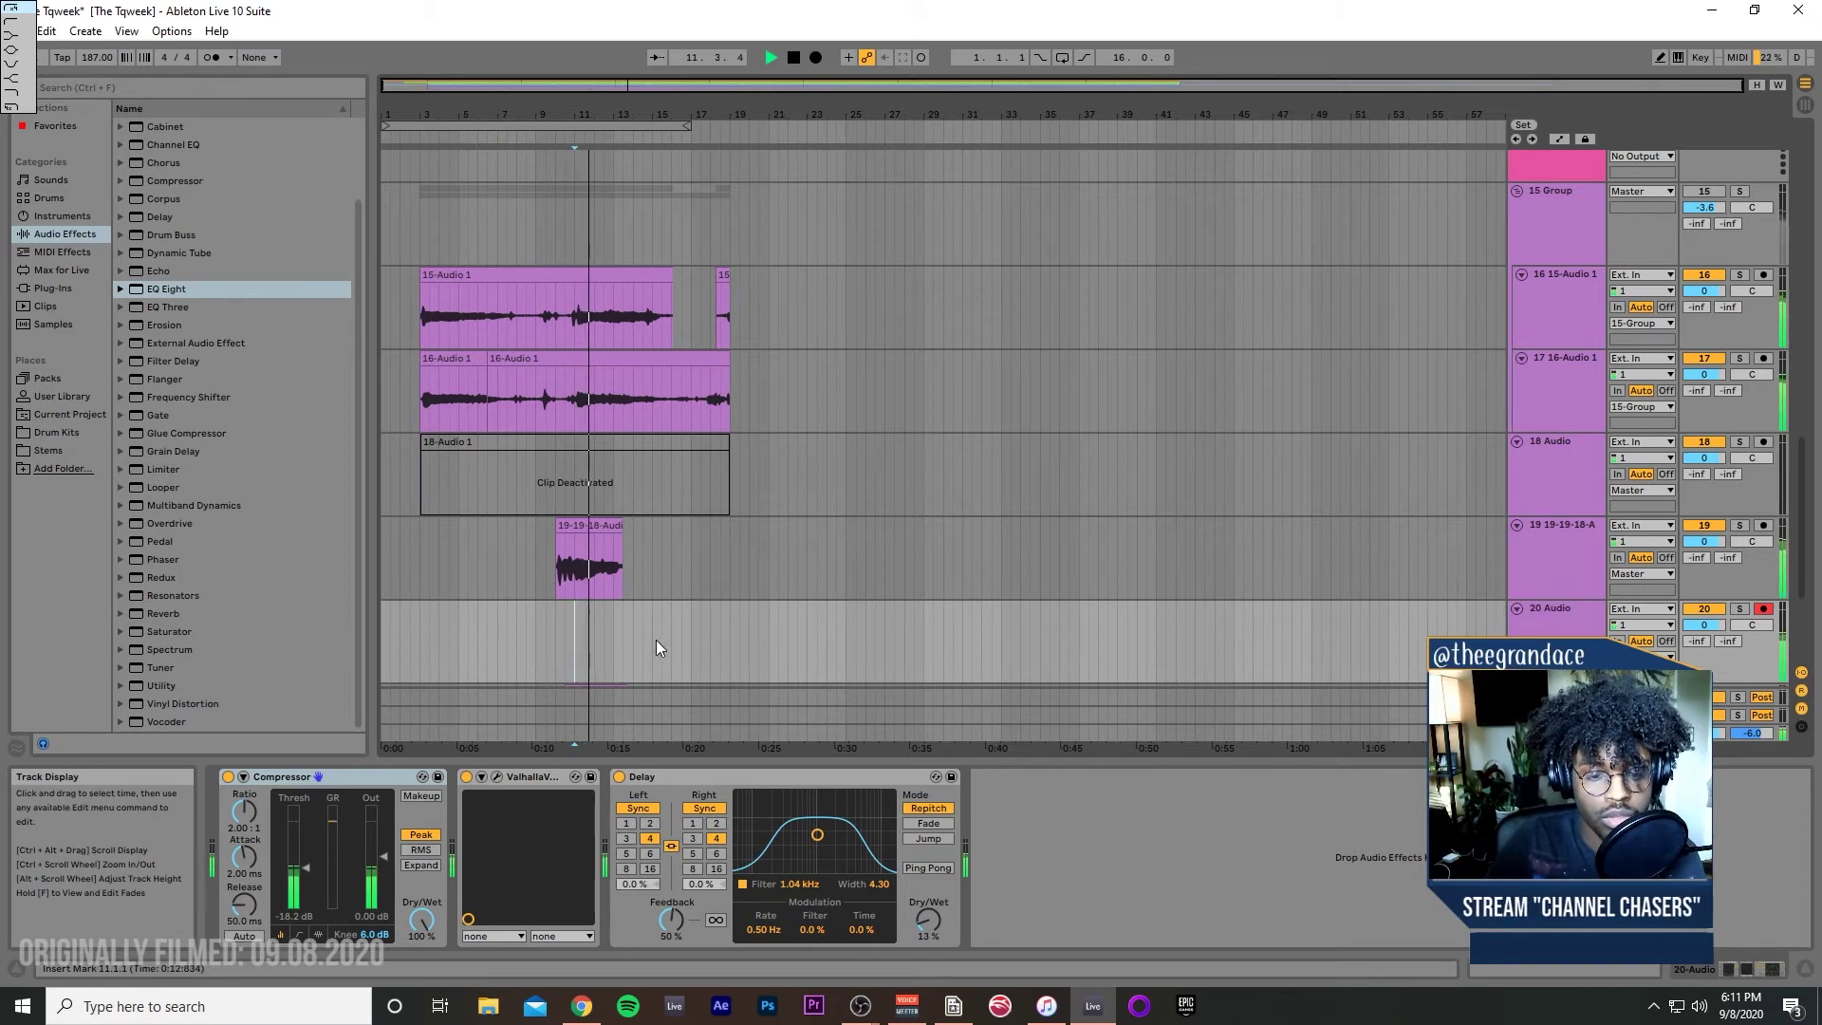
pyautogui.scroll(-1, 664, 636)
pyautogui.press('Down')
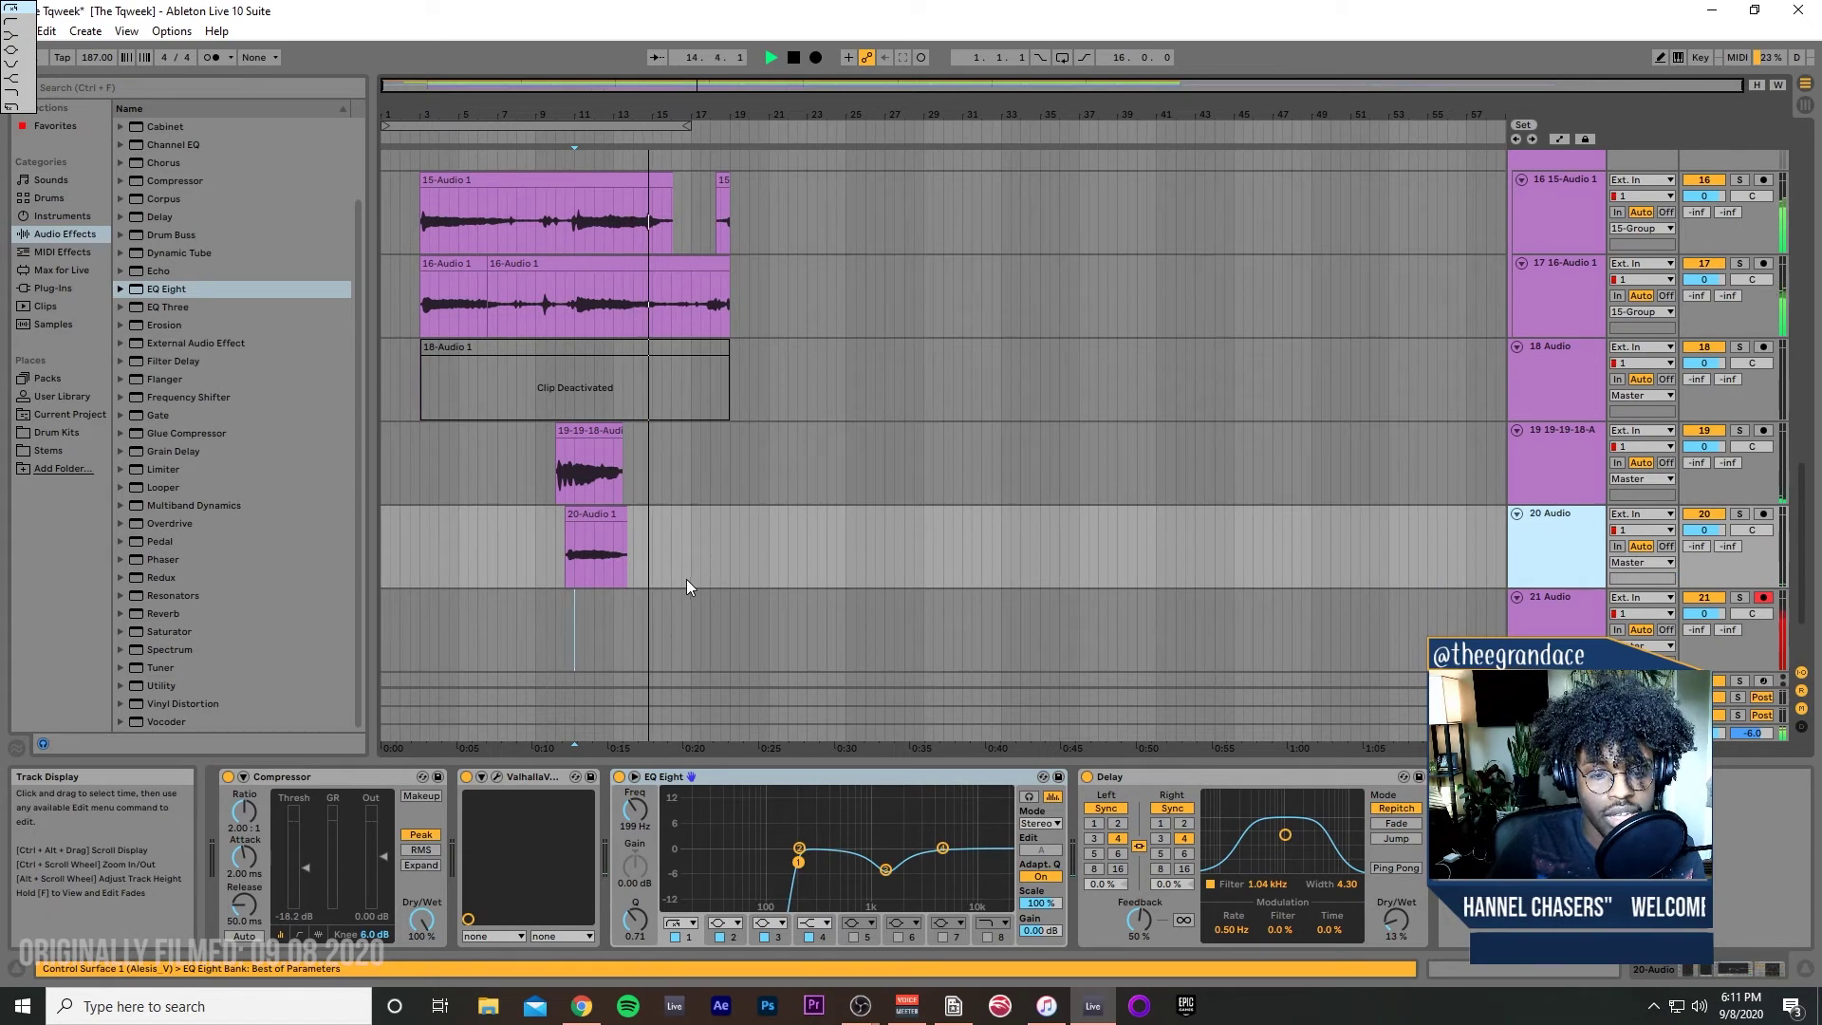
# Step: Stop playback and turn off the Valhalla plug-in and the Delay on the armed audio track 21
pyautogui.press('space')
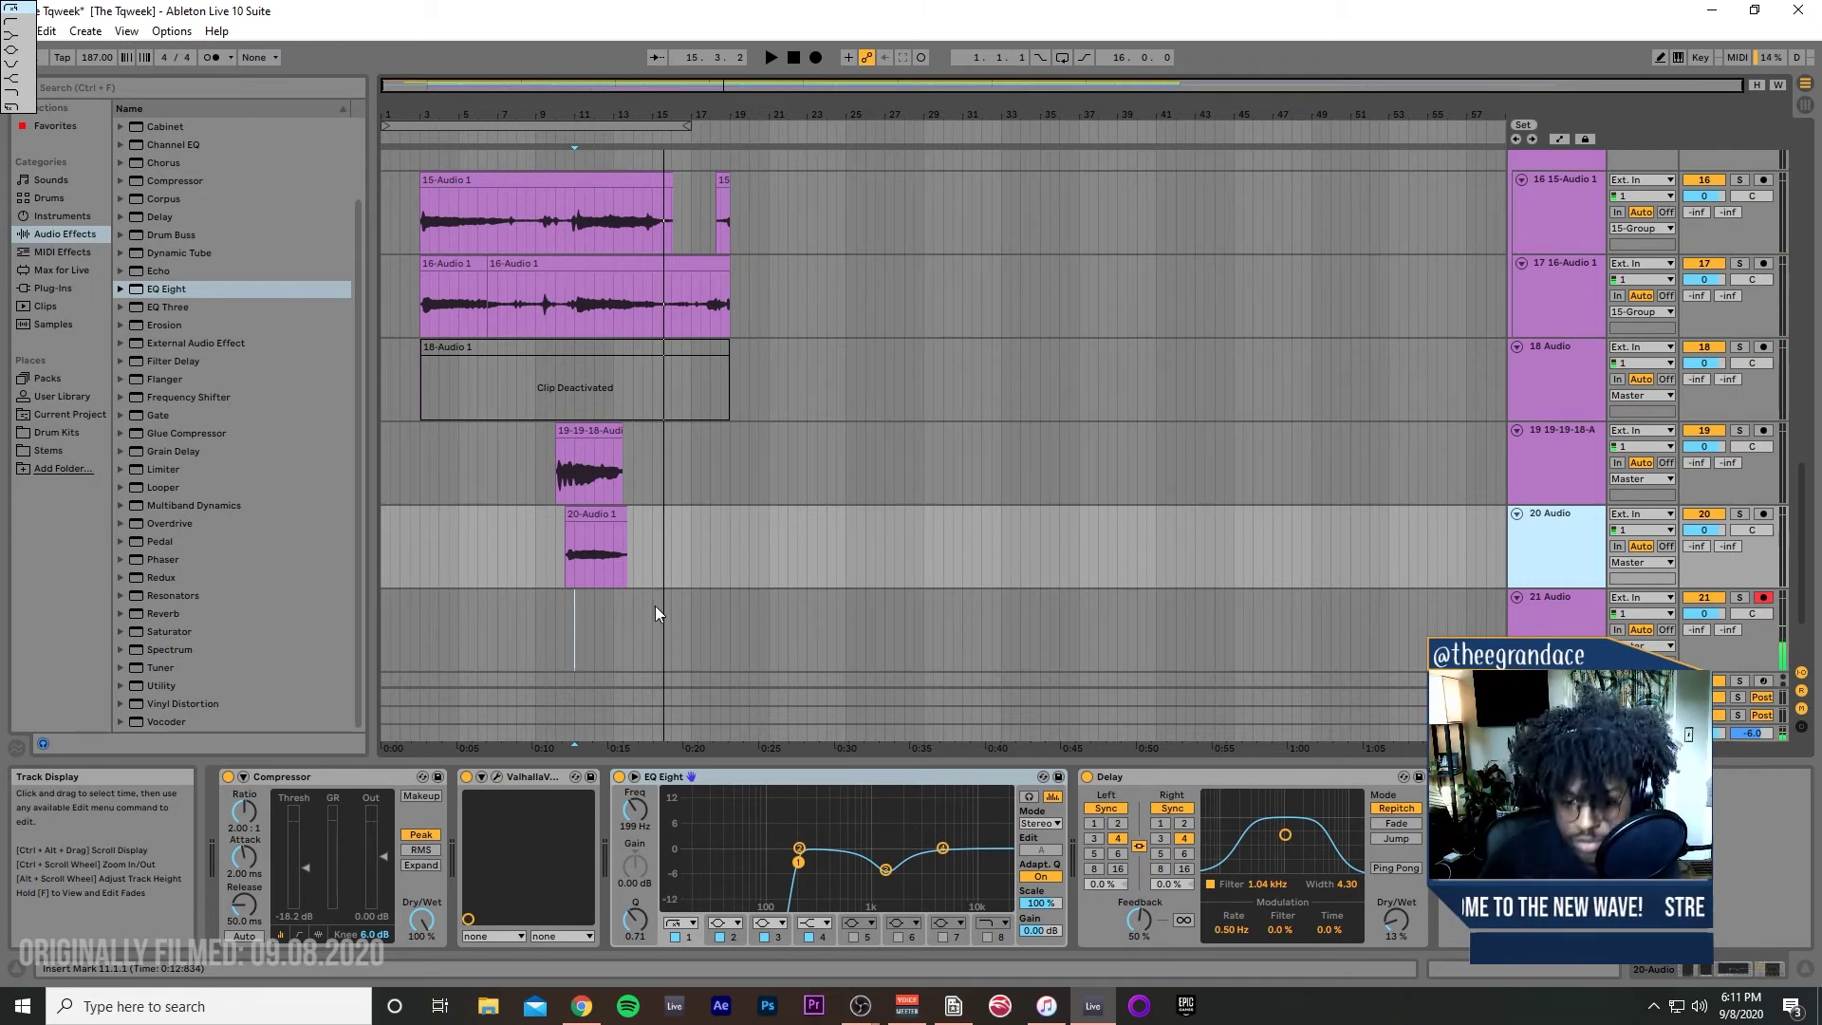
pyautogui.click(1556, 655)
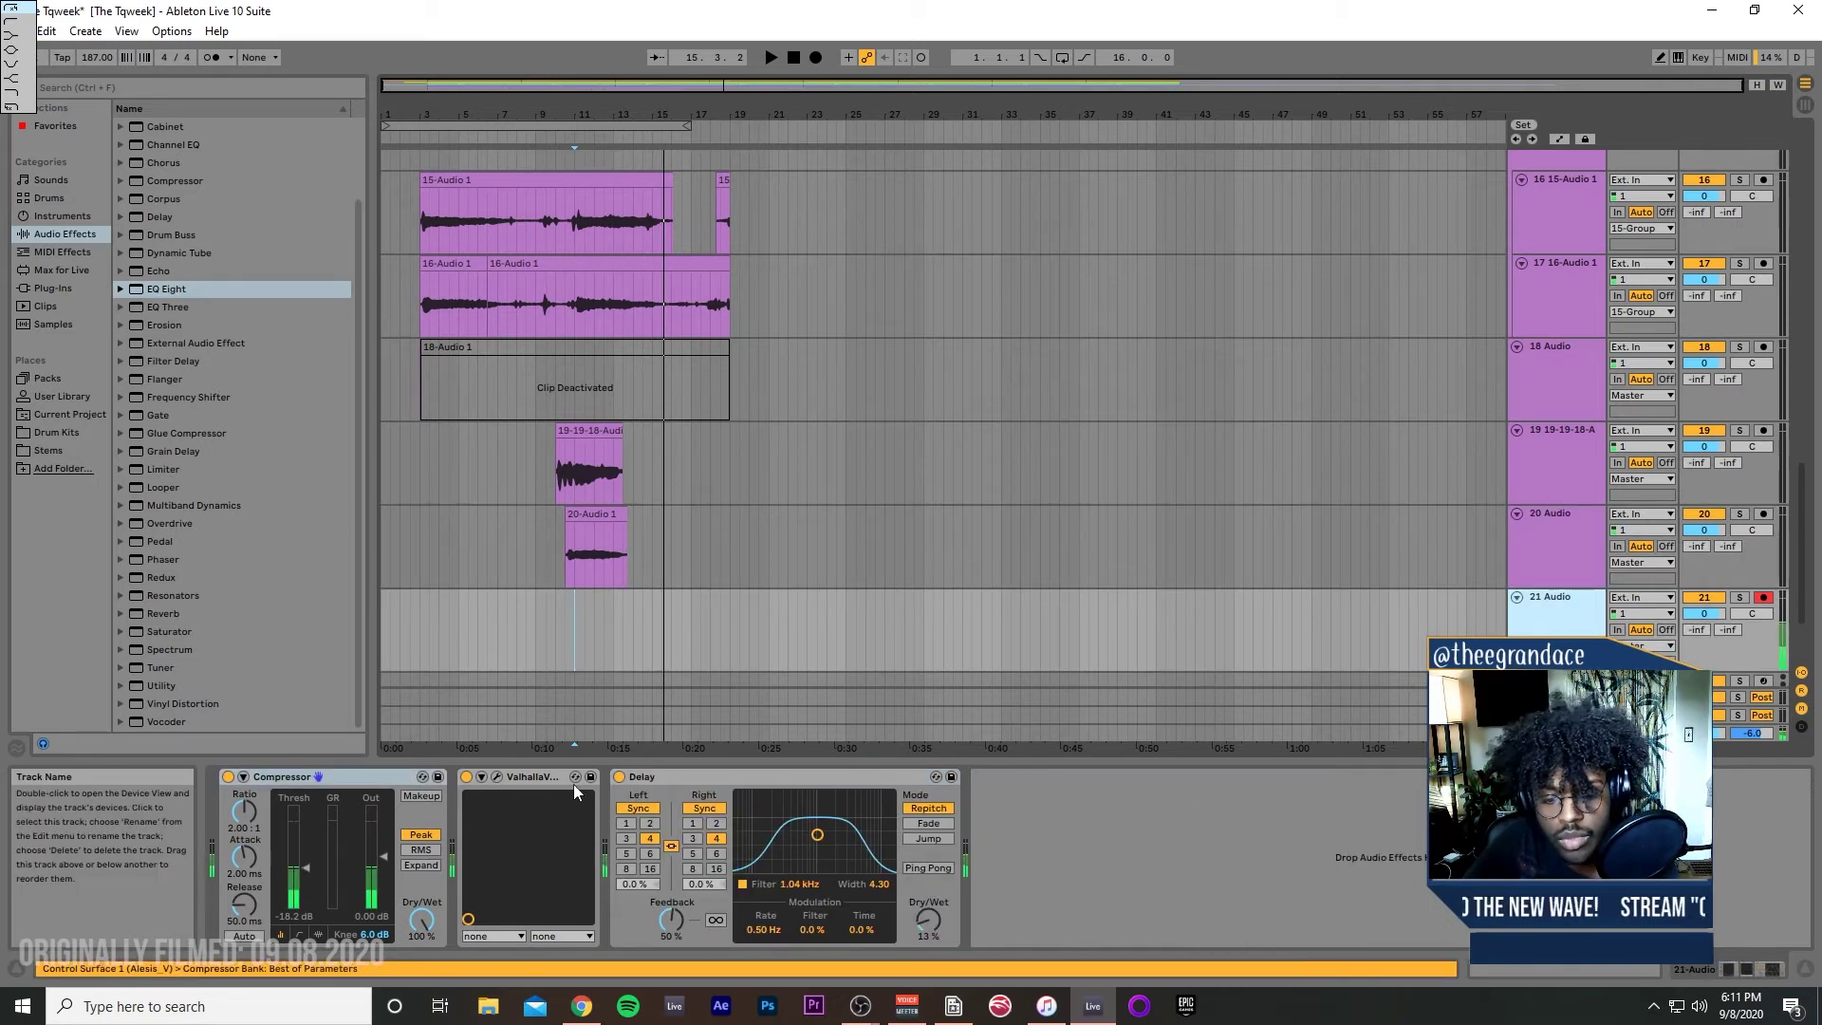
pyautogui.click(466, 776)
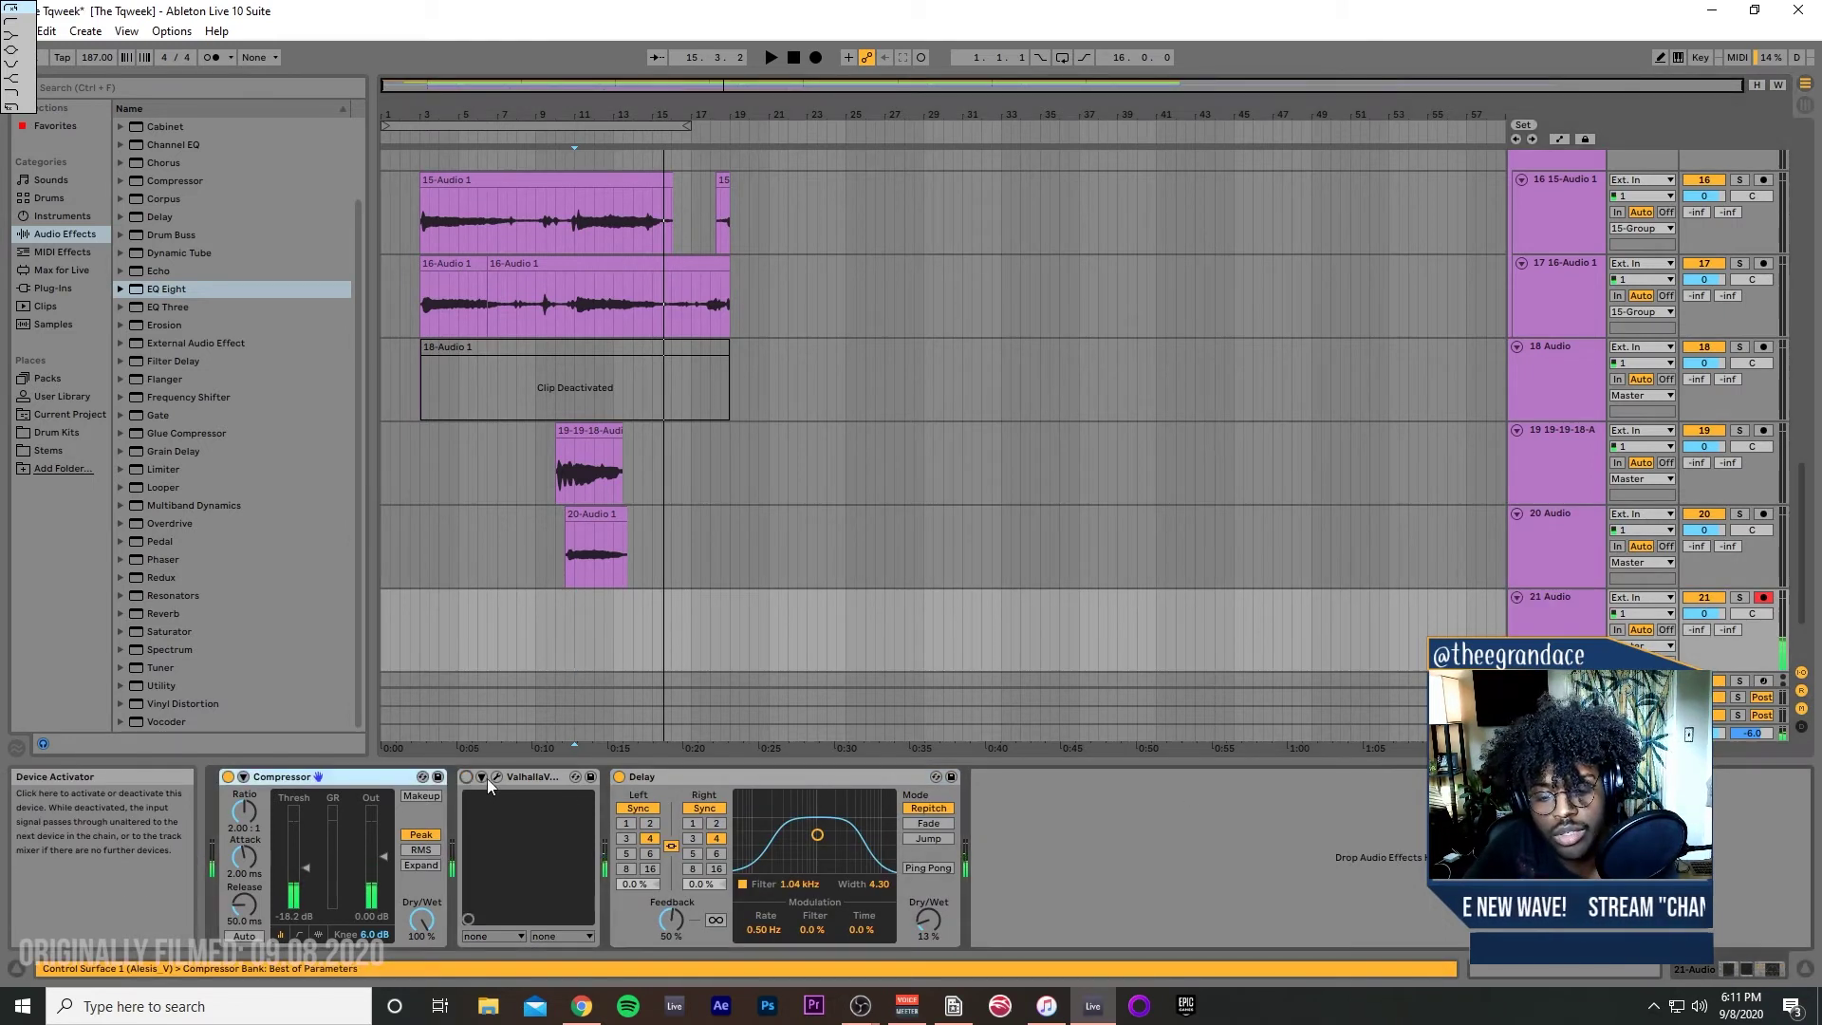
pyautogui.click(618, 776)
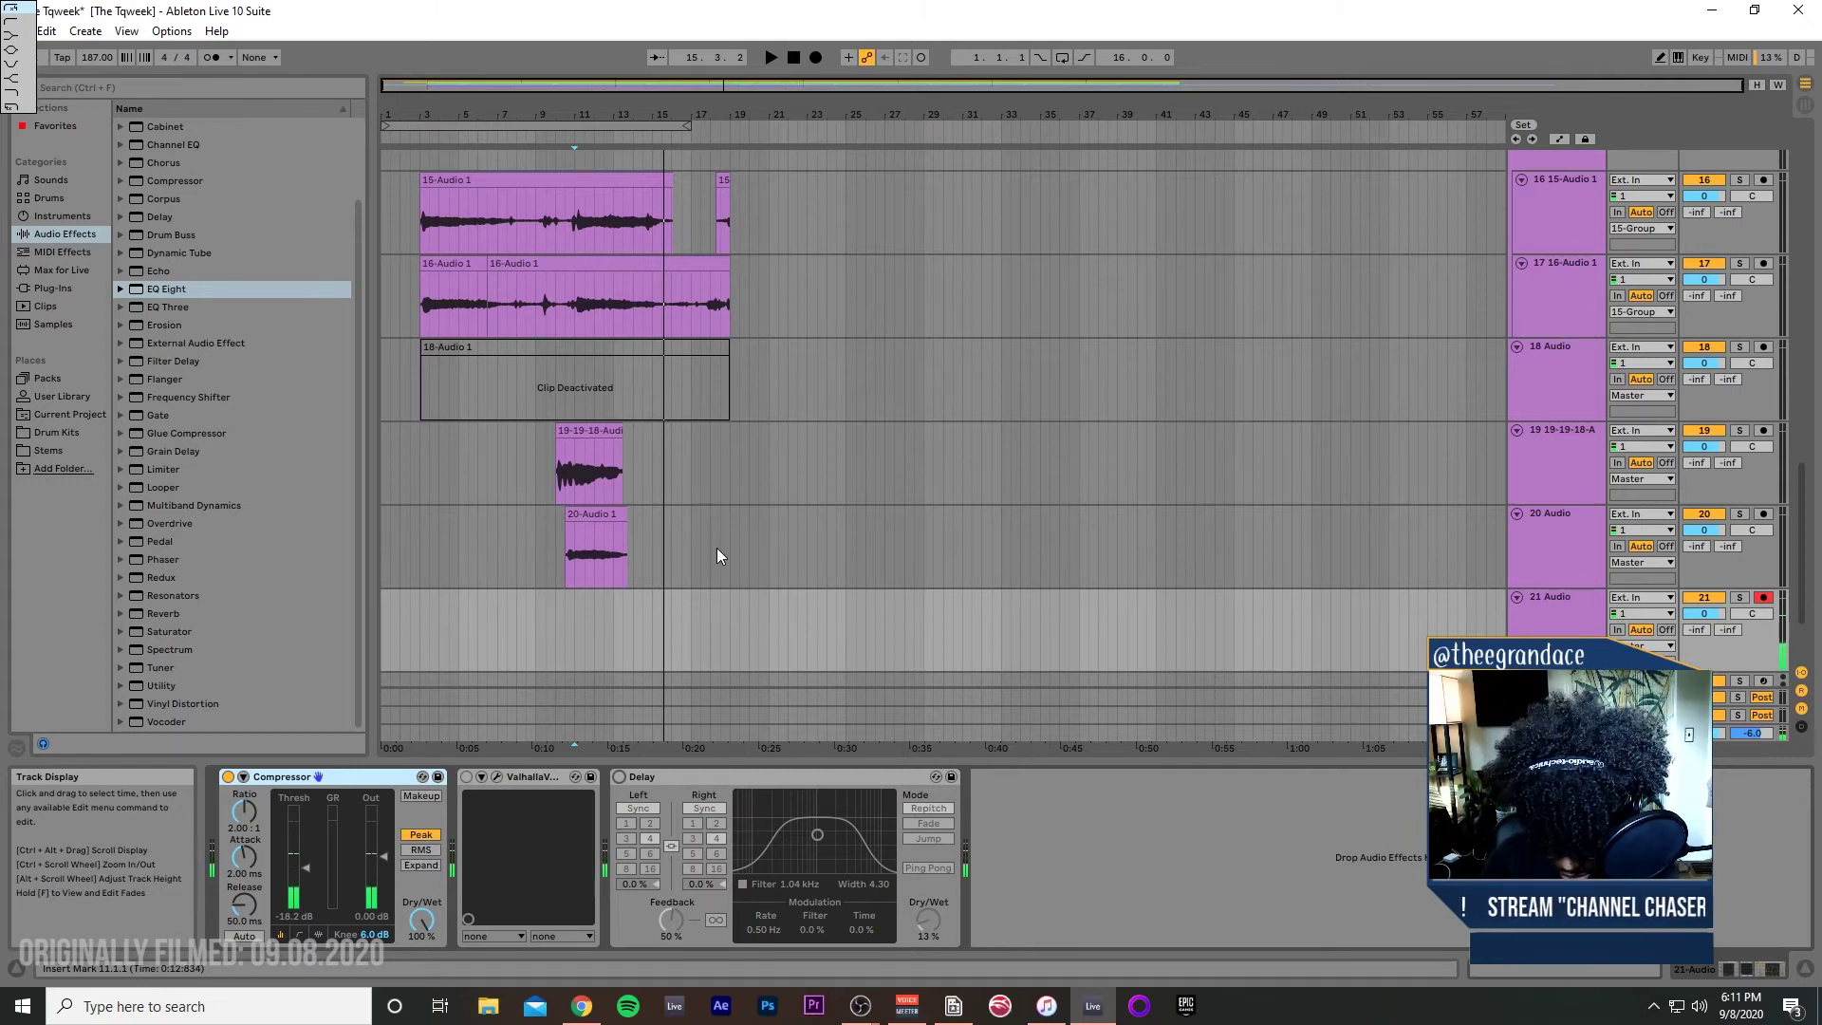
# Step: Loop bars 19 to 35 across the Basic Sinelike clips on track 13 and play the looped section
pyautogui.press('space')
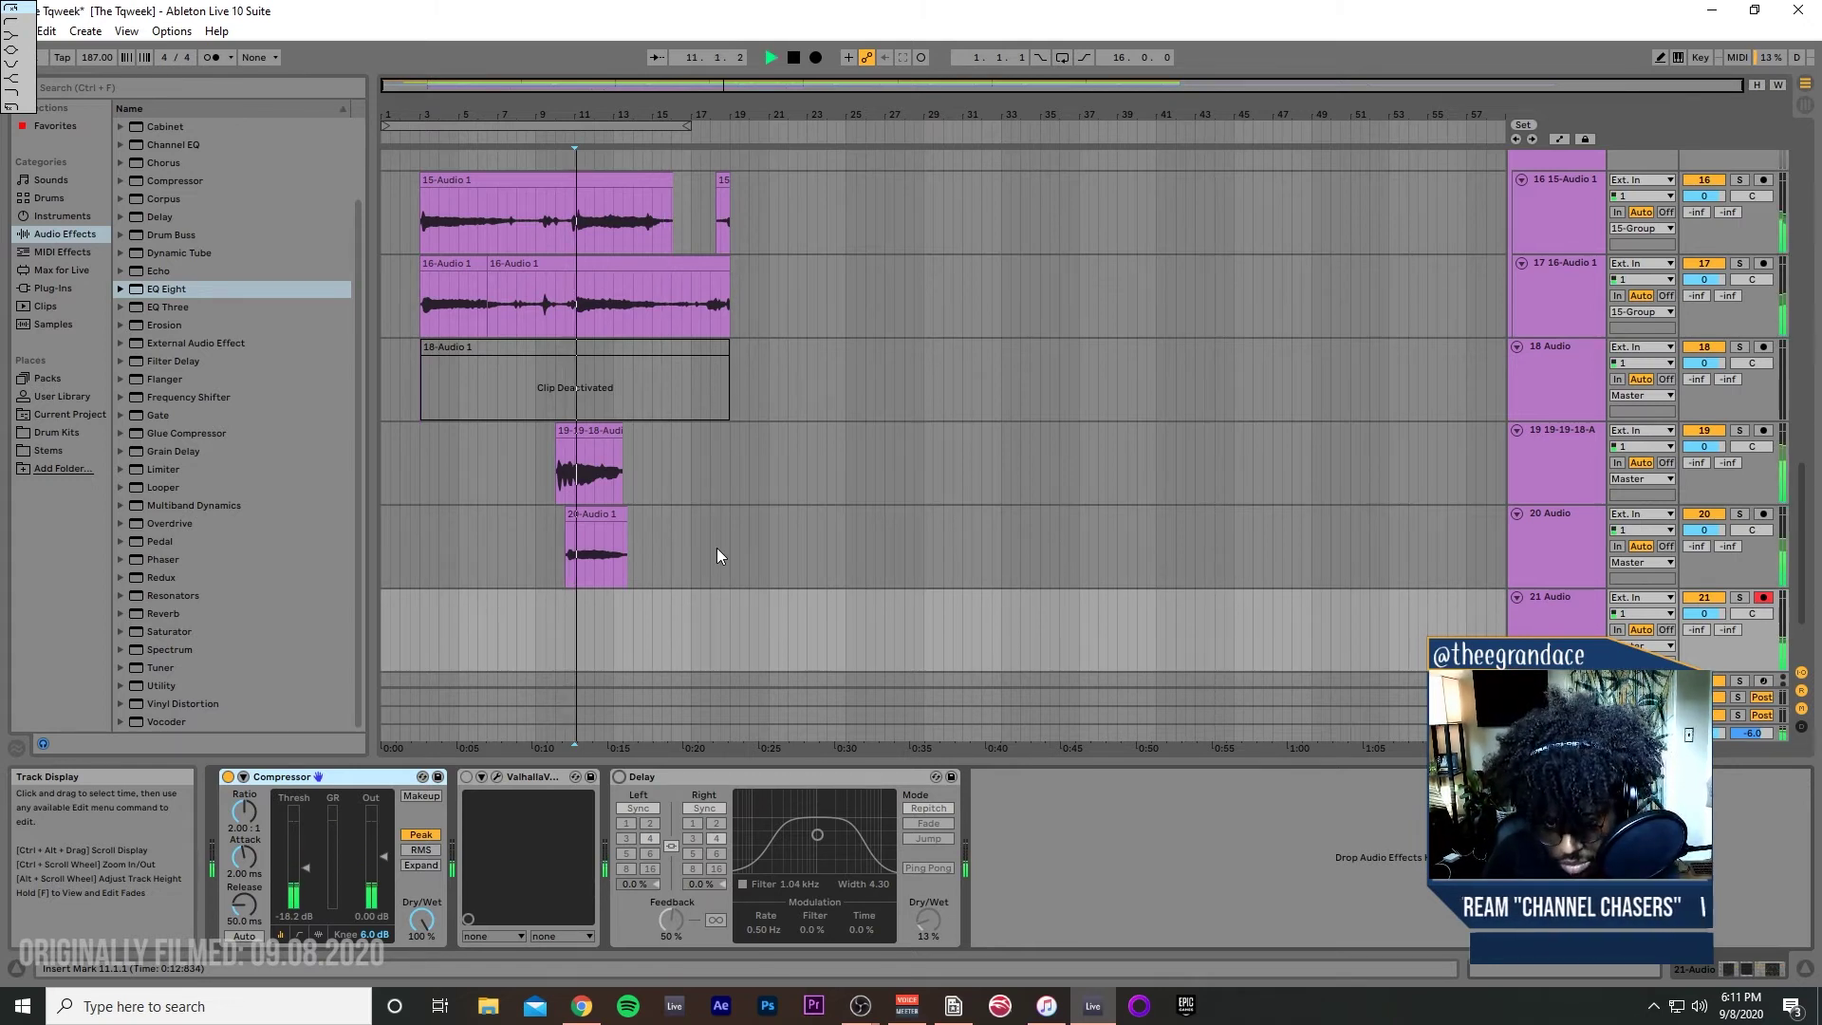
pyautogui.doubleClick(794, 58)
pyautogui.scroll(6, 977, 385)
pyautogui.press('space')
pyautogui.moveTo(766, 422); pyautogui.dragTo(973, 443)
pyautogui.hotkey('ctrl', 'l')
pyautogui.press('space')
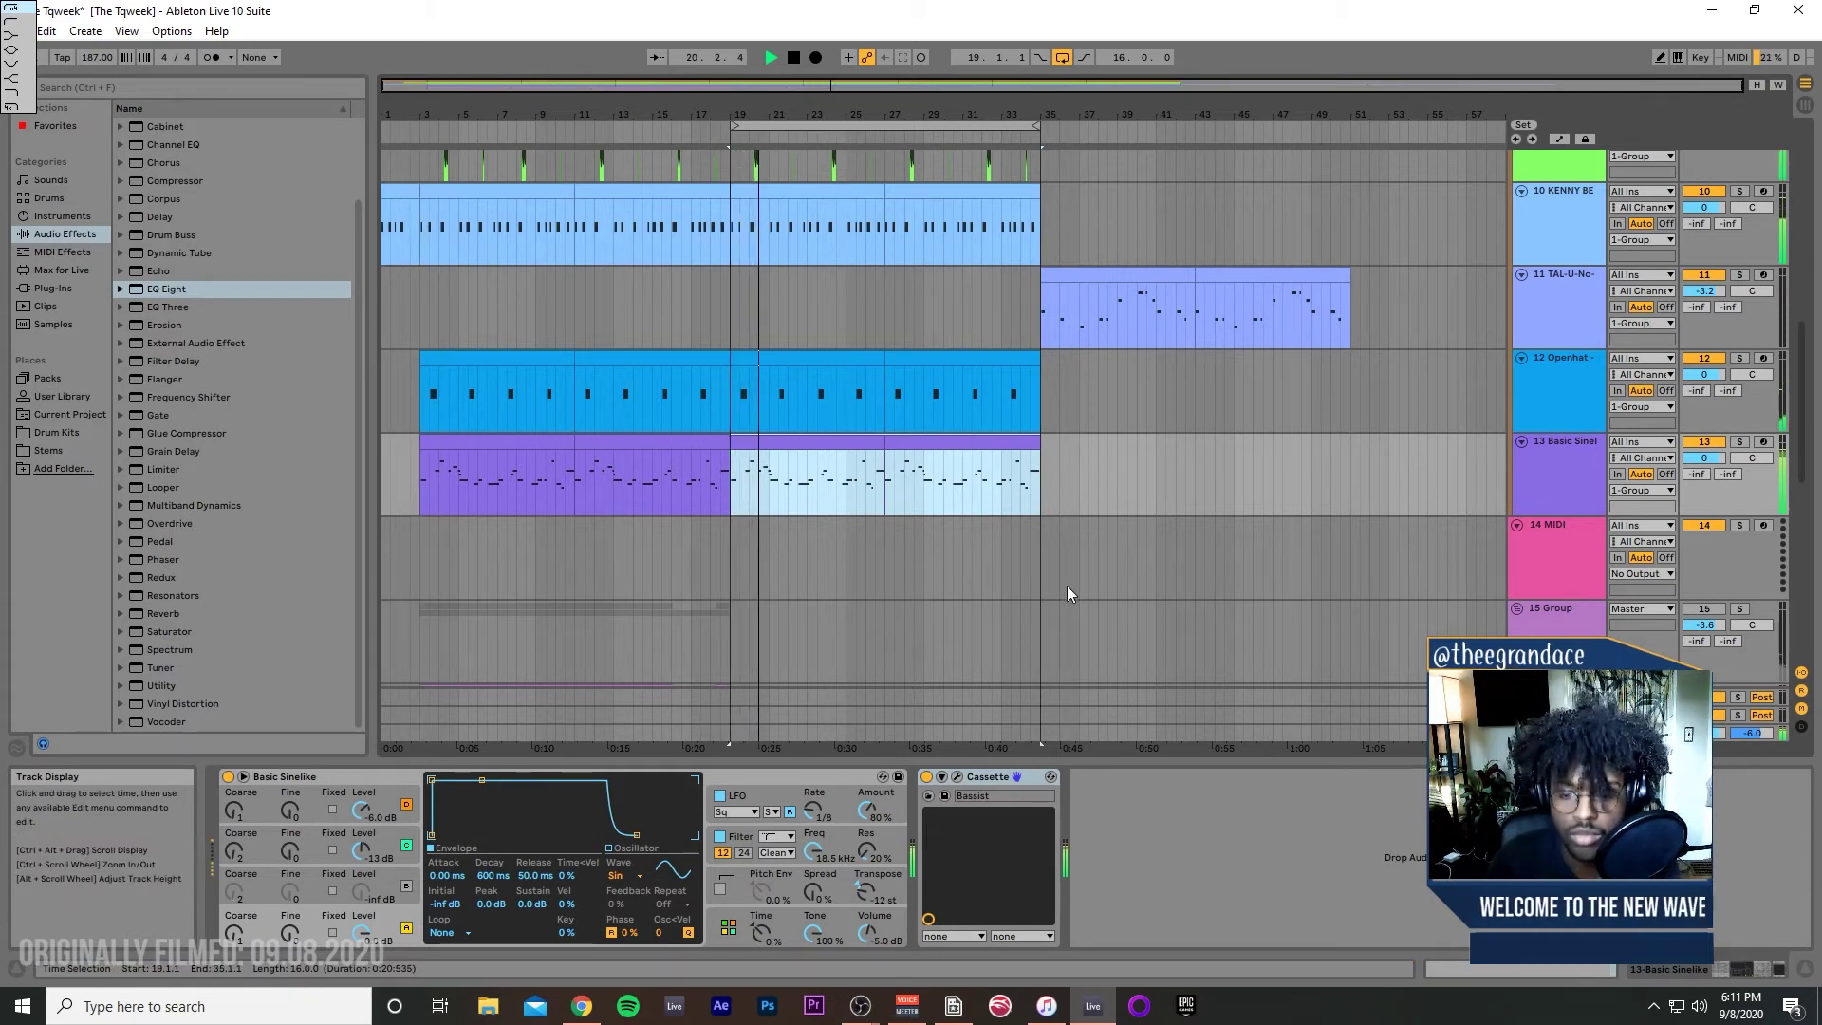
# Step: Lower the Weird thing track's volume to -4.9 dB and replay the loop from bar 19
pyautogui.scroll(5, 1067, 584)
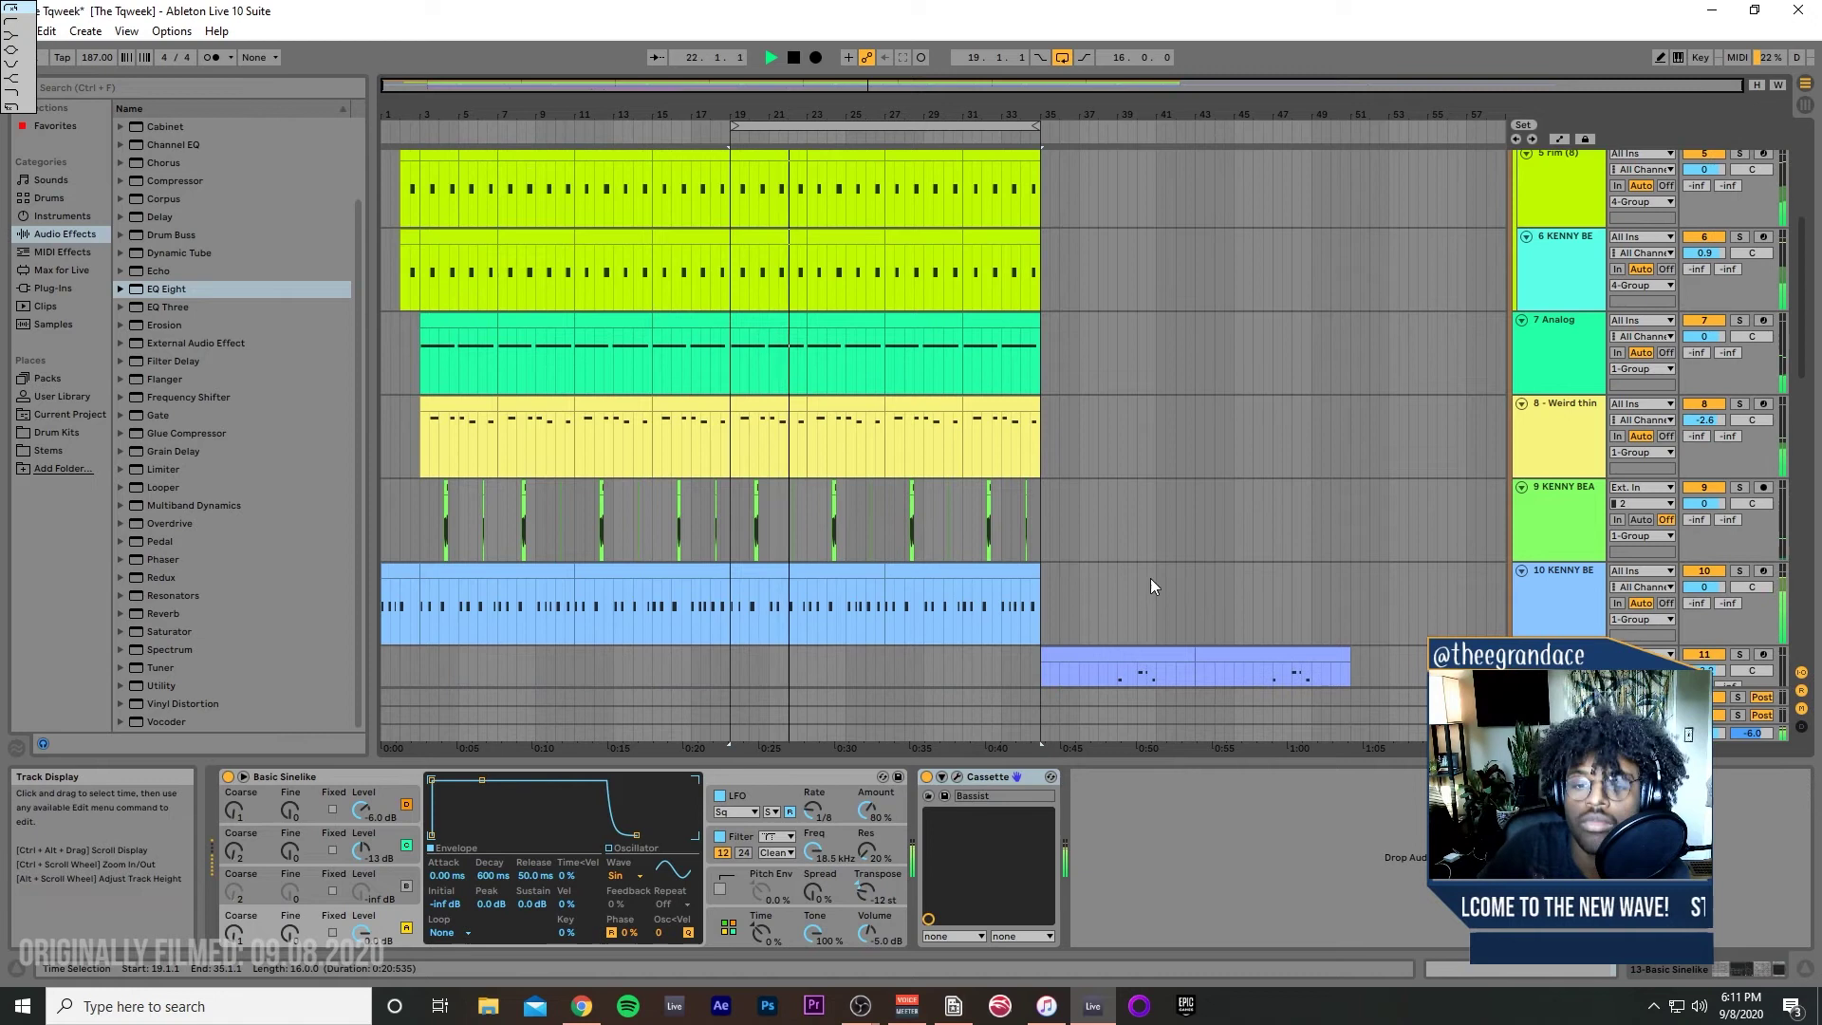
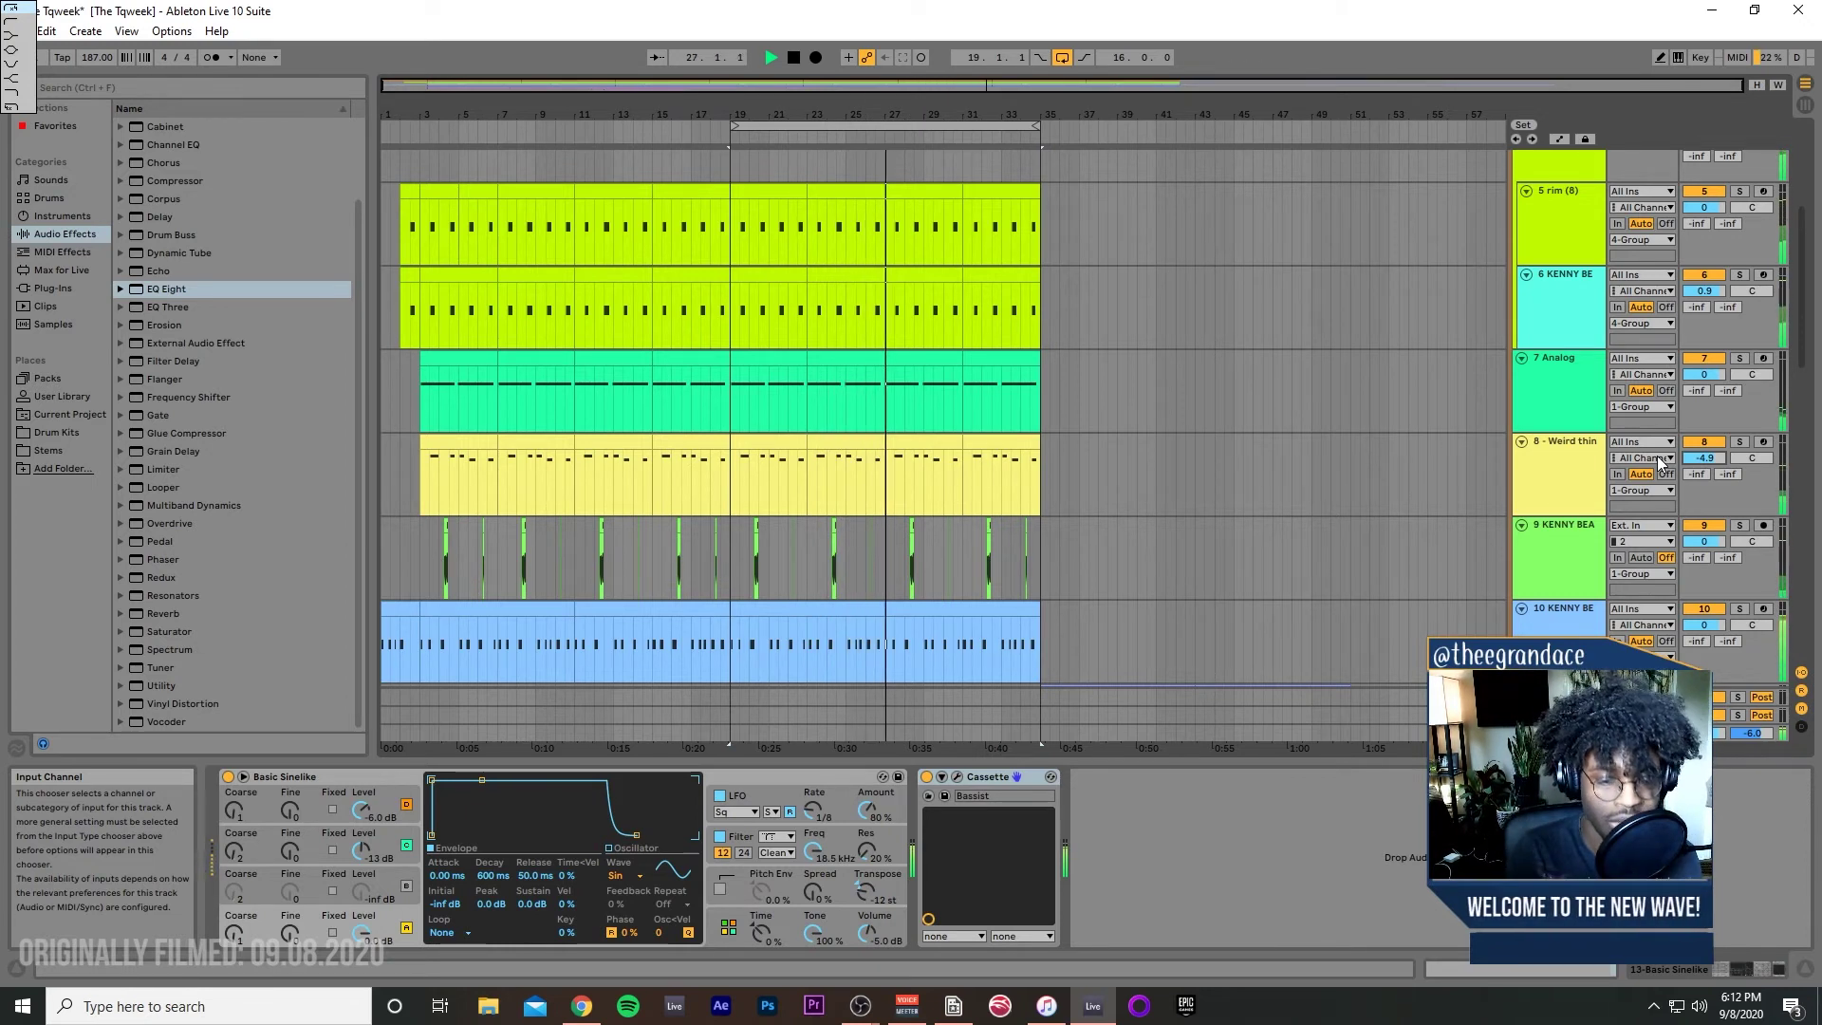
pyautogui.press('space')
pyautogui.press('space')
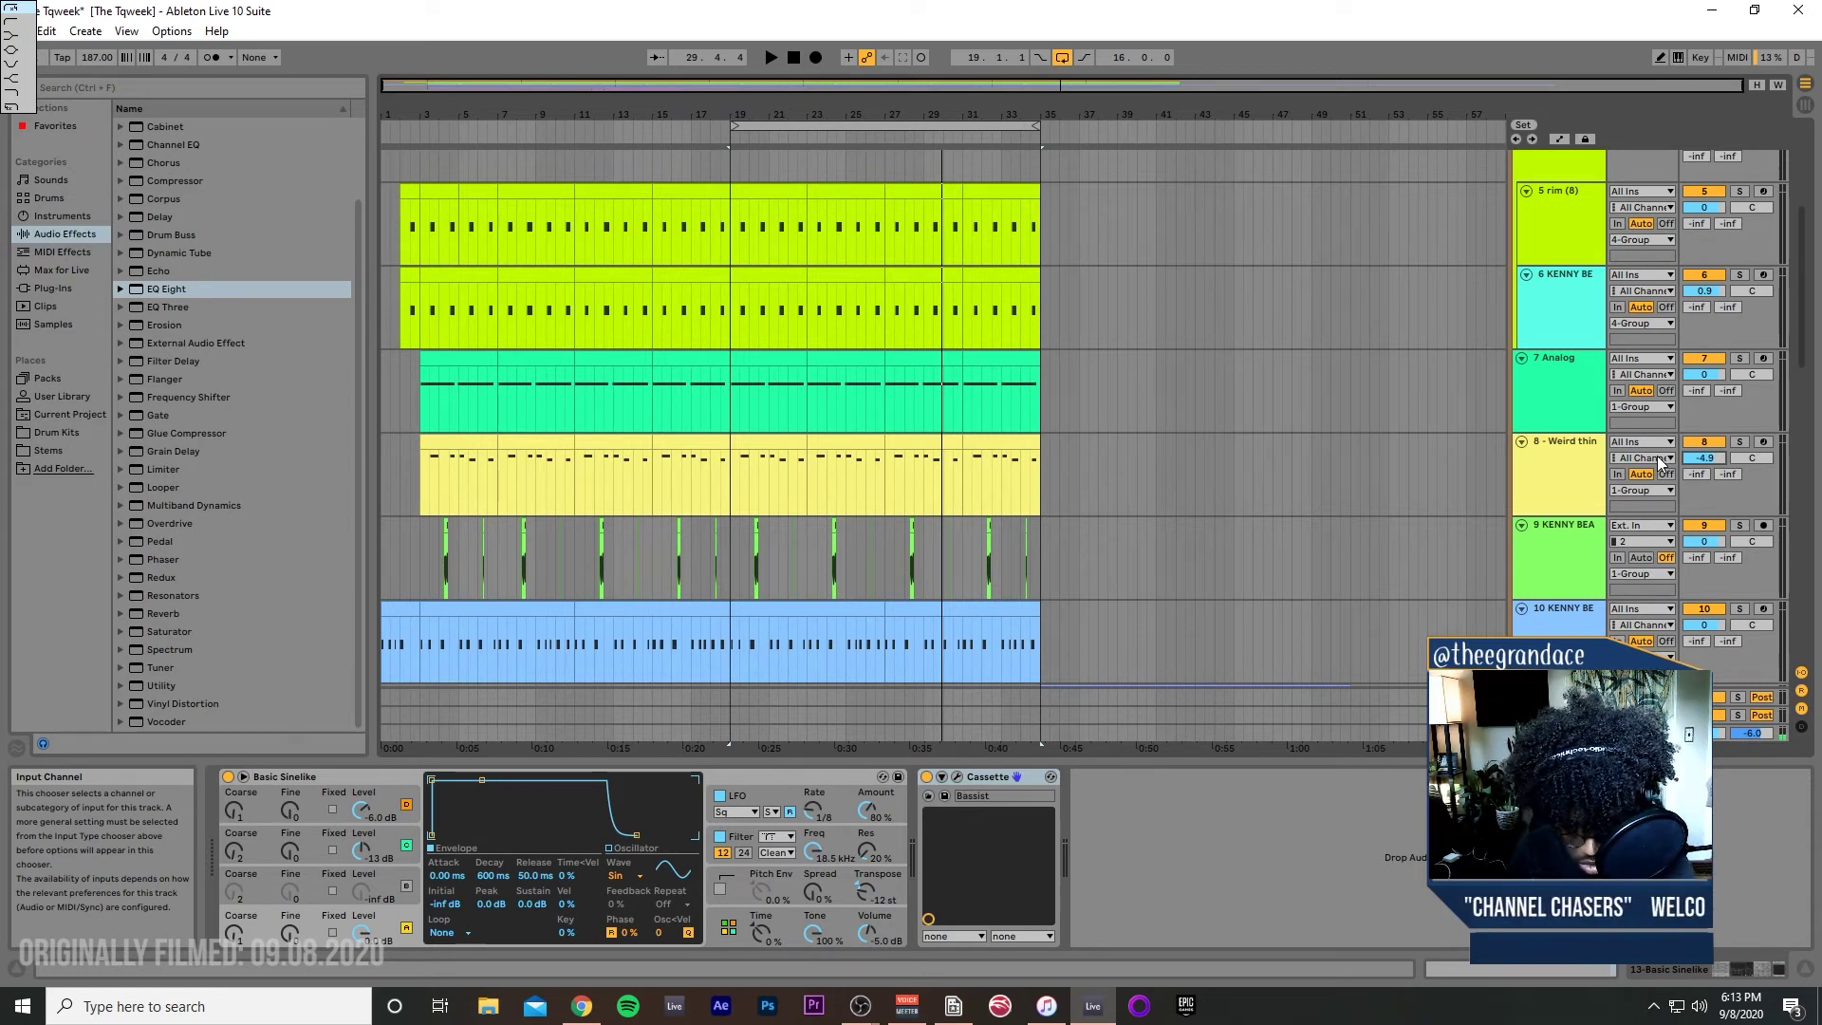
pyautogui.press('space')
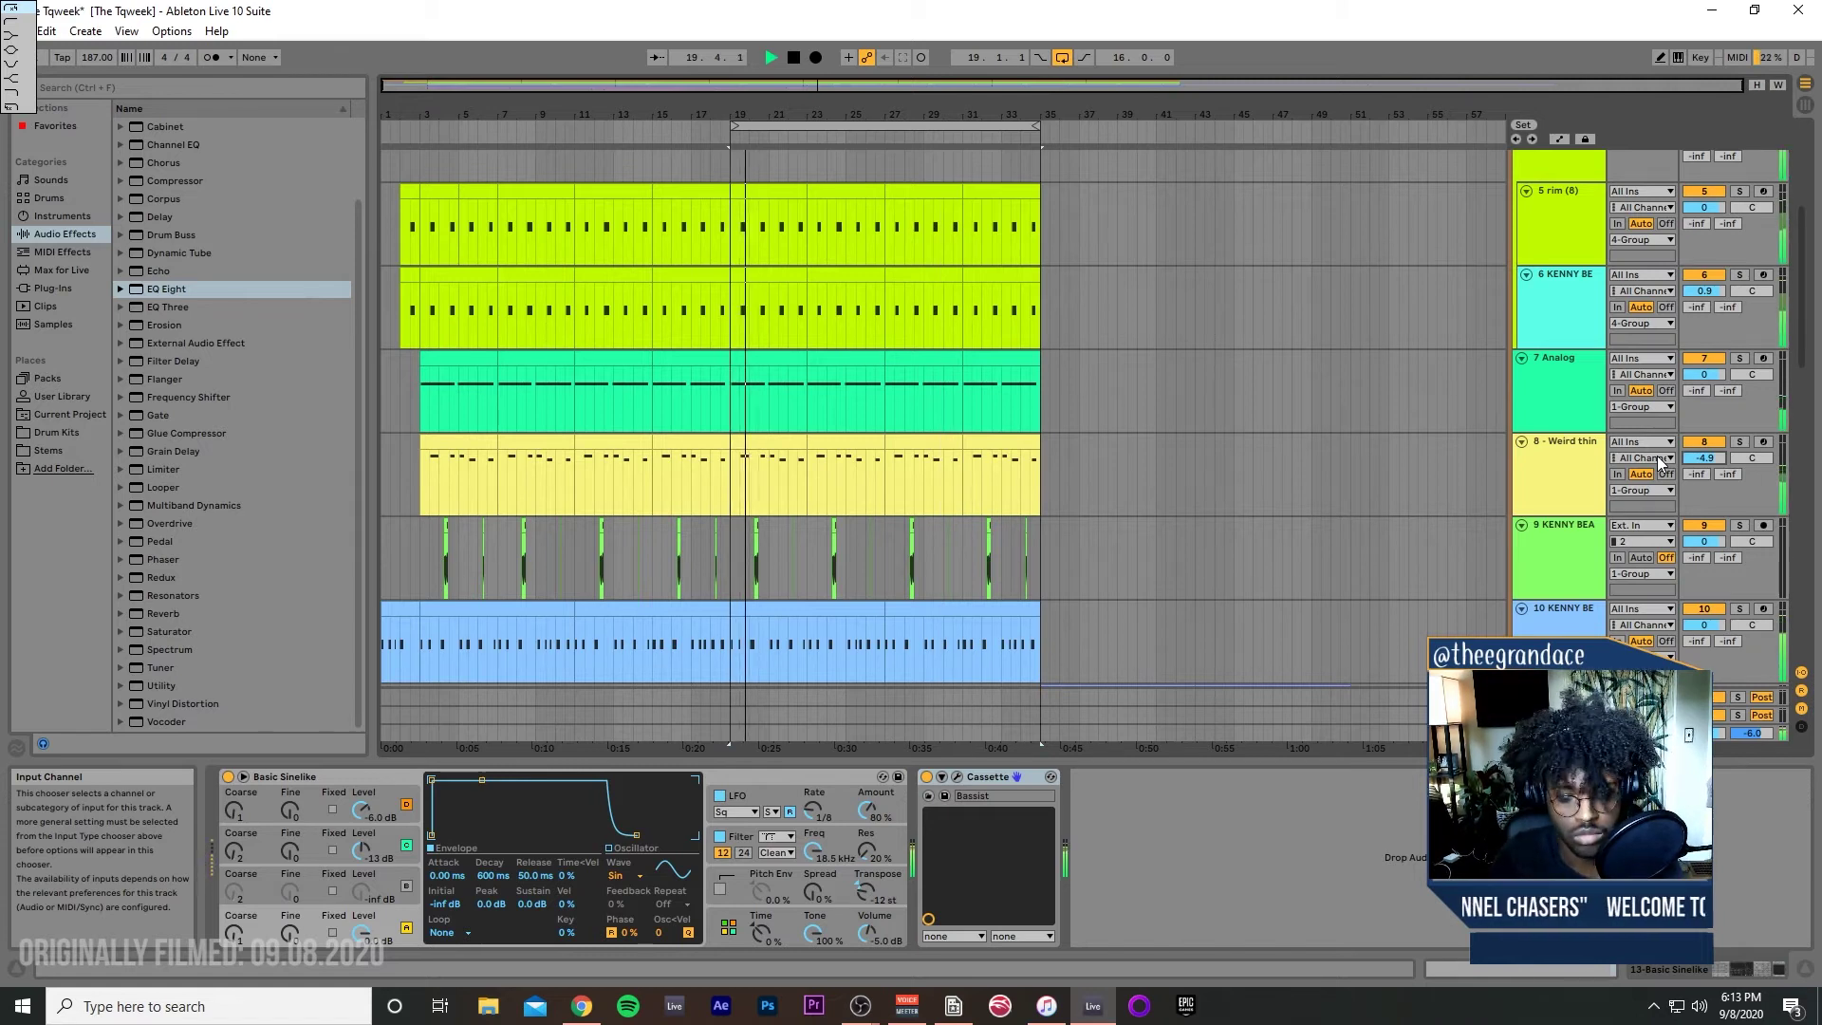
pyautogui.press('space')
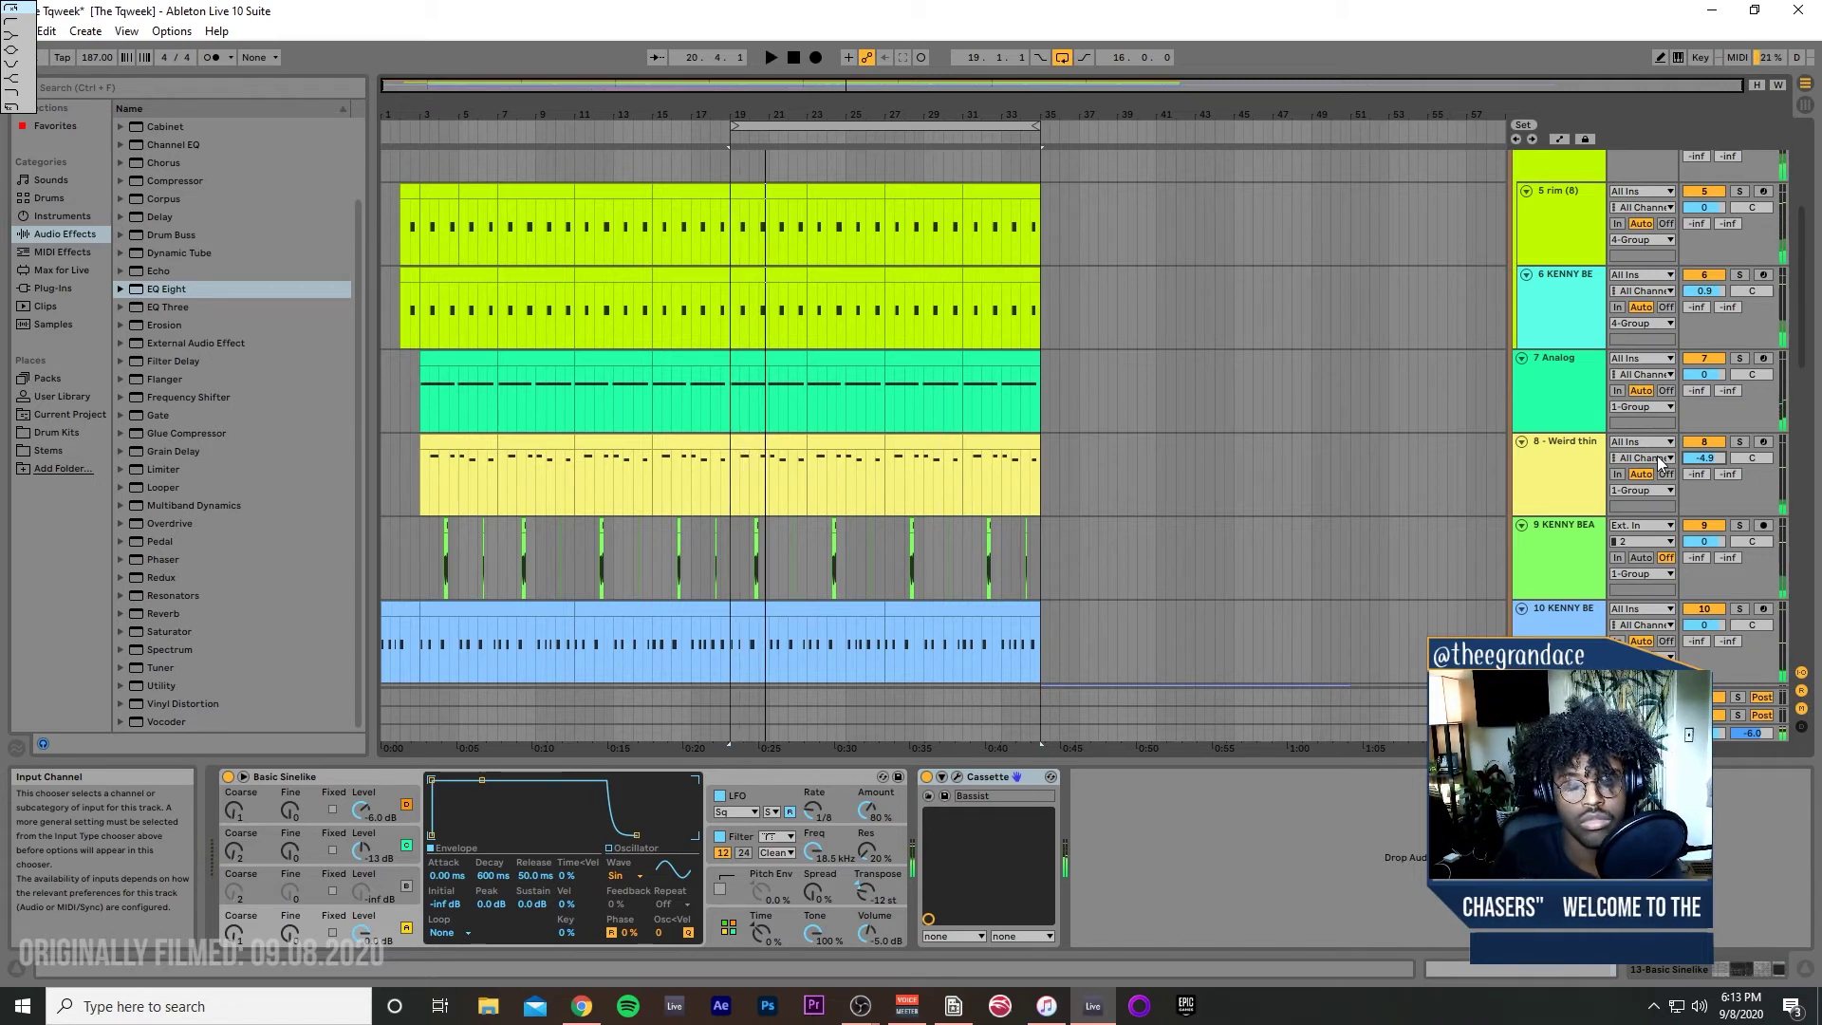
pyautogui.press('space')
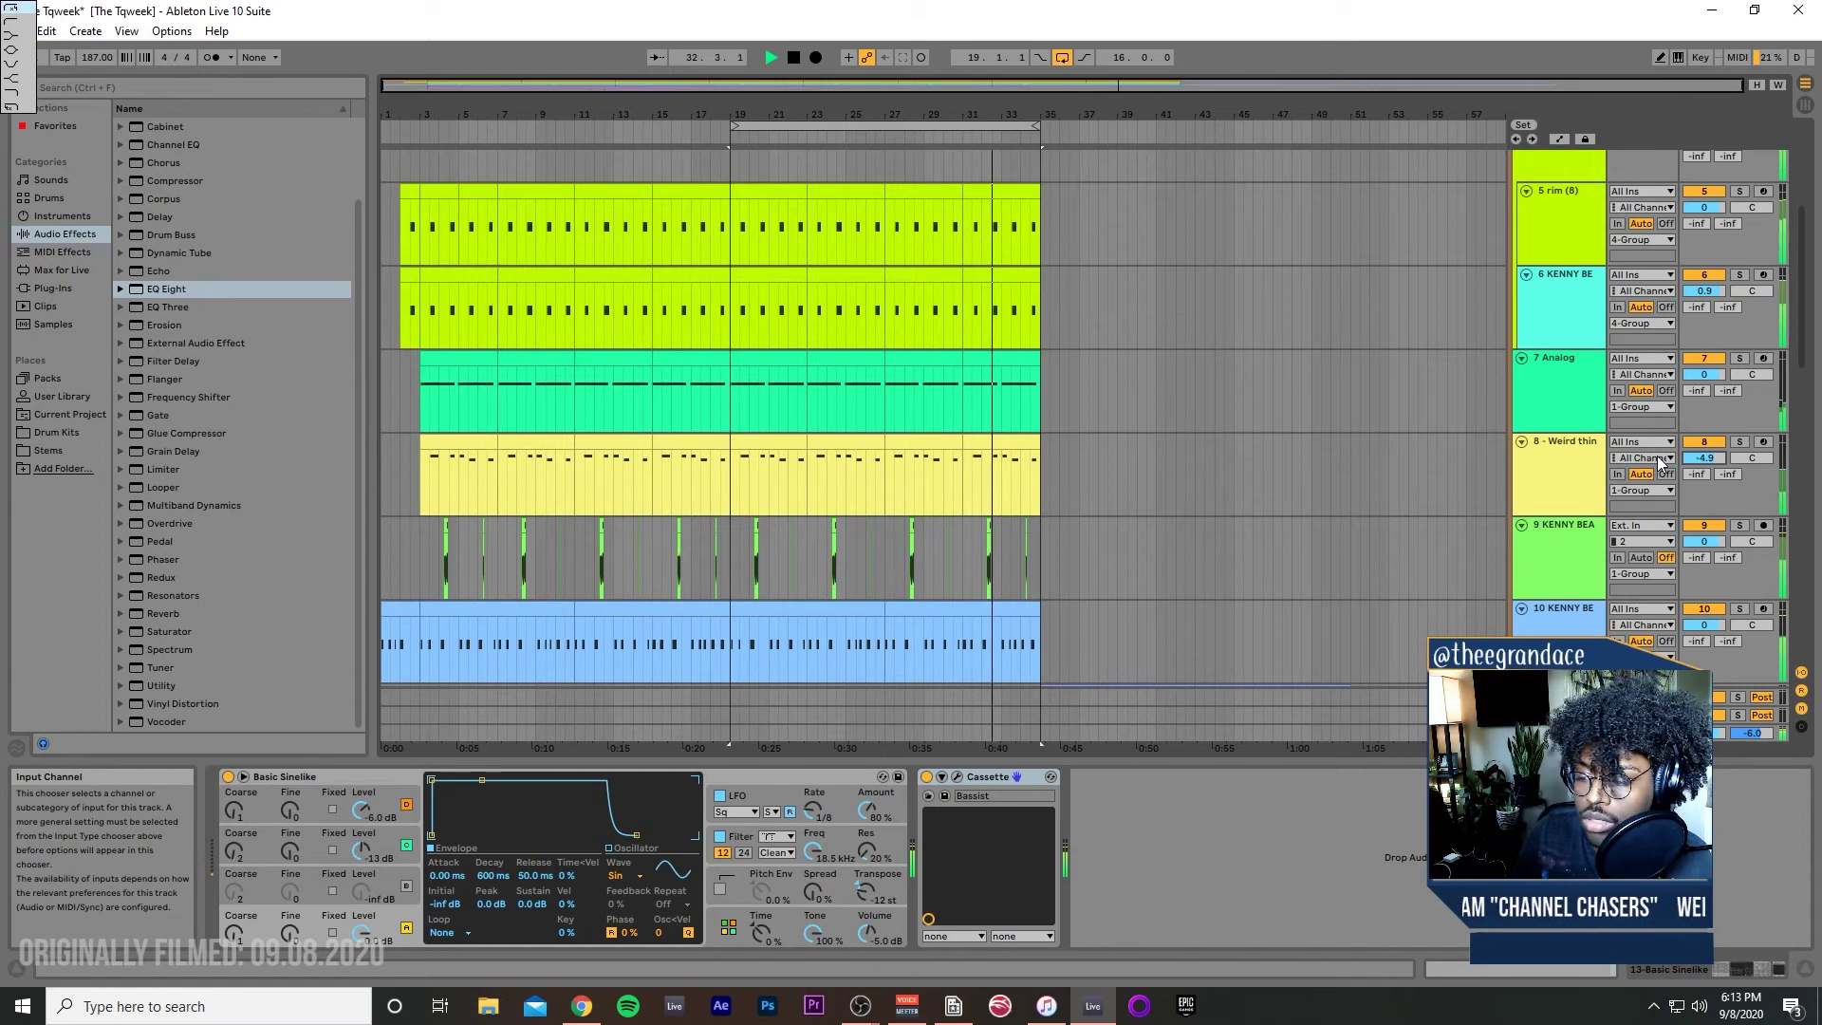
# Step: Play through the bar 19 to 35 loop several times while viewing the vocal tracks down to armed track 21
pyautogui.scroll(-2, 1092, 297)
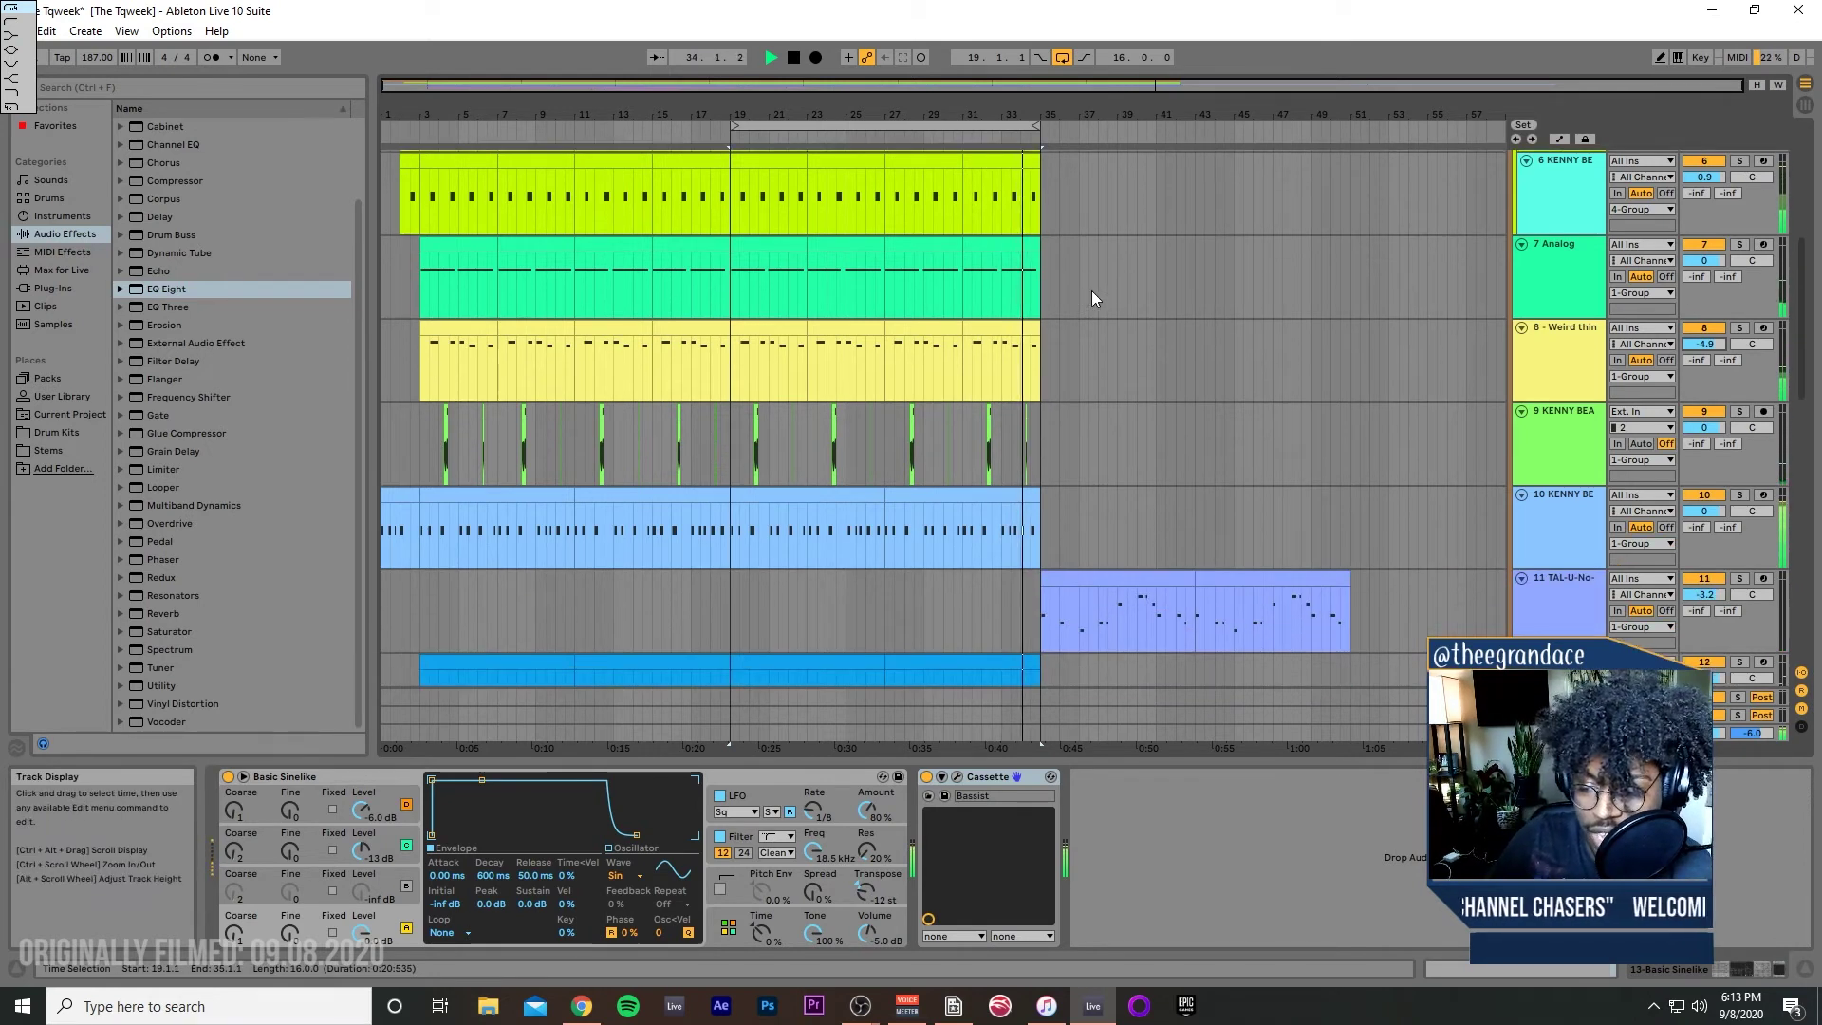
pyautogui.scroll(-10, 1127, 367)
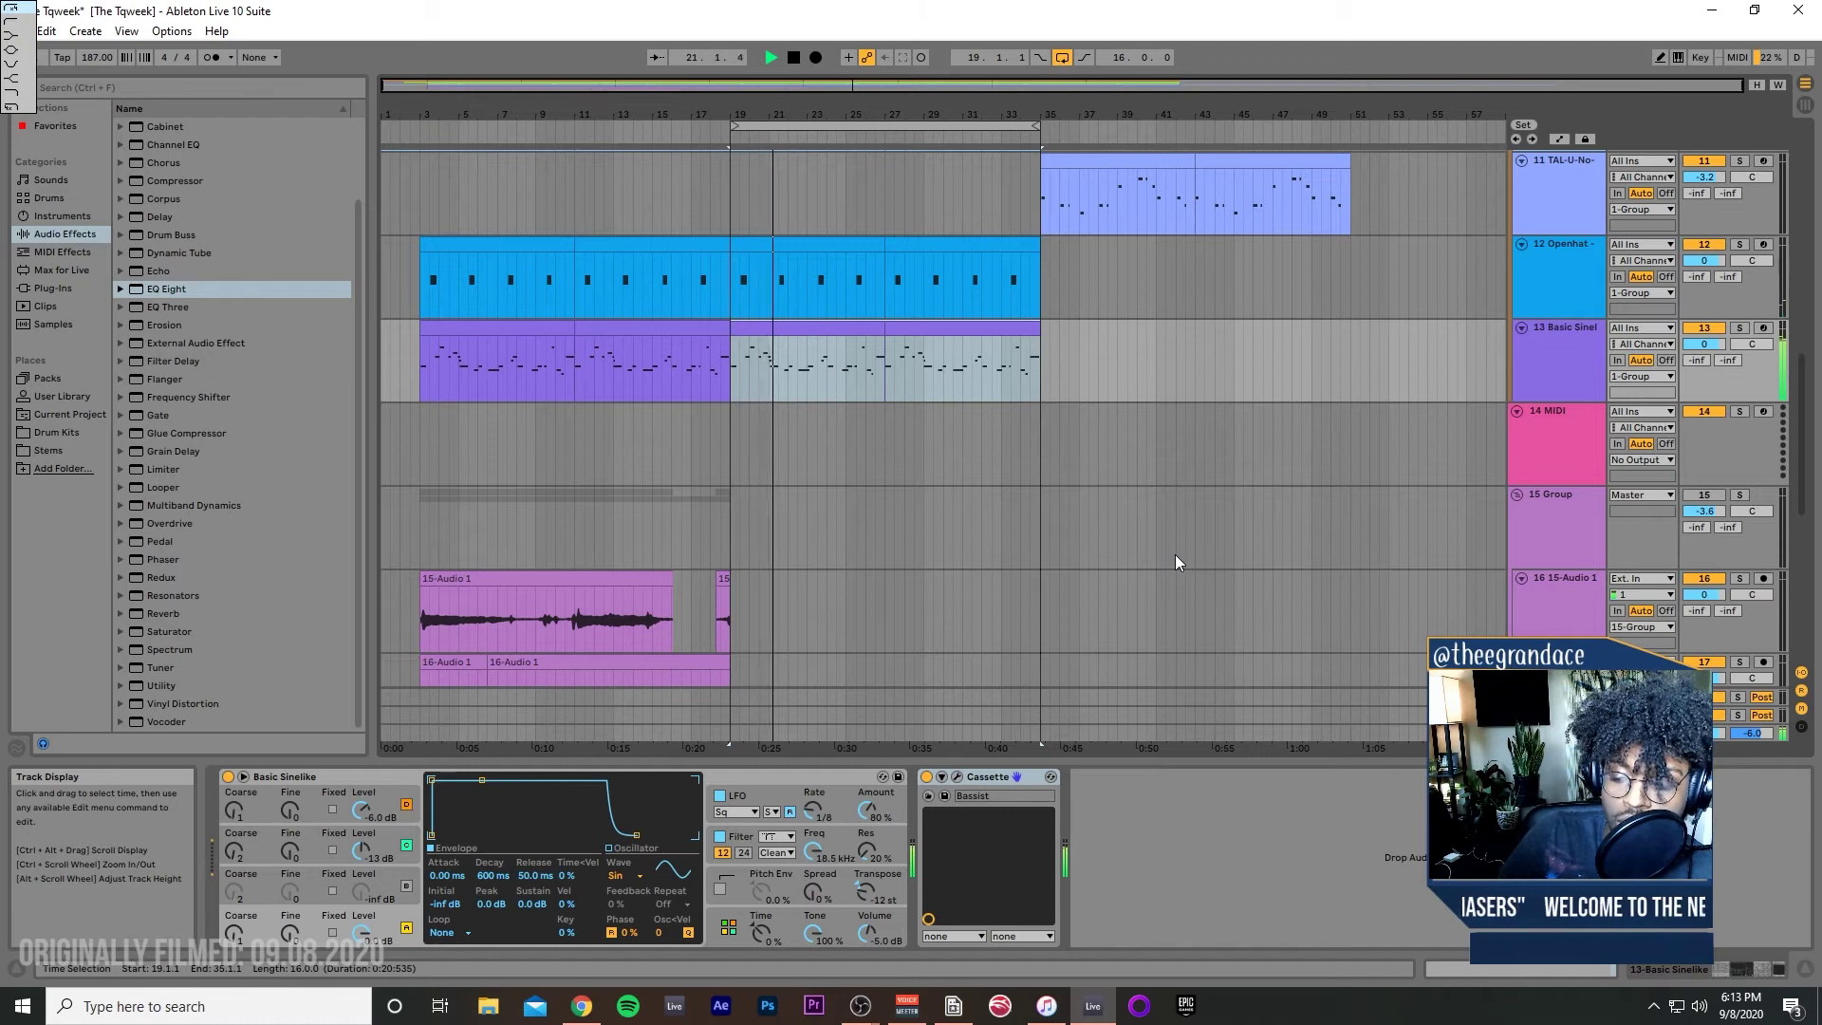
pyautogui.scroll(-2, 1099, 565)
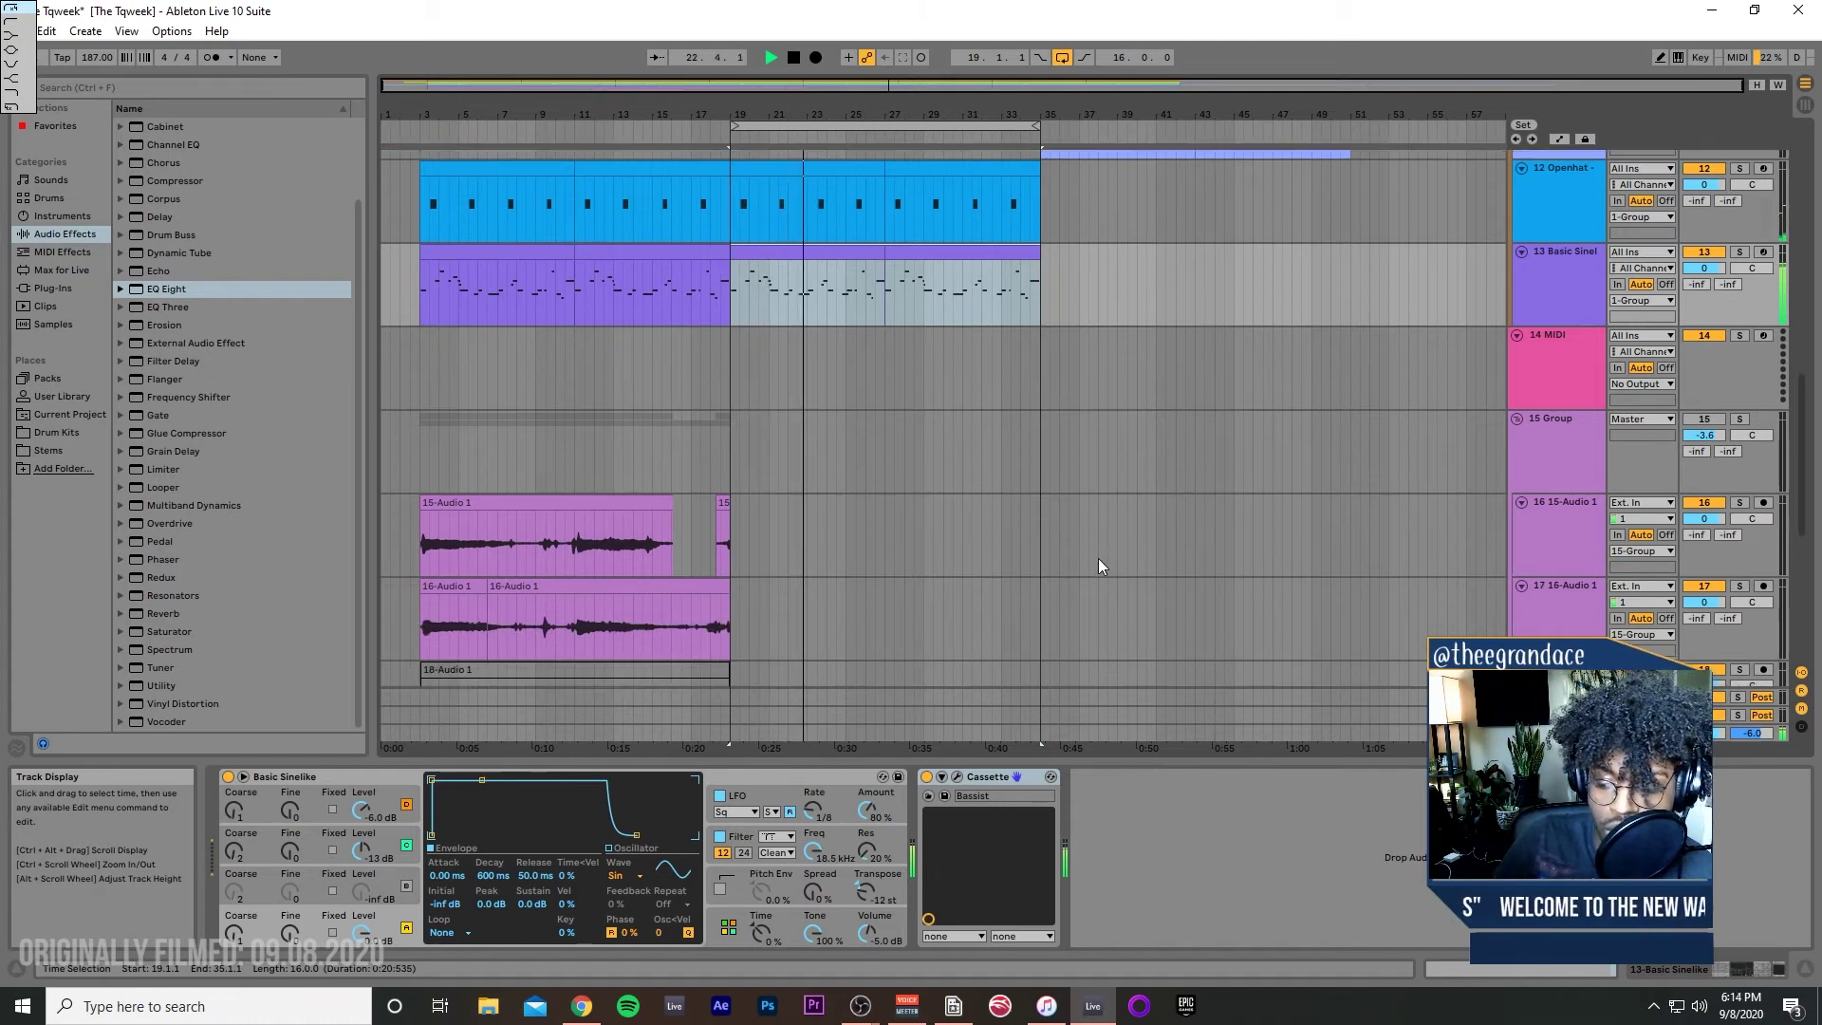
pyautogui.scroll(-10, 1120, 574)
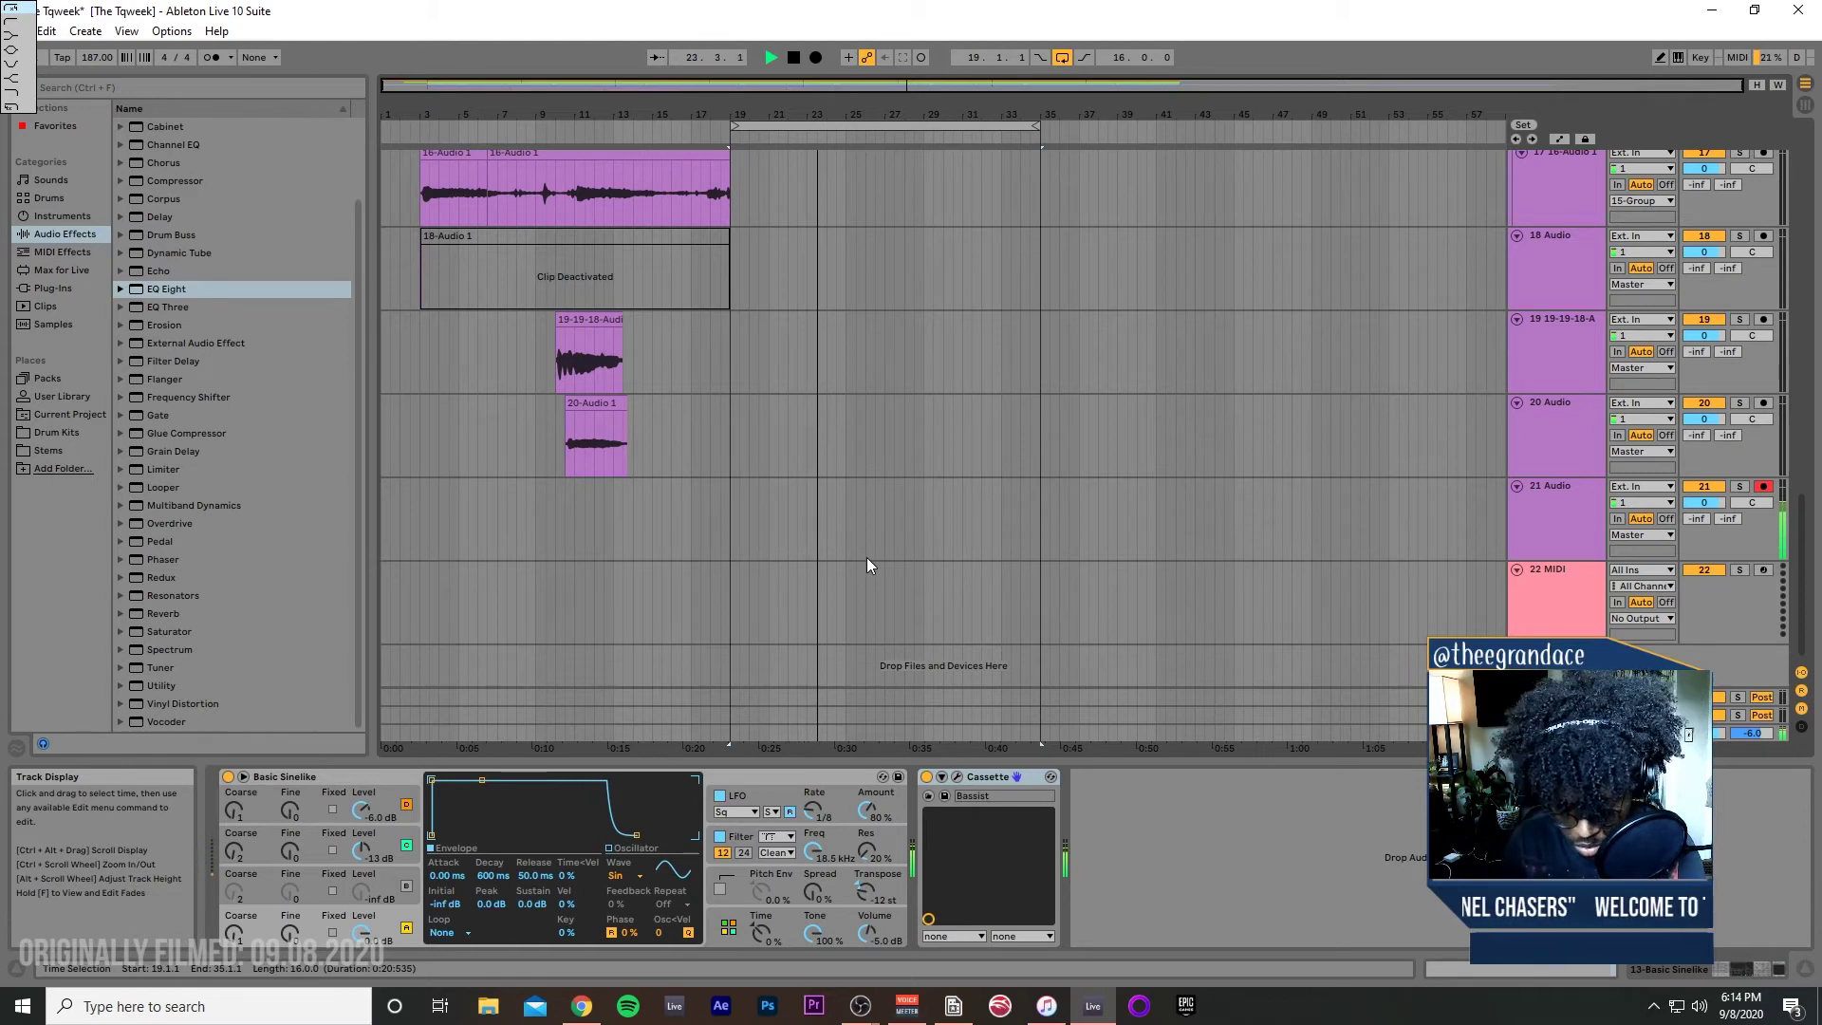
pyautogui.press('space')
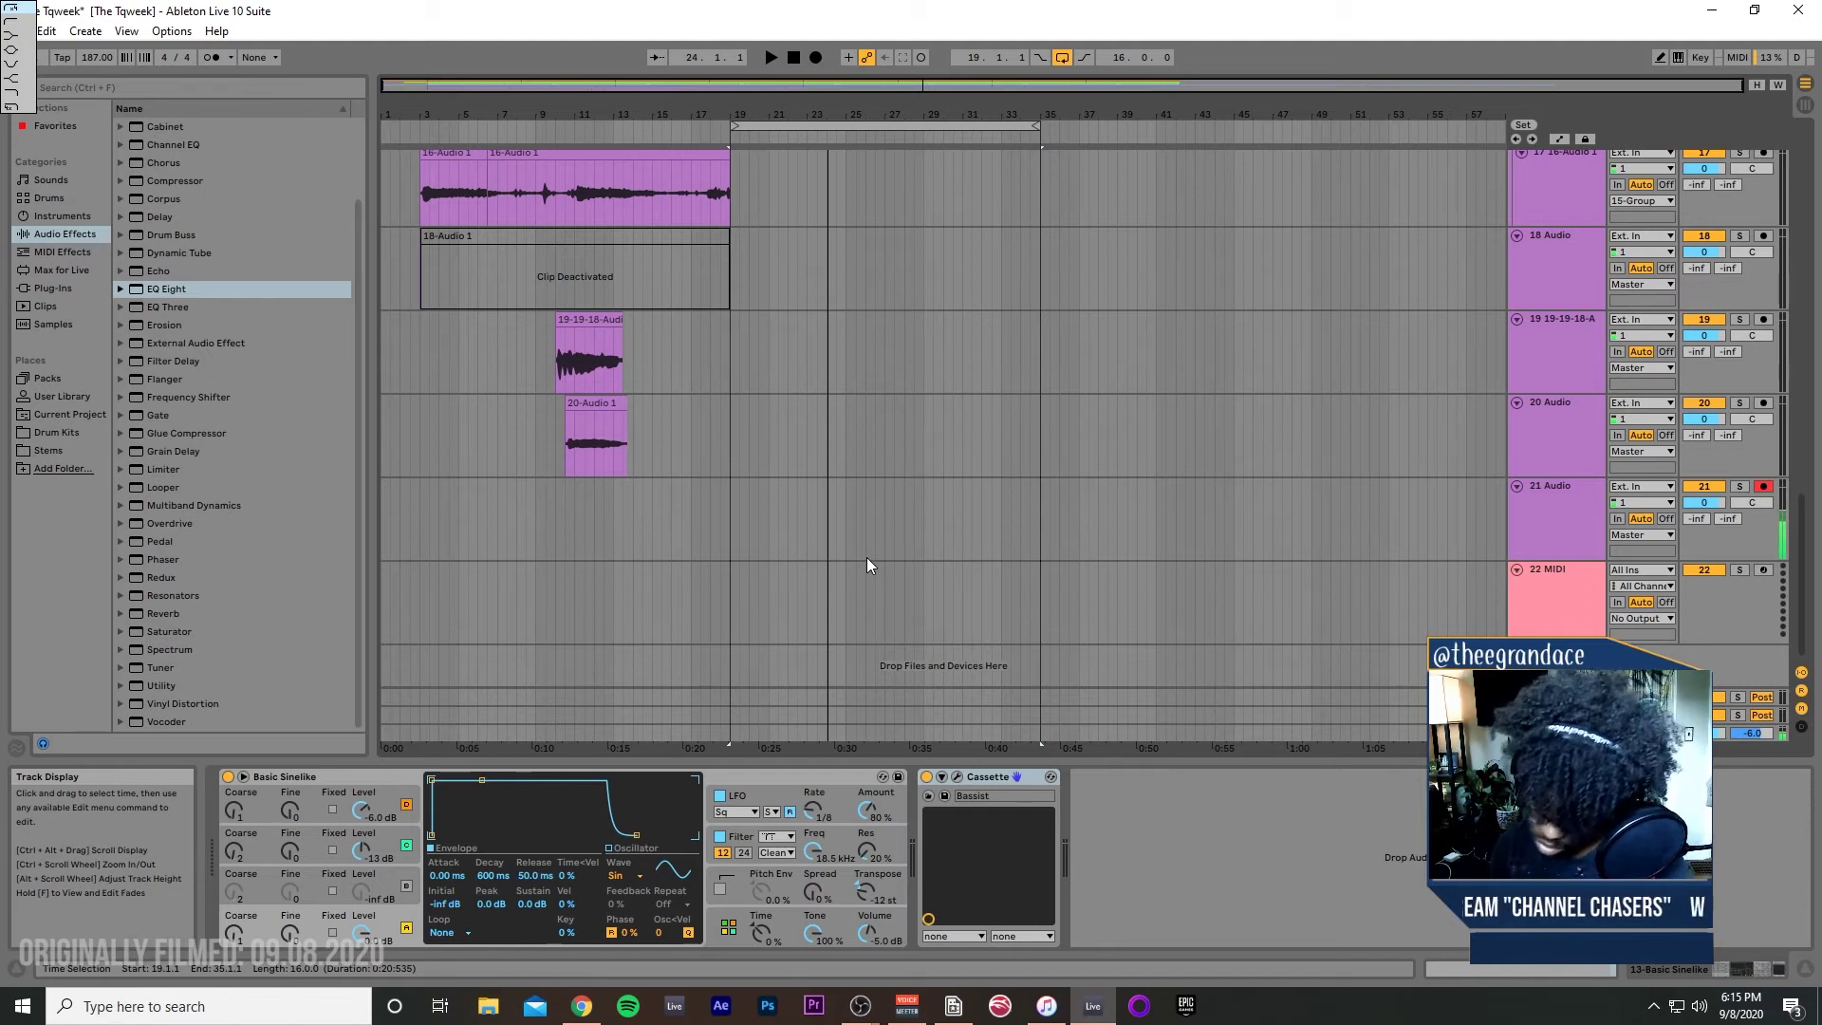
pyautogui.press('space')
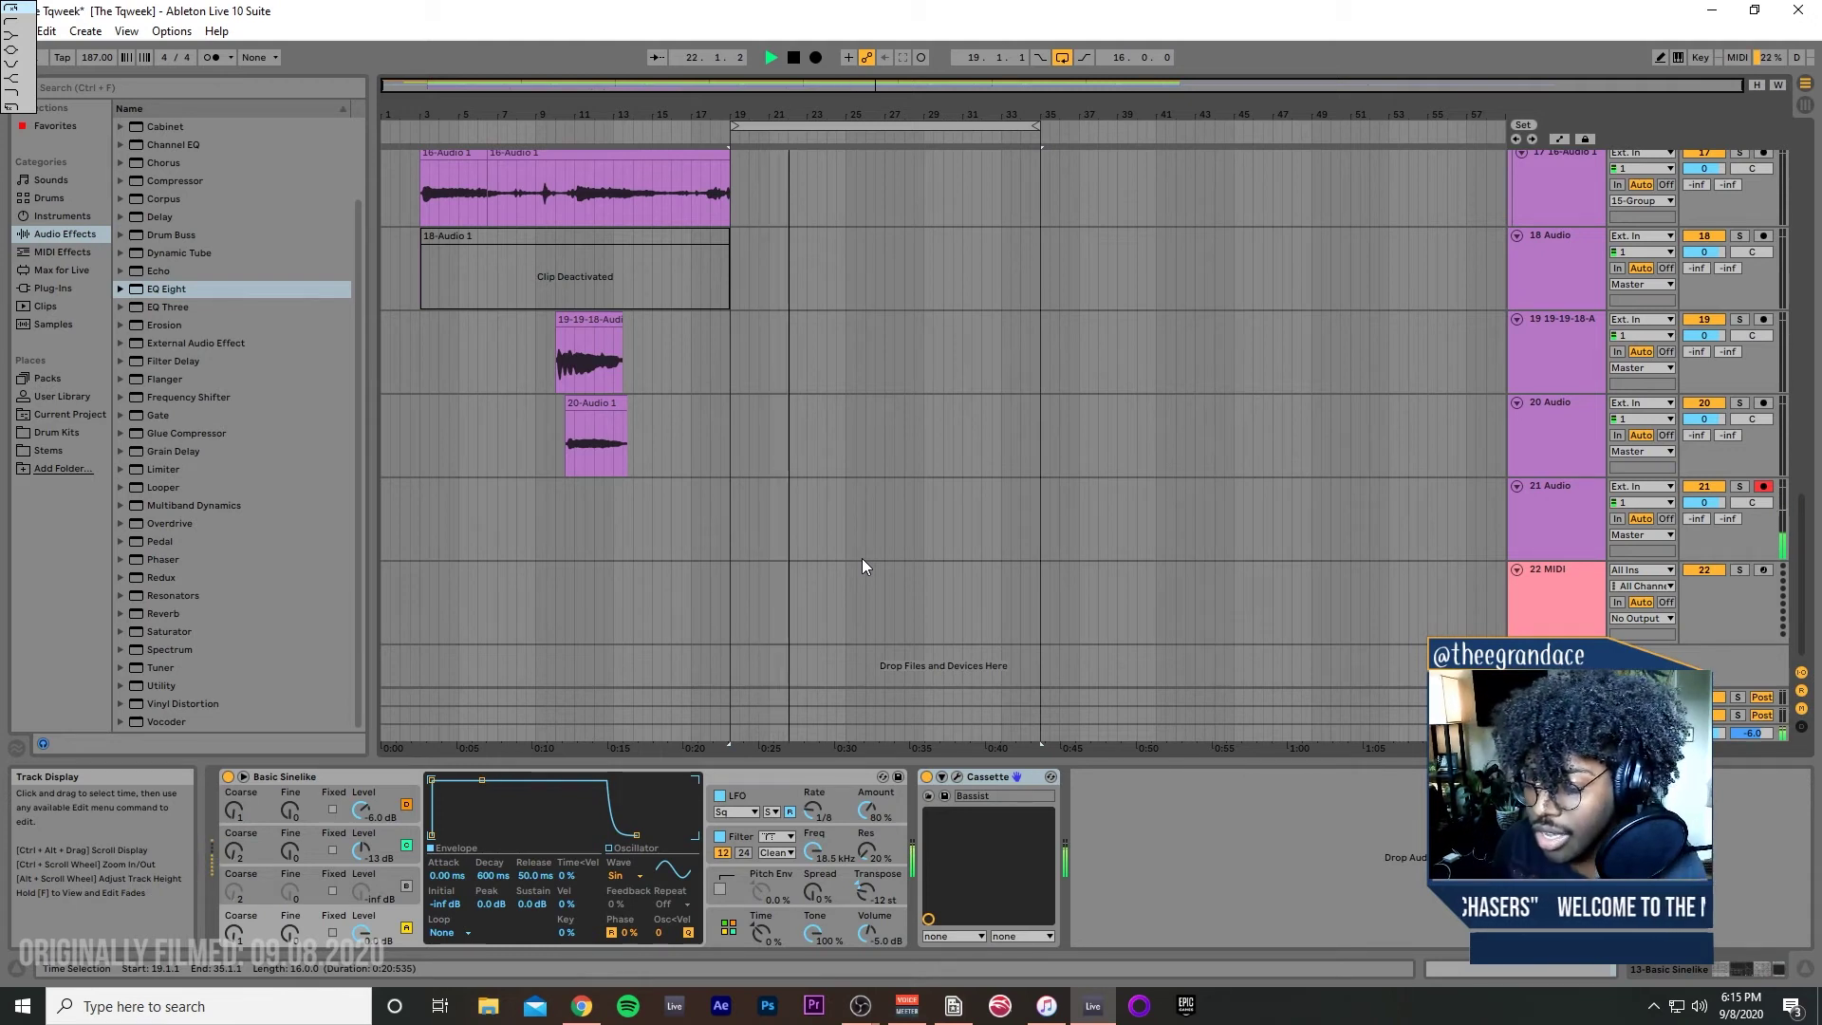
pyautogui.press('space')
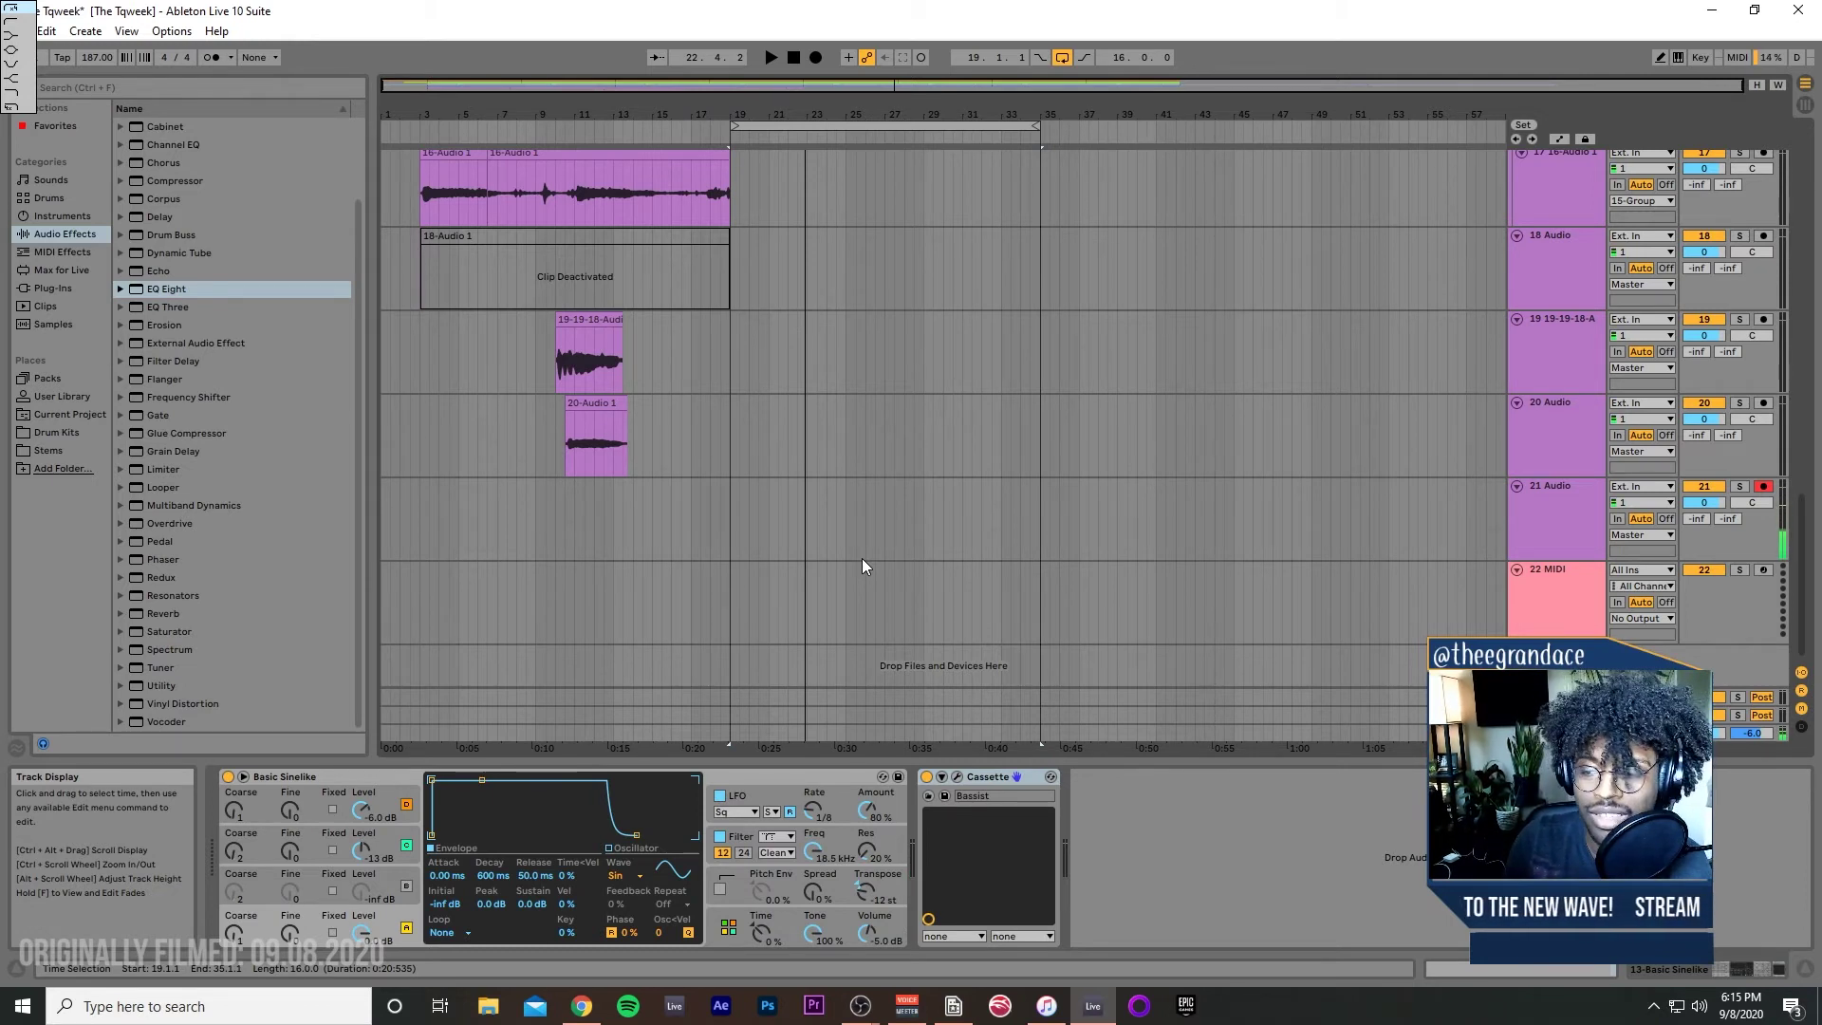
pyautogui.press('space')
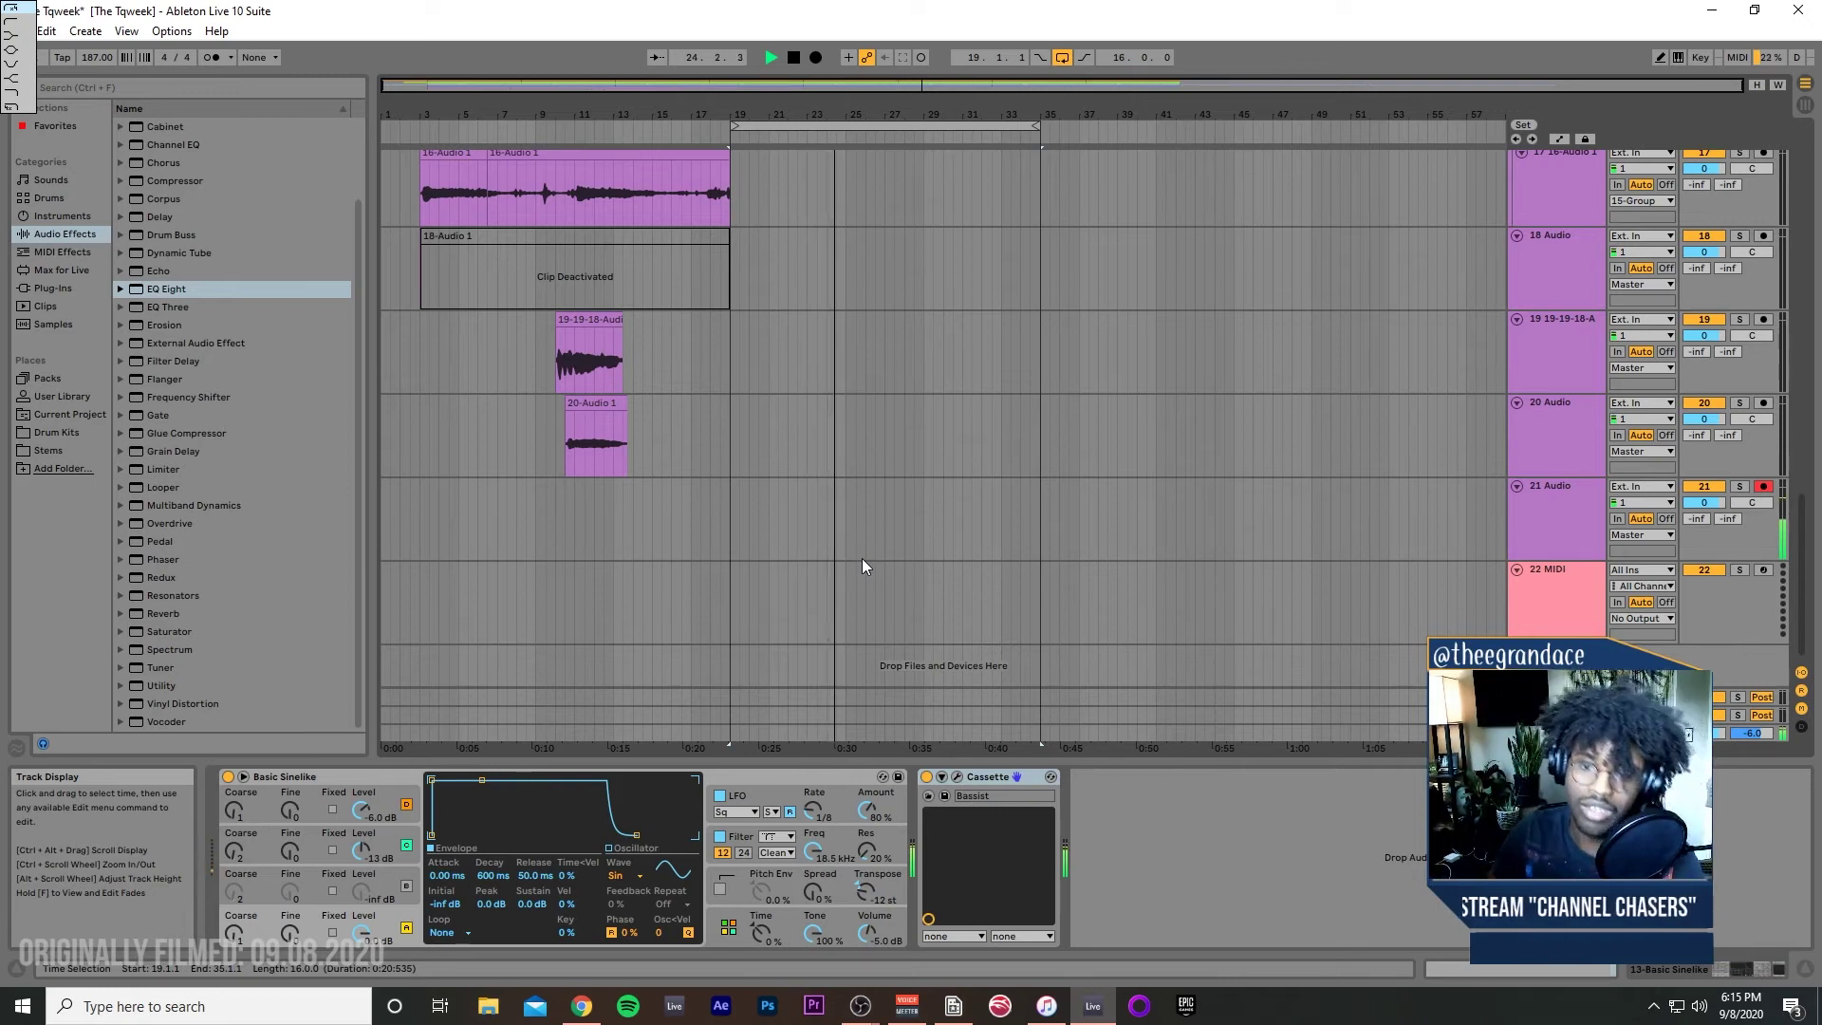
# Step: Record a vocal take on track 21 from about bar 25 and trim its tail at about bar 34
pyautogui.click(814, 58)
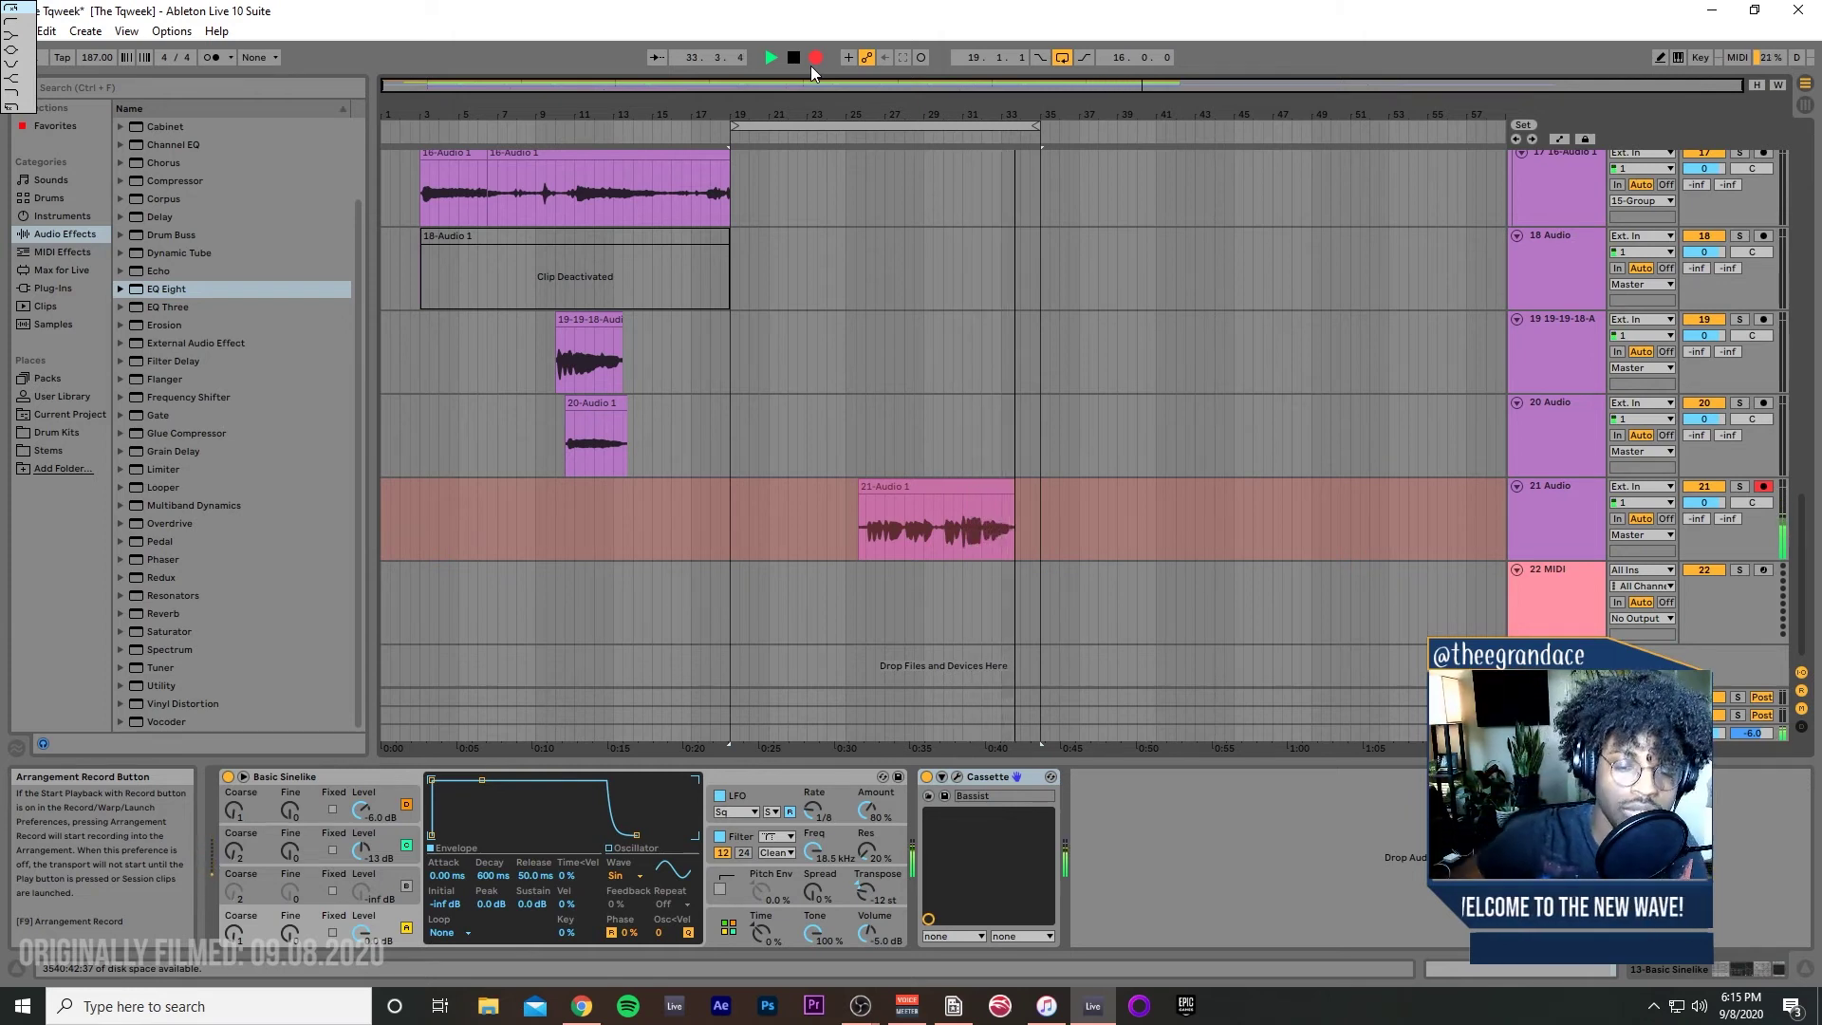
pyautogui.click(812, 62)
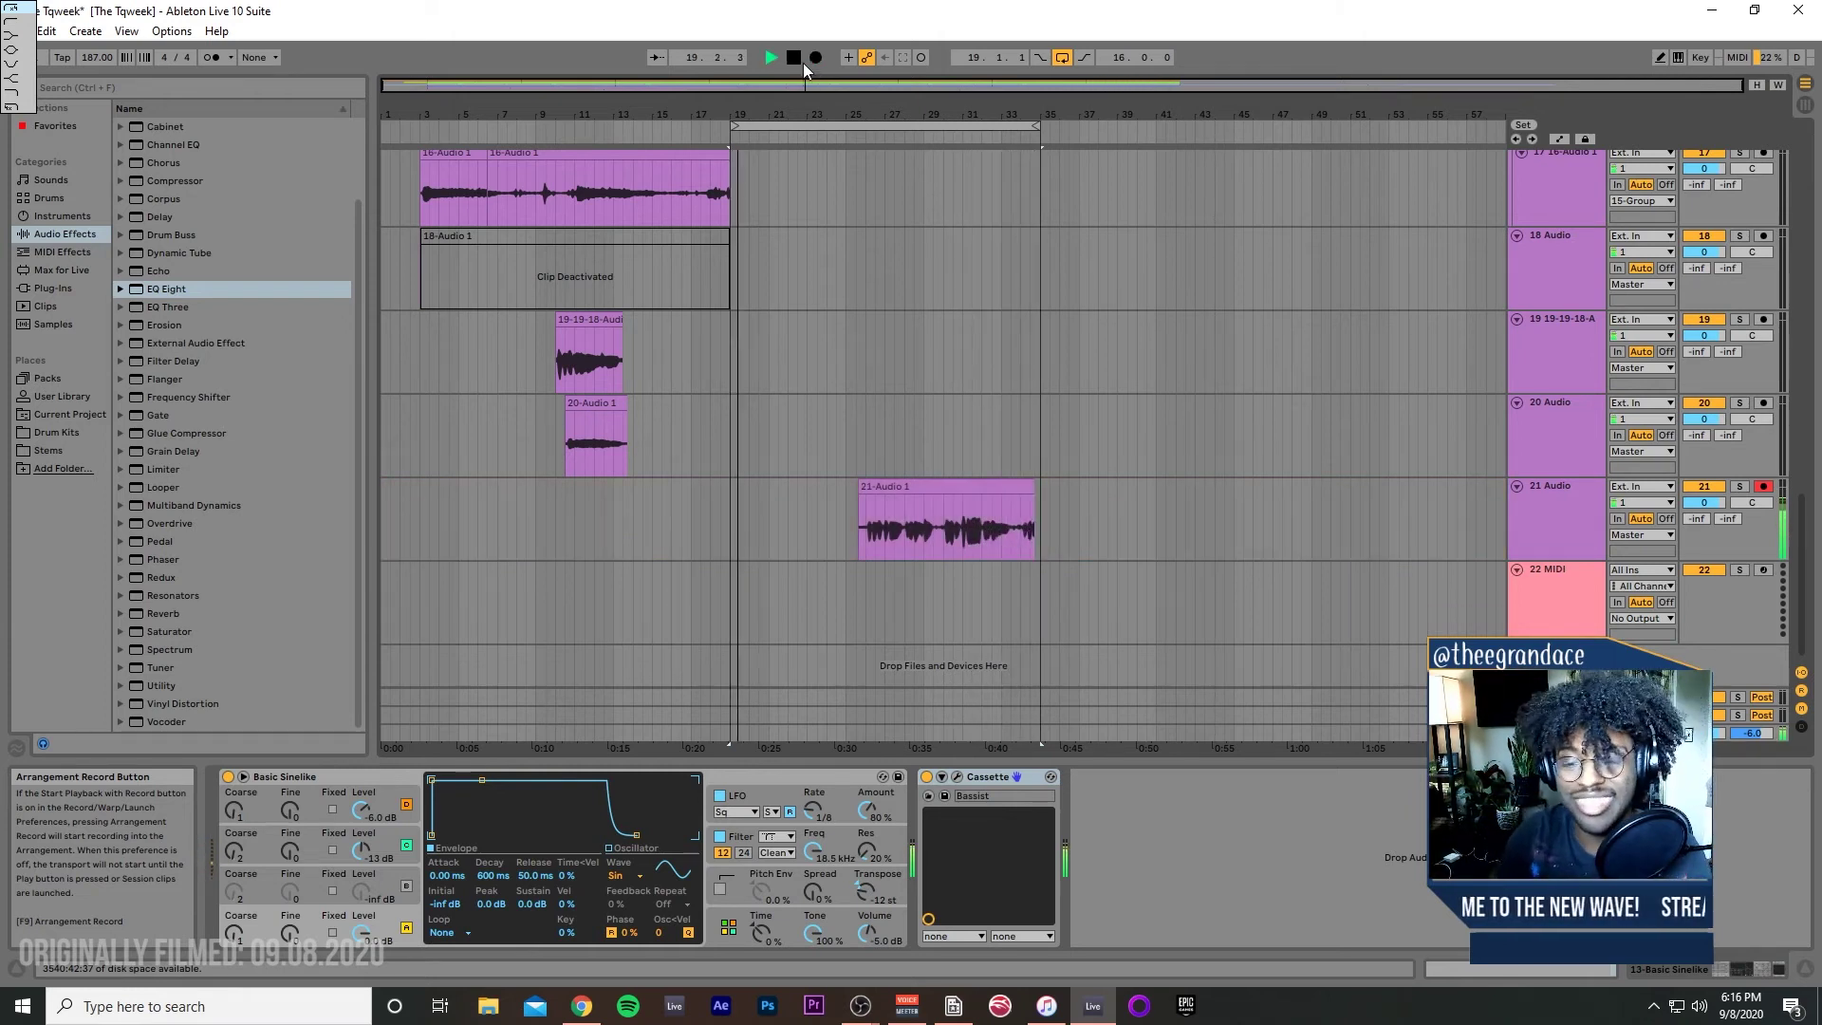
pyautogui.moveTo(1051, 496); pyautogui.dragTo(1017, 532)
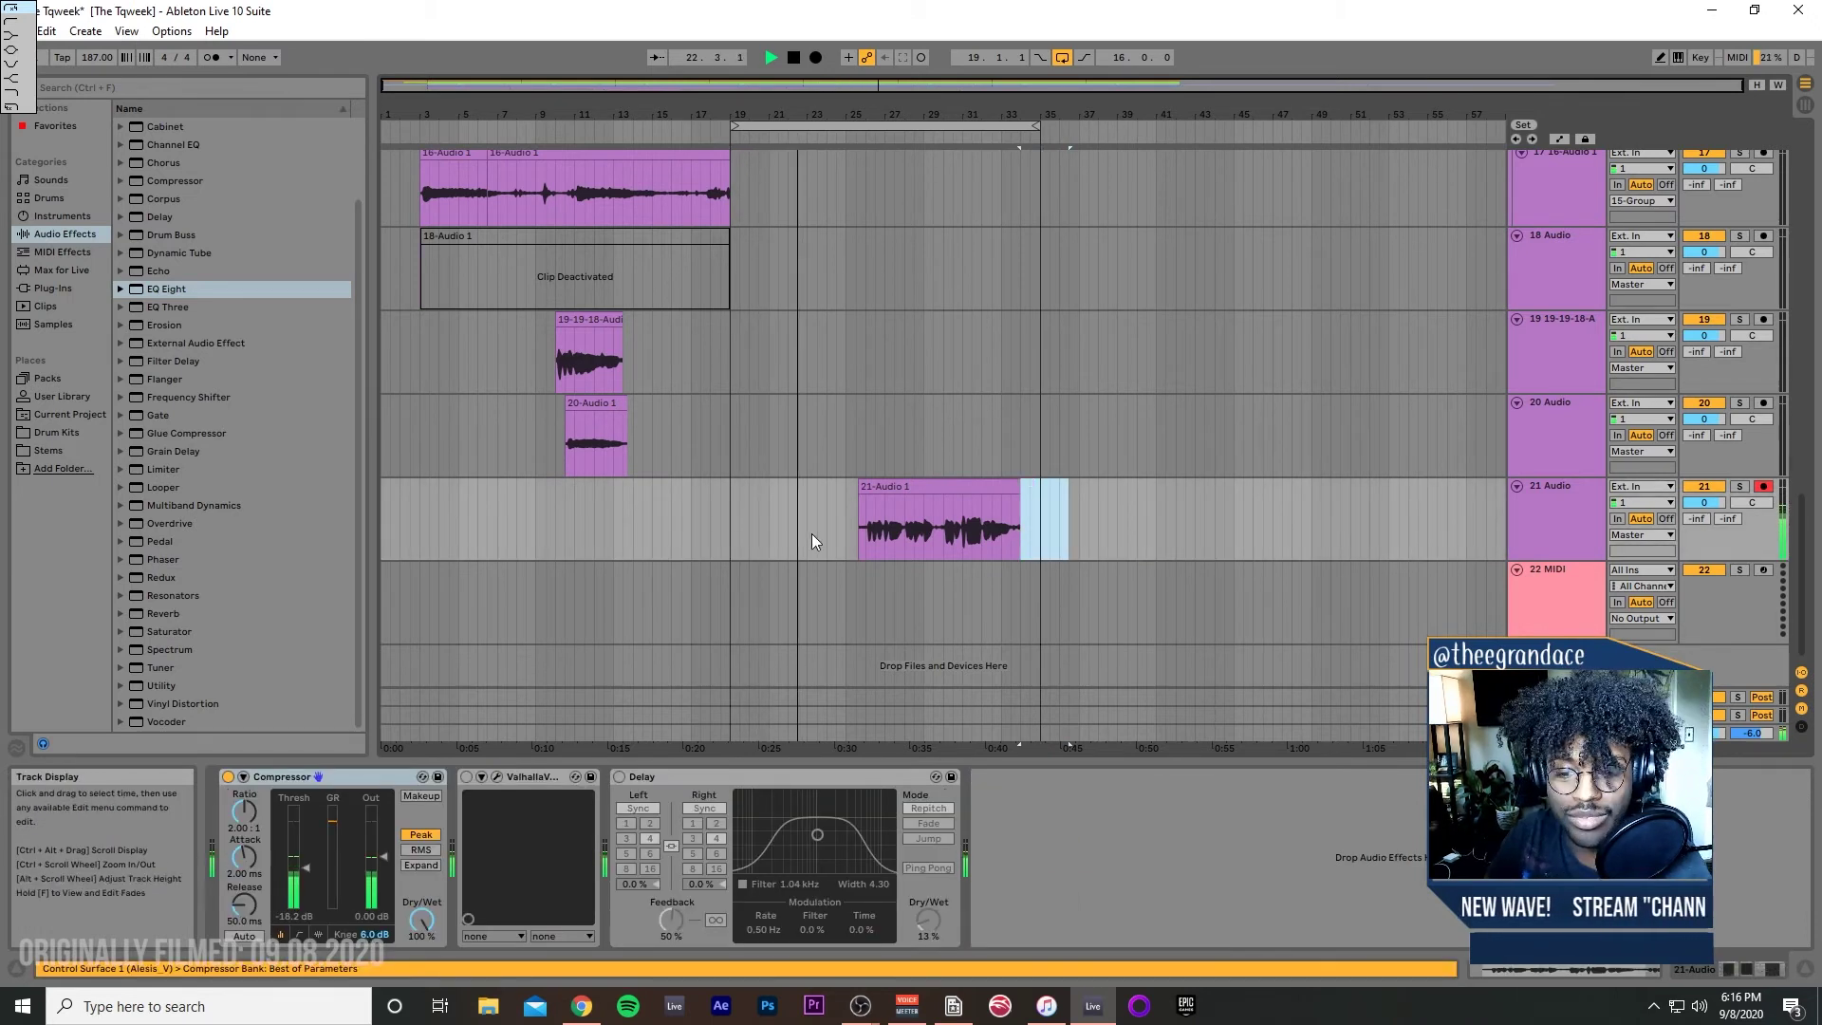
pyautogui.press('Delete')
pyautogui.click(851, 539)
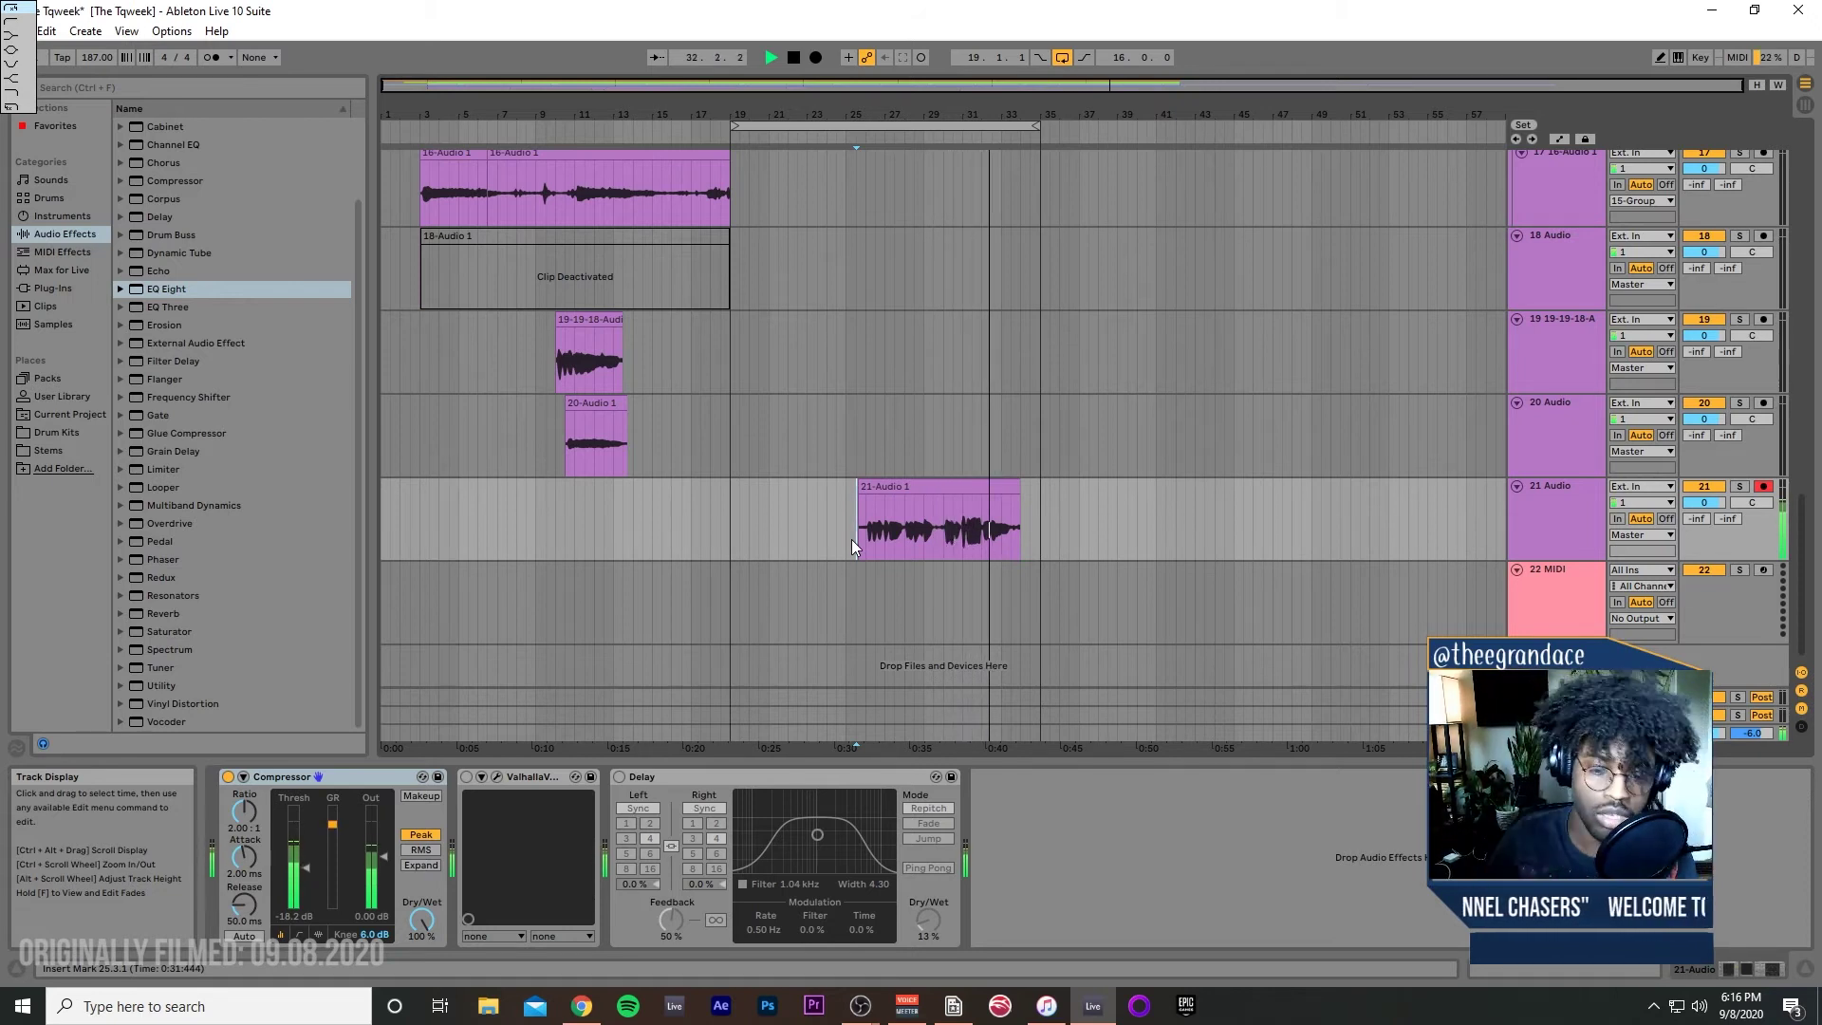
# Step: Replay the loop from bar 19 to review the trimmed vocal take on track 21
pyautogui.moveTo(1130, 525); pyautogui.dragTo(1017, 541)
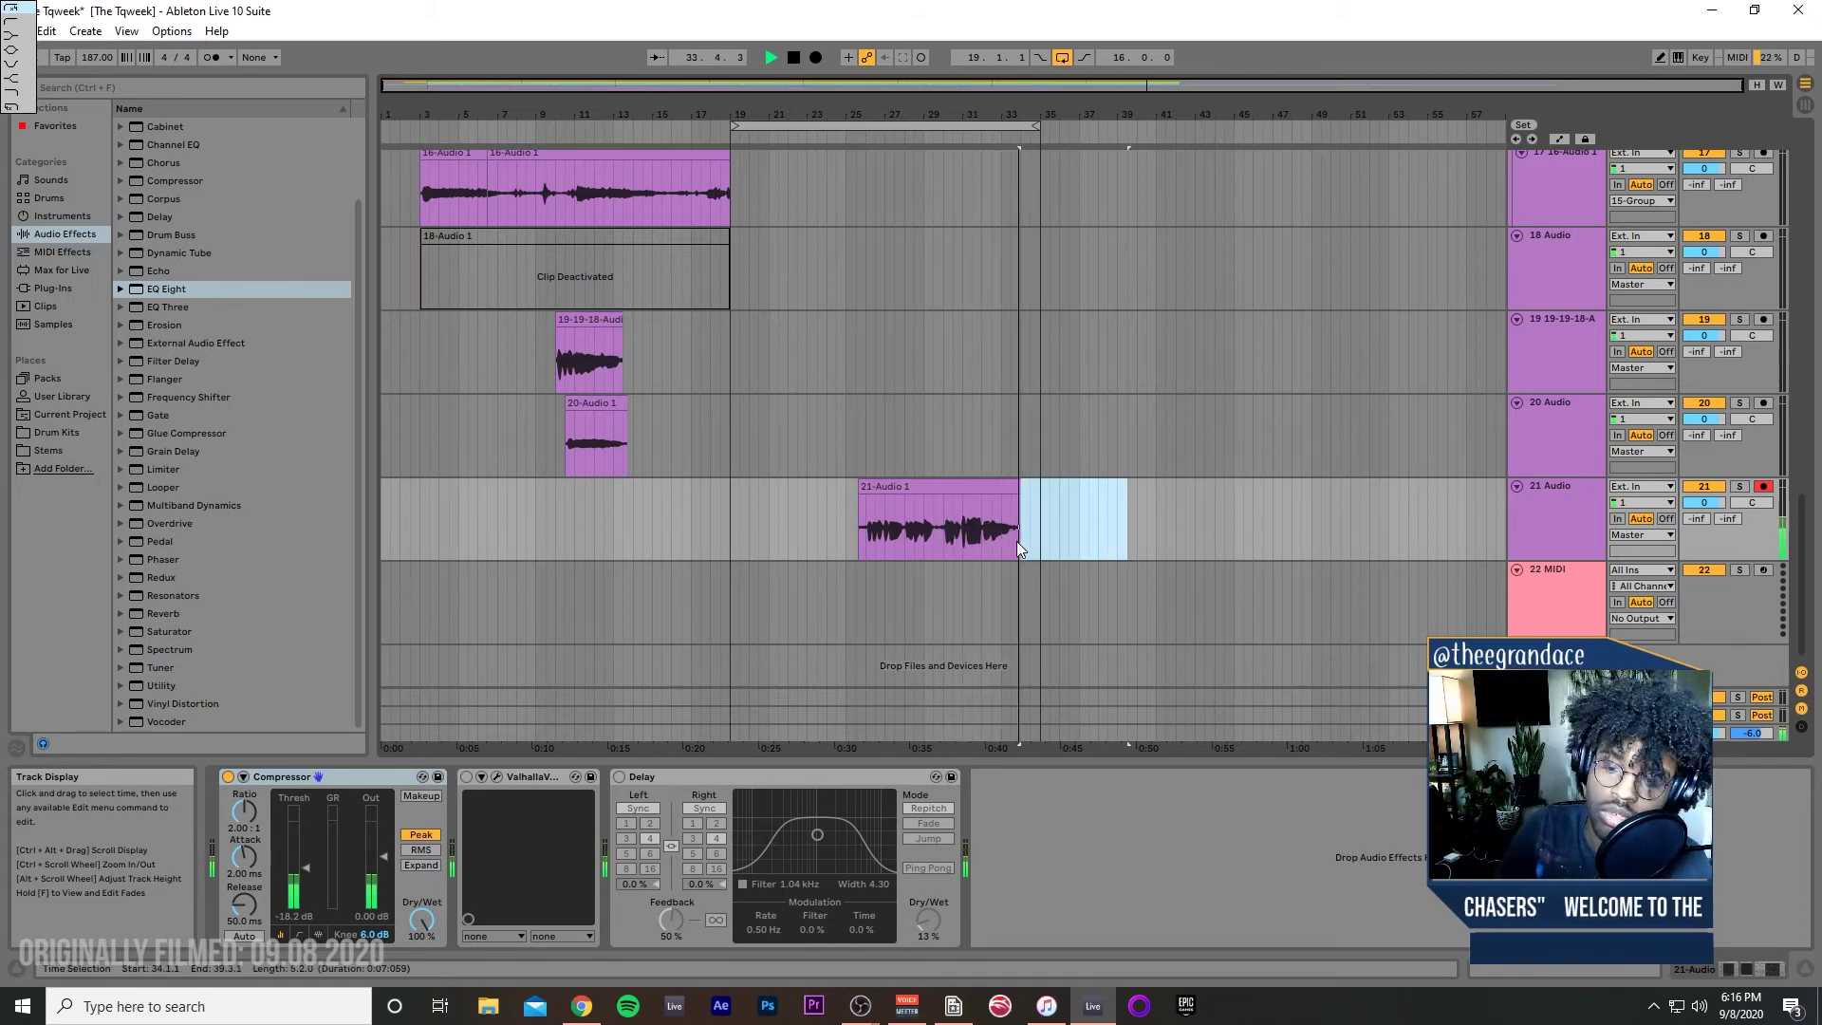
pyautogui.press('space')
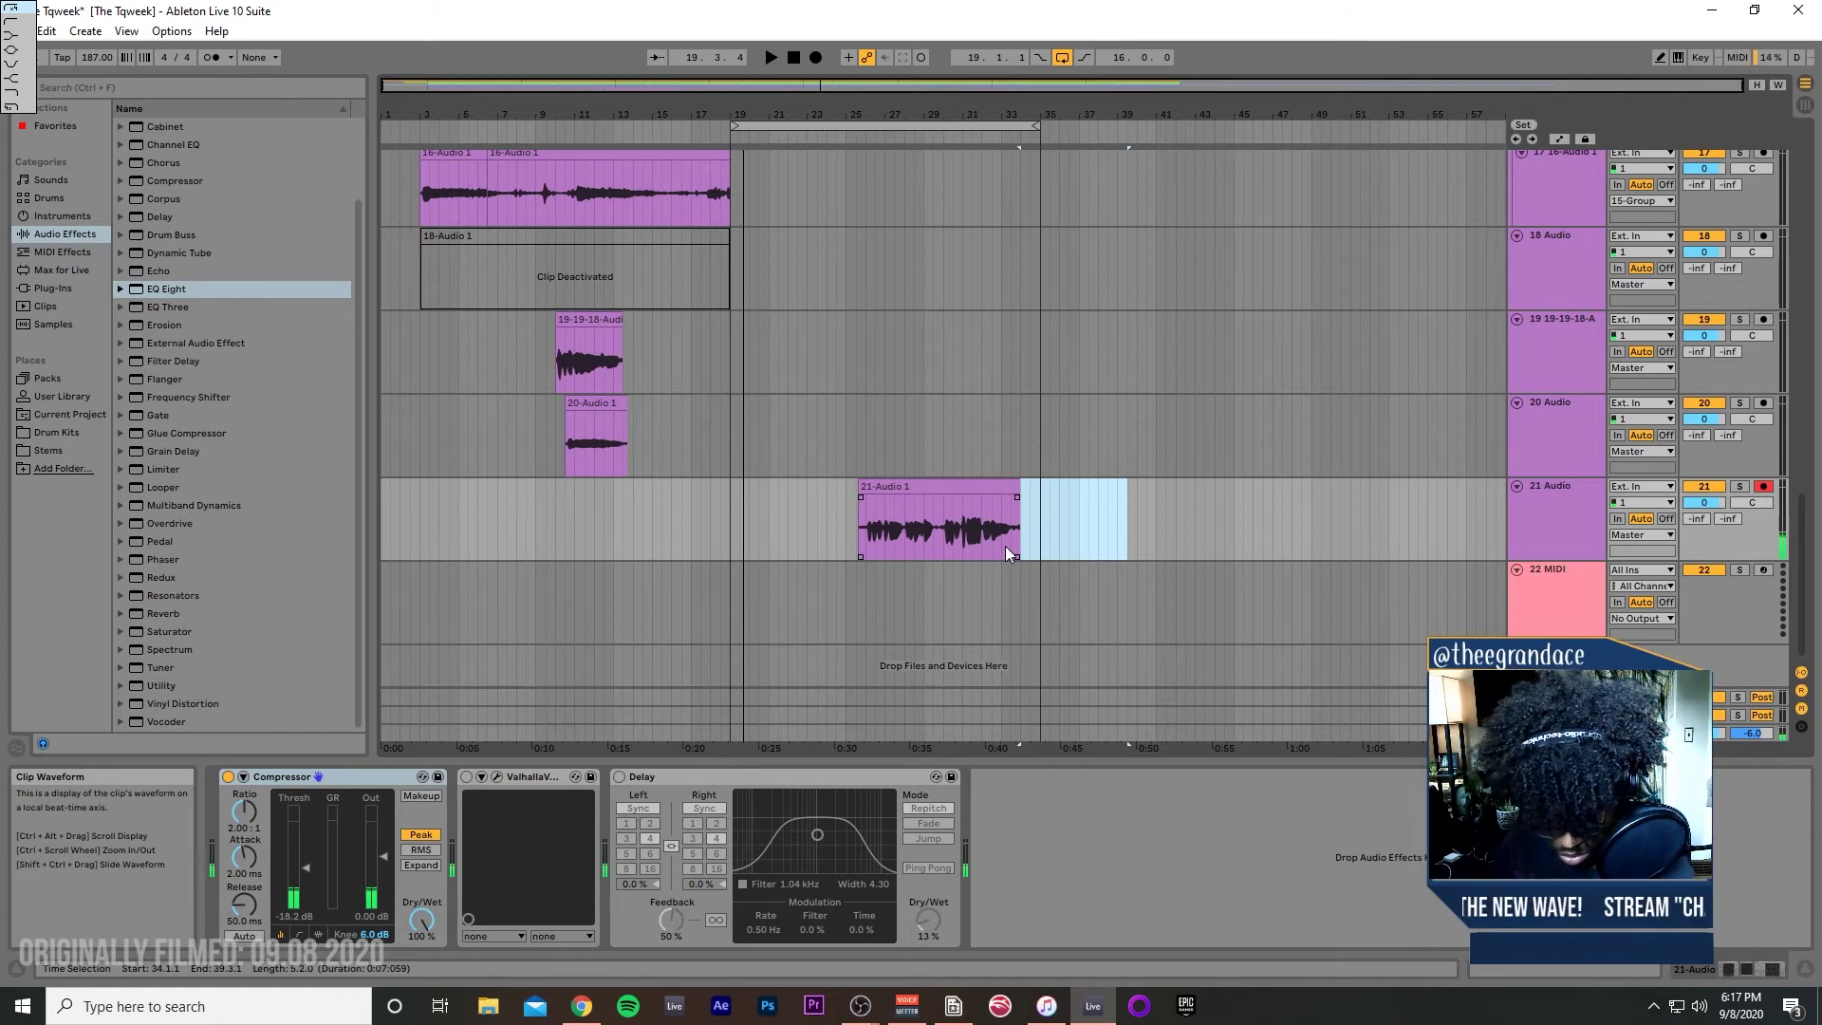
pyautogui.press('space')
pyautogui.press('space')
pyautogui.press('space')
pyautogui.press('space')
pyautogui.press('space')
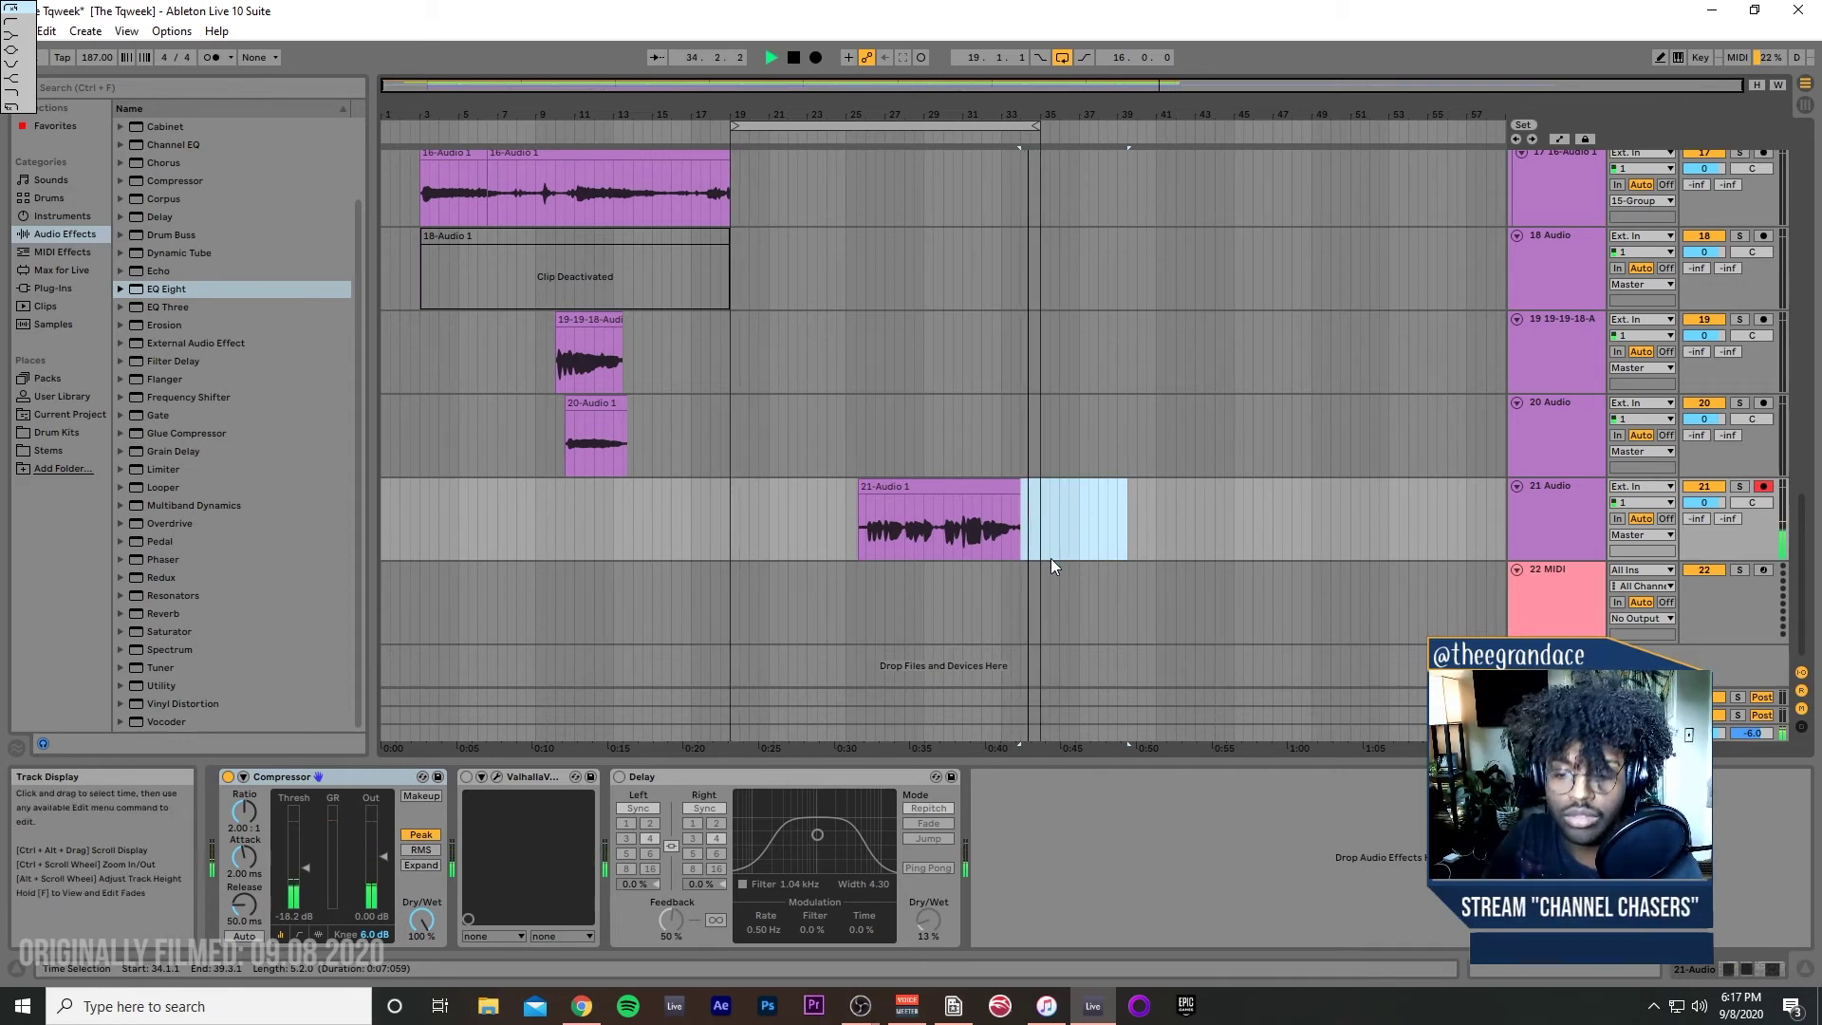
# Step: Deactivate the first take on track 21 and record a new vocal take over the bar 19 to 35 loop
pyautogui.click(892, 489)
pyautogui.press('0')
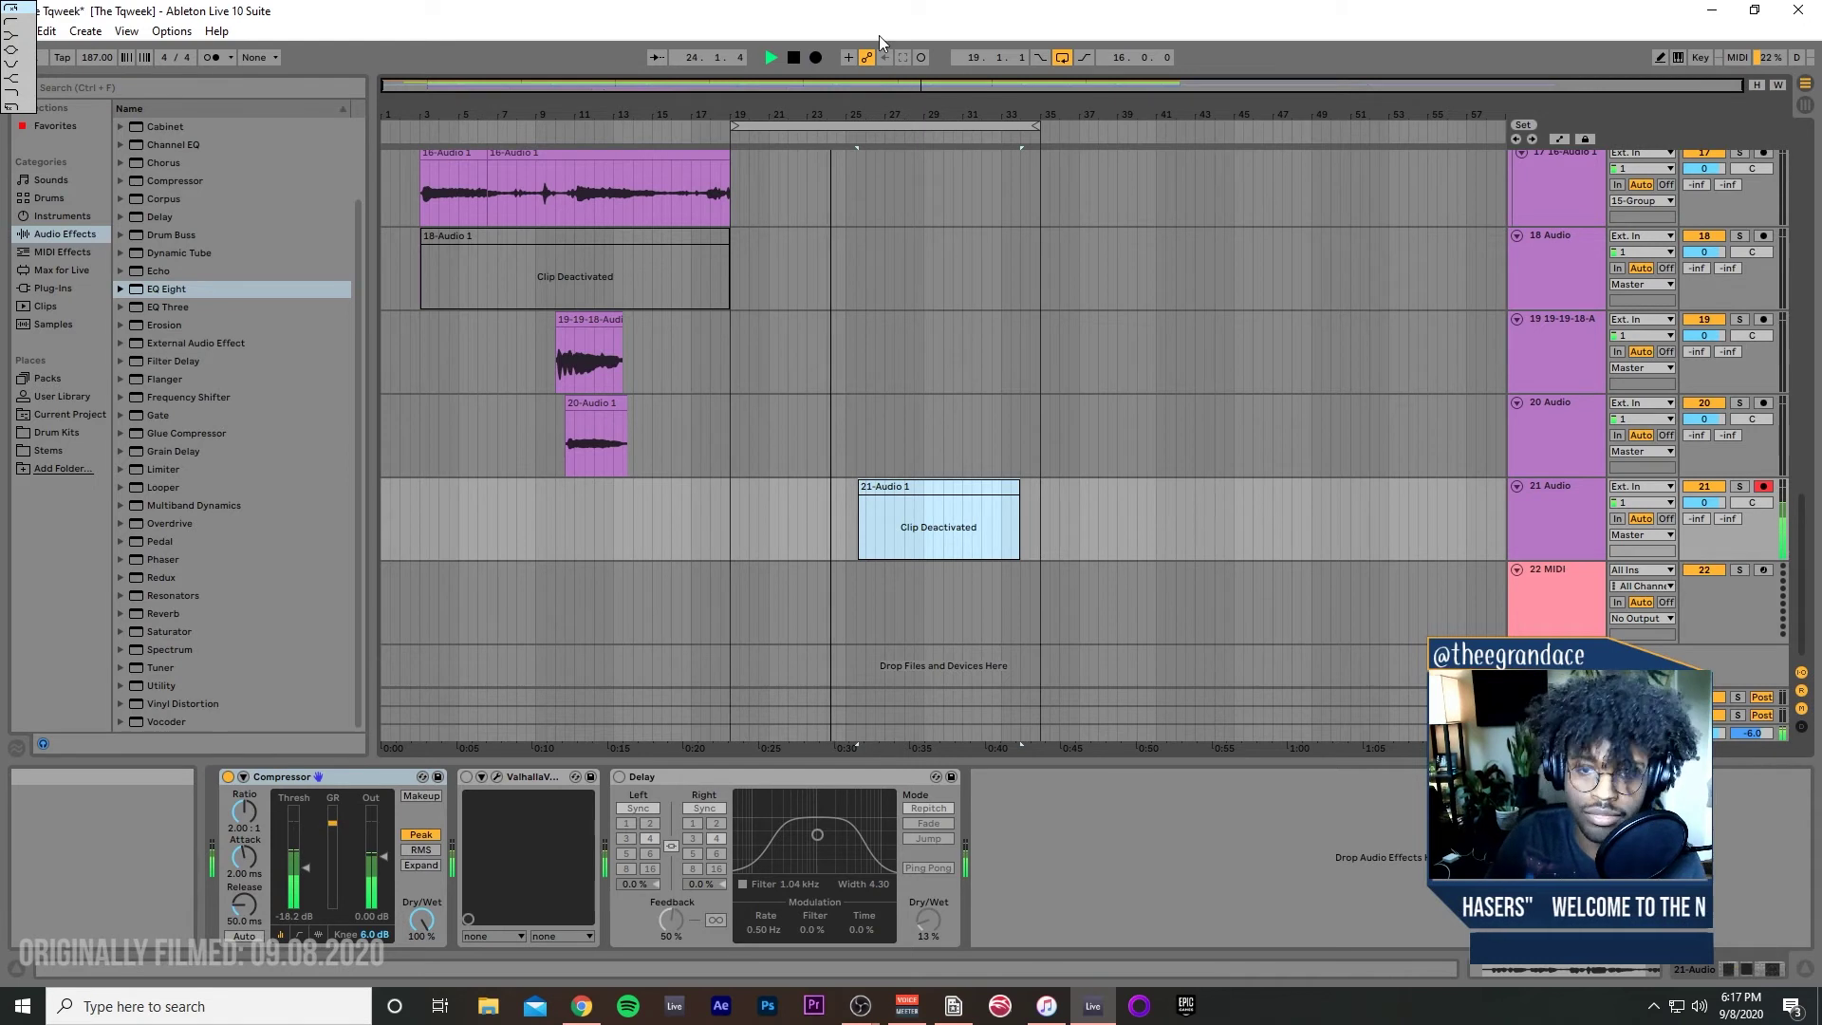
pyautogui.click(816, 58)
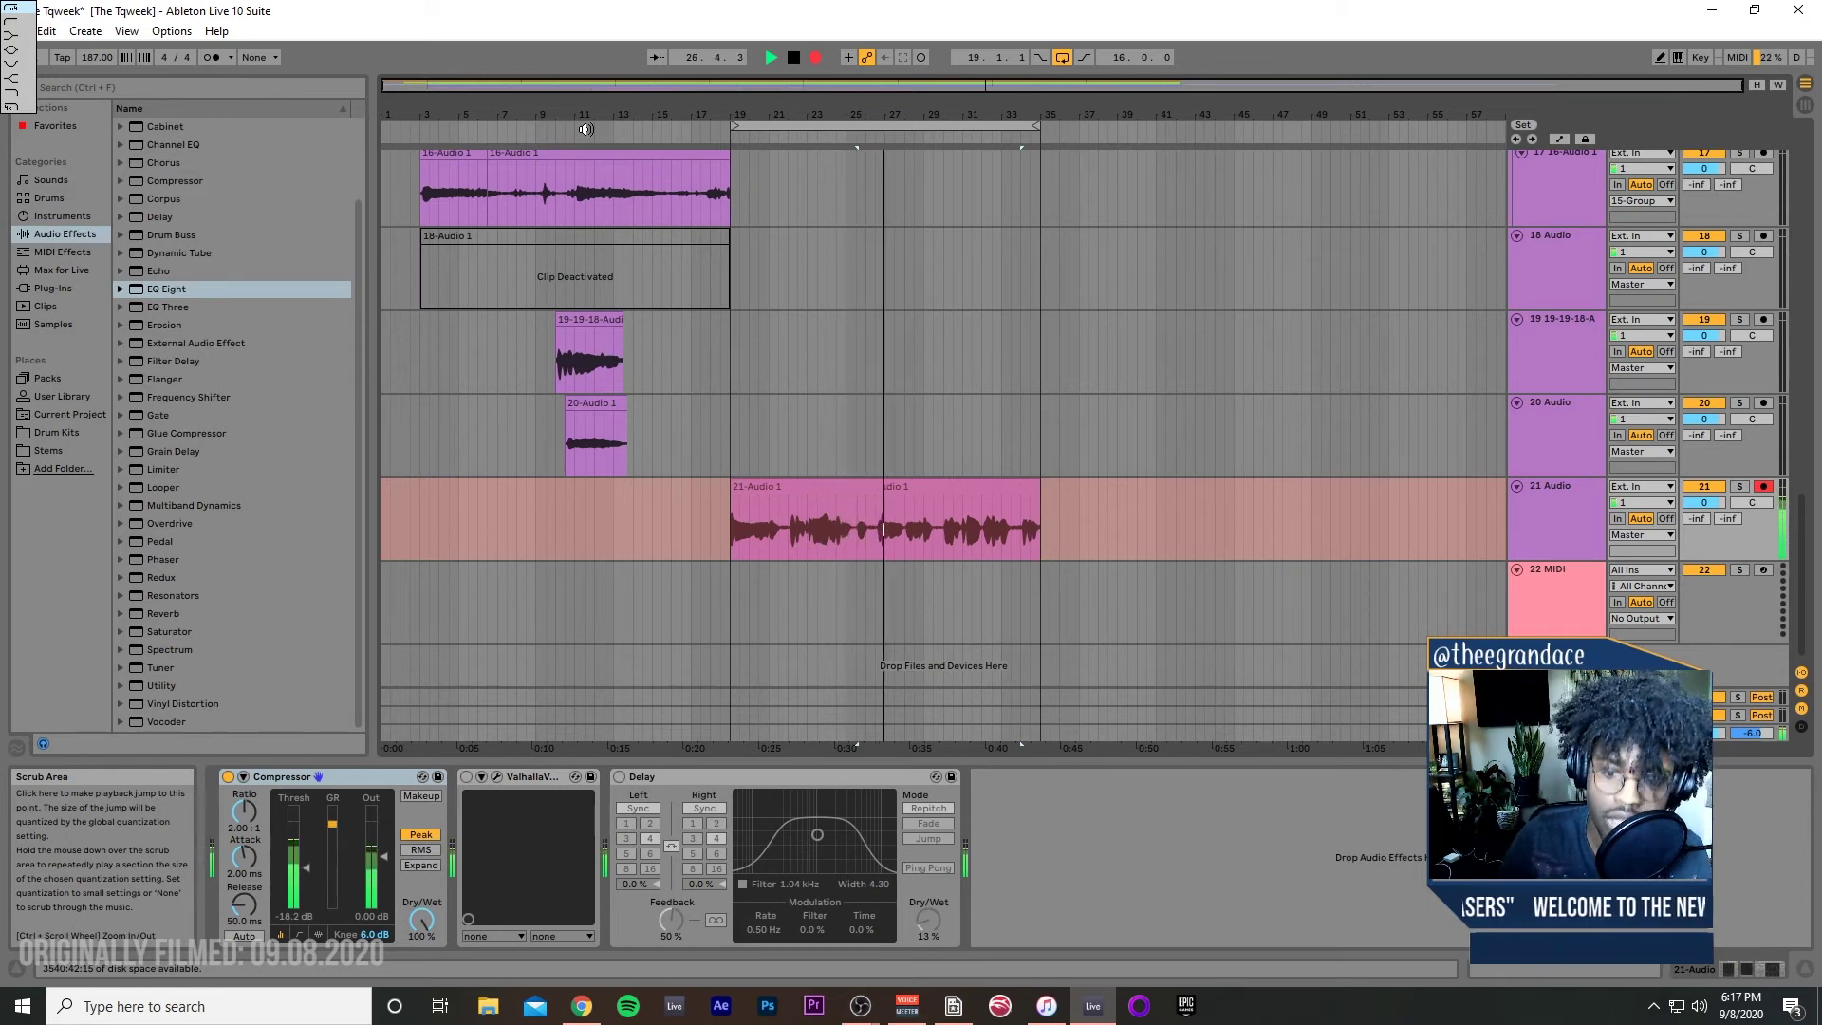
pyautogui.press('F9')
# Step: Move both clips of the new vocal take on track 21 from bar 19 to bar 35
pyautogui.click(670, 520)
pyautogui.click(871, 490)
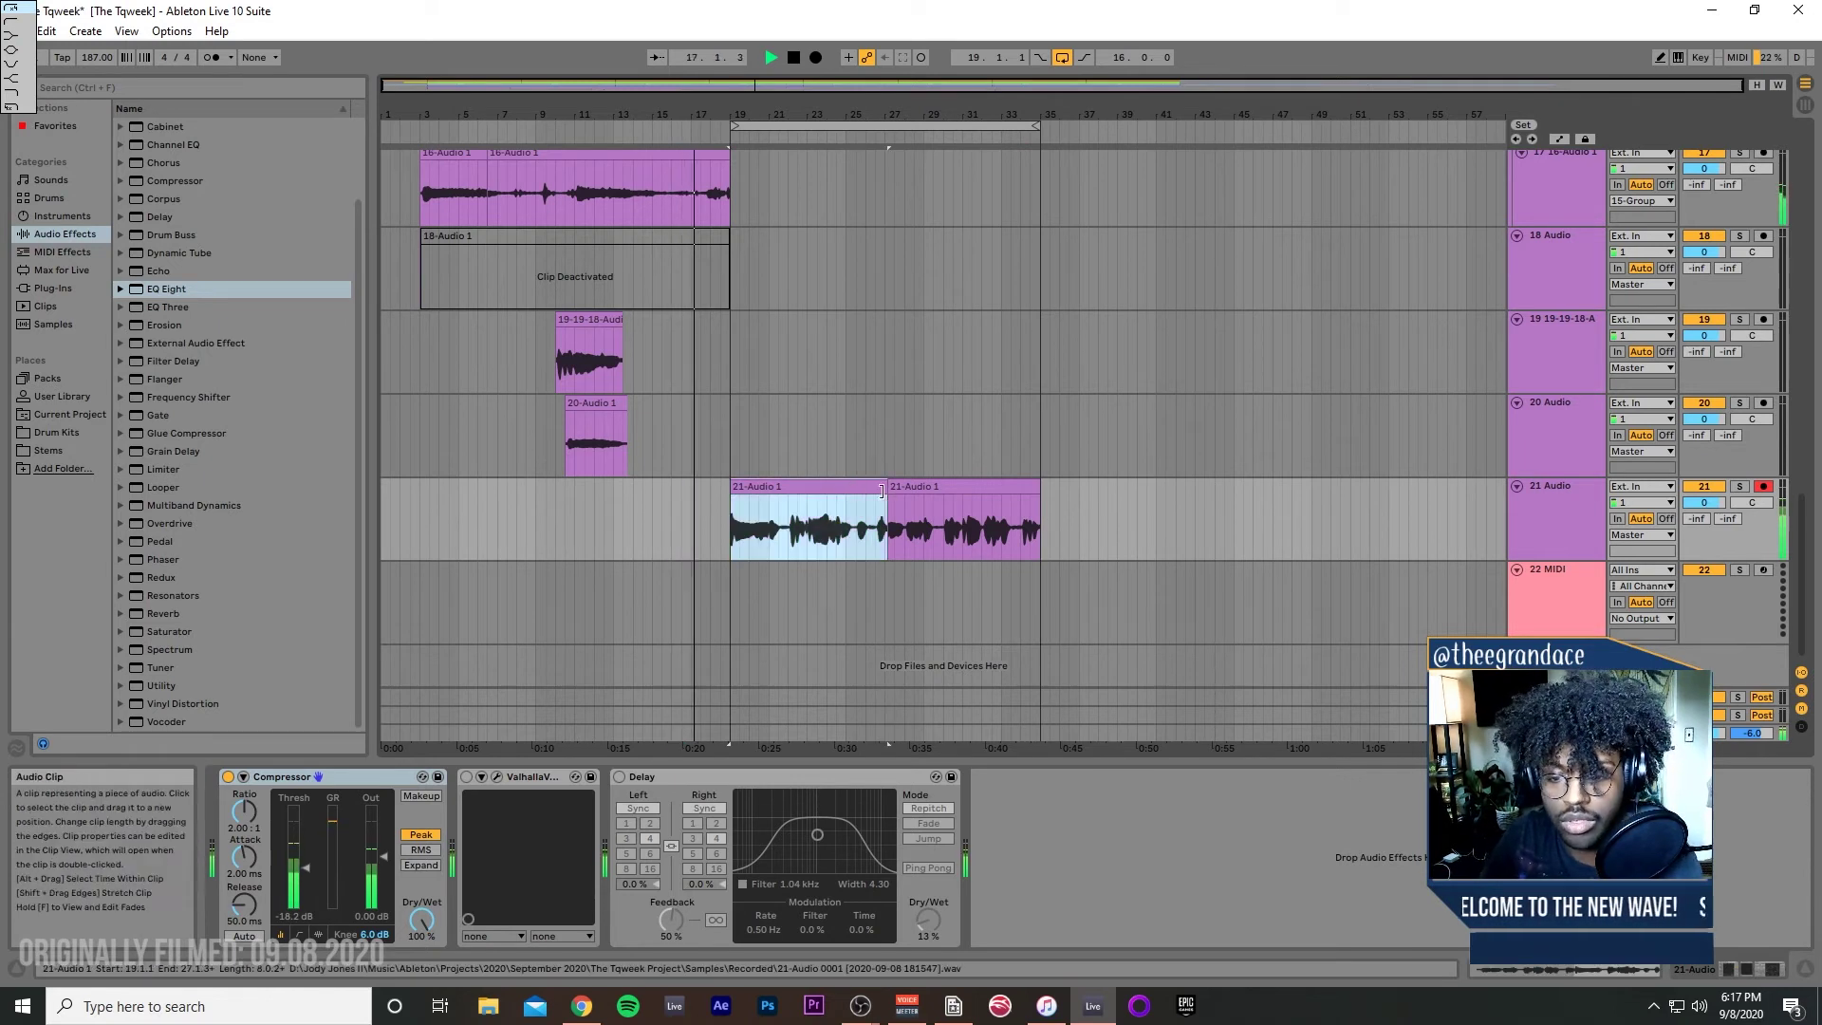
pyautogui.keyDown('shift'); pyautogui.click(949, 513); pyautogui.keyUp('shift')
pyautogui.hotkey('ctrl', 'd')
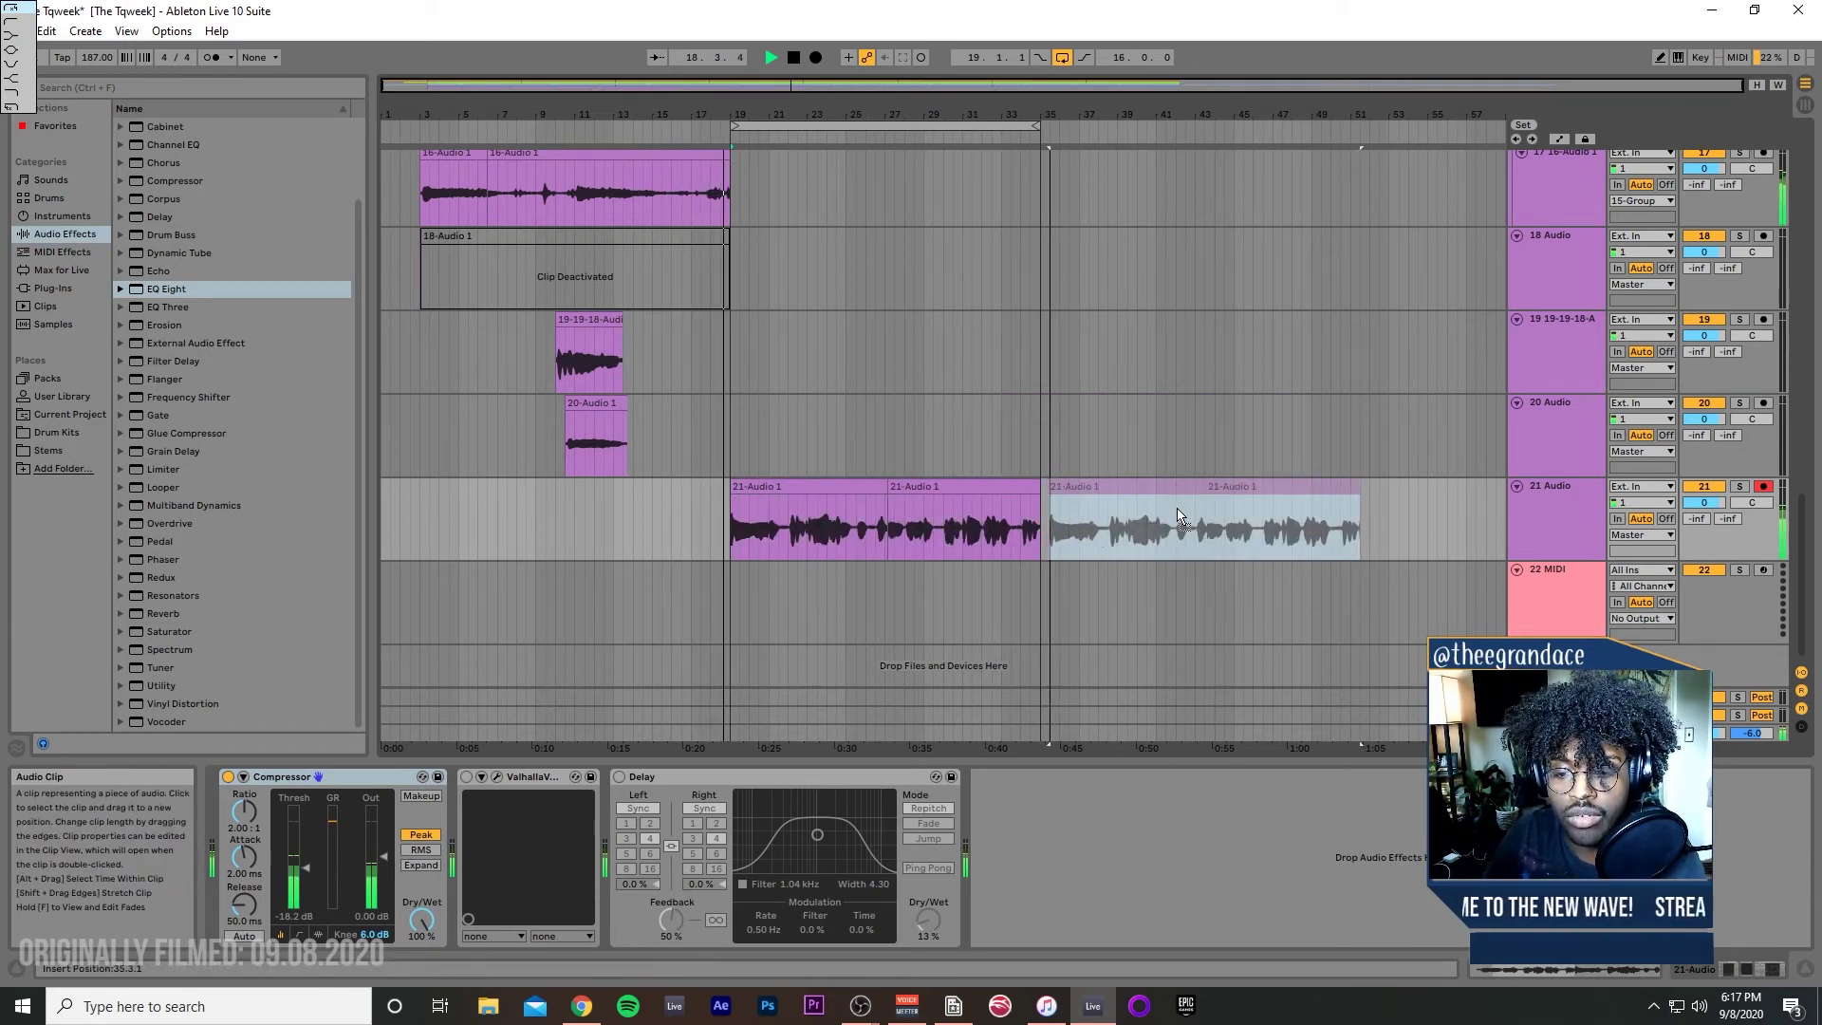
pyautogui.moveTo(1176, 517); pyautogui.dragTo(1078, 545)
# Step: Play from about bar 13 and record another vocal take on track 21 from about bar 17 up to bar 35
pyautogui.click(608, 520)
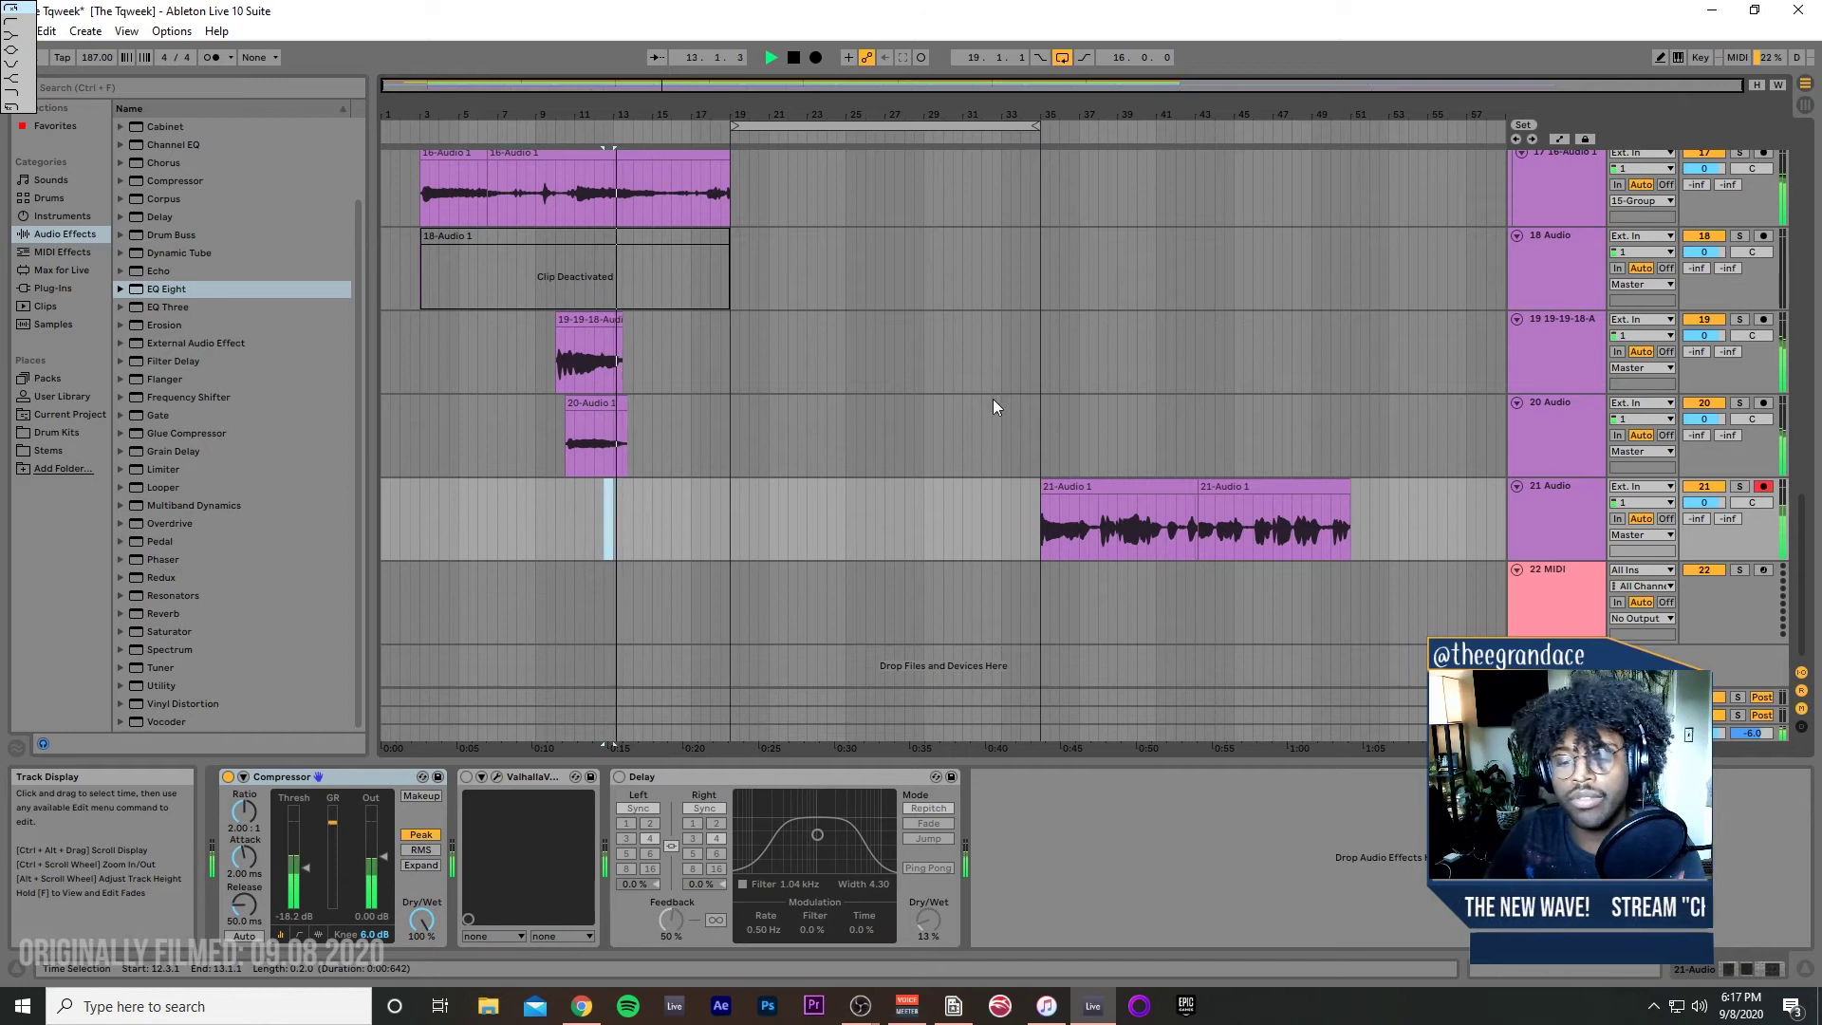
pyautogui.click(815, 58)
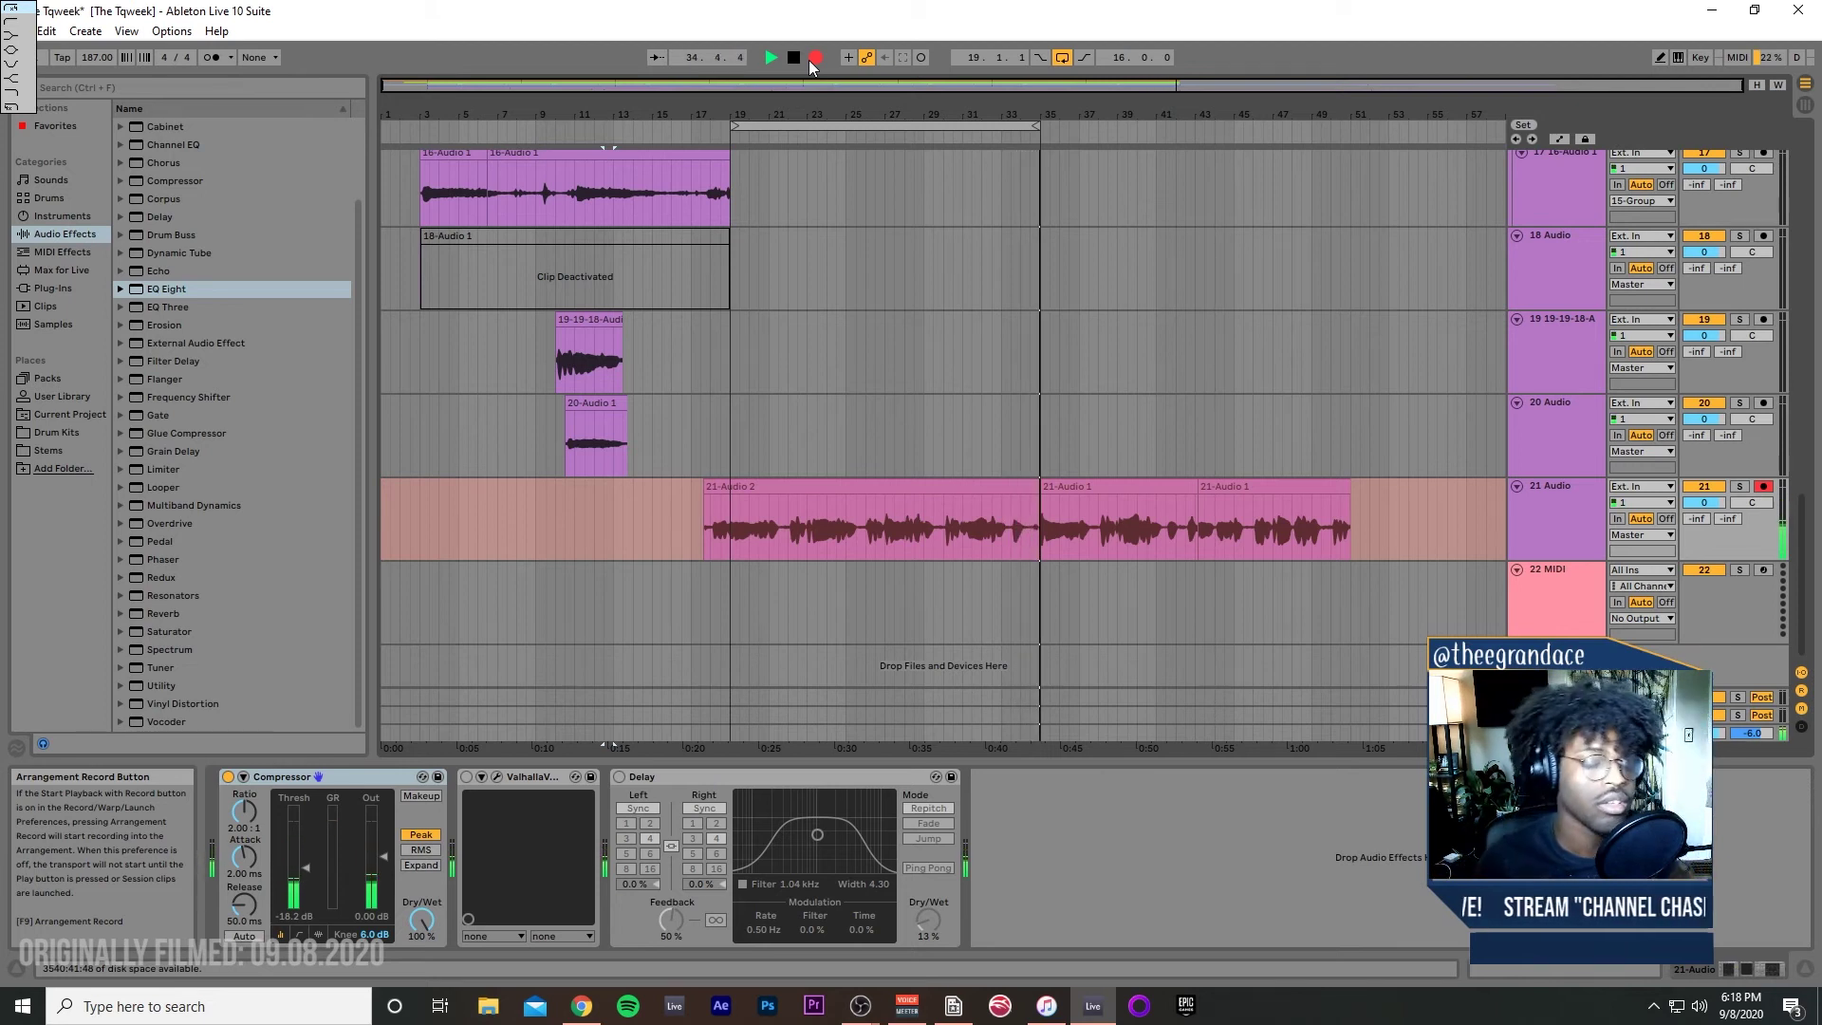
pyautogui.click(815, 59)
pyautogui.press('super+x')
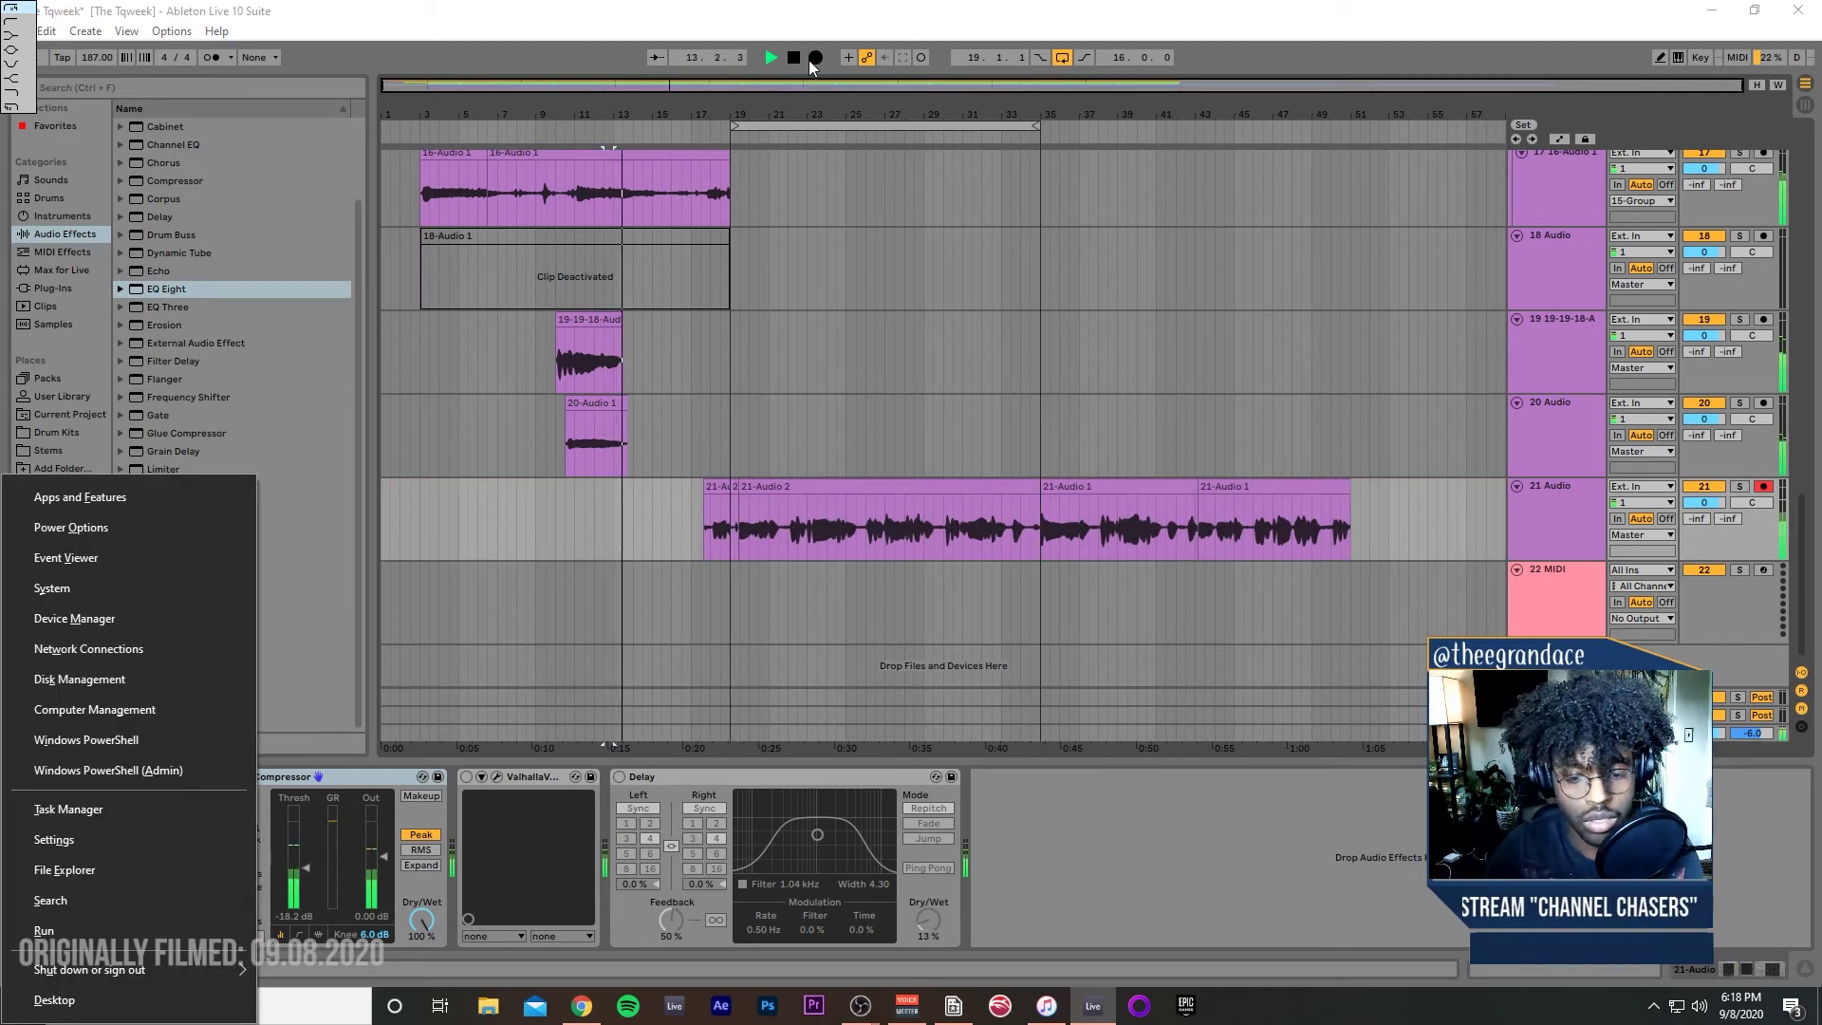
pyautogui.click(740, 624)
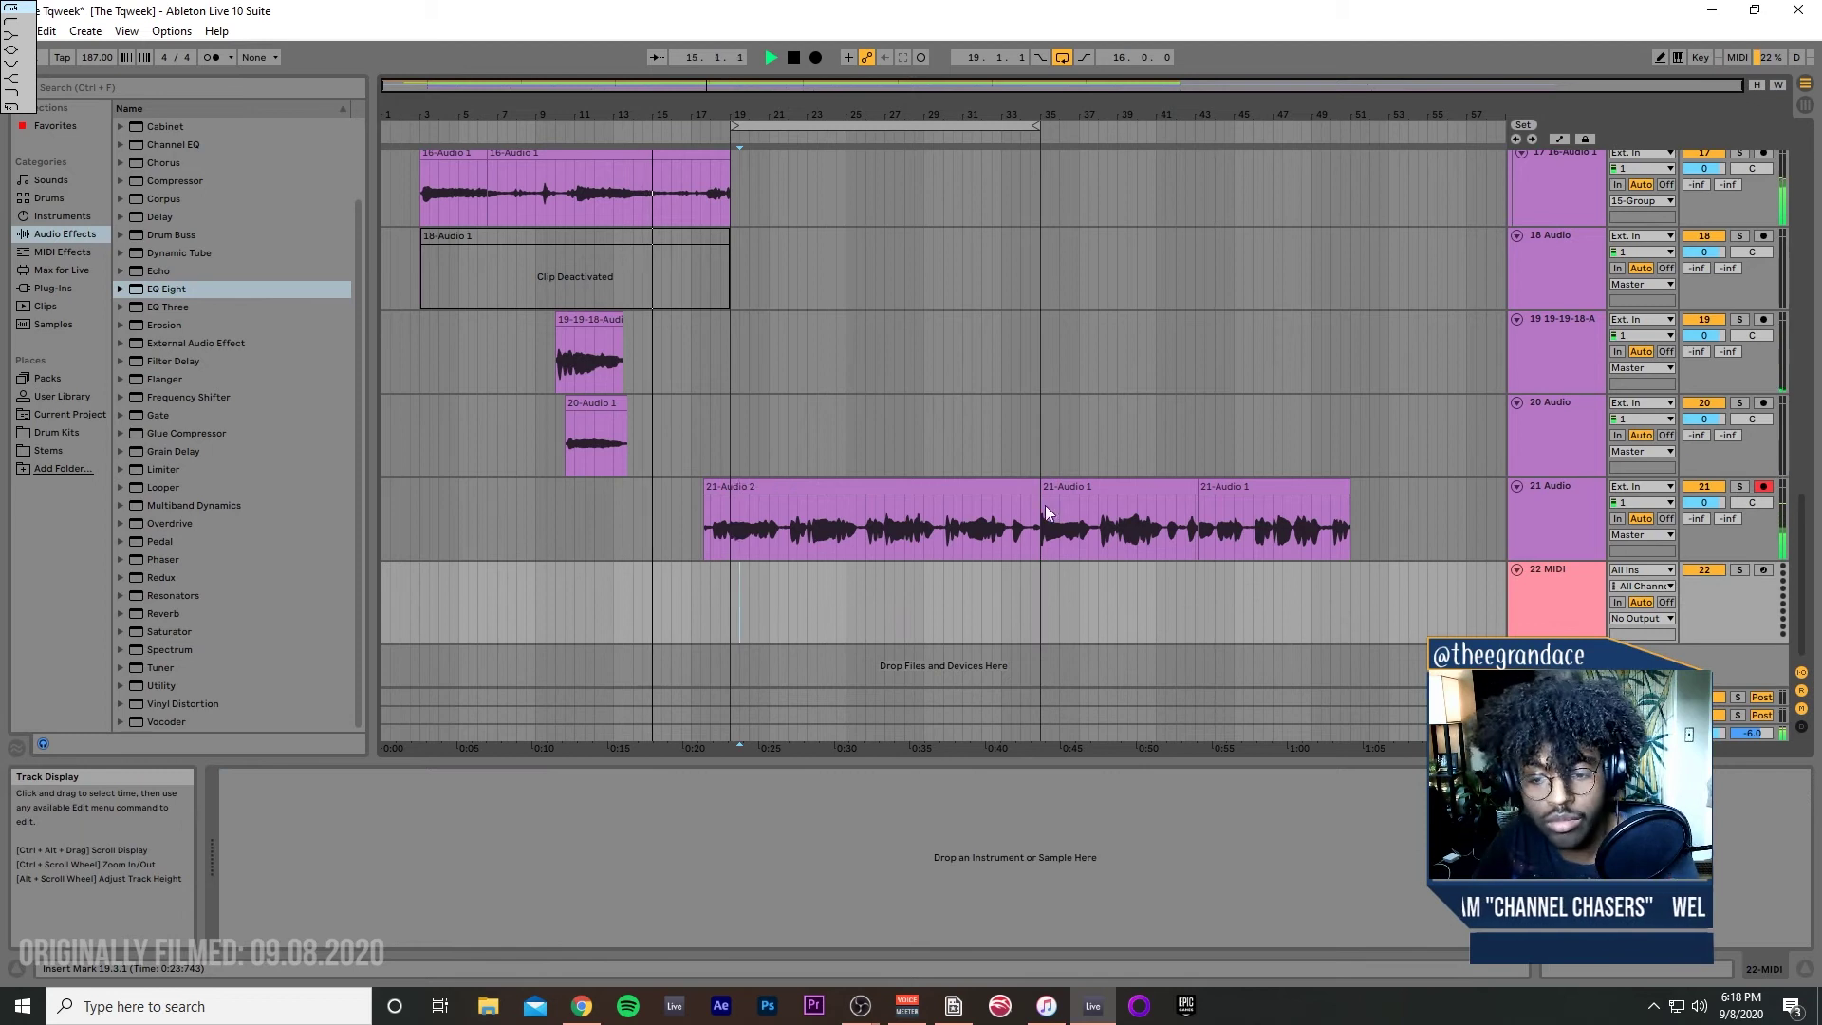
# Step: Deactivate the two older take clips after bar 35 on track 21 and extend the newer take's end slightly past bar 35
pyautogui.click(1171, 490)
pyautogui.keyDown('shift'); pyautogui.click(1211, 493); pyautogui.keyUp('shift')
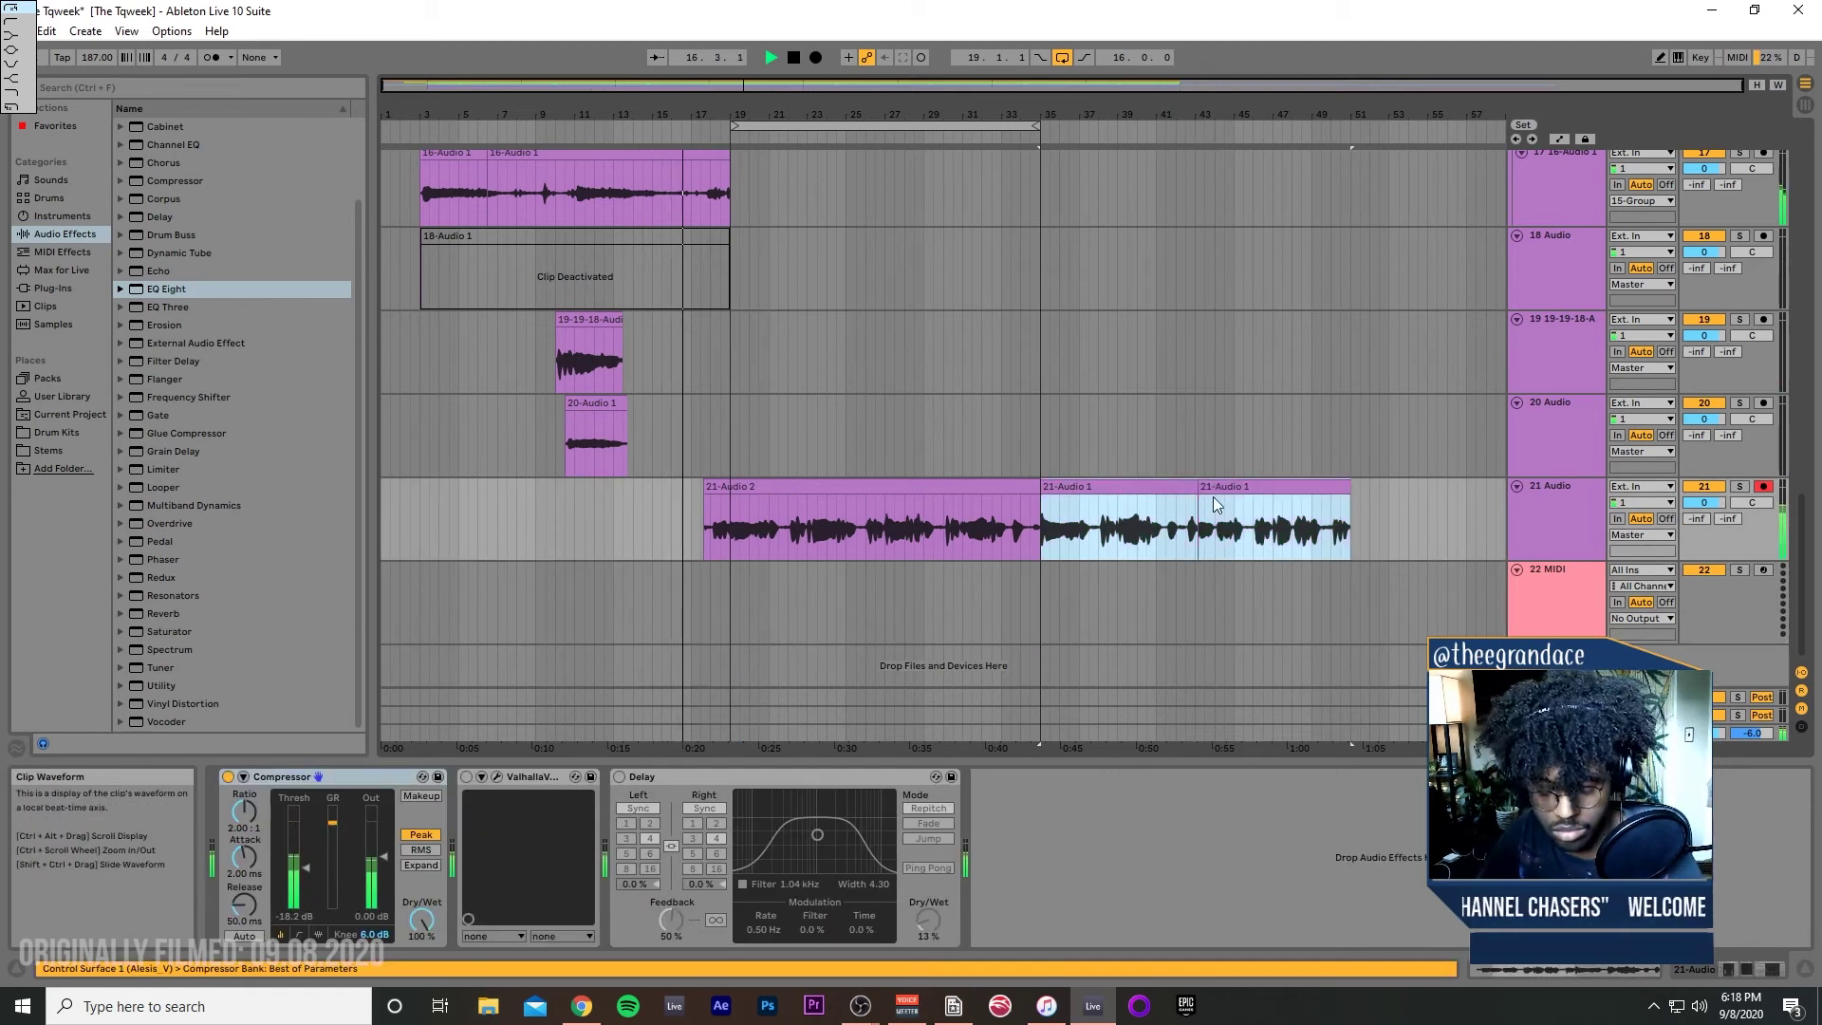
pyautogui.press('0')
pyautogui.click(995, 492)
pyautogui.moveTo(1039, 493); pyautogui.dragTo(1092, 490)
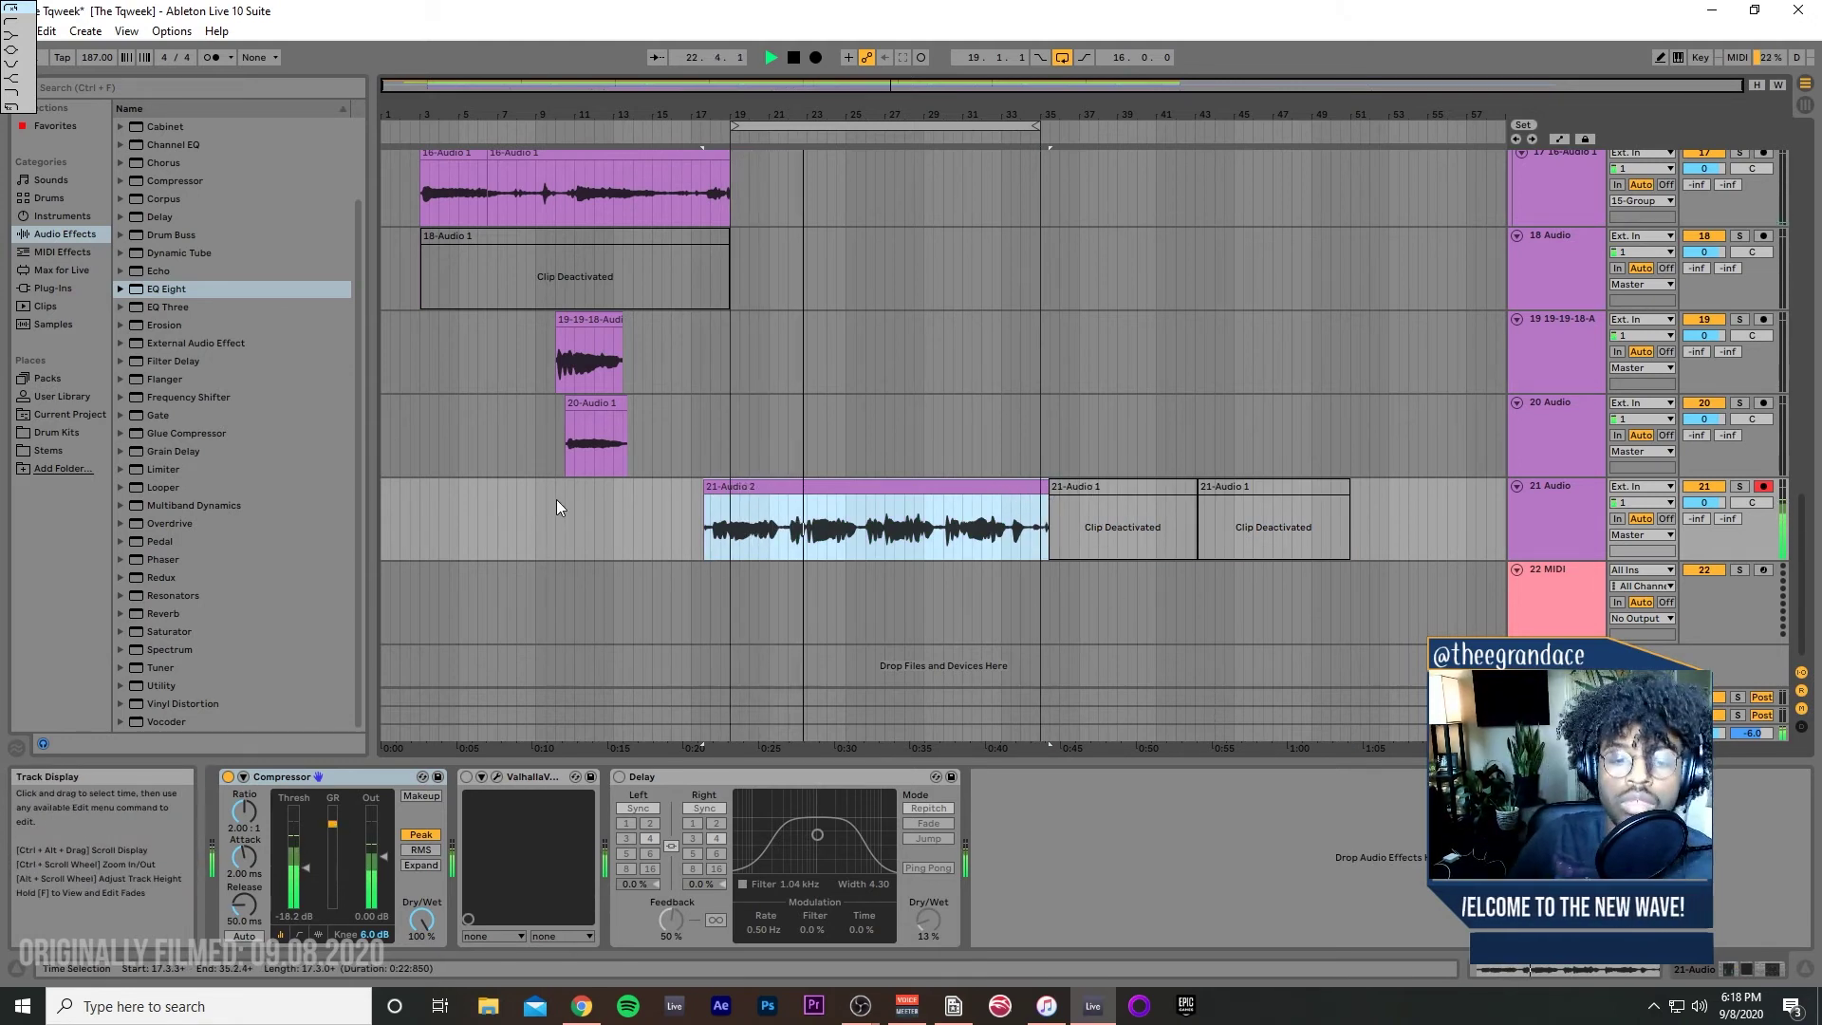
# Step: Play back the arrangement from bar 3 and again from about bar 17 to review the vocal layers
pyautogui.scroll(2, 737, 285)
pyautogui.scroll(2, 733, 285)
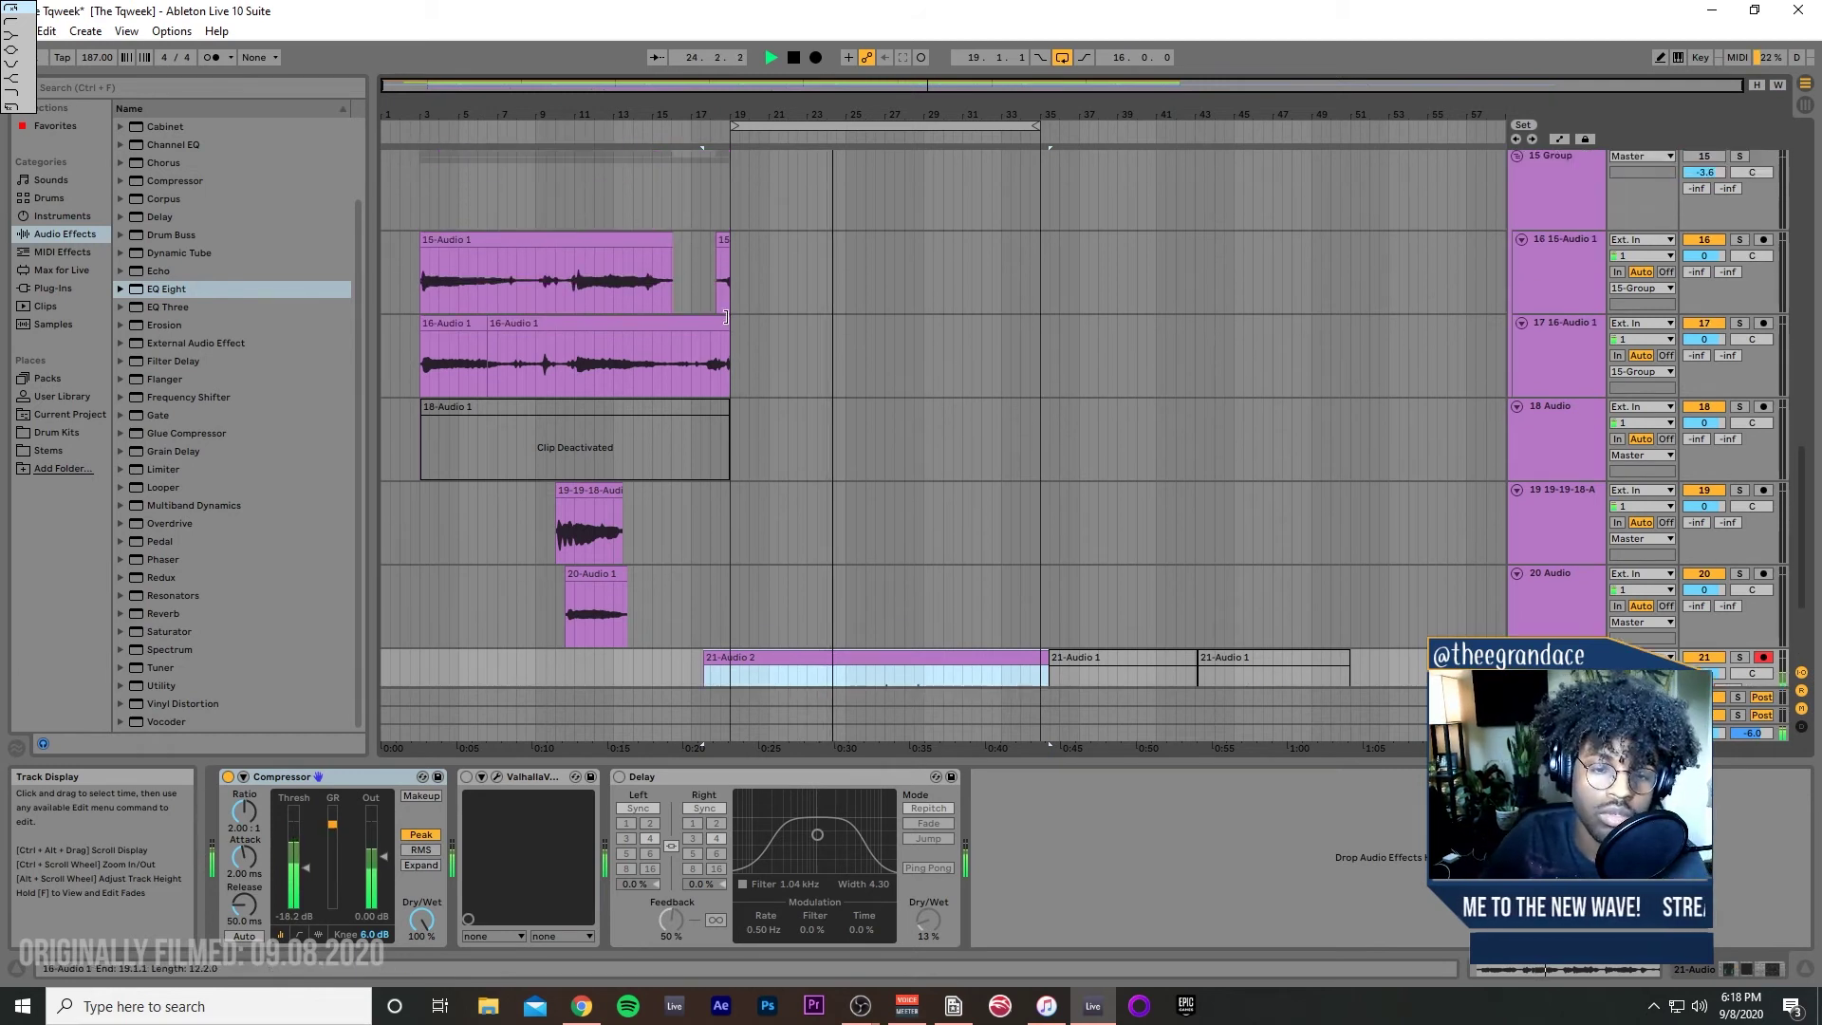
pyautogui.click(476, 325)
pyautogui.press('space')
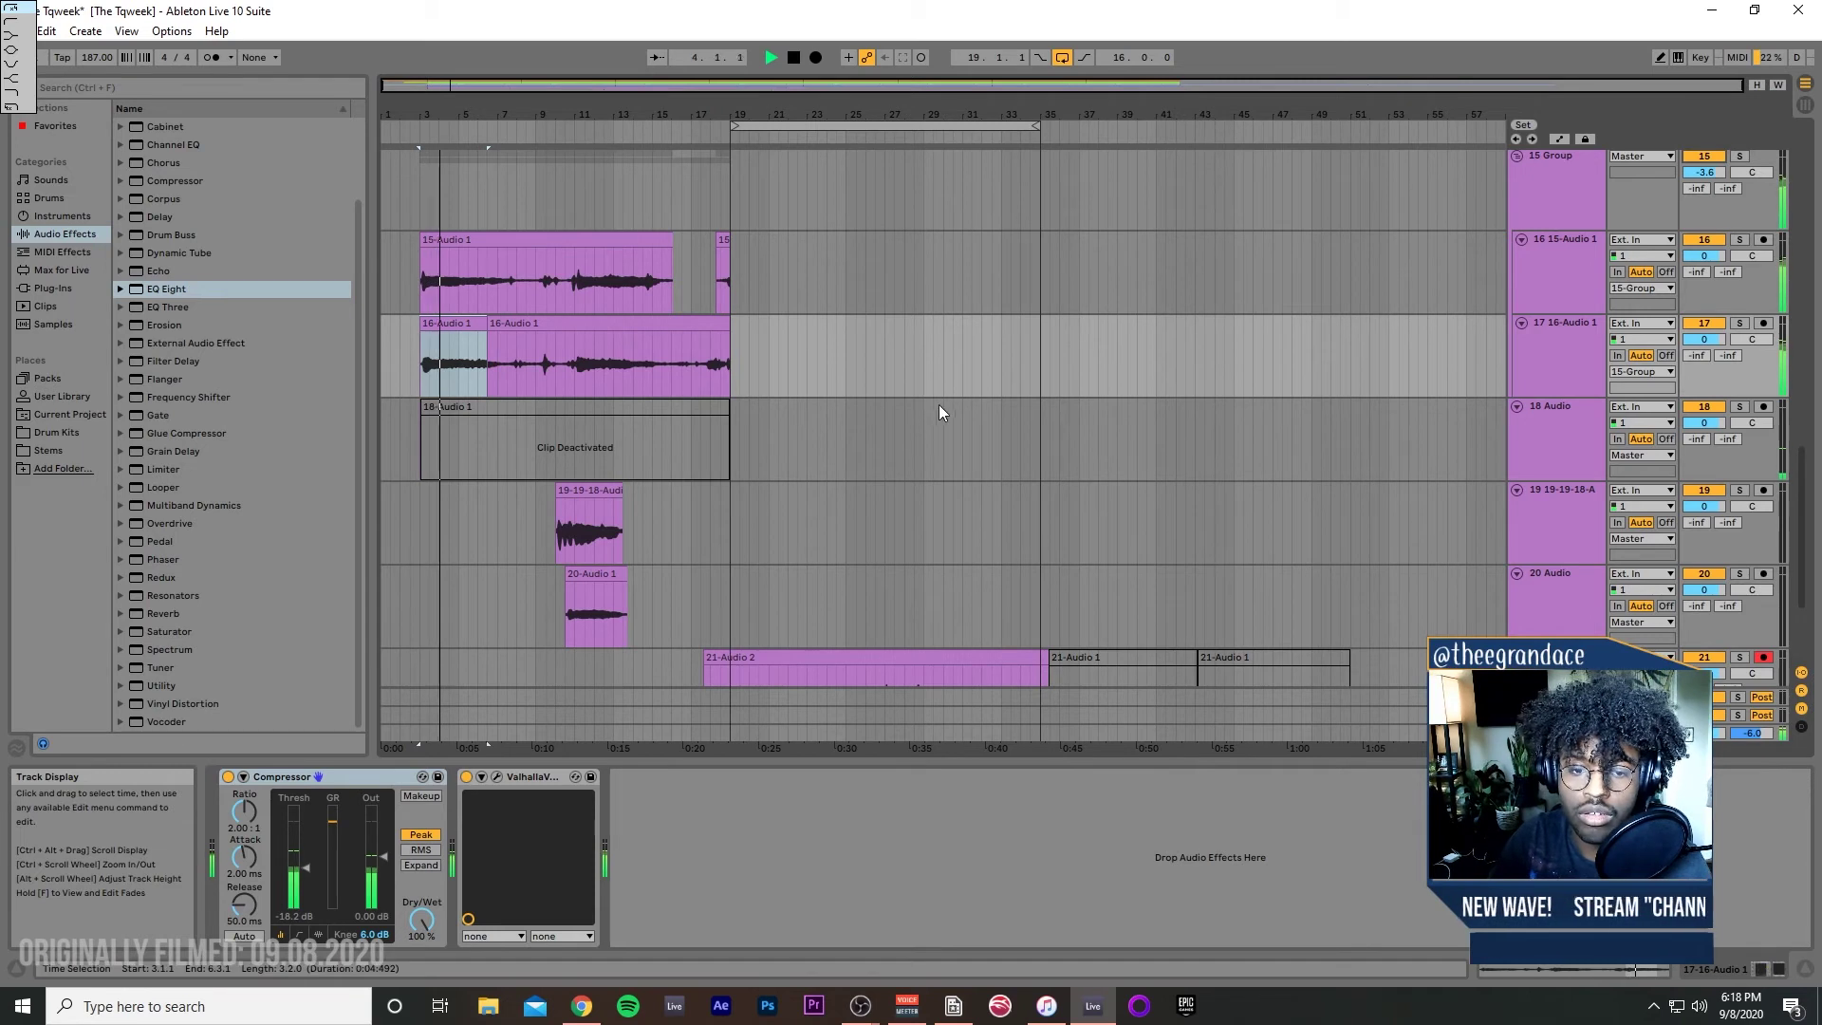
pyautogui.click(1738, 241)
pyautogui.click(689, 518)
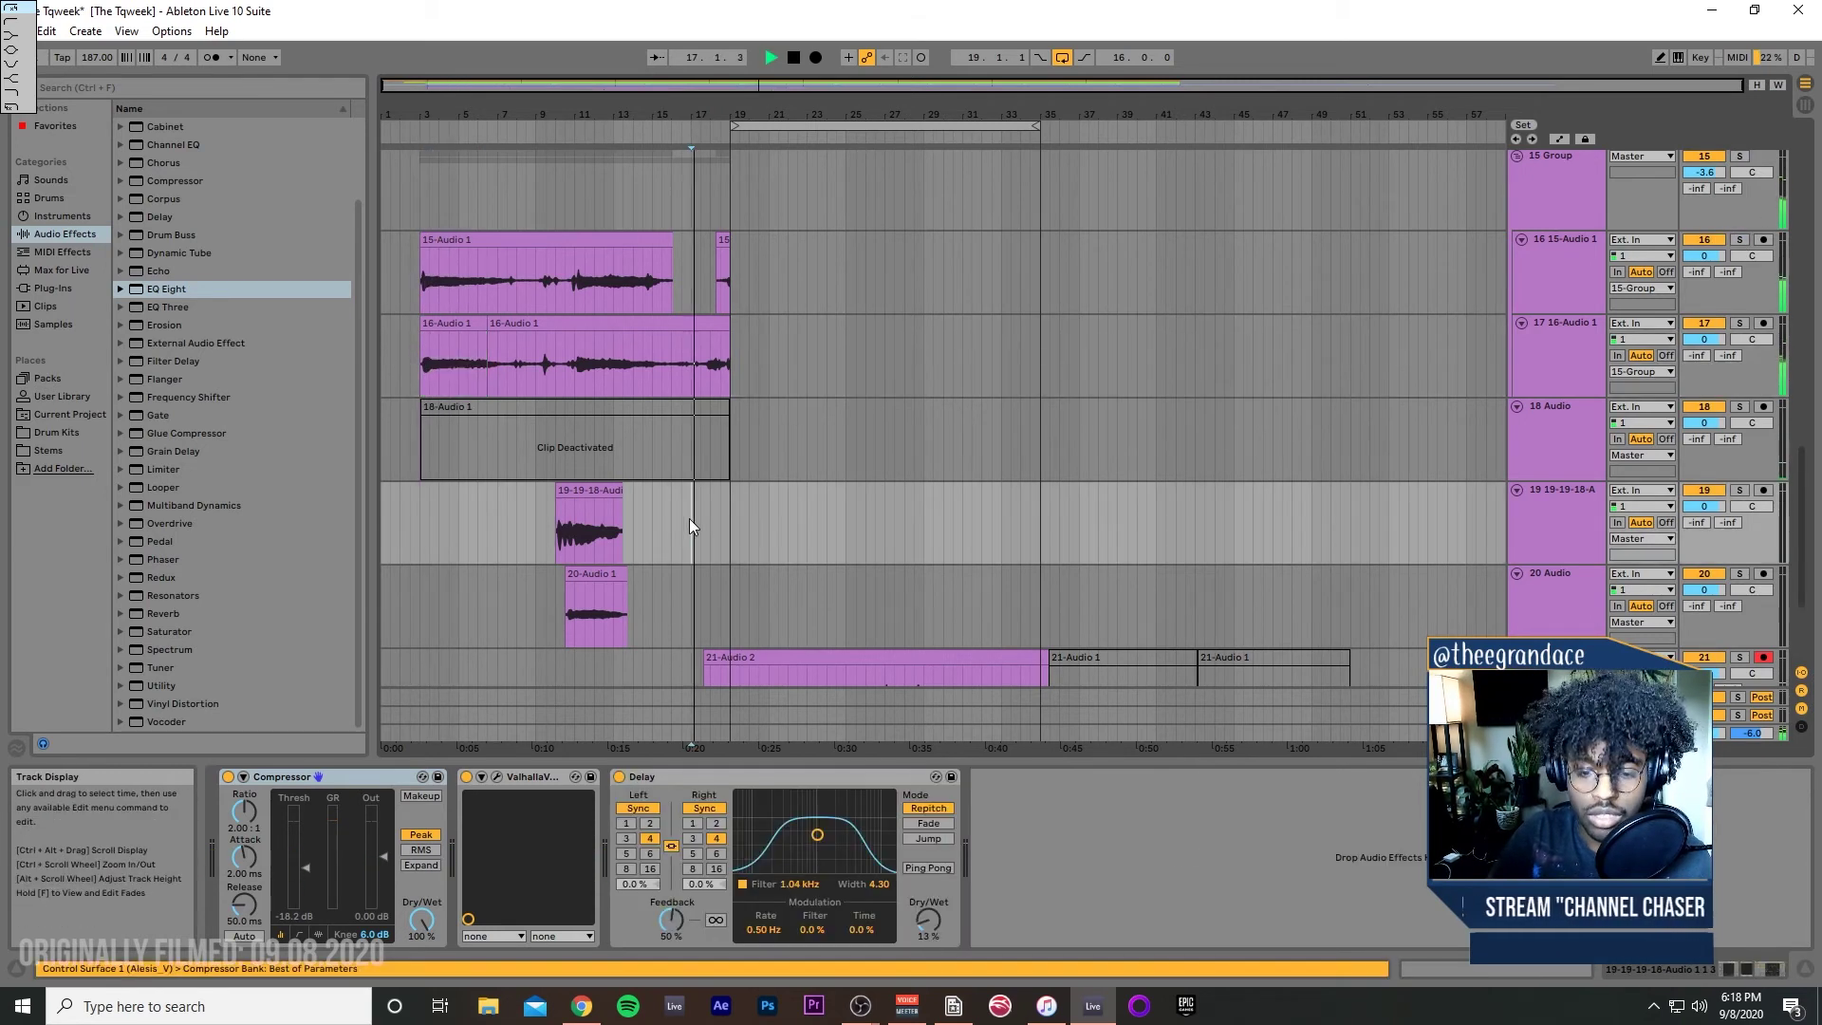
pyautogui.click(1763, 407)
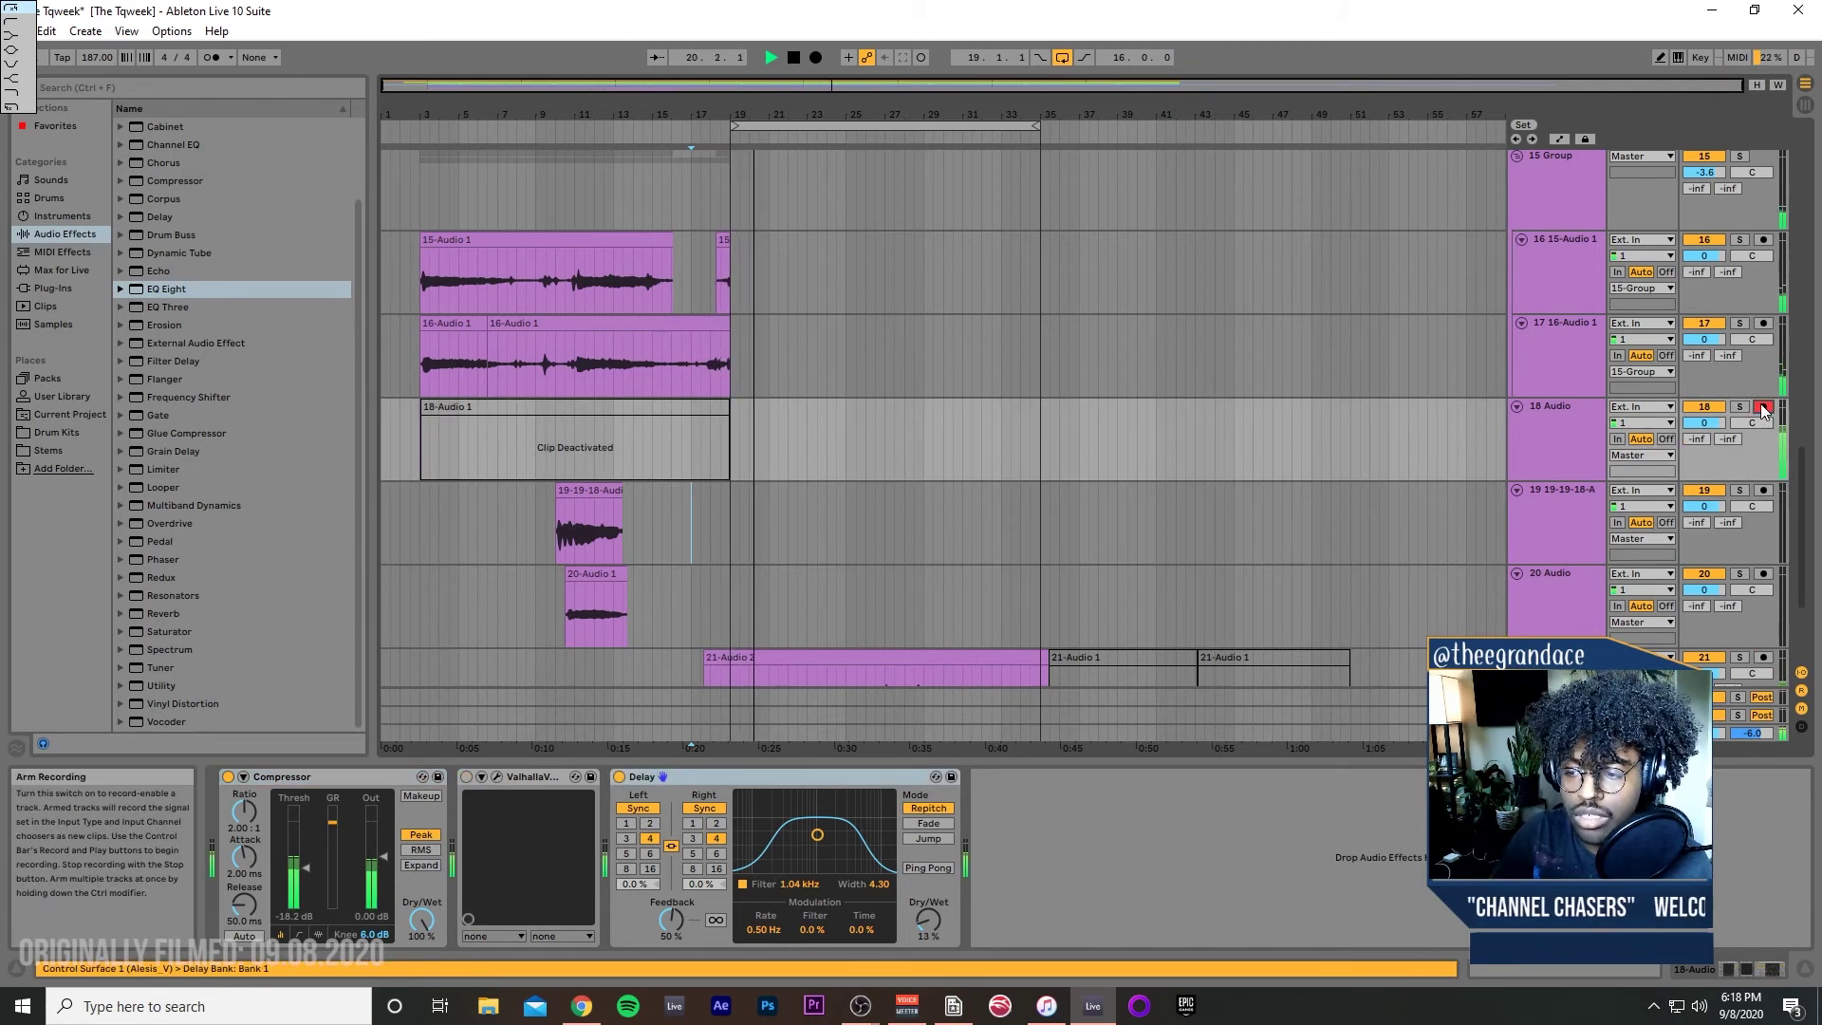
pyautogui.click(684, 528)
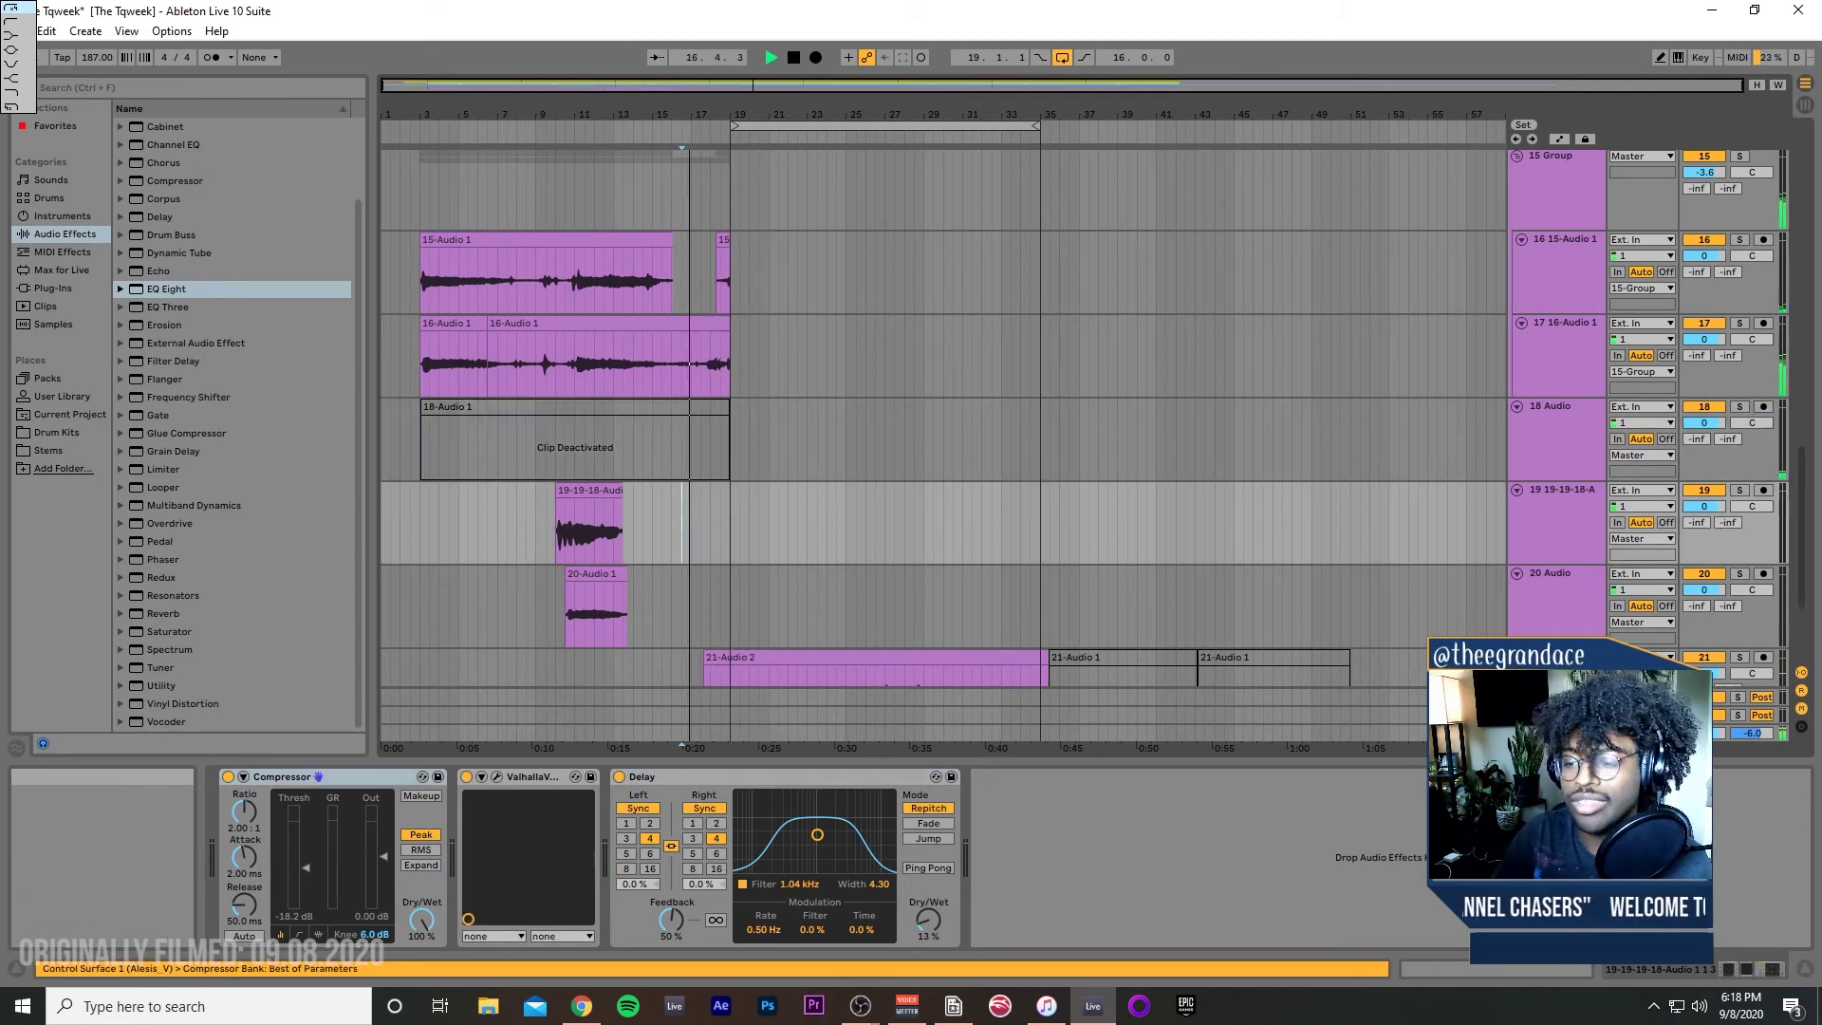
# Step: Arm track 16 for recording and delete its short leftover clip just before bar 19
pyautogui.click(687, 282)
pyautogui.press('space')
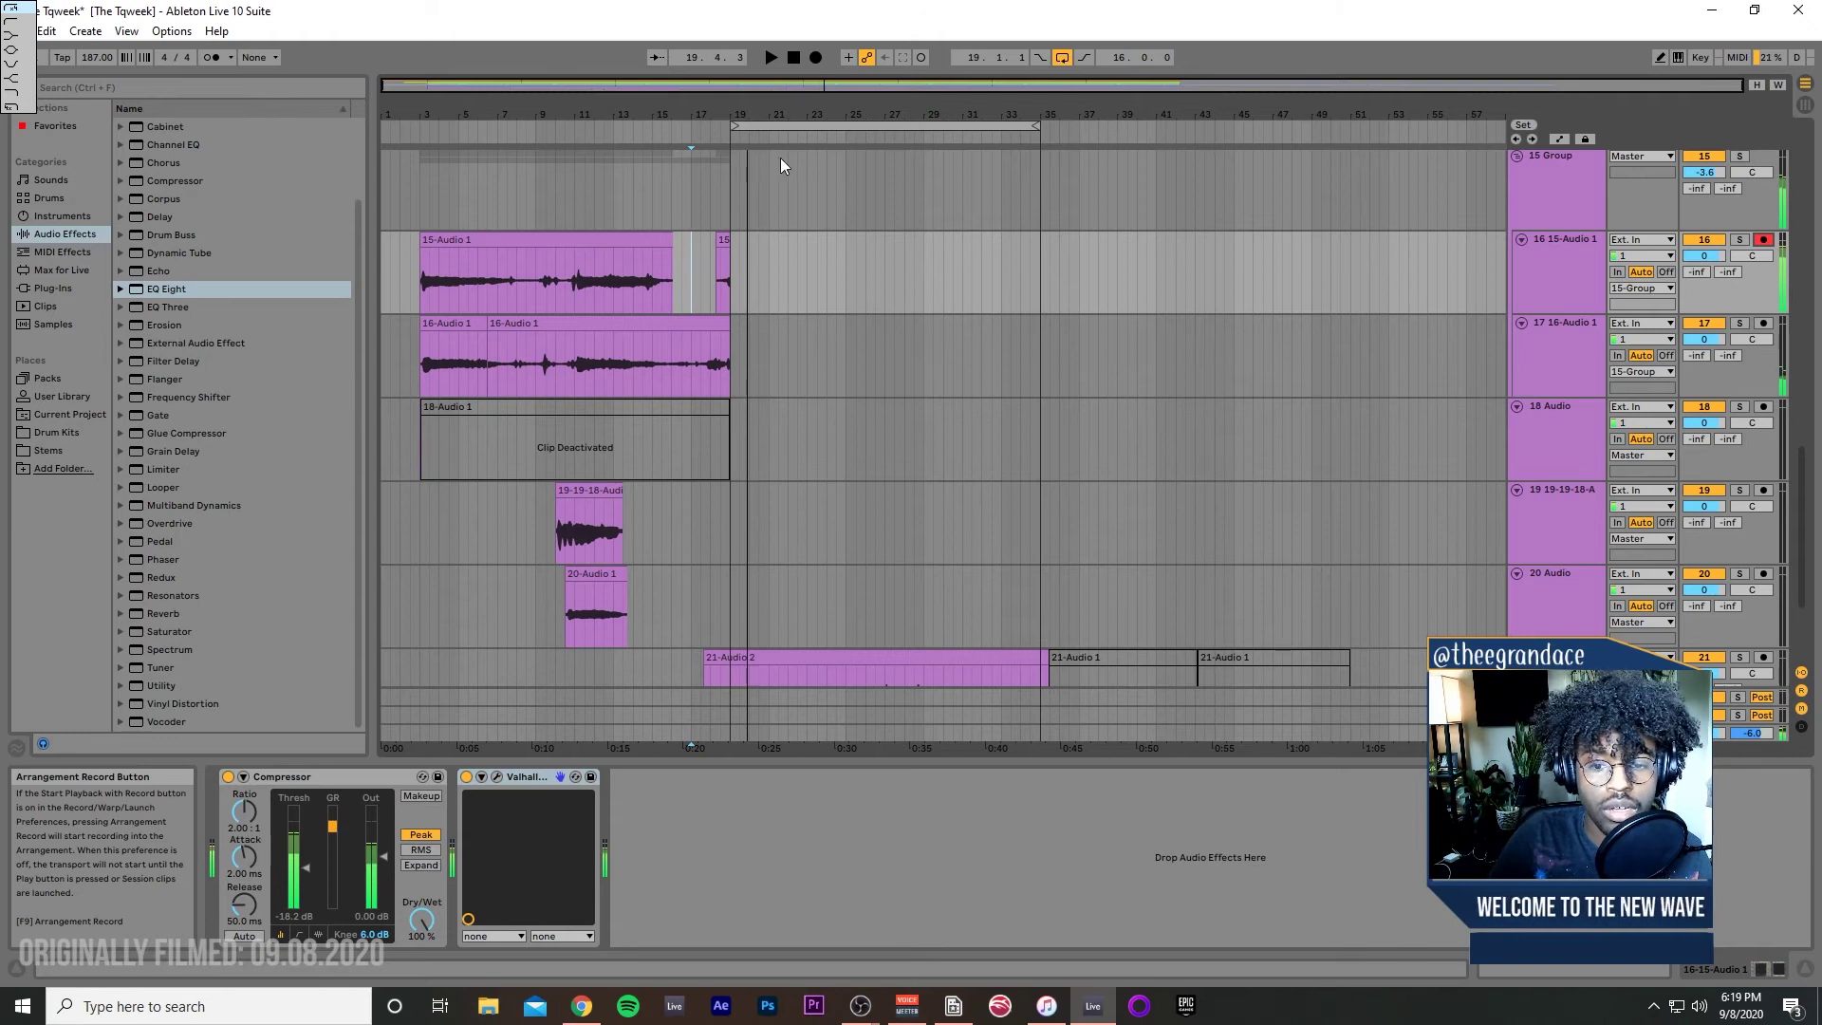
pyautogui.moveTo(816, 275); pyautogui.dragTo(714, 281)
pyautogui.press('space')
# Step: Play from bar 17 and record a new vocal take on track 16 up to bar 35, with a replay from bar 17
pyautogui.click(693, 275)
pyautogui.press('space')
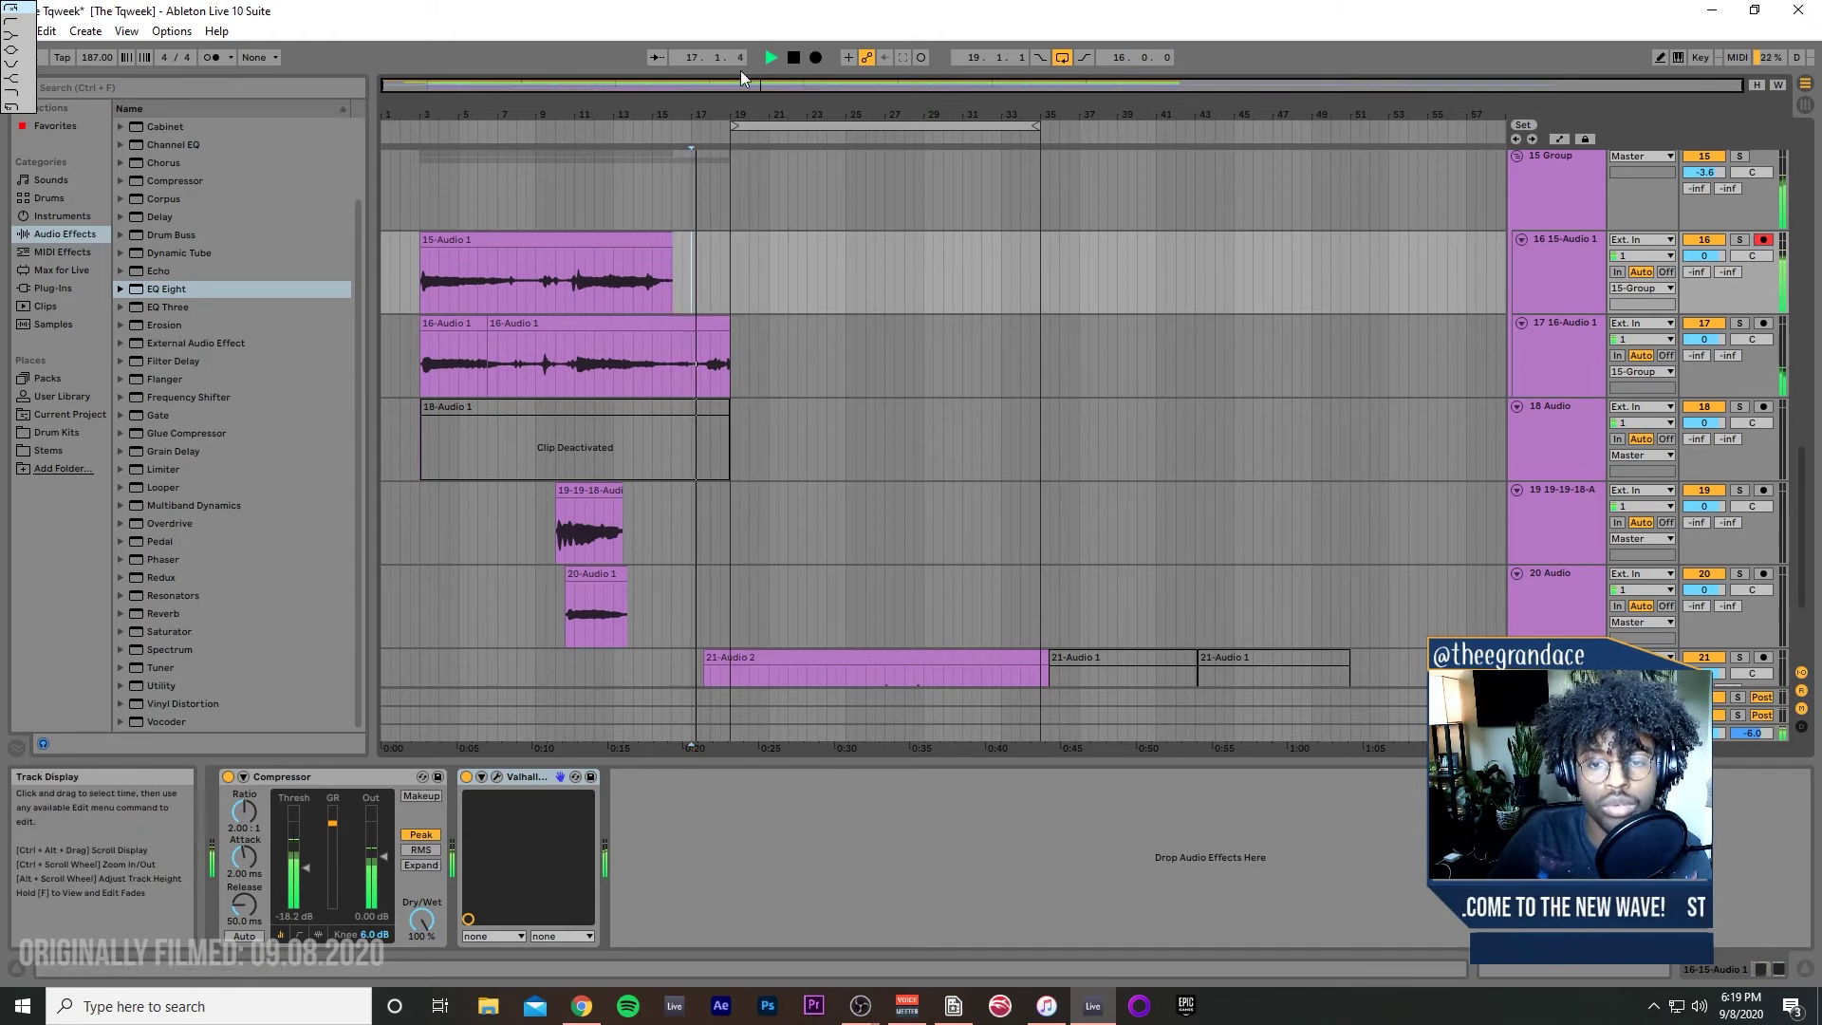
pyautogui.click(817, 59)
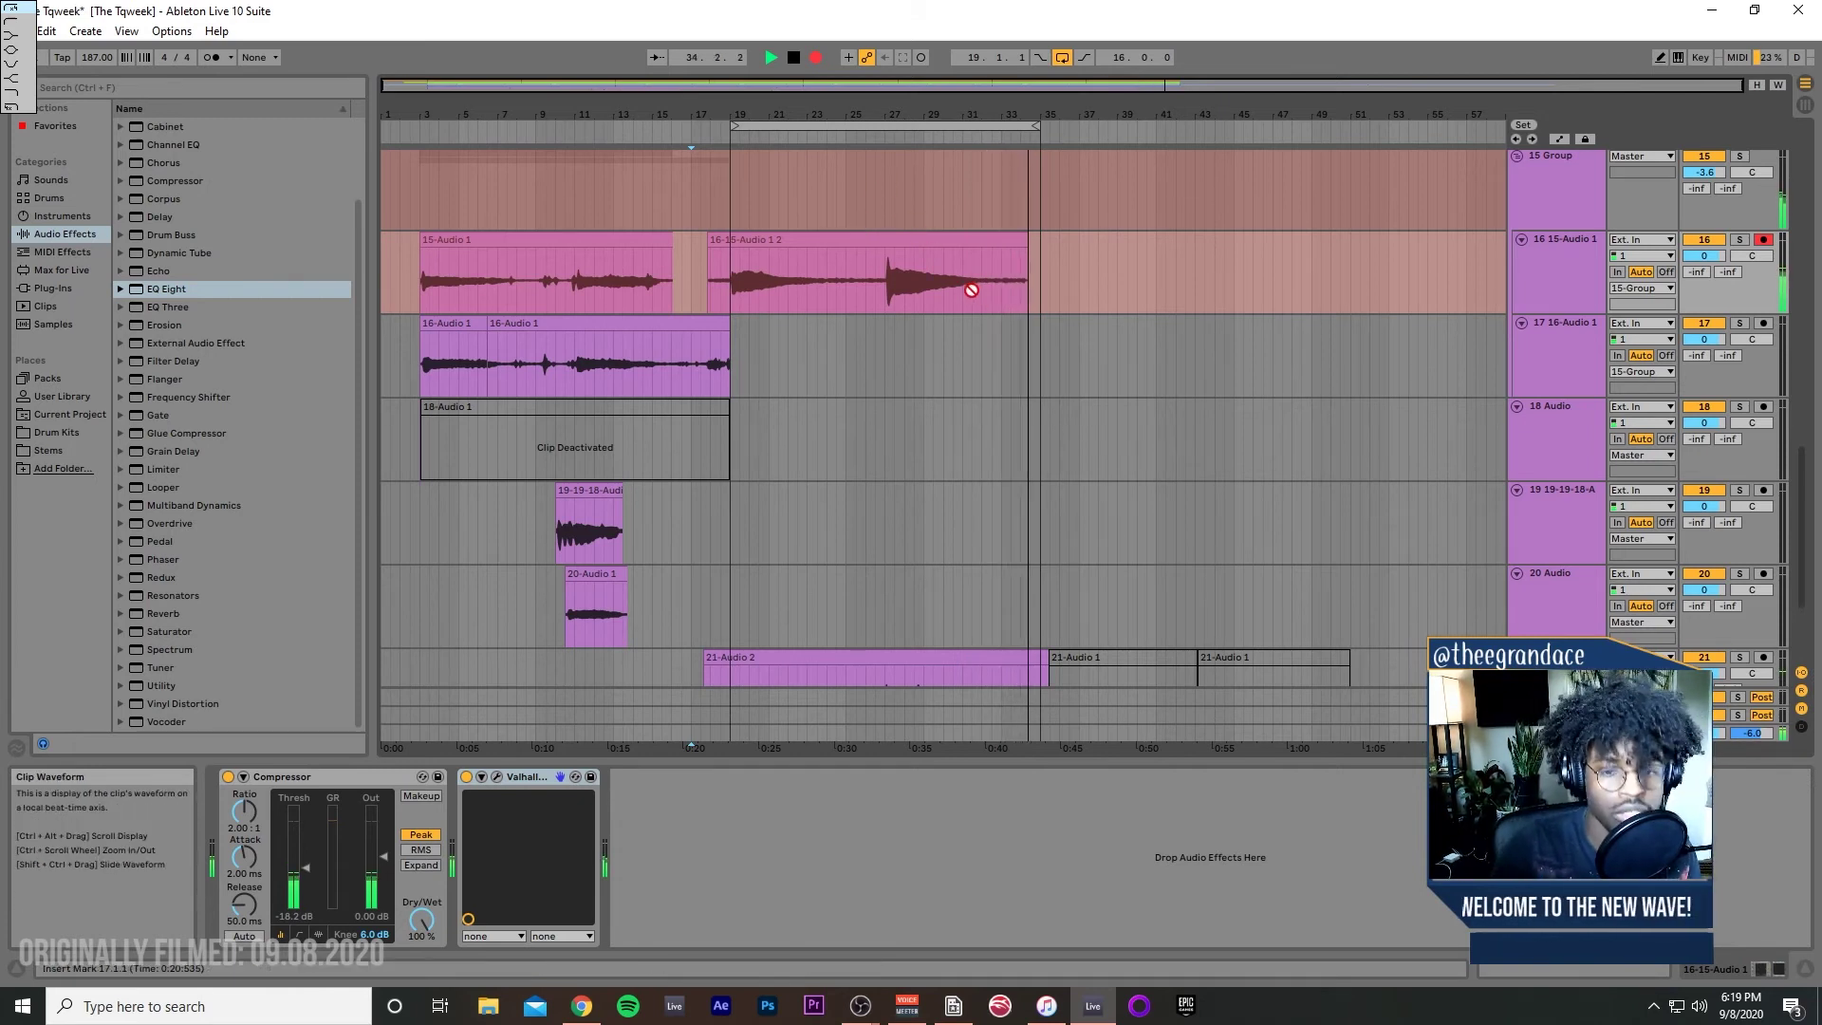
pyautogui.press('space')
pyautogui.press('space')
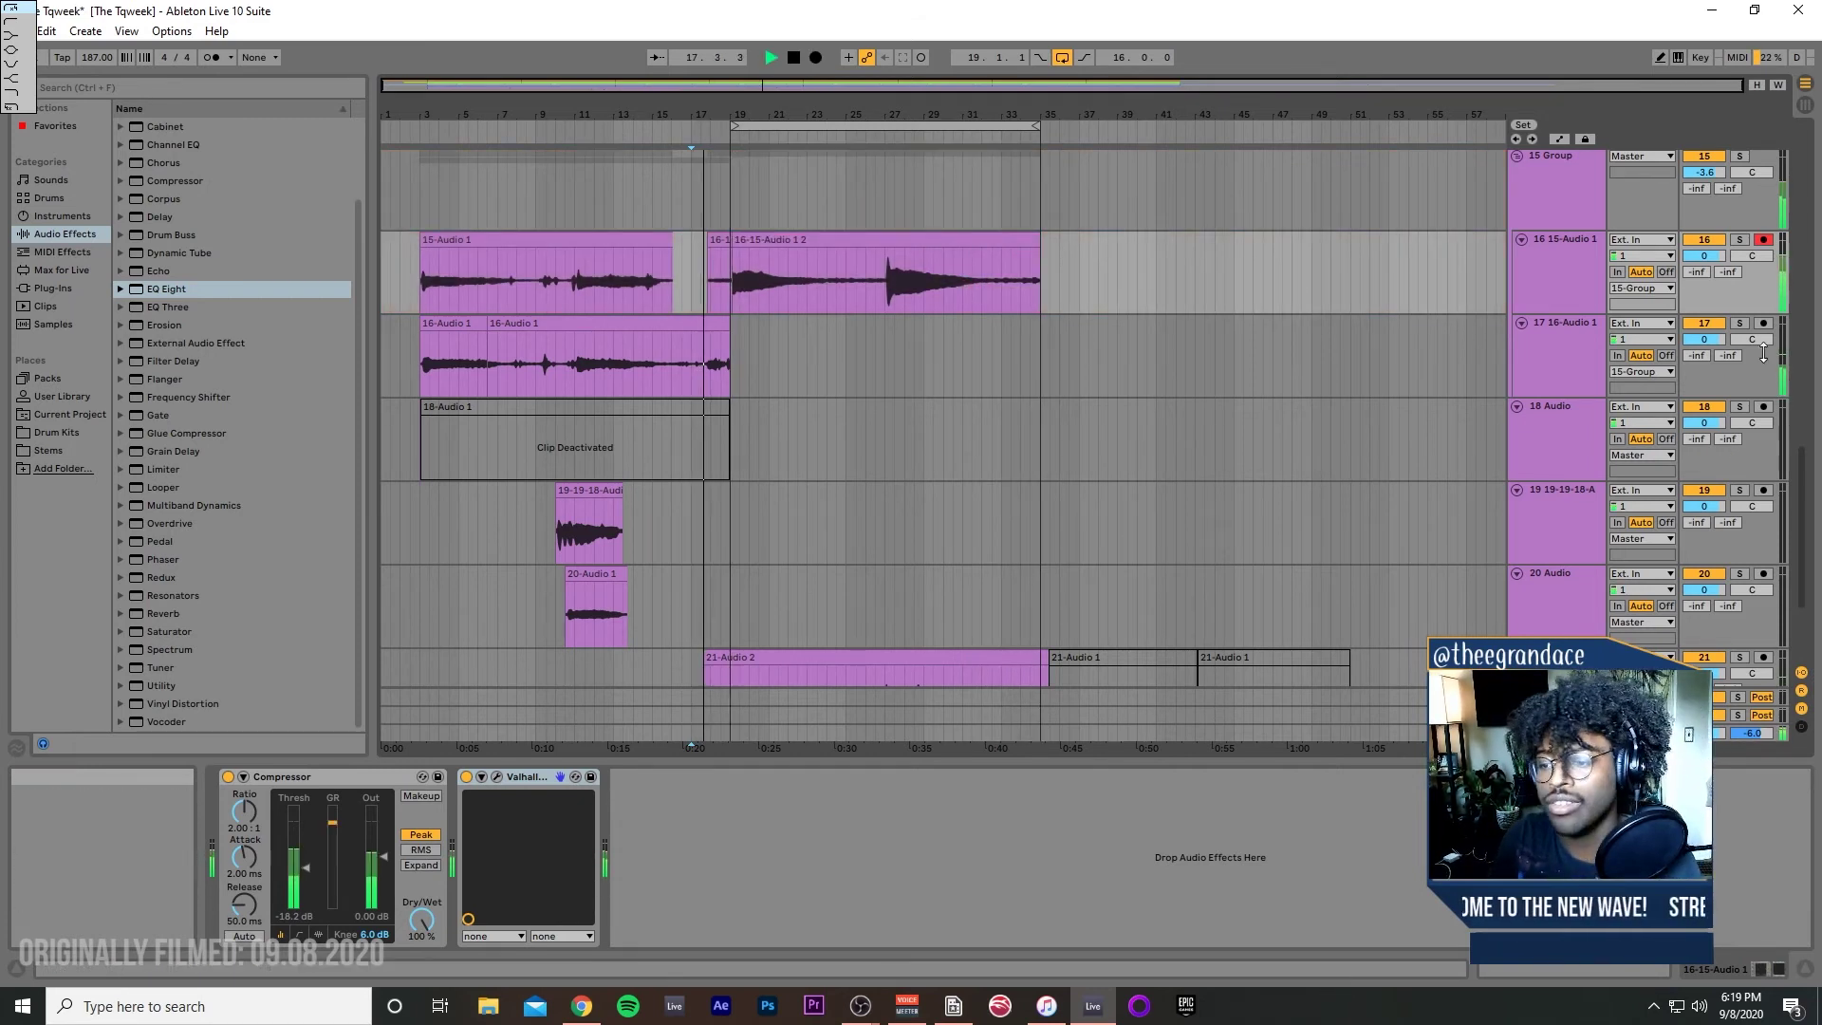
# Step: Arm track 17, trim the end of its existing vocal back to about bar 15, and try a short recording from there
pyautogui.click(1763, 323)
pyautogui.moveTo(728, 332); pyautogui.dragTo(656, 330)
pyautogui.click(657, 343)
pyautogui.click(816, 58)
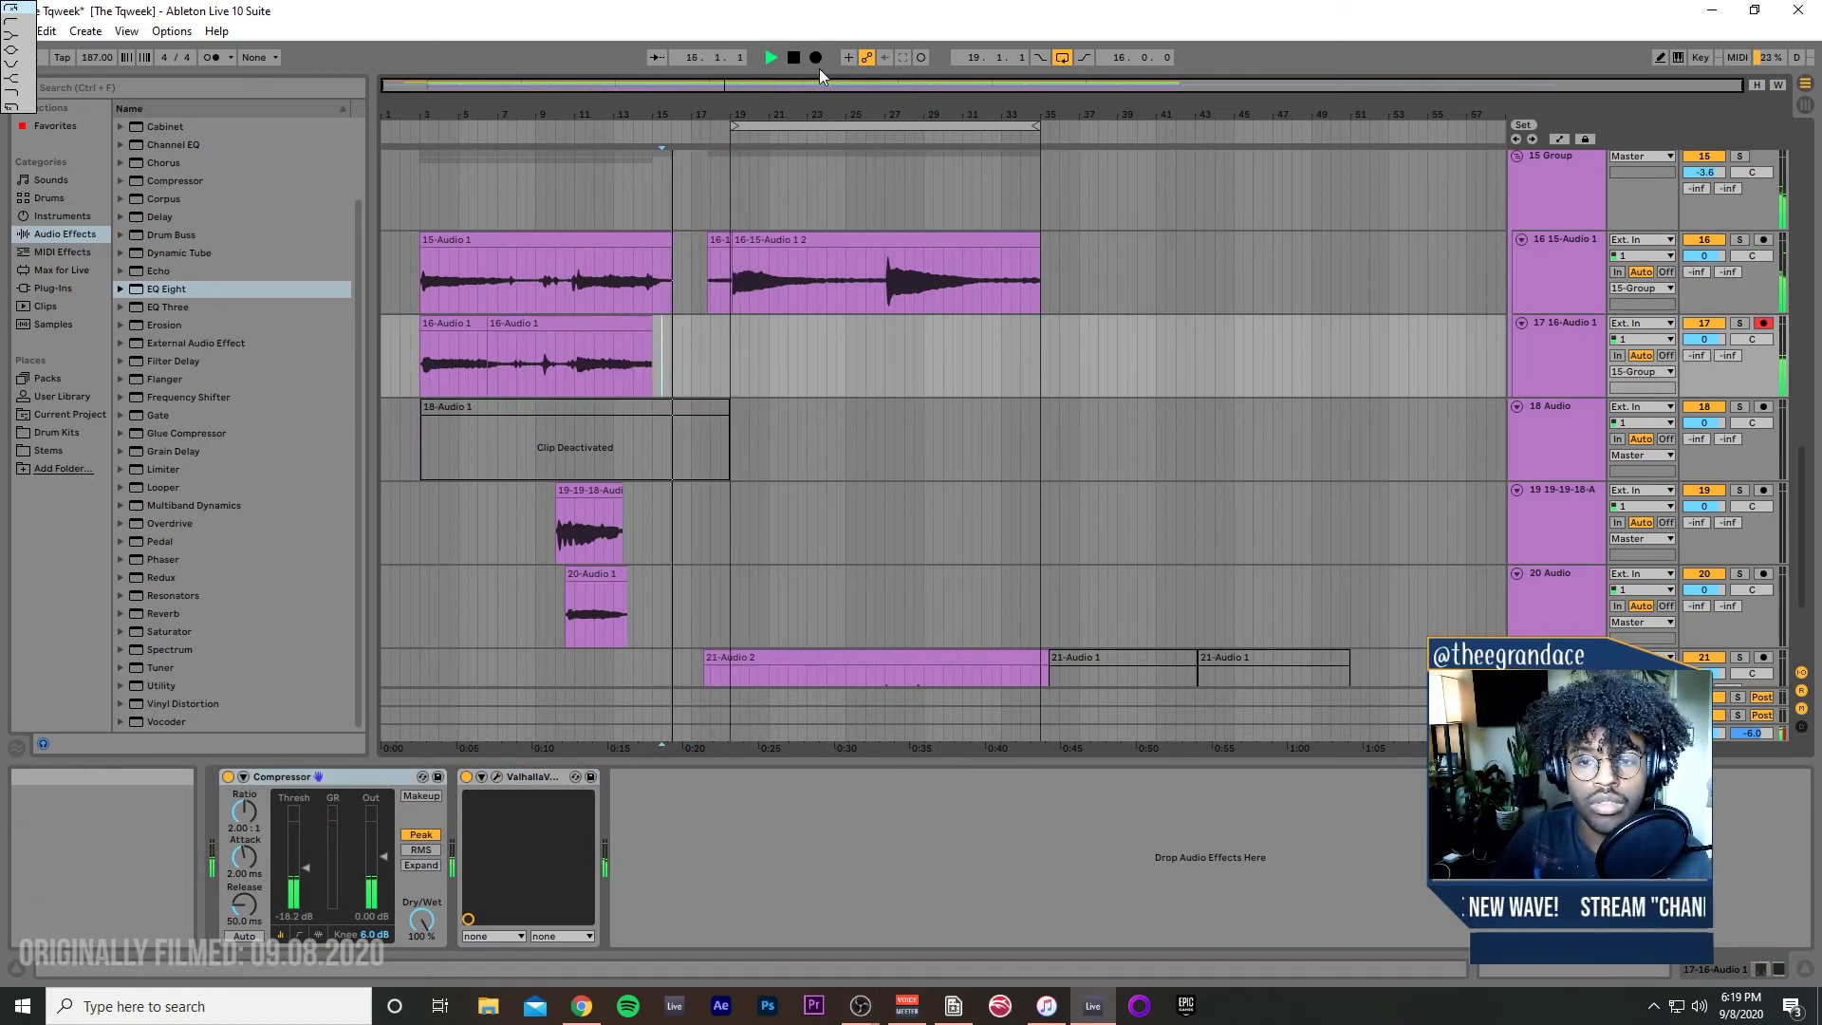
pyautogui.press('space')
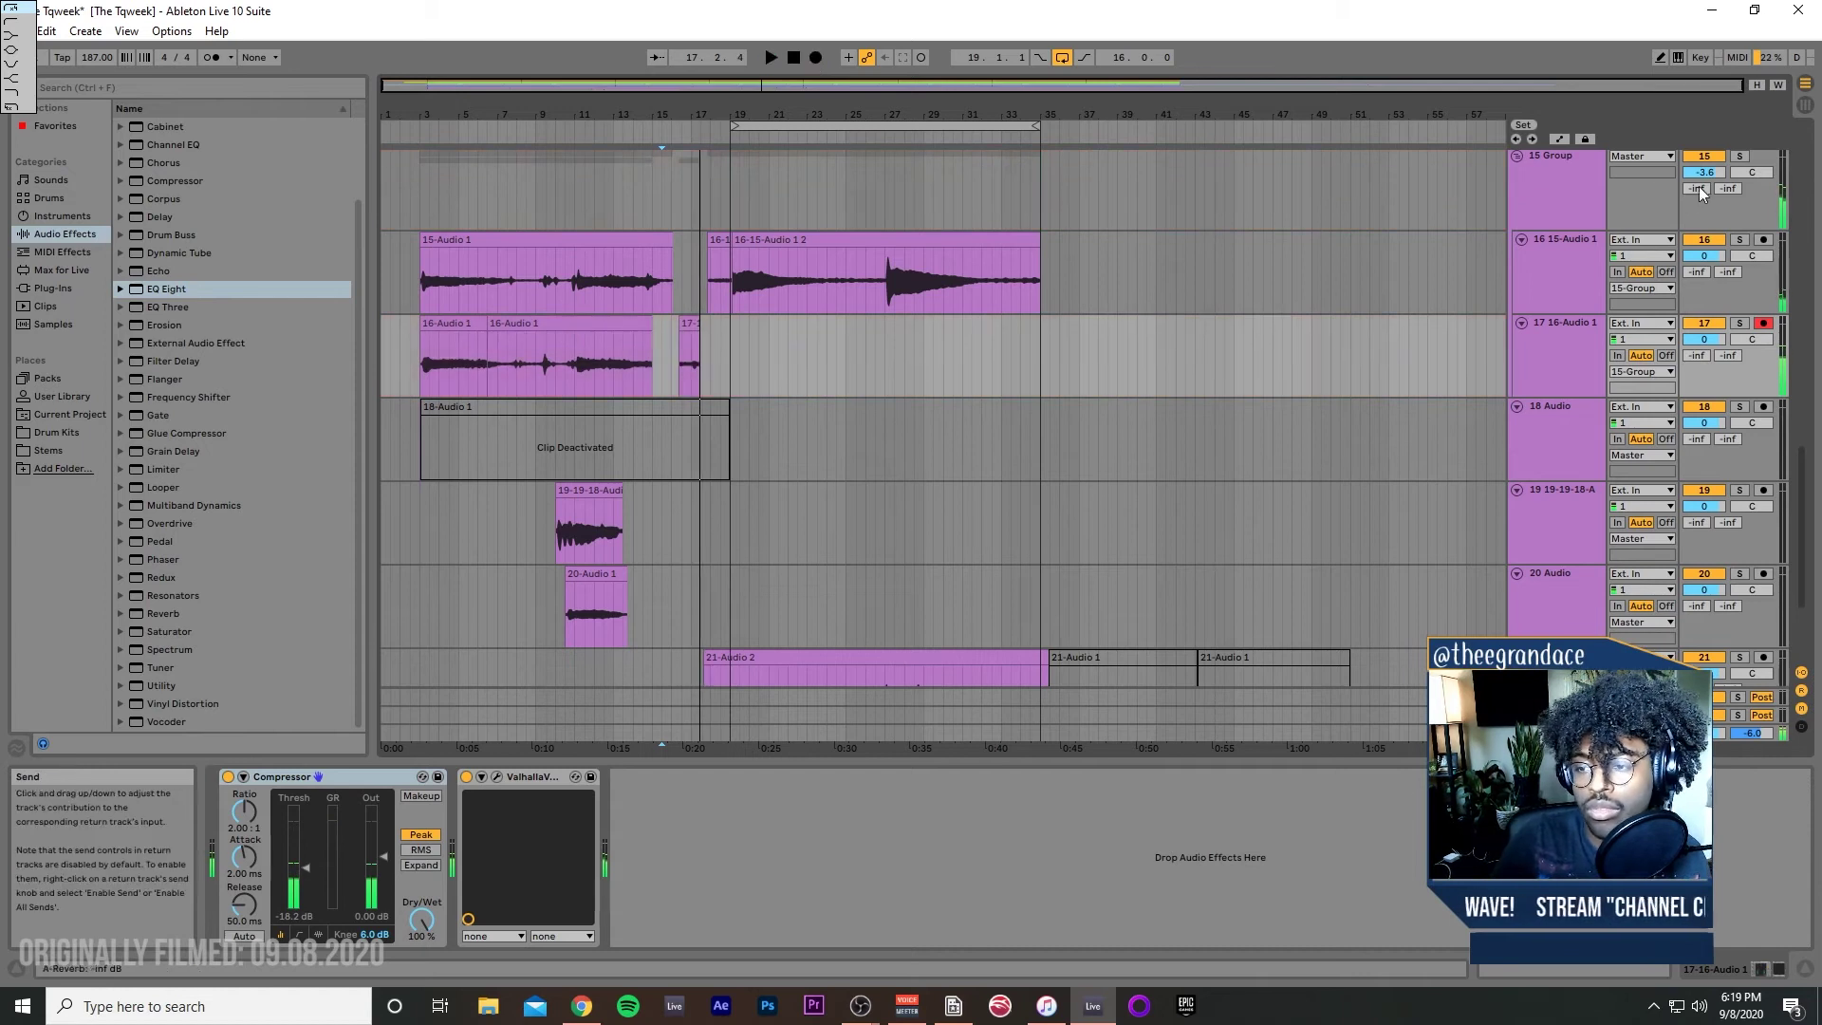
# Step: Raise the 15 Group volume to -0.8 and record a new vocal take on track 17 from about bar 16 to bar 35
pyautogui.moveTo(1704, 168); pyautogui.dragTo(1703, 161)
pyautogui.press('space')
pyautogui.click(815, 58)
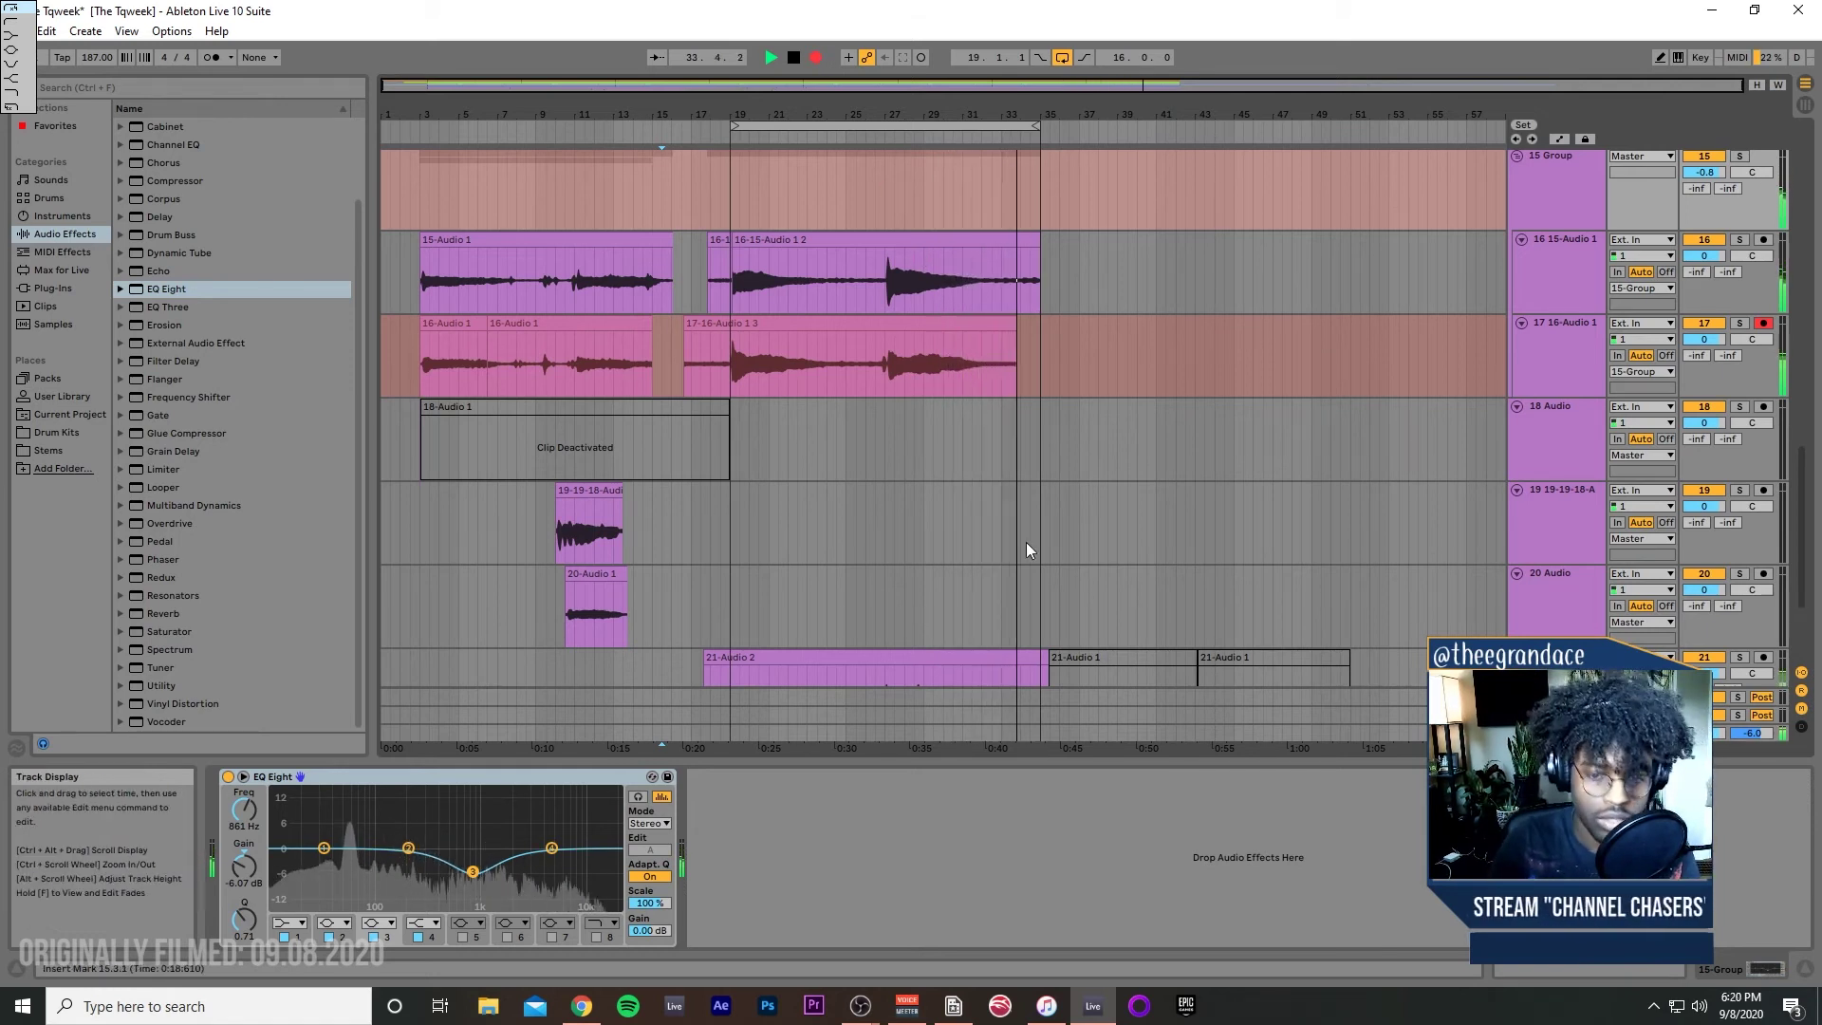
pyautogui.press('space')
pyautogui.press('space')
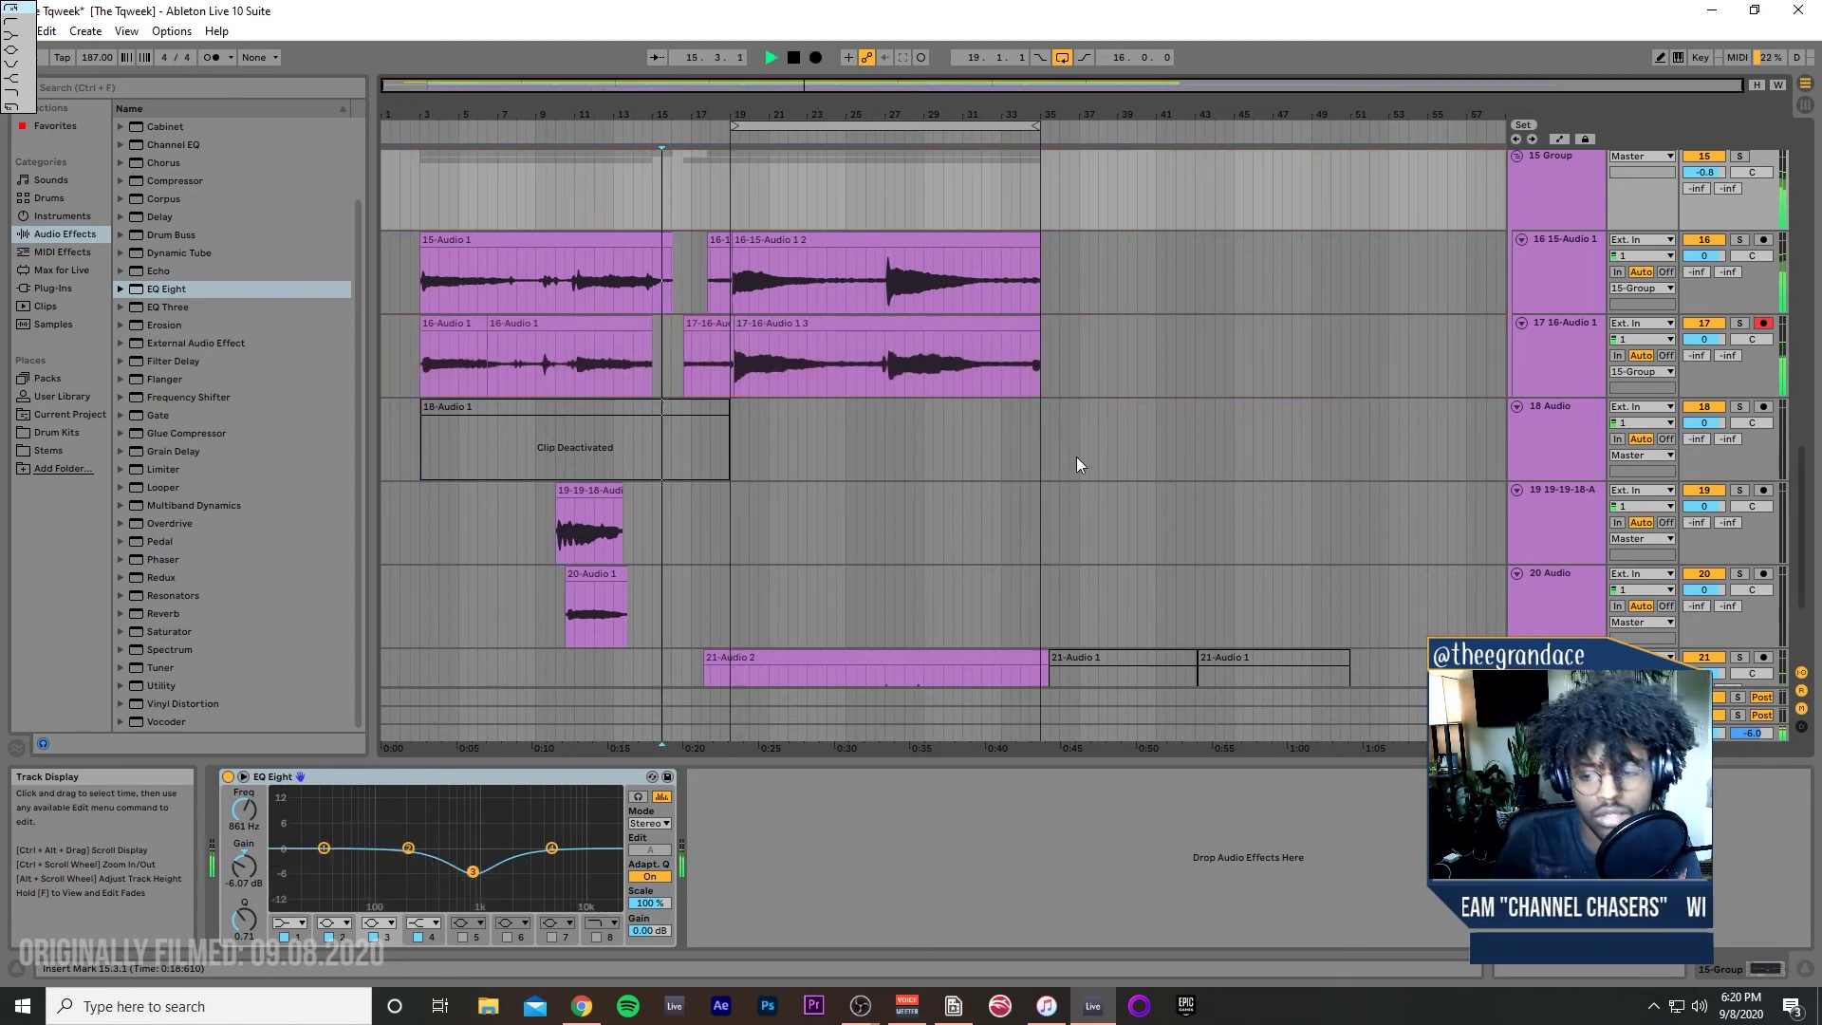
# Step: Adjust the main new take on track 17 to span 18.3.4 to bar 35 and remove the lead-in clip before it
pyautogui.moveTo(1030, 339); pyautogui.dragTo(1024, 348)
pyautogui.click(1027, 334)
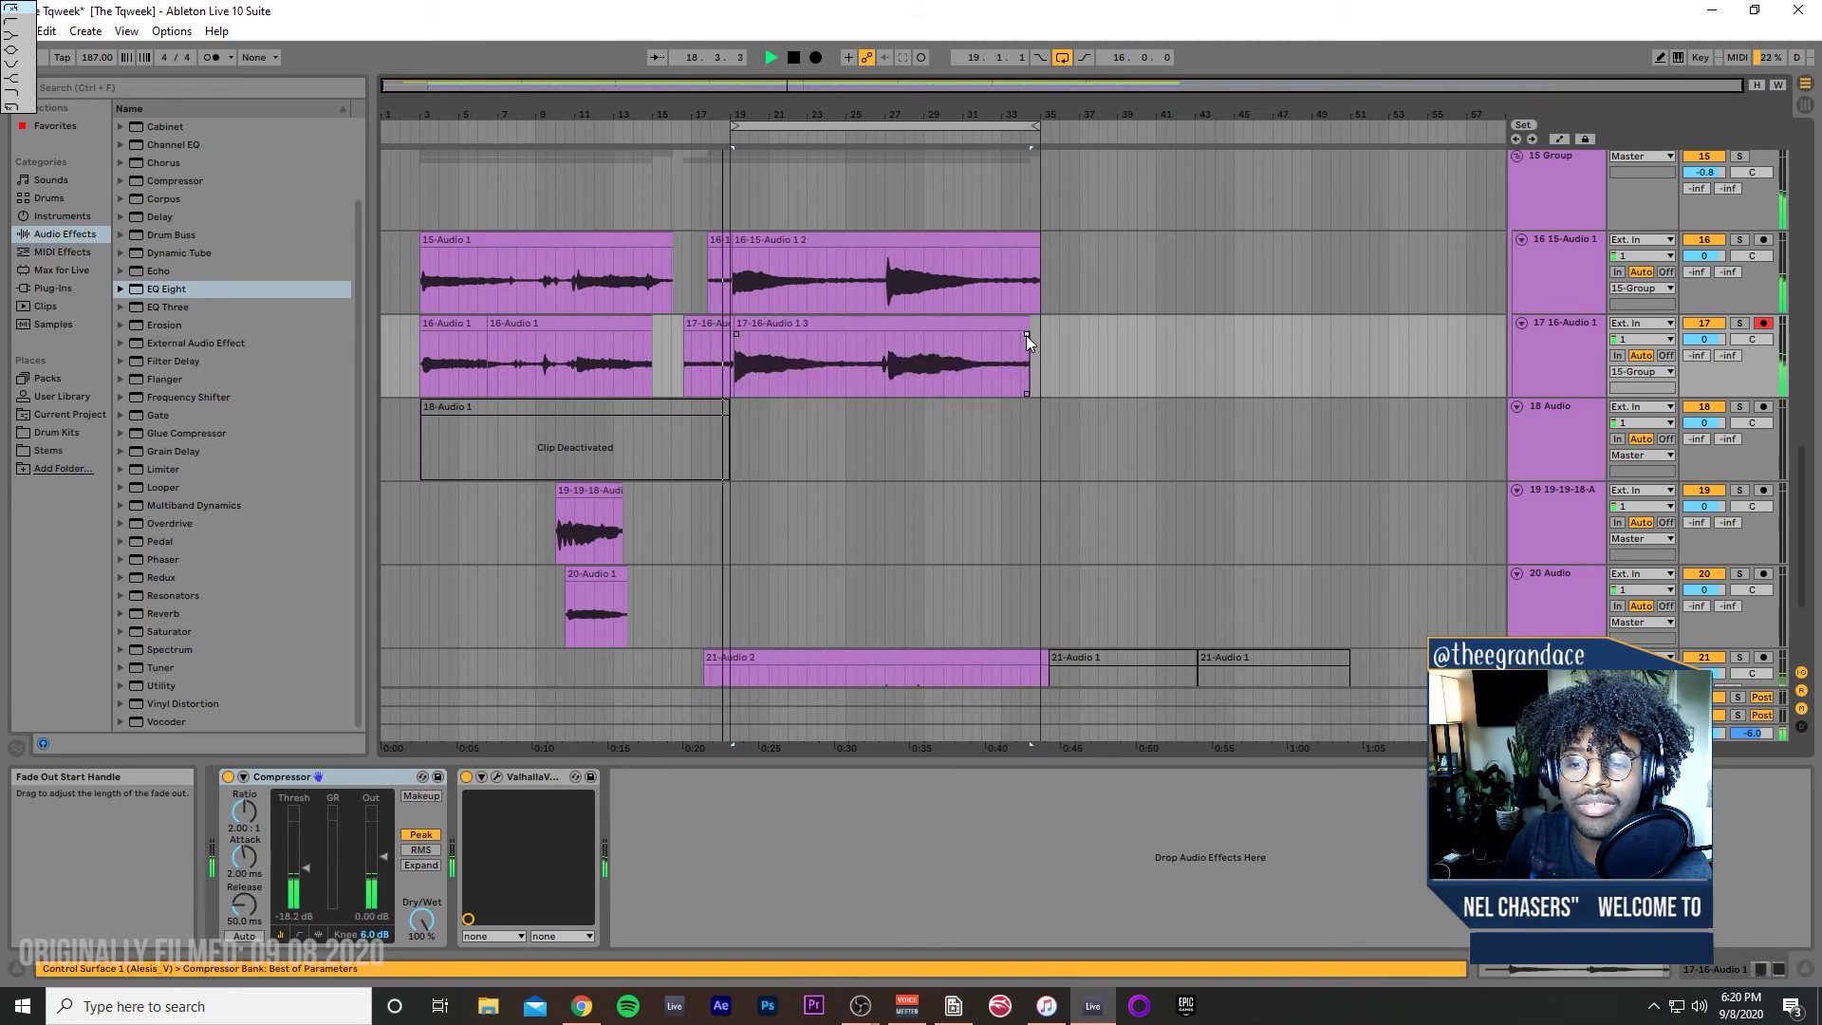
pyautogui.moveTo(1033, 319); pyautogui.dragTo(1040, 321)
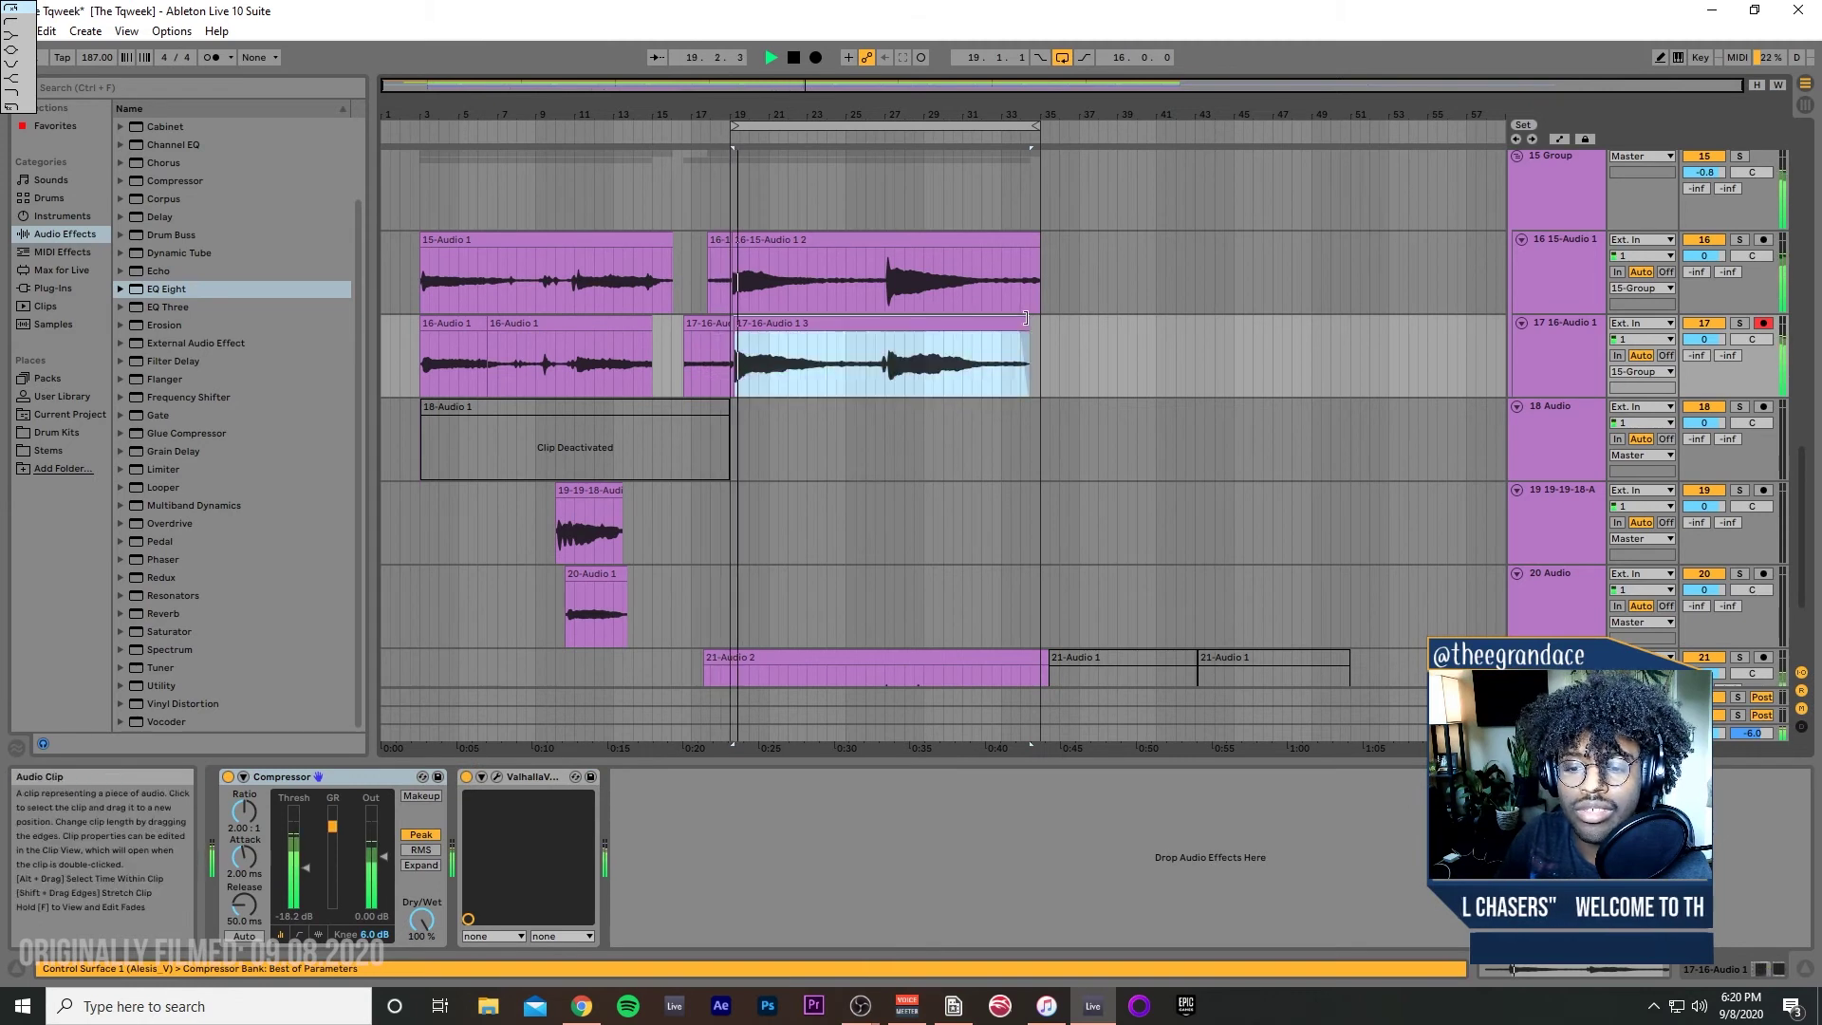
pyautogui.click(725, 361)
pyautogui.click(733, 364)
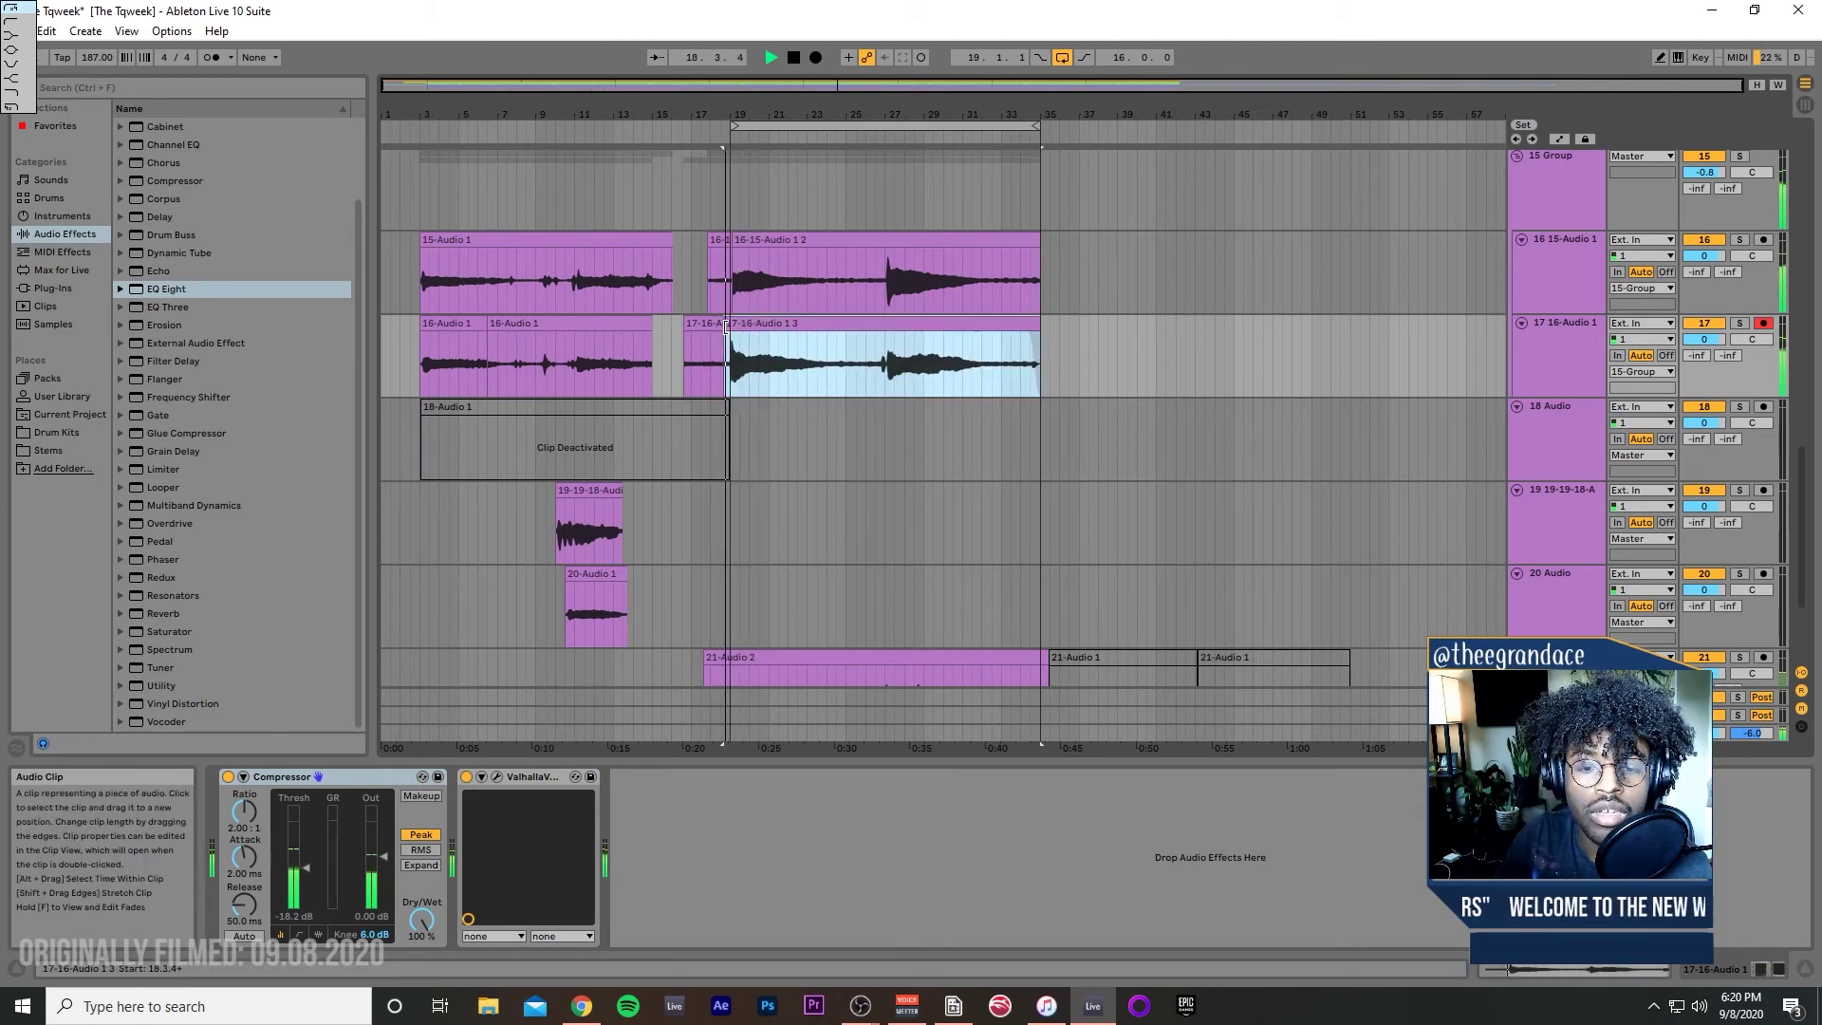
pyautogui.moveTo(722, 362); pyautogui.dragTo(713, 362)
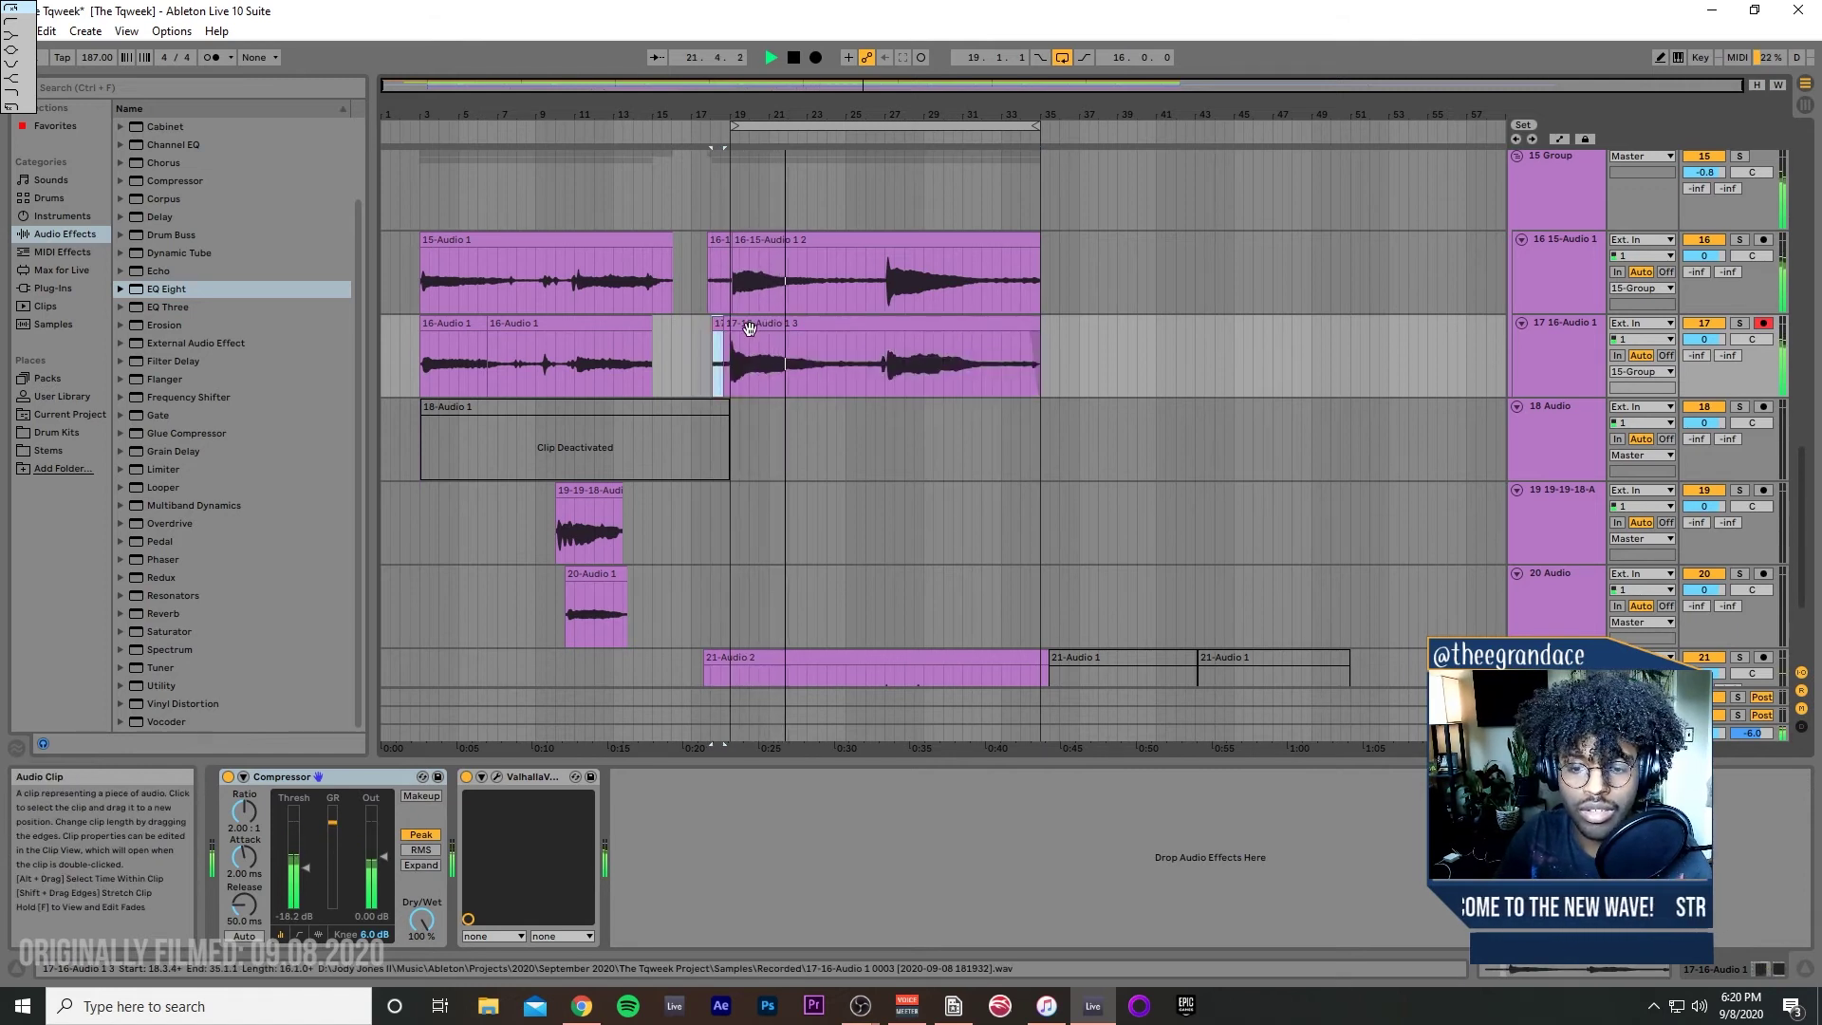
# Step: Lower track 17's volume to -3.7 and insert an EQ Eight between its Compressor and Valhalla reverb
pyautogui.doubleClick(749, 328)
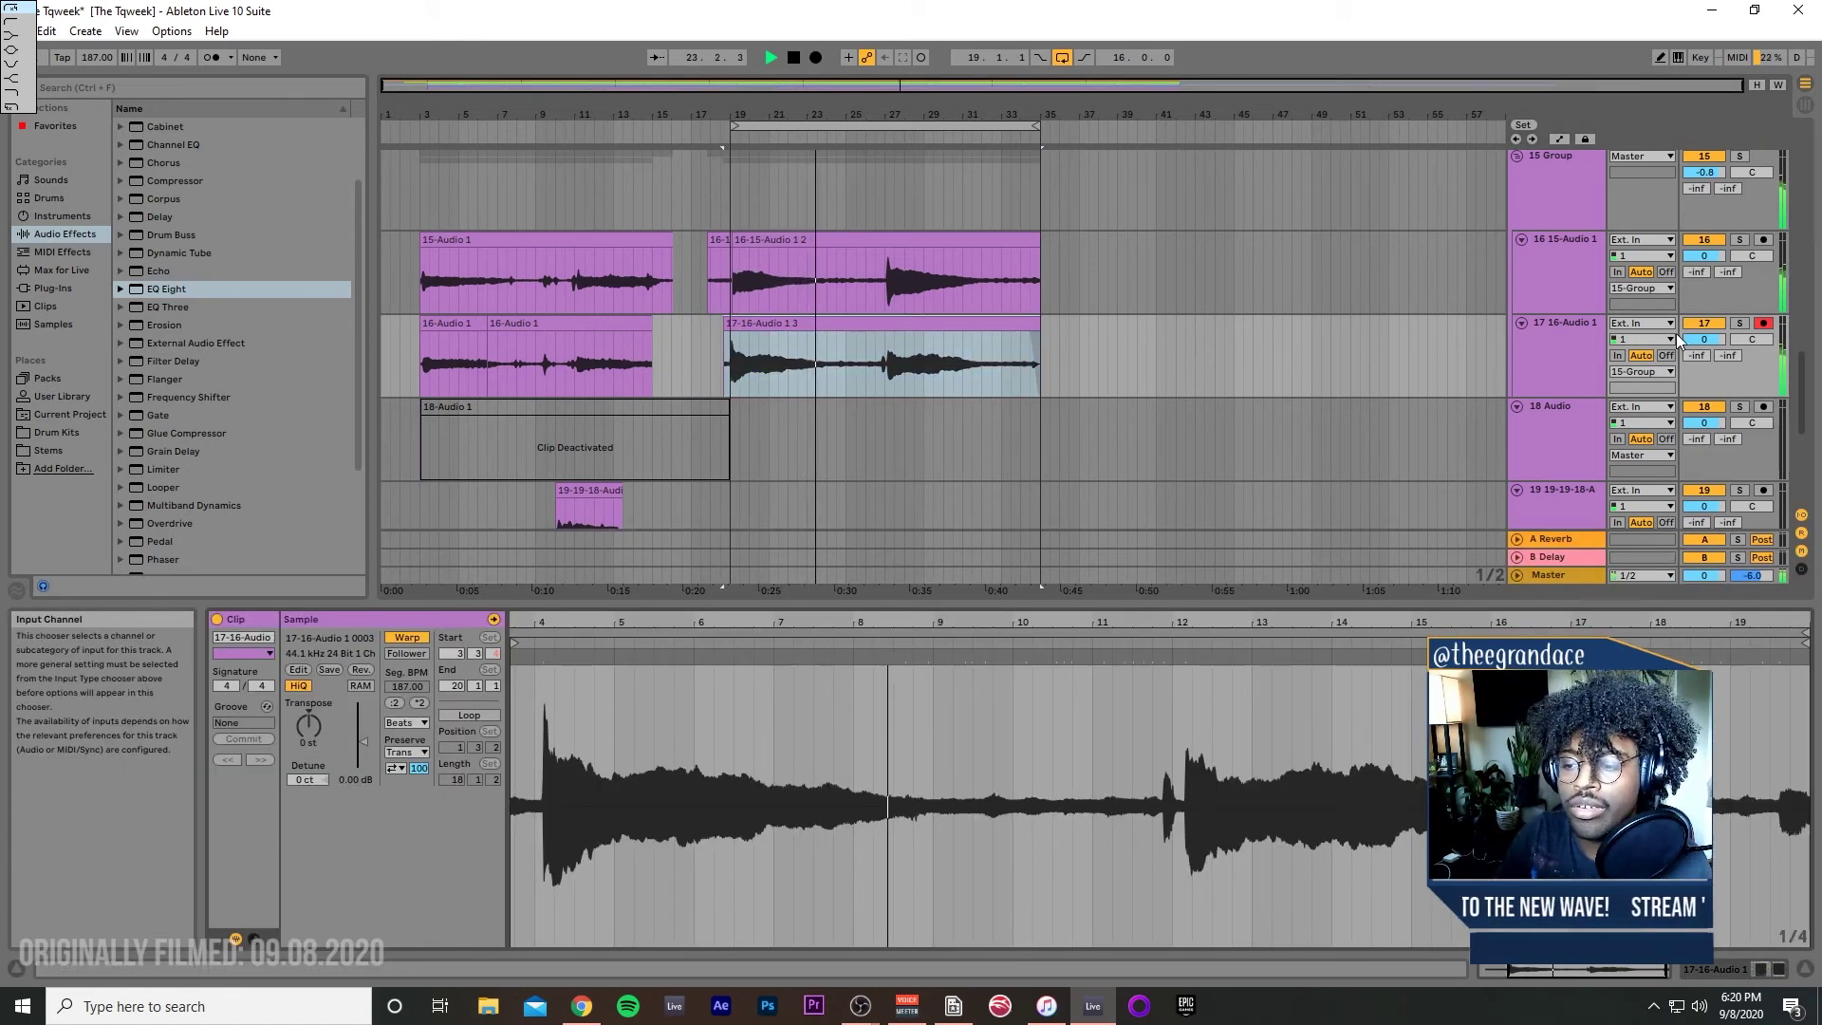
pyautogui.moveTo(1704, 339); pyautogui.dragTo(1704, 354)
pyautogui.click(1540, 357)
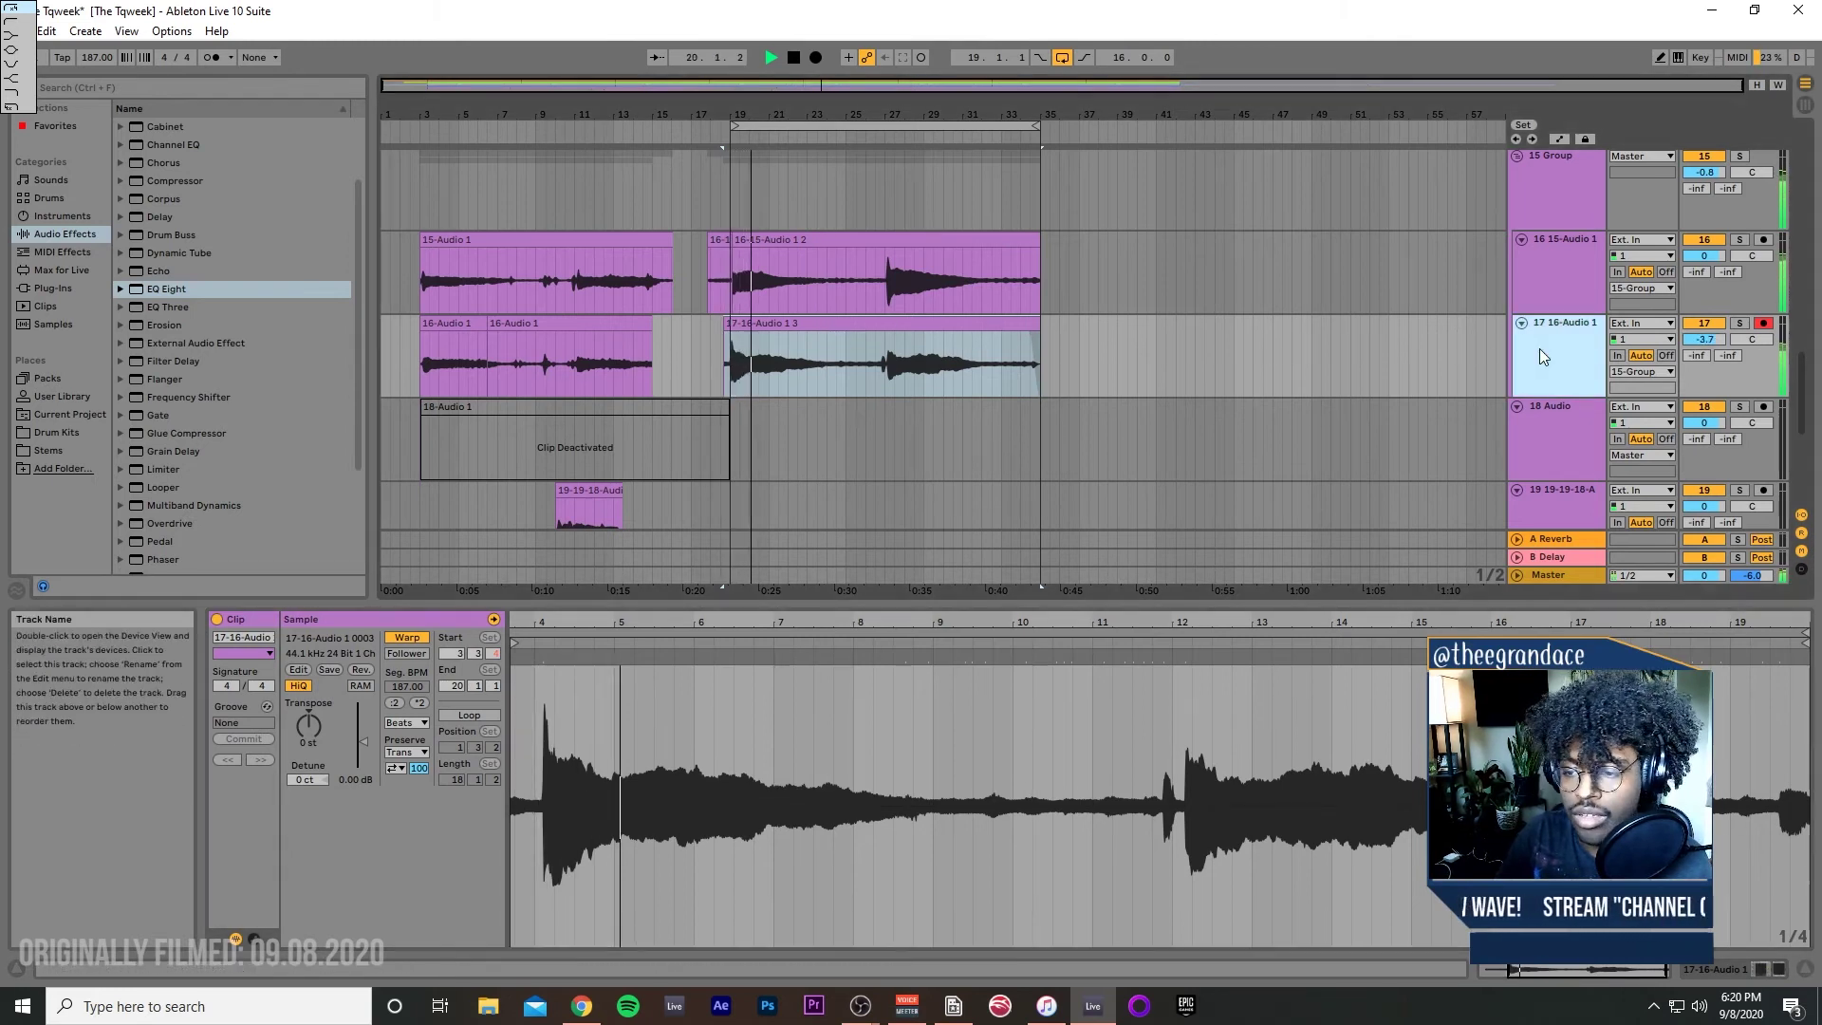
pyautogui.doubleClick(1539, 349)
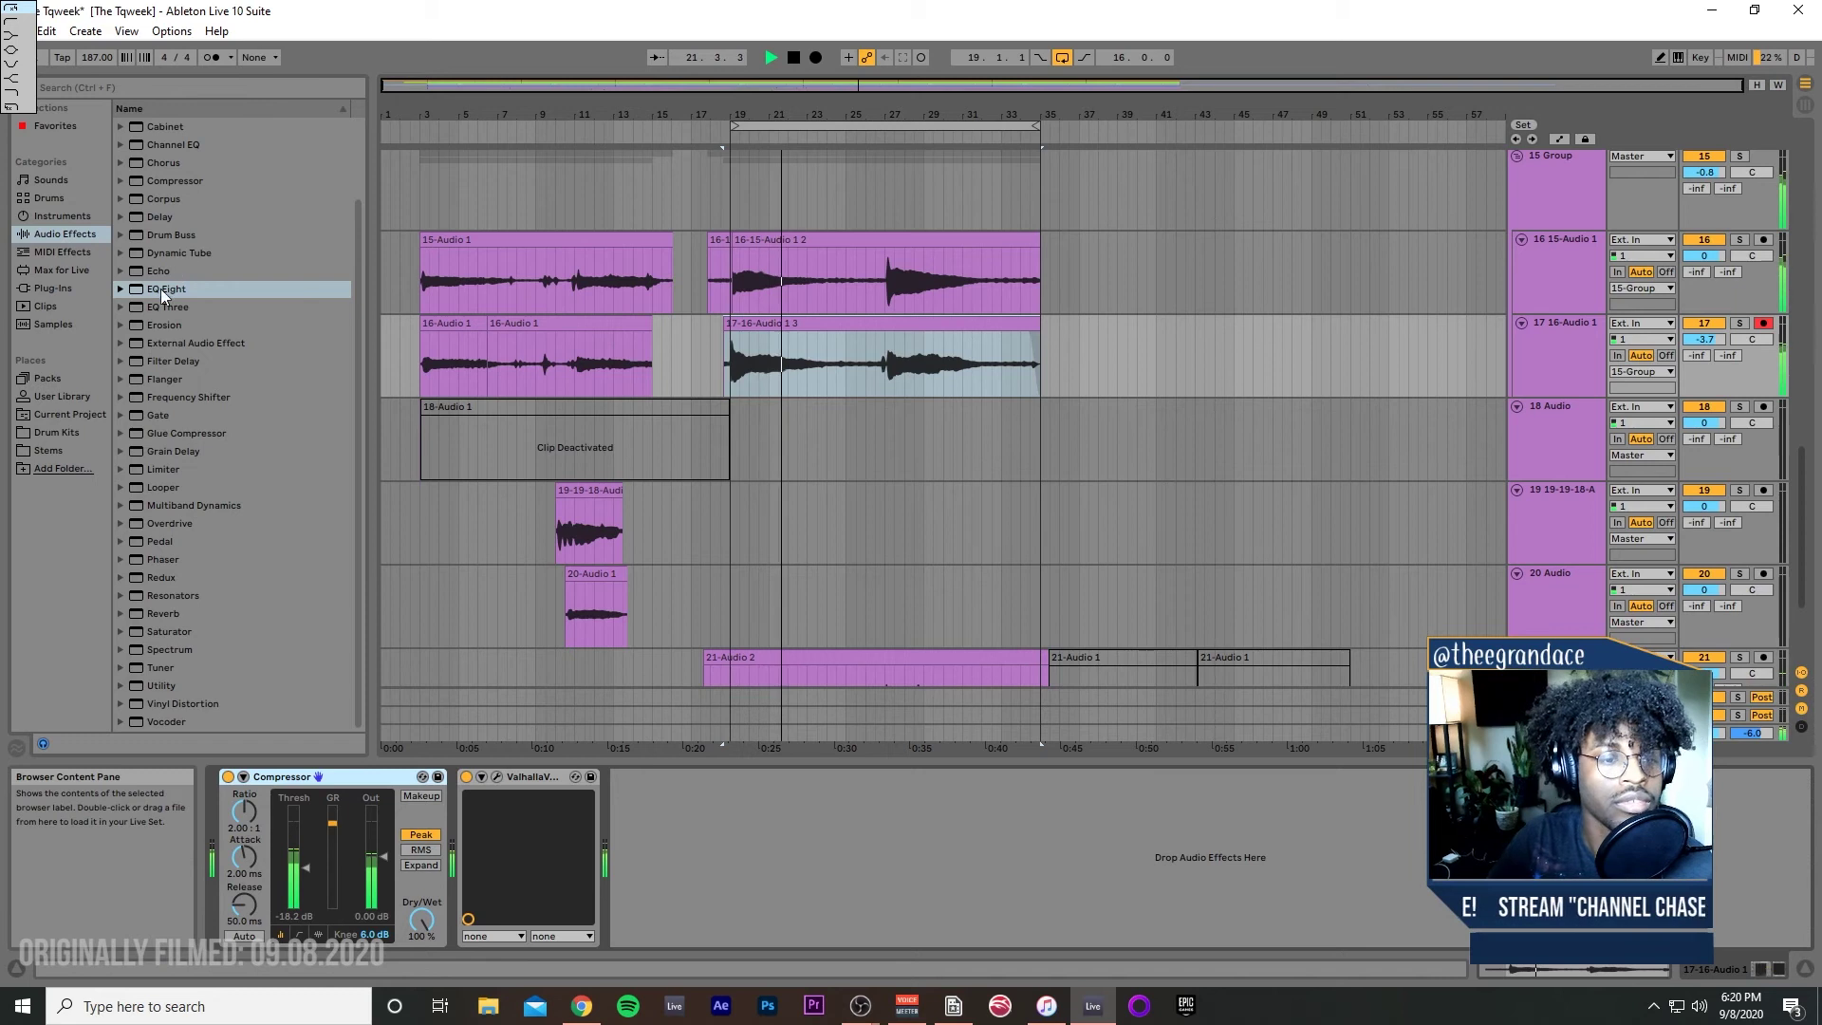
pyautogui.moveTo(161, 293); pyautogui.dragTo(448, 892)
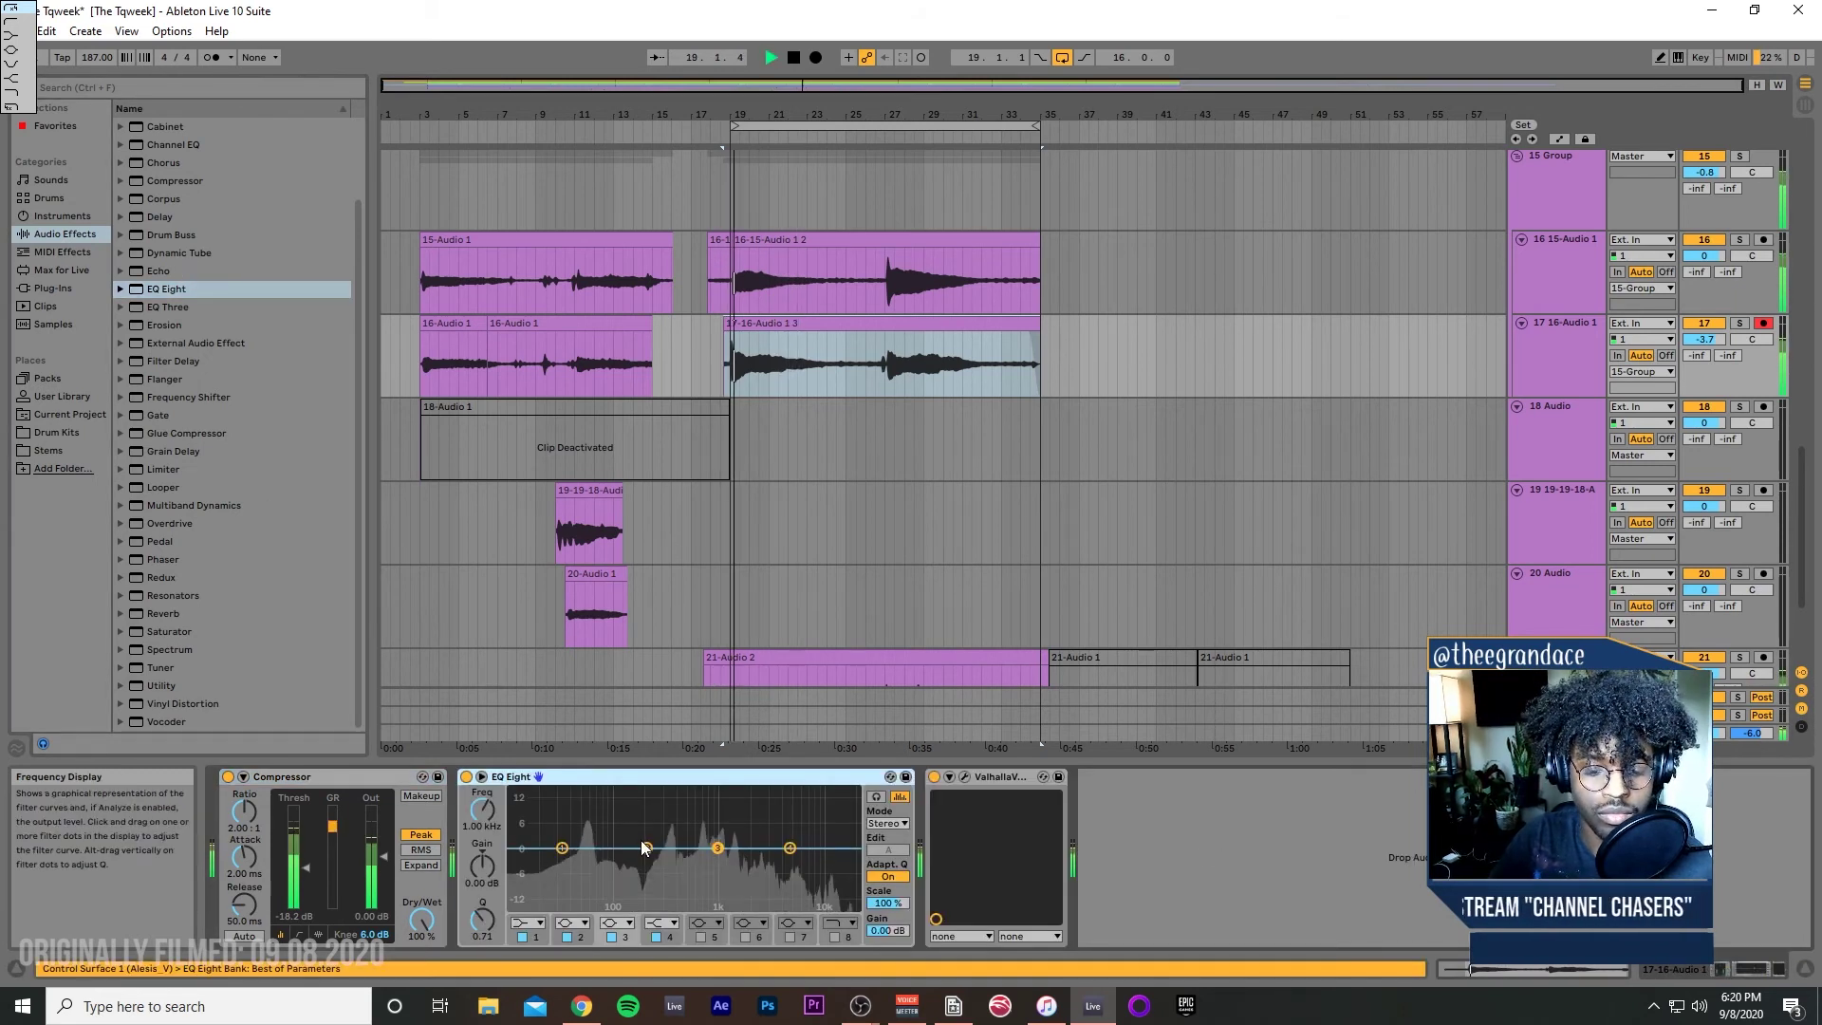
# Step: In track 17's EQ Eight, cut 3.60 dB around 1.1 kHz and make band 1 a low cut at 122 Hz
pyautogui.moveTo(689, 790); pyautogui.dragTo(723, 861)
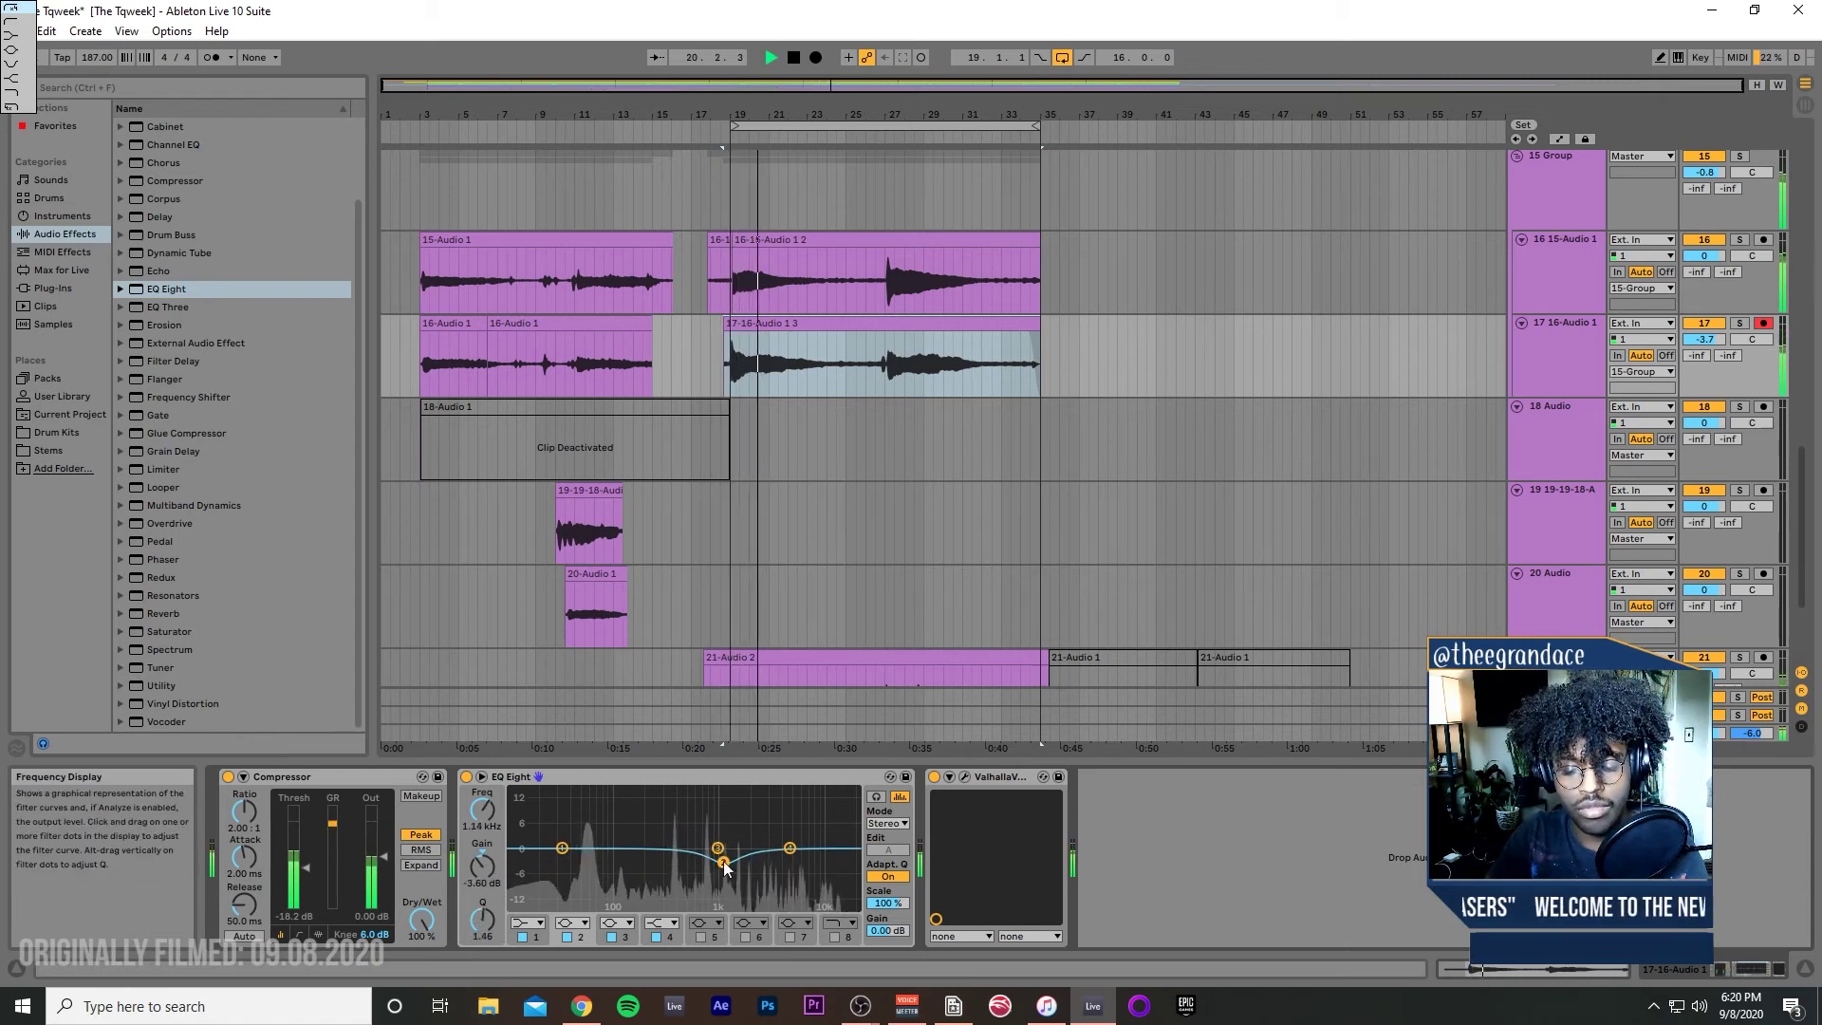
pyautogui.click(527, 922)
pyautogui.click(529, 839)
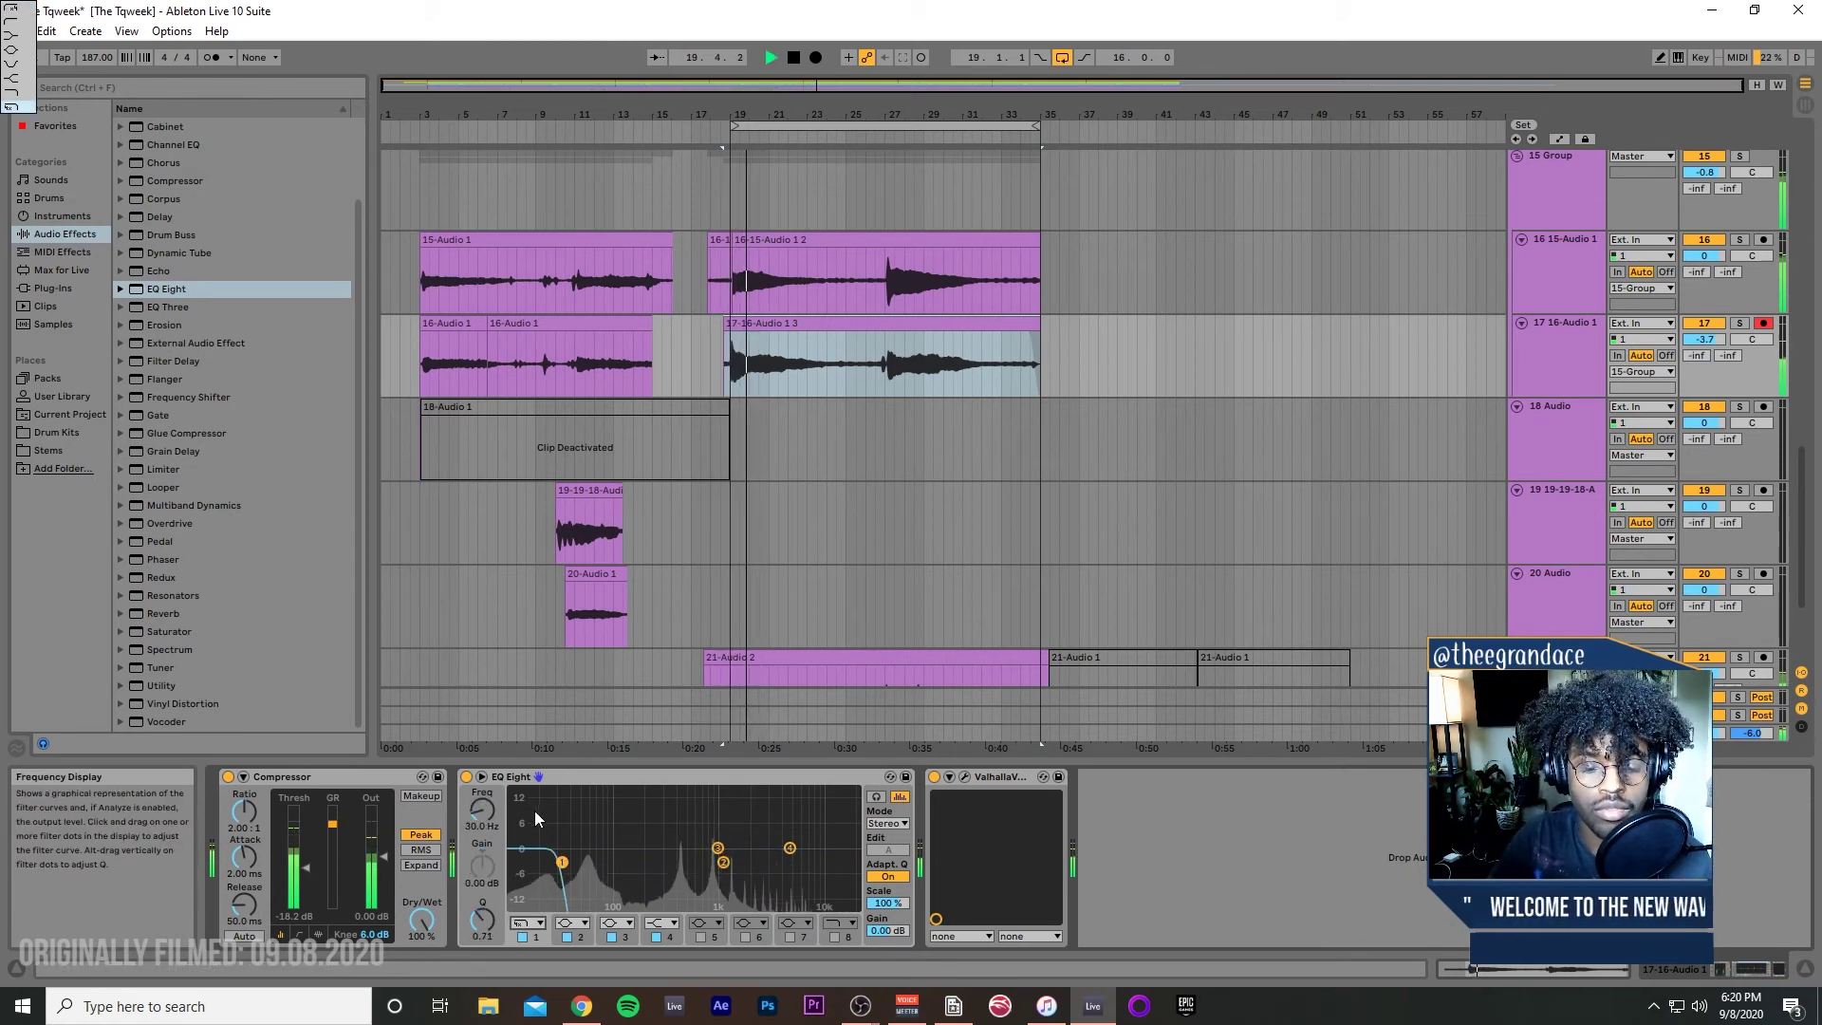
pyautogui.click(528, 923)
pyautogui.click(534, 902)
pyautogui.click(528, 923)
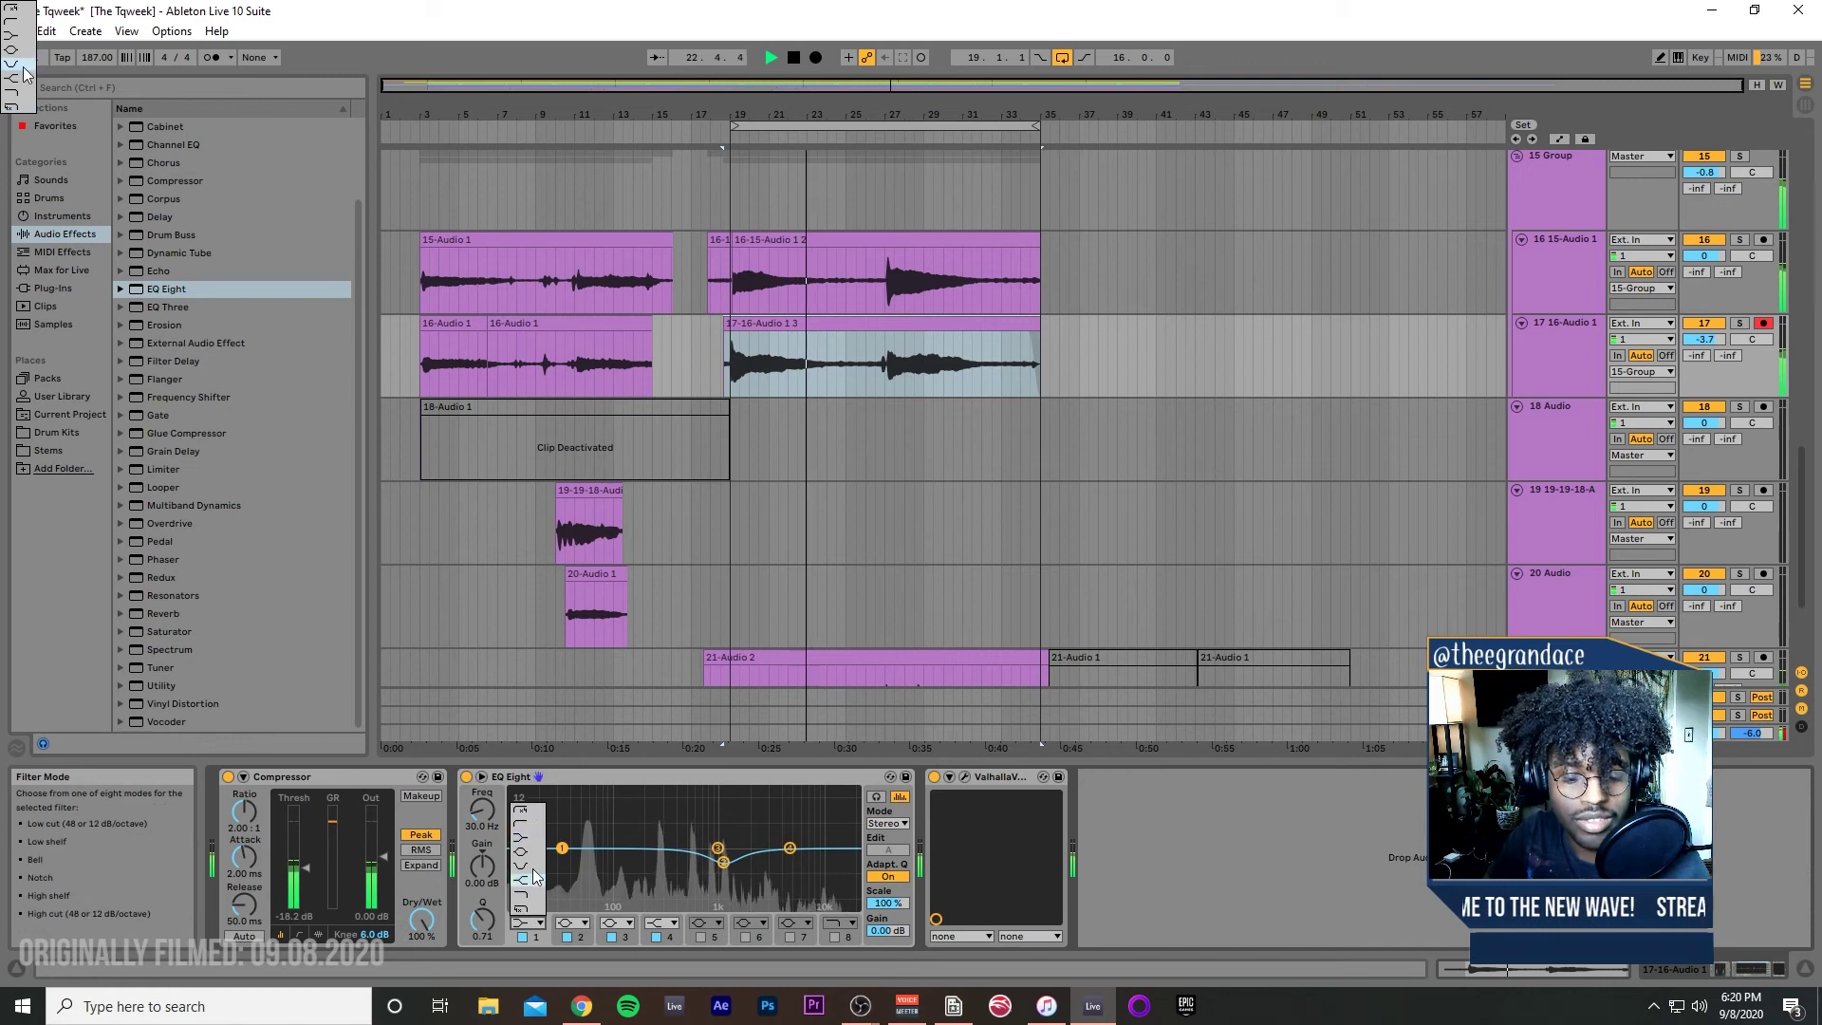
pyautogui.click(529, 839)
pyautogui.moveTo(561, 847); pyautogui.dragTo(623, 861)
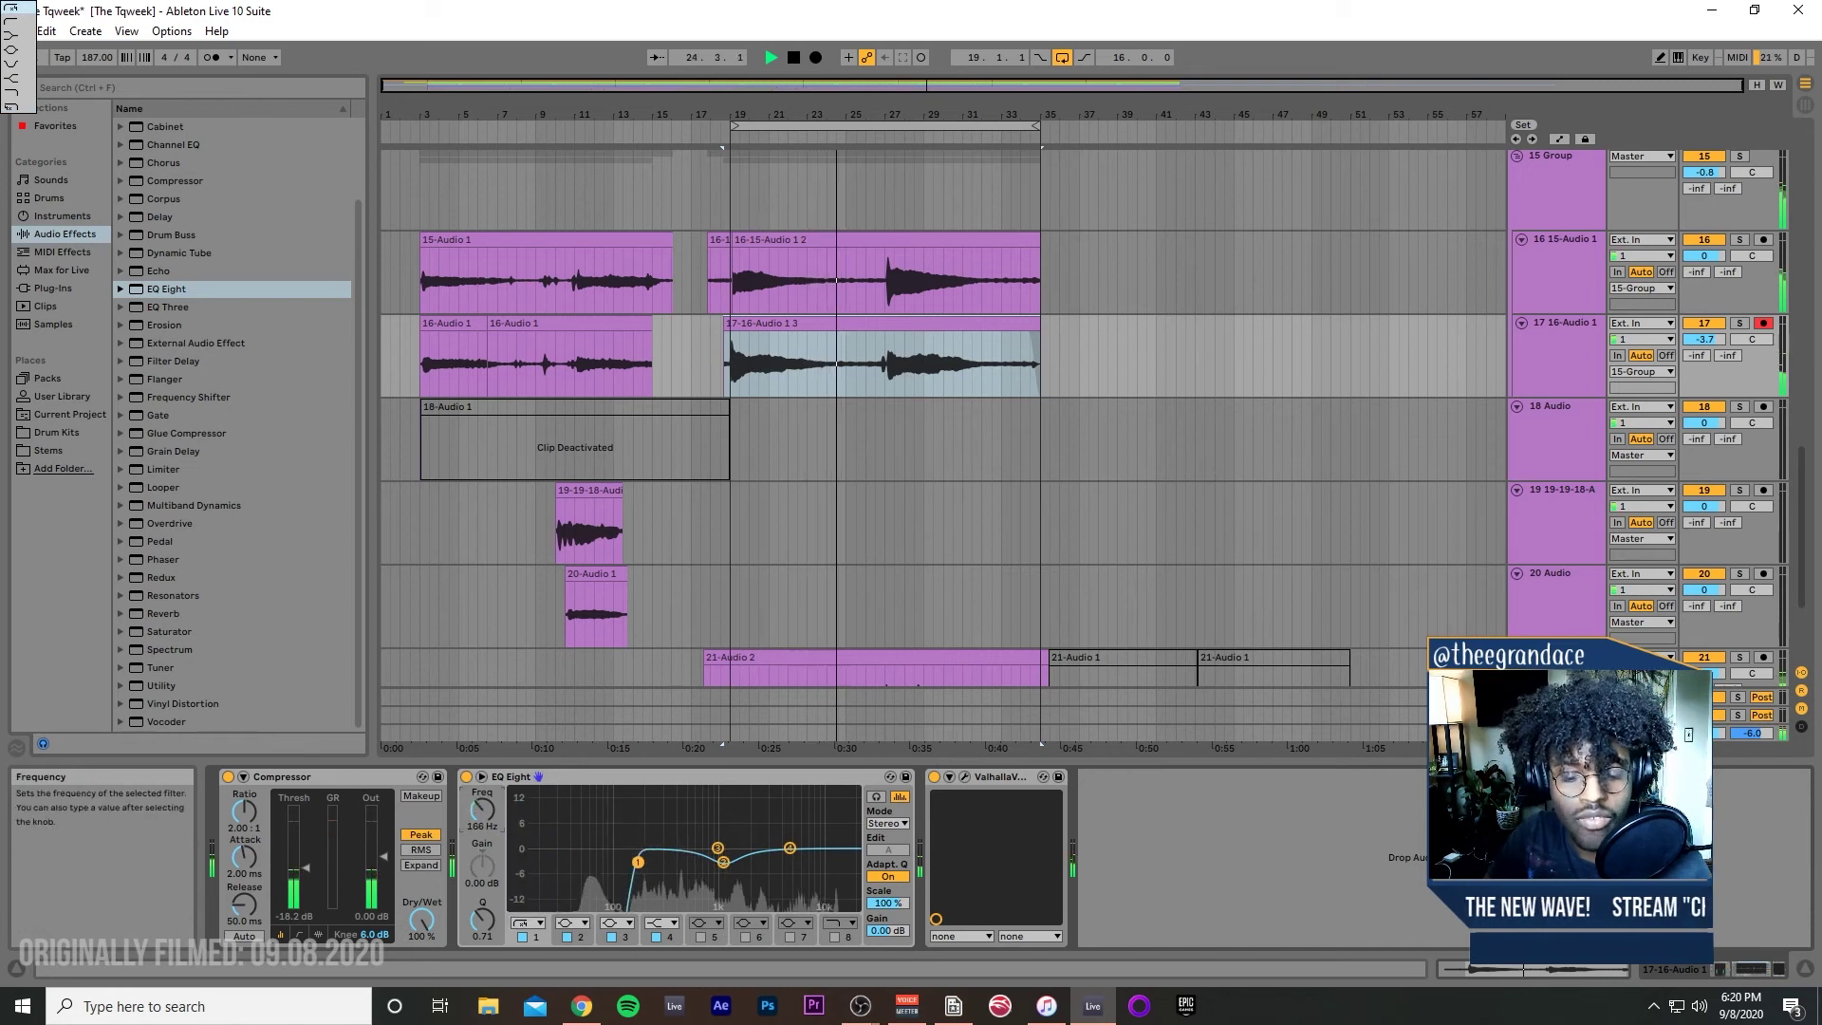
# Step: Check track 21's device chain and lower the 15 Group volume to -4.4
pyautogui.scroll(-3, 1290, 591)
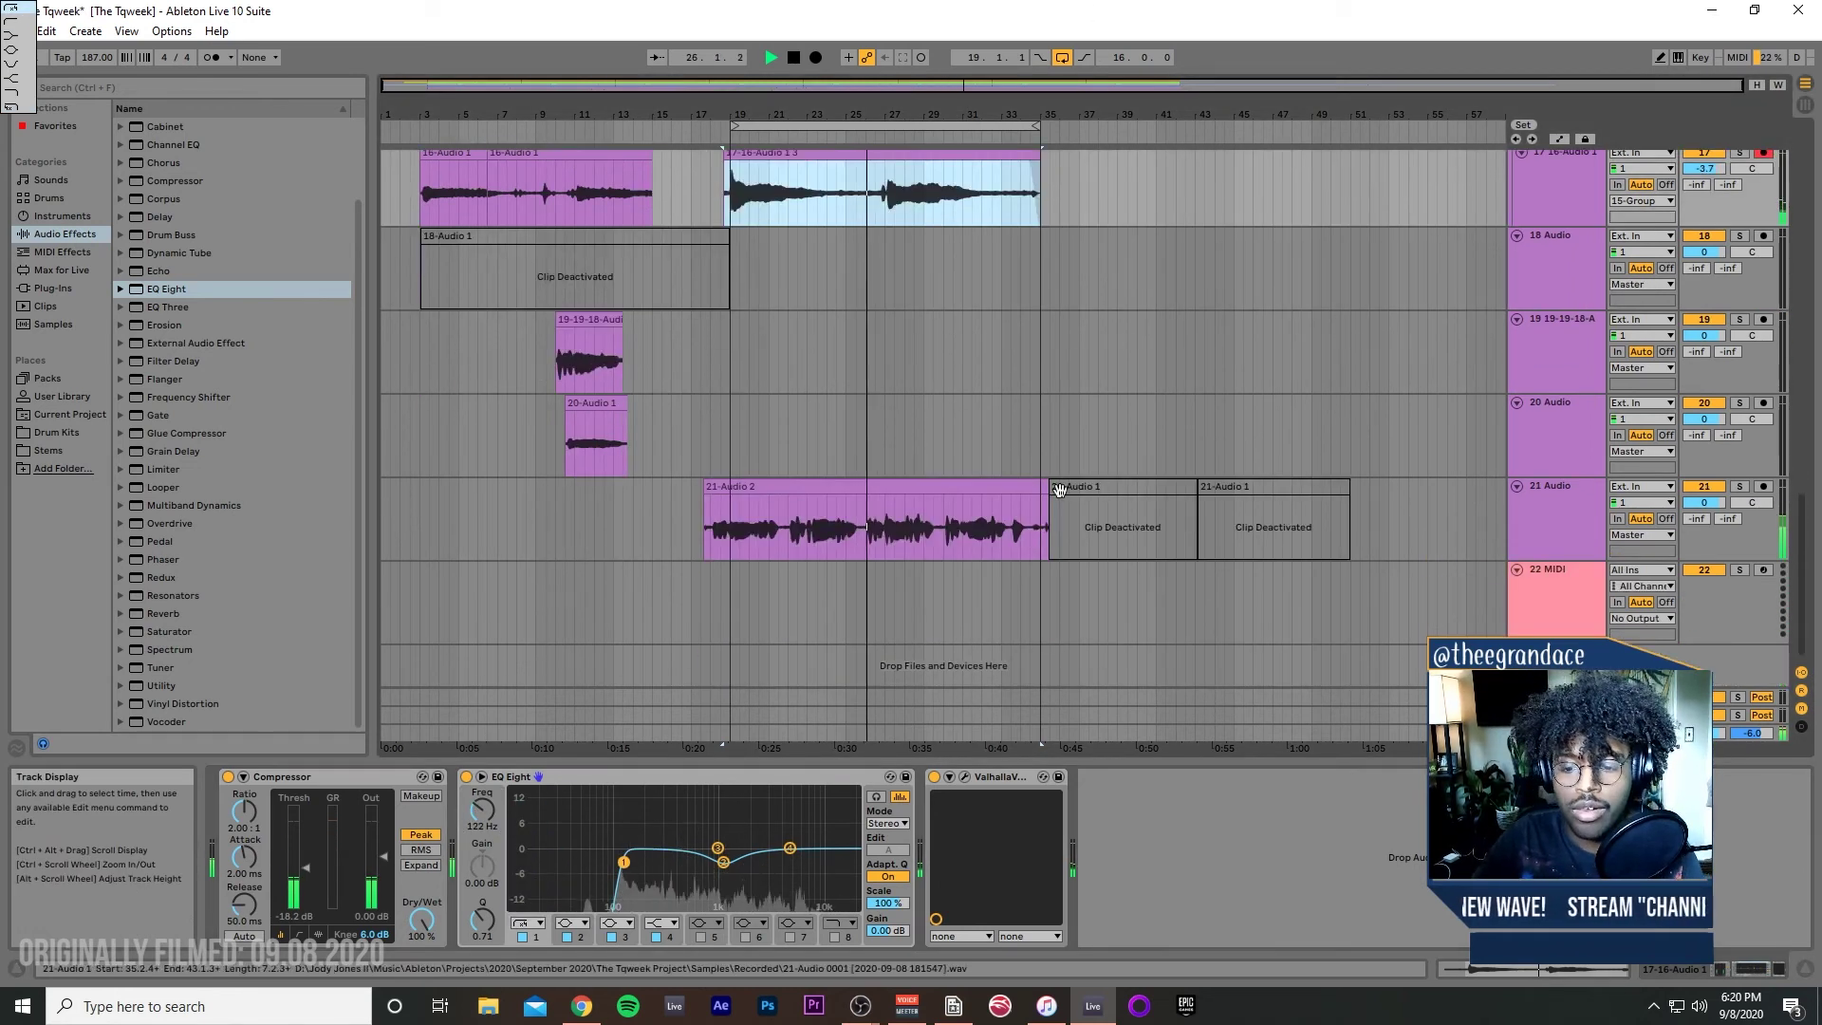
pyautogui.click(1563, 521)
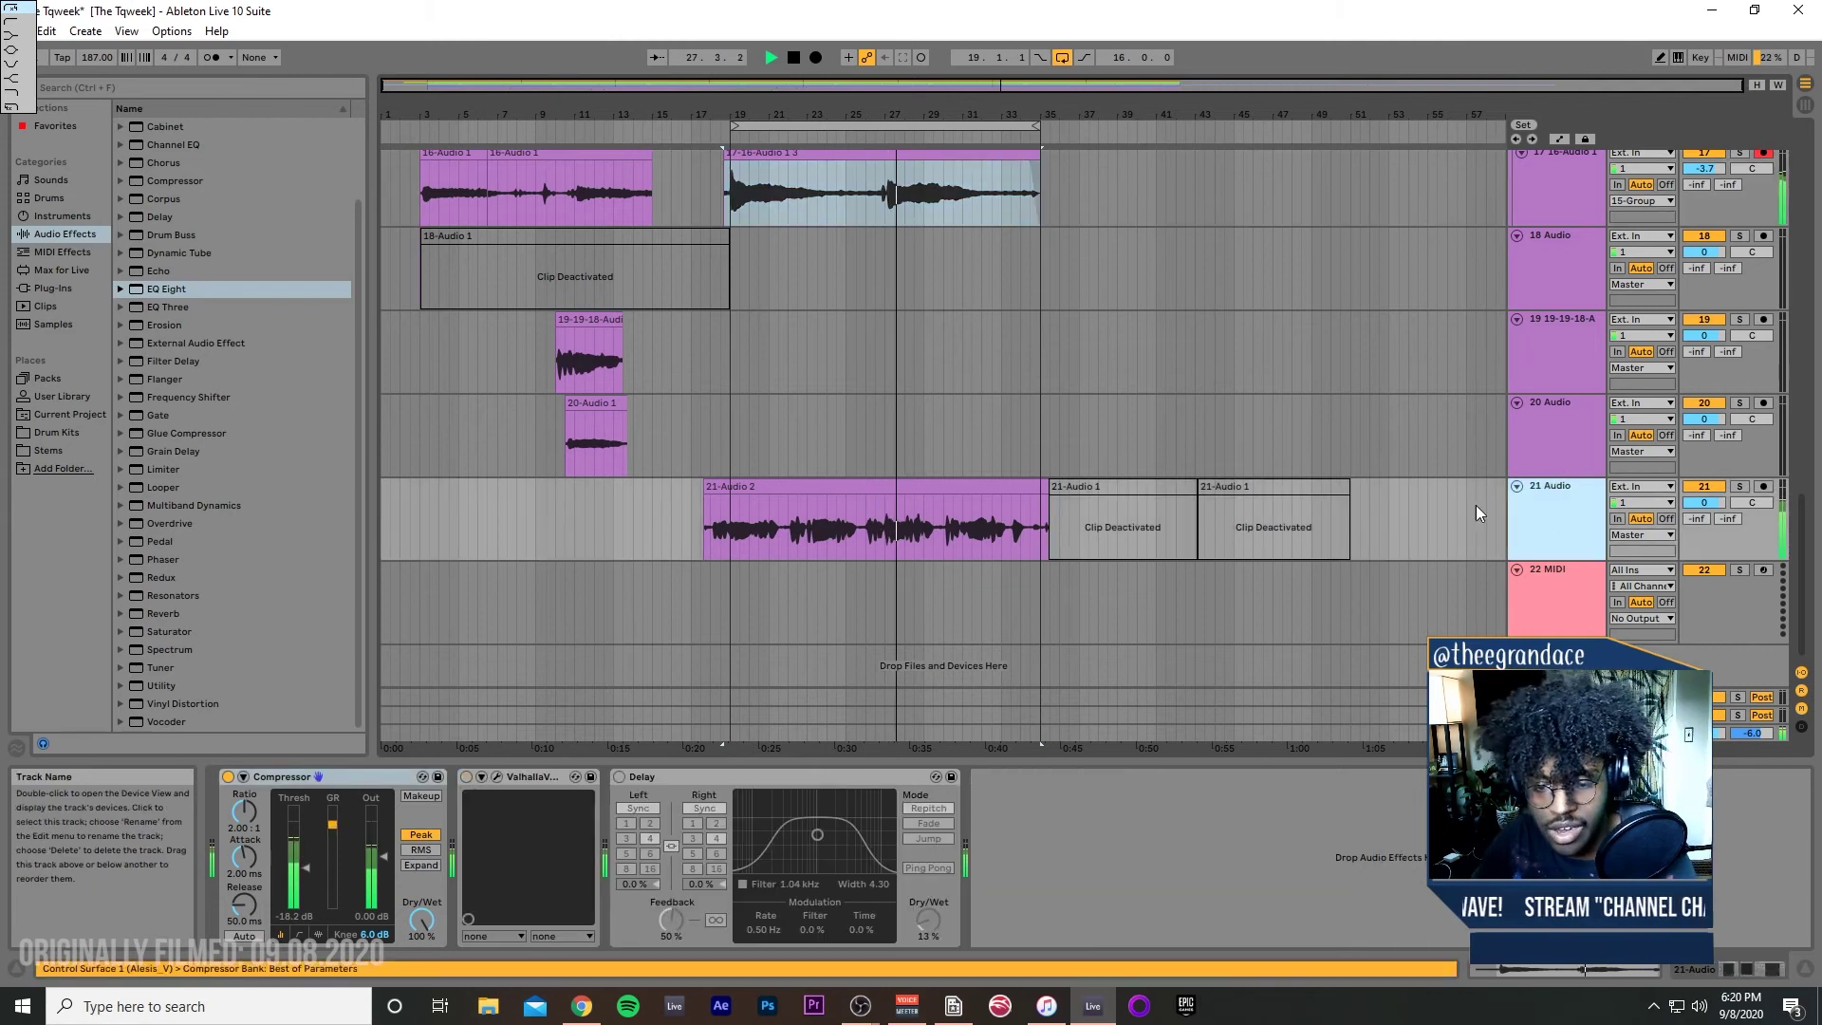
pyautogui.scroll(3, 1461, 275)
pyautogui.click(1562, 204)
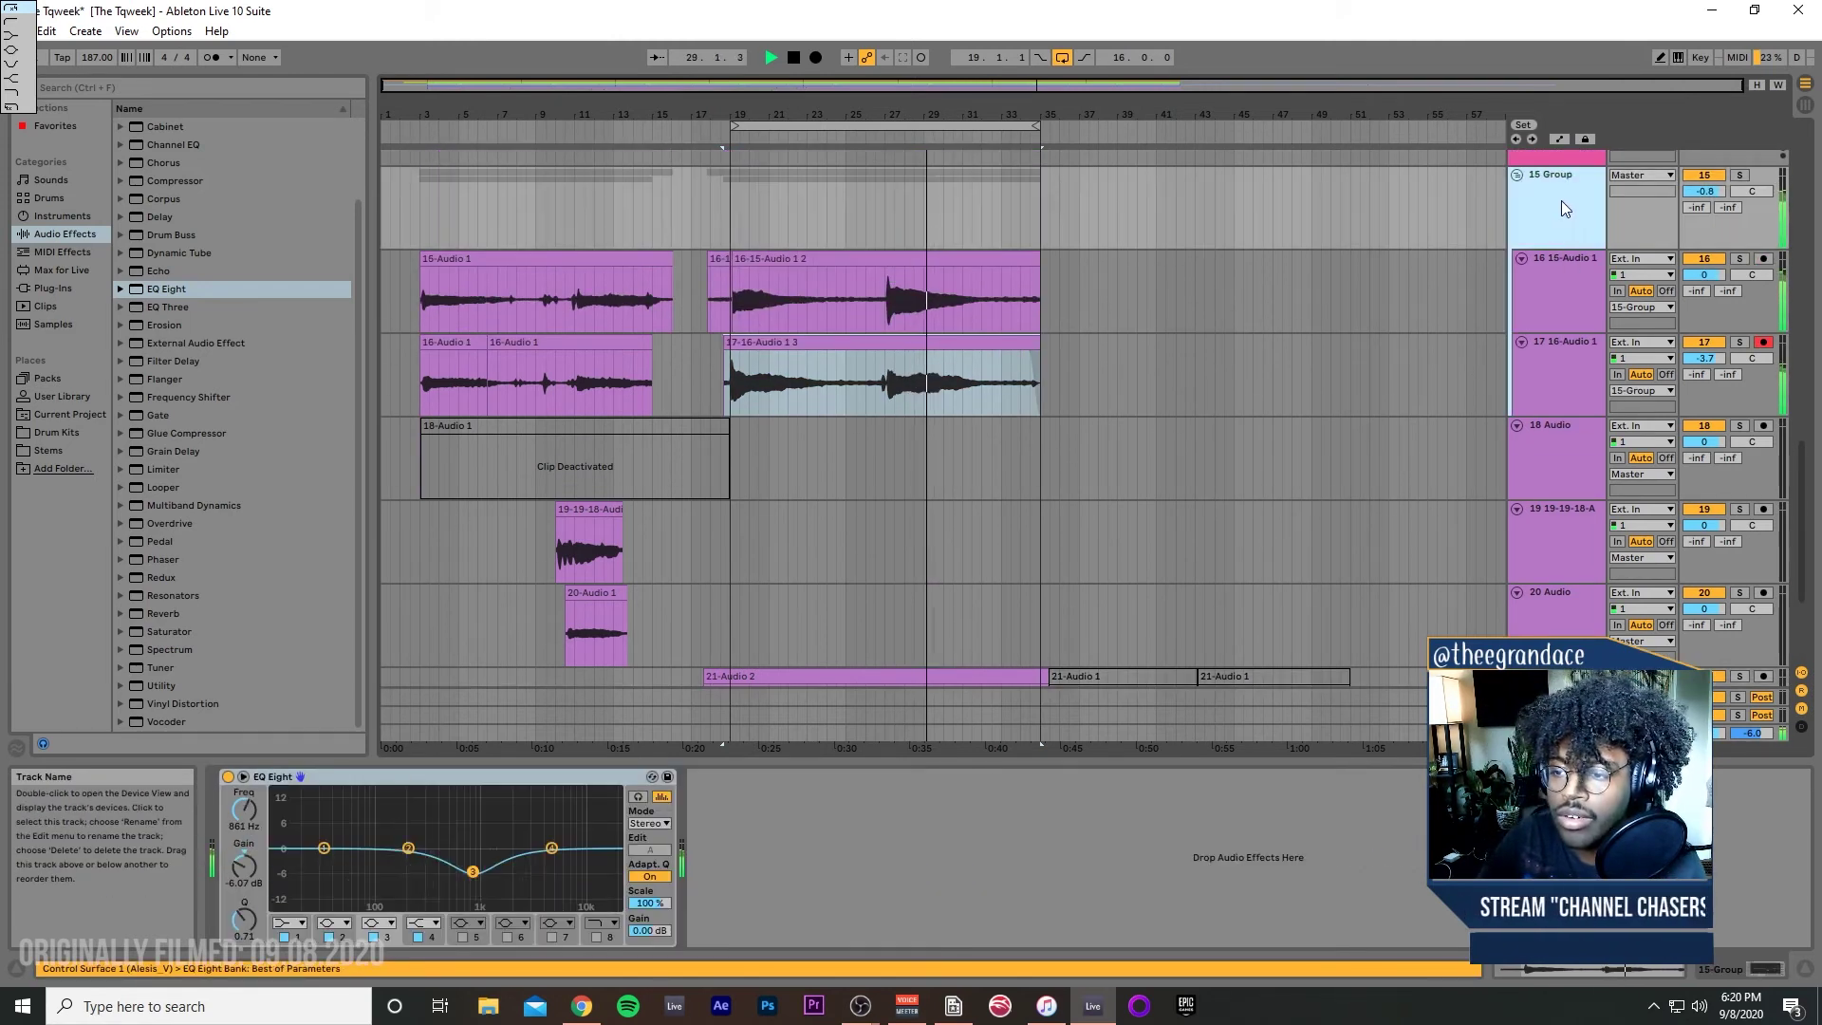
pyautogui.moveTo(1704, 191); pyautogui.dragTo(1704, 220)
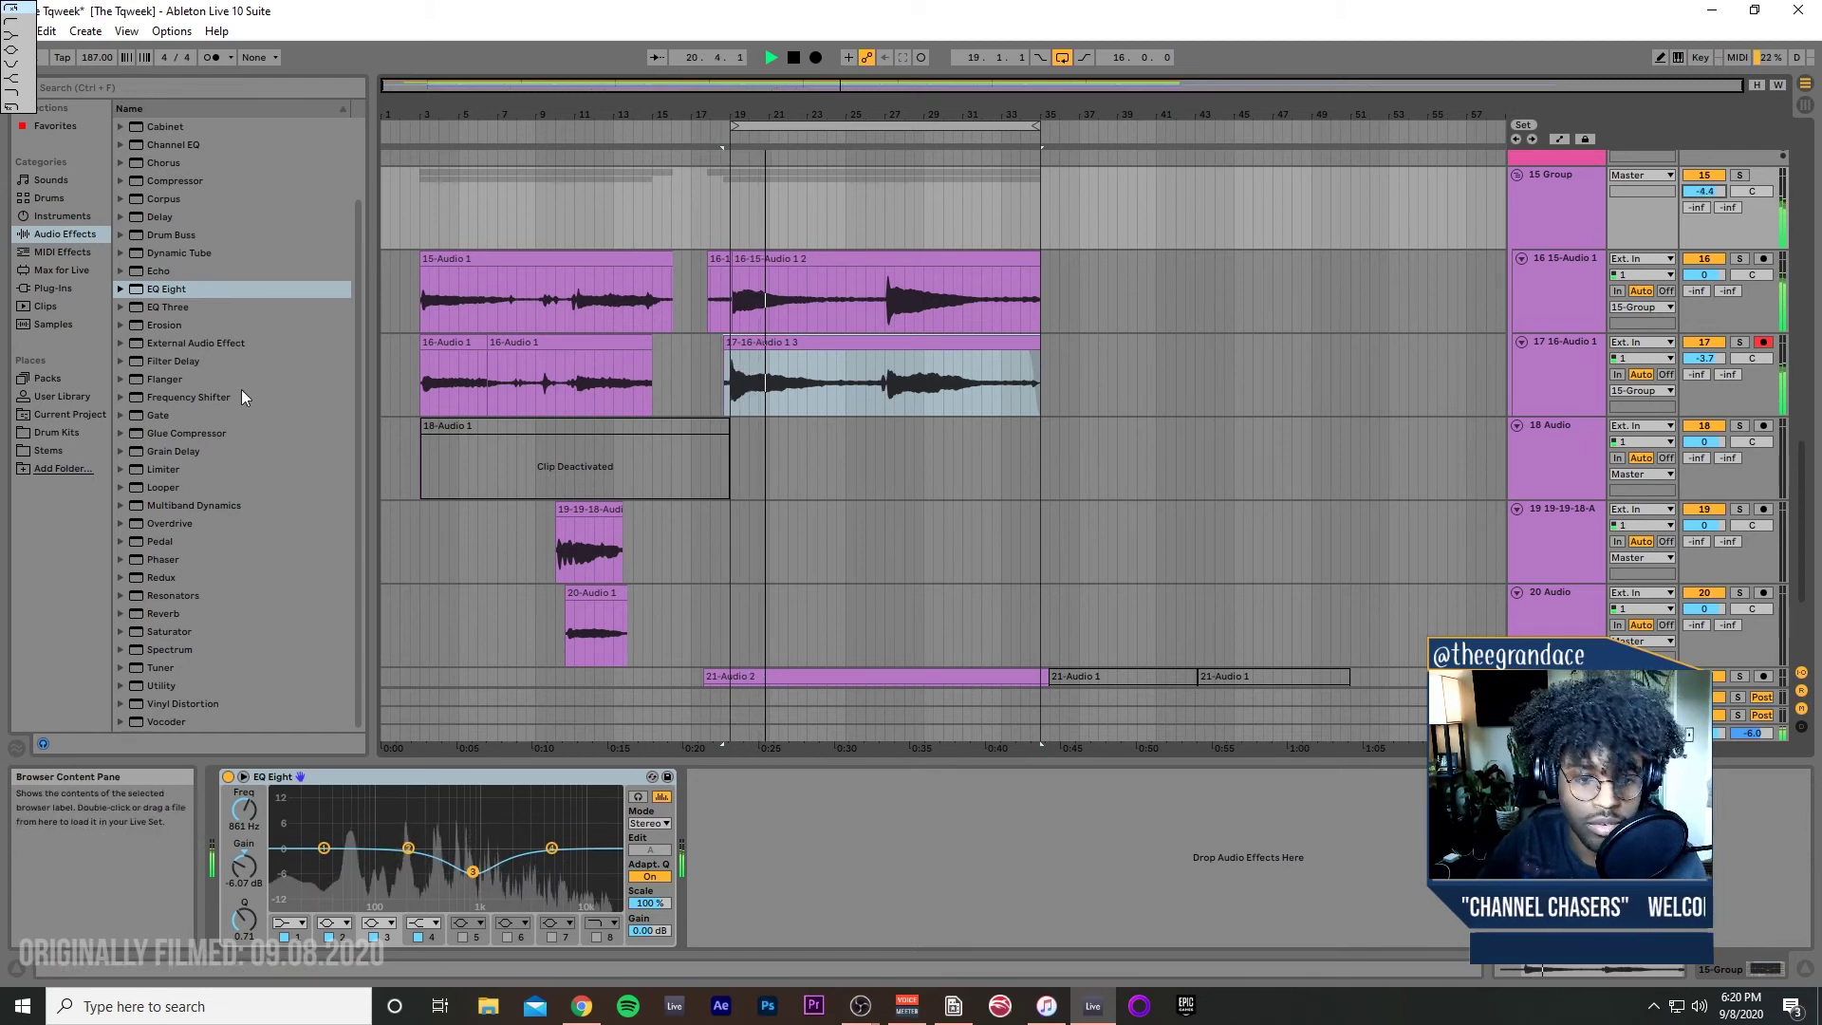
# Step: Search the plug-ins for "doub", add Waves Doubler2 Stereo to the end of track 17's device chain, and play the section
pyautogui.click(1583, 352)
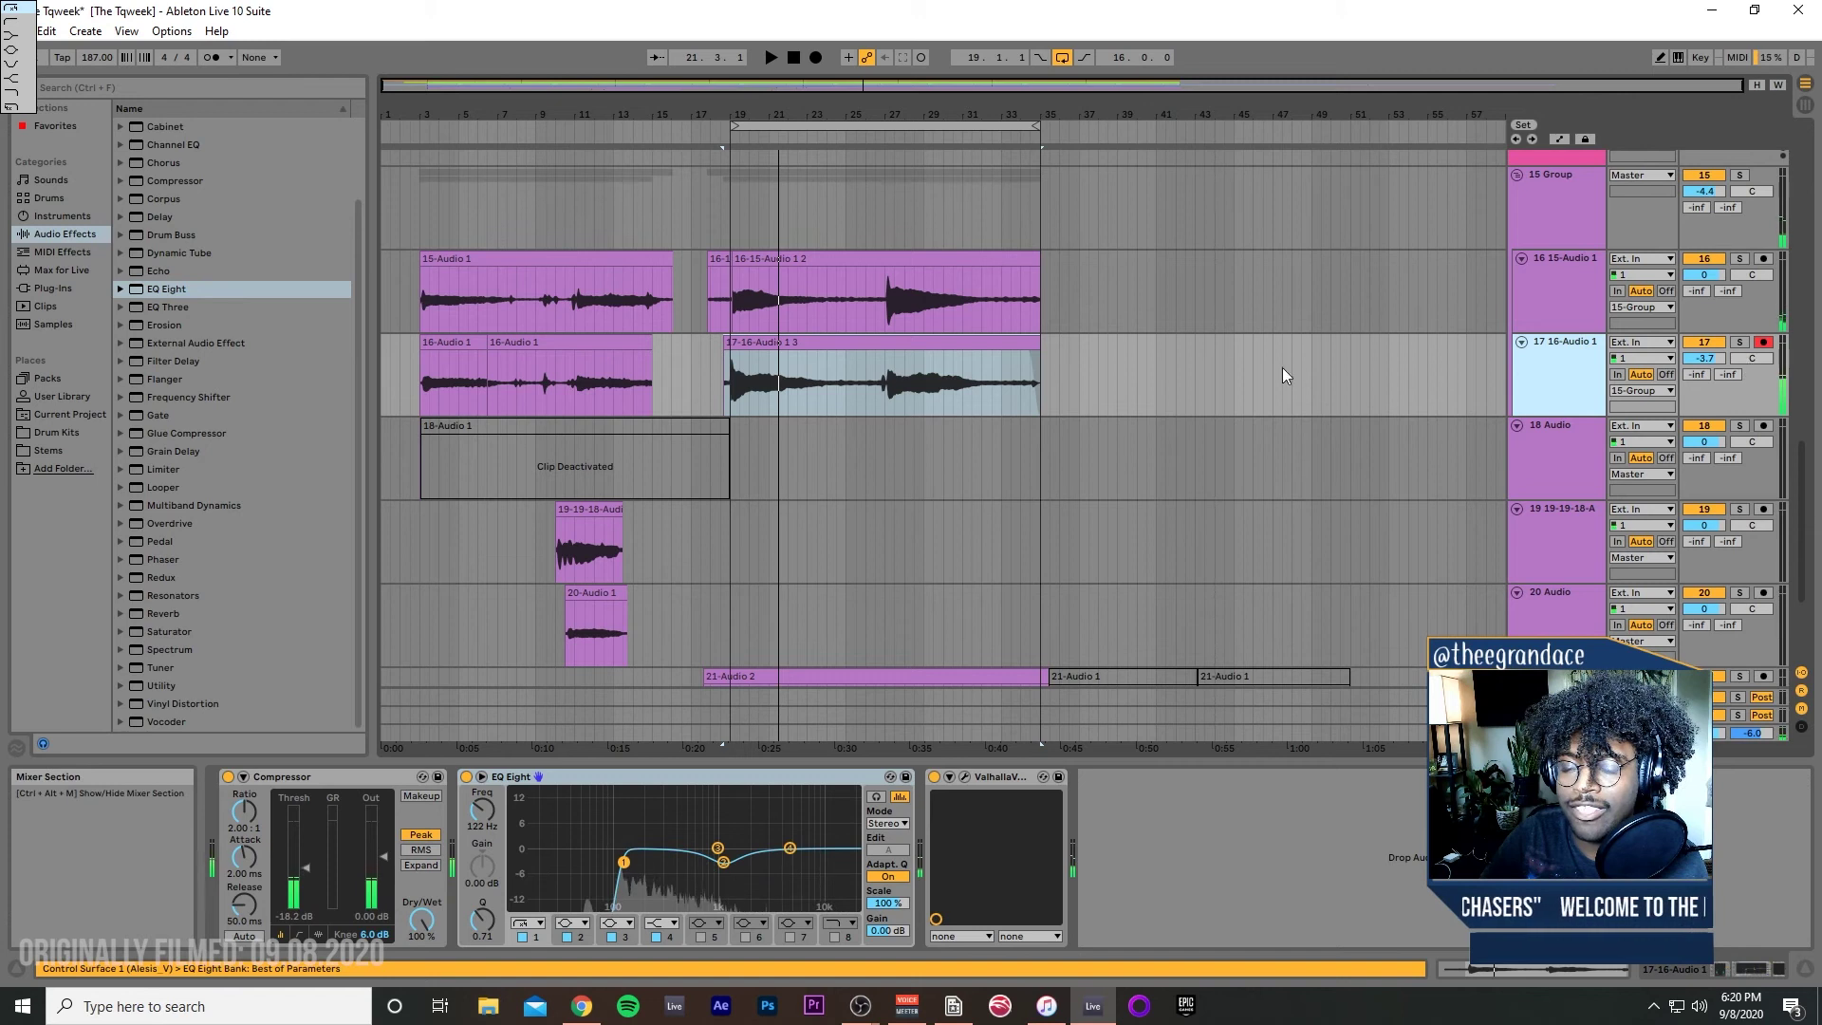
pyautogui.click(52, 288)
pyautogui.click(100, 89)
pyautogui.write('doub')
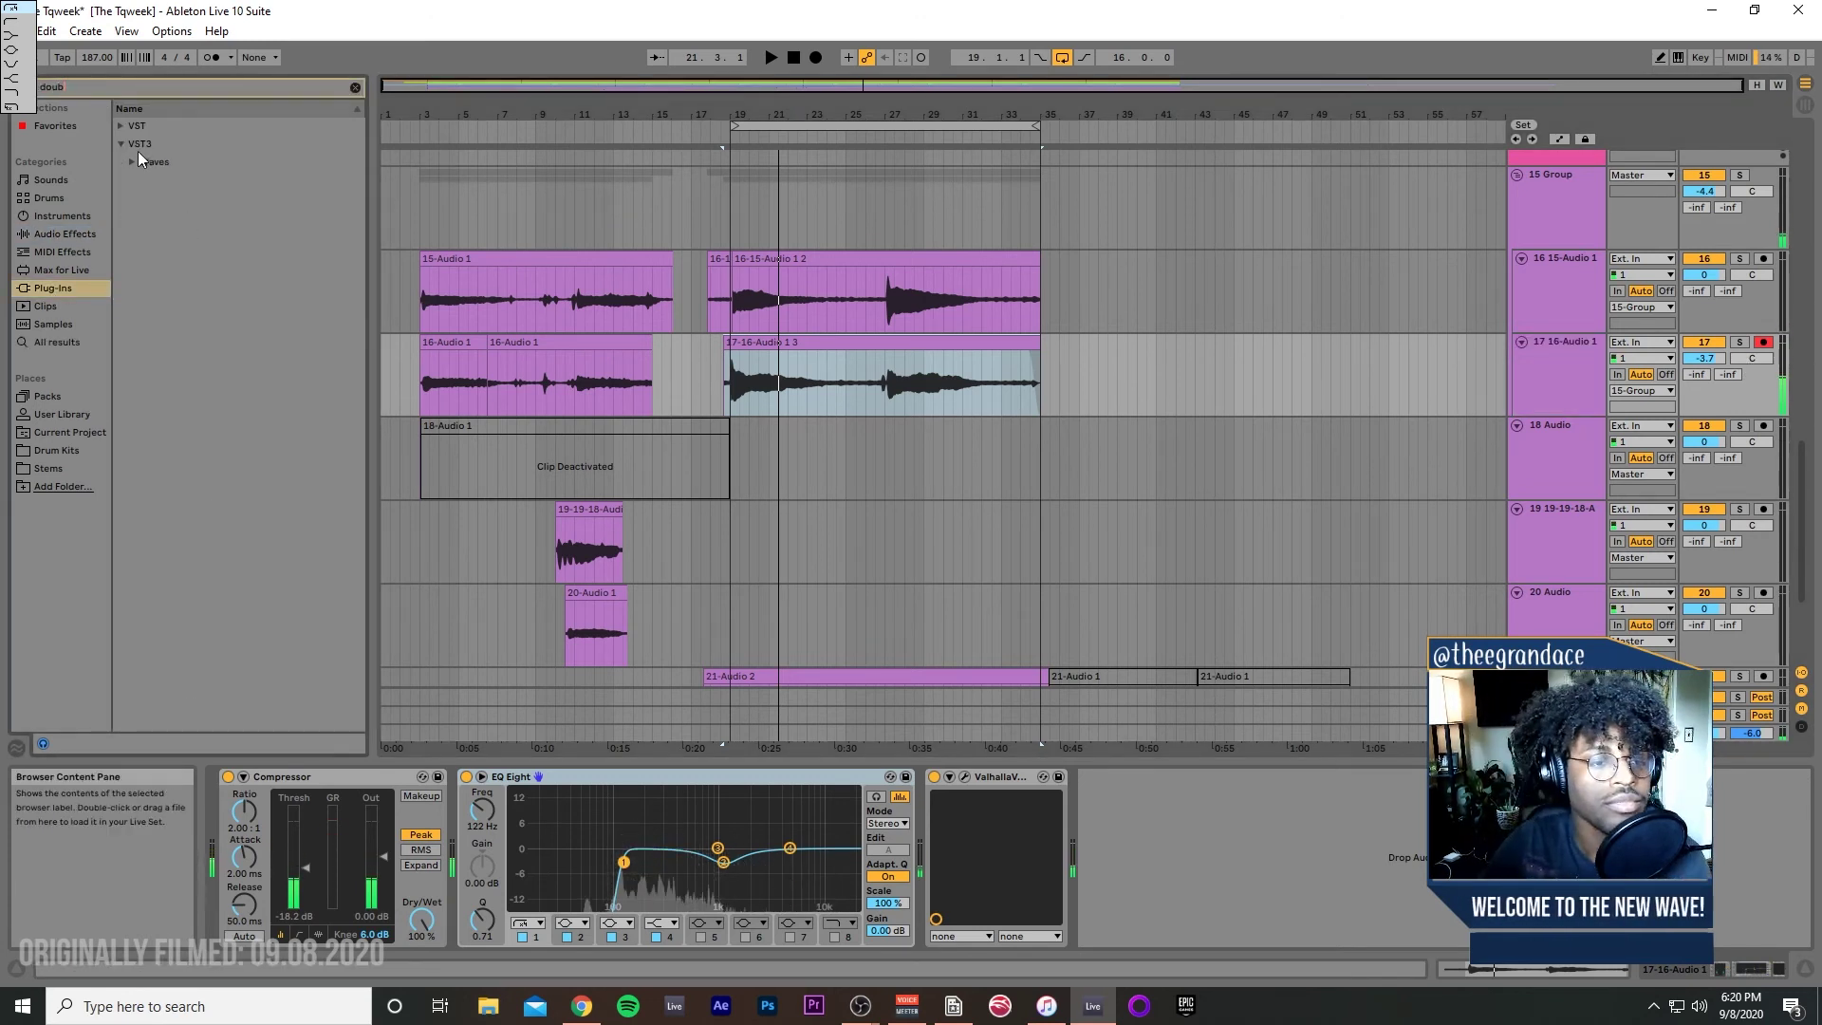
pyautogui.click(226, 217)
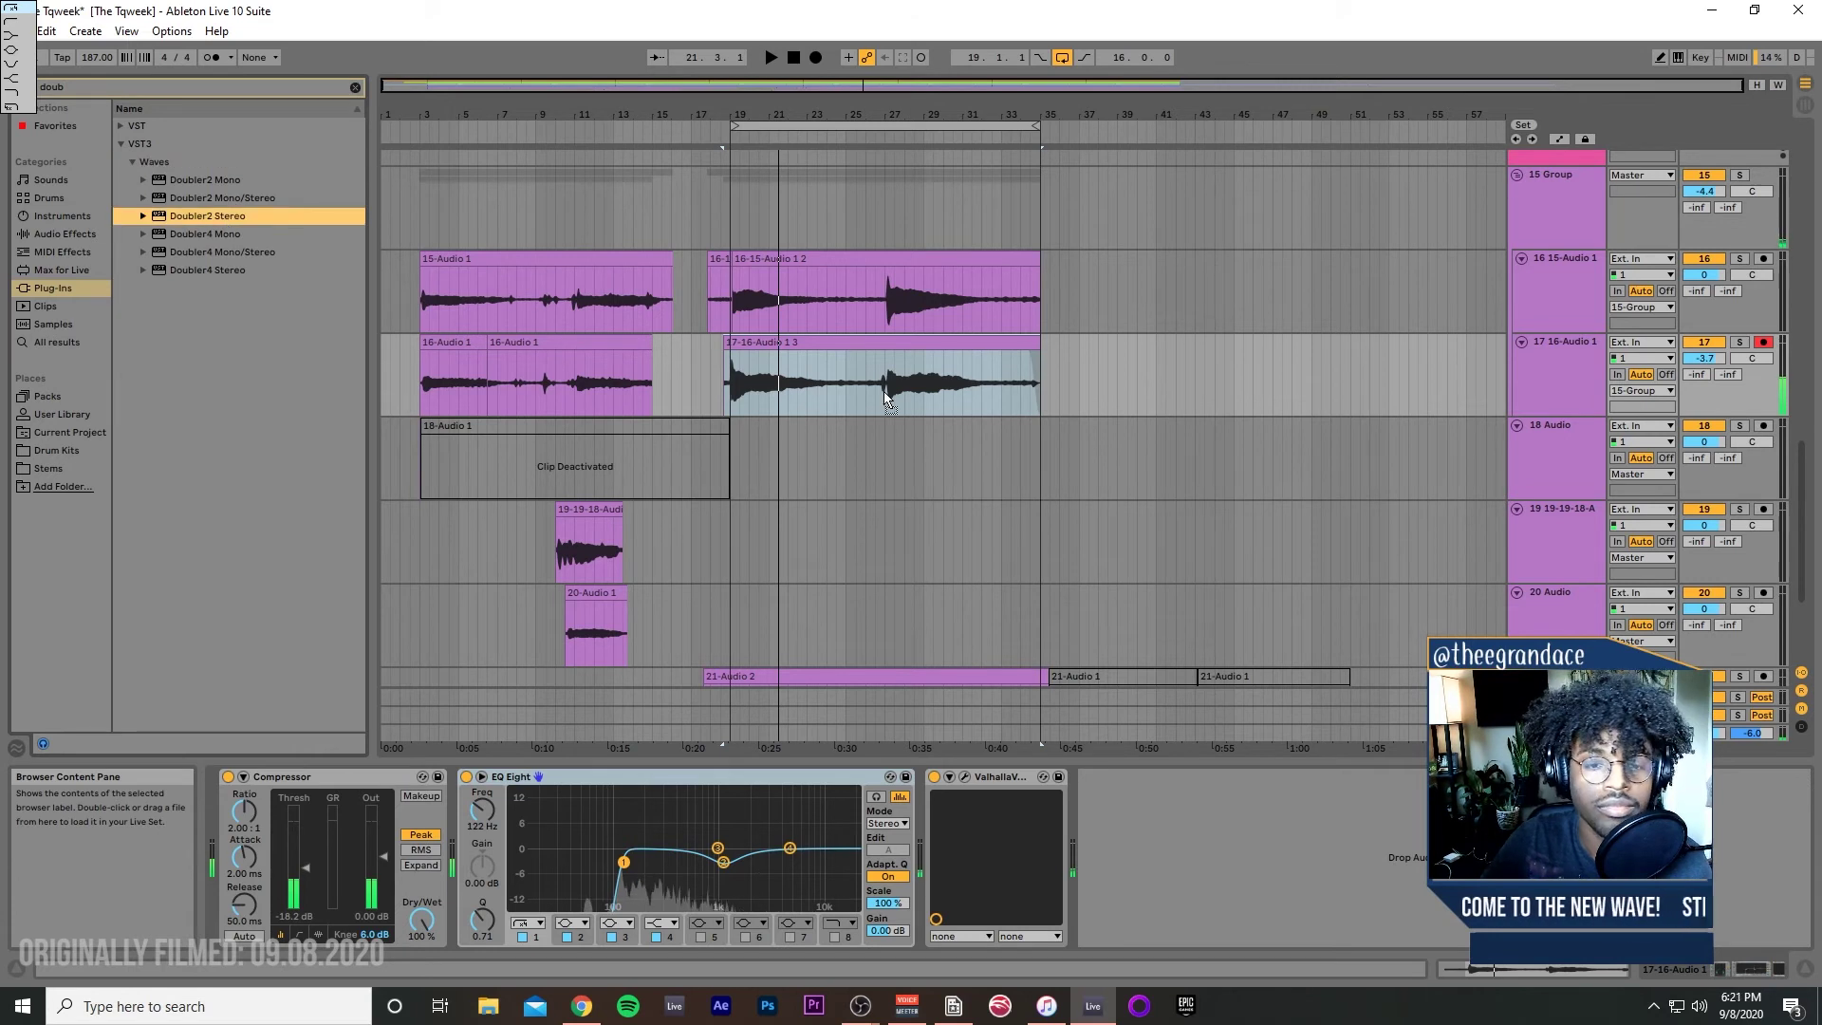
pyautogui.press('Return')
pyautogui.press('space')
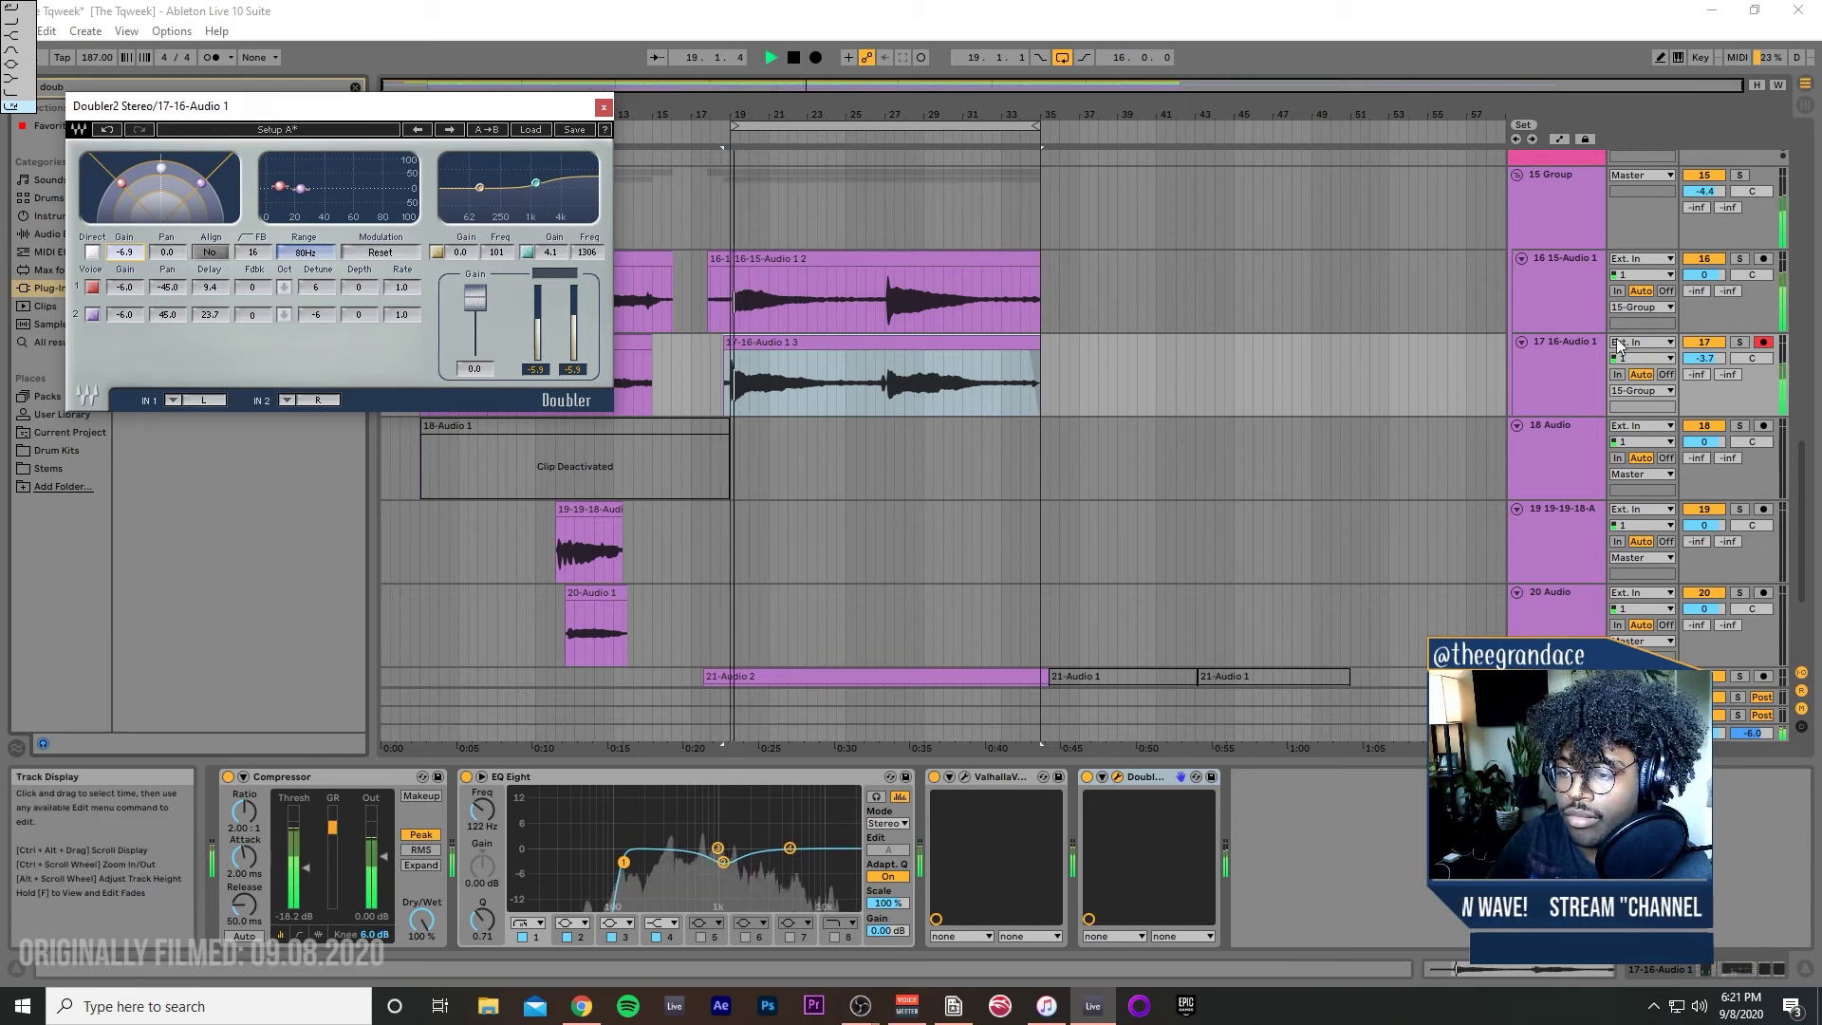
# Step: Solo tracks 16 and 17, restart playback of the section, and close the Doubler2 window
pyautogui.click(1743, 342)
pyautogui.keyDown('ctrl'); pyautogui.click(1743, 260); pyautogui.keyUp('ctrl')
pyautogui.press('space')
pyautogui.press('space')
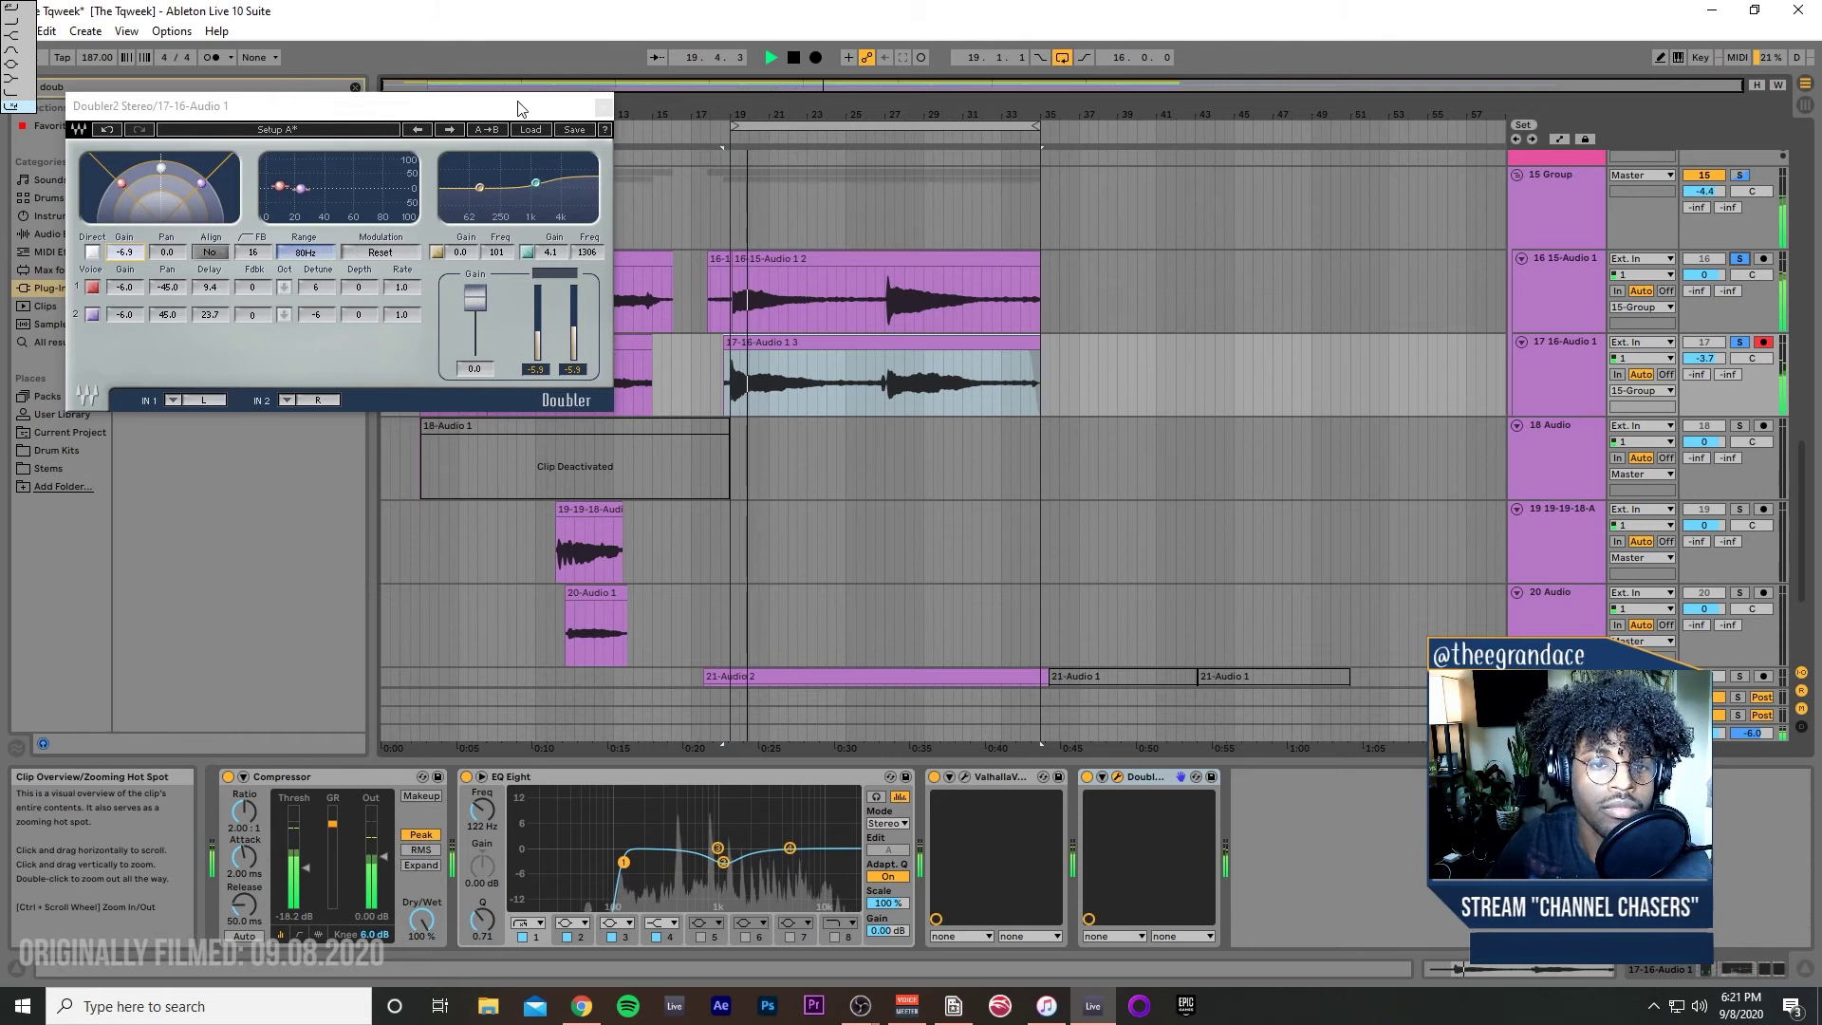
pyautogui.click(603, 106)
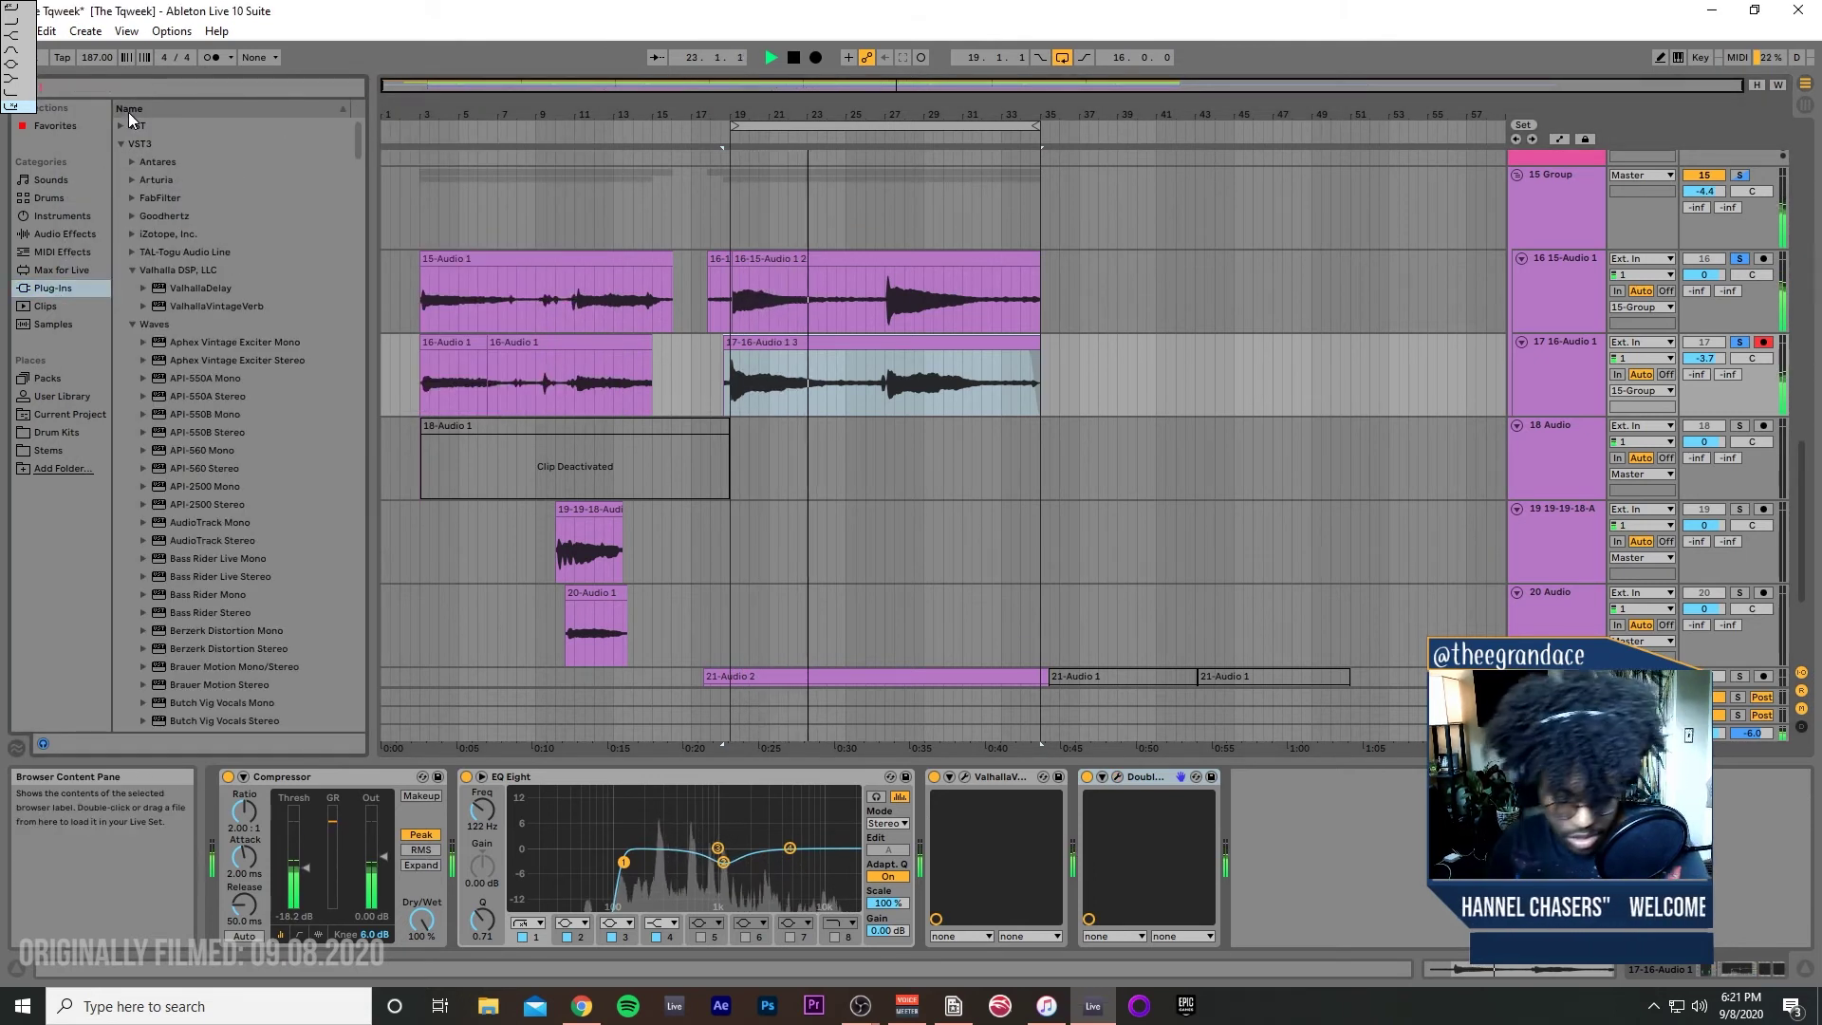
# Step: Search the plug-ins for "ssl", add SSLEQ Stereo to the end of track 16's device chain, and raise its enabled high-pass filter's frequency
pyautogui.hotkey('ctrl', 'f')
pyautogui.write('ssl')
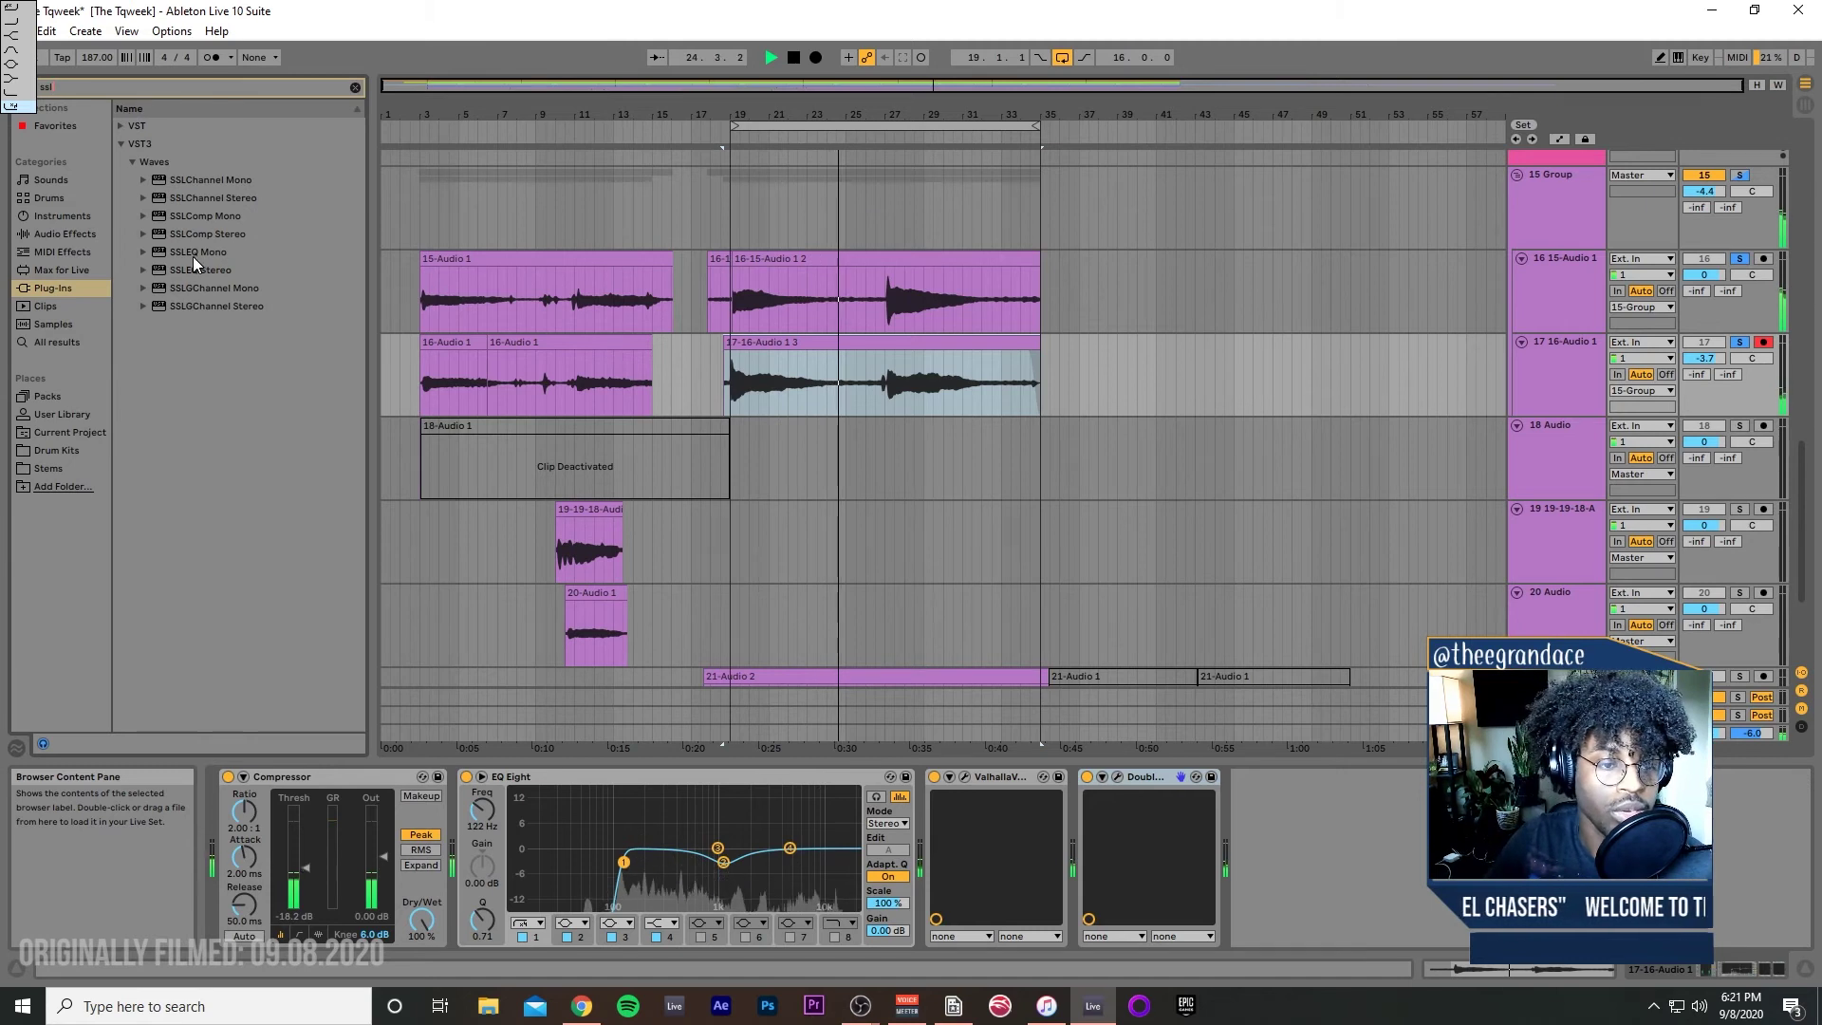
pyautogui.moveTo(189, 274); pyautogui.dragTo(845, 285)
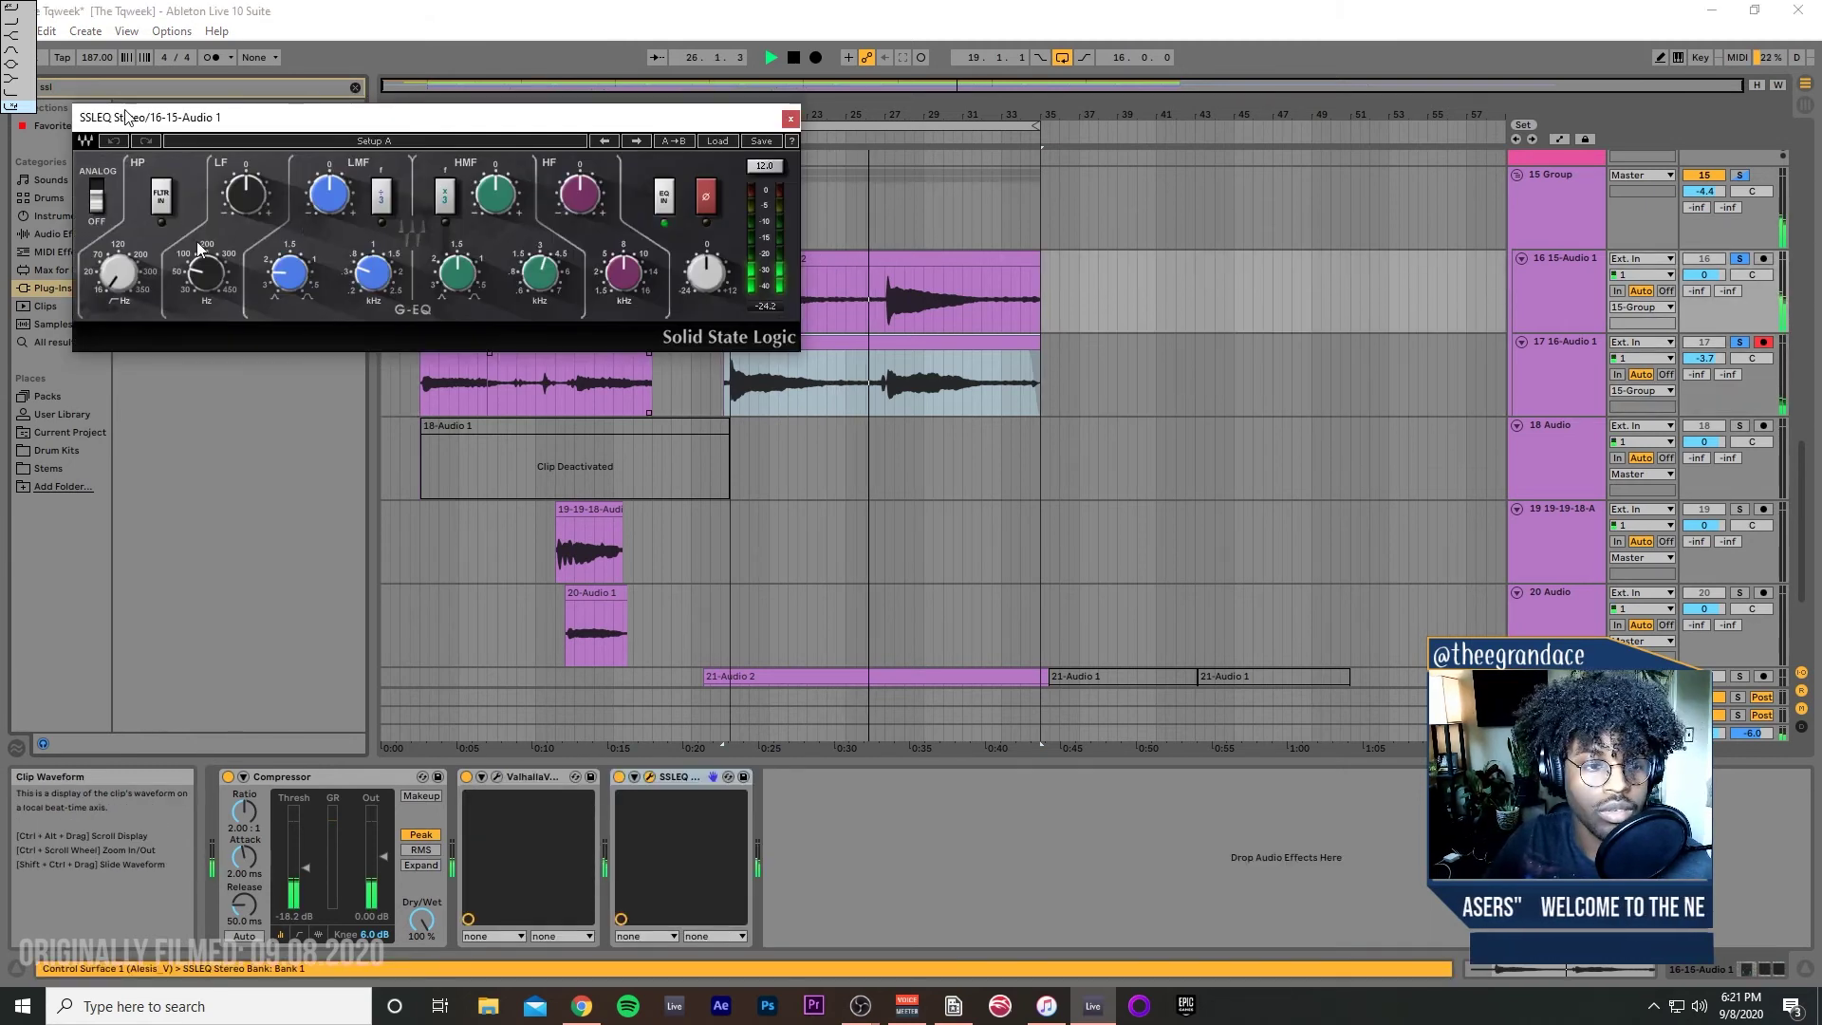
pyautogui.click(158, 182)
pyautogui.moveTo(117, 273); pyautogui.dragTo(117, 253)
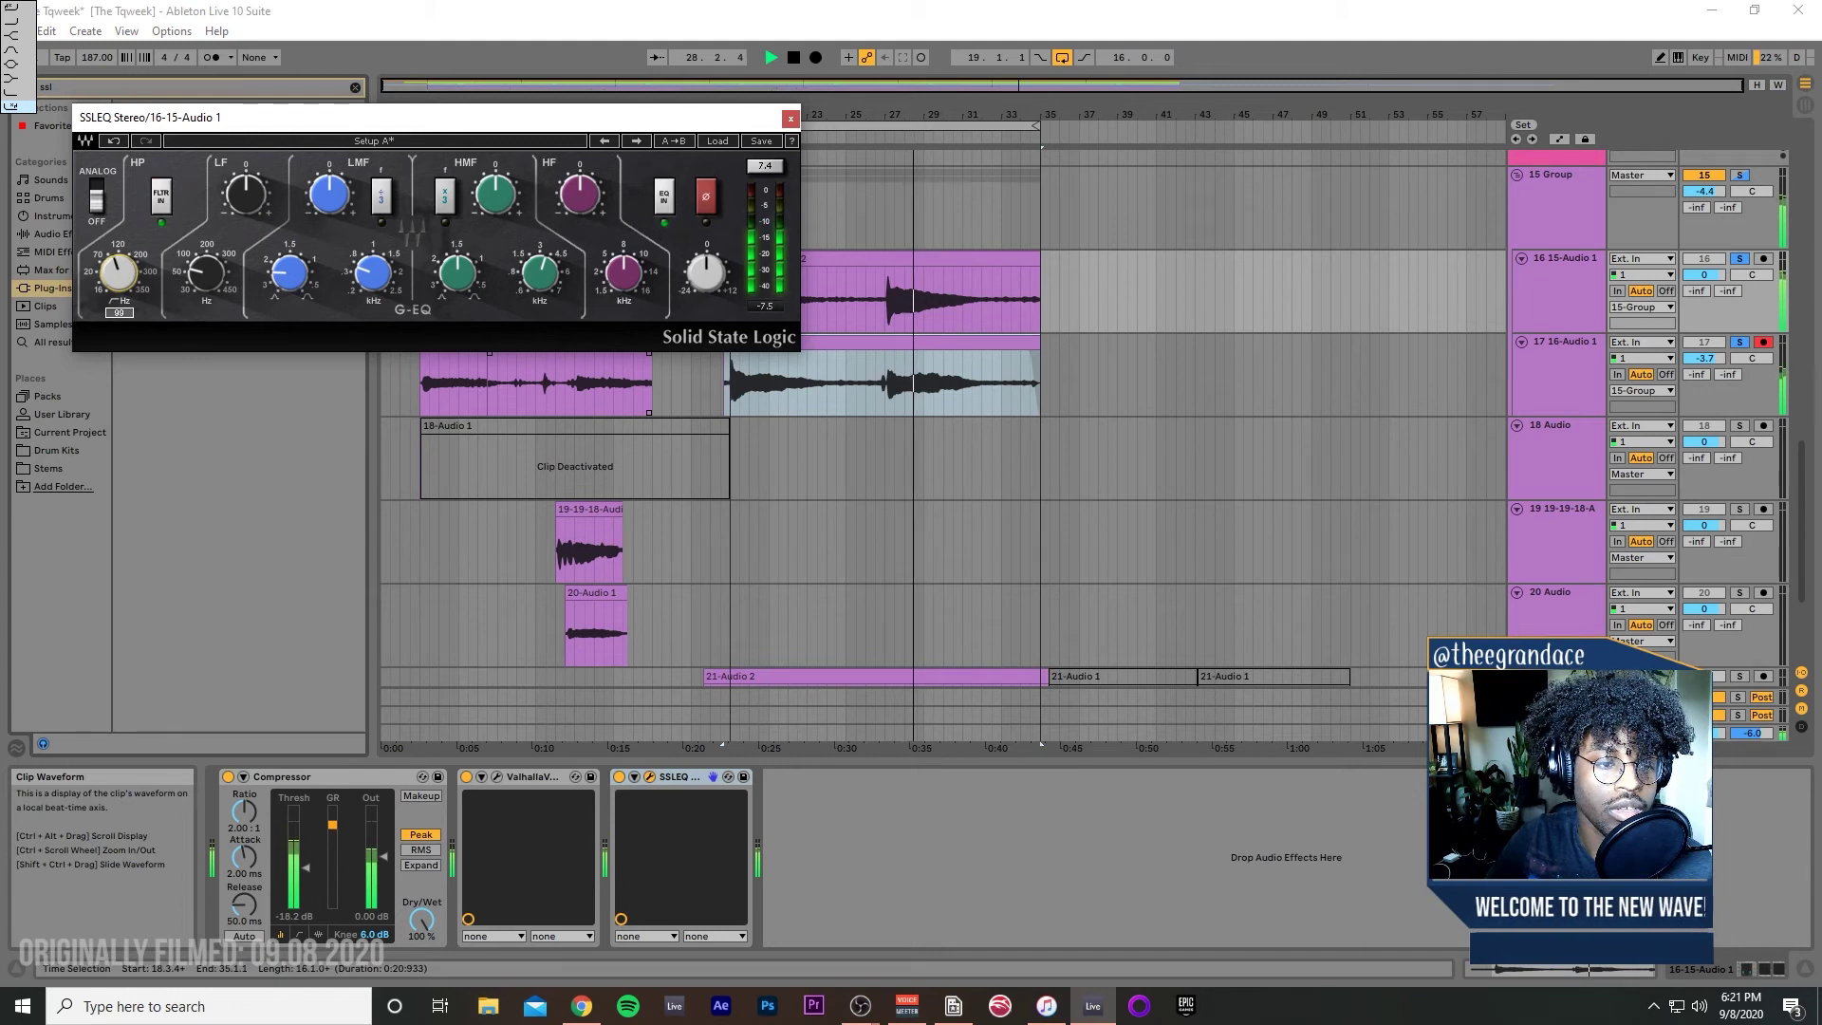
pyautogui.click(790, 118)
# Step: Clear the solos on tracks 16 and 17 and check track 16's ValhallaVintageVerb settings
pyautogui.click(1739, 258)
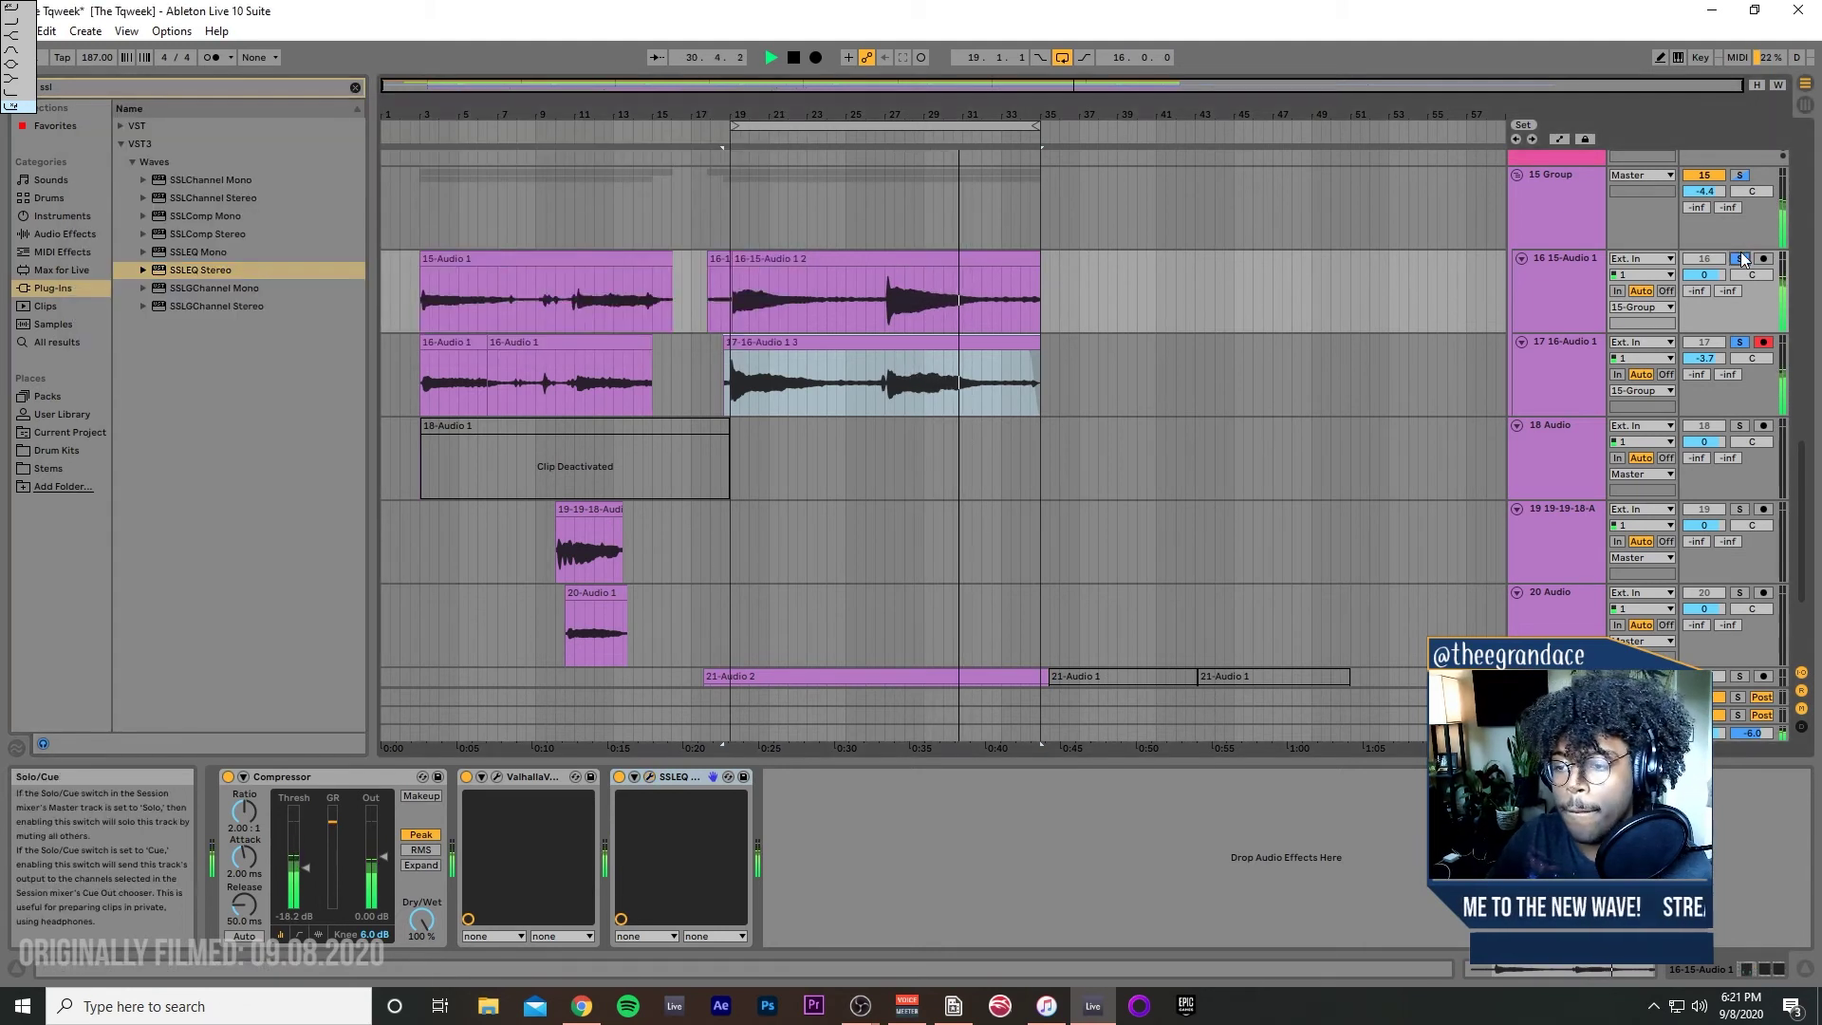
pyautogui.click(496, 776)
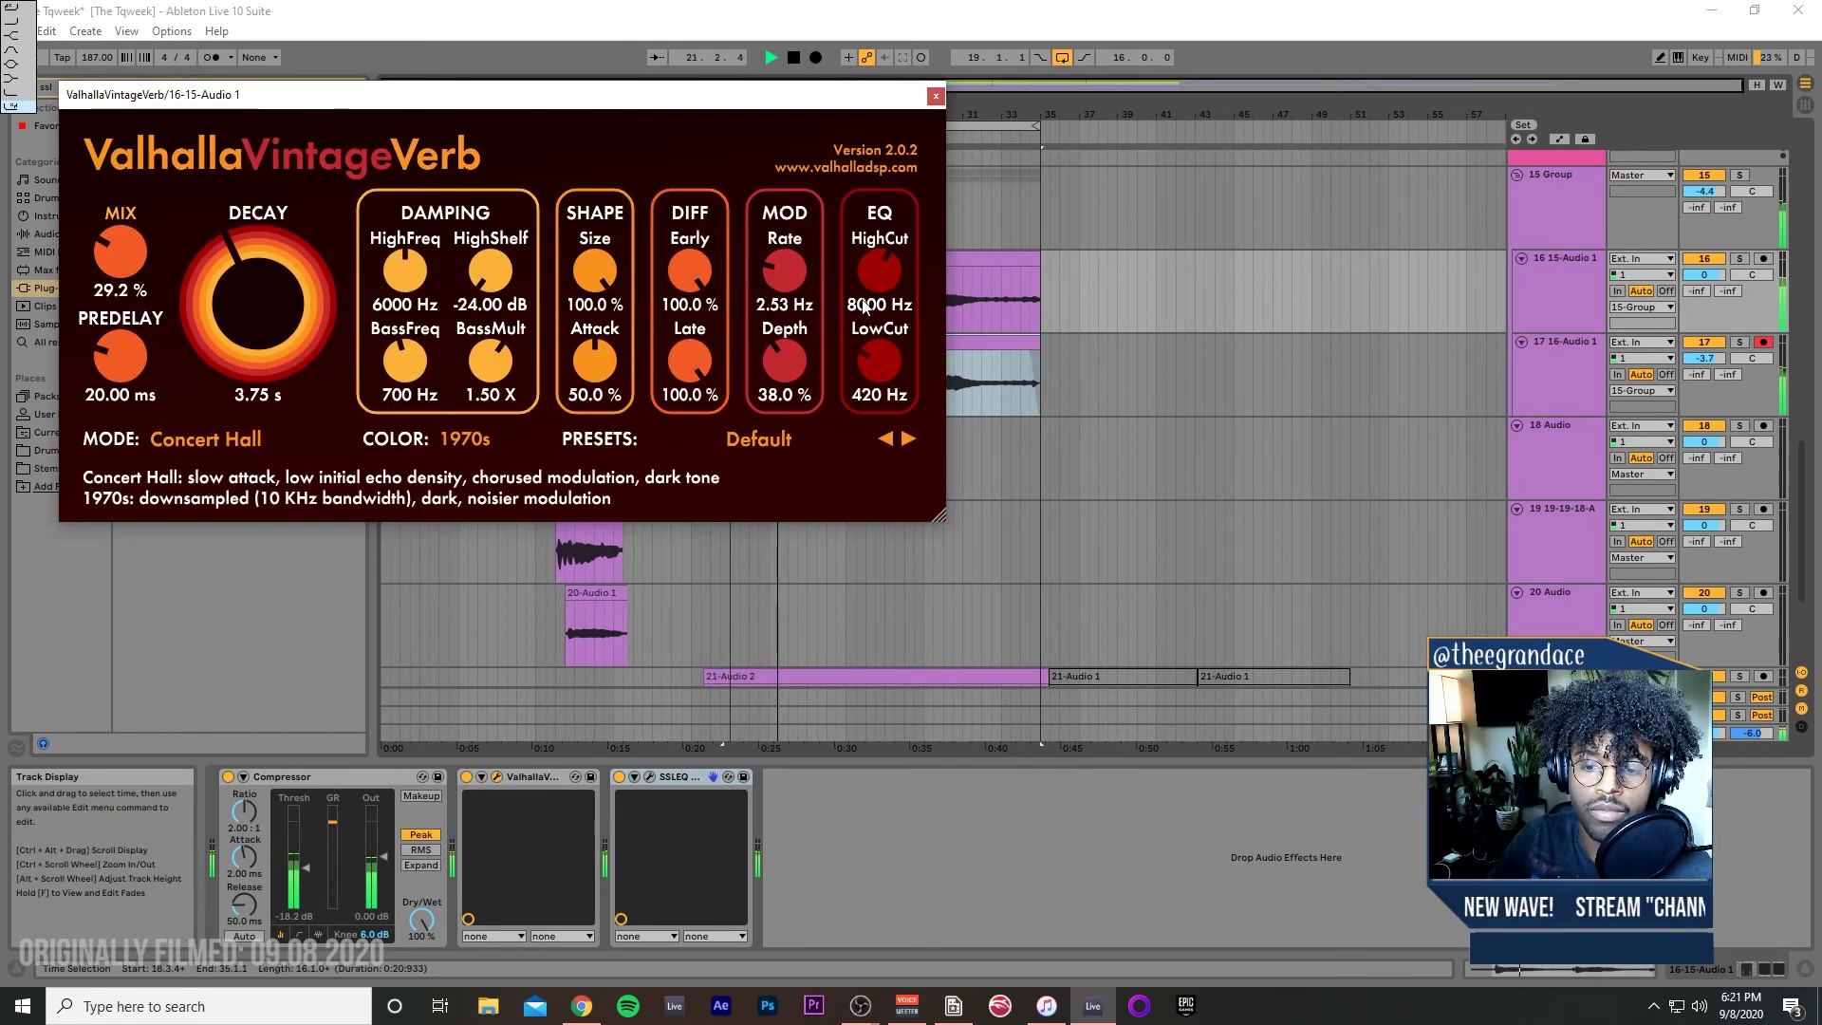
pyautogui.click(936, 96)
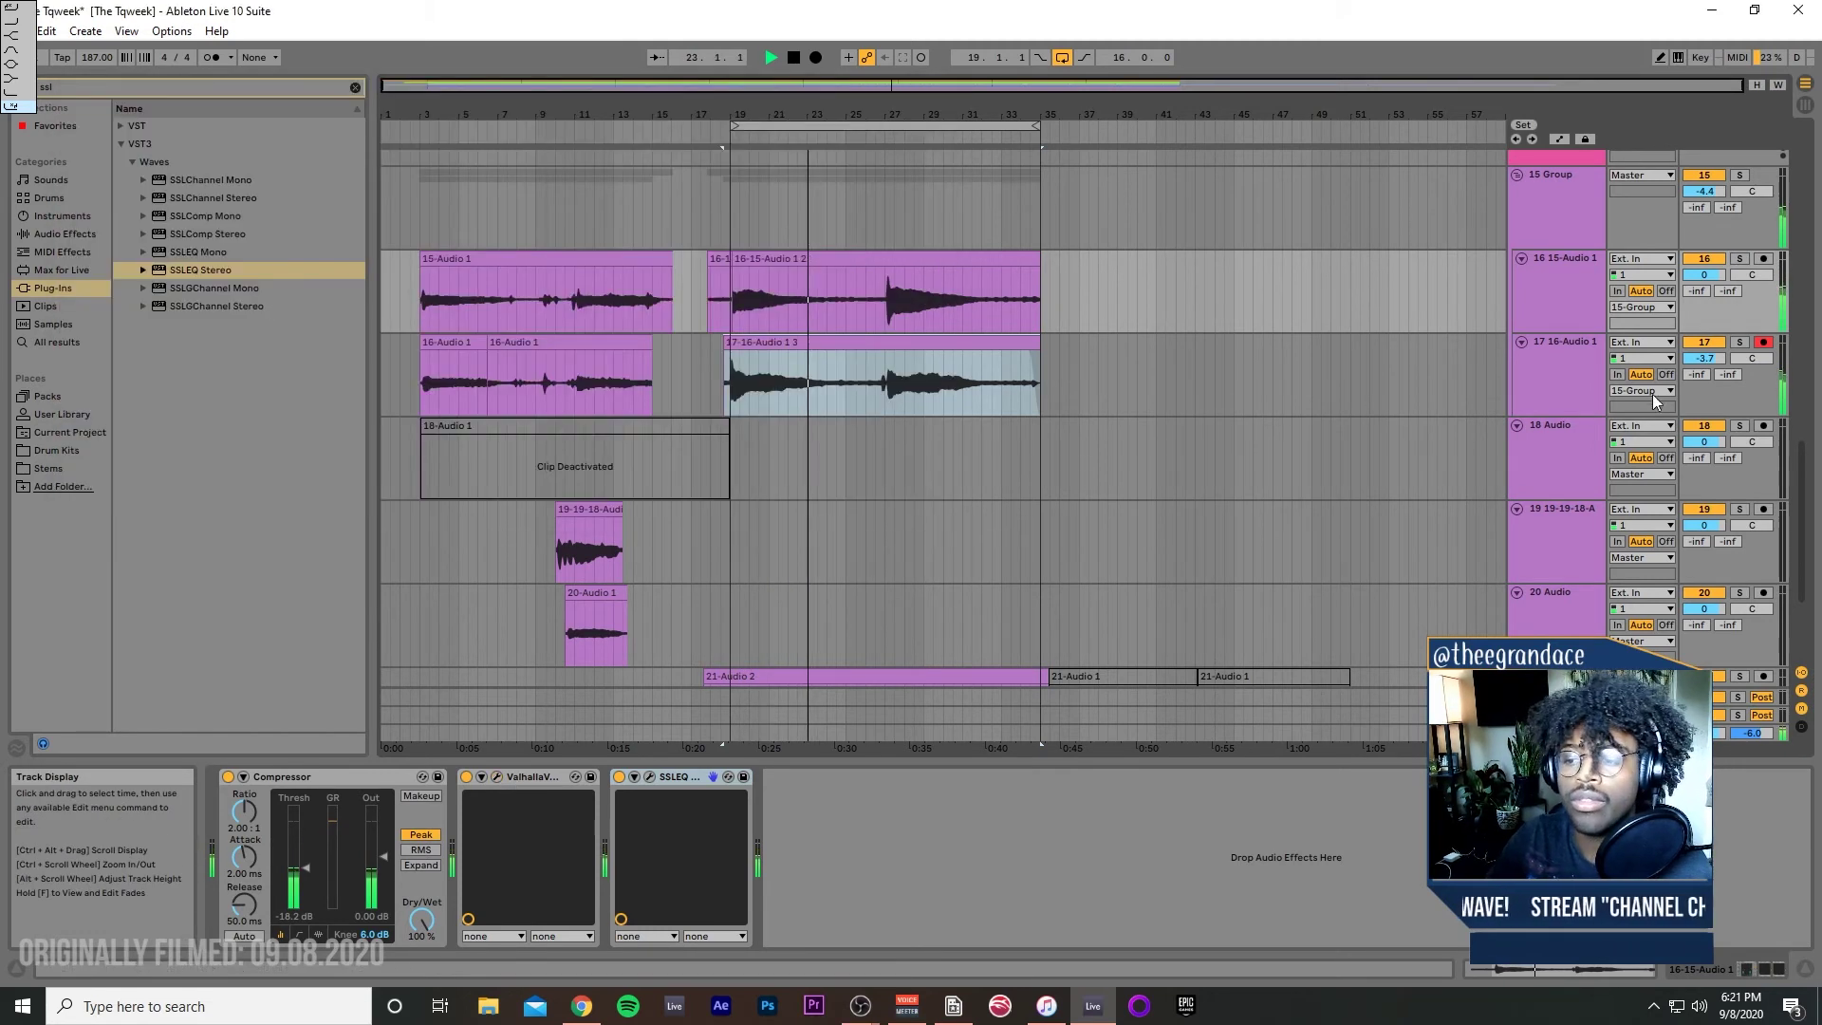
# Step: Set track 21's Compressor to a threshold of -19.1 dB and an output gain of 4.95 dB
pyautogui.click(1575, 384)
pyautogui.scroll(-5, 1038, 571)
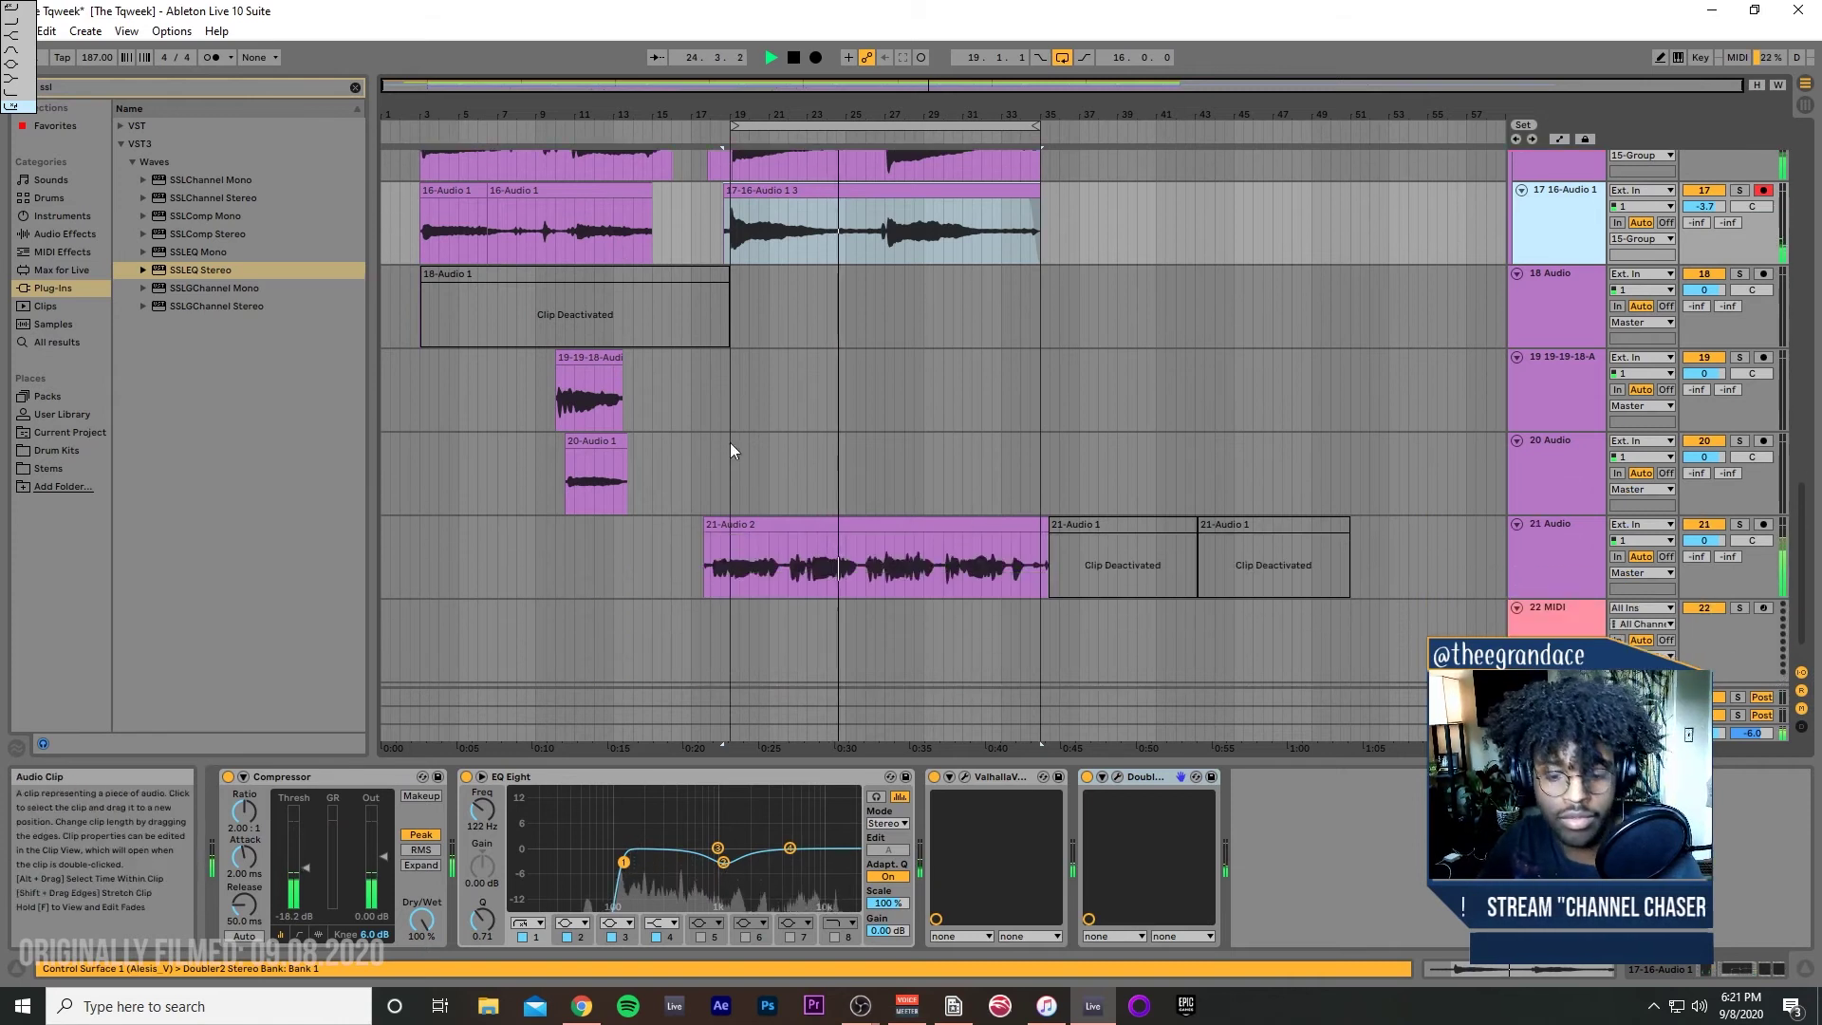
pyautogui.click(685, 525)
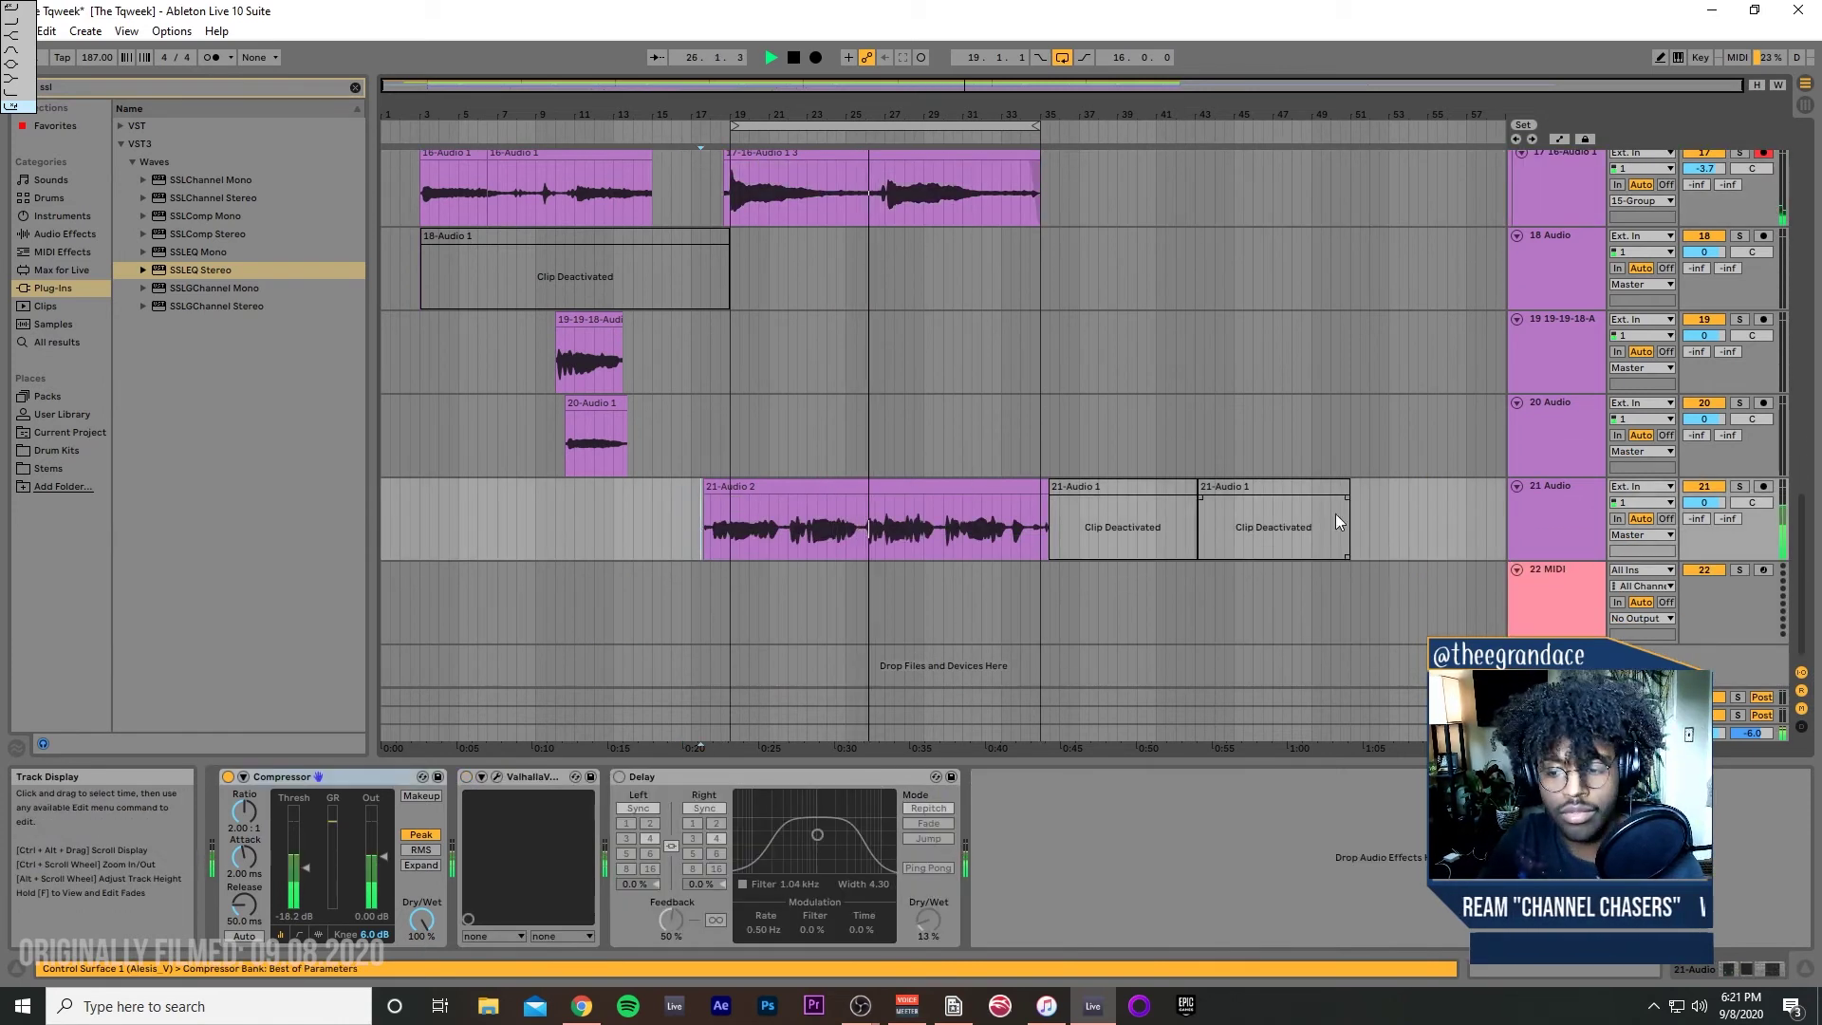
pyautogui.moveTo(305, 867); pyautogui.dragTo(306, 871)
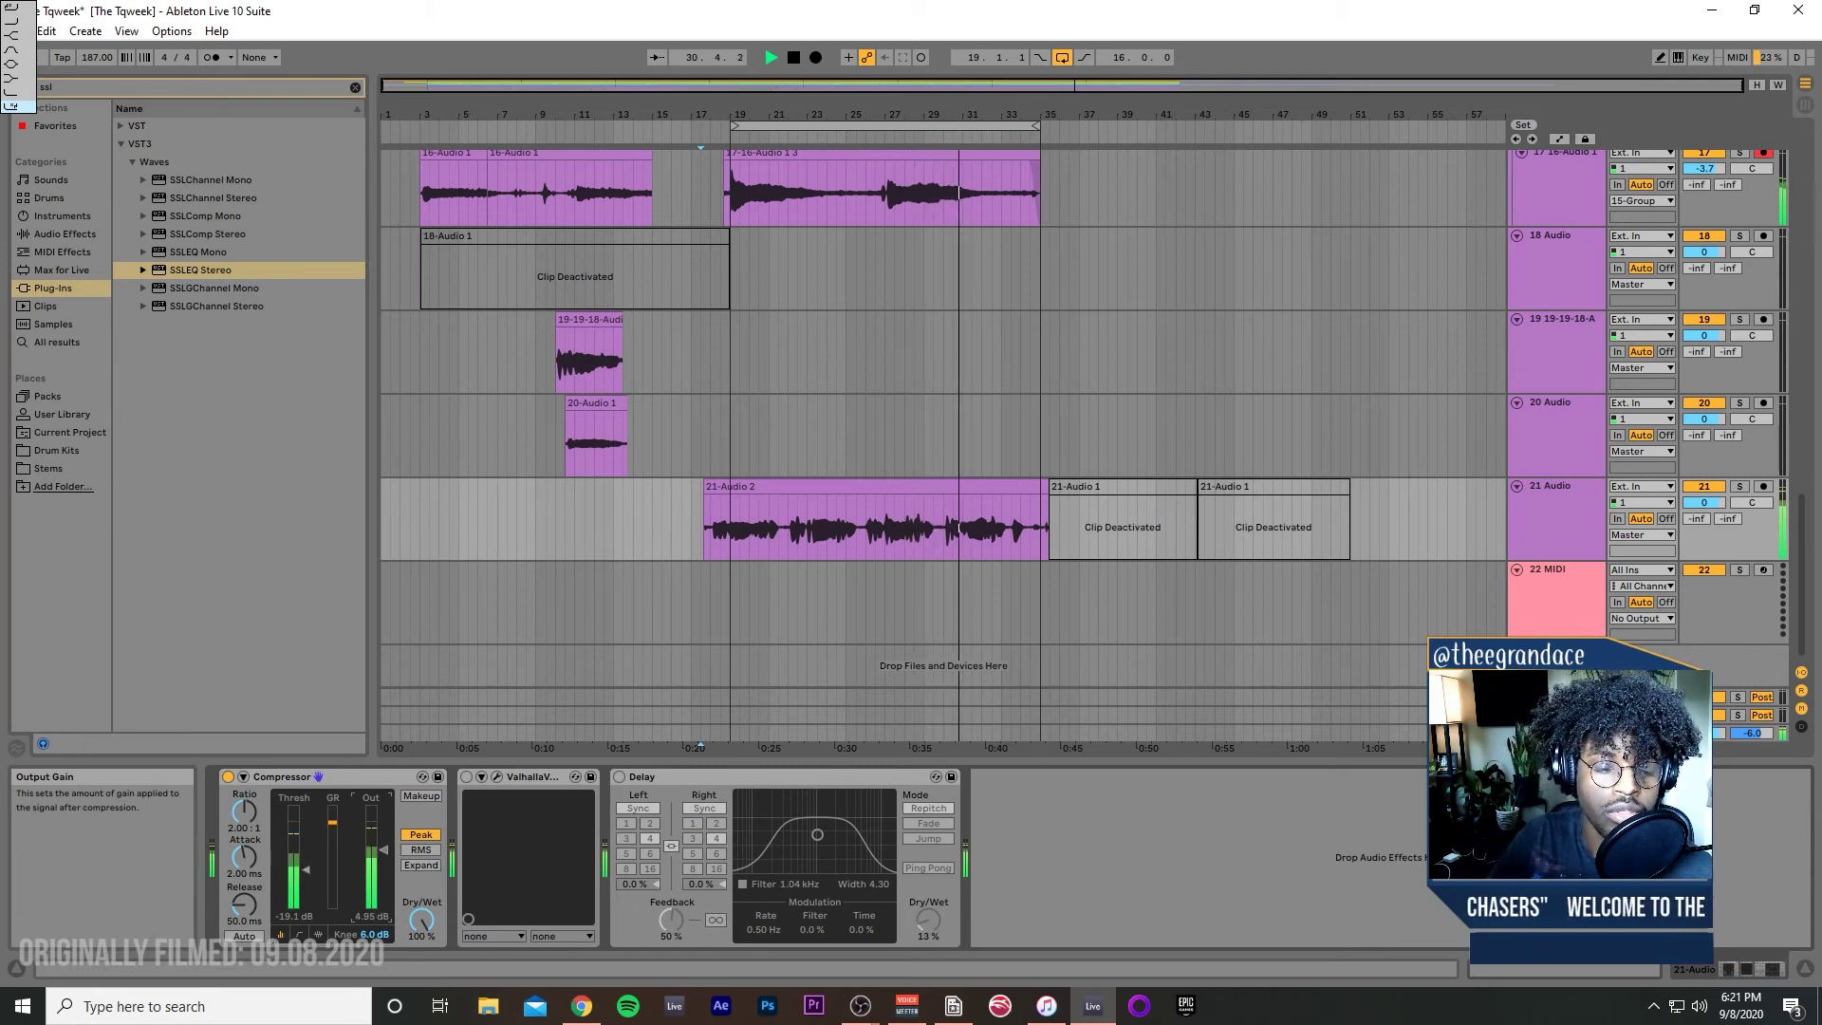
# Step: Add an EQ Eight to the end of track 21's device chain and cut 4.34 dB at 435 Hz with a Q of 1.46
pyautogui.click(355, 87)
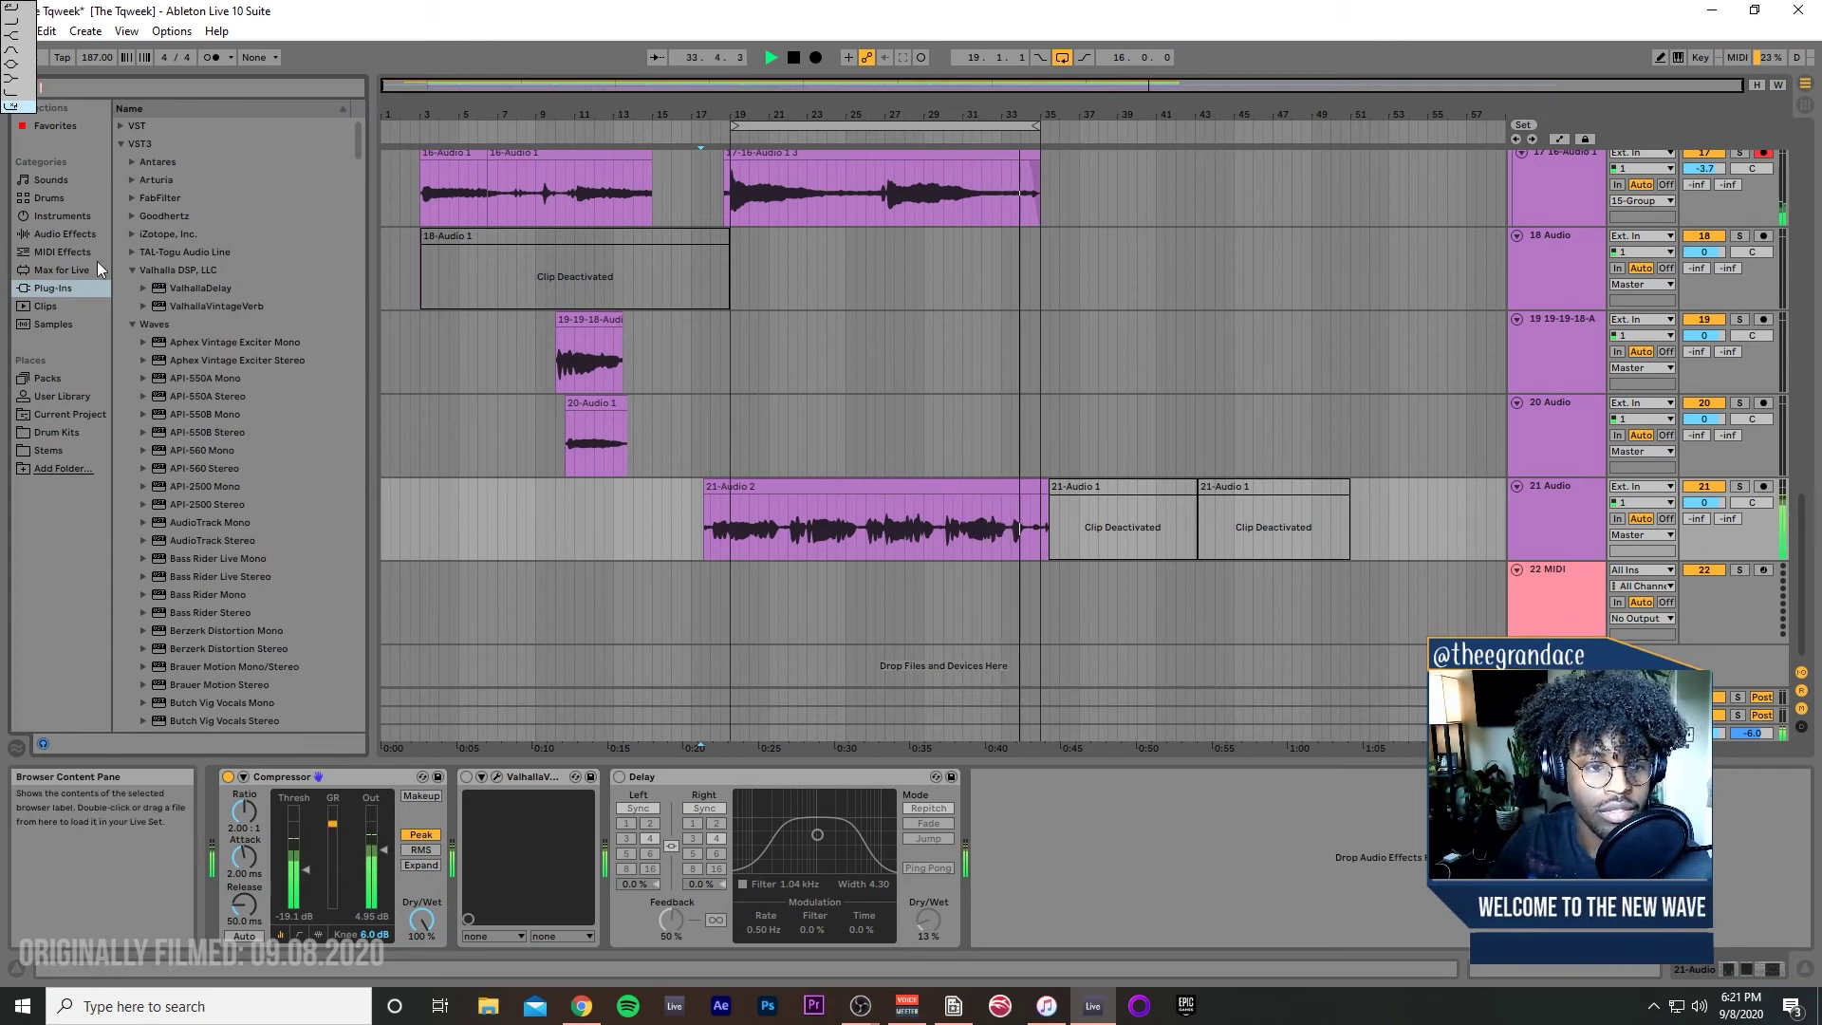
pyautogui.click(82, 235)
pyautogui.moveTo(157, 289); pyautogui.dragTo(164, 292)
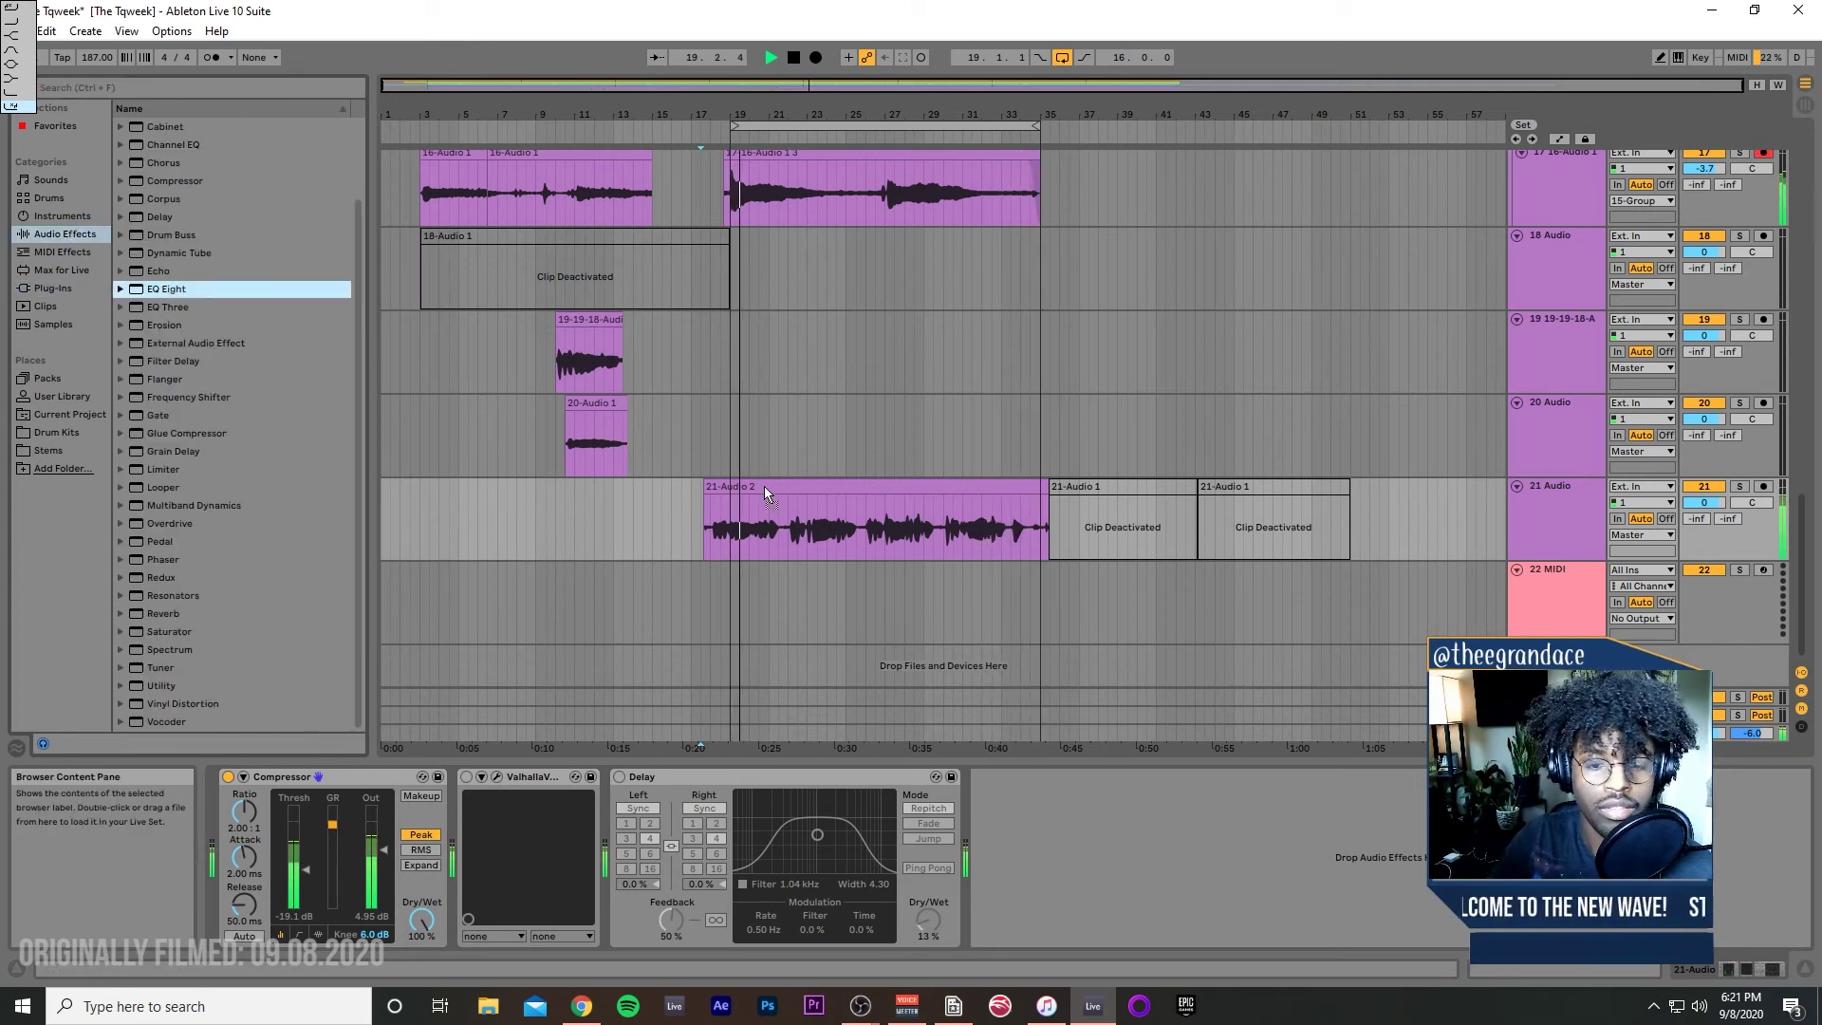
pyautogui.moveTo(1234, 848); pyautogui.dragTo(1192, 791)
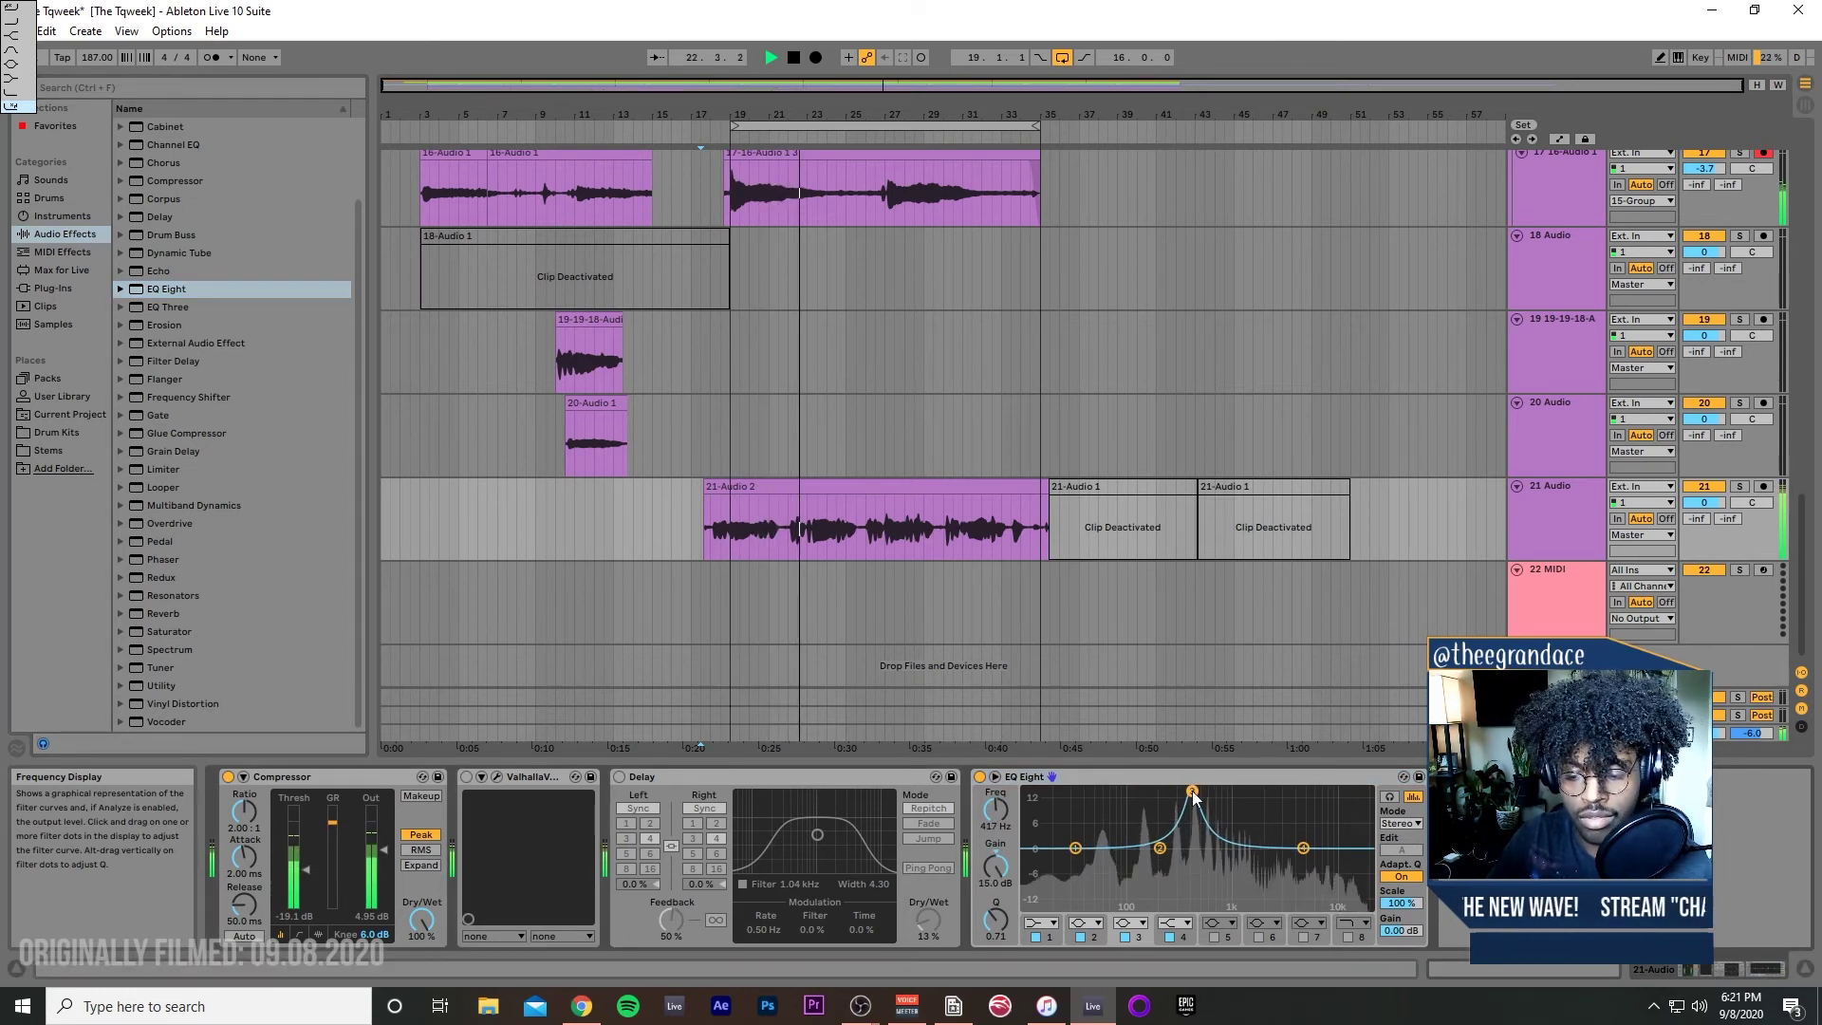
pyautogui.moveTo(999, 940); pyautogui.dragTo(1183, 822)
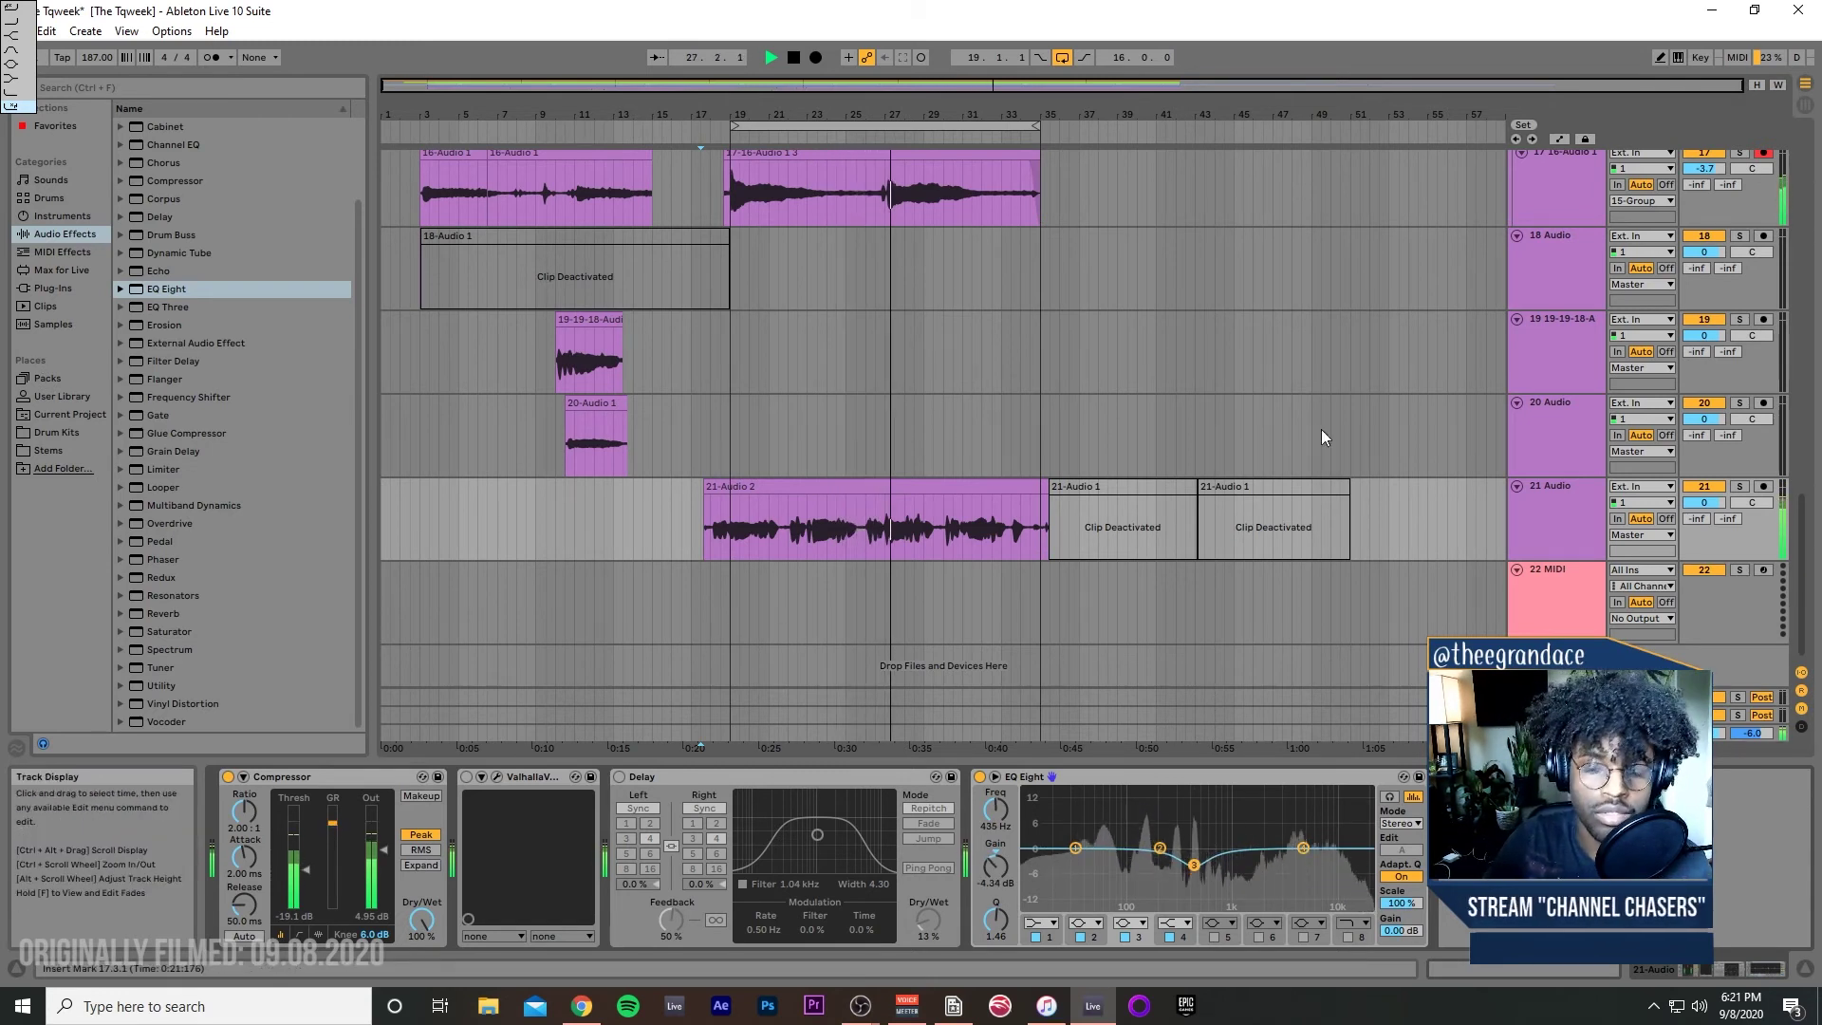
# Step: Duplicate track 21 and delete the copied vocal clip and the first deactivated clip from the duplicate
pyautogui.click(1603, 527)
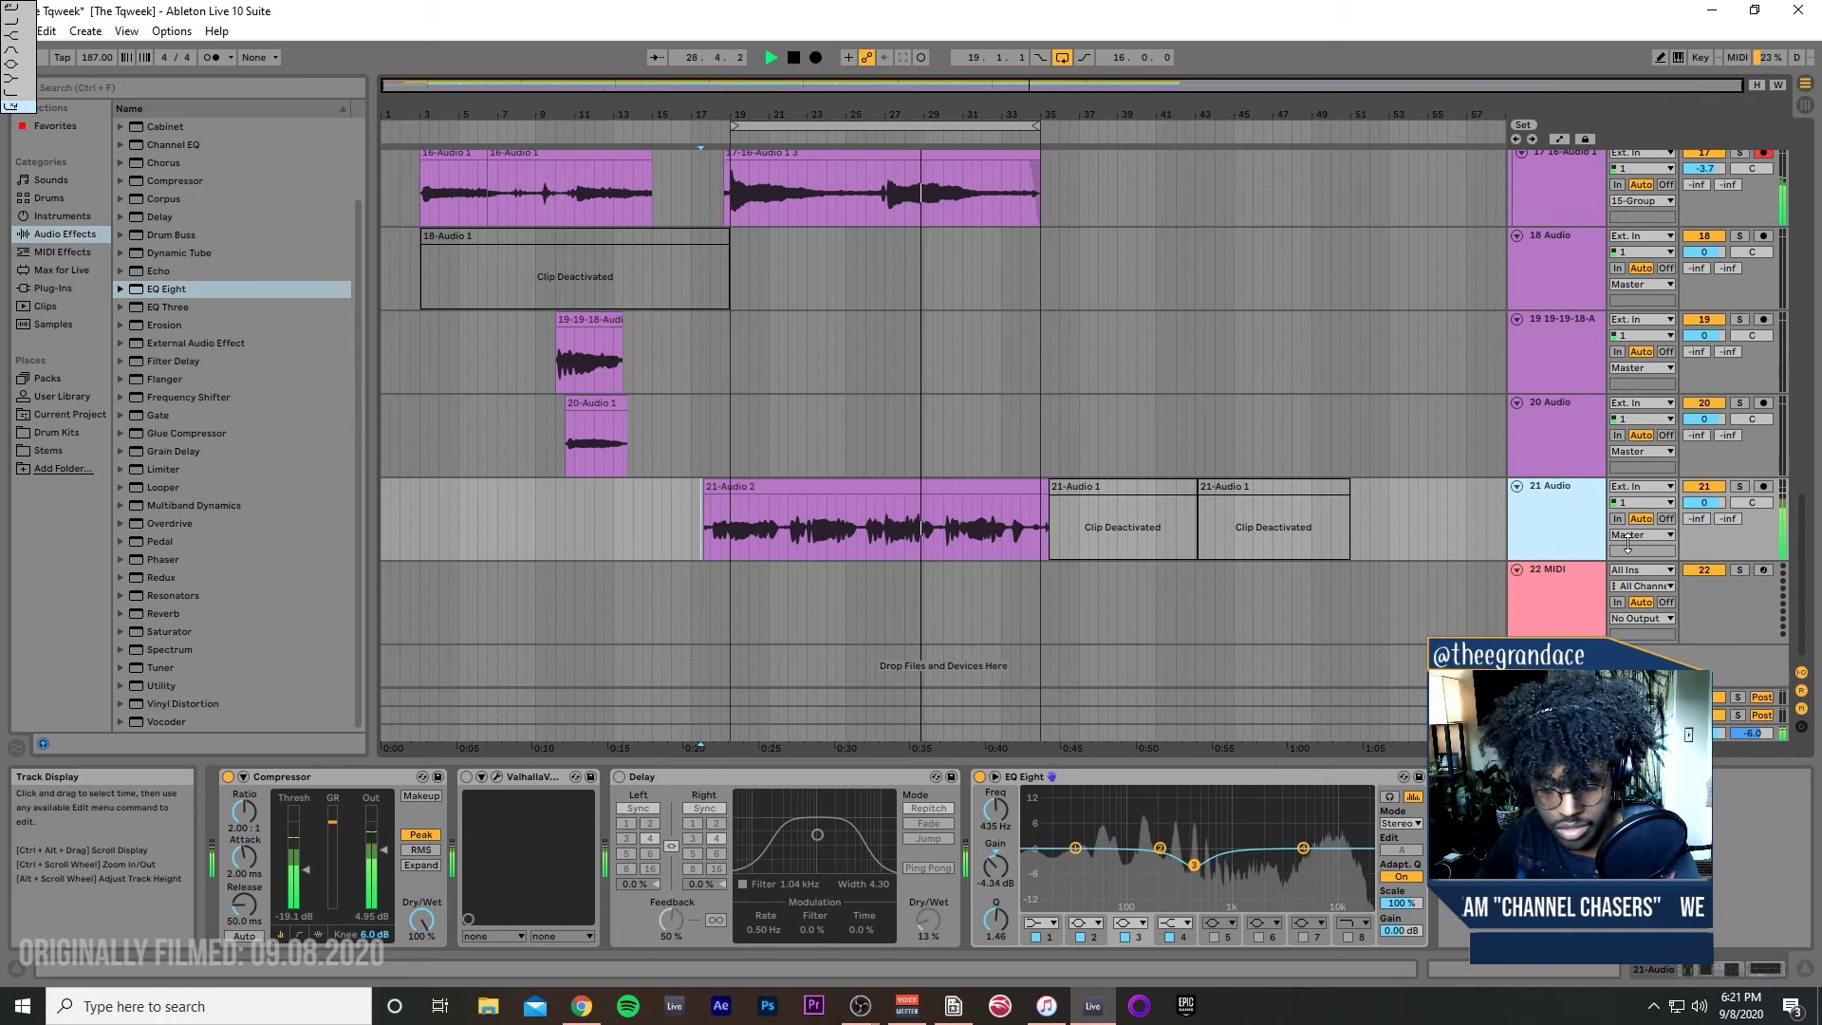
pyautogui.hotkey('ctrl', 'd')
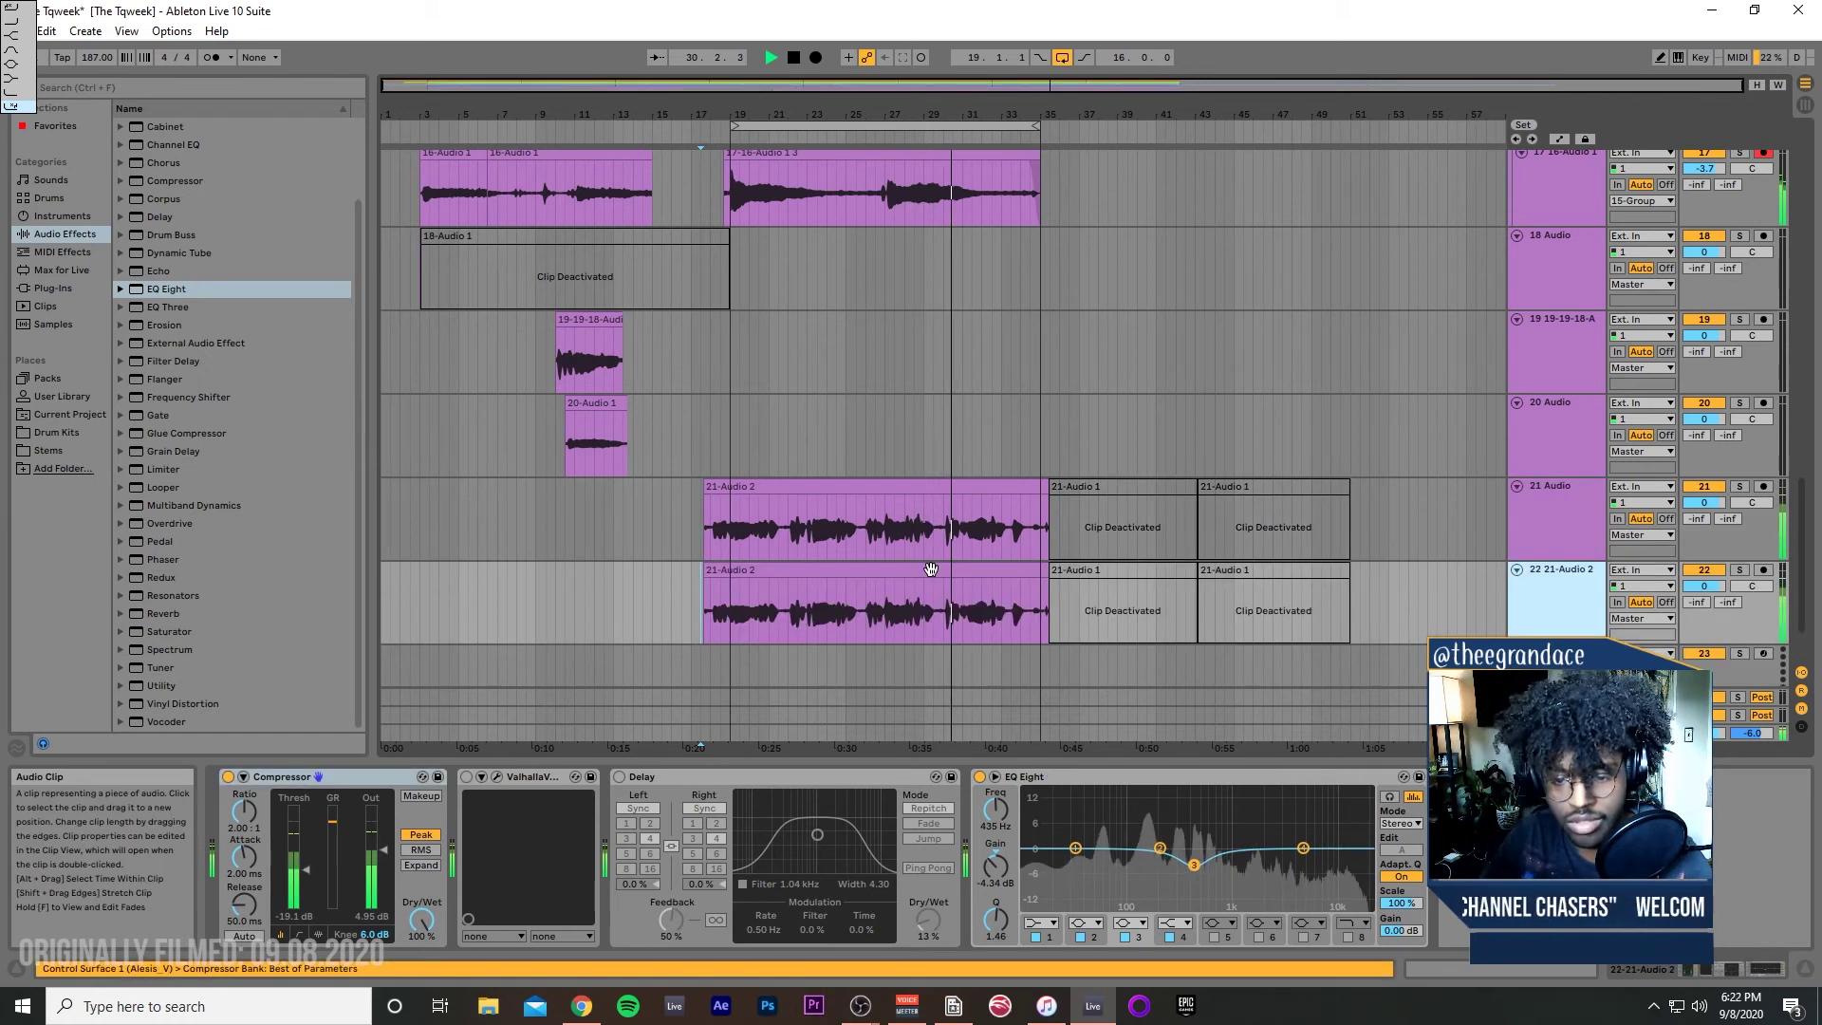
pyautogui.moveTo(1142, 562); pyautogui.dragTo(1293, 564)
# Step: Arm track 22 and record a new vocal take from about bar 16 to bar 35
pyautogui.click(668, 584)
pyautogui.click(1763, 569)
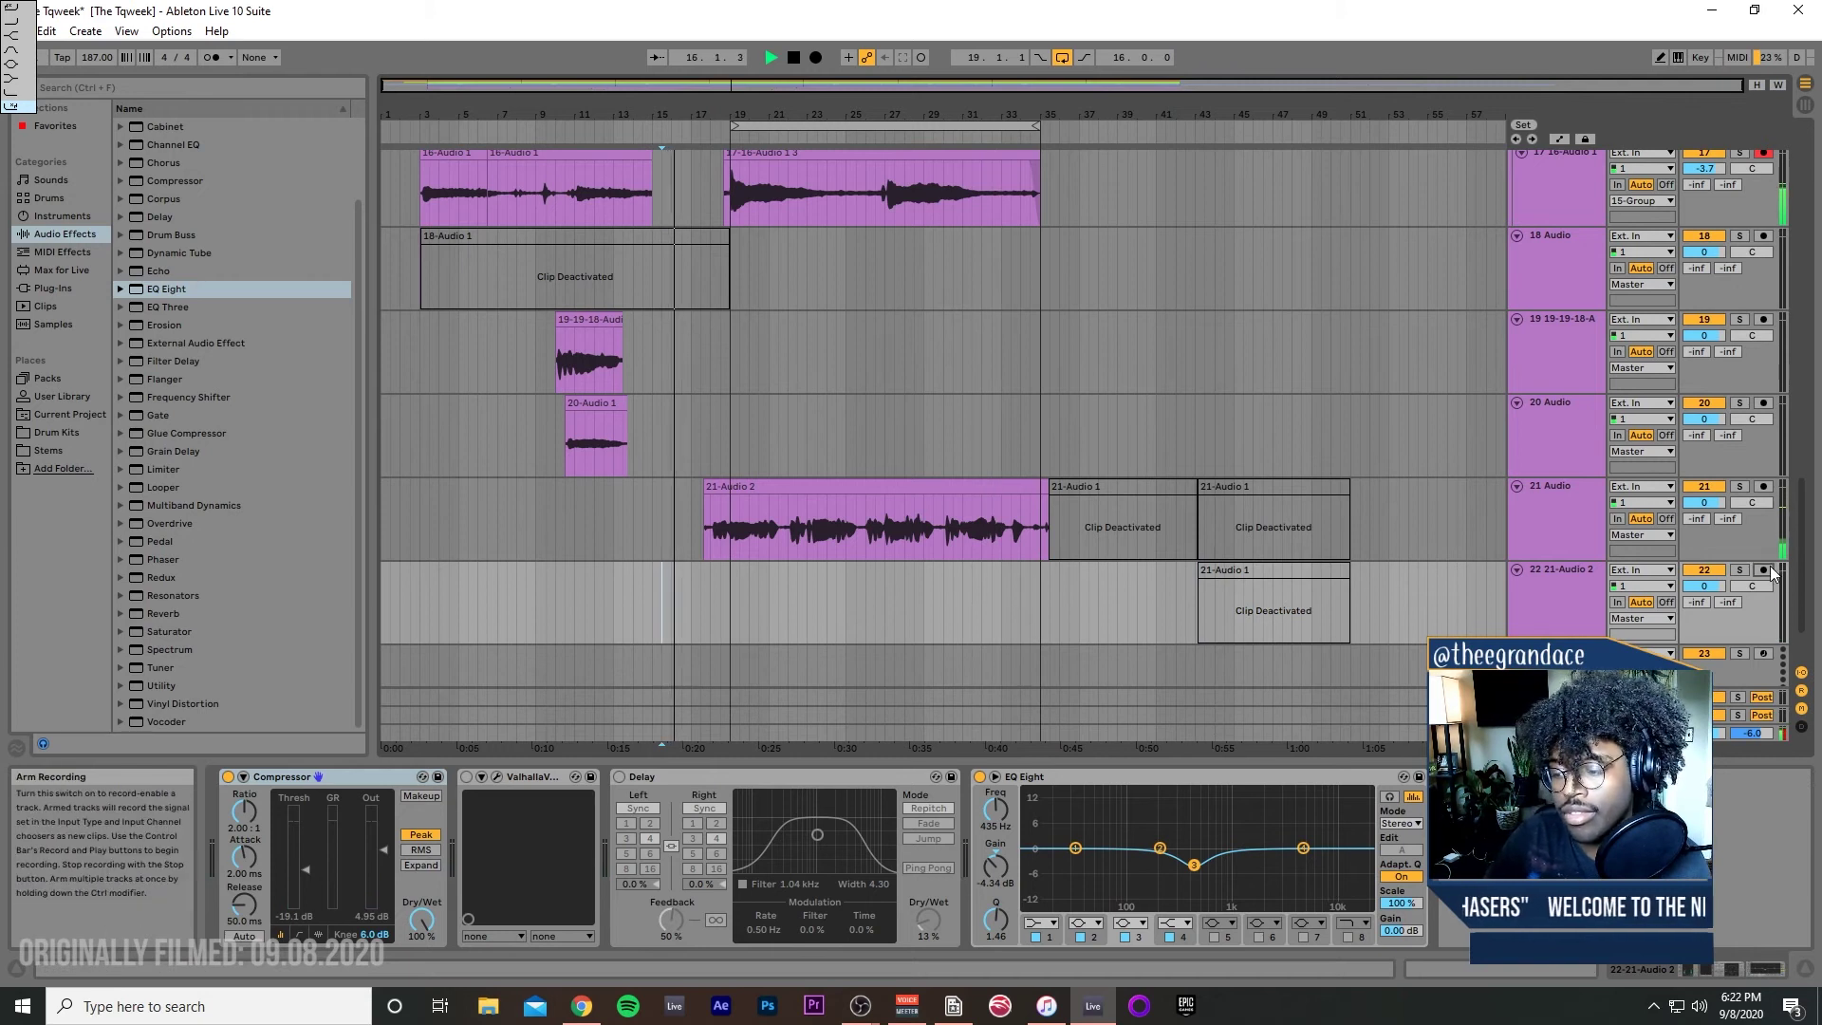
pyautogui.click(815, 56)
pyautogui.press('space')
pyautogui.press('space')
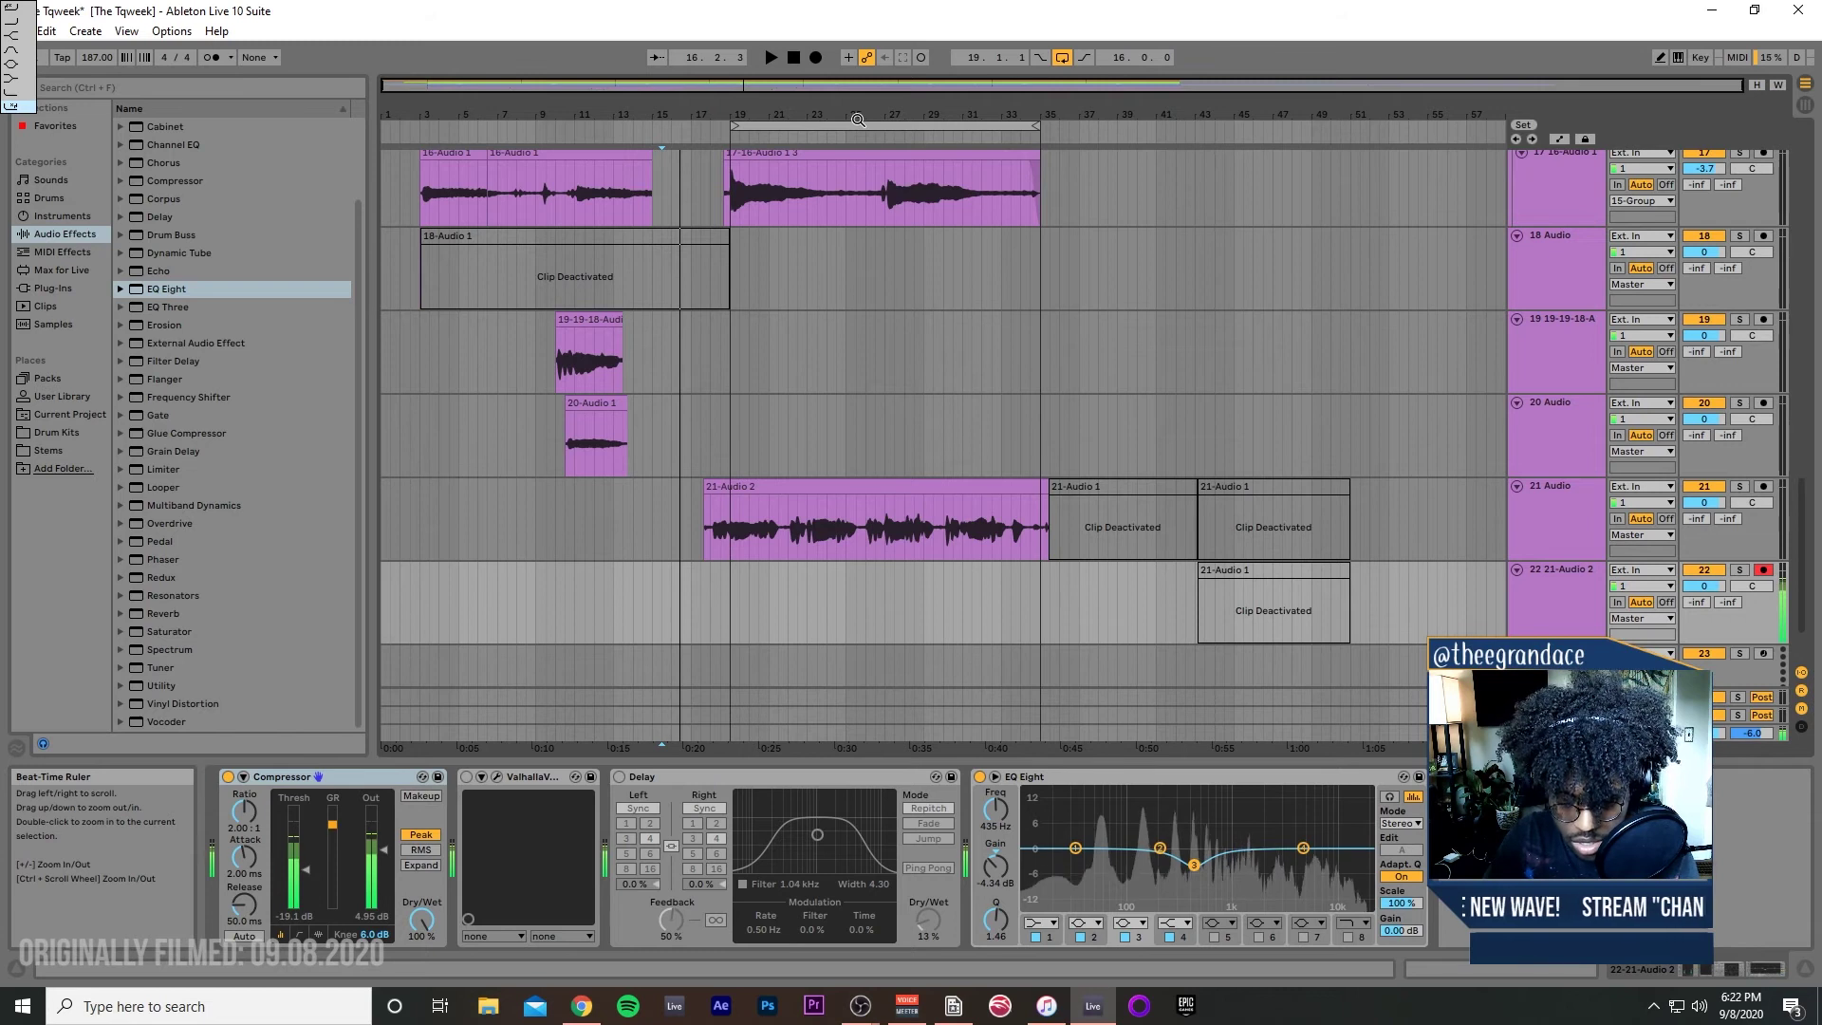
pyautogui.click(818, 56)
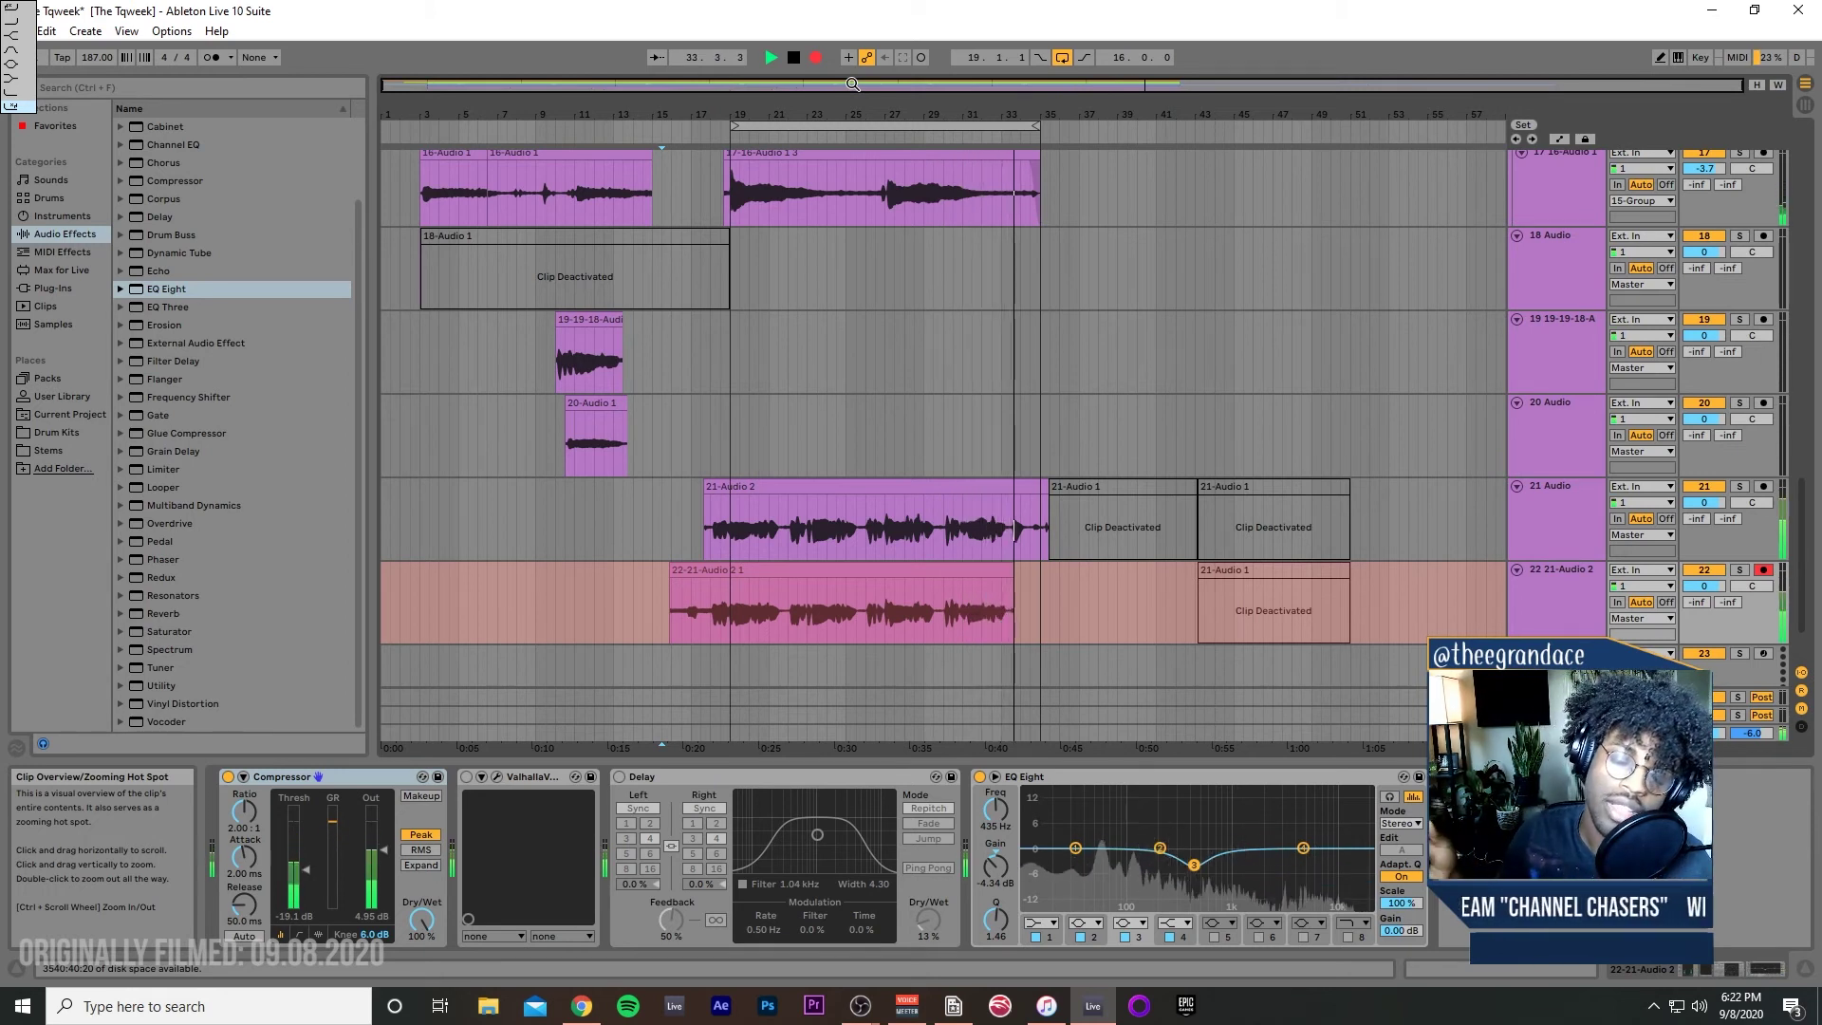
pyautogui.press('space')
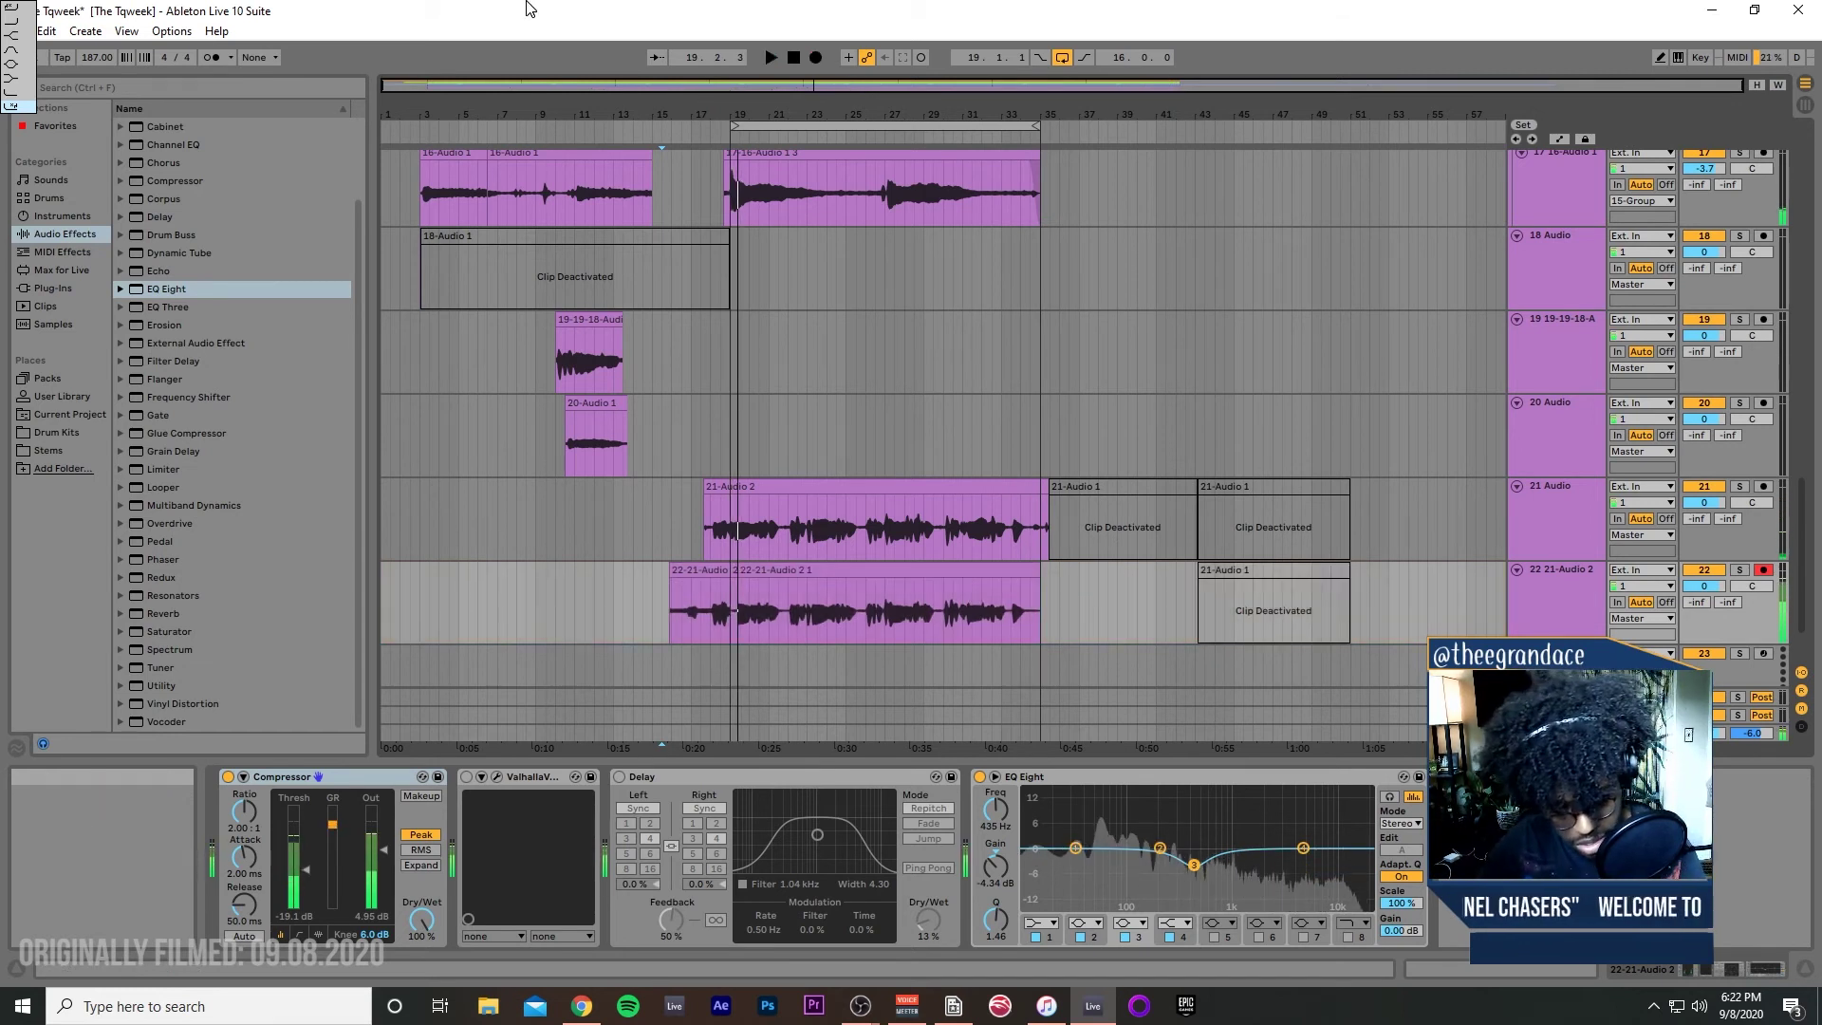
# Step: Re-record the ending of track 22's take from about bar 29 and separate its last section, from about bar 32 to 35
pyautogui.click(924, 611)
pyautogui.press('space')
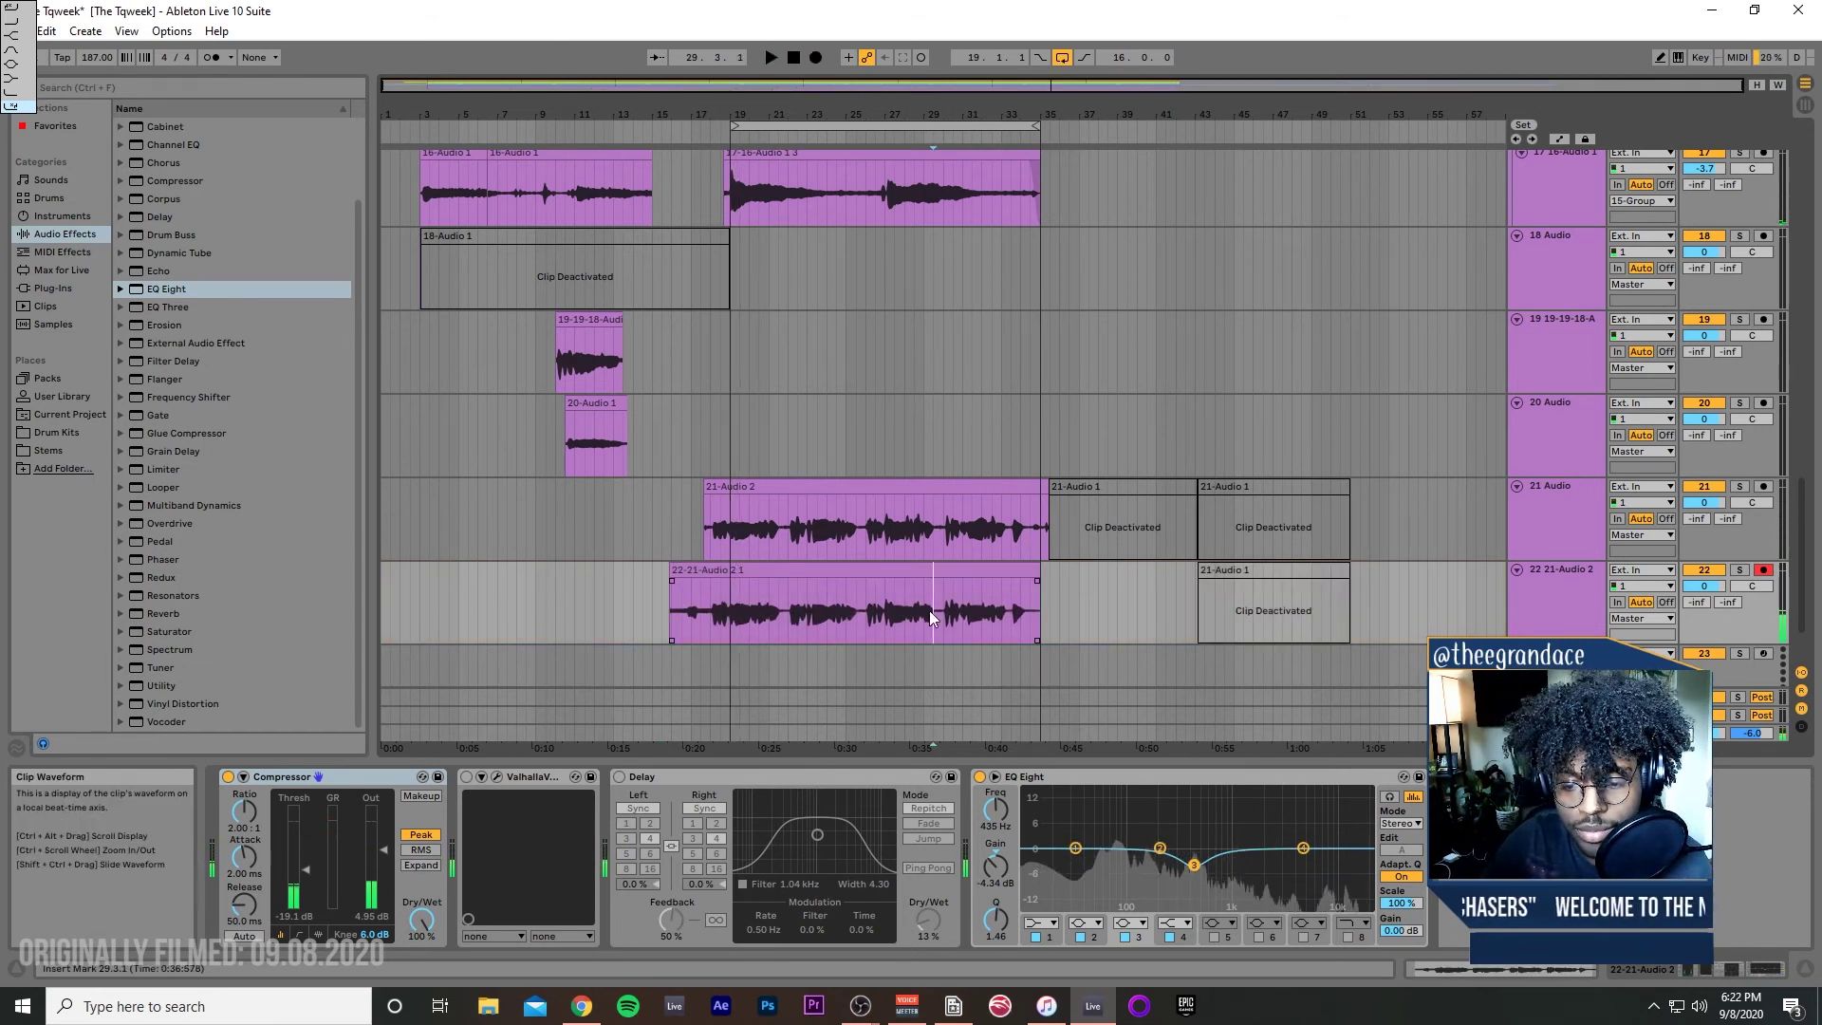
pyautogui.click(816, 59)
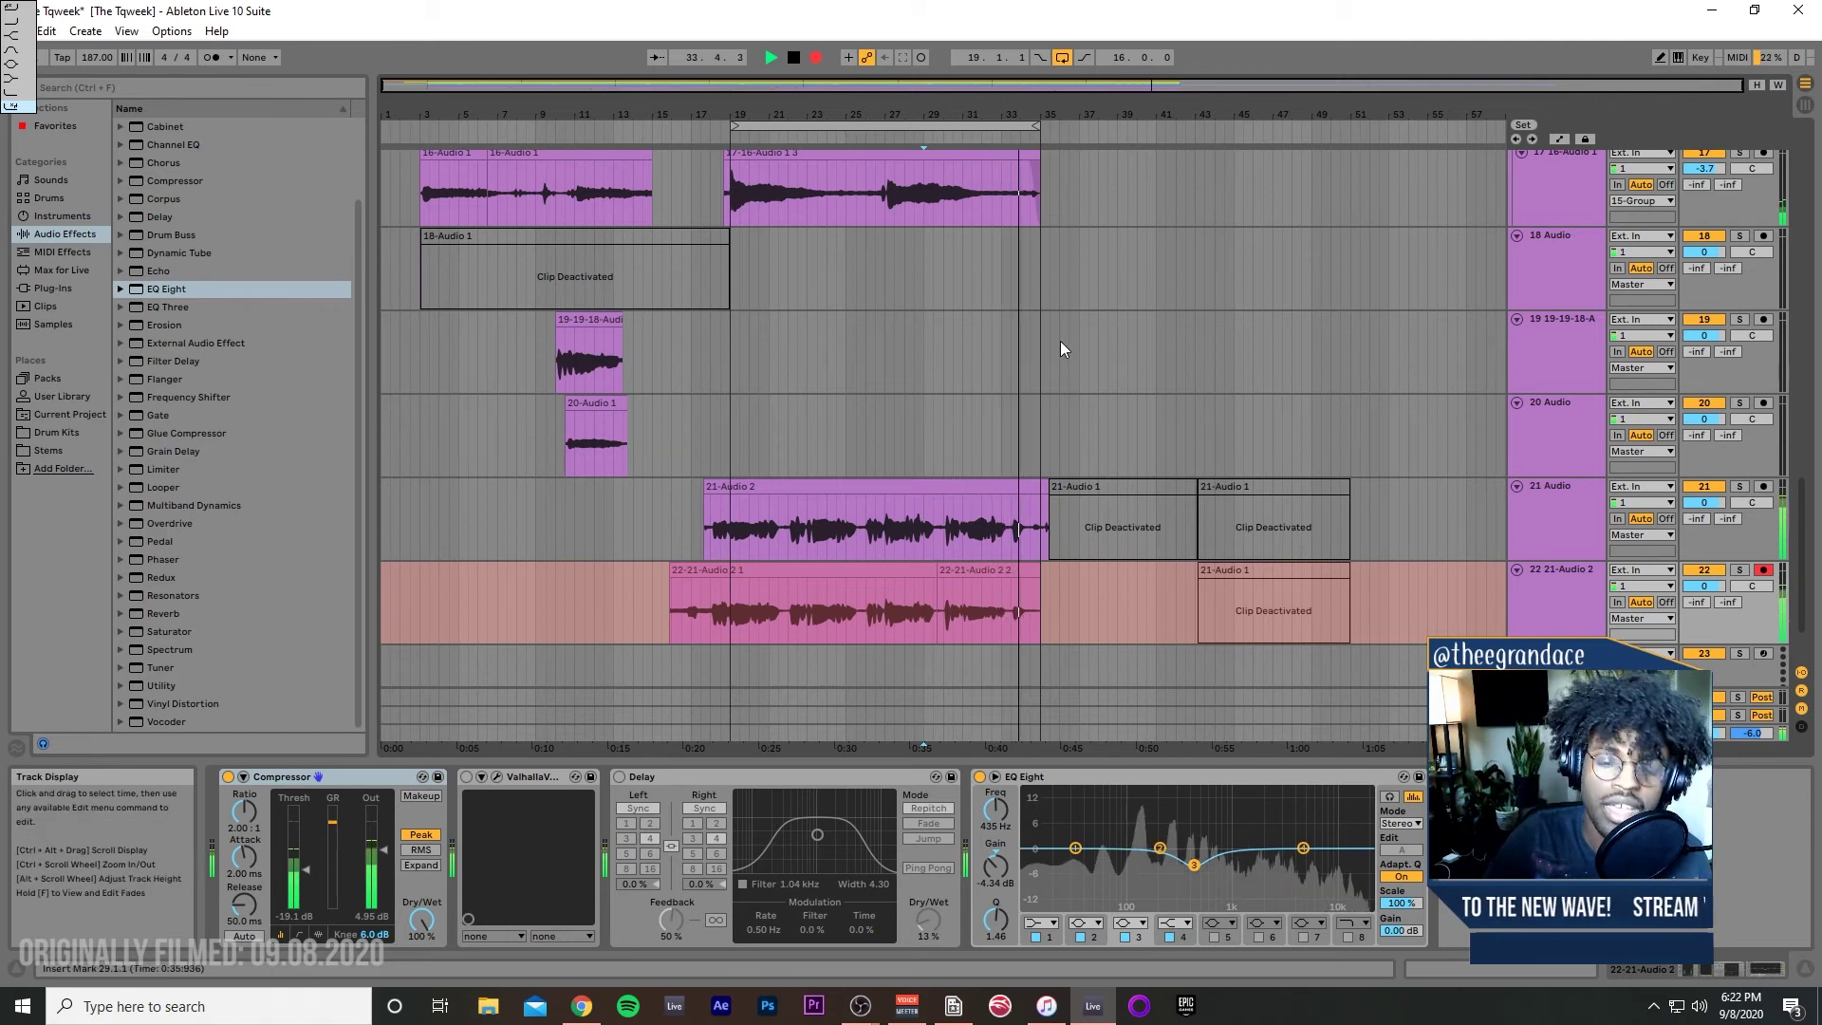
pyautogui.press('space')
pyautogui.press('space')
pyautogui.moveTo(1041, 584); pyautogui.dragTo(989, 573)
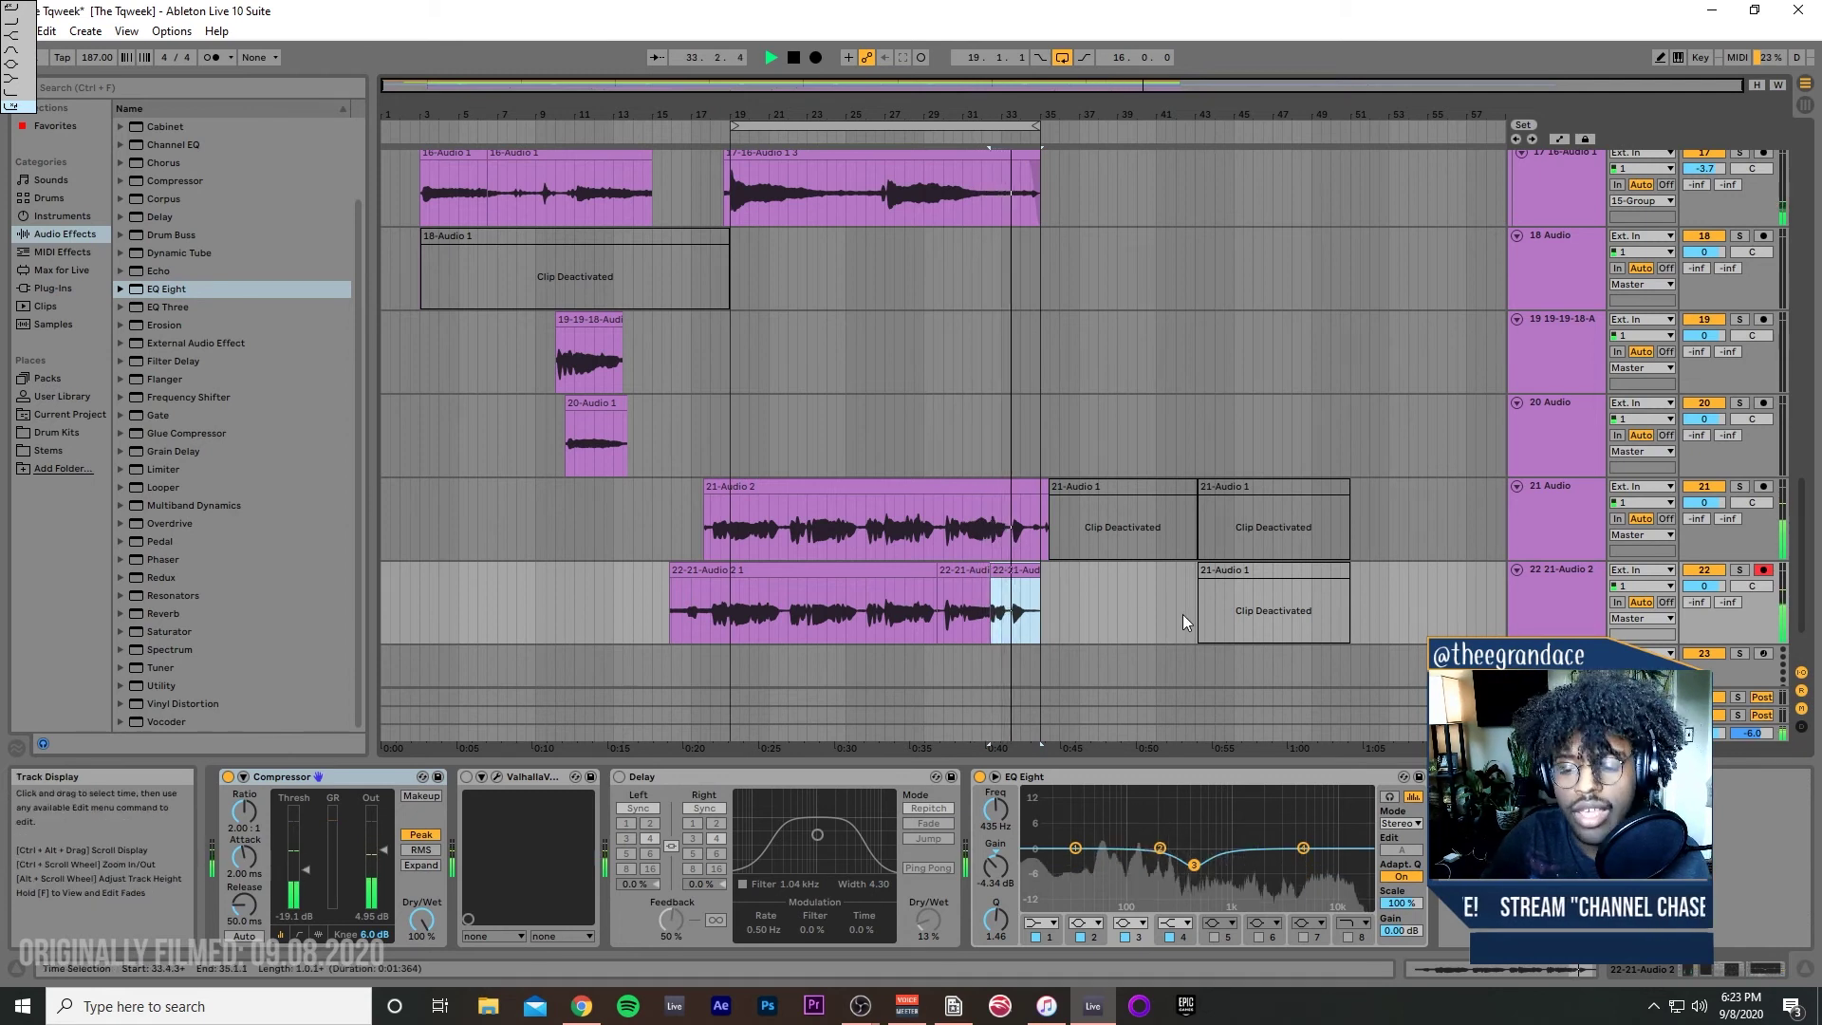
# Step: Pan track 22 to 16L and track 21 to 16R
pyautogui.moveTo(1752, 585); pyautogui.dragTo(1752, 596)
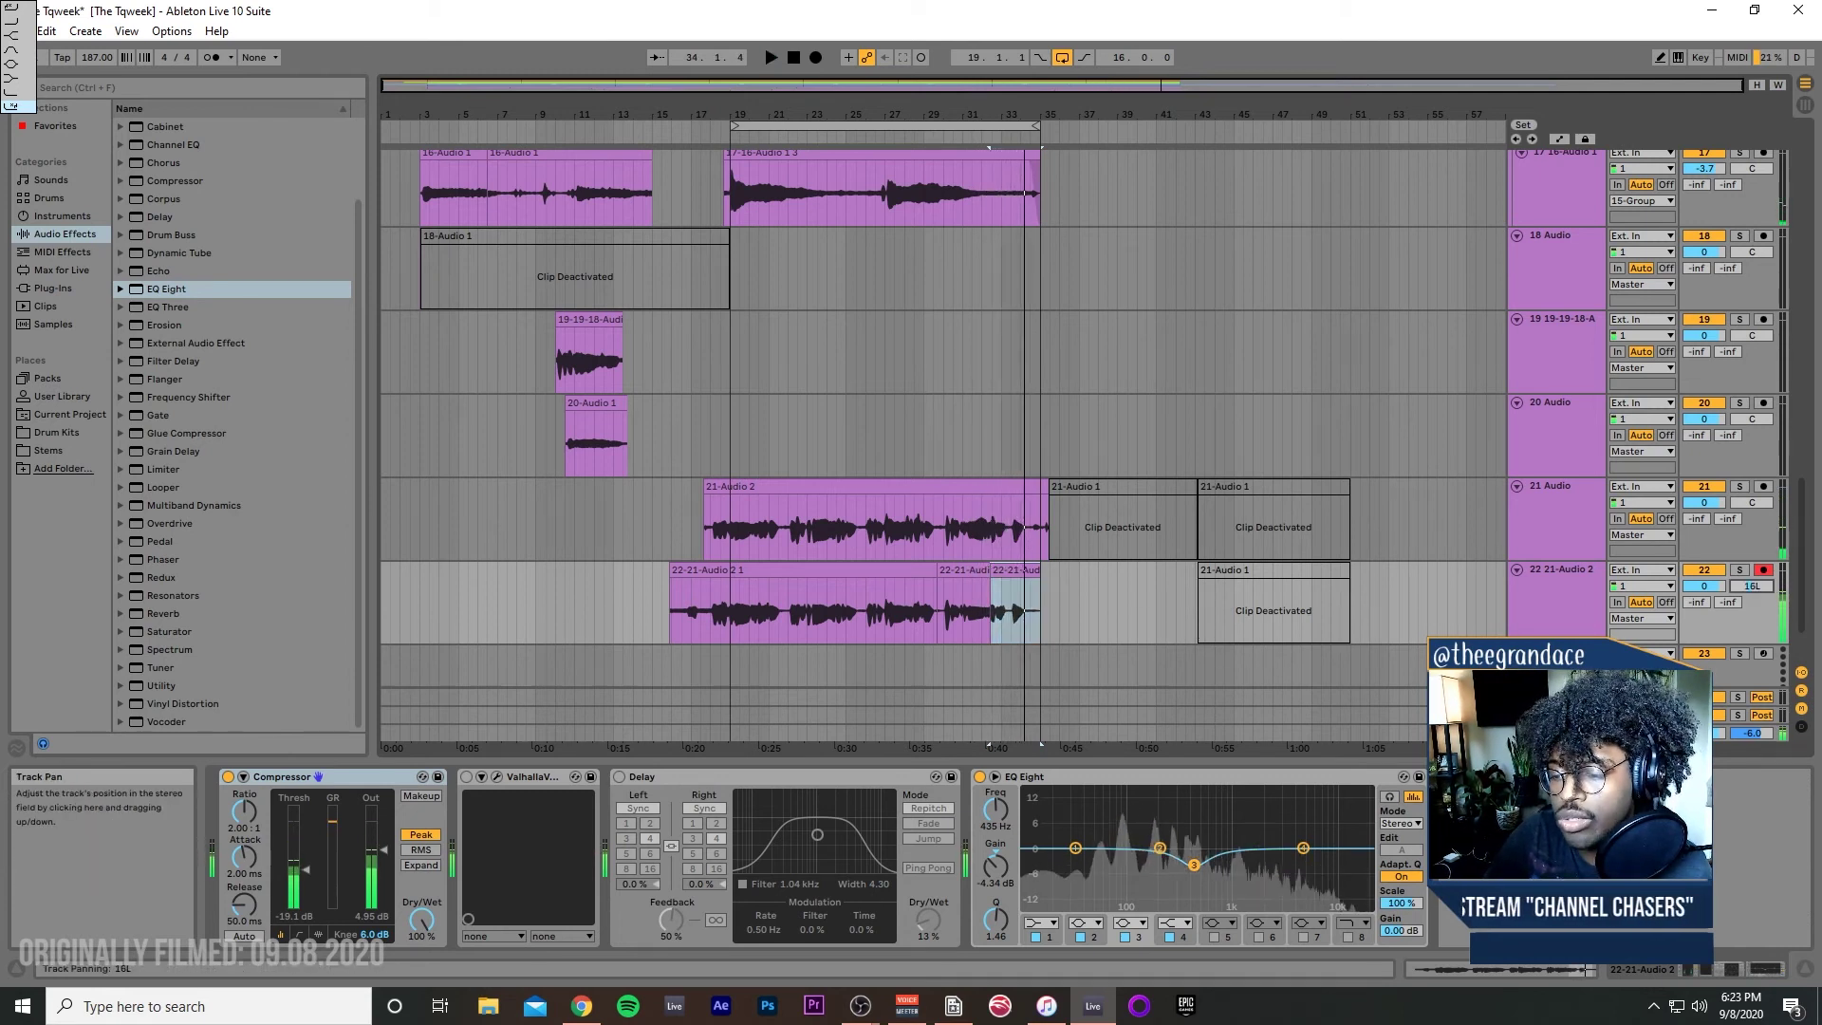
pyautogui.moveTo(1752, 502); pyautogui.dragTo(1752, 490)
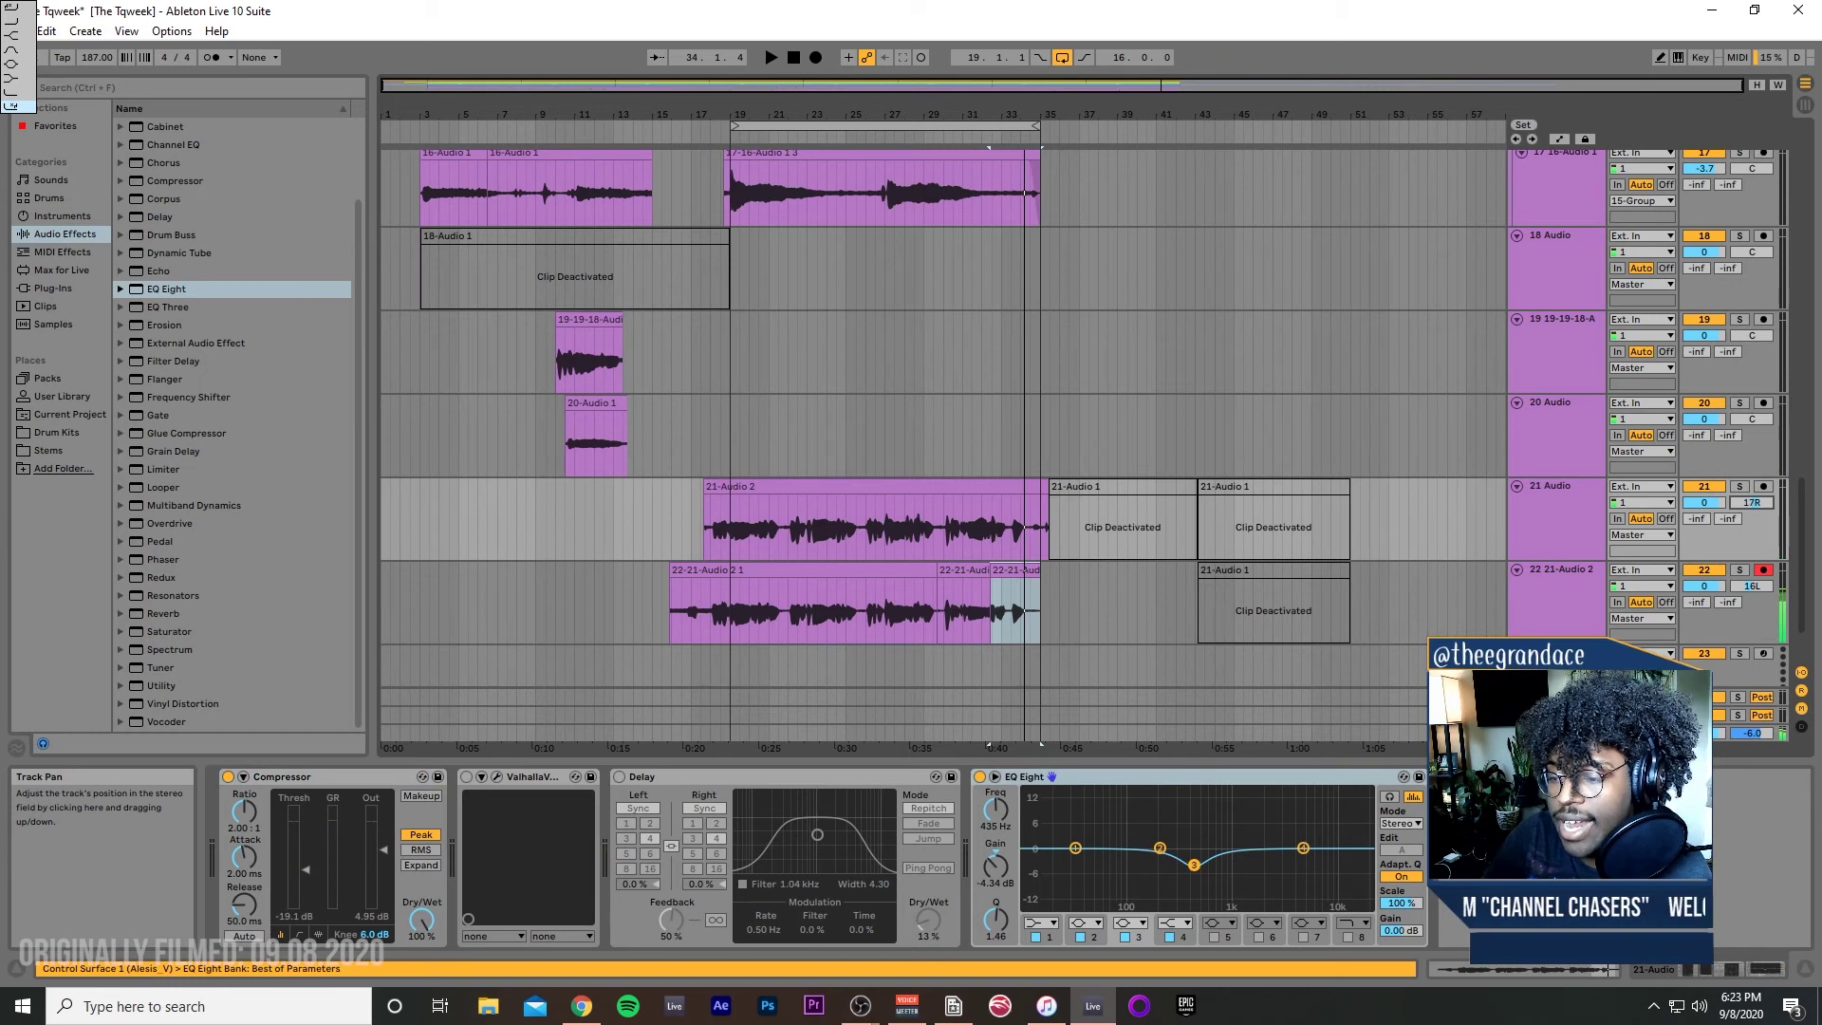
# Step: Duplicate track 22 and delete the copied vocal clips before bar 35 from the duplicate
pyautogui.click(1576, 618)
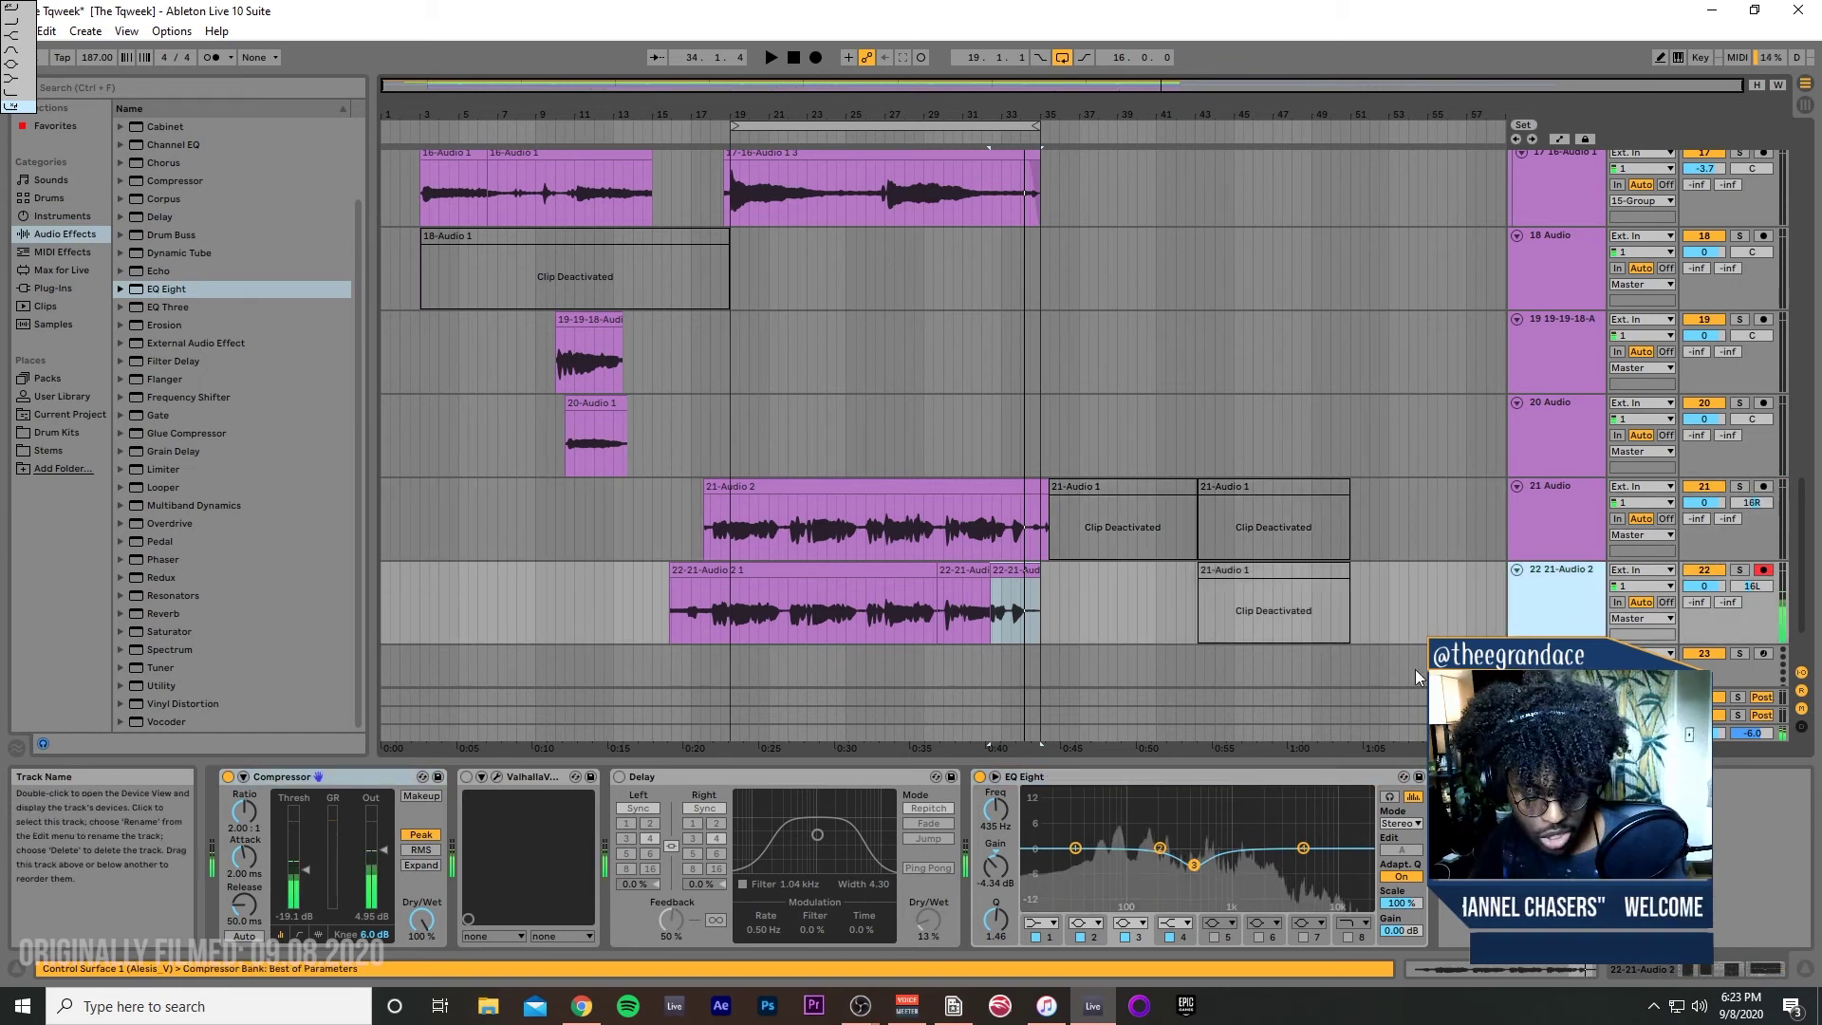
pyautogui.hotkey('ctrl', 'd')
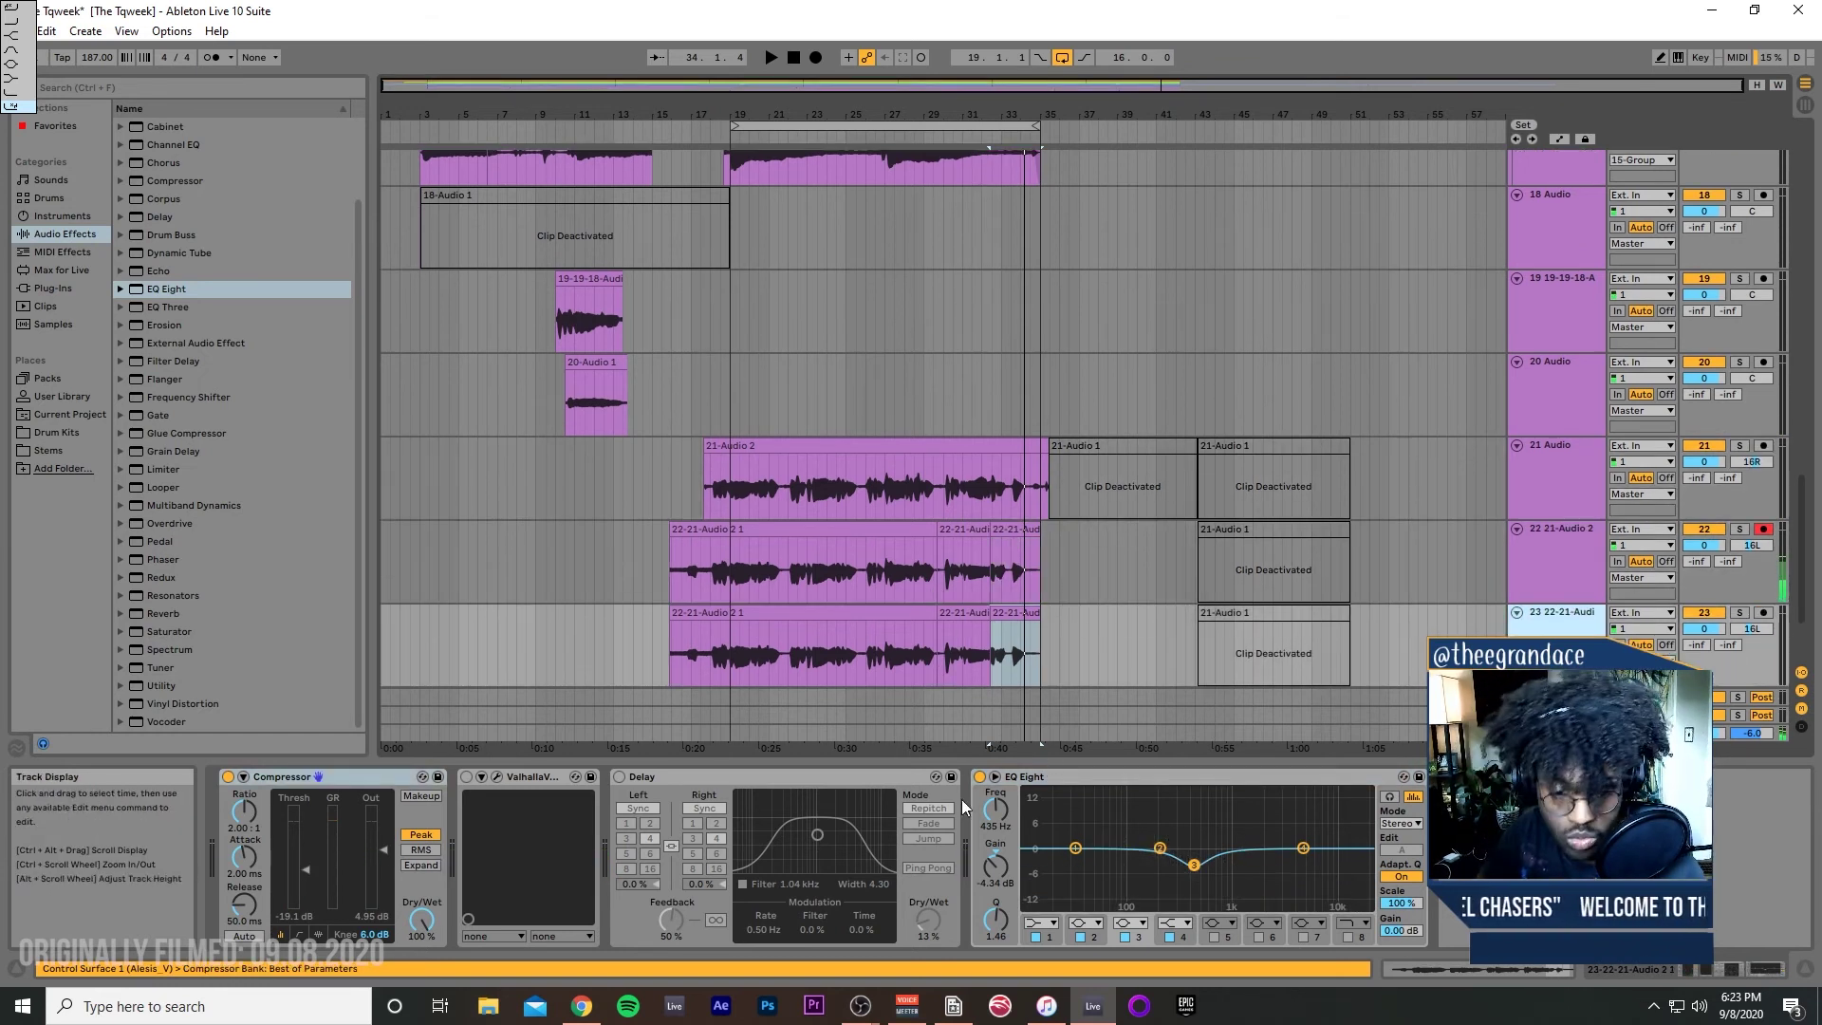
pyautogui.moveTo(1060, 613); pyautogui.dragTo(621, 611)
pyautogui.press('Delete')
# Step: Center the pan of track 23 and arm the track for recording
pyautogui.click(1739, 613)
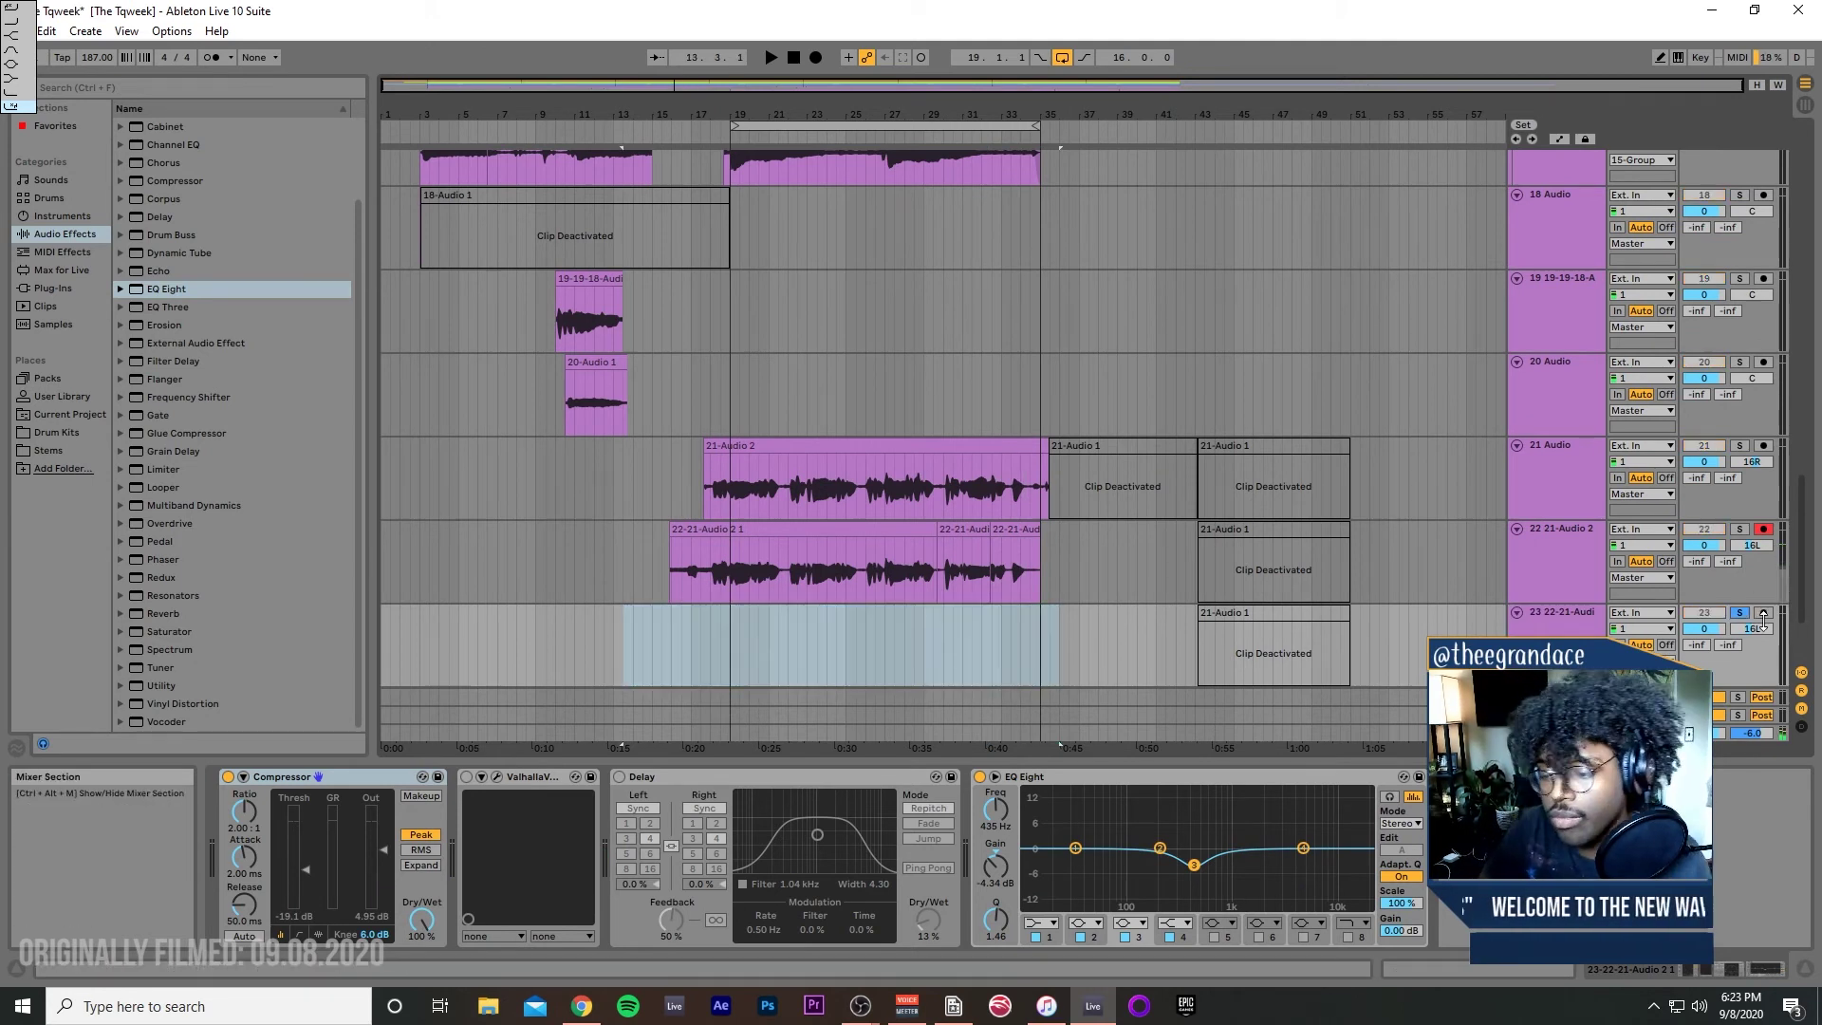
pyautogui.click(1740, 613)
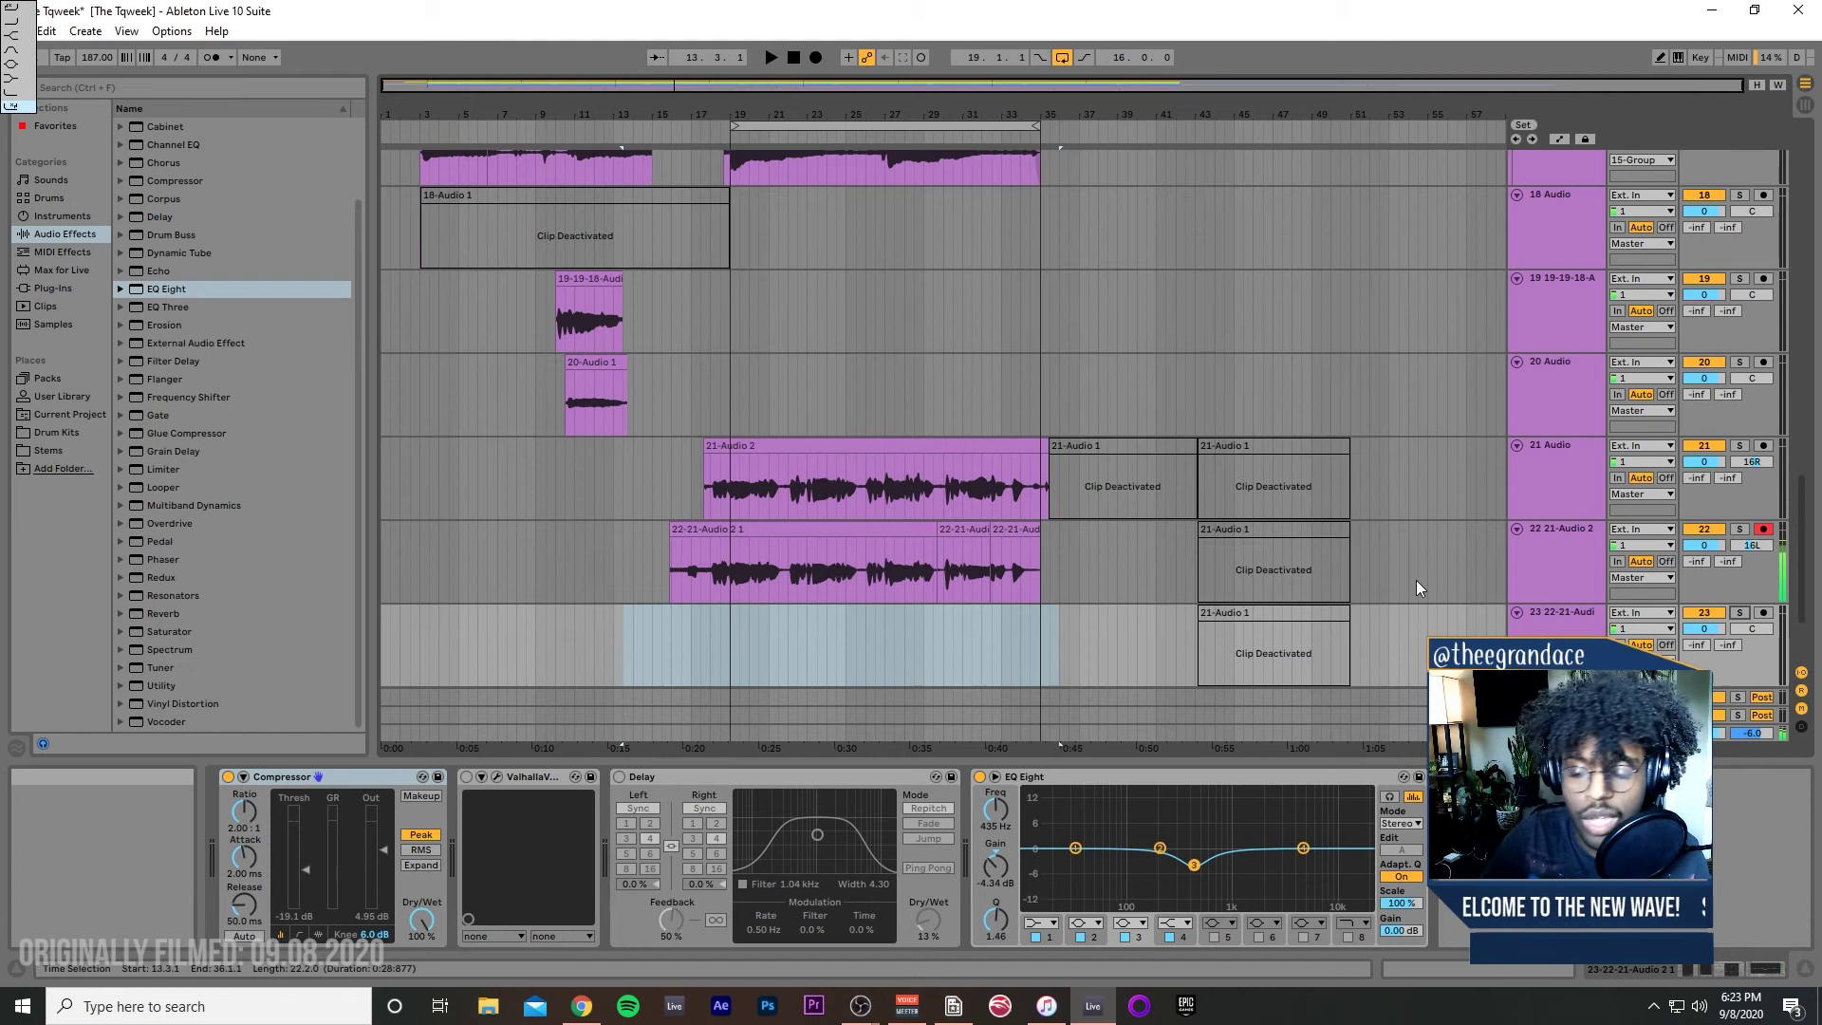
pyautogui.scroll(-1, 572, 611)
pyautogui.click(1629, 621)
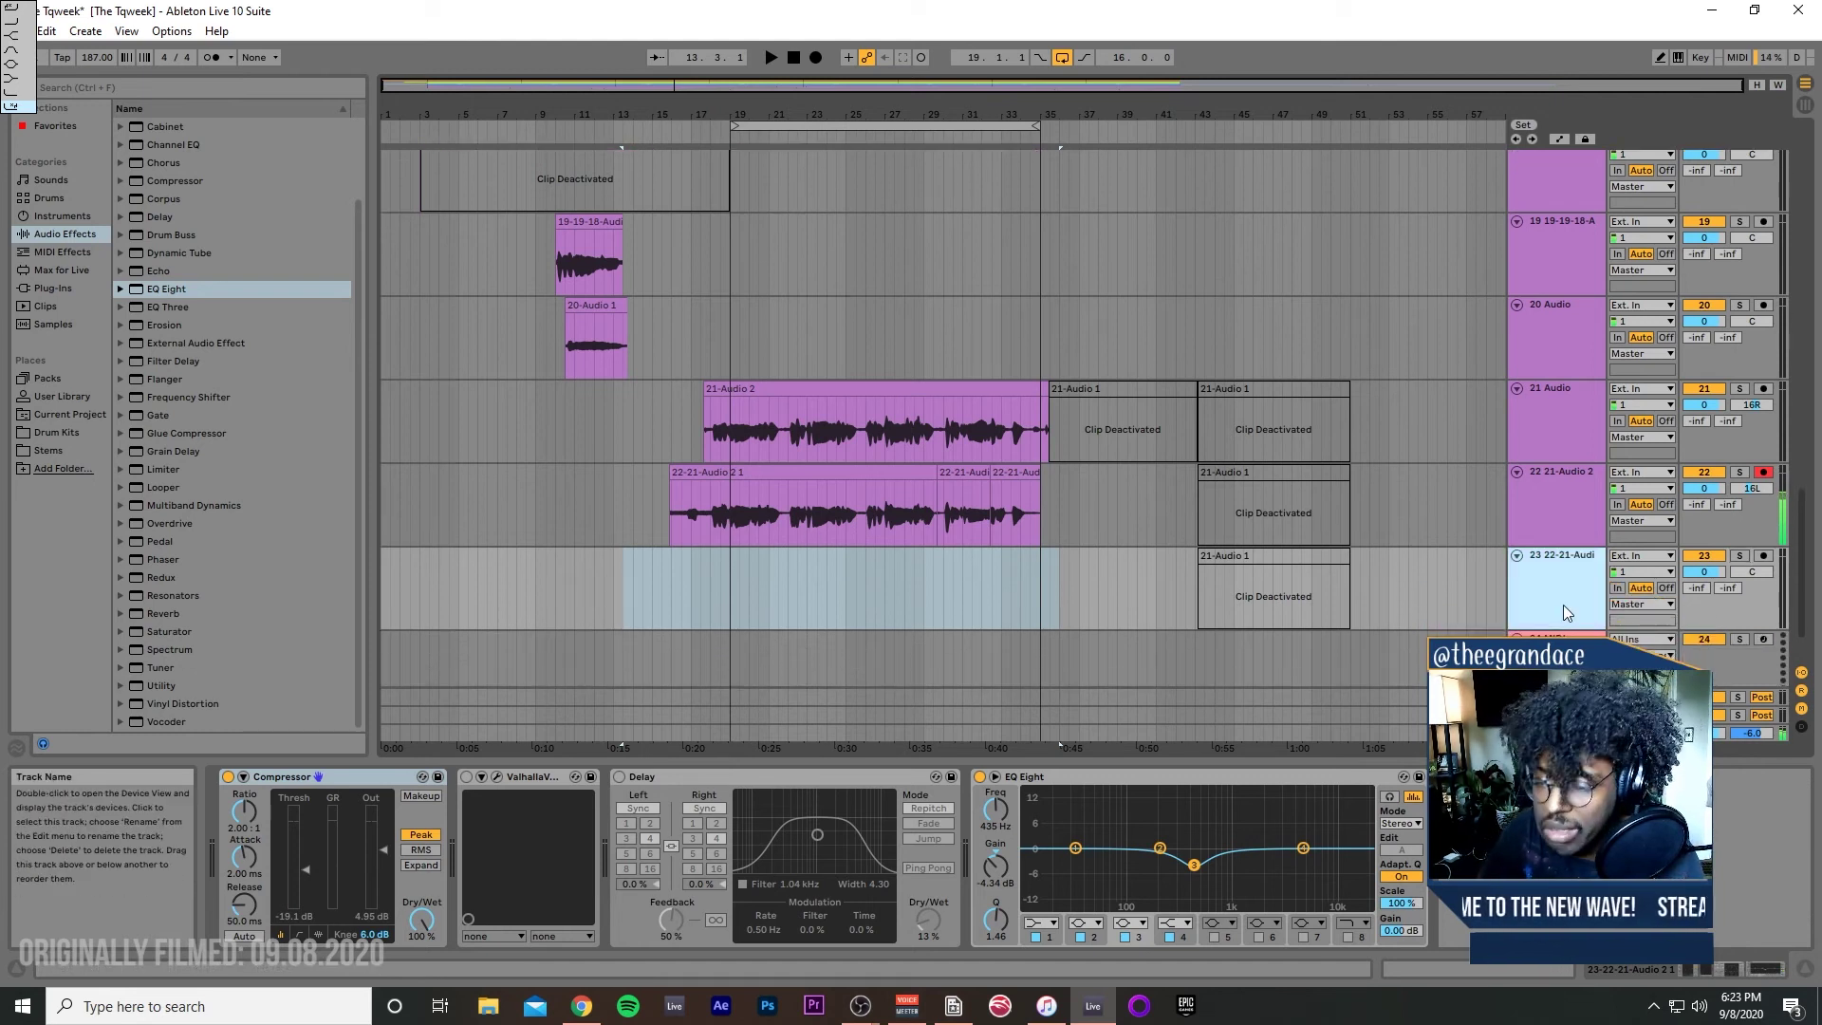
pyautogui.click(1765, 557)
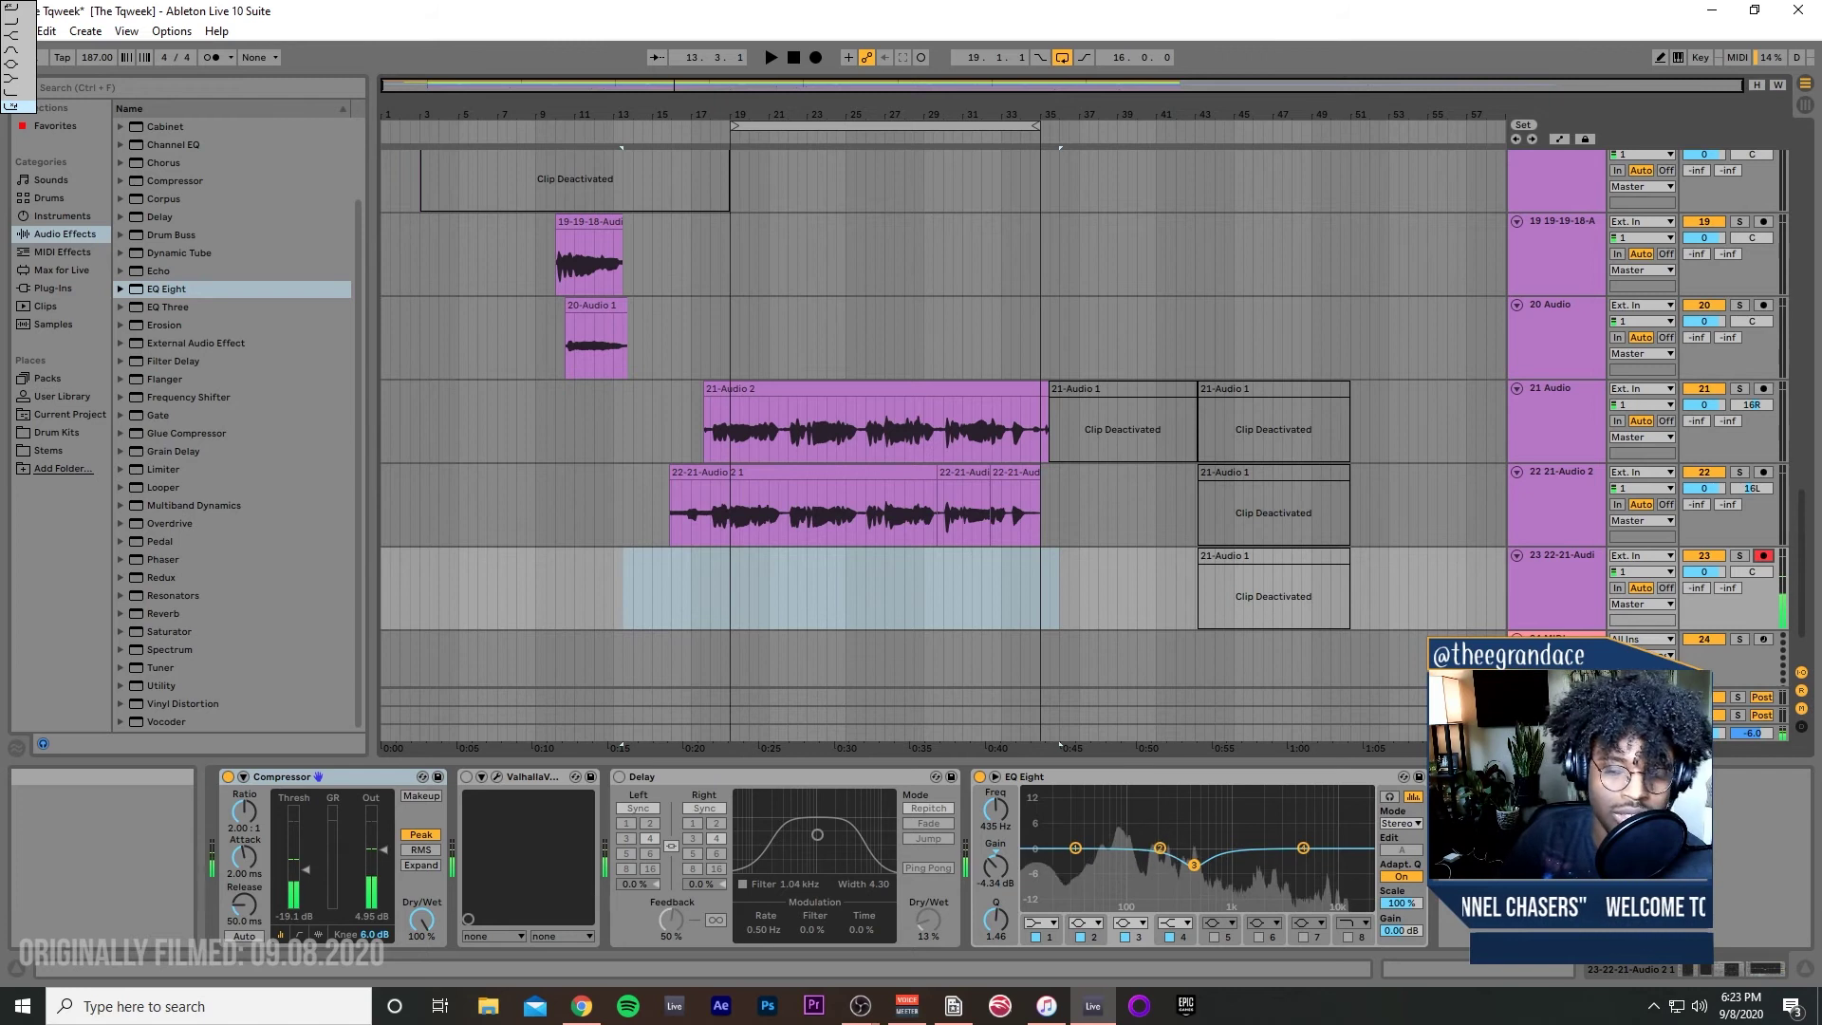
# Step: Start playback before the vocals and delete the beginning of track 22's take, up to about bar 17.5
pyautogui.press('space')
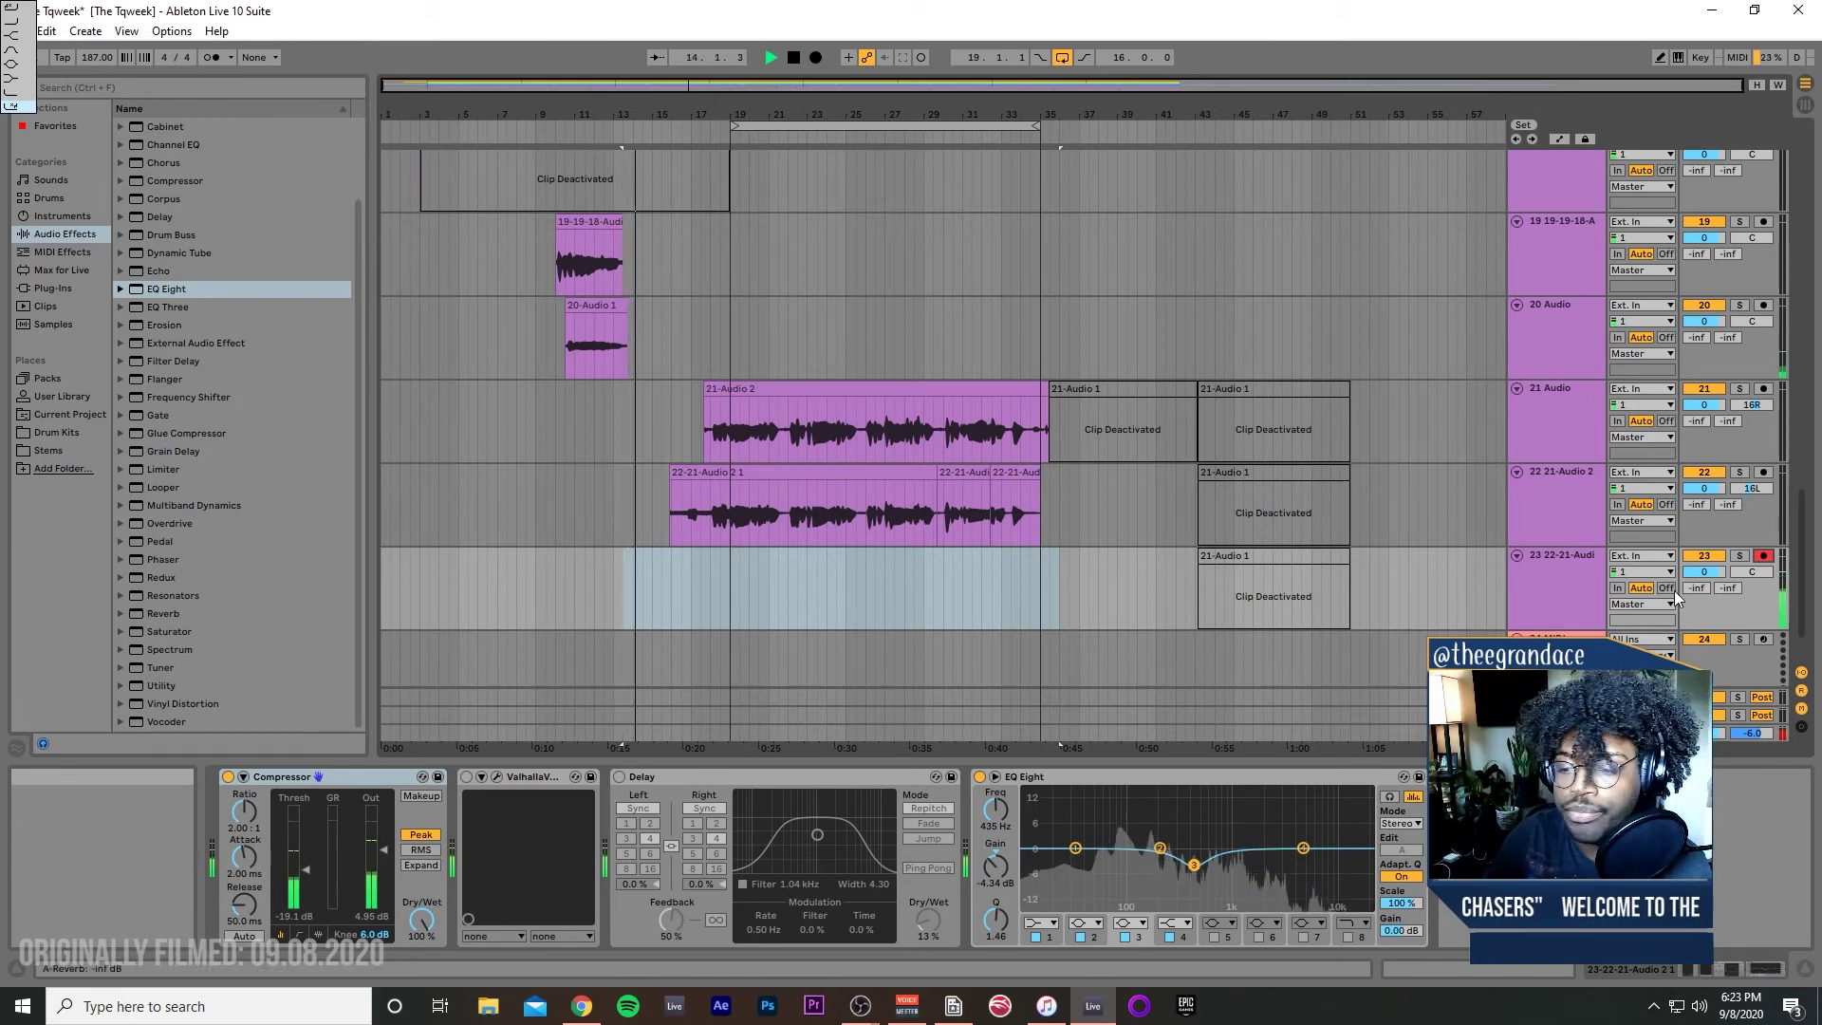
pyautogui.click(1596, 584)
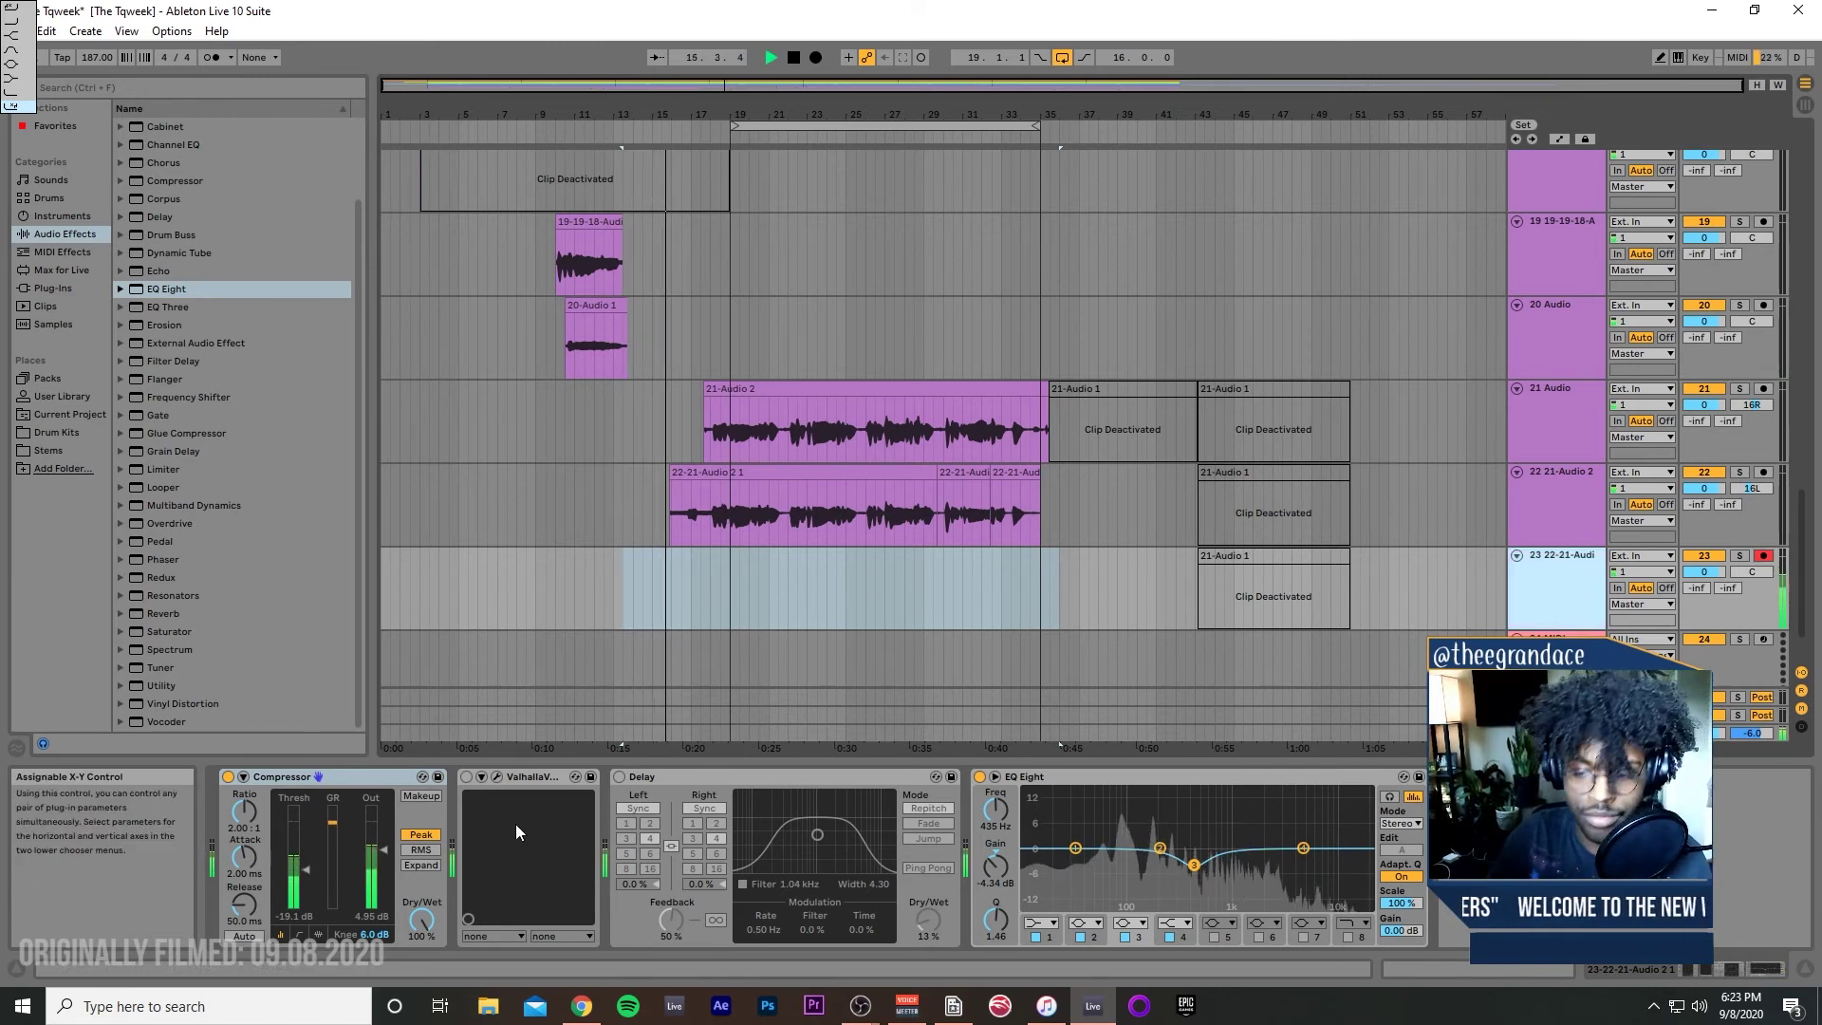
pyautogui.moveTo(634, 607); pyautogui.dragTo(704, 498)
pyautogui.press('Delete')
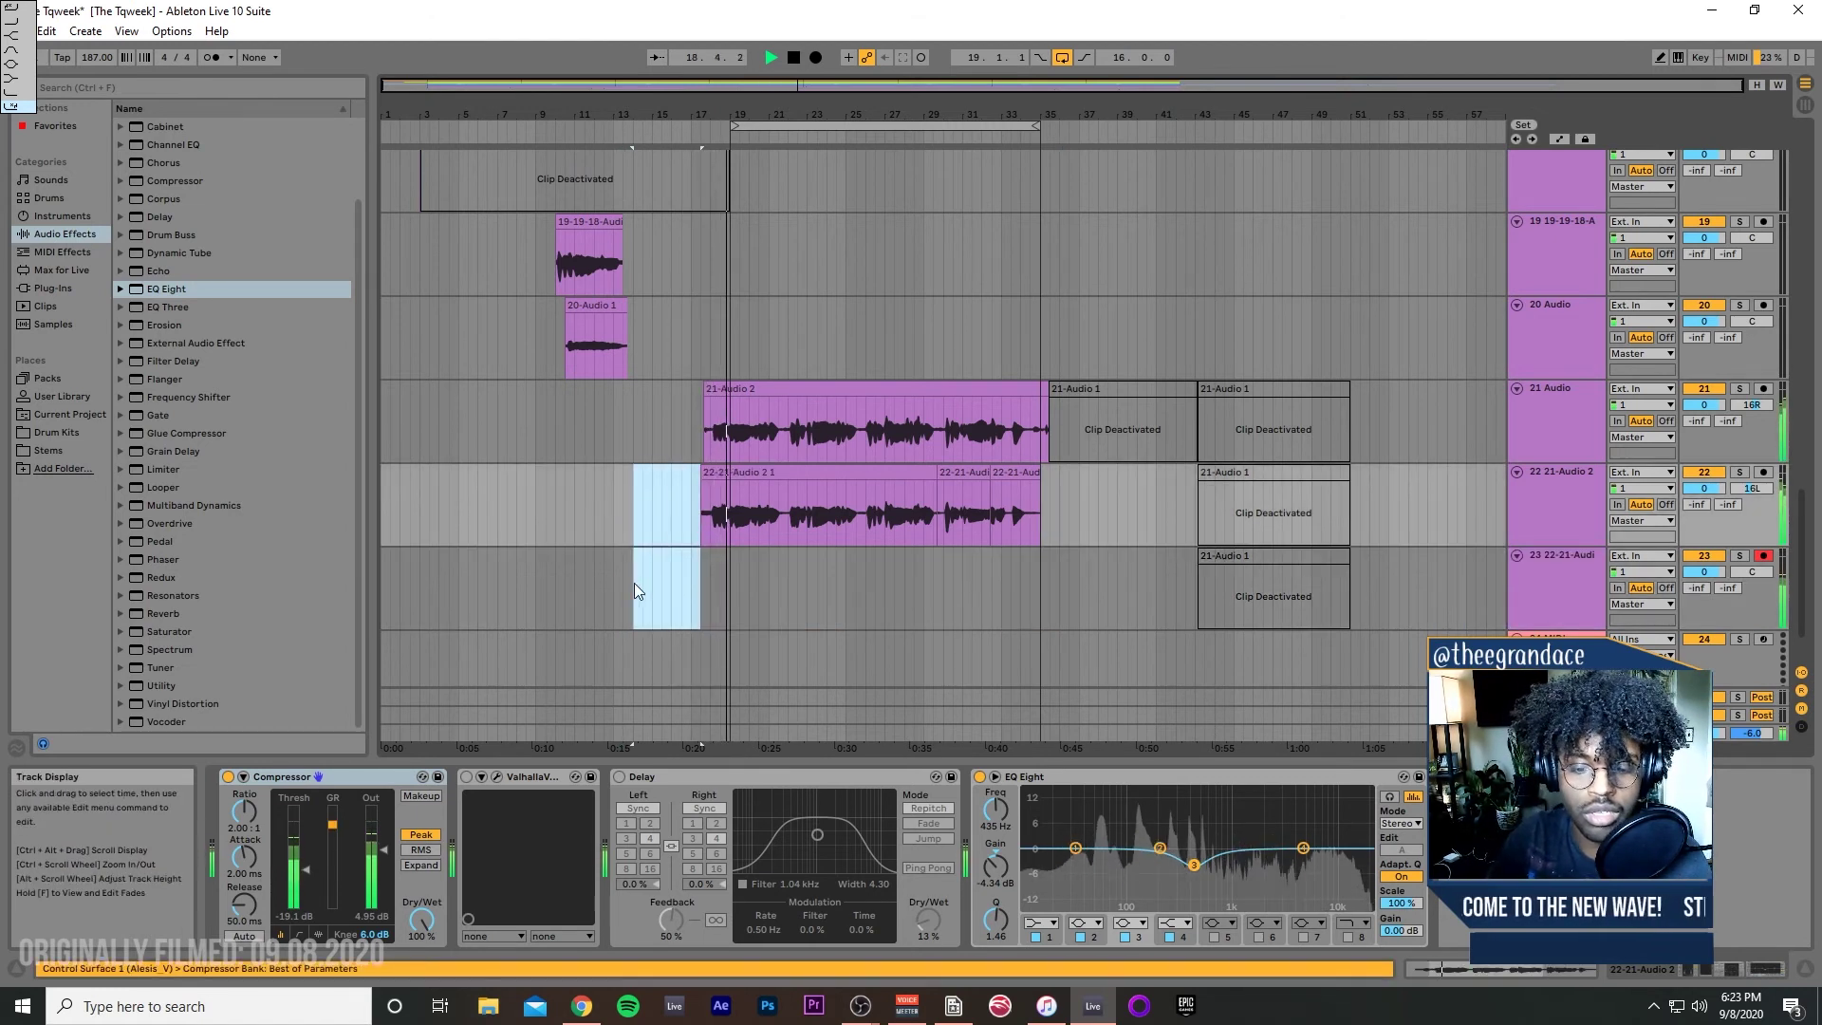
# Step: Listen to the stacked vocal takes on tracks 21 and 22 from bar 17
pyautogui.click(612, 585)
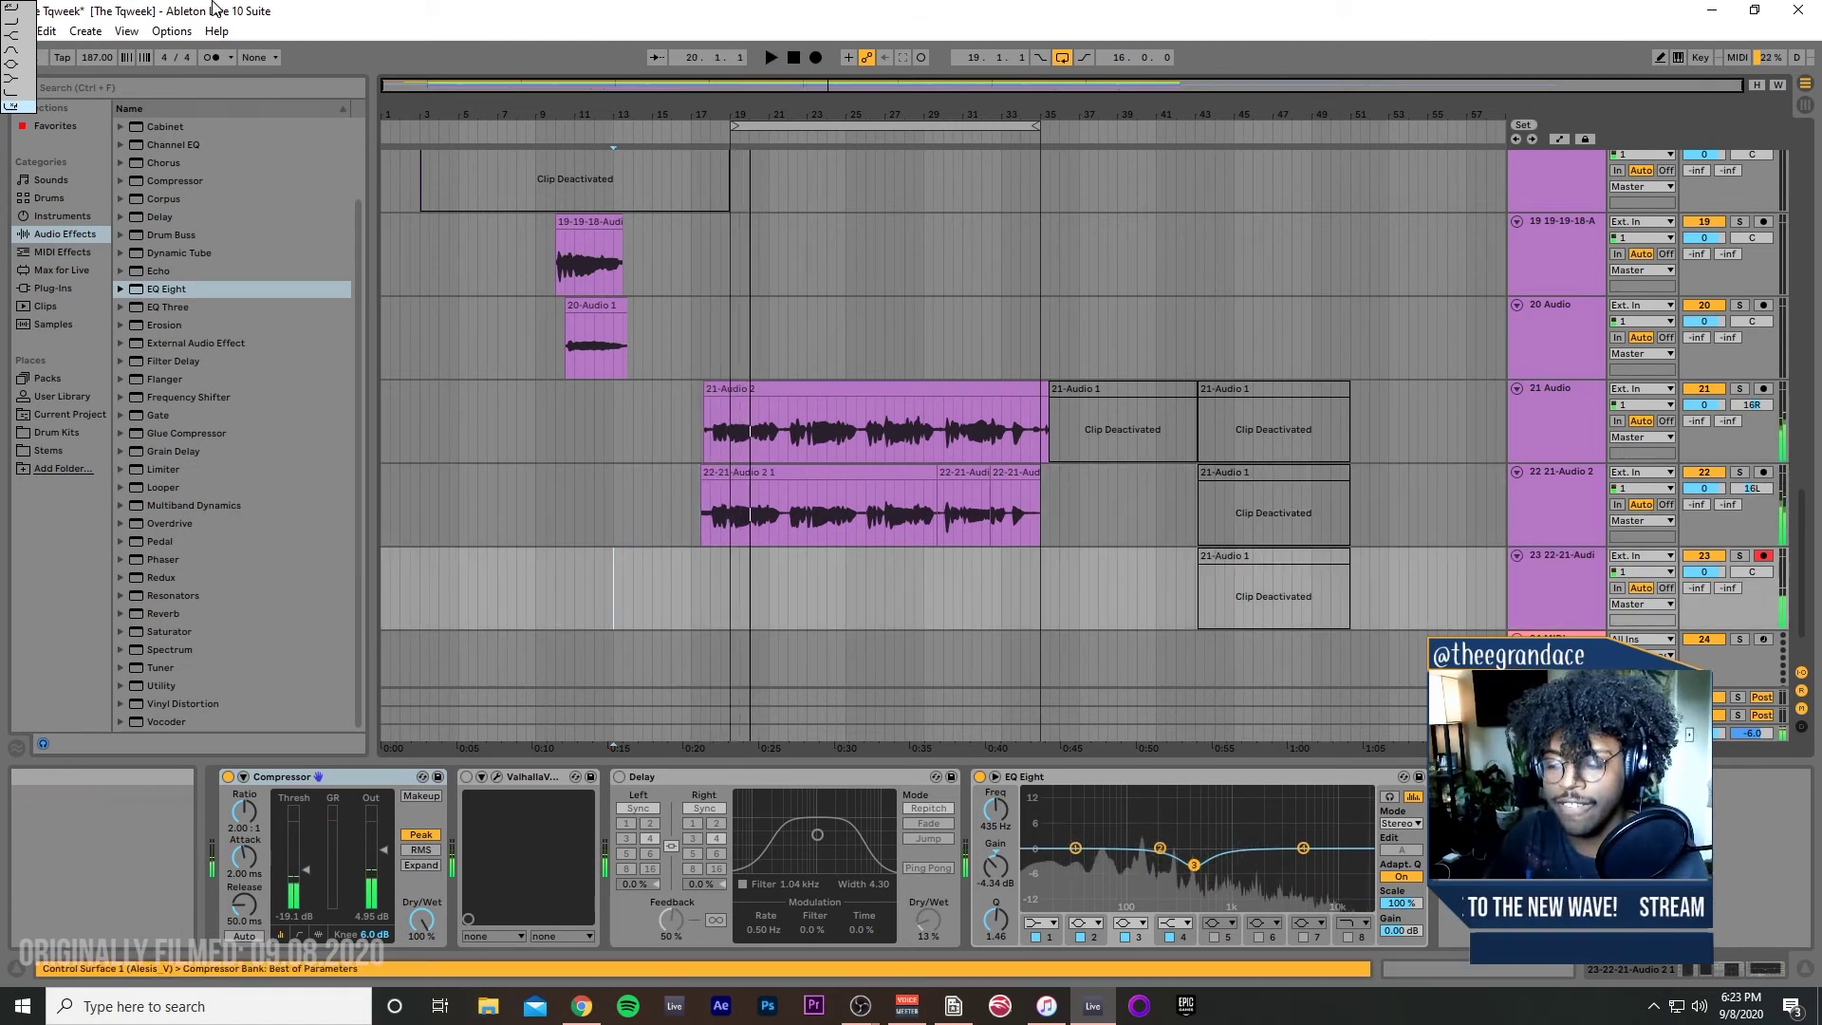
pyautogui.click(692, 558)
pyautogui.press('space')
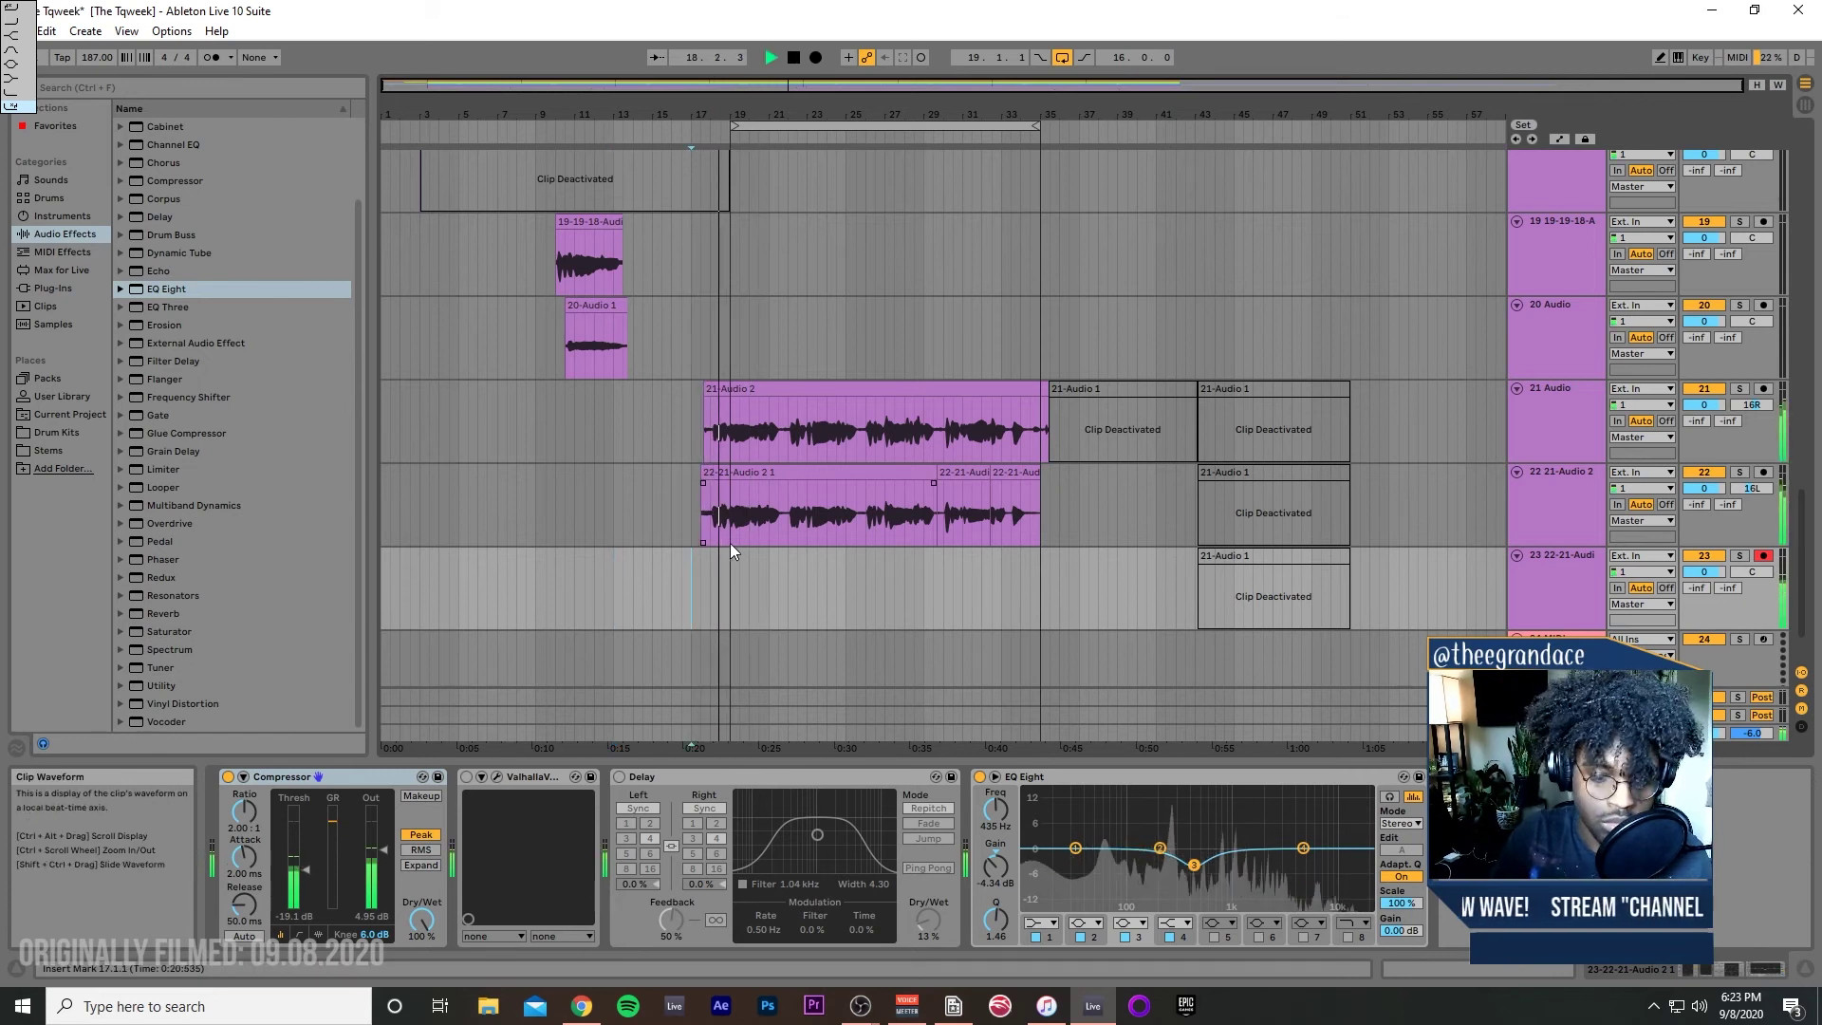
pyautogui.press('space')
pyautogui.press('space')
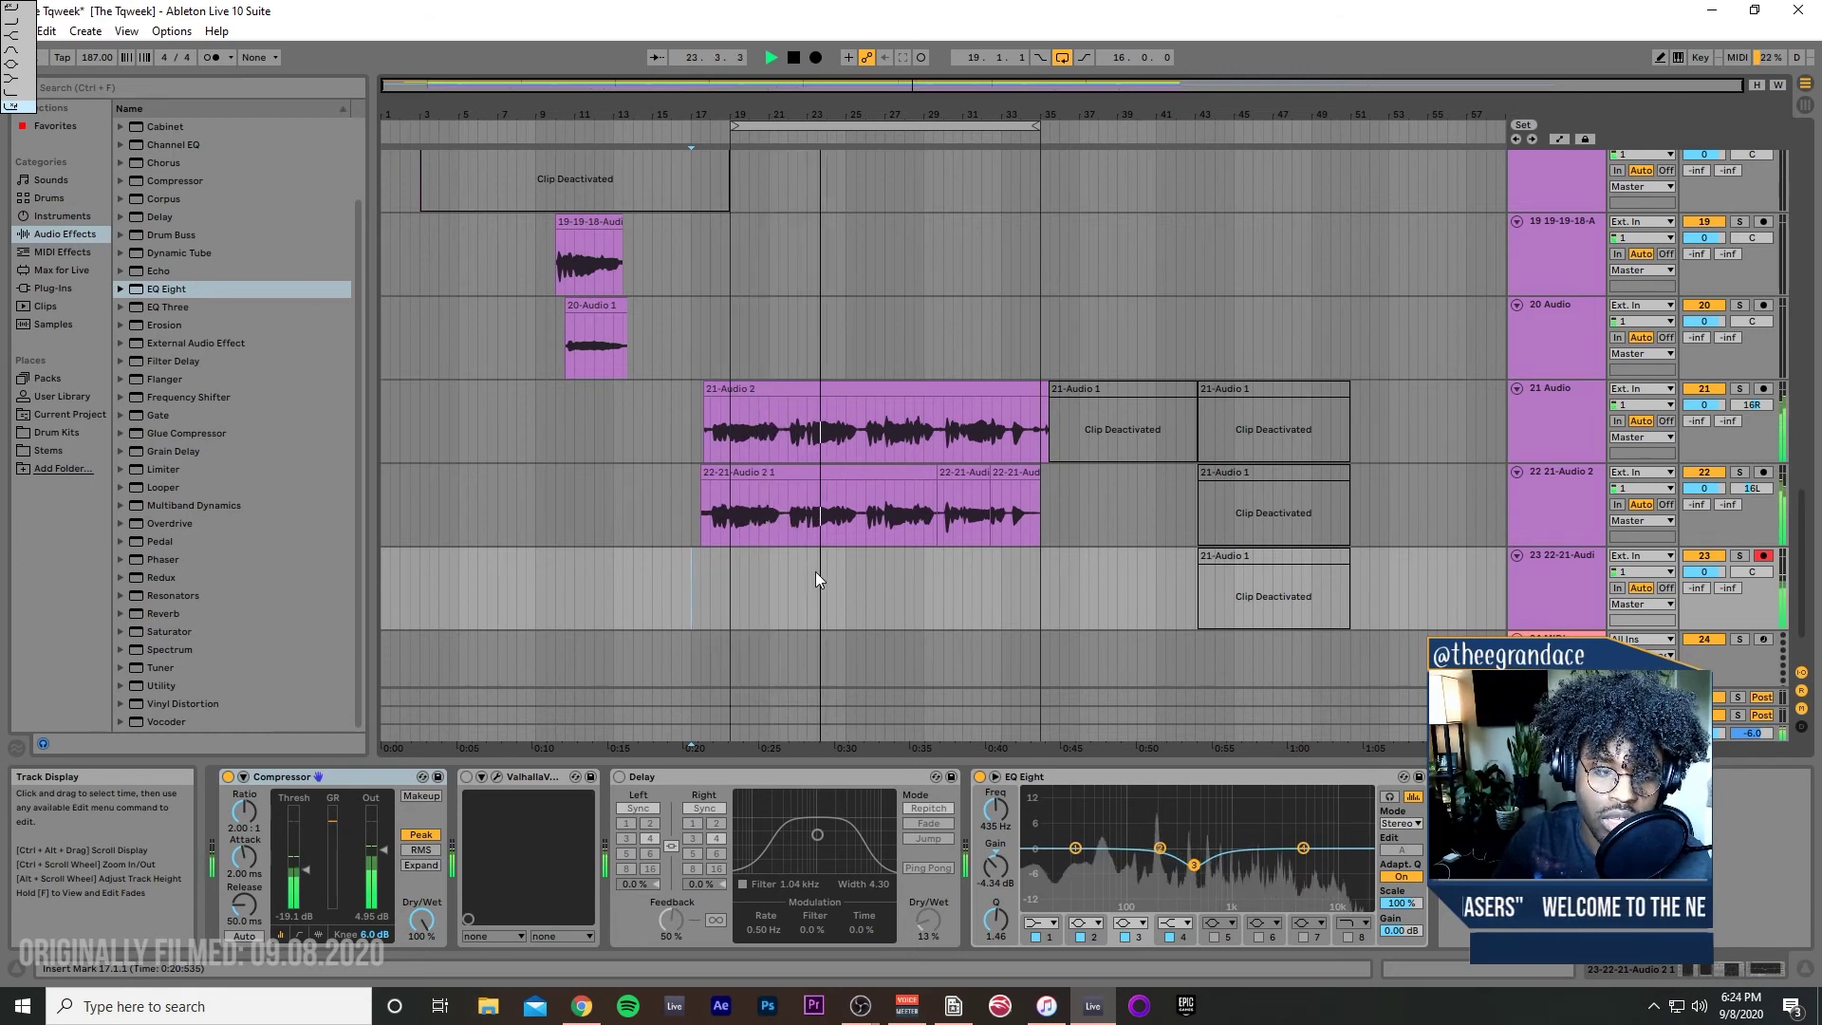
pyautogui.press('space')
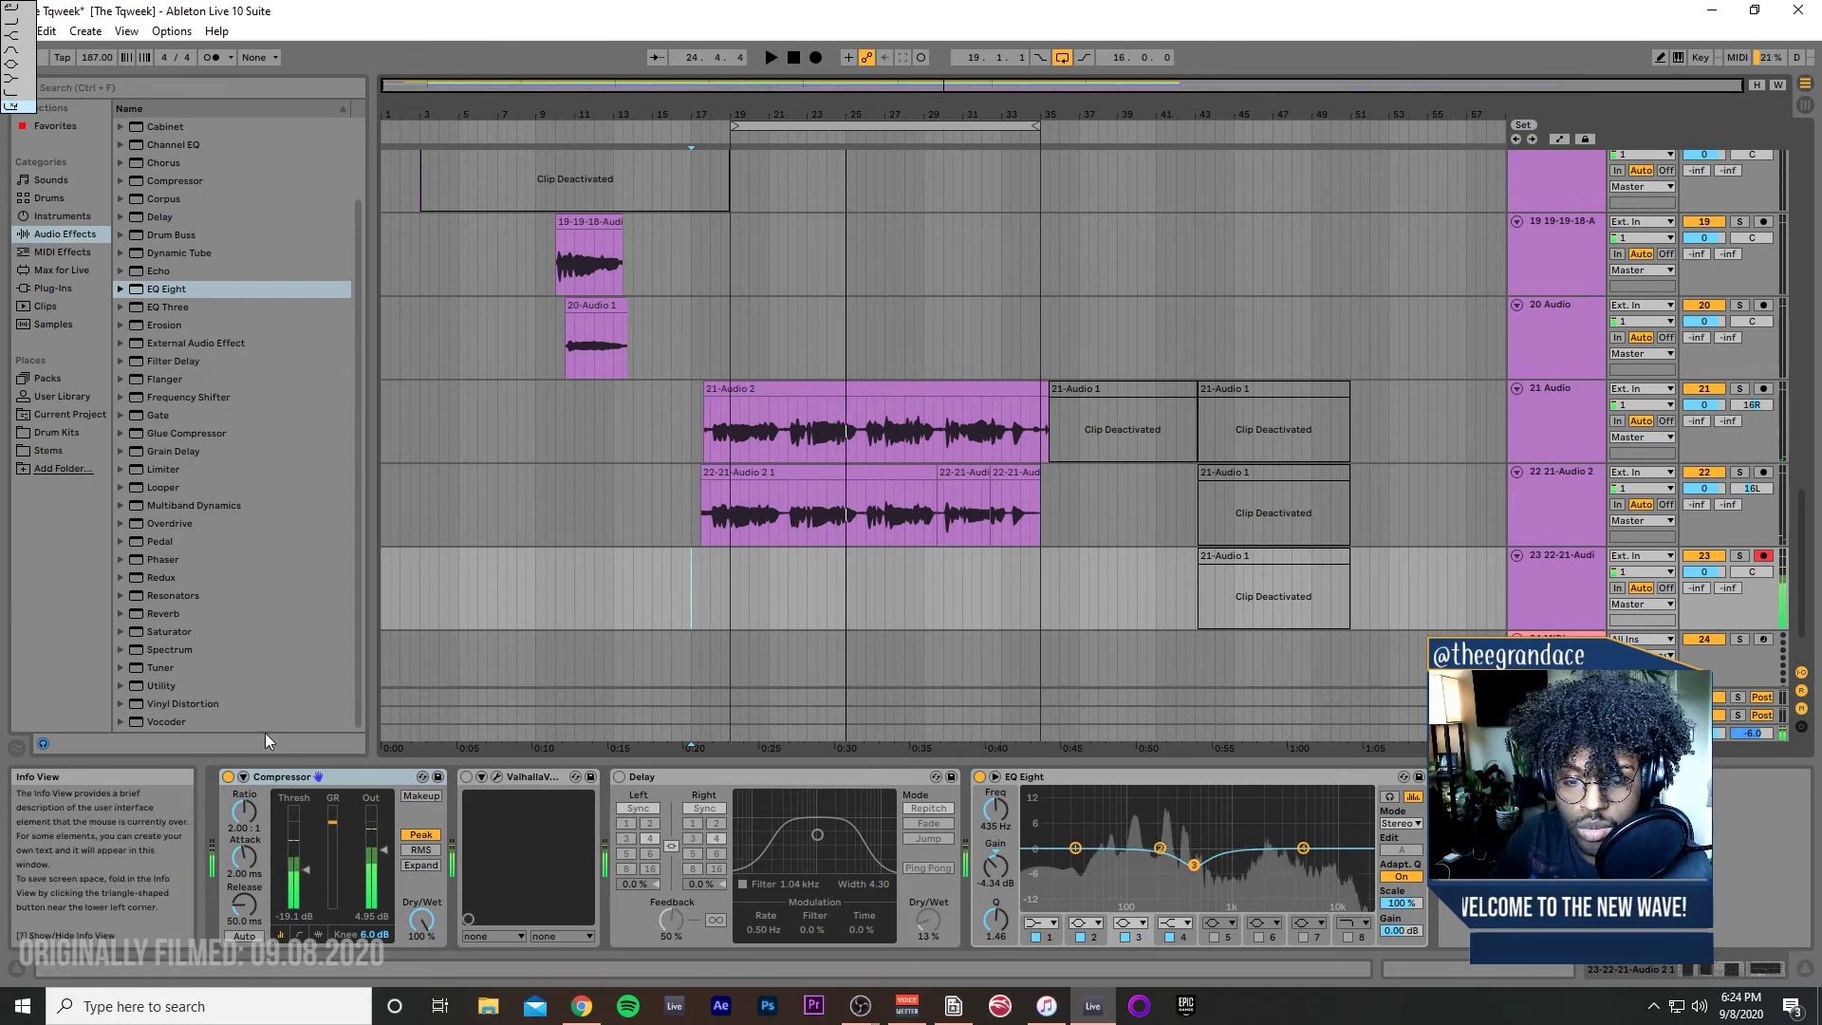
pyautogui.click(674, 590)
pyautogui.press('space')
pyautogui.click(818, 61)
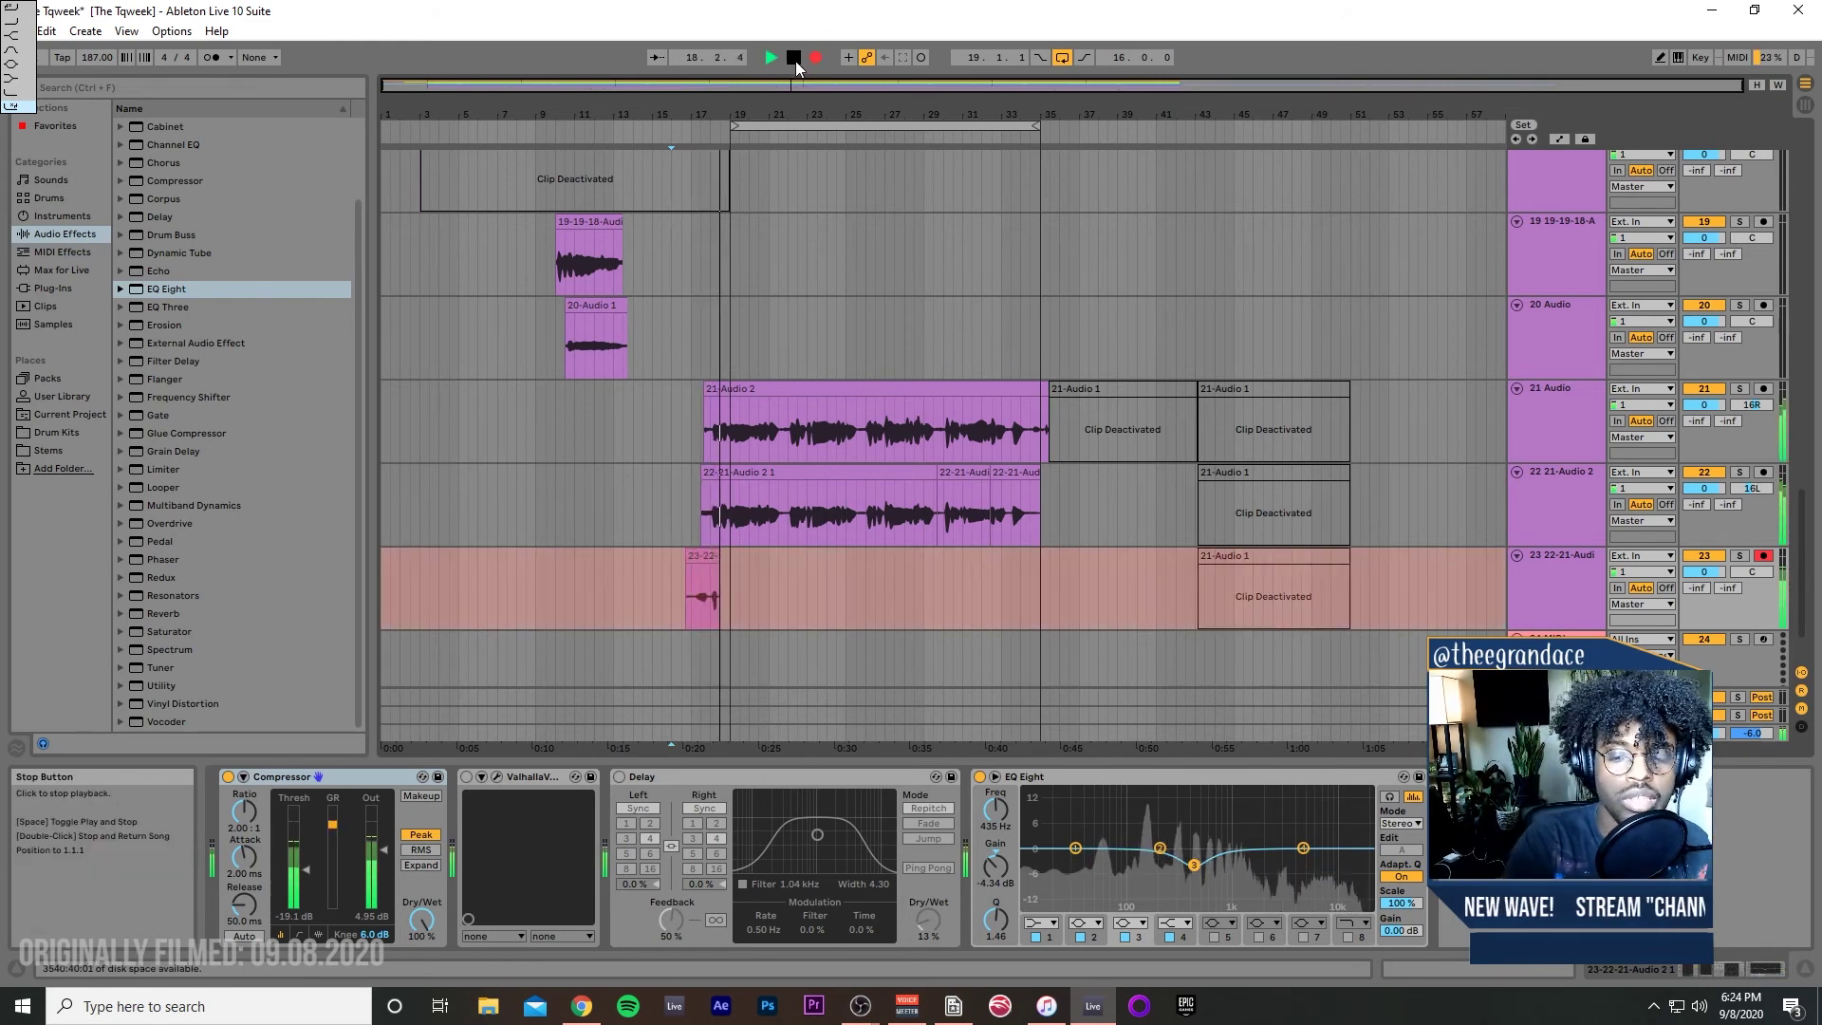
pyautogui.click(794, 58)
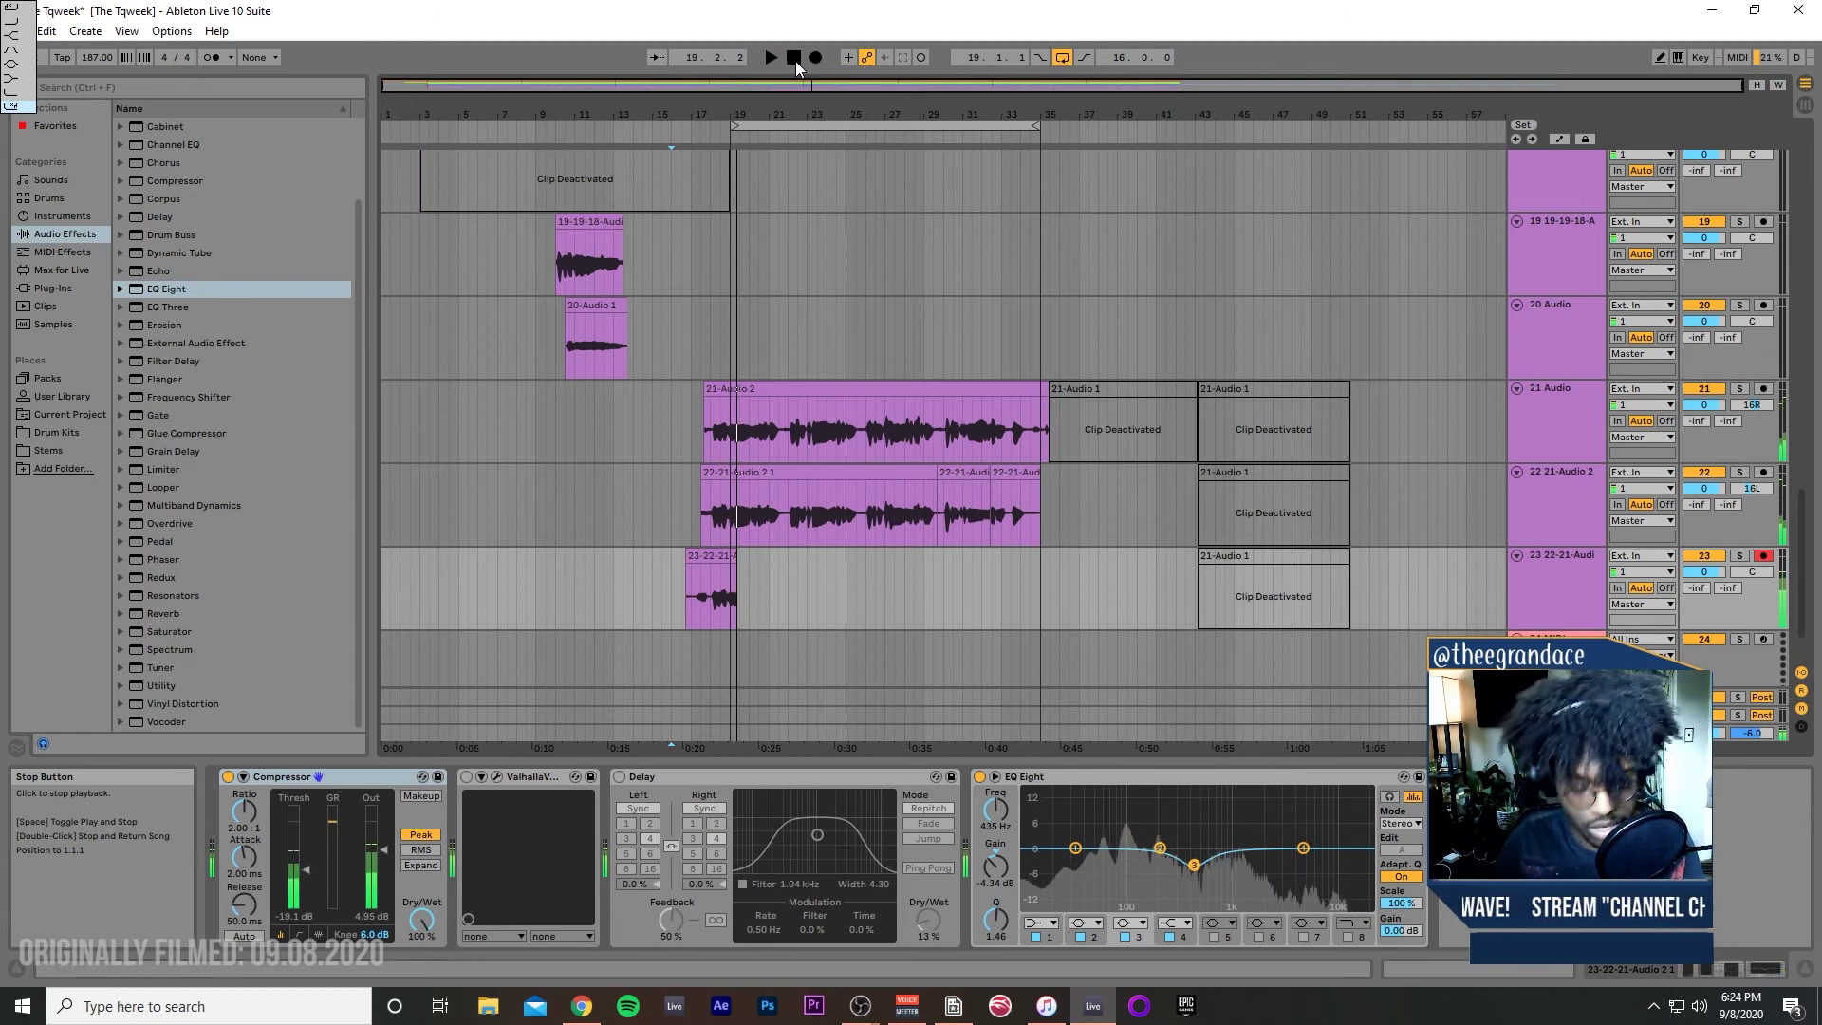
pyautogui.hotkey('ctrl', 'z')
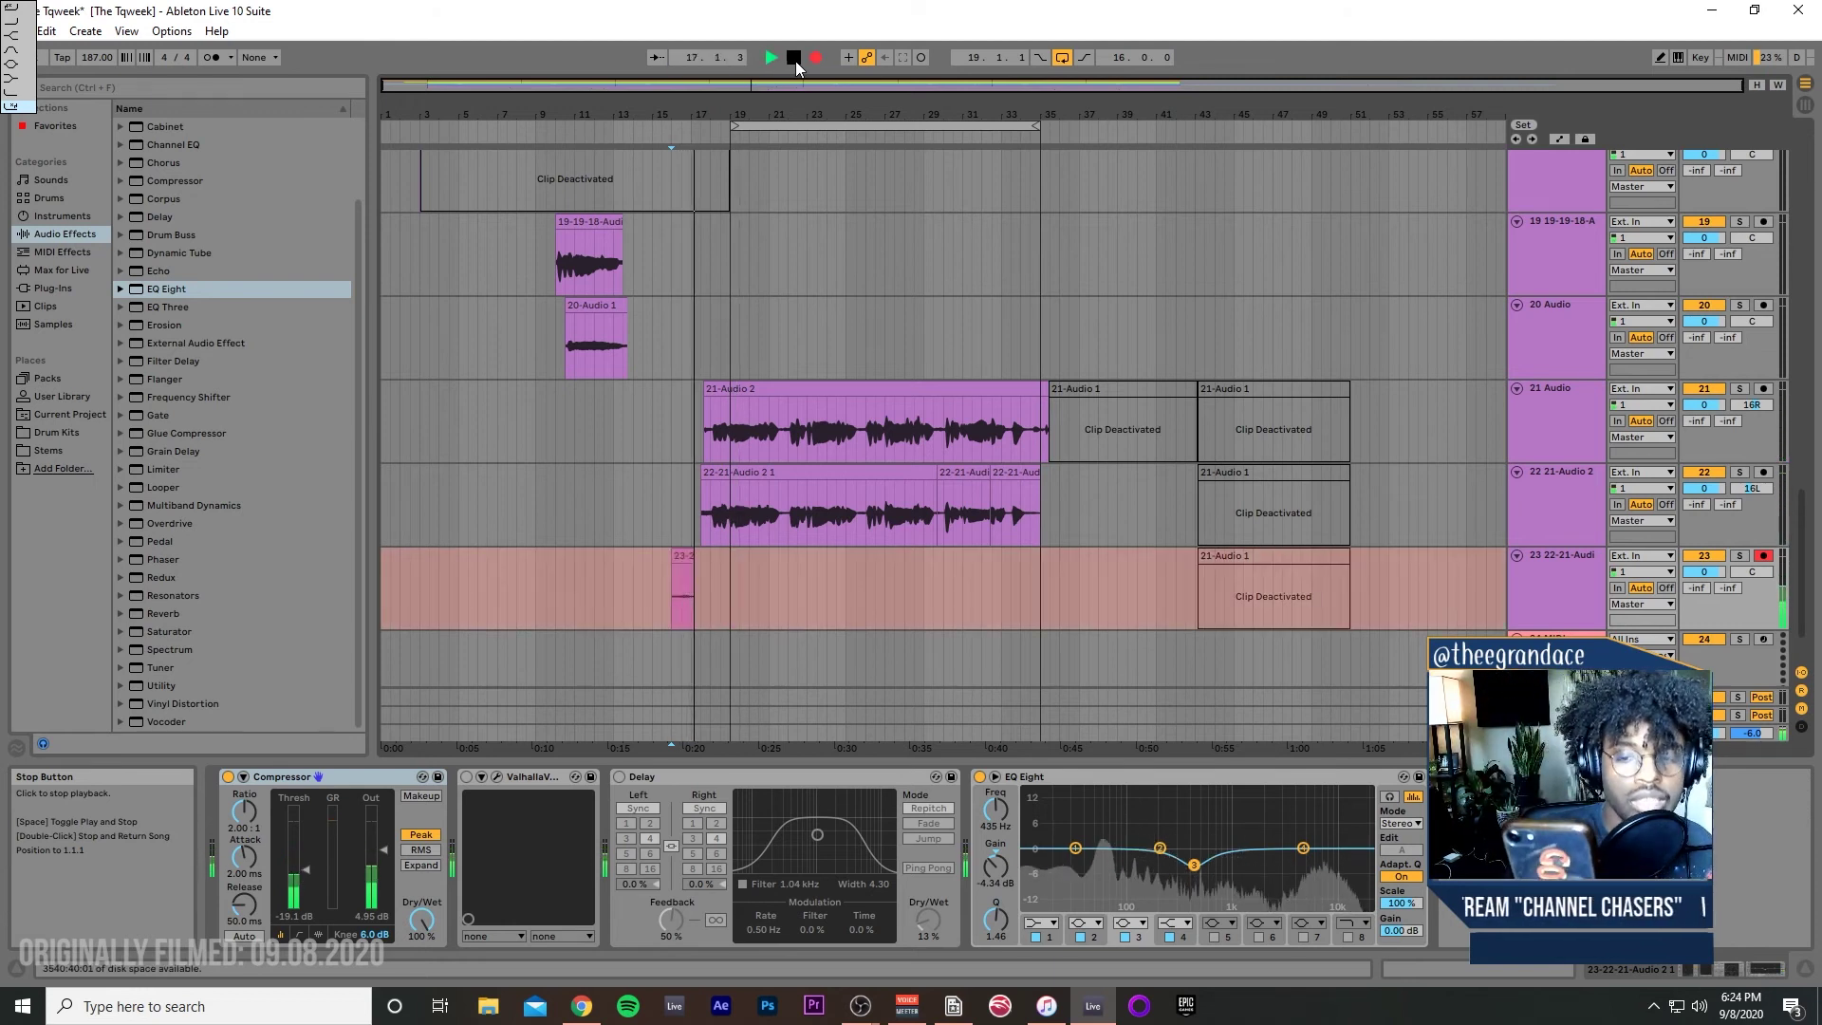
pyautogui.click(794, 59)
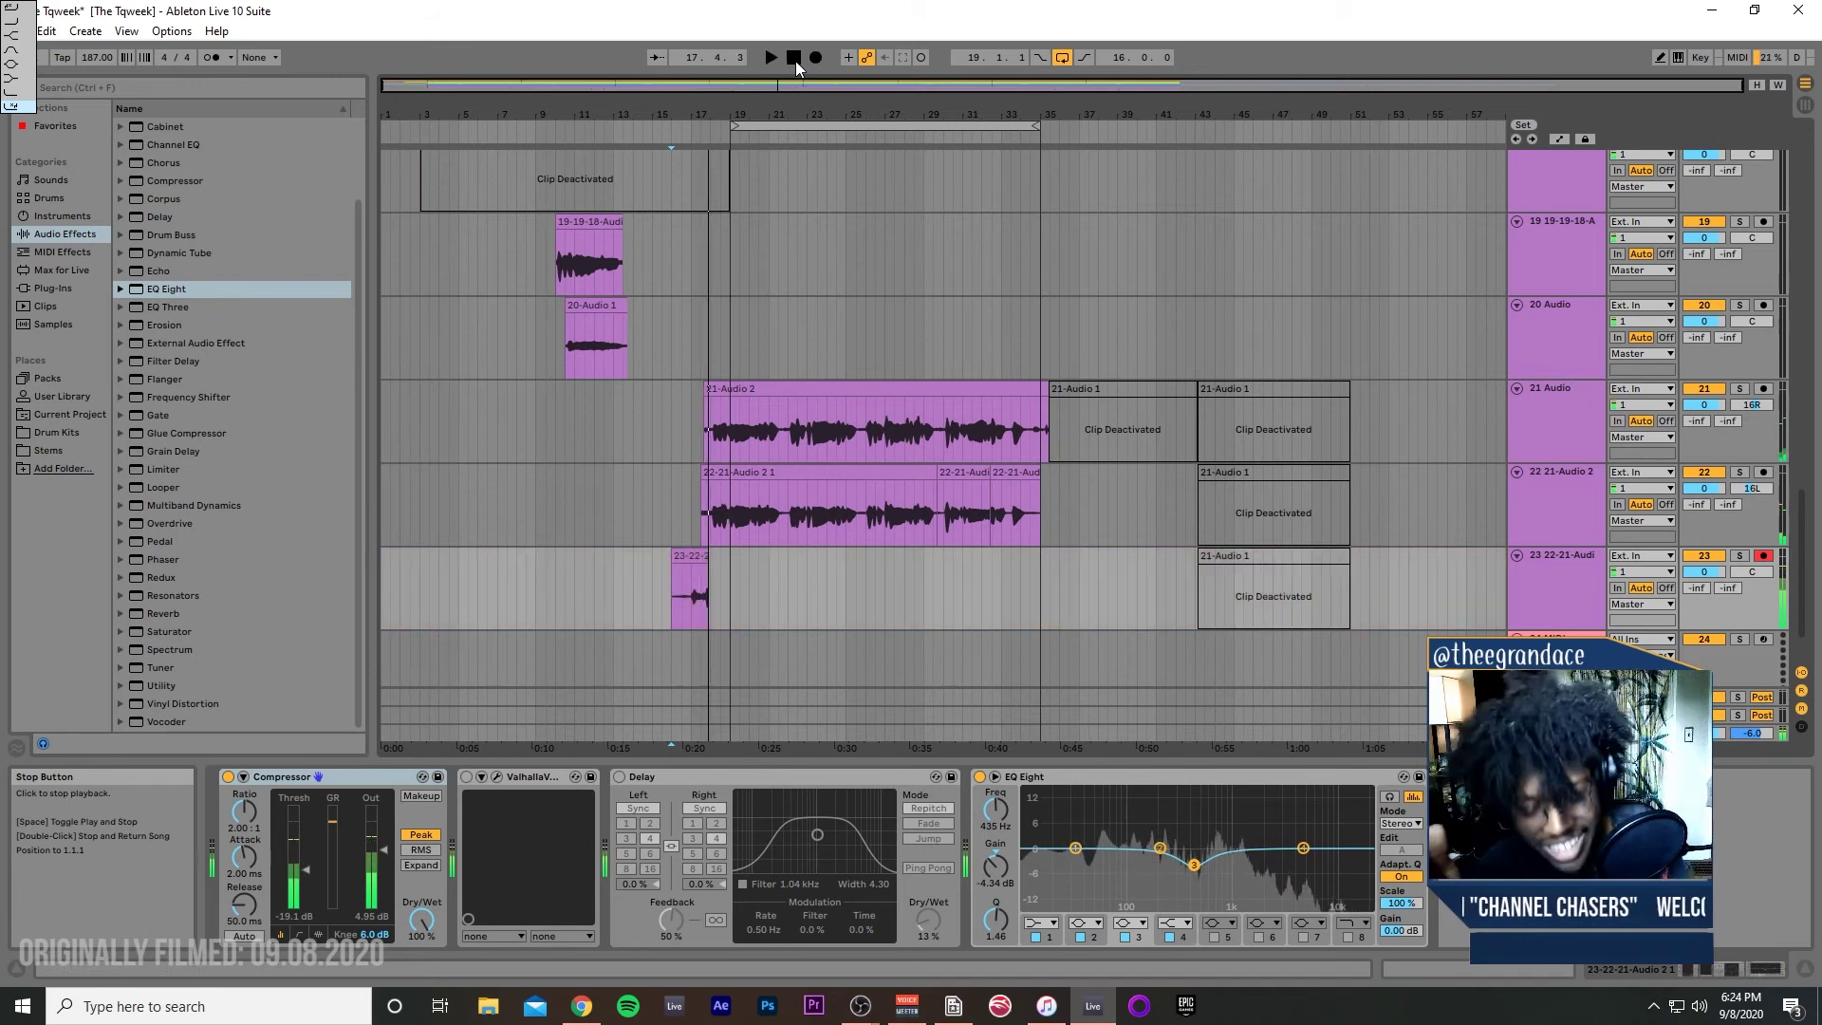
pyautogui.press('F9')
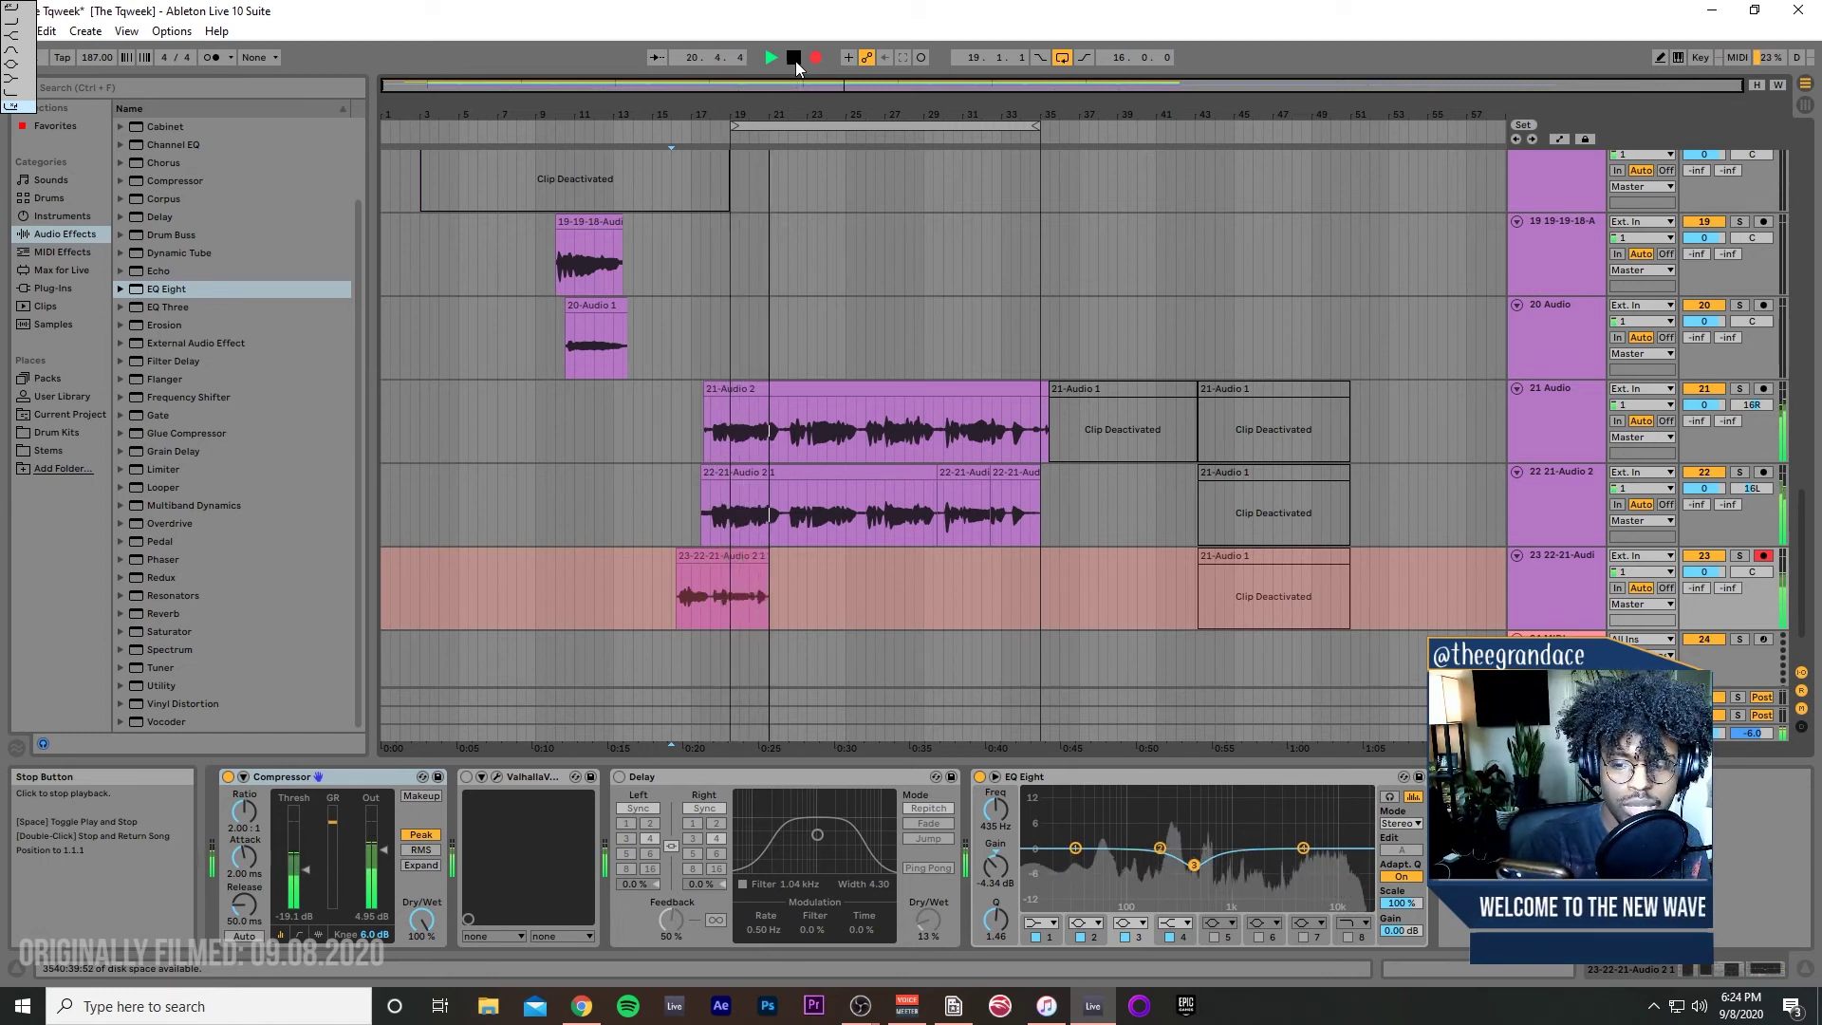
pyautogui.hotkey('ctrl', 'z')
pyautogui.press('F9')
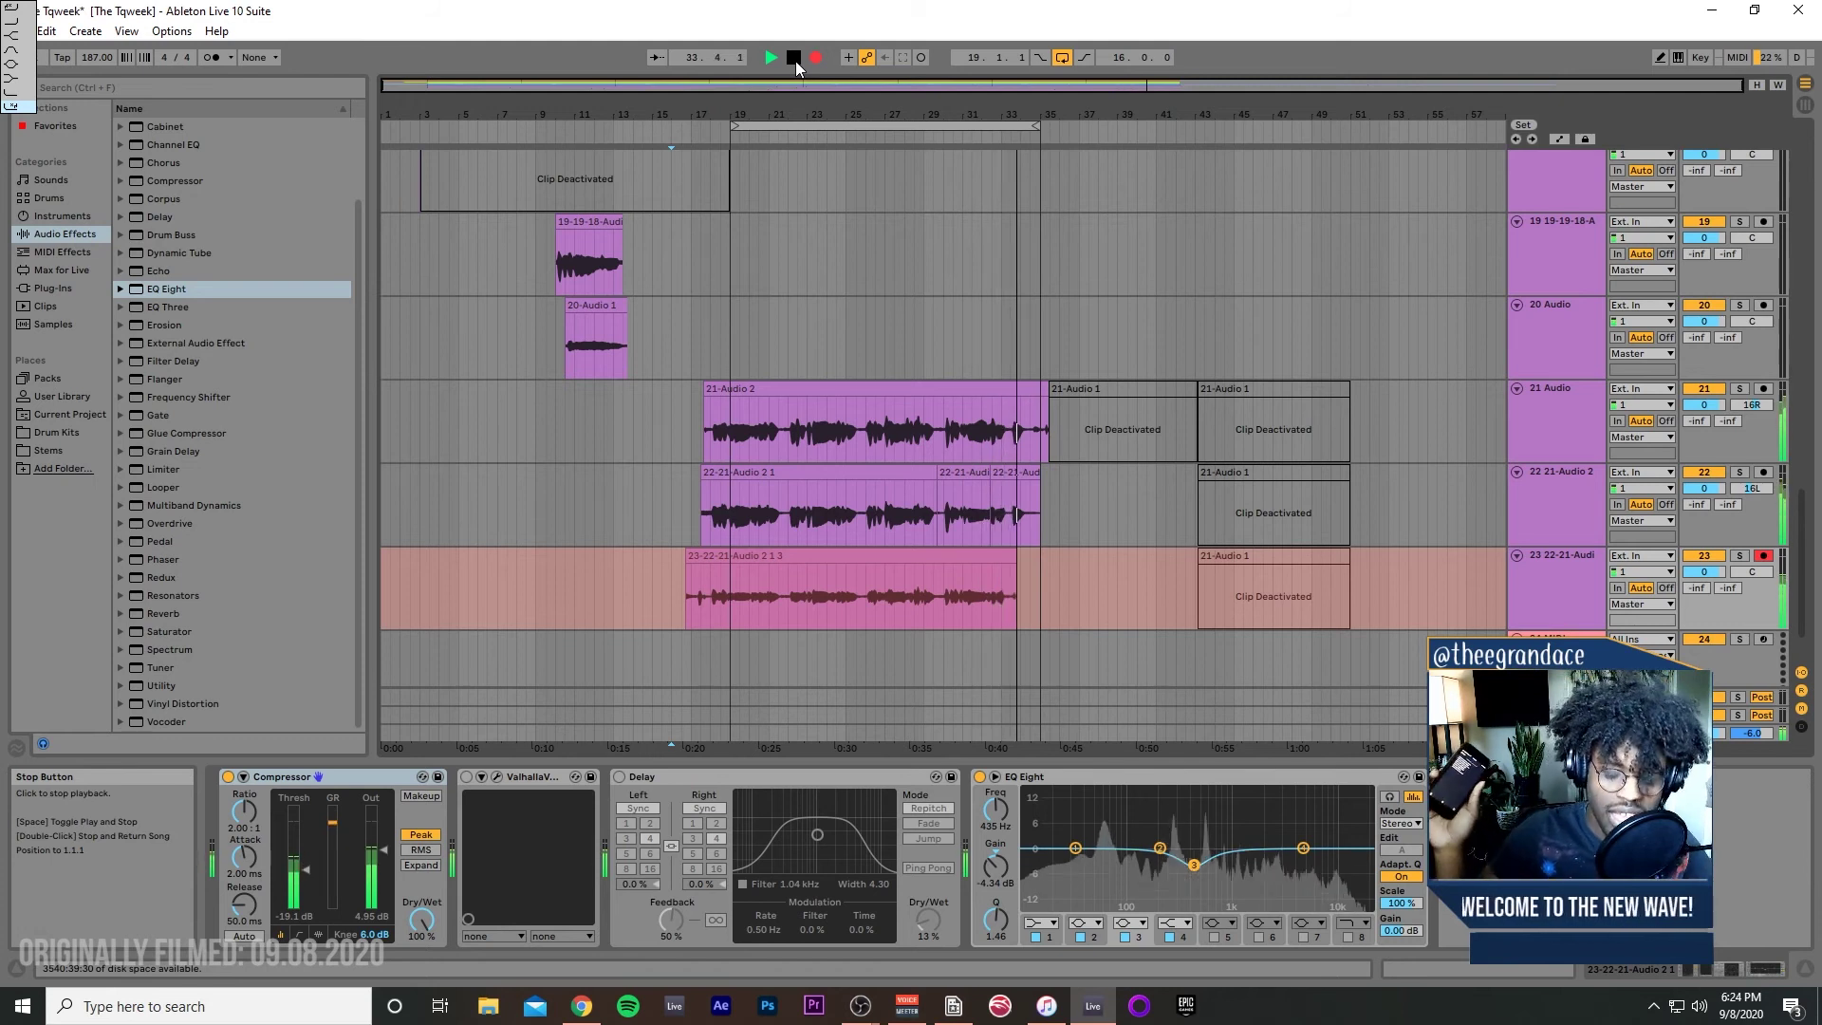
pyautogui.click(795, 59)
pyautogui.click(795, 58)
# Step: Record a vocal double on track 23 from about bar 16 to bar 35 and play it back
pyautogui.click(815, 58)
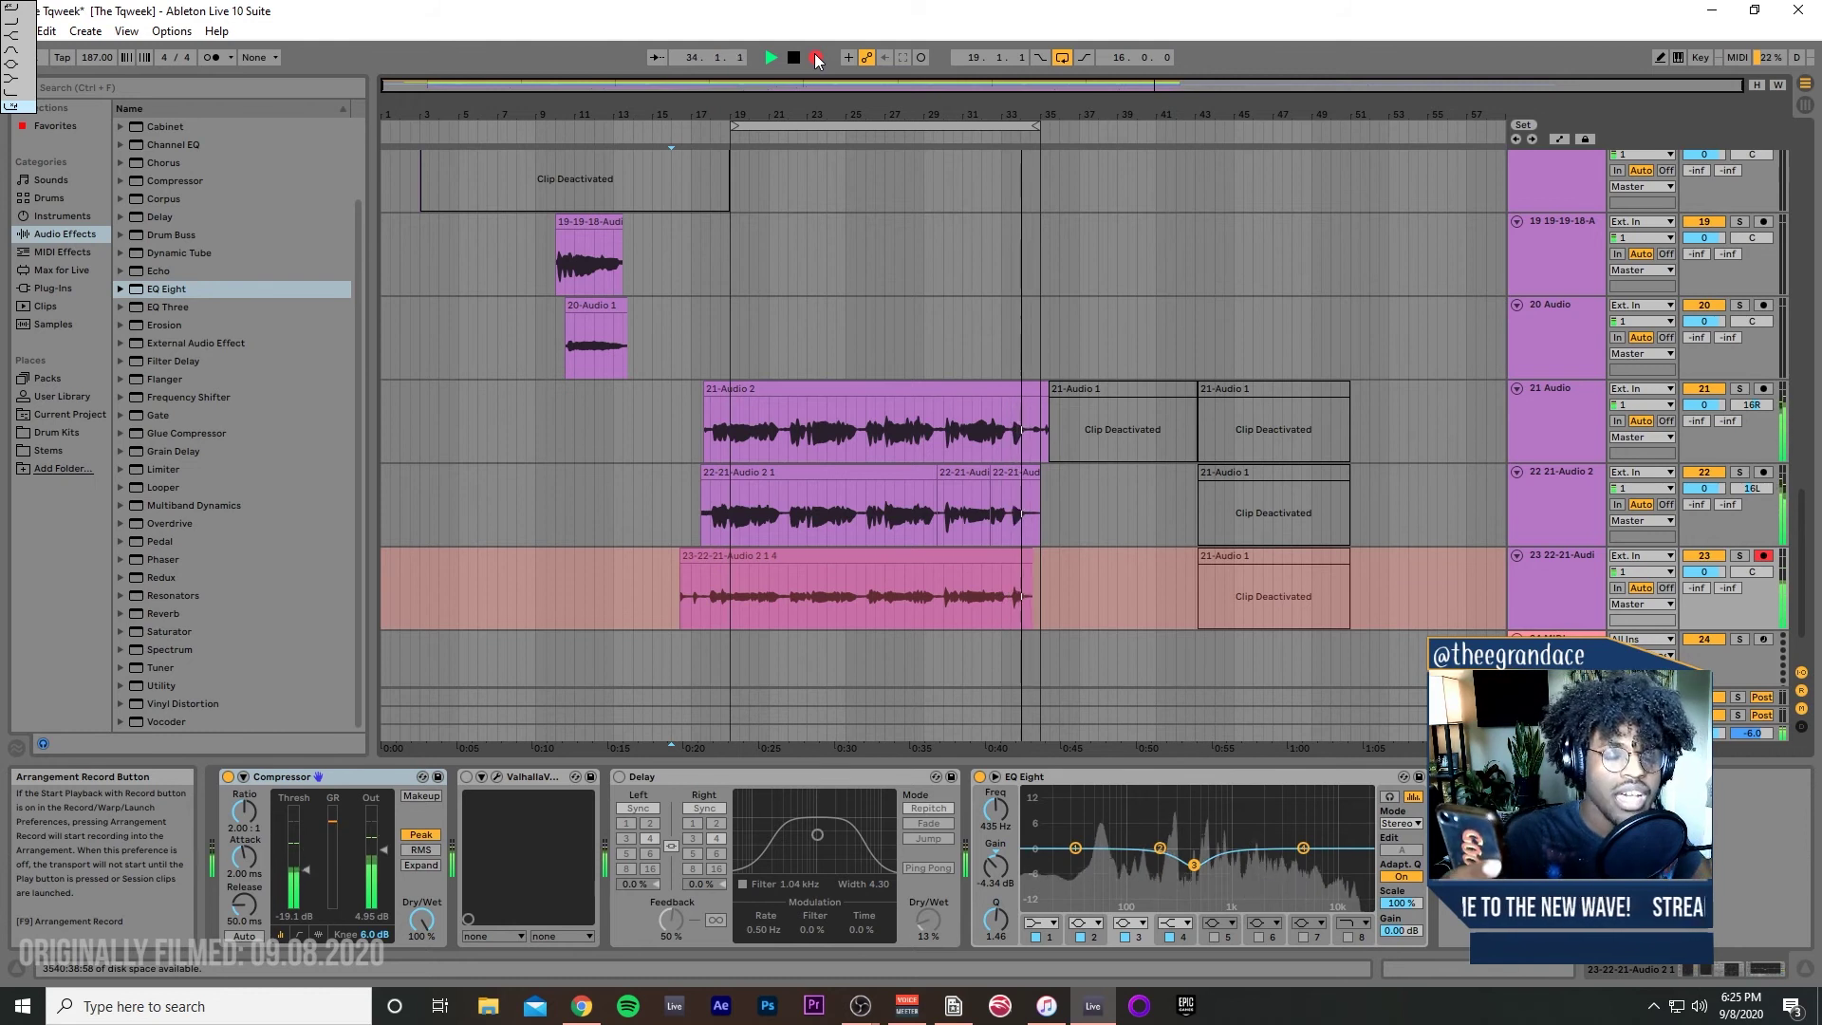
pyautogui.press('space')
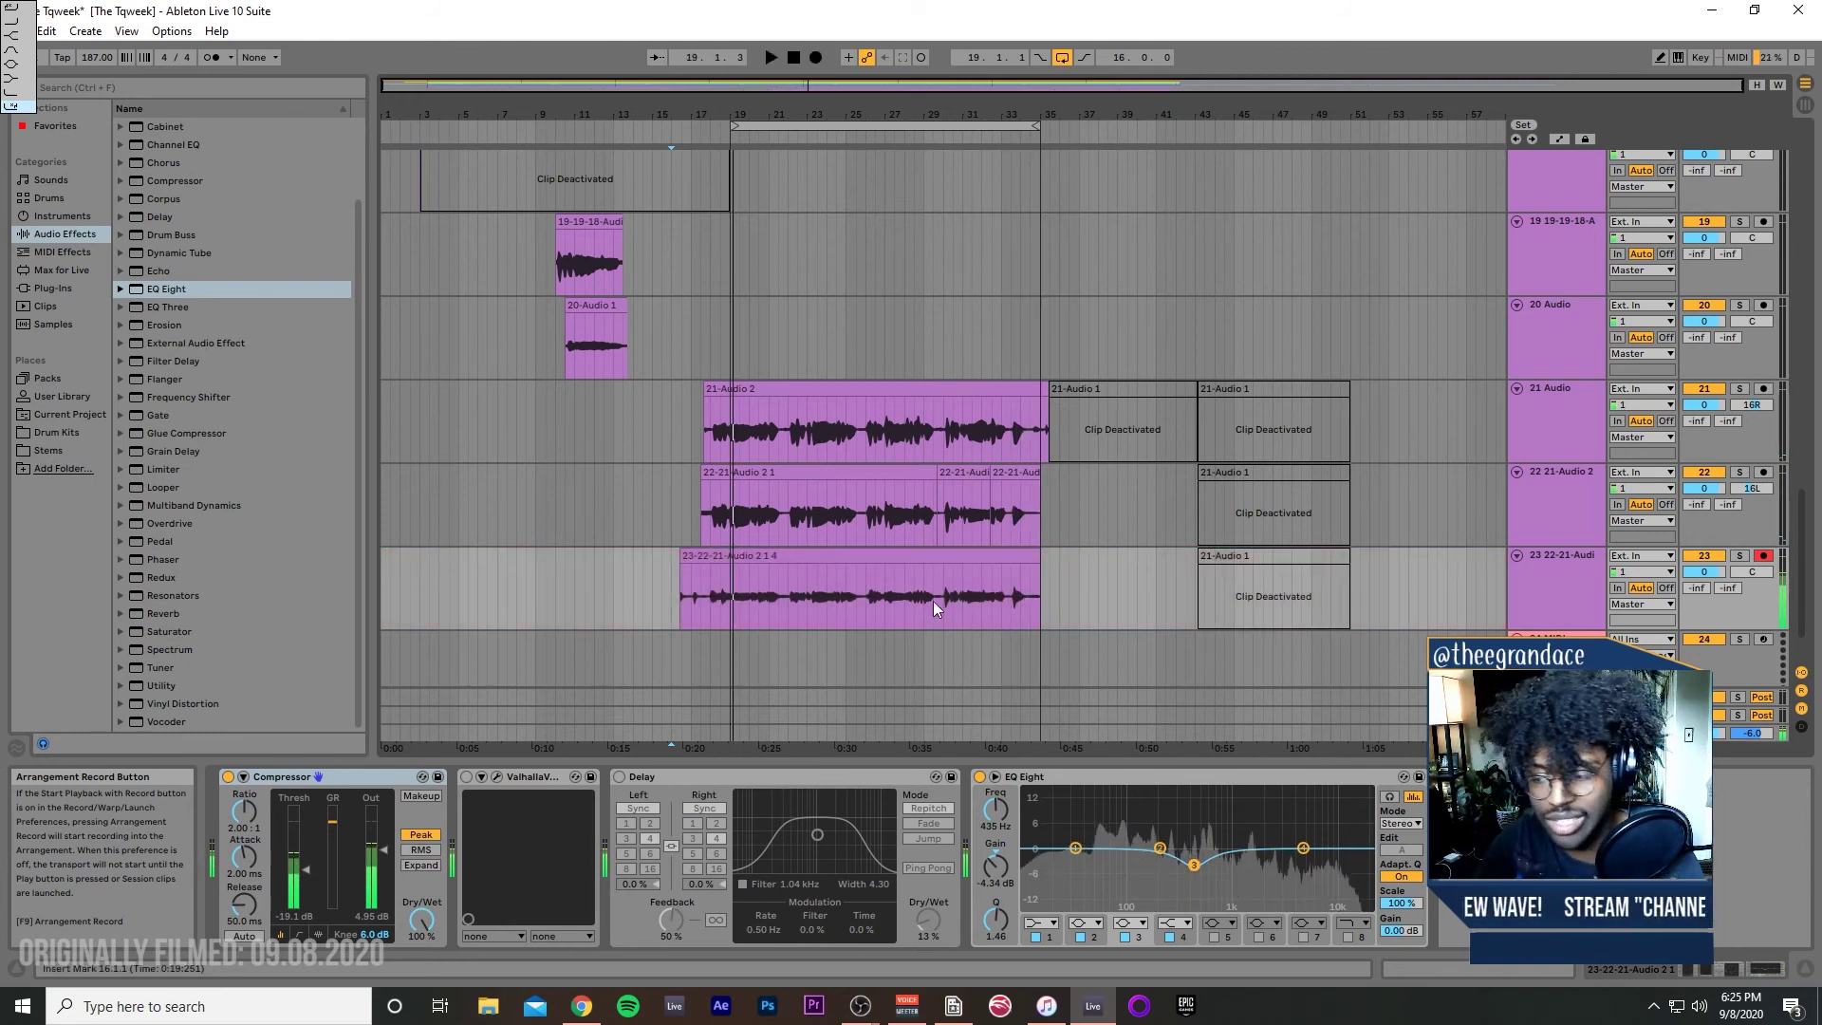
pyautogui.press('space')
# Step: Duplicate track 23, delete the copied vocal take from the duplicate, and trim the start of track 23's take to about bar 17.5
pyautogui.click(1553, 596)
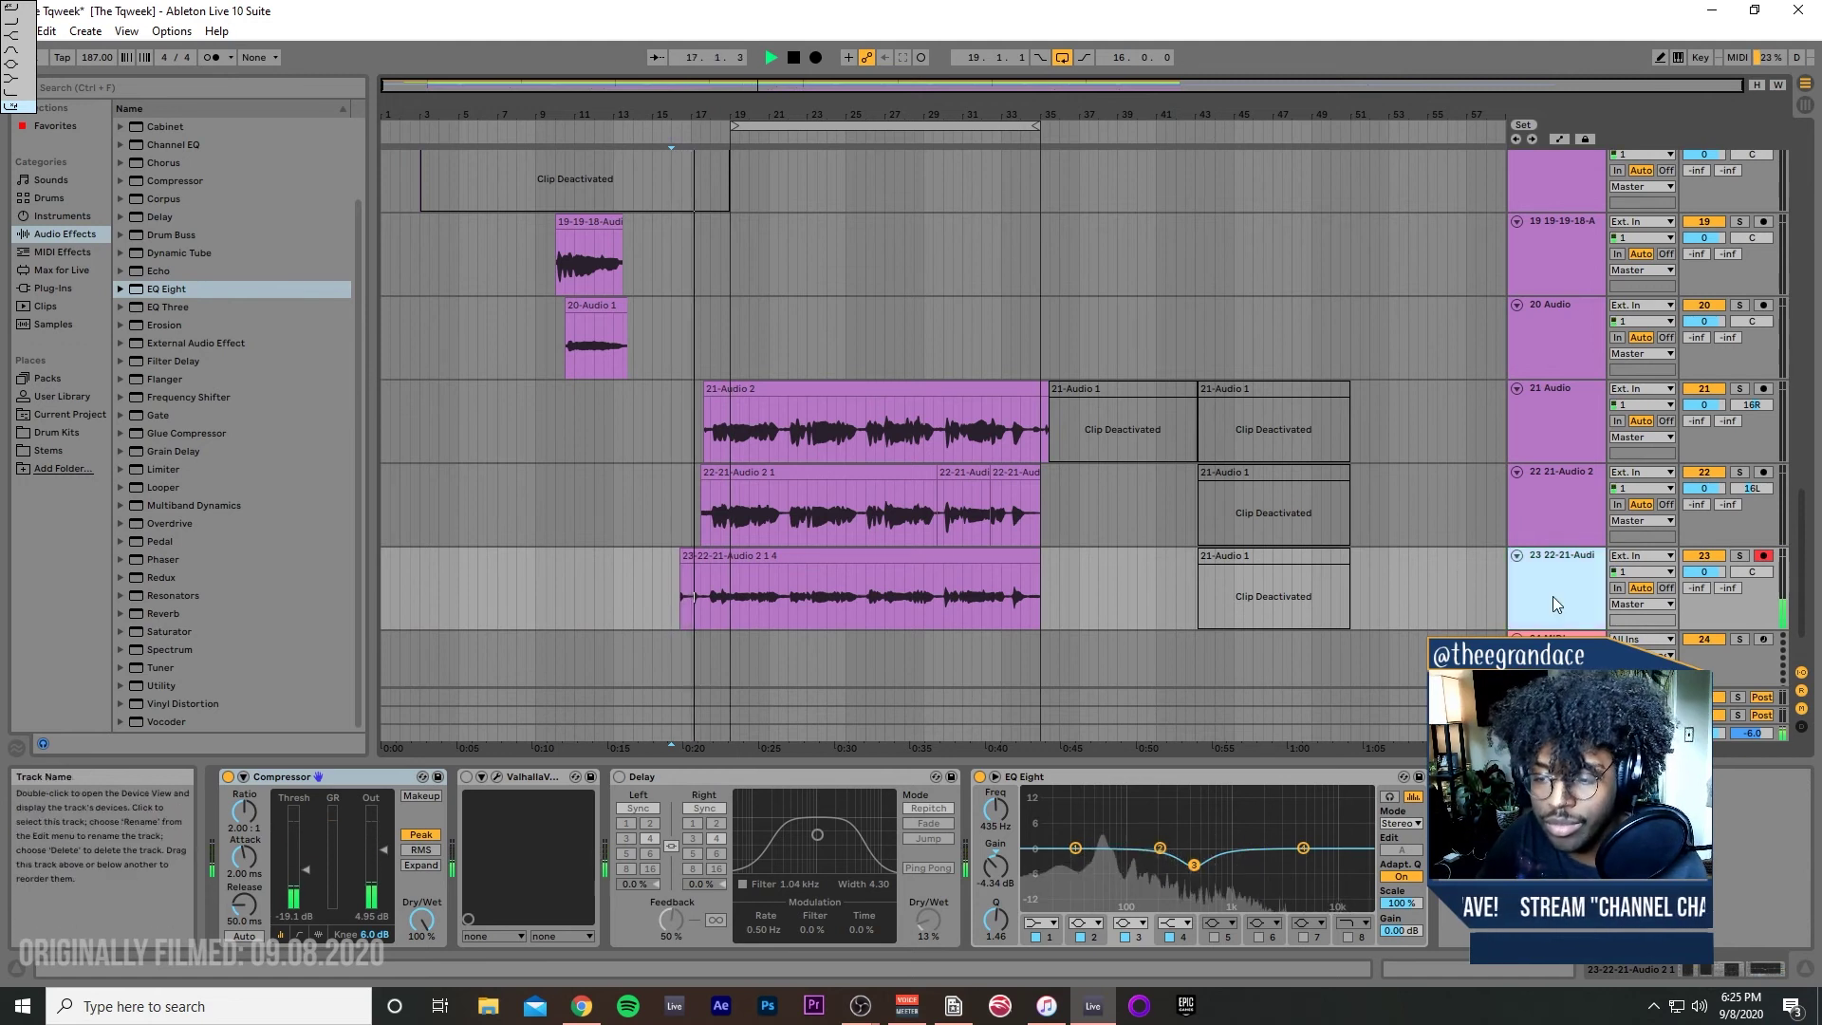
pyautogui.hotkey('ctrl', 'd')
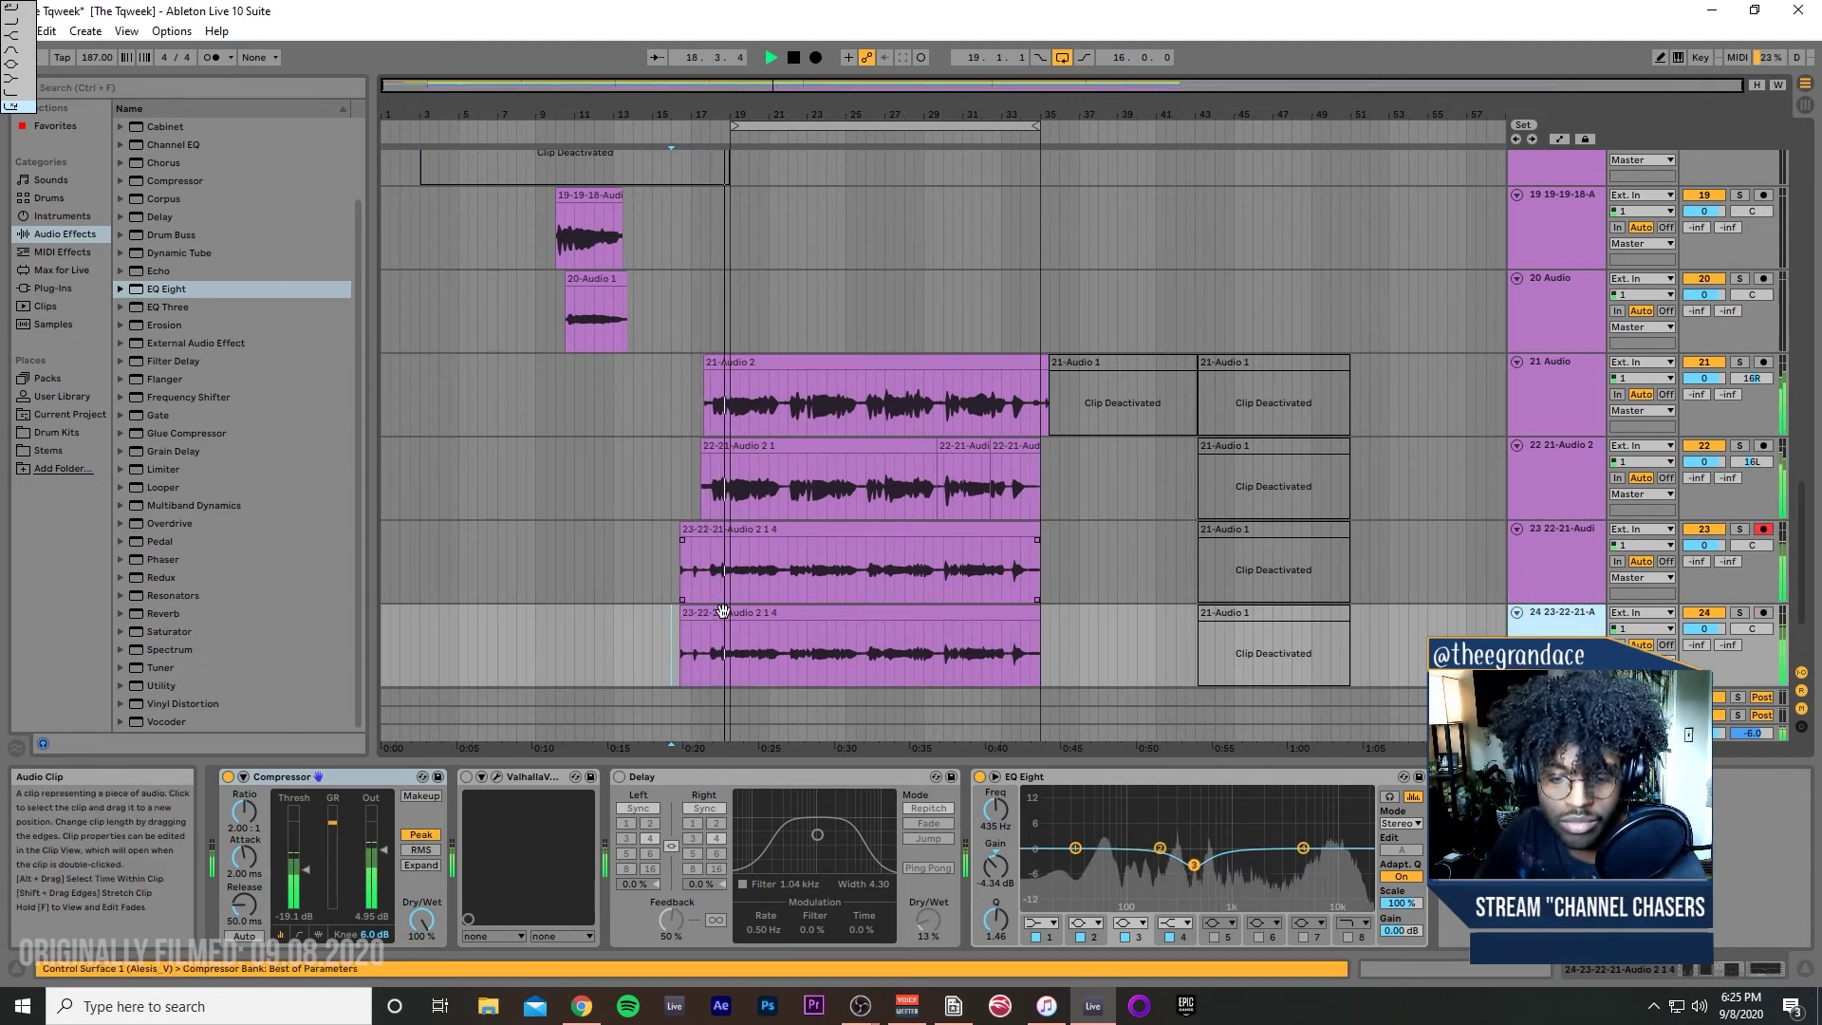
pyautogui.moveTo(679, 548); pyautogui.dragTo(703, 549)
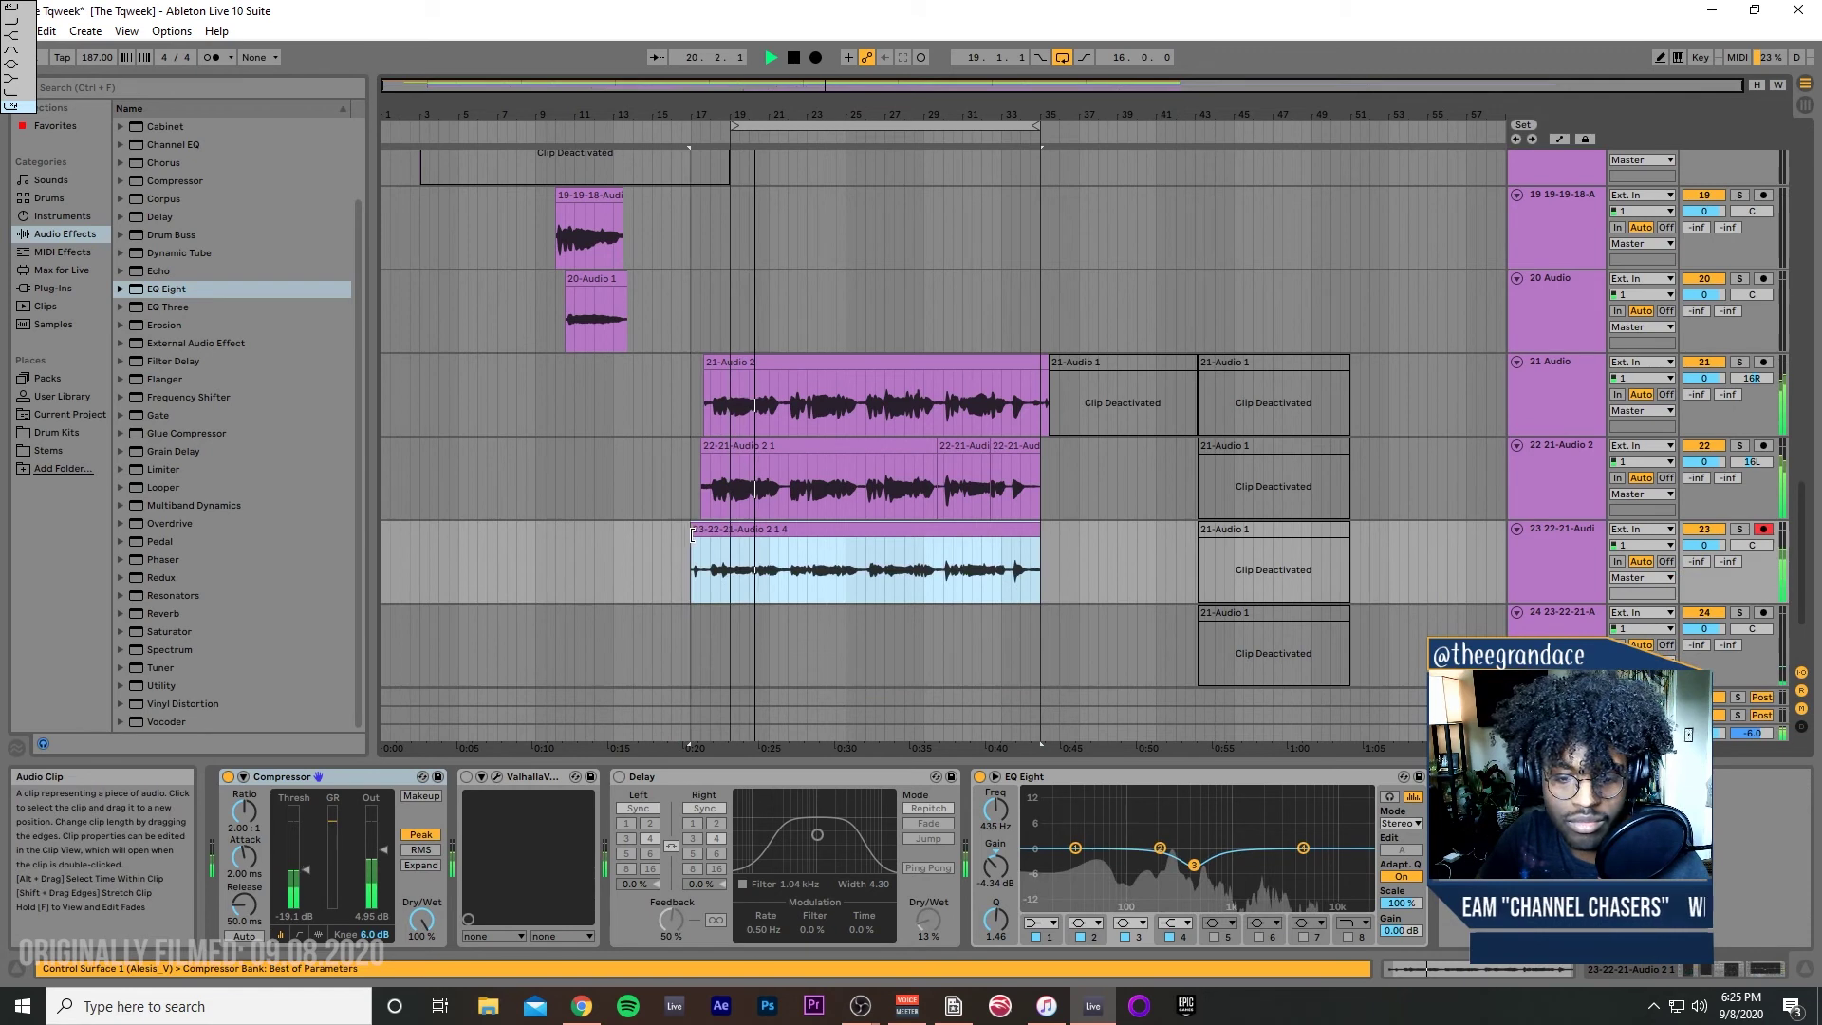
# Step: Set the start position to bar 16, stop playback and arm track 24 for recording
pyautogui.click(671, 646)
pyautogui.press('space')
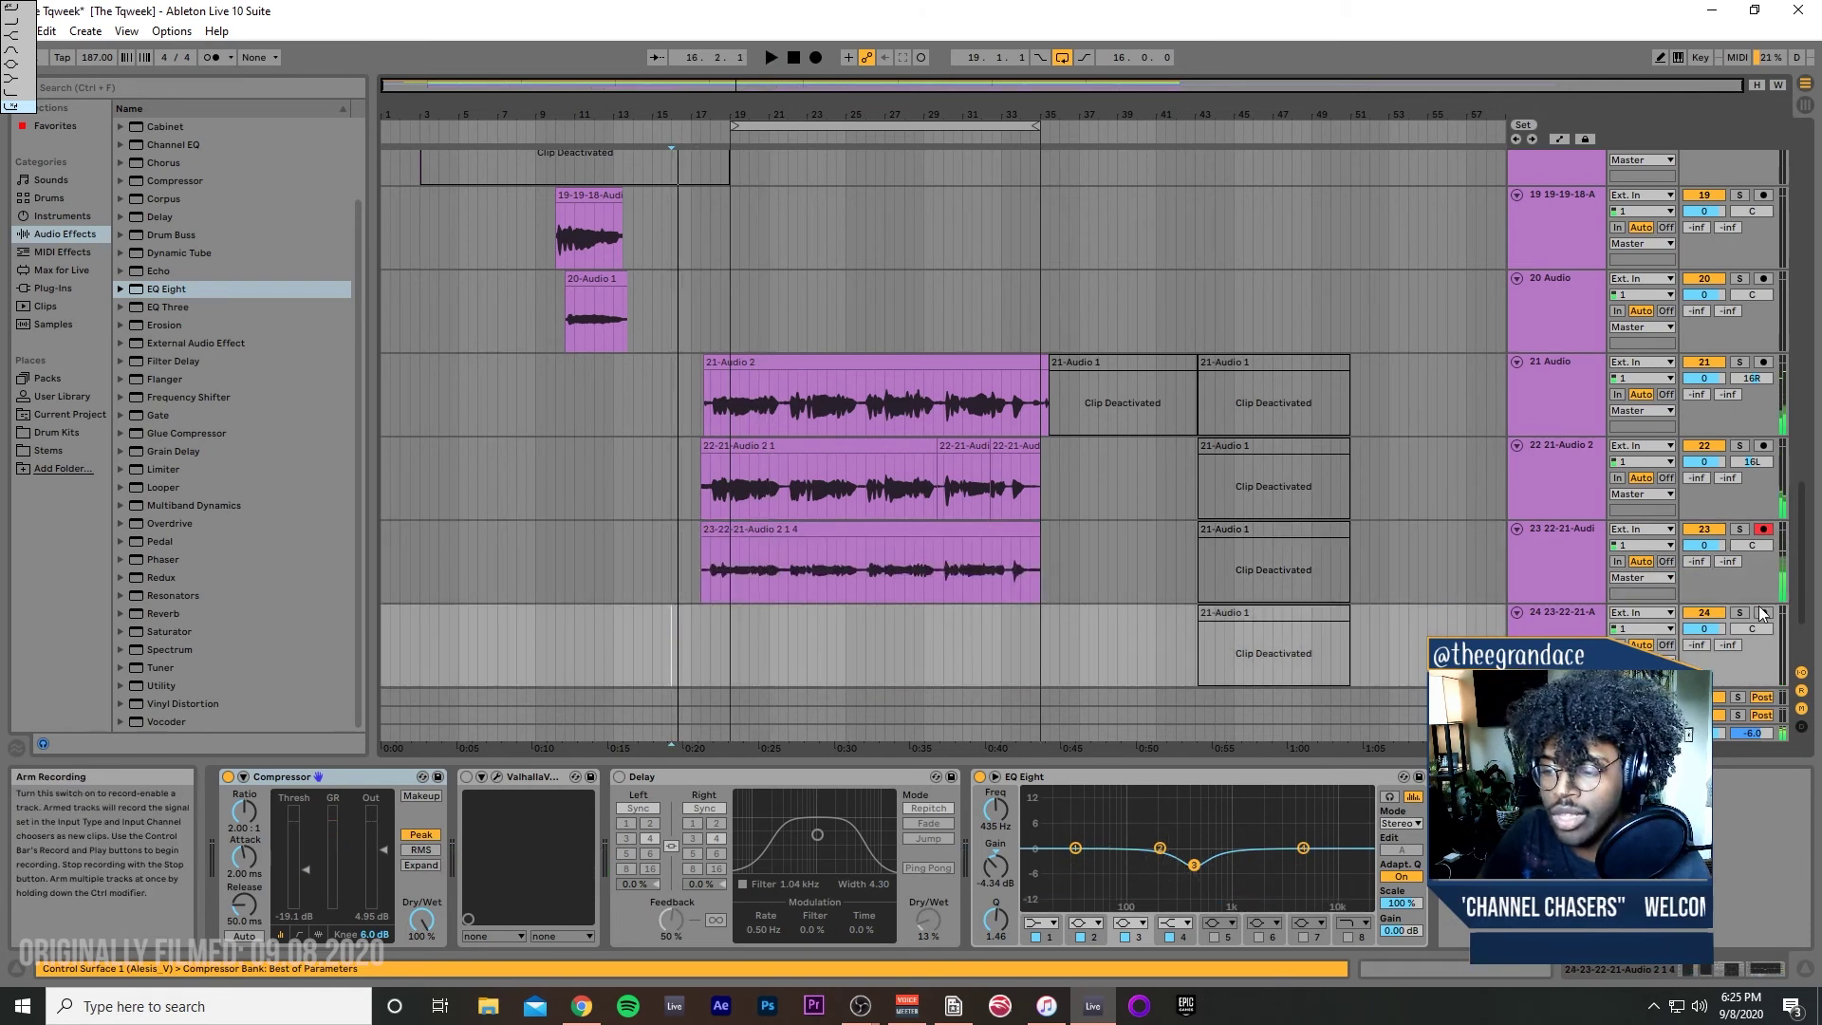
pyautogui.click(1764, 612)
pyautogui.click(816, 58)
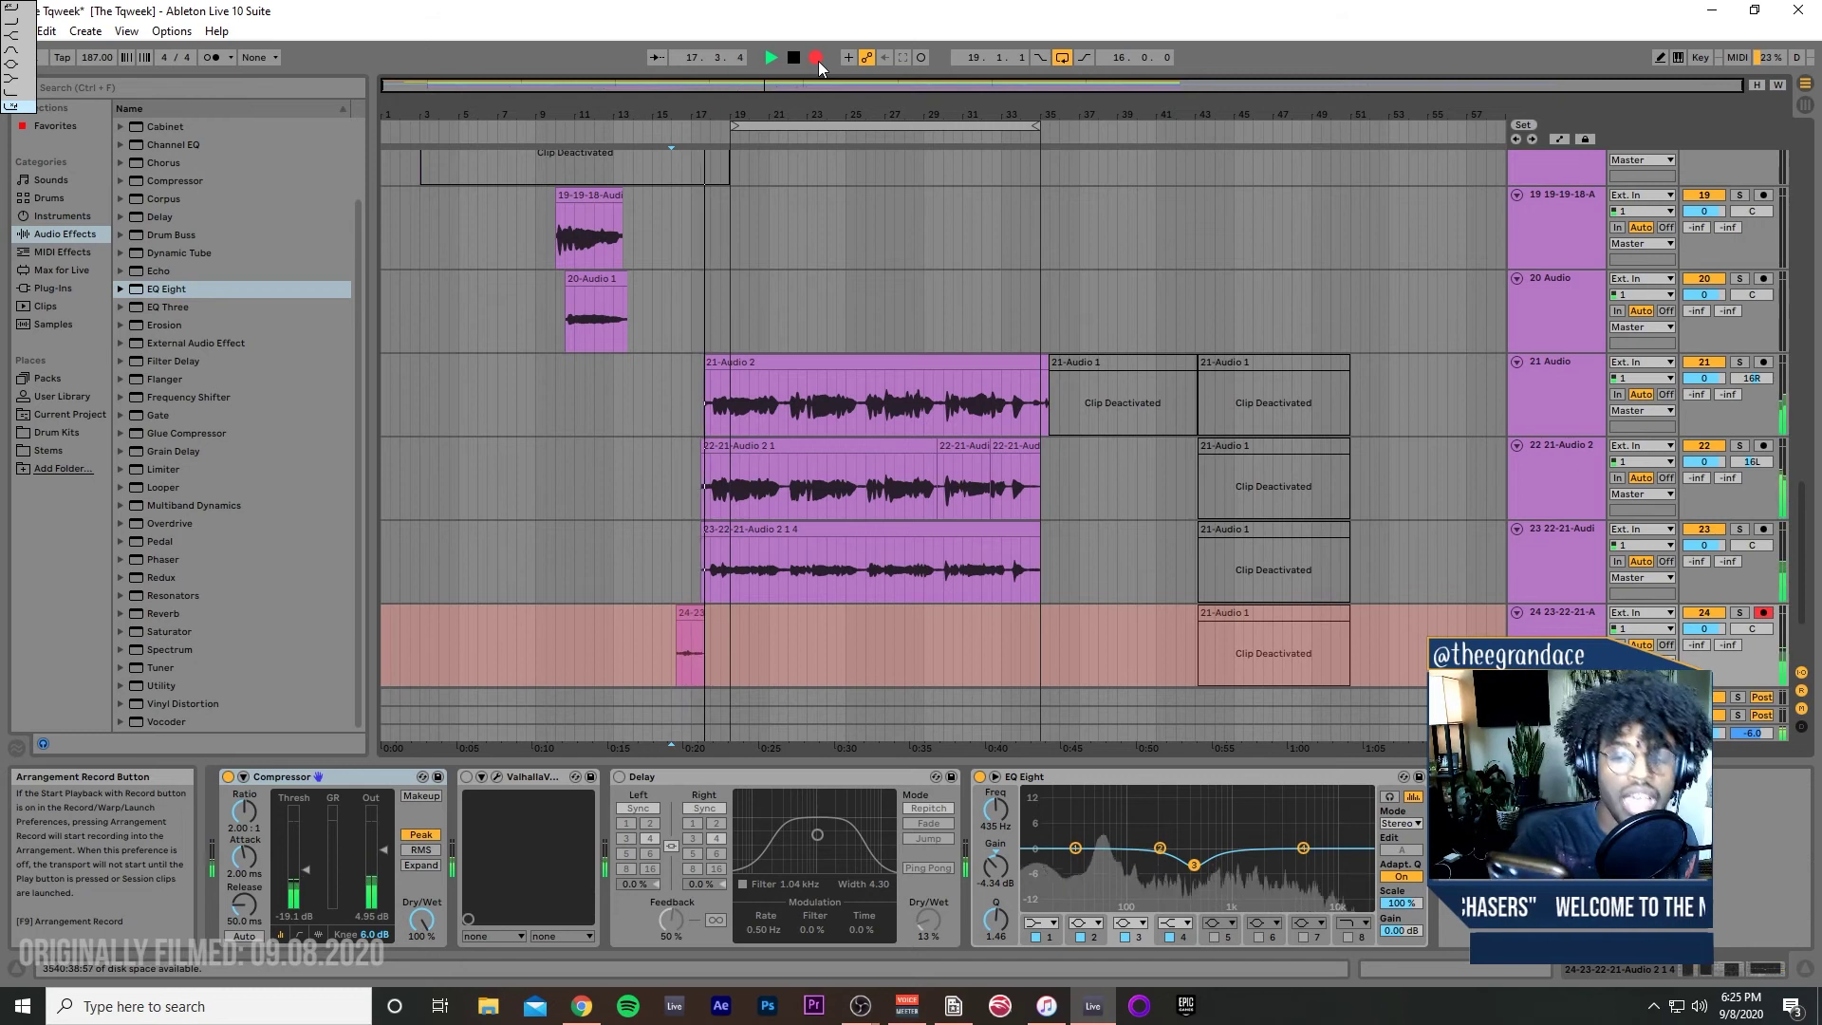
pyautogui.press('space')
pyautogui.hotkey('ctrl', 'z')
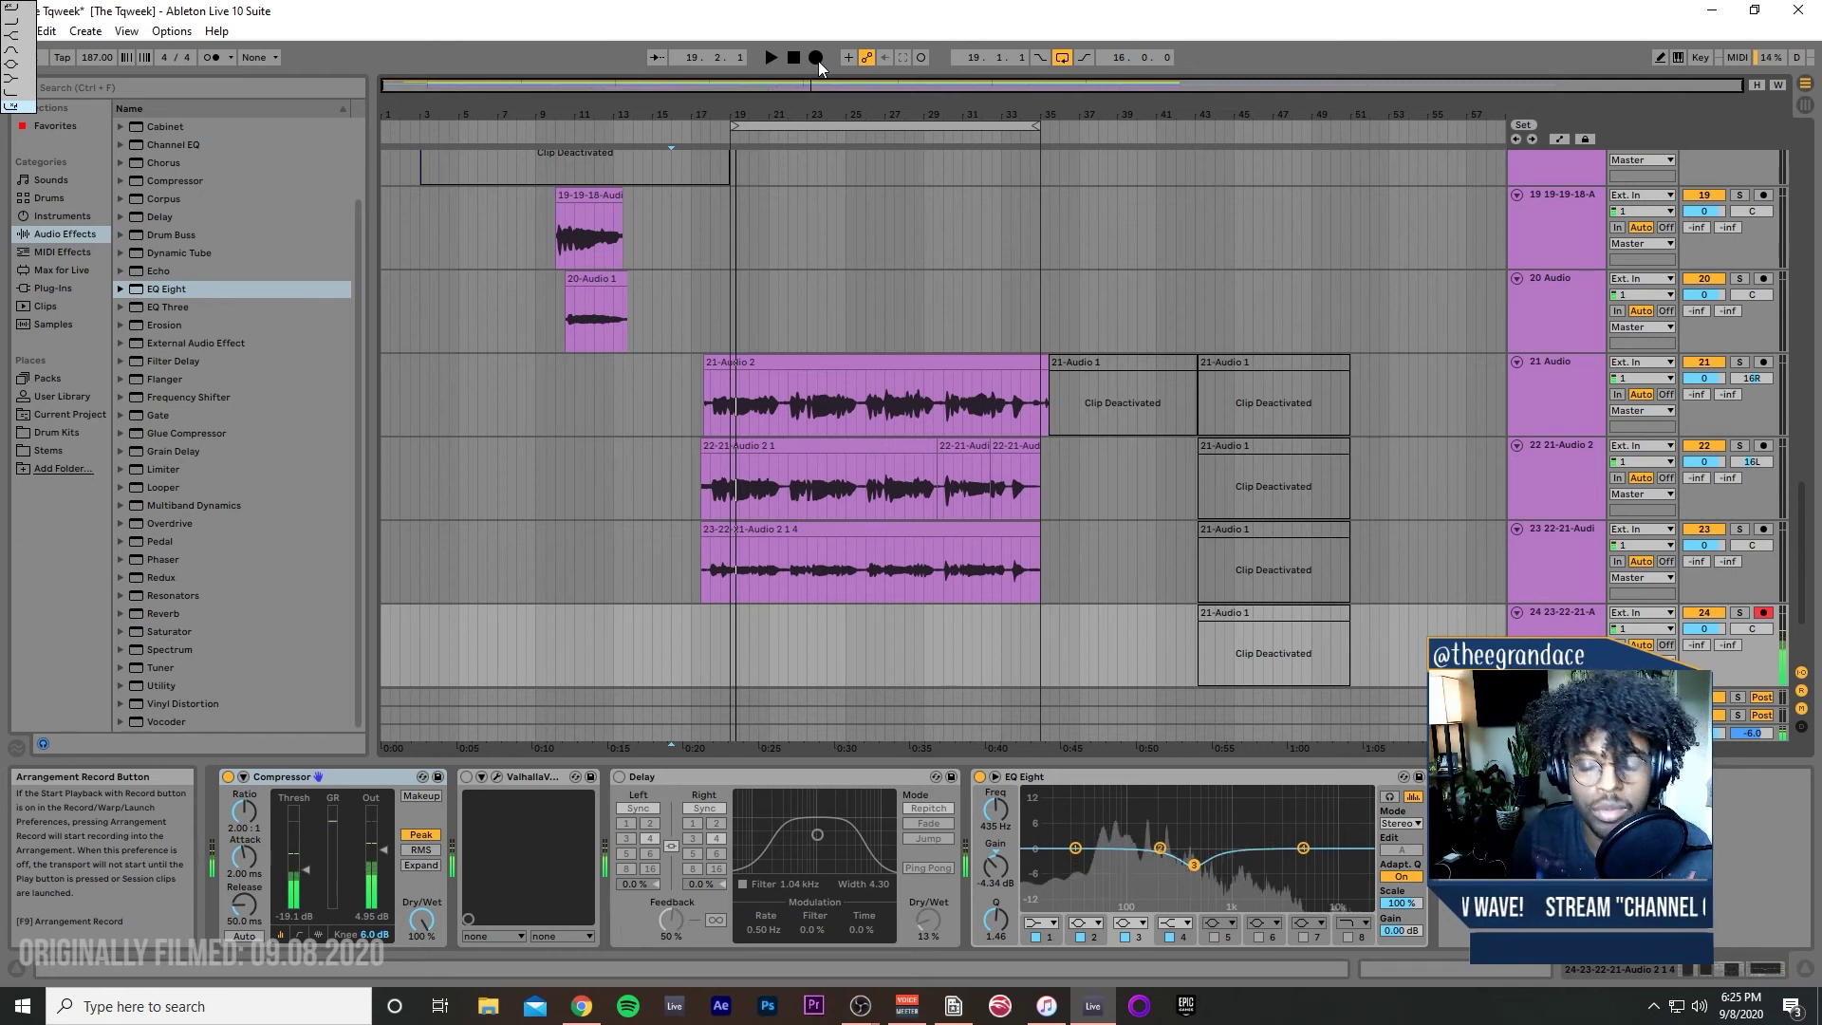
# Step: Record another vocal double on track 24 from about bar 16 to bar 35, then stop playback
pyautogui.click(816, 59)
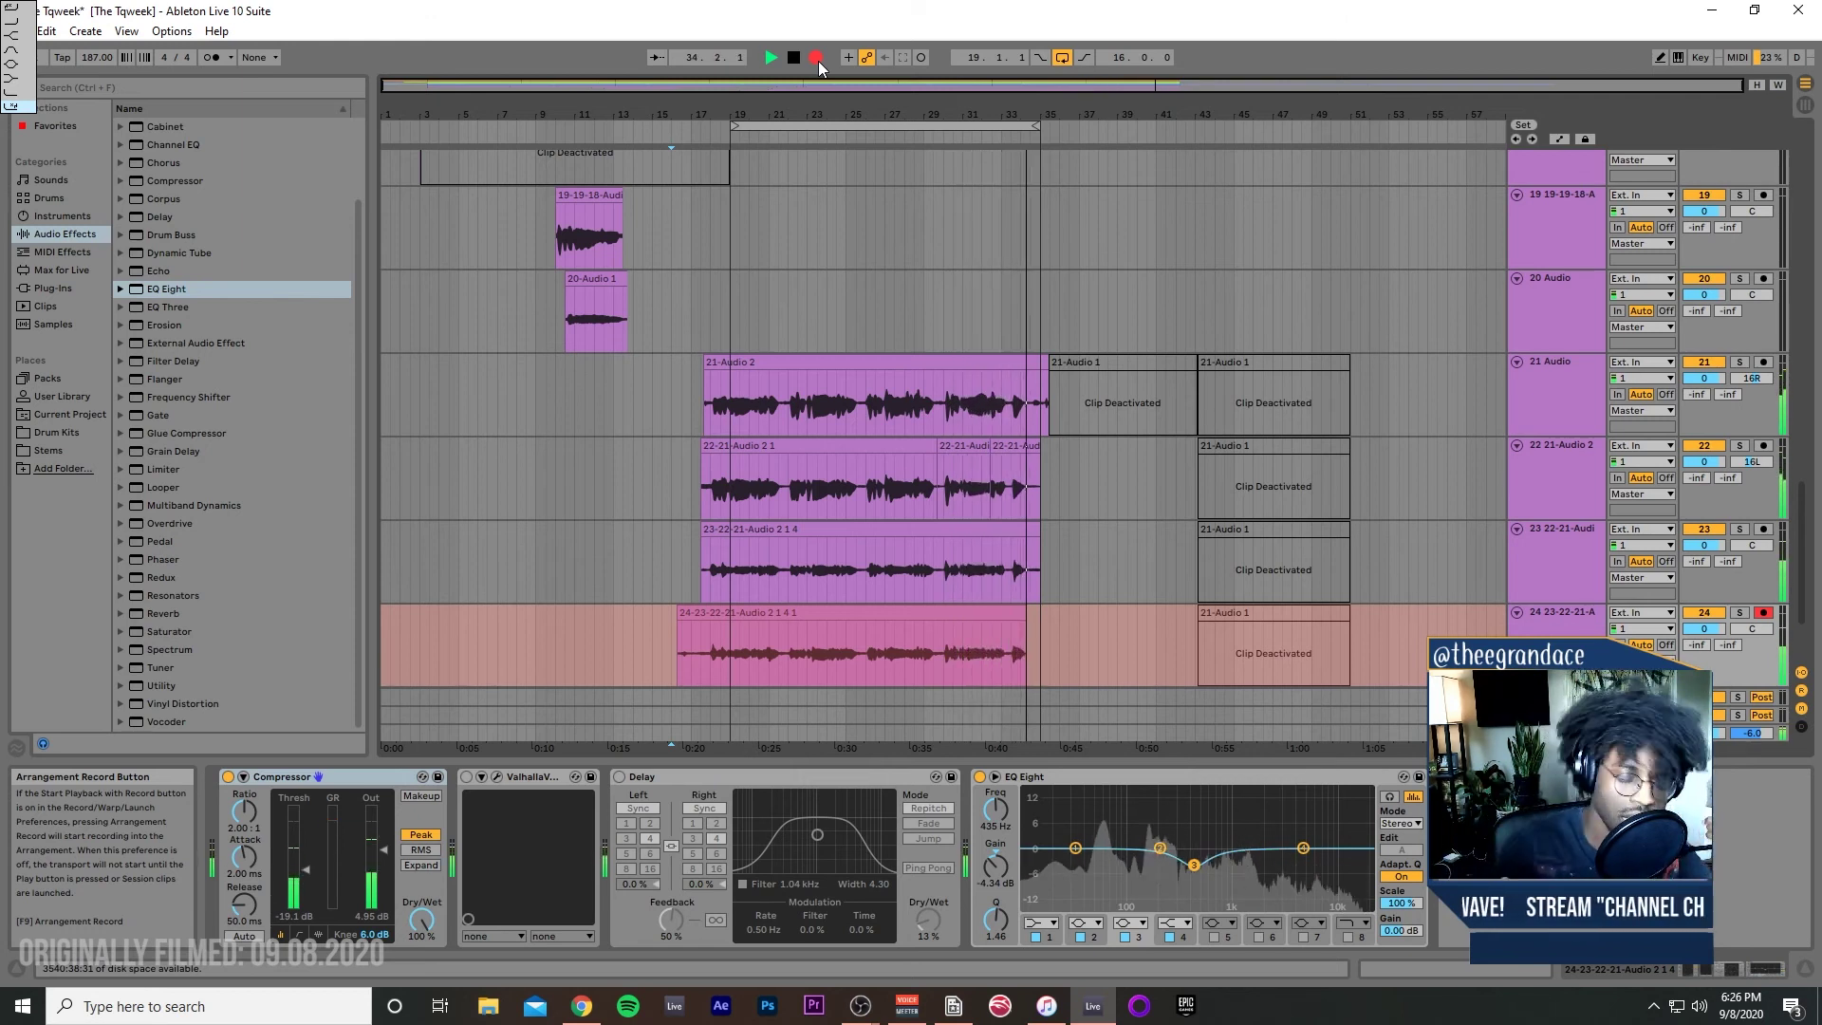
pyautogui.click(816, 58)
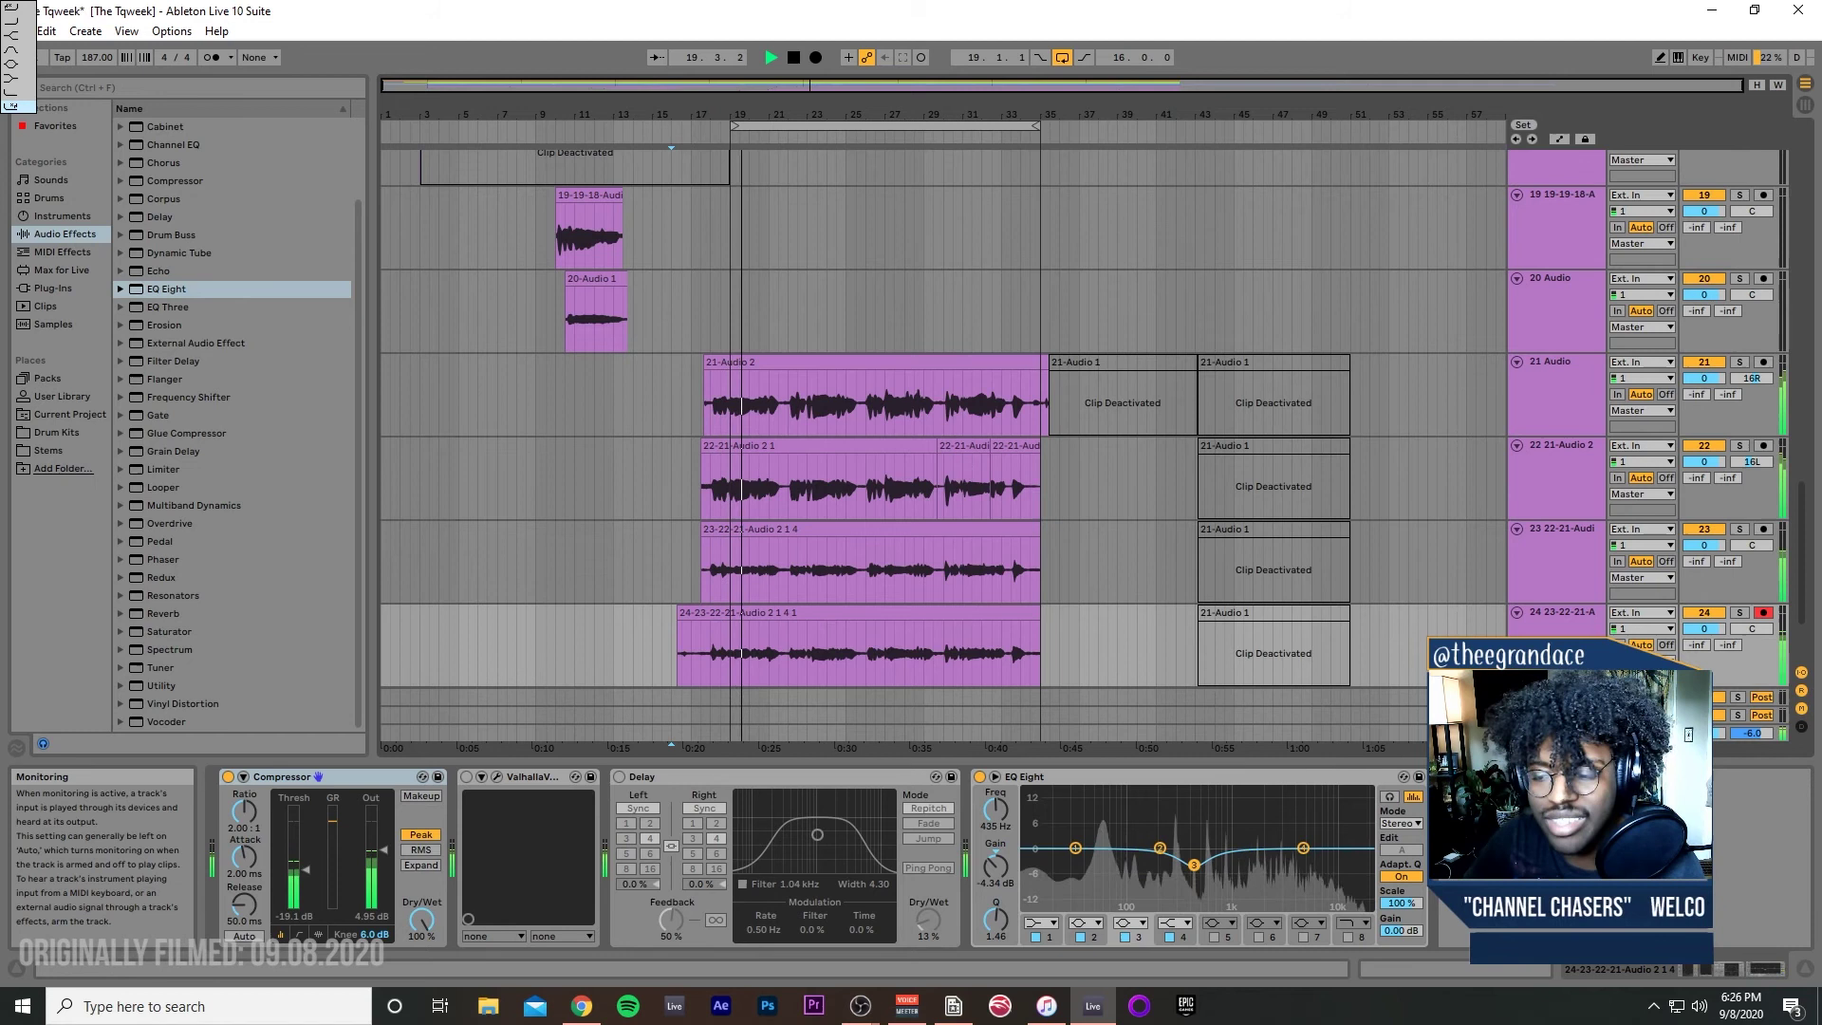
pyautogui.press('space')
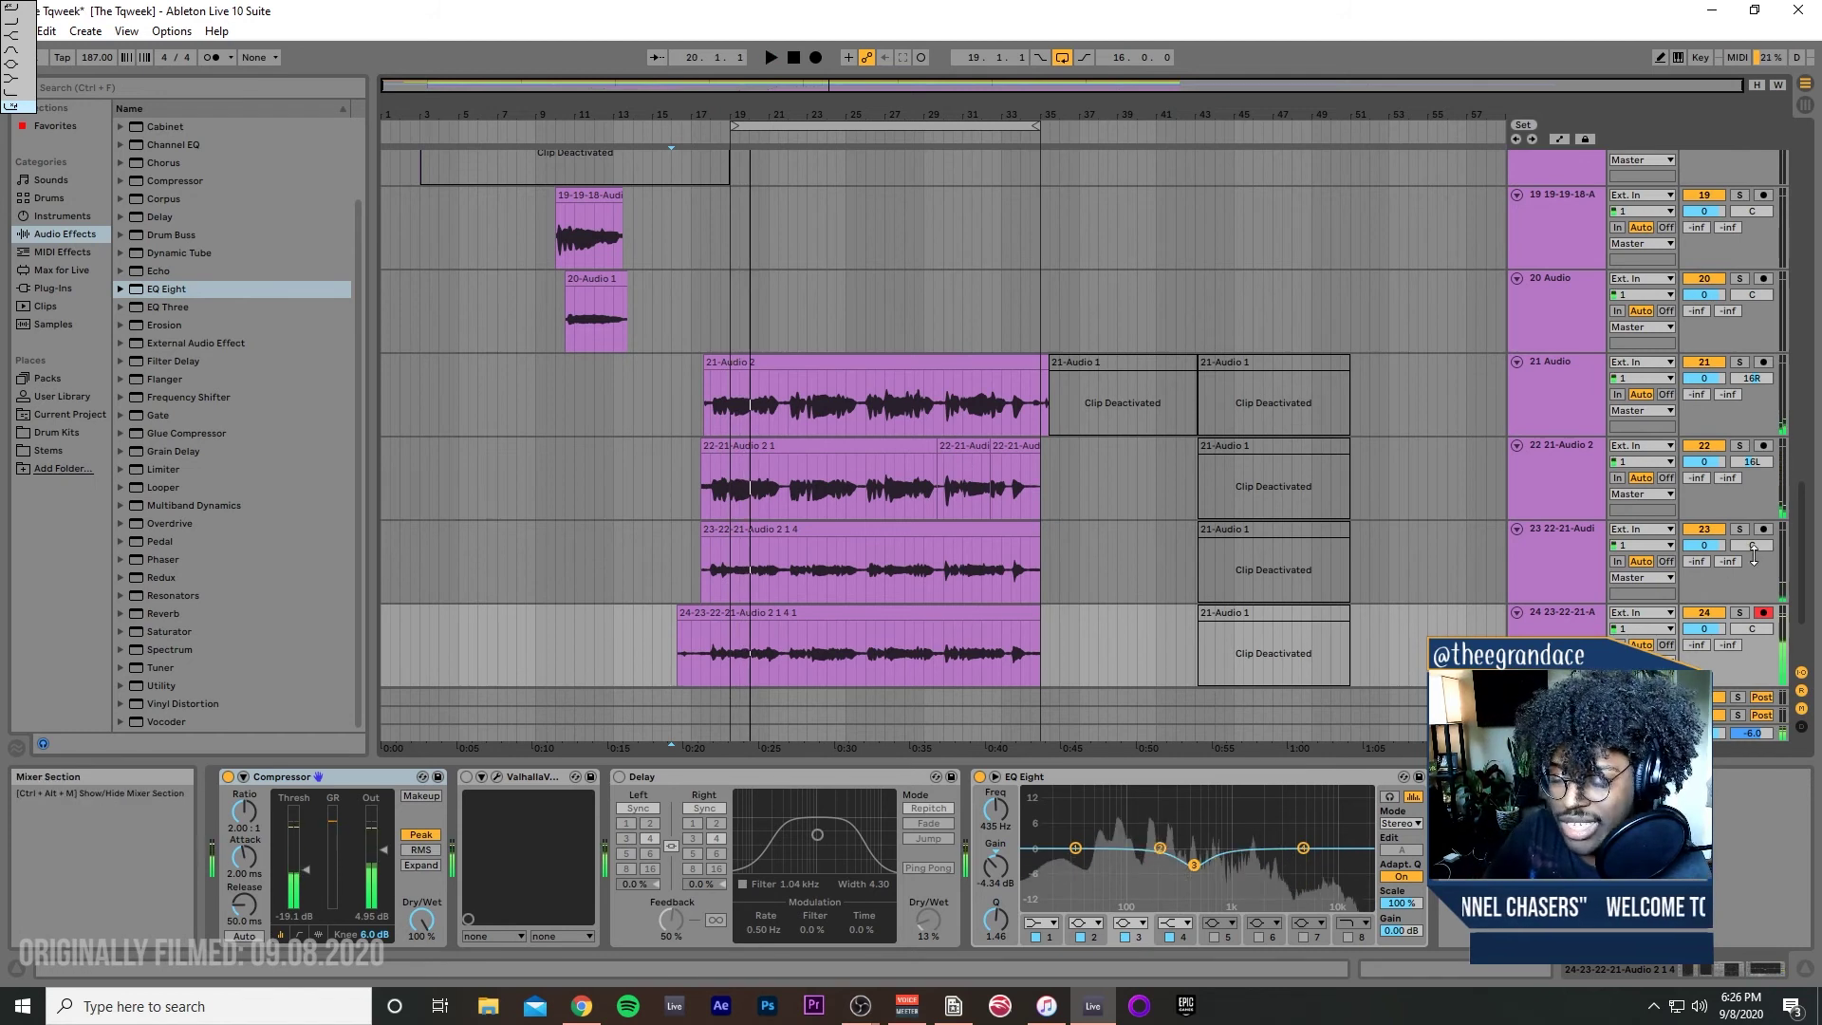
# Step: Pan track 23 to 26R and track 24 to 26L, then disarm track 24
pyautogui.moveTo(1752, 546); pyautogui.dragTo(1752, 528)
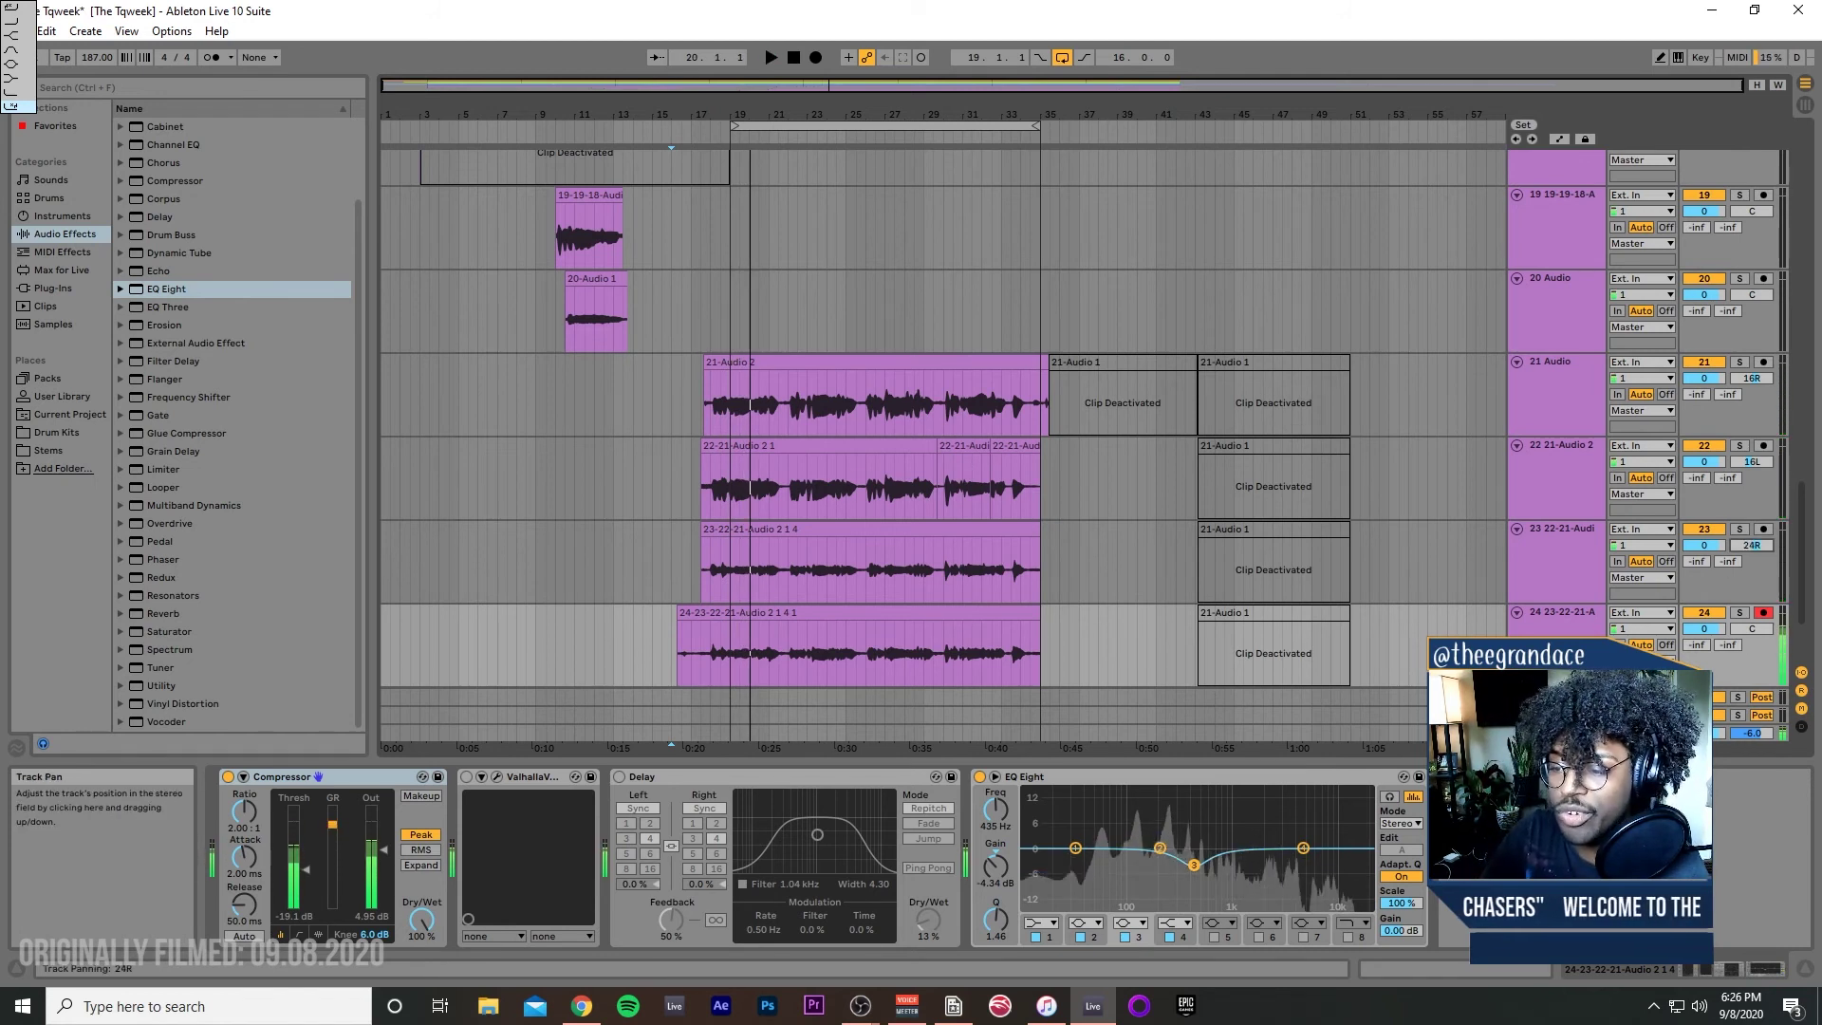
pyautogui.moveTo(1749, 634); pyautogui.dragTo(1749, 641)
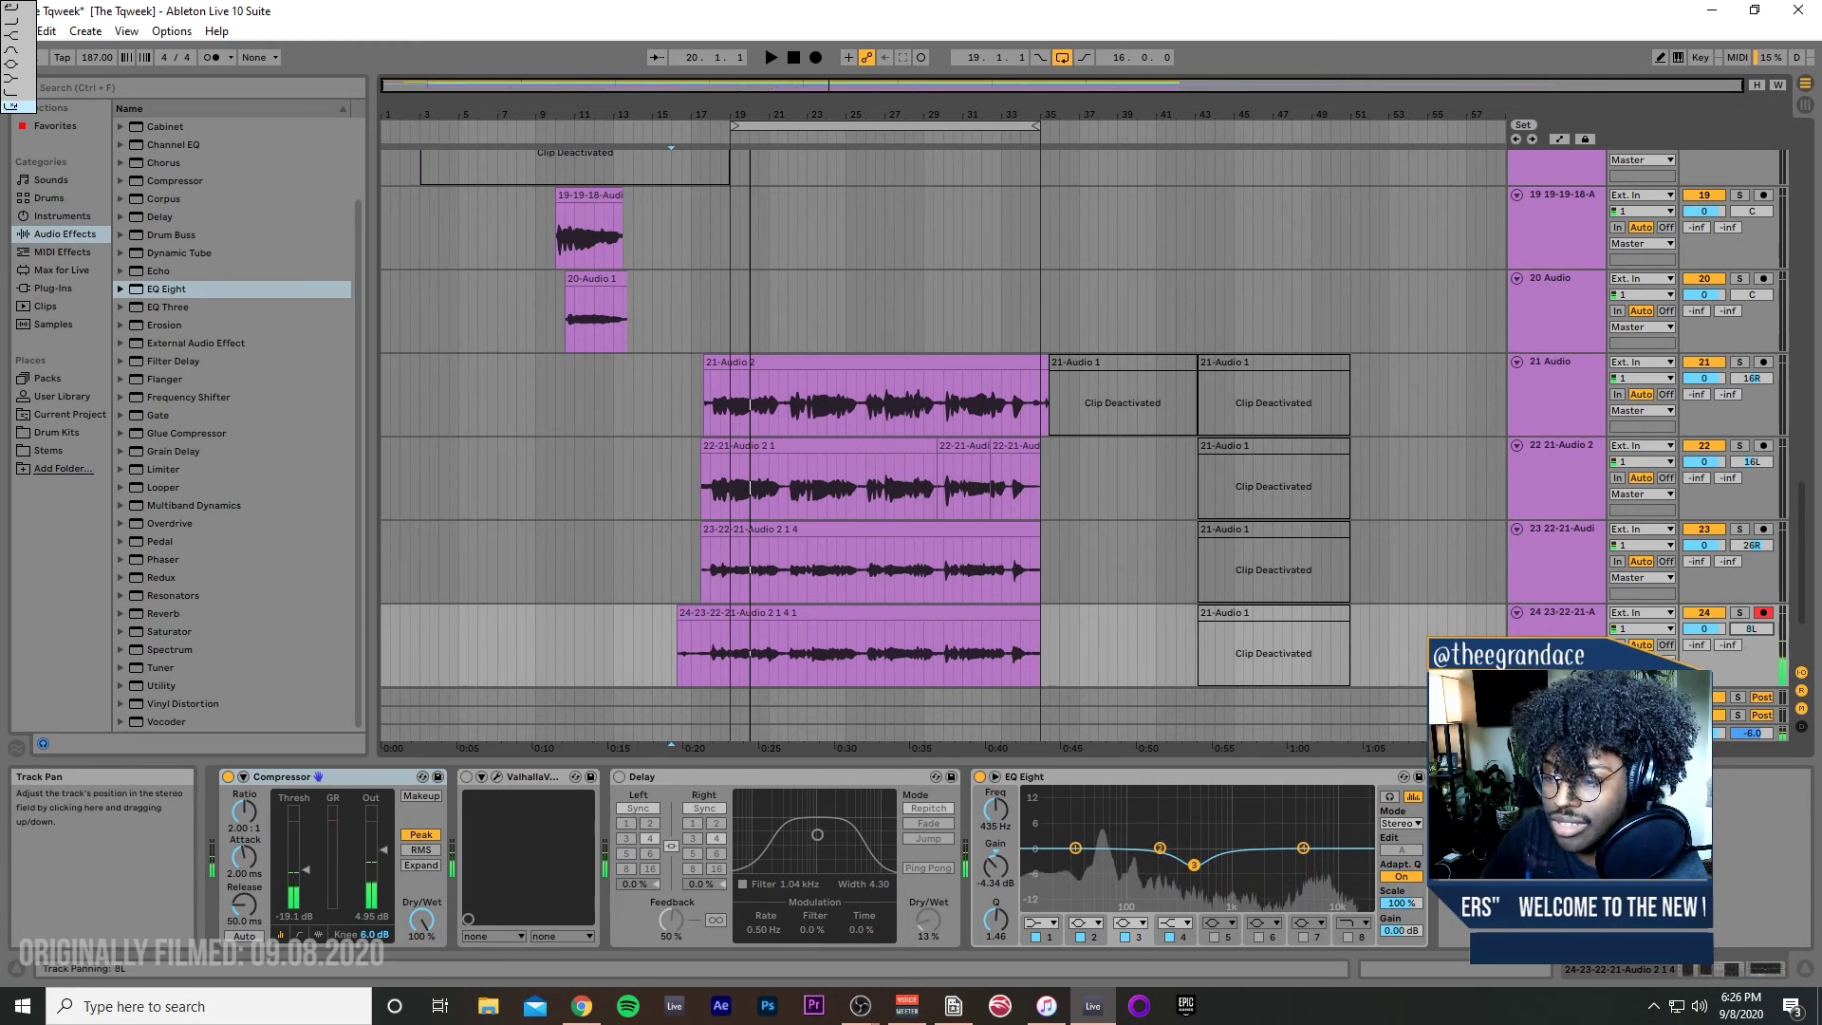
pyautogui.click(1763, 613)
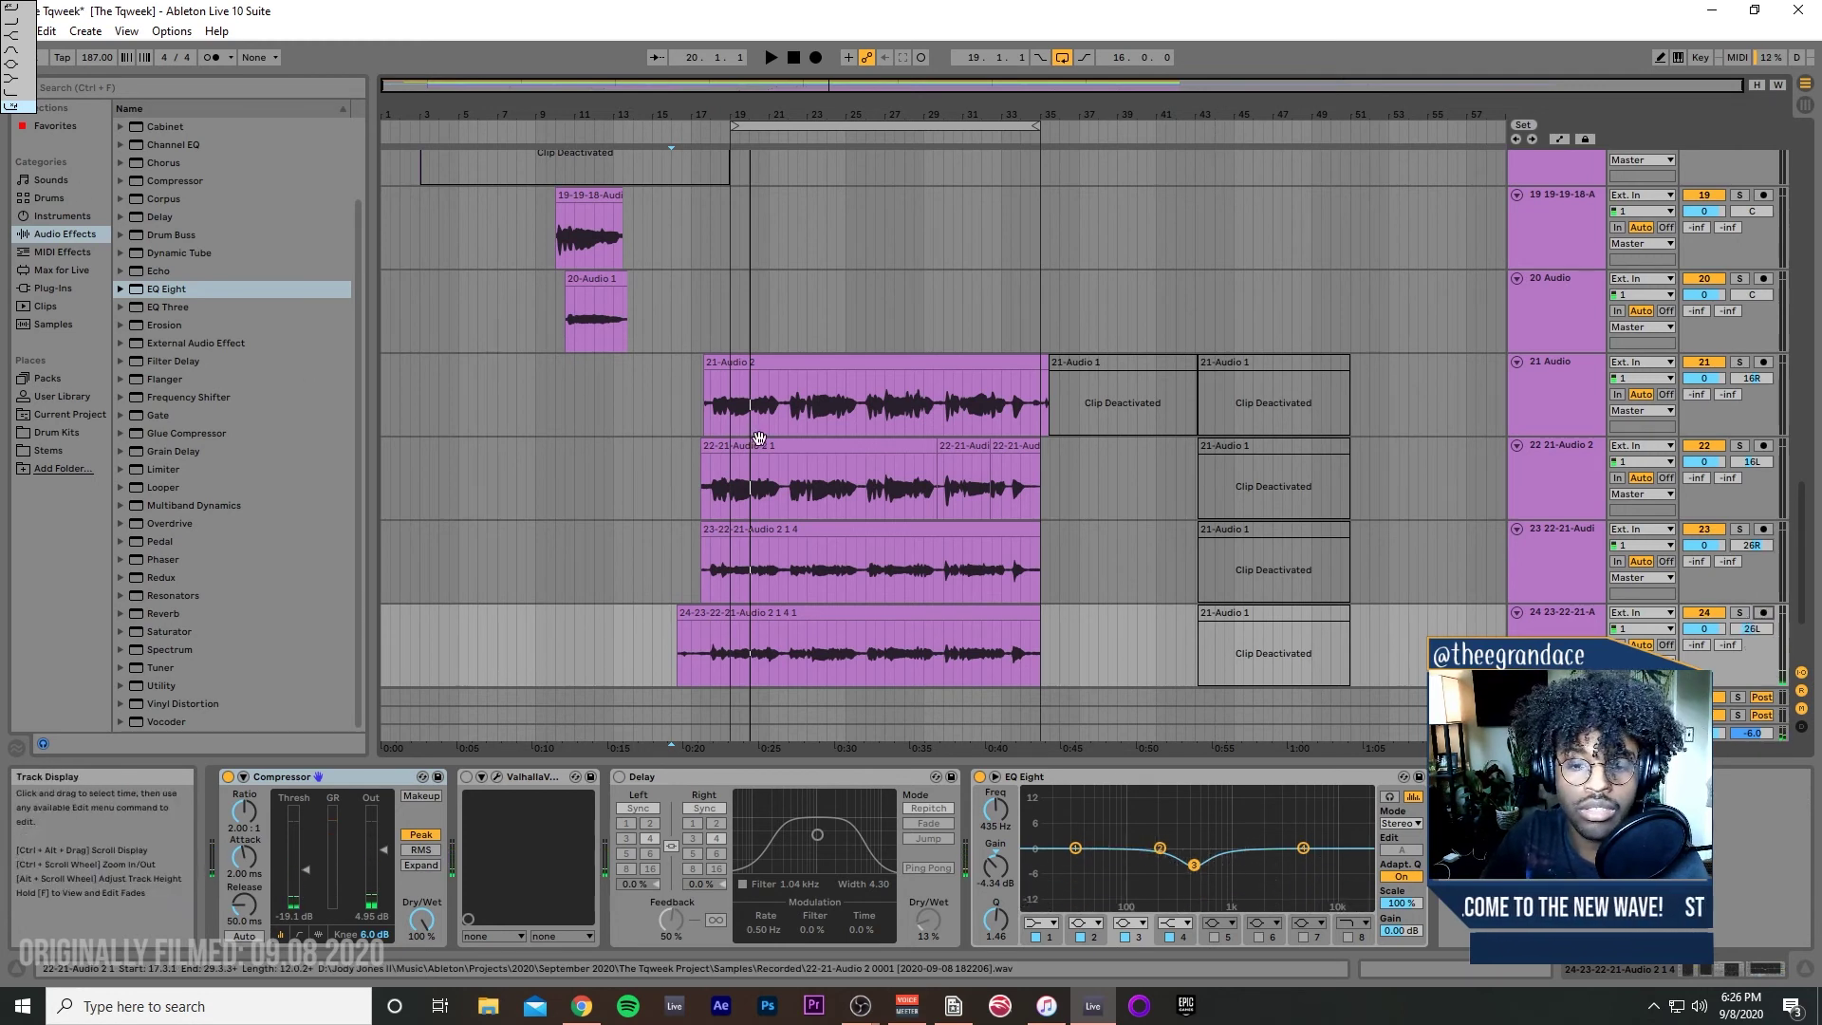
# Step: Play the stacked vocals from bar 18 and group tracks 21 to 24
pyautogui.click(714, 411)
pyautogui.press('space')
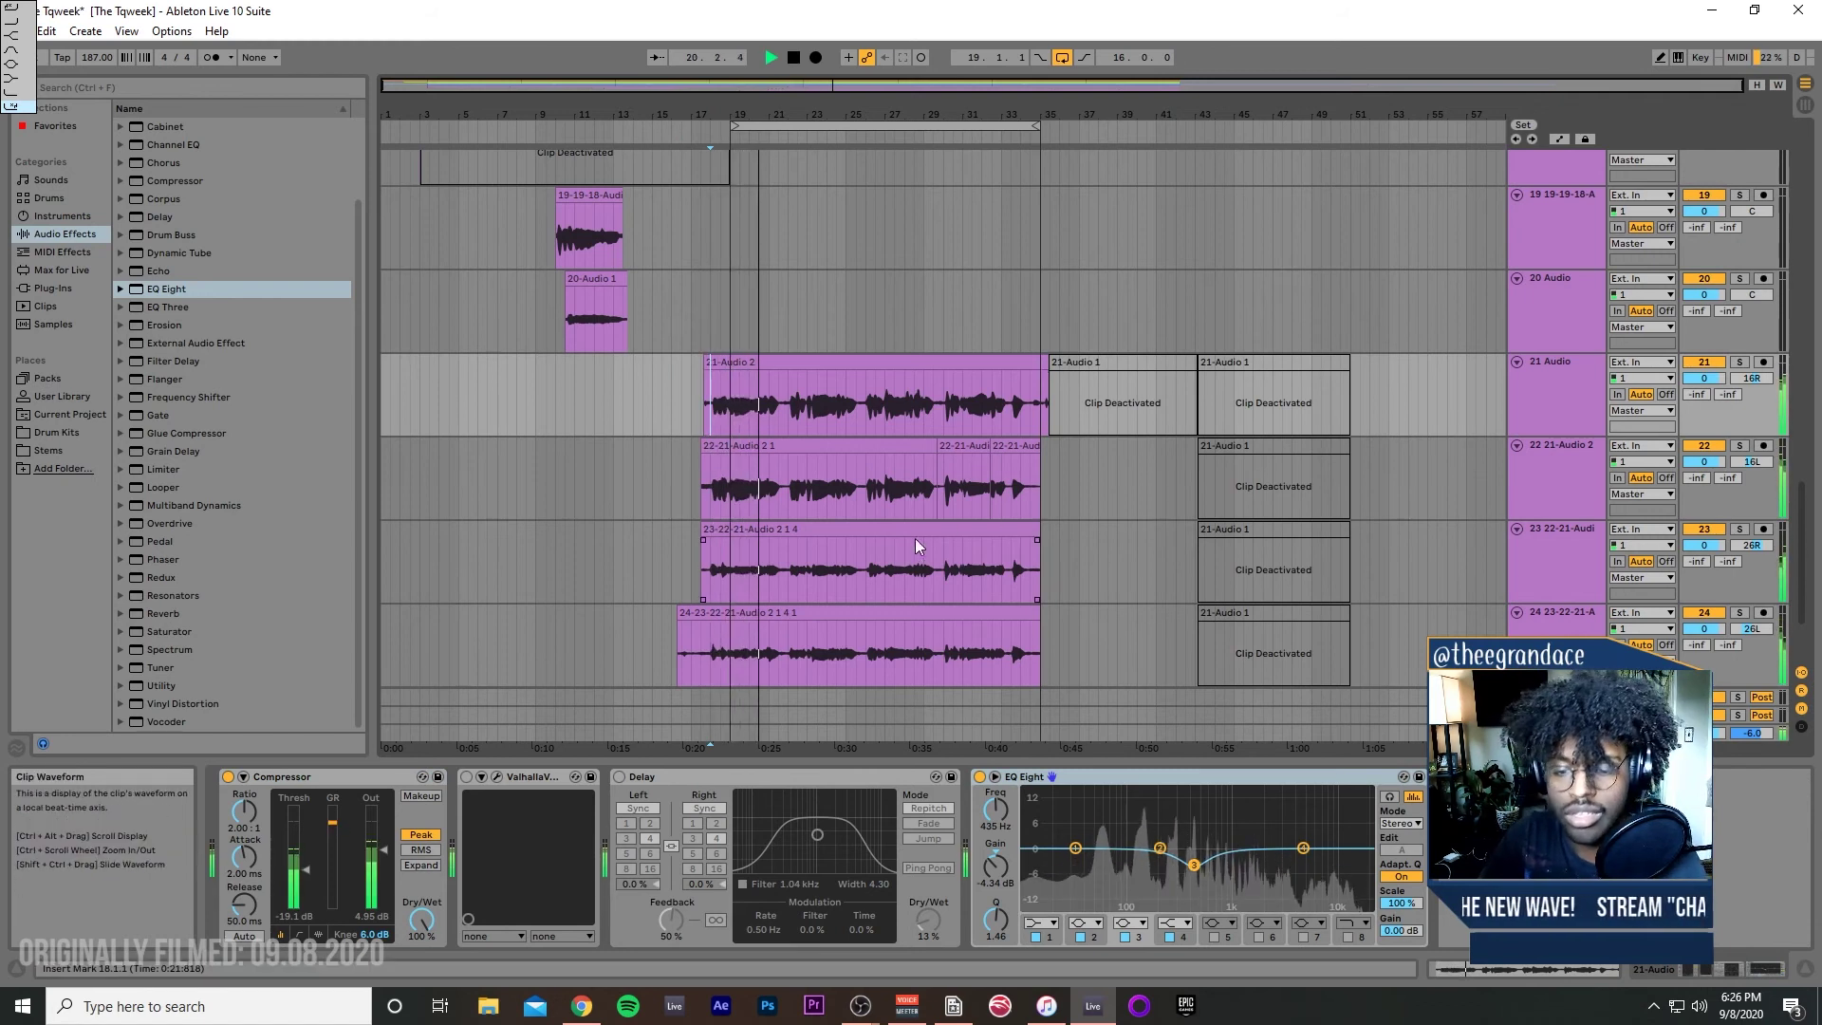
pyautogui.click(1565, 615)
pyautogui.keyDown('shift'); pyautogui.click(1519, 404); pyautogui.keyUp('shift')
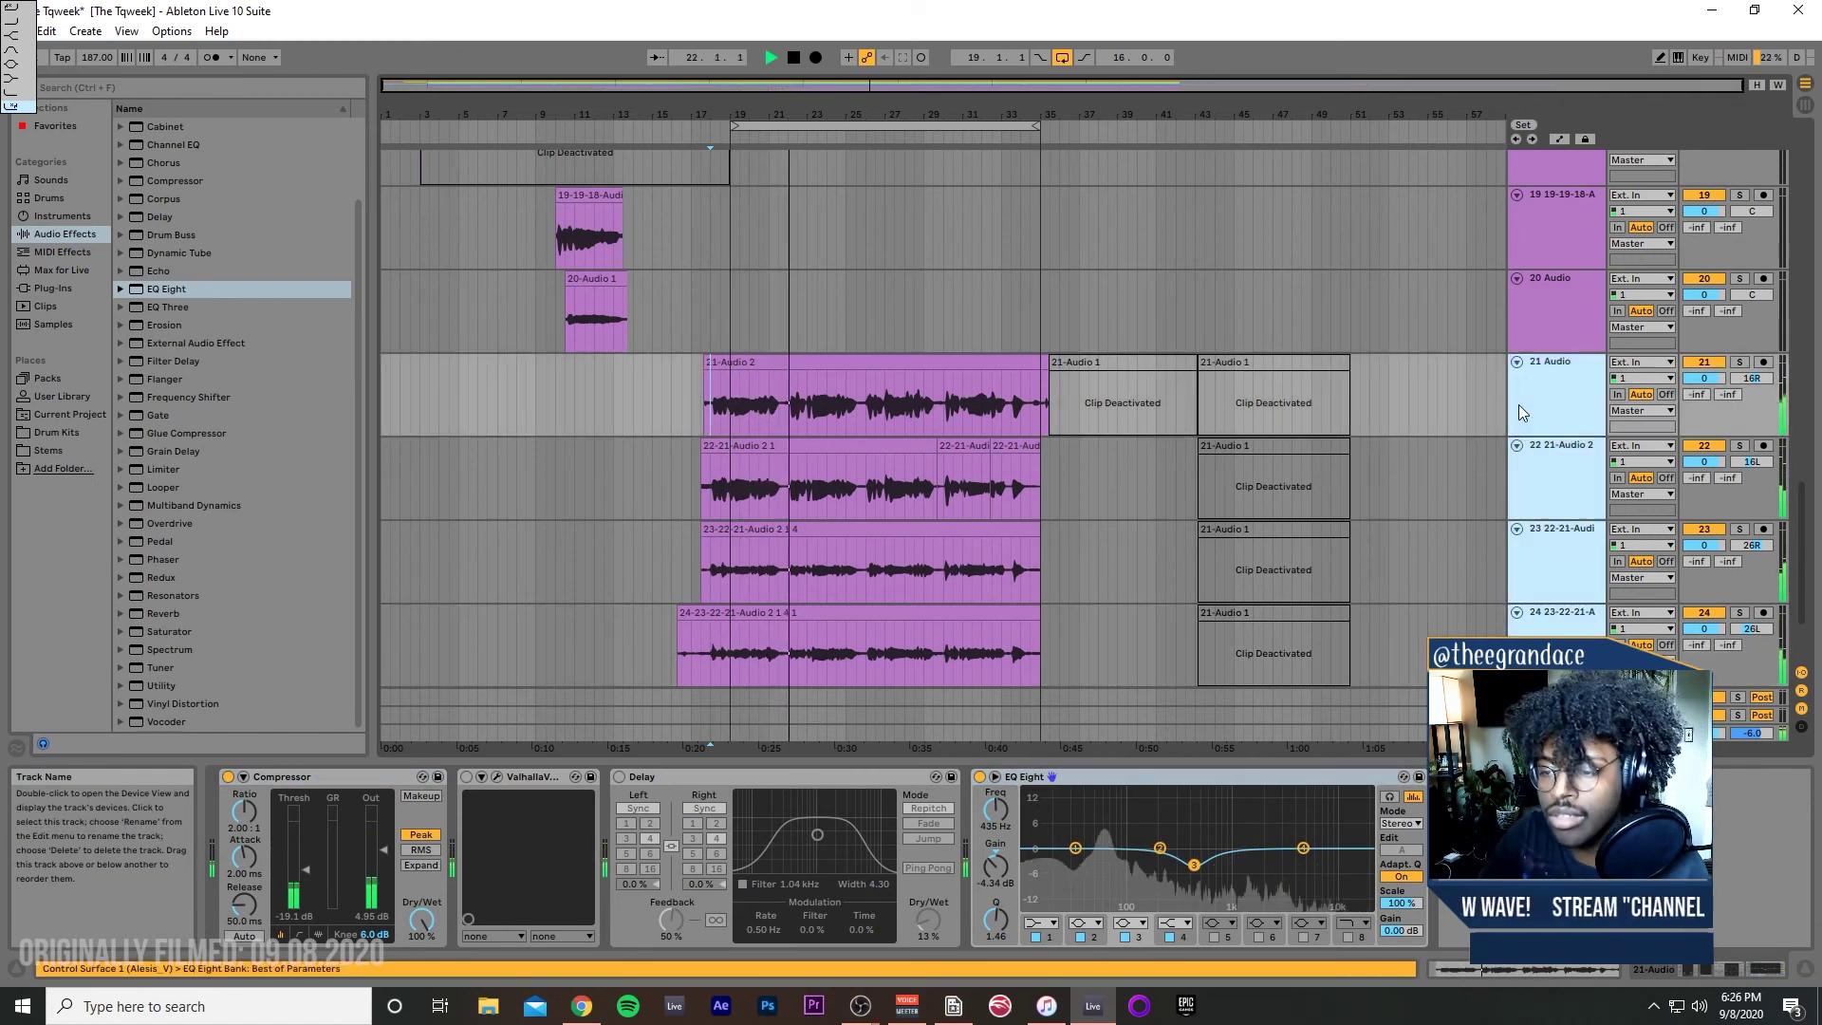
pyautogui.hotkey('ctrl', 'g')
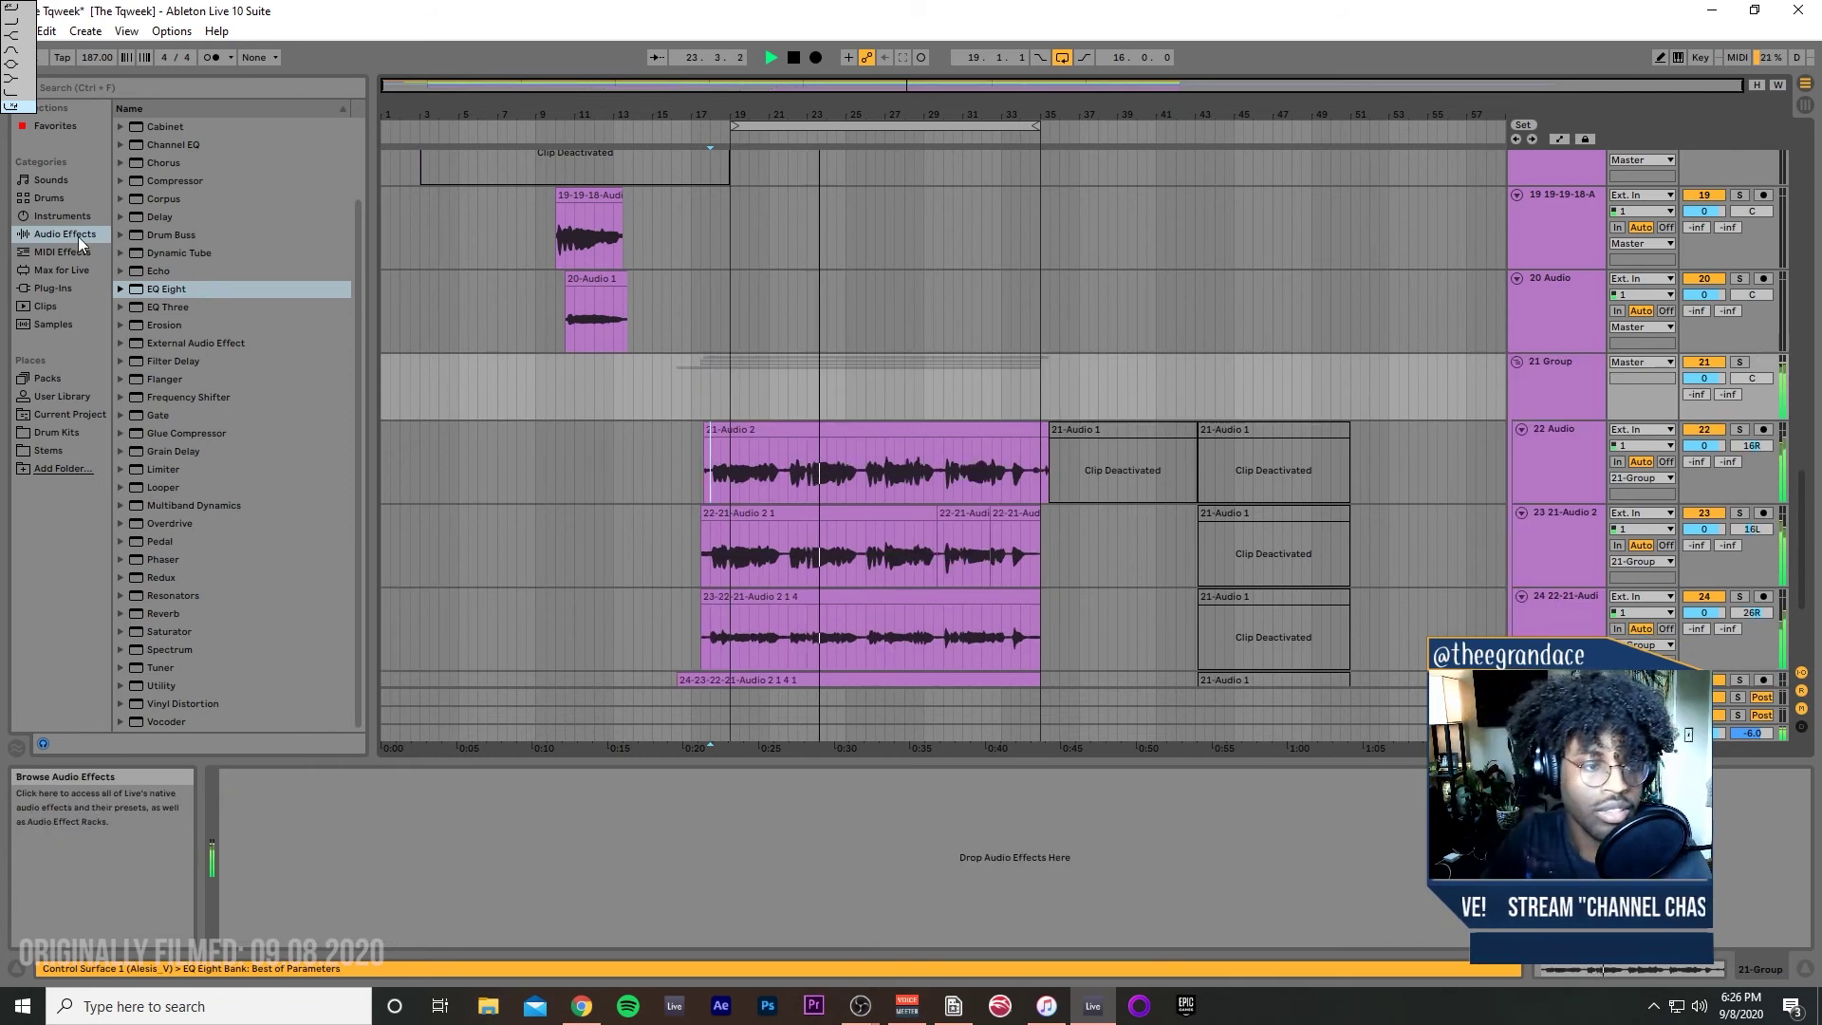
# Step: Add Chorus to the group with Delay 1 at 1.08 ms, Delay 2 at 11.2 ms, modulation 0.49 ms at 0.26 Hz and dry/wet at 29%
pyautogui.click(57, 288)
pyautogui.click(64, 235)
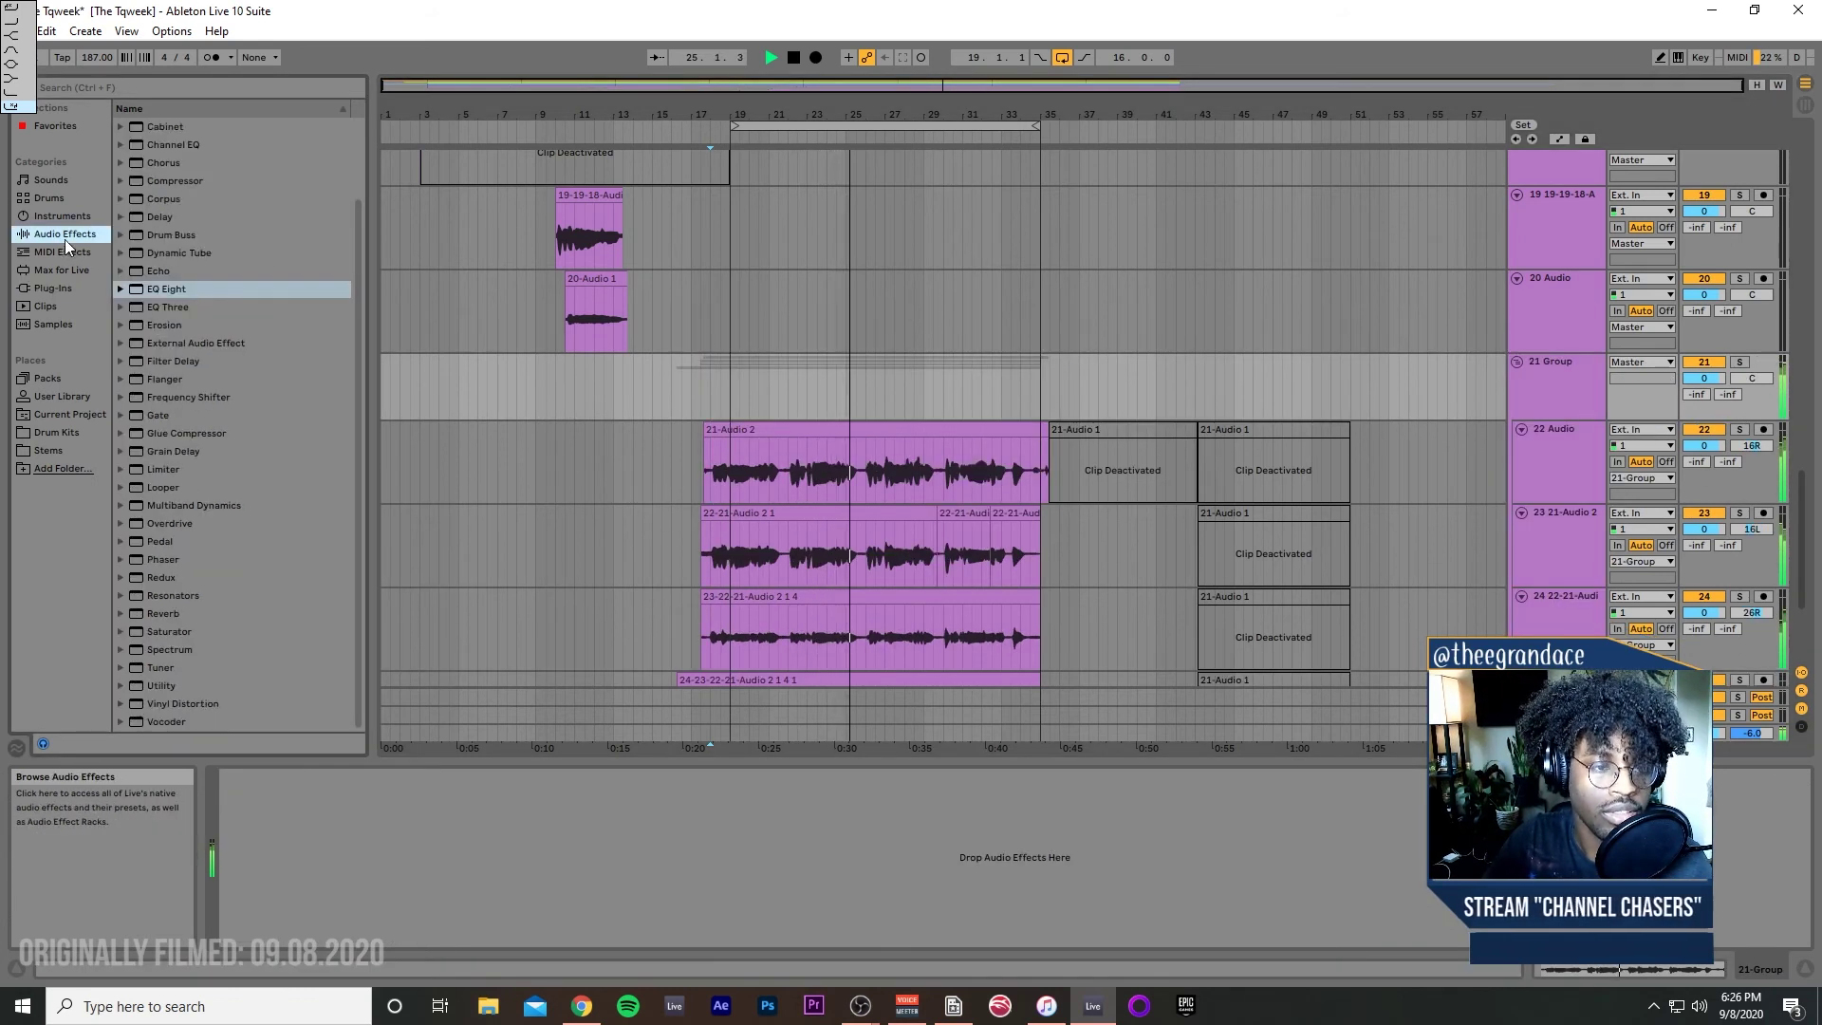
pyautogui.moveTo(156, 252); pyautogui.dragTo(838, 391)
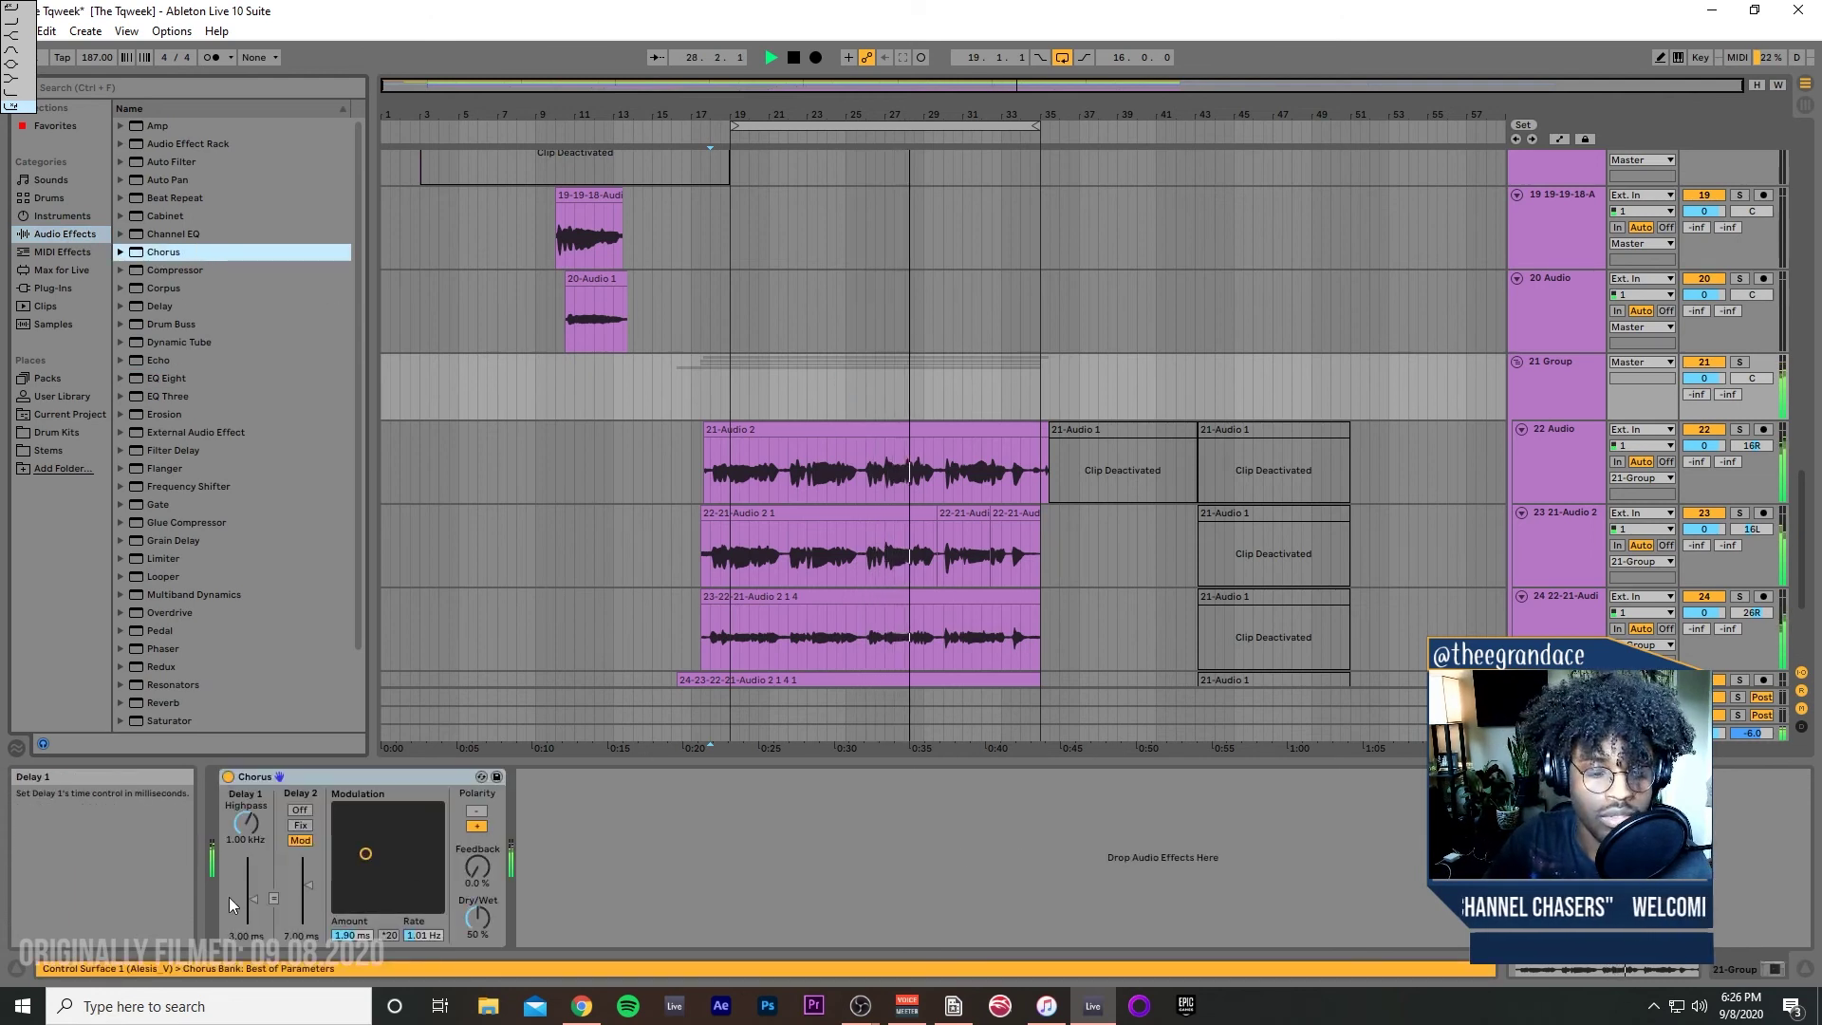
pyautogui.moveTo(249, 897); pyautogui.dragTo(311, 875)
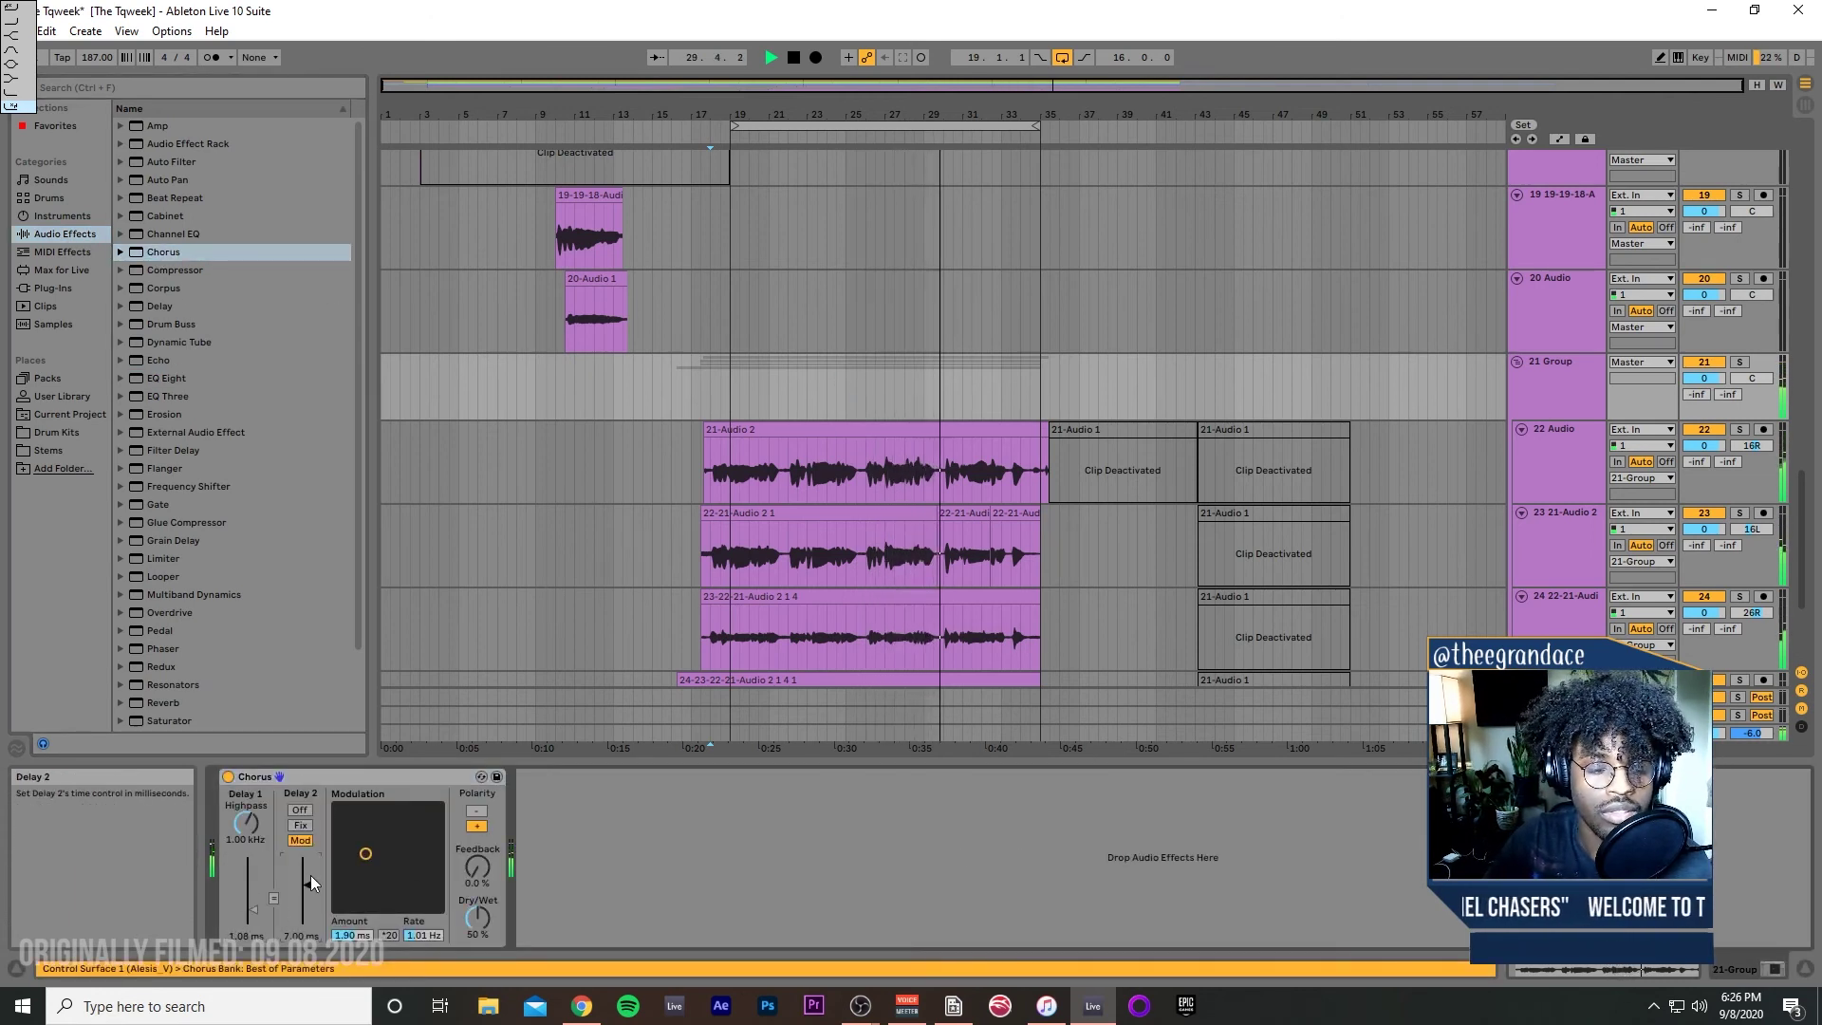
pyautogui.moveTo(477, 917); pyautogui.dragTo(478, 939)
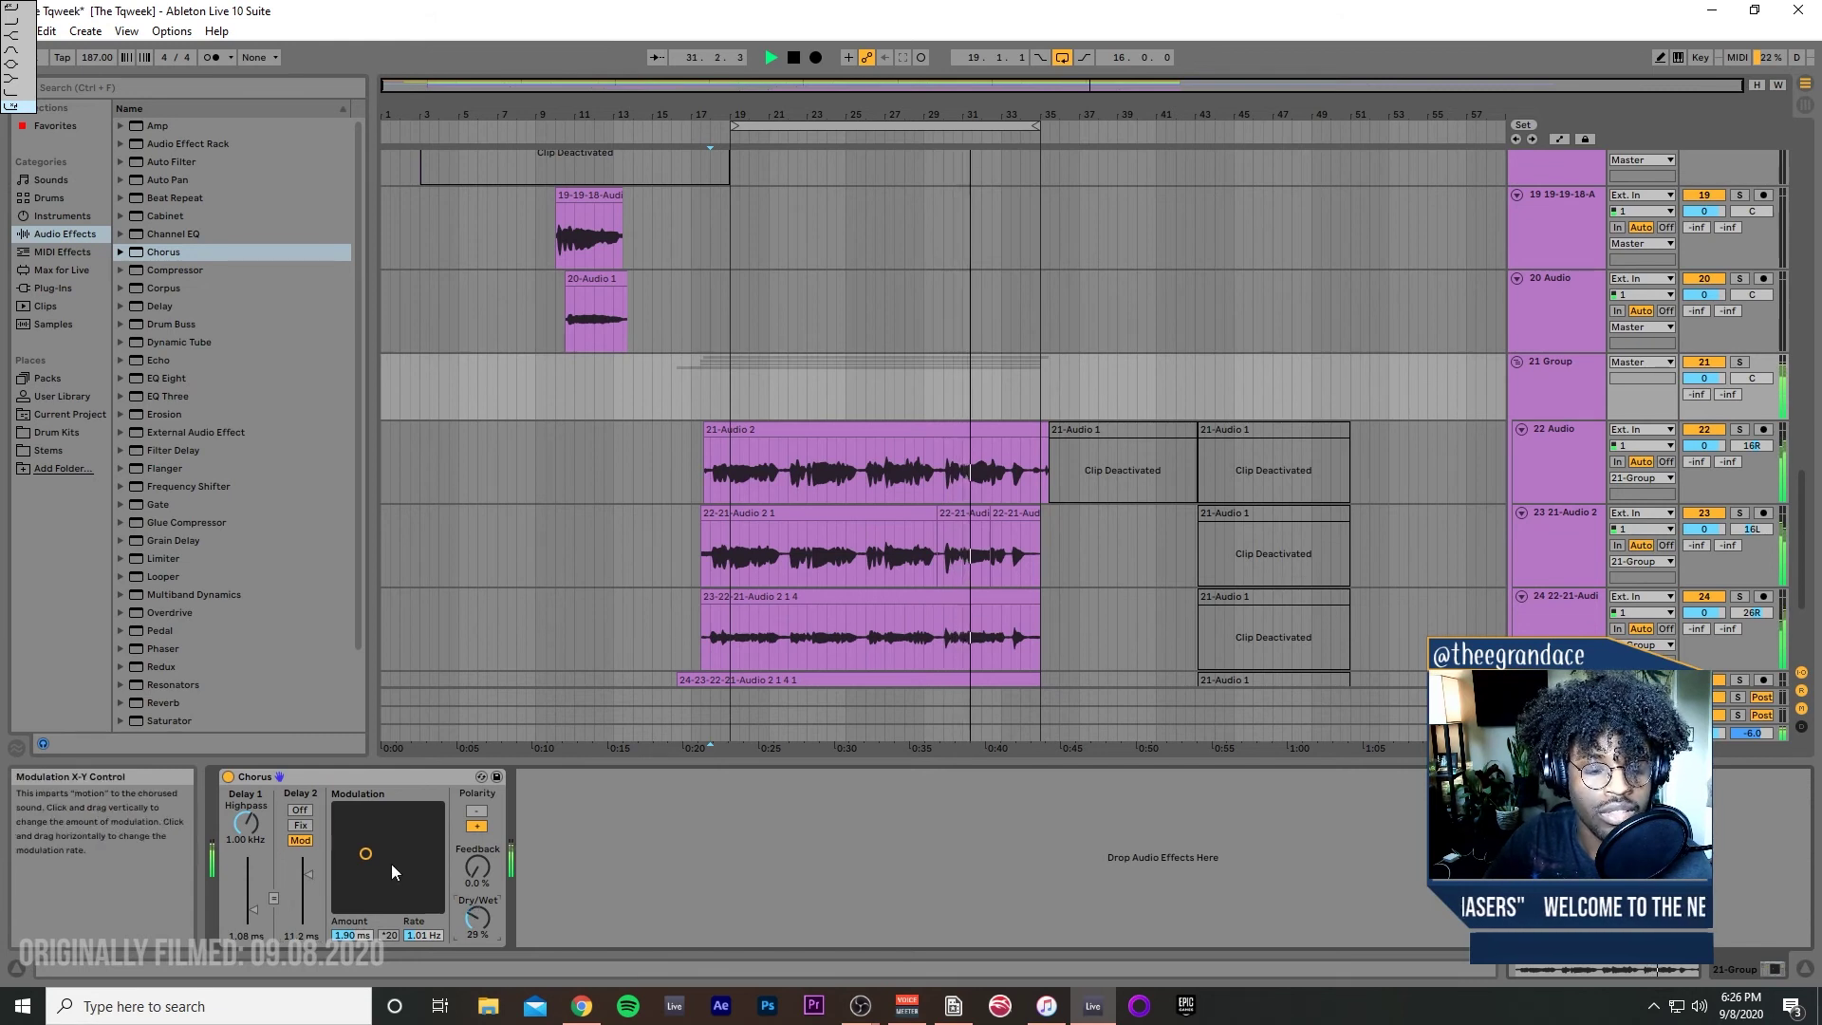
pyautogui.moveTo(366, 853); pyautogui.dragTo(349, 880)
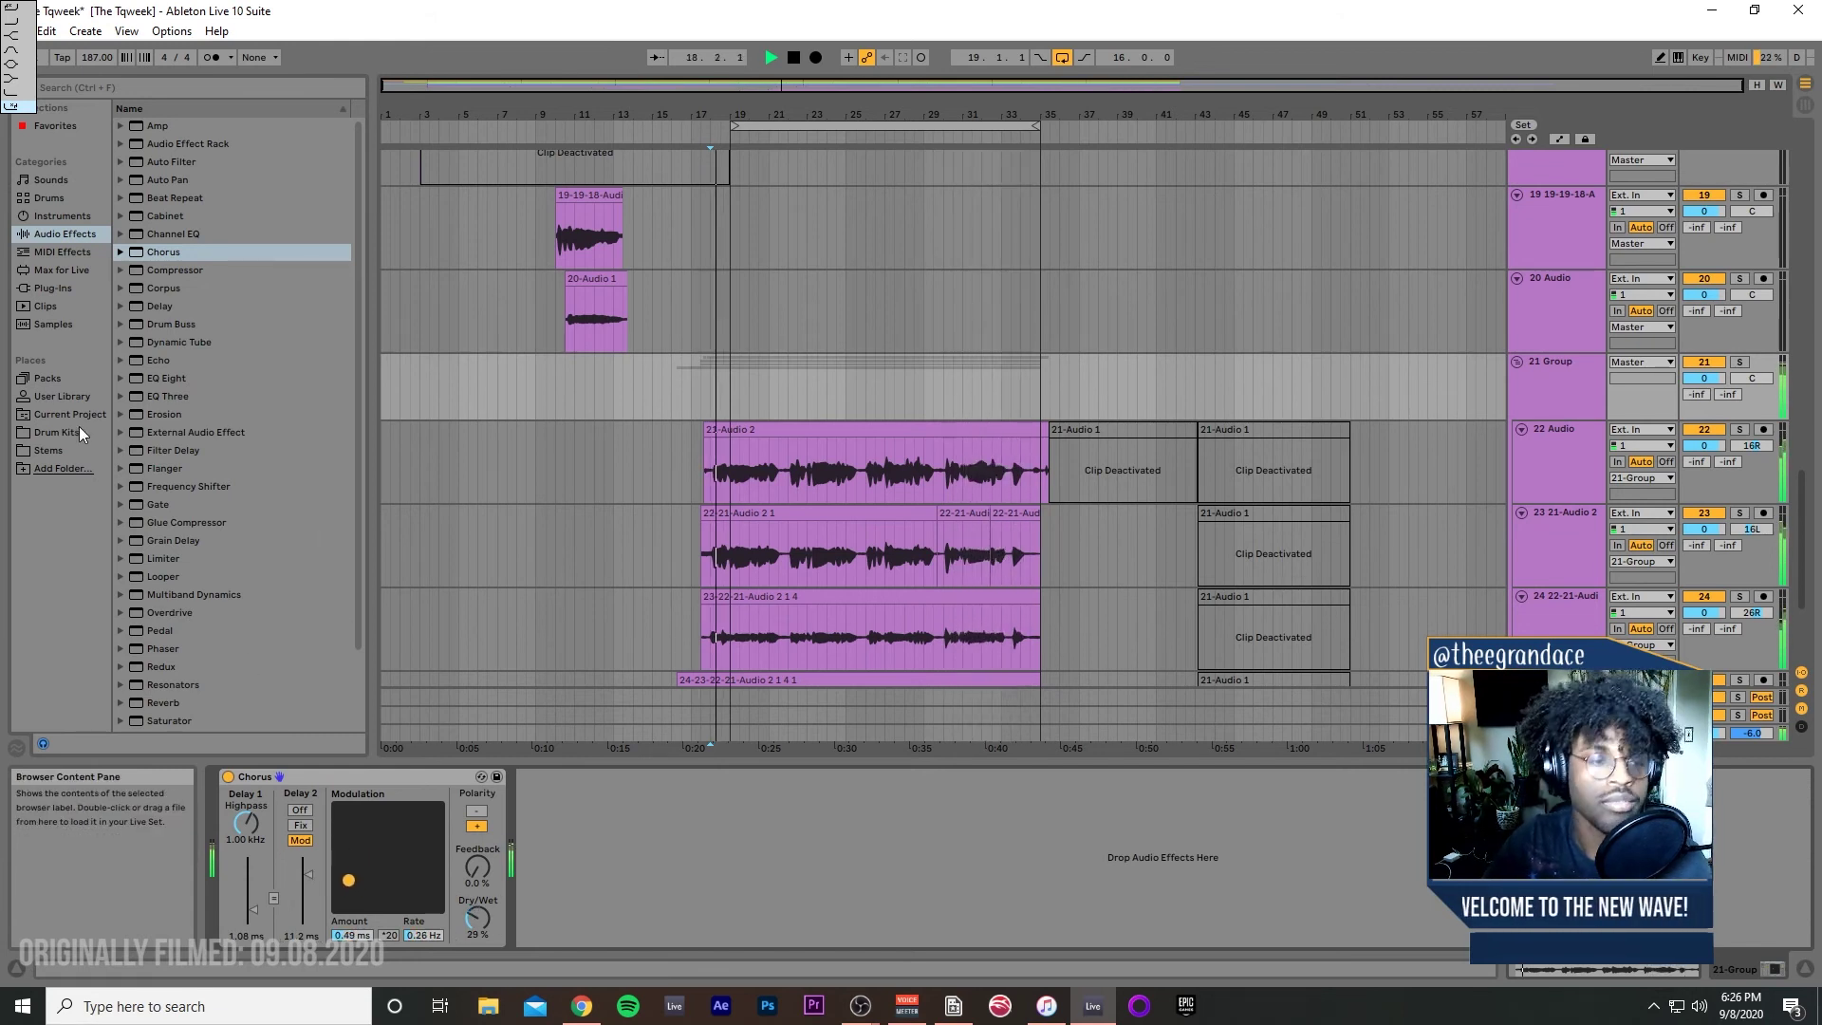
# Step: Stop playback, set the vocal group's second send to -20.0 dB, and show the Master track's devices
pyautogui.click(1559, 414)
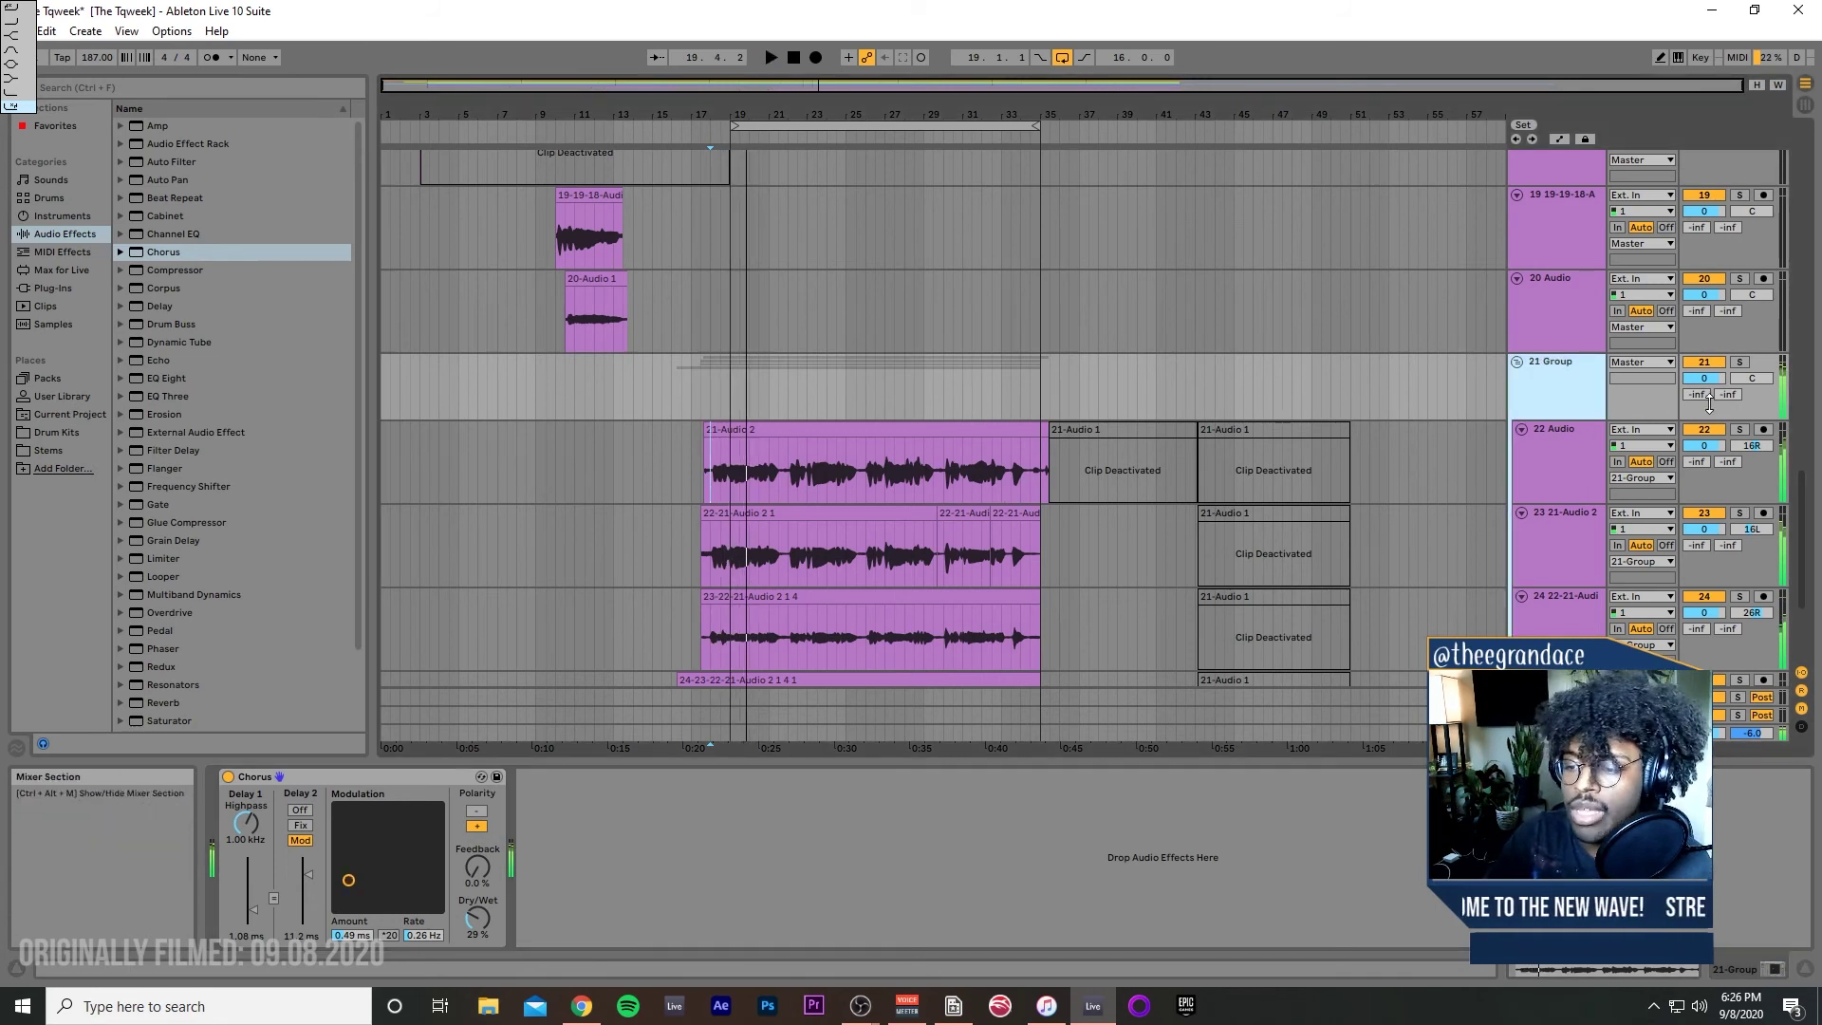
pyautogui.click(1751, 714)
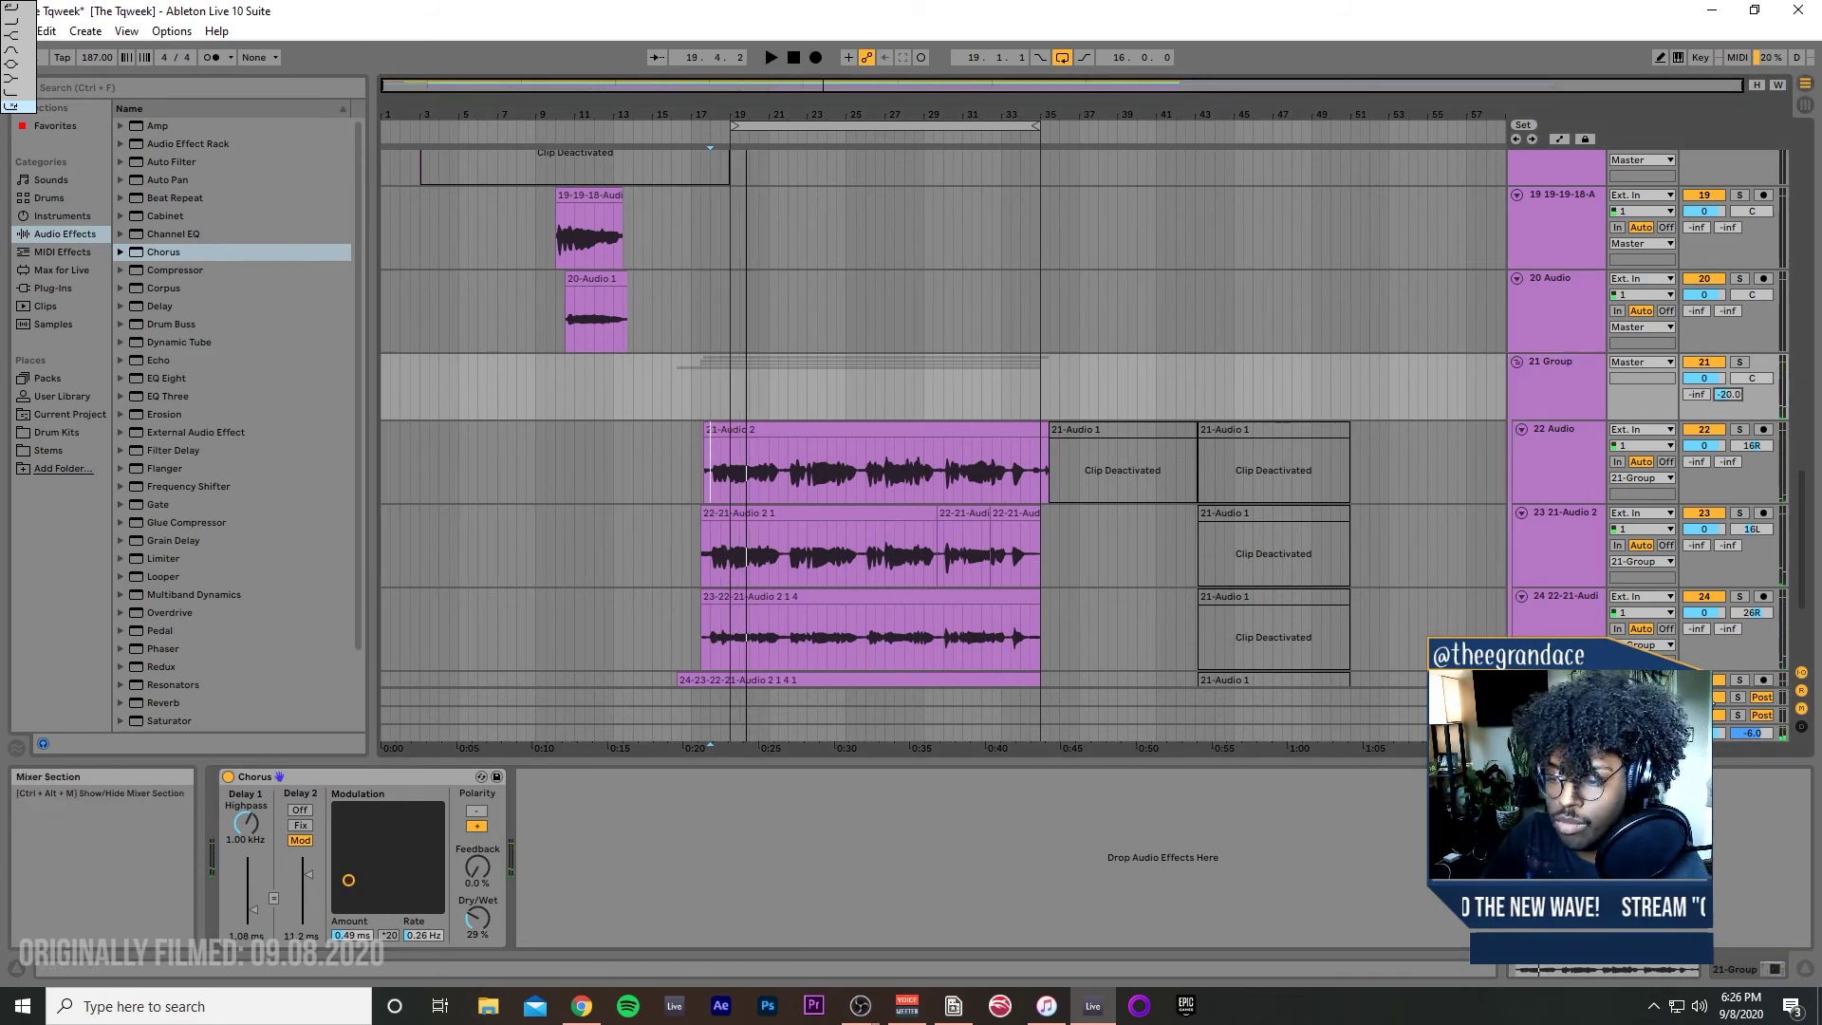
pyautogui.scroll(-1, 939, 570)
pyautogui.click(930, 733)
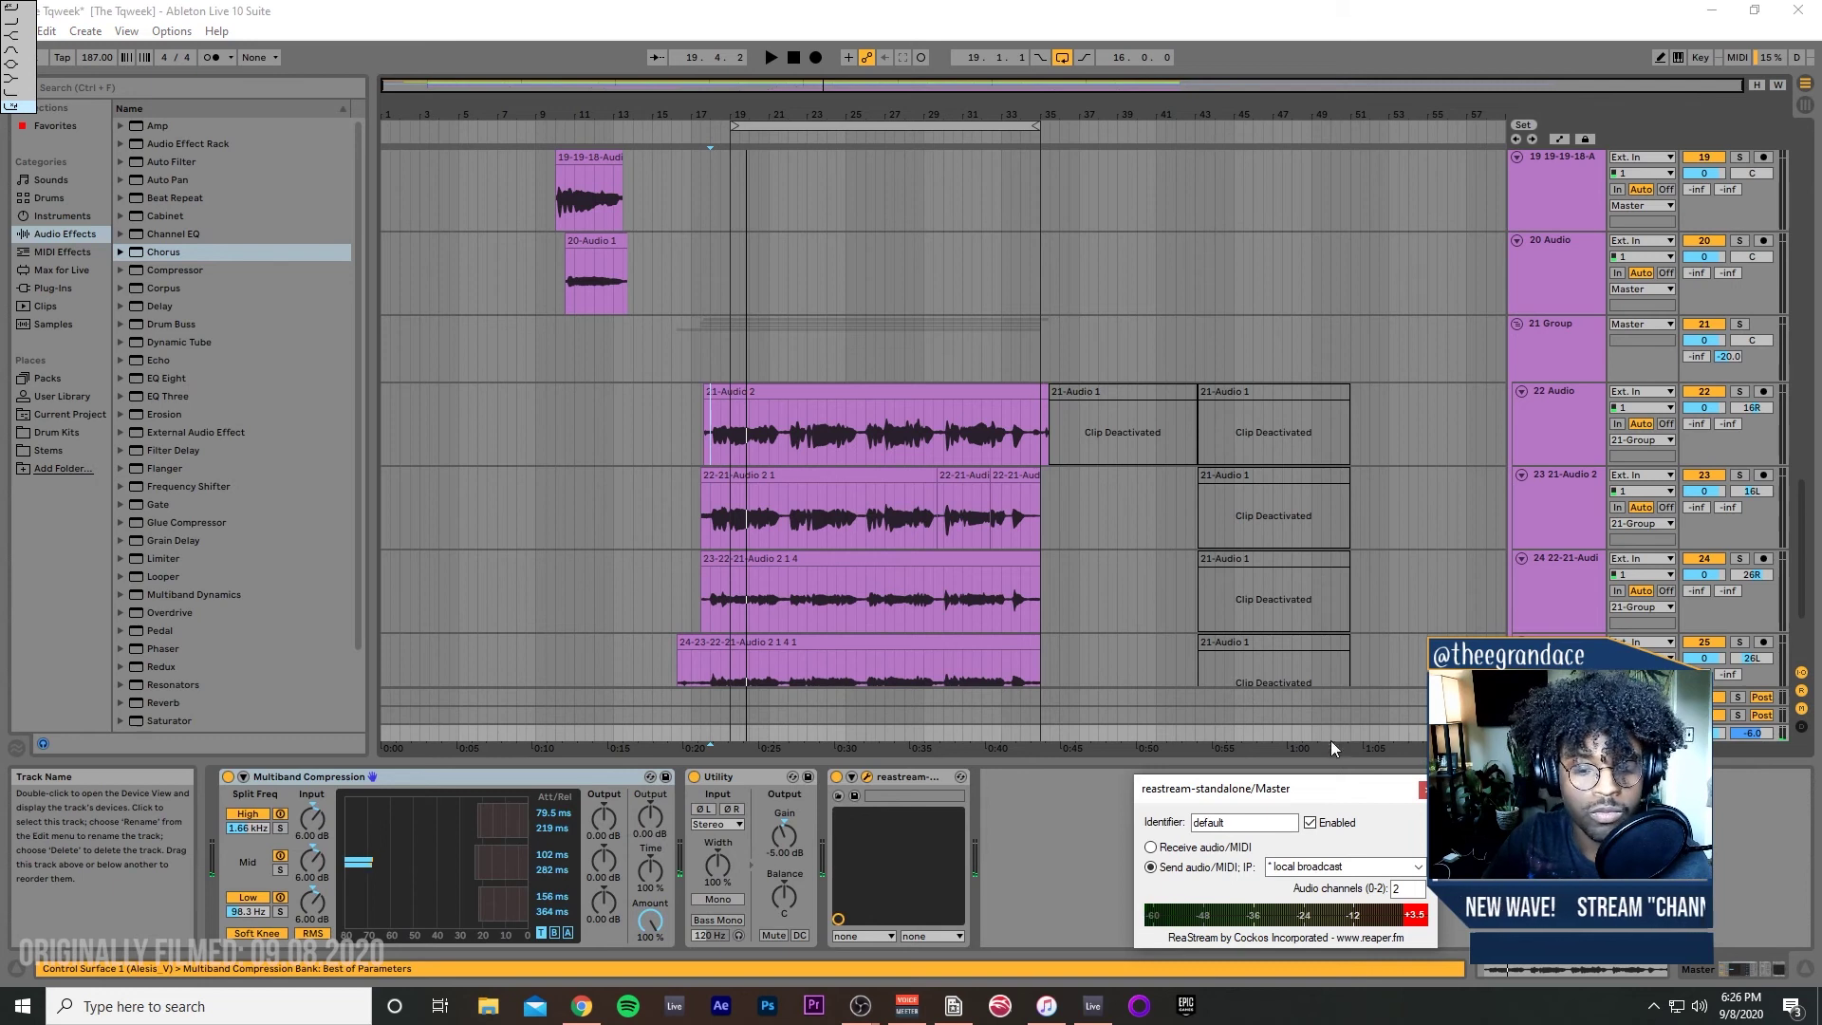
# Step: Inspect the devices on the two return tracks, track 22 and the Master track
pyautogui.click(1294, 698)
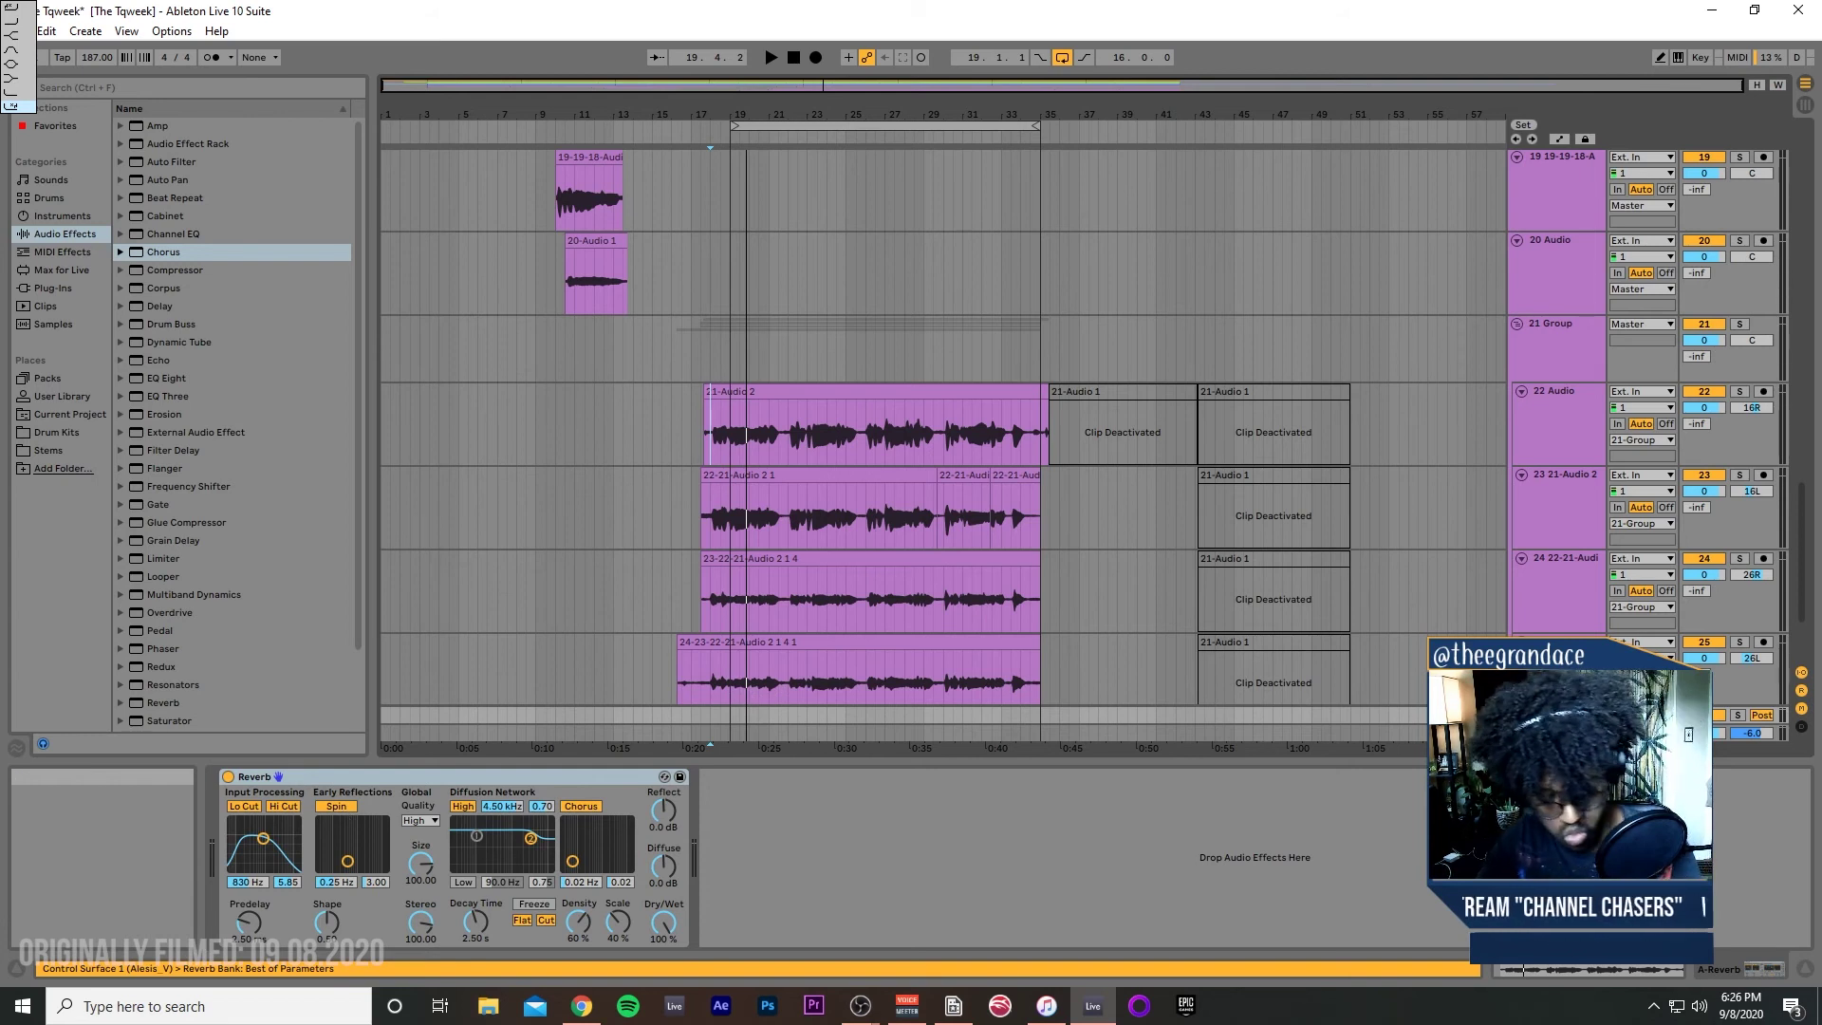
pyautogui.press('Down')
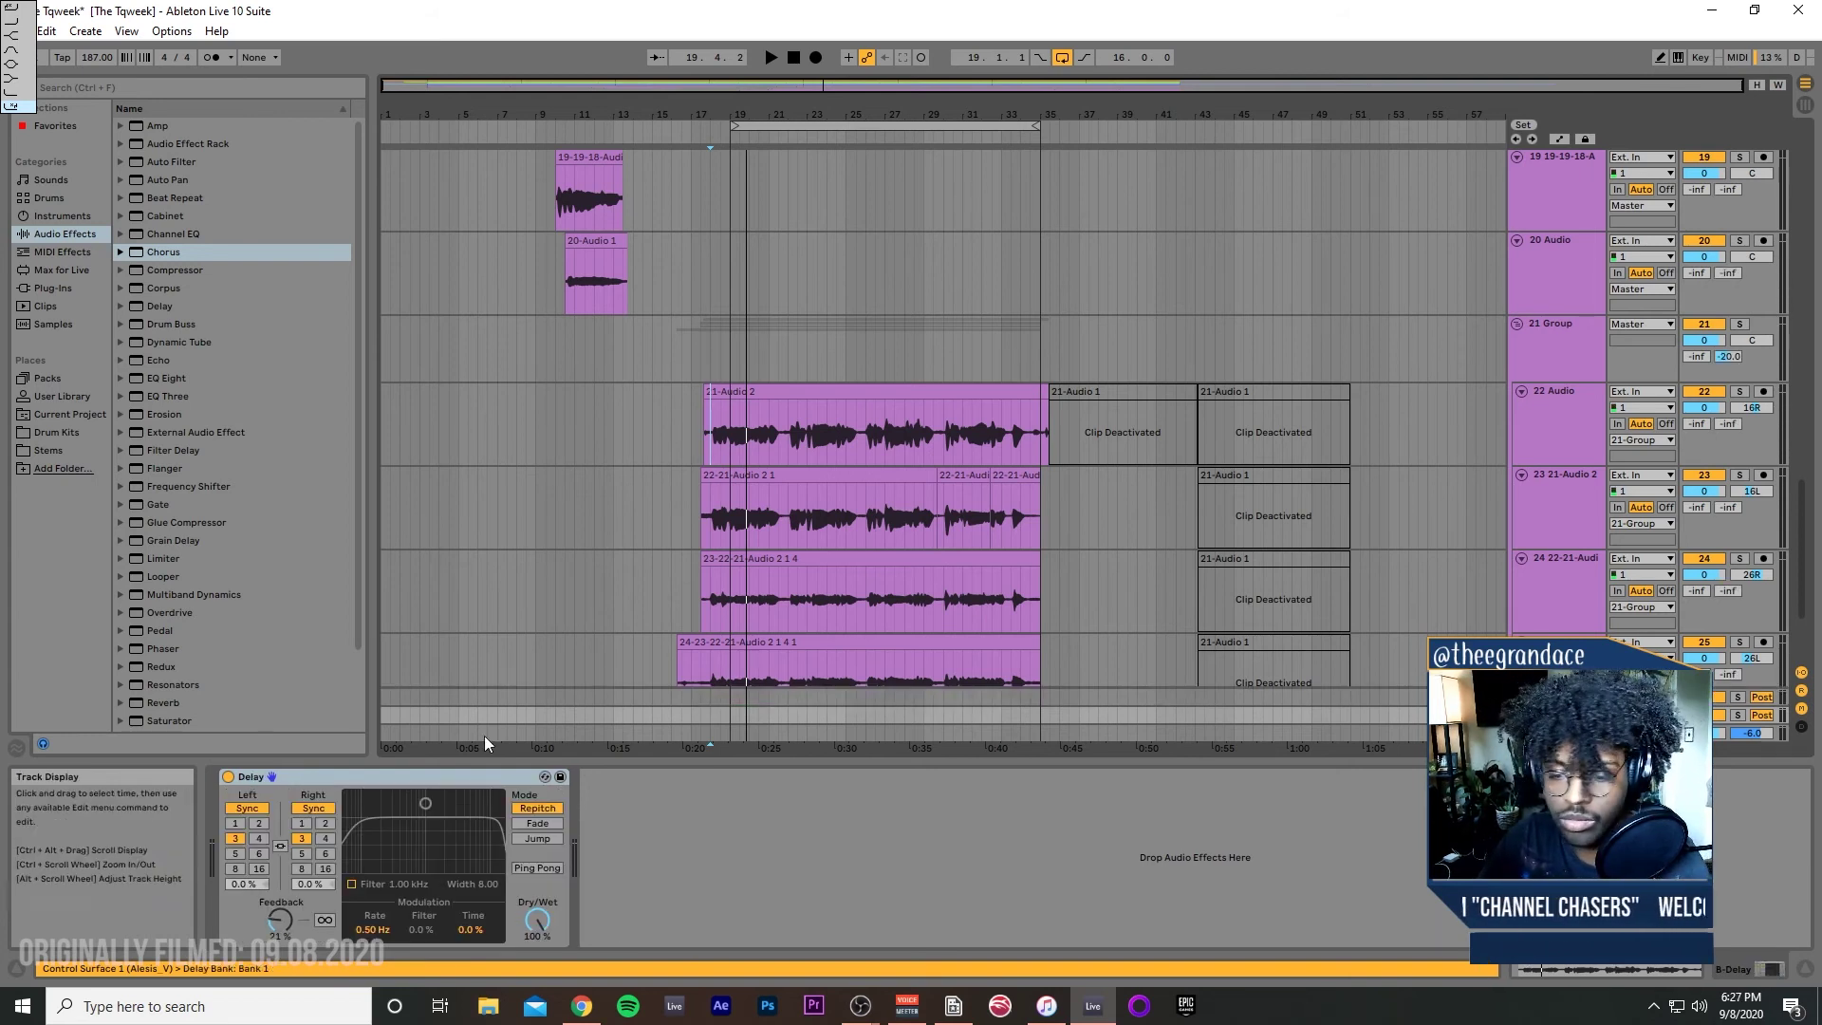
pyautogui.click(1556, 428)
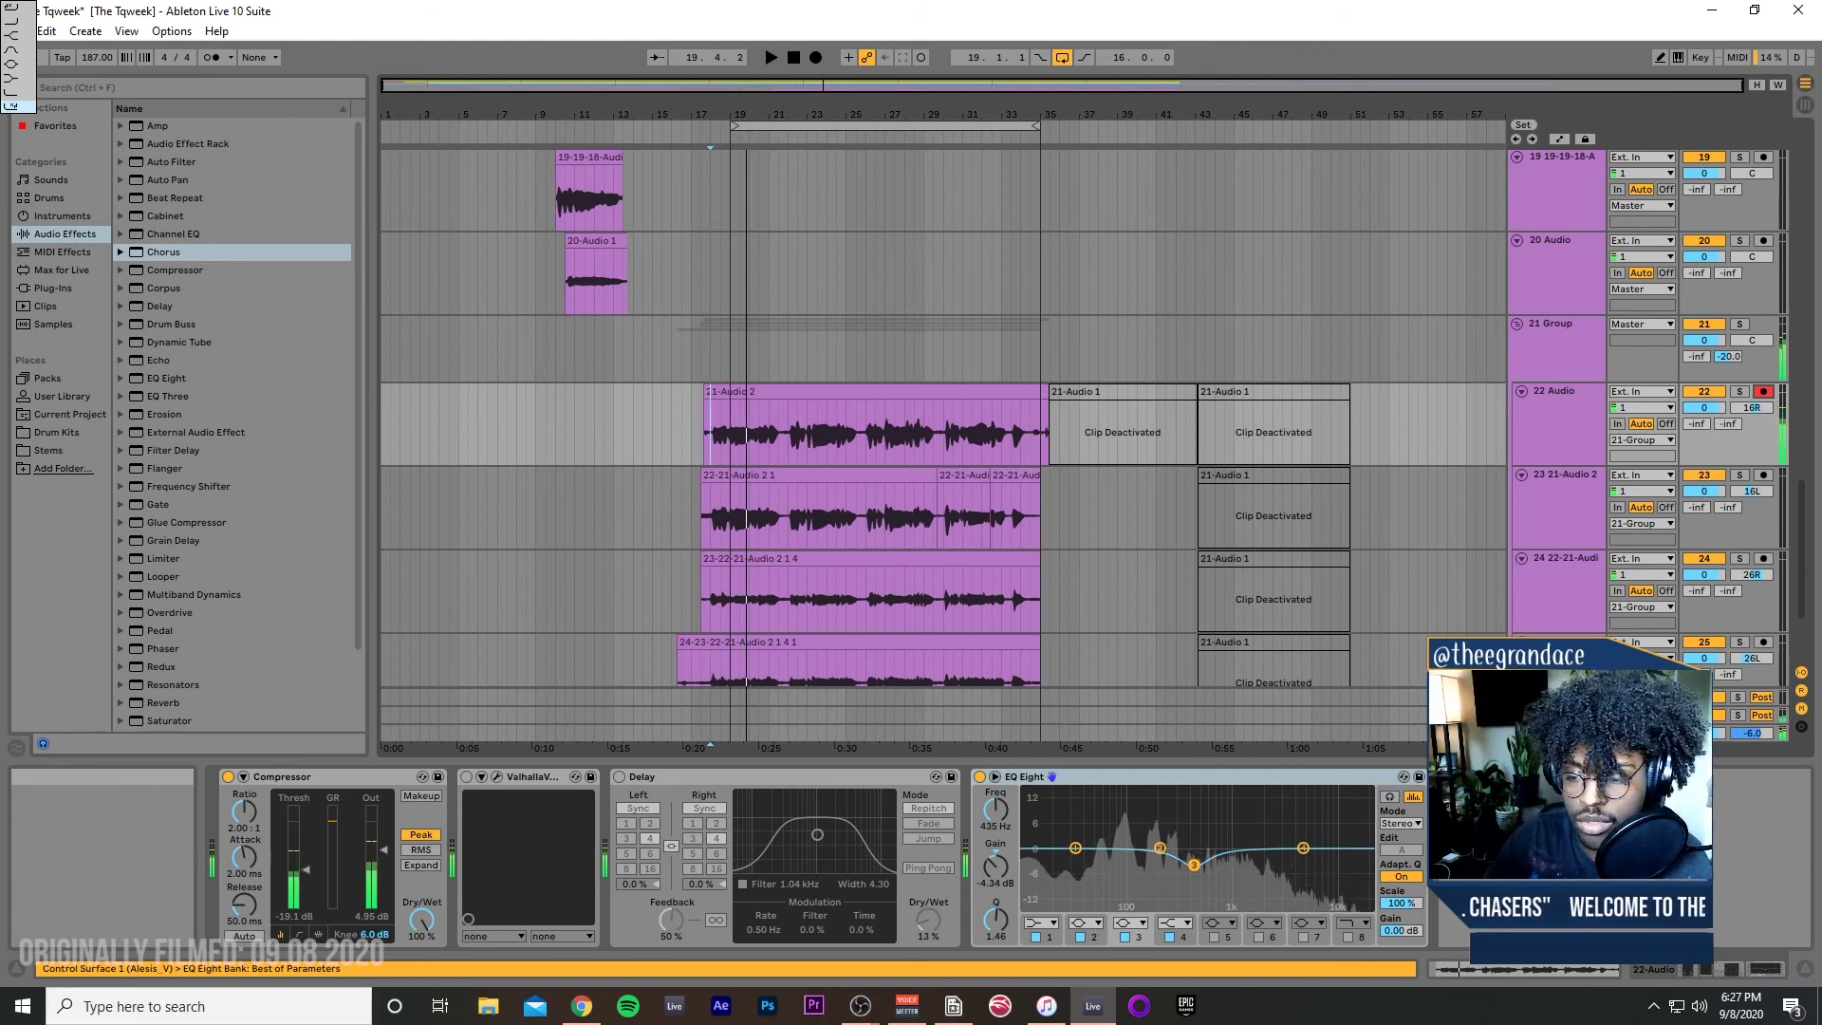
pyautogui.click(607, 732)
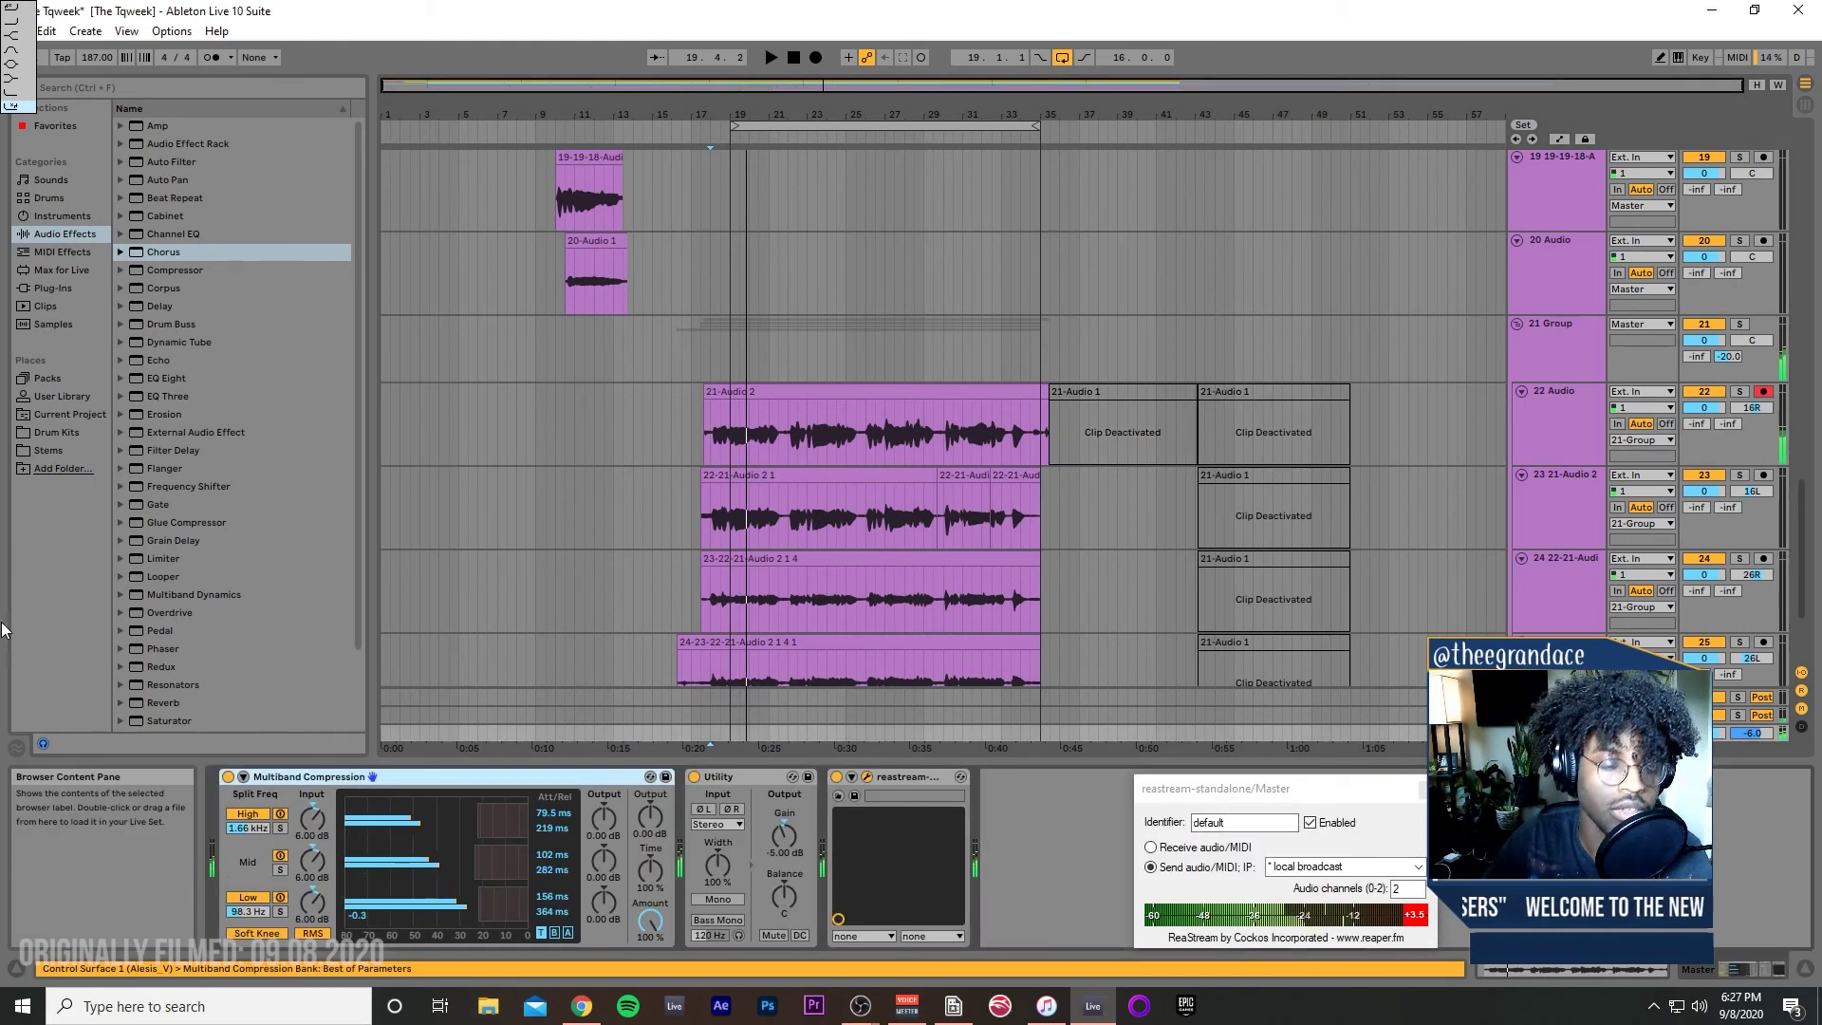
# Step: Show the vocal group's devices and search the plug-ins for "h de"
pyautogui.moveTo(163, 252); pyautogui.dragTo(1556, 353)
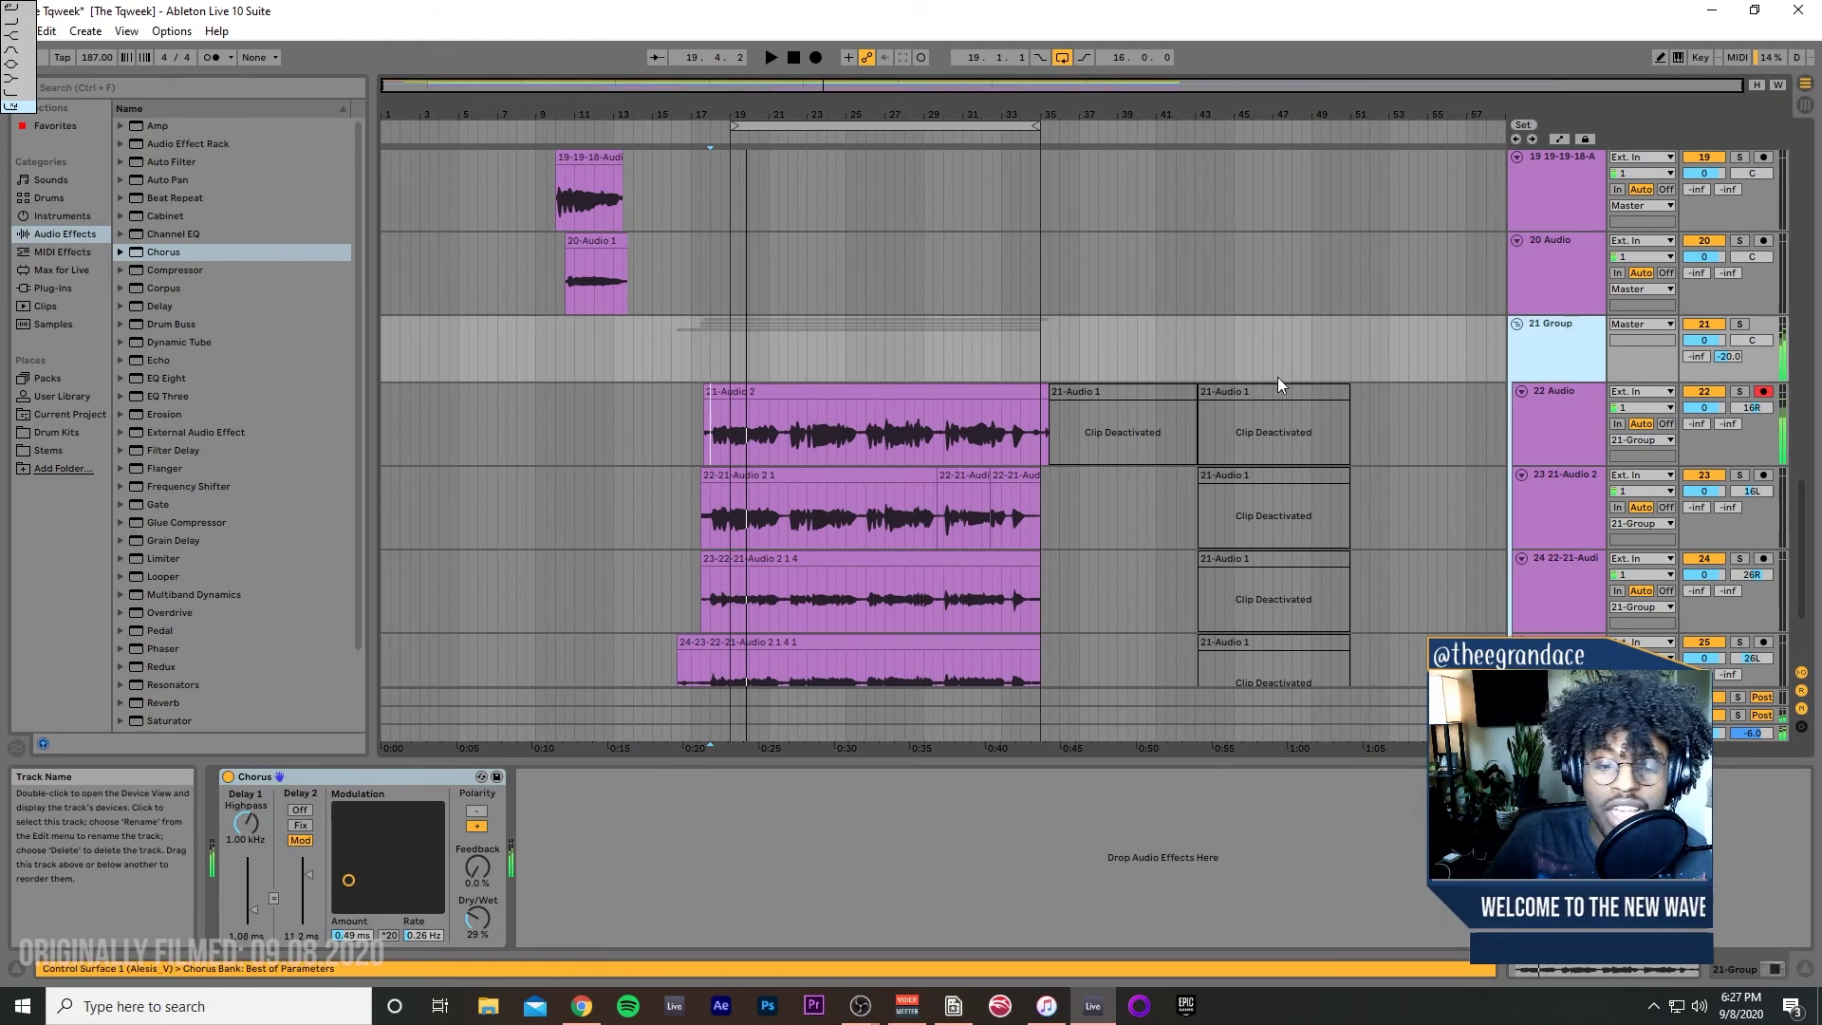
pyautogui.click(53, 288)
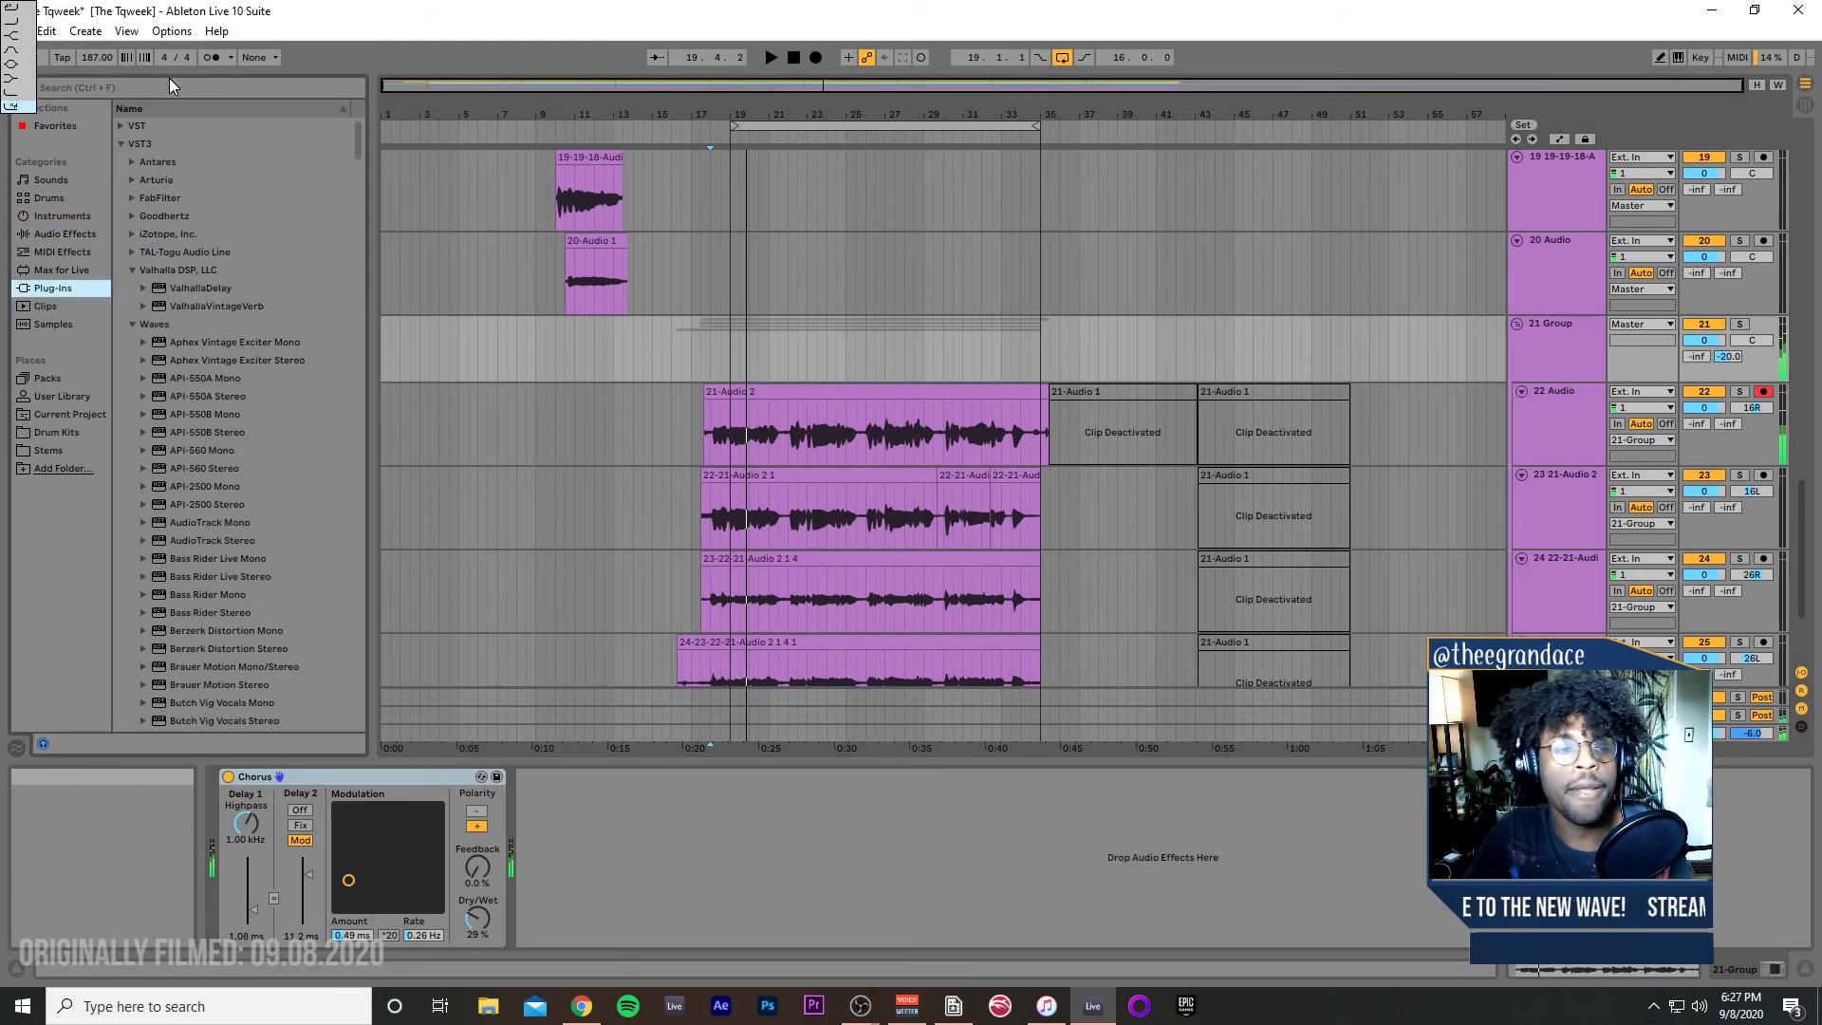
pyautogui.hotkey('ctrl', 'f')
pyautogui.write('h de')
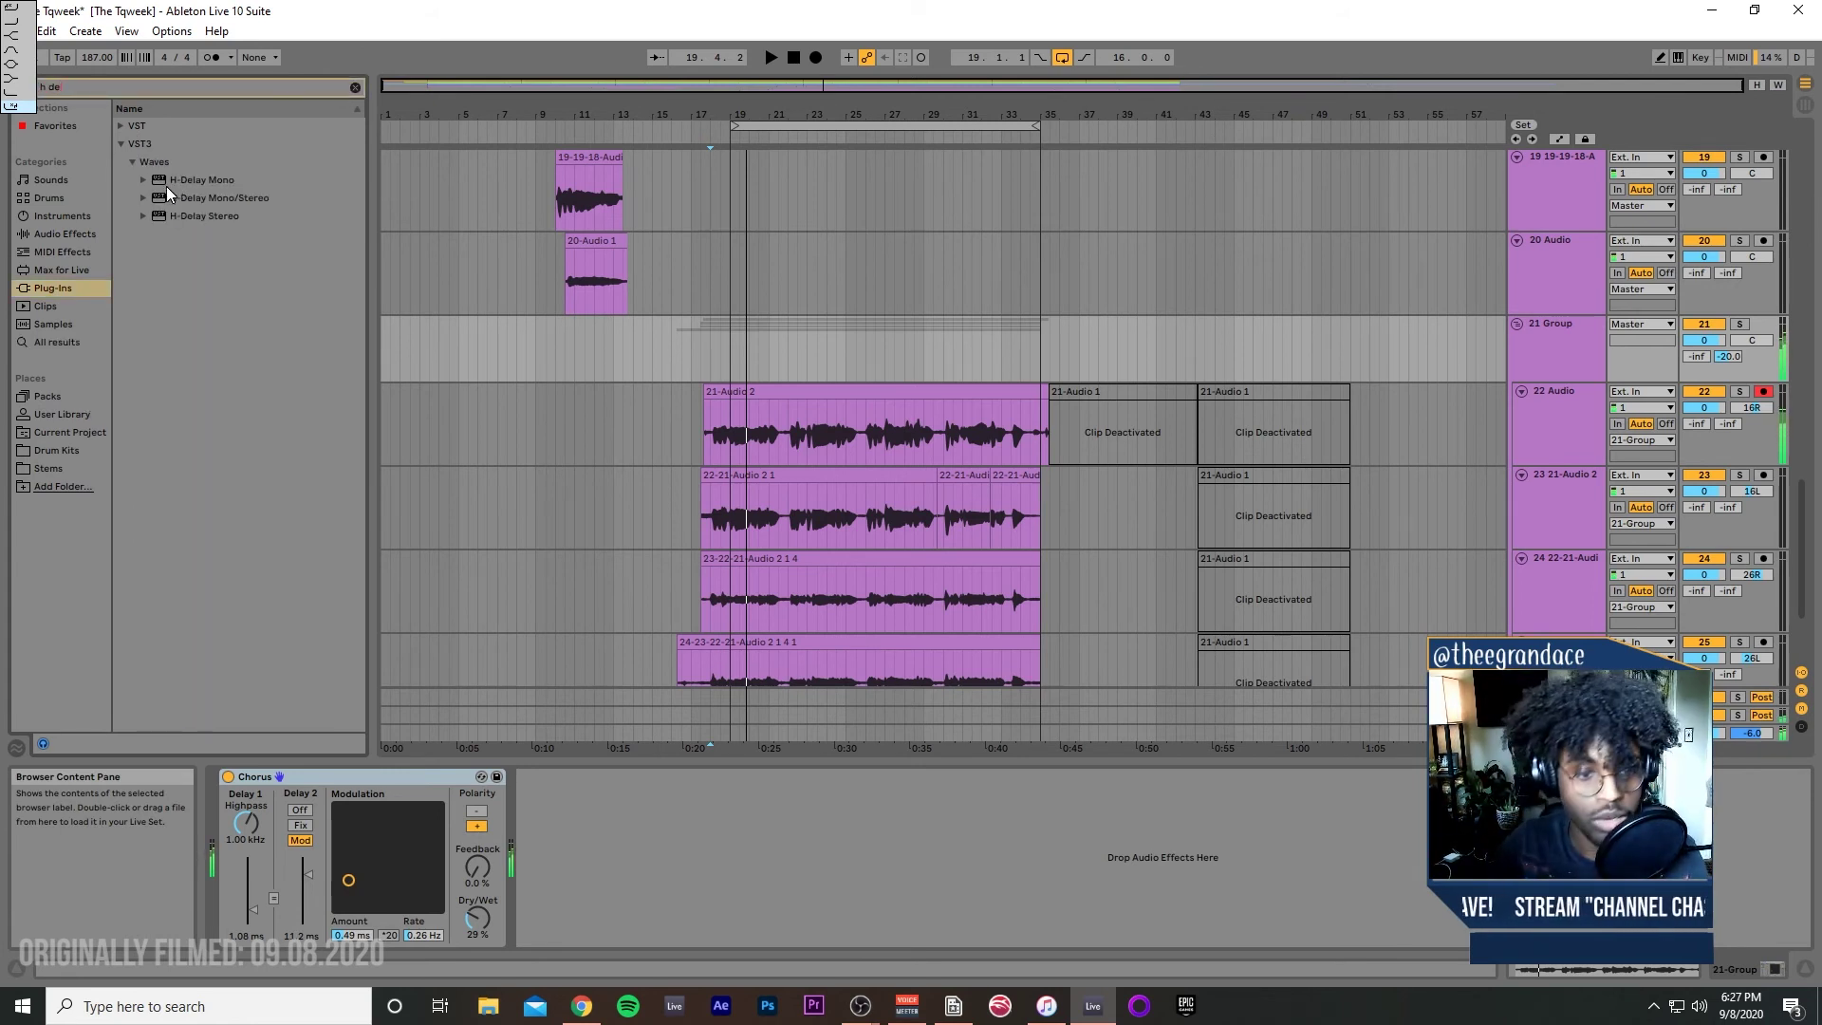
# Step: Add H-Delay Stereo to the vocal group, set its delay to 1/4, and adjust its analog, feedback and output
pyautogui.moveTo(191, 211); pyautogui.dragTo(514, 874)
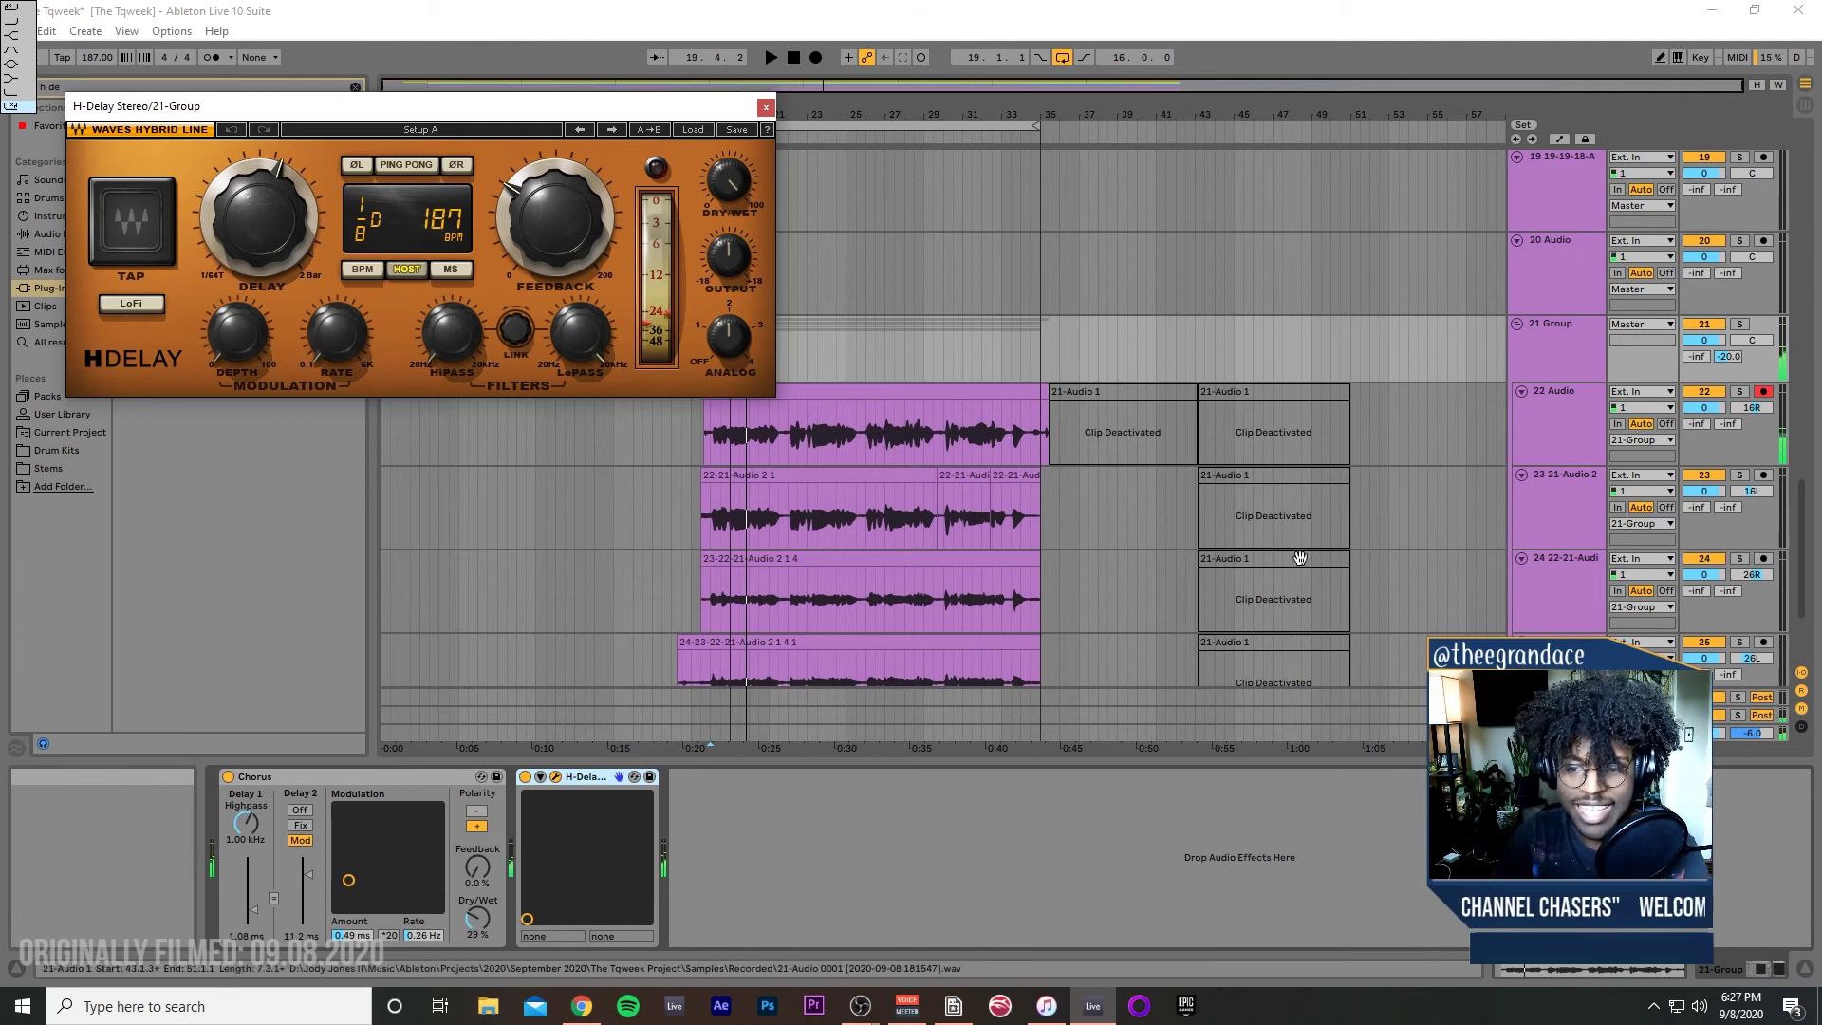
pyautogui.moveTo(730, 334); pyautogui.dragTo(730, 341)
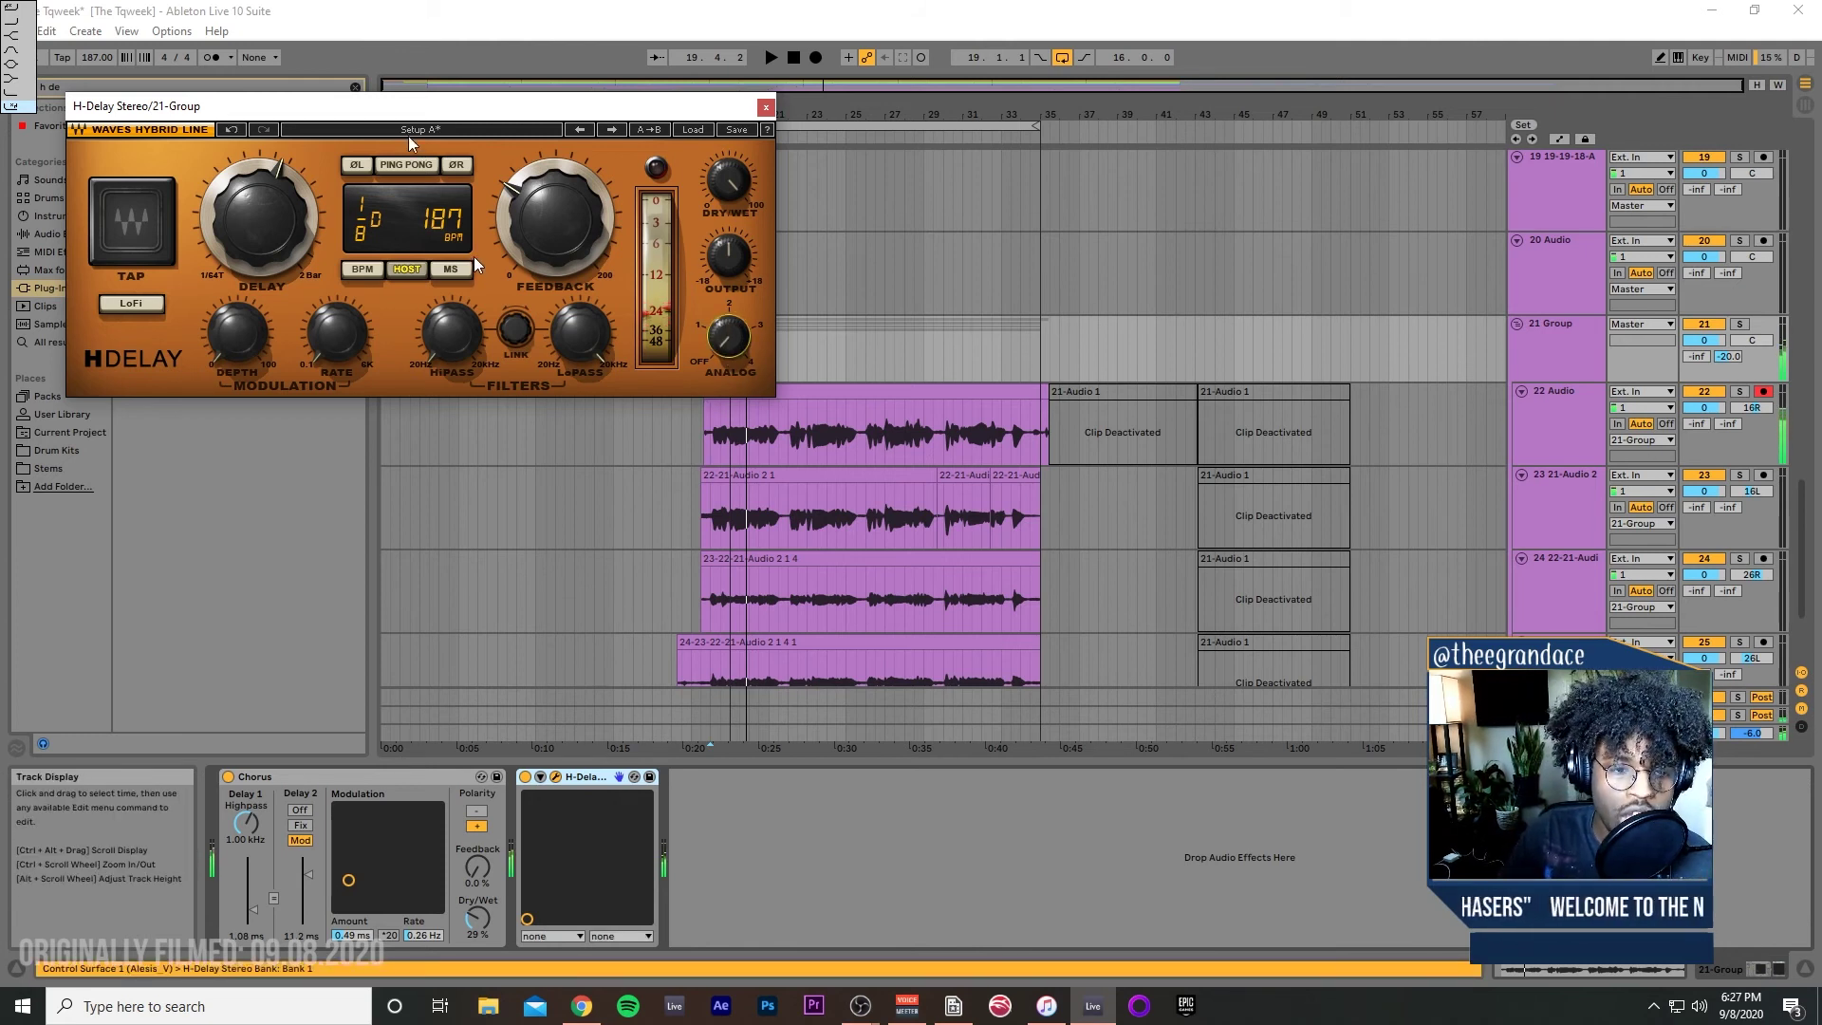
pyautogui.moveTo(236, 215); pyautogui.dragTo(237, 186)
pyautogui.moveTo(520, 224); pyautogui.dragTo(520, 220)
pyautogui.moveTo(729, 270); pyautogui.dragTo(729, 264)
# Step: Delete H-Delay from the vocal group, leaving only the Chorus
pyautogui.click(1763, 393)
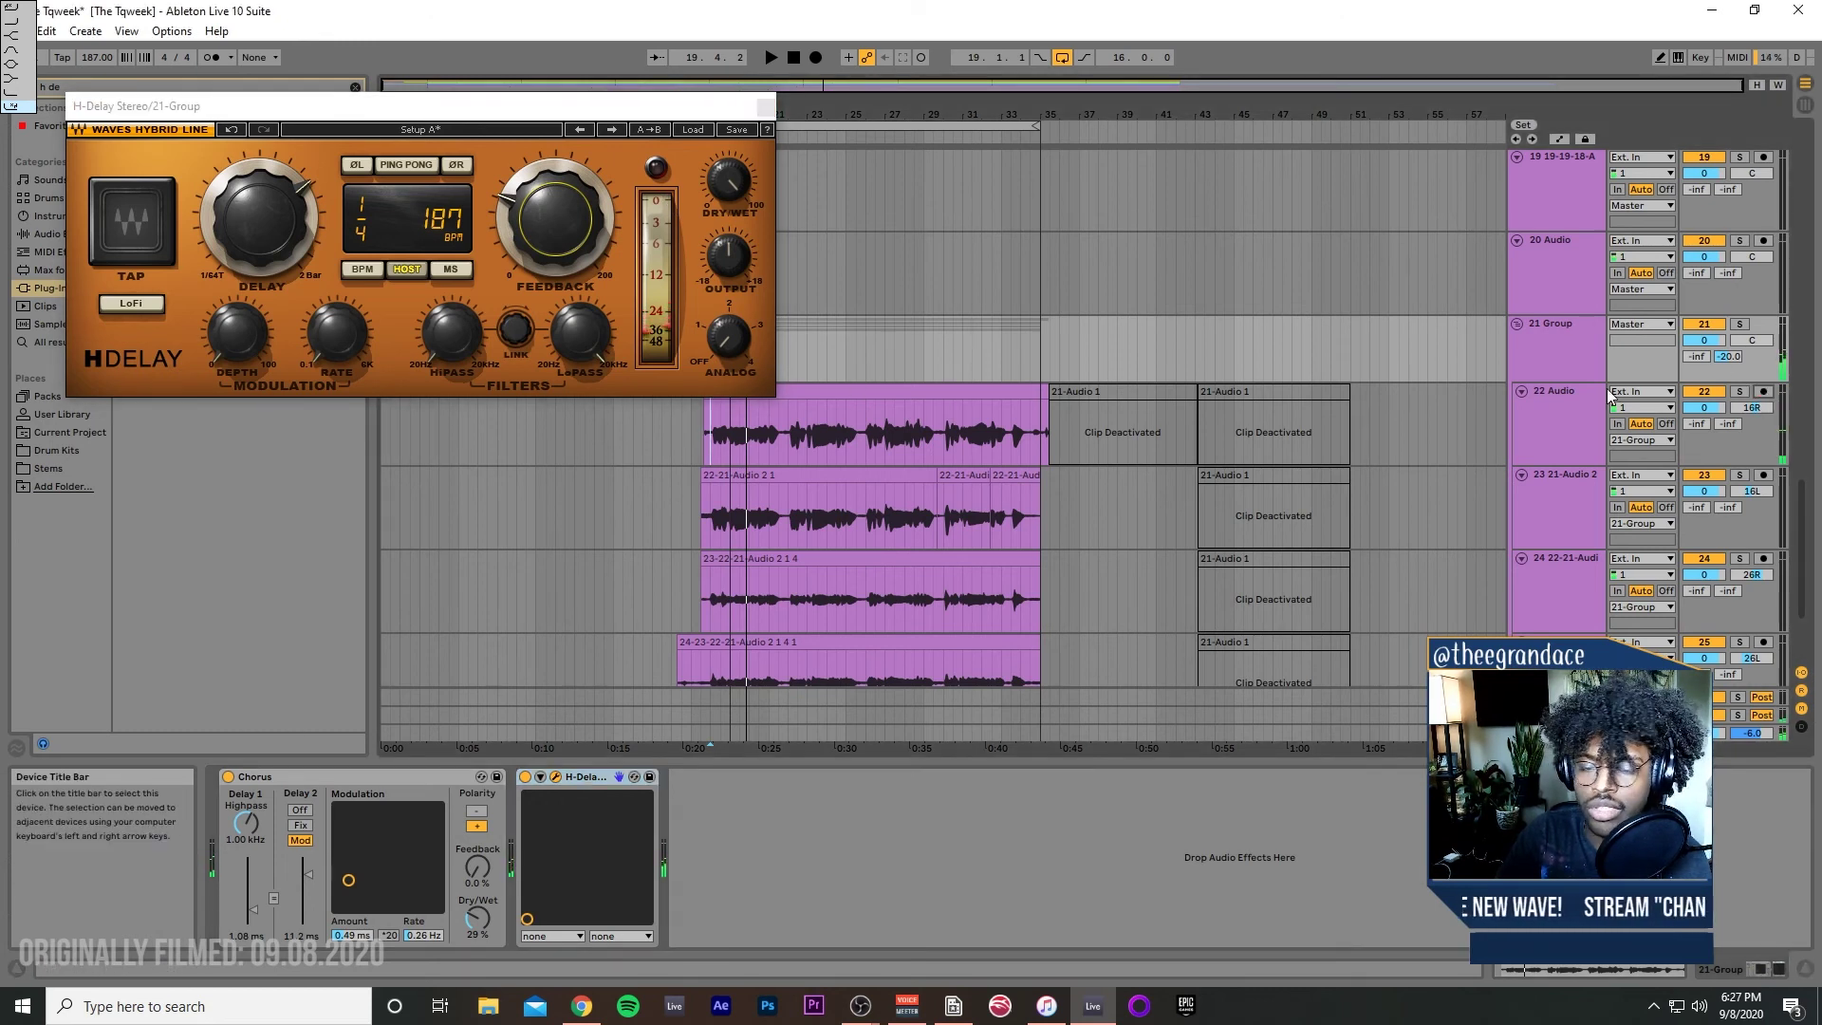
pyautogui.click(1763, 393)
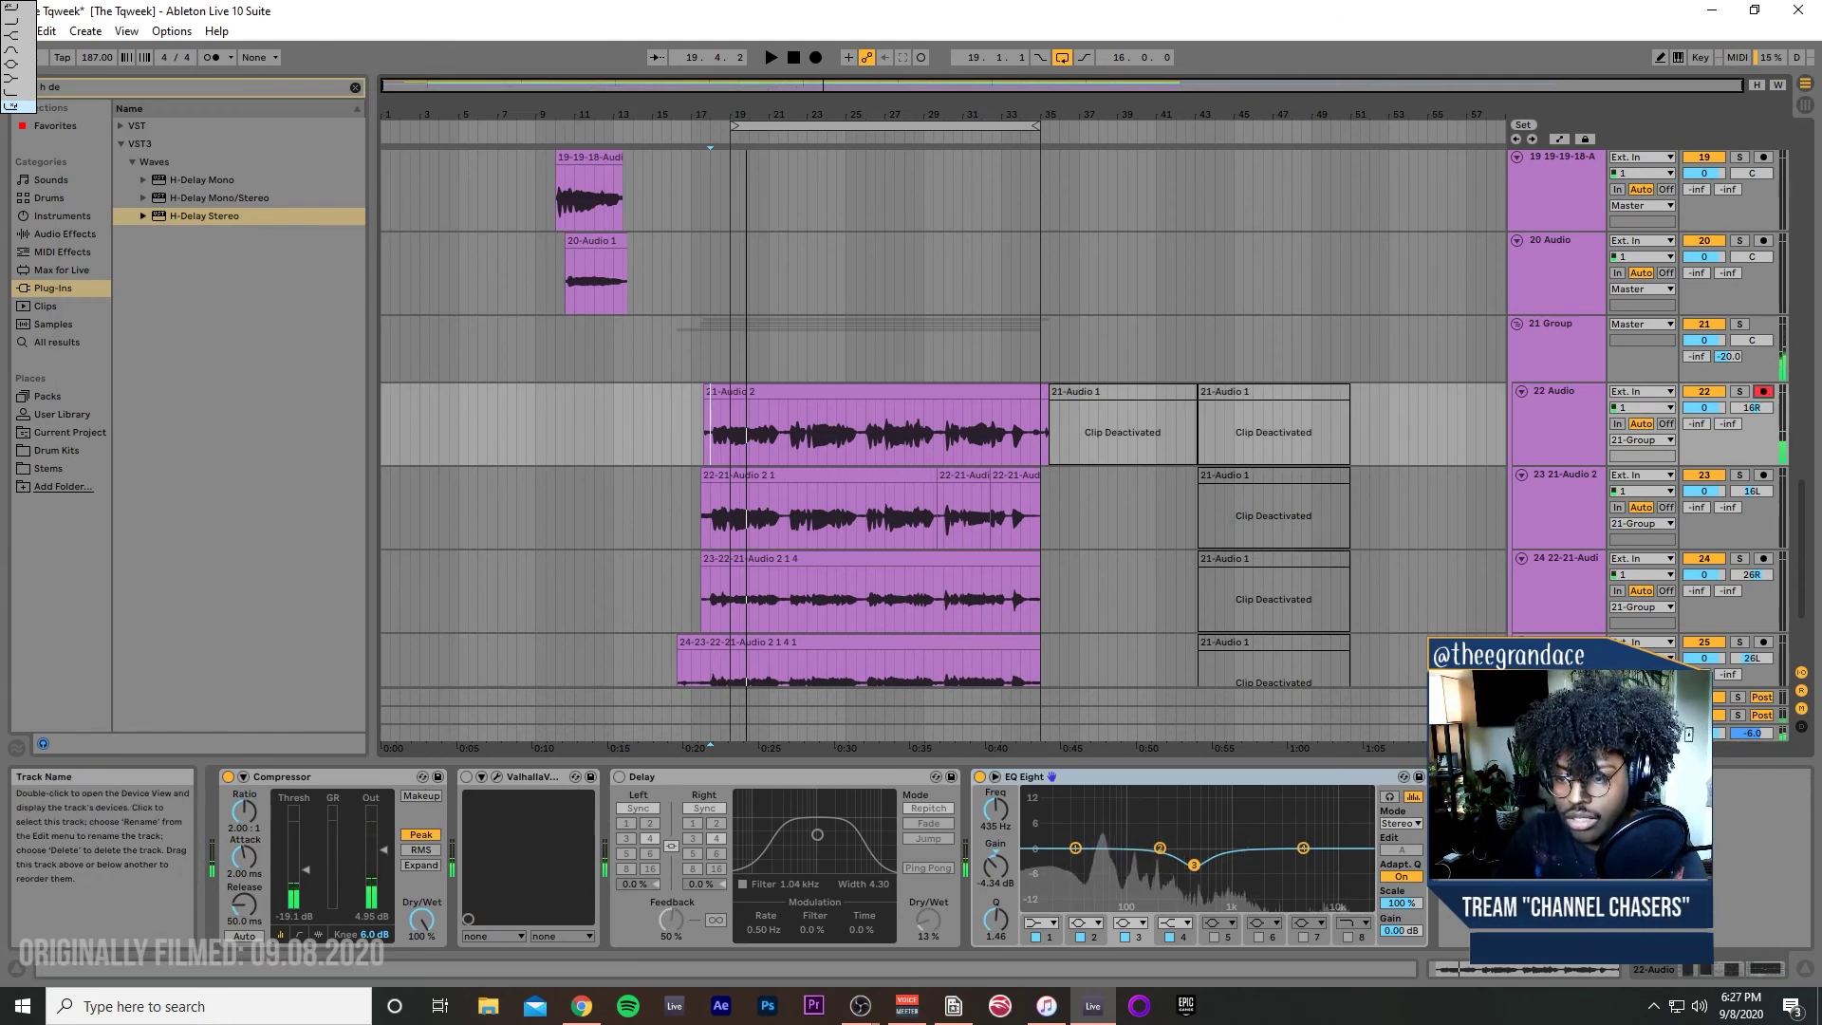
pyautogui.click(1556, 714)
pyautogui.click(1271, 736)
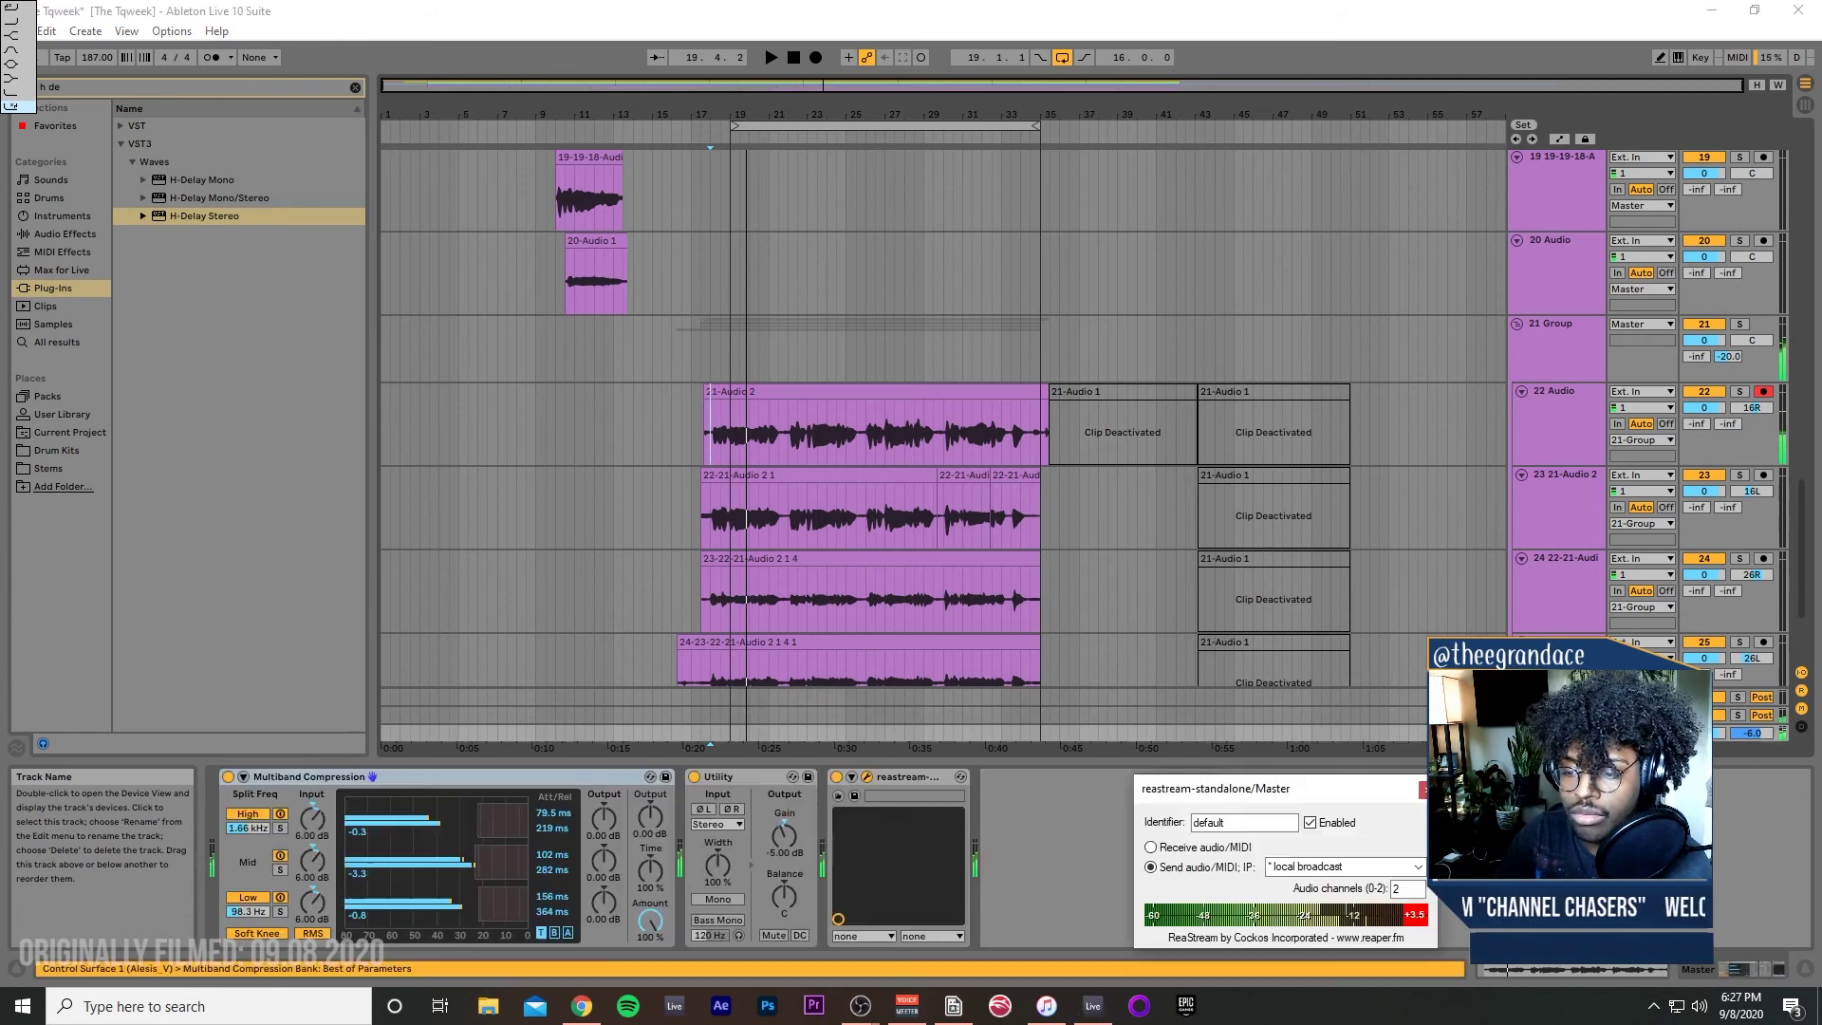
pyautogui.click(1592, 351)
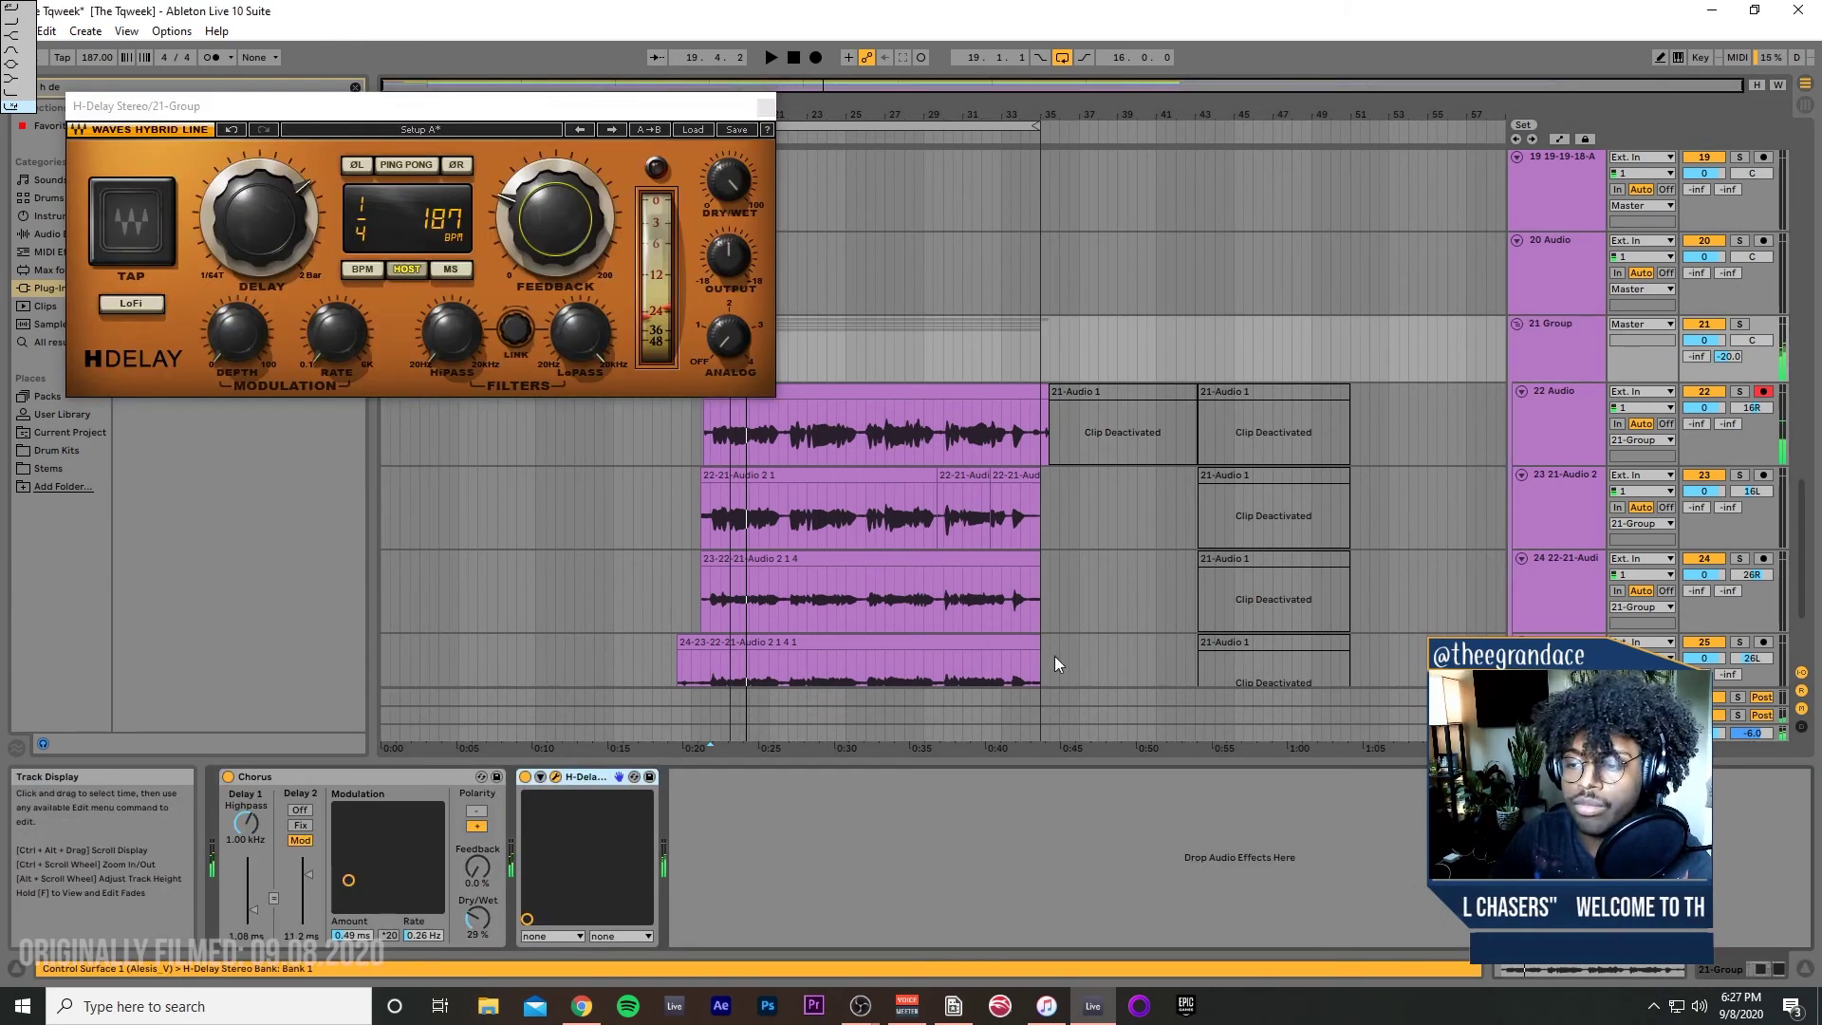
pyautogui.press('Delete')
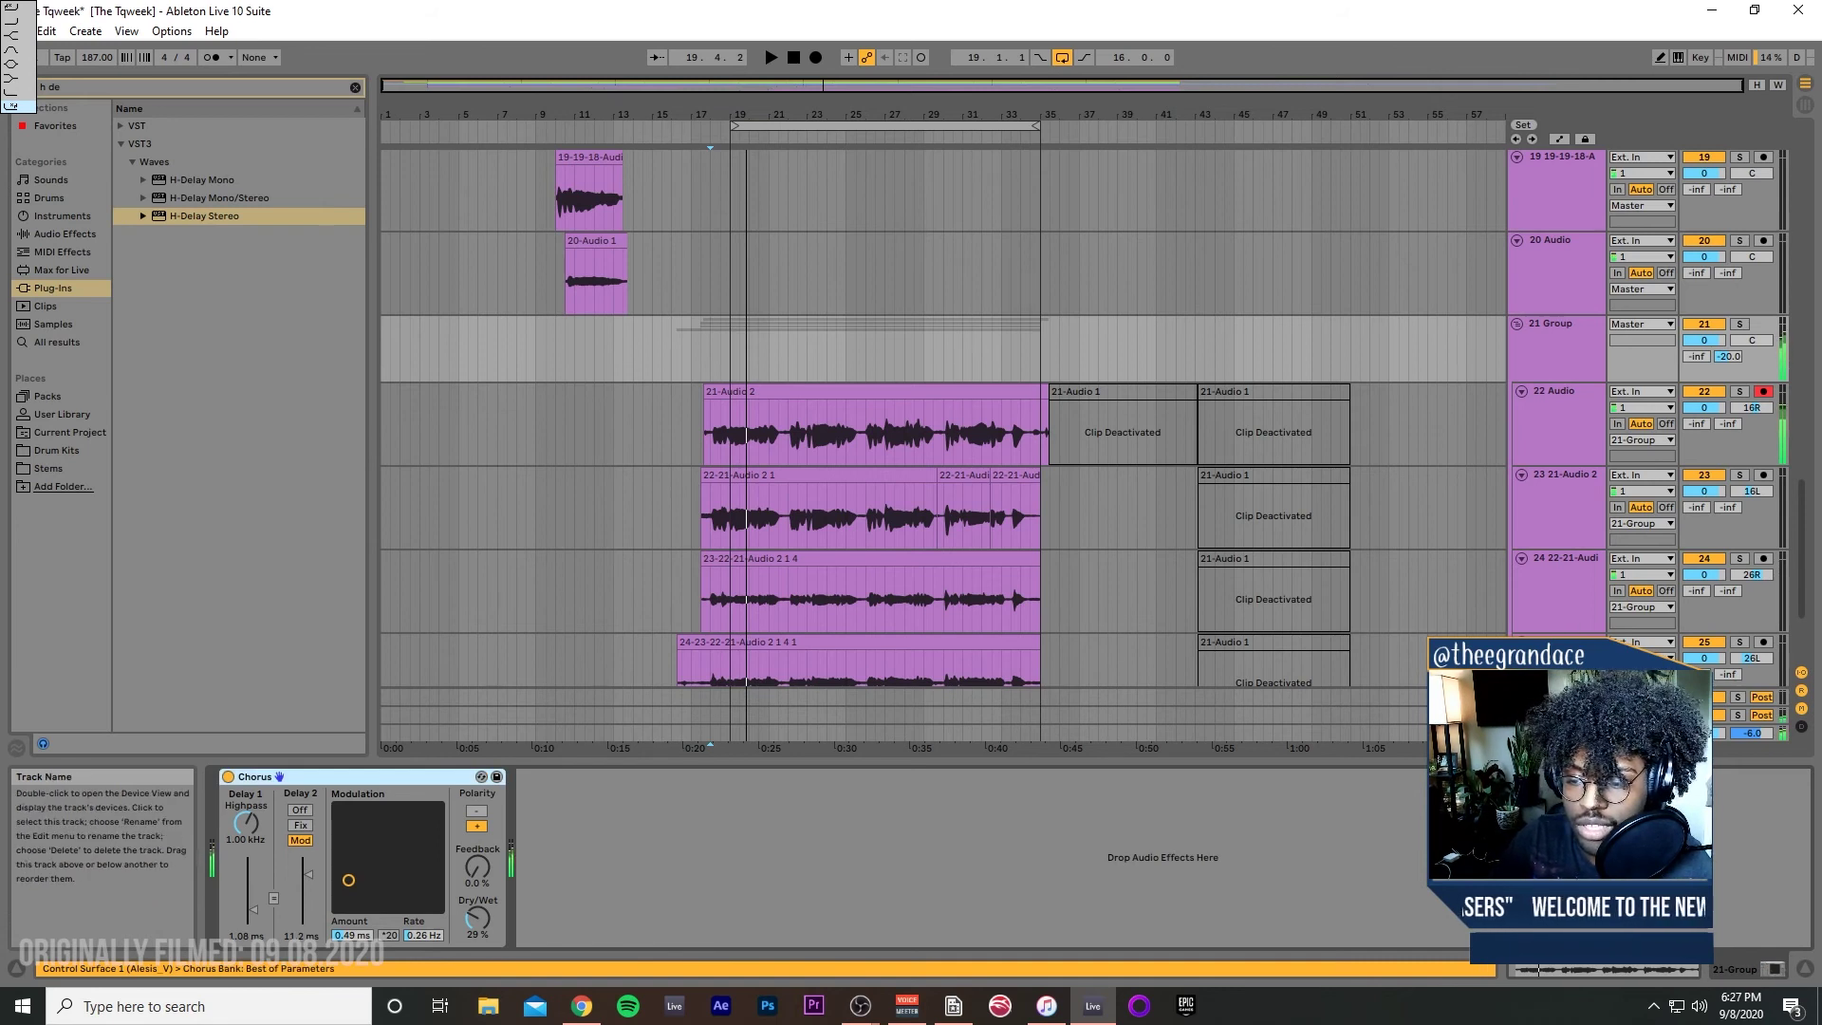
# Step: Replace the Delay on return track B with H-Delay Stereo
pyautogui.click(1557, 714)
pyautogui.click(226, 216)
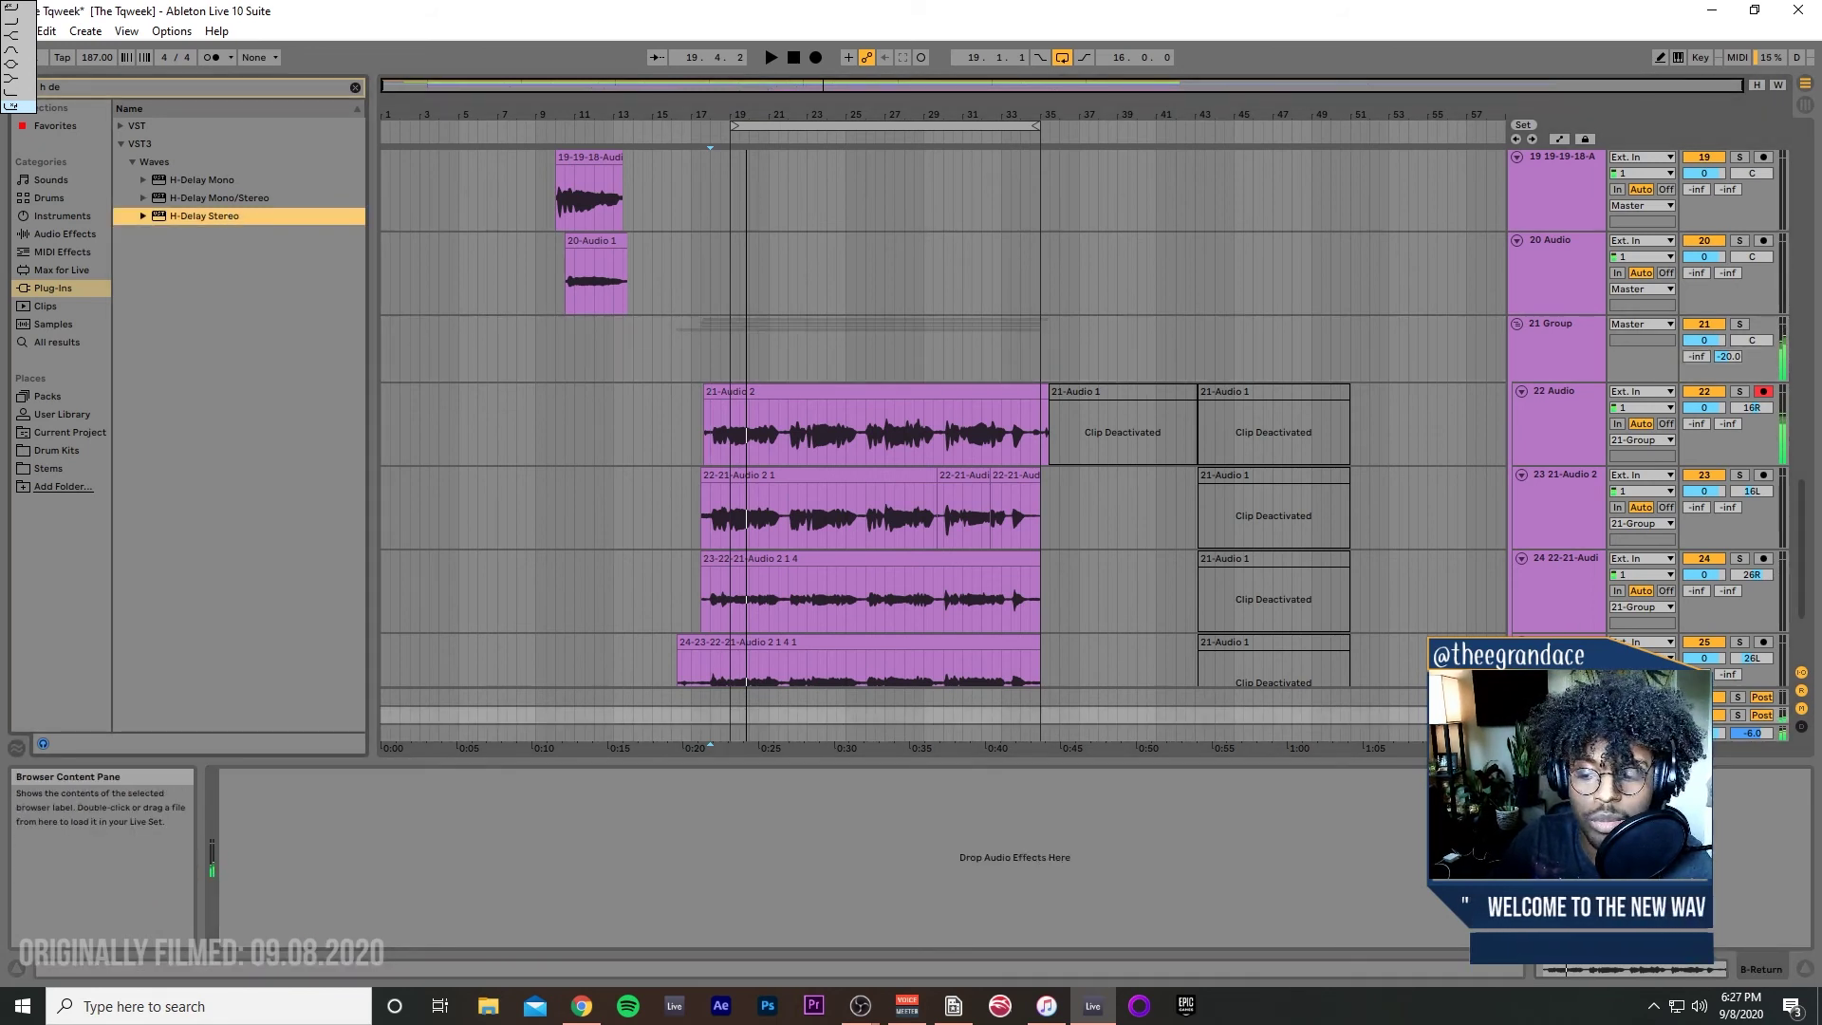
pyautogui.press('Return')
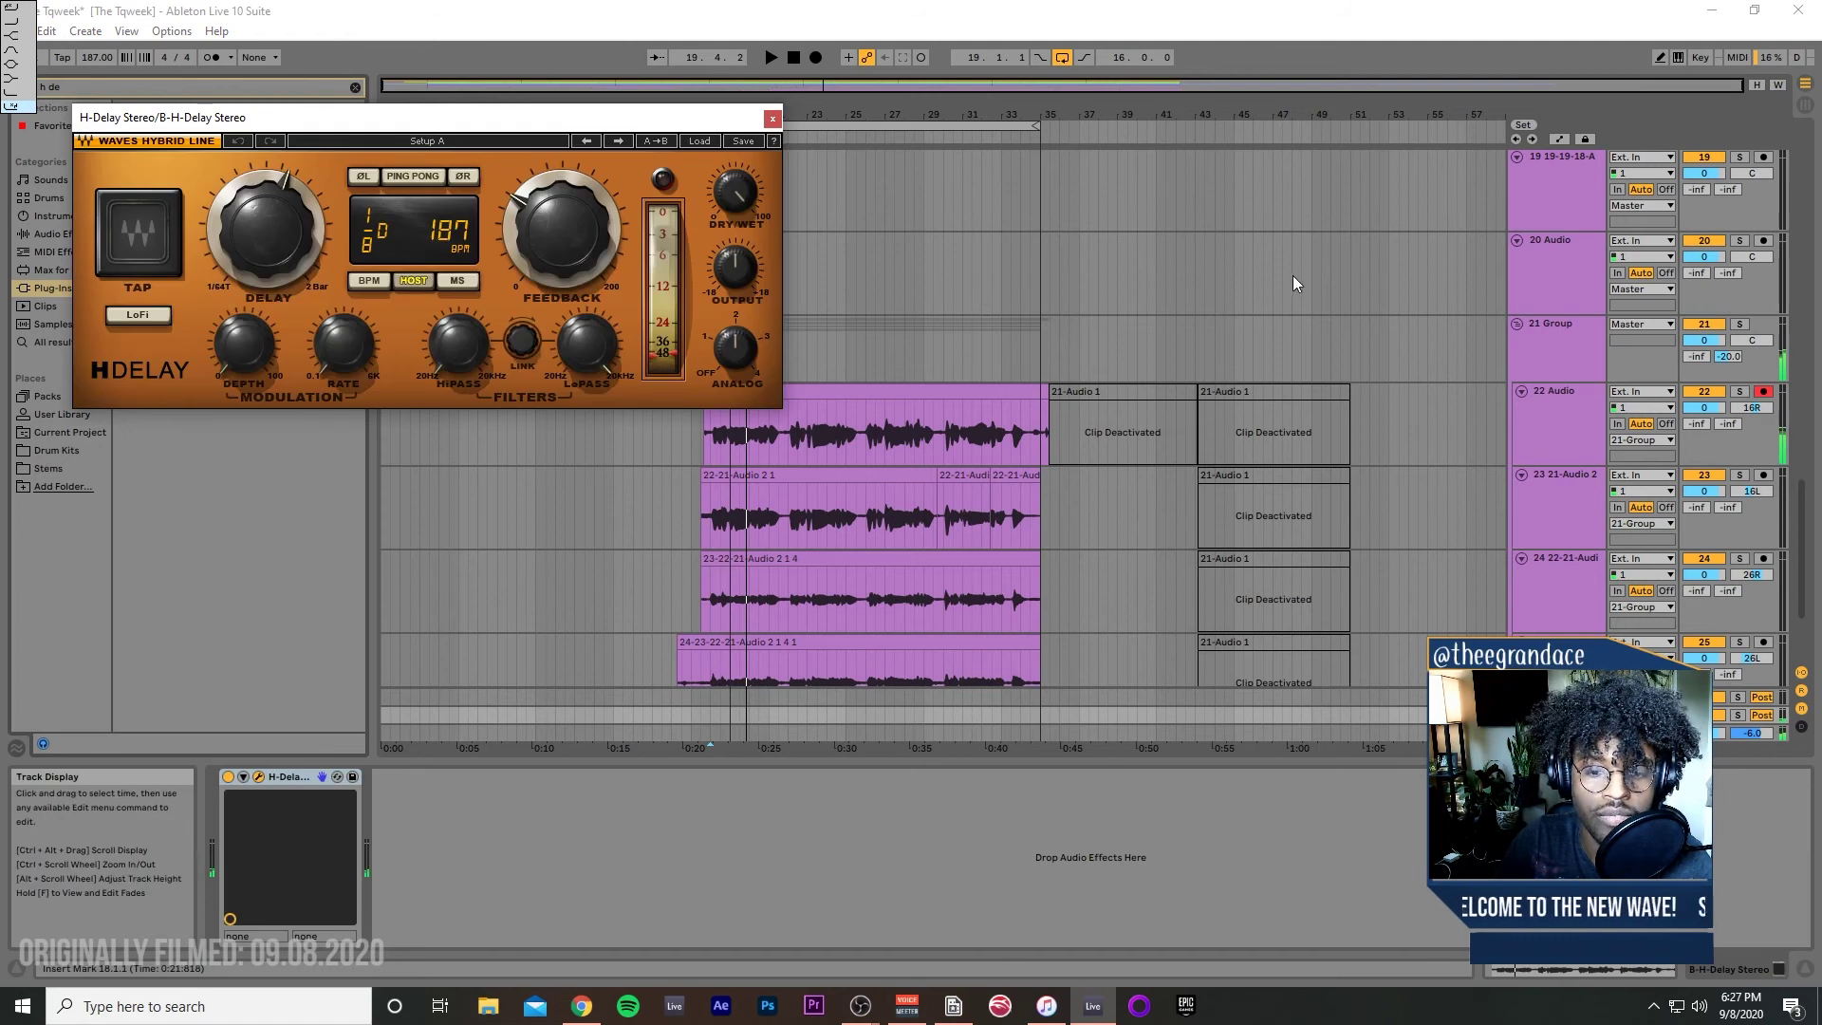
# Step: Set the return's H-Delay to 1/4, adjust its analog and feedback, and lower its low-pass filter during playback
pyautogui.moveTo(265, 231); pyautogui.dragTo(266, 213)
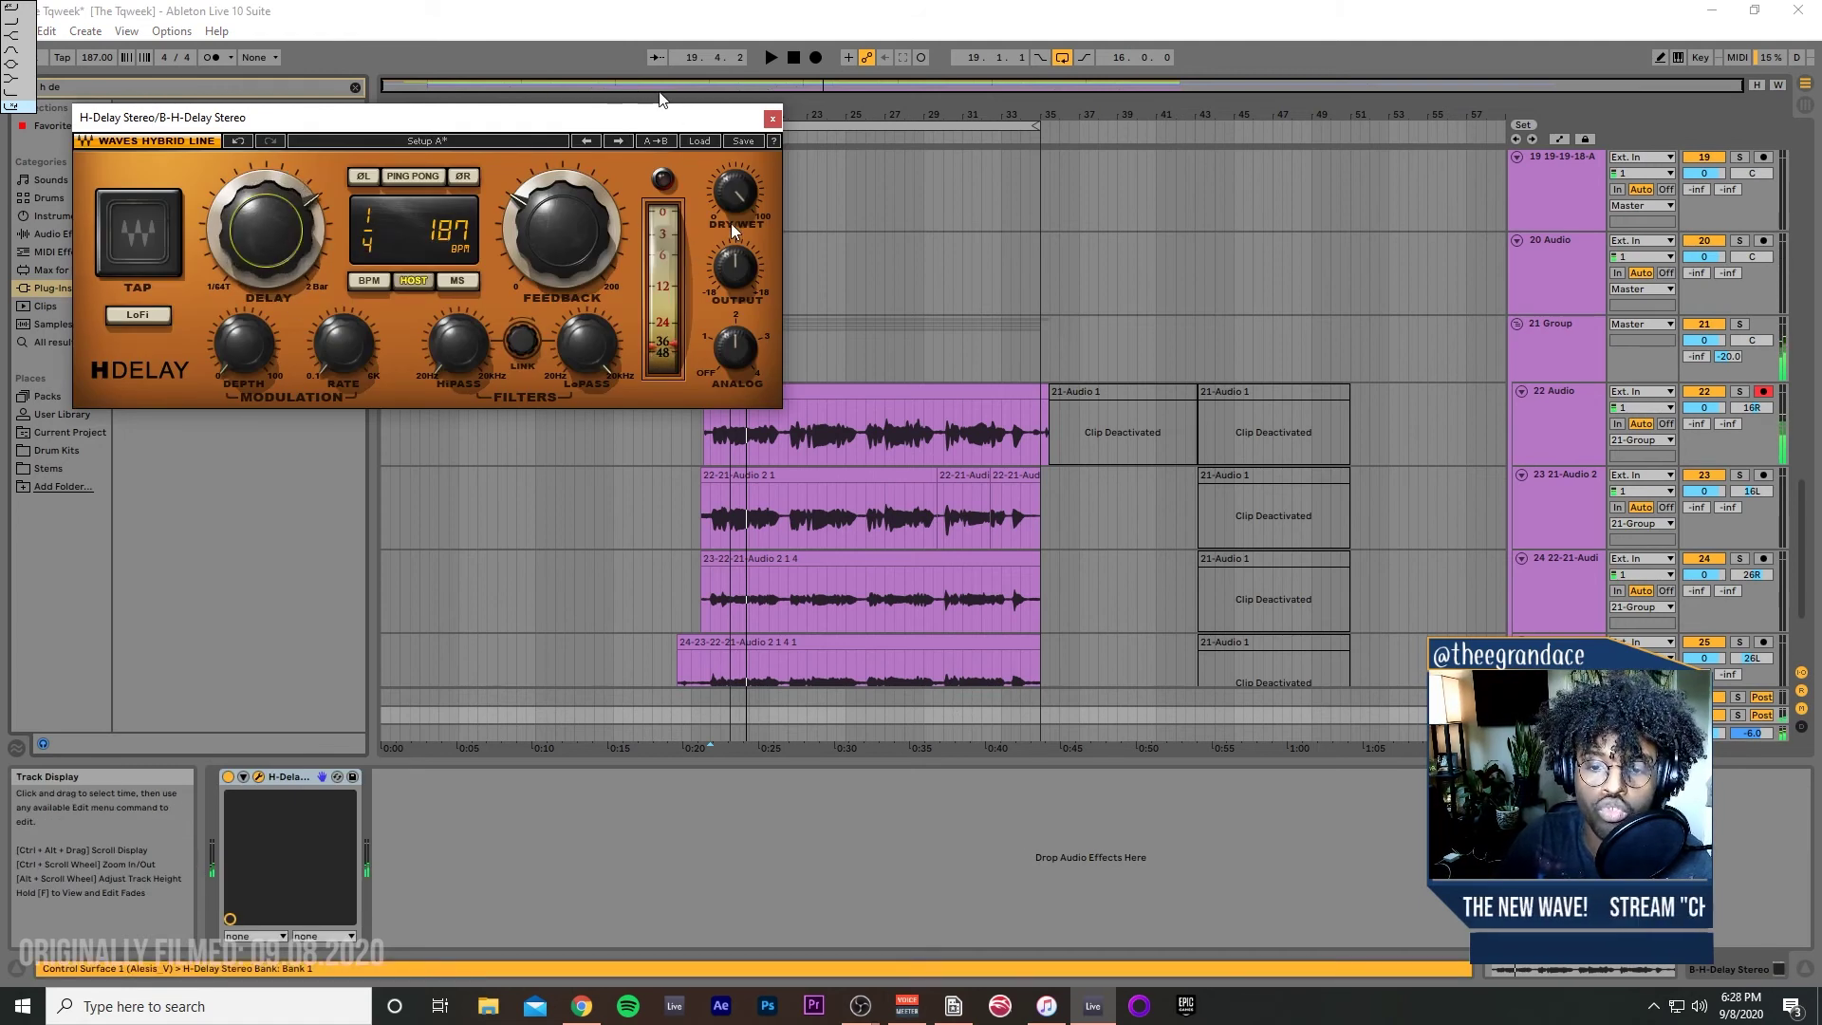
pyautogui.moveTo(750, 365); pyautogui.dragTo(750, 360)
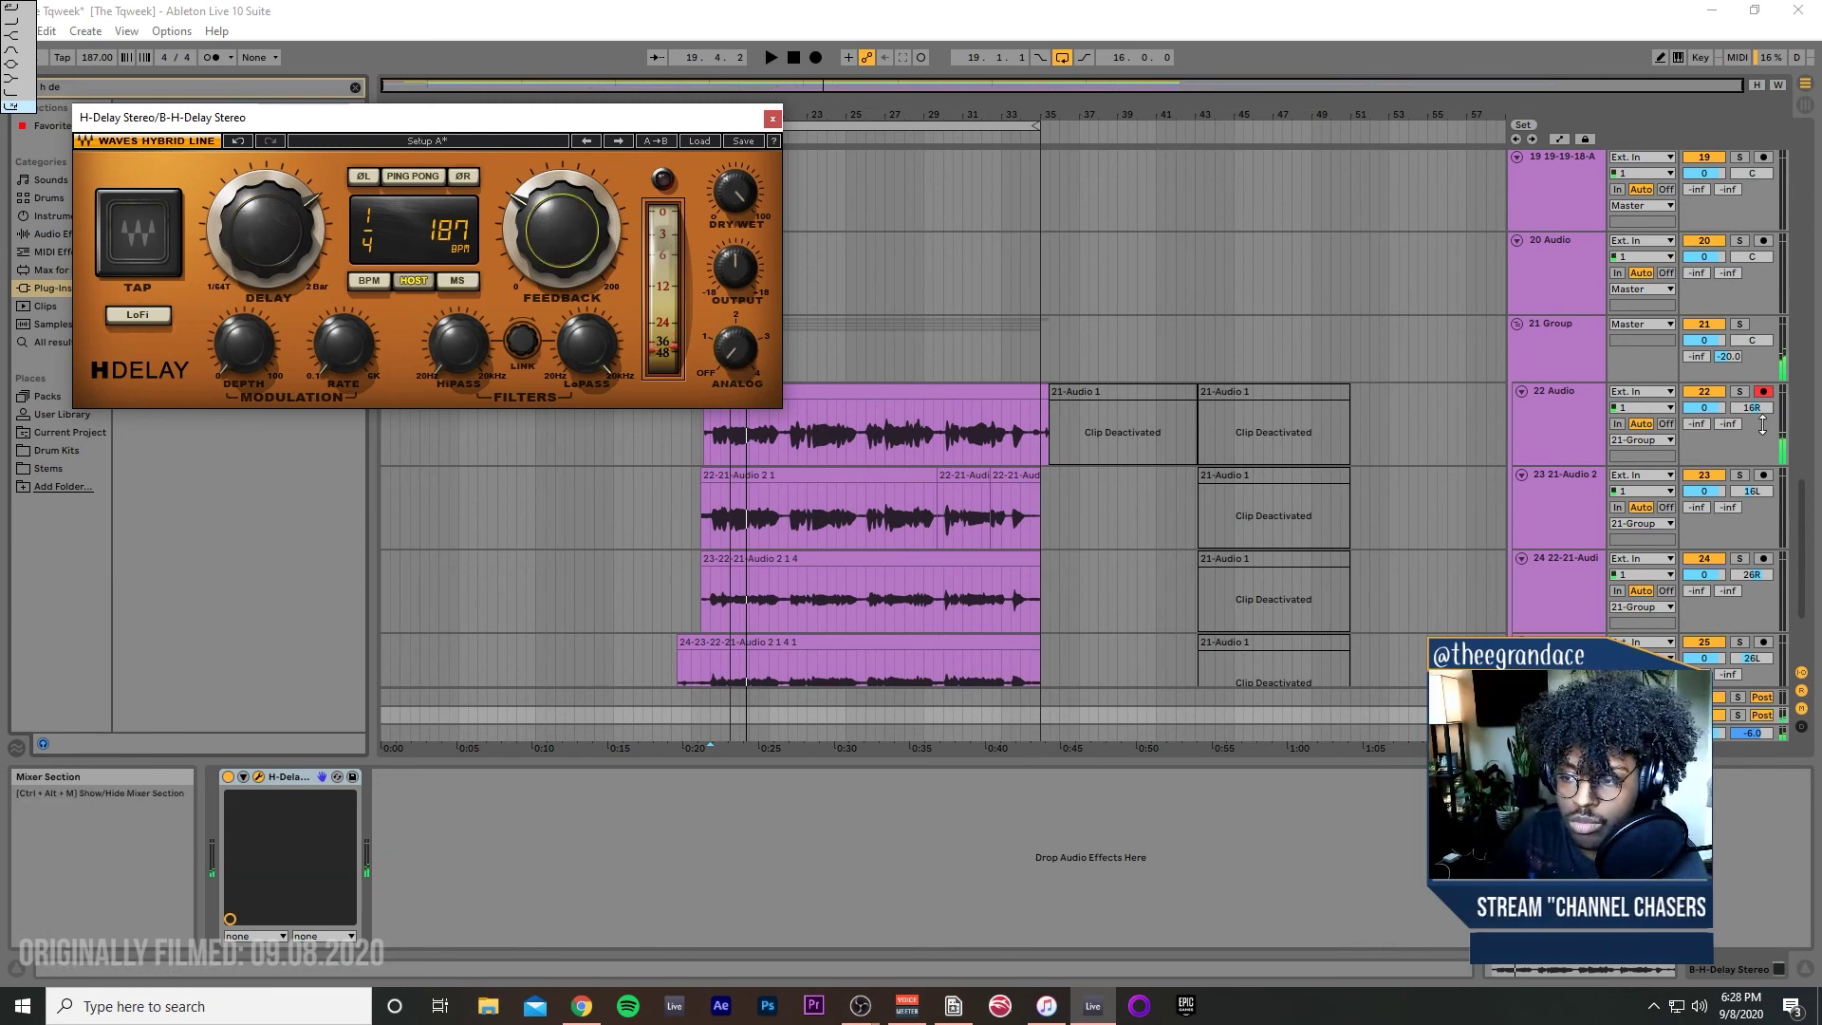
pyautogui.press('space')
pyautogui.moveTo(585, 343); pyautogui.dragTo(585, 359)
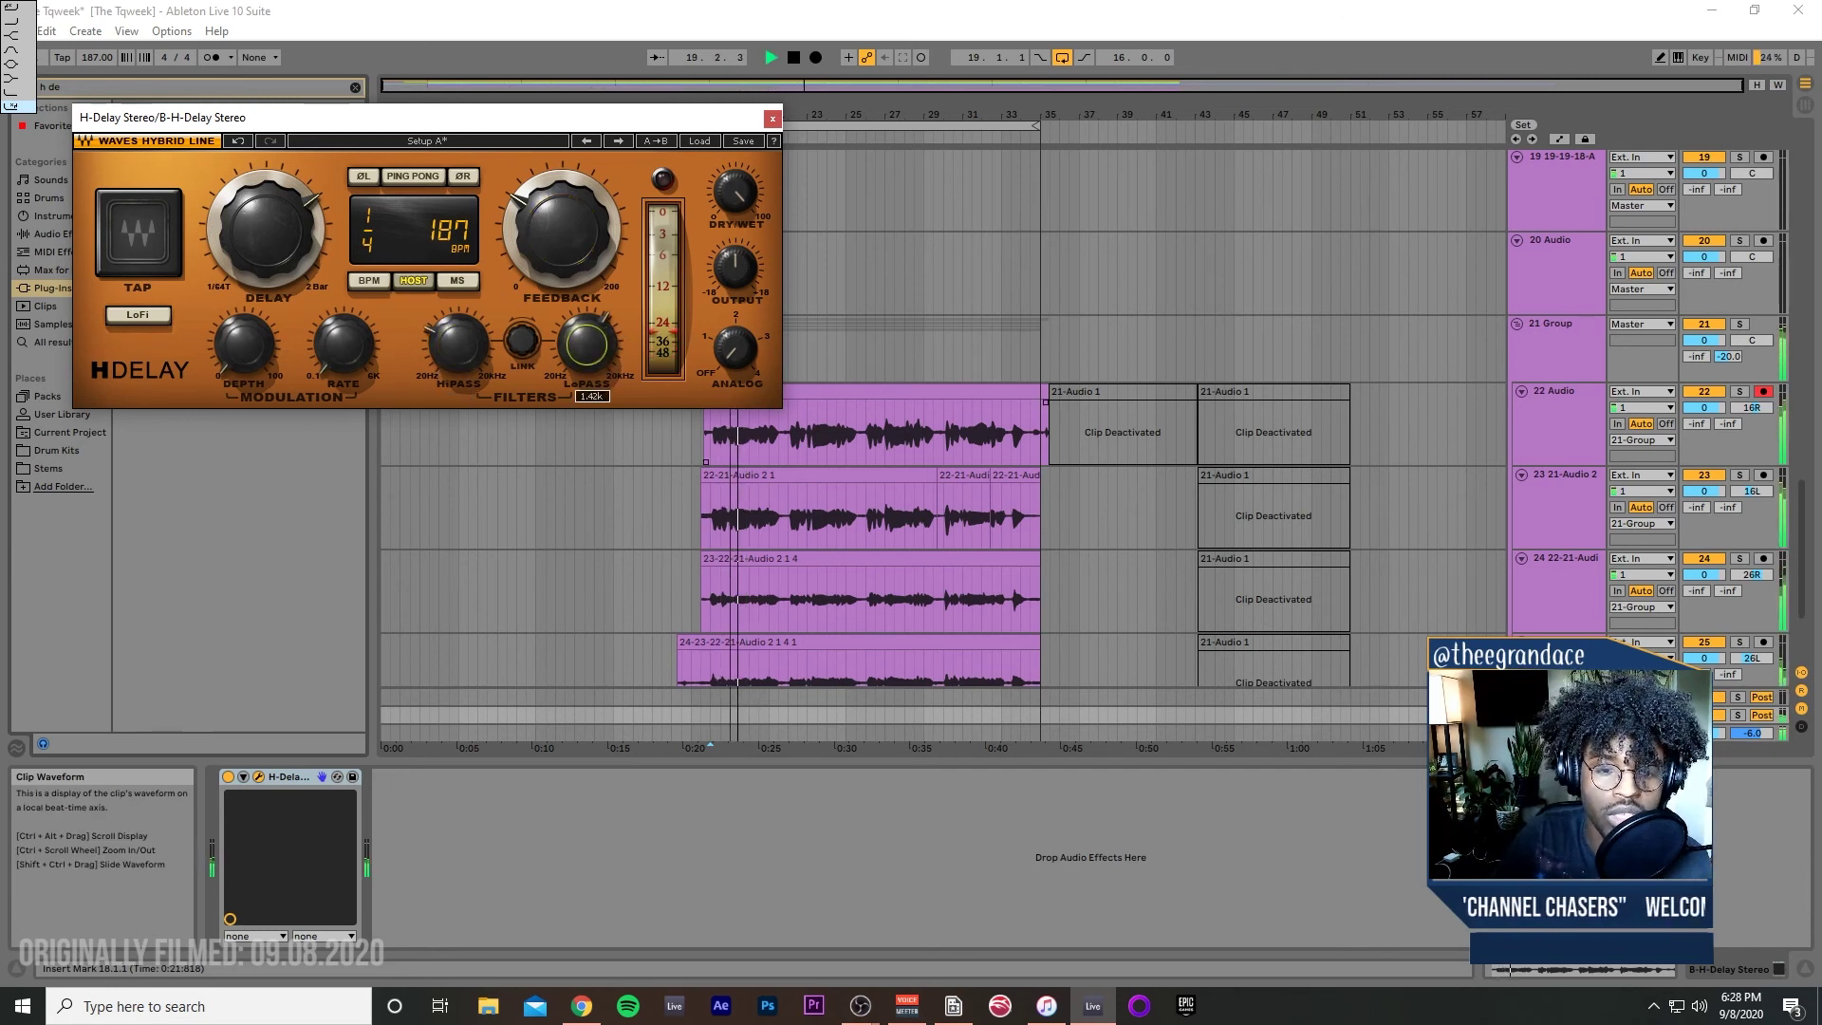
pyautogui.click(773, 119)
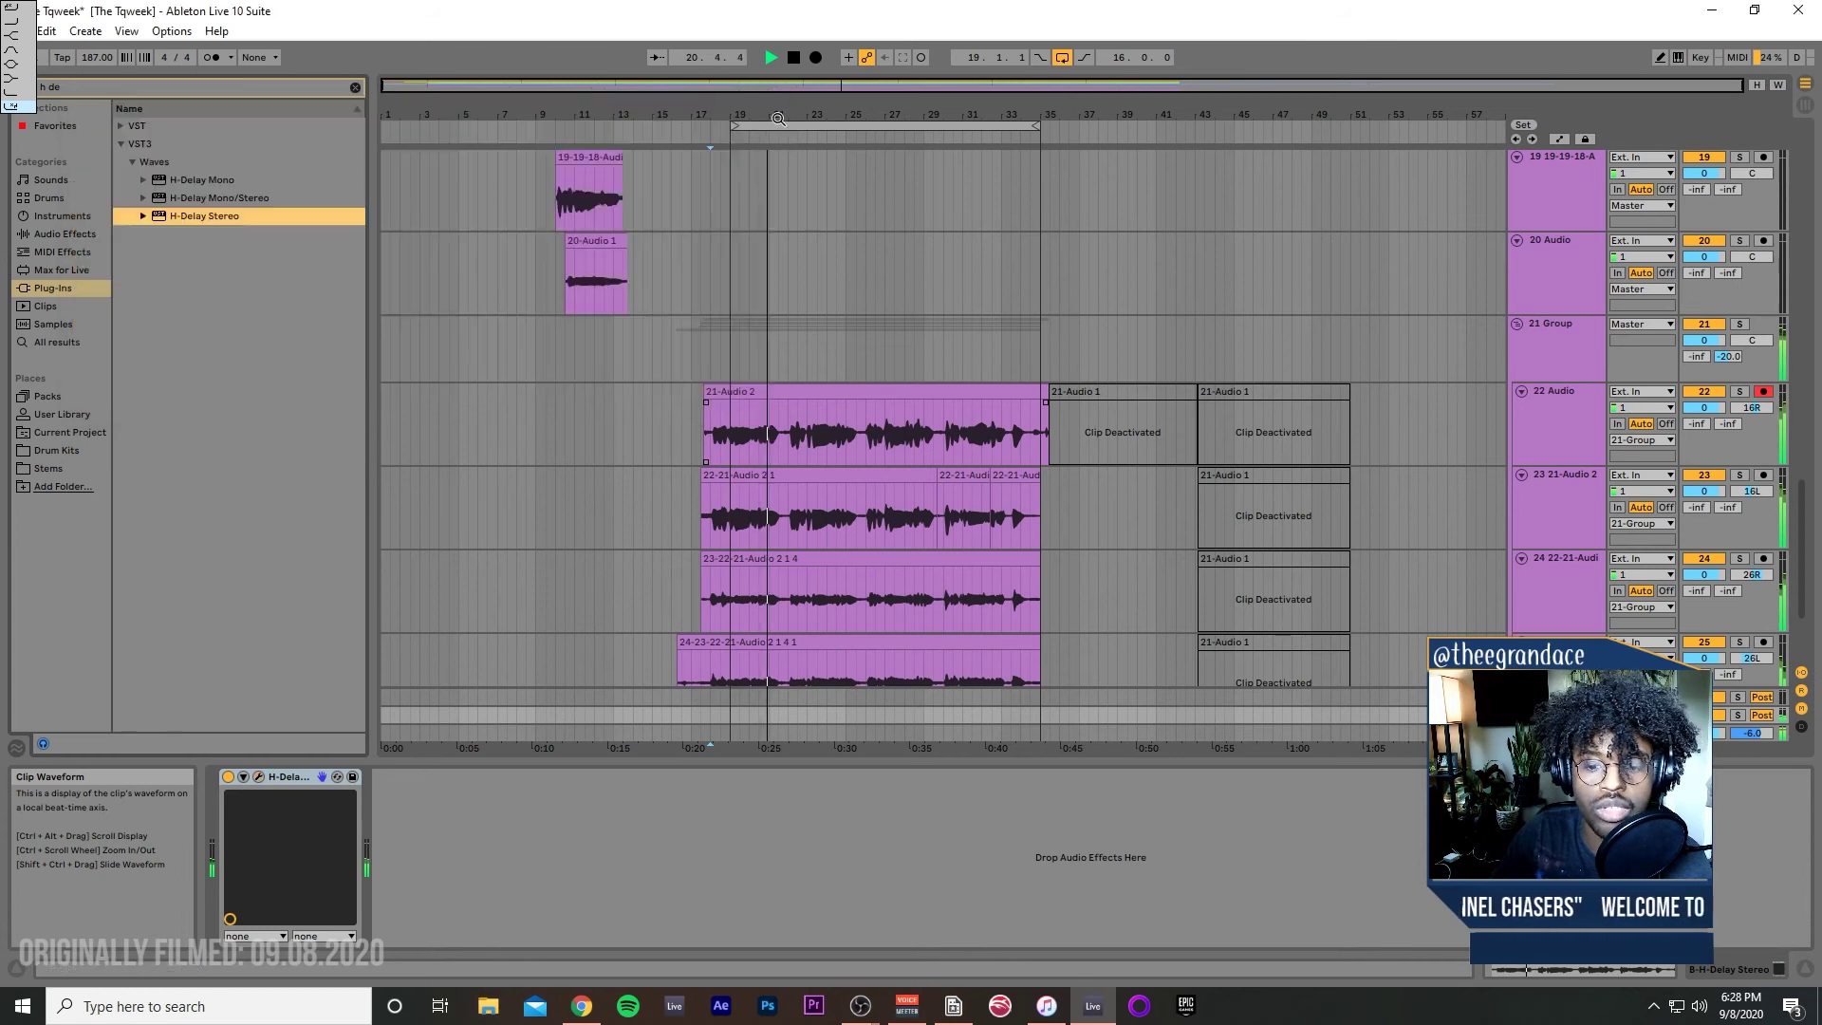
# Step: Raise the vocal group's second send to -16.2 dB while auditioning the group in solo
pyautogui.click(680, 668)
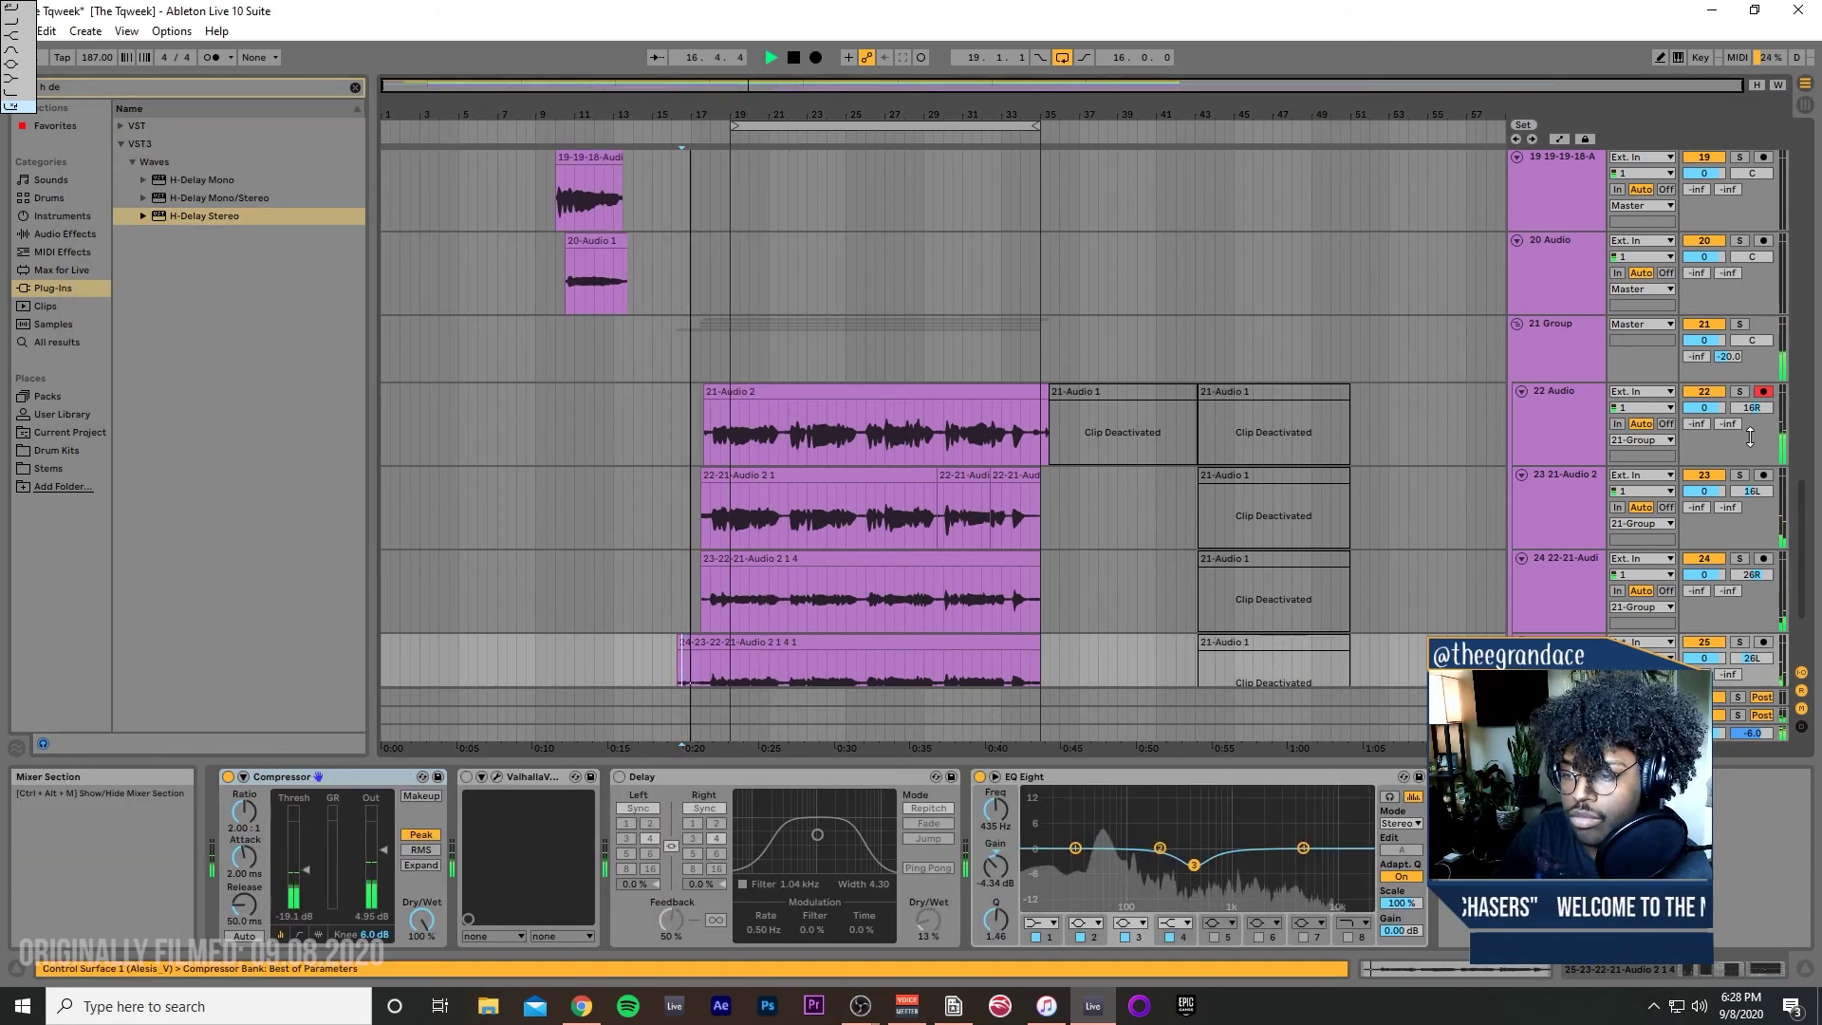
pyautogui.press('space')
pyautogui.click(1739, 325)
pyautogui.moveTo(1728, 356); pyautogui.dragTo(1728, 342)
pyautogui.press('space')
pyautogui.click(1741, 325)
# Step: Trim the start of track 25's clip to align with the other doubles, and set the group's second send to -11.2 dB
pyautogui.moveTo(634, 655); pyautogui.dragTo(707, 661)
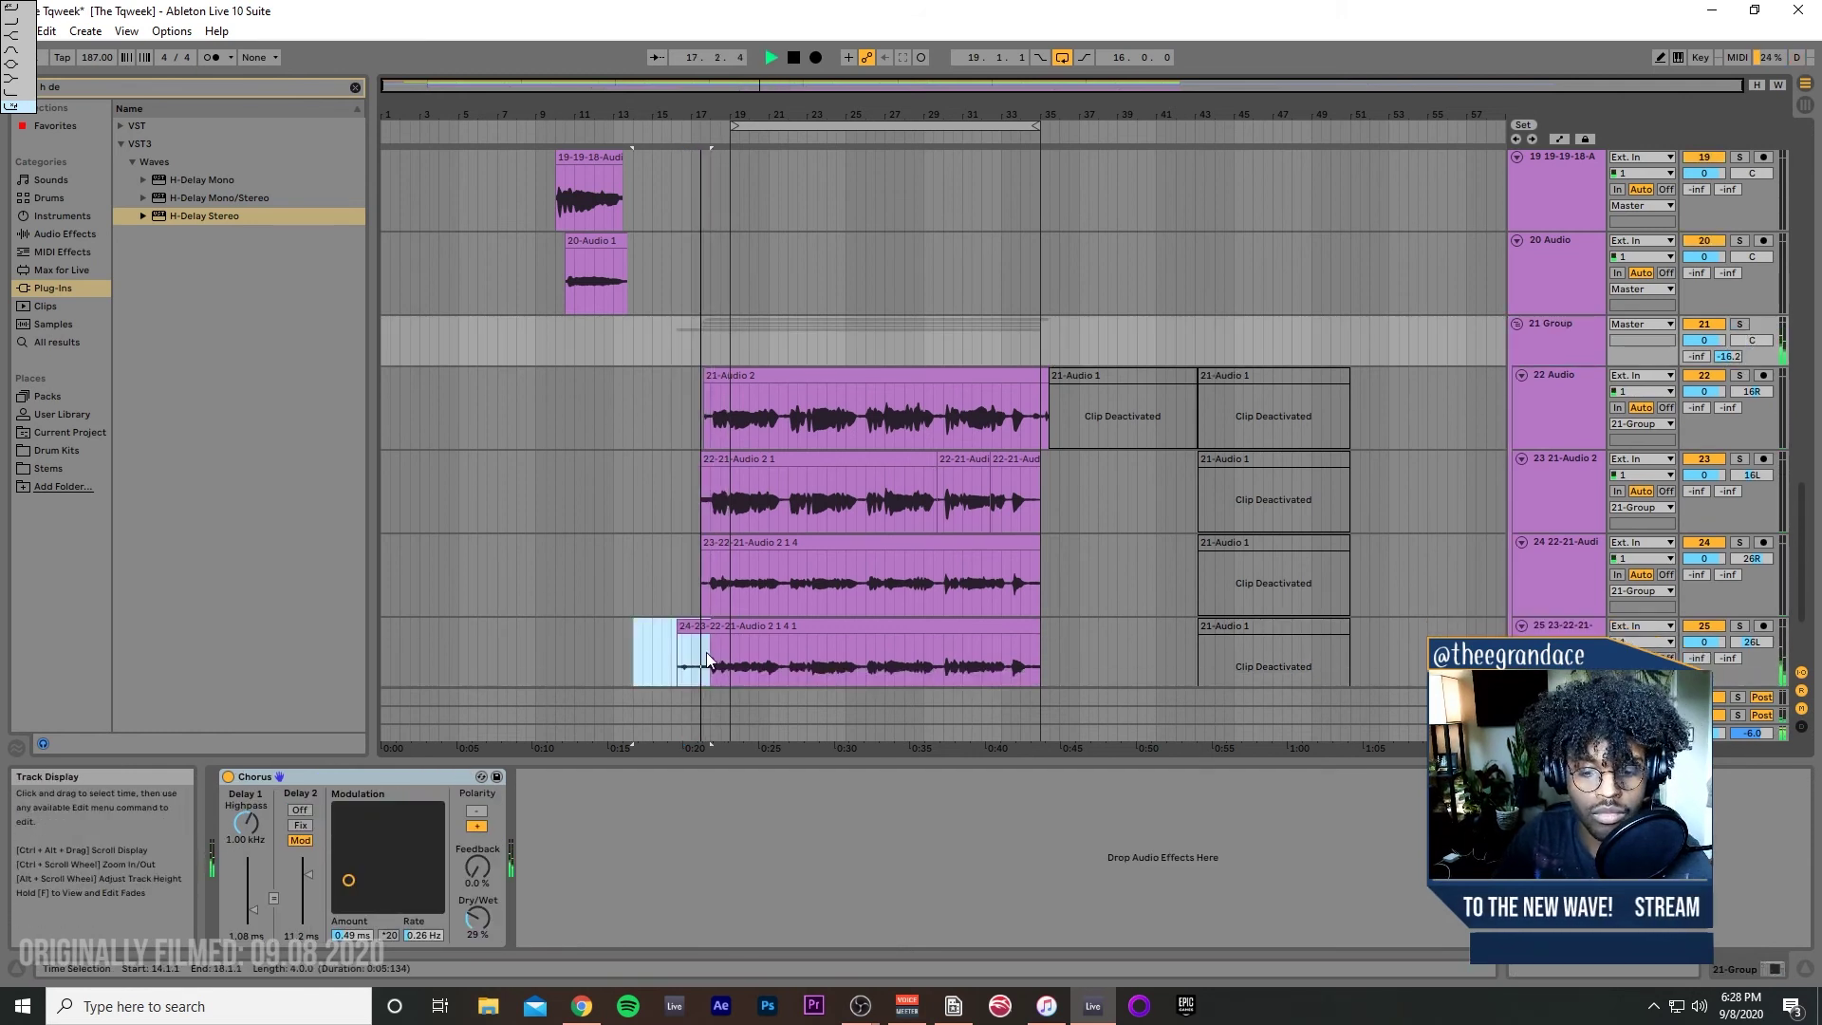
pyautogui.press('Delete')
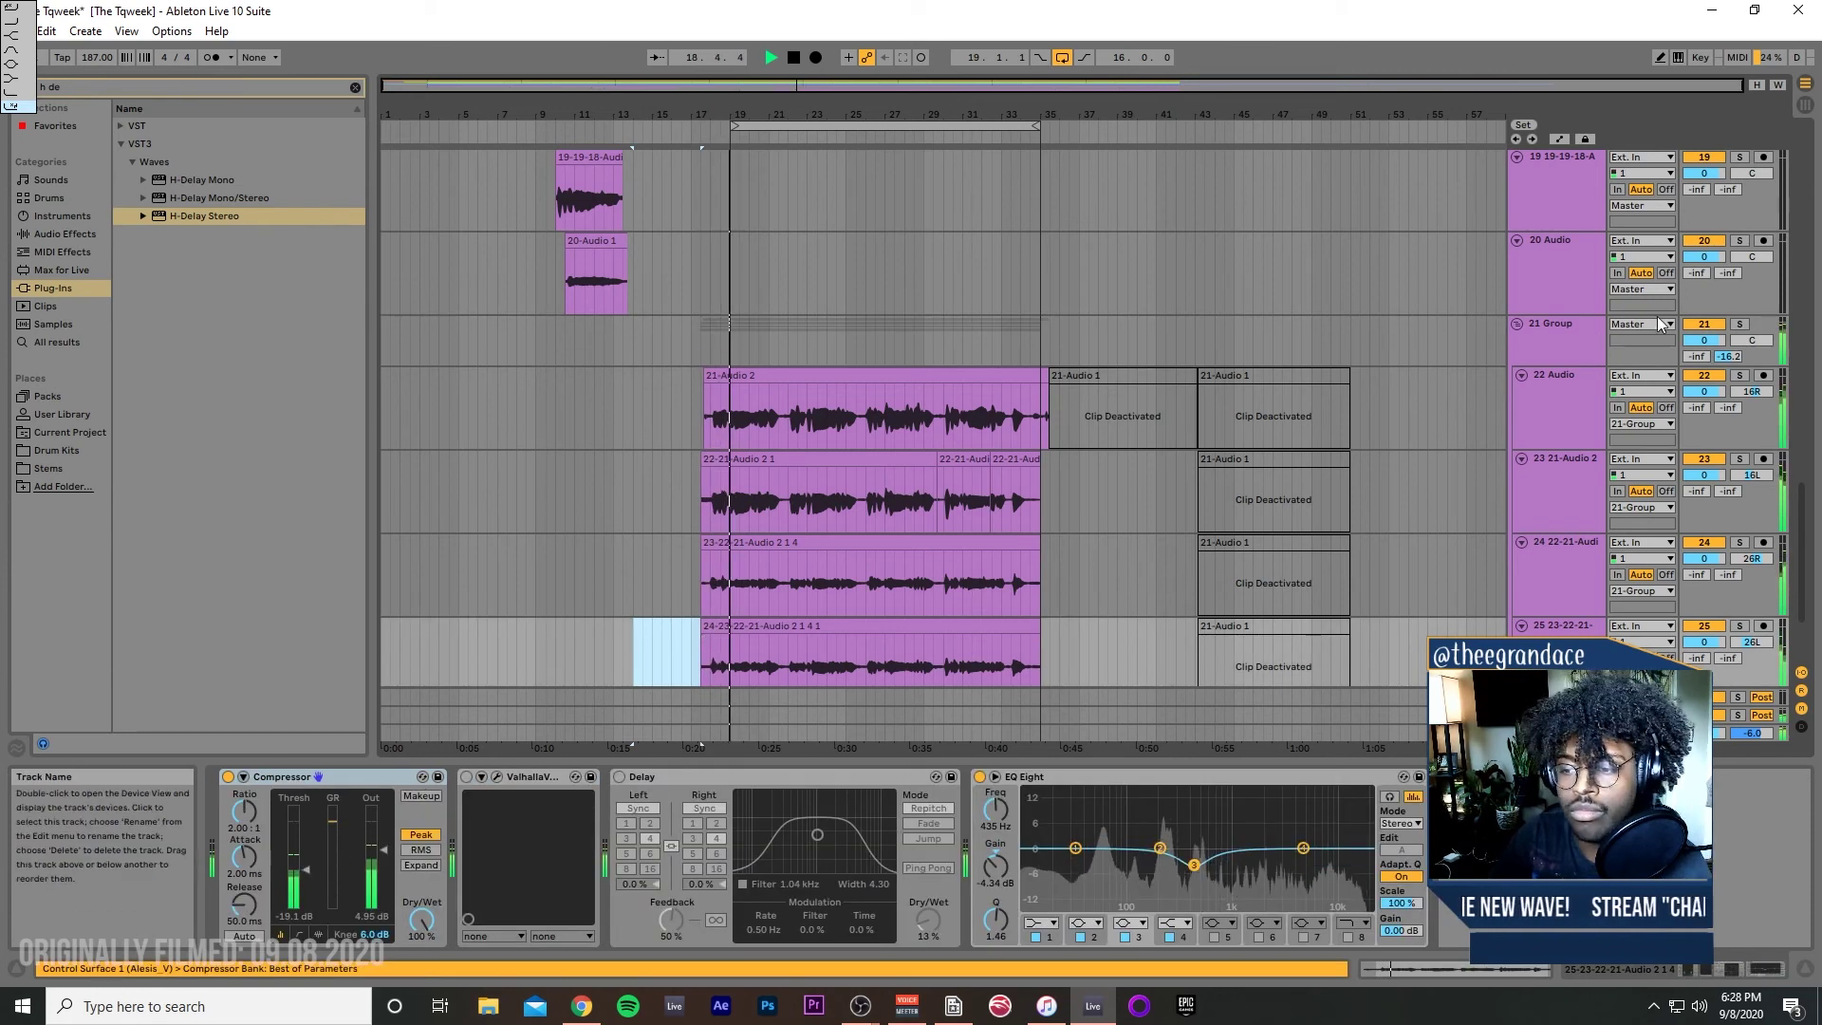
pyautogui.click(1742, 325)
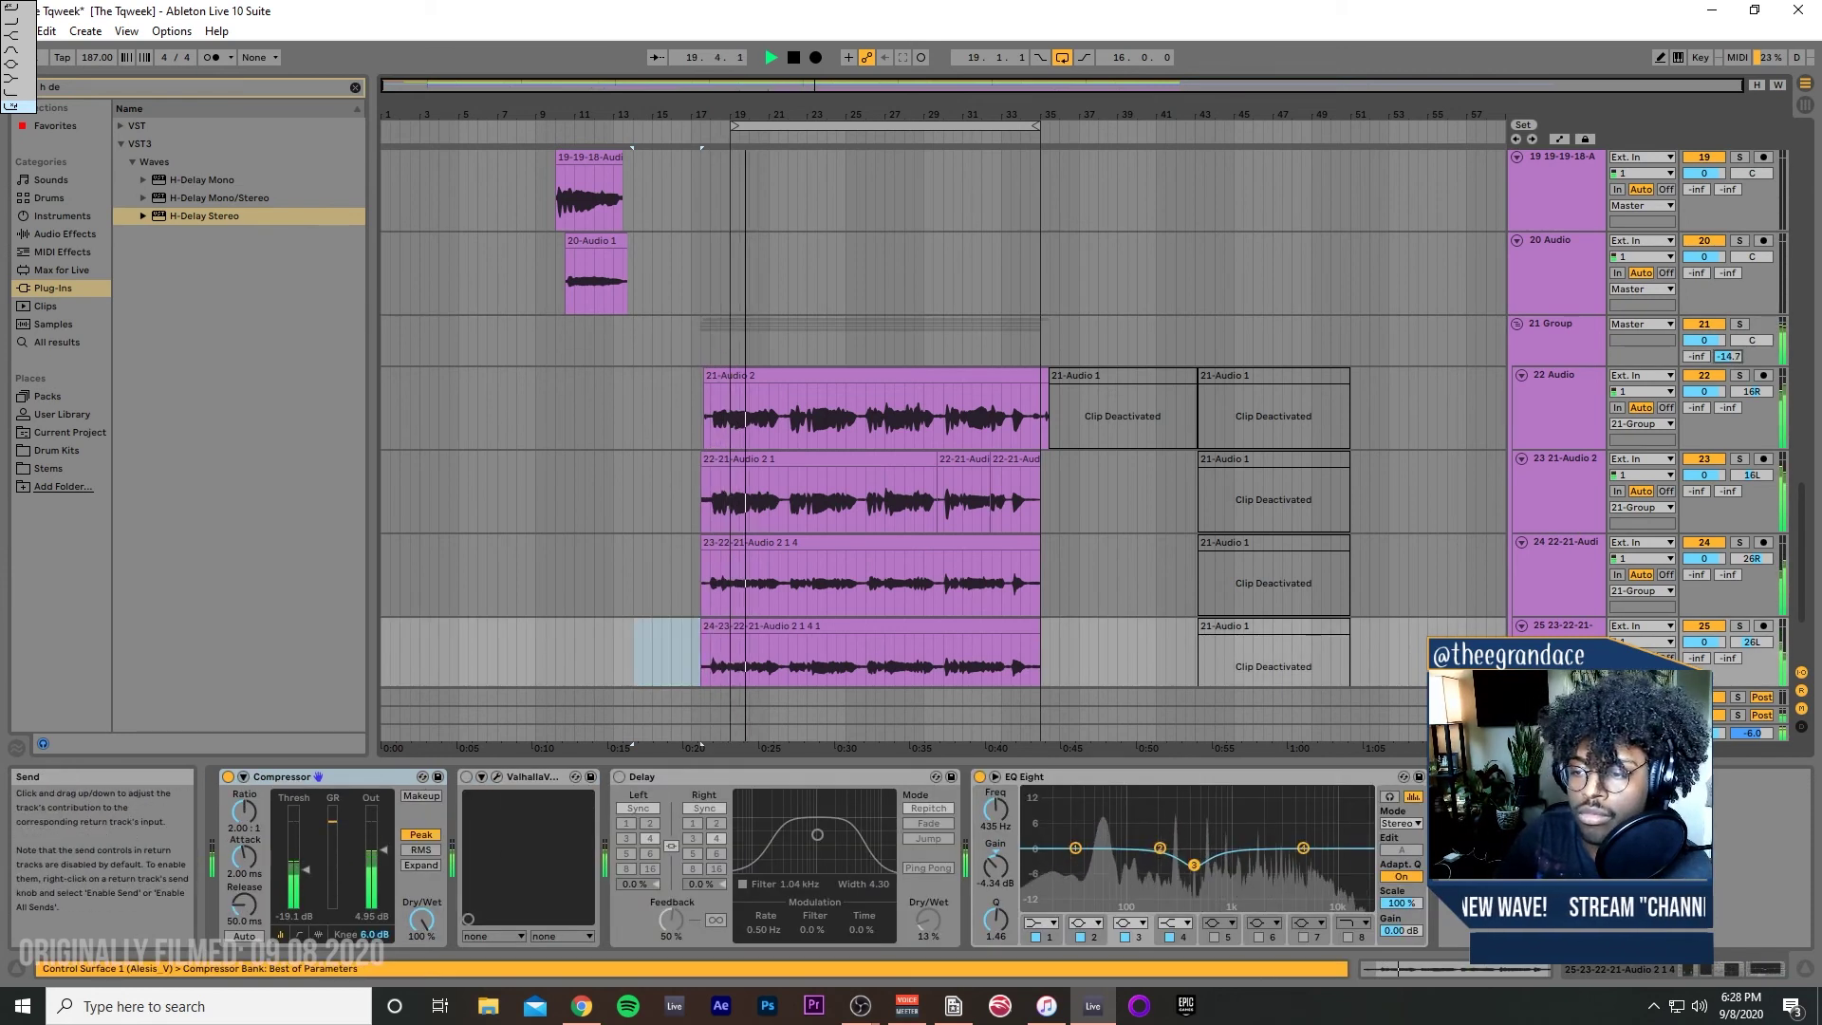
pyautogui.moveTo(1729, 359); pyautogui.dragTo(1737, 366)
pyautogui.click(1741, 325)
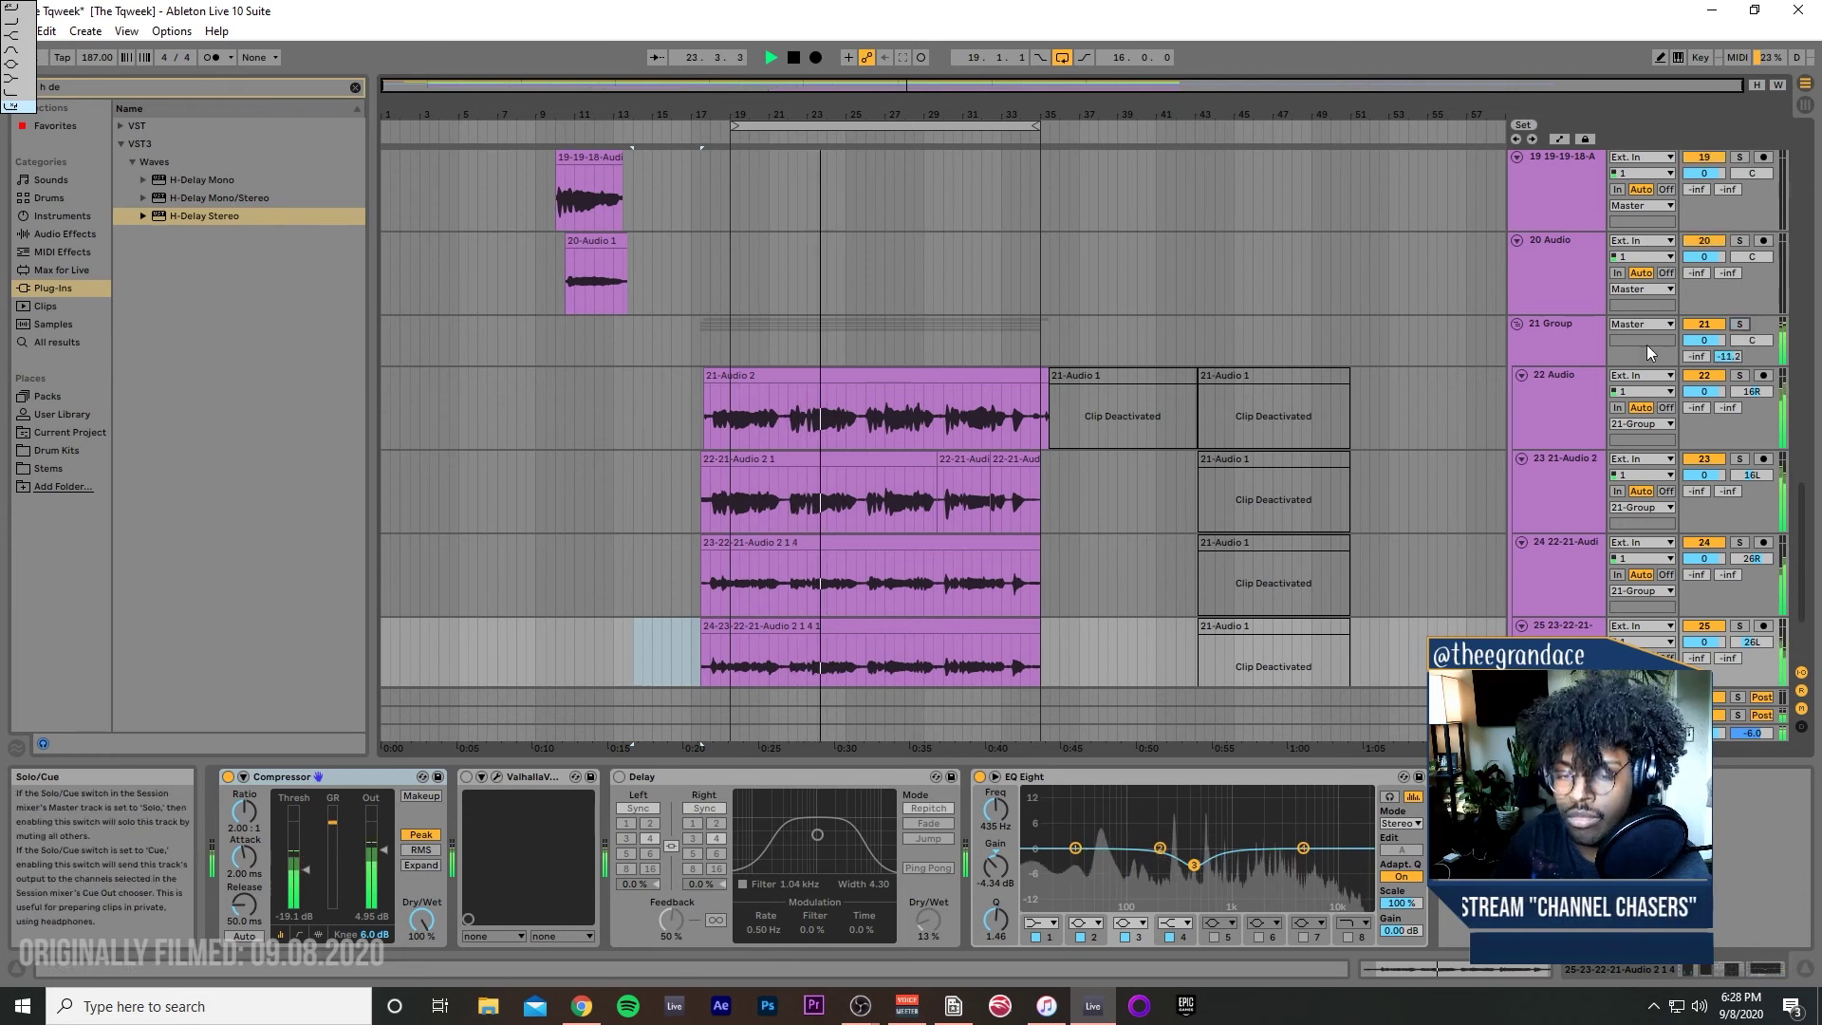
# Step: Add an EQ Eight from the audio effects after the Chorus on the vocal group
pyautogui.click(1562, 327)
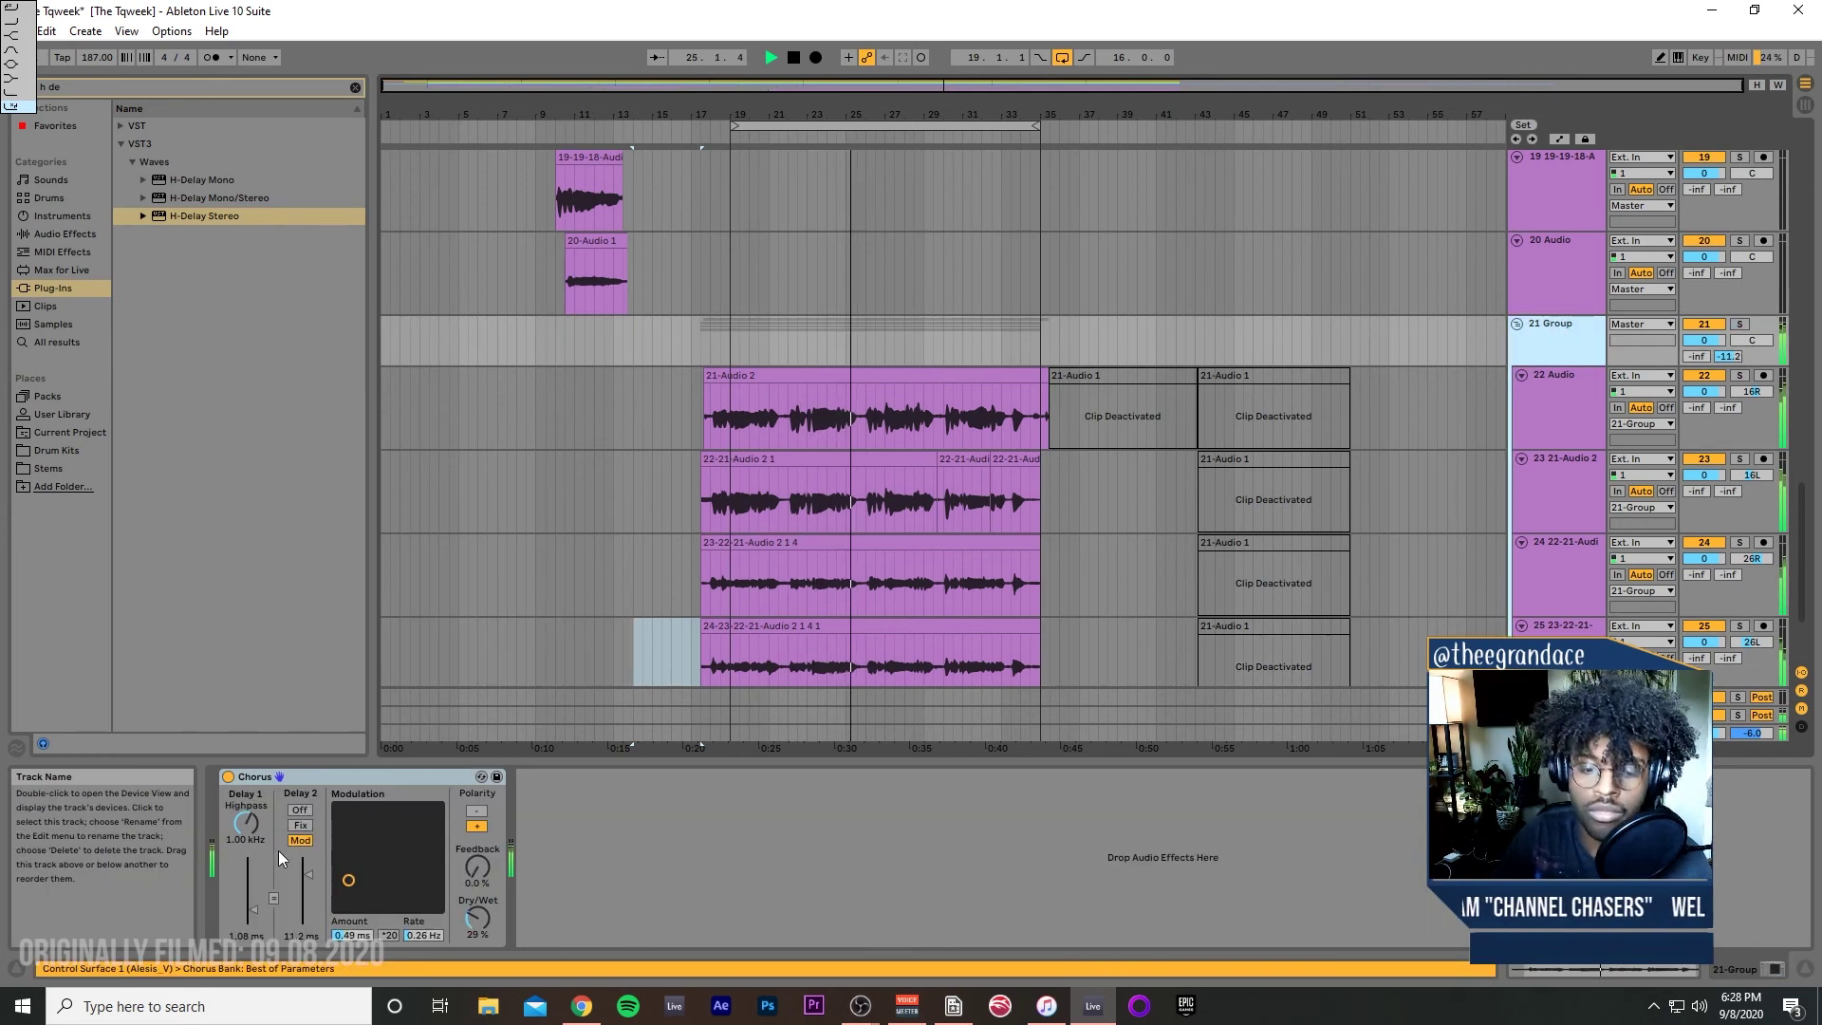
pyautogui.click(1551, 430)
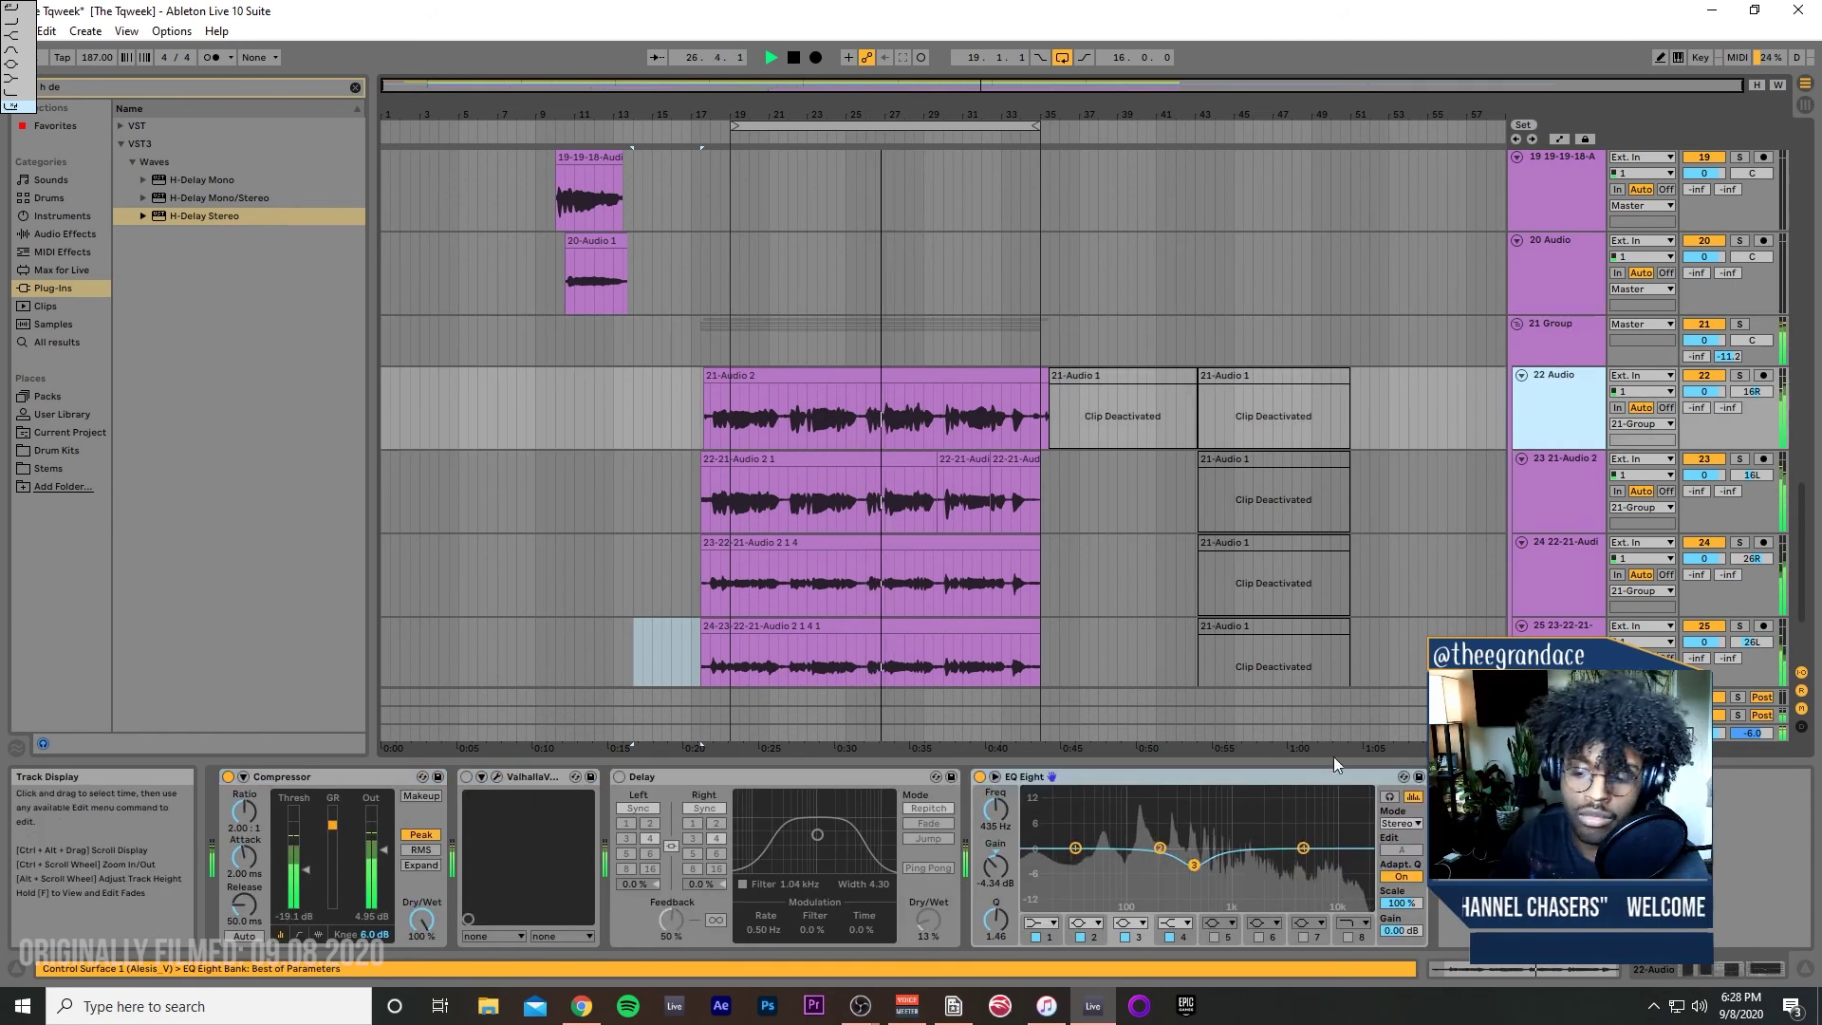
pyautogui.click(1579, 356)
pyautogui.click(355, 89)
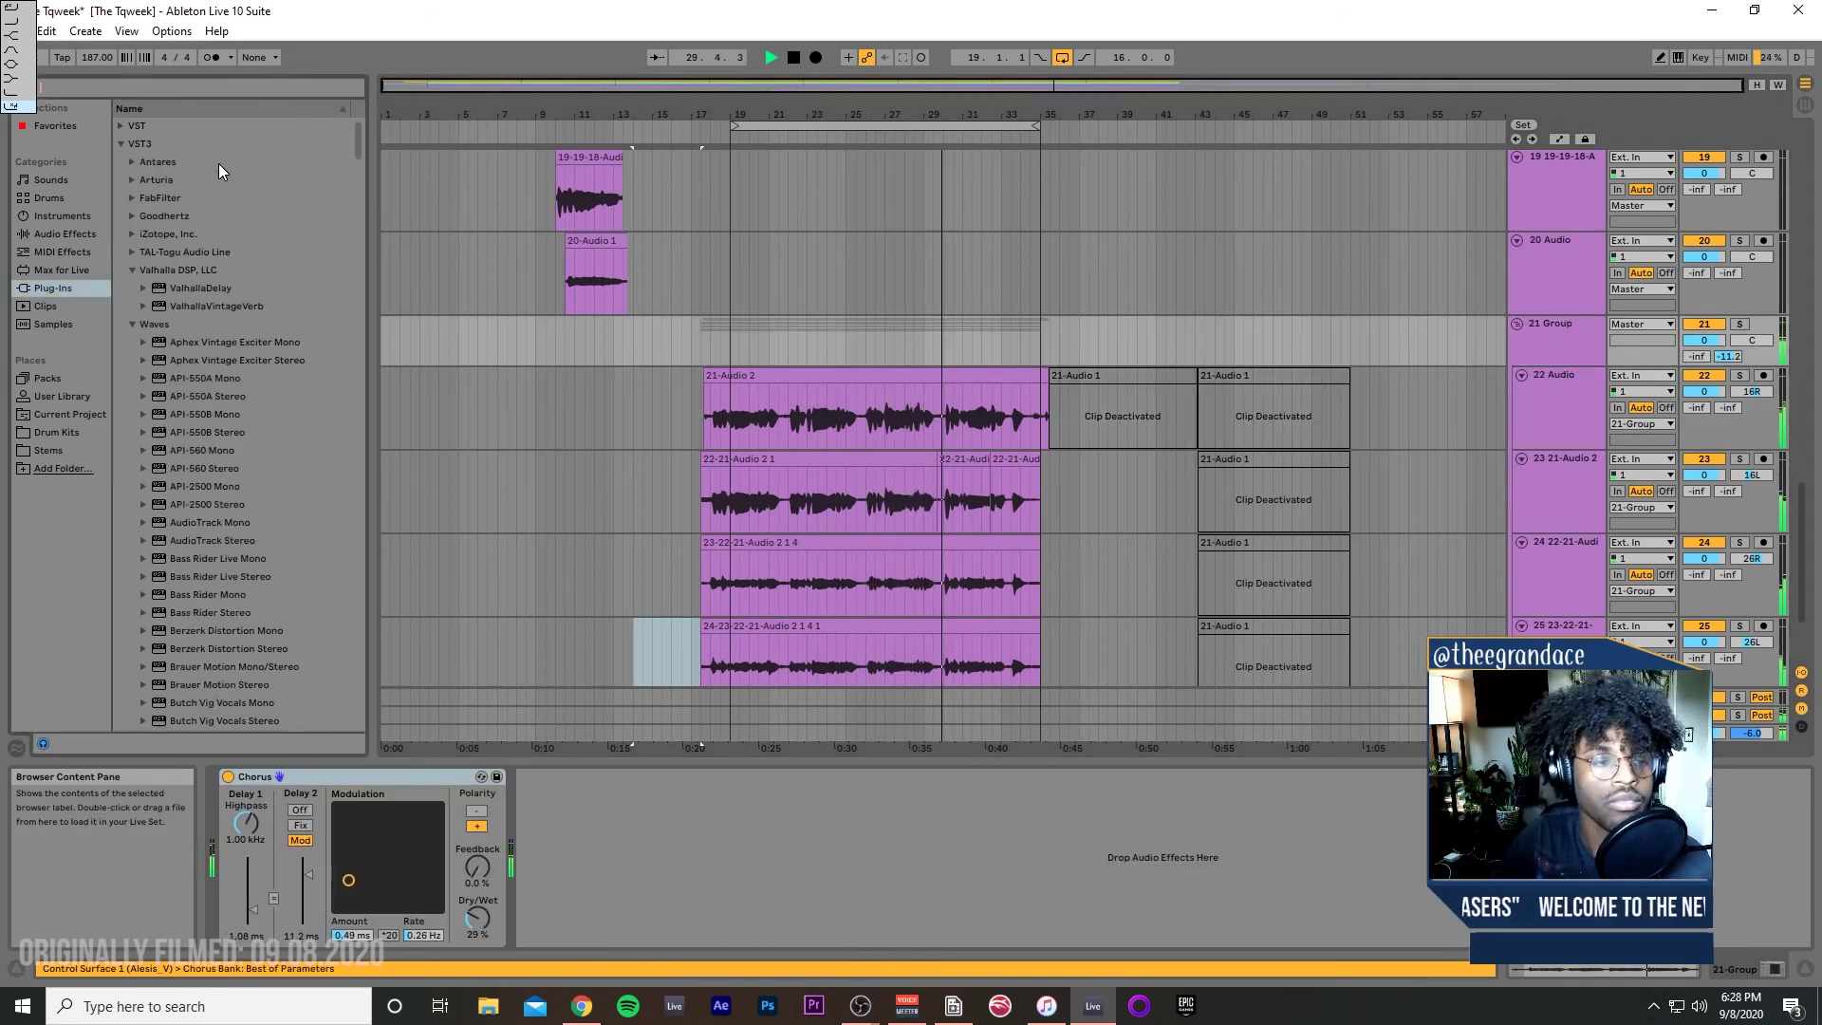
pyautogui.click(61, 234)
pyautogui.click(163, 380)
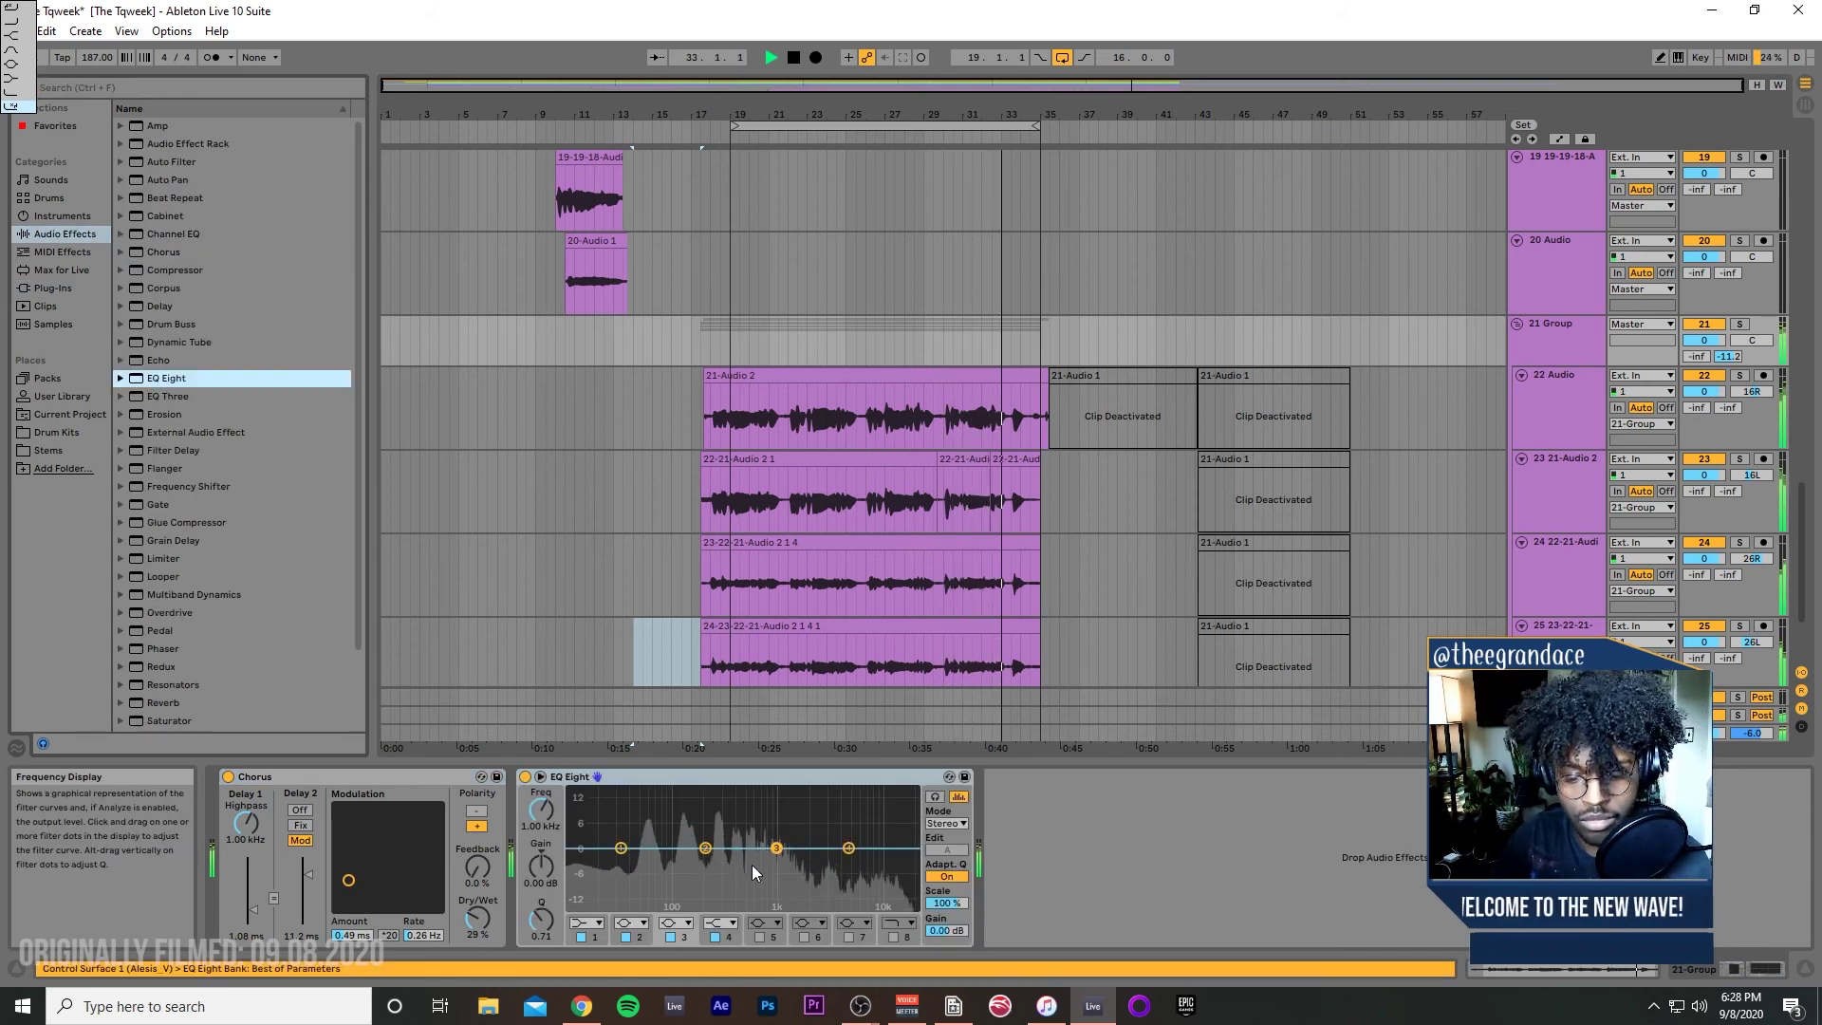
# Step: Sweep the group EQ's third band with a boost while playing from bar 18, and settle it at 284 Hz, -2.60 dB, Q 1.19
pyautogui.moveTo(776, 846); pyautogui.dragTo(762, 791)
pyautogui.moveTo(642, 339); pyautogui.dragTo(710, 339)
pyautogui.click(710, 339)
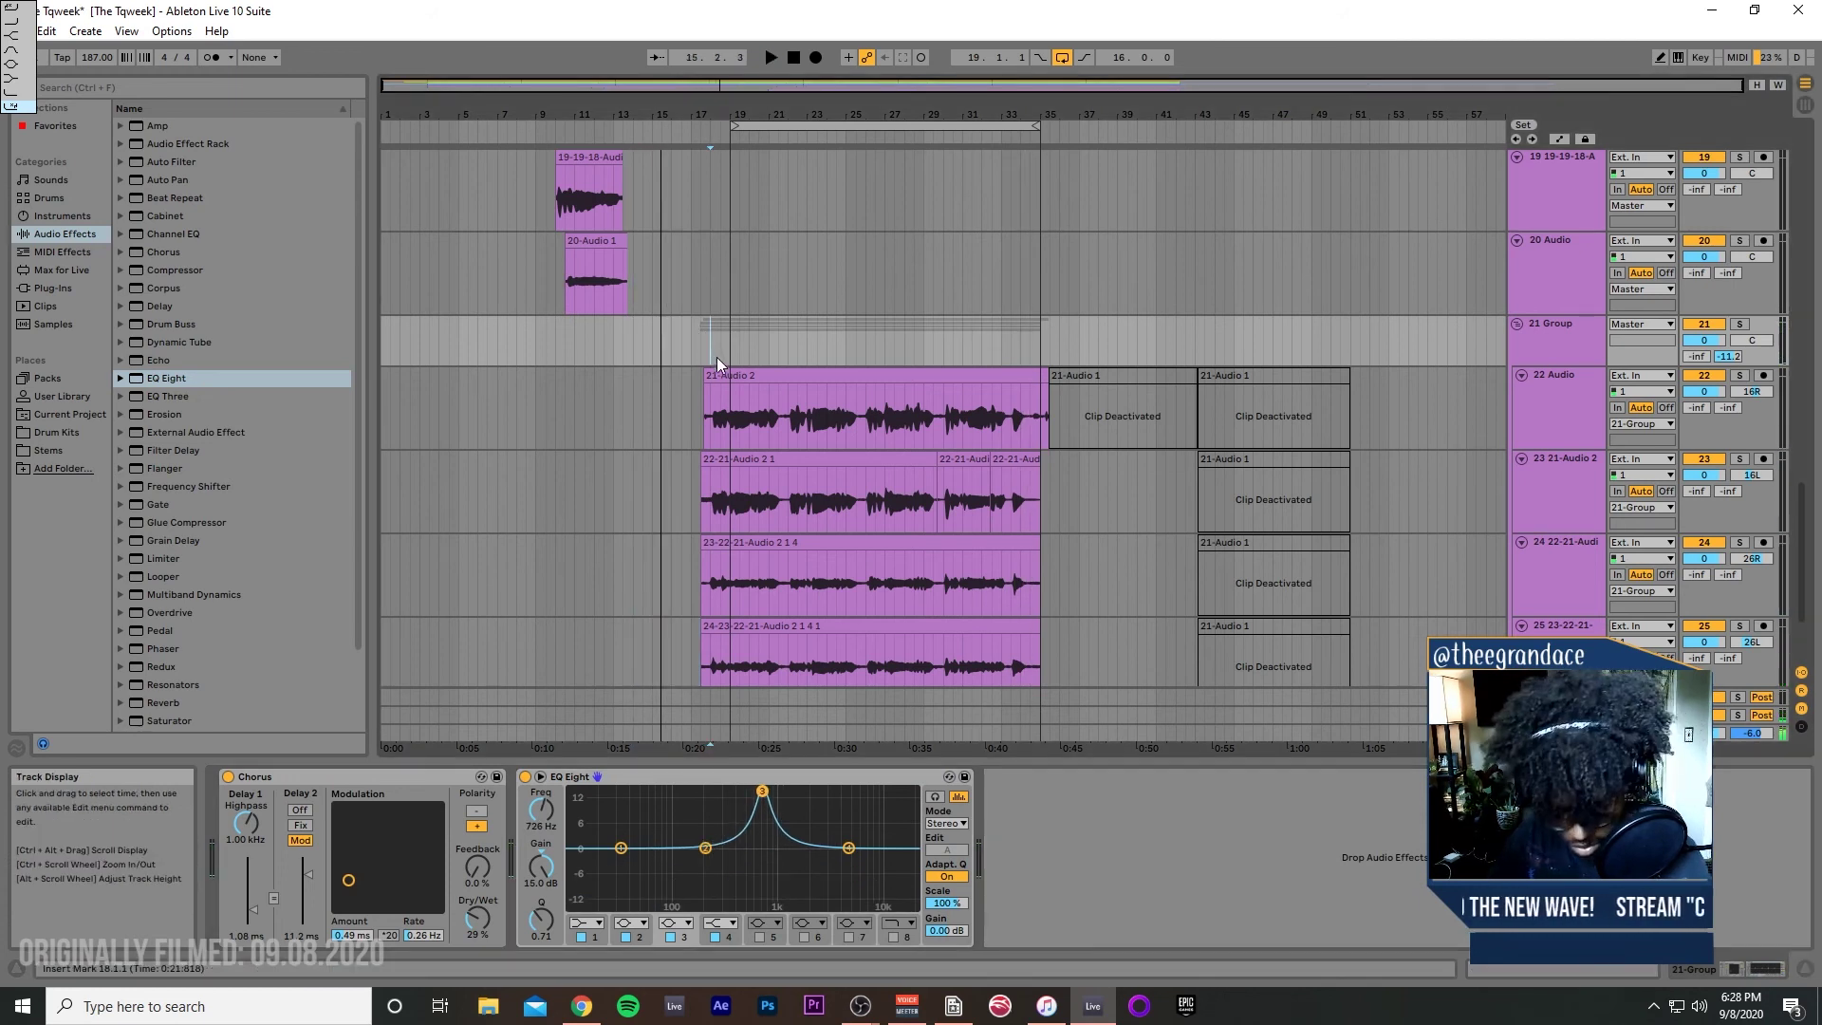
pyautogui.moveTo(762, 791); pyautogui.dragTo(723, 863)
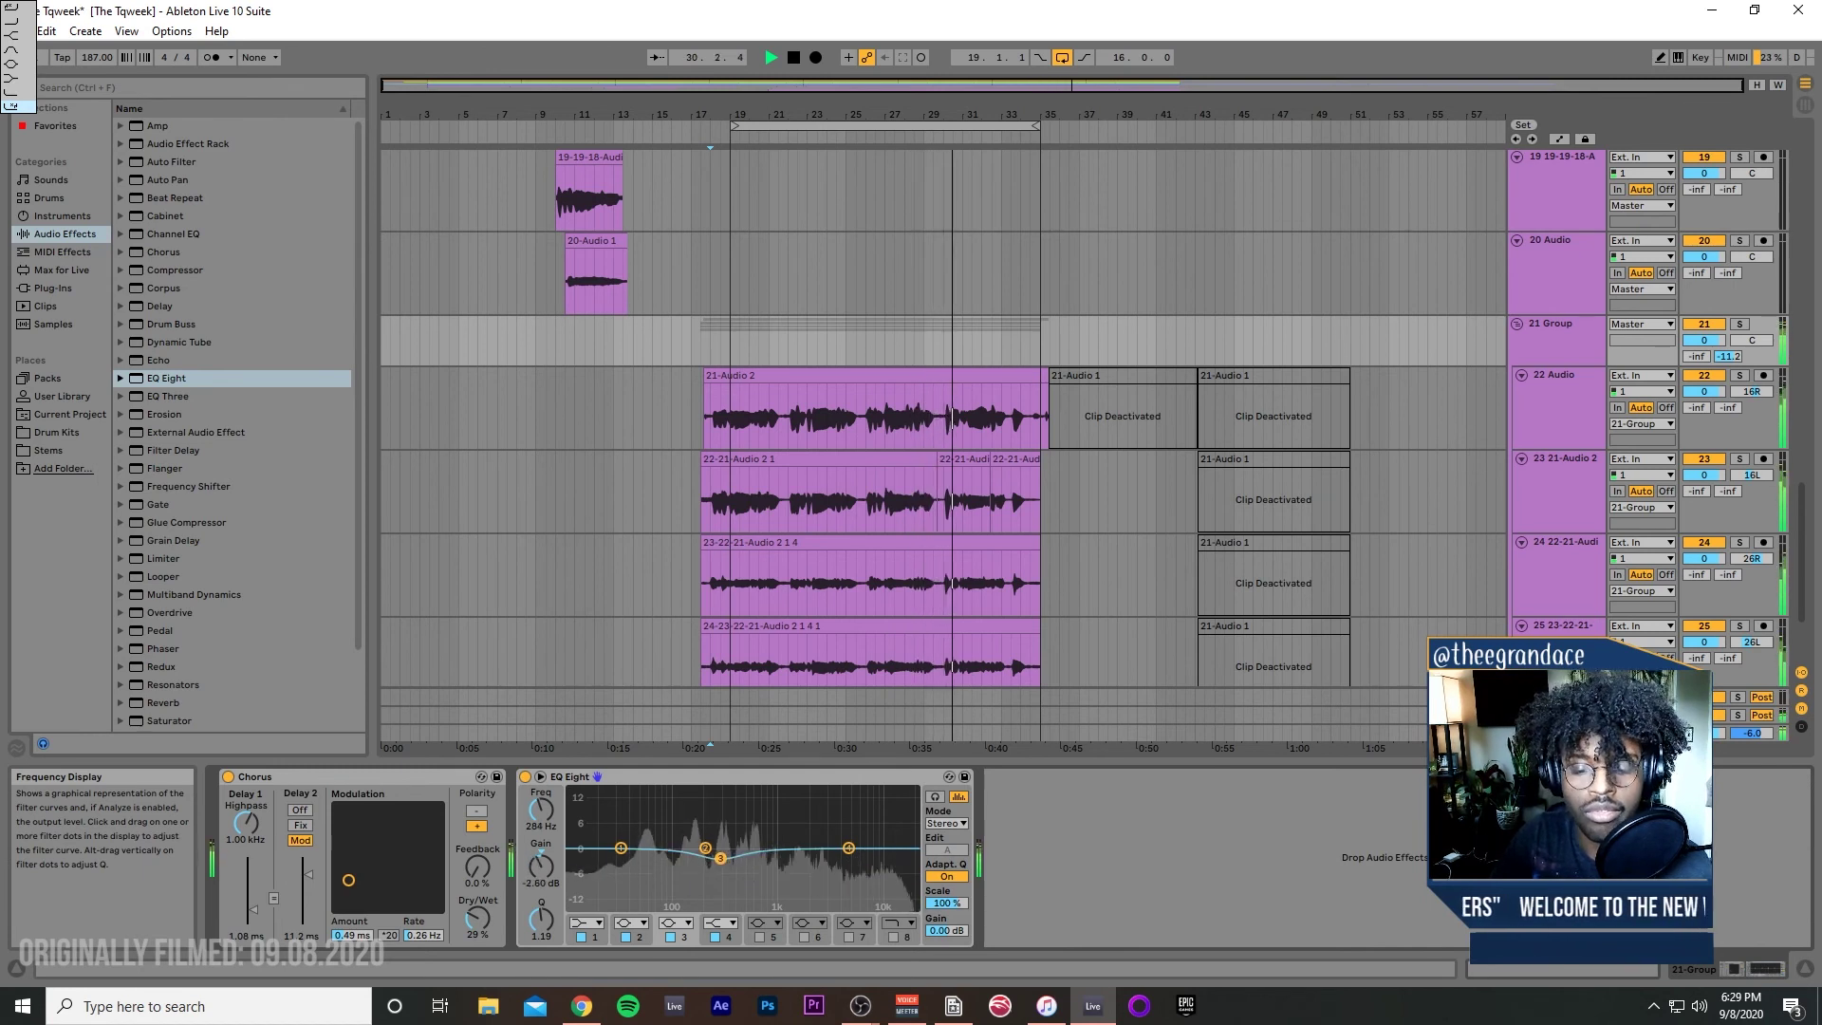
# Step: Enable the group EQ's fifth band and shape it to 1.67 kHz, -2.85 dB, Q 1.19
pyautogui.click(759, 936)
pyautogui.moveTo(730, 830); pyautogui.dragTo(796, 822)
pyautogui.moveTo(535, 921); pyautogui.dragTo(534, 878)
pyautogui.moveTo(796, 821); pyautogui.dragTo(818, 881)
pyautogui.moveTo(544, 928); pyautogui.dragTo(544, 945)
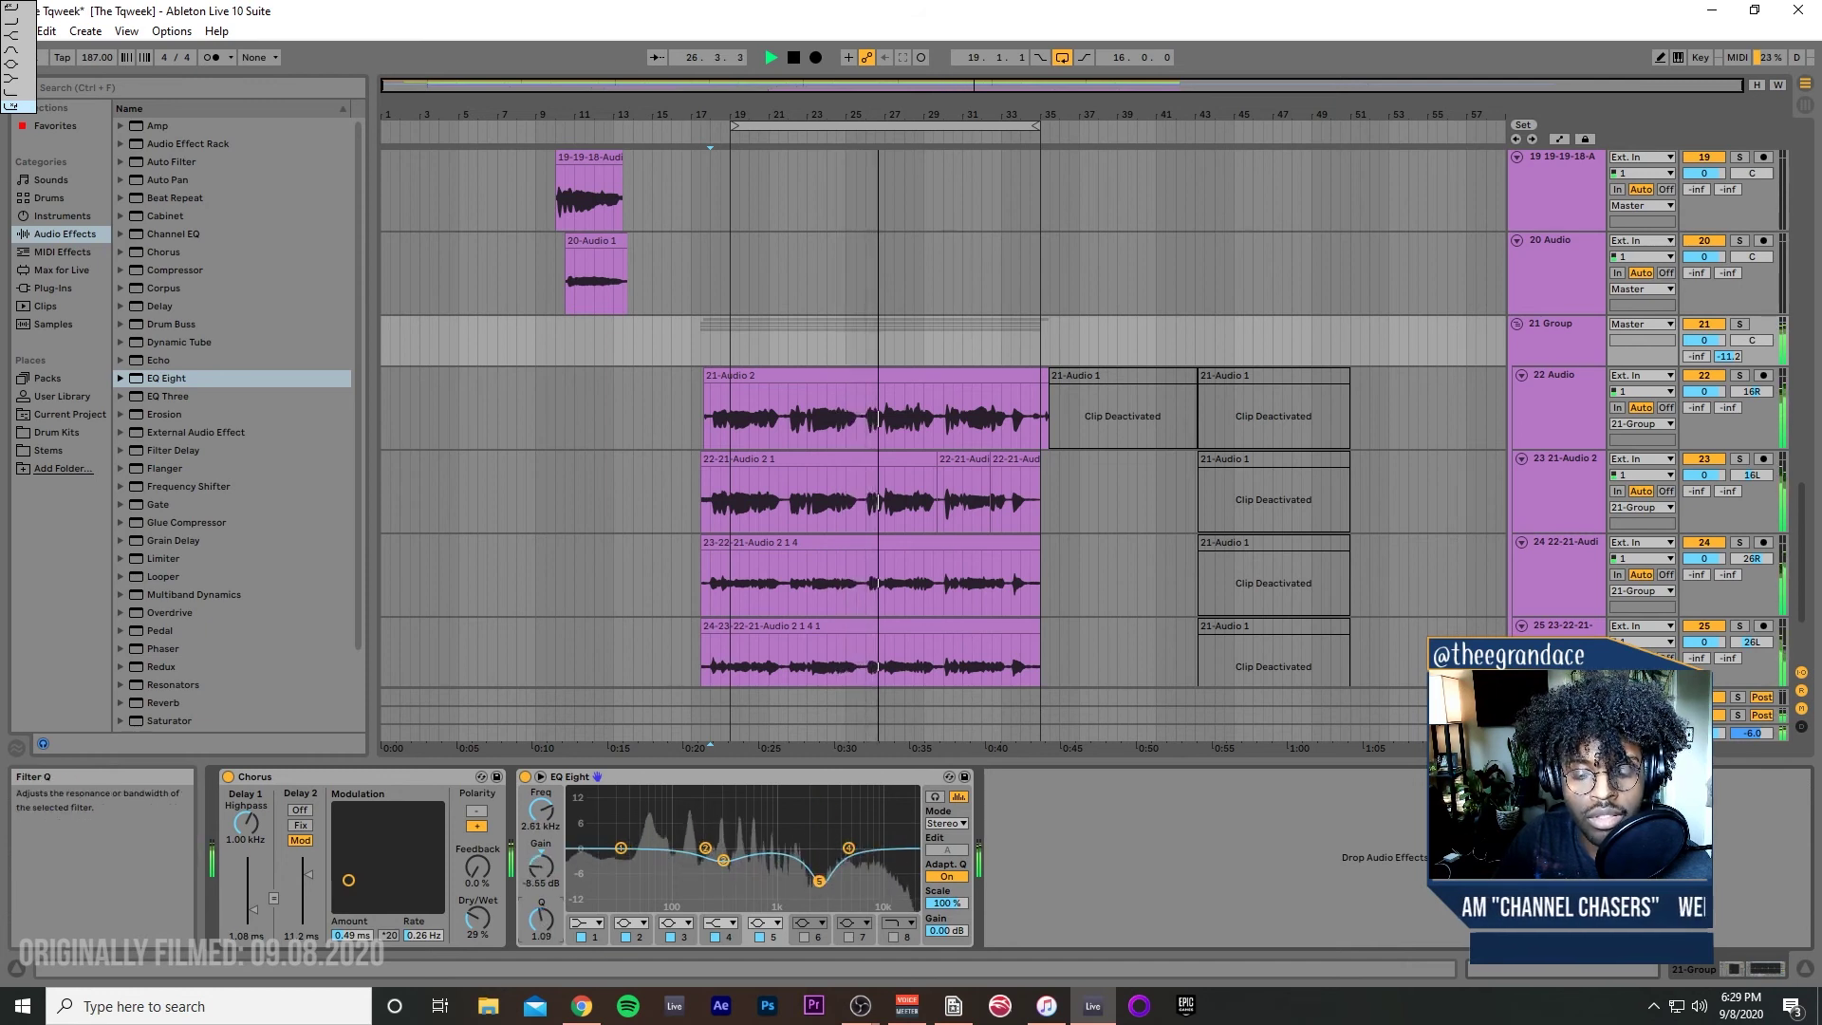
pyautogui.moveTo(818, 881)
pyautogui.mouseDown()
pyautogui.moveTo(811, 843)
pyautogui.moveTo(799, 859)
pyautogui.mouseUp()
pyautogui.moveTo(543, 925); pyautogui.dragTo(542, 916)
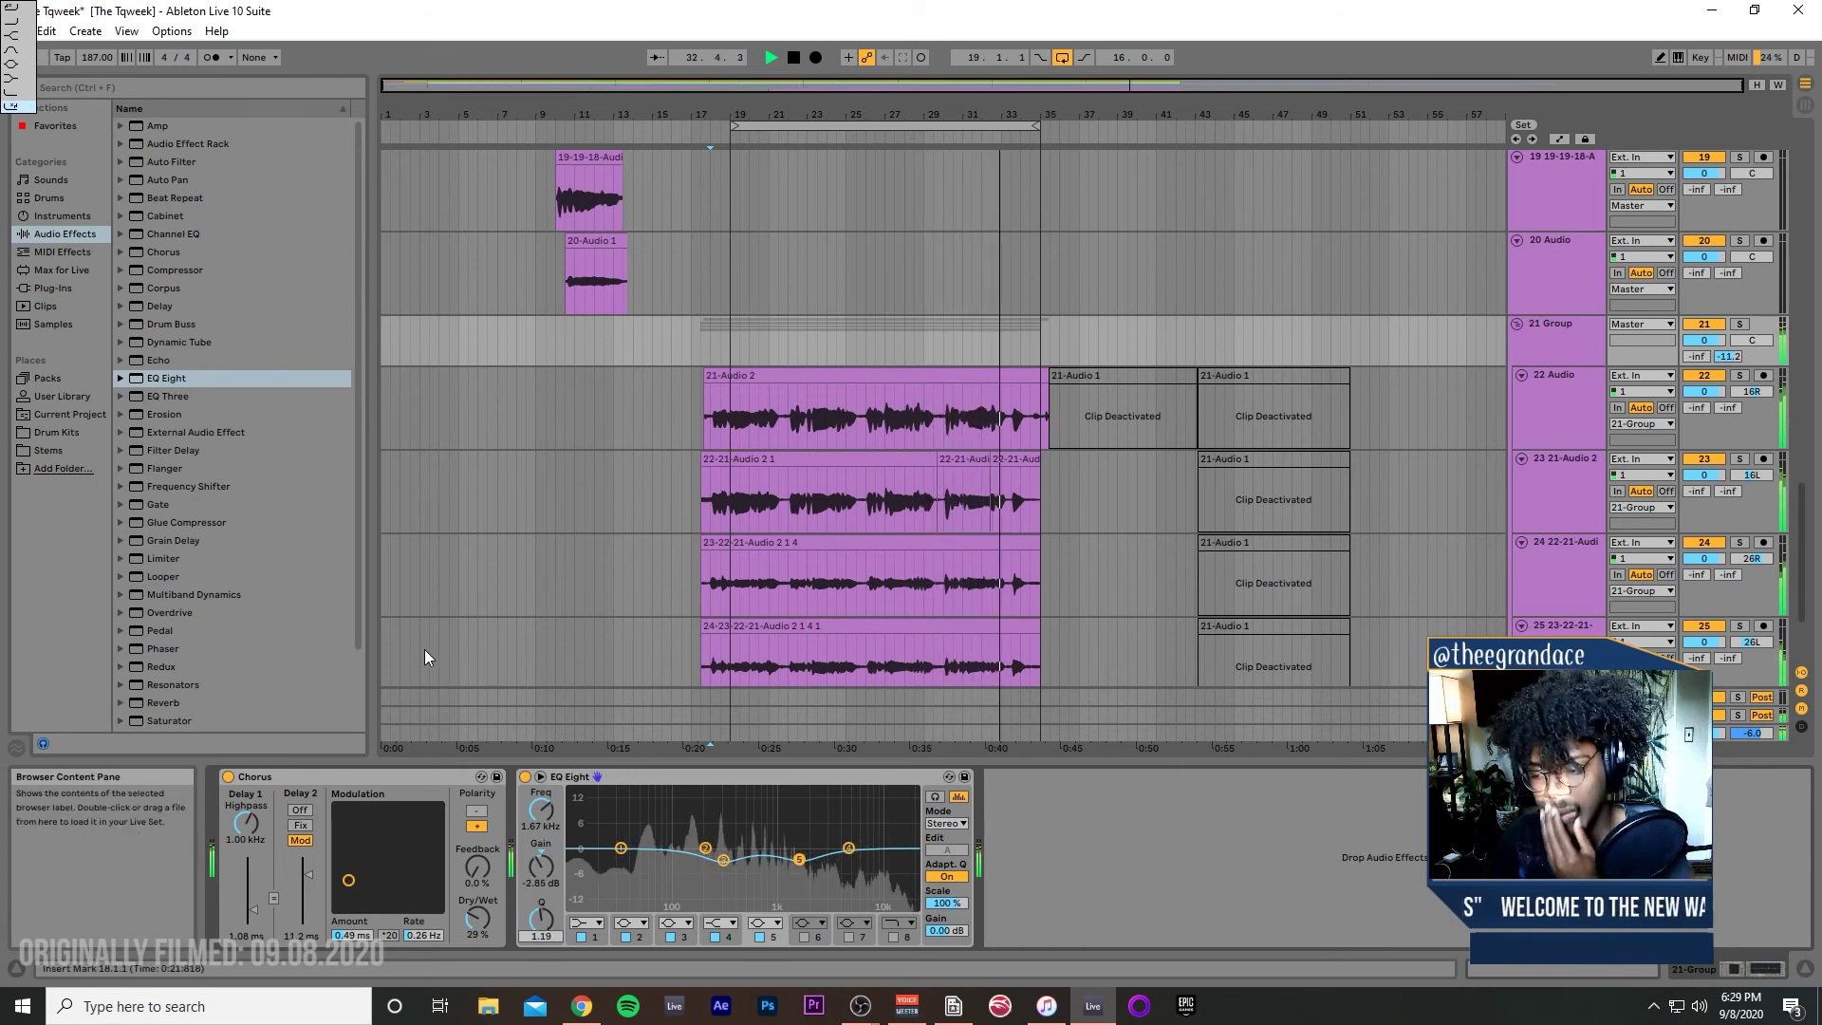
# Step: Duplicate bars 19 to 35 across all the beat tracks so the copies fill bars 35 to 51
pyautogui.scroll(-3, 1056, 515)
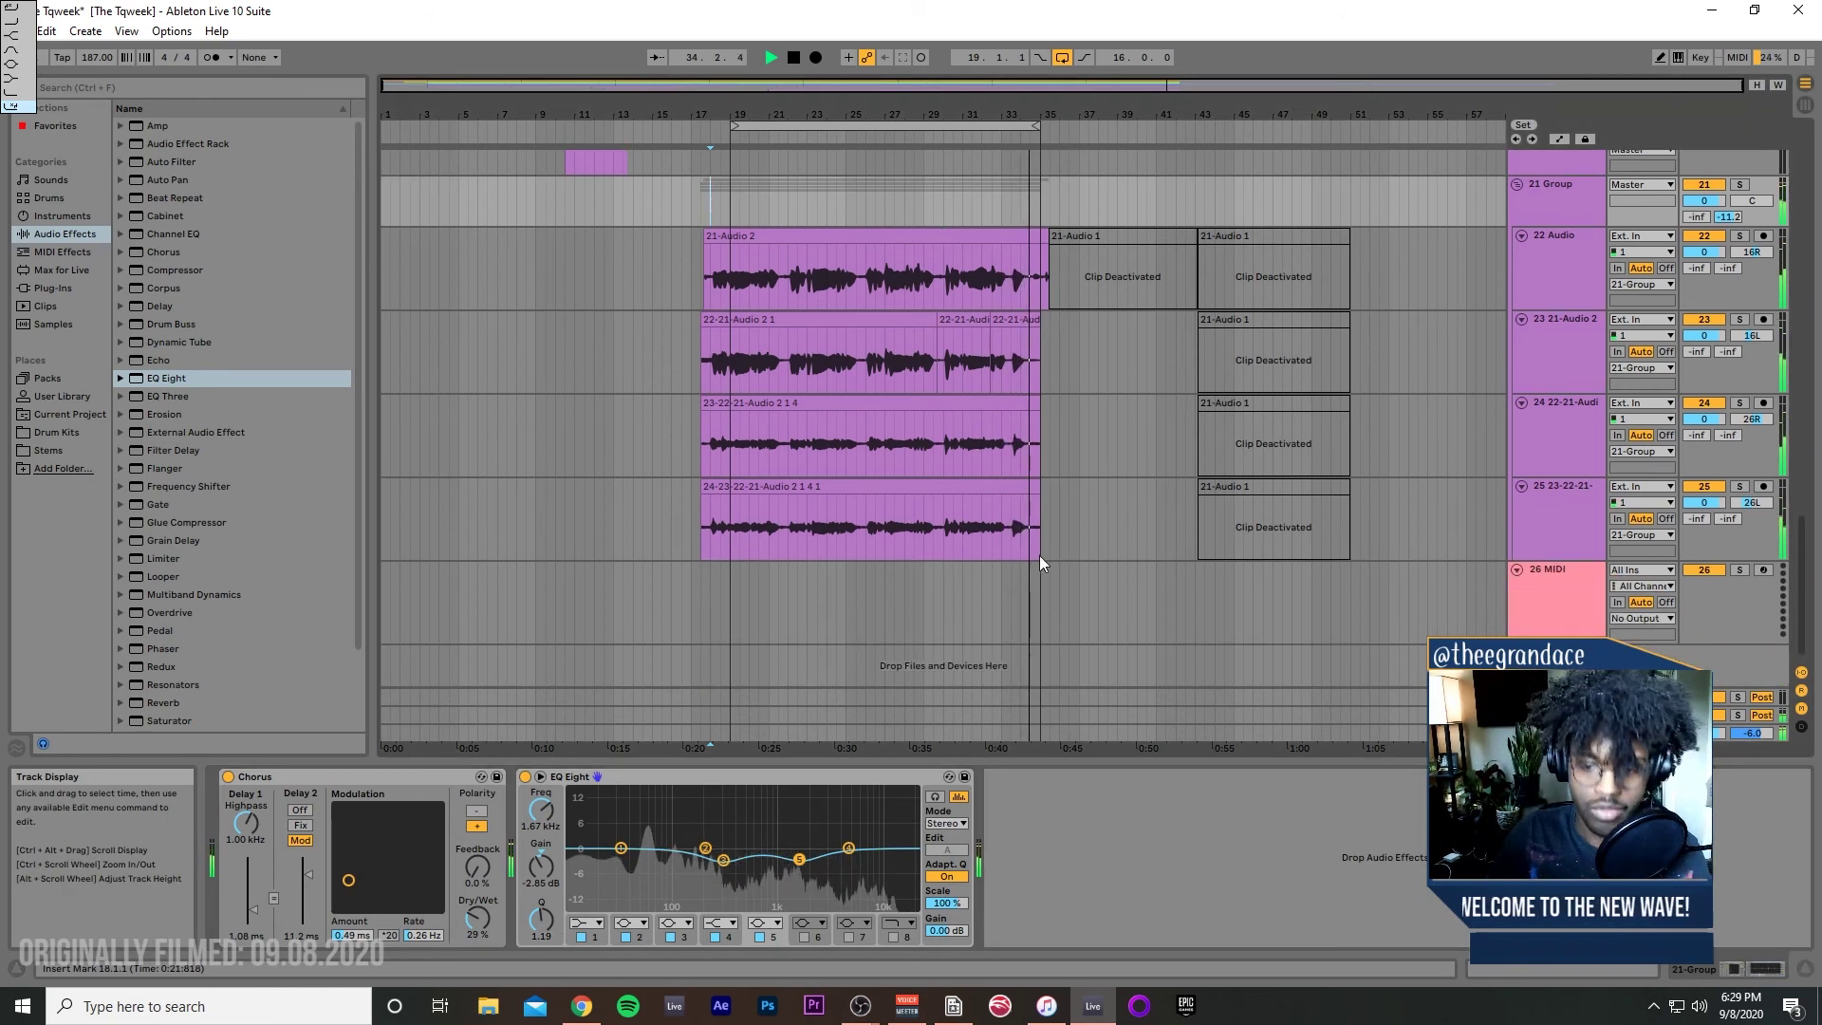
pyautogui.click(662, 447)
pyautogui.scroll(3, 612, 192)
pyautogui.scroll(6, 612, 191)
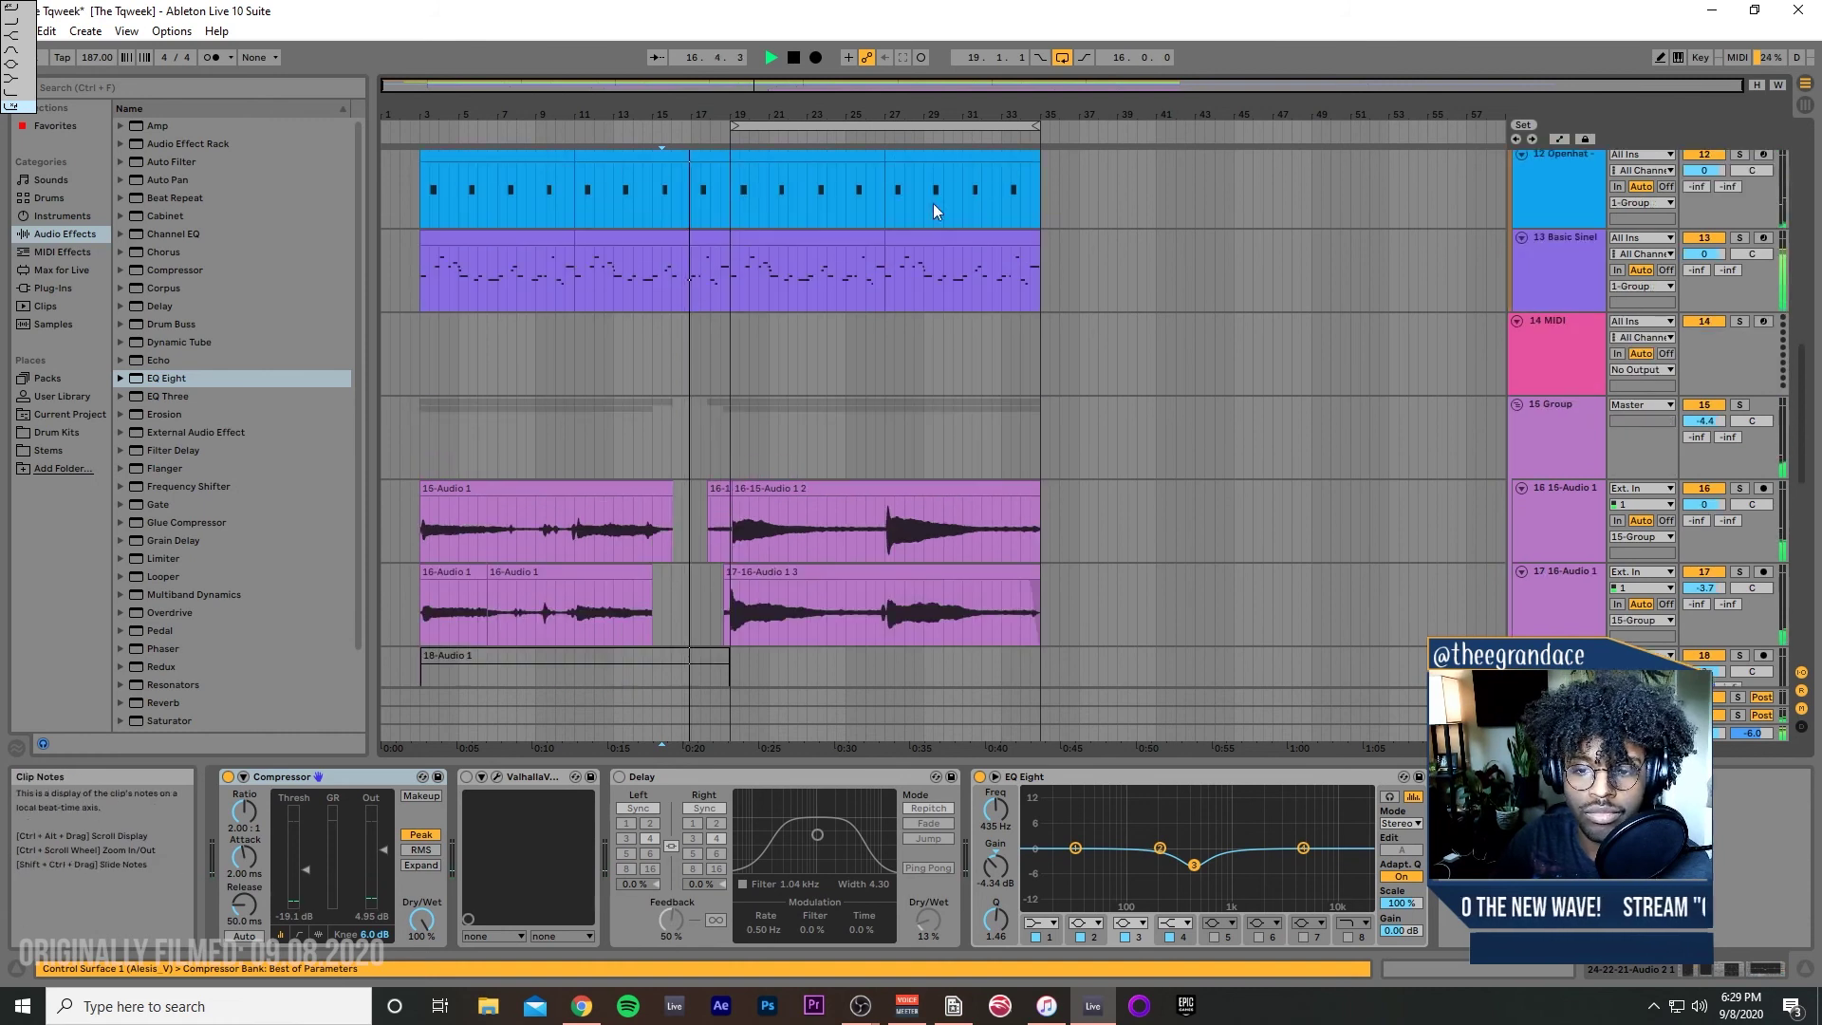
pyautogui.moveTo(1056, 460); pyautogui.dragTo(891, 463)
pyautogui.scroll(6, 892, 401)
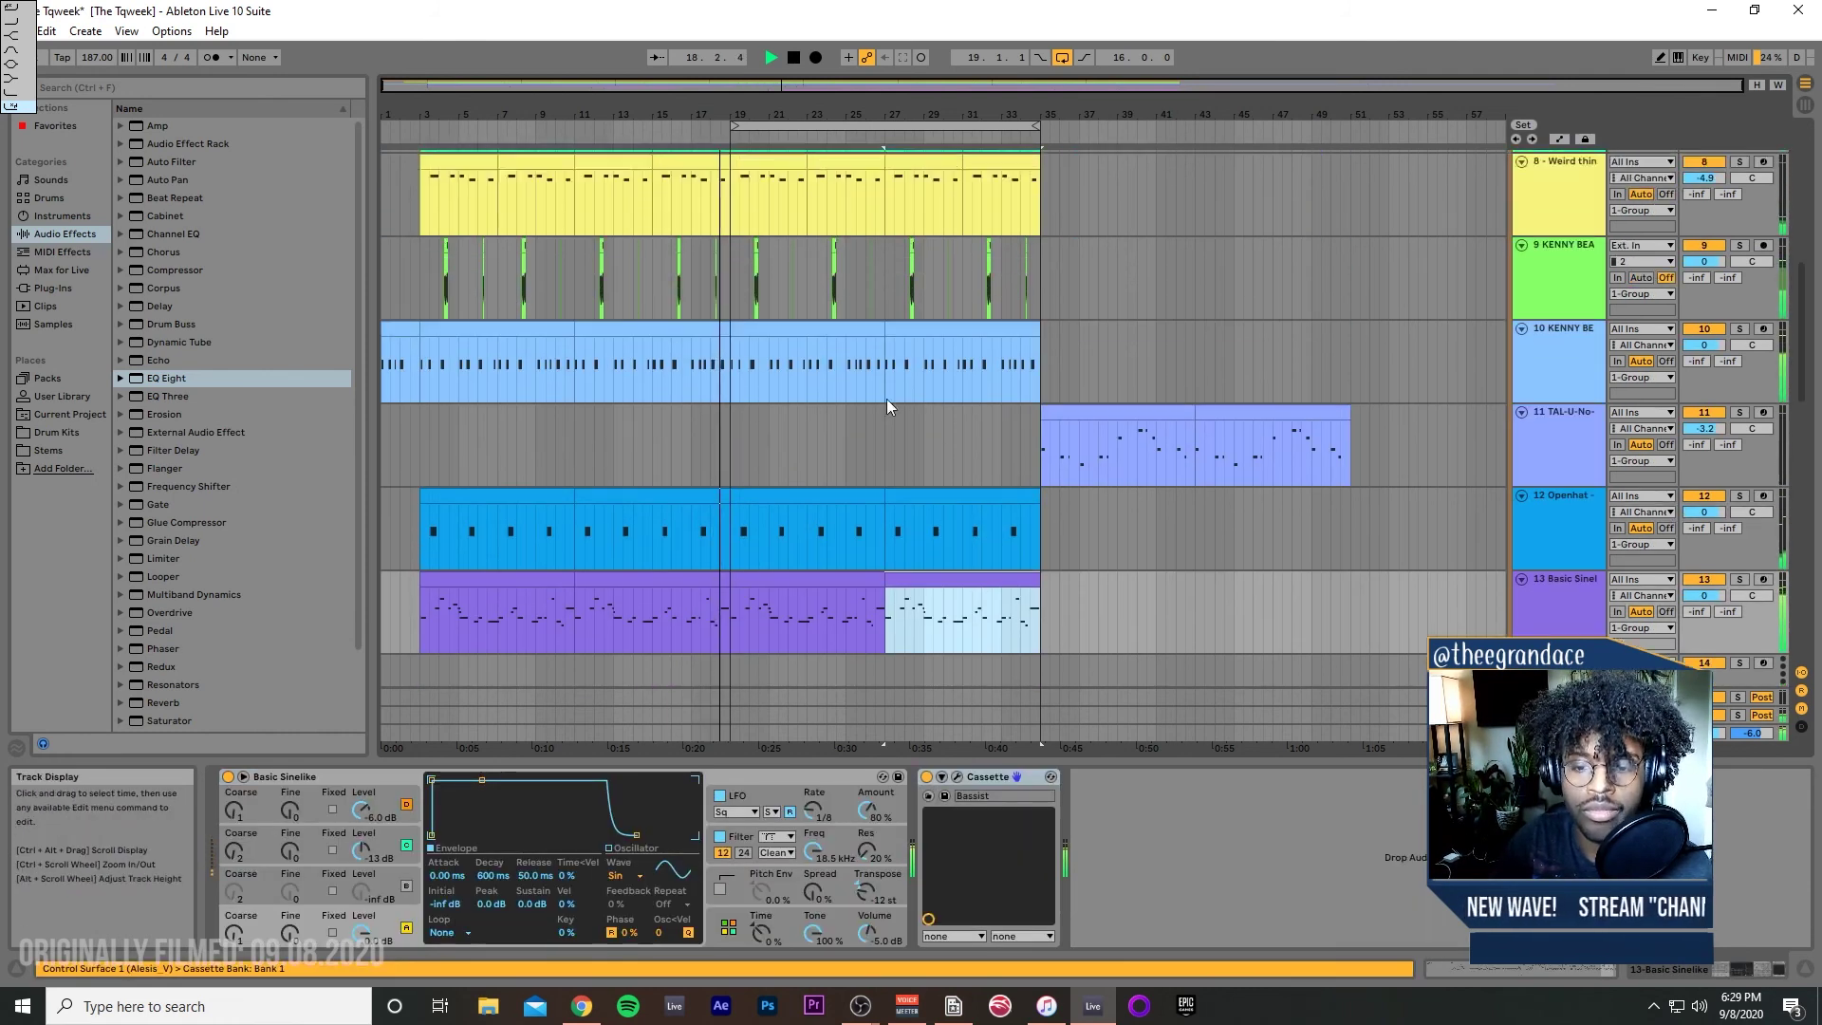
pyautogui.scroll(2, 811, 317)
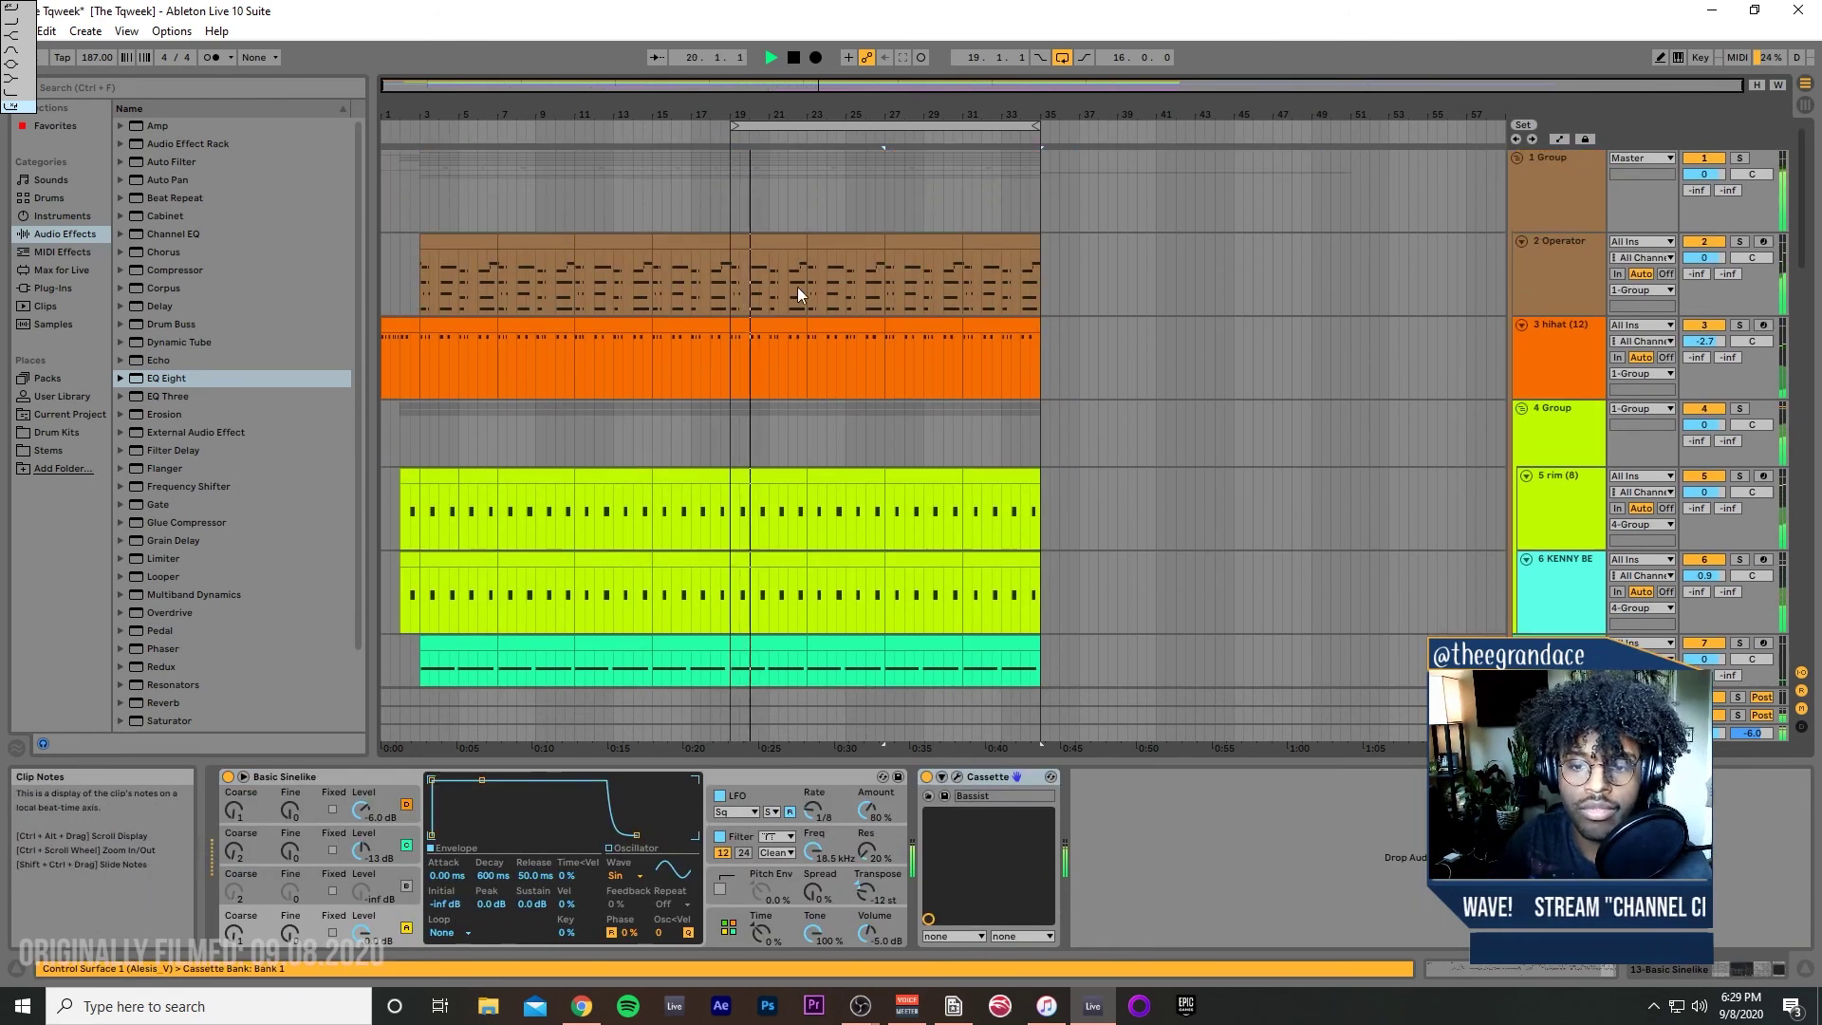
pyautogui.moveTo(741, 246); pyautogui.dragTo(1038, 664)
pyautogui.hotkey('ctrl', 'd')
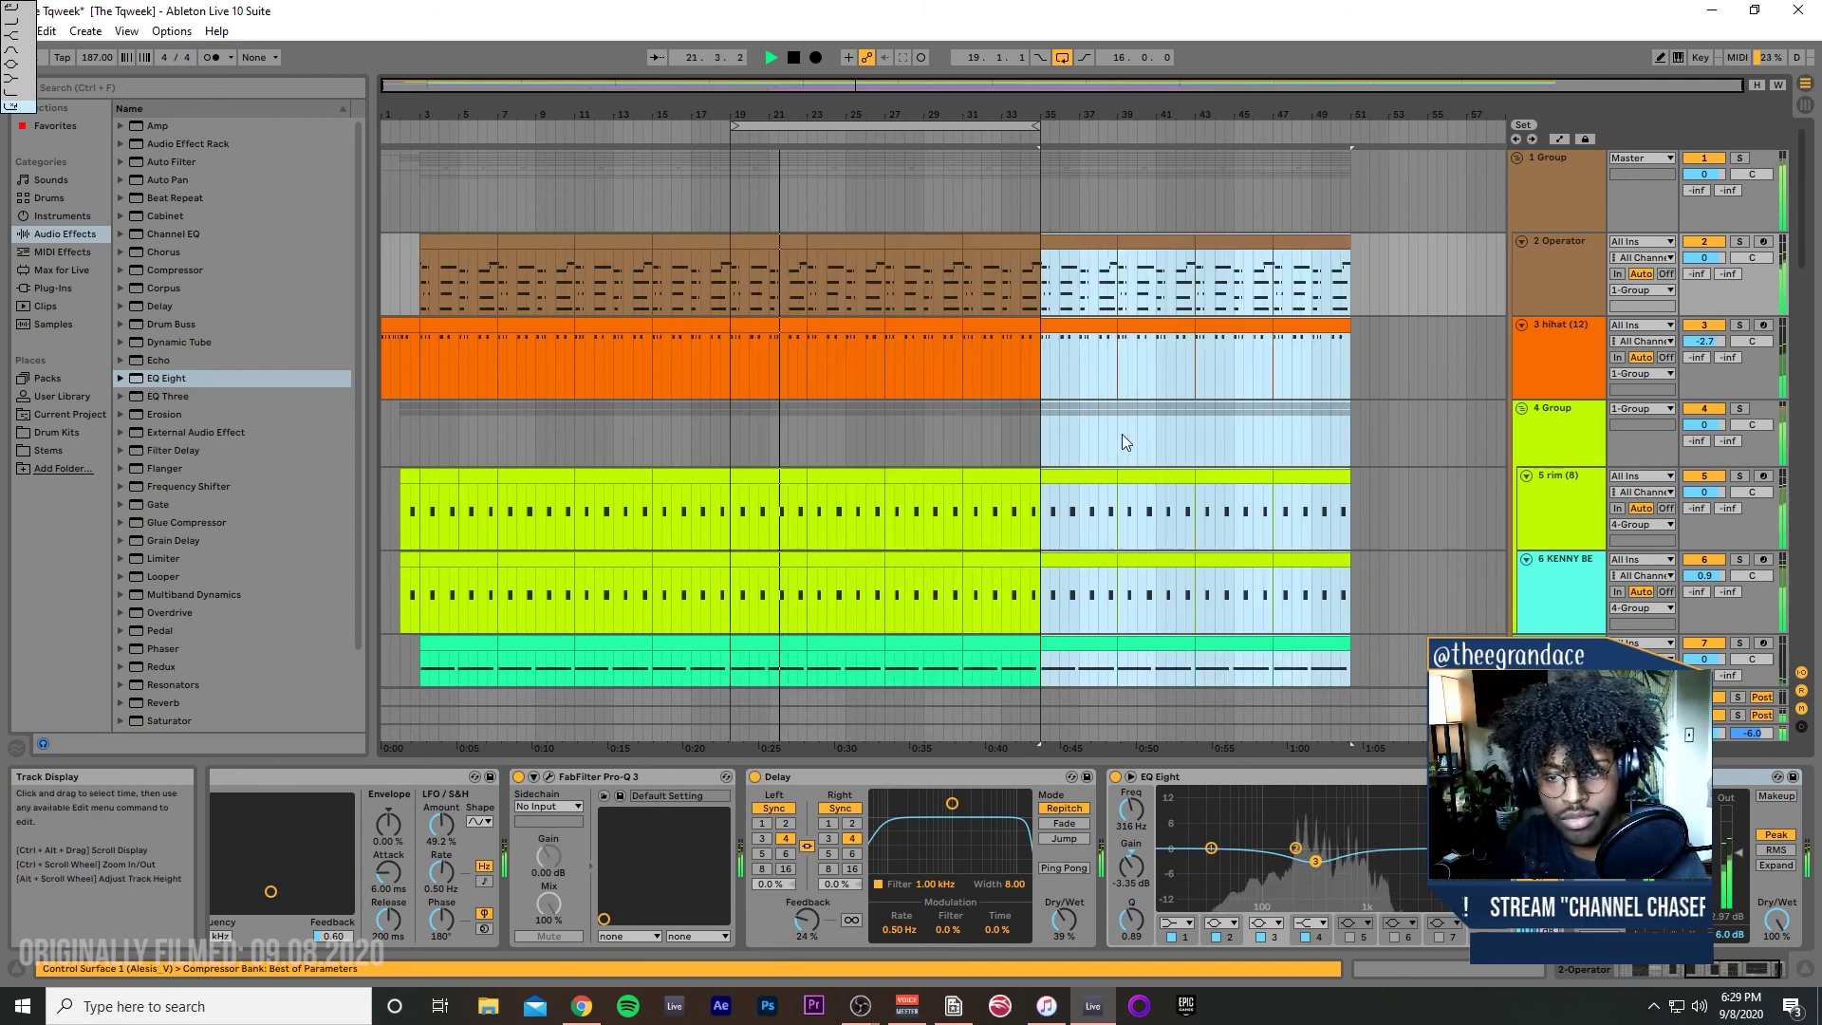
pyautogui.scroll(-2, 989, 432)
pyautogui.scroll(-9, 988, 423)
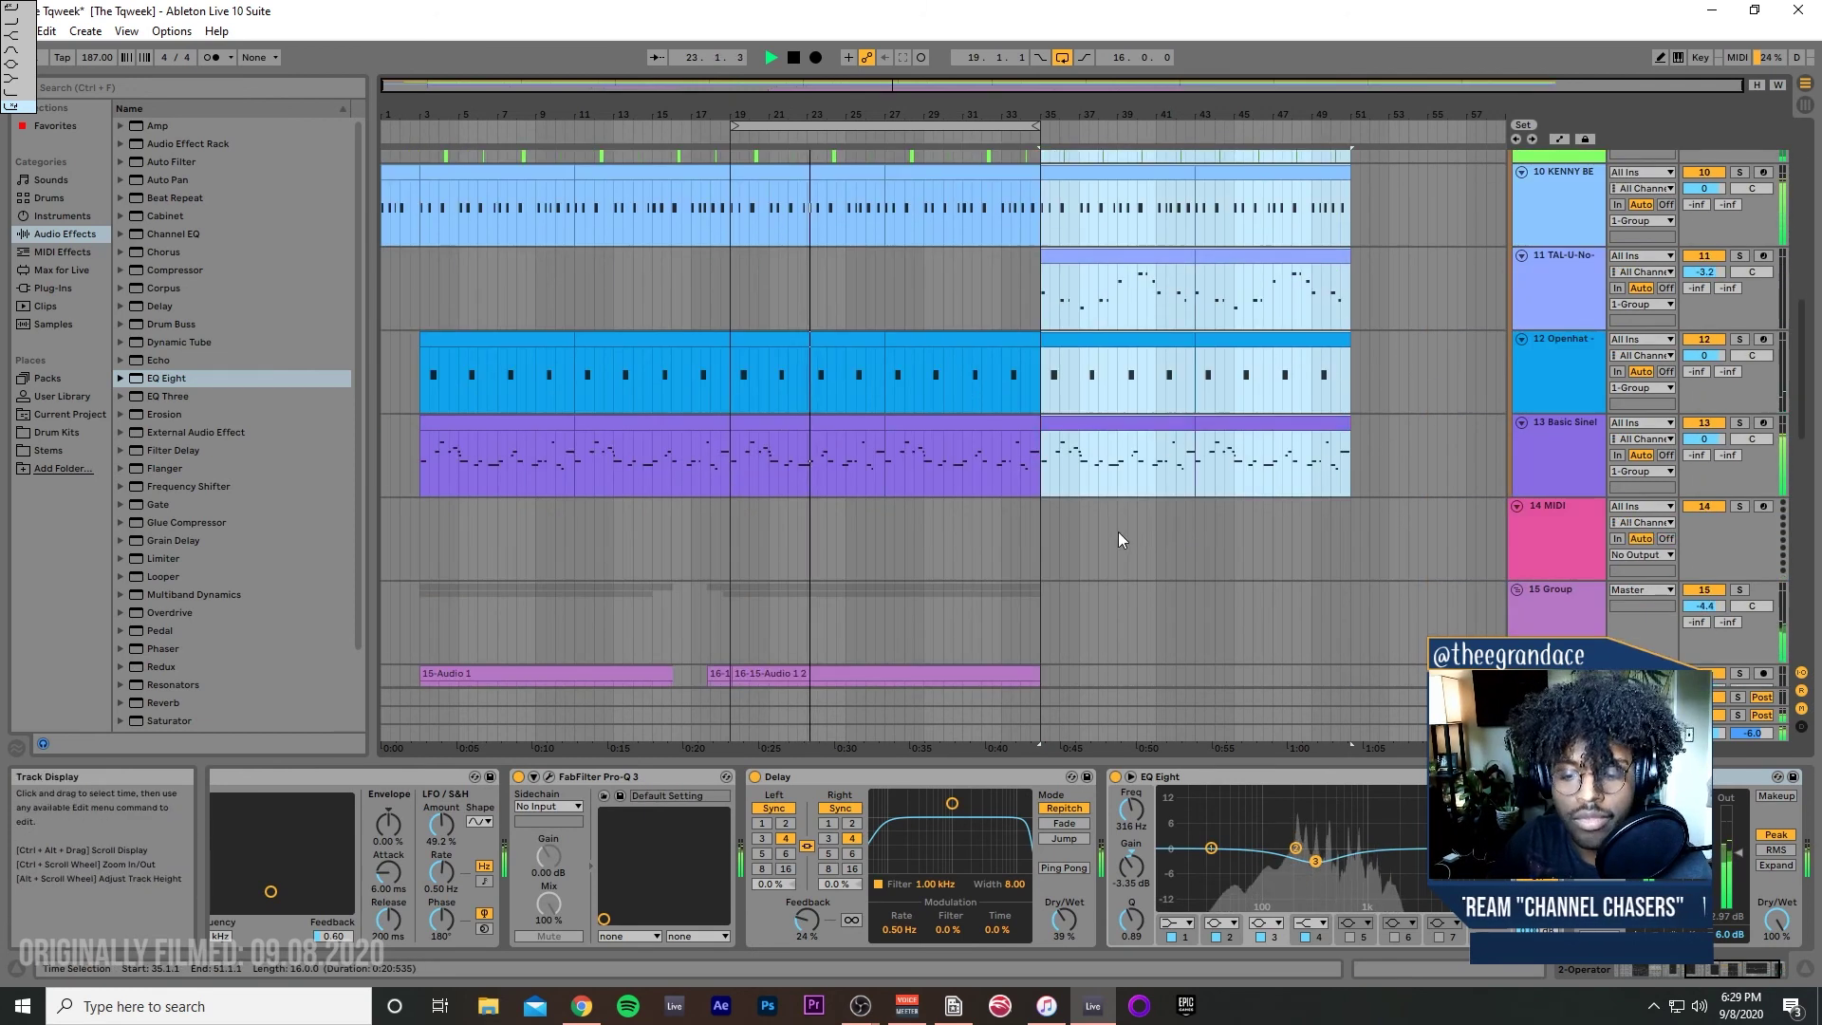
pyautogui.scroll(-10, 1137, 608)
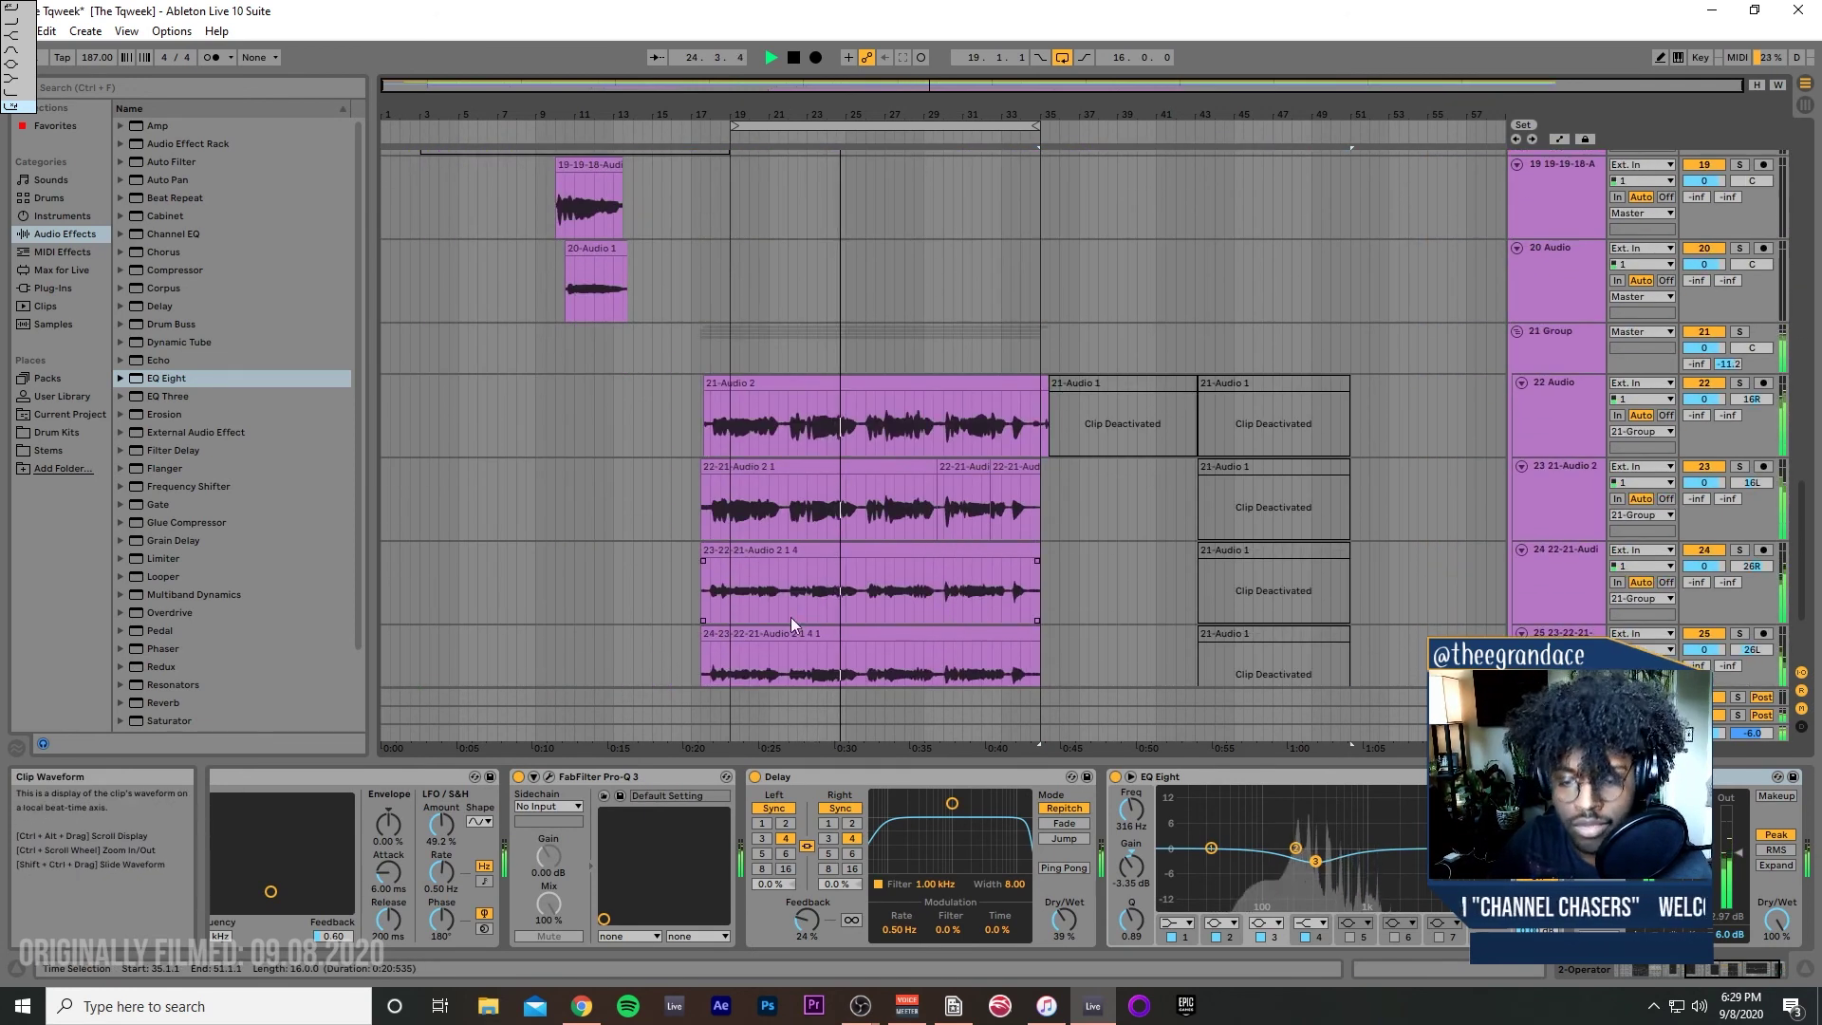
# Step: Show the master track's device chain and look through the installed plug-ins for an effect to add
pyautogui.scroll(-1, 886, 493)
pyautogui.click(386, 590)
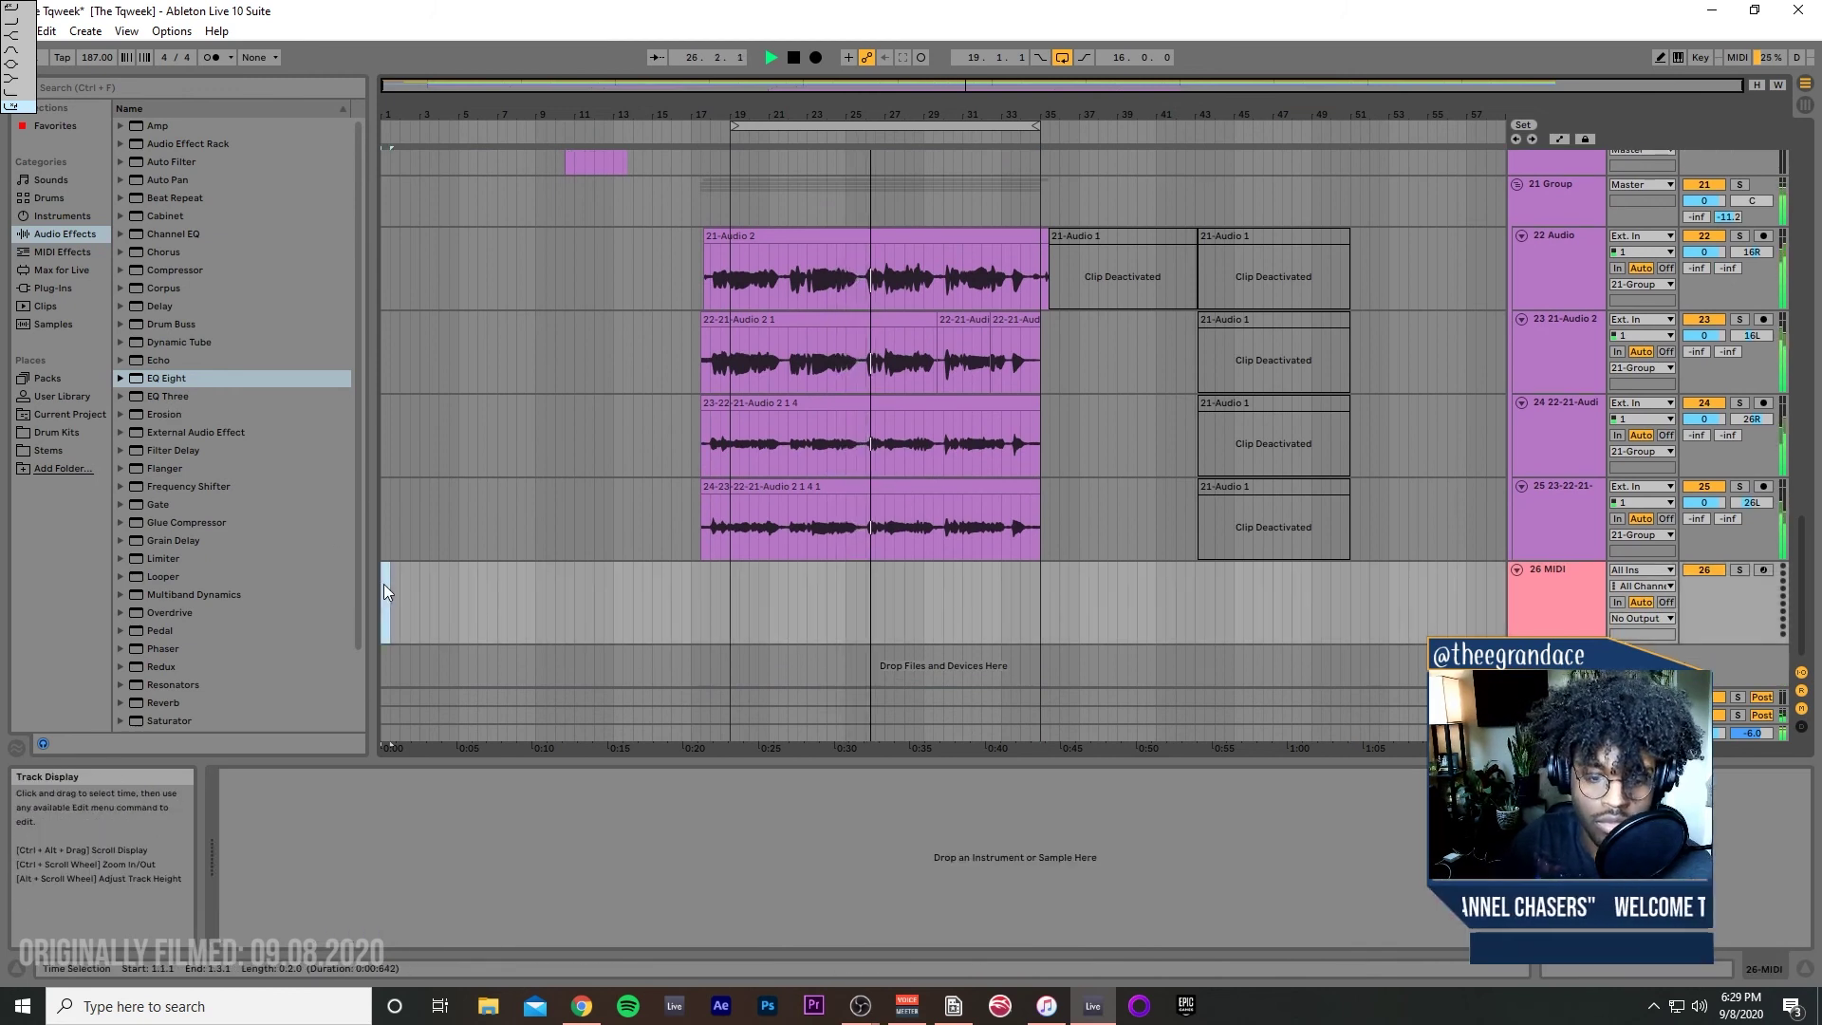
pyautogui.click(1044, 732)
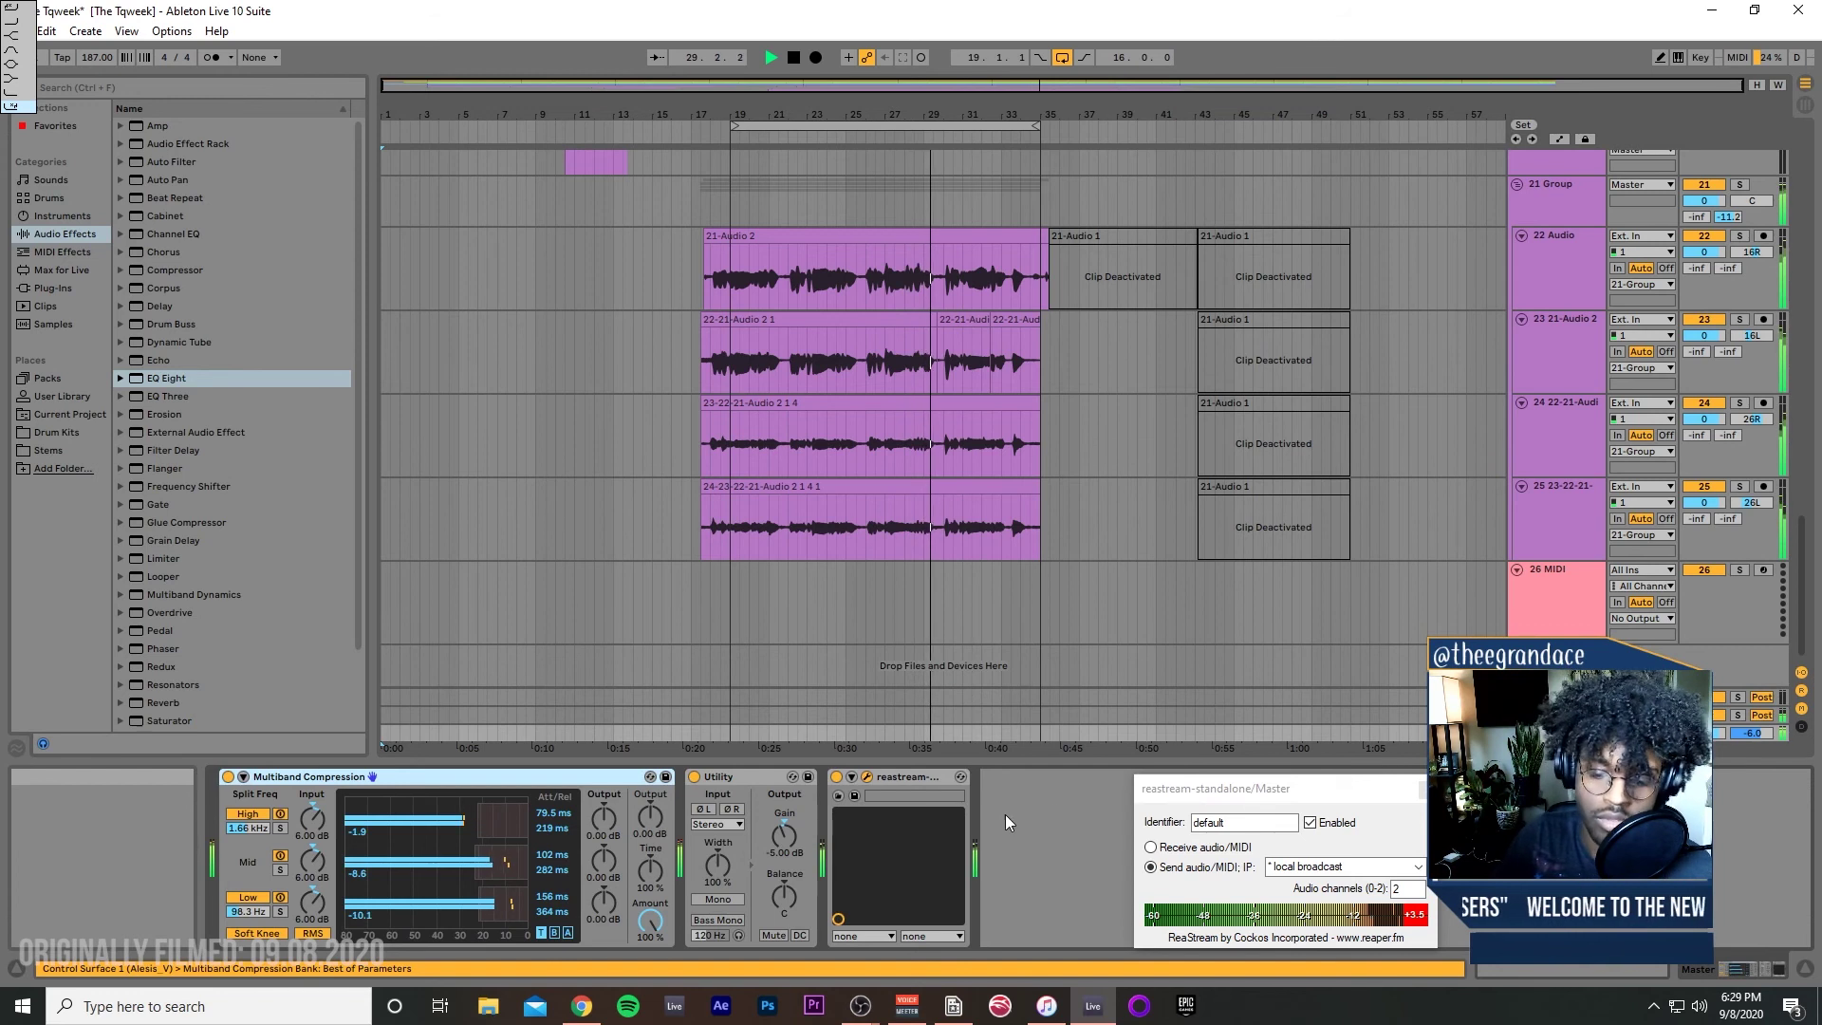
pyautogui.click(38, 304)
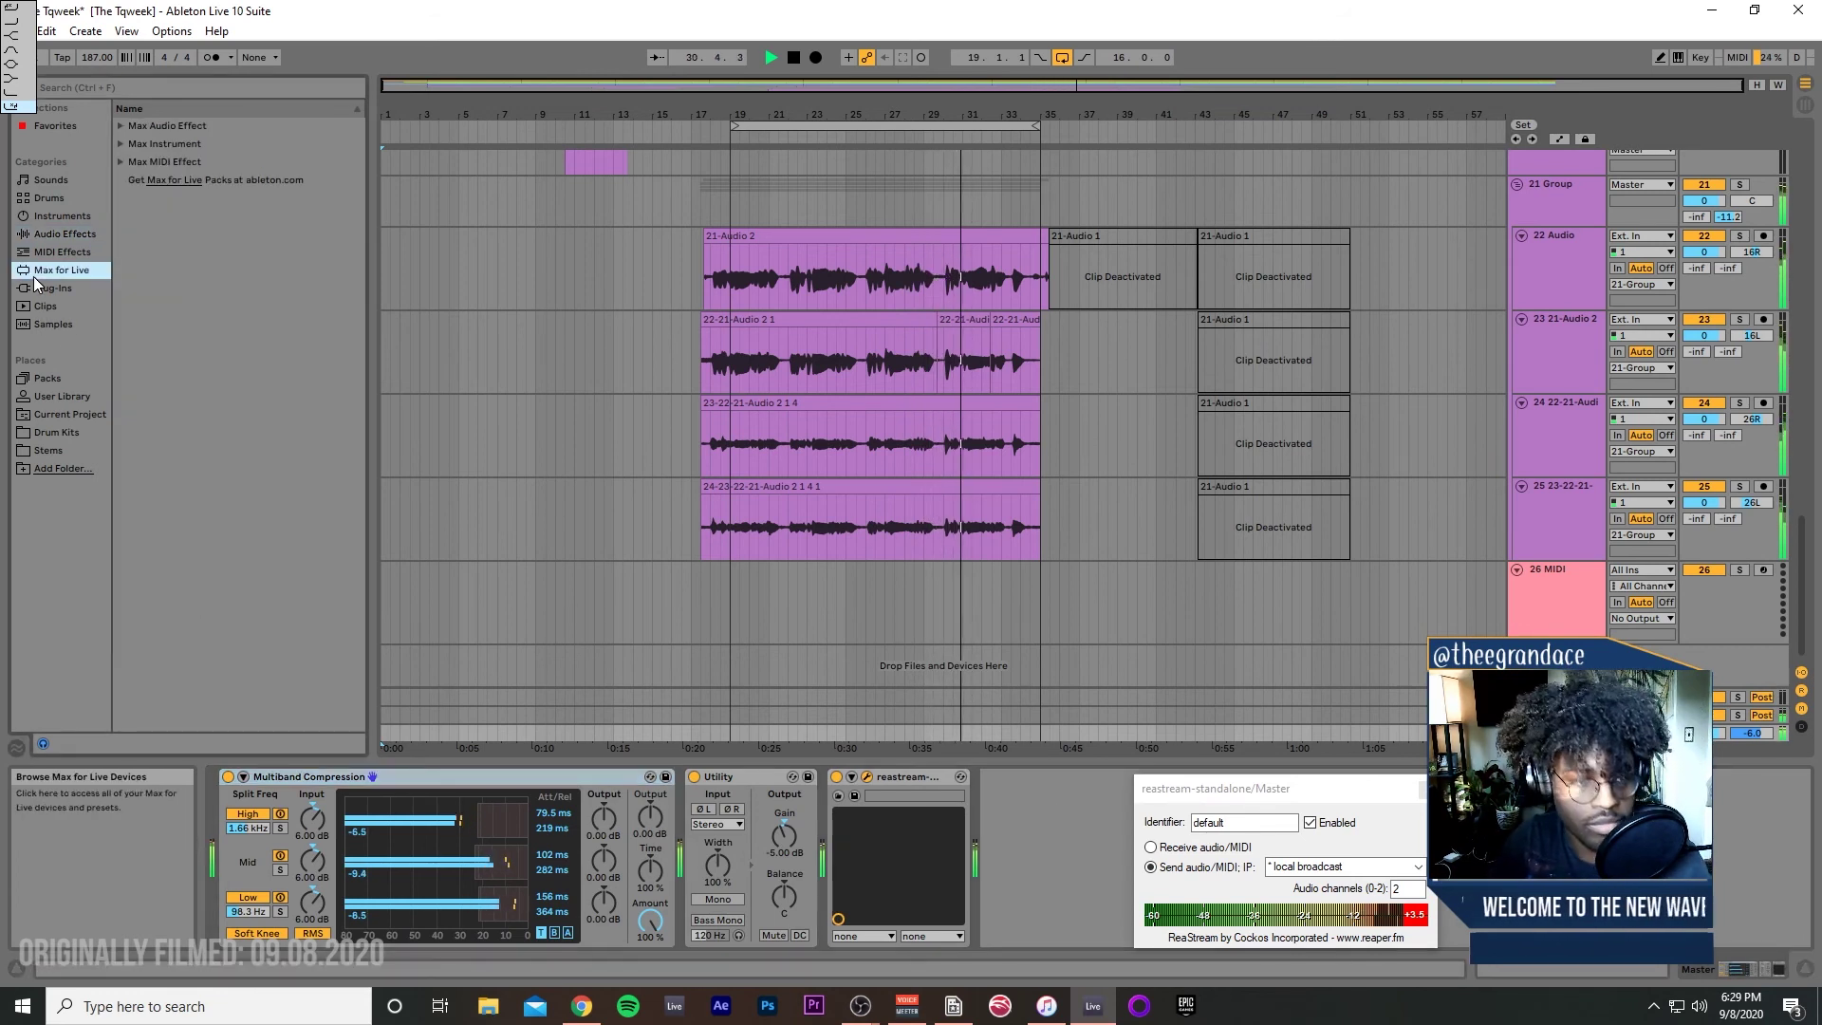
pyautogui.click(43, 288)
pyautogui.scroll(-5, 344, 397)
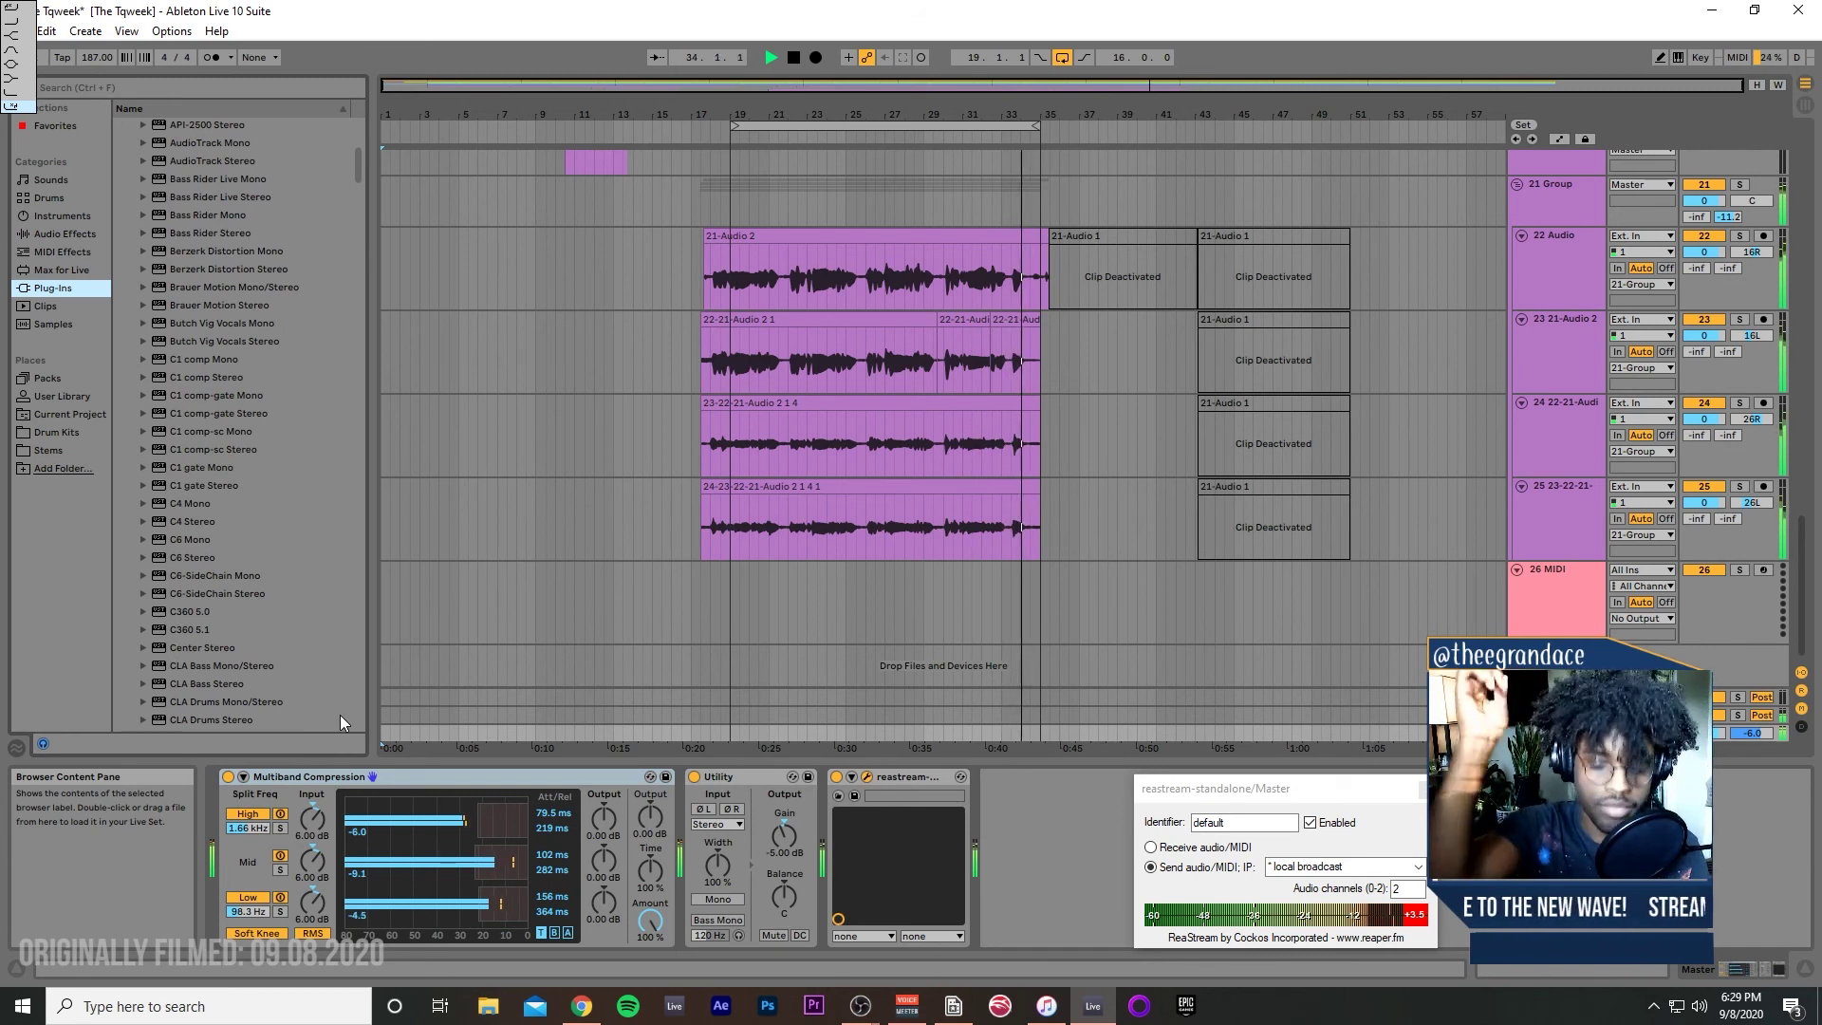
pyautogui.scroll(2, 174, 326)
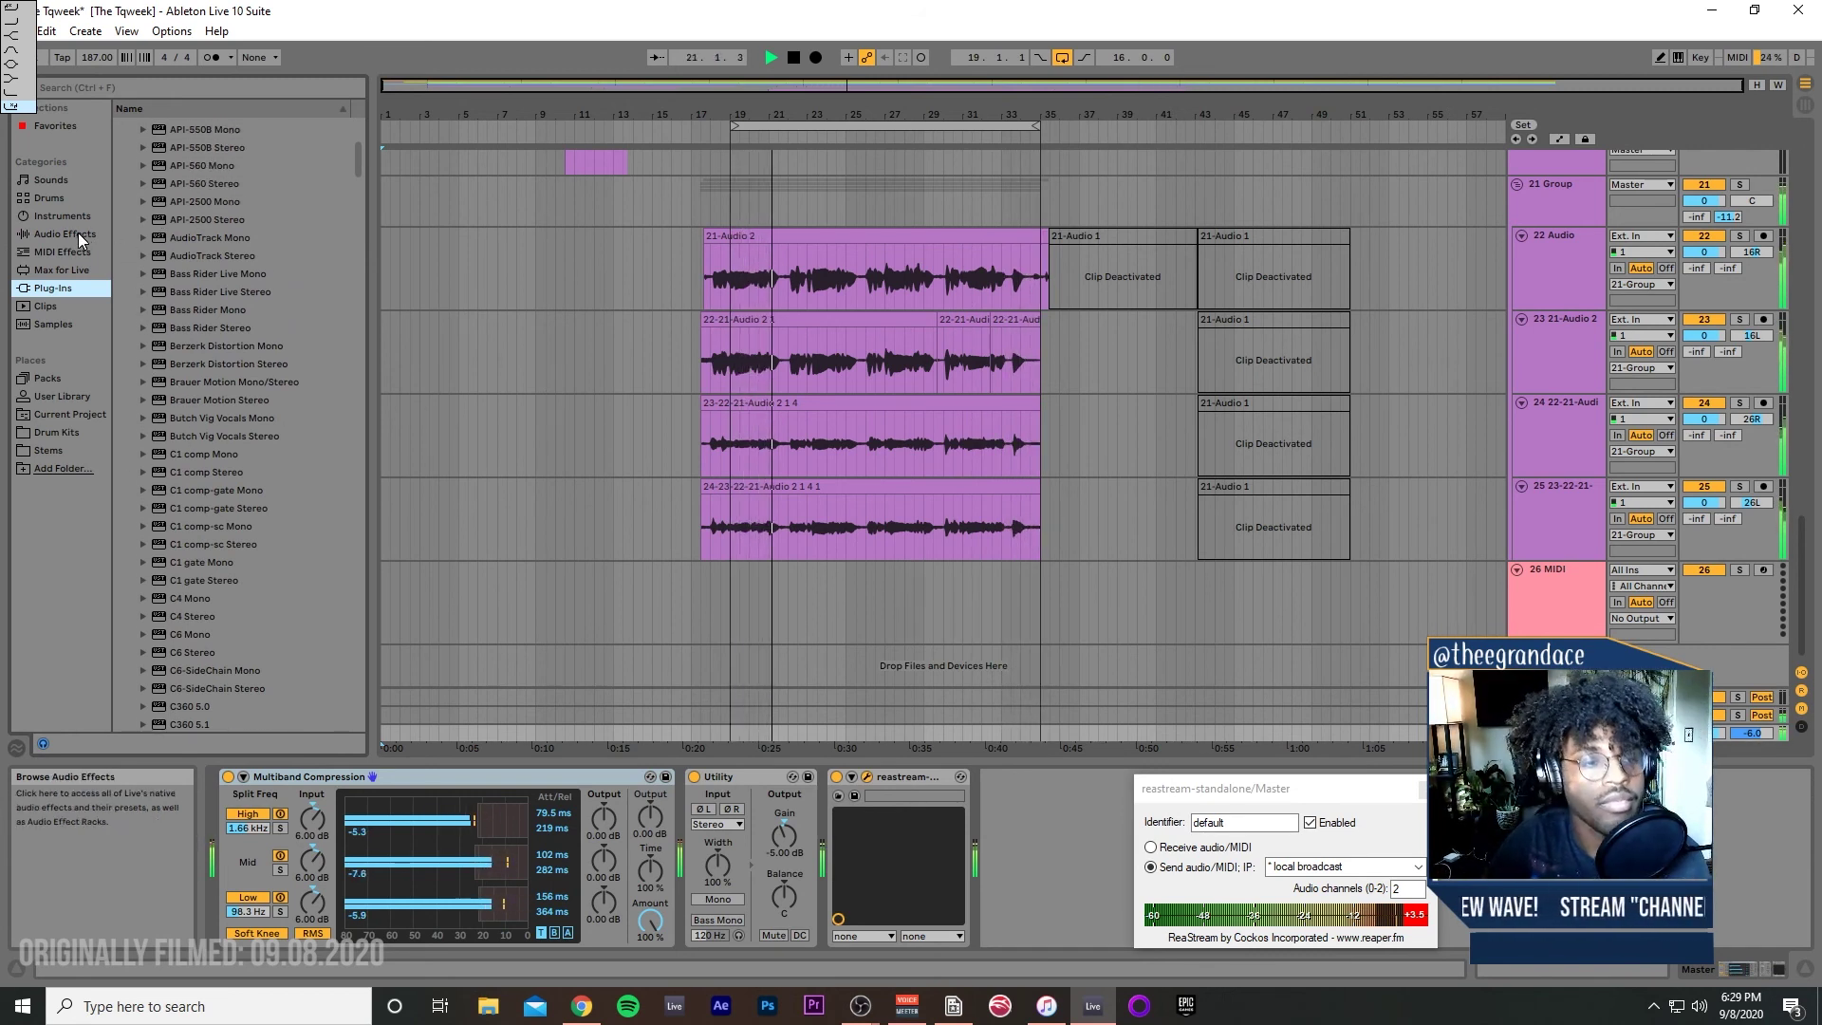
# Step: Add a Compressor from the audio effects between Multiband Compression and Utility on the master track
pyautogui.click(55, 217)
pyautogui.click(54, 234)
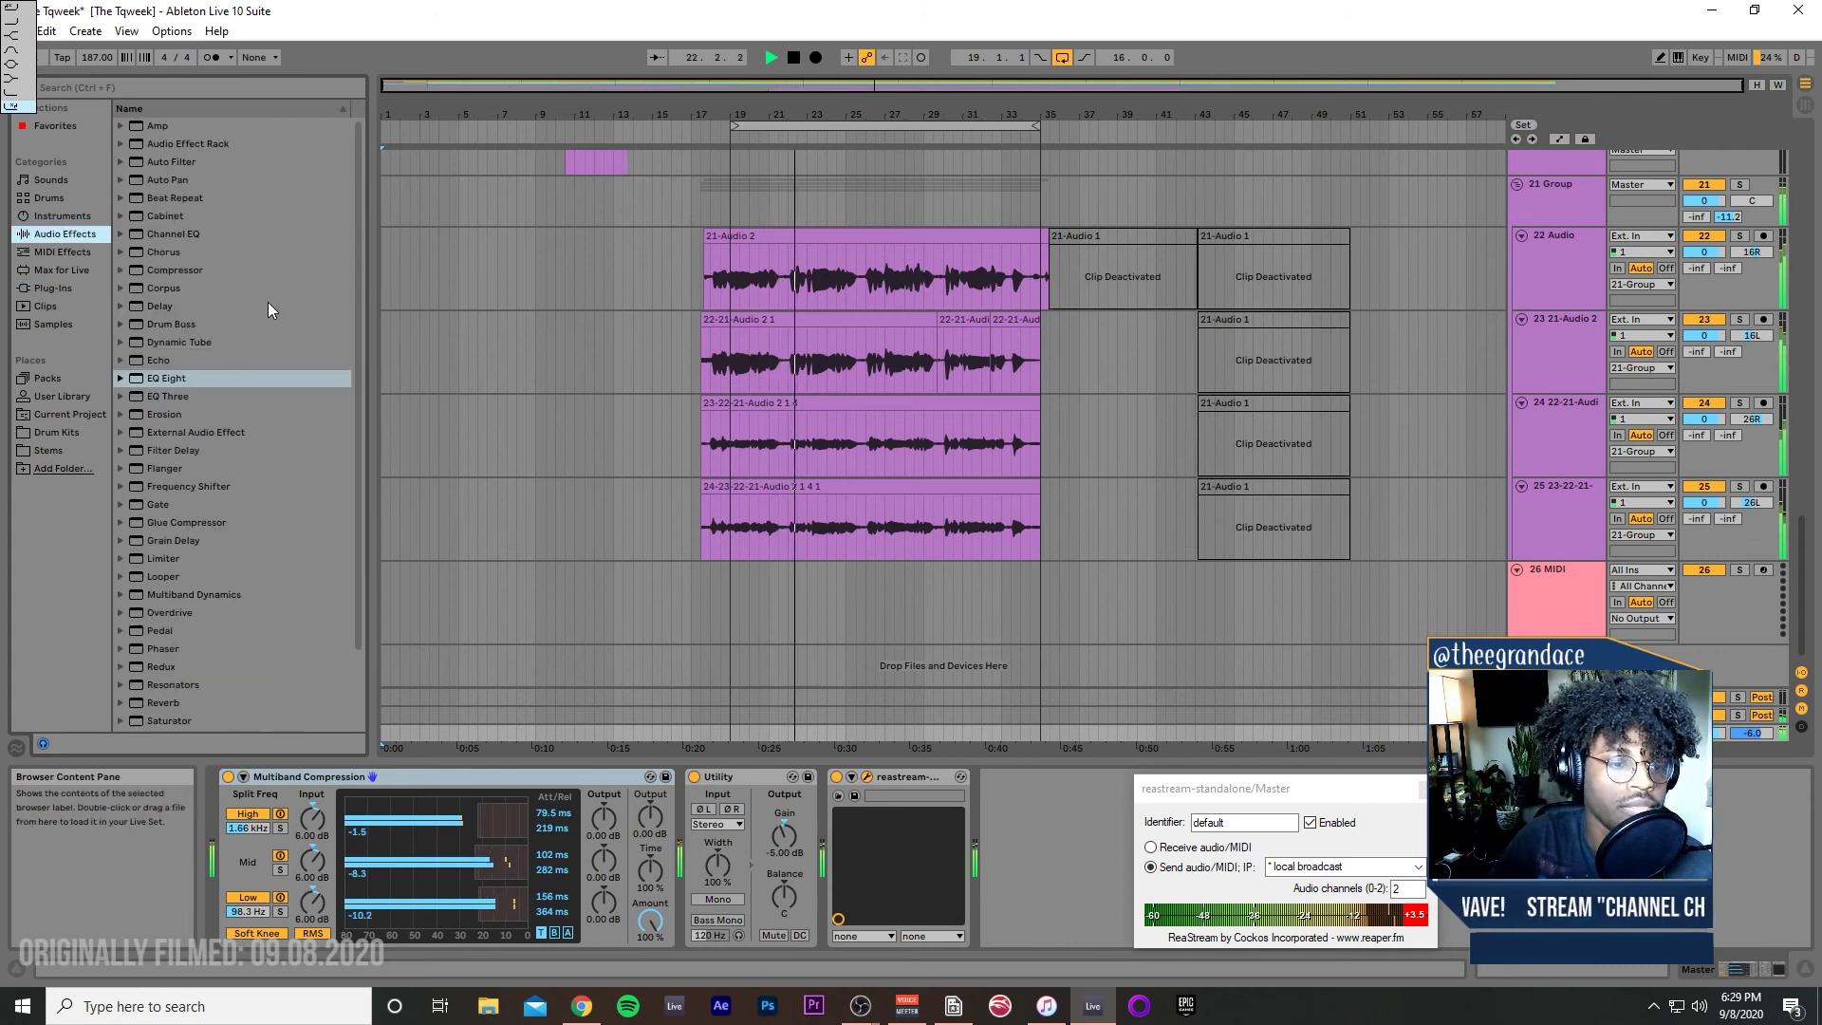
pyautogui.click(167, 271)
pyautogui.click(119, 270)
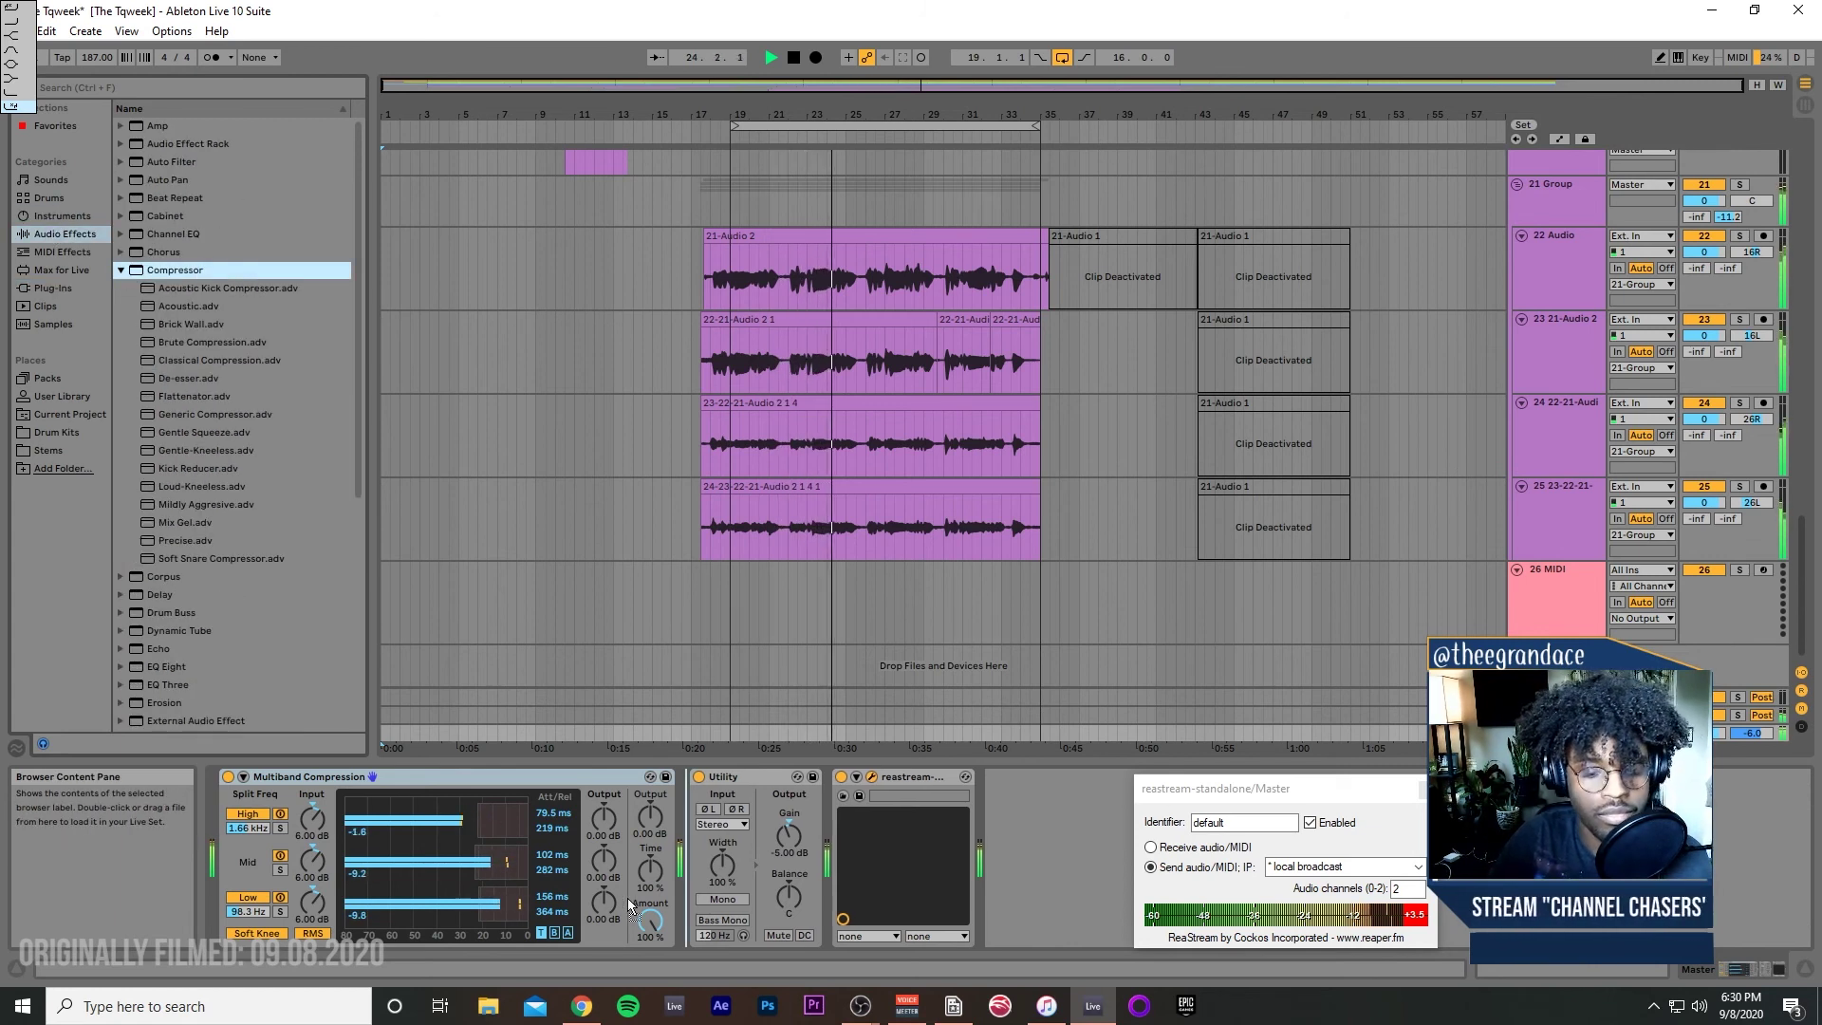
pyautogui.moveTo(629, 906); pyautogui.dragTo(631, 907)
pyautogui.click(121, 271)
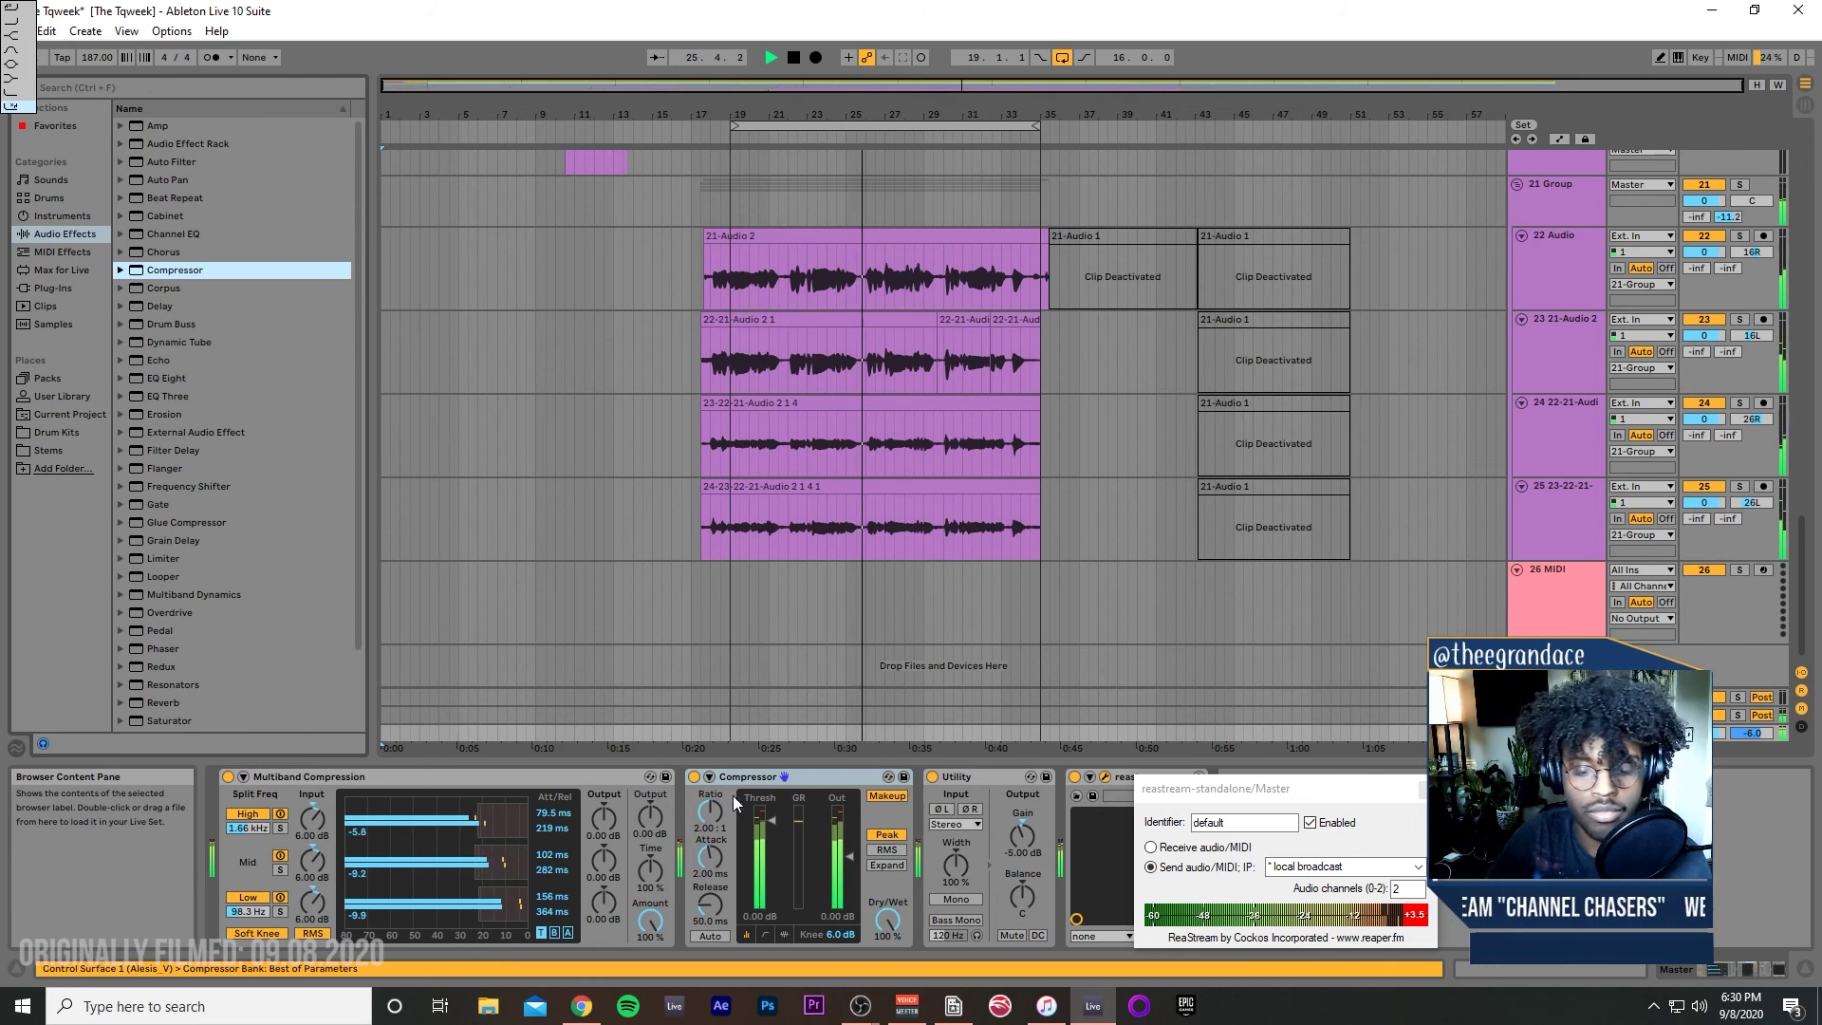
# Step: Set the master Compressor to threshold -5.74 dB, ratio 1.64:1, output 2.97 dB without makeup, and the Utility gain to -8.89 dB
pyautogui.moveTo(771, 822); pyautogui.dragTo(770, 843)
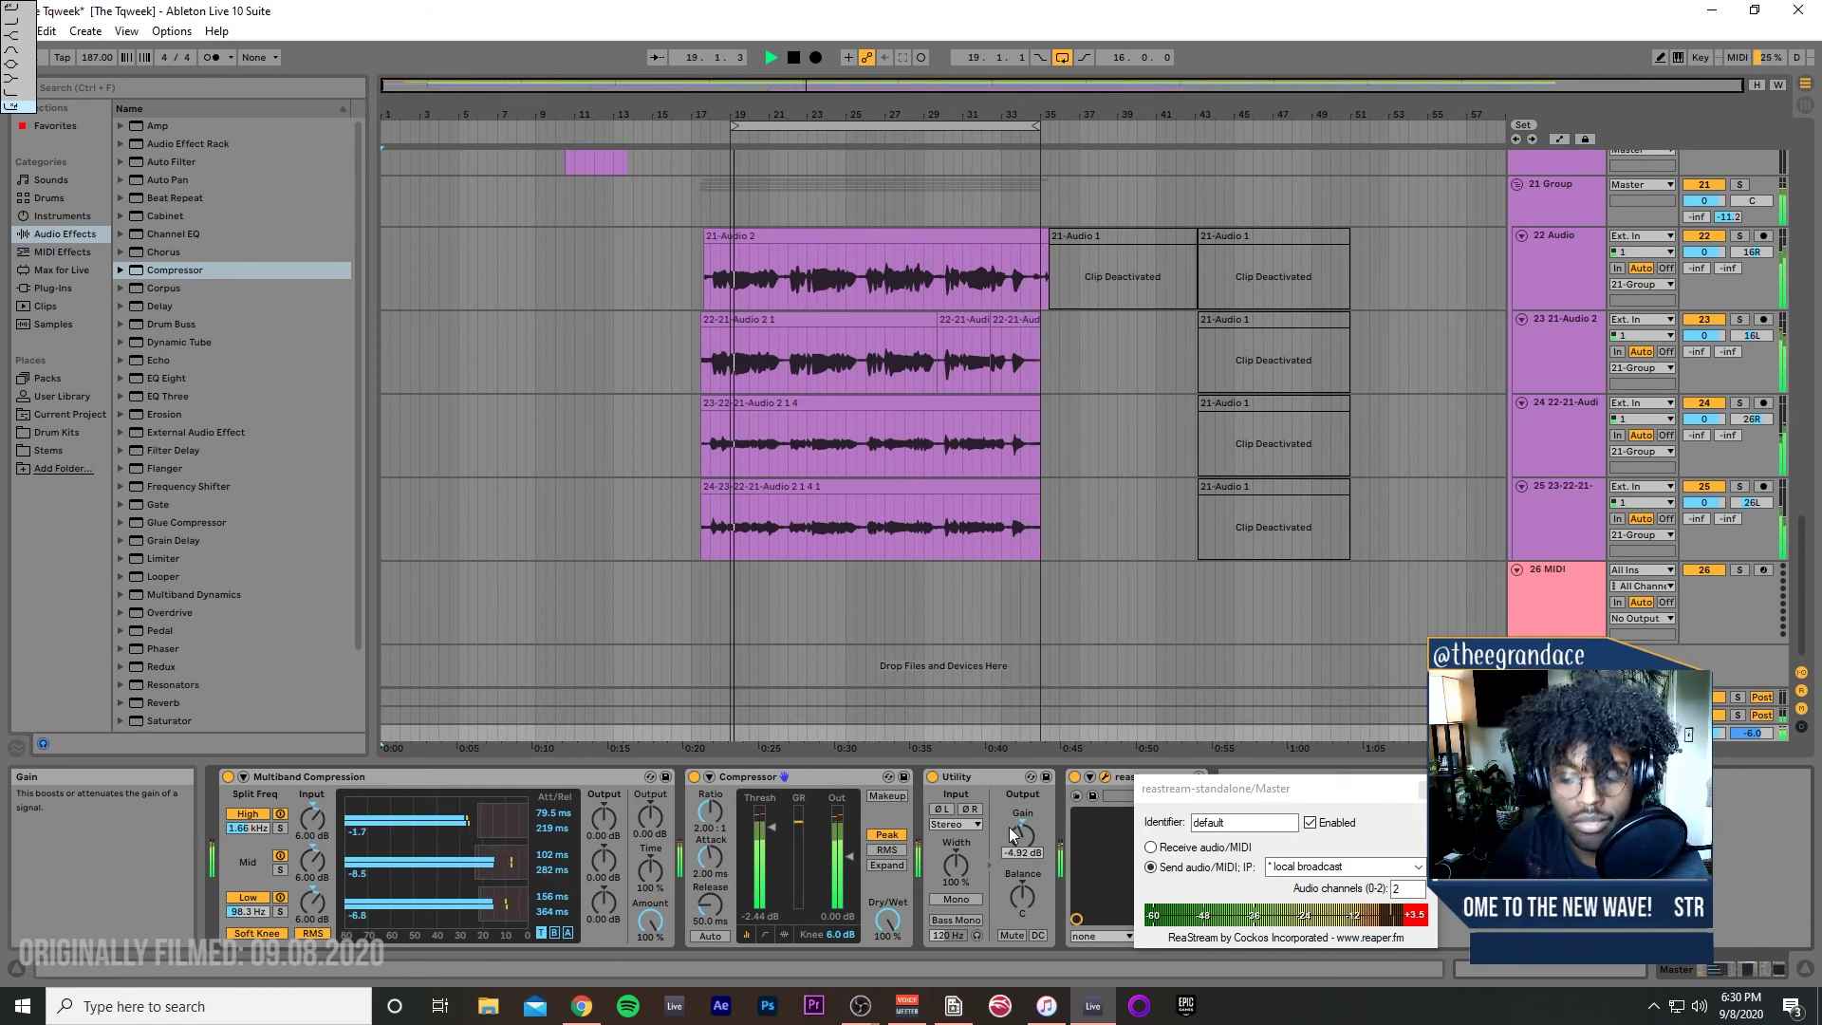
pyautogui.moveTo(1009, 827); pyautogui.dragTo(1010, 868)
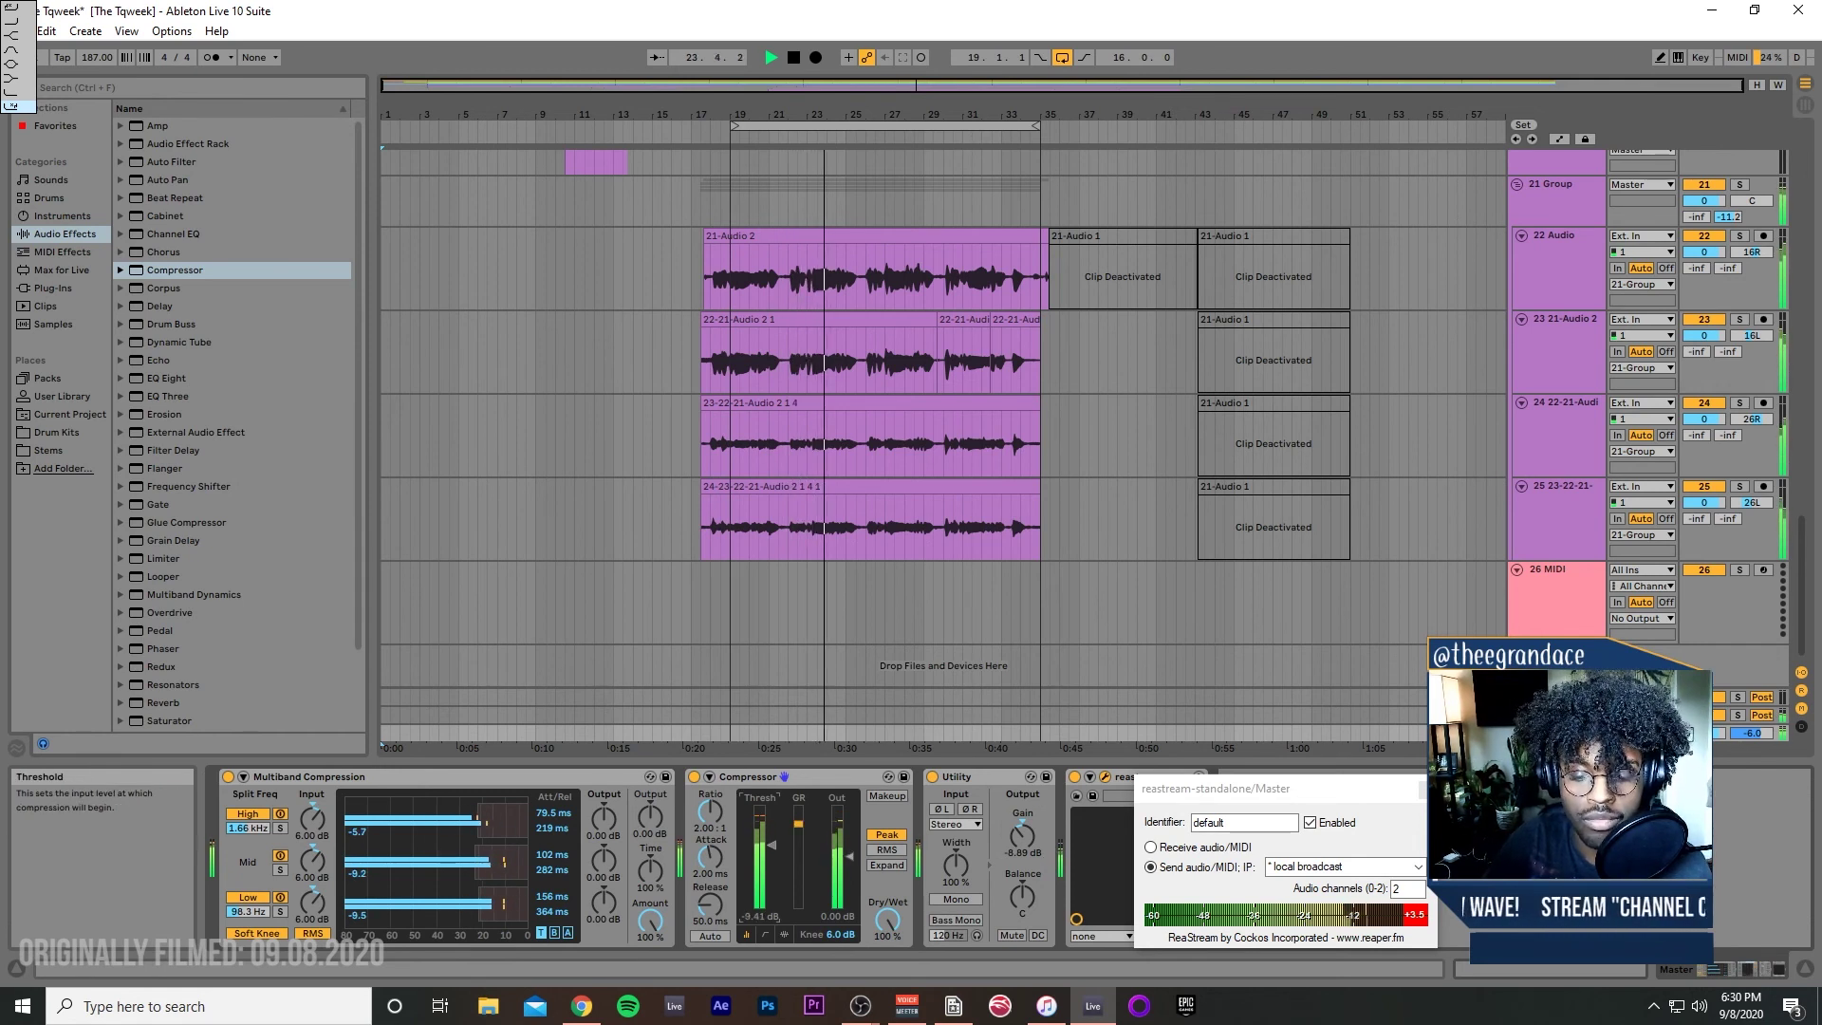
pyautogui.moveTo(710, 812); pyautogui.dragTo(710, 821)
pyautogui.moveTo(839, 854); pyautogui.dragTo(840, 835)
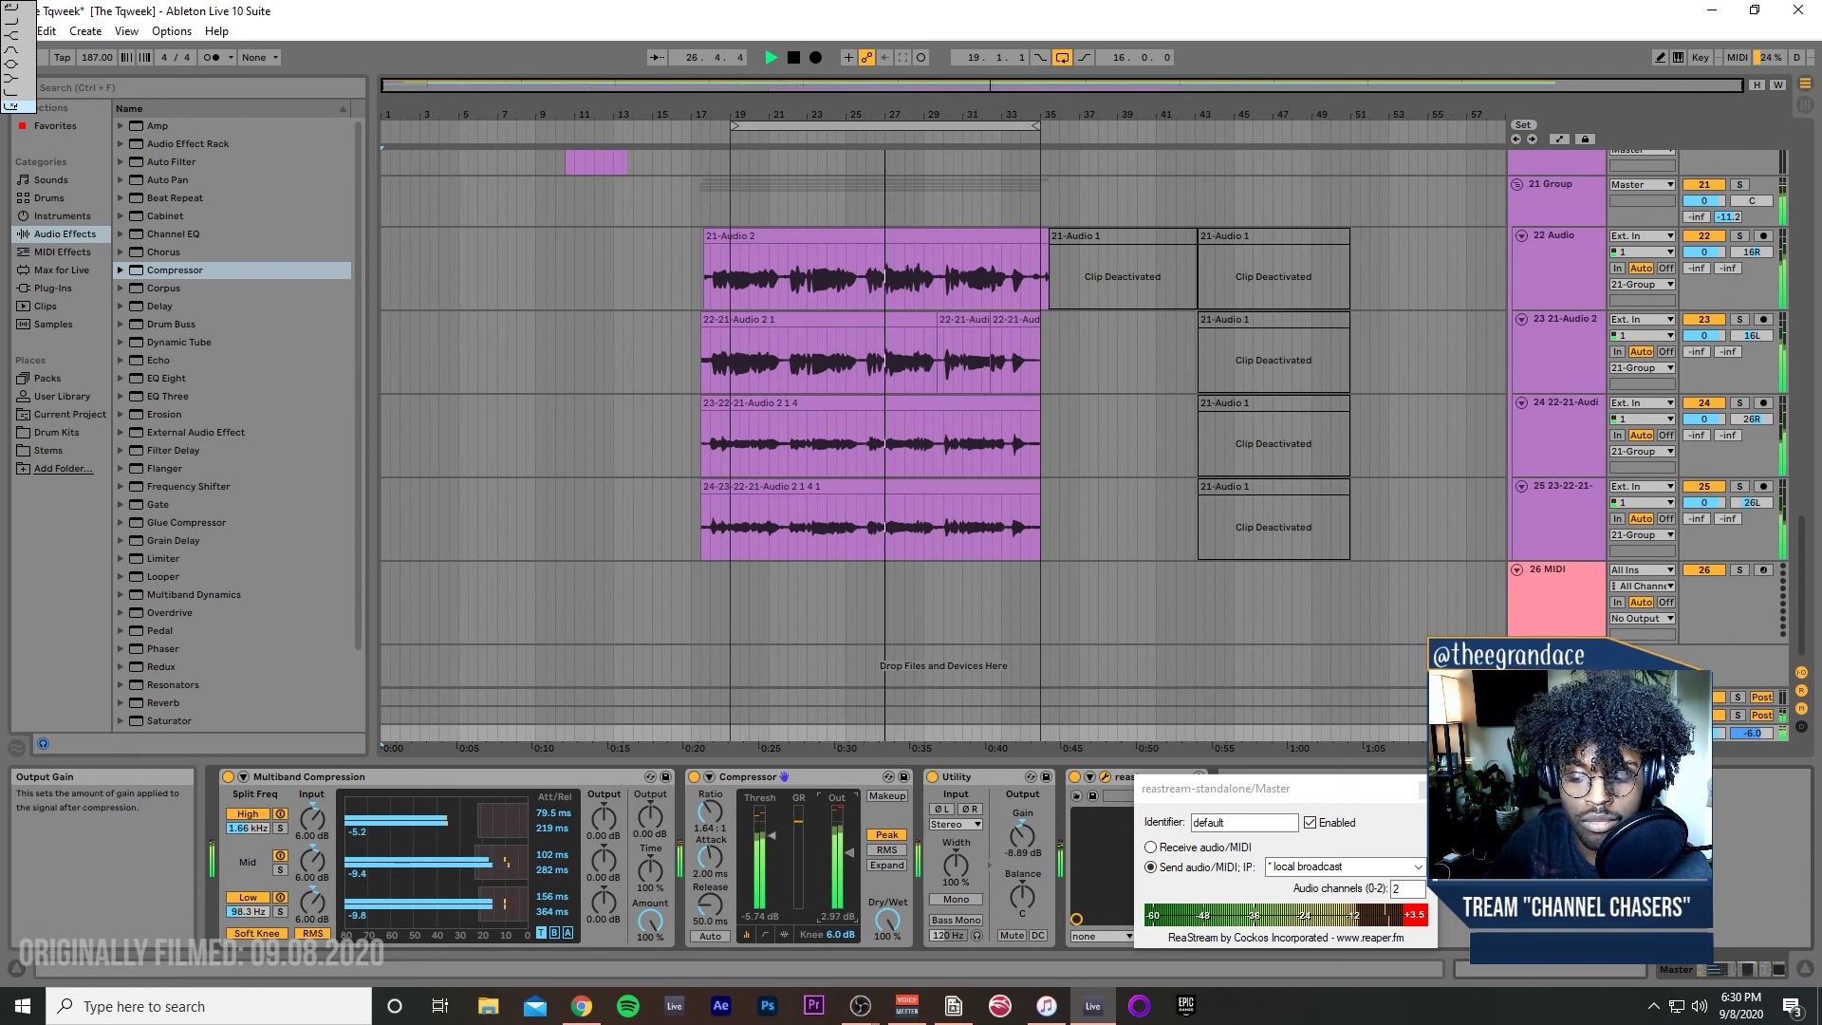
# Step: Stop playback and close the ReaStream plug-in window
pyautogui.click(1092, 1006)
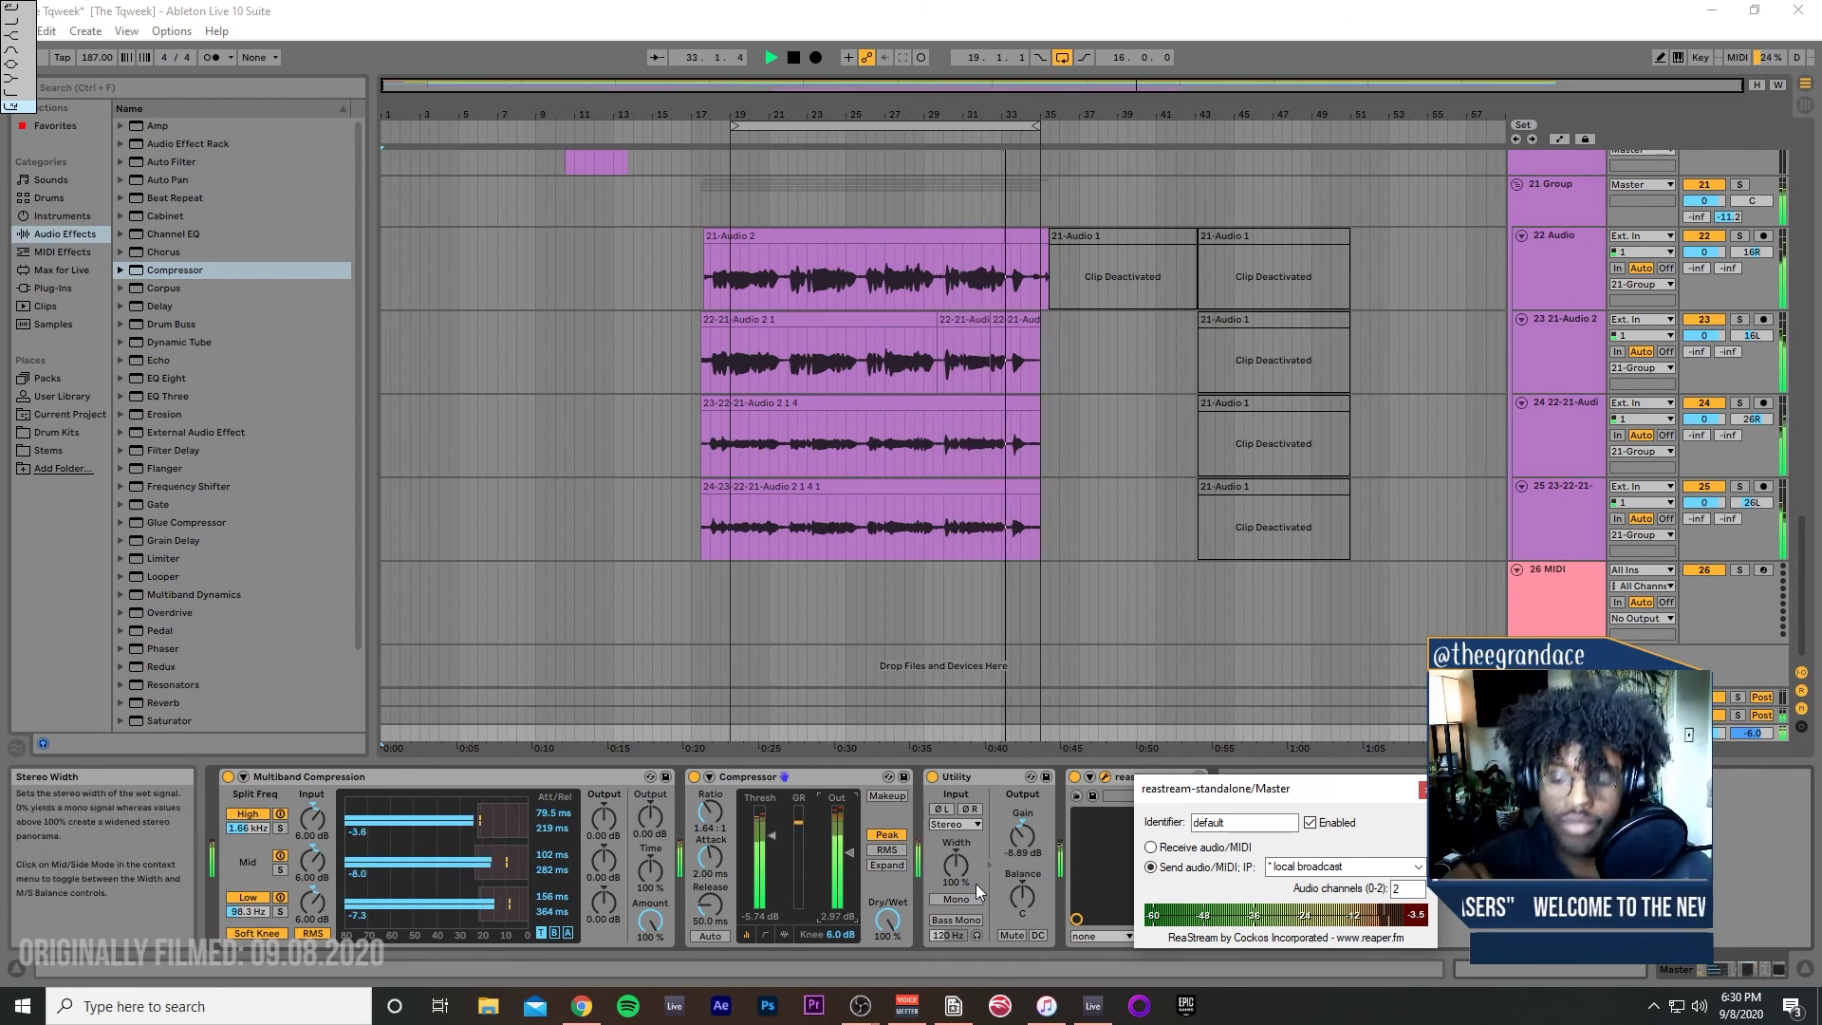
pyautogui.press('space')
pyautogui.click(1421, 788)
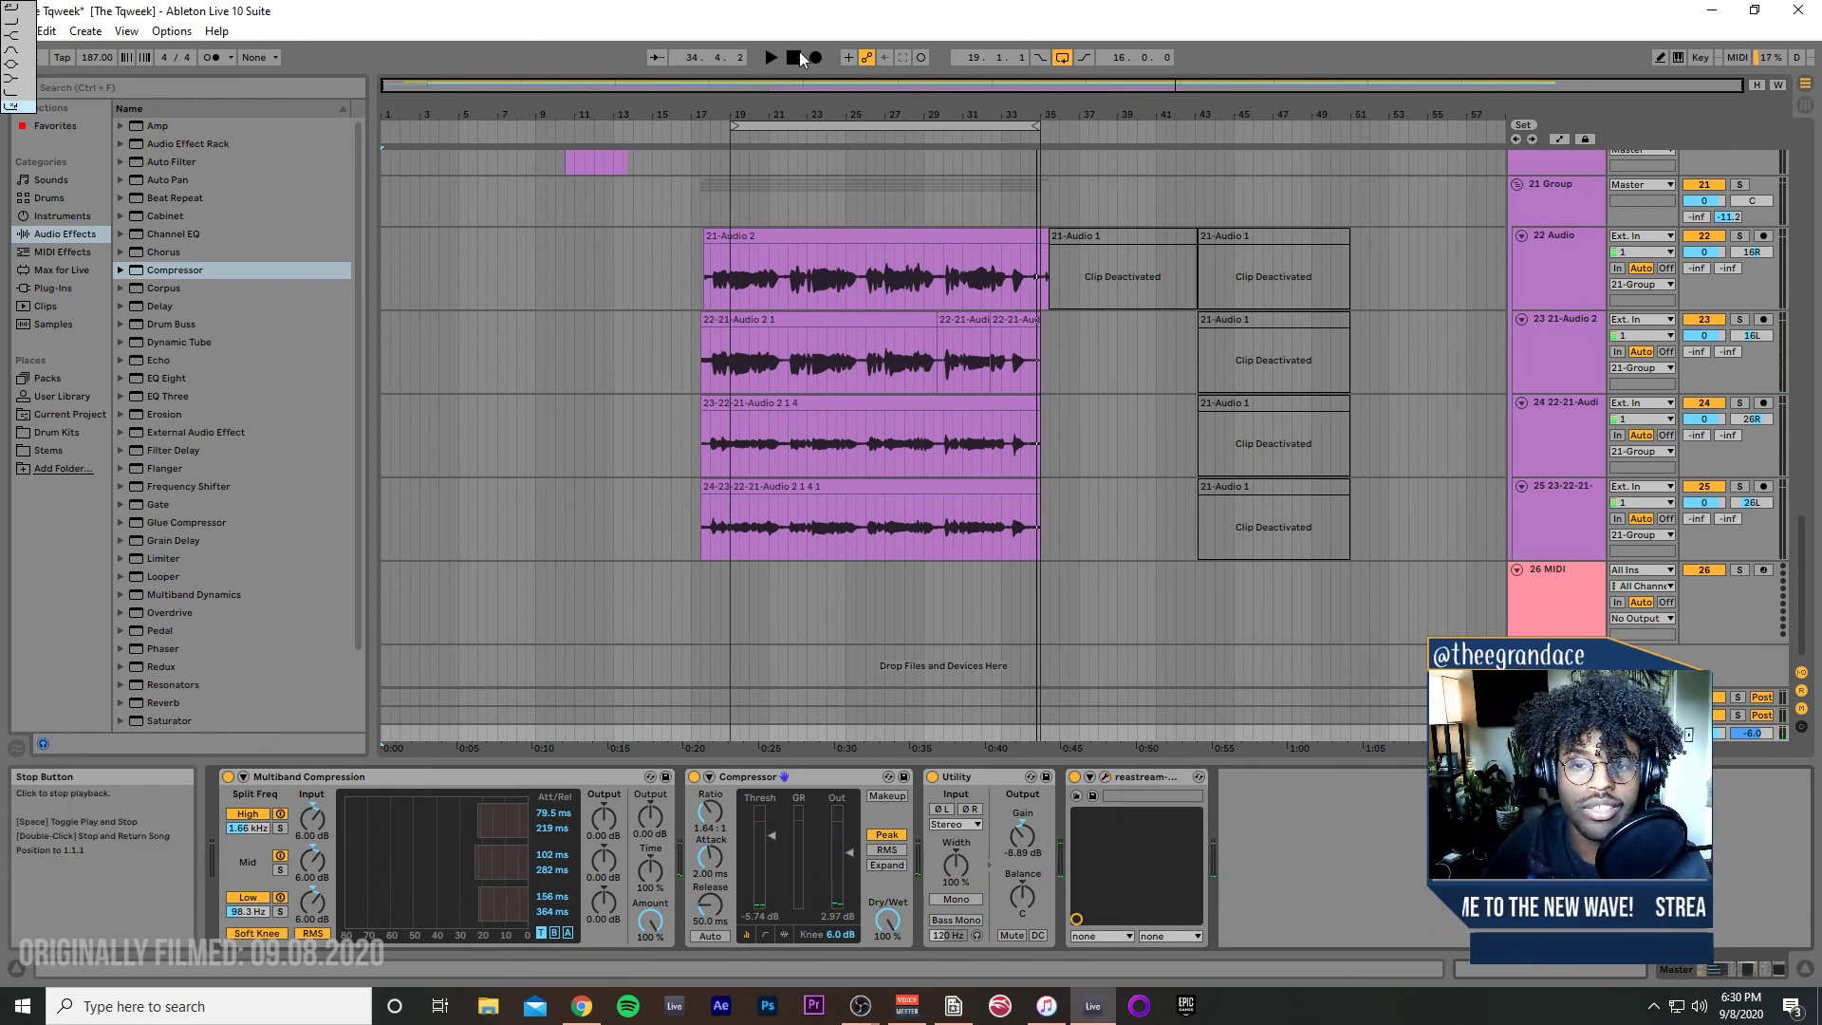
# Step: Insert a new audio track below 14 MIDI and arm it, with the song position returned to the start
pyautogui.scroll(3, 1760, 570)
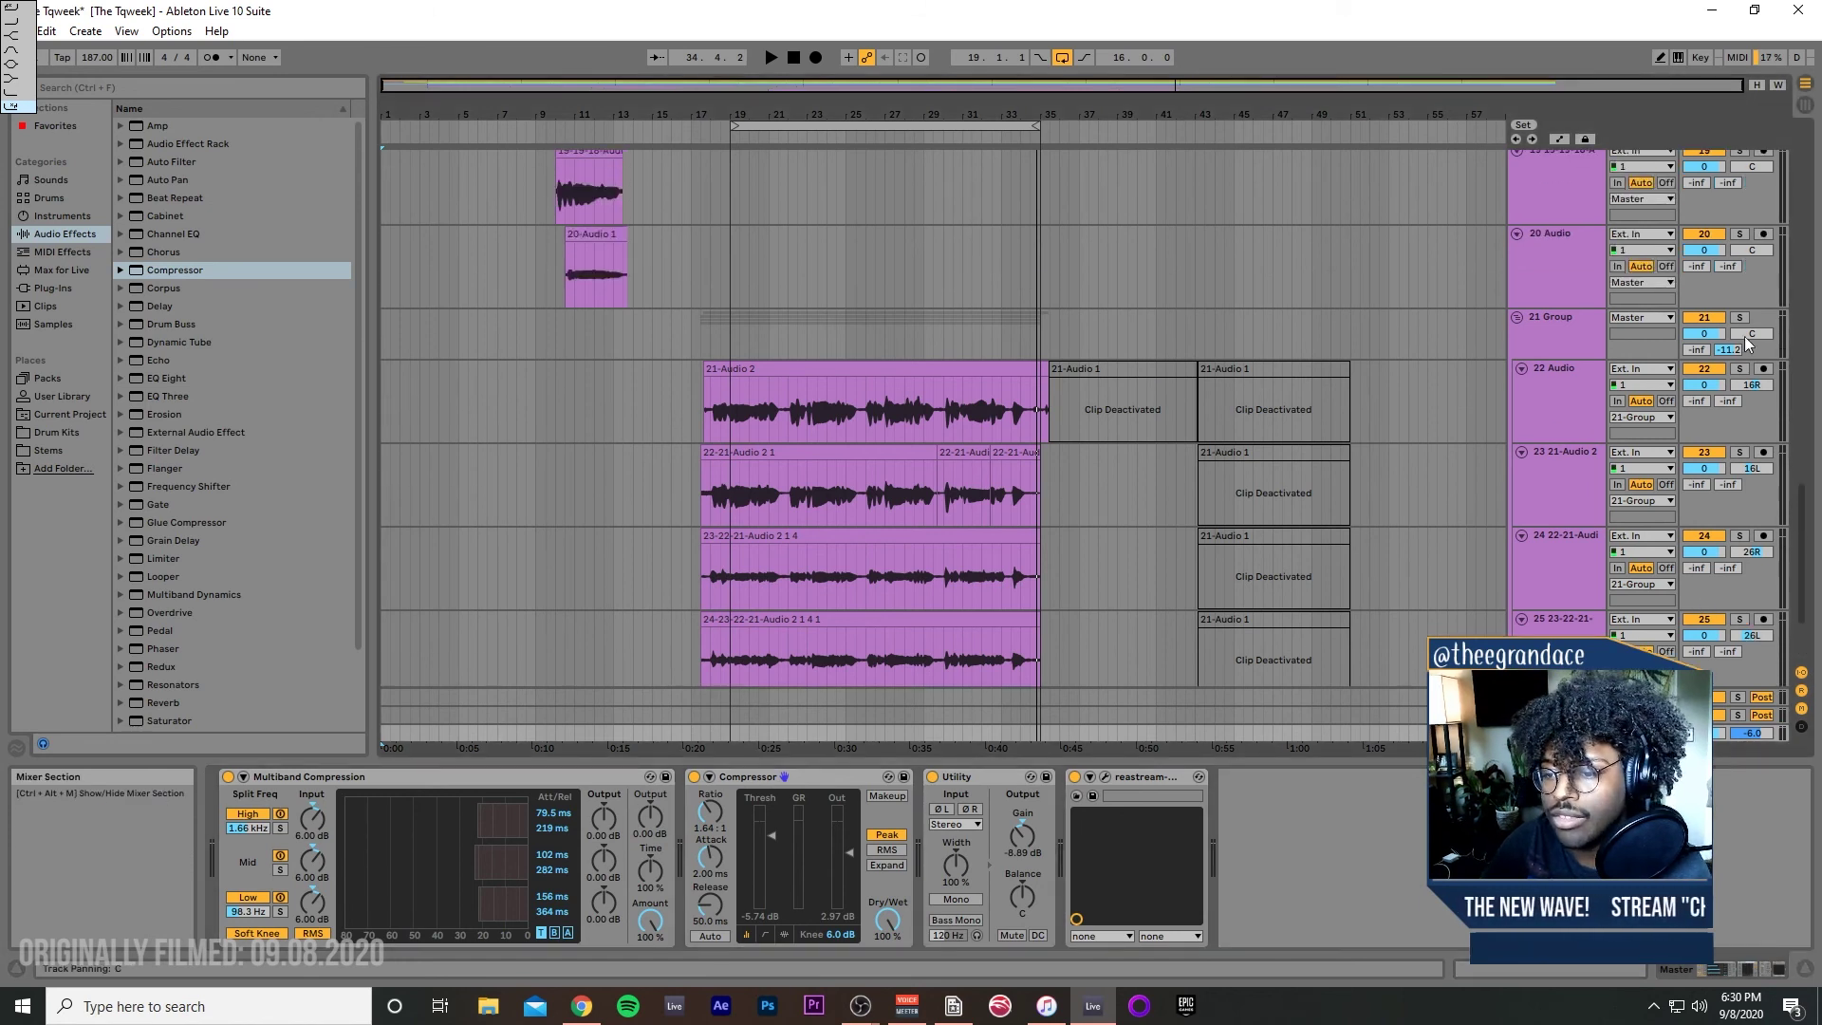
pyautogui.click(1763, 233)
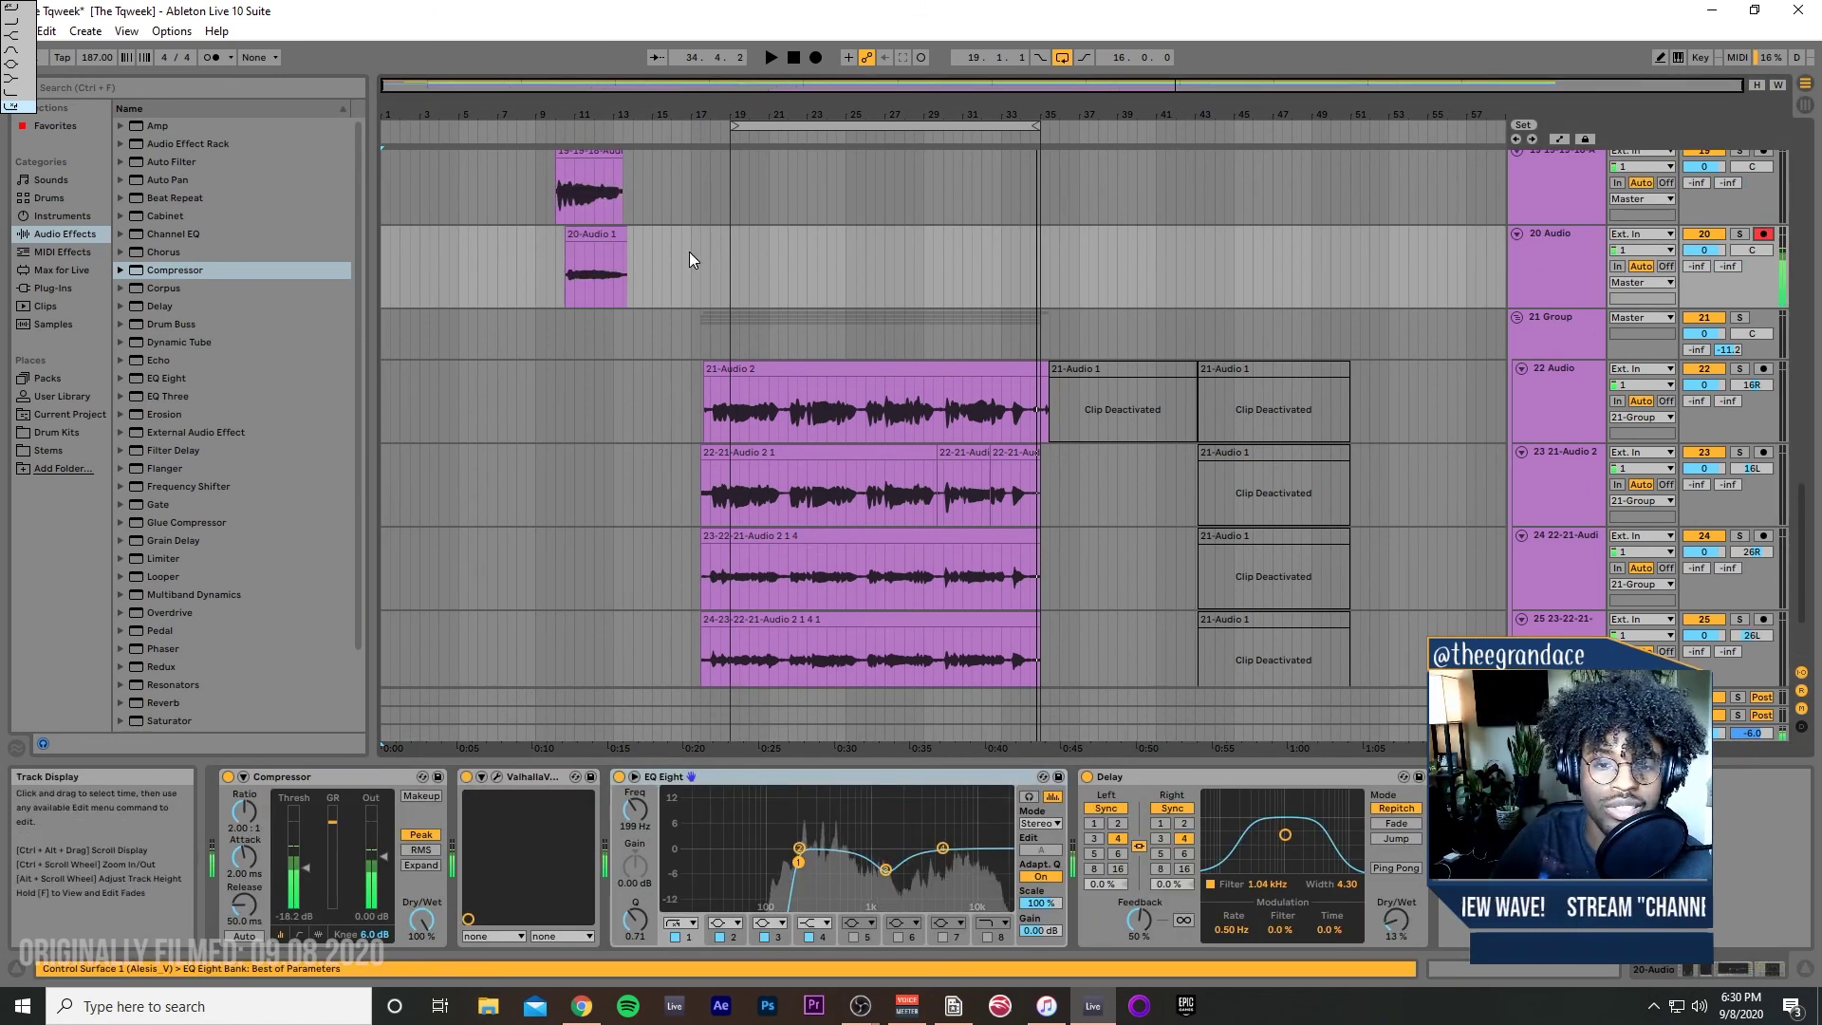
pyautogui.scroll(6, 666, 254)
pyautogui.scroll(6, 720, 266)
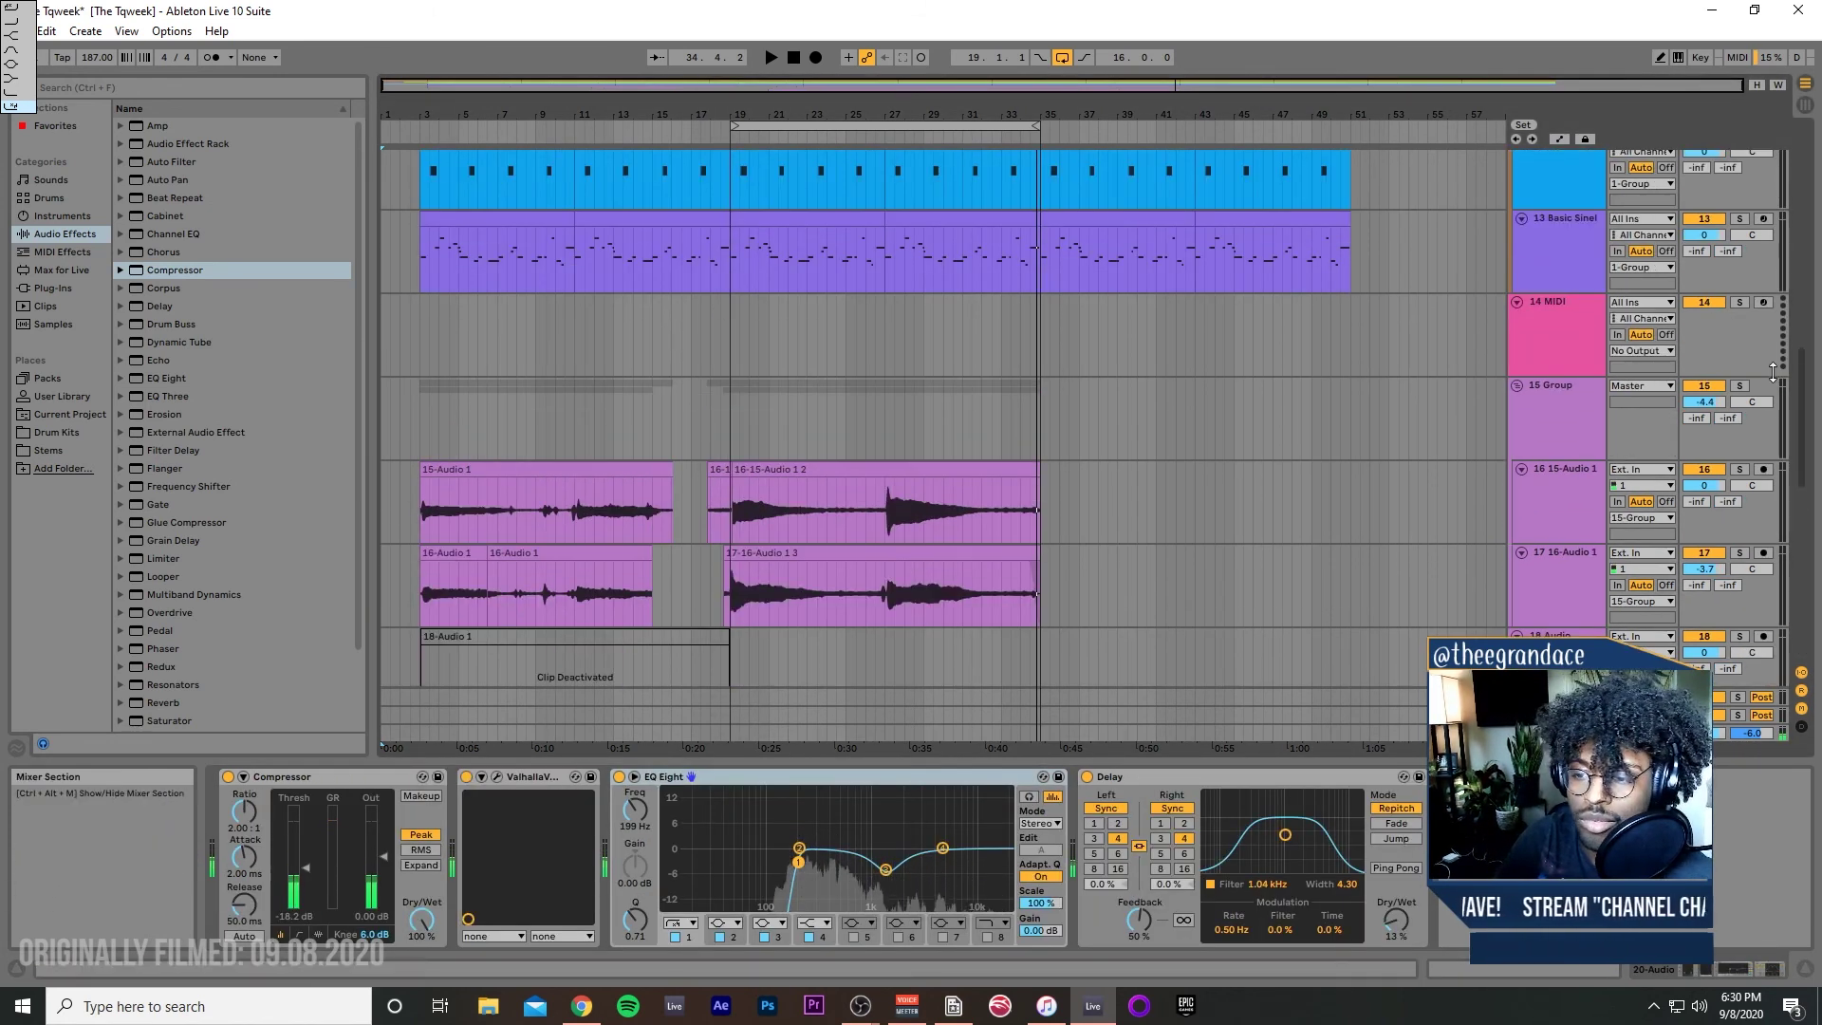
pyautogui.click(1547, 345)
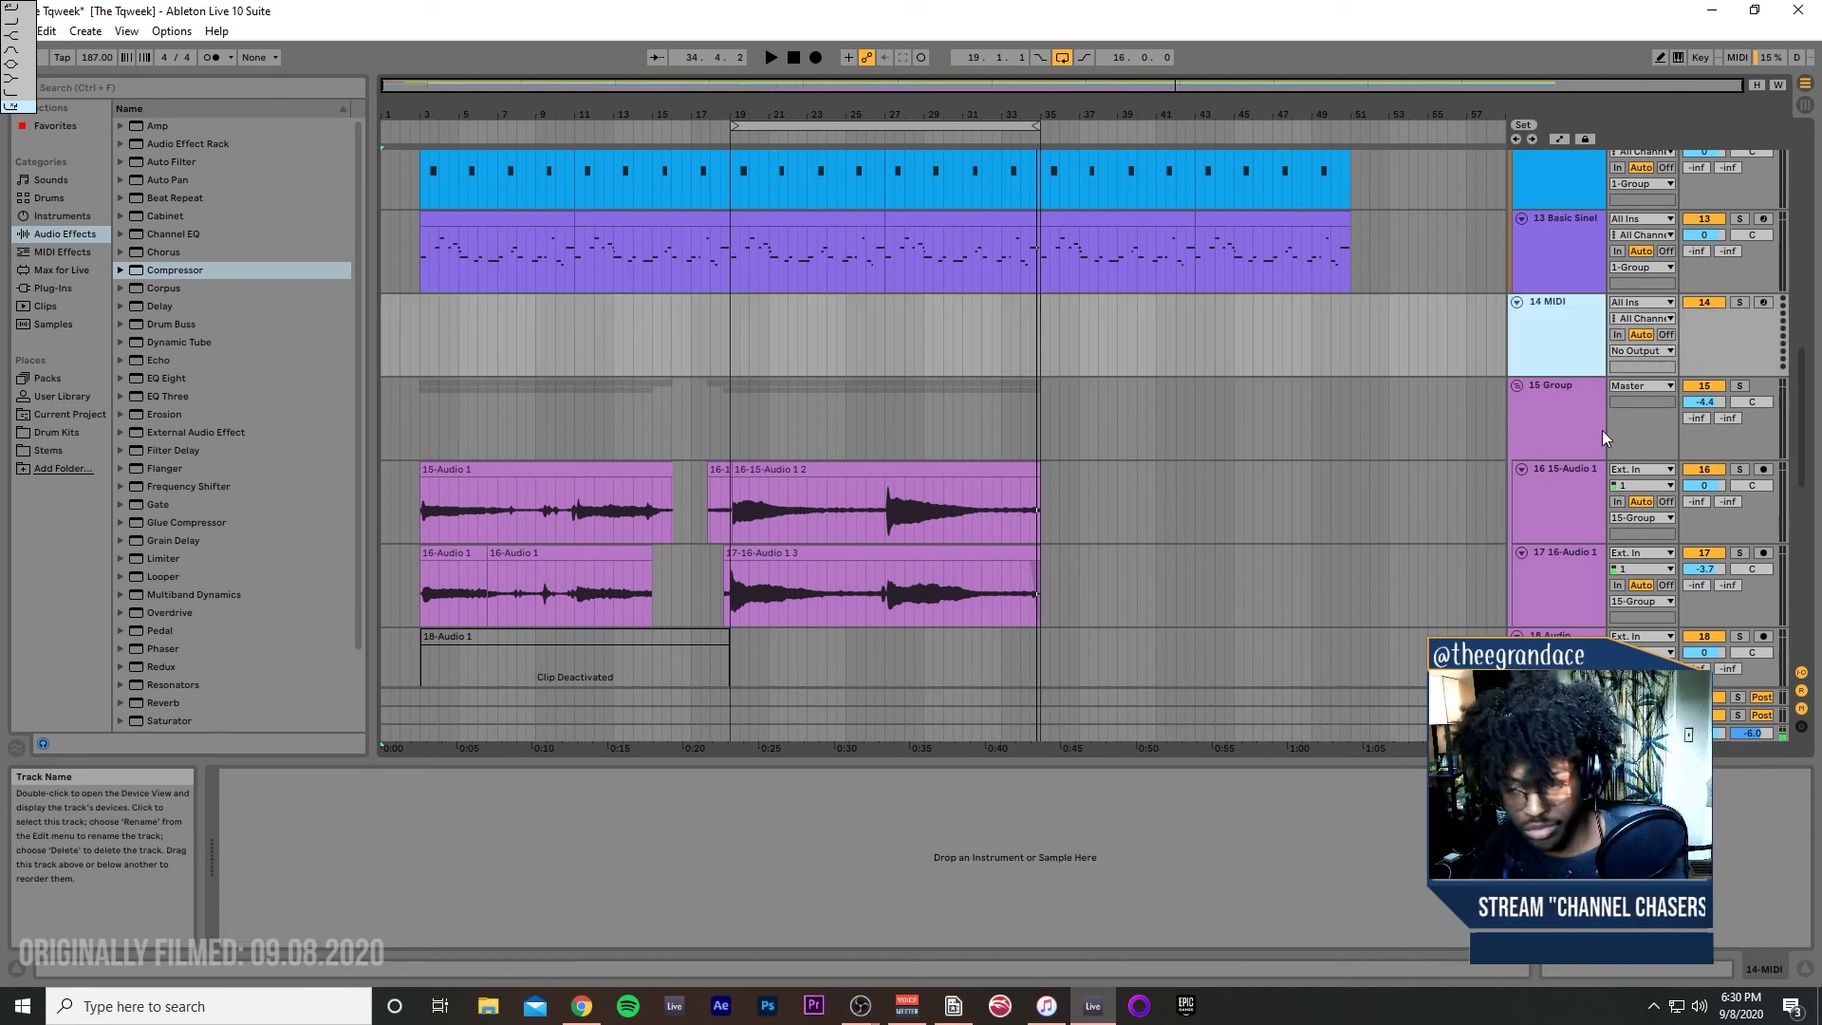
pyautogui.hotkey('ctrl', 't')
pyautogui.click(1763, 385)
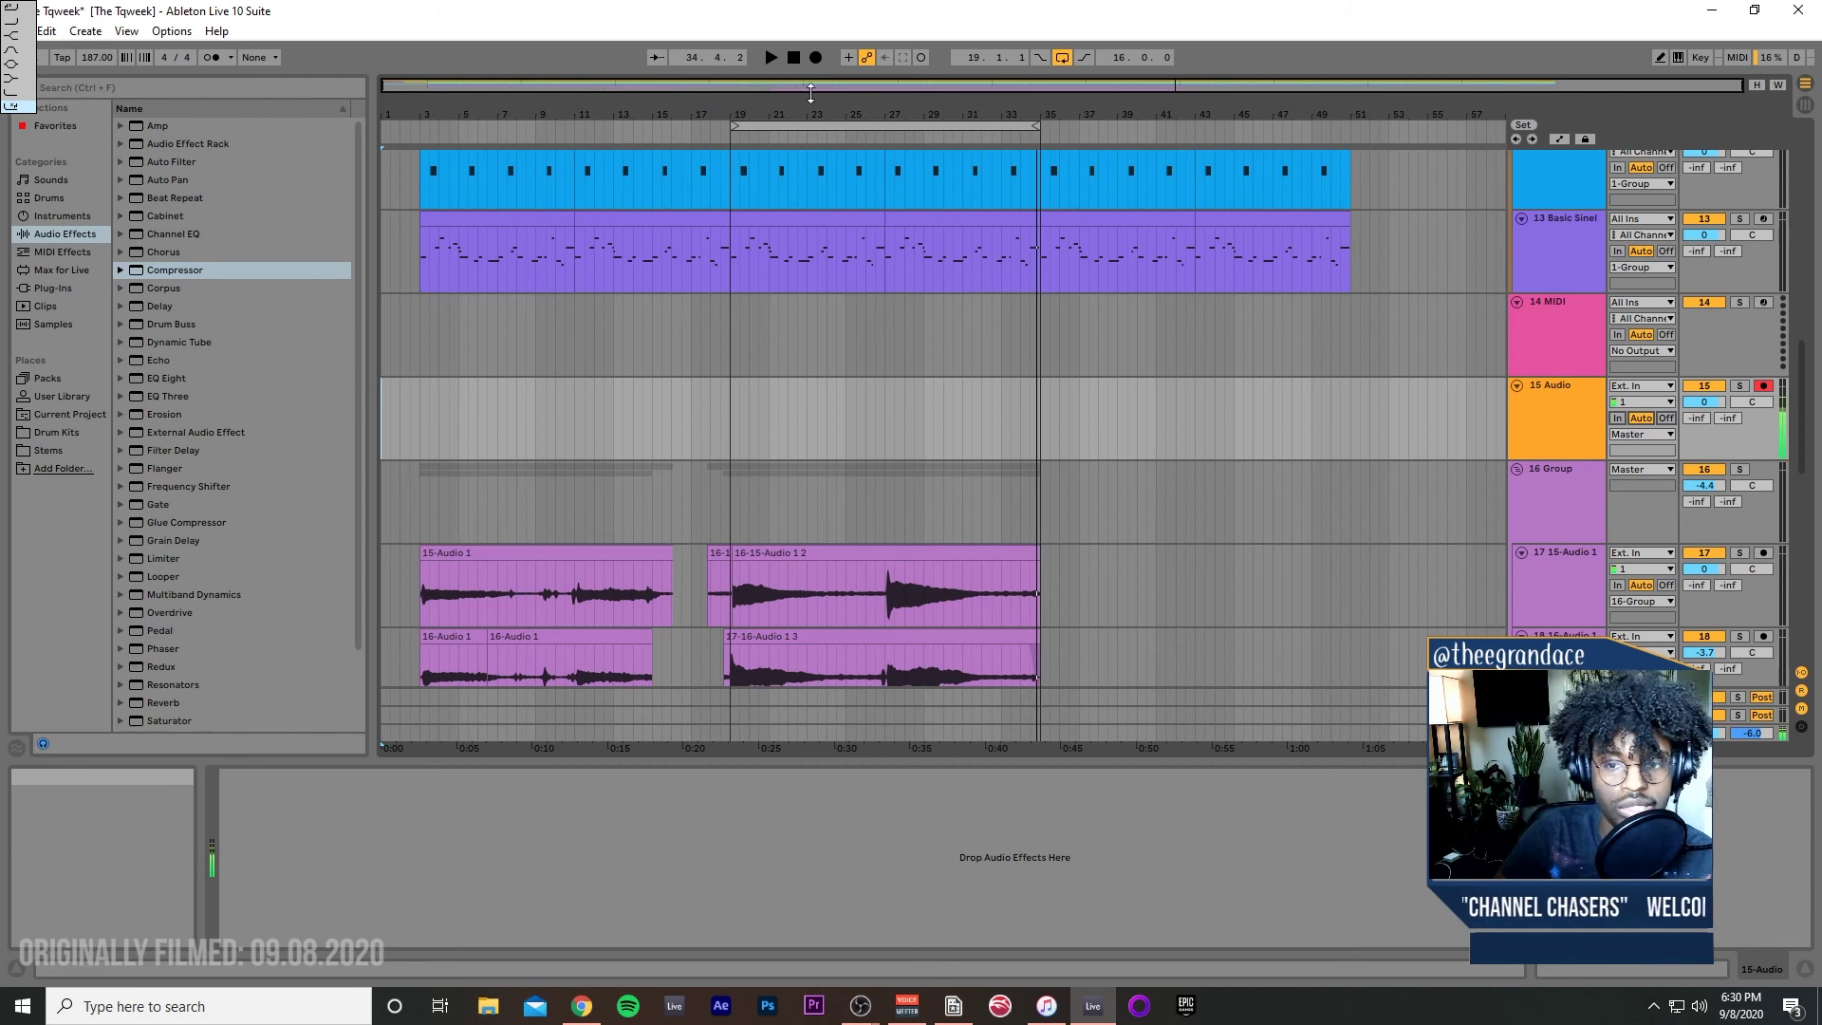
pyautogui.click(795, 58)
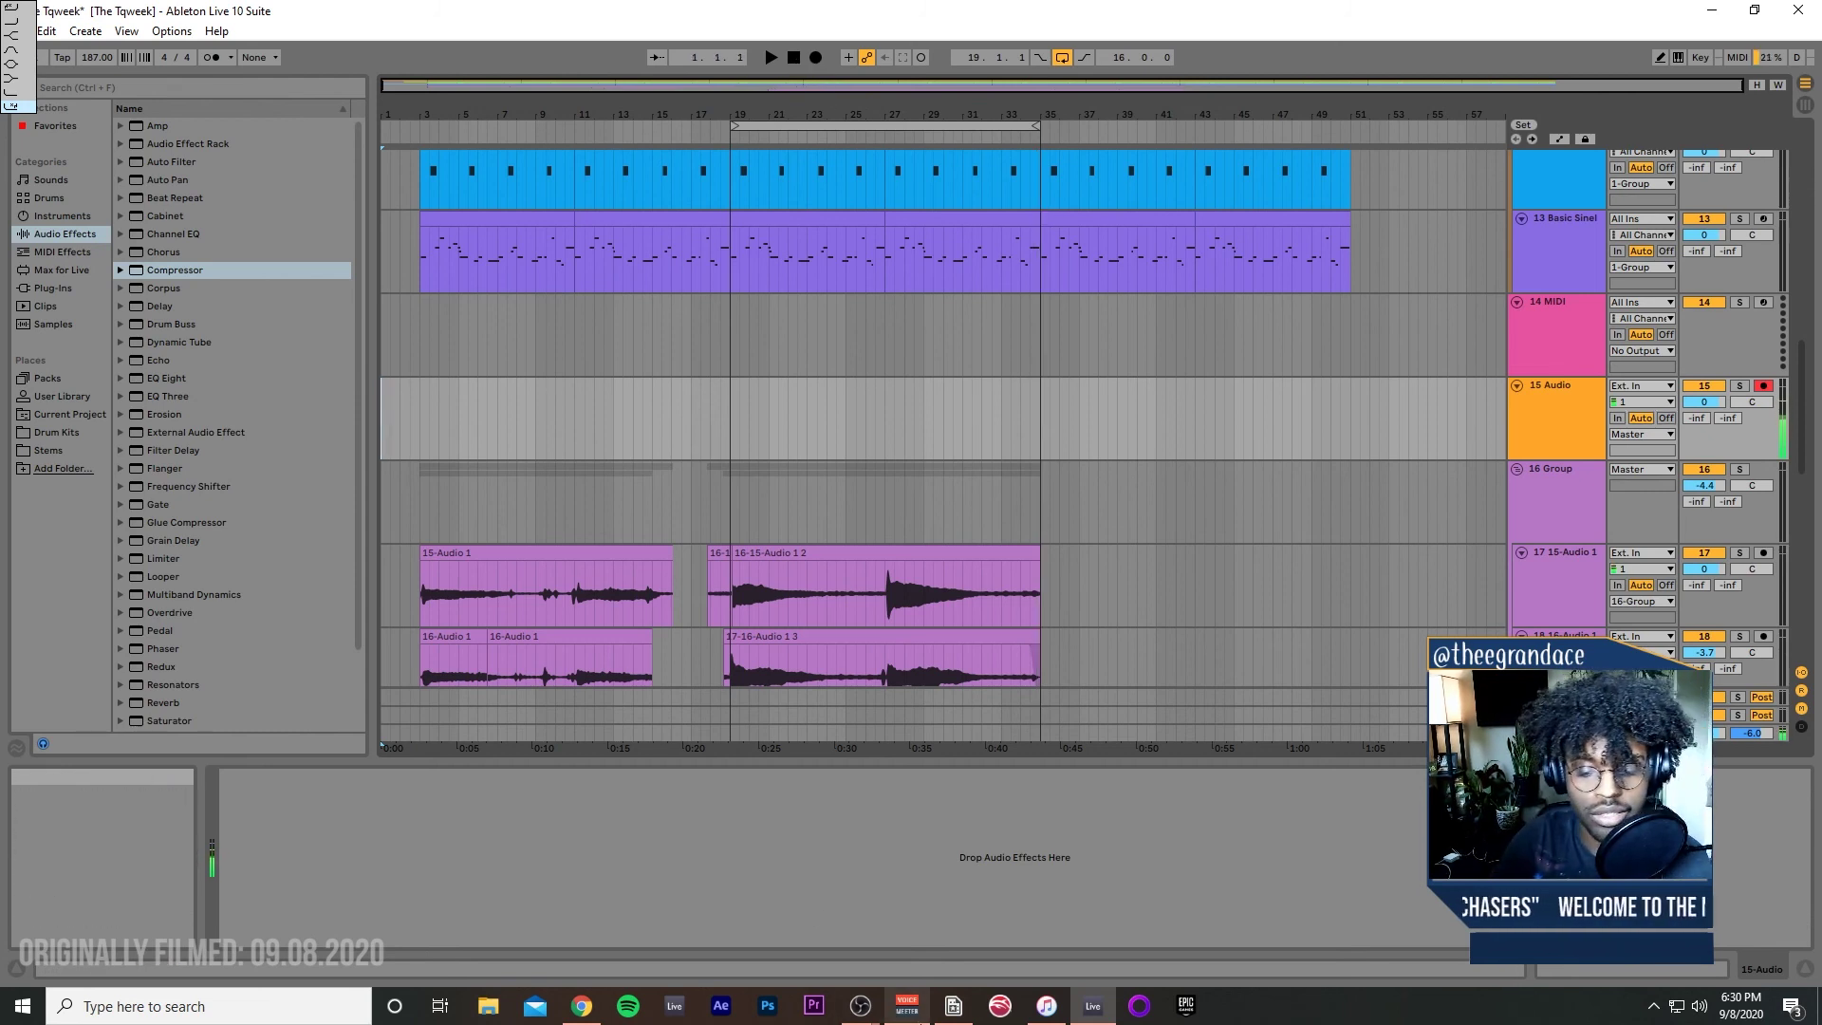
# Step: Switch to OBS, raise the ASIO VO mixer level to 0.0 dB, and return to Ableton Live
pyautogui.moveTo(864, 1011)
pyautogui.click(697, 940)
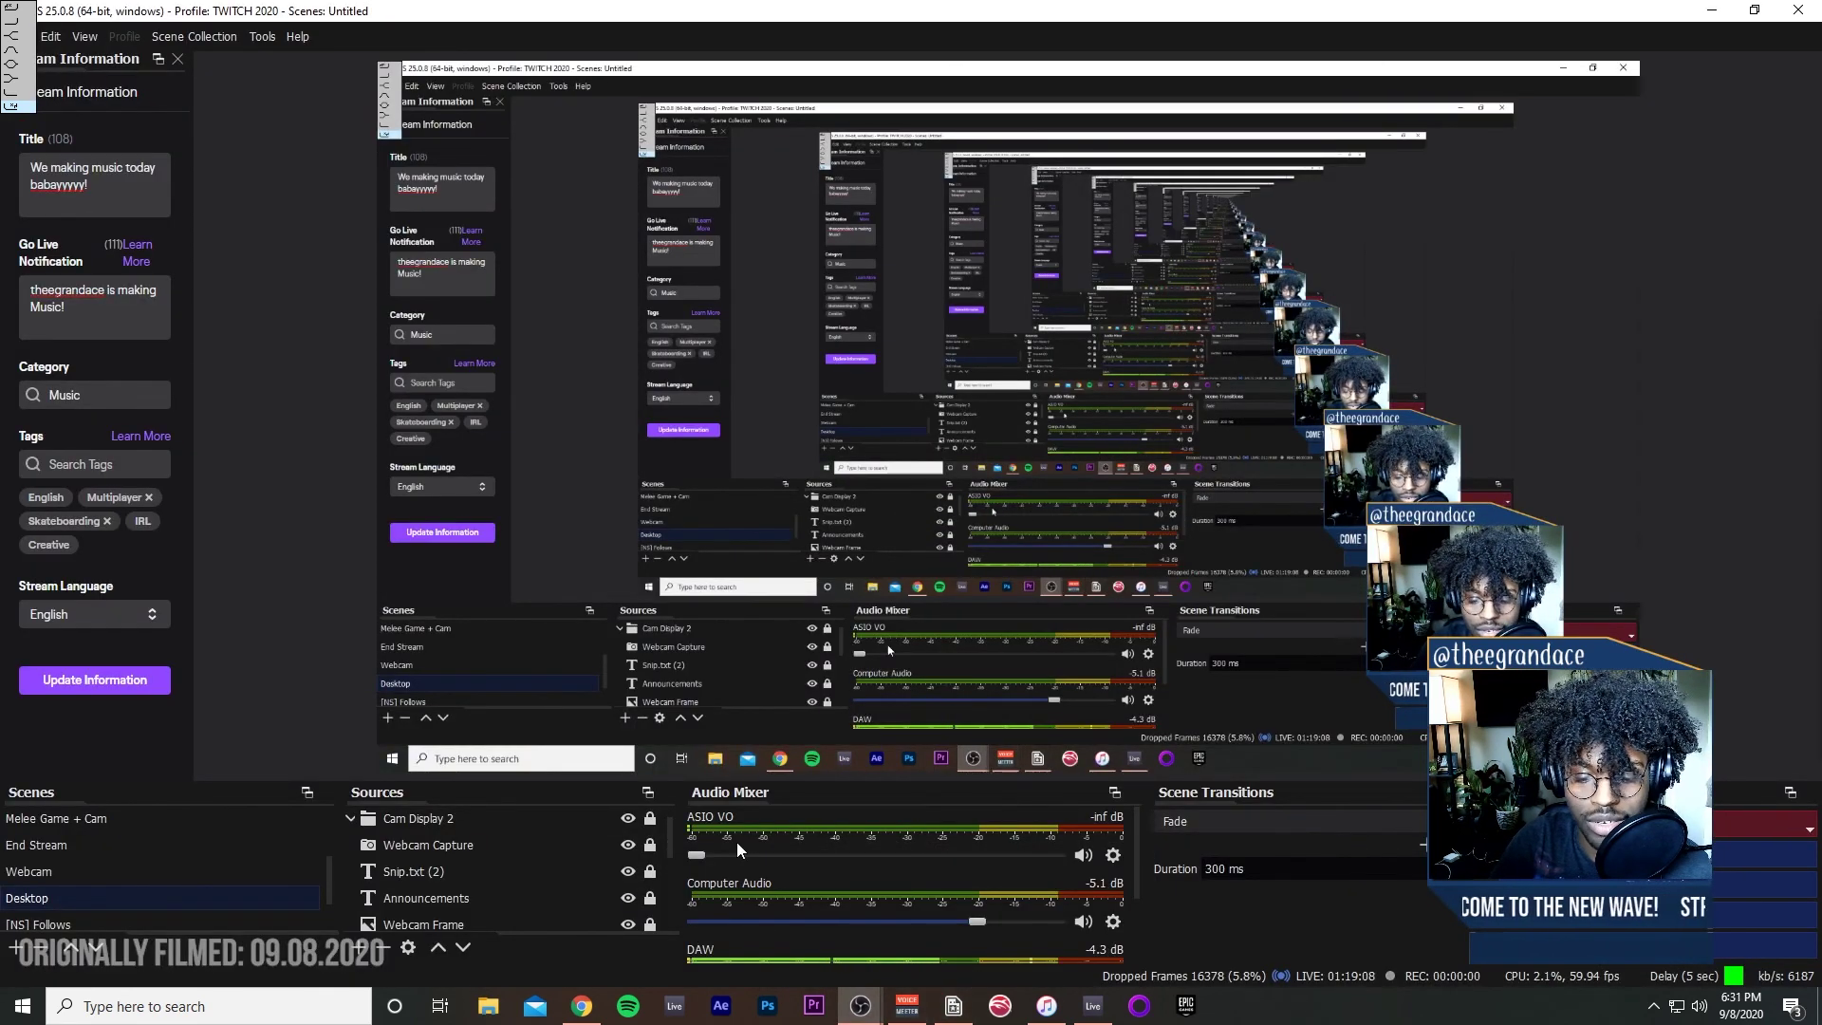
pyautogui.moveTo(709, 854); pyautogui.dragTo(1062, 863)
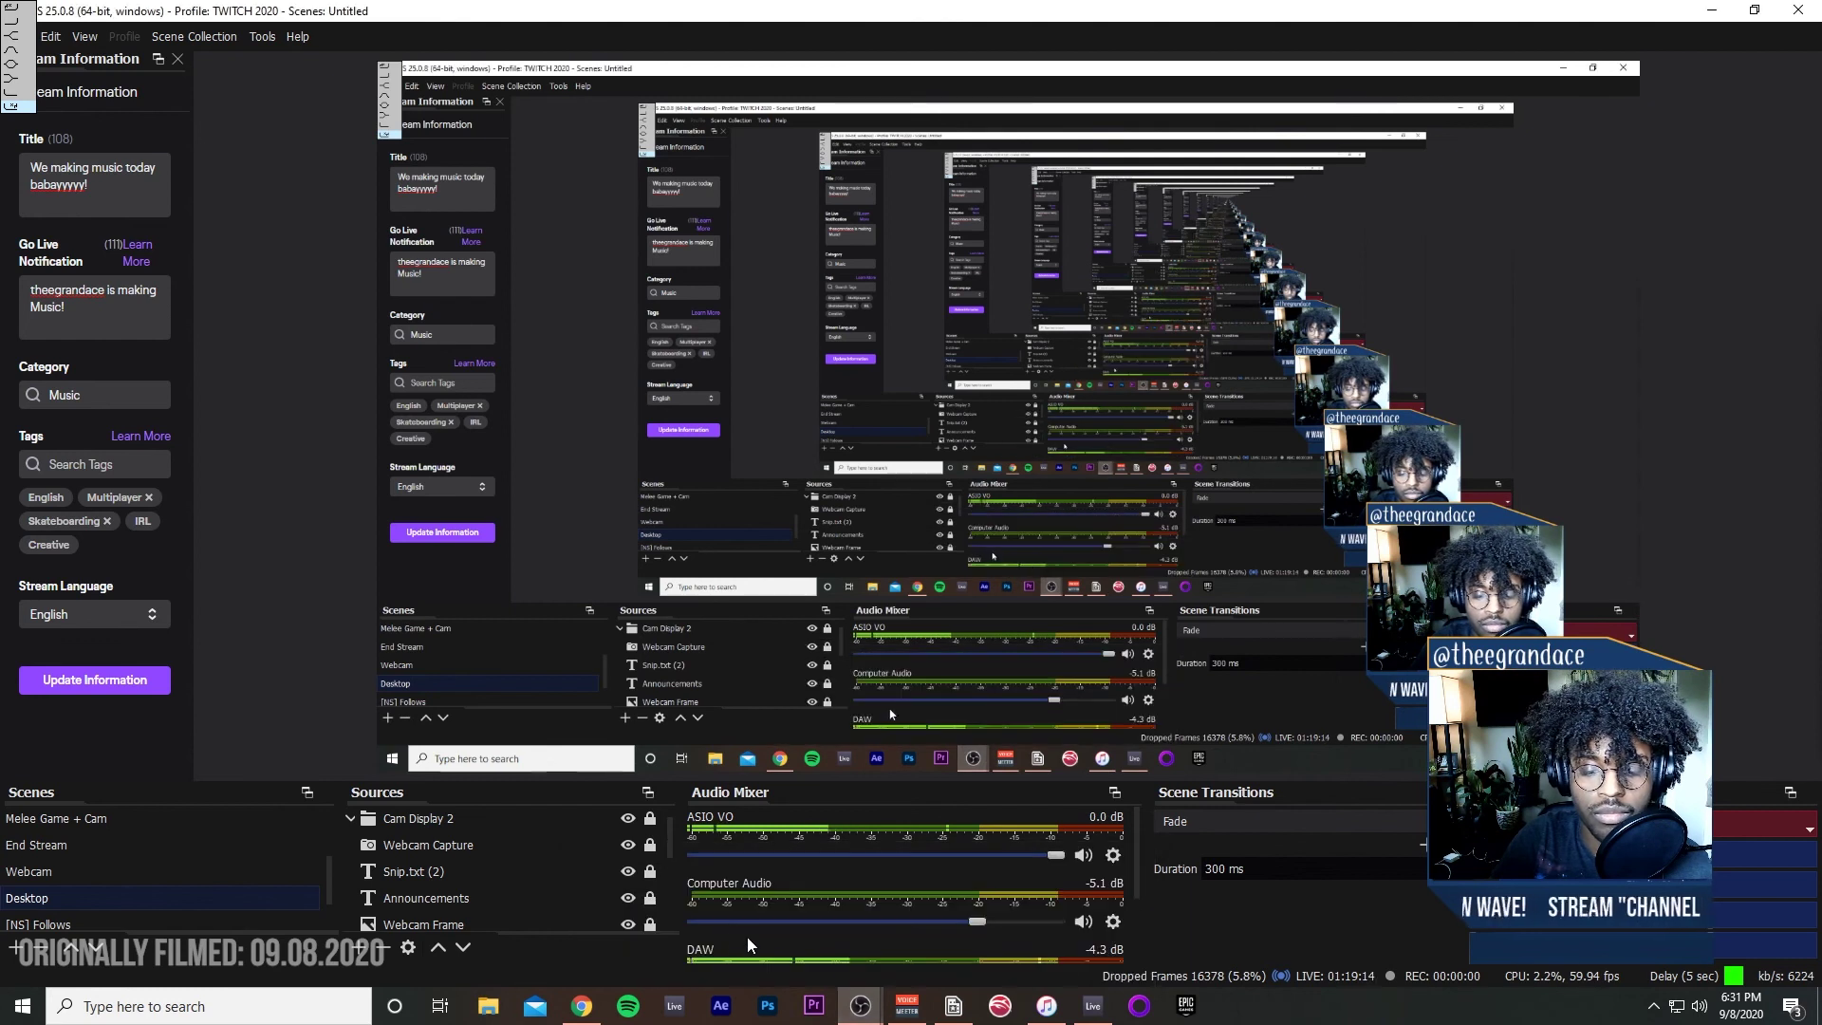
pyautogui.click(1093, 1006)
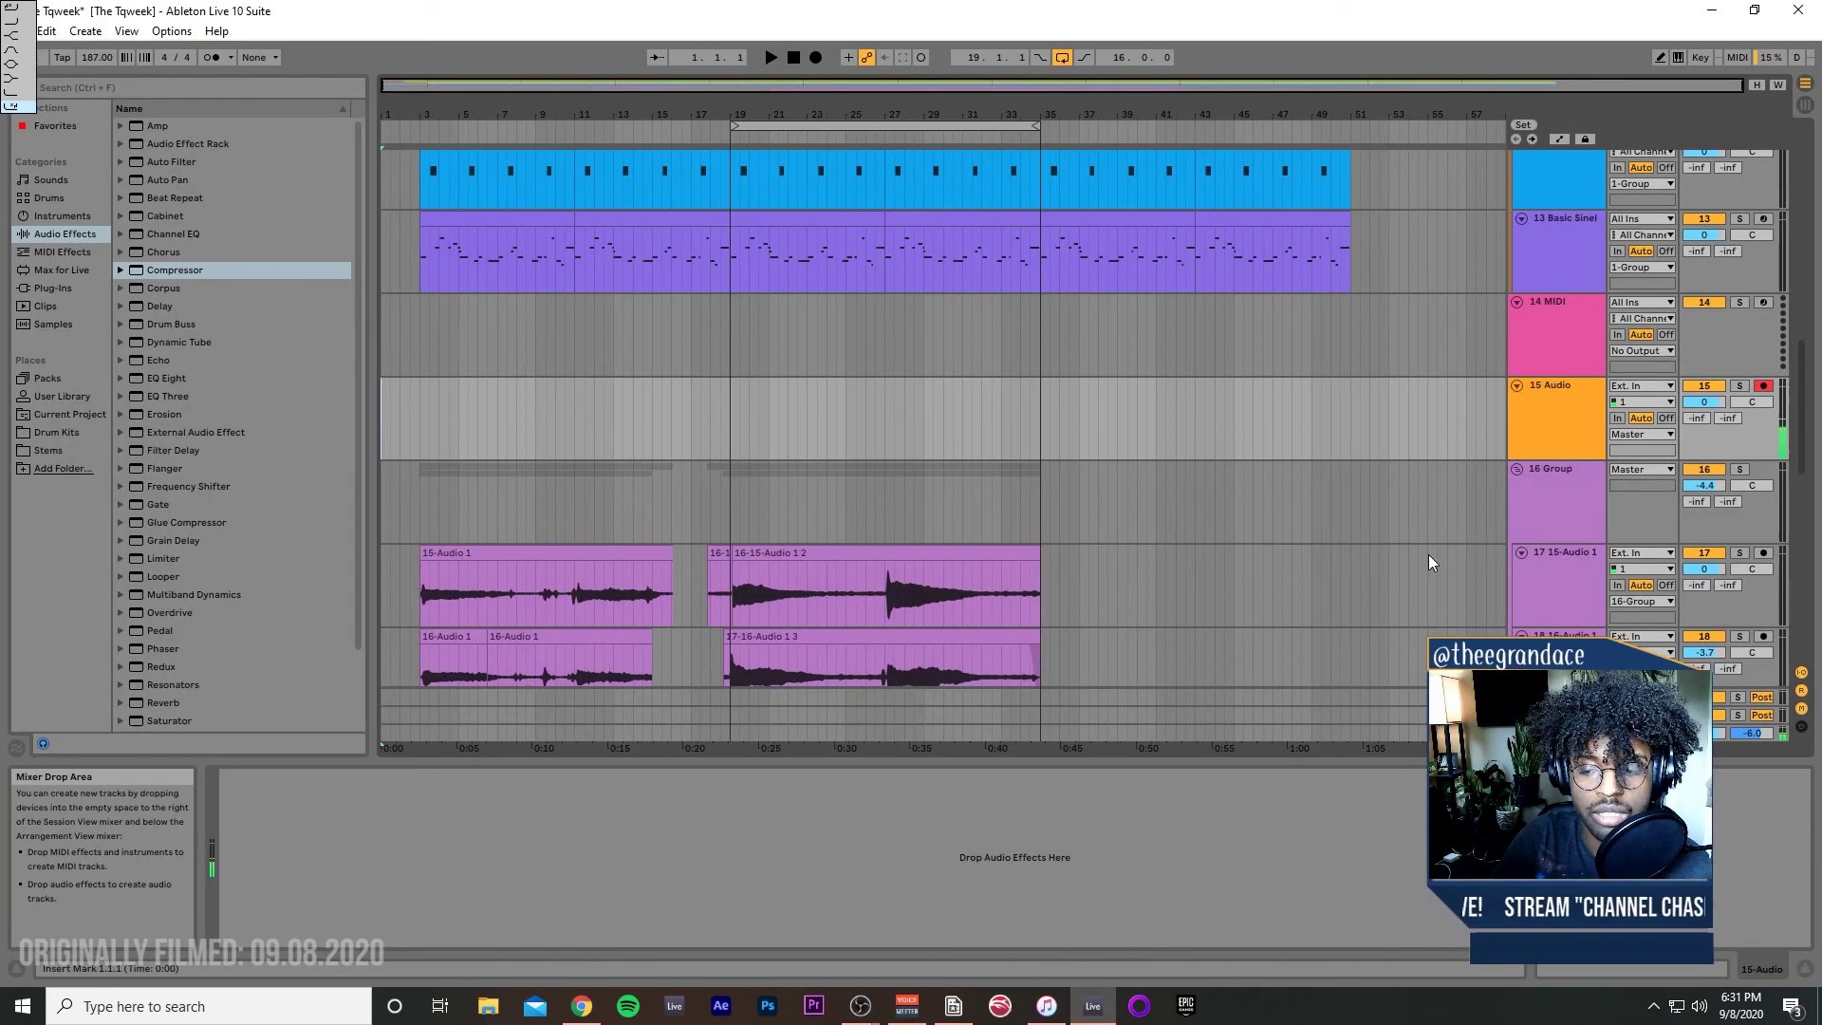
# Step: Disarm the new audio track 15 and check the audio mixer levels in OBS
pyautogui.click(1762, 386)
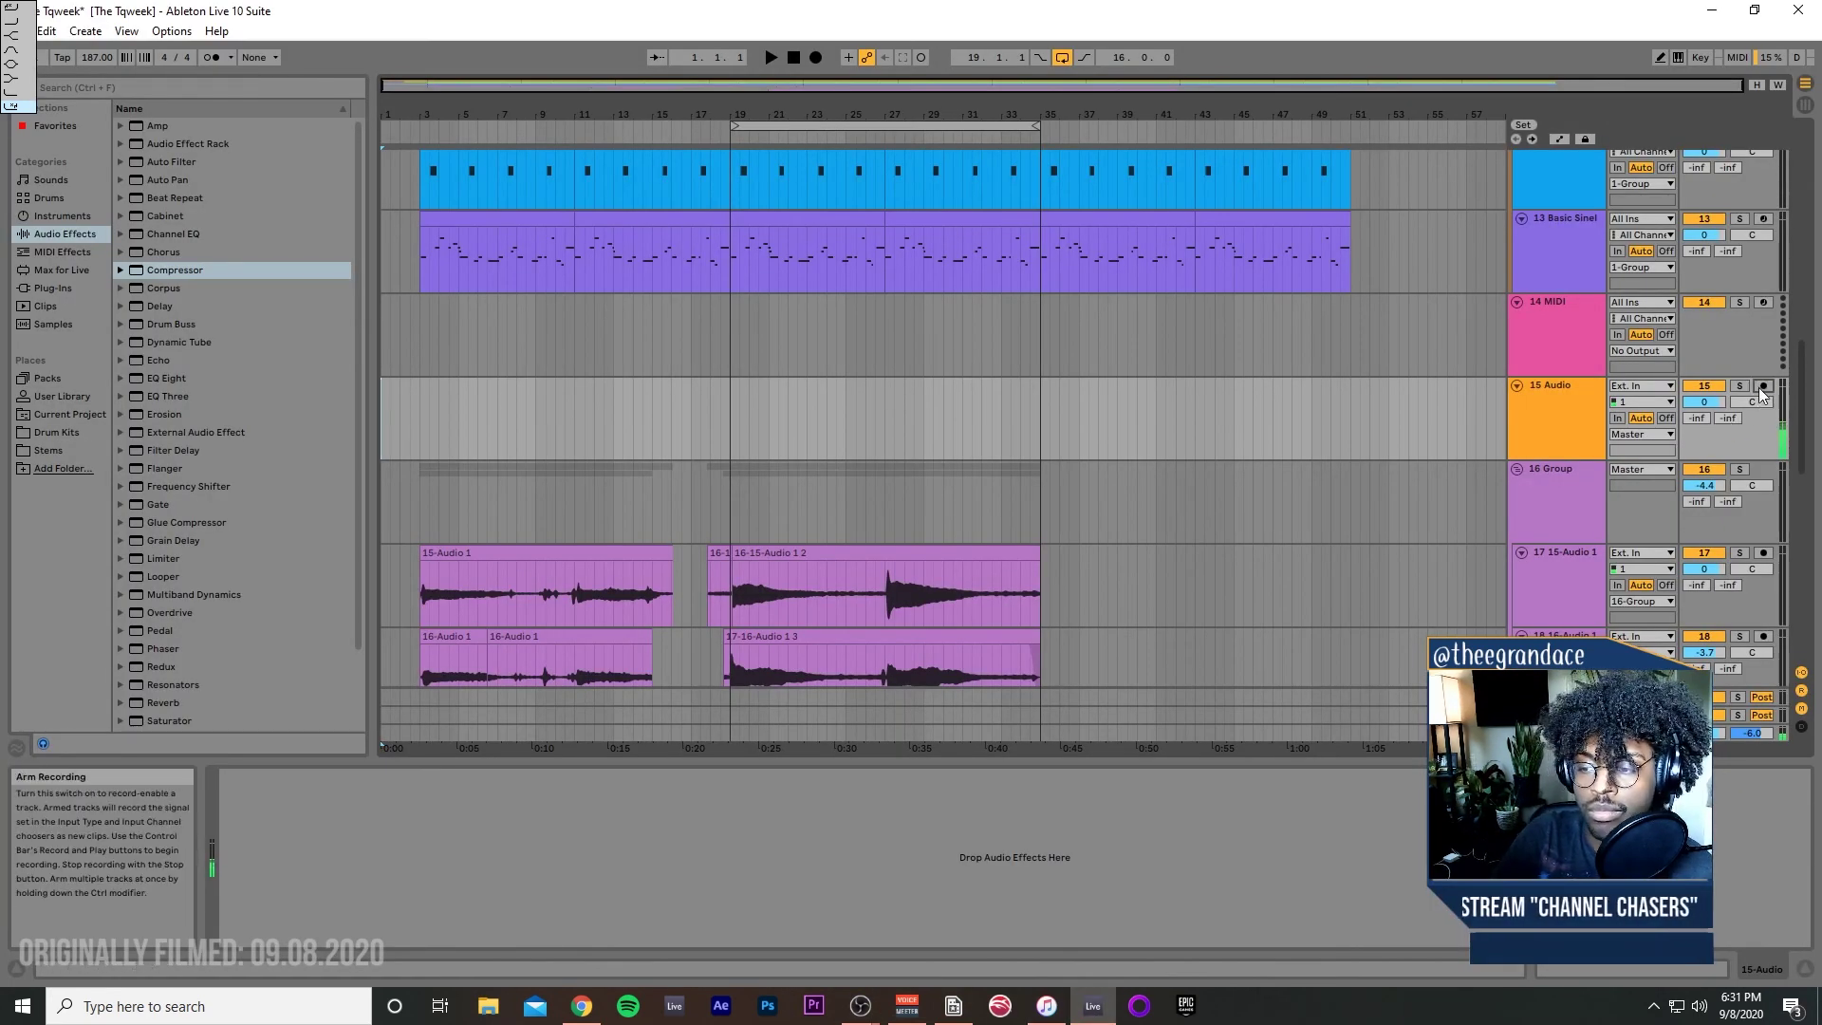
pyautogui.moveTo(860, 1006)
pyautogui.click(714, 932)
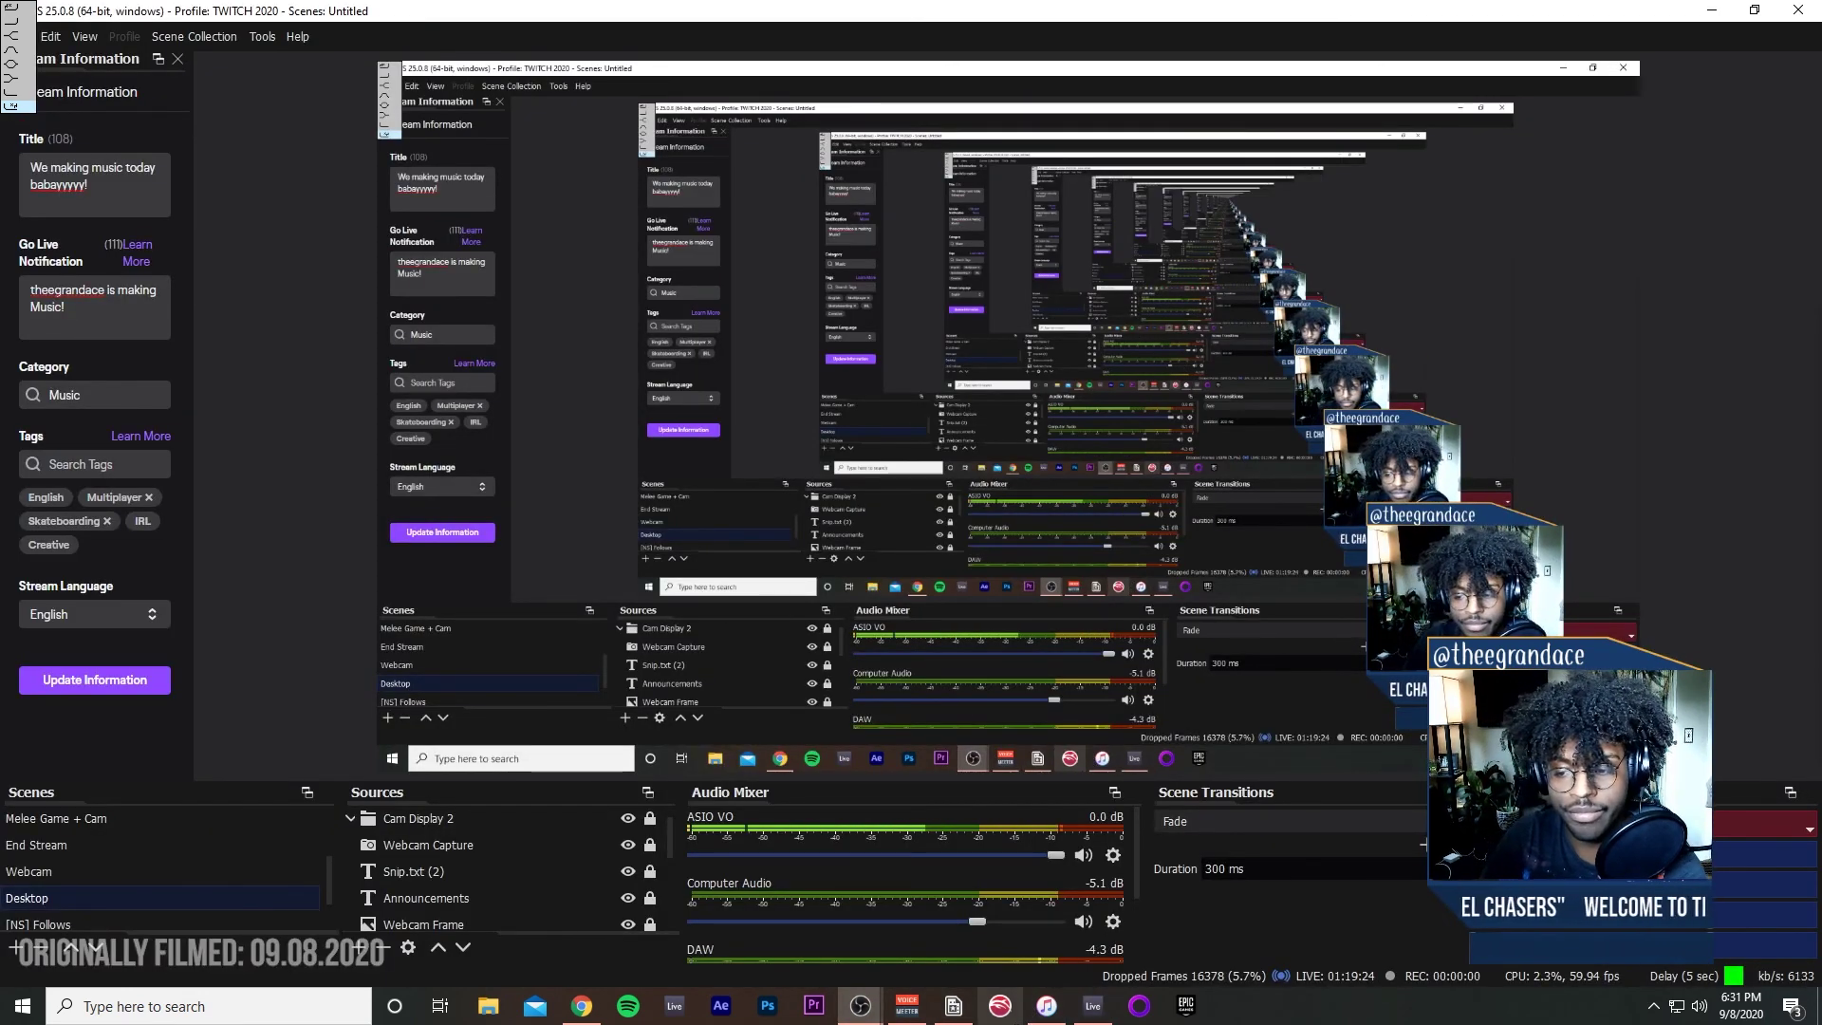
pyautogui.moveTo(1044, 1008)
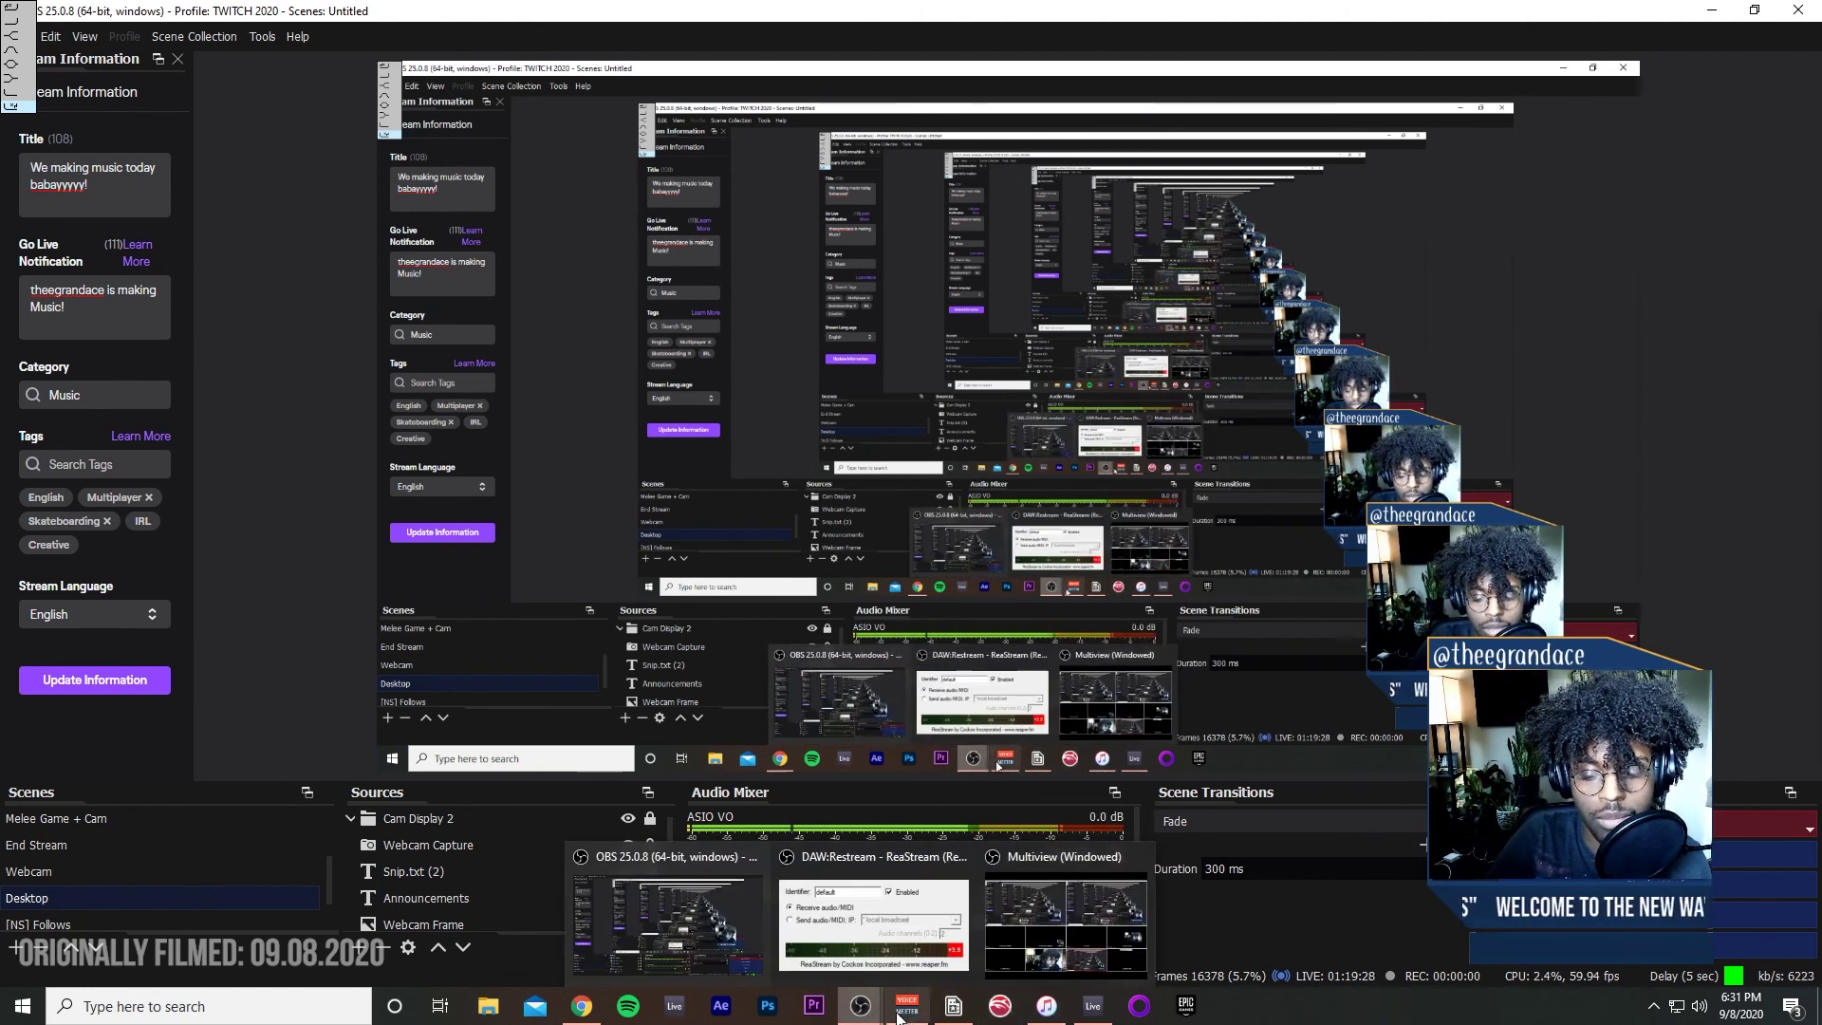
# Step: Switch back to Ableton Live and play the song from the start
pyautogui.click(1092, 1006)
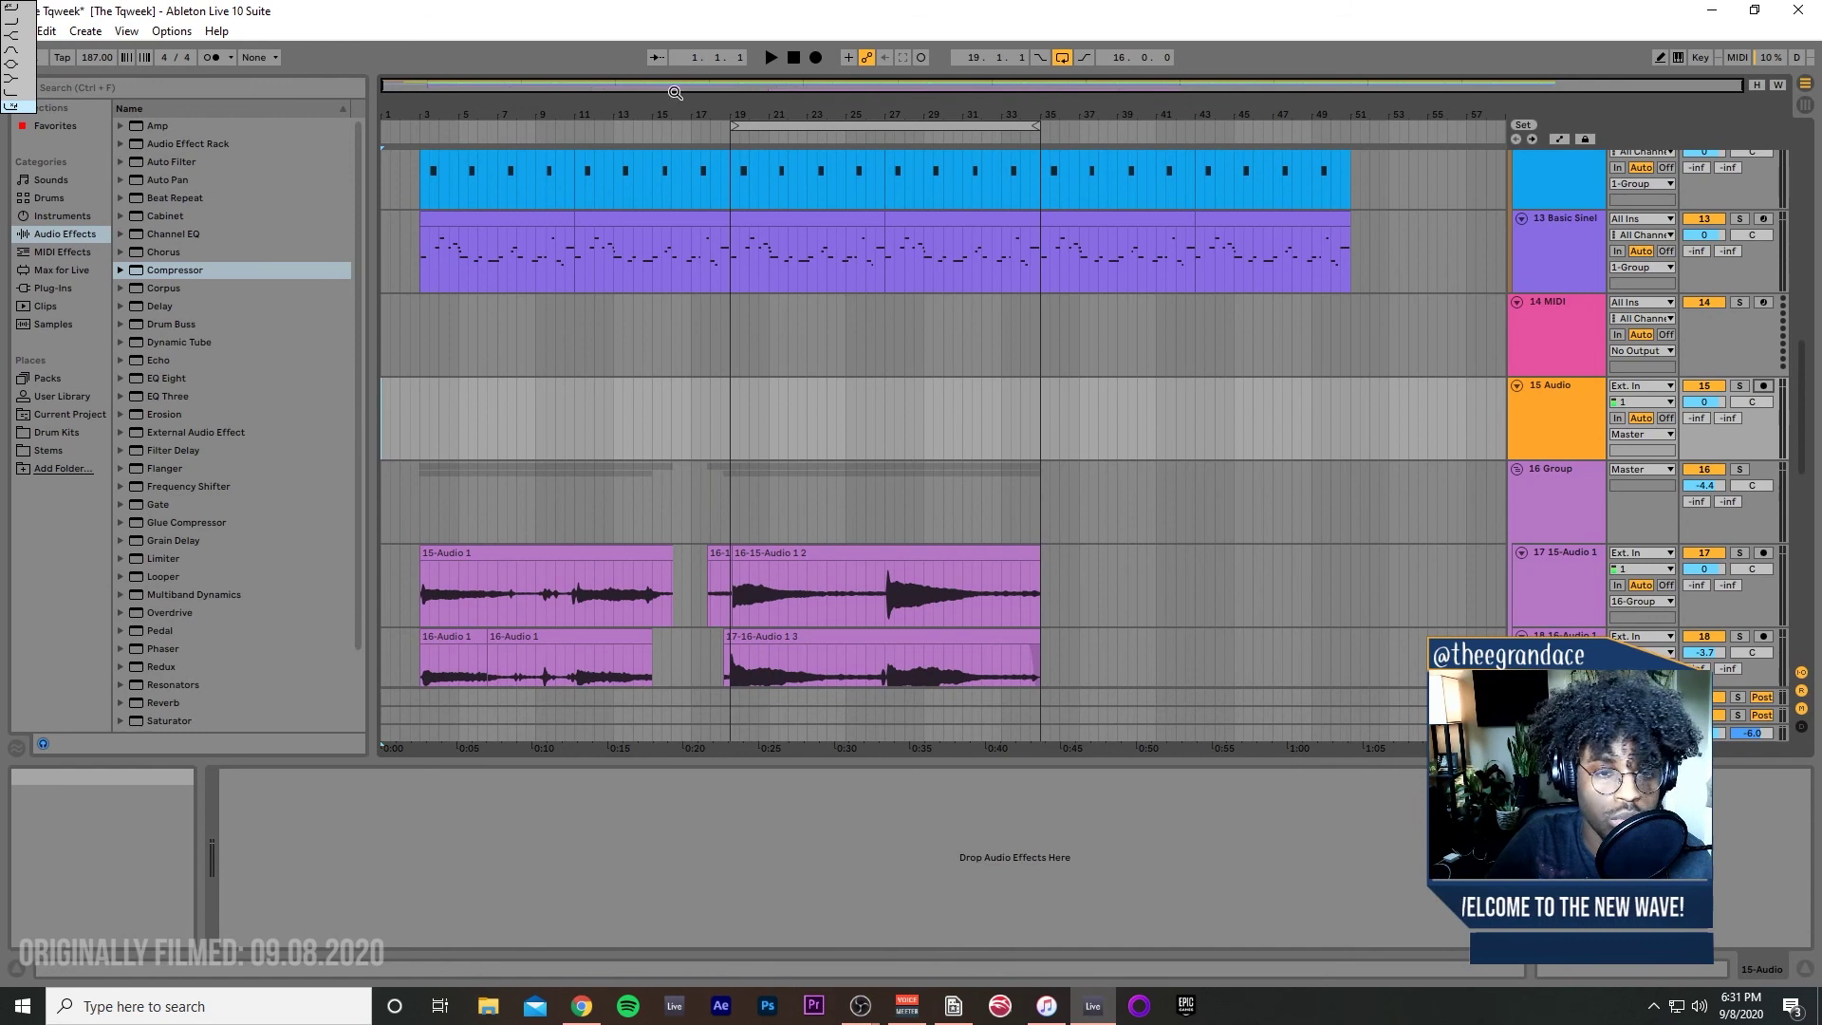
pyautogui.scroll(-3, 570, 635)
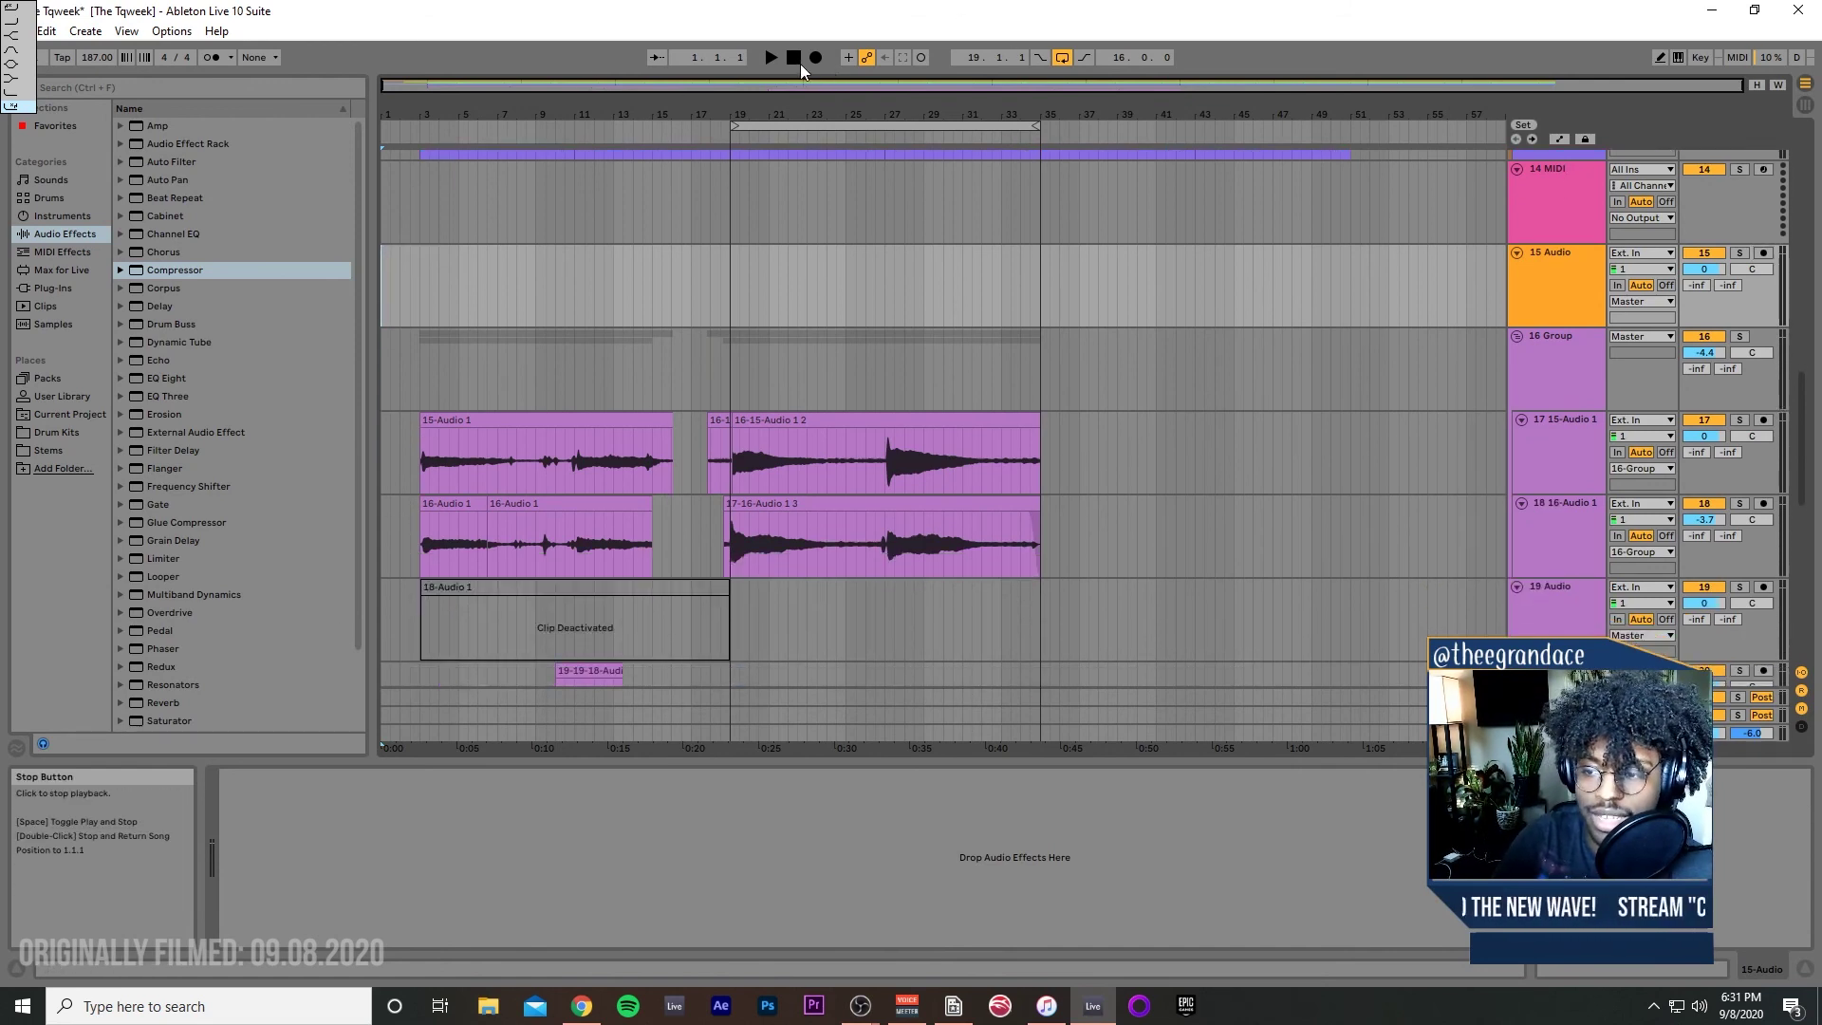
pyautogui.scroll(-2, 306, 440)
pyautogui.press('space')
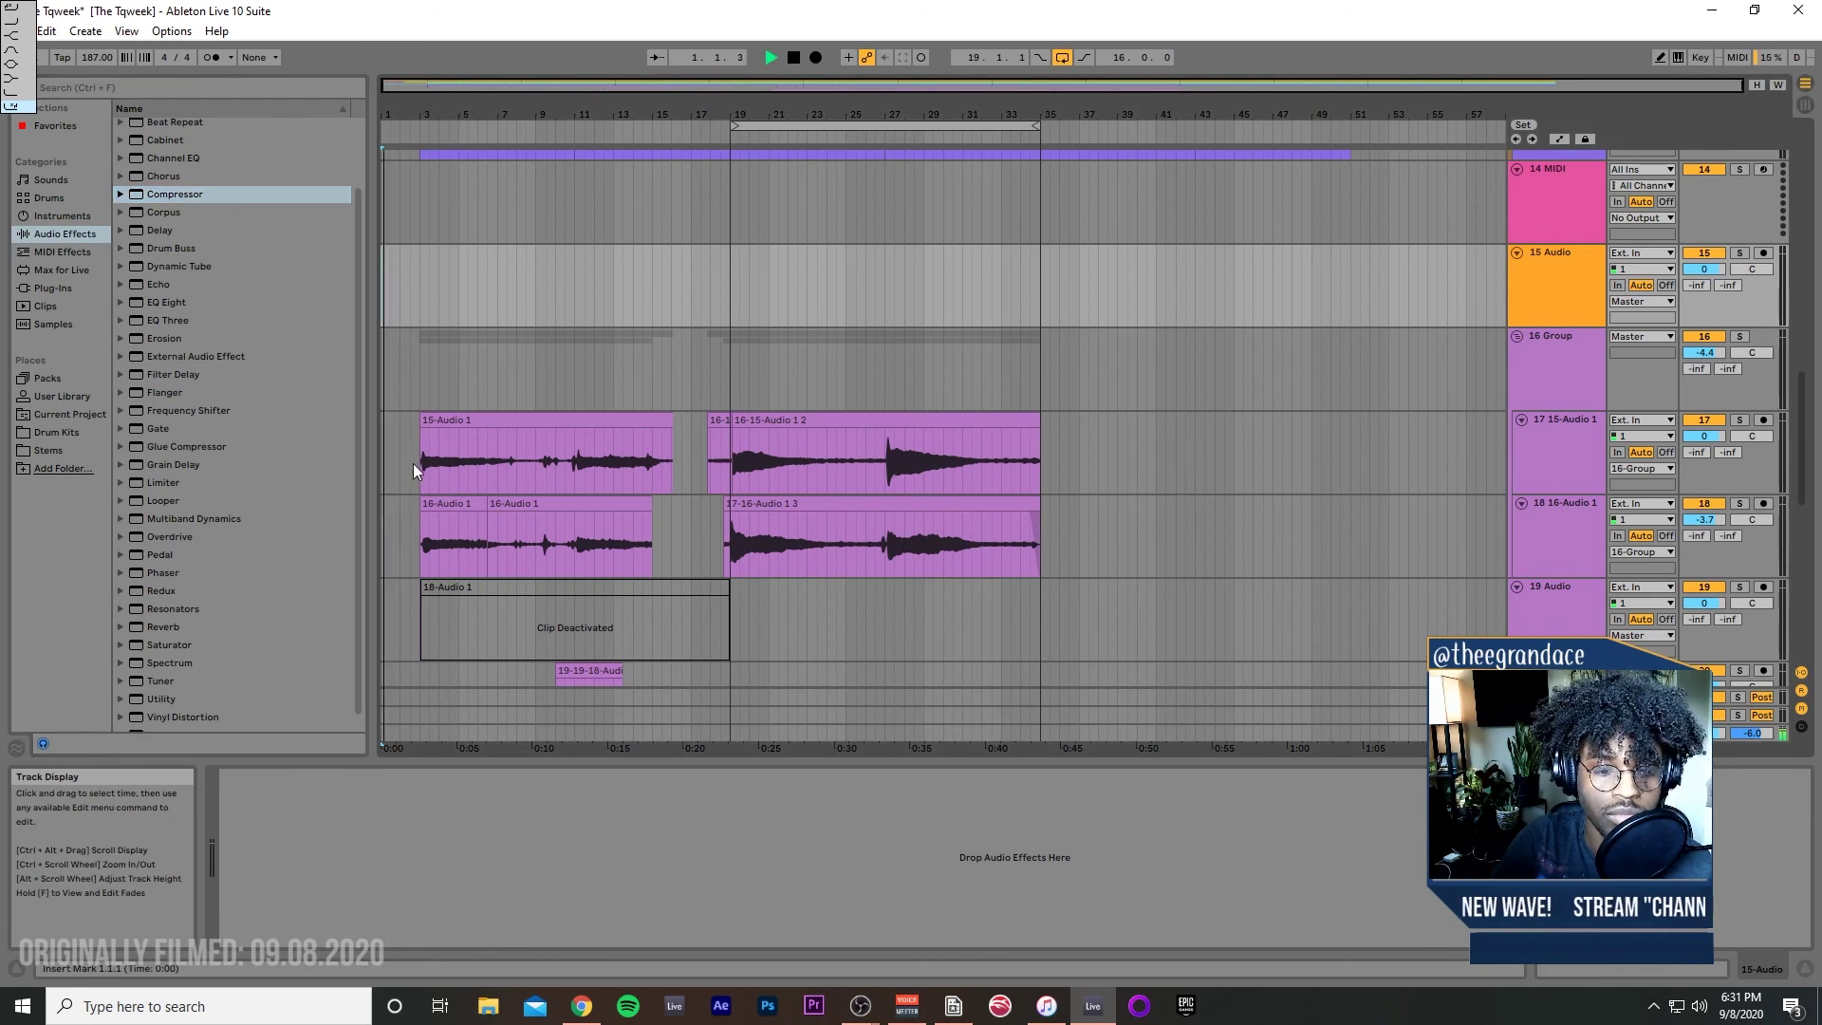
# Step: Restart playback from the song start with the master's devices shown and set its Utility gain to -3.89 dB
pyautogui.scroll(-1, 603, 573)
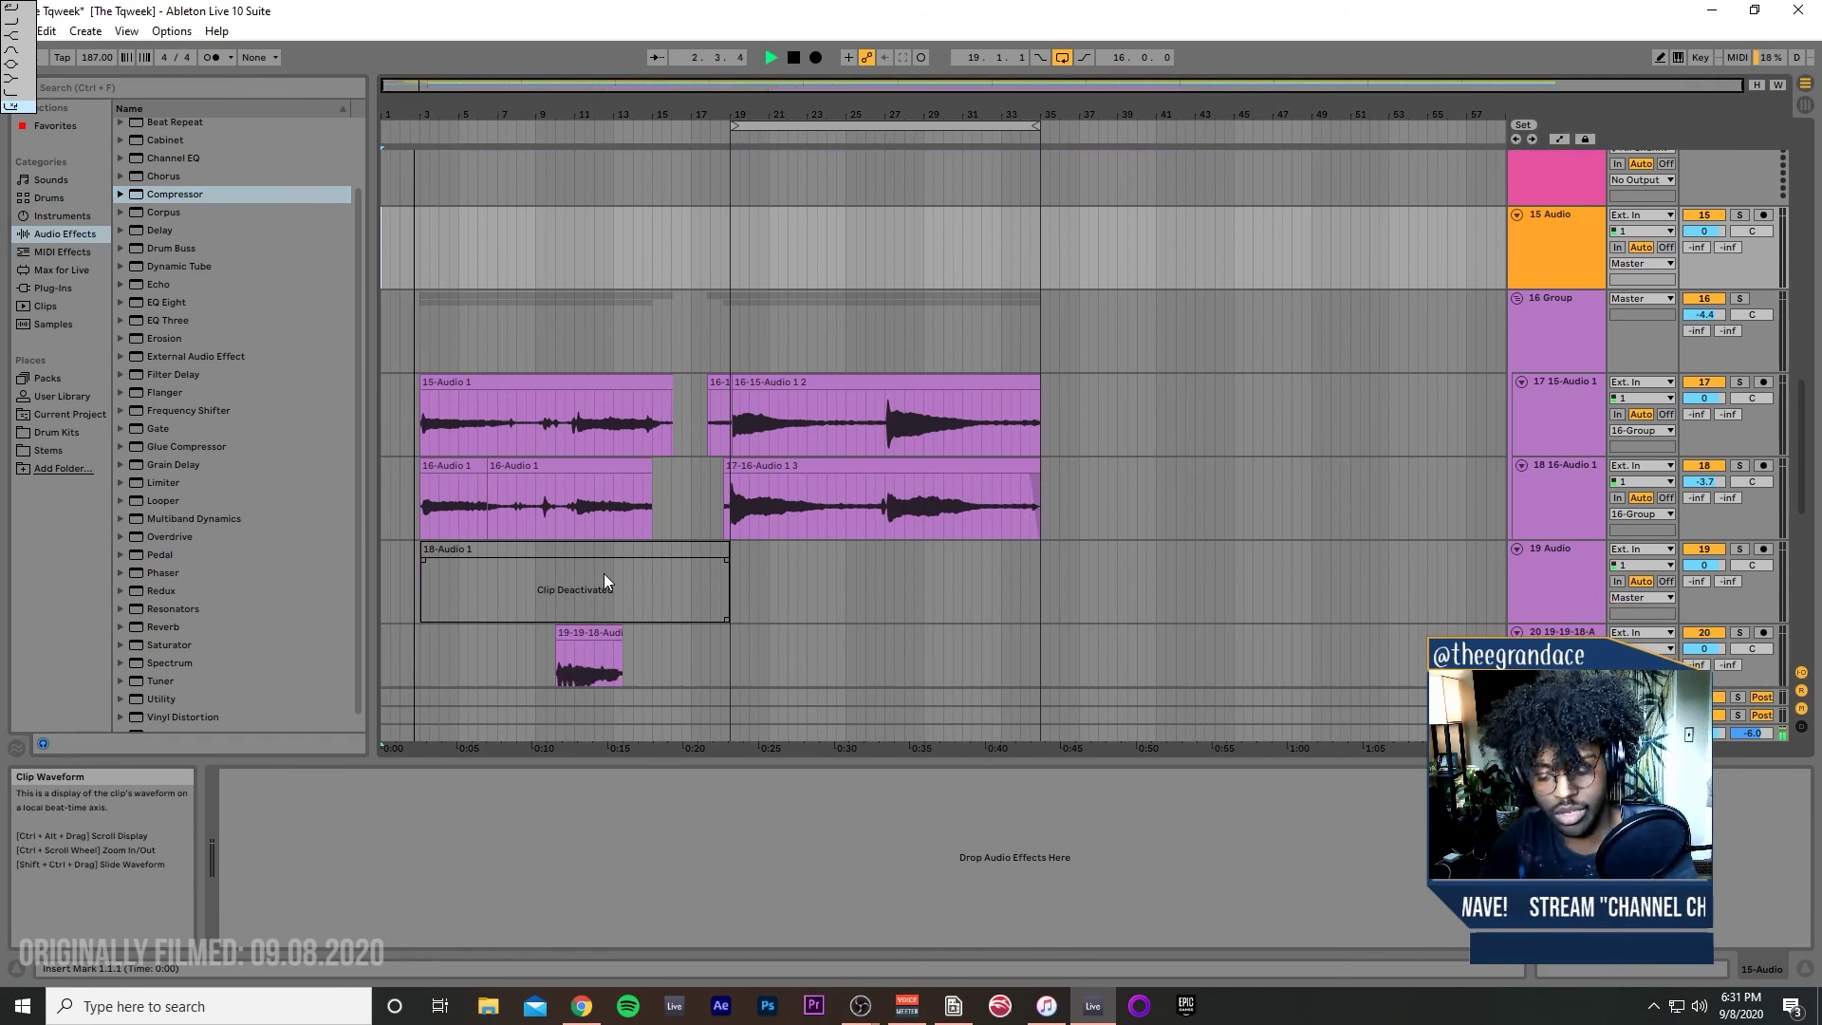
pyautogui.press('space')
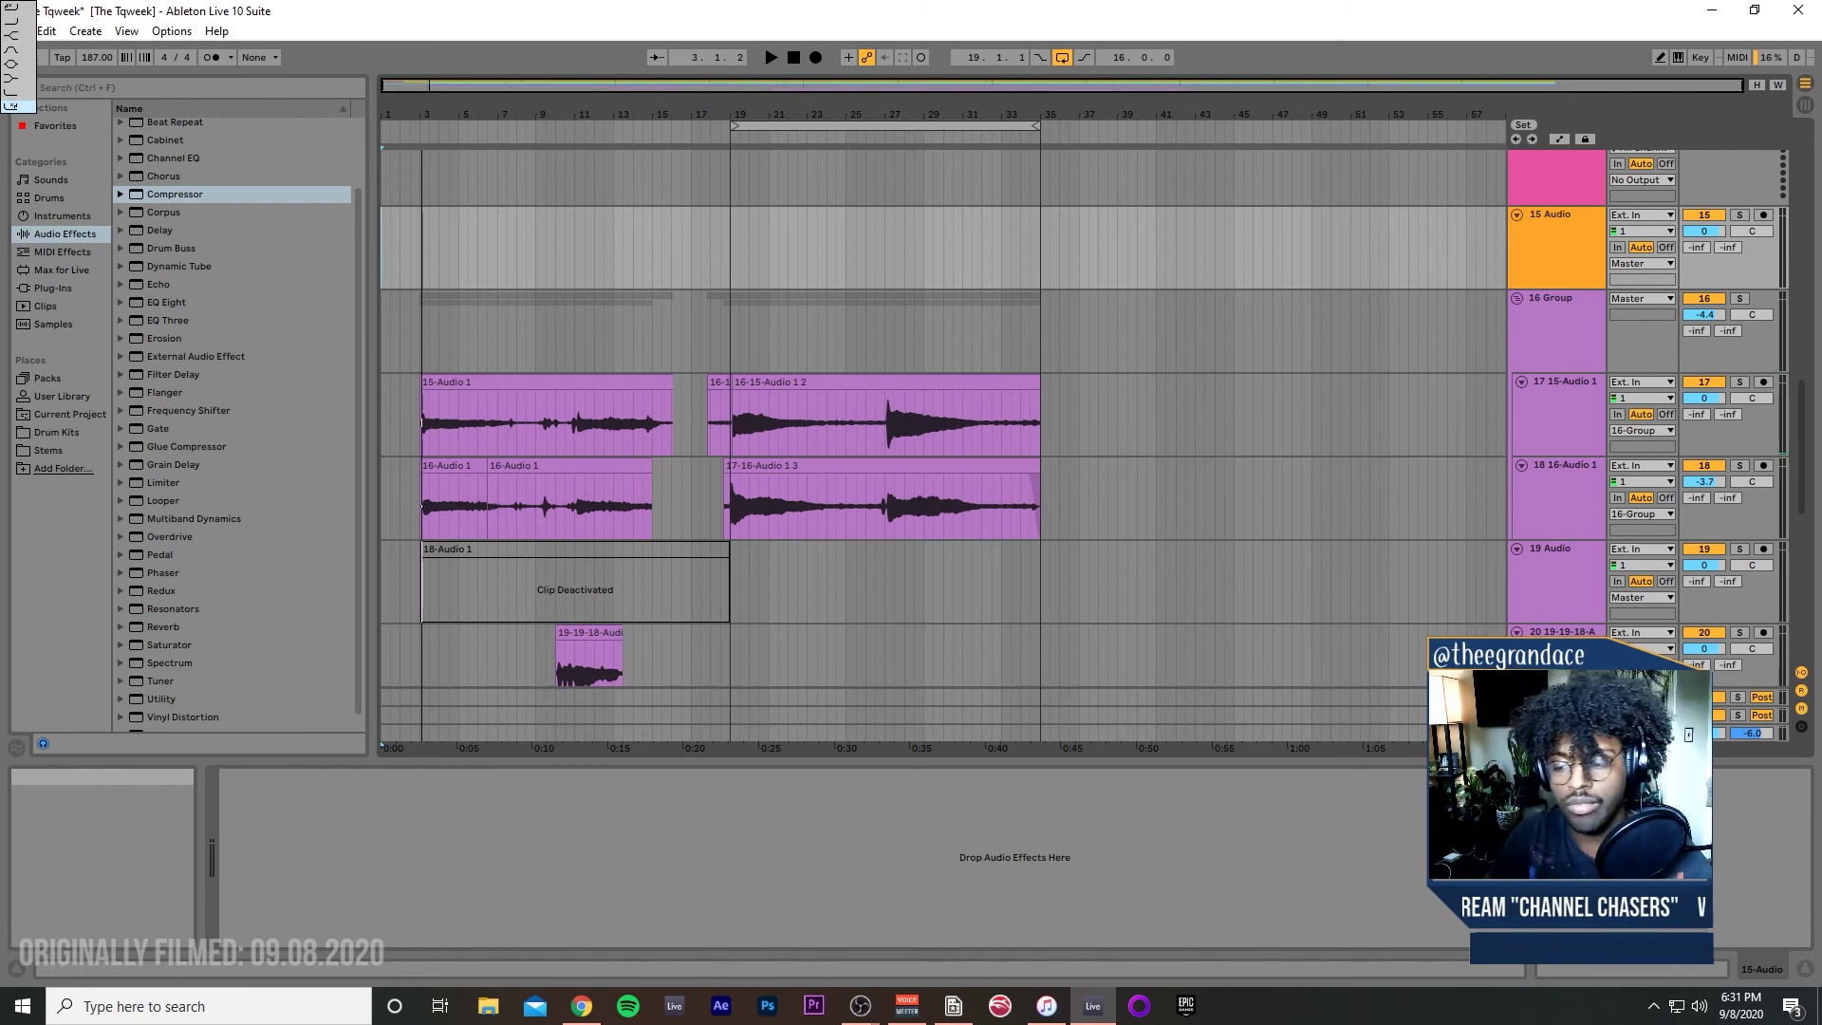
pyautogui.click(1557, 732)
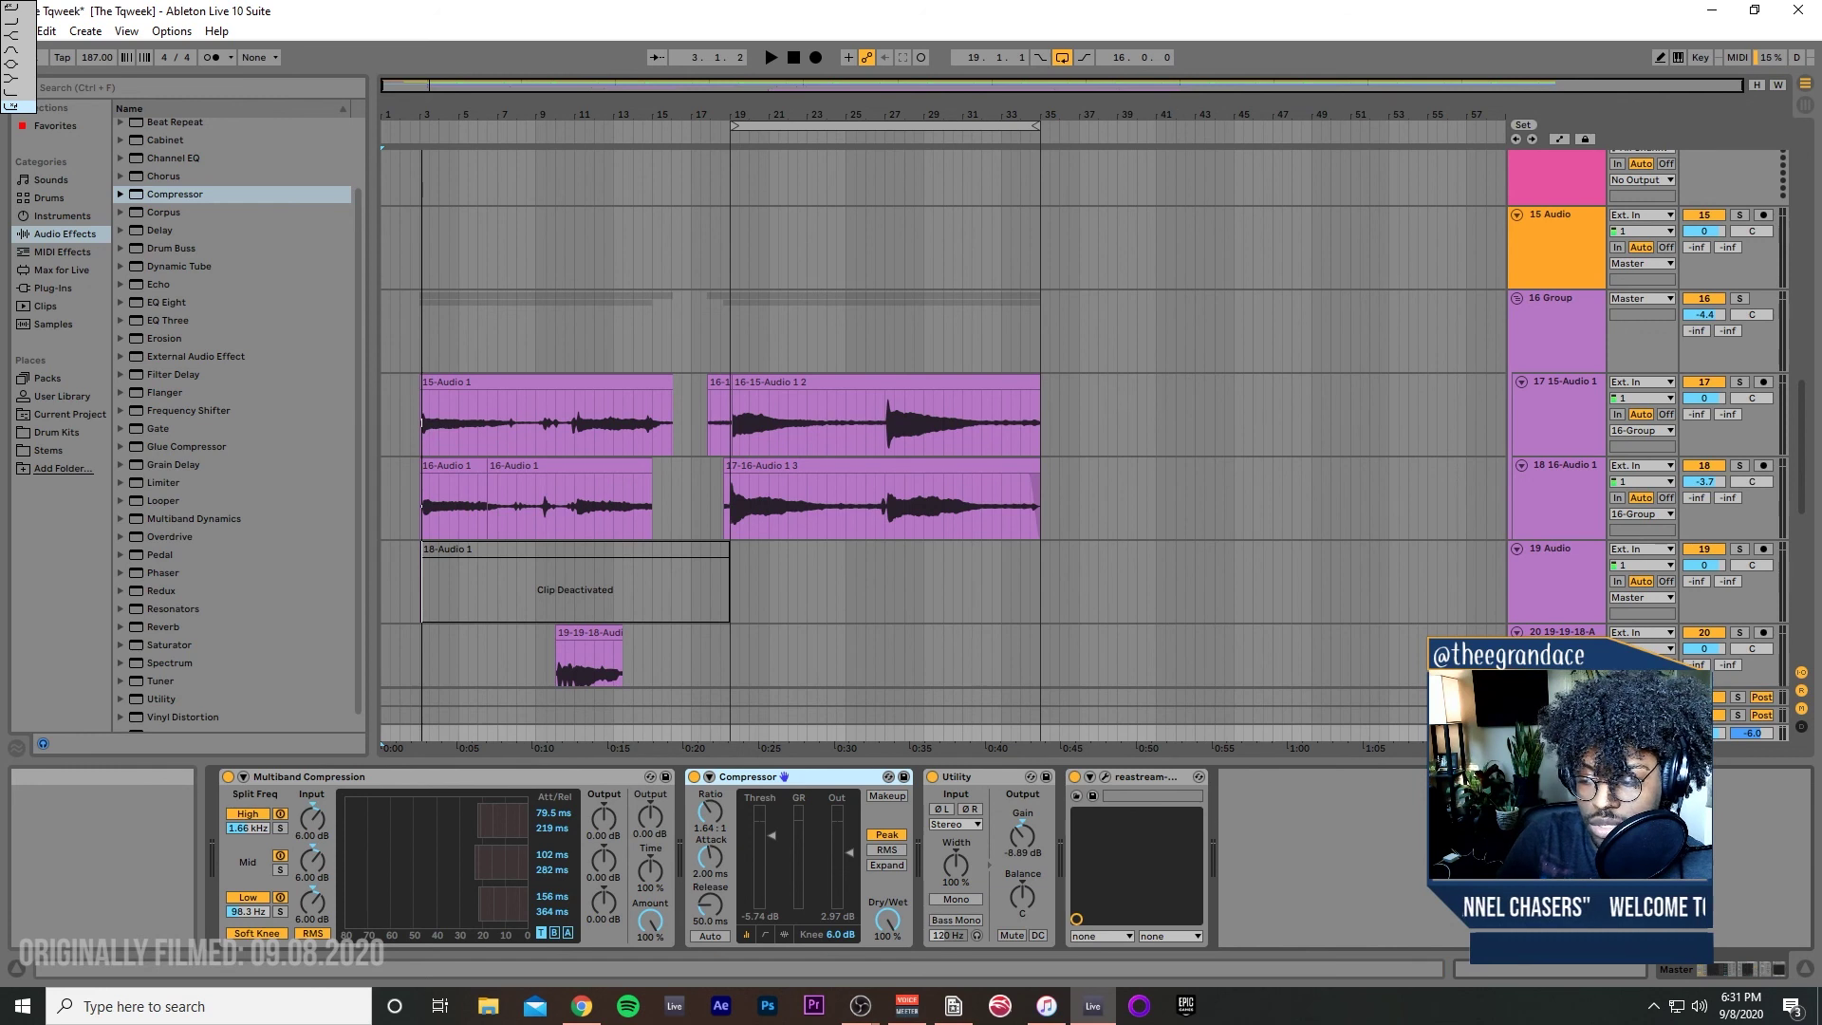
pyautogui.press('Home')
pyautogui.press('space')
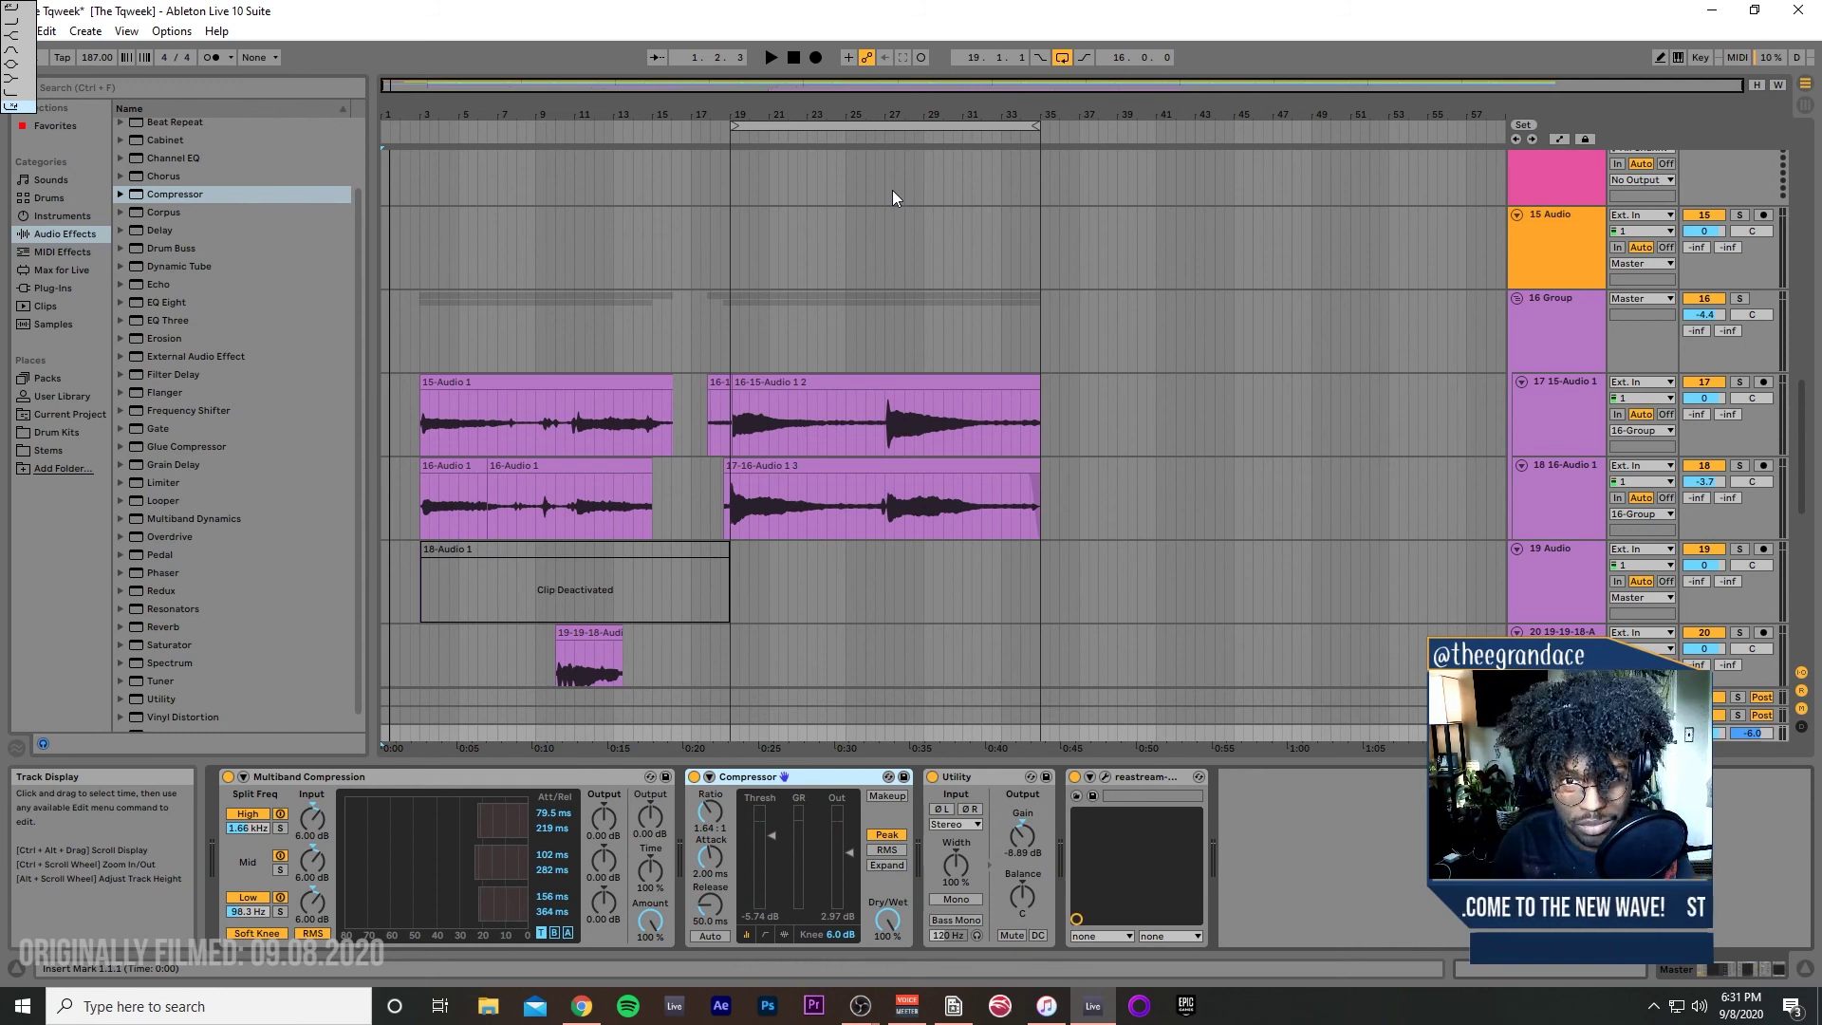
pyautogui.press('space')
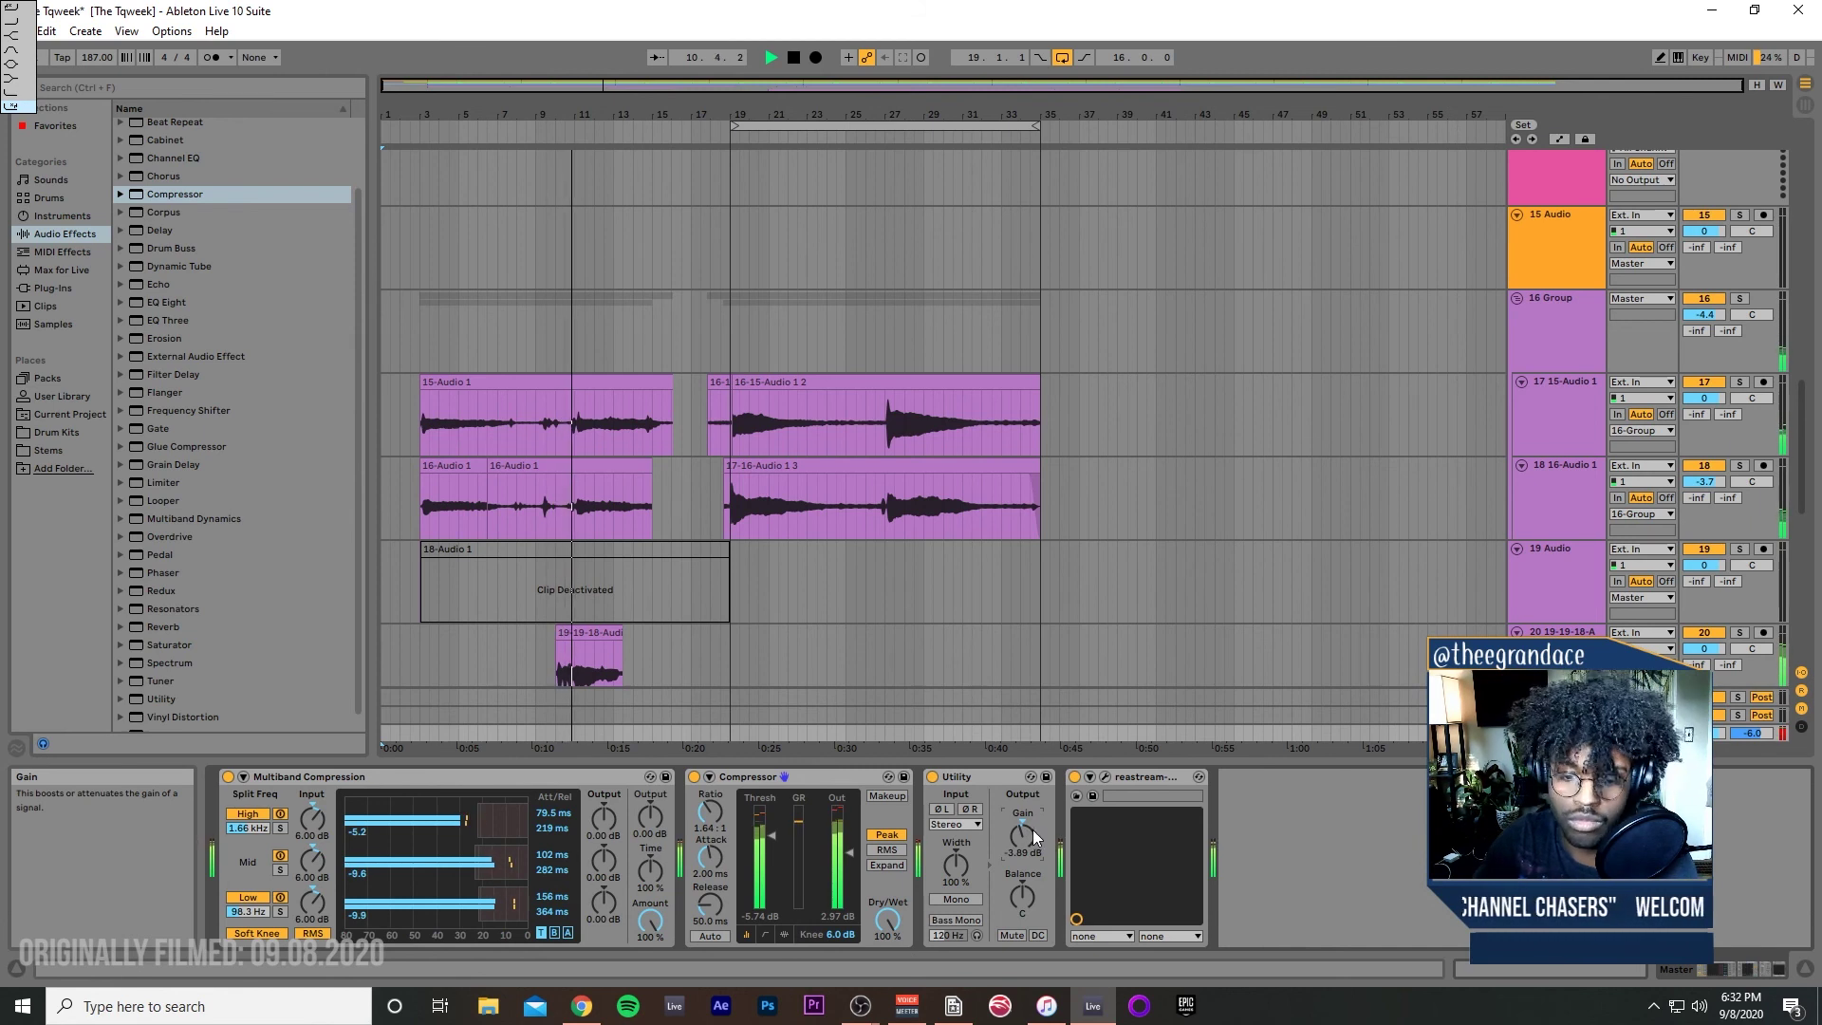
# Step: Deactivate the 20-Audio 1 clip on track 21 and the 19-19-18-Audio clip on track 20
pyautogui.scroll(-5, 645, 493)
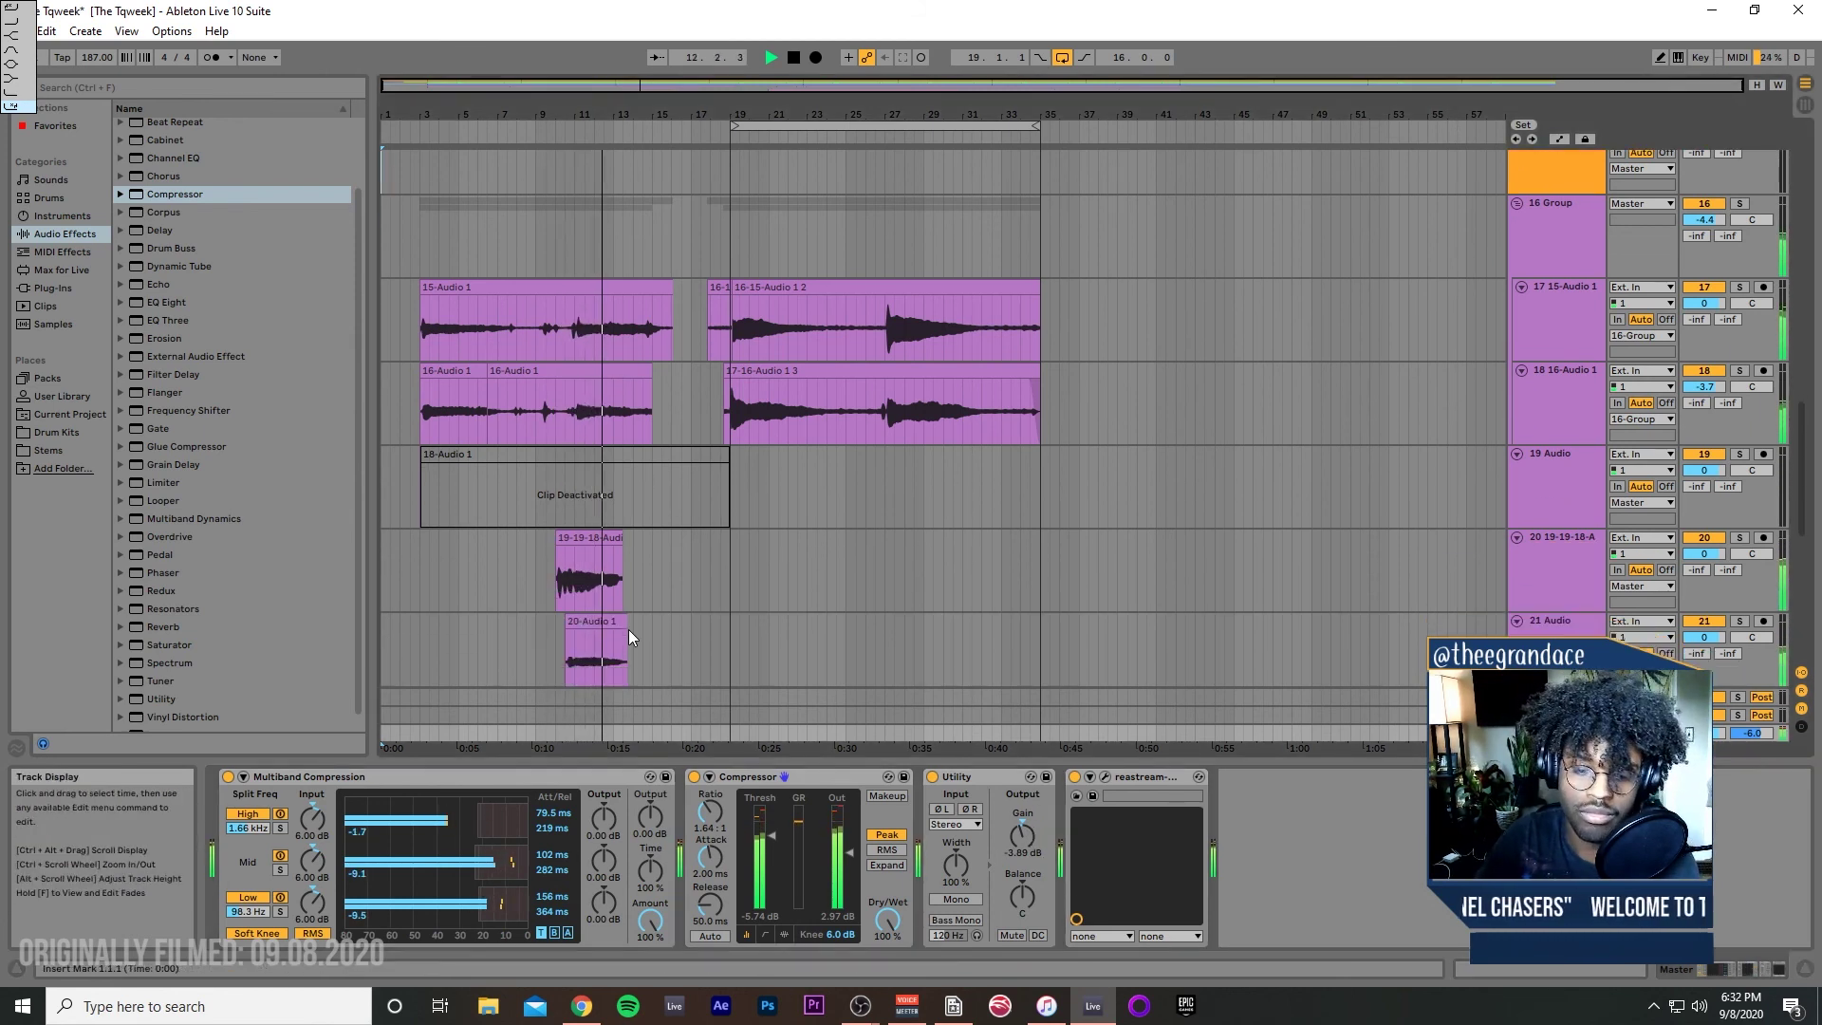
pyautogui.click(617, 631)
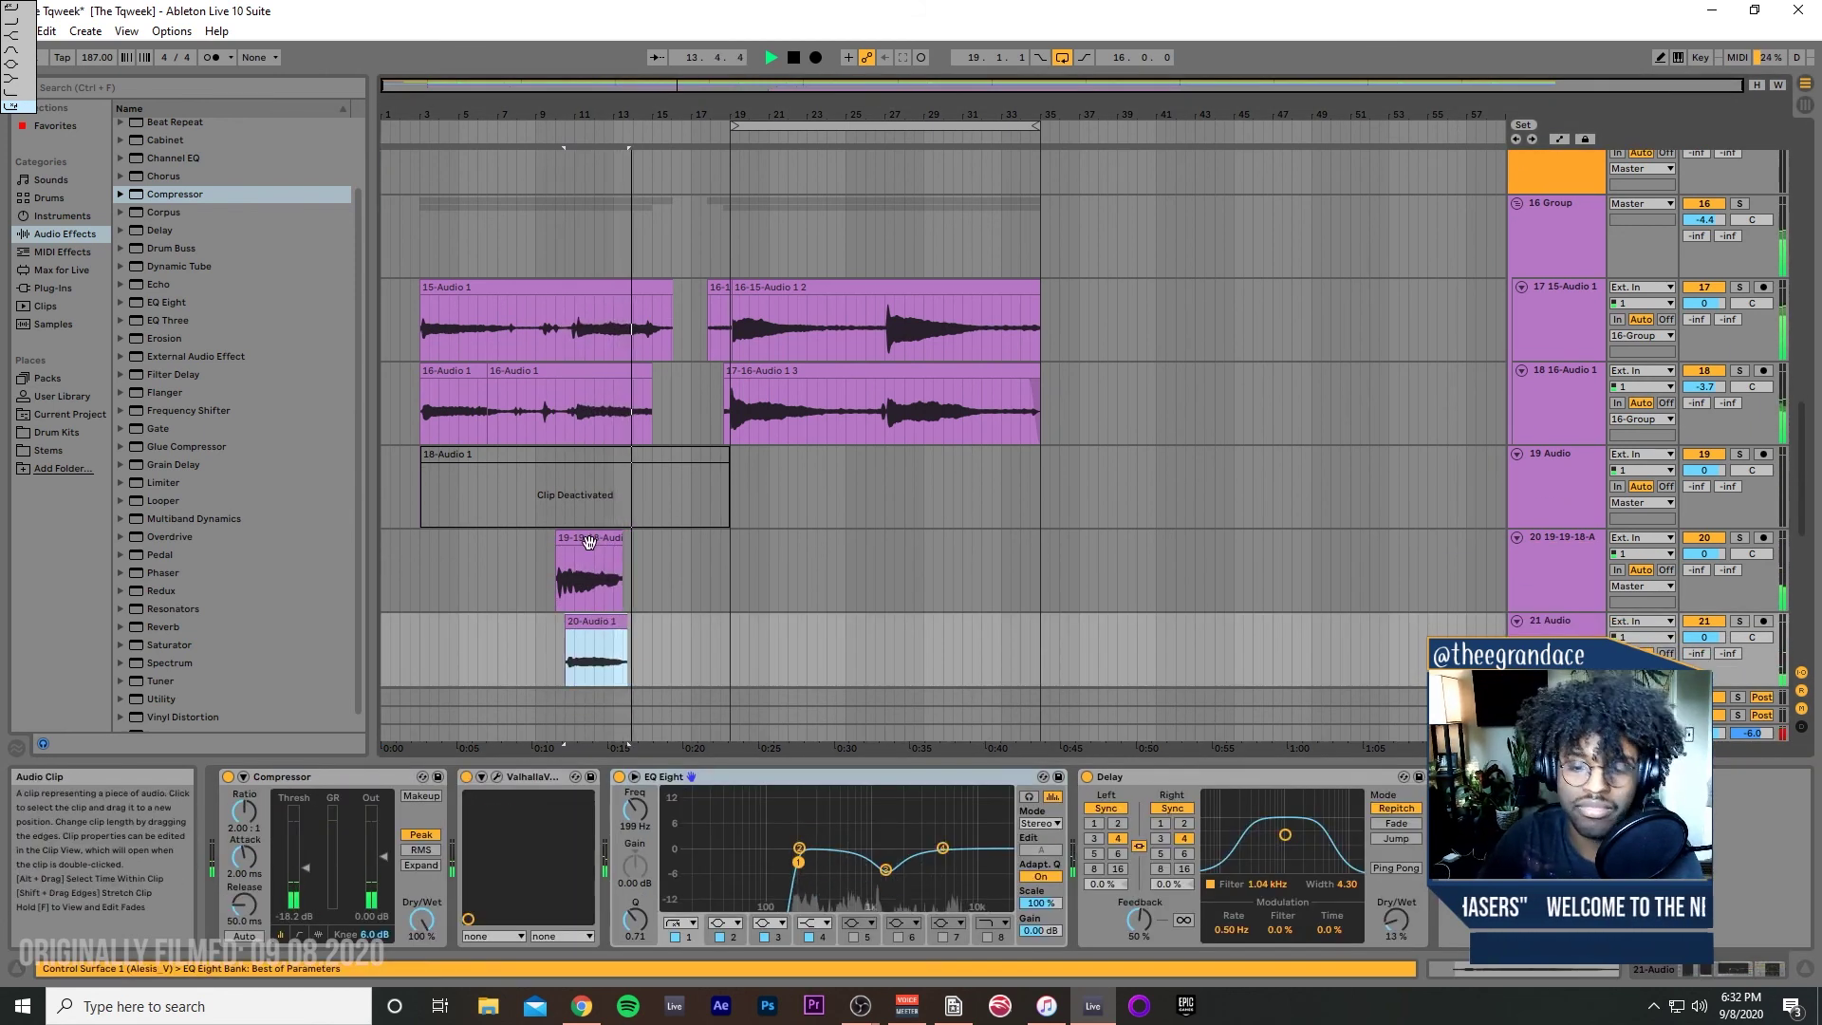
pyautogui.keyDown('shift'); pyautogui.click(588, 542); pyautogui.keyUp('shift')
pyautogui.press('0')
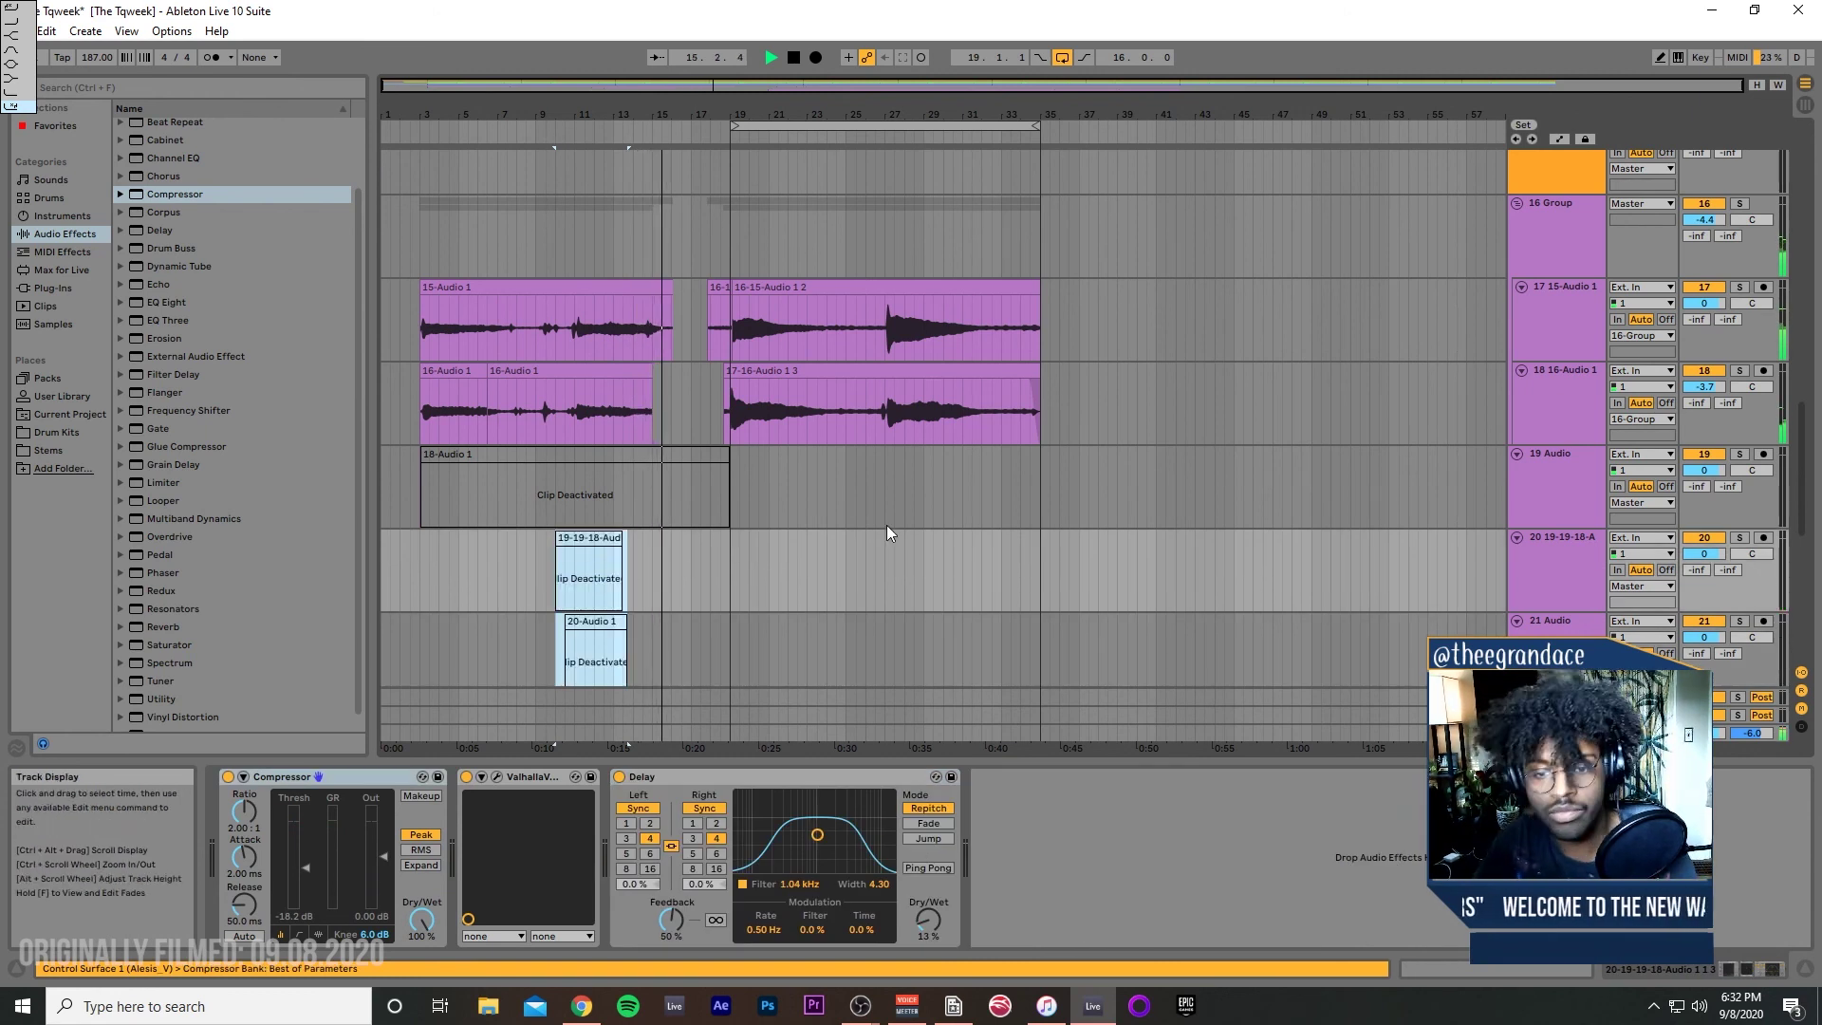
# Step: Delete the deactivated 21-Audio 1 clips after bar 35 on tracks 23 to 26 in 22 Group
pyautogui.scroll(-8, 1042, 544)
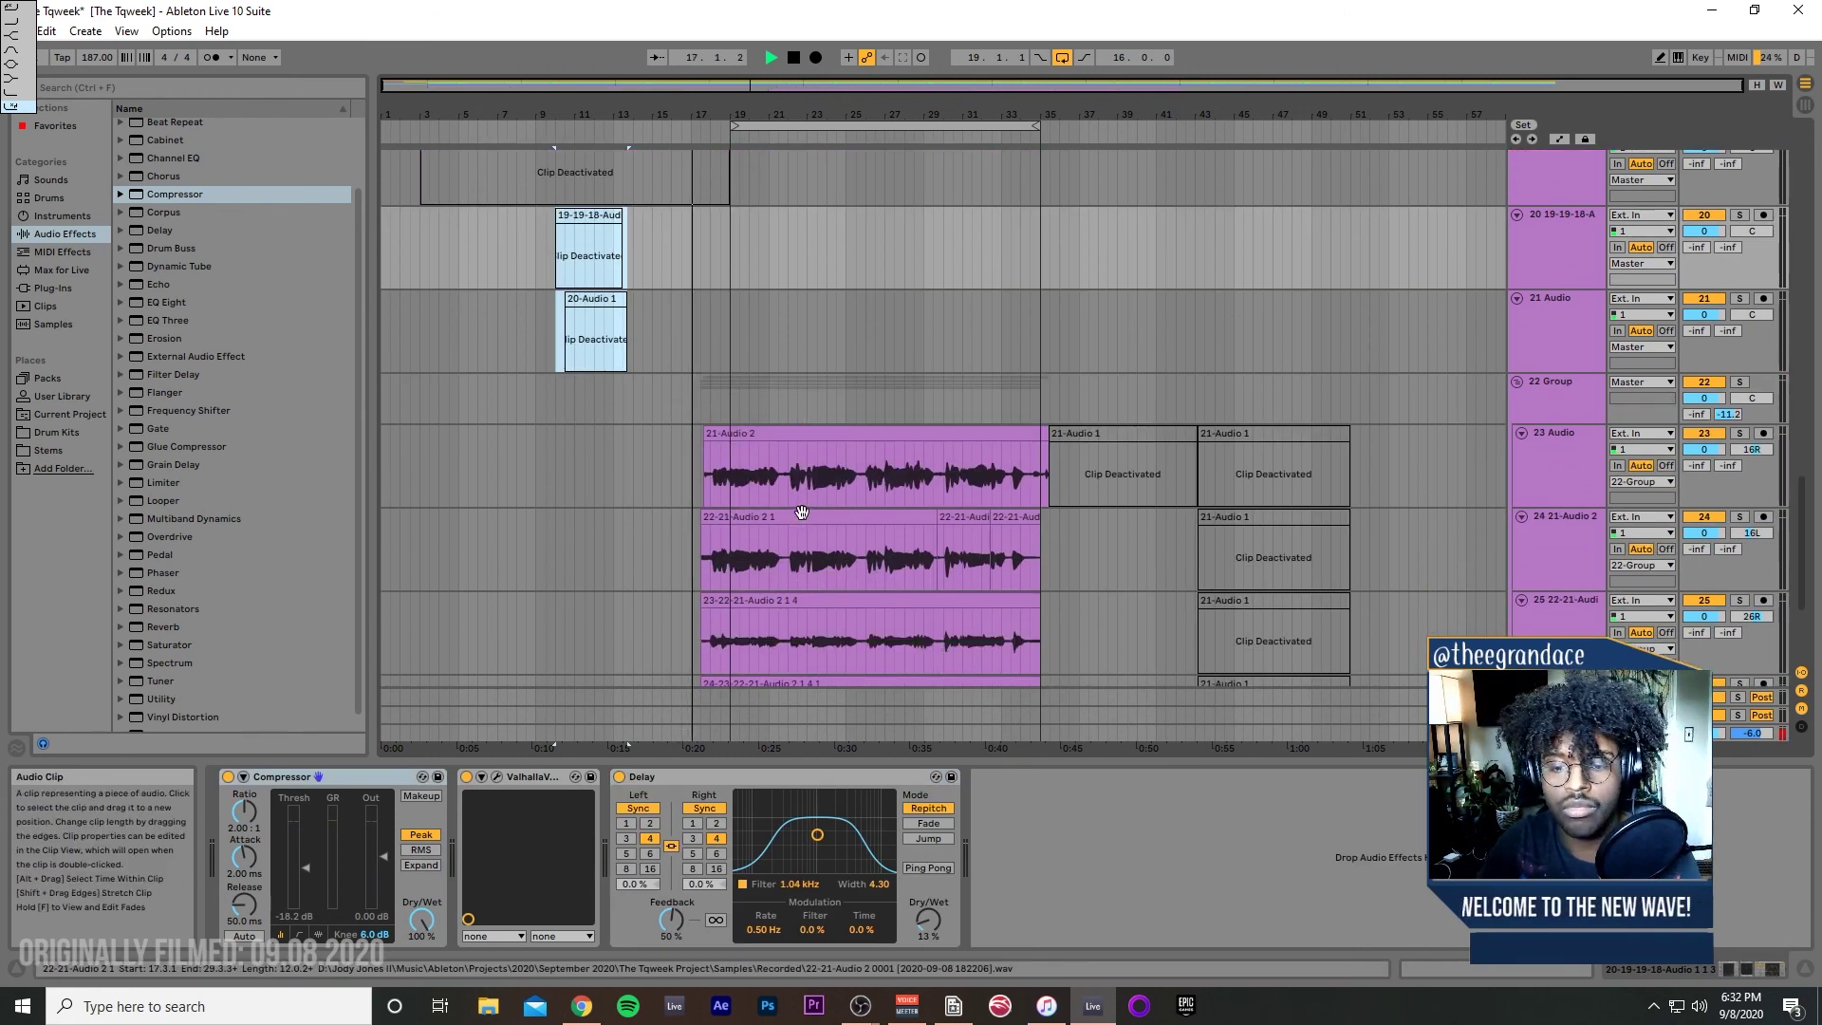
pyautogui.scroll(-2, 835, 508)
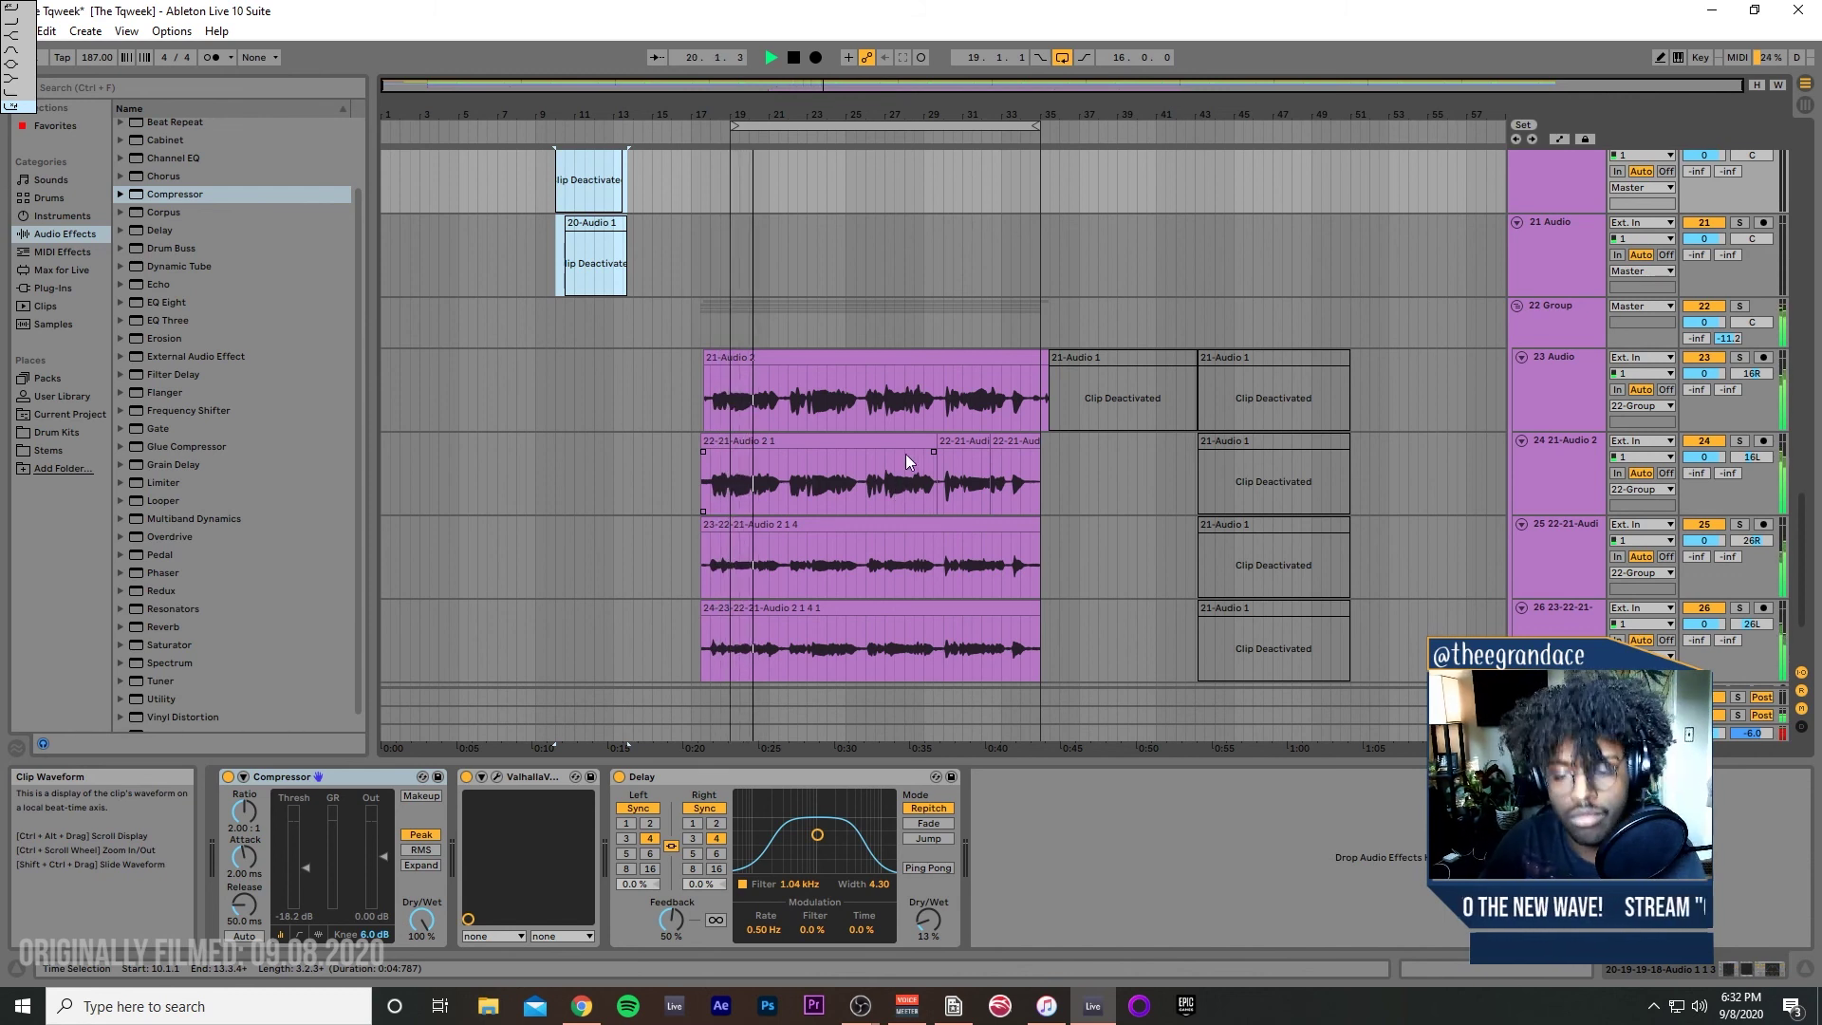
pyautogui.scroll(-3, 918, 341)
pyautogui.scroll(1, 1080, 248)
pyautogui.moveTo(1442, 601); pyautogui.dragTo(1050, 254)
pyautogui.press('Delete')
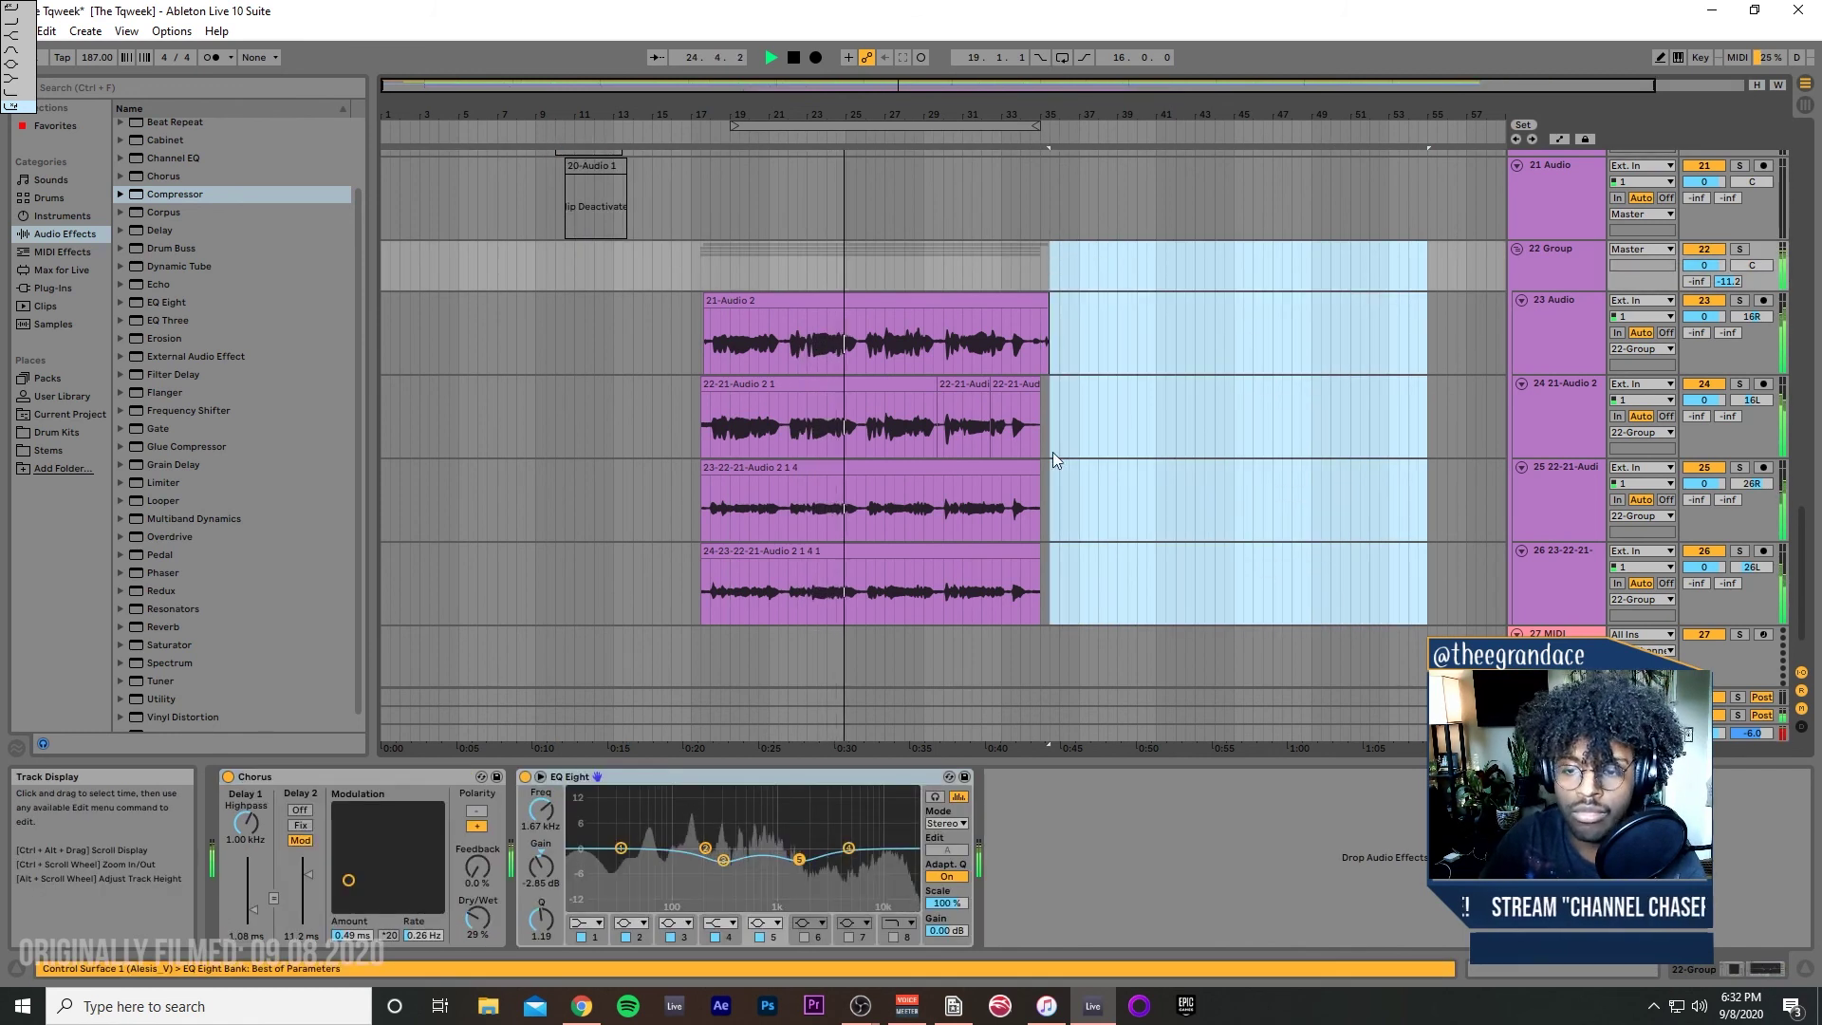
pyautogui.click(1087, 652)
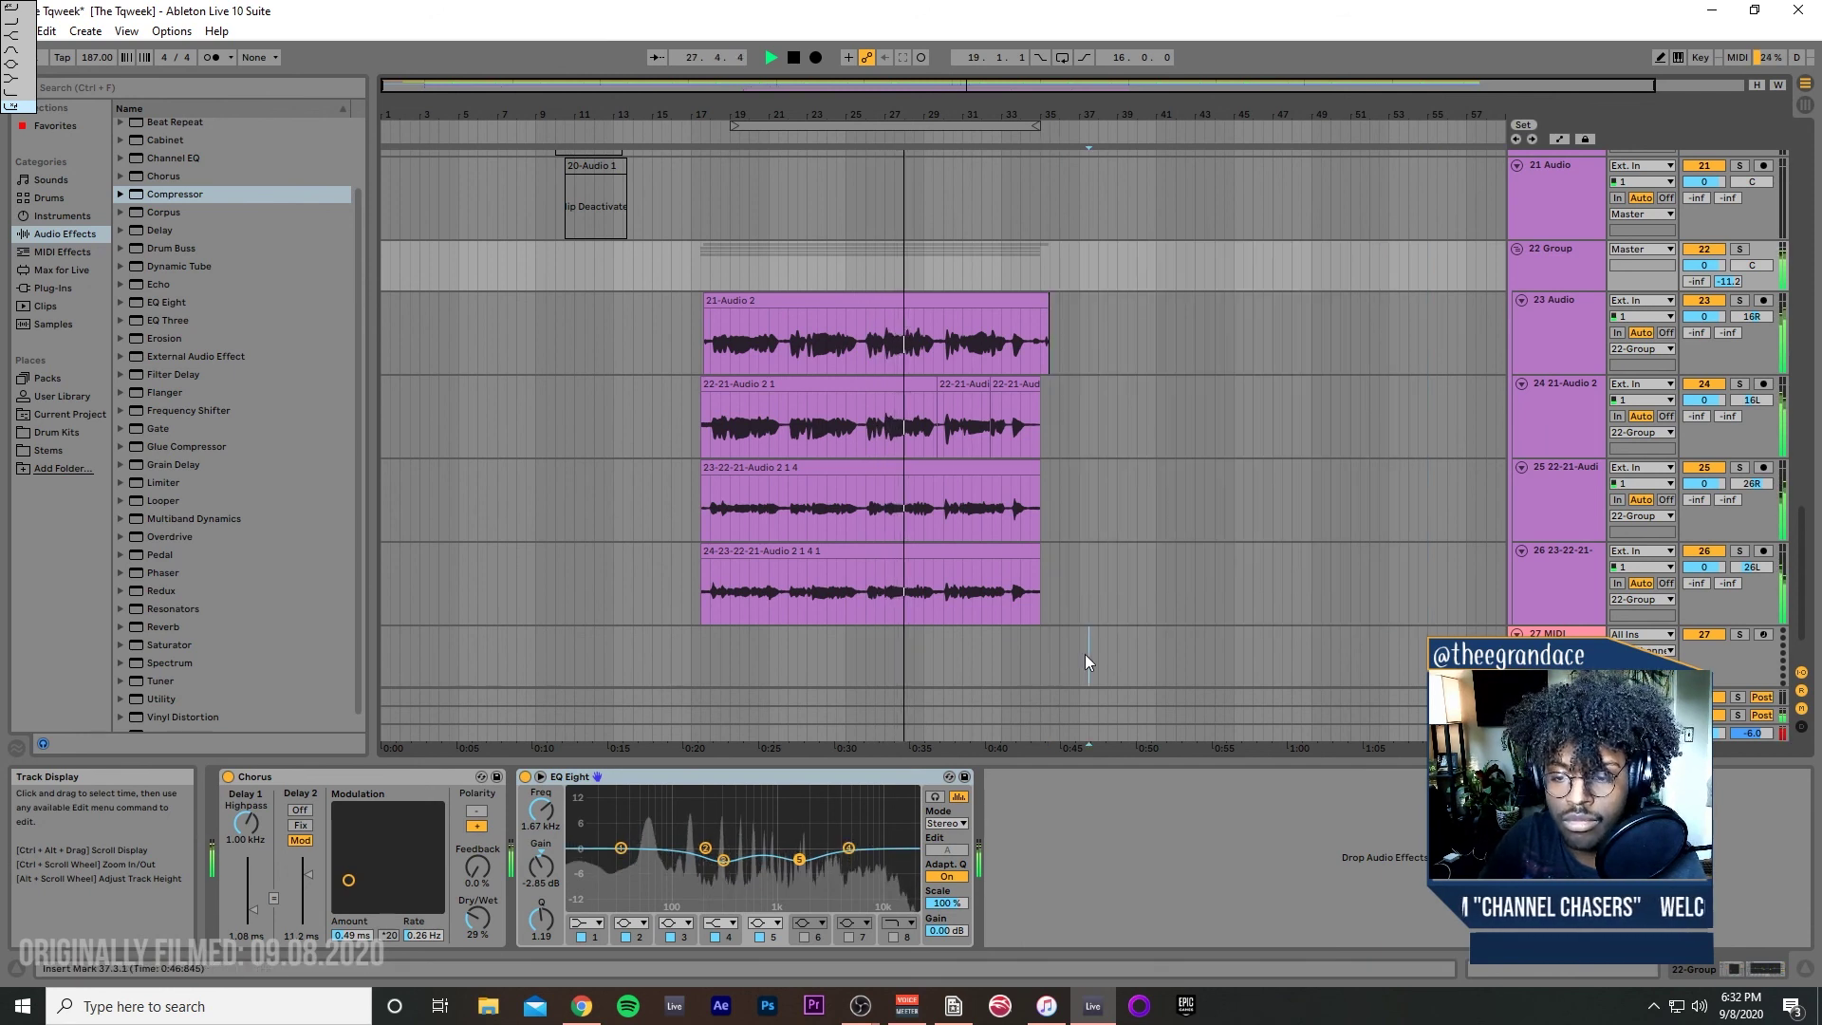
pyautogui.hotkey('ctrl', 'z')
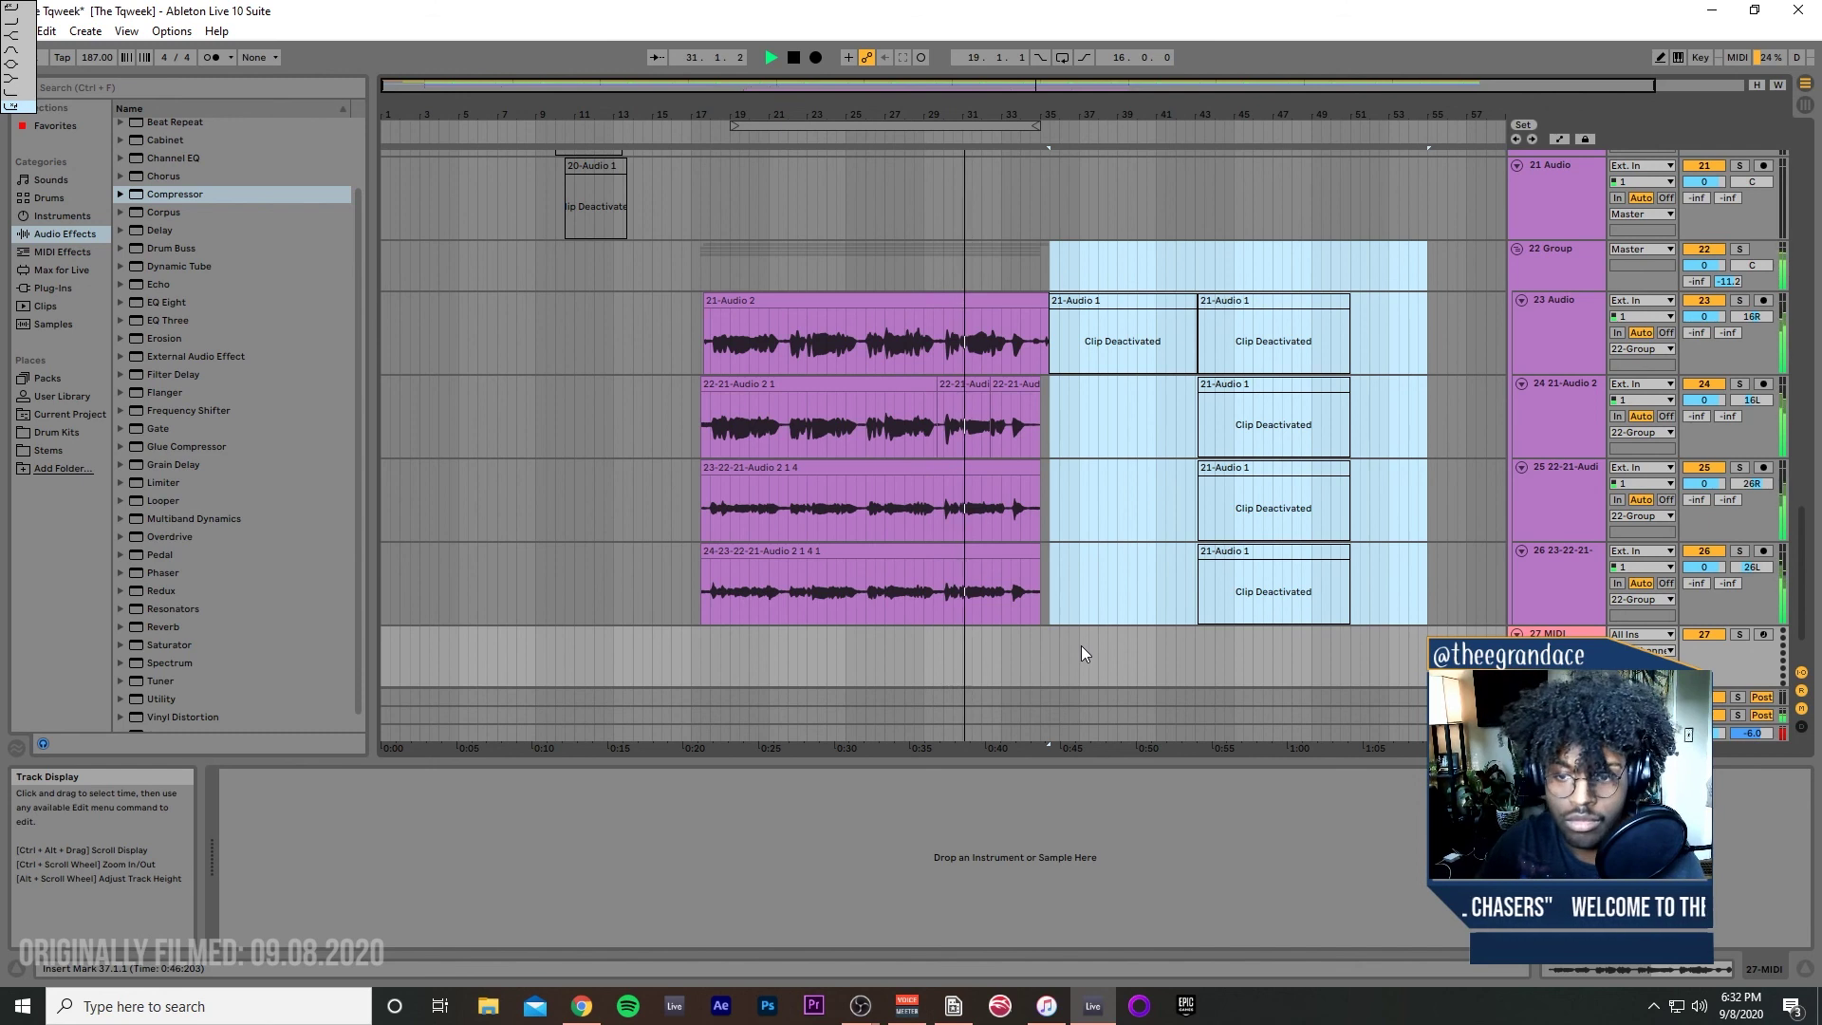
pyautogui.press('Delete')
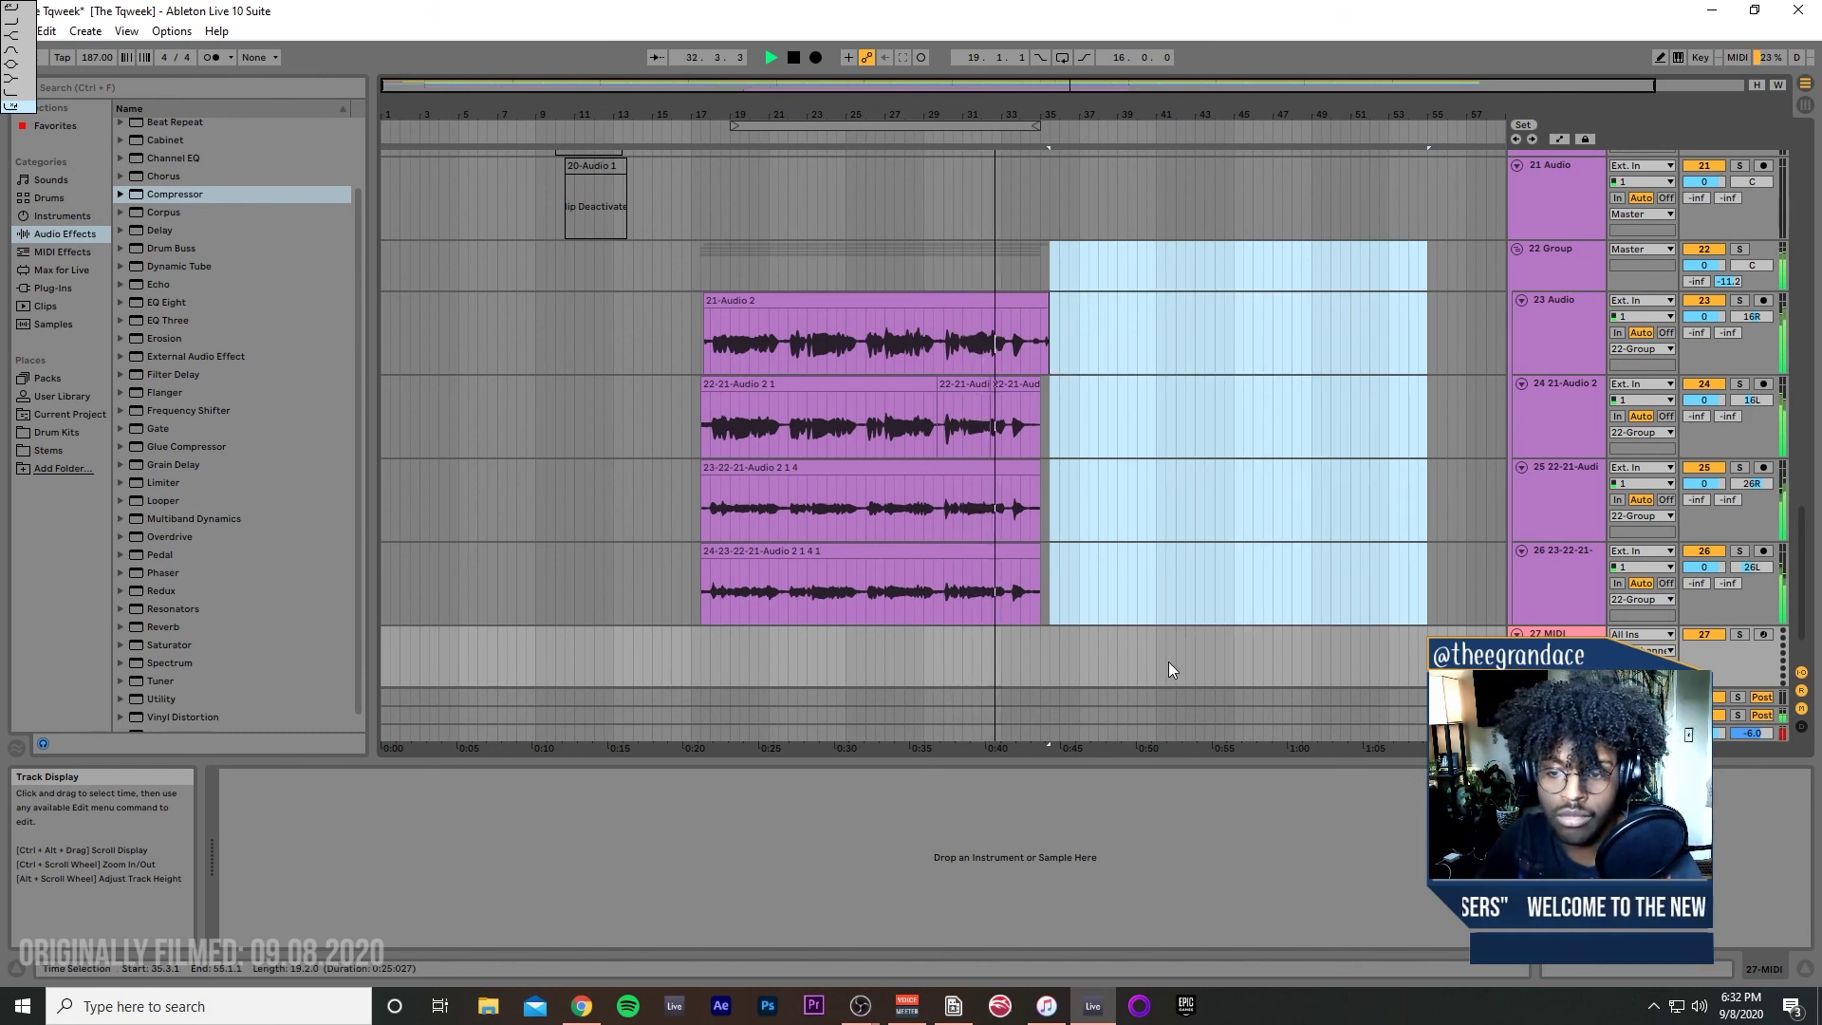
# Step: Look over the arrangement's tracks during playback and inspect the effect chain of track 19 Audio, including its Delay
pyautogui.scroll(15, 1131, 578)
pyautogui.scroll(5, 1097, 570)
pyautogui.scroll(-4, 1147, 636)
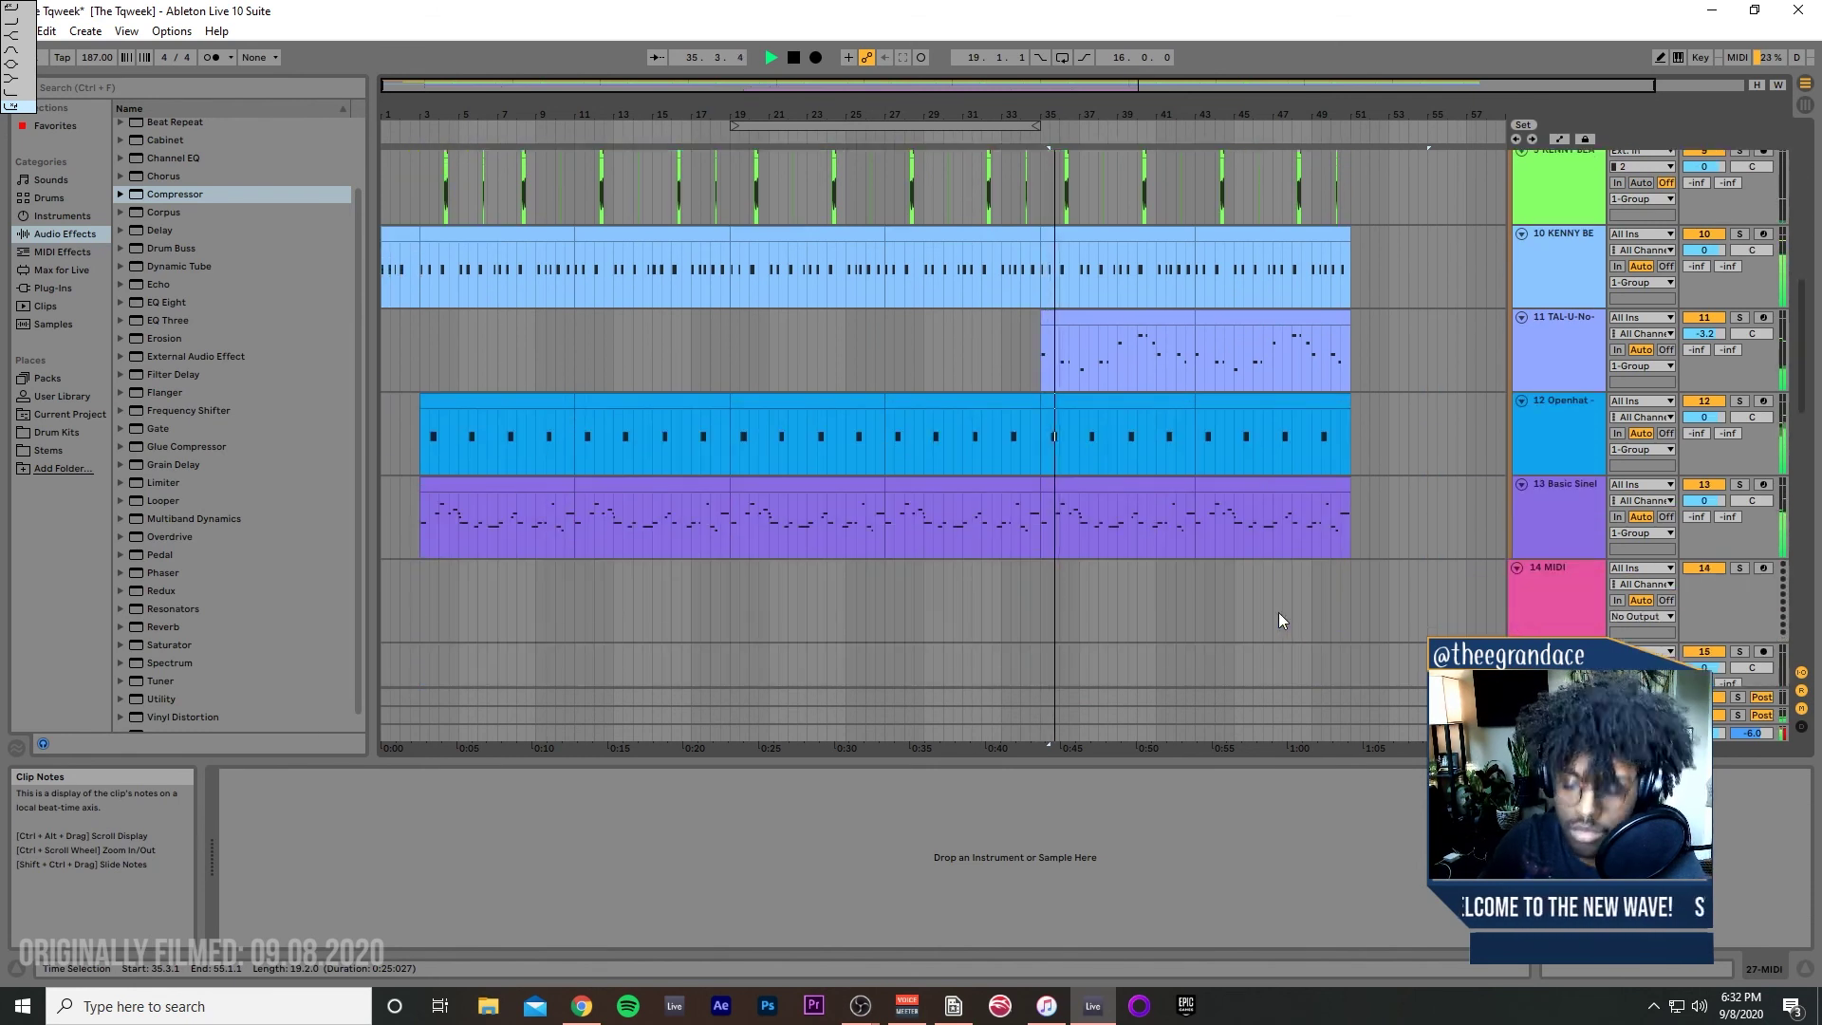
pyautogui.scroll(-10, 1278, 612)
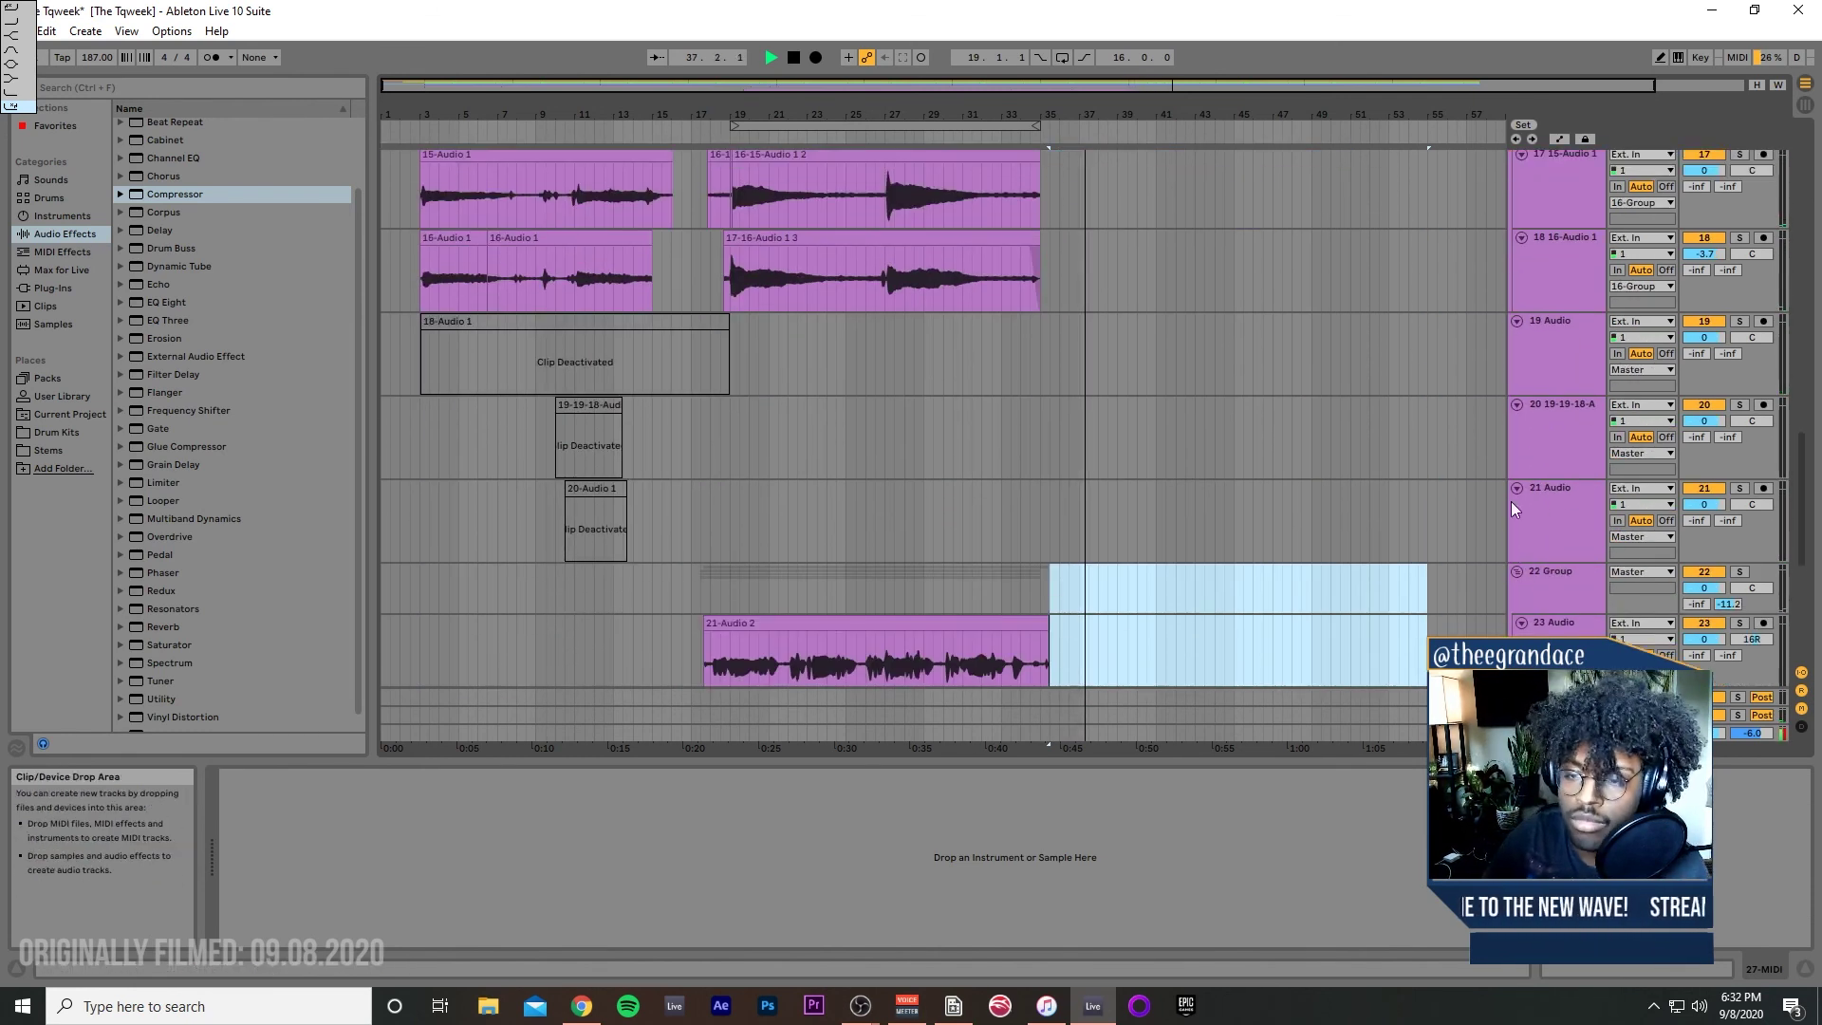
pyautogui.click(1546, 363)
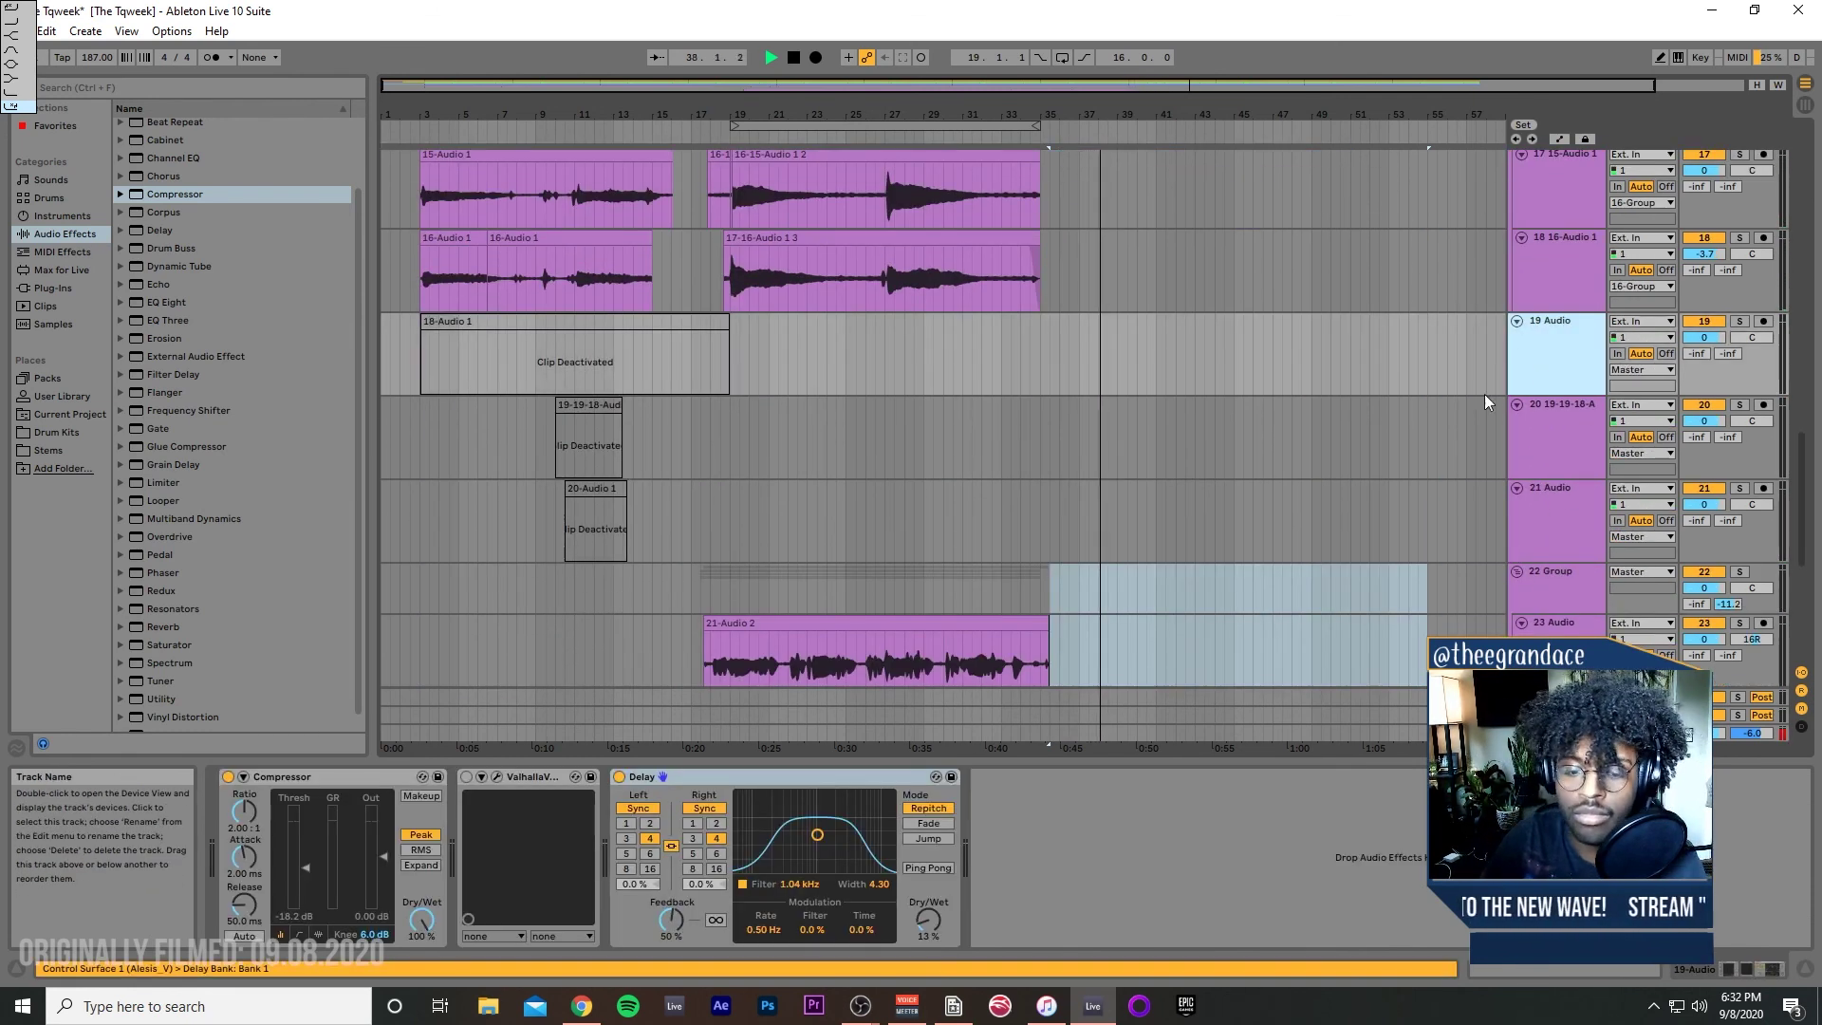
pyautogui.click(692, 792)
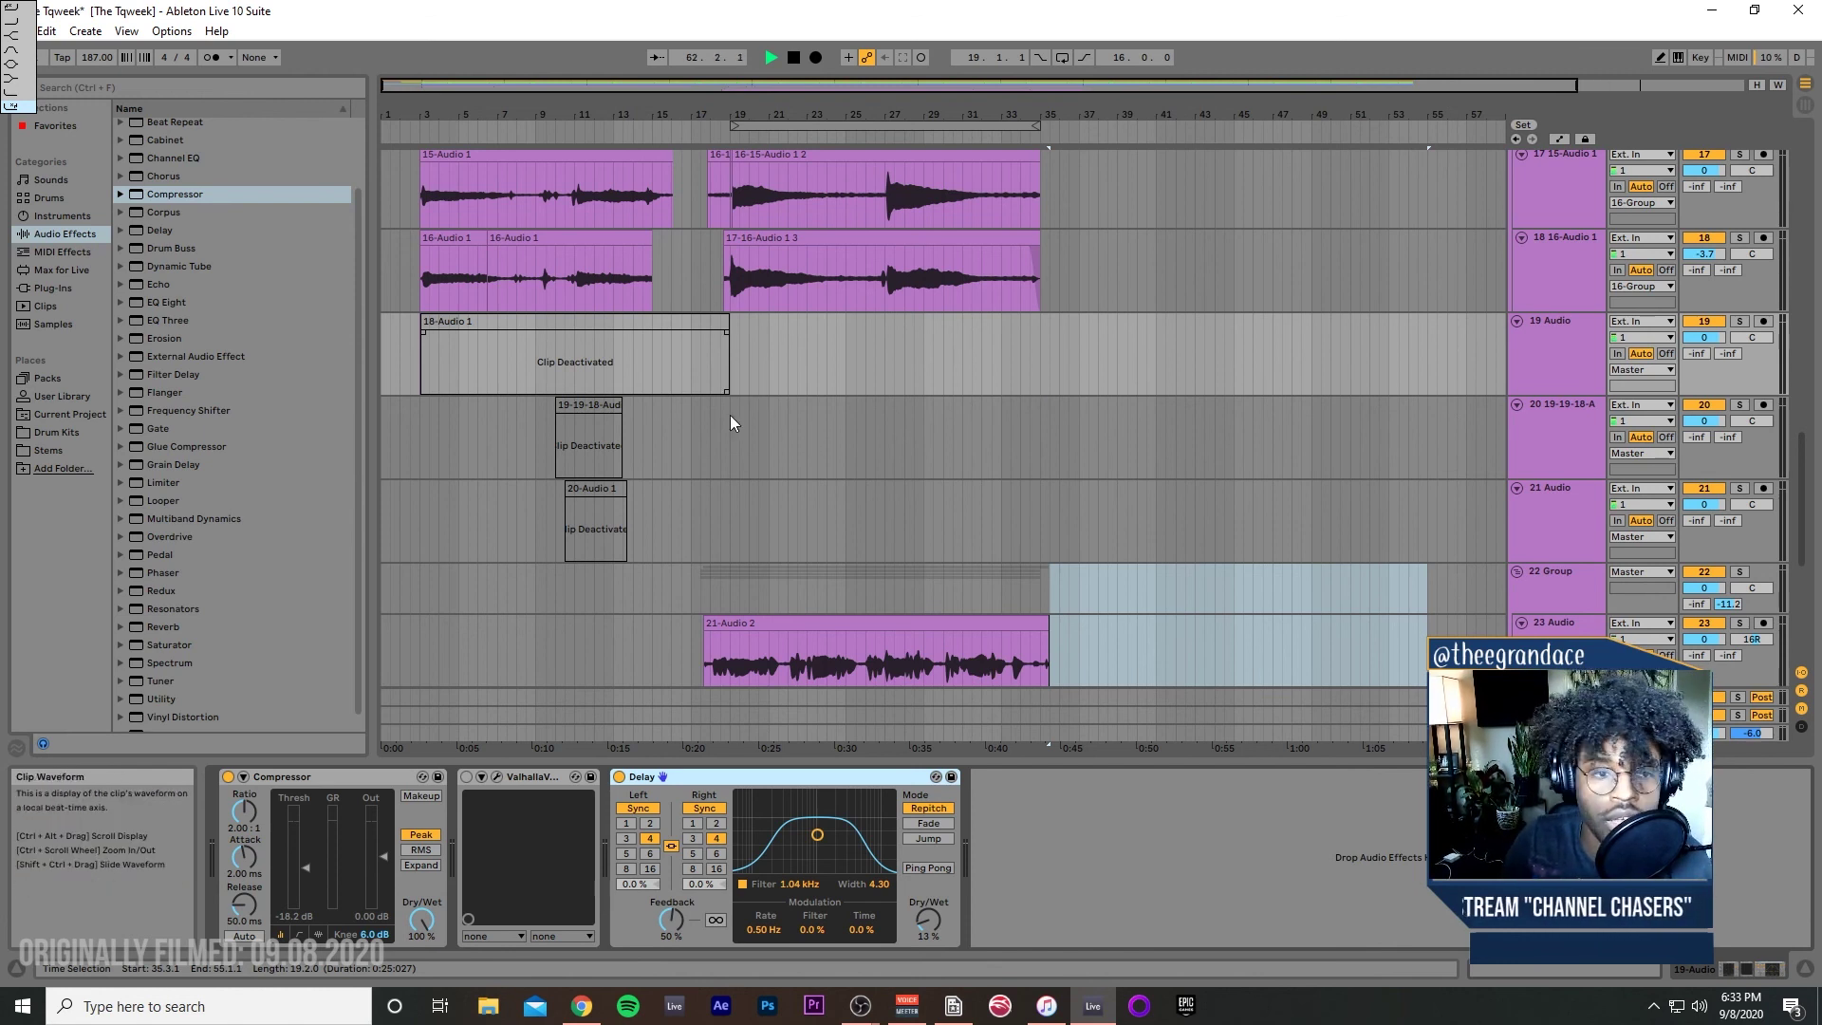
# Step: Add the SoundShifter Pitch Stereo plug-in from Favorites to the master track
pyautogui.click(1557, 733)
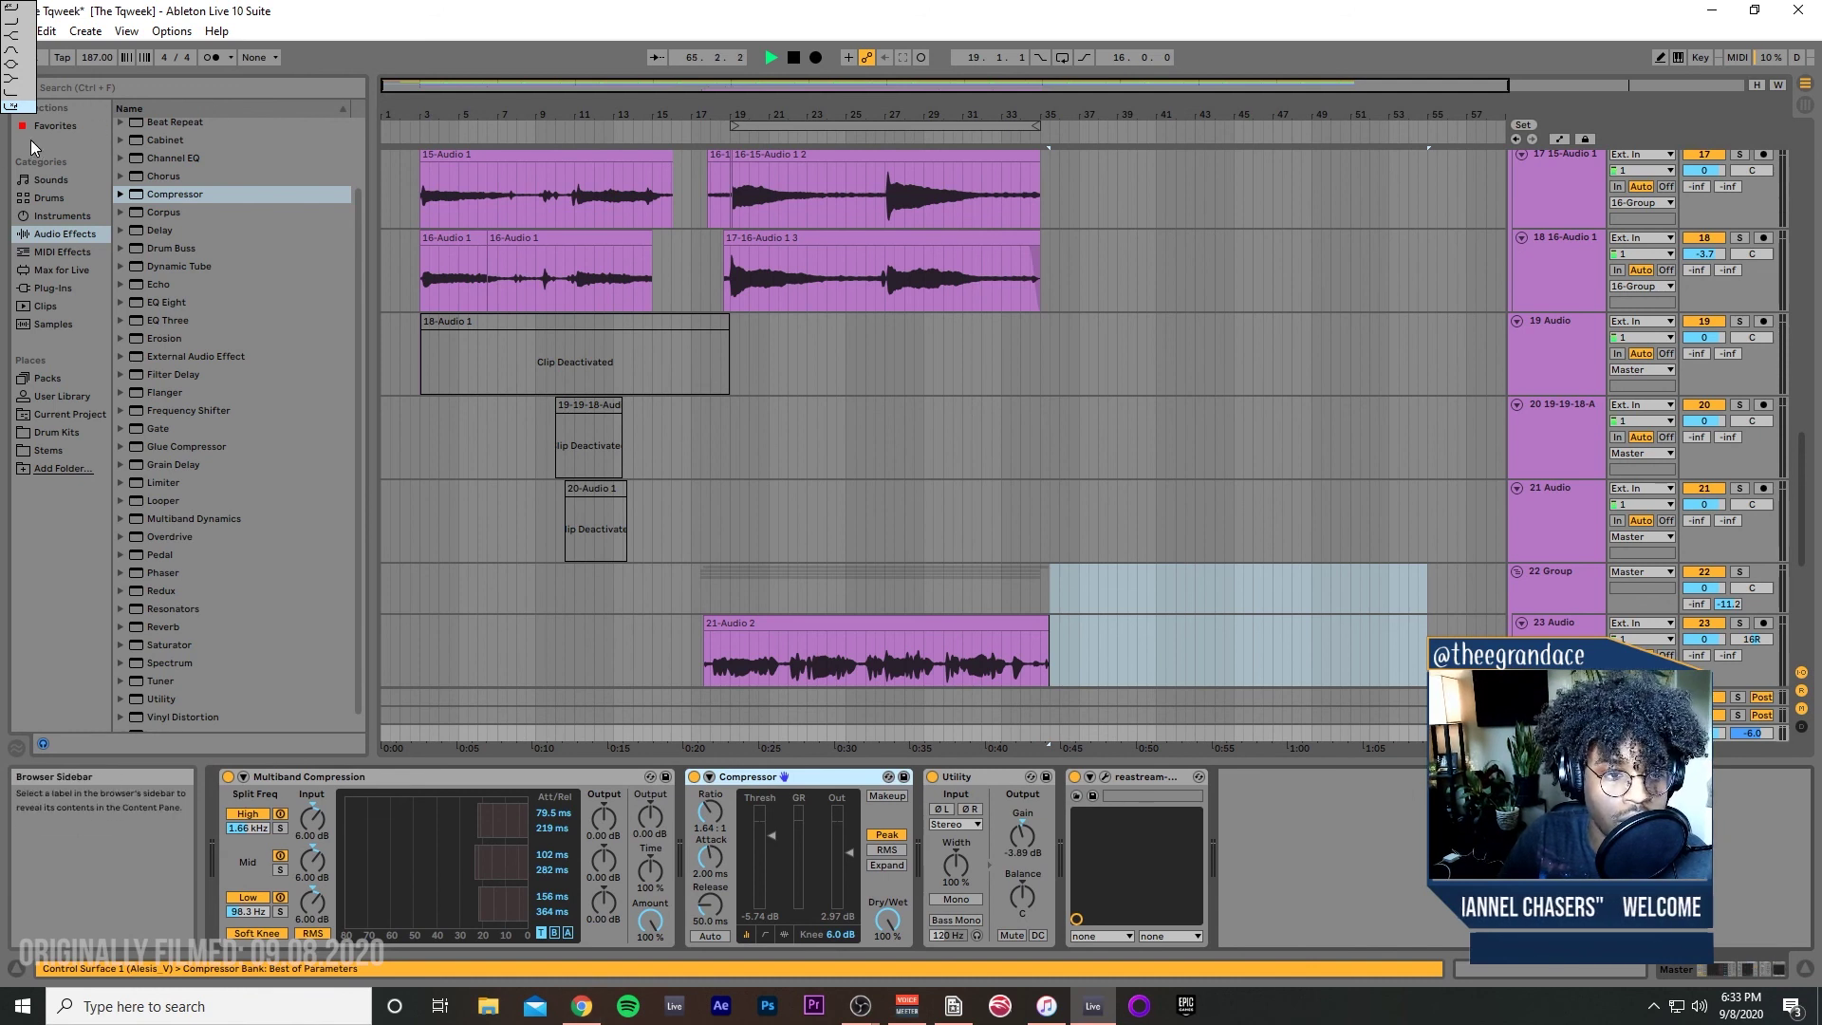
pyautogui.click(43, 127)
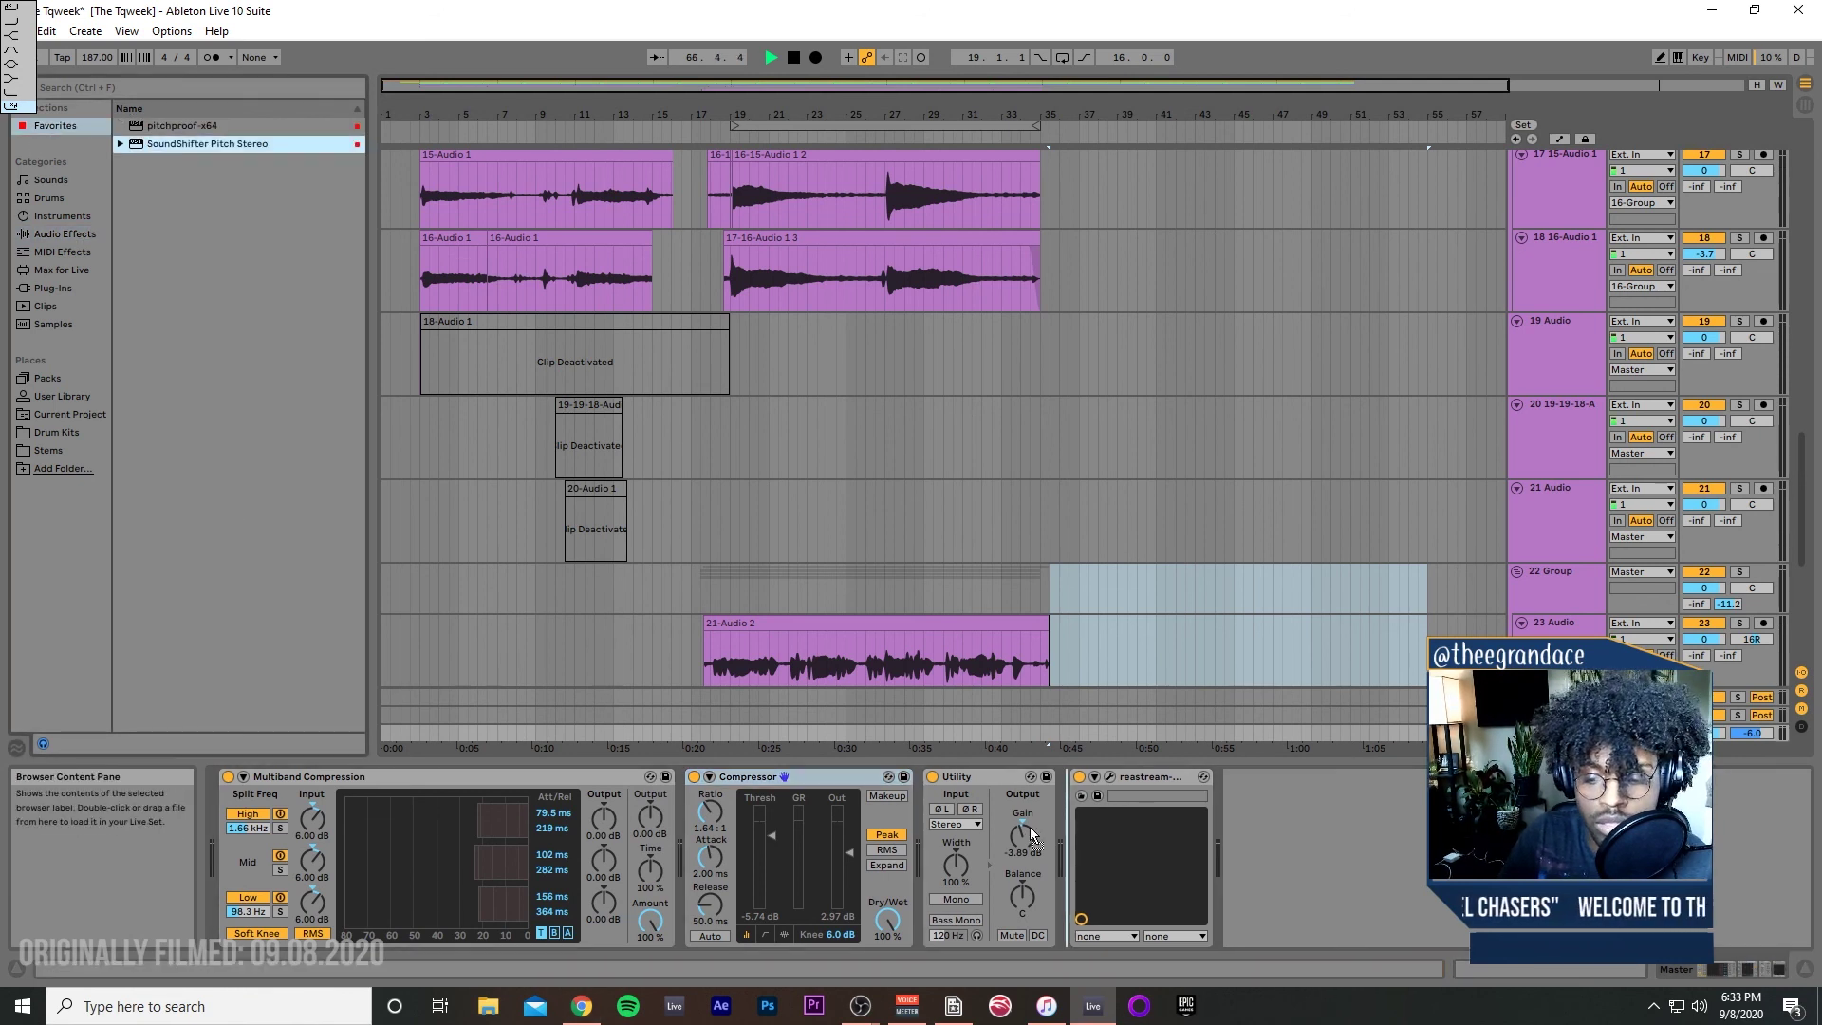
pyautogui.doubleClick(207, 143)
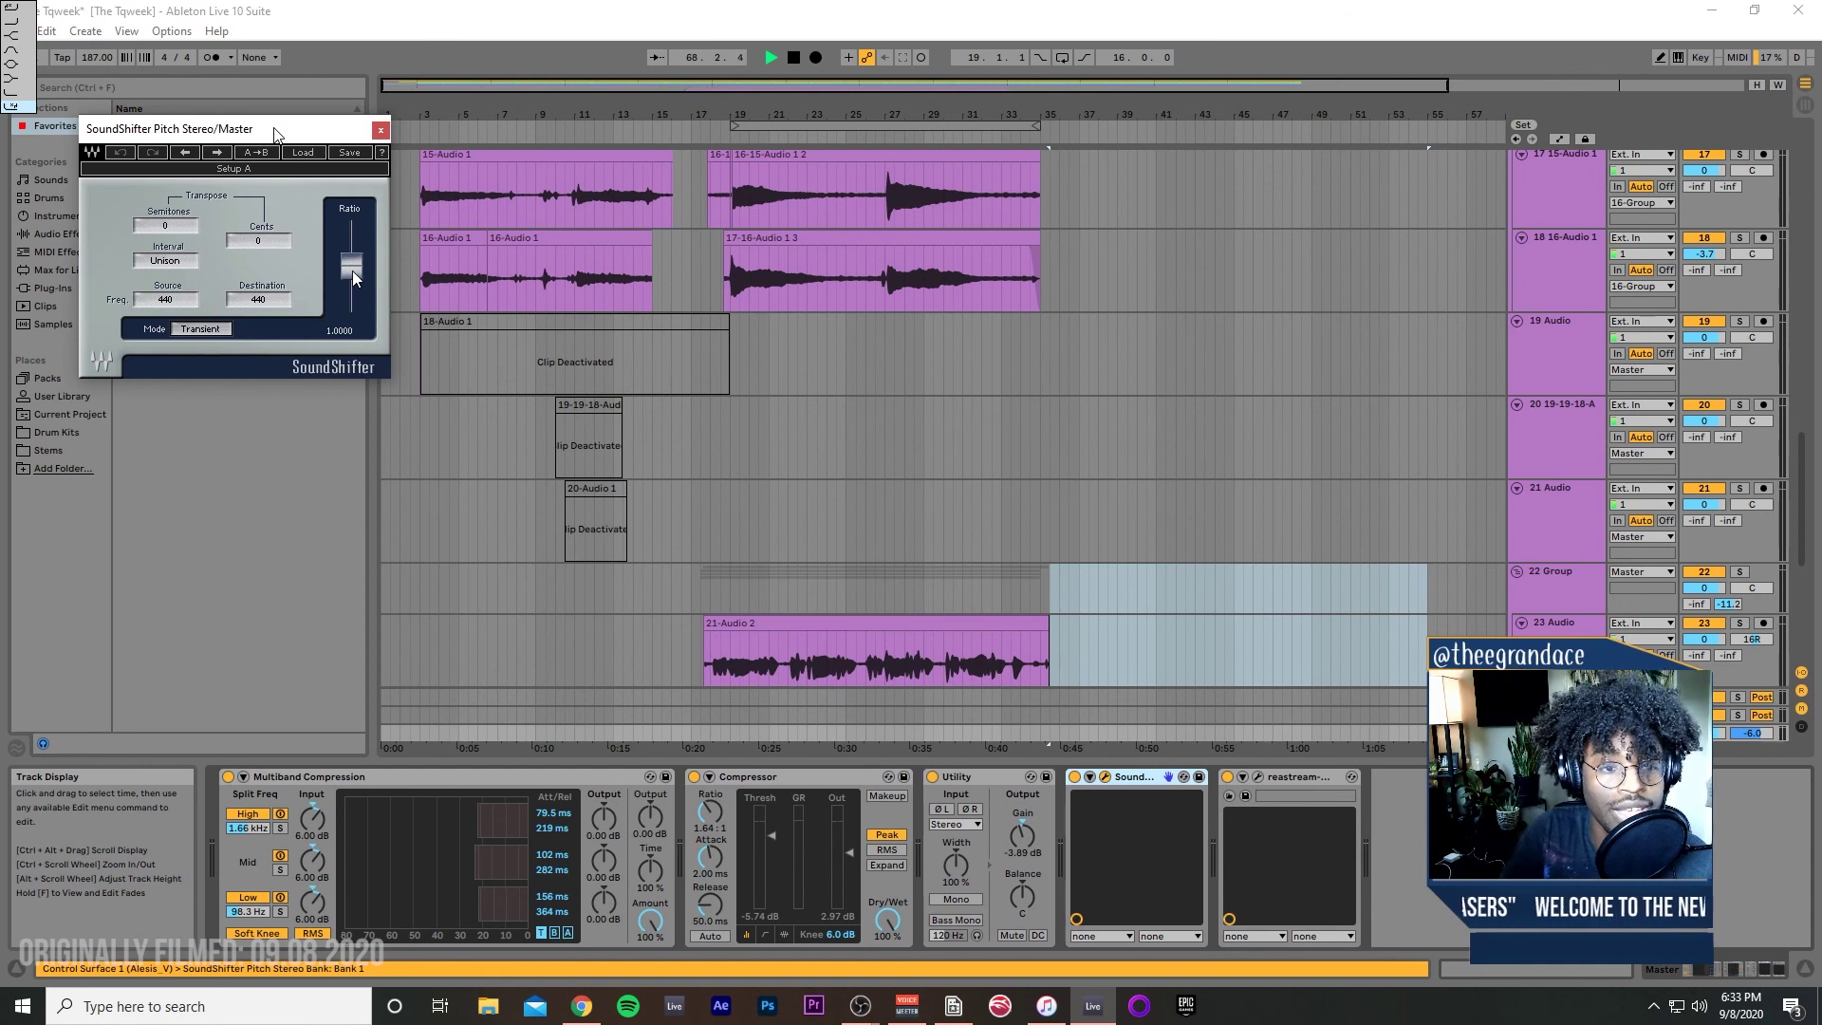
pyautogui.scroll(-3, 860, 587)
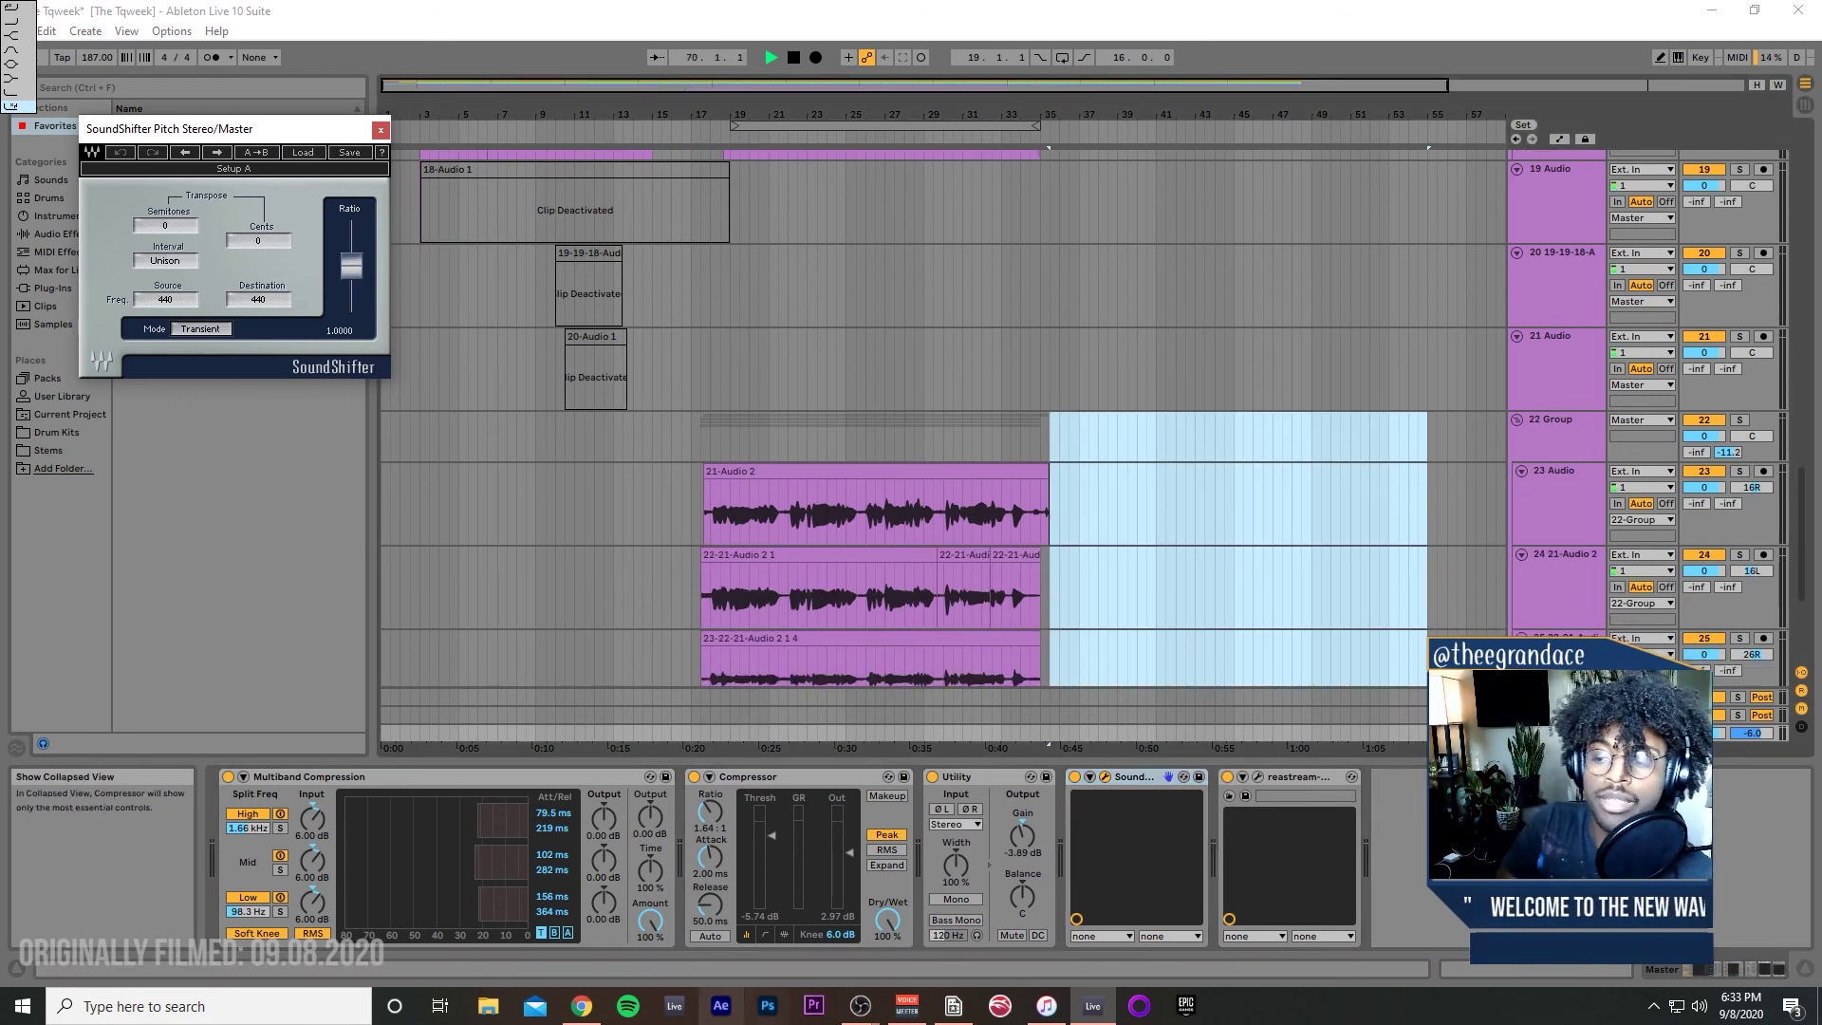
pyautogui.scroll(-3, 860, 588)
pyautogui.scroll(-1, 861, 587)
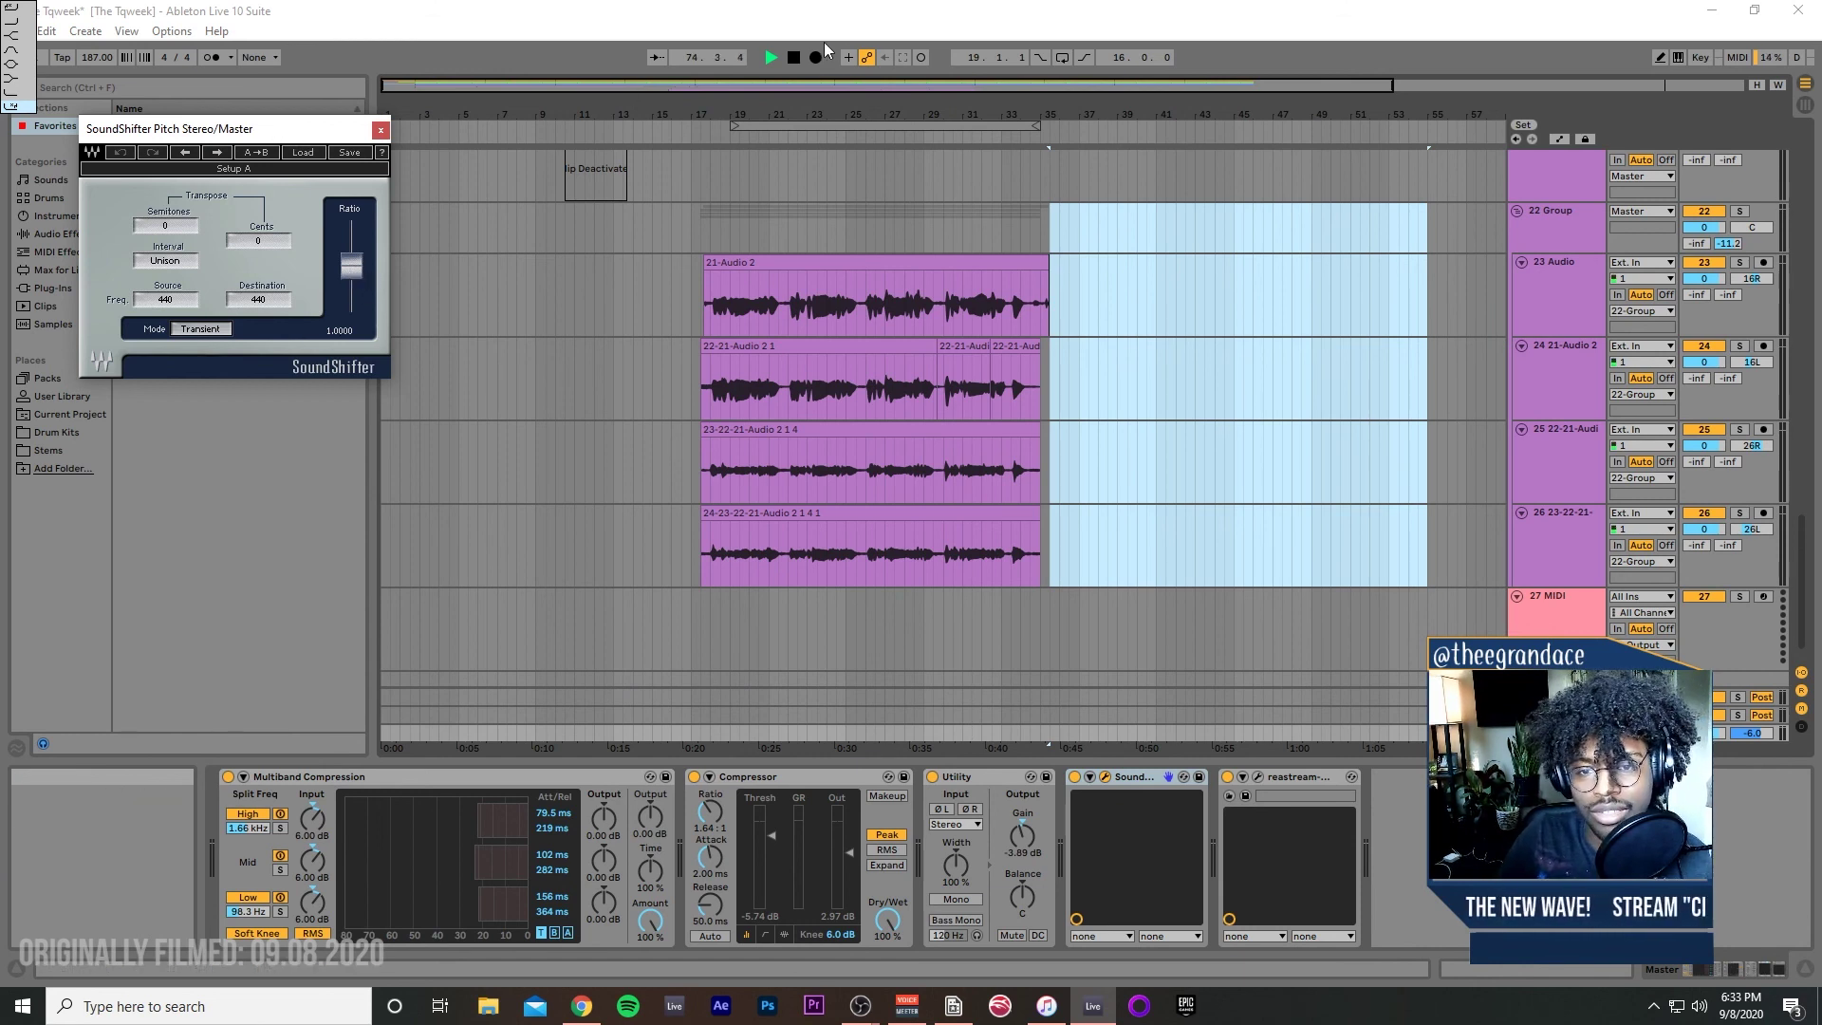
# Step: Play the song from bar 2 and vary the master's SoundShifter ratio up and down, ending at 3 semitones and 4 cents
pyautogui.doubleClick(793, 57)
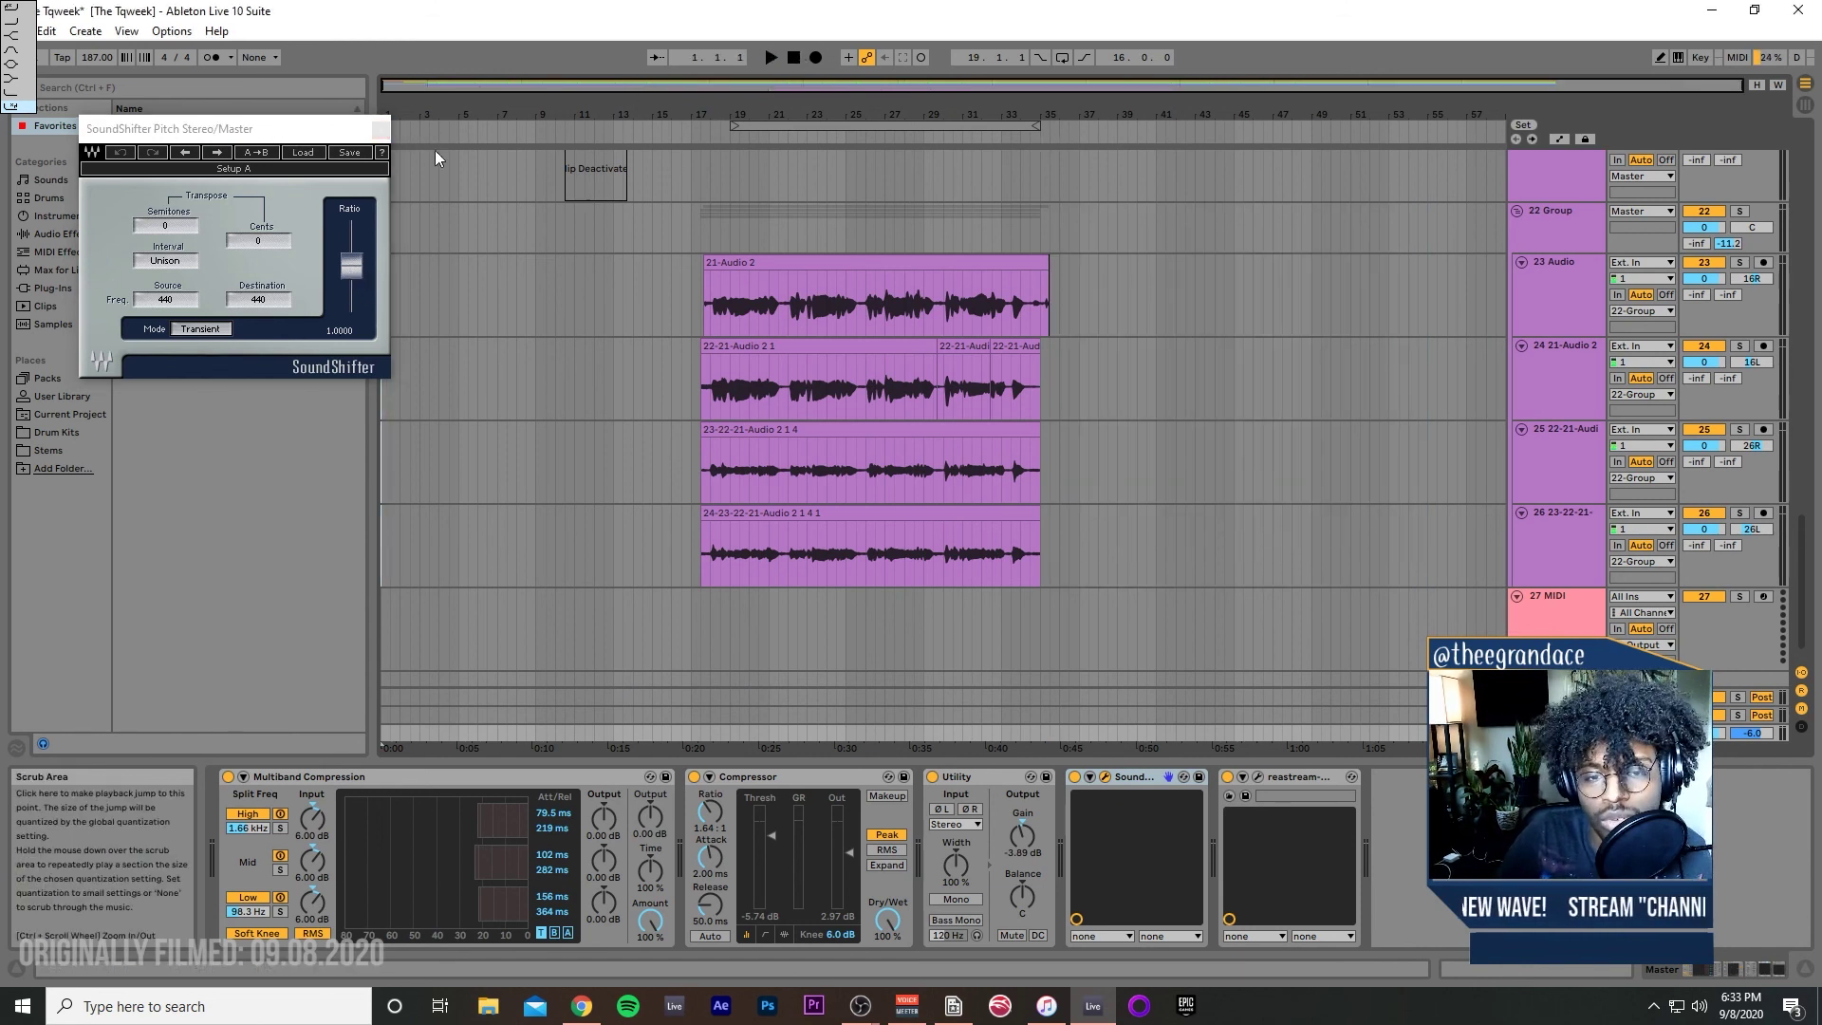
pyautogui.click(399, 473)
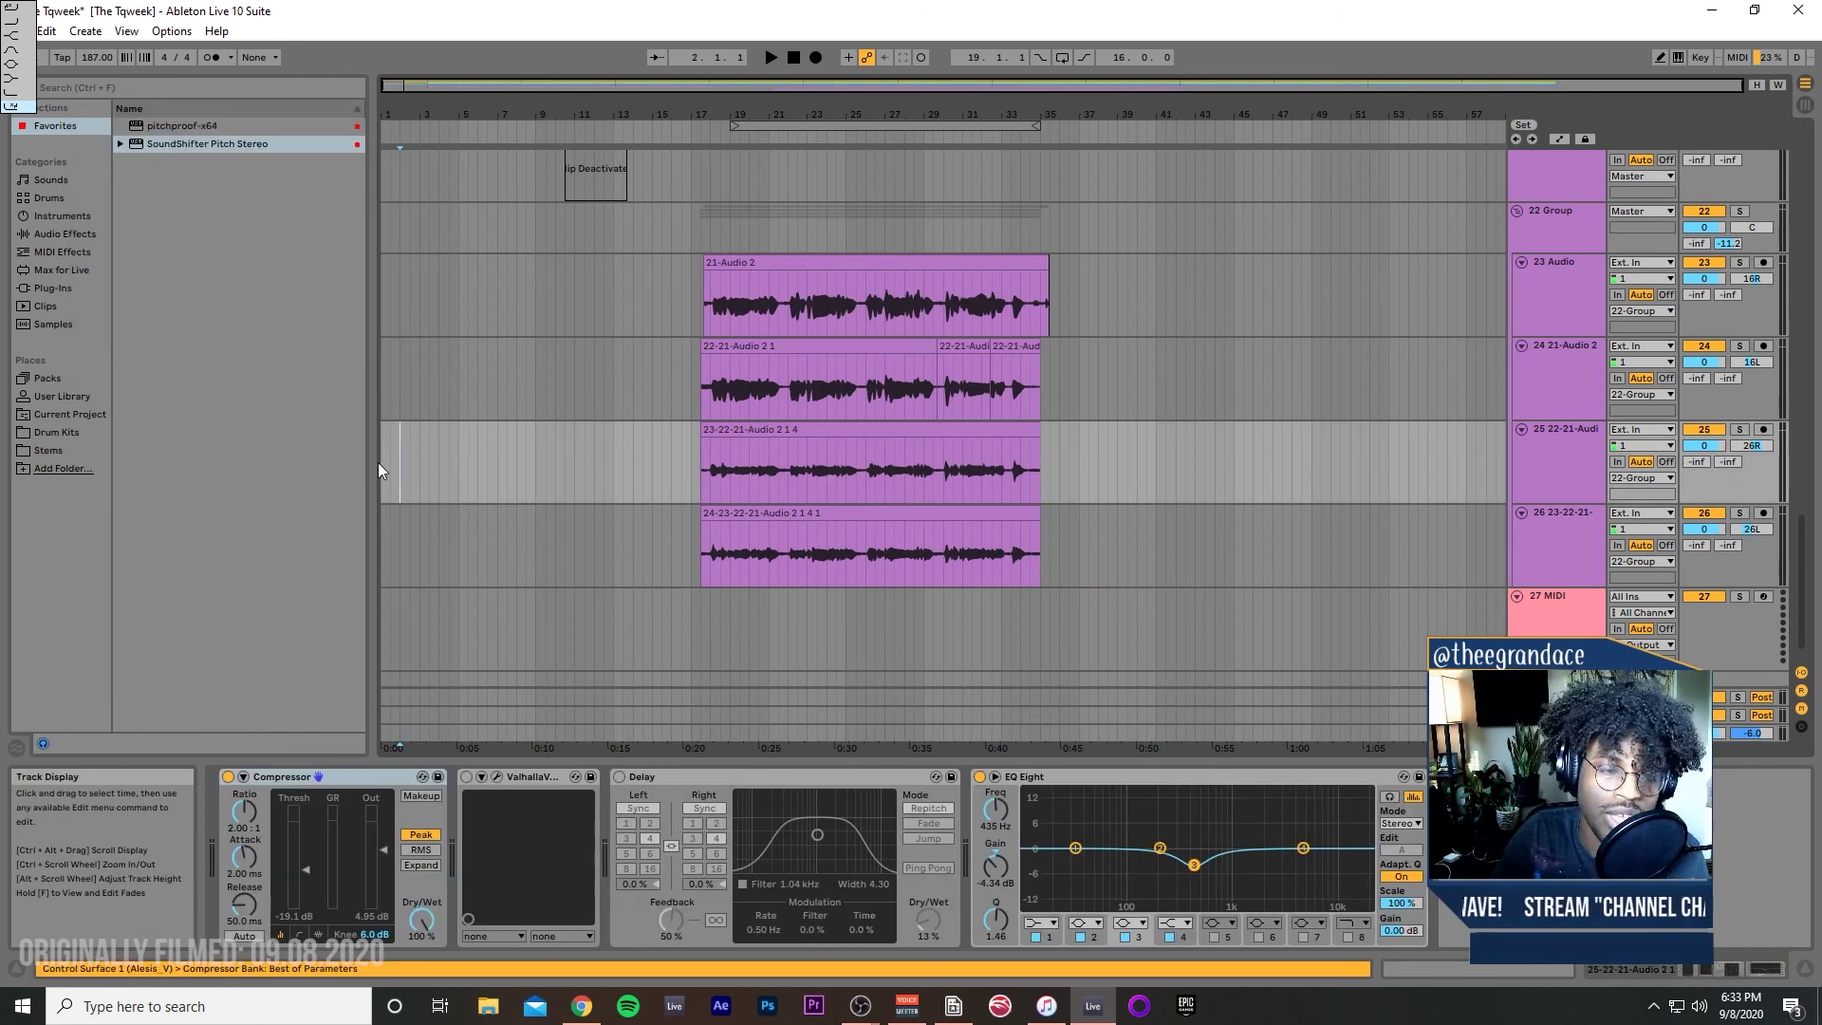
pyautogui.click(418, 728)
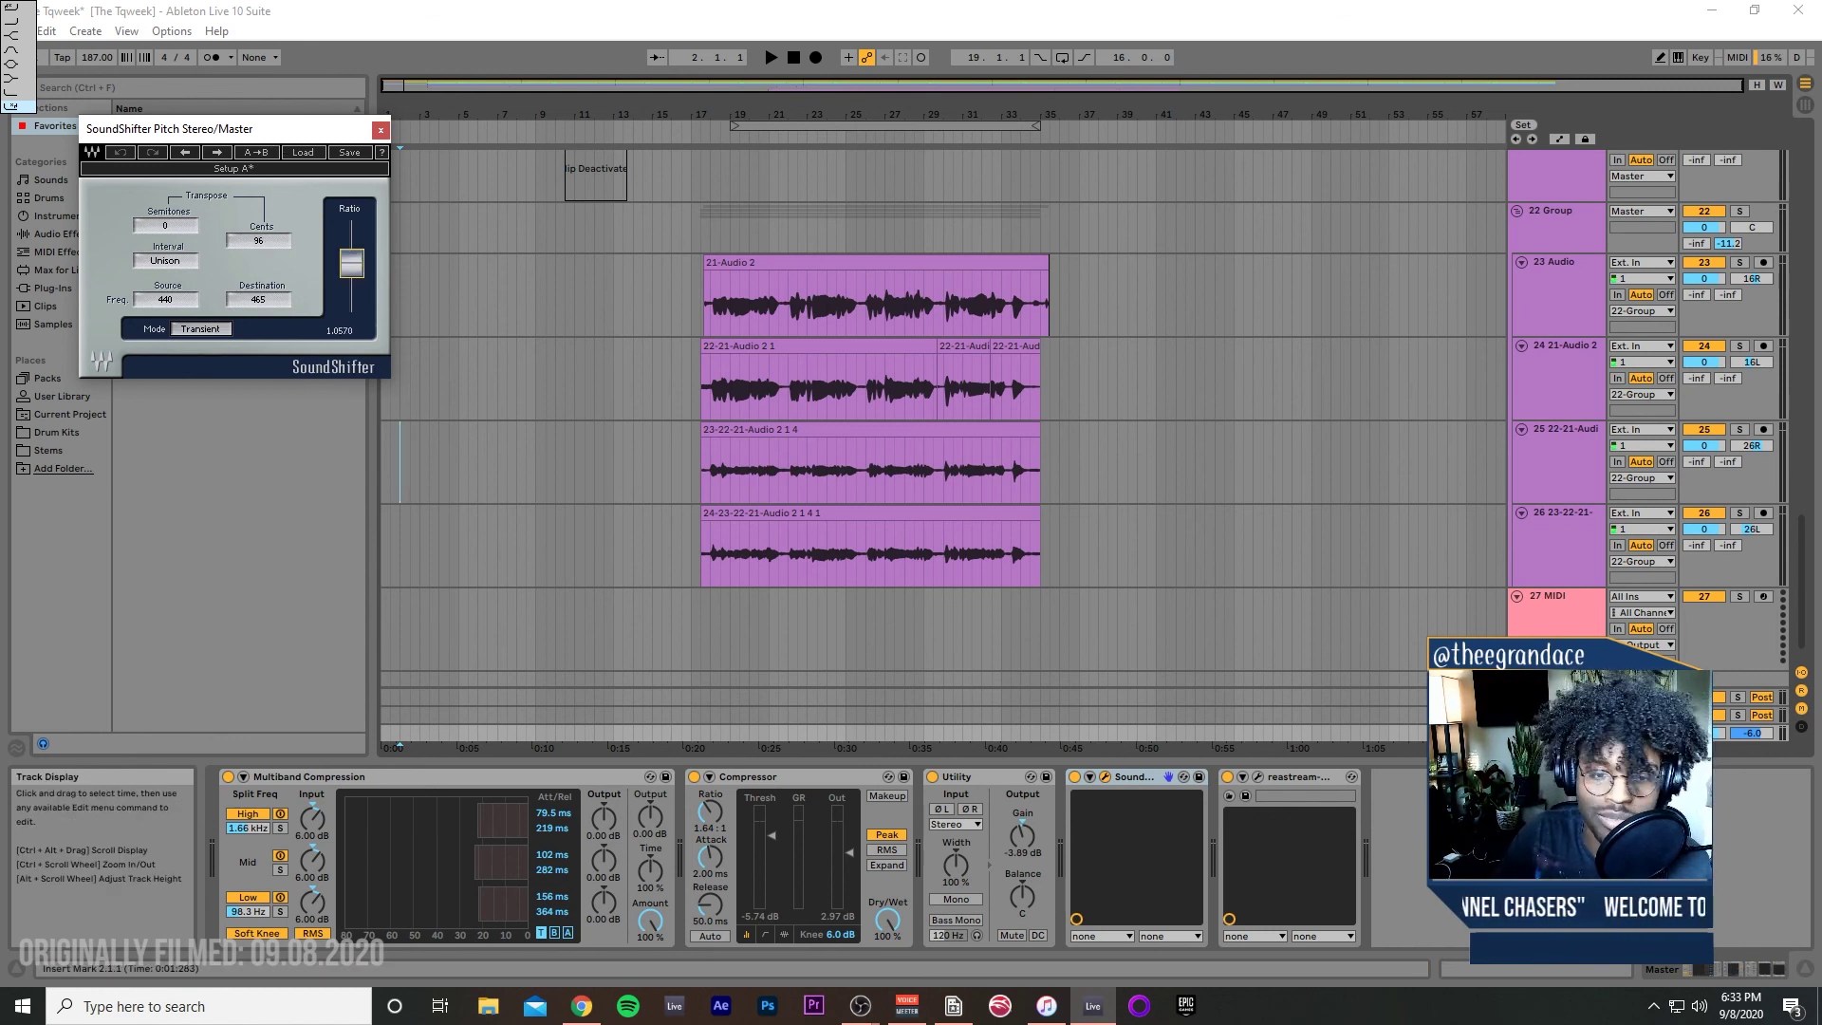
pyautogui.press('space')
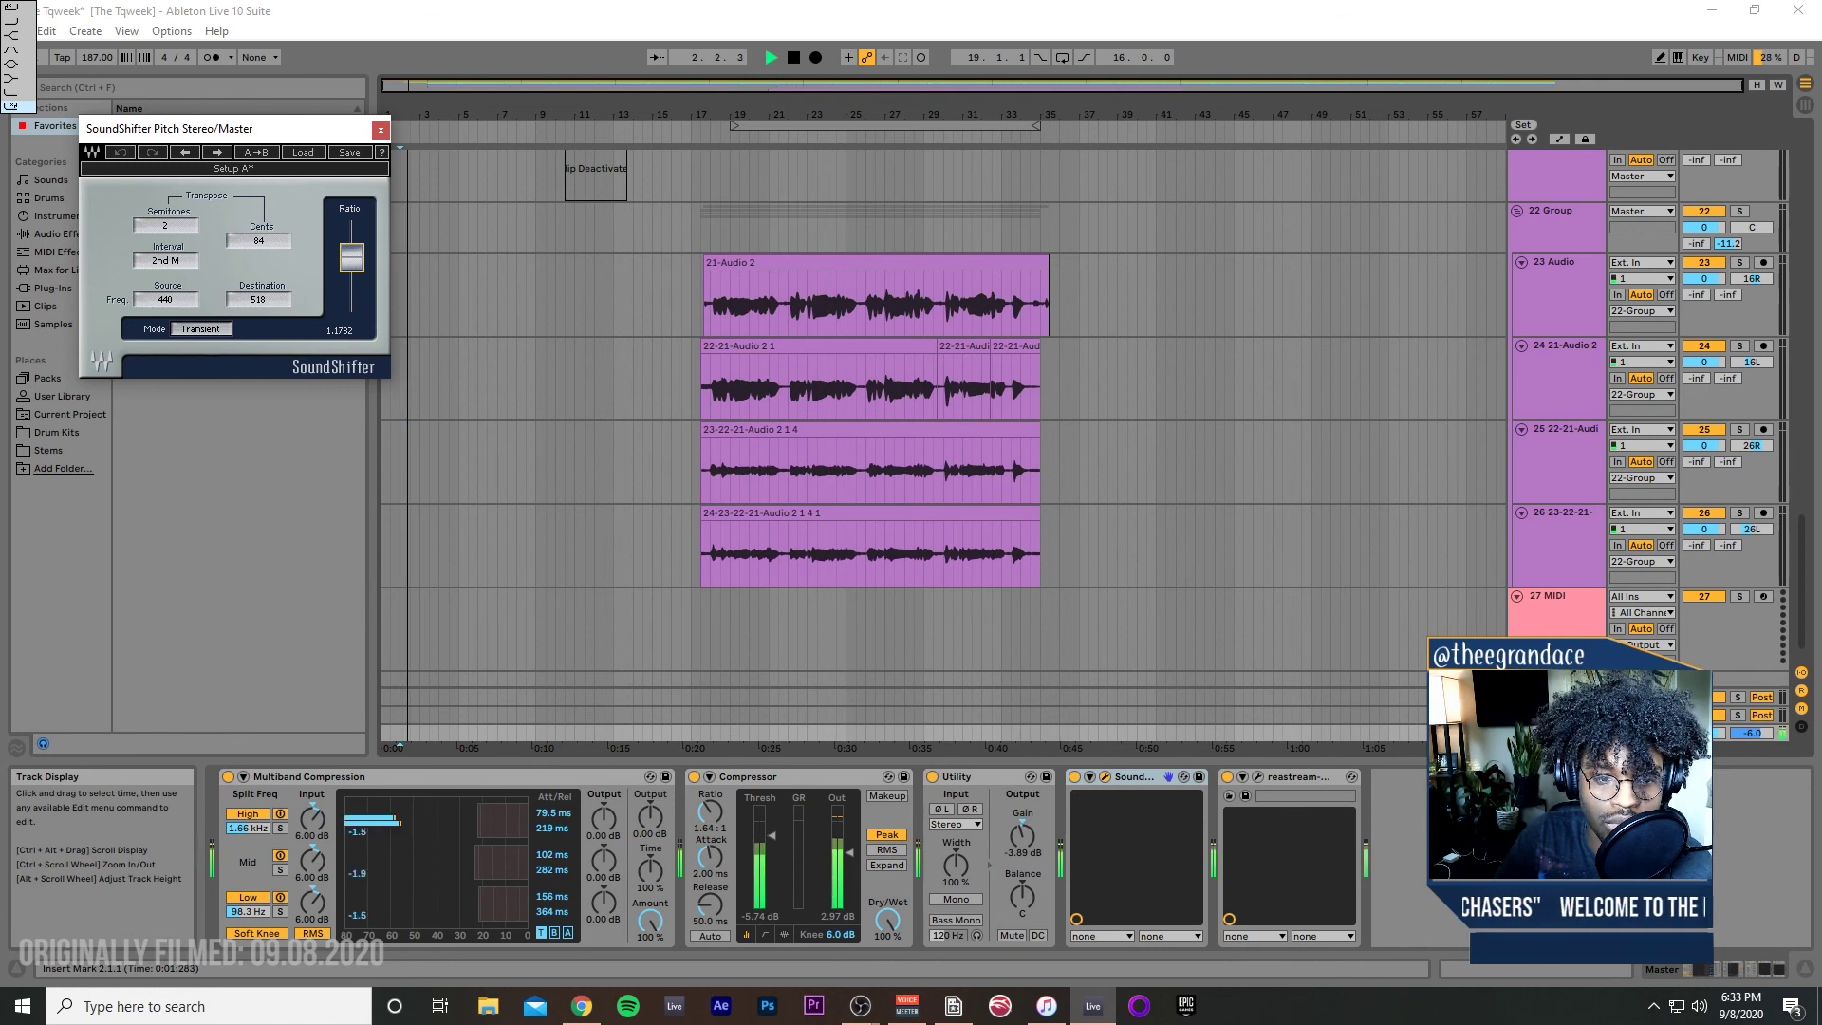
pyautogui.moveTo(351, 258); pyautogui.dragTo(351, 293)
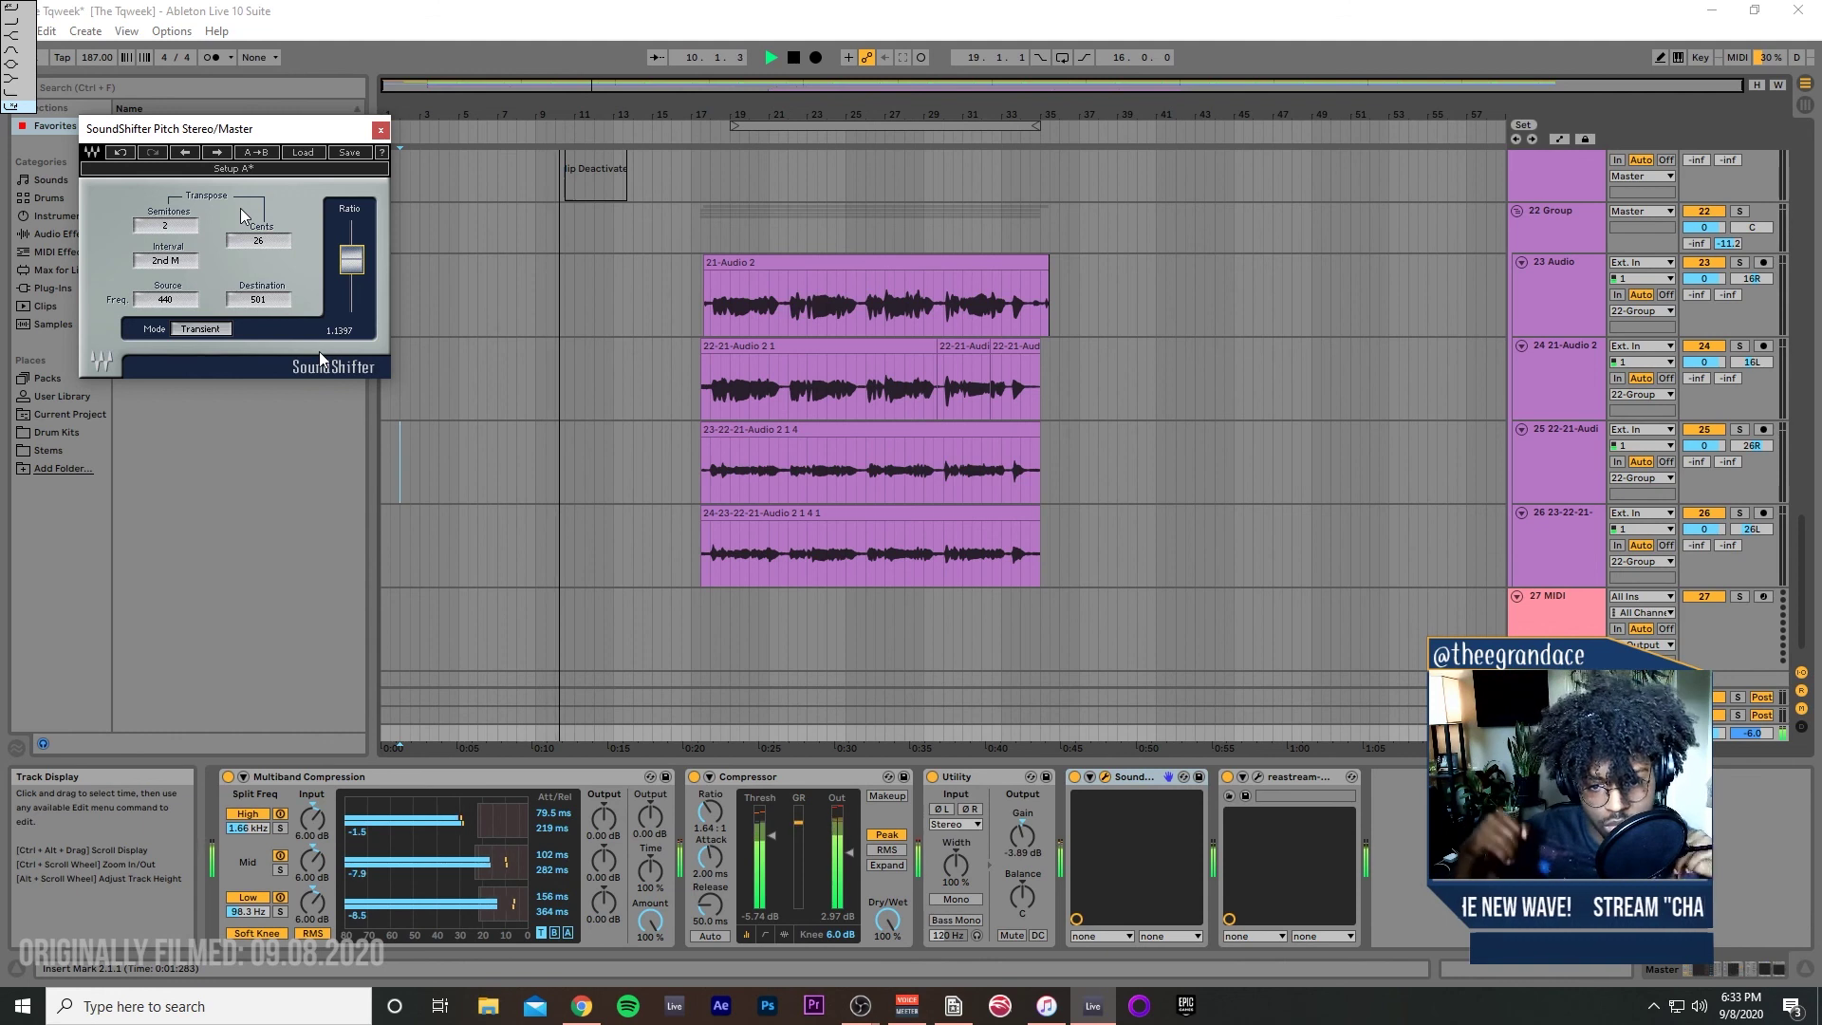
pyautogui.moveTo(351, 259); pyautogui.dragTo(351, 274)
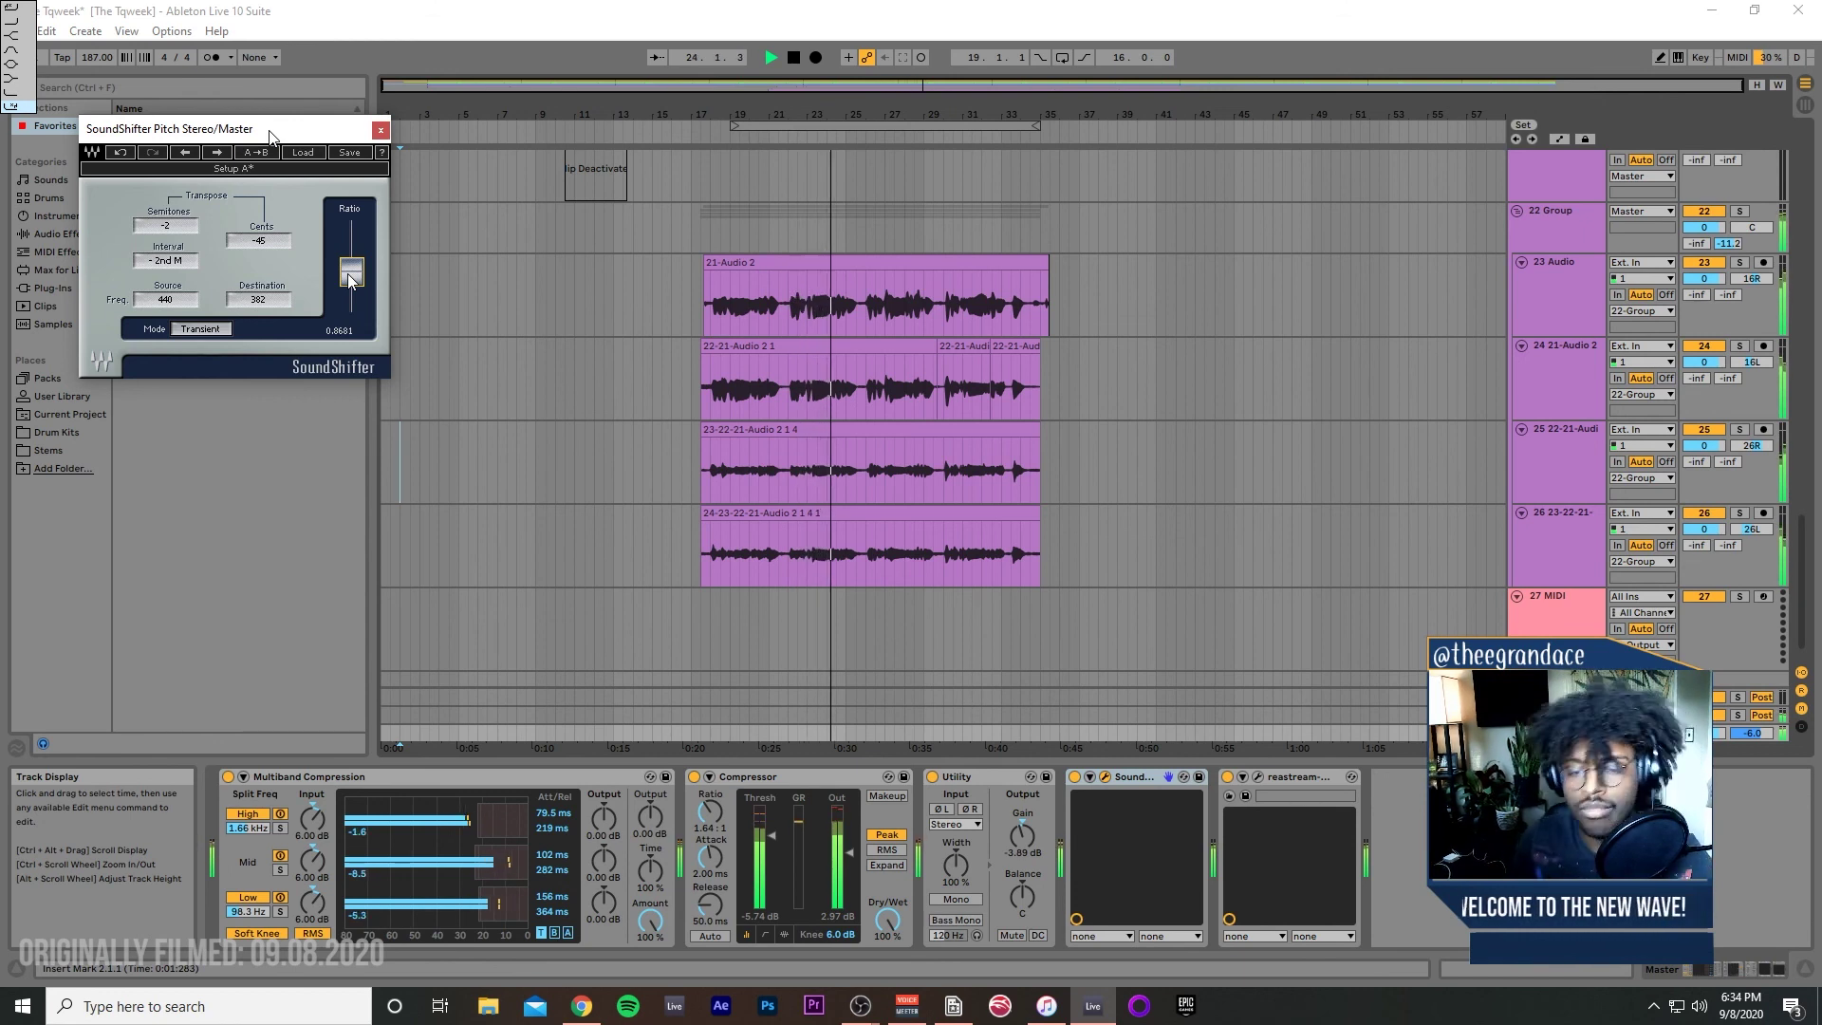
pyautogui.moveTo(350, 280); pyautogui.dragTo(349, 264)
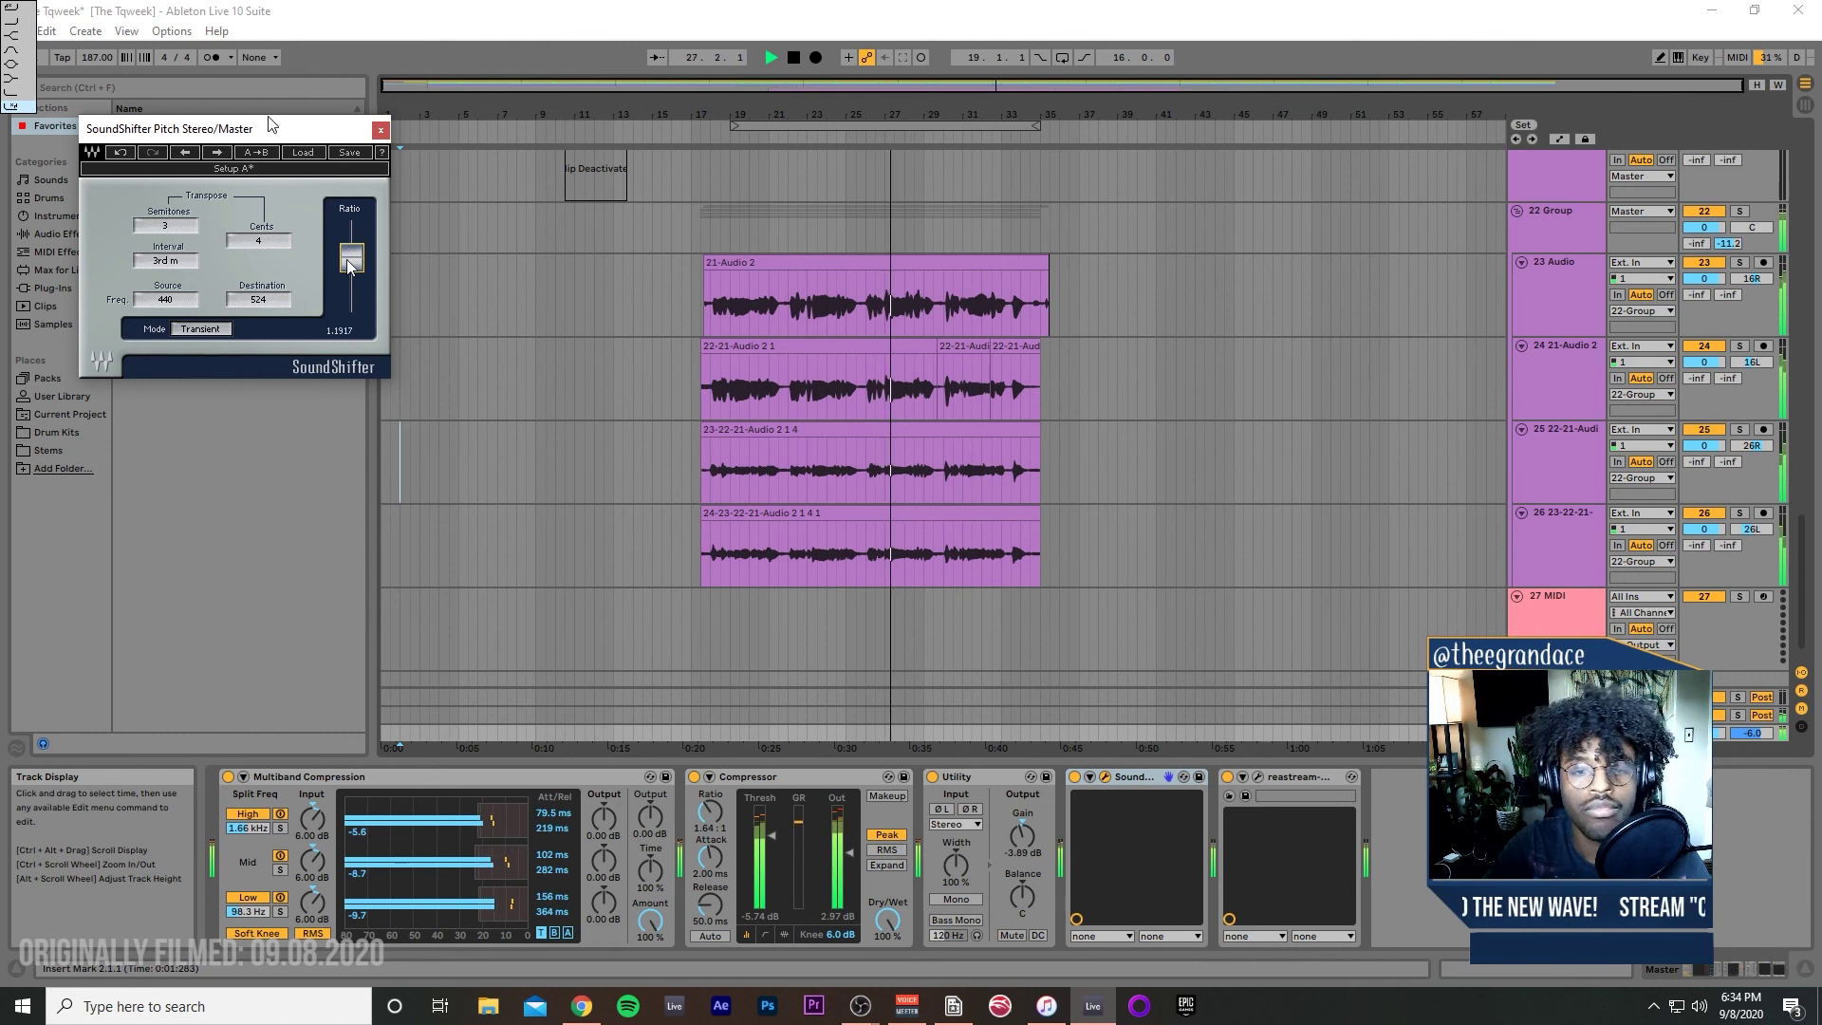
# Step: Replay the song from about bar 15 and lower the master's SoundShifter pitch to -2 semitones and -64 cents
pyautogui.click(663, 379)
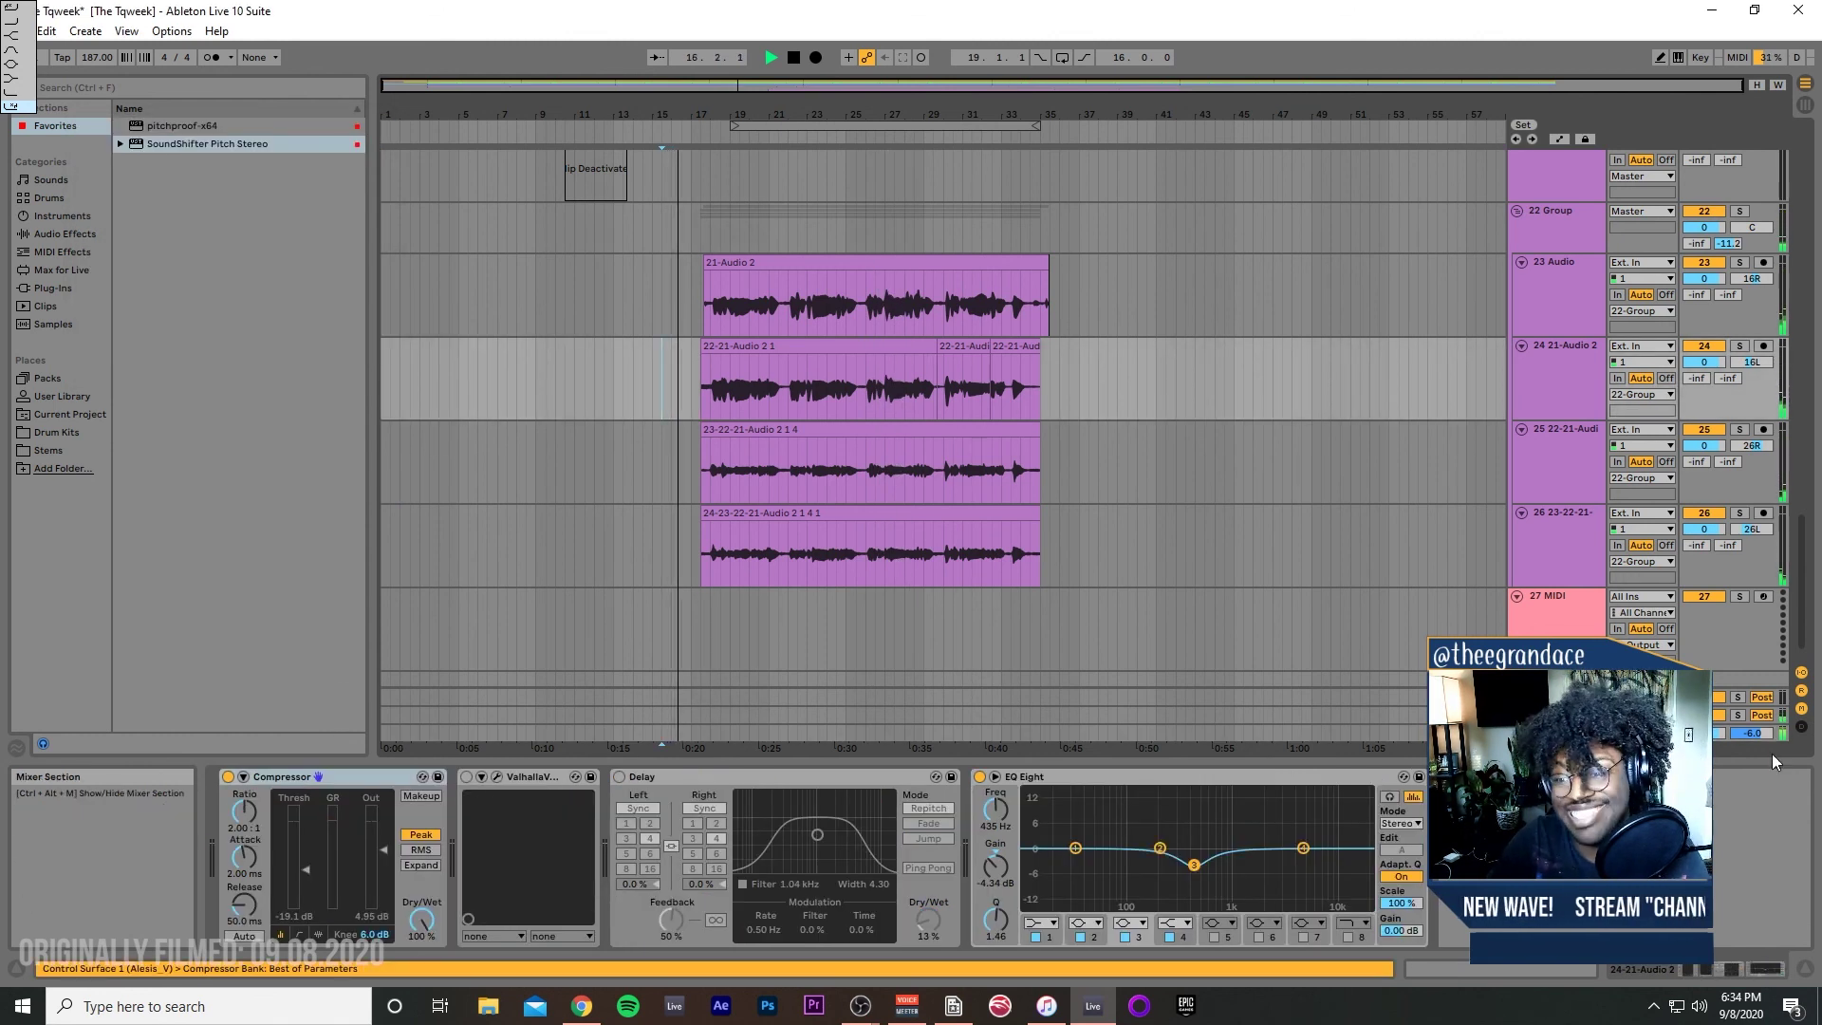
pyautogui.click(1556, 734)
pyautogui.moveTo(343, 268); pyautogui.dragTo(344, 270)
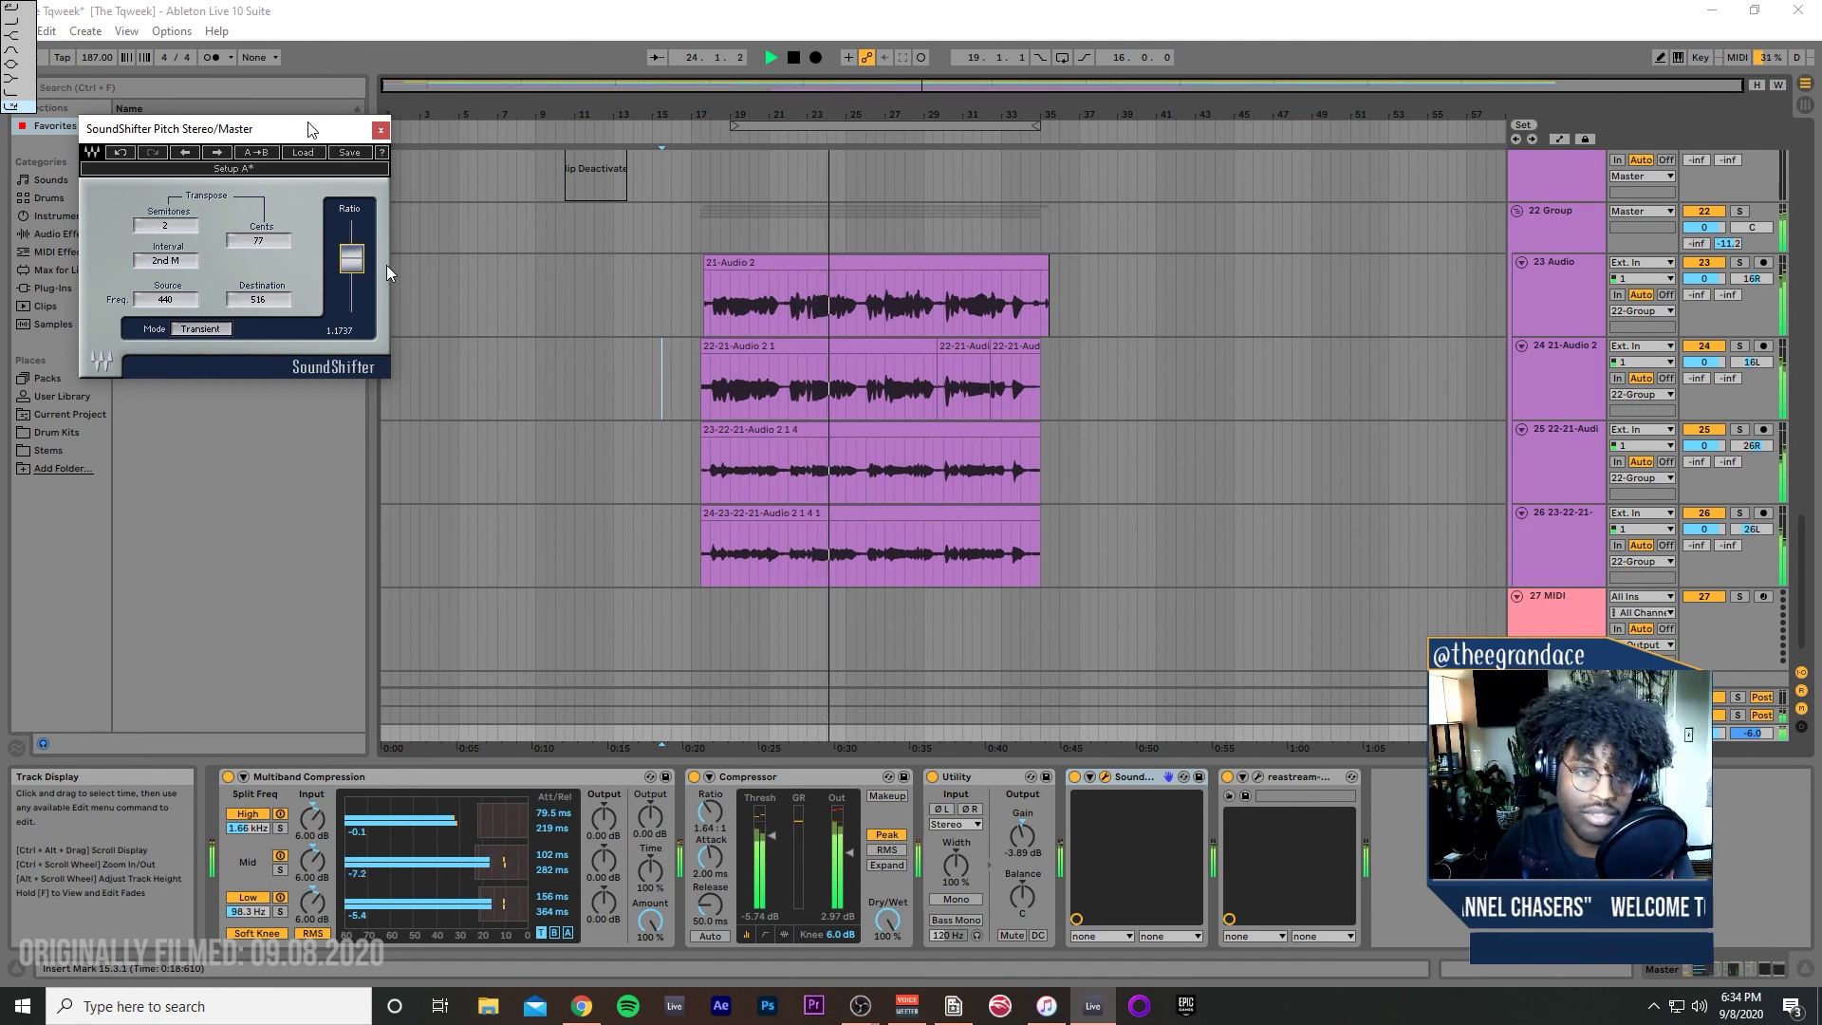
pyautogui.moveTo(351, 269); pyautogui.dragTo(351, 285)
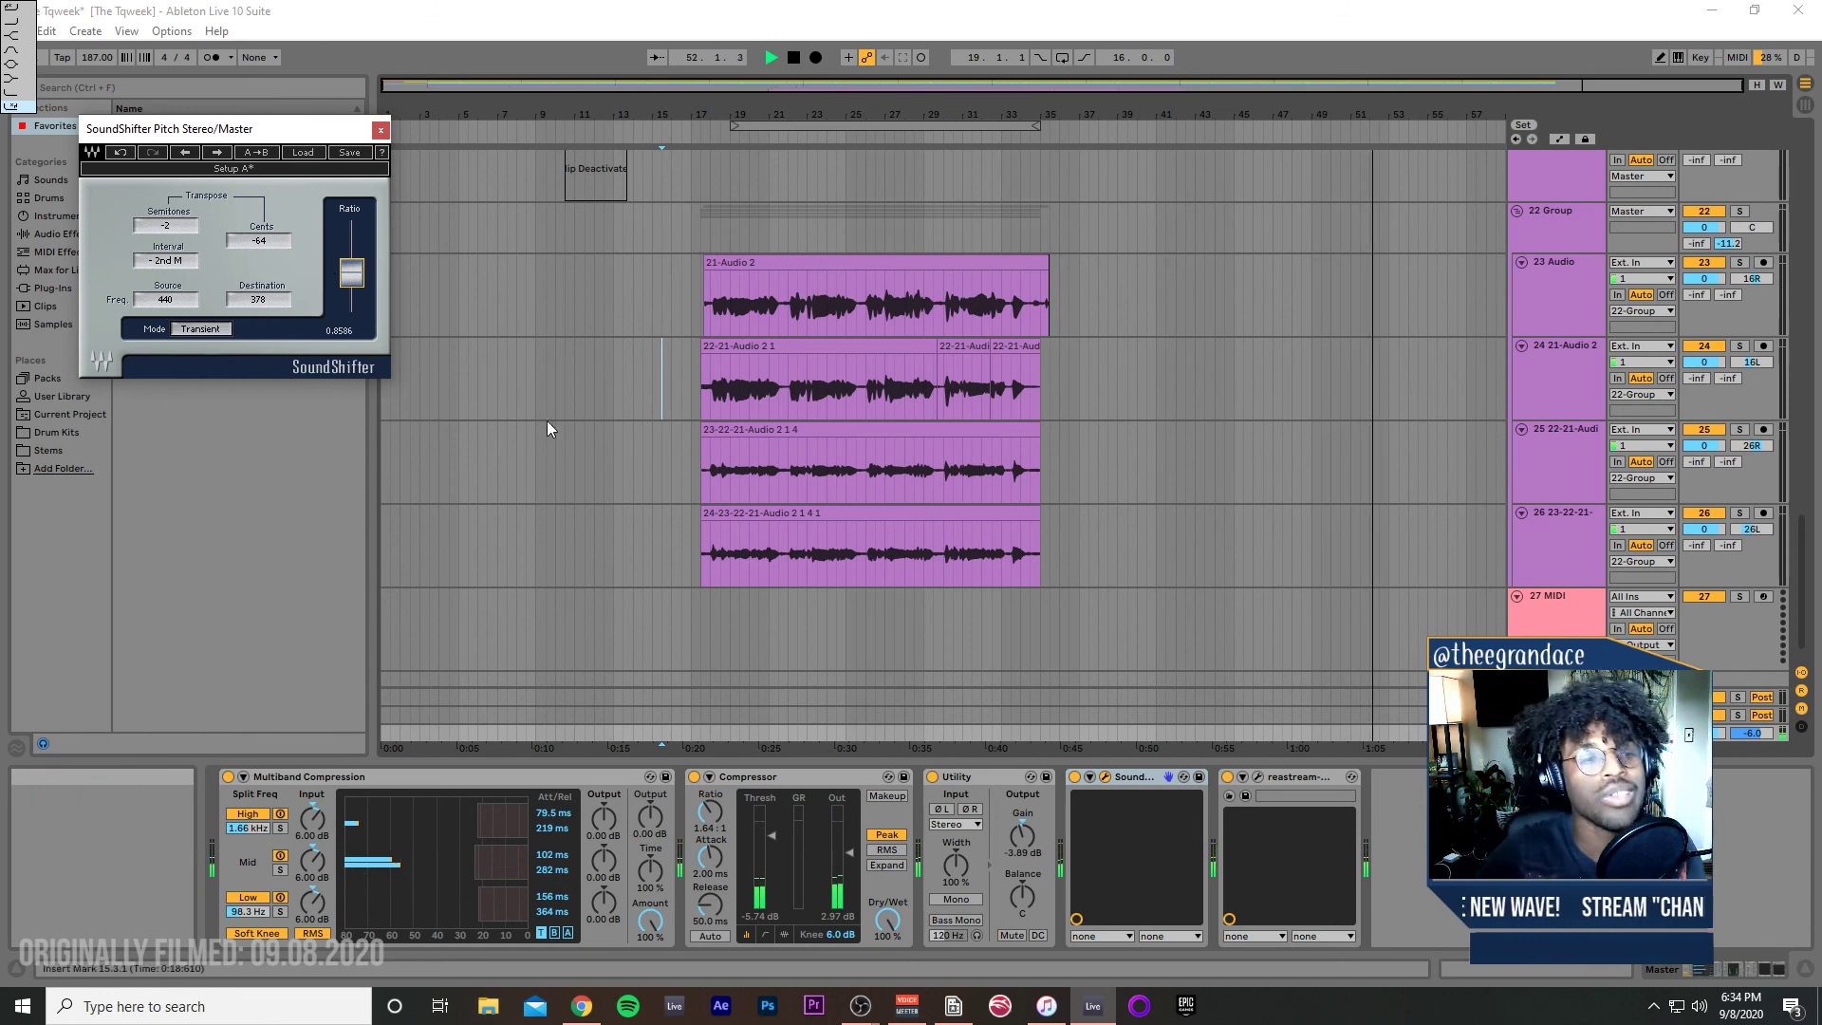
# Step: Stop playback, place the insert marker at bar 40 on track 27 MIDI, and save the project
pyautogui.press('space')
pyautogui.click(1138, 653)
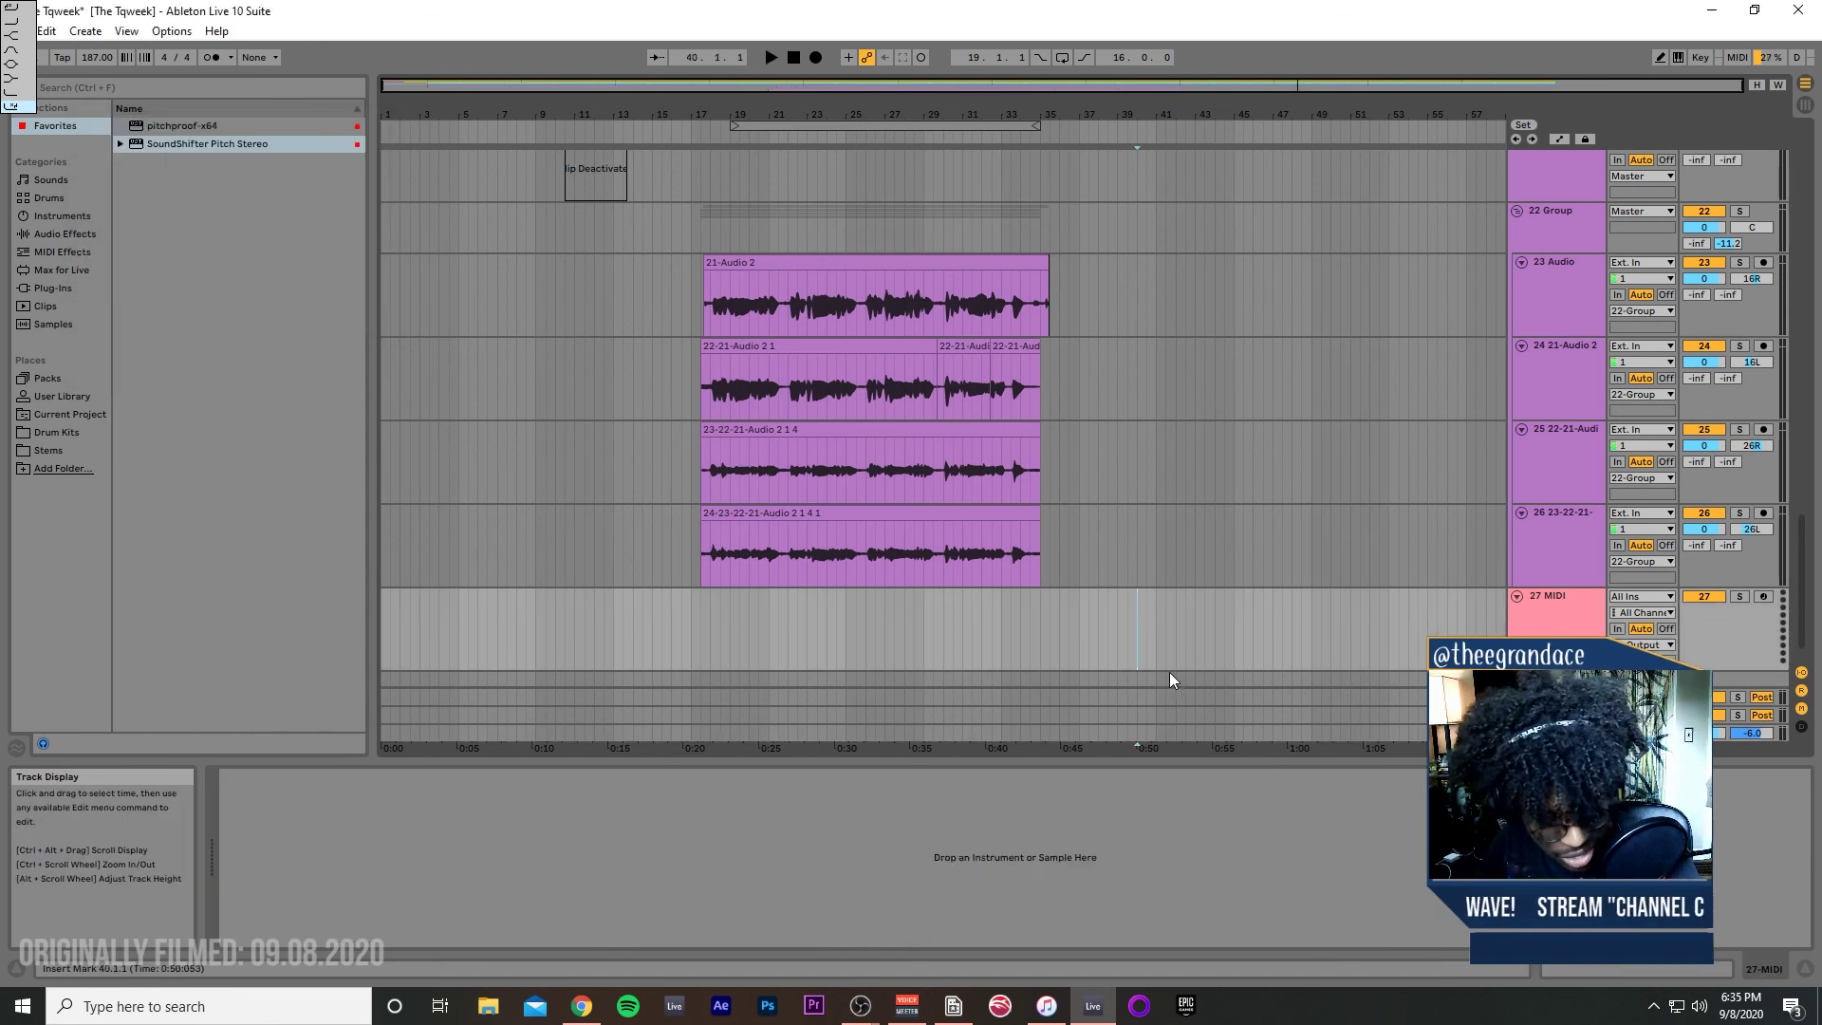
pyautogui.hotkey('ctrl', 's')
pyautogui.scroll(10, 909, 500)
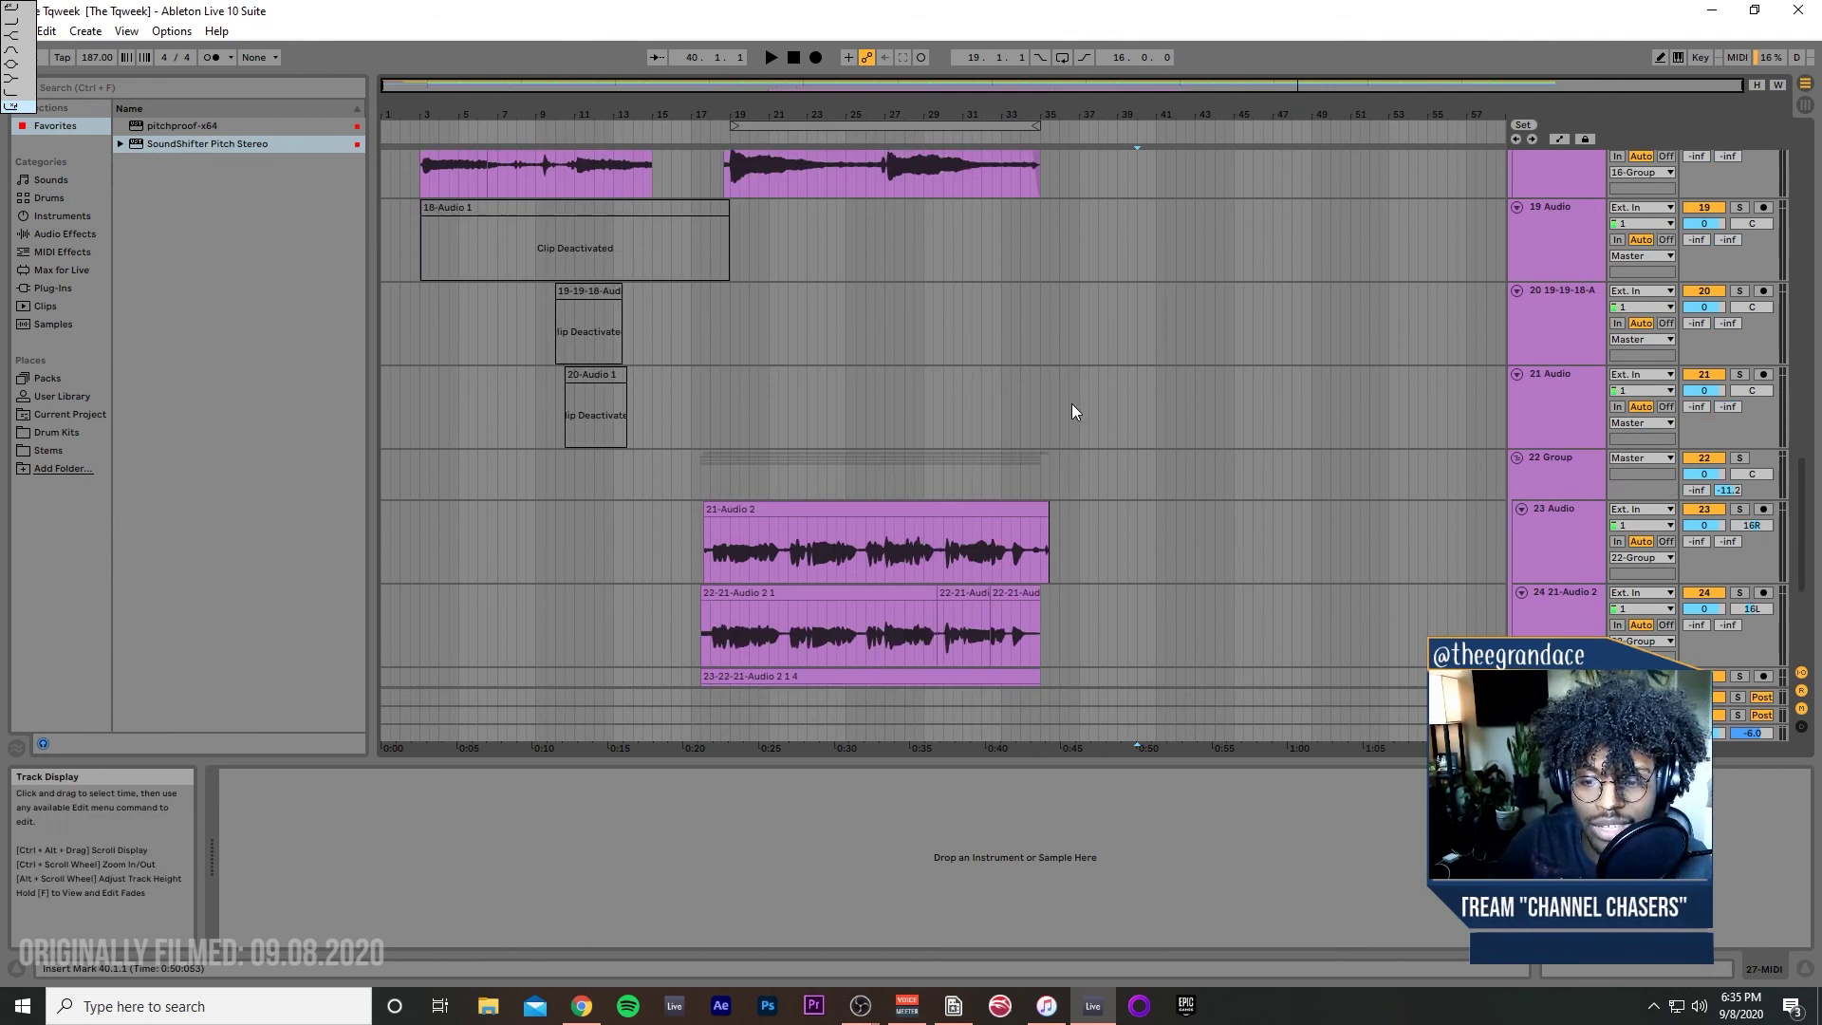
# Step: Fold the 4 Group and tracks 7 through 10 in the arrangement, and collapse the whole 1 Group of beat tracks
pyautogui.scroll(8, 1078, 269)
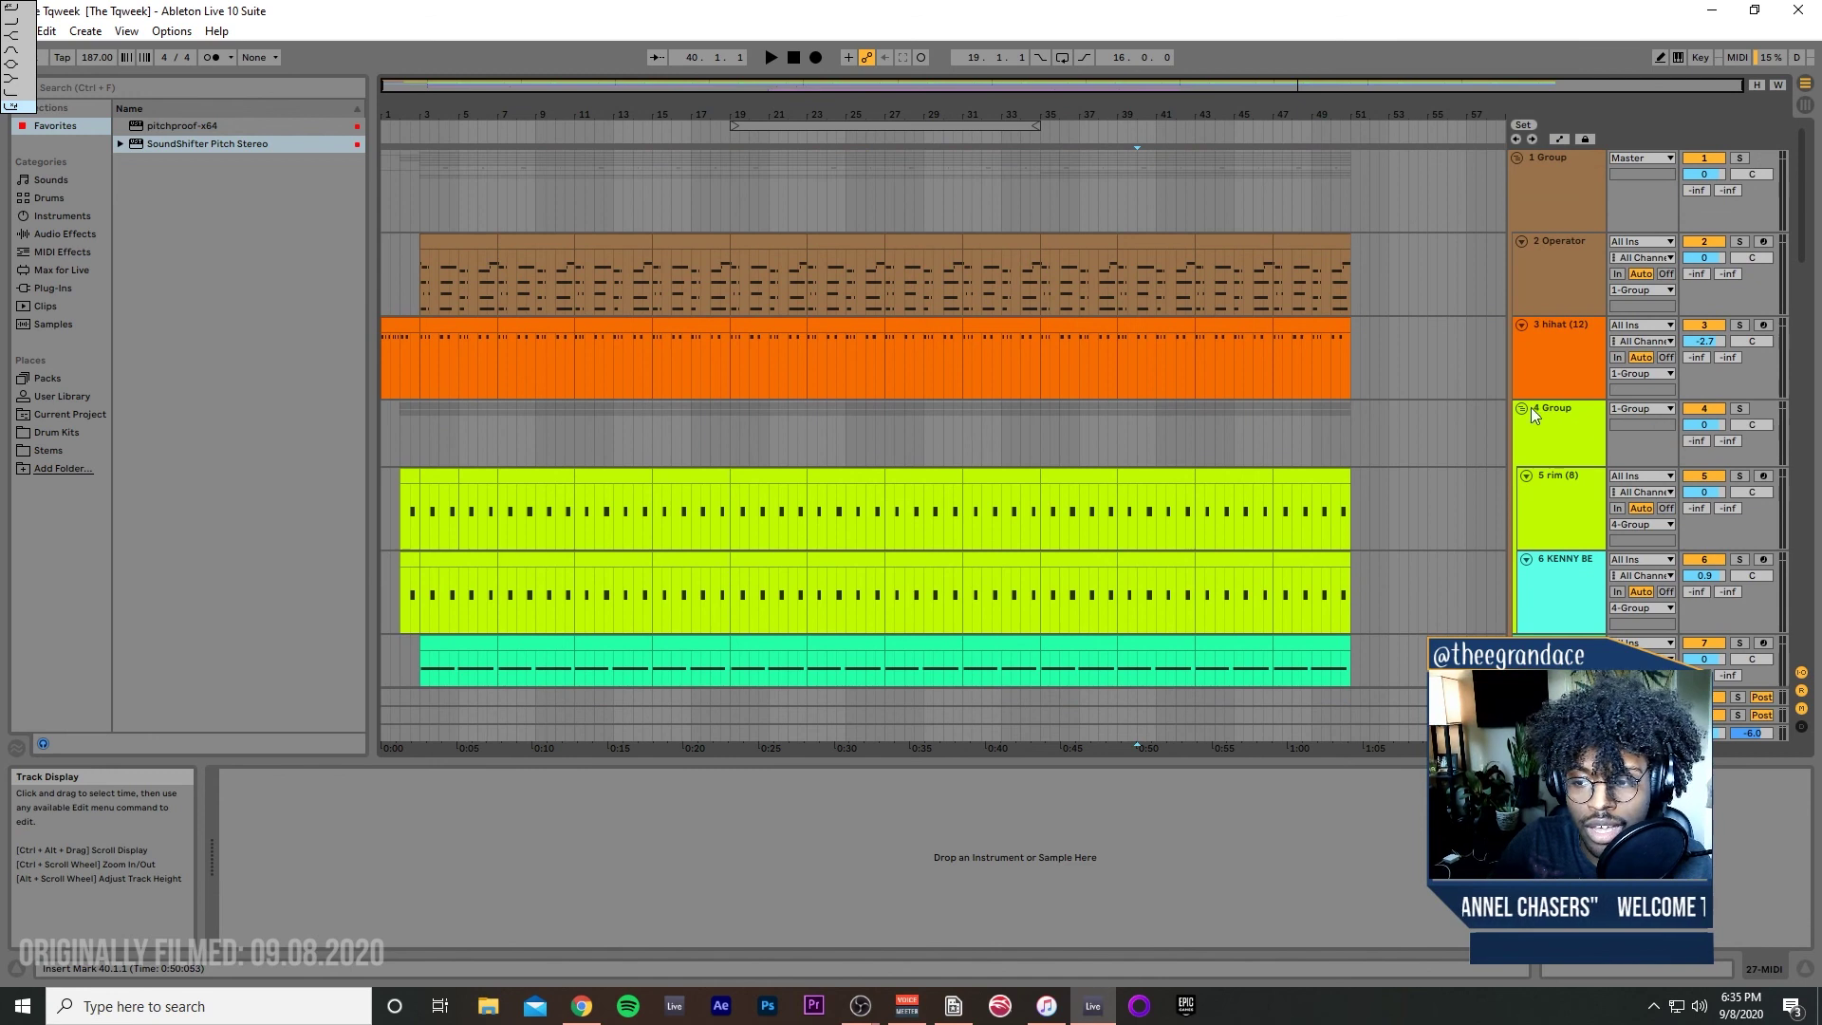
pyautogui.click(1523, 406)
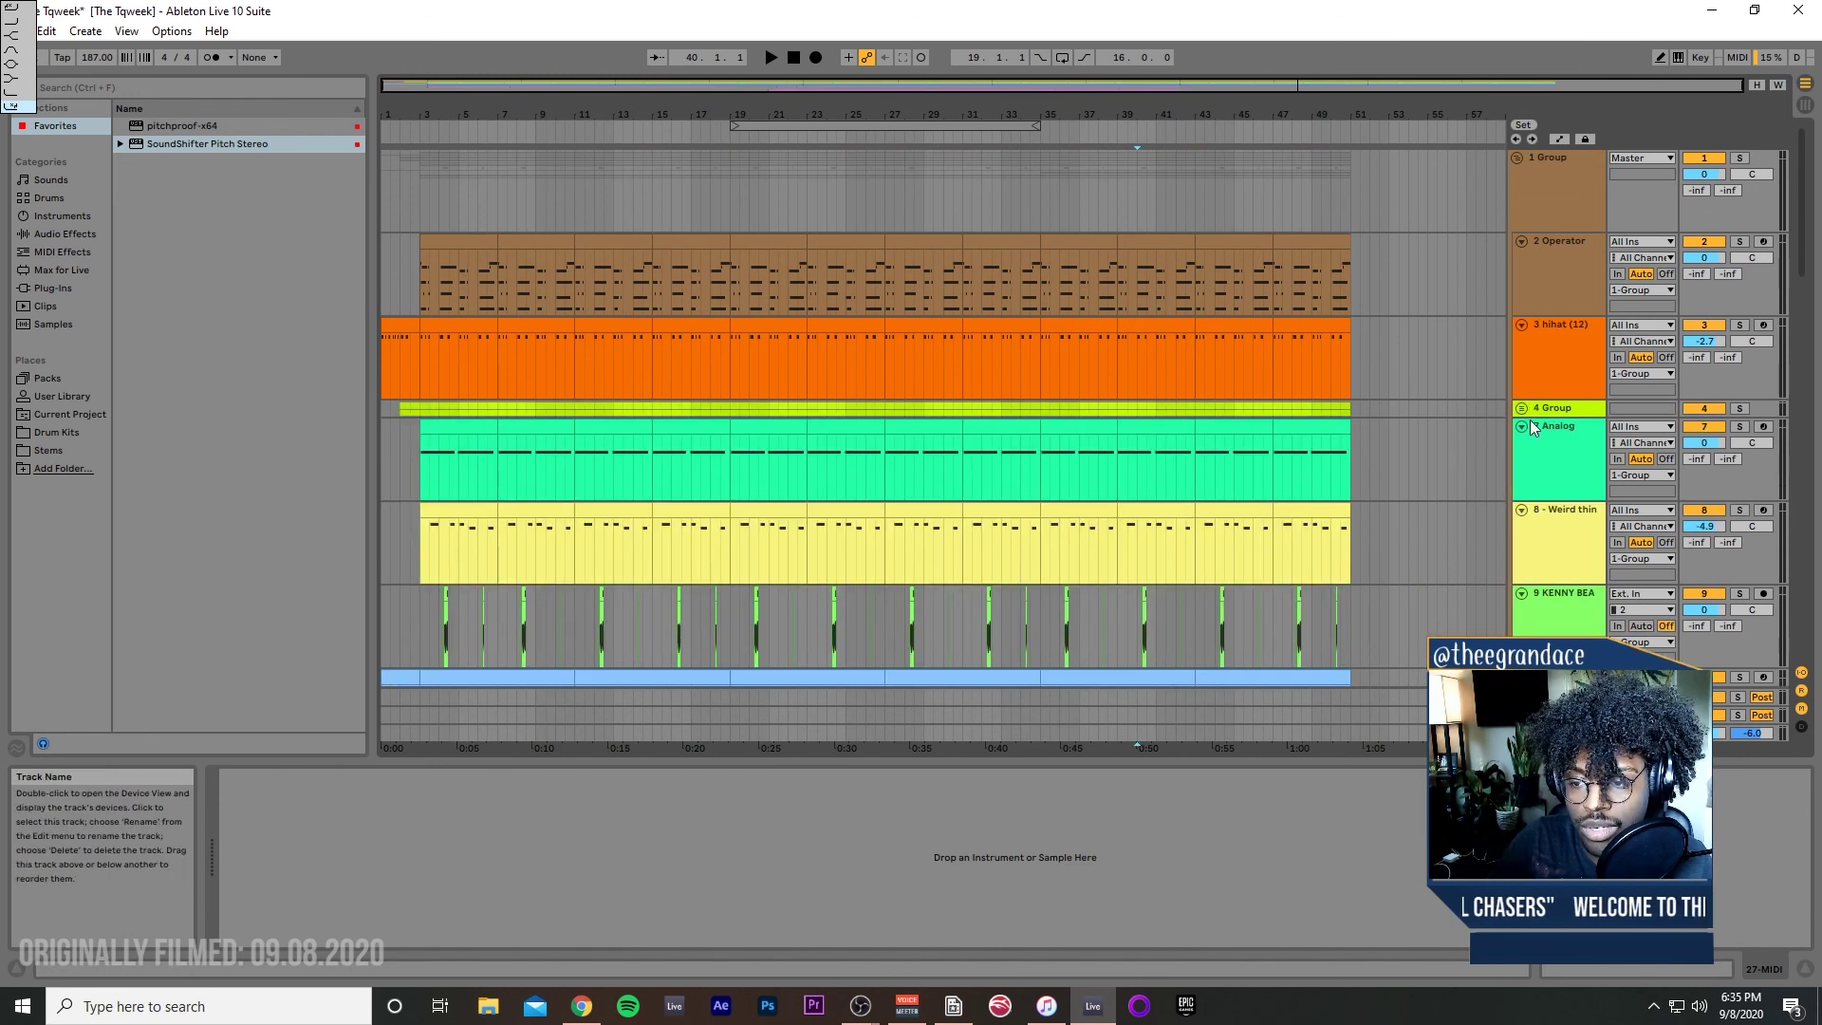
pyautogui.click(1523, 426)
pyautogui.click(1526, 444)
pyautogui.click(1523, 469)
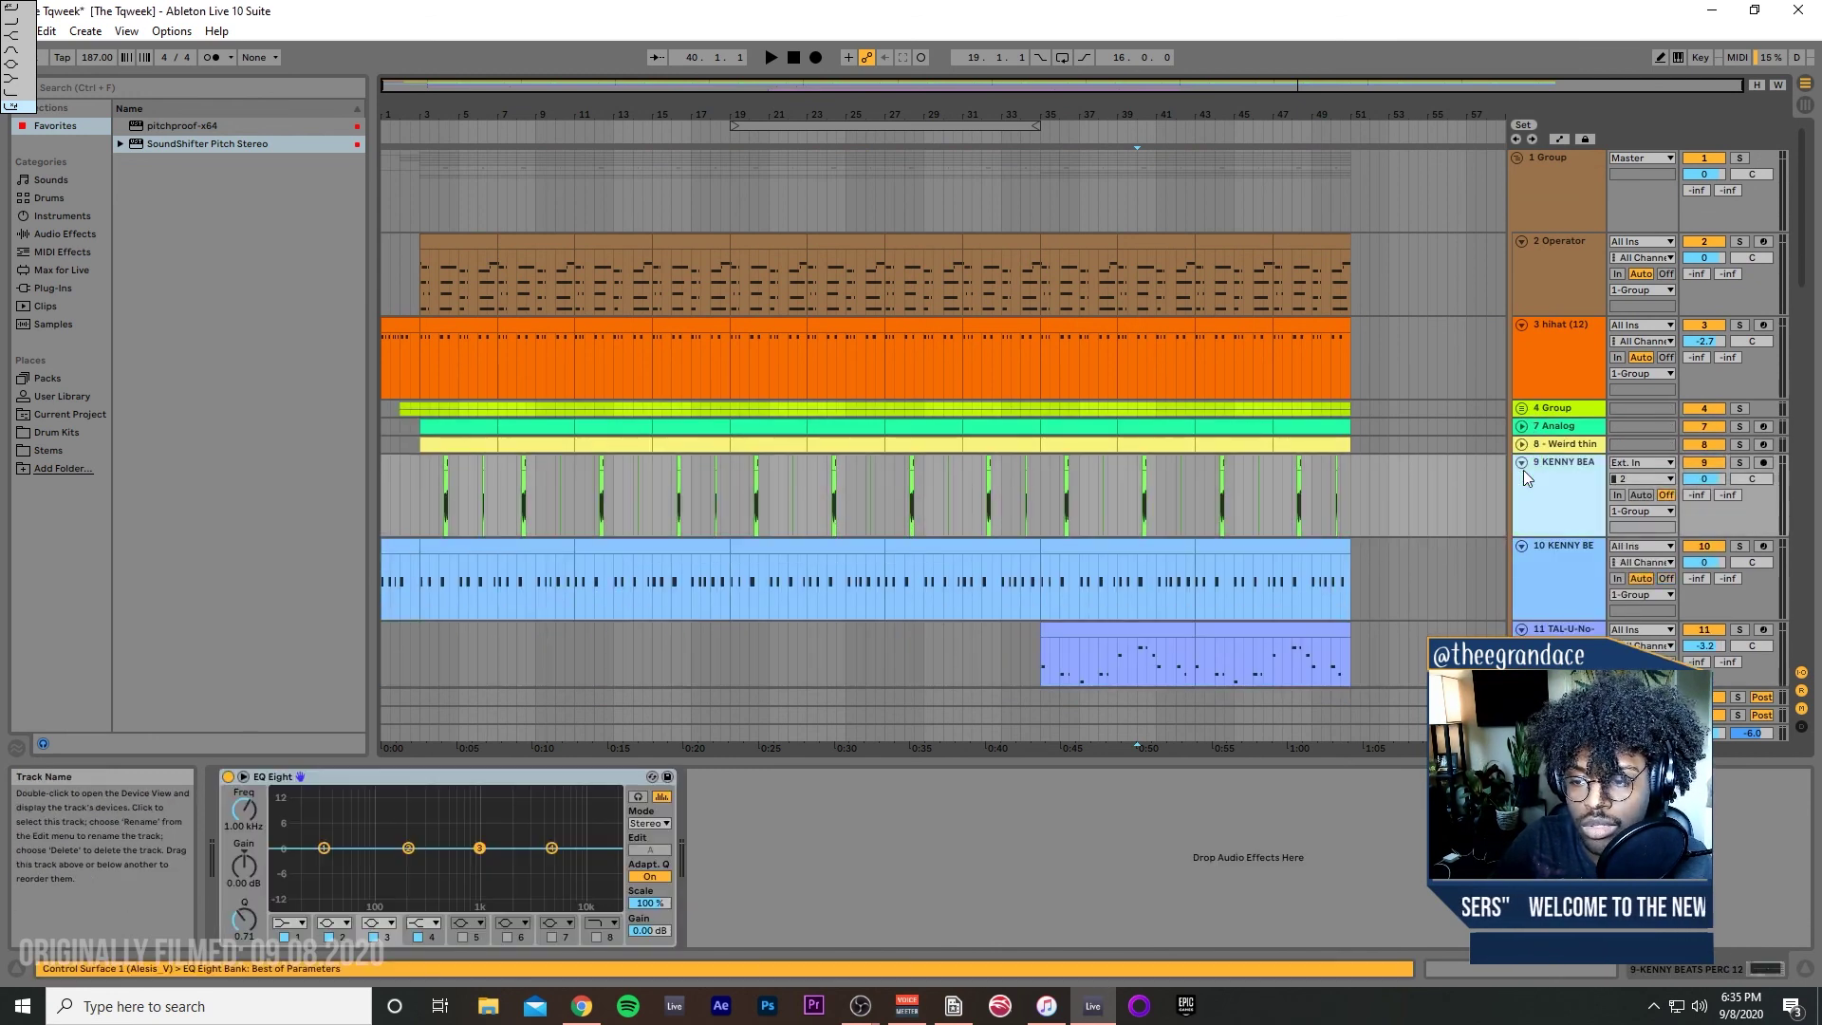
pyautogui.click(1520, 464)
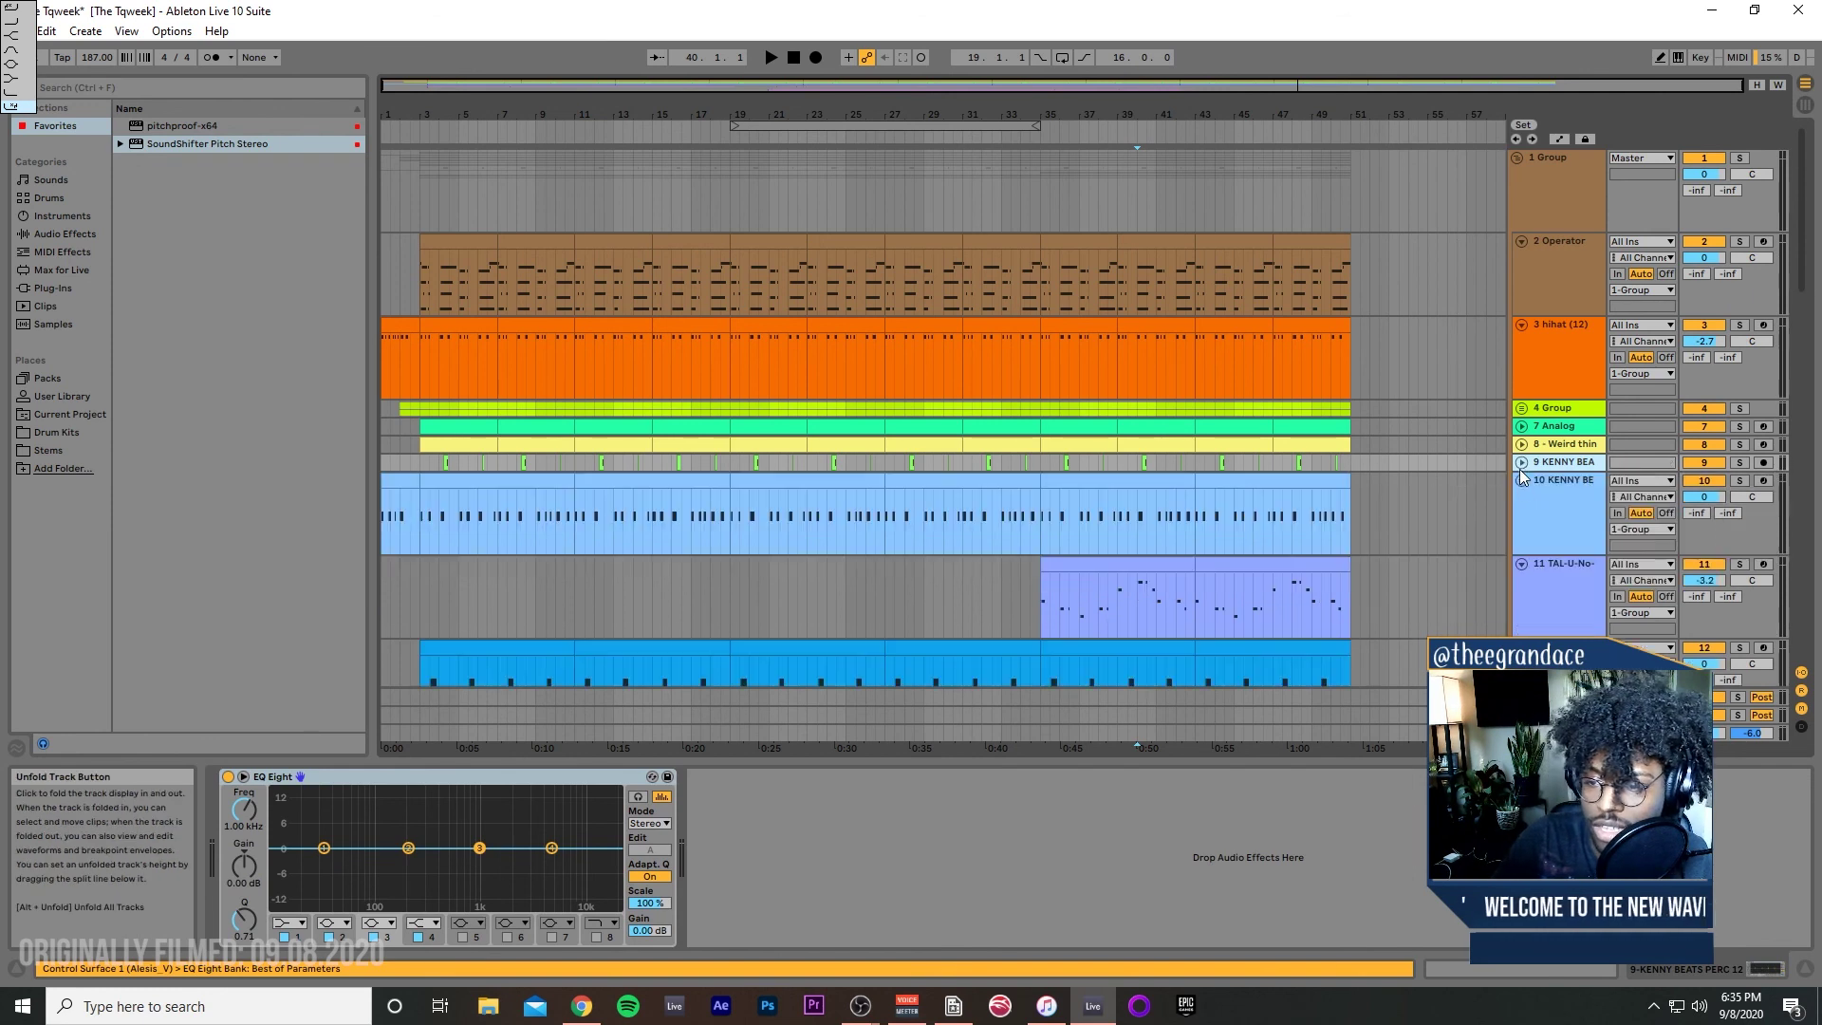
pyautogui.click(1520, 481)
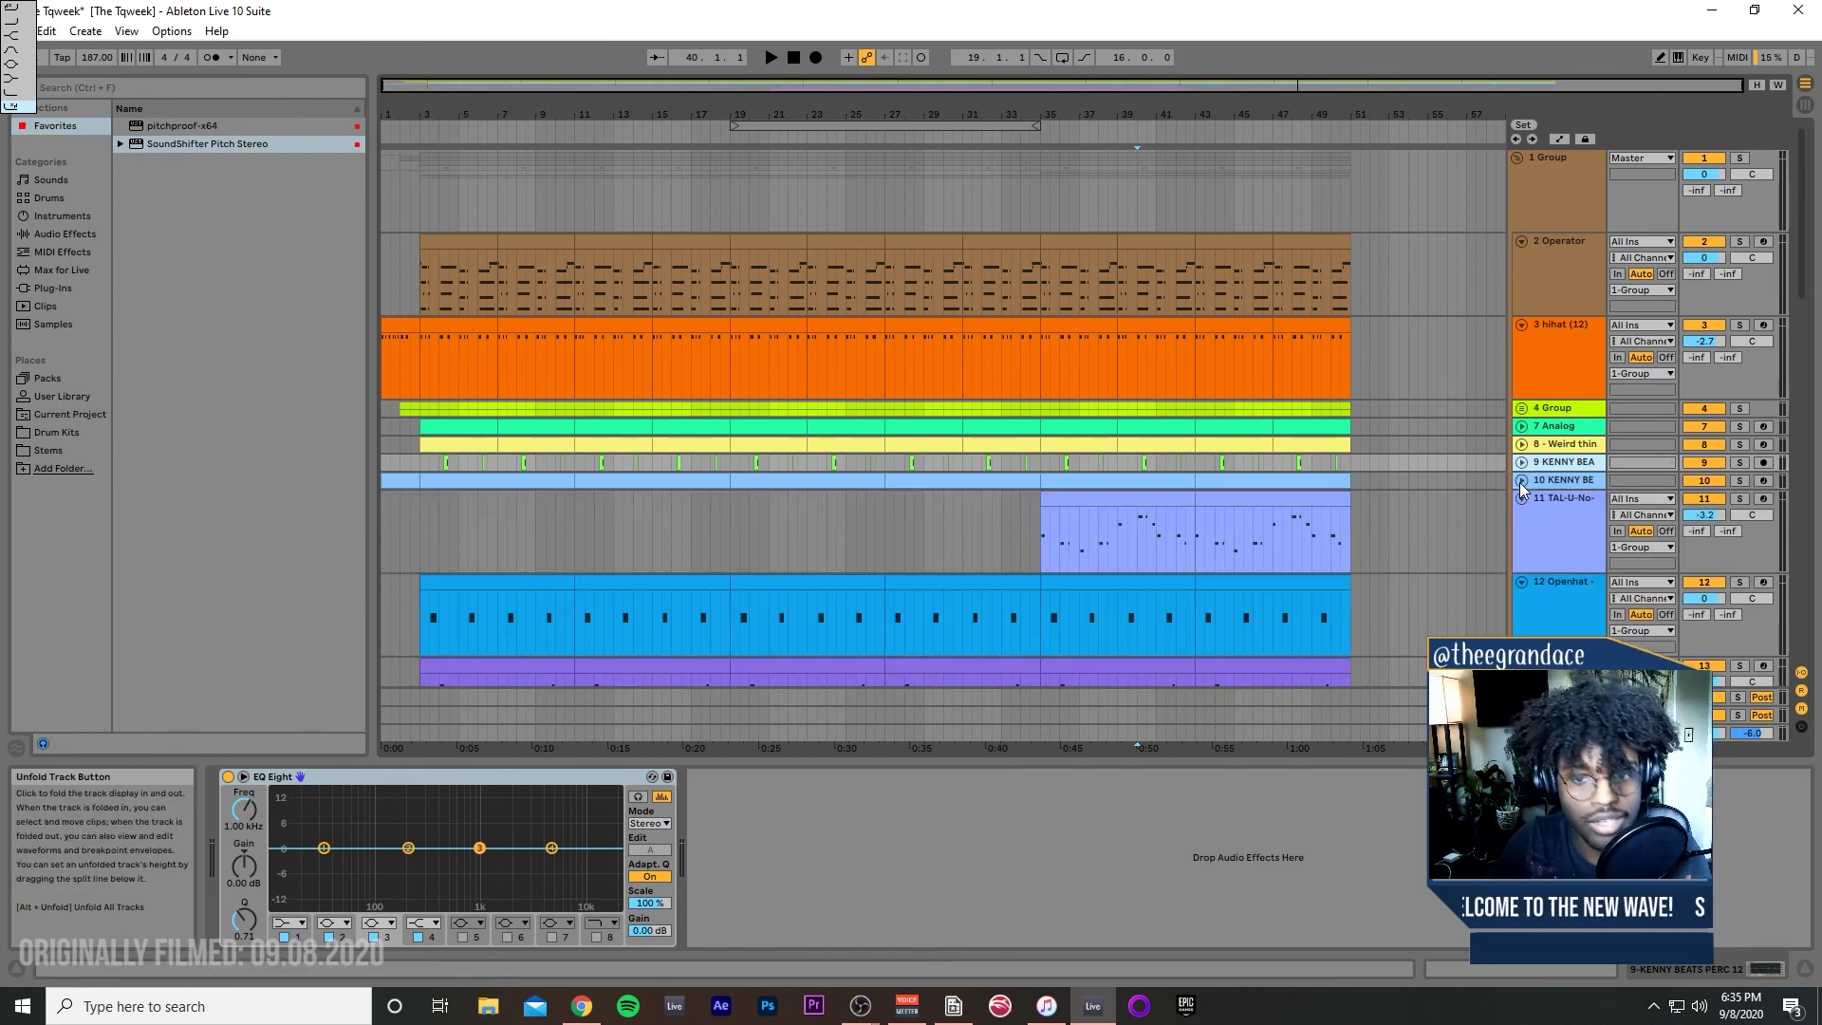
pyautogui.click(1516, 158)
# Step: Select the master track to show its device chain and the SoundShifter Pitch Stereo window
pyautogui.click(1534, 202)
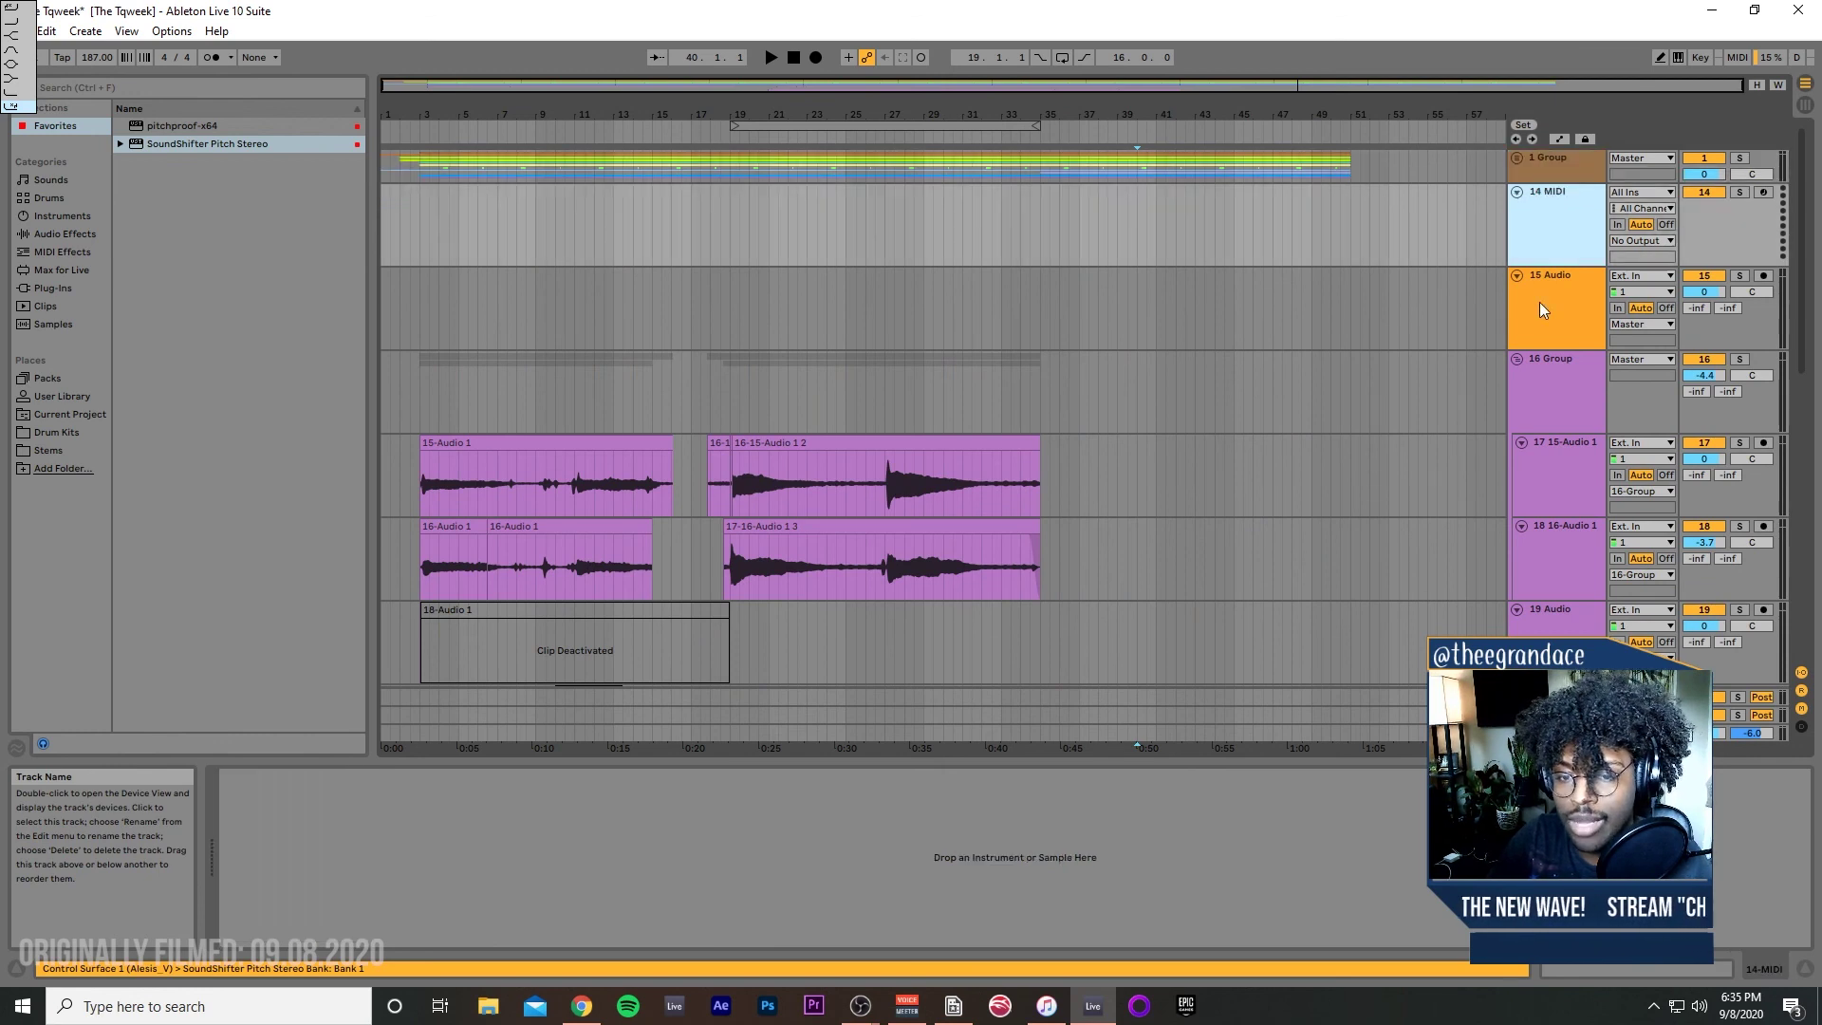
pyautogui.click(1539, 302)
pyautogui.click(1533, 232)
pyautogui.scroll(-8, 1051, 371)
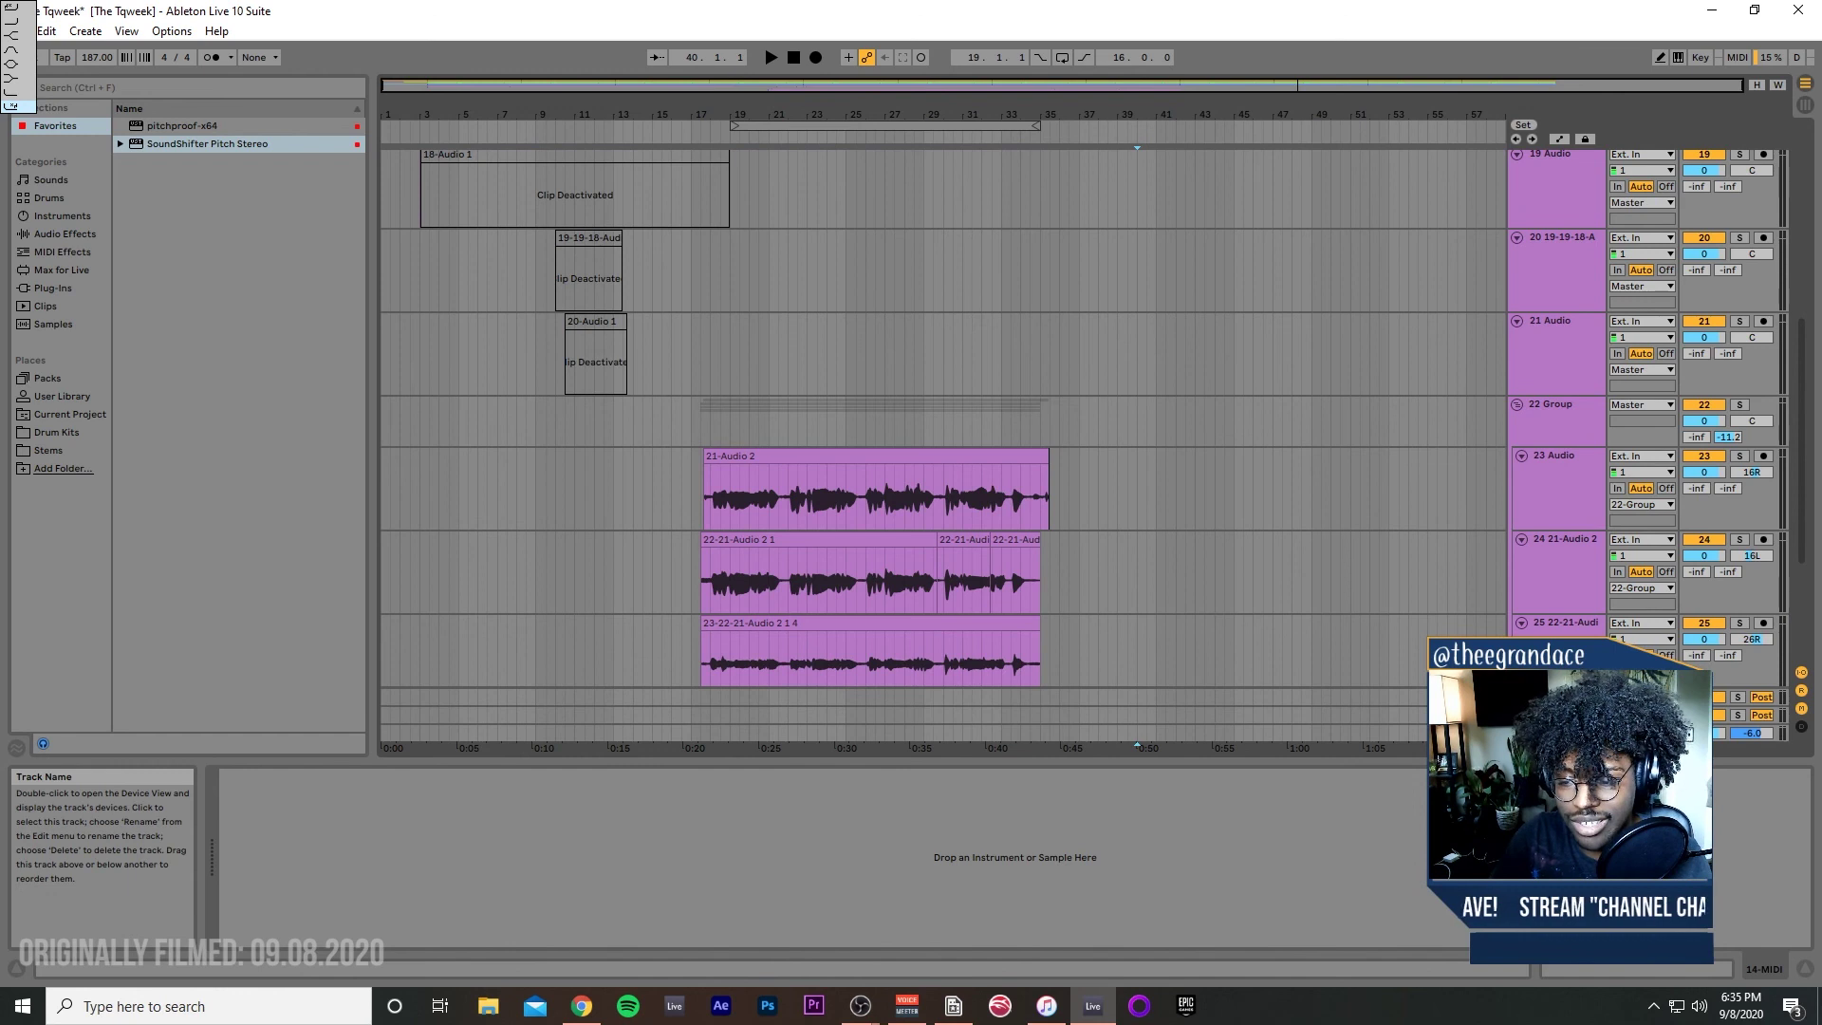
pyautogui.click(1556, 732)
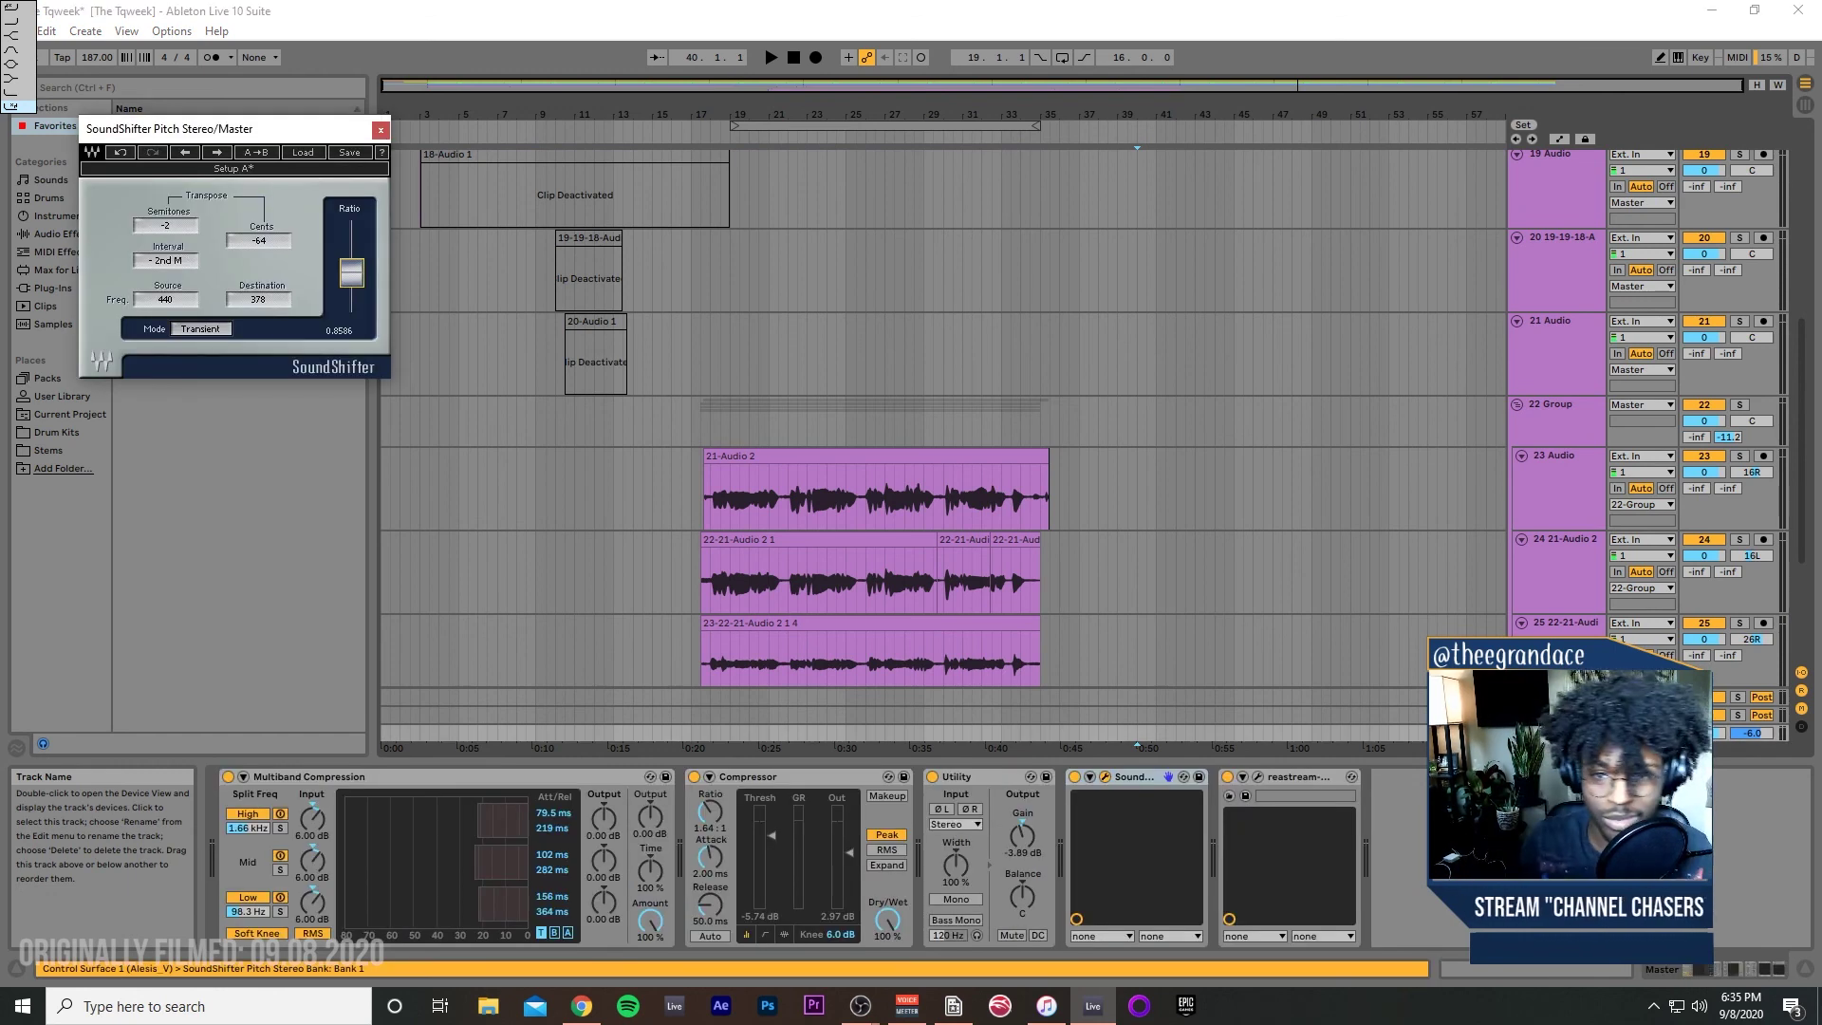